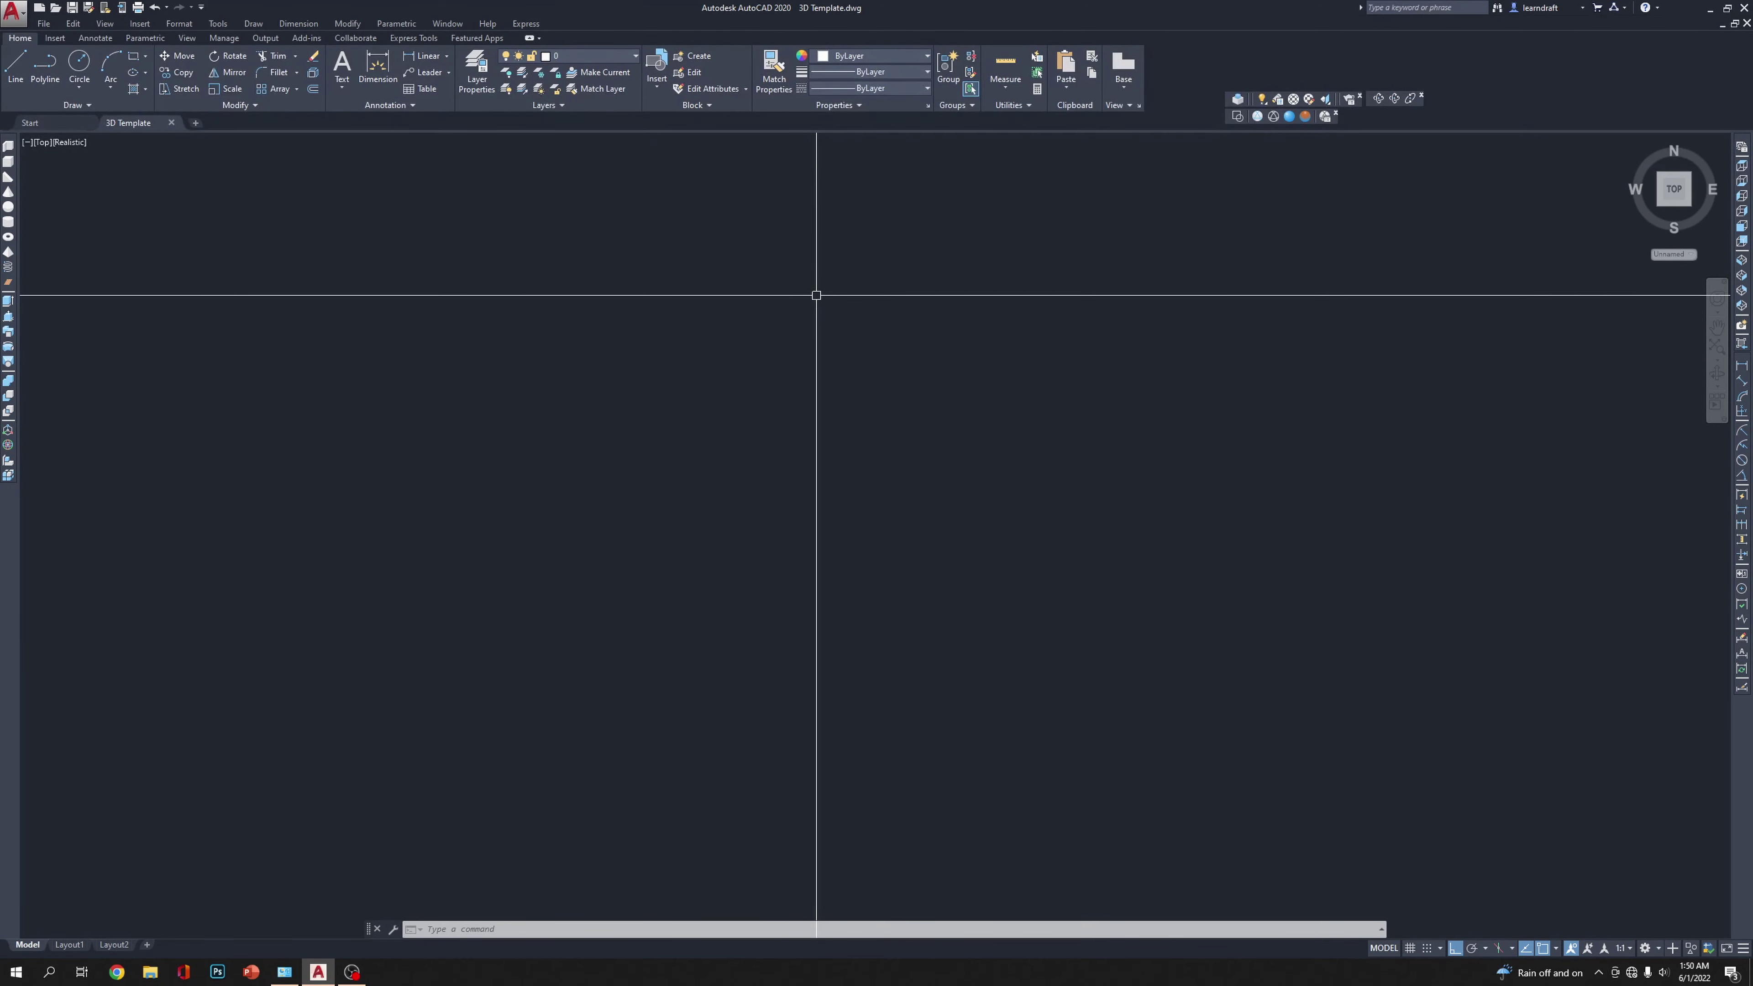
# Step: Save the 3D Template drawing under the new name Showcase.dwg in the CAD files folder
pyautogui.hotkey('ctrl', 'shift', 's')
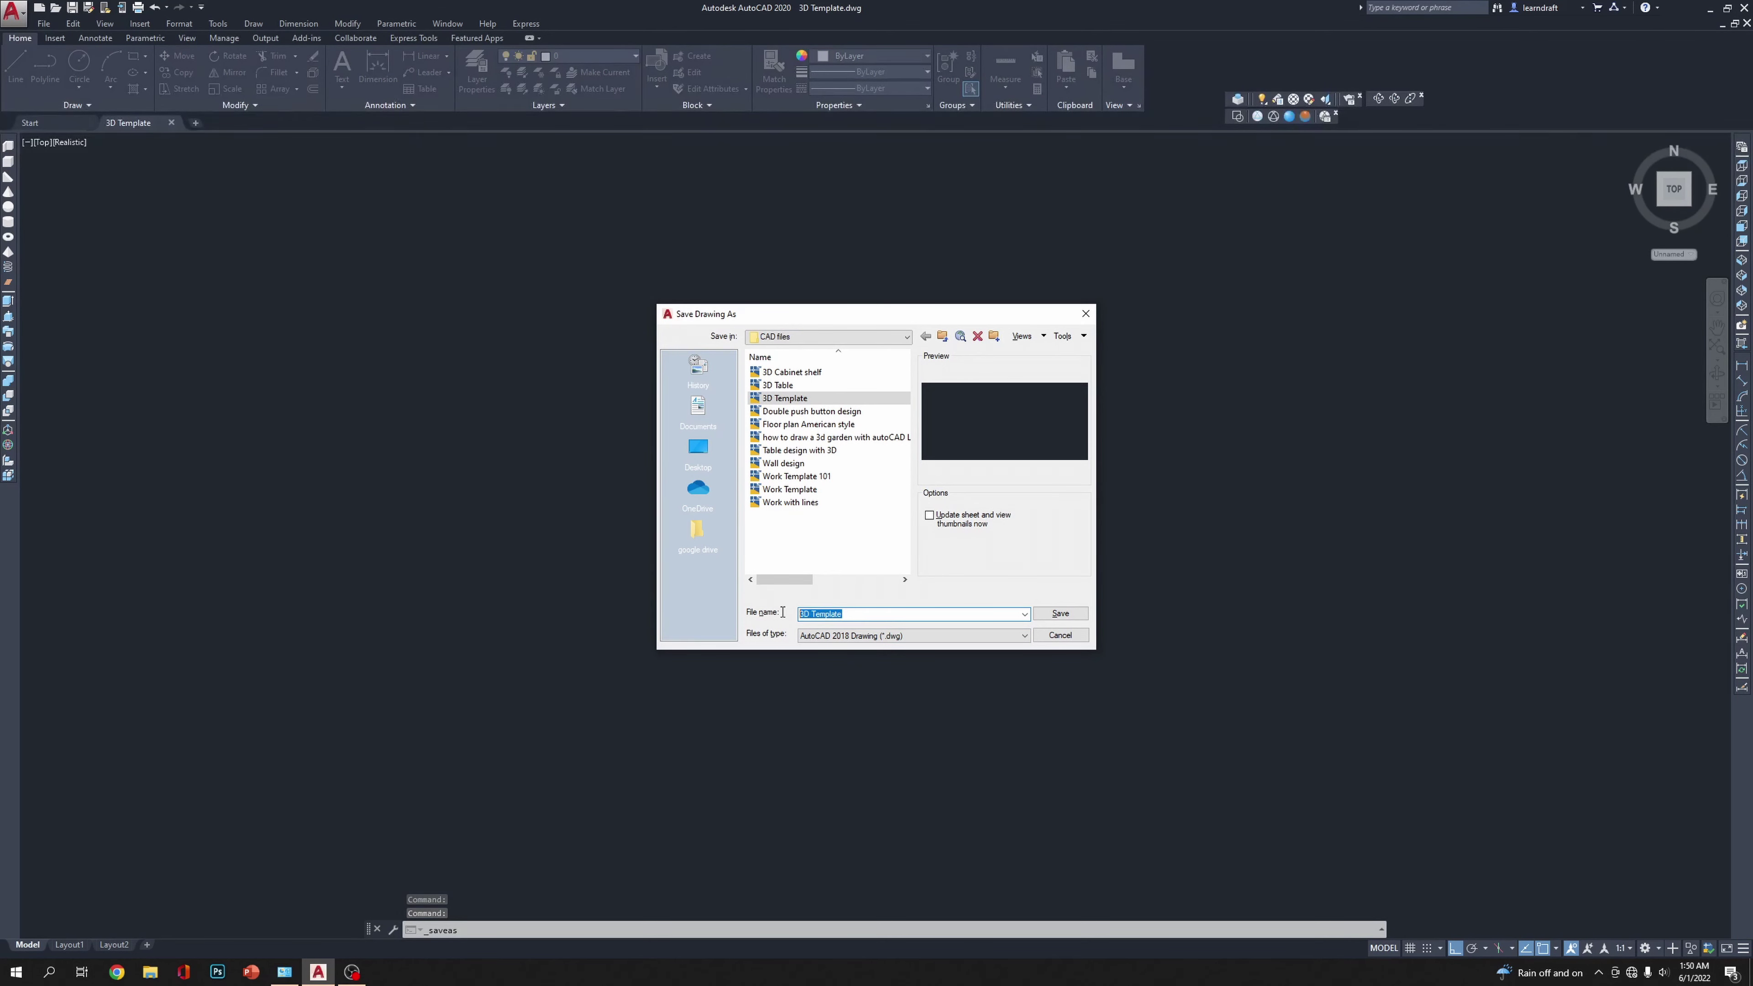
pyautogui.write('Showcase')
pyautogui.click(1051, 610)
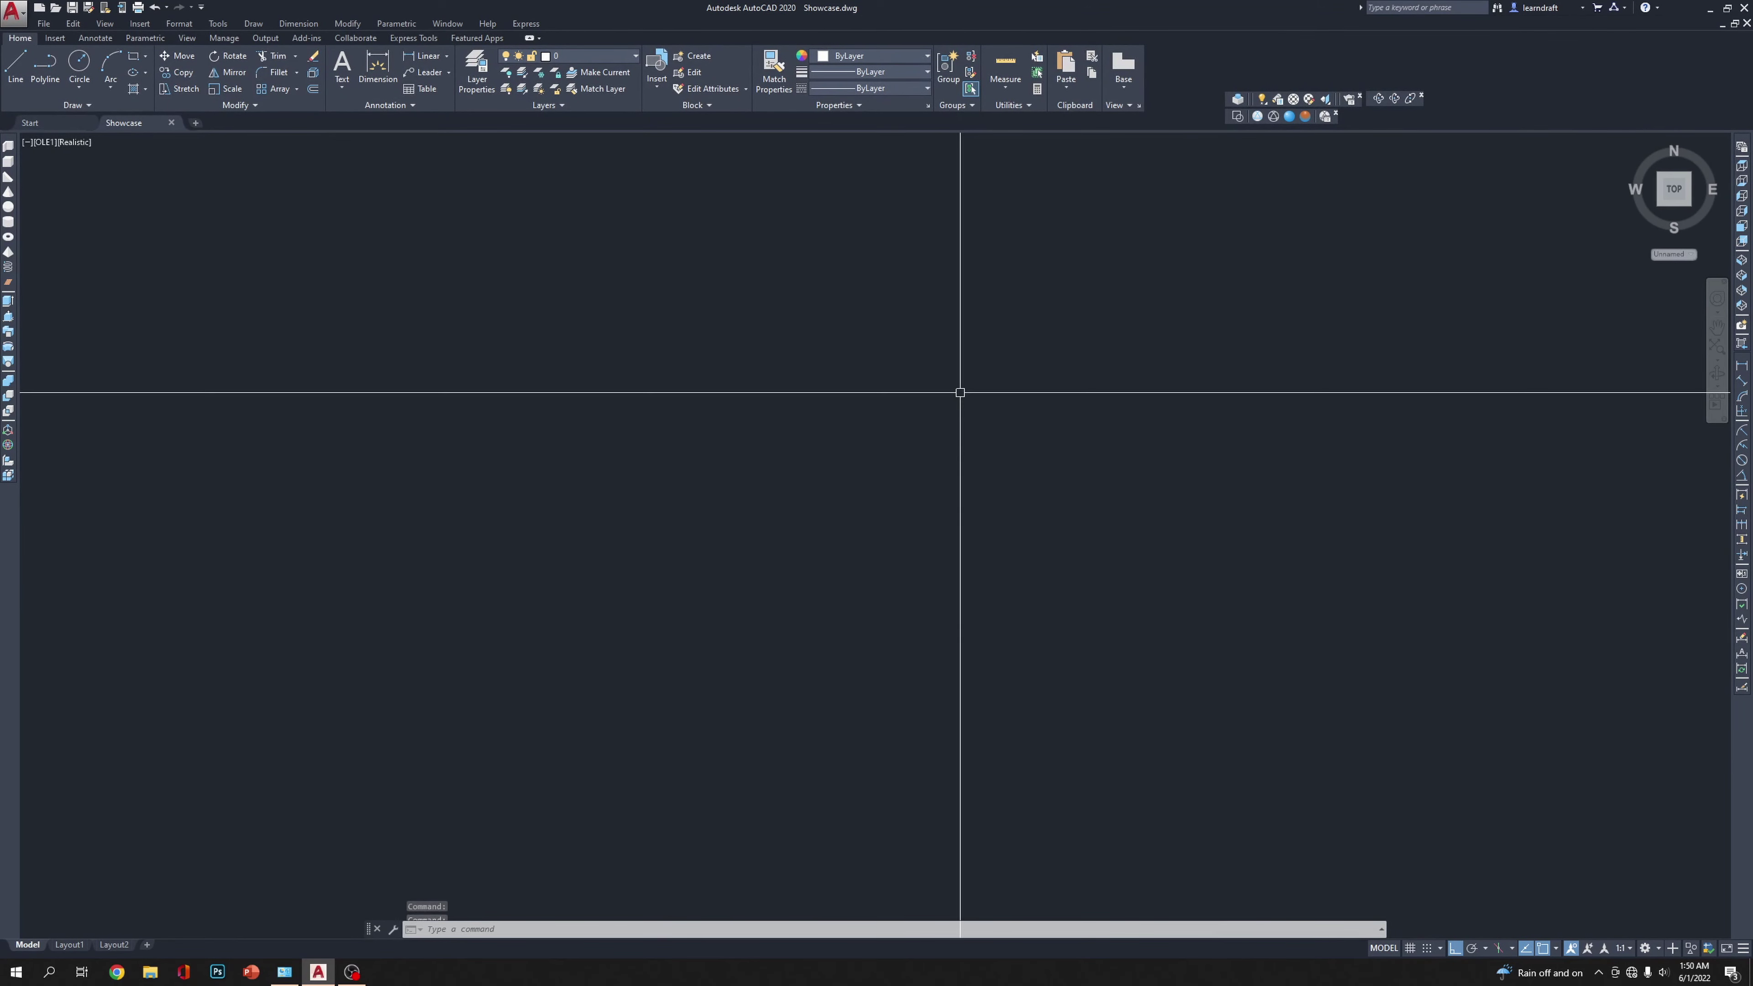
# Step: Save, switch to the top view, and draw a 36 by 18 rectangle with RECTANG's Dimensions option
pyautogui.hotkey('ctrl', 's')
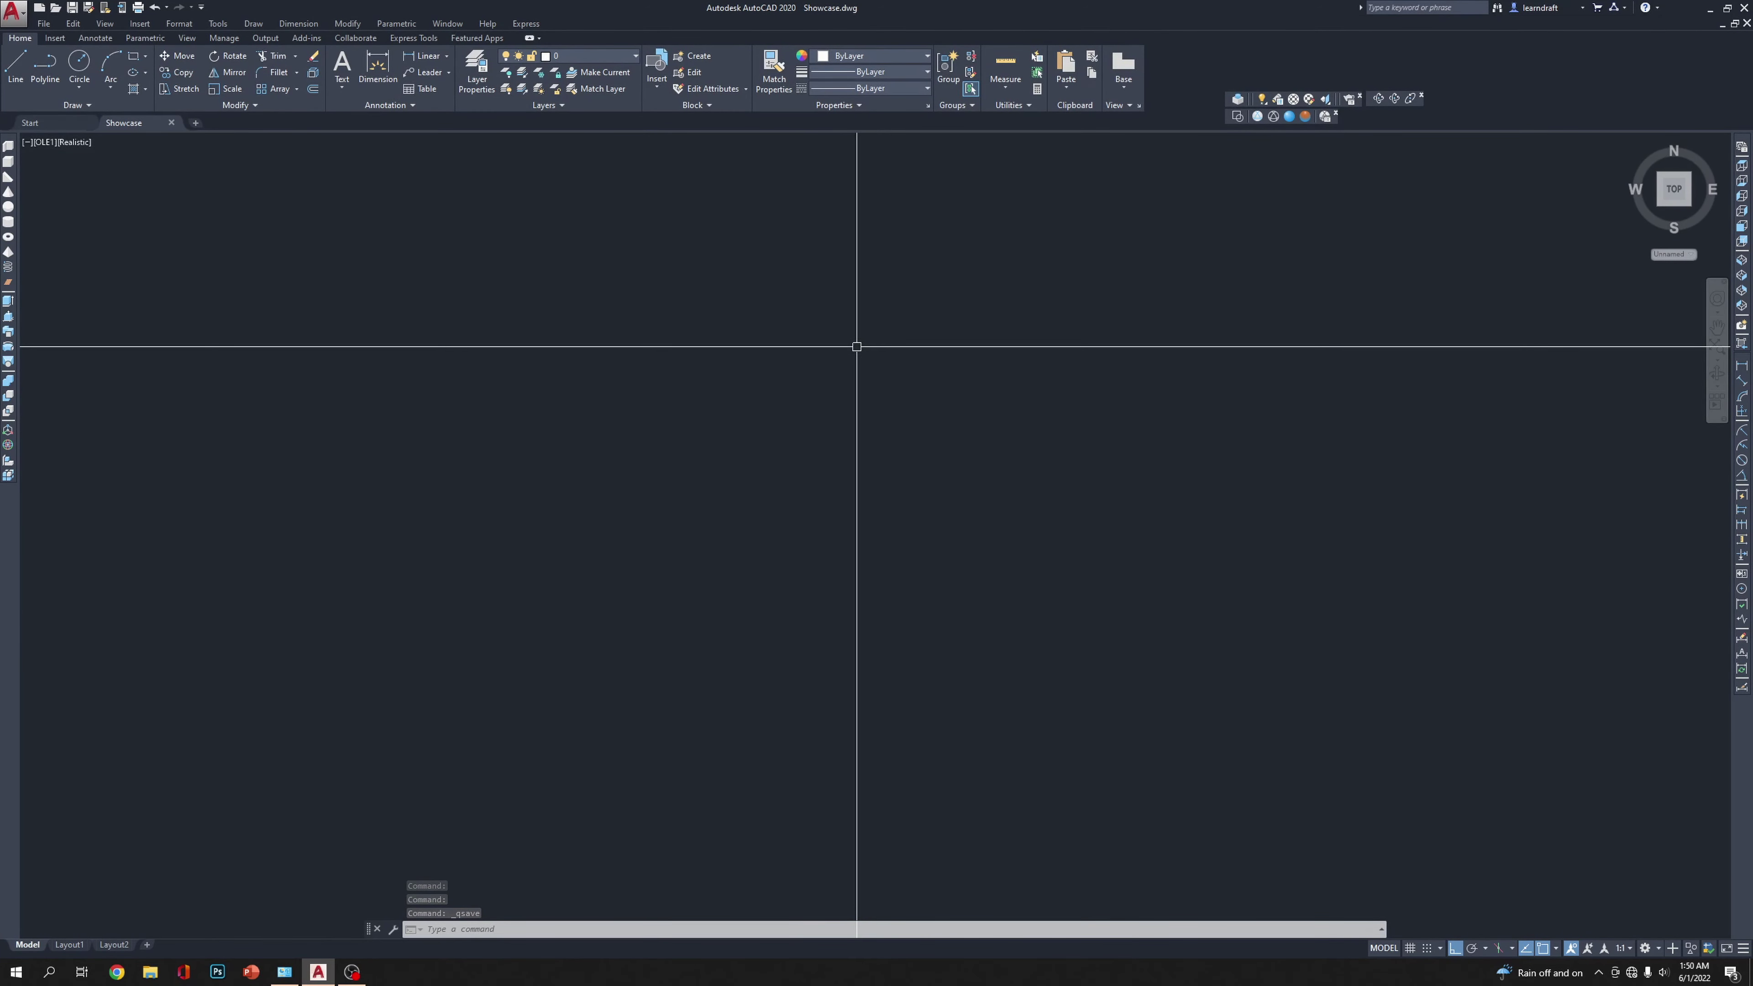
pyautogui.click(1675, 199)
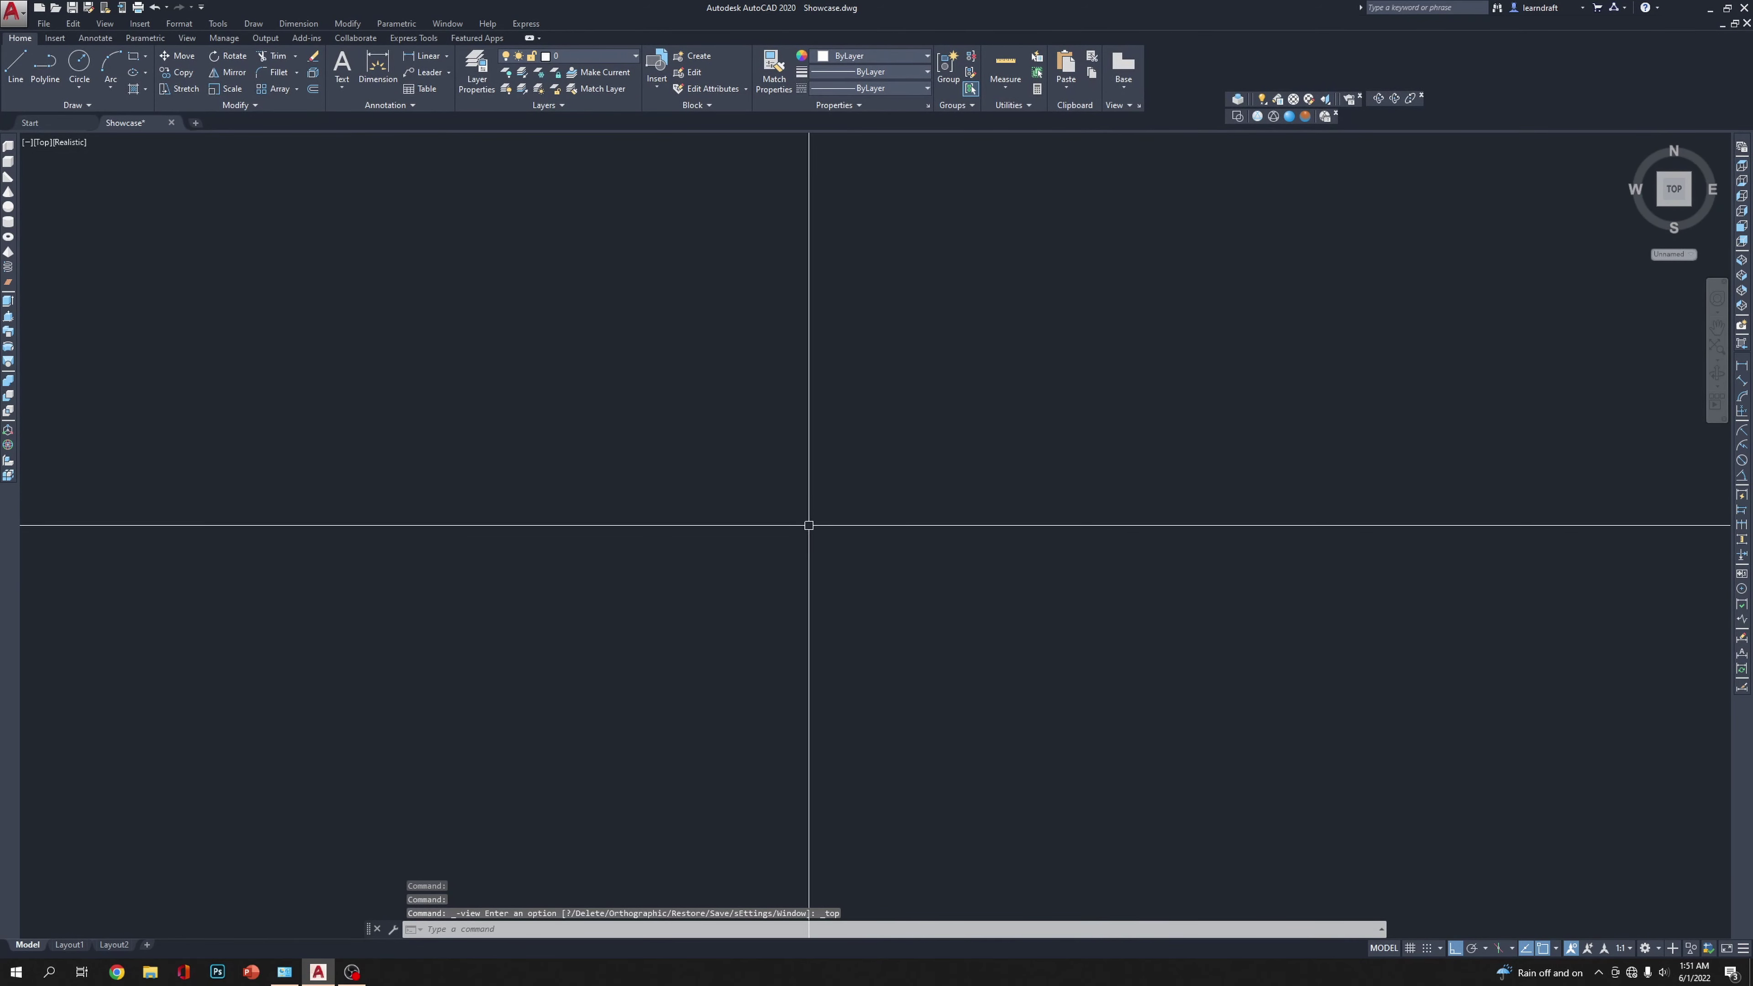
pyautogui.write('rec')
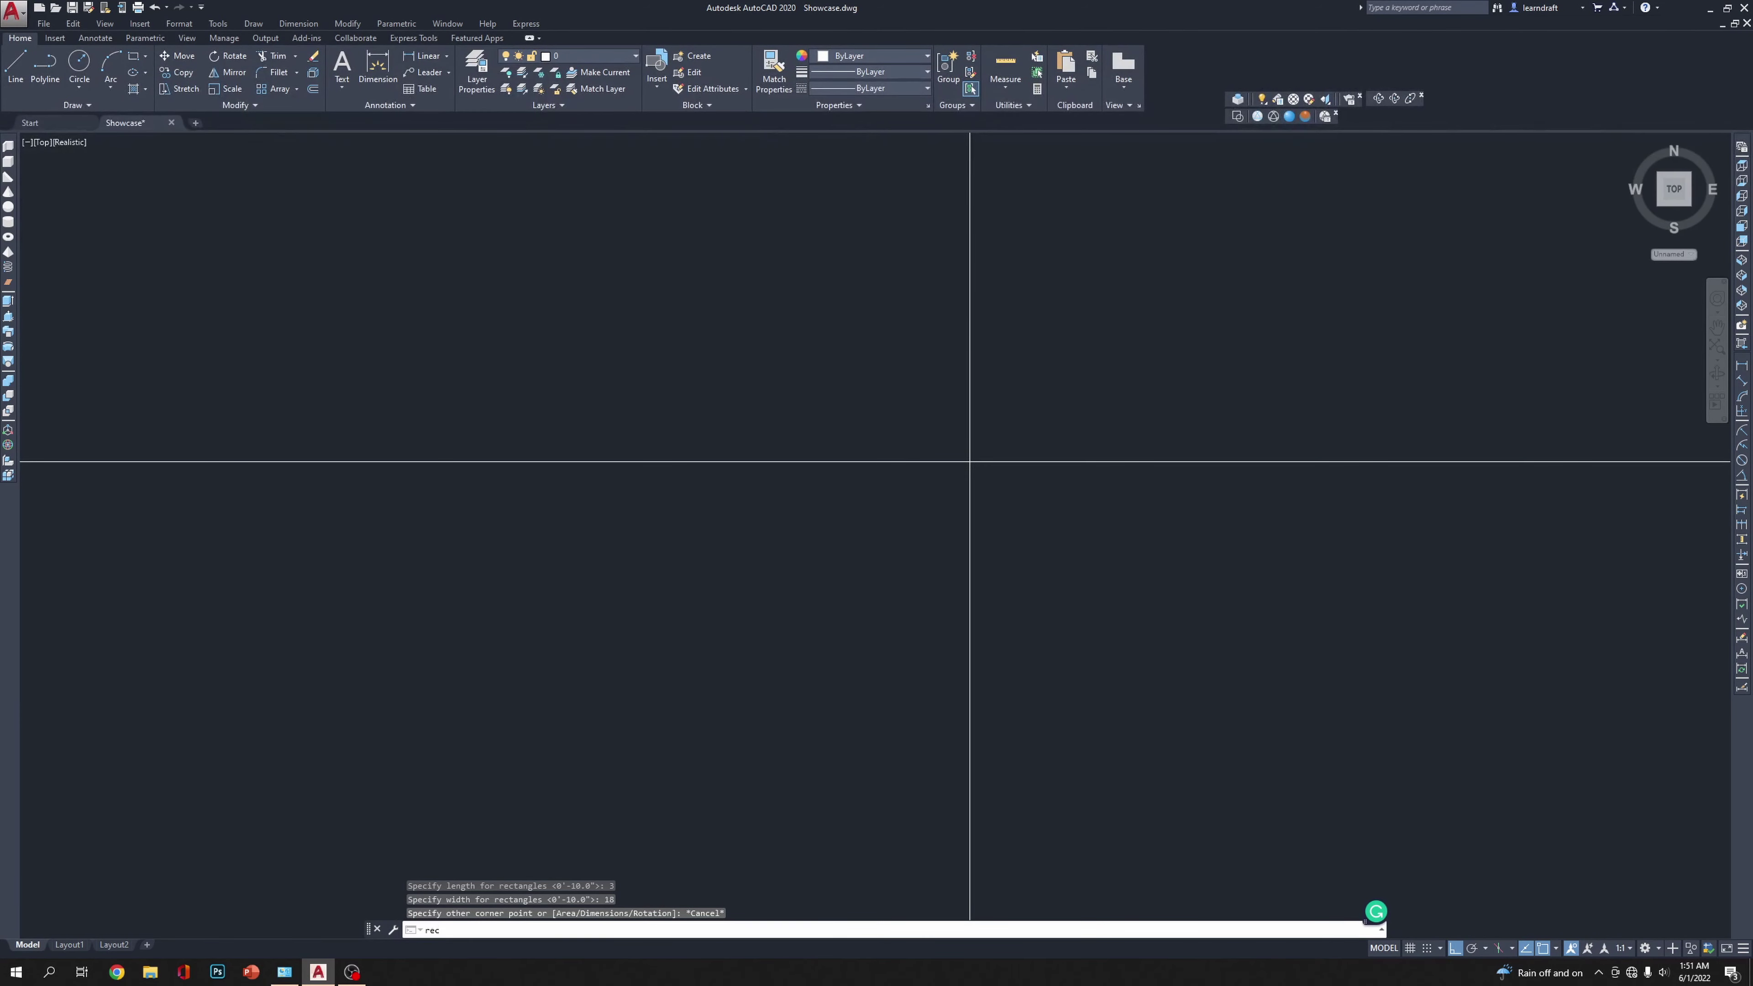
pyautogui.press('Return')
pyautogui.click(675, 329)
pyautogui.write('d')
pyautogui.press('Return')
pyautogui.write('3')
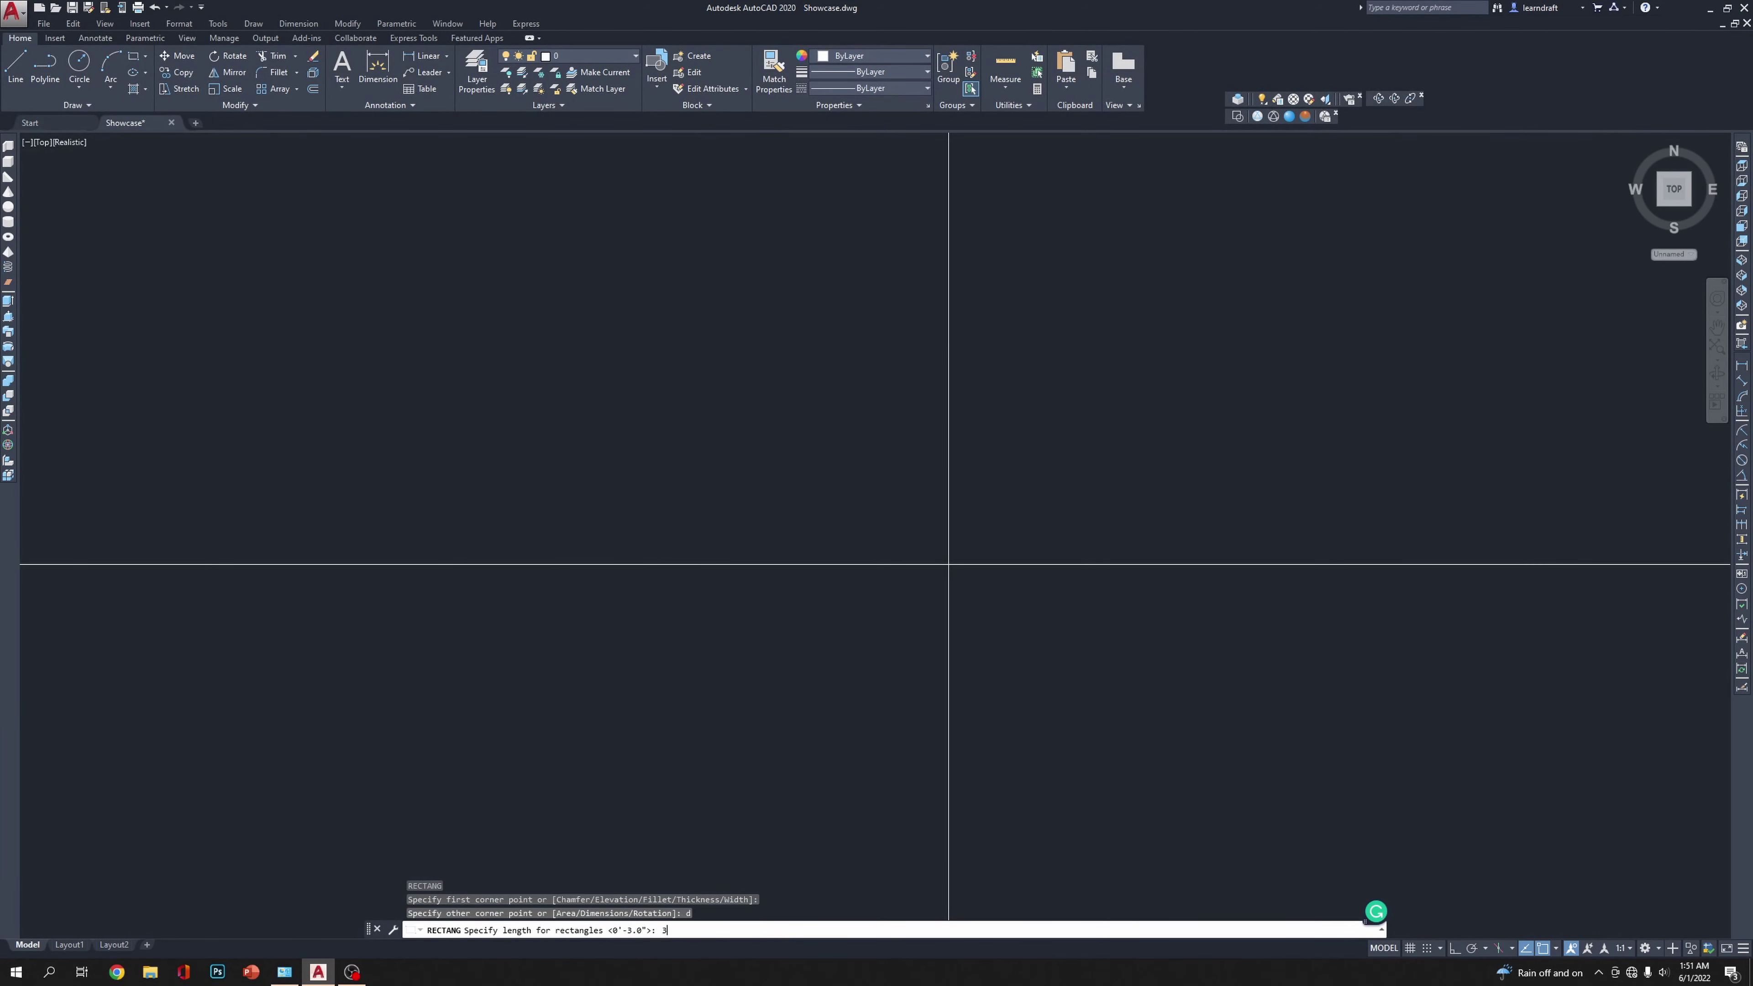
pyautogui.write('6')
pyautogui.press('Return')
pyautogui.write('18')
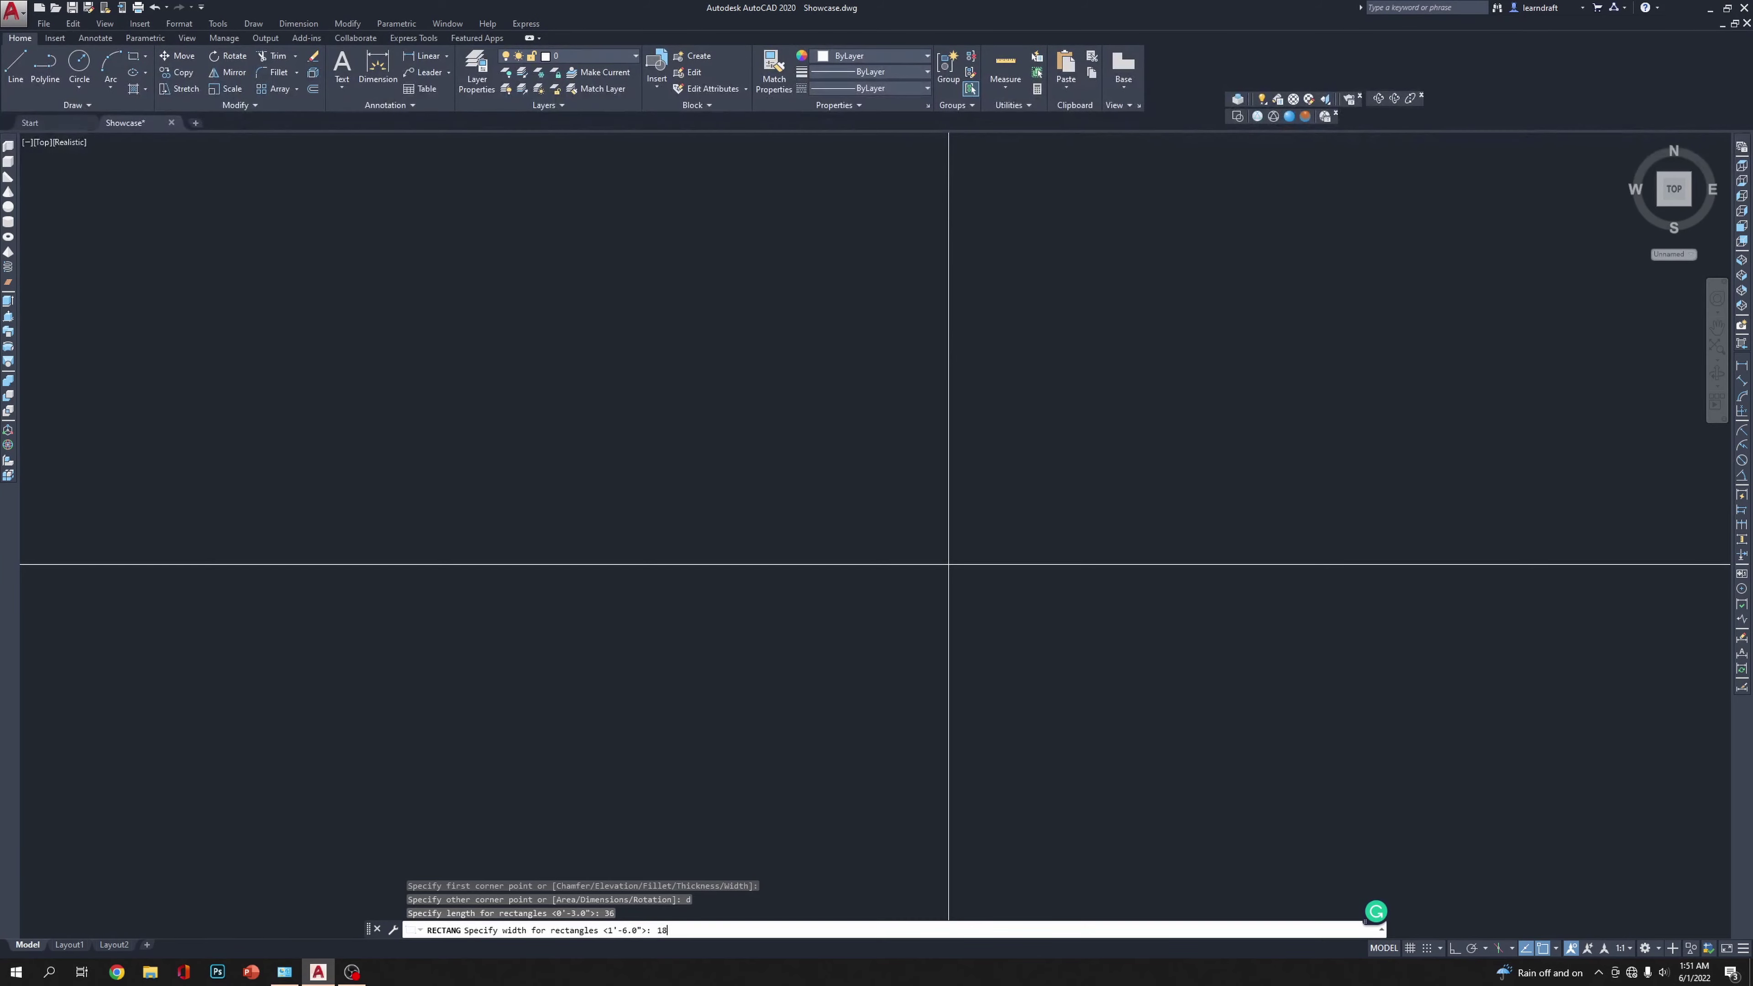
pyautogui.press('Return')
pyautogui.click(1000, 544)
# Step: Dismiss the context menu and recentre the view on the new rectangle
pyautogui.rightClick(1003, 544)
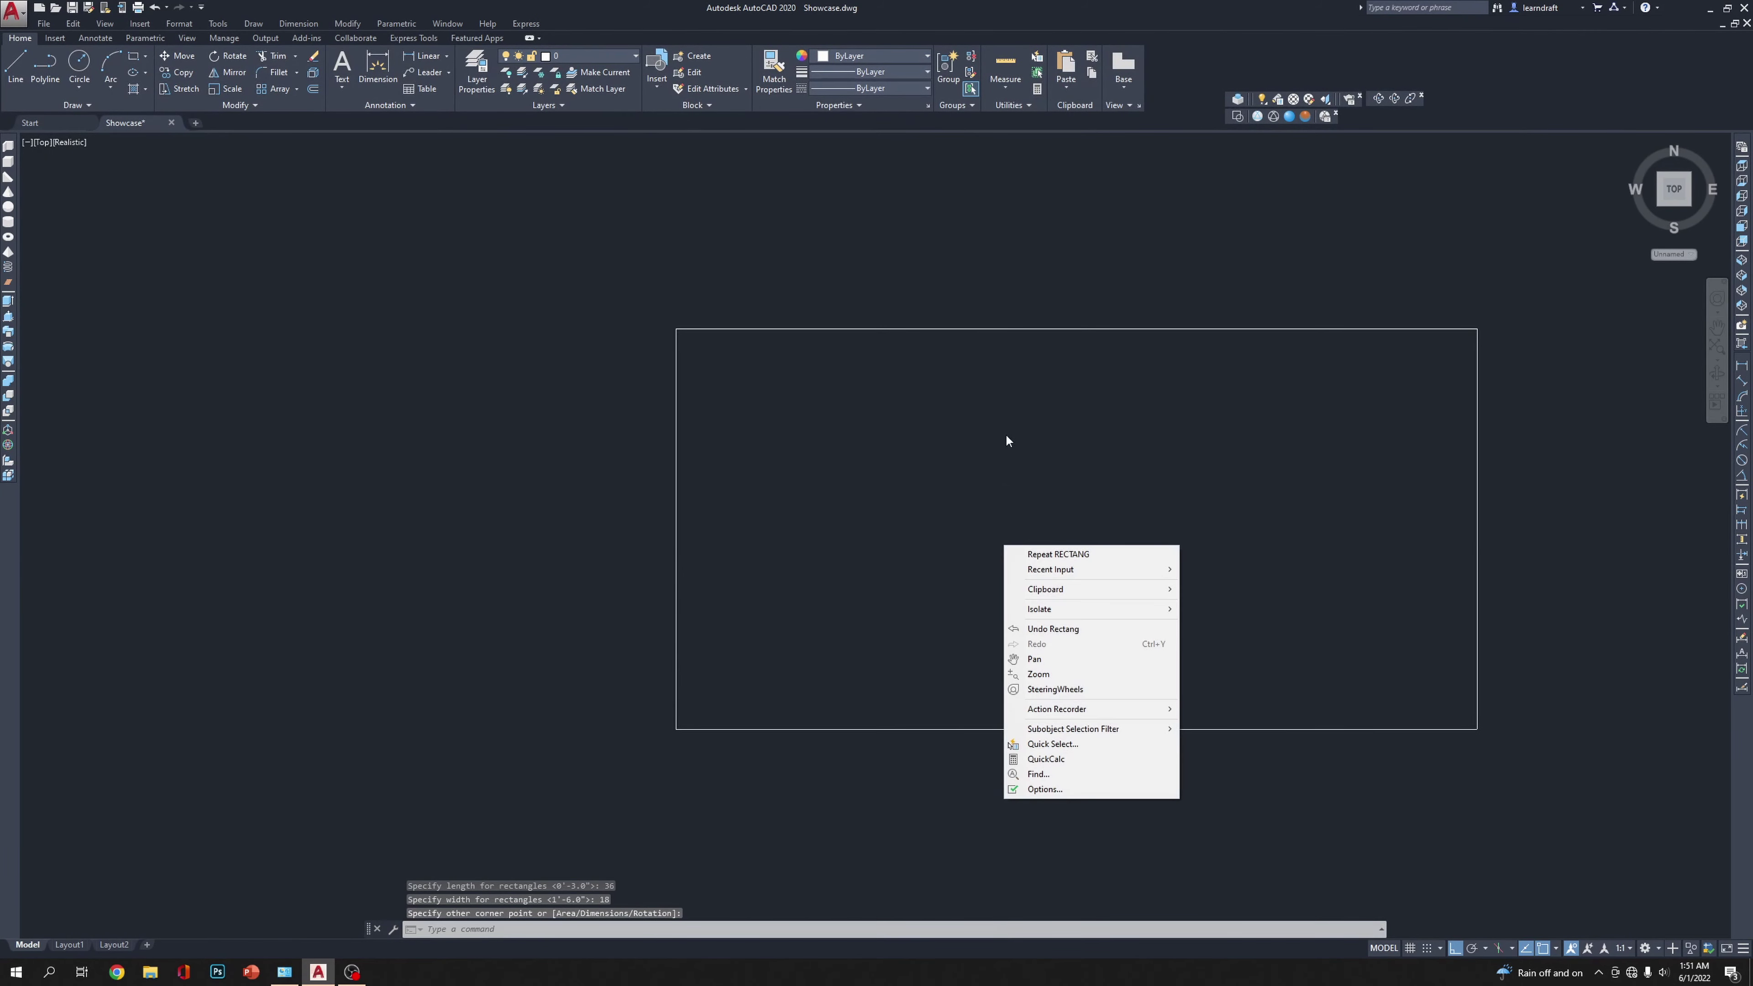
pyautogui.click(1005, 436)
pyautogui.click(918, 494)
pyautogui.moveTo(1189, 575); pyautogui.dragTo(840, 574, button='middle')
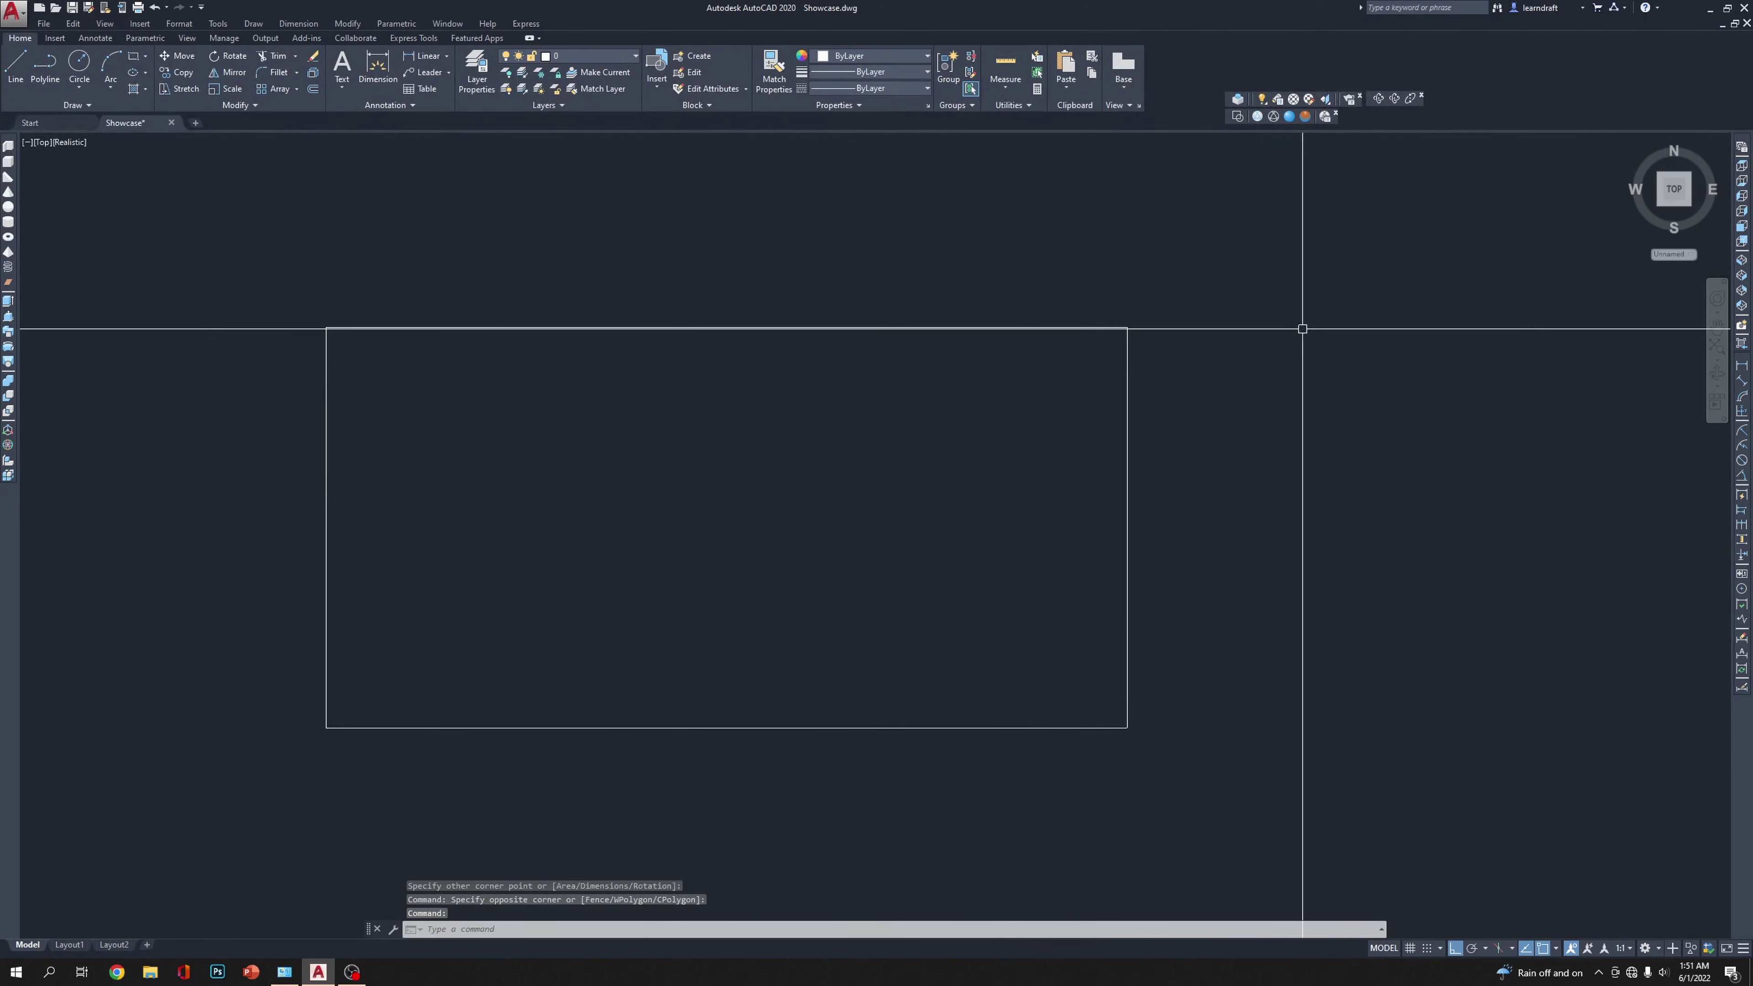
pyautogui.scroll(-2, 1259, 268)
pyautogui.moveTo(1275, 267); pyautogui.dragTo(1228, 282, button='middle')
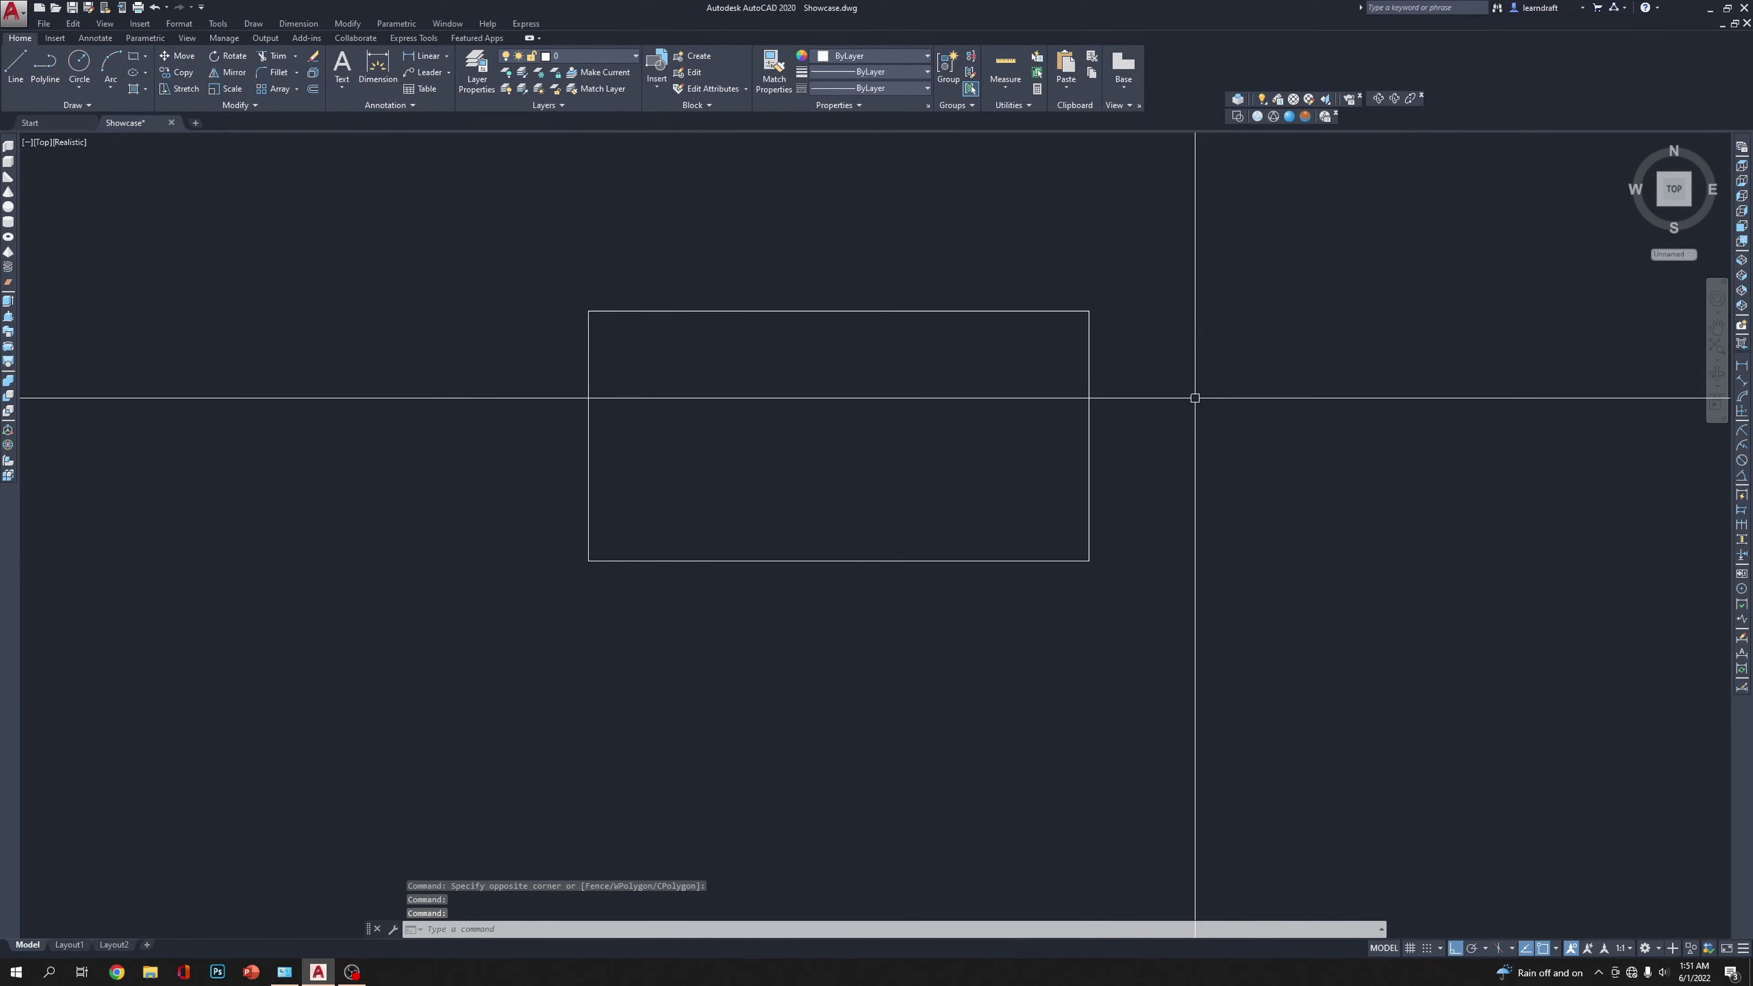
pyautogui.moveTo(1193, 395); pyautogui.dragTo(1168, 362, button='middle')
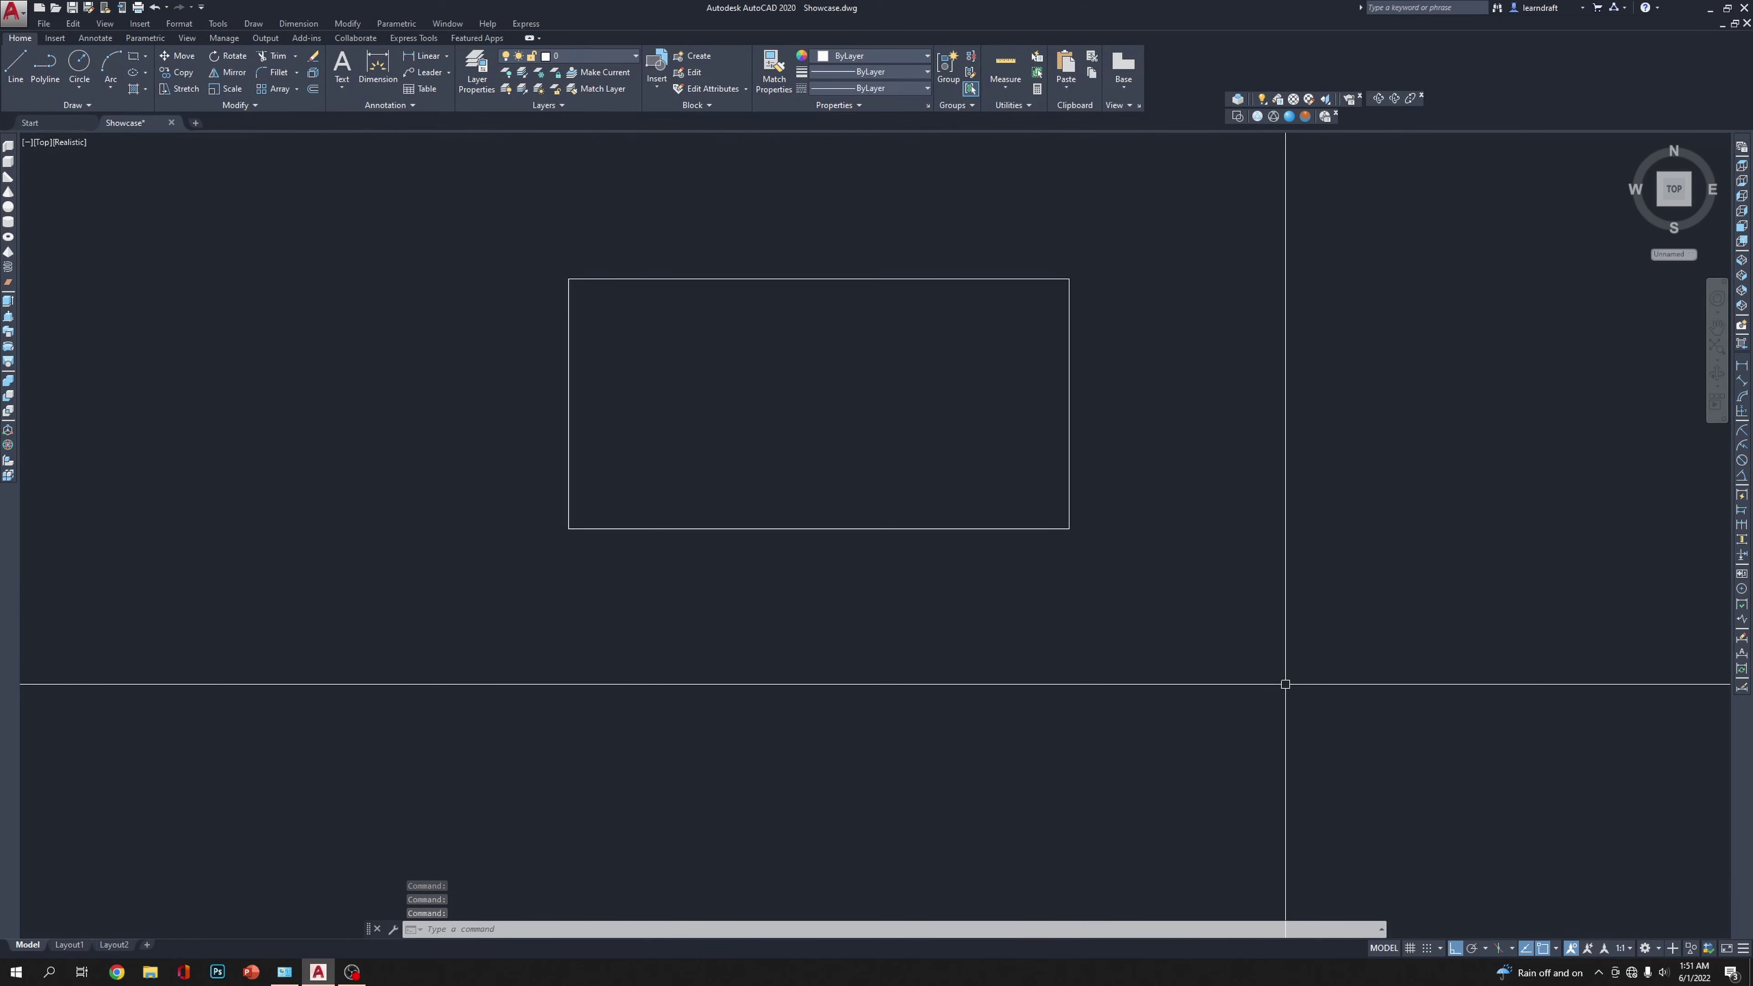
pyautogui.write('cha')
pyautogui.press('Return')
pyautogui.write('d')
pyautogui.press('Return')
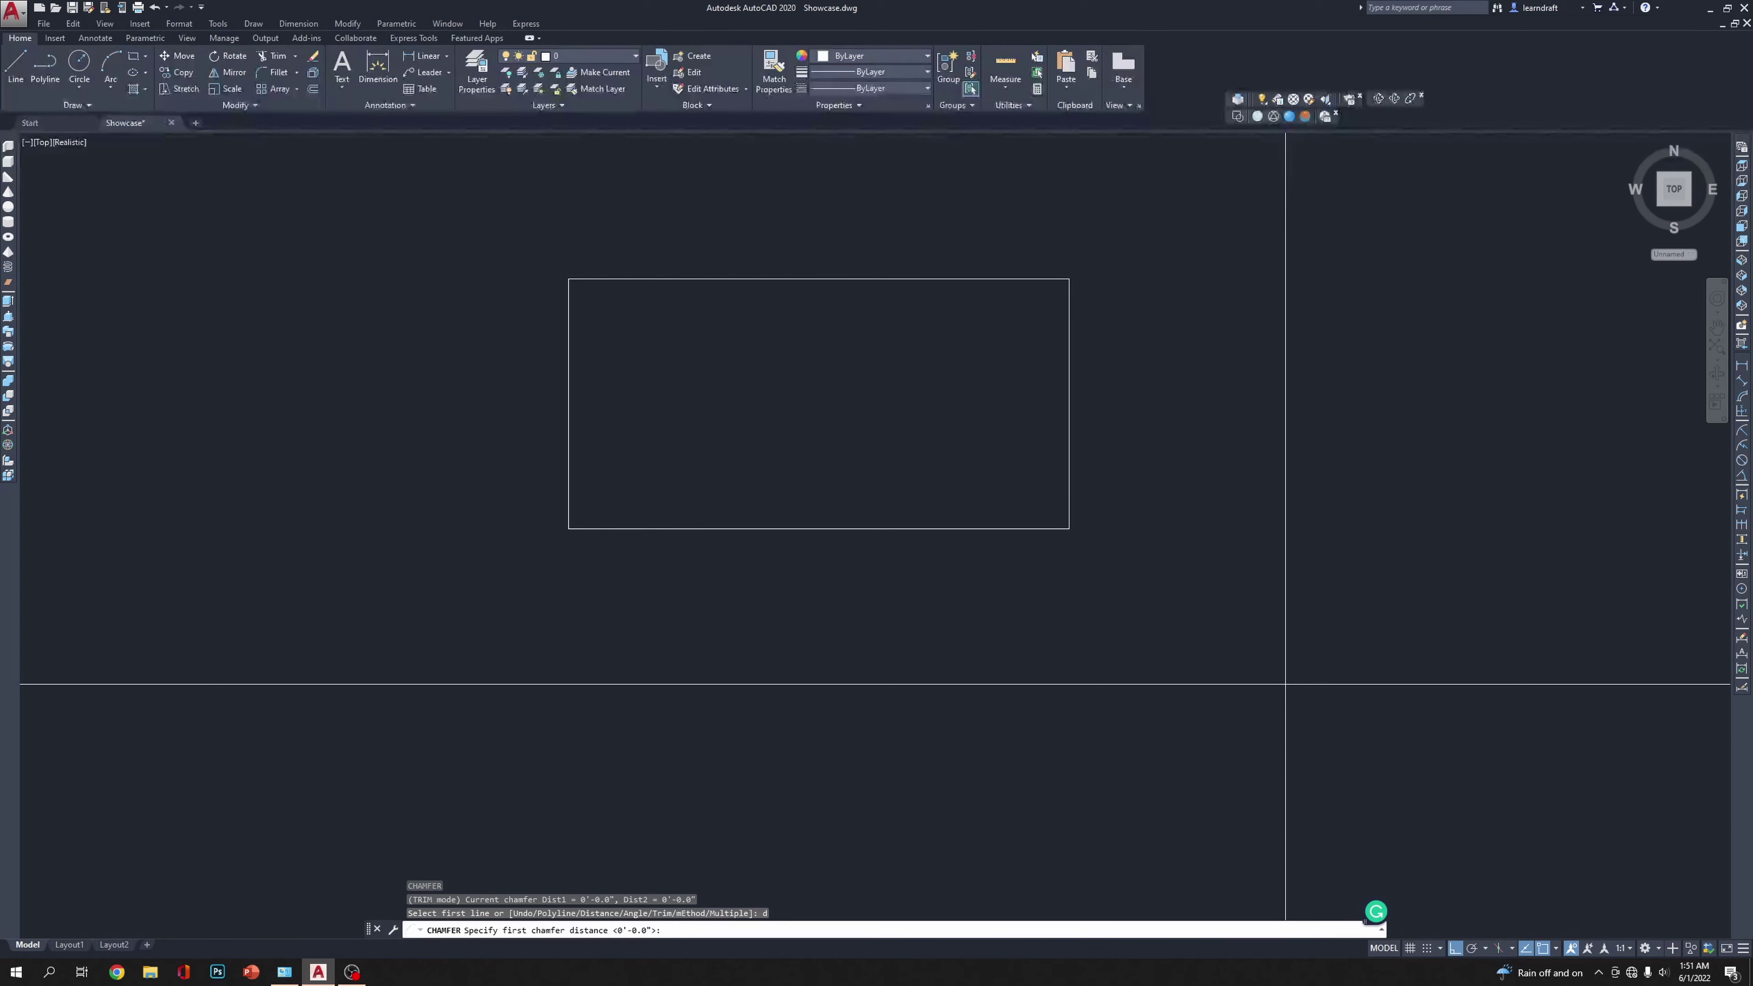
pyautogui.write('9')
pyautogui.press('Return')
pyautogui.press('Return')
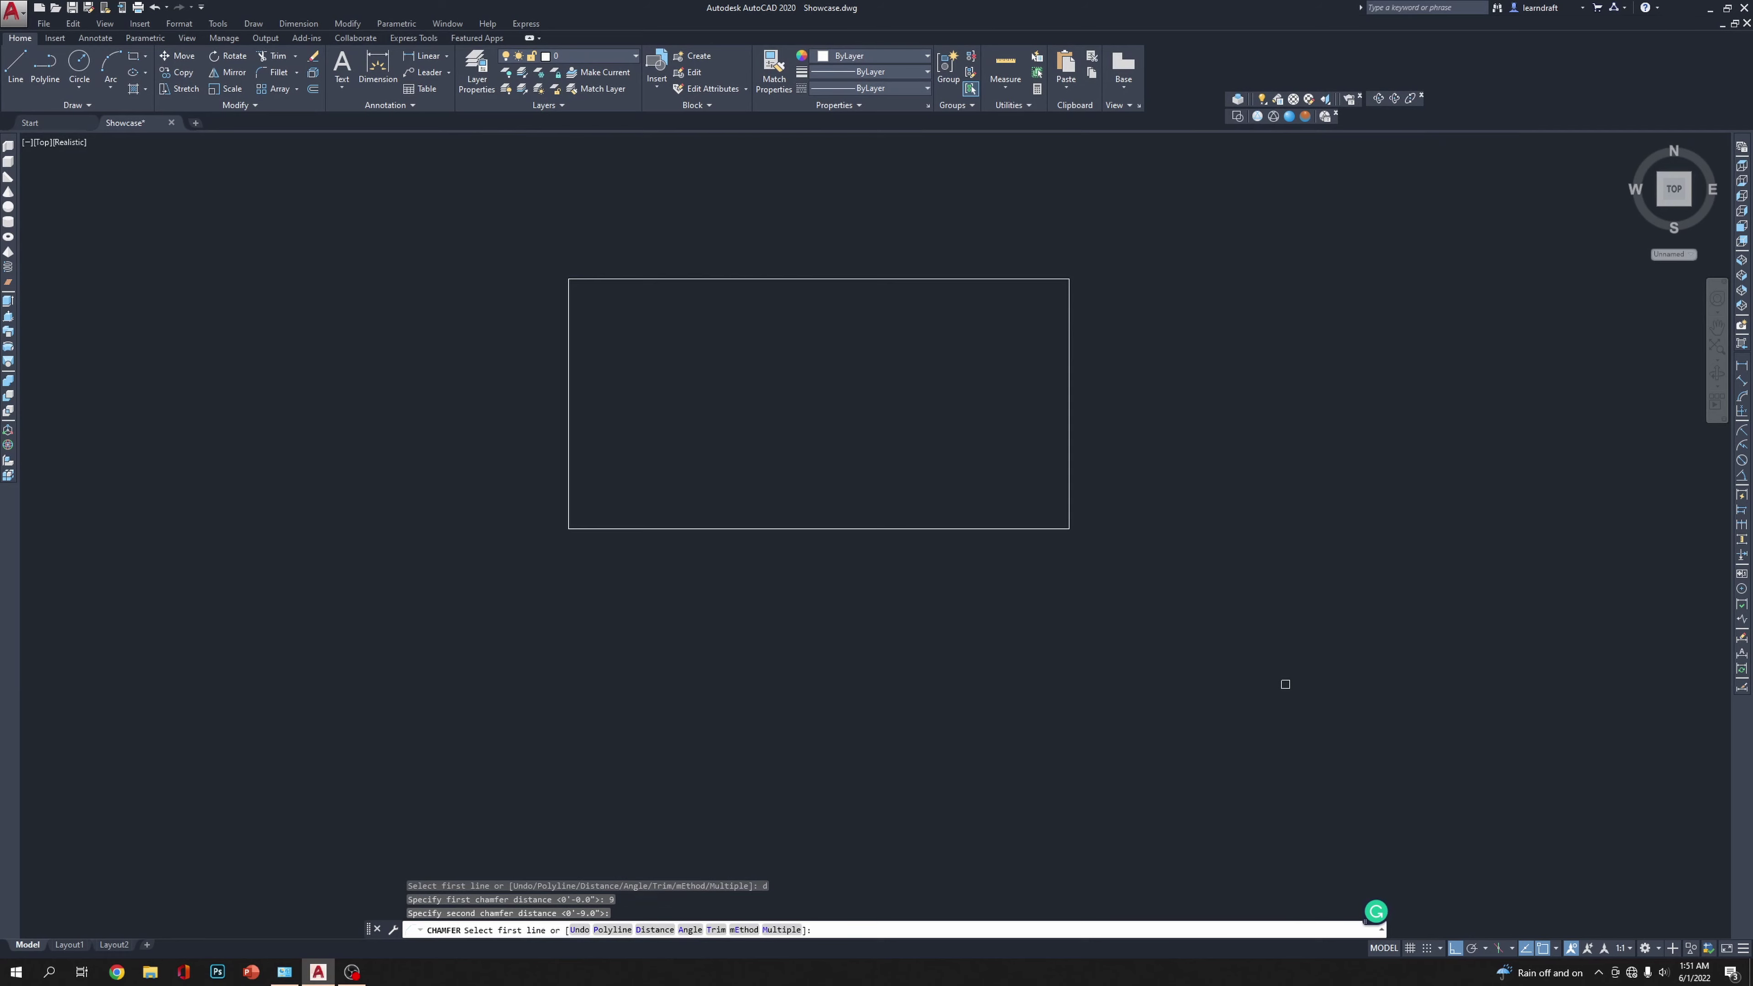
pyautogui.click(1069, 423)
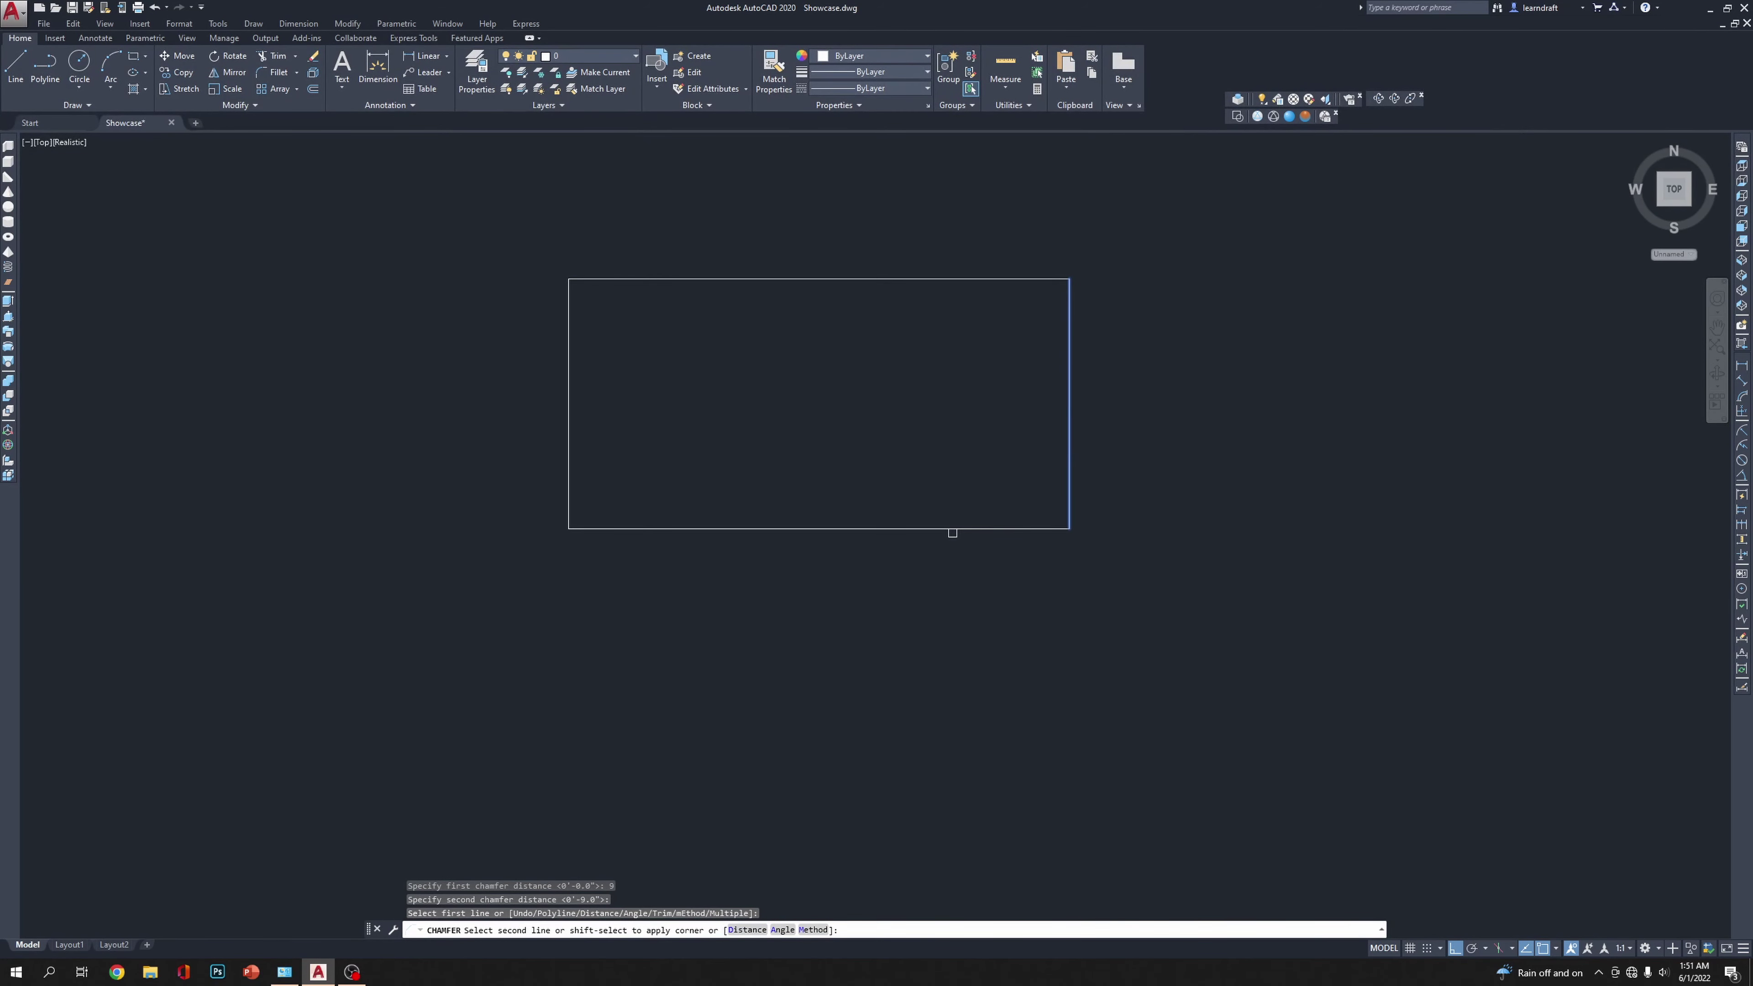
pyautogui.click(955, 530)
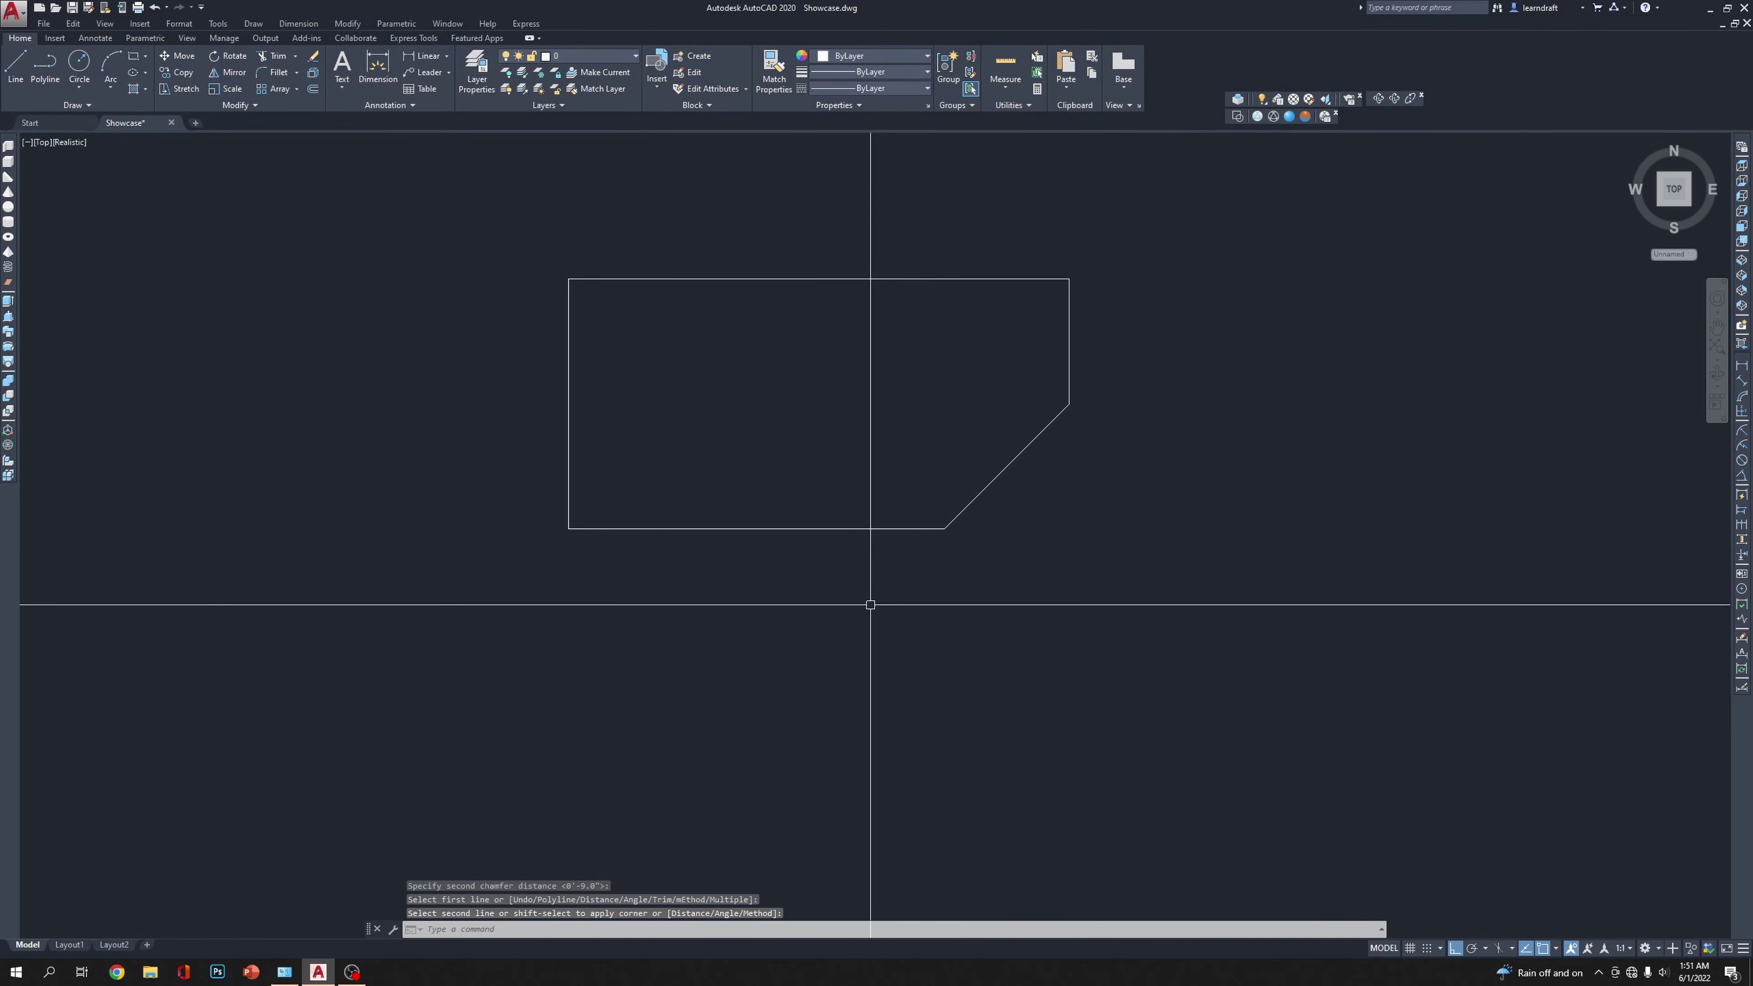
pyautogui.press('Return')
pyautogui.click(649, 523)
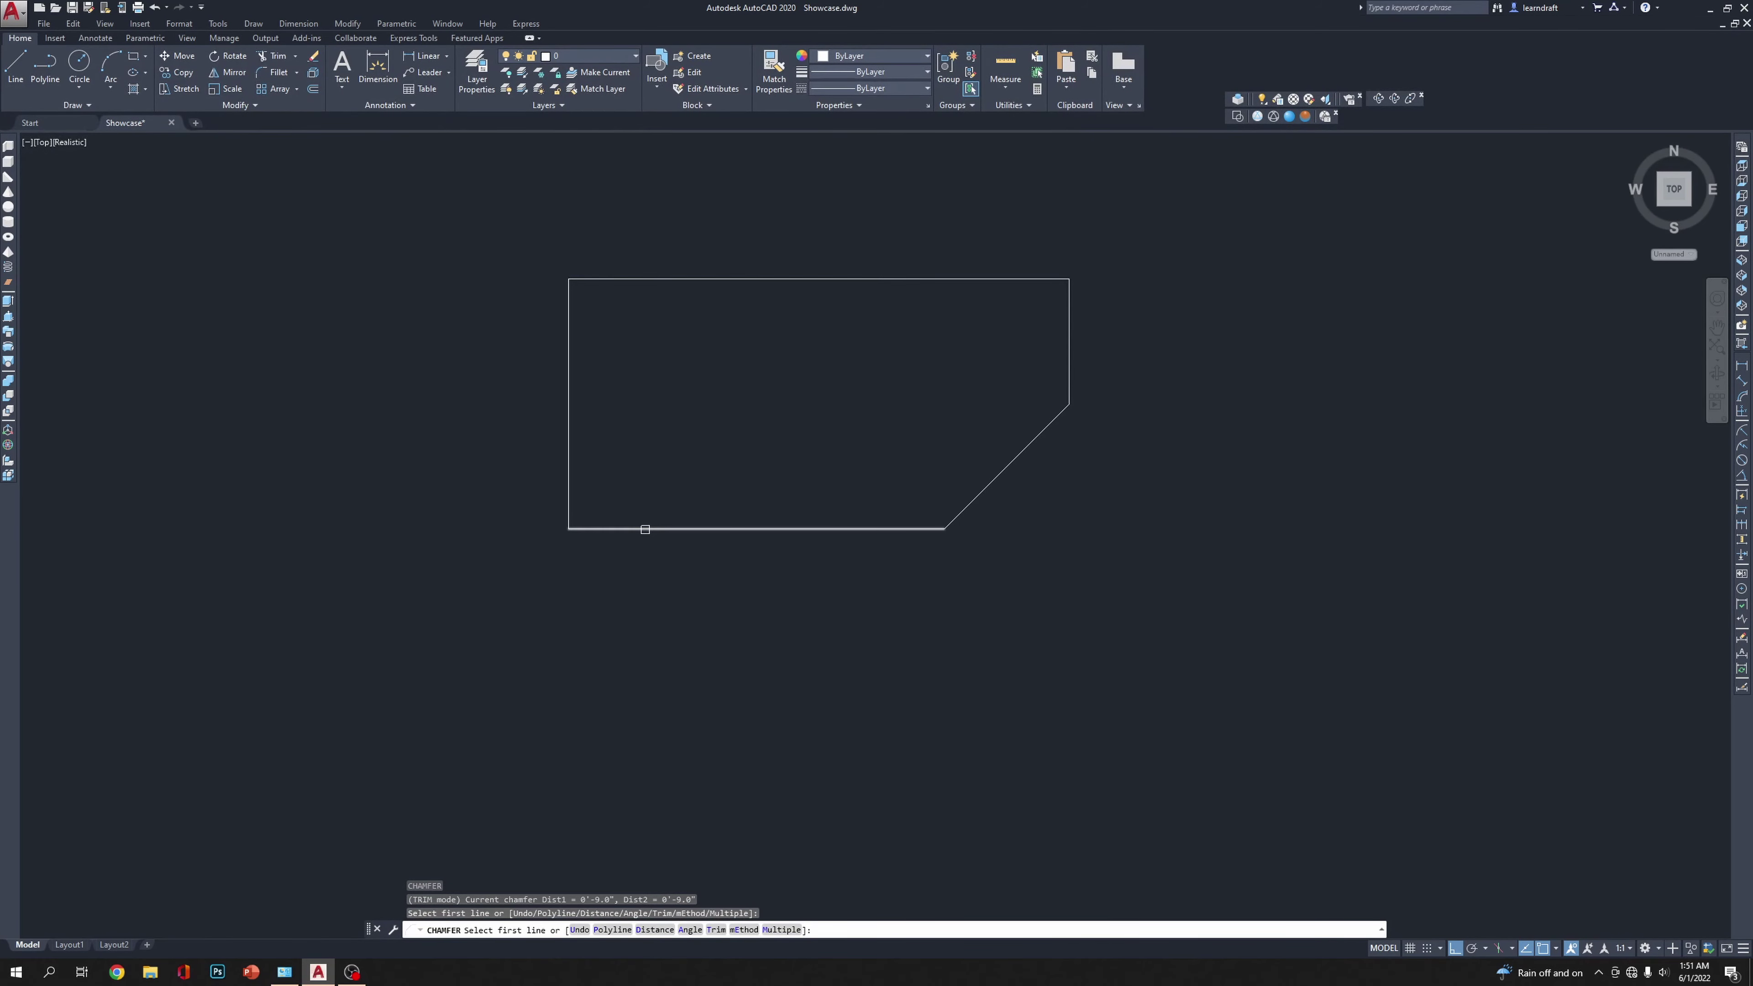
pyautogui.click(565, 447)
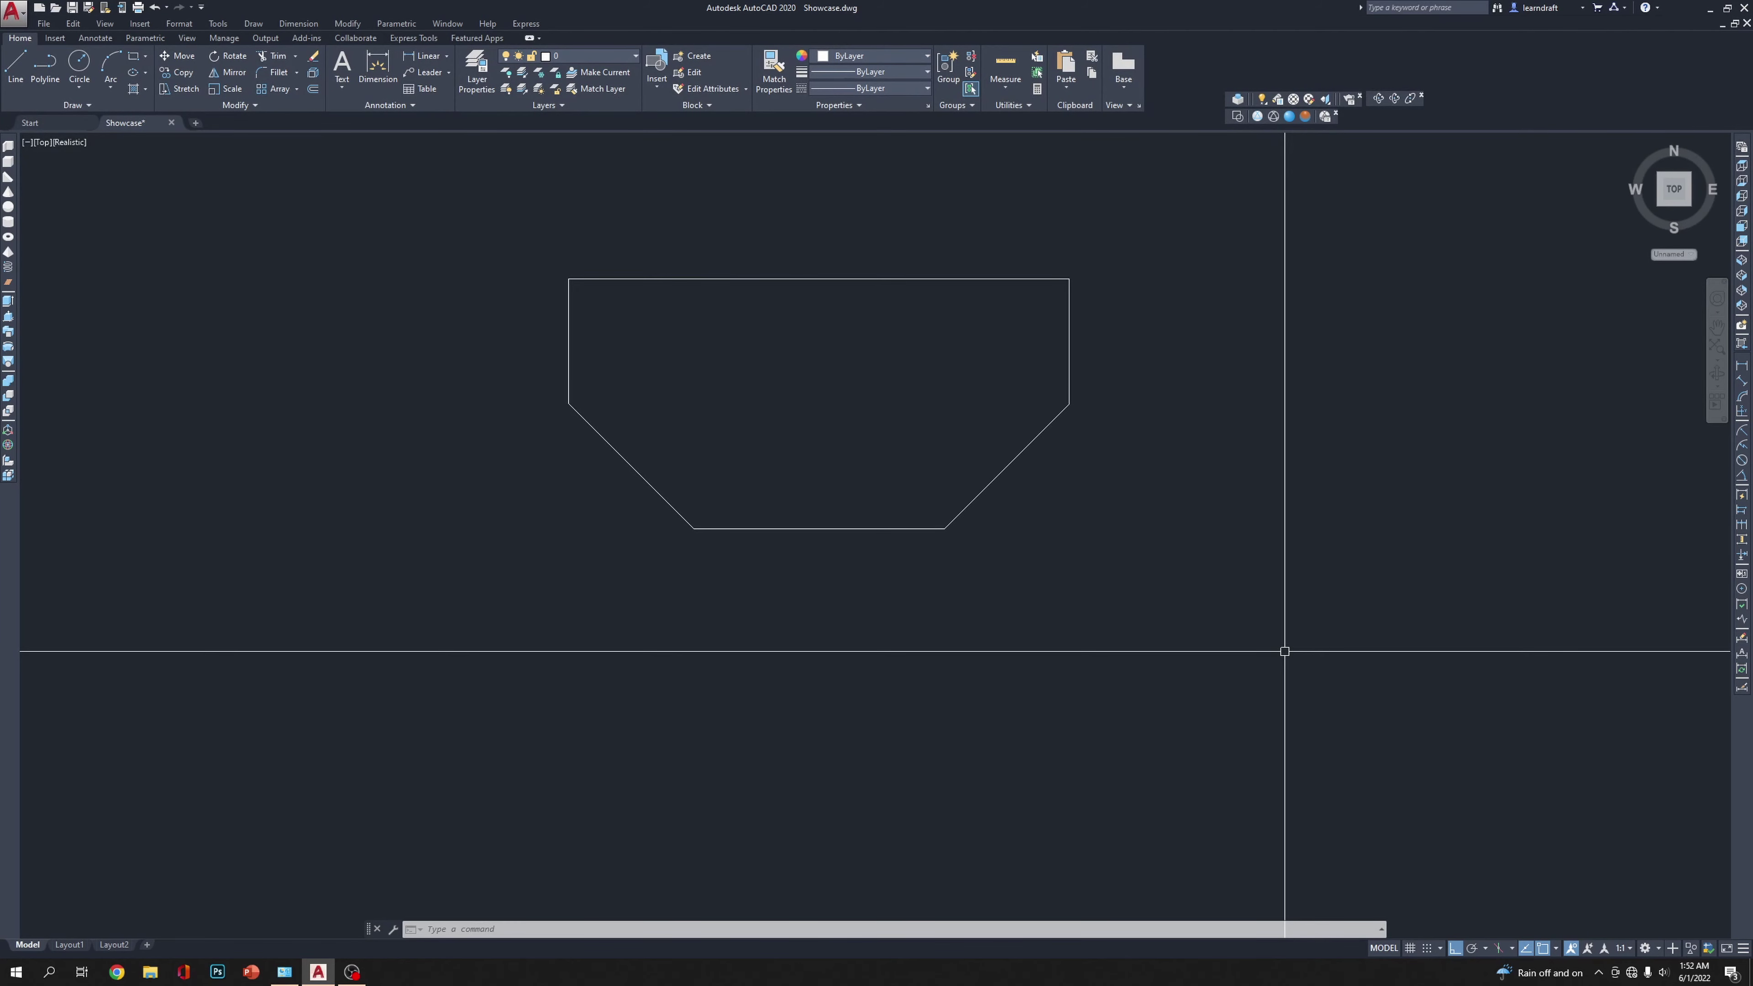
pyautogui.hotkey('ctrl', 'z')
pyautogui.hotkey('ctrl', 'z')
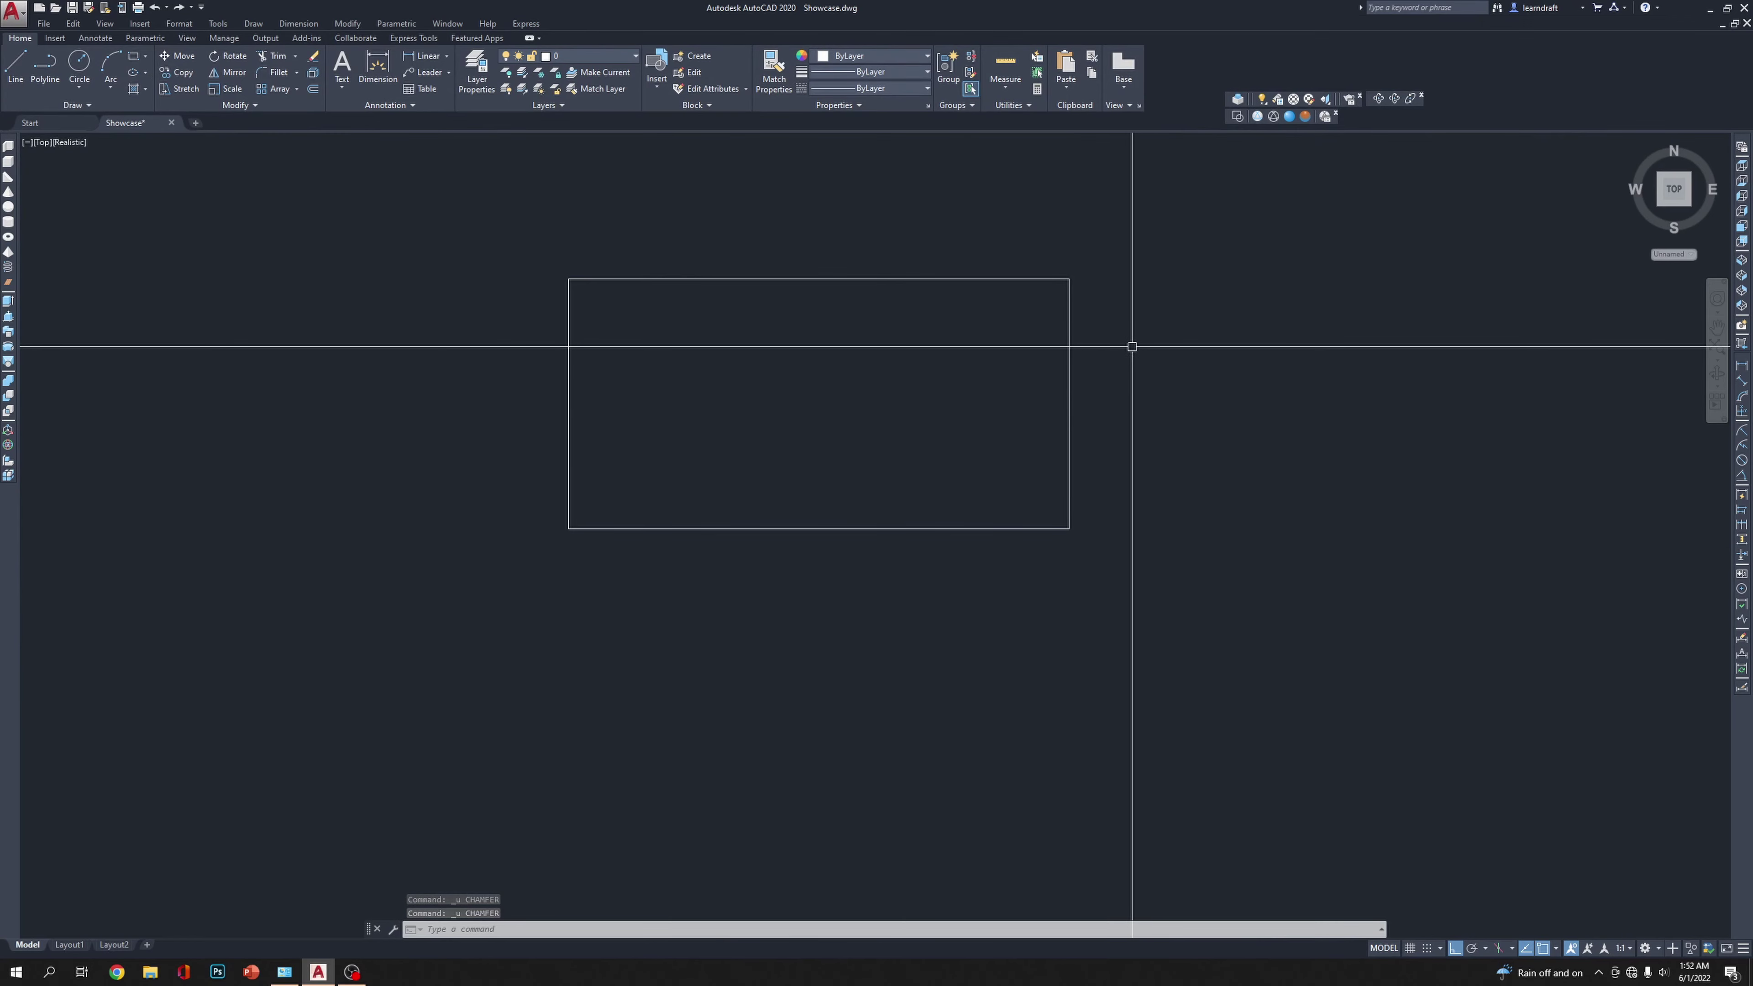
# Step: Stretch the rectangle's bottom edge 2 units downward
pyautogui.click(1150, 466)
pyautogui.click(501, 634)
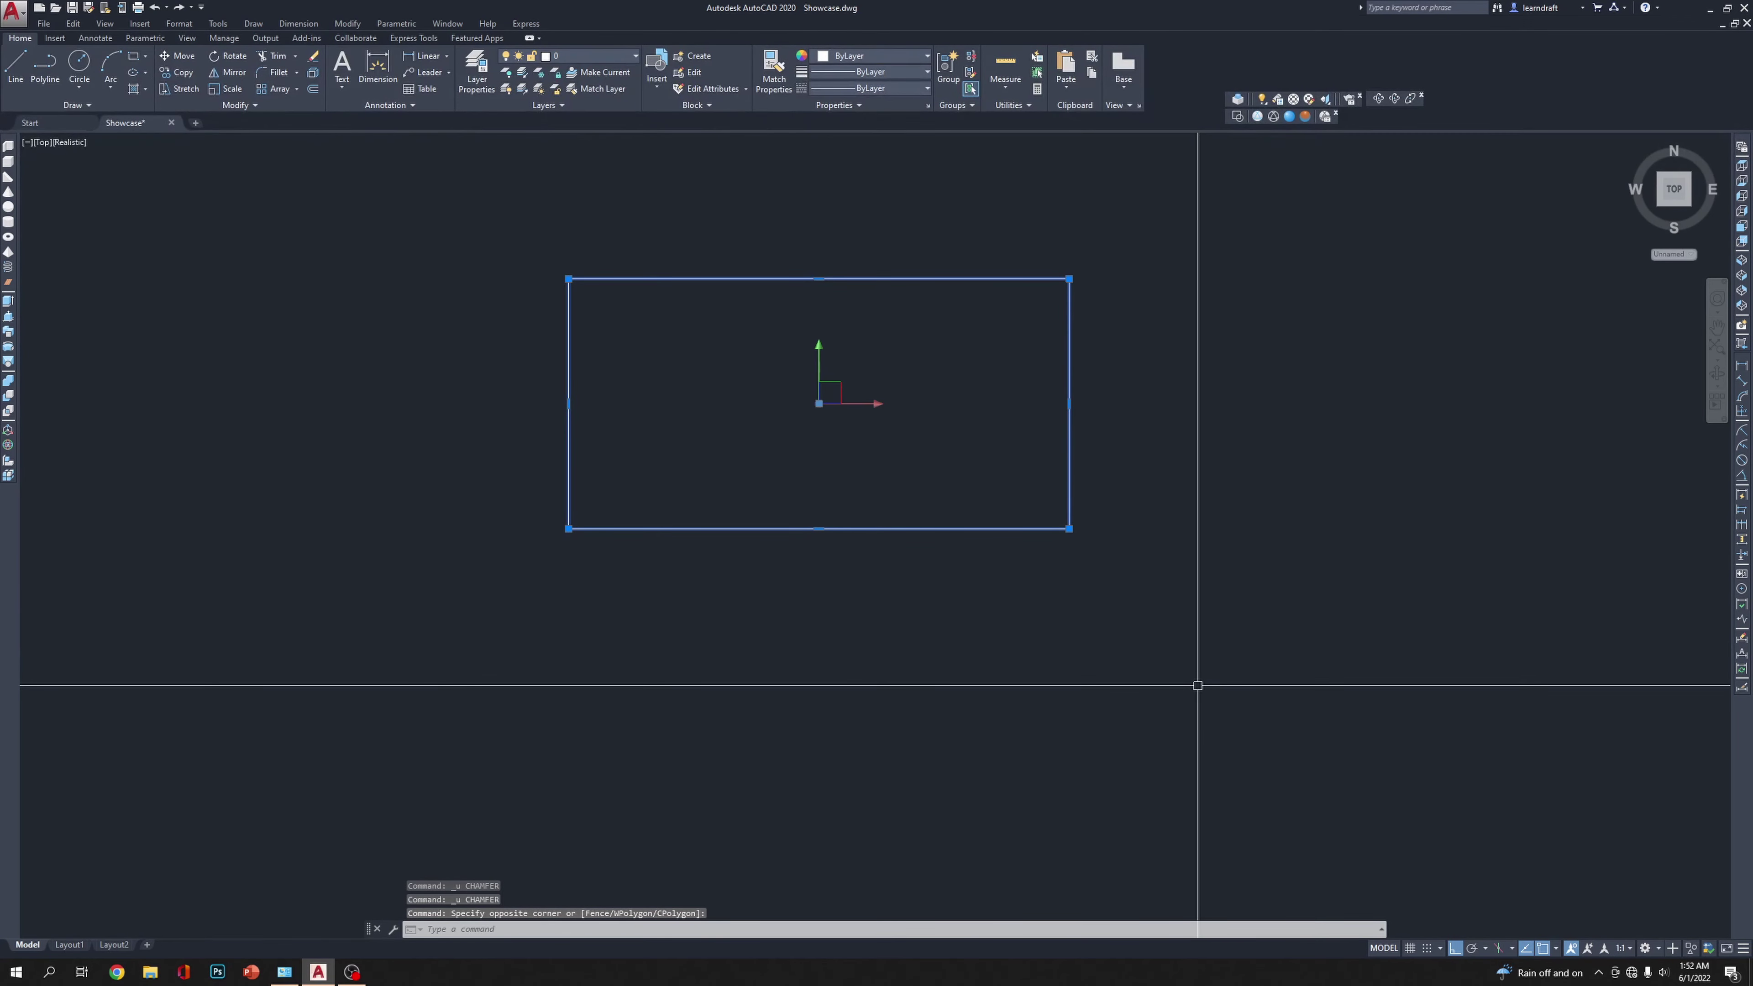
pyautogui.write('s')
pyautogui.press('Return')
pyautogui.click(1204, 586)
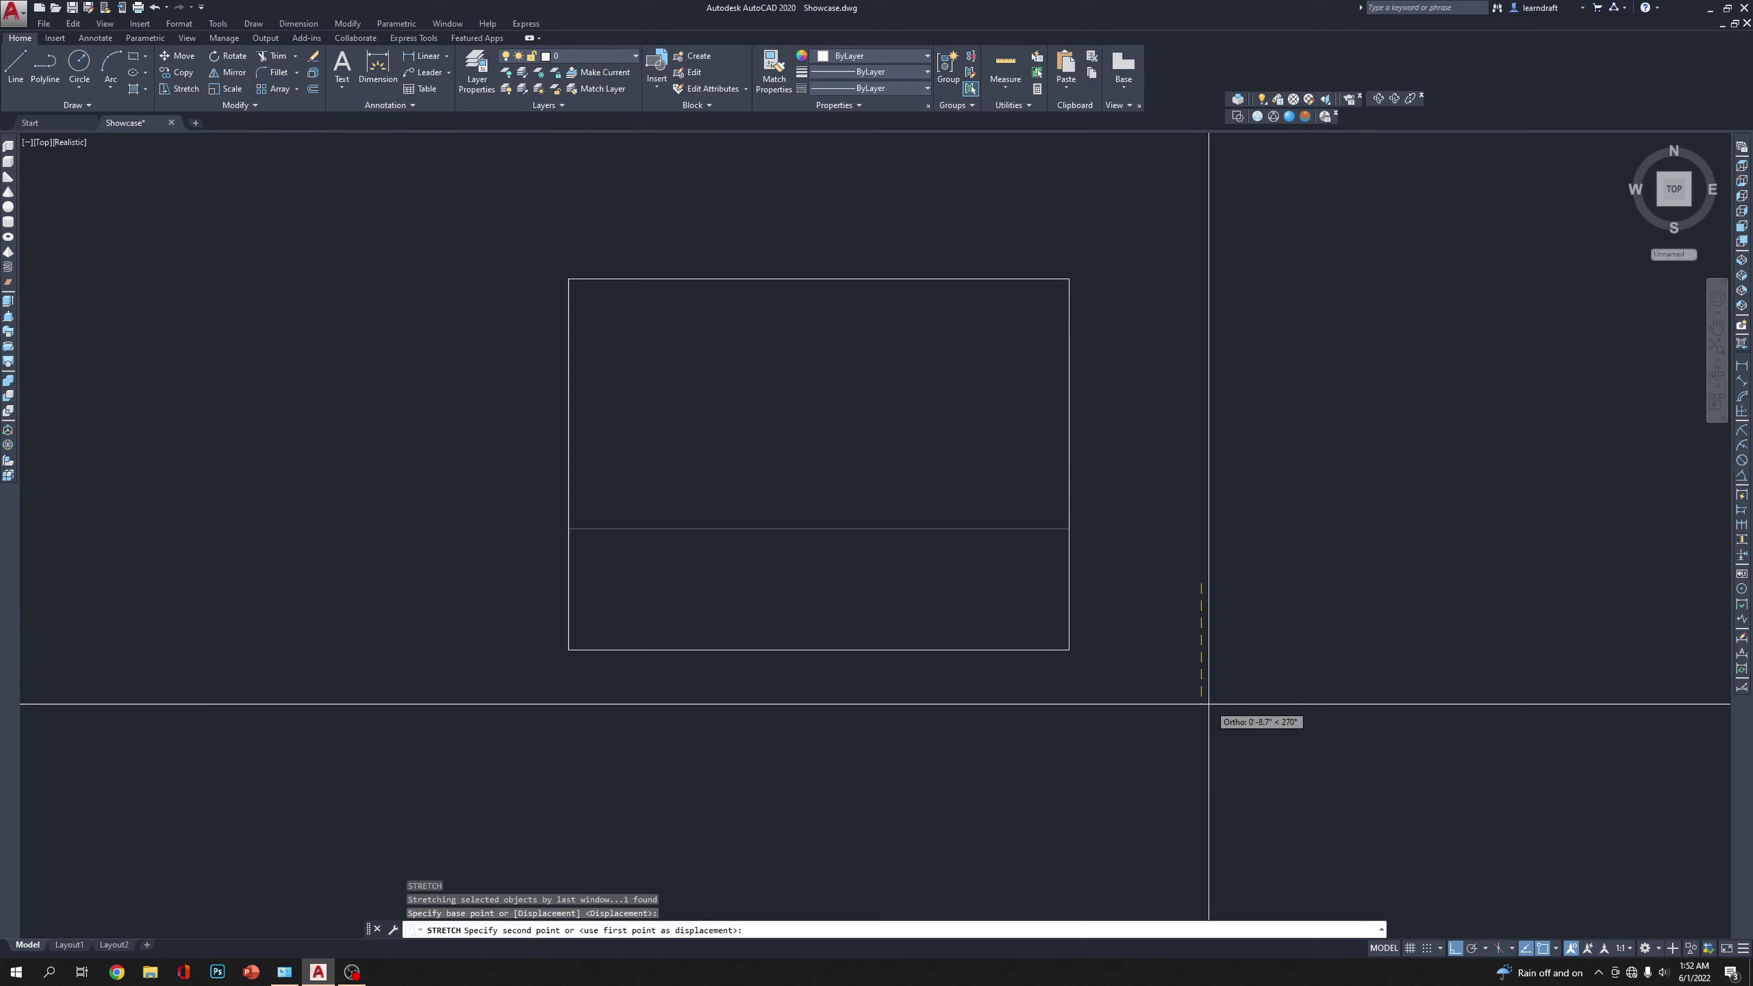
pyautogui.press('Return')
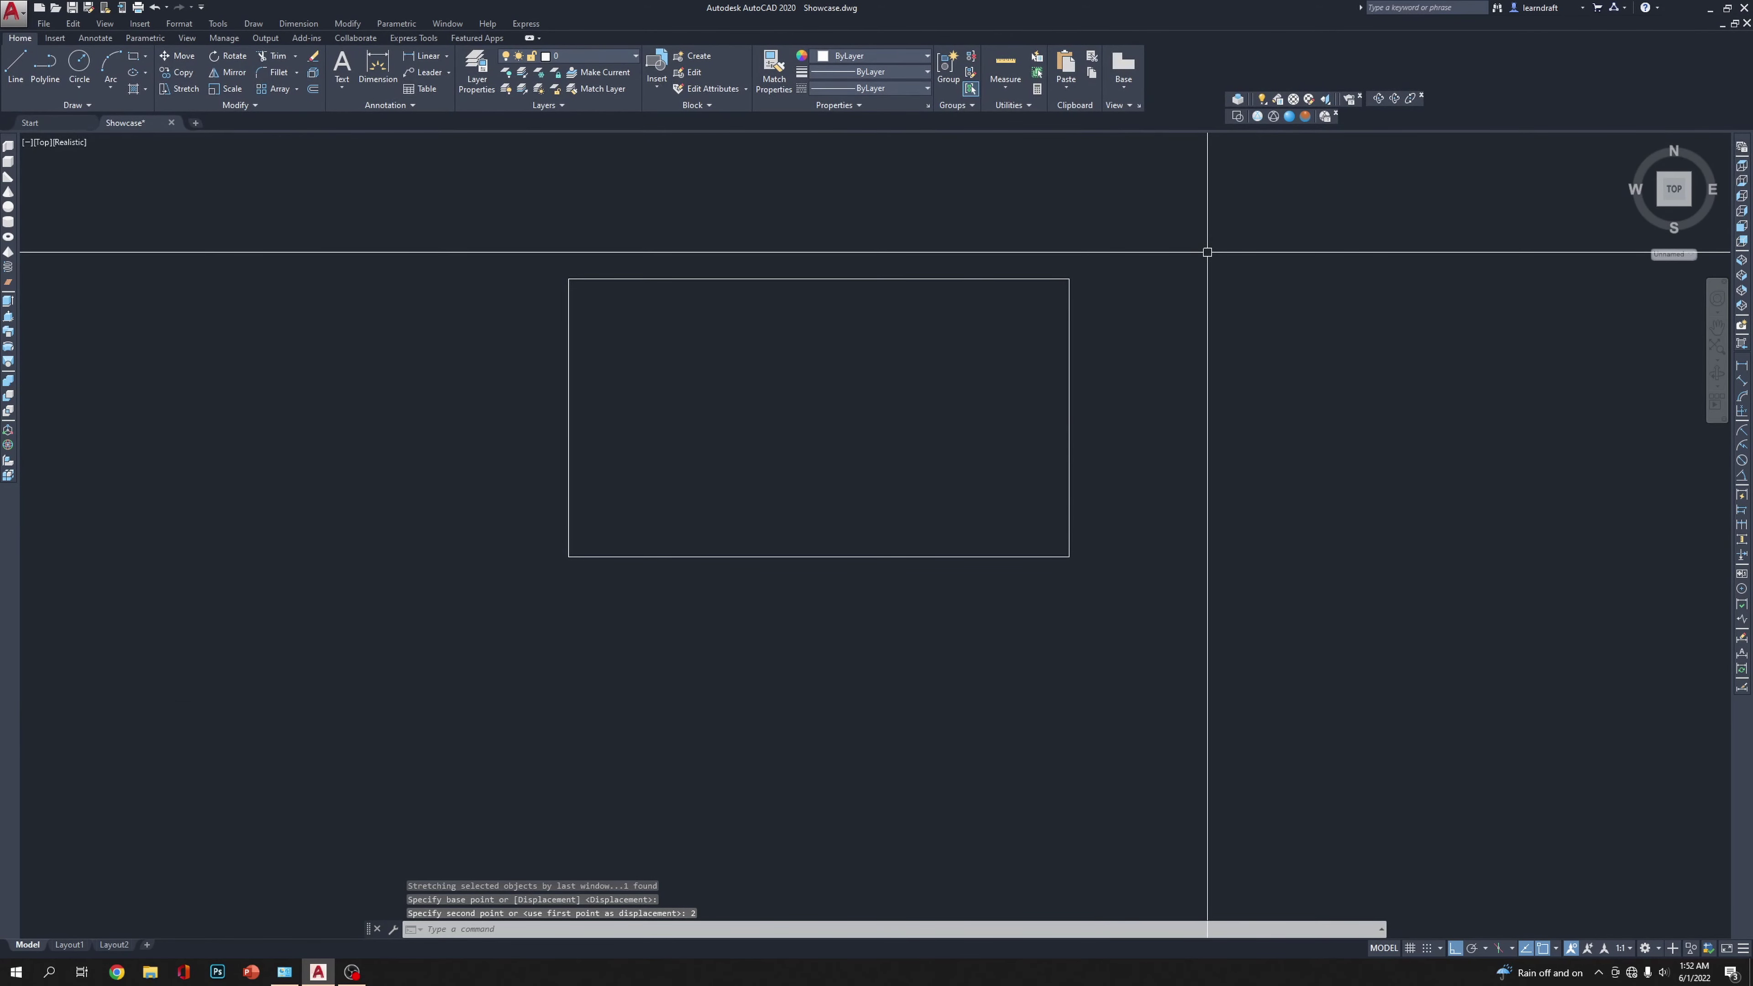
# Step: Chamfer the lower-right corner with both chamfer distances set to 6
pyautogui.write('cha')
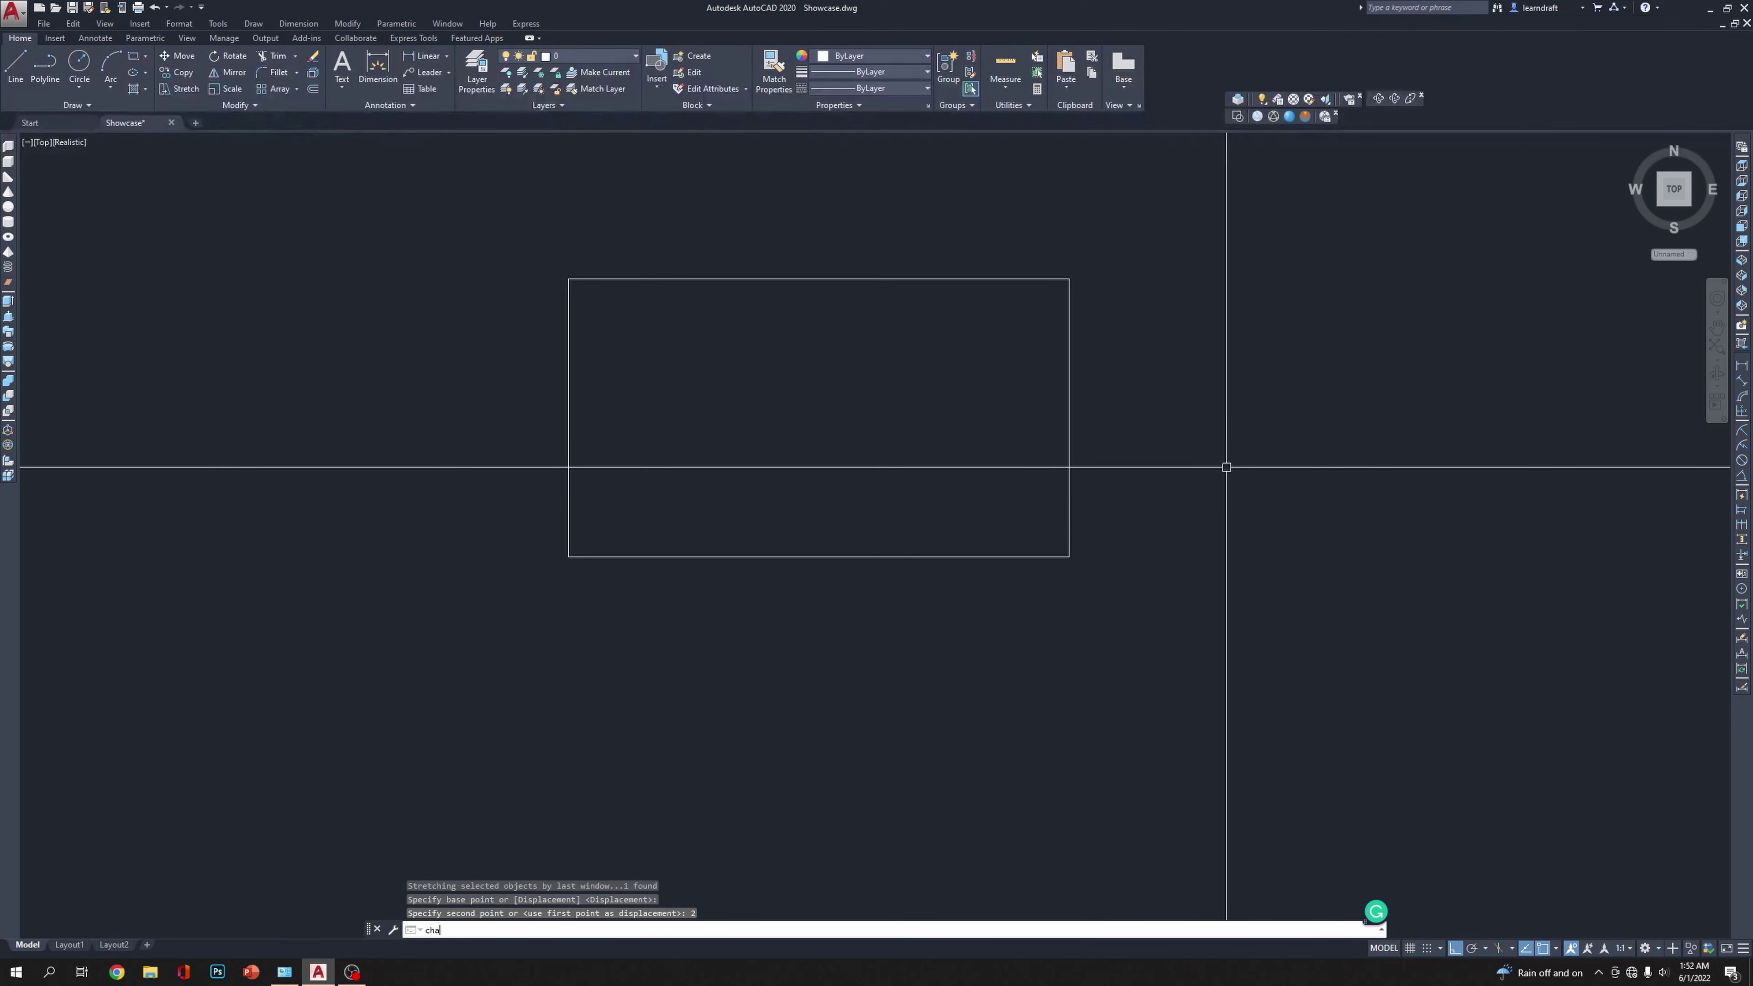
pyautogui.press('Return')
pyautogui.write('d')
pyautogui.press('Return')
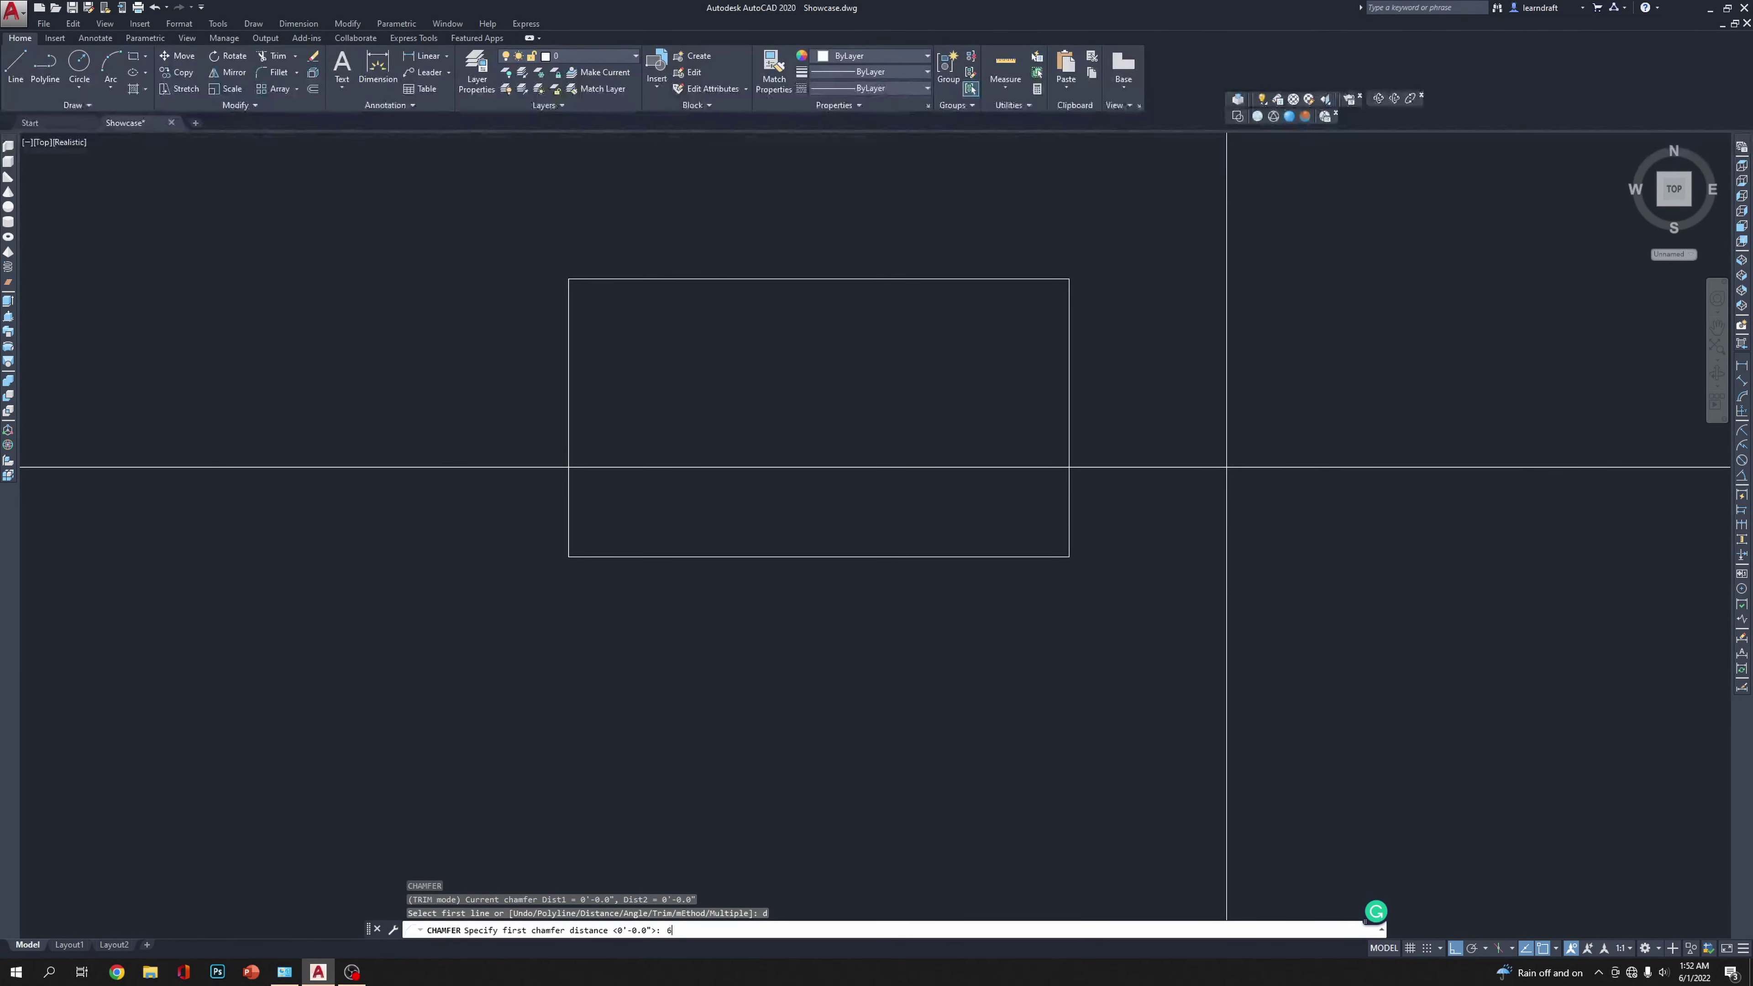
pyautogui.write('6')
pyautogui.press('Return')
pyautogui.press('Return')
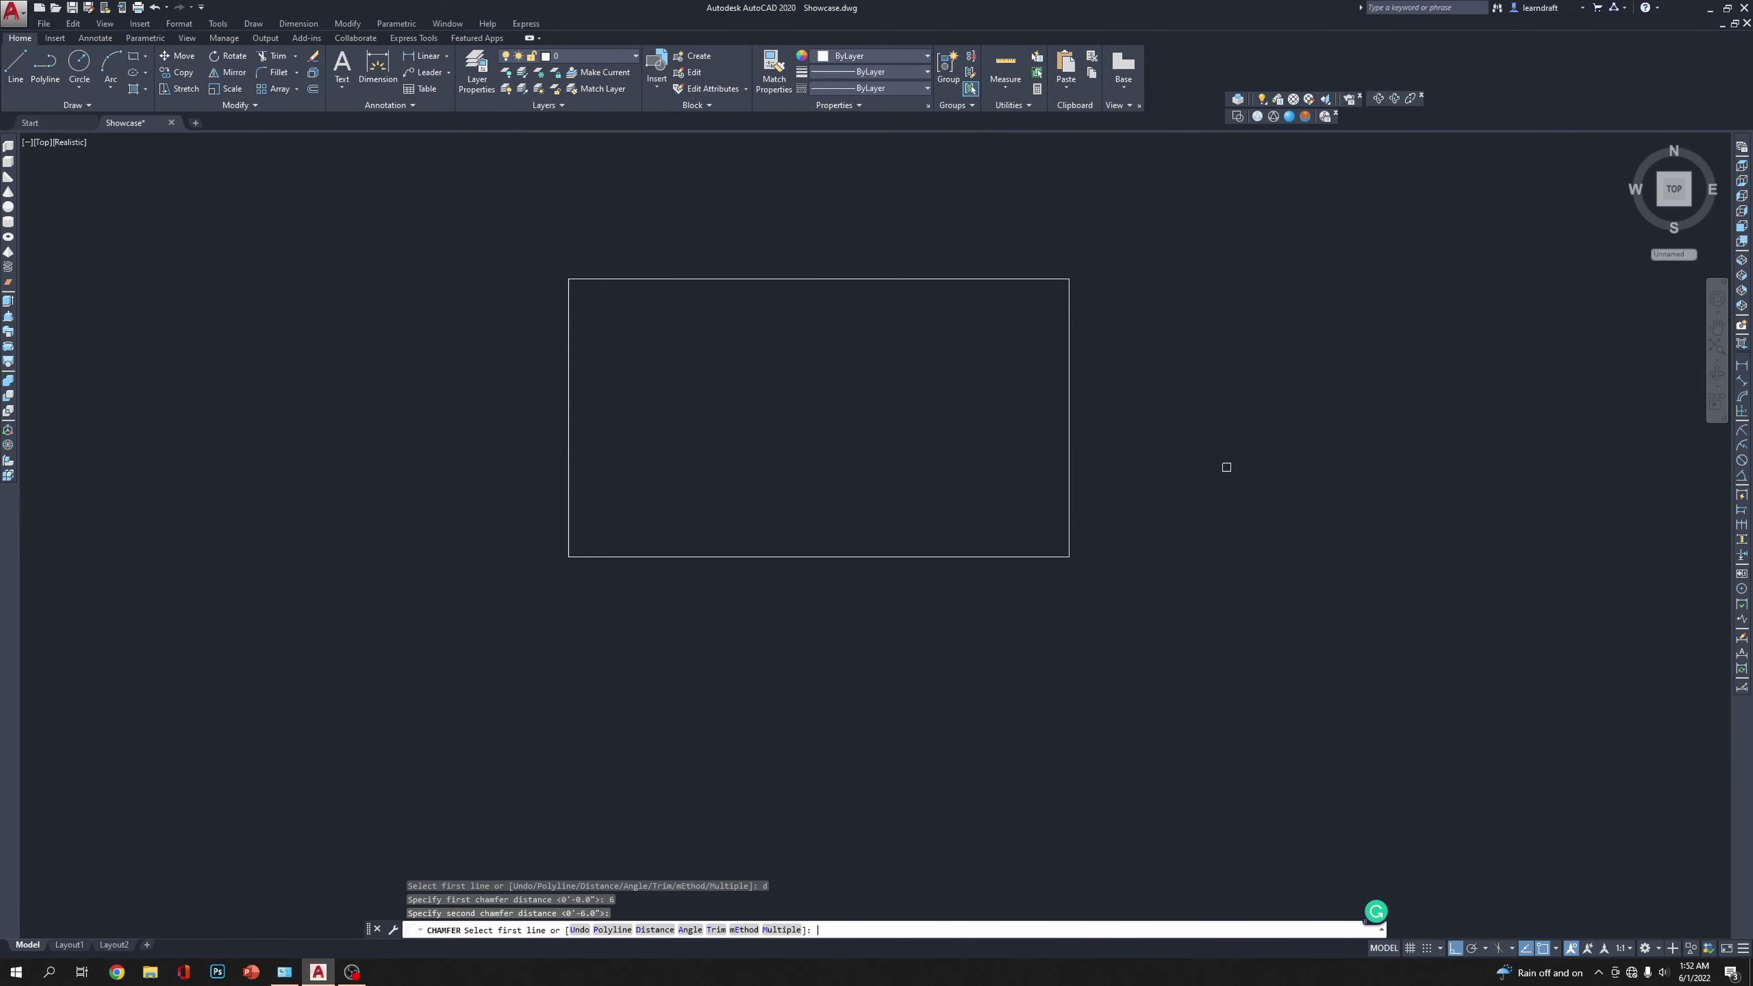
pyautogui.click(1068, 419)
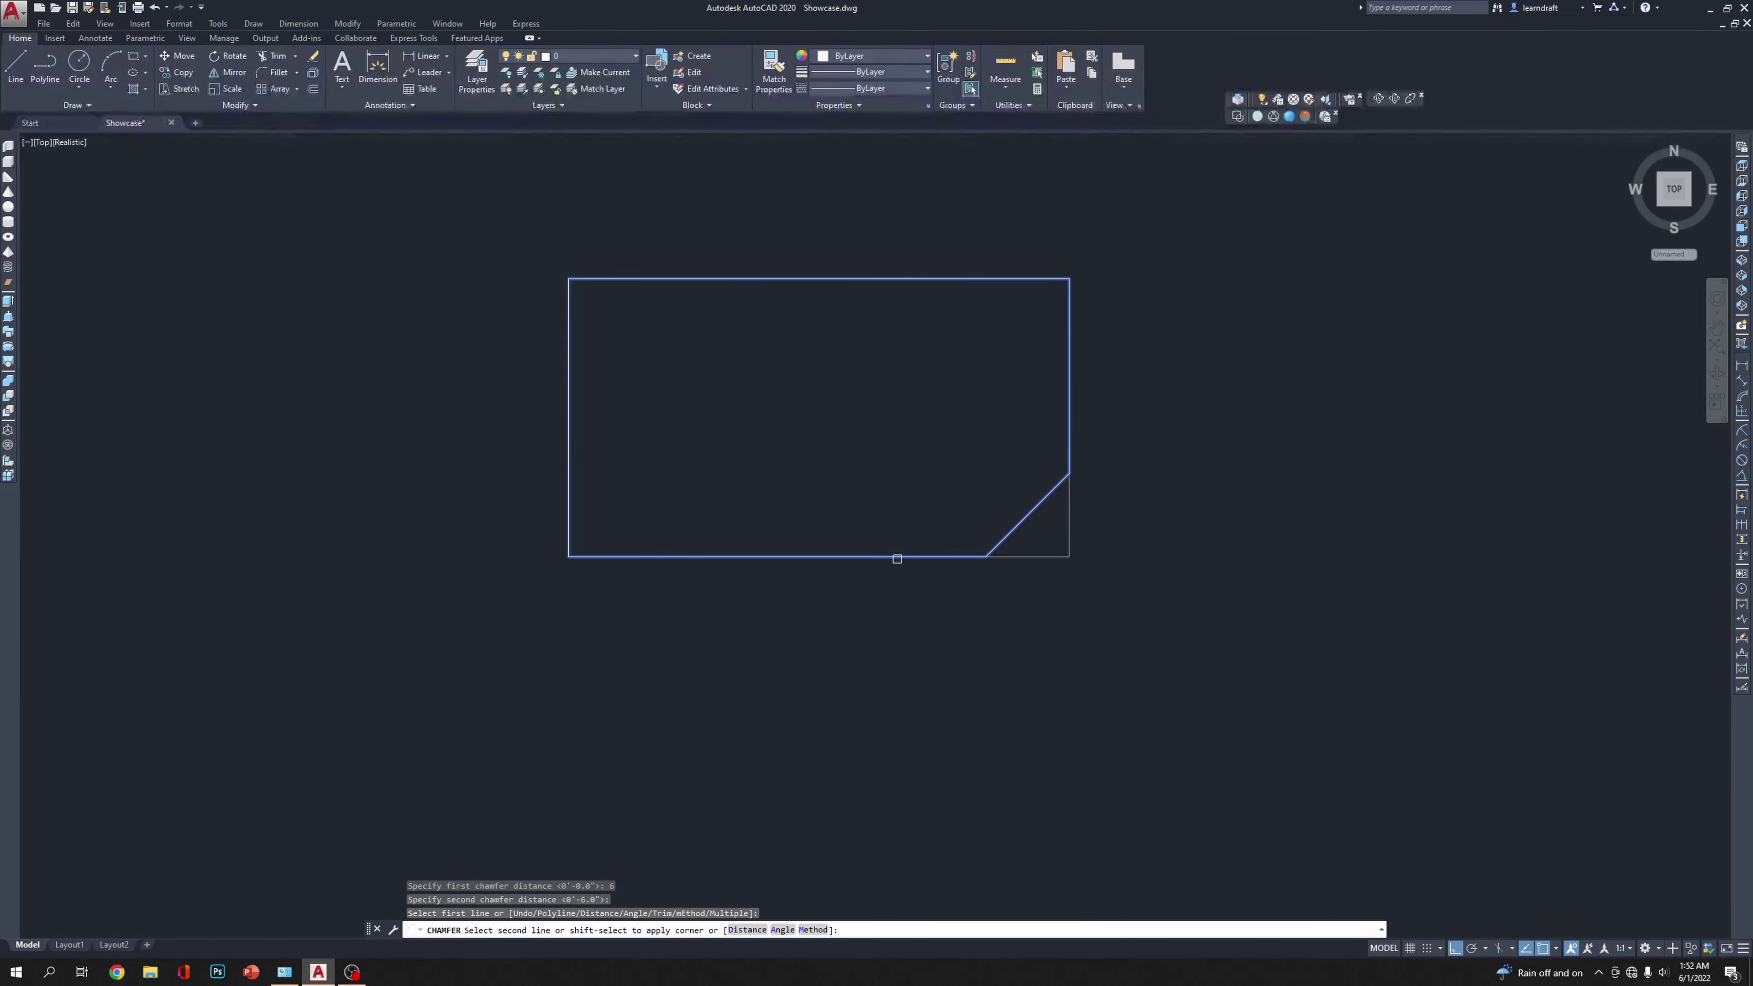
pyautogui.click(896, 557)
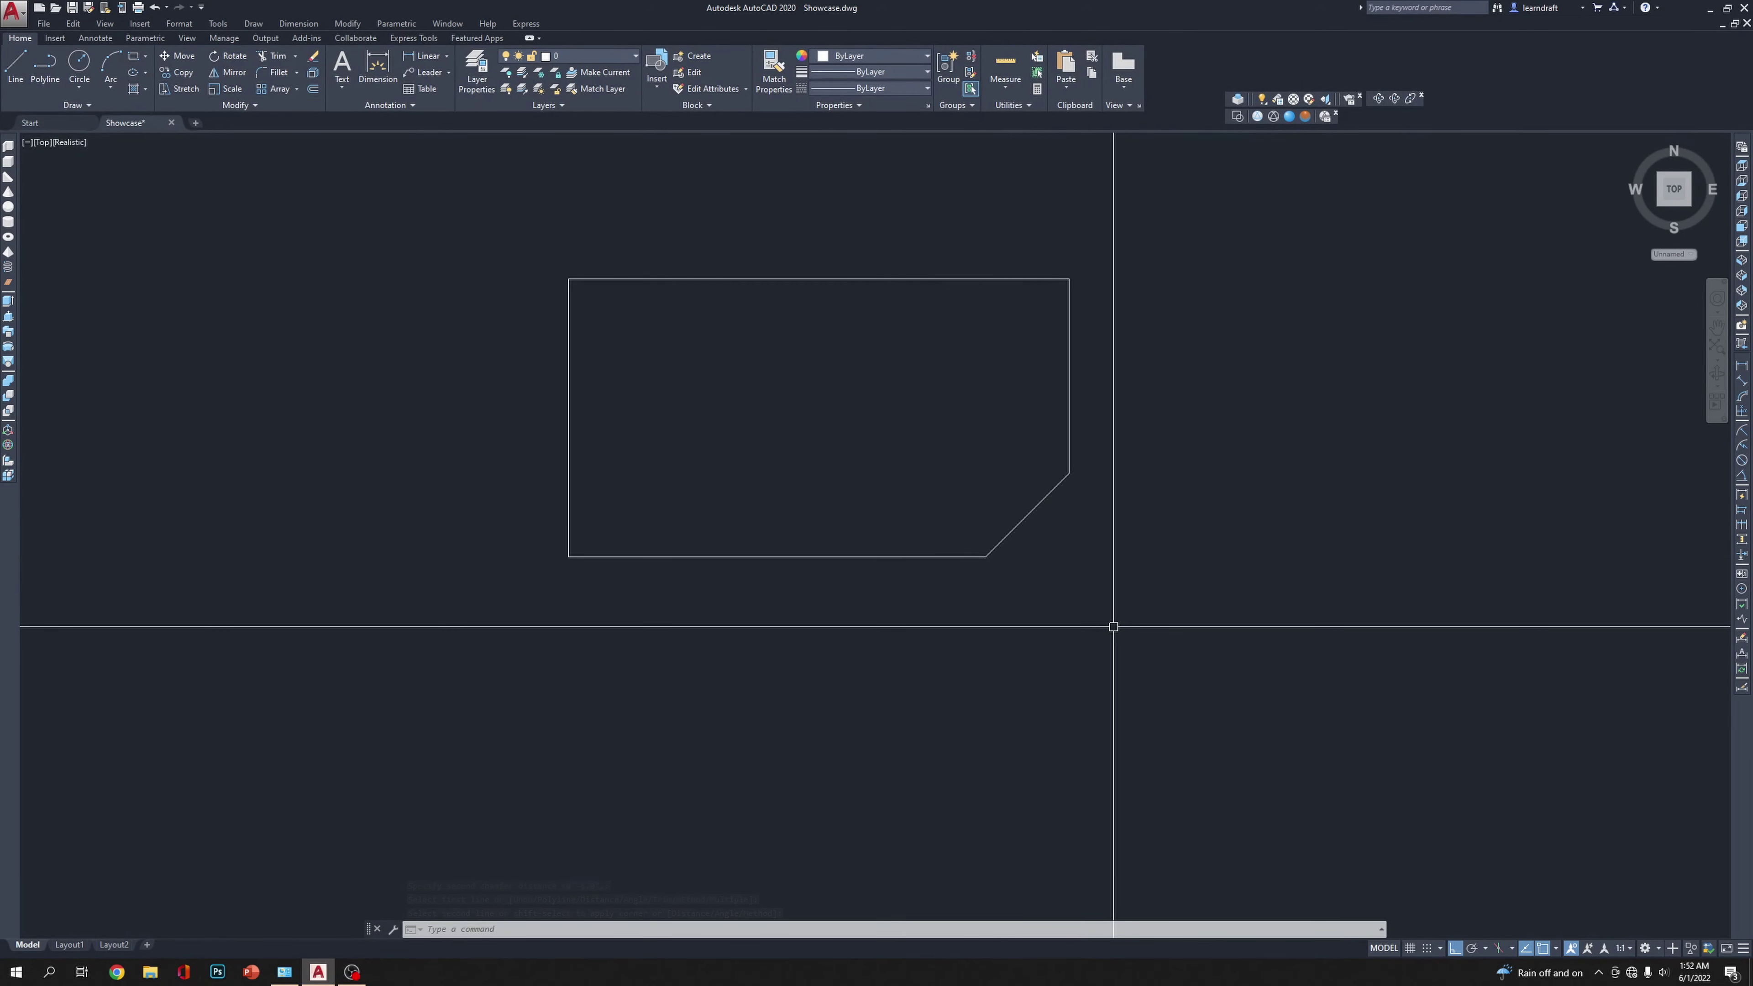
pyautogui.write('dli')
pyautogui.press('Return')
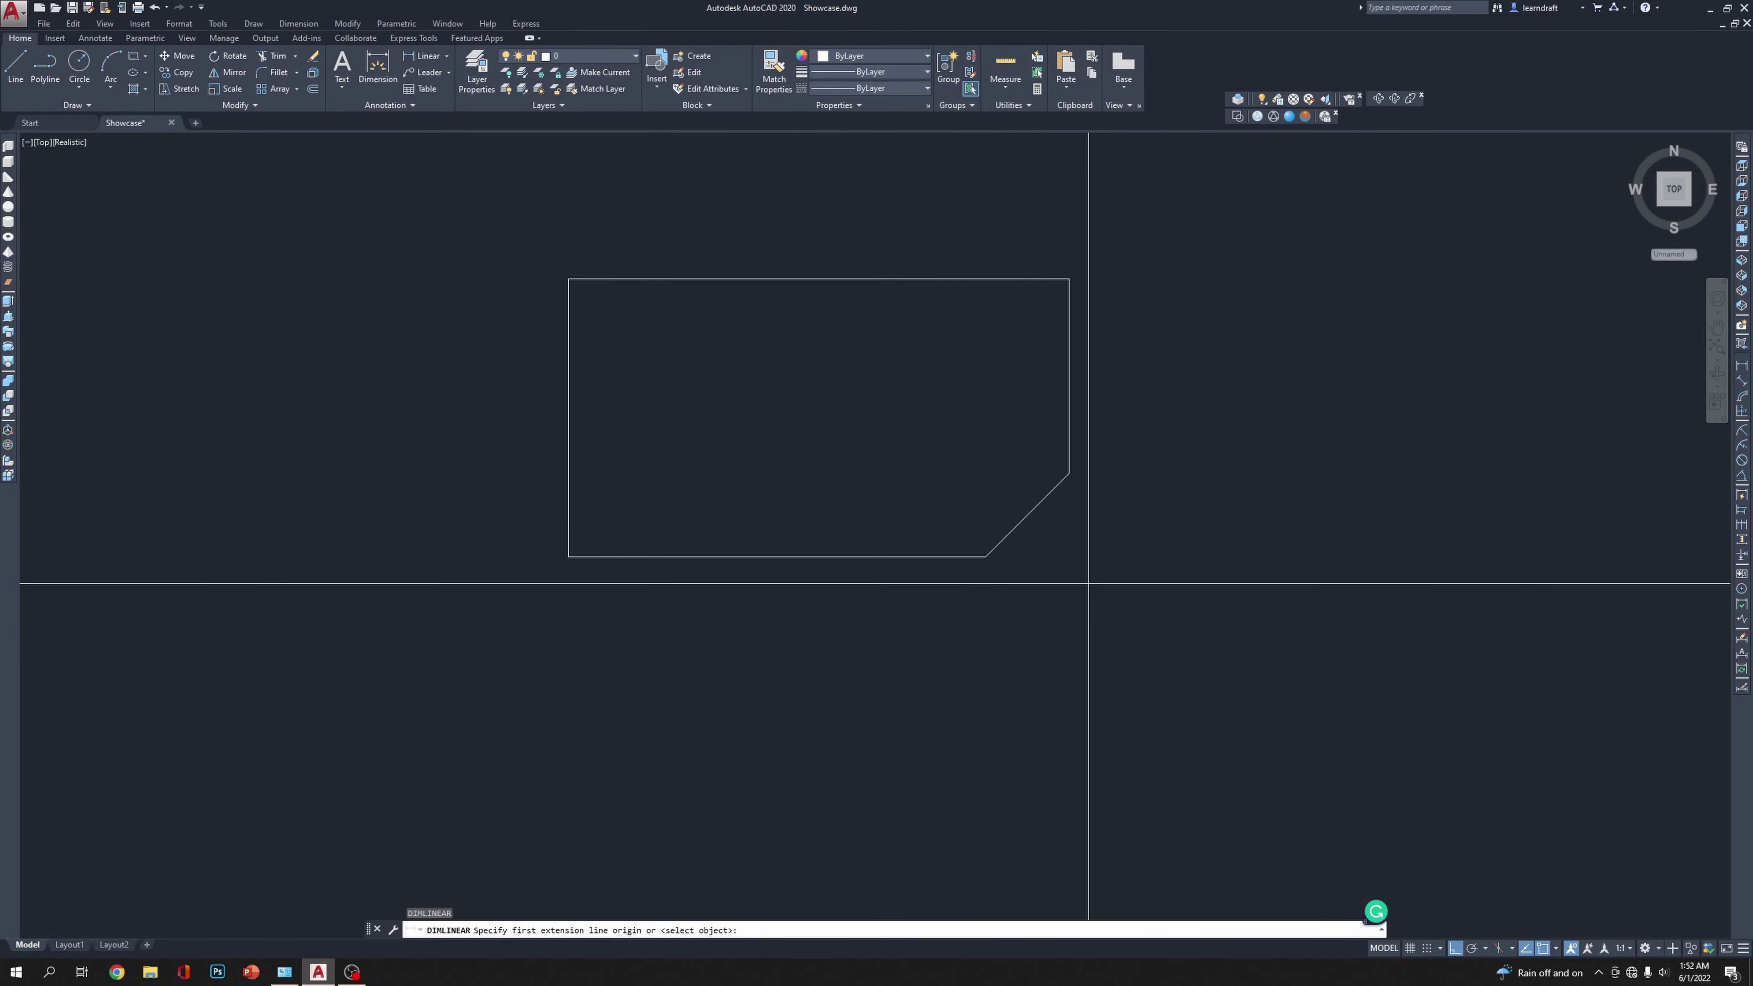
pyautogui.click(986, 556)
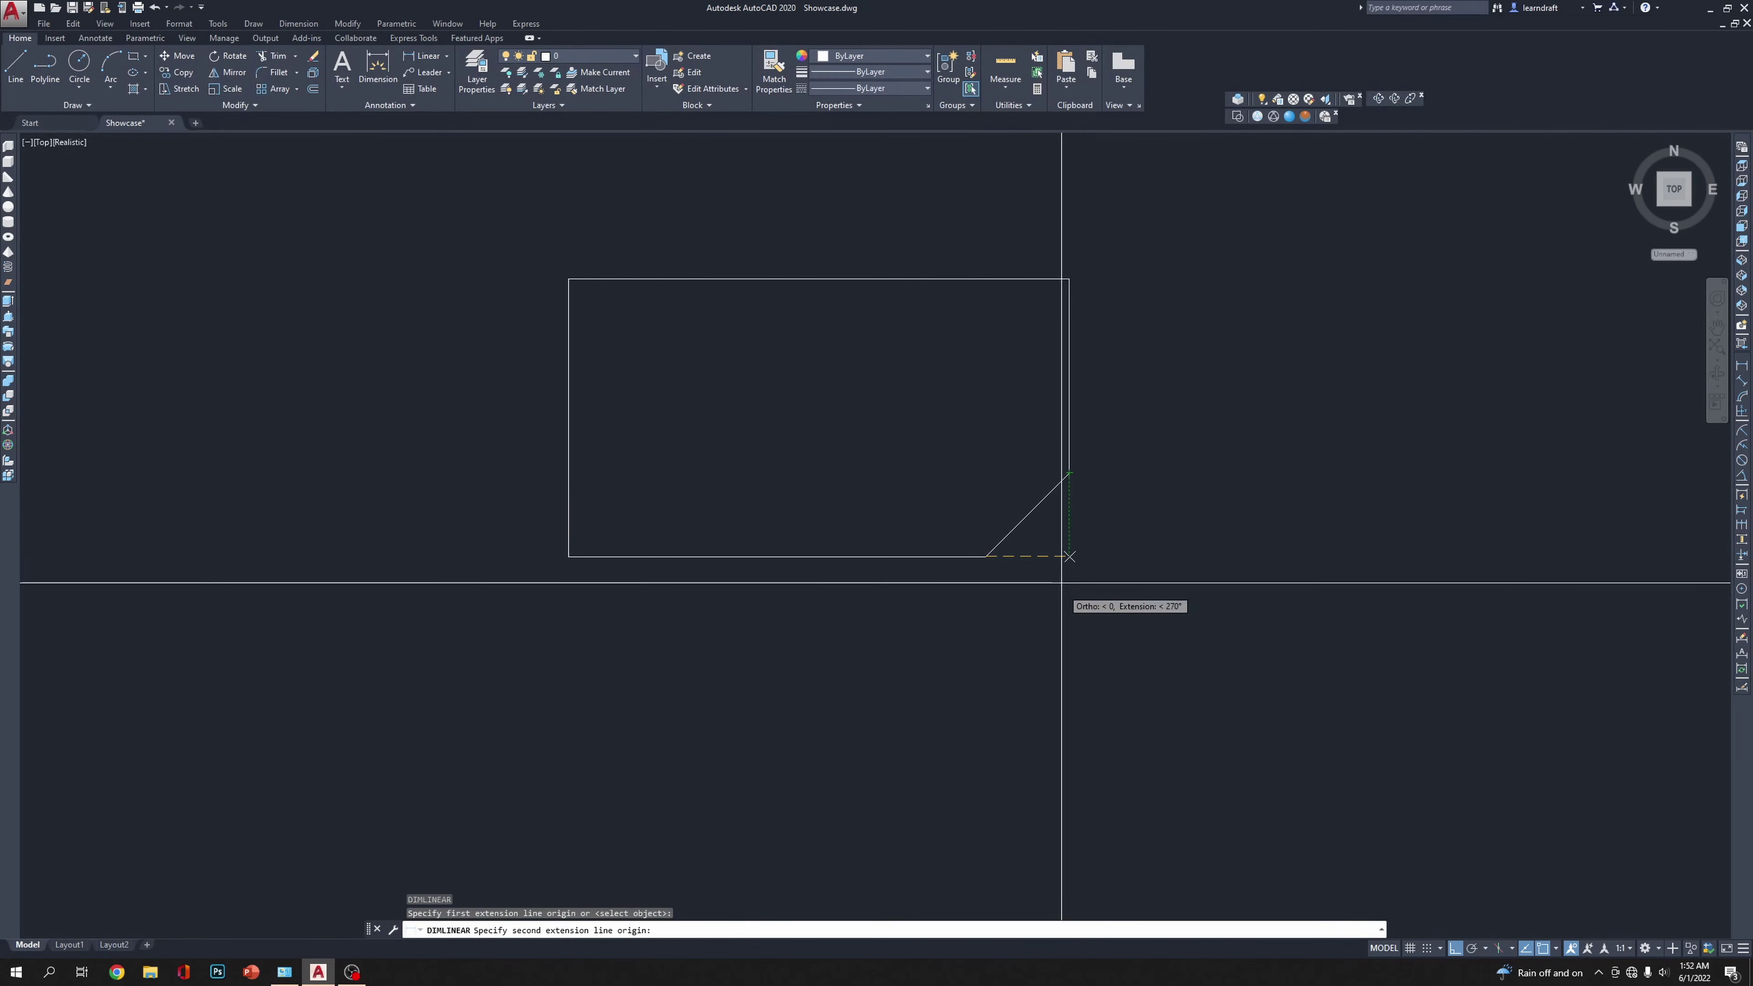
pyautogui.click(1069, 472)
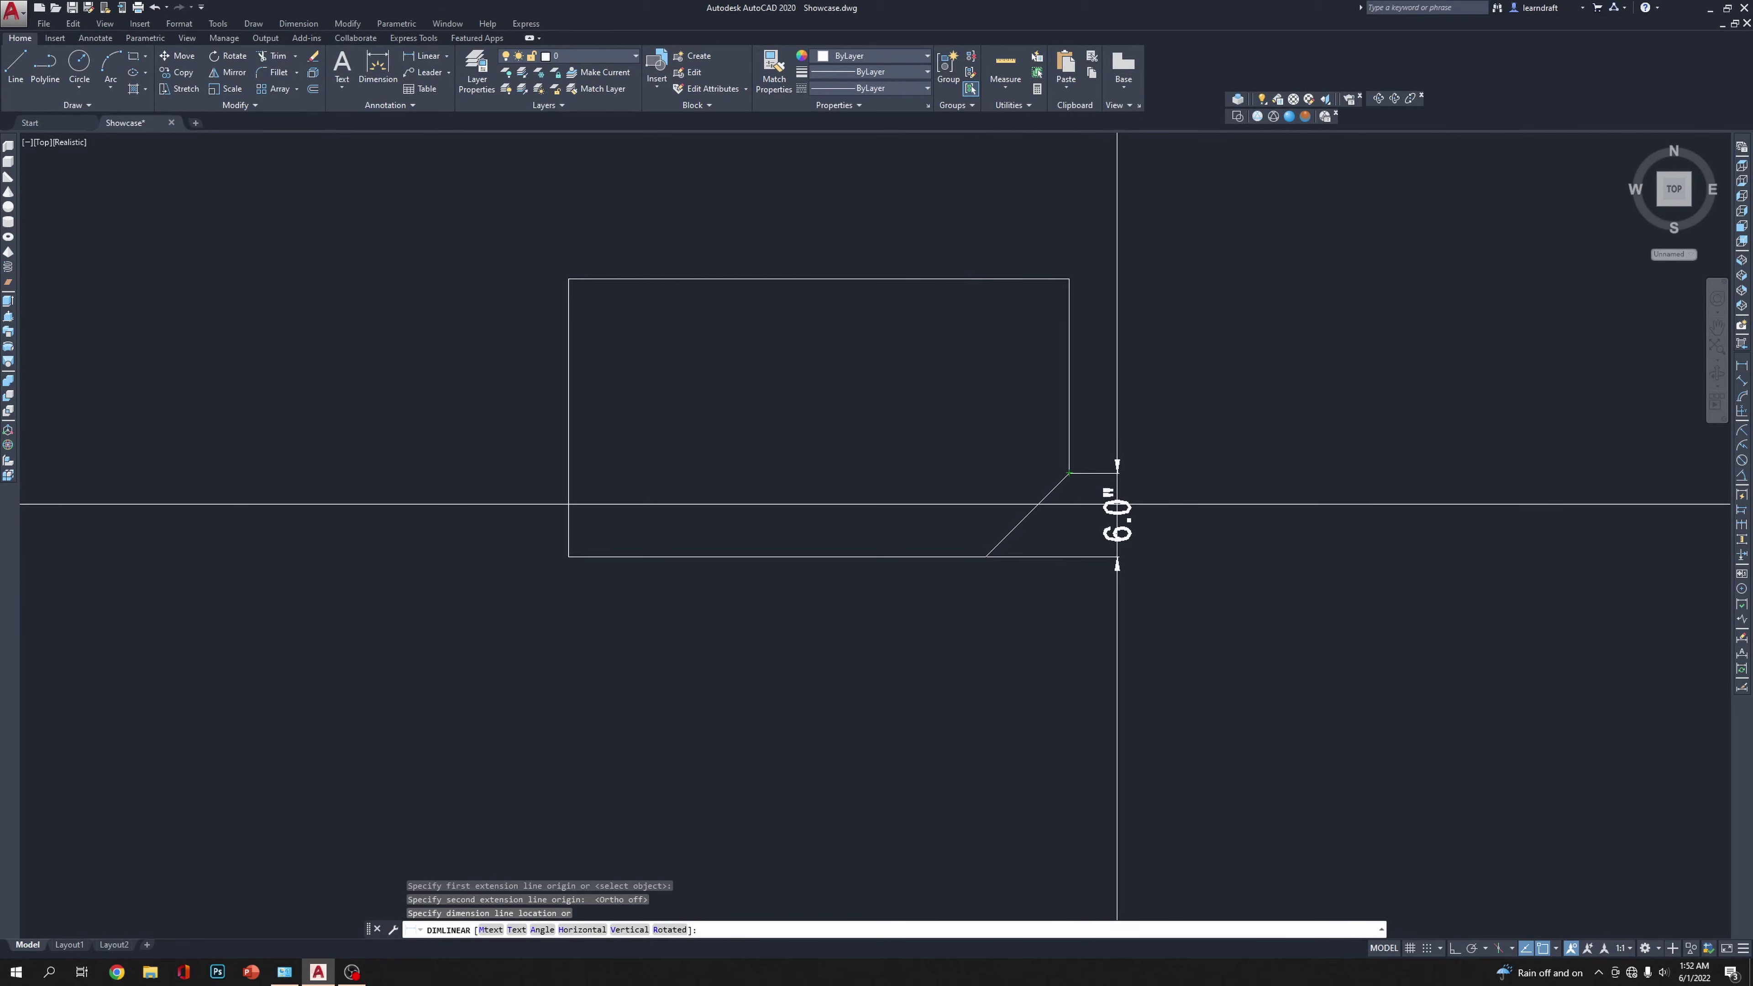
pyautogui.press('Escape')
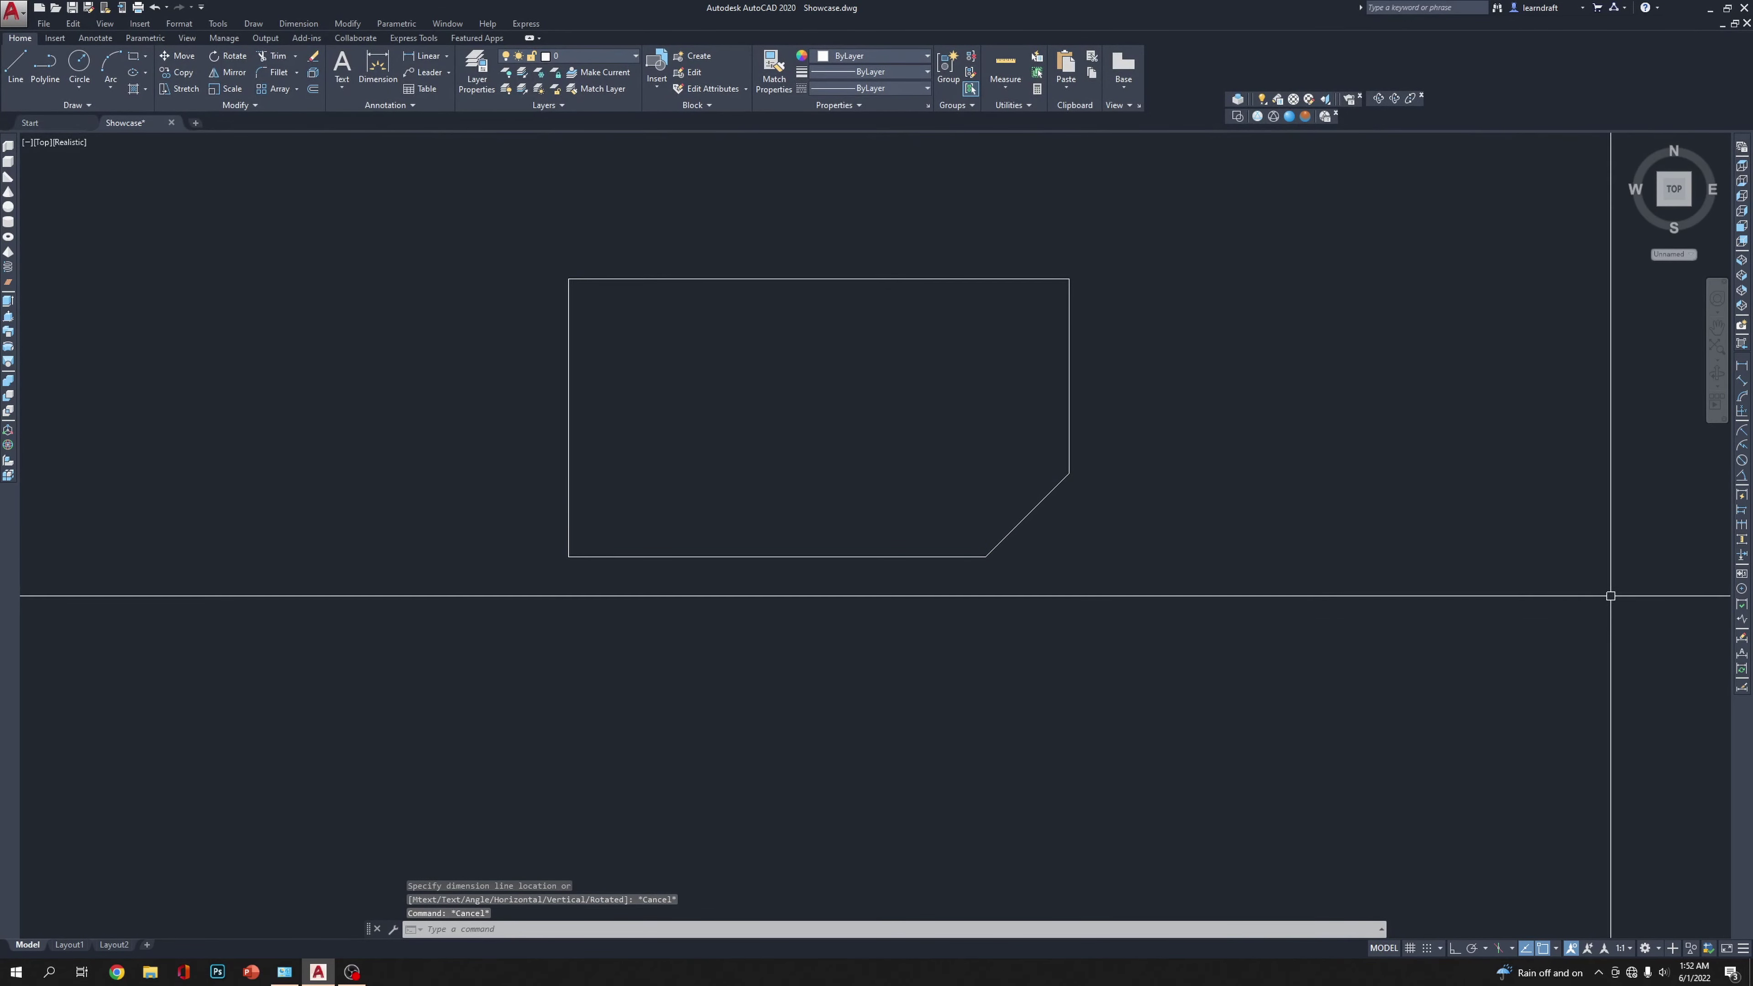
pyautogui.click(1742, 381)
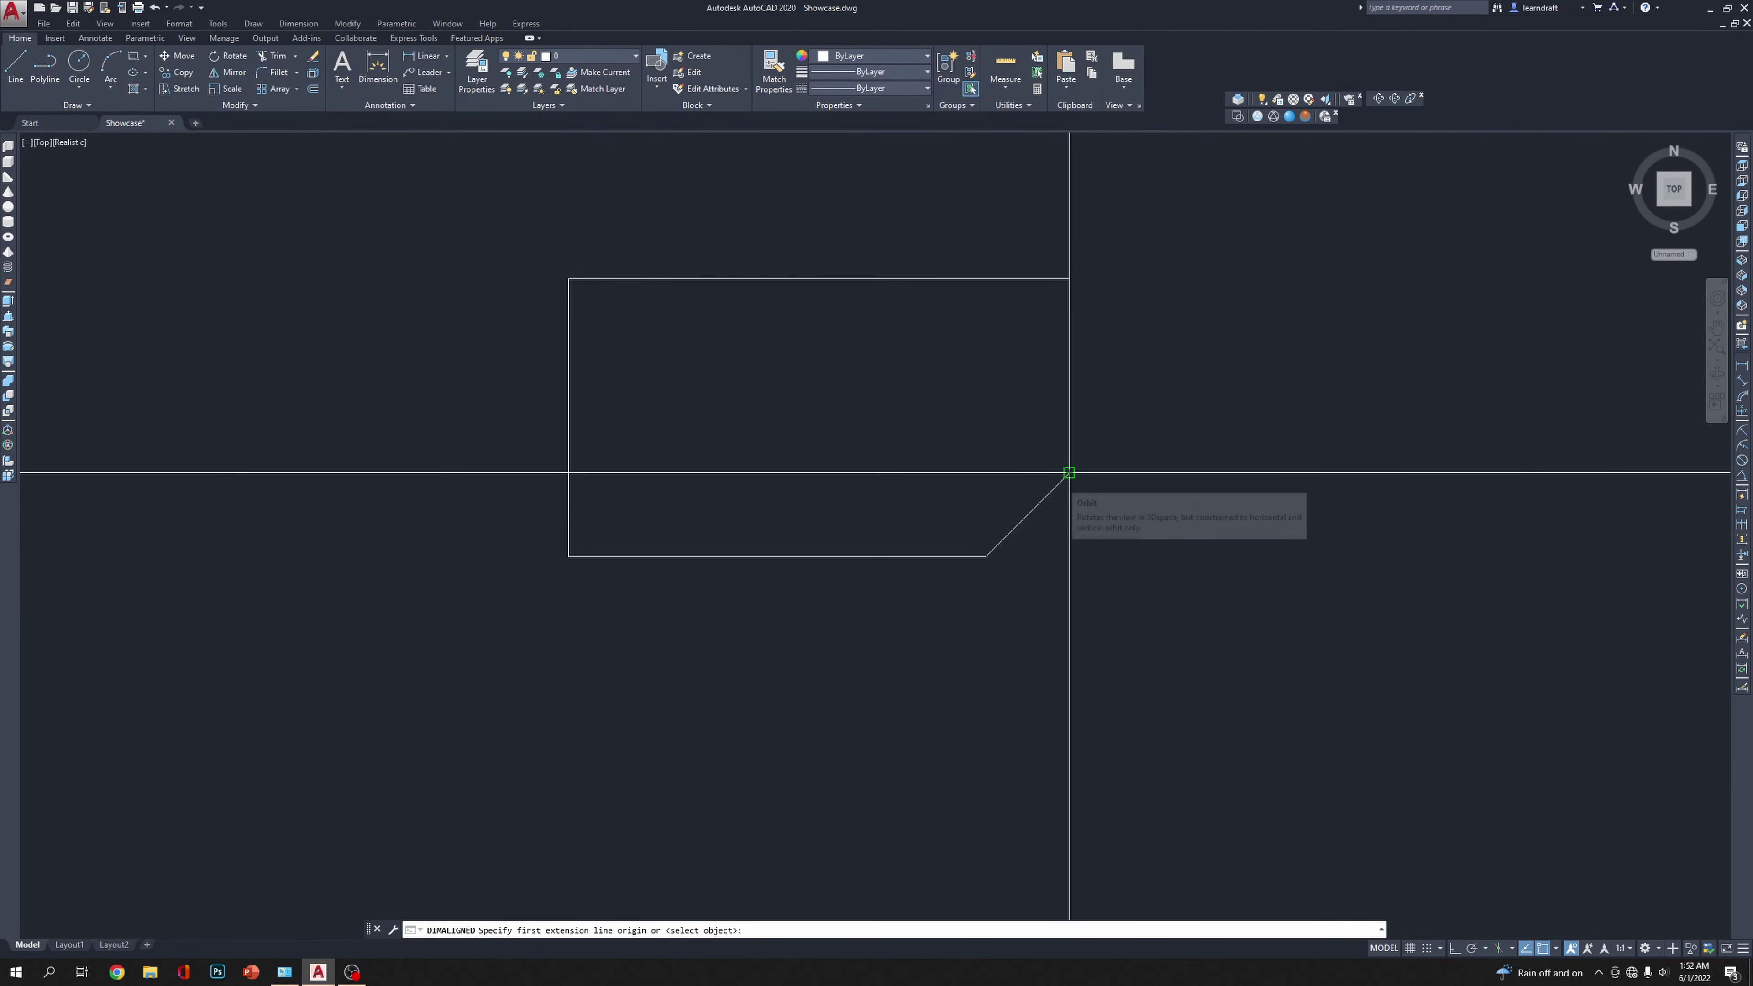
pyautogui.click(986, 556)
pyautogui.click(1070, 473)
pyautogui.click(1044, 607)
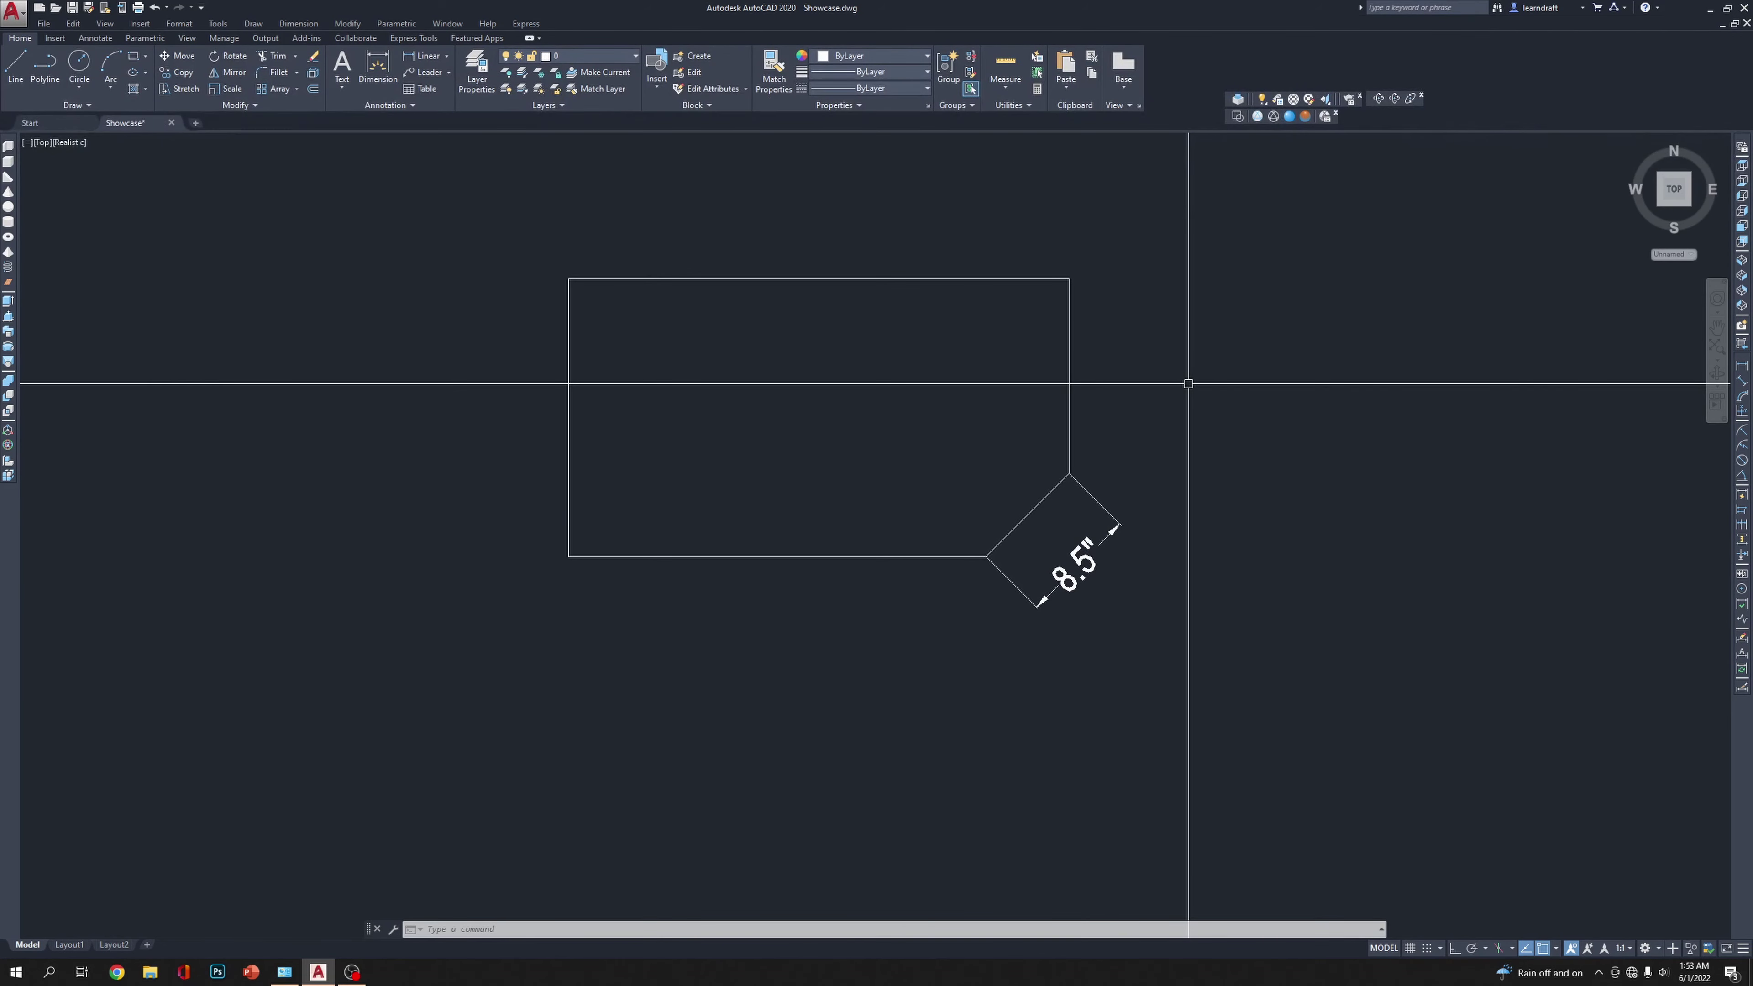
pyautogui.click(1167, 541)
pyautogui.click(1104, 553)
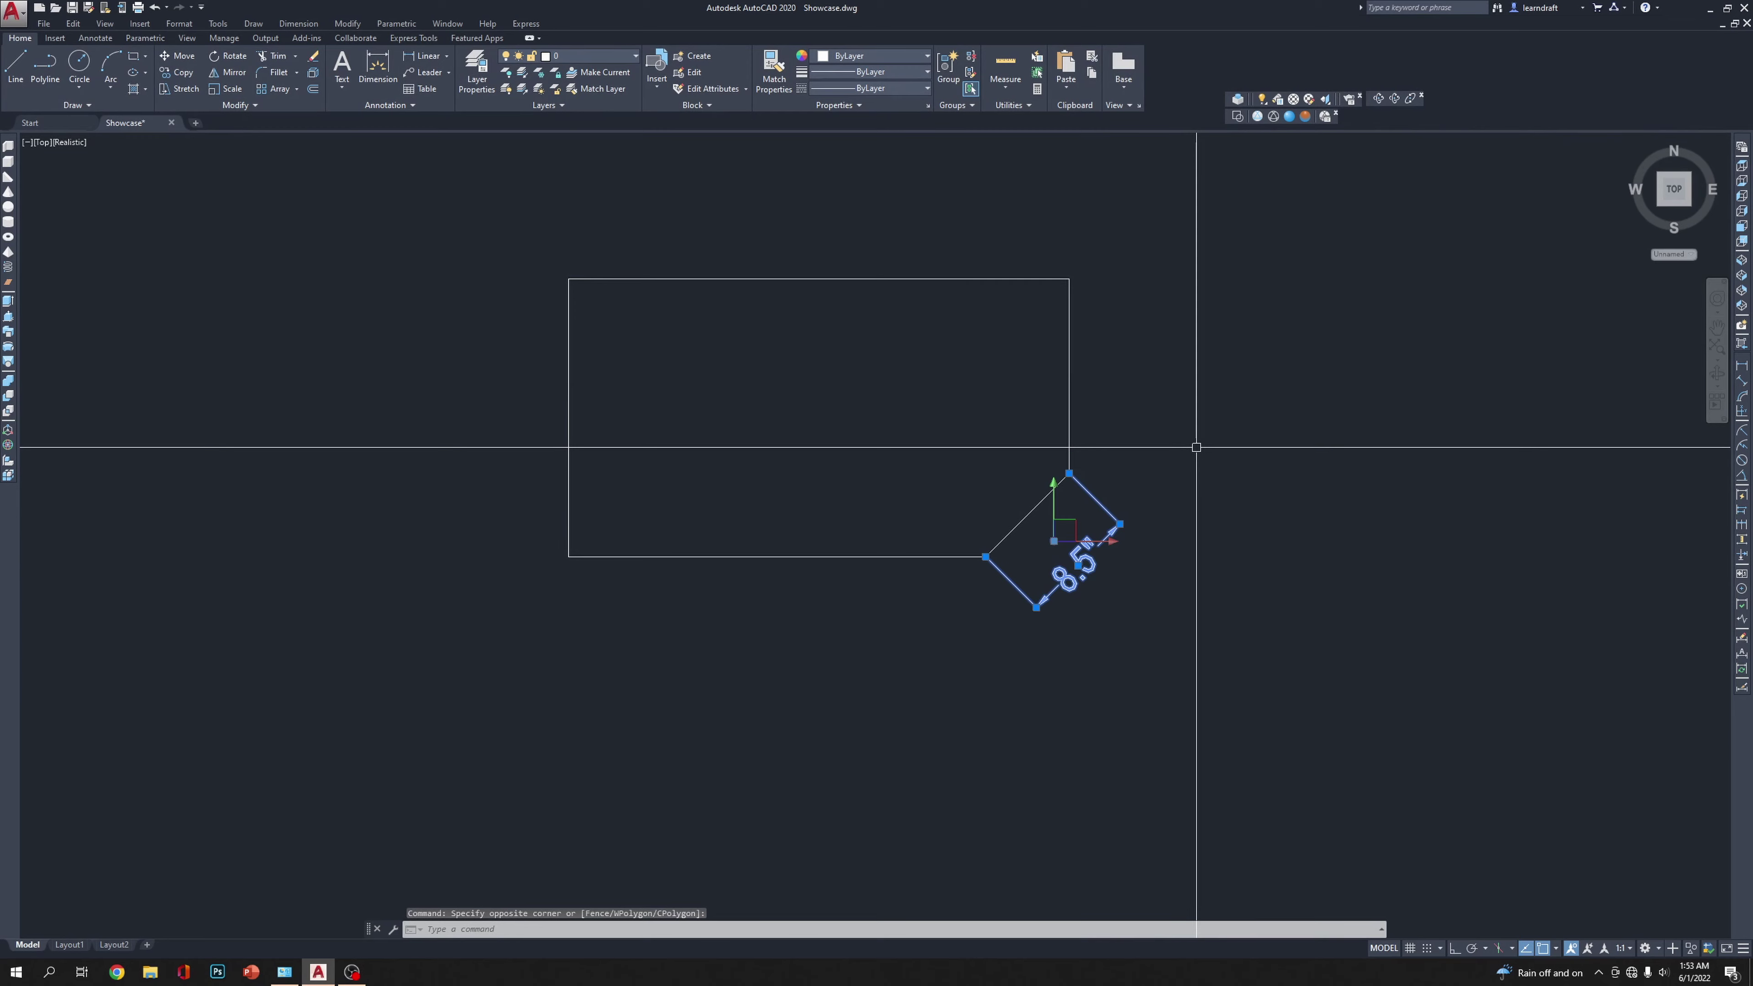
pyautogui.press('Delete')
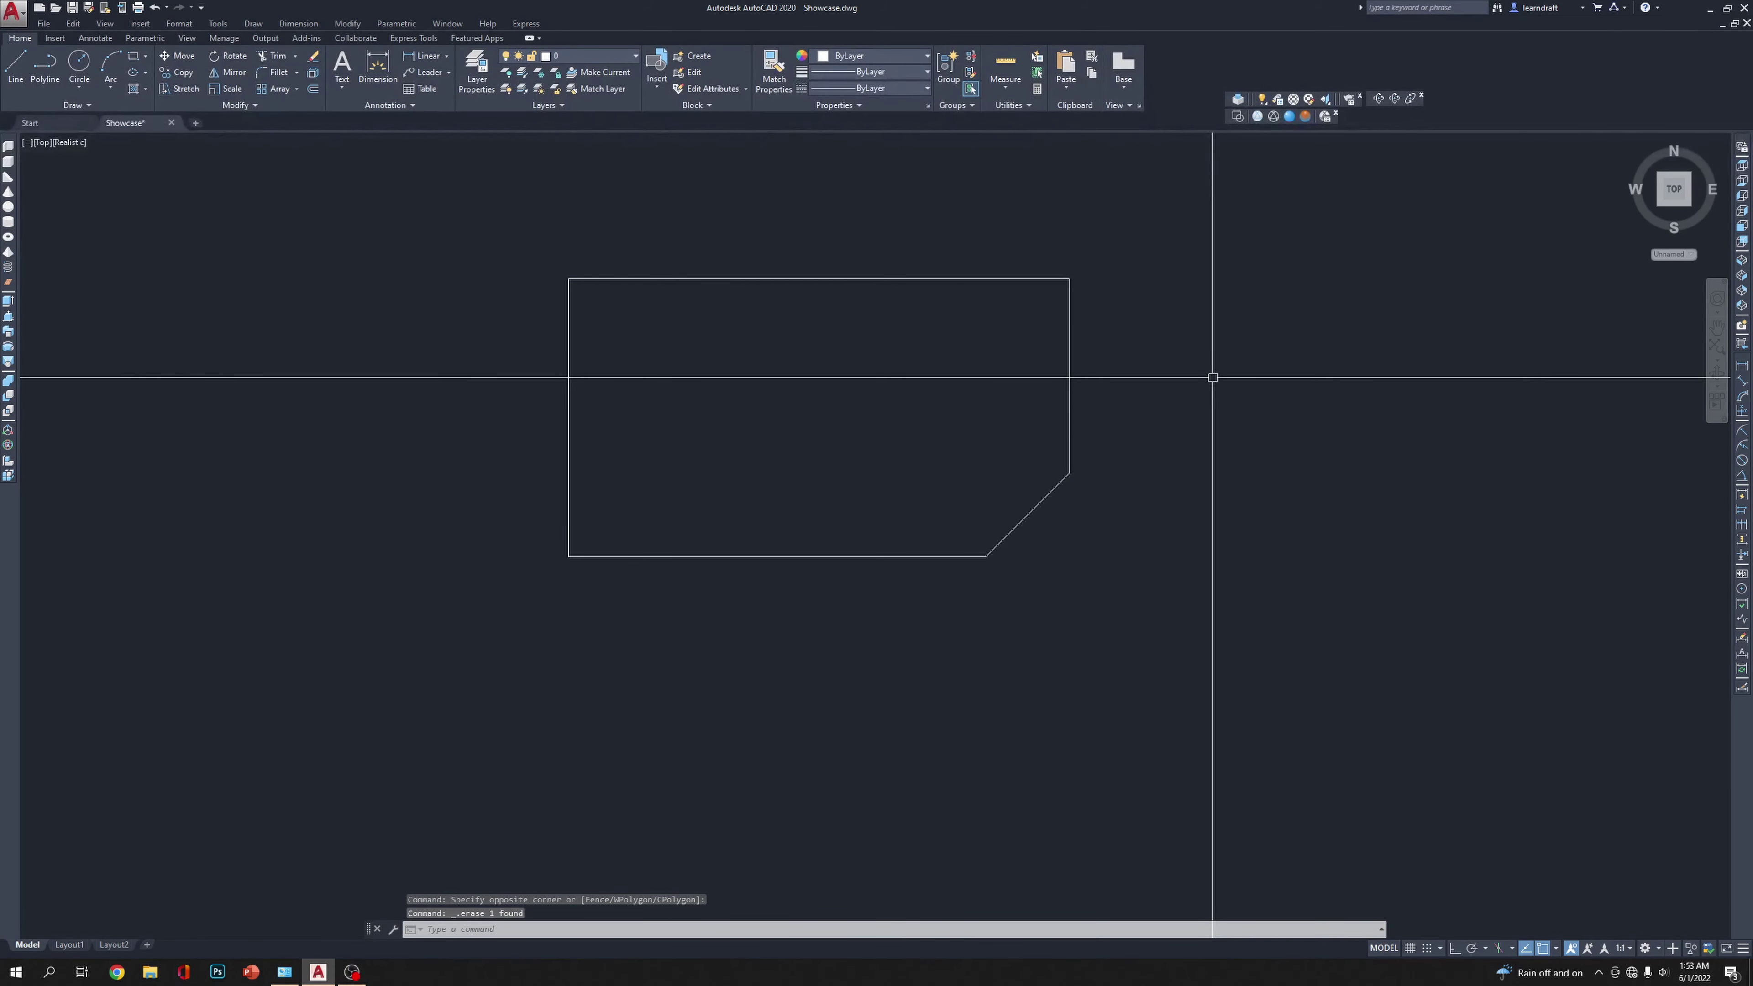
# Step: Chamfer the lower-right corner with both chamfer distances set to 8
pyautogui.write('cha')
pyautogui.press('Return')
pyautogui.write('d')
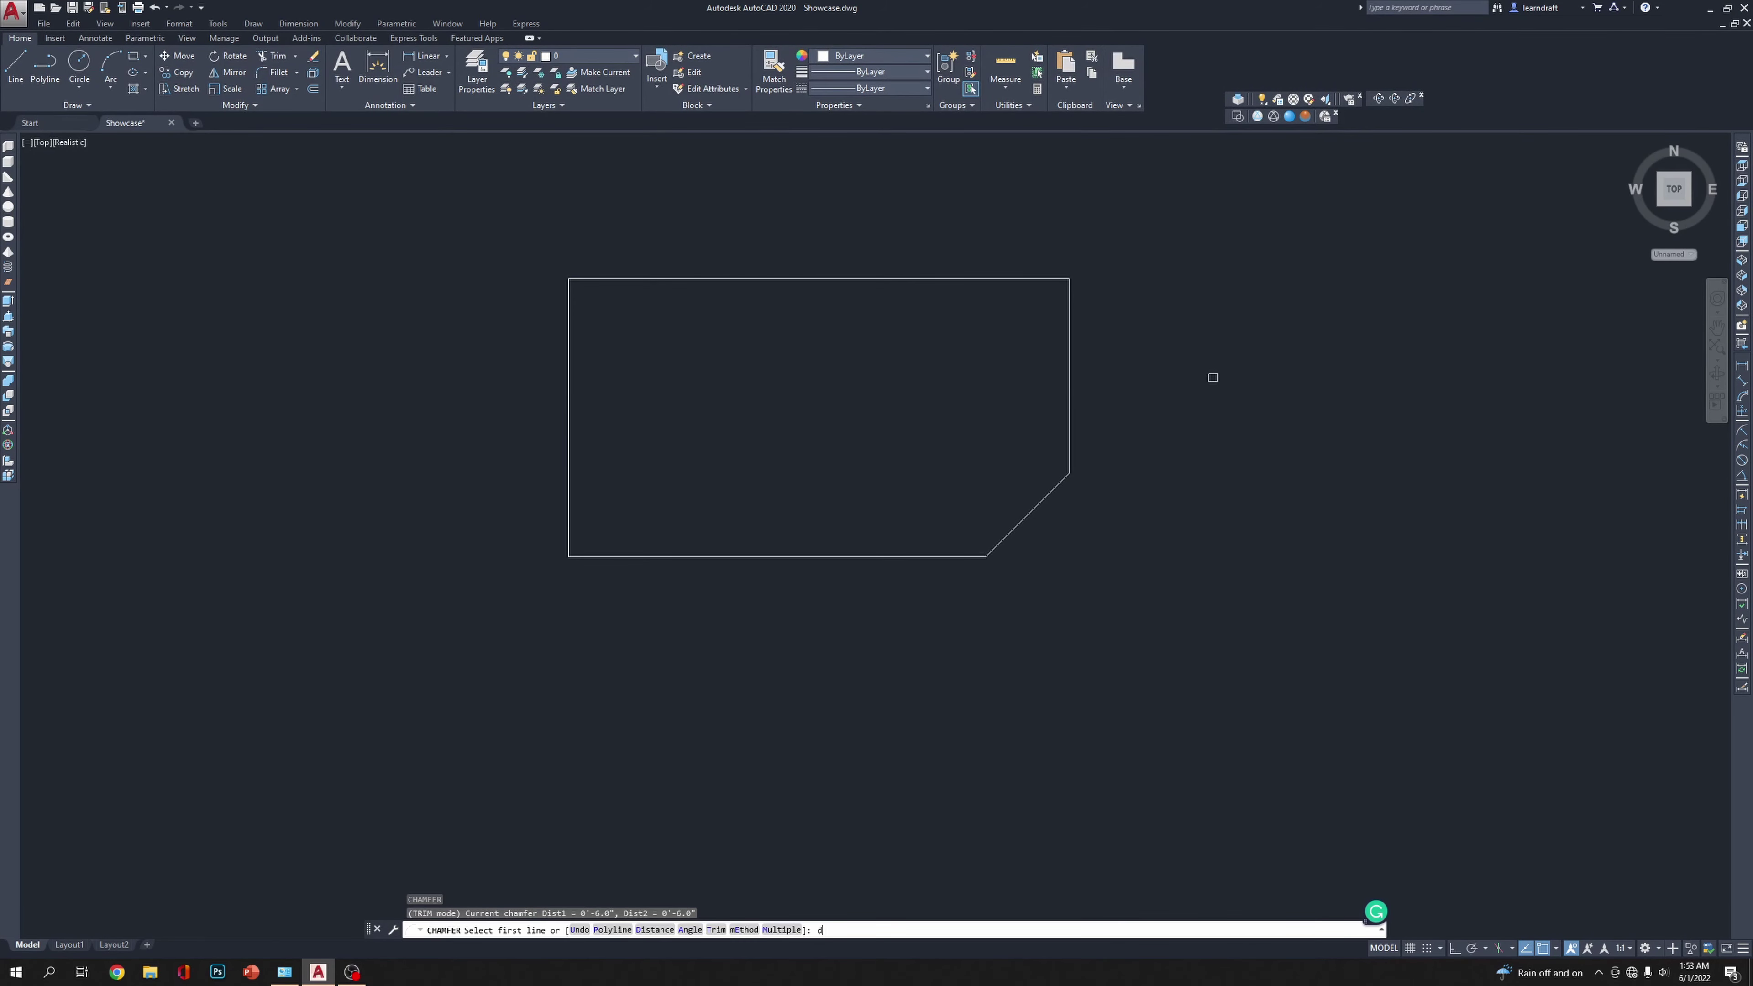
pyautogui.press('Return')
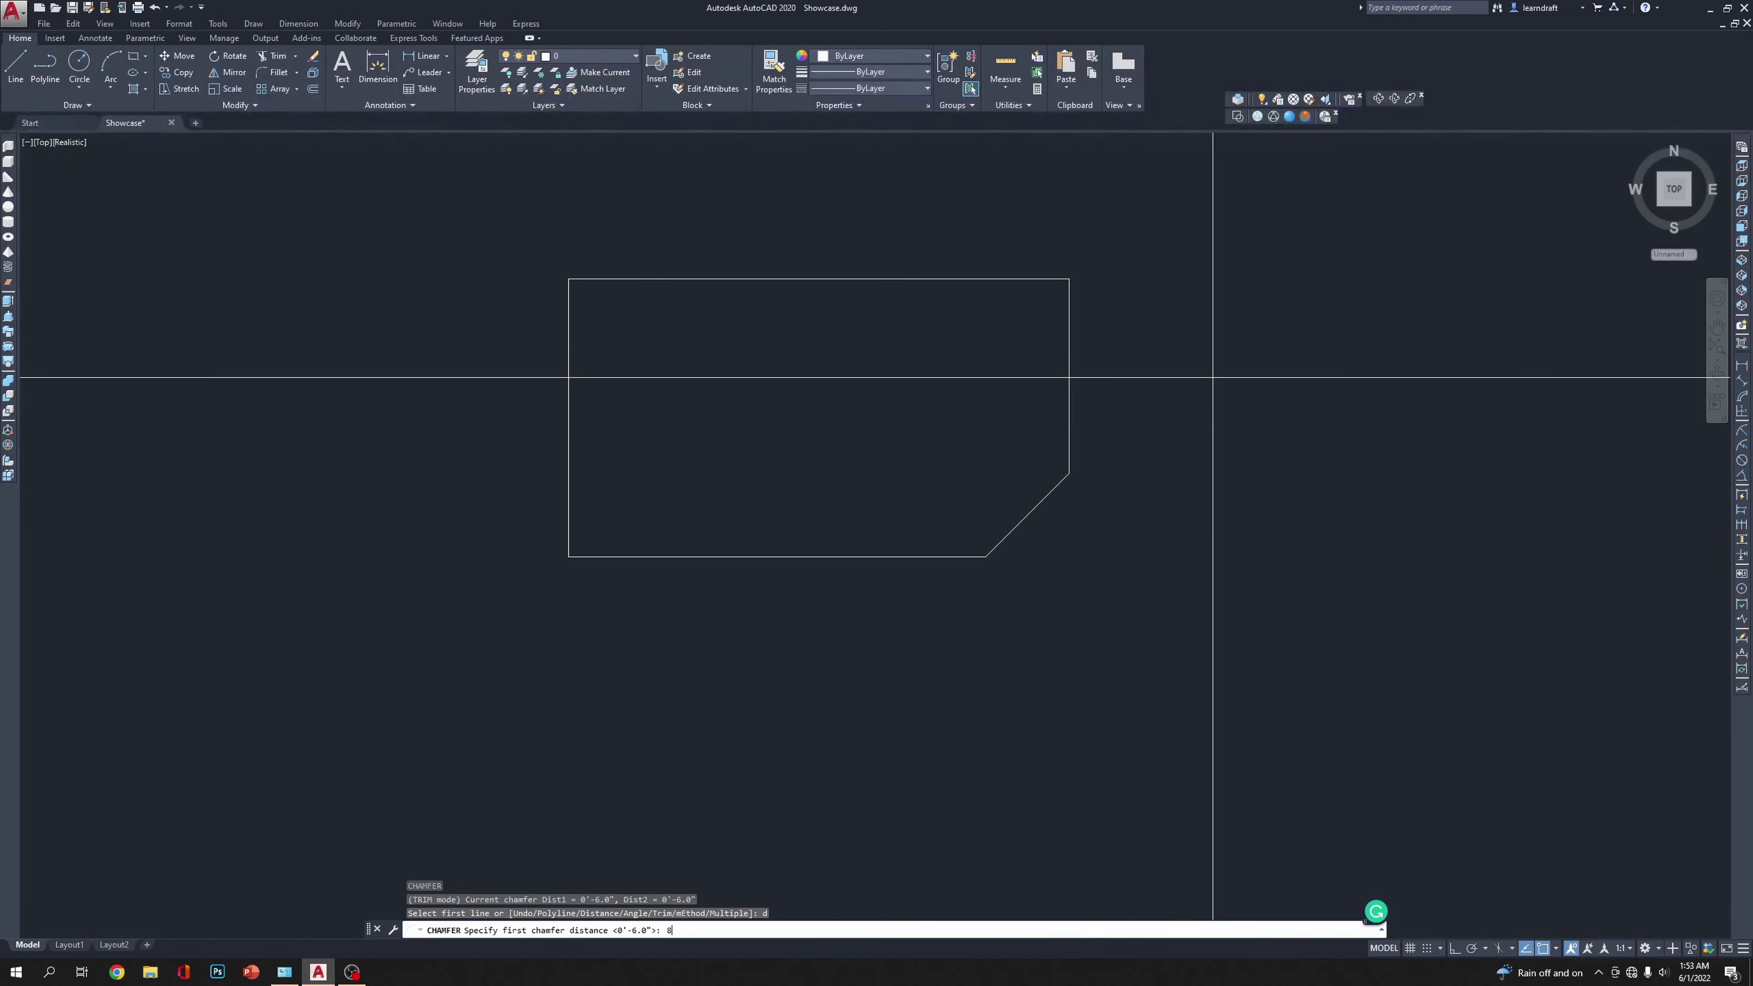
pyautogui.write('8')
pyautogui.press('Return')
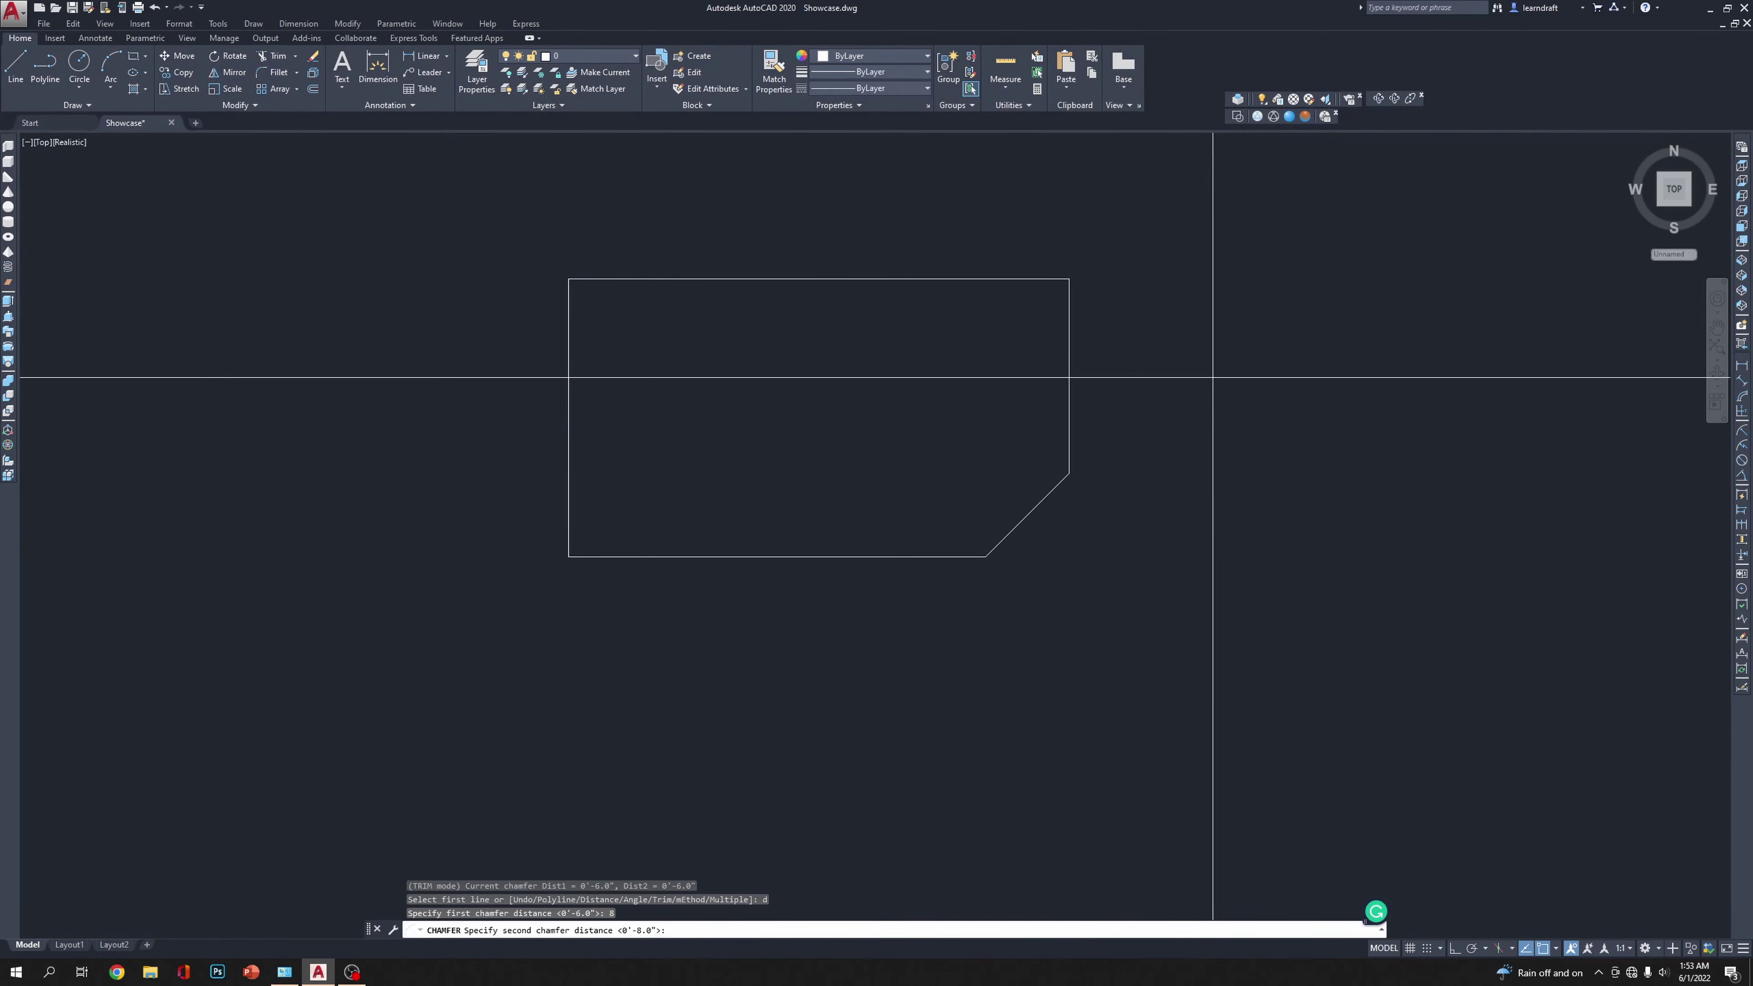
pyautogui.press('Return')
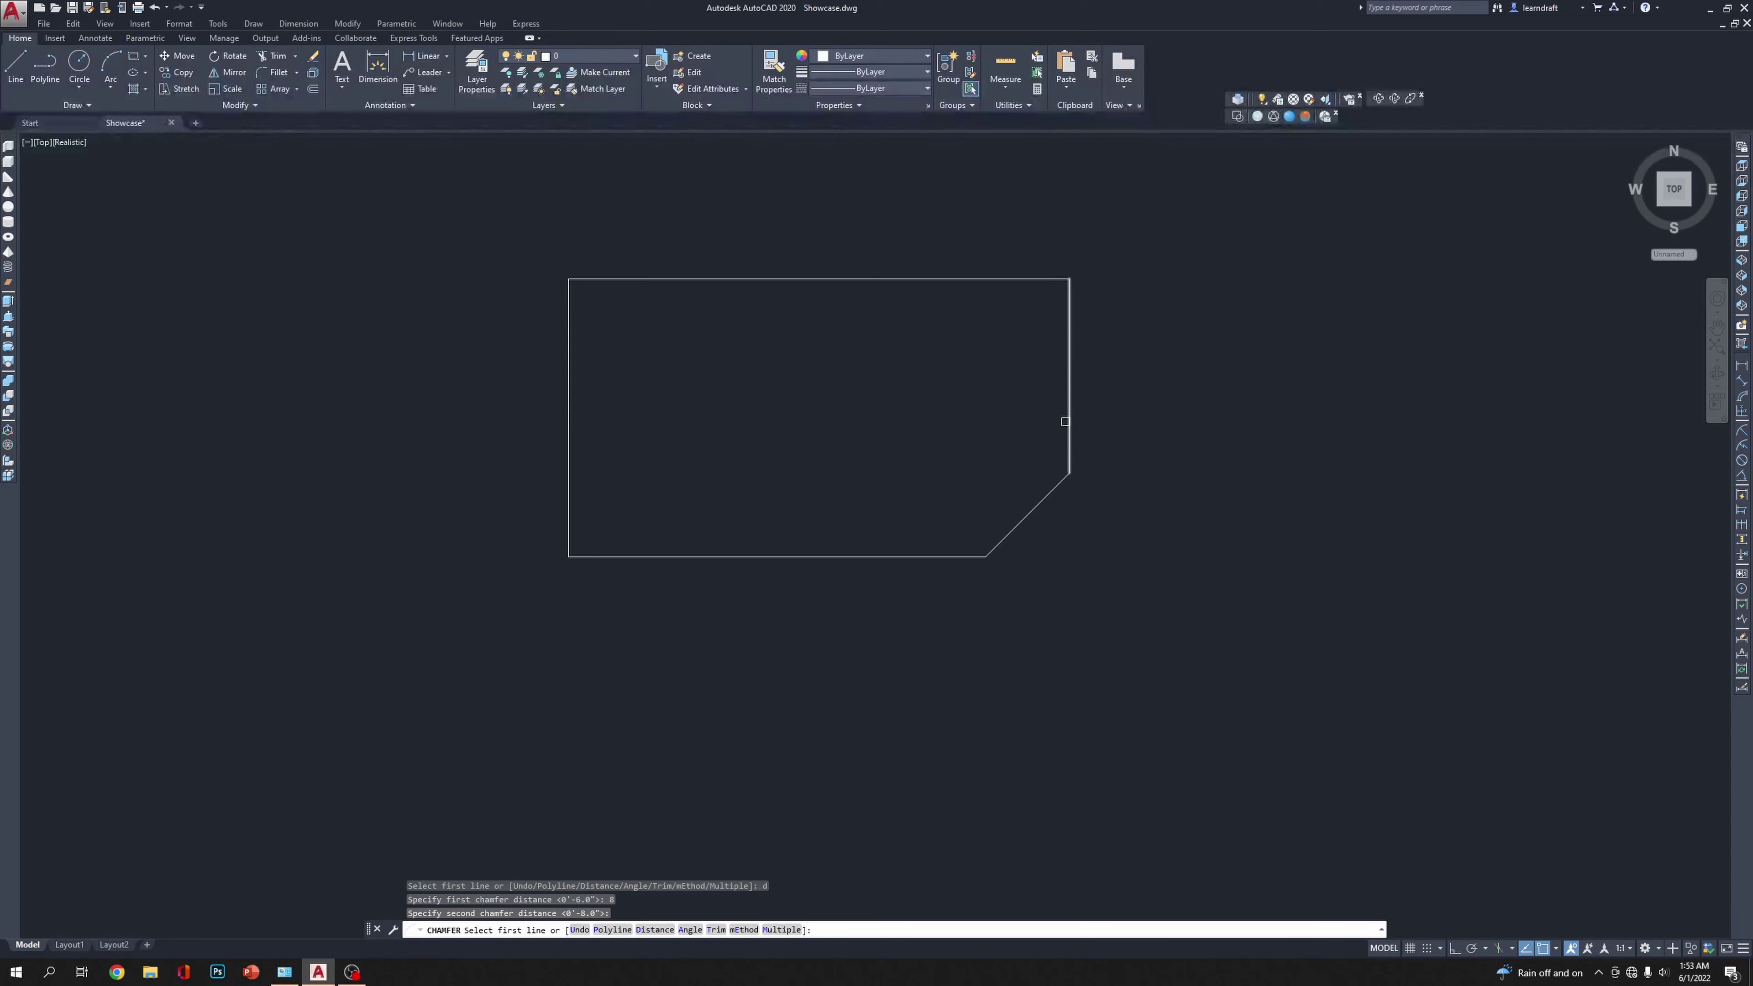
pyautogui.click(1066, 422)
pyautogui.click(907, 557)
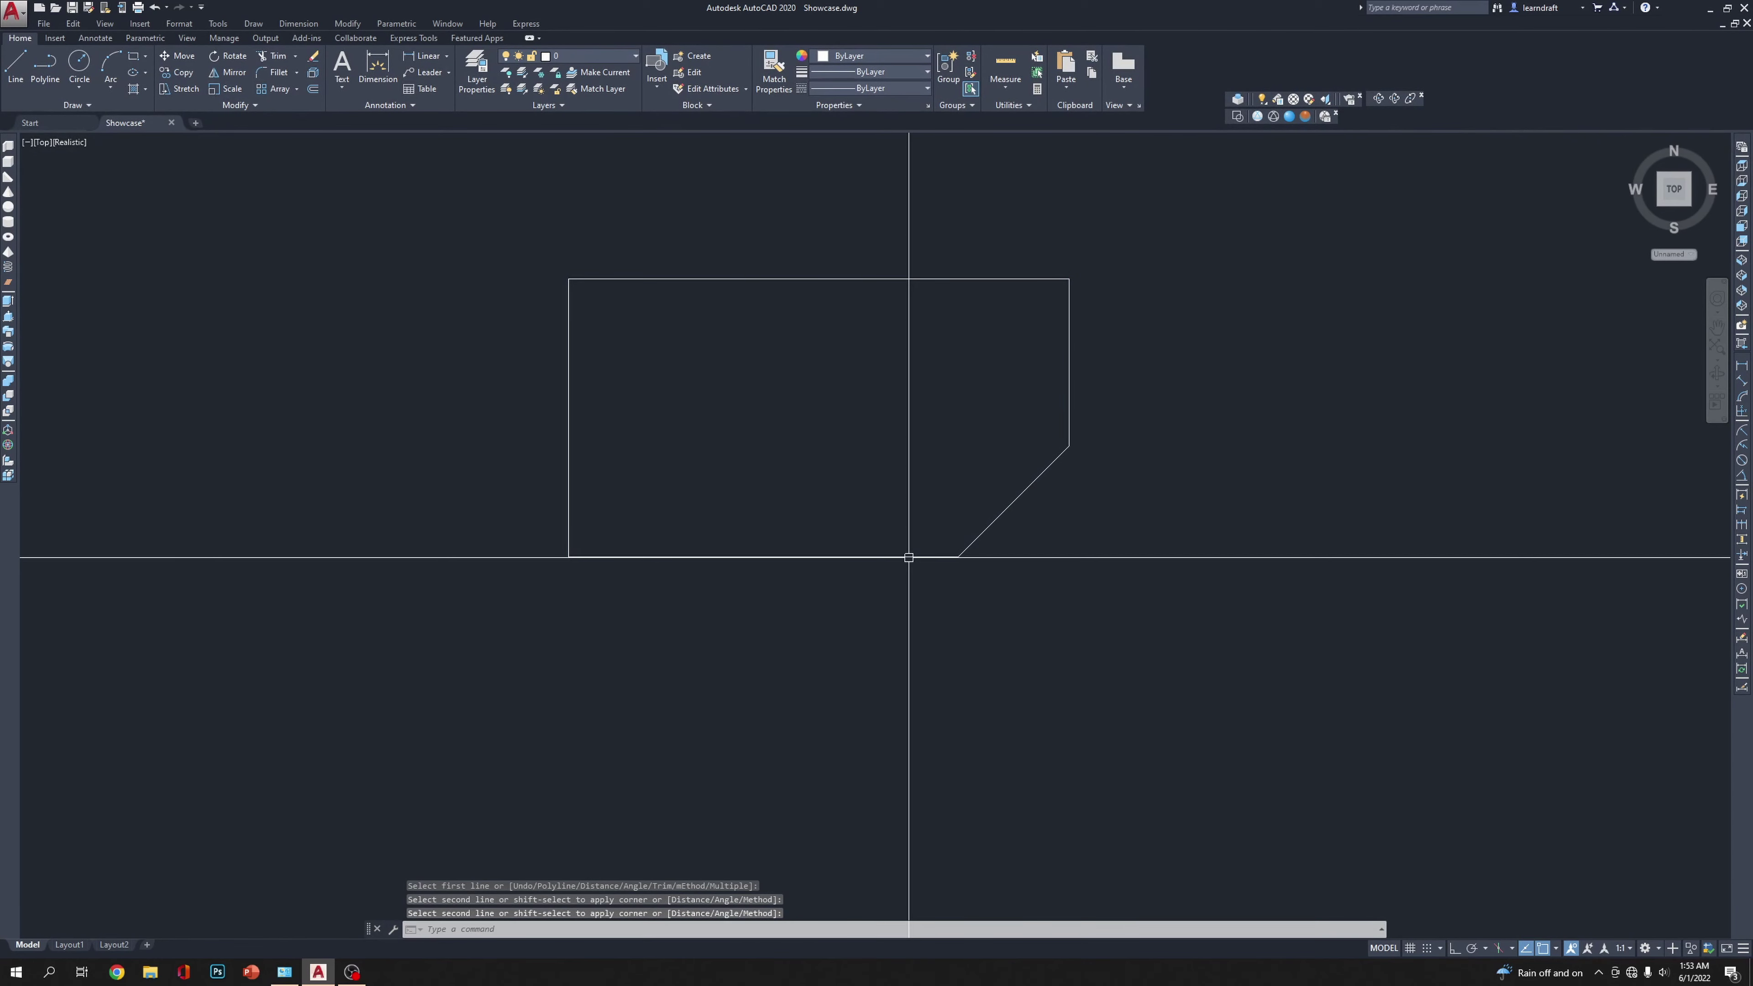
# Step: Repeat the 8-unit chamfer on the lower-left corner between the bottom and left edges
pyautogui.press('Return')
pyautogui.click(619, 556)
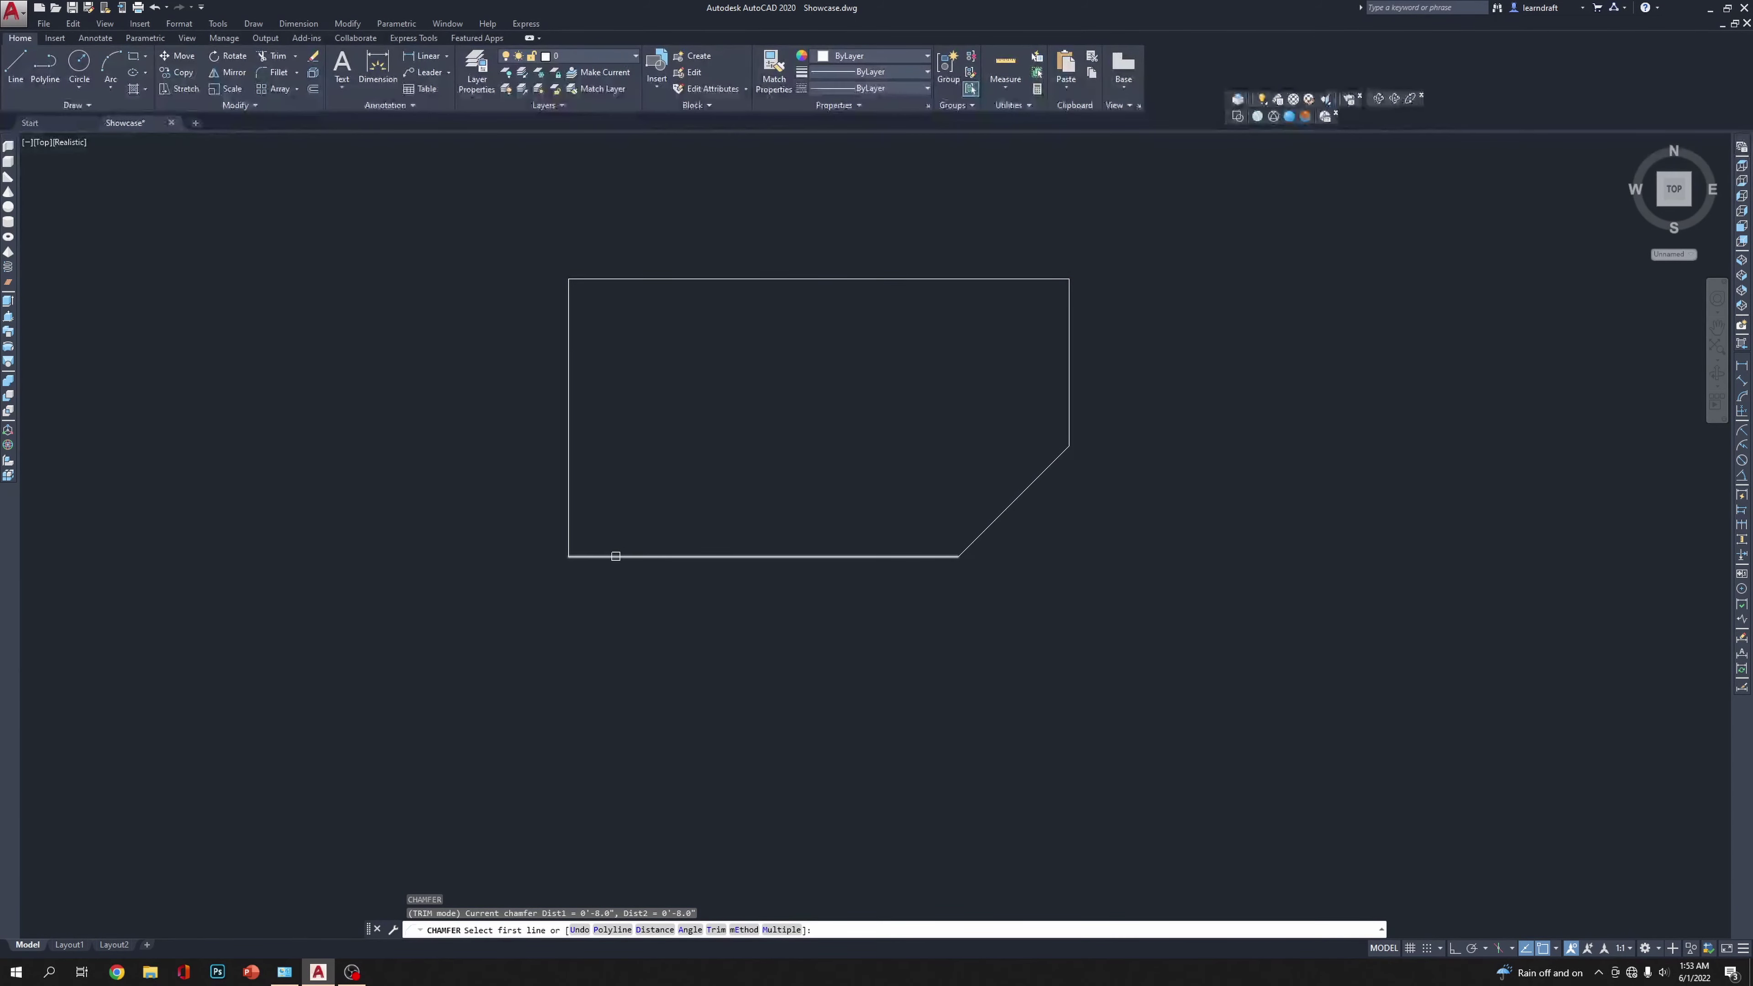
pyautogui.click(570, 471)
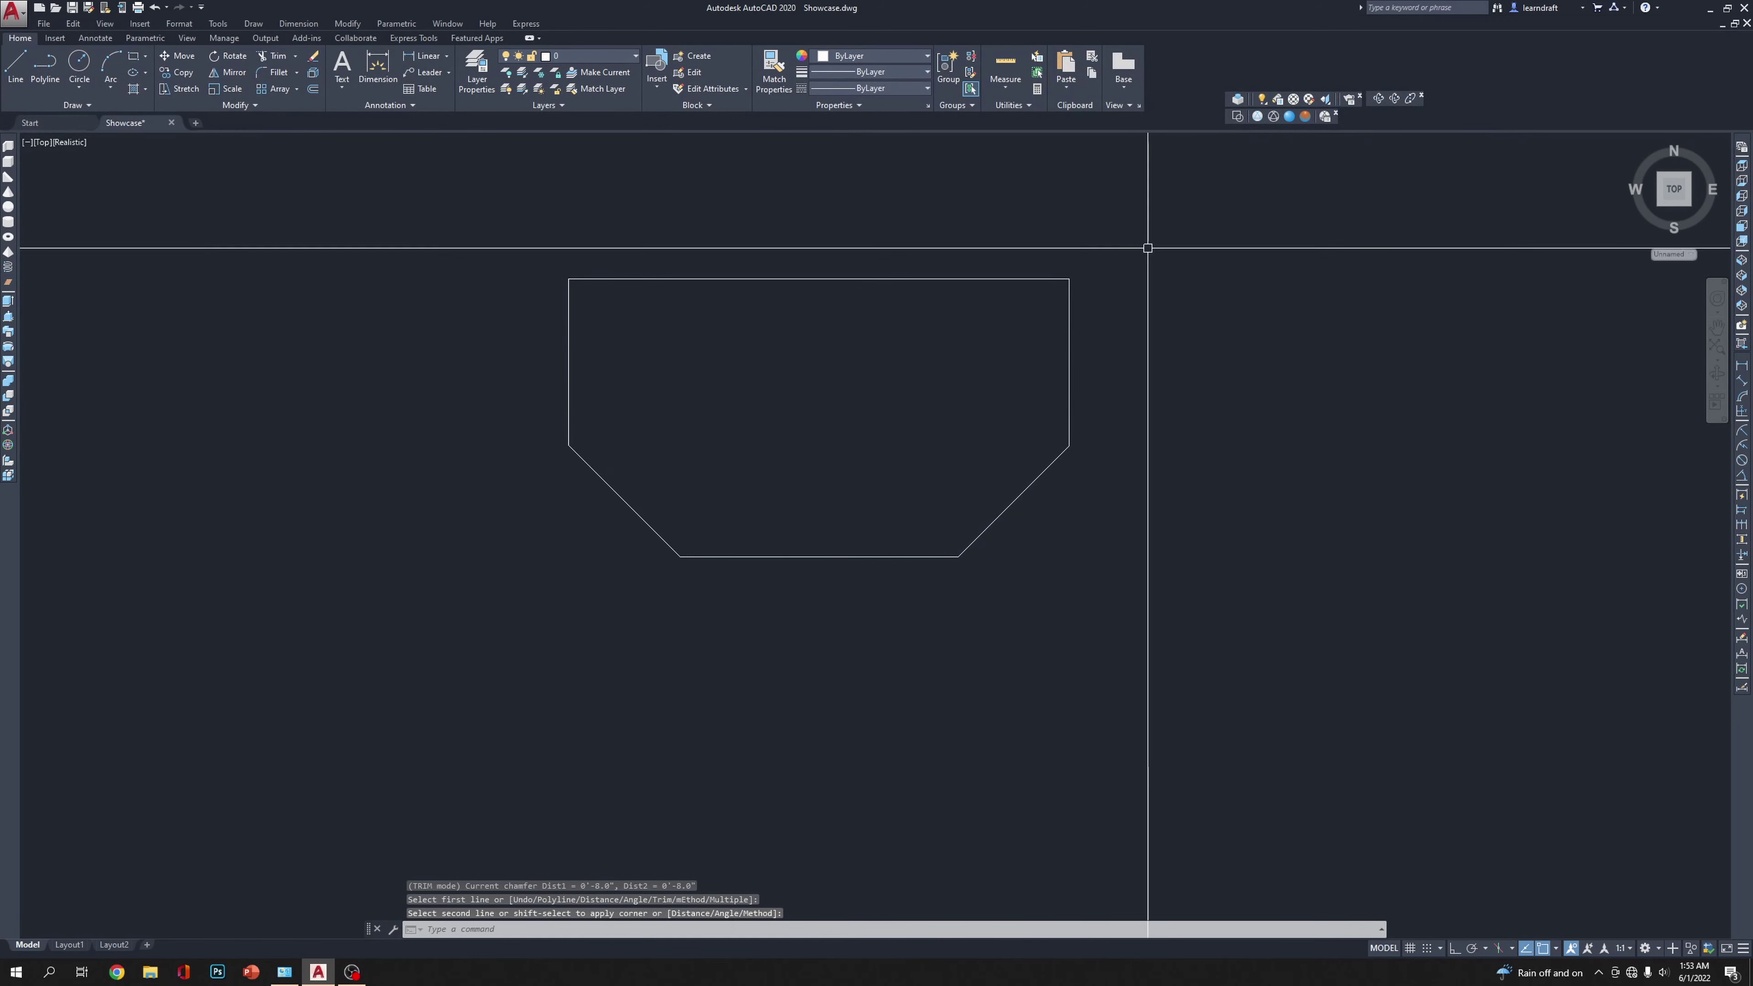
pyautogui.moveTo(1177, 231); pyautogui.dragTo(1163, 248, button='middle')
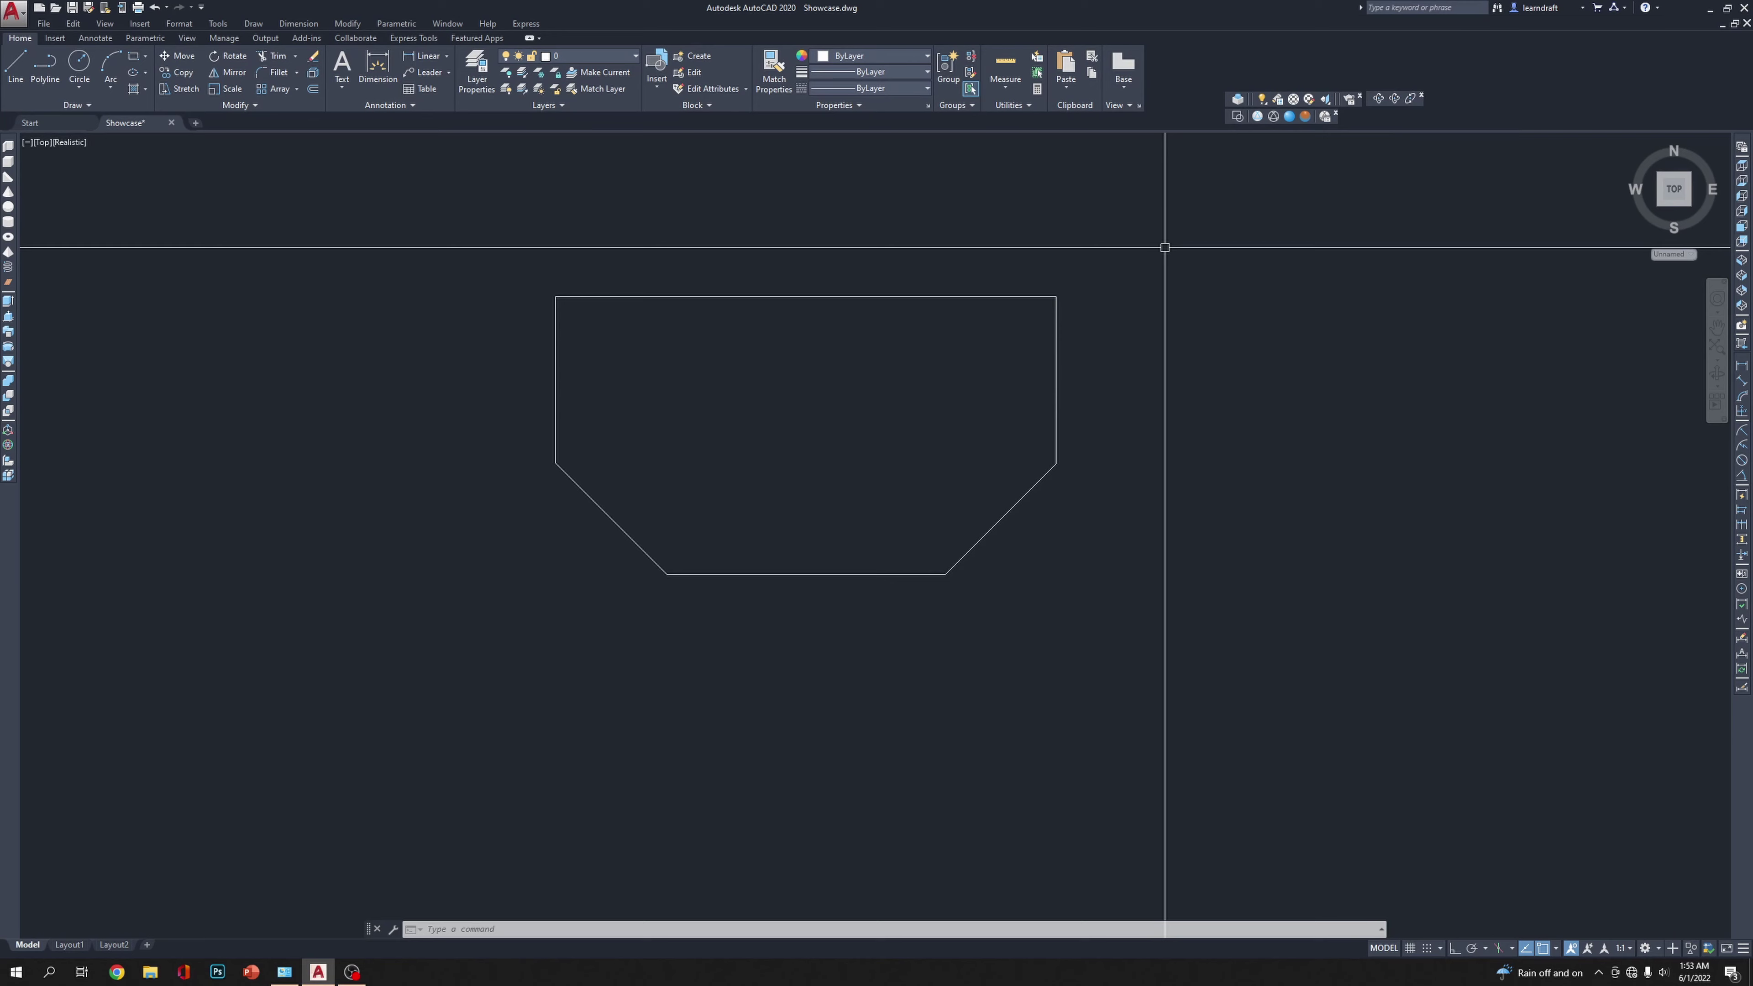
# Step: Try a small rectangle with typed values, then delete the stray test rectangle
pyautogui.write('rec')
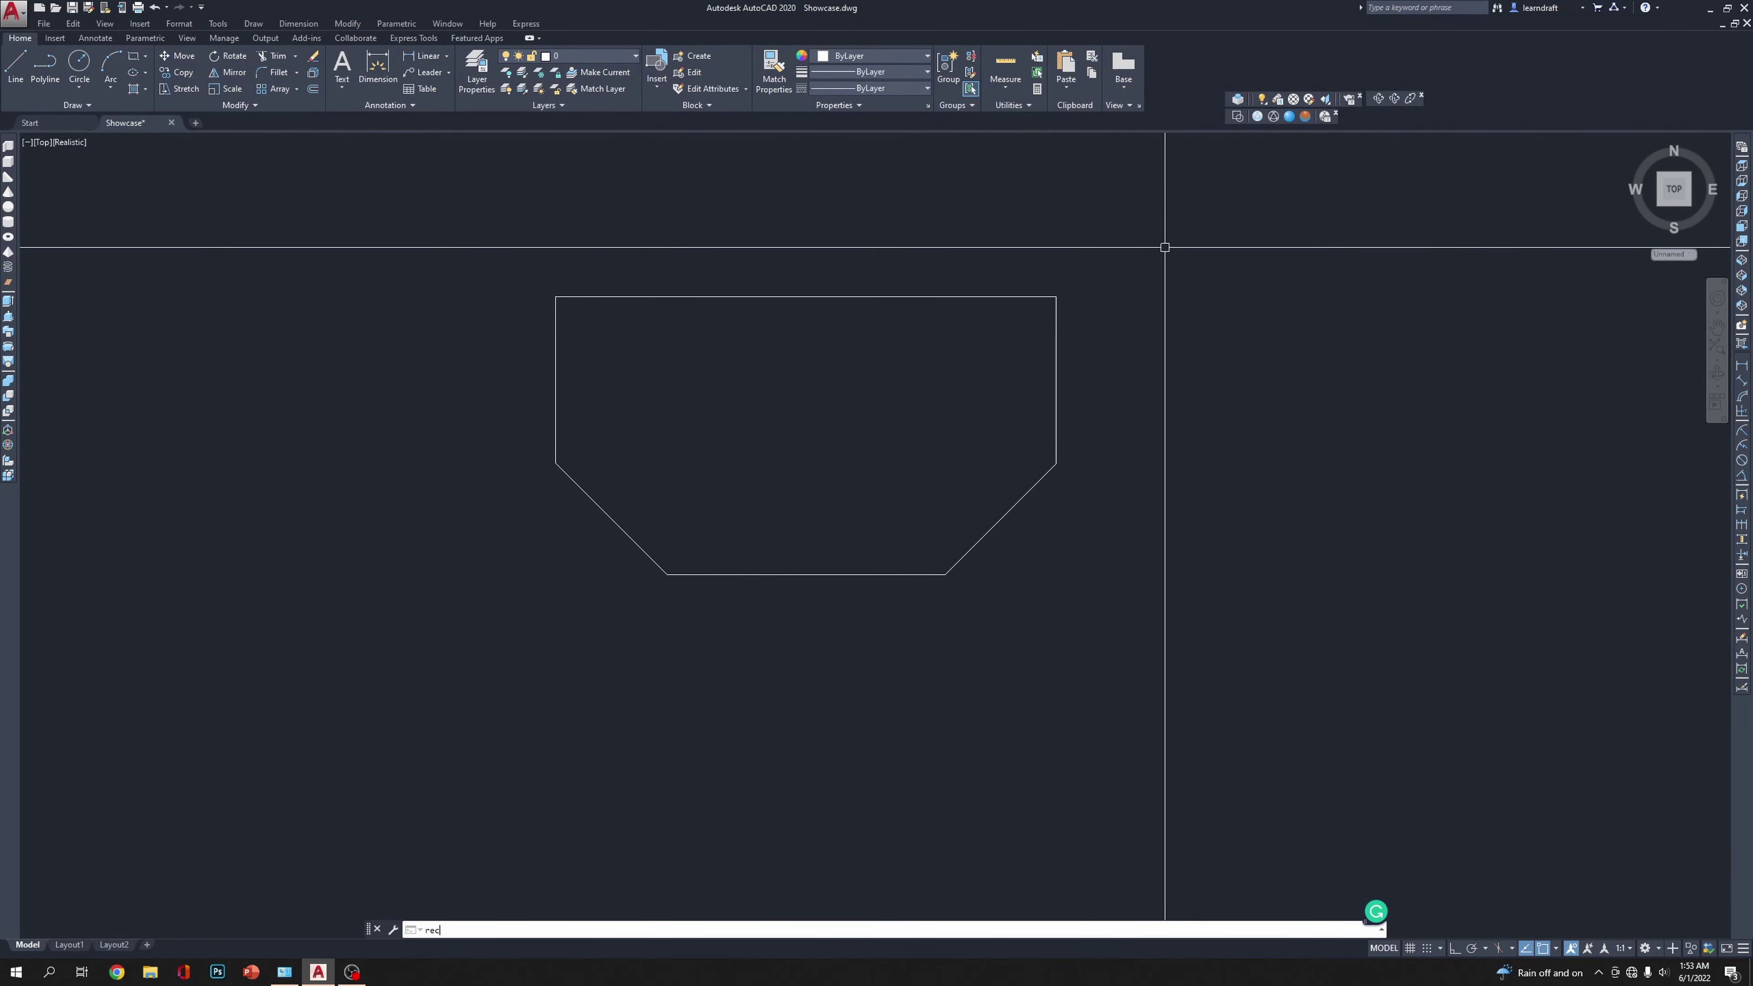
pyautogui.press('Return')
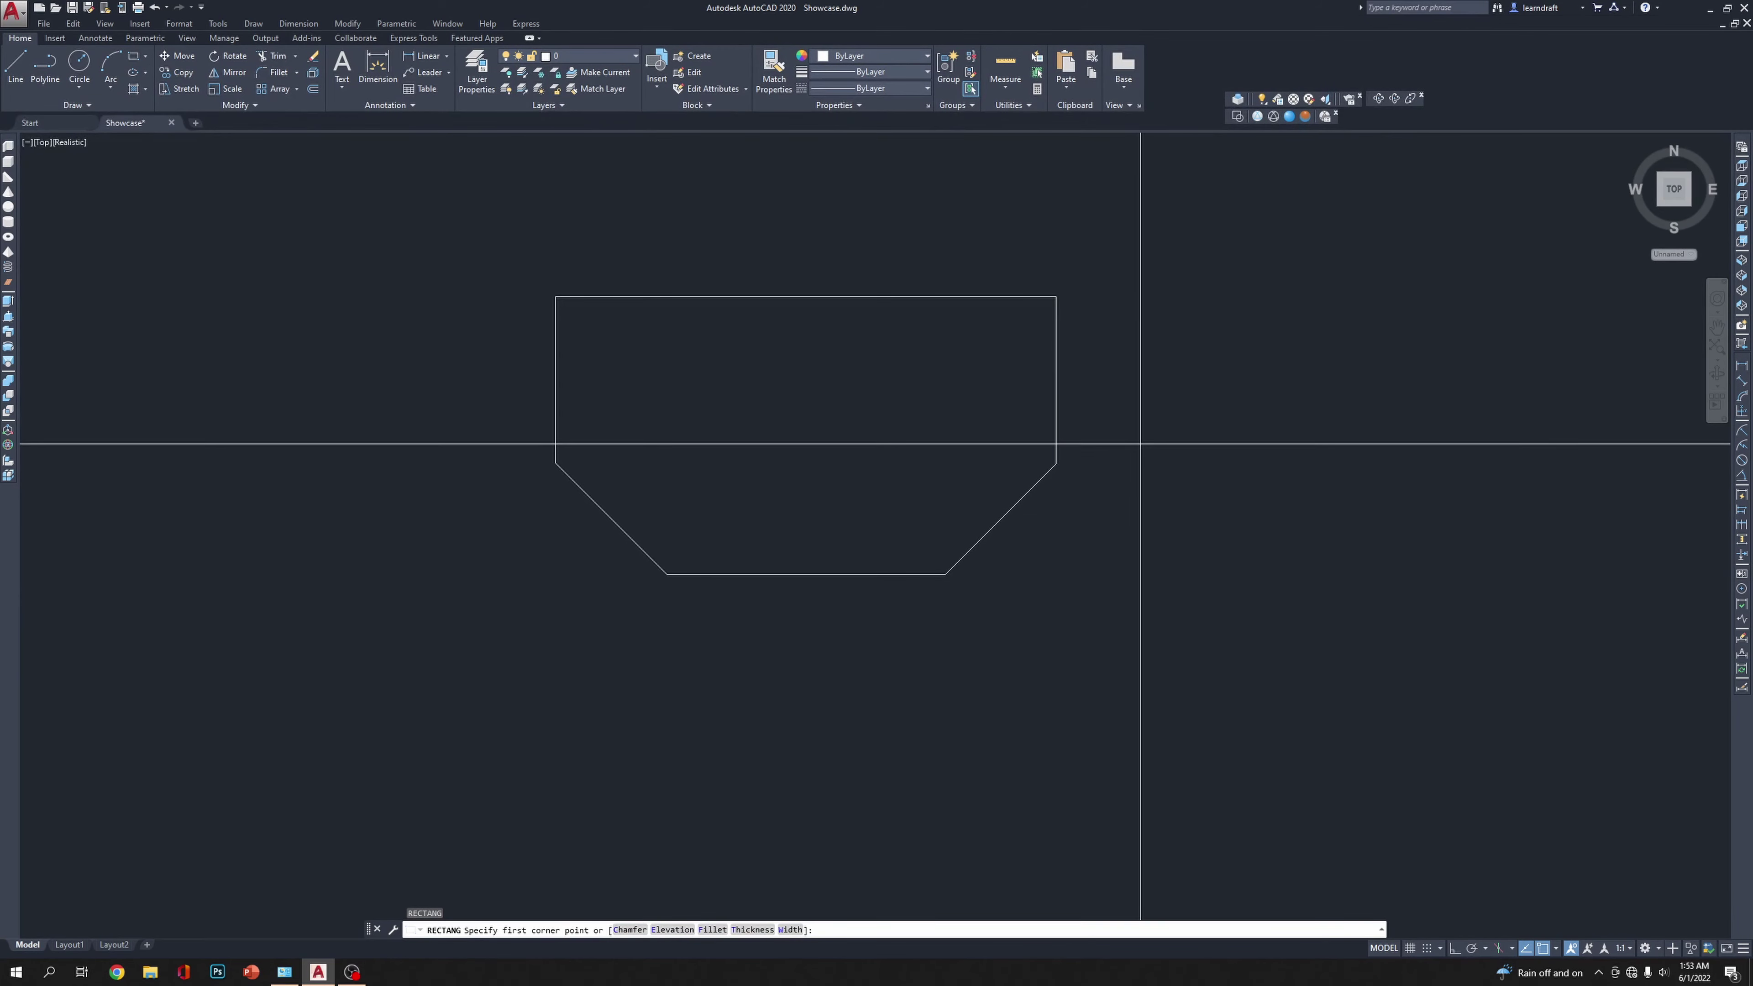
pyautogui.write('d')
pyautogui.press('Return')
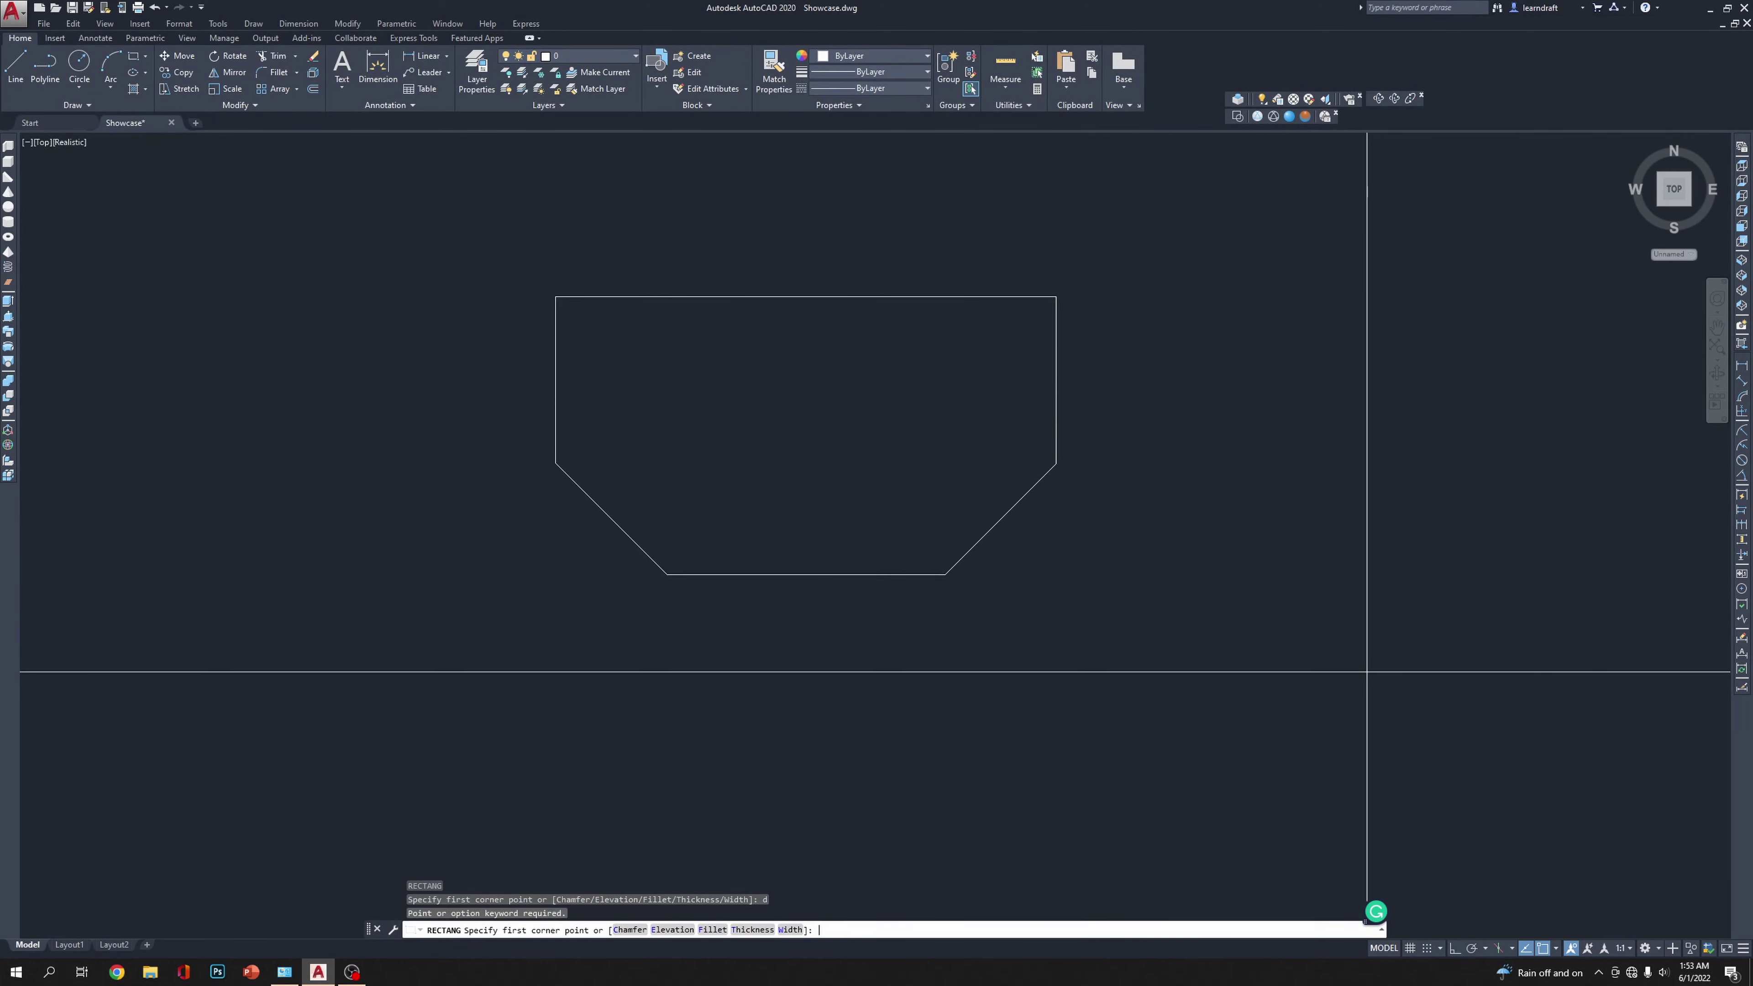
pyautogui.write('1,5')
pyautogui.press('Return')
pyautogui.write('1.5')
pyautogui.press('Return')
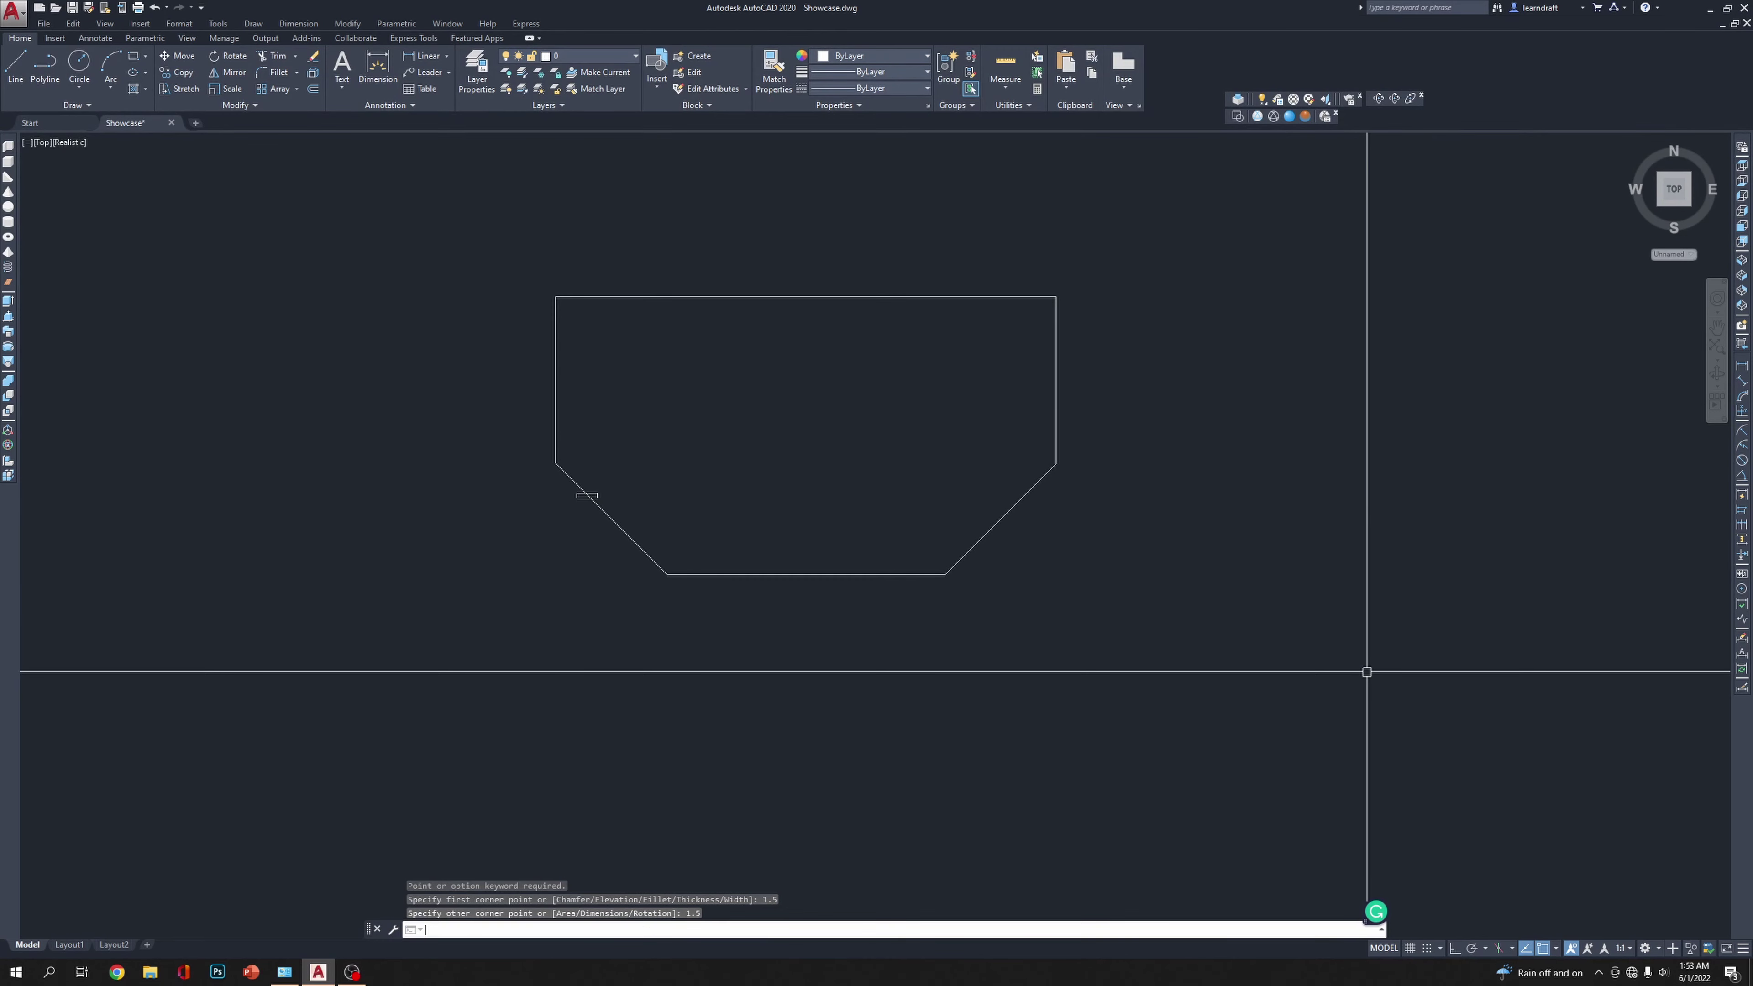
pyautogui.scroll(3, 579, 457)
pyautogui.click(594, 536)
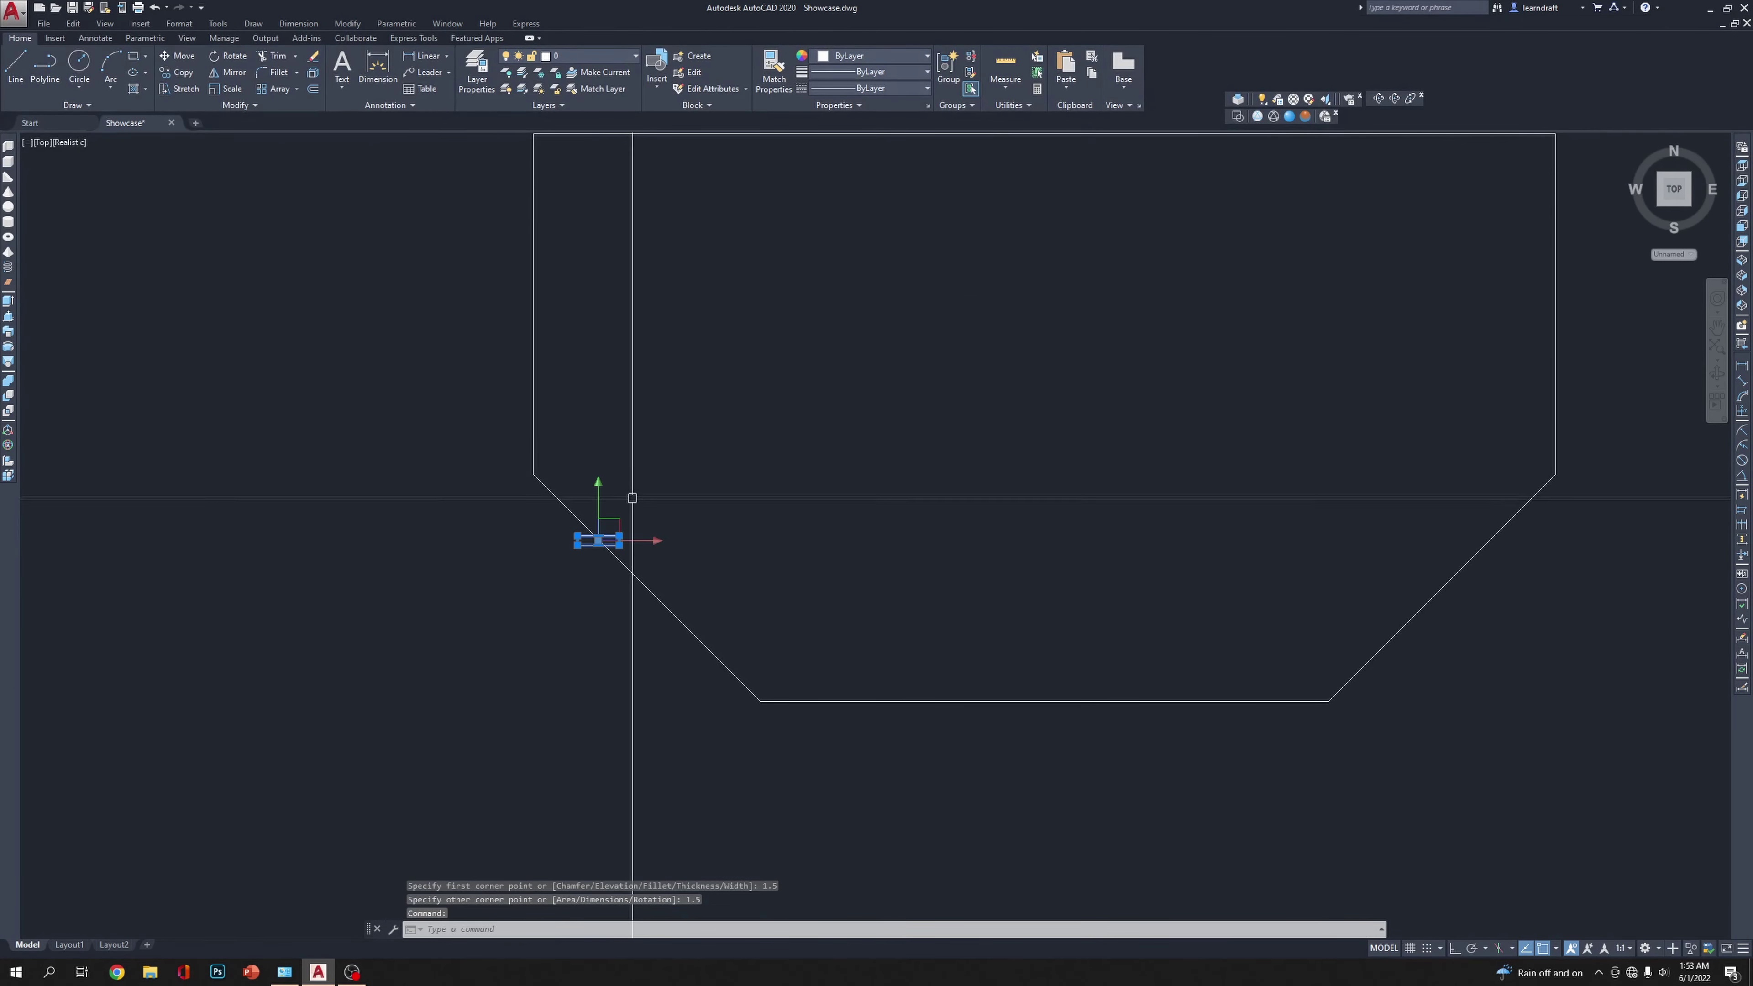
pyautogui.press('Delete')
pyautogui.moveTo(973, 368); pyautogui.dragTo(906, 473, button='middle')
# Step: Draw a 1.5 by 1.5 square inside the outline
pyautogui.write('re')
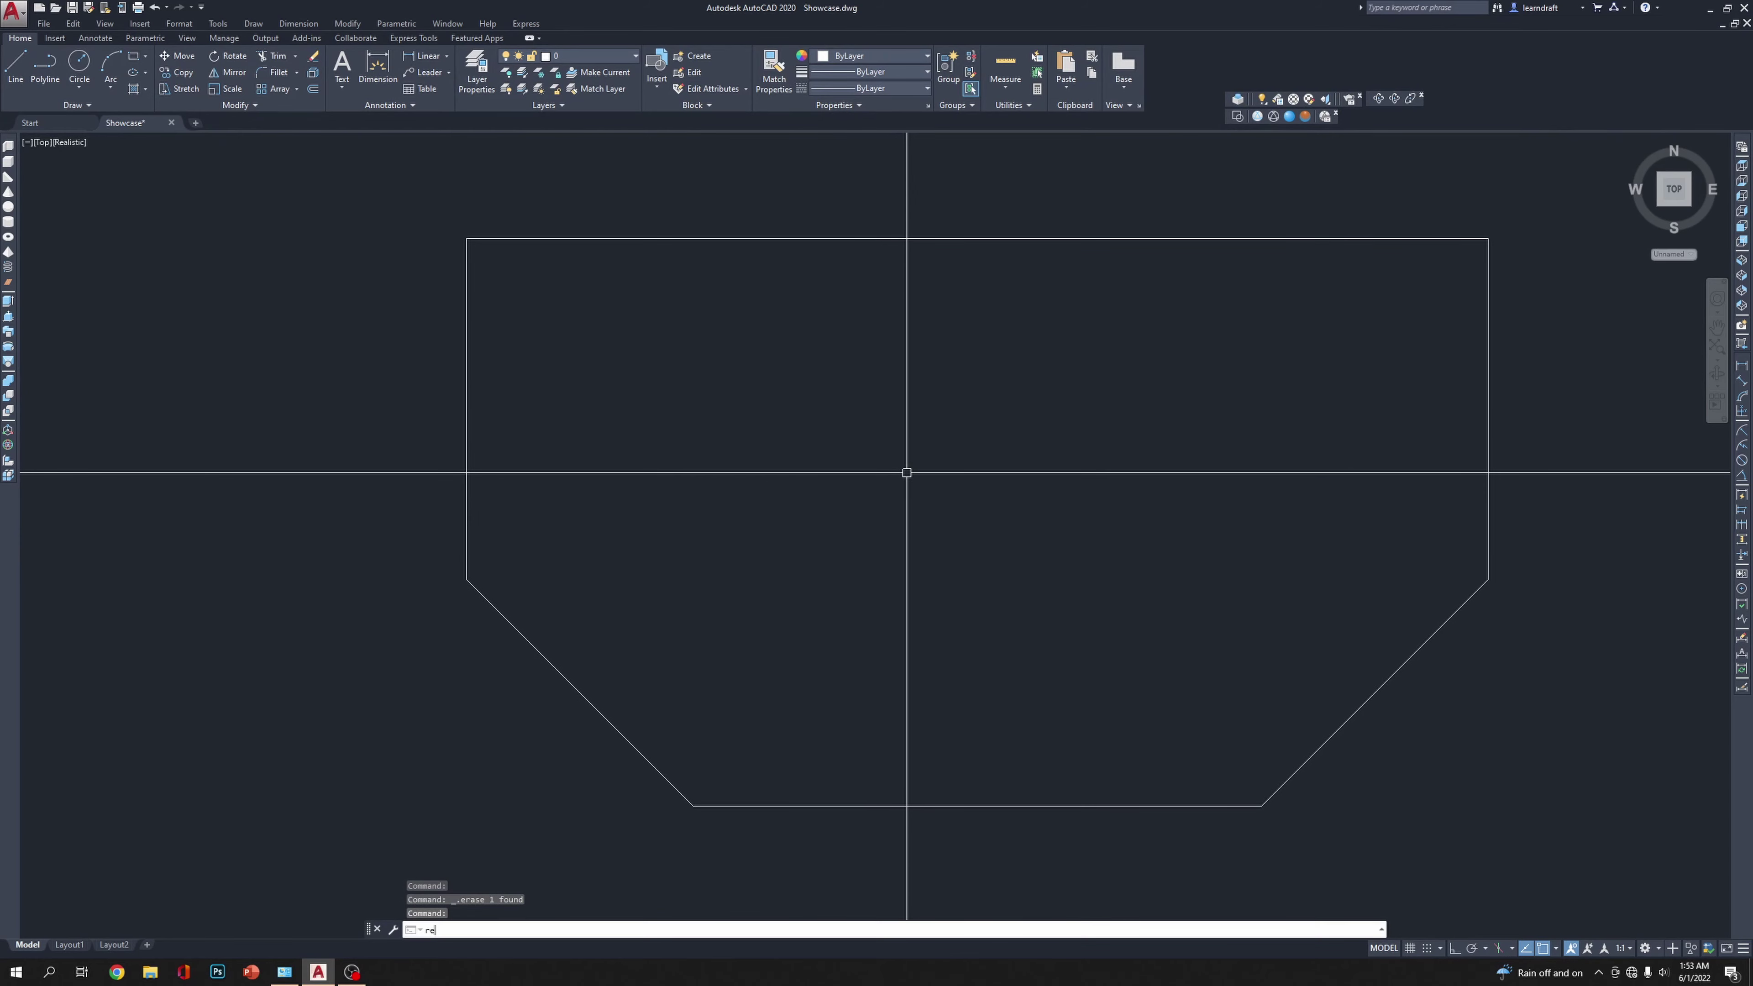
pyautogui.write('c')
pyautogui.press('Return')
pyautogui.click(906, 472)
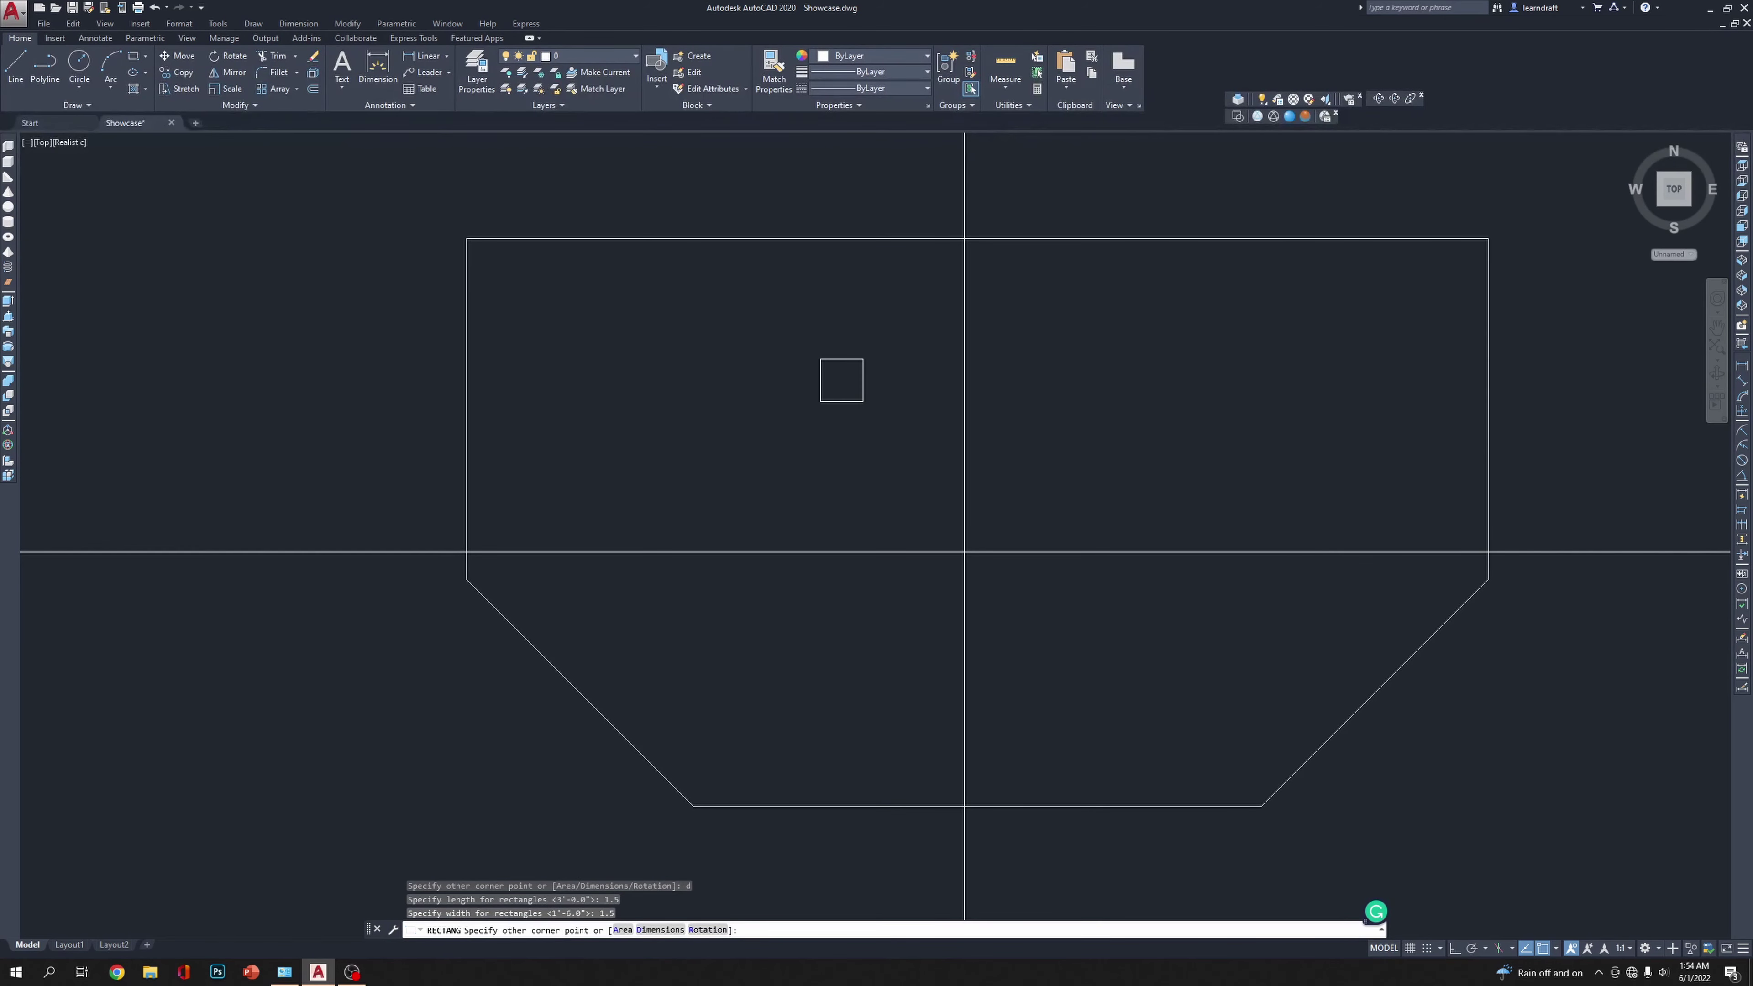
pyautogui.click(904, 337)
# Step: Move the square onto the outline's top-right corner
pyautogui.click(909, 279)
pyautogui.click(799, 408)
pyautogui.moveTo(966, 368); pyautogui.dragTo(856, 437, button='middle')
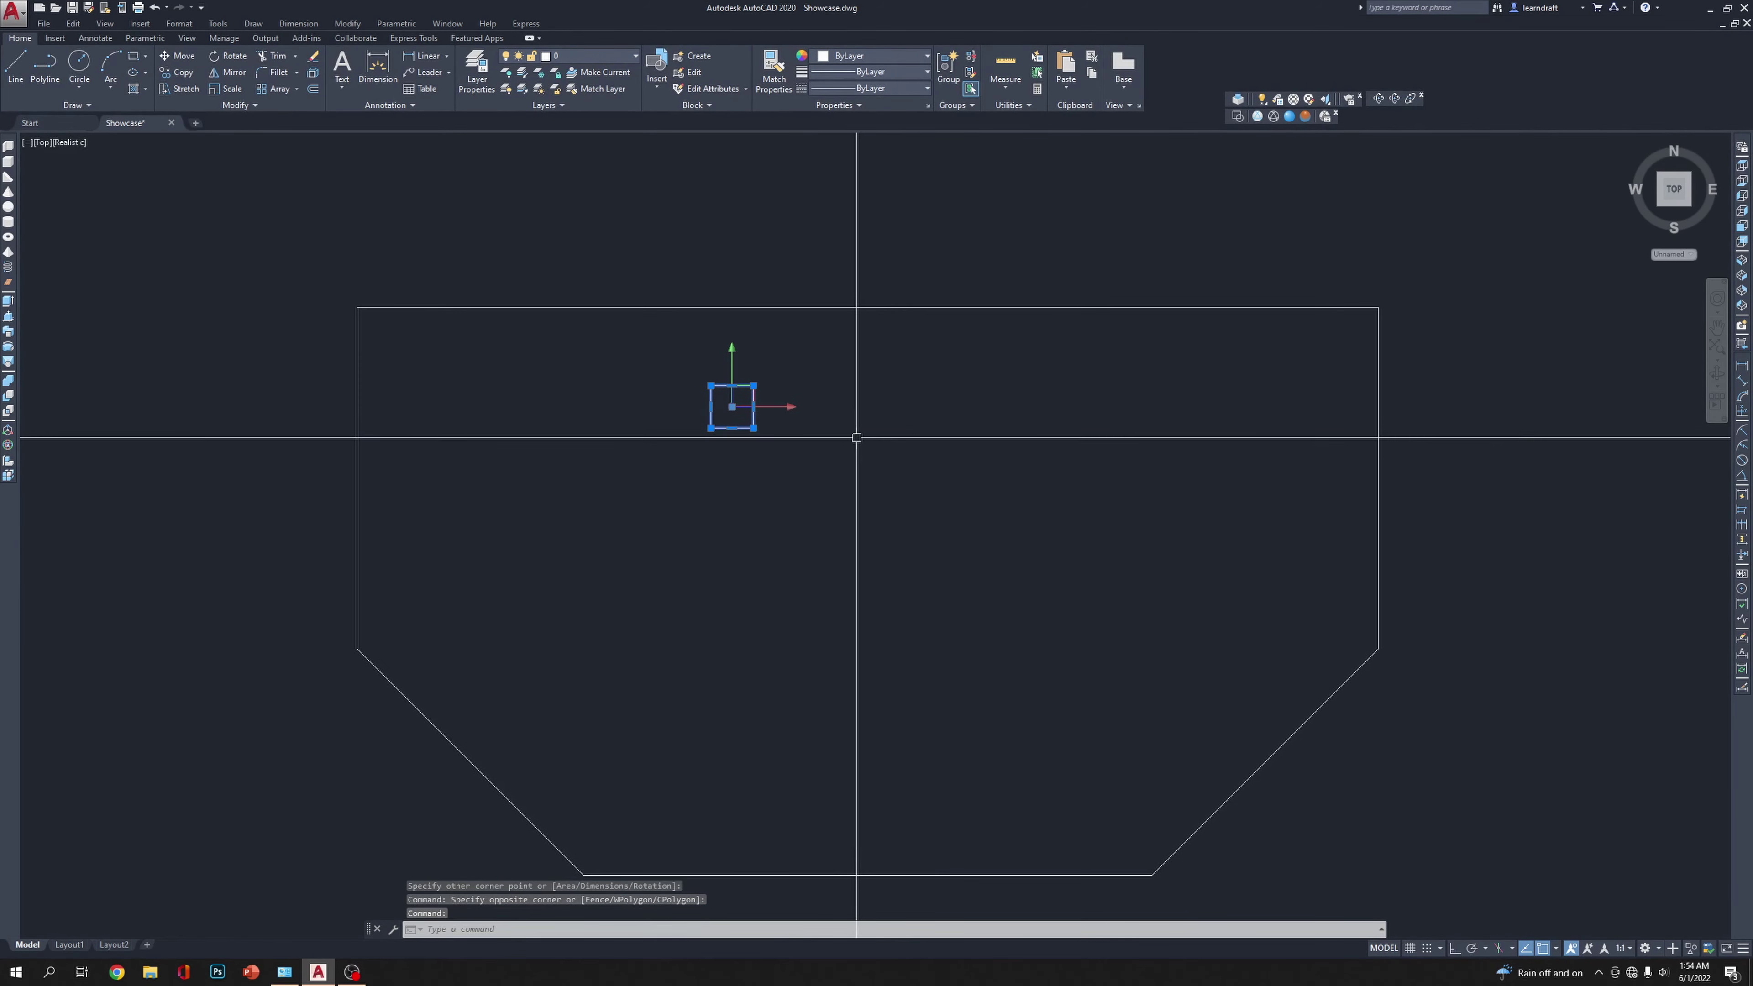
pyautogui.write('m')
pyautogui.press('Return')
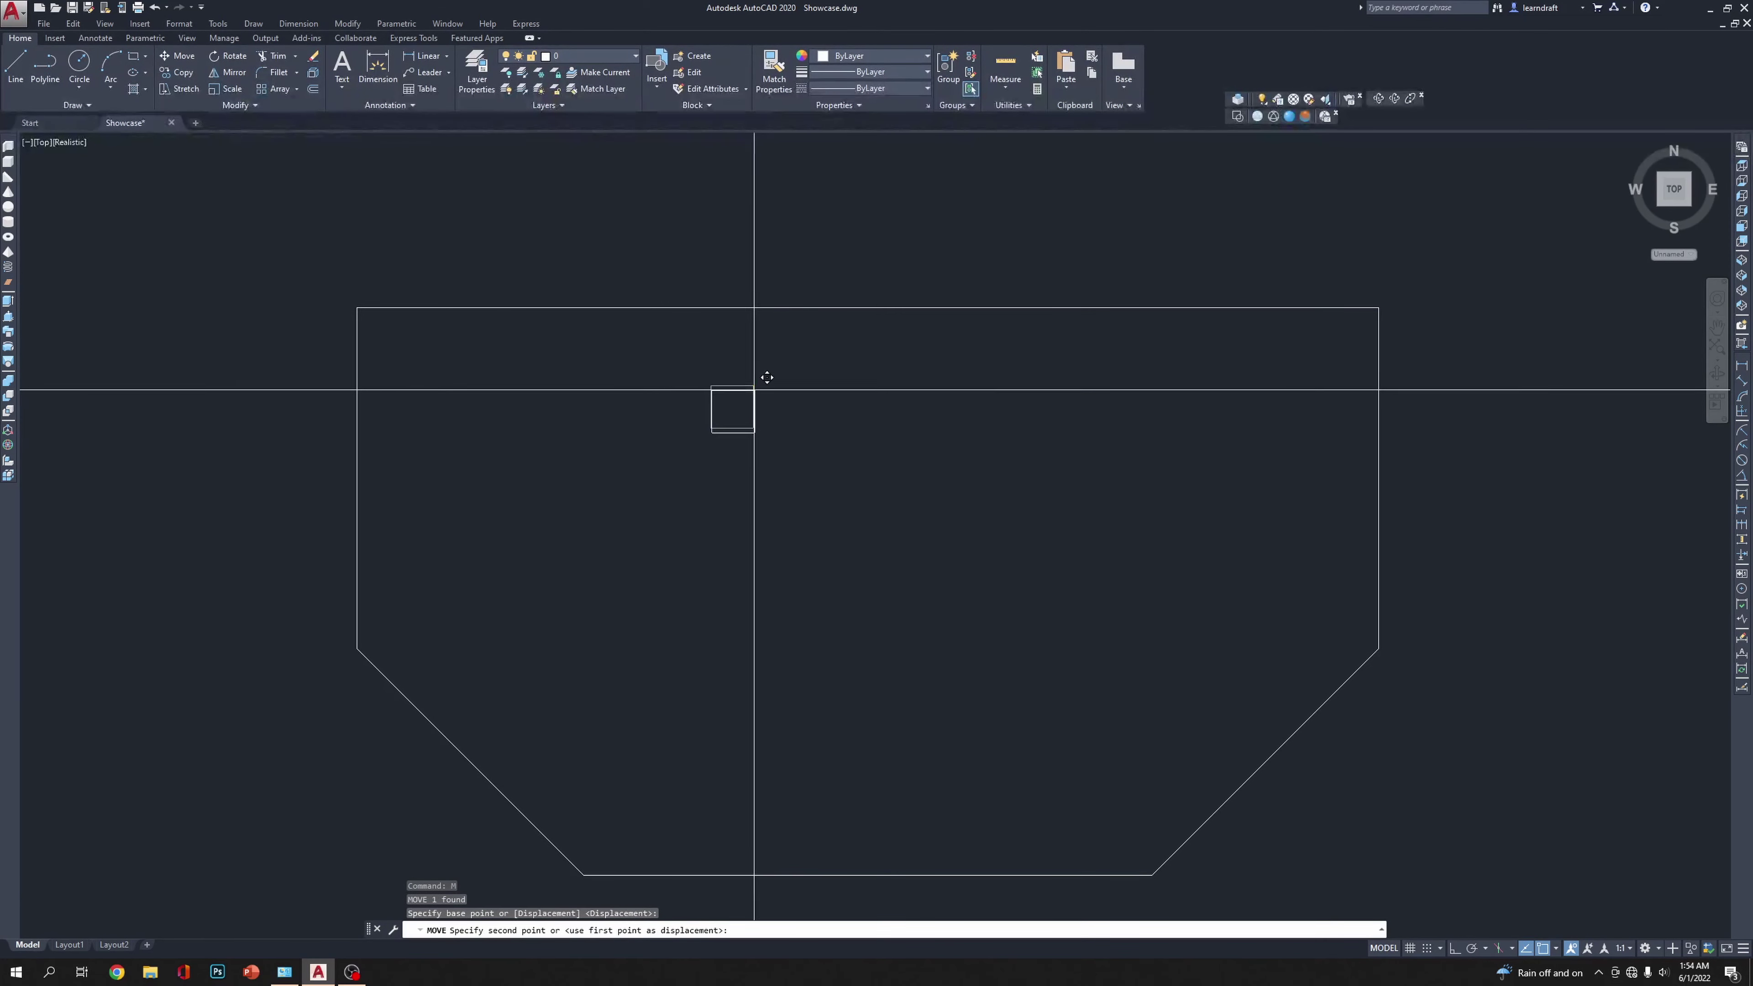
pyautogui.click(1379, 307)
pyautogui.click(1351, 334)
pyautogui.click(1240, 423)
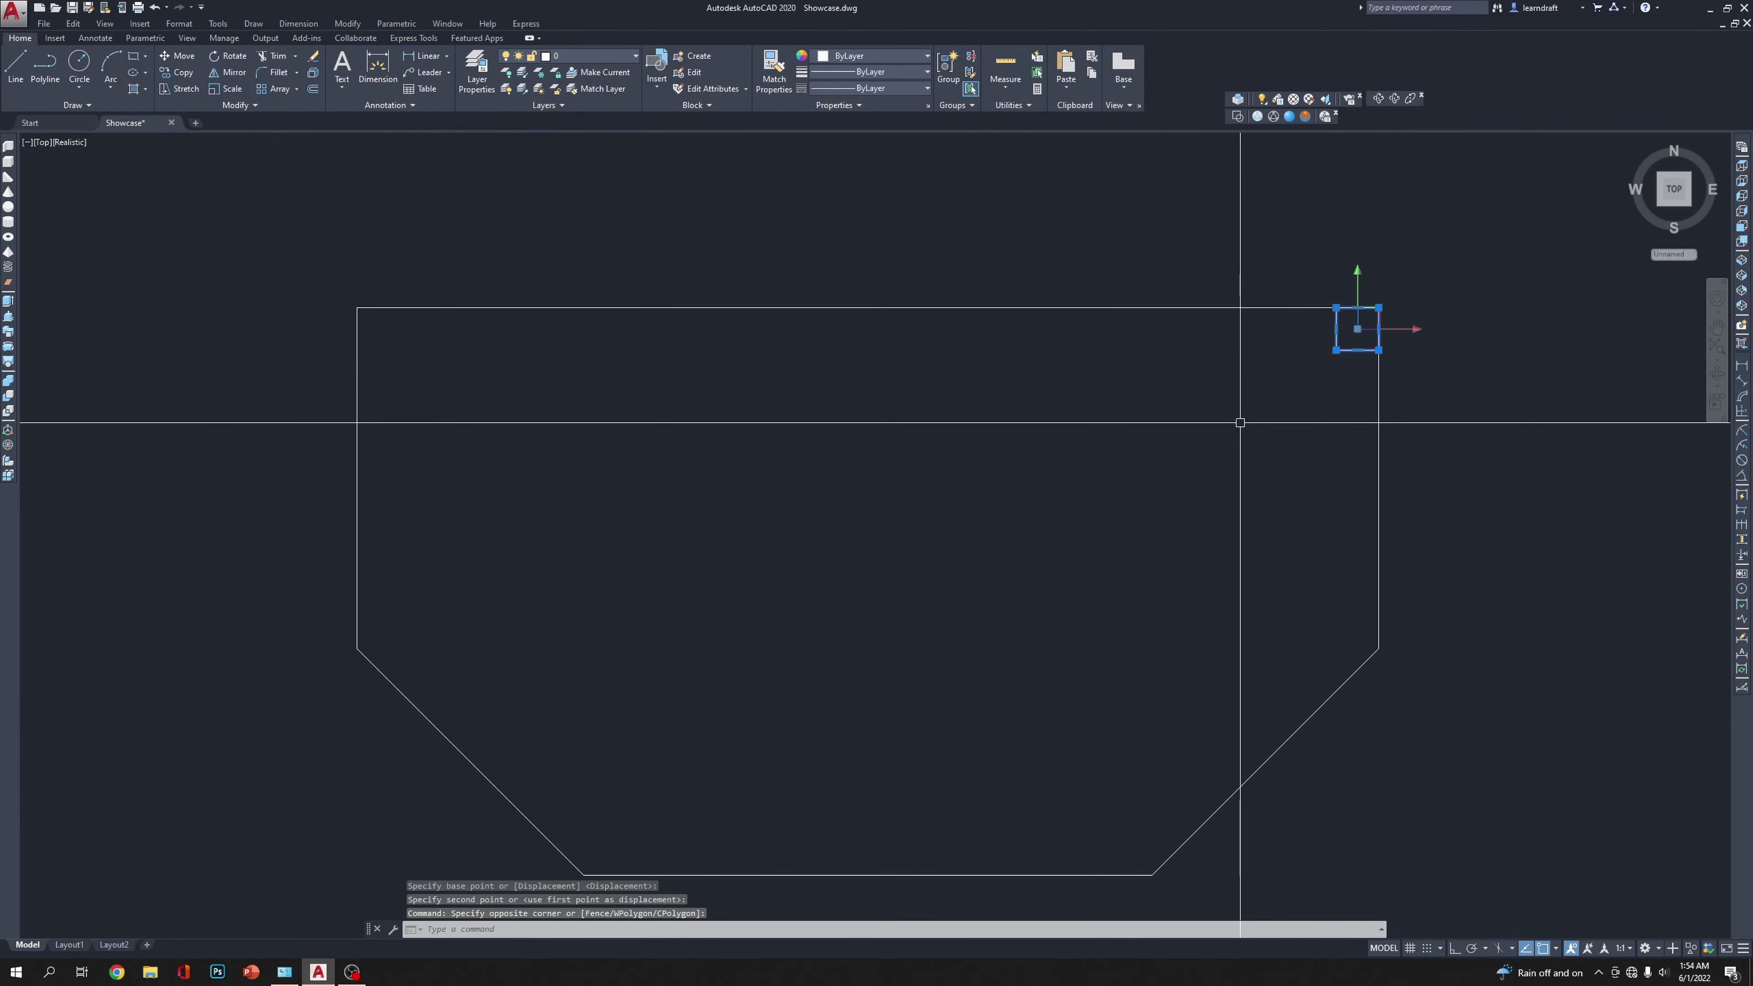
# Step: Mirror the corner square across a vertical line through the top edge's midpoint
pyautogui.write('mi')
pyautogui.press('Return')
pyautogui.scroll(-6, 1092, 465)
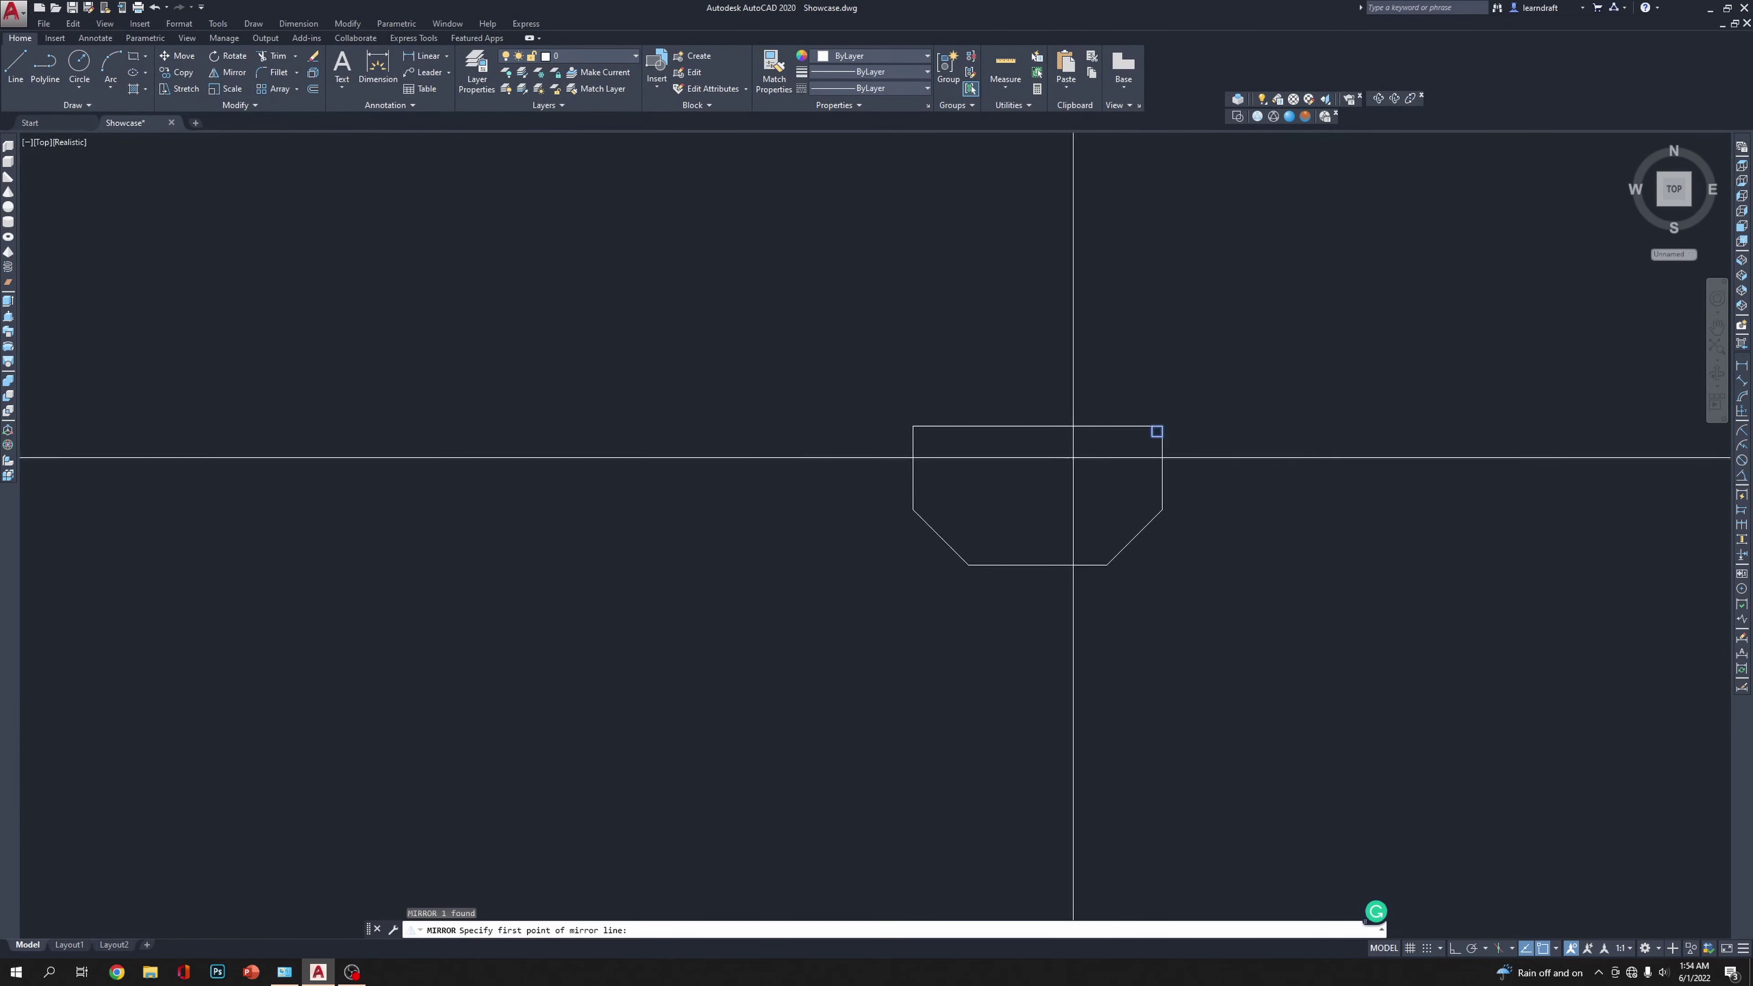
pyautogui.click(1026, 429)
pyautogui.press('F9')
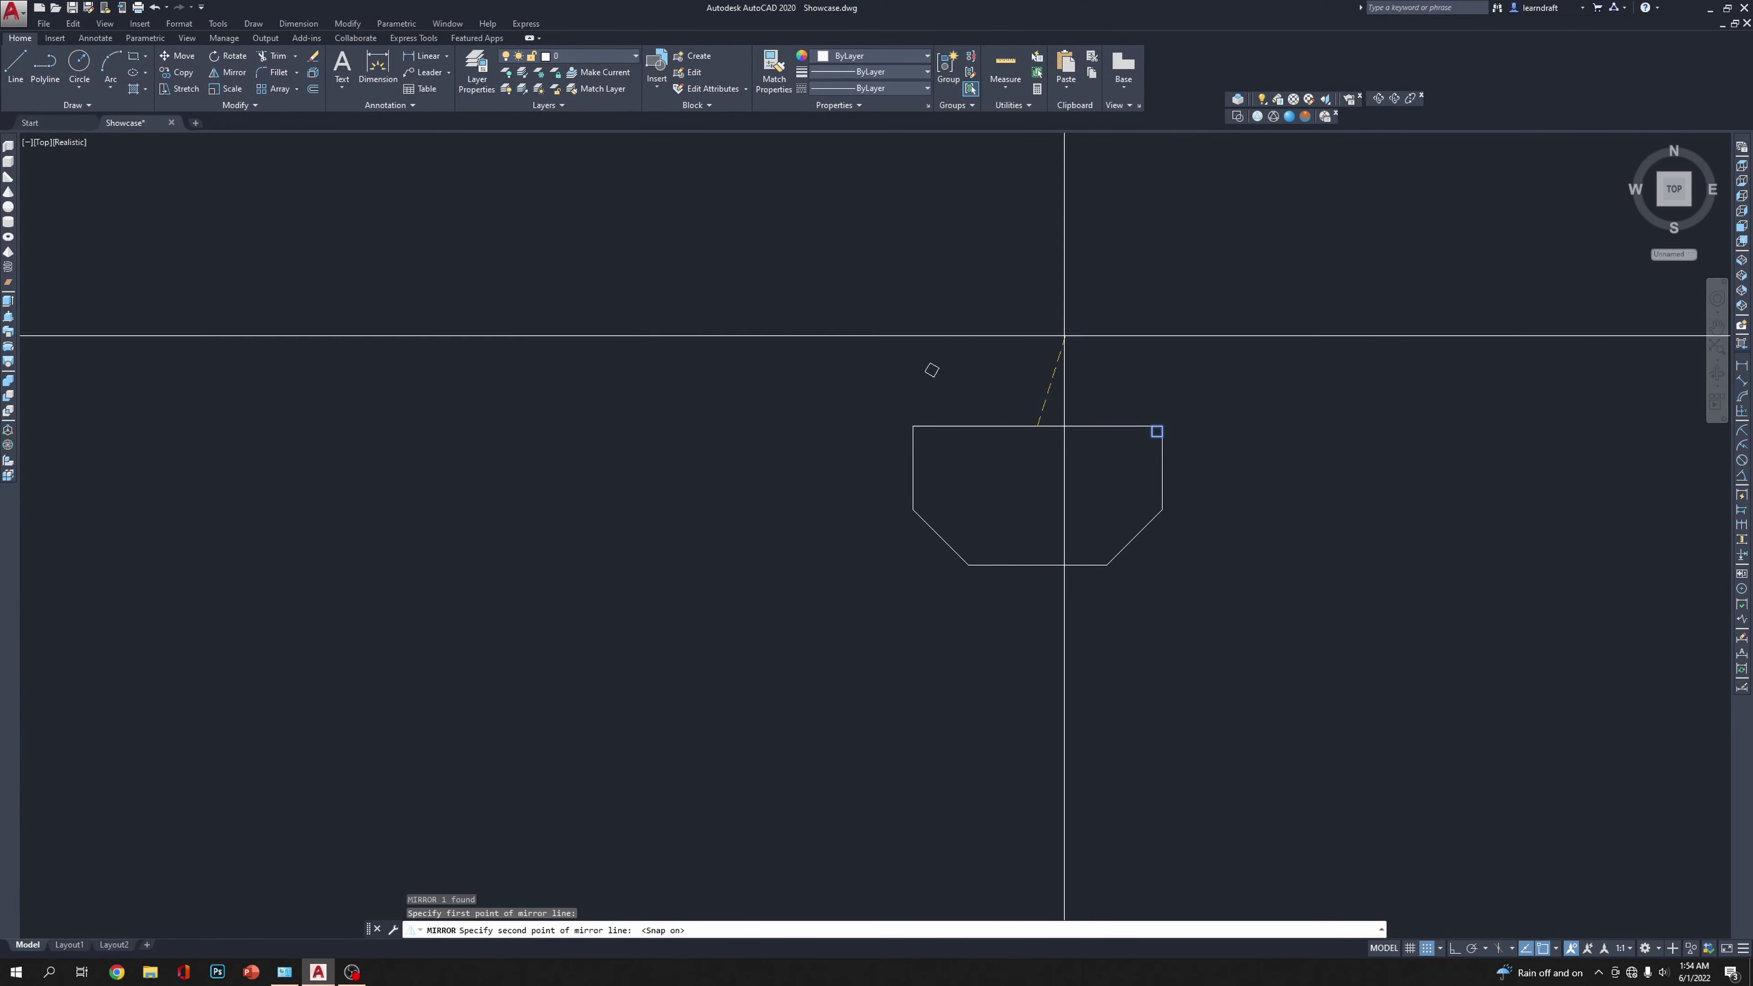
pyautogui.press('F9')
pyautogui.press('F10')
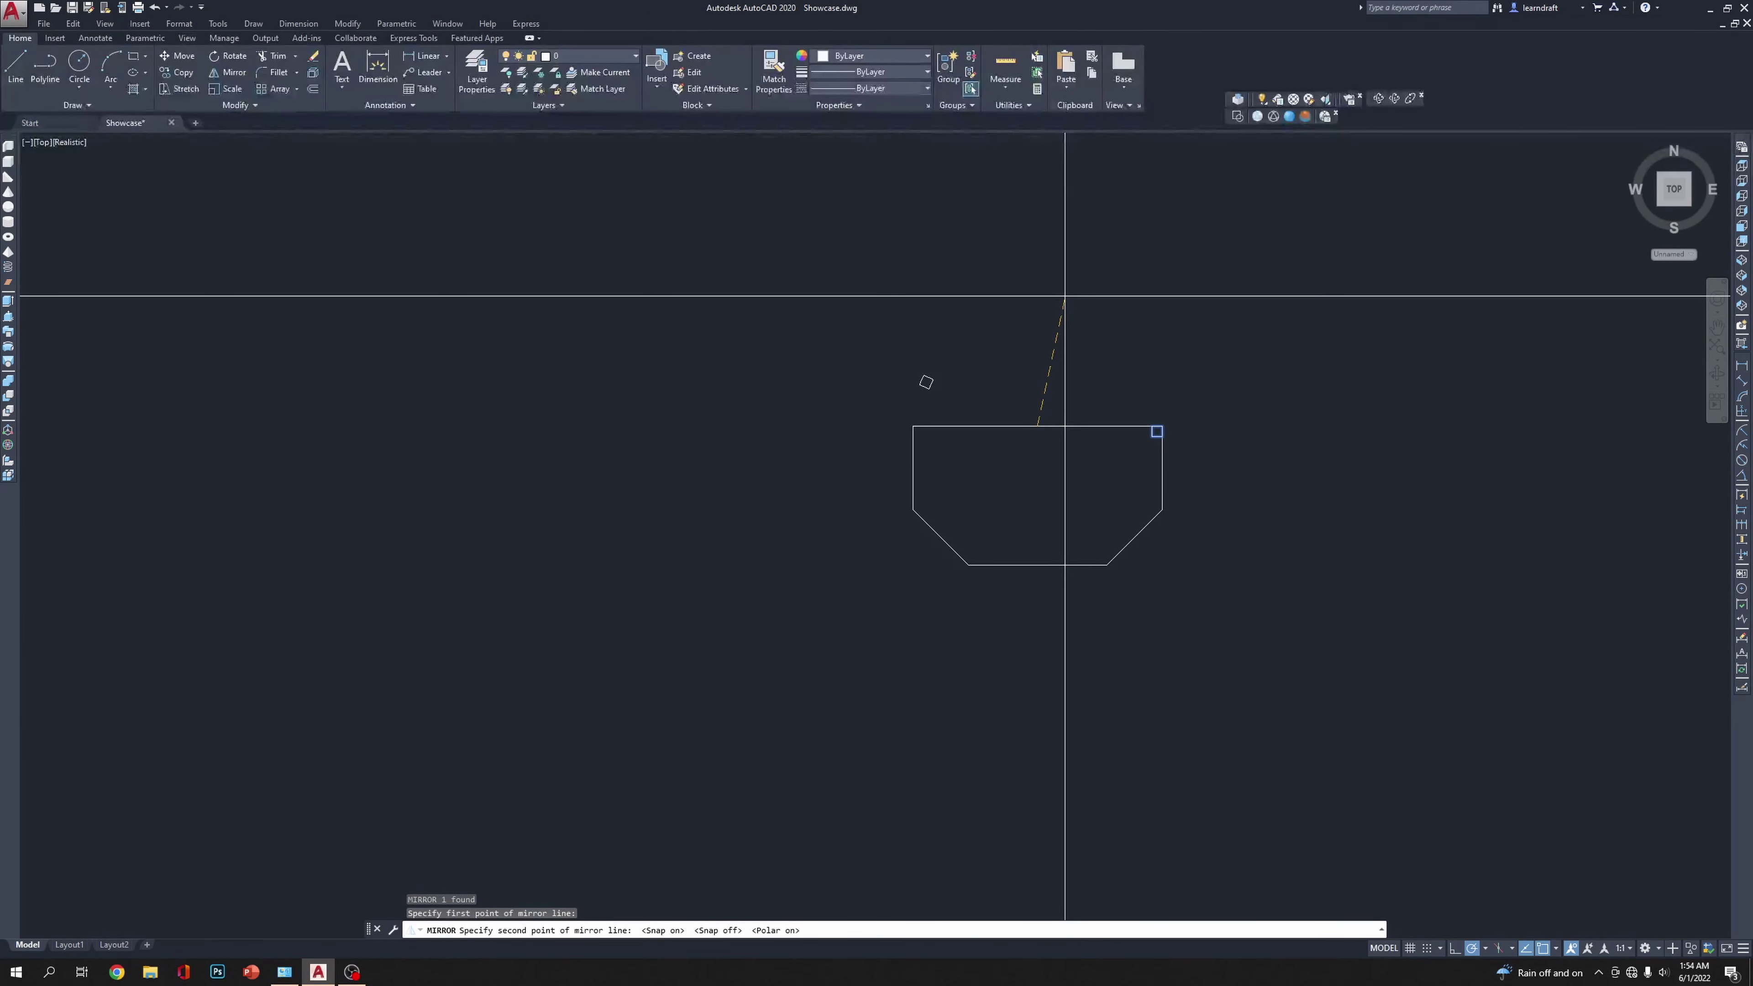
pyautogui.press('F8')
pyautogui.click(1069, 272)
pyautogui.press('Return')
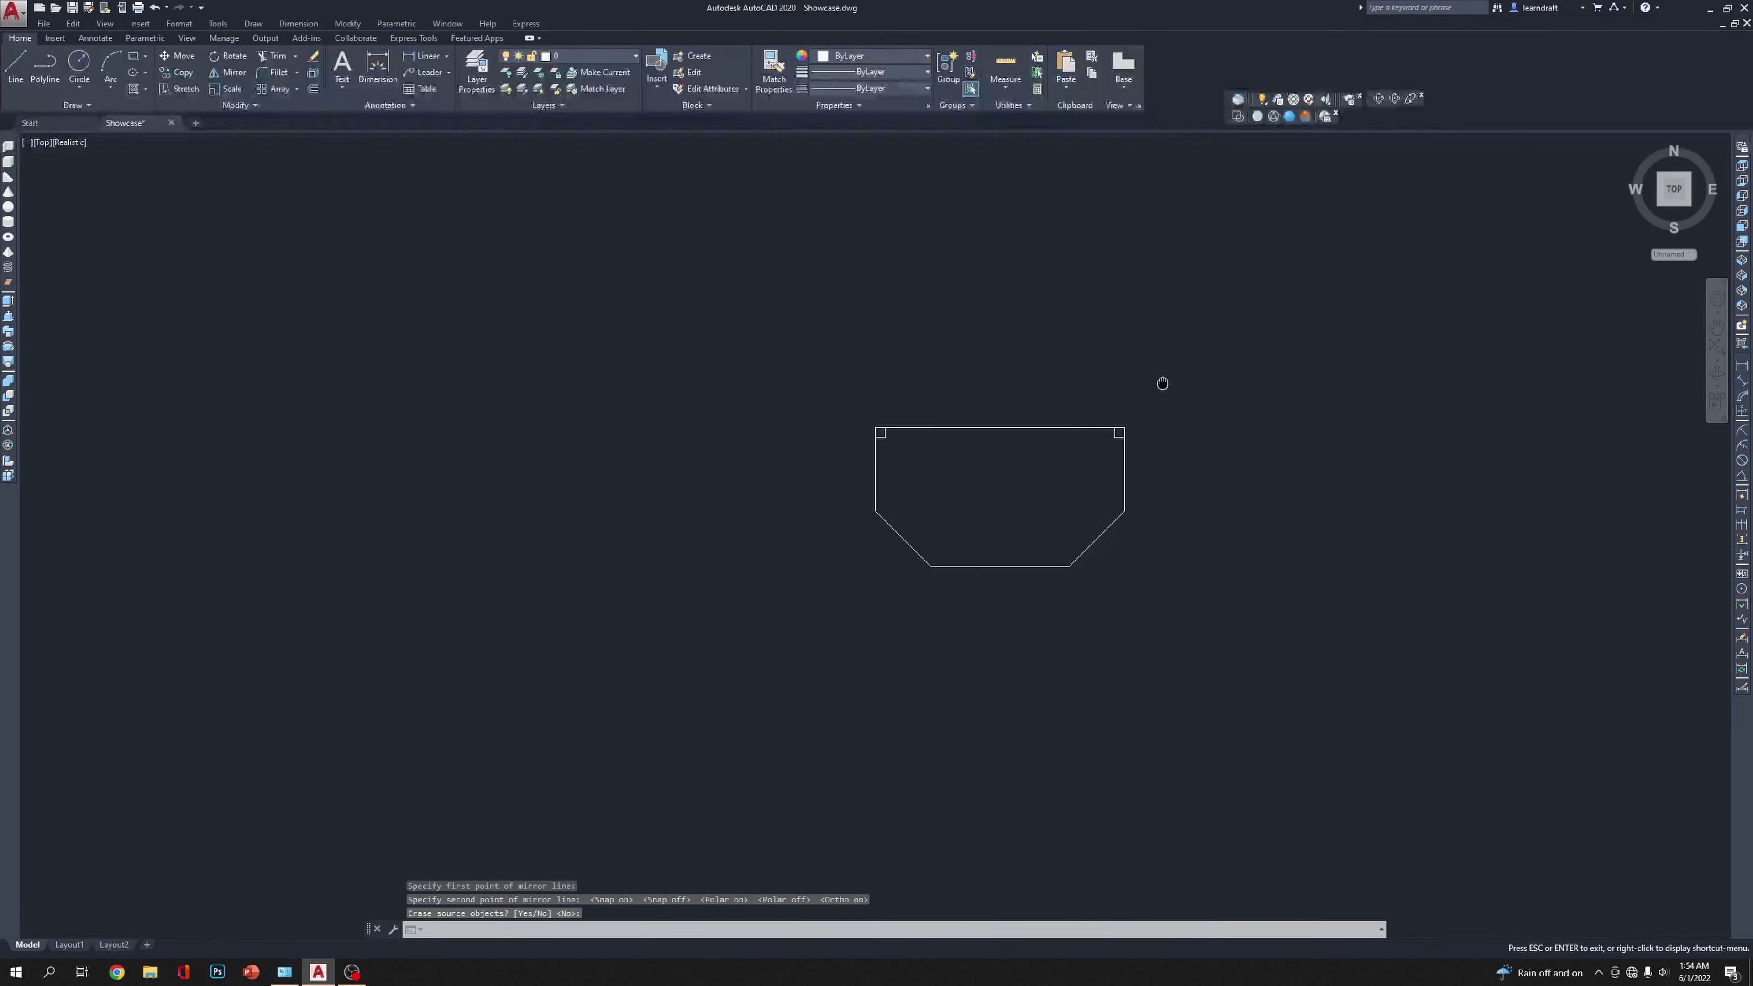
pyautogui.scroll(5, 1007, 408)
pyautogui.moveTo(994, 423); pyautogui.dragTo(974, 255, button='middle')
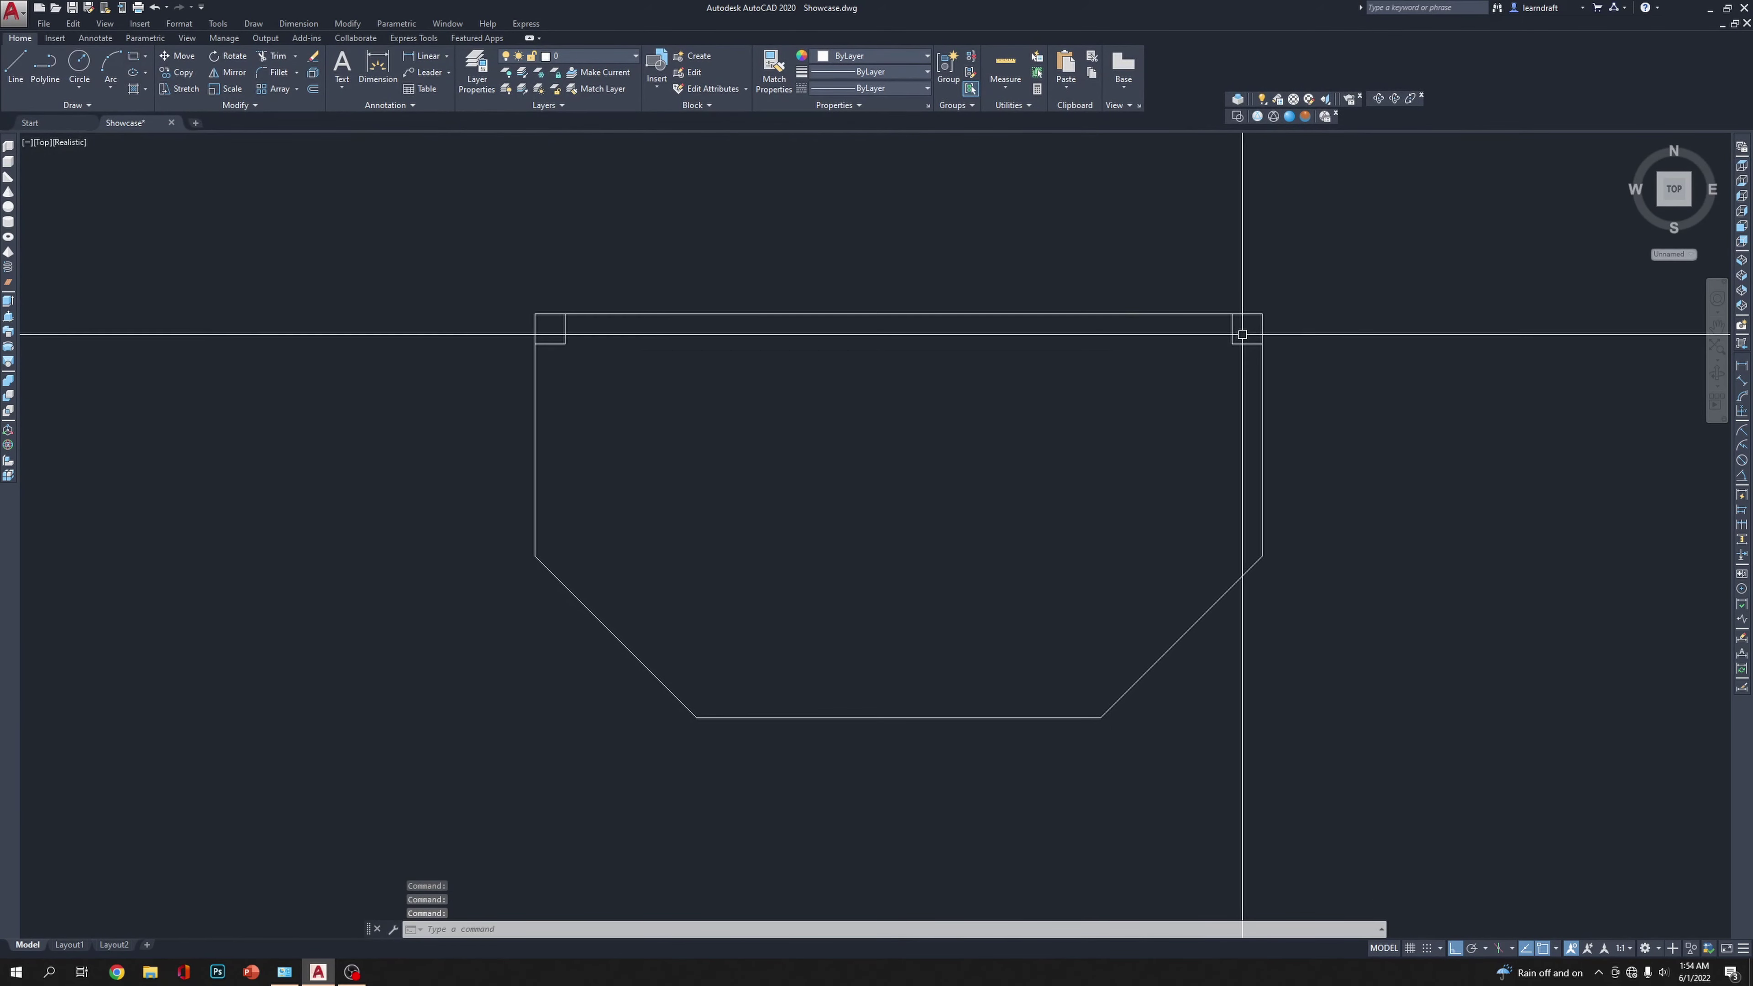
# Step: Mirror the two top corner squares downward, keeping the originals
pyautogui.click(1244, 333)
pyautogui.click(552, 398)
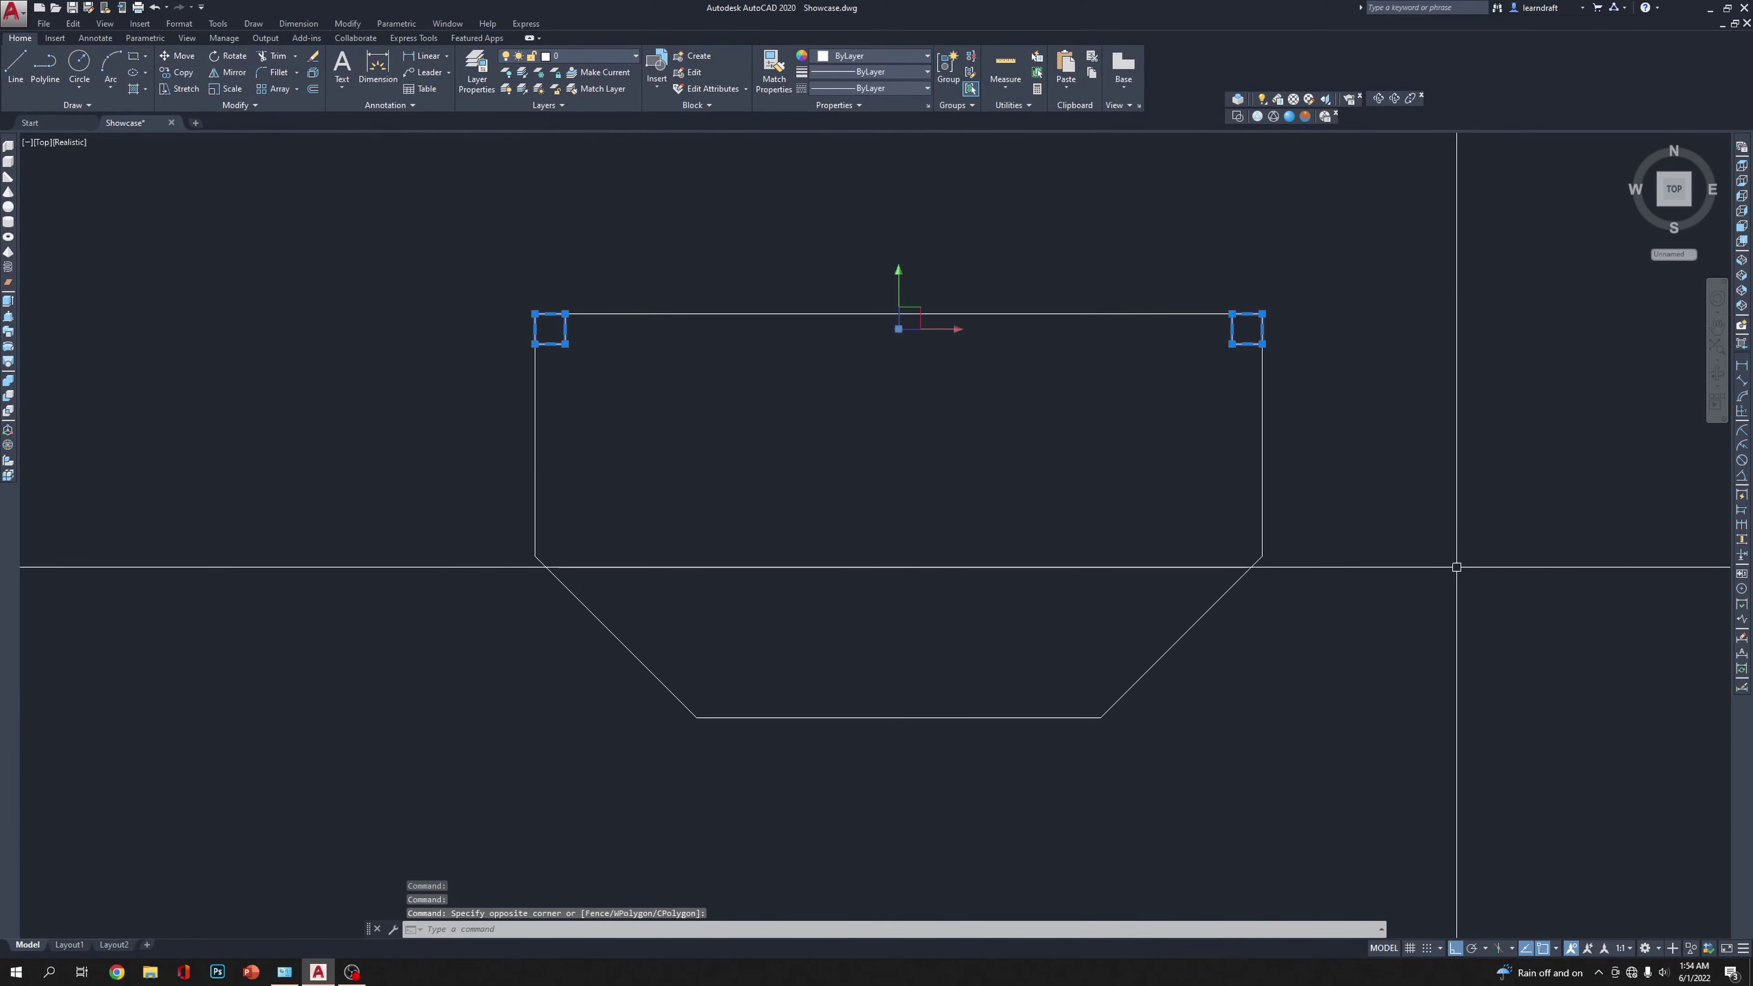
pyautogui.write('mi')
pyautogui.press('Return')
pyautogui.click(1261, 435)
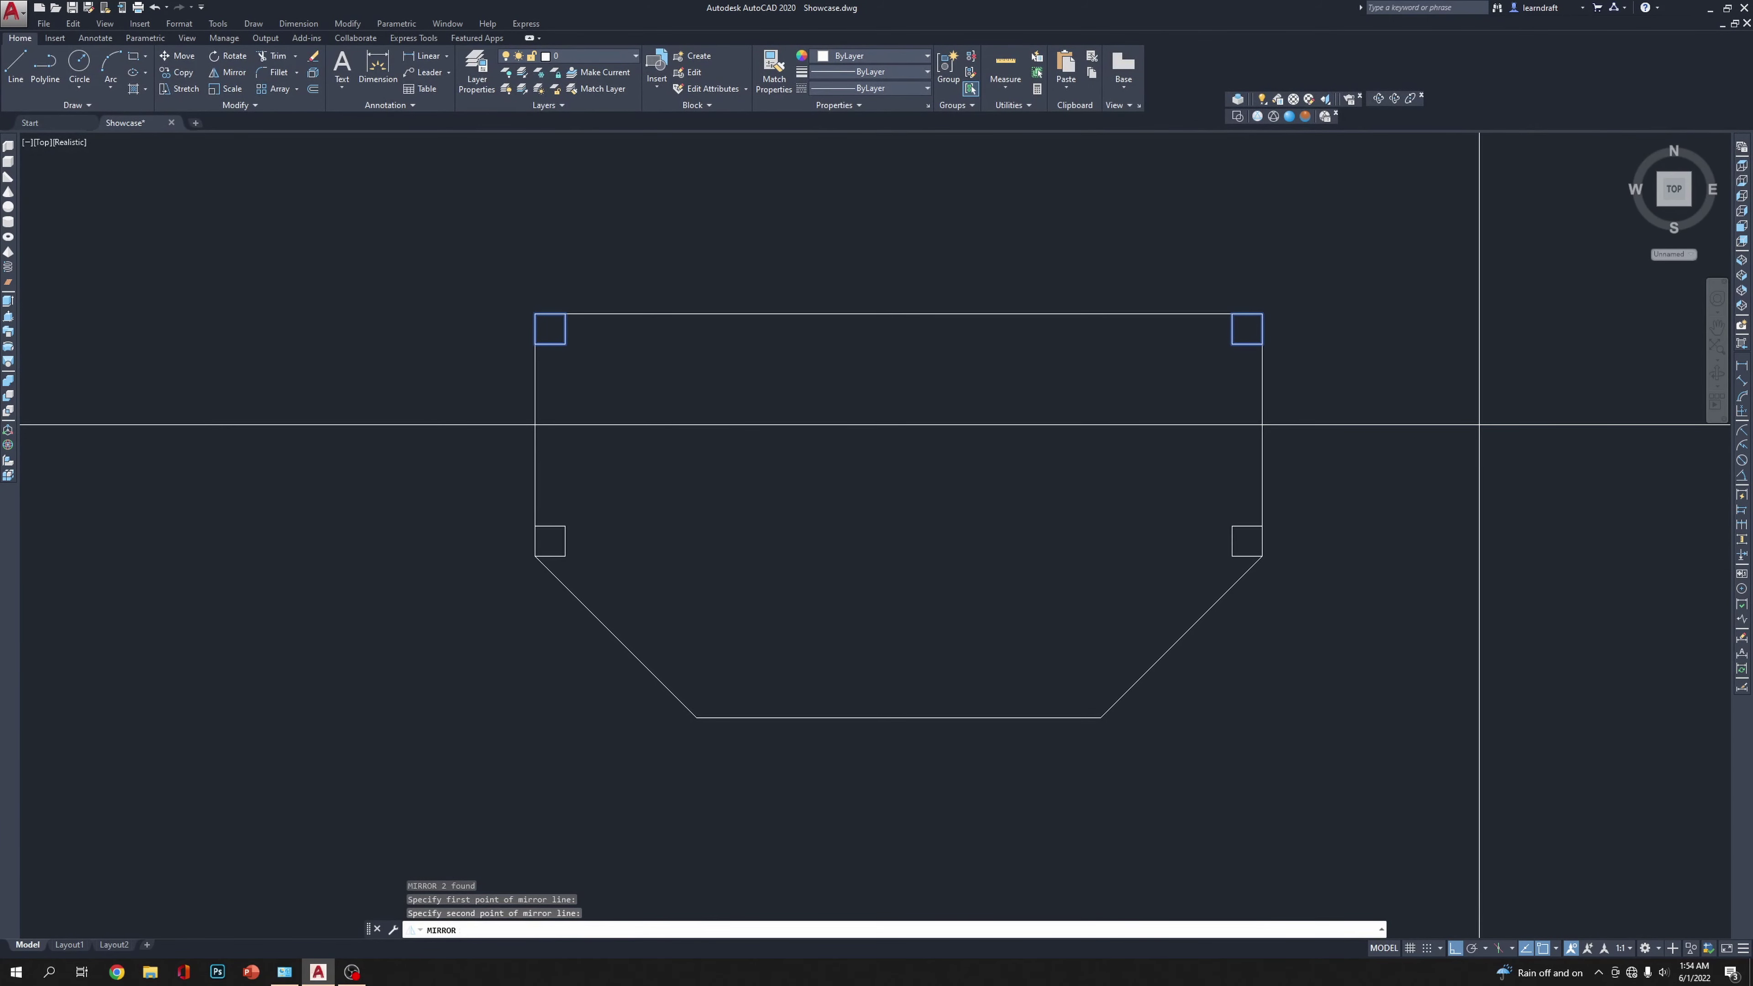
pyautogui.click(1451, 598)
pyautogui.press('Return')
pyautogui.moveTo(1451, 599); pyautogui.dragTo(1426, 444, button='middle')
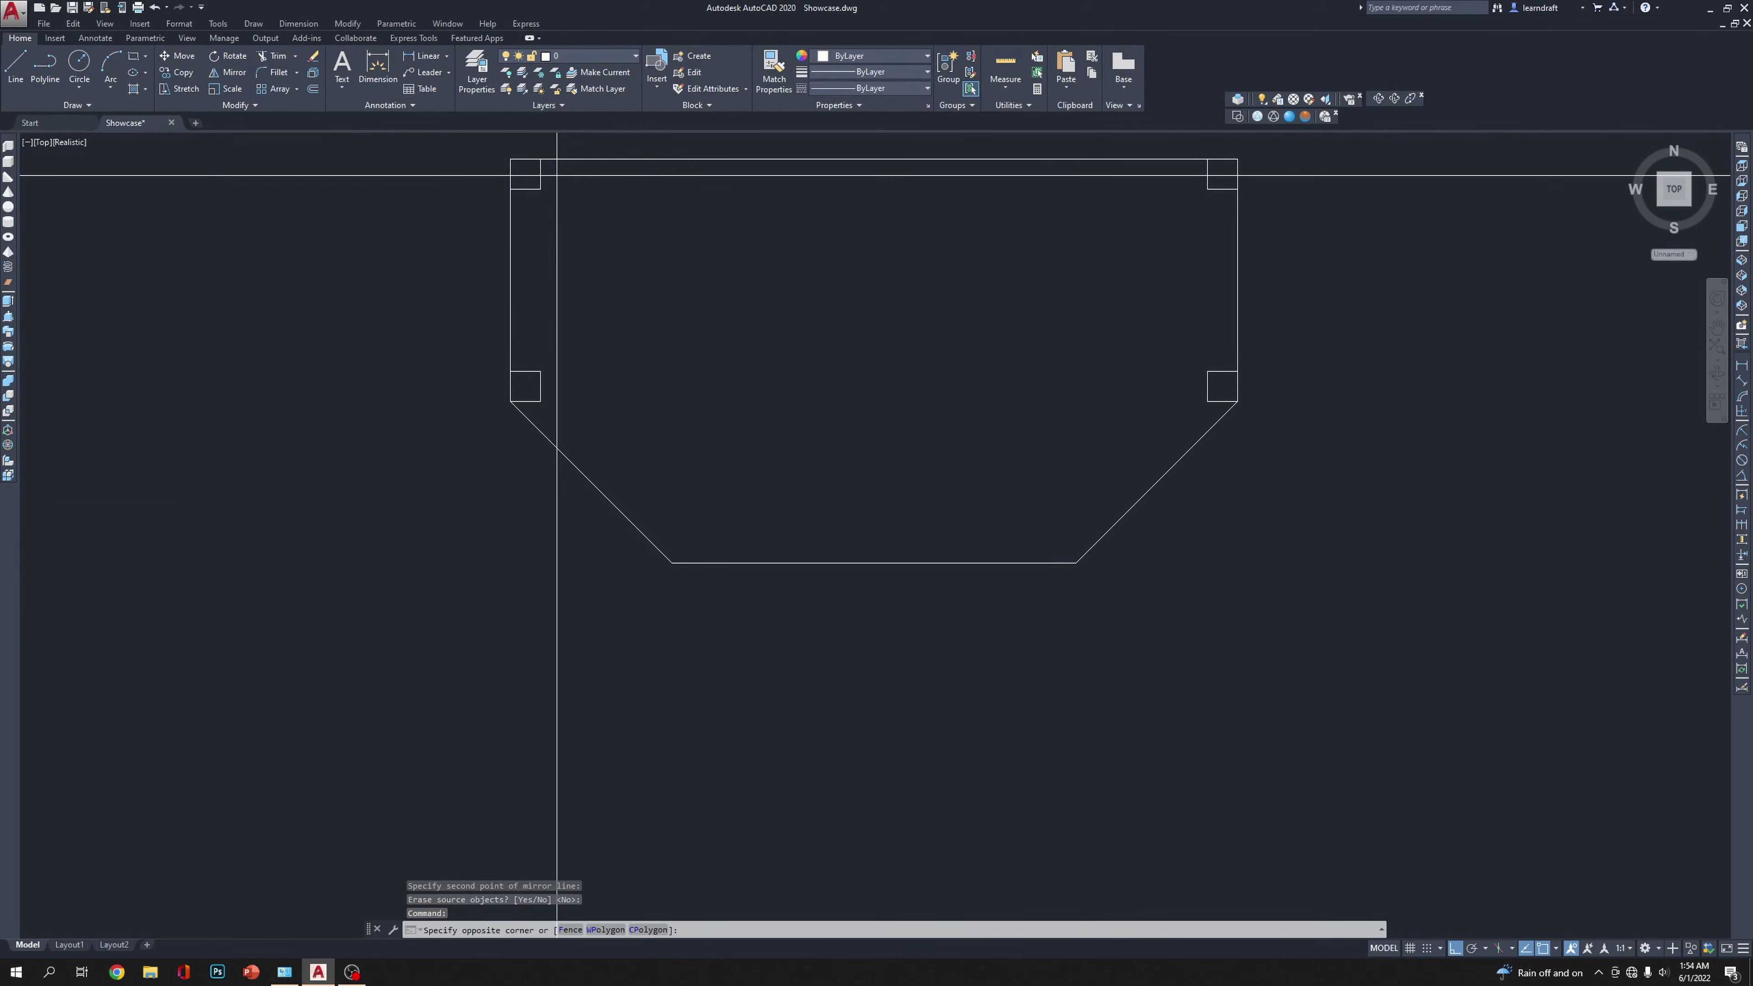
# Step: Copy the lower-left square down to the bottom-left corner
pyautogui.click(556, 325)
pyautogui.click(524, 379)
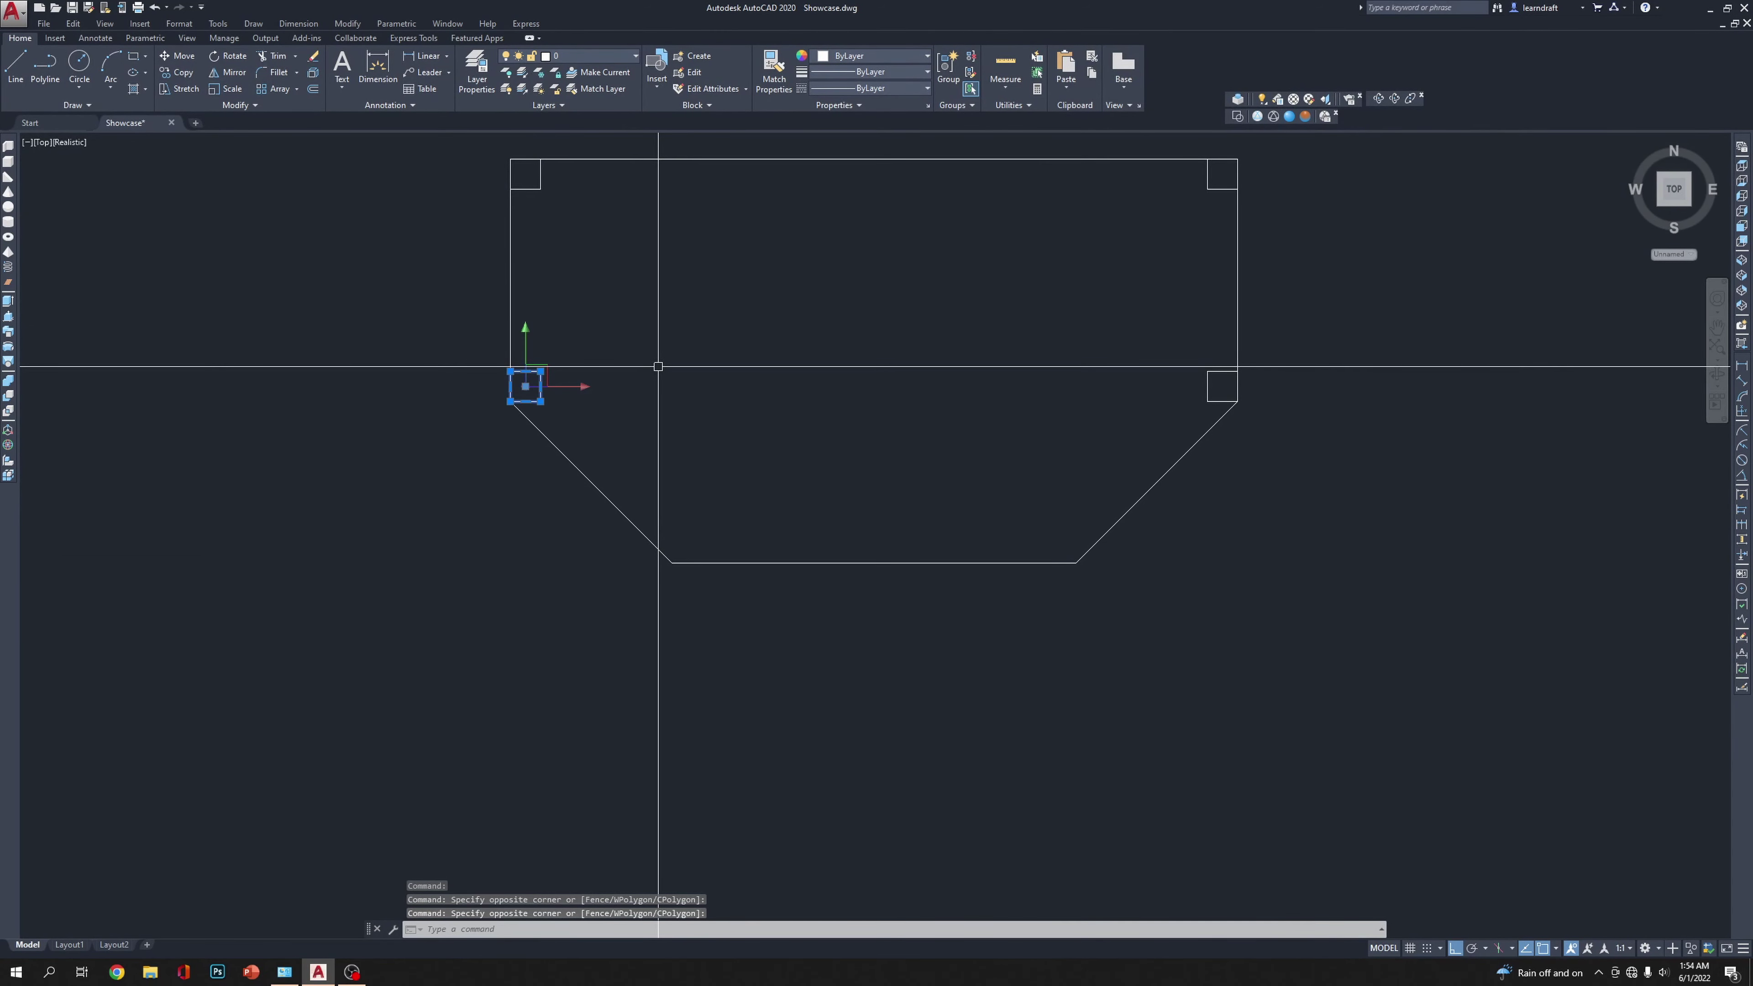
pyautogui.write('co')
pyautogui.press('Return')
pyautogui.click(511, 402)
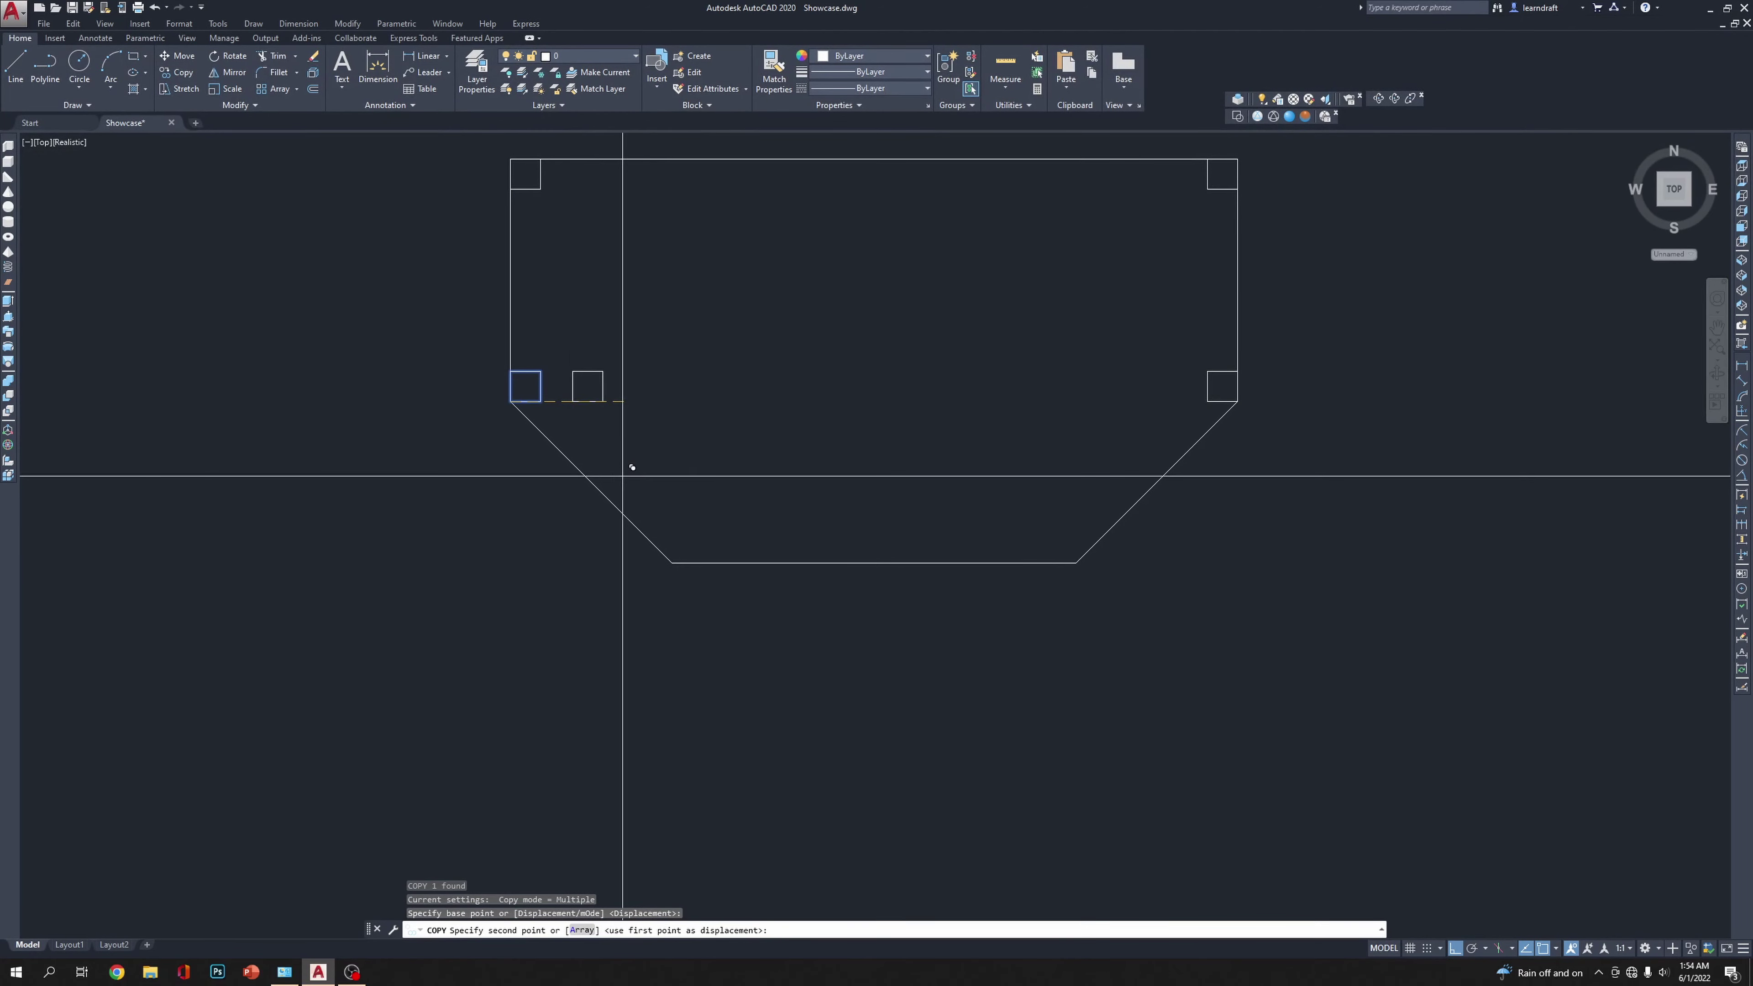
pyautogui.click(670, 563)
pyautogui.press('Escape')
# Step: Mirror the bottom-left square across a vertical axis to the bottom-right corner
pyautogui.scroll(3, 665, 517)
pyautogui.click(713, 498)
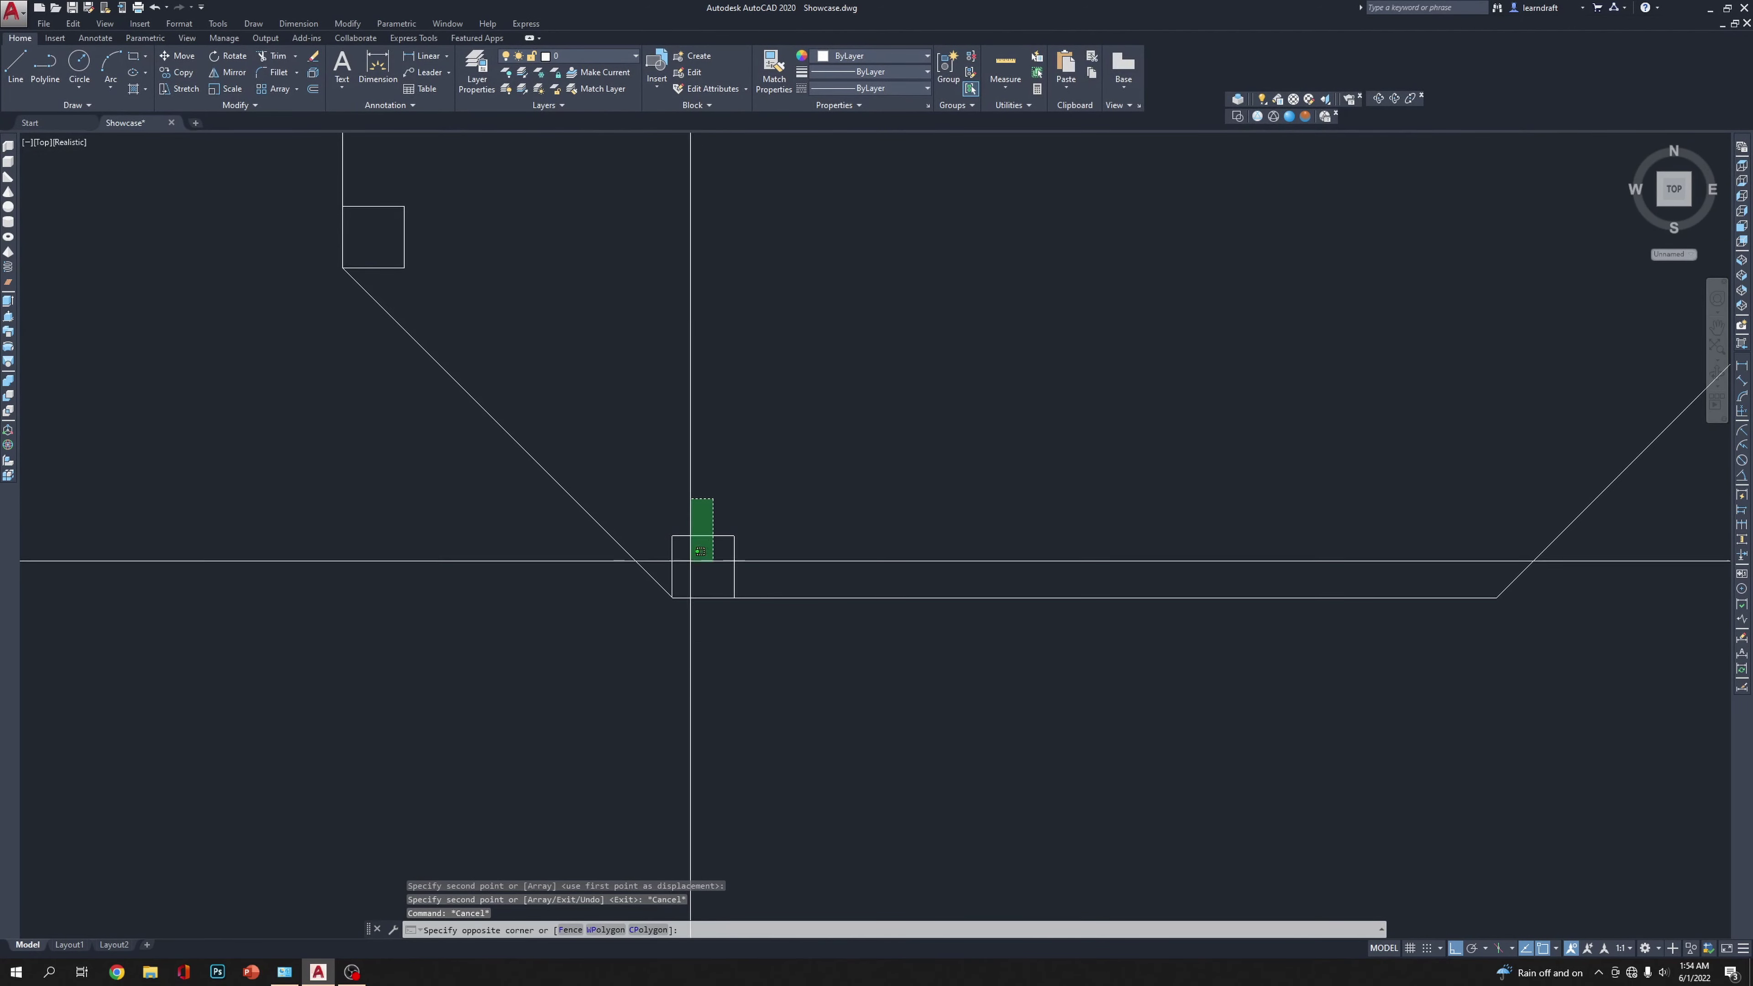
pyautogui.click(700, 550)
pyautogui.scroll(-4, 700, 551)
pyautogui.write('mi')
pyautogui.press('Return')
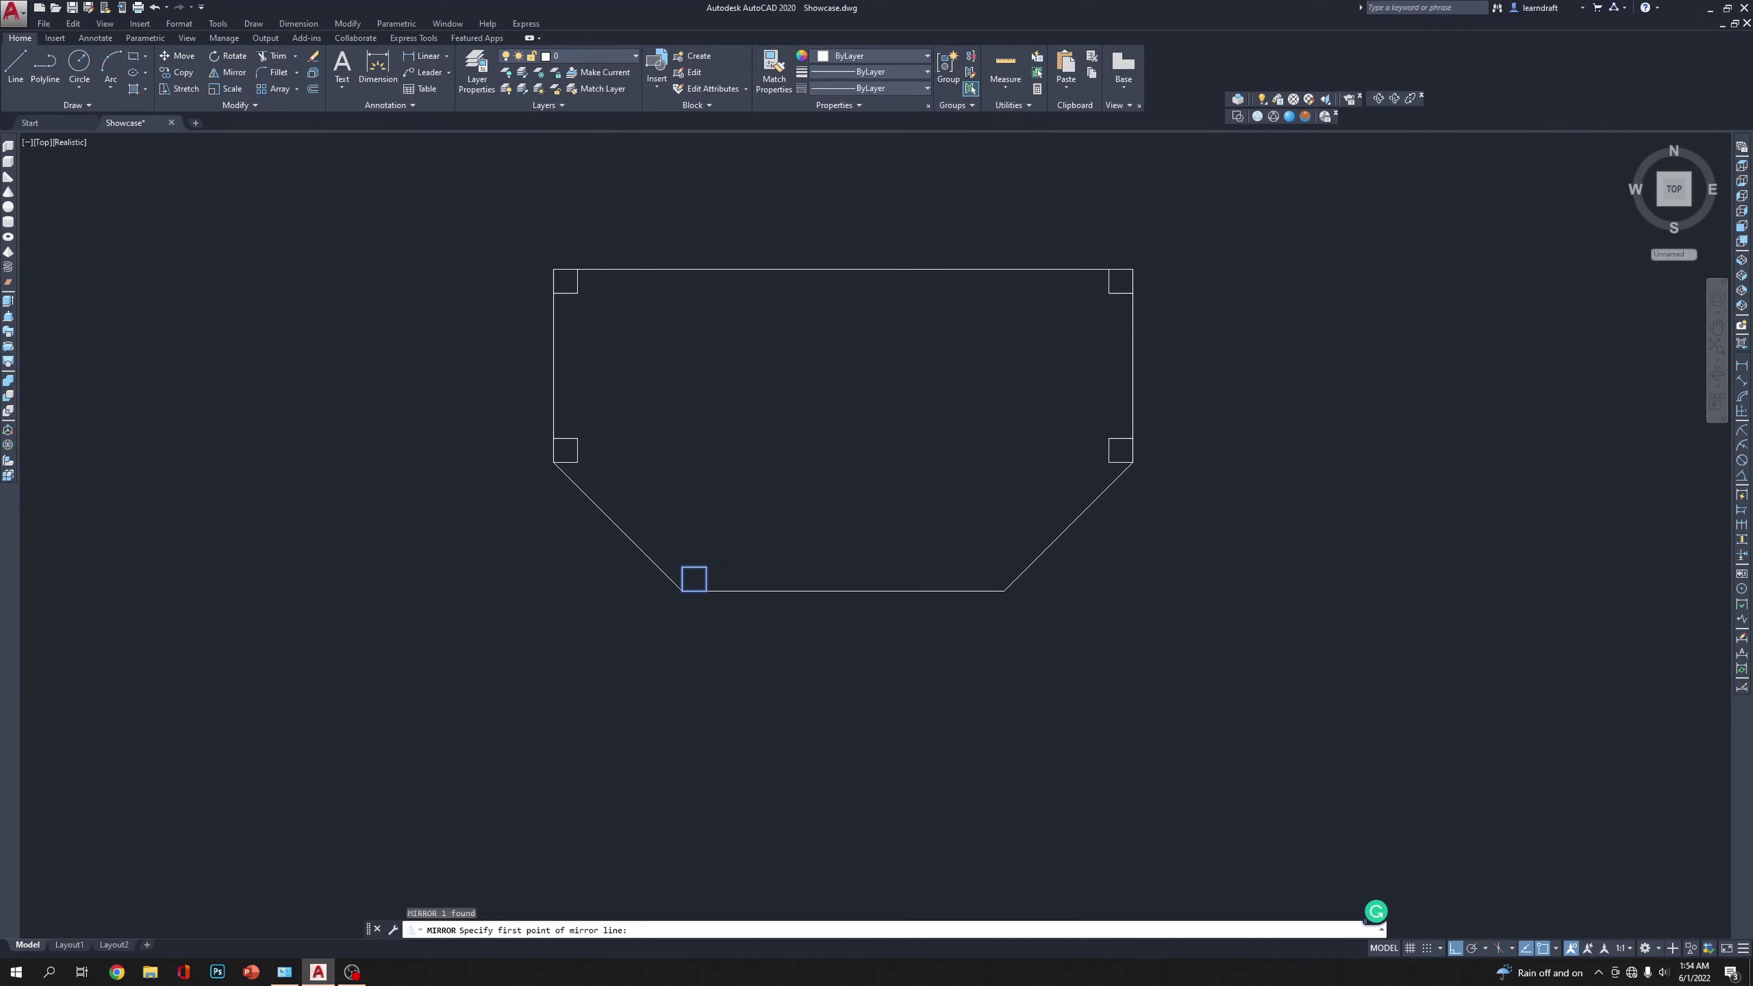
pyautogui.click(849, 585)
pyautogui.click(850, 519)
pyautogui.press('Return')
pyautogui.moveTo(1371, 545); pyautogui.dragTo(1356, 532, button='middle')
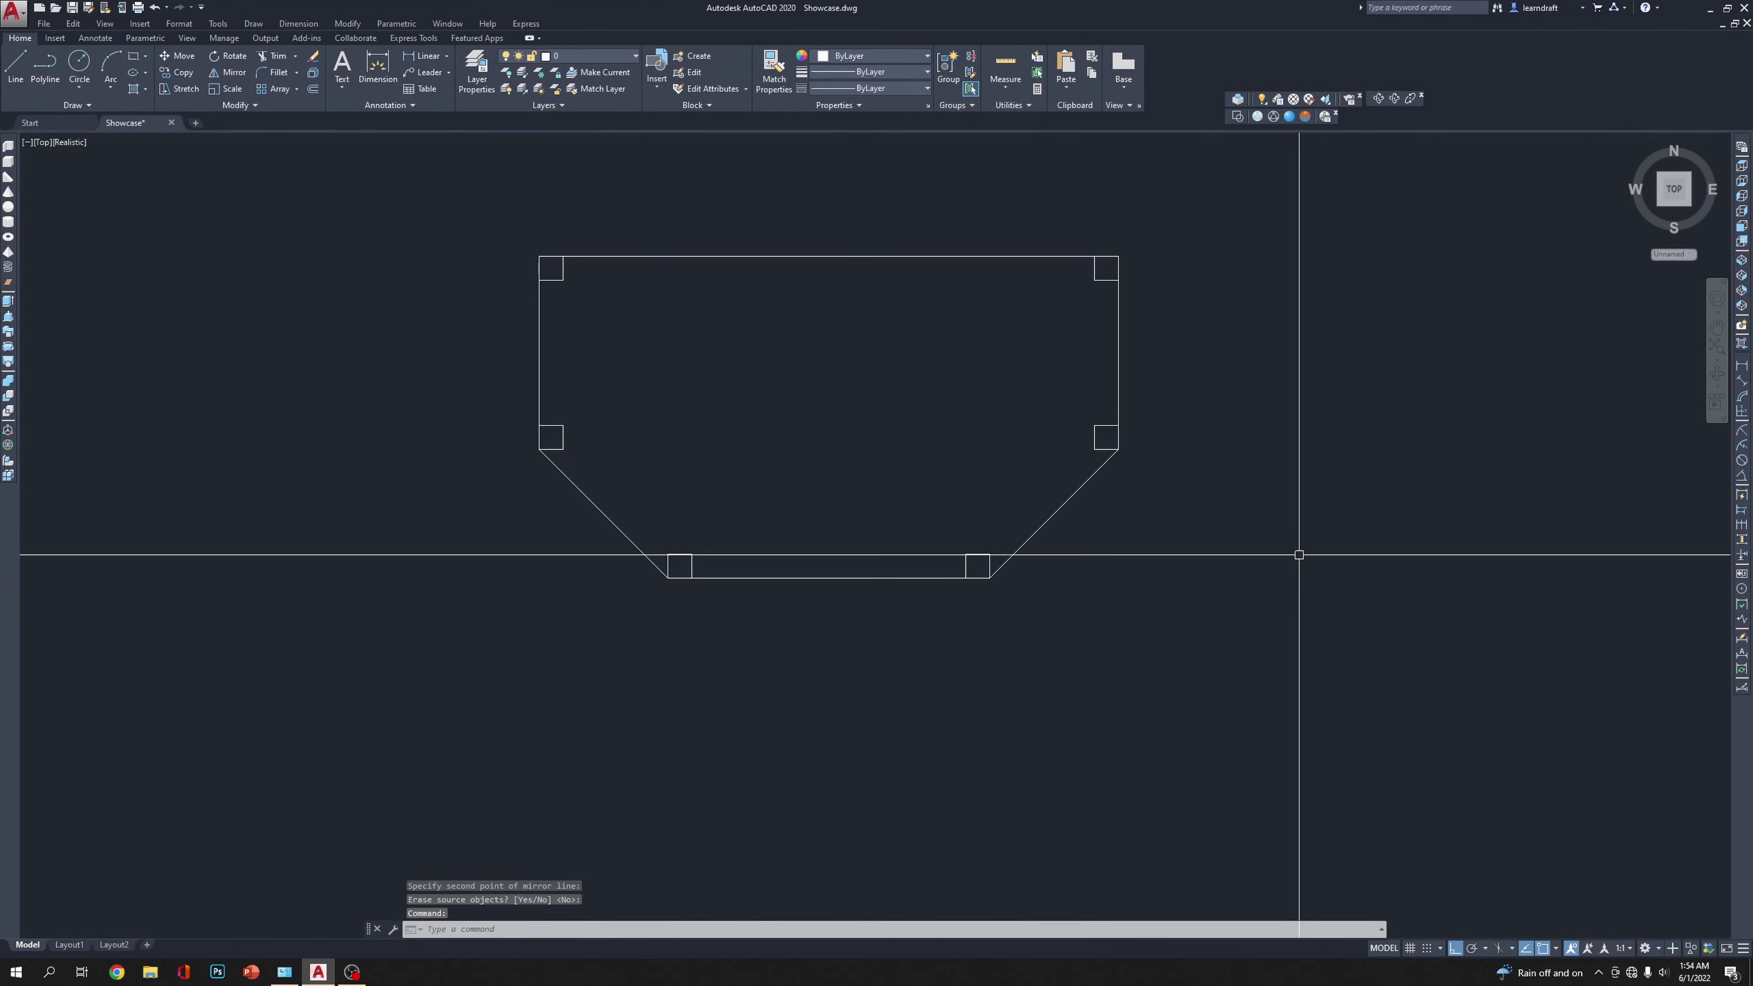
pyautogui.moveTo(1205, 583); pyautogui.dragTo(1134, 513, button='middle')
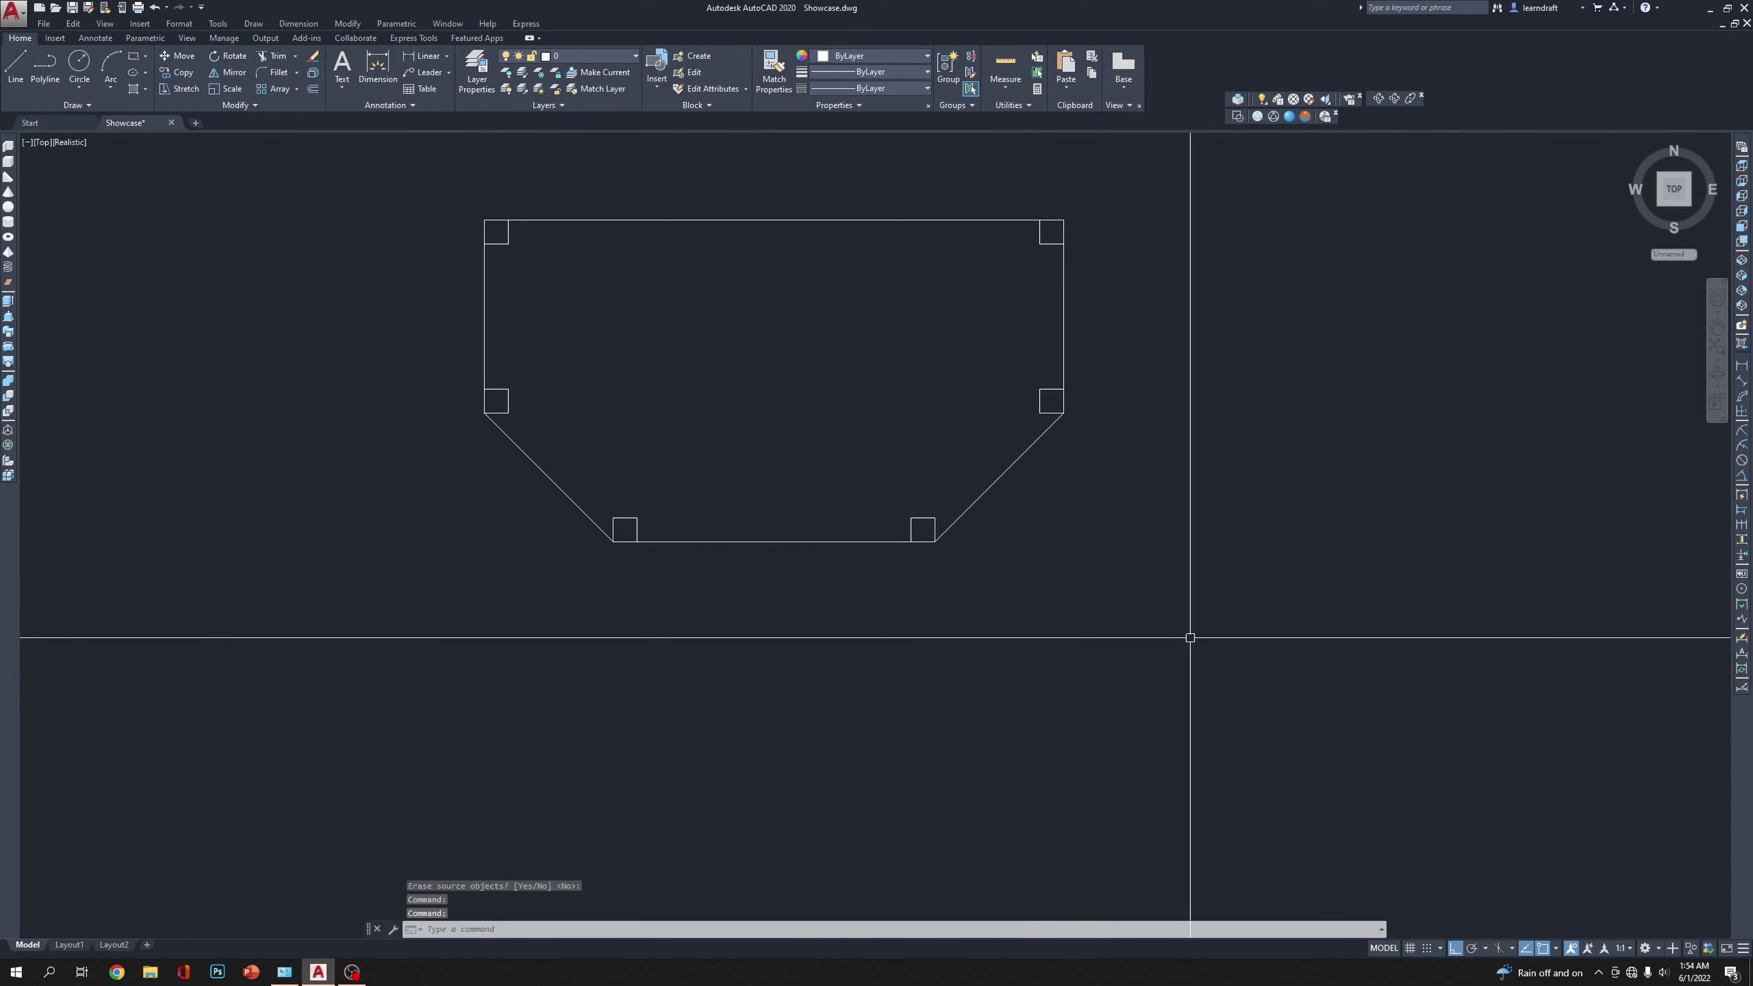
pyautogui.moveTo(1190, 637); pyautogui.dragTo(1181, 661, button='middle')
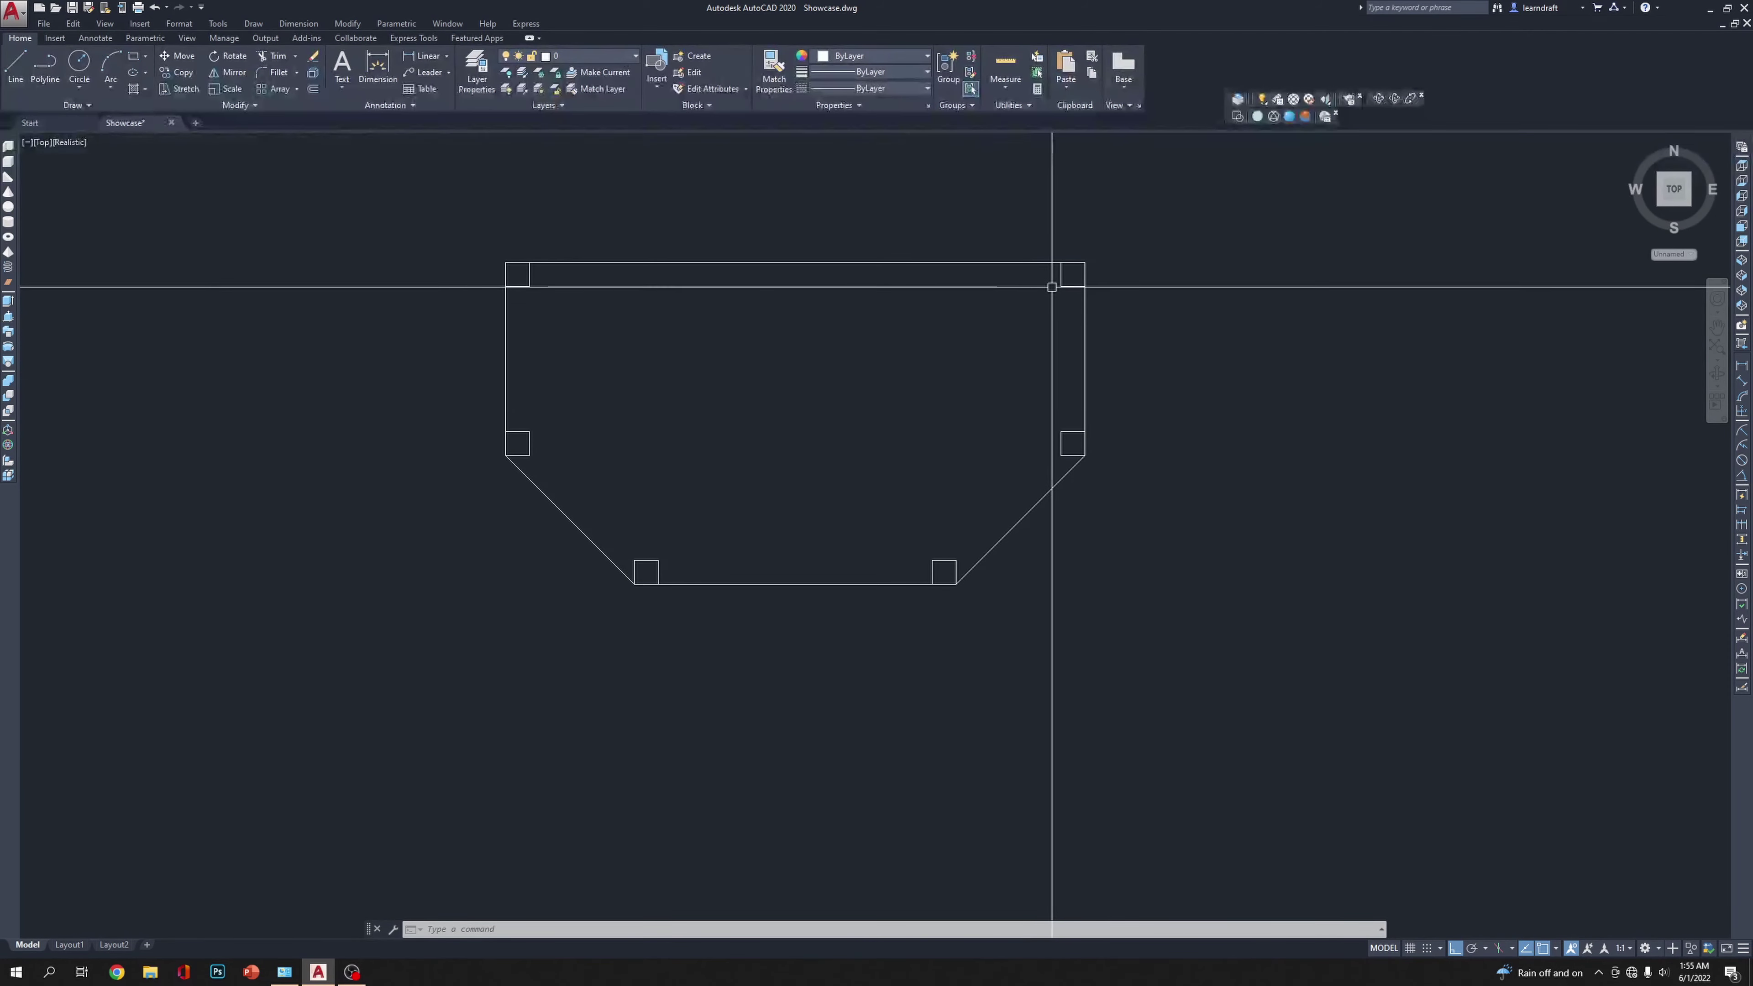
# Step: Undo the last move and offset the outline 1.5 units inward
pyautogui.hotkey('ctrl', 'z')
pyautogui.hotkey('ctrl', 'z')
pyautogui.hotkey('ctrl', 'z')
pyautogui.write('o')
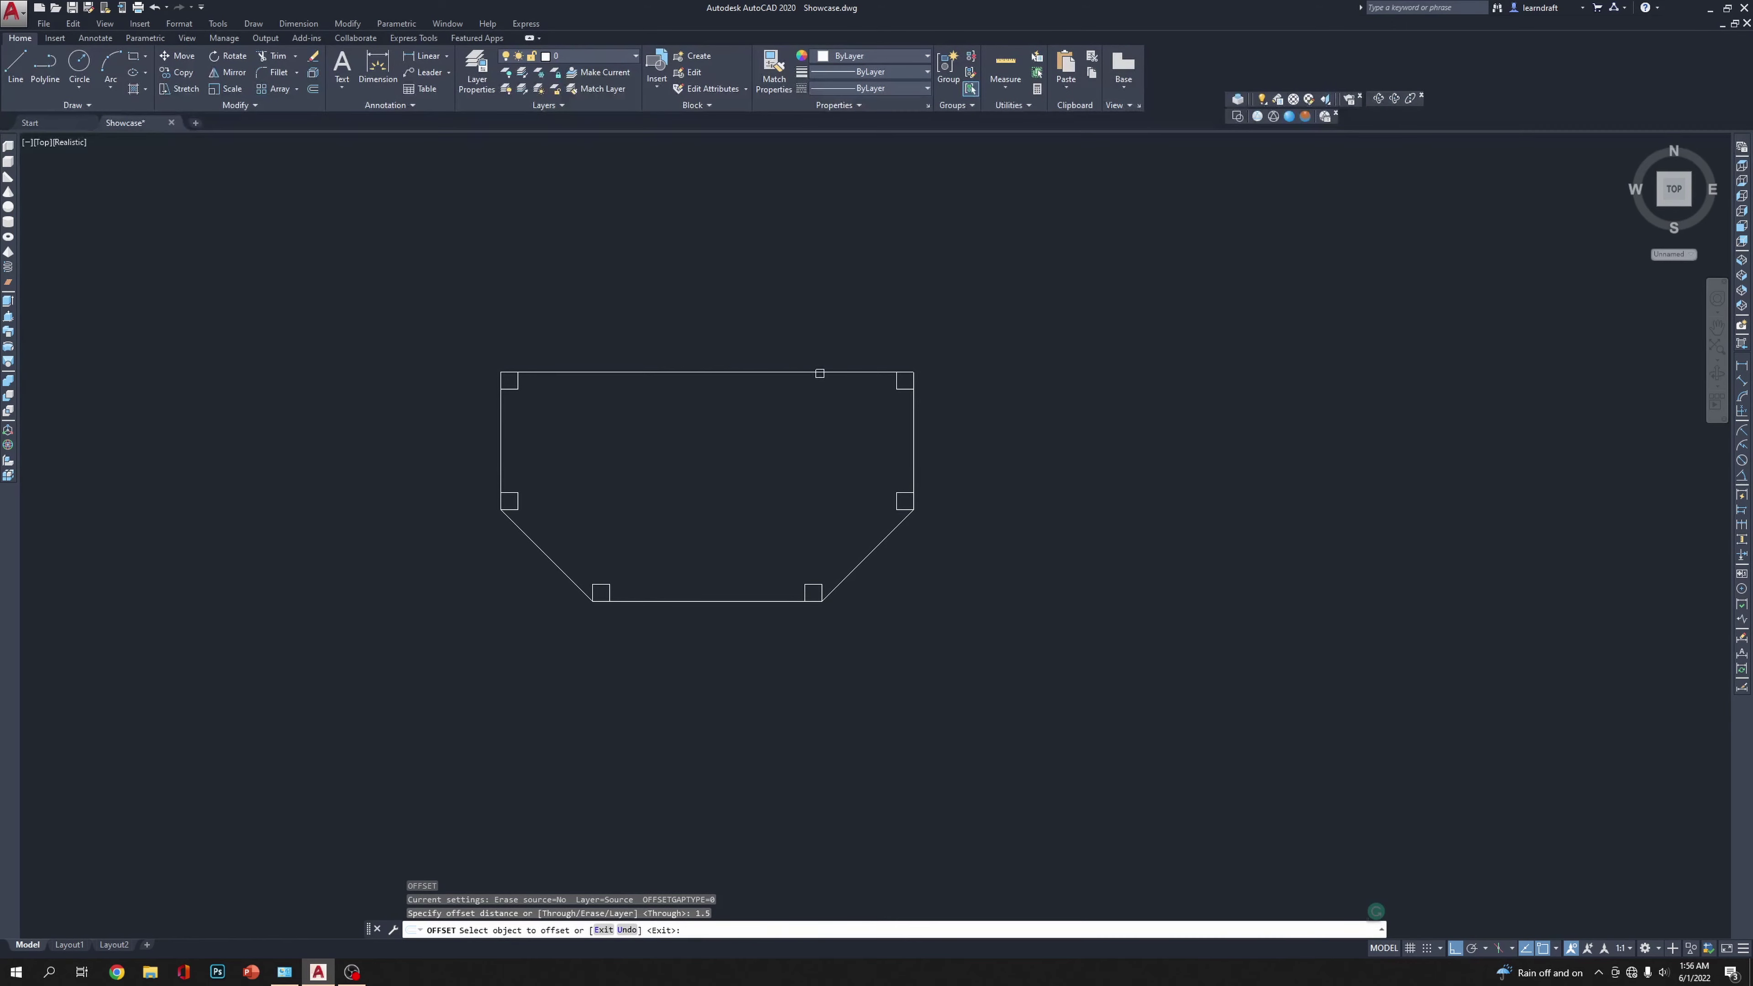
pyautogui.press('Escape')
pyautogui.press('Escape')
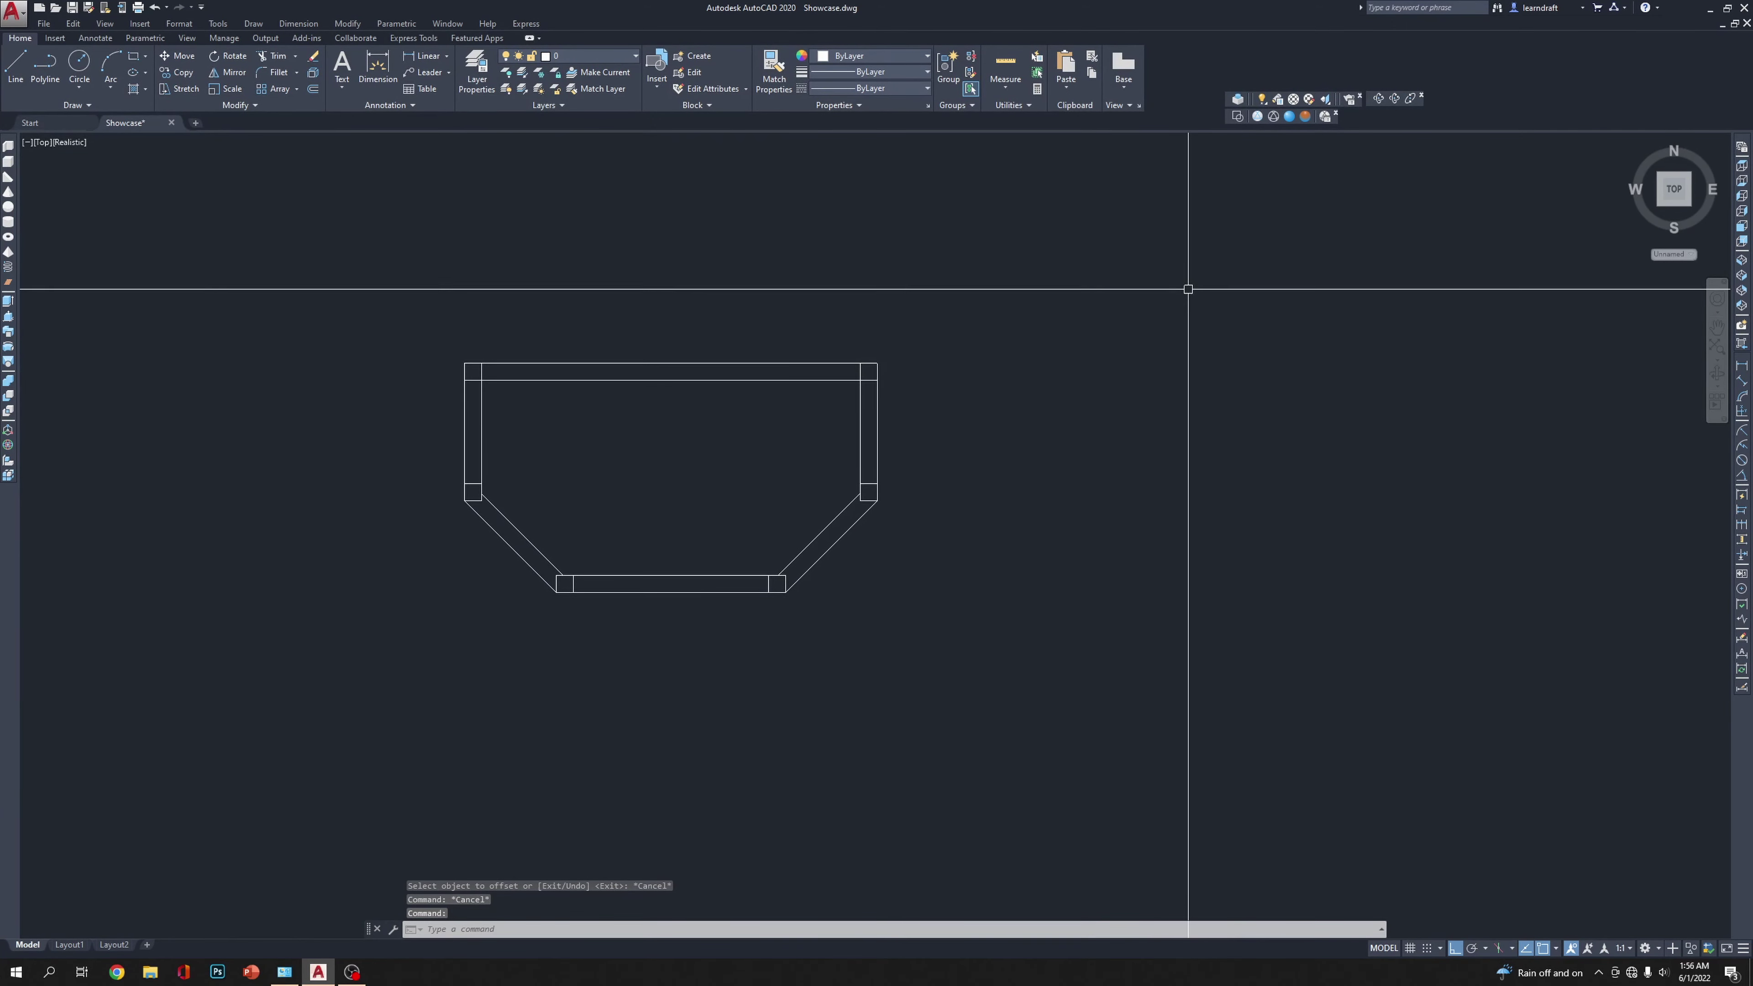
pyautogui.scroll(6, 802, 583)
pyautogui.scroll(-4, 966, 500)
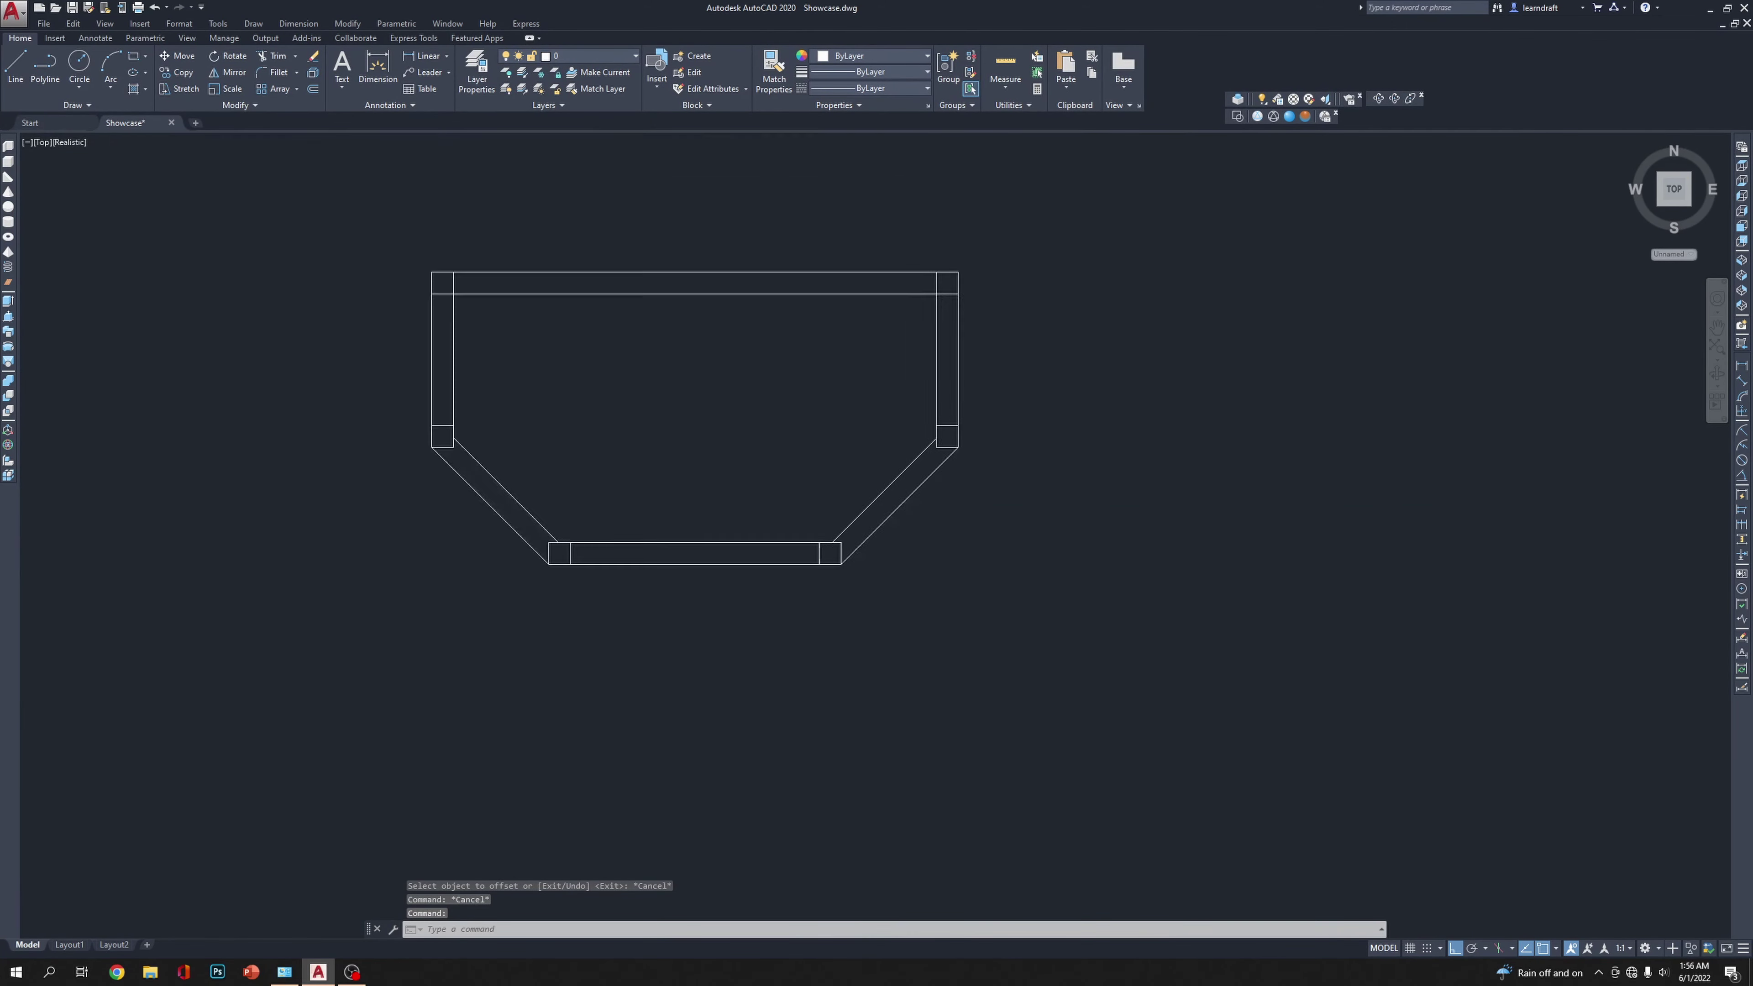
pyautogui.scroll(-2, 965, 496)
# Step: Crossing-select both the outer and inner outlines and recentre the view on the frame
pyautogui.click(941, 501)
pyautogui.click(920, 484)
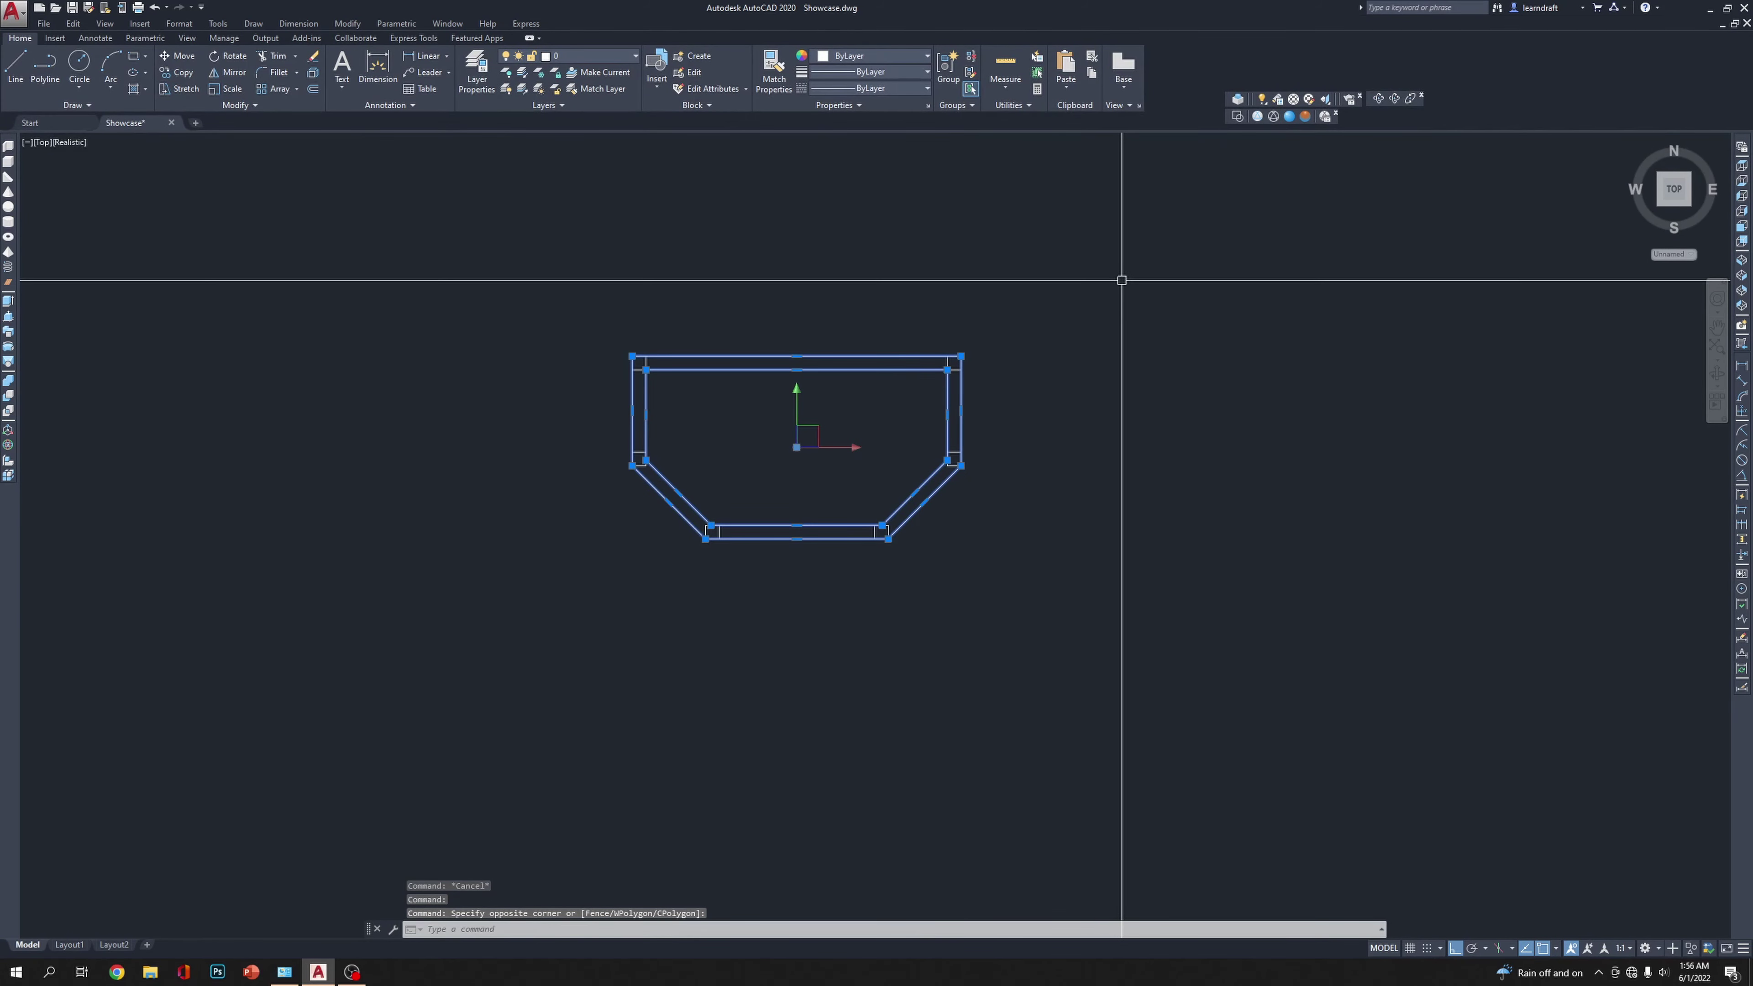
pyautogui.moveTo(1096, 239); pyautogui.dragTo(943, 274, button='middle')
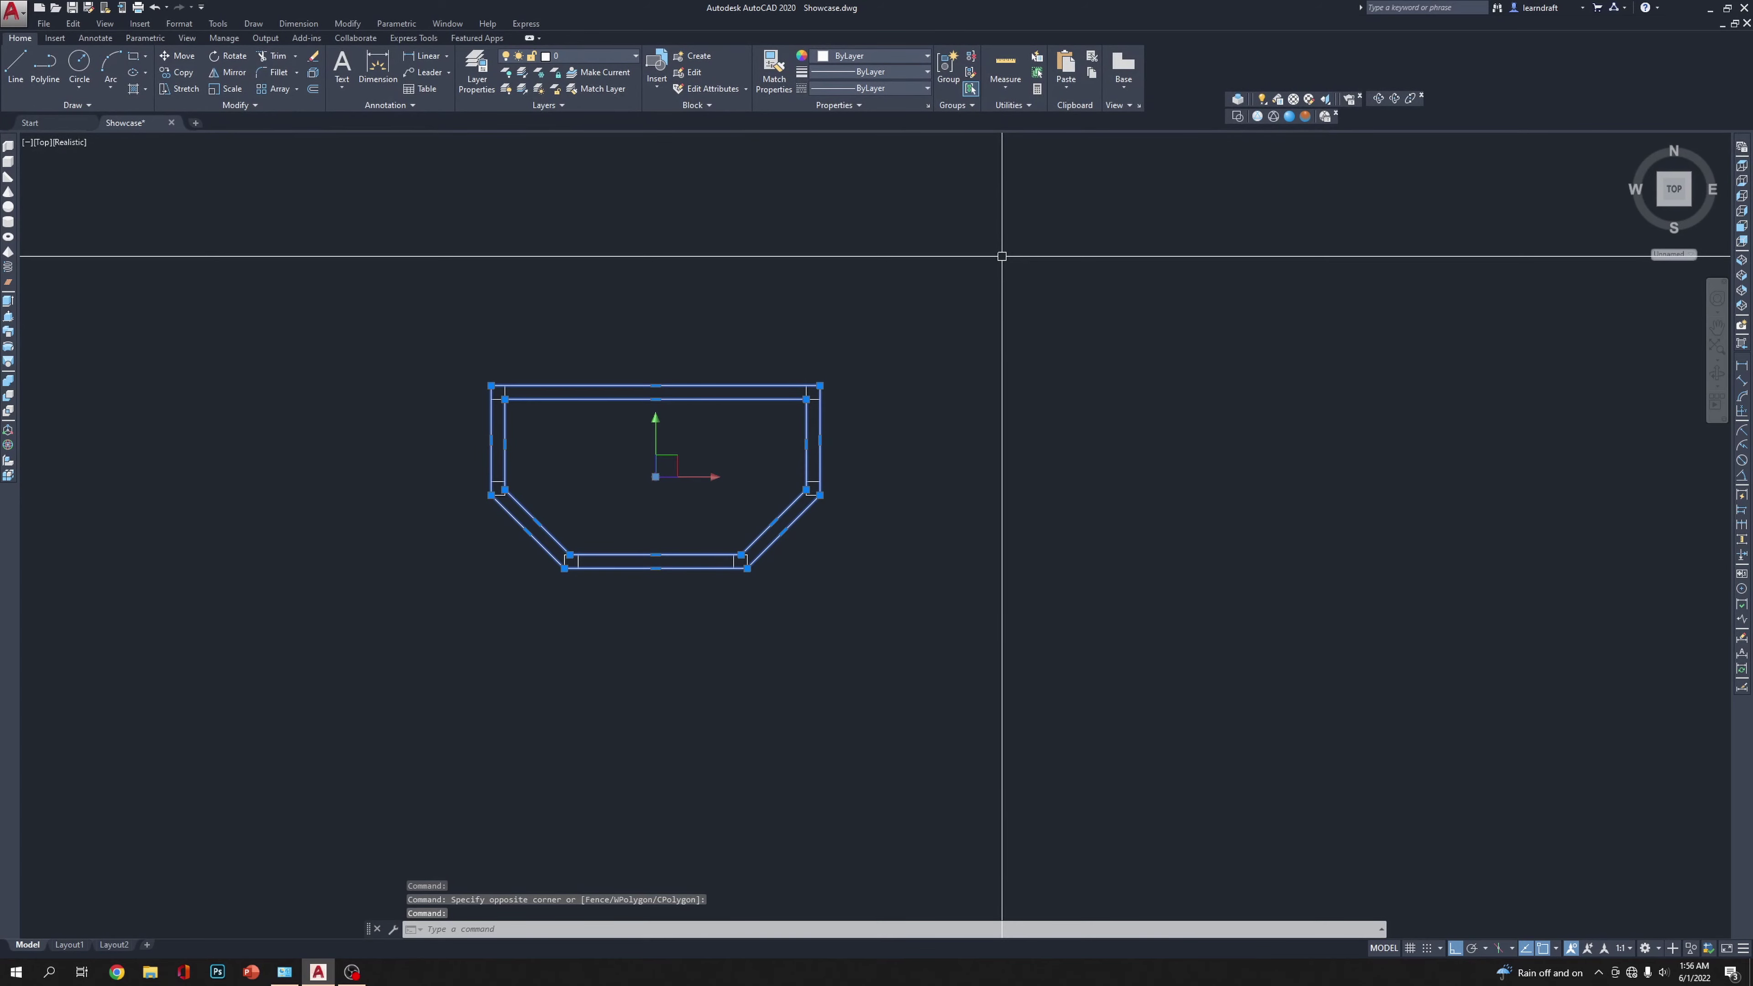
pyautogui.scroll(3, 799, 600)
pyautogui.scroll(3, 990, 443)
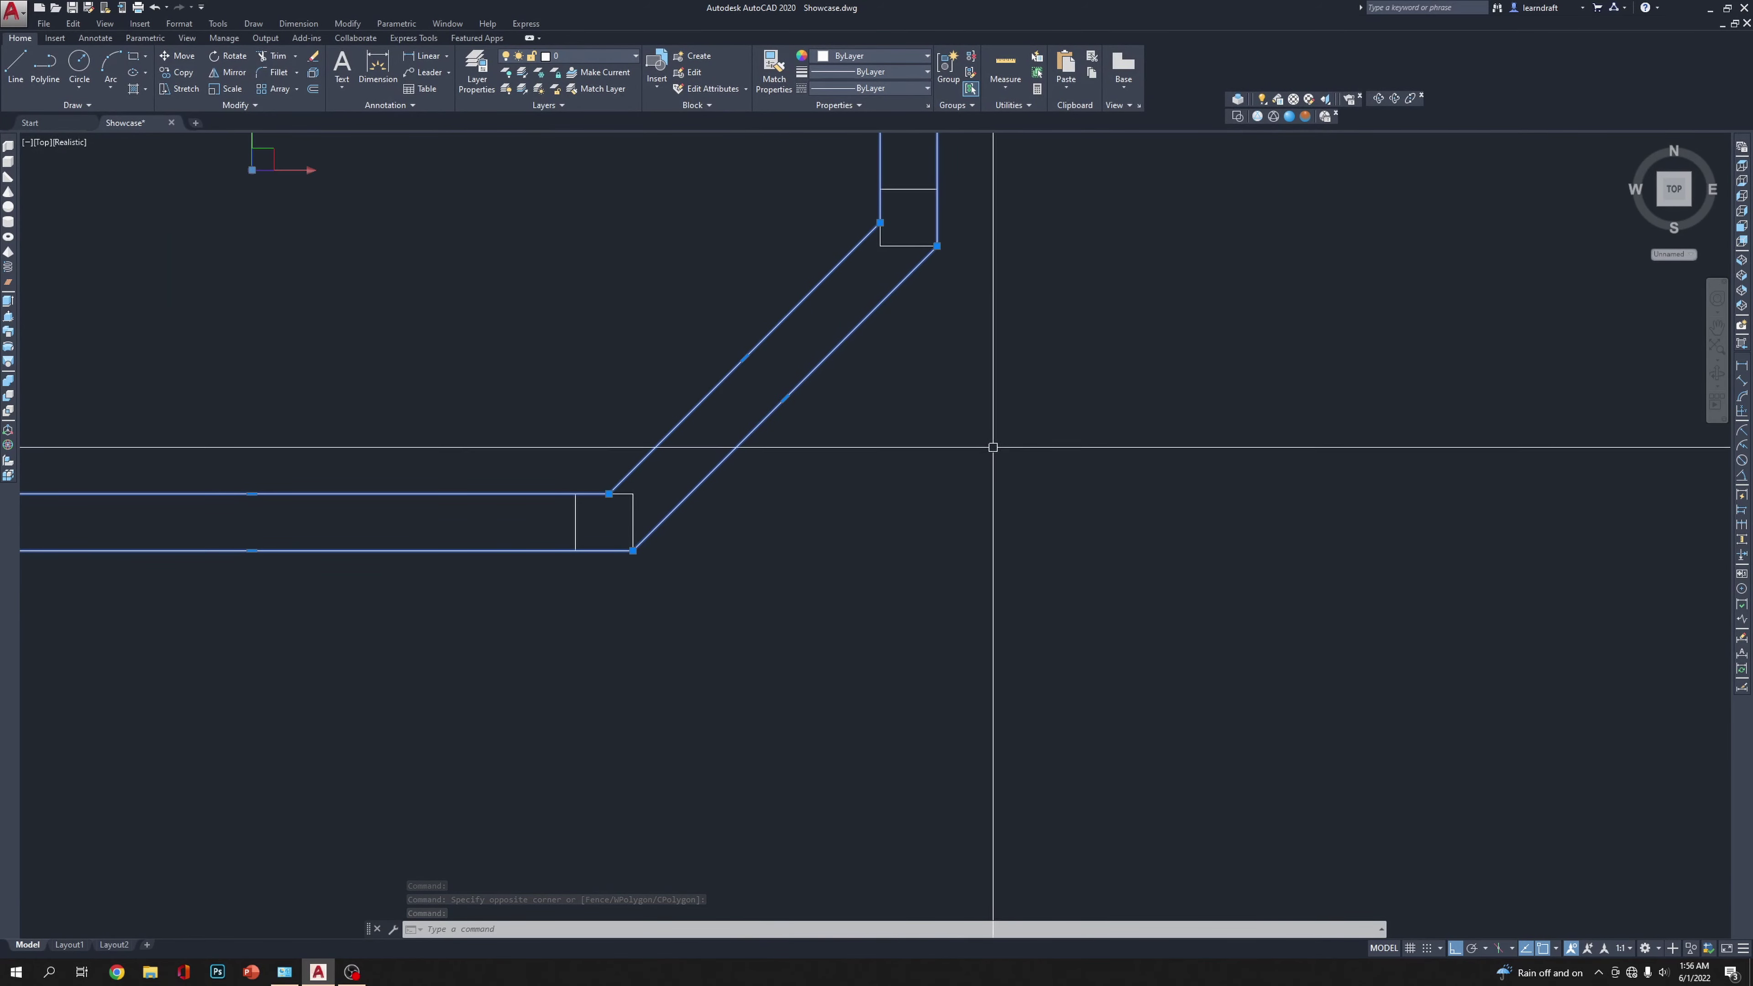
pyautogui.scroll(-6, 942, 436)
pyautogui.moveTo(1009, 290); pyautogui.dragTo(932, 341, button='middle')
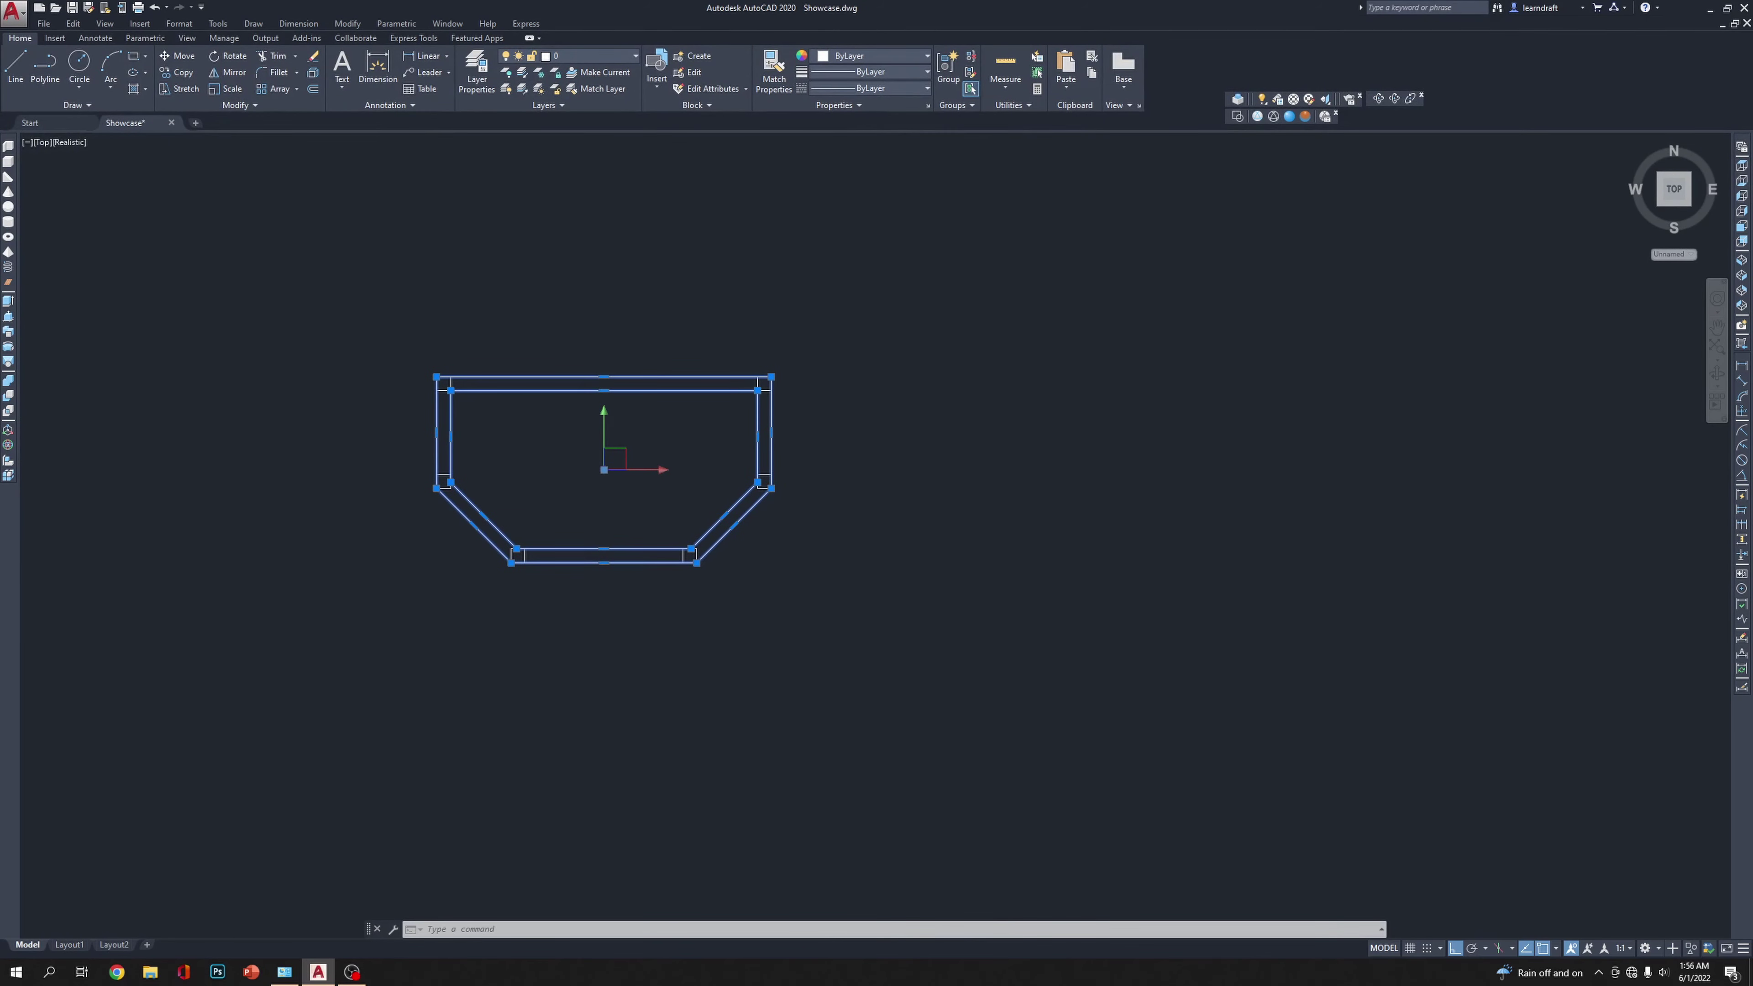
# Step: Move the selected double-walled frame 10' away from the corner squares
pyautogui.write('m')
pyautogui.press('Return')
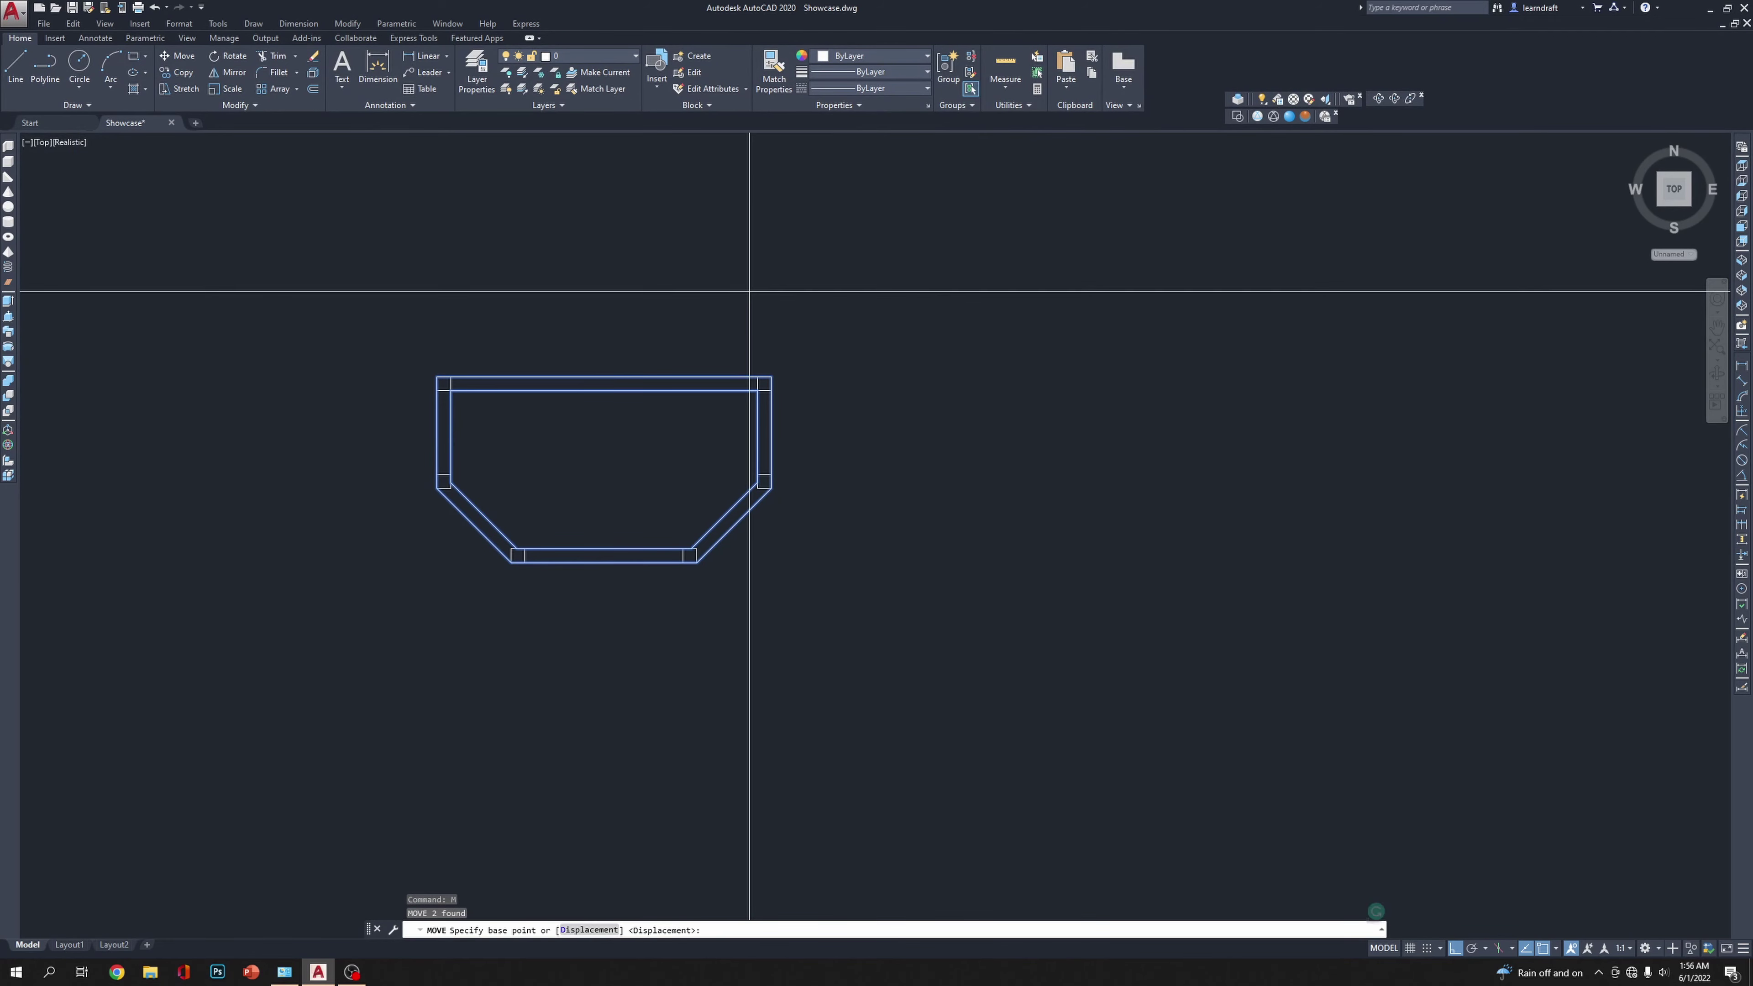
pyautogui.click(749, 291)
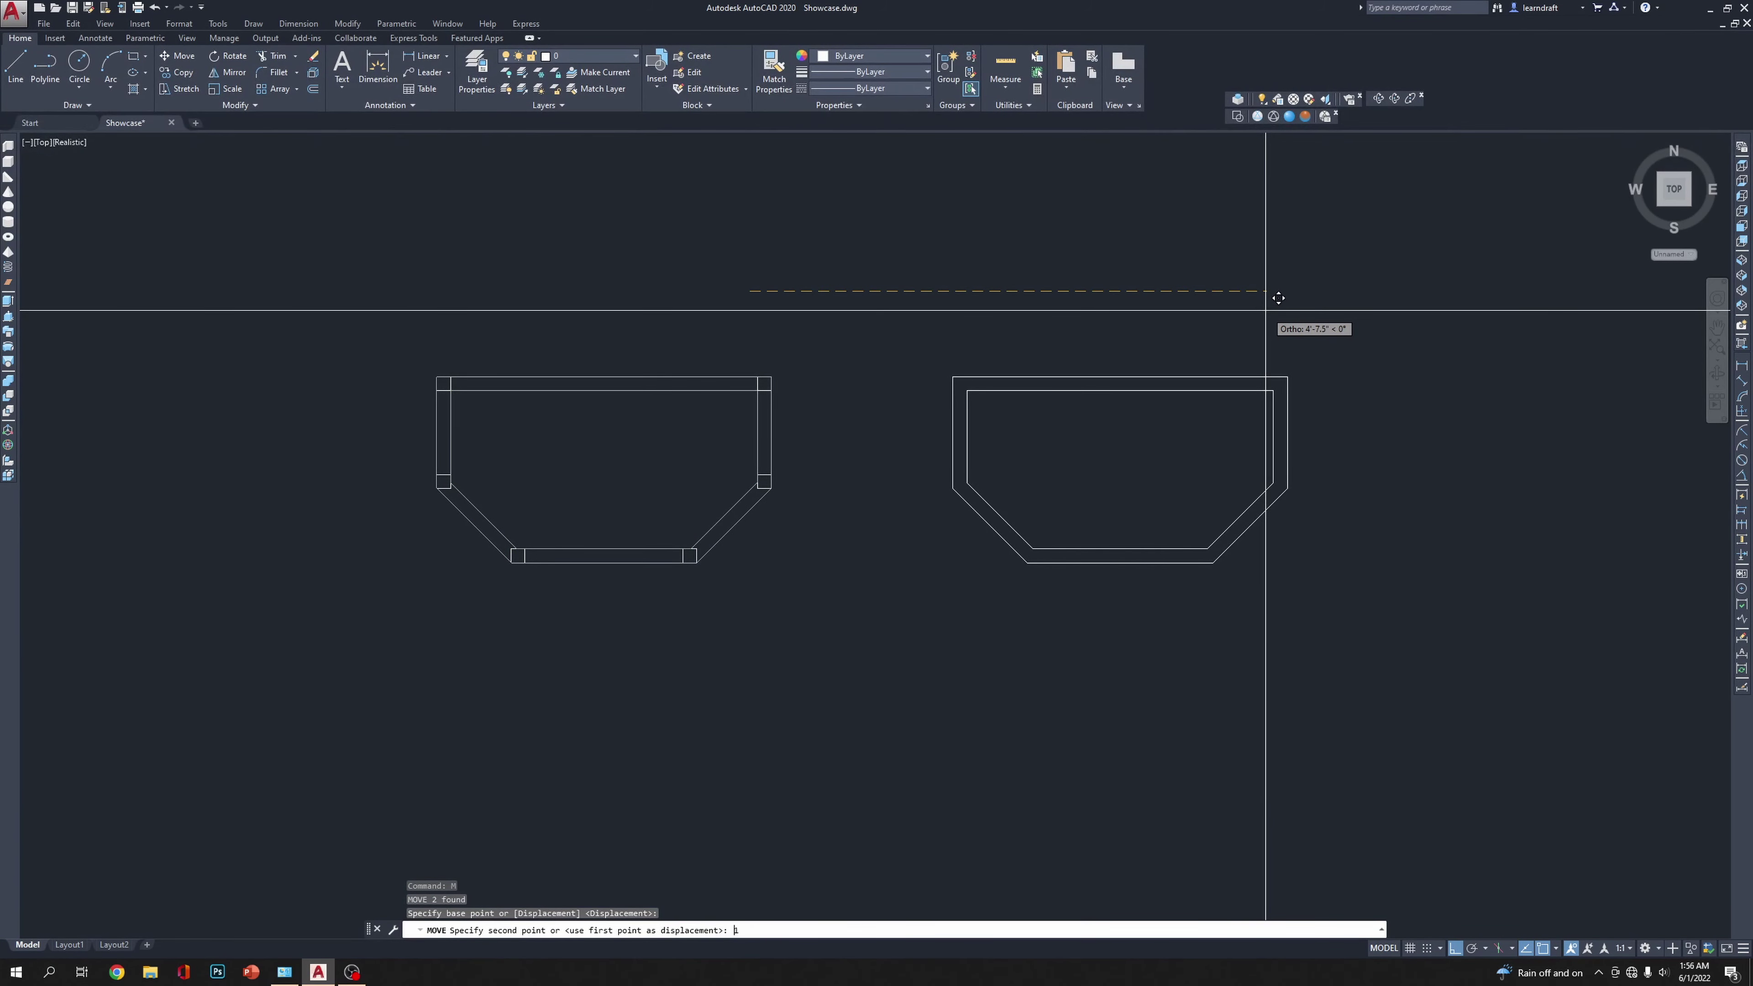
pyautogui.press('Return')
pyautogui.moveTo(1264, 304); pyautogui.dragTo(520, 290, button='middle')
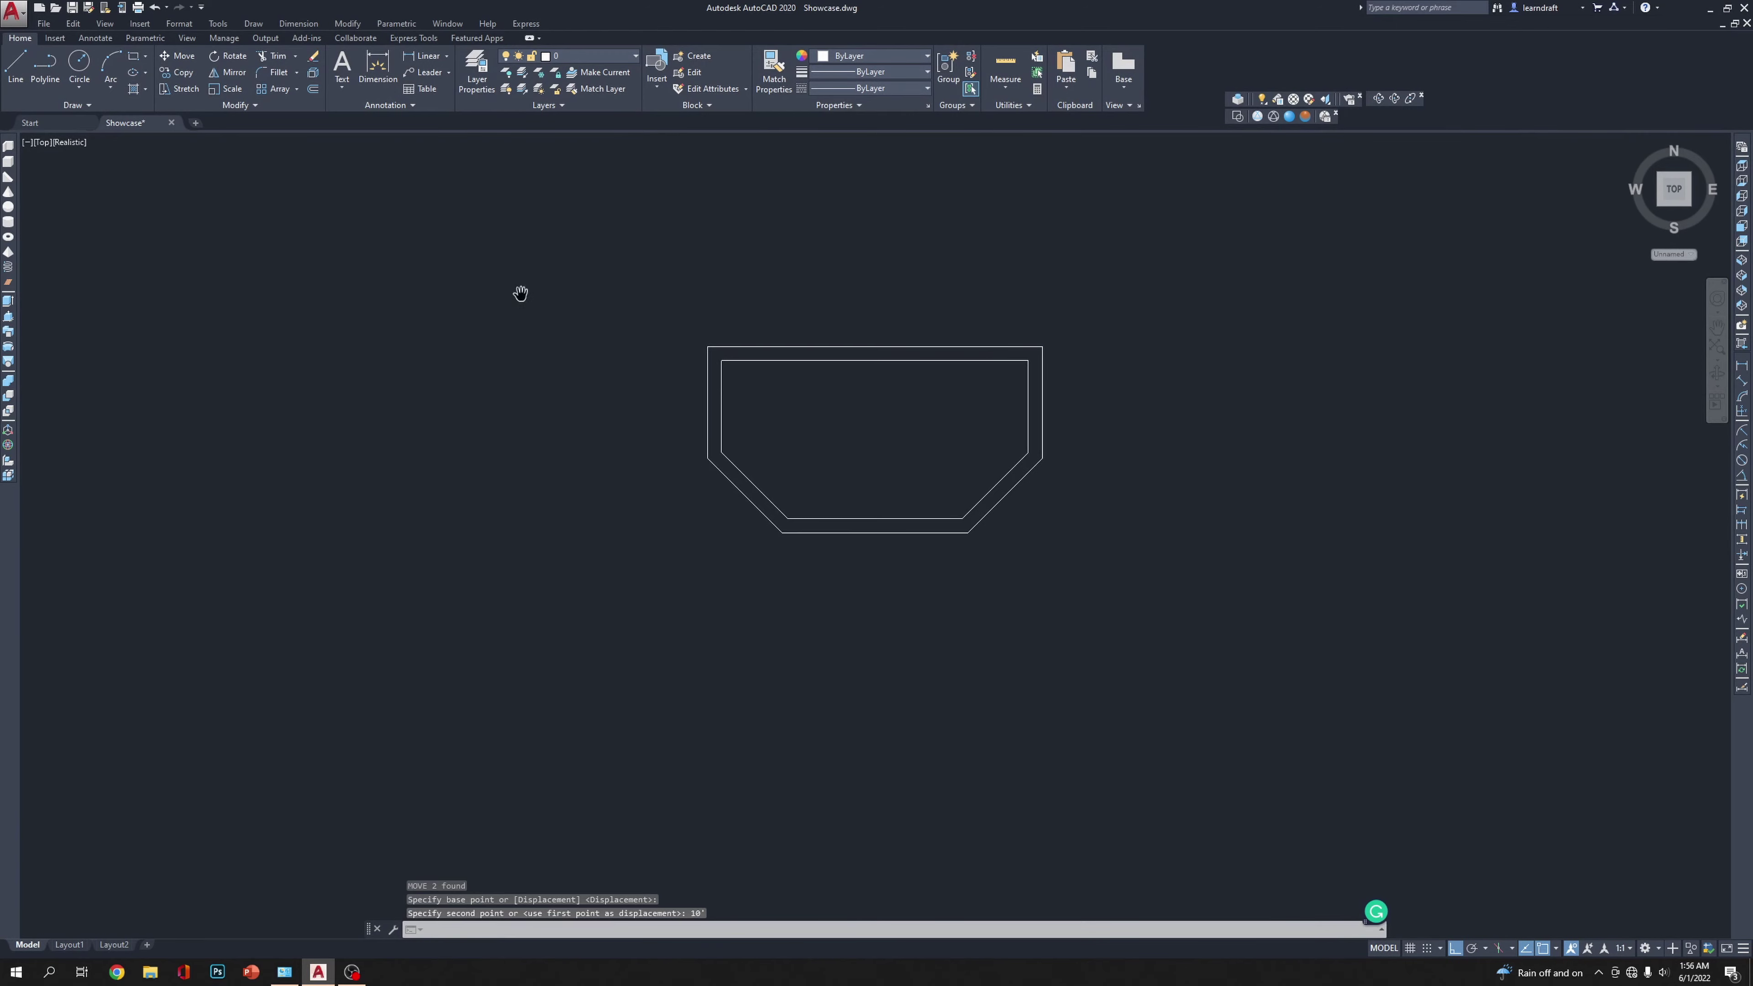
# Step: Copy the moved frame 5' to make a second double-walled frame
pyautogui.click(962, 301)
pyautogui.click(906, 403)
pyautogui.scroll(-4, 966, 387)
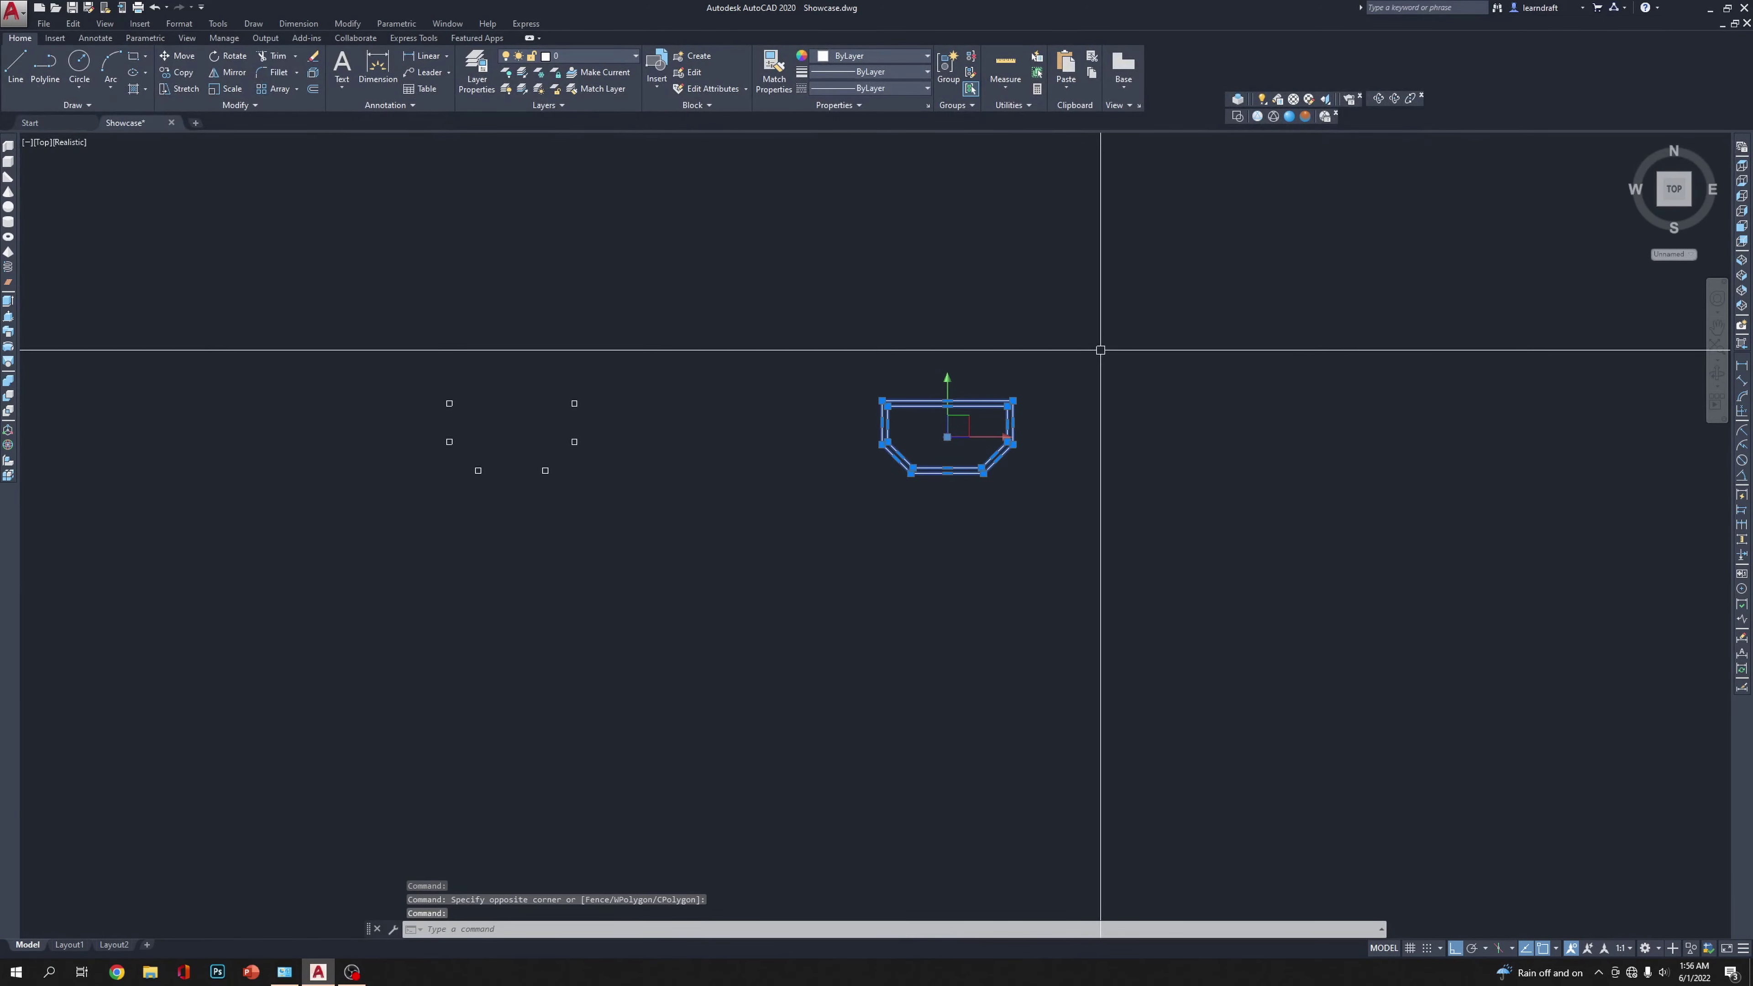
pyautogui.write('c')
pyautogui.click(1353, 315)
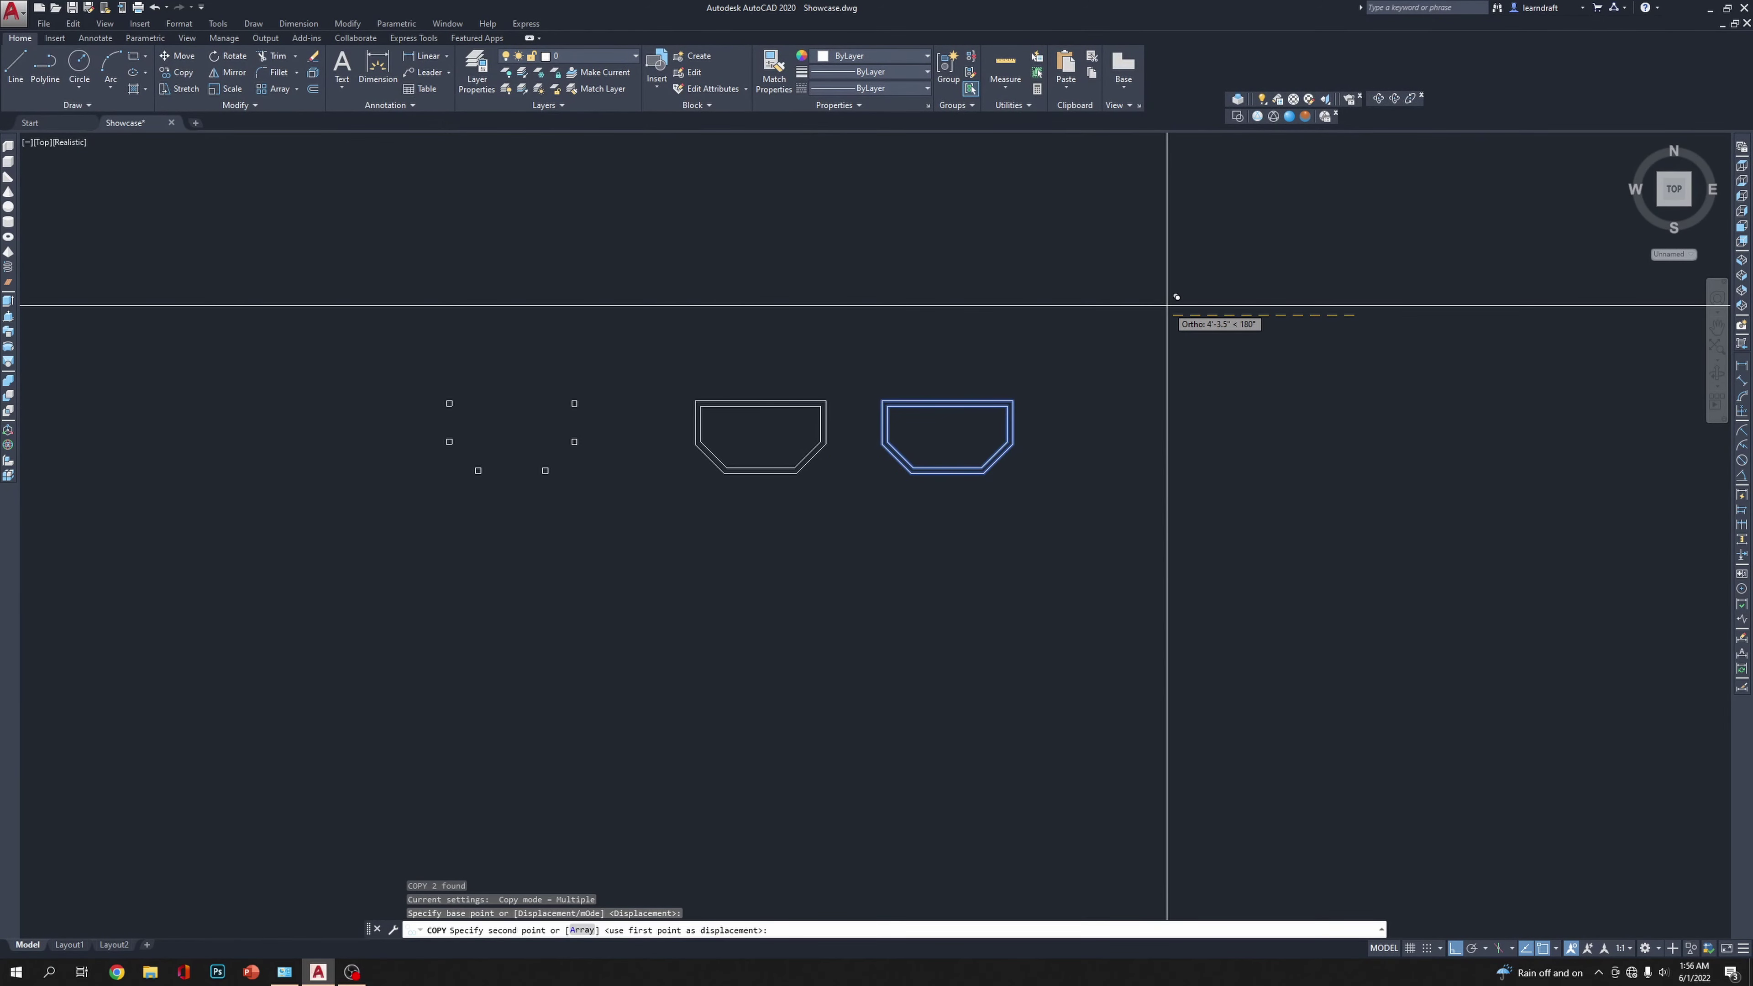
pyautogui.write("5'")
pyautogui.press('Return')
pyautogui.press('Escape')
# Step: Select the middle frame's double outline and correct a mistyped command
pyautogui.scroll(3, 755, 316)
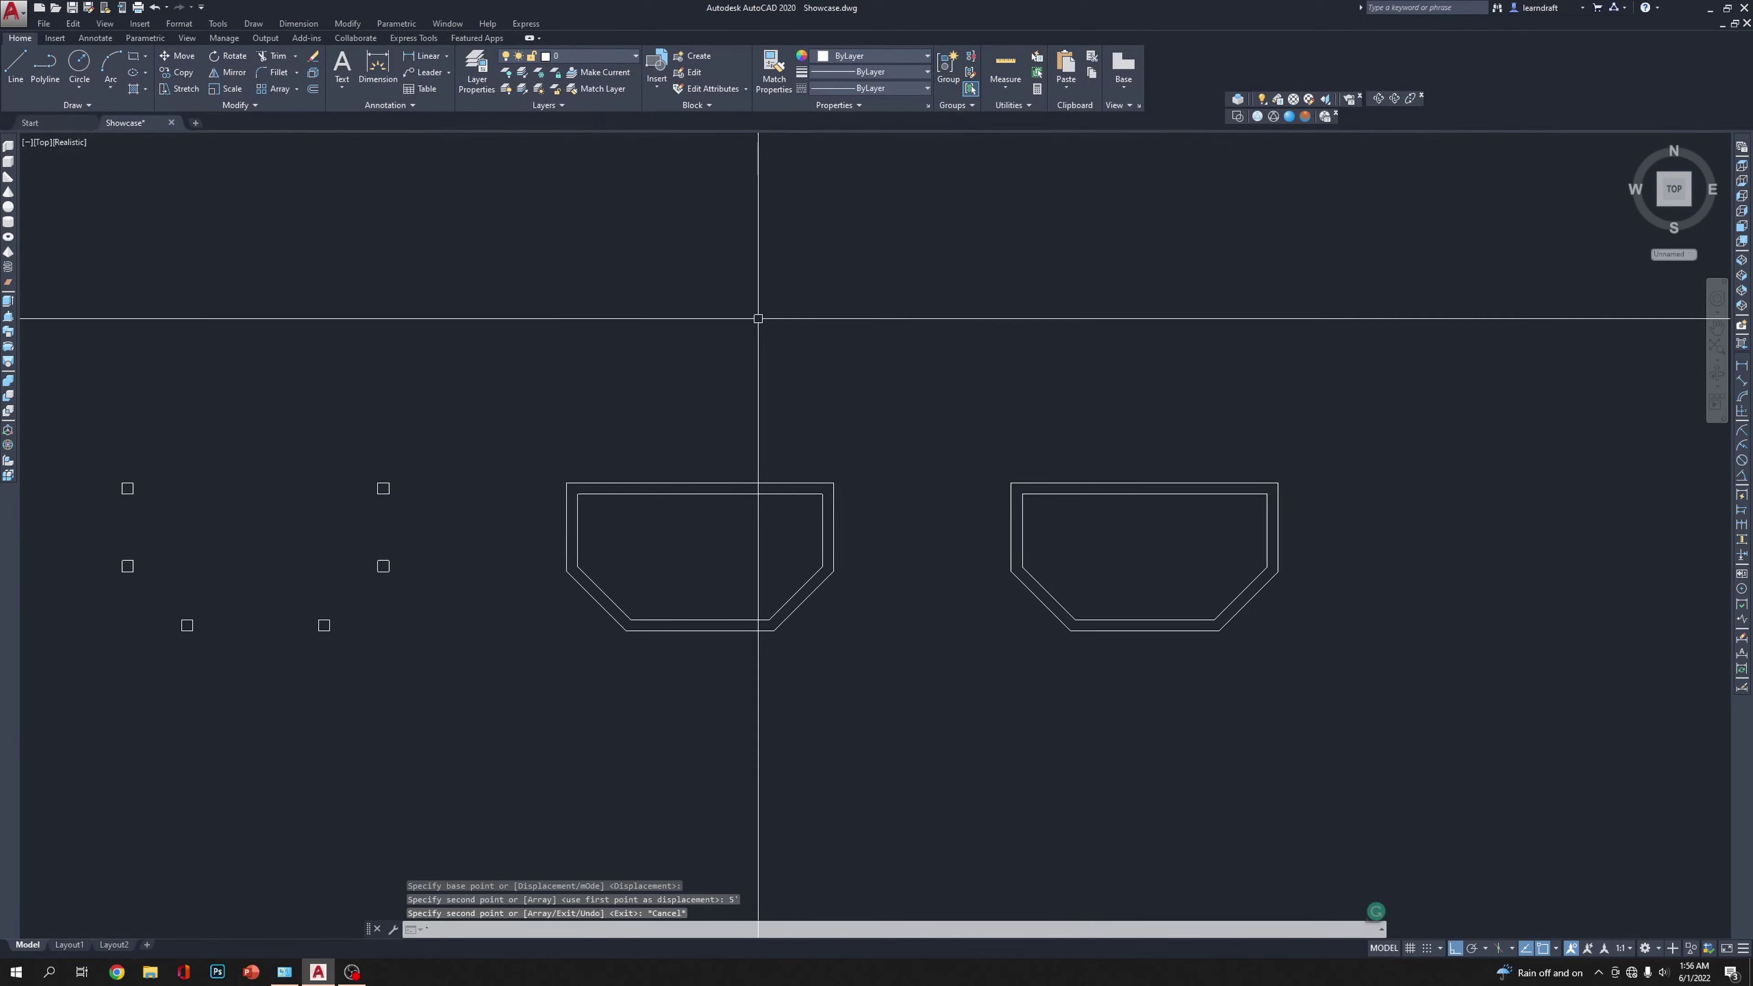
pyautogui.press('Escape')
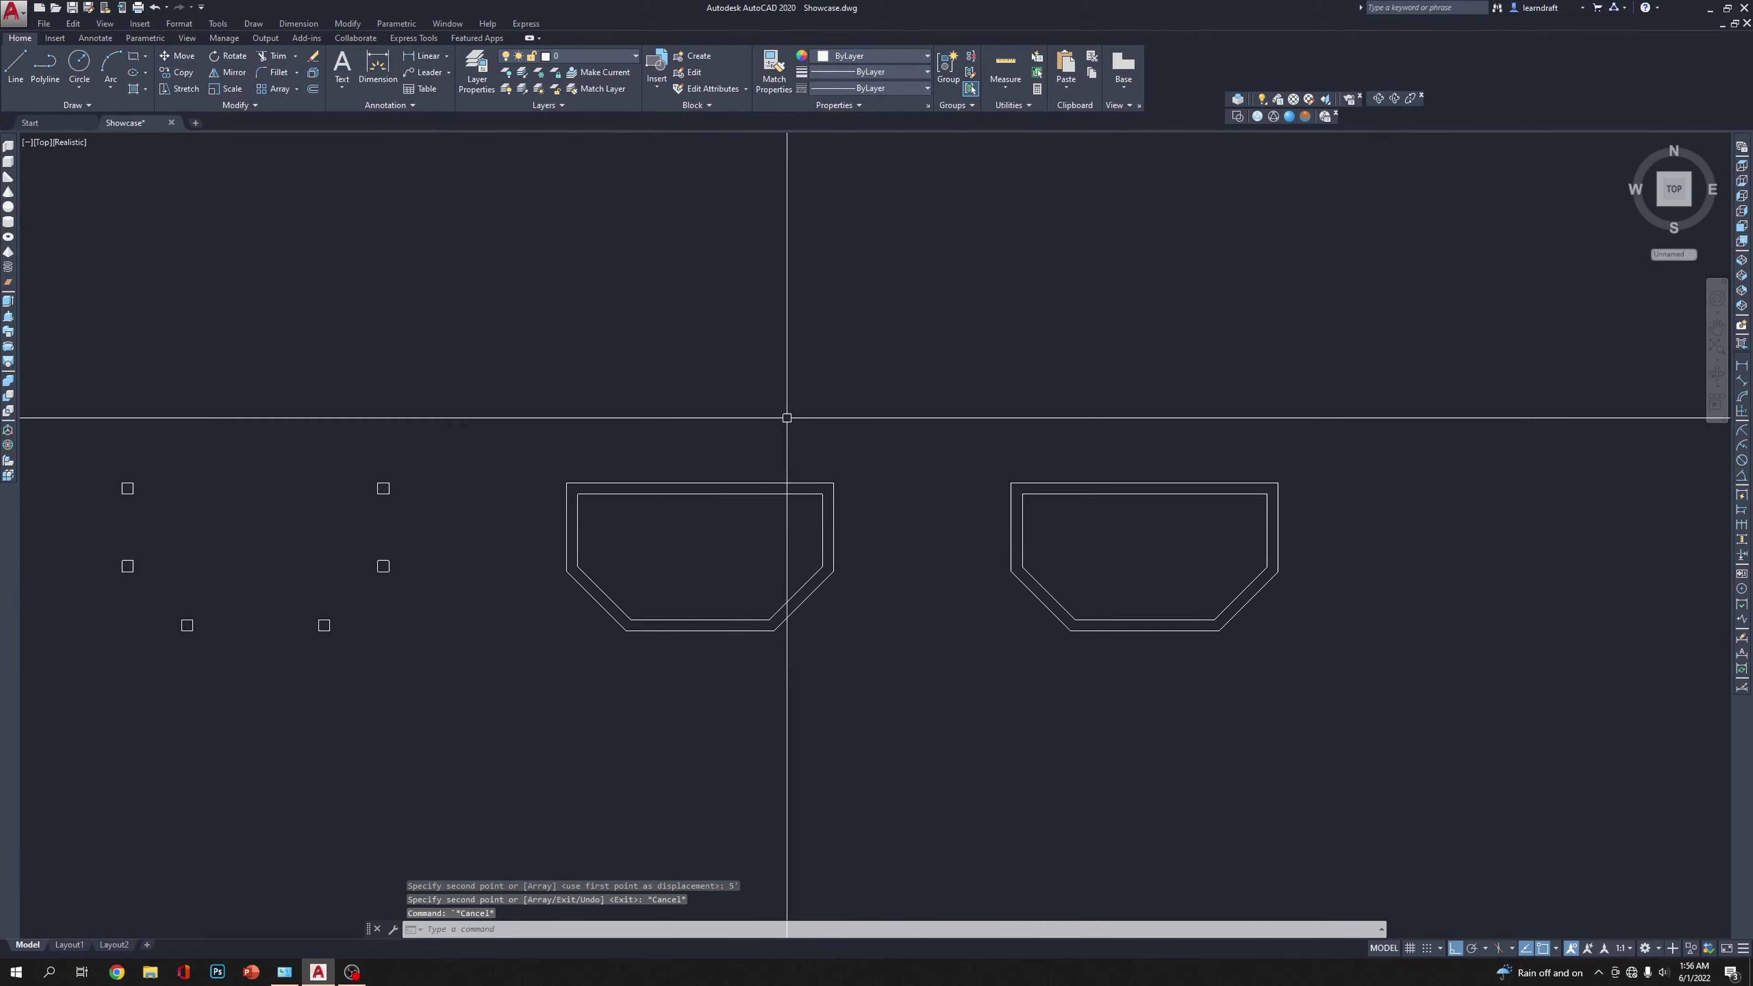
pyautogui.moveTo(790, 415); pyautogui.dragTo(942, 345, button='middle')
pyautogui.moveTo(942, 347); pyautogui.dragTo(911, 422)
pyautogui.click(834, 475)
pyautogui.click(802, 353)
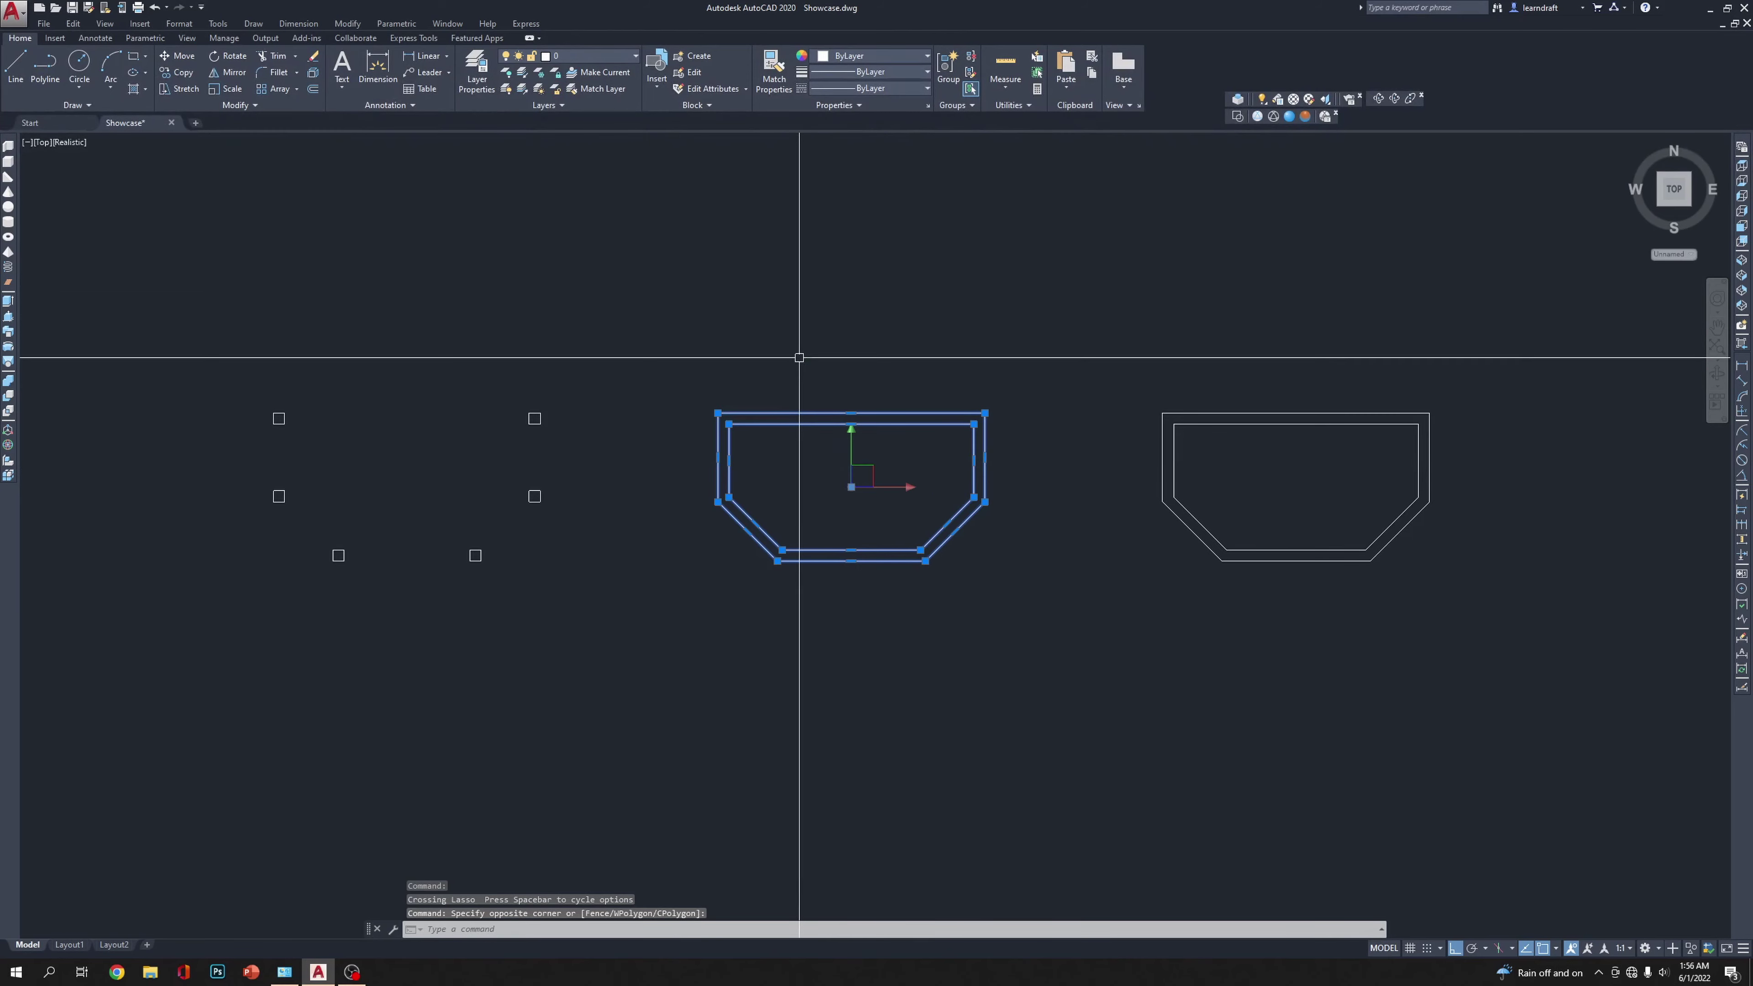
pyautogui.write('ec')
pyautogui.press('BackSpace')
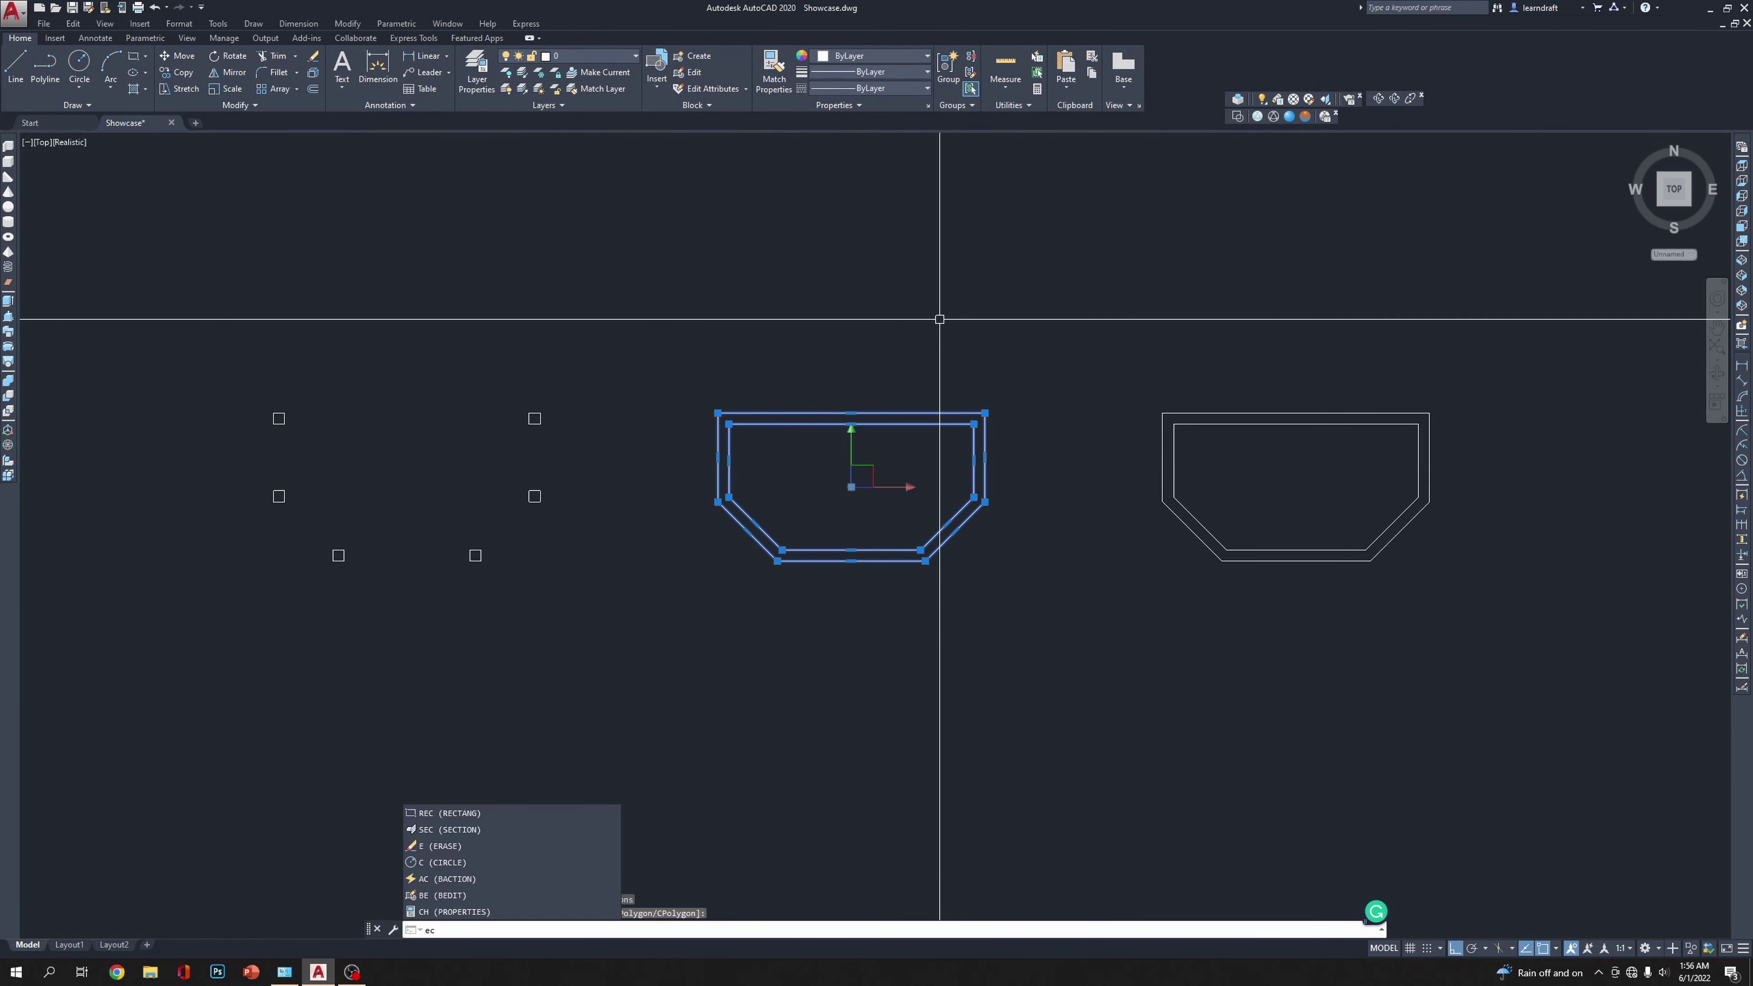
# Step: Extrude both nested chamfered outlines 1.5 high and view them in SW Isometric
pyautogui.write('t')
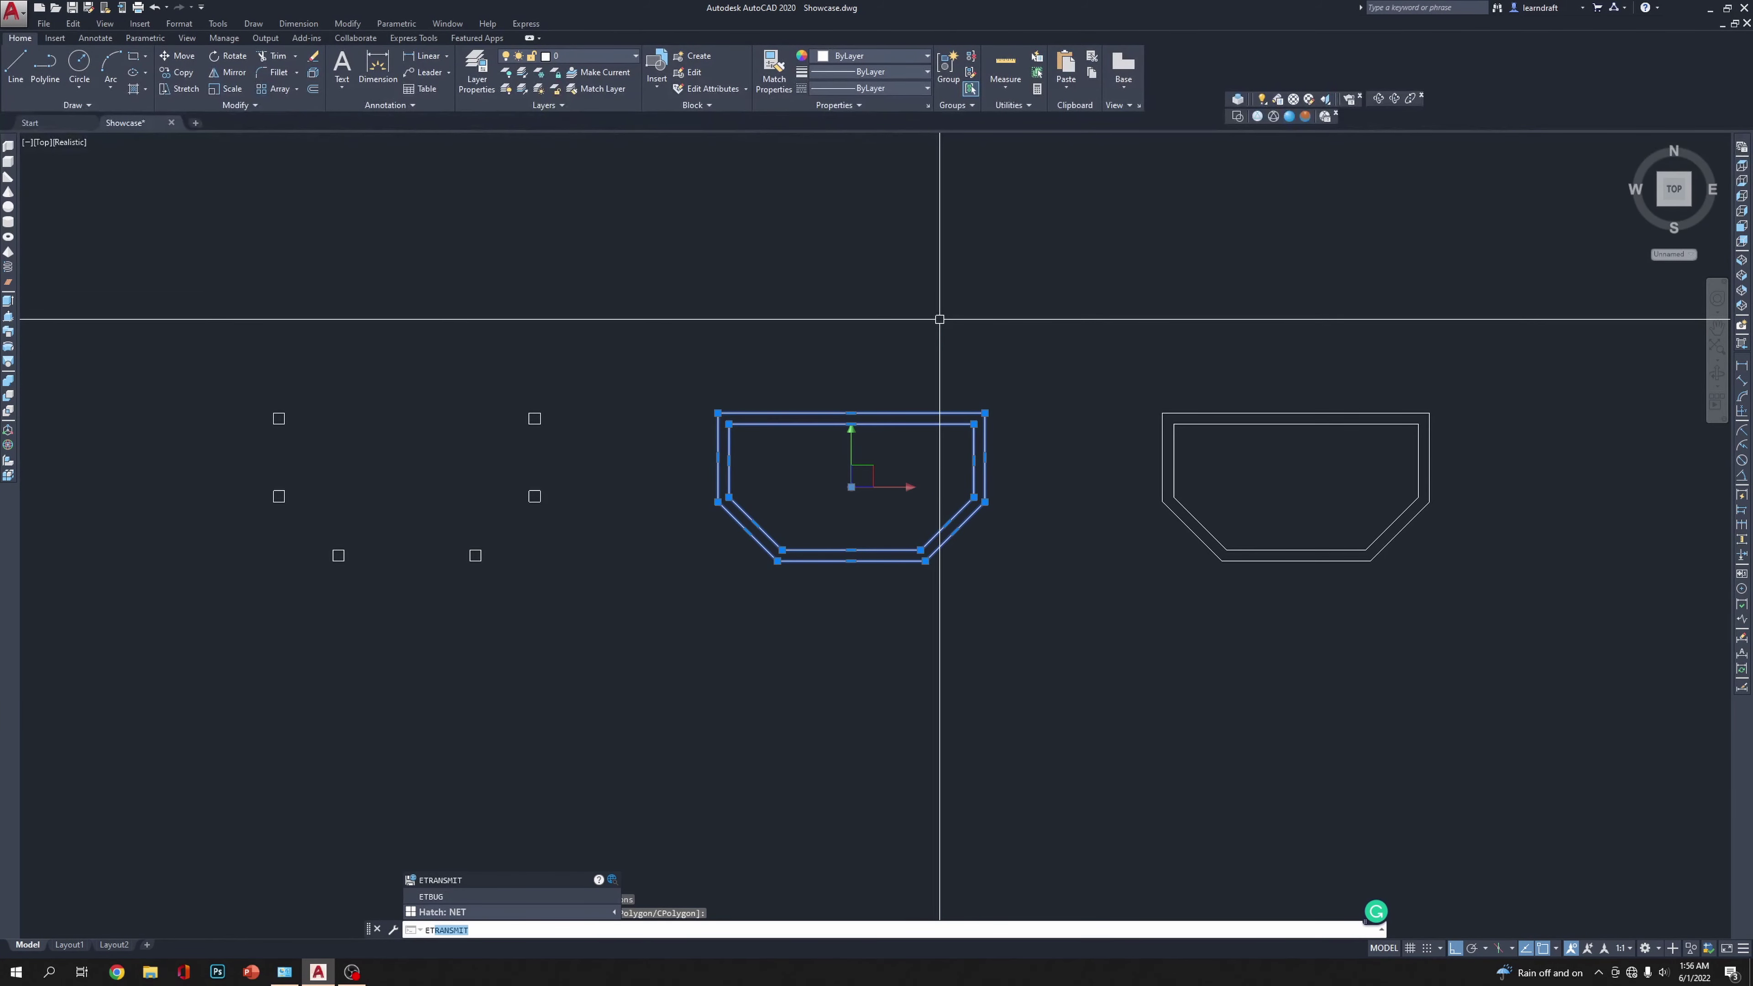
pyautogui.press('Escape')
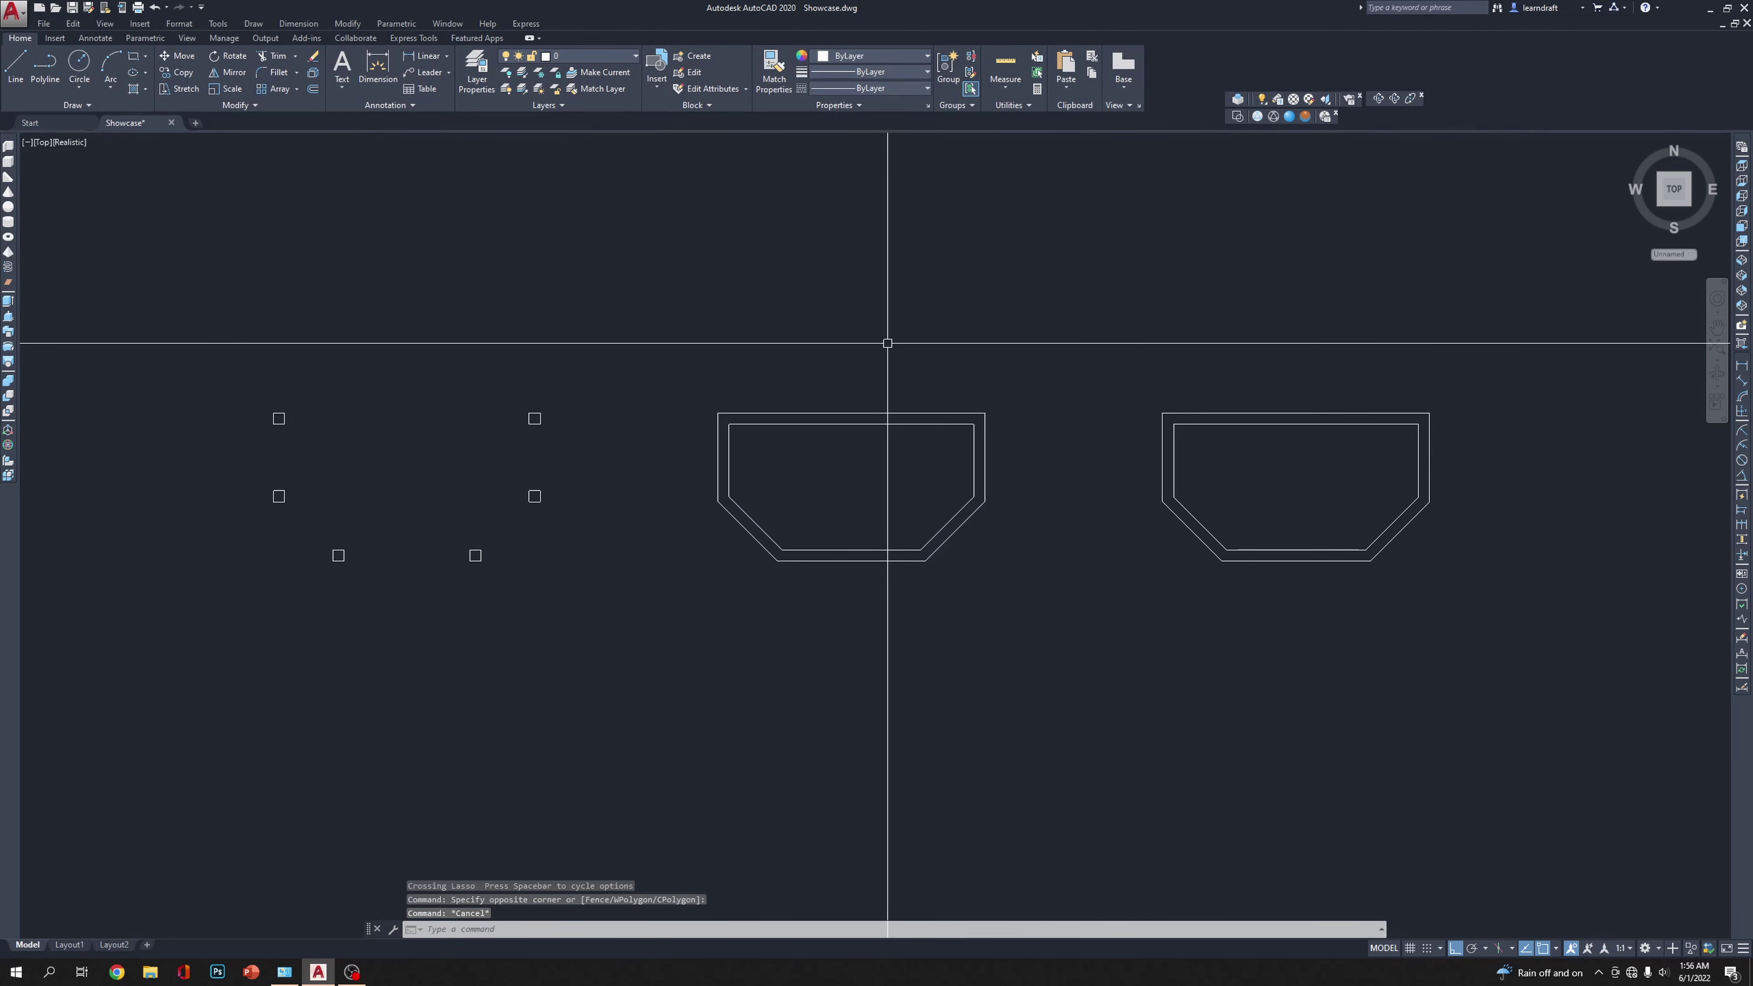
pyautogui.write('ex')
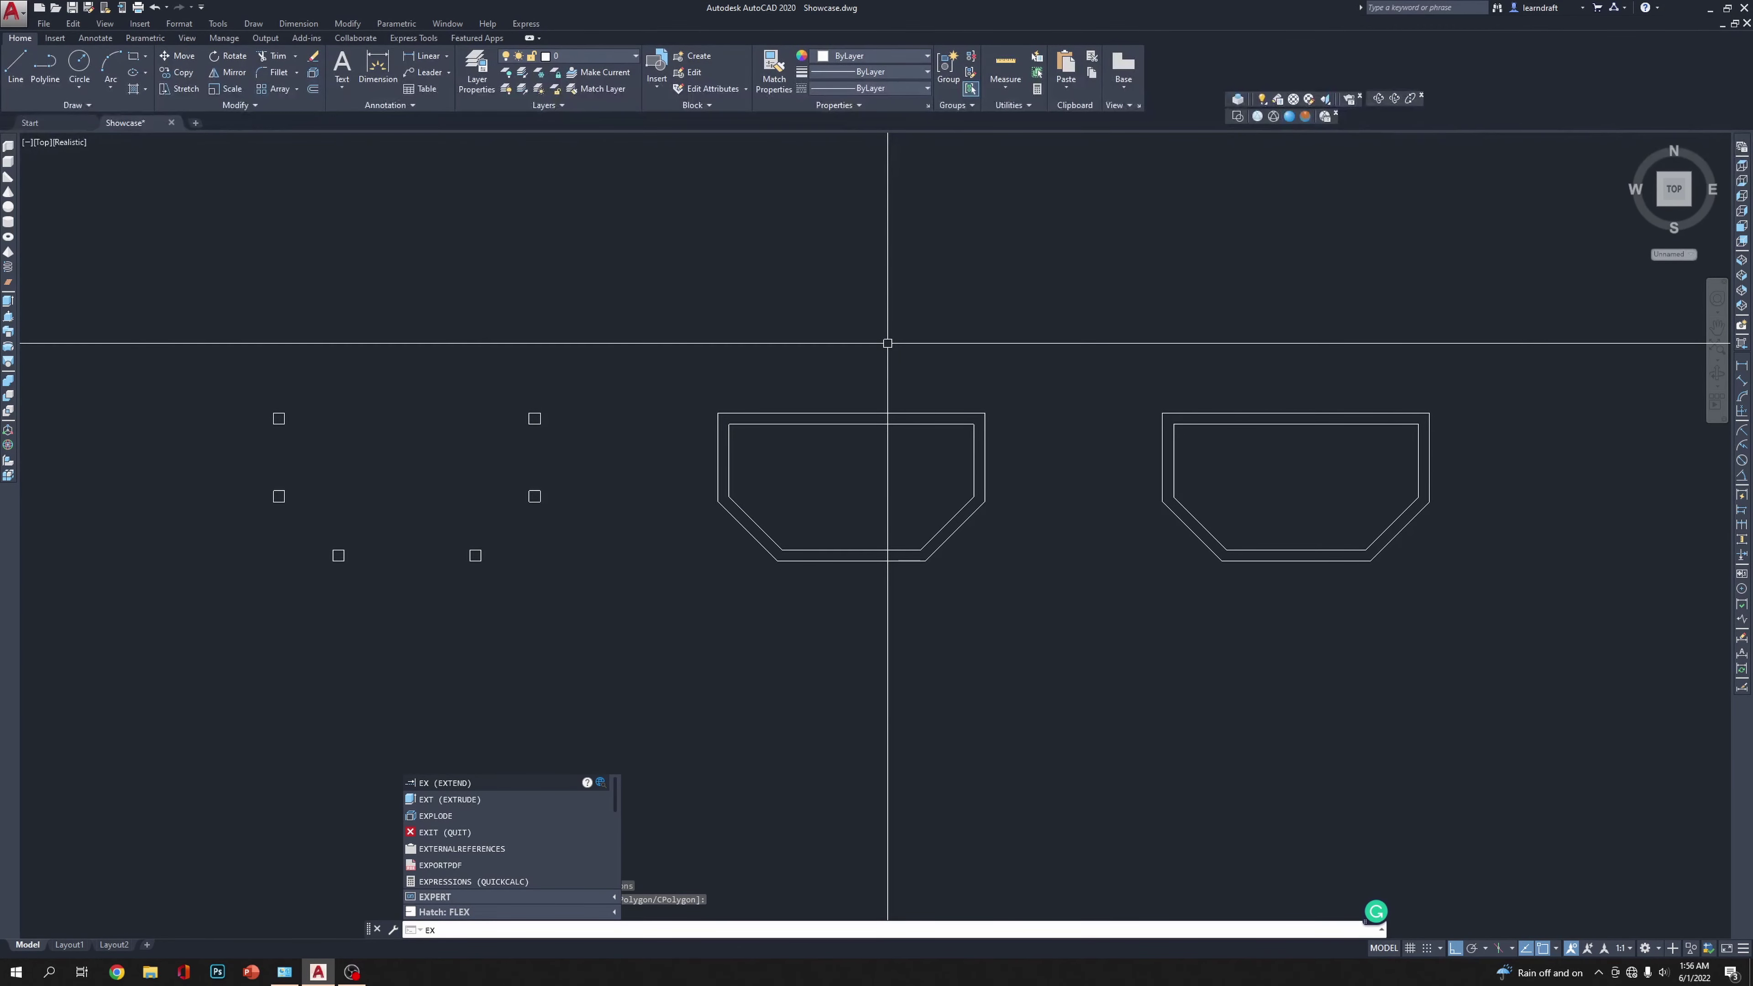
pyautogui.write('t')
pyautogui.press('Return')
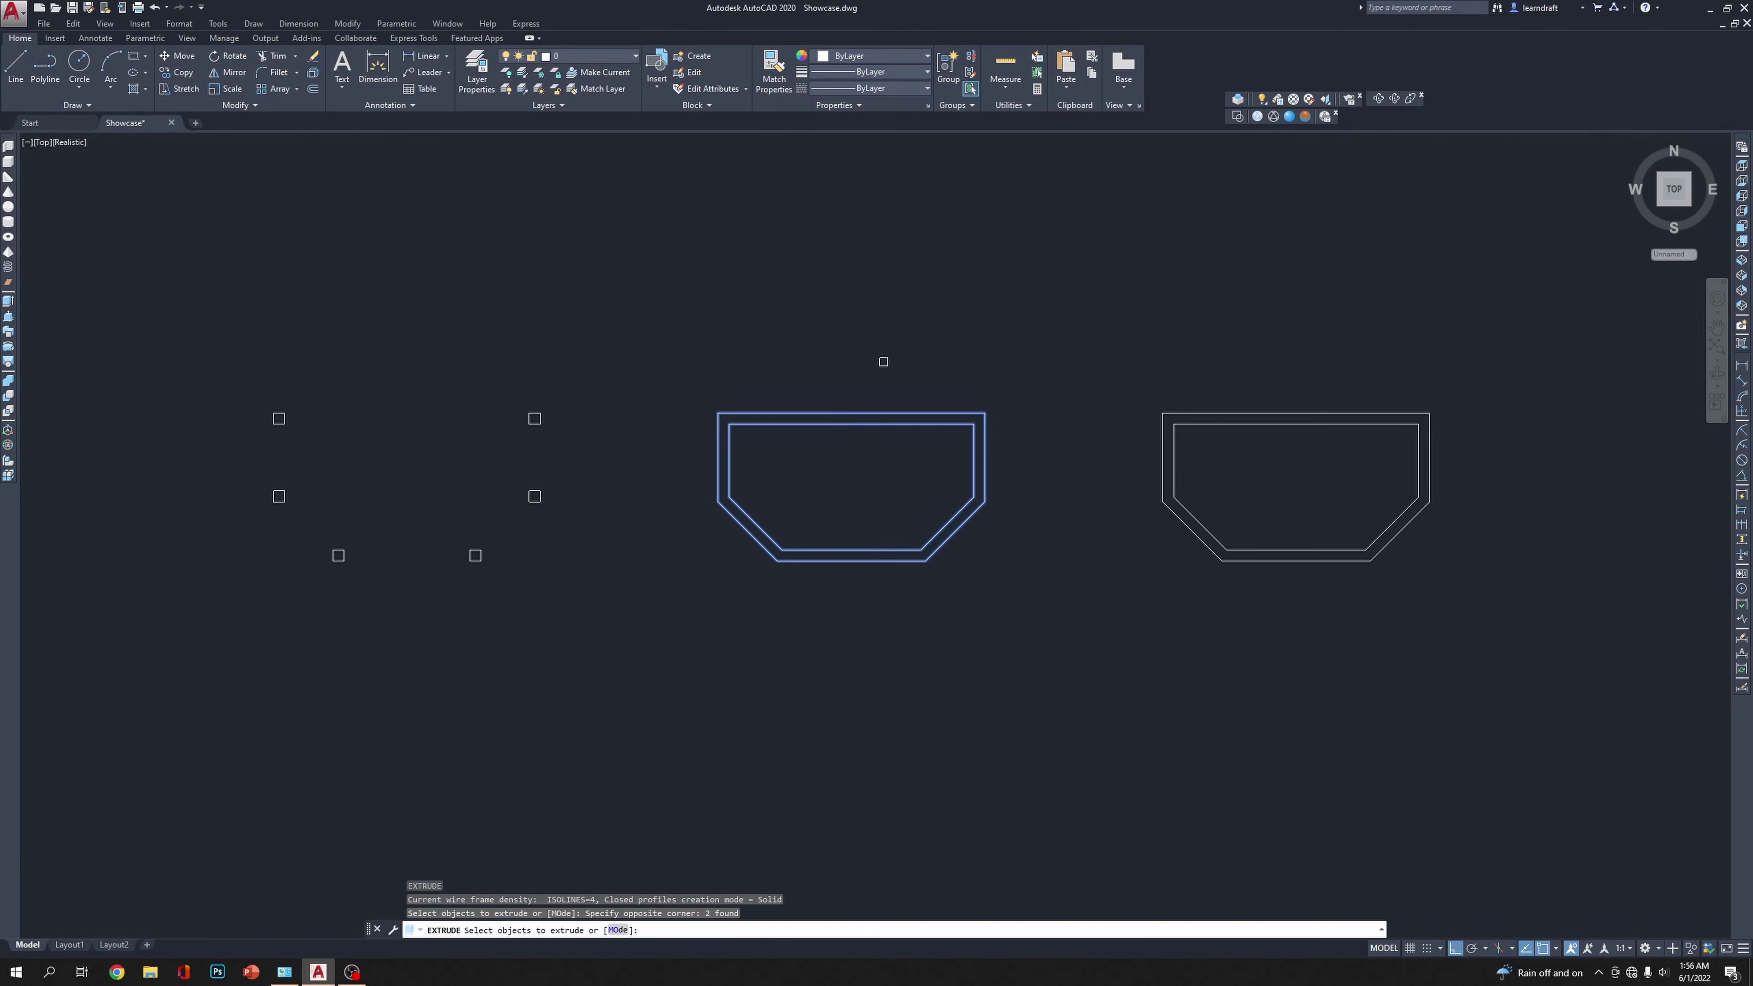
pyautogui.press('Return')
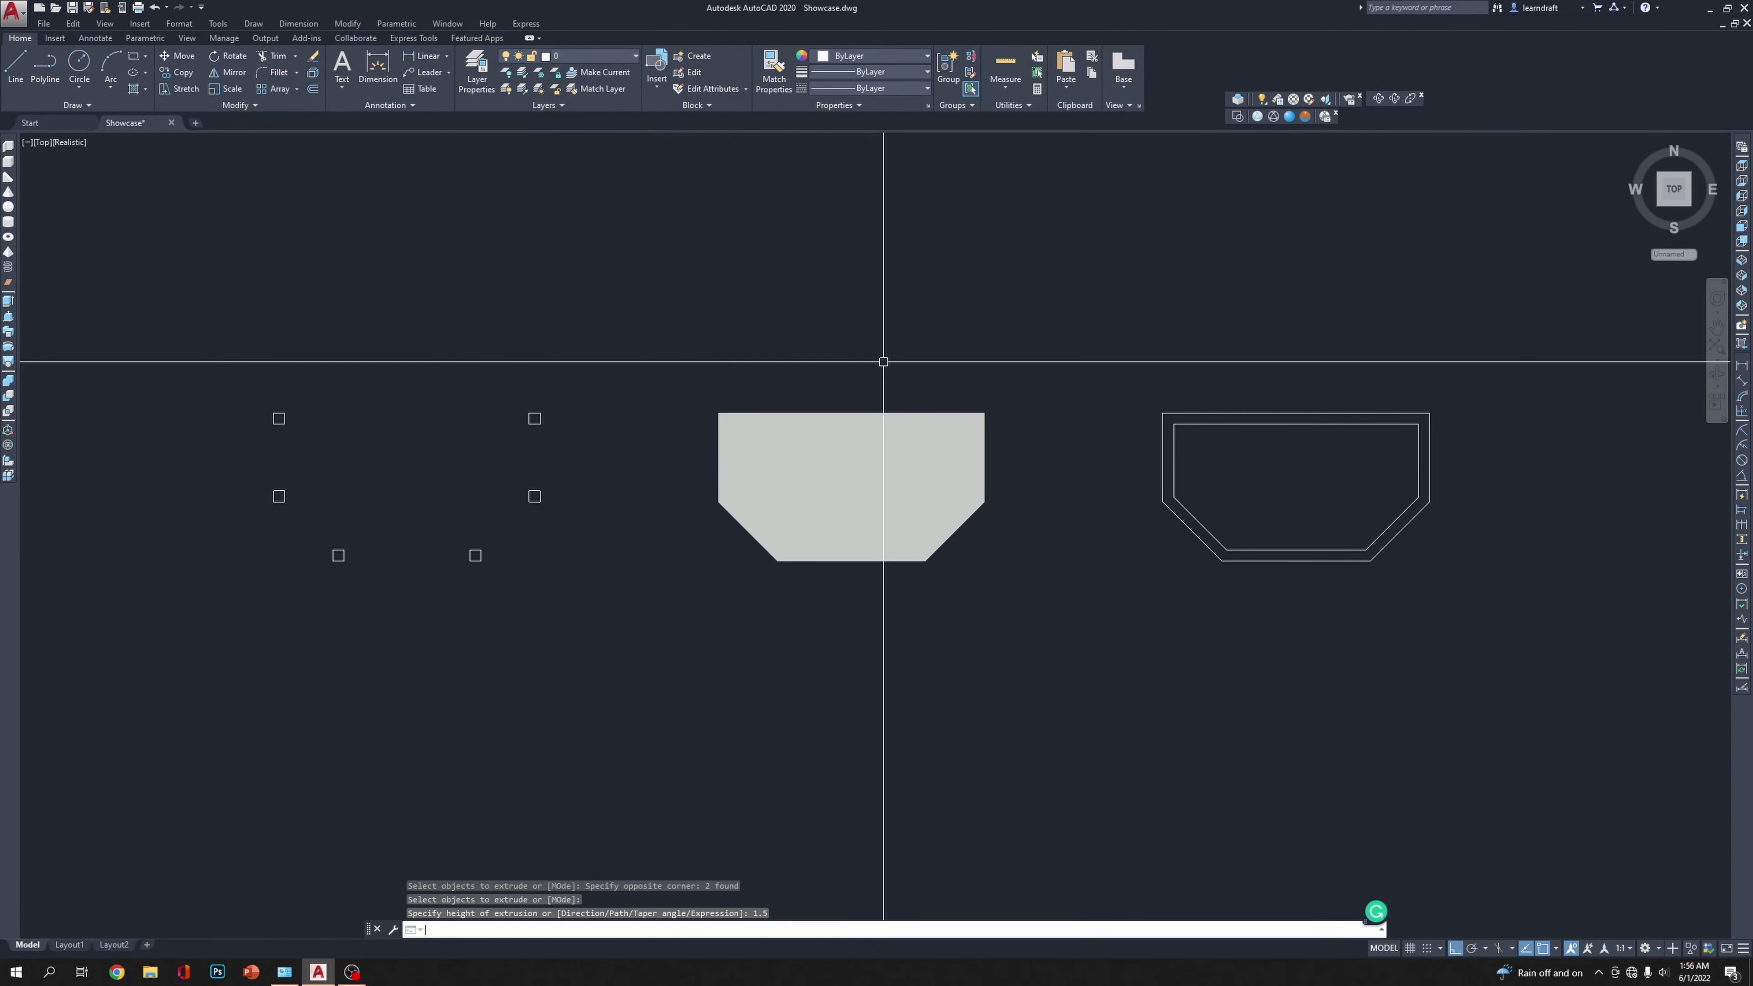
pyautogui.click(1742, 263)
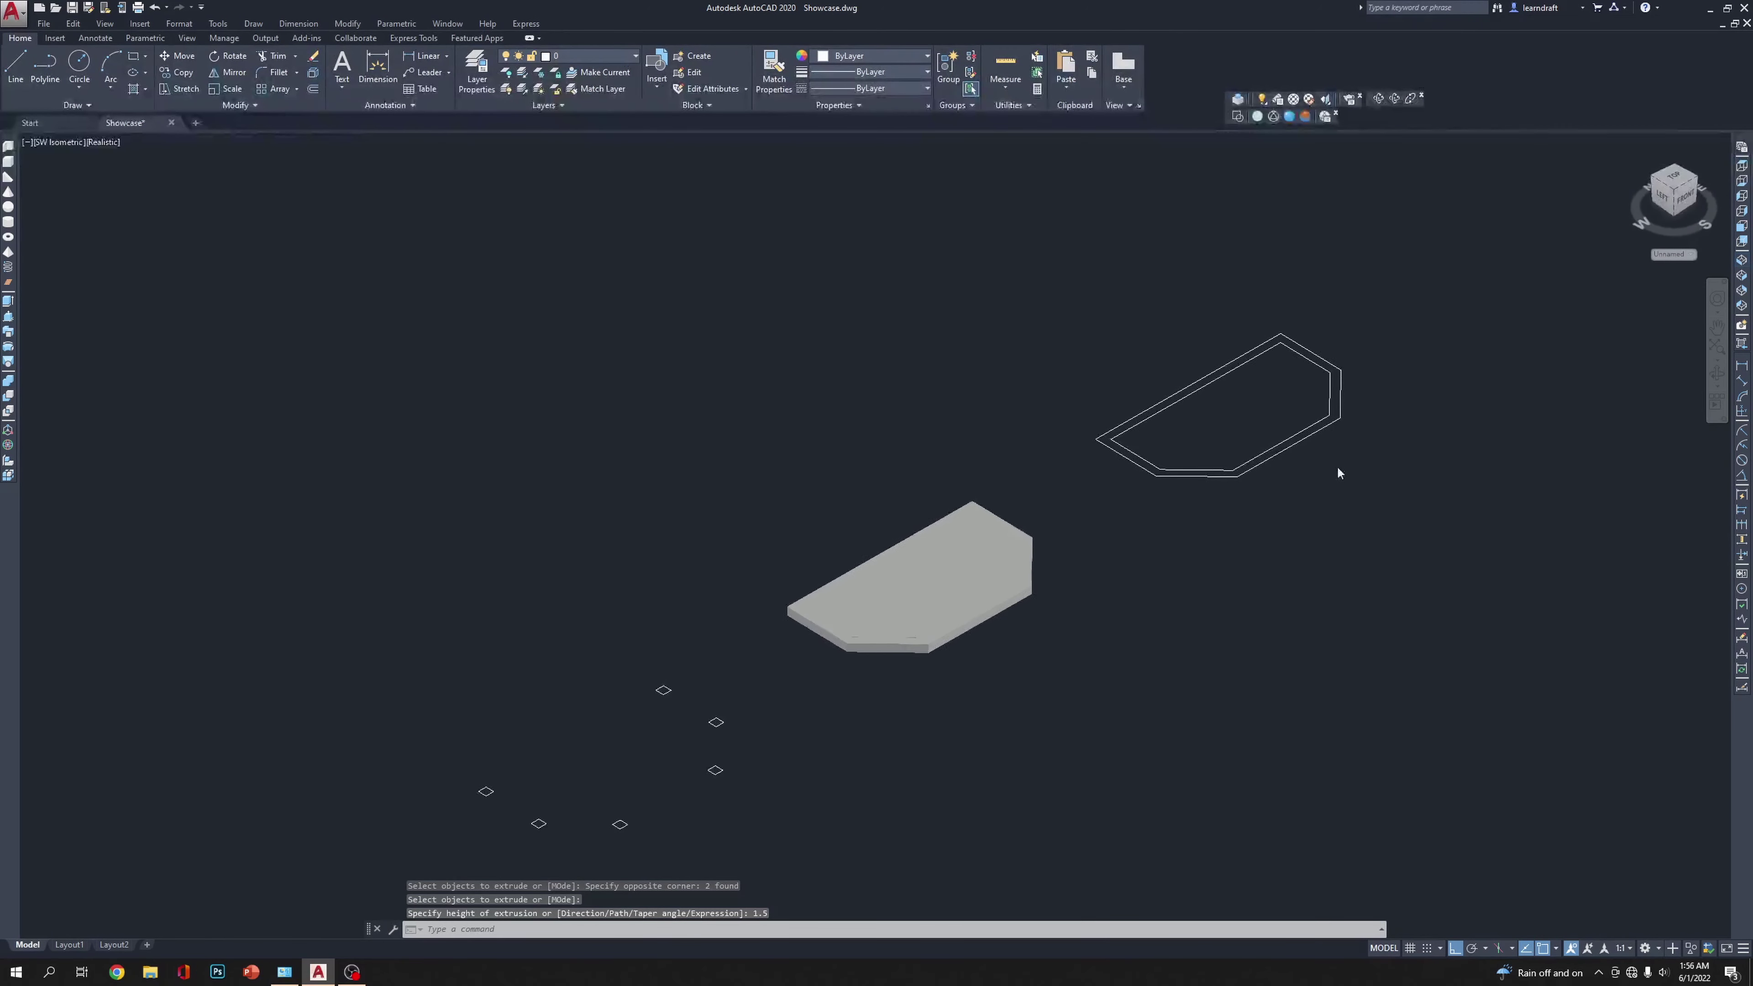
pyautogui.scroll(8, 999, 676)
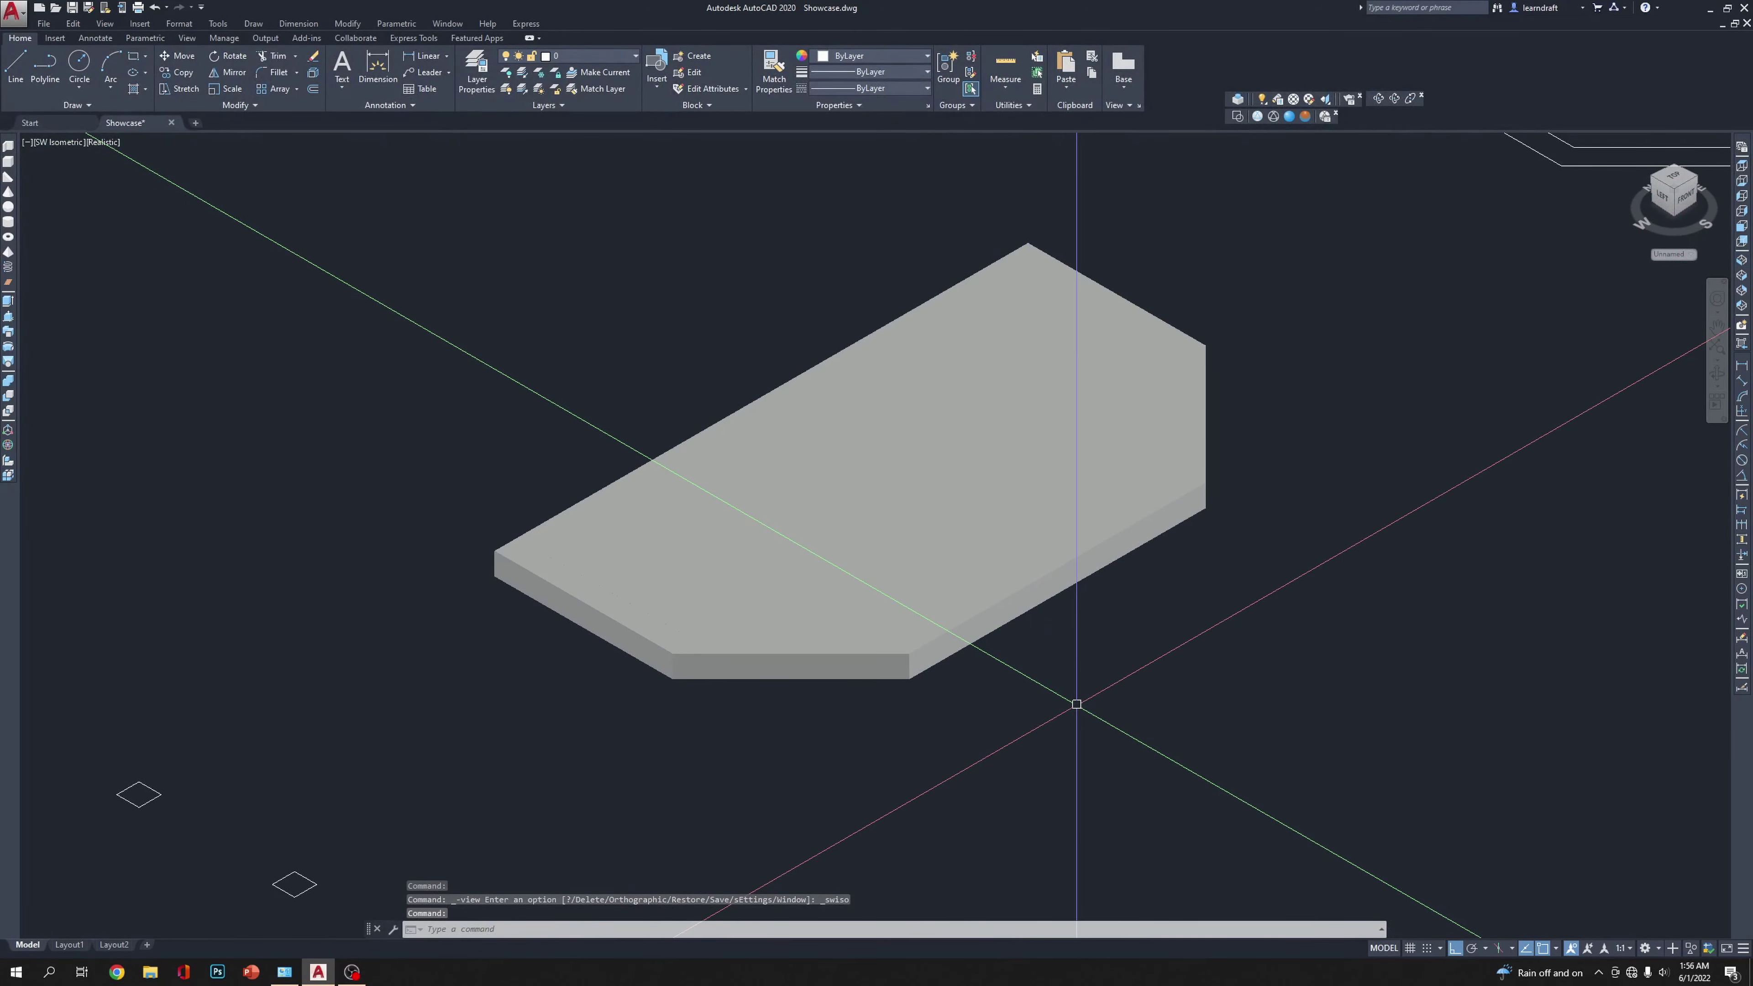
# Step: Subtract the inner solid from the outer slab, leaving a hollow rail frame
pyautogui.write('su')
pyautogui.press('Return')
pyautogui.press('Escape')
pyautogui.press('Escape')
pyautogui.write('s')
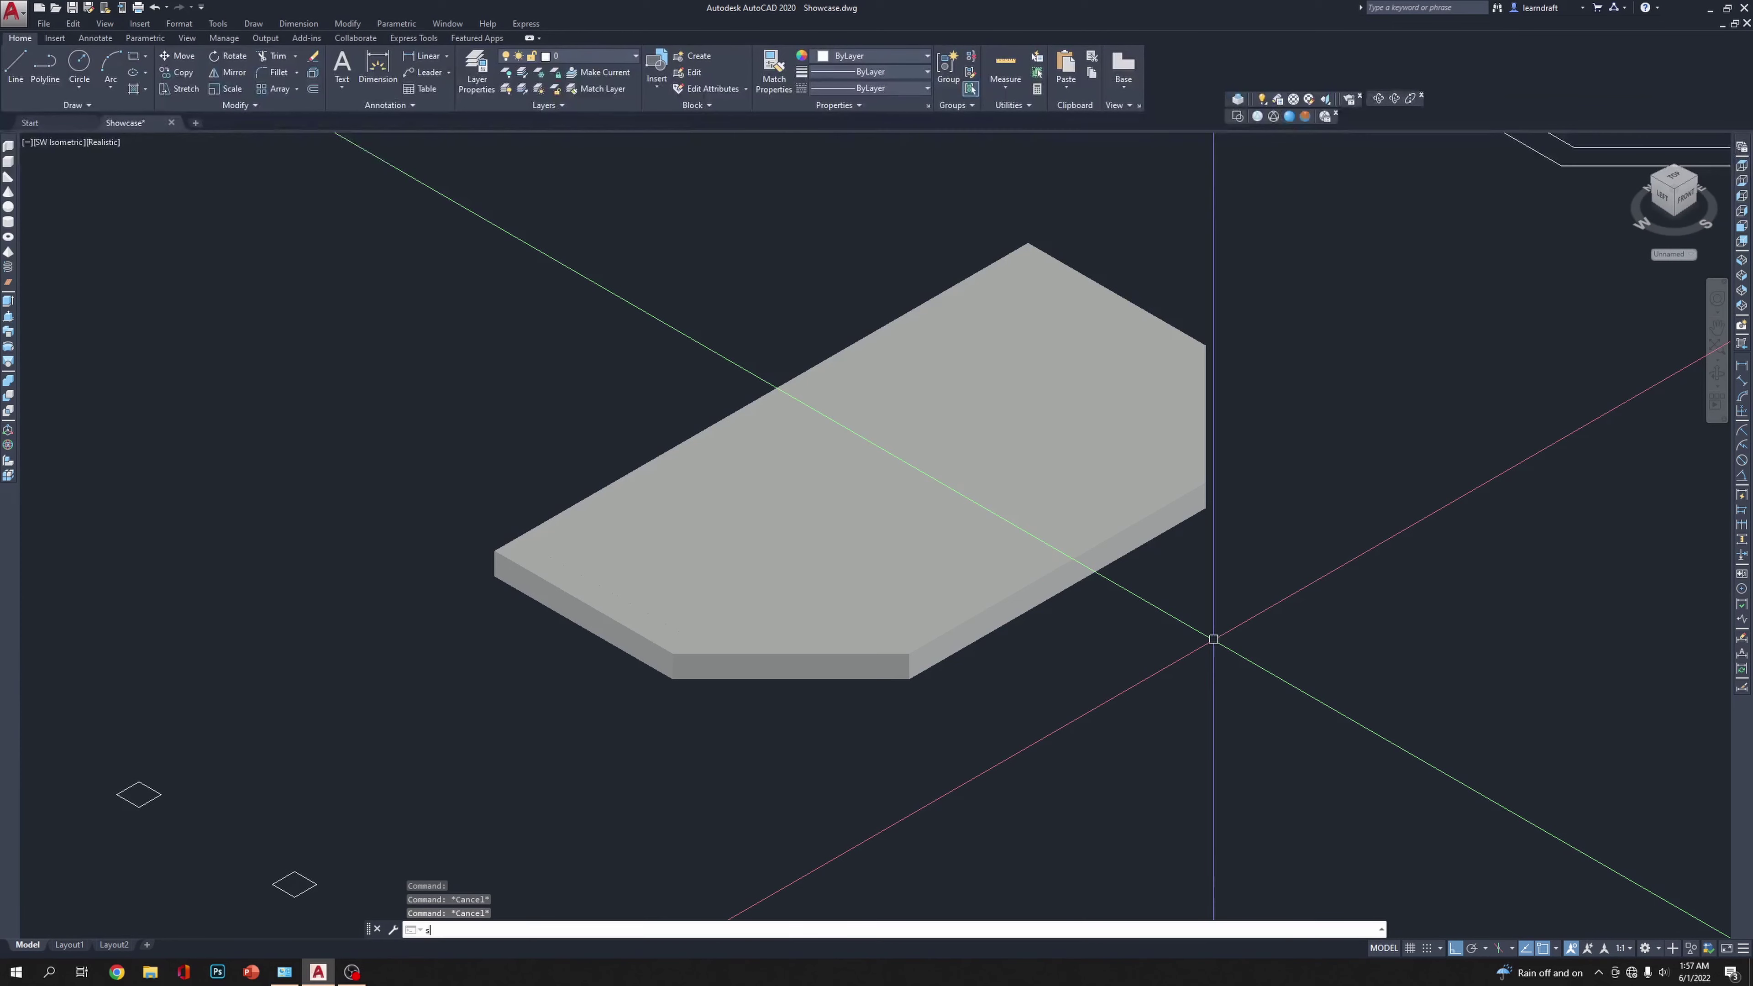
pyautogui.press('Return')
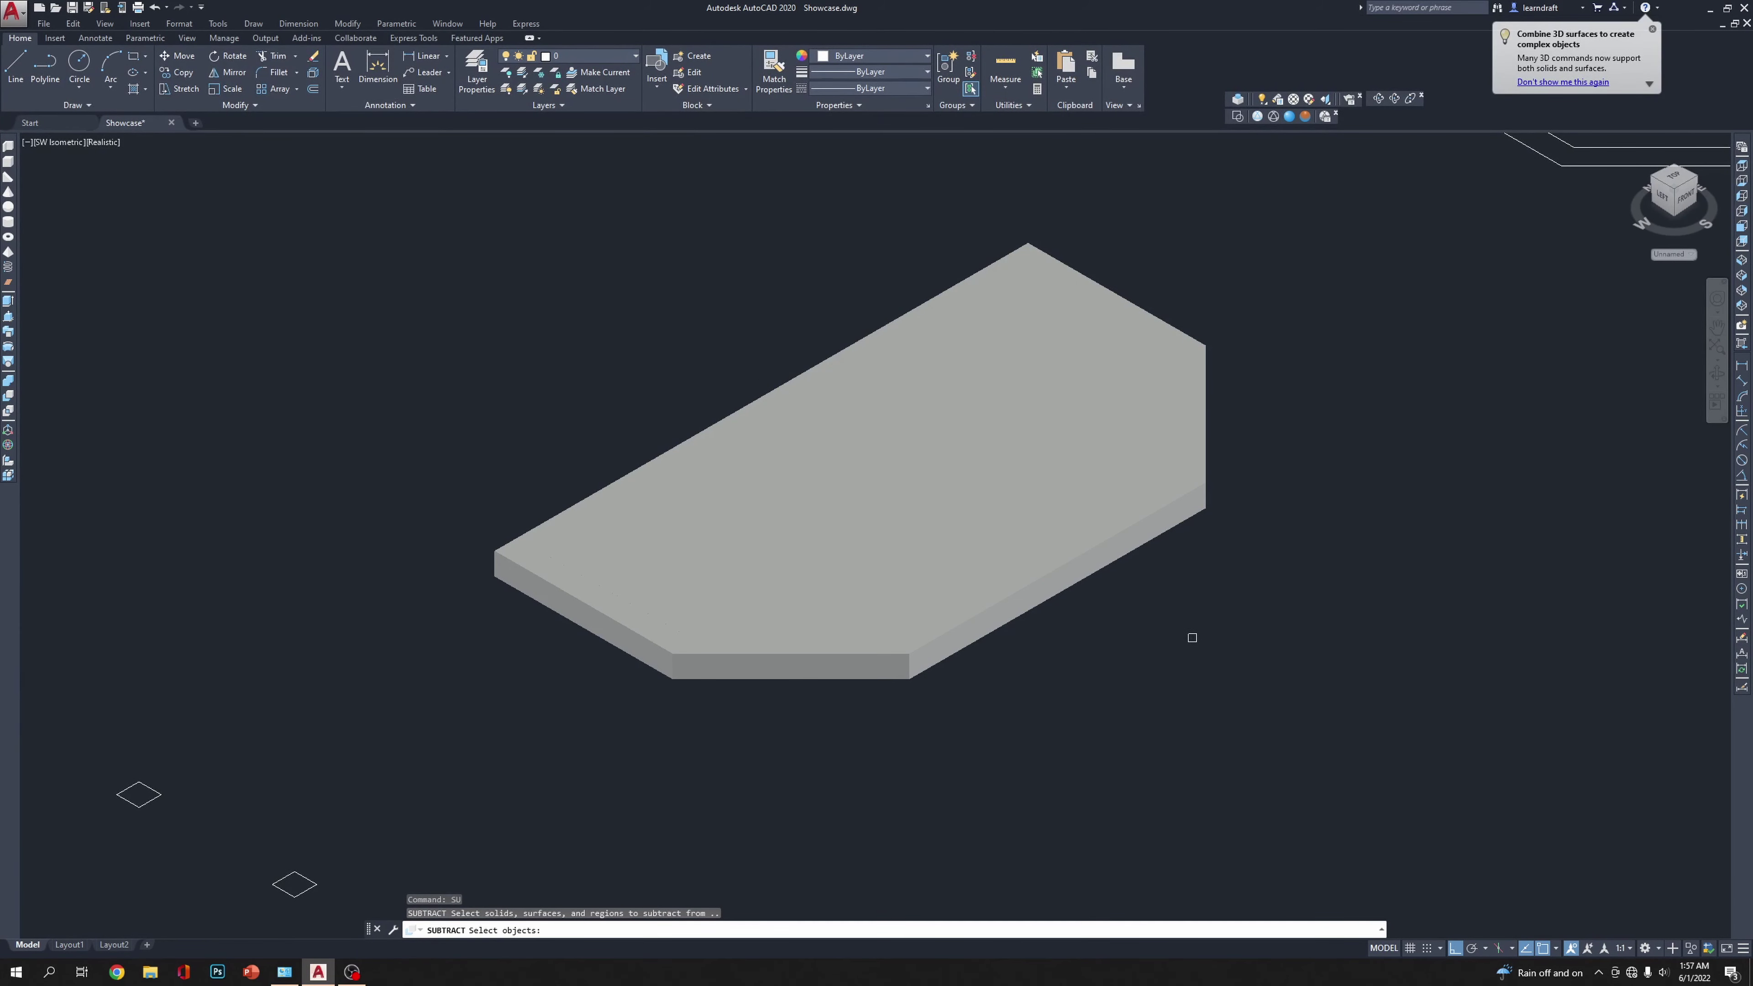
pyautogui.click(1104, 554)
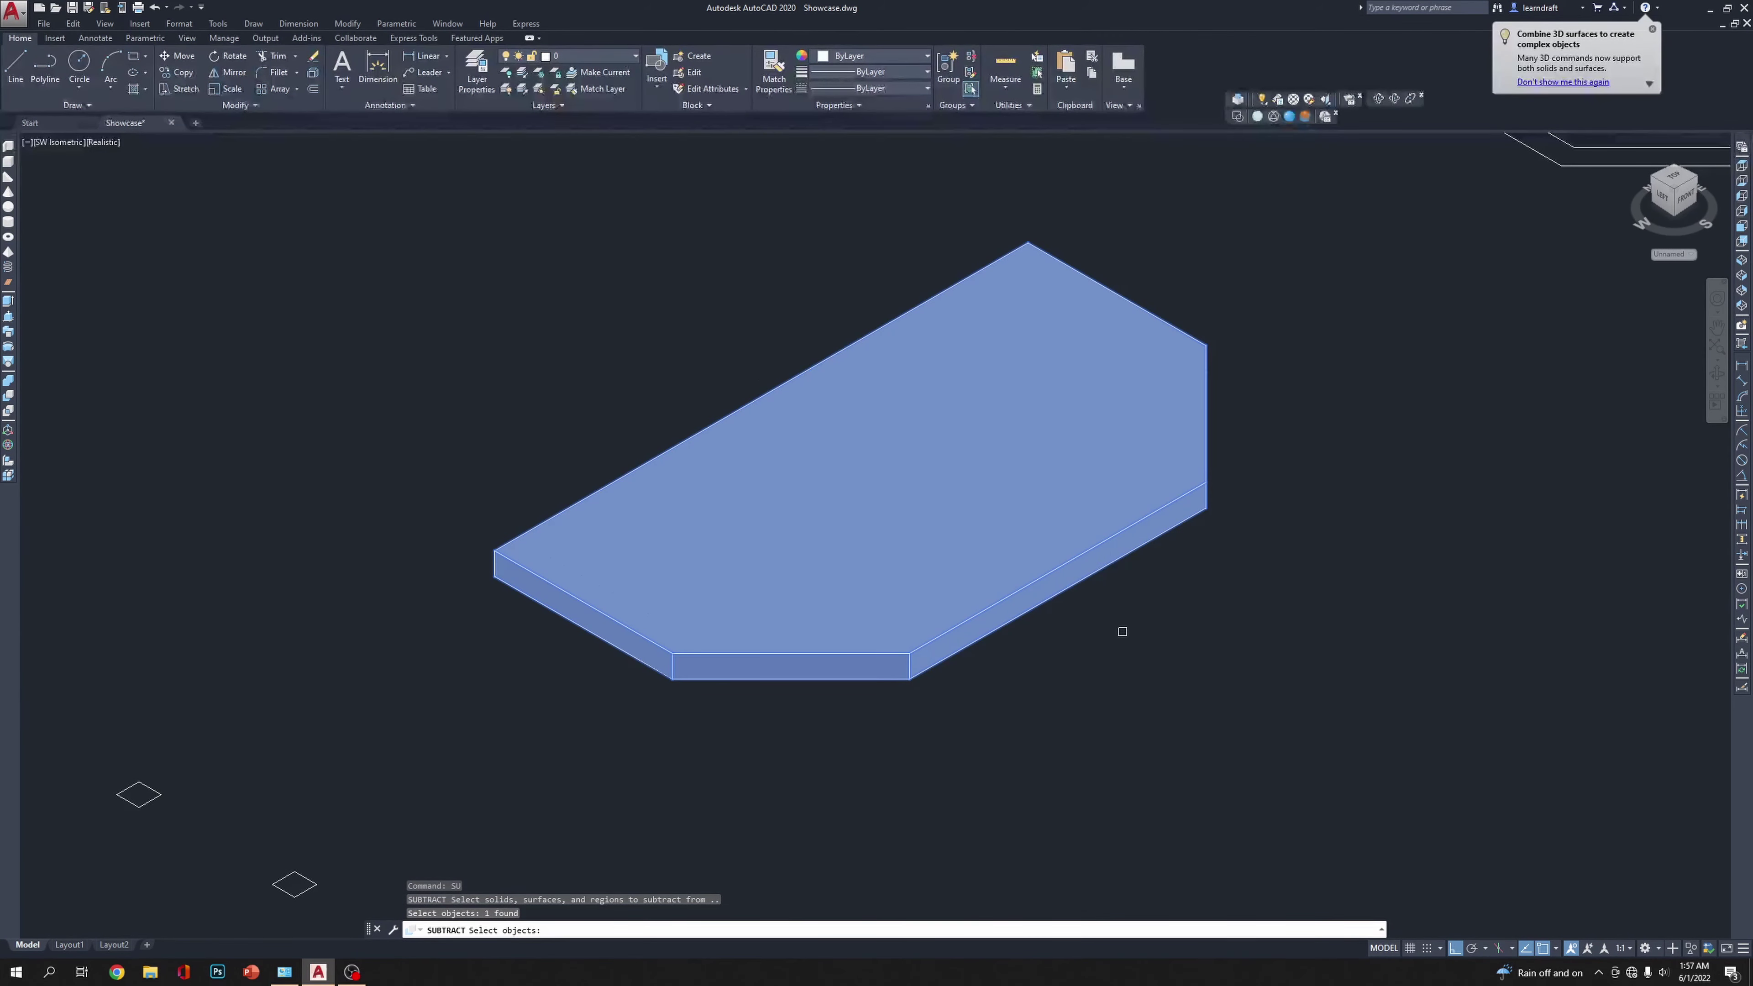
pyautogui.press('Return')
pyautogui.click(1011, 460)
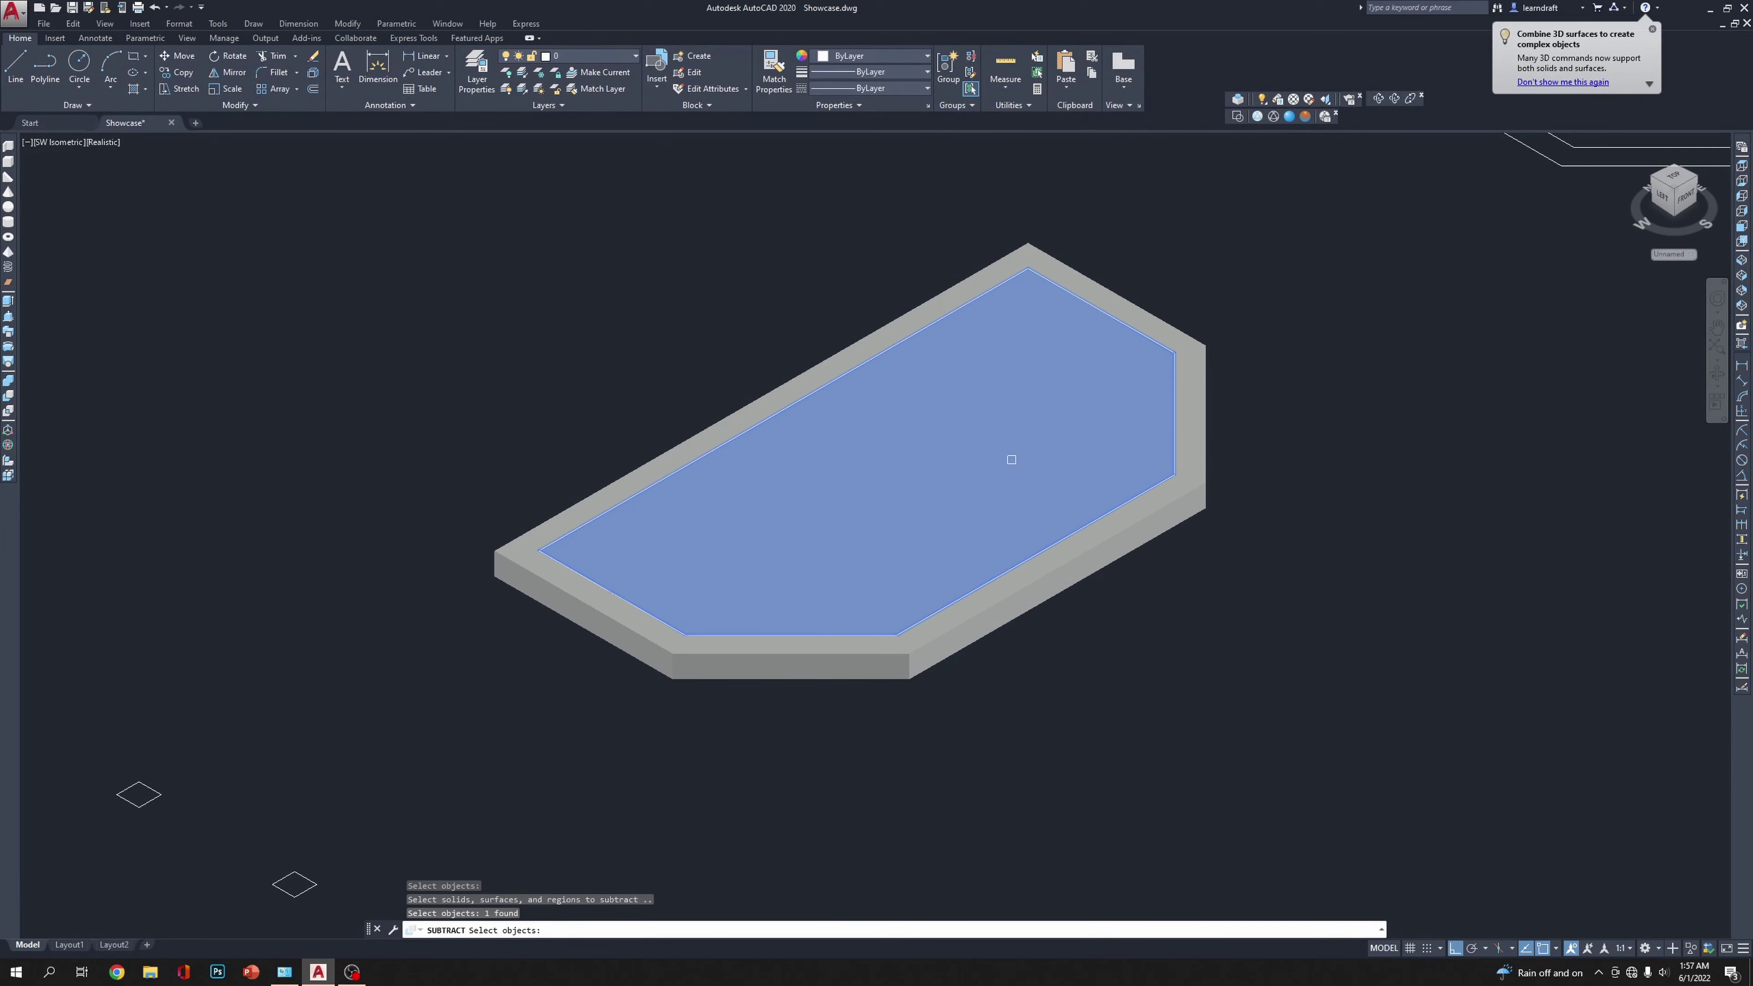
pyautogui.press('Return')
pyautogui.moveTo(1365, 301); pyautogui.dragTo(1178, 372, button='middle')
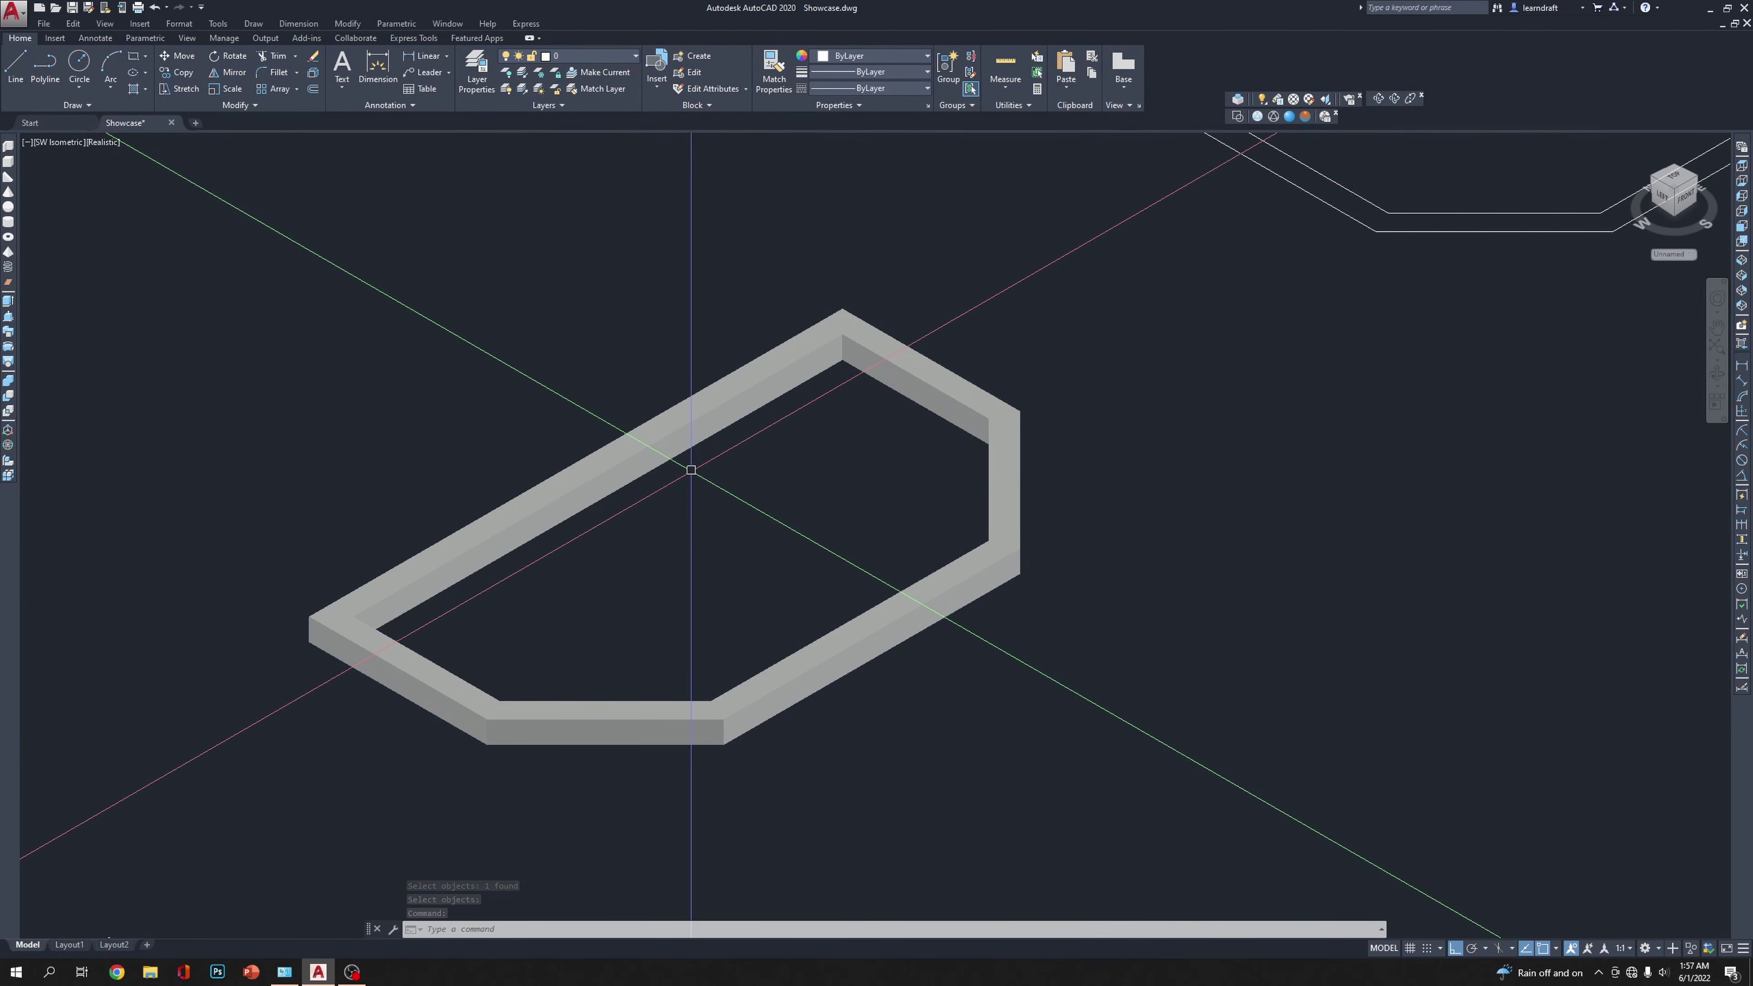
pyautogui.moveTo(692, 470); pyautogui.dragTo(743, 432, button='middle')
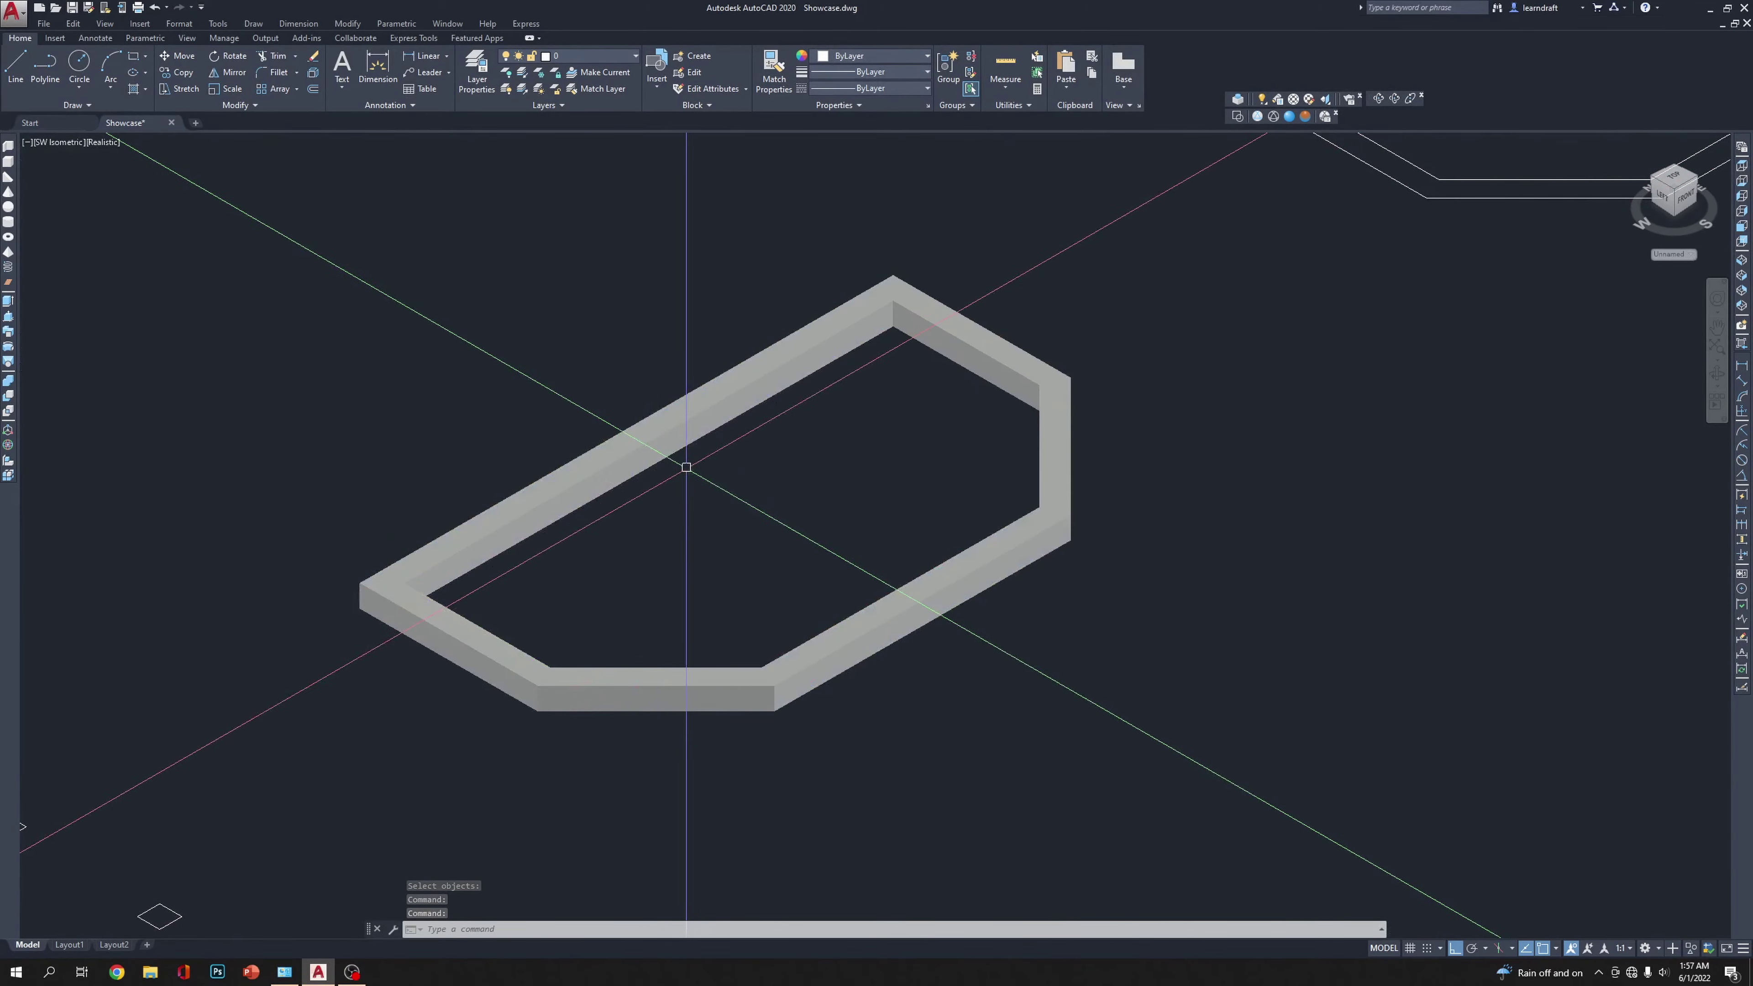
pyautogui.click(1743, 167)
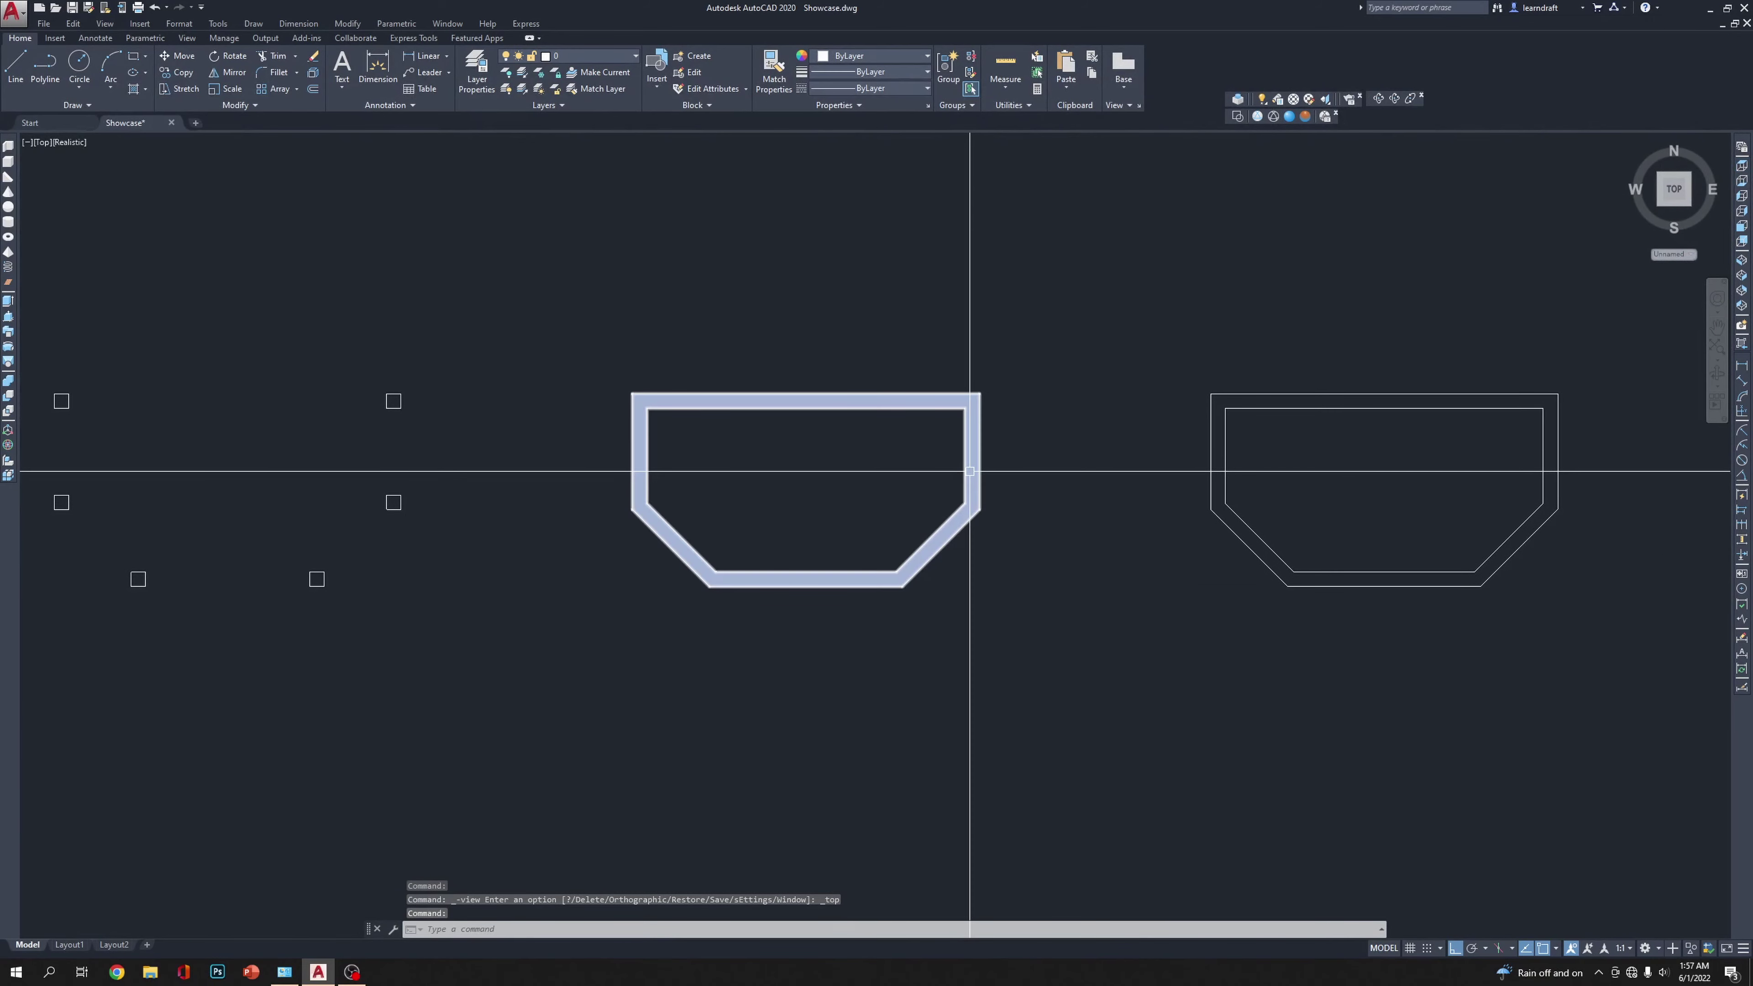
# Step: Extrude the six small squares 6' into tall posts
pyautogui.moveTo(553, 407); pyautogui.dragTo(1272, 427, button='middle')
pyautogui.click(1232, 345)
pyautogui.click(630, 705)
pyautogui.moveTo(1253, 836); pyautogui.dragTo(1158, 713, button='middle')
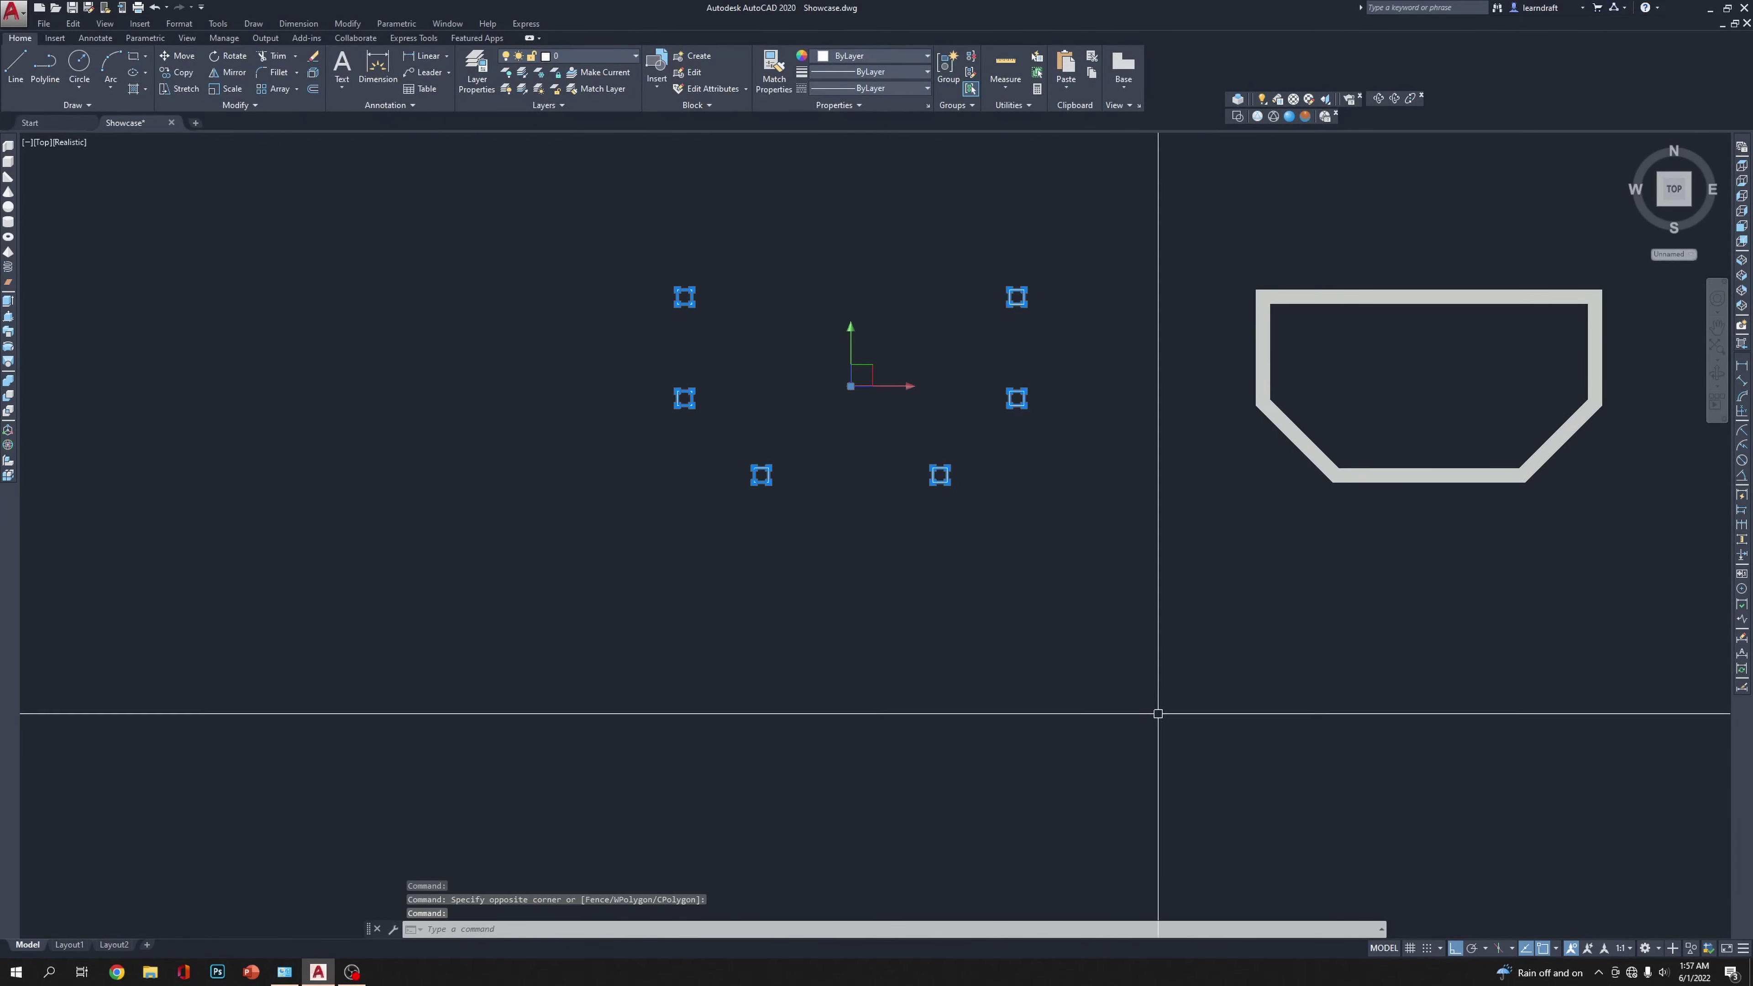
pyautogui.write('ext')
pyautogui.press('Return')
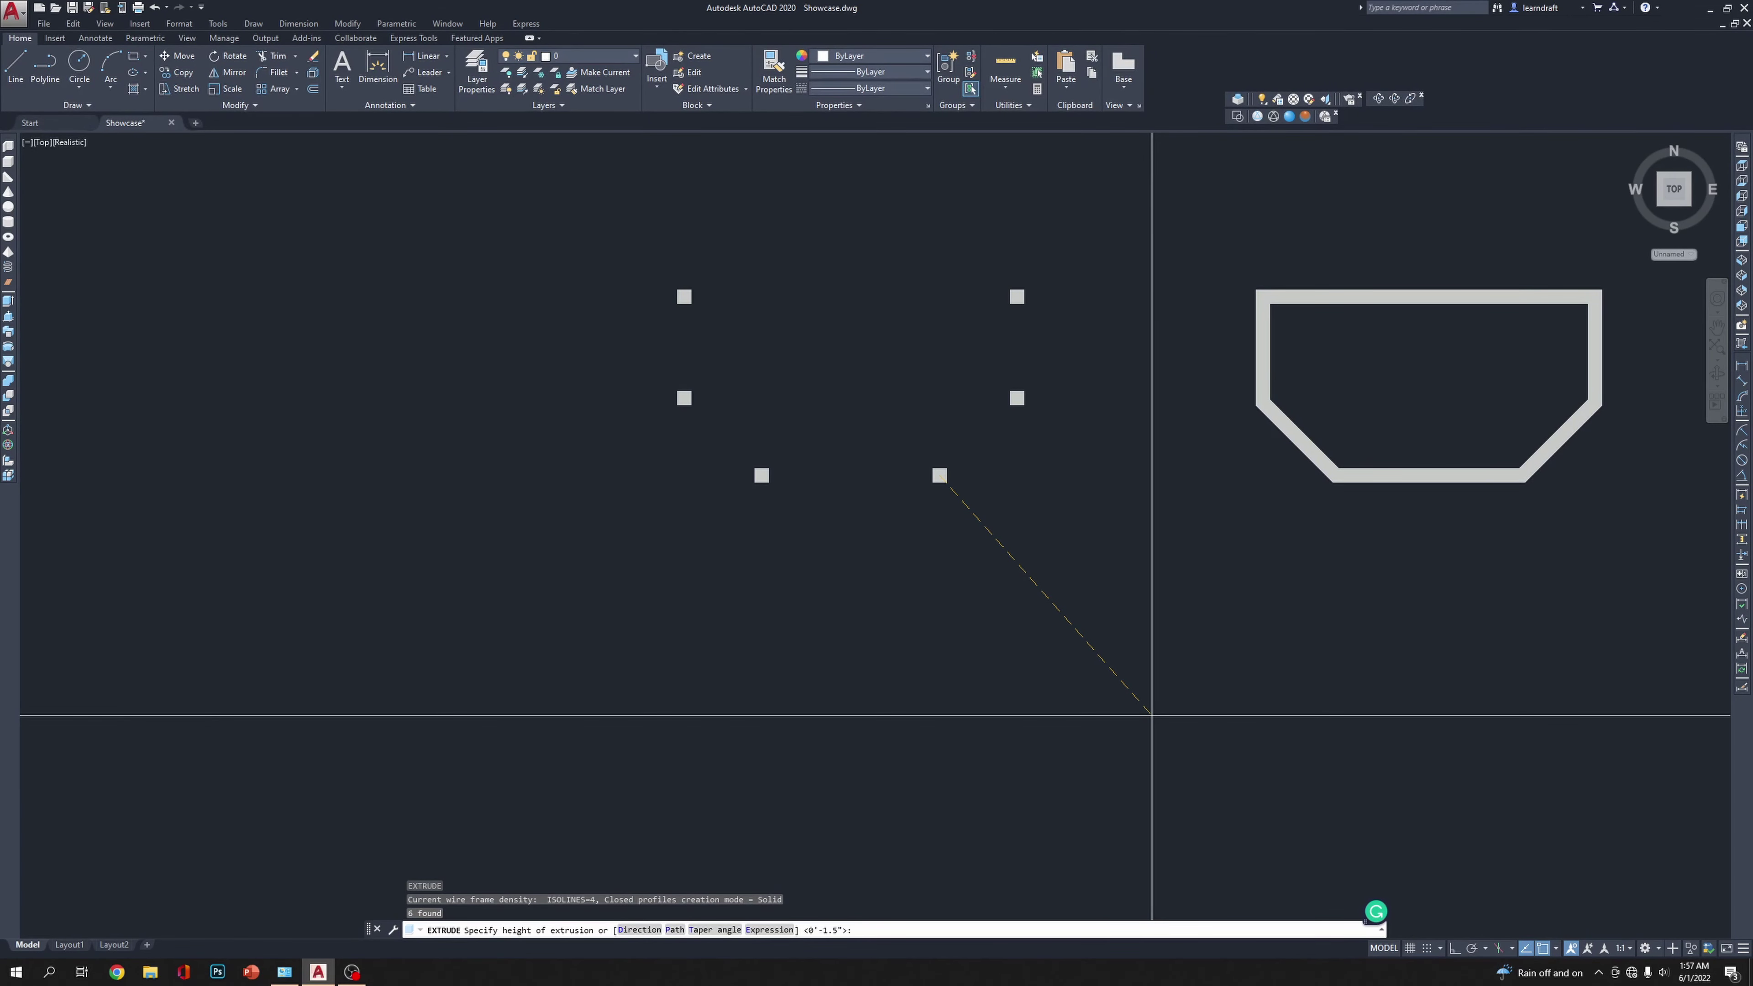
pyautogui.write("6'")
pyautogui.press('Return')
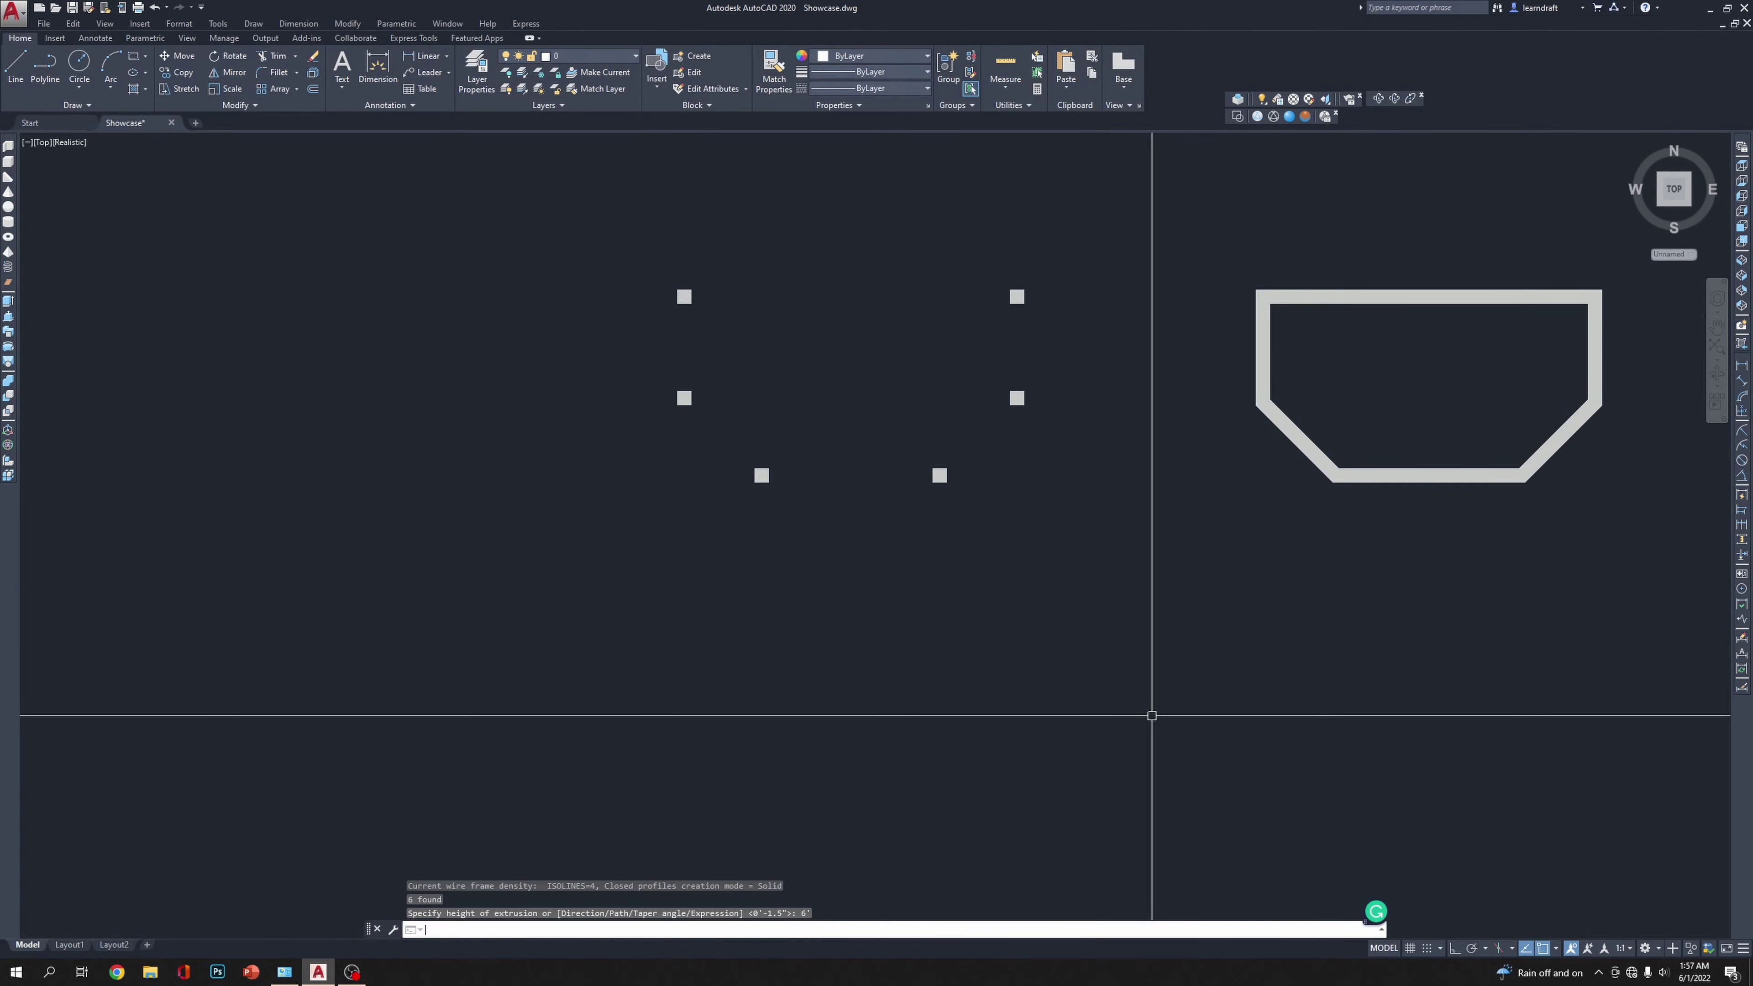
# Step: In SW Isometric, move the hollow frame 5' down to the post bases
pyautogui.click(1742, 271)
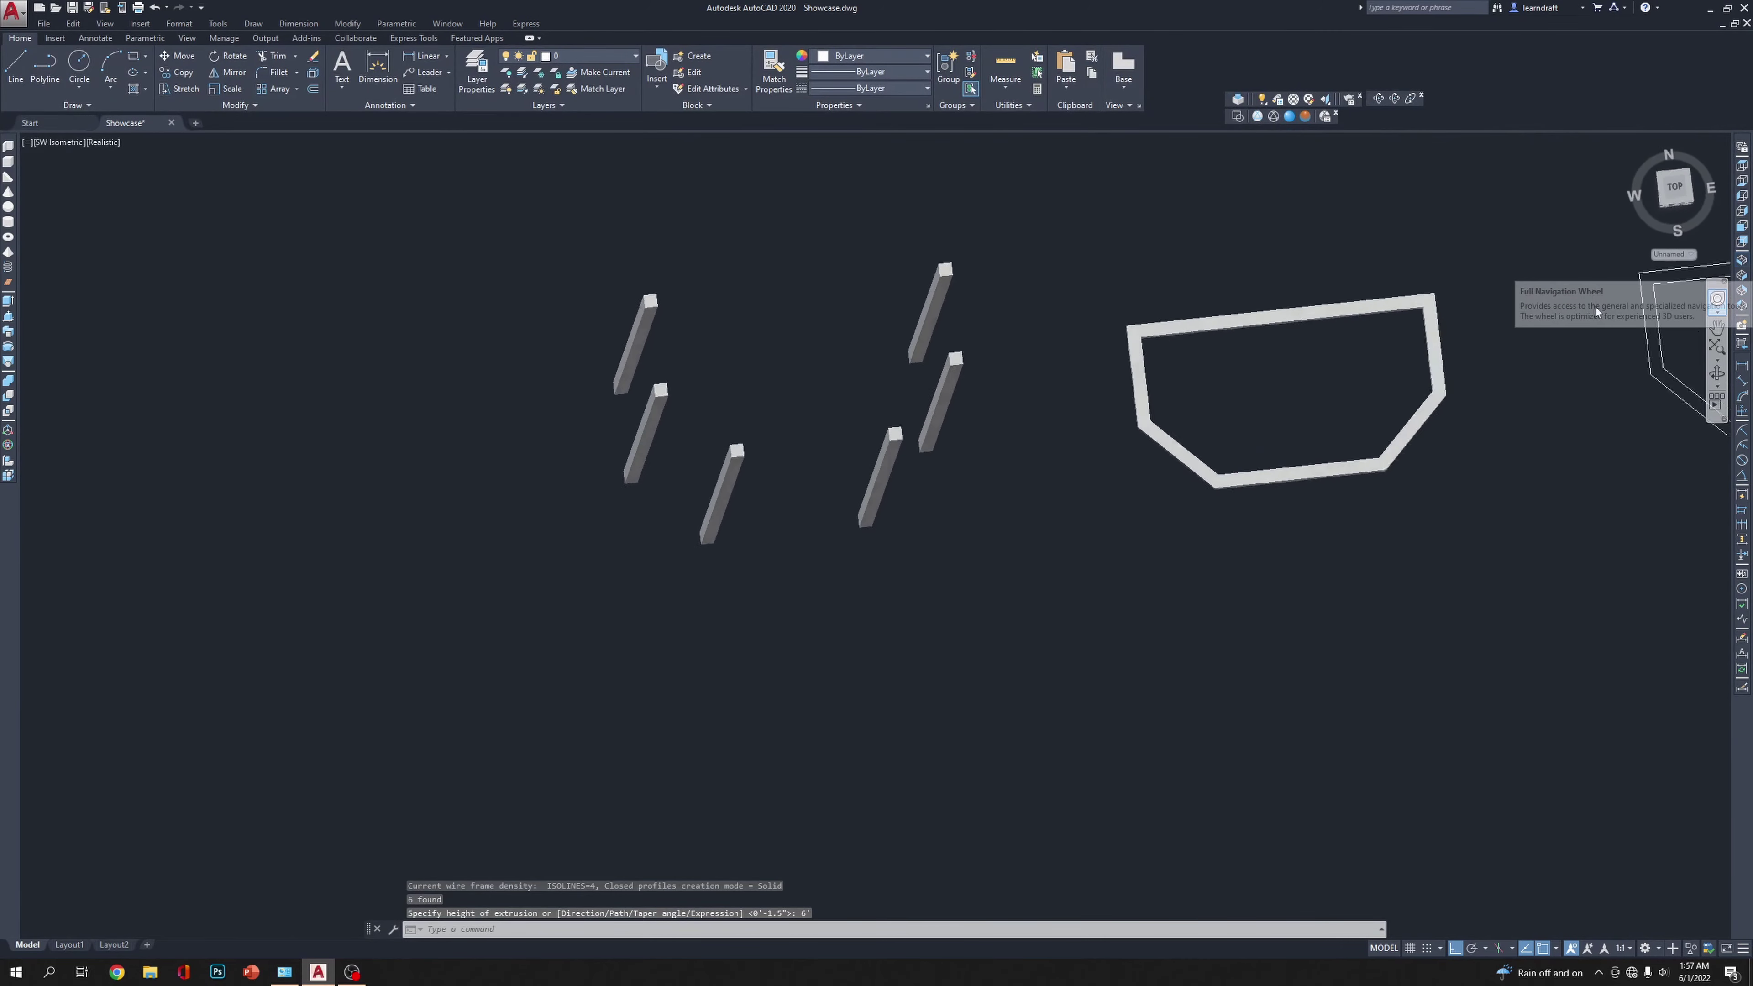
pyautogui.scroll(3, 870, 571)
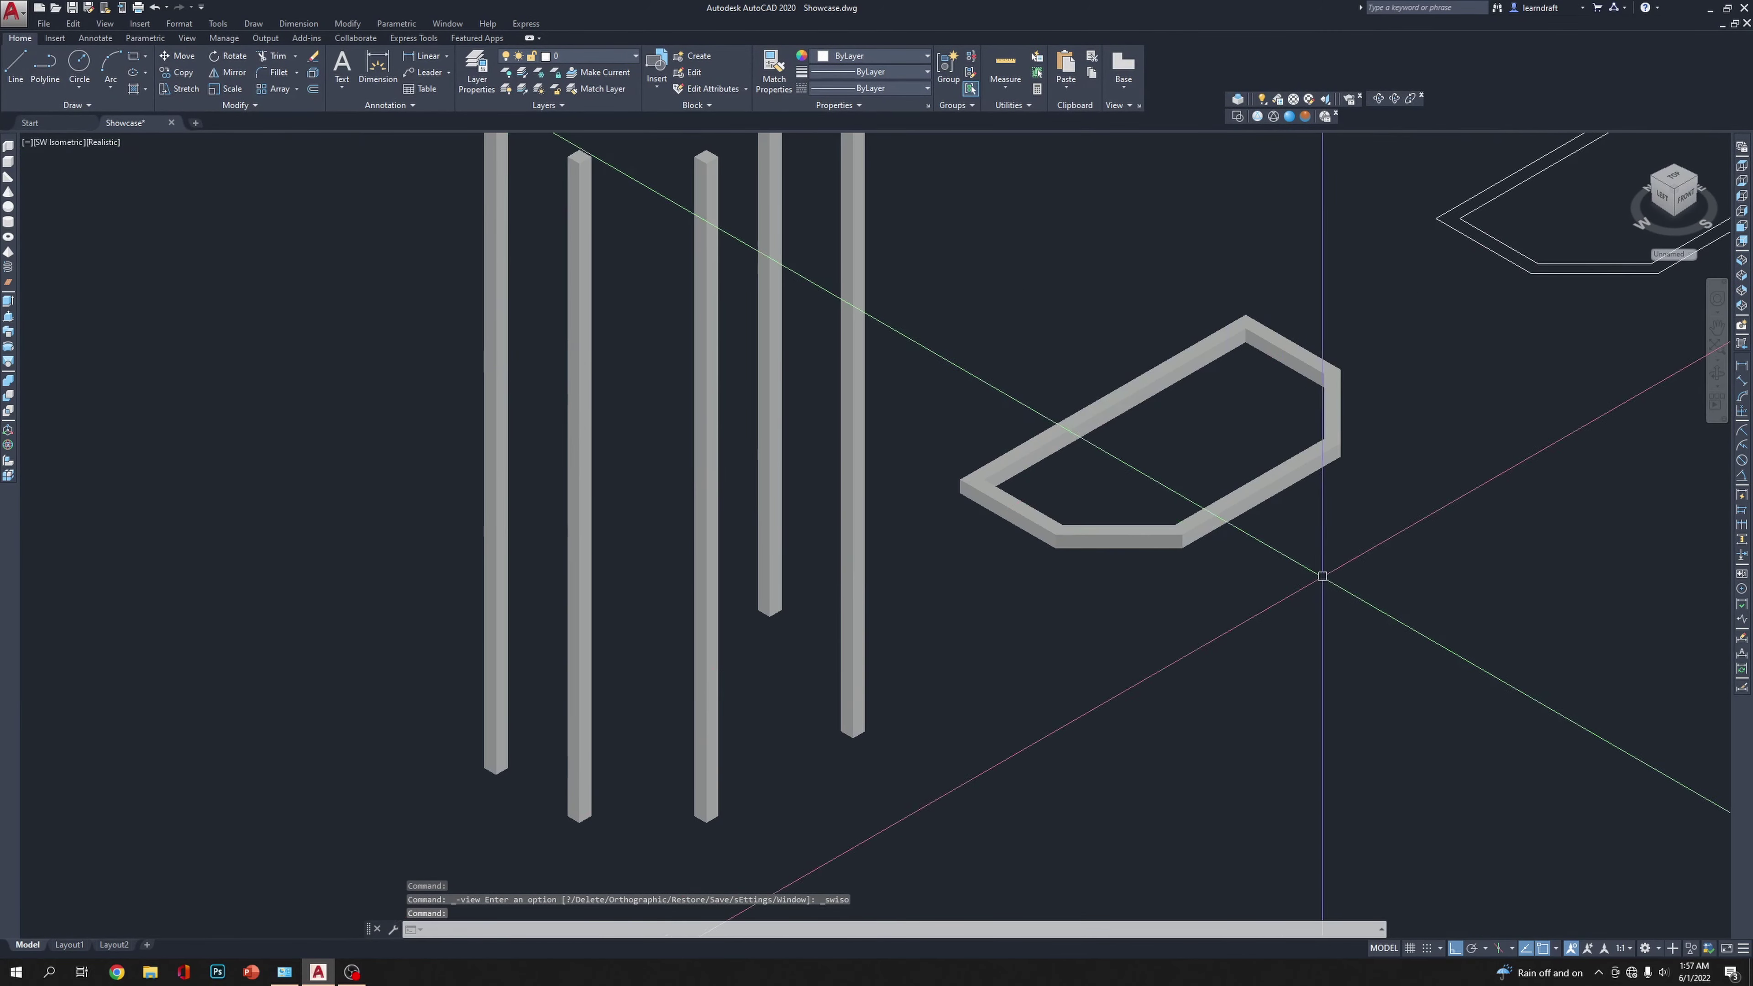
pyautogui.moveTo(1322, 575); pyautogui.dragTo(1138, 486, button='middle')
pyautogui.click(1033, 373)
pyautogui.click(971, 444)
pyautogui.scroll(-2, 1087, 481)
pyautogui.write('m')
pyautogui.press('Return')
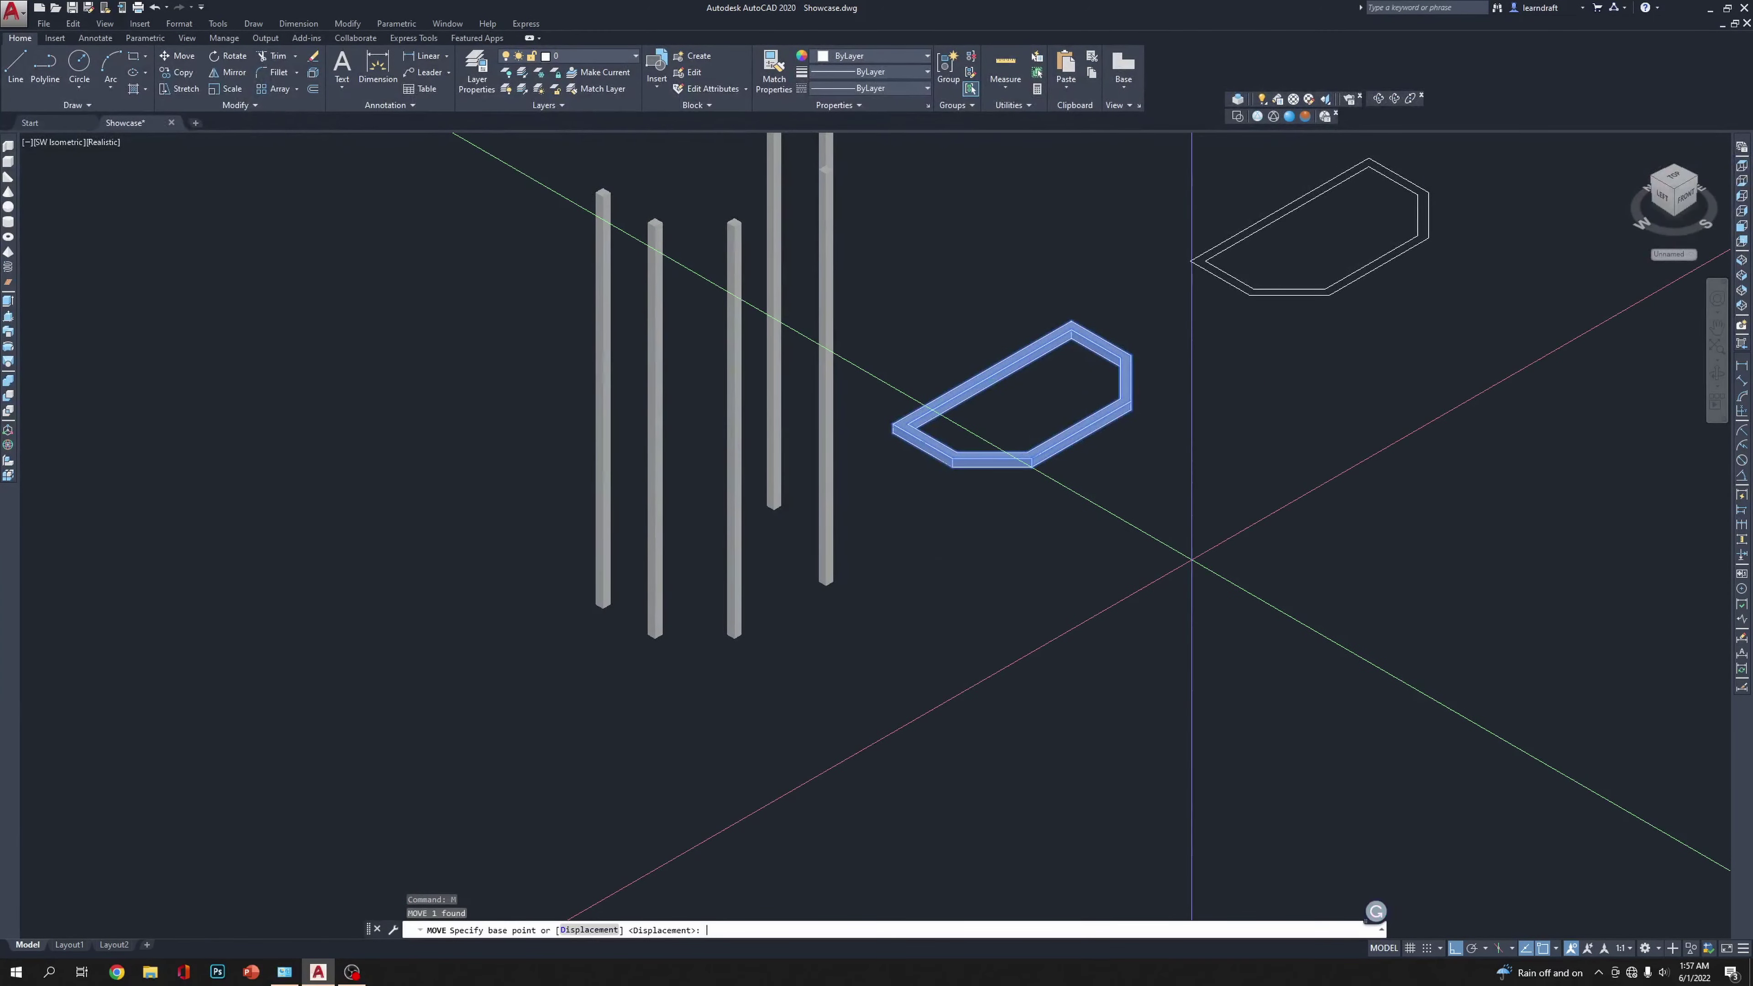
pyautogui.click(1363, 496)
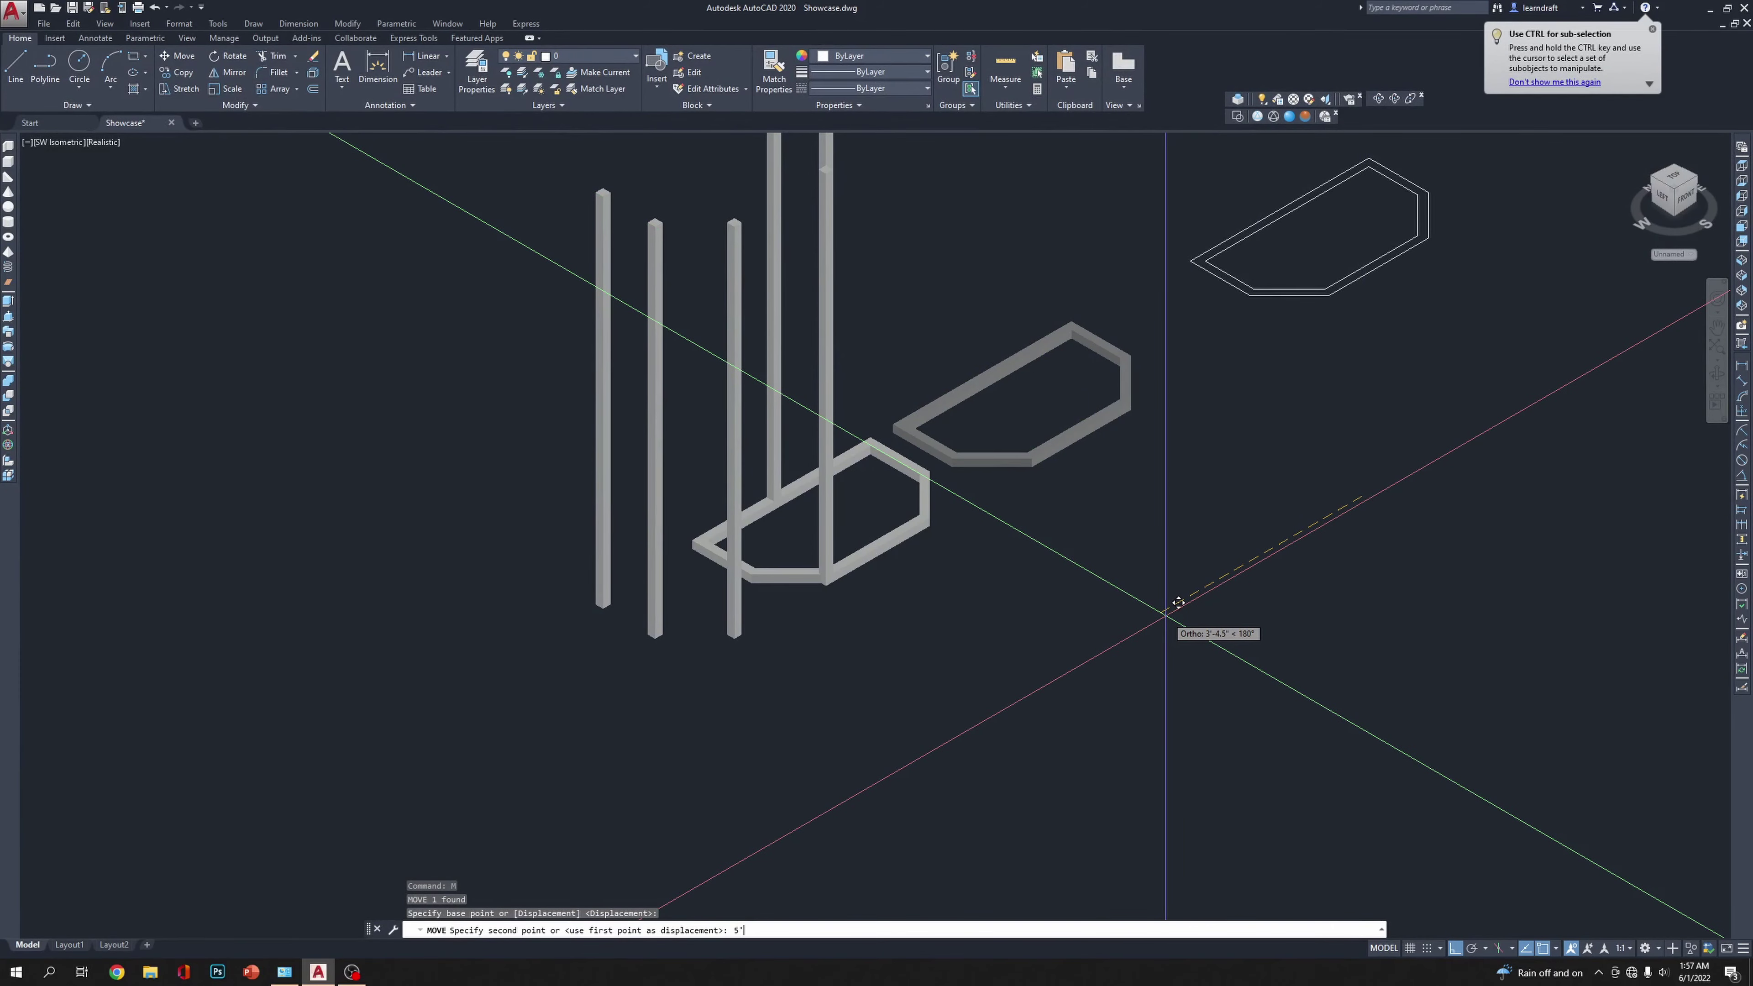
pyautogui.press('Return')
pyautogui.scroll(5, 1165, 615)
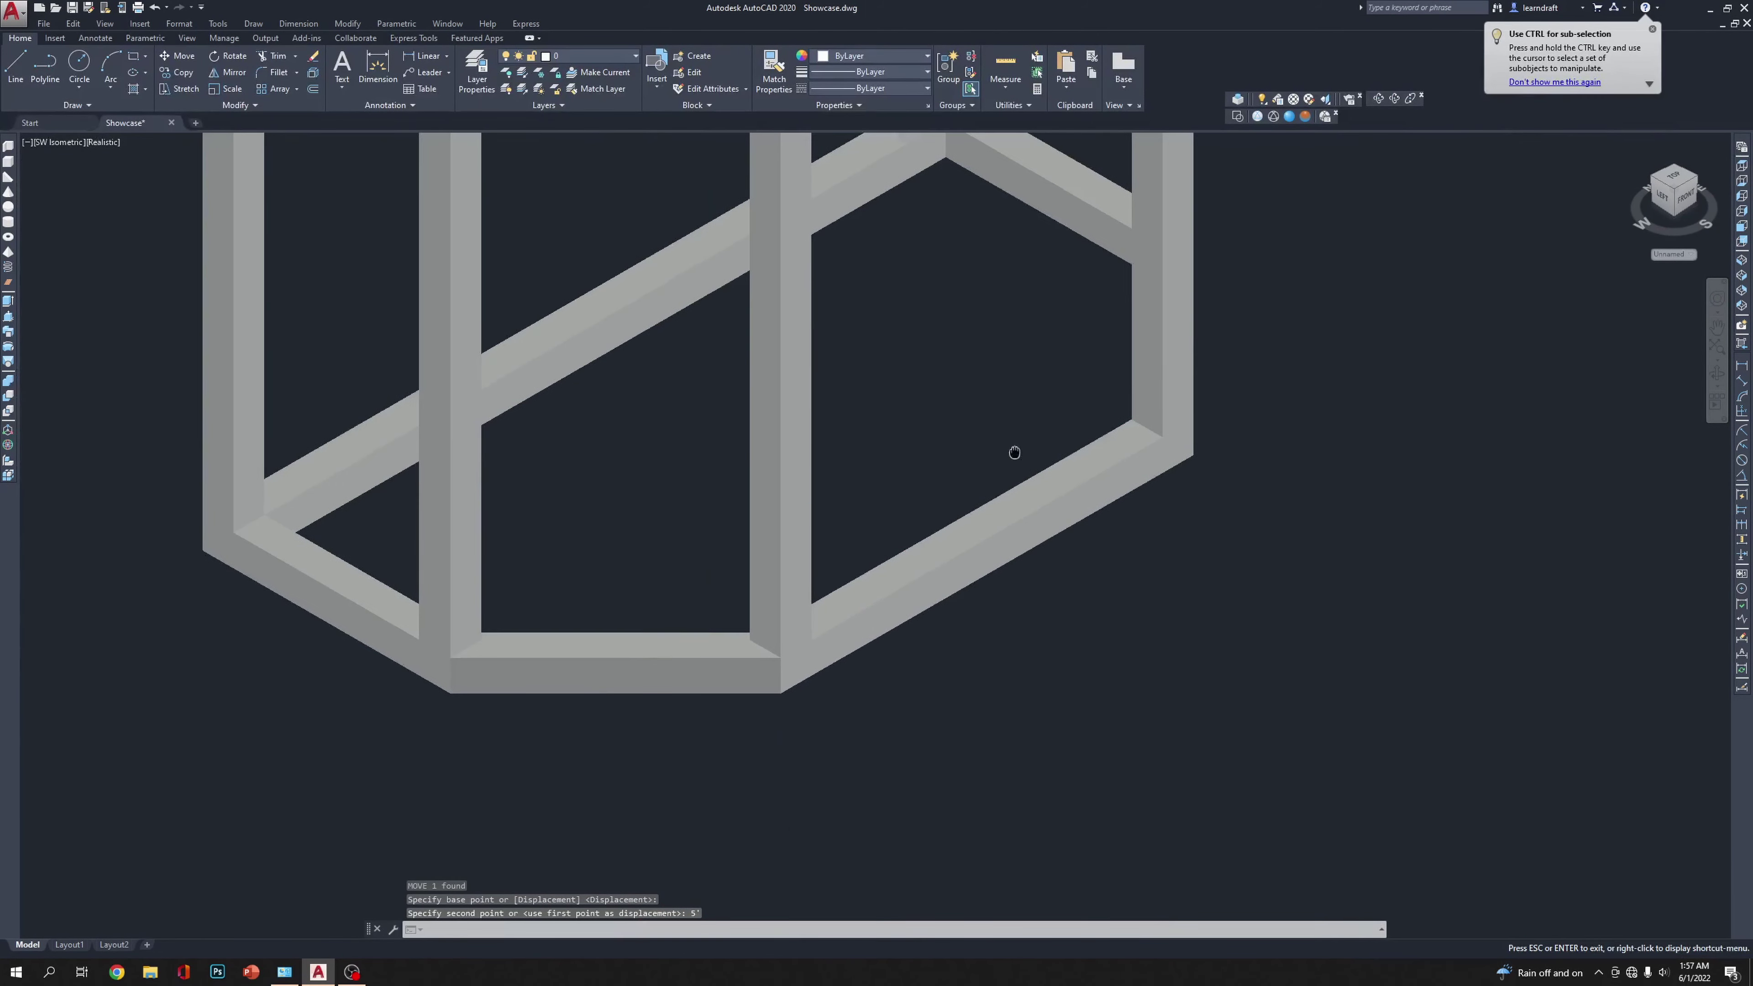
pyautogui.scroll(-5, 985, 414)
# Step: Select the base frame to check its placement, then clear the selection
pyautogui.moveTo(1002, 371); pyautogui.dragTo(850, 586, button='middle')
pyautogui.moveTo(934, 689)
pyautogui.mouseDown(button='middle')
pyautogui.moveTo(951, 631)
pyautogui.moveTo(949, 699)
pyautogui.mouseUp(button='middle')
pyautogui.click(949, 700)
pyautogui.click(849, 725)
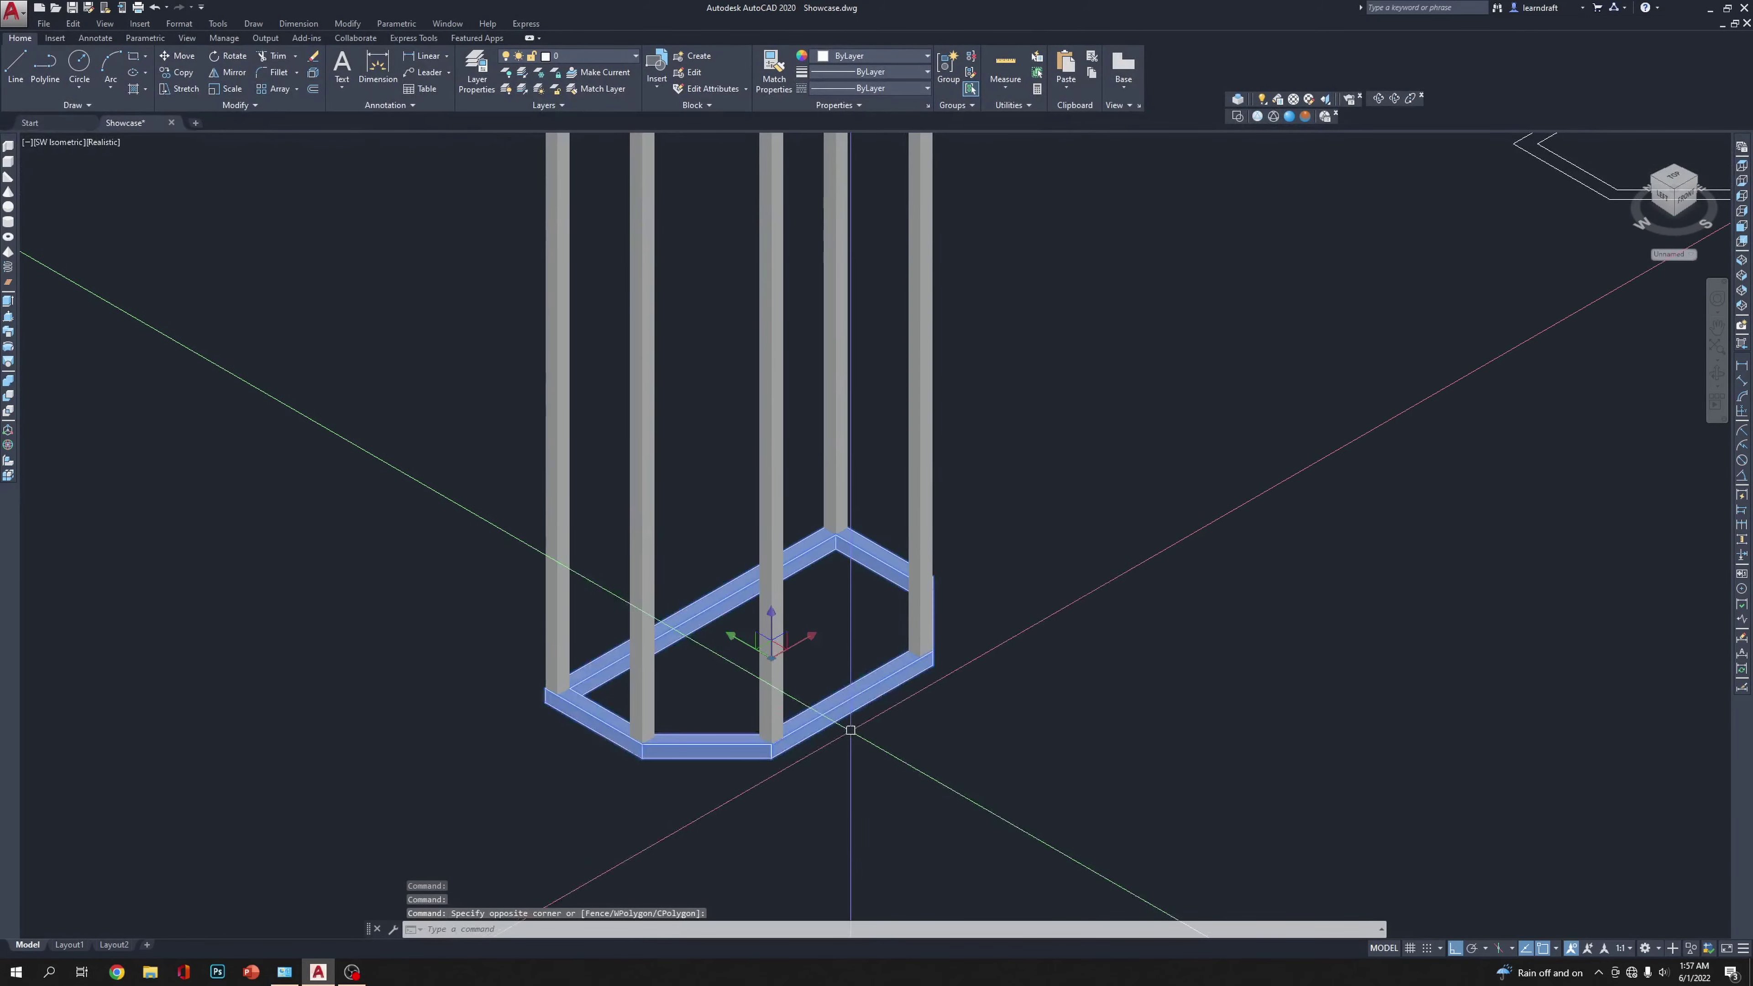
pyautogui.scroll(-5, 849, 725)
pyautogui.scroll(2, 966, 739)
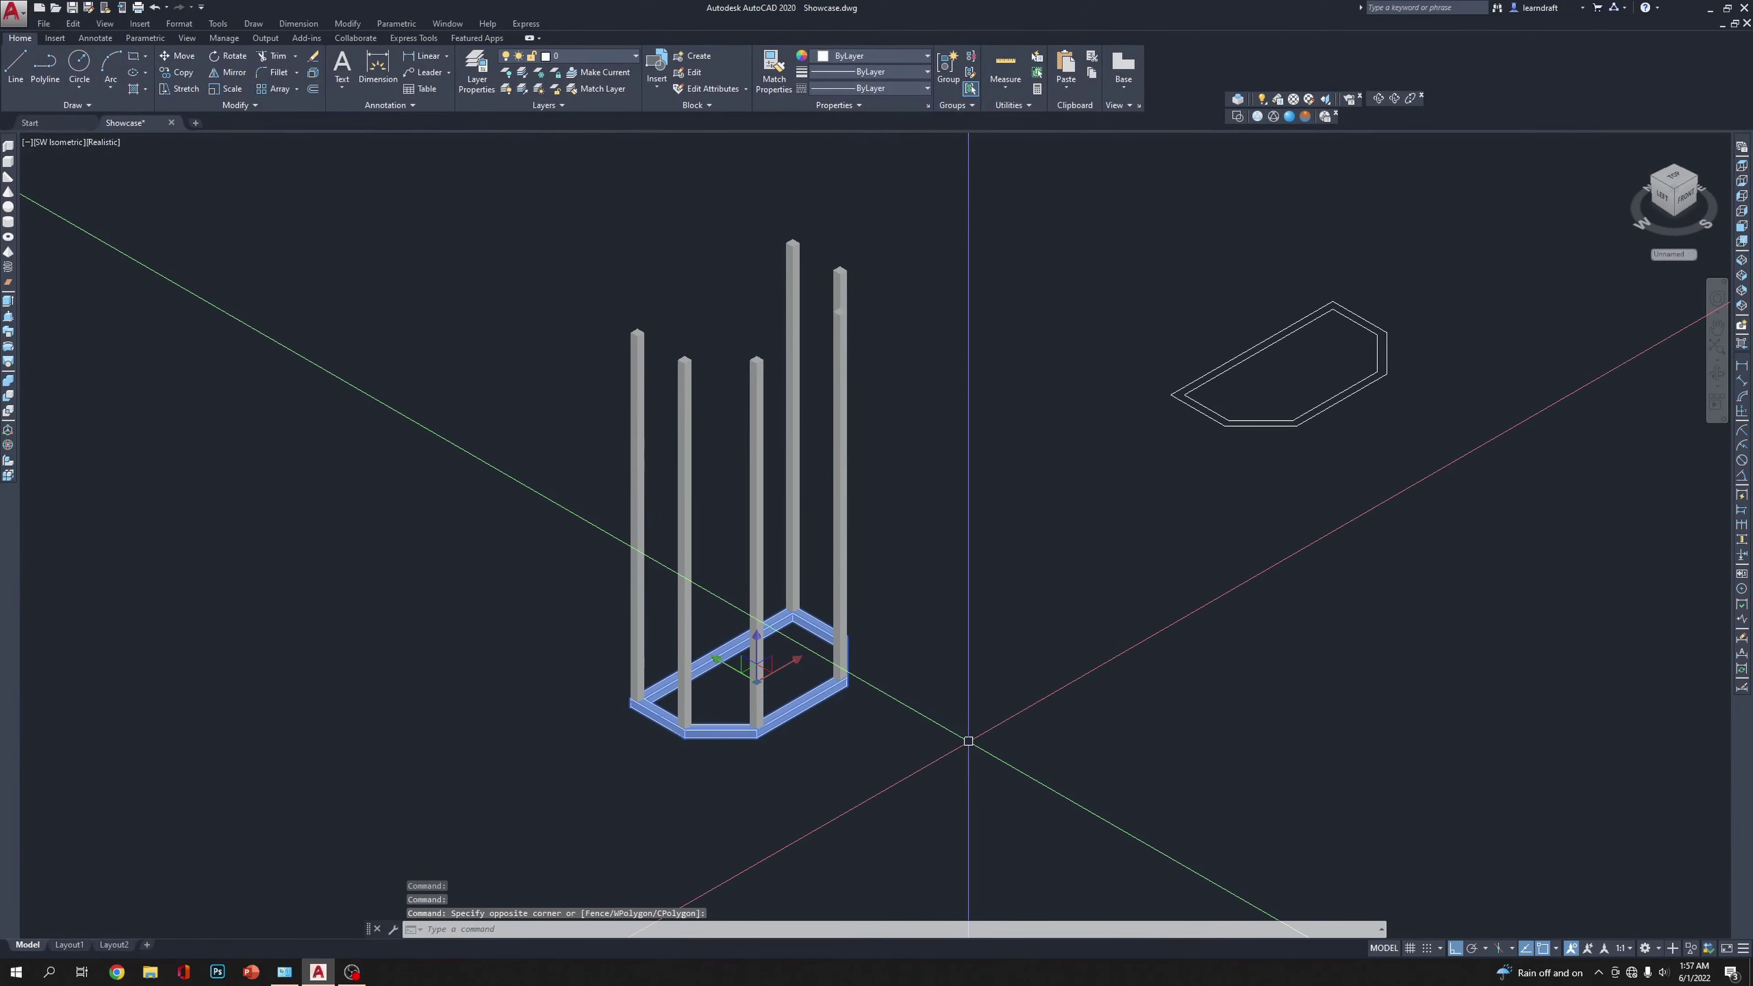
pyautogui.press('Escape')
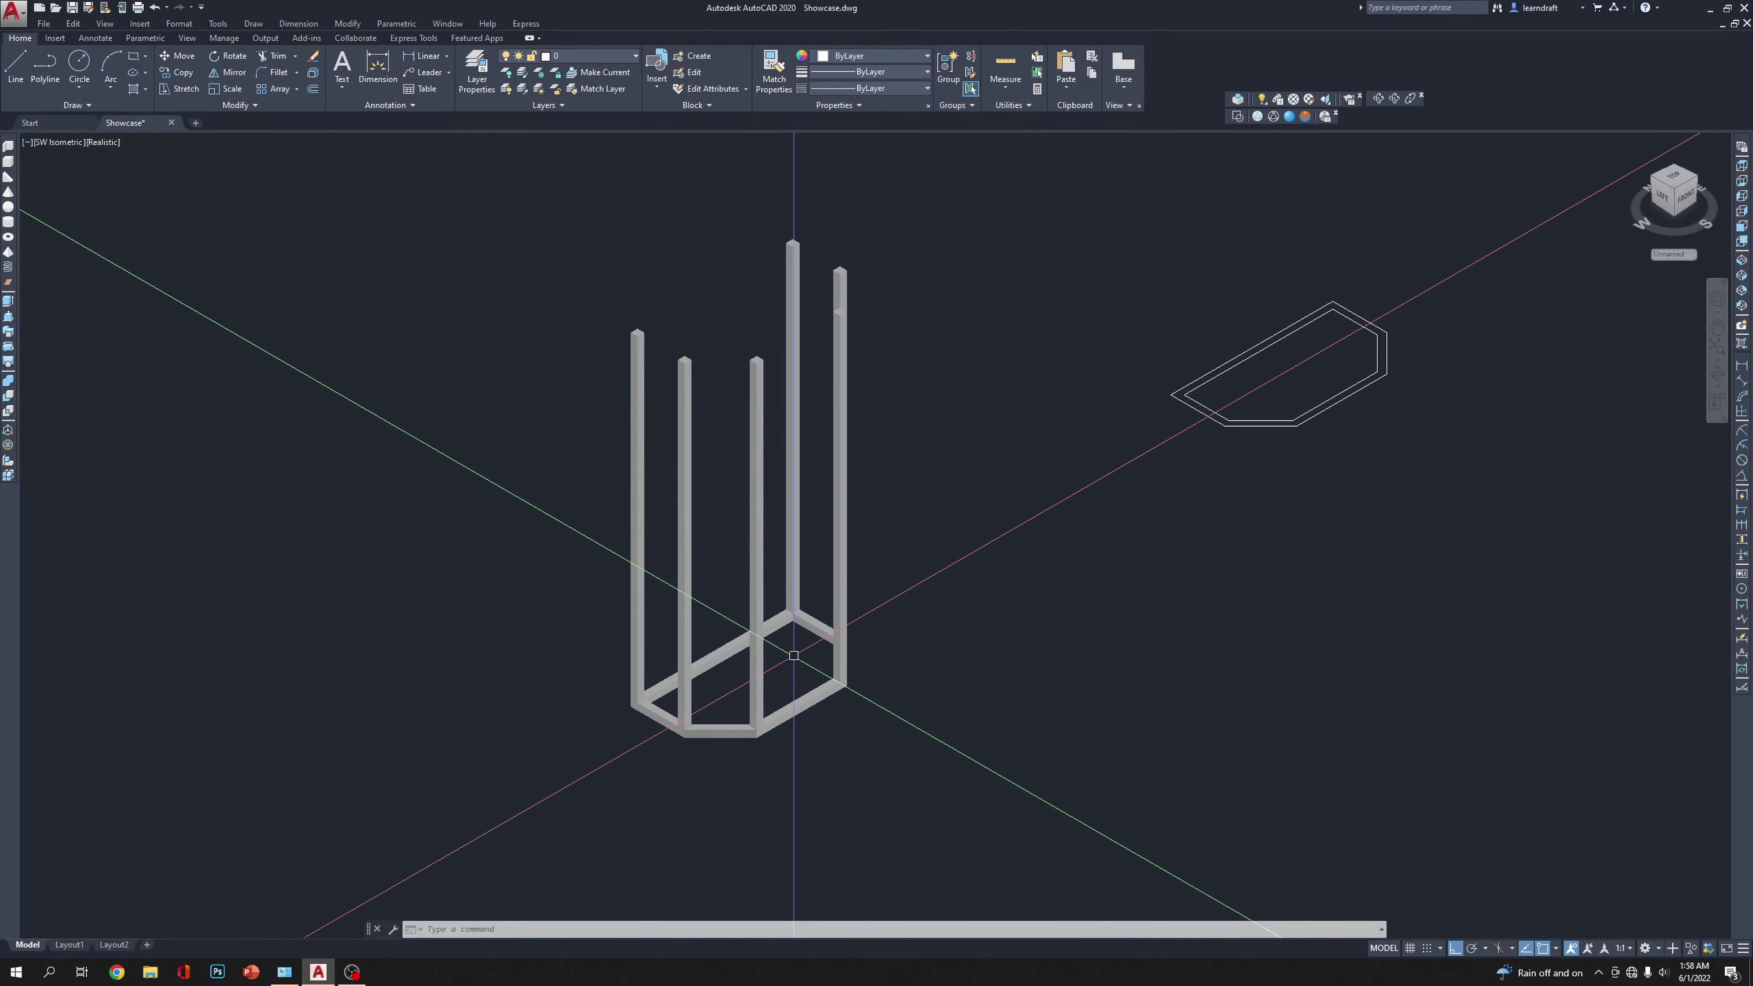
# Step: In Front view, mirror the base frame about a horizontal line at post mid-height, keeping the original
pyautogui.click(1741, 241)
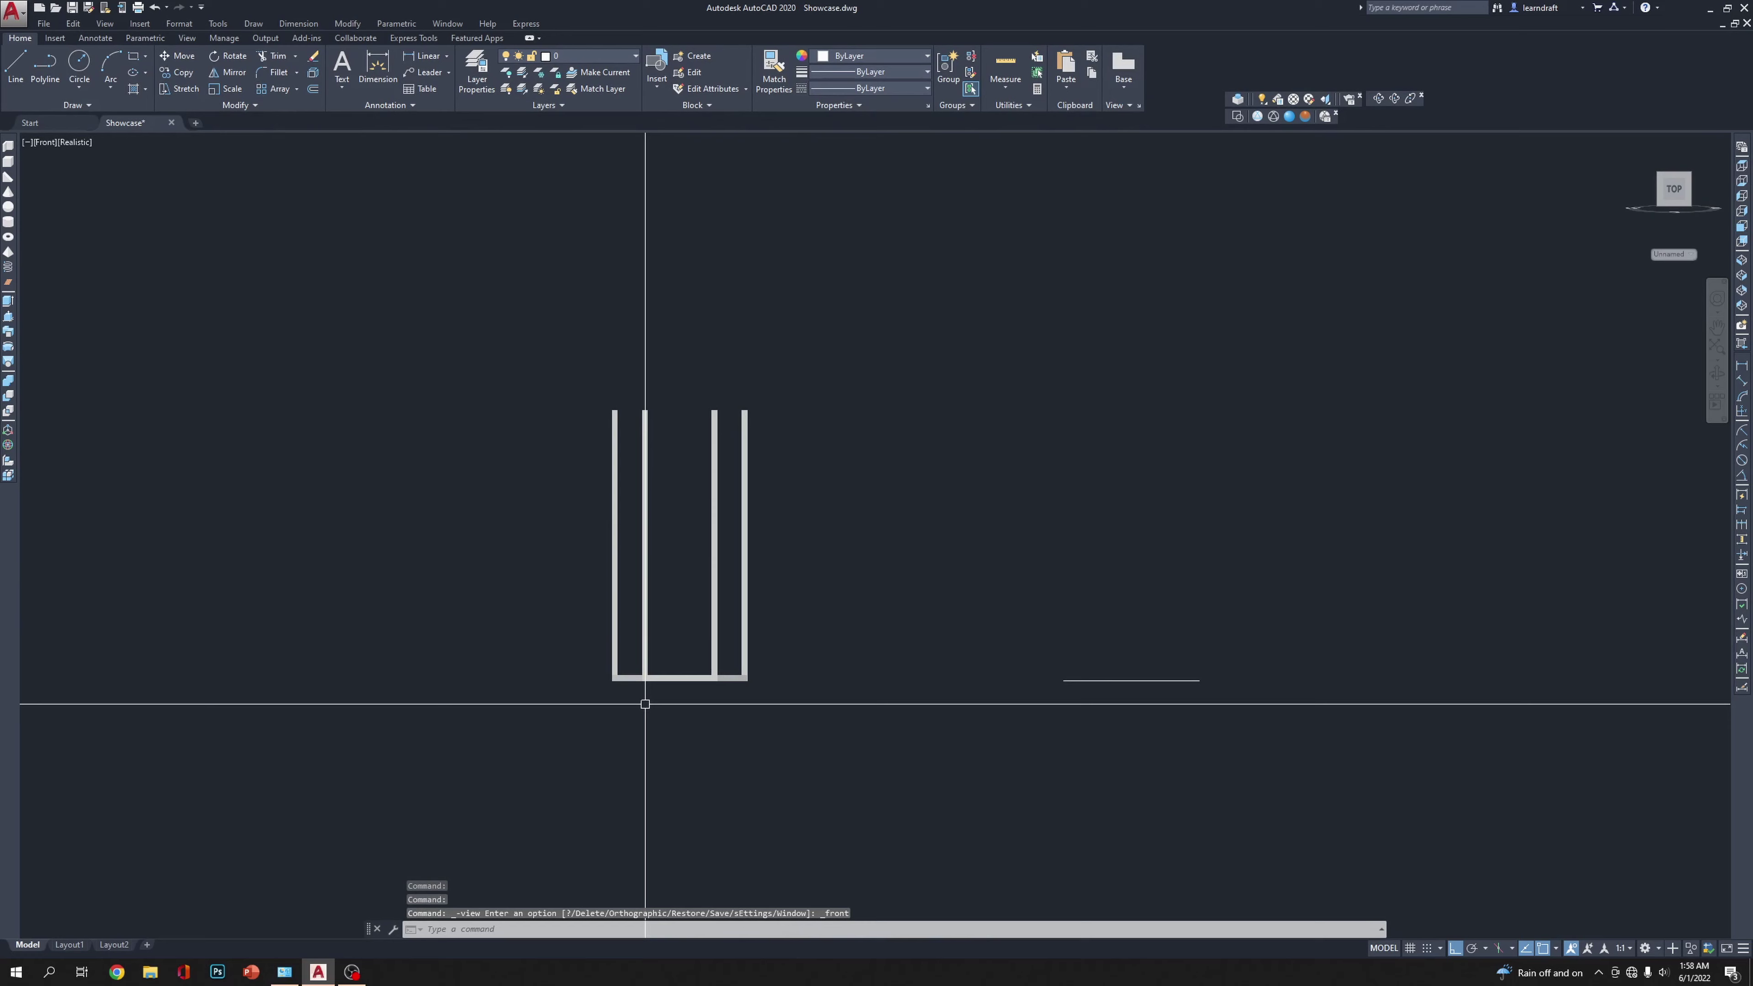
pyautogui.click(701, 677)
pyautogui.moveTo(909, 553); pyautogui.dragTo(932, 607, button='middle')
pyautogui.write('m')
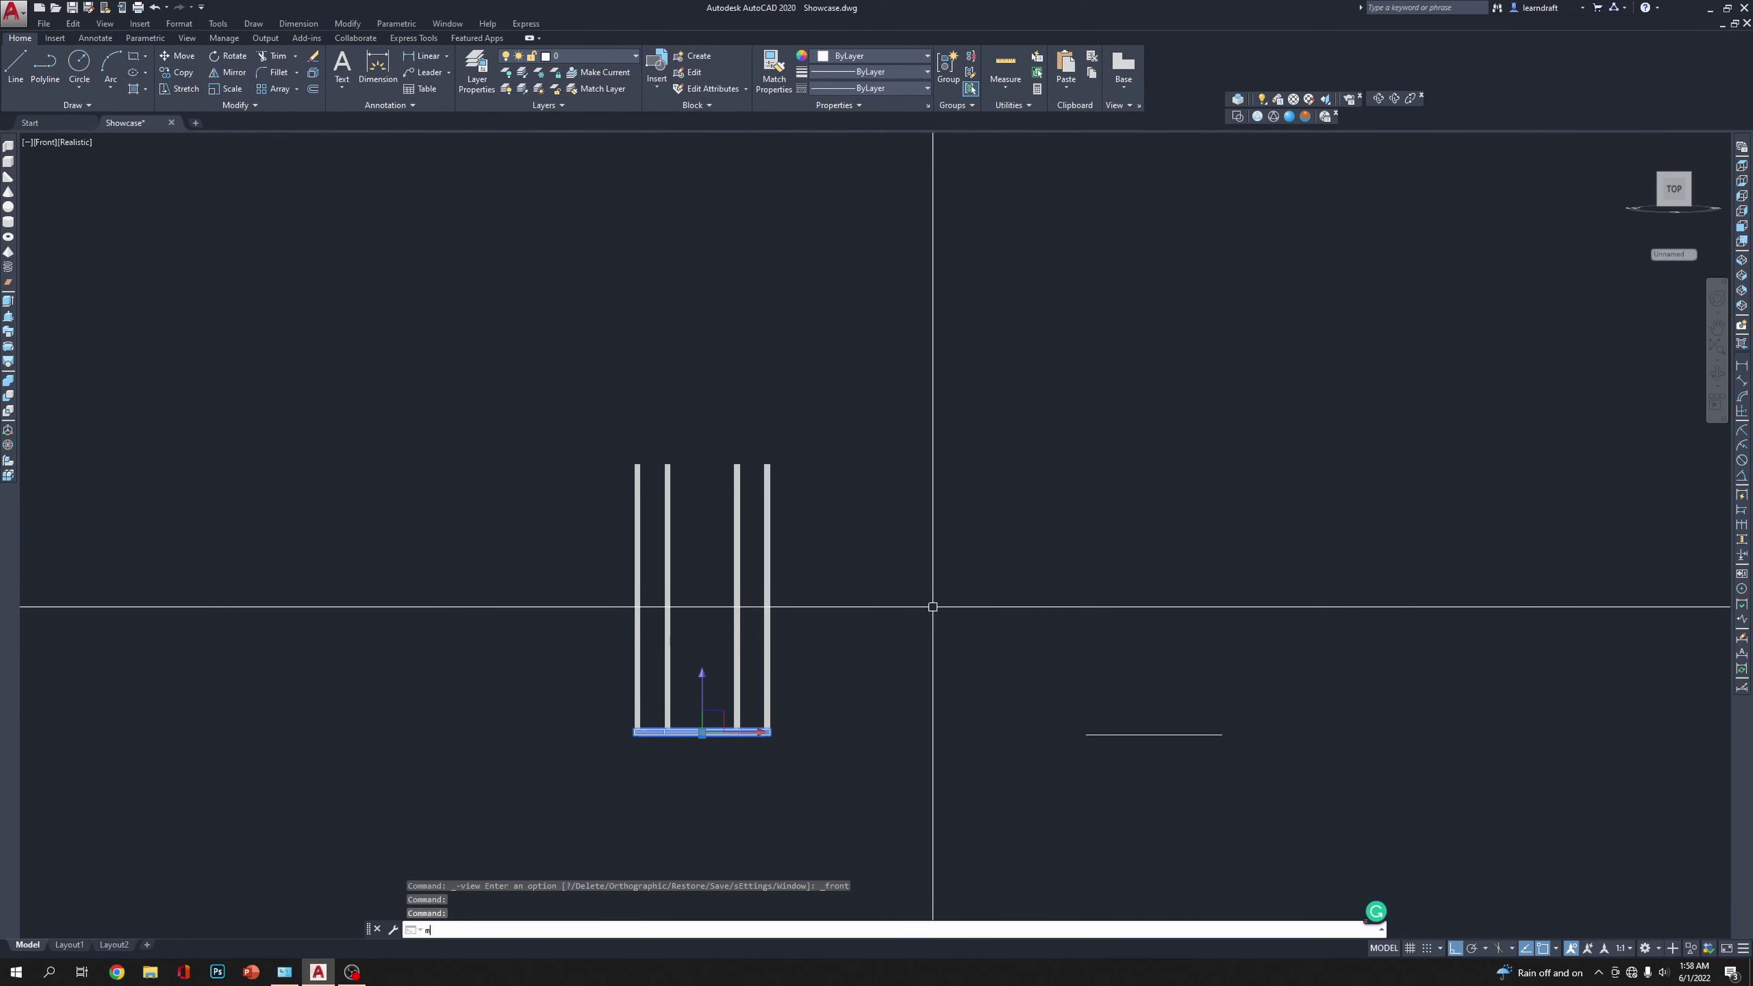
pyautogui.write('i')
pyautogui.press('Return')
pyautogui.click(778, 601)
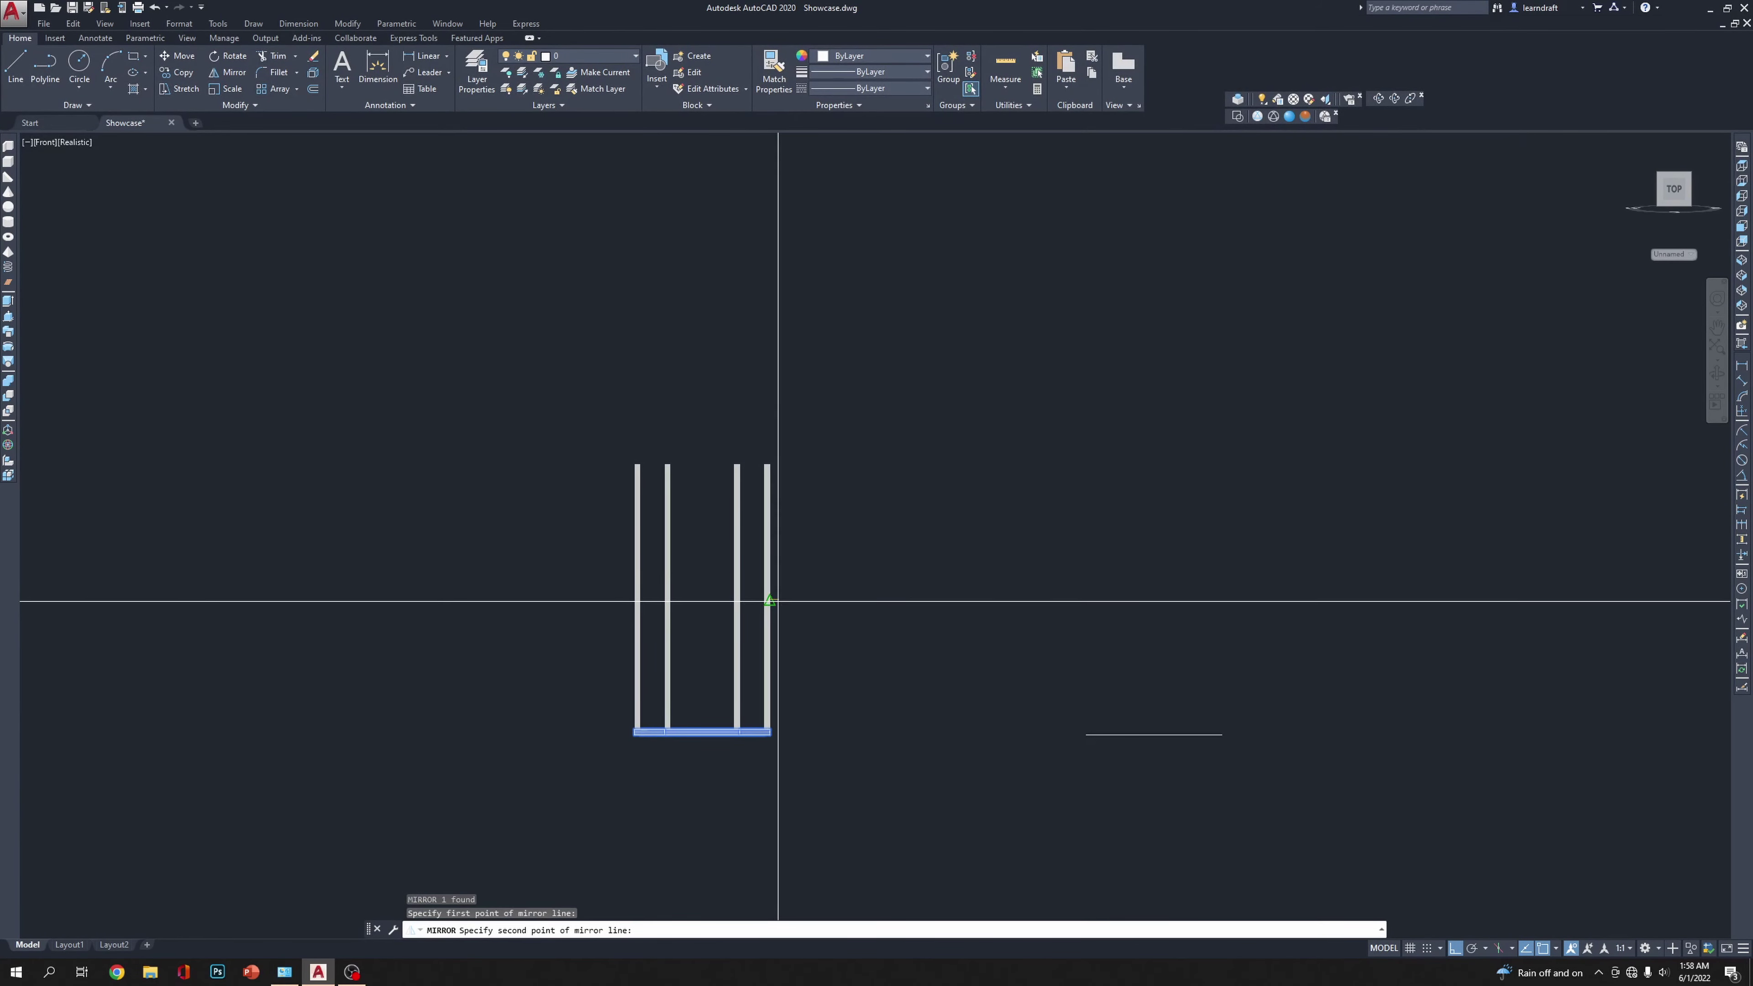
pyautogui.click(1025, 602)
pyautogui.press('Return')
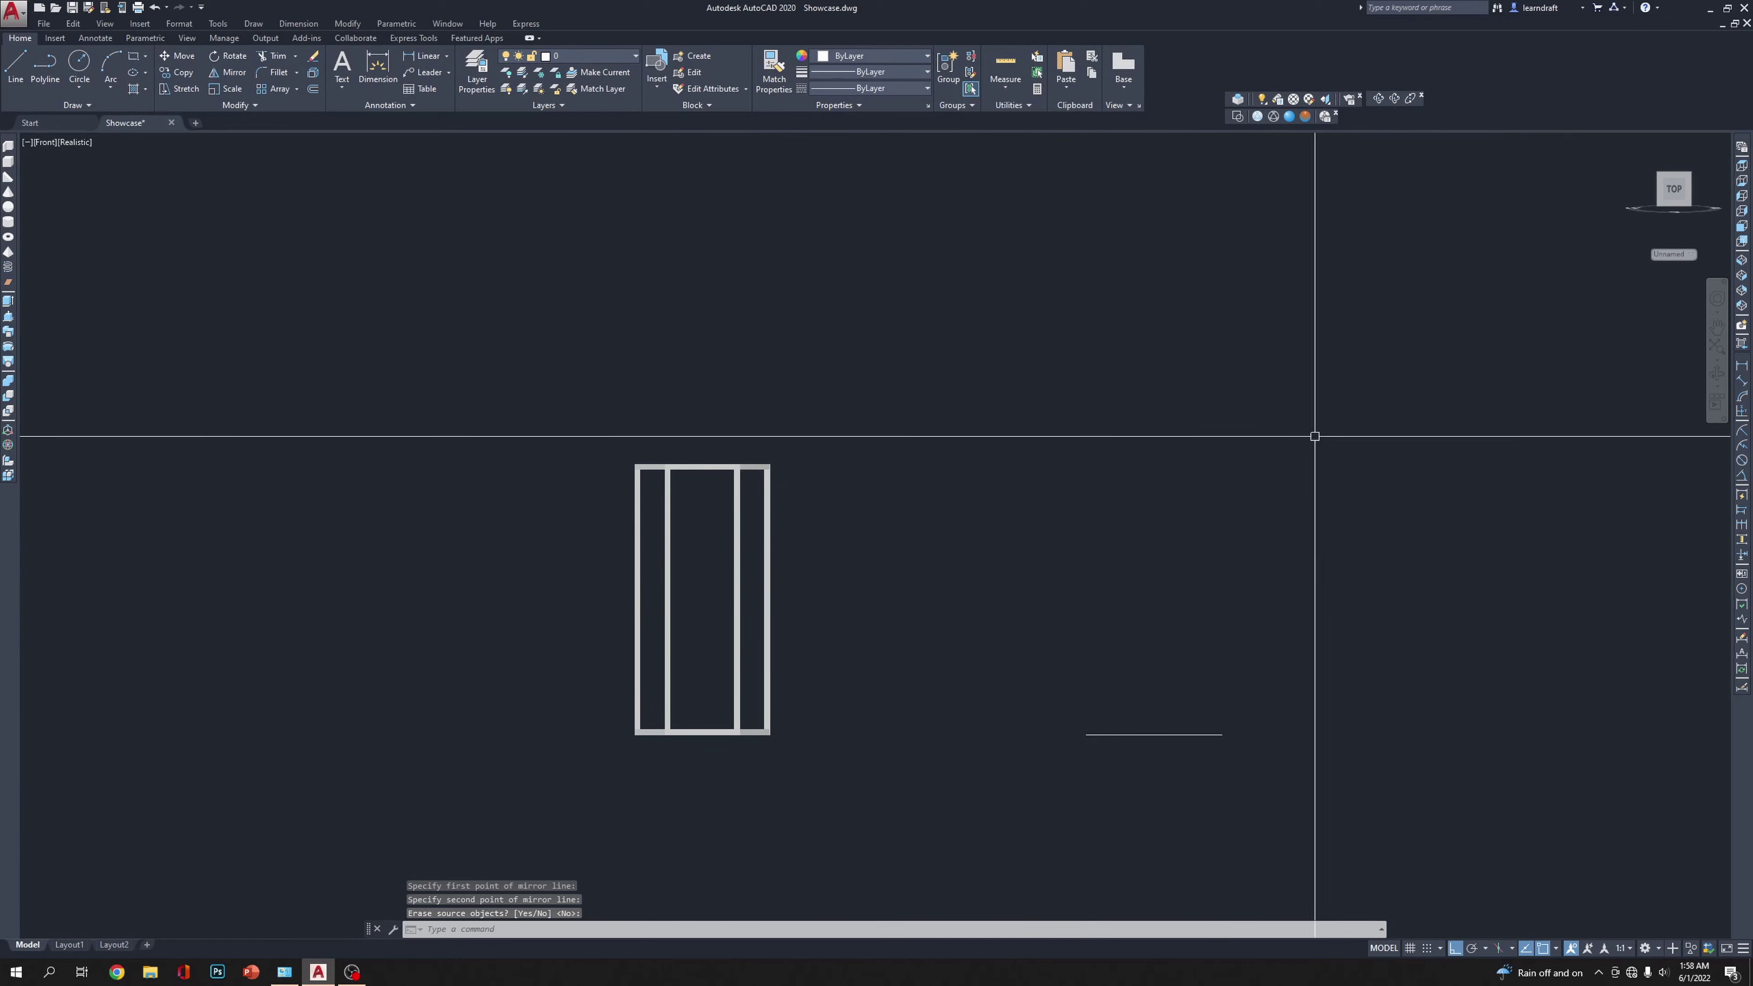
pyautogui.click(1743, 263)
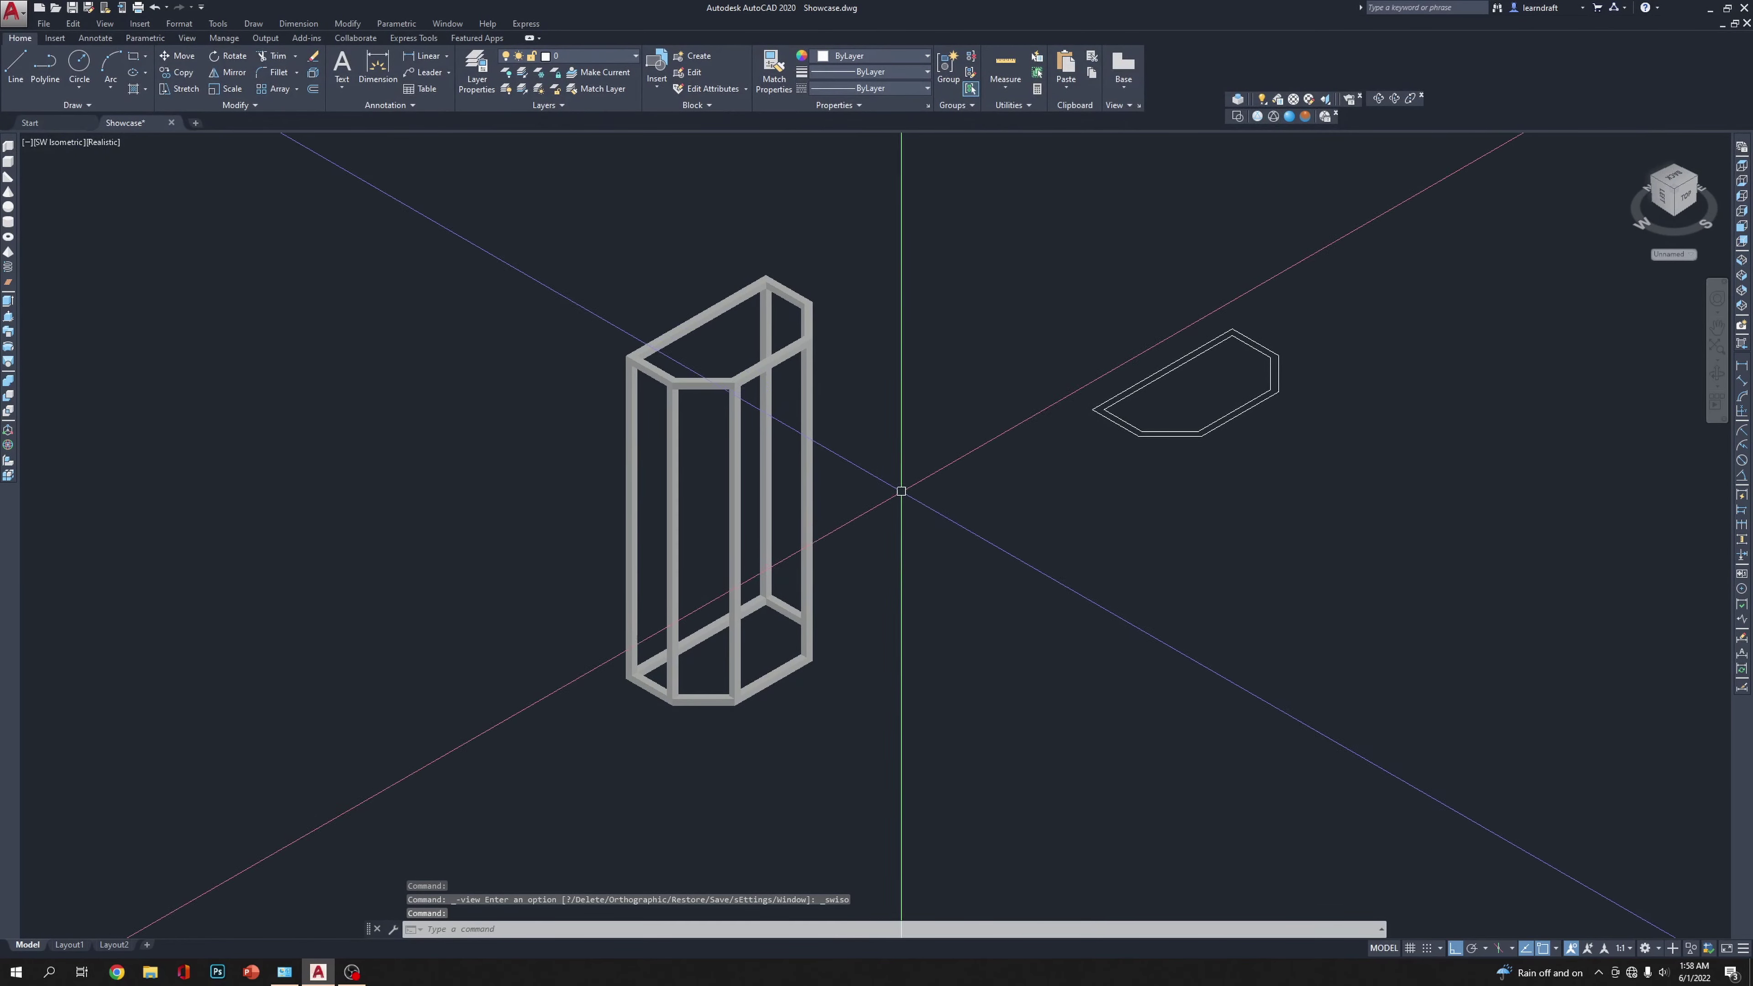
pyautogui.click(1743, 229)
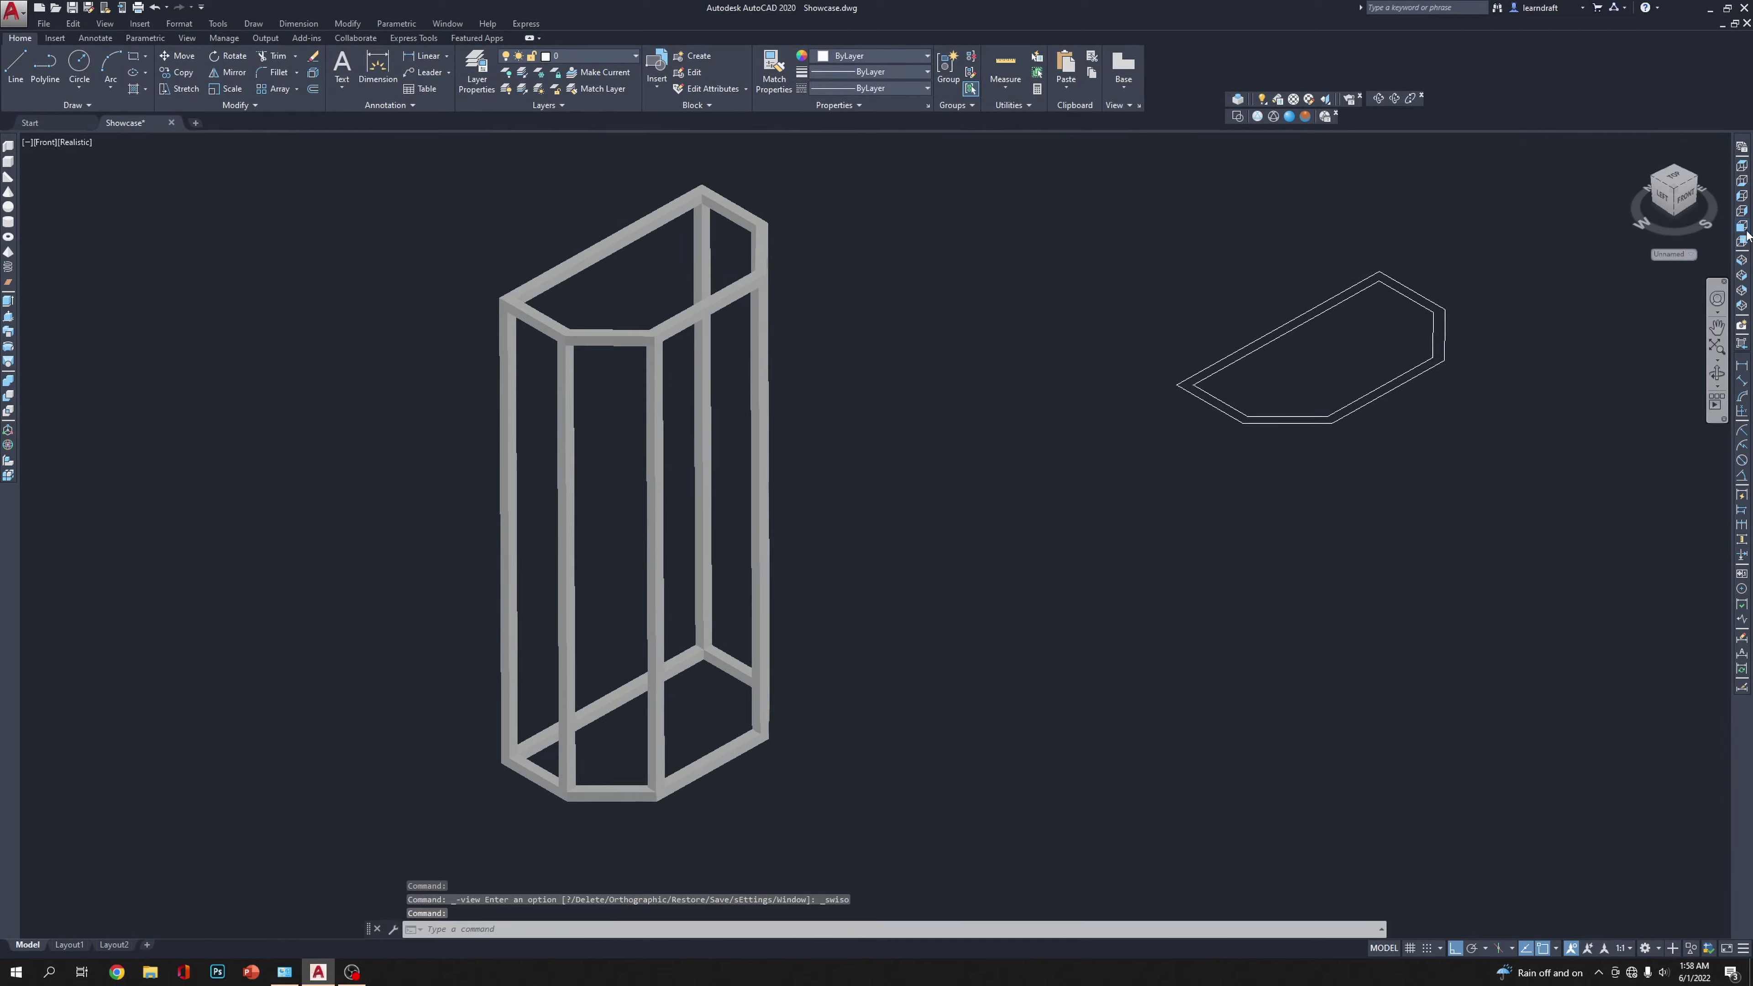
pyautogui.scroll(-3, 1193, 424)
pyautogui.click(895, 281)
# Step: Select the top rail and start a copy, then cancel it
pyautogui.click(883, 348)
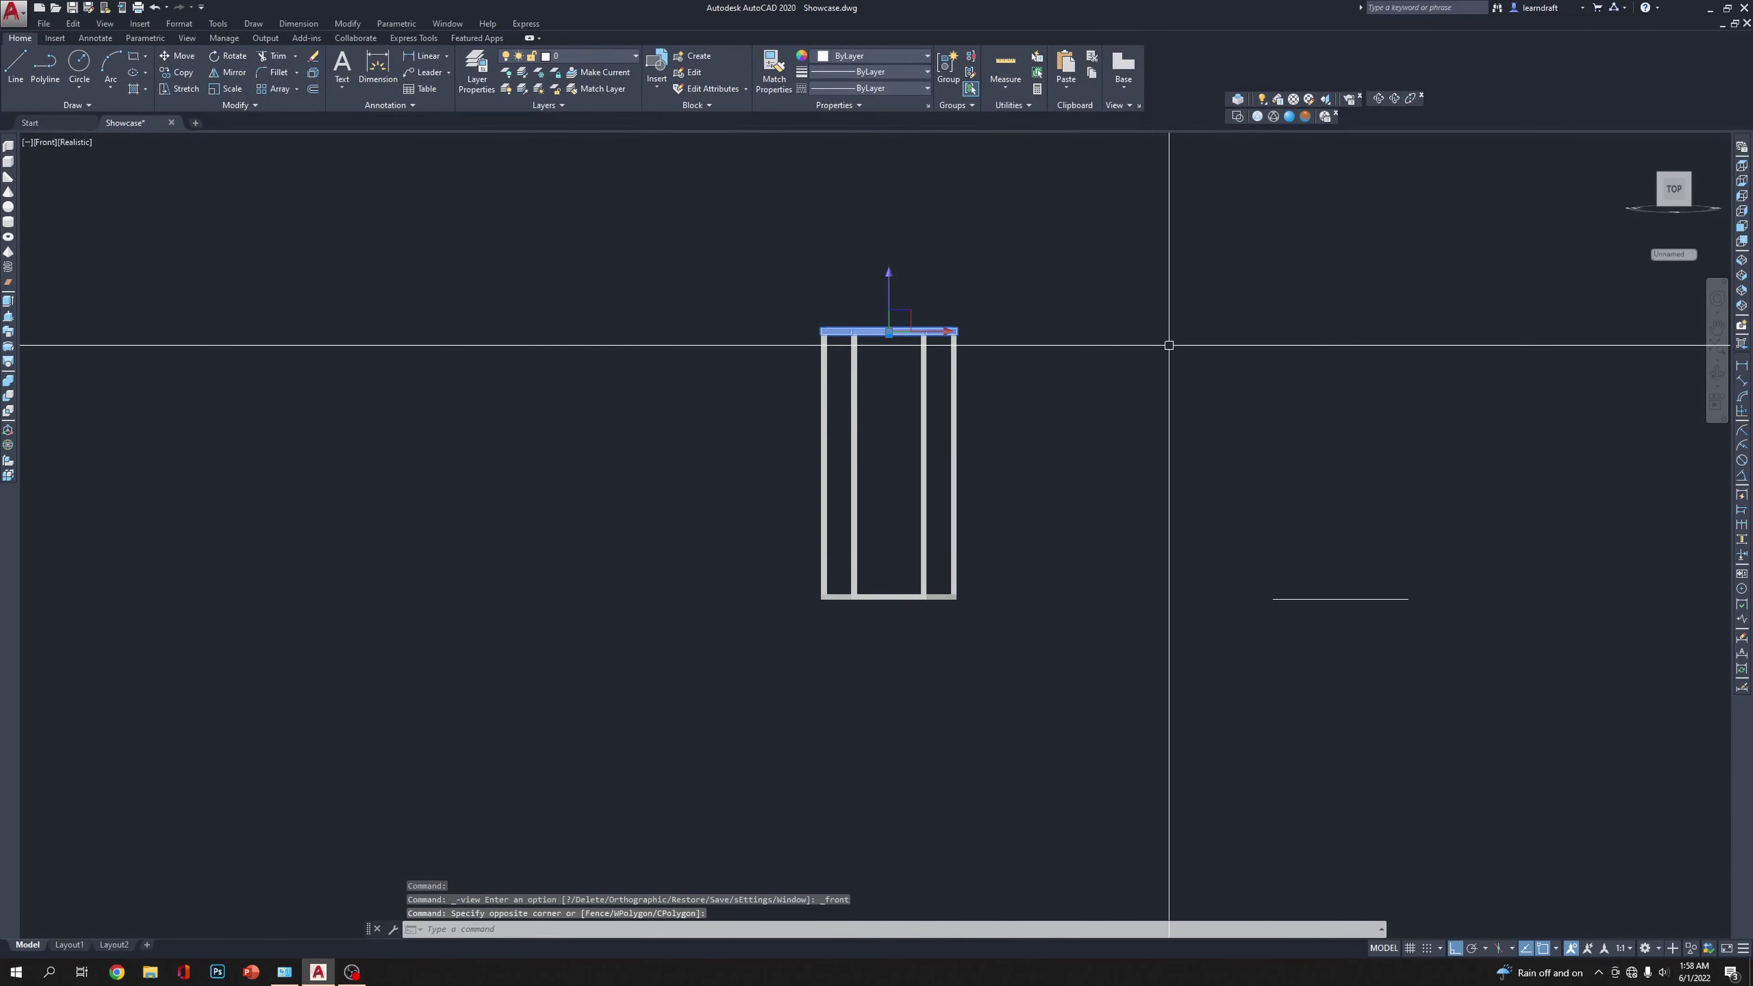
pyautogui.click(1111, 243)
pyautogui.write('co')
pyautogui.press('Return')
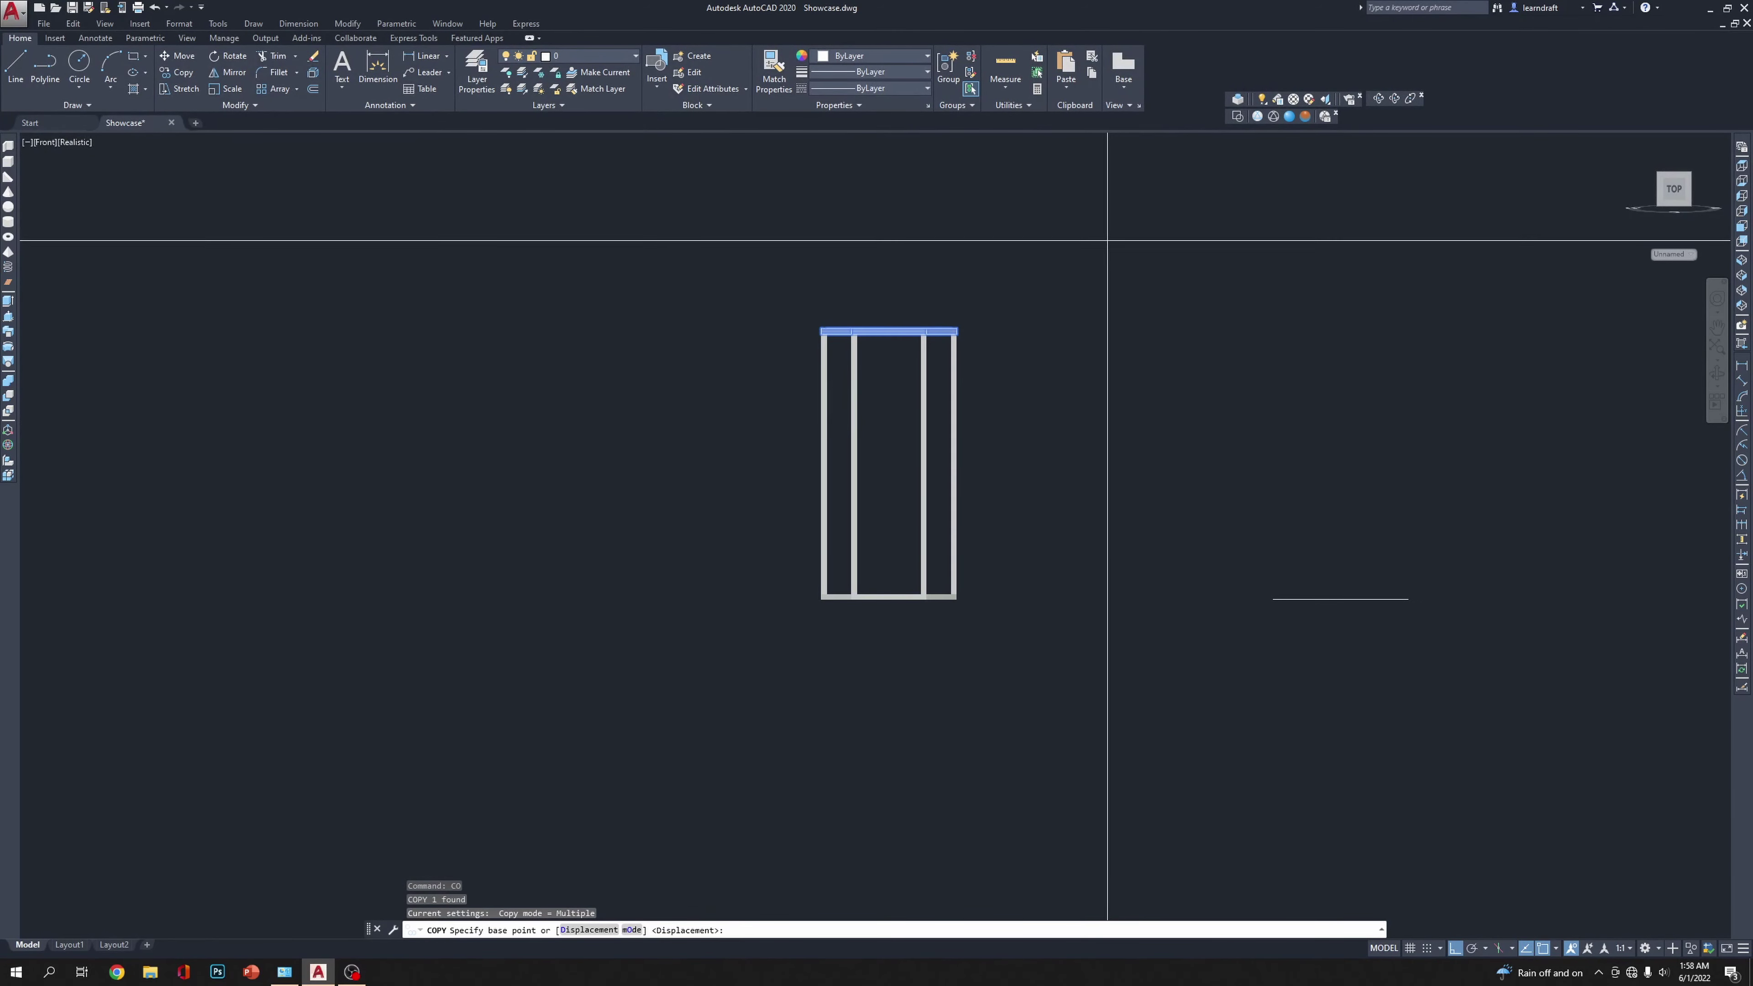
pyautogui.press('Escape')
# Step: Select the bottom rail and try entering a 3 offset, cancelling an accidental orbit
pyautogui.click(904, 560)
pyautogui.click(886, 623)
pyautogui.moveTo(1161, 577); pyautogui.dragTo(1124, 650, button='middle')
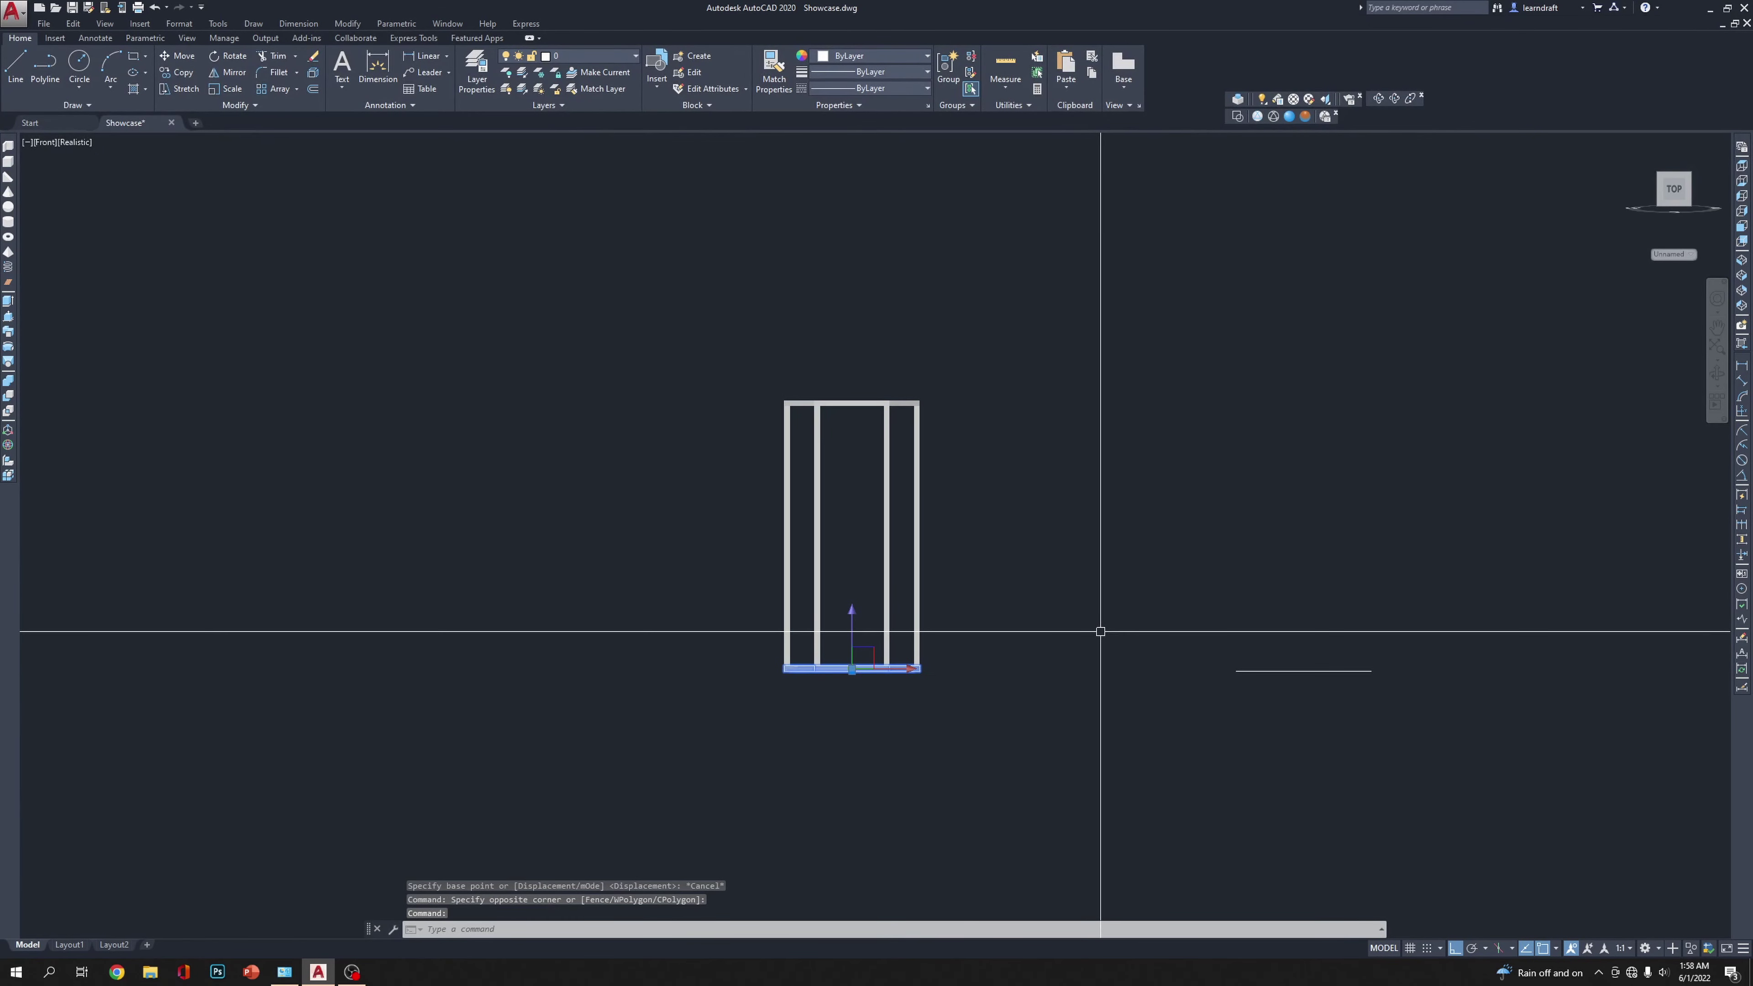
pyautogui.scroll(3, 919, 692)
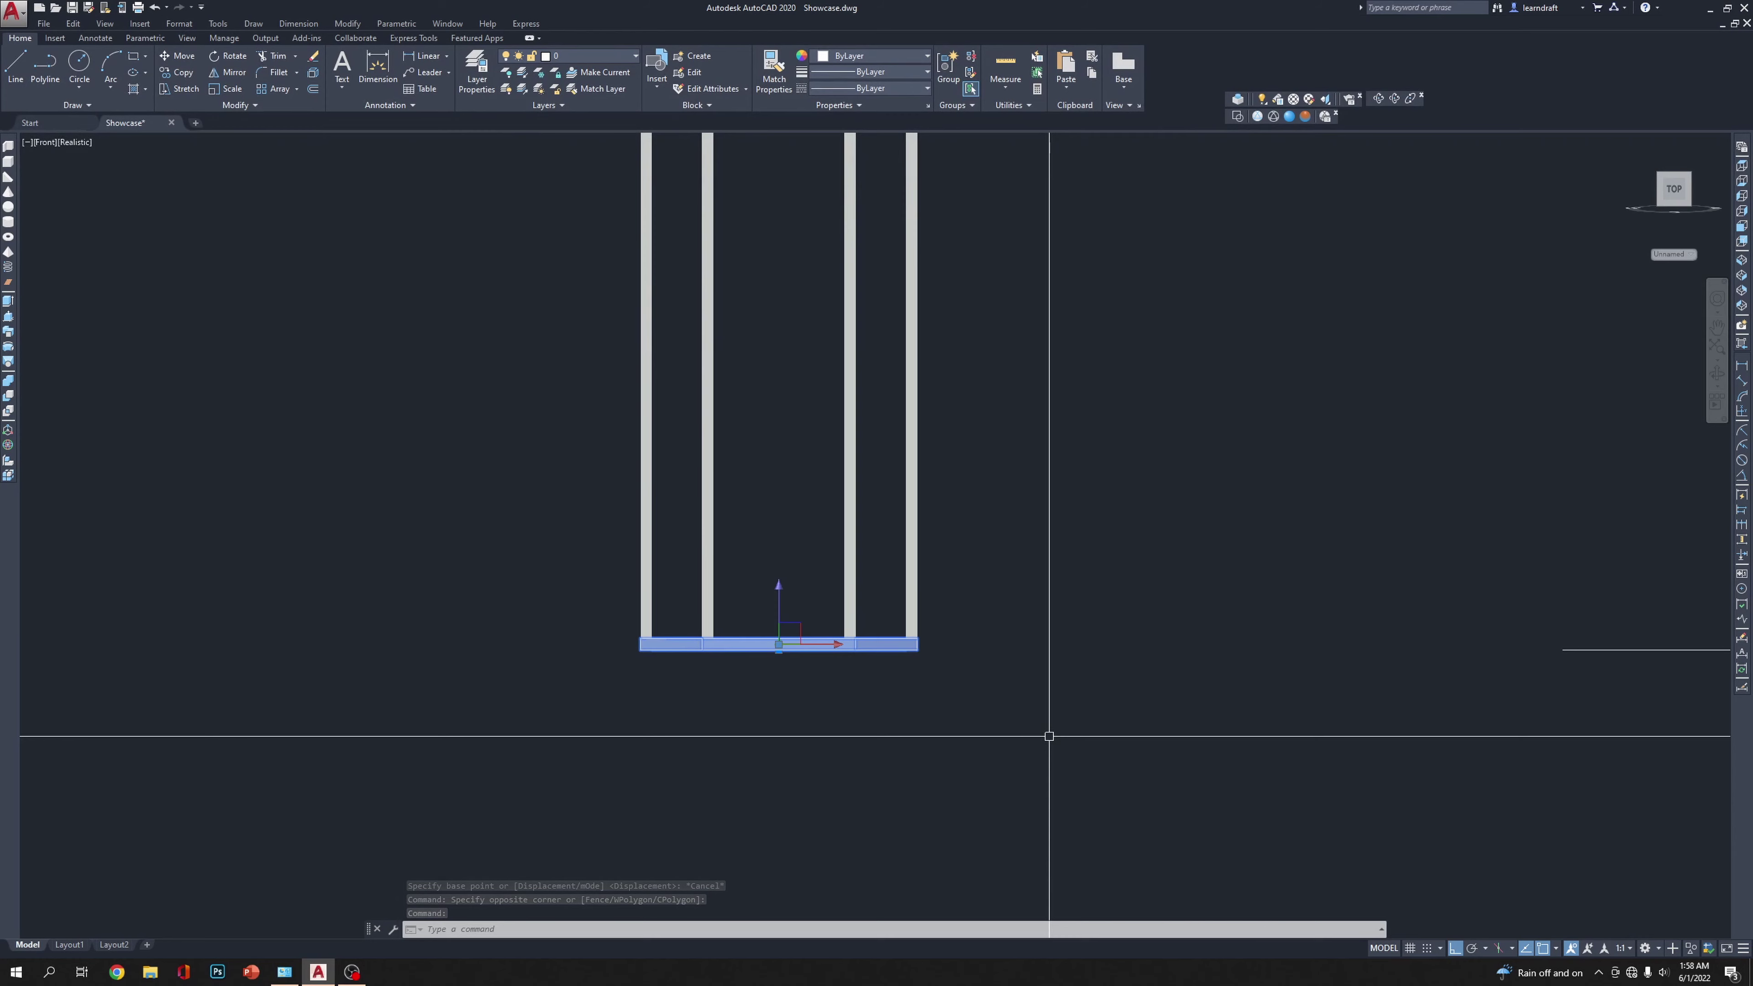
pyautogui.write("3'")
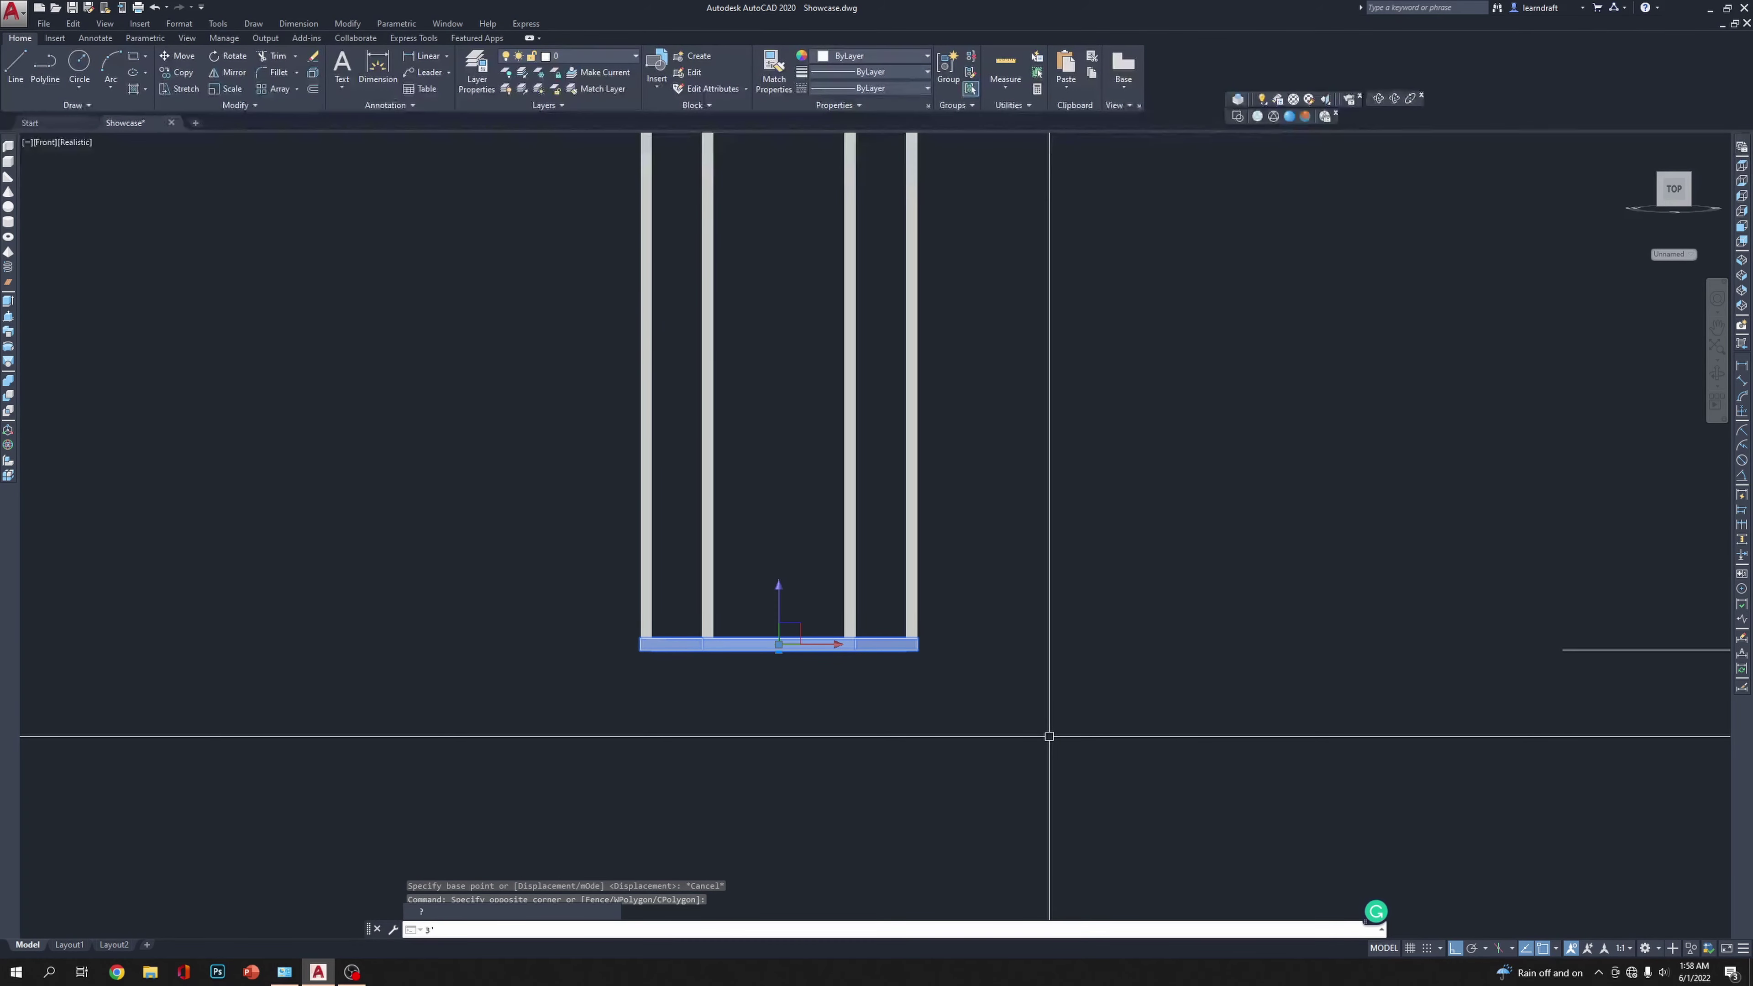
pyautogui.press('BackSpace')
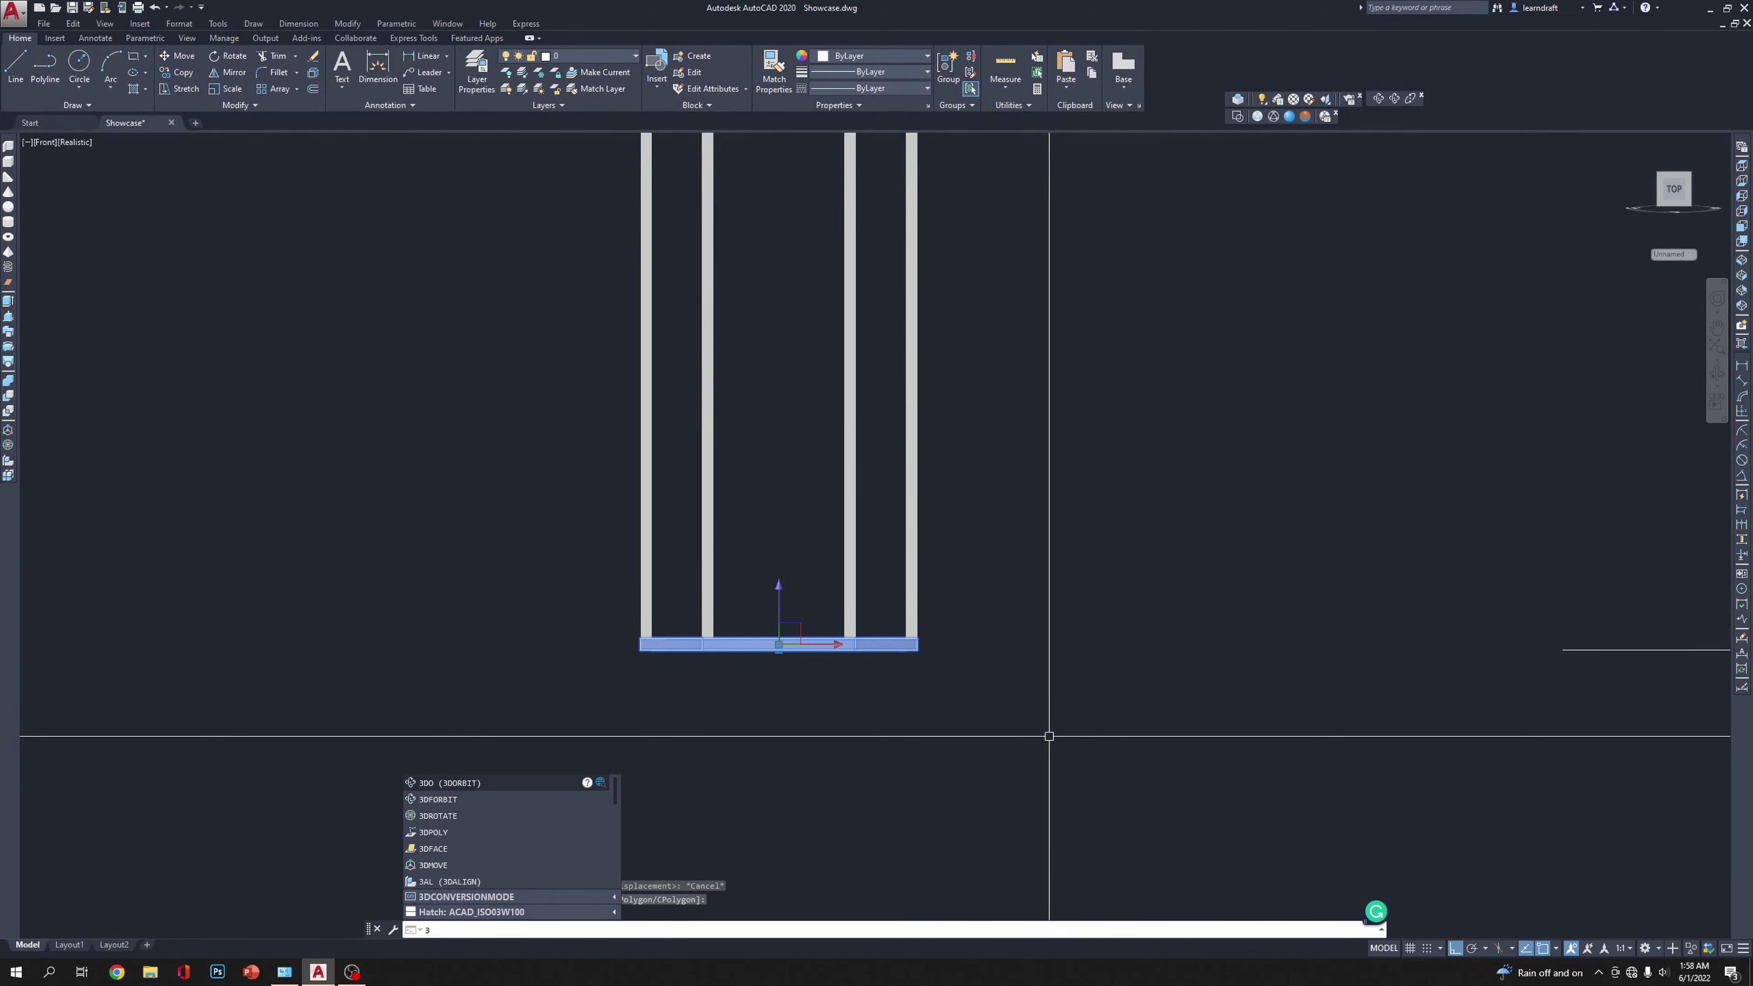
pyautogui.press('Return')
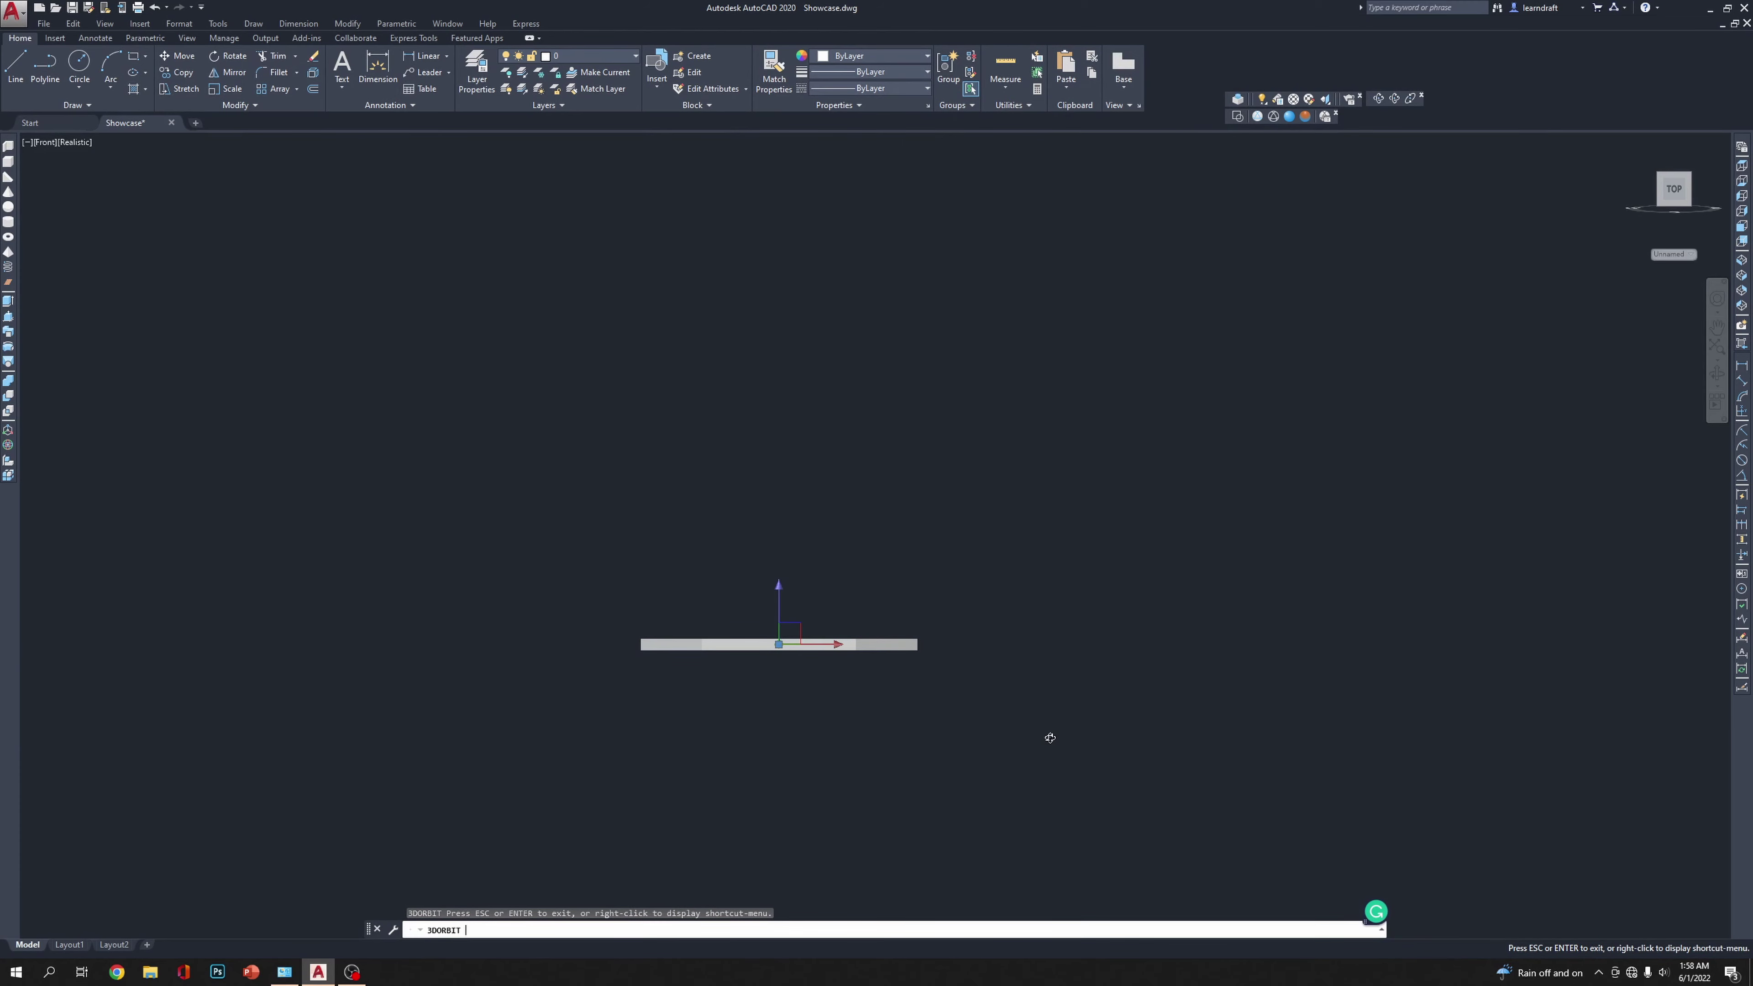
pyautogui.press('Escape')
pyautogui.press('Escape')
pyautogui.press('Escape')
pyautogui.press('Escape')
# Step: Move the bottom rail up by 3
pyautogui.click(780, 607)
pyautogui.click(762, 652)
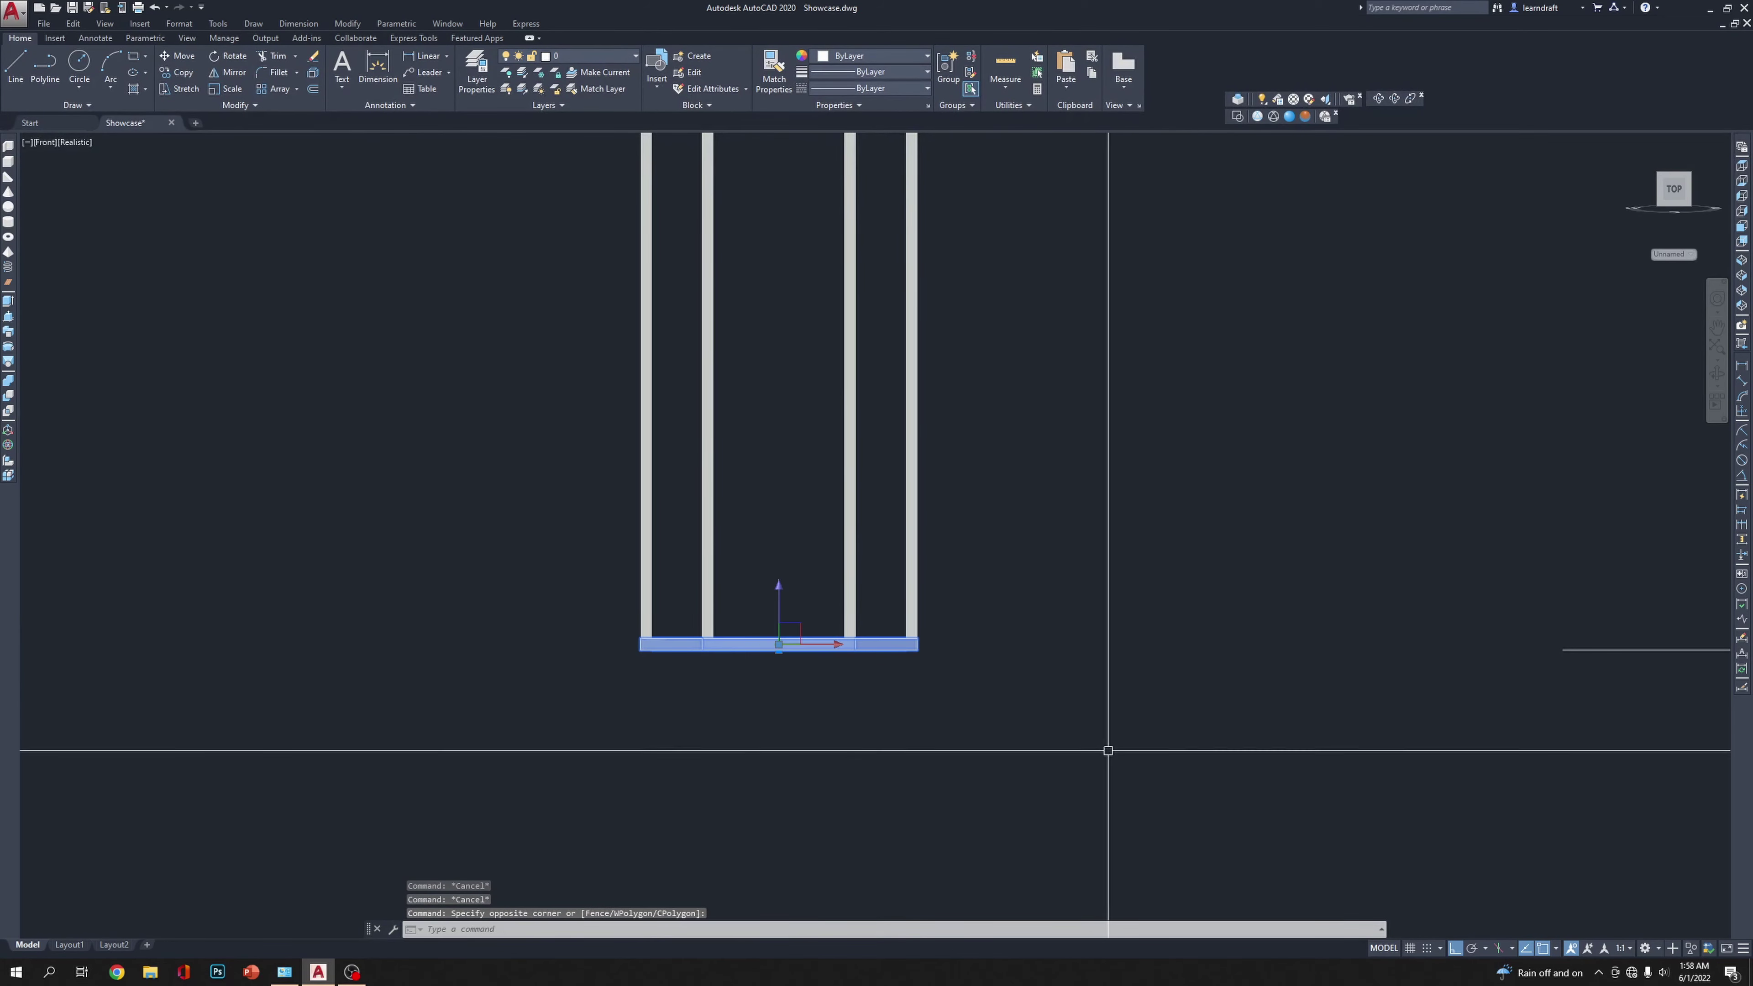
pyautogui.click(1111, 784)
pyautogui.write('M')
pyautogui.press('Return')
pyautogui.click(1244, 783)
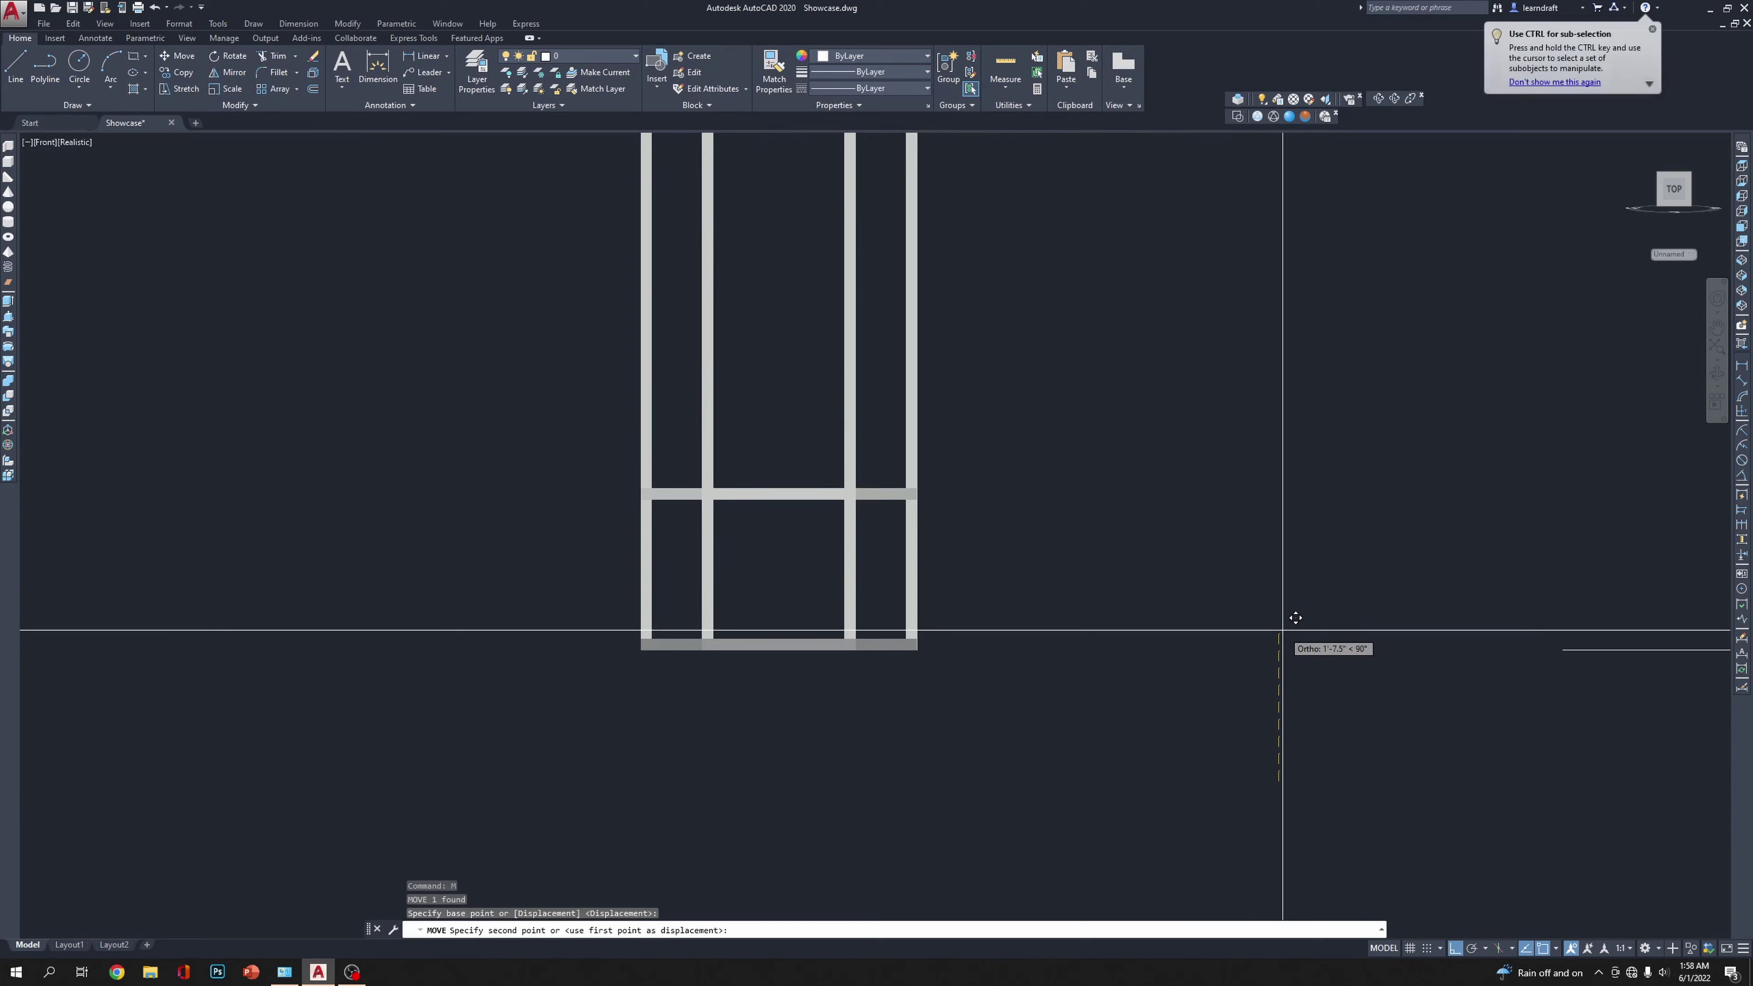
pyautogui.write('3')
pyautogui.press('Return')
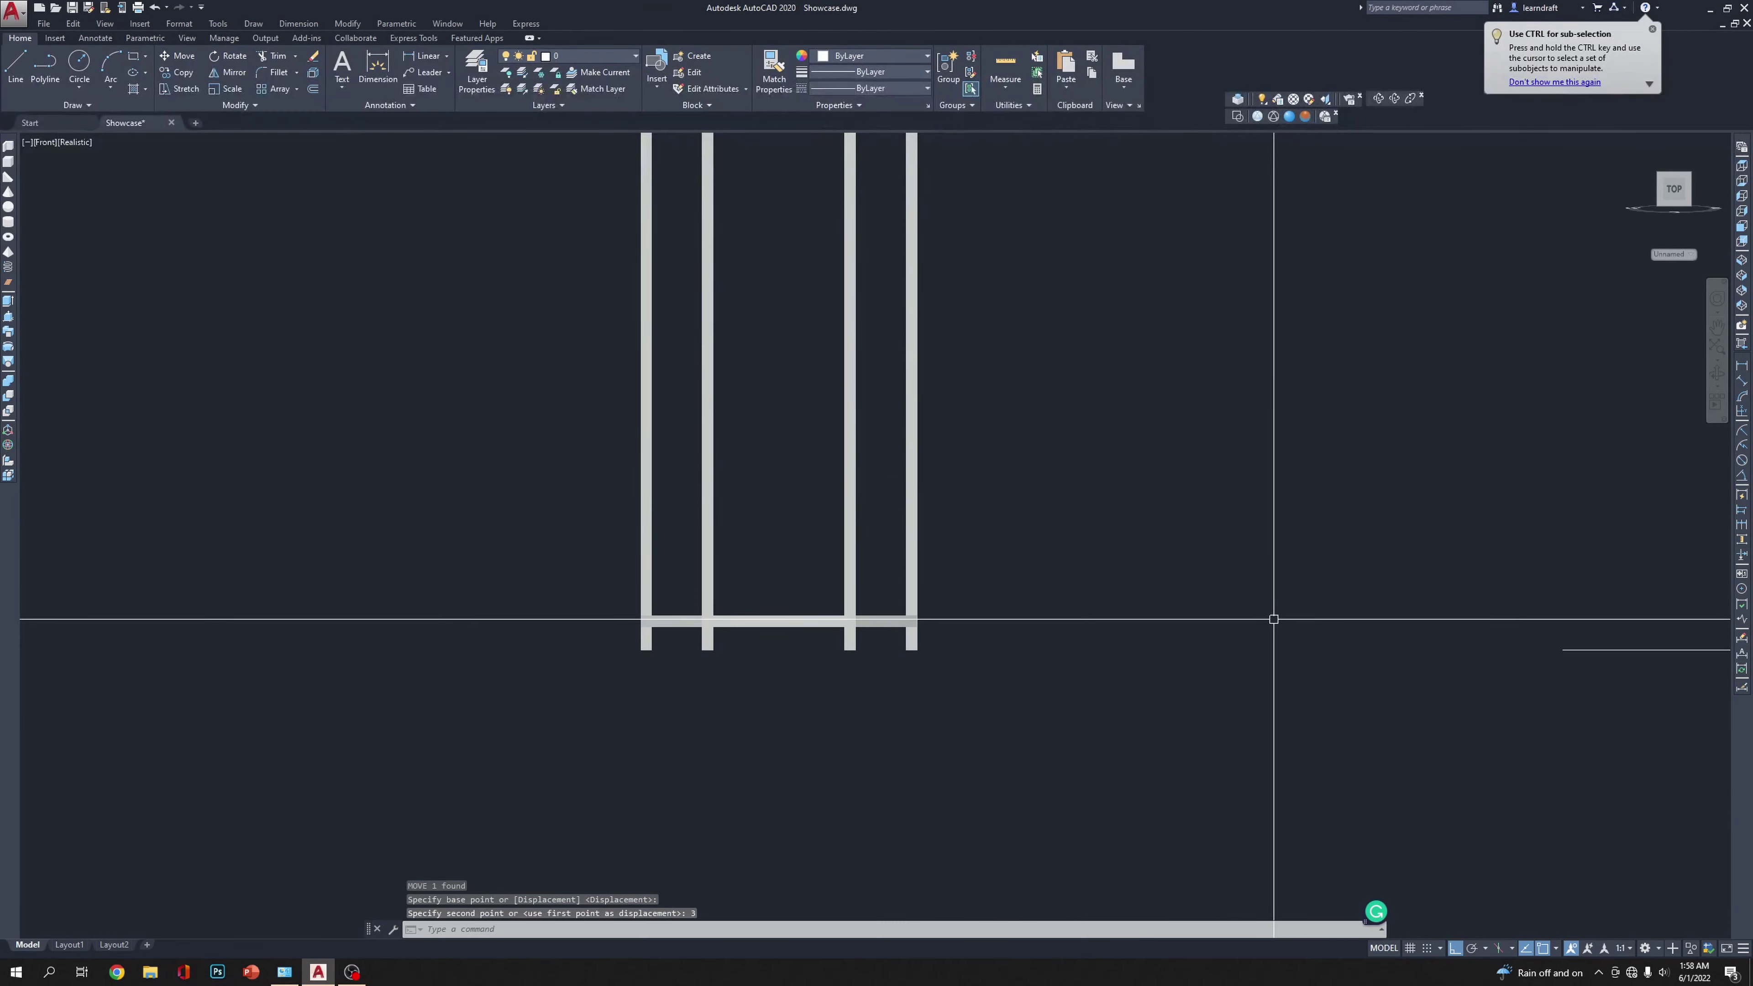
# Step: Inspect the raised bottom rail in SW Isometric, then return to Front view
pyautogui.click(1741, 260)
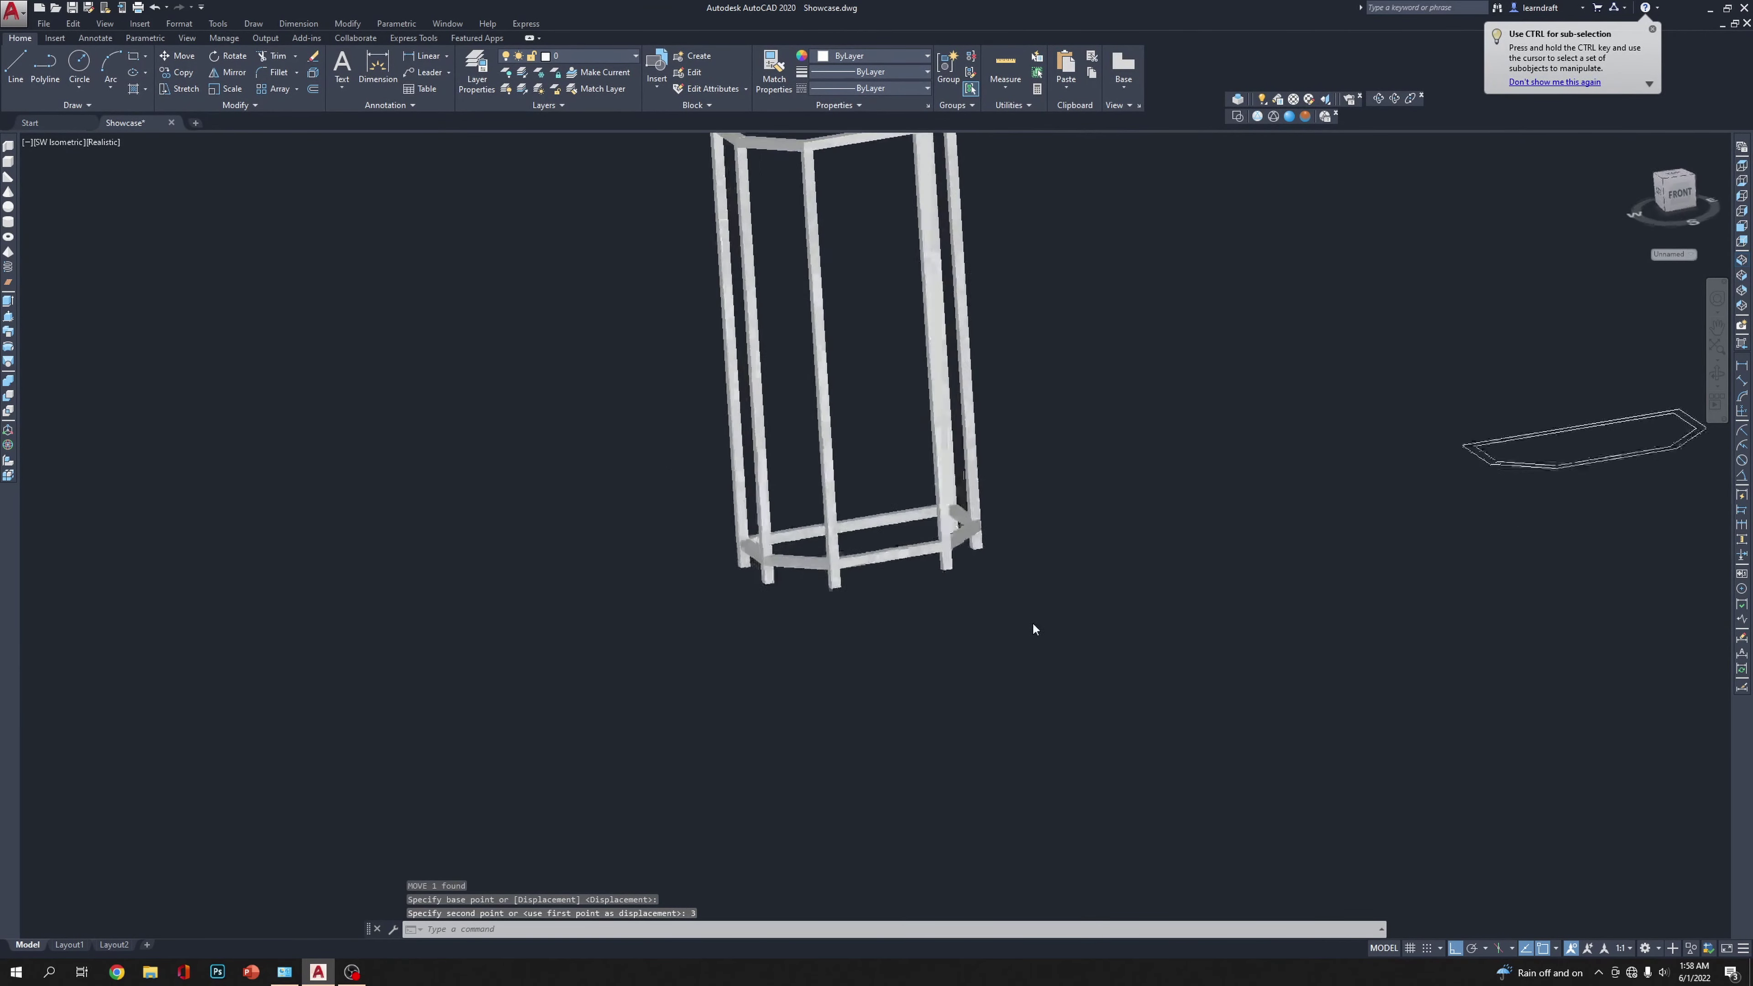
pyautogui.scroll(5, 795, 742)
pyautogui.scroll(2, 771, 642)
pyautogui.moveTo(796, 742); pyautogui.dragTo(888, 728, button='middle')
pyautogui.scroll(-4, 888, 728)
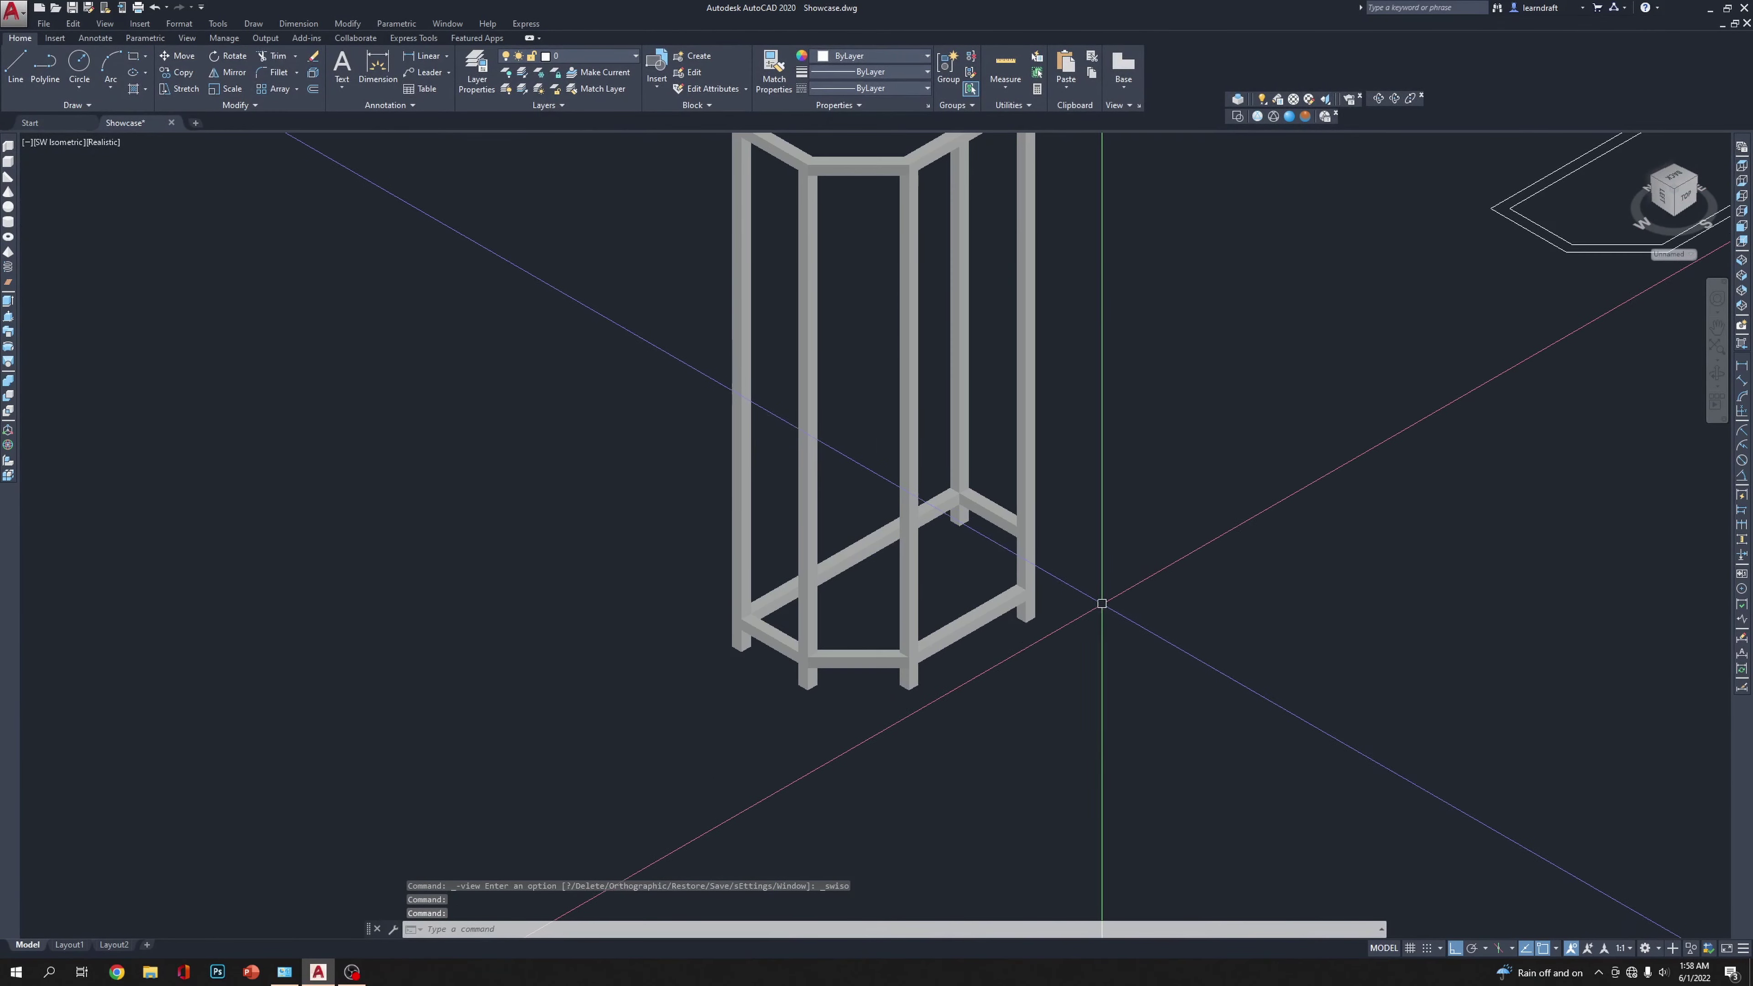
pyautogui.moveTo(1193, 521); pyautogui.dragTo(1147, 594, button='middle')
pyautogui.press('Escape')
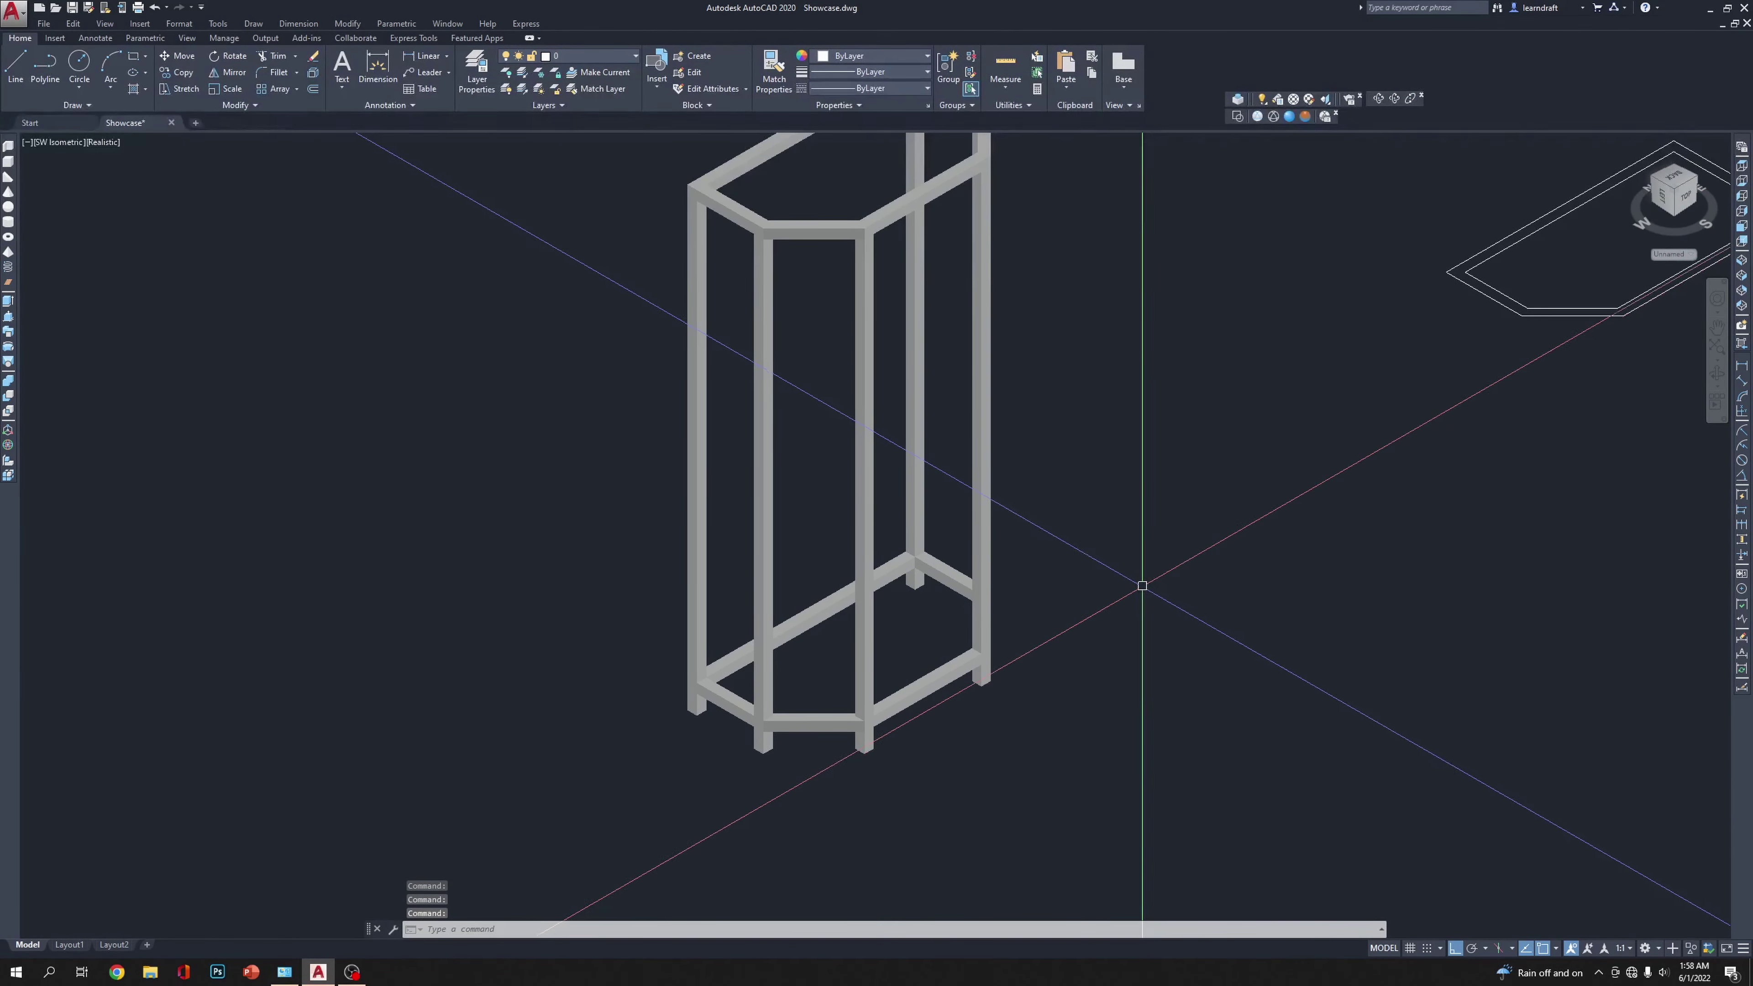
pyautogui.click(1741, 226)
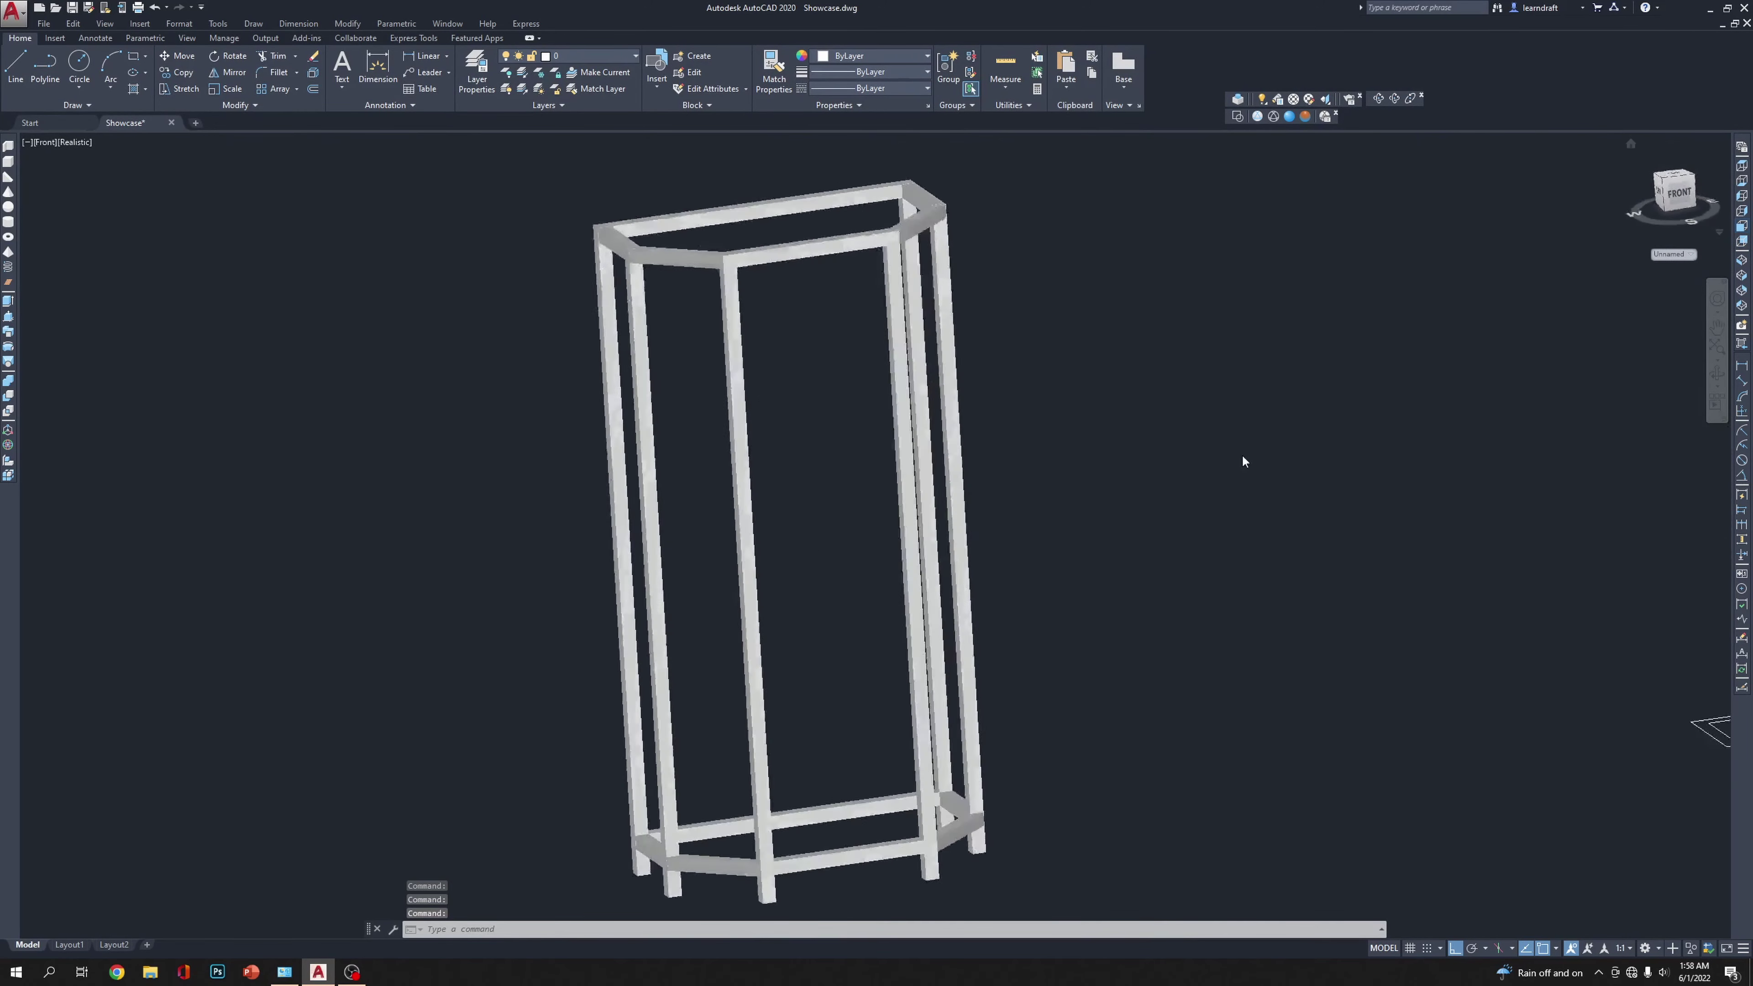
pyautogui.scroll(-4, 800, 700)
# Step: Copy the bottom rail 25.5 higher to form a middle rail
pyautogui.click(849, 702)
pyautogui.click(814, 752)
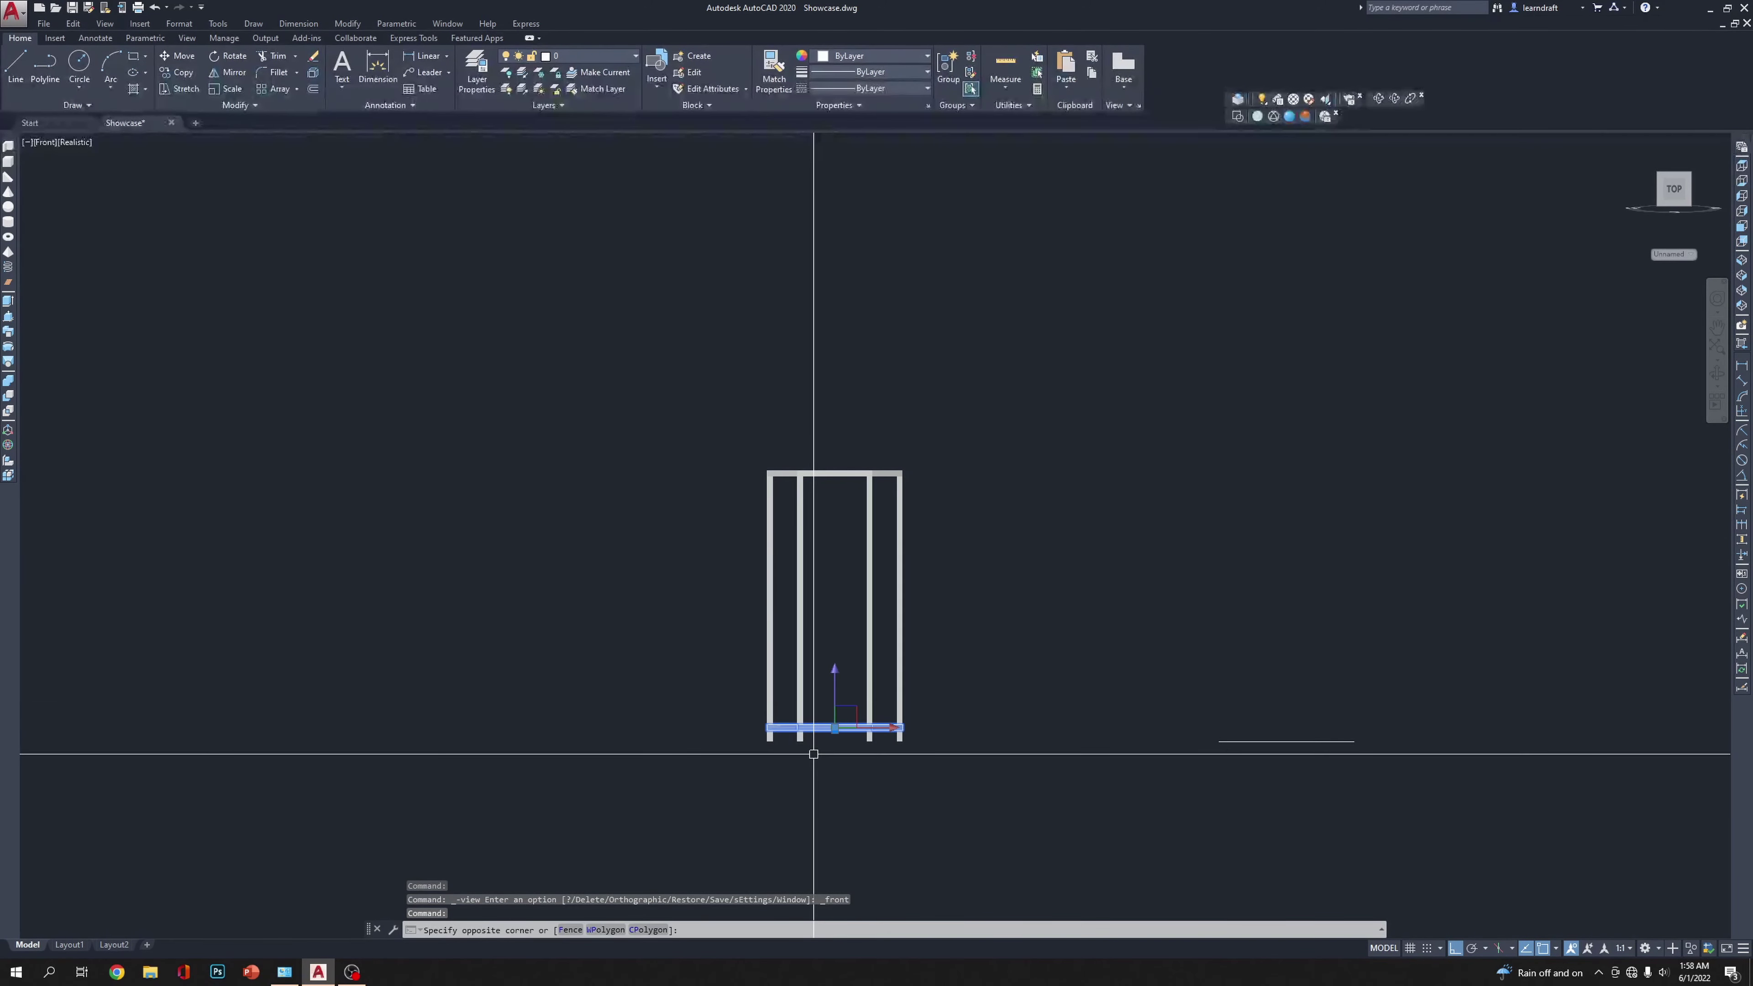
pyautogui.write('co')
pyautogui.press('Return')
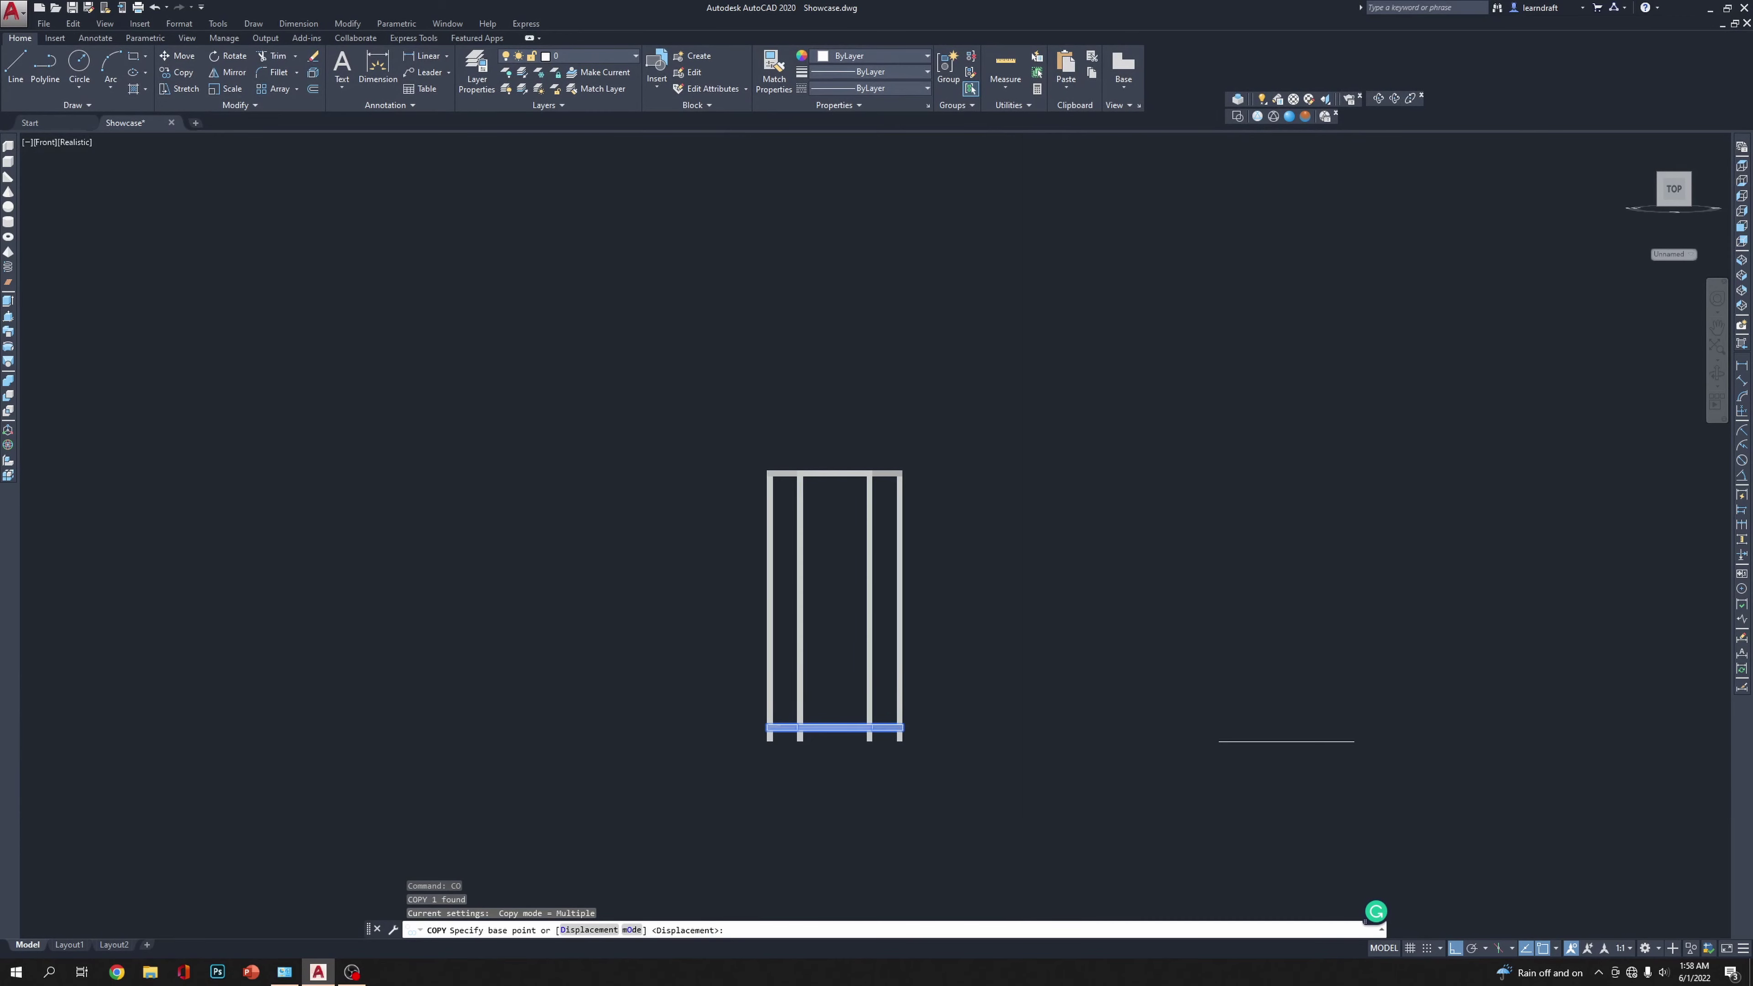
pyautogui.click(1017, 839)
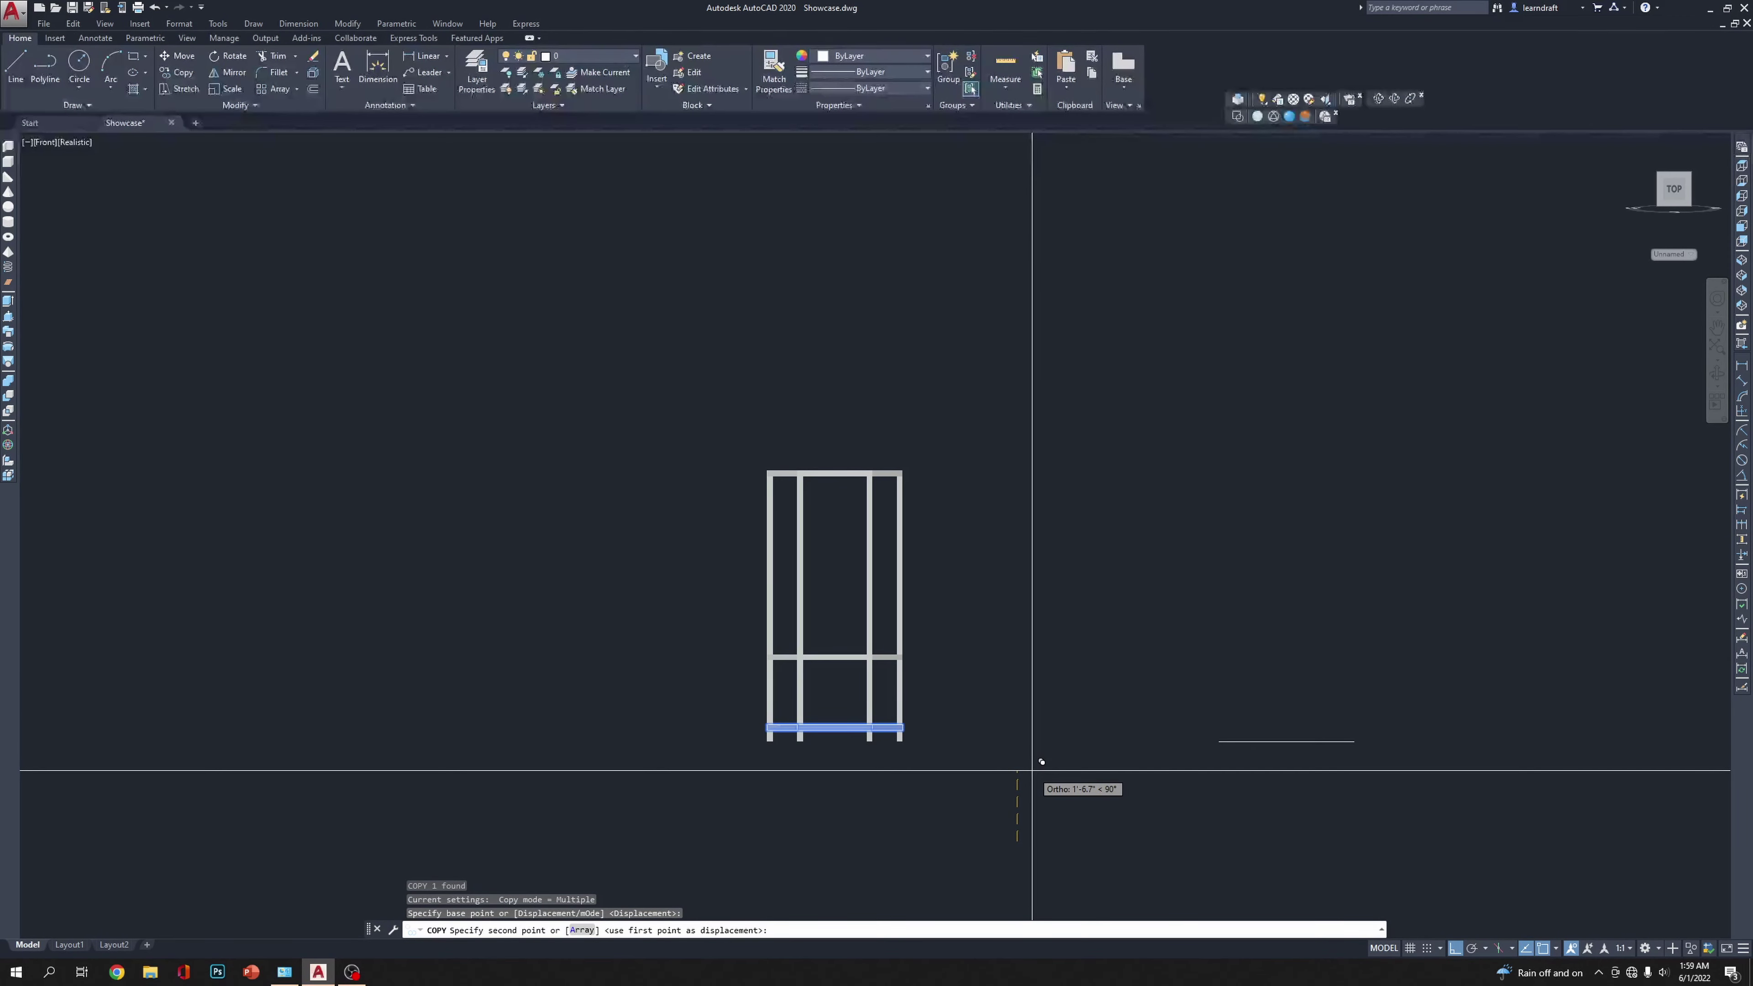
pyautogui.write('25')
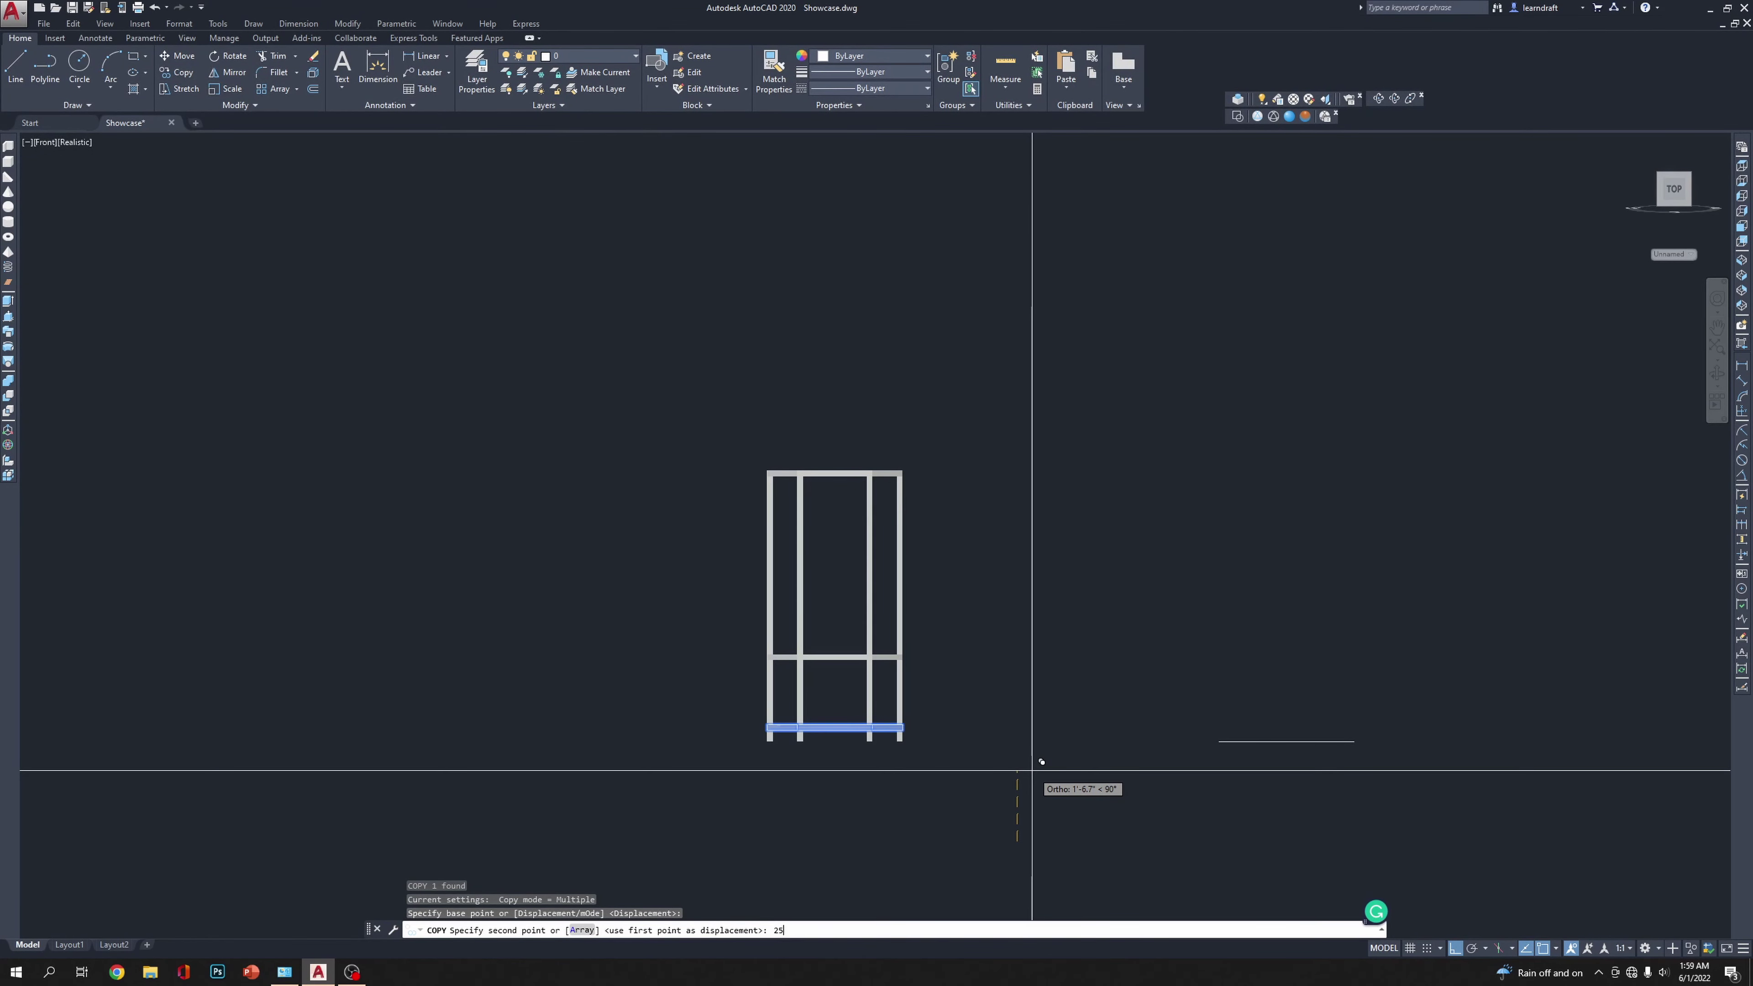
pyautogui.write('.5')
pyautogui.press('Return')
pyautogui.press('Escape')
pyautogui.scroll(3, 993, 731)
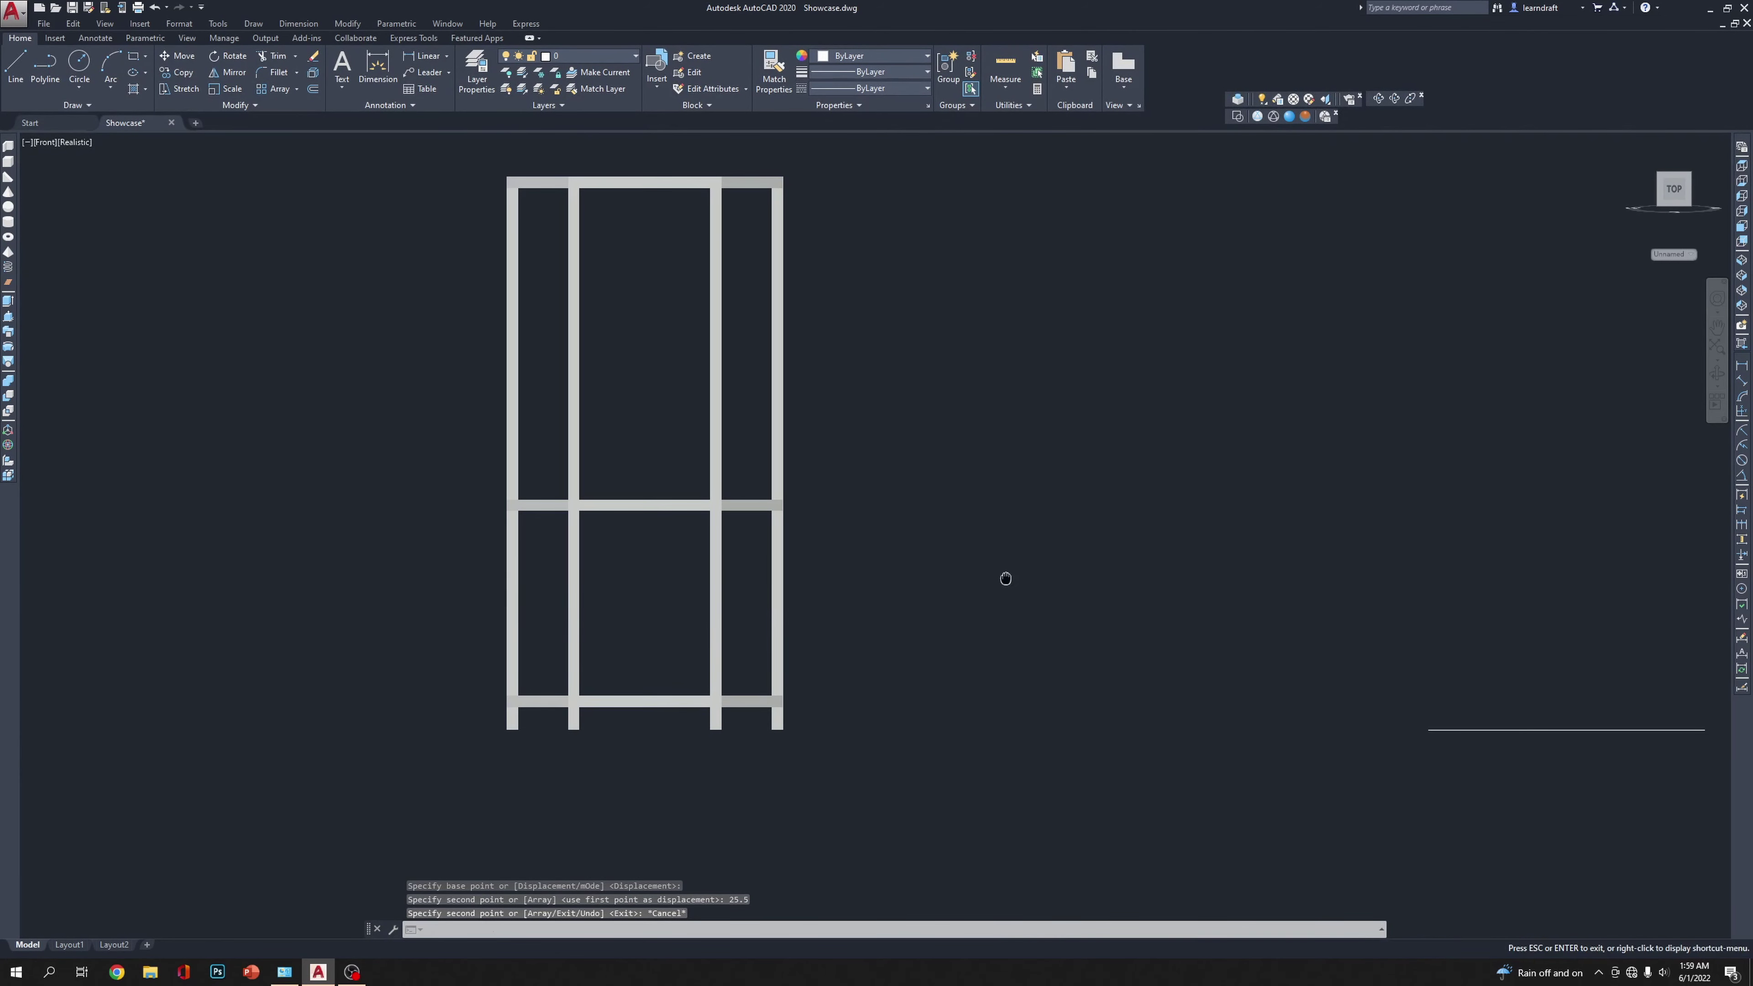
pyautogui.moveTo(1008, 579); pyautogui.dragTo(1126, 570, button='middle')
# Step: Measure one rail spacing with a DLI linear dimension, then delete it
pyautogui.write('dli')
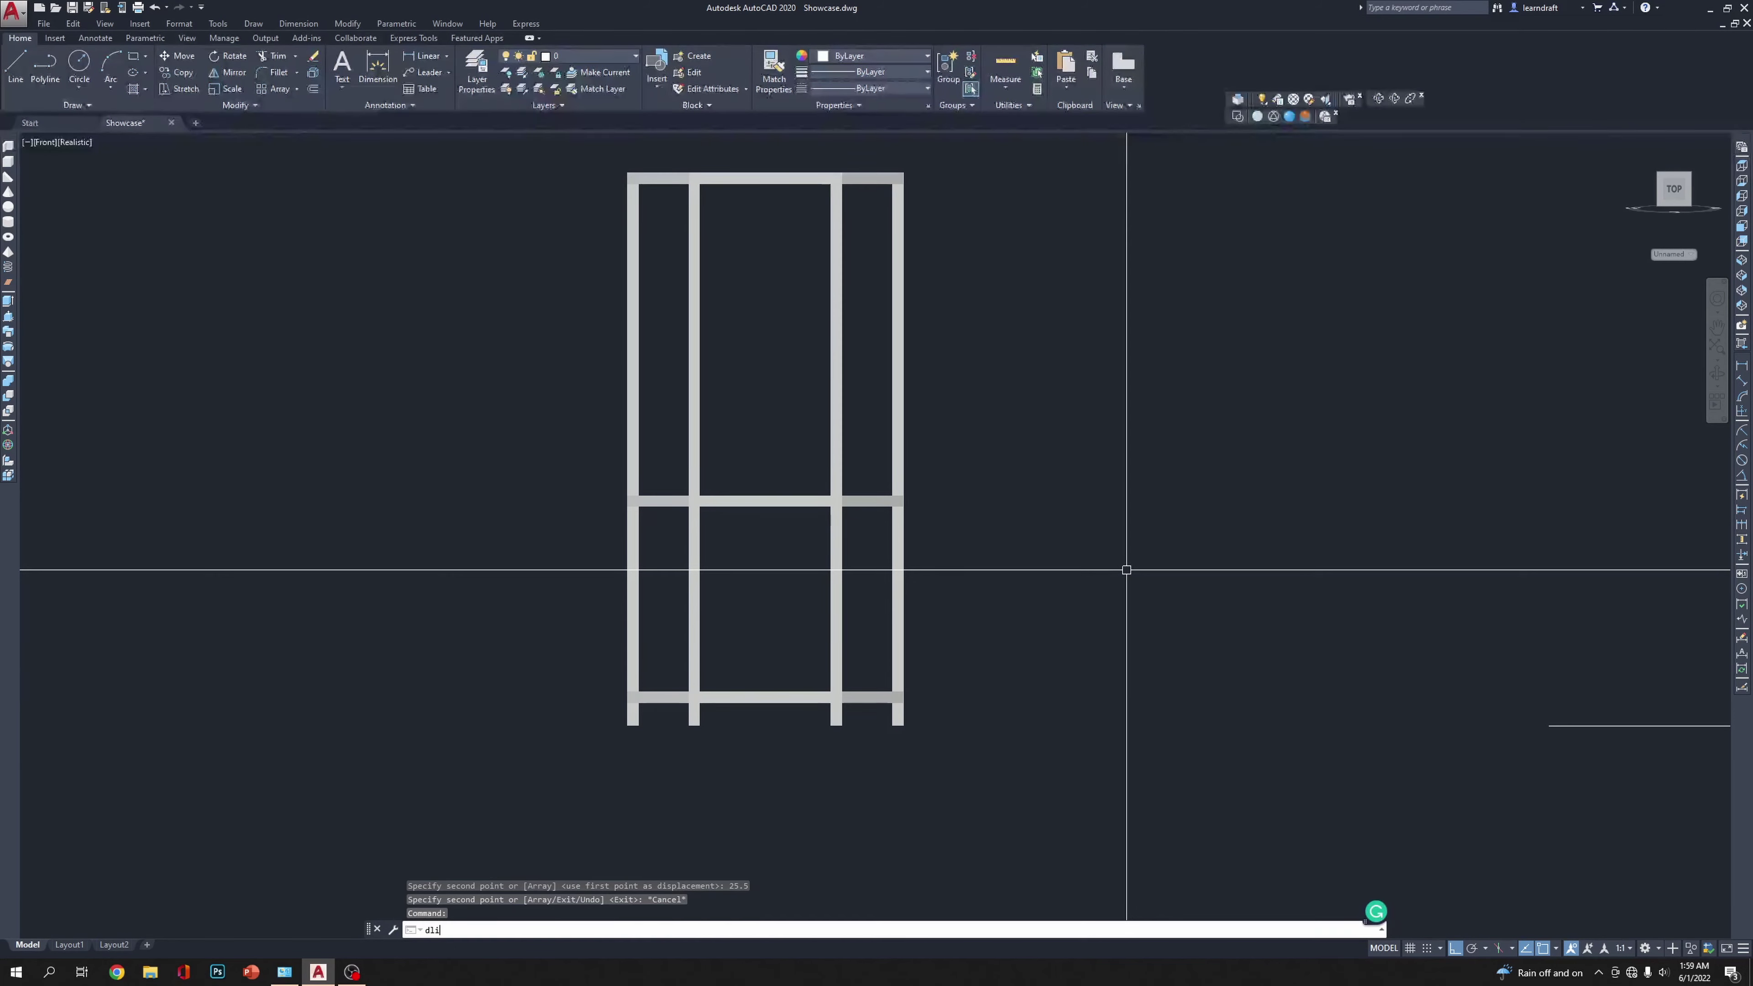
pyautogui.press('Return')
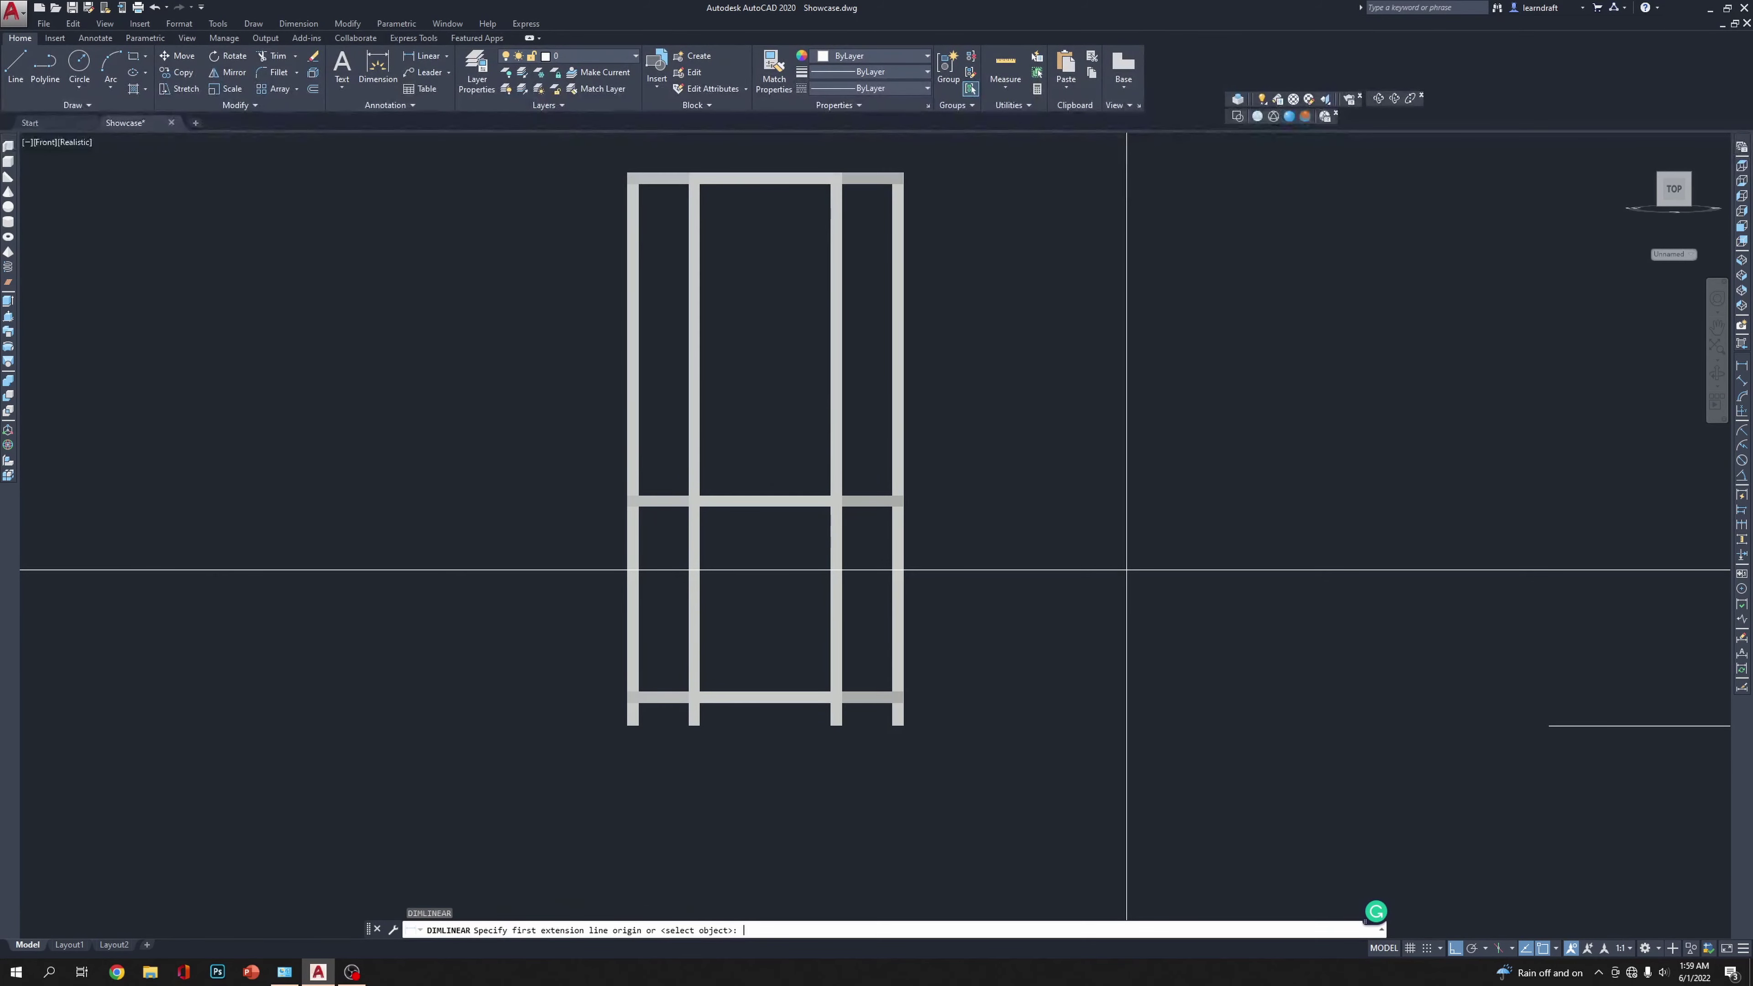
pyautogui.click(903, 507)
pyautogui.click(903, 691)
pyautogui.click(1016, 600)
pyautogui.click(1103, 546)
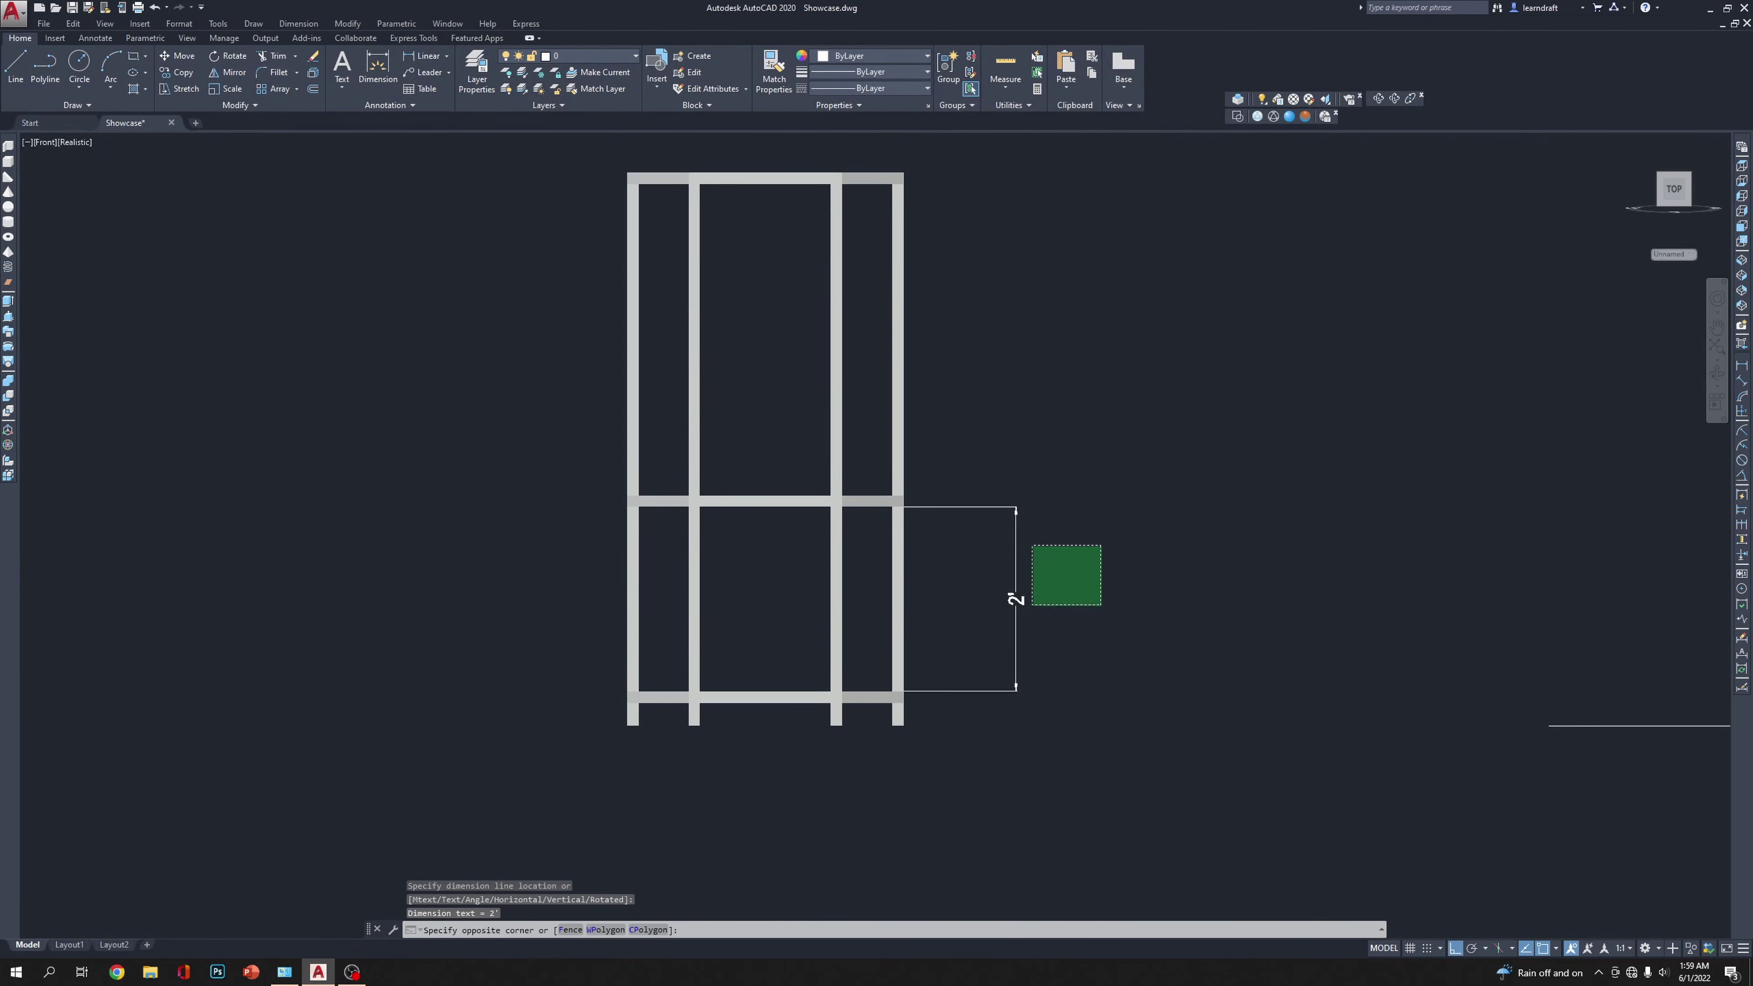
pyautogui.click(1011, 608)
pyautogui.press('Delete')
pyautogui.moveTo(1125, 410); pyautogui.dragTo(1069, 512, button='middle')
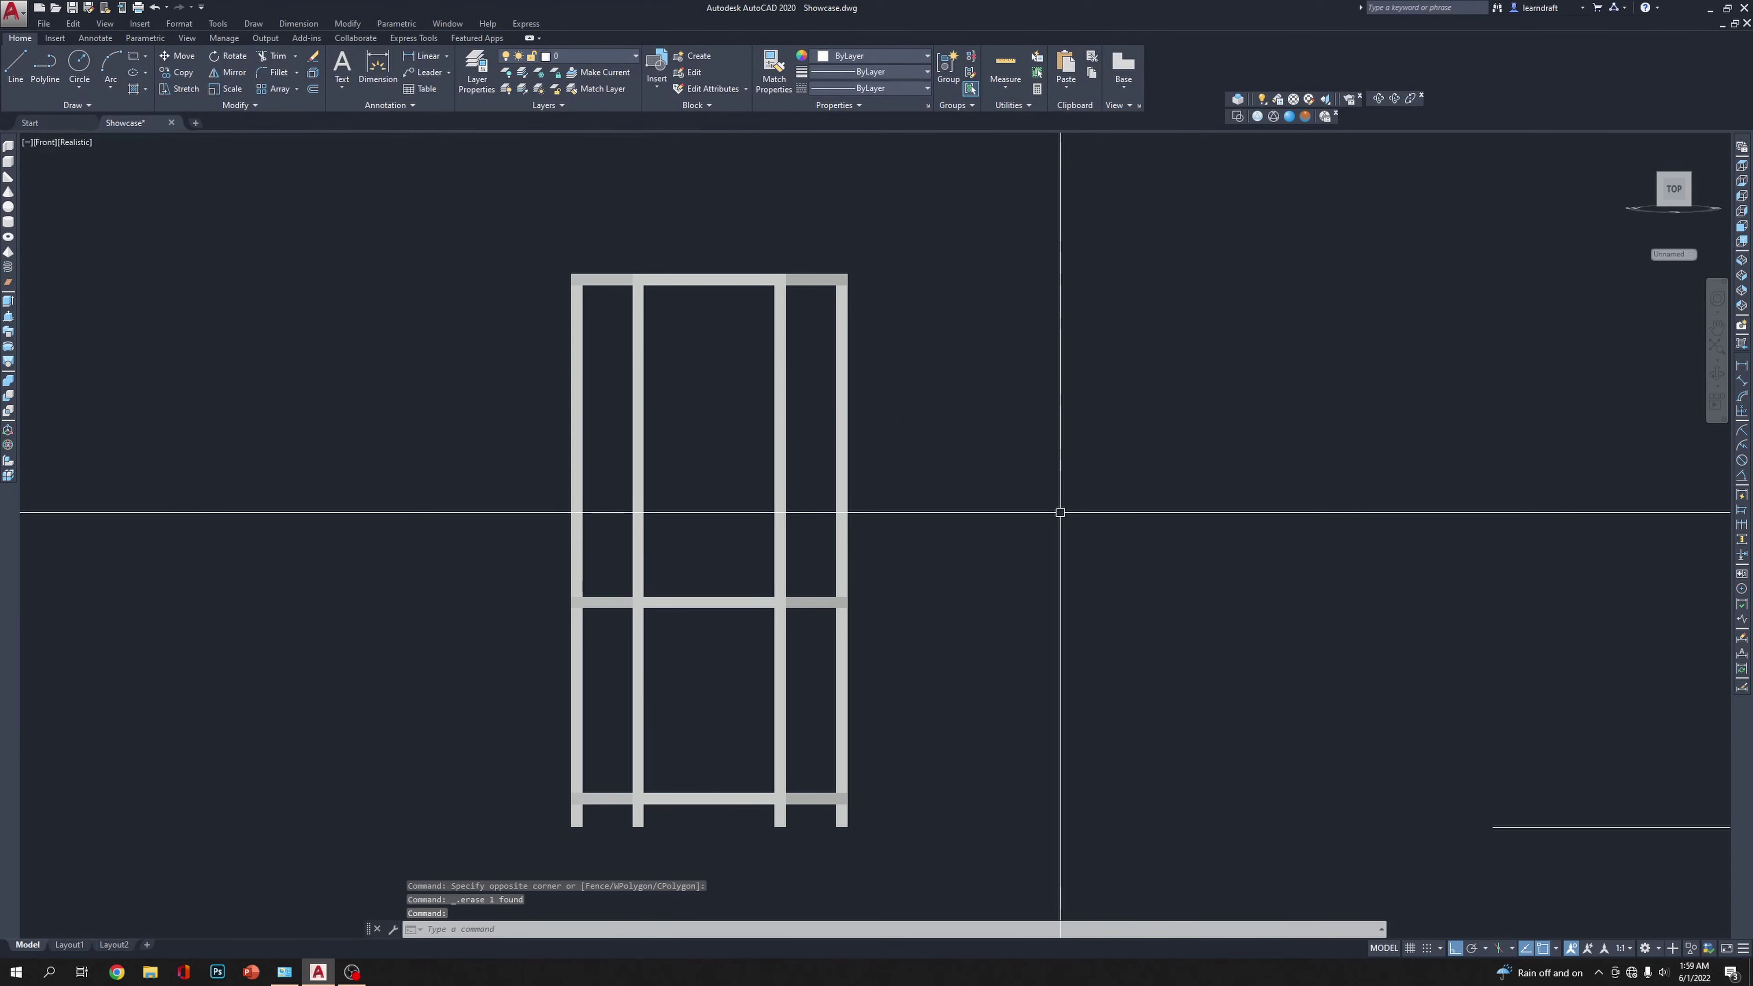
pyautogui.scroll(-3, 993, 480)
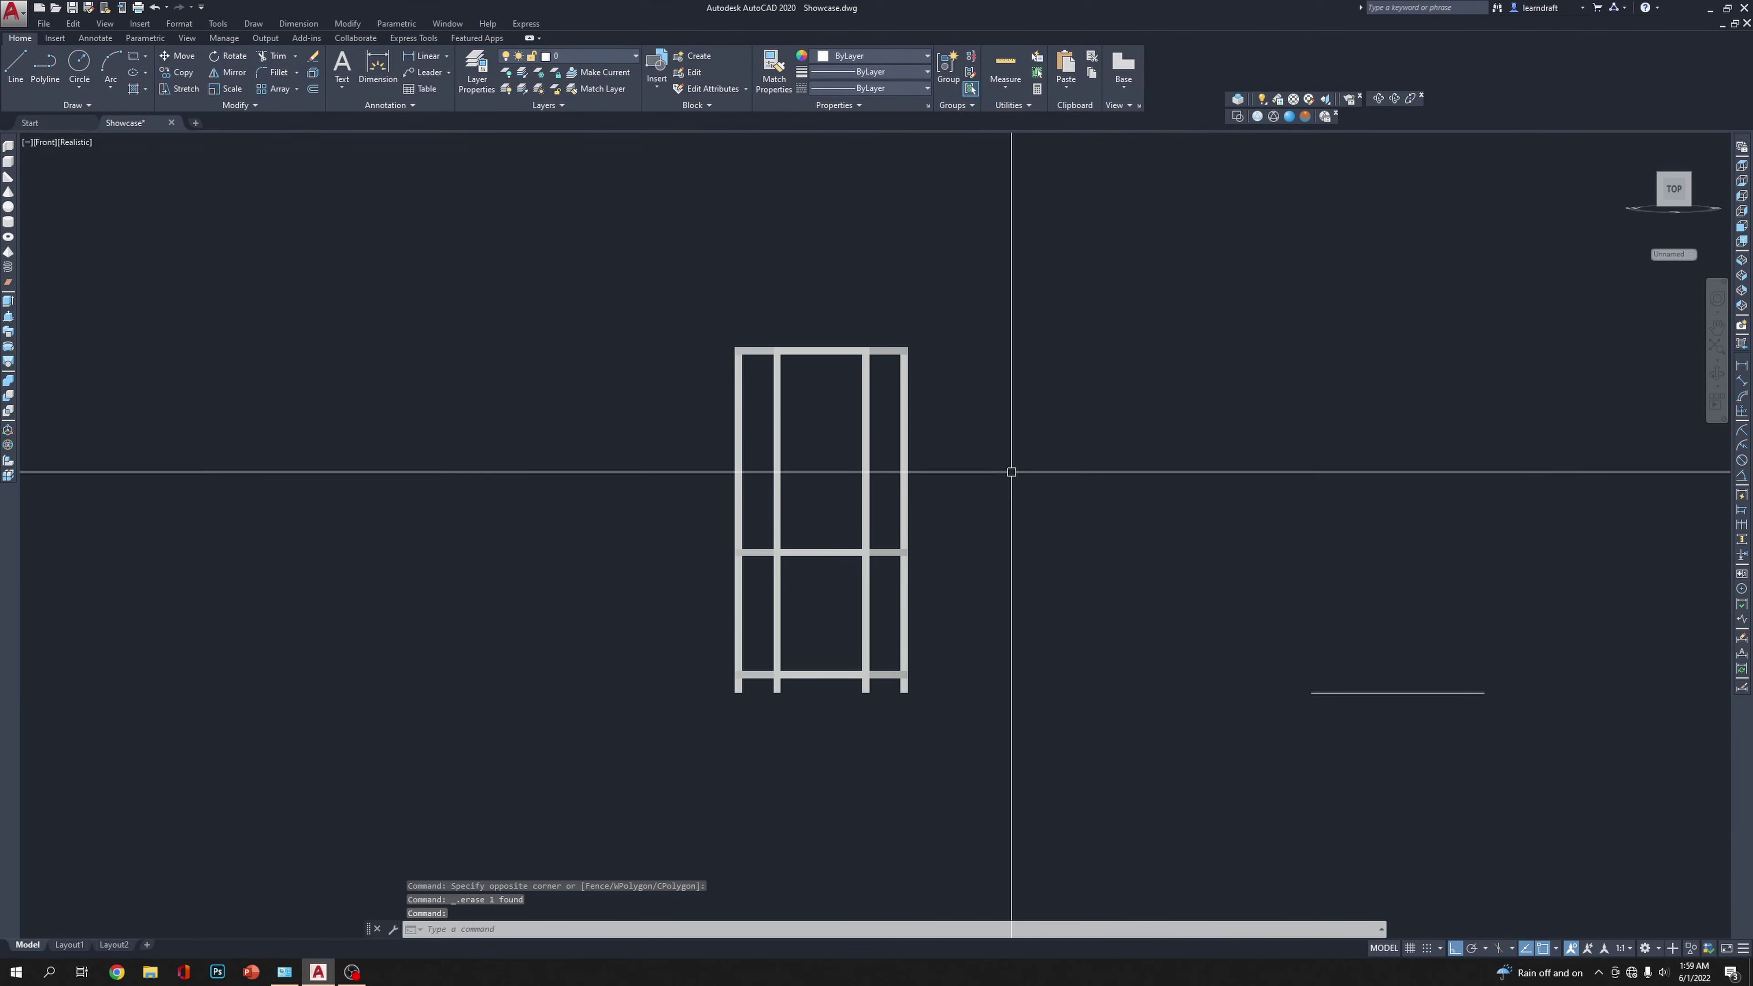
pyautogui.scroll(2, 970, 560)
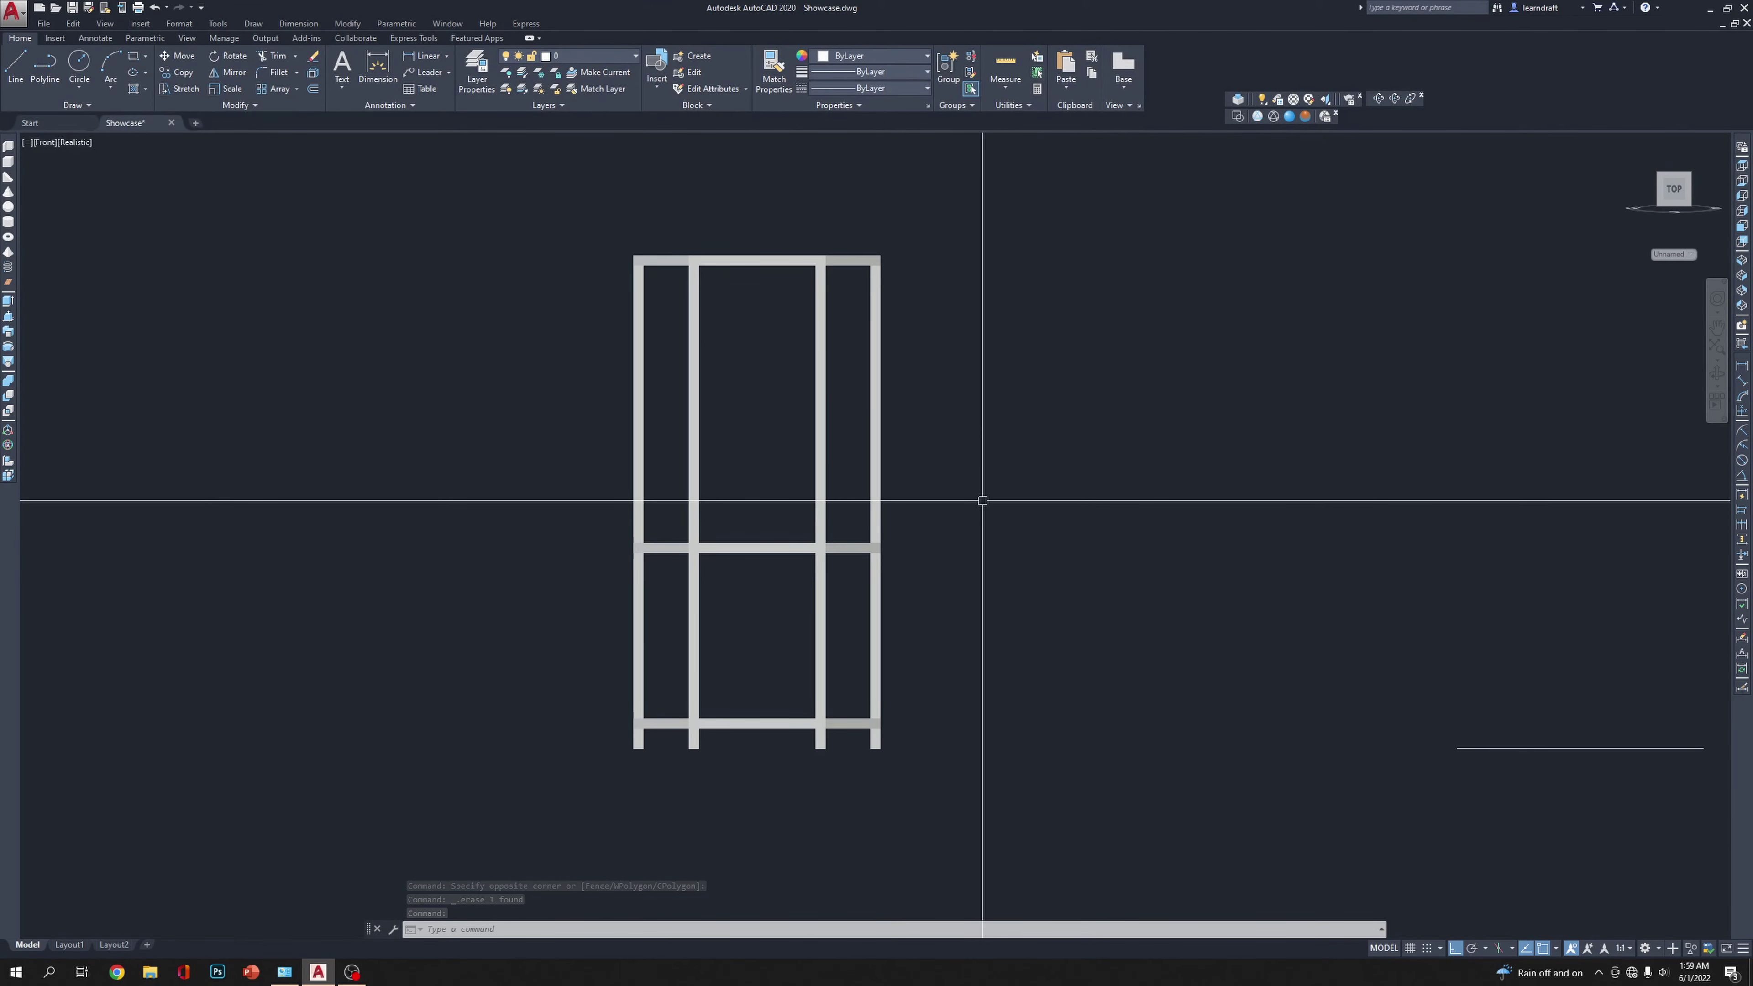
# Step: Confirm the middle rail sits 3'-4.5" below the top, delete the dimension, and view SW Isometric
pyautogui.write('dimlinear')
pyautogui.press('Return')
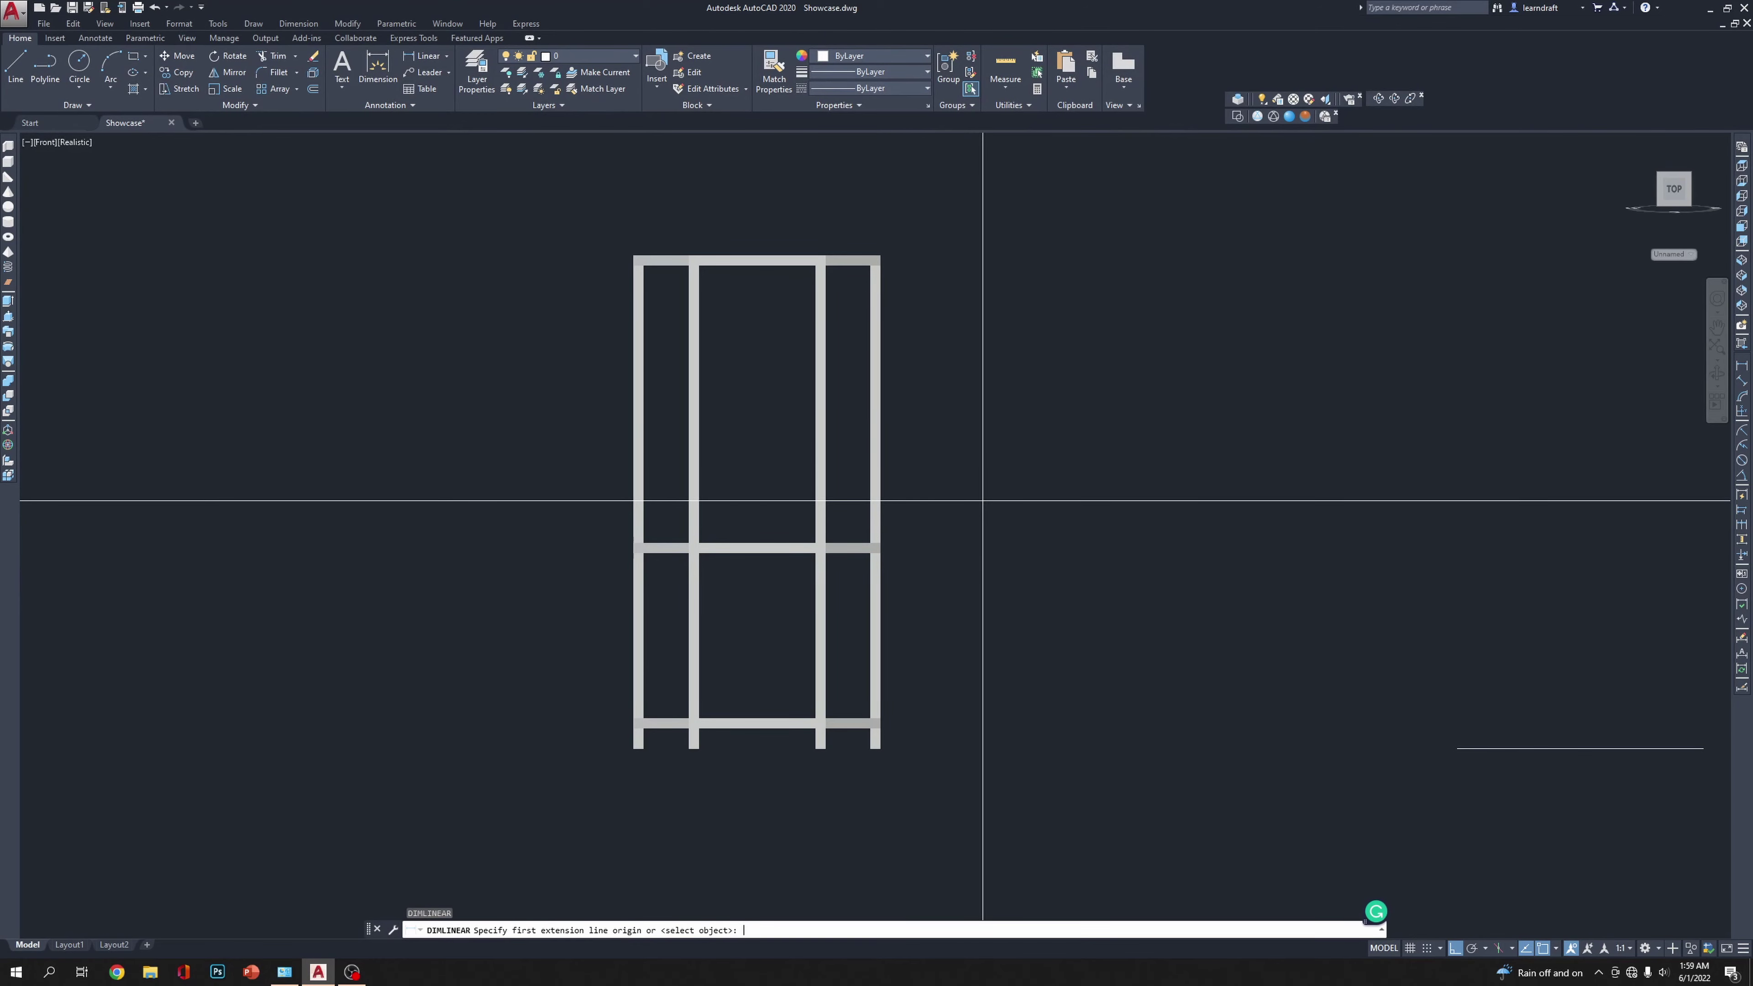
pyautogui.click(870, 543)
pyautogui.click(870, 266)
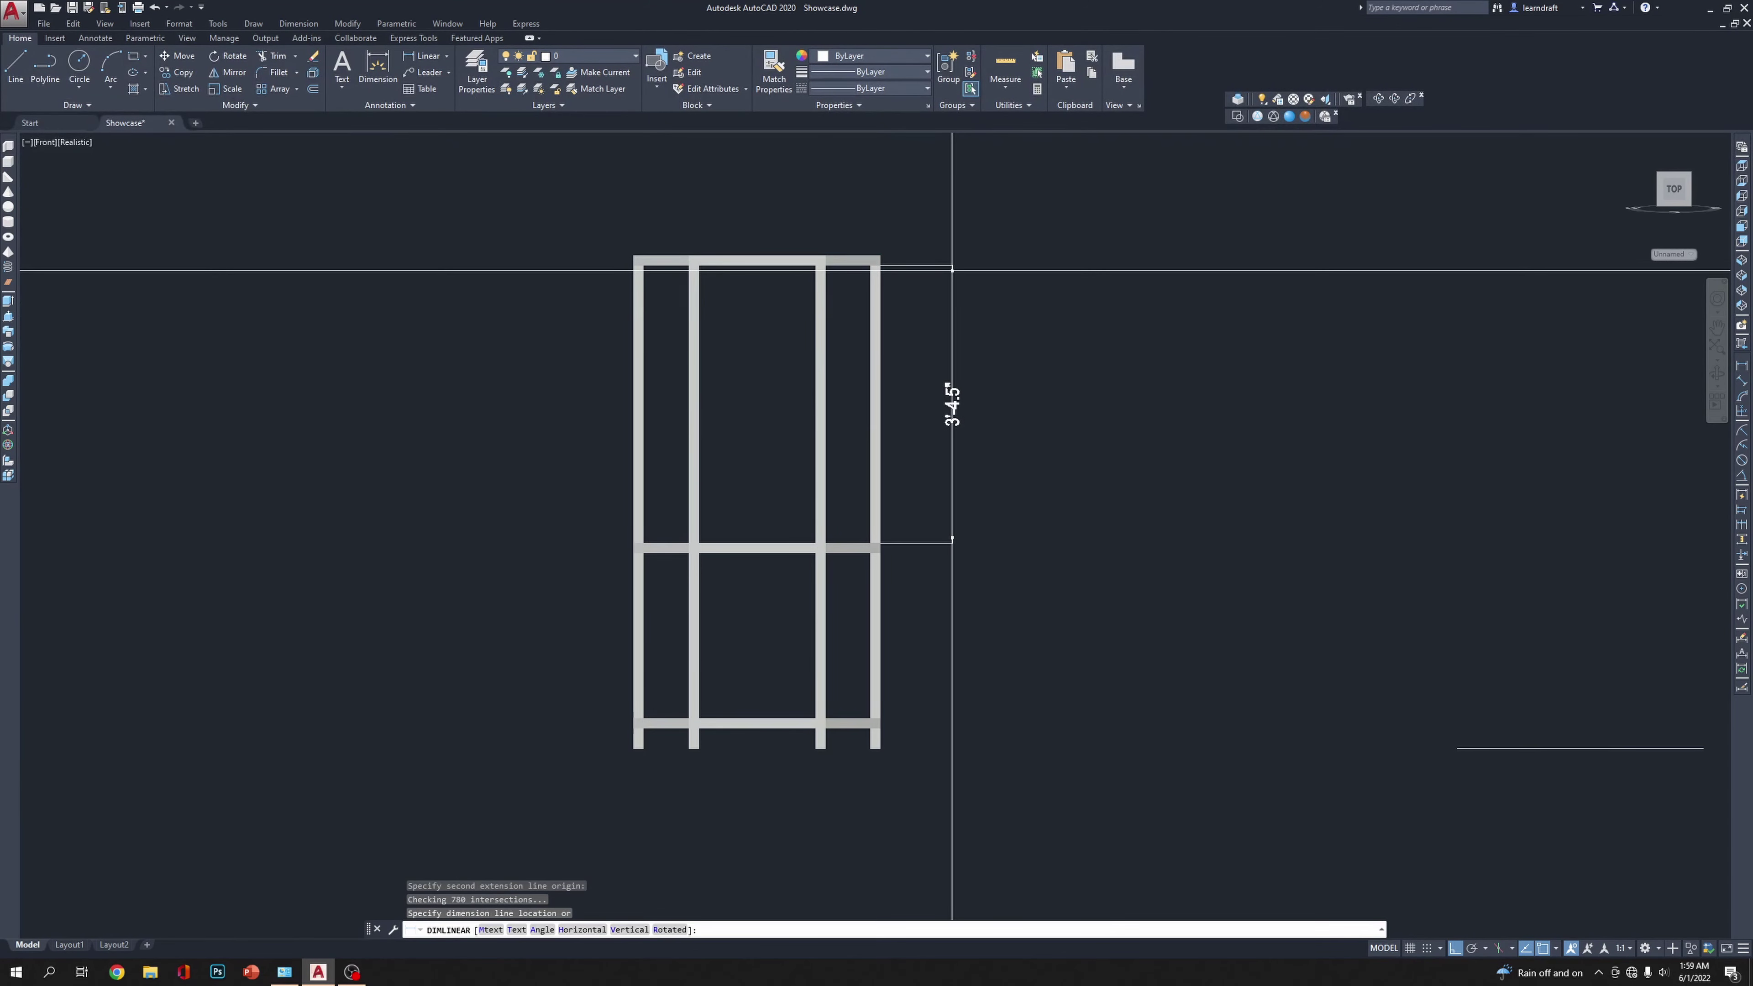
pyautogui.click(952, 270)
pyautogui.click(1025, 342)
pyautogui.click(978, 419)
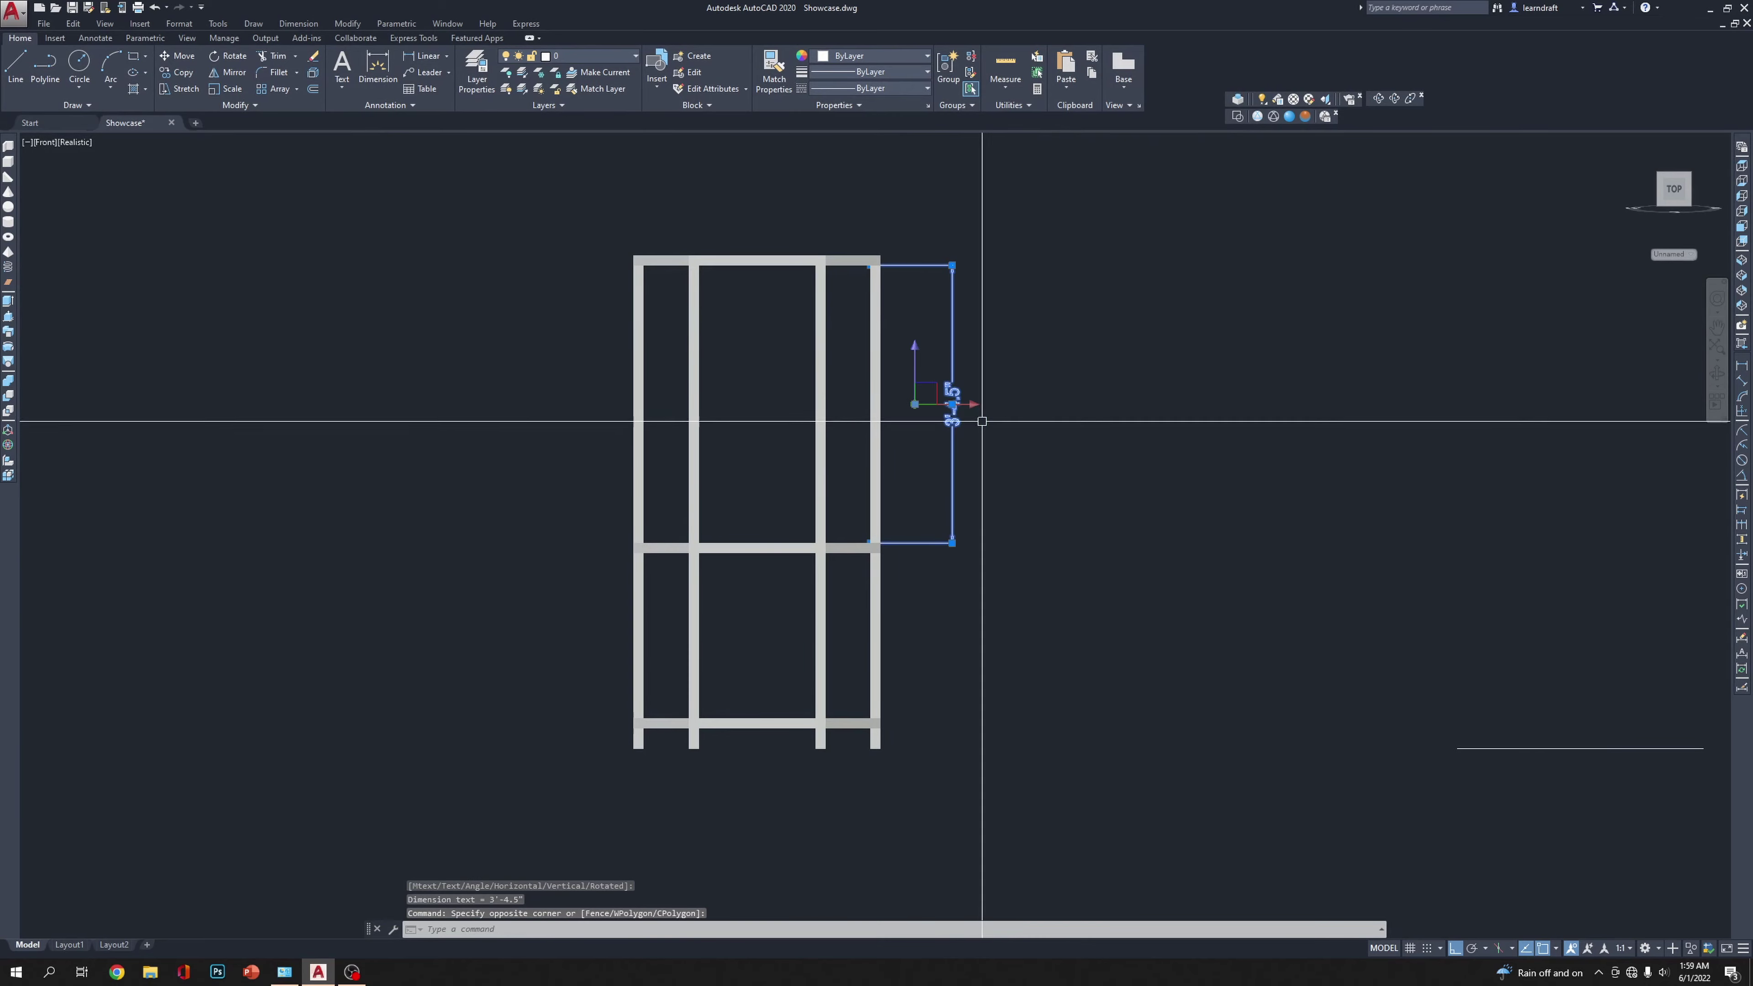
pyautogui.press('Delete')
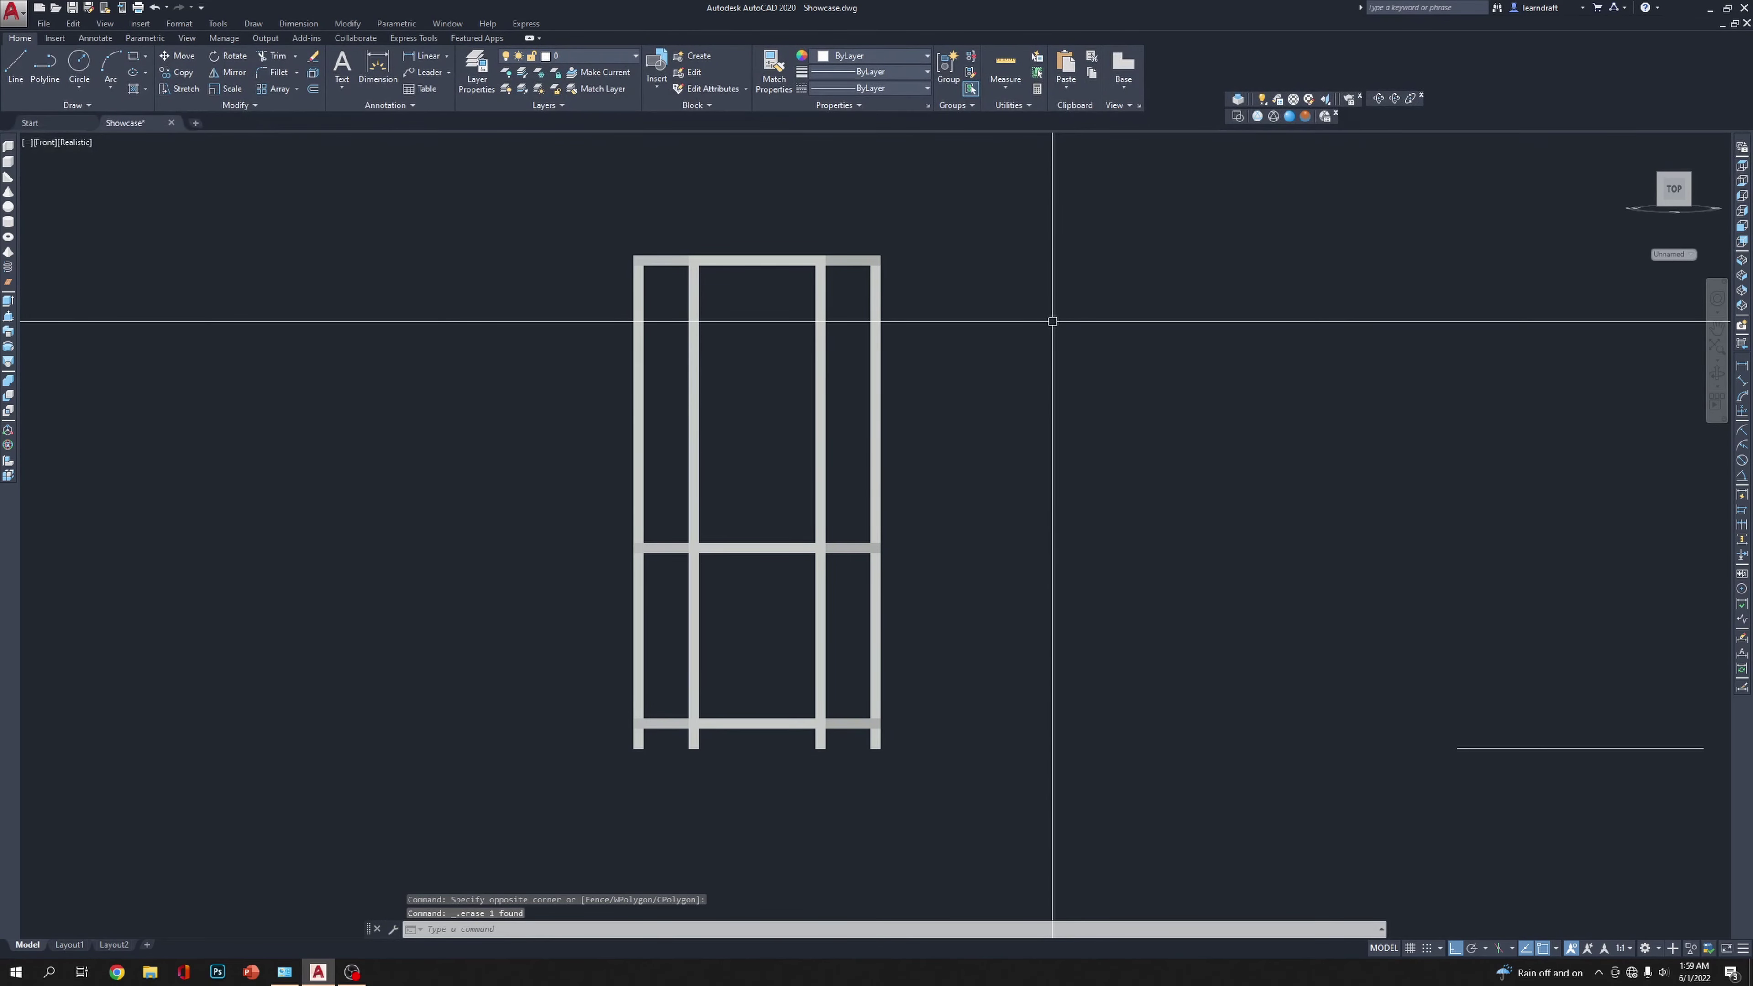
pyautogui.click(1741, 261)
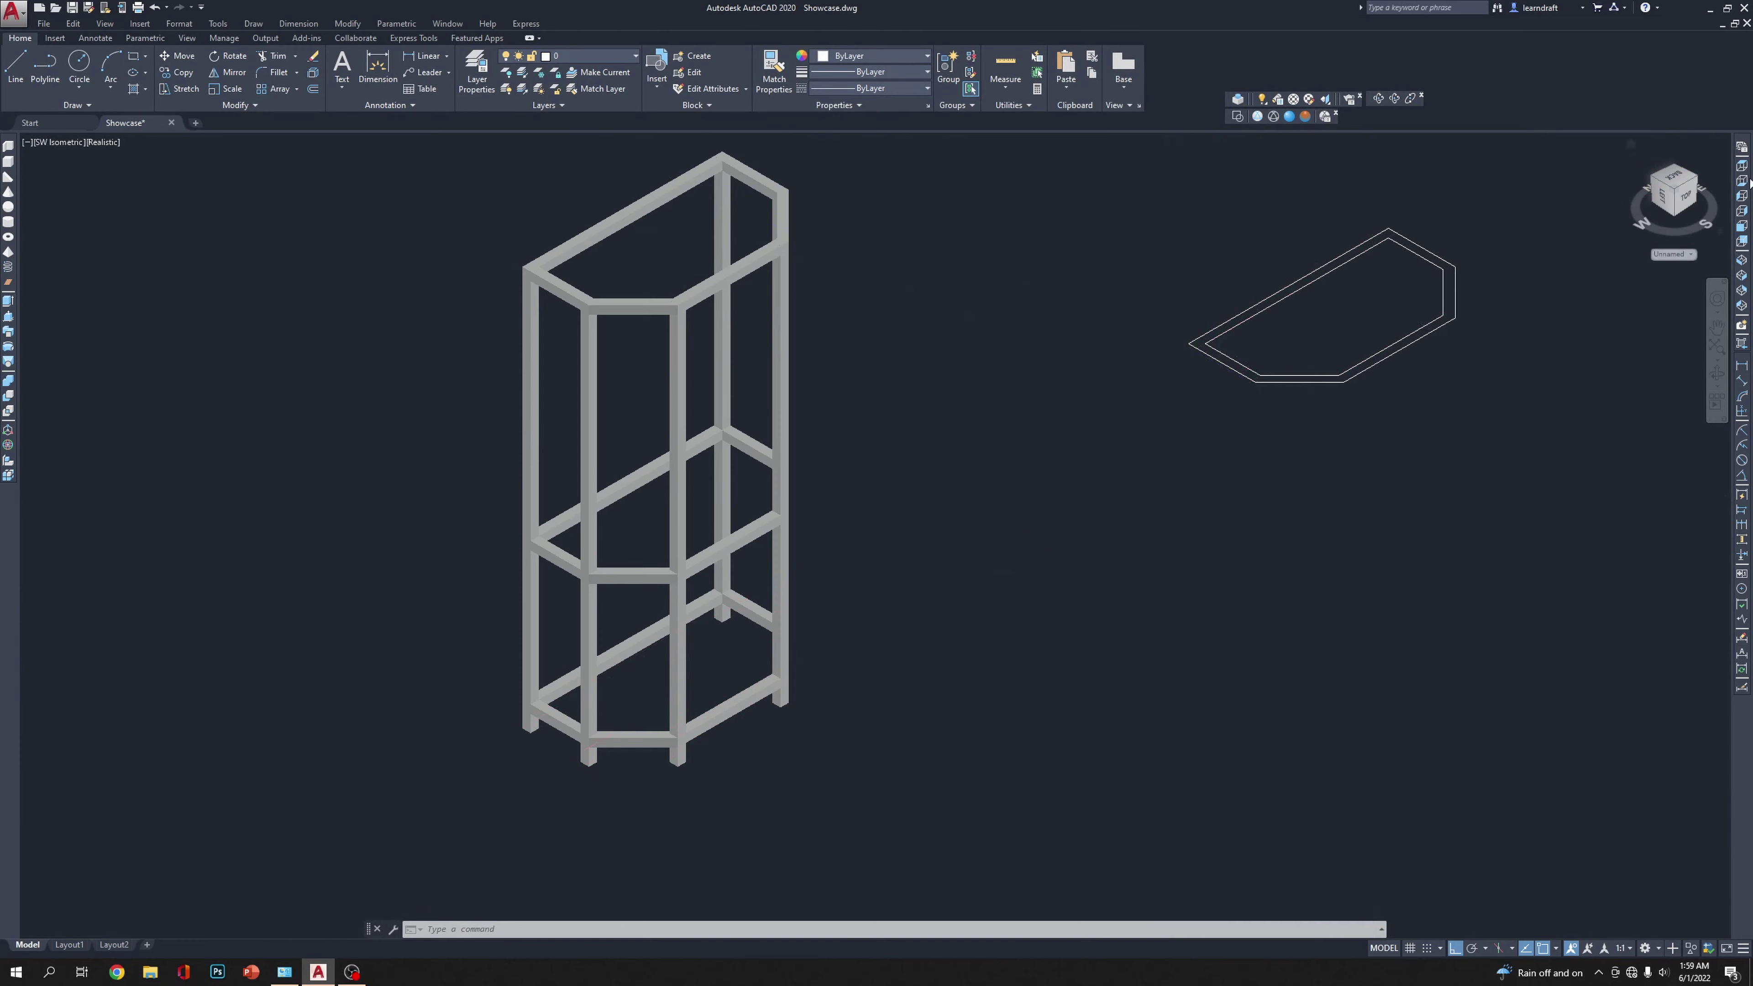
# Step: In the top view, copy the thin chamfered outline 5' to the left
pyautogui.click(1742, 167)
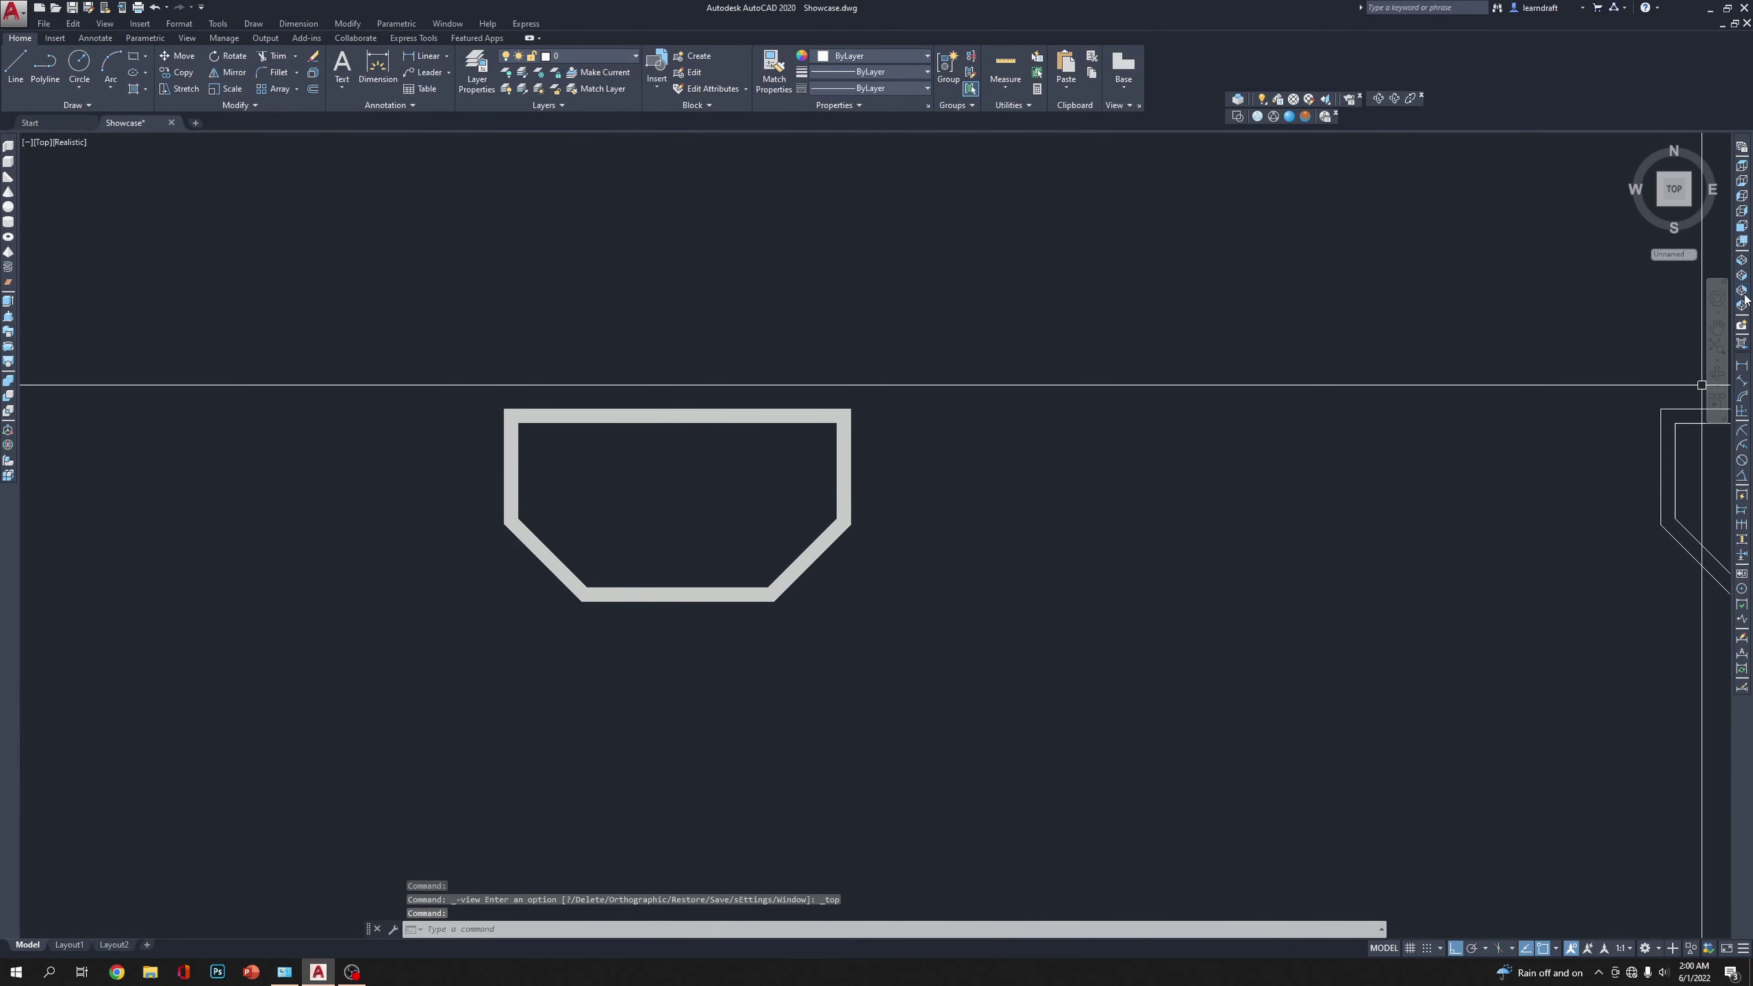
pyautogui.moveTo(1378, 505); pyautogui.dragTo(860, 502, button='middle')
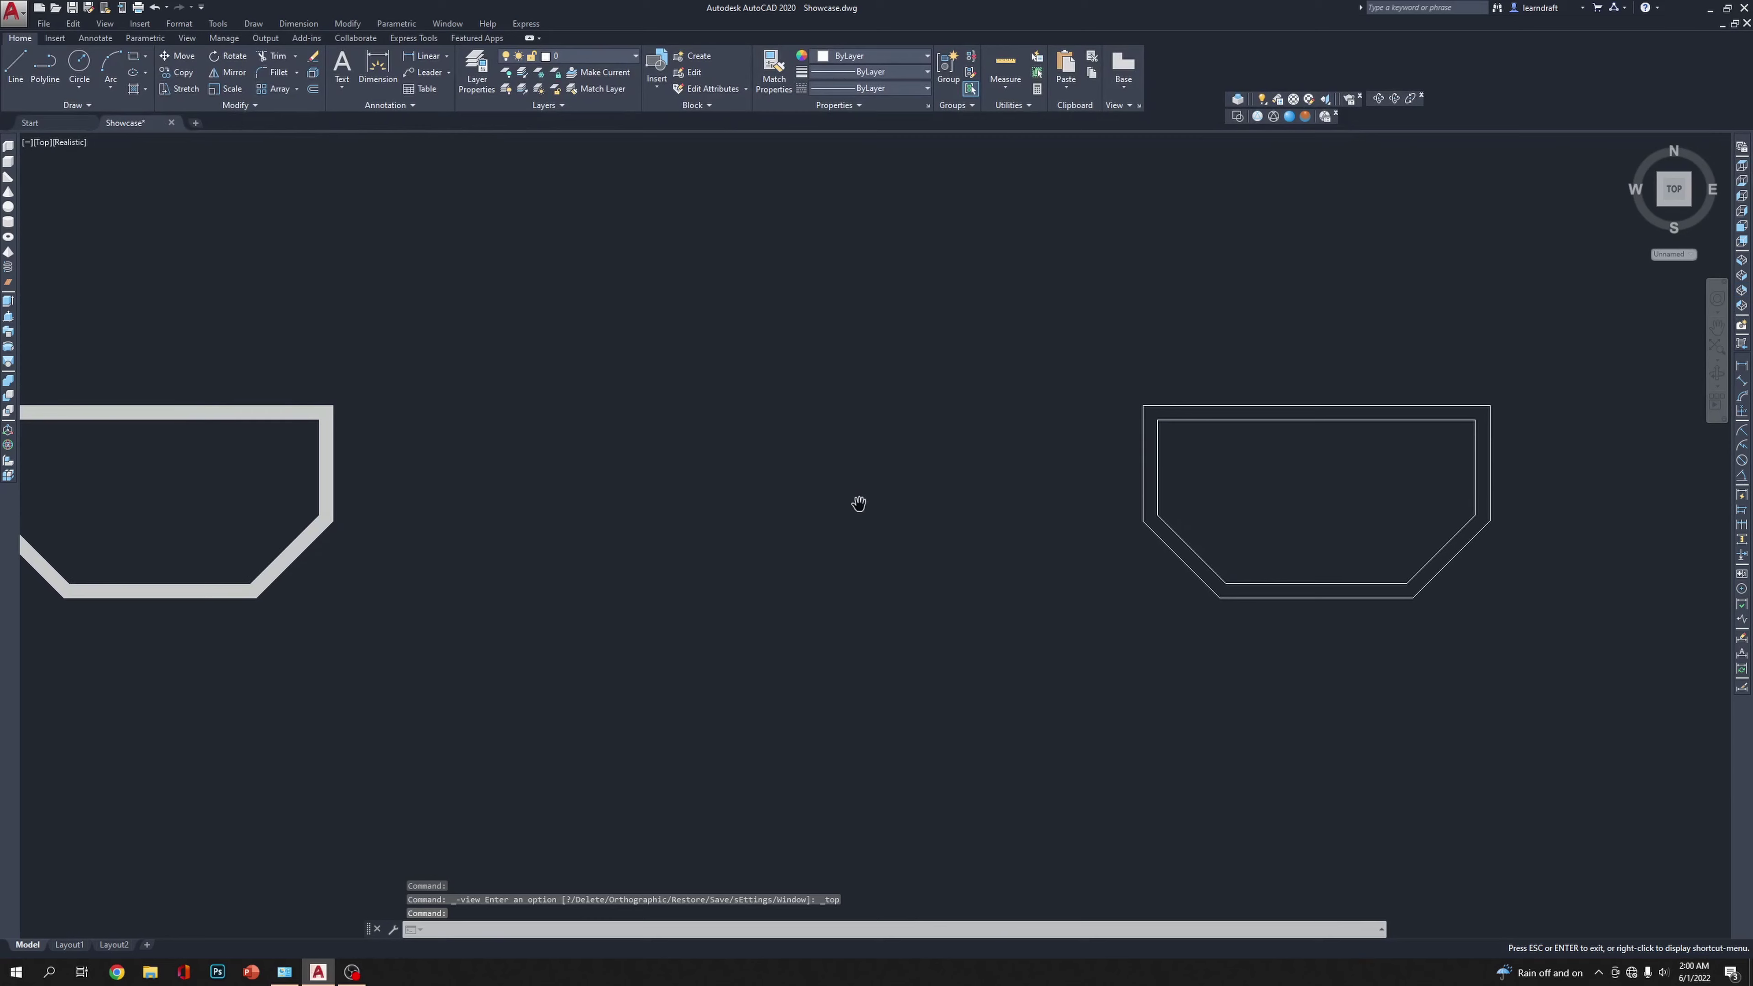
pyautogui.scroll(-2, 1238, 405)
pyautogui.click(1239, 406)
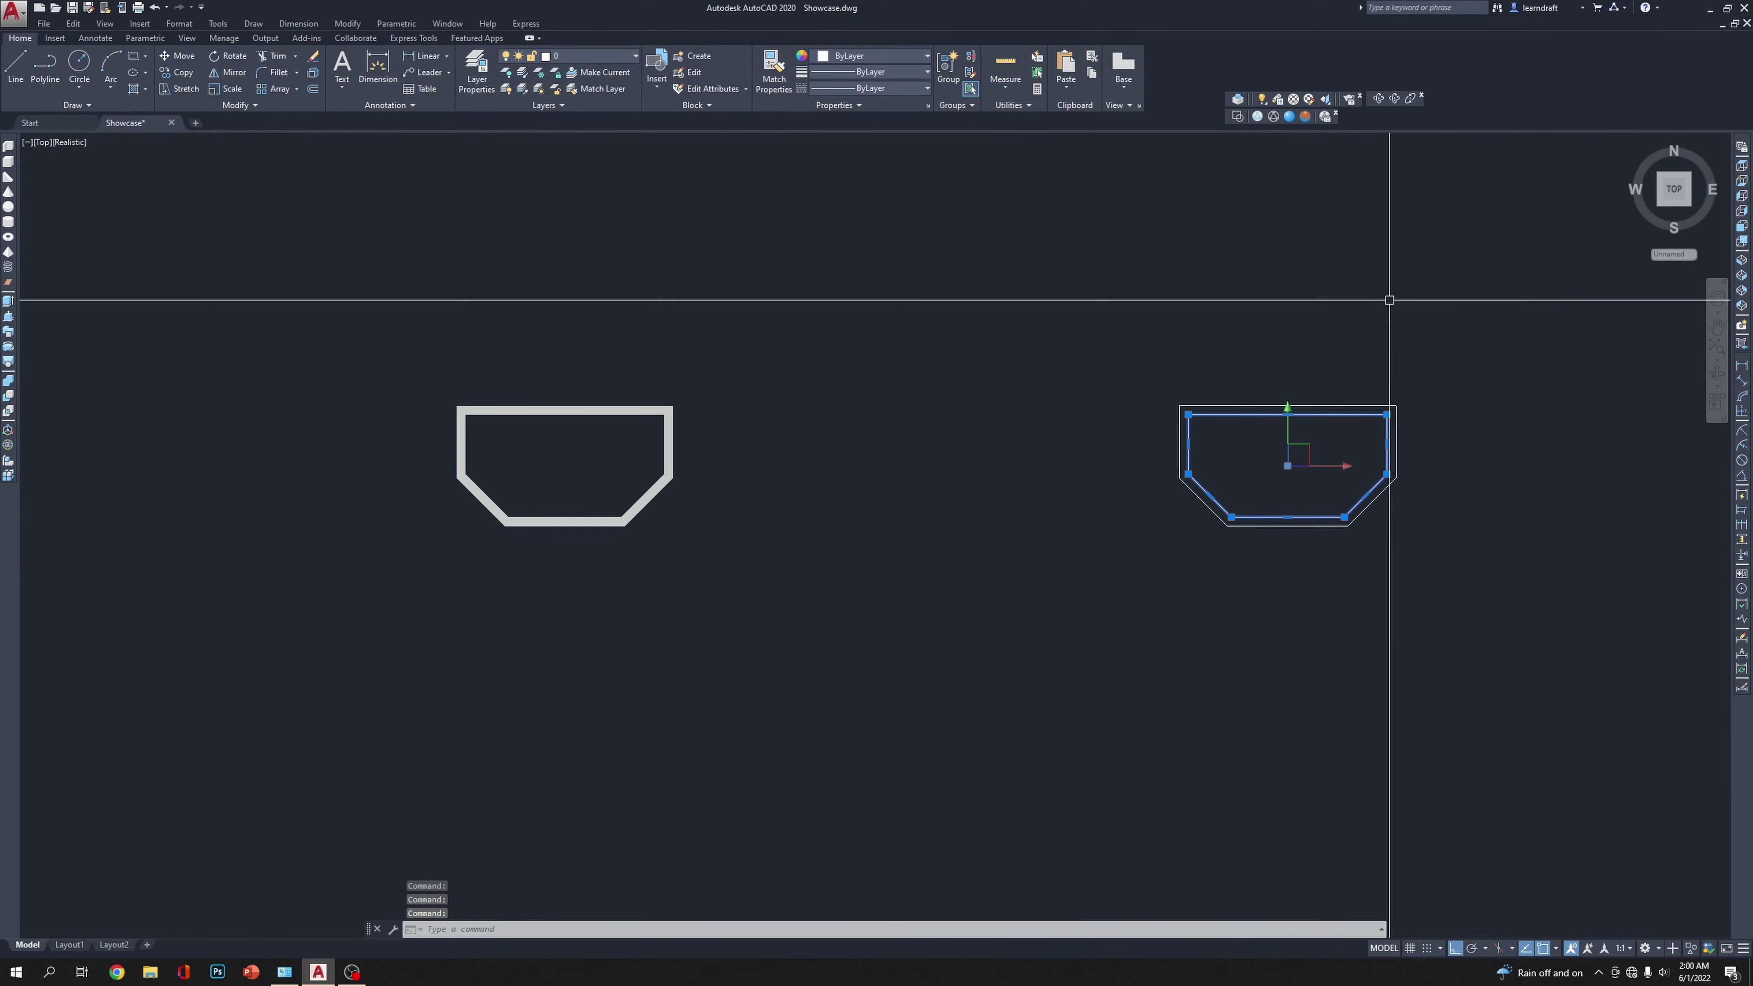
pyautogui.write('co')
pyautogui.press('Return')
pyautogui.click(1543, 275)
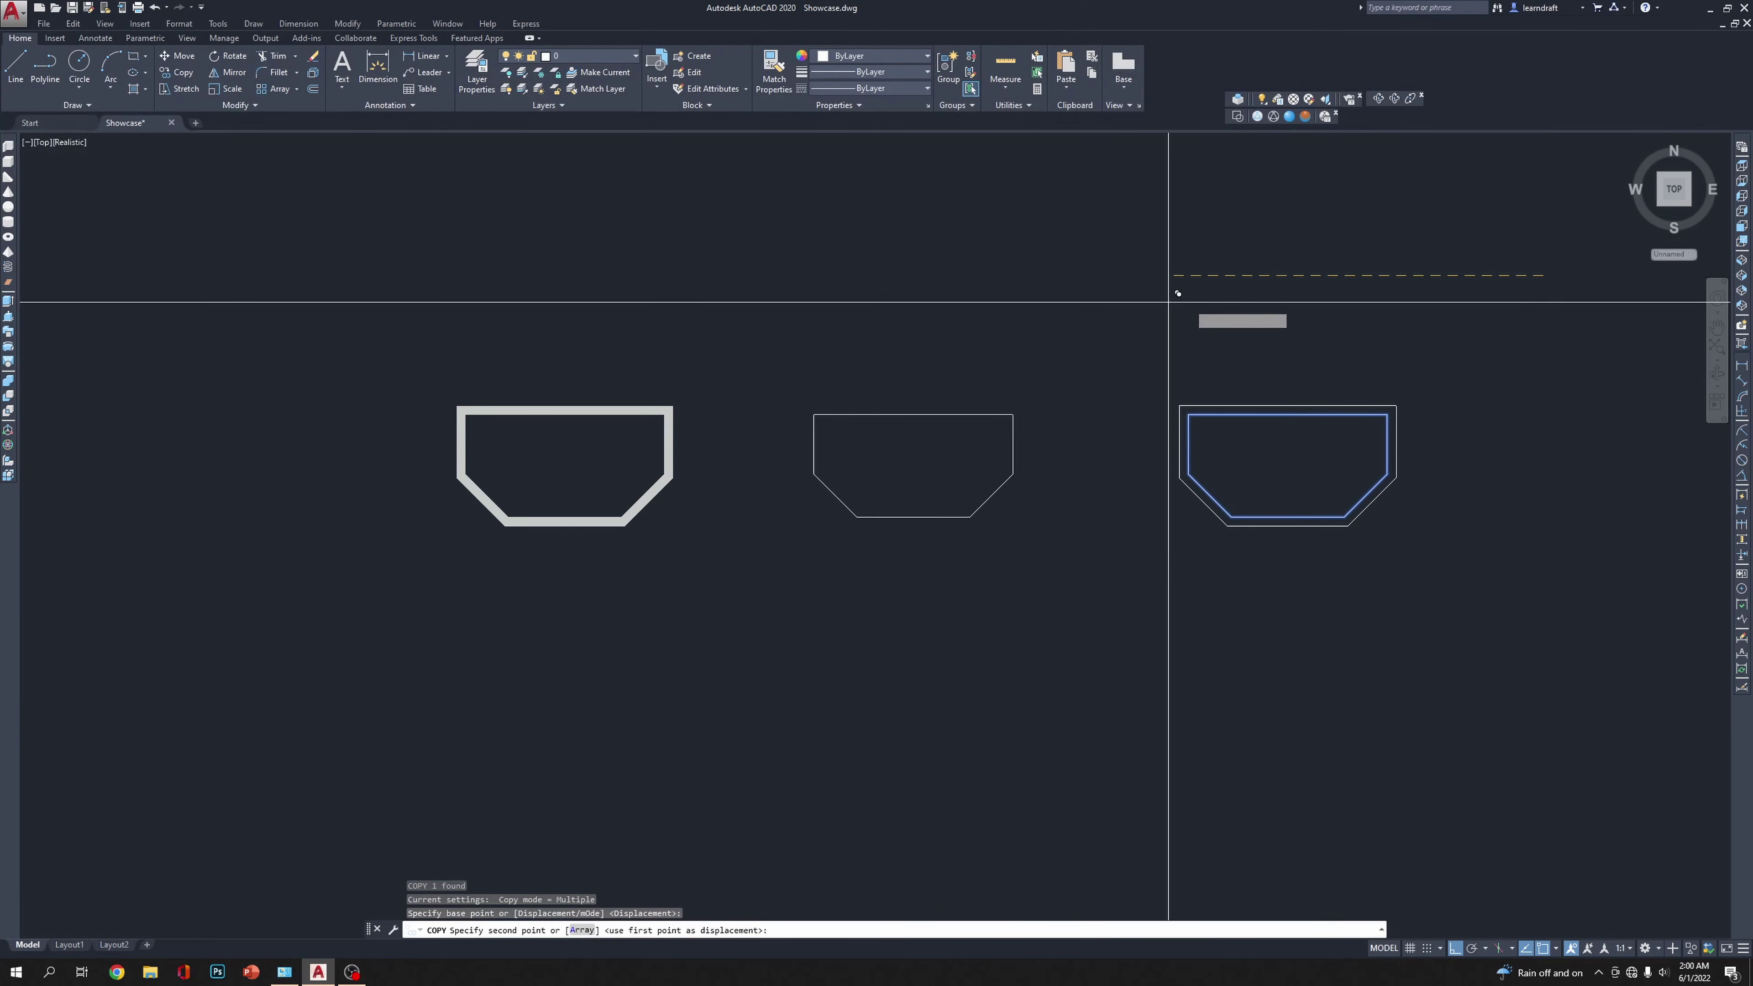
pyautogui.write("5'")
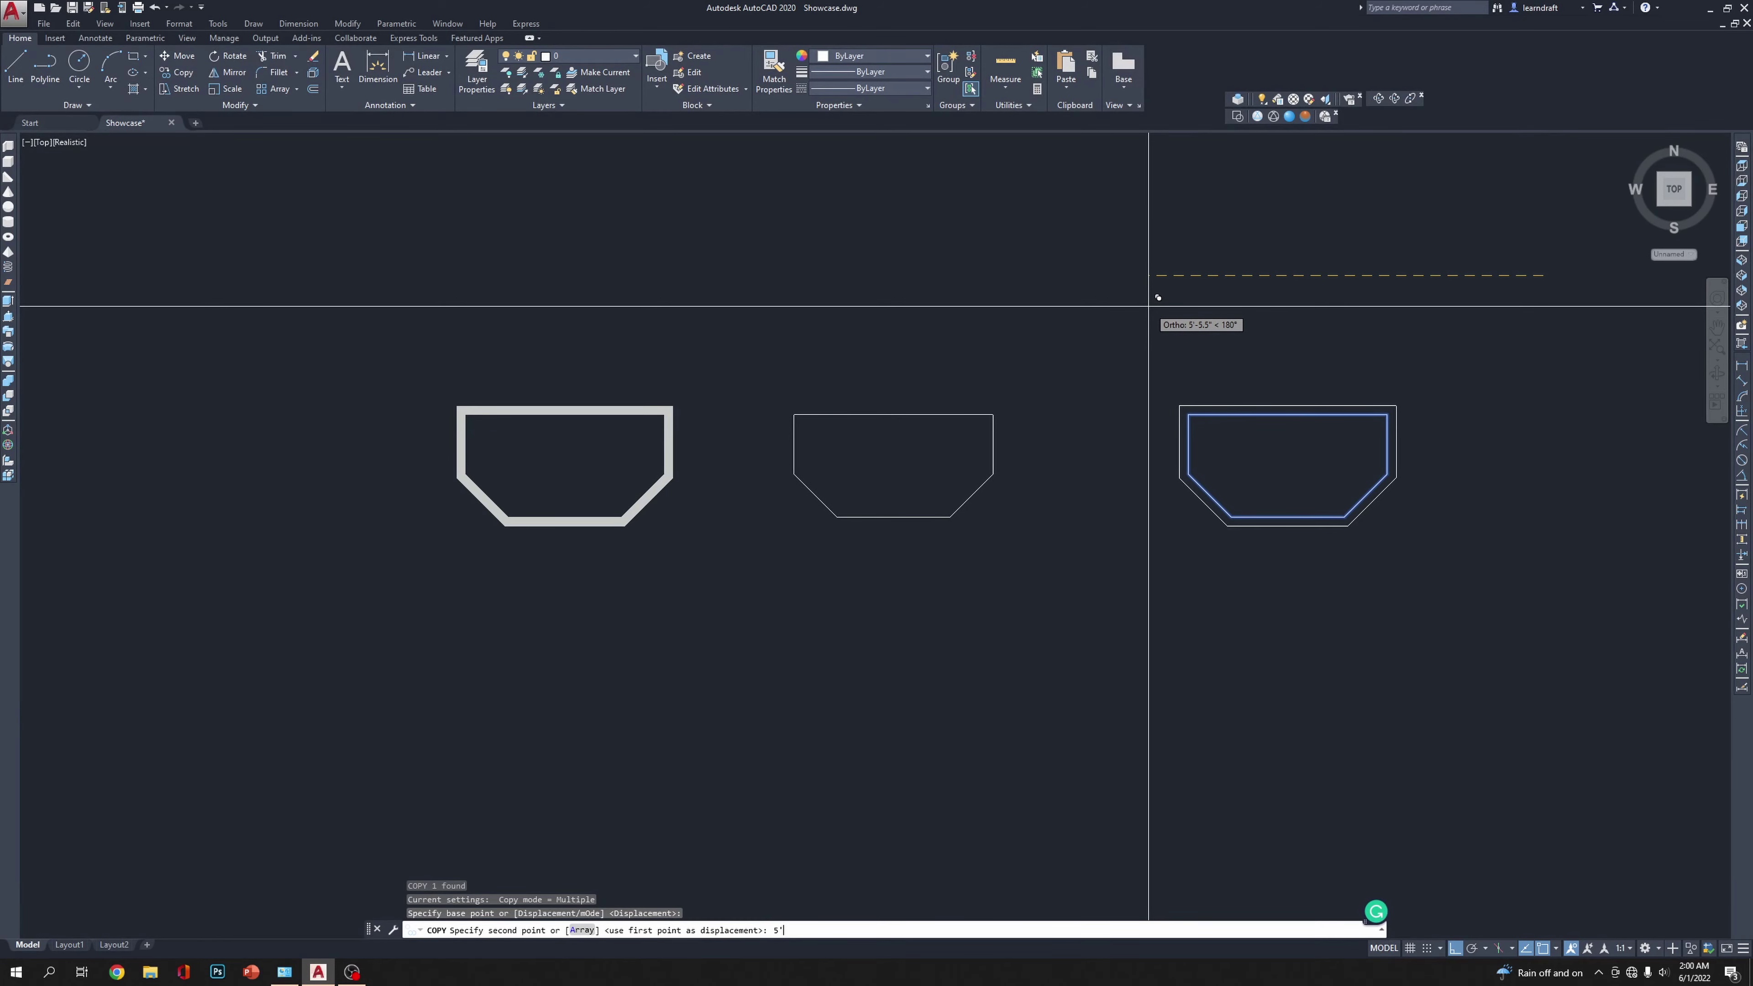
pyautogui.press('Return')
pyautogui.press('Return')
pyautogui.scroll(2, 984, 494)
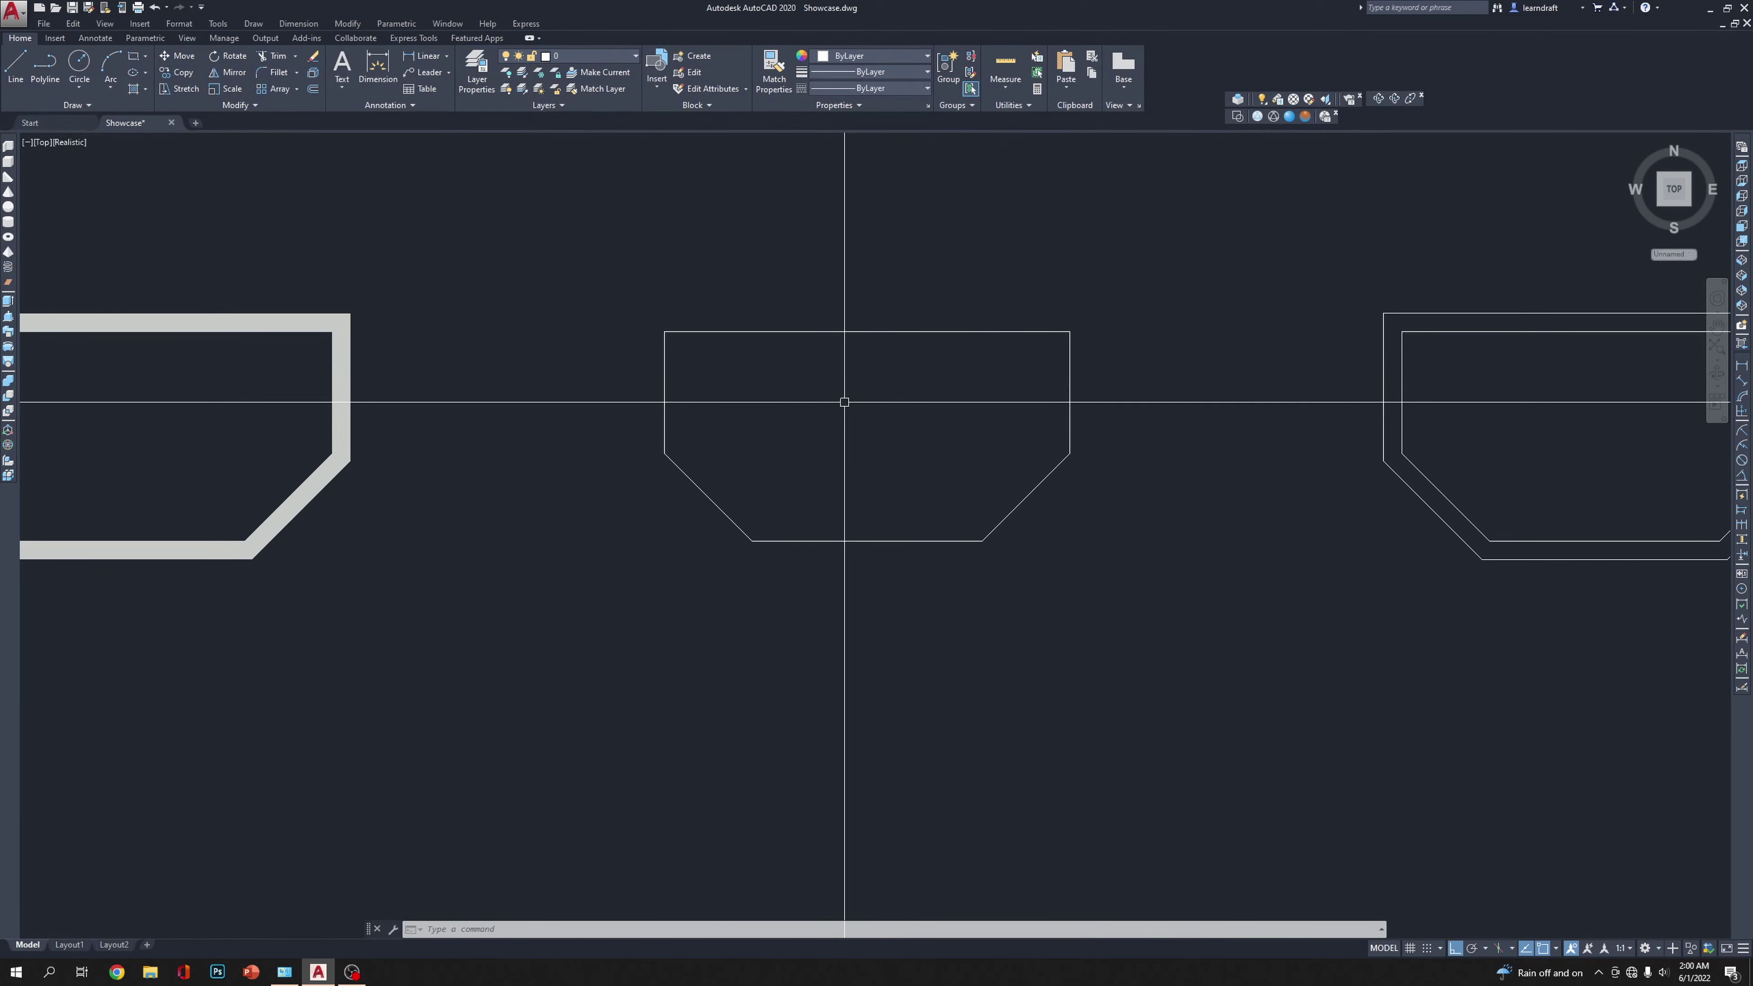
# Step: Draw two short lines across the copy's top edge to mark the gap
pyautogui.write('l')
pyautogui.press('space')
pyautogui.scroll(6, 840, 354)
pyautogui.click(889, 240)
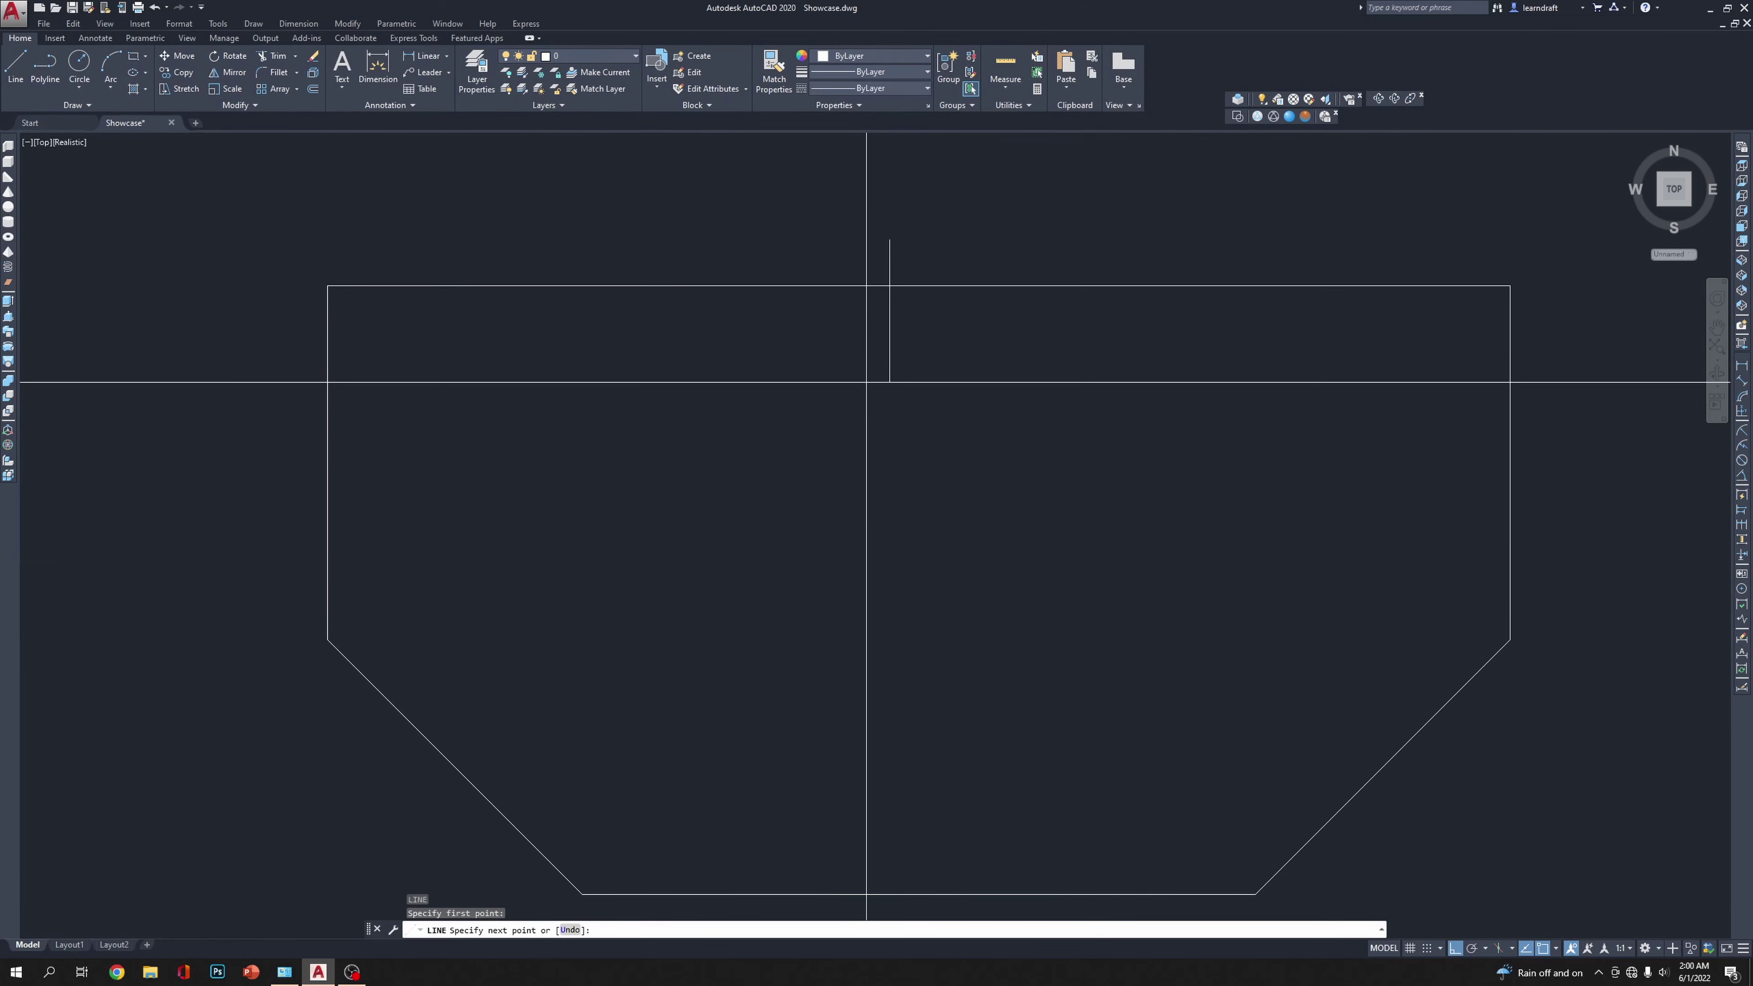
pyautogui.click(868, 382)
pyautogui.press('space')
pyautogui.press('space')
pyautogui.click(906, 246)
pyautogui.click(905, 349)
pyautogui.press('space')
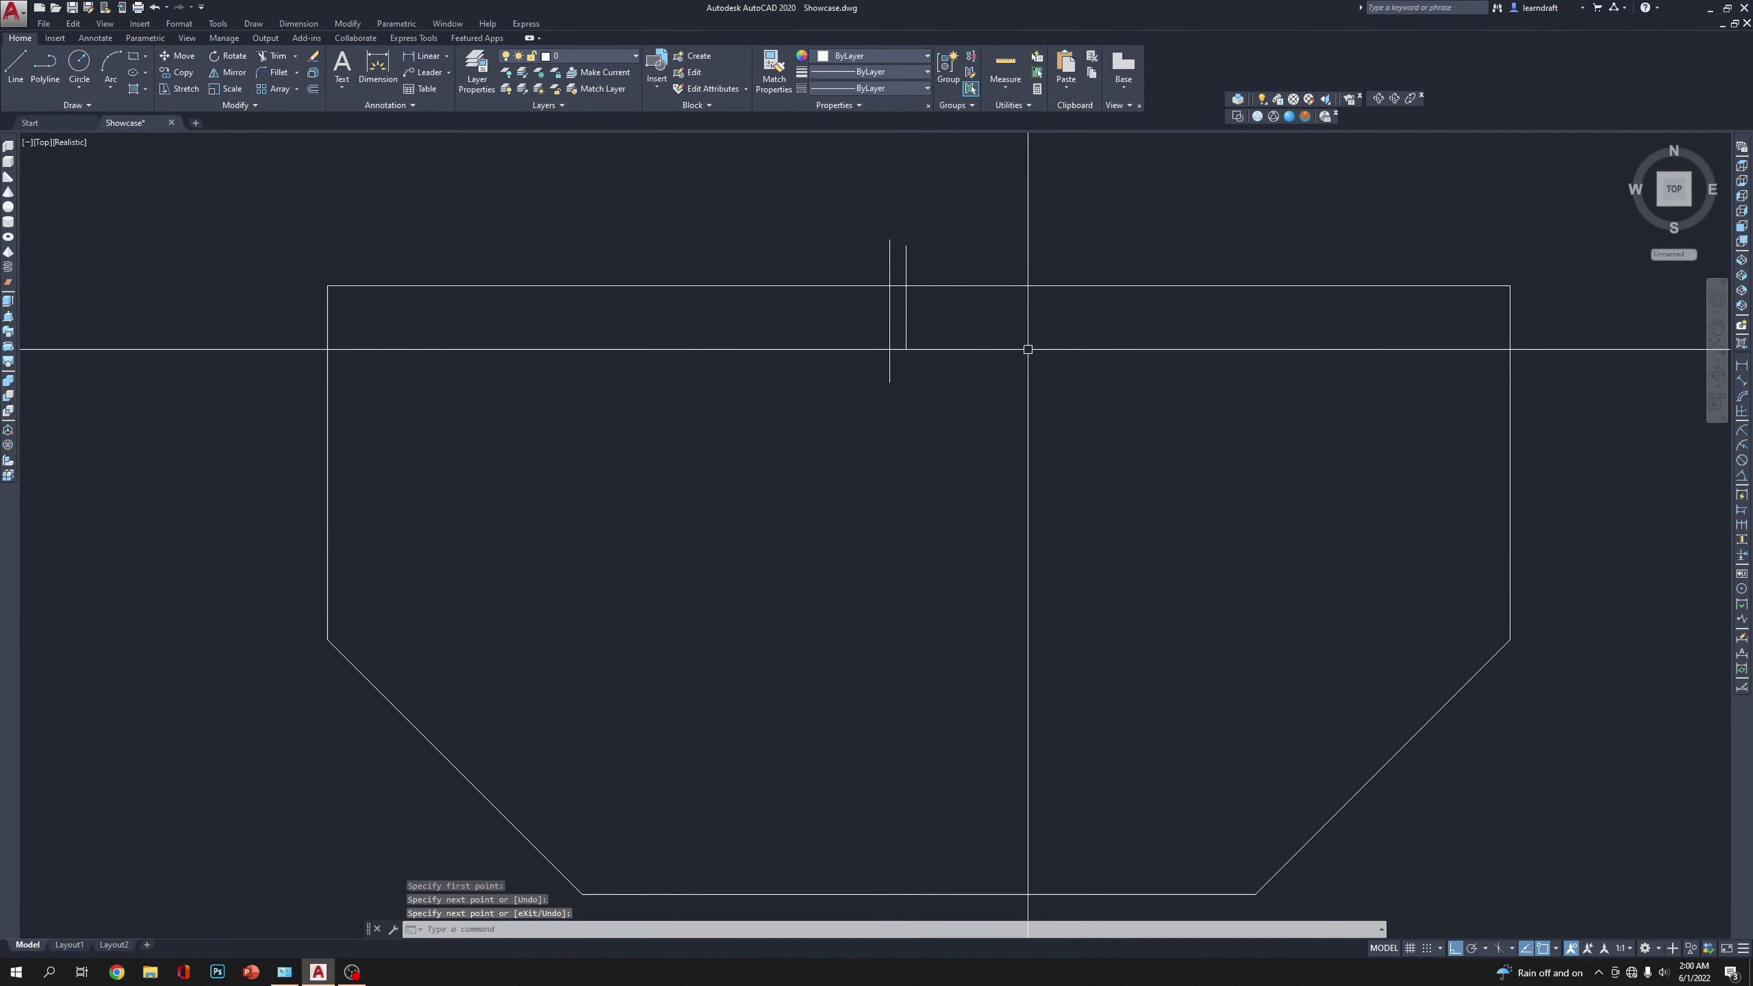
# Step: Trim the top edge between the two lines, then delete both lines
pyautogui.moveTo(1021, 370); pyautogui.dragTo(1031, 512, button='middle')
pyautogui.write('tr')
pyautogui.press('Return')
pyautogui.click(931, 352)
pyautogui.click(876, 457)
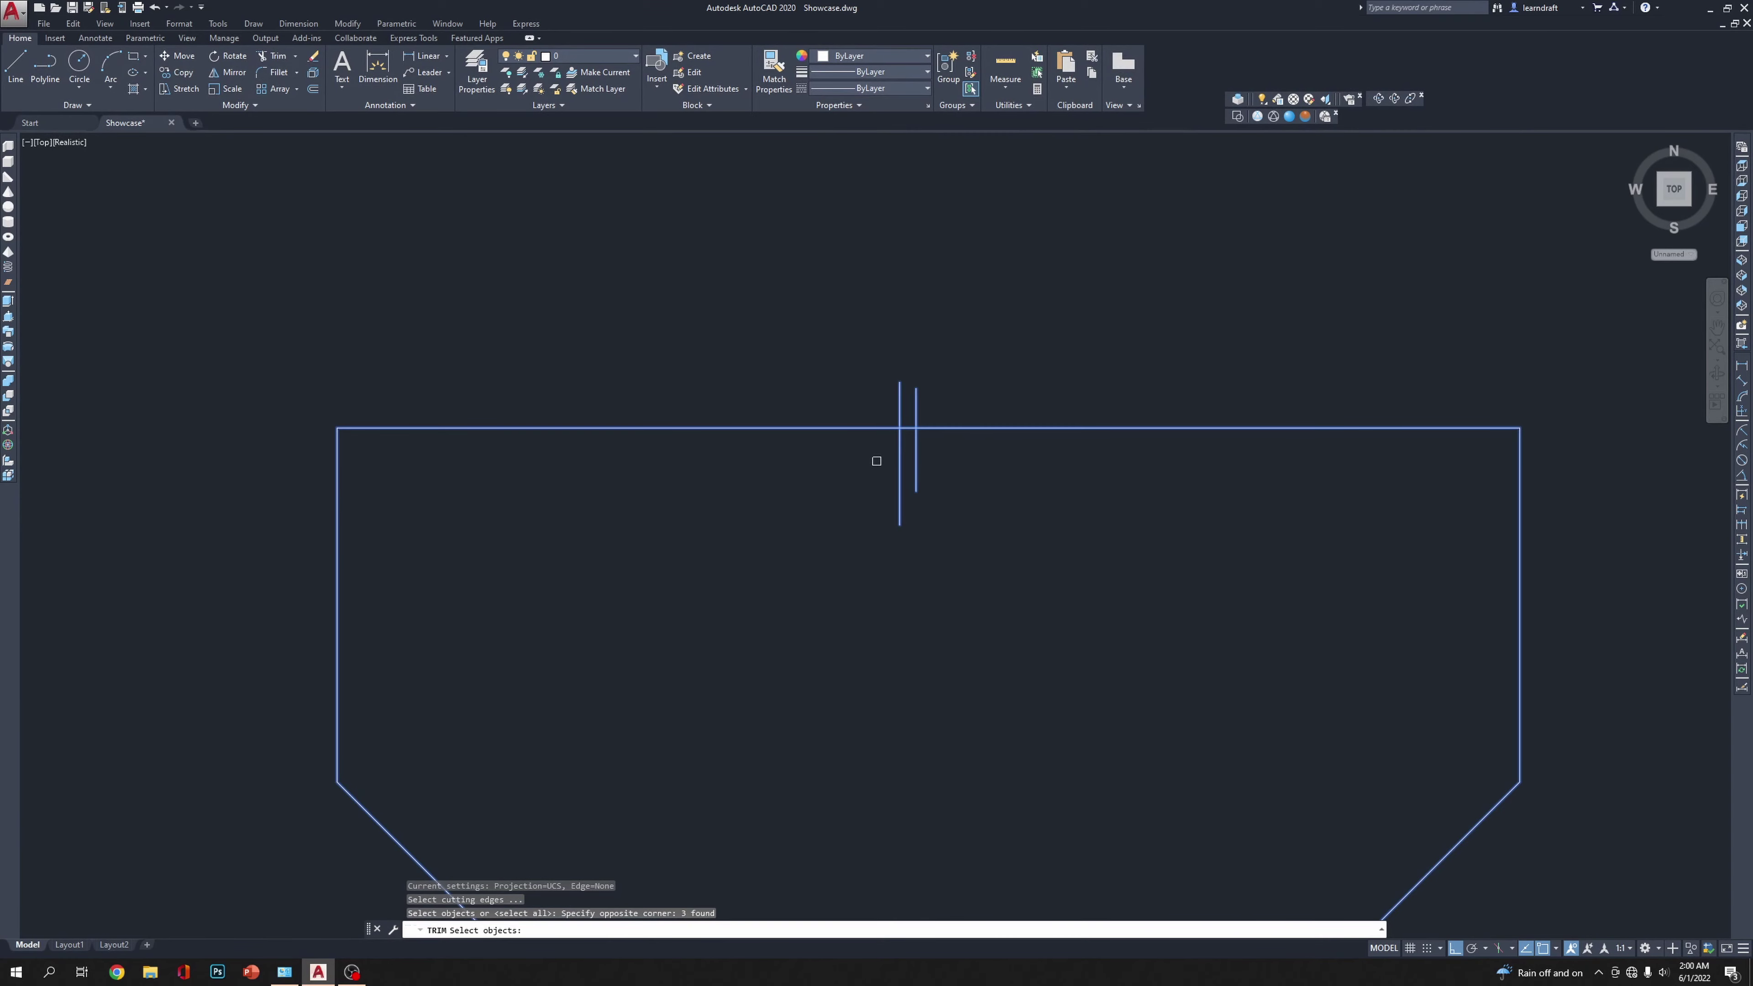
pyautogui.press('Return')
pyautogui.click(909, 429)
pyautogui.press('space')
pyautogui.click(961, 381)
pyautogui.click(882, 408)
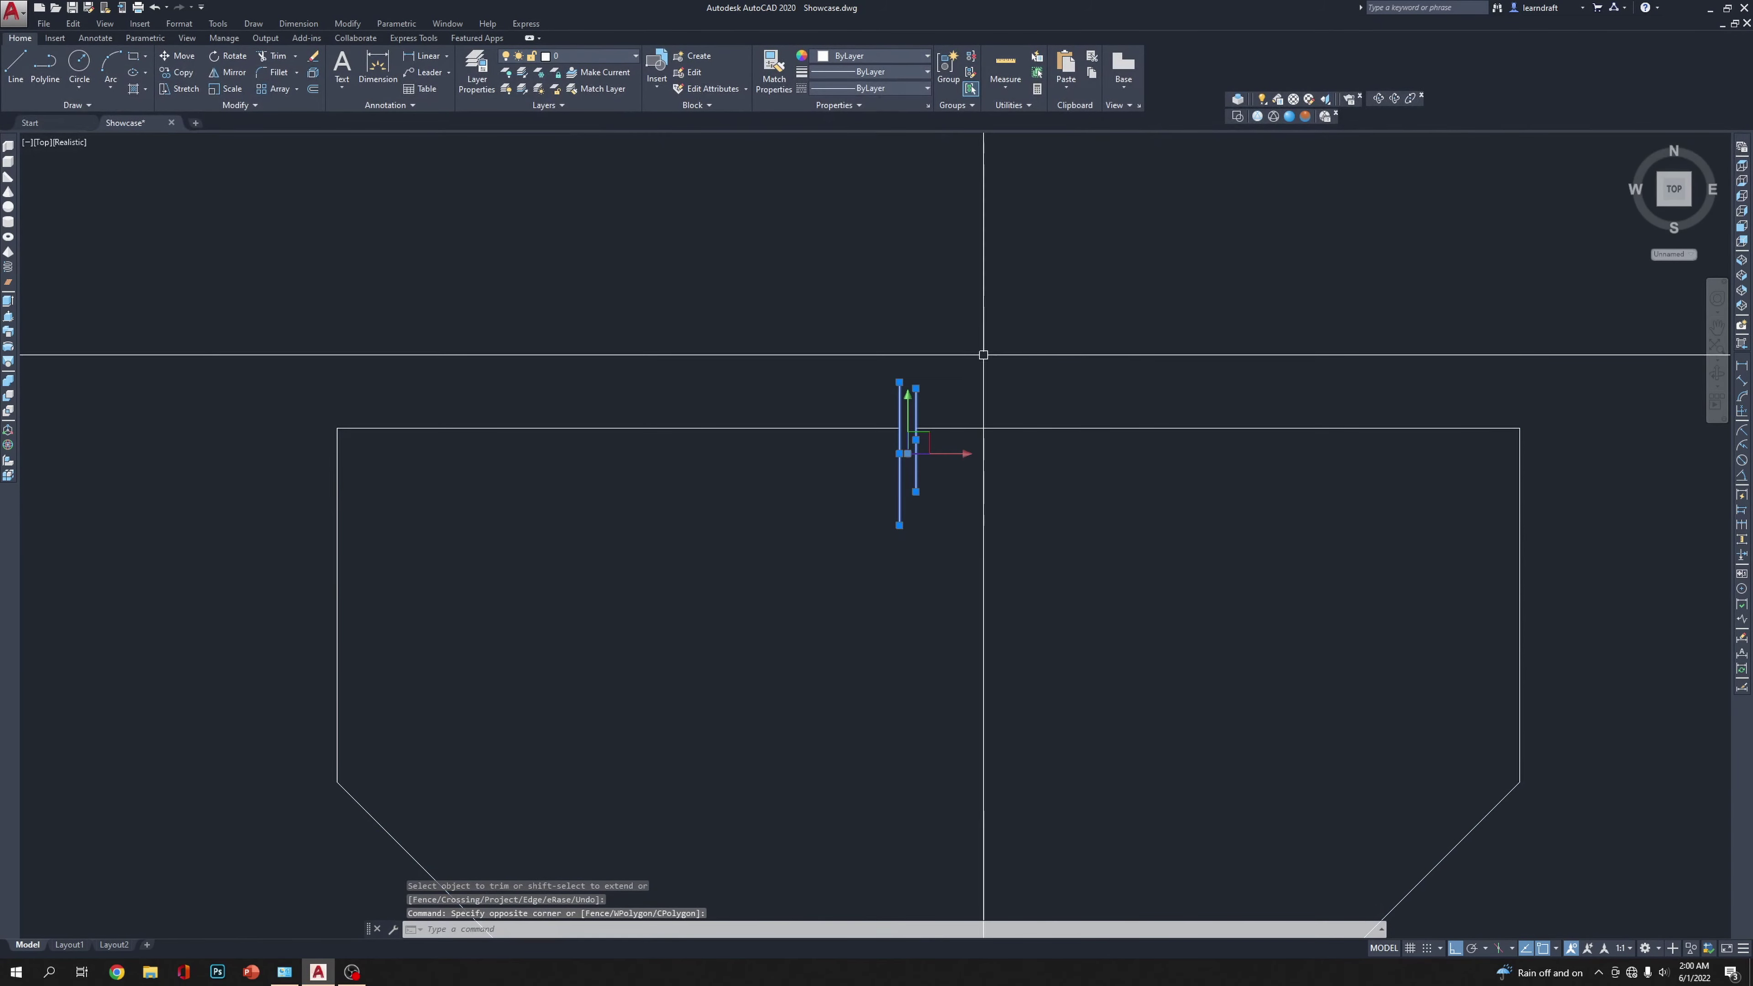
pyautogui.press('Delete')
# Step: Narrow the gap by pulling its right-end grip to the left
pyautogui.scroll(4, 932, 419)
pyautogui.moveTo(931, 418); pyautogui.dragTo(1028, 442, button='middle')
pyautogui.click(1028, 443)
pyautogui.click(998, 494)
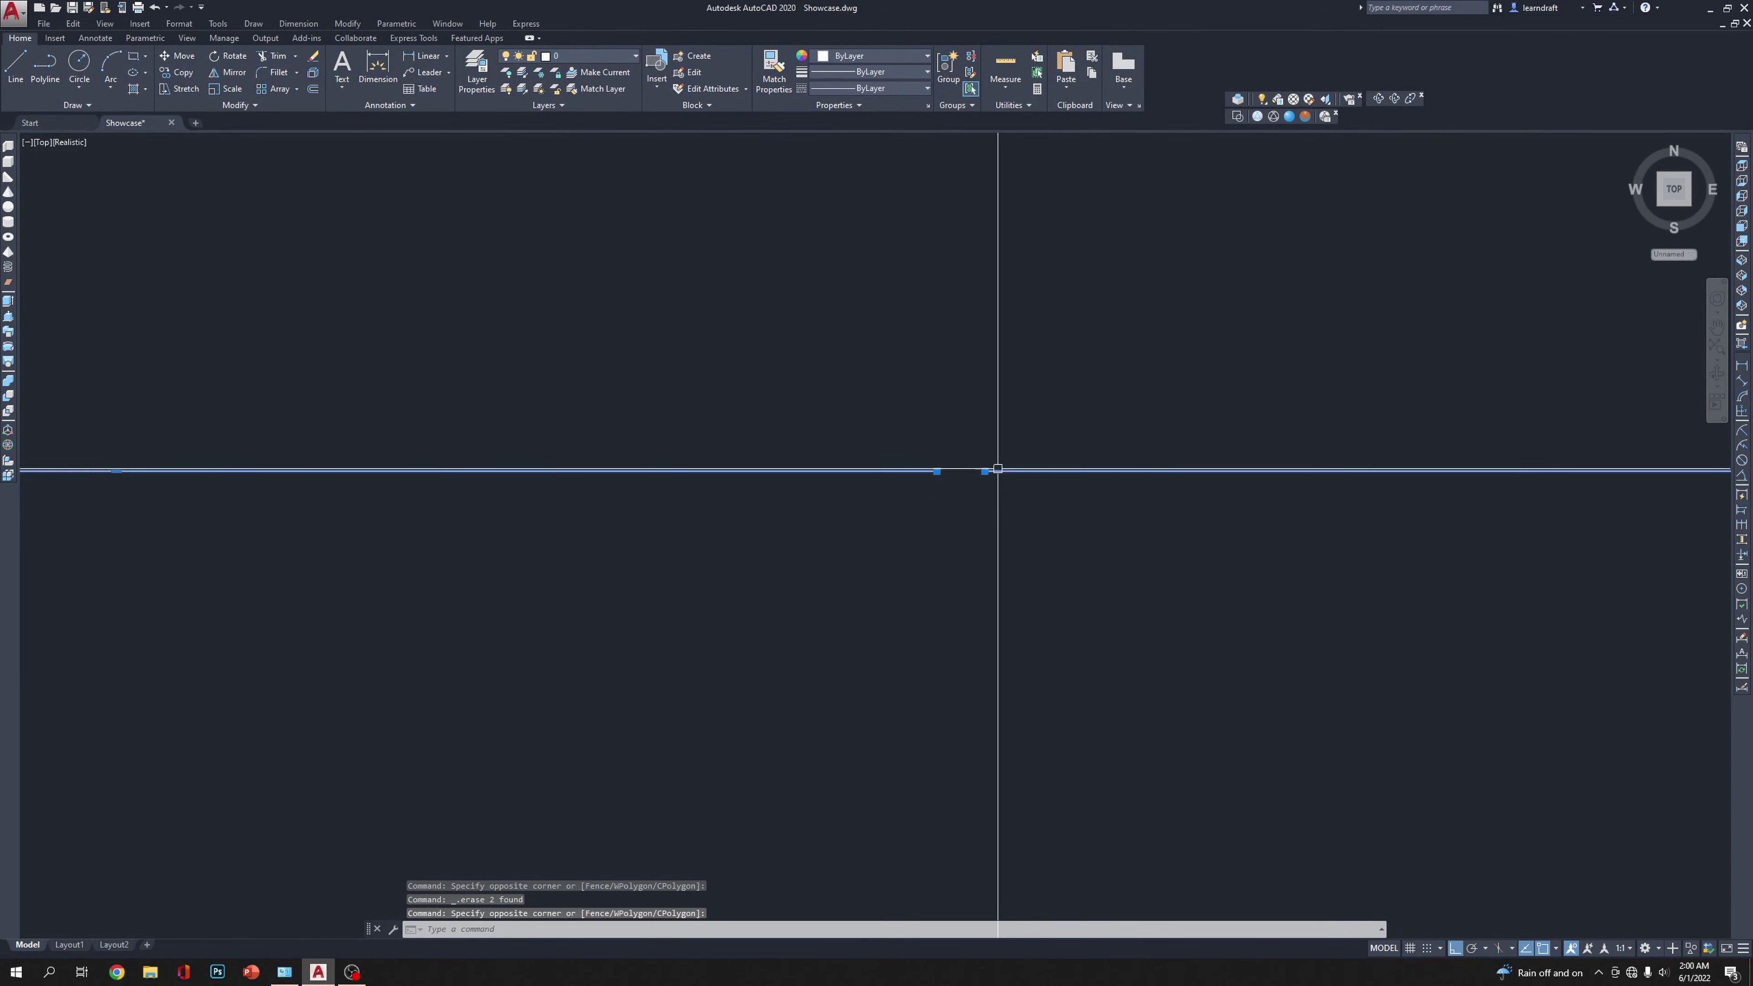
pyautogui.click(984, 471)
pyautogui.click(954, 485)
pyautogui.scroll(5, 966, 433)
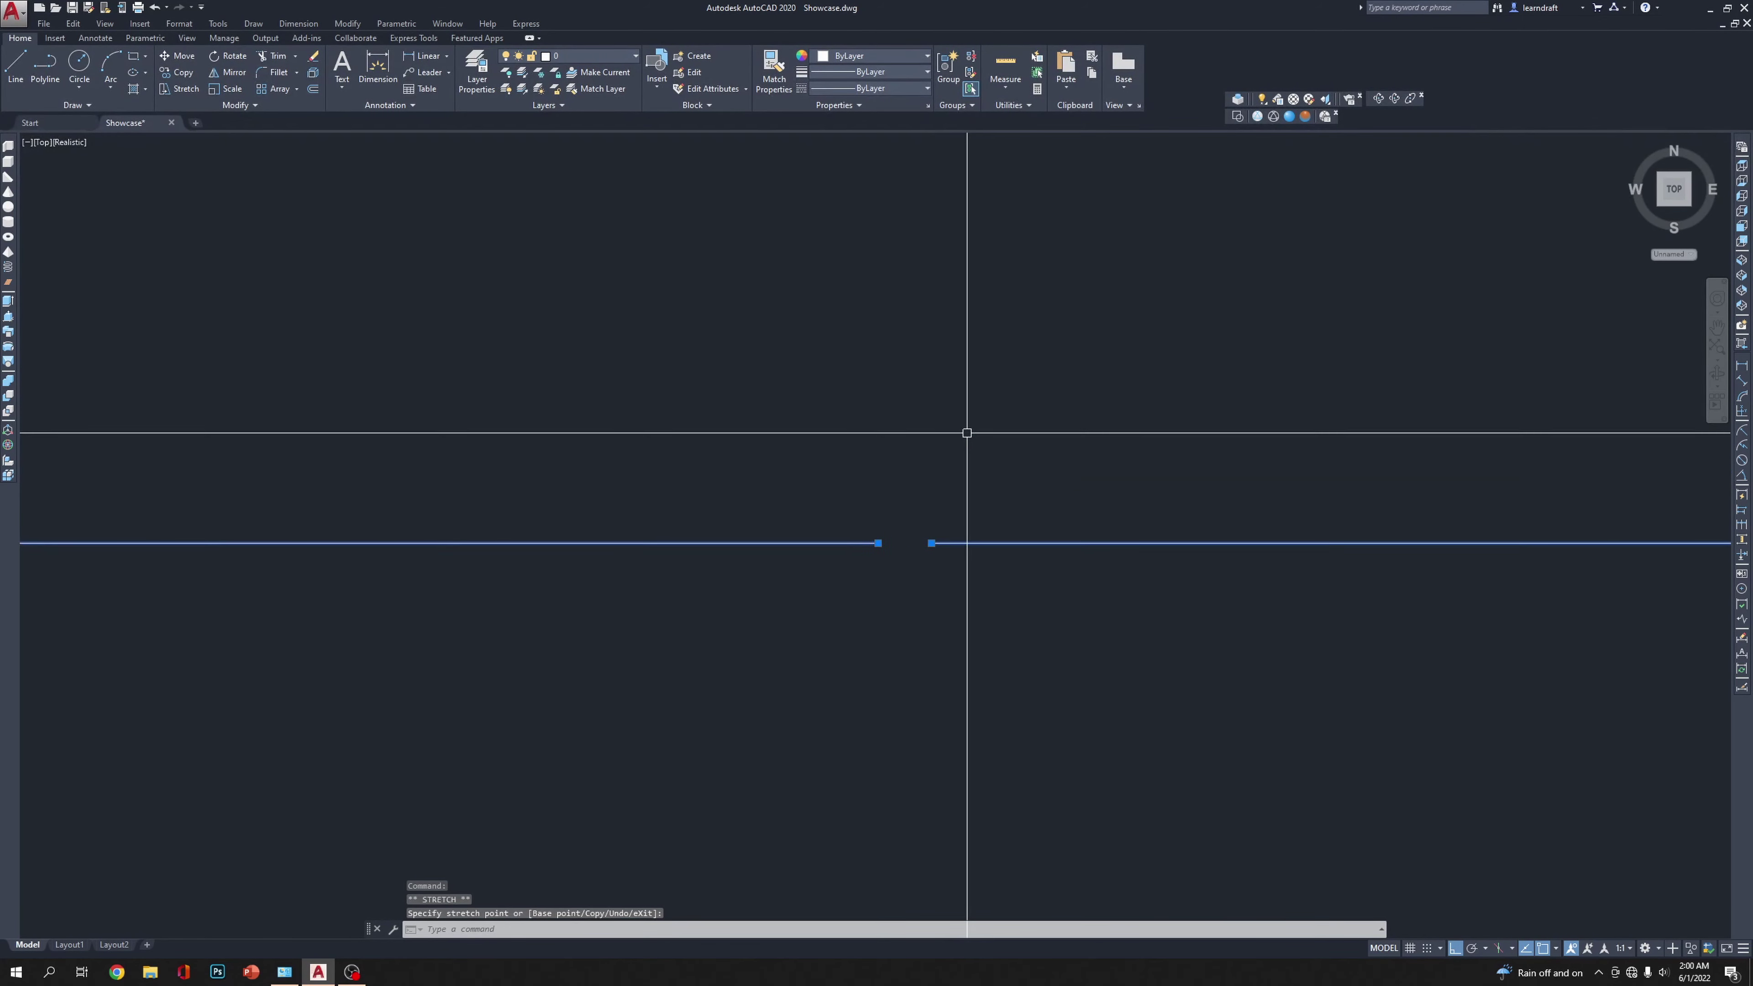
pyautogui.press('Escape')
pyautogui.press('Escape')
# Step: Switch to the right-side view and bring the frame's bottom into view
pyautogui.scroll(-4, 1020, 398)
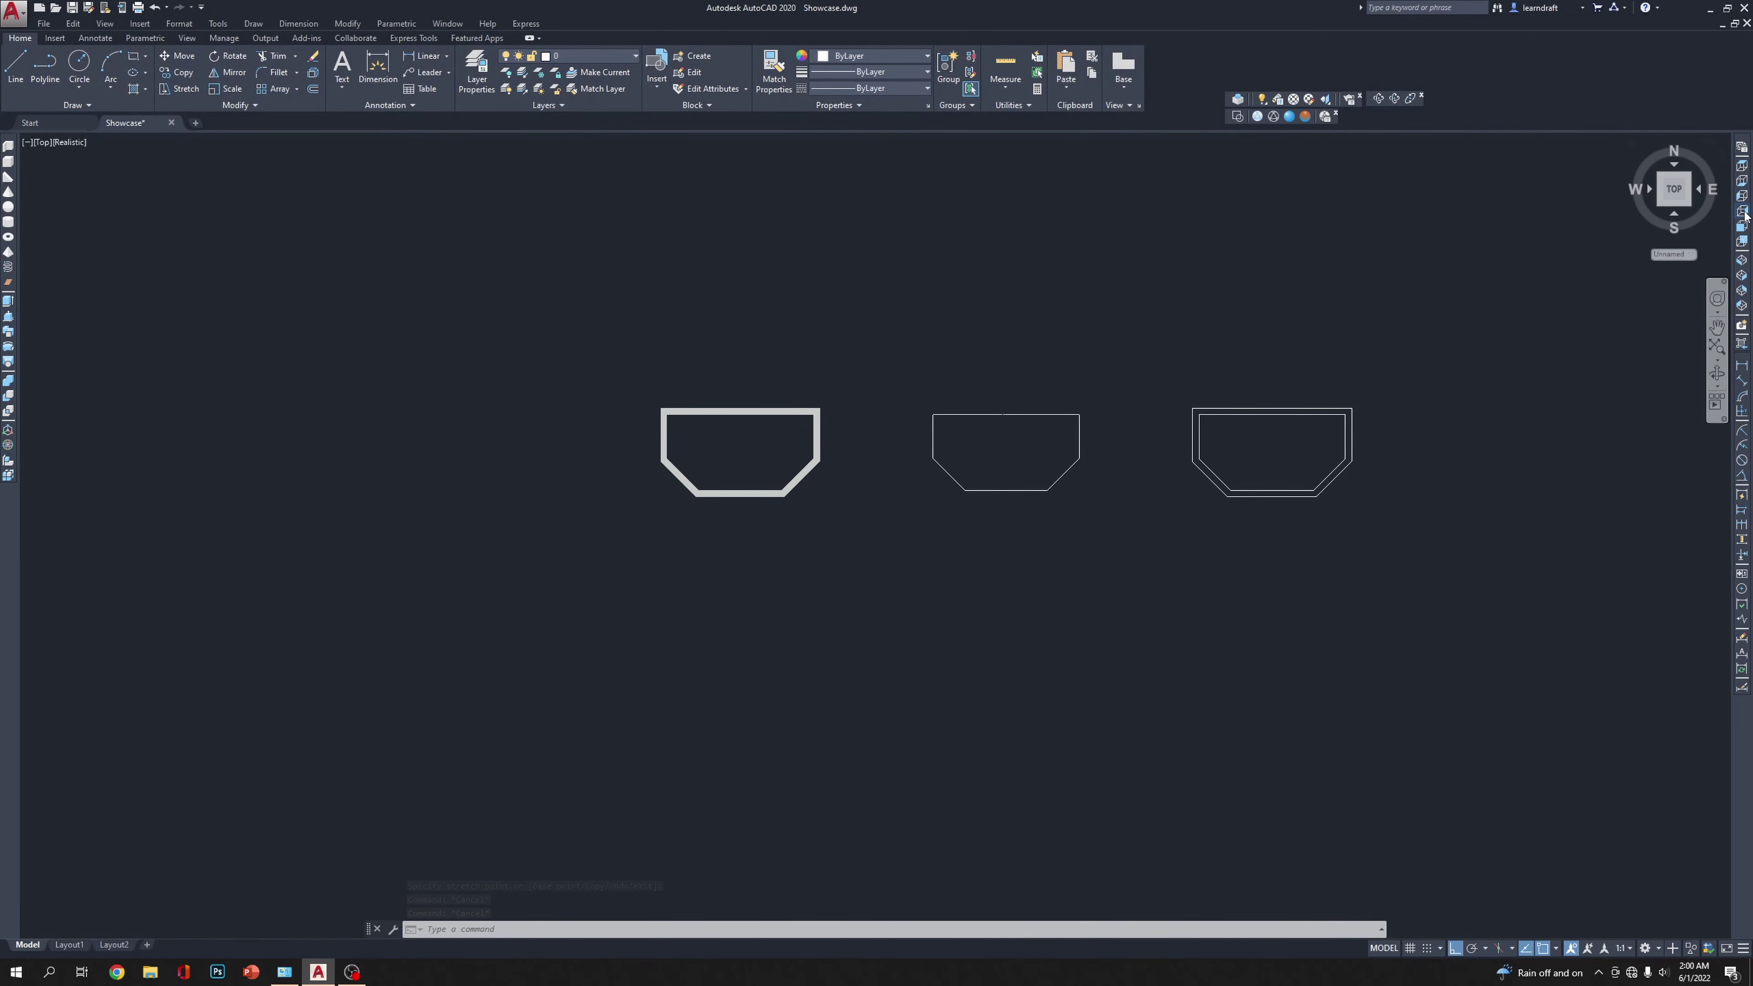
pyautogui.click(1742, 211)
pyautogui.moveTo(1302, 471); pyautogui.dragTo(1037, 314, button='middle')
# Step: Start the profile polyline and draw its first .06125 segment upward
pyautogui.moveTo(798, 820); pyautogui.dragTo(904, 600, button='middle')
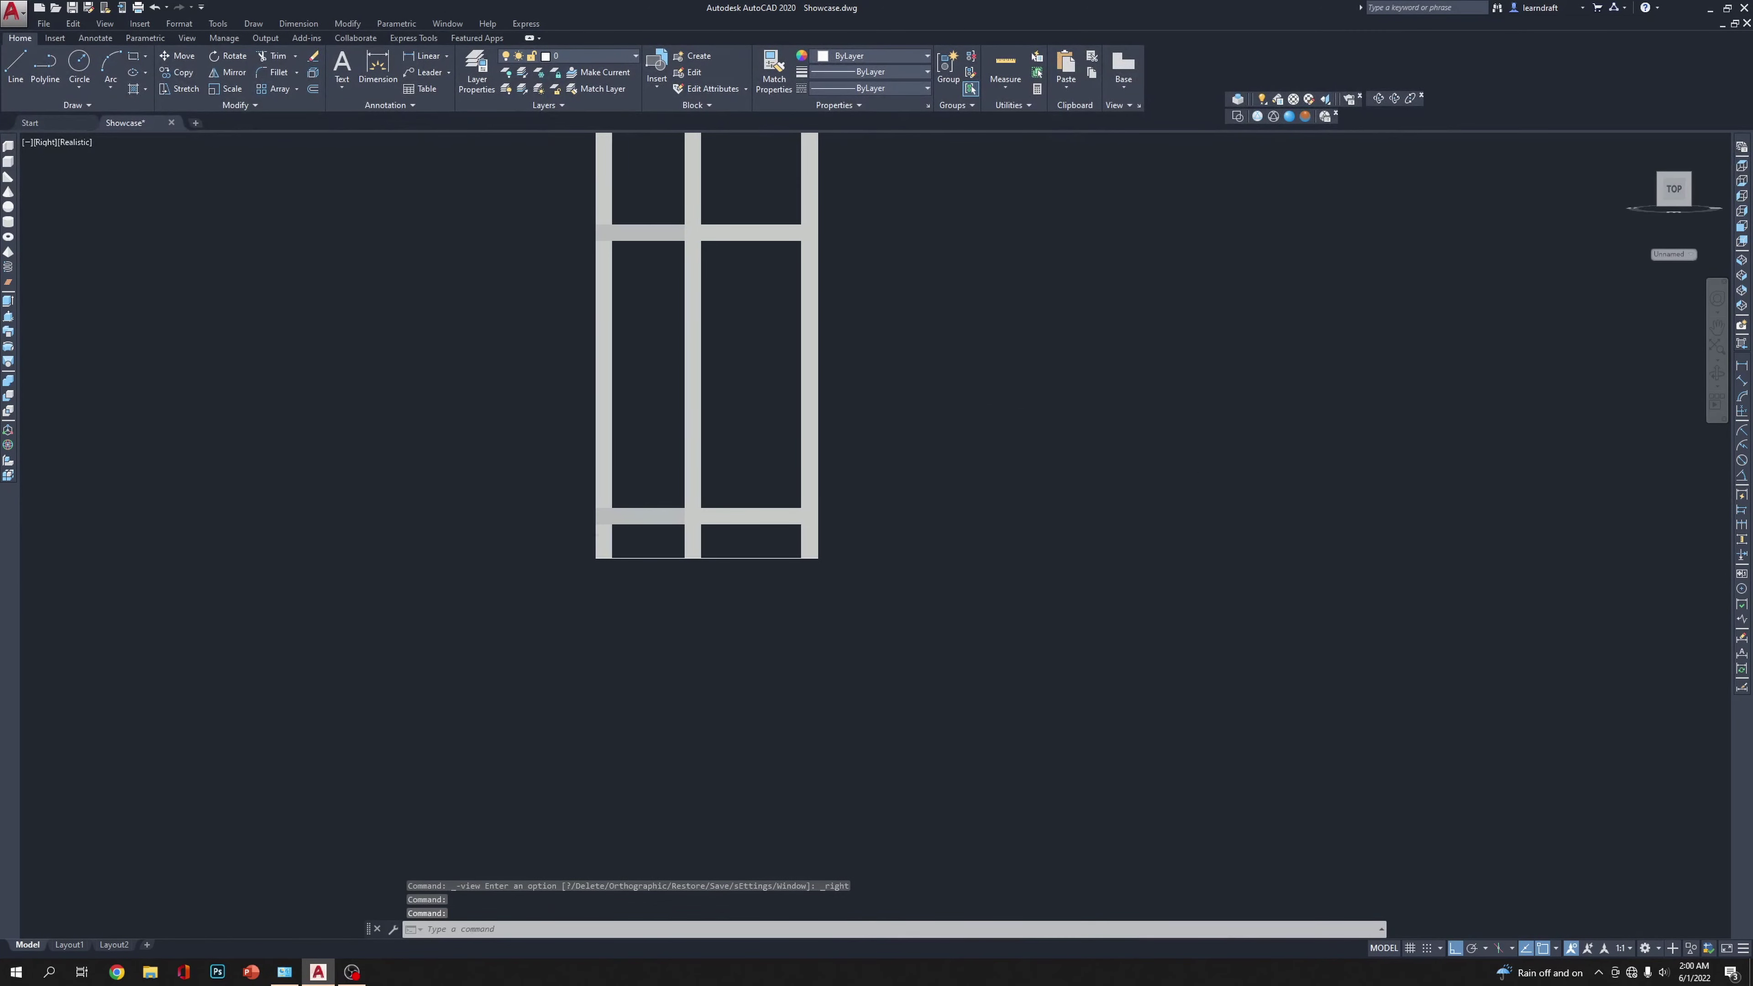
pyautogui.scroll(4, 904, 599)
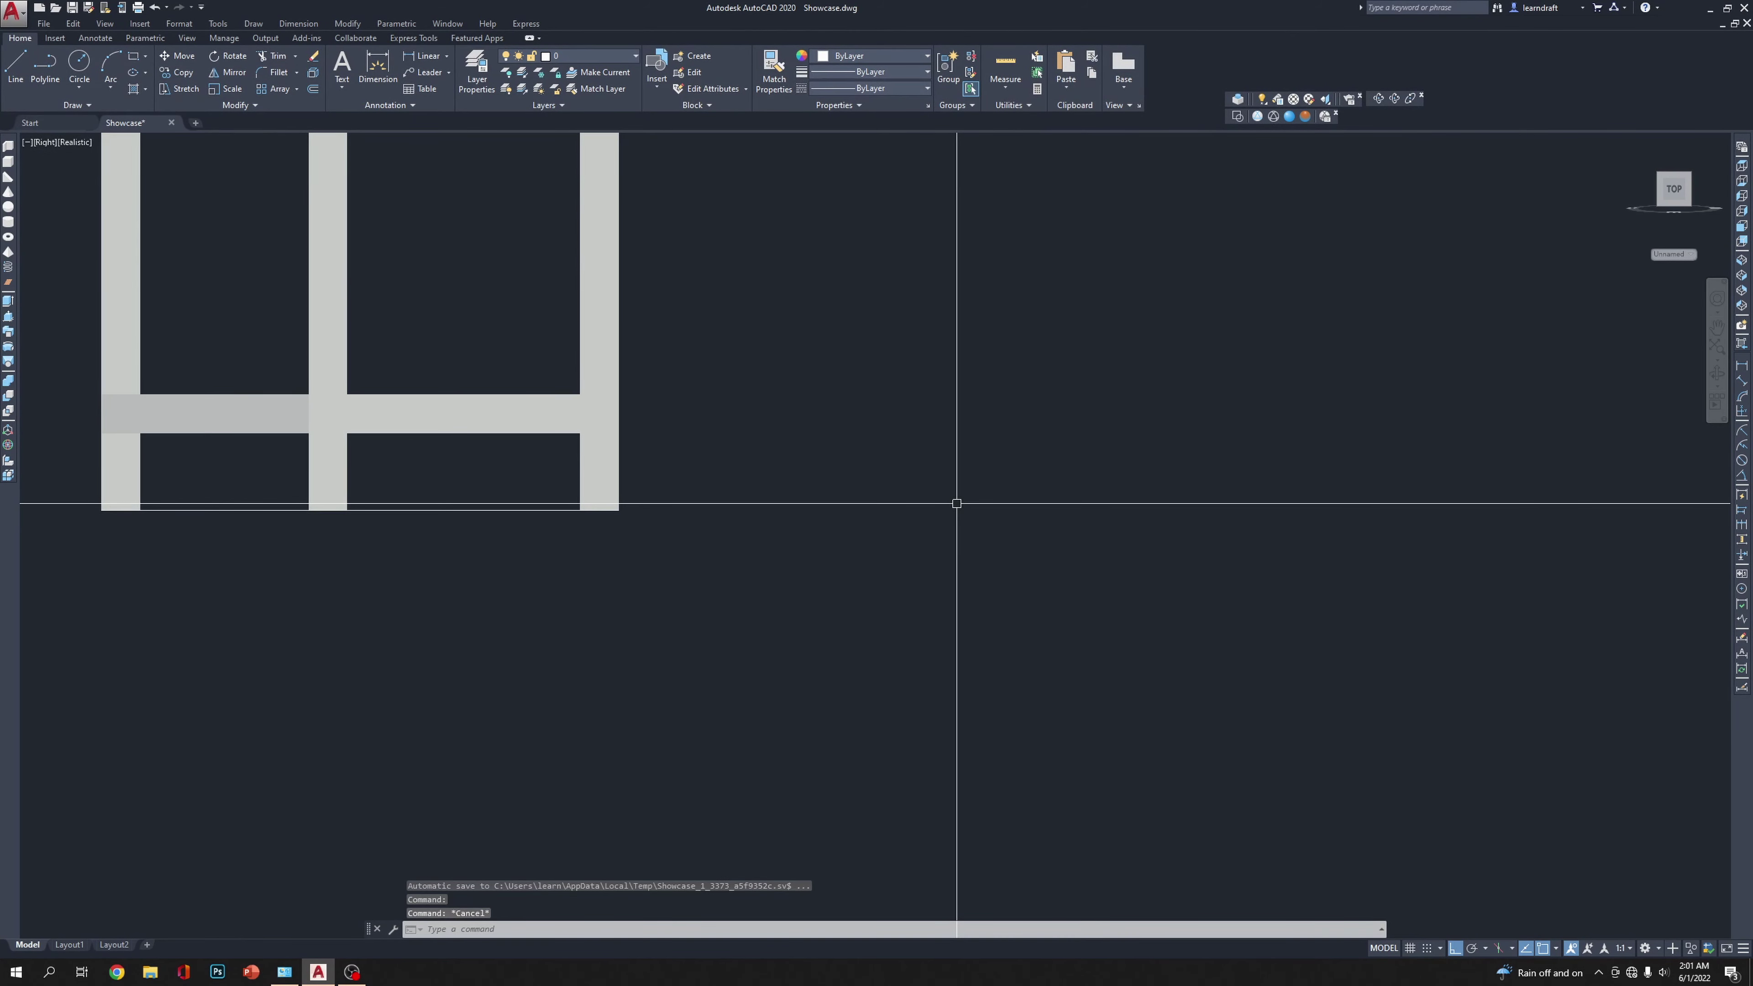
pyautogui.write('pl')
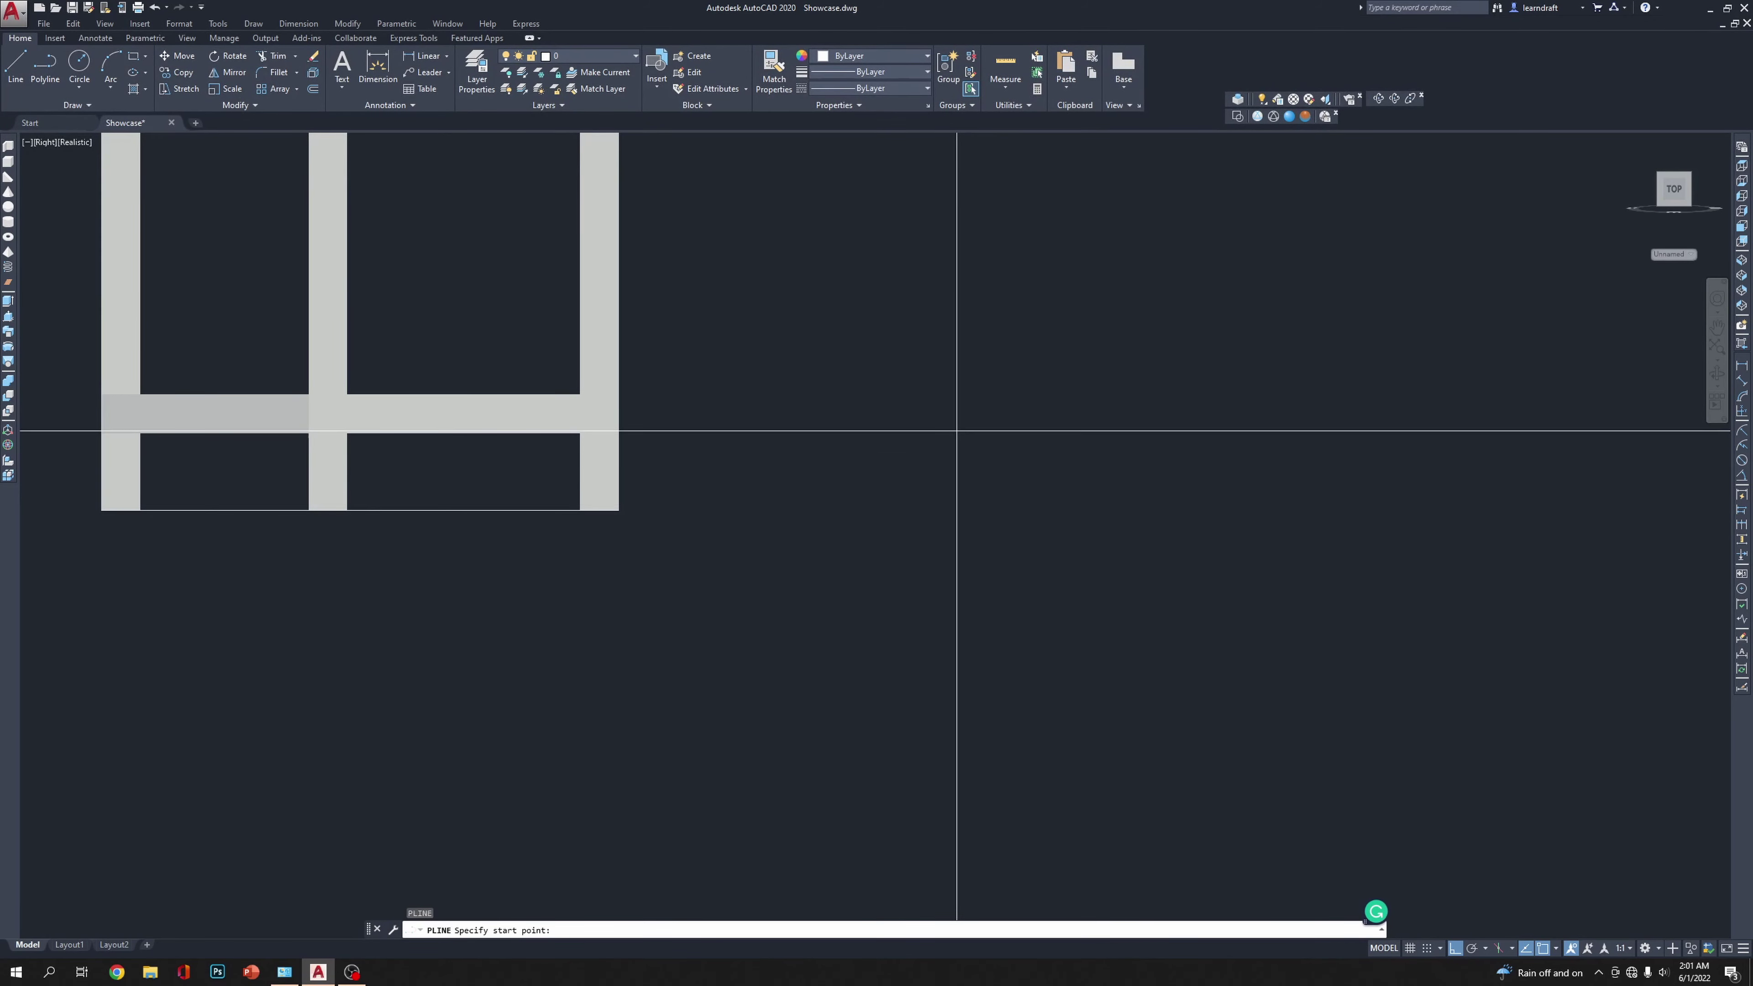
pyautogui.press('Return')
pyautogui.click(960, 435)
pyautogui.scroll(5, 977, 415)
pyautogui.scroll(5, 925, 395)
pyautogui.scroll(5, 969, 596)
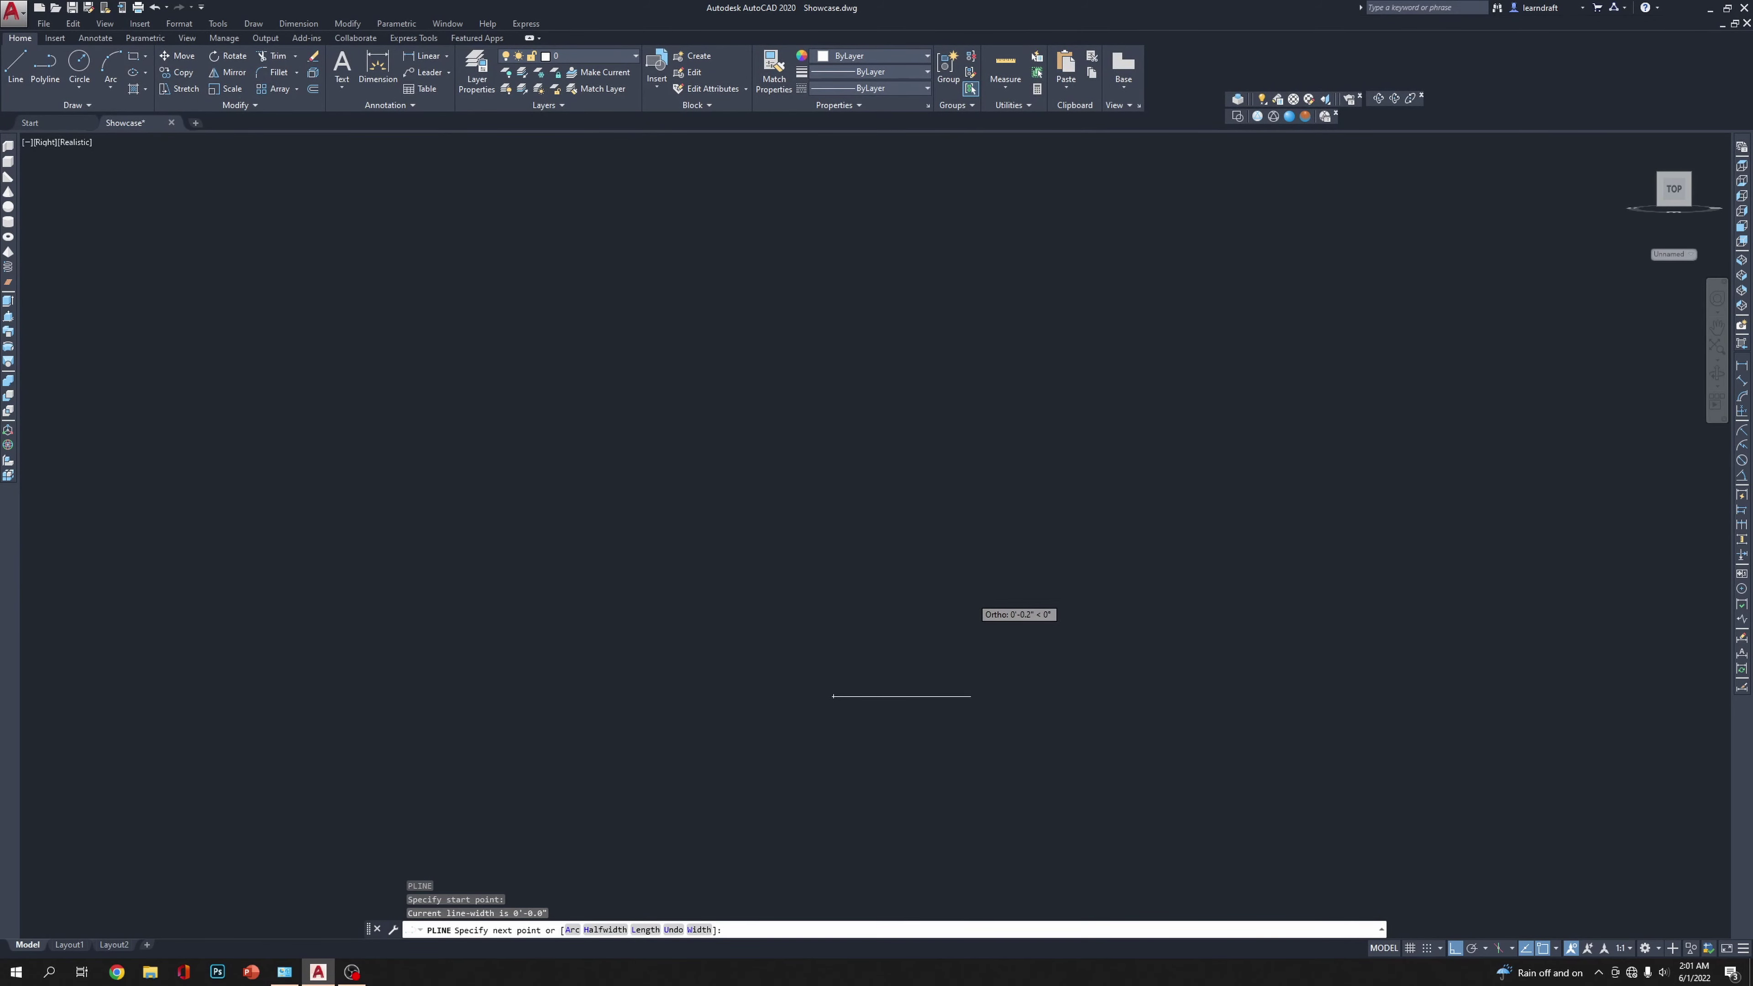
pyautogui.moveTo(855, 569); pyautogui.dragTo(894, 387, button='middle')
pyautogui.scroll(5, 892, 438)
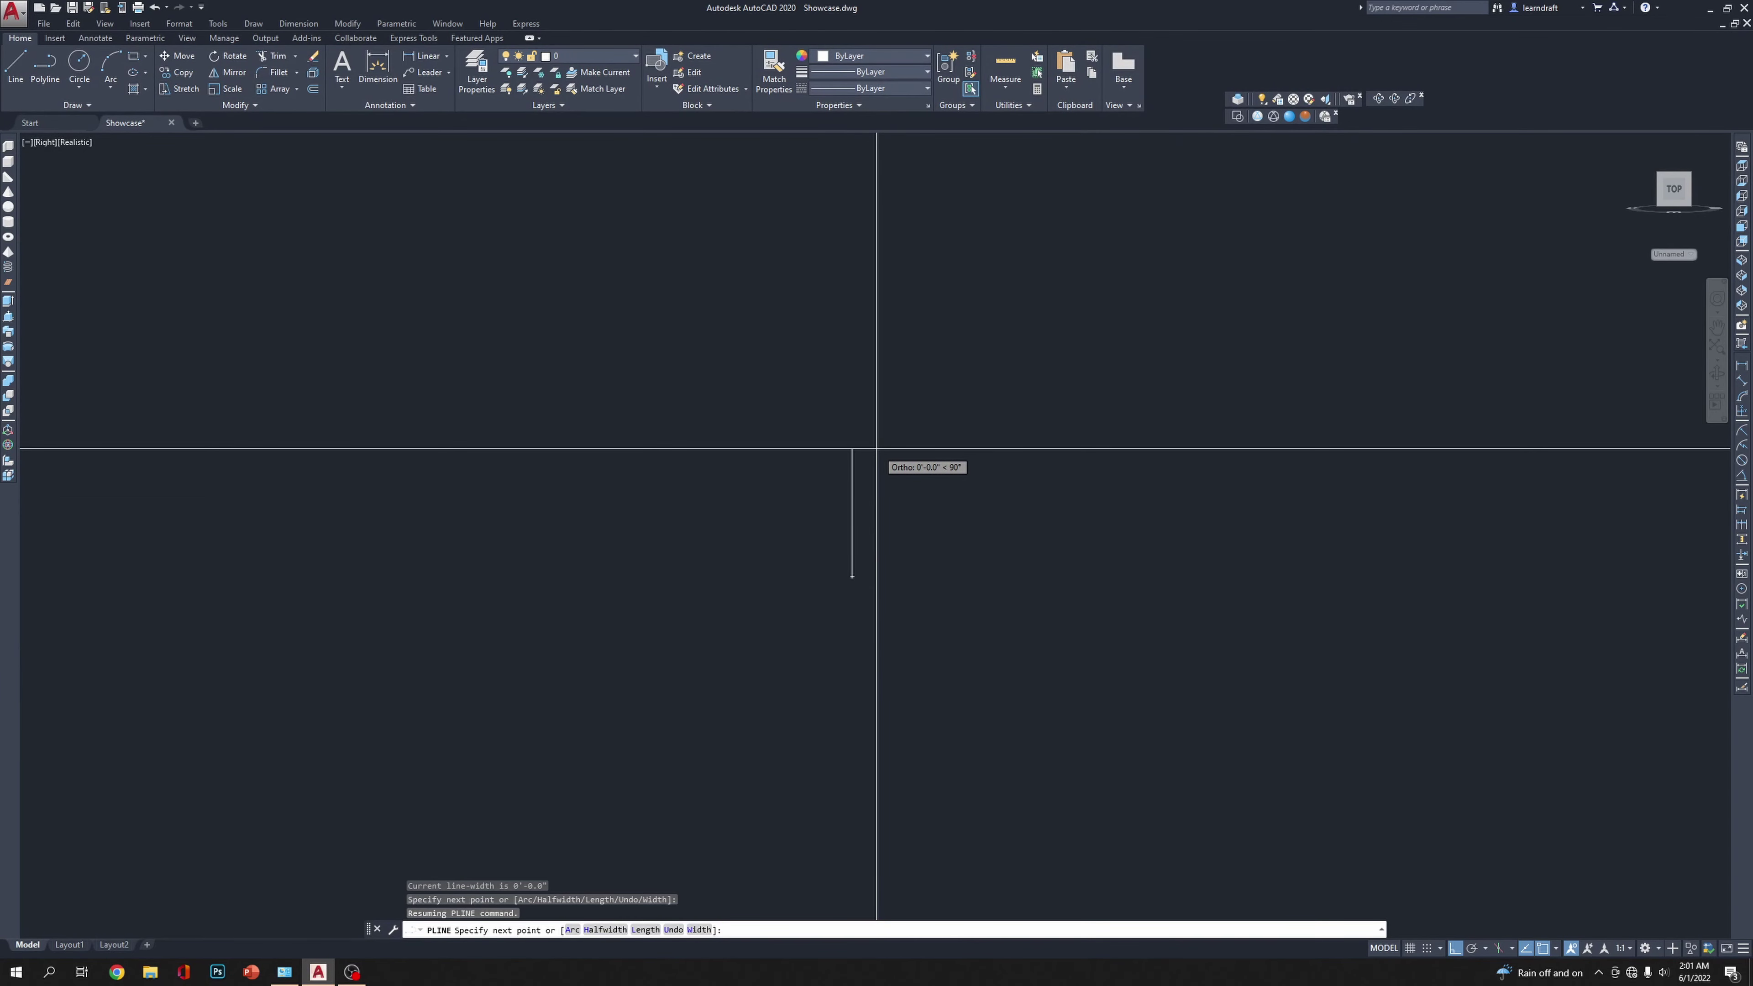
pyautogui.write('.06')
pyautogui.press('BackSpace')
pyautogui.press('Return')
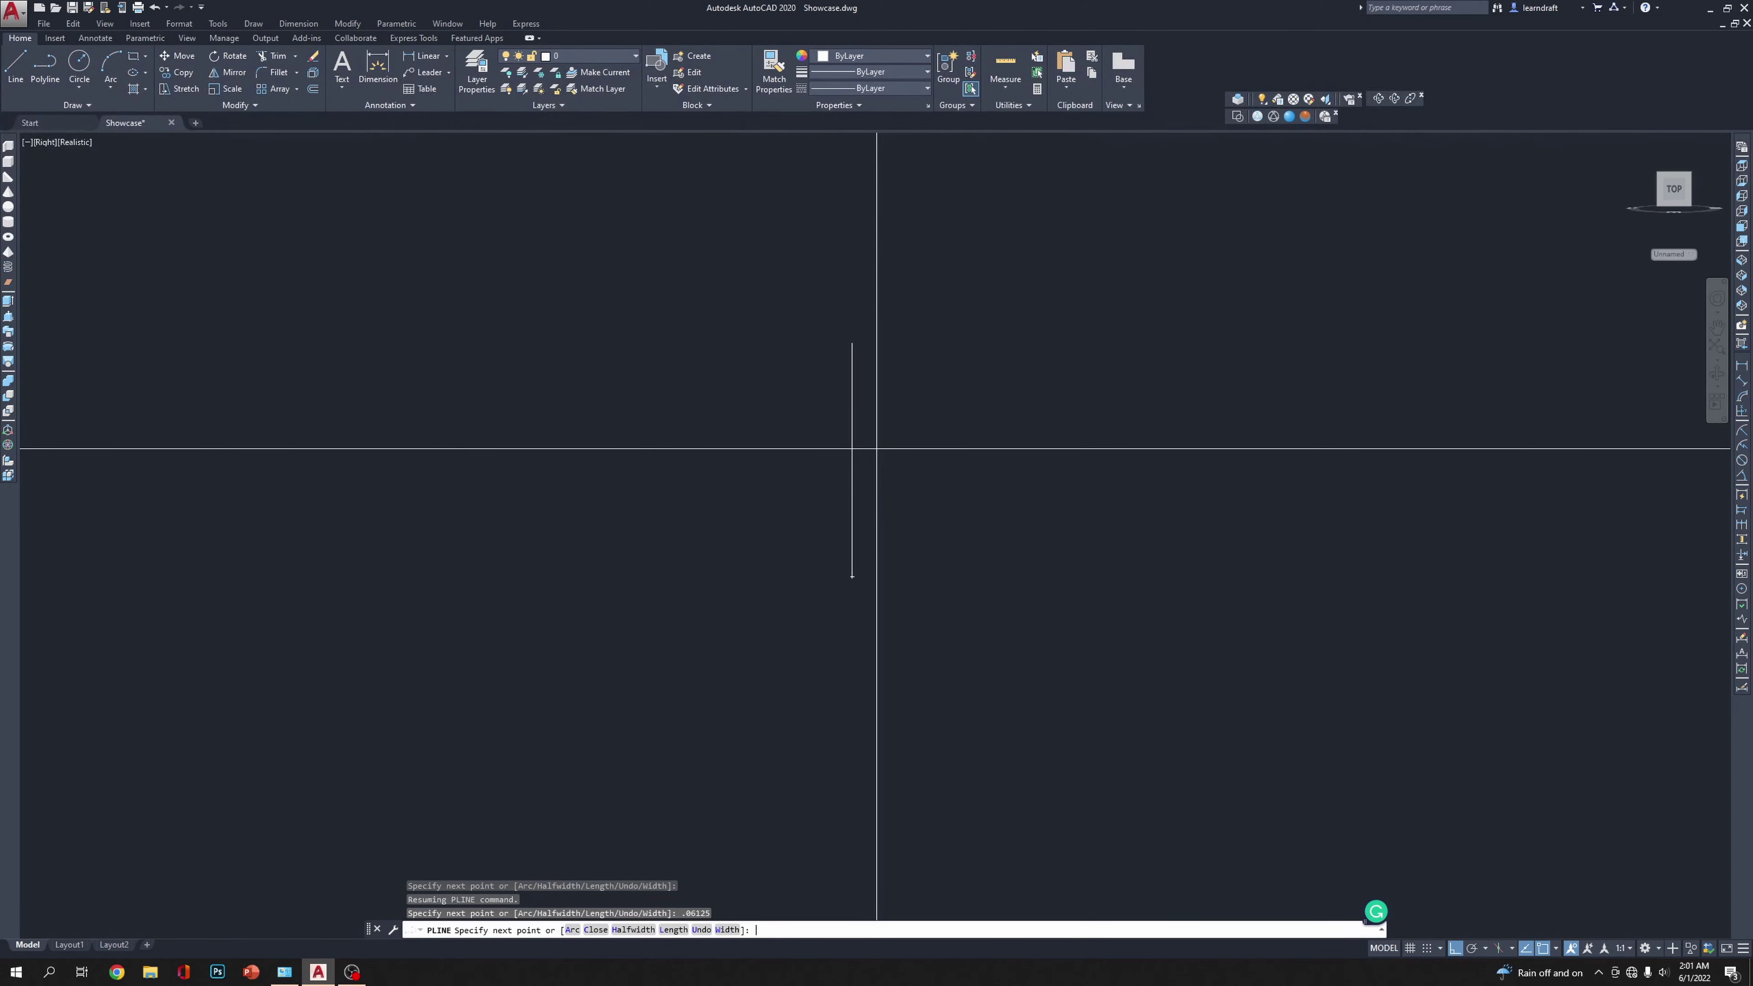
# Step: Continue the polyline with a .375 segment and then a .5 segment
pyautogui.scroll(-3, 995, 445)
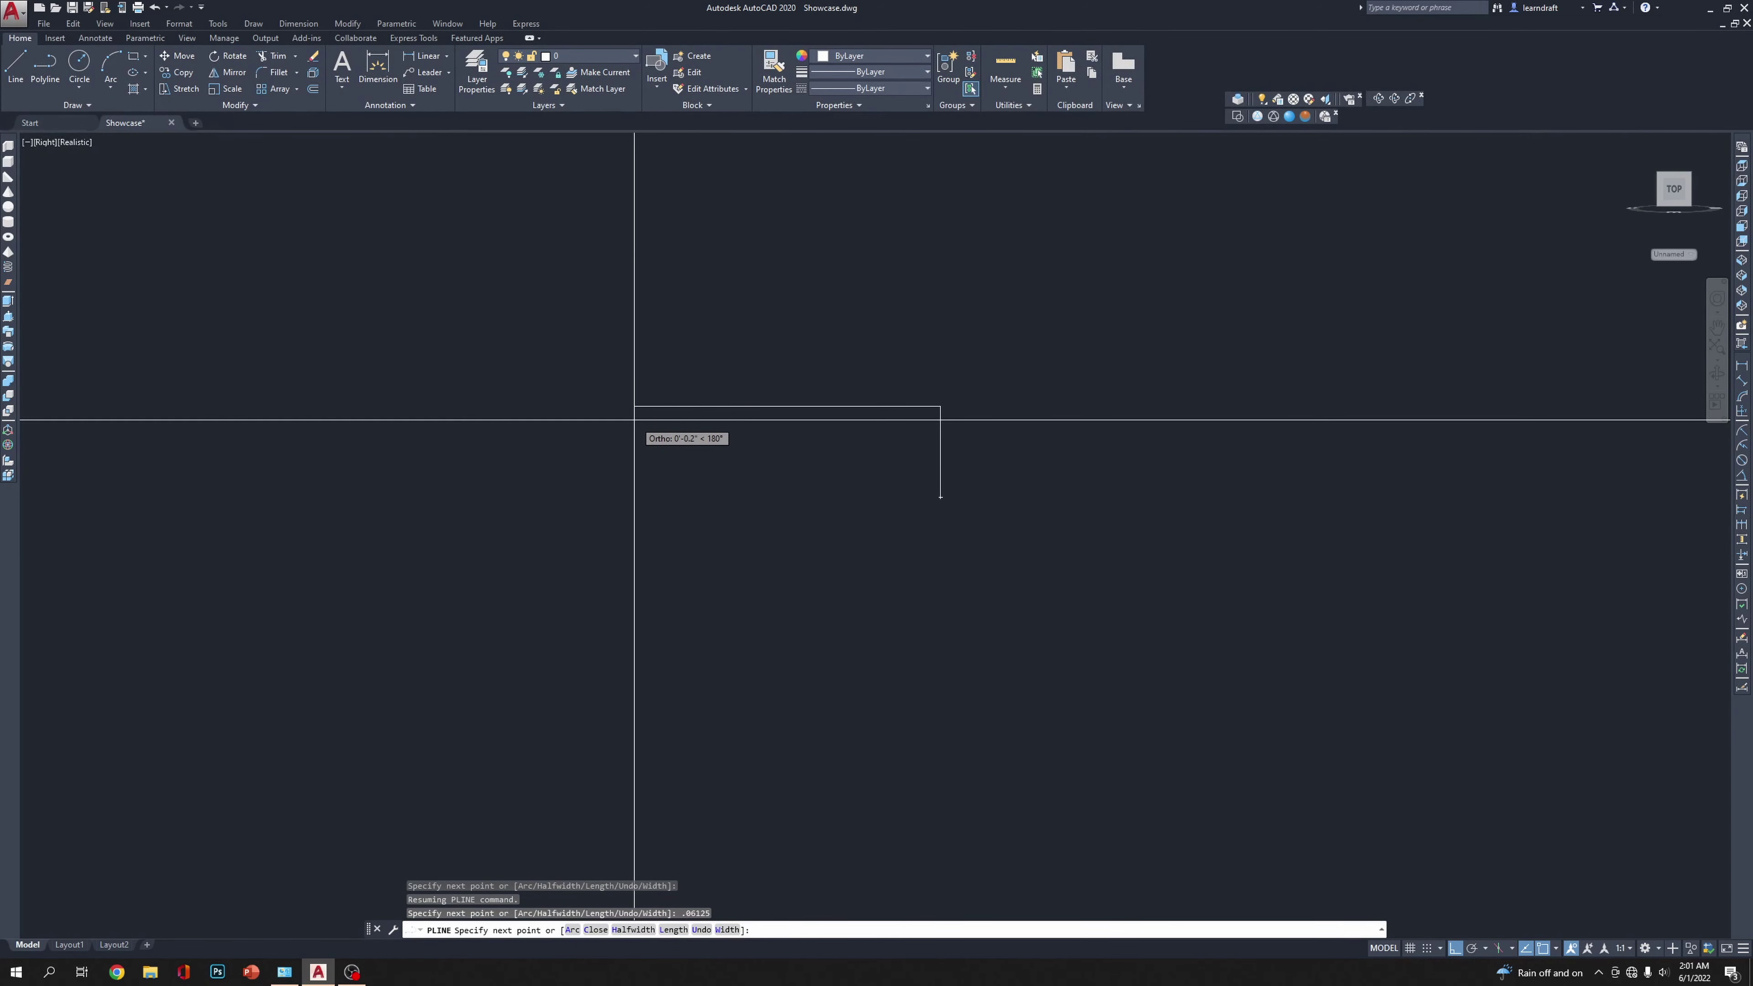
pyautogui.scroll(-5, 1095, 407)
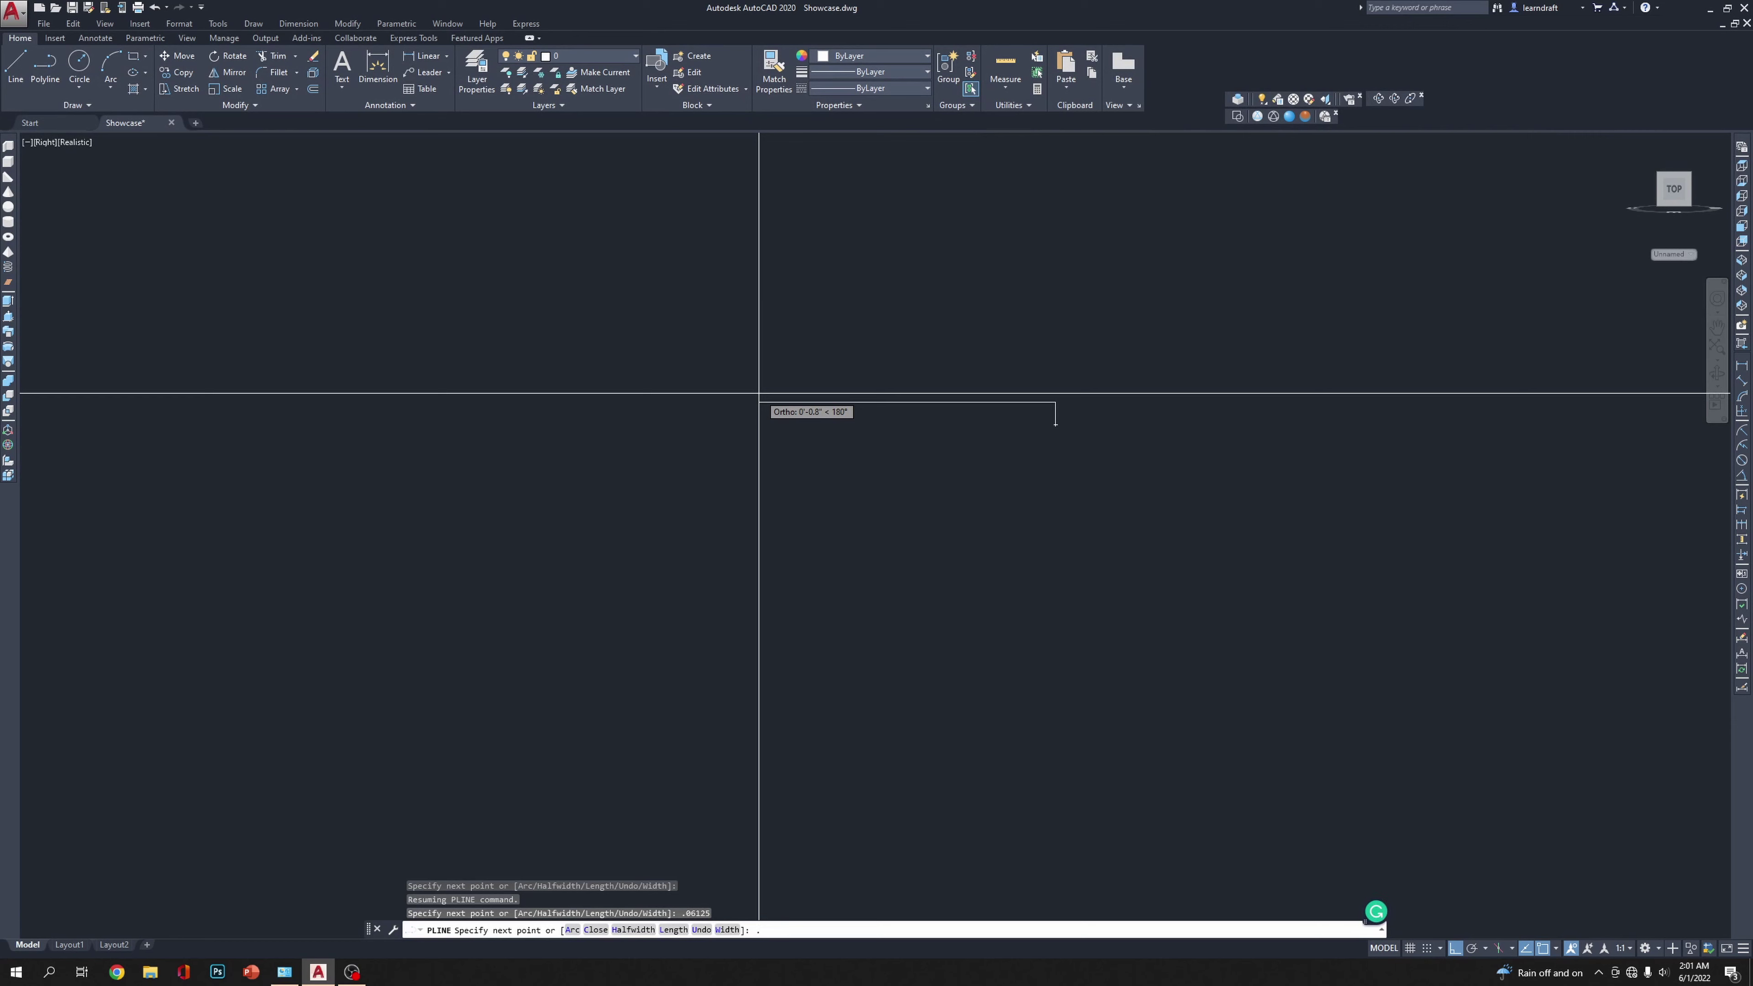
pyautogui.write('3')
pyautogui.write('75')
pyautogui.press('Return')
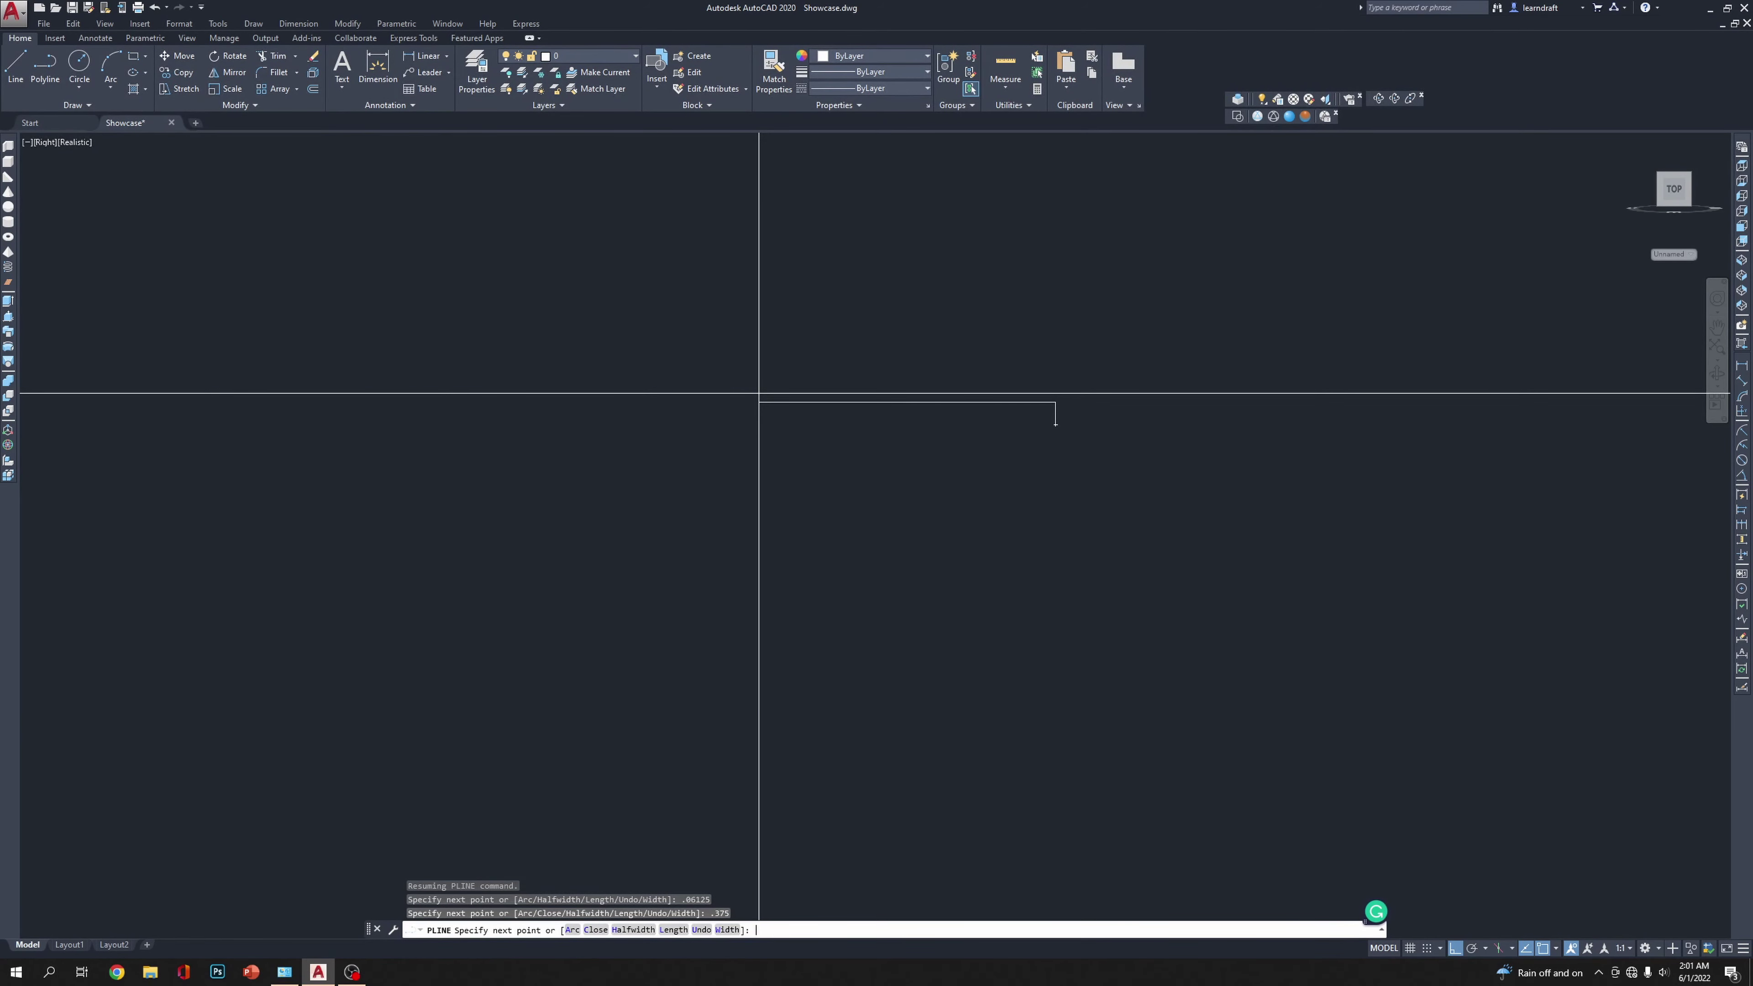
pyautogui.scroll(5, 773, 415)
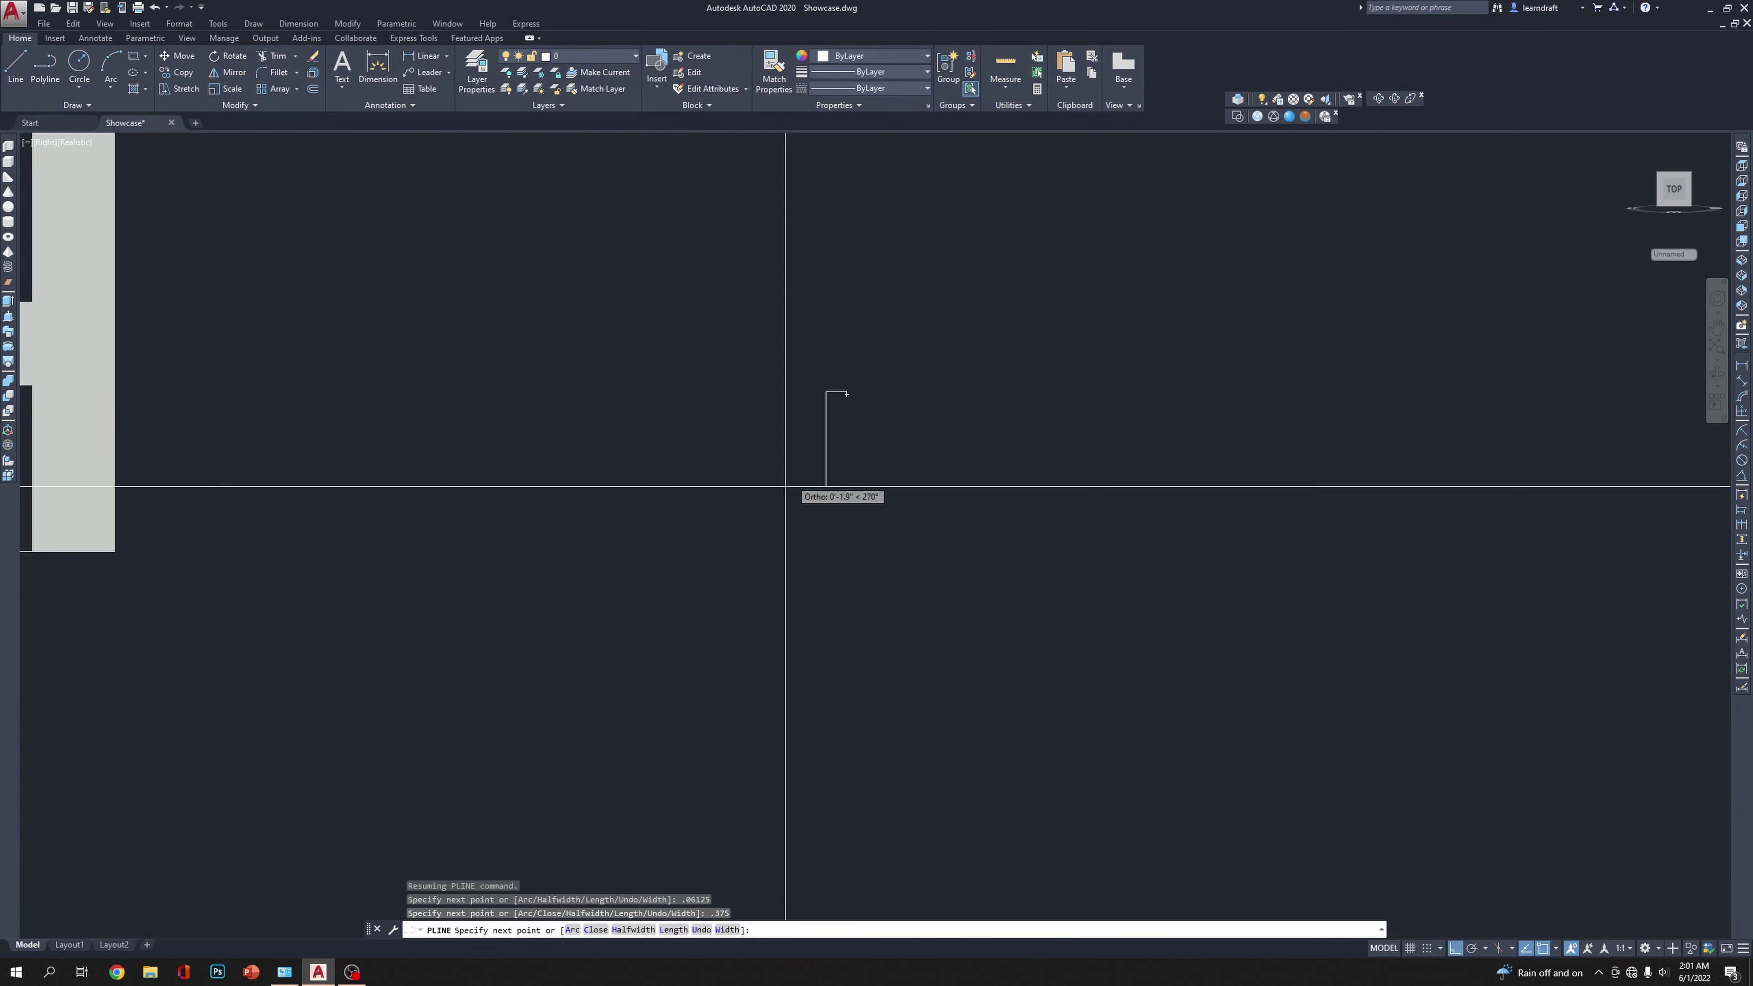
pyautogui.scroll(-5, 800, 531)
pyautogui.scroll(6, 786, 407)
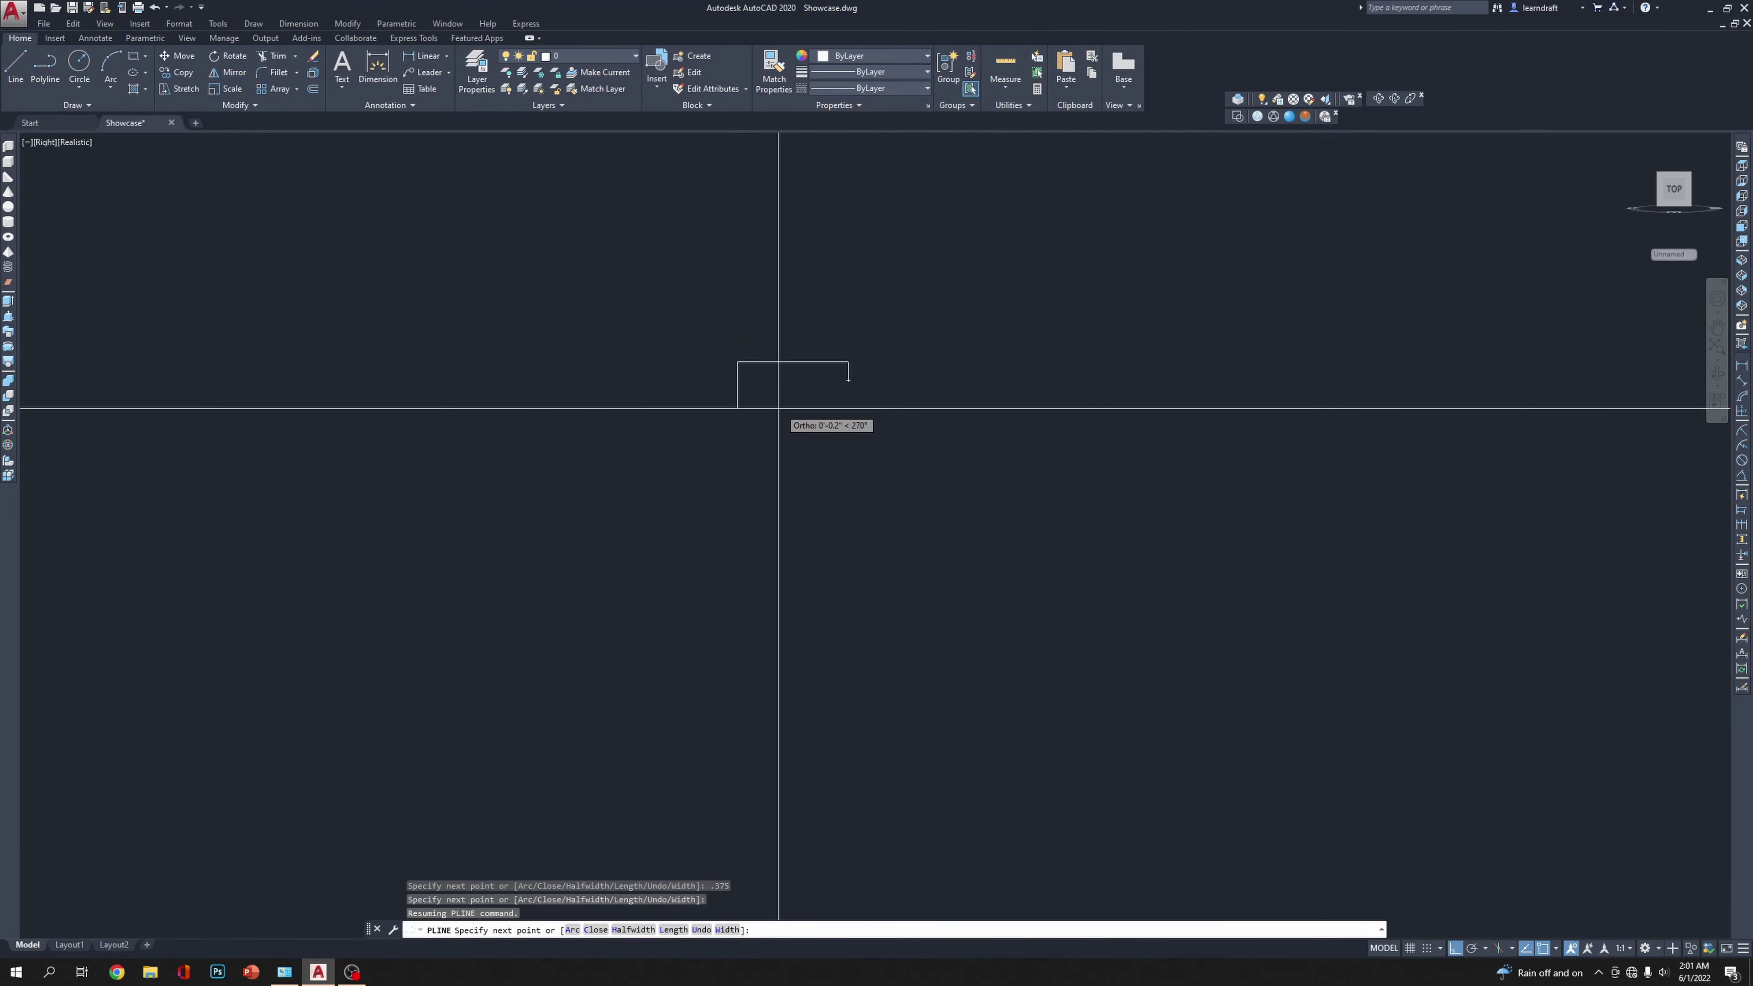
pyautogui.scroll(-4, 787, 567)
pyautogui.scroll(6, 799, 458)
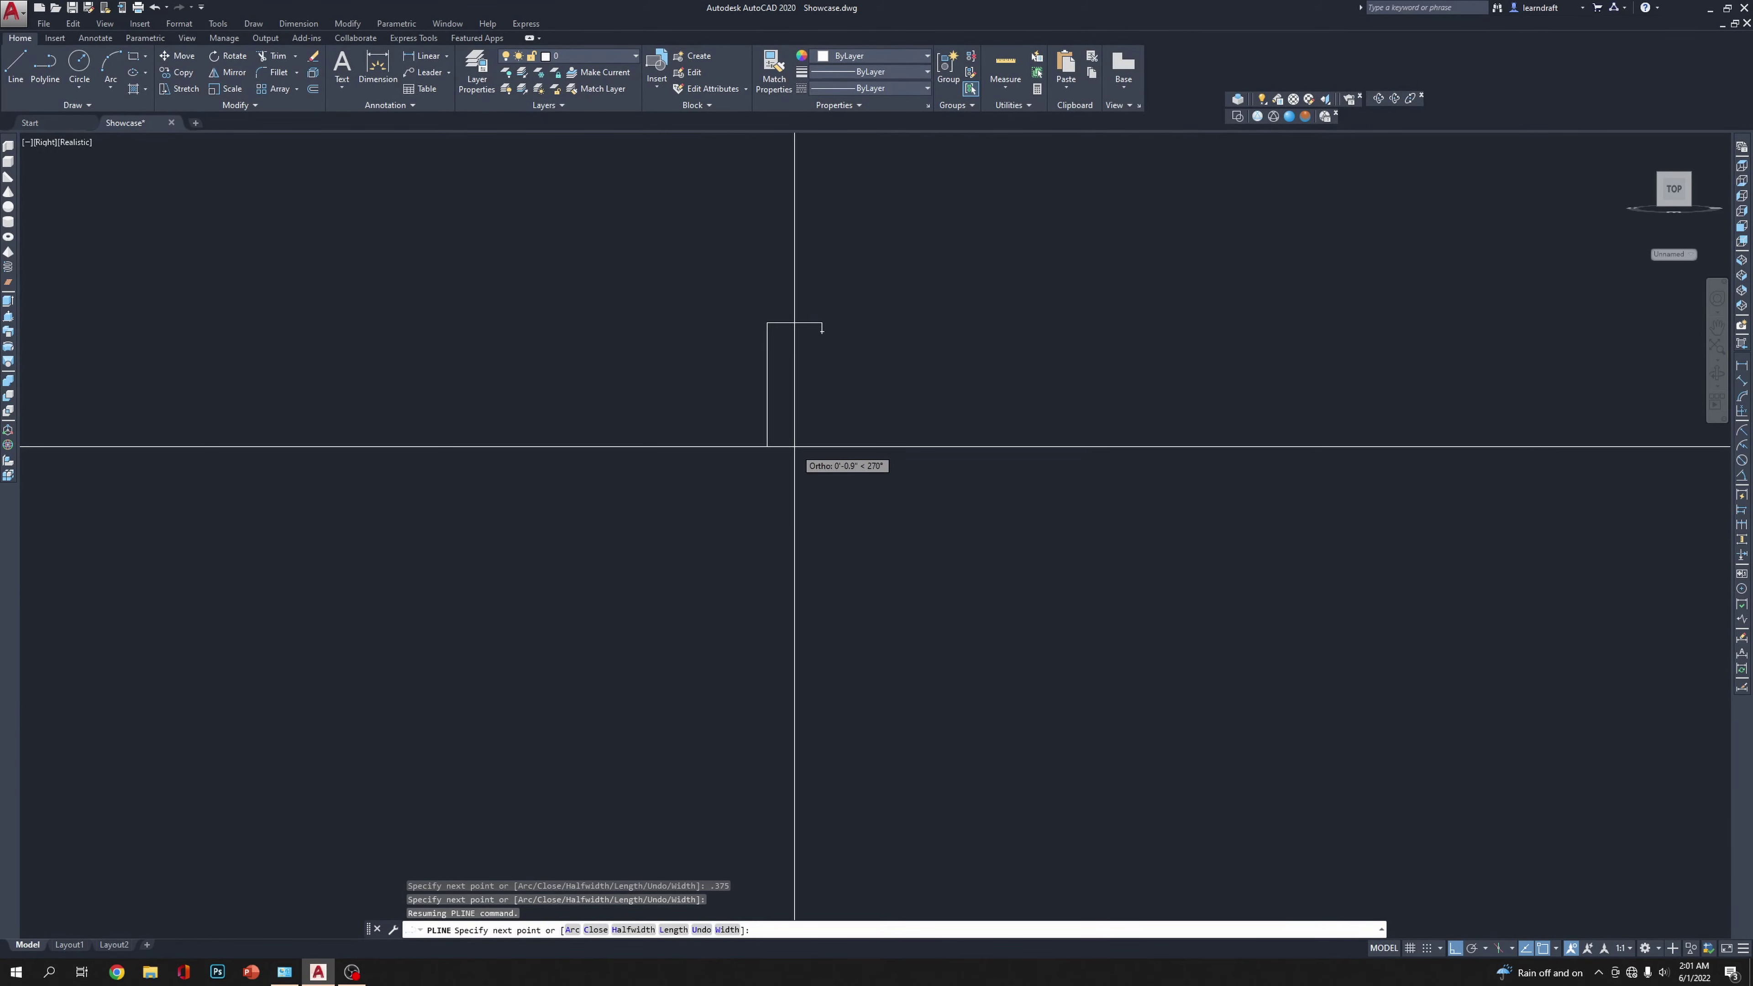
pyautogui.write('5')
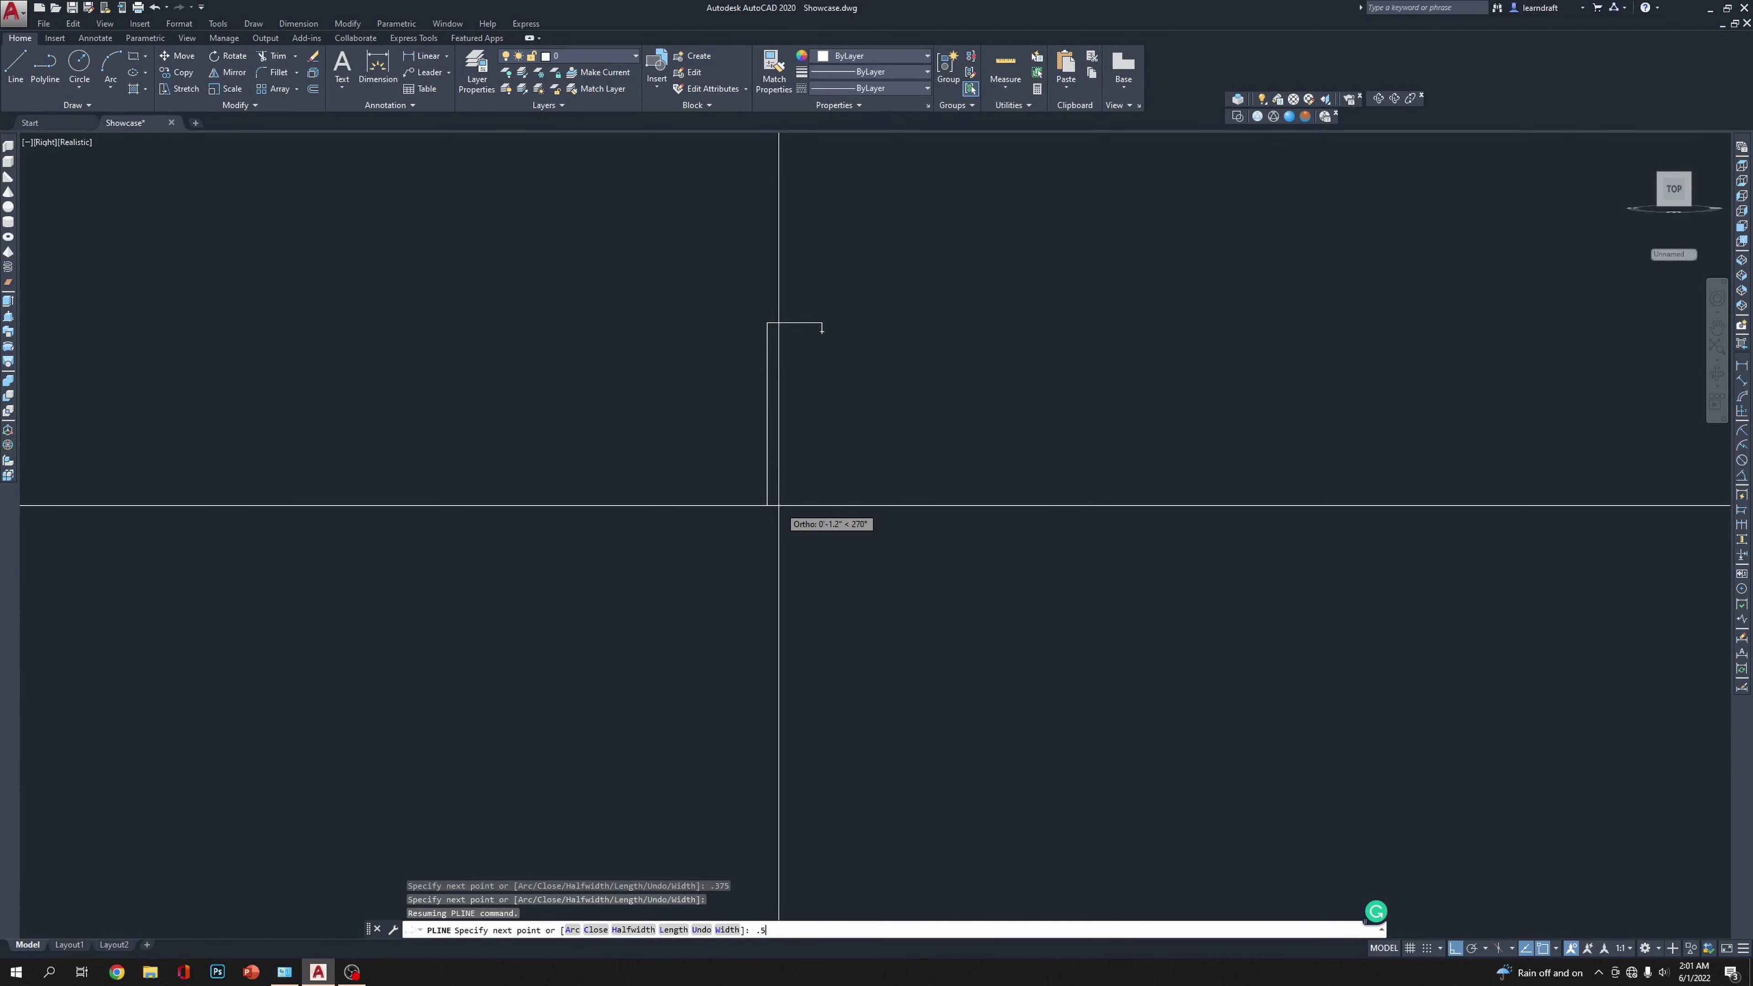
pyautogui.press('Return')
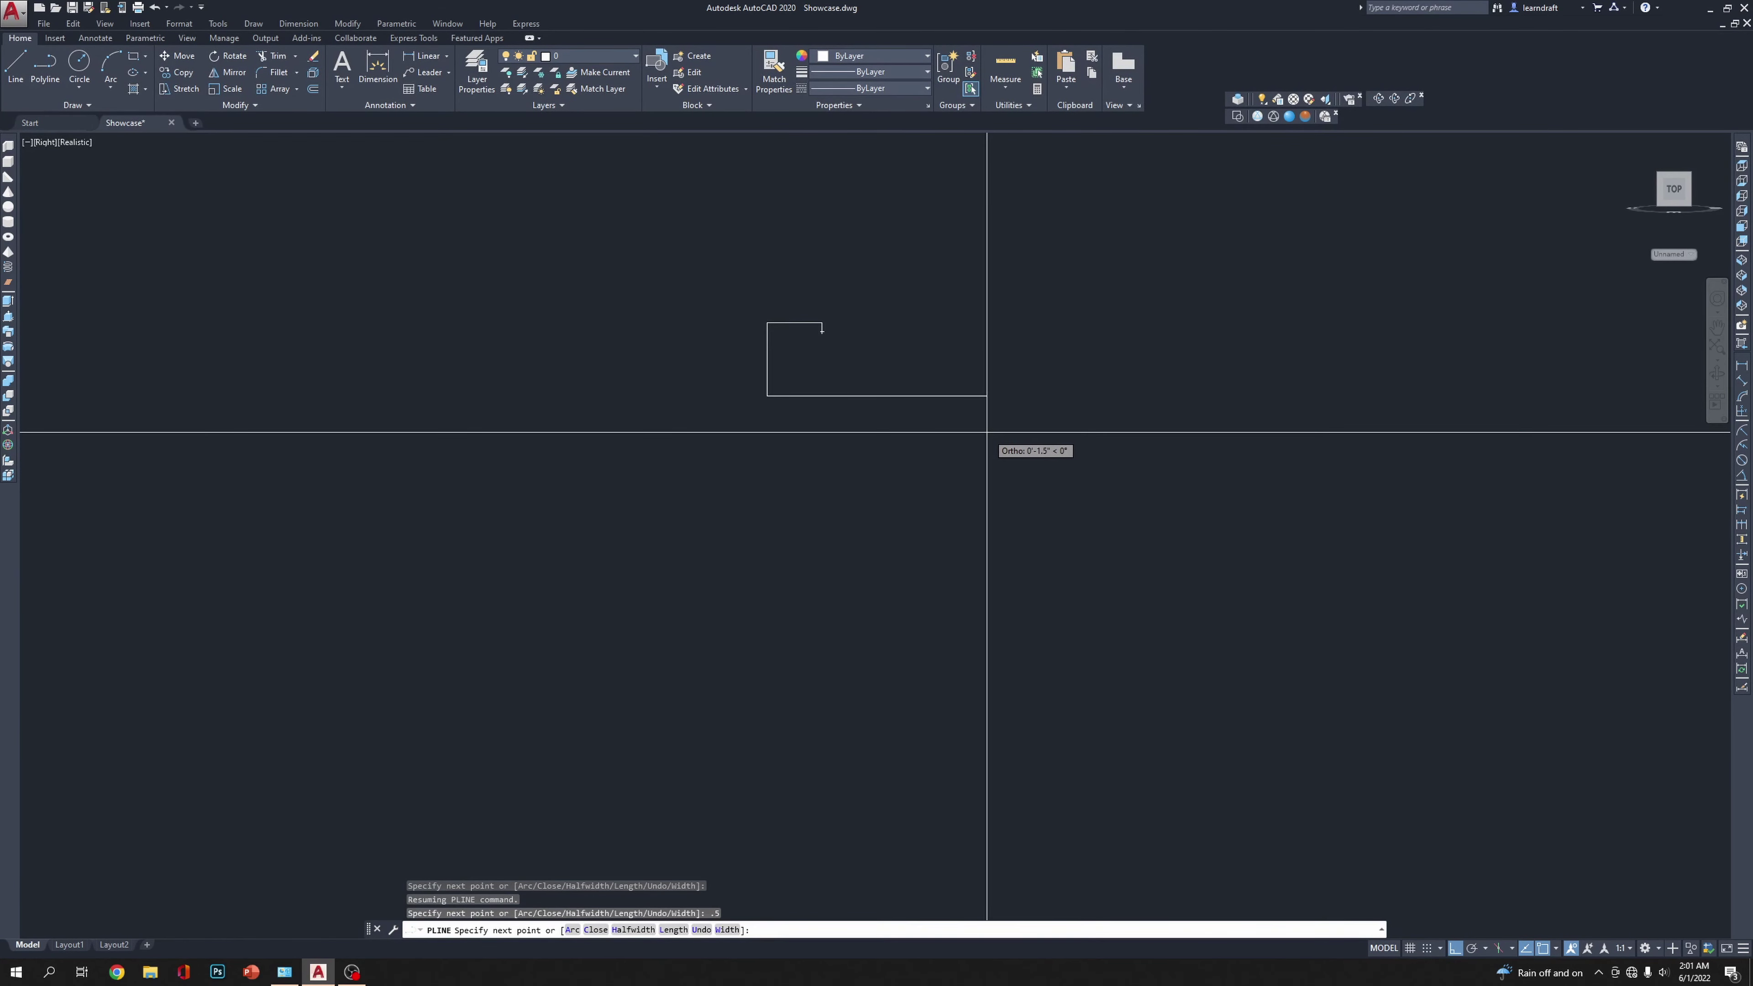
# Step: Add the .06125 segment, horizontal edge, short .06125 rise, and inner edges up to the top arm
pyautogui.scroll(6, 771, 372)
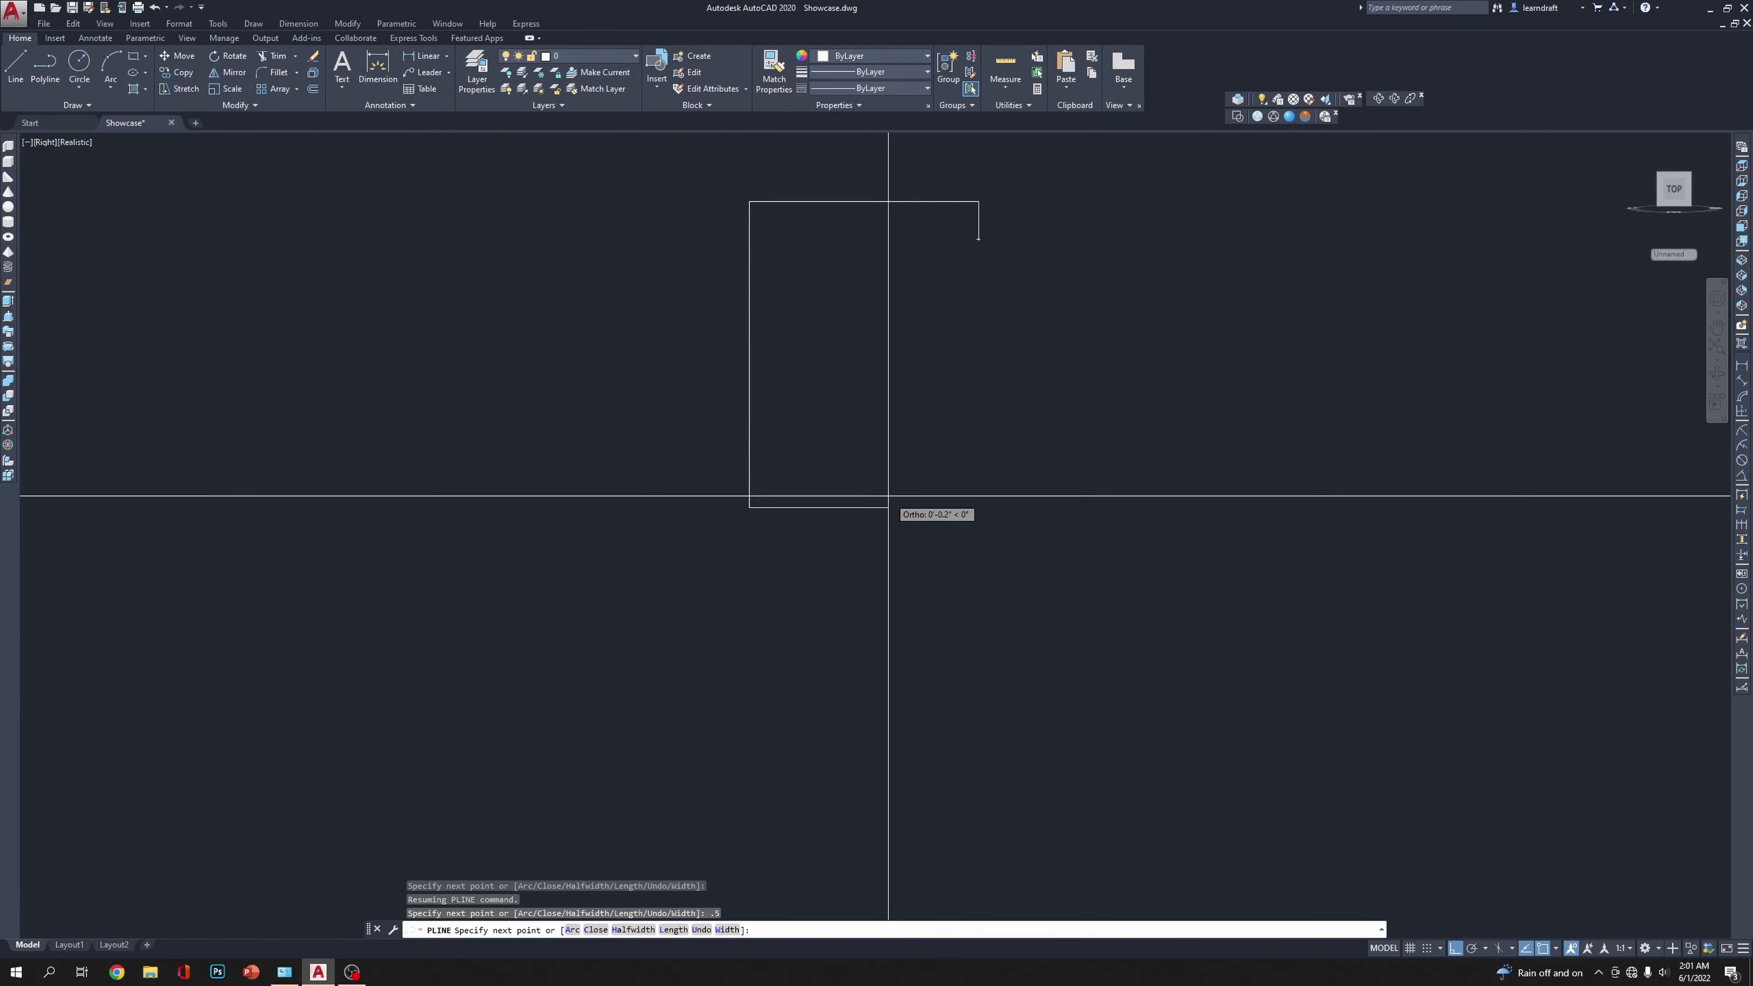
pyautogui.write('06125')
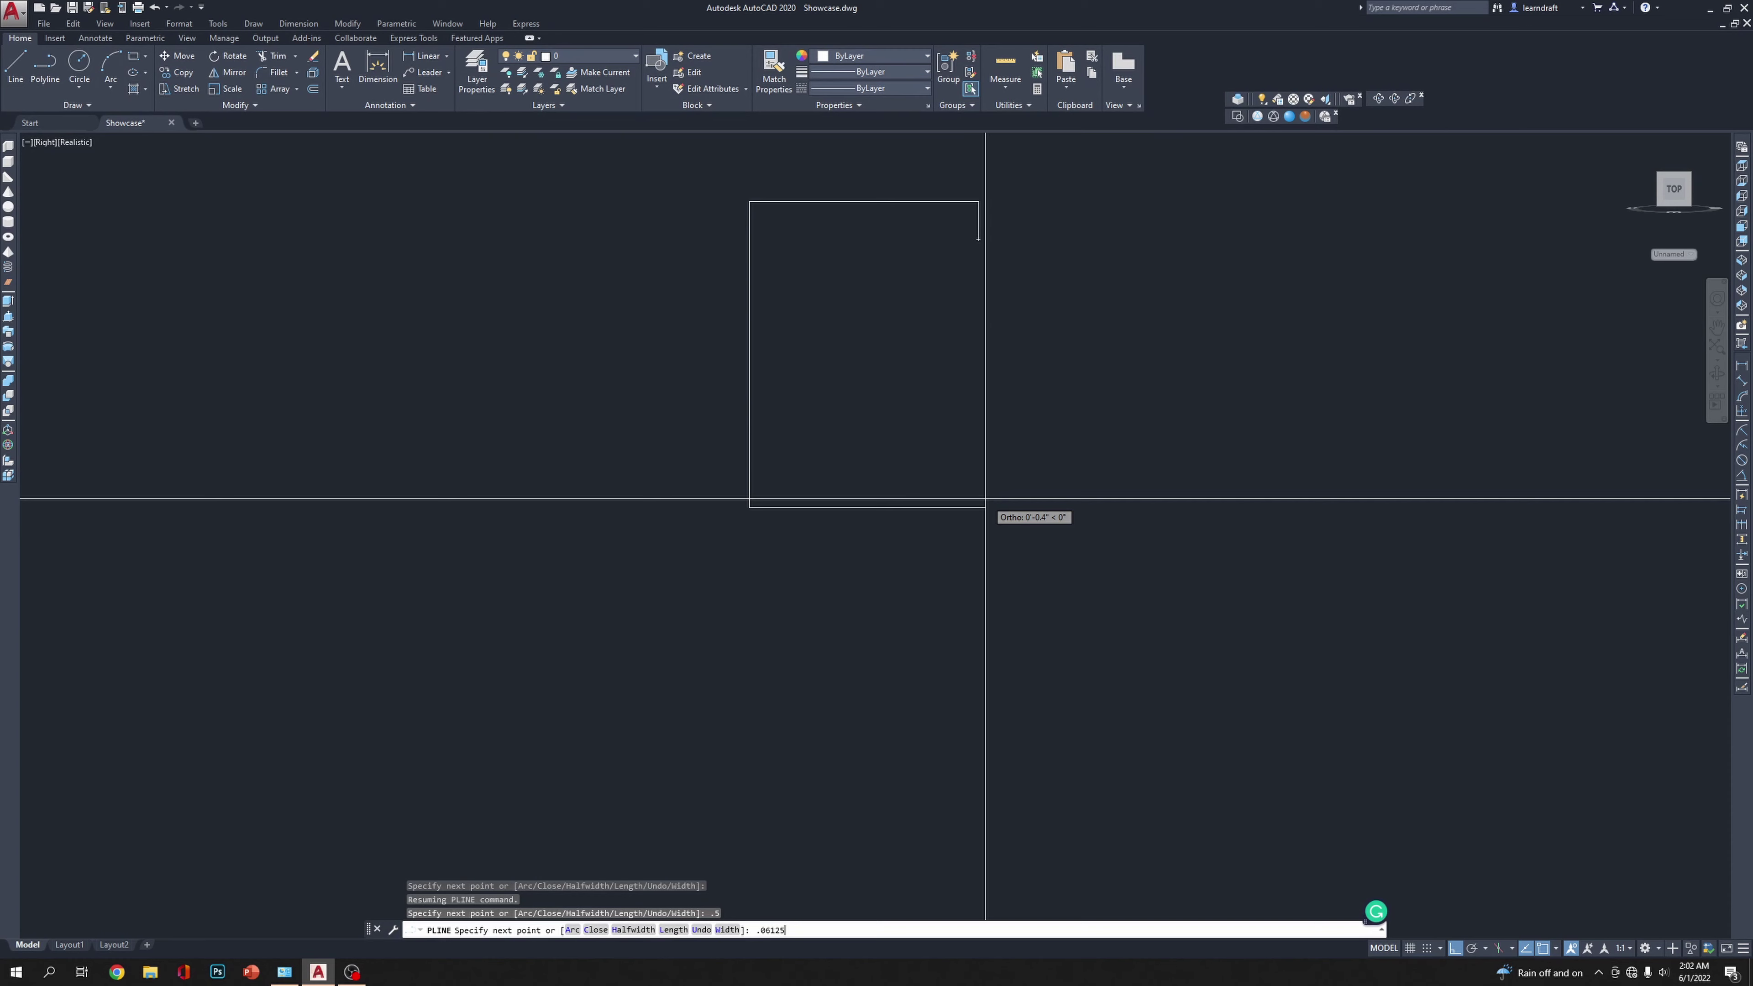
pyautogui.press('Return')
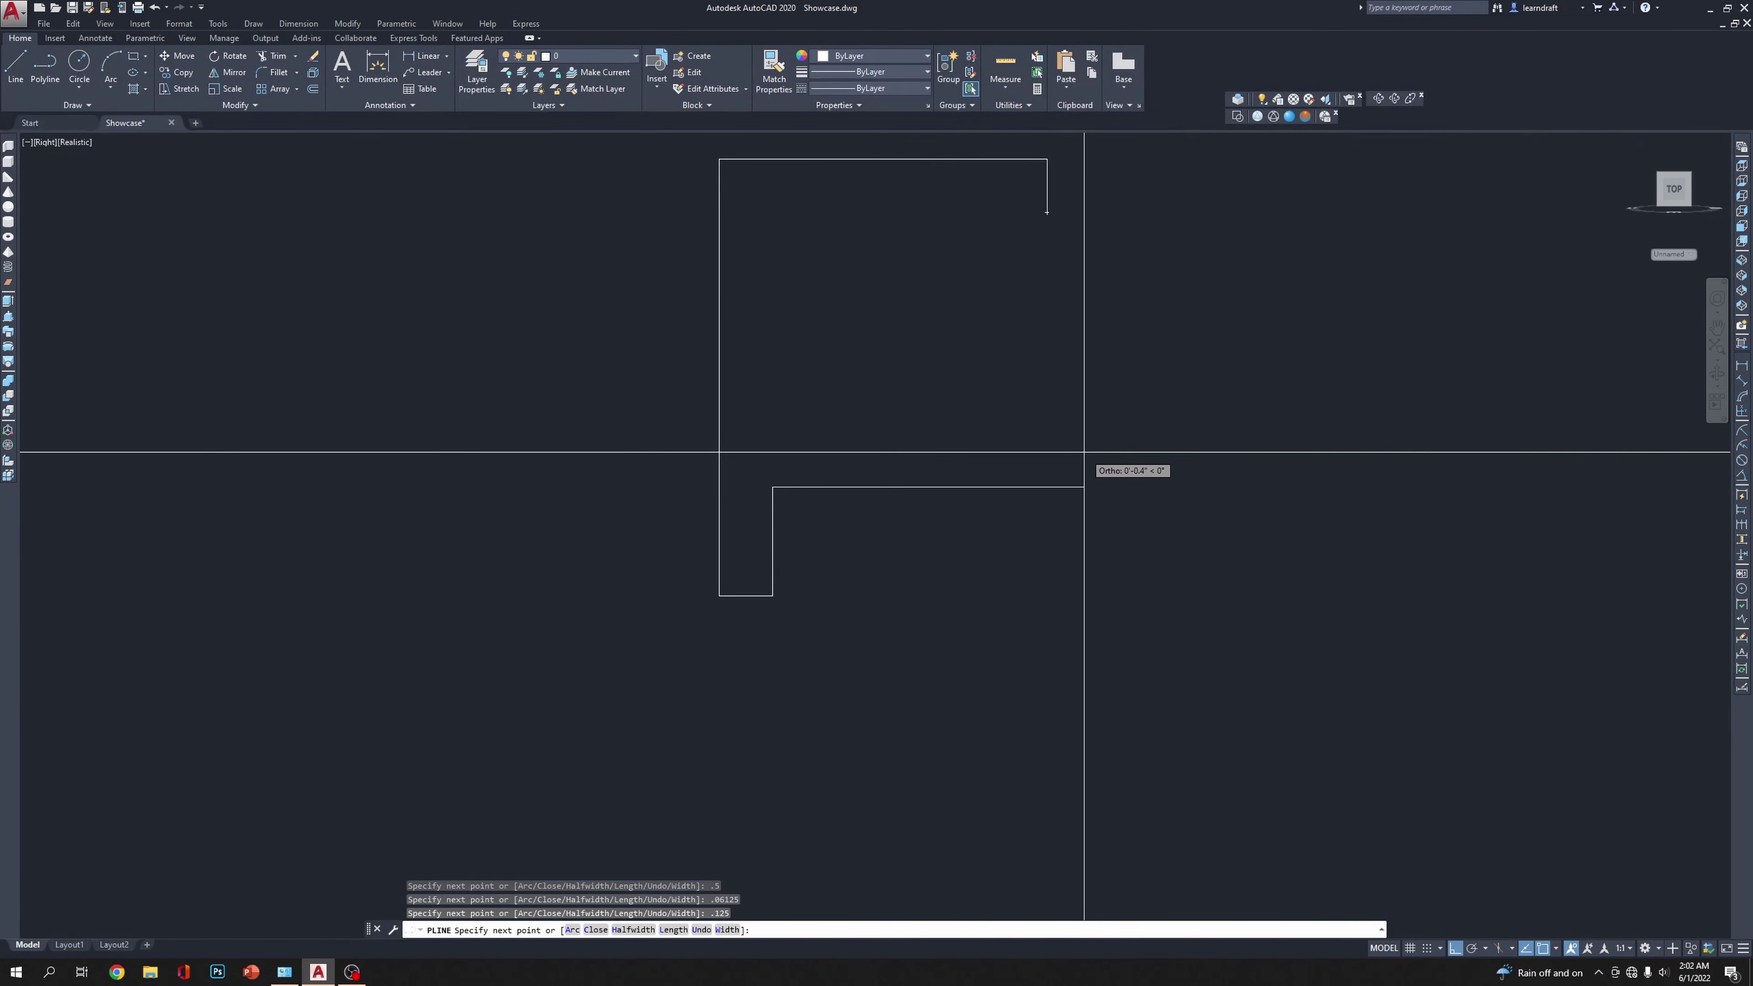
pyautogui.click(1046, 486)
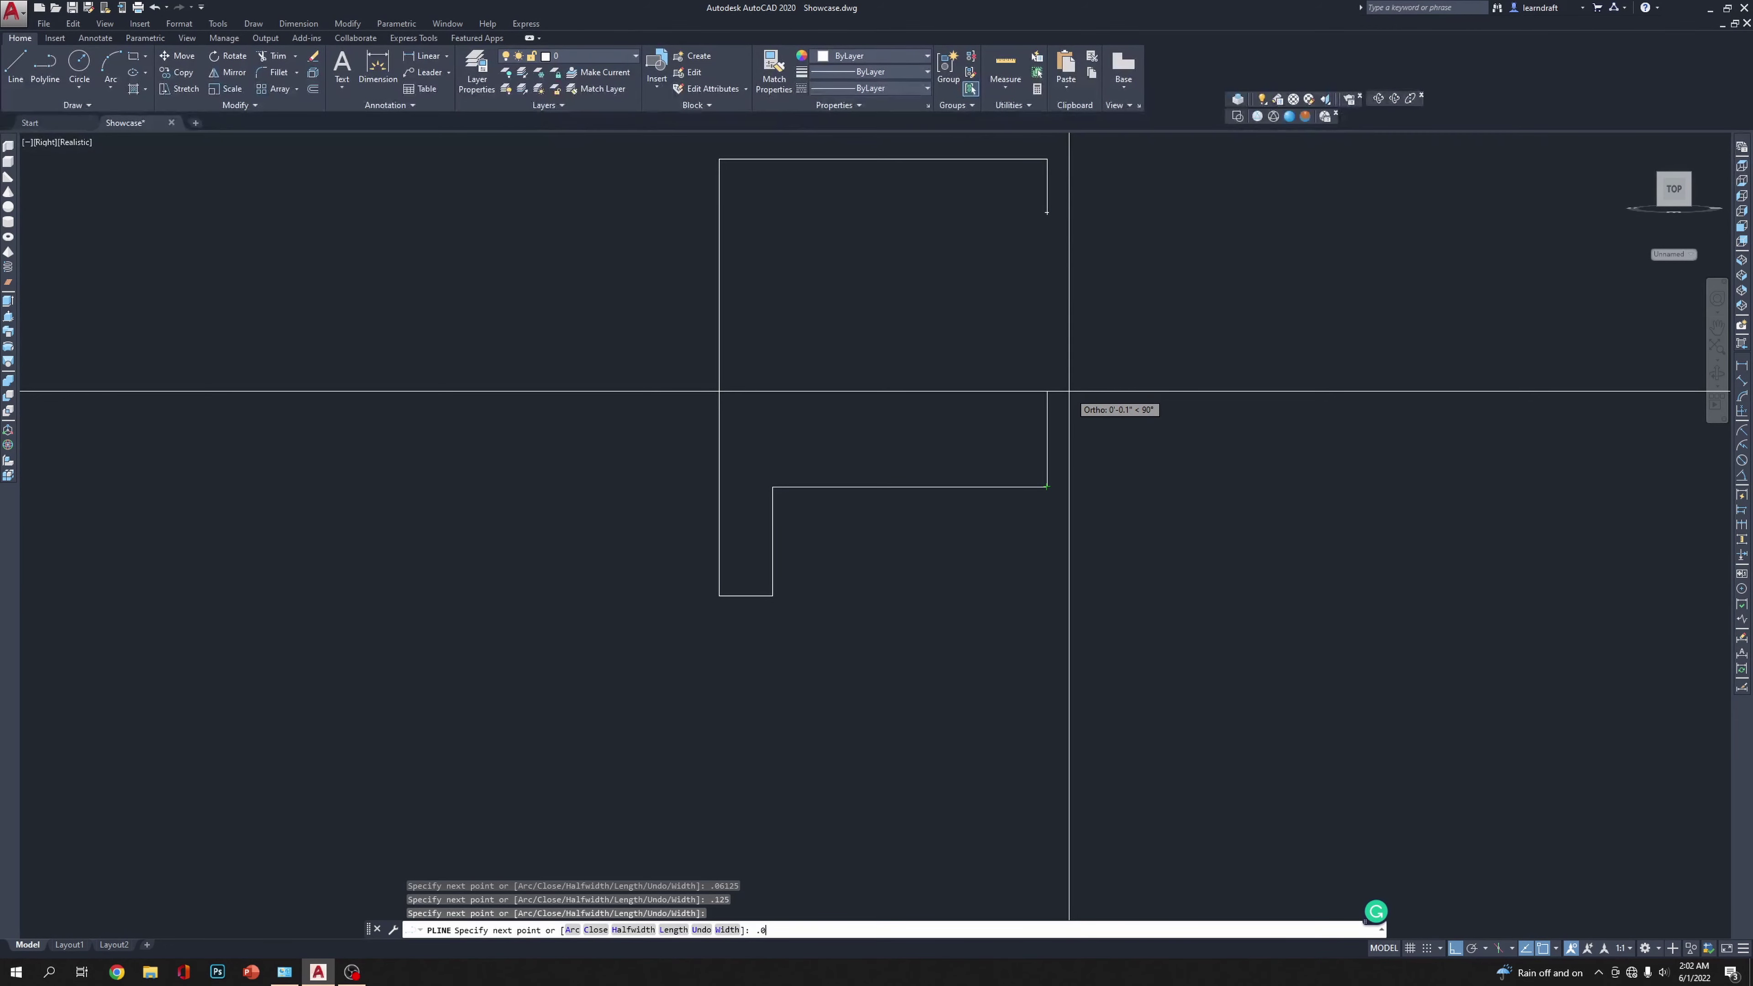
pyautogui.write('.06125')
pyautogui.press('Return')
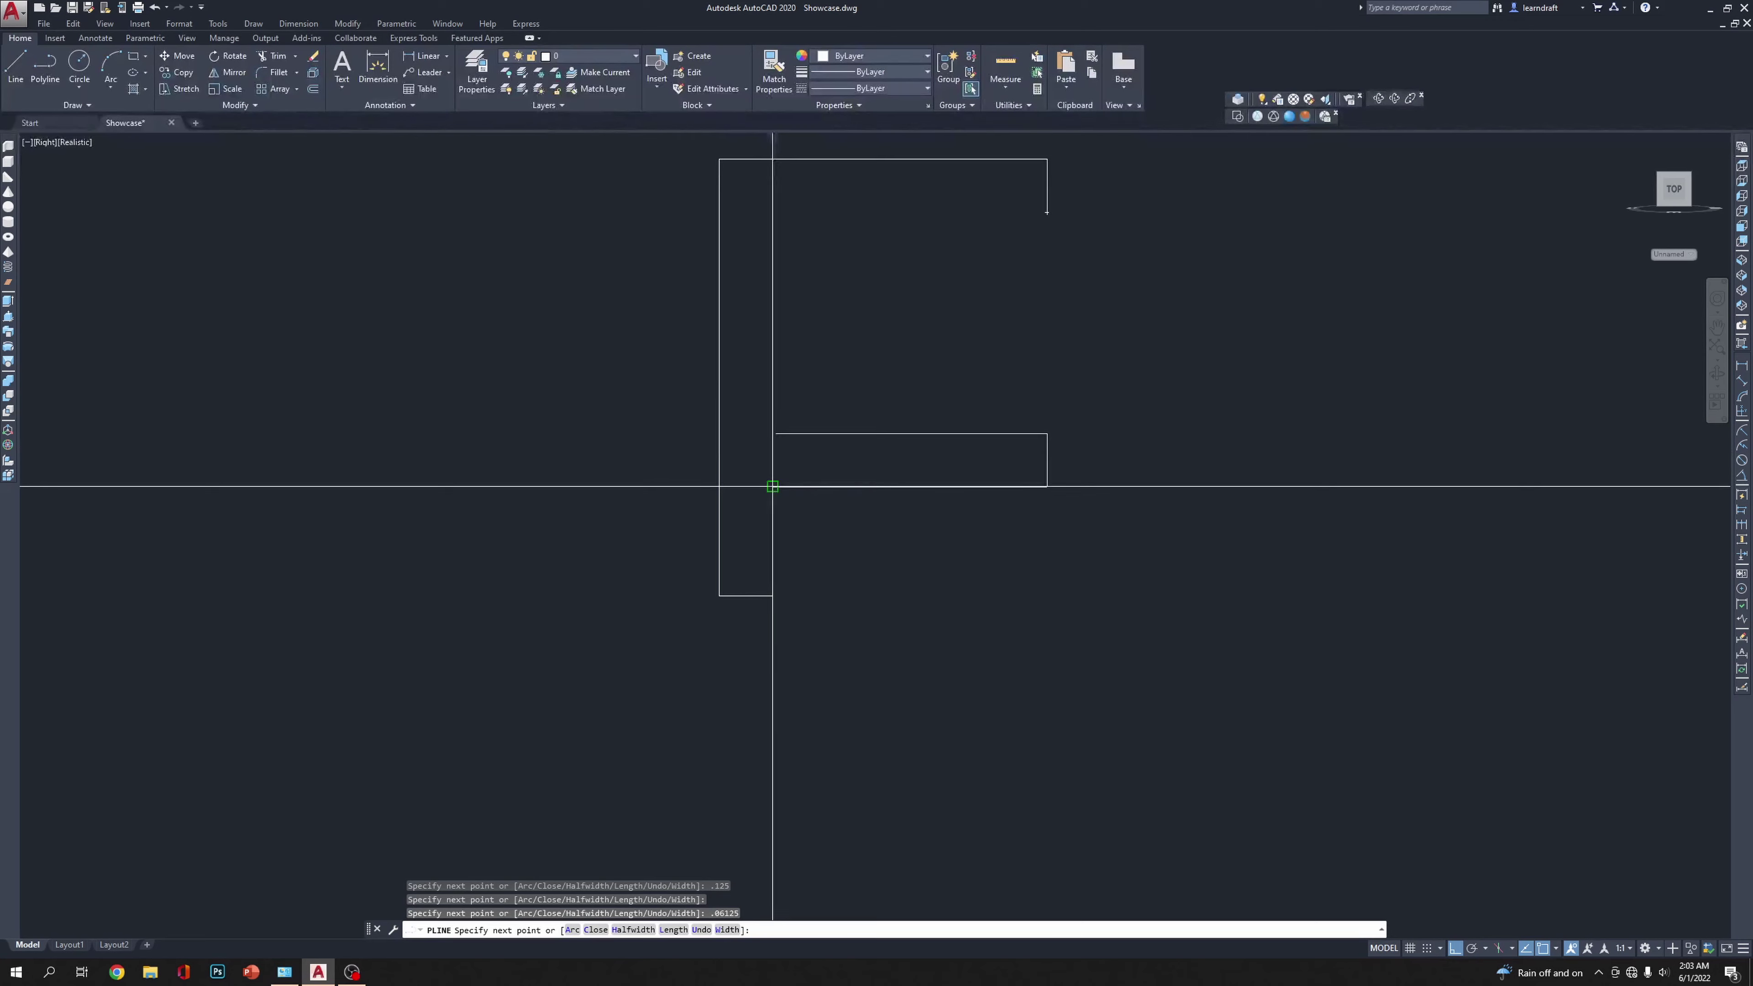
pyautogui.click(773, 434)
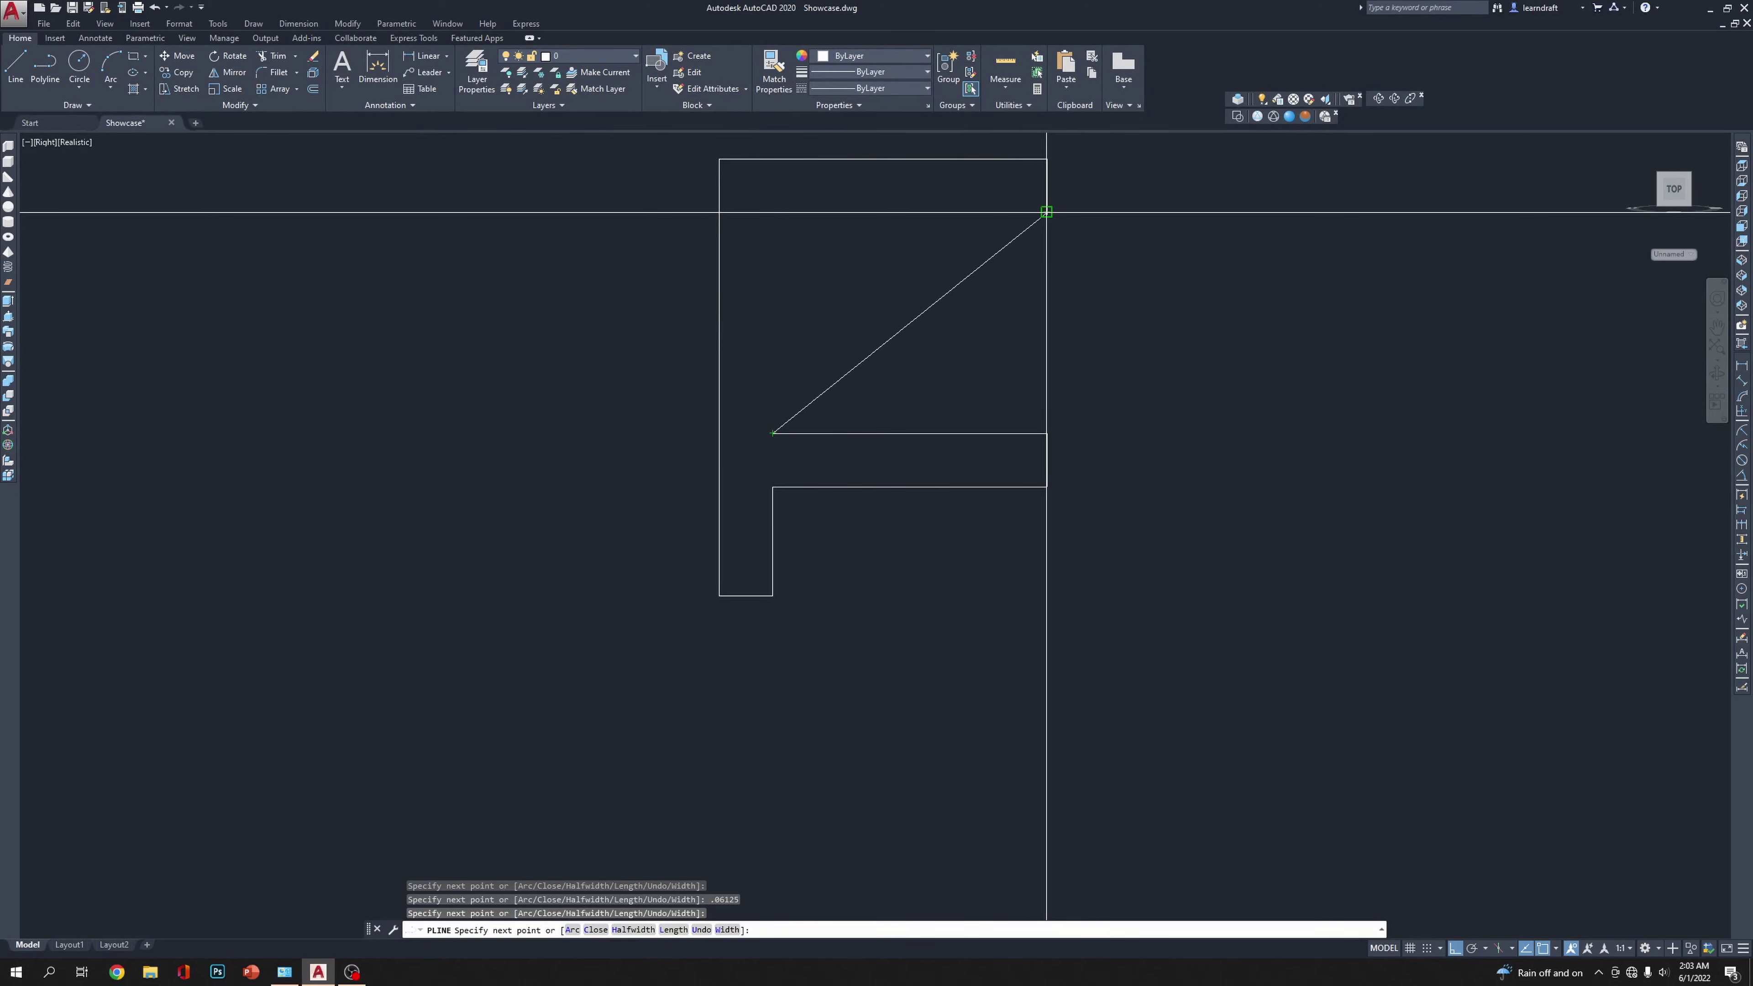
pyautogui.click(772, 212)
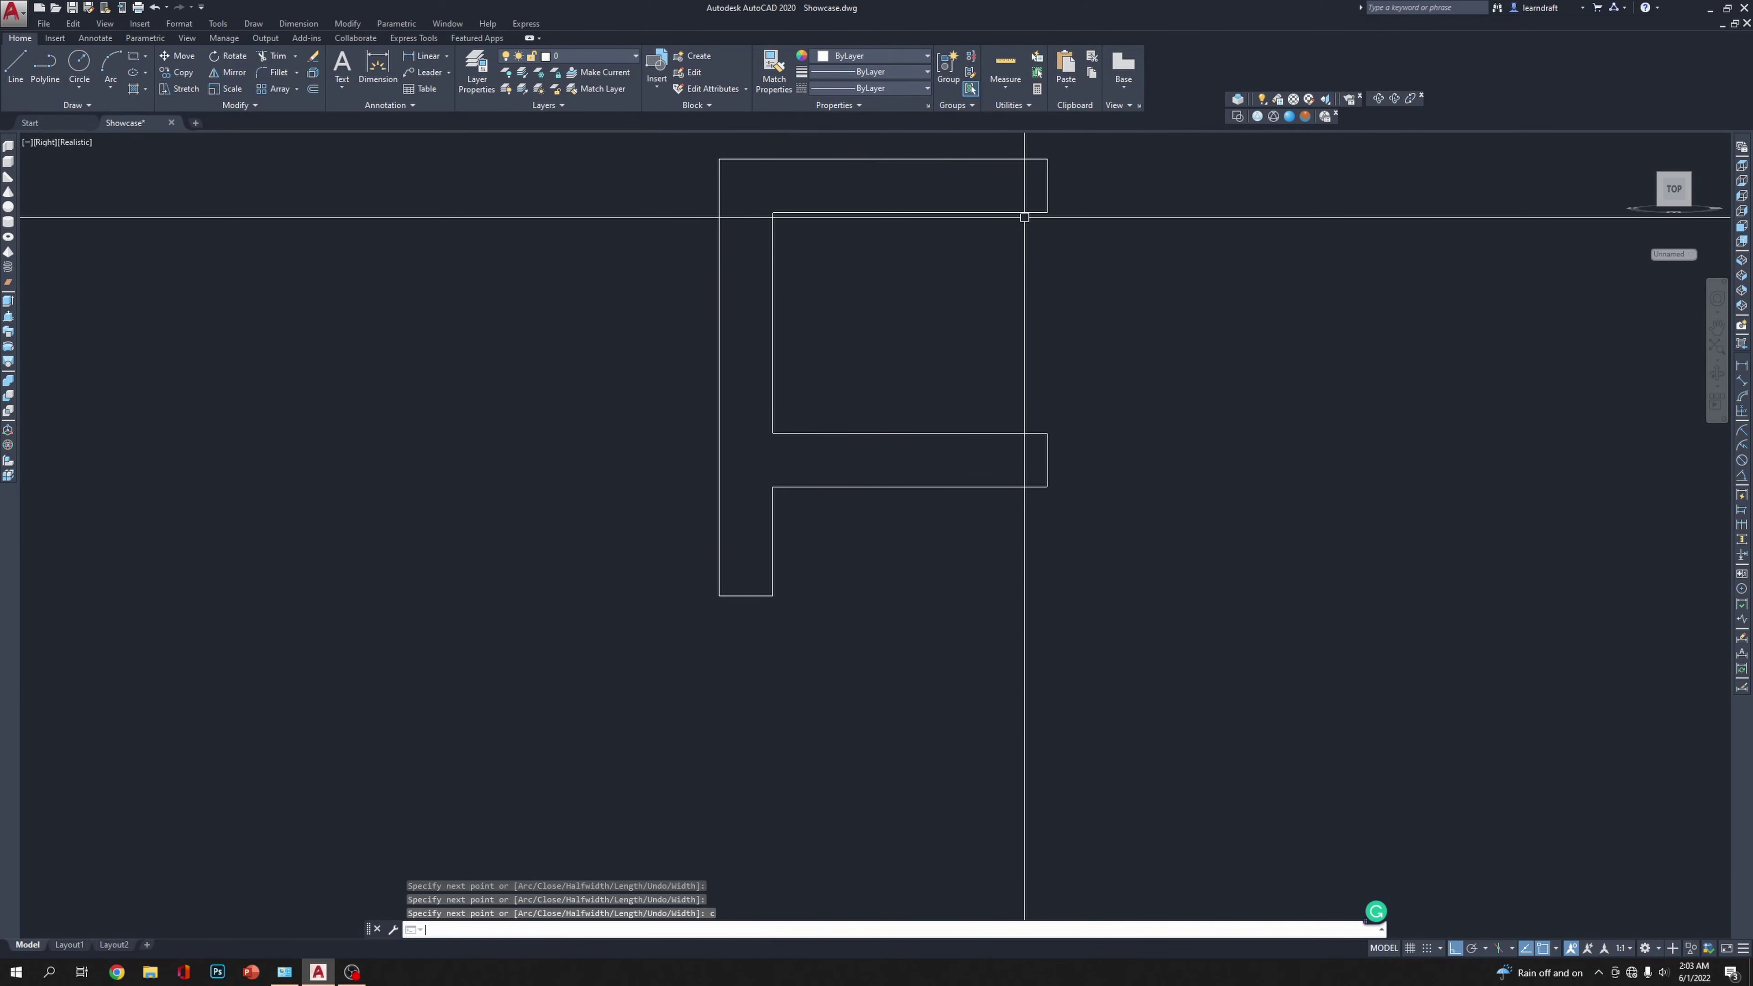
pyautogui.moveTo(1224, 367); pyautogui.dragTo(1037, 444, button='middle')
# Step: Add a vertical linear dimension between the top and middle arm corners of the F profile
pyautogui.moveTo(987, 317); pyautogui.dragTo(1012, 357, button='middle')
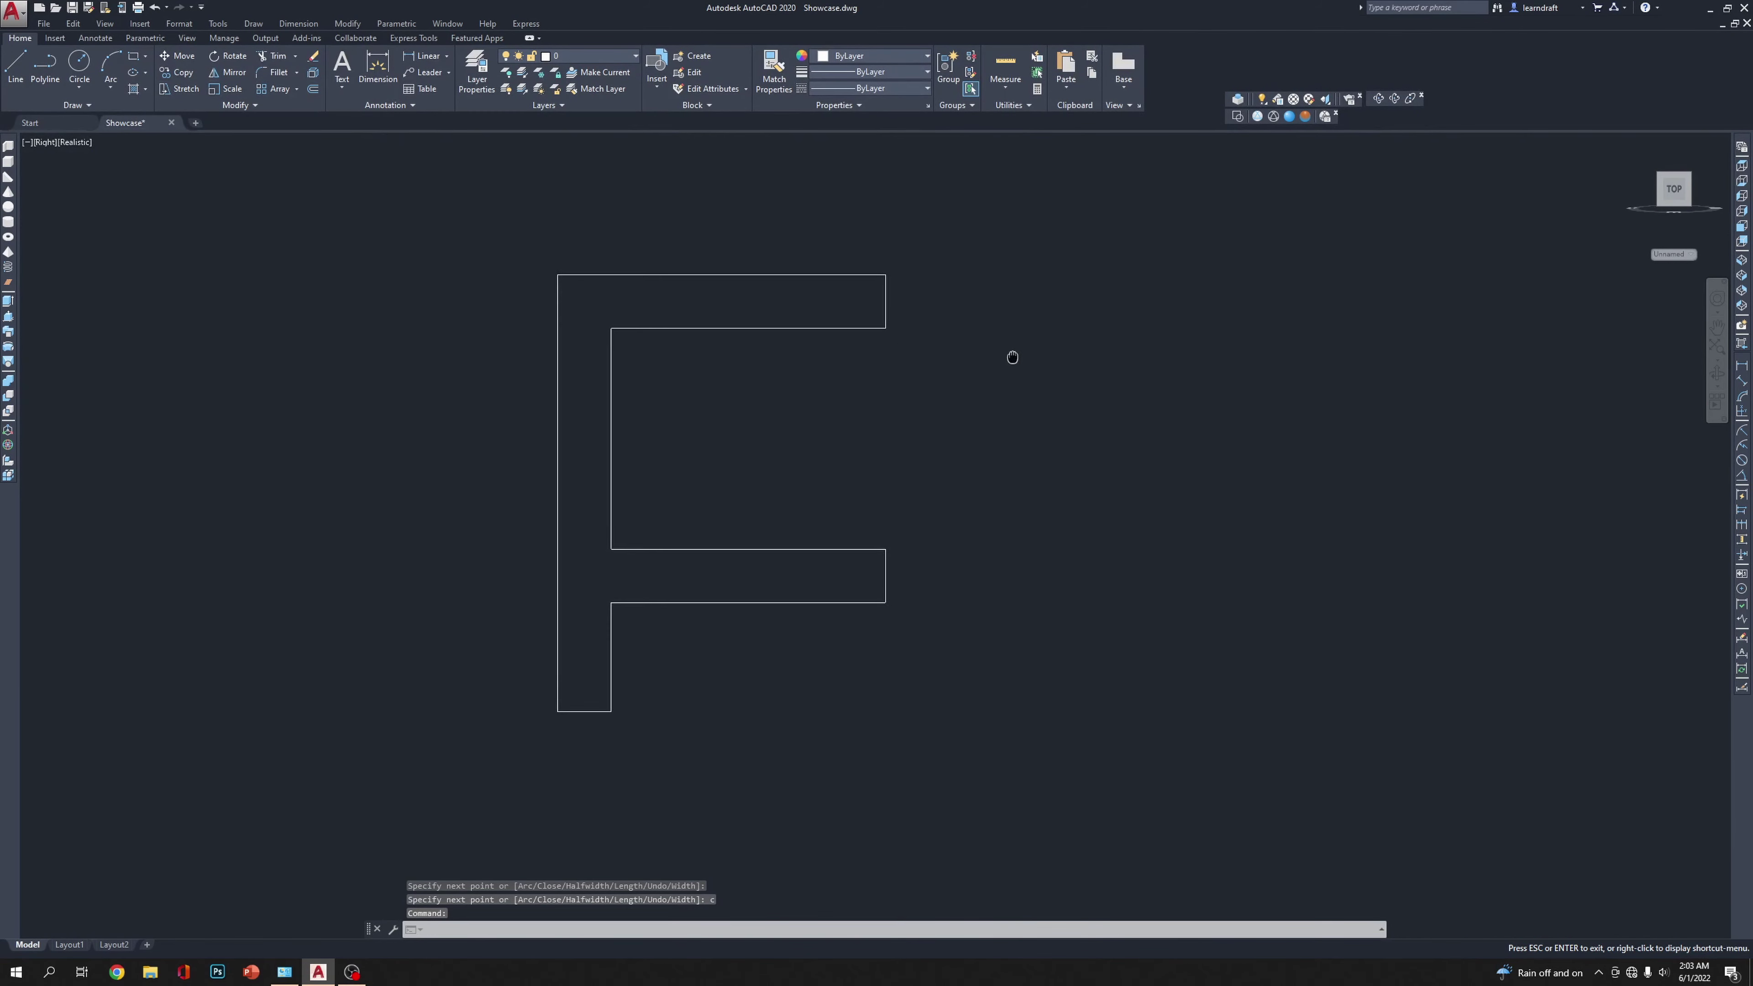
pyautogui.press('Escape')
pyautogui.write('dli')
pyautogui.press('Return')
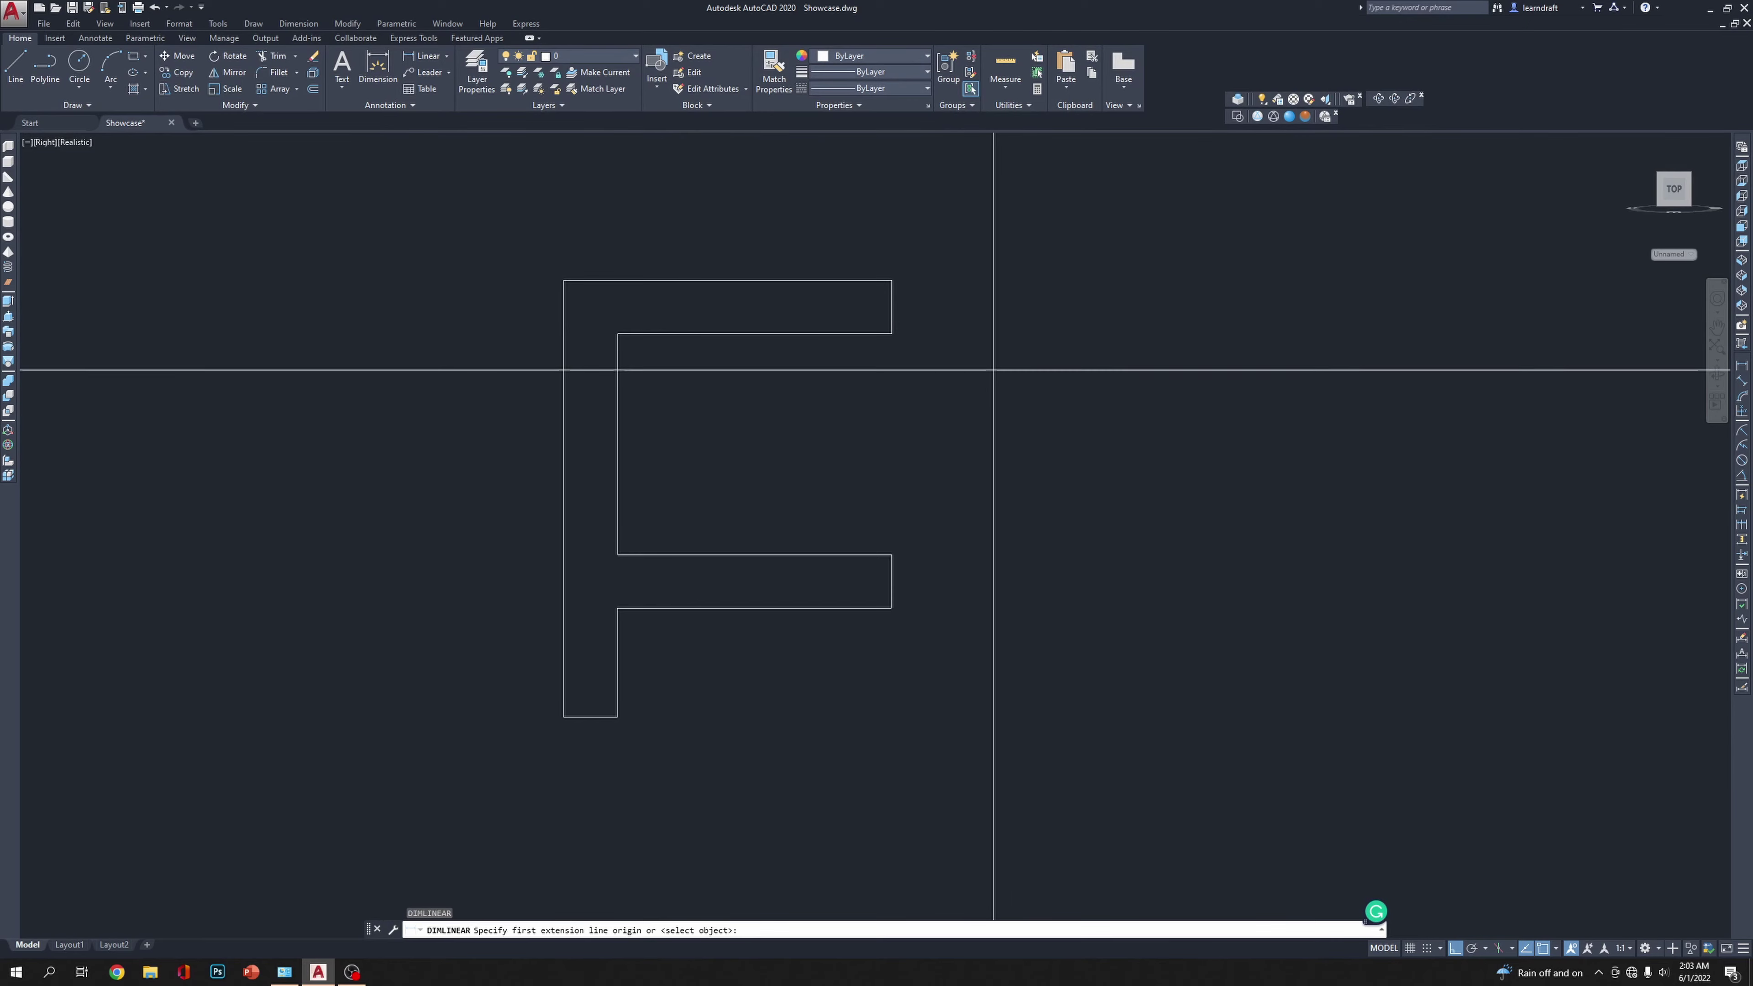
pyautogui.click(891, 333)
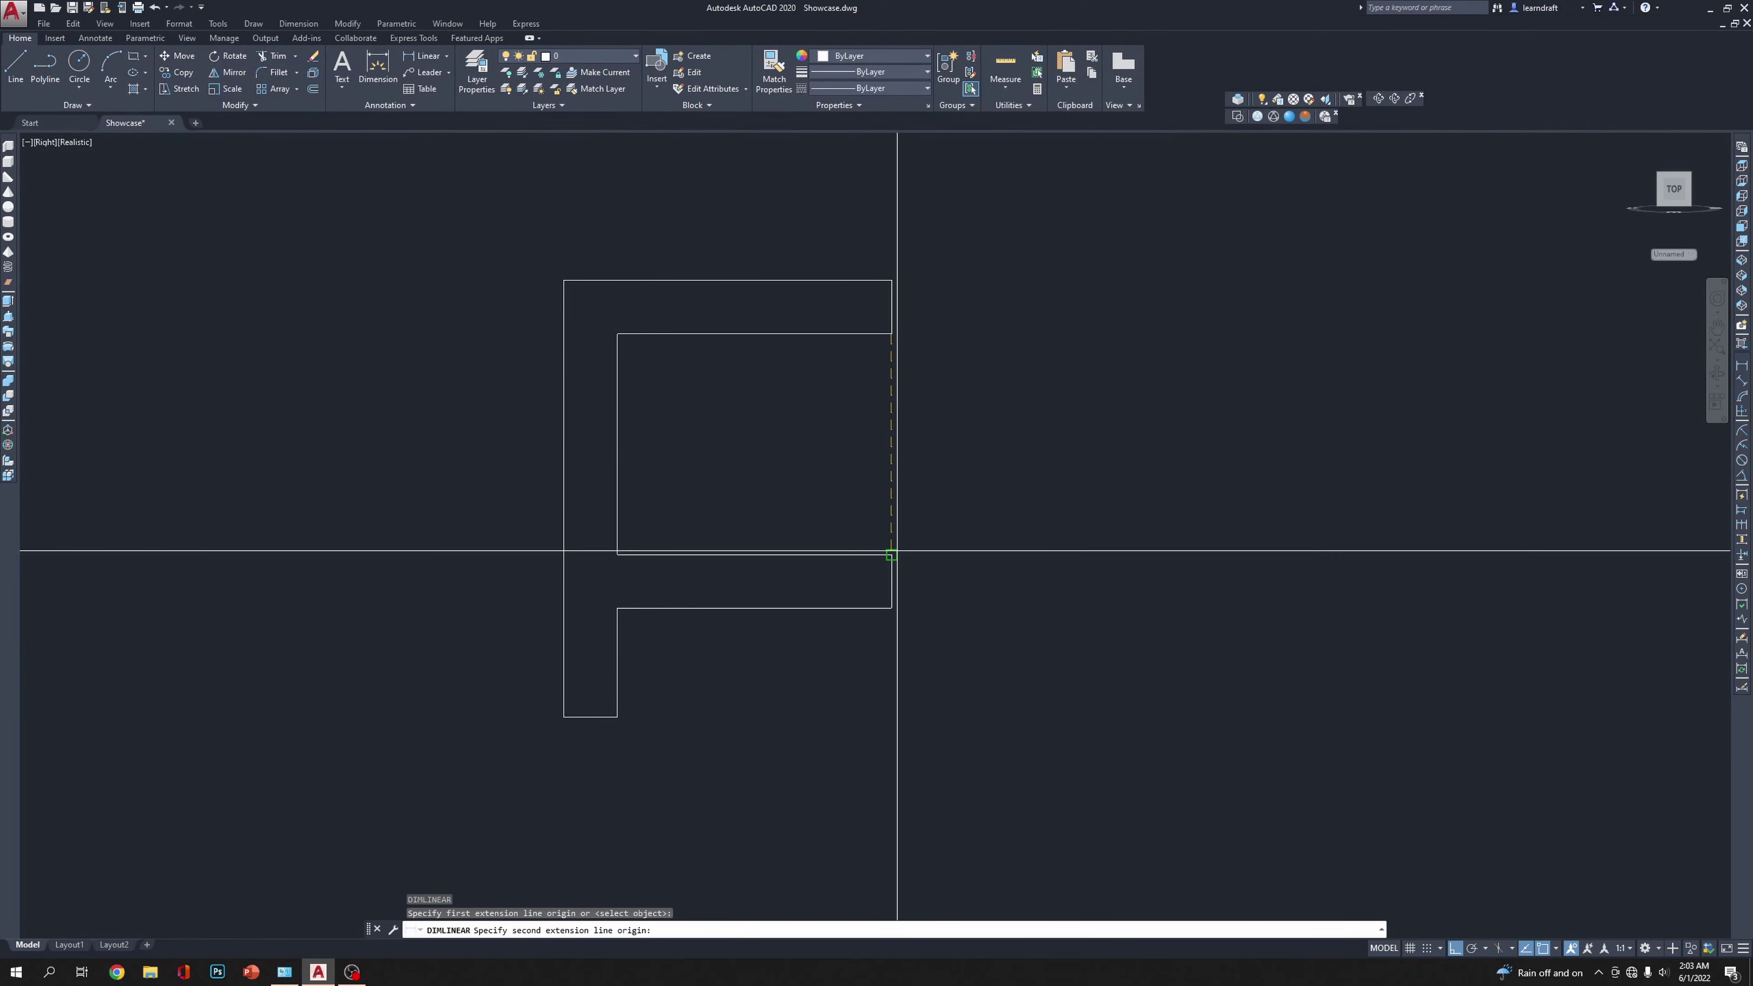
pyautogui.click(891, 555)
pyautogui.scroll(-5, 1026, 489)
pyautogui.scroll(-3, 1173, 449)
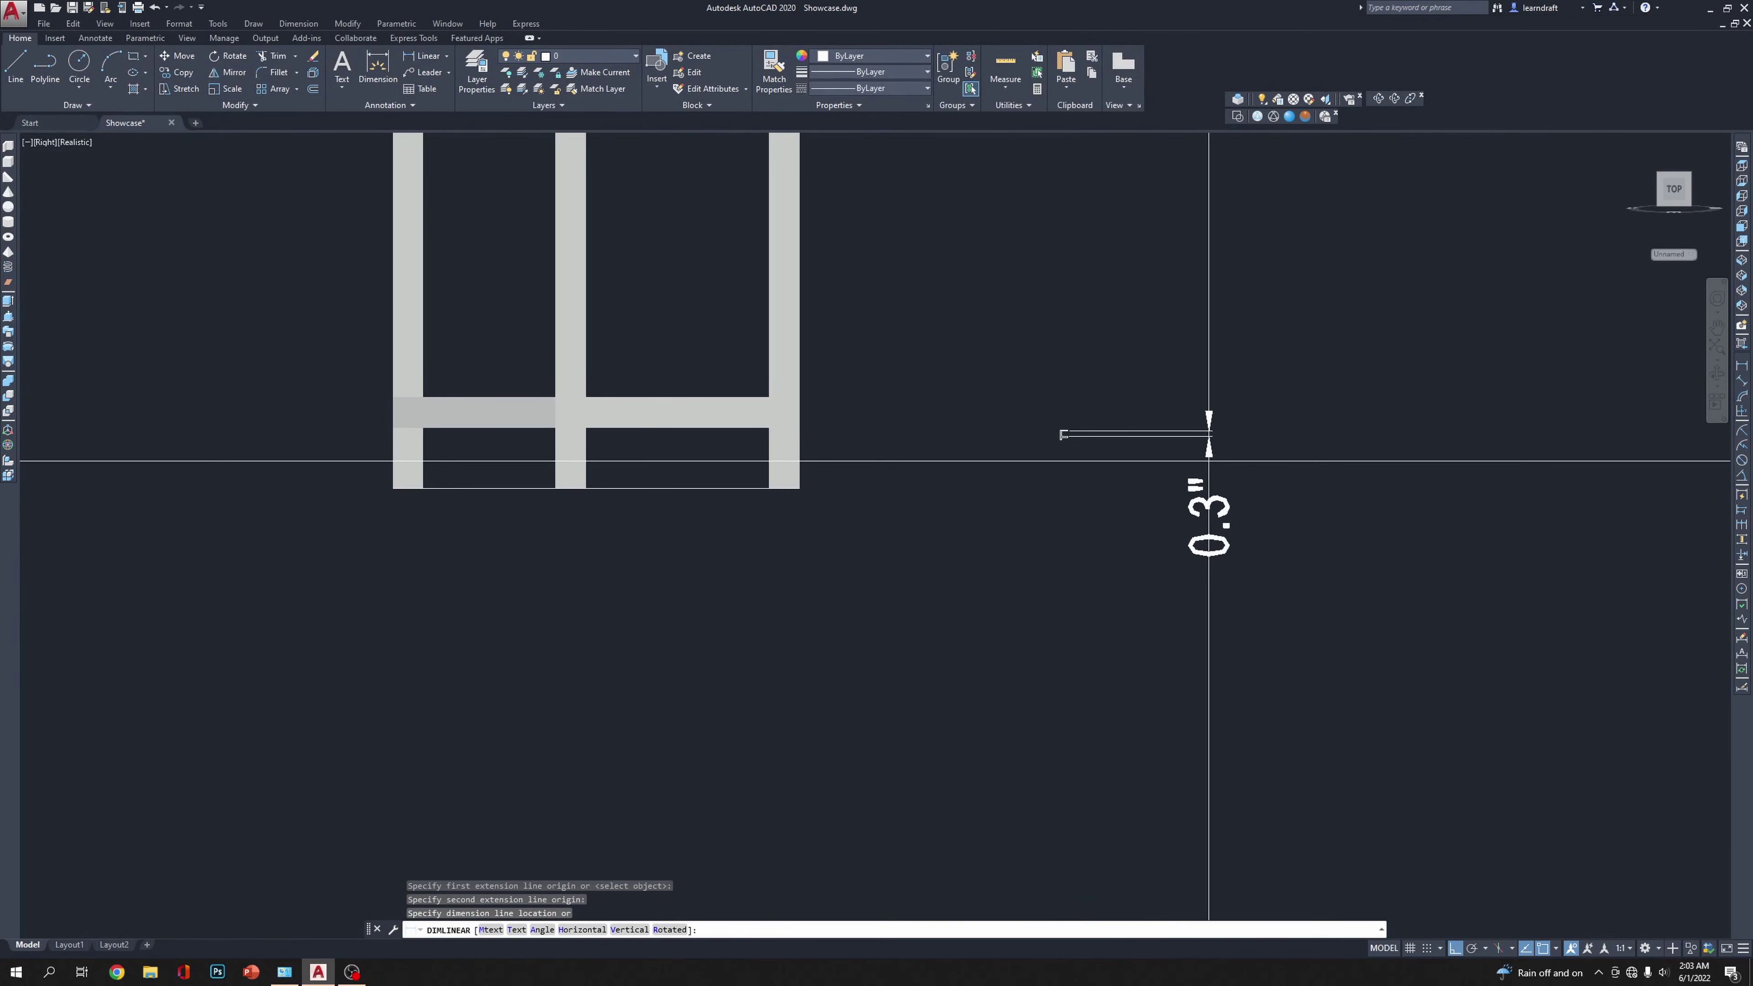
pyautogui.scroll(5, 1076, 441)
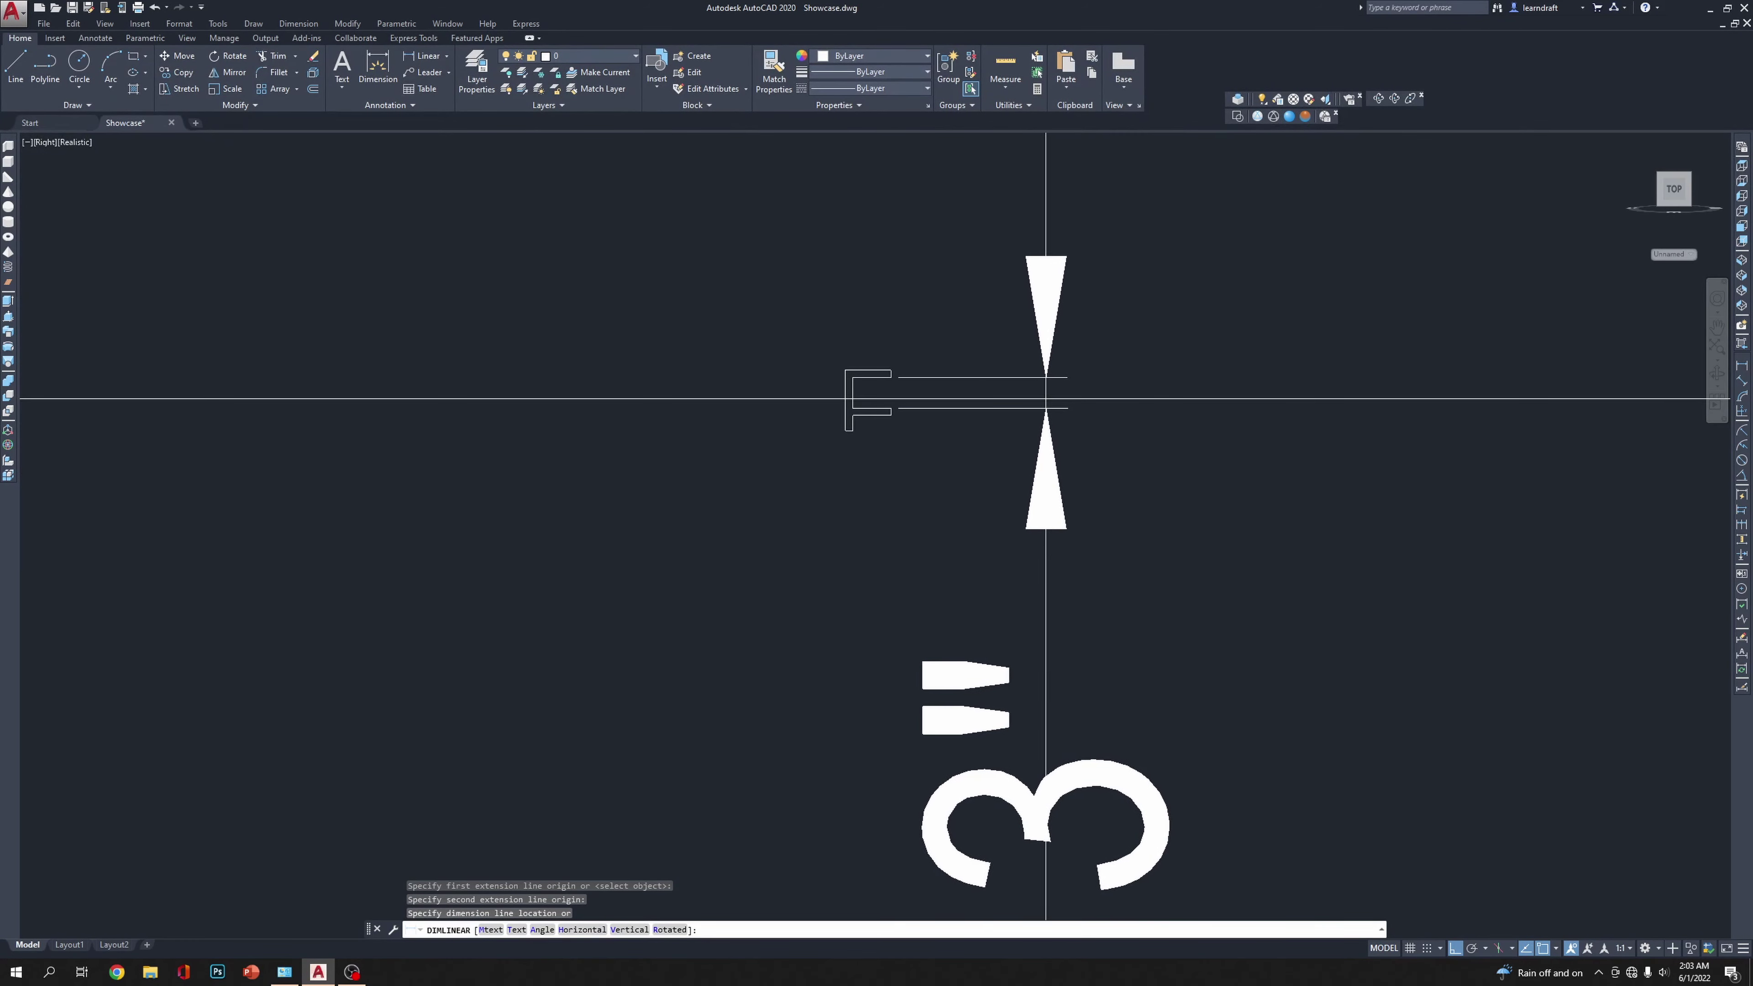
pyautogui.scroll(-3, 1042, 398)
pyautogui.click(1054, 392)
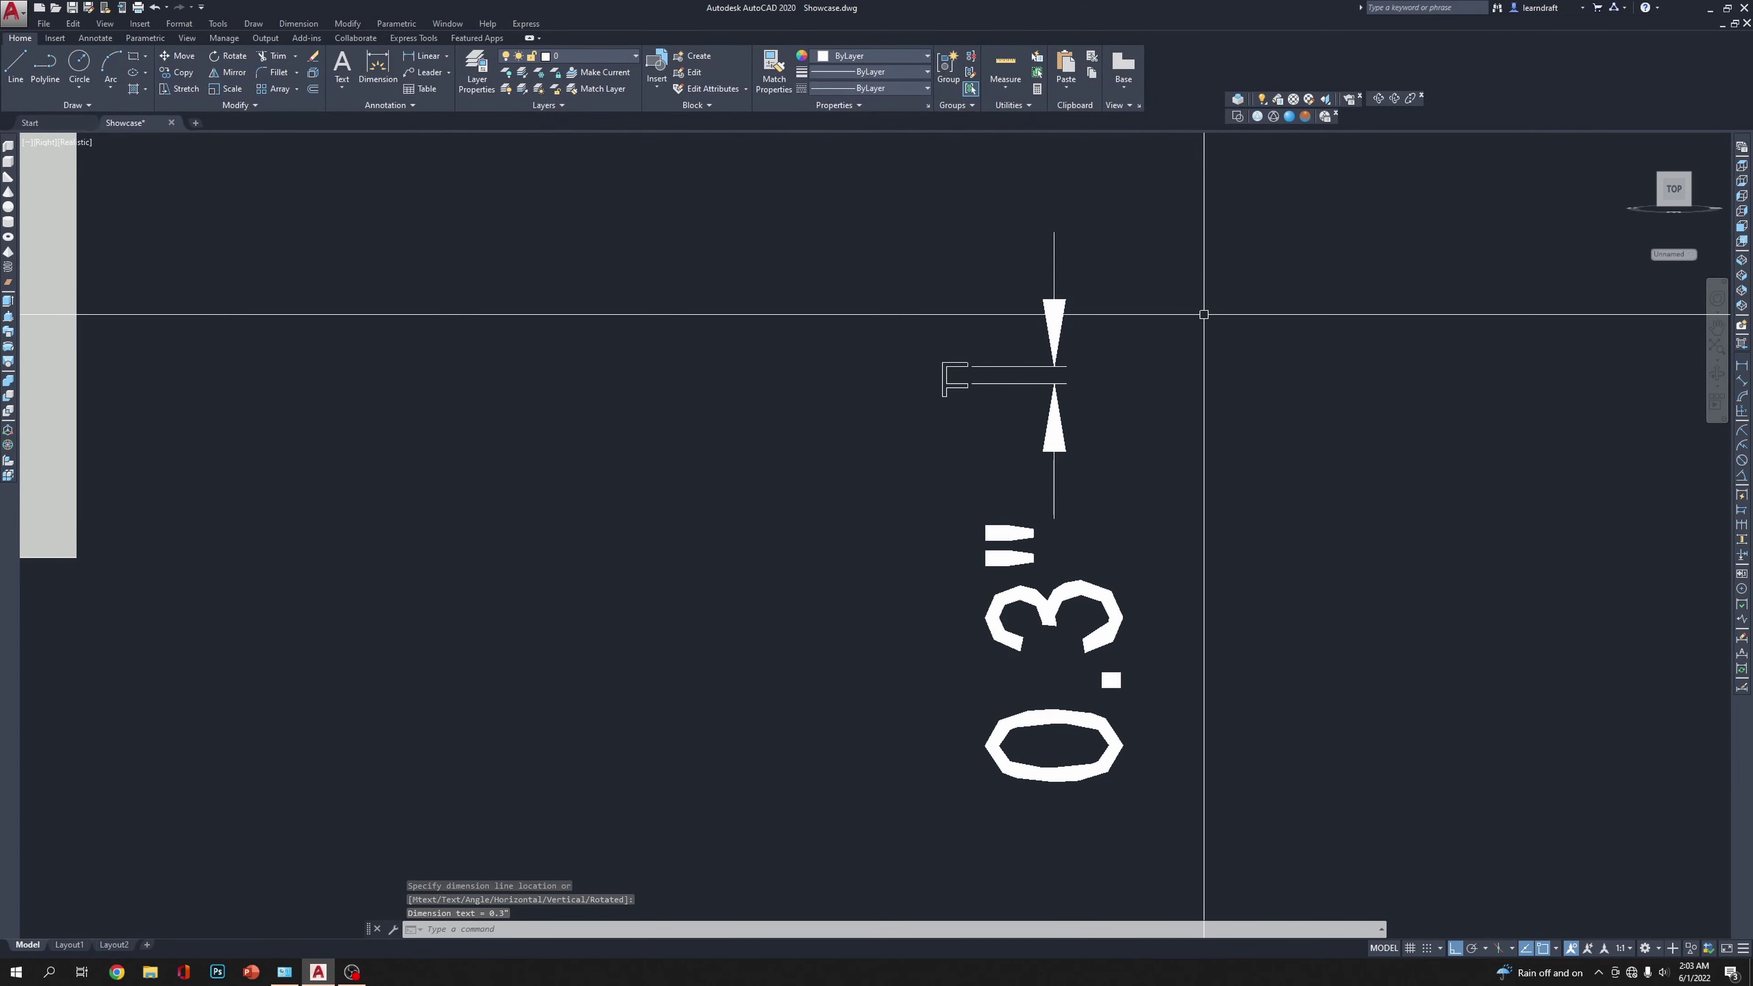
# Step: Change the dimension's precision to 0.000 so it reads 0.253"
pyautogui.click(1119, 276)
pyautogui.click(1063, 317)
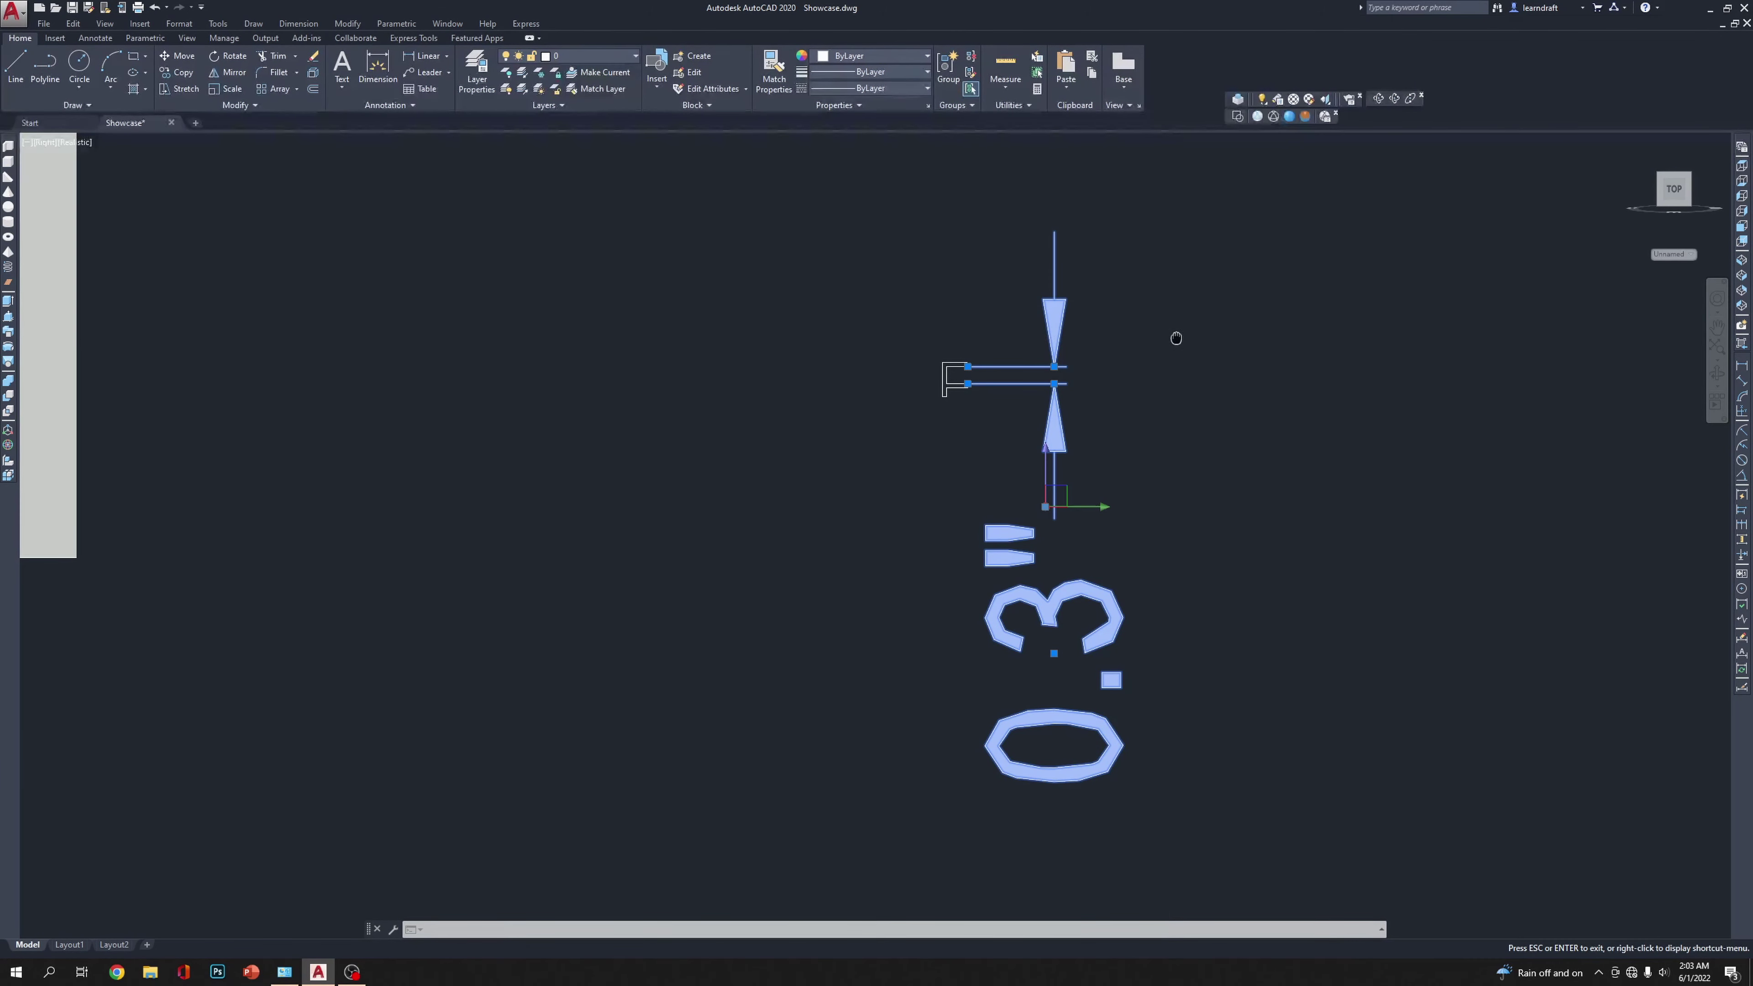
pyautogui.moveTo(1174, 336); pyautogui.dragTo(1118, 285, button='middle')
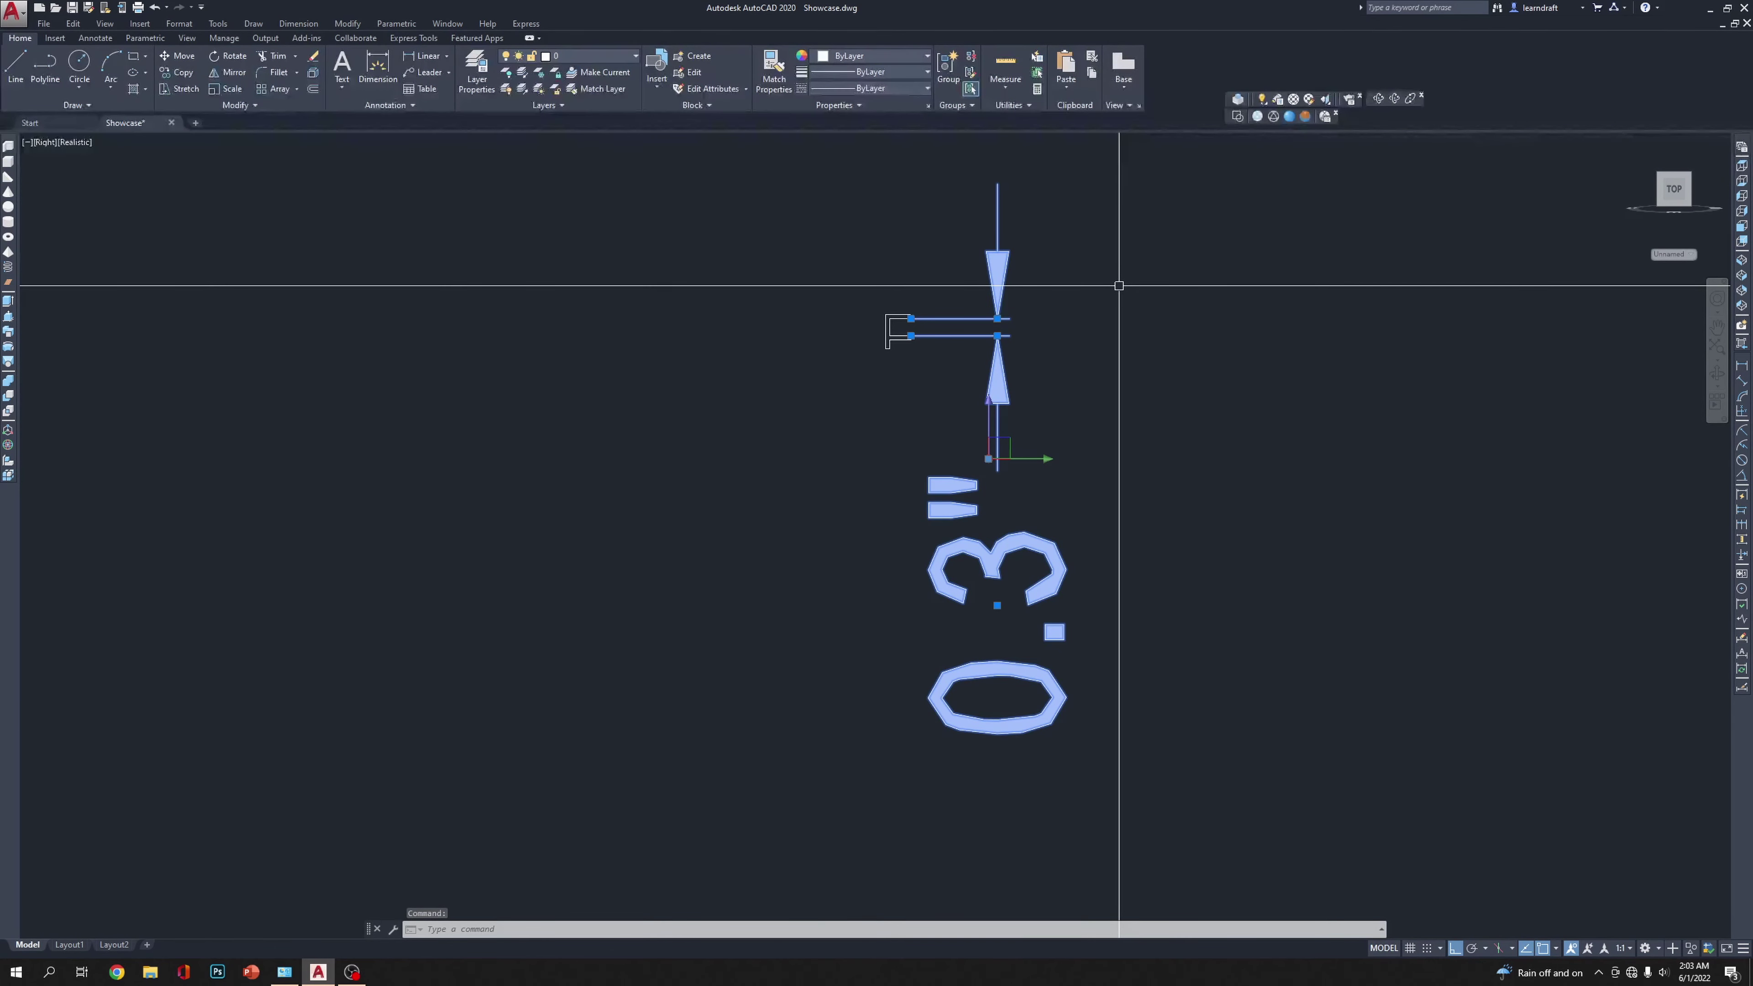
pyautogui.press('Escape')
pyautogui.scroll(3, 1119, 285)
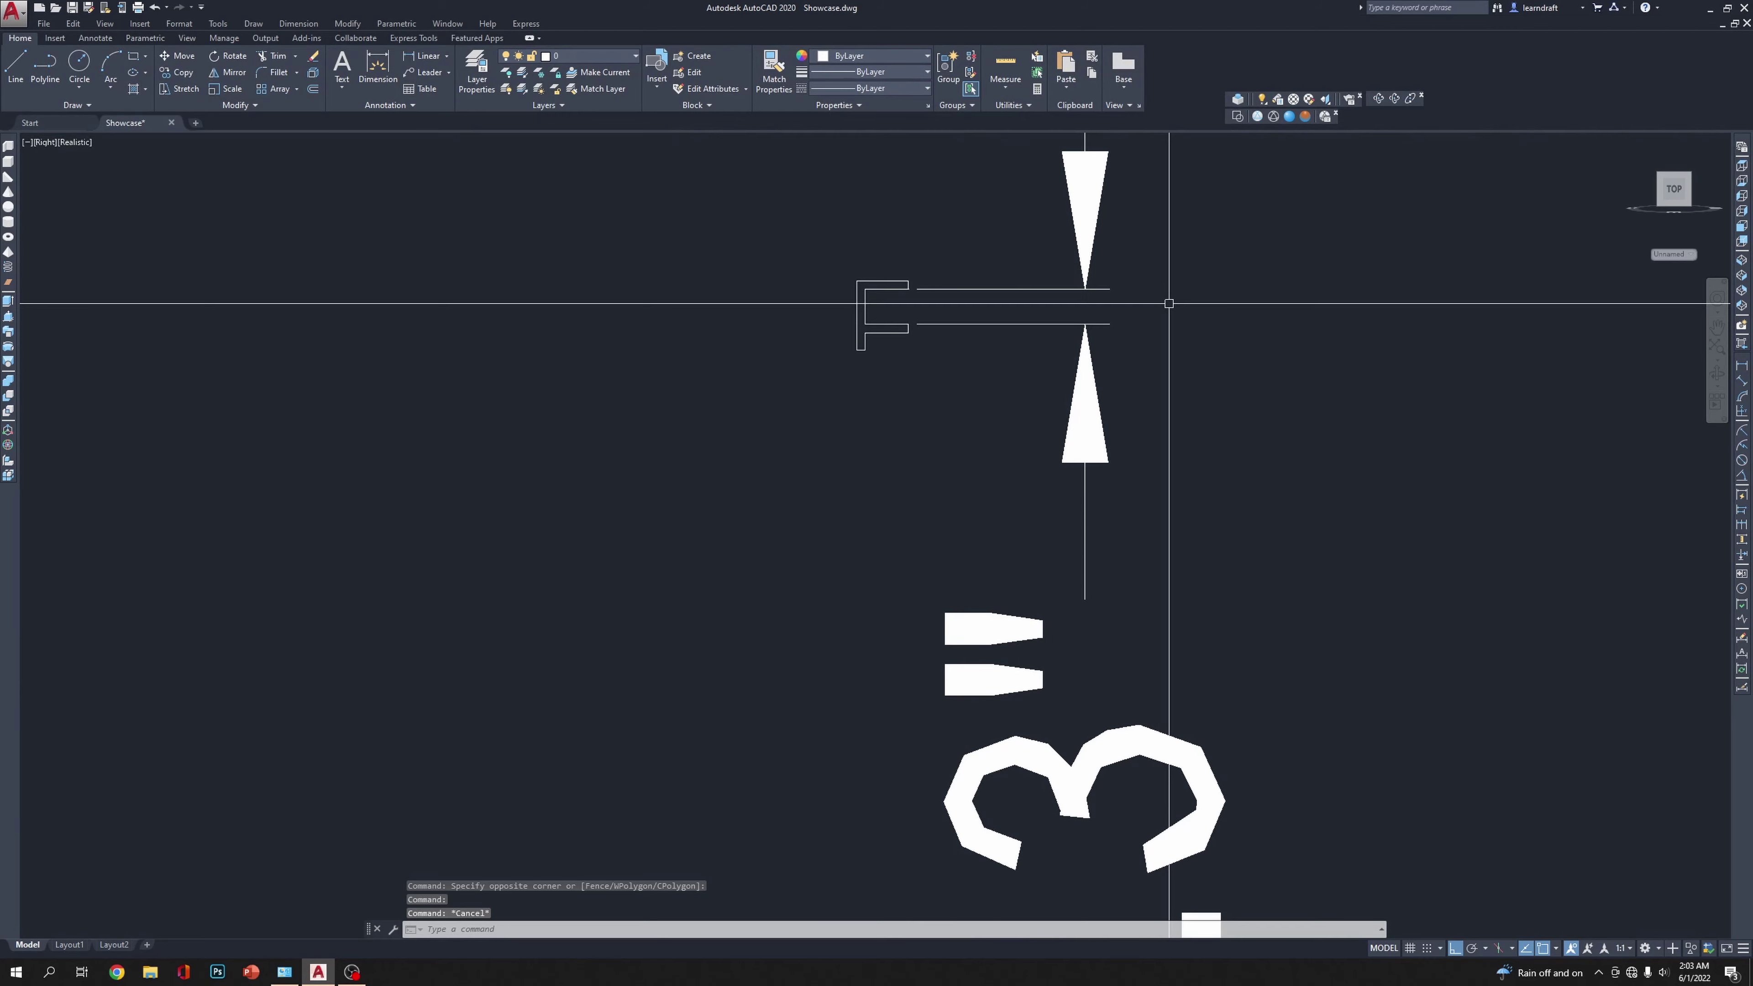
pyautogui.scroll(-6, 959, 318)
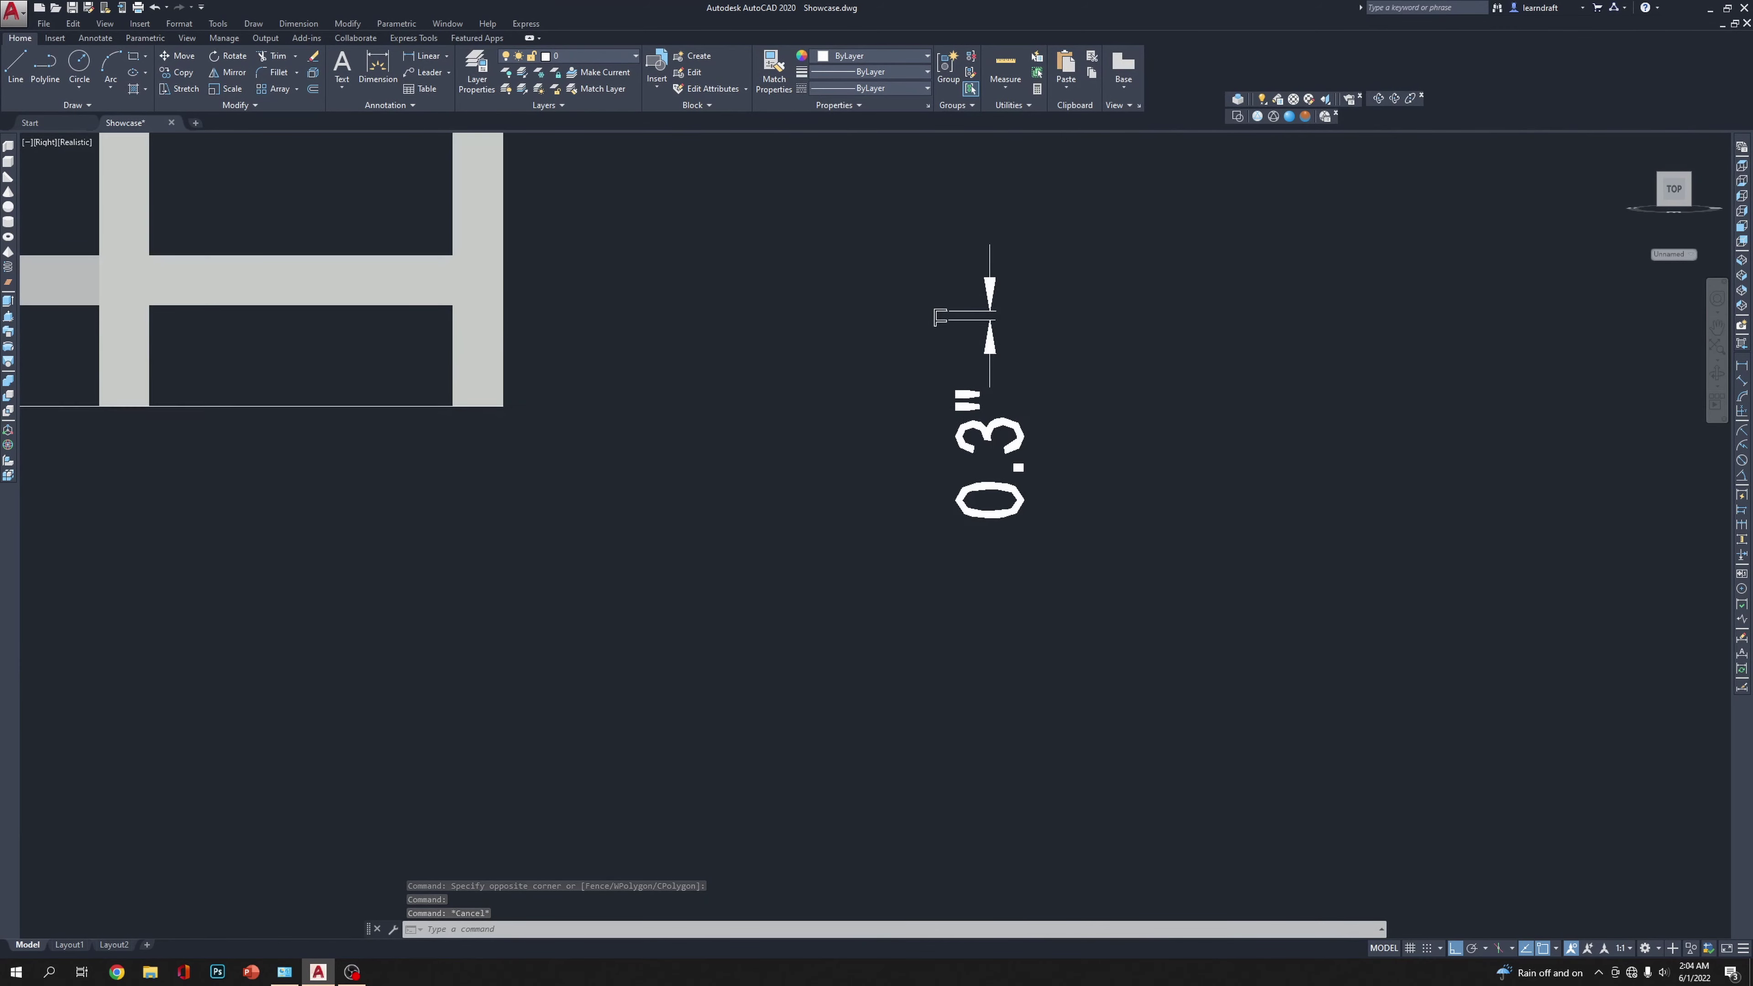
pyautogui.click(1024, 353)
pyautogui.click(979, 377)
pyautogui.rightClick(1035, 409)
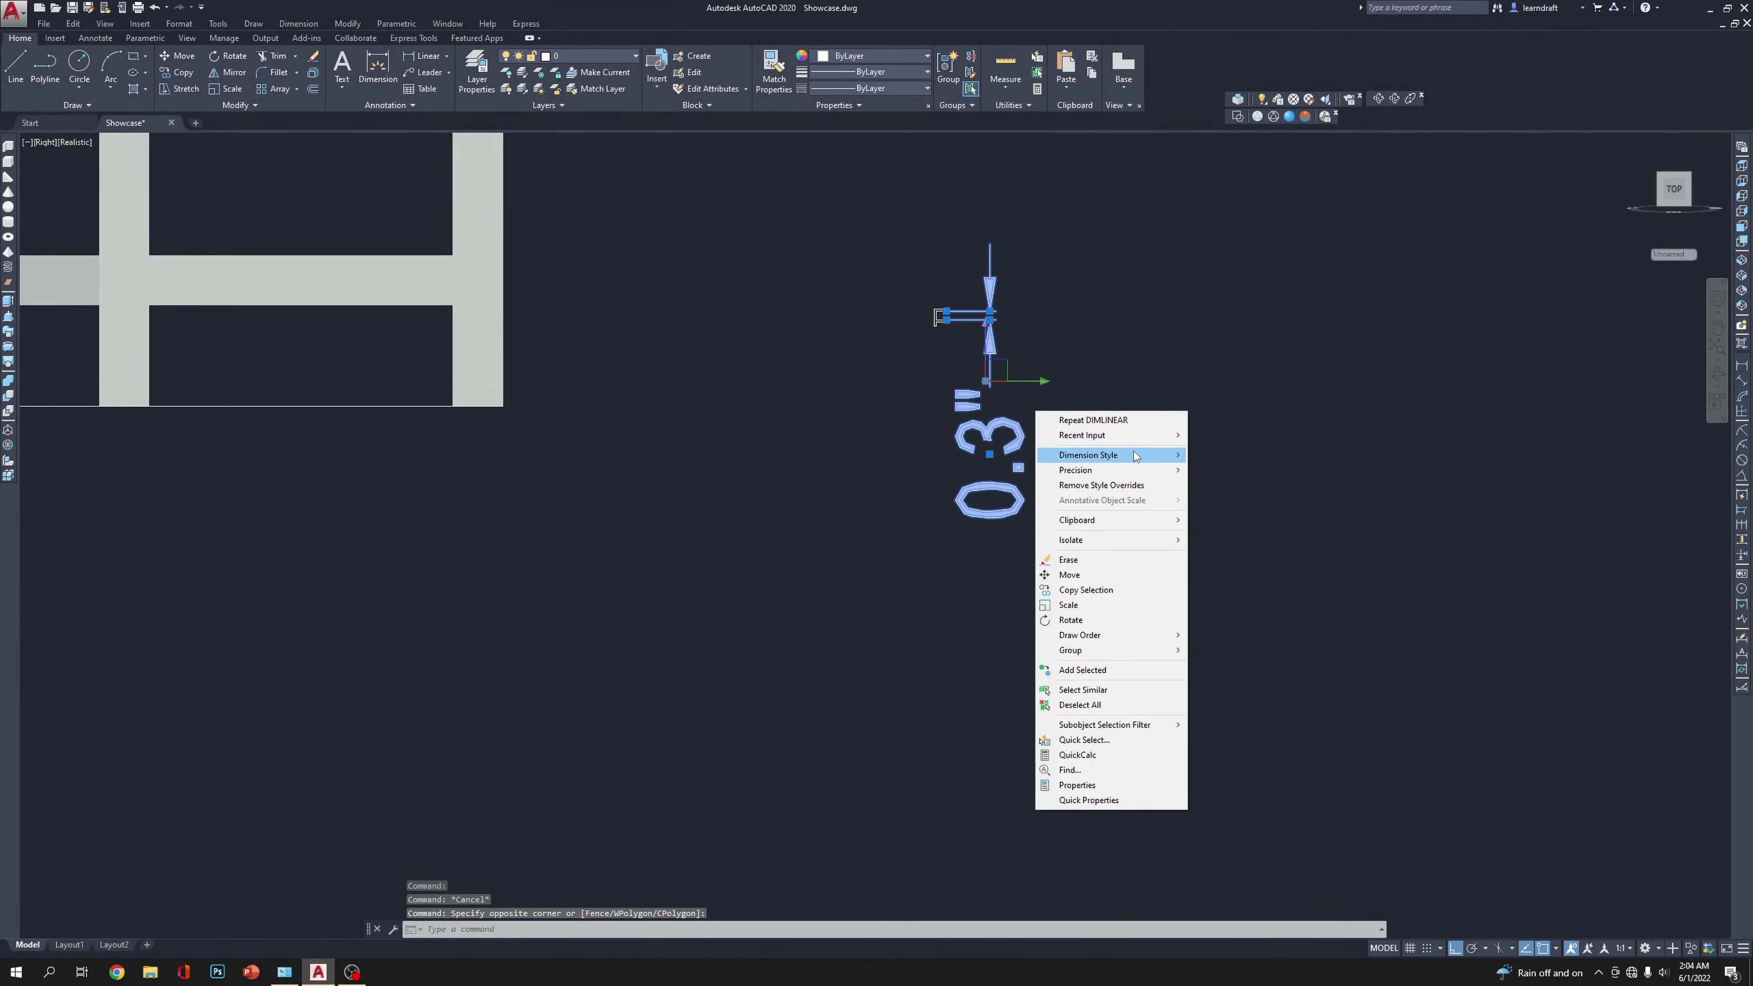
pyautogui.moveTo(1135, 457)
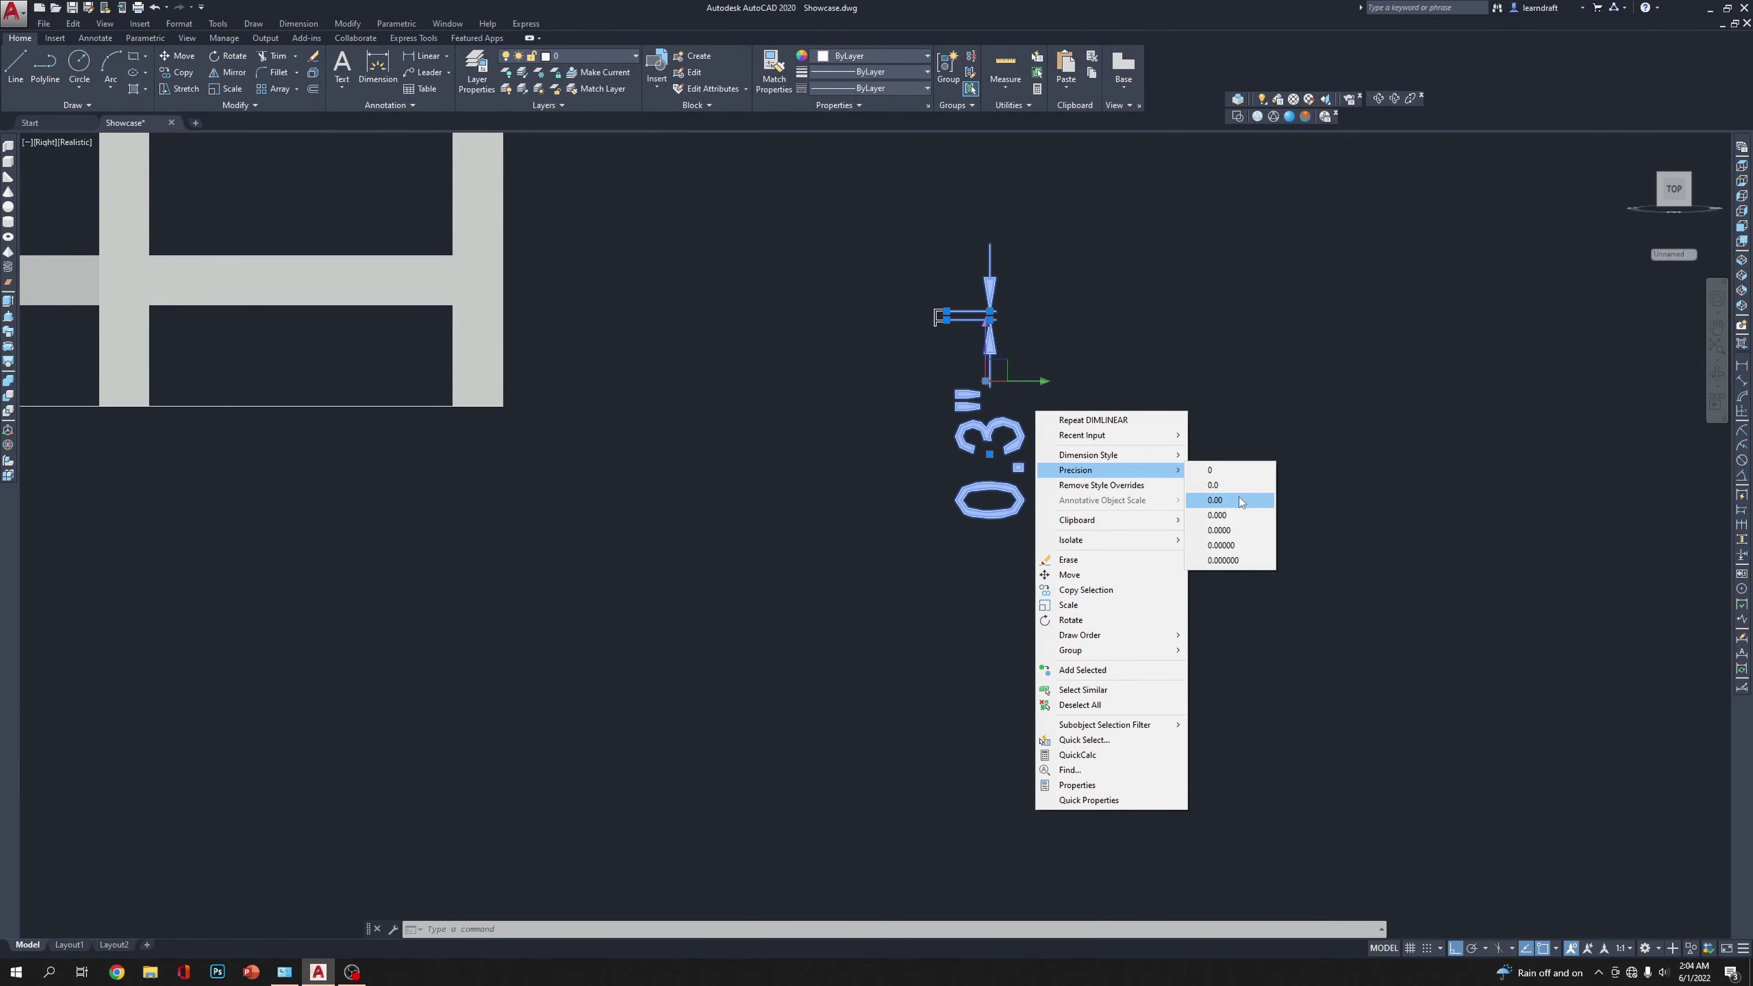
pyautogui.click(1236, 519)
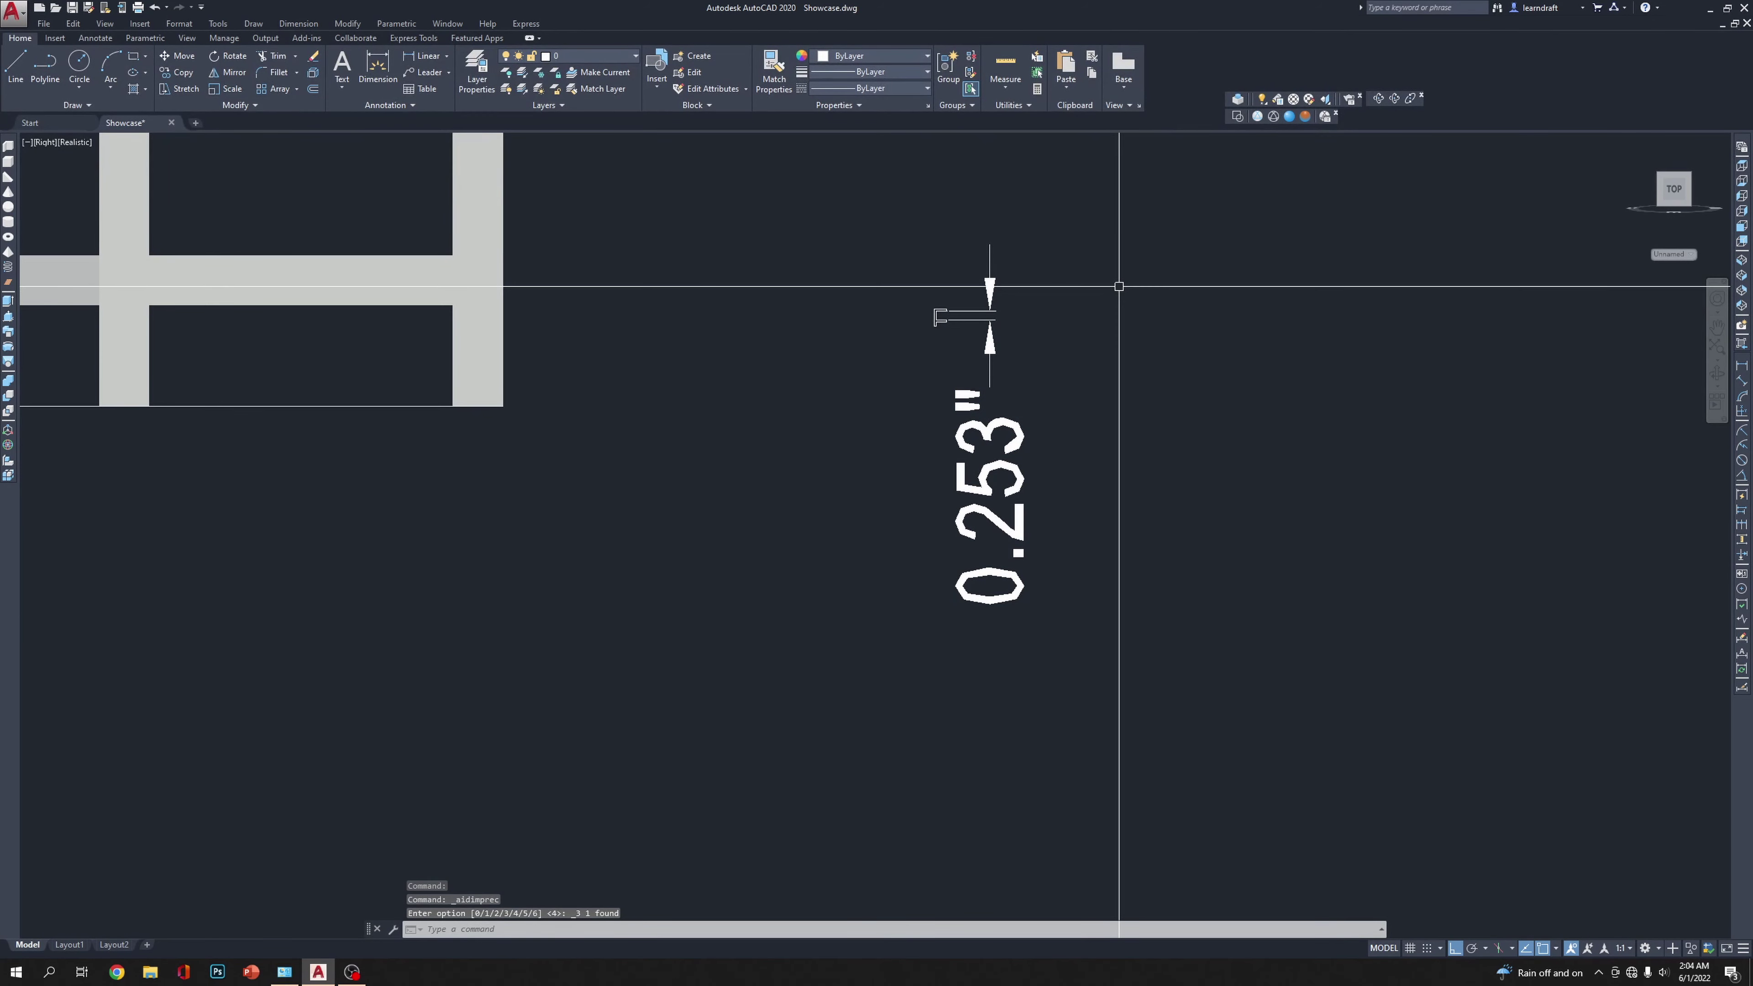
pyautogui.scroll(5, 956, 265)
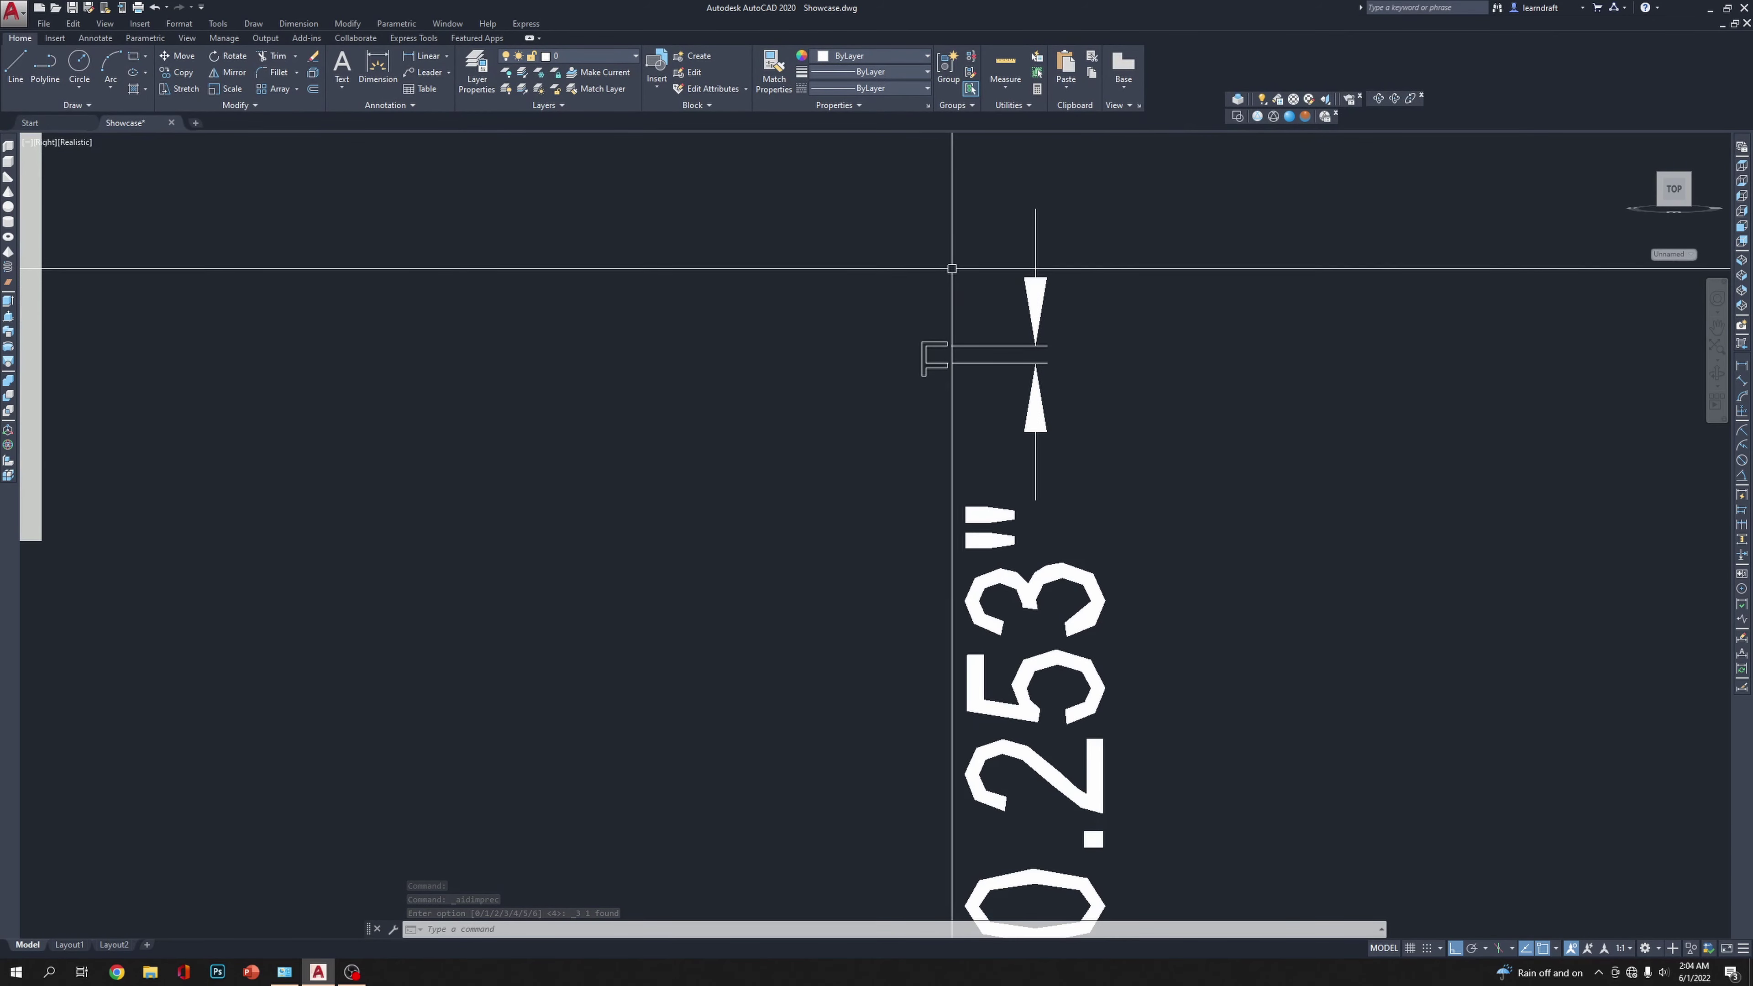
pyautogui.scroll(-2, 959, 266)
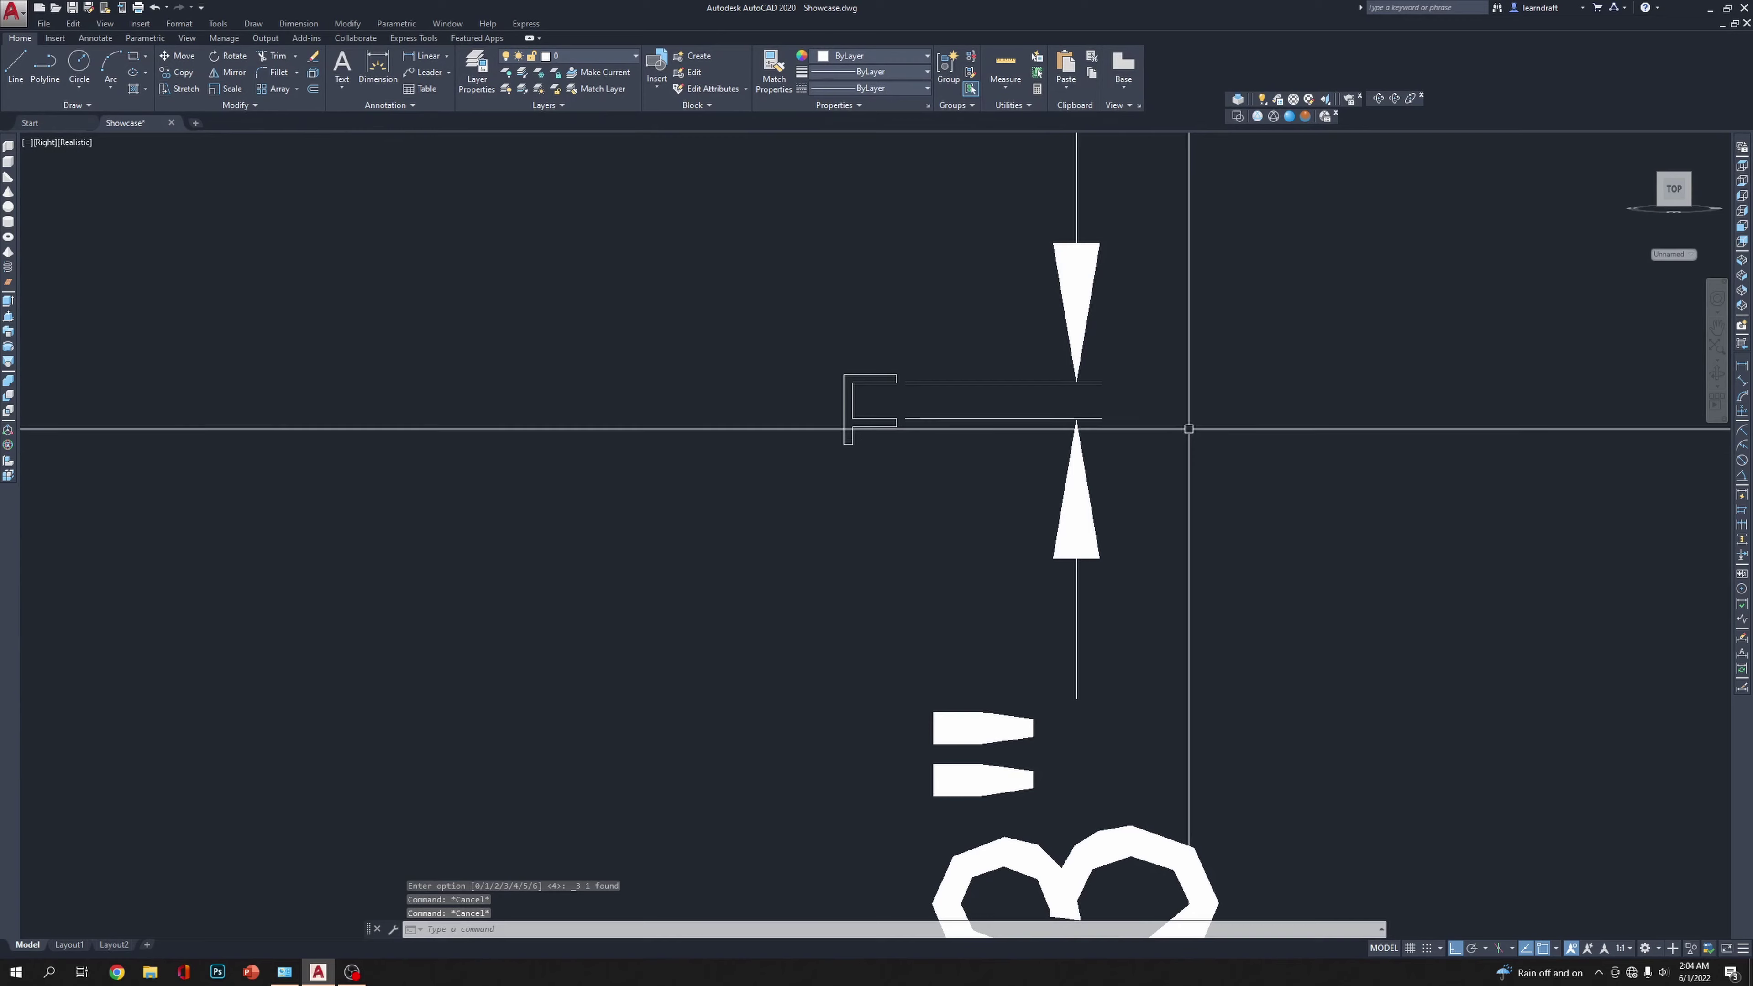
pyautogui.click(1191, 405)
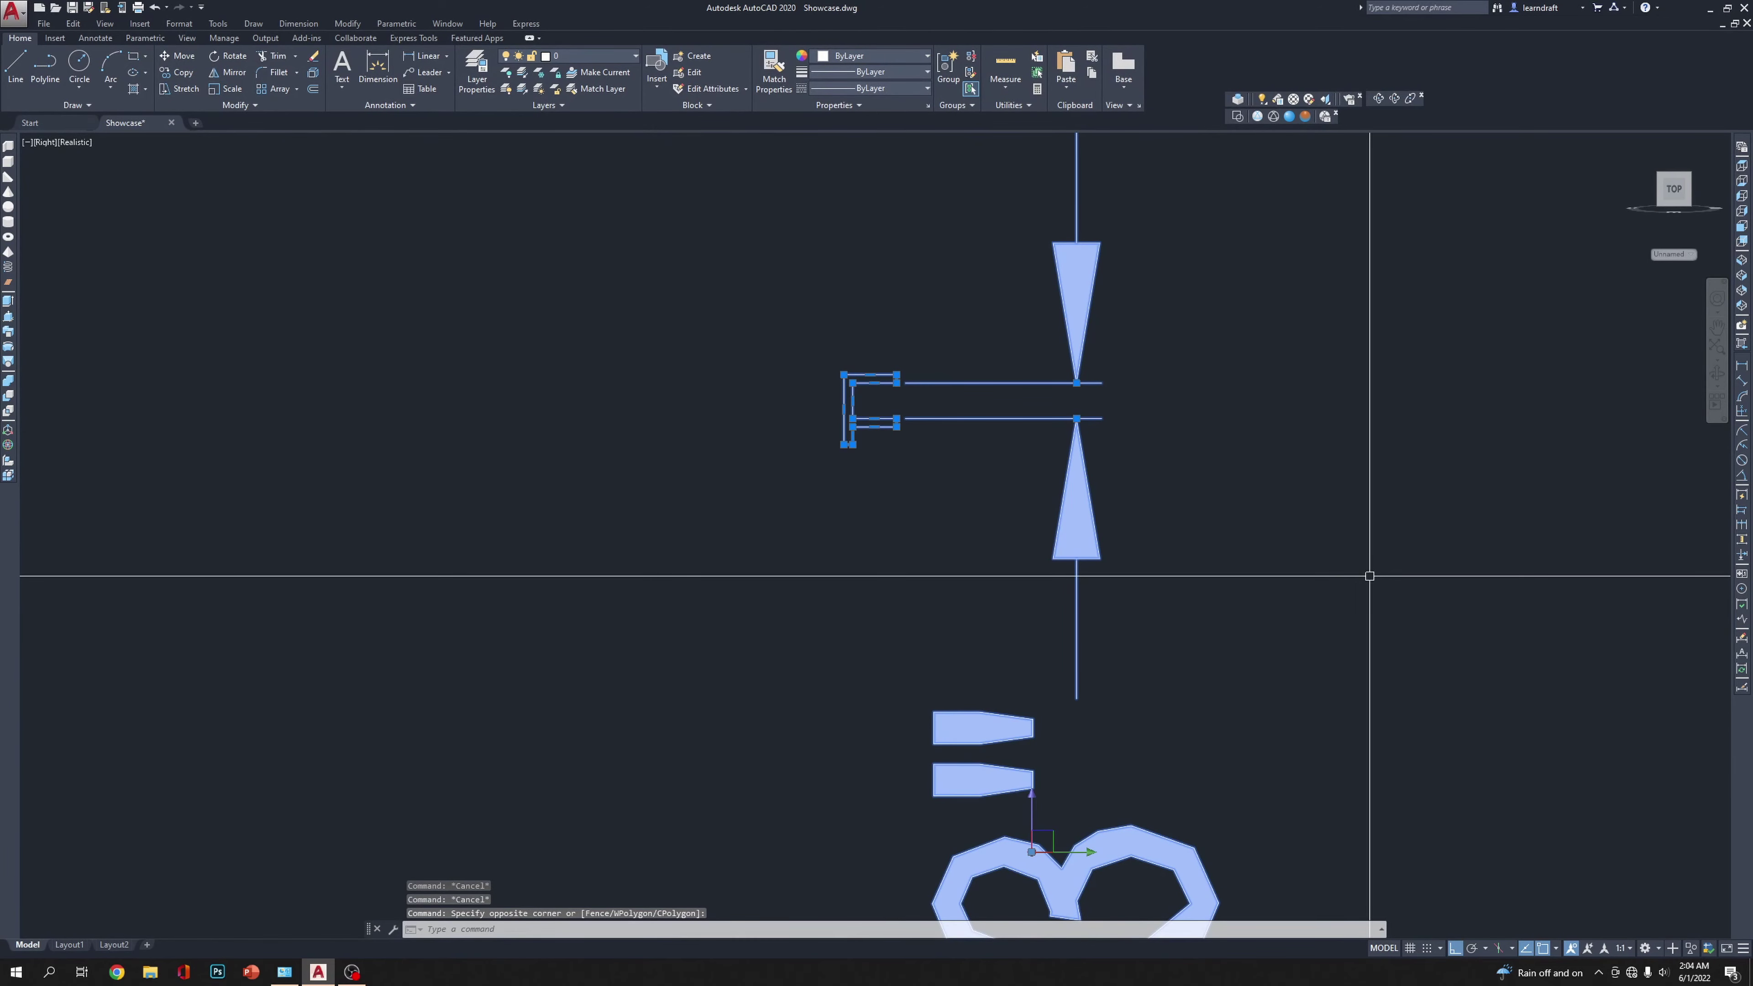
# Step: Stretch the selected upper profile parts down by .125
pyautogui.write('s')
pyautogui.press('Return')
pyautogui.click(1343, 544)
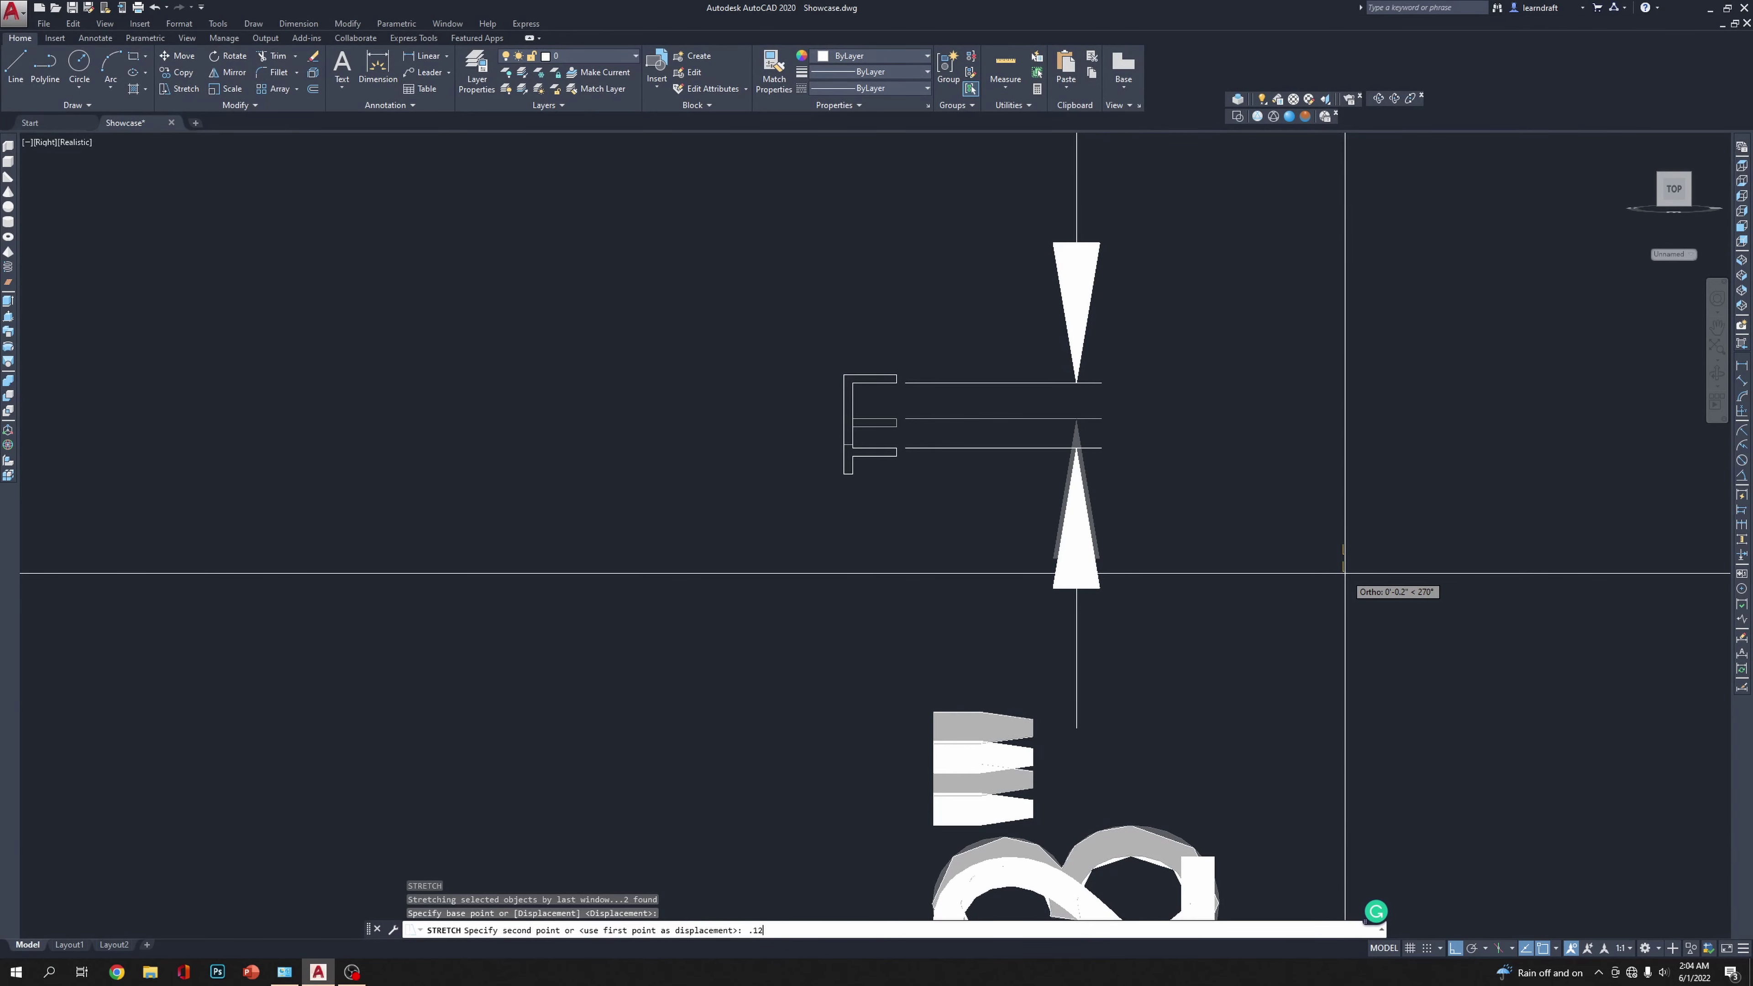
pyautogui.write('.125')
pyautogui.press('Return')
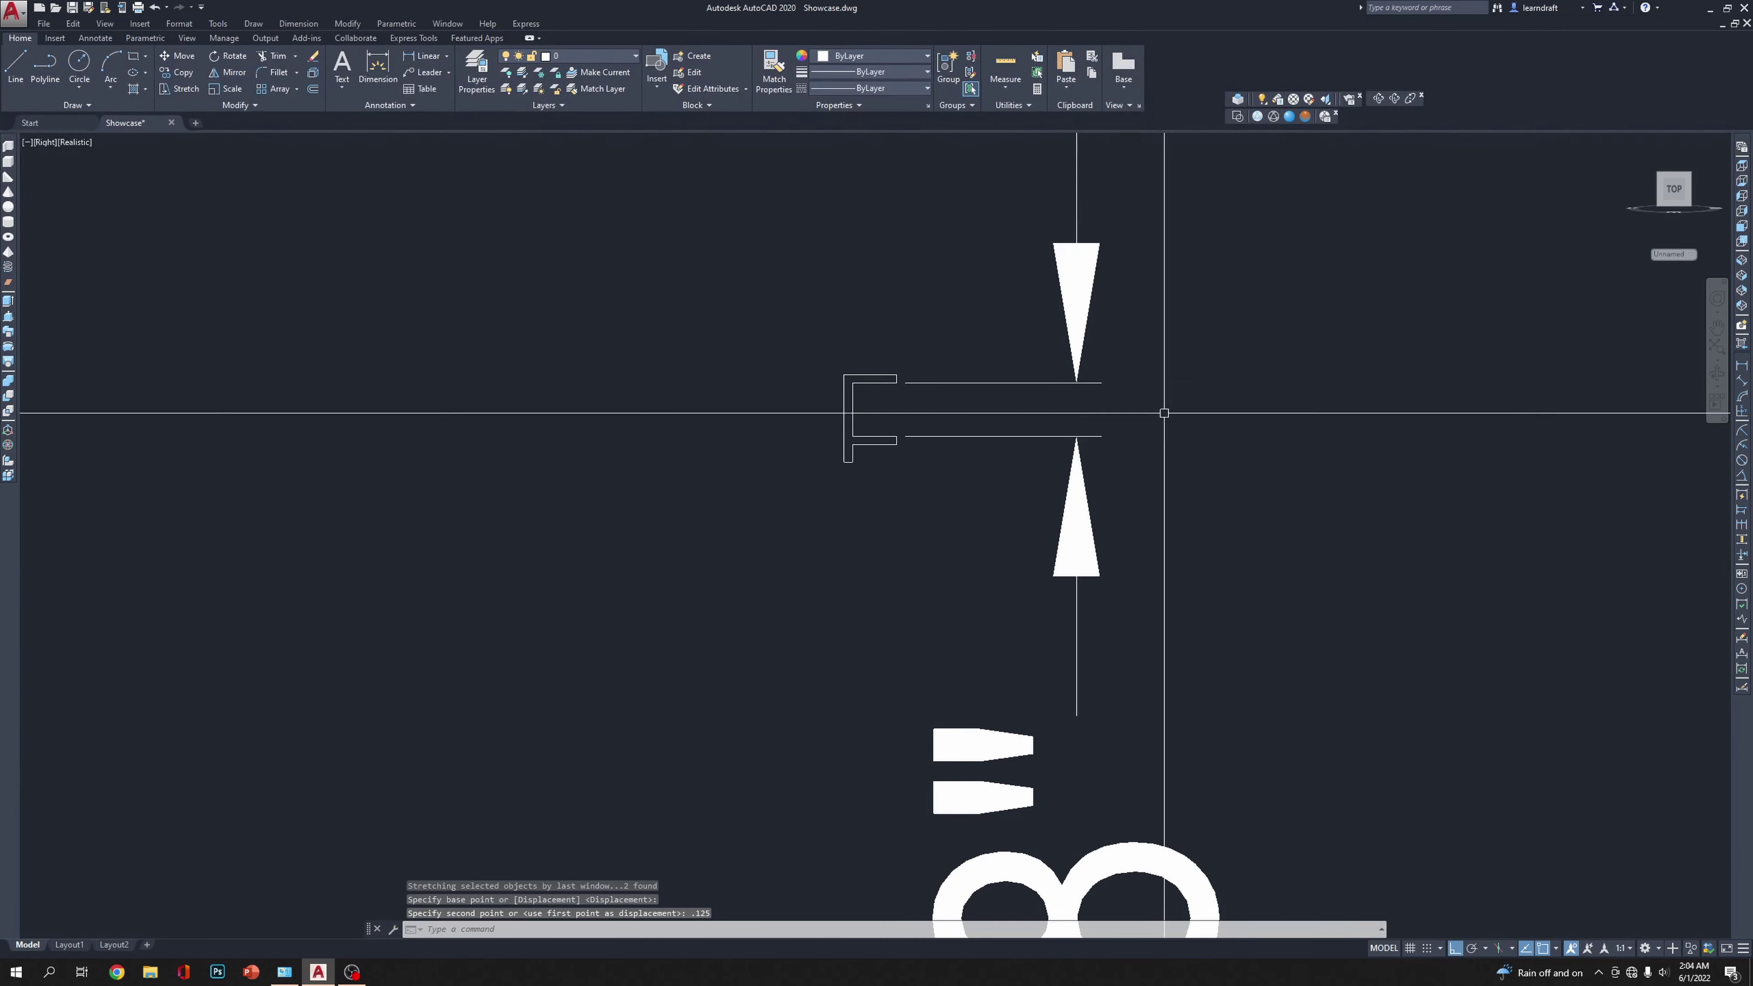
pyautogui.scroll(-5, 1162, 412)
pyautogui.moveTo(1240, 439); pyautogui.dragTo(1116, 458, button='middle')
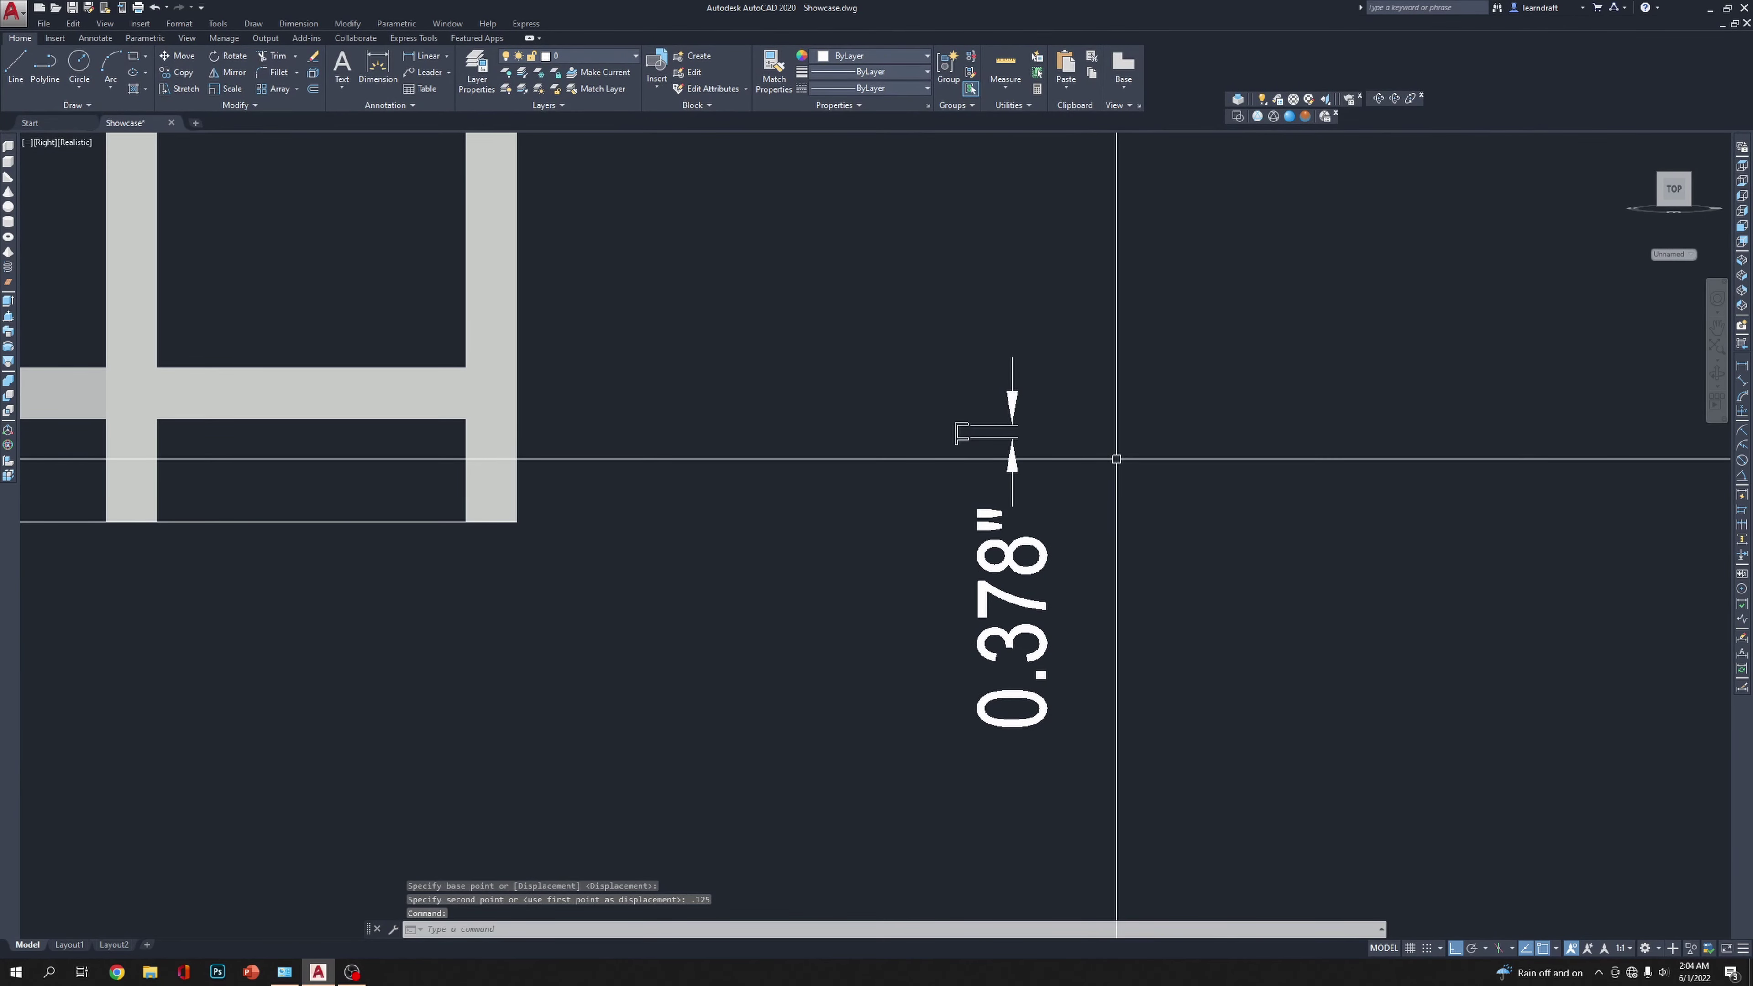
pyautogui.scroll(2, 1057, 384)
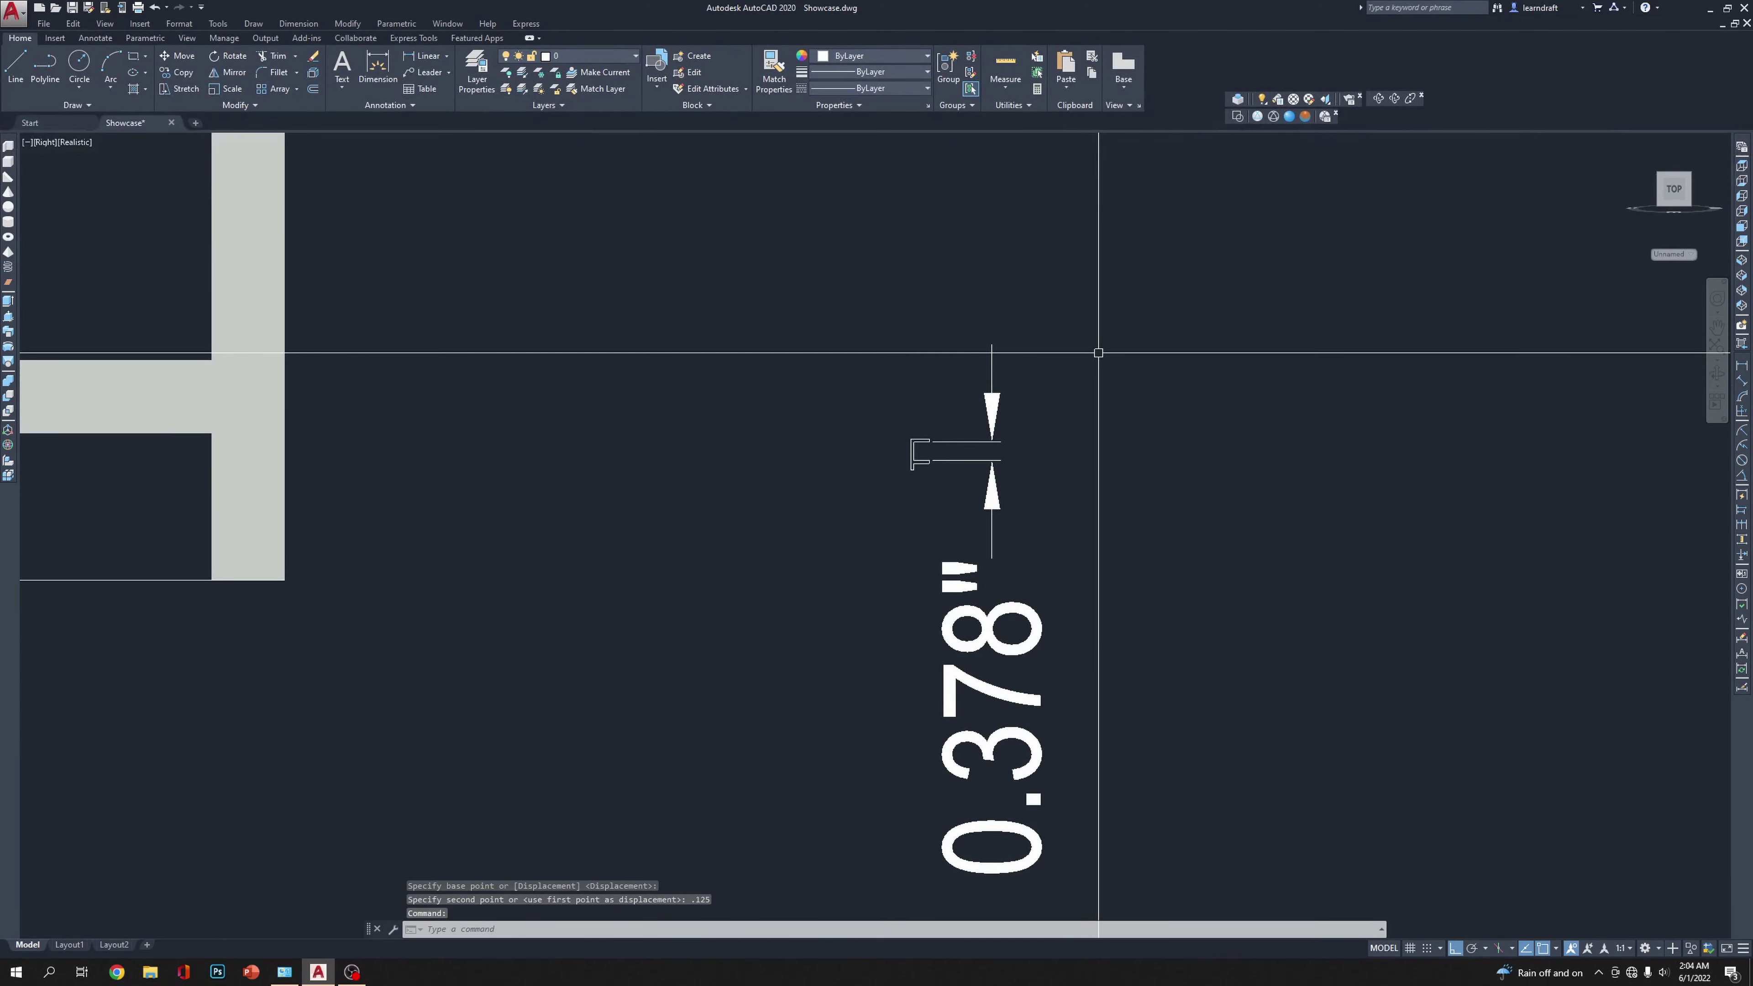
pyautogui.moveTo(1100, 408); pyautogui.dragTo(1075, 372, button='middle')
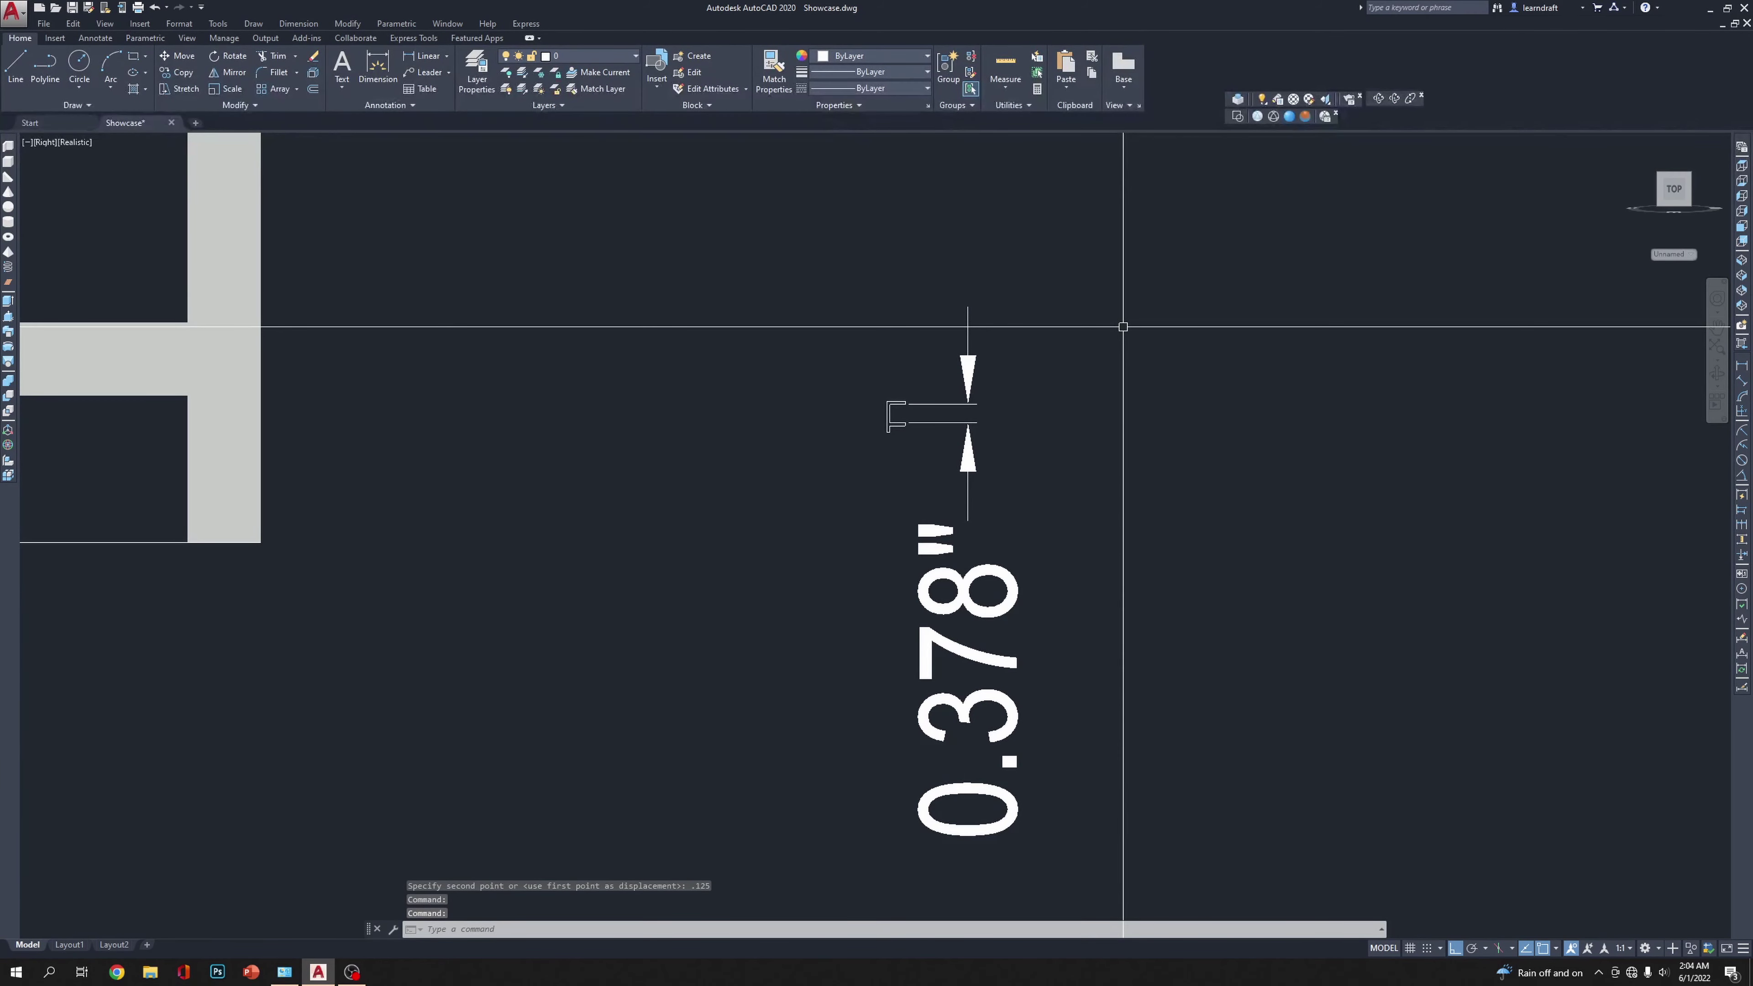
pyautogui.scroll(8, 900, 456)
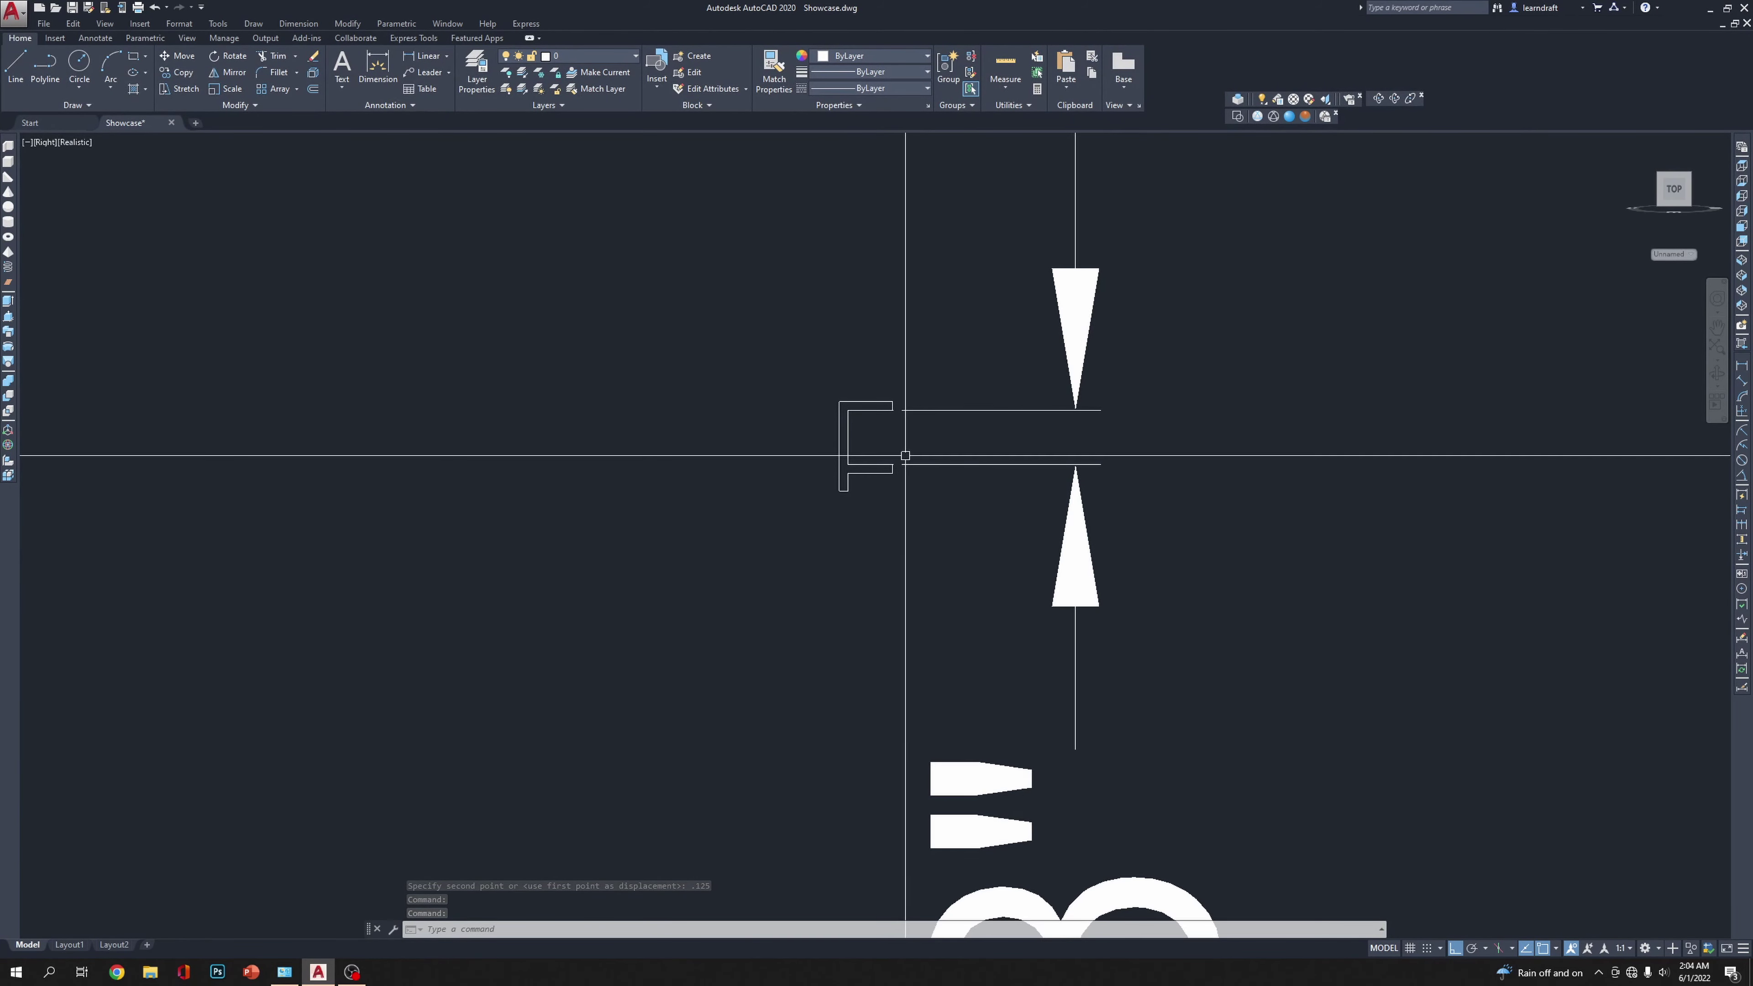
# Step: Stretch the F's lower leg to lengthen it by 0.25
pyautogui.click(897, 438)
pyautogui.click(785, 505)
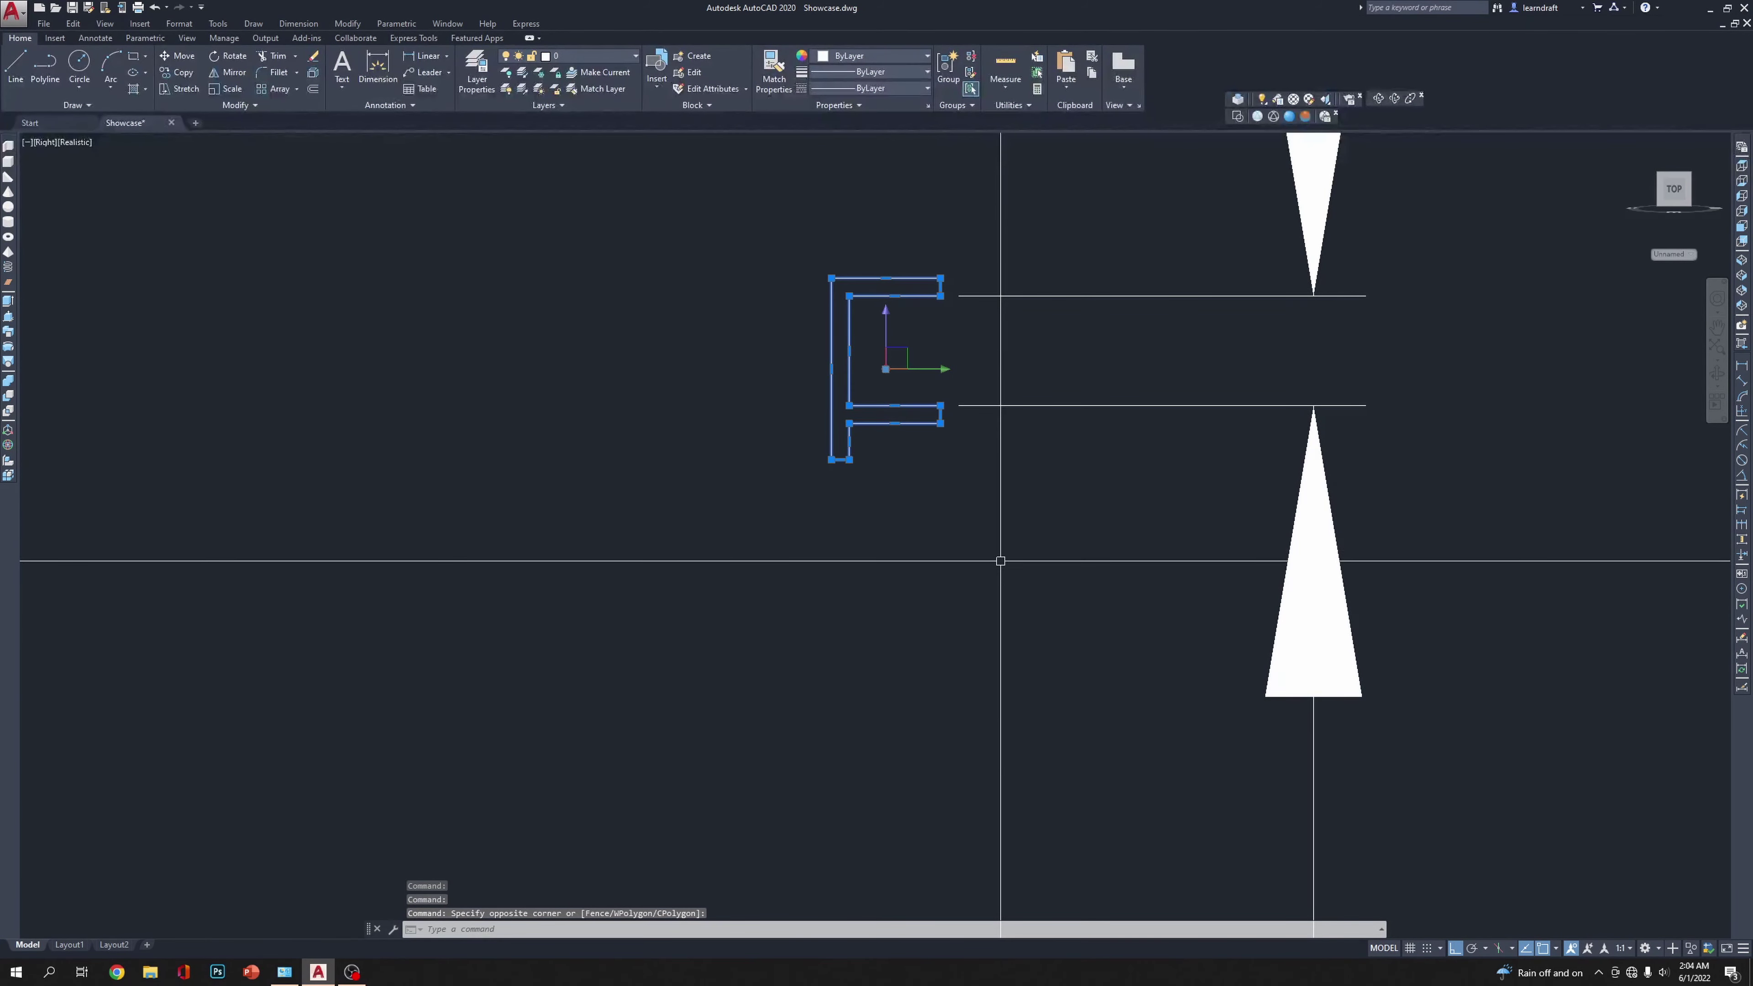
pyautogui.write('s')
pyautogui.press('Return')
pyautogui.click(999, 515)
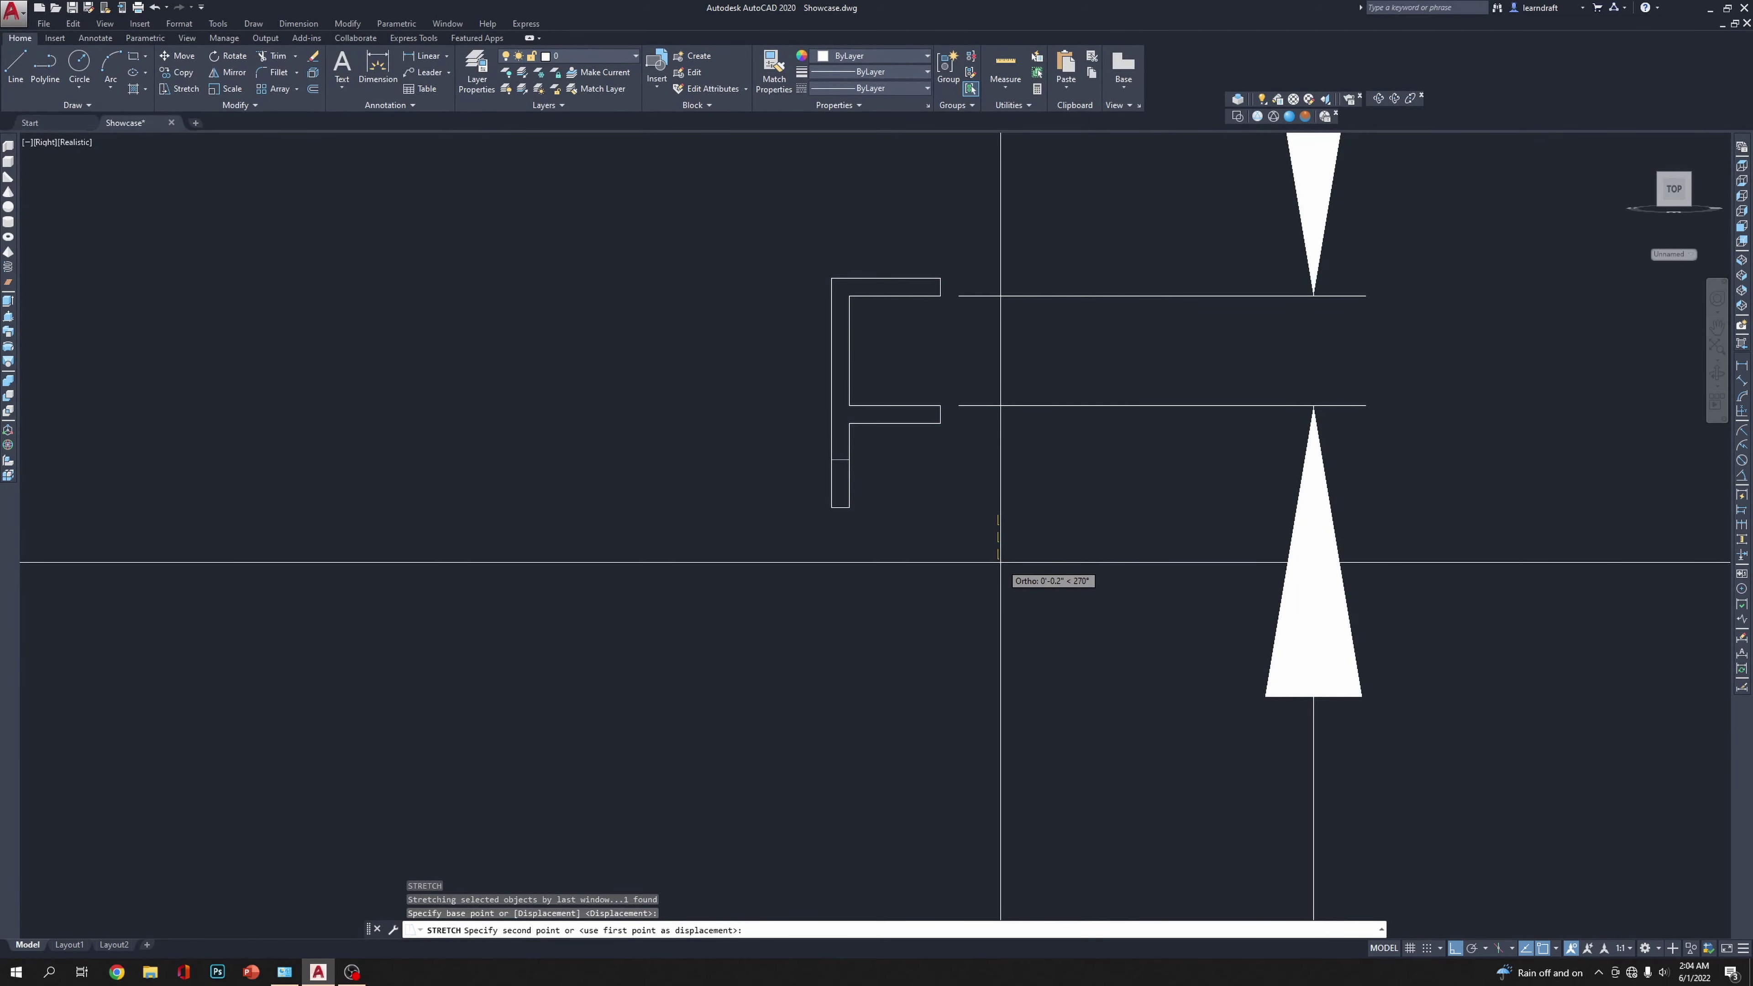
pyautogui.press('Return')
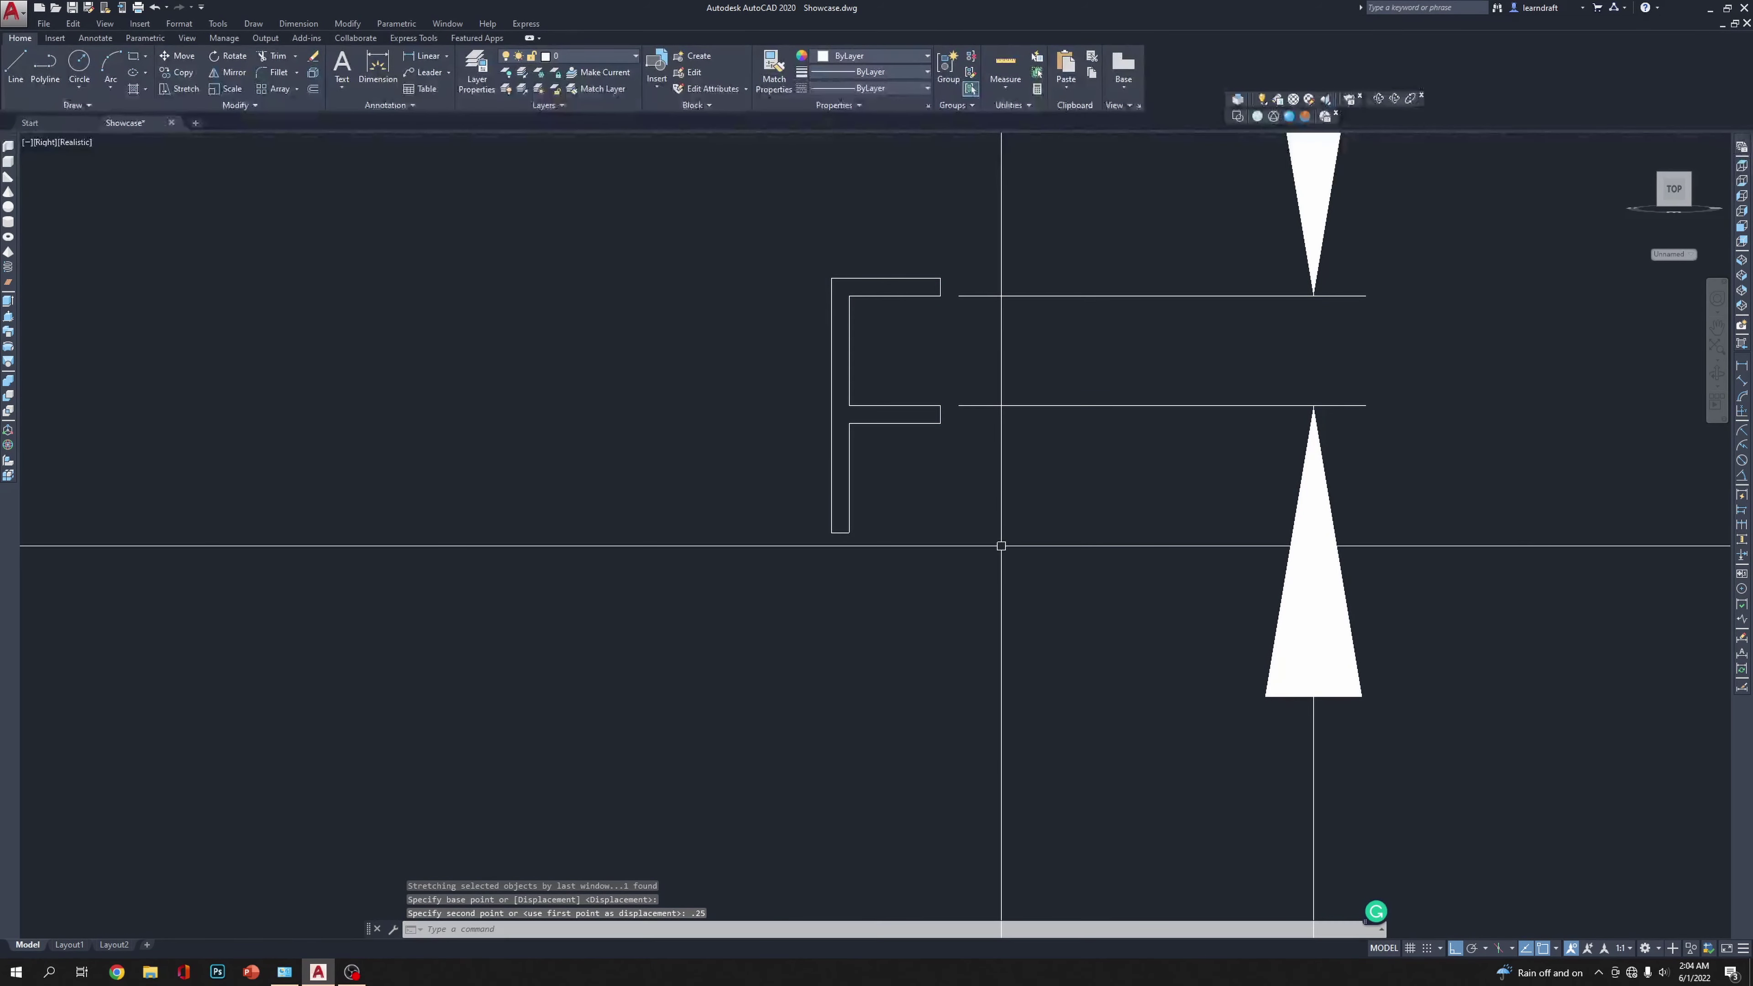
# Step: Dimension the F's full left height to check it reads 0.9"
pyautogui.write('dl')
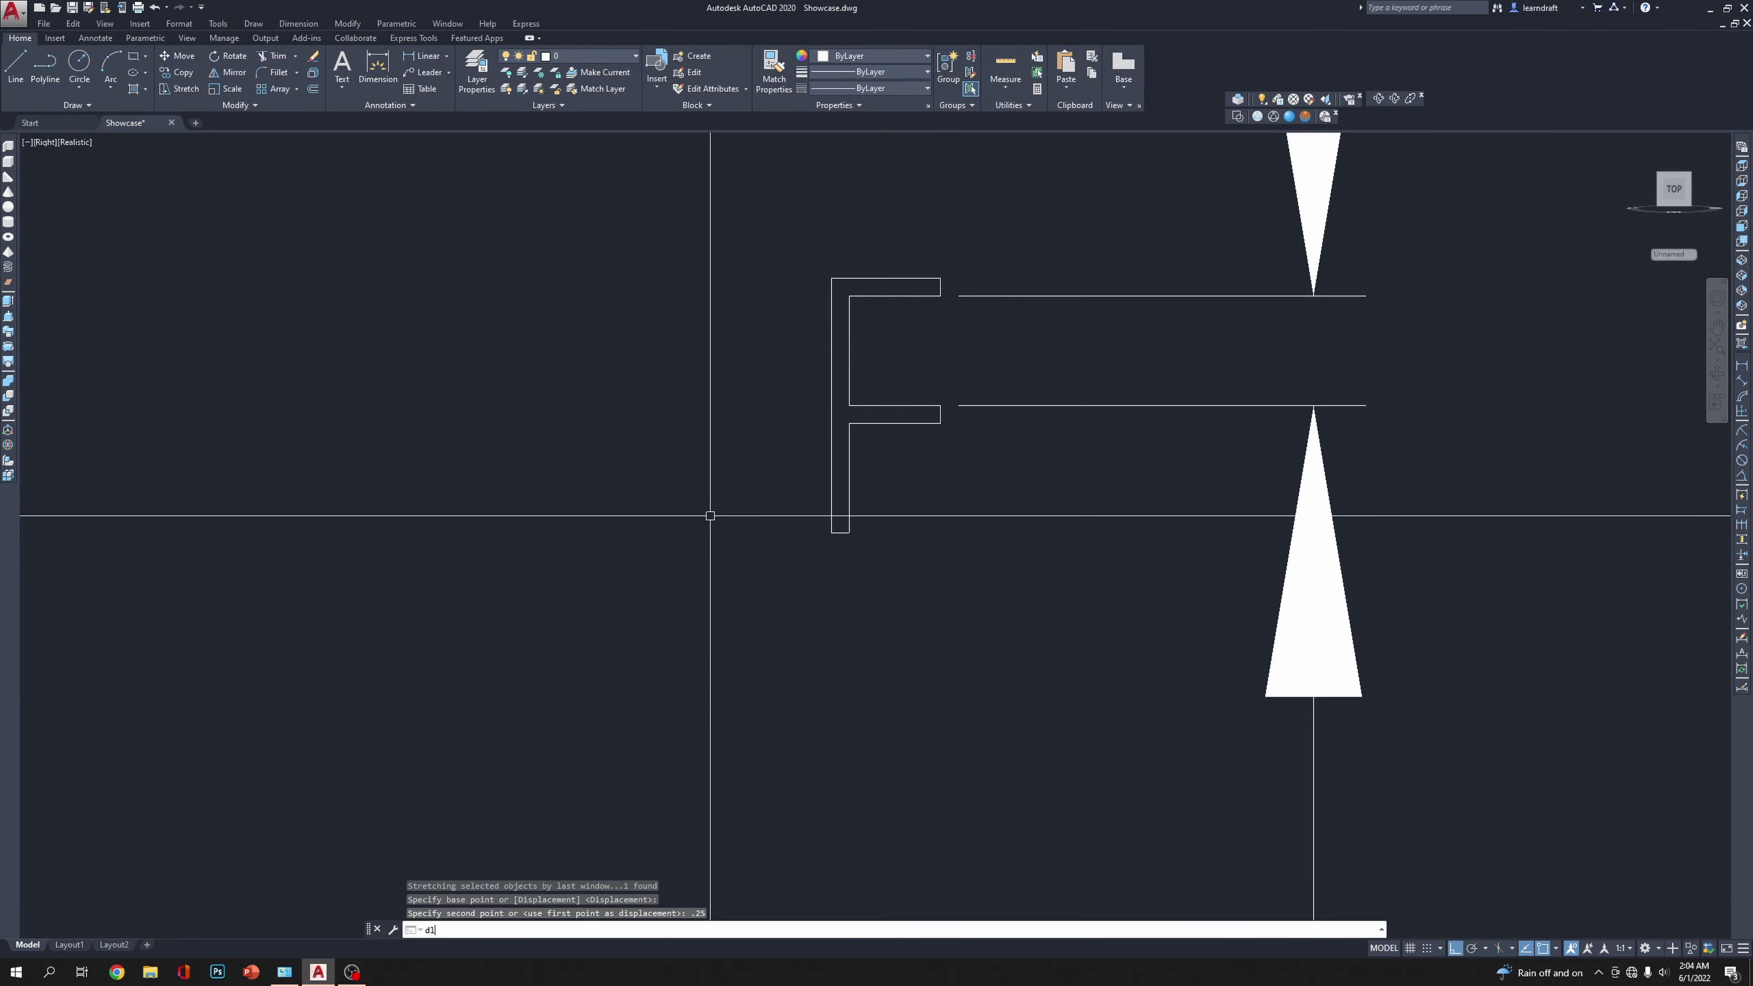
pyautogui.write('i')
pyautogui.press('Return')
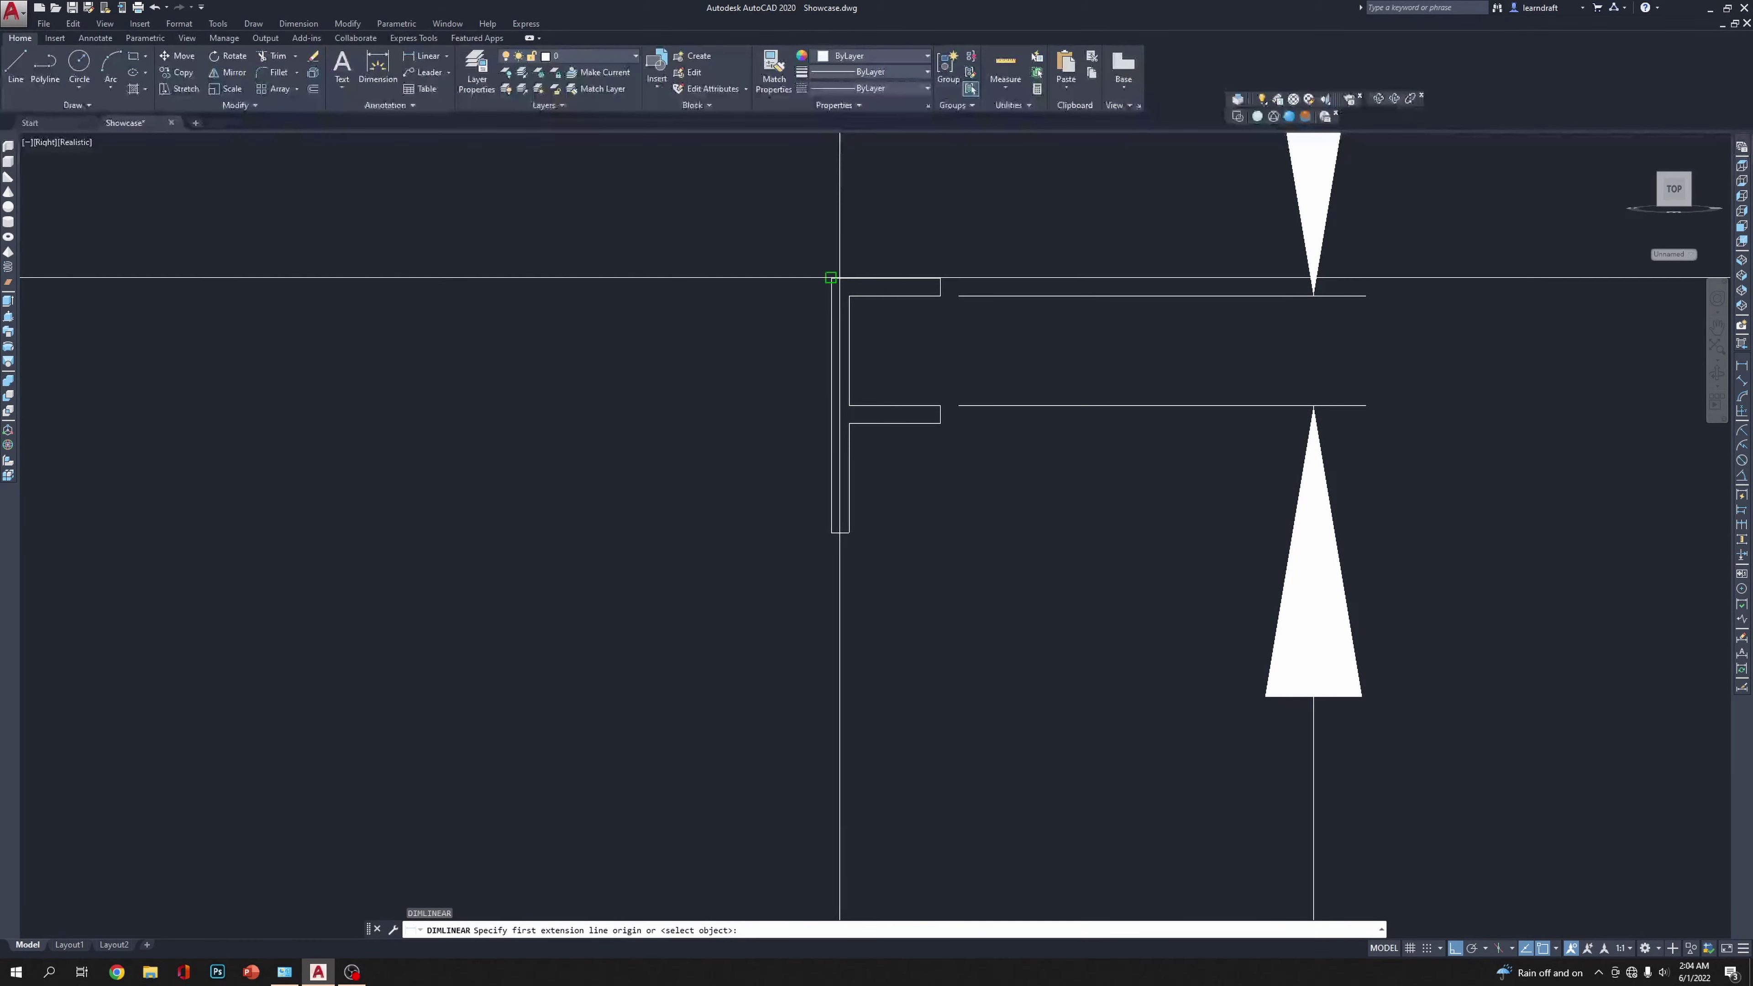
pyautogui.click(830, 278)
pyautogui.click(831, 517)
pyautogui.click(767, 469)
pyautogui.scroll(-6, 786, 470)
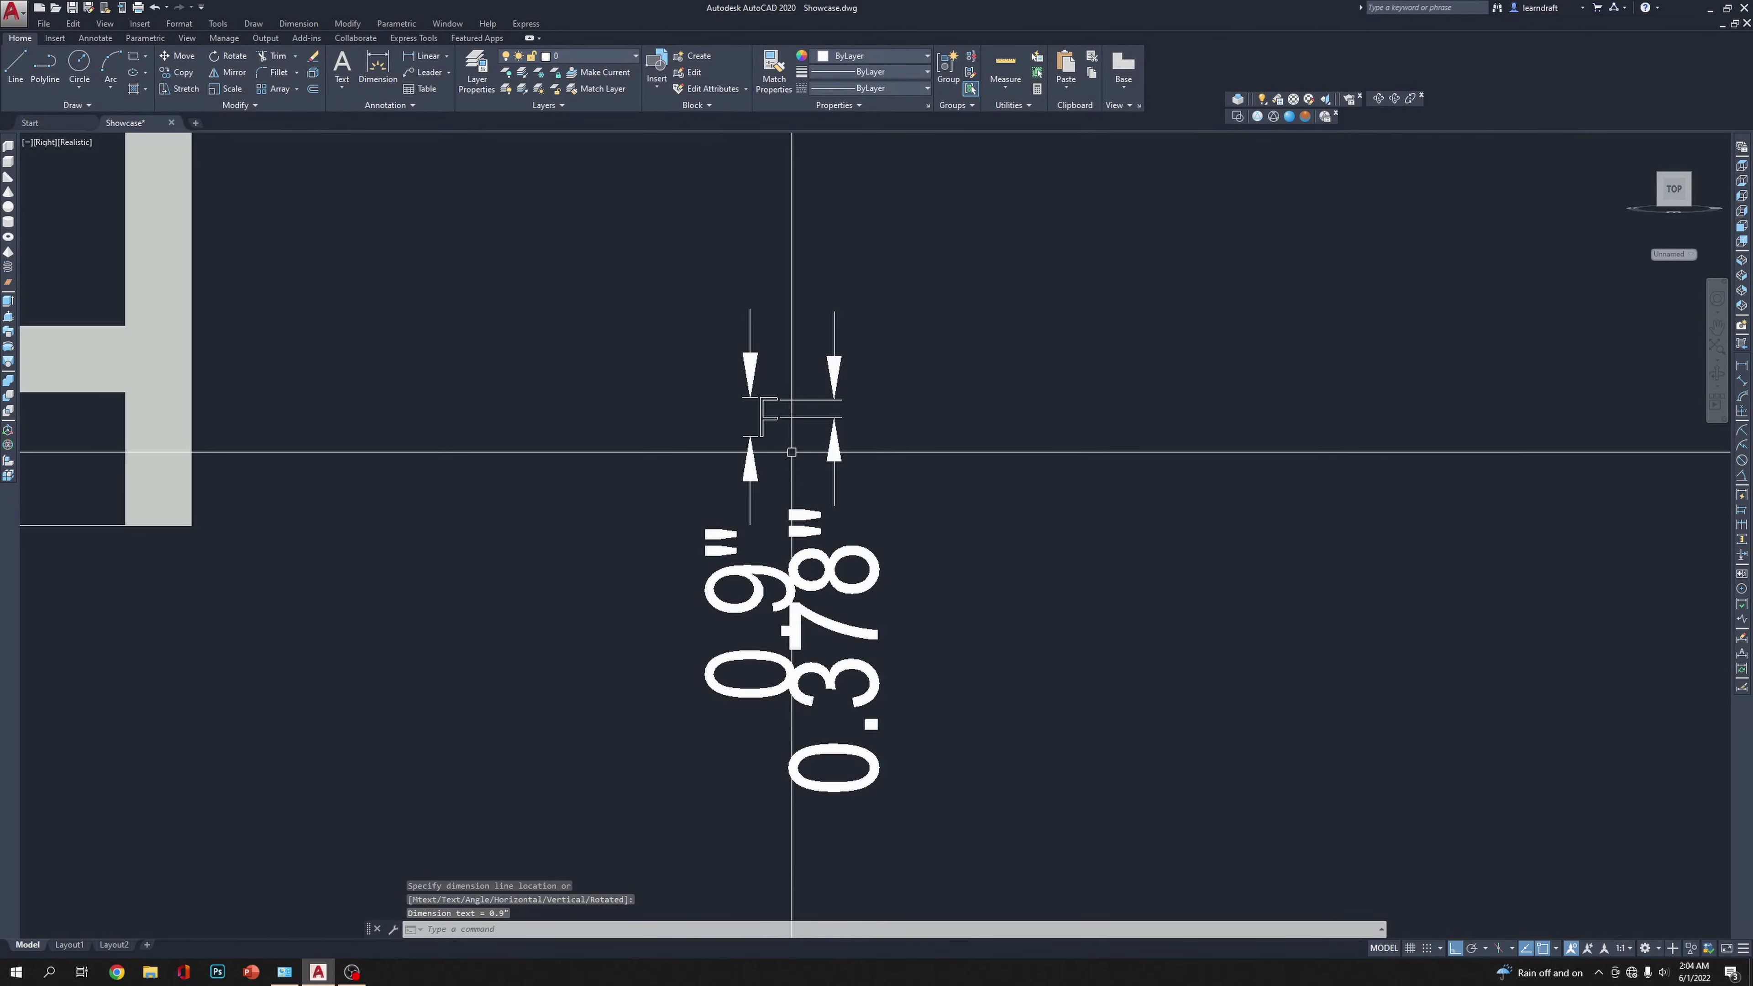
pyautogui.scroll(2, 759, 515)
# Step: Delete the 0.9" and 0.378" check dimensions
pyautogui.click(938, 453)
pyautogui.click(643, 619)
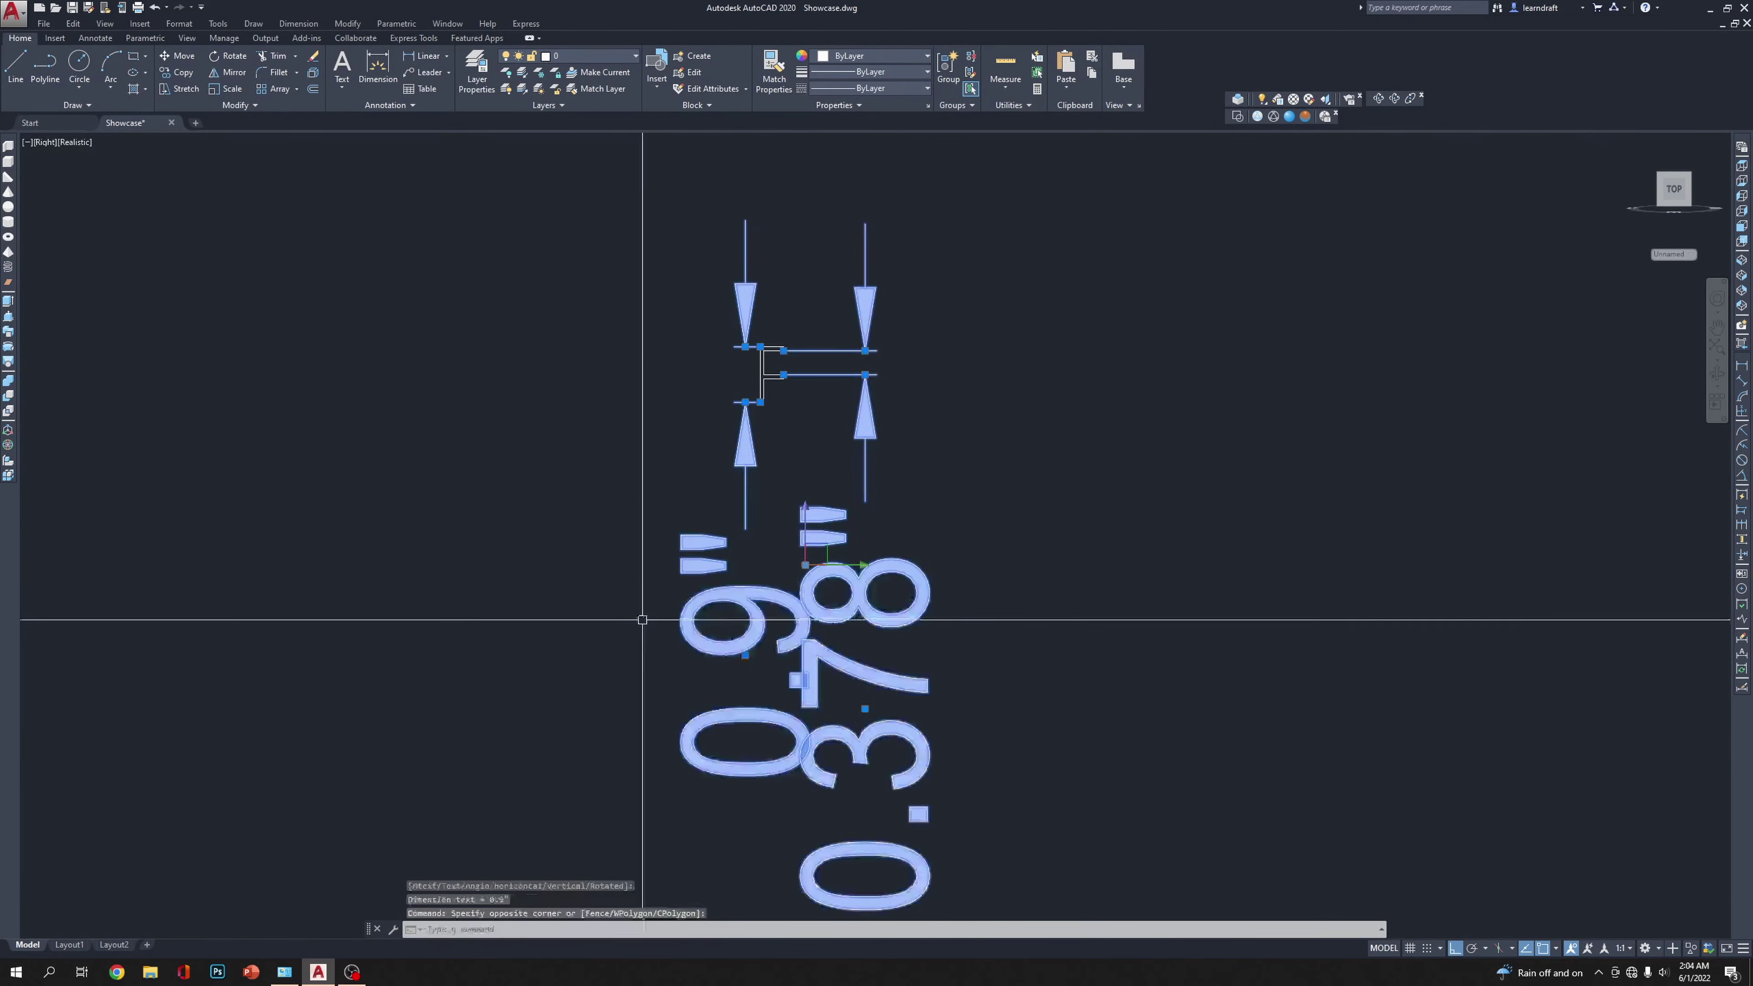
pyautogui.moveTo(970, 422); pyautogui.dragTo(975, 466, button='middle')
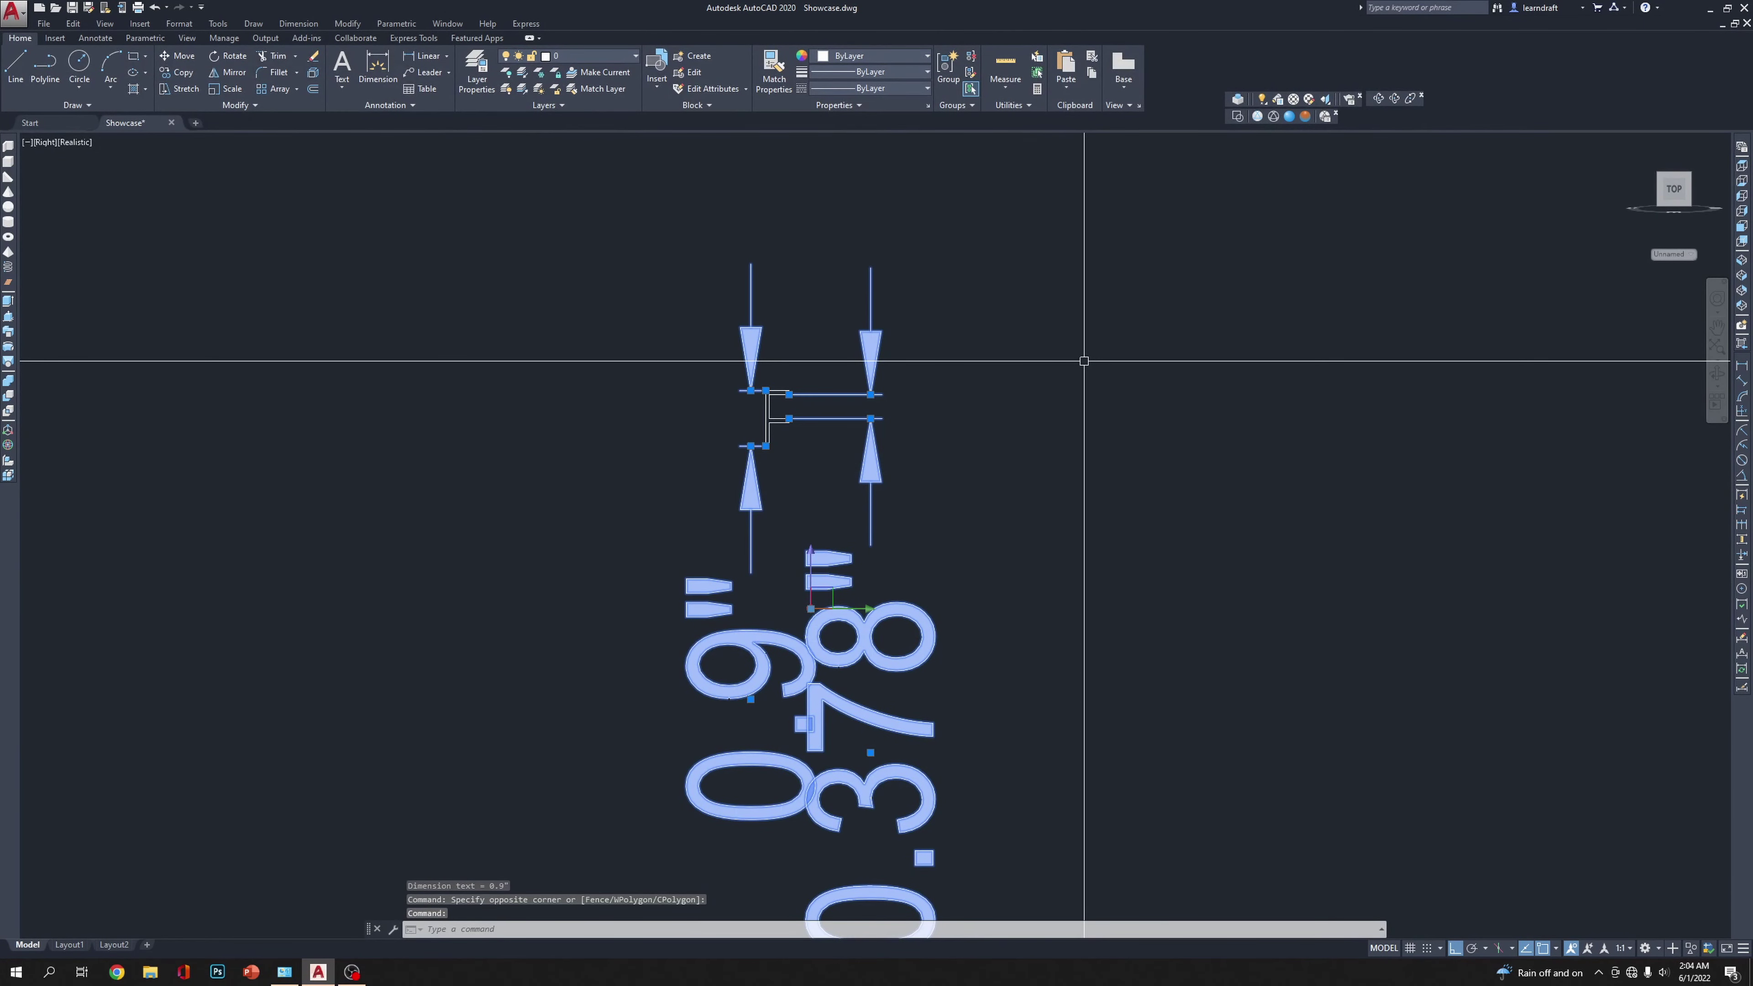
pyautogui.press('Delete')
pyautogui.scroll(5, 932, 359)
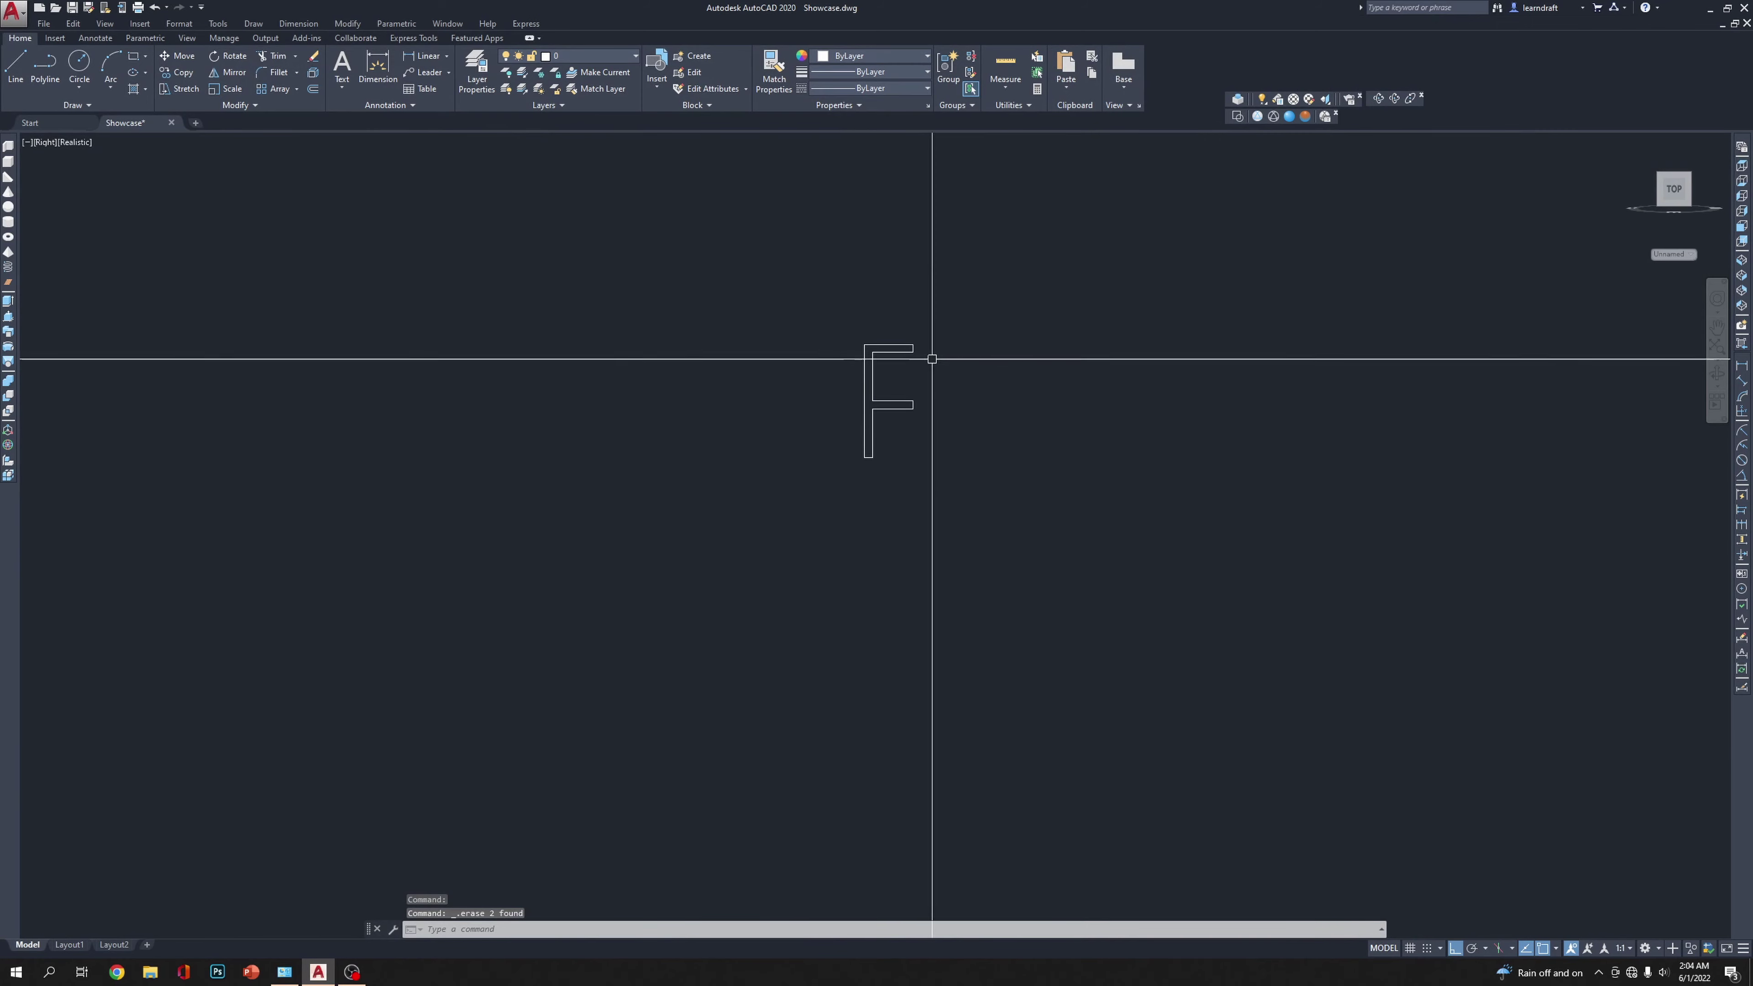
pyautogui.click(859, 327)
# Step: Change the F profile's colour to Yellow in Properties
pyautogui.scroll(-4, 922, 432)
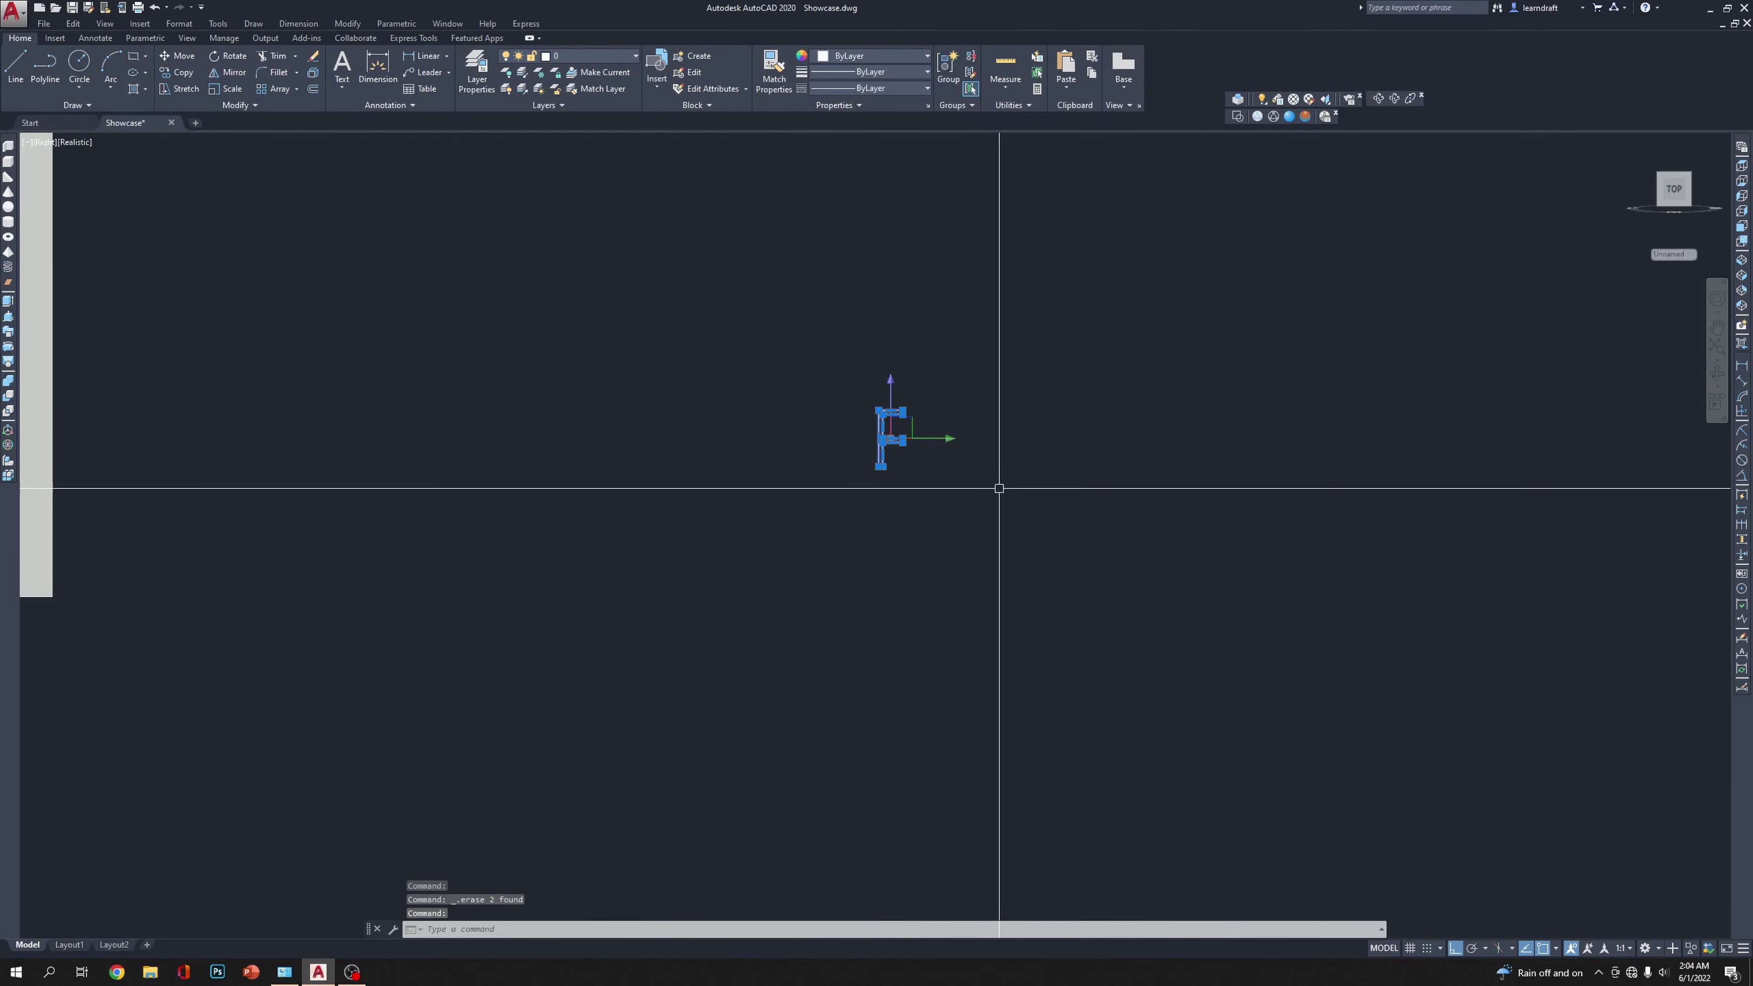
pyautogui.scroll(3, 946, 404)
pyautogui.click(897, 56)
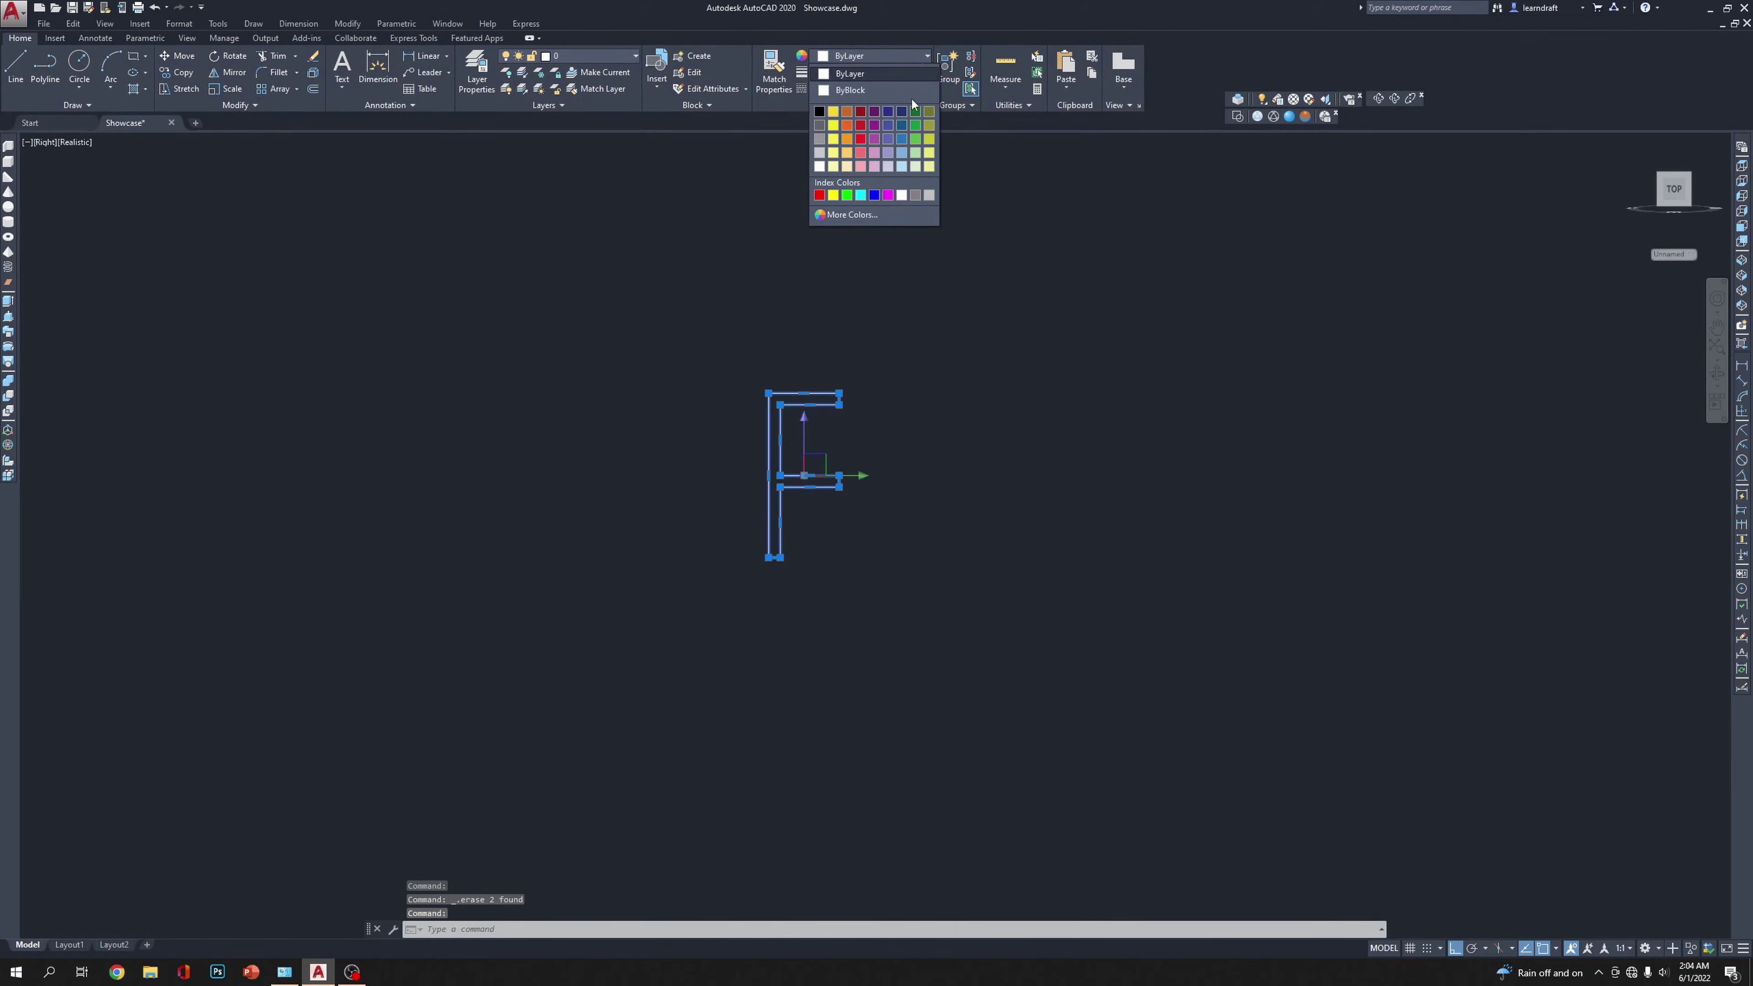
pyautogui.click(833, 196)
pyautogui.press('Escape')
pyautogui.press('Escape')
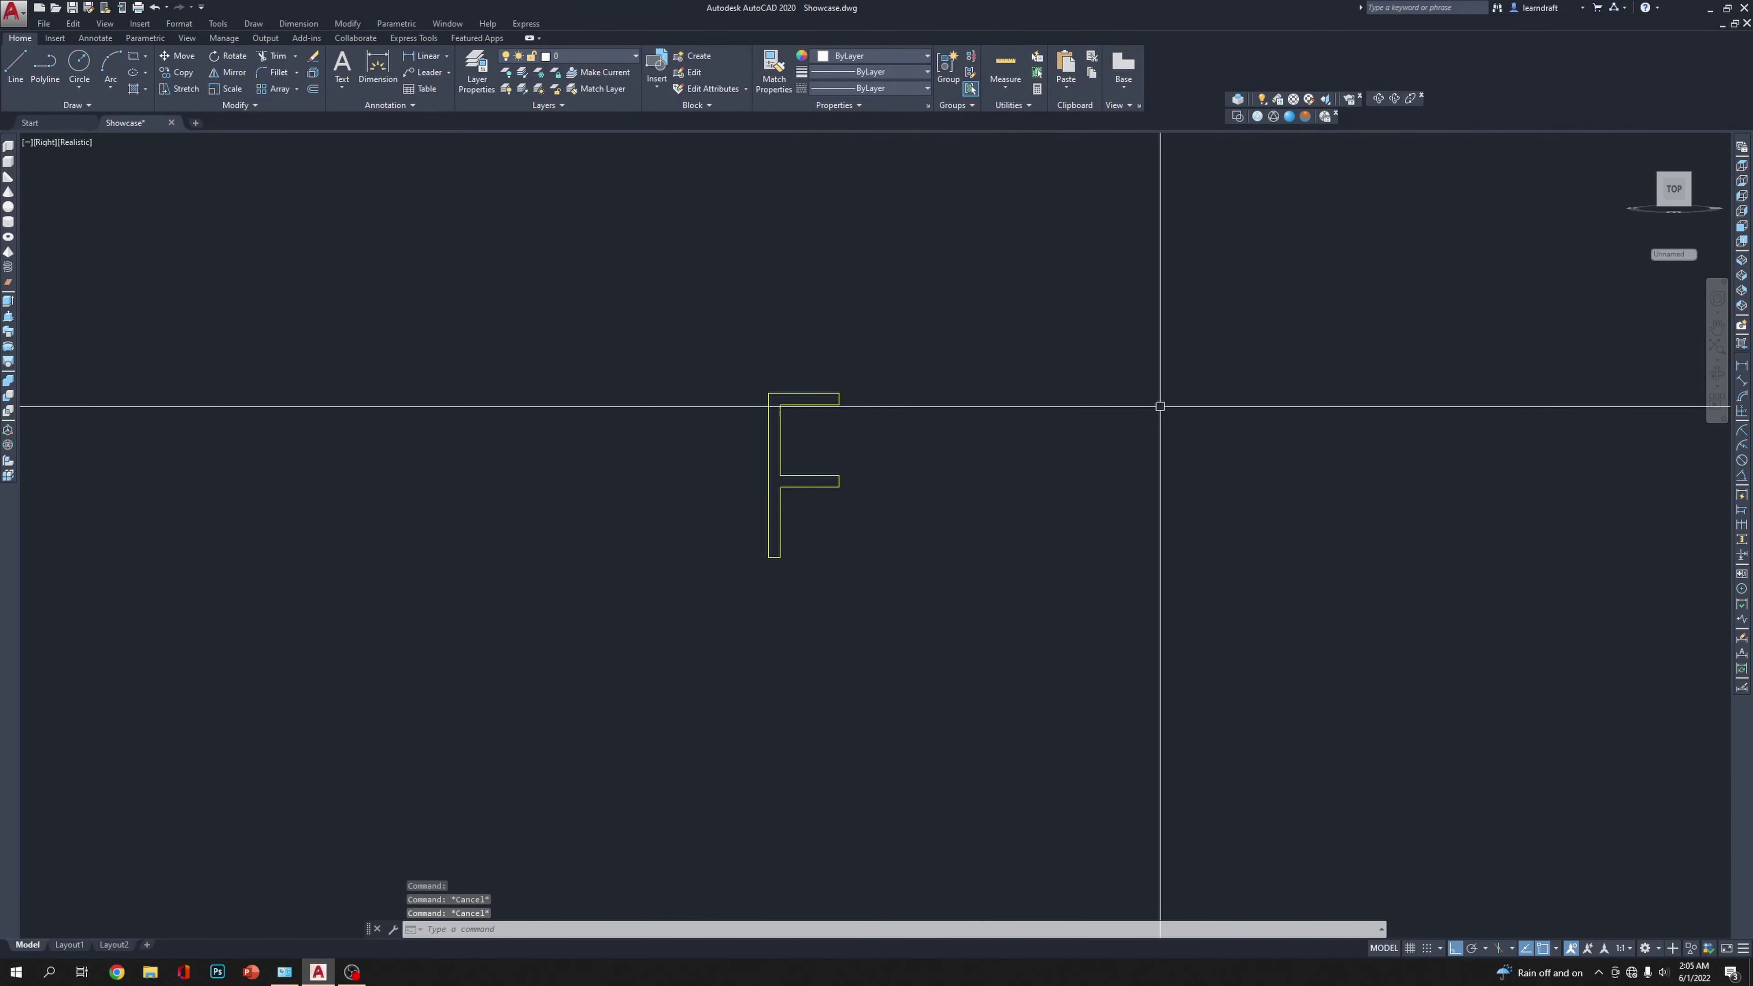
# Step: In SW Isometric, move the F to the white line's end, then view from the right
pyautogui.click(1742, 261)
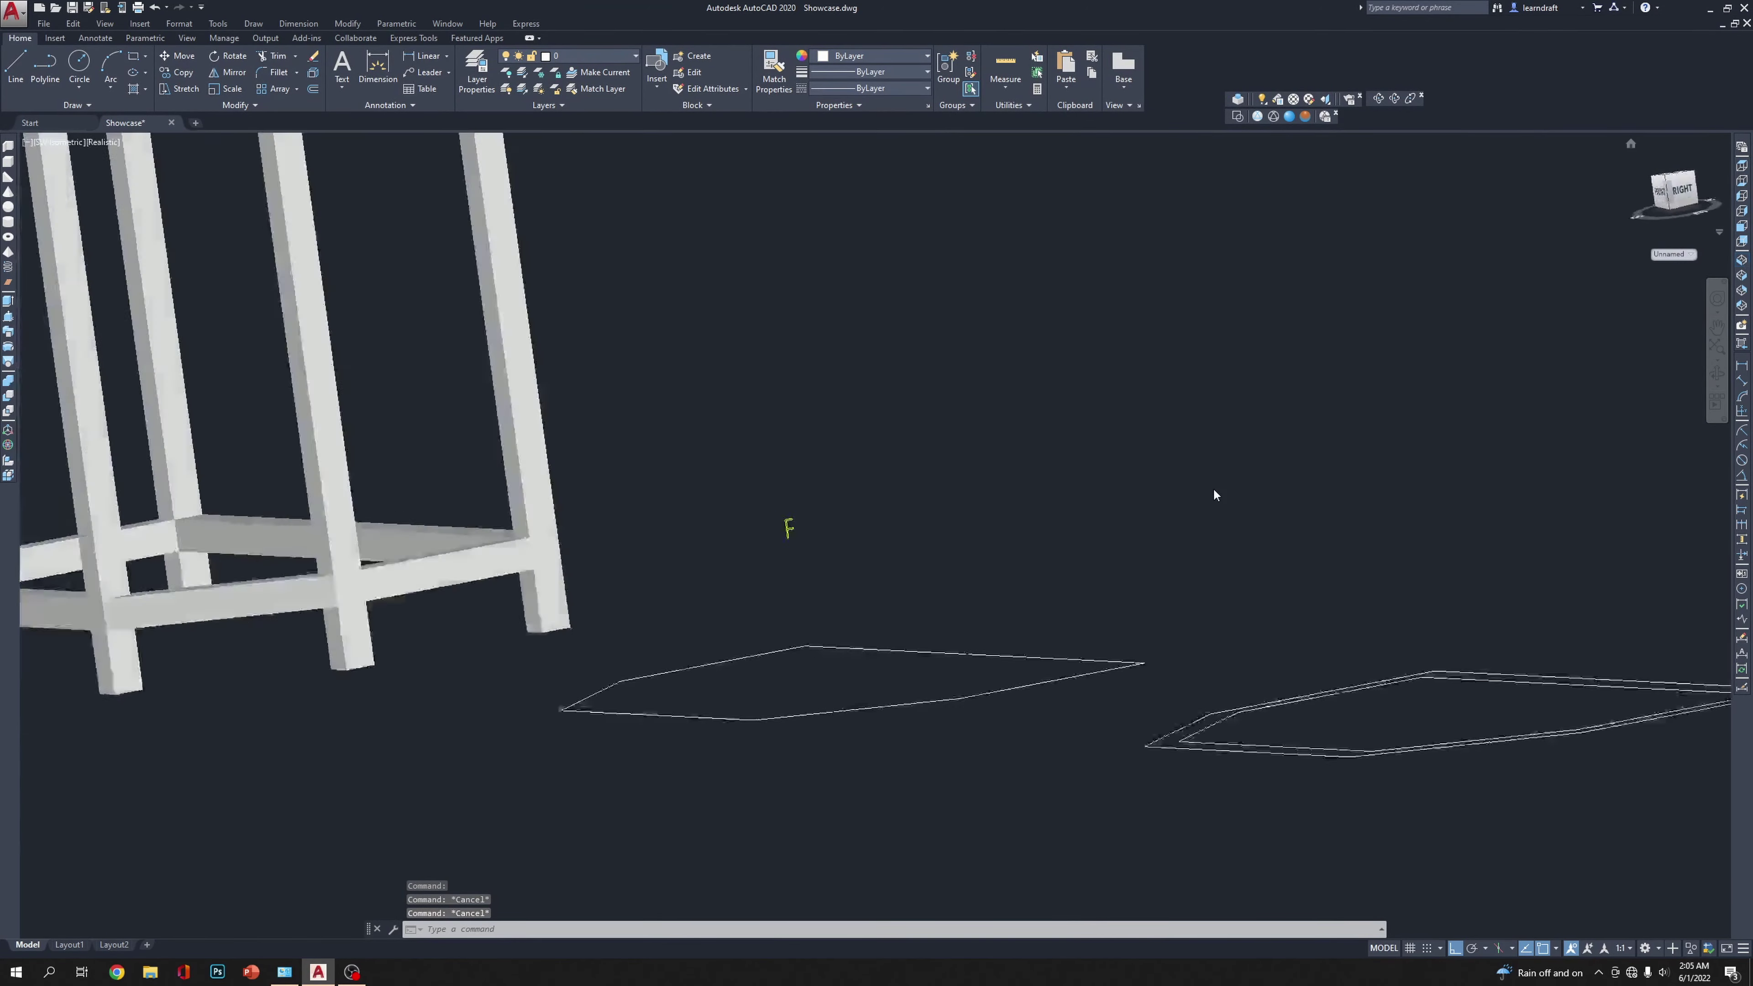
pyautogui.scroll(3, 534, 740)
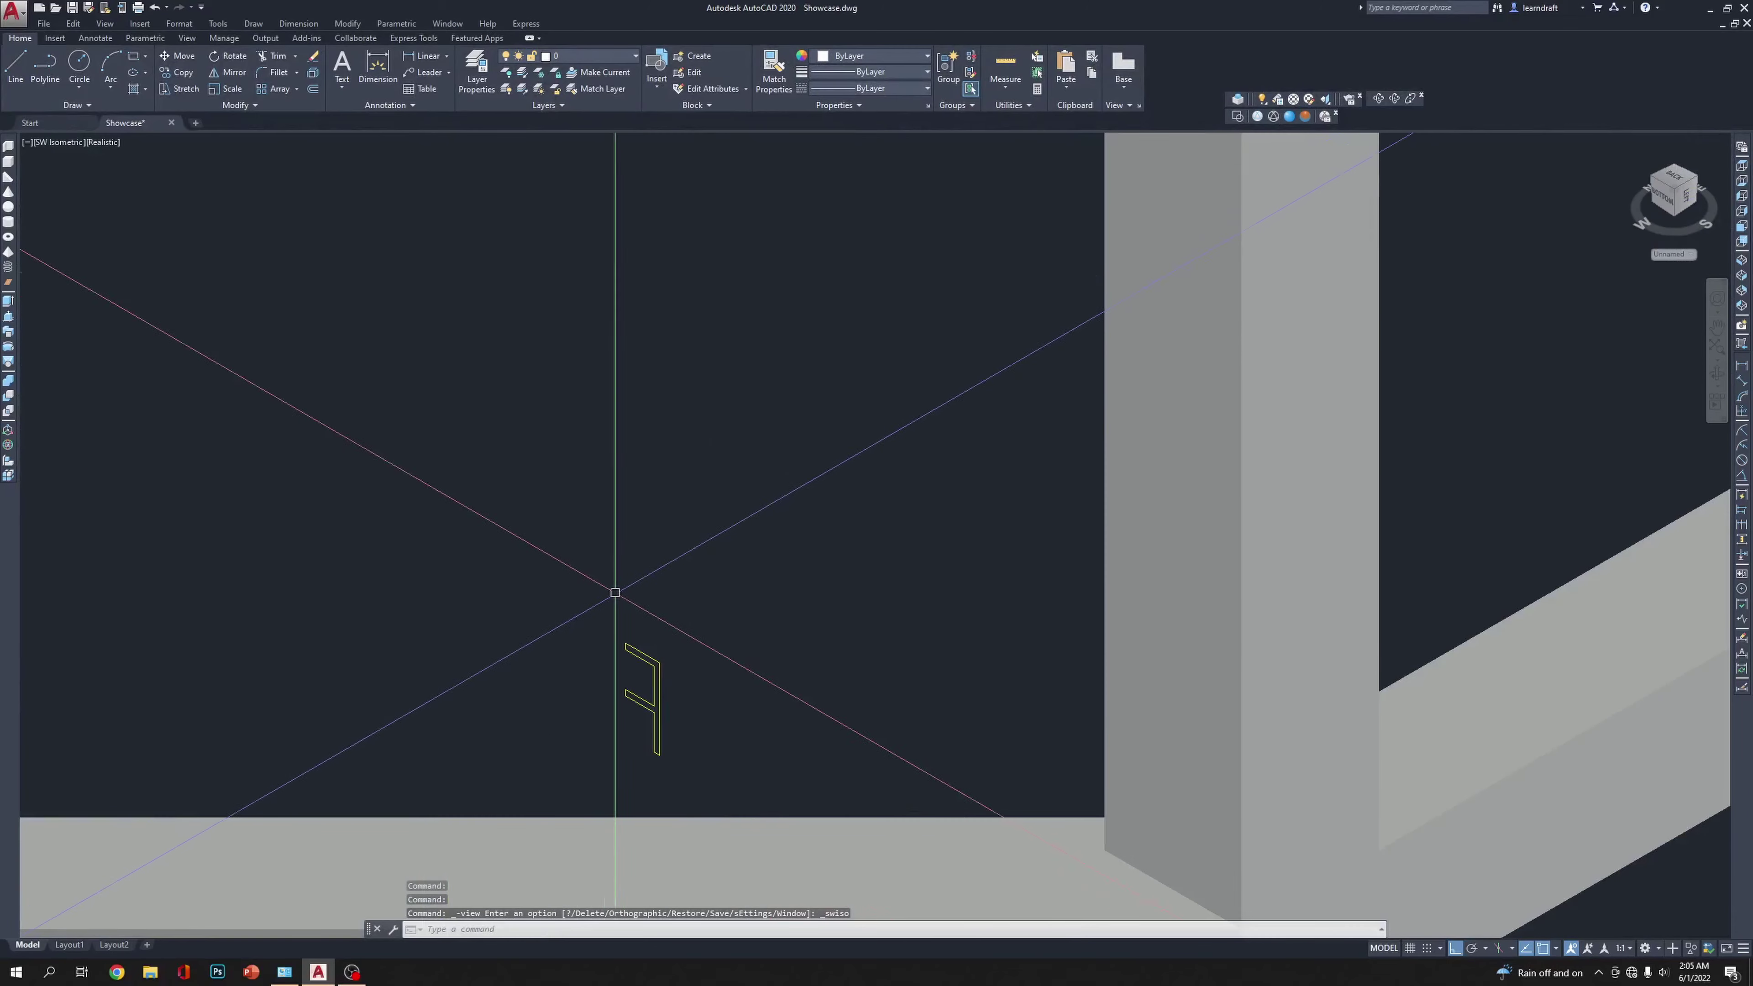
pyautogui.click(689, 599)
pyautogui.click(587, 715)
pyautogui.scroll(1, 834, 650)
pyautogui.write('m')
pyautogui.press('Return')
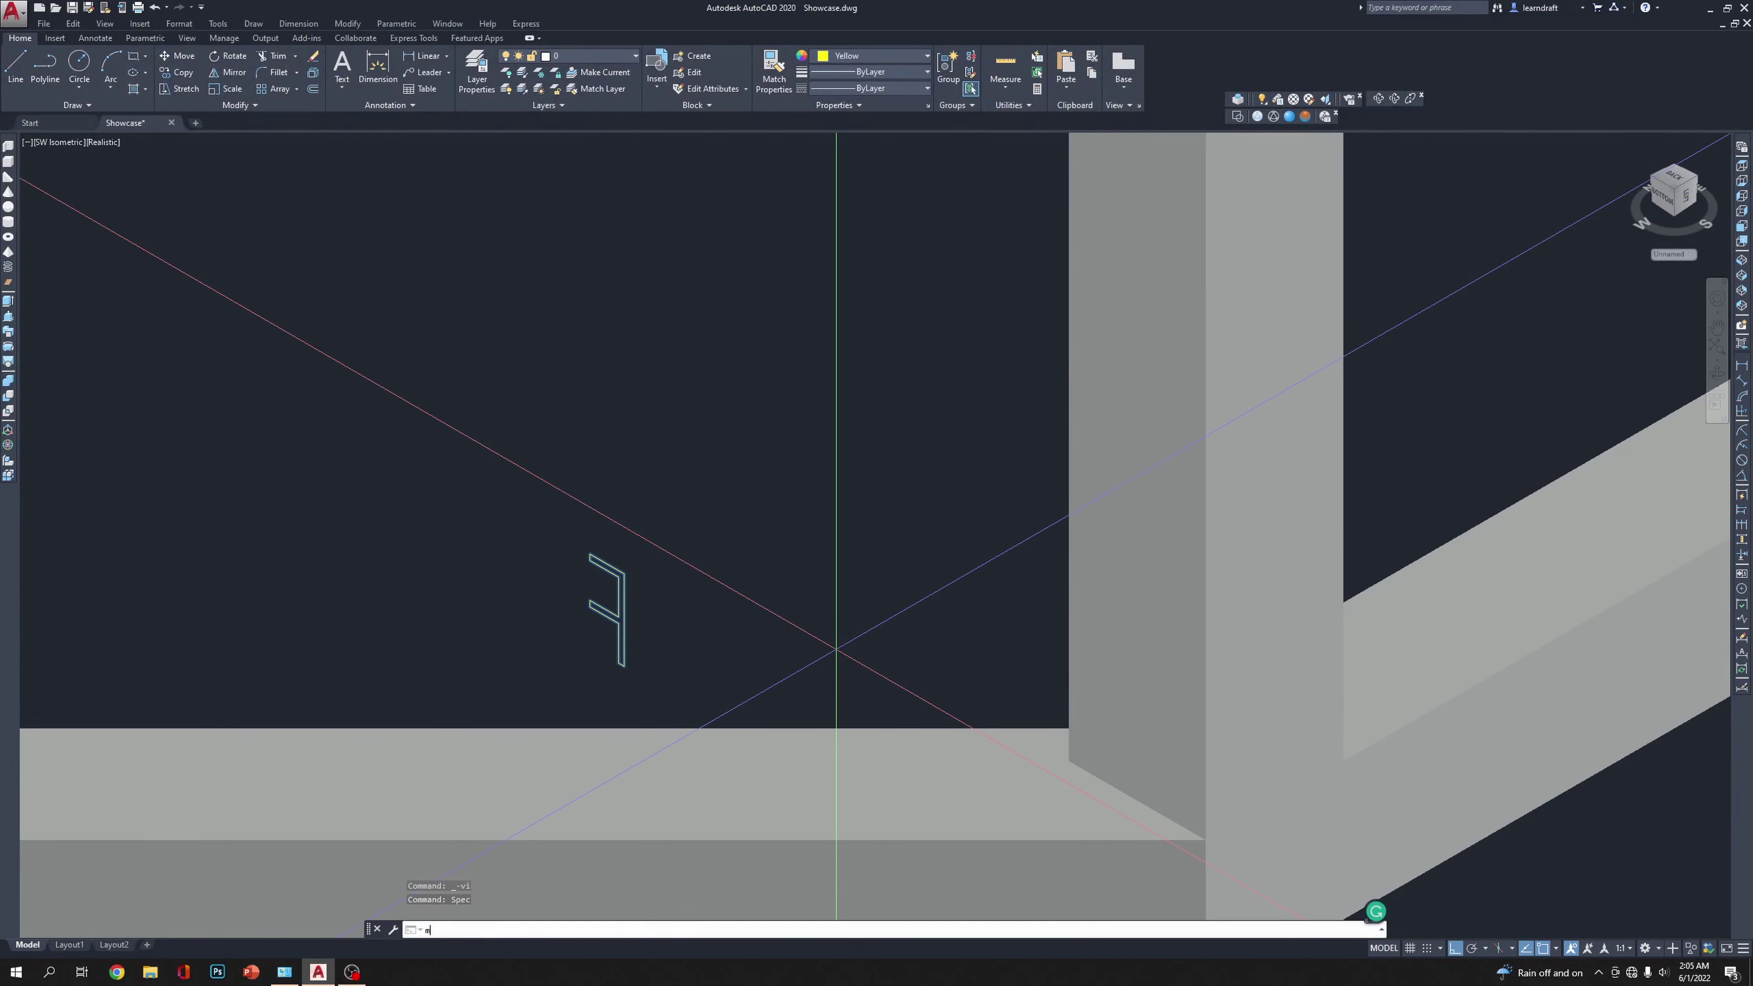
pyautogui.scroll(5, 833, 608)
pyautogui.scroll(-3, 812, 670)
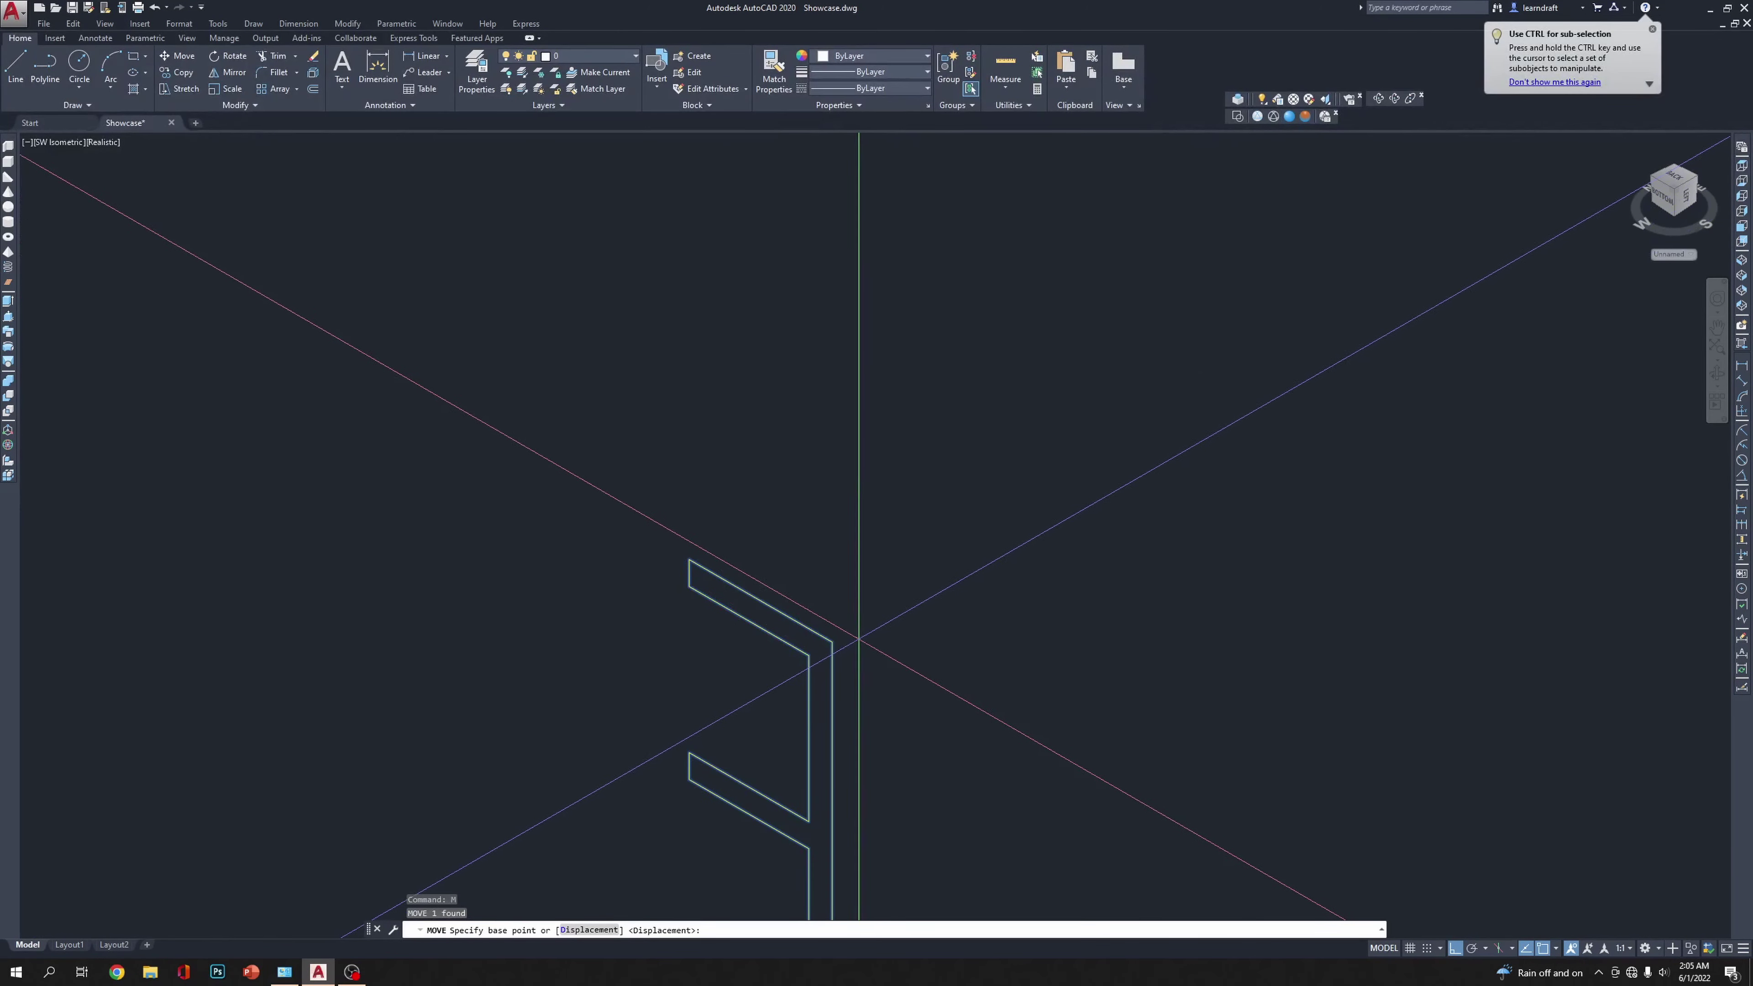
pyautogui.click(831, 642)
pyautogui.scroll(-5, 739, 585)
pyautogui.scroll(-5, 739, 585)
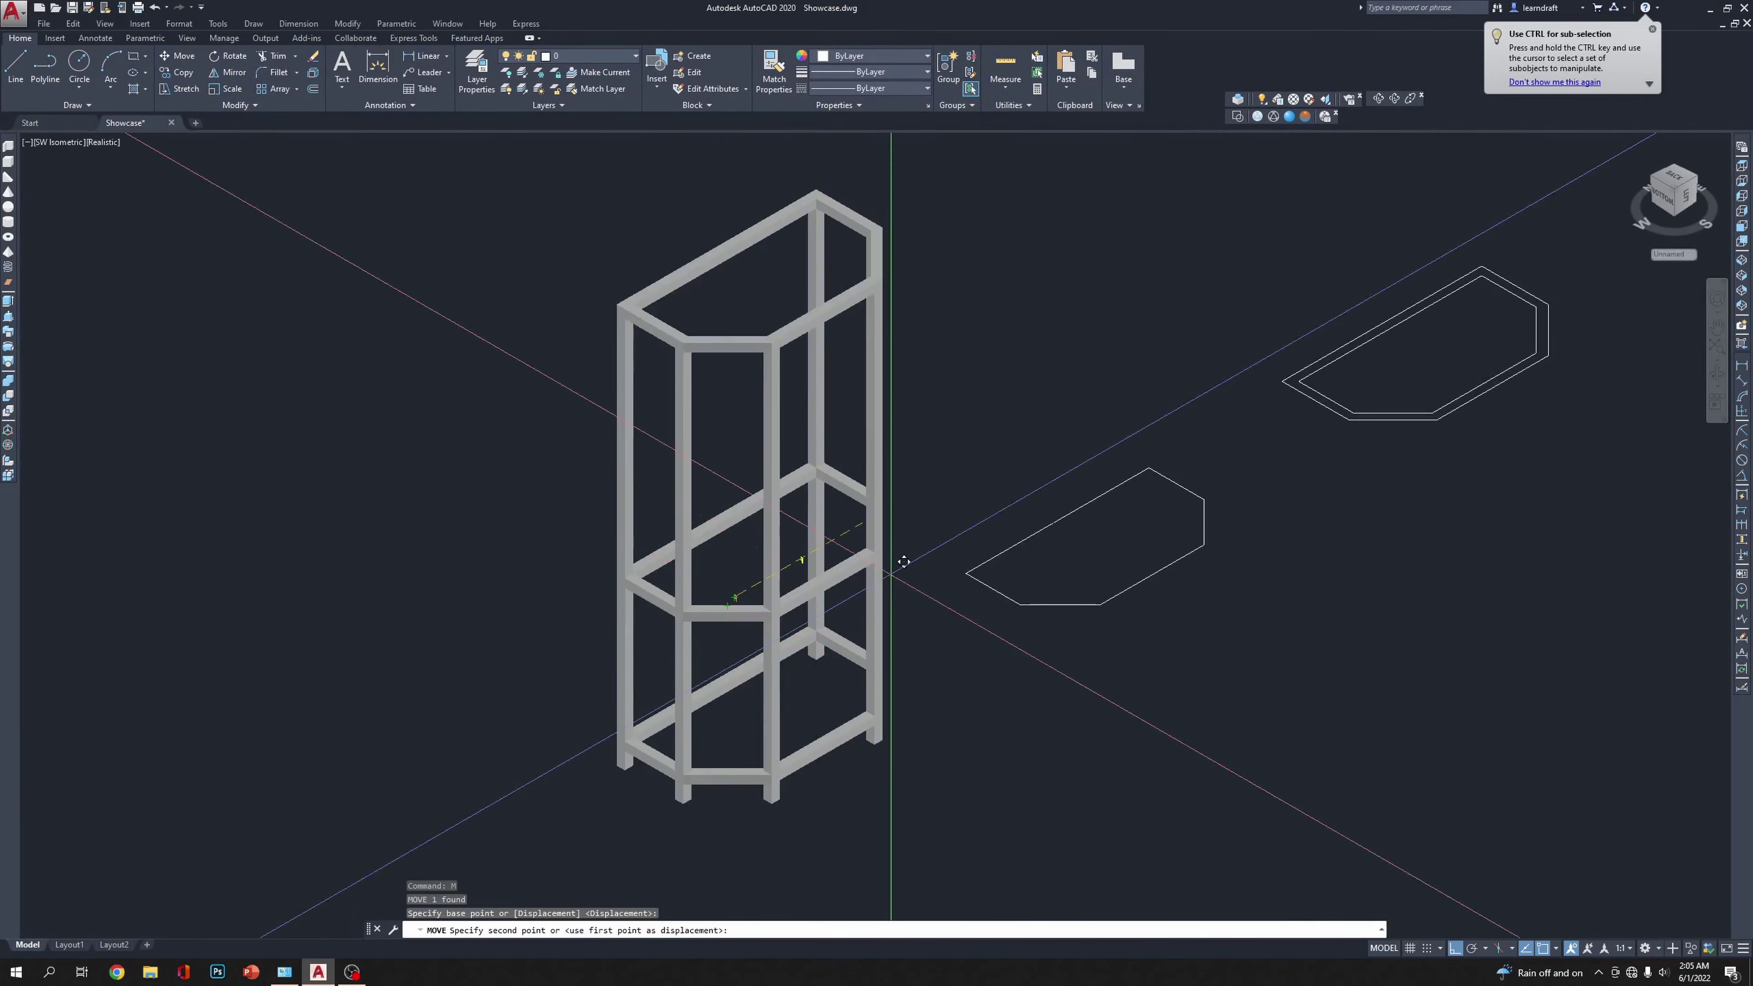
pyautogui.scroll(6, 1066, 515)
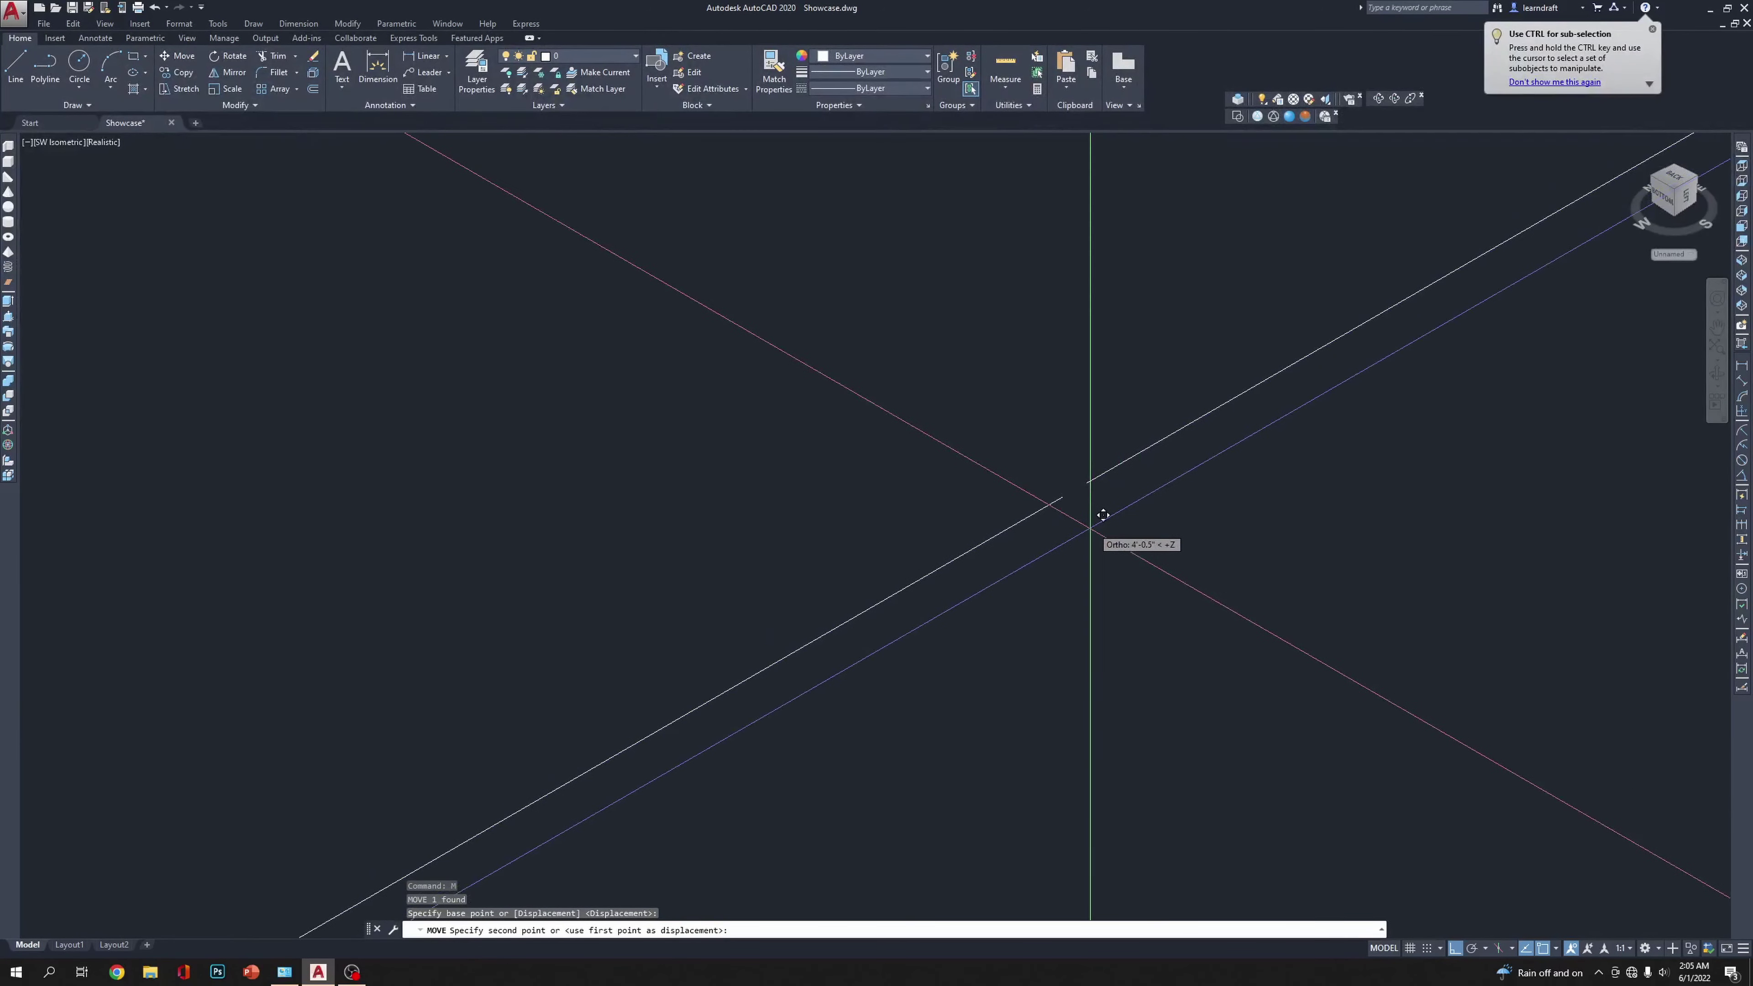
pyautogui.click(1088, 479)
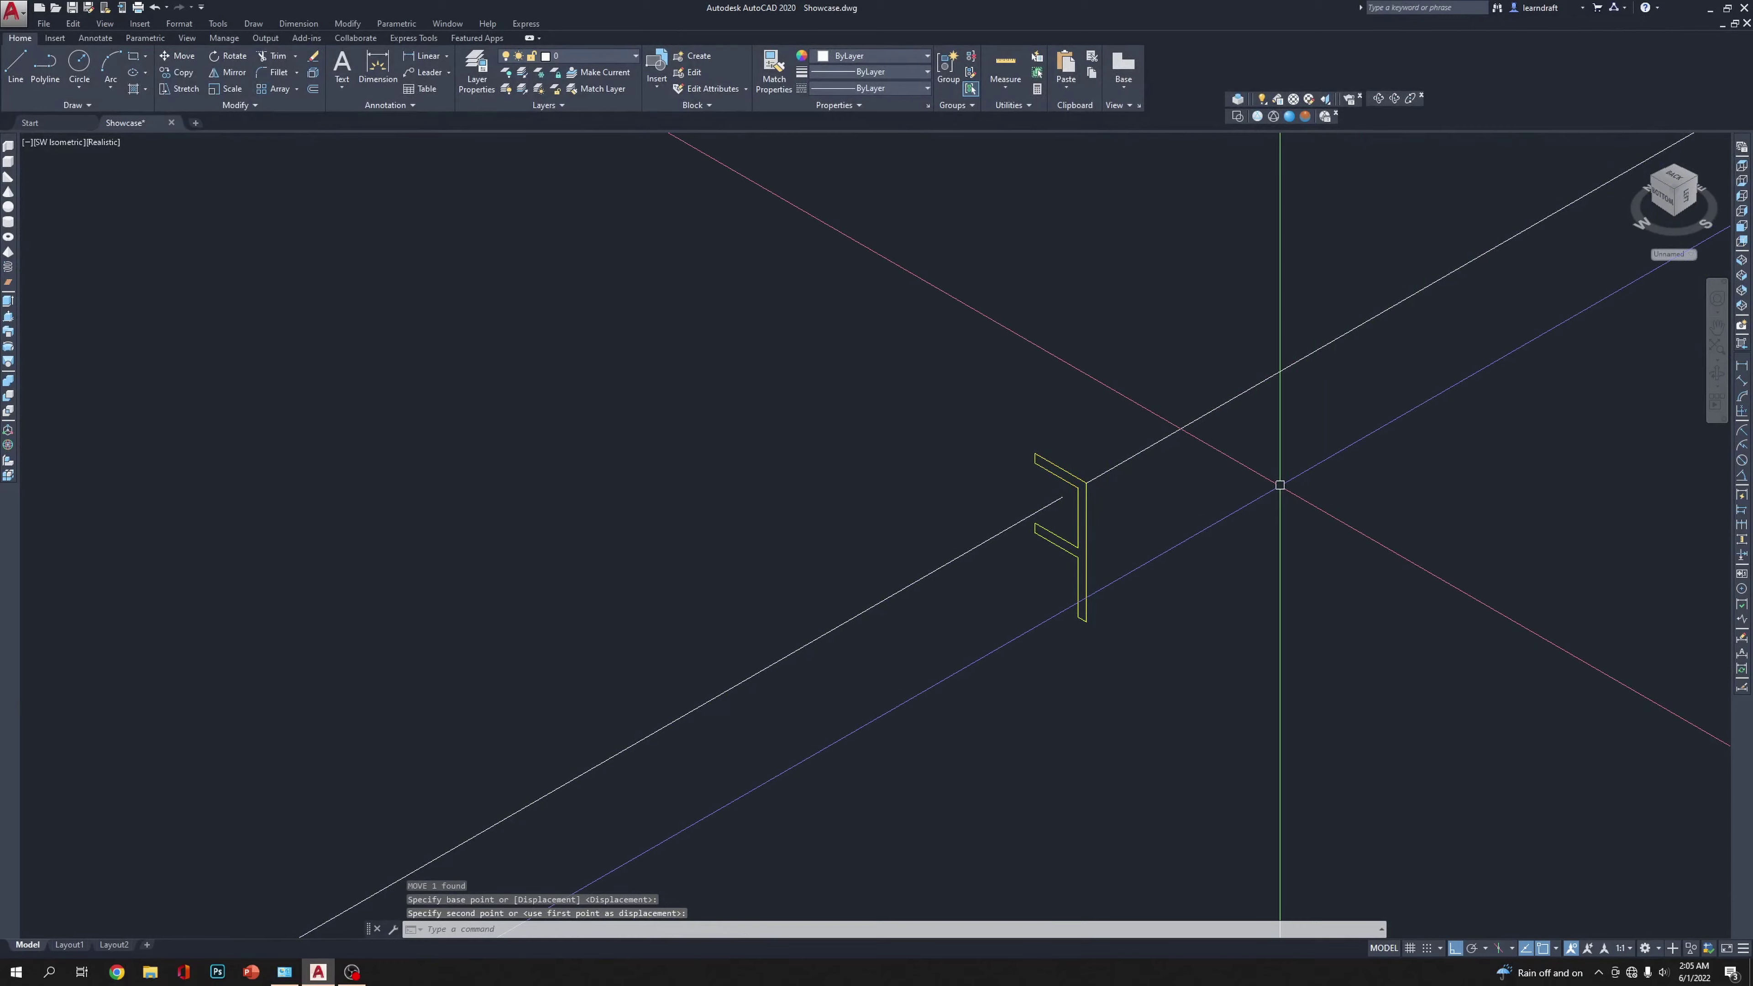
pyautogui.press('Escape')
pyautogui.scroll(-7, 987, 386)
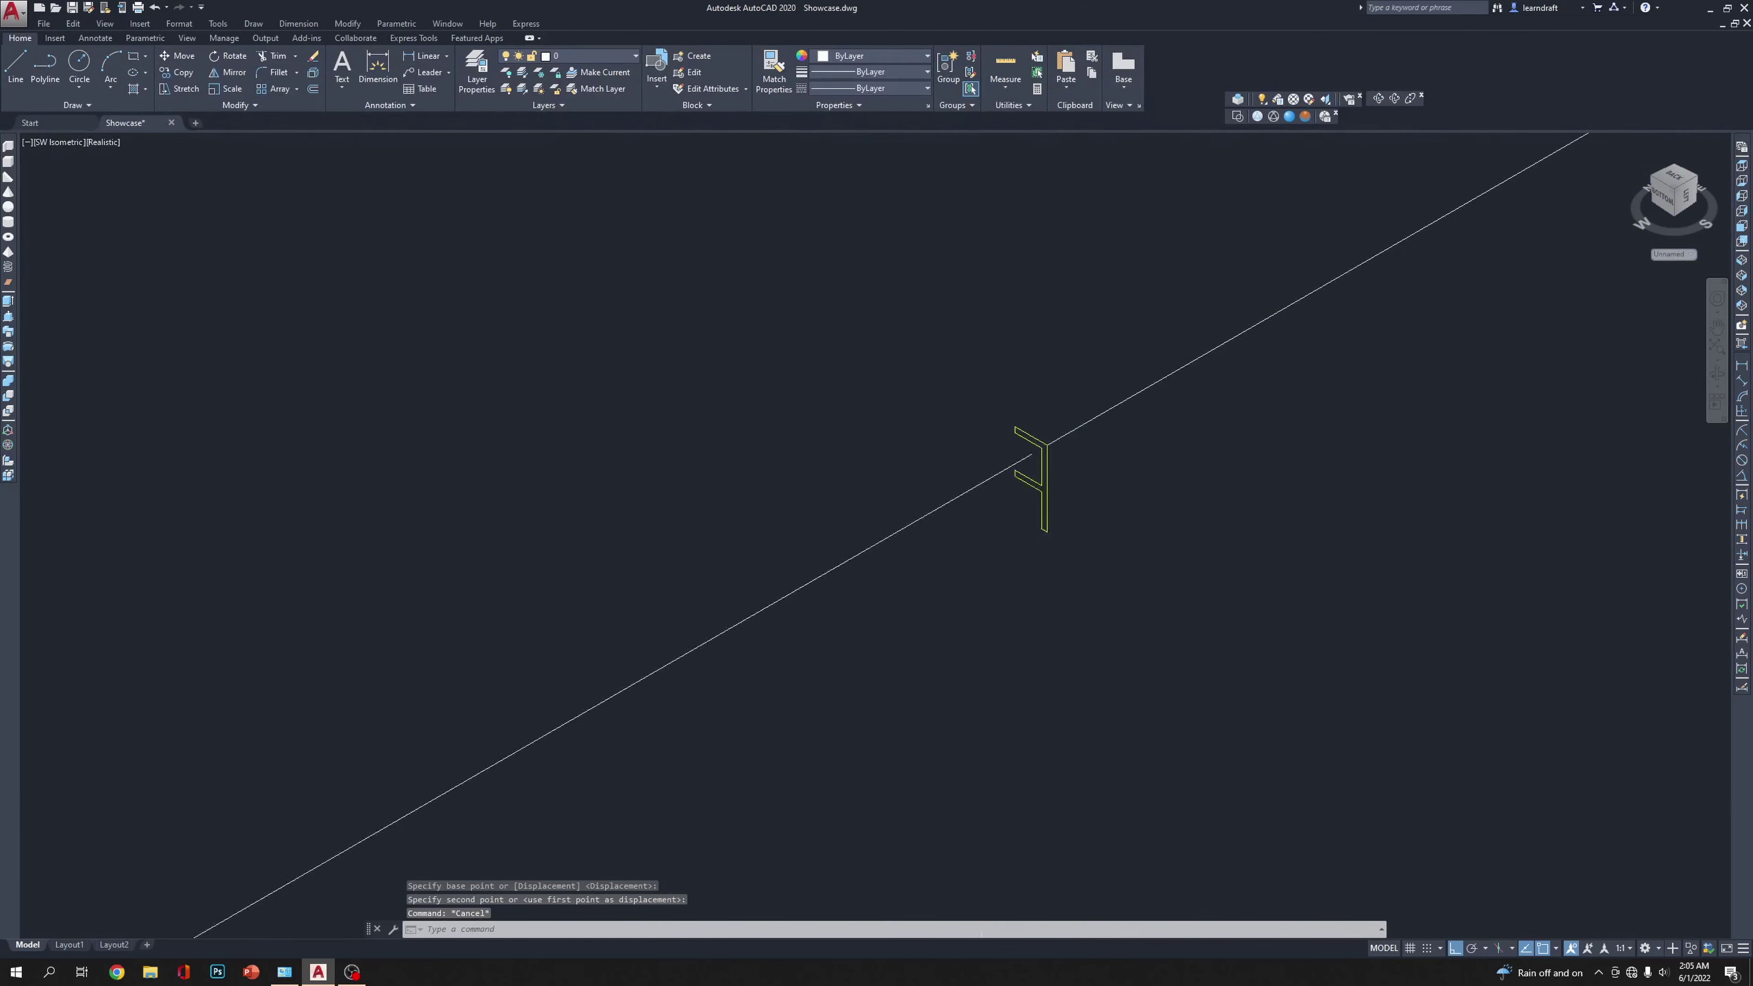
pyautogui.click(1742, 214)
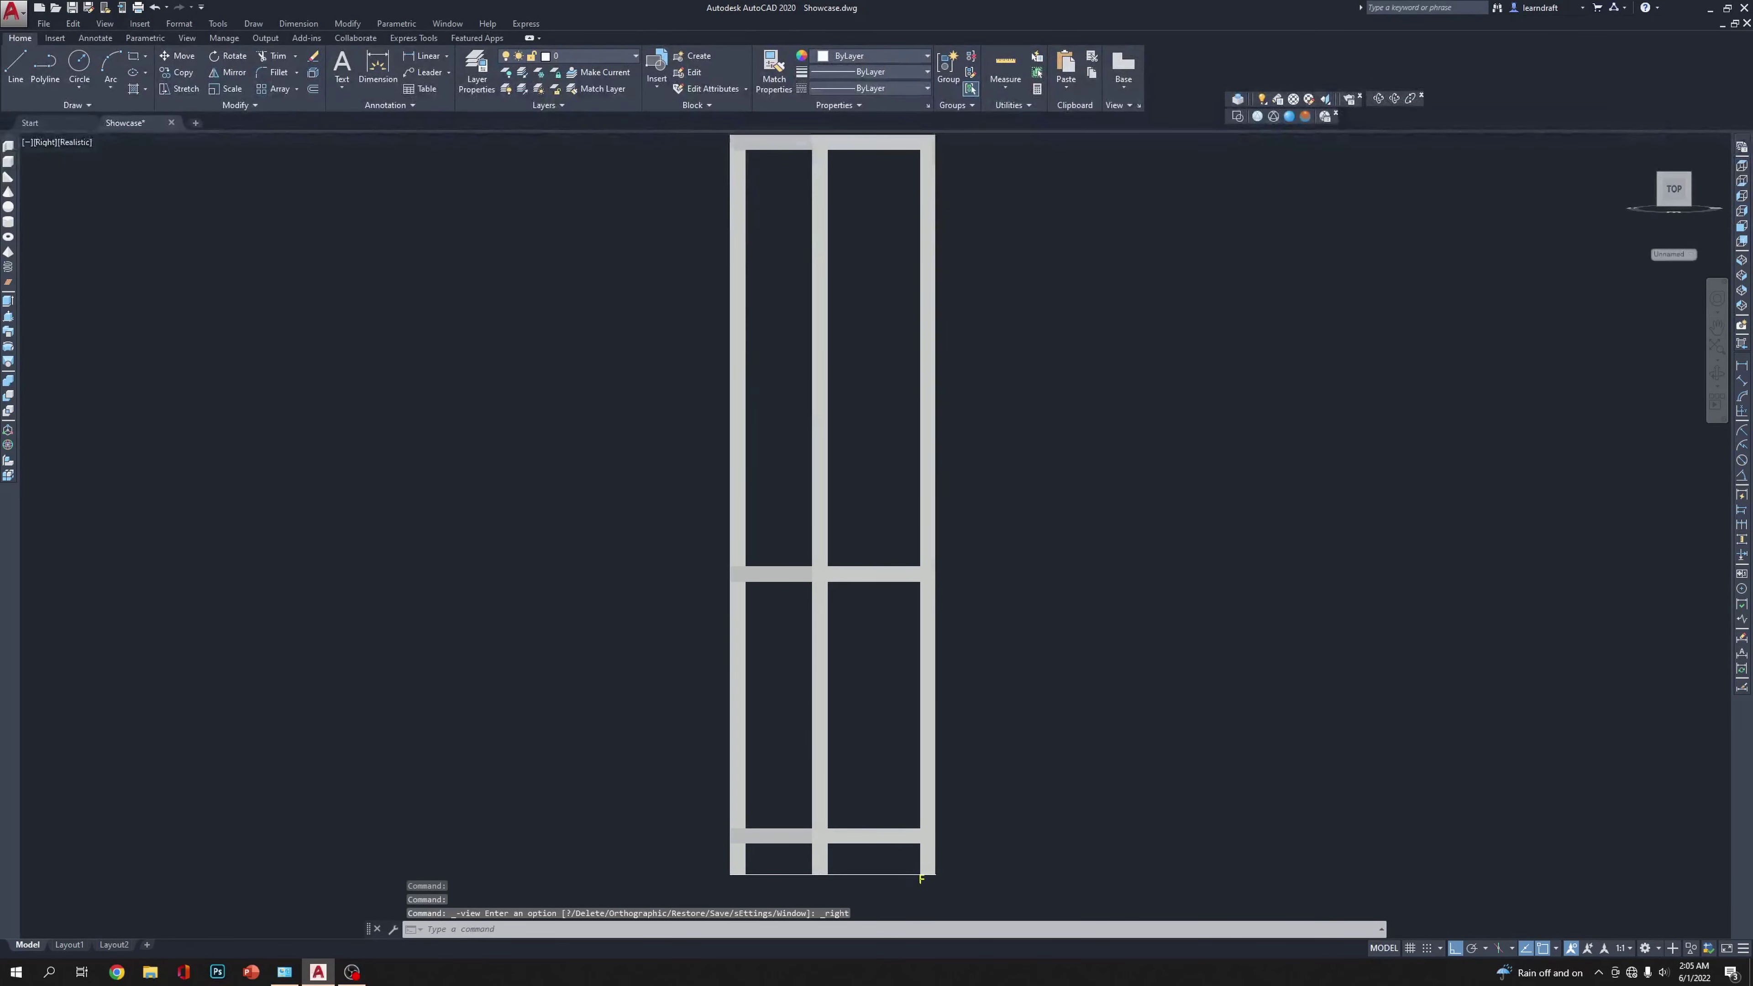
# Step: Mirror the yellow F about its stem's bottom, erase the original, and return to SW Isometric
pyautogui.scroll(10, 1244, 294)
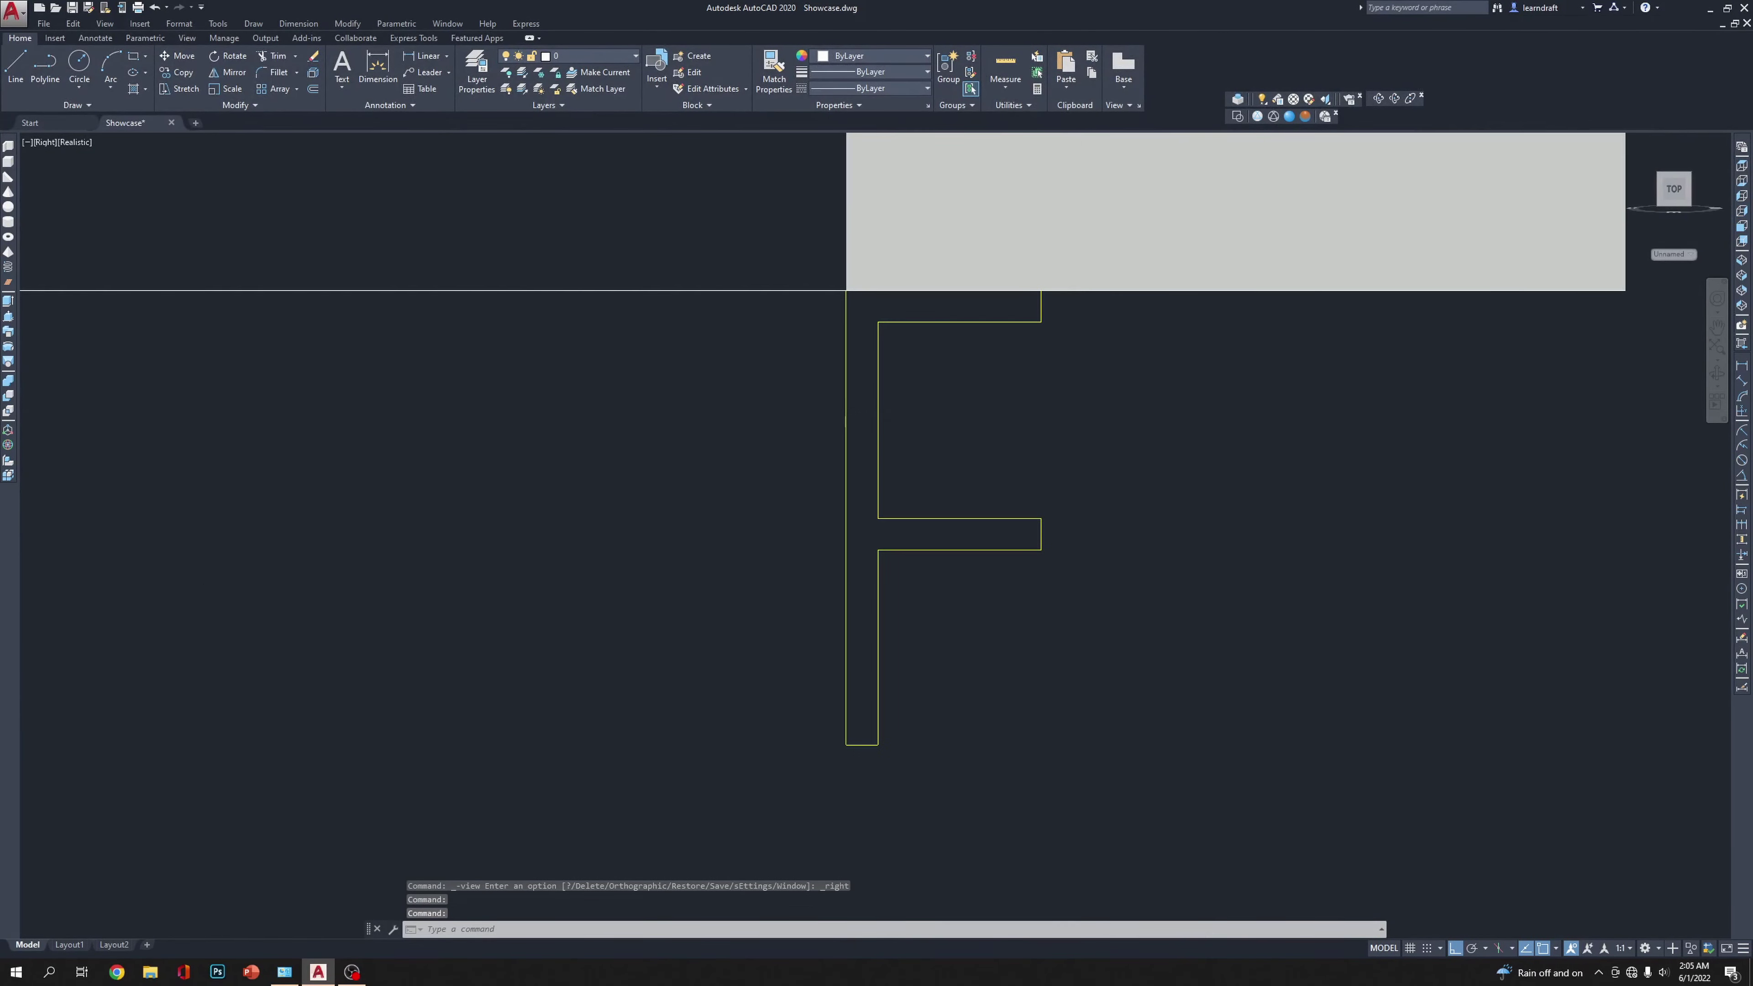
pyautogui.click(1012, 424)
pyautogui.click(933, 541)
pyautogui.scroll(-7, 956, 477)
pyautogui.scroll(8, 994, 546)
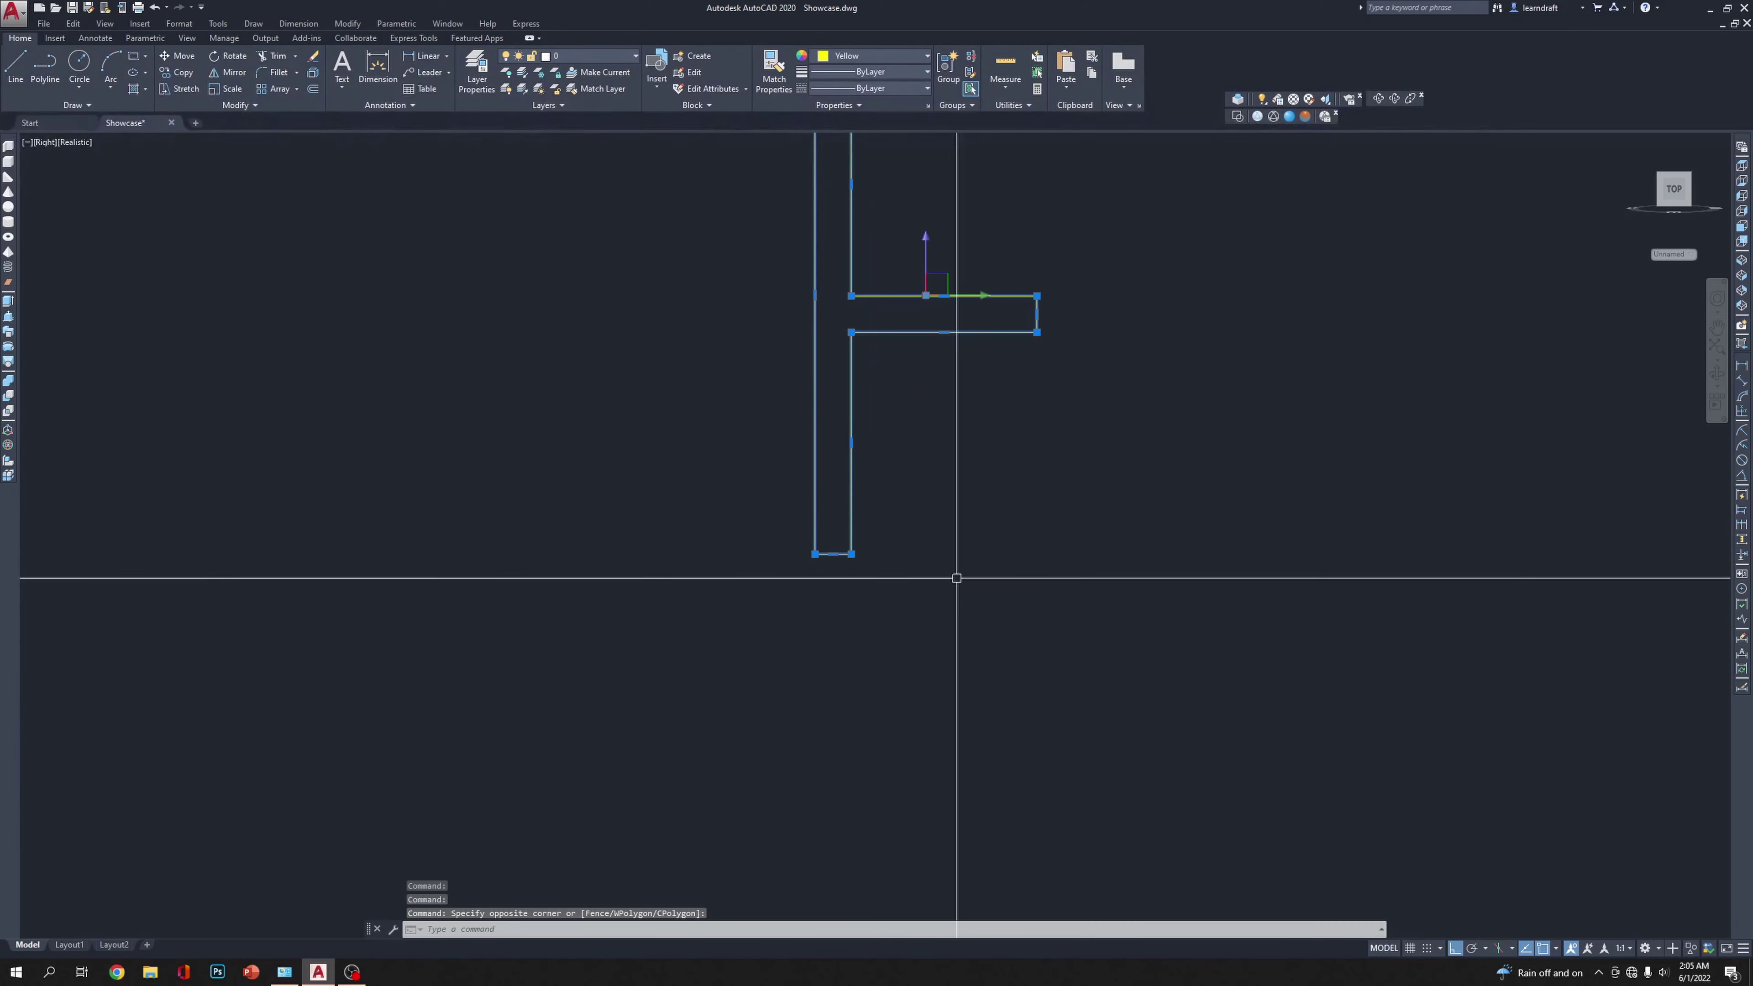
pyautogui.write('mi')
pyautogui.press('Return')
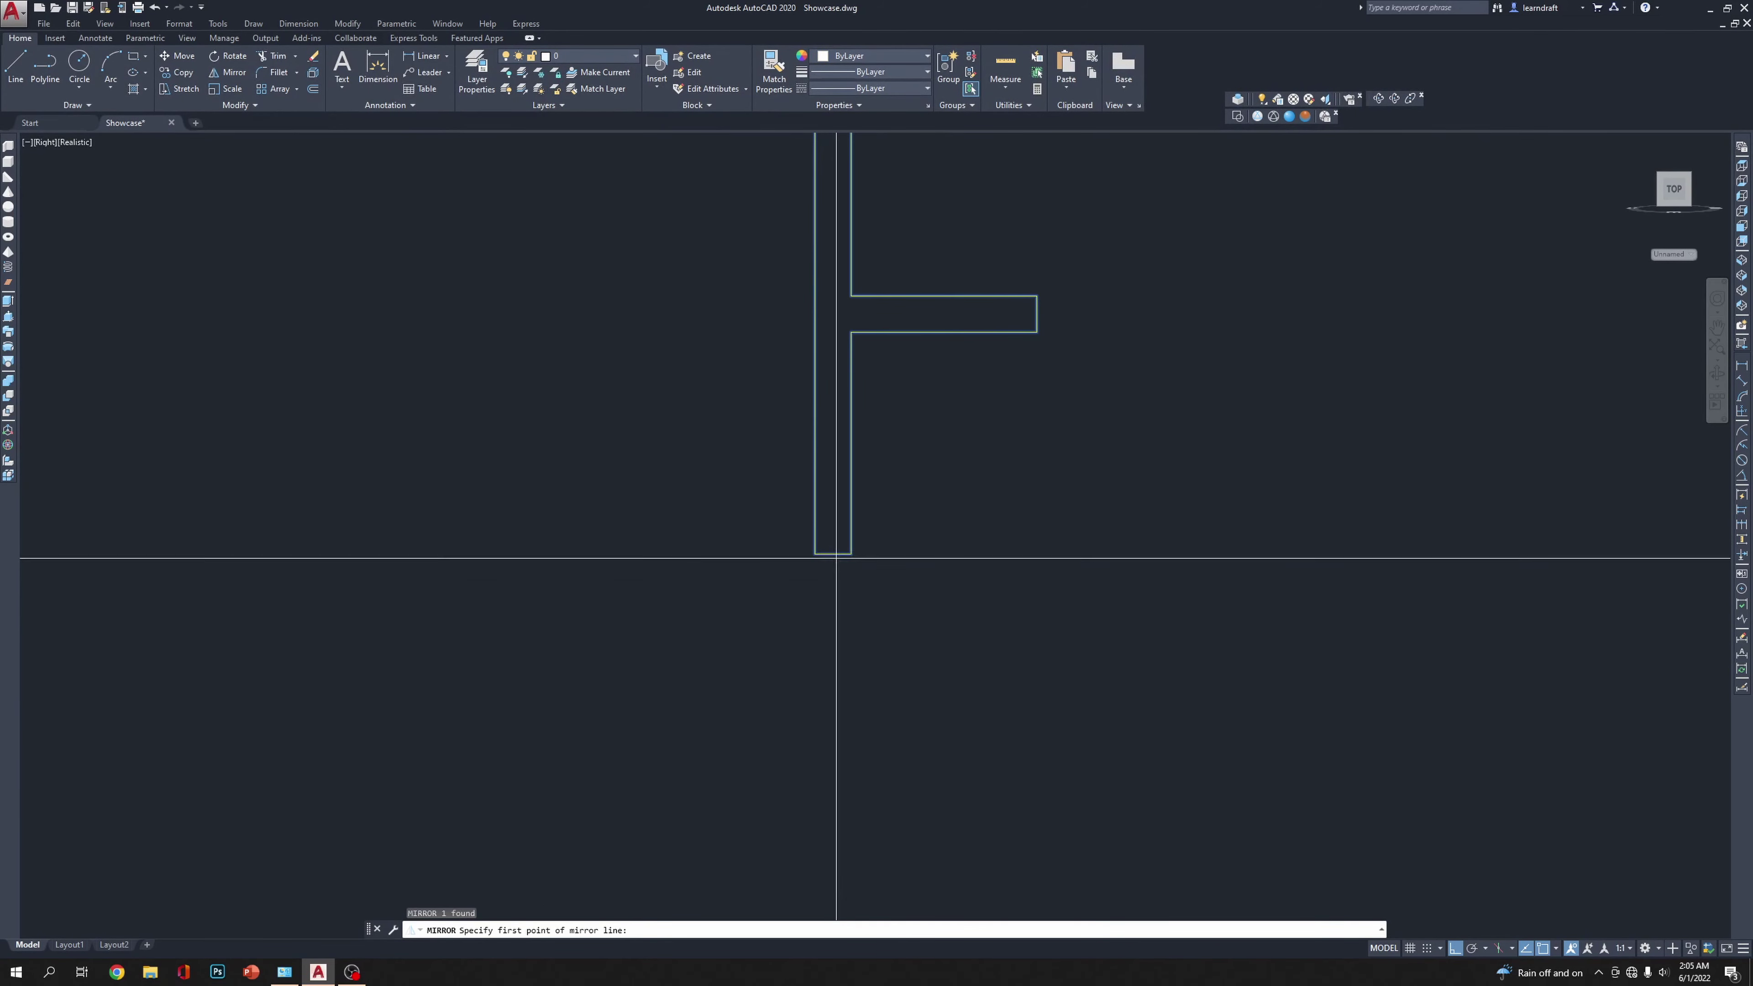
pyautogui.click(833, 556)
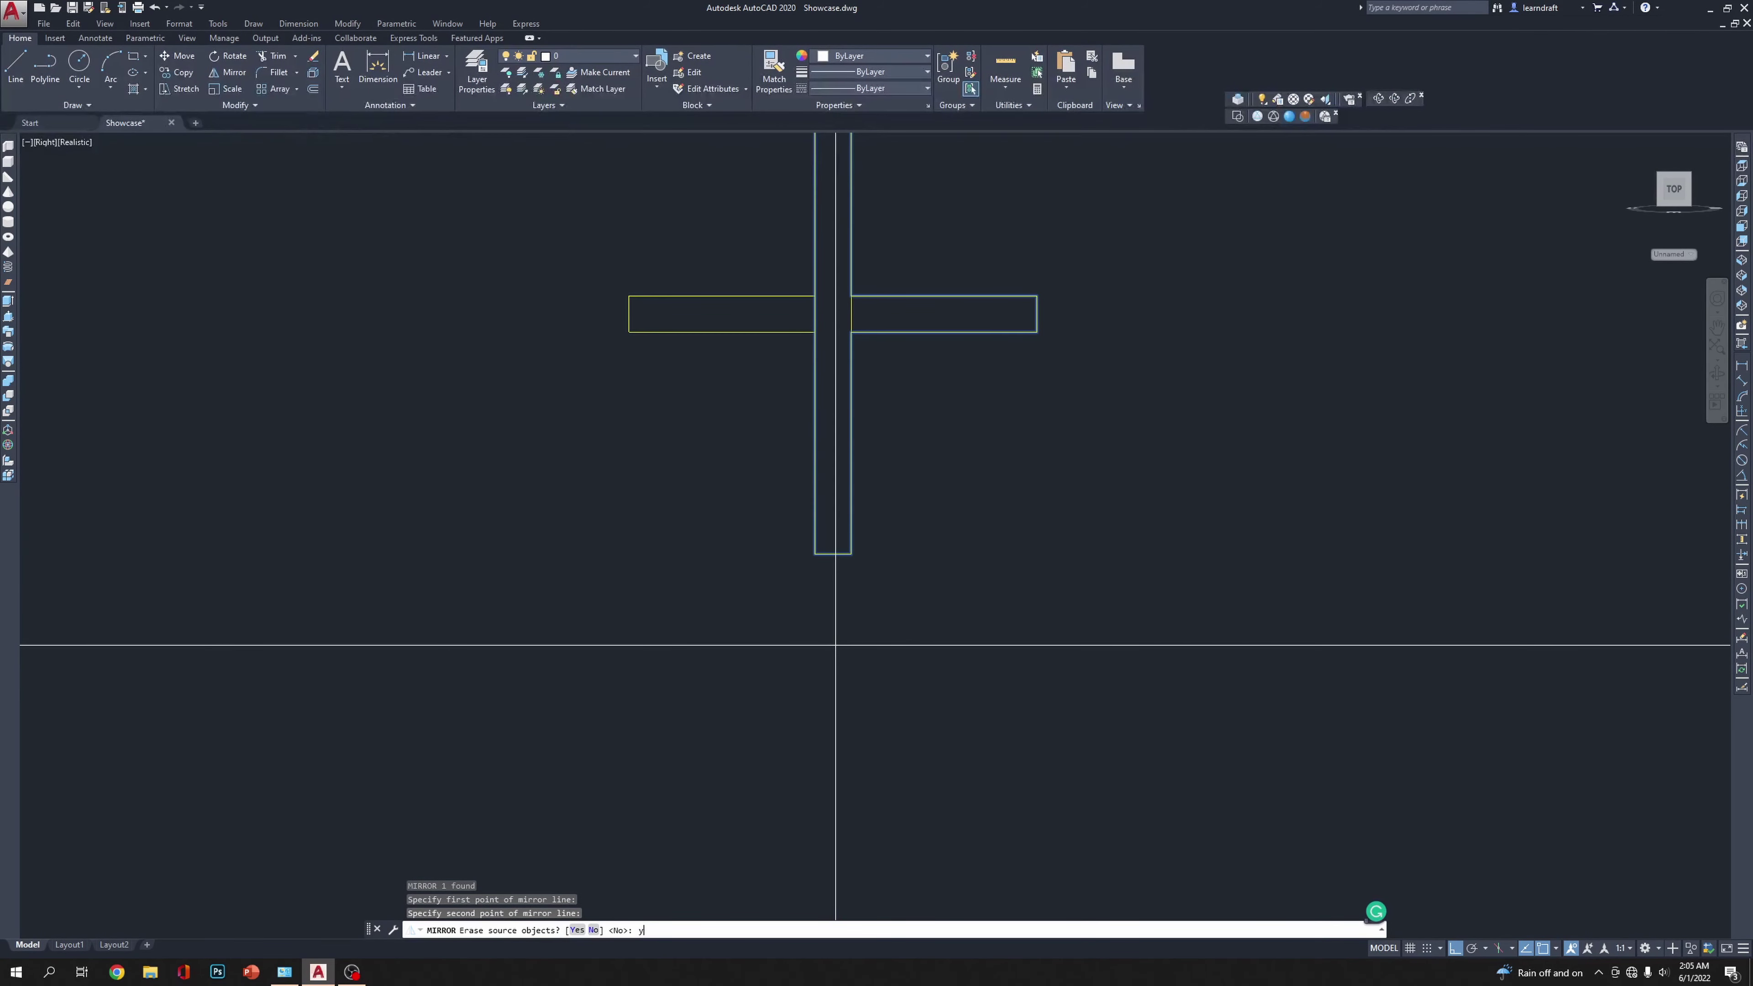
pyautogui.press('Return')
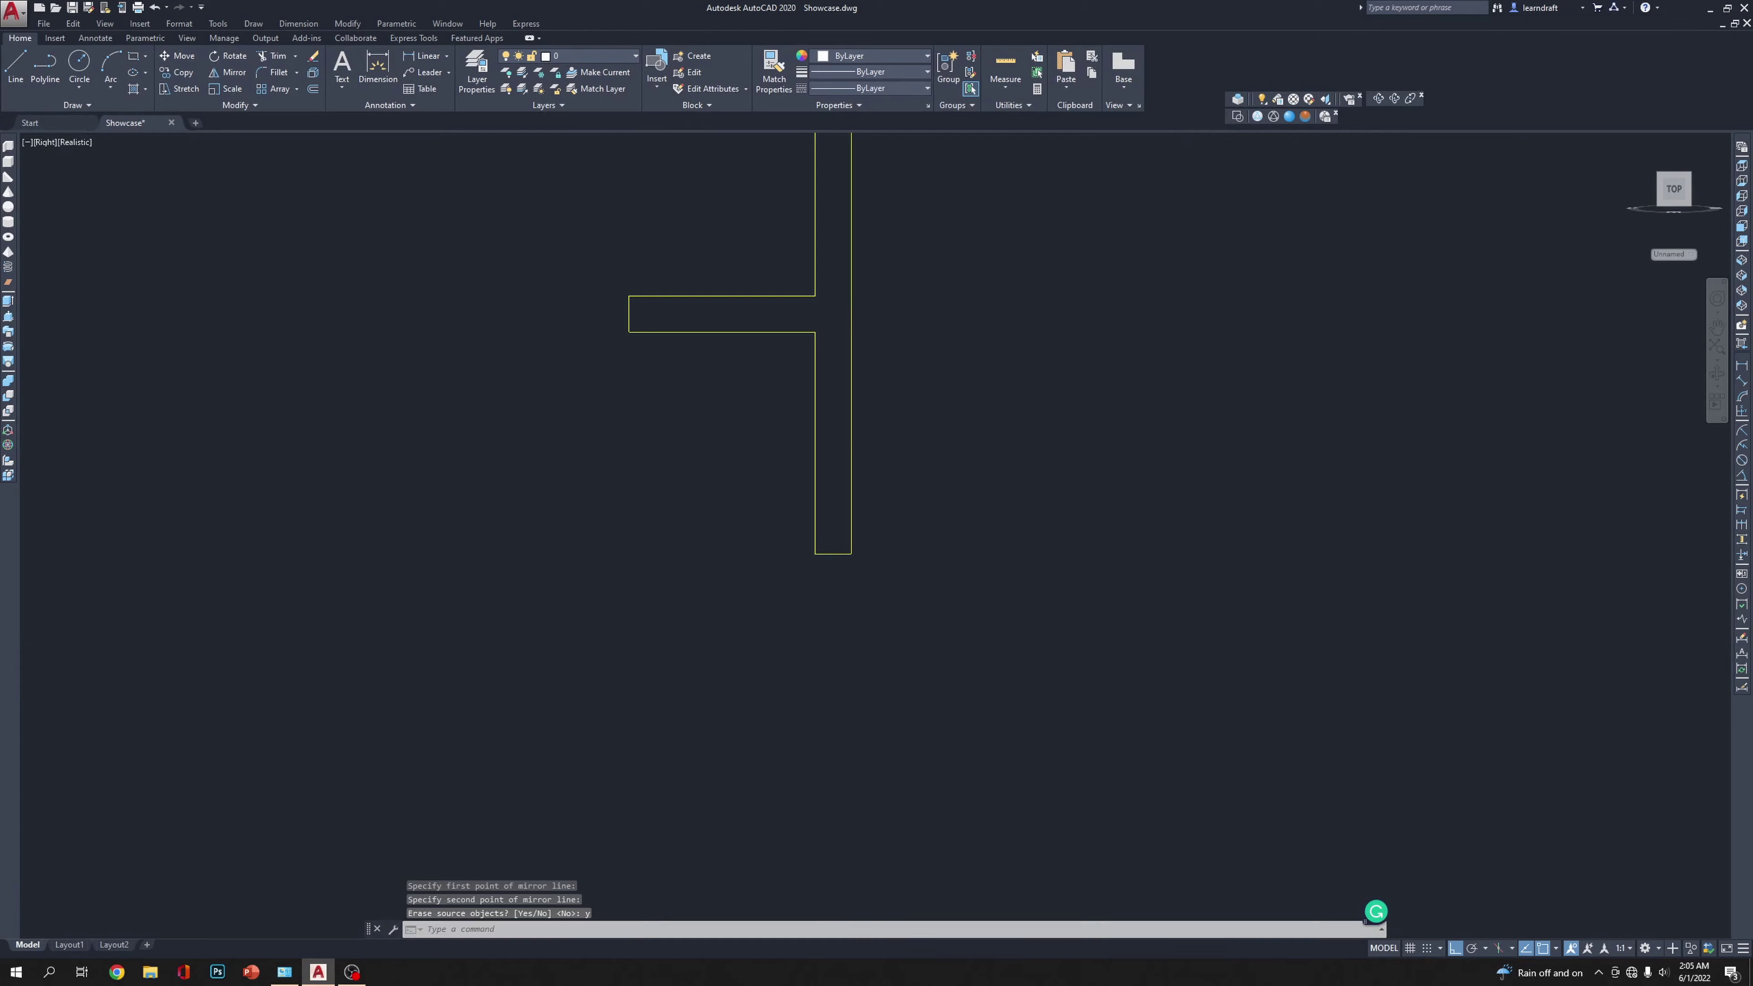
pyautogui.click(1742, 269)
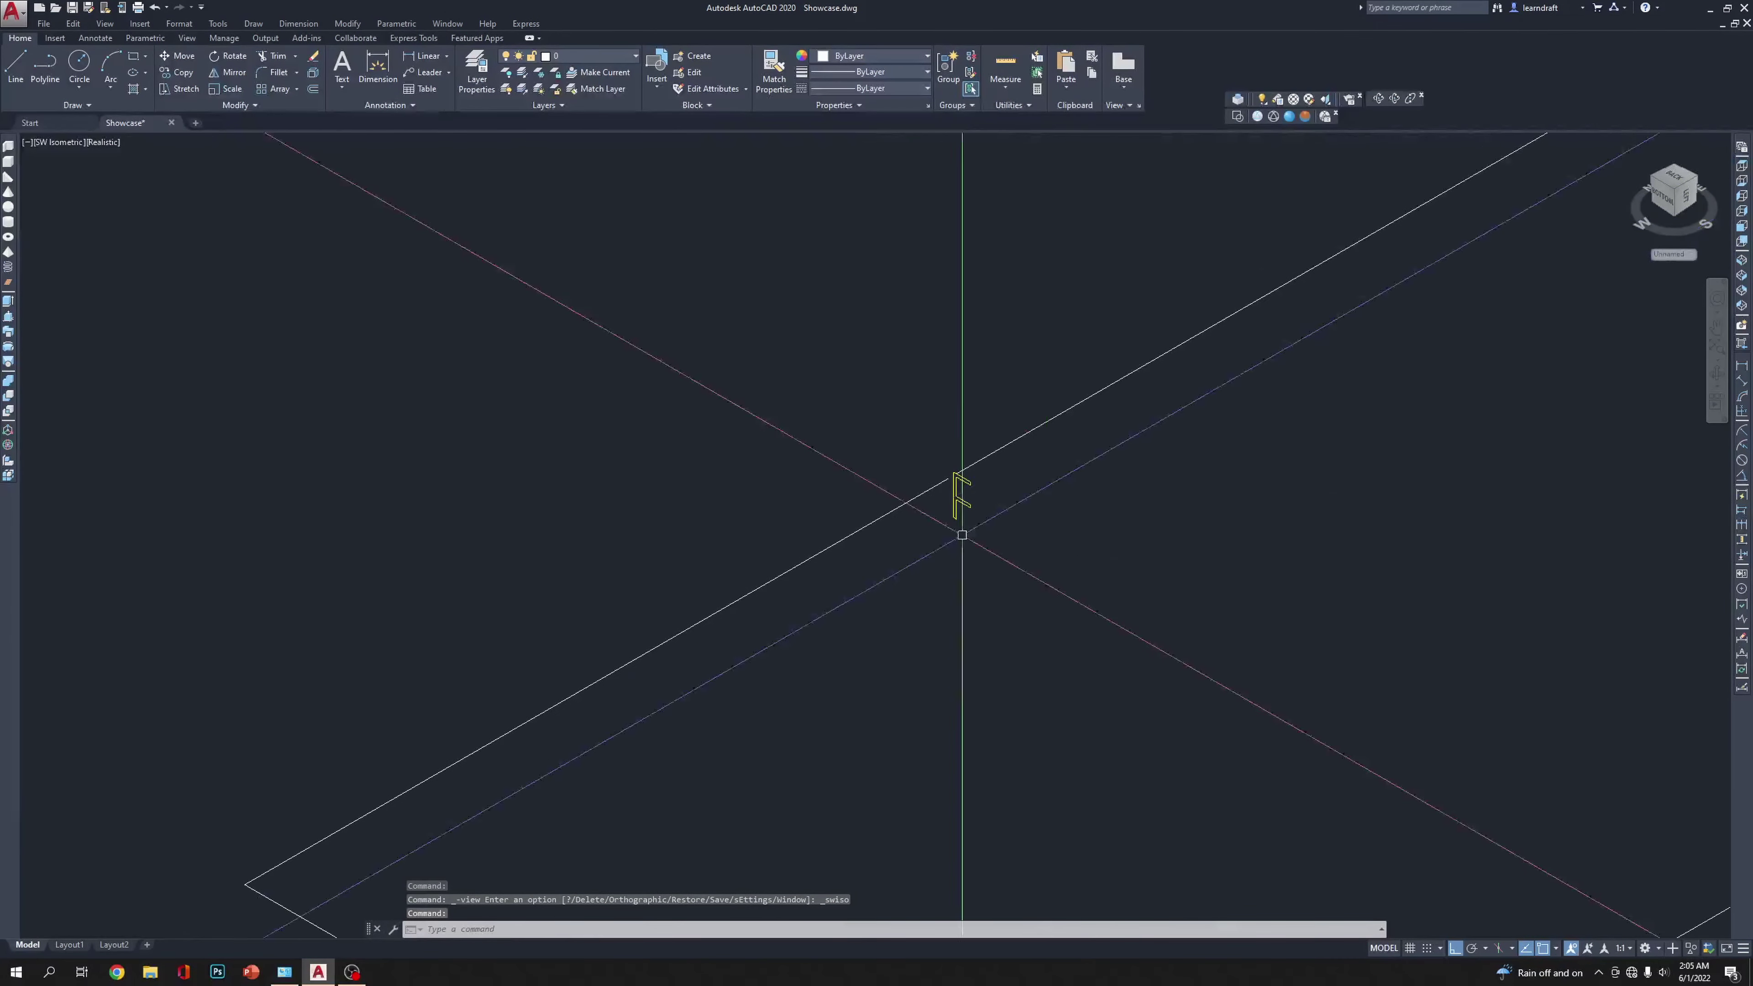
# Step: Move the flipped F by its top corner to the white line's endpoint
pyautogui.scroll(10, 1001, 449)
pyautogui.click(837, 428)
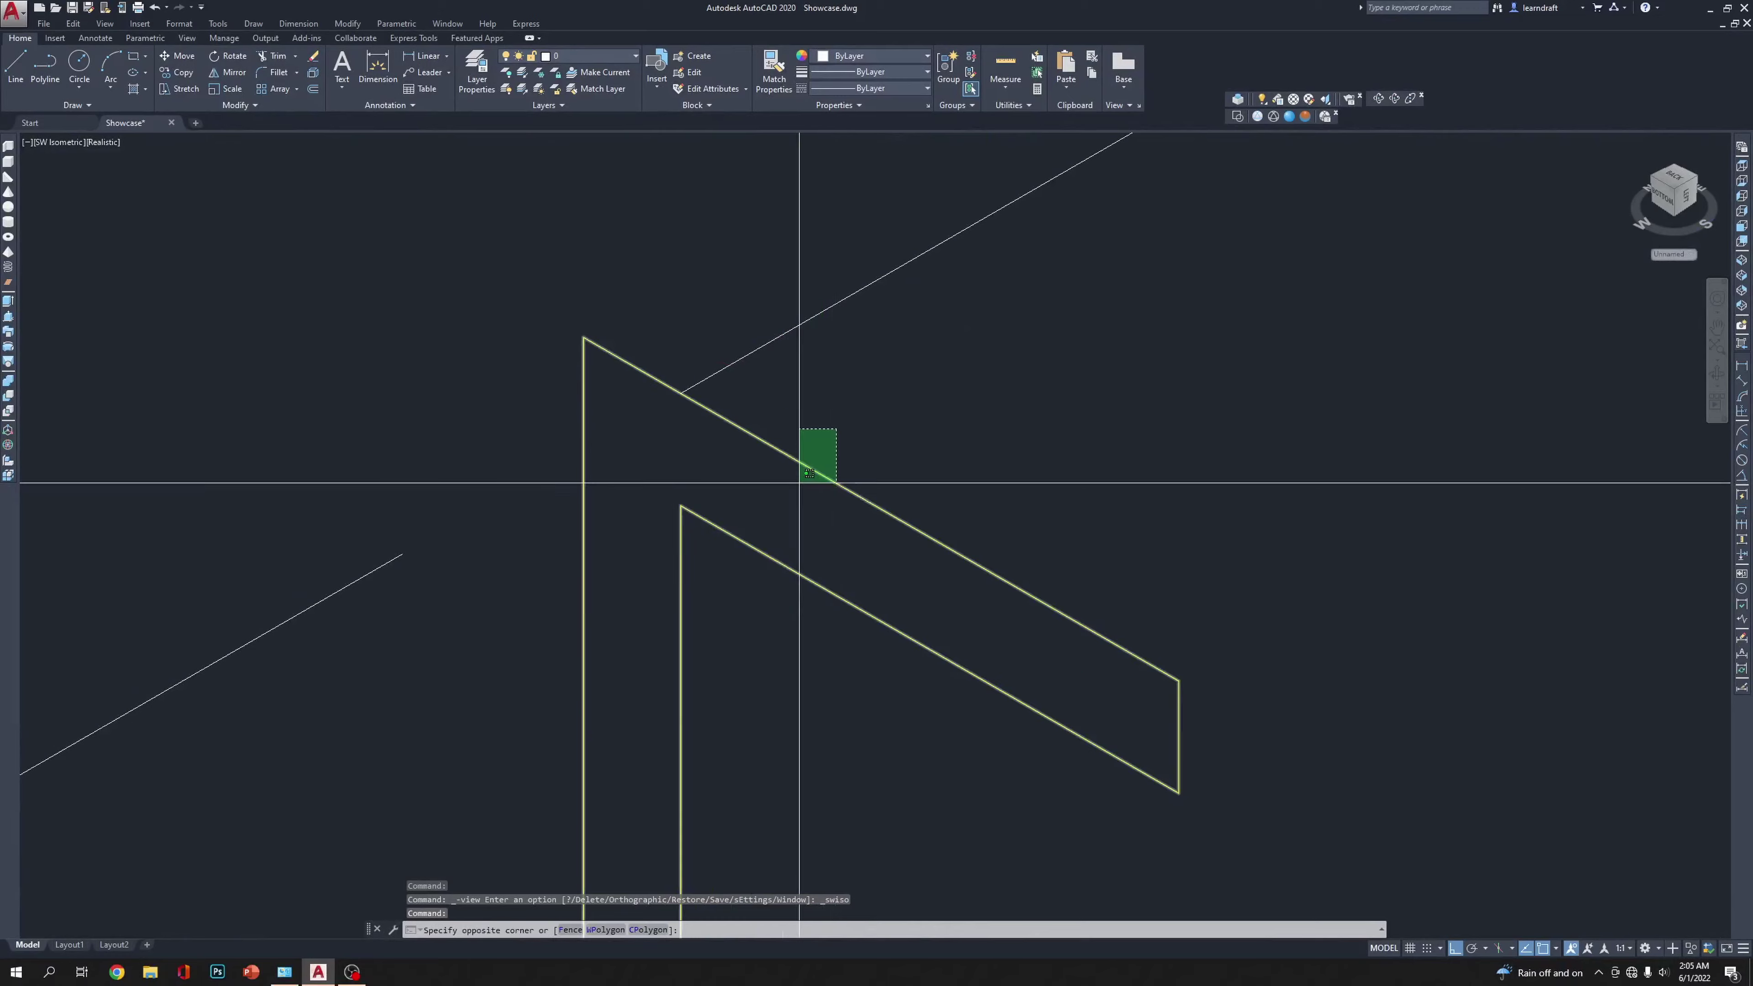
pyautogui.click(809, 473)
pyautogui.write('m')
pyautogui.press('Return')
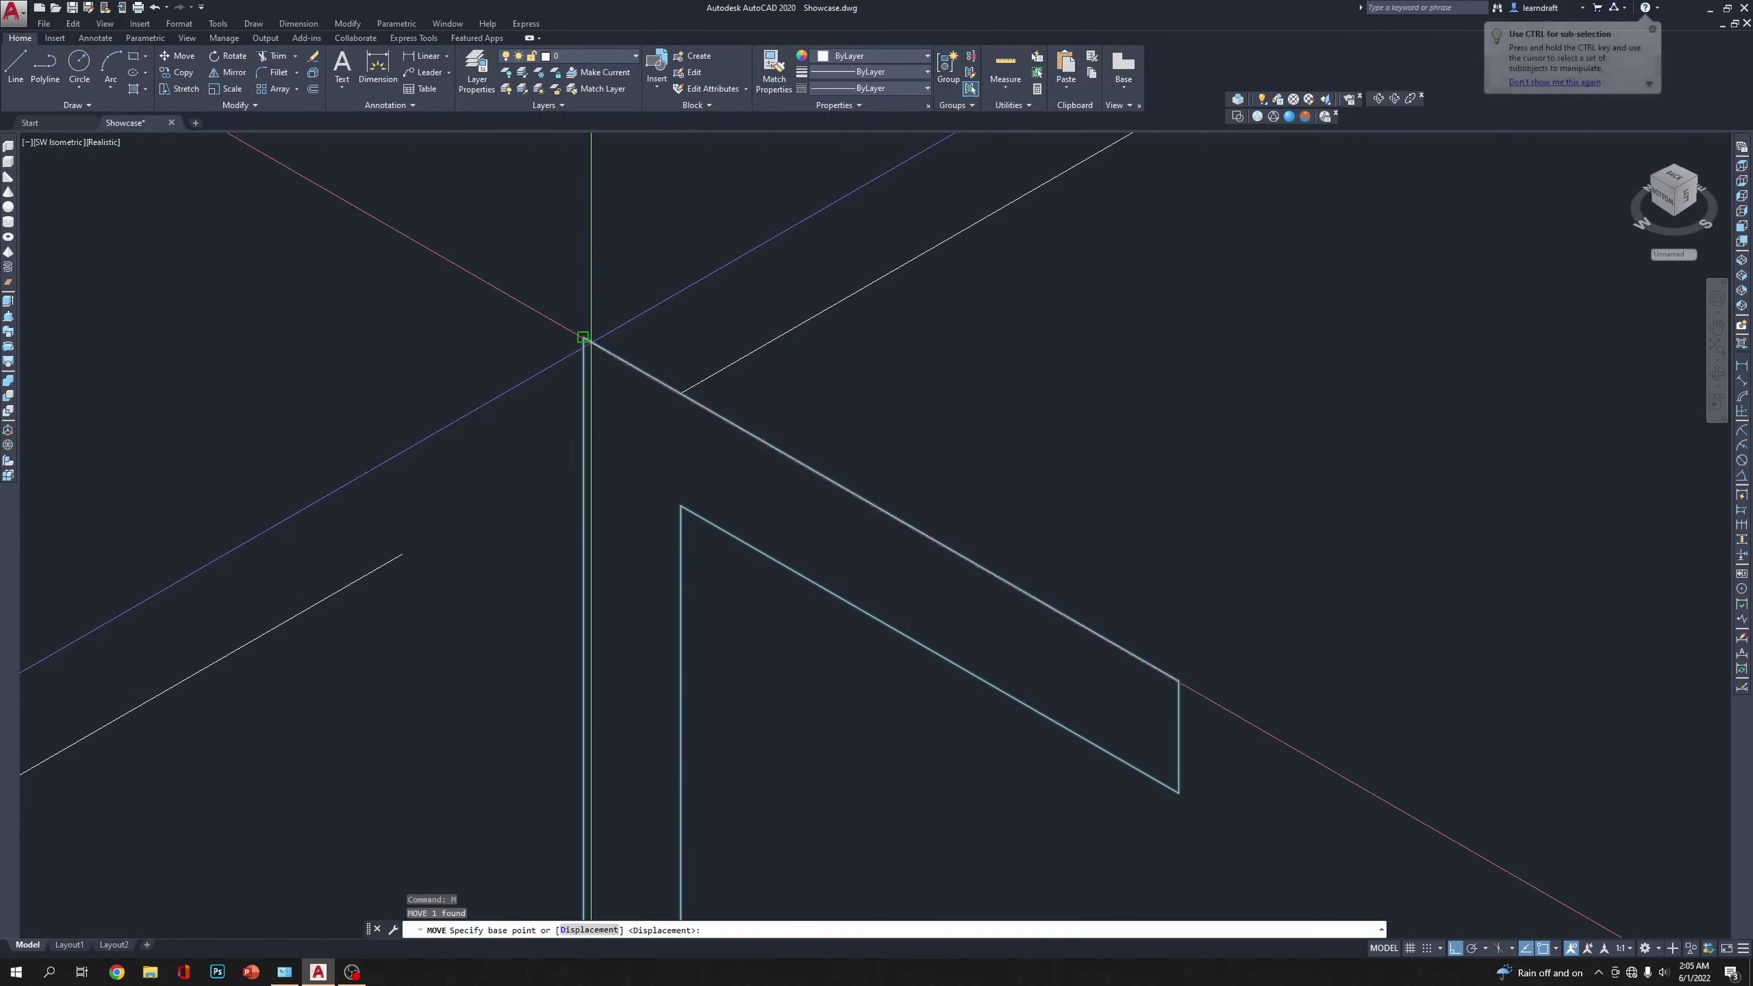
pyautogui.click(590, 342)
pyautogui.click(680, 392)
pyautogui.scroll(-4, 724, 322)
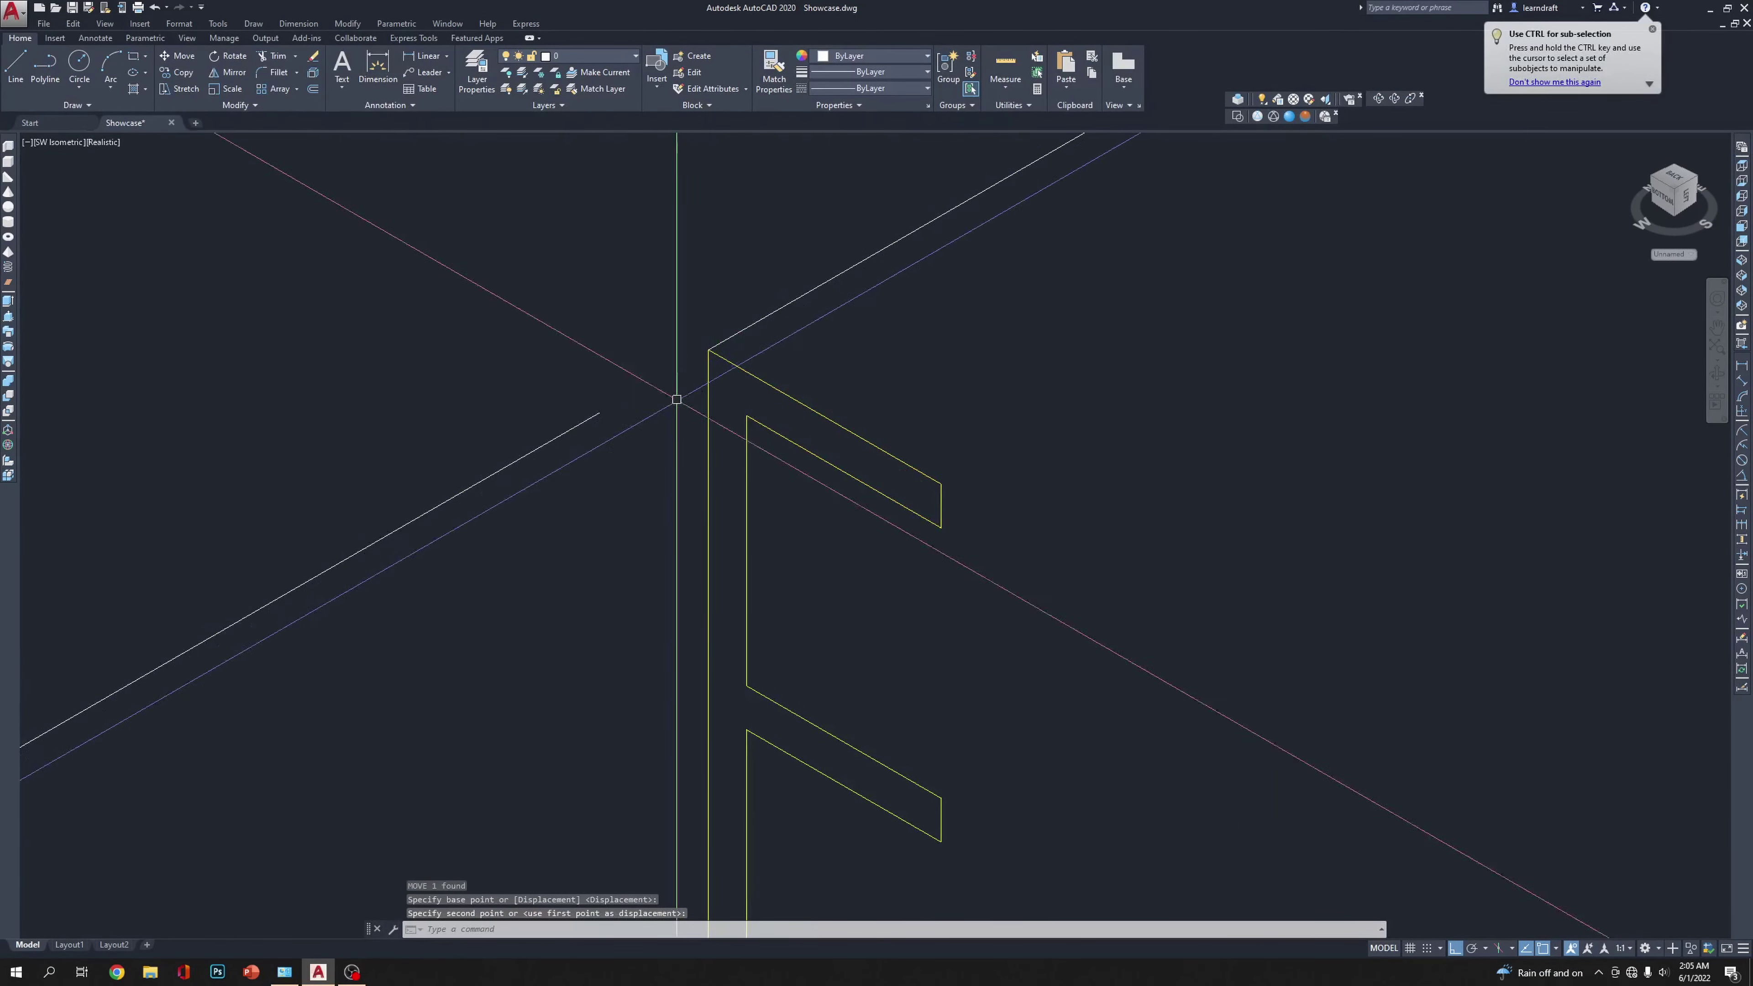
# Step: Cancel the grip stretch on the white path and zoom out to show the hexagonal outline
pyautogui.click(676, 399)
pyautogui.click(572, 443)
pyautogui.click(599, 413)
pyautogui.scroll(3, 662, 369)
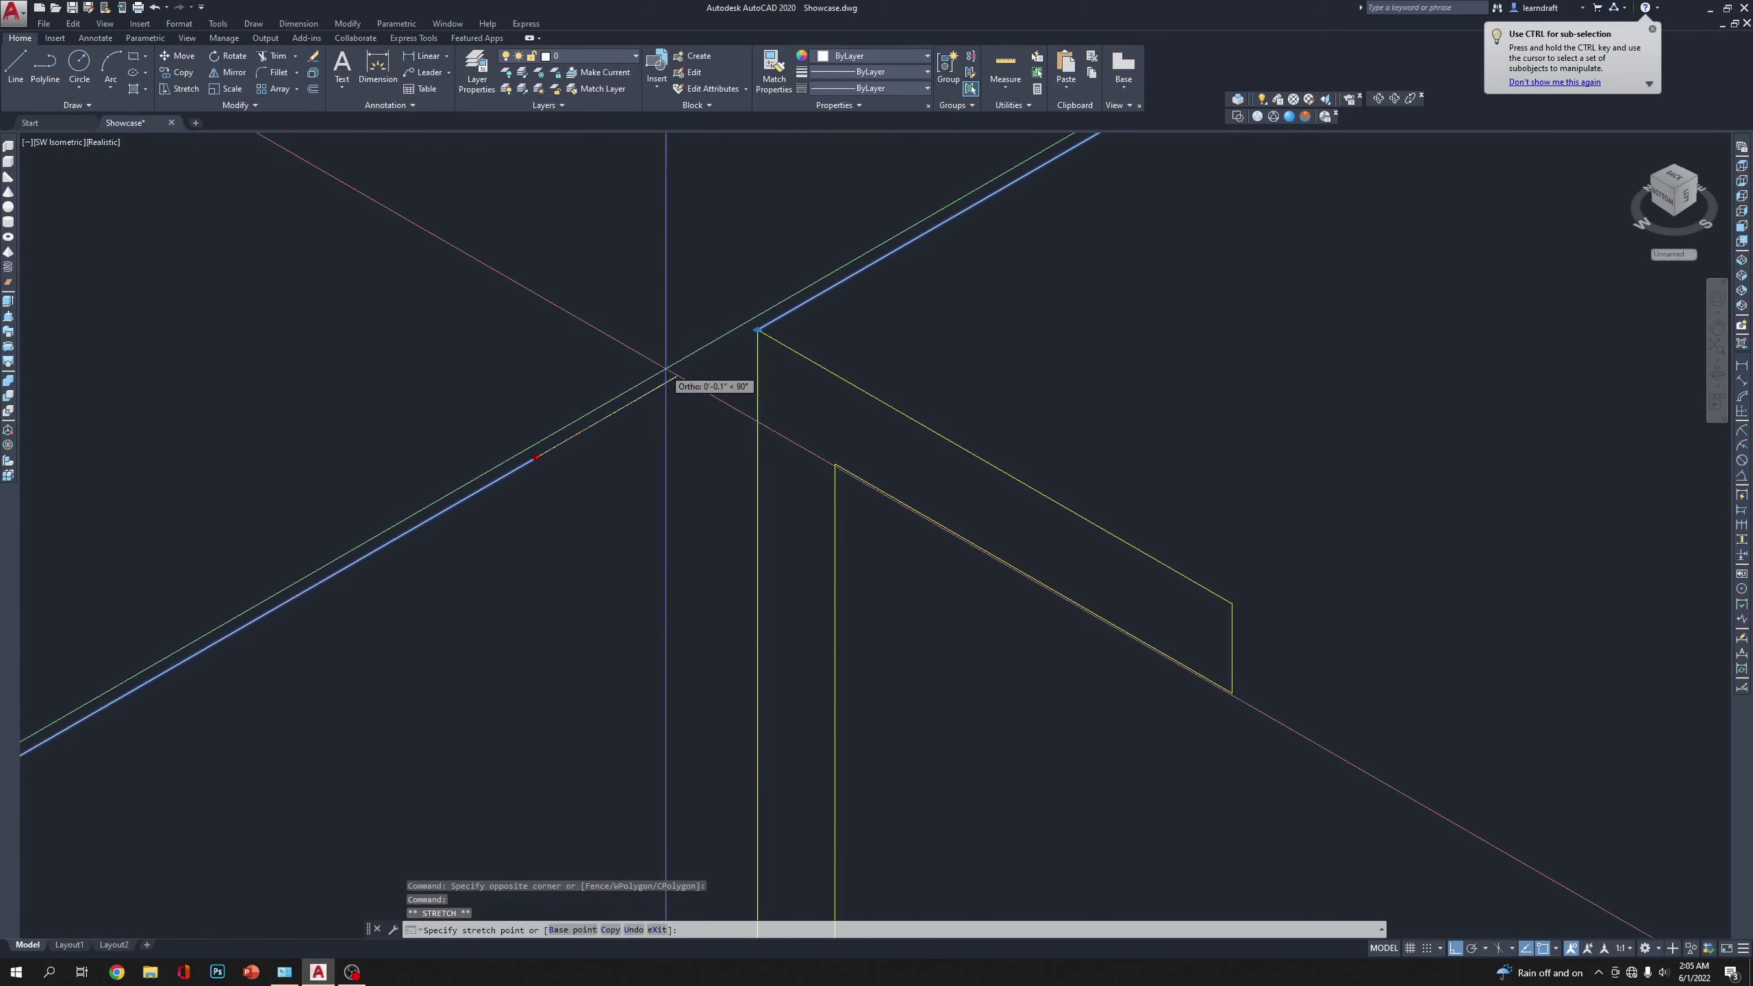
pyautogui.press('Escape')
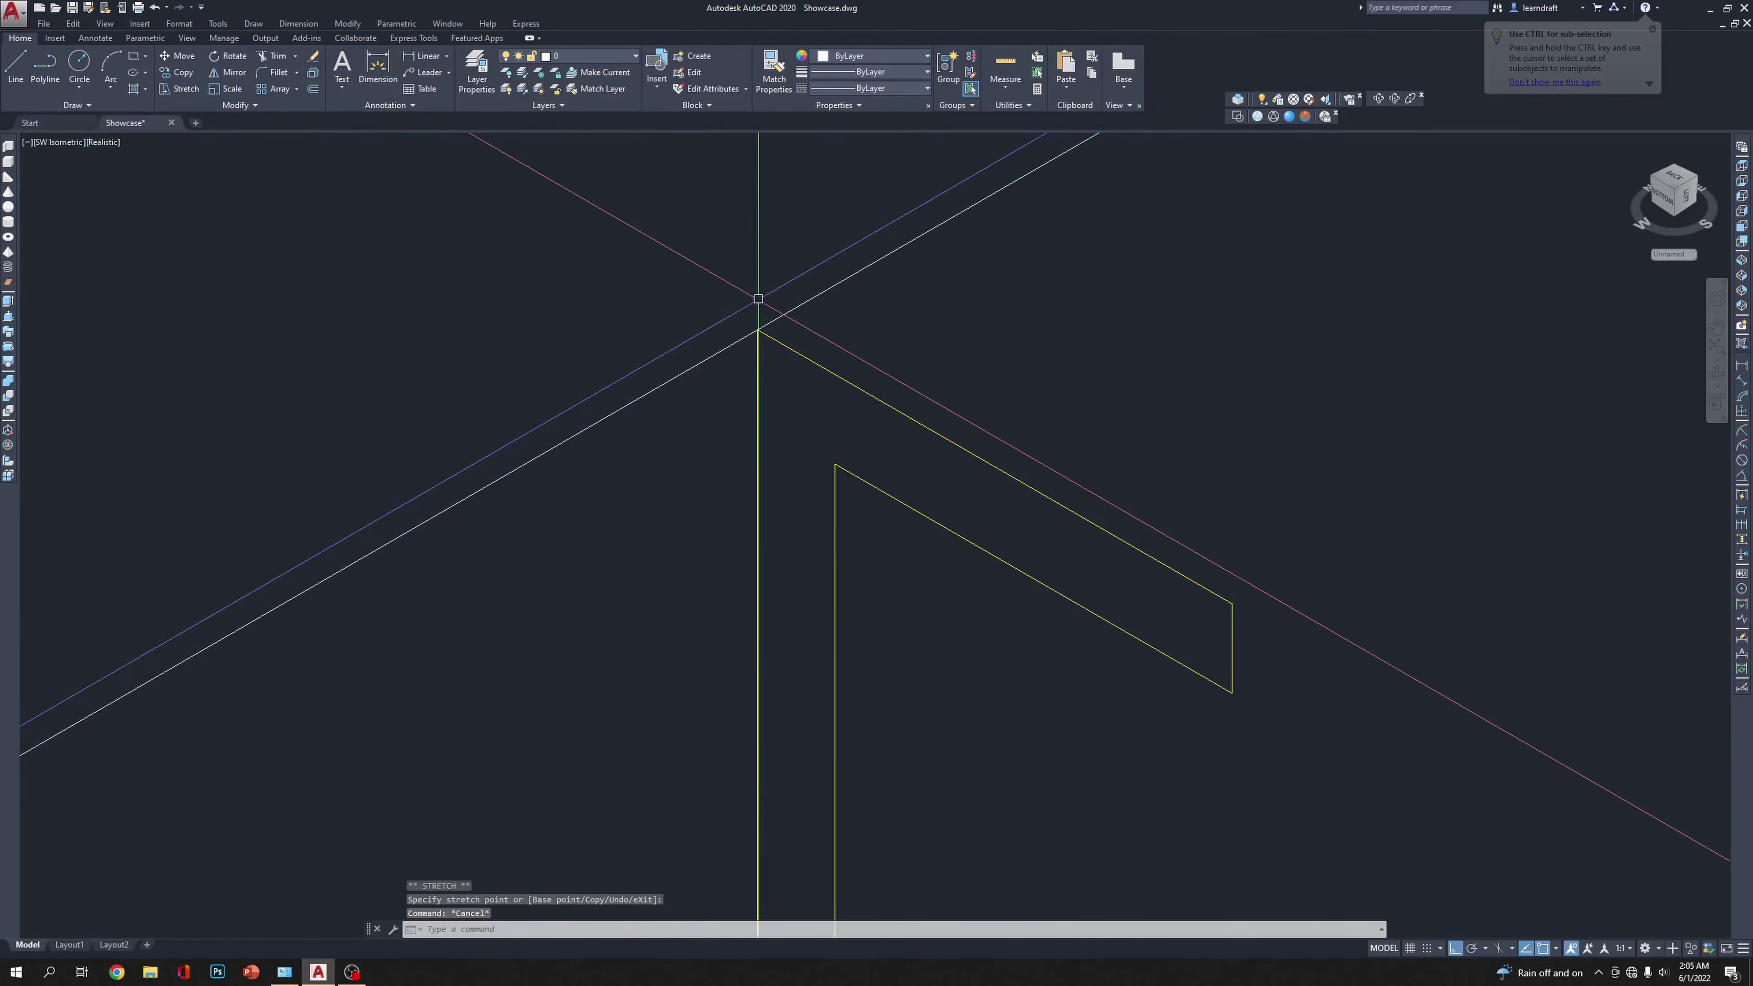
pyautogui.scroll(-3, 758, 298)
pyautogui.scroll(-2, 752, 324)
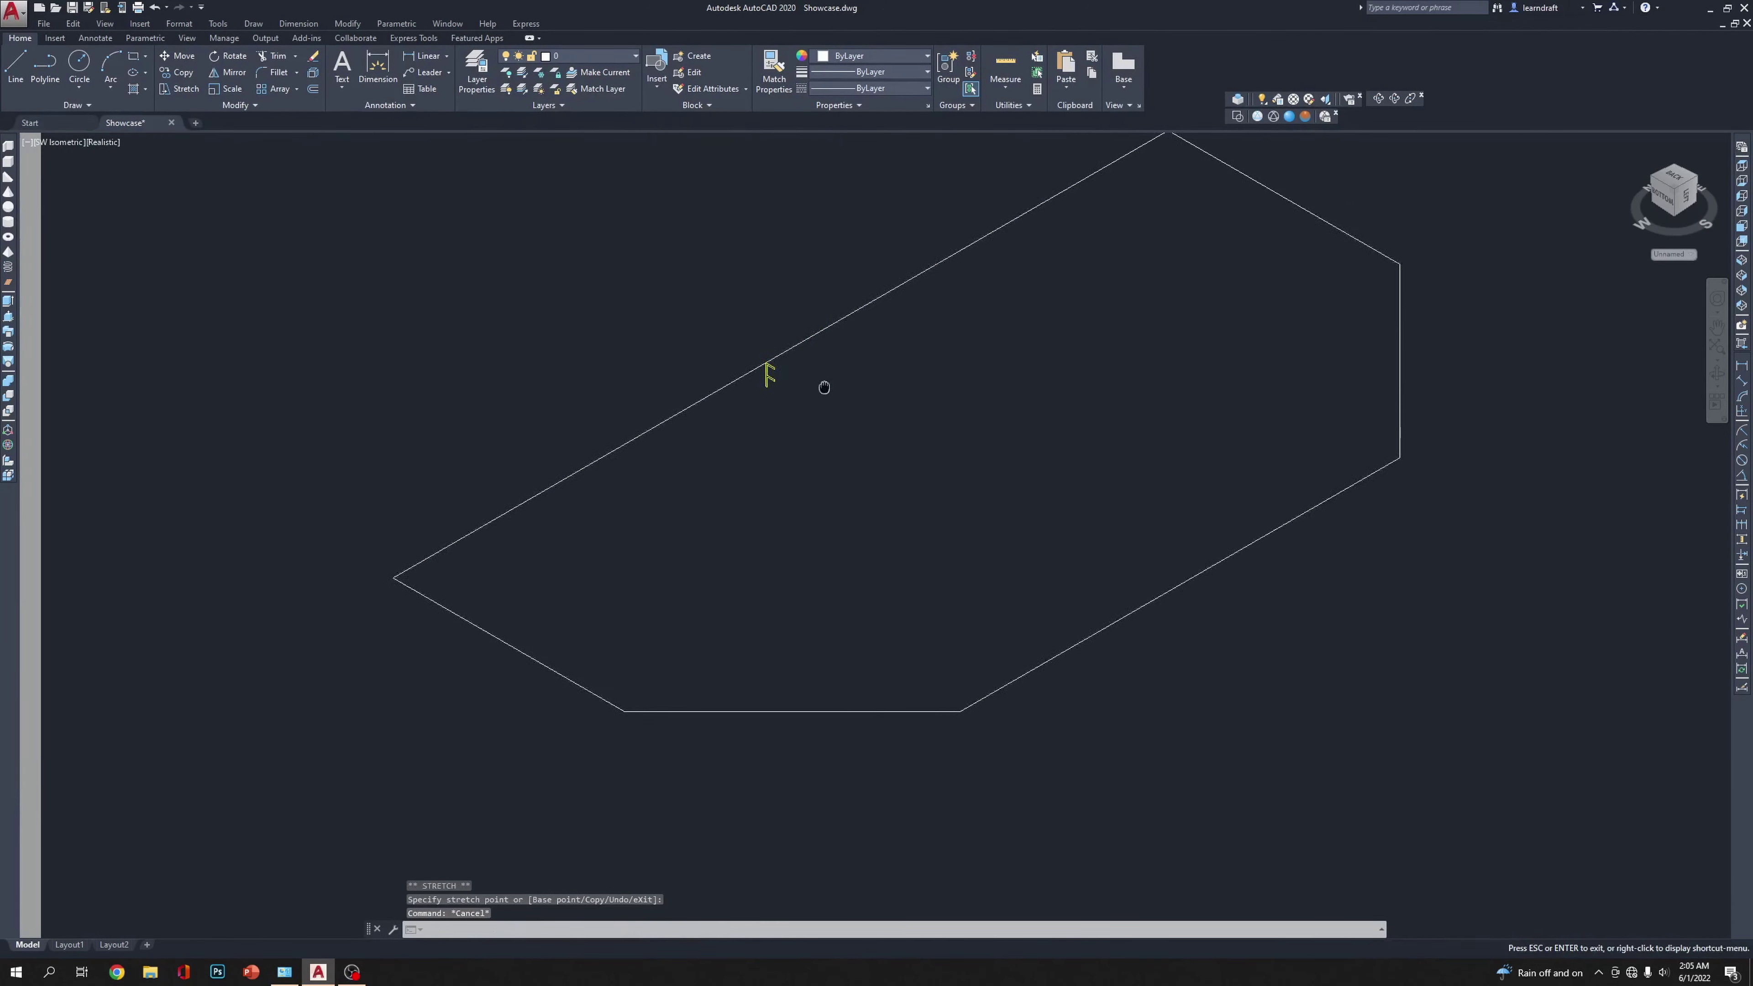
# Step: Extrude the F profile along the chamfered hexagon outline path into a grooved rail solid
pyautogui.write('ext')
pyautogui.press('Return')
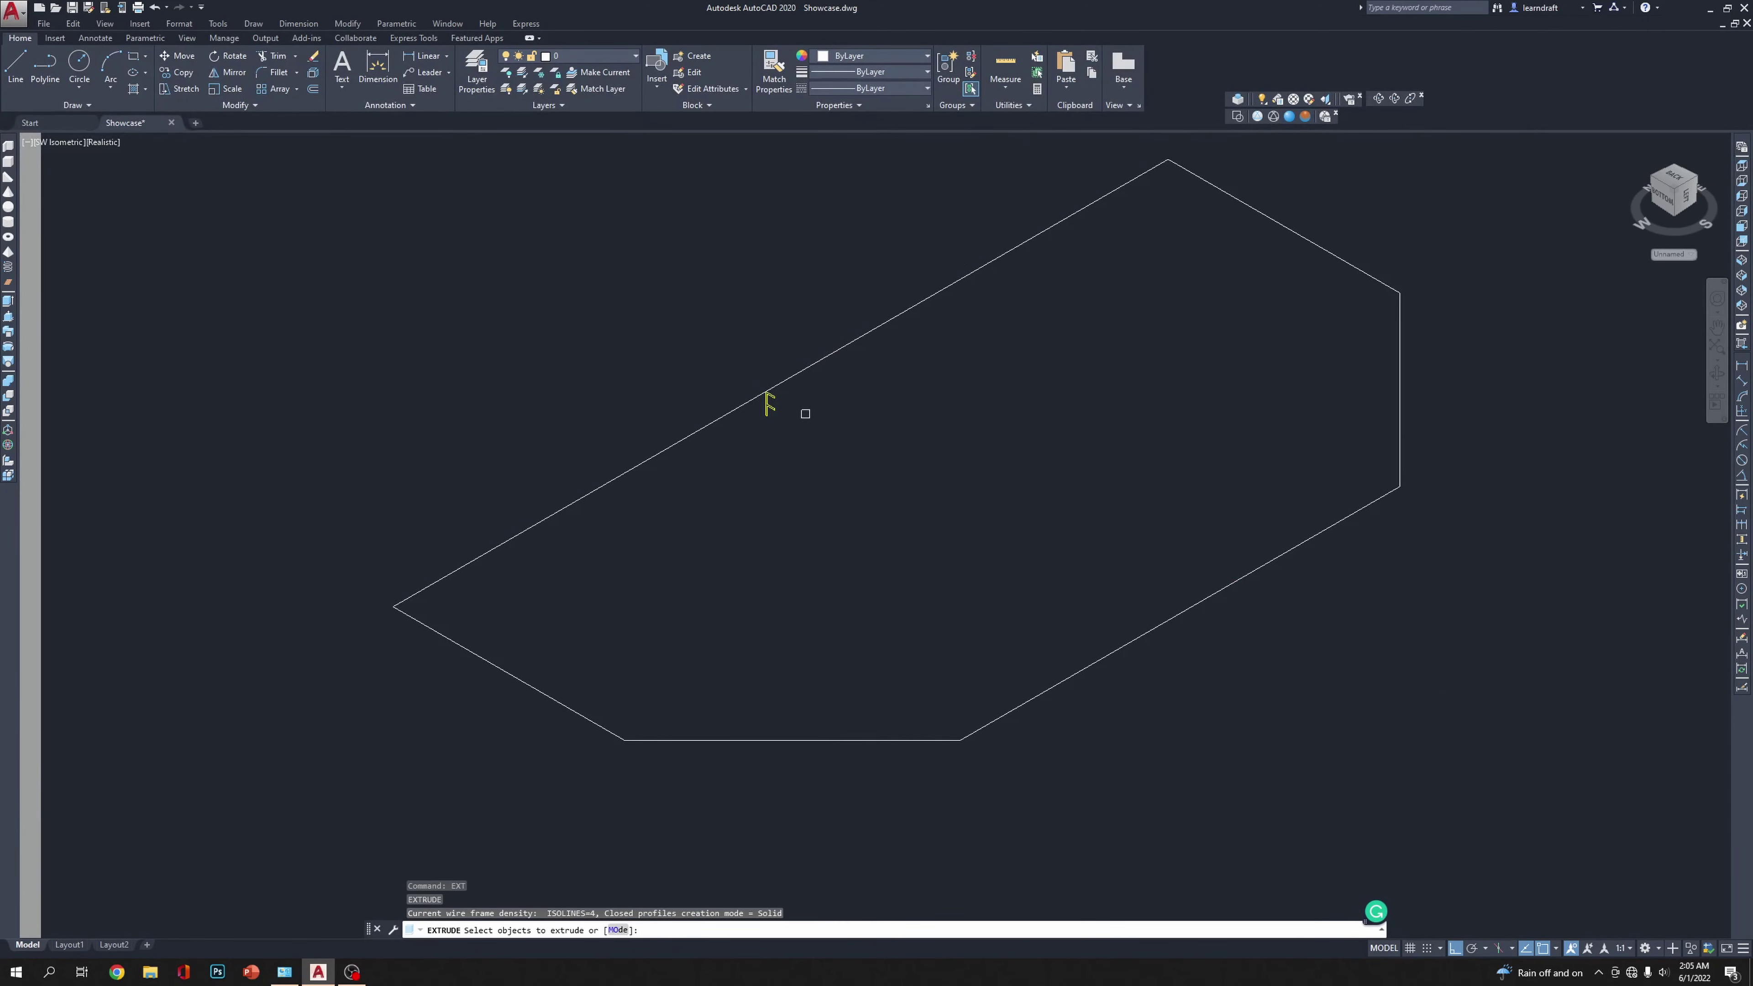
pyautogui.scroll(8, 775, 417)
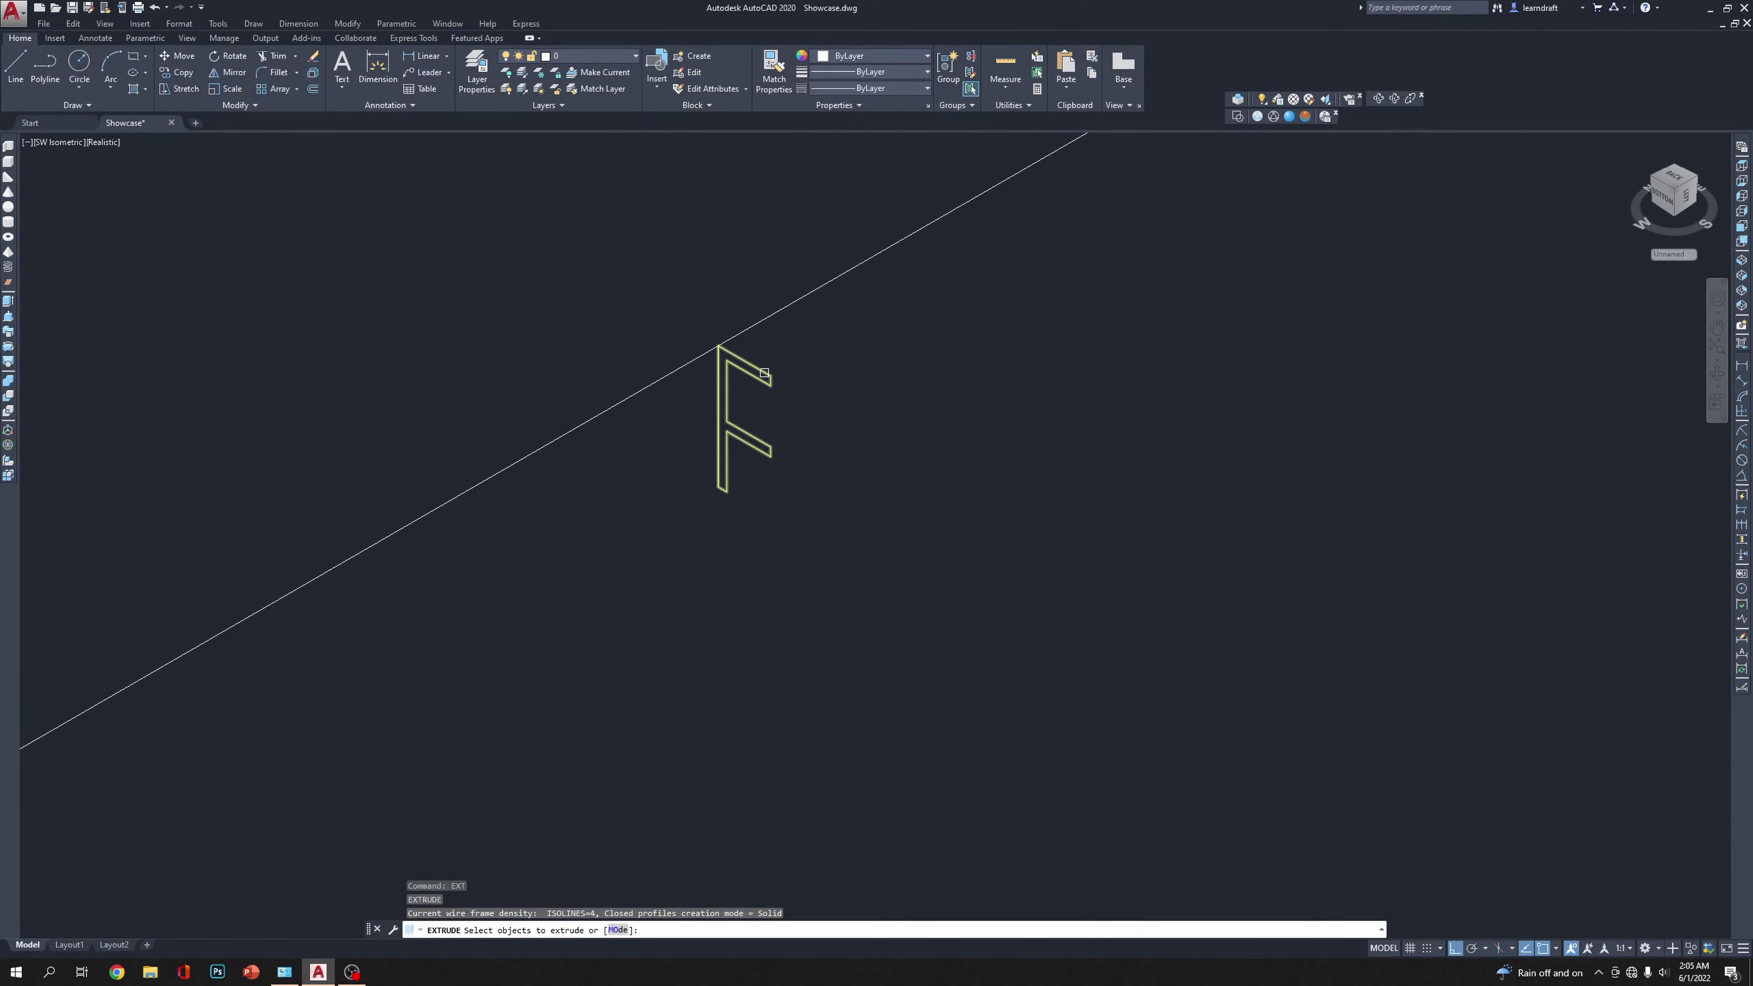
pyautogui.press('Return')
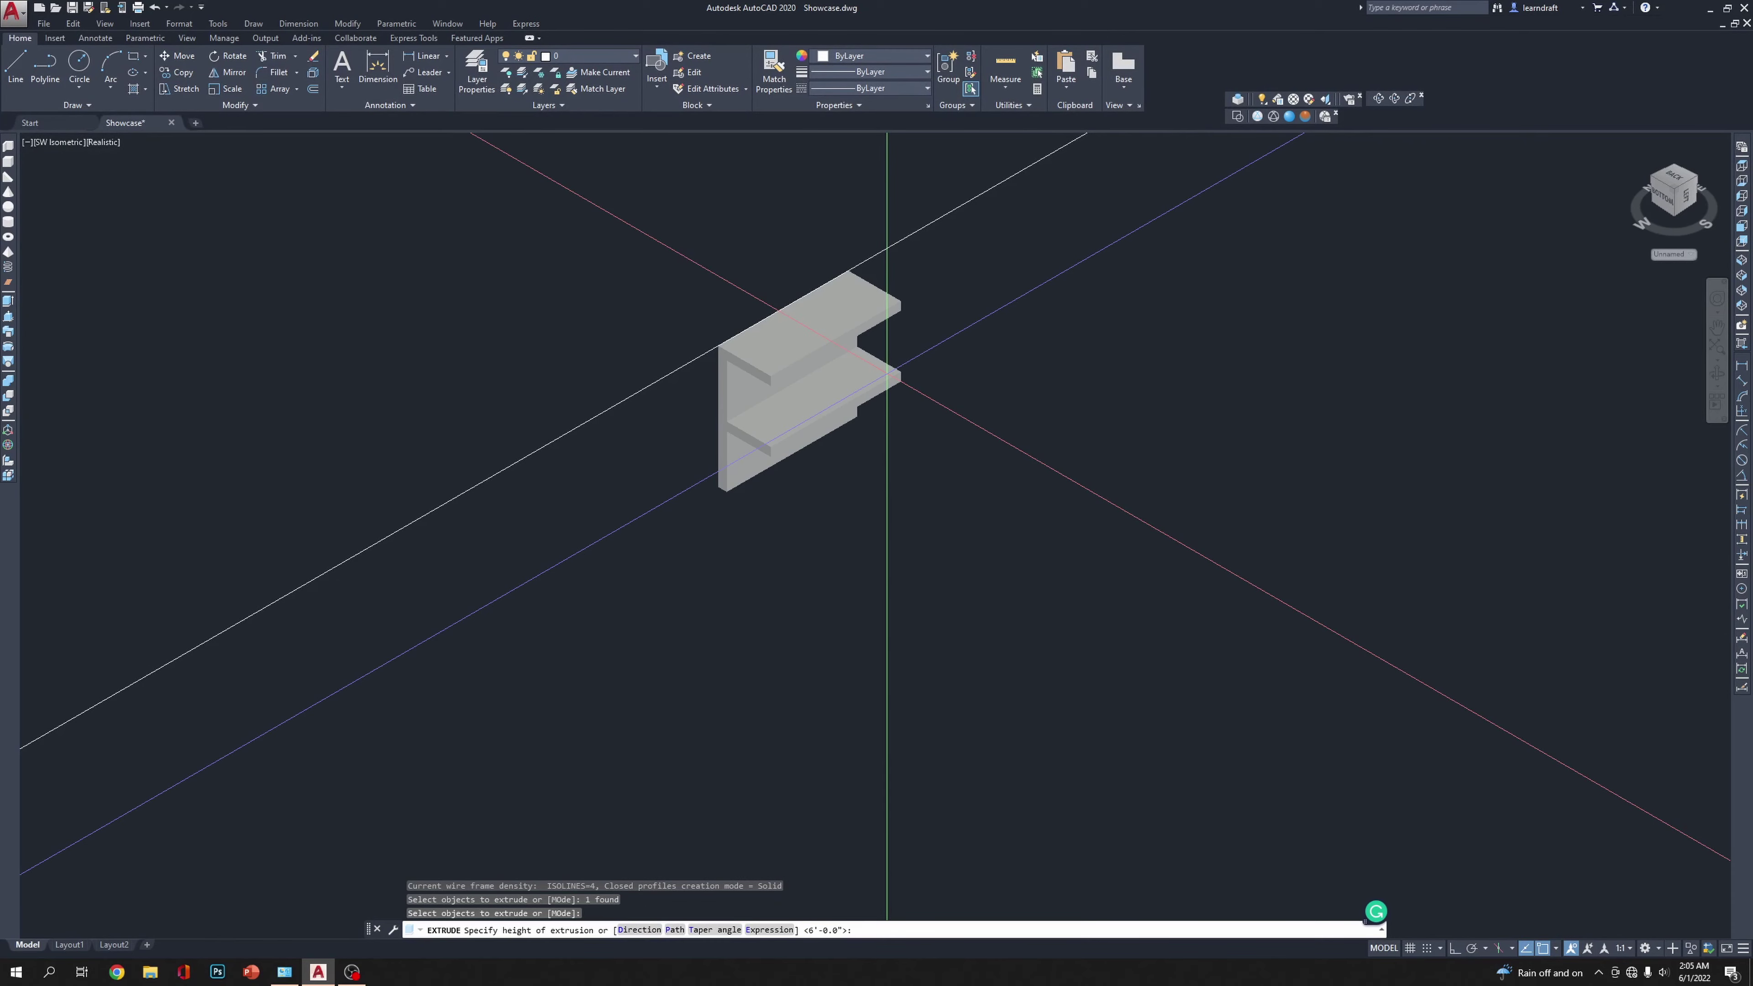
pyautogui.write('p')
pyautogui.press('Return')
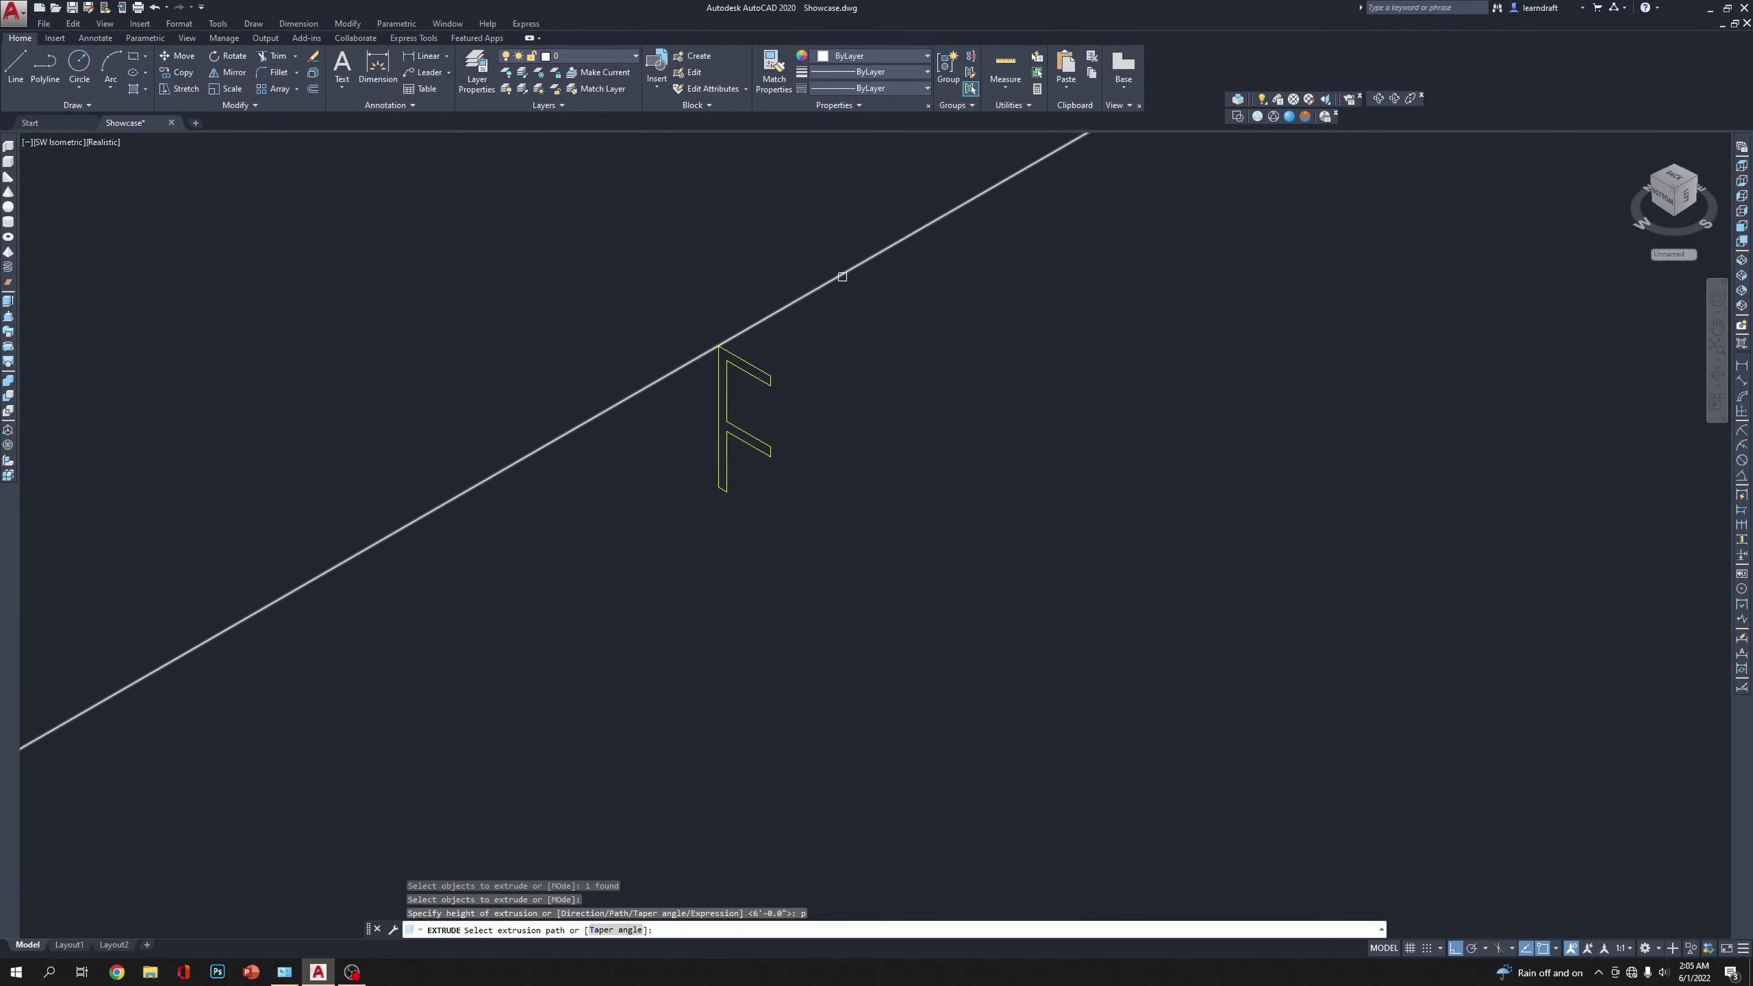
pyautogui.scroll(-10, 842, 276)
pyautogui.scroll(4, 318, 518)
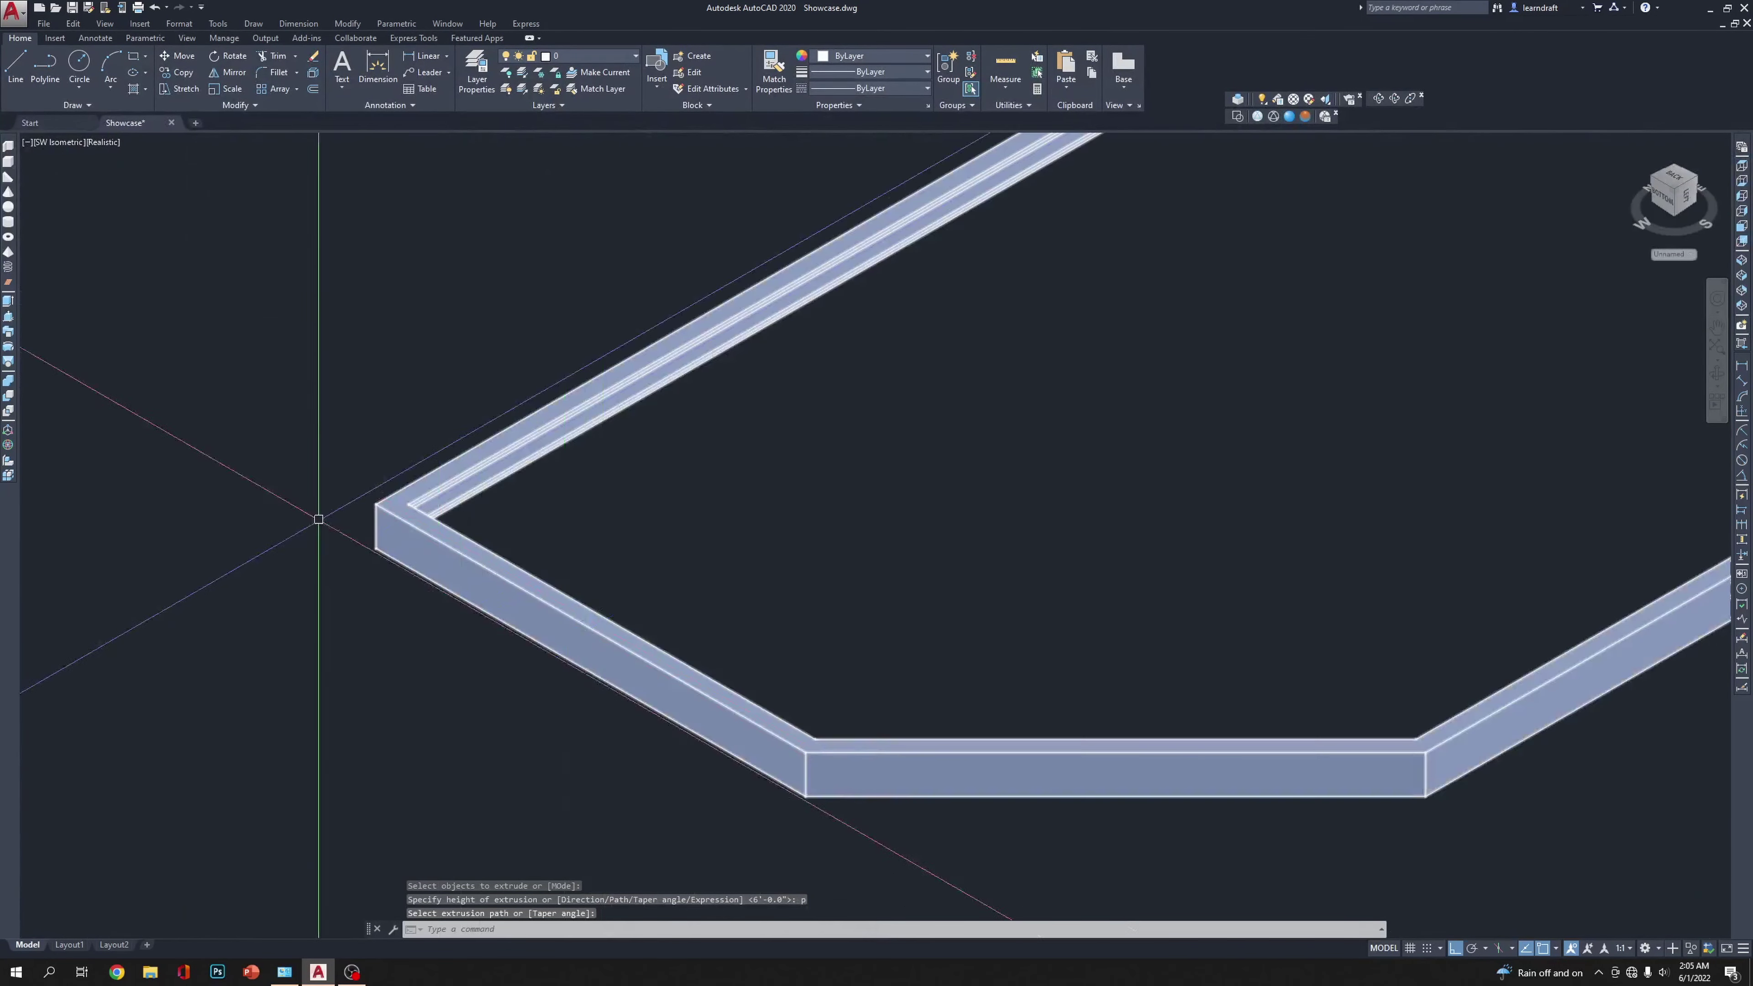
pyautogui.scroll(4, 344, 406)
pyautogui.press('Return')
# Step: Pan and orbit around the frame to inspect the grooved rail sides
pyautogui.moveTo(1514, 580); pyautogui.dragTo(1355, 633, button='middle')
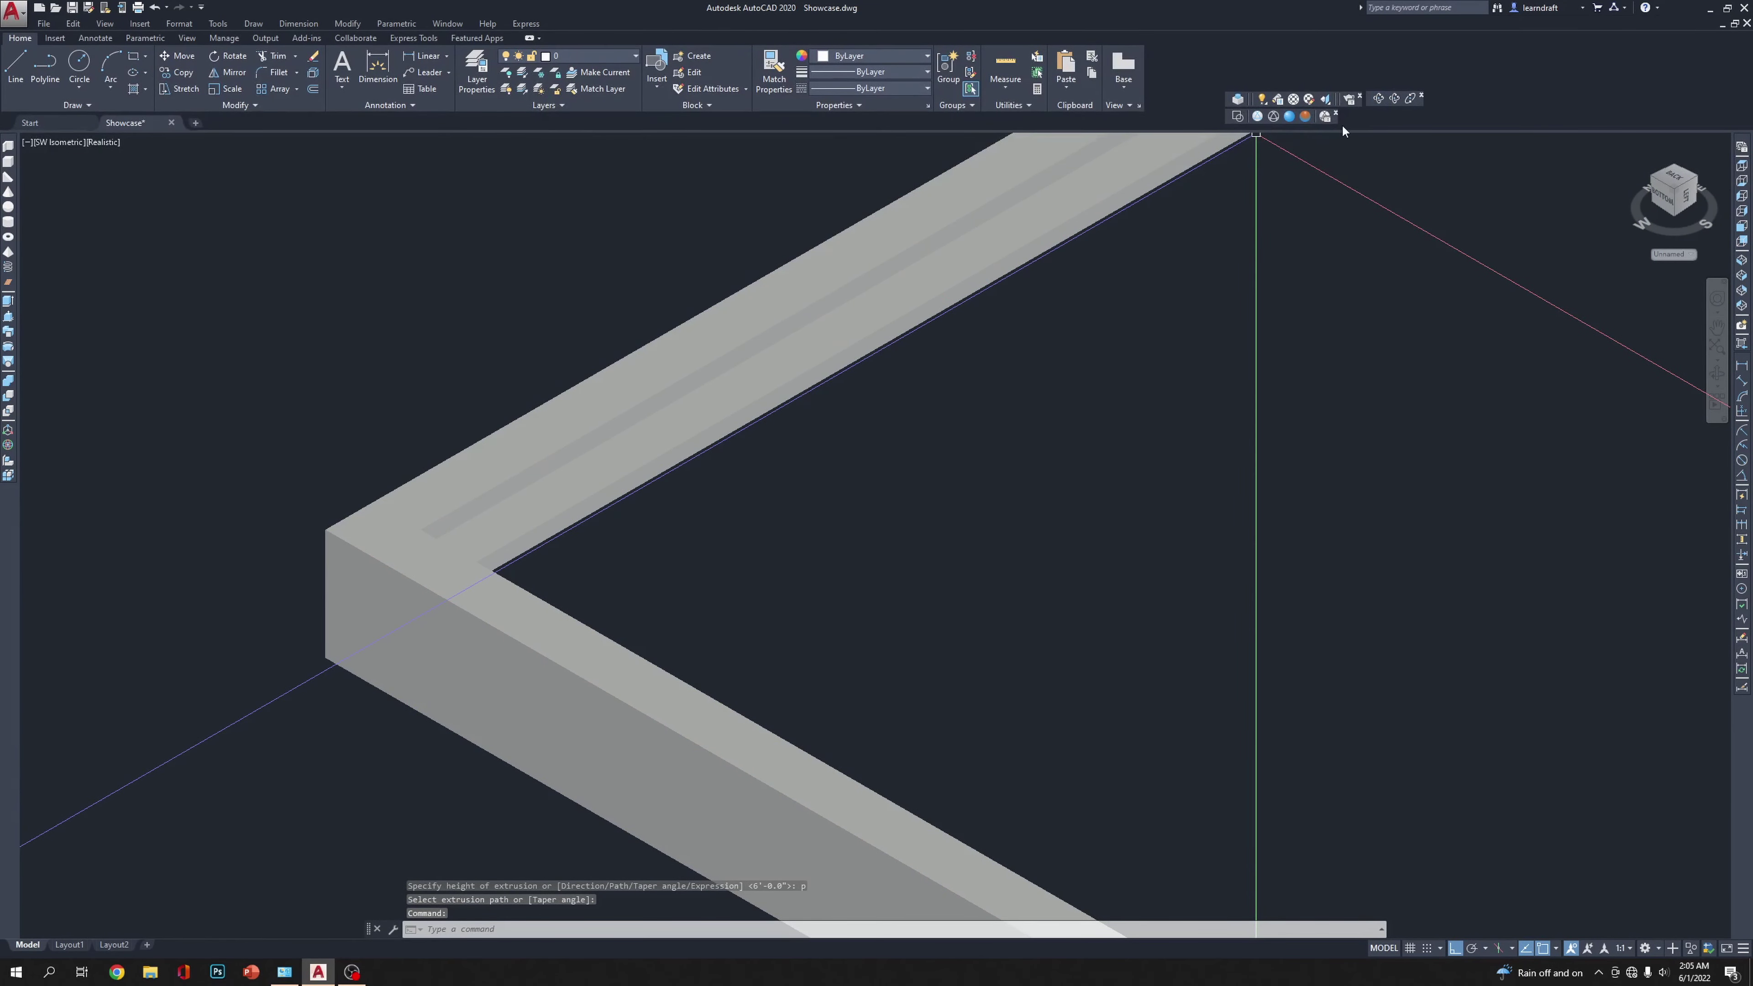
pyautogui.click(1377, 98)
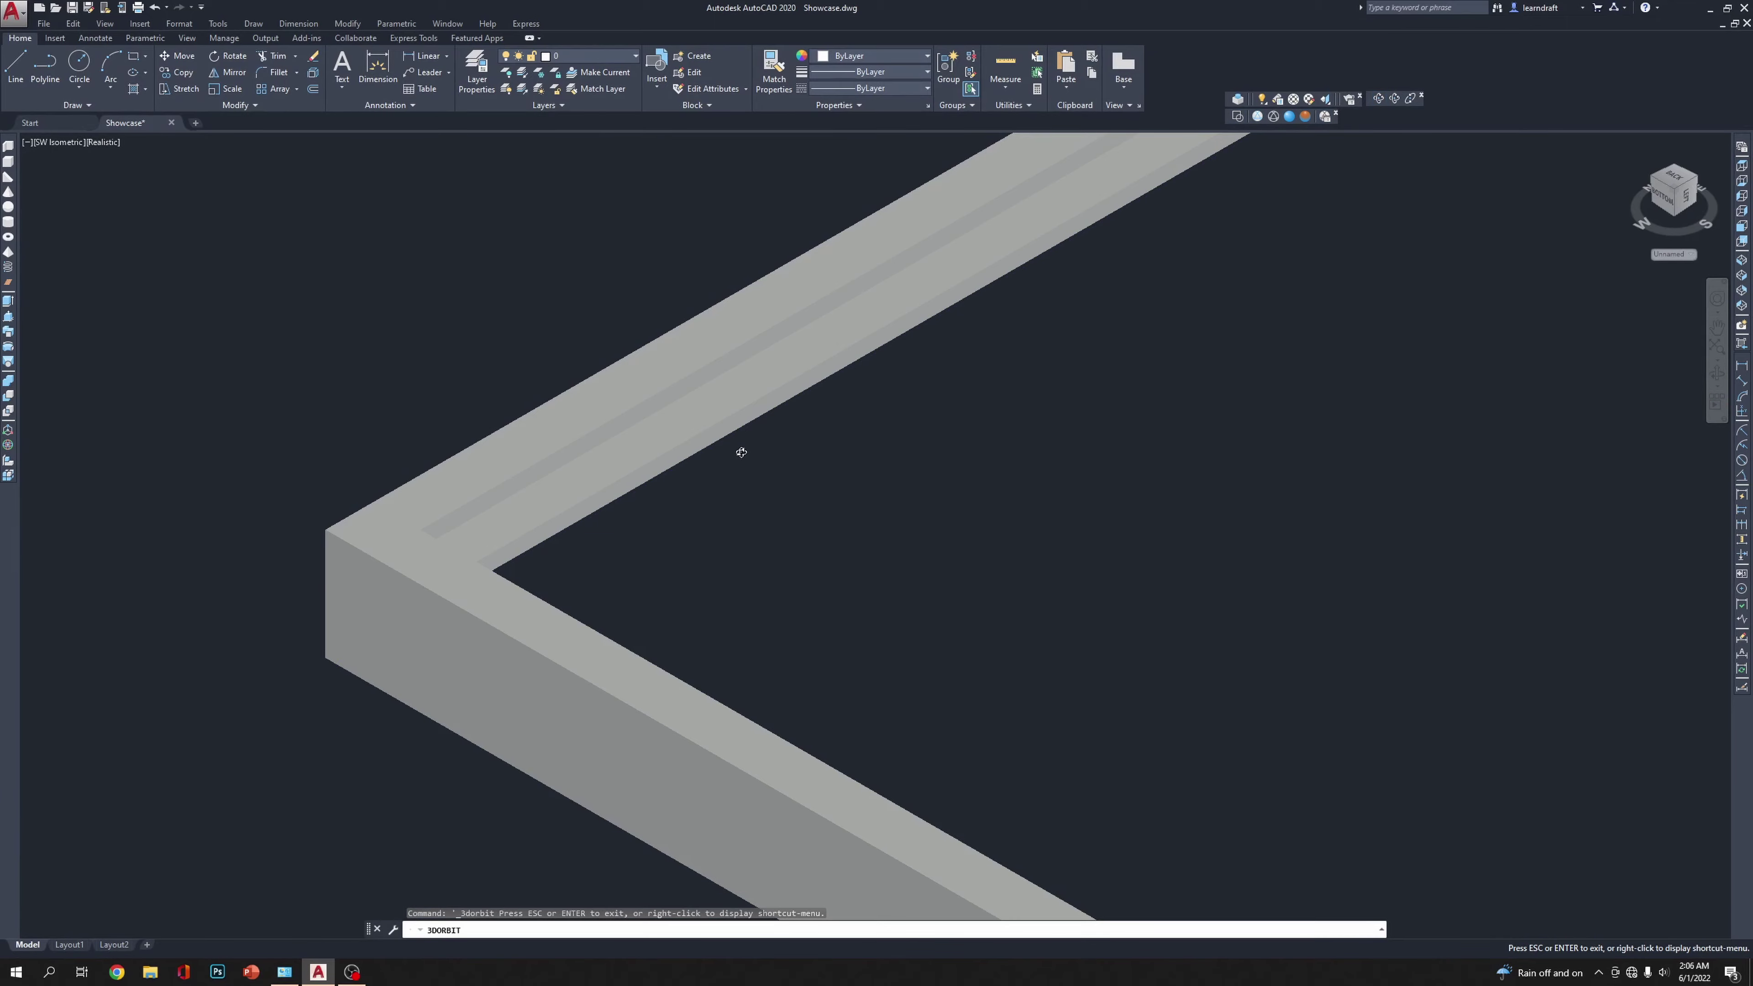
pyautogui.moveTo(739, 454); pyautogui.dragTo(201, 328)
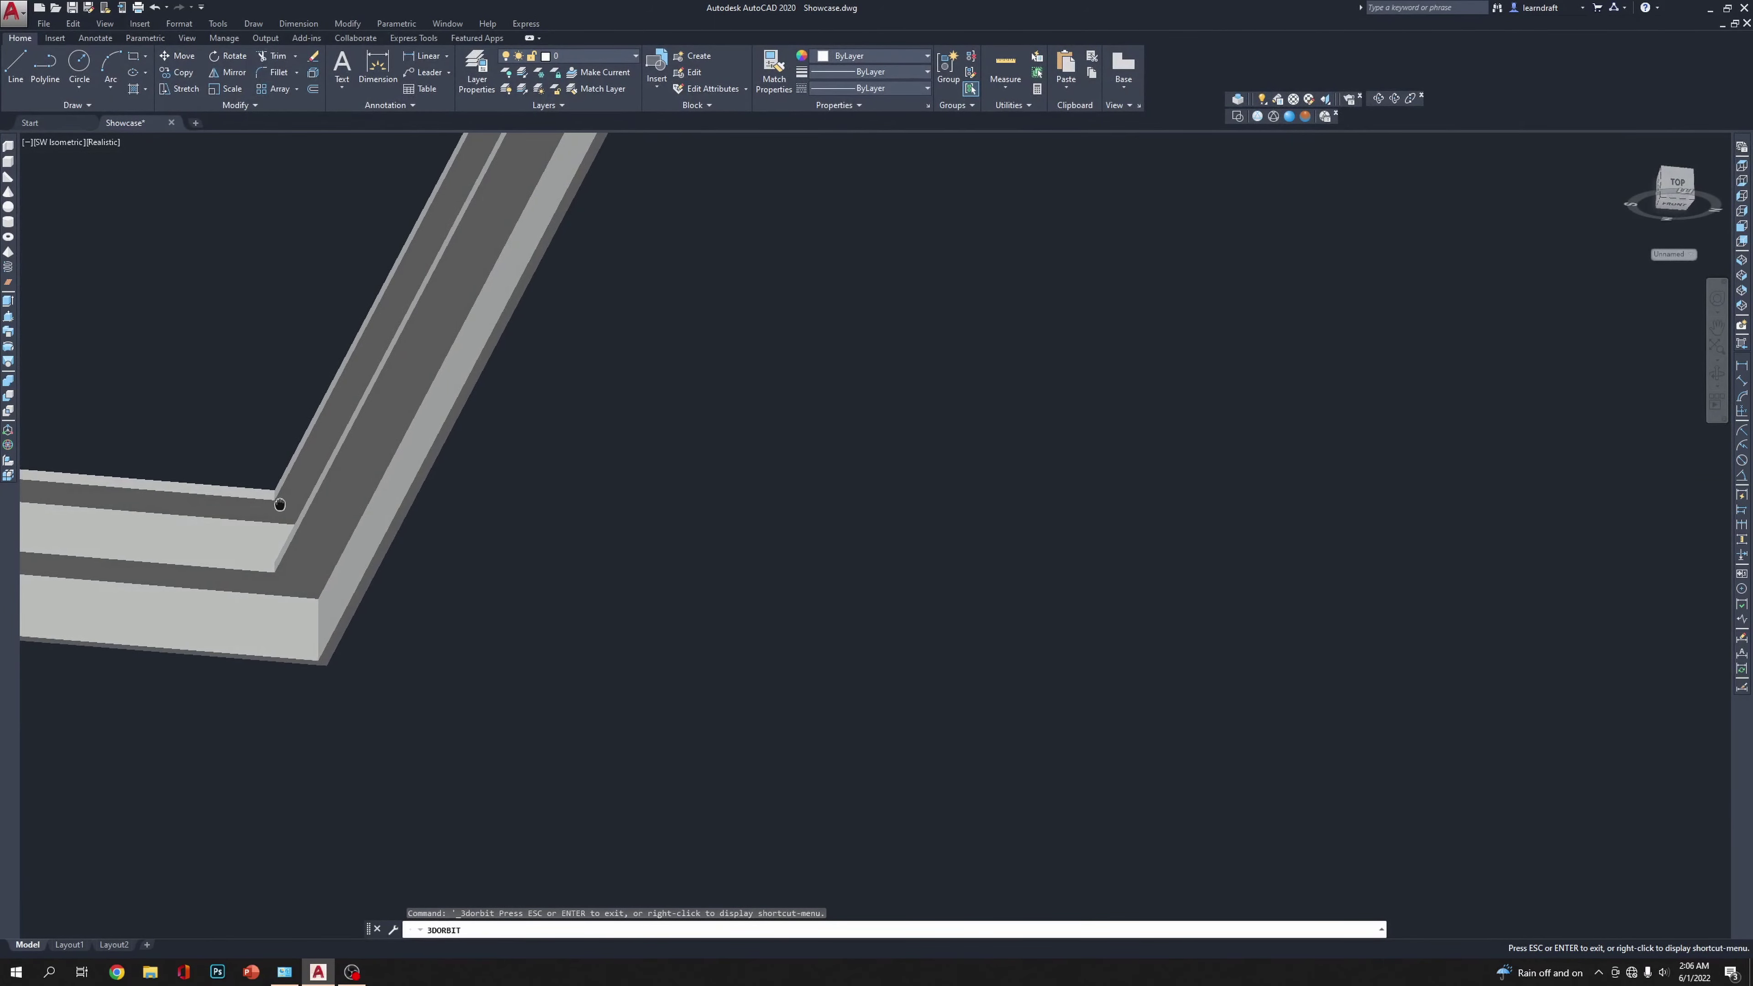
pyautogui.moveTo(279, 504); pyautogui.dragTo(660, 515)
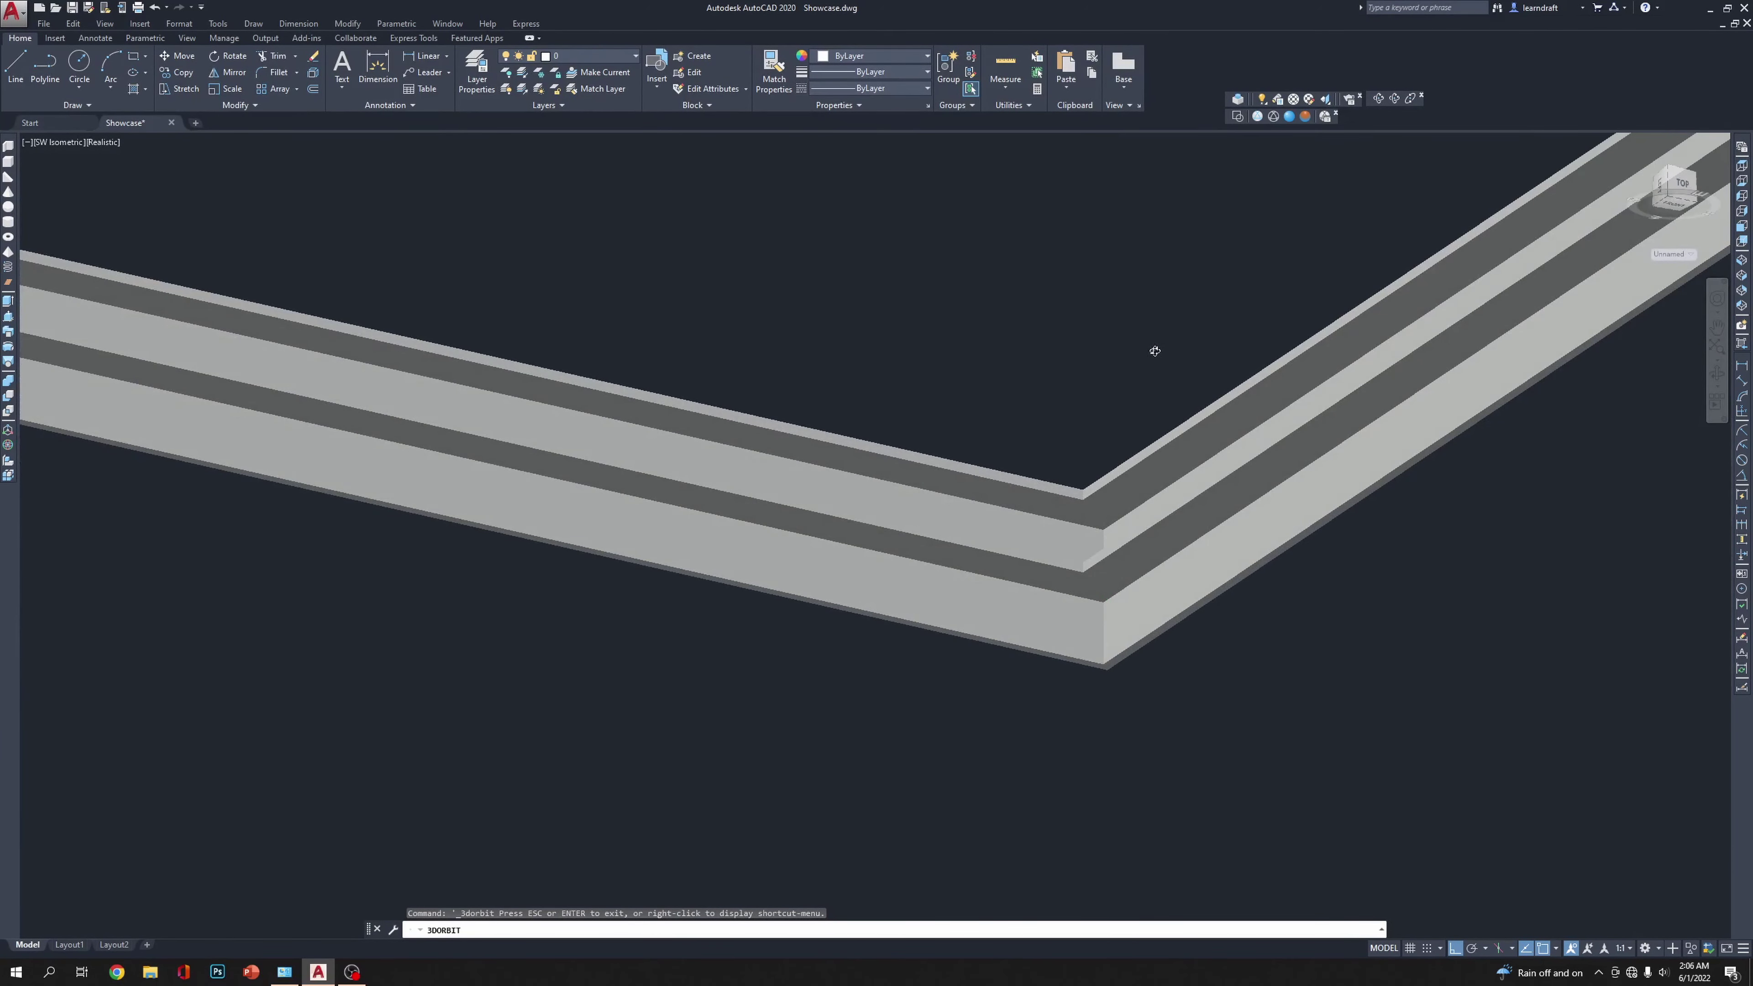
pyautogui.press('Escape')
# Step: View the frame from Top in wireframe and pan its chamfered outline toward the upper left
pyautogui.click(1743, 167)
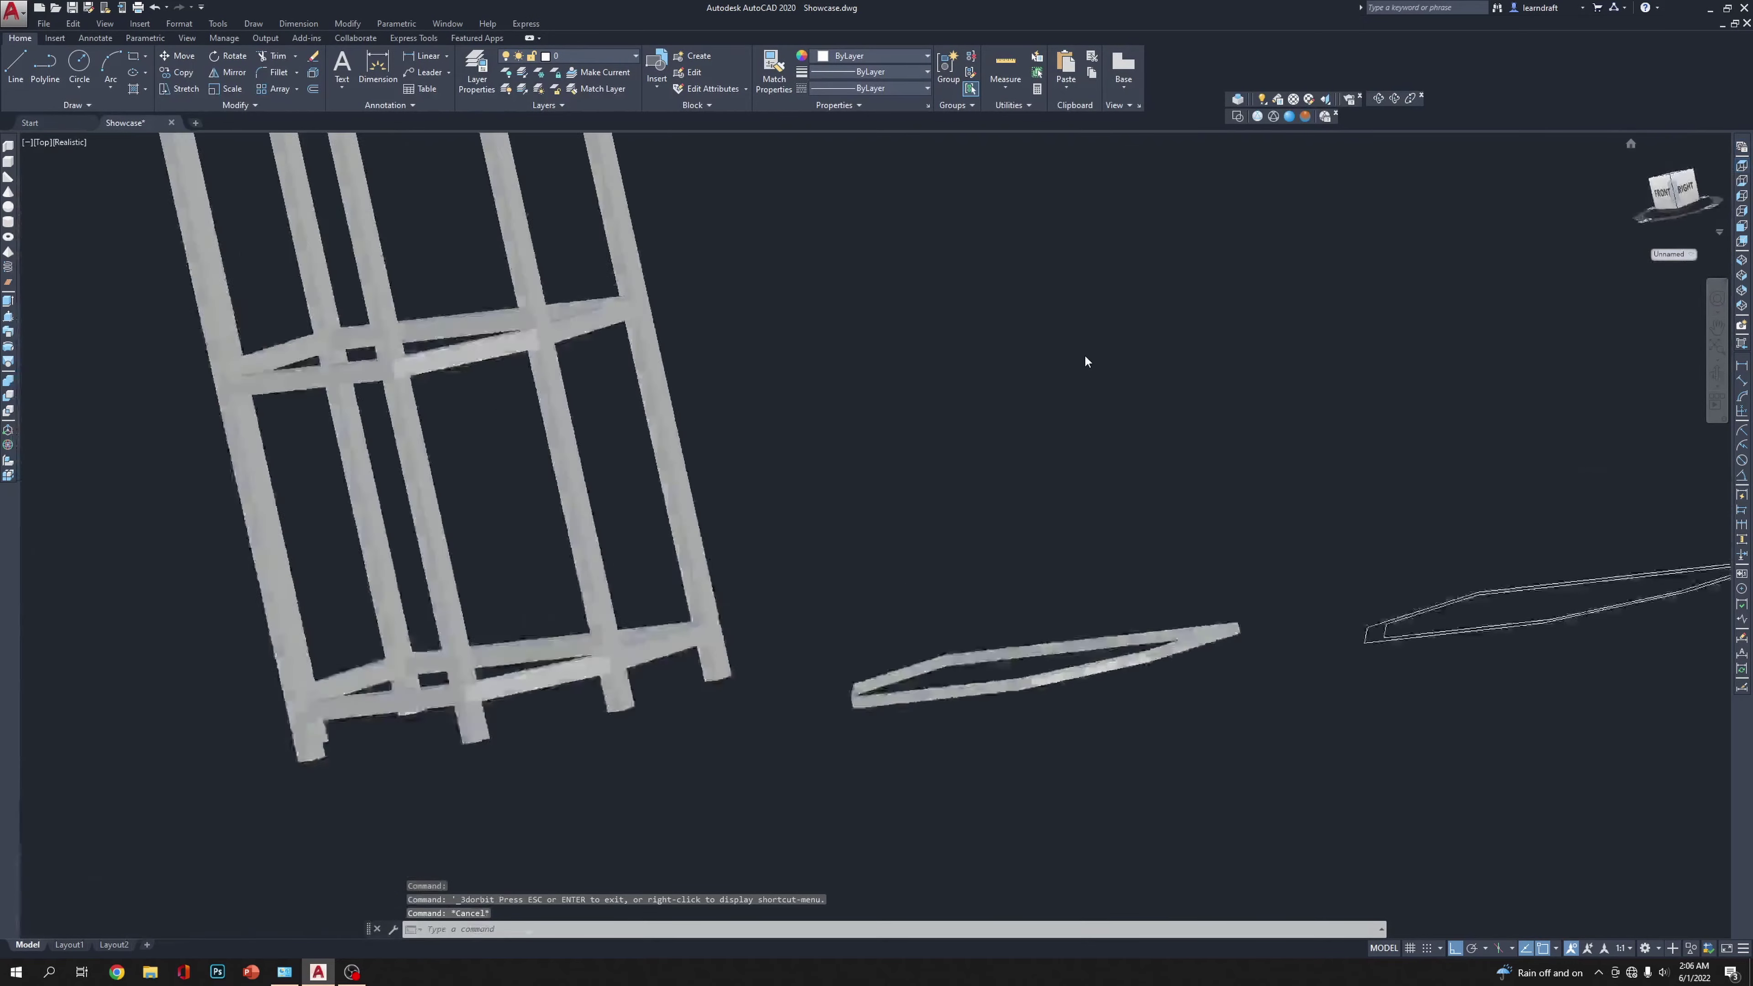
pyautogui.scroll(3, 1036, 590)
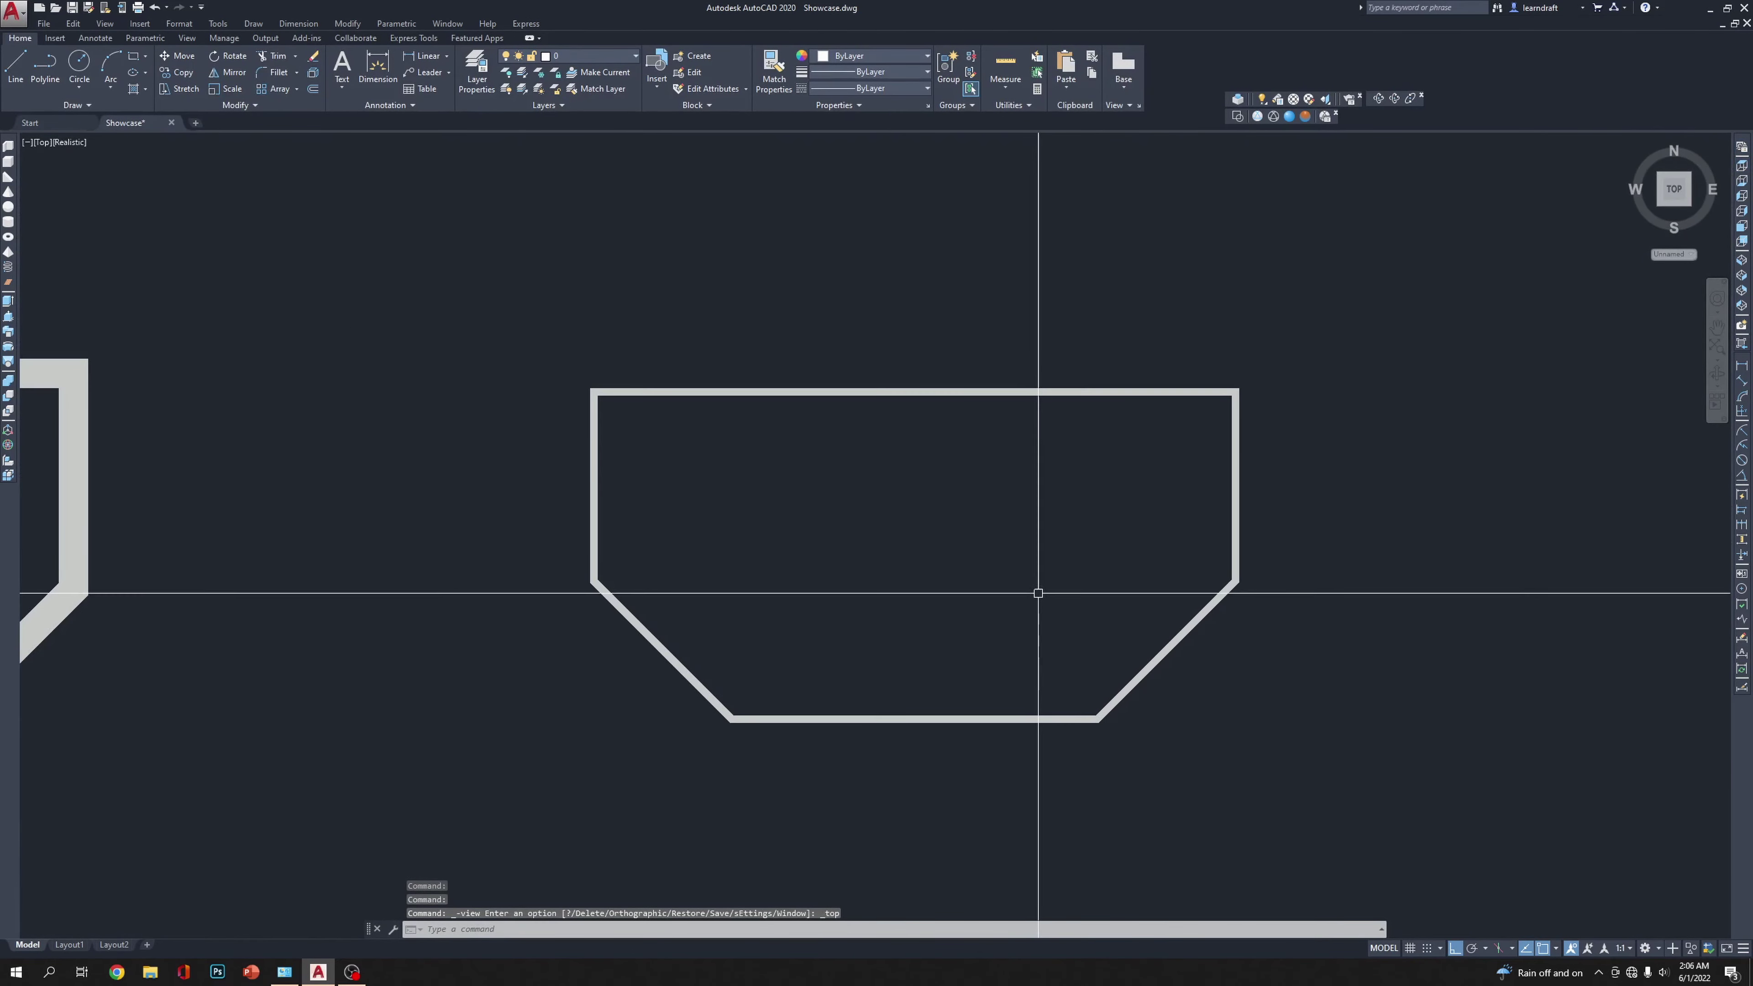
pyautogui.click(1238, 117)
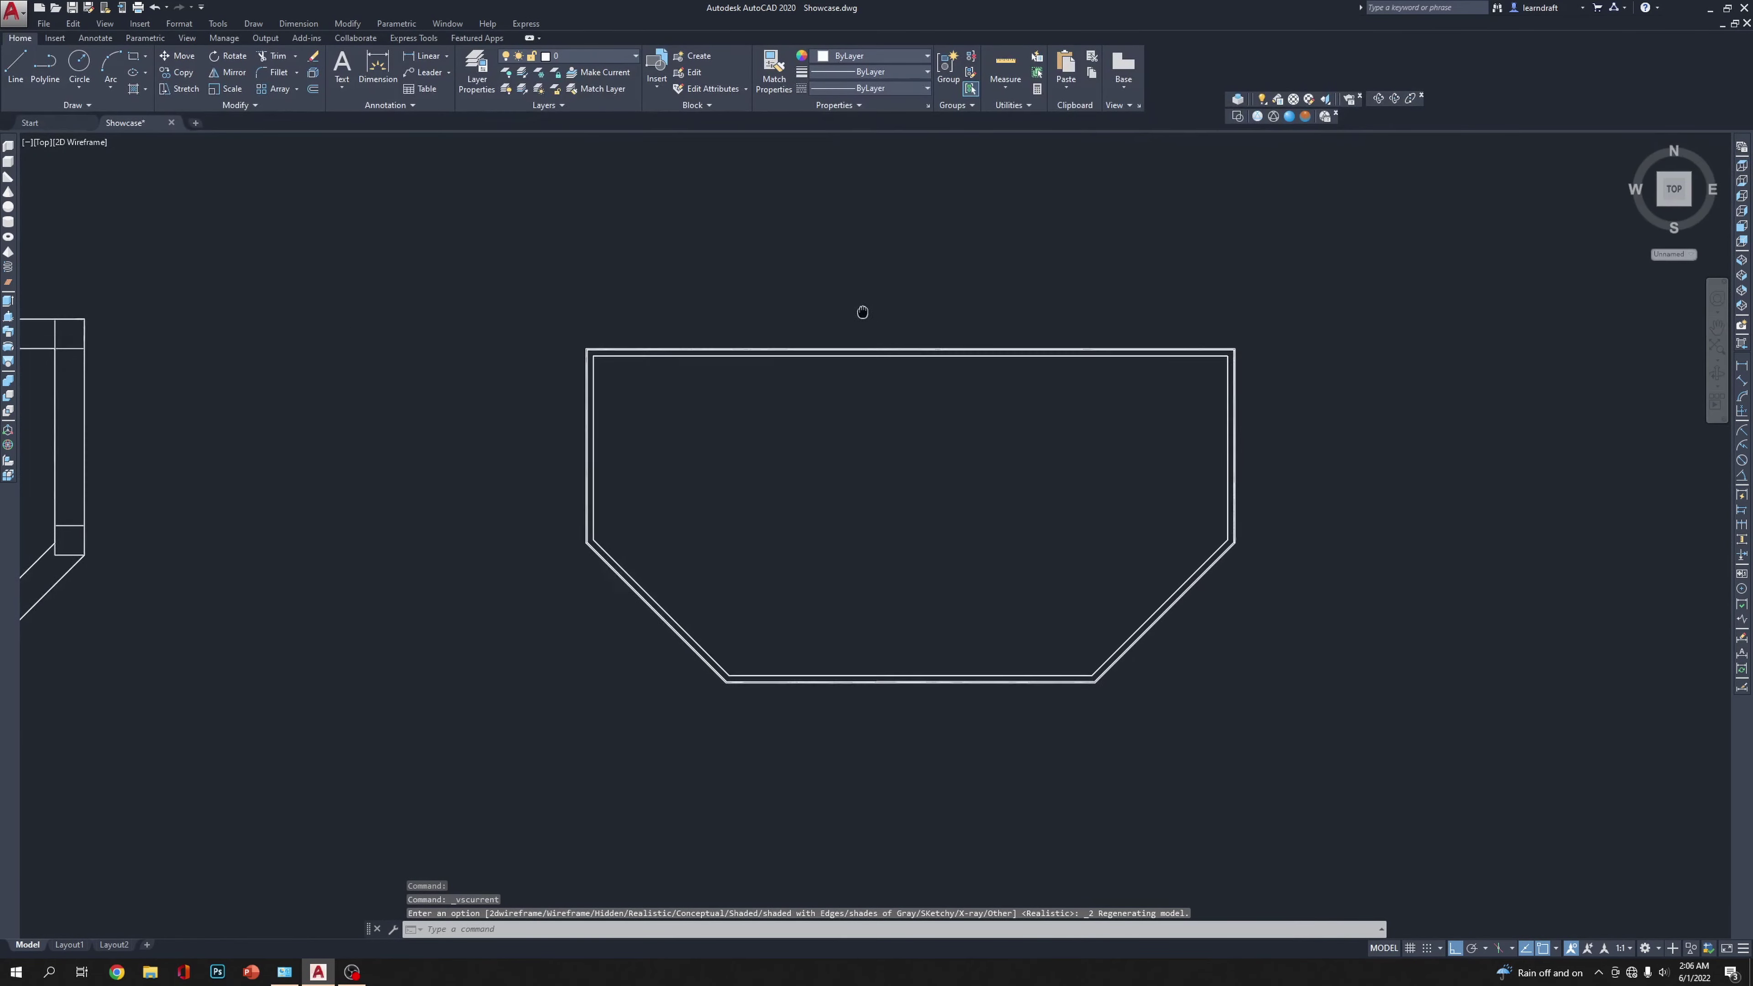
pyautogui.scroll(5, 641, 396)
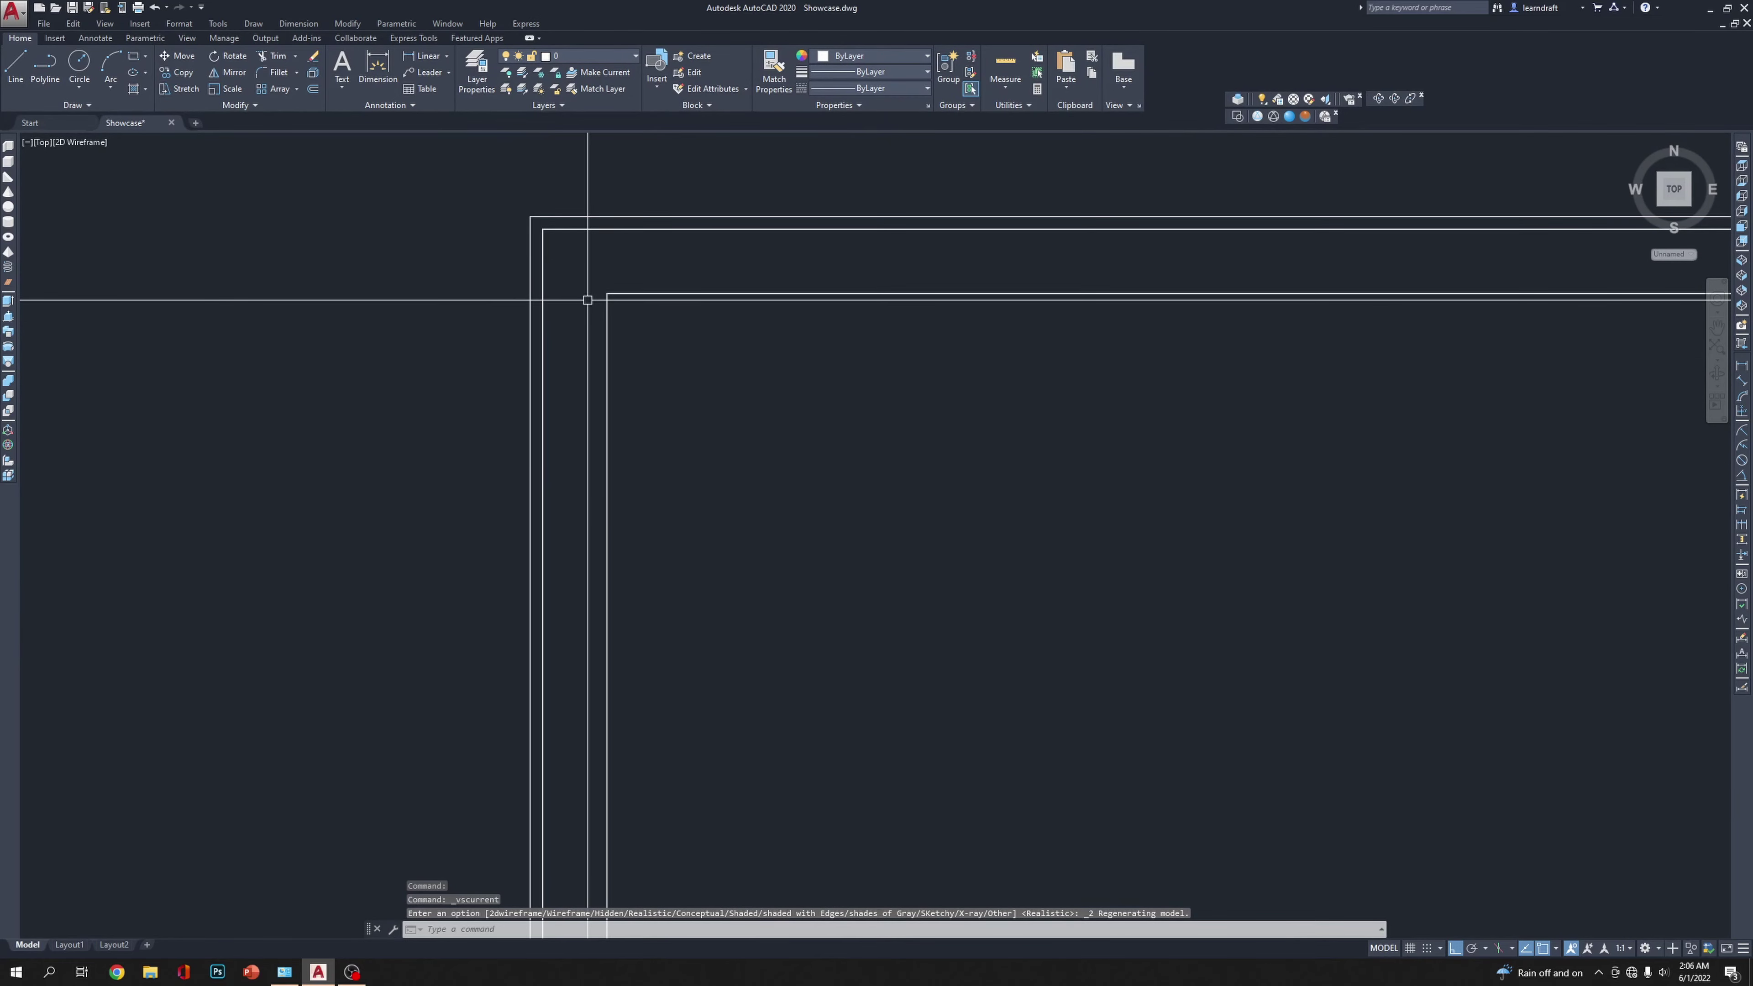
pyautogui.write('re')
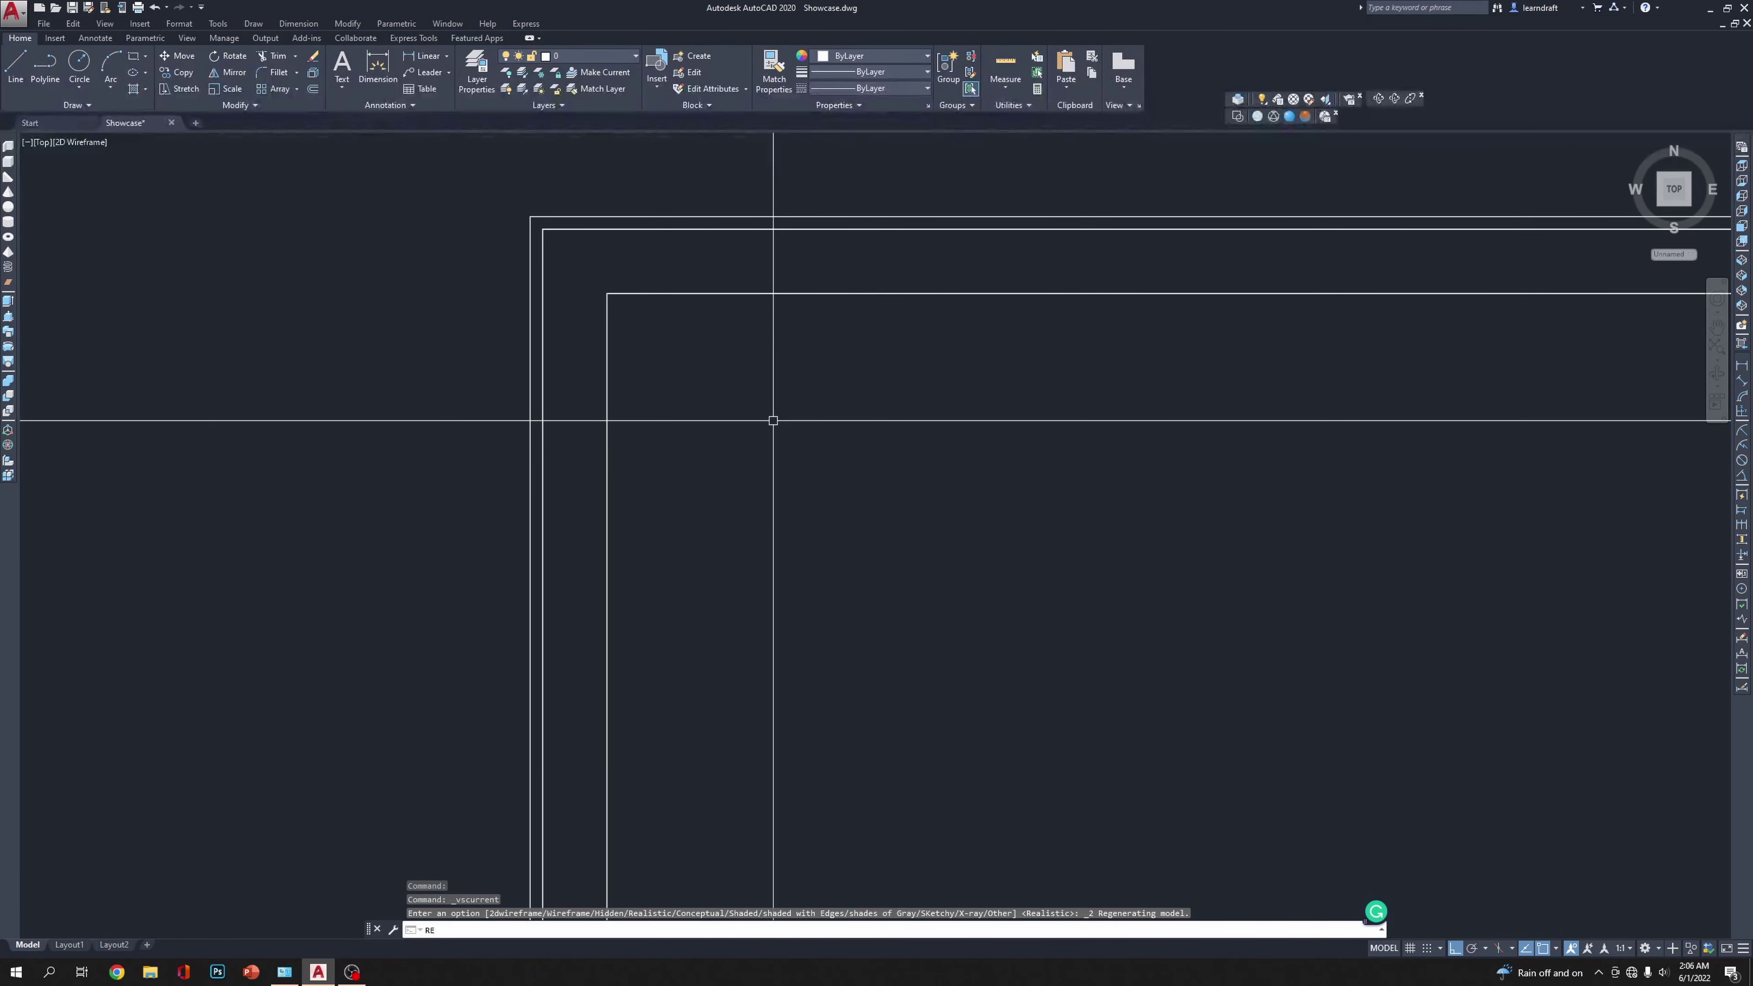
pyautogui.press('Escape')
pyautogui.scroll(-5, 617, 377)
pyautogui.moveTo(964, 467)
pyautogui.mouseDown(button='middle')
pyautogui.moveTo(705, 247)
pyautogui.moveTo(708, 347)
pyautogui.moveTo(415, 340)
pyautogui.mouseUp(button='middle')
pyautogui.scroll(-2, 1066, 348)
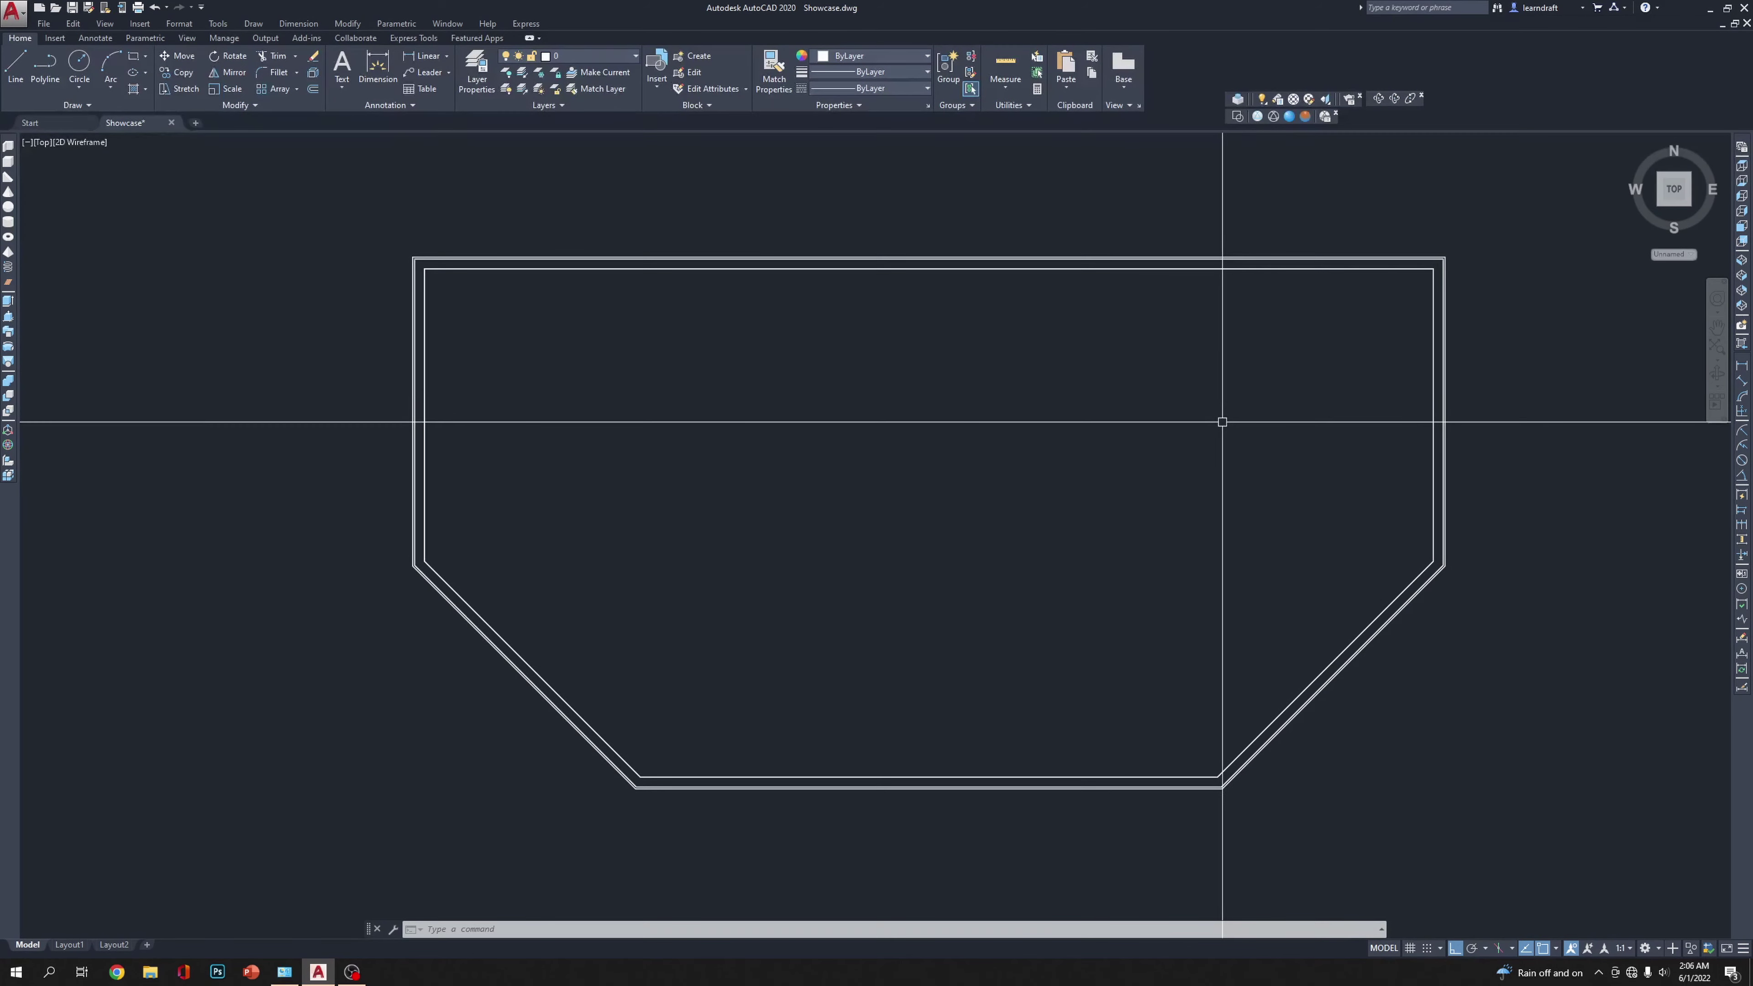
# Step: Start a polyline at the inner outline's top-right corner, through top-left to the left chamfer
pyautogui.write('pl')
pyautogui.press('Return')
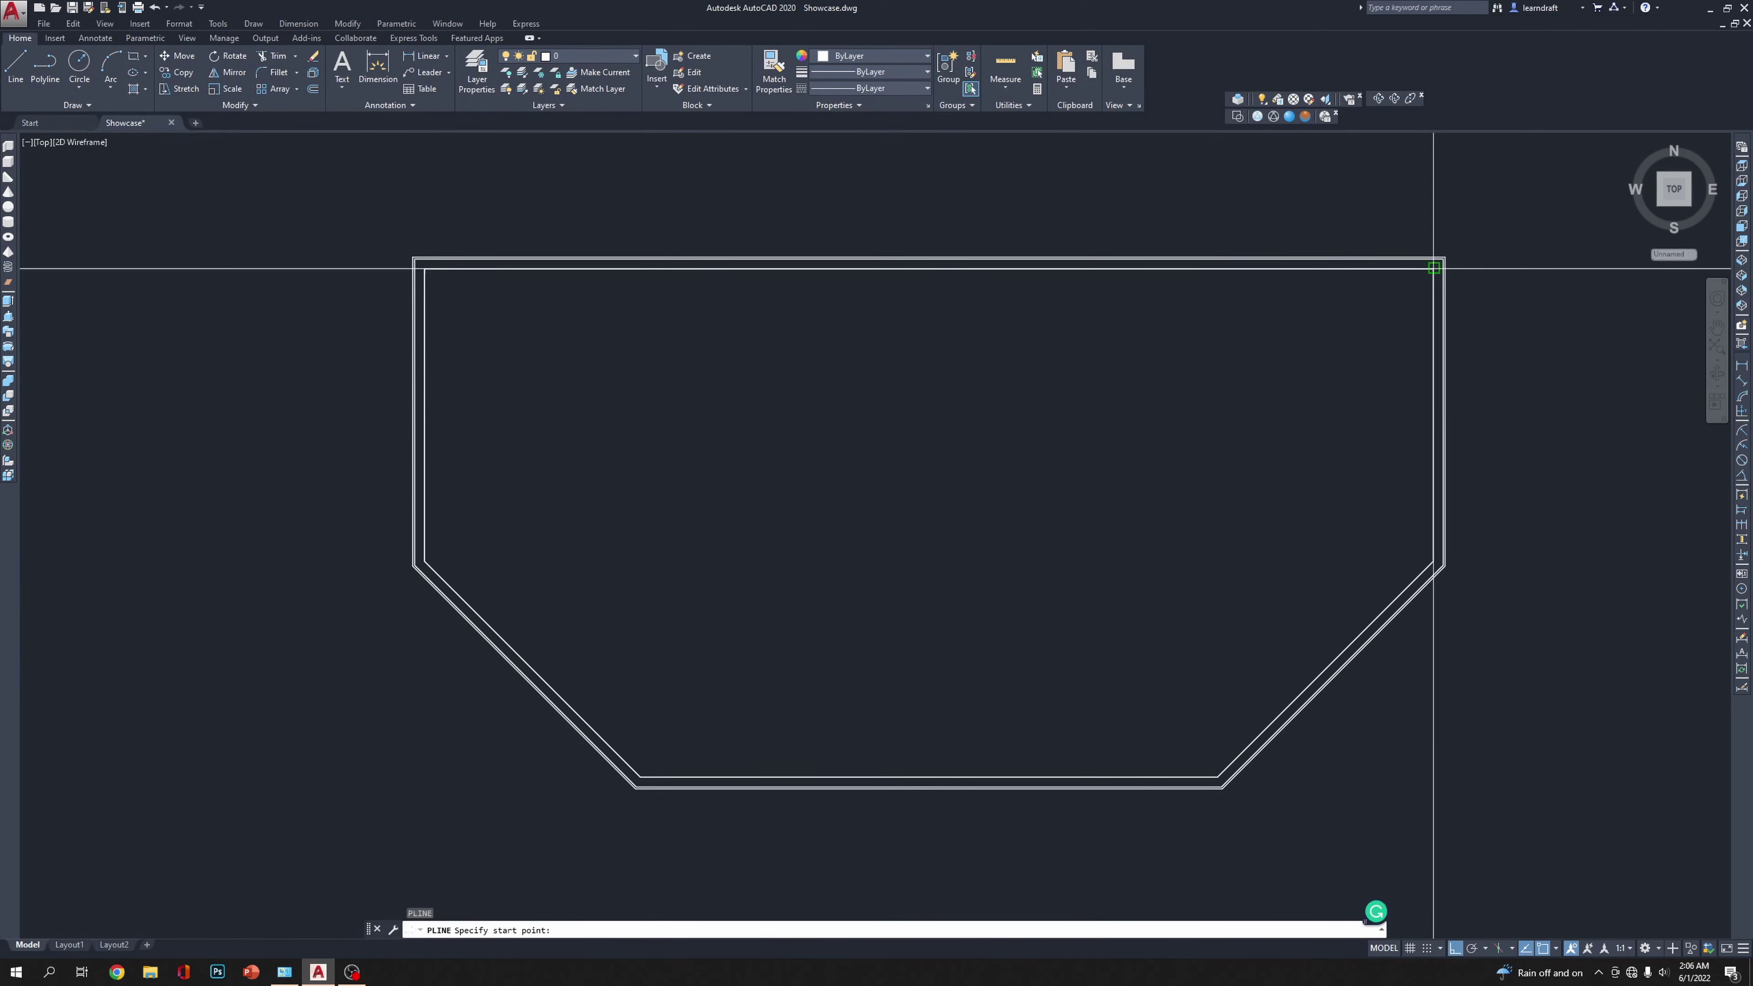
pyautogui.scroll(5, 1416, 262)
pyautogui.click(1424, 302)
pyautogui.scroll(-5, 1373, 345)
pyautogui.scroll(4, 511, 320)
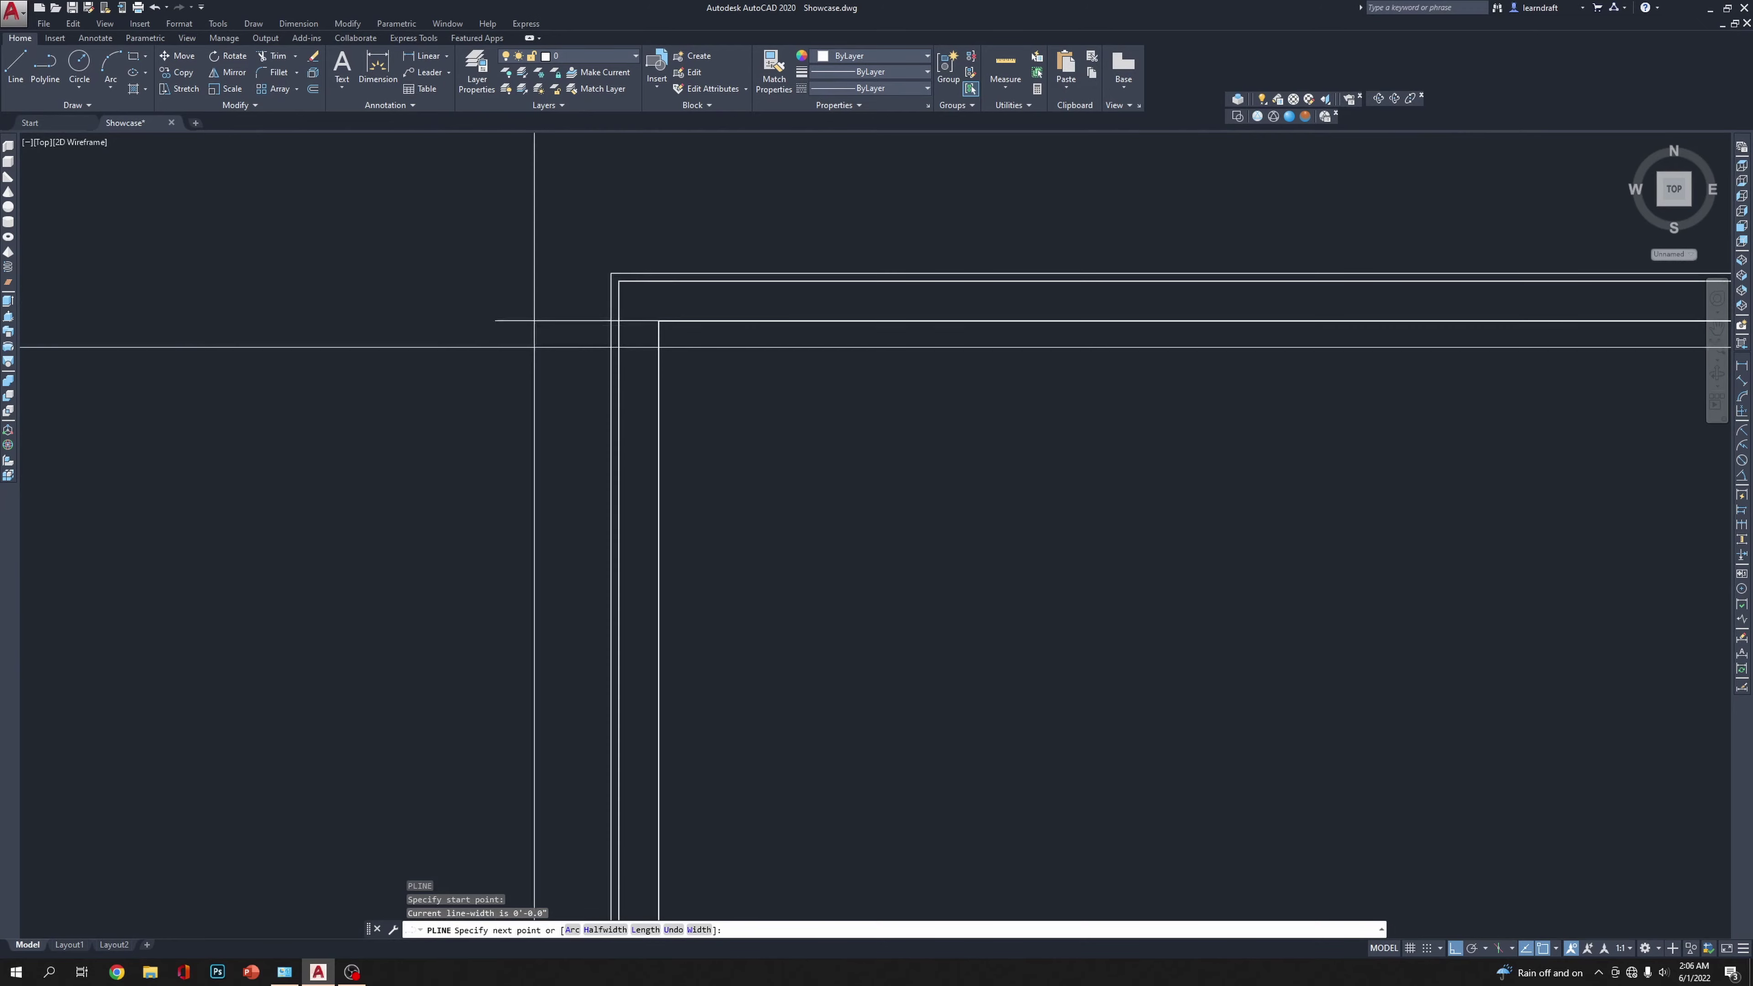
pyautogui.scroll(2, 621, 339)
pyautogui.click(590, 351)
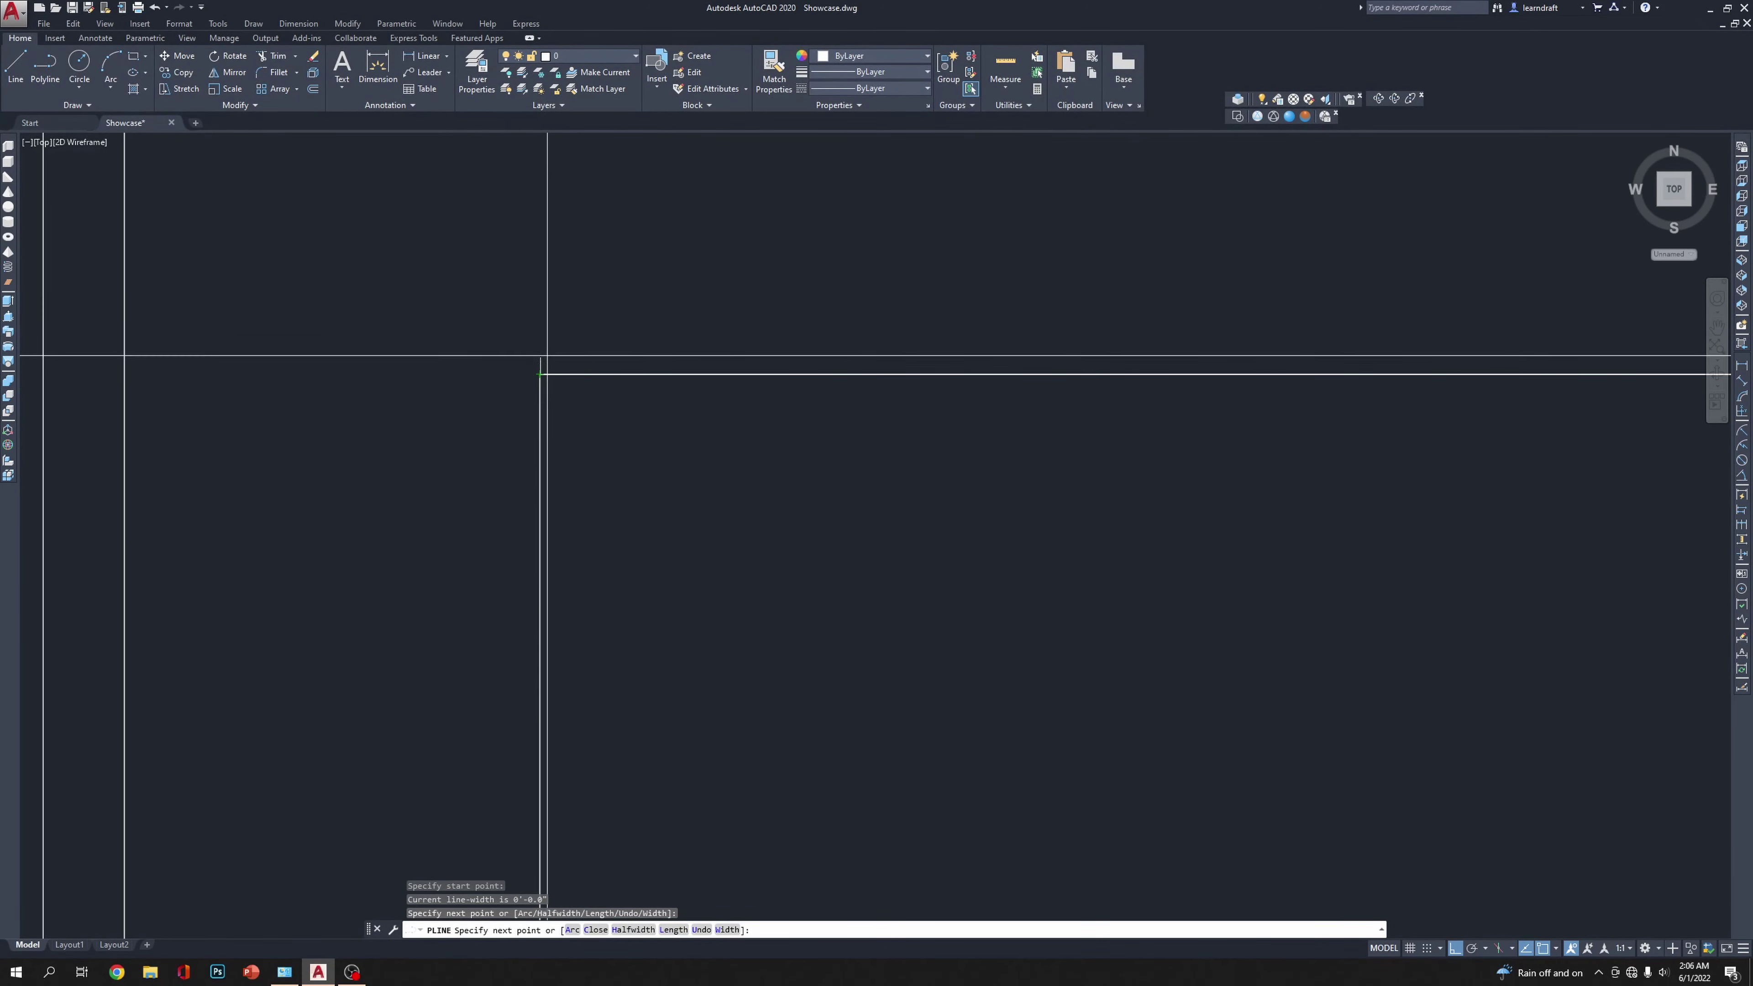
pyautogui.scroll(-5, 586, 305)
pyautogui.scroll(5, 599, 418)
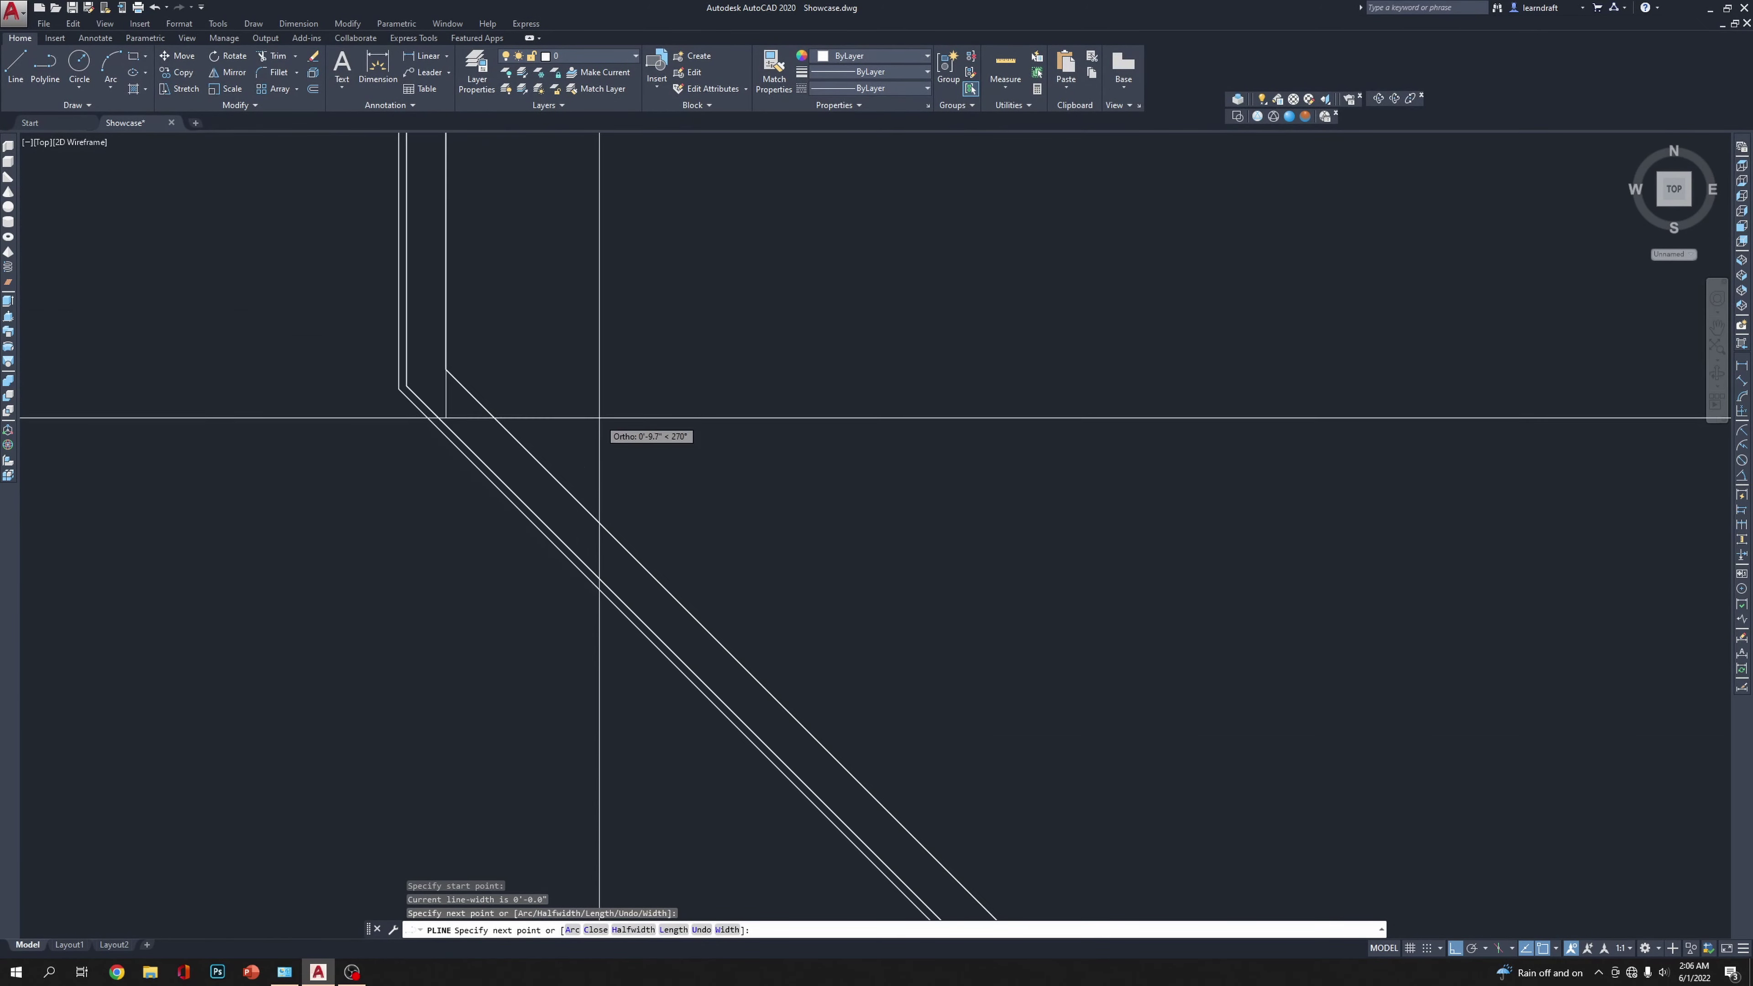
pyautogui.click(448, 374)
# Step: Continue the polyline through the lower chamfer, bottom edge and right chamfer, then close it
pyautogui.scroll(-5, 452, 376)
pyautogui.scroll(5, 661, 579)
pyautogui.click(654, 596)
pyautogui.scroll(-5, 615, 584)
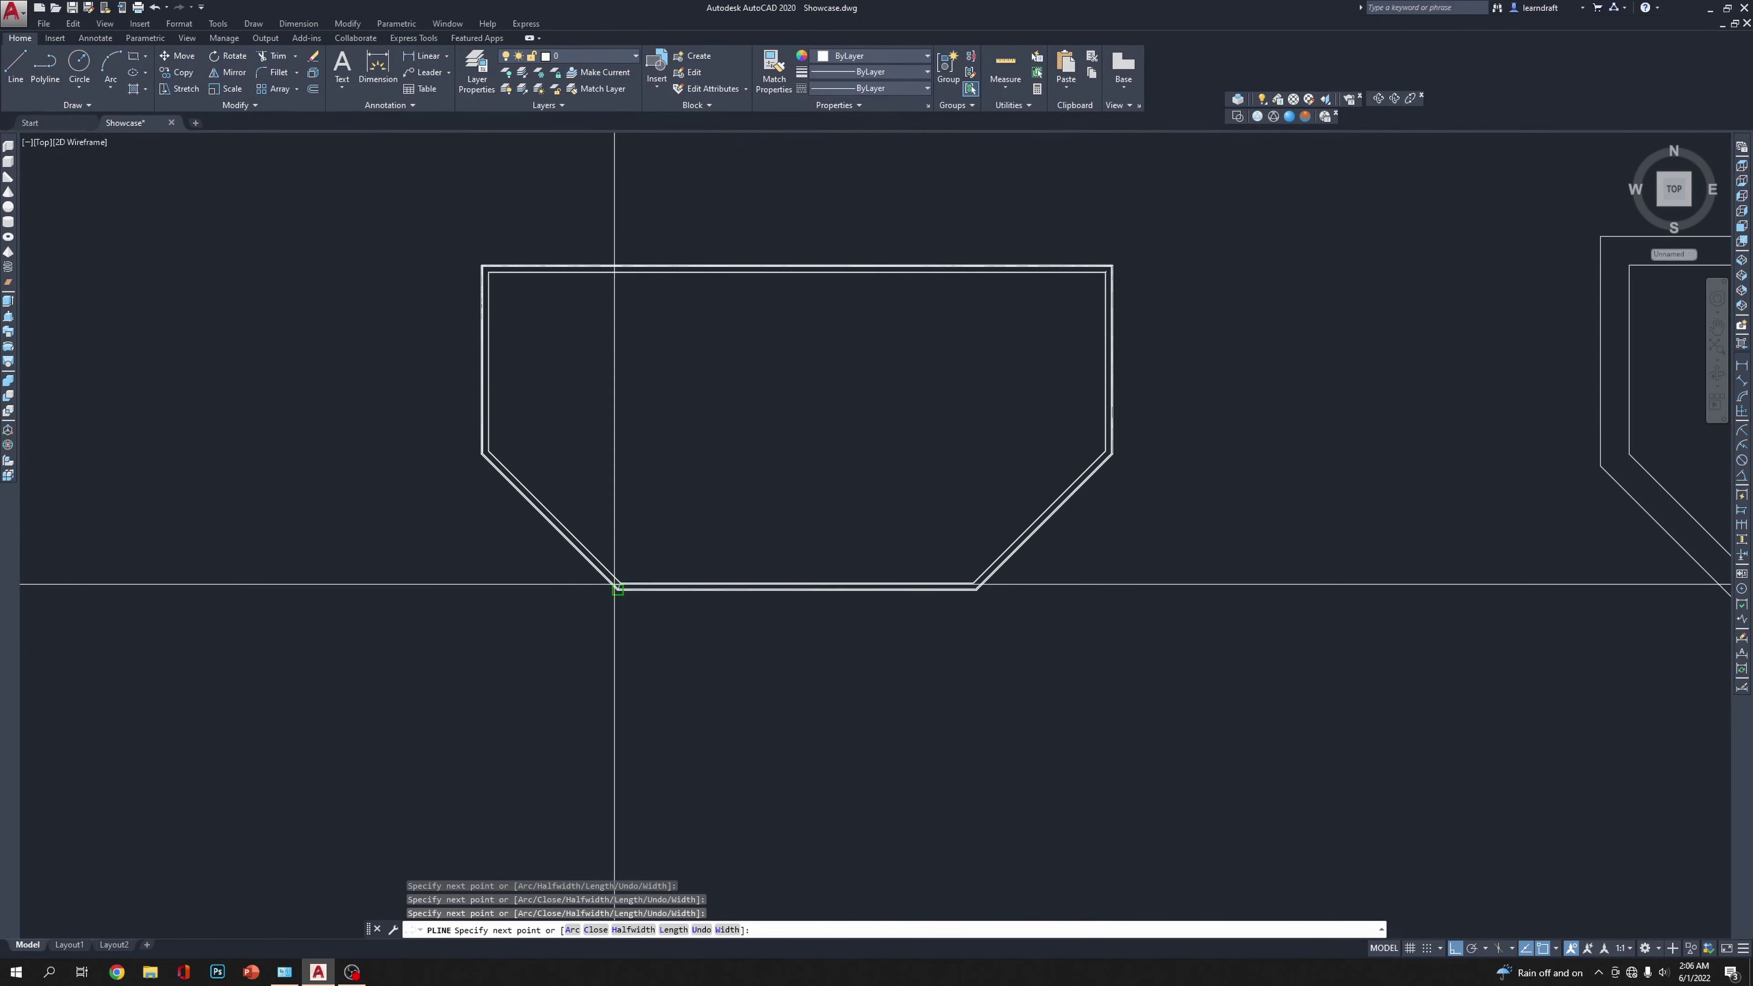
pyautogui.scroll(3, 984, 591)
pyautogui.click(951, 528)
pyautogui.scroll(-3, 924, 549)
pyautogui.scroll(3, 994, 506)
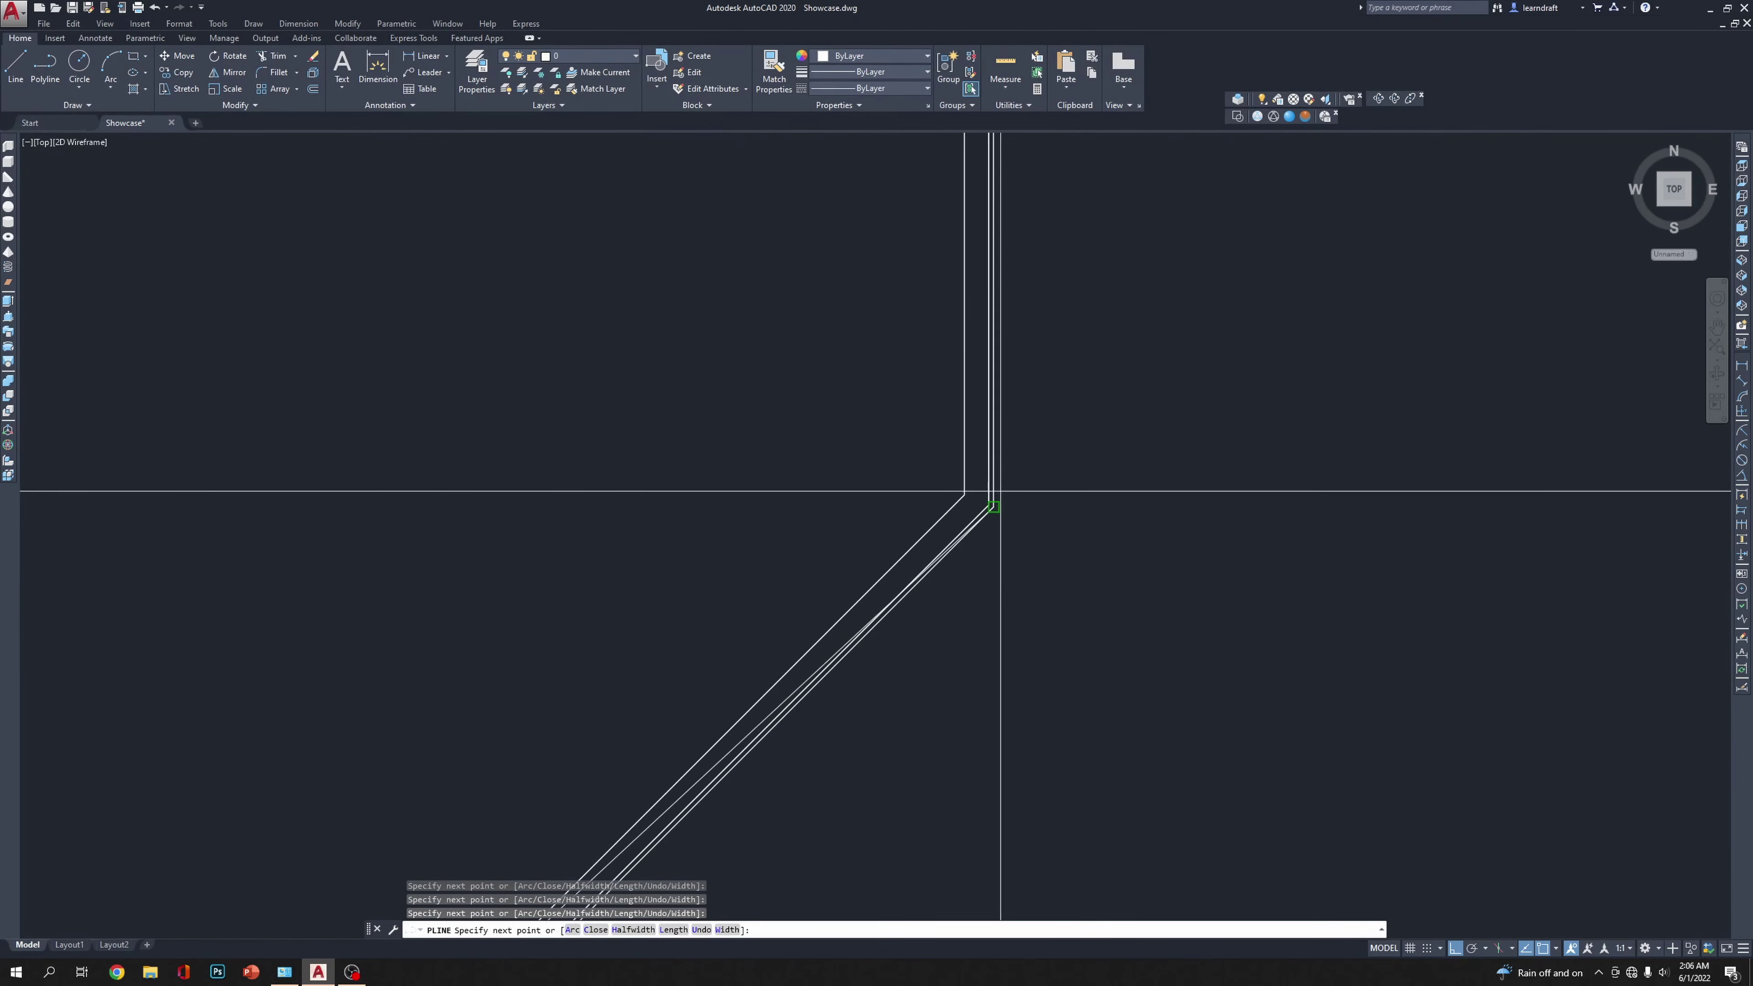
pyautogui.click(965, 495)
pyautogui.scroll(-3, 970, 502)
pyautogui.scroll(3, 960, 461)
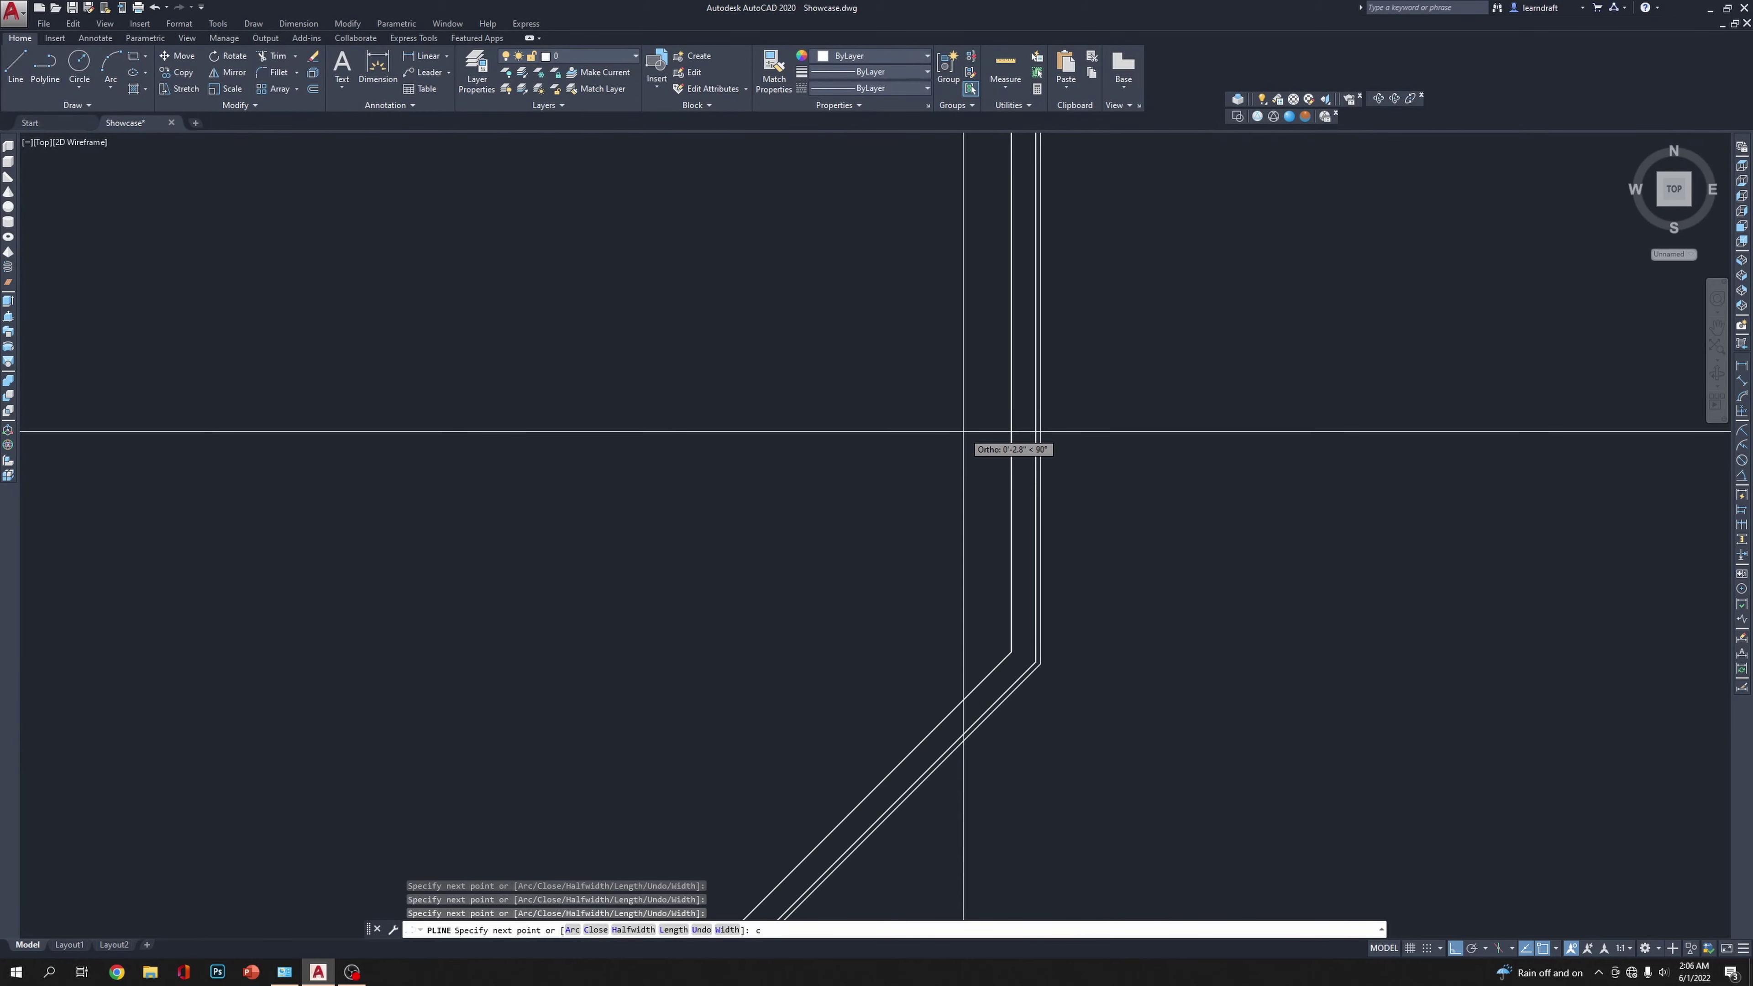
pyautogui.press('Return')
pyautogui.scroll(-4, 1027, 400)
pyautogui.scroll(4, 1089, 377)
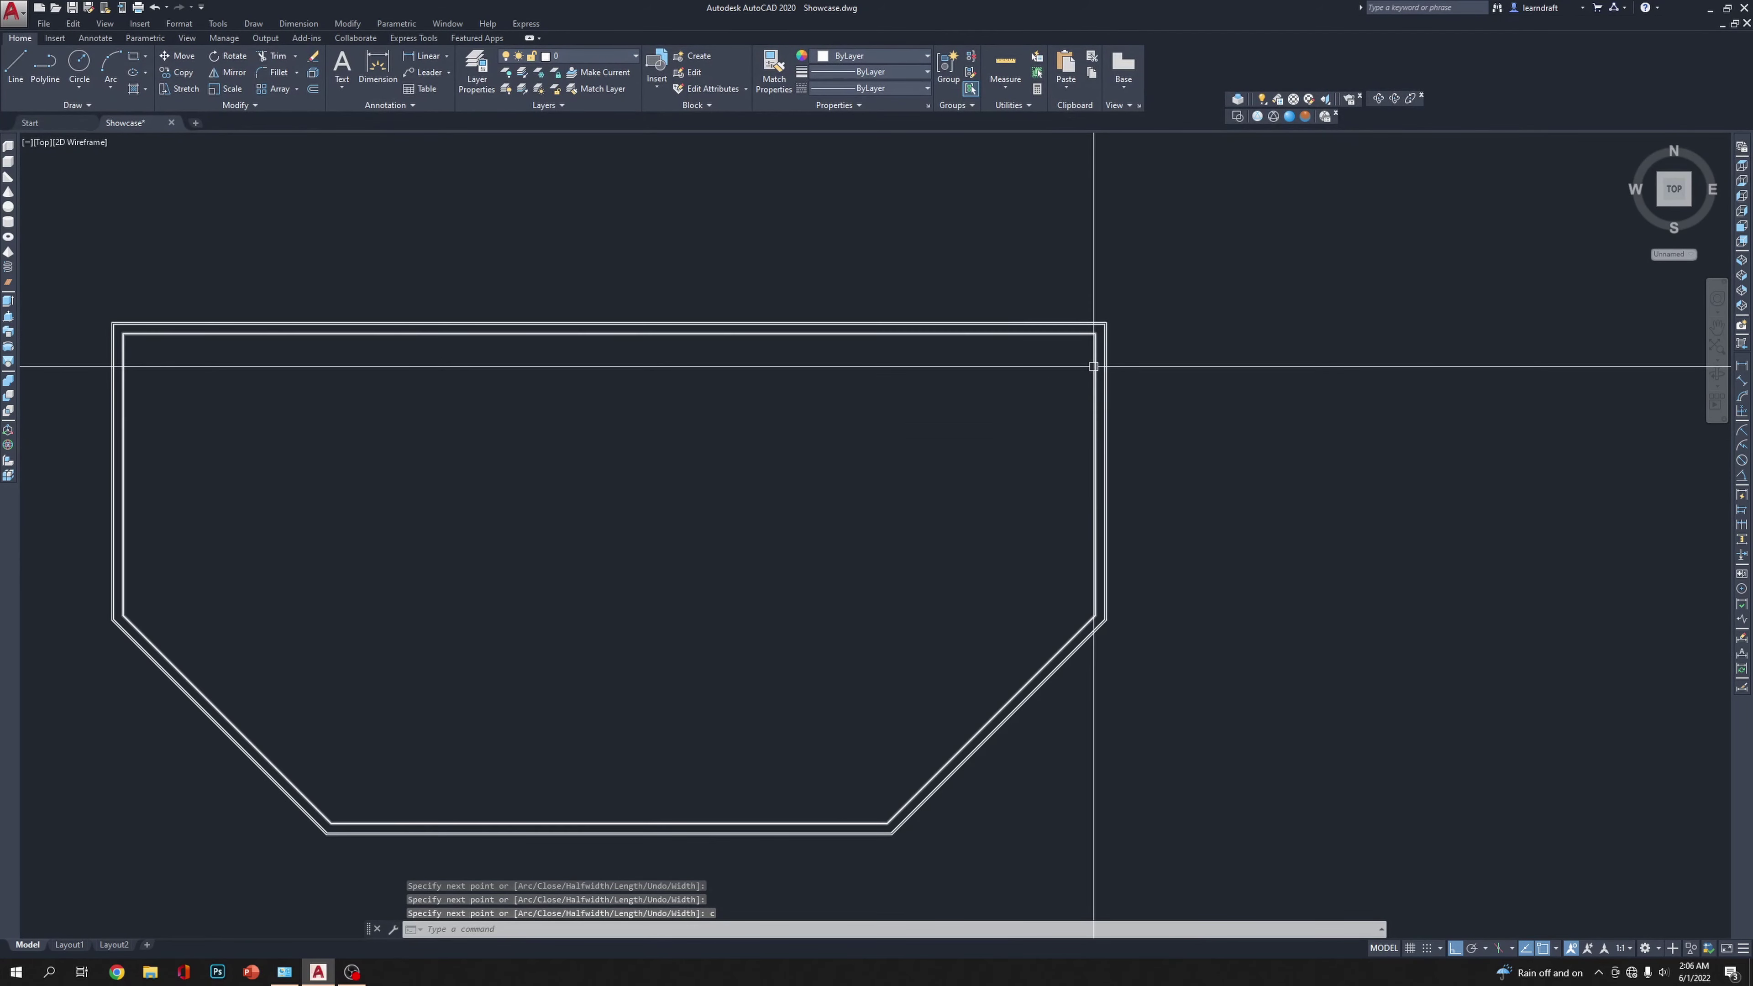
pyautogui.scroll(4, 1093, 366)
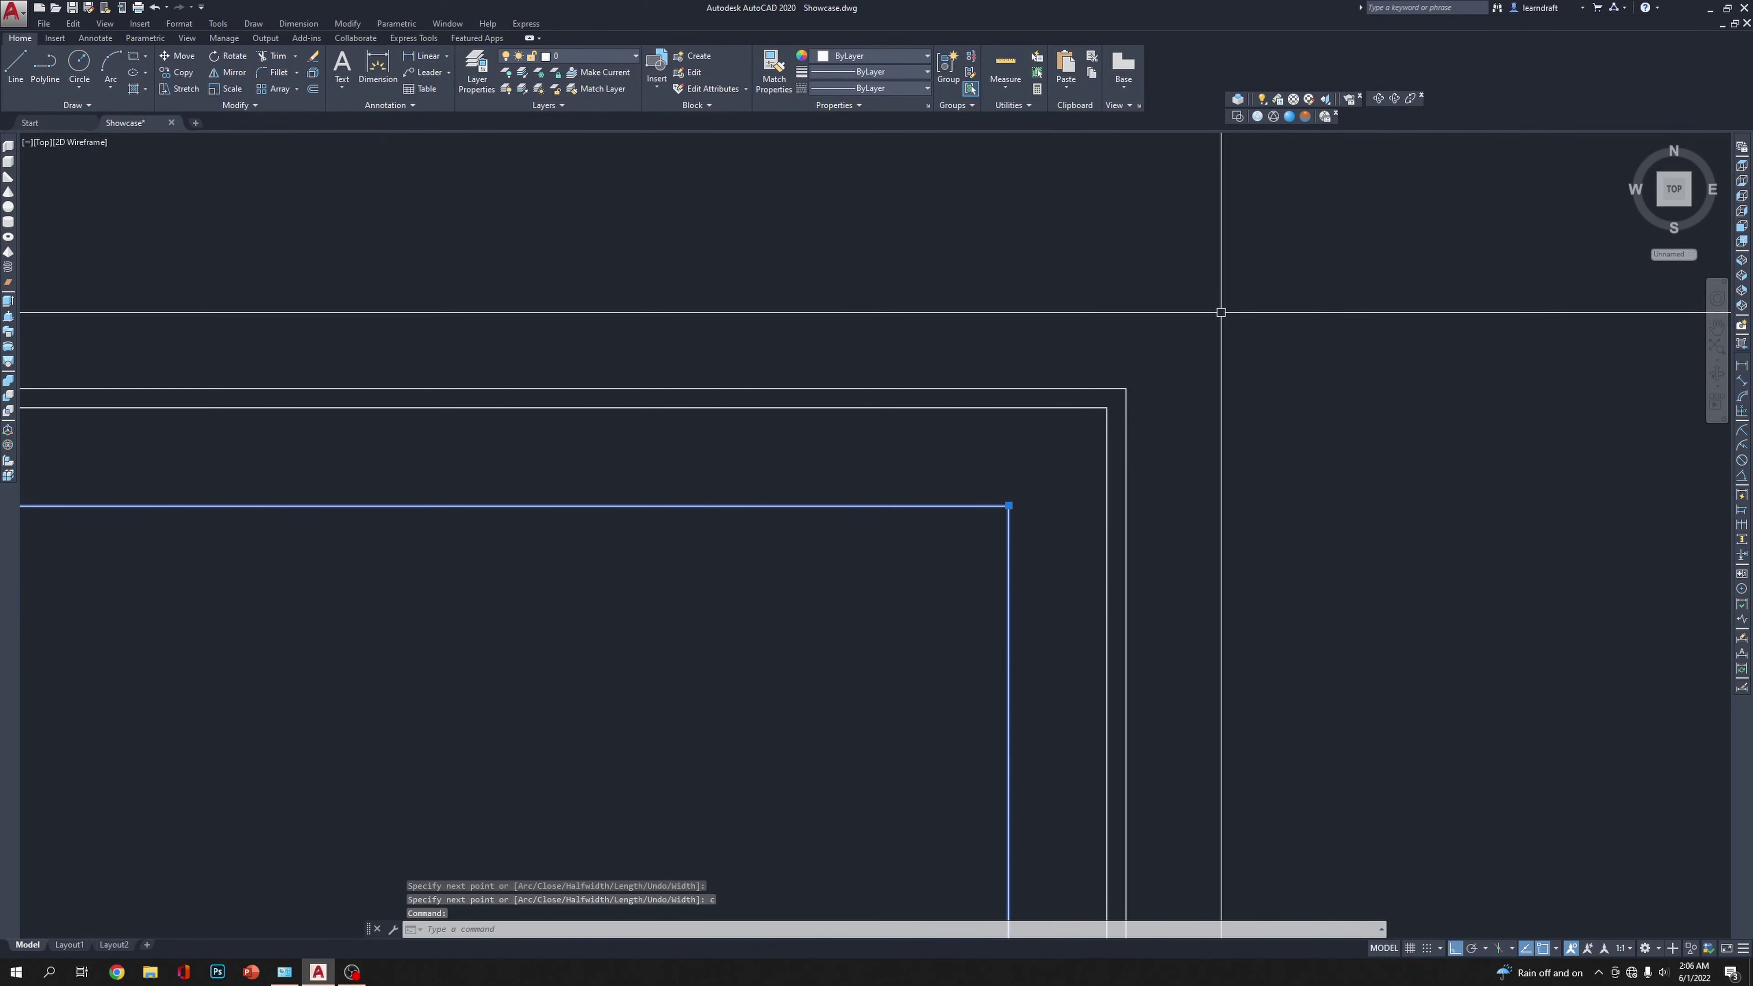
# Step: Clear the selection and select the inner frame outline near its top-right corner
pyautogui.scroll(-2, 1193, 372)
pyautogui.press('Escape')
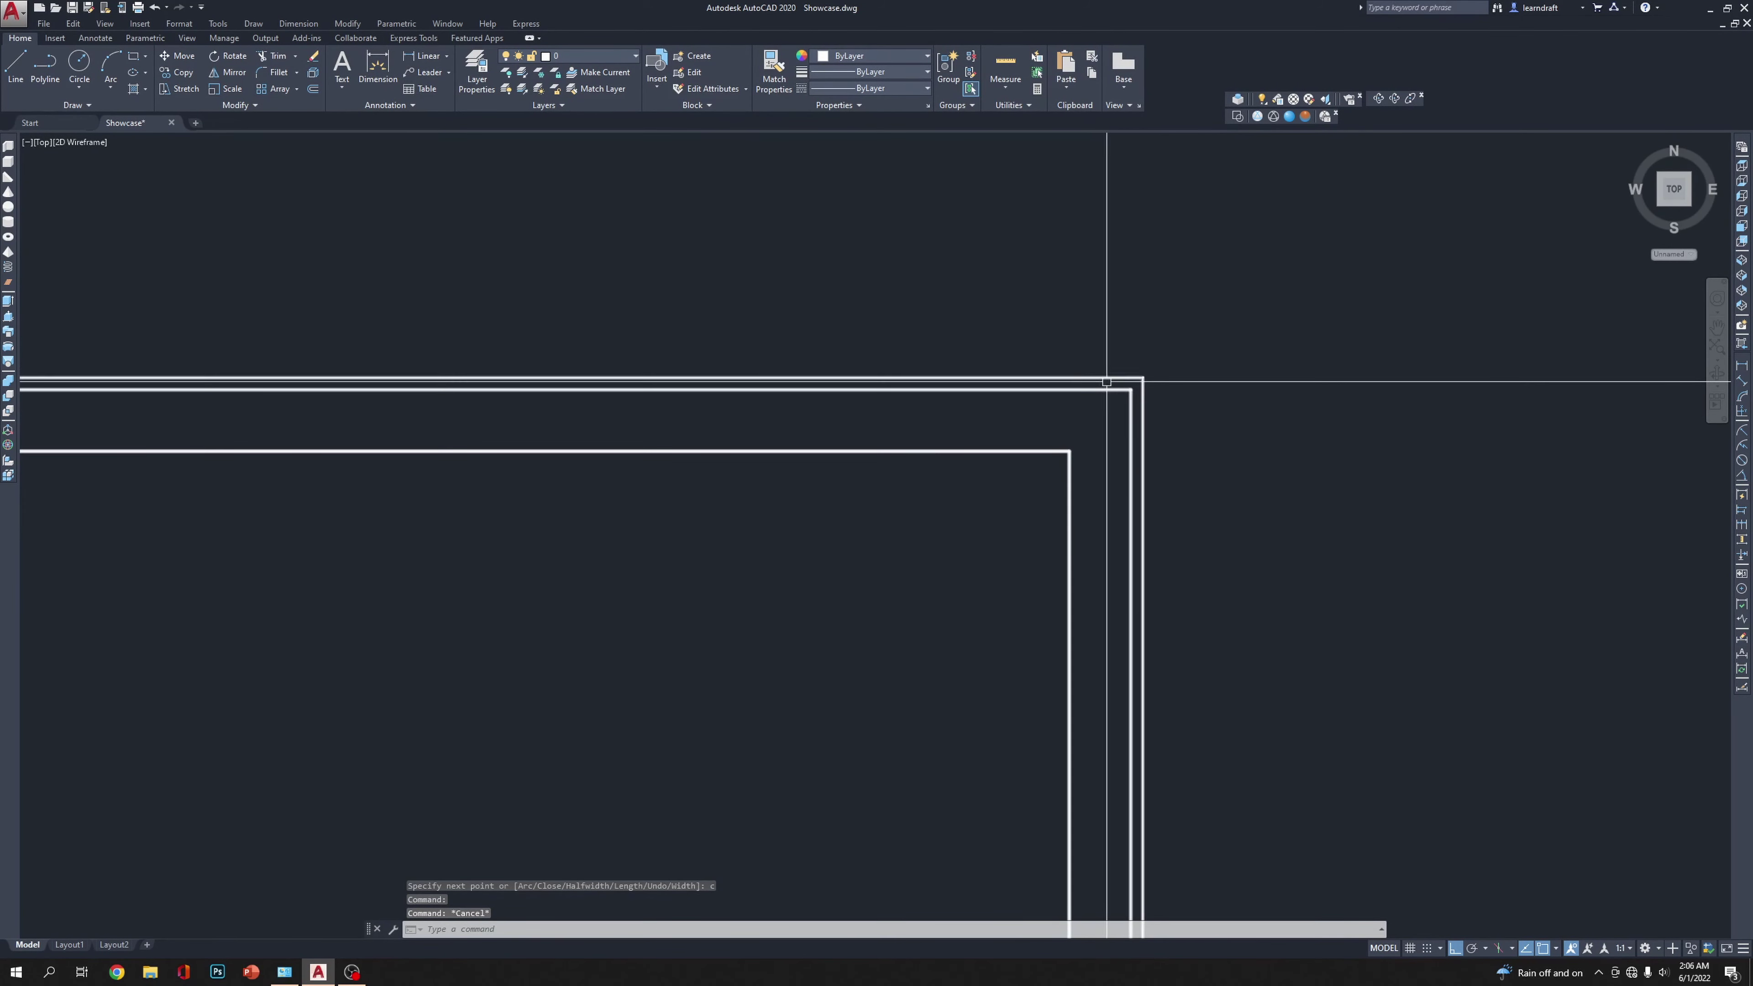
pyautogui.scroll(5, 1111, 382)
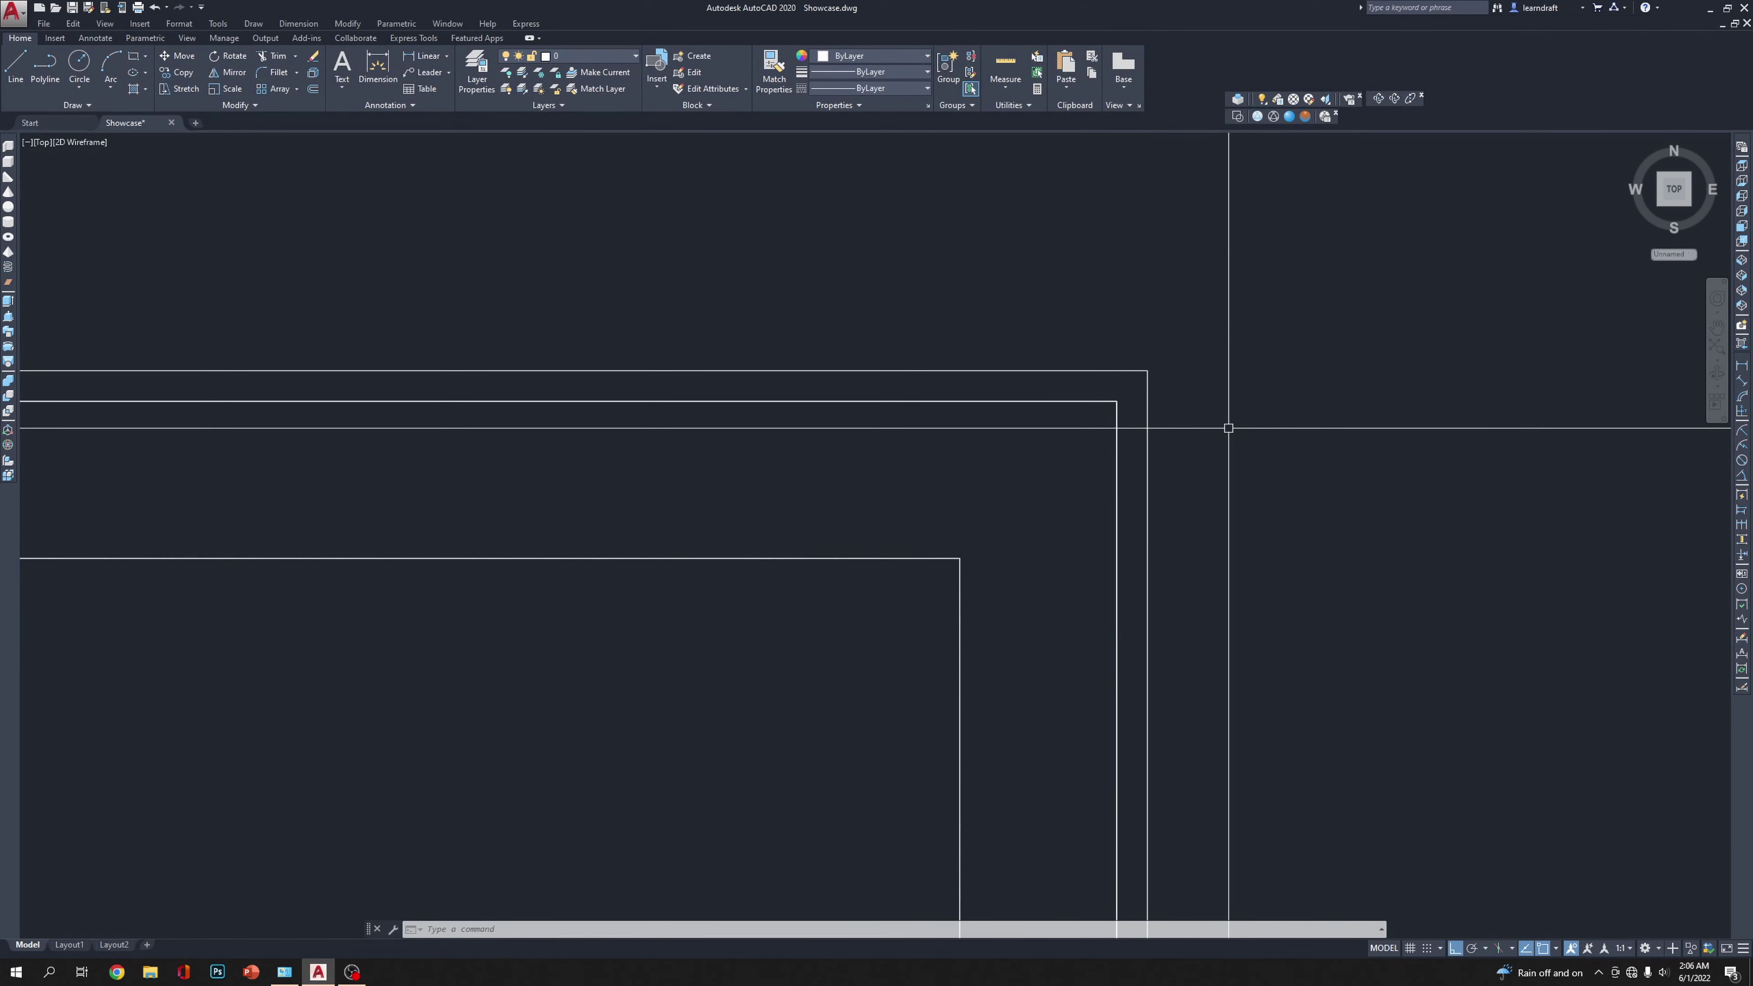
pyautogui.click(1055, 267)
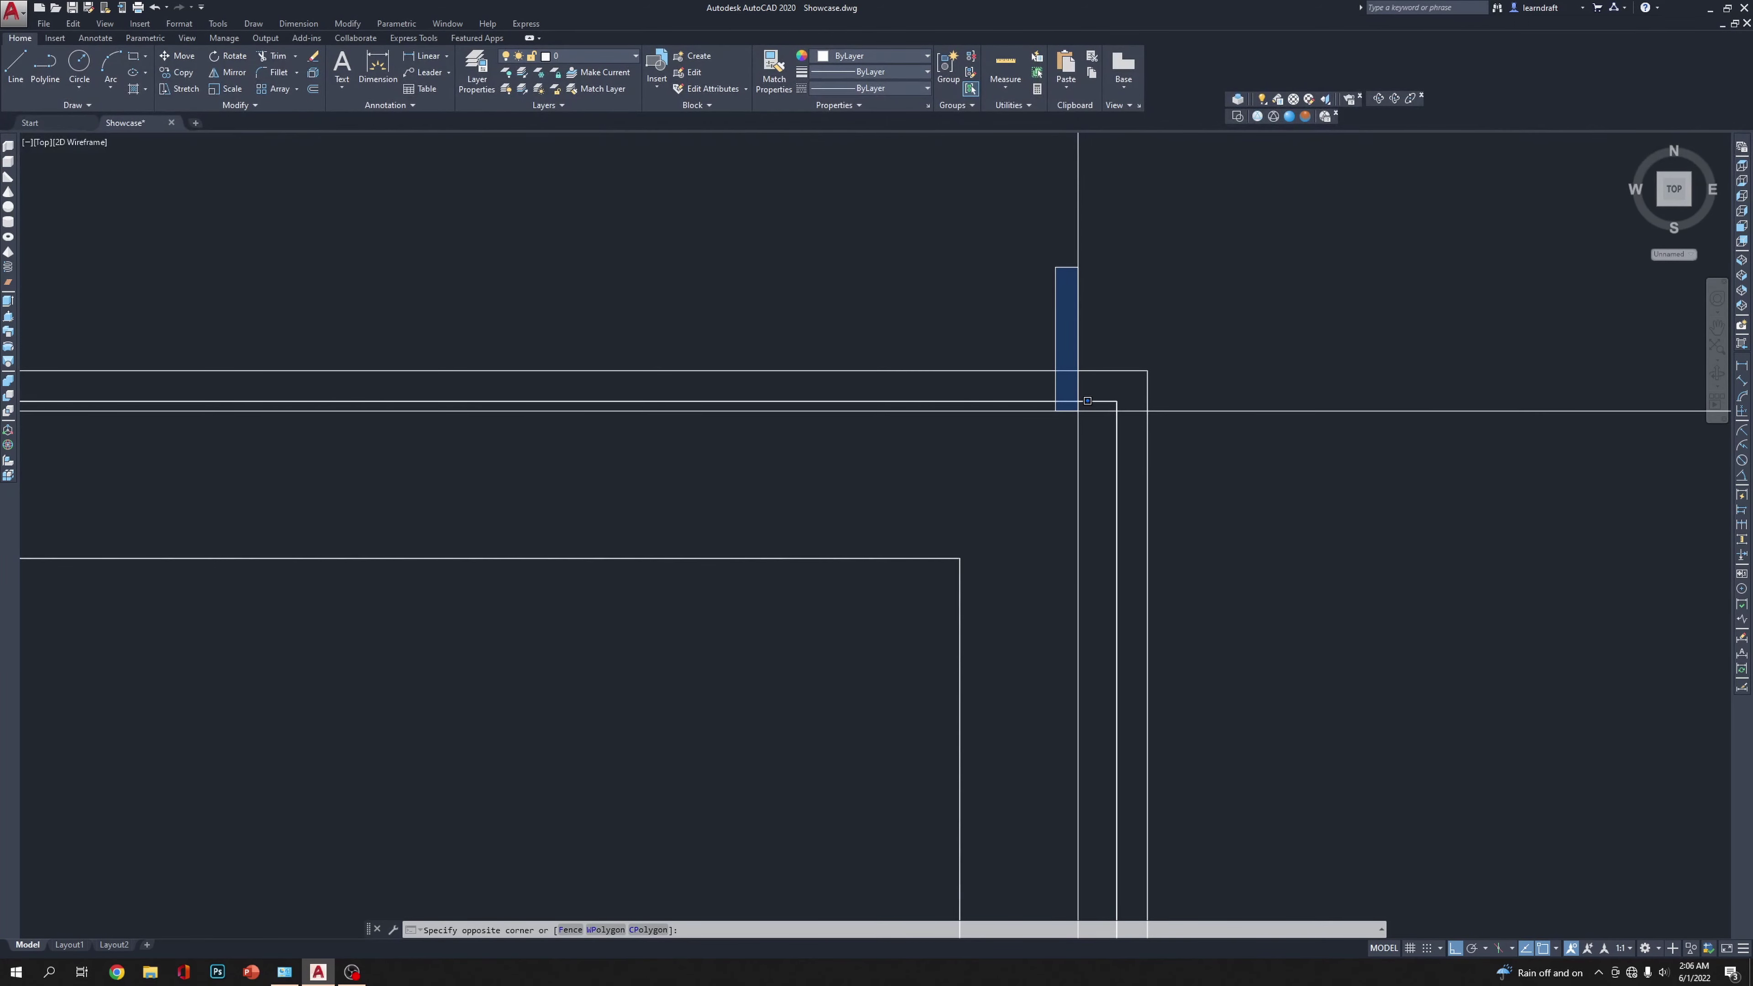
pyautogui.click(1087, 401)
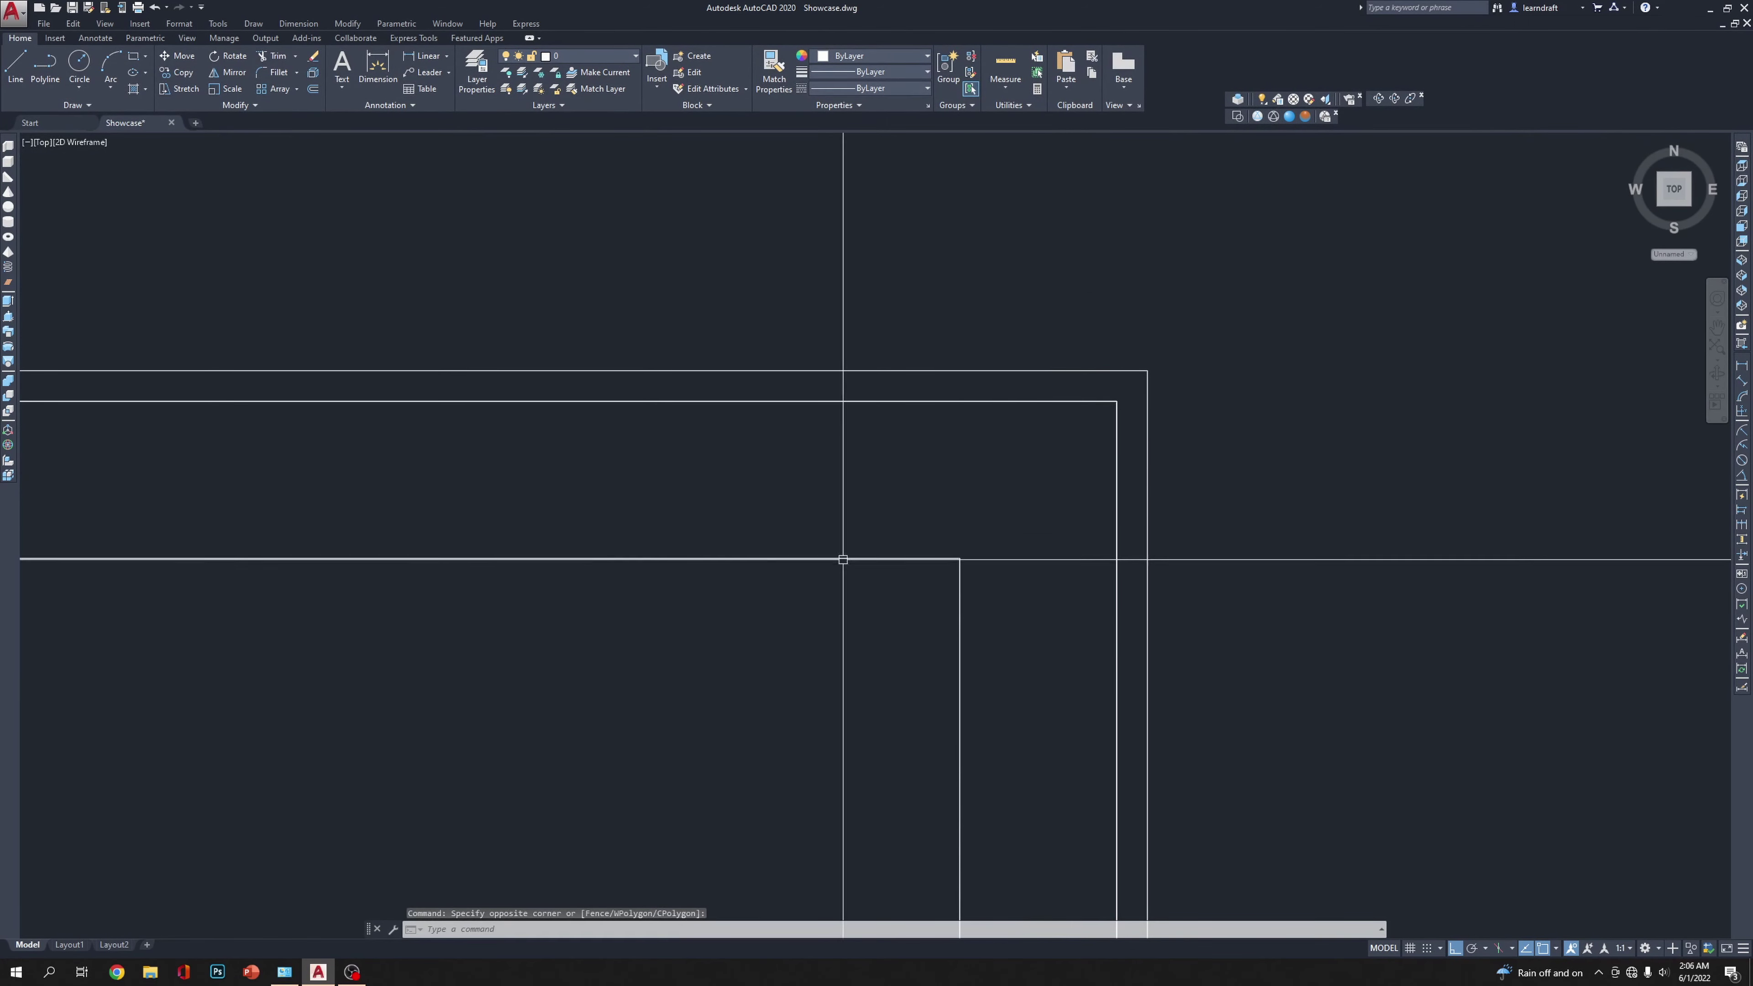
pyautogui.scroll(-4, 1111, 418)
pyautogui.scroll(4, 1078, 438)
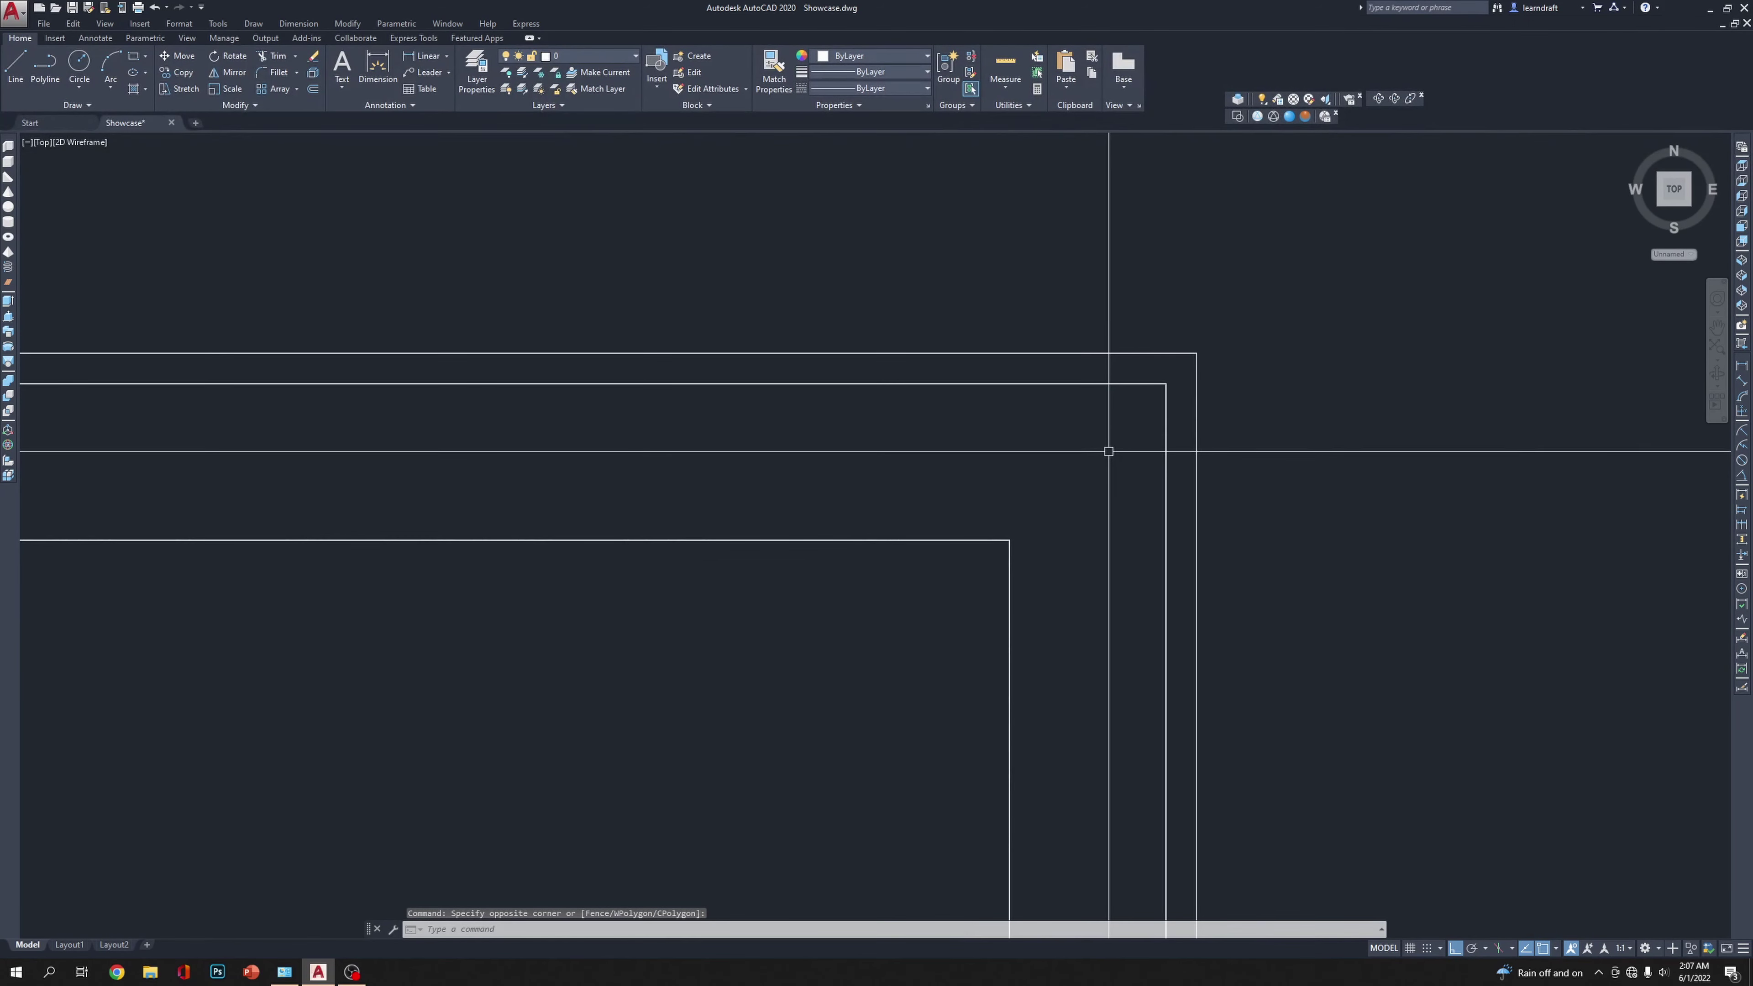
pyautogui.scroll(-4, 1102, 393)
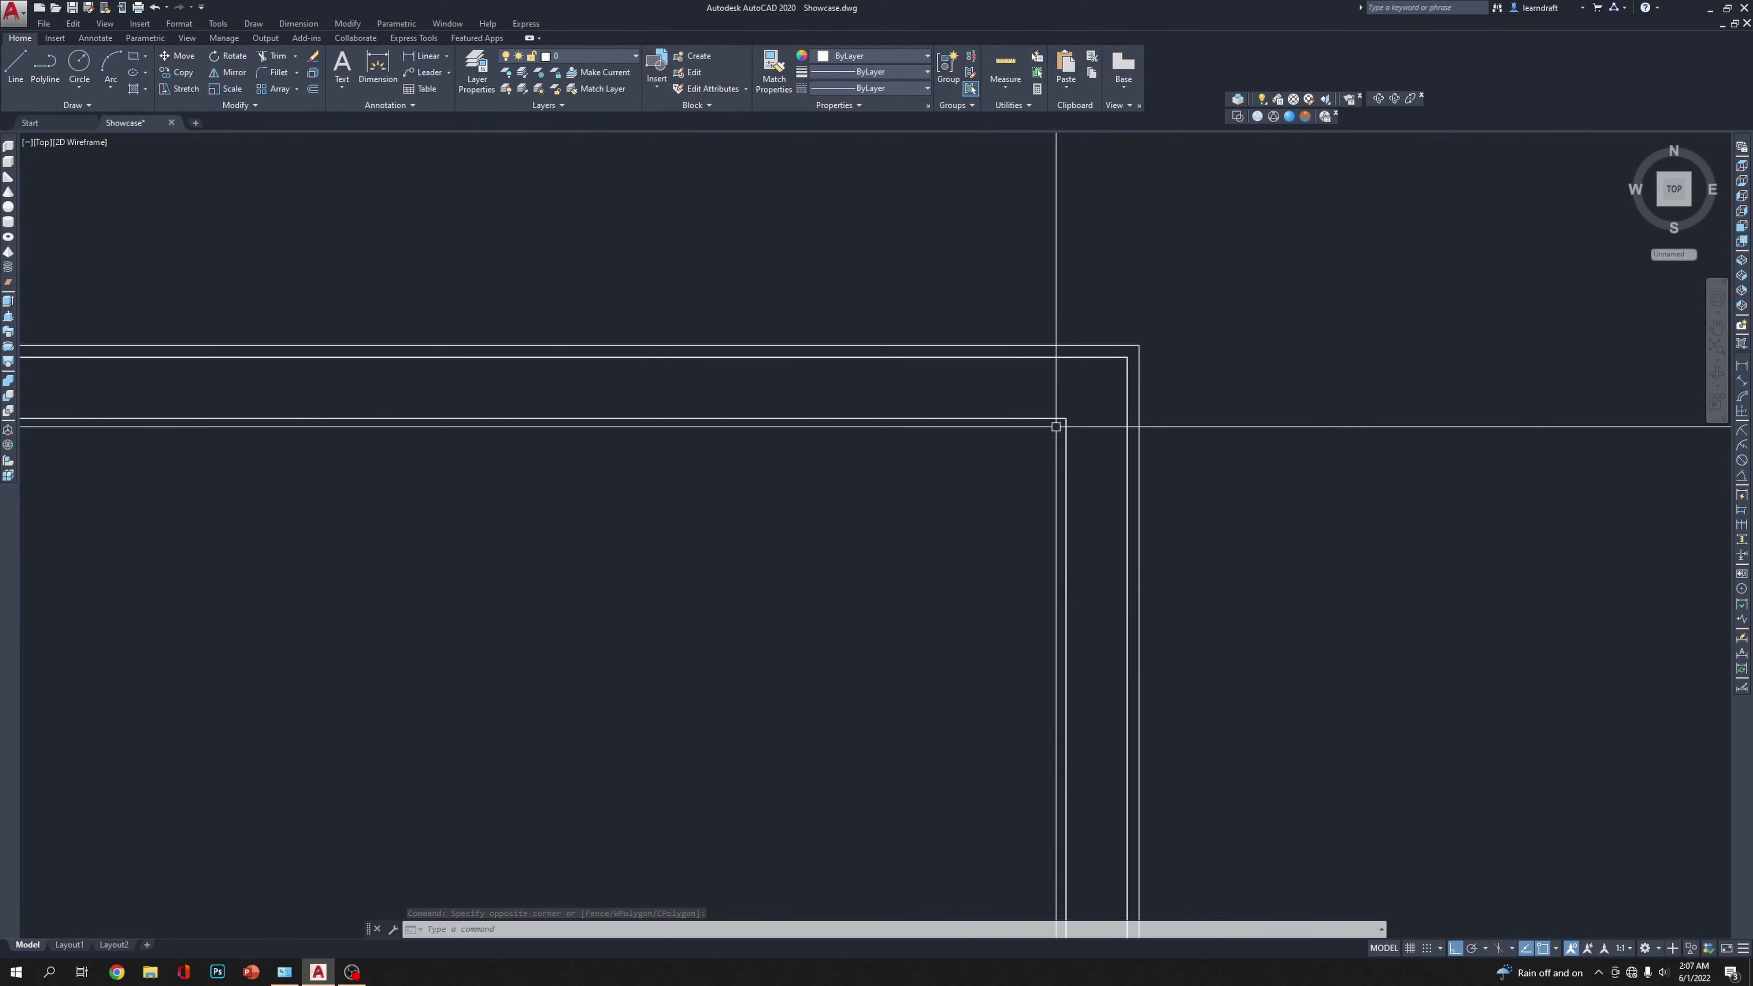
pyautogui.click(1067, 421)
# Step: Offset the inner outline .25 toward the inside of the frame
pyautogui.scroll(-4, 1068, 430)
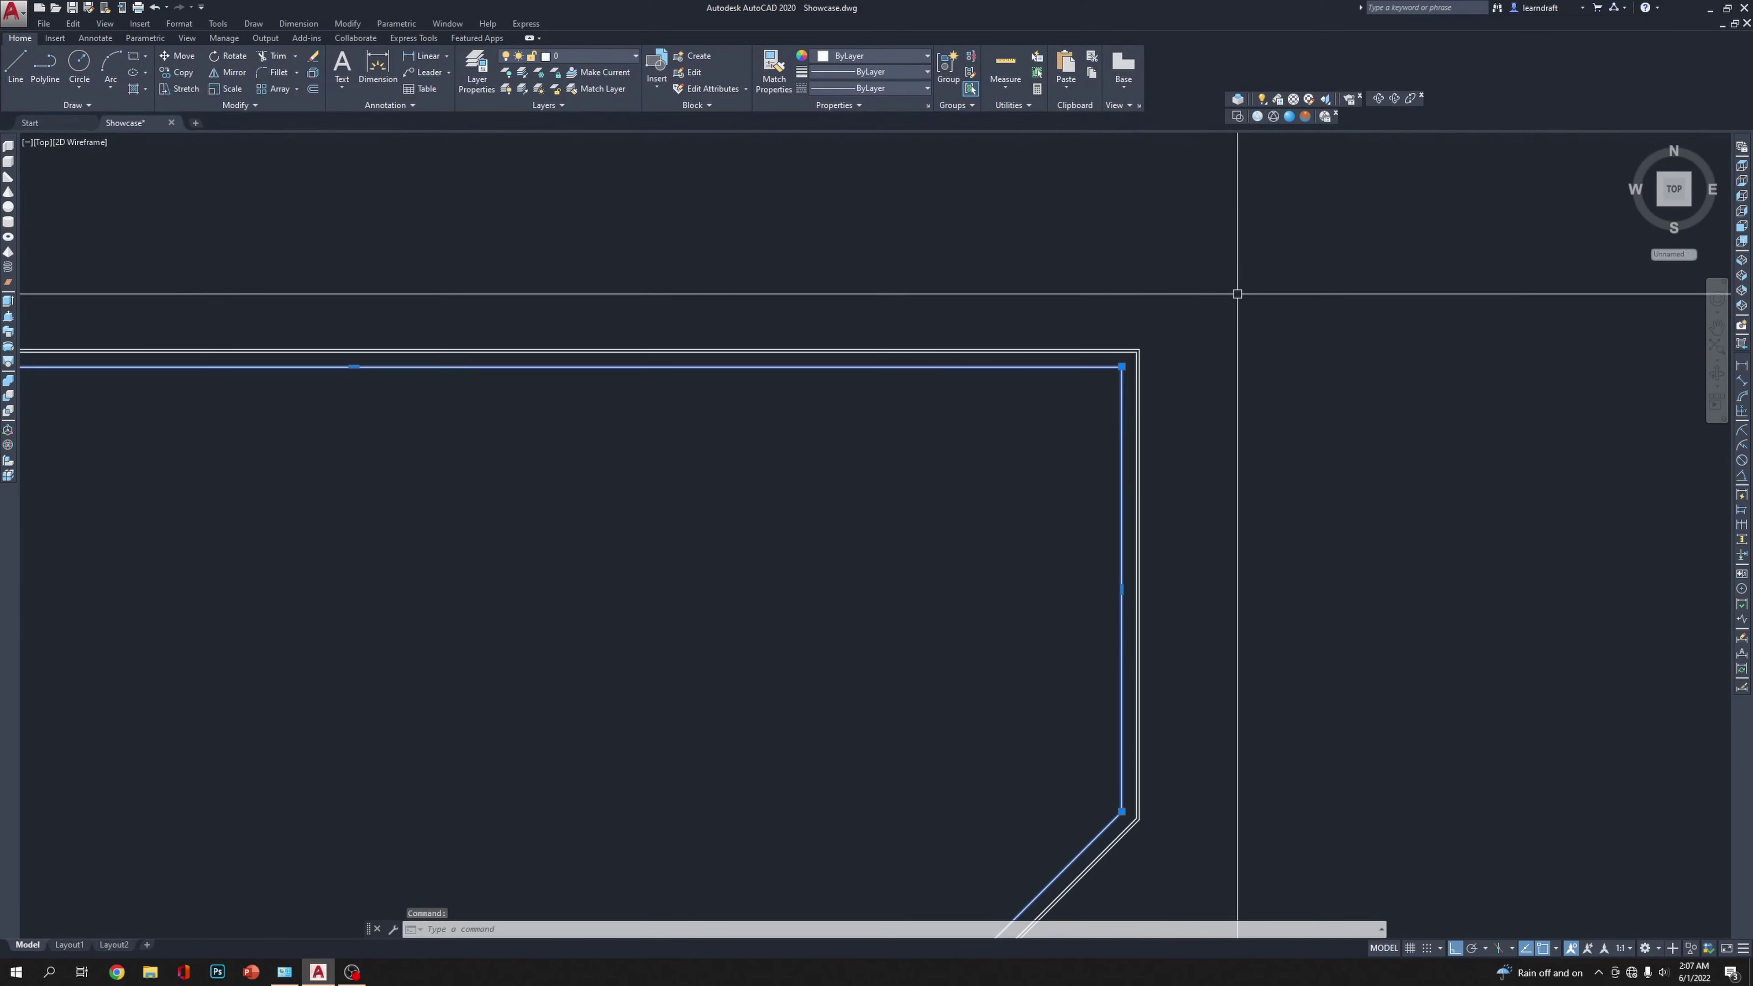
pyautogui.scroll(5, 1240, 289)
pyautogui.write('o')
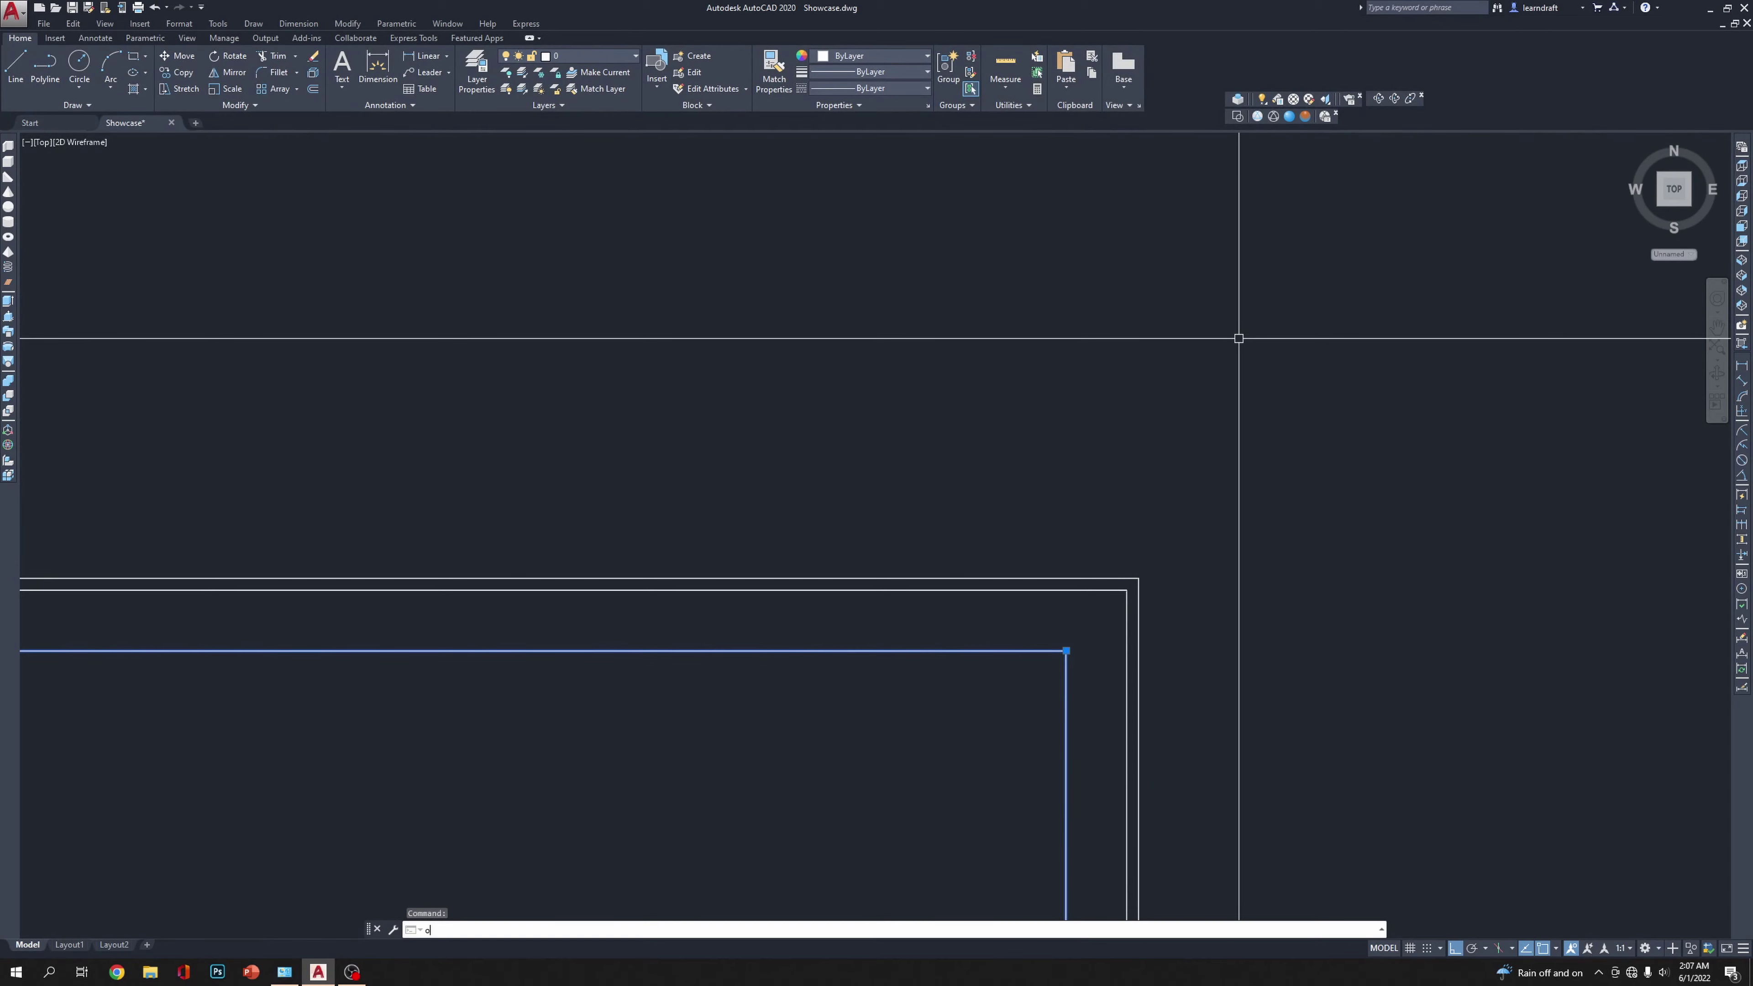
pyautogui.scroll(3, 1238, 338)
pyautogui.scroll(-3, 1261, 360)
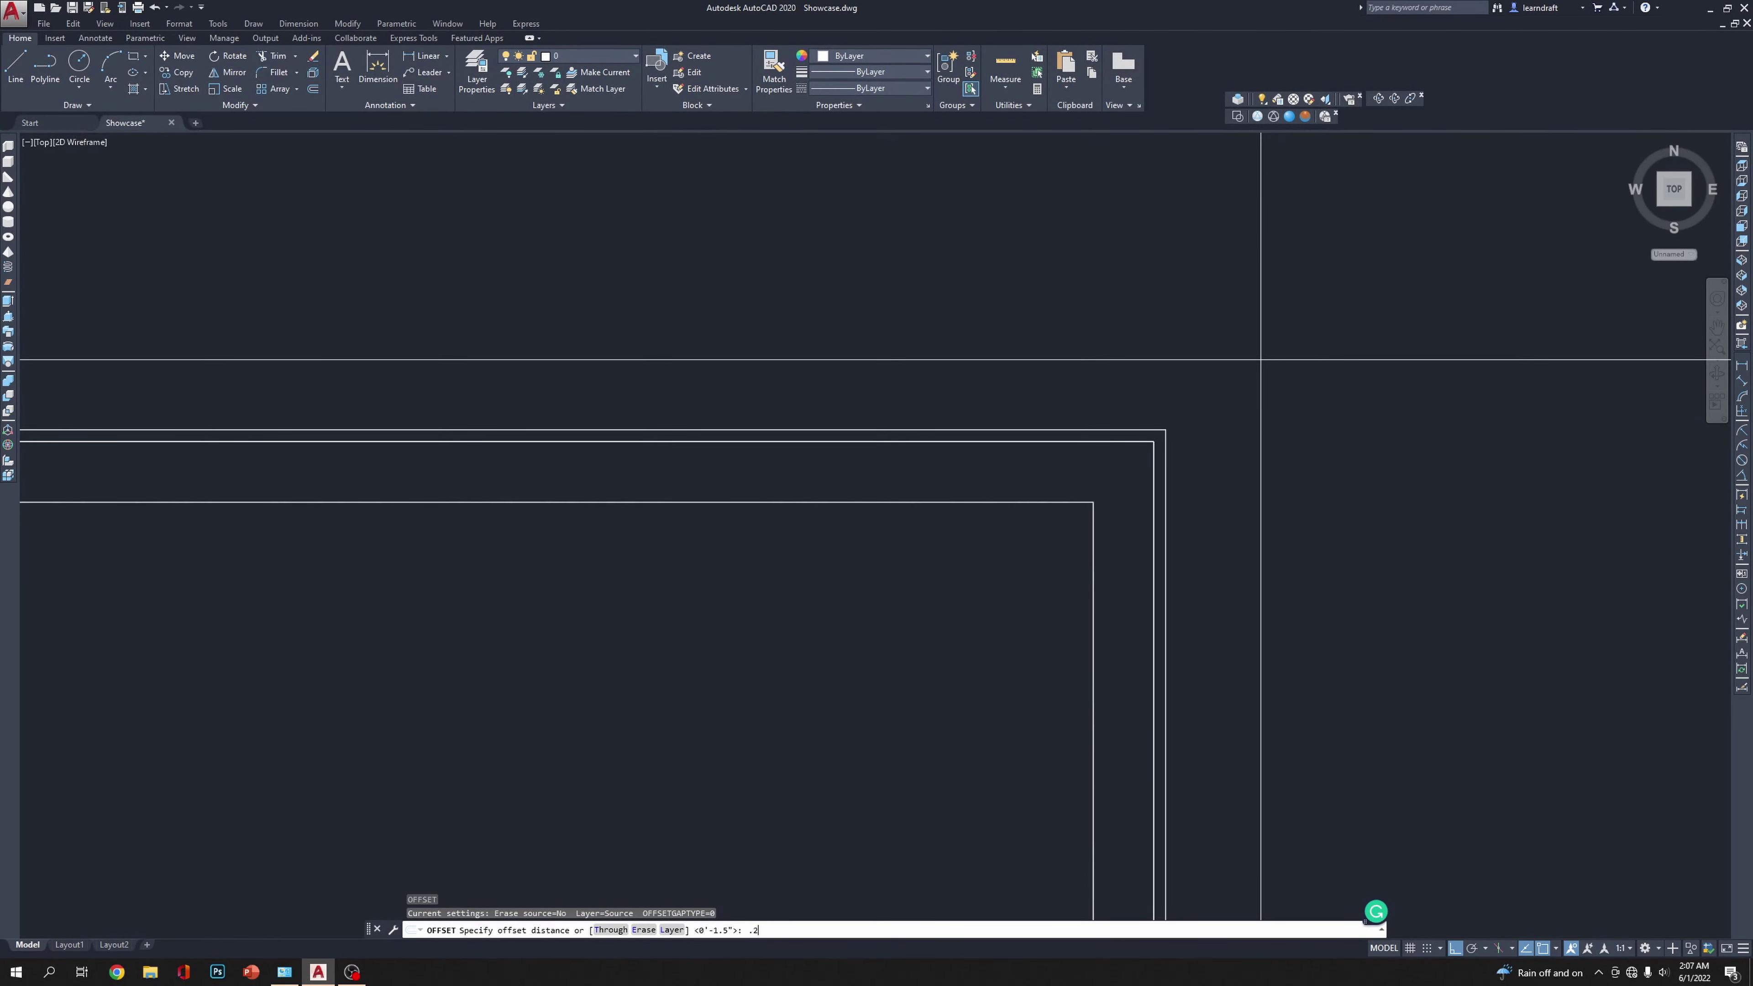
pyautogui.press('Return')
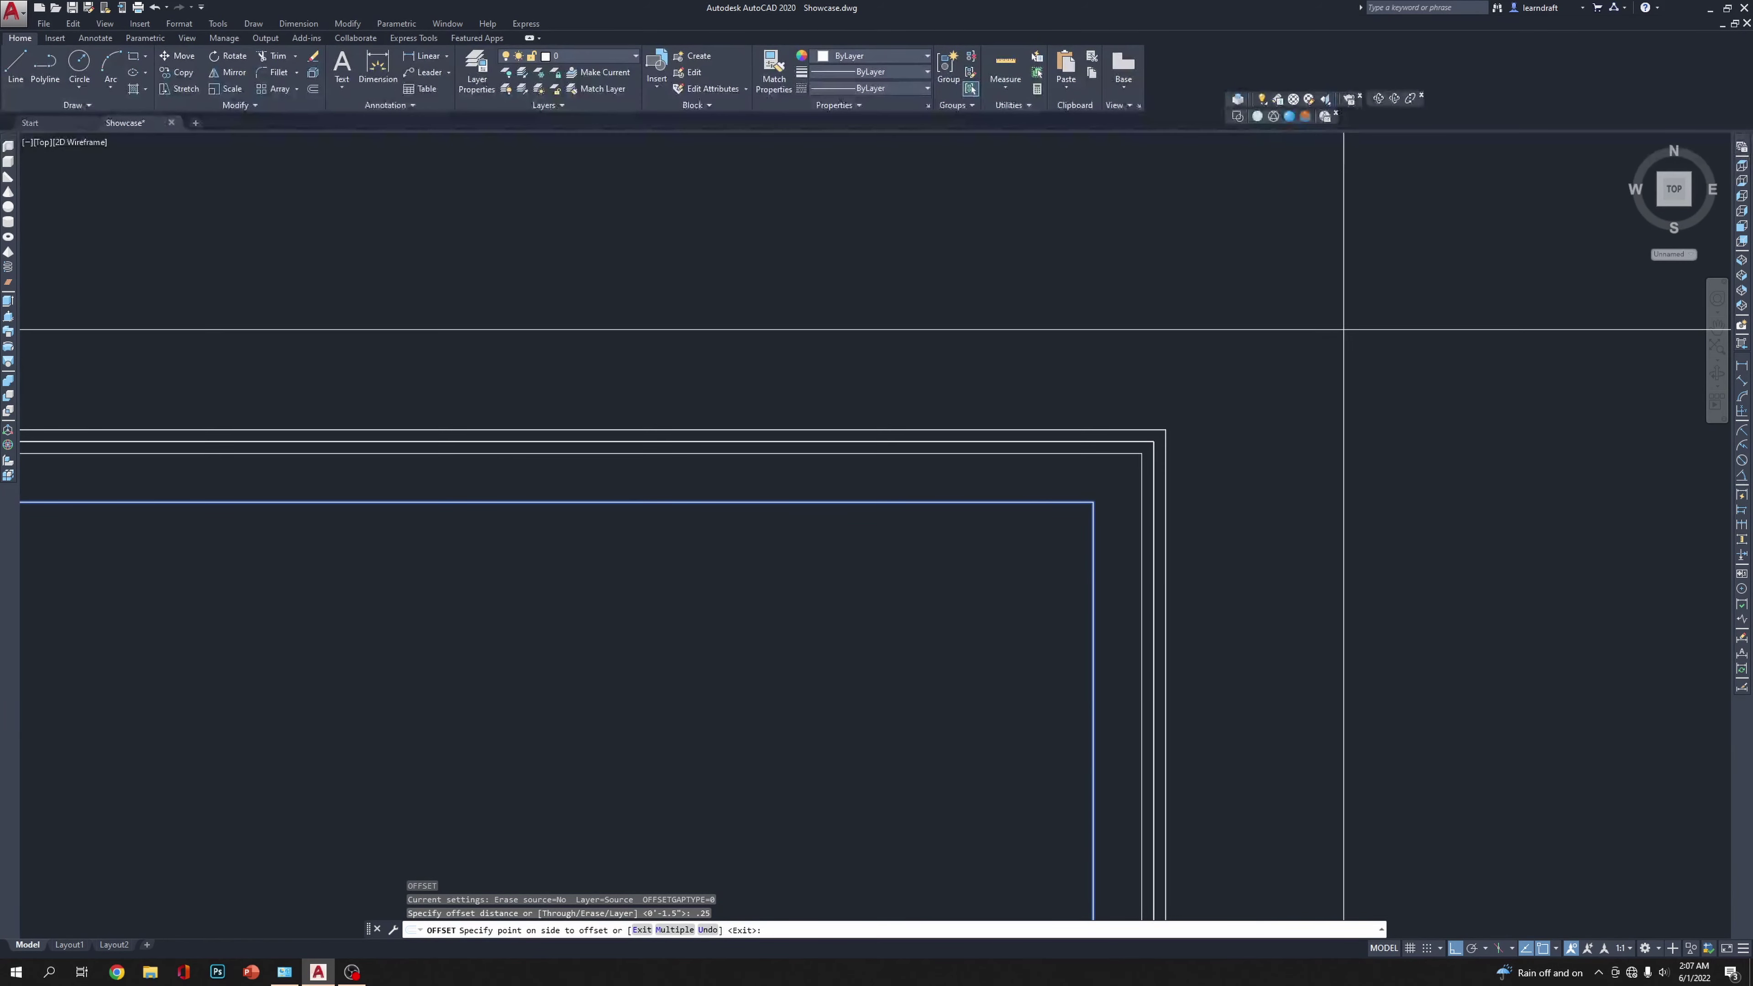
pyautogui.click(1343, 330)
pyautogui.click(1138, 475)
pyautogui.scroll(2, 1142, 470)
pyautogui.press('Escape')
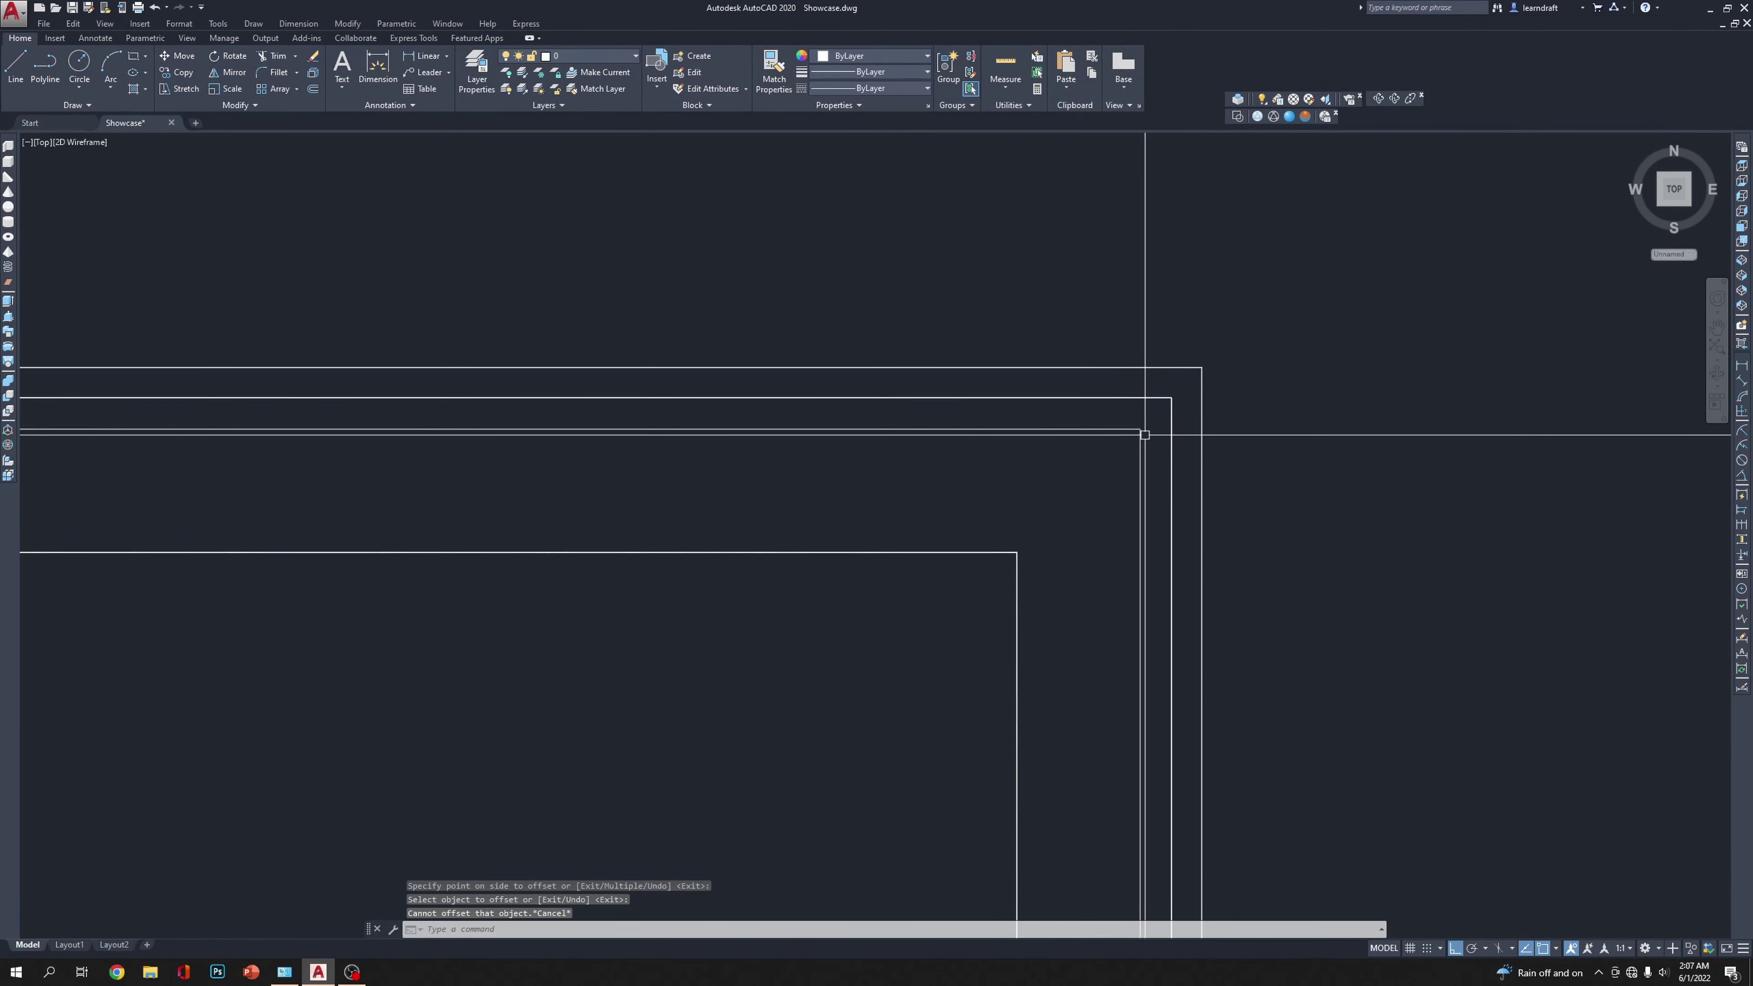
# Step: Delete the duplicate inner L-shaped outline and select the inner panel outline
pyautogui.scroll(-2, 1111, 433)
pyautogui.click(1050, 536)
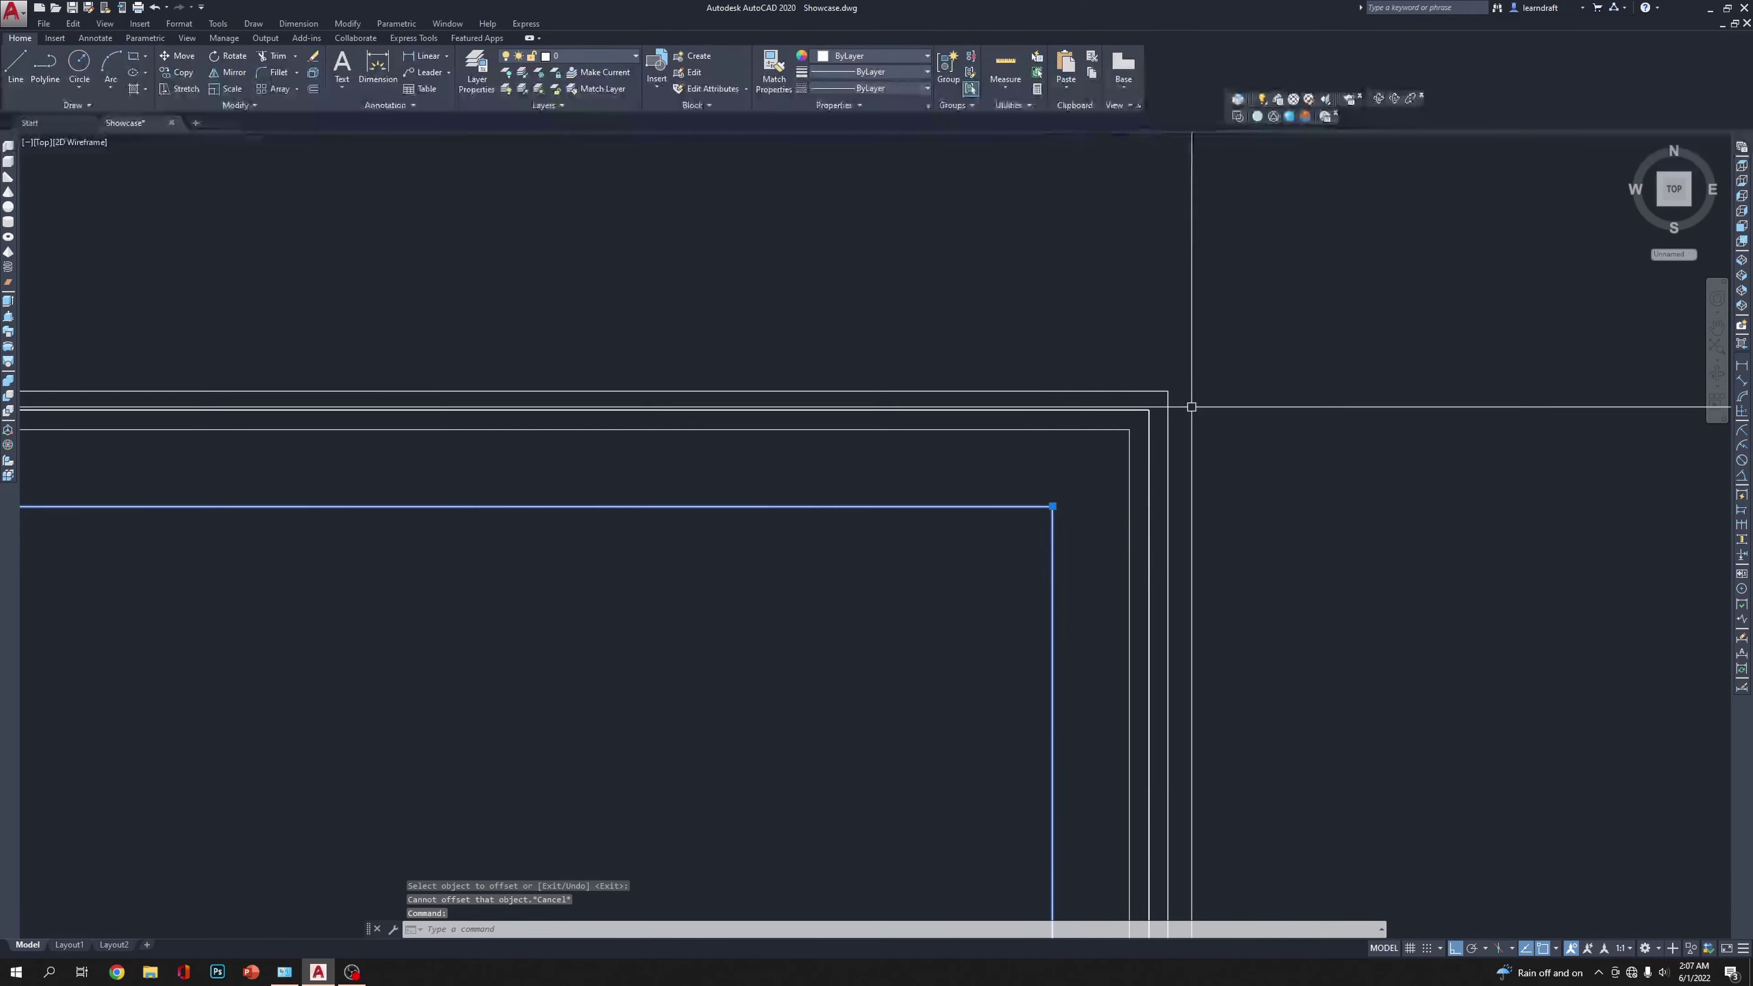
pyautogui.press('Delete')
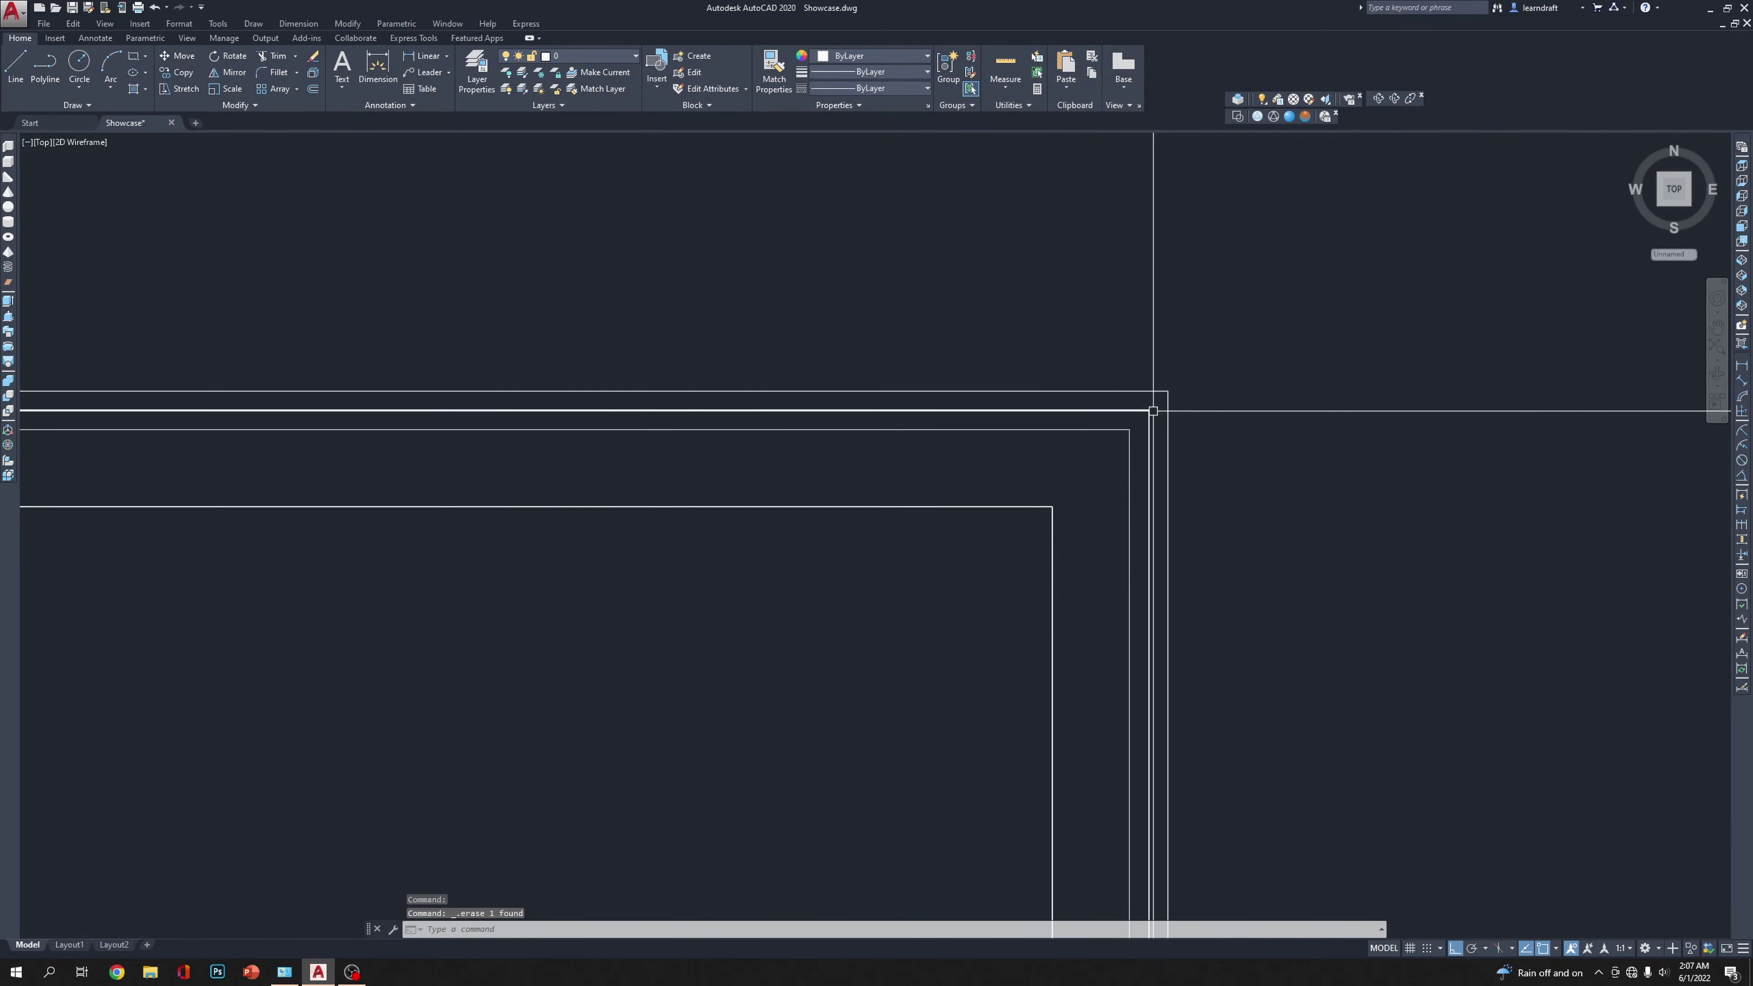
pyautogui.click(1131, 443)
pyautogui.scroll(-12, 1268, 299)
pyautogui.scroll(2, 1294, 280)
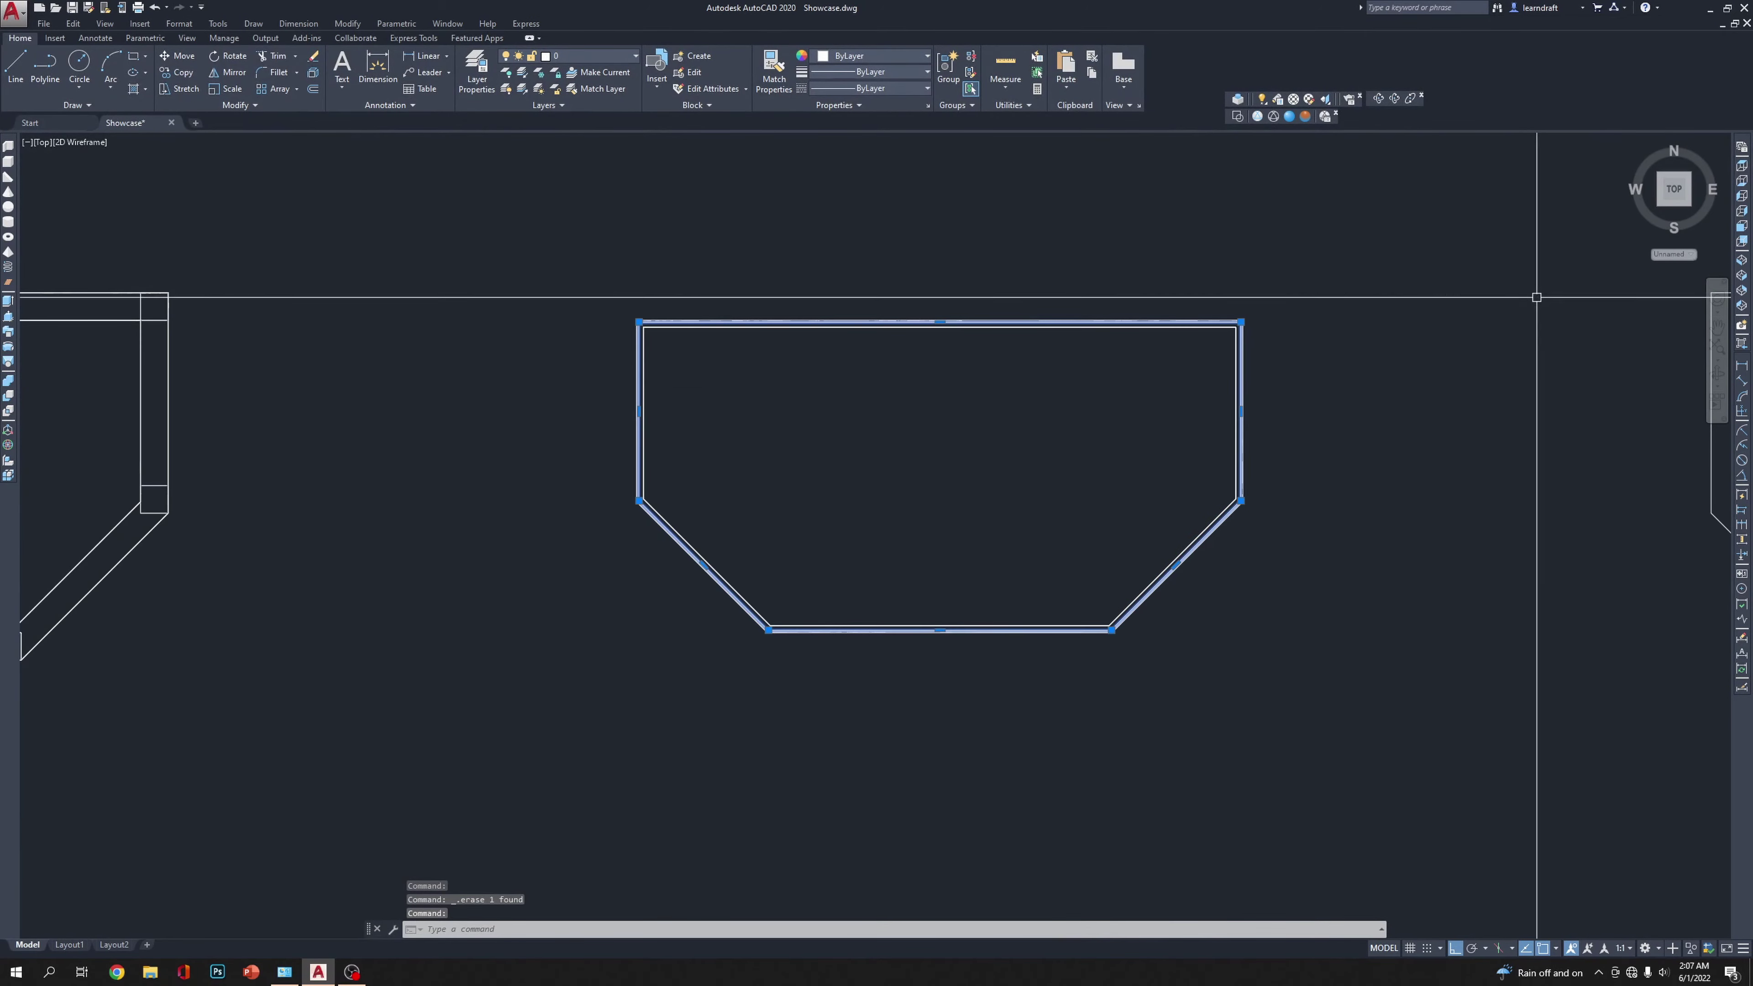
# Step: Show the frame in SW Isometric, preview Realistic and Hidden styles, then return to 2D Wireframe
pyautogui.press('Escape')
pyautogui.click(1741, 260)
pyautogui.scroll(6, 1202, 499)
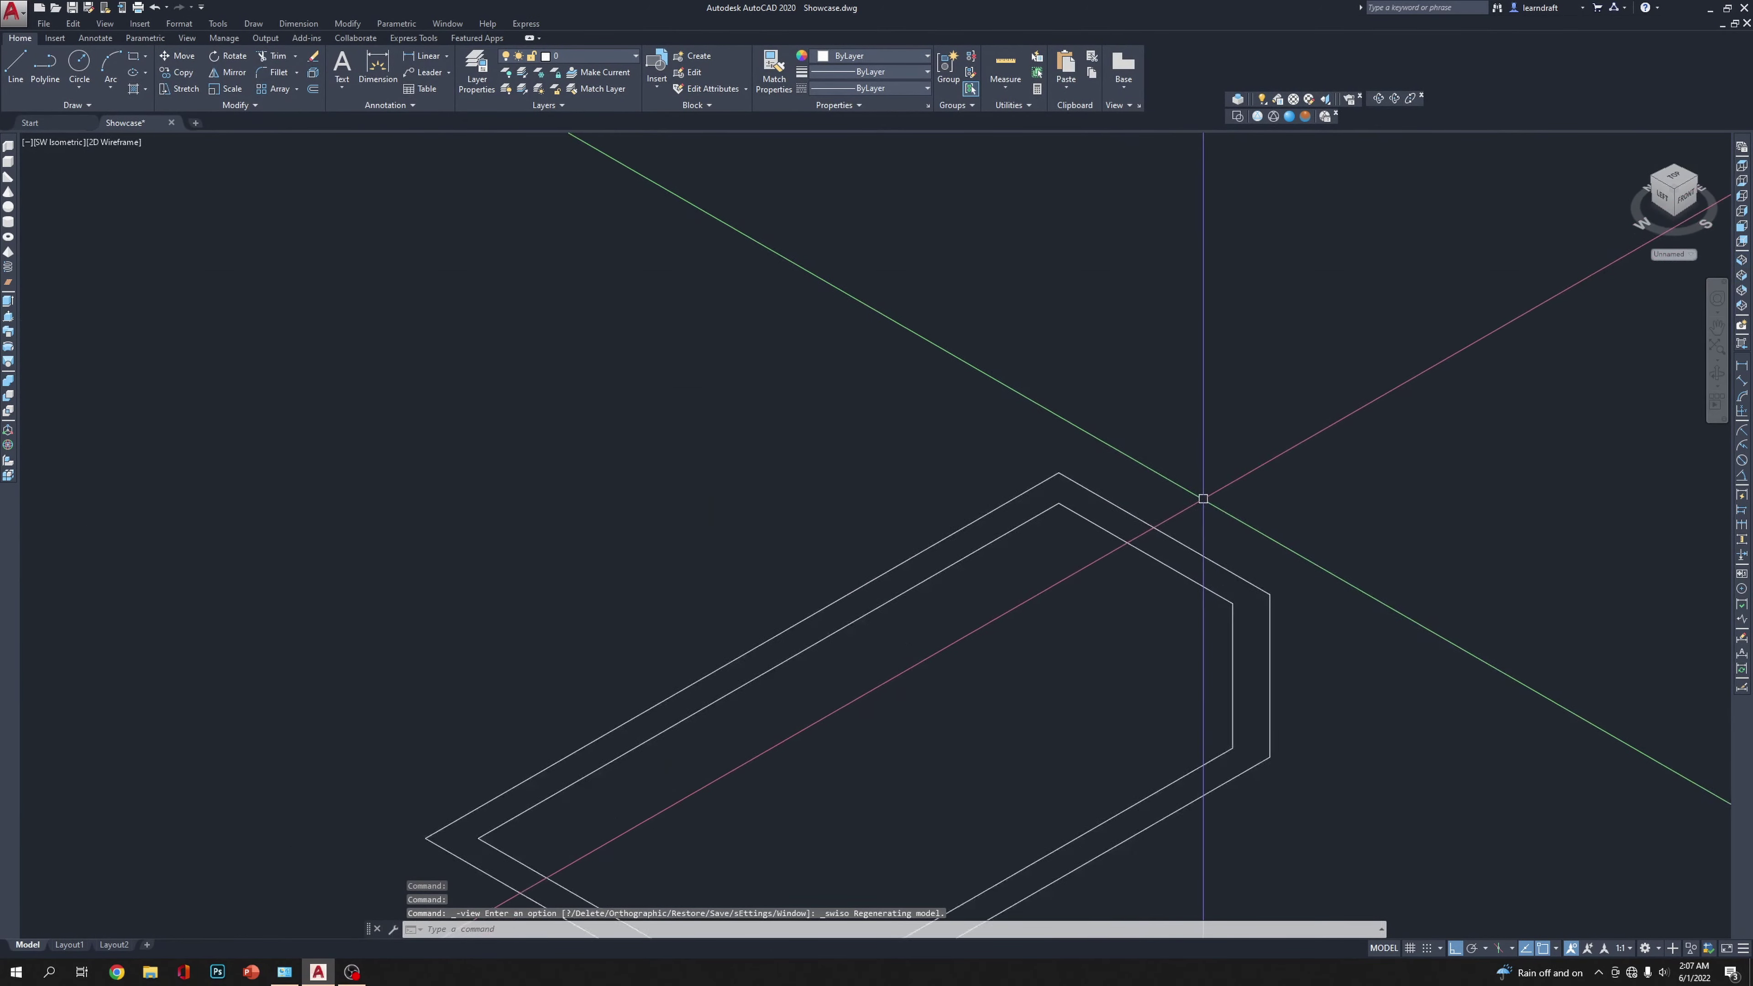
pyautogui.scroll(-8, 1198, 494)
pyautogui.scroll(6, 1046, 528)
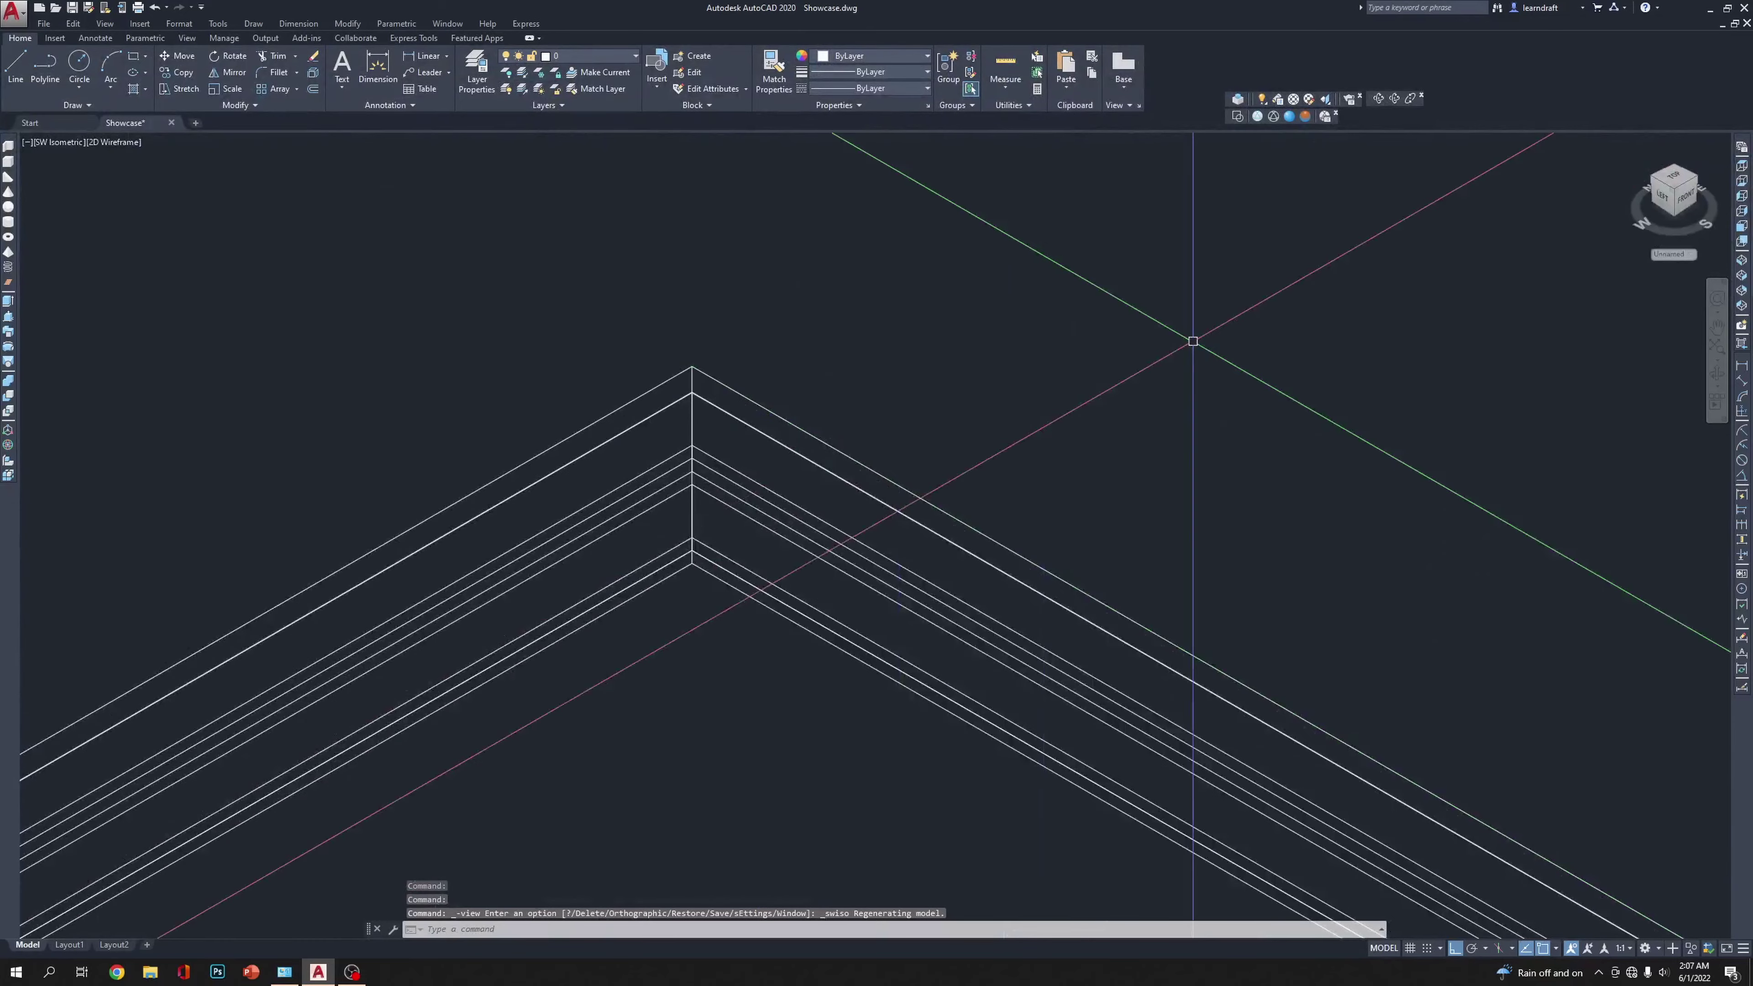
pyautogui.click(1289, 116)
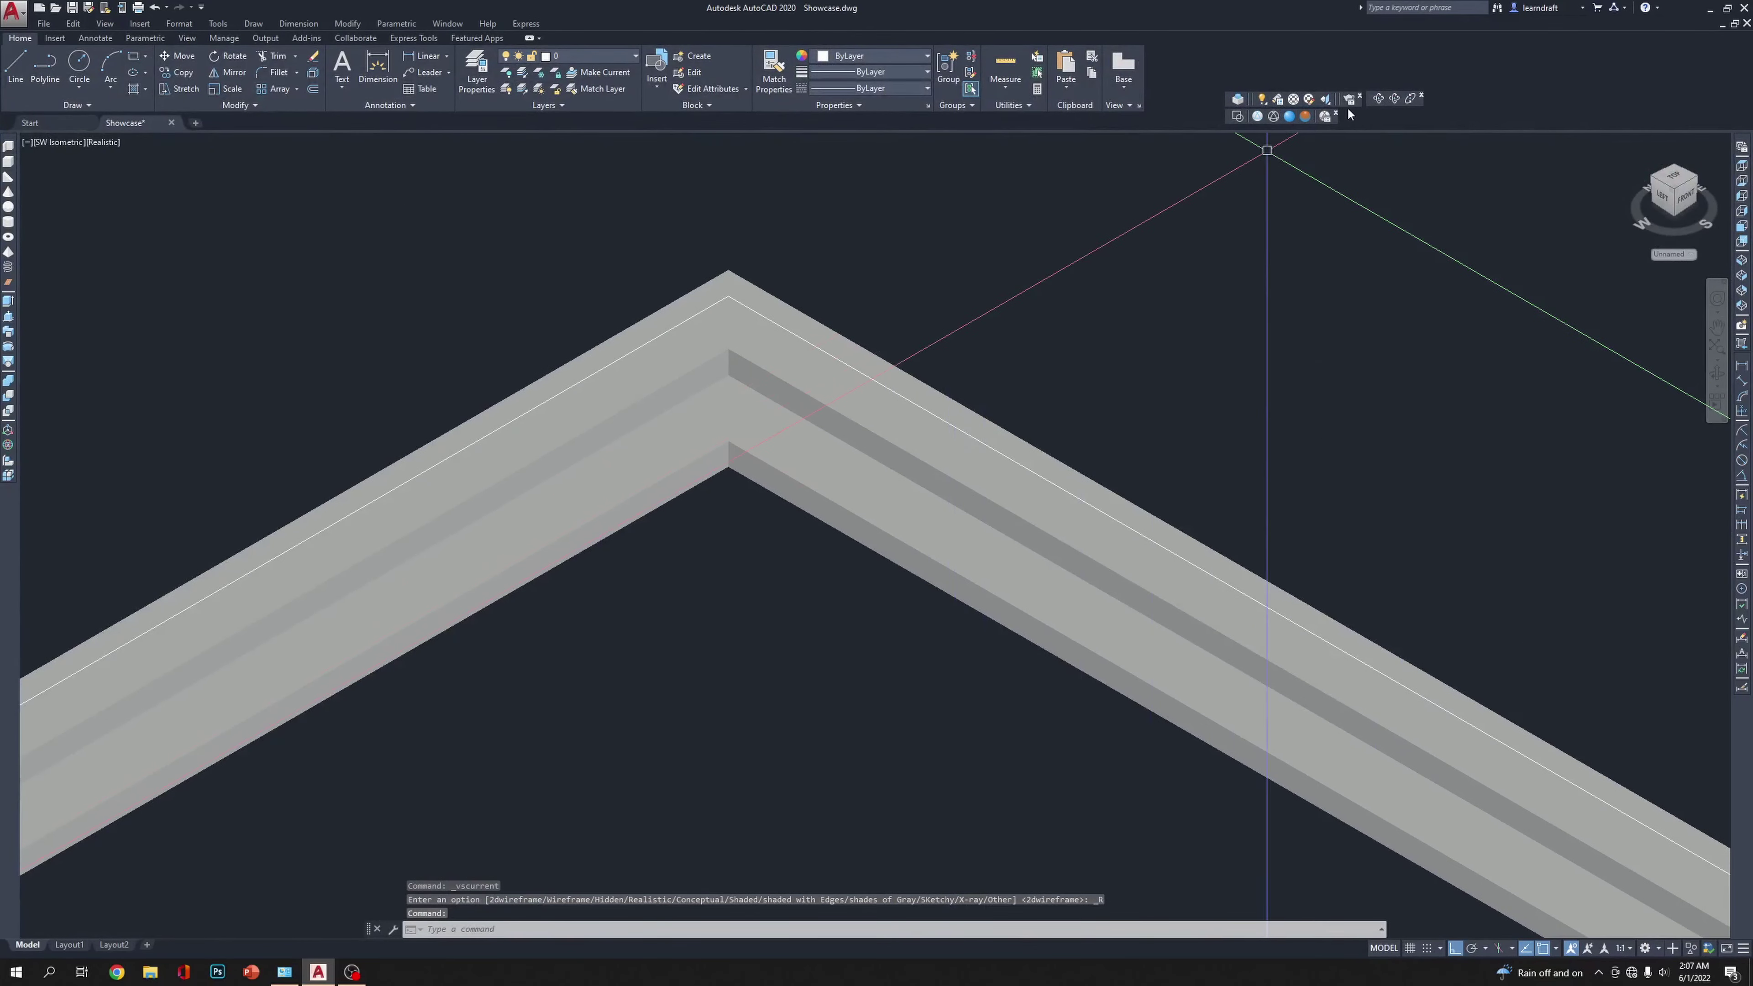
pyautogui.click(1273, 116)
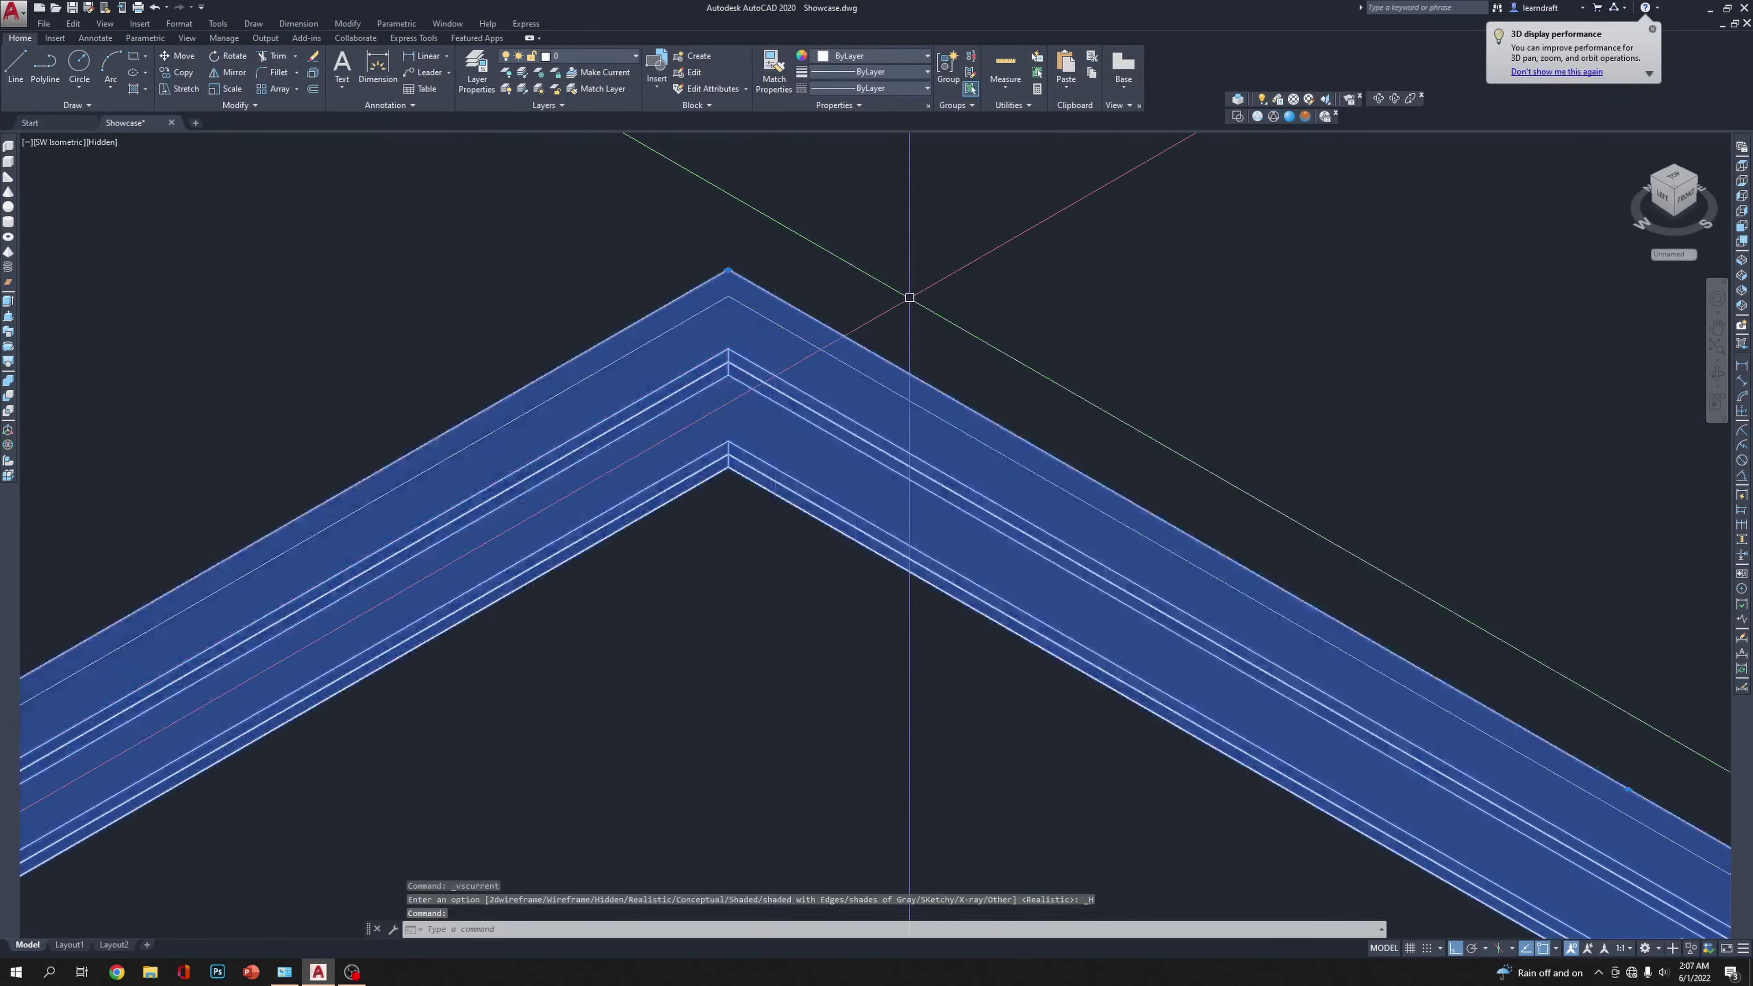
pyautogui.press('Escape')
pyautogui.click(1257, 116)
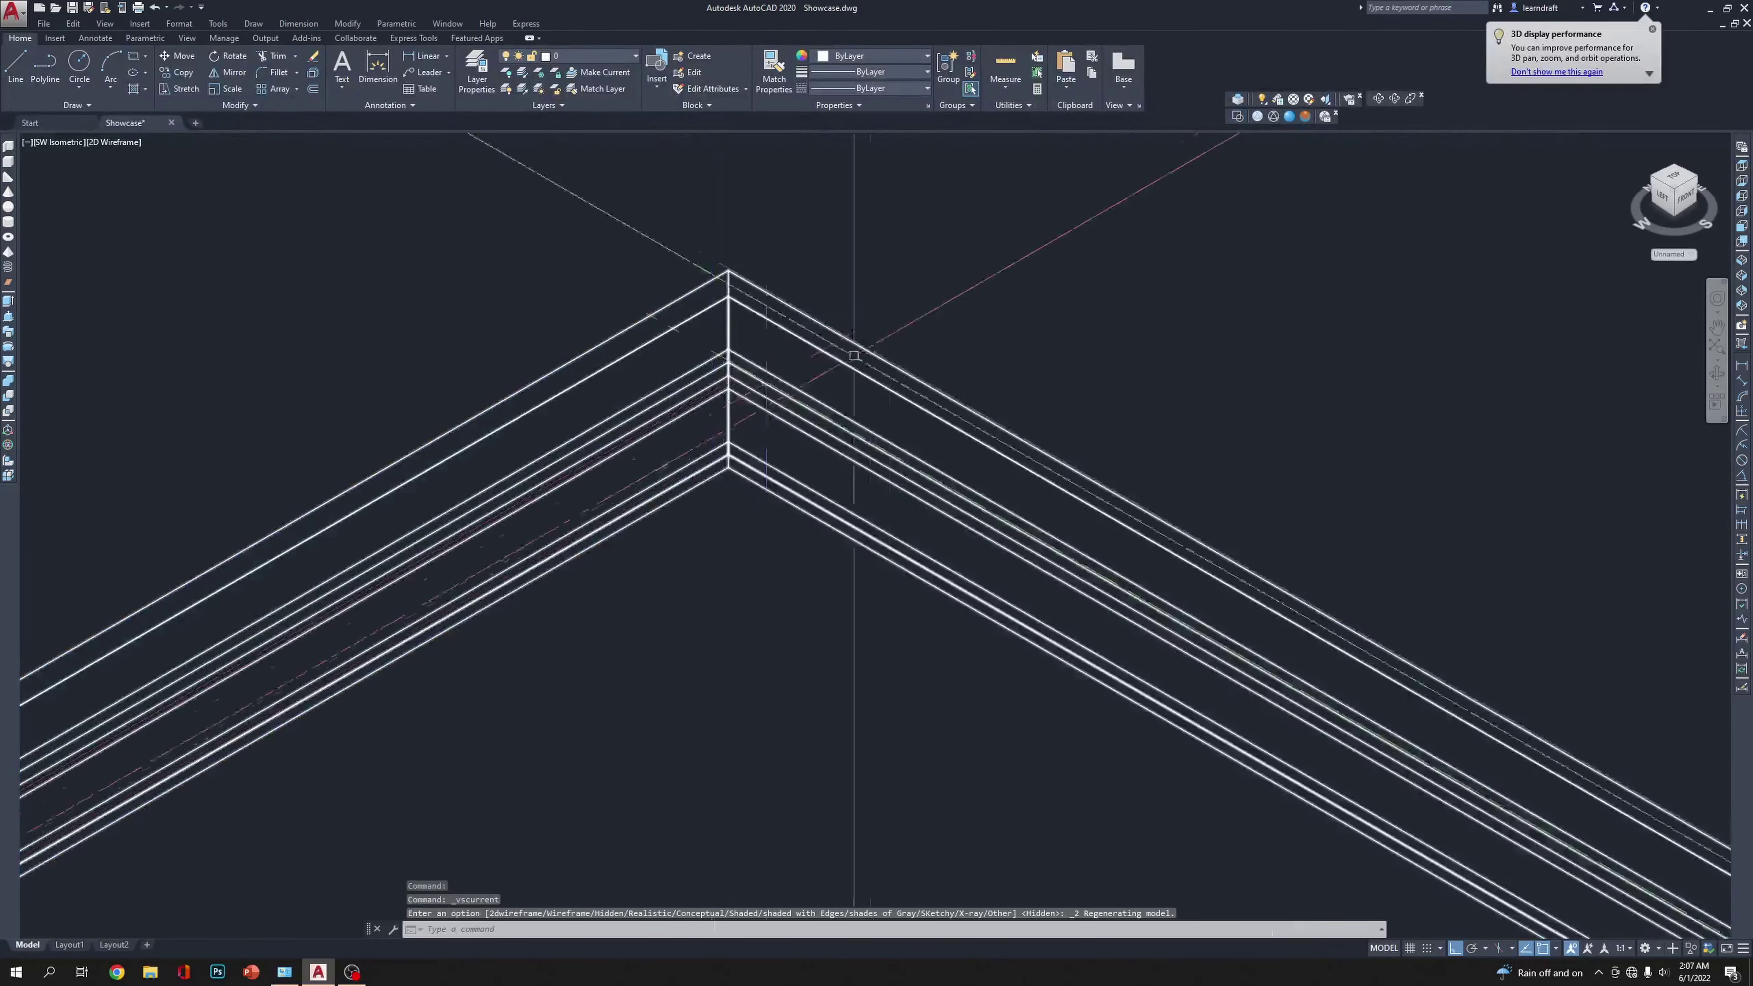
pyautogui.scroll(-6, 994, 324)
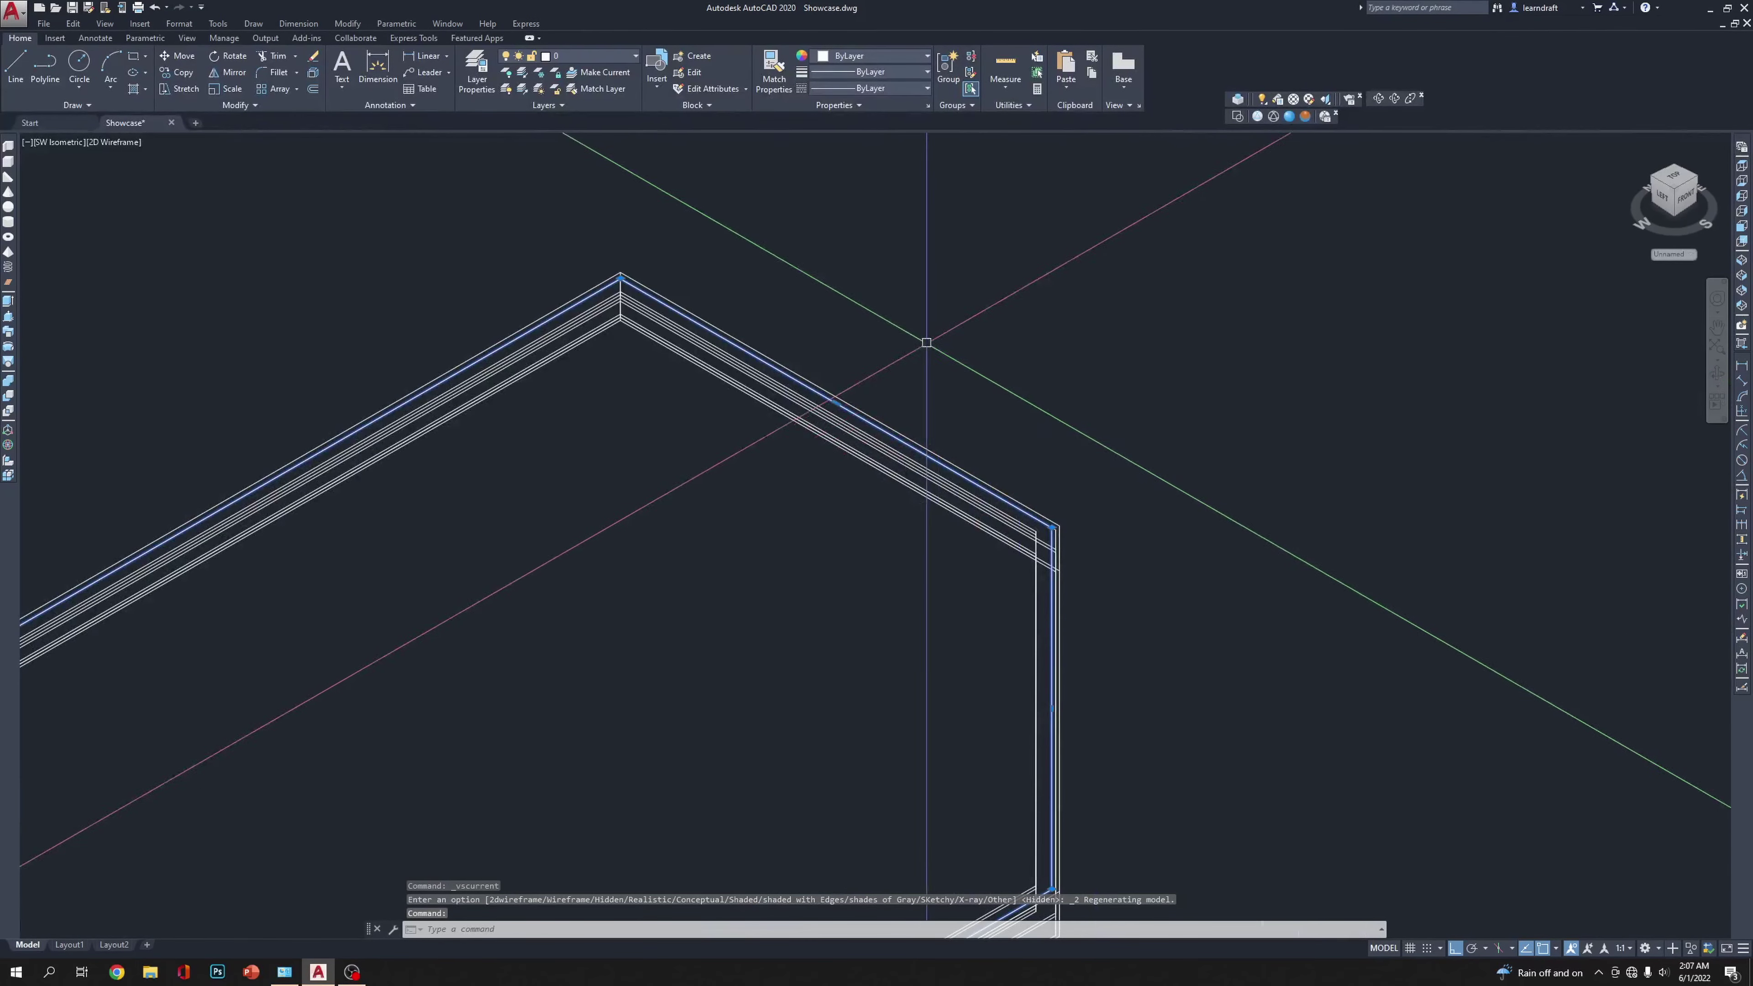
# Step: Extrude the inner outline to a height of .375 to form the thin glass panel
pyautogui.moveTo(911, 313); pyautogui.dragTo(1086, 314, button='middle')
pyautogui.write('e')
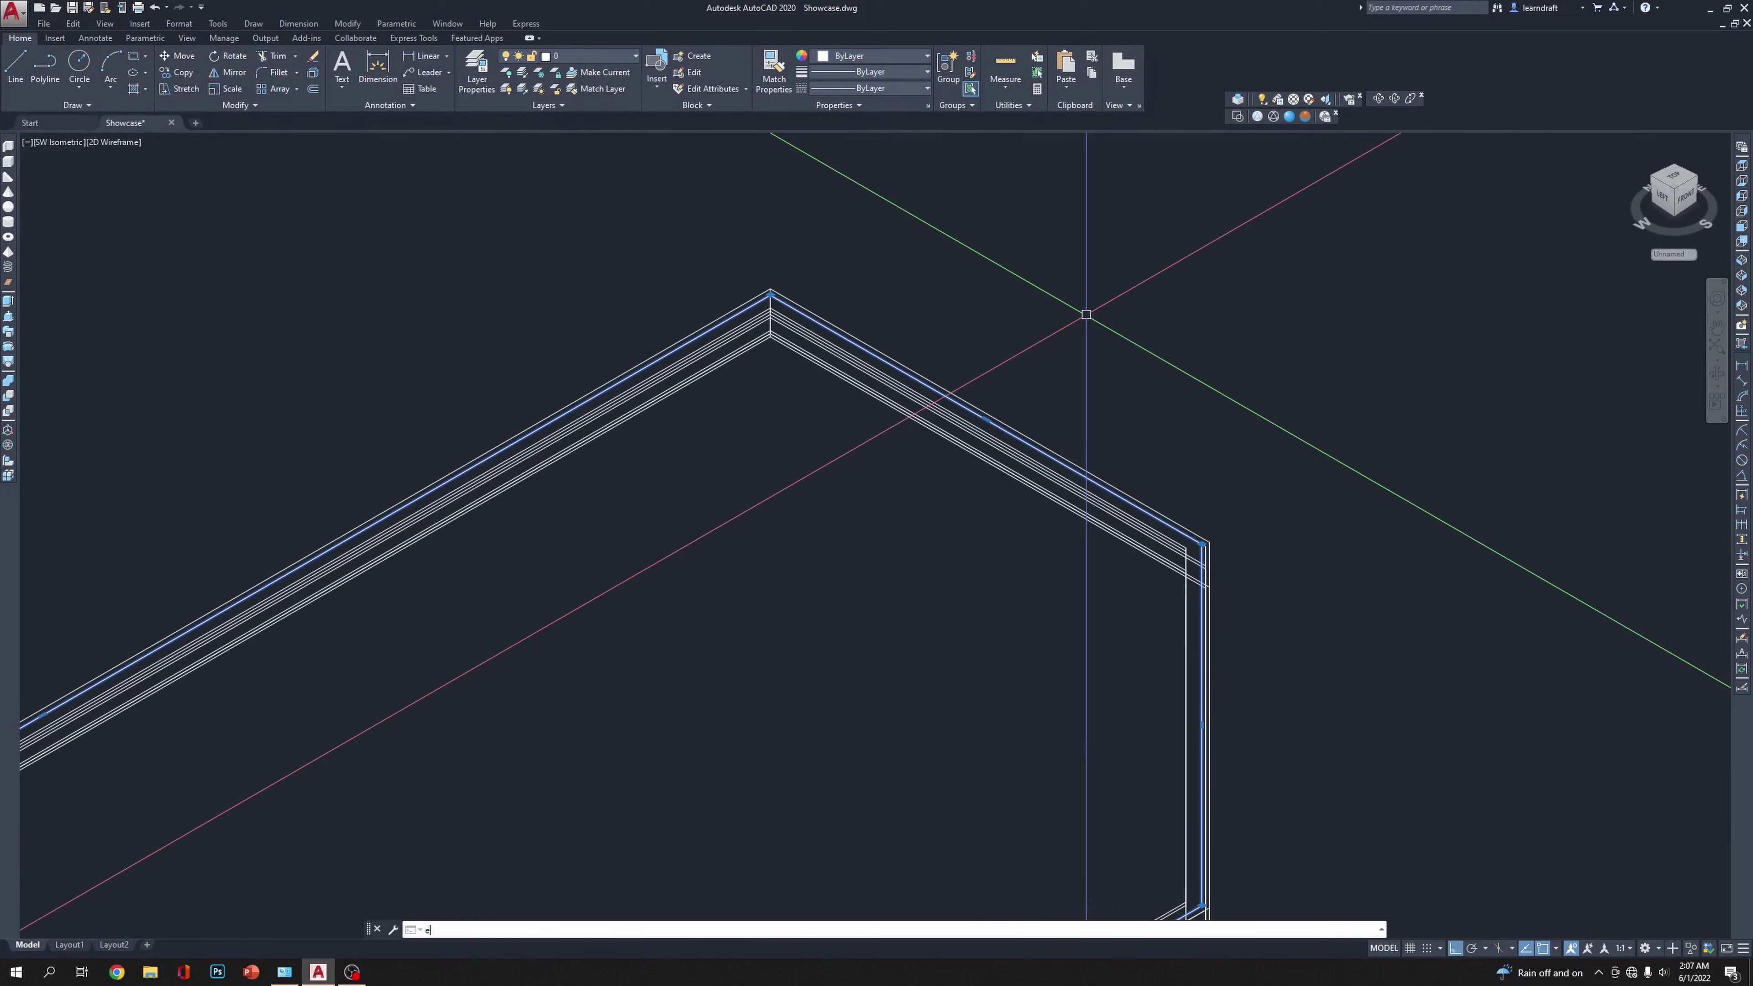
pyautogui.write('xt')
pyautogui.press('Return')
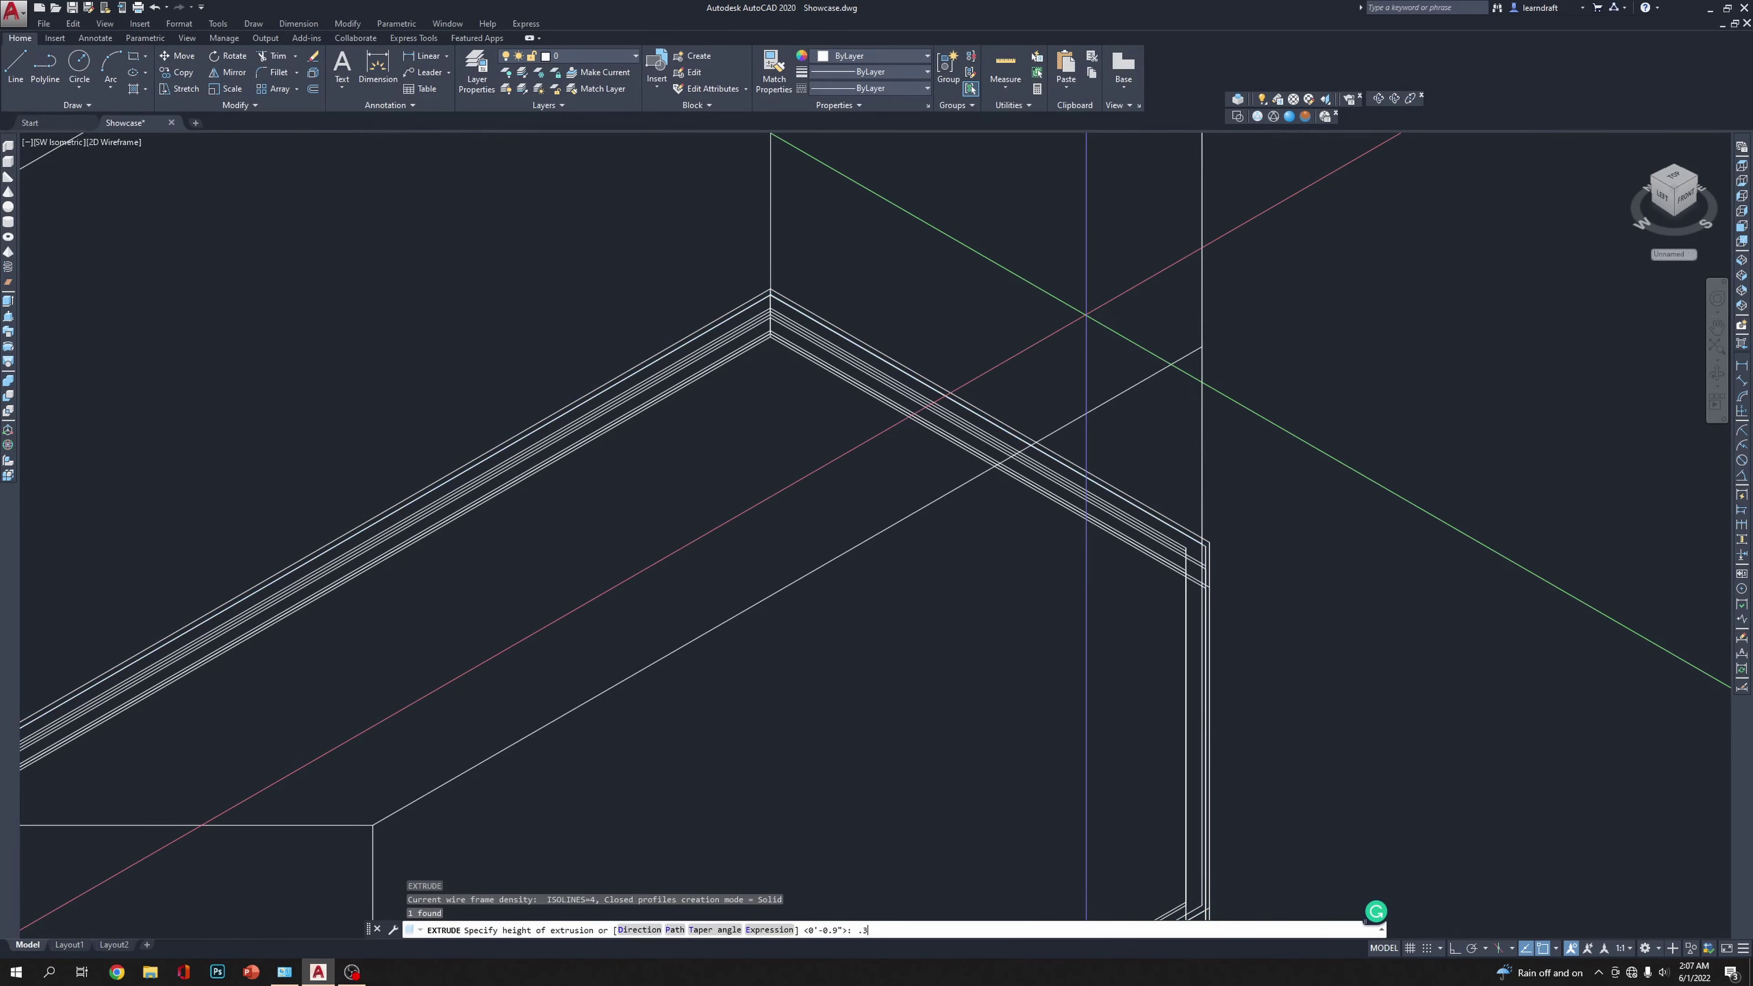
pyautogui.press('Return')
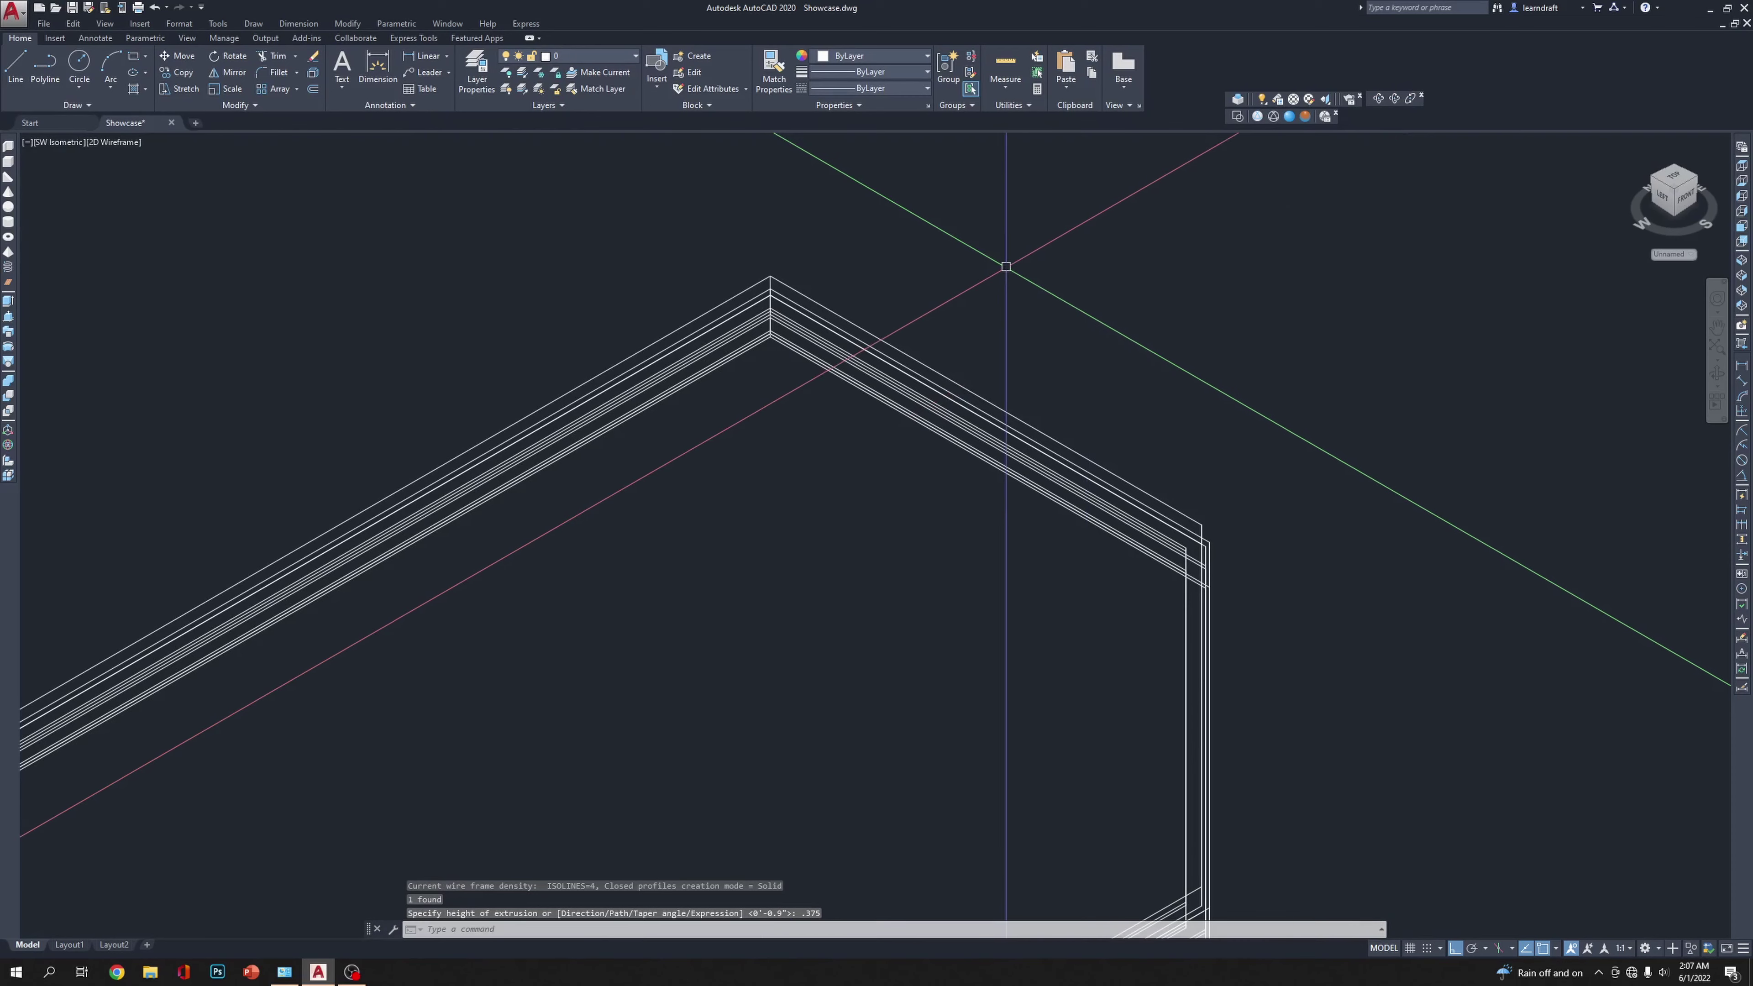
# Step: Colour the glass panel pink, checking it in Realistic before returning to 2D Wireframe
pyautogui.click(1290, 117)
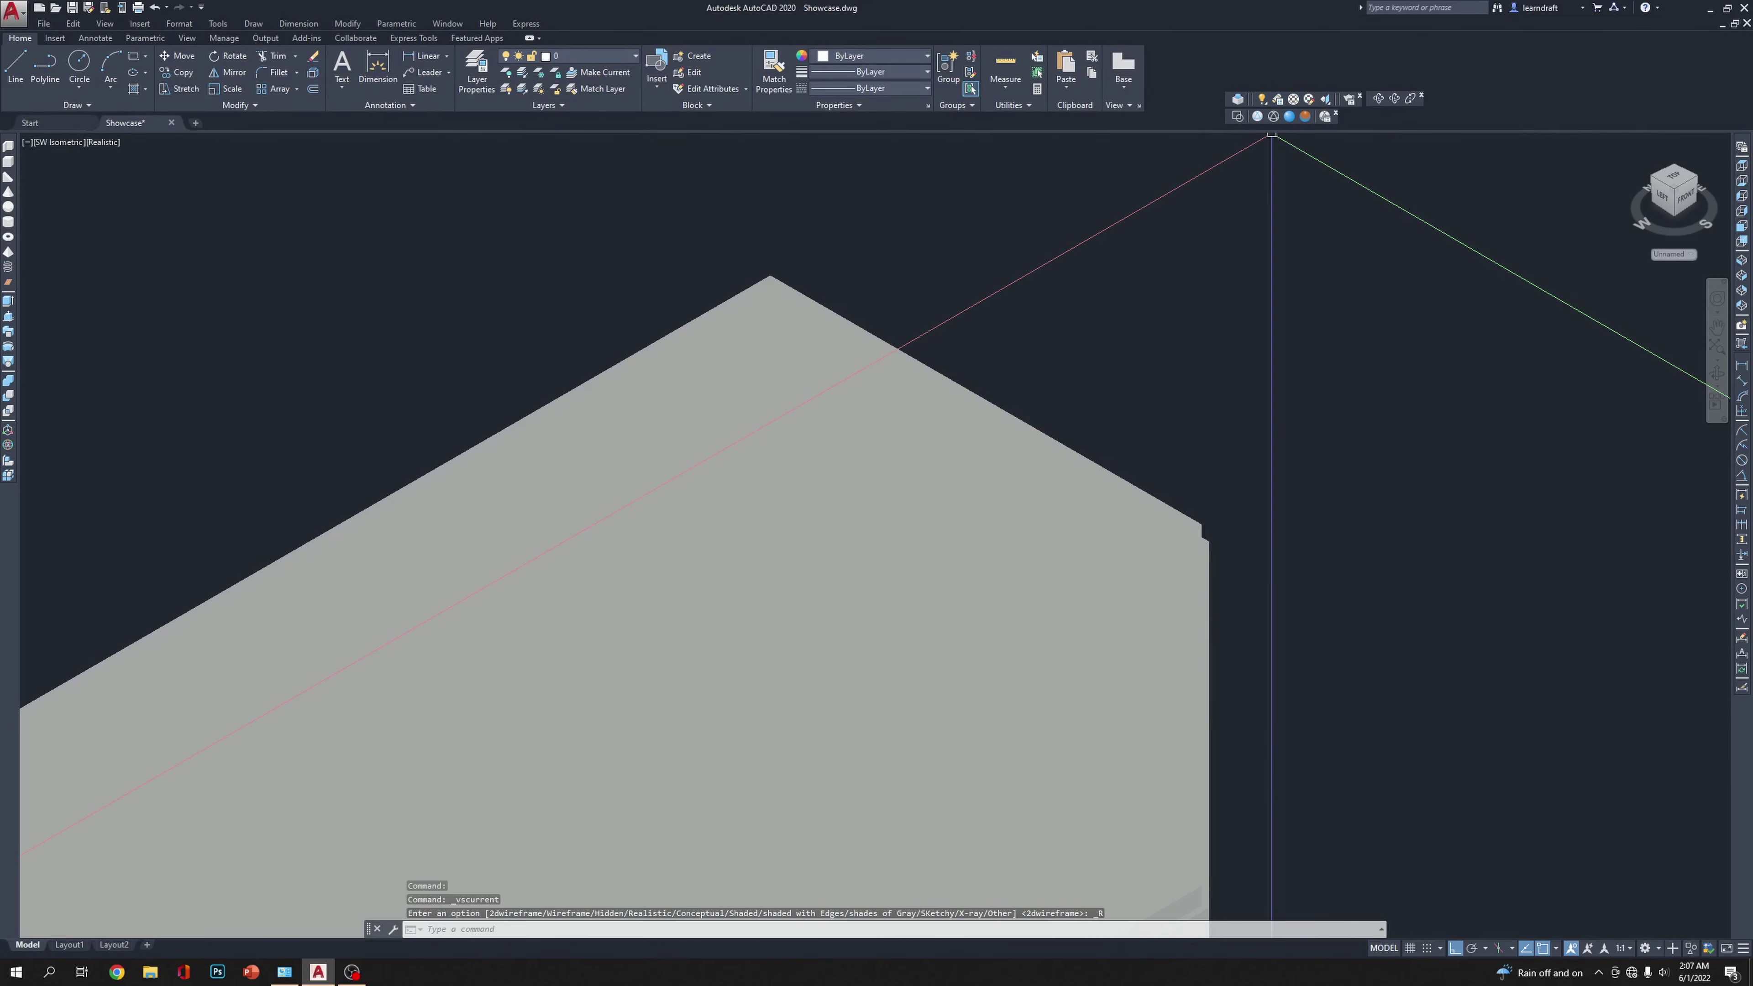
pyautogui.click(1178, 528)
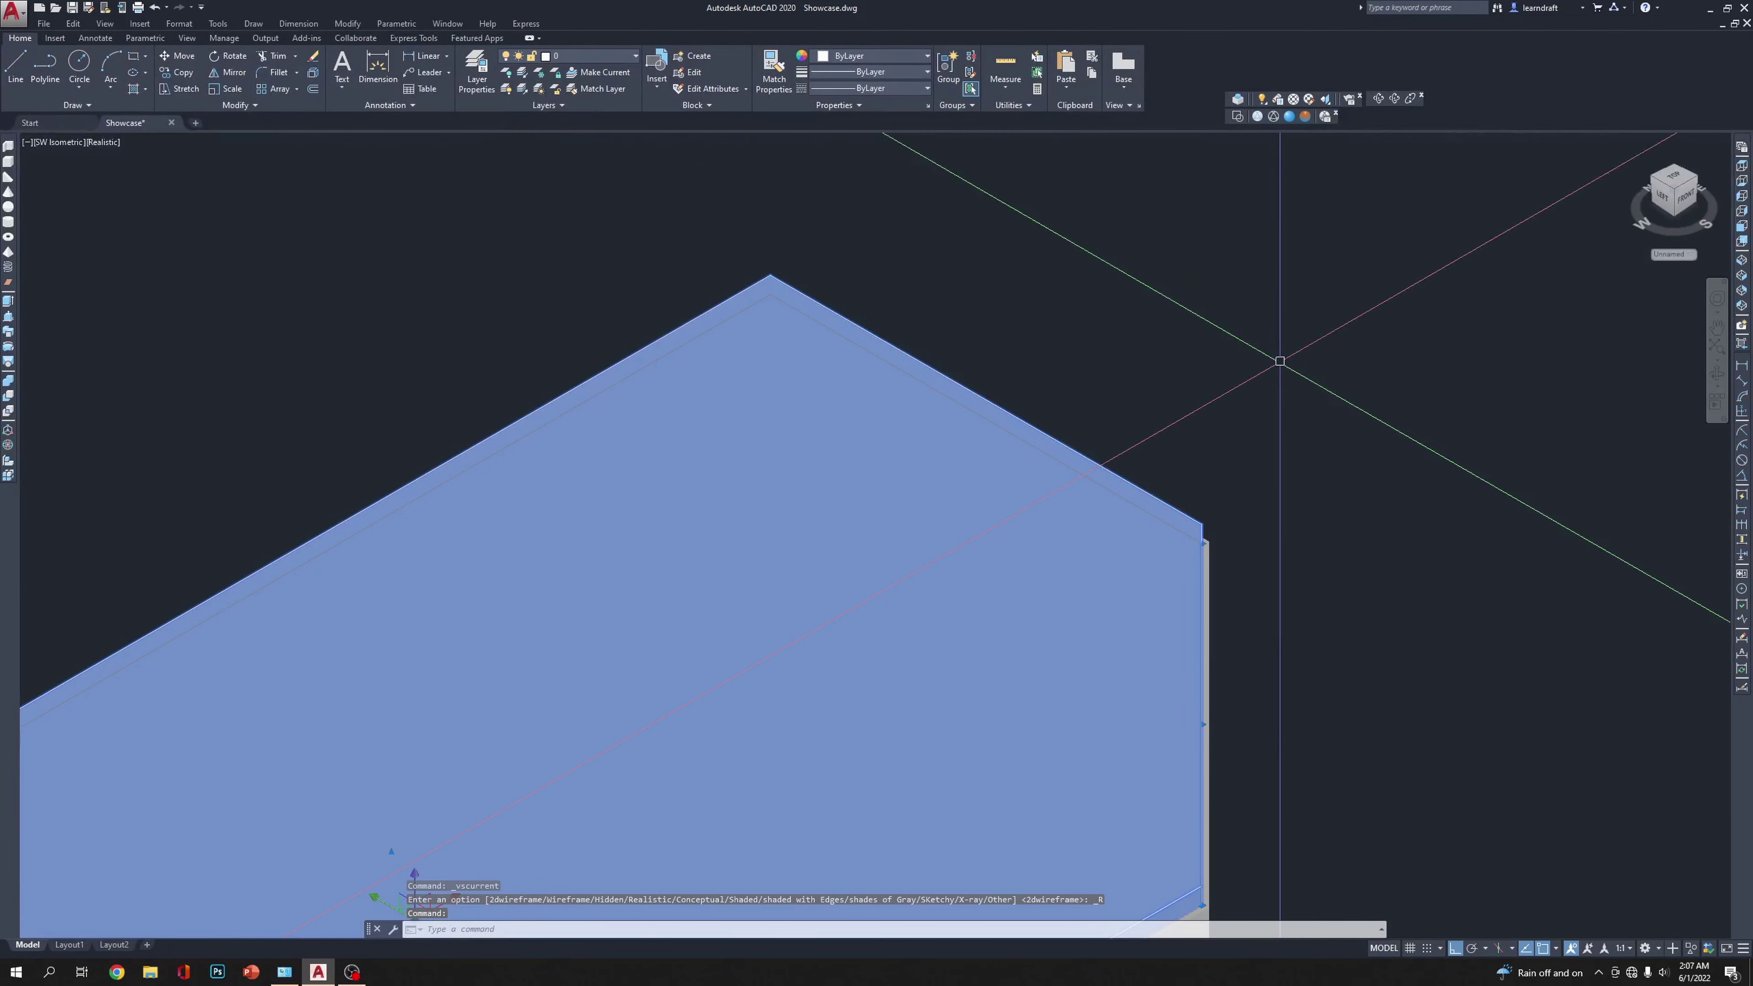
pyautogui.click(870, 61)
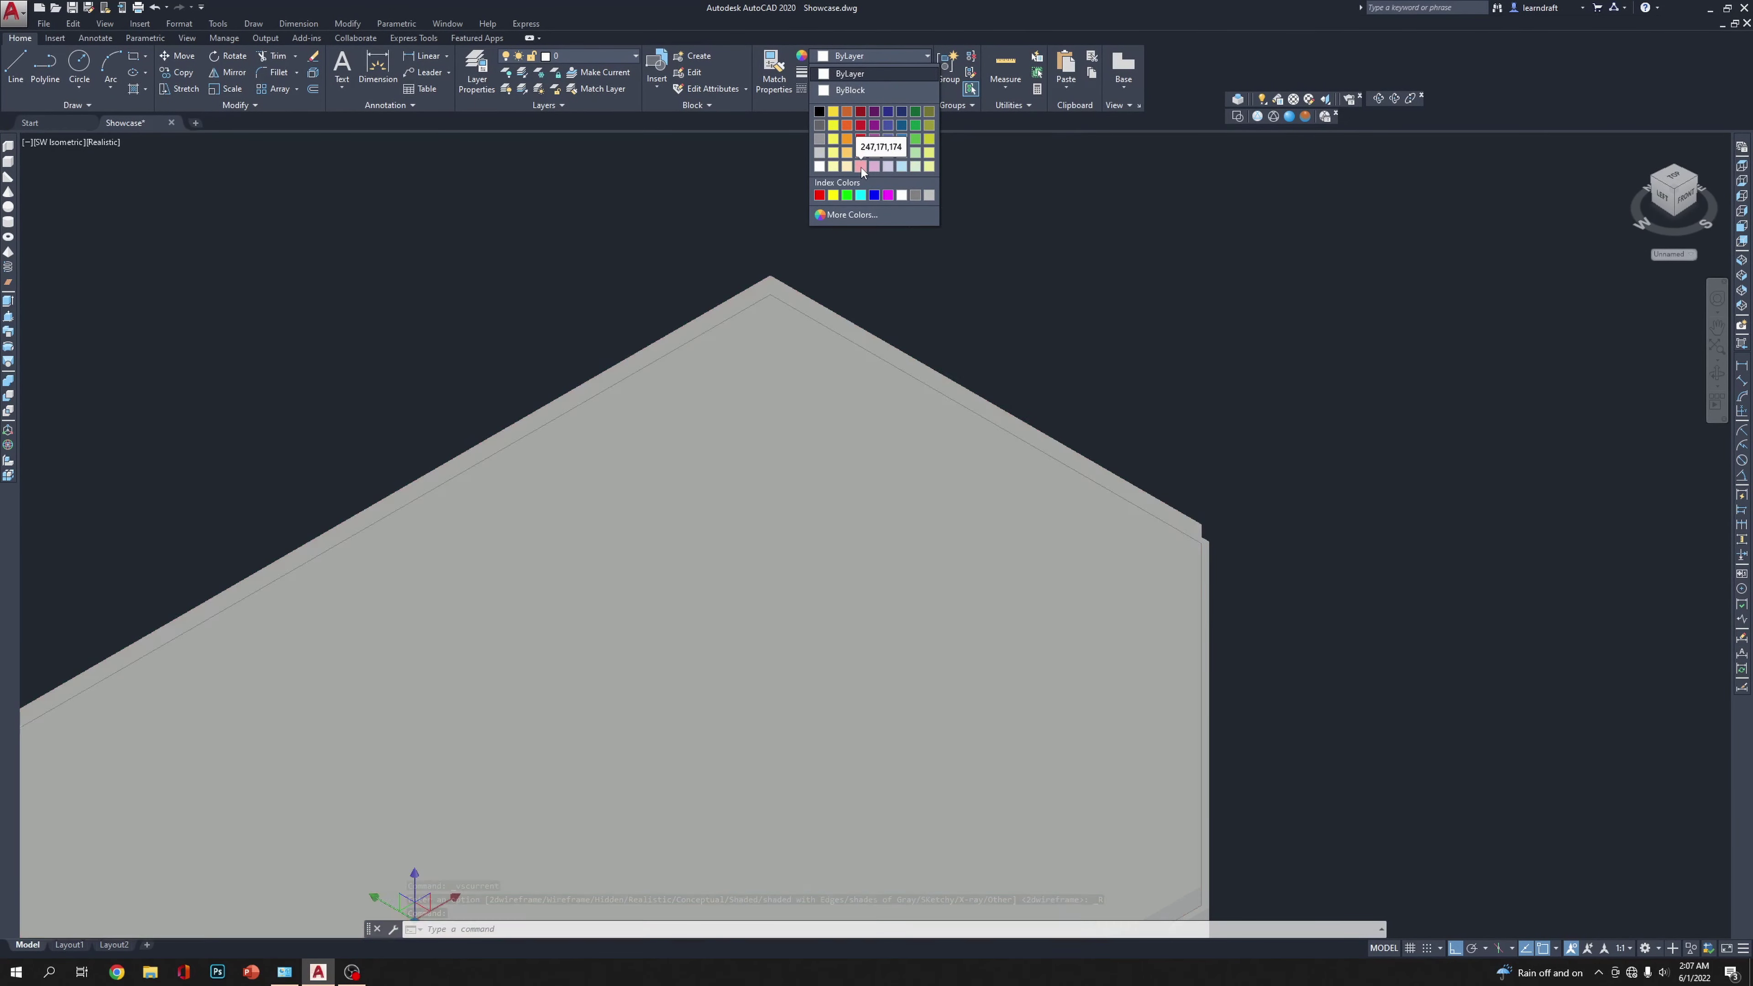
pyautogui.click(866, 166)
pyautogui.press('Escape')
pyautogui.moveTo(1311, 286); pyautogui.dragTo(1189, 158, button='middle')
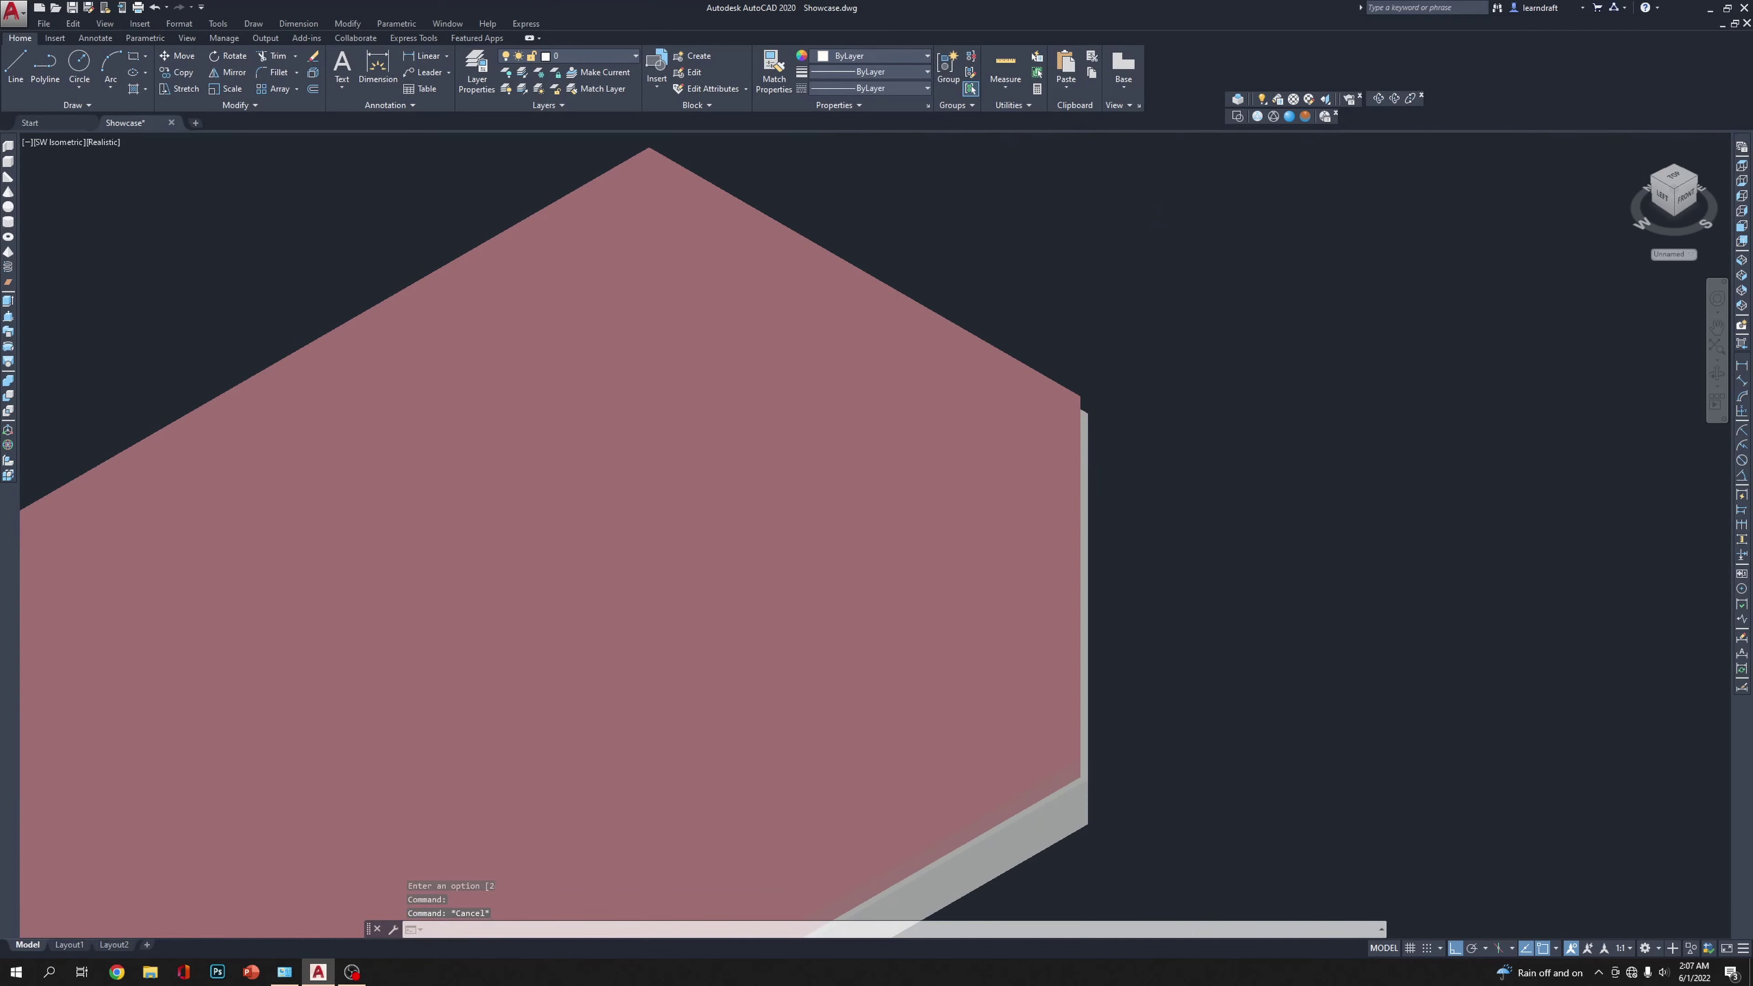
pyautogui.click(1237, 117)
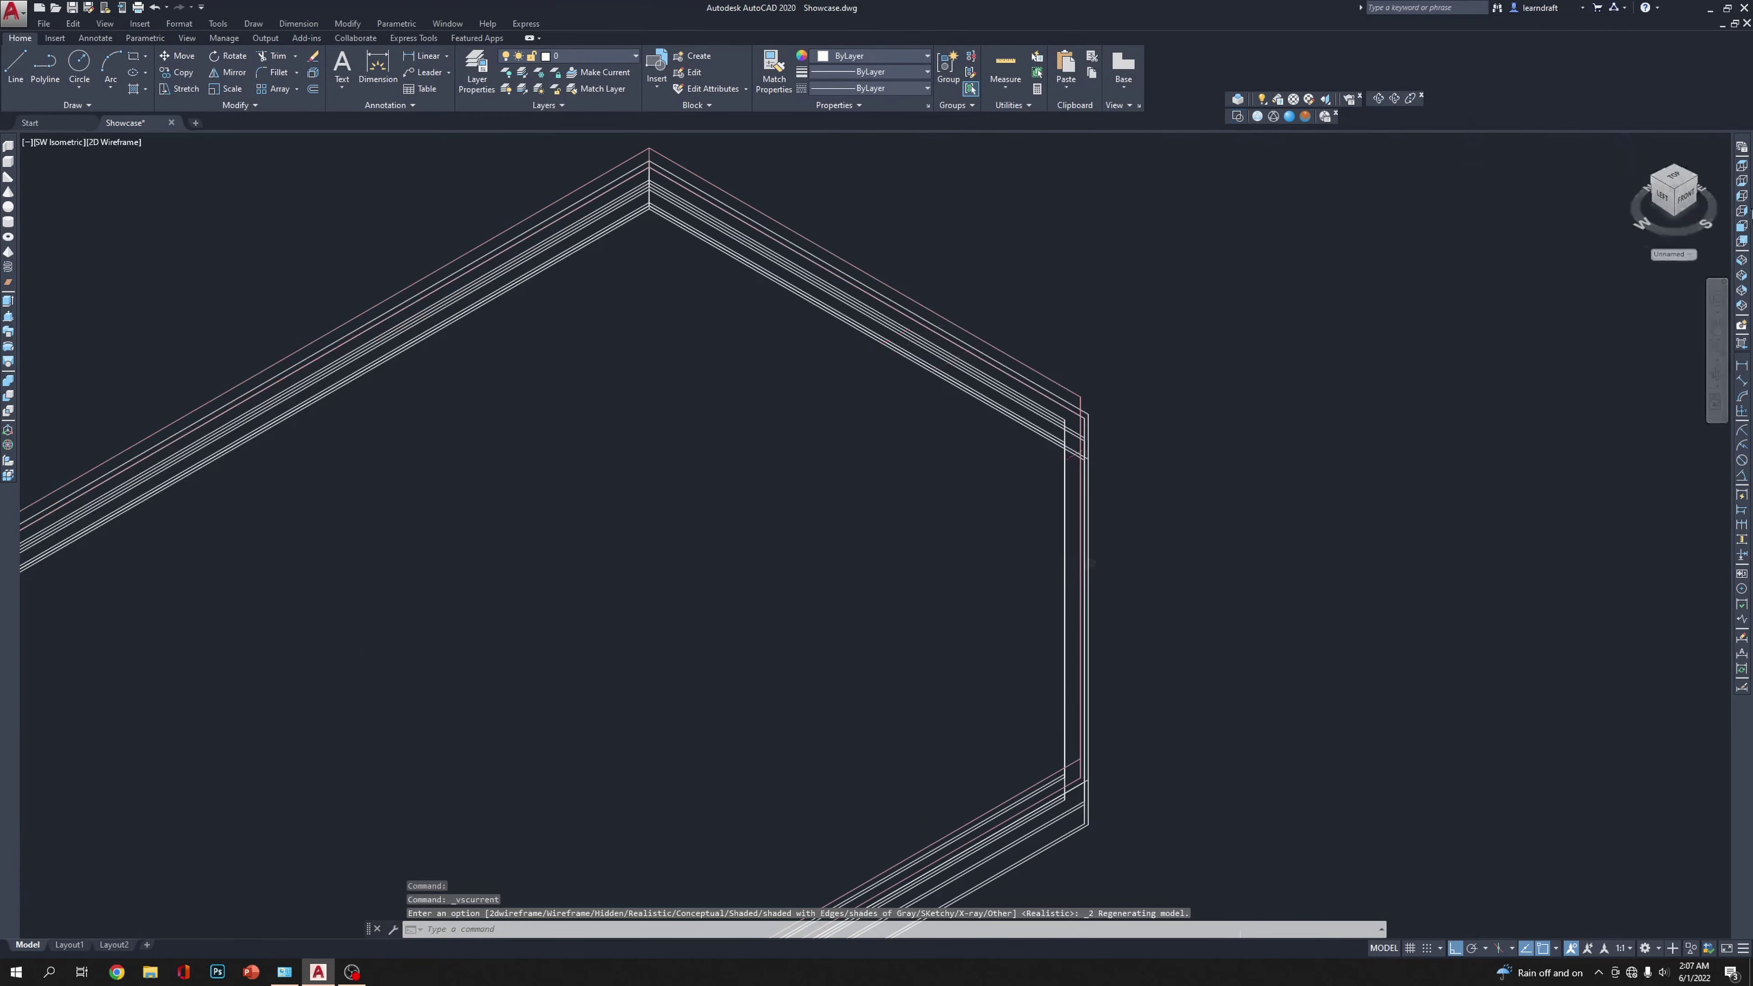
pyautogui.click(1739, 228)
# Step: Window-select the pink glass panel in front view and start MOVE, picking its base point
pyautogui.moveTo(379, 293)
pyautogui.mouseDown(button='middle')
pyautogui.moveTo(877, 281)
pyautogui.moveTo(799, 345)
pyautogui.mouseUp(button='middle')
pyautogui.scroll(8, 838, 505)
pyautogui.scroll(6, 1142, 694)
pyautogui.moveTo(1142, 694); pyautogui.dragTo(736, 388, button='middle')
pyautogui.click(986, 290)
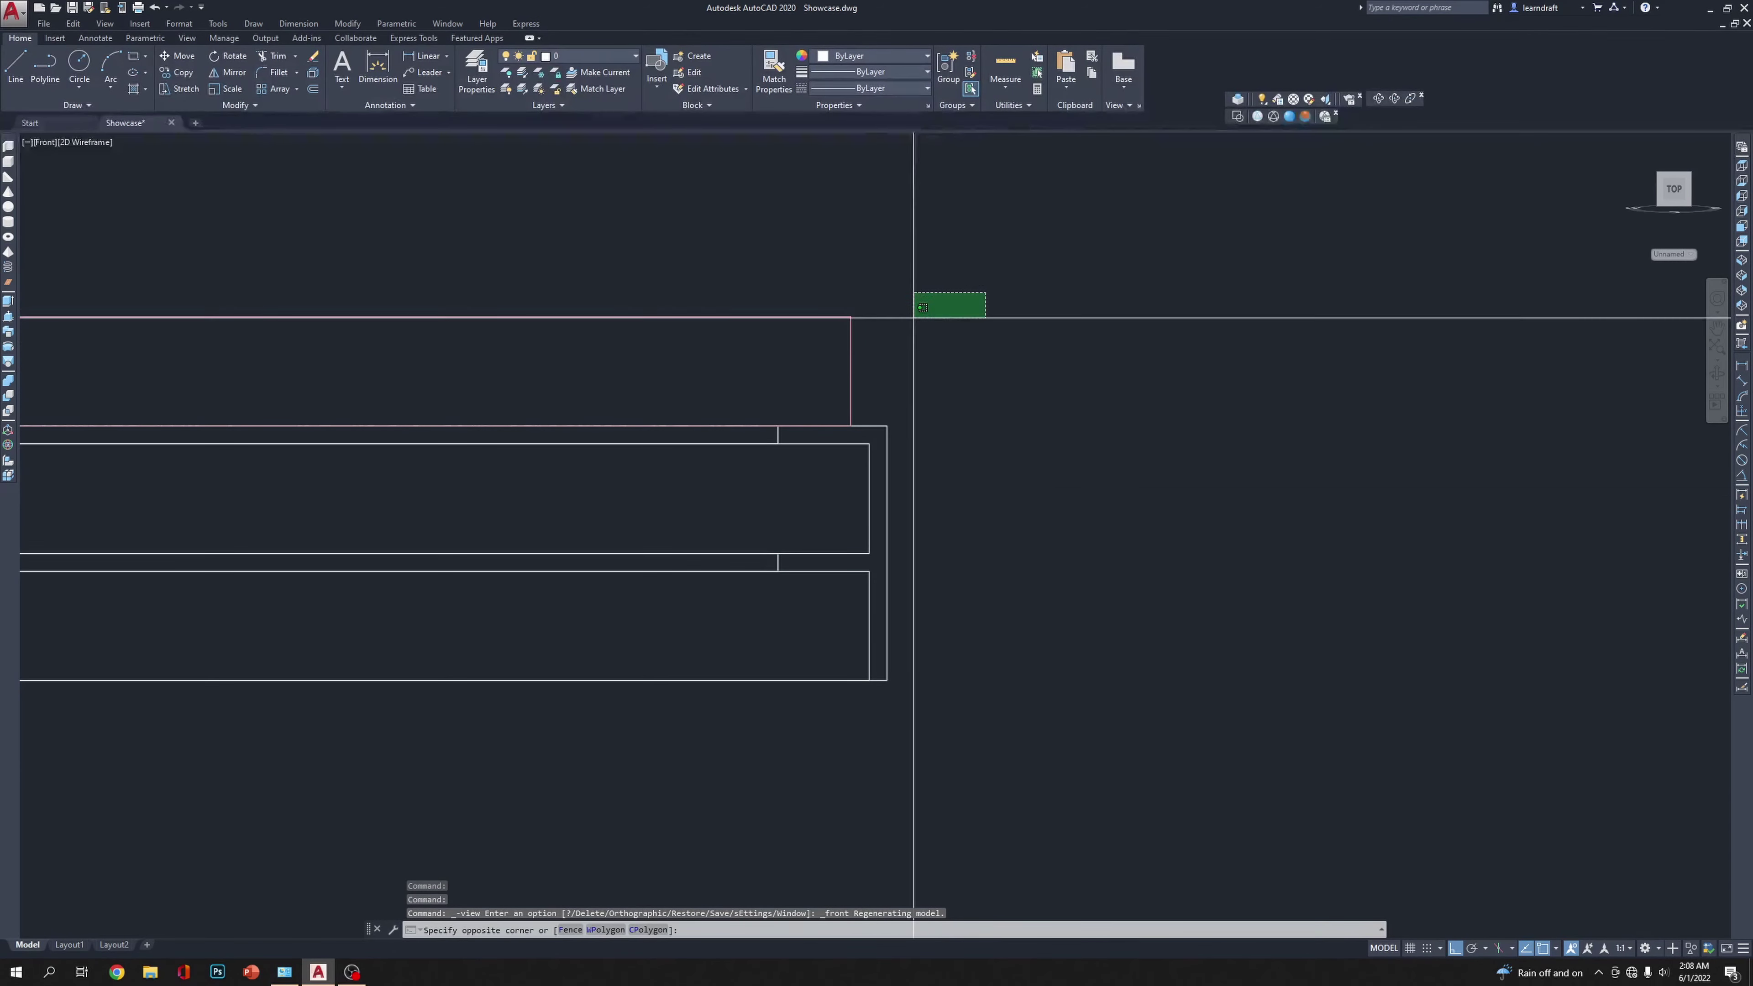
pyautogui.click(821, 352)
pyautogui.scroll(4, 908, 286)
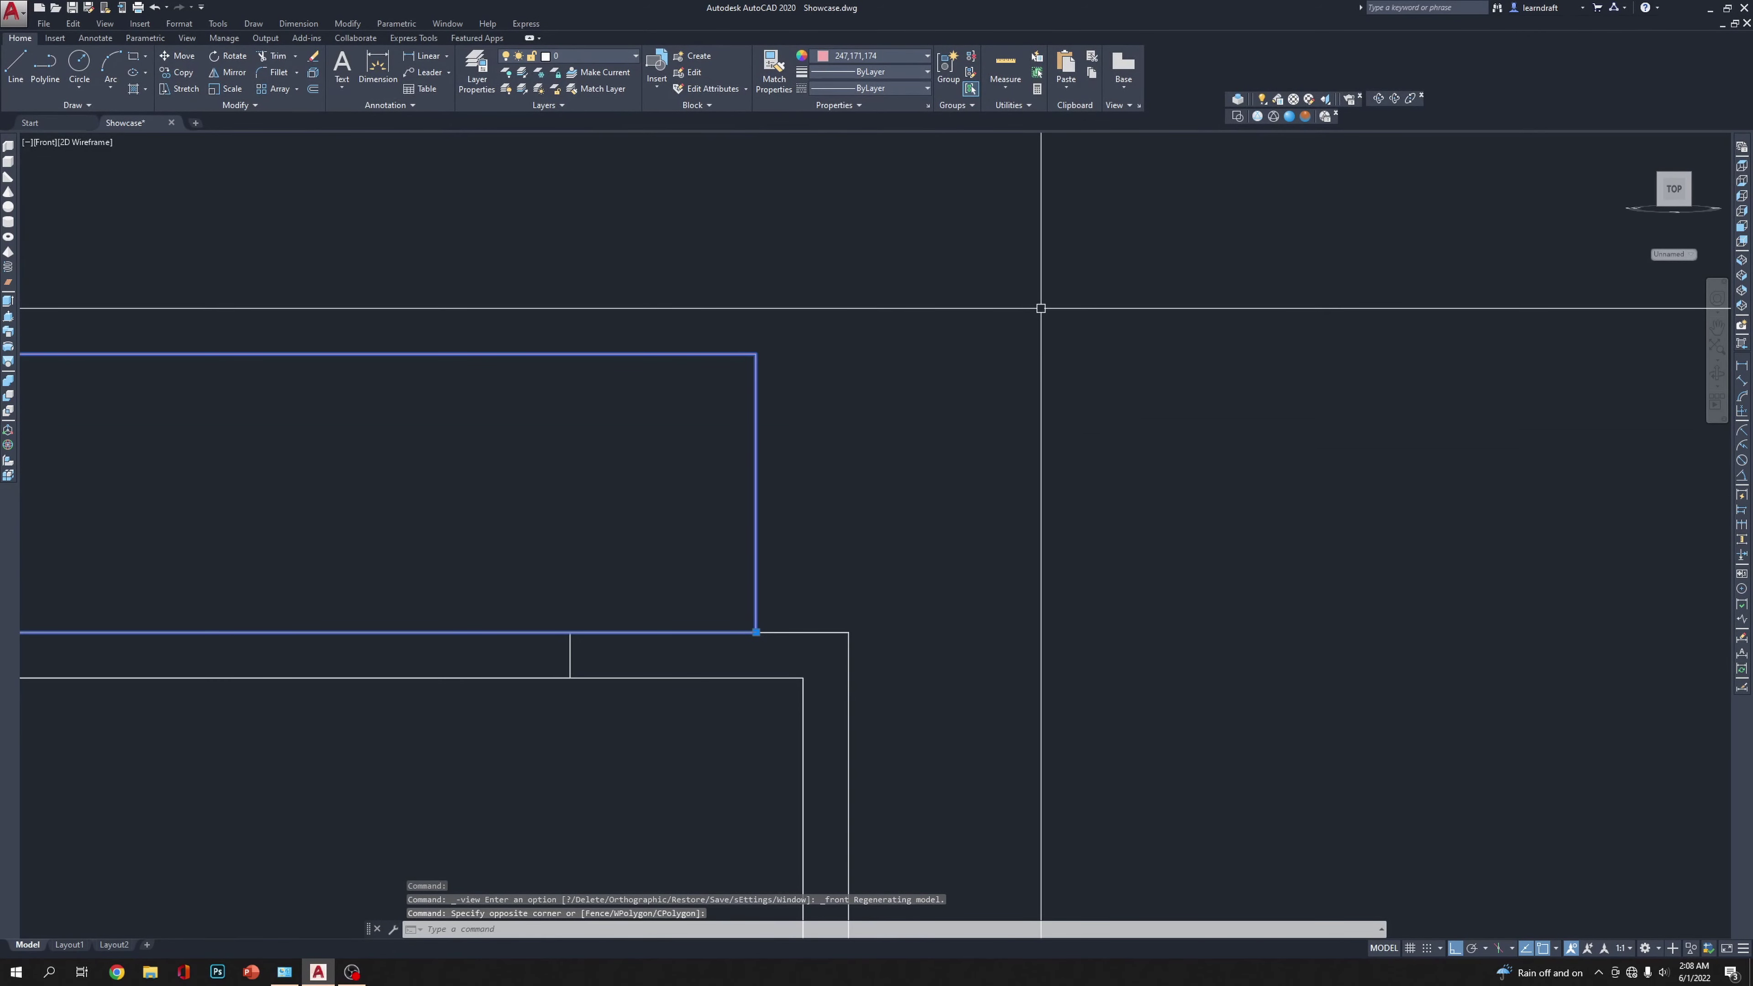
pyautogui.write('m')
pyautogui.press('space')
pyautogui.click(1034, 273)
pyautogui.scroll(-5, 1035, 329)
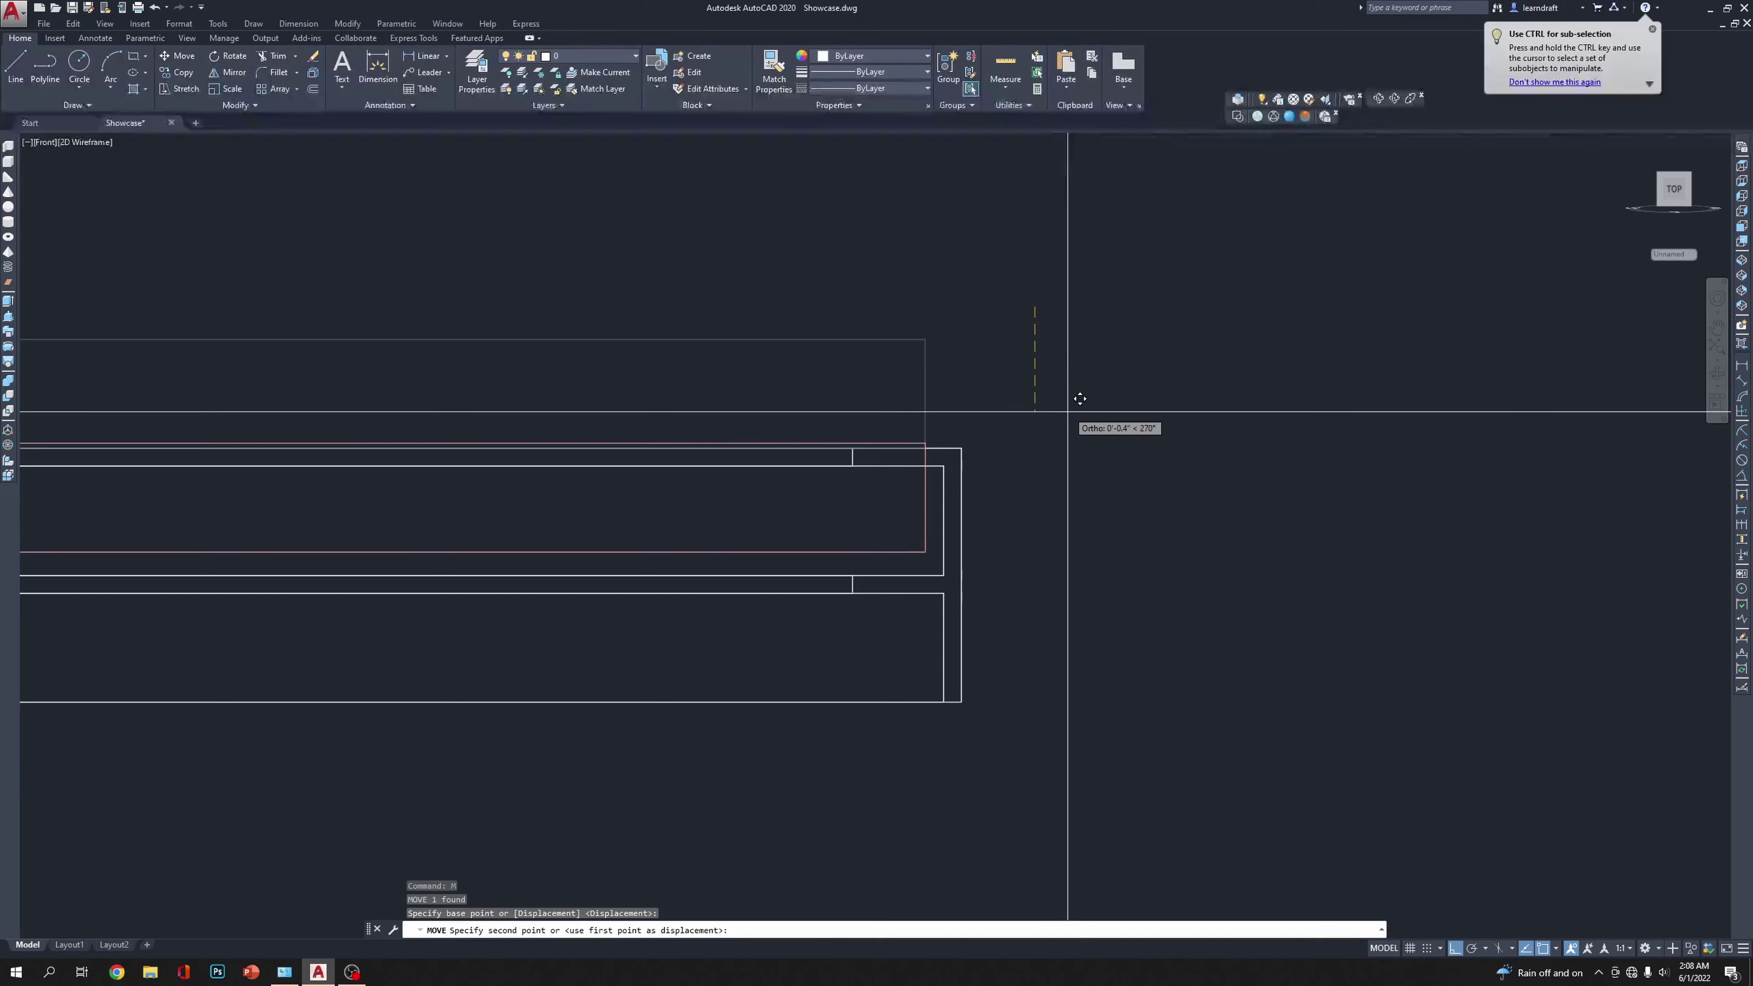
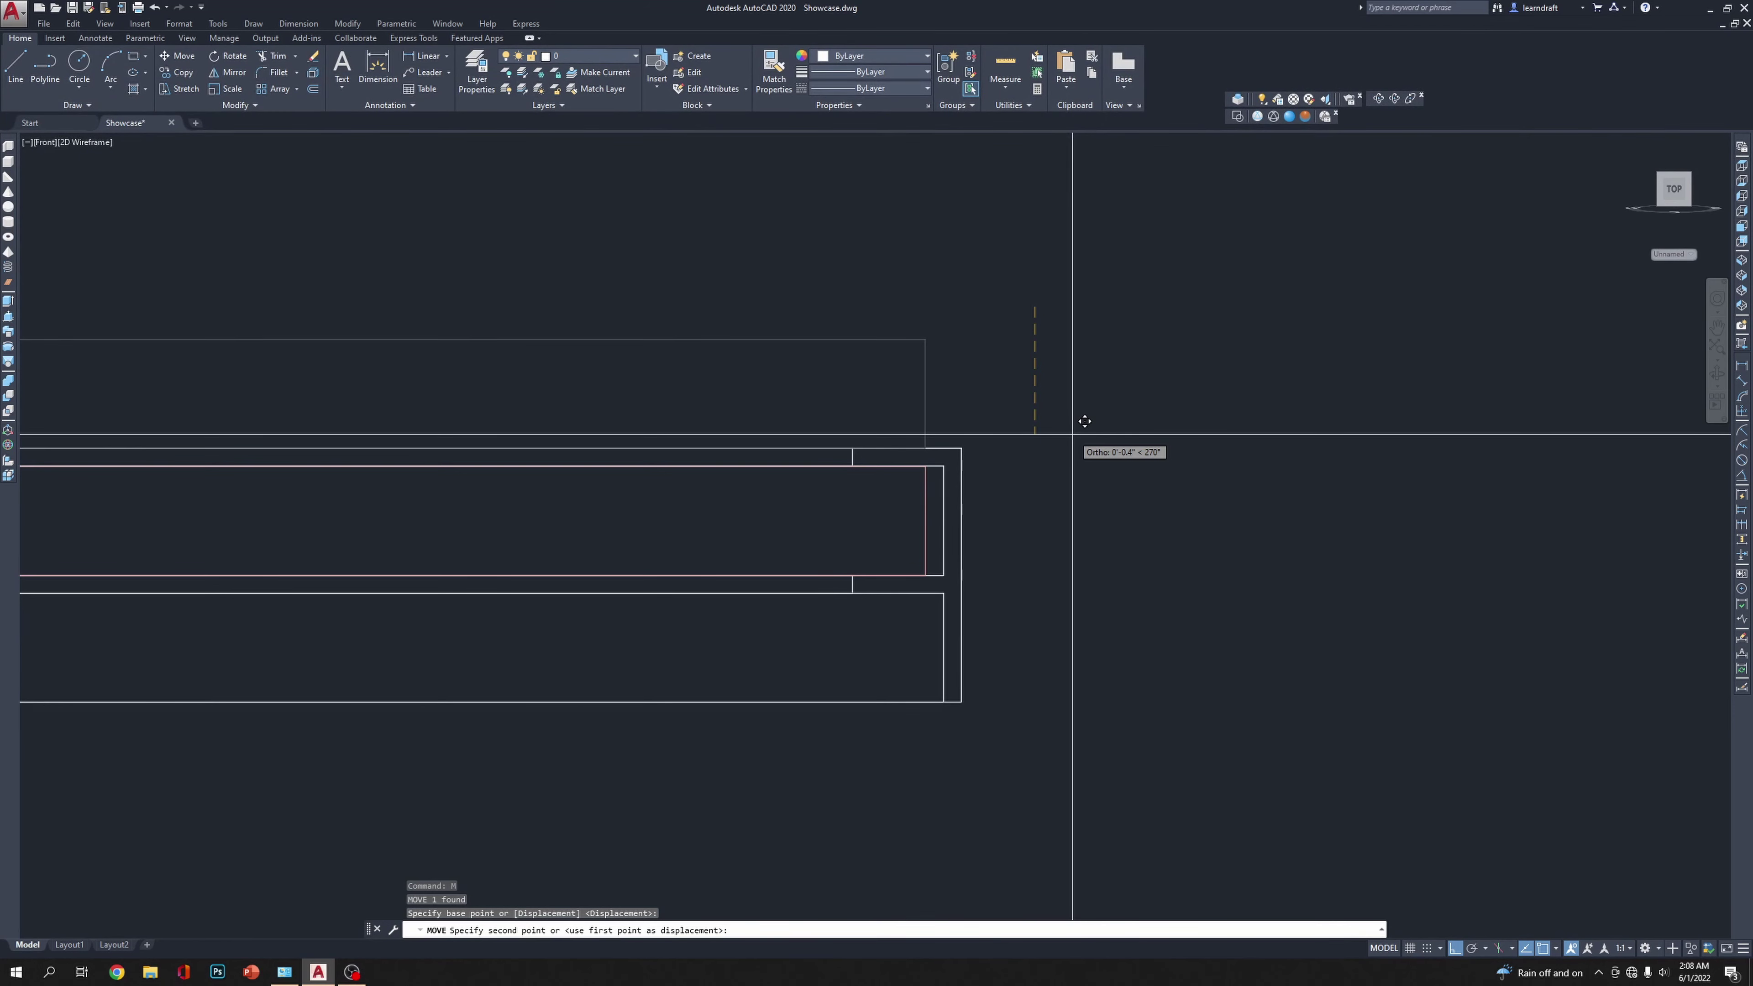
# Step: Reselect the pink panel and move it .06125 downward
pyautogui.press('Escape')
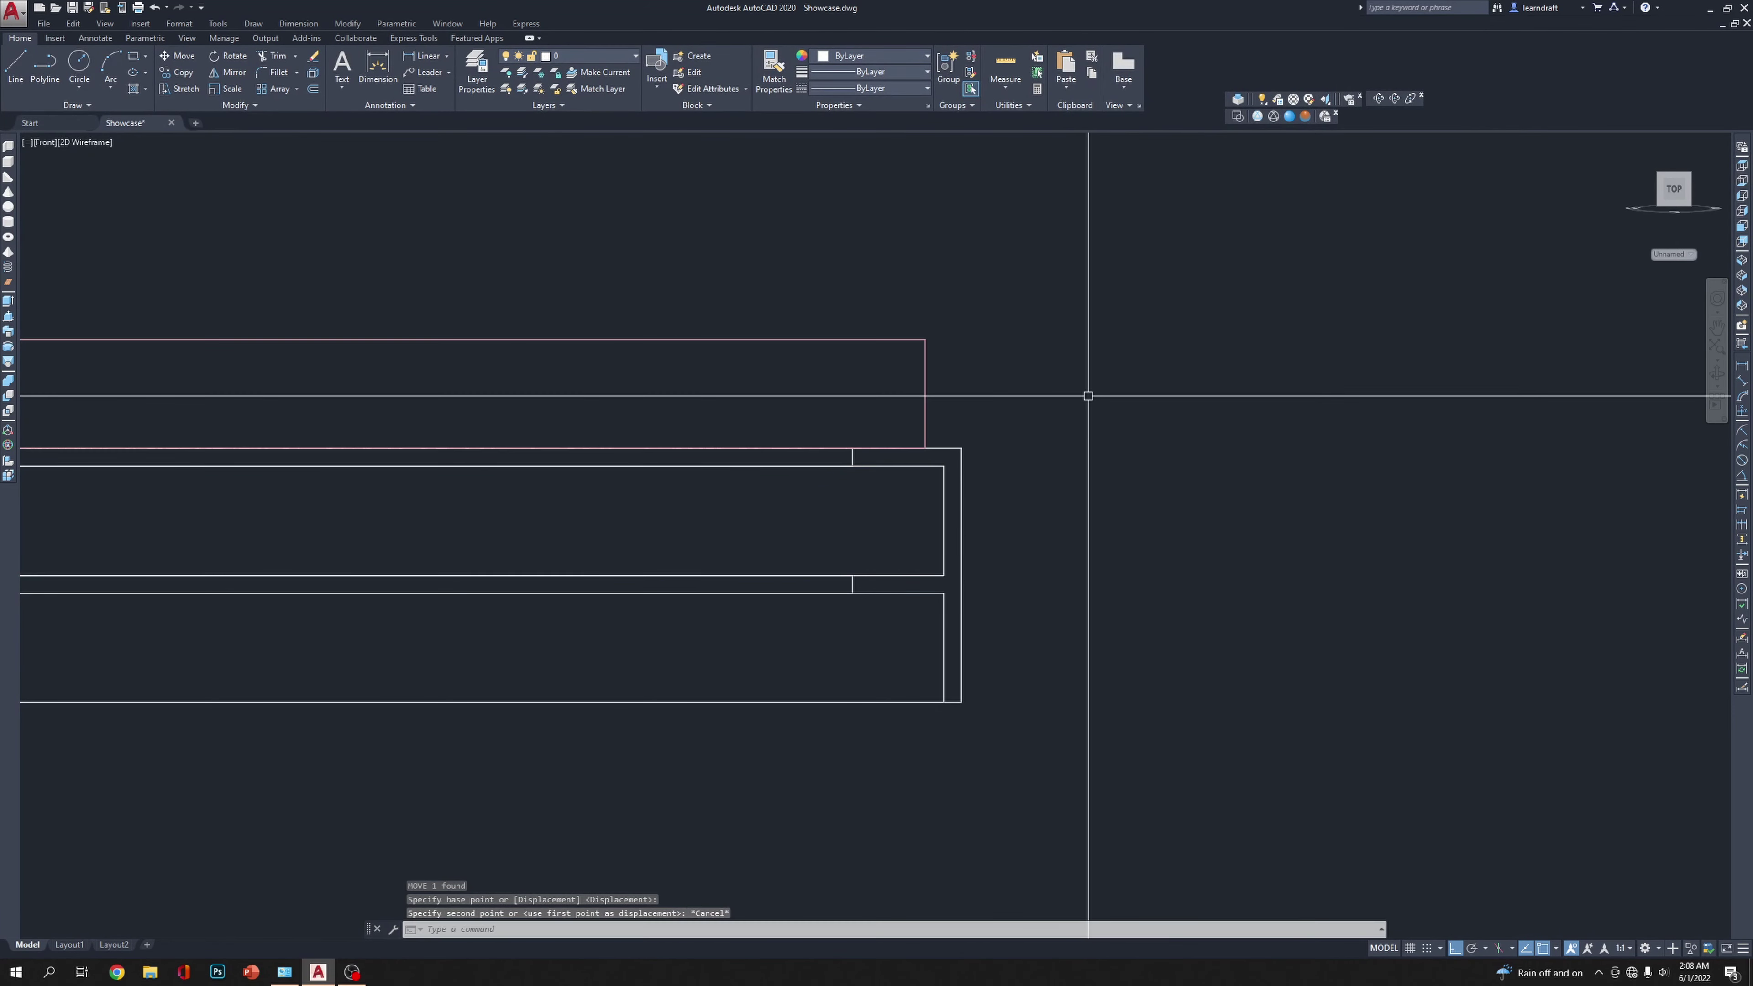
pyautogui.scroll(3, 923, 454)
pyautogui.scroll(-1, 887, 450)
pyautogui.click(943, 341)
pyautogui.click(833, 372)
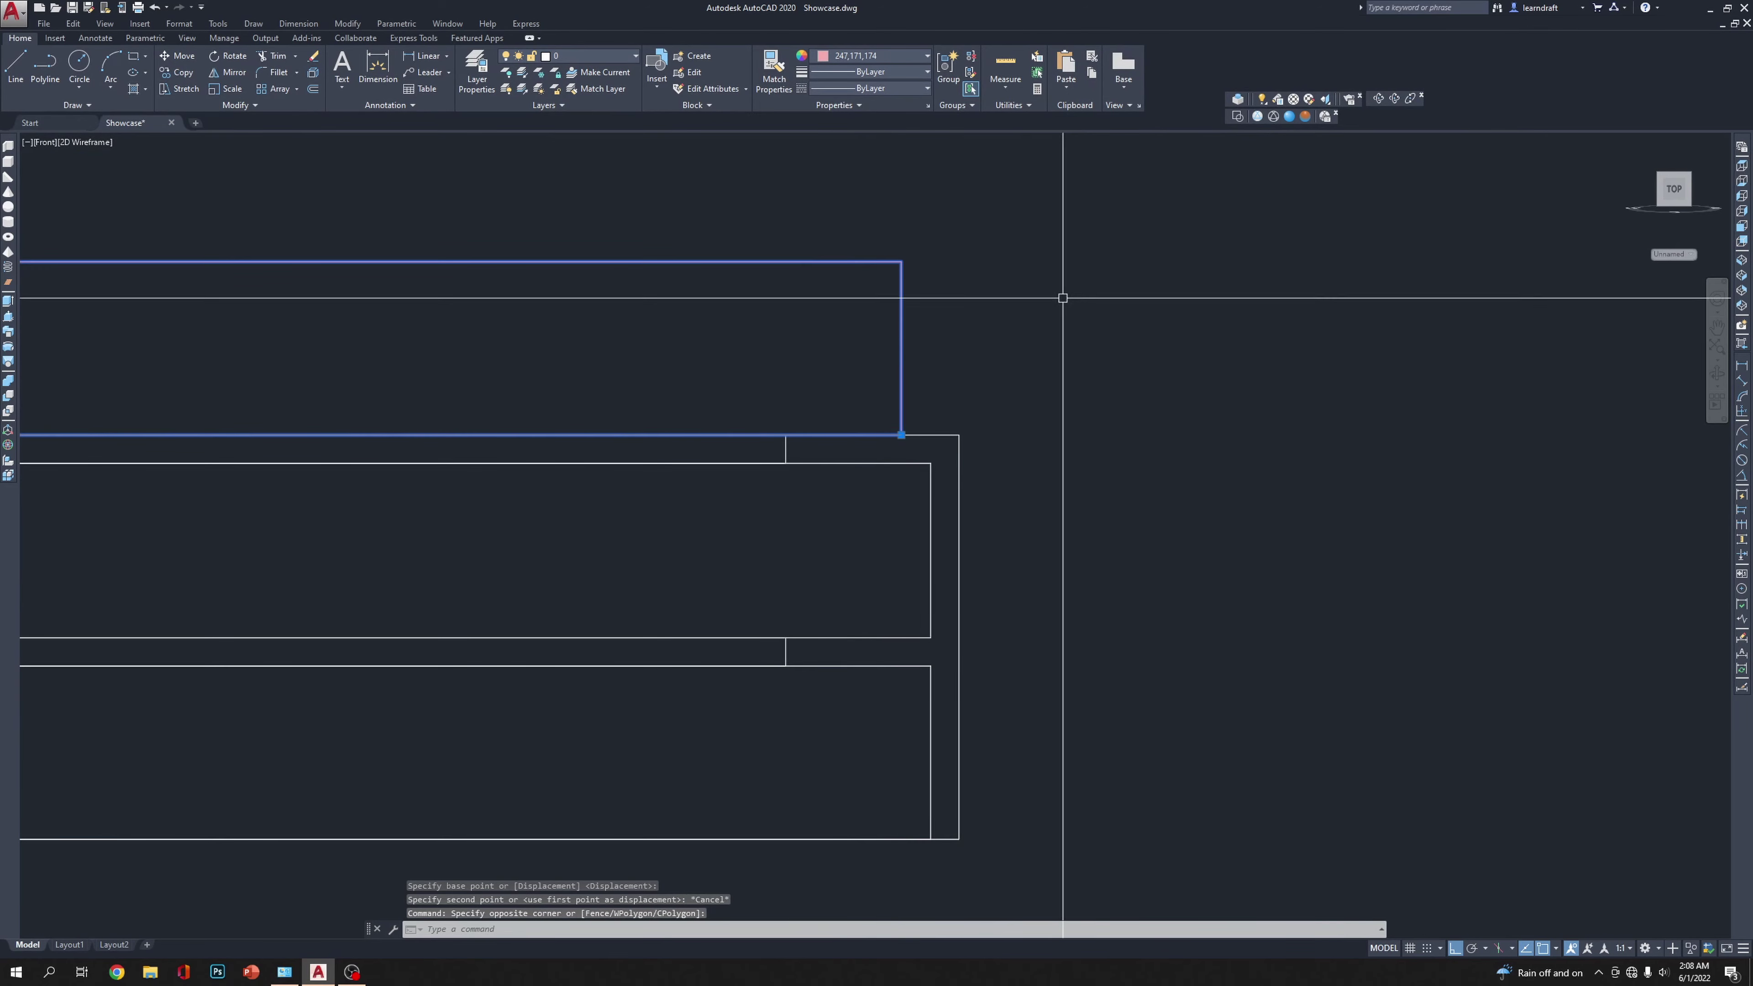
pyautogui.write('m')
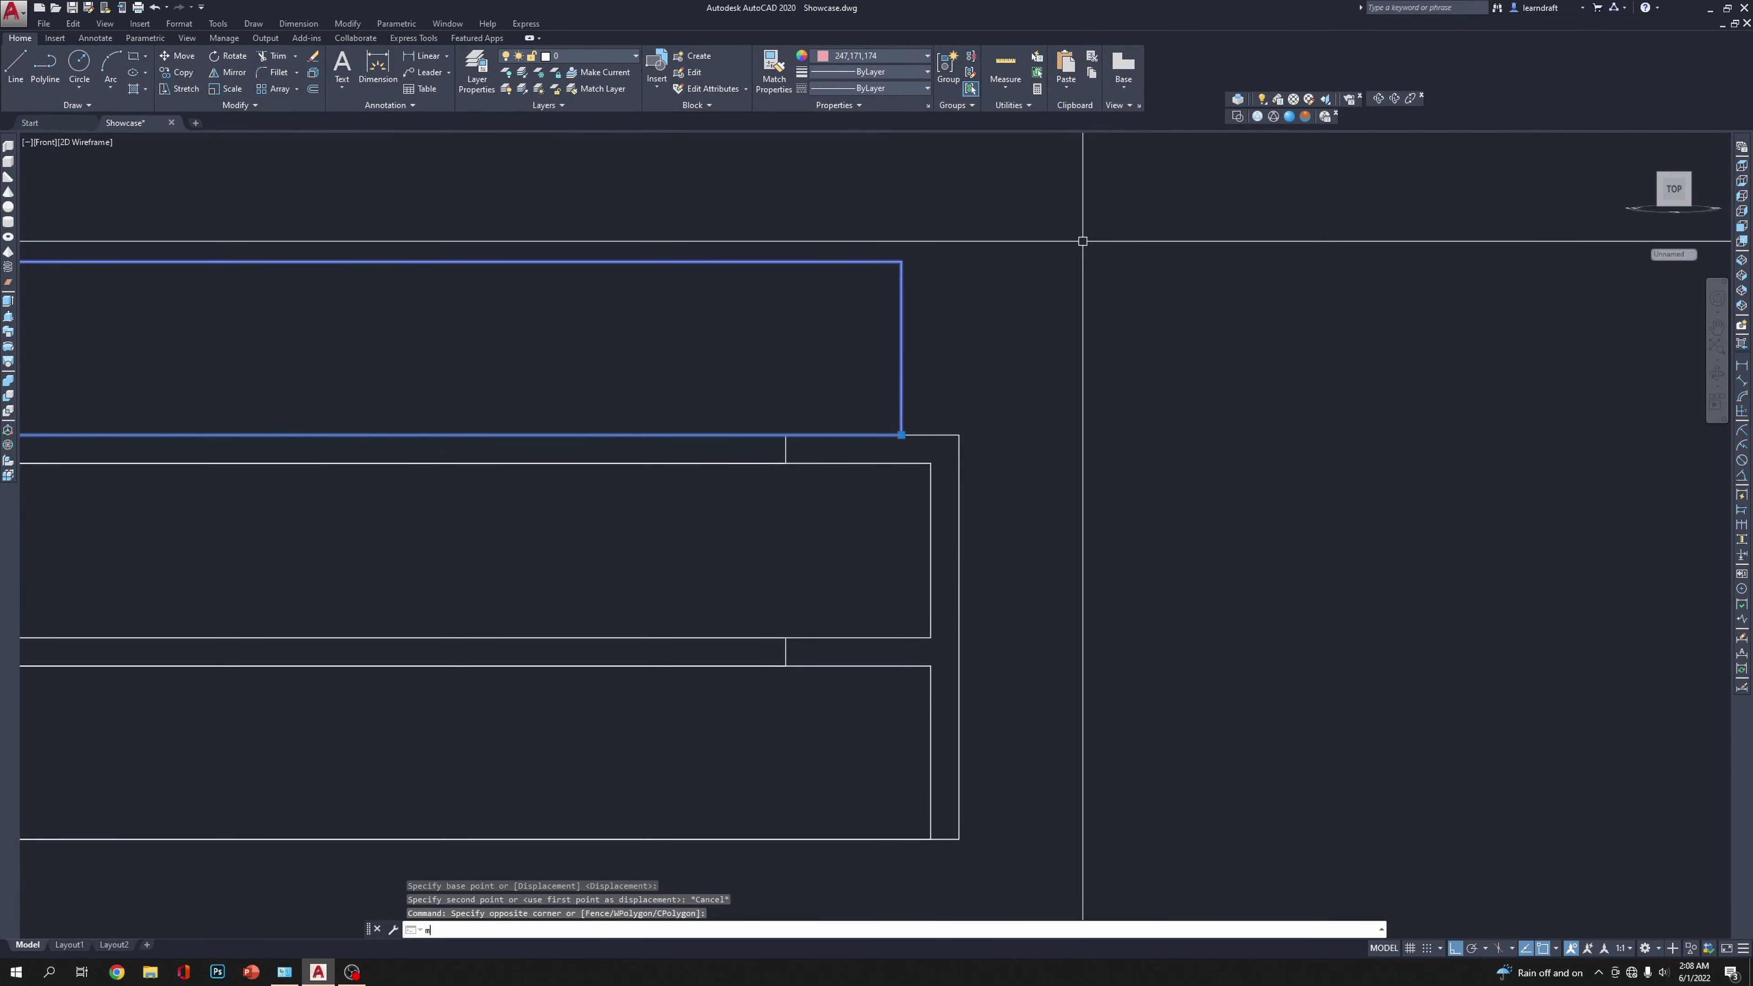
pyautogui.press('Return')
pyautogui.click(1040, 220)
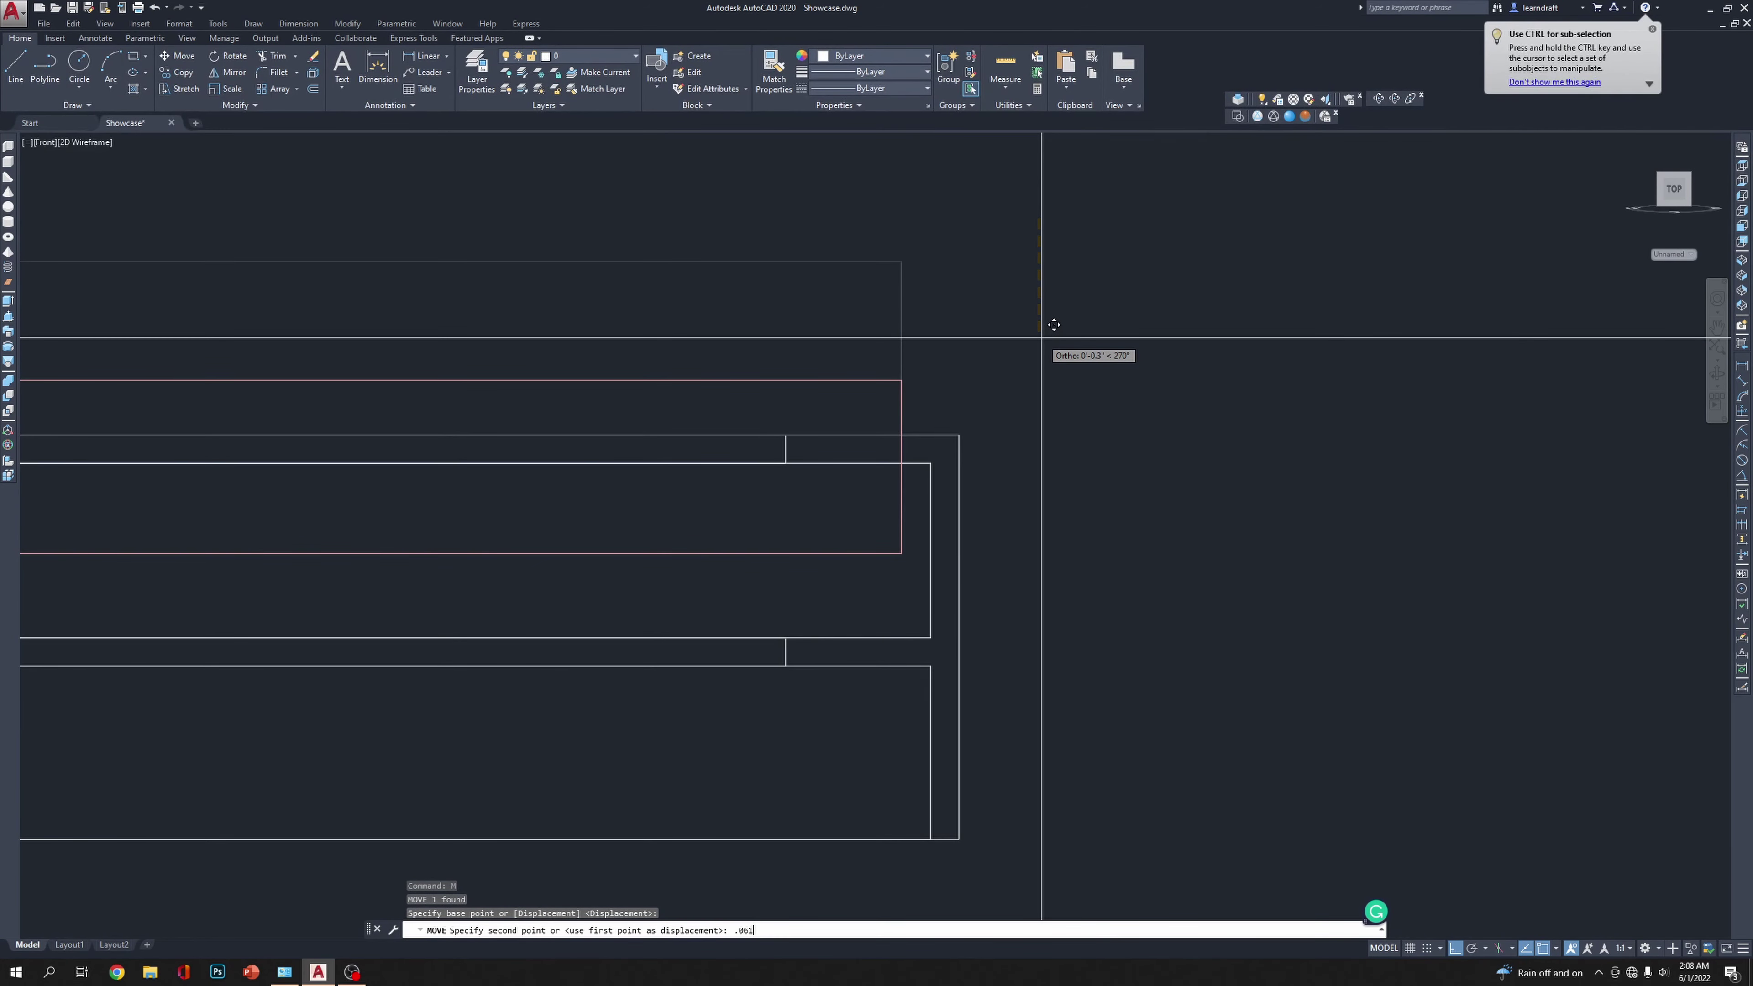
pyautogui.press('Return')
# Step: Move the pink panel a further .375 downward
pyautogui.click(1042, 338)
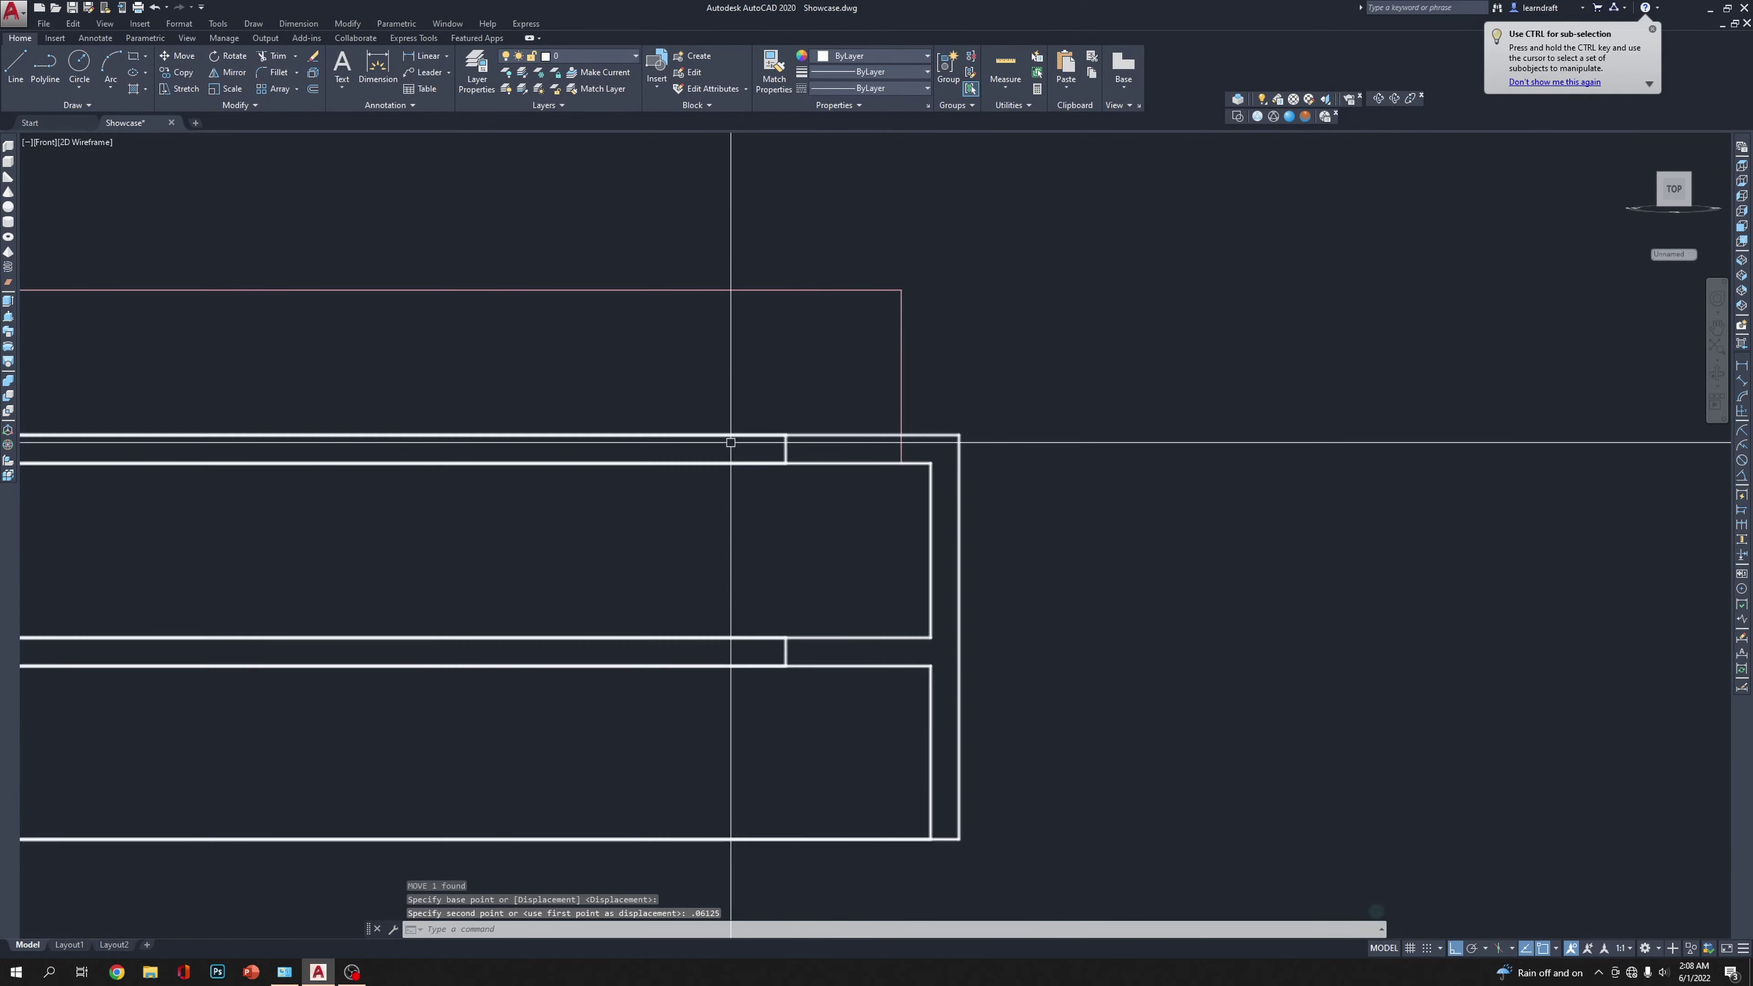
pyautogui.click(895, 343)
pyautogui.write('m')
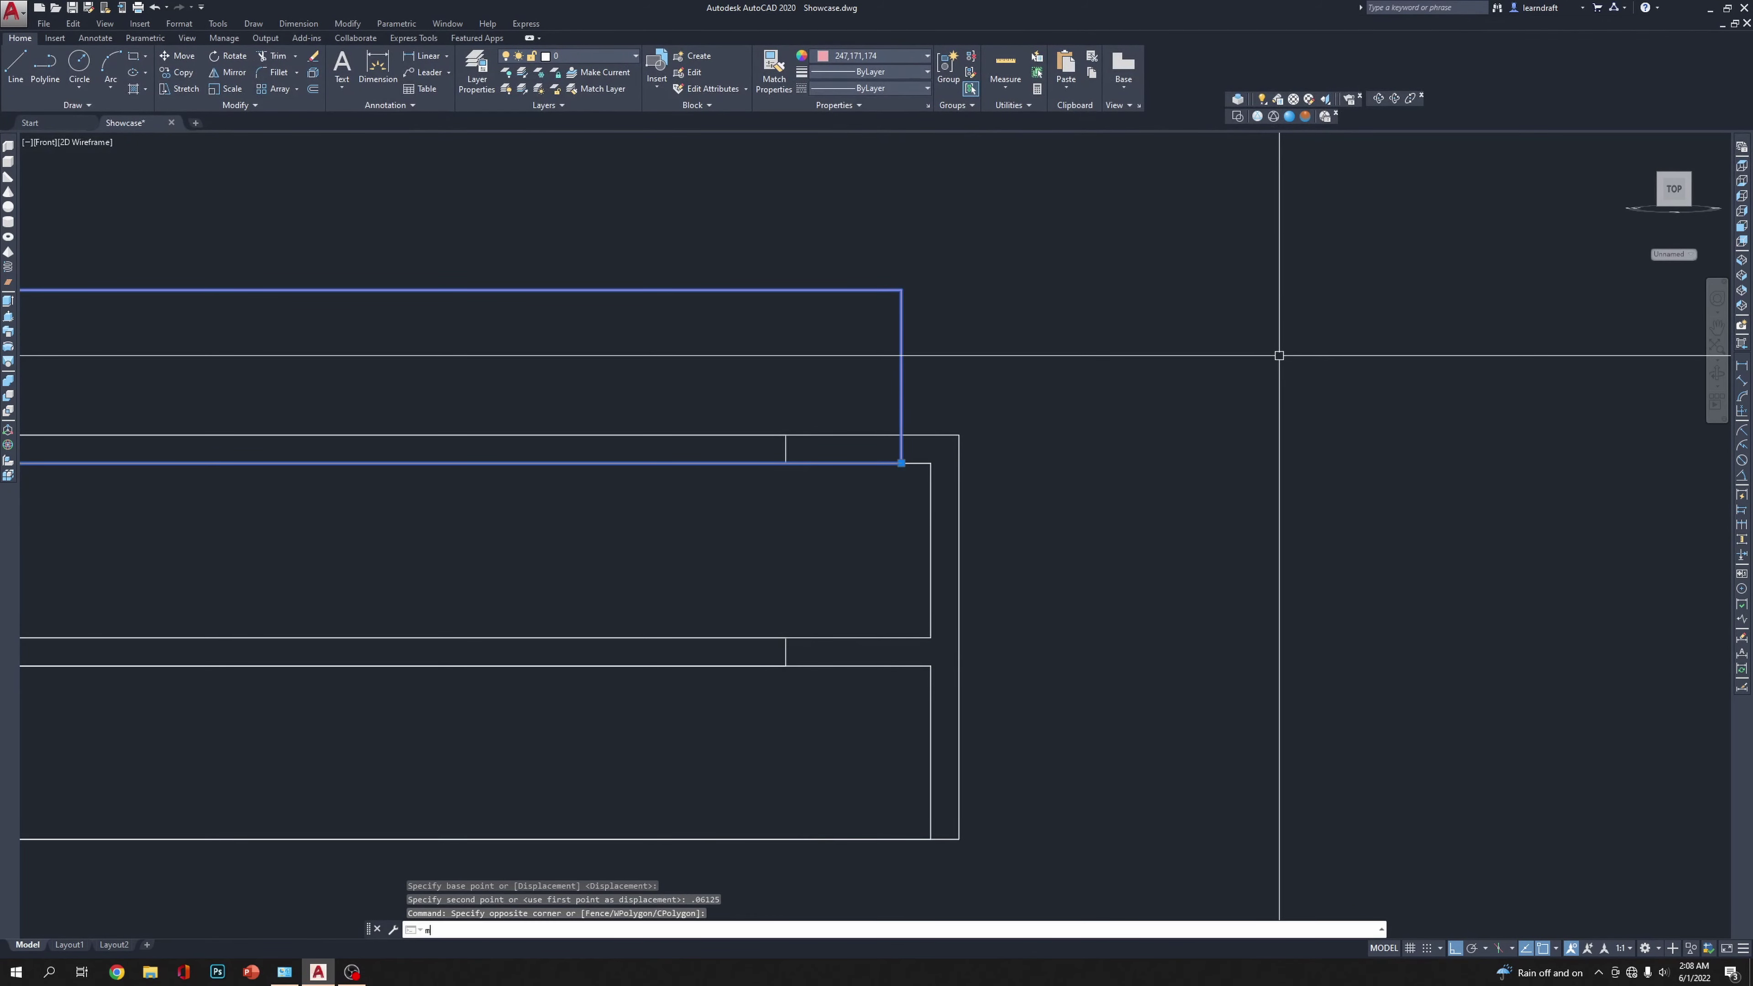
pyautogui.press('Return')
pyautogui.click(1240, 293)
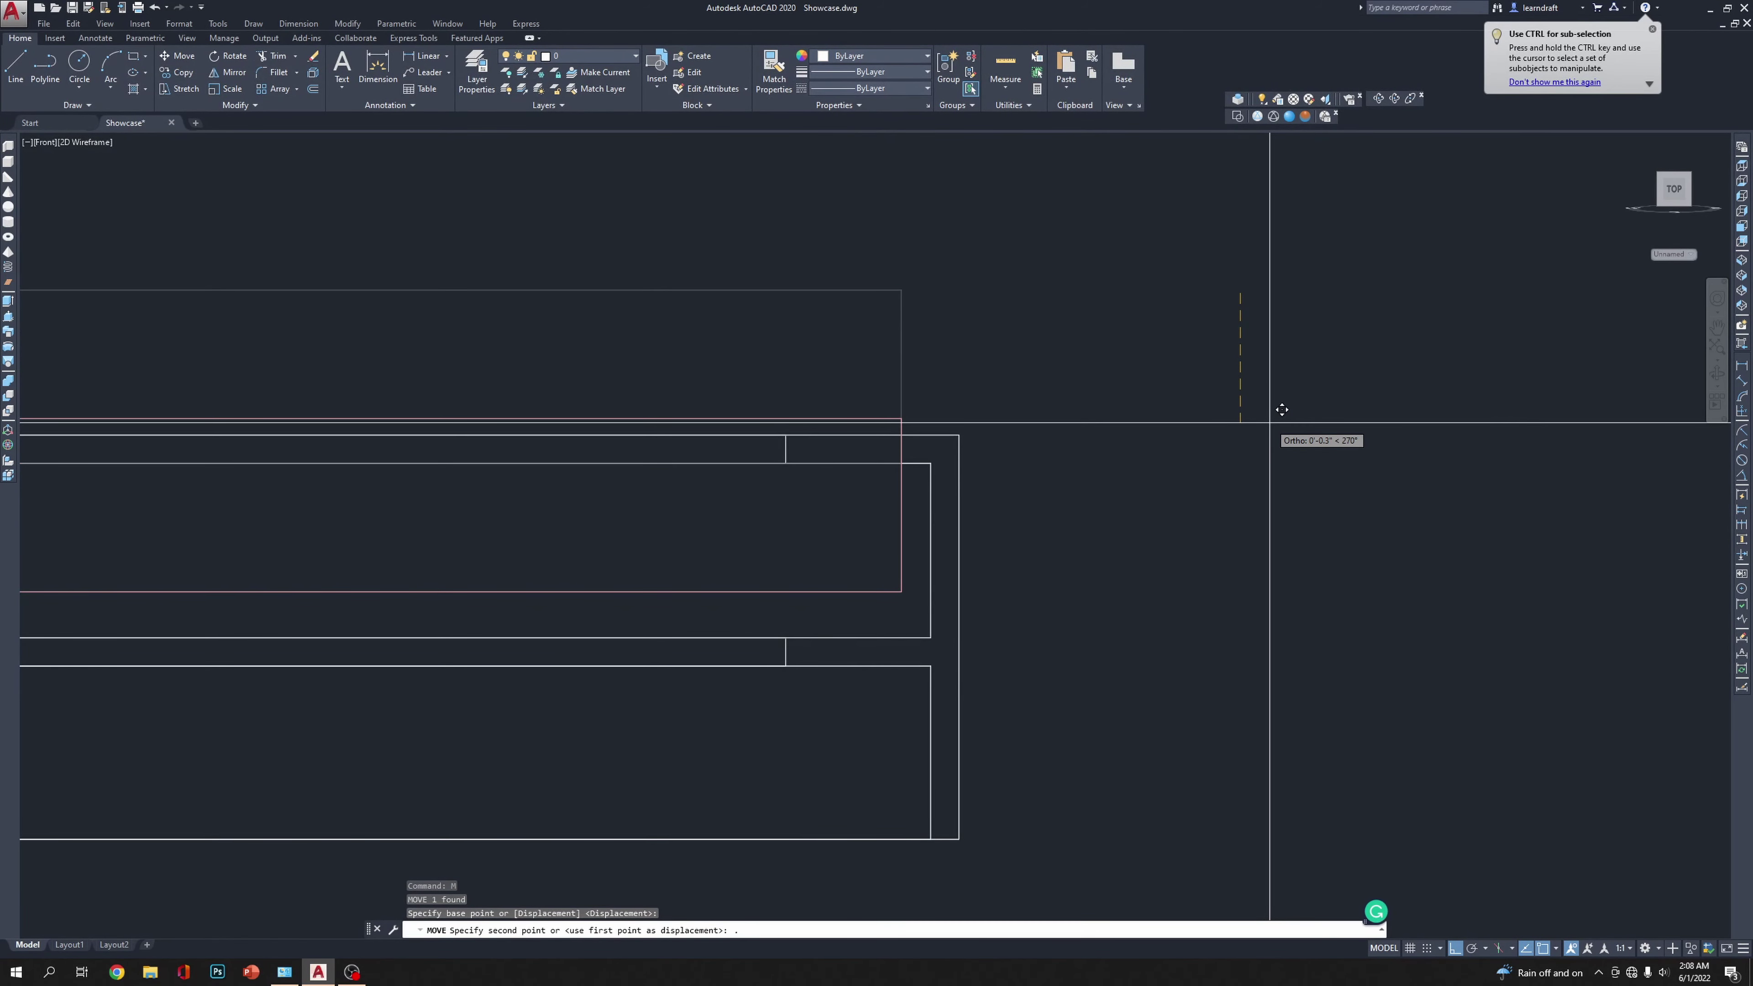
pyautogui.write('.375')
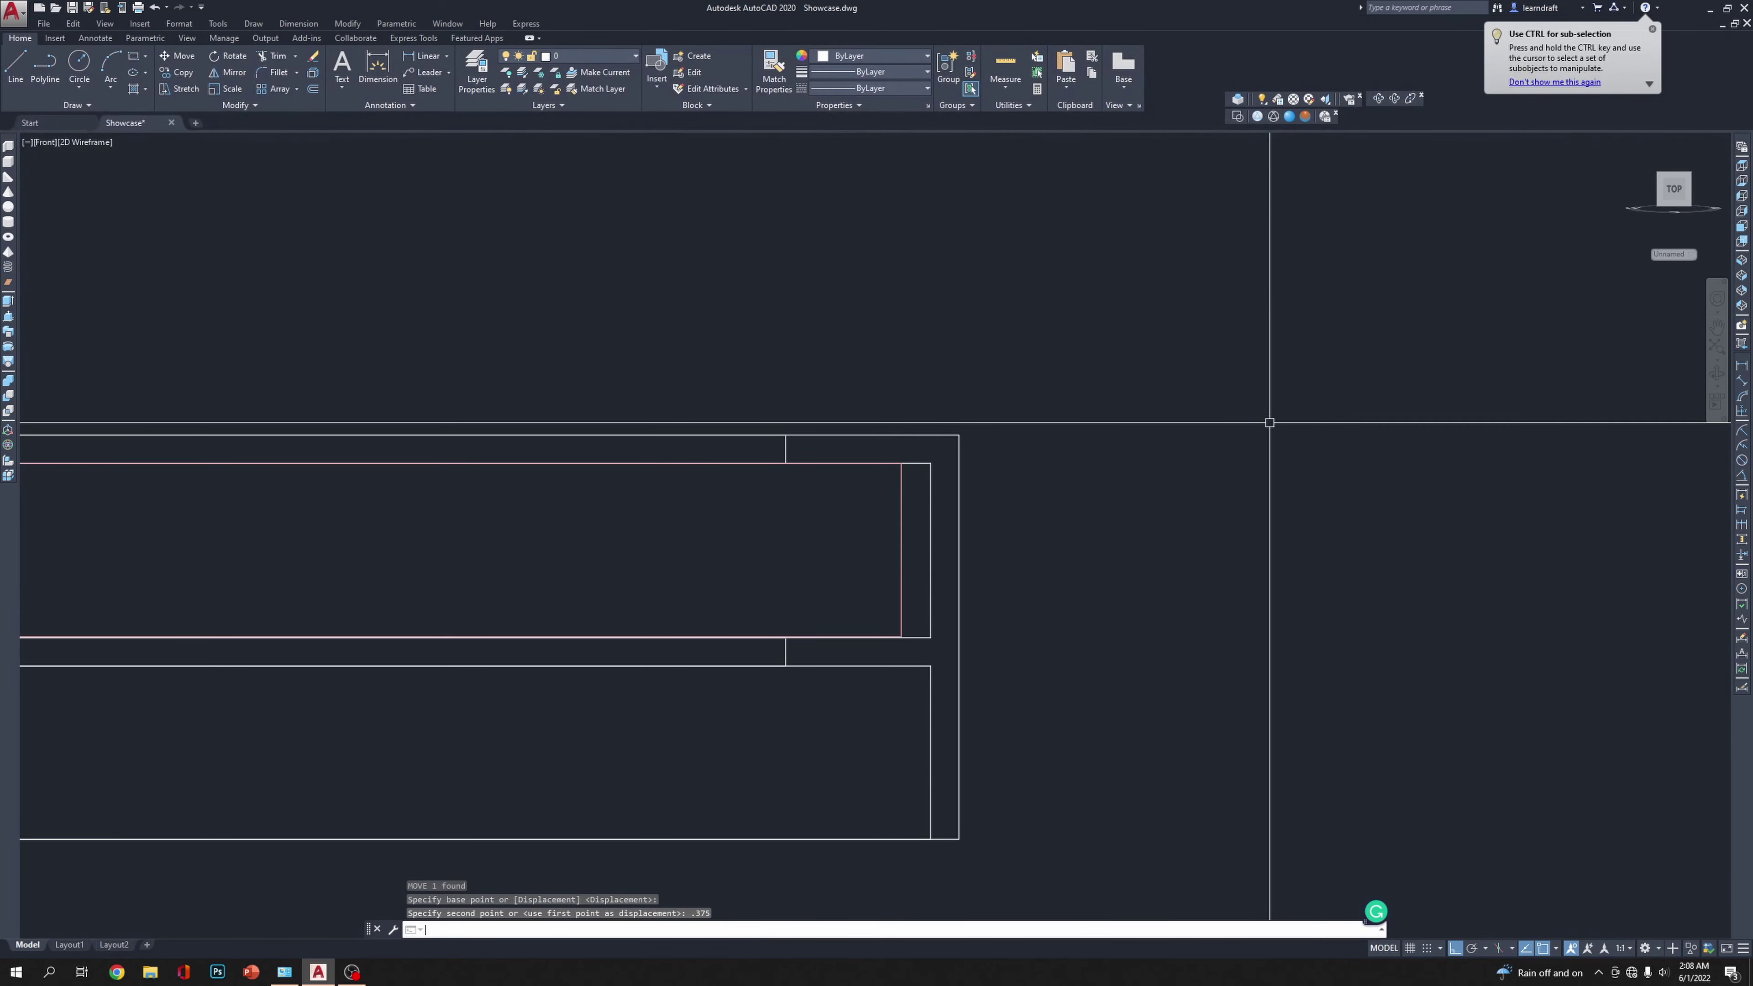
pyautogui.scroll(5, 828, 587)
# Step: Move the pink panel down once more so it sits within the tray's frame profile
pyautogui.click(1006, 473)
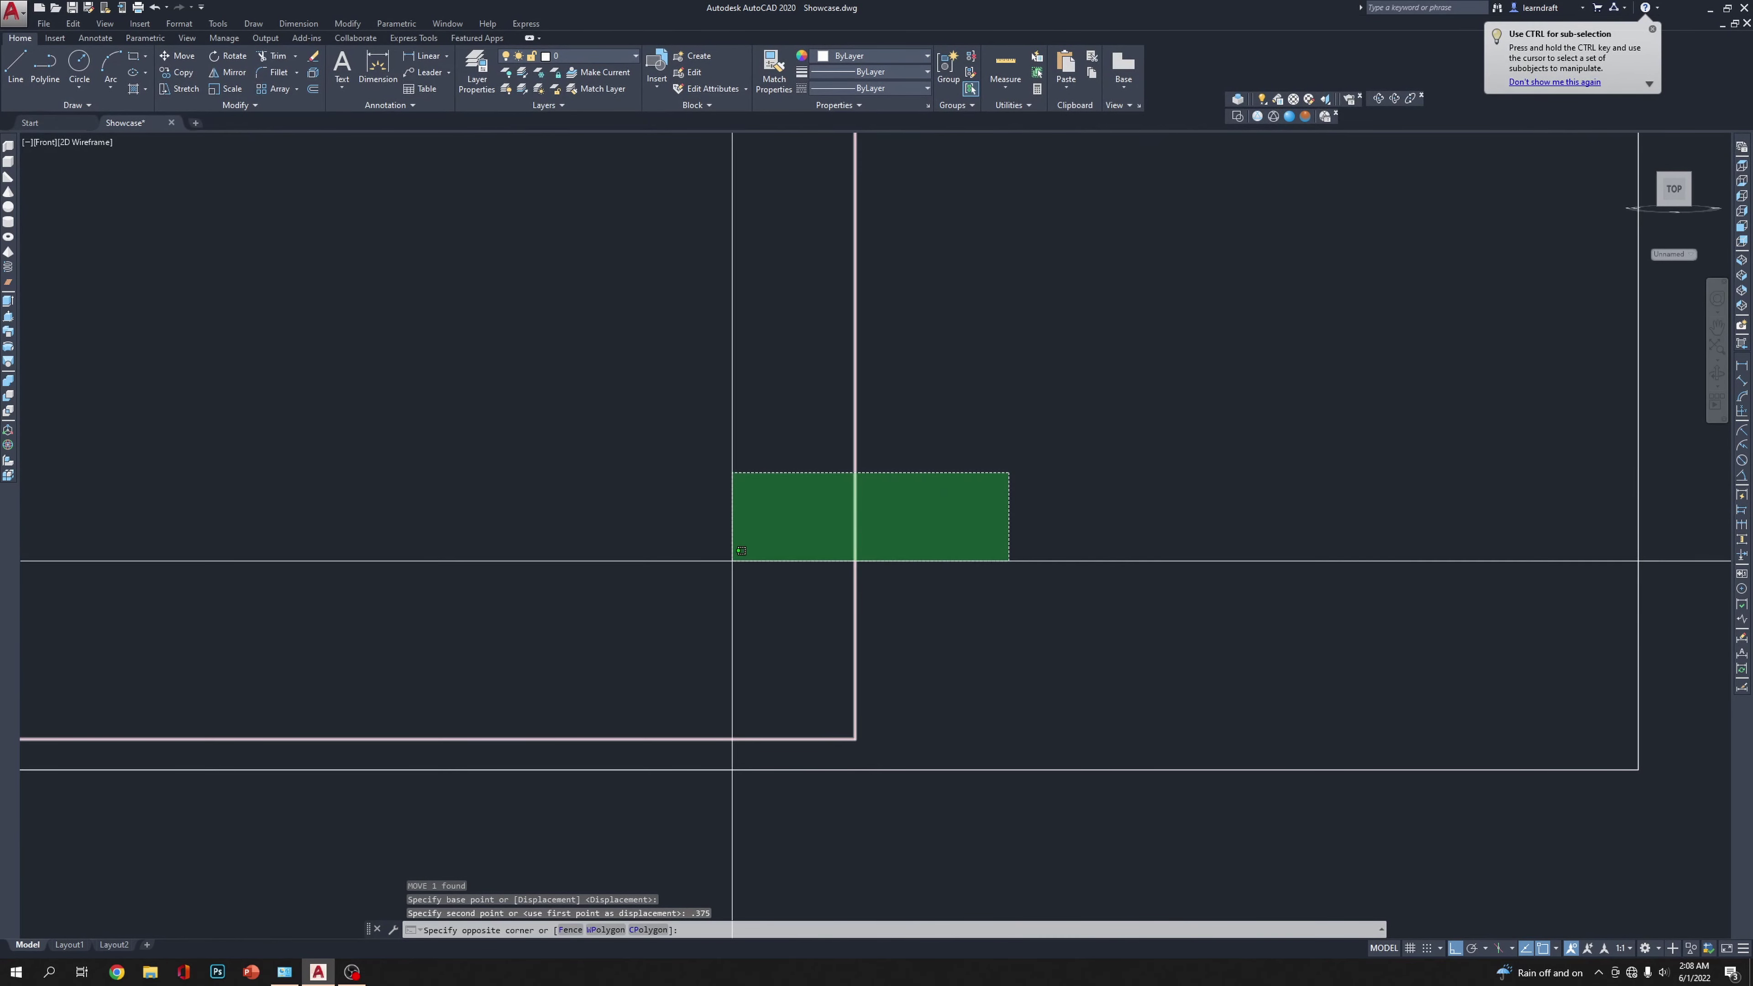
pyautogui.click(682, 563)
pyautogui.write('m')
pyautogui.press('Return')
pyautogui.click(1102, 316)
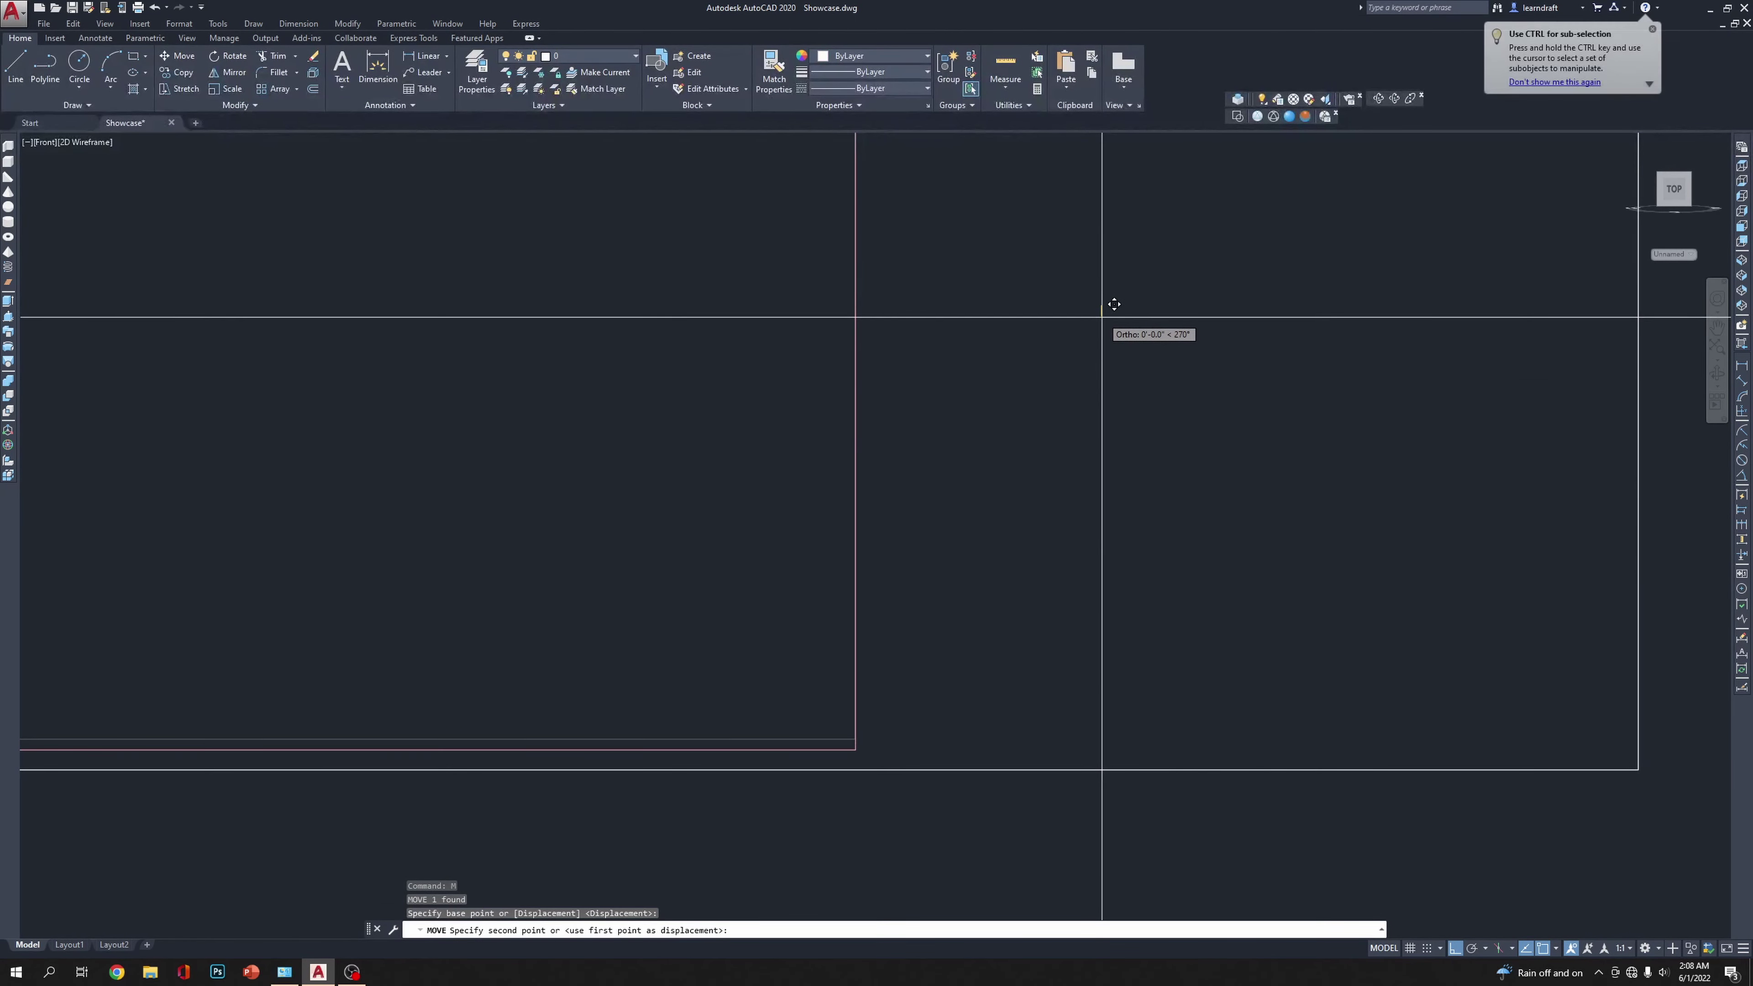
pyautogui.click(1103, 328)
pyautogui.scroll(-3, 1043, 341)
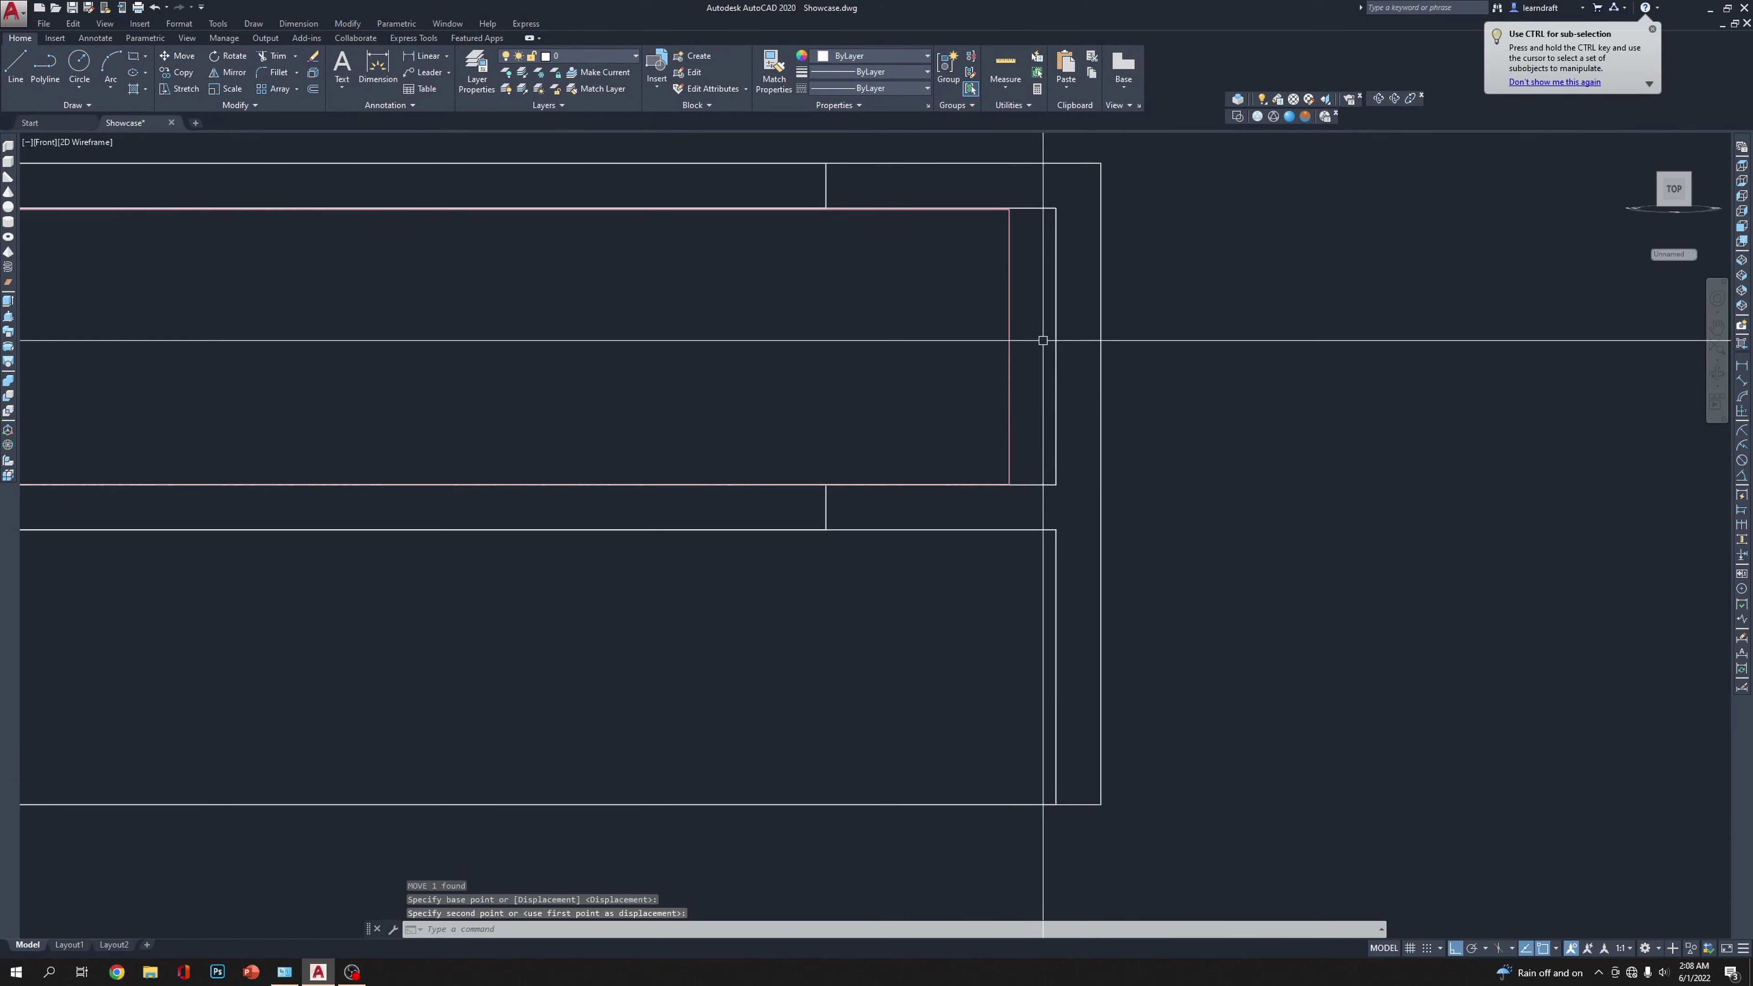
pyautogui.scroll(4, 1043, 340)
pyautogui.moveTo(946, 157); pyautogui.dragTo(966, 896, button='middle')
pyautogui.scroll(3, 822, 225)
pyautogui.scroll(-10, 1114, 323)
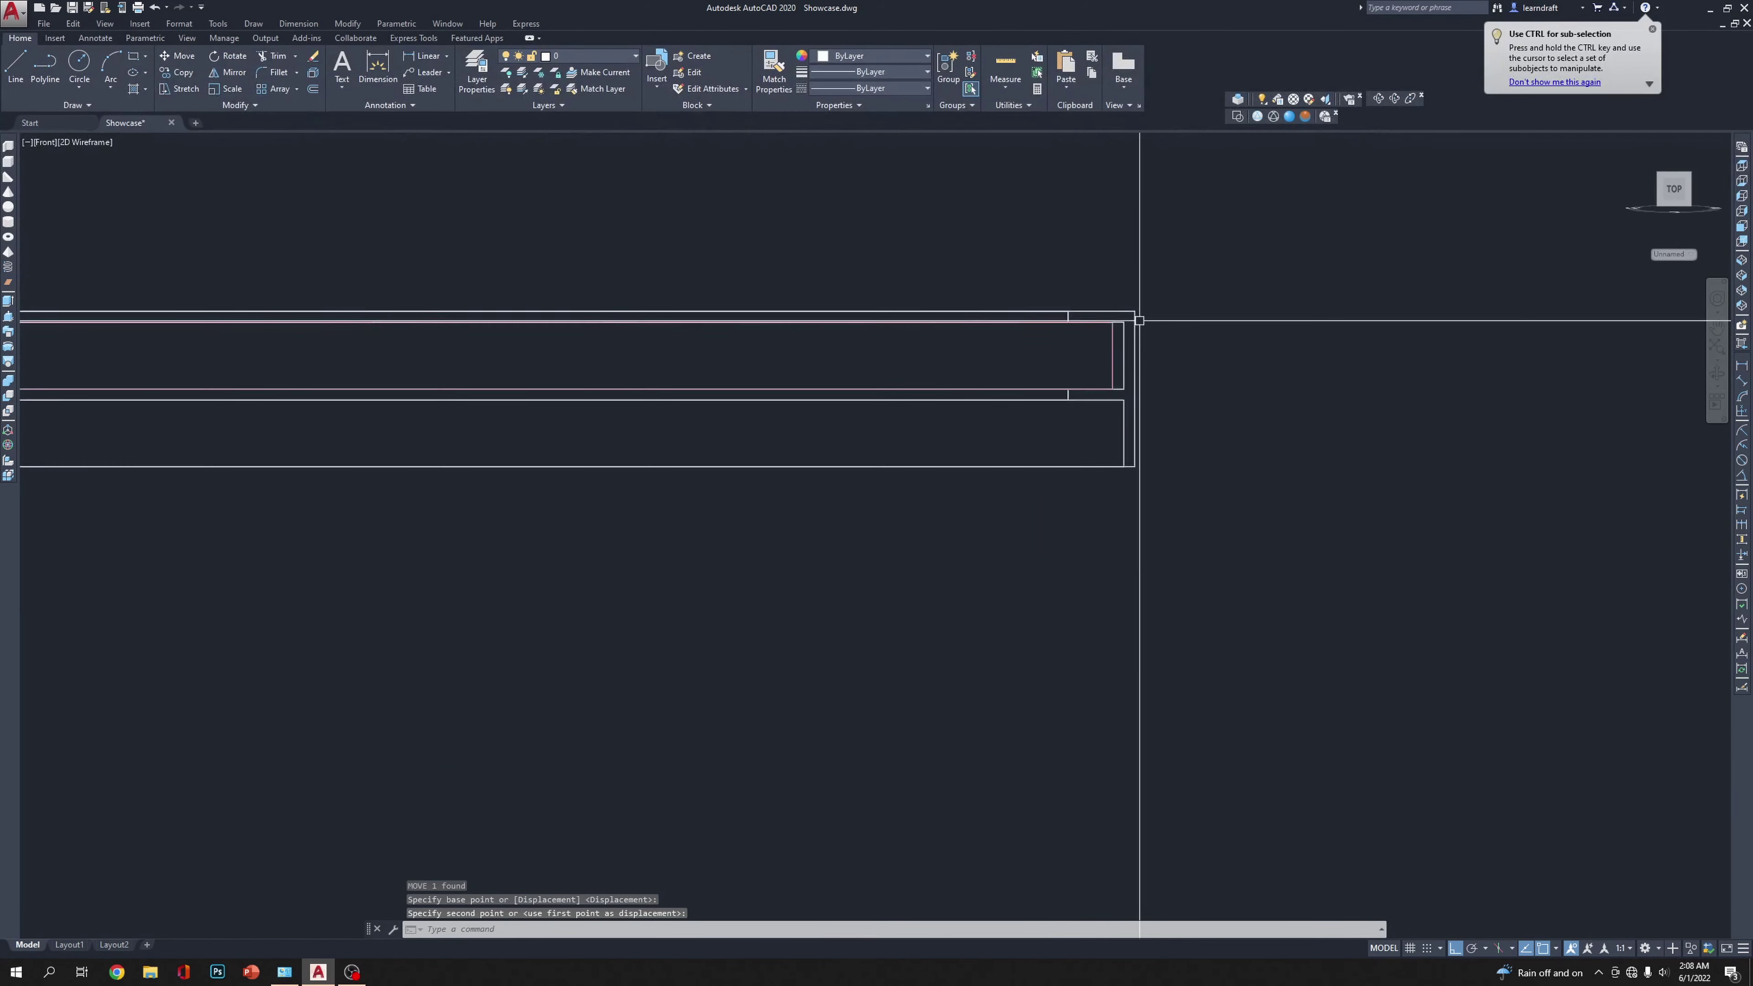
pyautogui.scroll(-8, 1138, 320)
# Step: Show the model in southwest isometric view with Realistic shading
pyautogui.click(1742, 262)
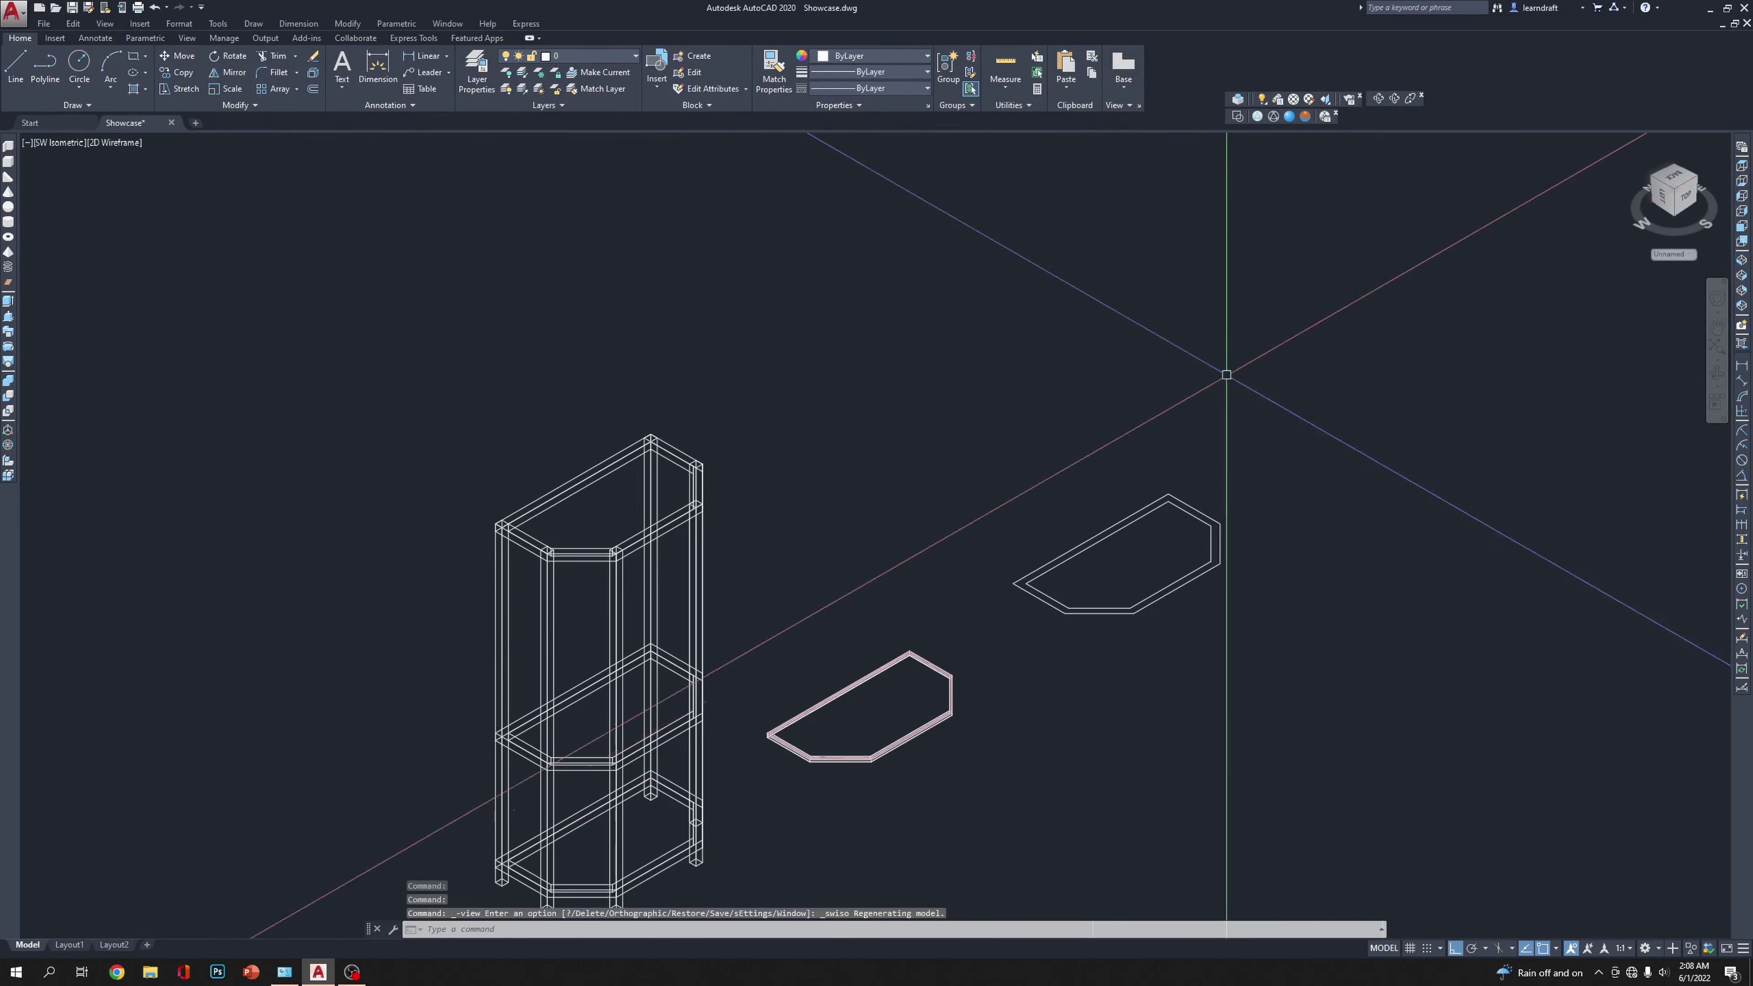
pyautogui.scroll(5, 1174, 560)
pyautogui.scroll(2, 724, 575)
pyautogui.scroll(-3, 1069, 403)
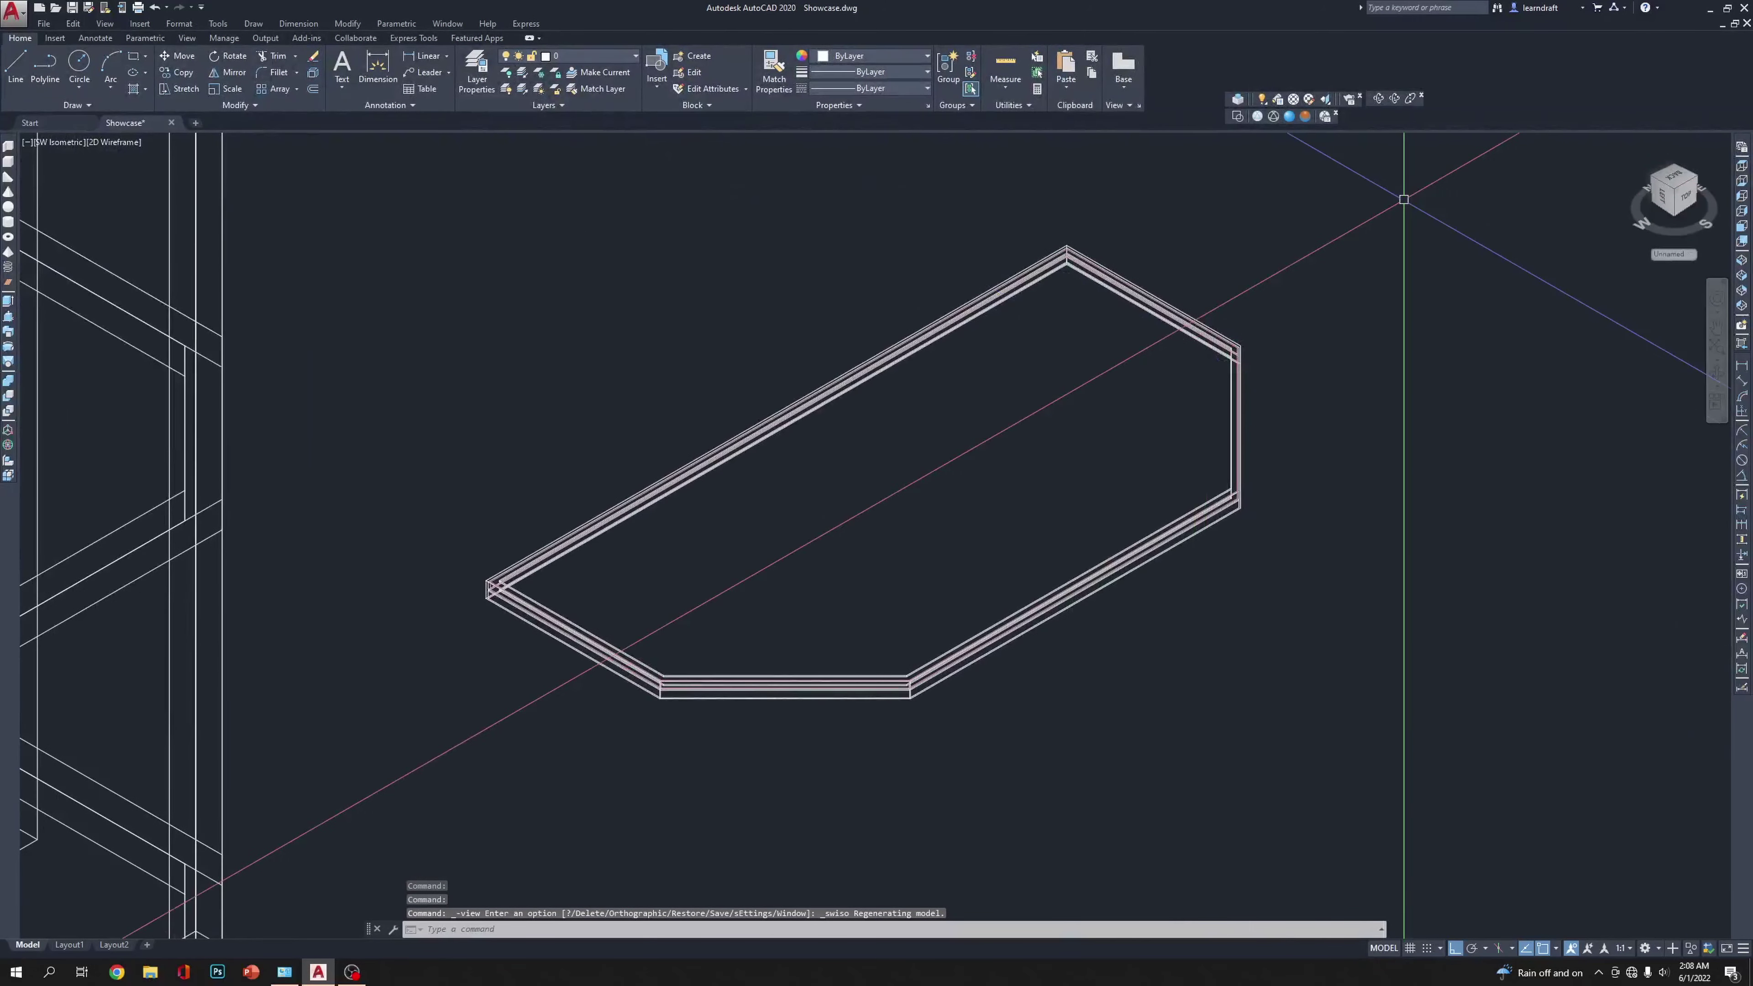
pyautogui.click(1291, 117)
pyautogui.scroll(5, 1352, 328)
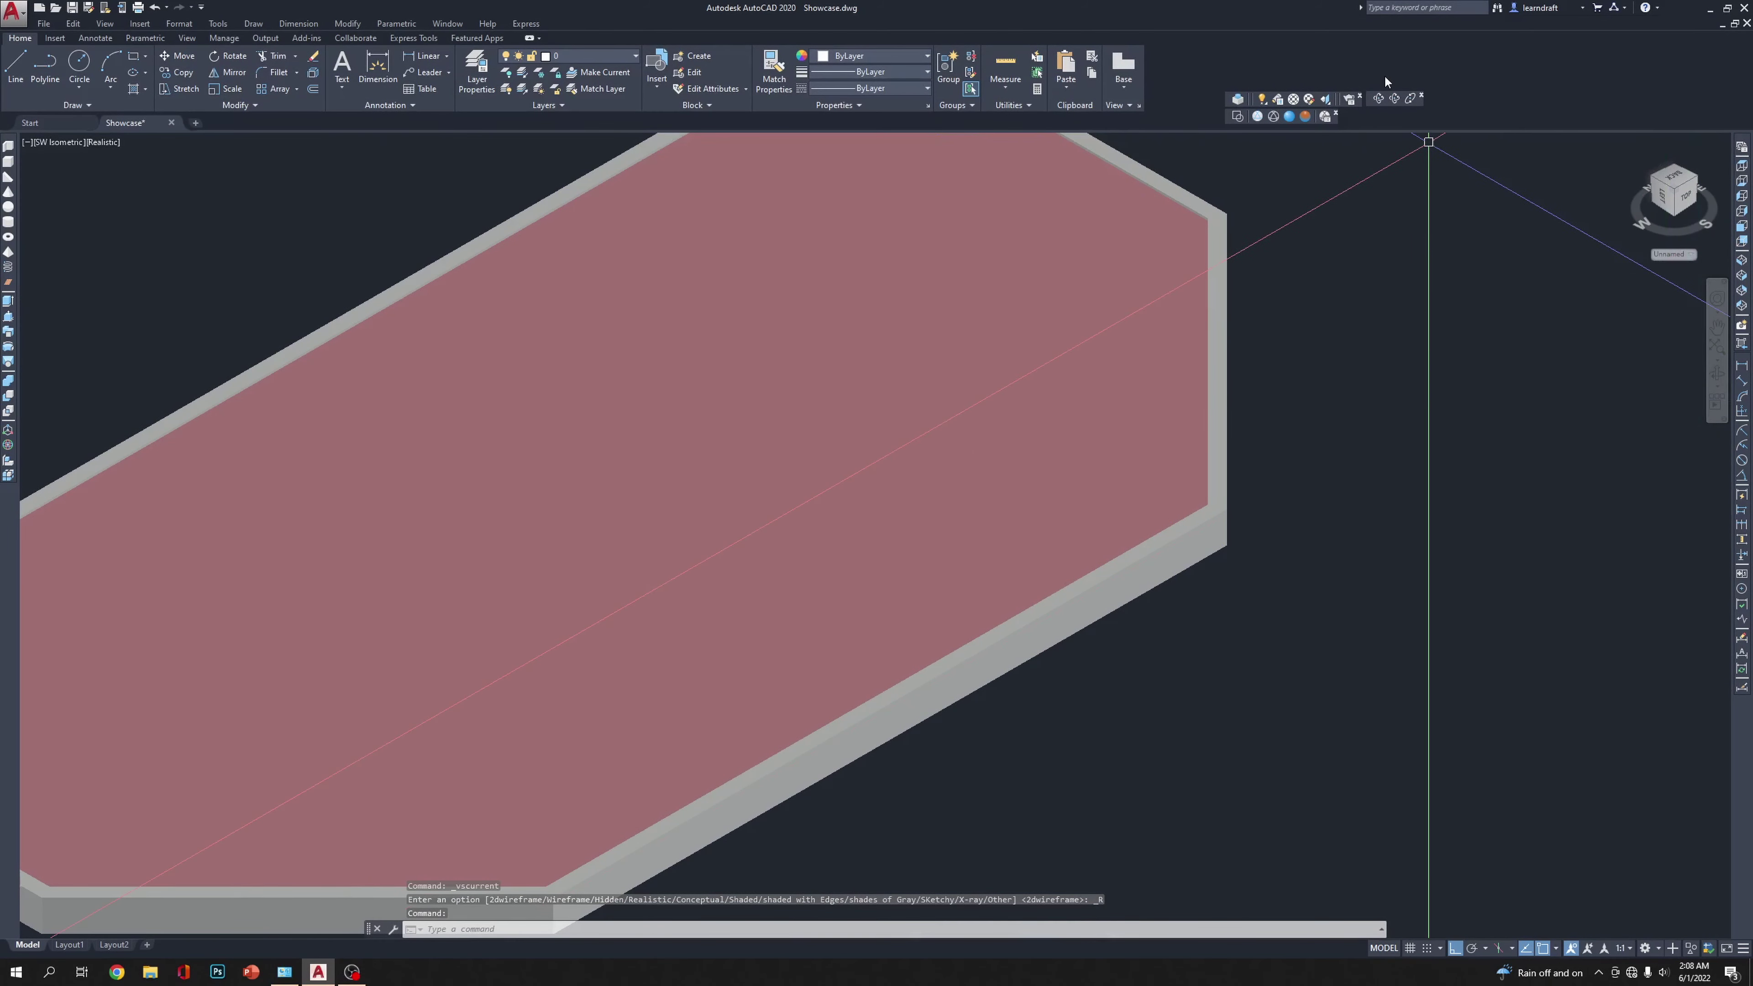
# Step: Orbit and zoom around the pink slab to inspect its corner
pyautogui.click(1379, 100)
pyautogui.moveTo(1035, 332); pyautogui.dragTo(453, 647)
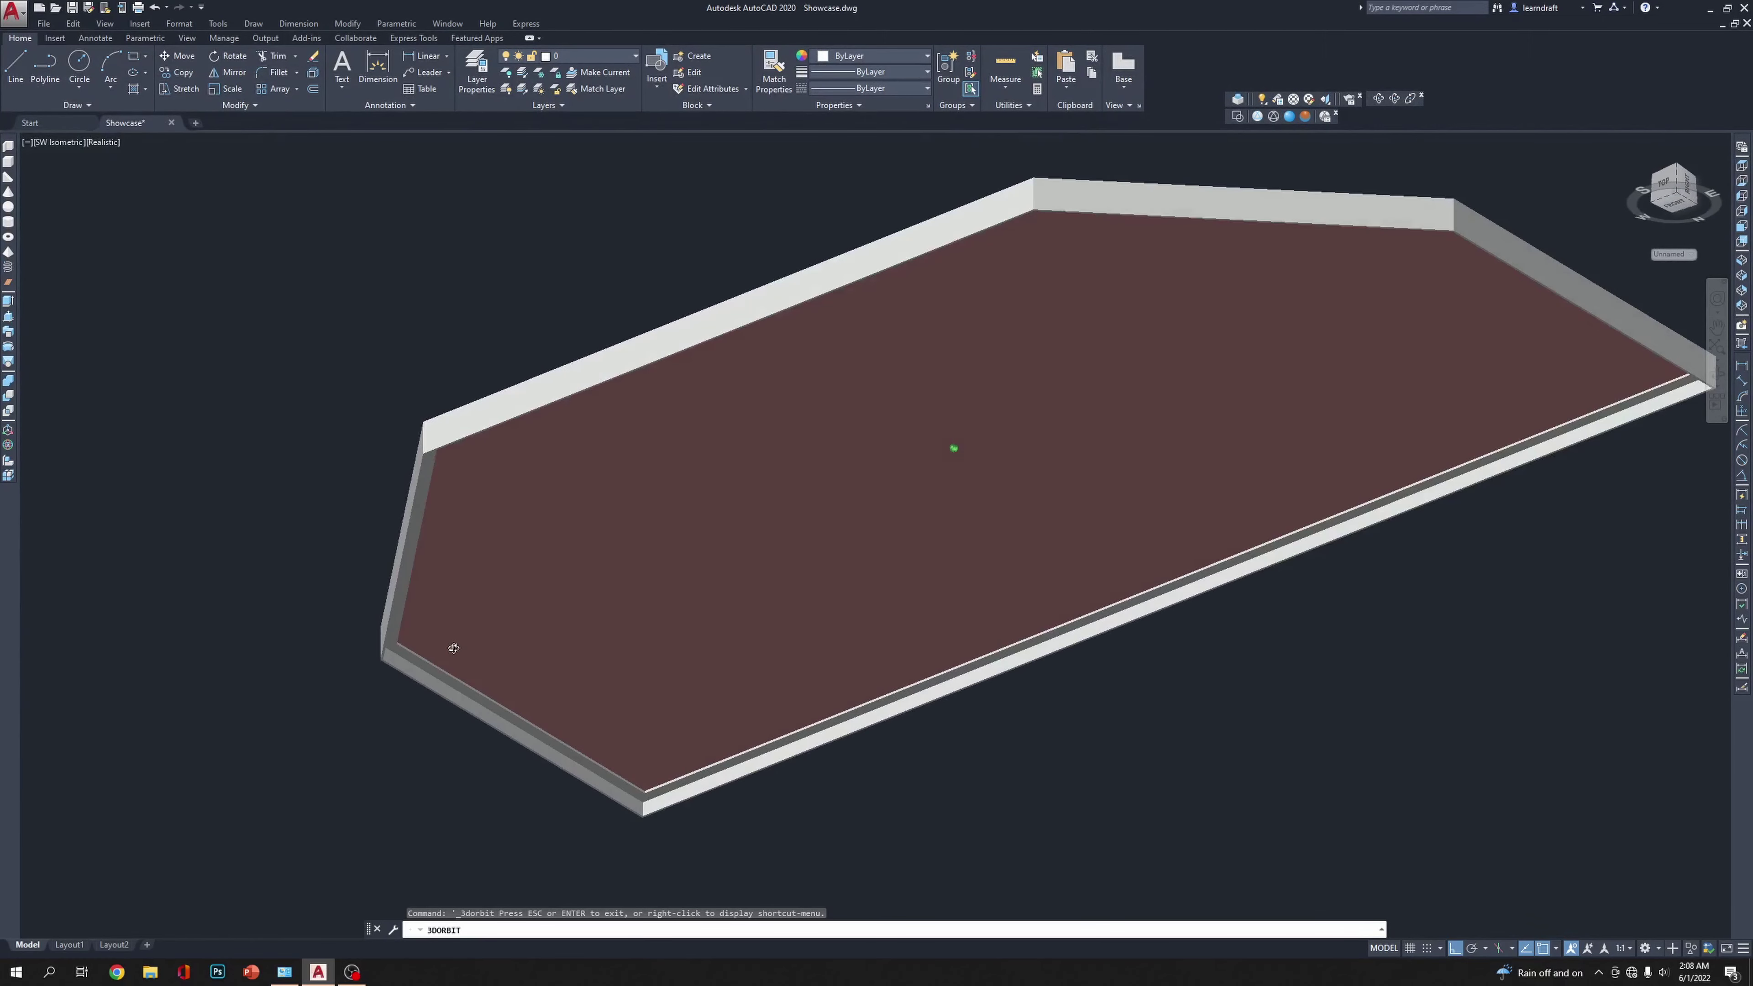
pyautogui.scroll(7, 656, 846)
pyautogui.moveTo(746, 831); pyautogui.dragTo(777, 728, button='middle')
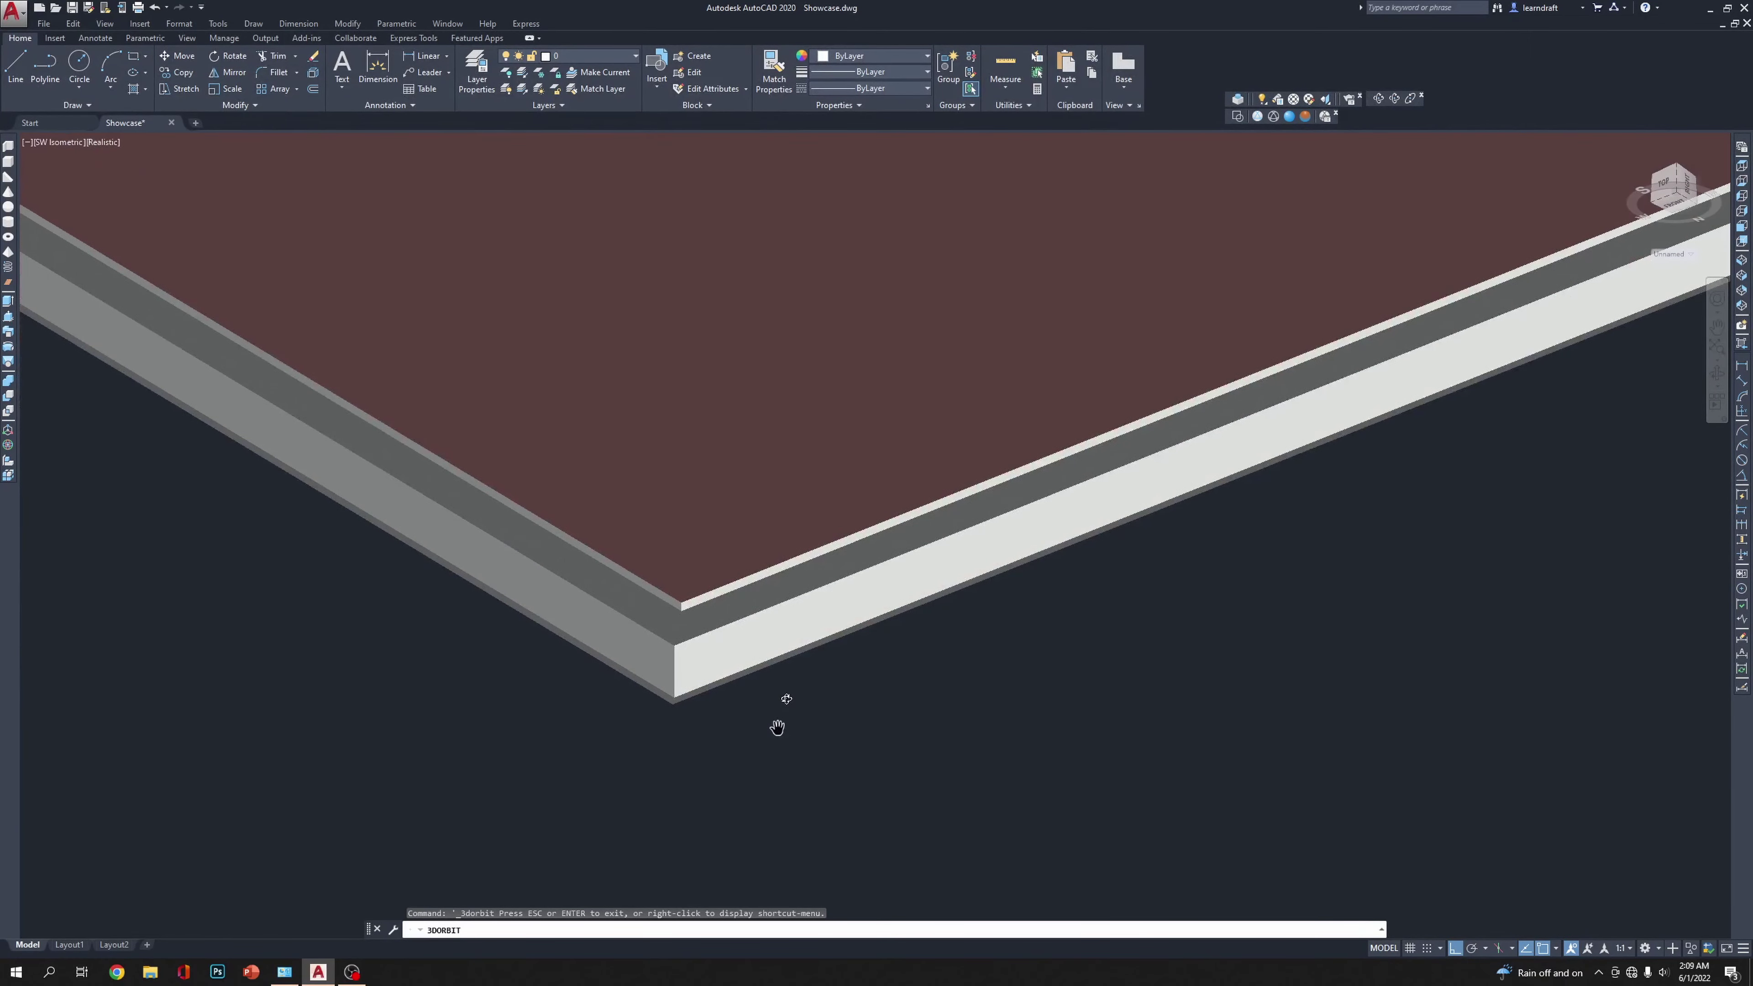
pyautogui.moveTo(777, 711); pyautogui.dragTo(670, 676)
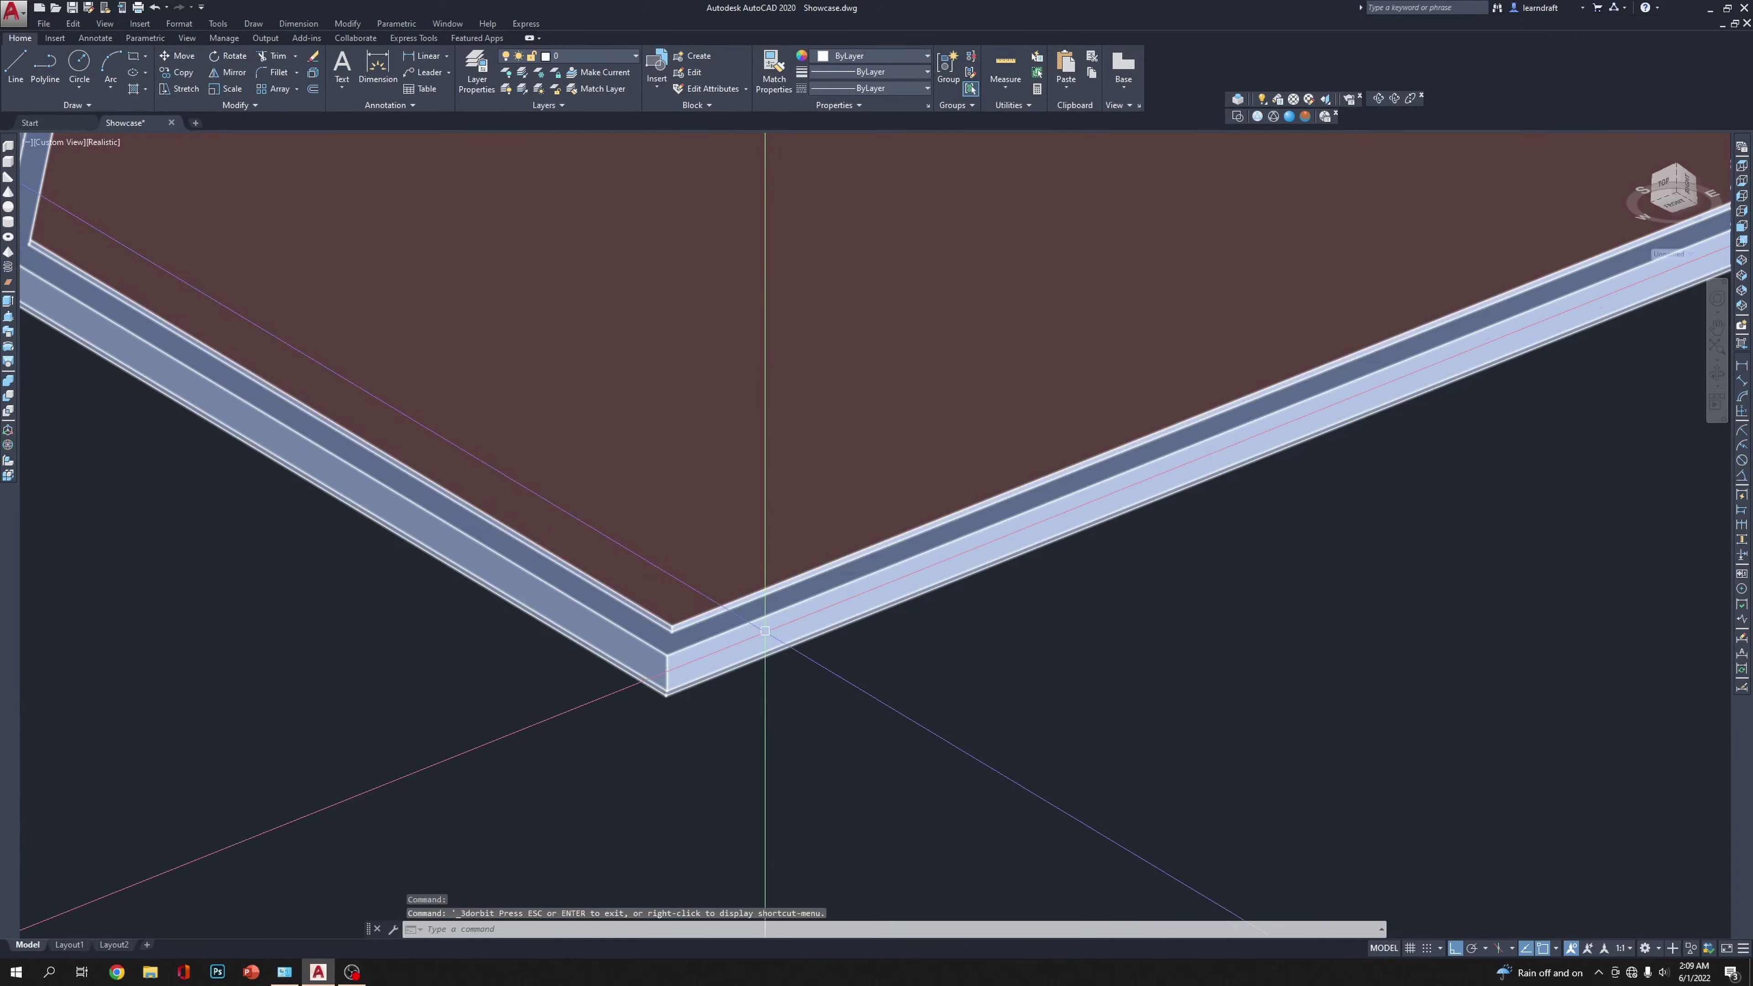
pyautogui.scroll(-5, 765, 631)
pyautogui.scroll(5, 764, 630)
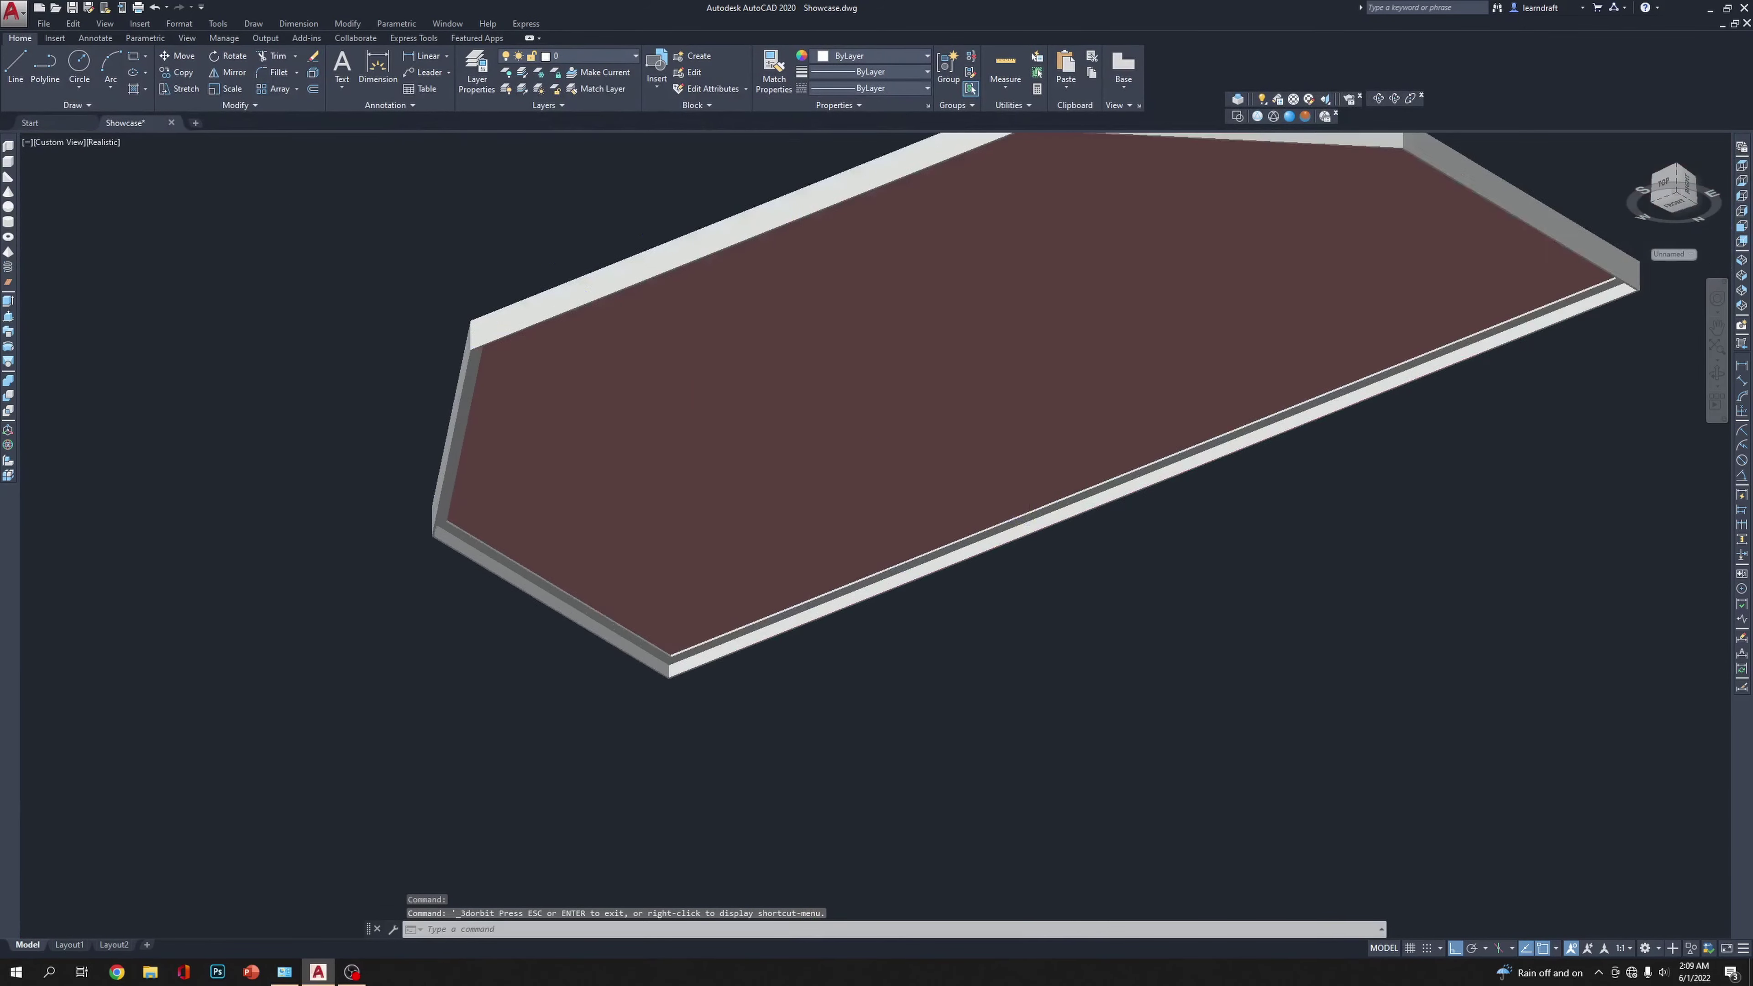
pyautogui.press('Escape')
pyautogui.scroll(5, 1029, 528)
pyautogui.scroll(-5, 1233, 489)
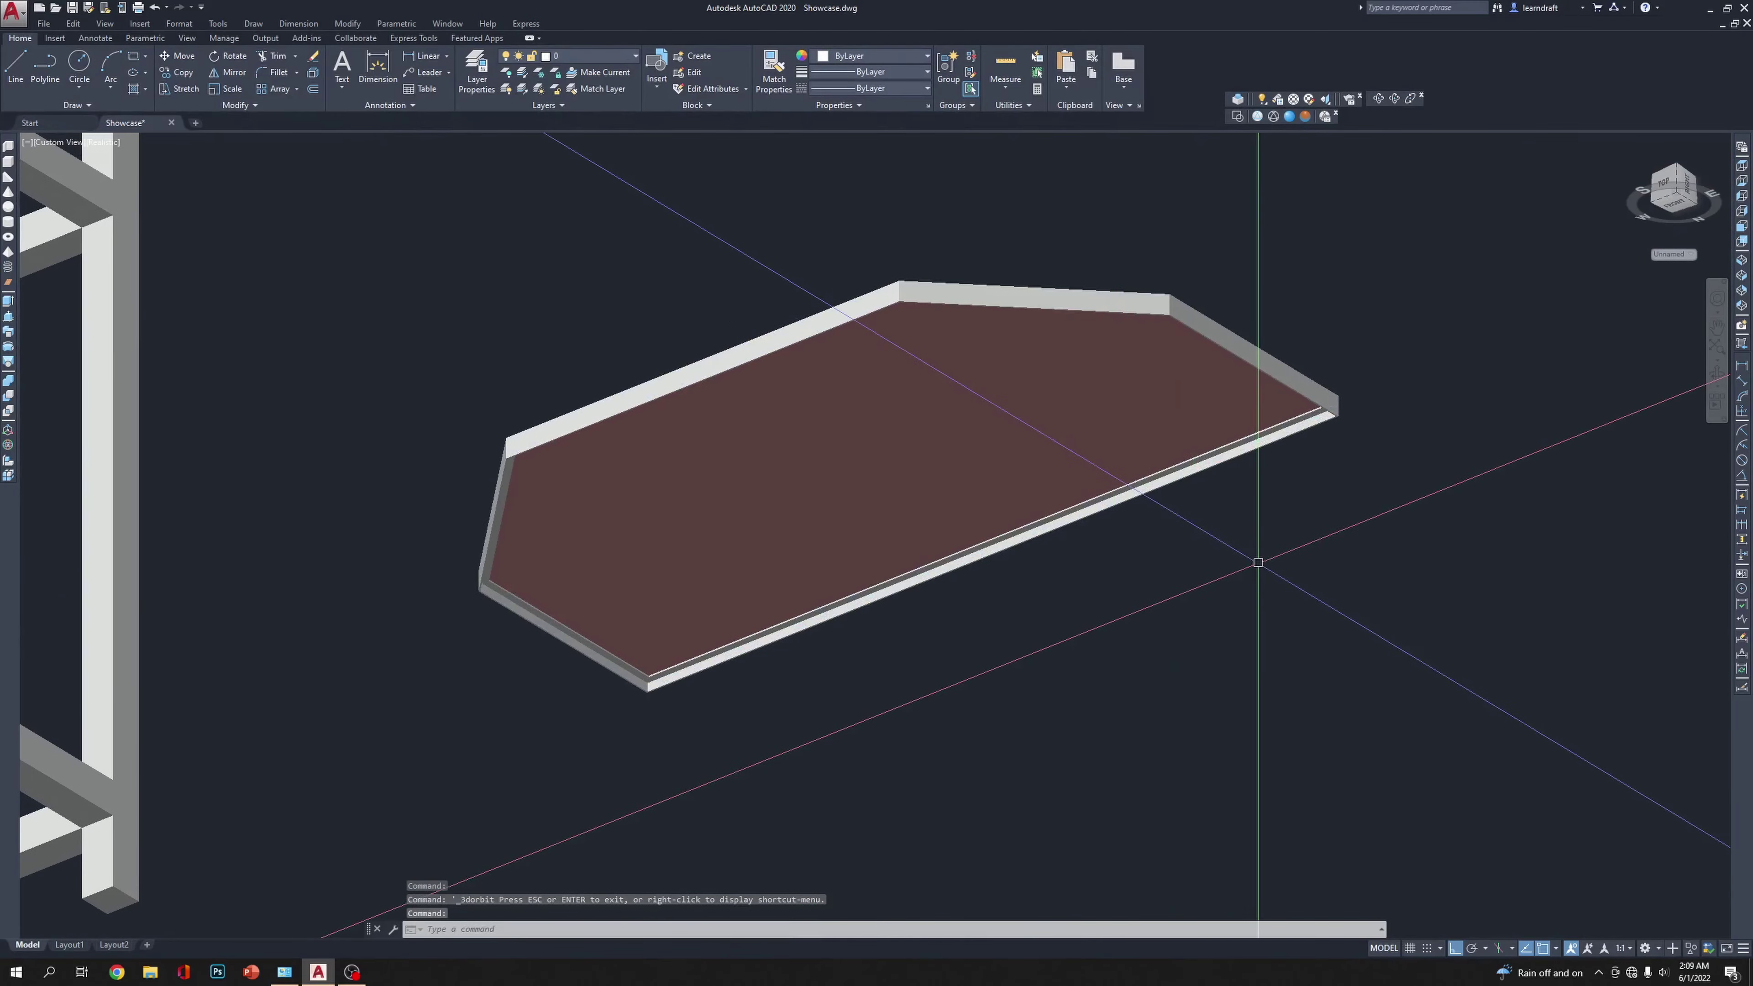
pyautogui.scroll(-5, 1258, 562)
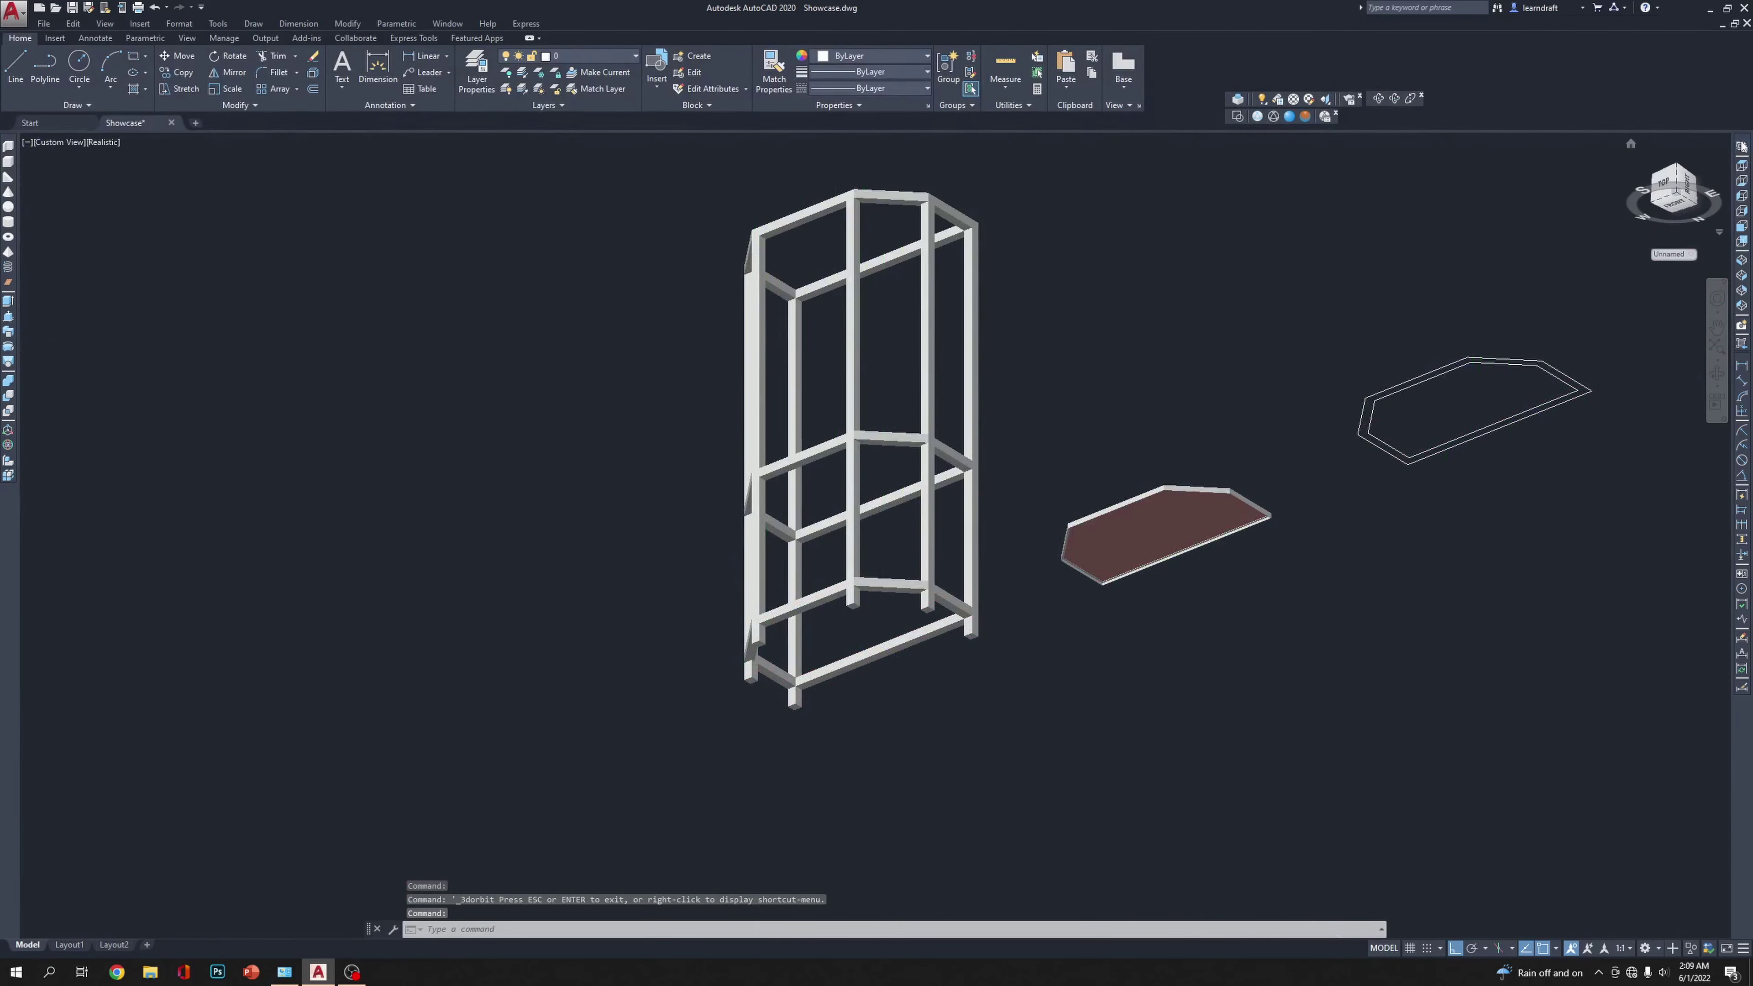
# Step: In top view, move the pink slab 5' into the grey outline
pyautogui.click(1742, 166)
pyautogui.moveTo(795, 537); pyautogui.dragTo(957, 470, button='middle')
pyautogui.click(1342, 313)
pyautogui.click(1201, 604)
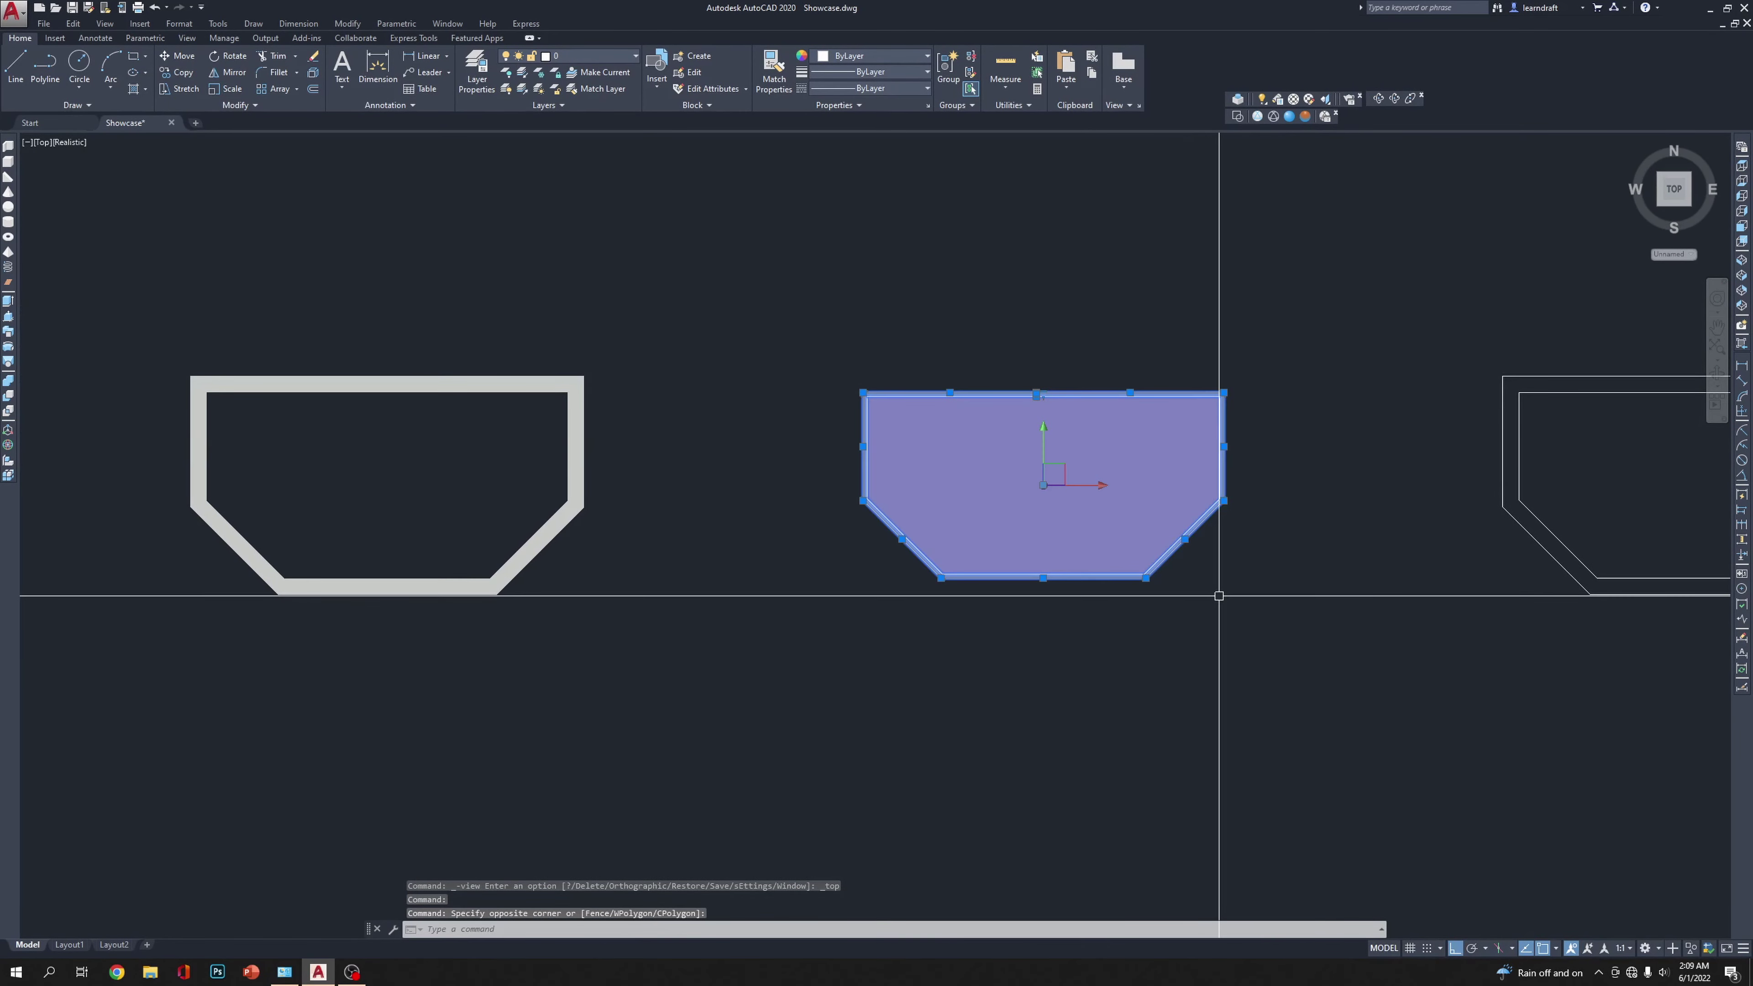
pyautogui.moveTo(1266, 718); pyautogui.dragTo(1272, 667, button='middle')
pyautogui.write('m')
pyautogui.press('Return')
pyautogui.click(1543, 668)
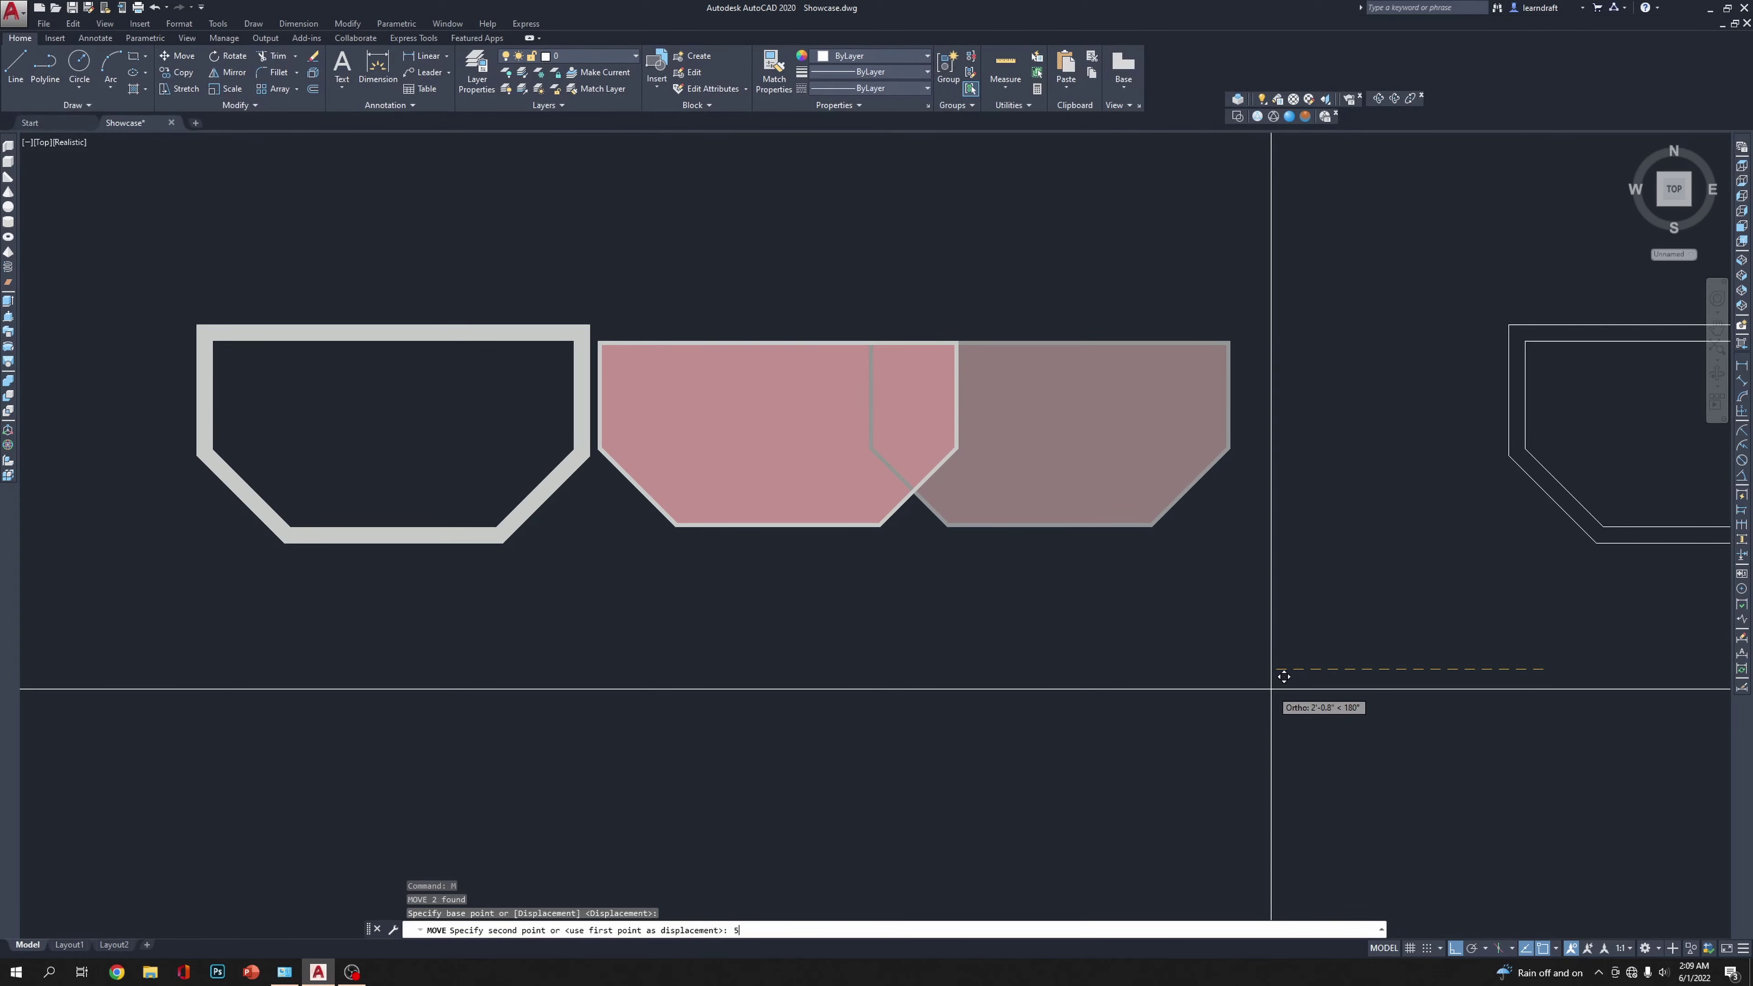
pyautogui.write("5'")
pyautogui.press('Return')
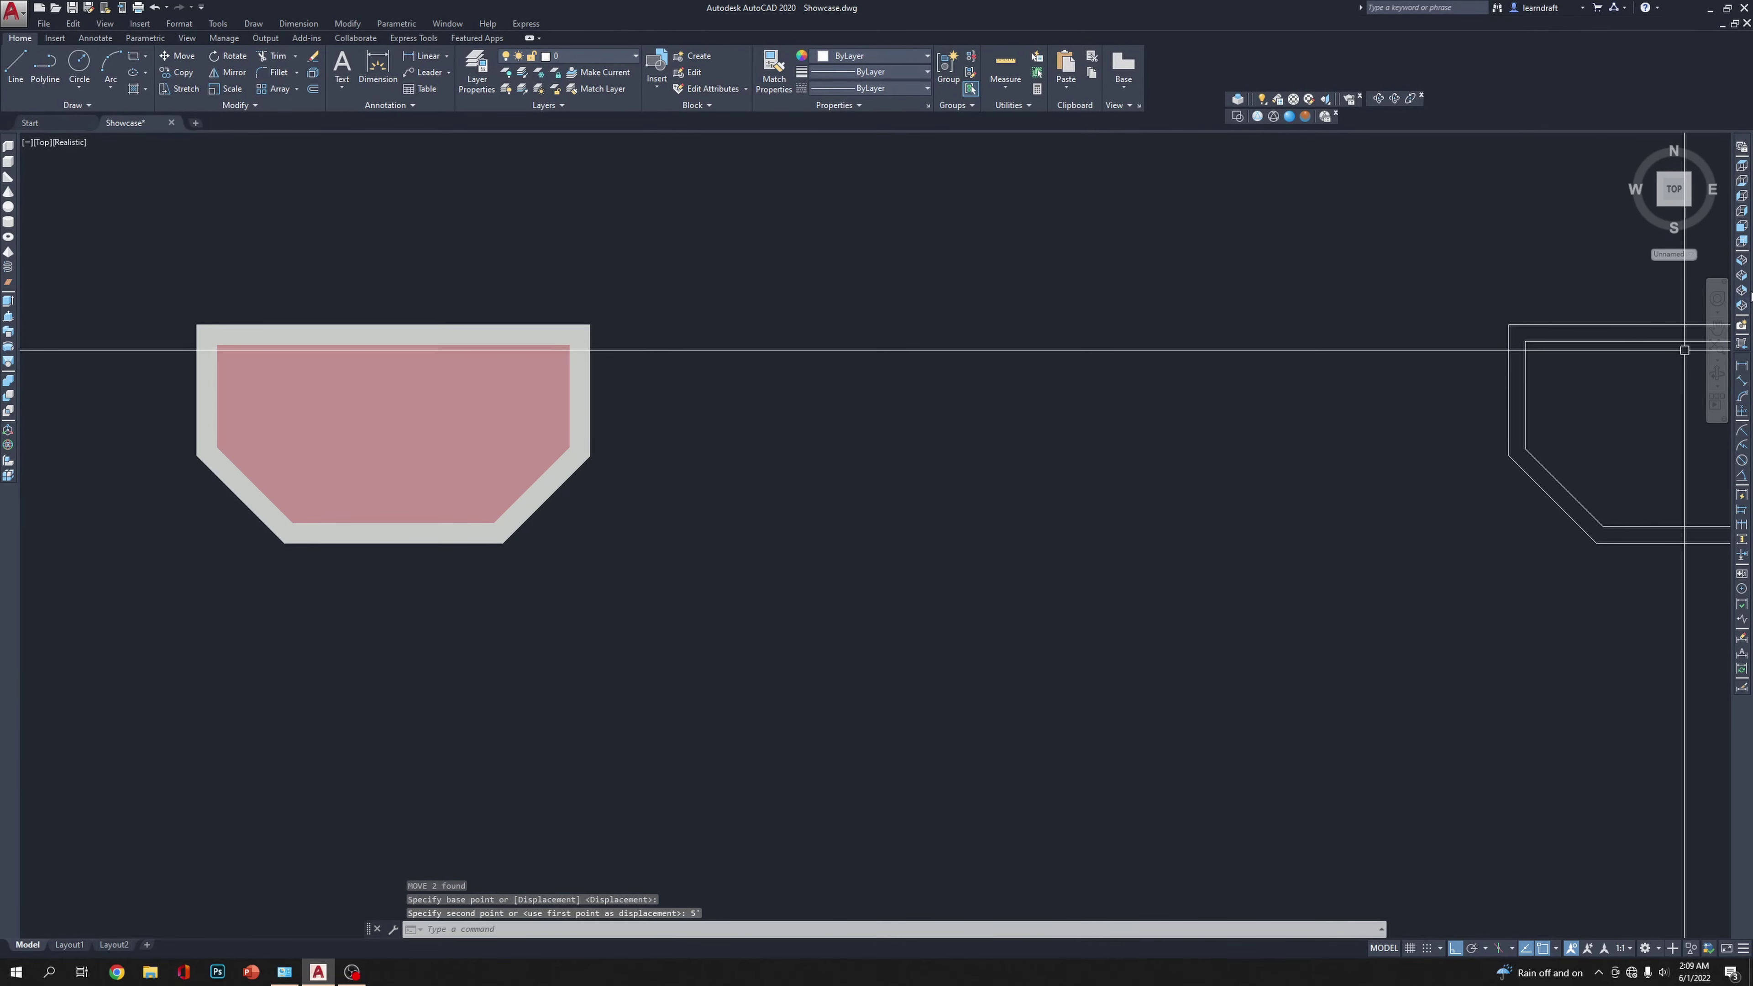
# Step: Inspect the repositioned slab in southwest isometric view
pyautogui.click(1744, 267)
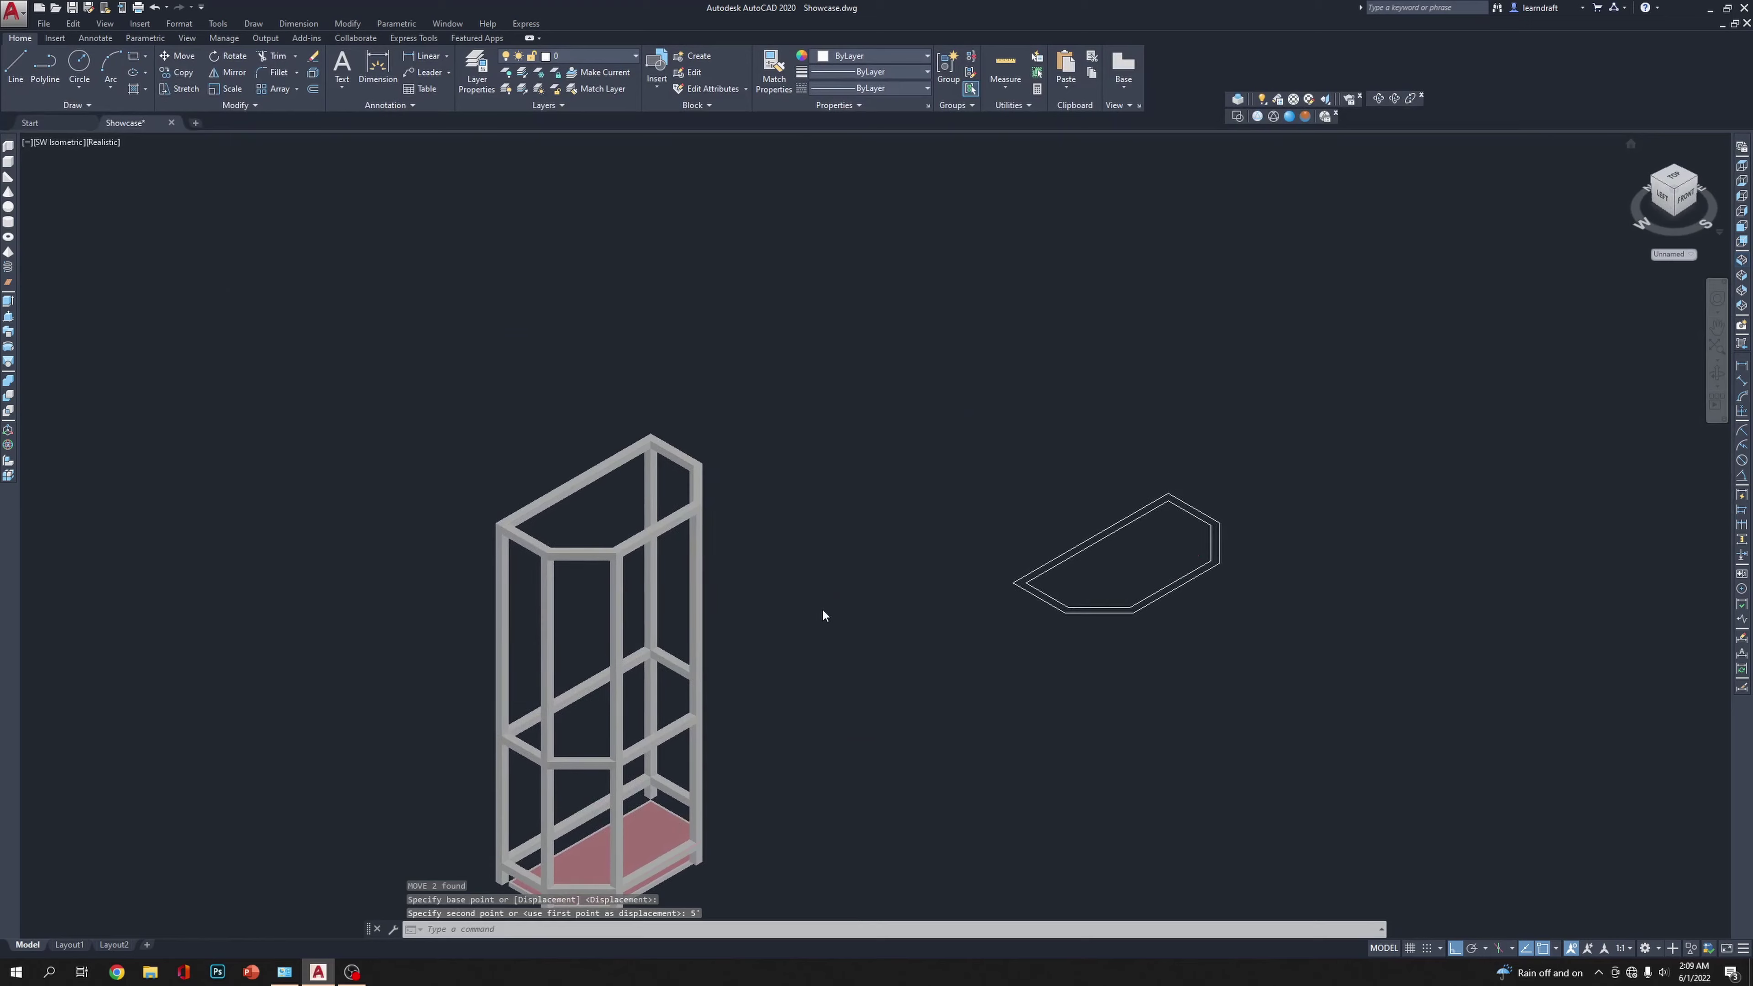
pyautogui.scroll(3, 856, 587)
pyautogui.scroll(-4, 872, 568)
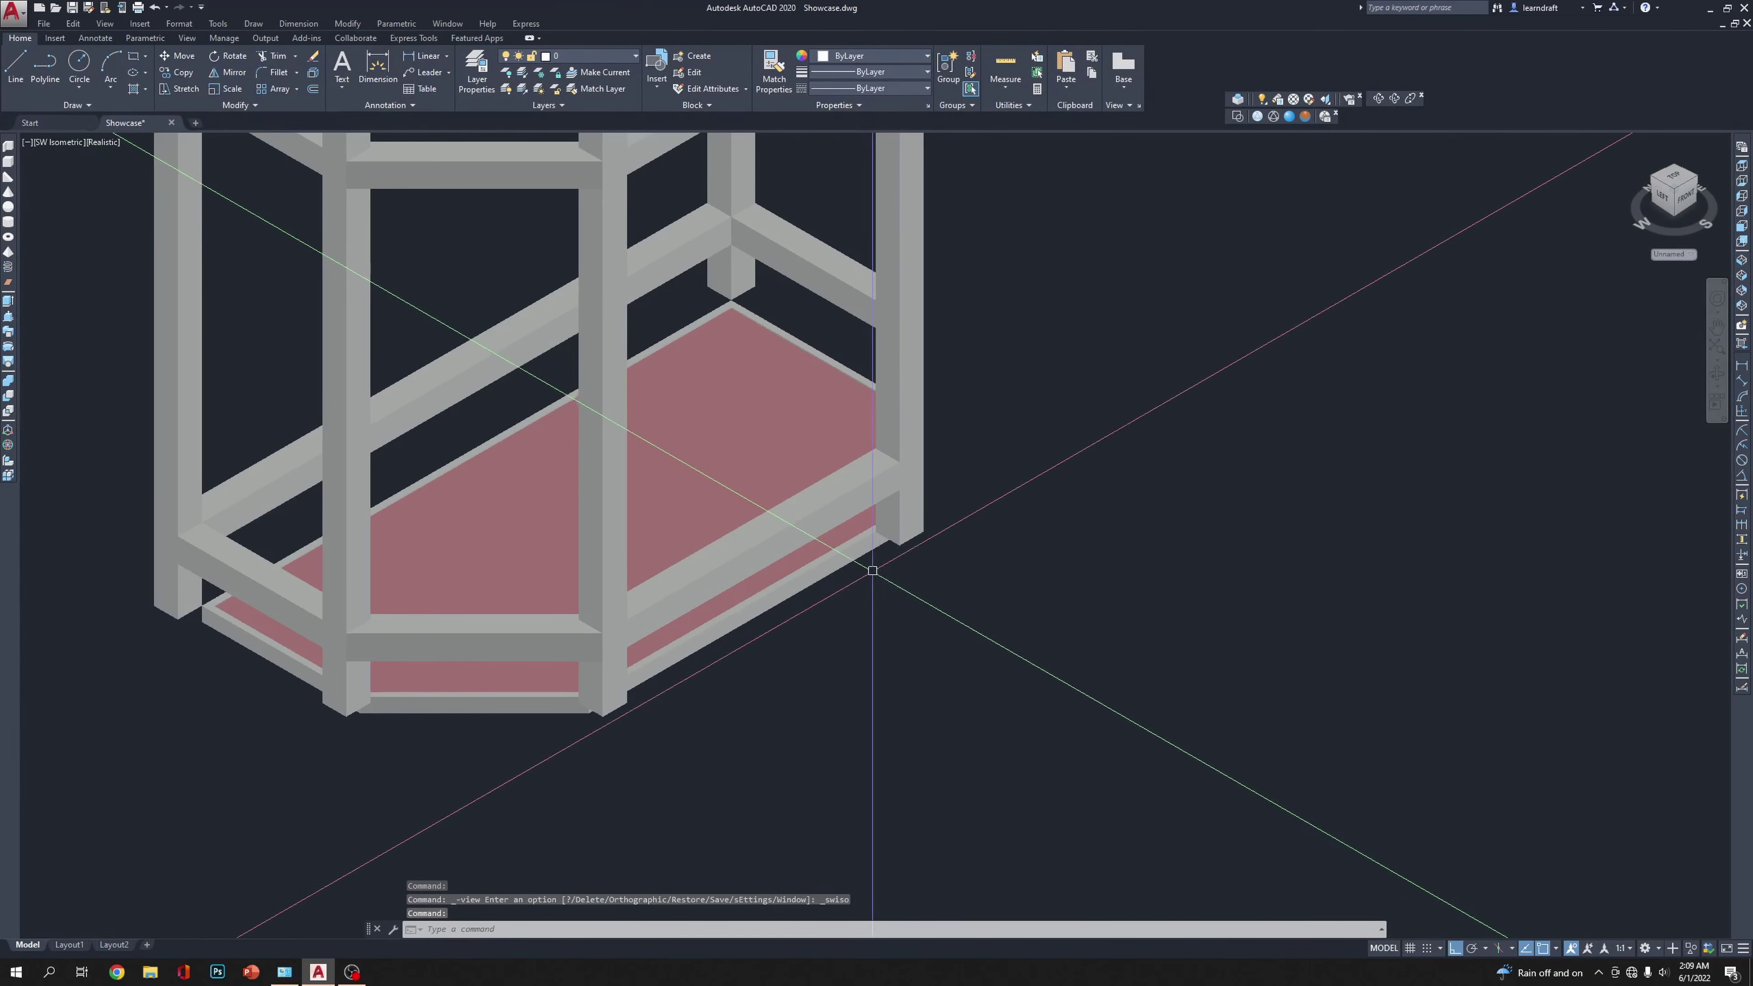
pyautogui.moveTo(833, 564); pyautogui.dragTo(1002, 576, button='middle')
pyautogui.press('Escape')
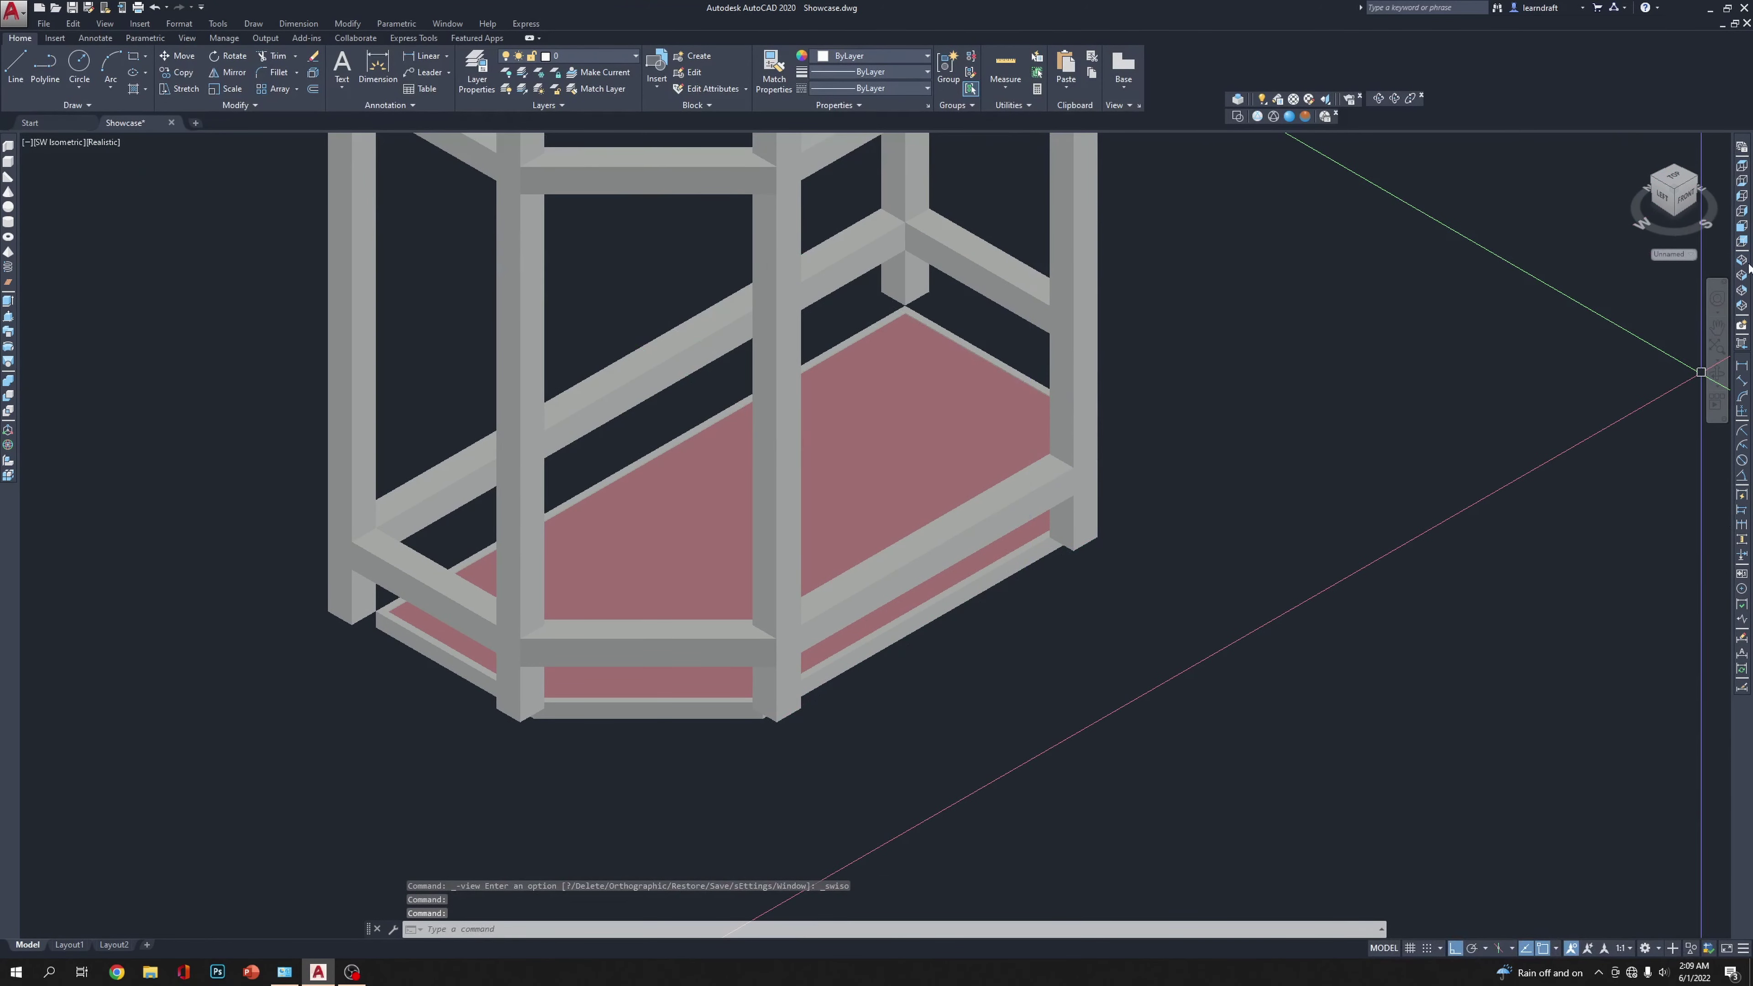
# Step: In front view, move the bottom beam up 3 into place
pyautogui.click(1741, 228)
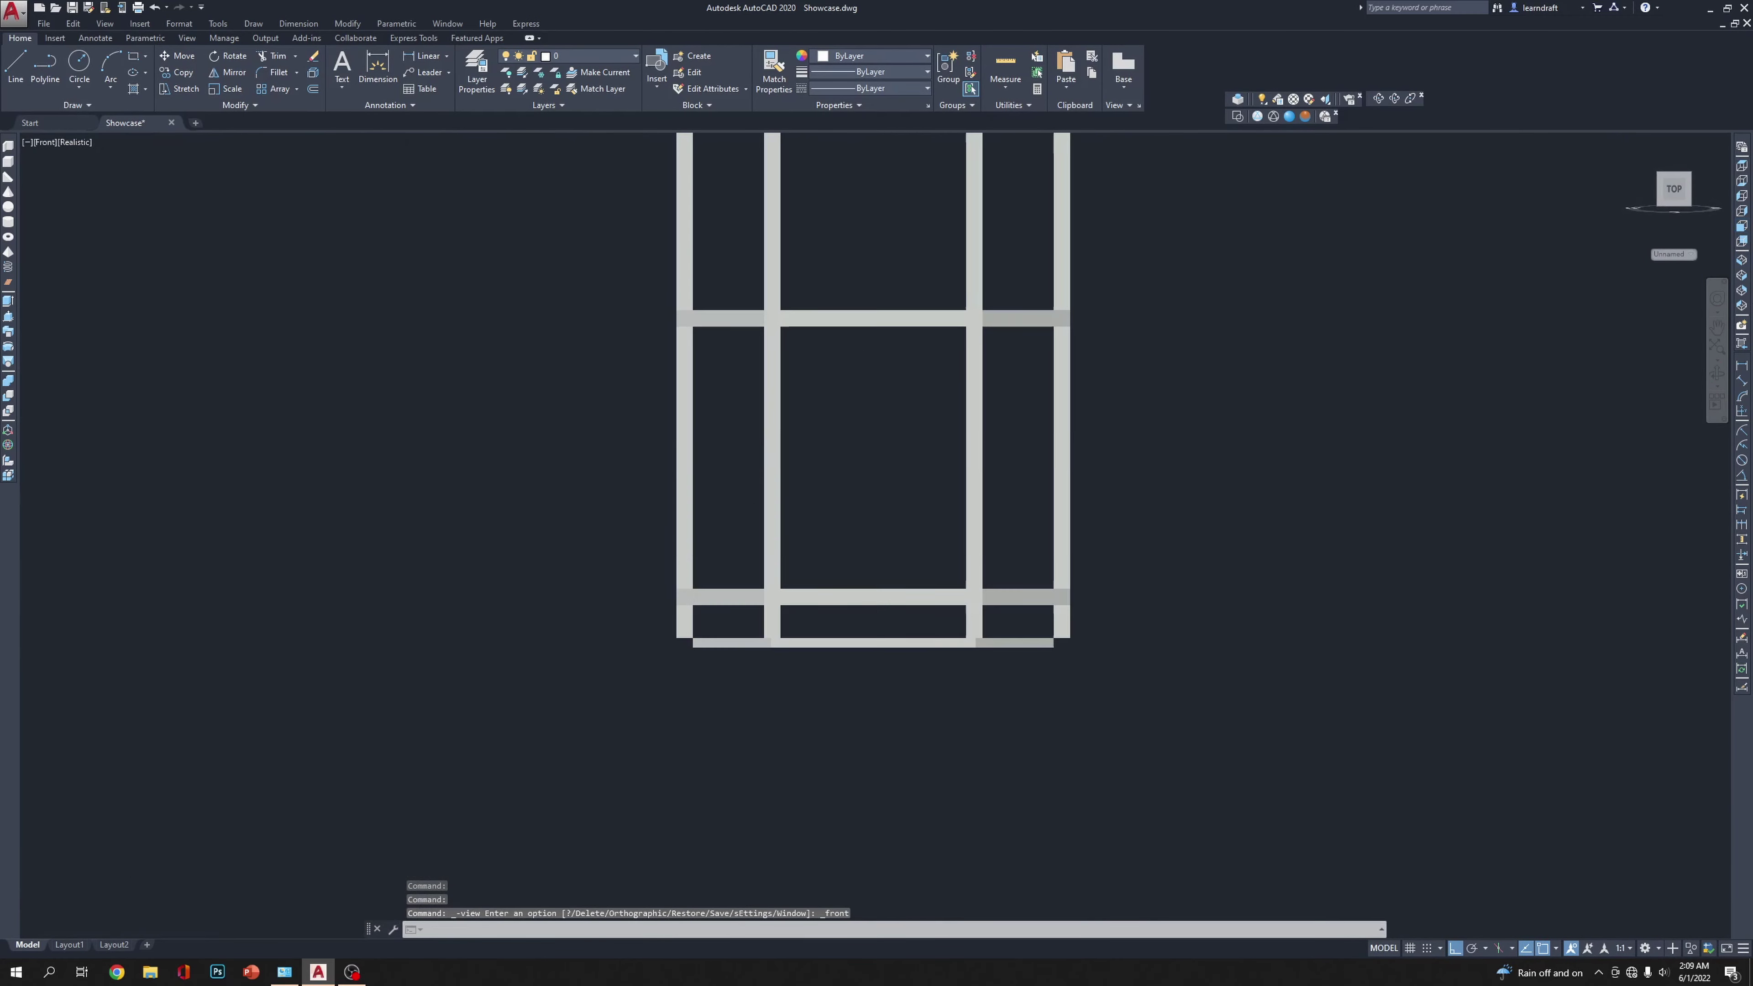
pyautogui.click(752, 458)
pyautogui.click(716, 521)
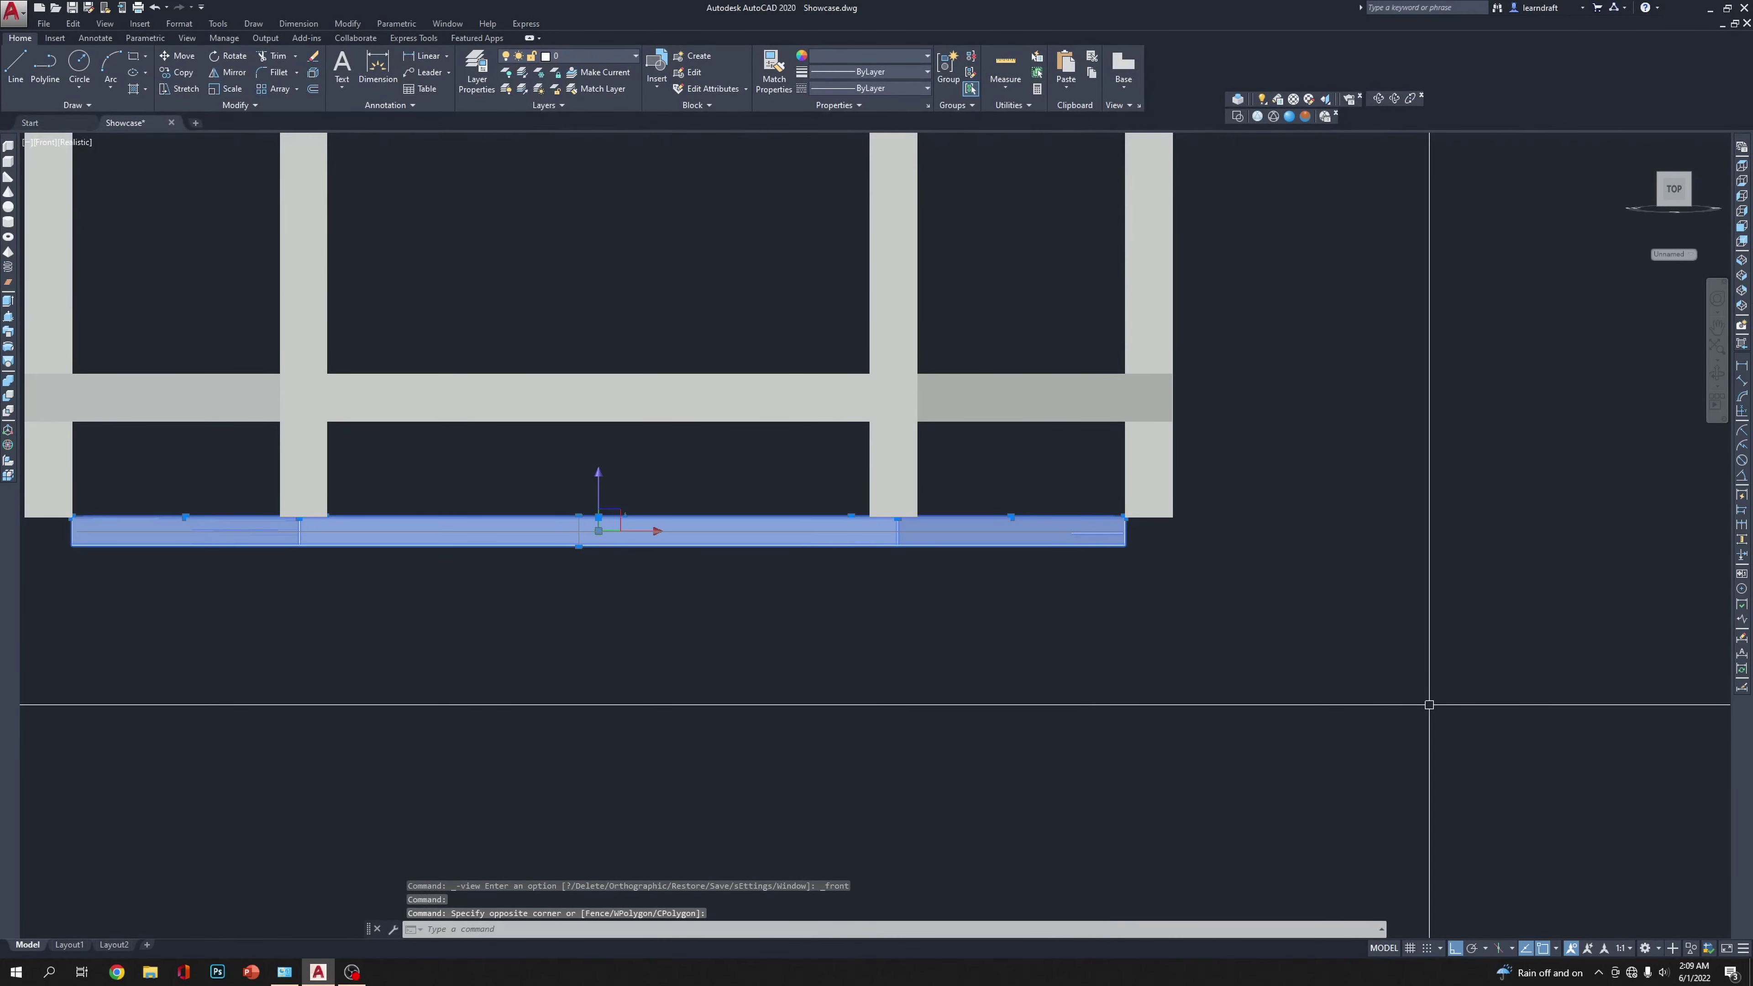
pyautogui.write('m')
pyautogui.press('Return')
pyautogui.click(1404, 779)
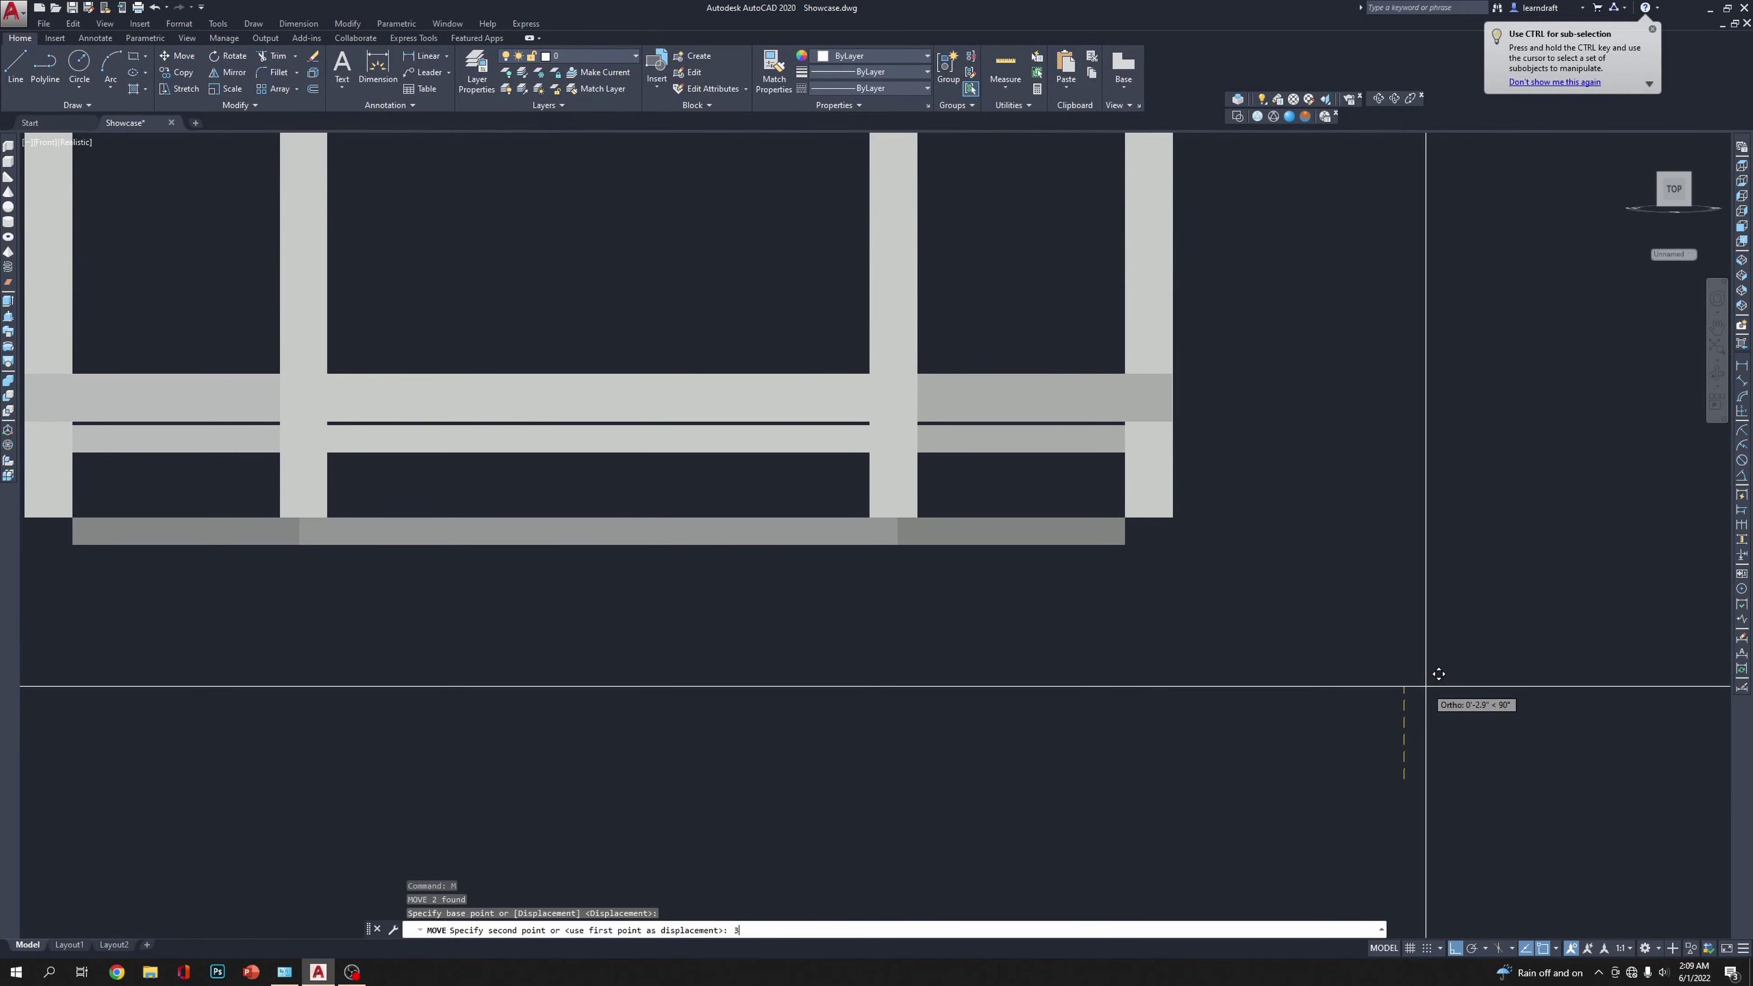
pyautogui.write('3')
pyautogui.press('Return')
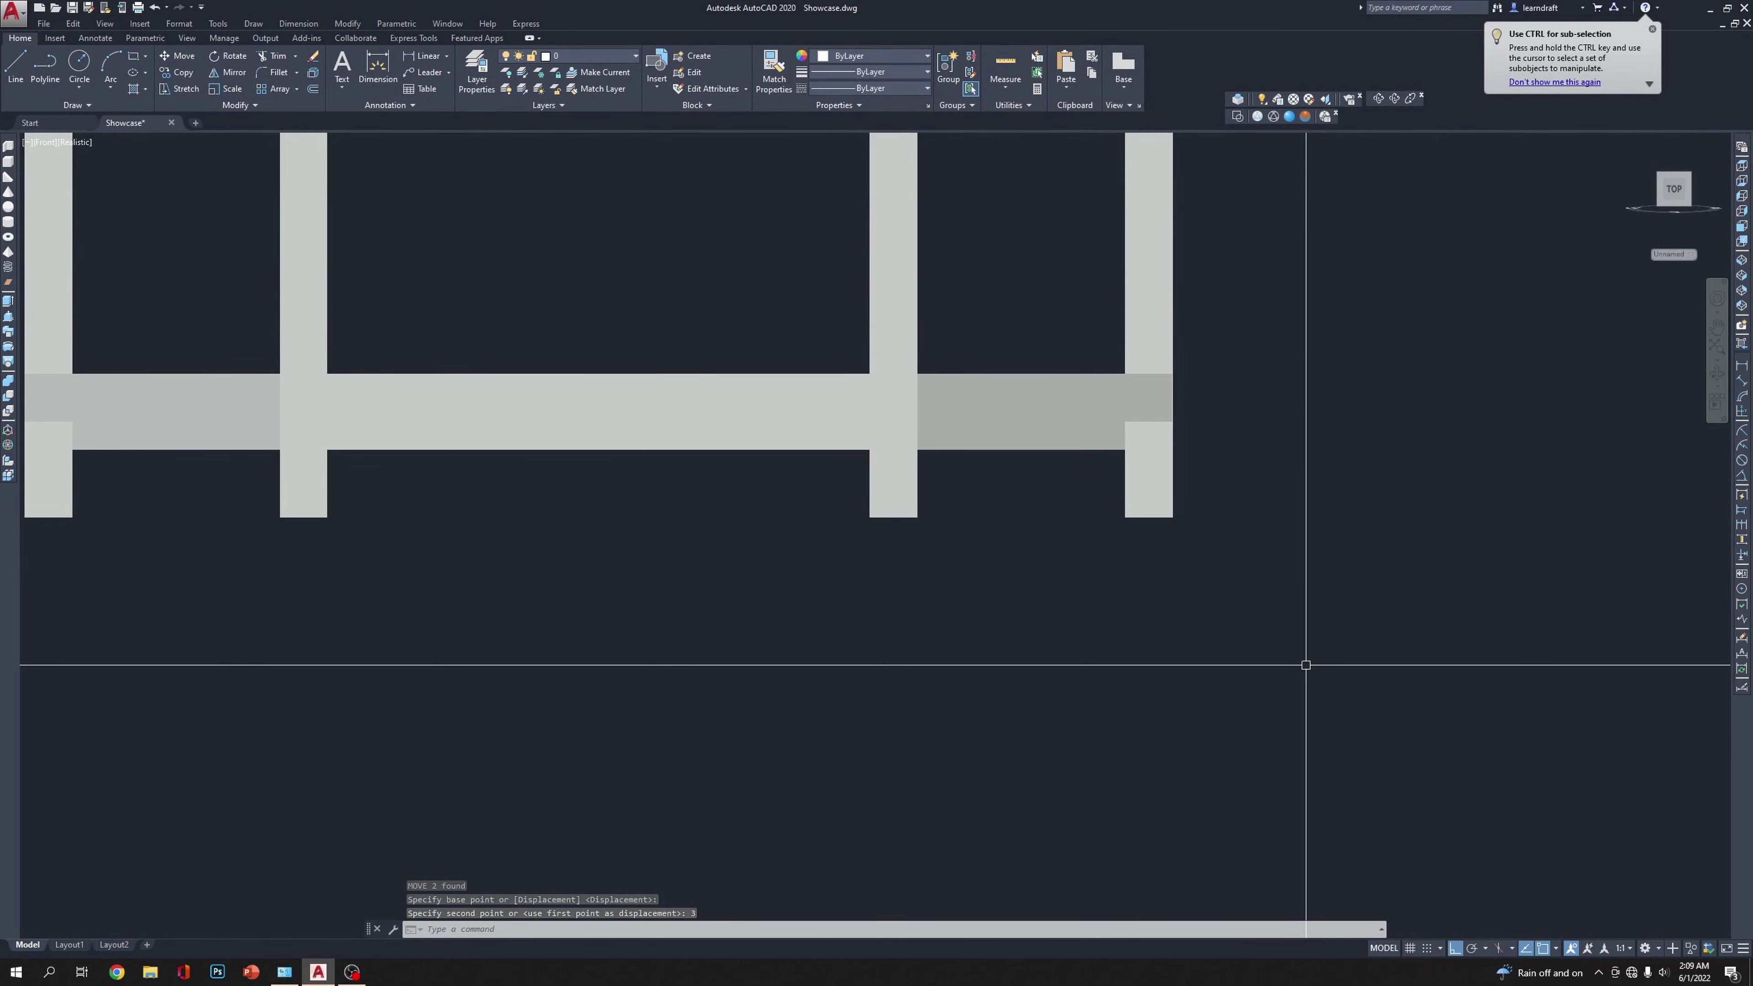
# Step: Move the previous two objects up a further 1.5
pyautogui.write('m')
pyautogui.press('Return')
pyautogui.write('p')
pyautogui.press('Return')
pyautogui.press('Return')
pyautogui.click(1314, 692)
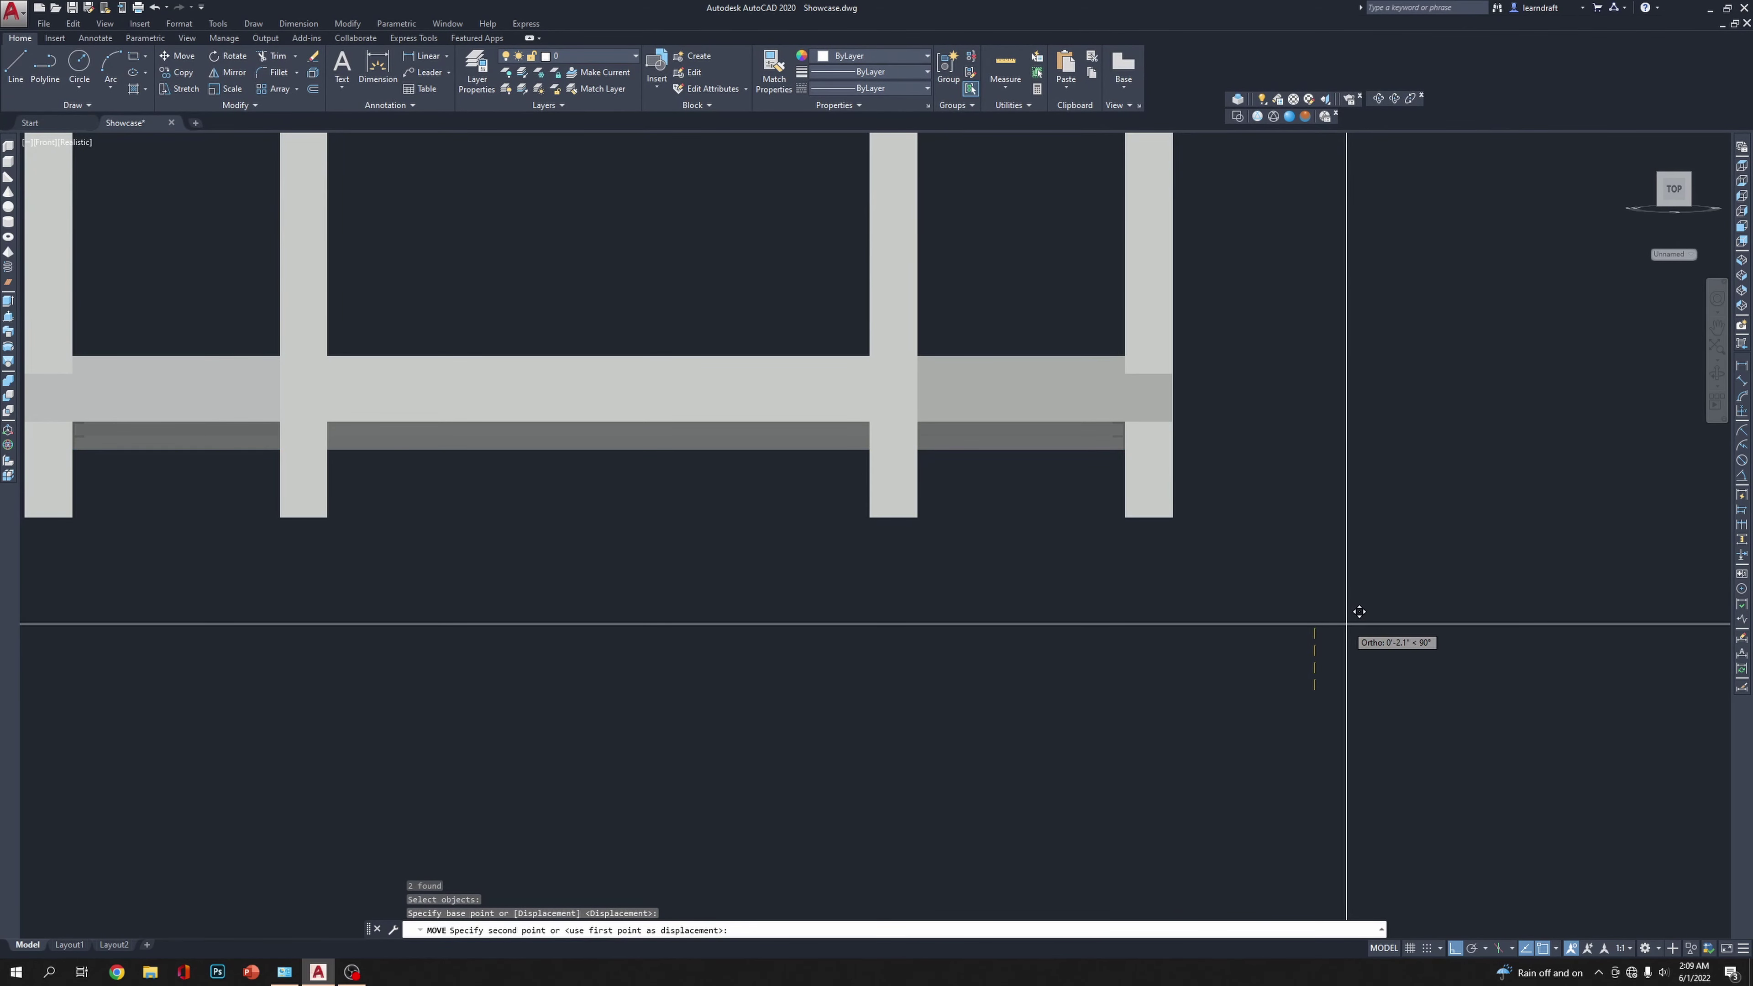
pyautogui.write('1.5')
pyautogui.press('Return')
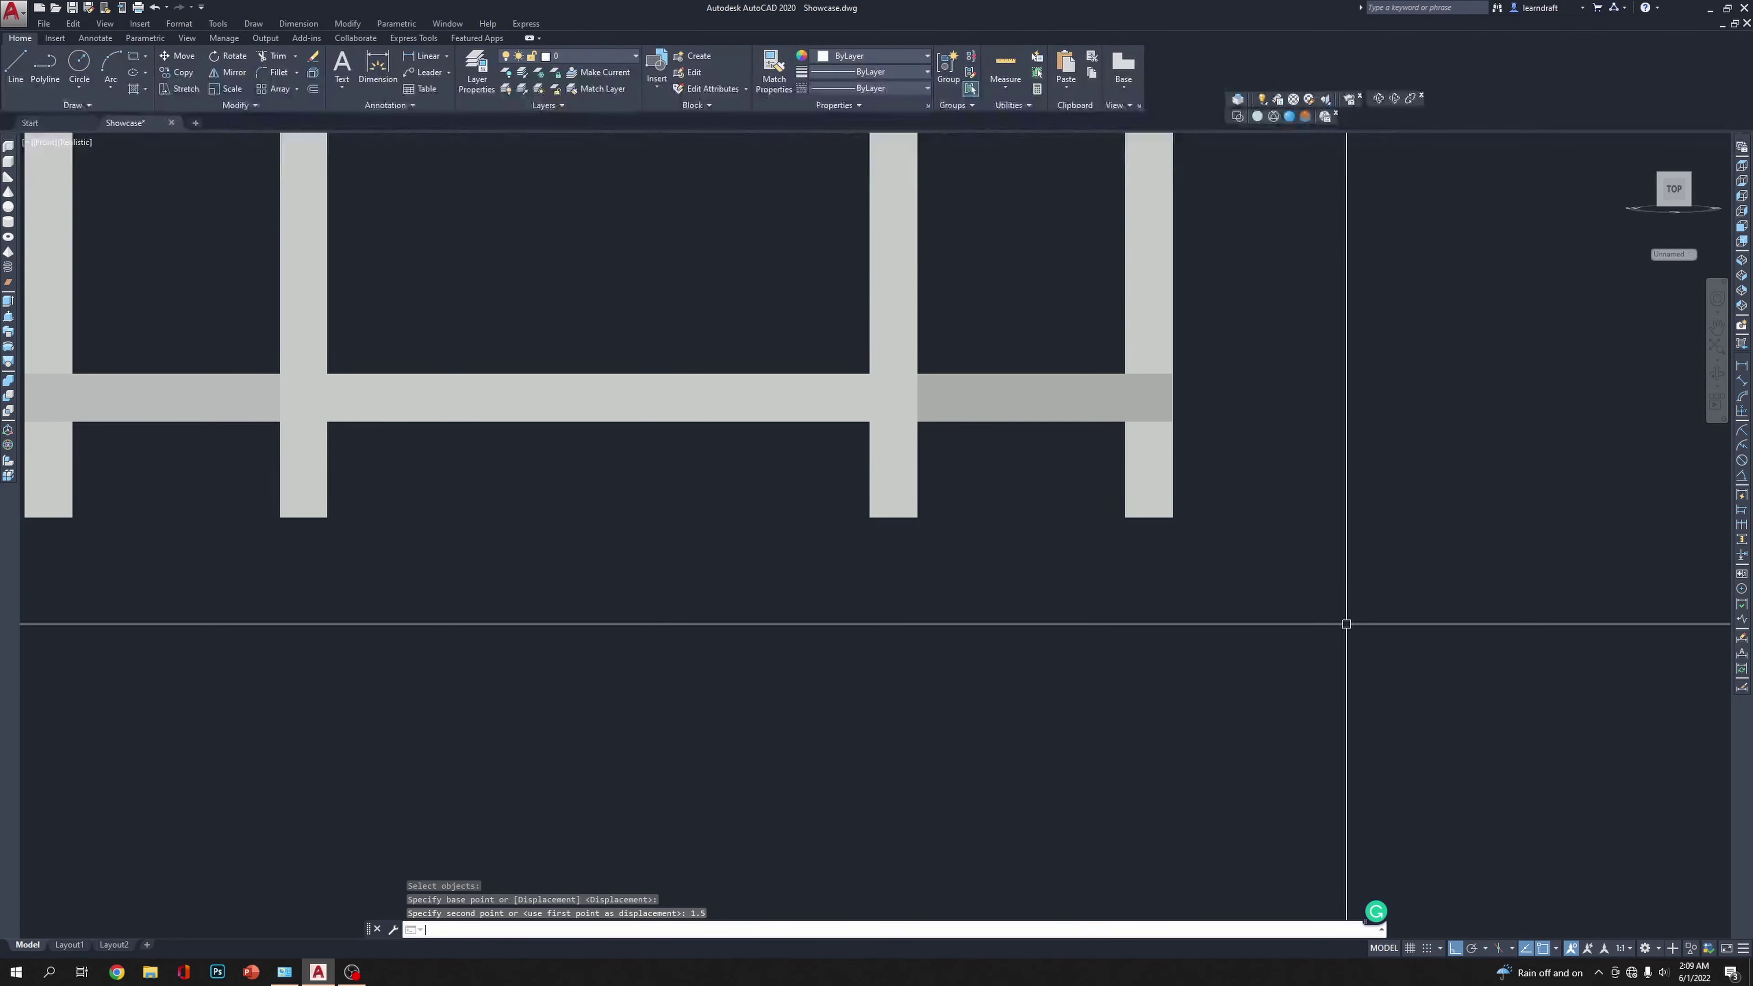
# Step: Colour the trim edge around the shelf panel 205,105,40 in southwest isometric view
pyautogui.click(1743, 273)
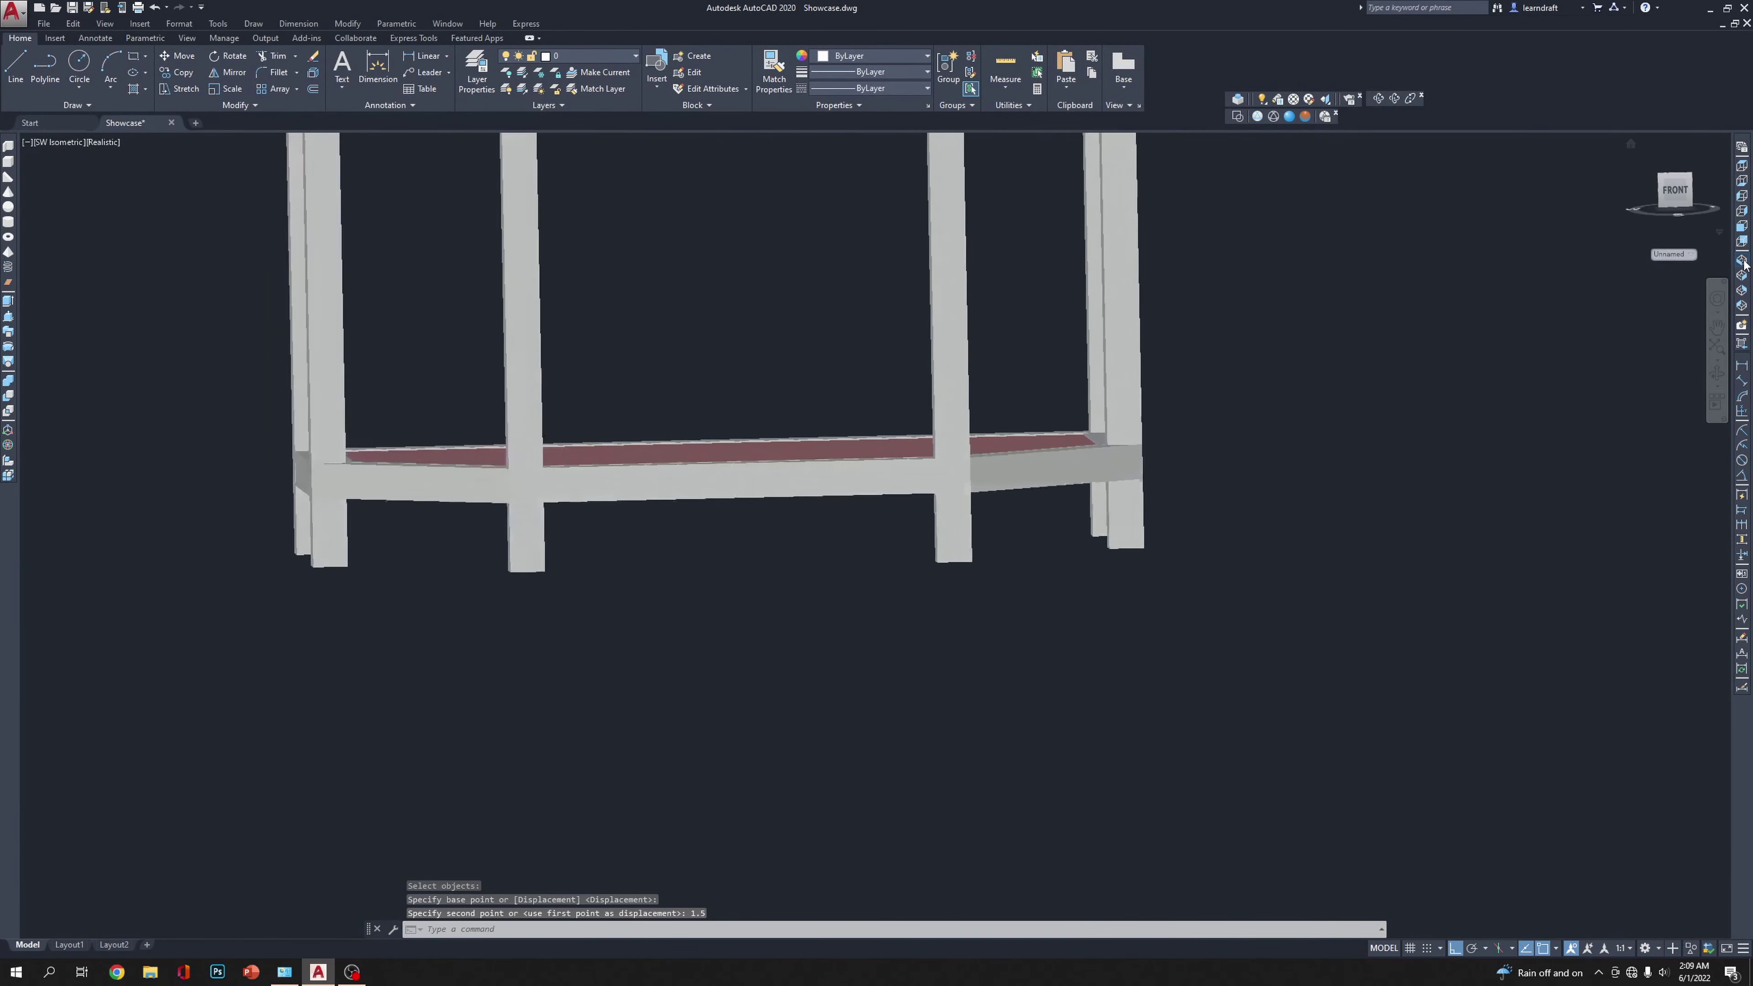
pyautogui.scroll(5, 782, 568)
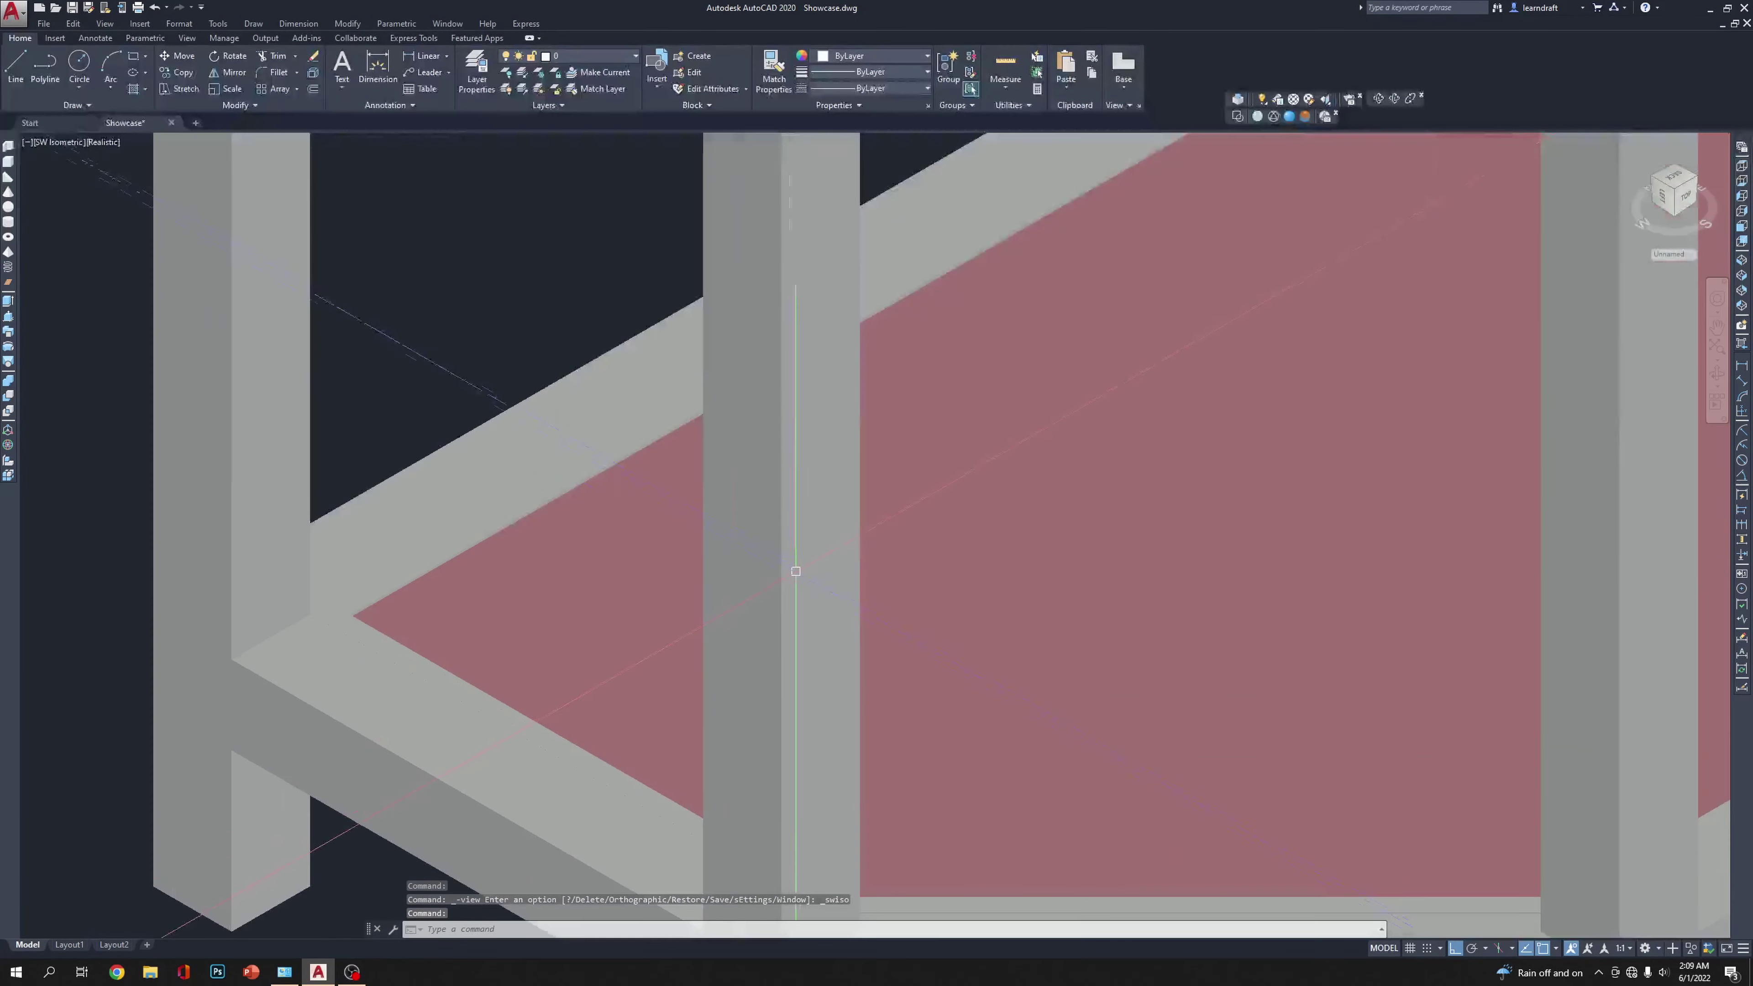
pyautogui.scroll(-4, 602, 514)
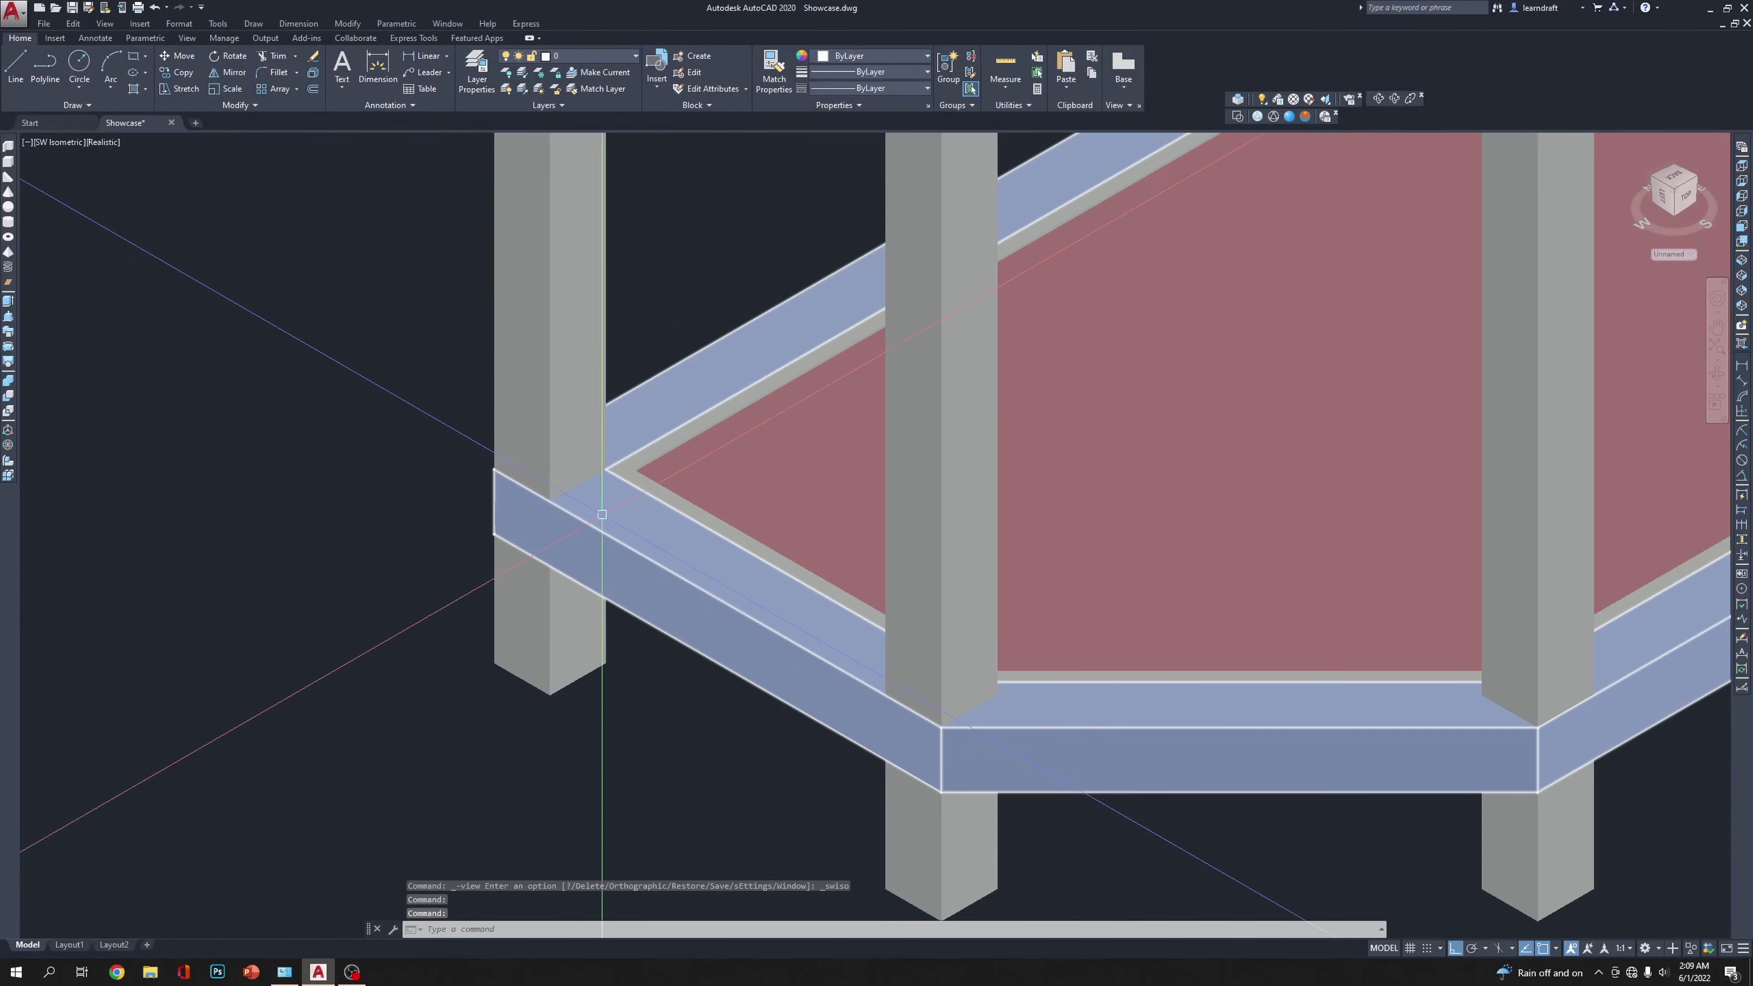
pyautogui.press('Escape')
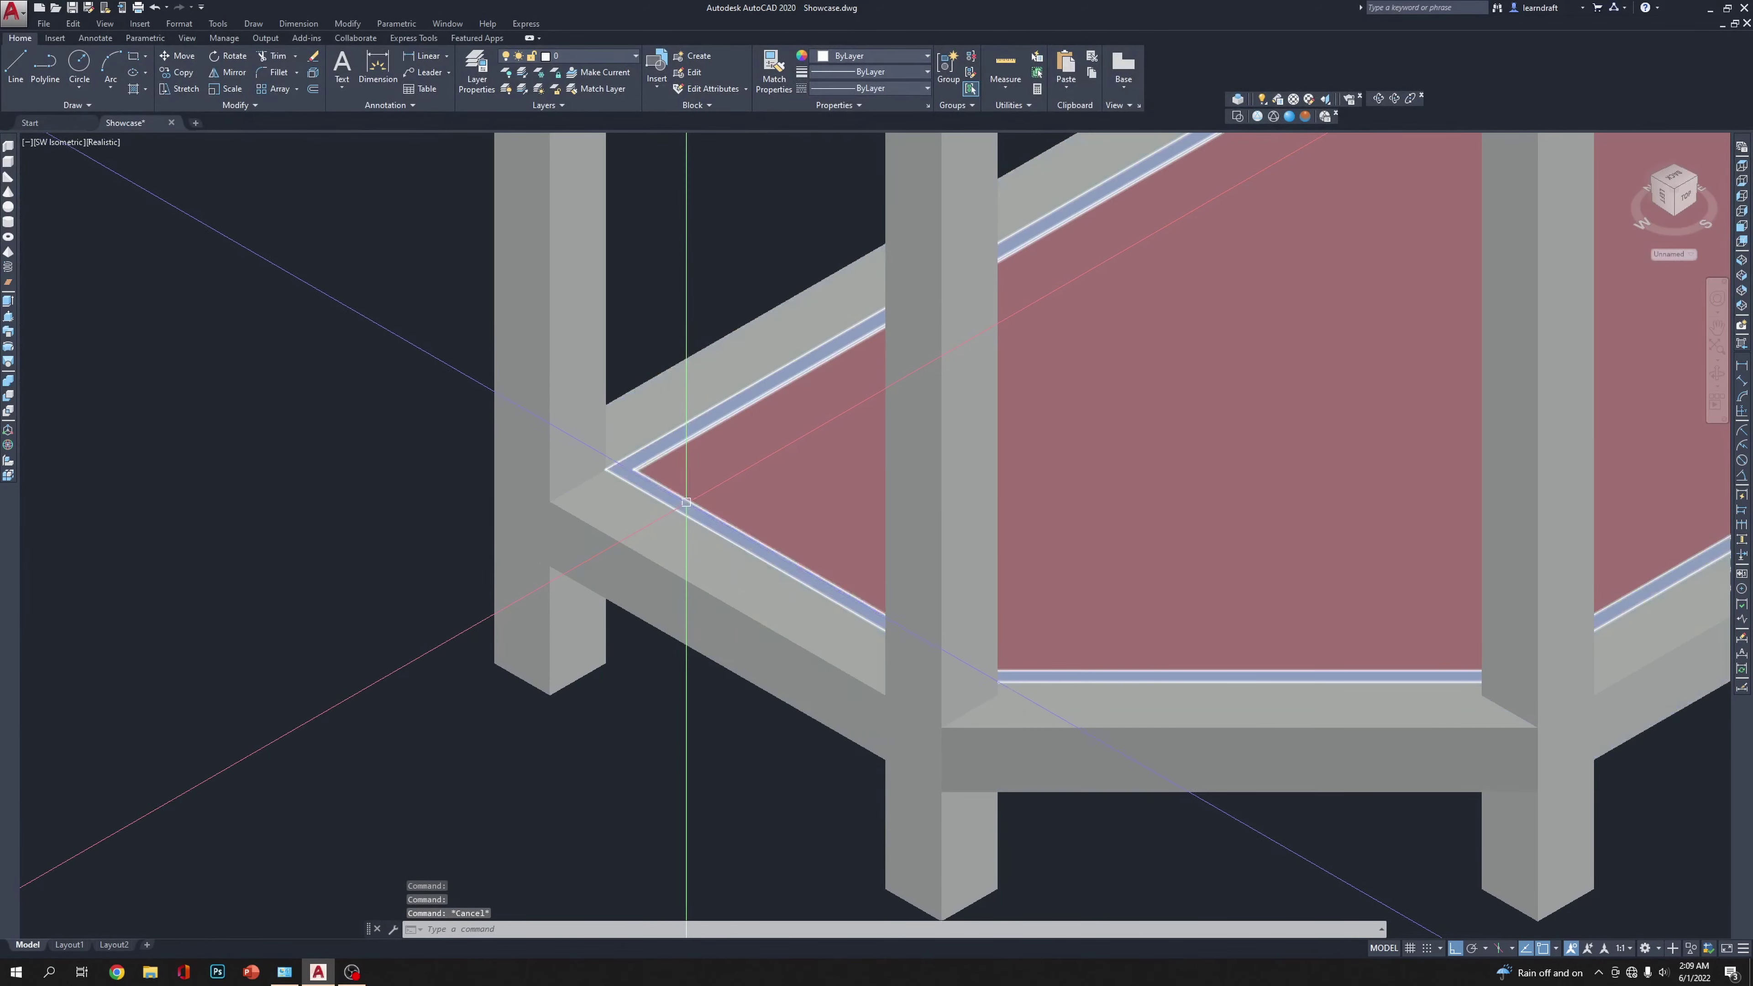
pyautogui.click(690, 505)
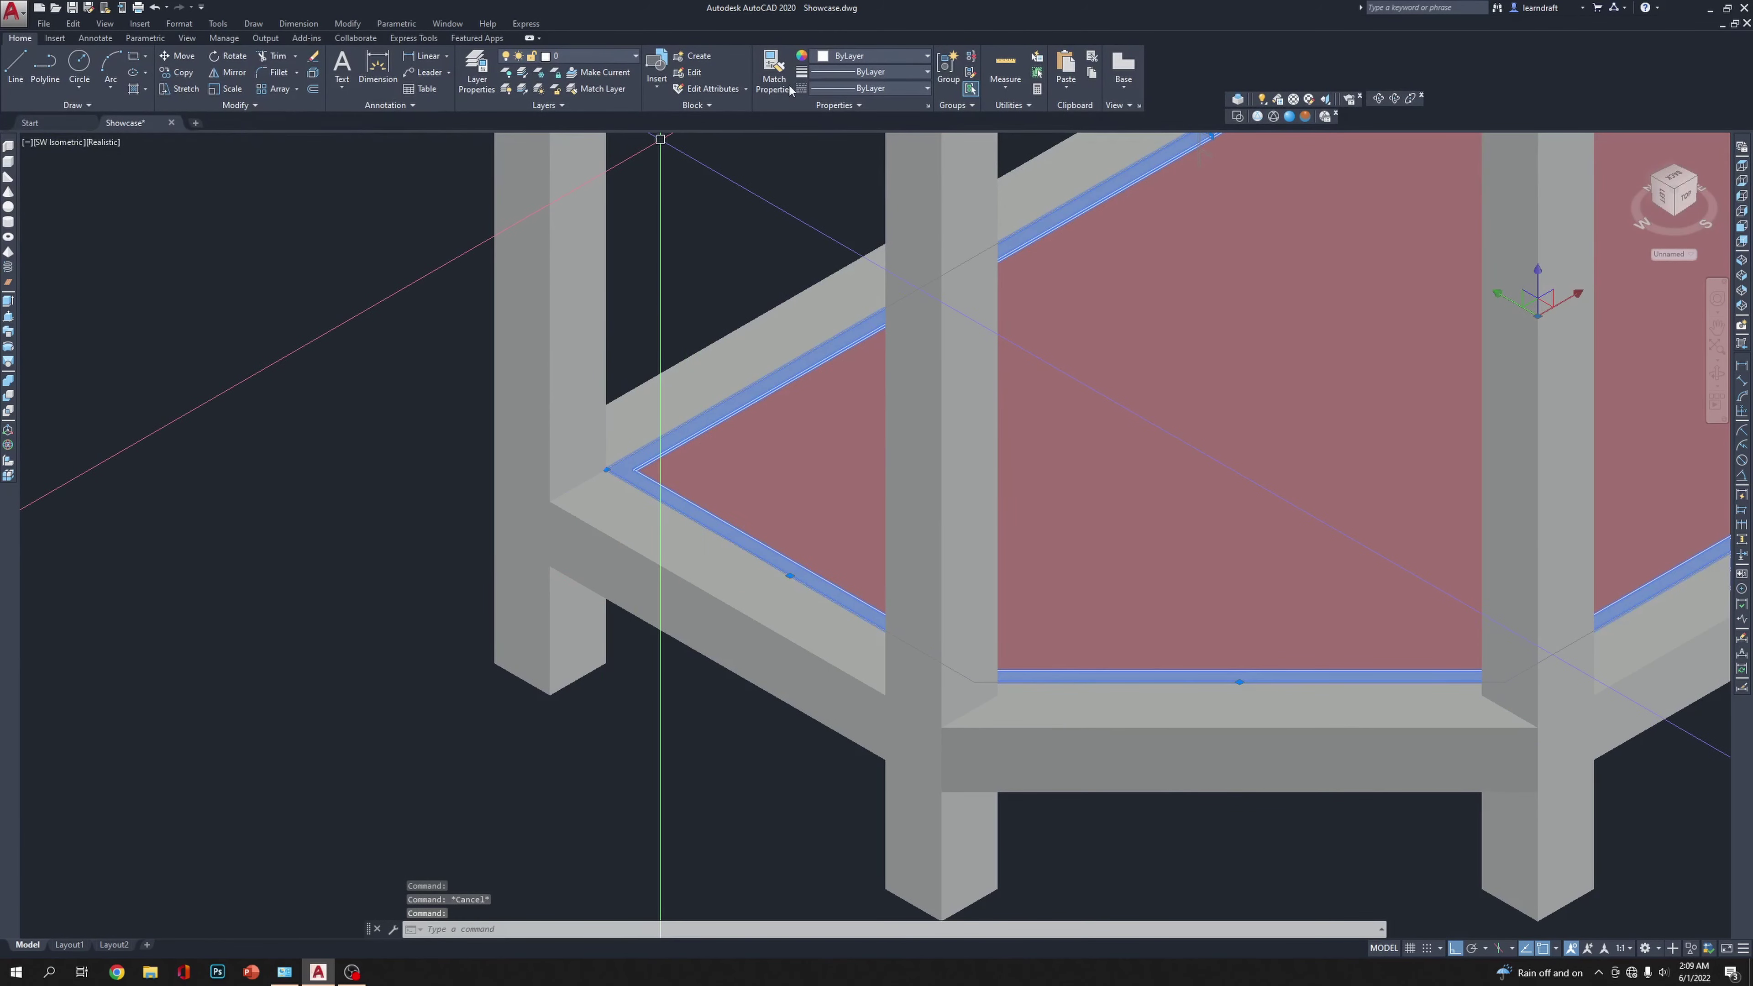
pyautogui.click(843, 58)
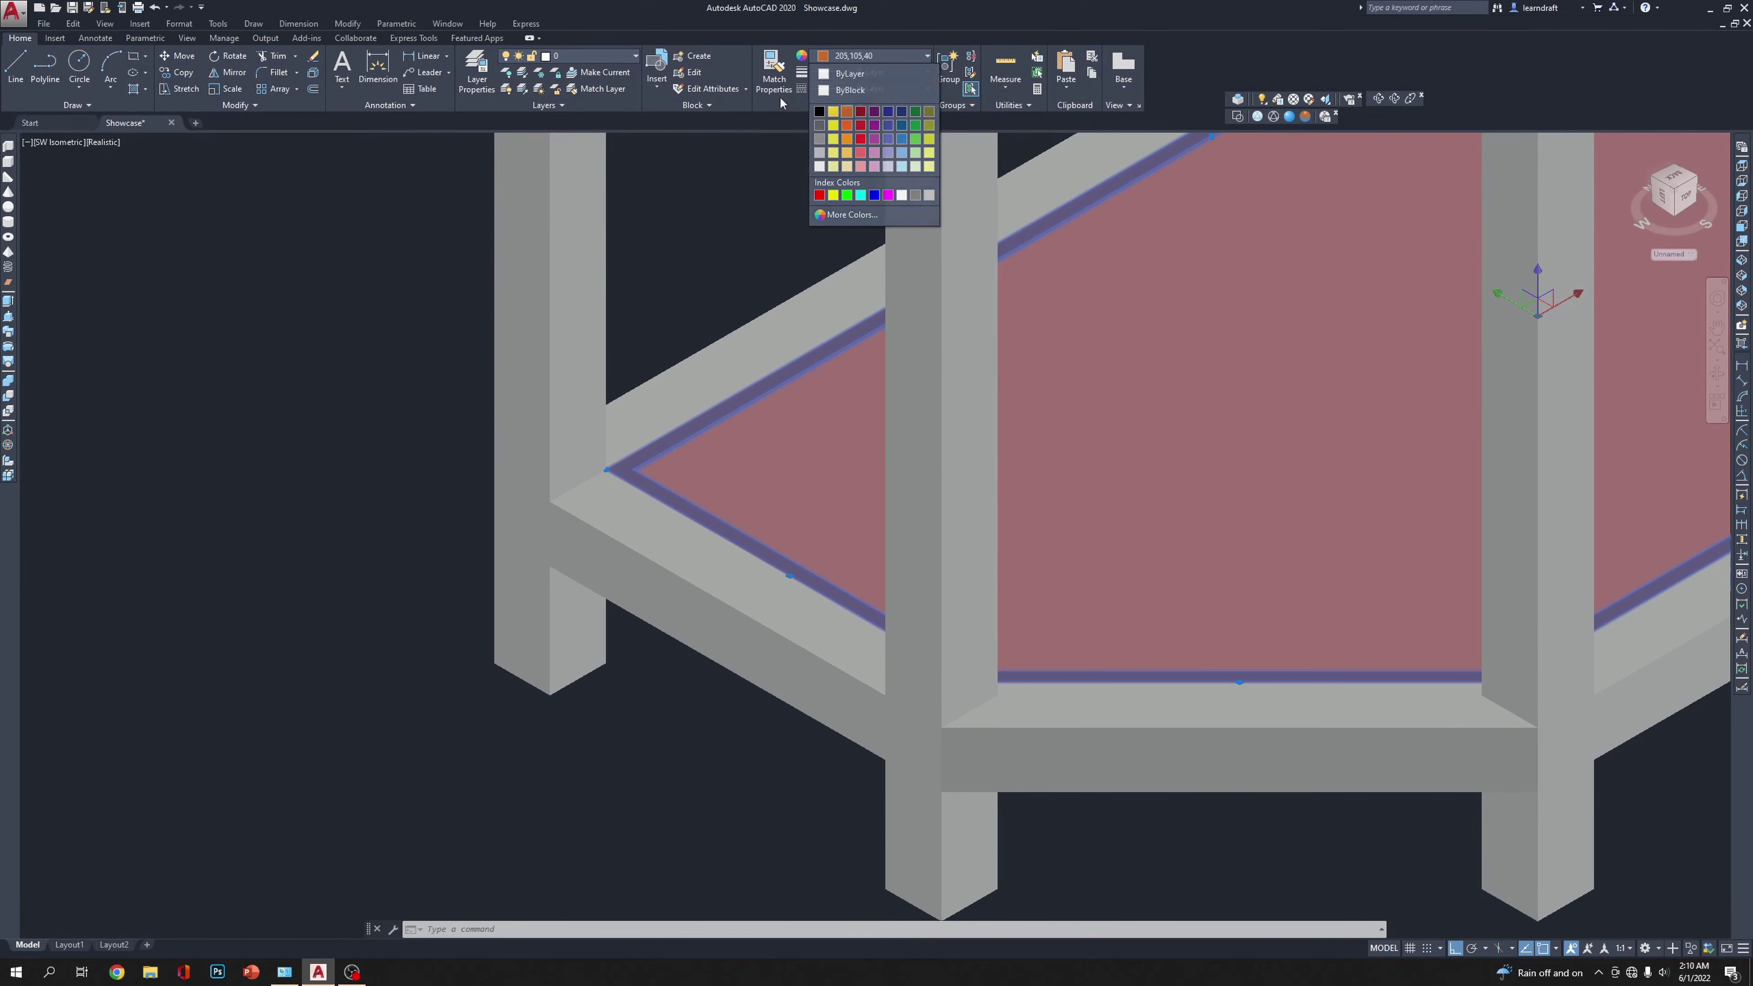
pyautogui.click(182, 394)
pyautogui.press('Escape')
# Step: Pan around the shelf and select the trim to verify its brown rim
pyautogui.moveTo(363, 329); pyautogui.dragTo(235, 446, button='middle')
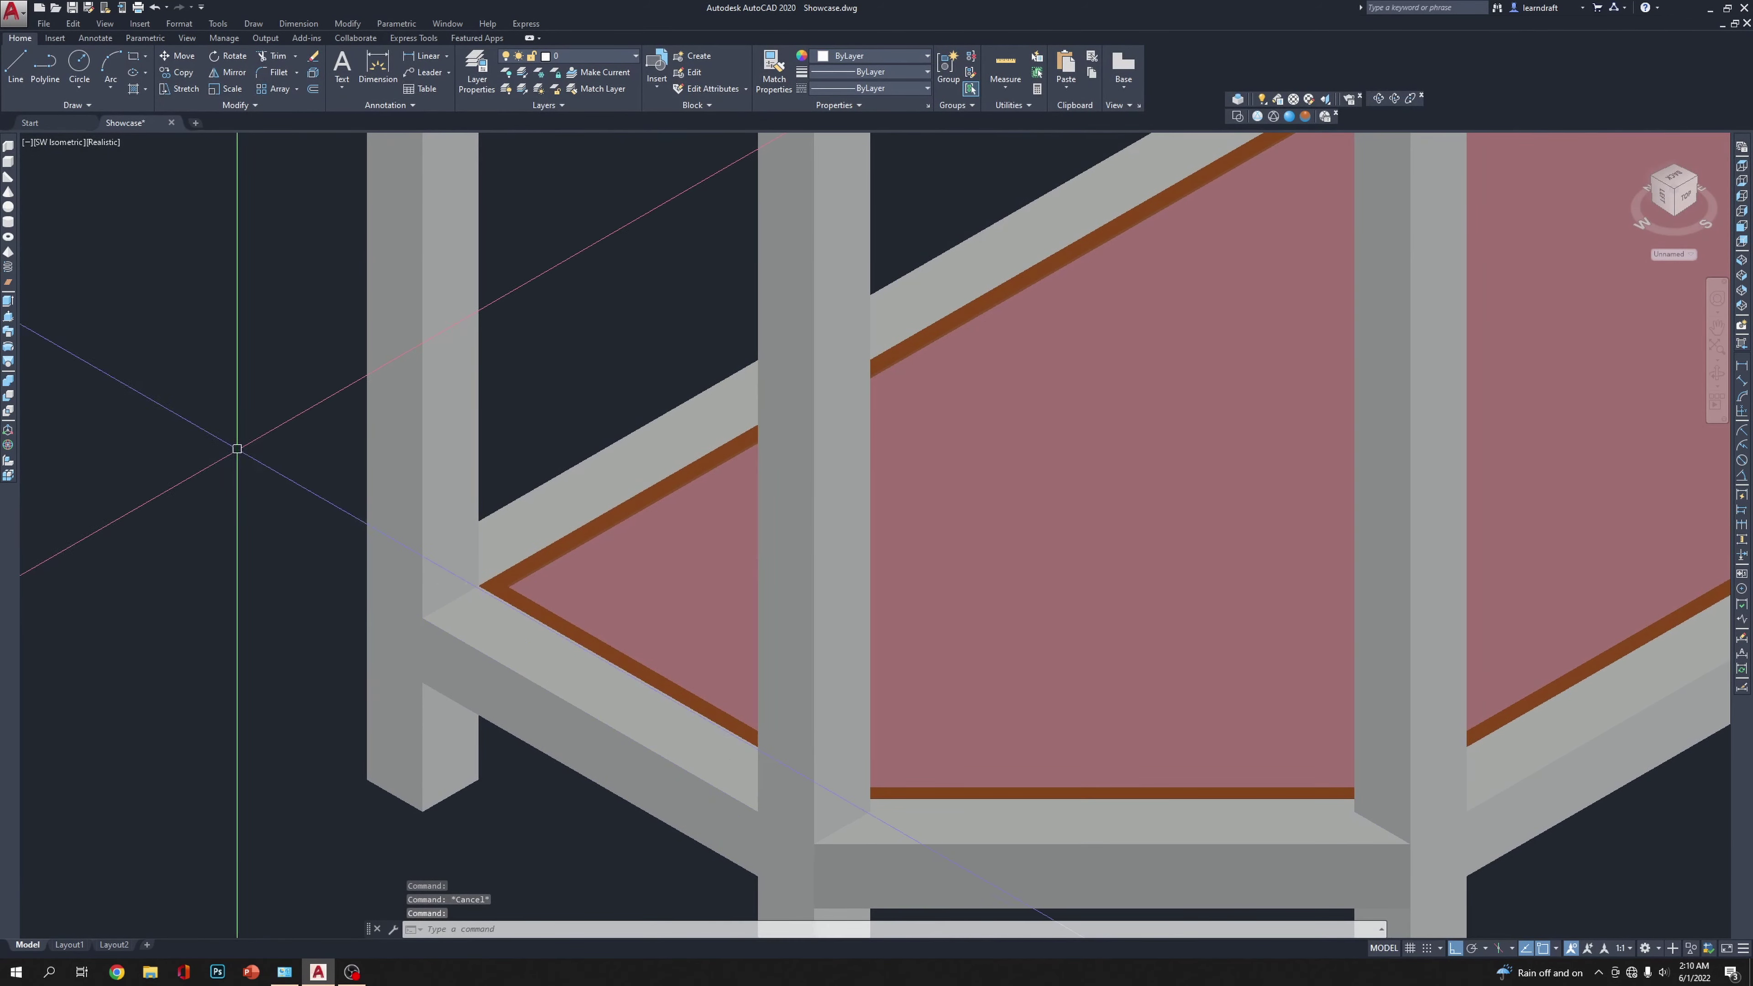
pyautogui.scroll(-2, 235, 446)
pyautogui.moveTo(1280, 649); pyautogui.dragTo(1170, 568, button='middle')
pyautogui.scroll(-2, 1151, 561)
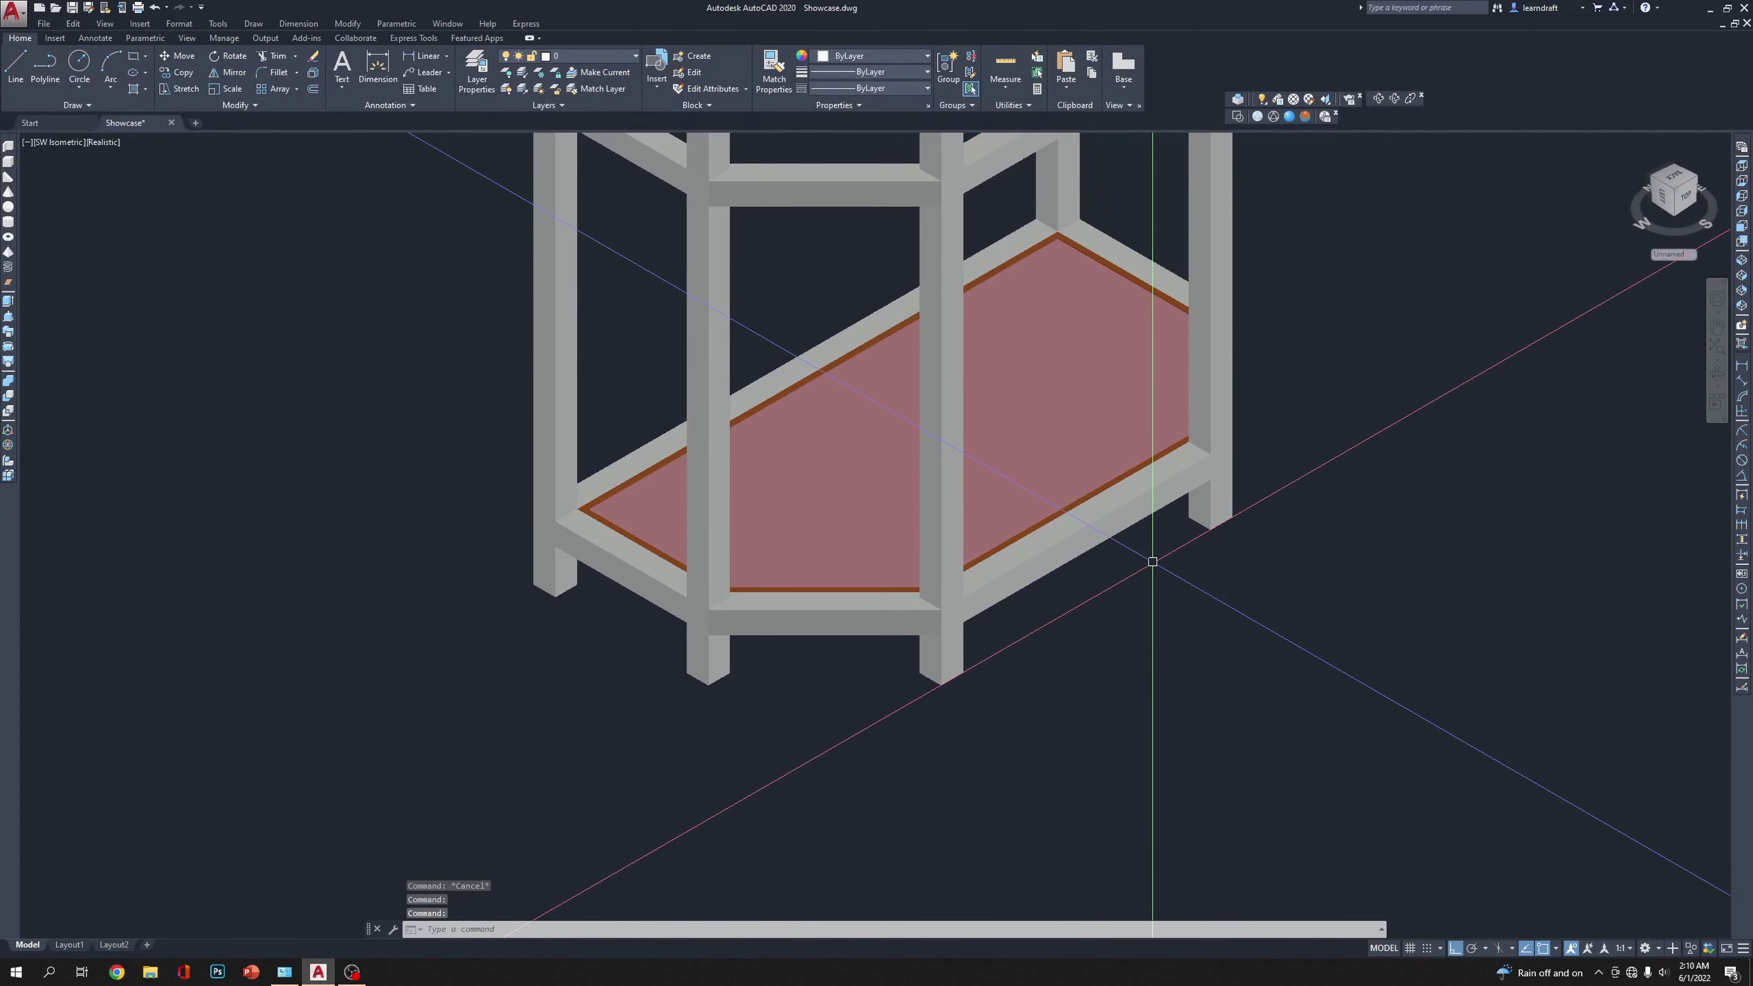
pyautogui.scroll(5, 461, 676)
pyautogui.moveTo(775, 604); pyautogui.dragTo(536, 787, button='middle')
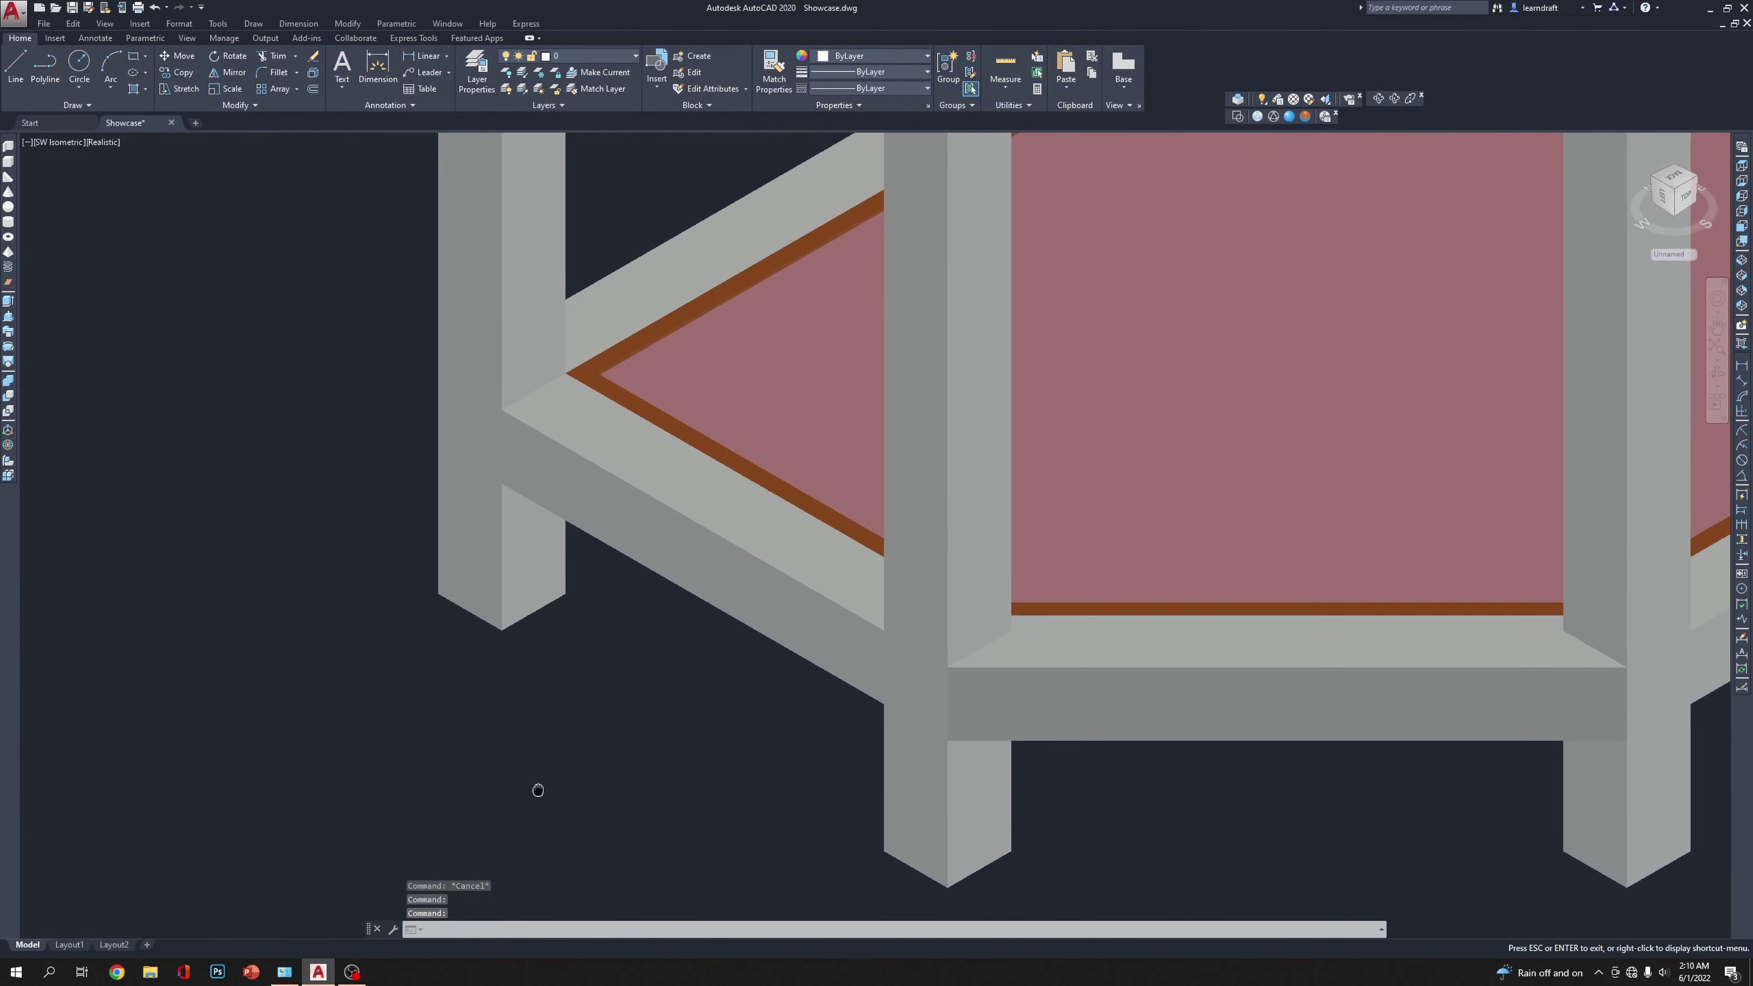
pyautogui.click(678, 577)
pyautogui.scroll(-3, 608, 653)
pyautogui.press('Escape')
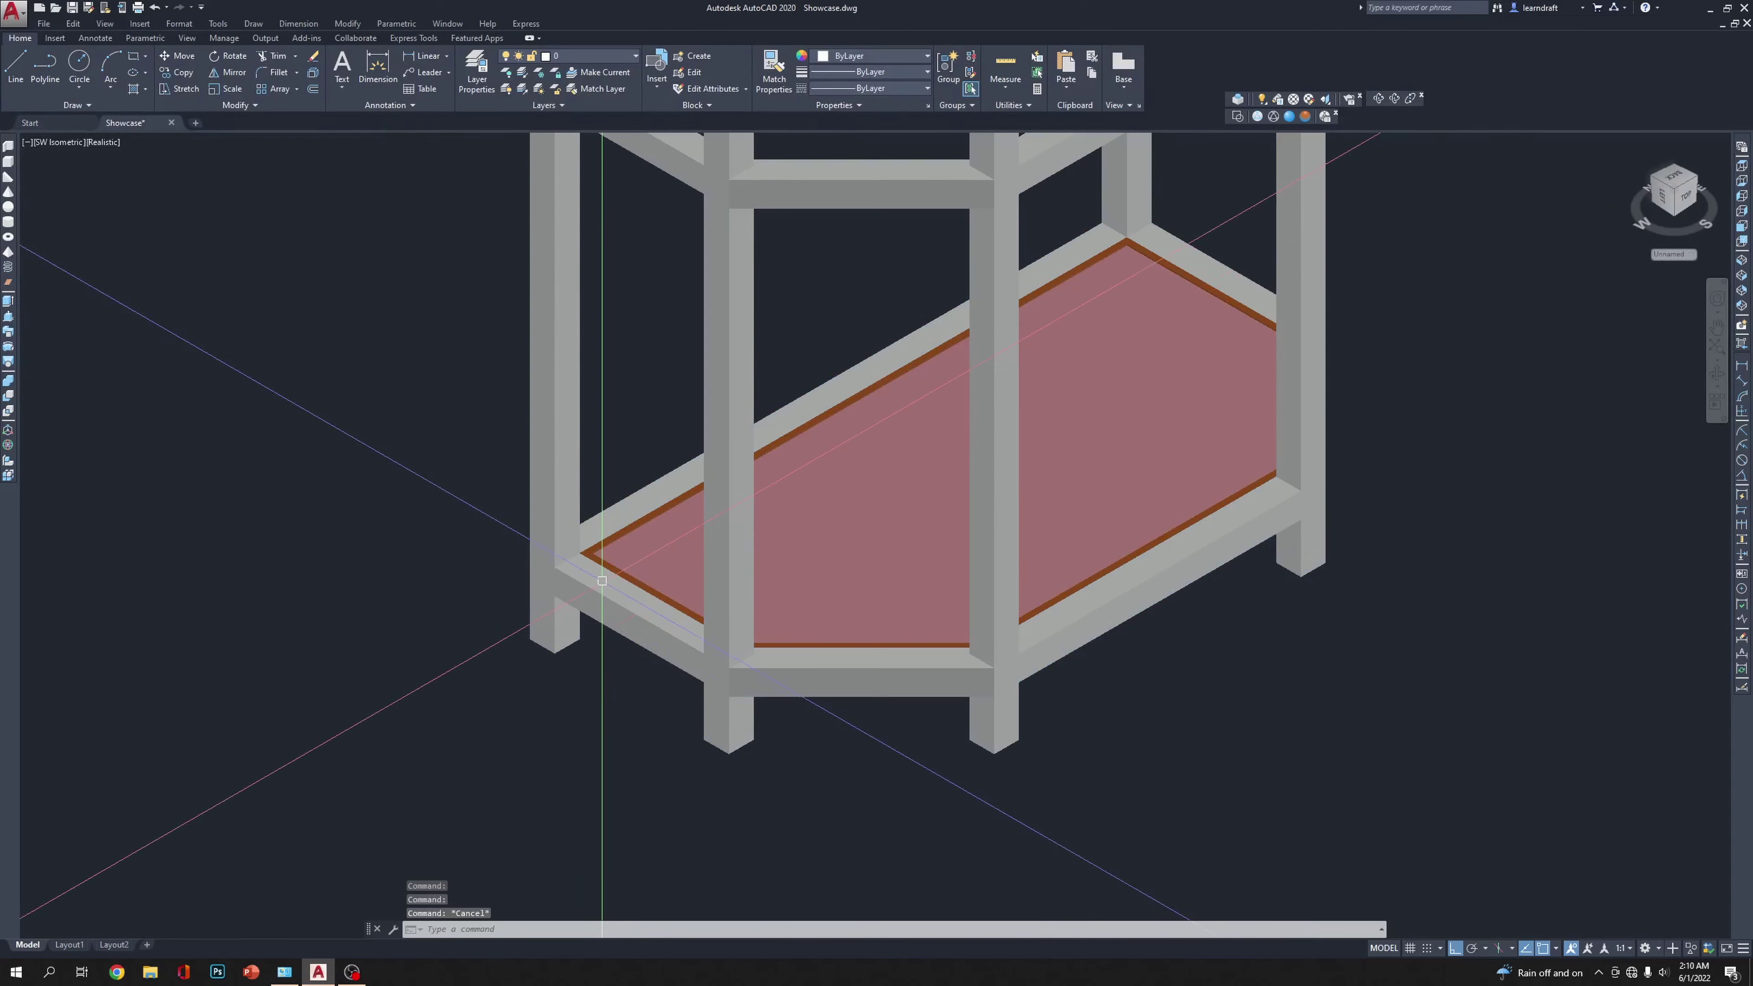
pyautogui.scroll(5, 638, 549)
pyautogui.click(638, 549)
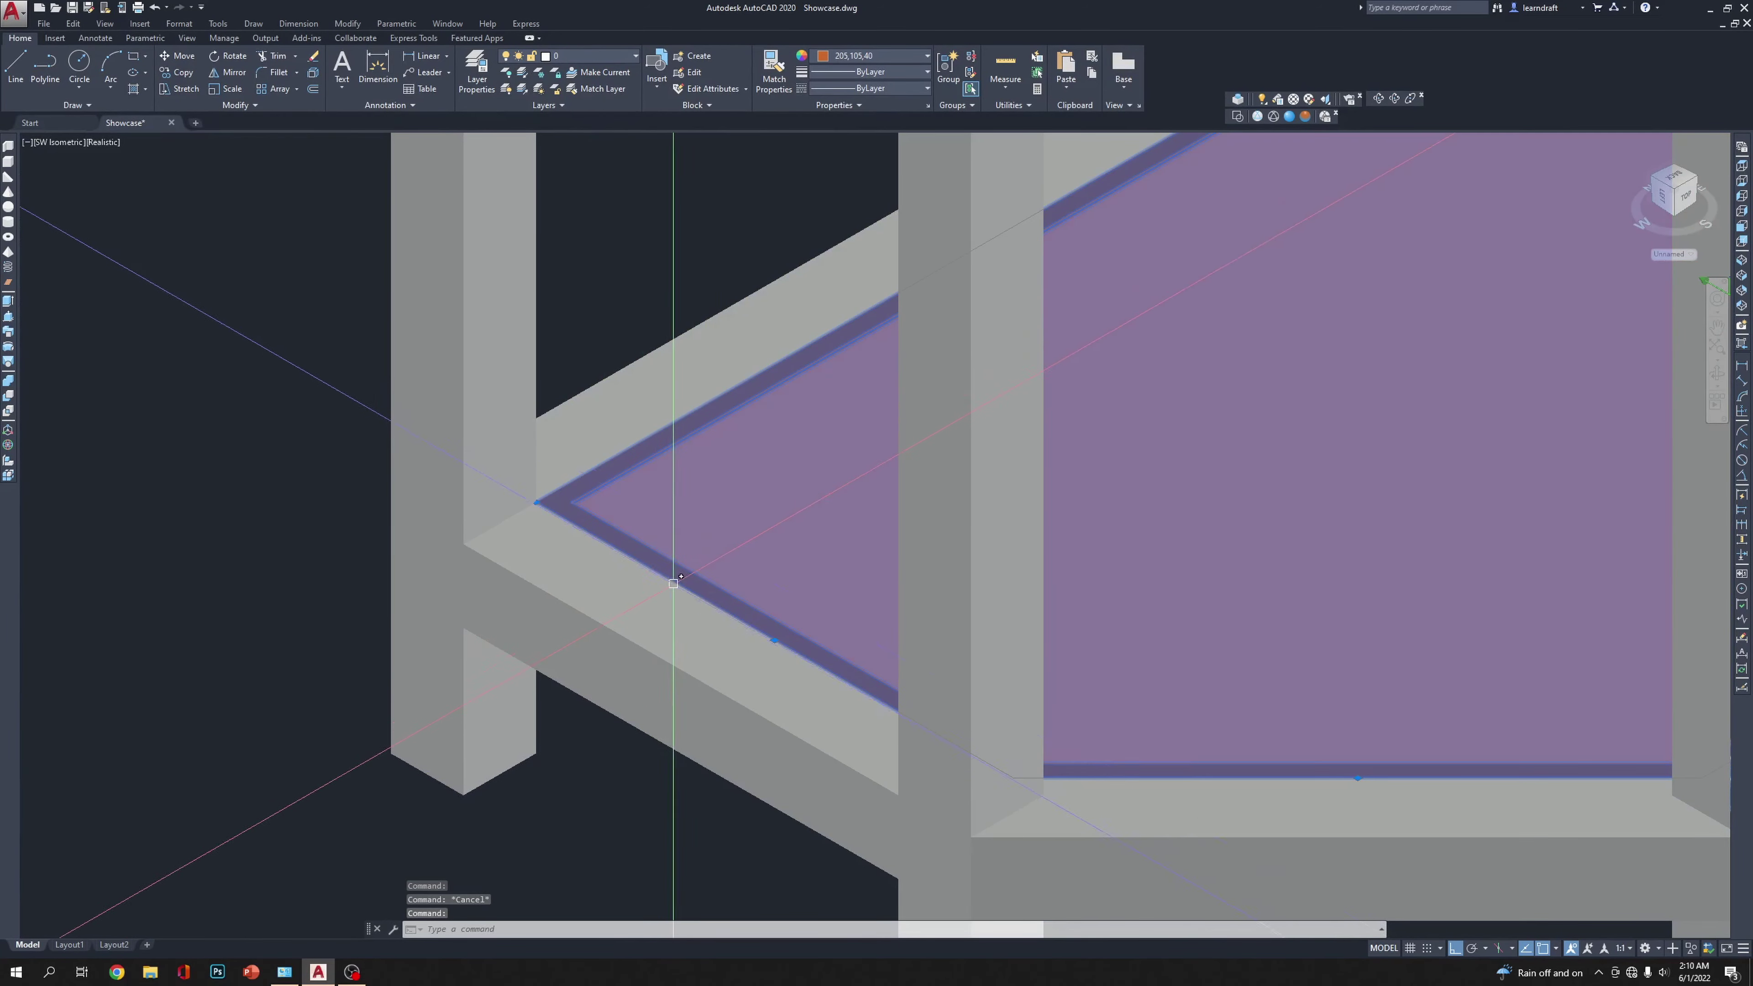
pyautogui.scroll(-4, 673, 584)
pyautogui.scroll(4, 623, 683)
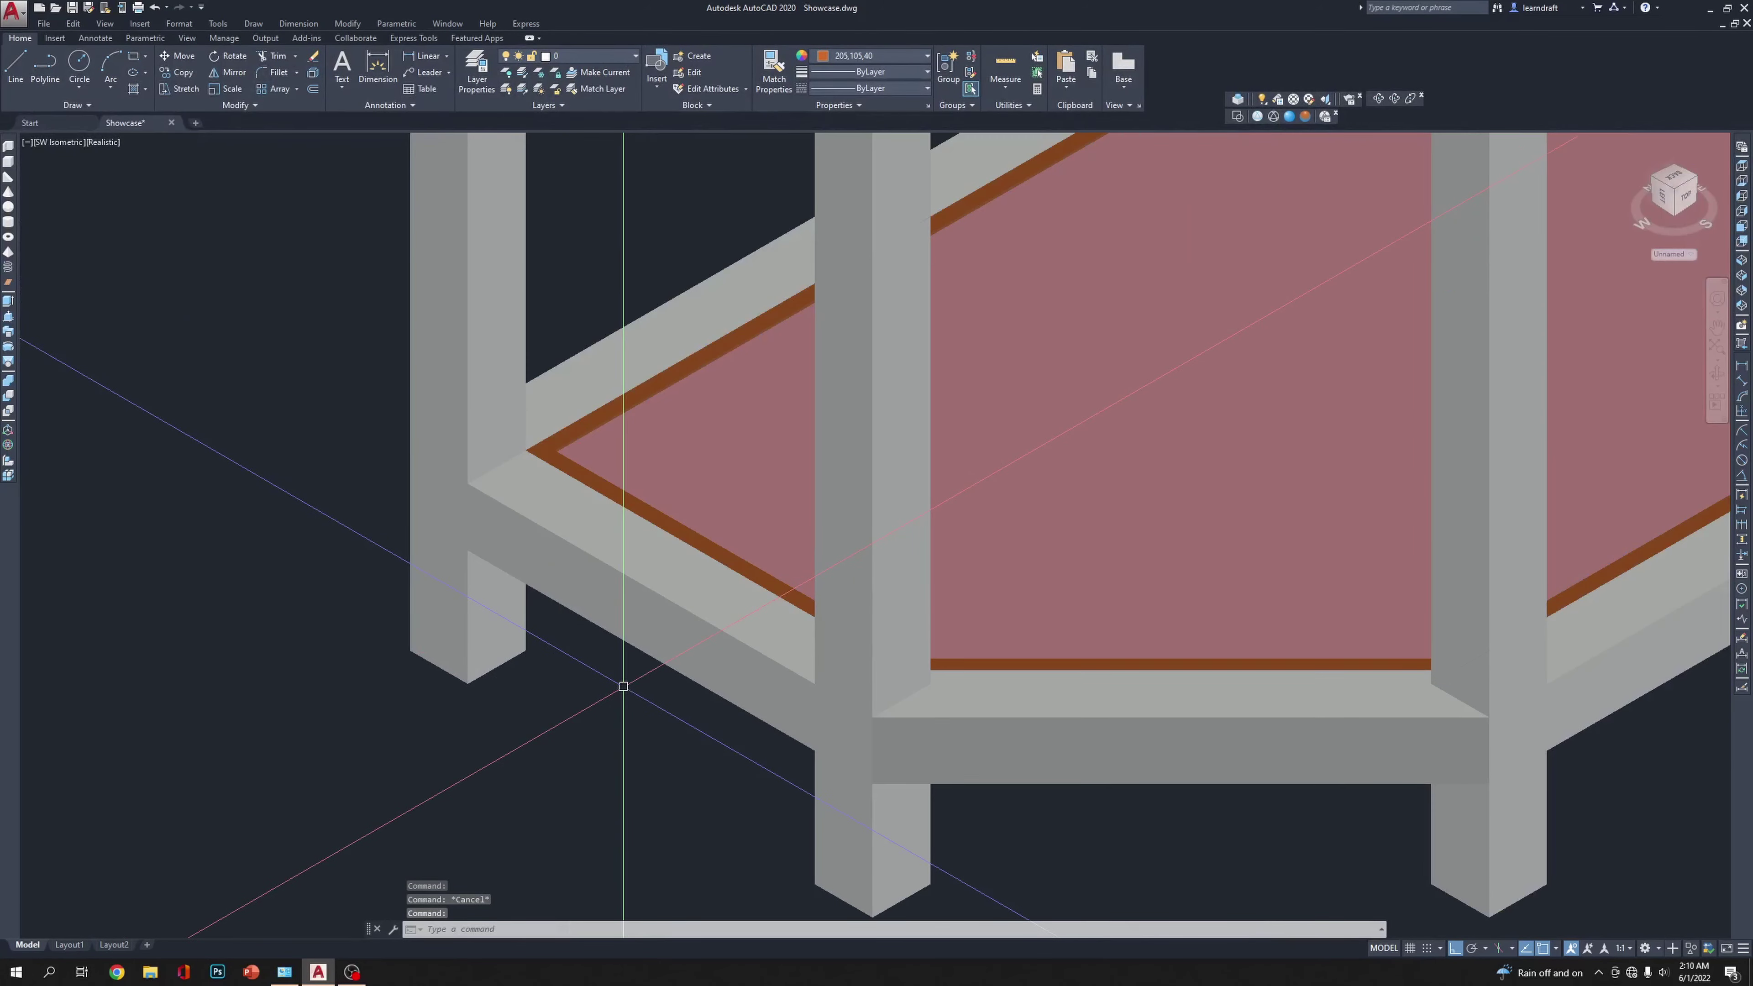
pyautogui.scroll(-4, 623, 685)
pyautogui.press('Escape')
pyautogui.scroll(2, 627, 670)
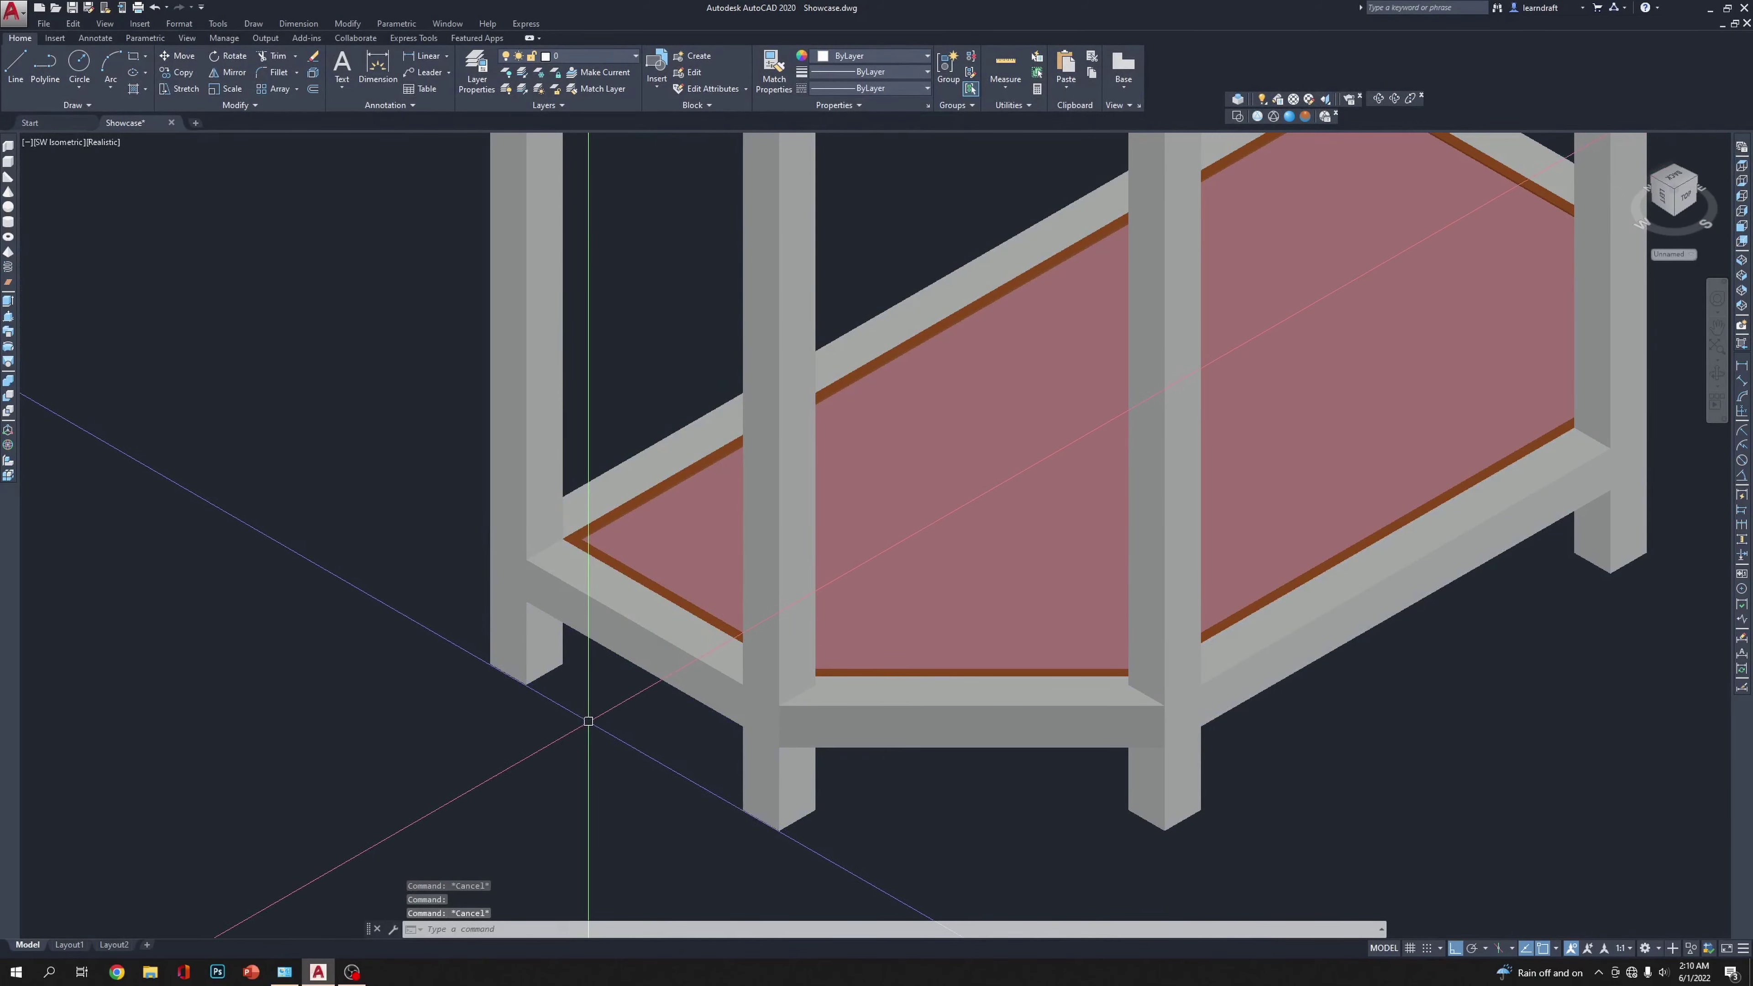
pyautogui.scroll(-2, 588, 721)
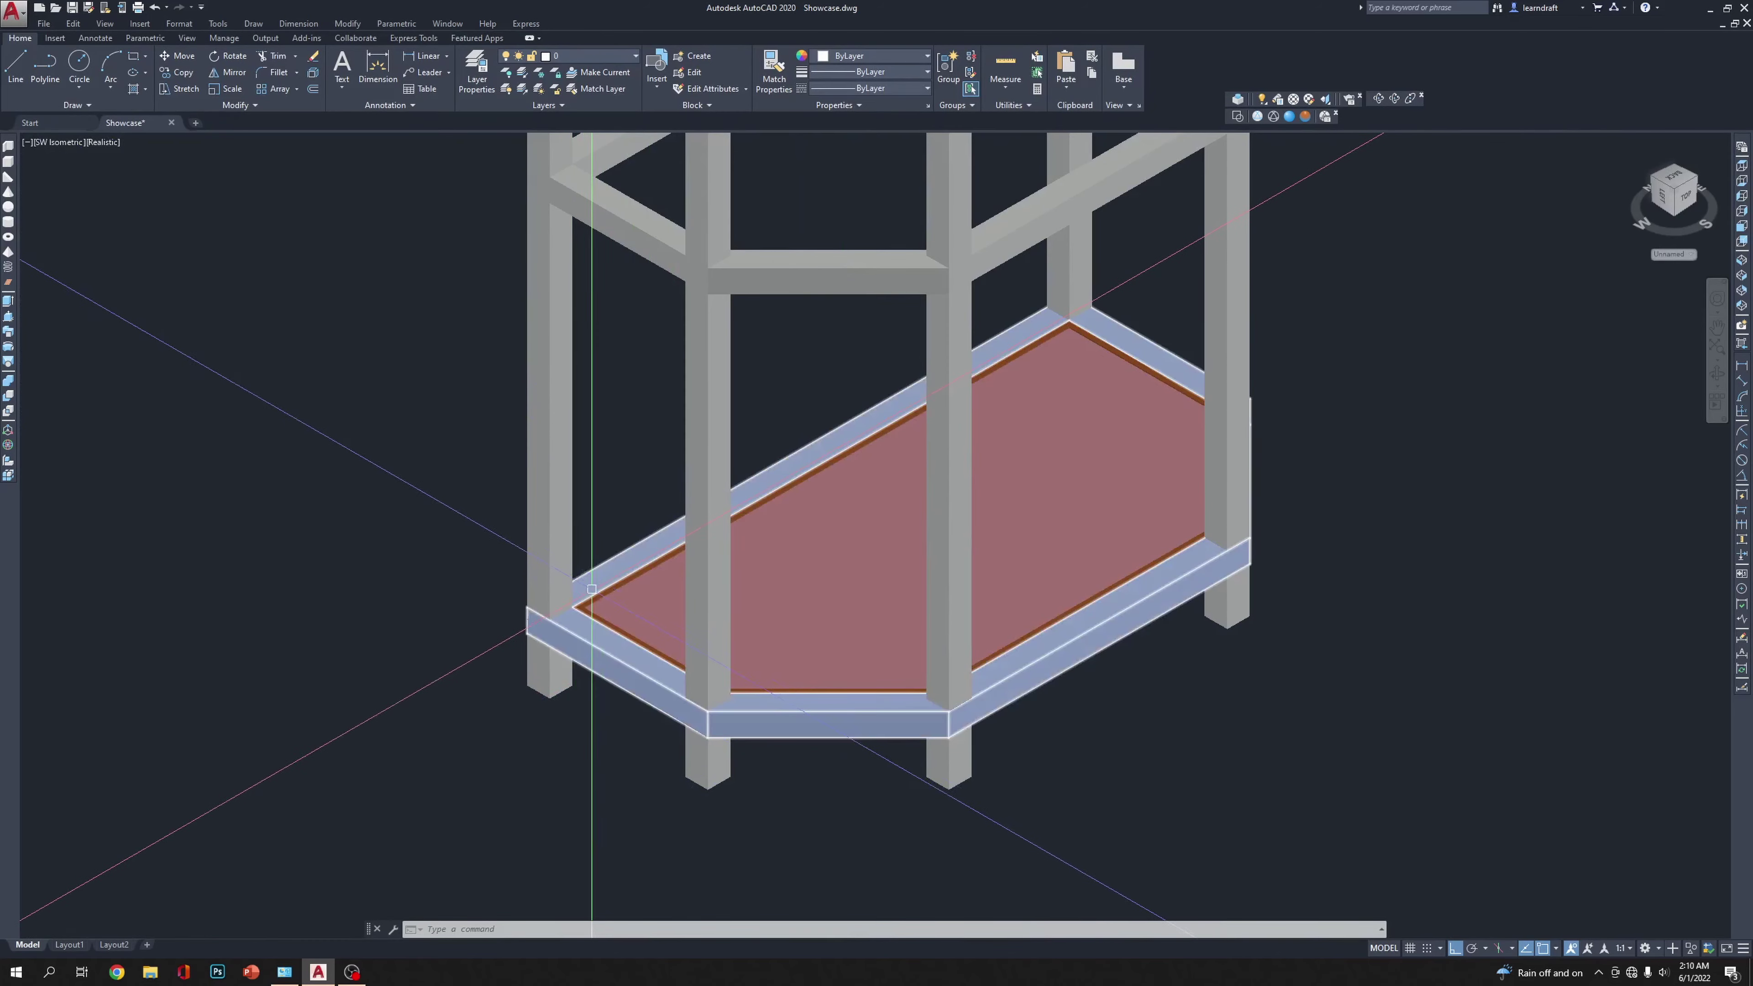
pyautogui.scroll(3, 590, 594)
pyautogui.scroll(4, 610, 628)
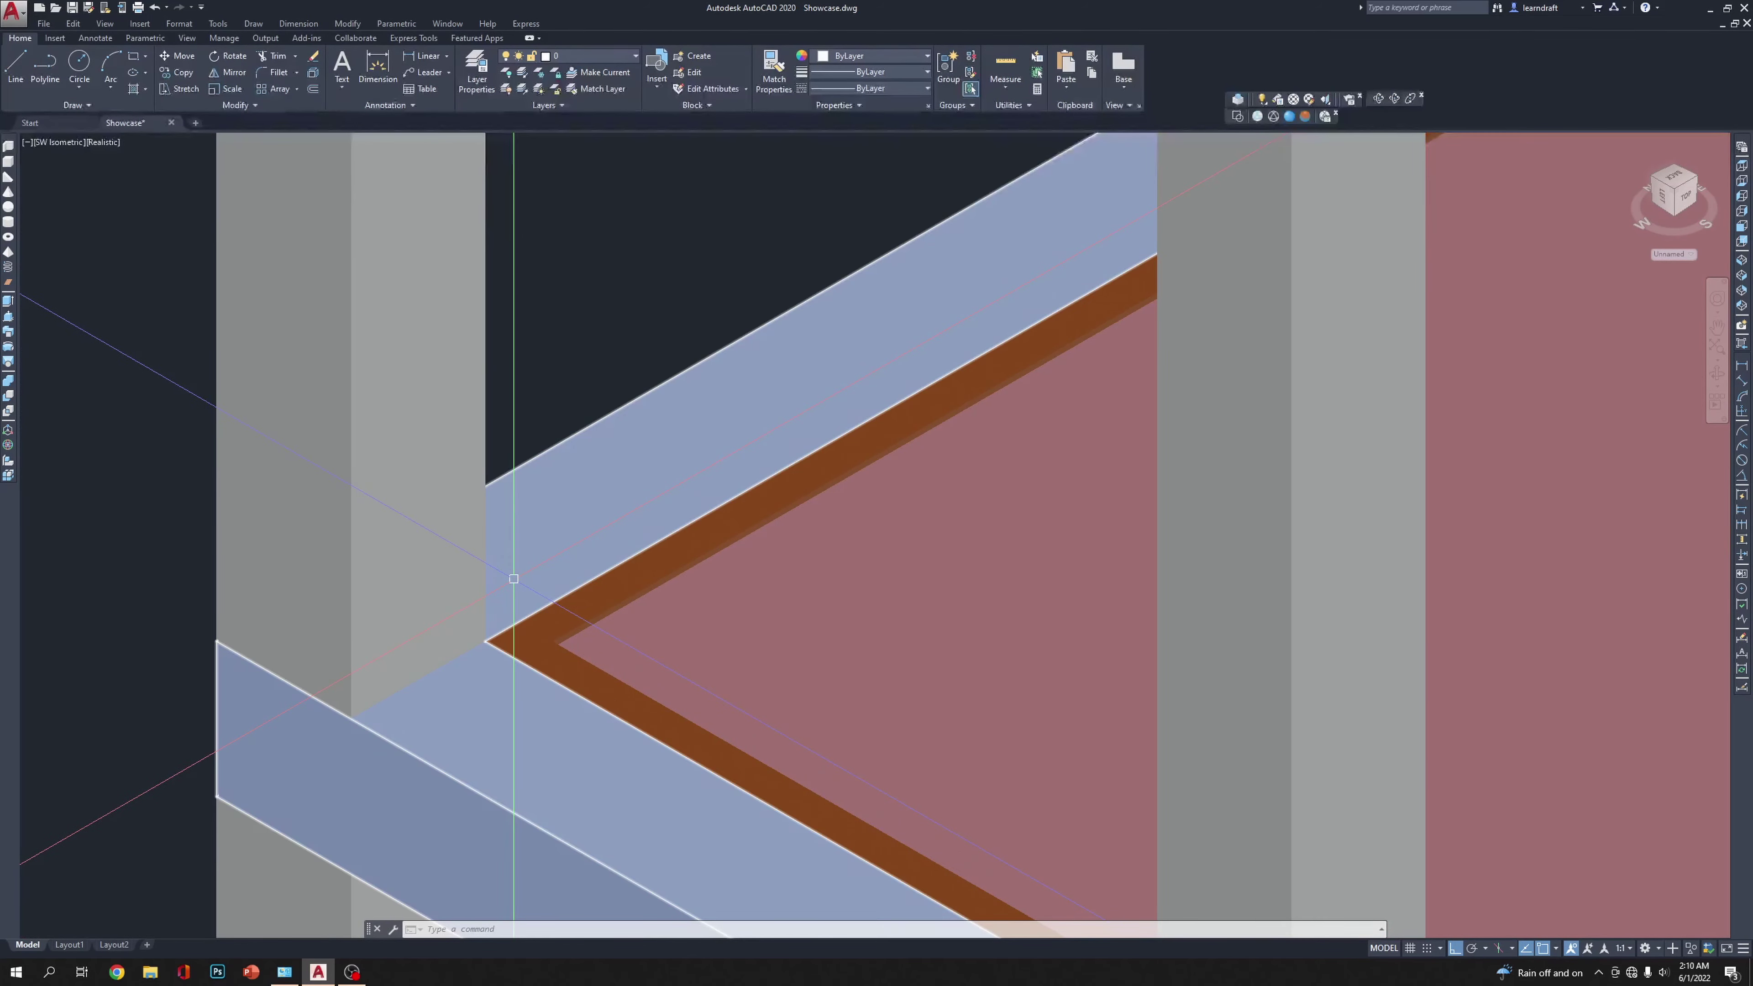
pyautogui.scroll(-5, 587, 571)
pyautogui.scroll(5, 614, 572)
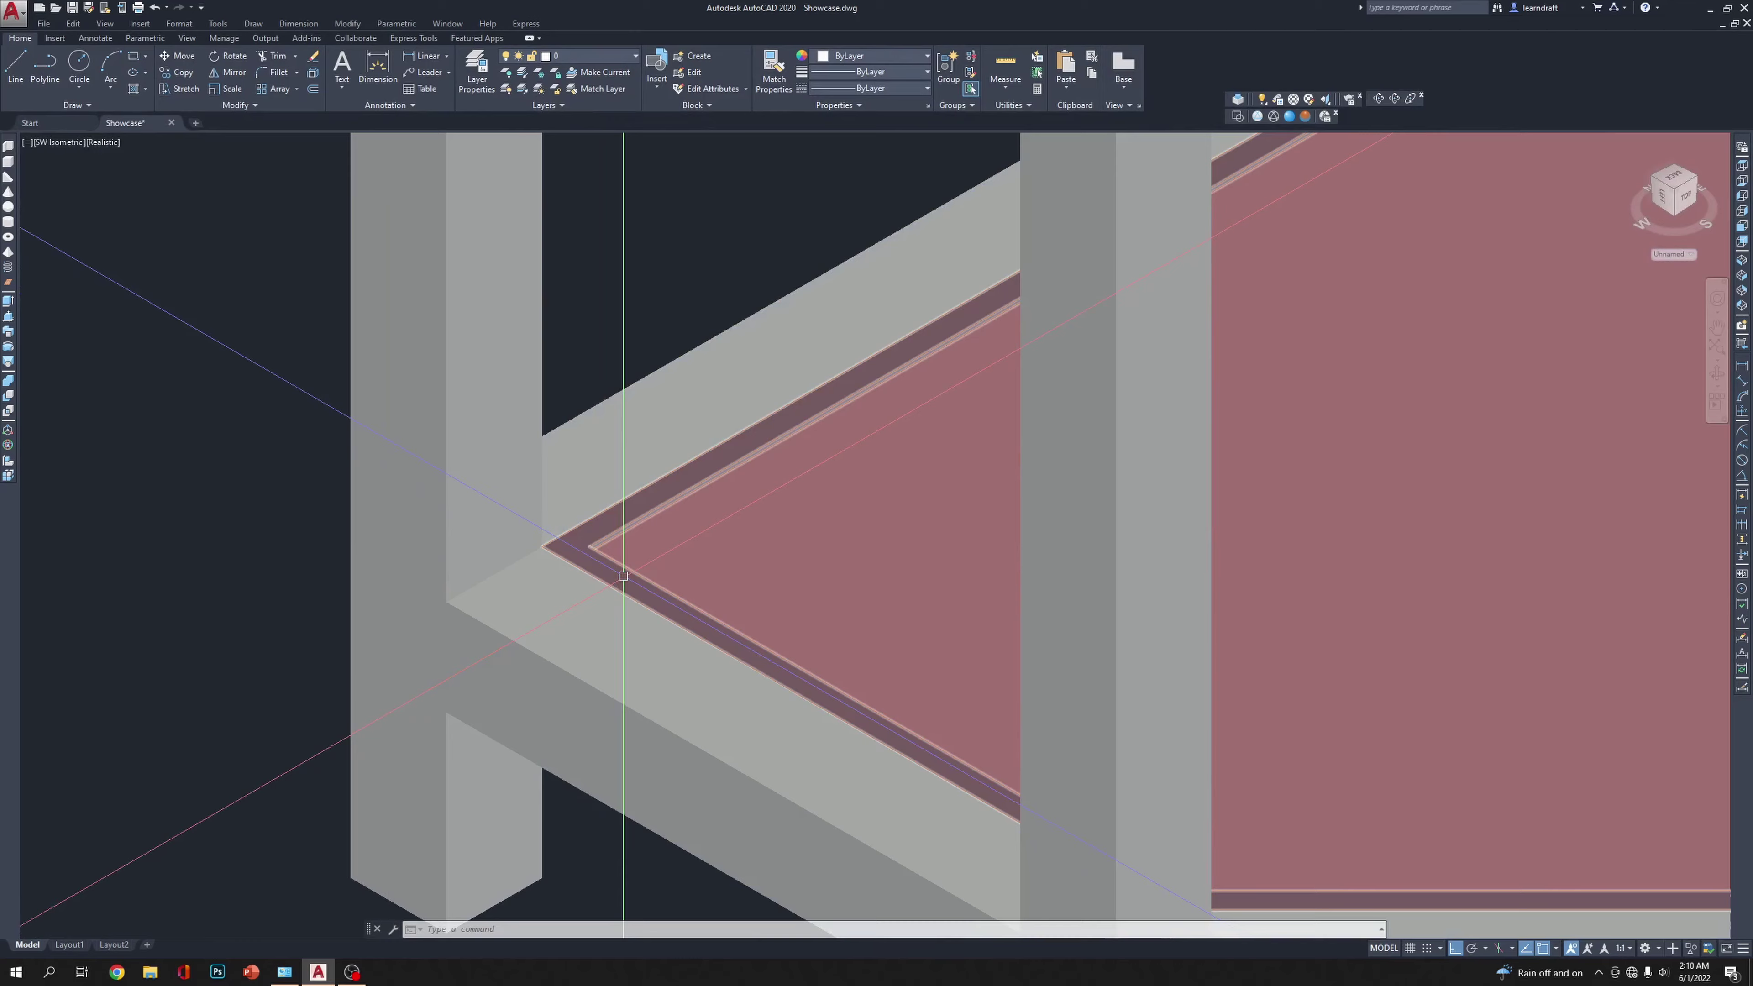
pyautogui.scroll(-6, 623, 575)
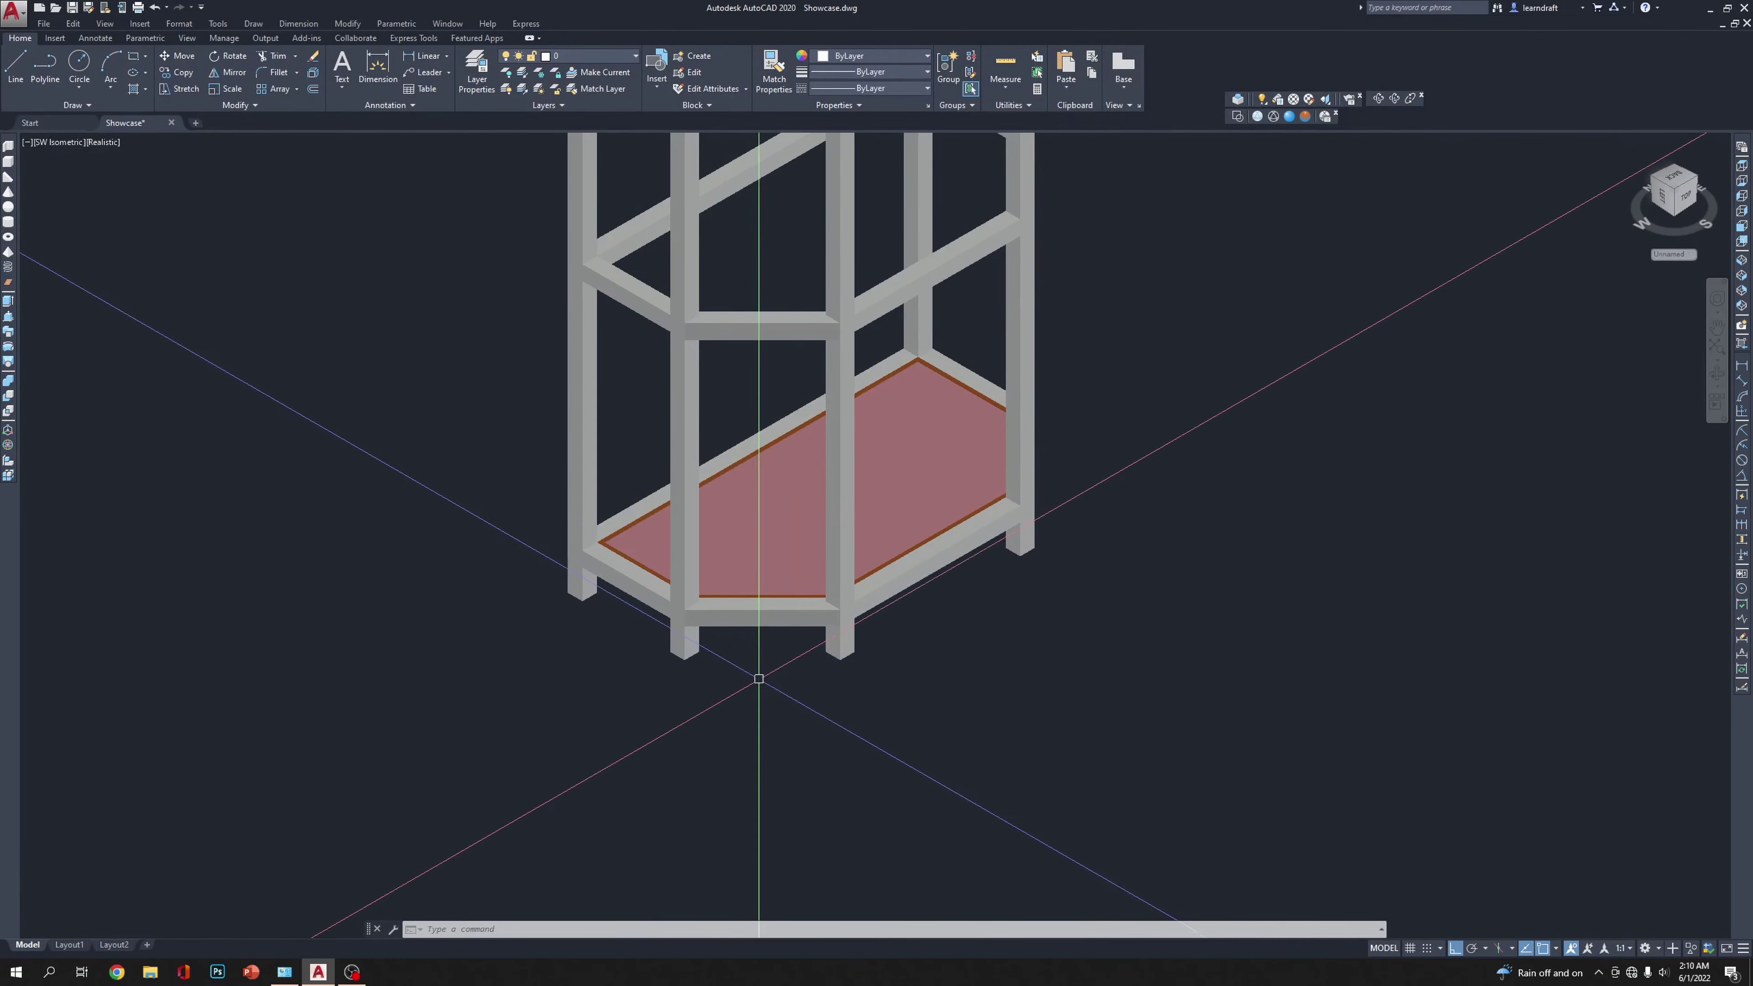
pyautogui.scroll(2, 609, 585)
pyautogui.scroll(3, 609, 584)
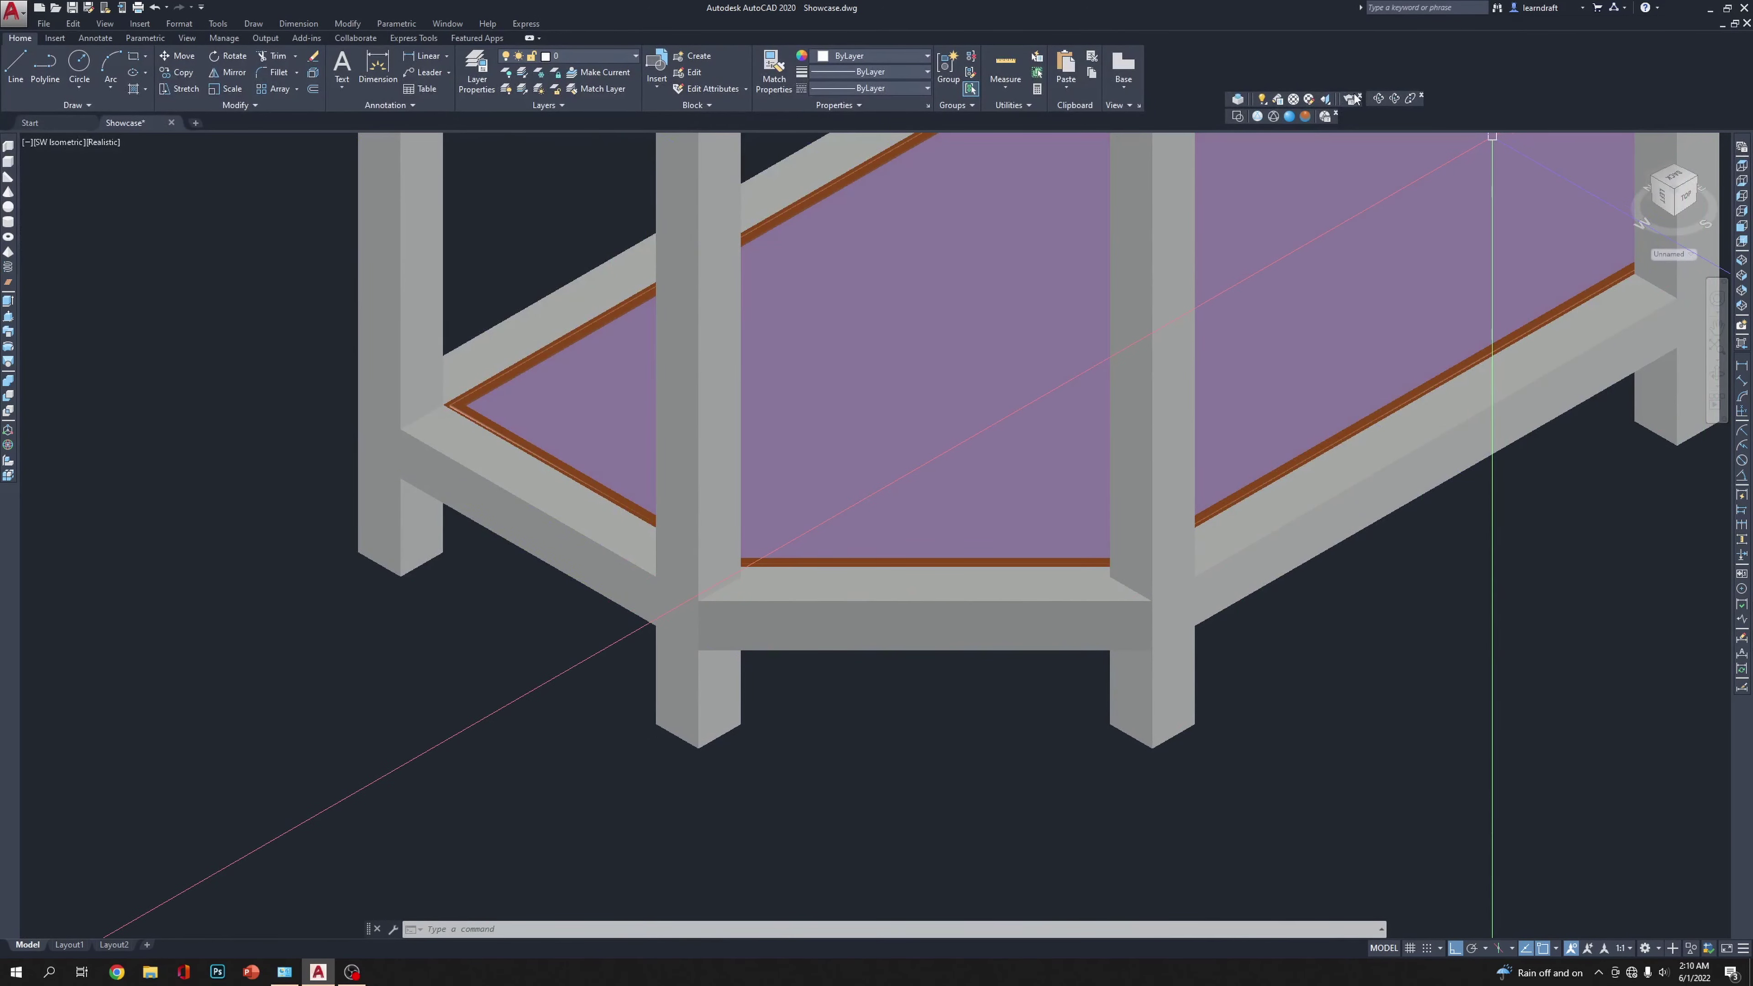
pyautogui.click(1379, 99)
pyautogui.moveTo(1035, 448); pyautogui.dragTo(576, 335)
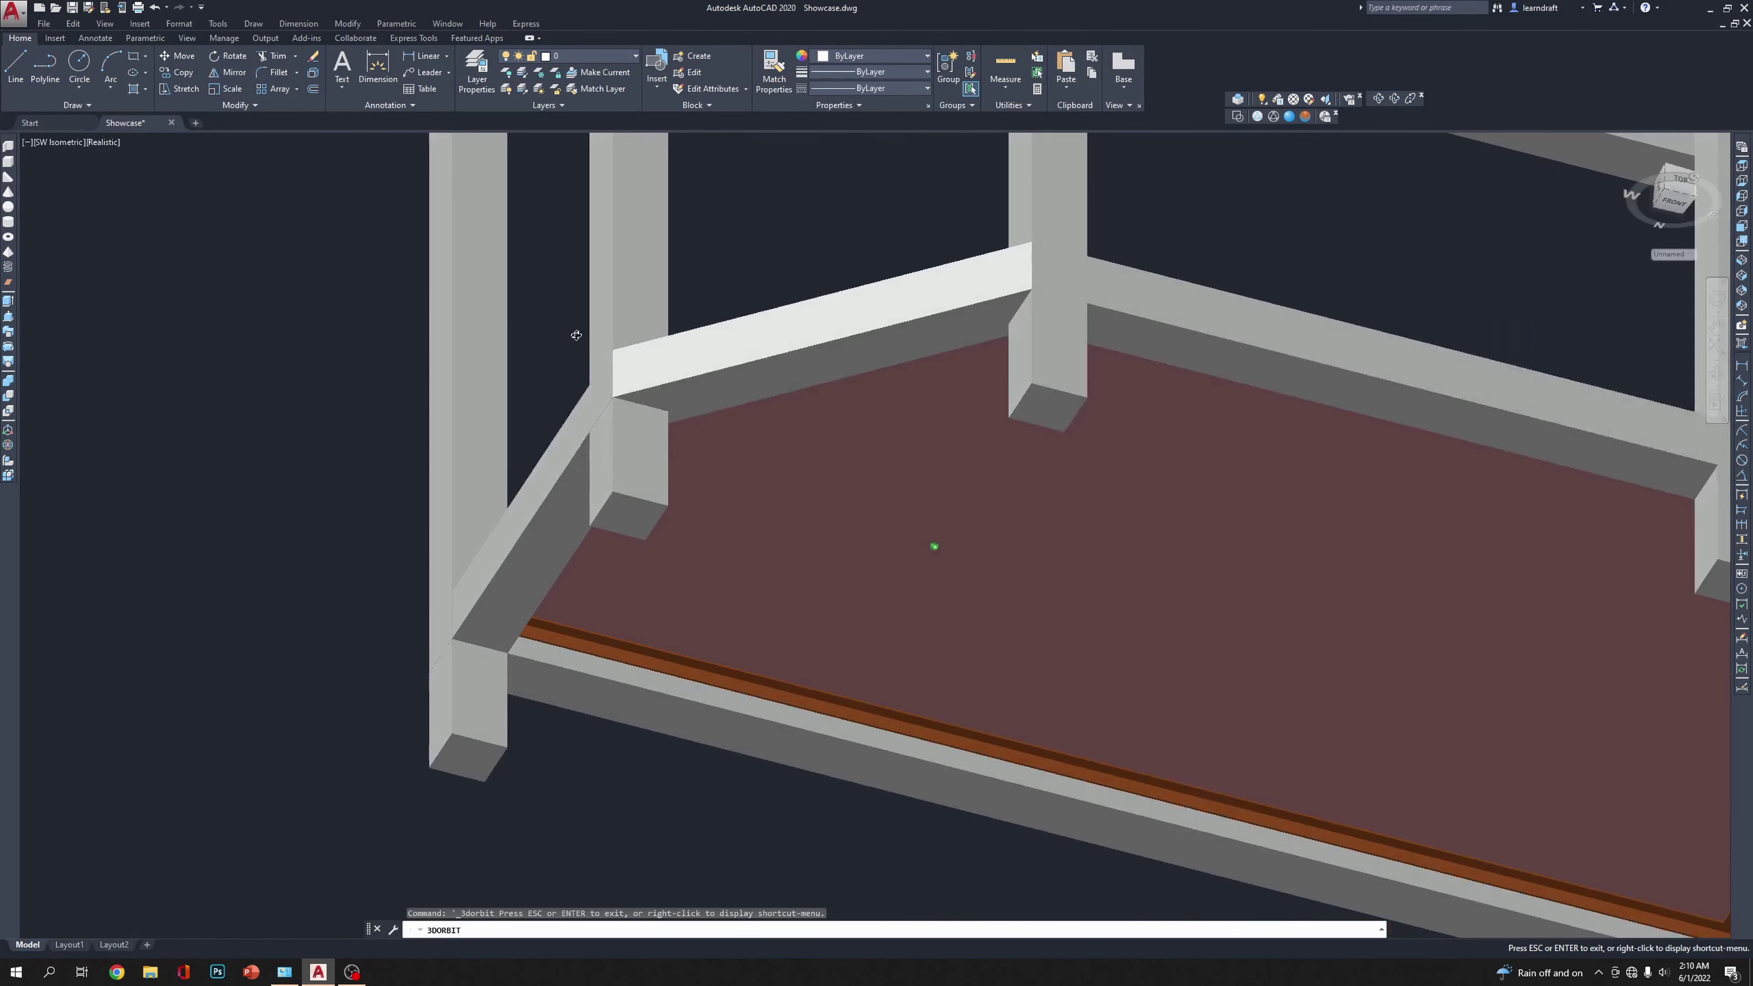
pyautogui.scroll(4, 594, 643)
pyautogui.moveTo(725, 707); pyautogui.dragTo(321, 481, button='middle')
pyautogui.moveTo(1025, 586); pyautogui.dragTo(741, 540, button='middle')
pyautogui.moveTo(1452, 775); pyautogui.dragTo(814, 668, button='middle')
pyautogui.scroll(10, 960, 700)
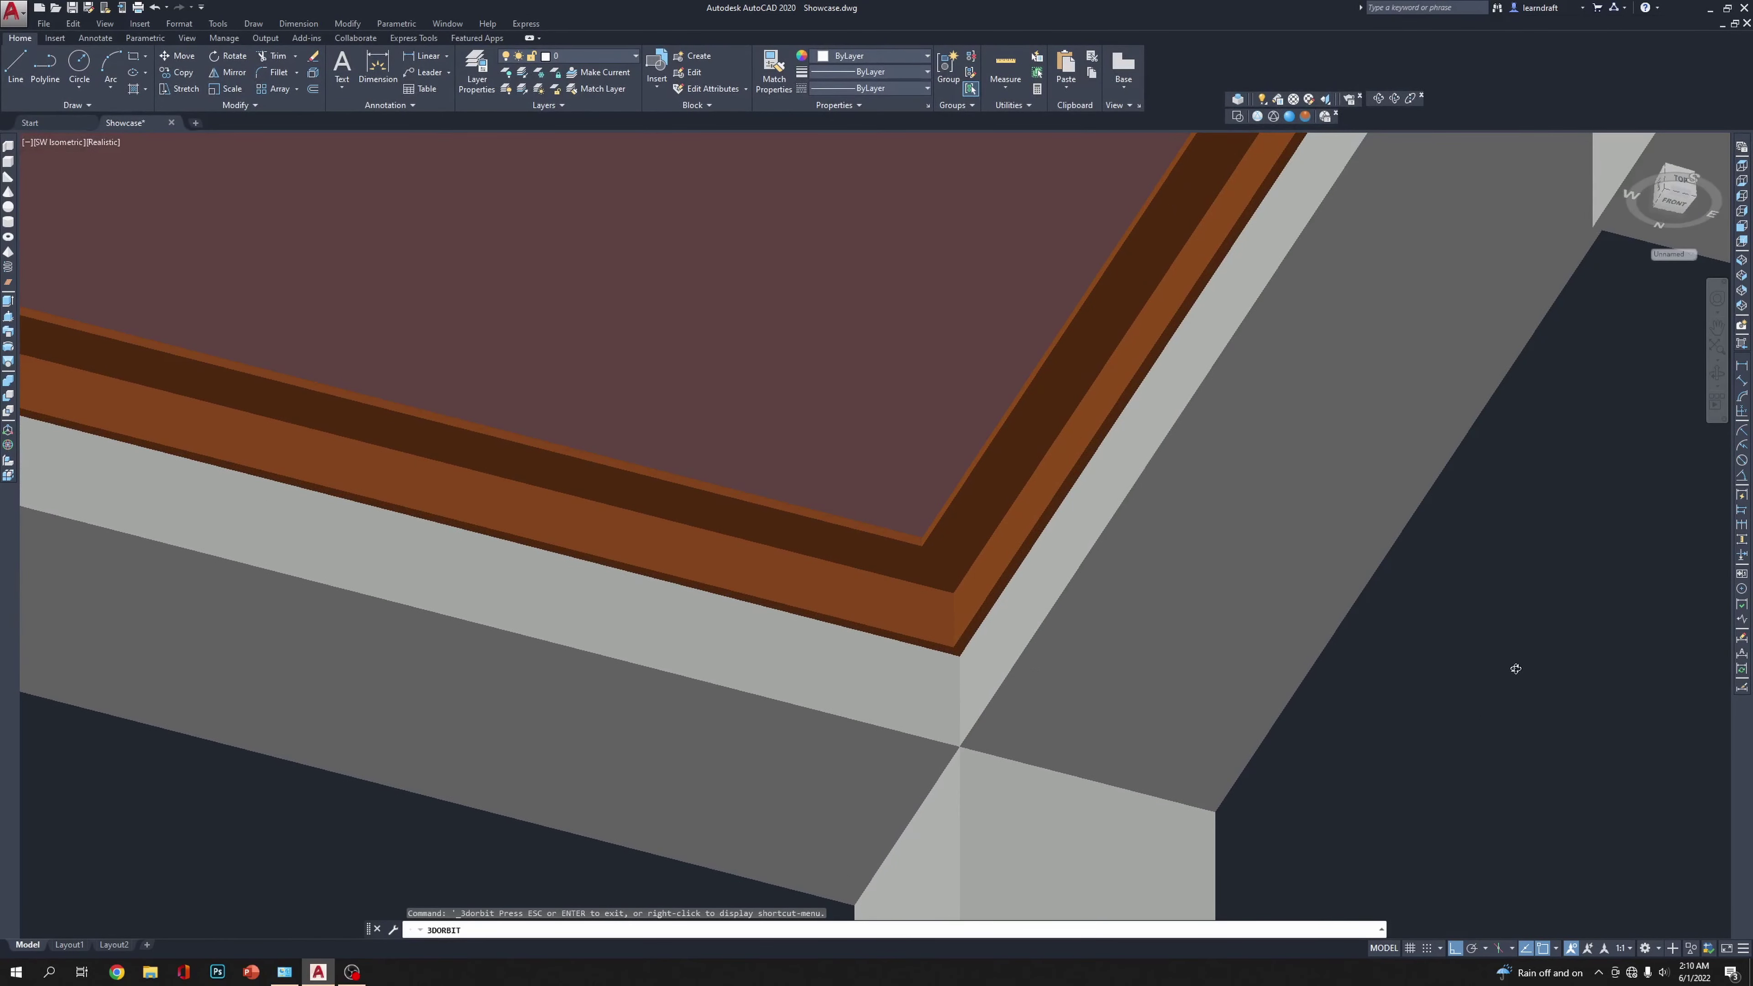
pyautogui.scroll(-2, 1516, 668)
pyautogui.moveTo(1064, 721); pyautogui.dragTo(1238, 639)
pyautogui.scroll(10, 938, 441)
pyautogui.moveTo(938, 441); pyautogui.dragTo(722, 529, button='middle')
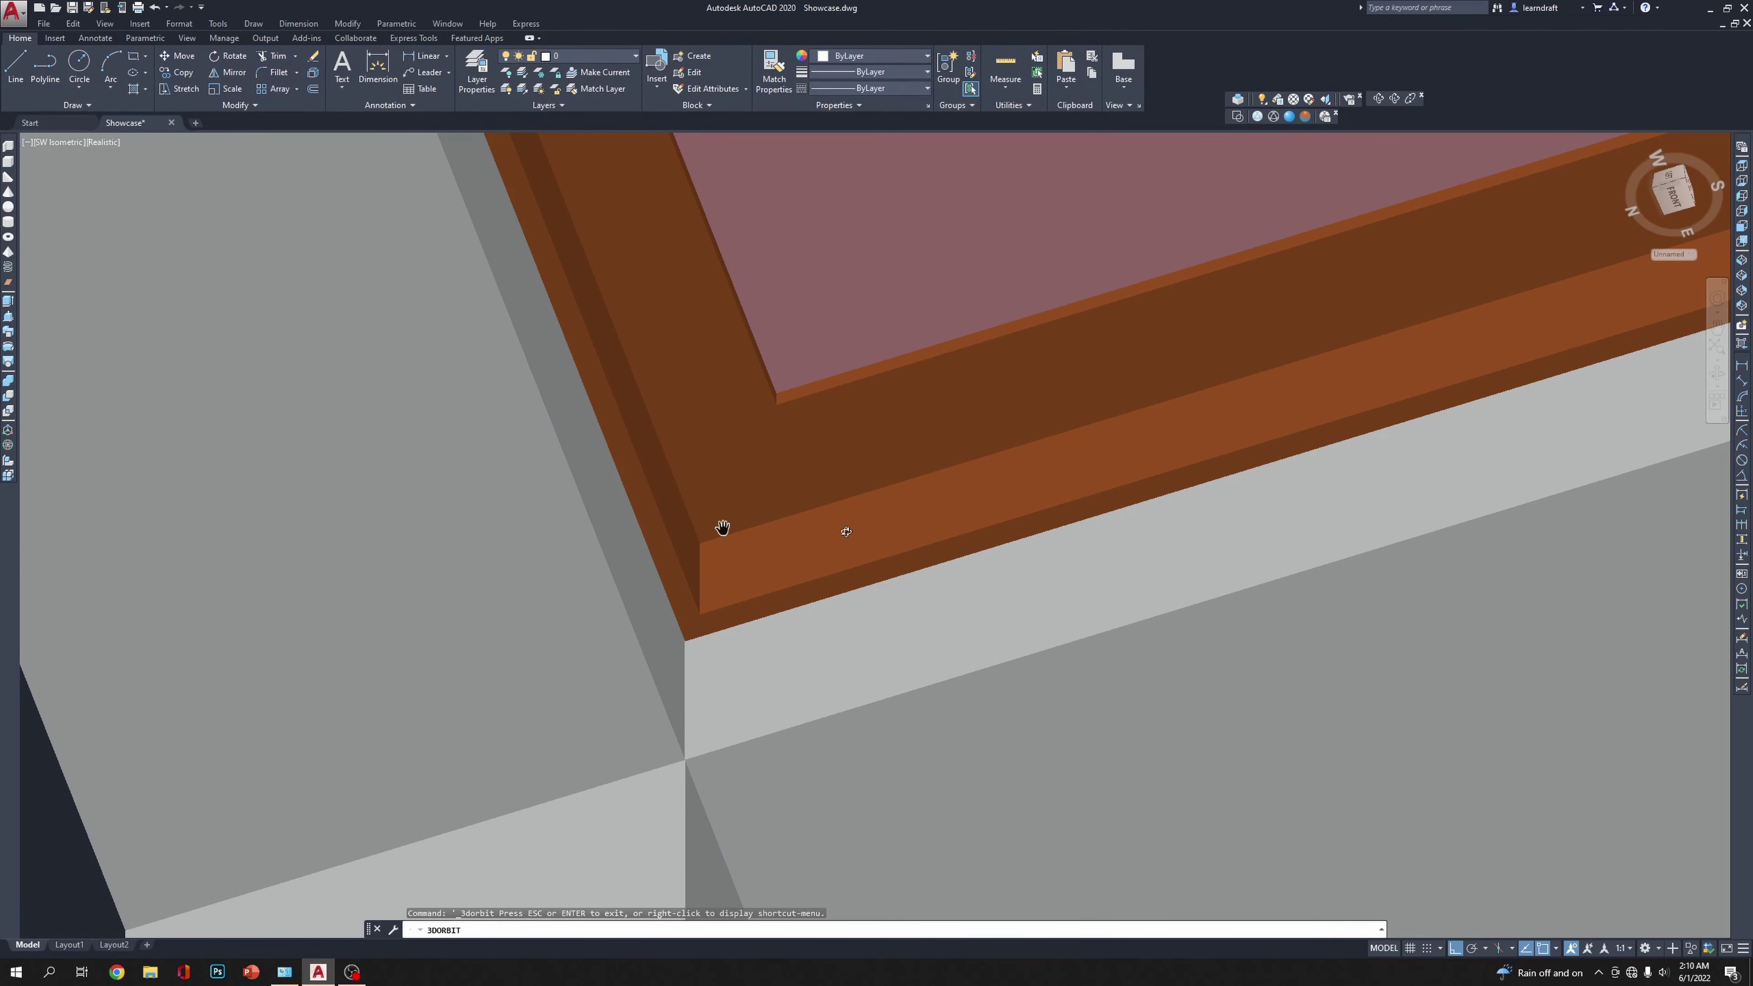
pyautogui.scroll(-6, 889, 528)
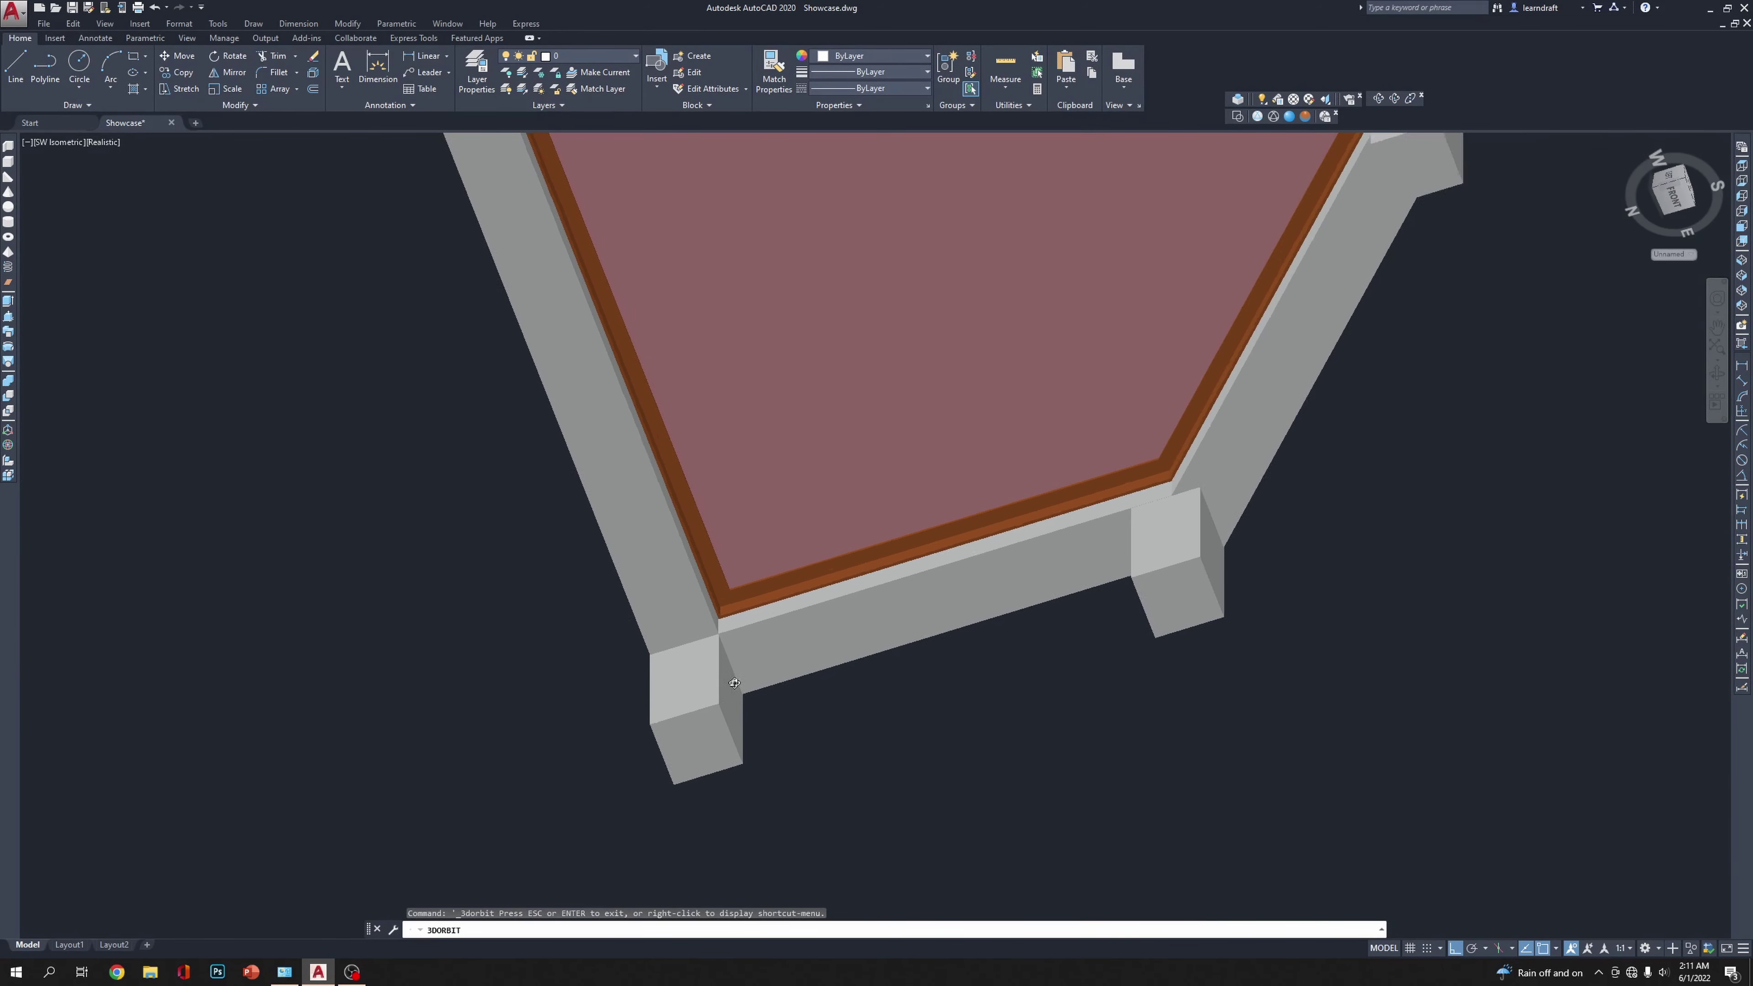
pyautogui.press('Escape')
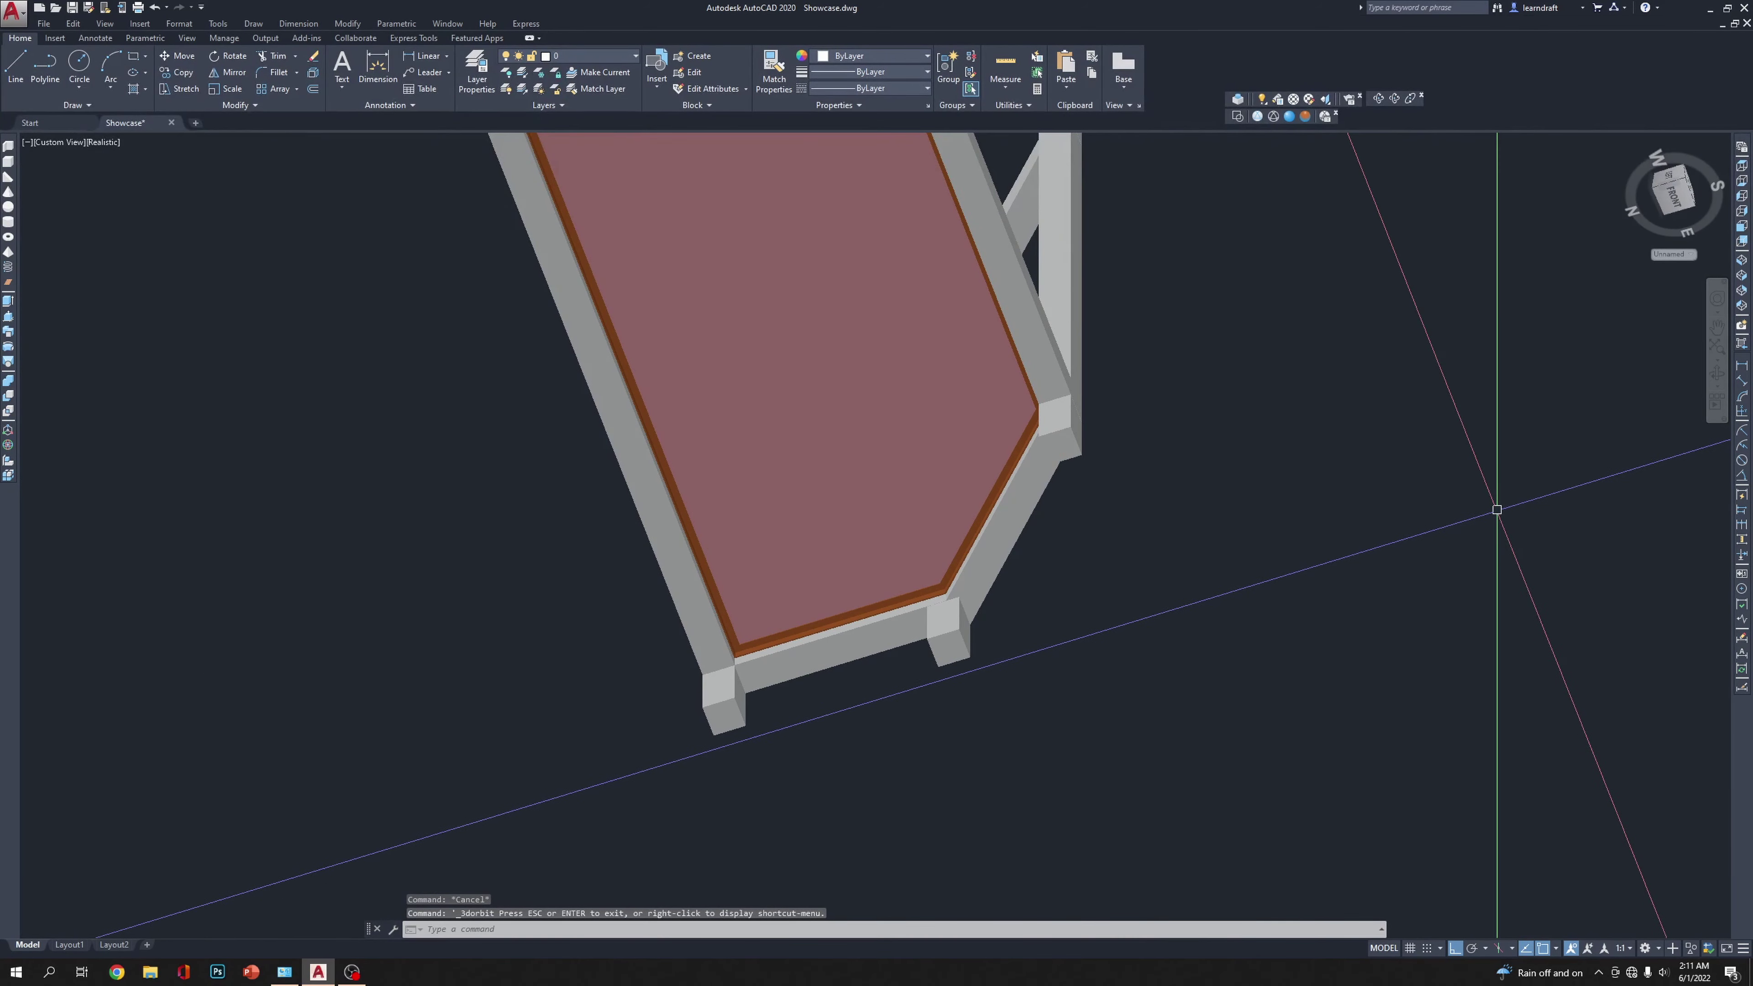
# Step: Pan the model in southwest isometric, then switch to front view in wireframe
pyautogui.click(1742, 260)
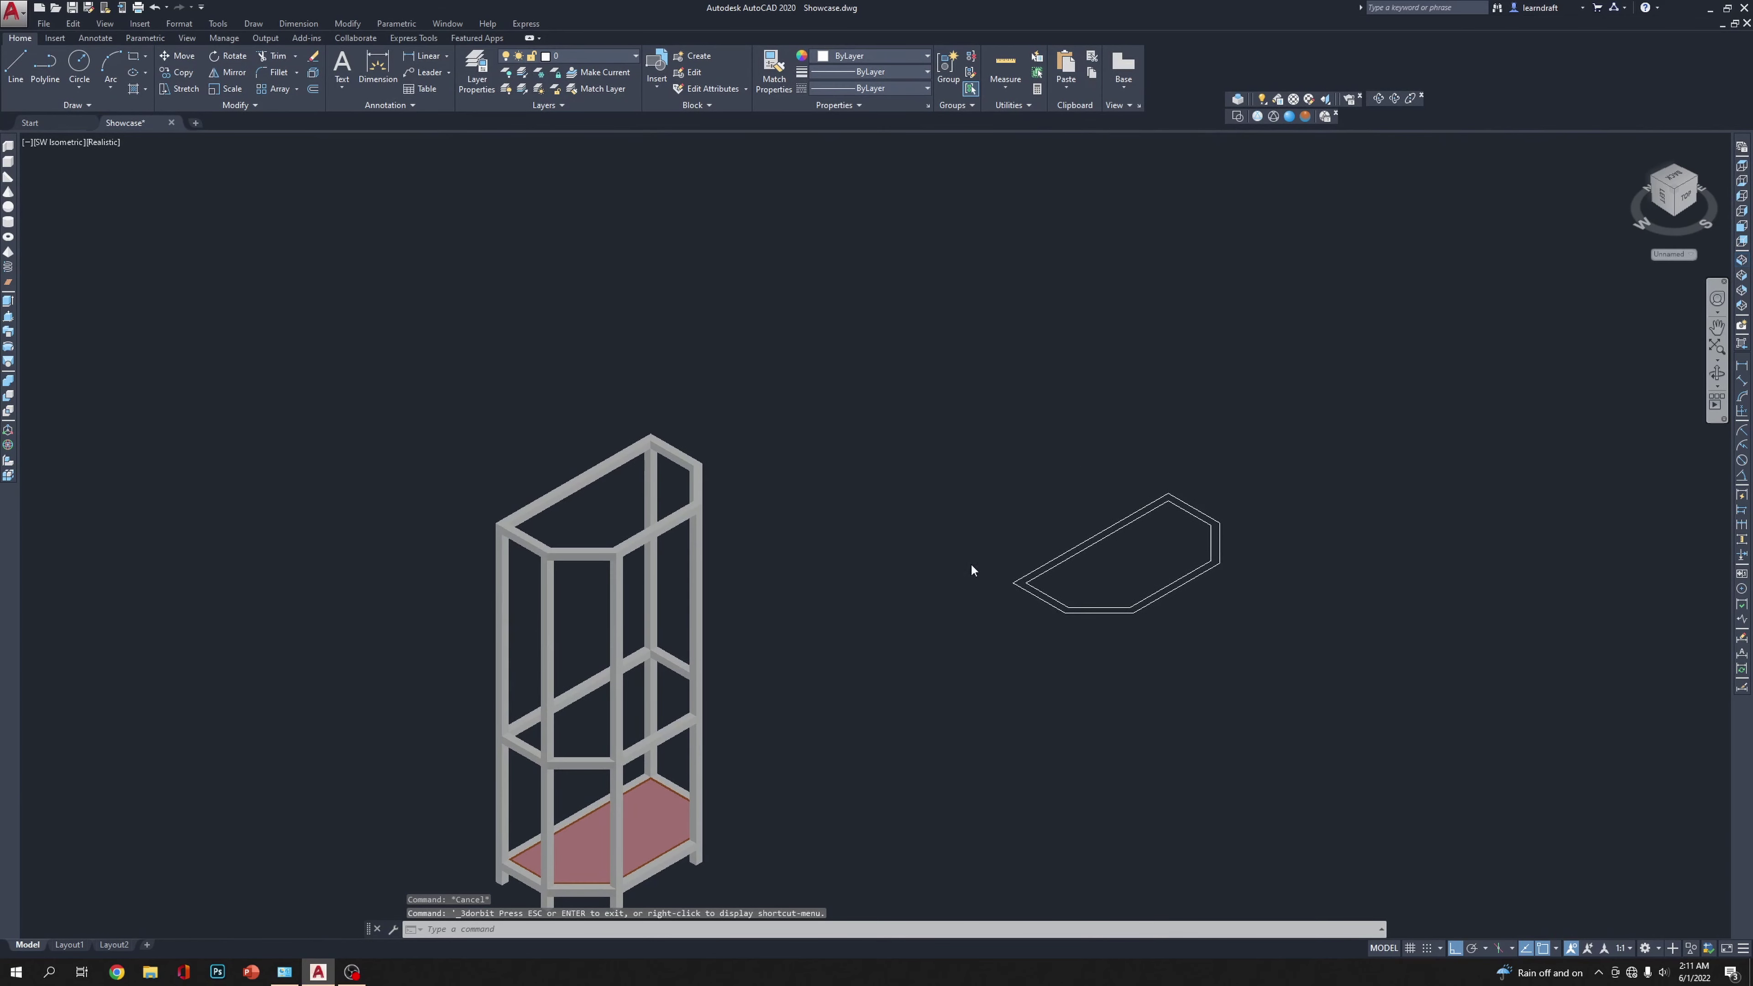
pyautogui.moveTo(894, 551); pyautogui.dragTo(894, 551, button='middle')
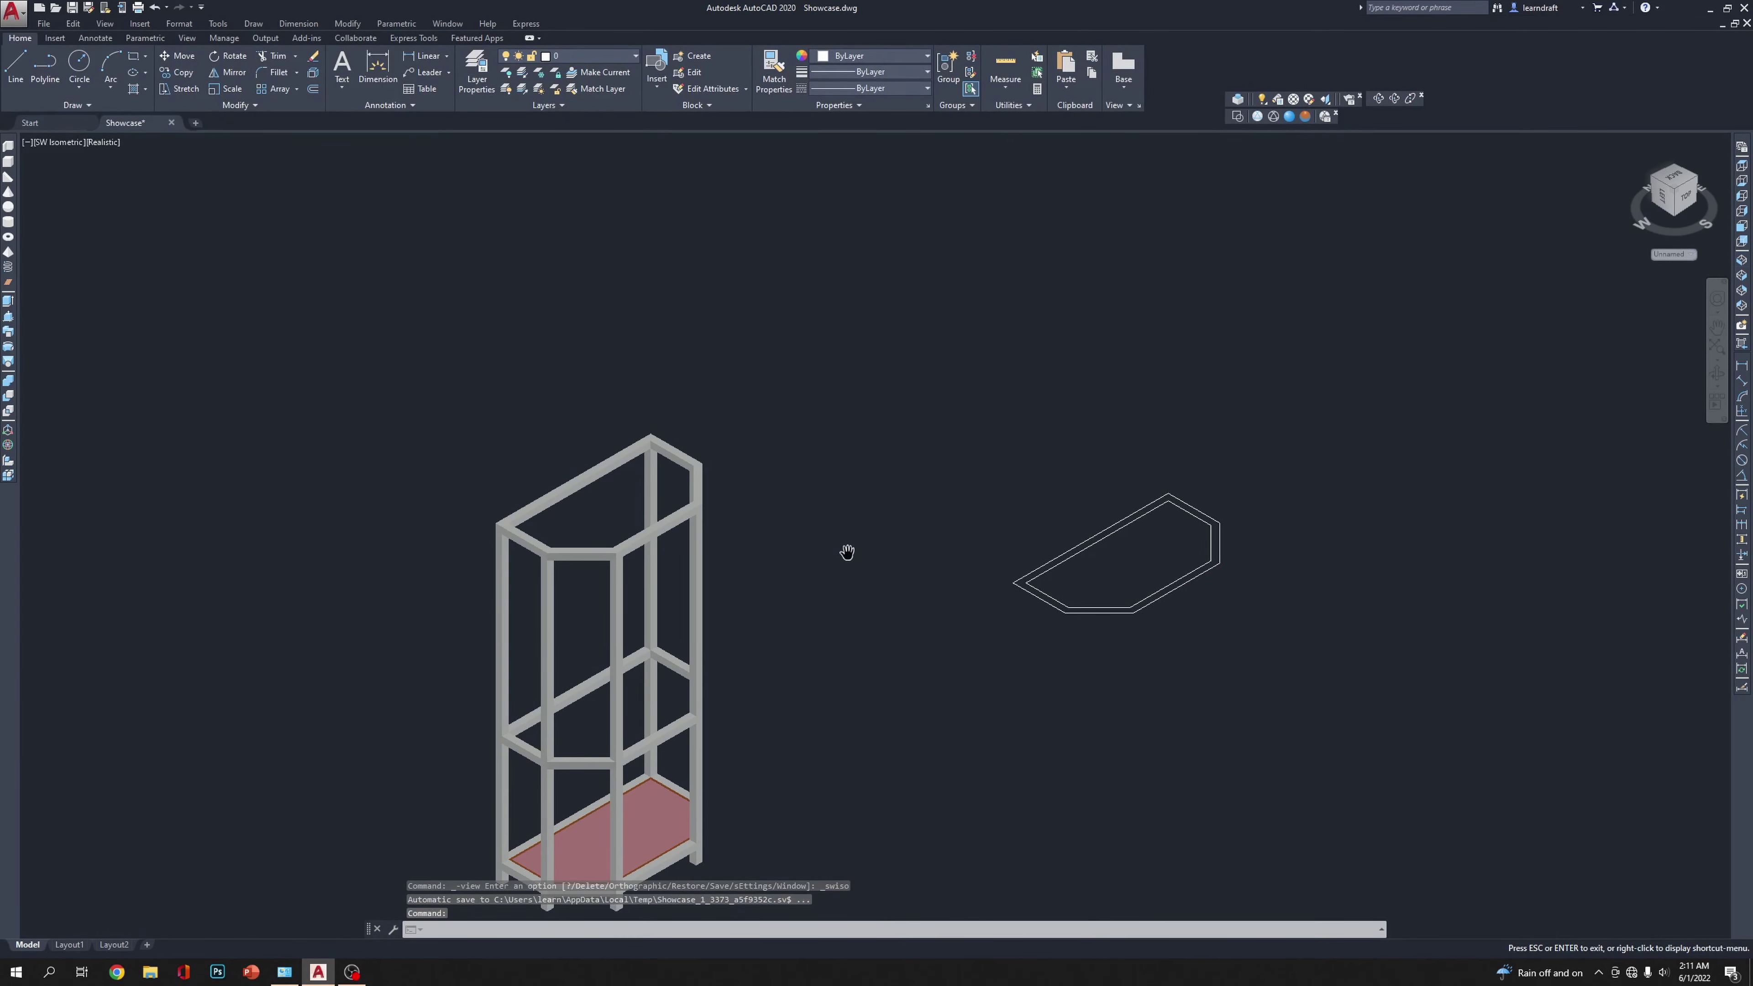
pyautogui.moveTo(848, 552); pyautogui.dragTo(1218, 370)
pyautogui.press('Escape')
pyautogui.scroll(3, 1099, 579)
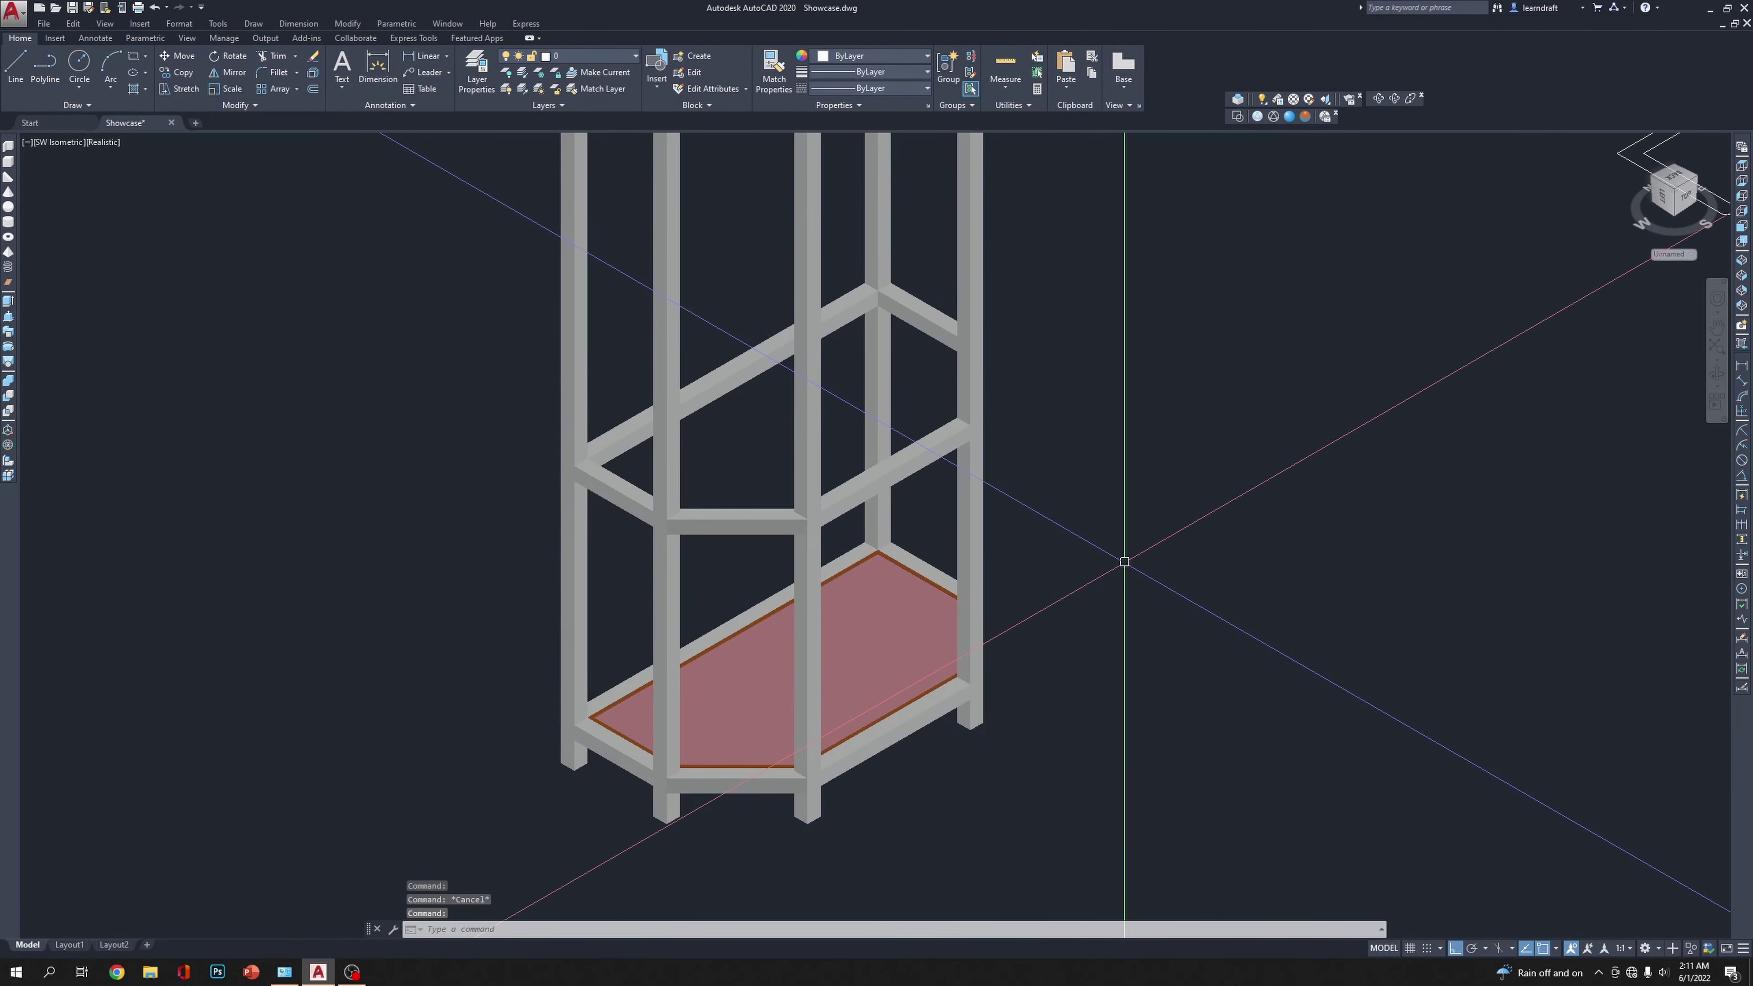
pyautogui.click(1741, 226)
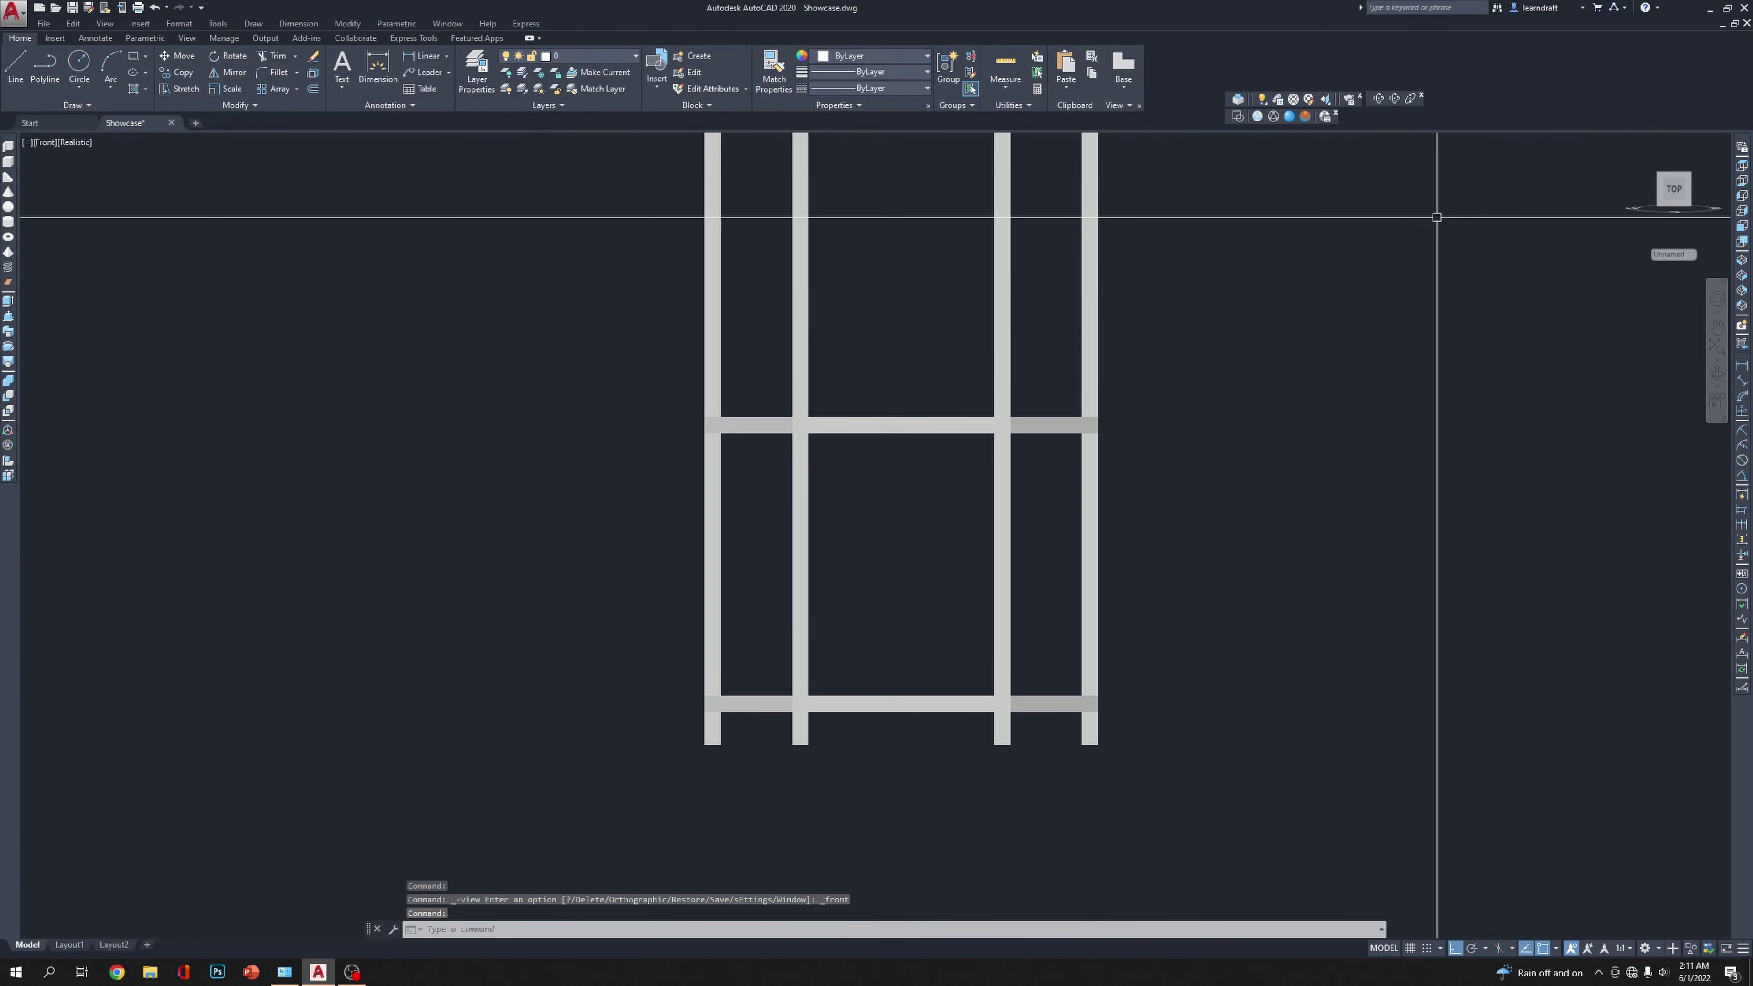
pyautogui.click(1238, 115)
pyautogui.scroll(6, 1095, 732)
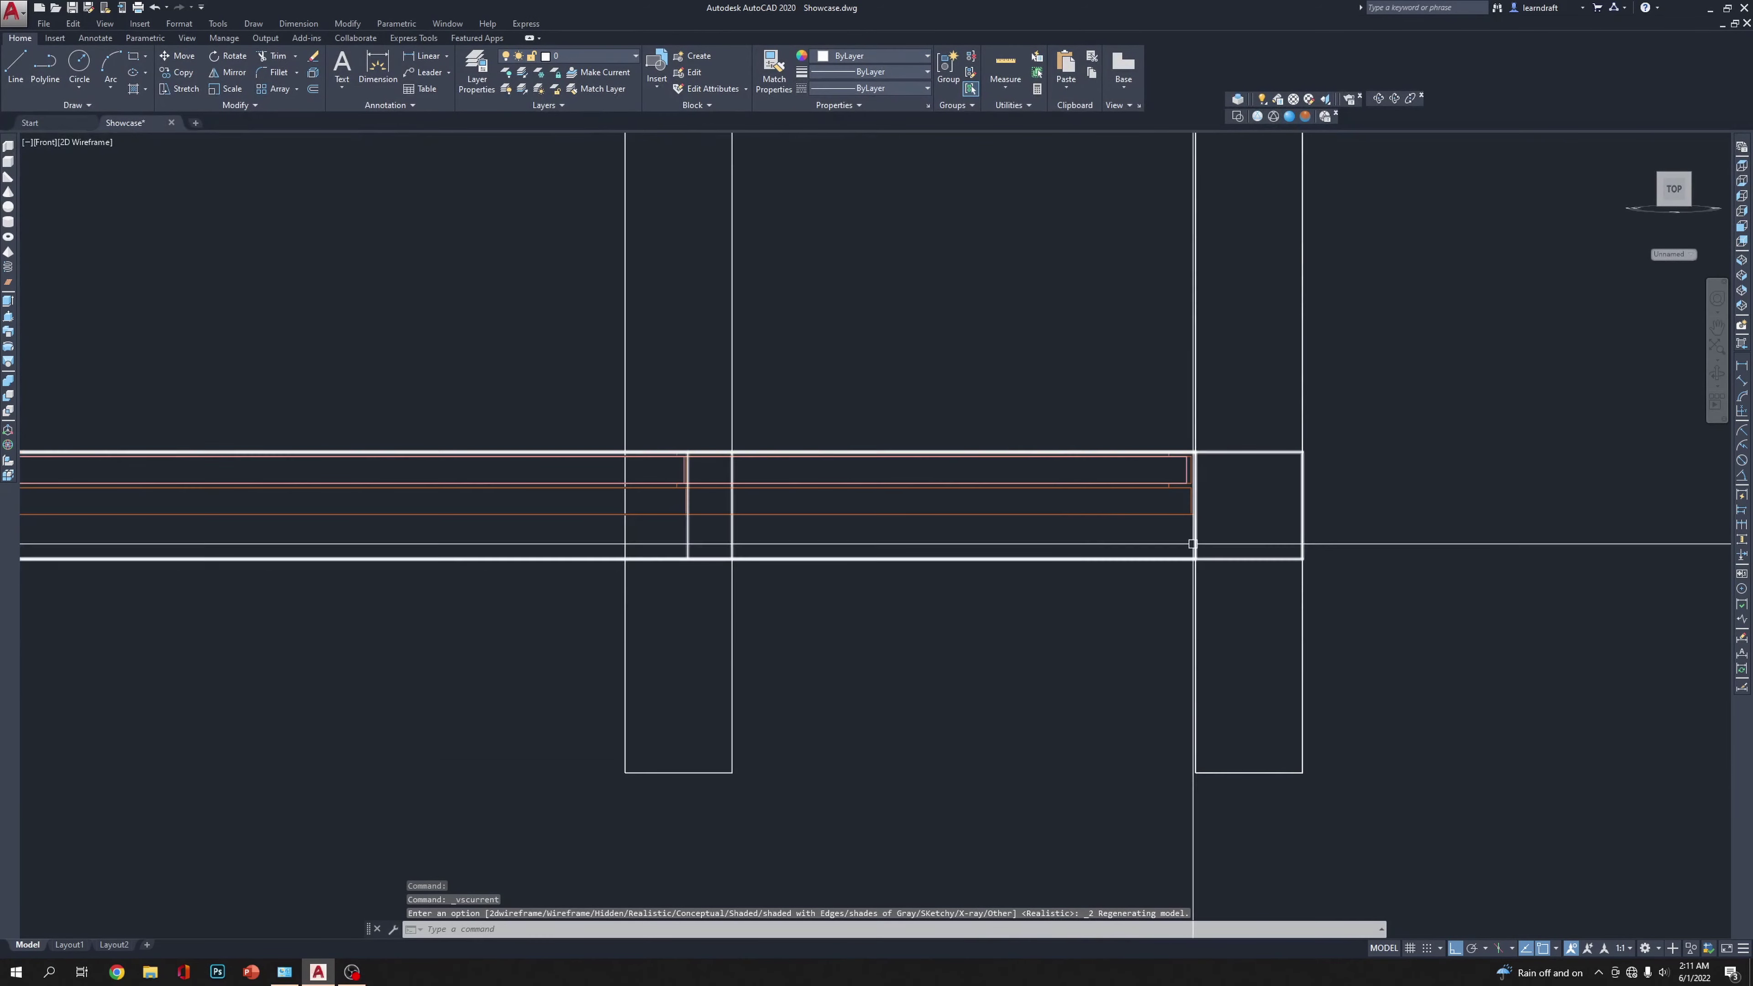
pyautogui.scroll(4, 1192, 543)
# Step: Copy the shelf outline and inner panel 25.5 upward
pyautogui.click(1139, 439)
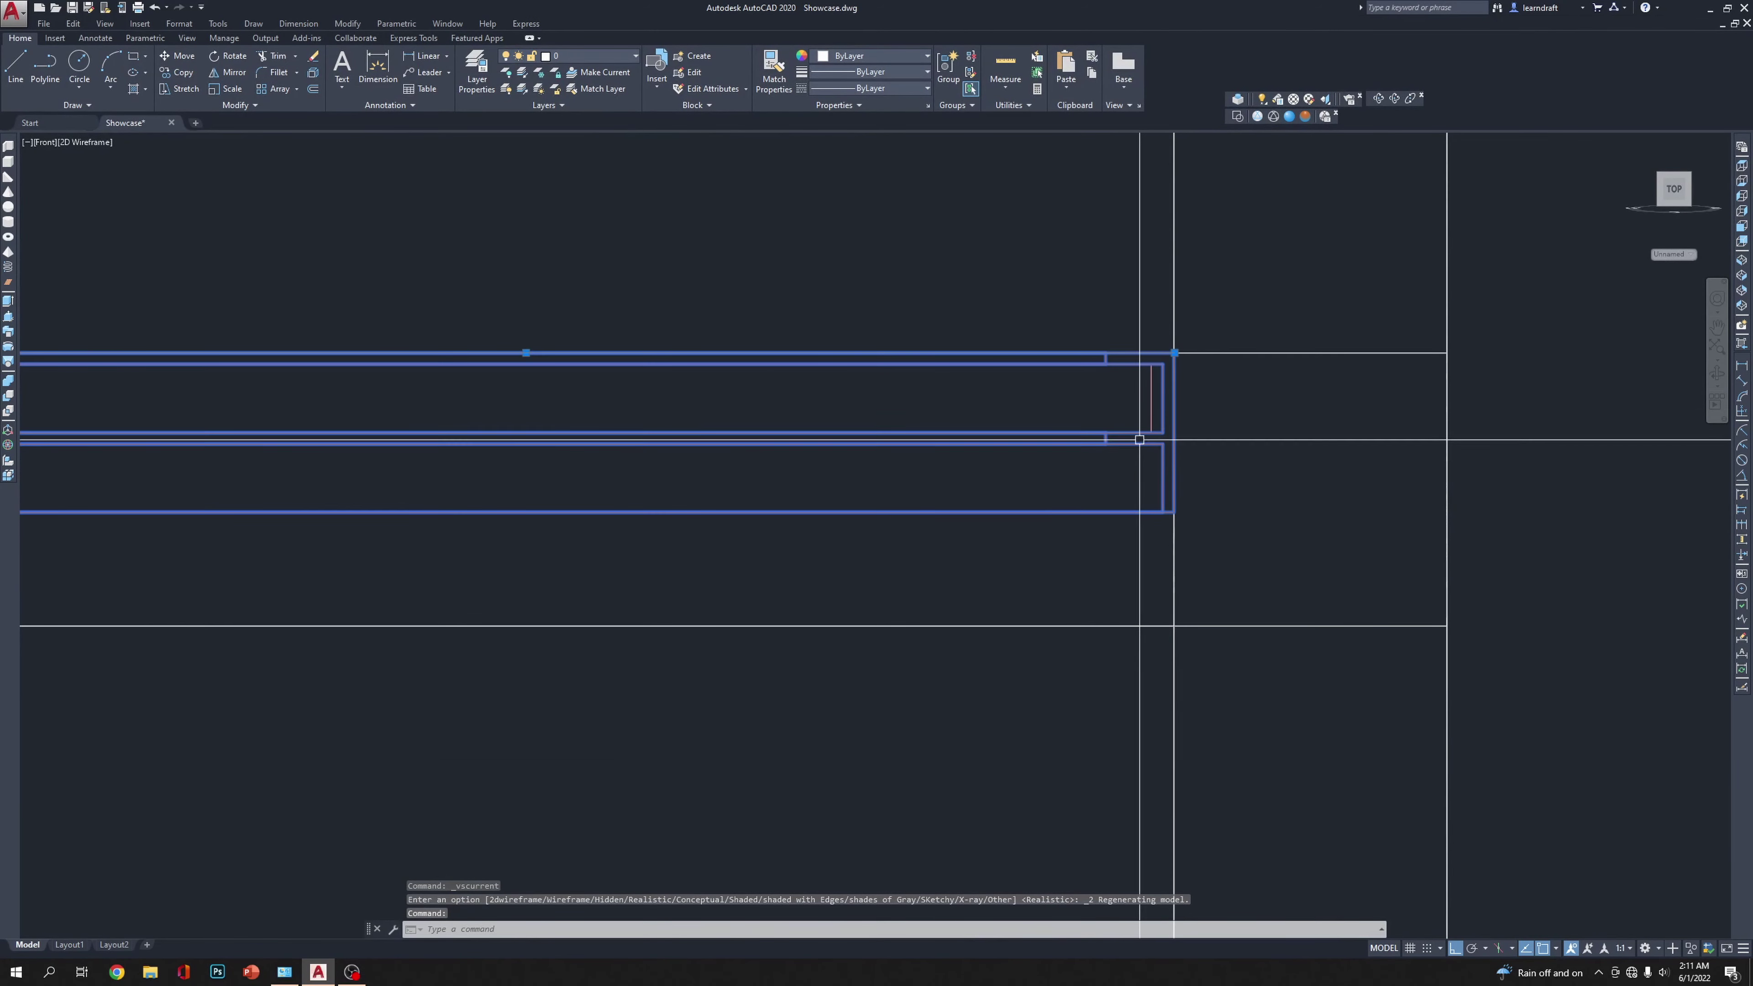
pyautogui.click(1150, 399)
pyautogui.scroll(-12, 1054, 545)
pyautogui.moveTo(1123, 532); pyautogui.dragTo(1103, 601, button='middle')
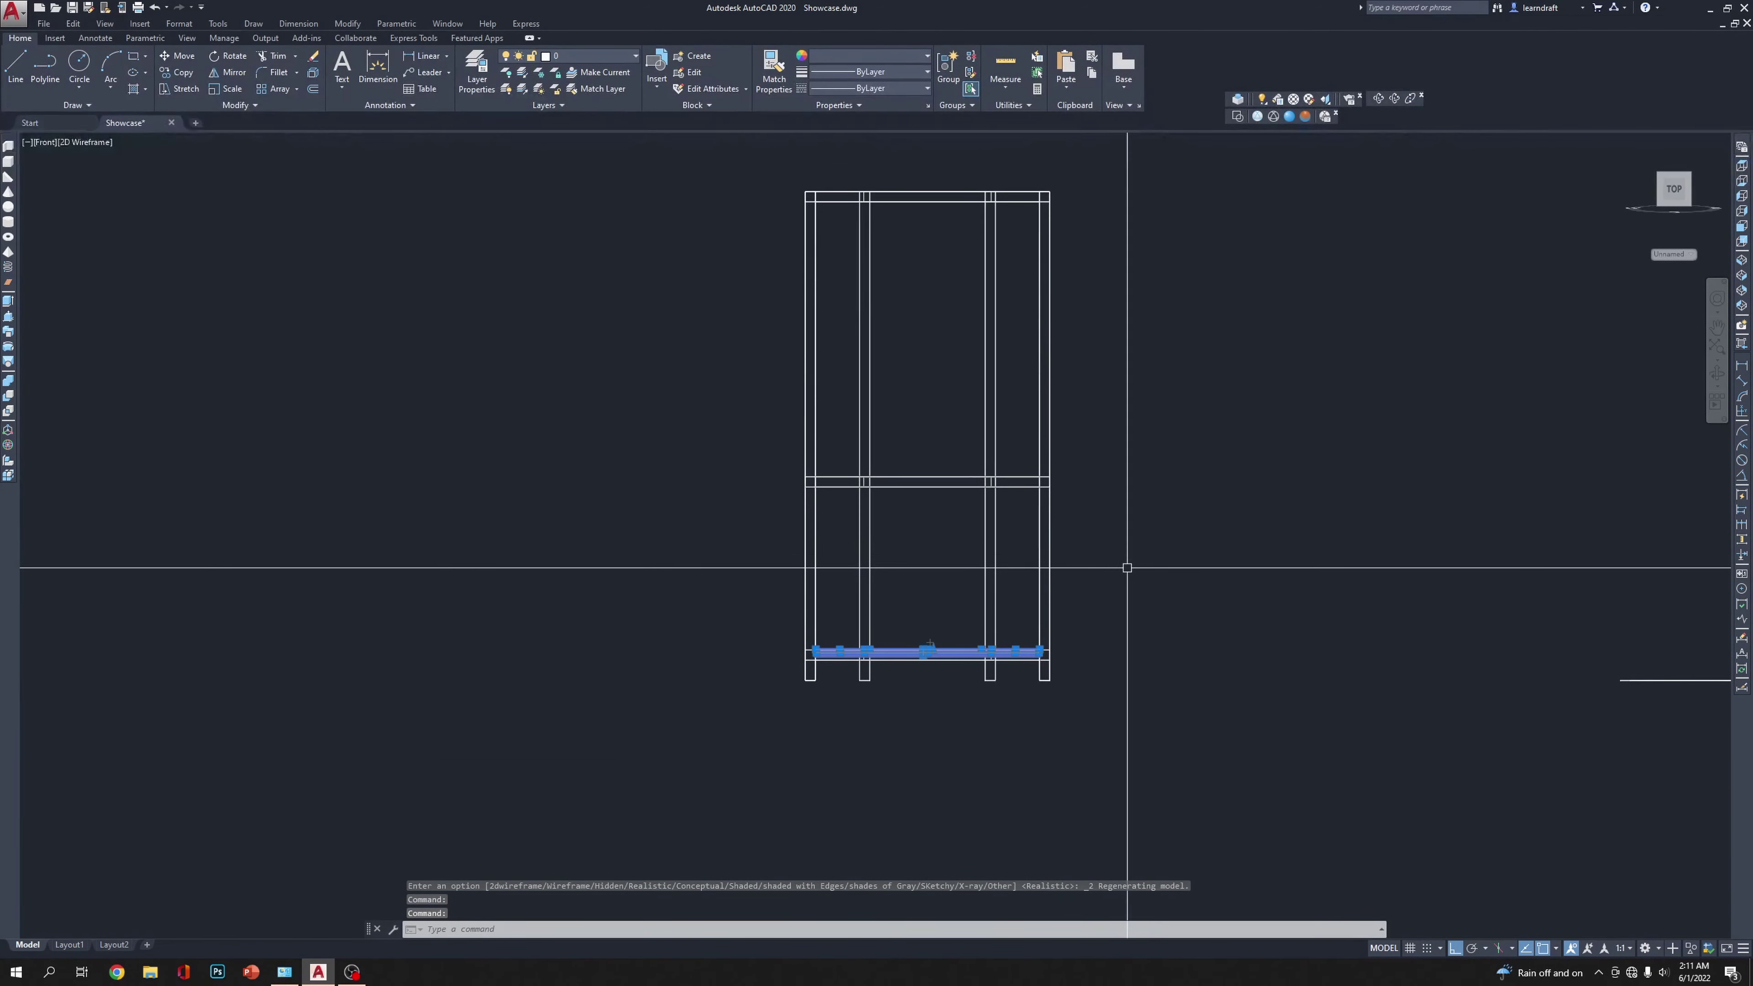
pyautogui.scroll(3, 1127, 568)
pyautogui.write('c')
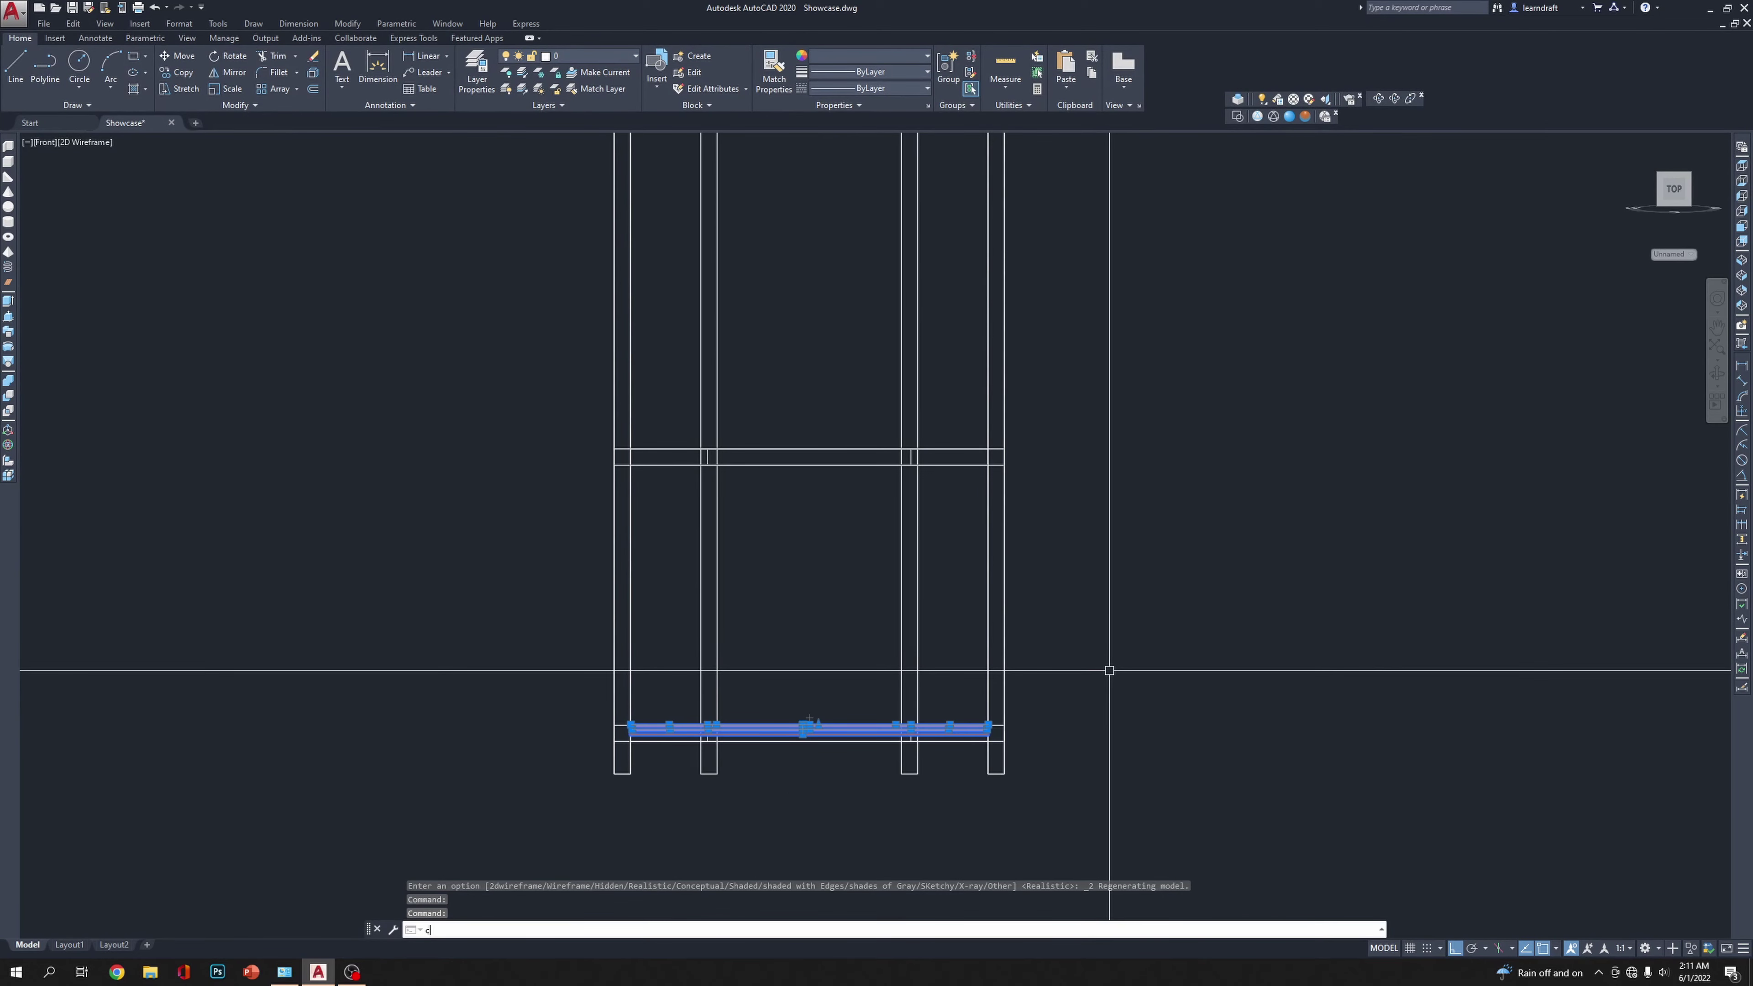
pyautogui.click(1118, 739)
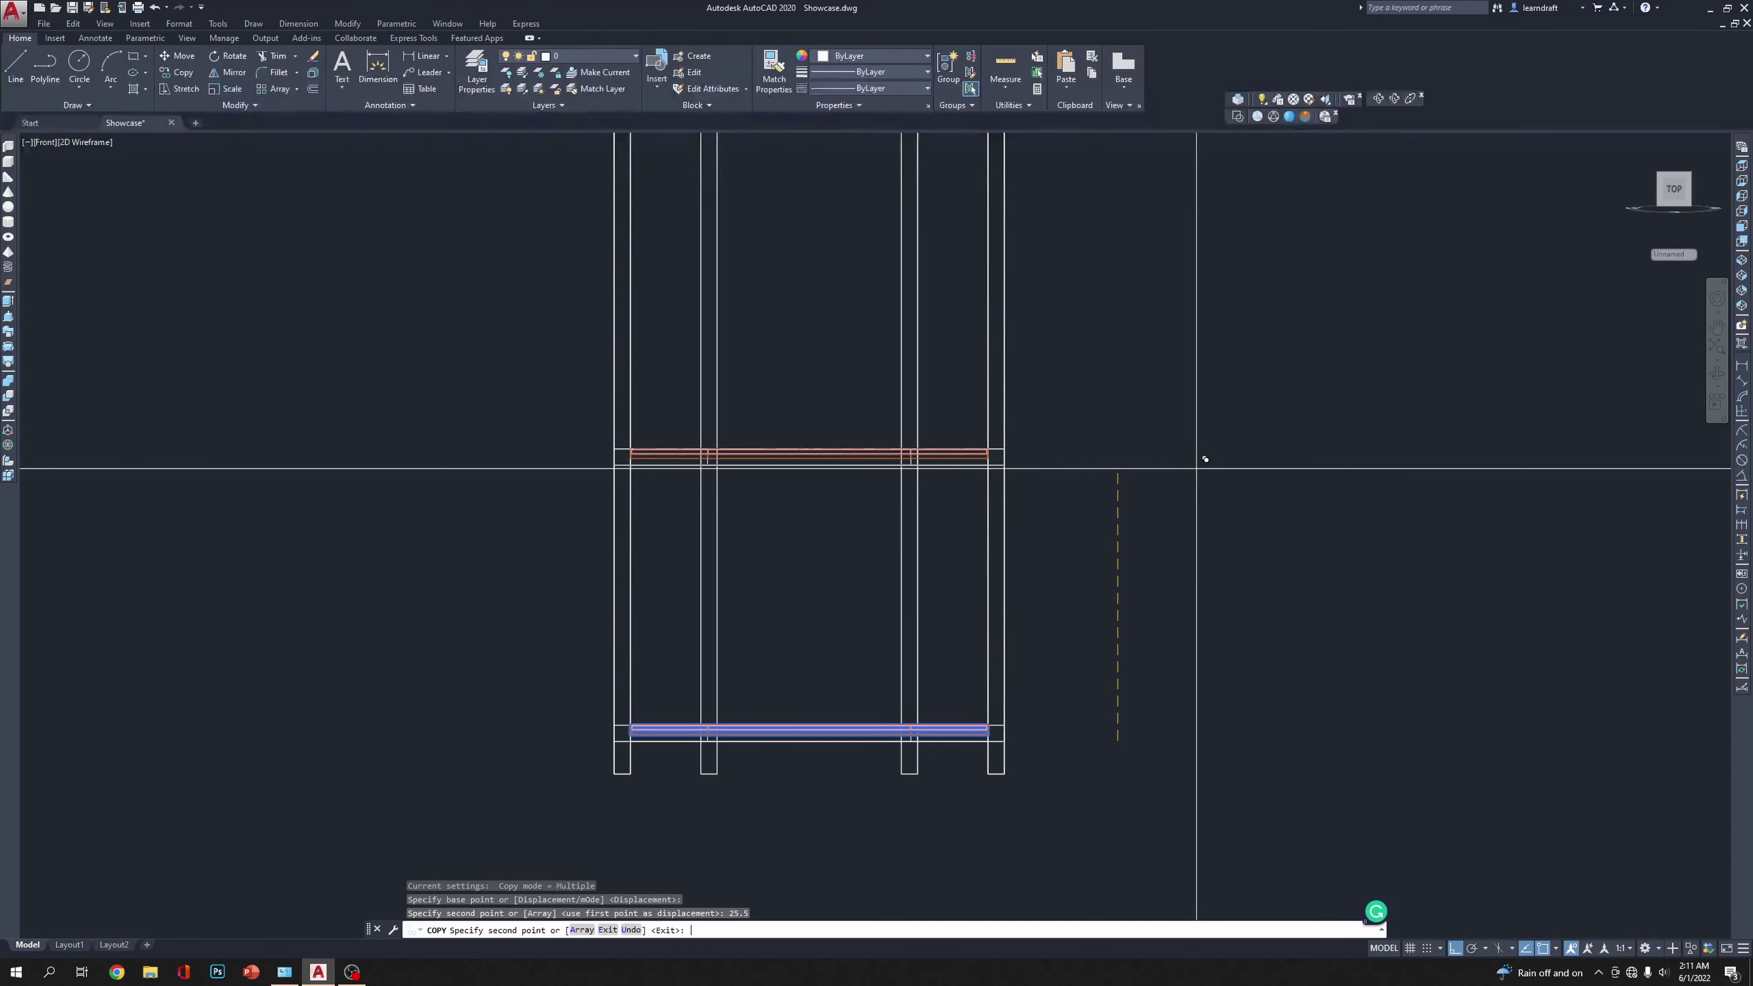
pyautogui.press('Escape')
# Step: Zoom in on the copied shelf and select its outline
pyautogui.scroll(5, 1123, 423)
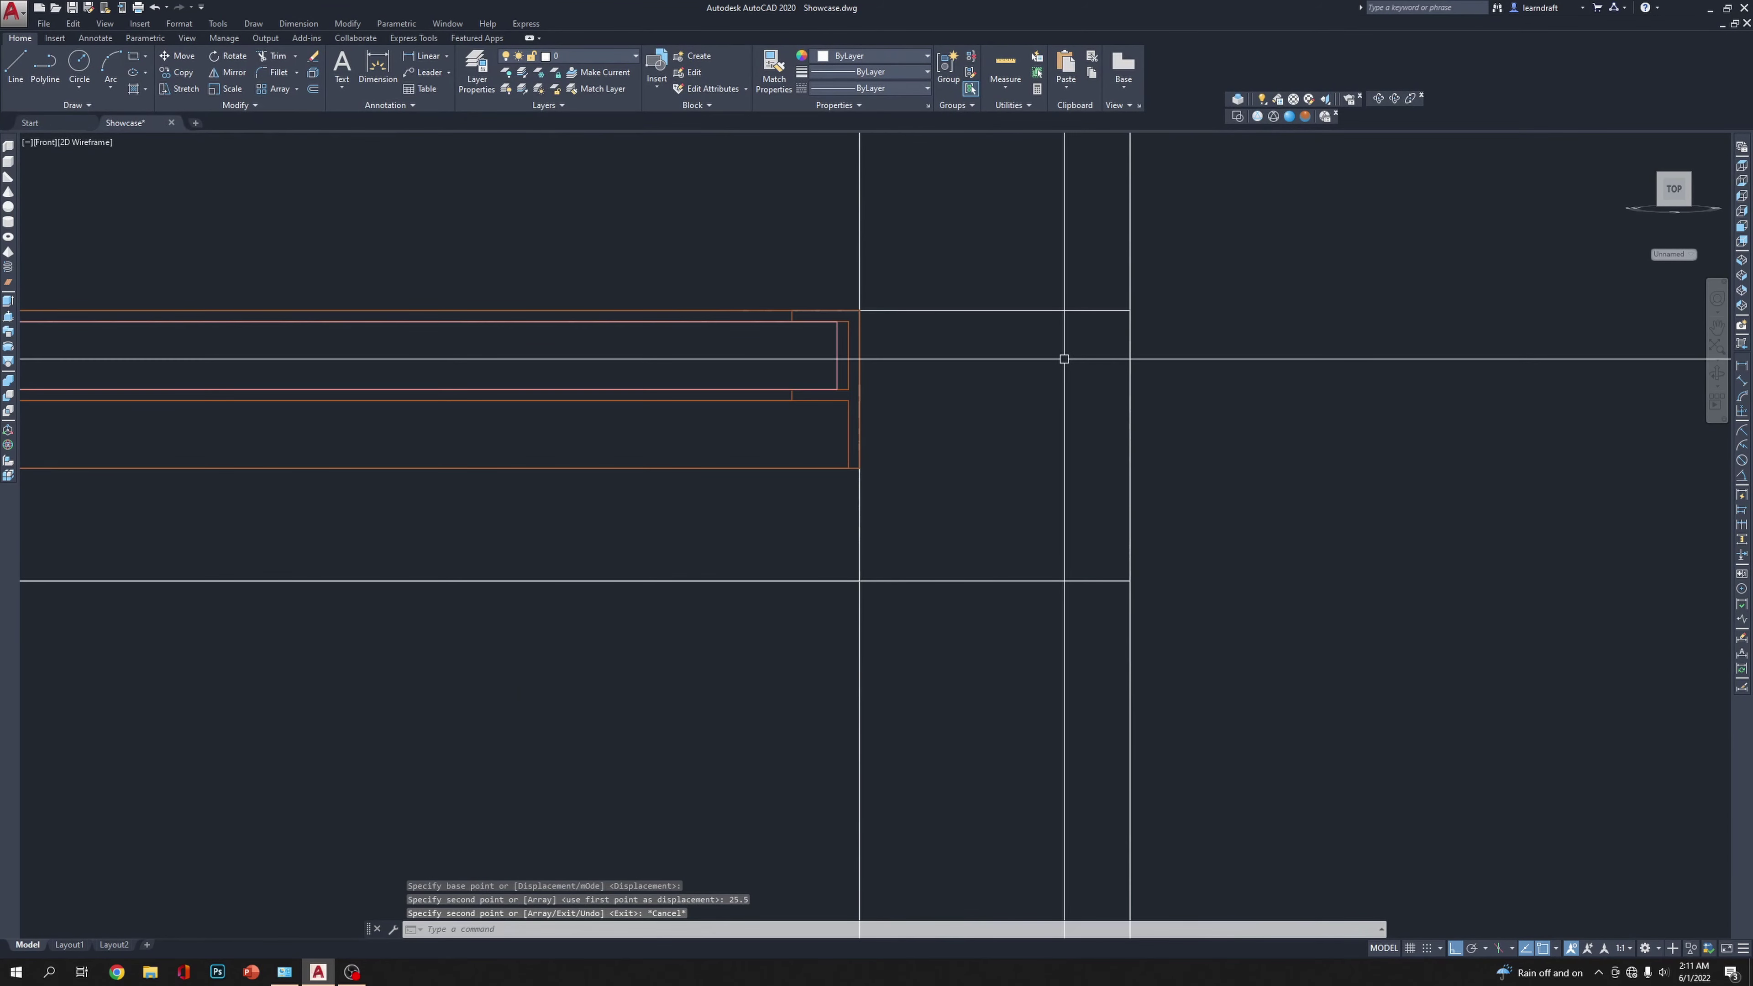
pyautogui.scroll(-5, 900, 282)
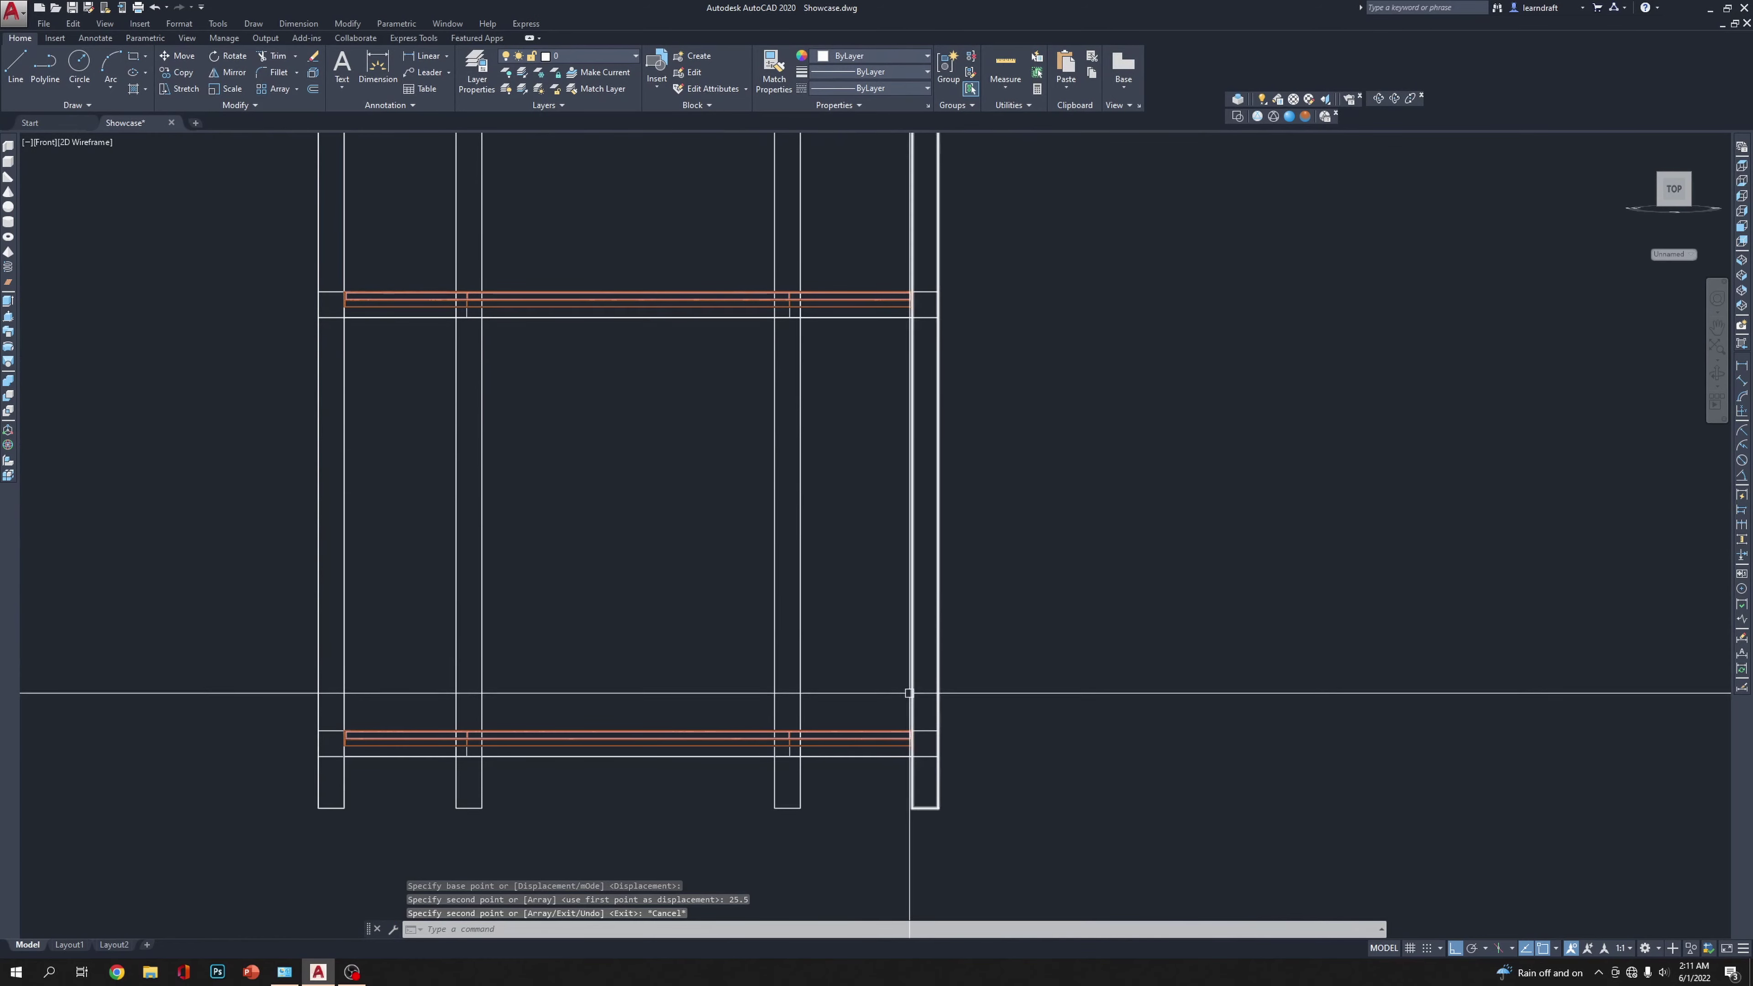
pyautogui.scroll(5, 908, 276)
pyautogui.scroll(4, 908, 275)
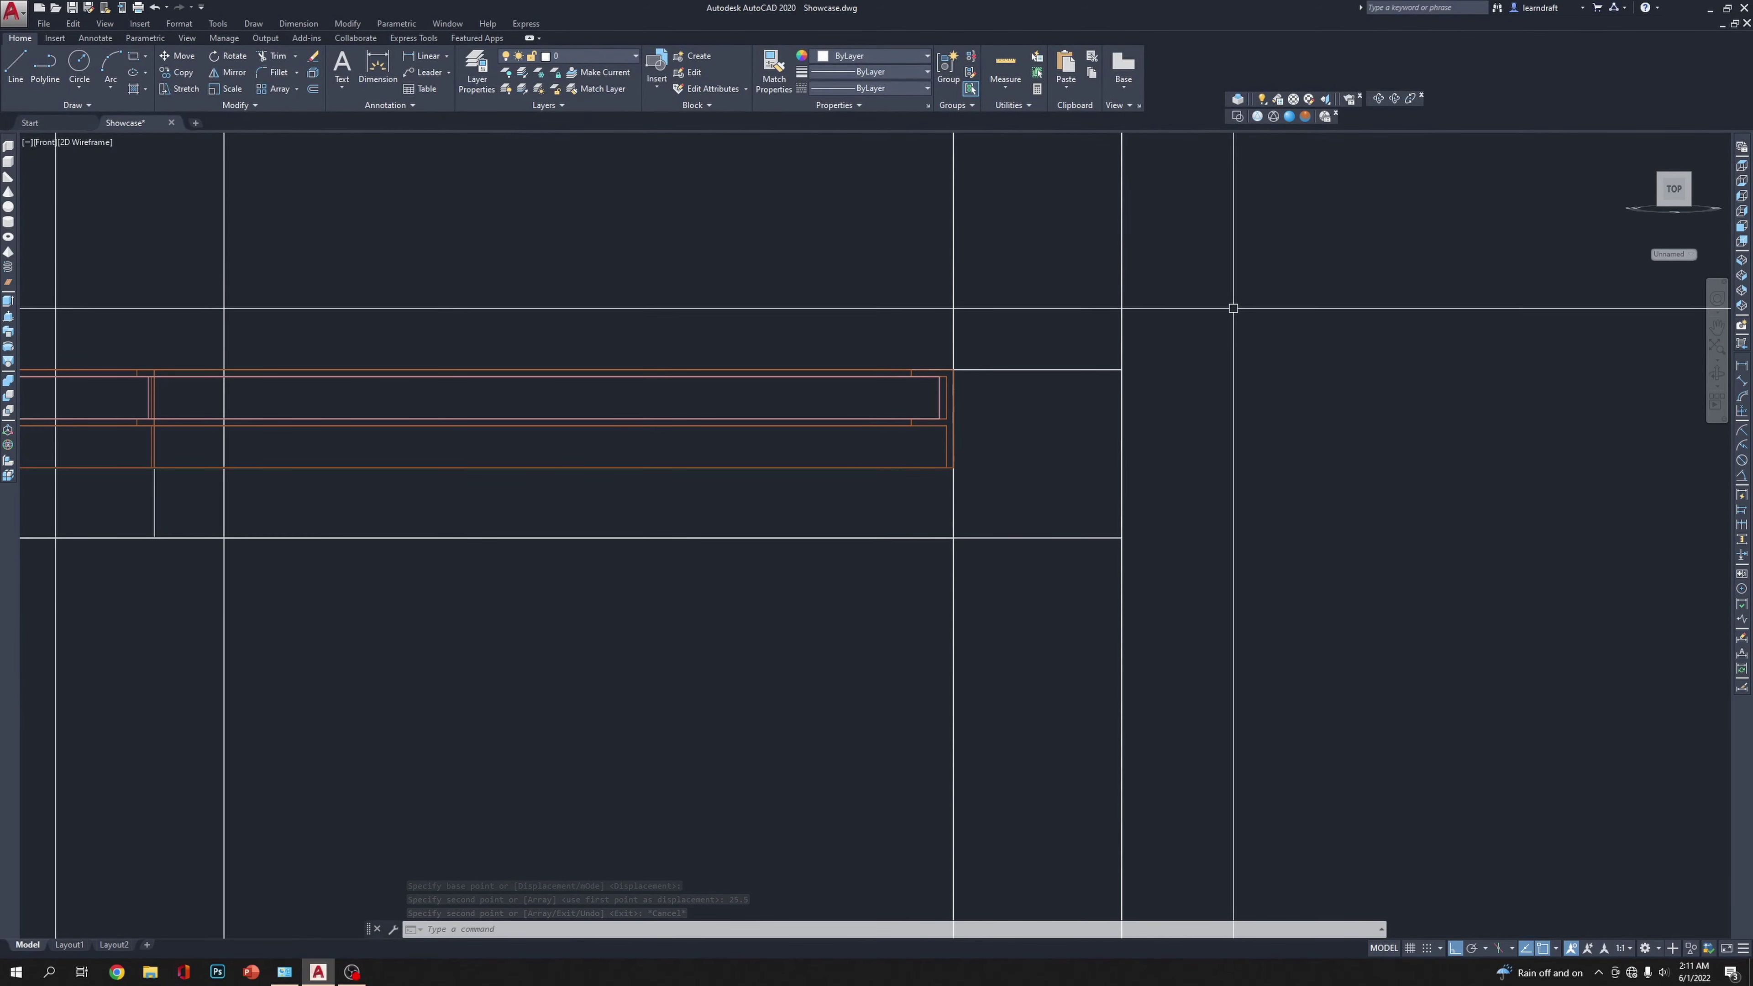
pyautogui.scroll(-3, 1104, 483)
pyautogui.click(1122, 376)
pyautogui.scroll(-3, 1266, 358)
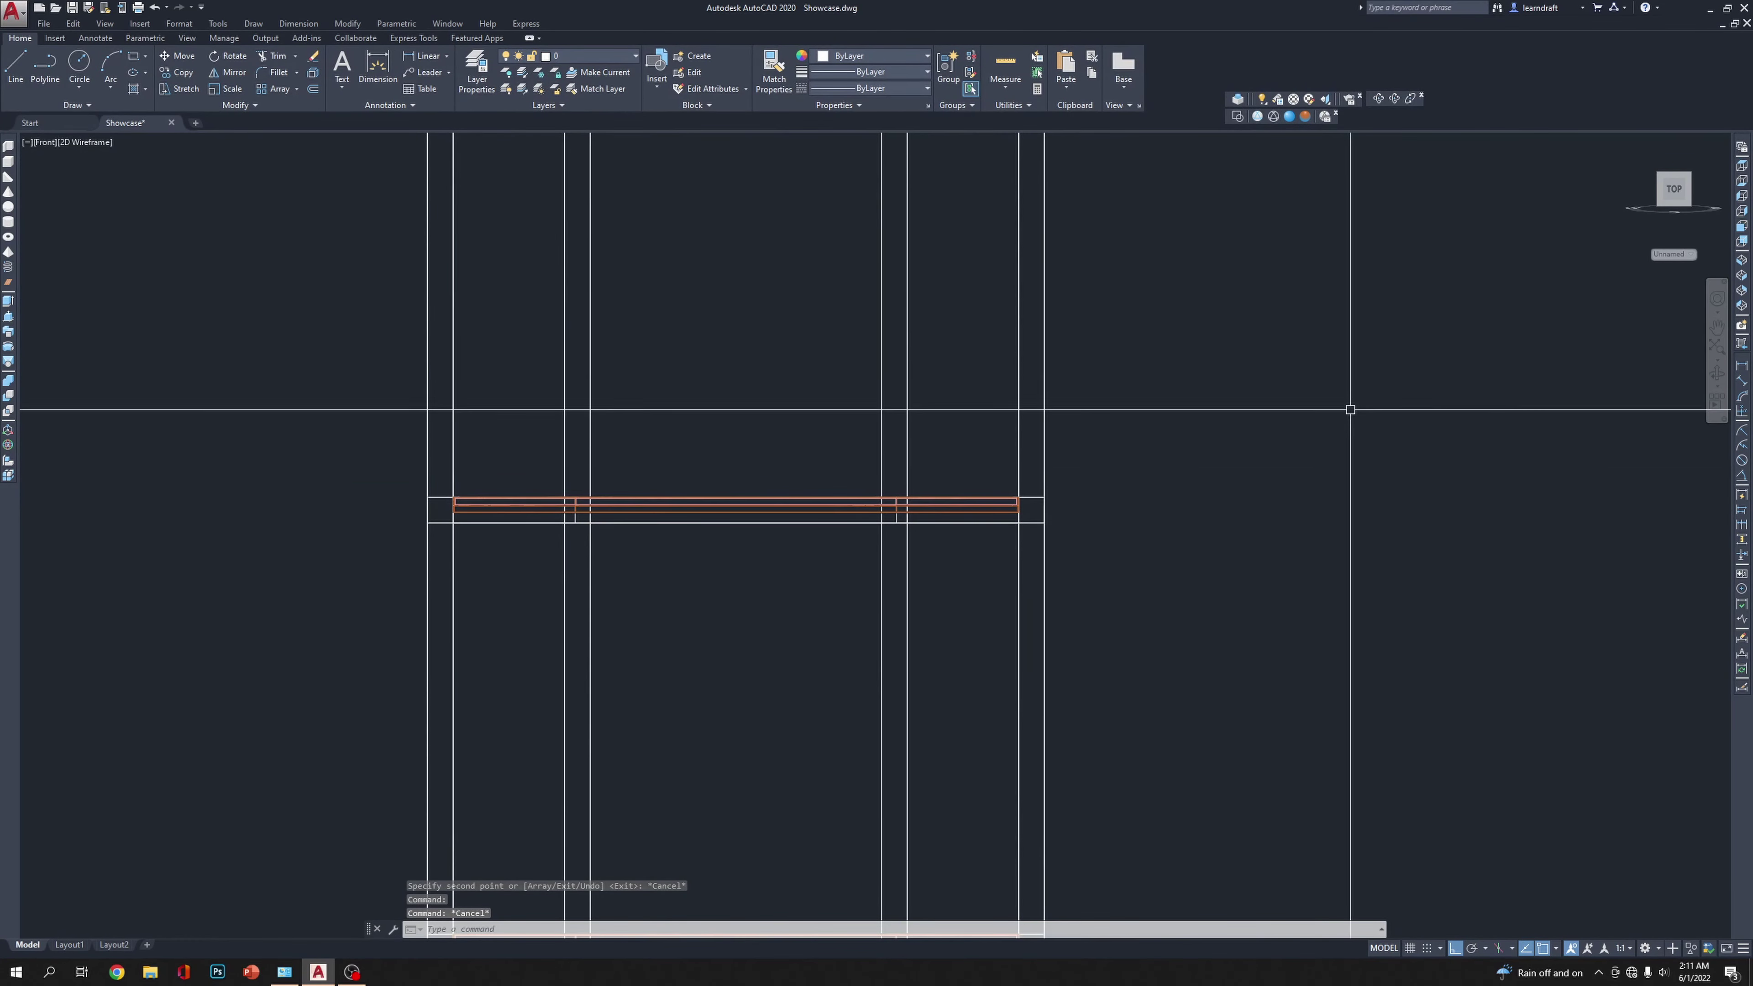
# Step: Look at the cabinet in SW Isometric, then return to the Front view
pyautogui.click(1743, 265)
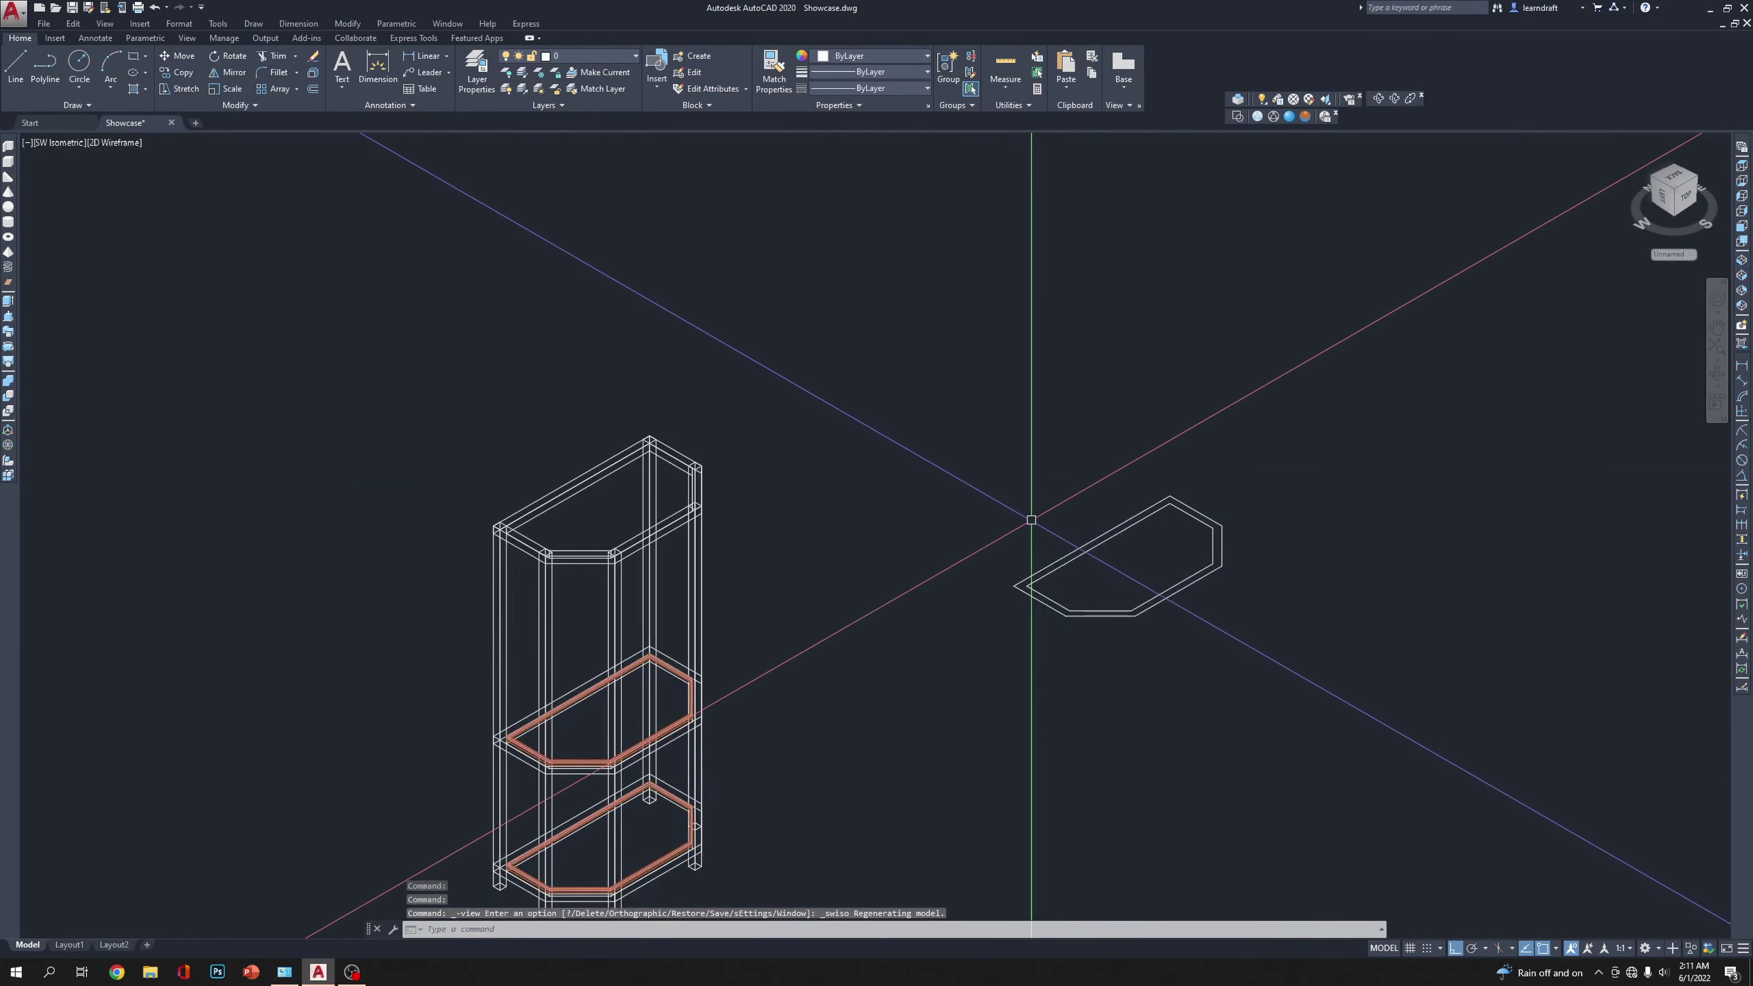
pyautogui.scroll(5, 743, 453)
pyautogui.scroll(-3, 771, 333)
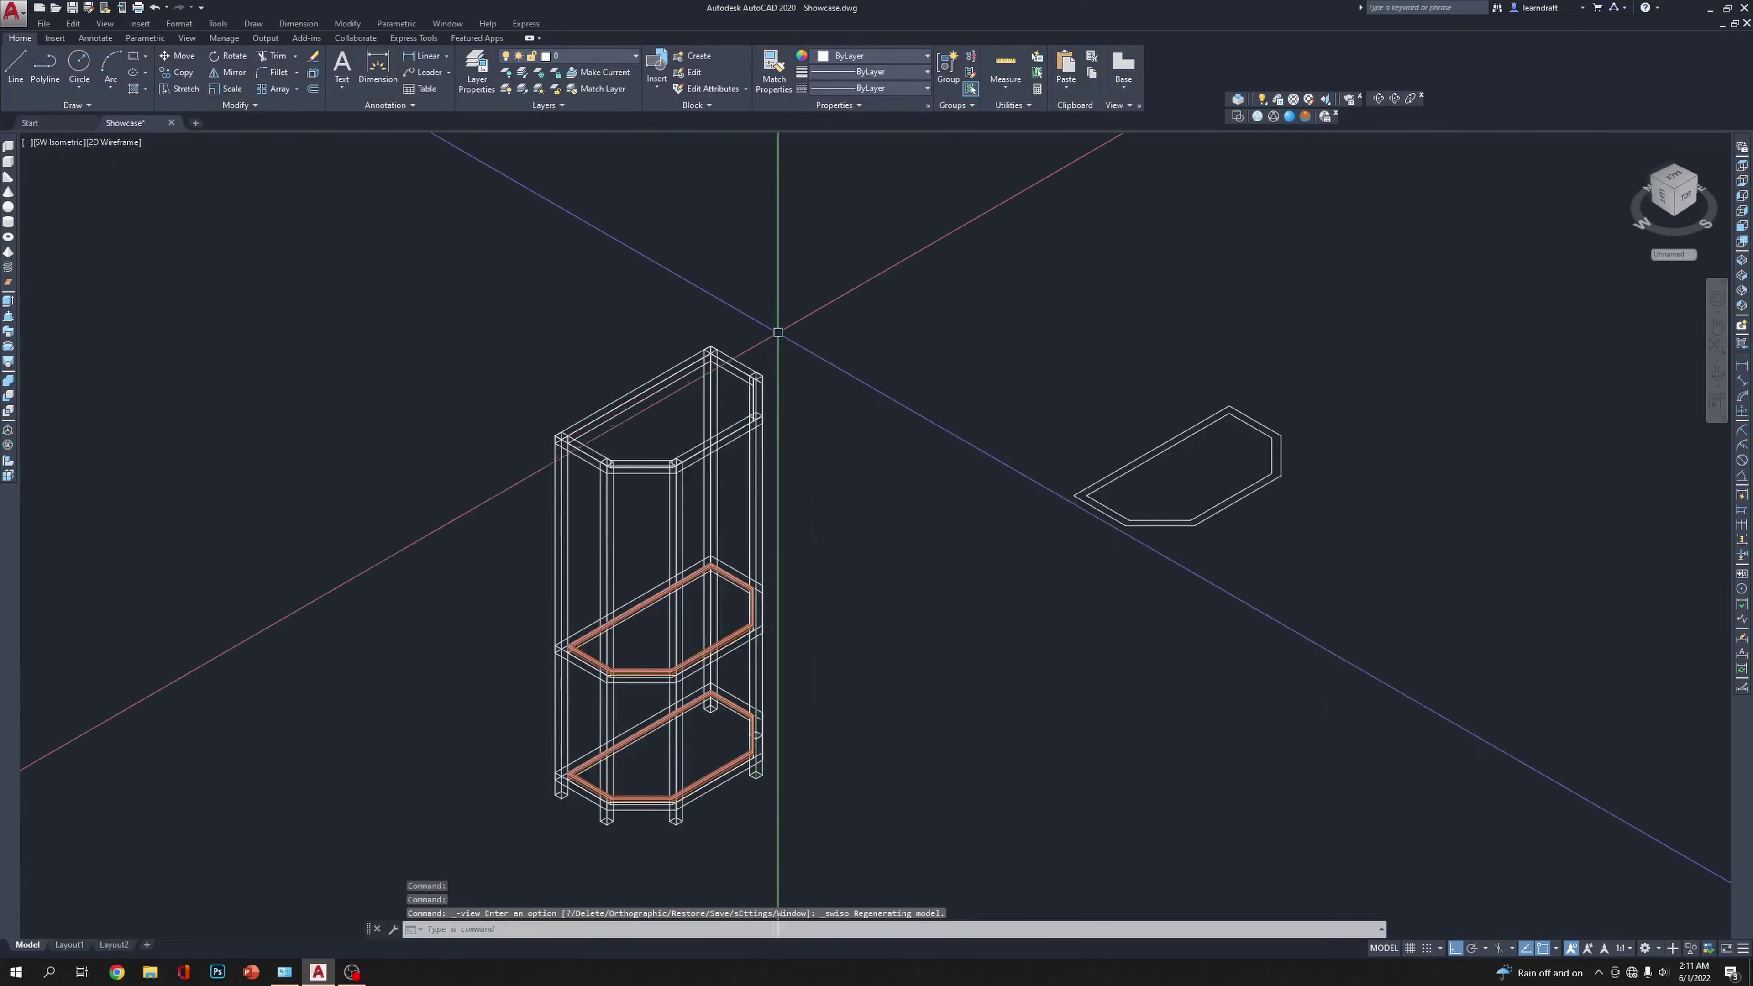
pyautogui.scroll(3, 716, 318)
pyautogui.scroll(-3, 1127, 341)
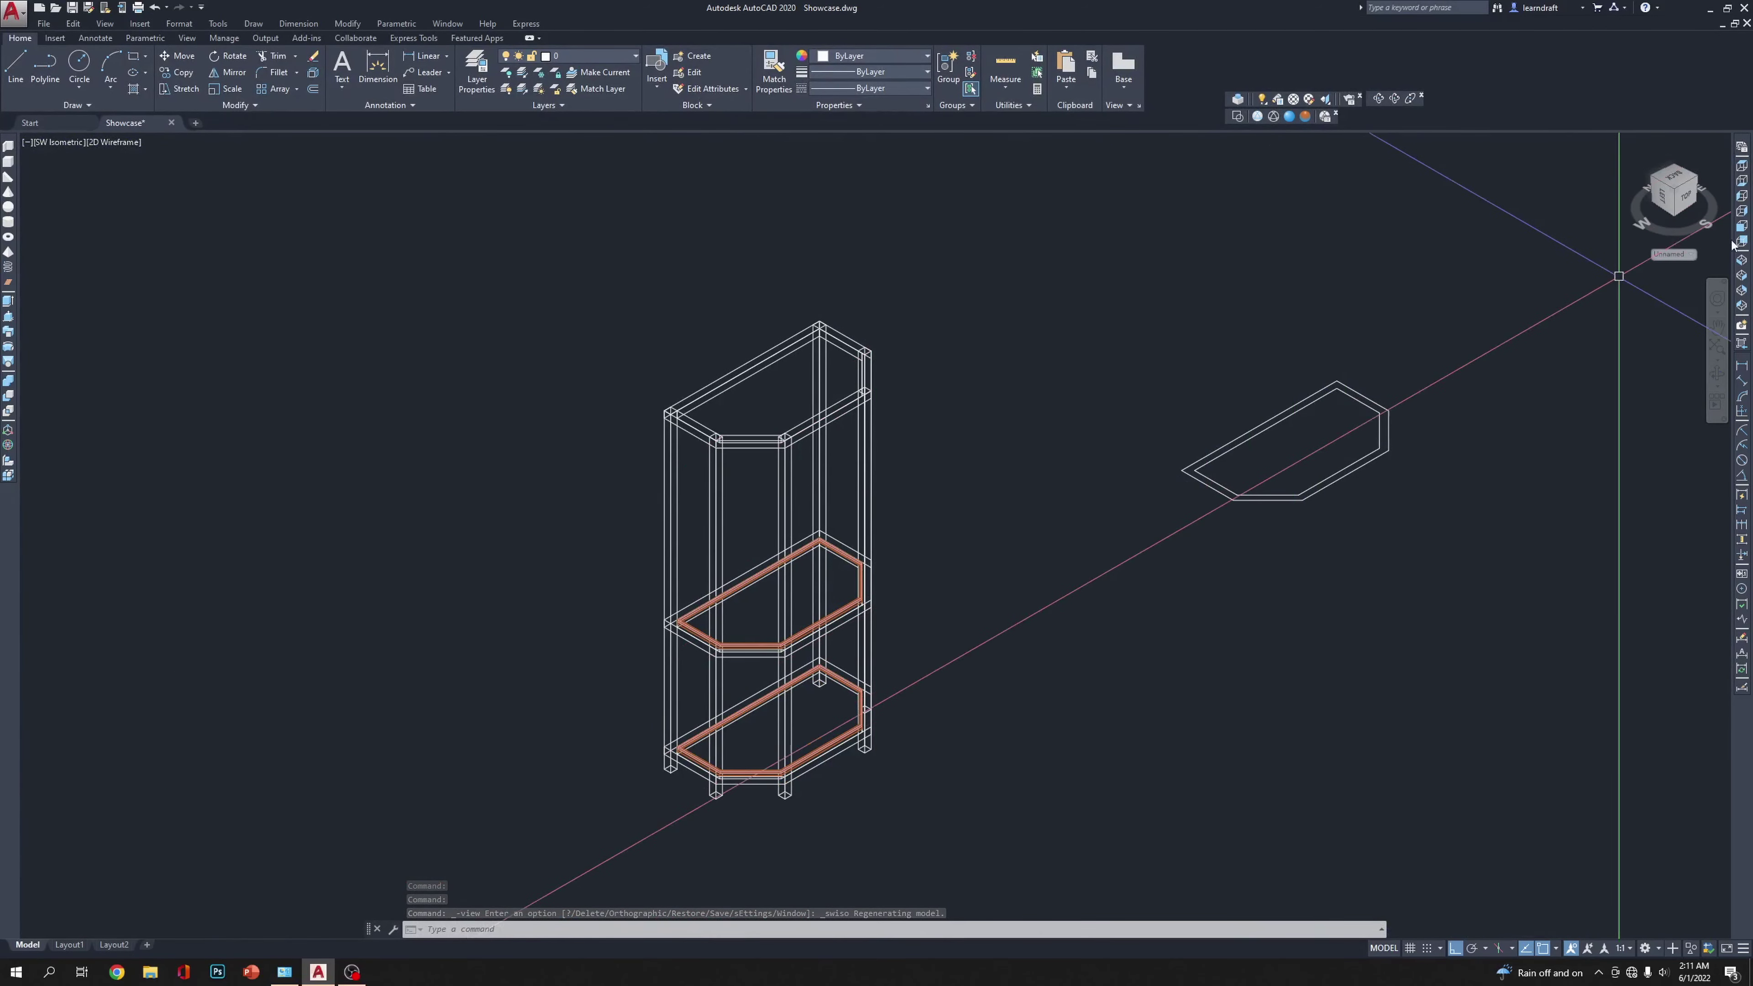
pyautogui.click(1742, 196)
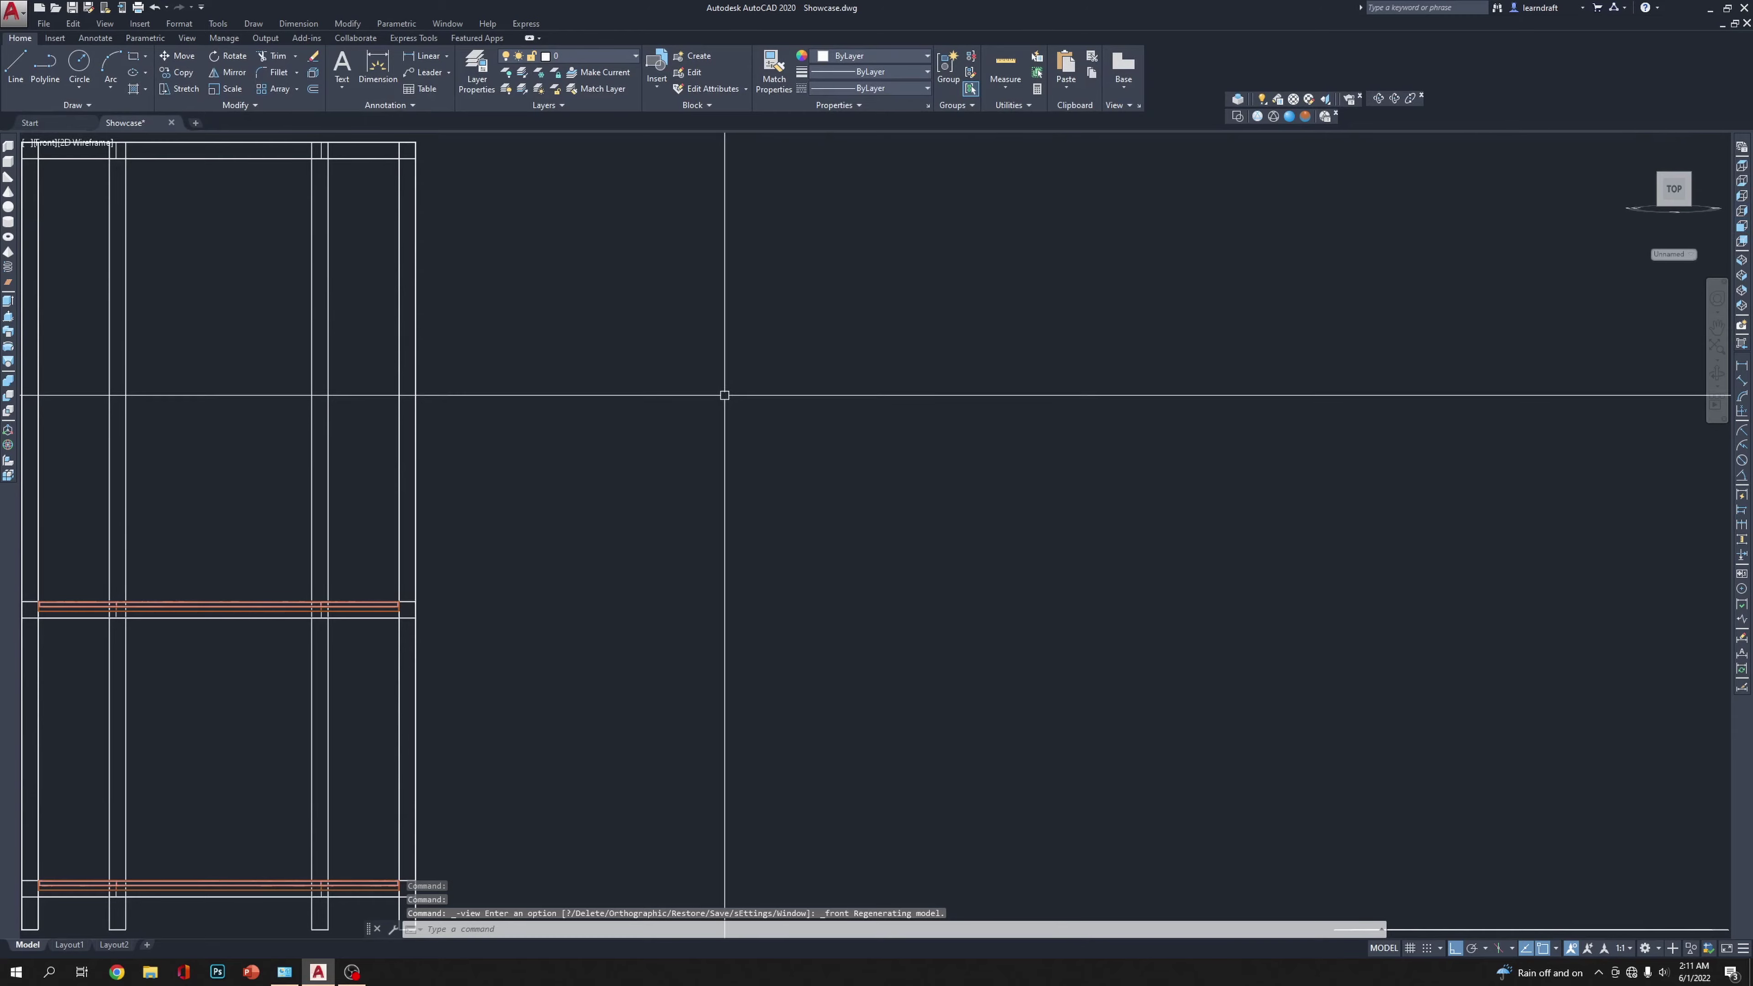
pyautogui.scroll(5, 859, 608)
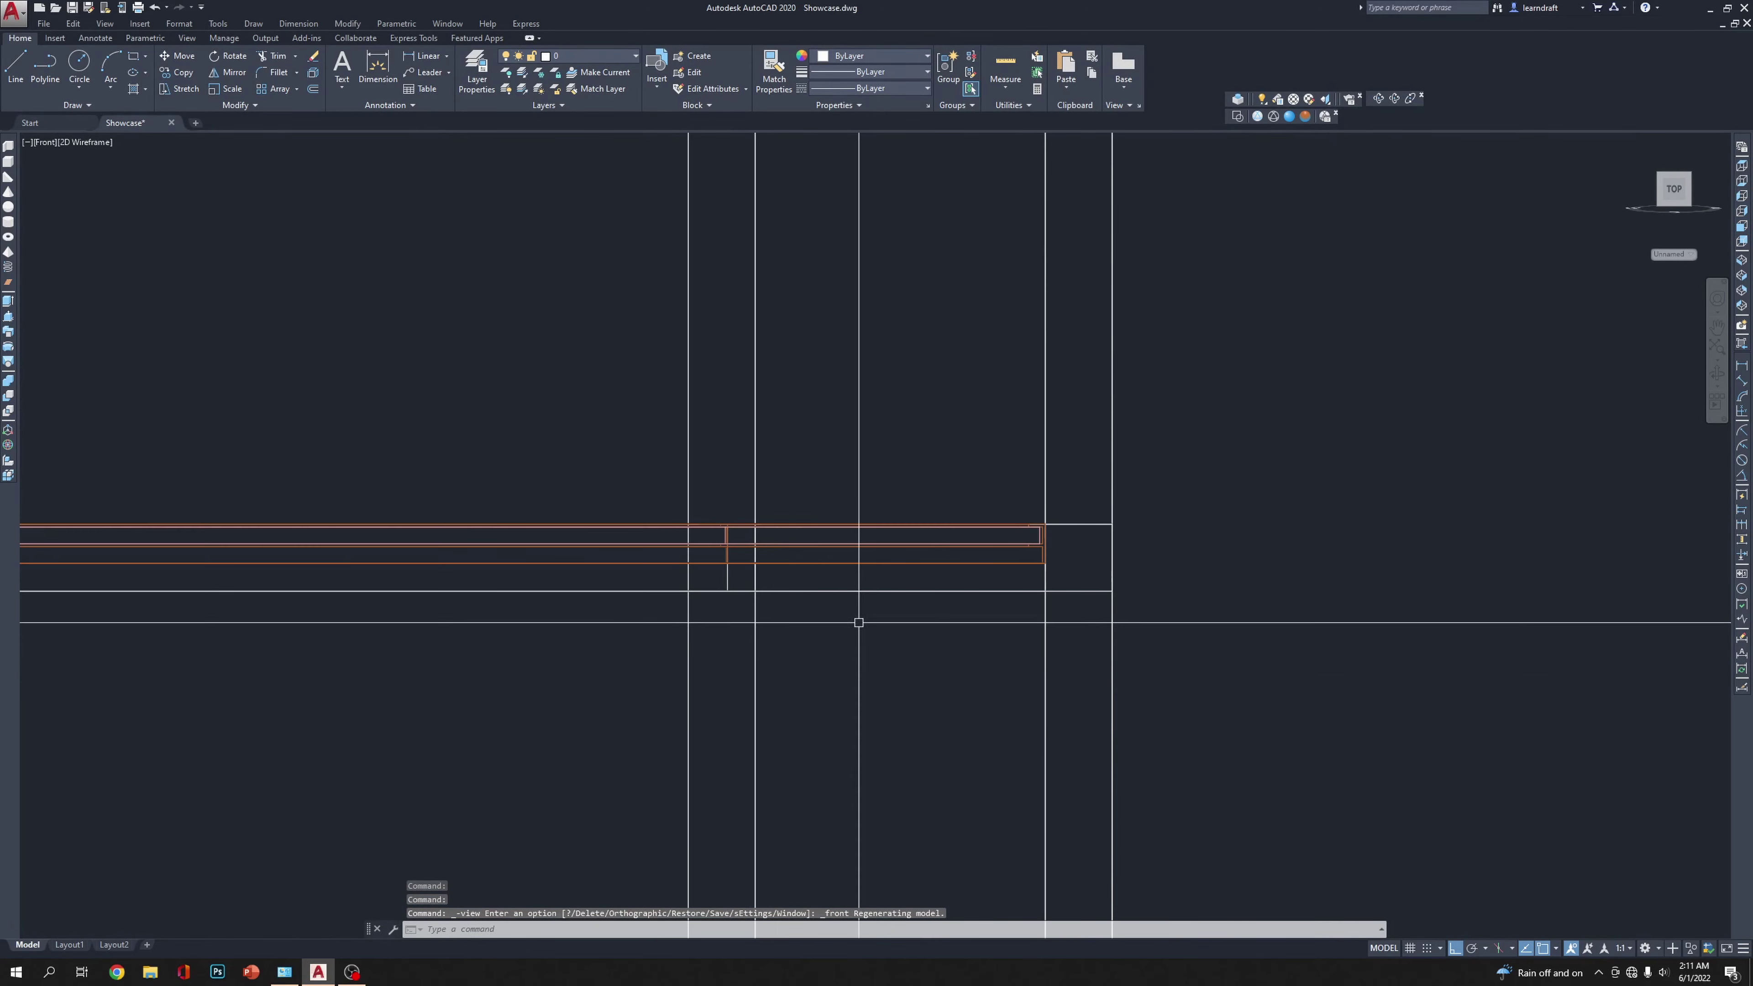
# Step: Select the middle shelf and start a mirror, then cancel it
pyautogui.click(997, 529)
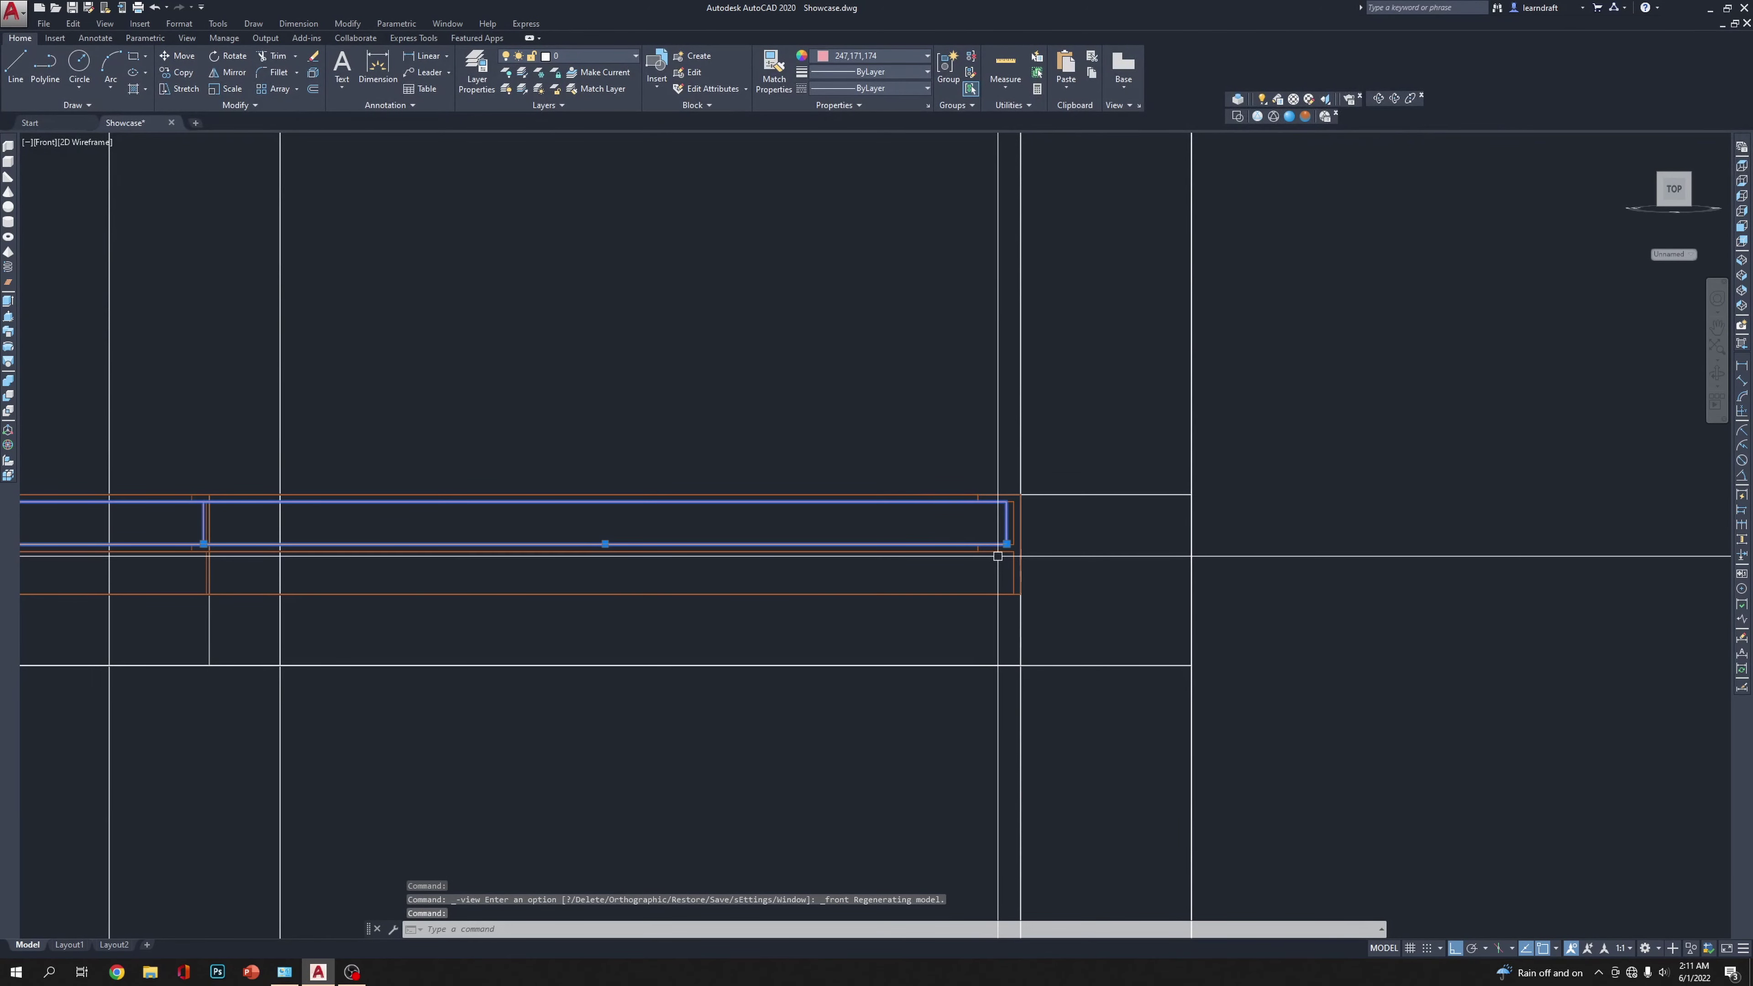
pyautogui.scroll(-5, 946, 622)
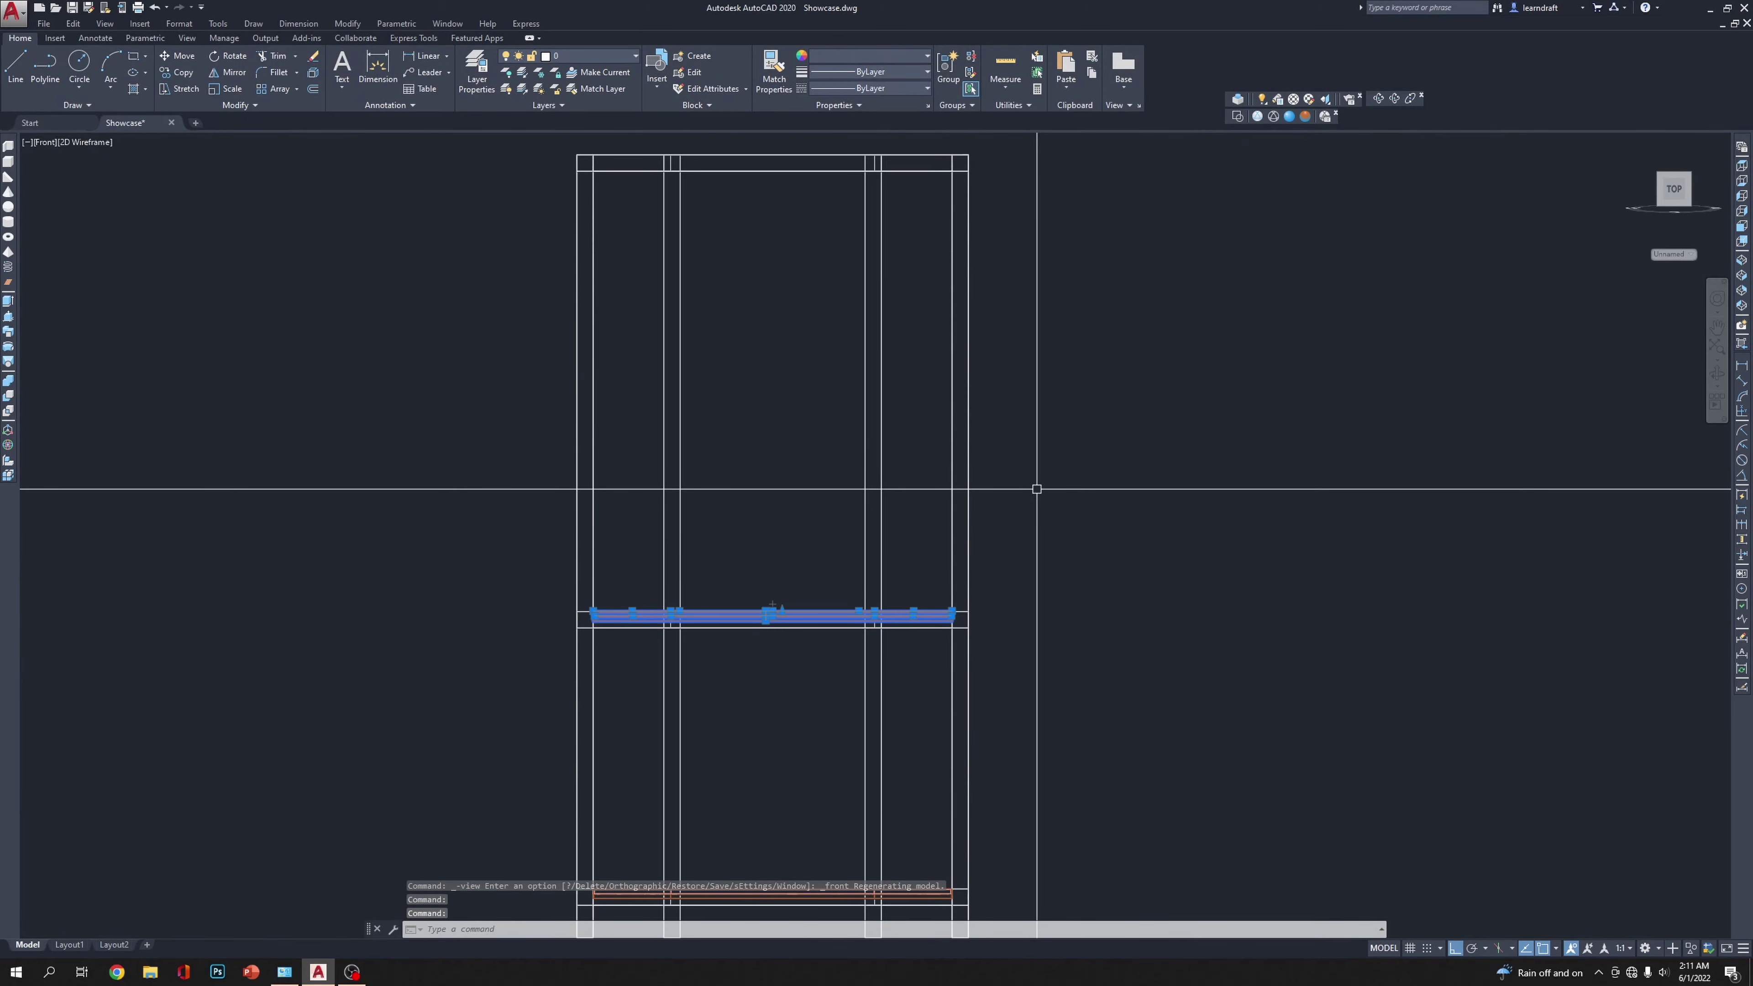
pyautogui.write('mi')
pyautogui.press('Return')
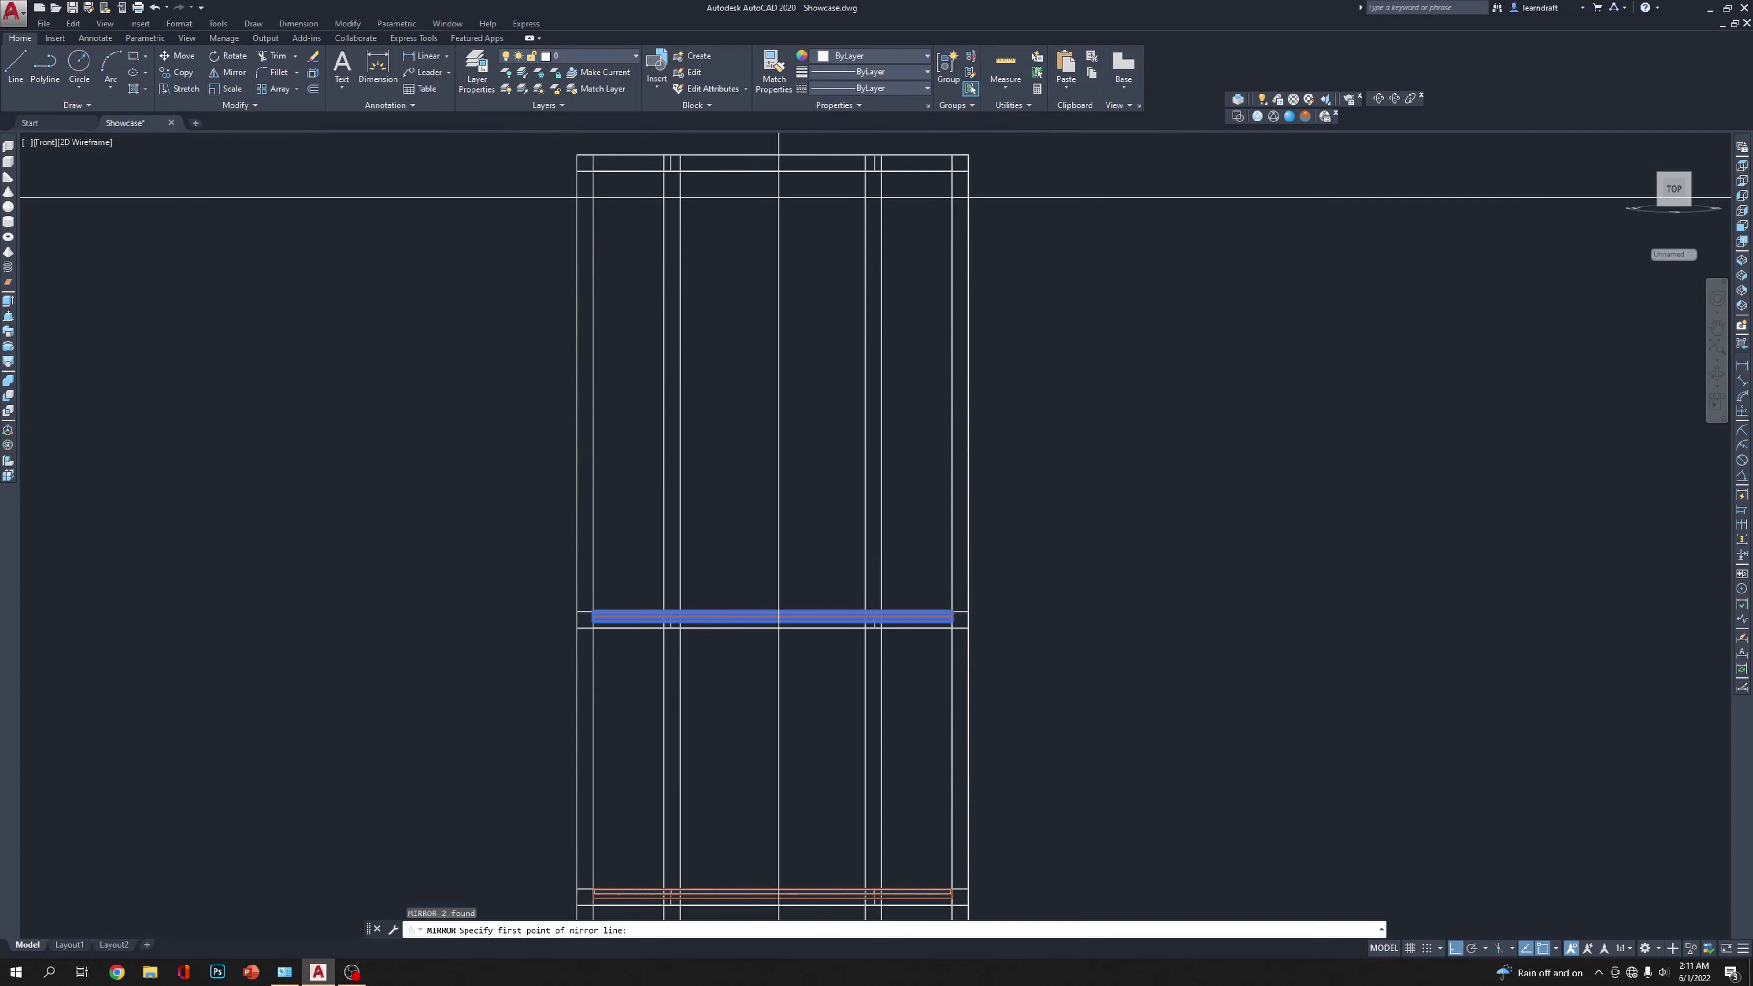
pyautogui.press('Escape')
pyautogui.press('Escape')
pyautogui.press('Escape')
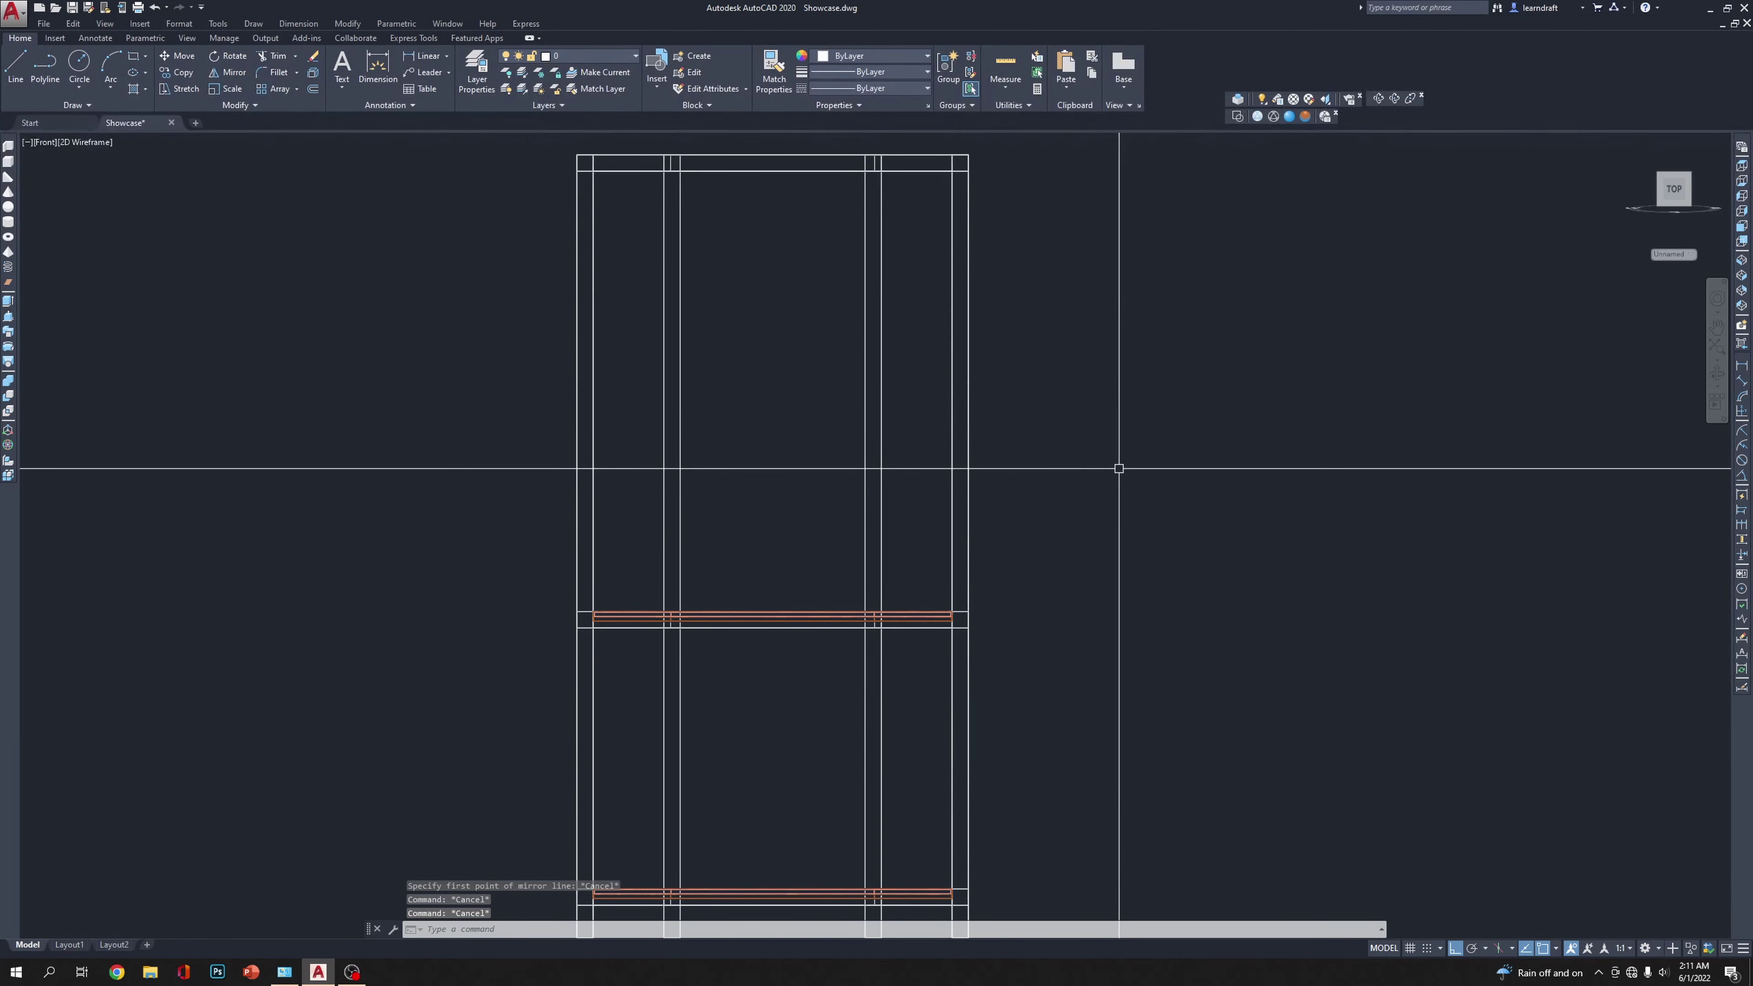
# Step: Draw a vertical guide line beside the shelf and give it a different colour
pyautogui.write('l')
pyautogui.press('Return')
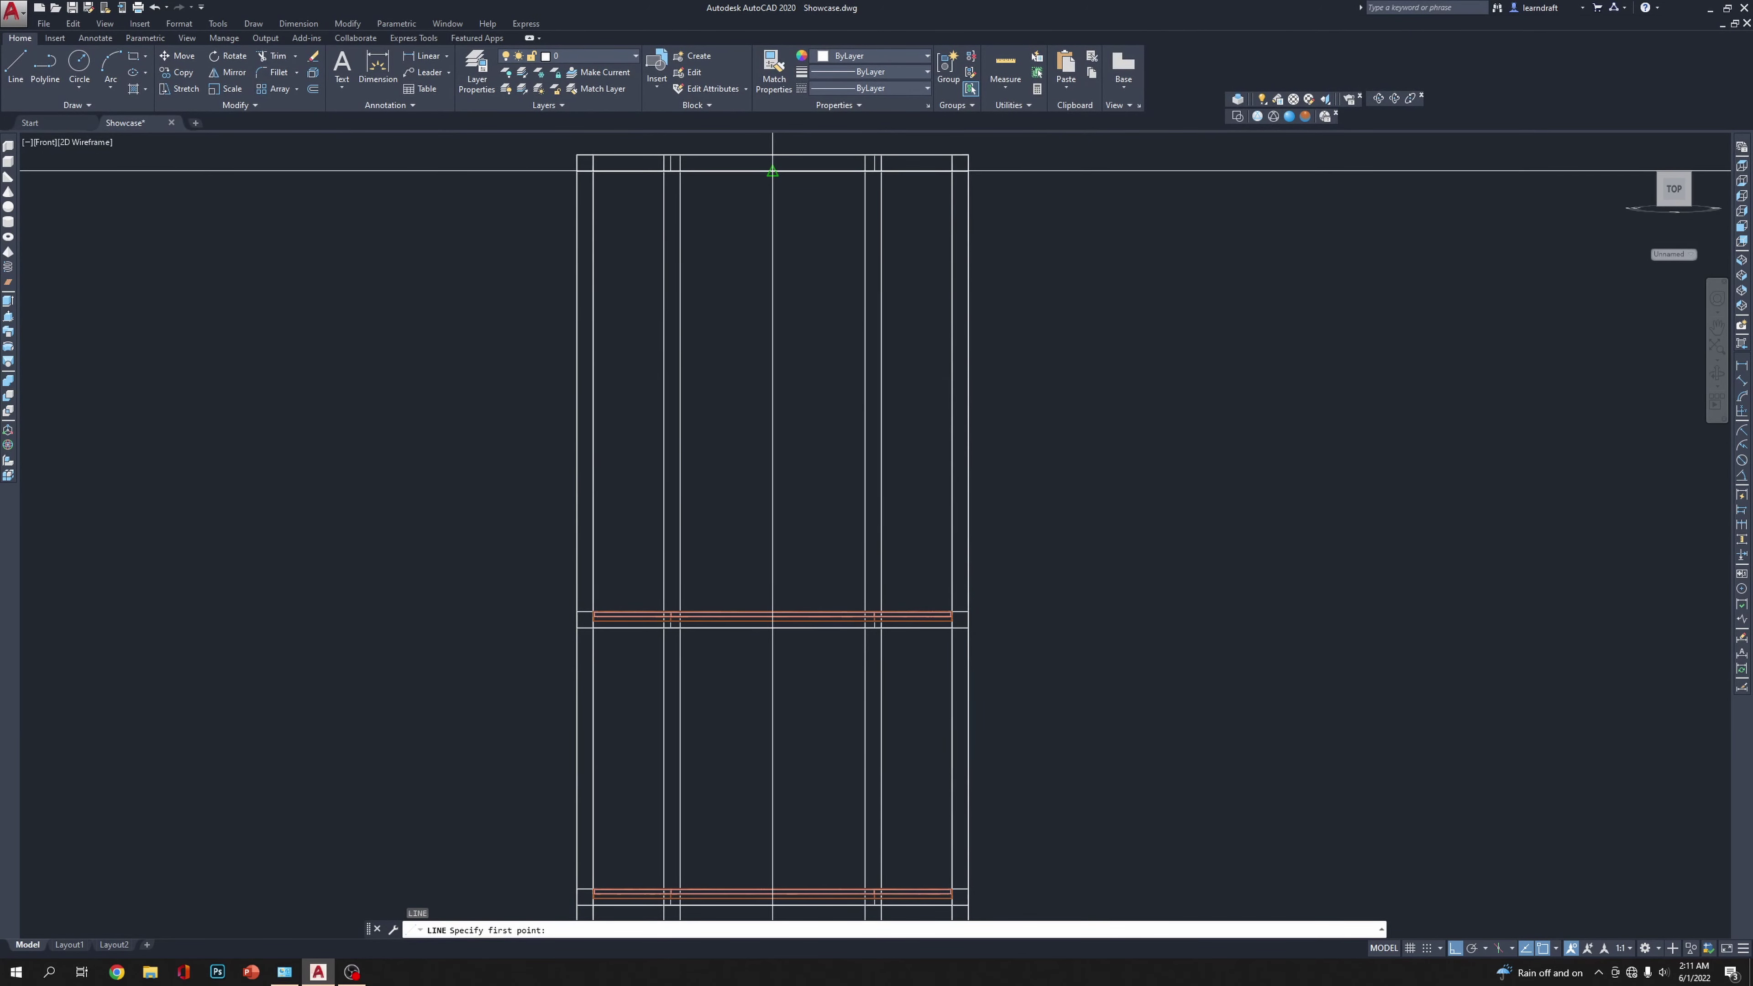
pyautogui.scroll(6, 803, 573)
pyautogui.click(679, 732)
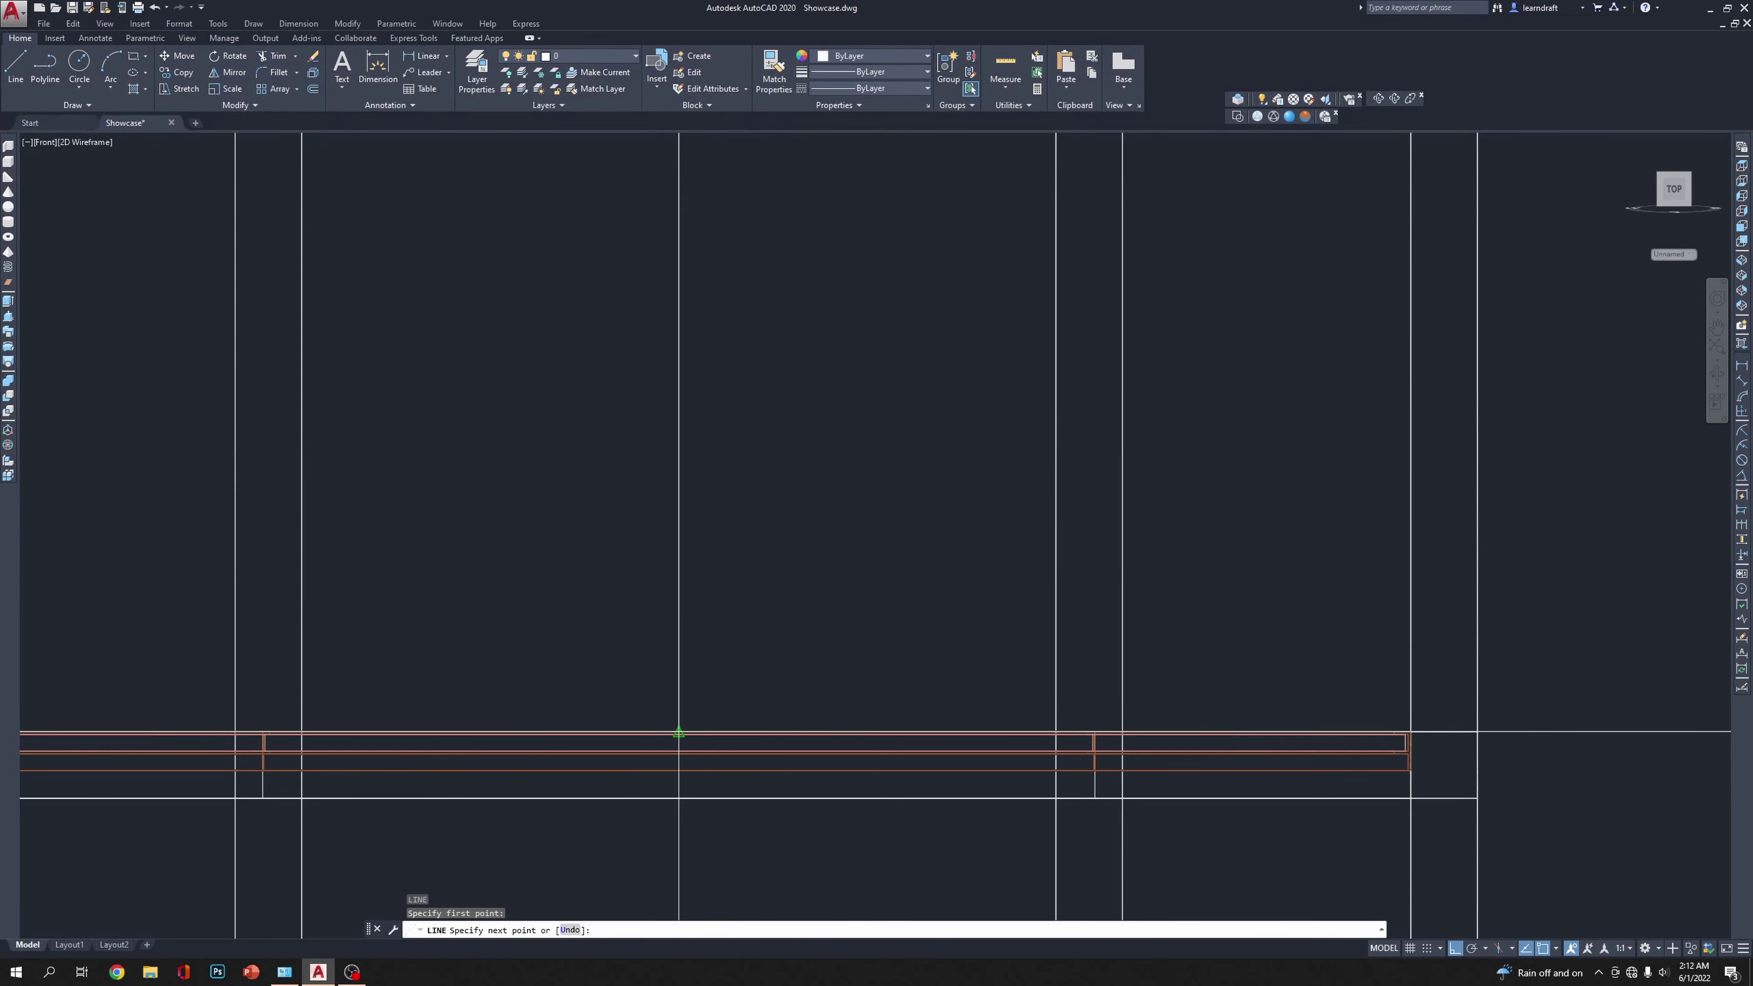
pyautogui.click(679, 732)
pyautogui.press('Escape')
pyautogui.scroll(-6, 749, 599)
pyautogui.click(755, 485)
pyautogui.click(716, 470)
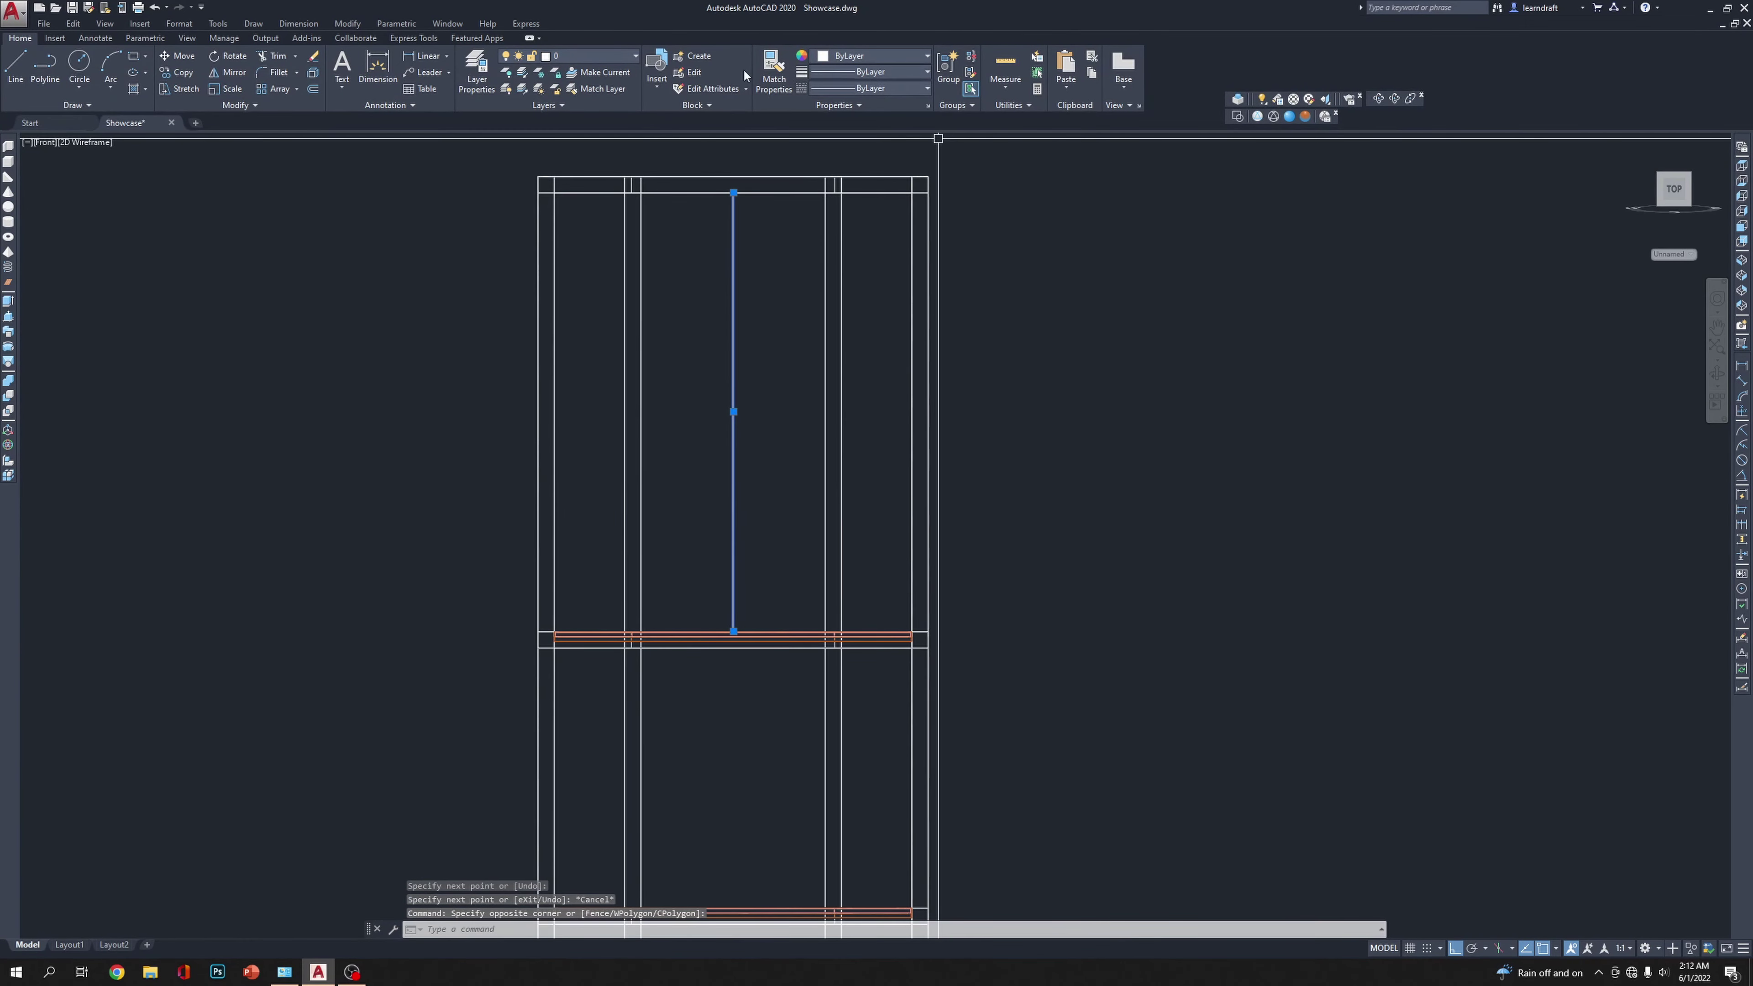
pyautogui.click(840, 60)
pyautogui.click(849, 116)
pyautogui.press('Escape')
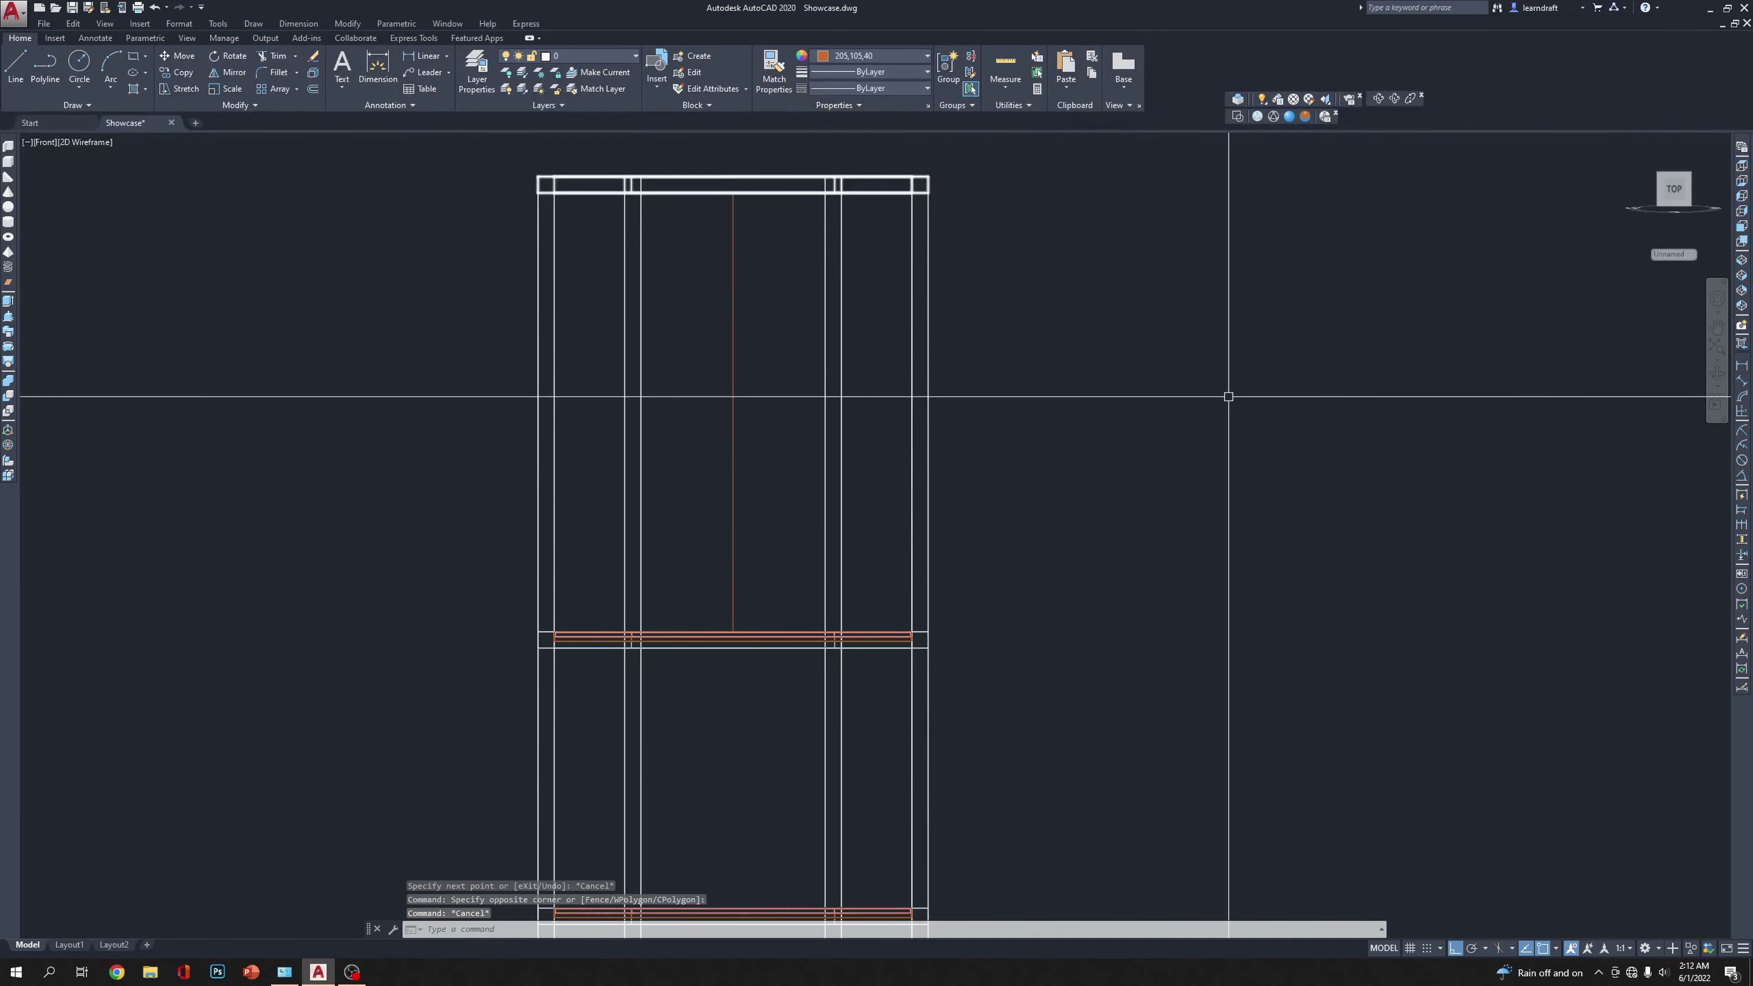
# Step: Mirror the pink shelf panel and orange outline about the guide line's midpoint, keeping the original
pyautogui.scroll(5, 806, 649)
pyautogui.scroll(3, 1232, 587)
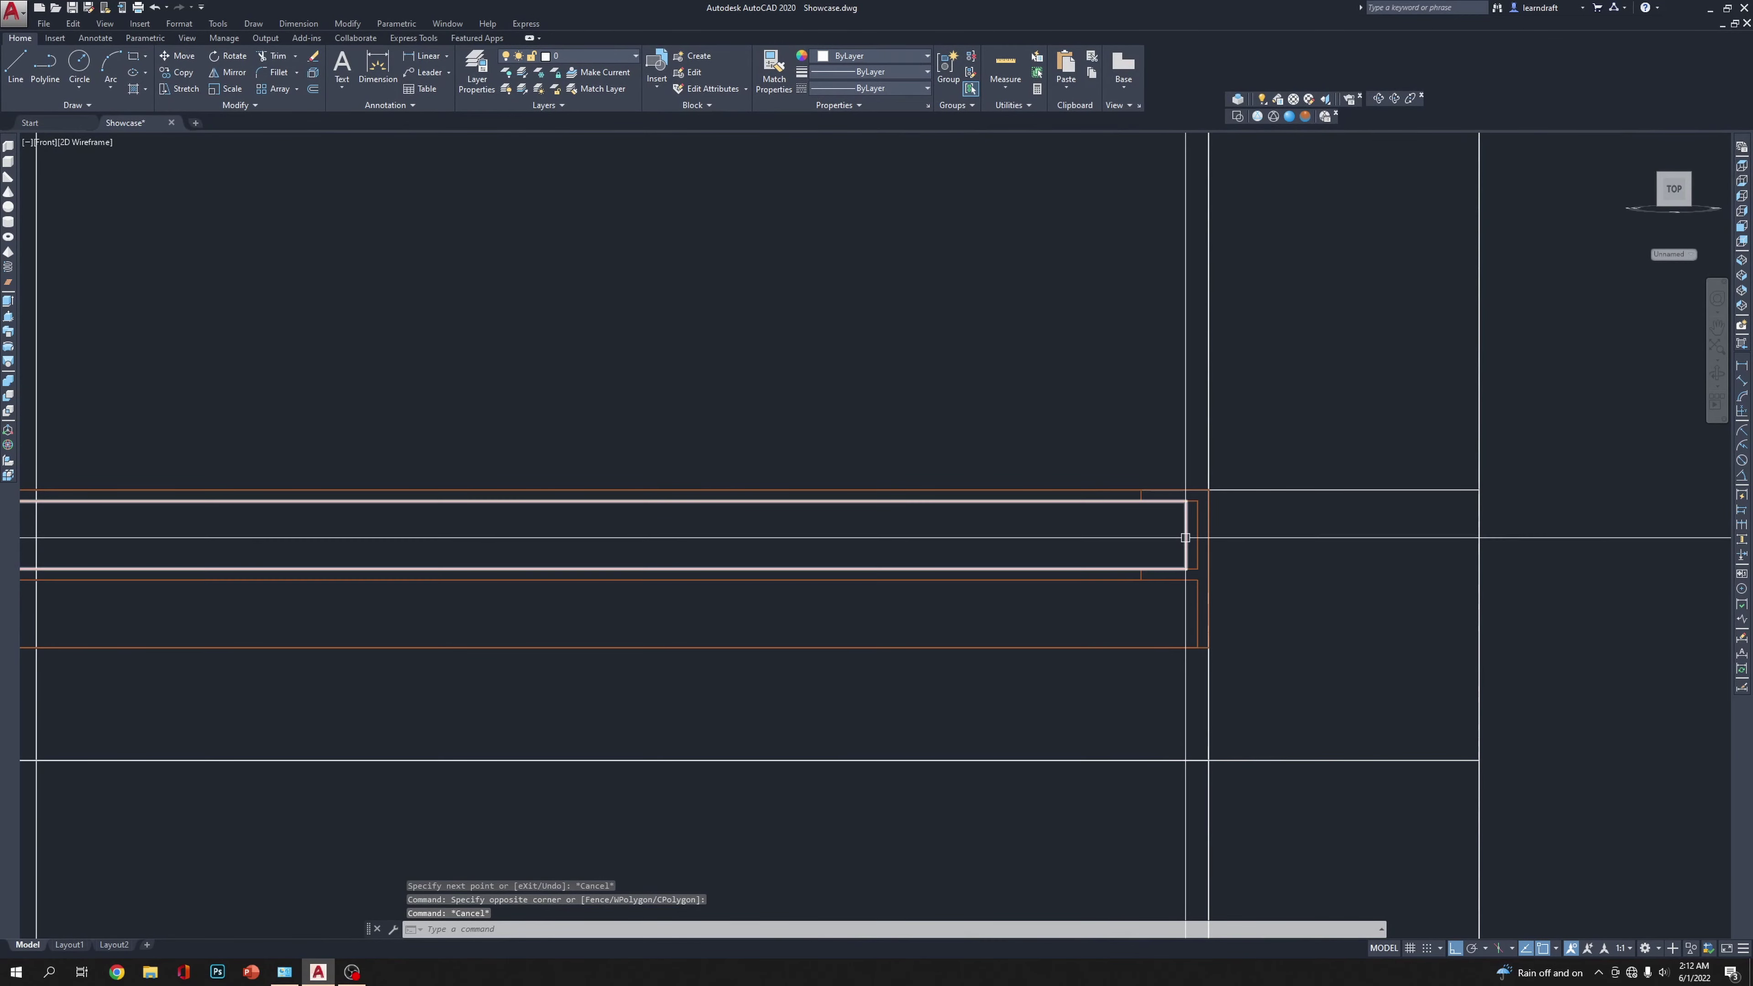
pyautogui.click(1138, 568)
pyautogui.scroll(4, 1254, 613)
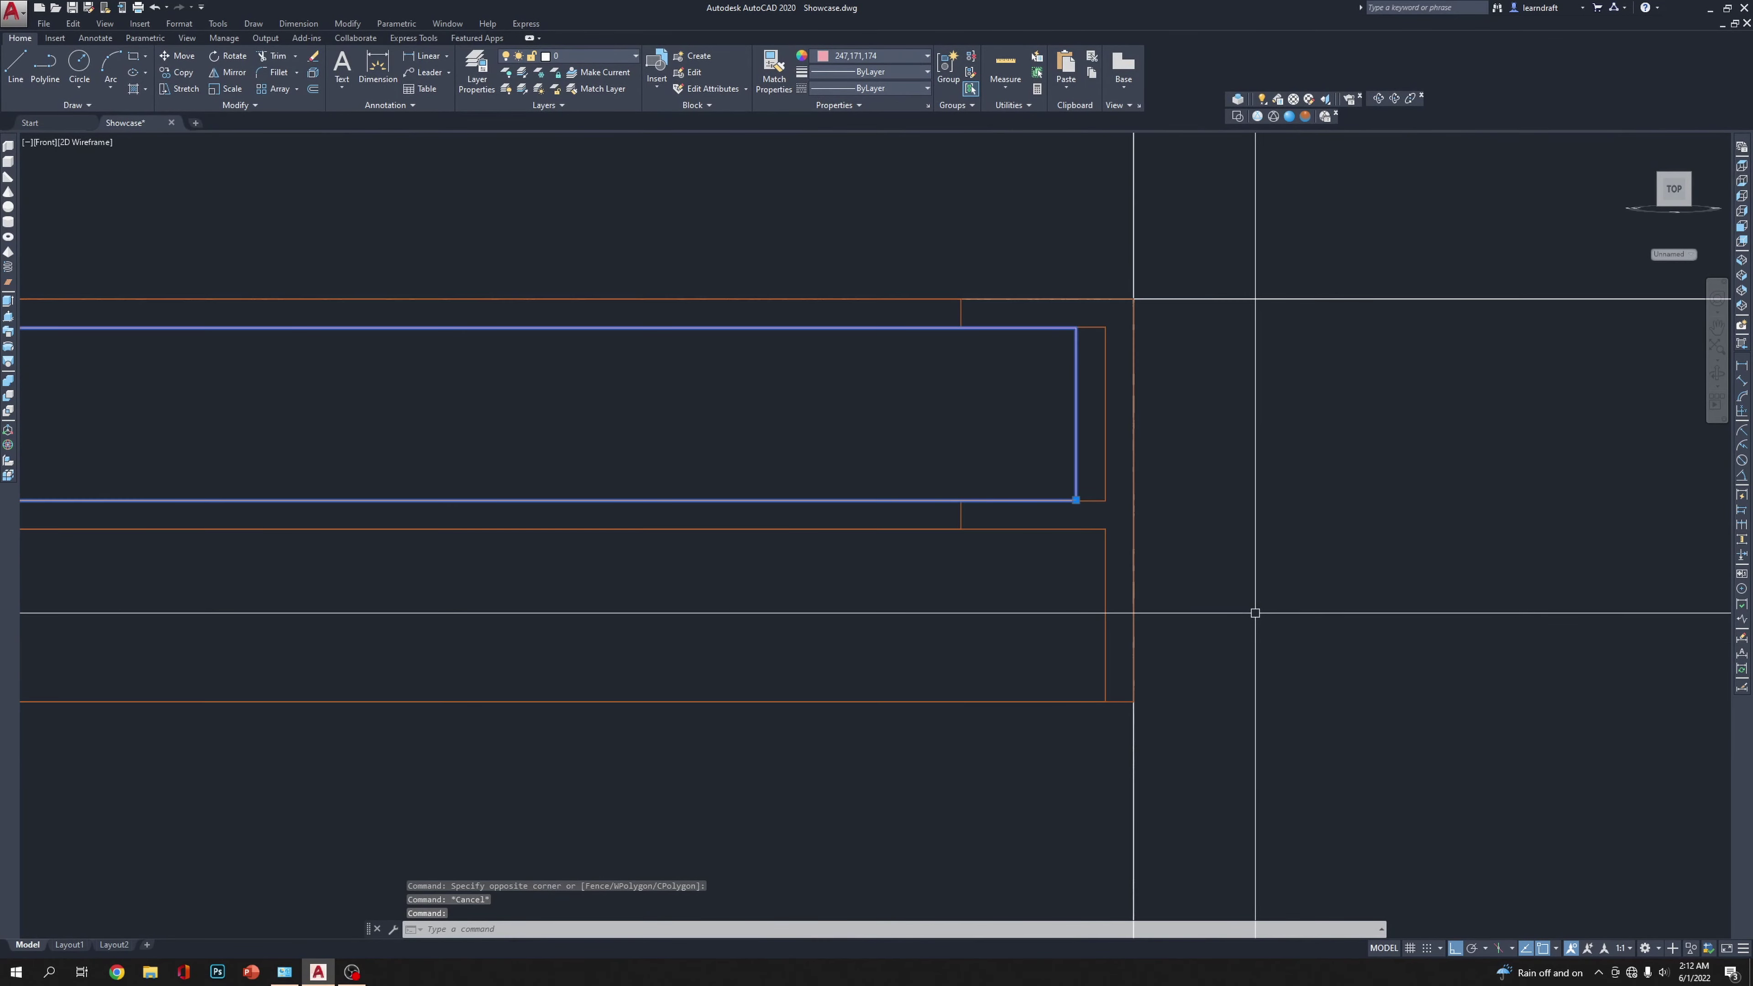
pyautogui.click(1105, 471)
pyautogui.scroll(-8, 1107, 597)
pyautogui.moveTo(977, 422); pyautogui.dragTo(943, 502, button='middle')
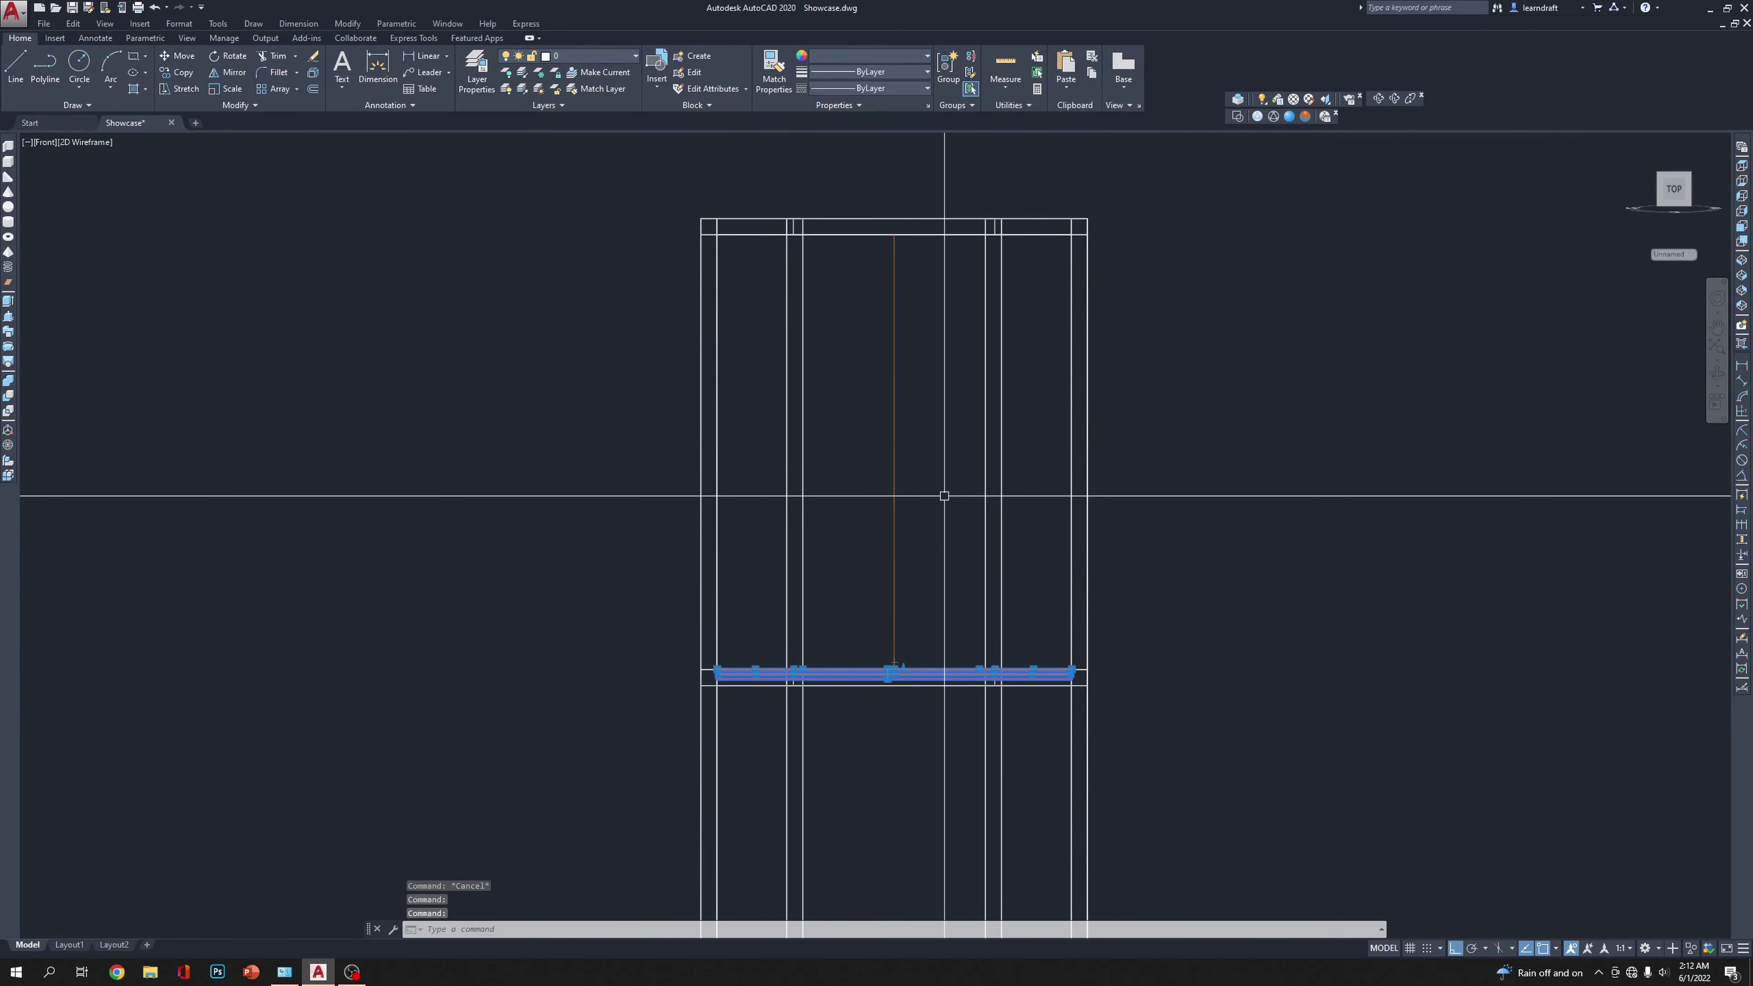
pyautogui.write('mi')
pyautogui.press('Return')
pyautogui.click(895, 452)
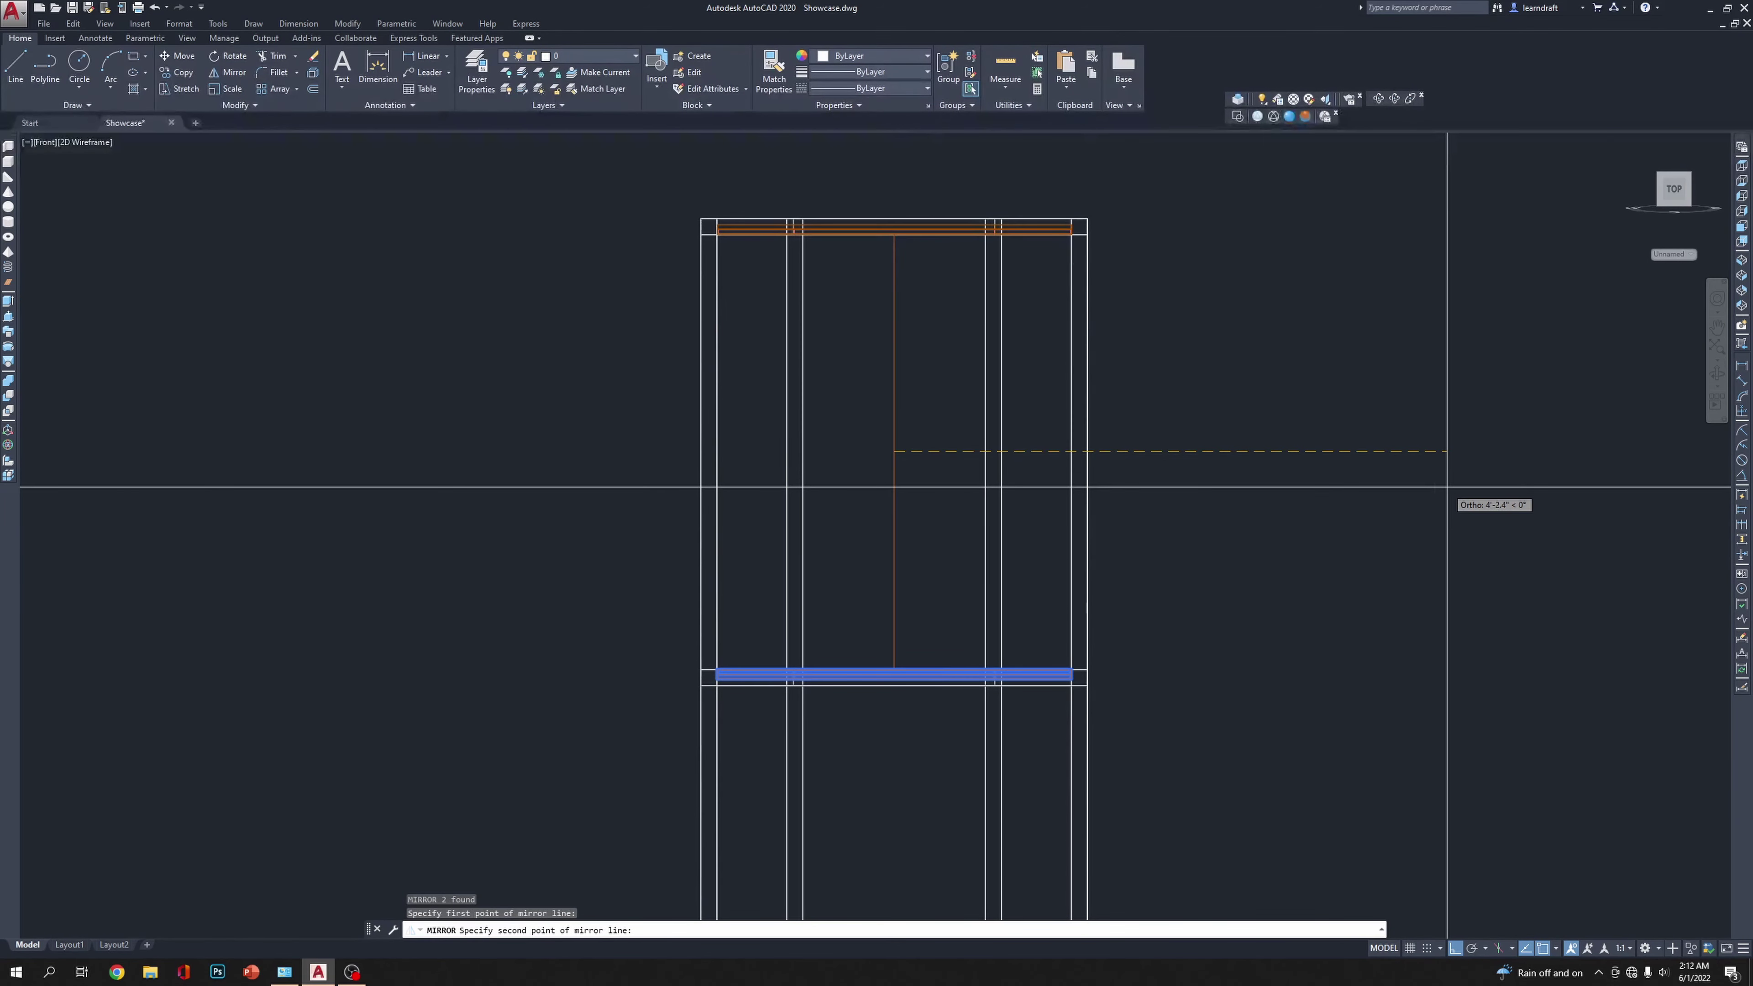
pyautogui.press('Return')
# Step: Delete the guide line and view the cabinet in SW Isometric with Realistic shading
pyautogui.scroll(5, 883, 207)
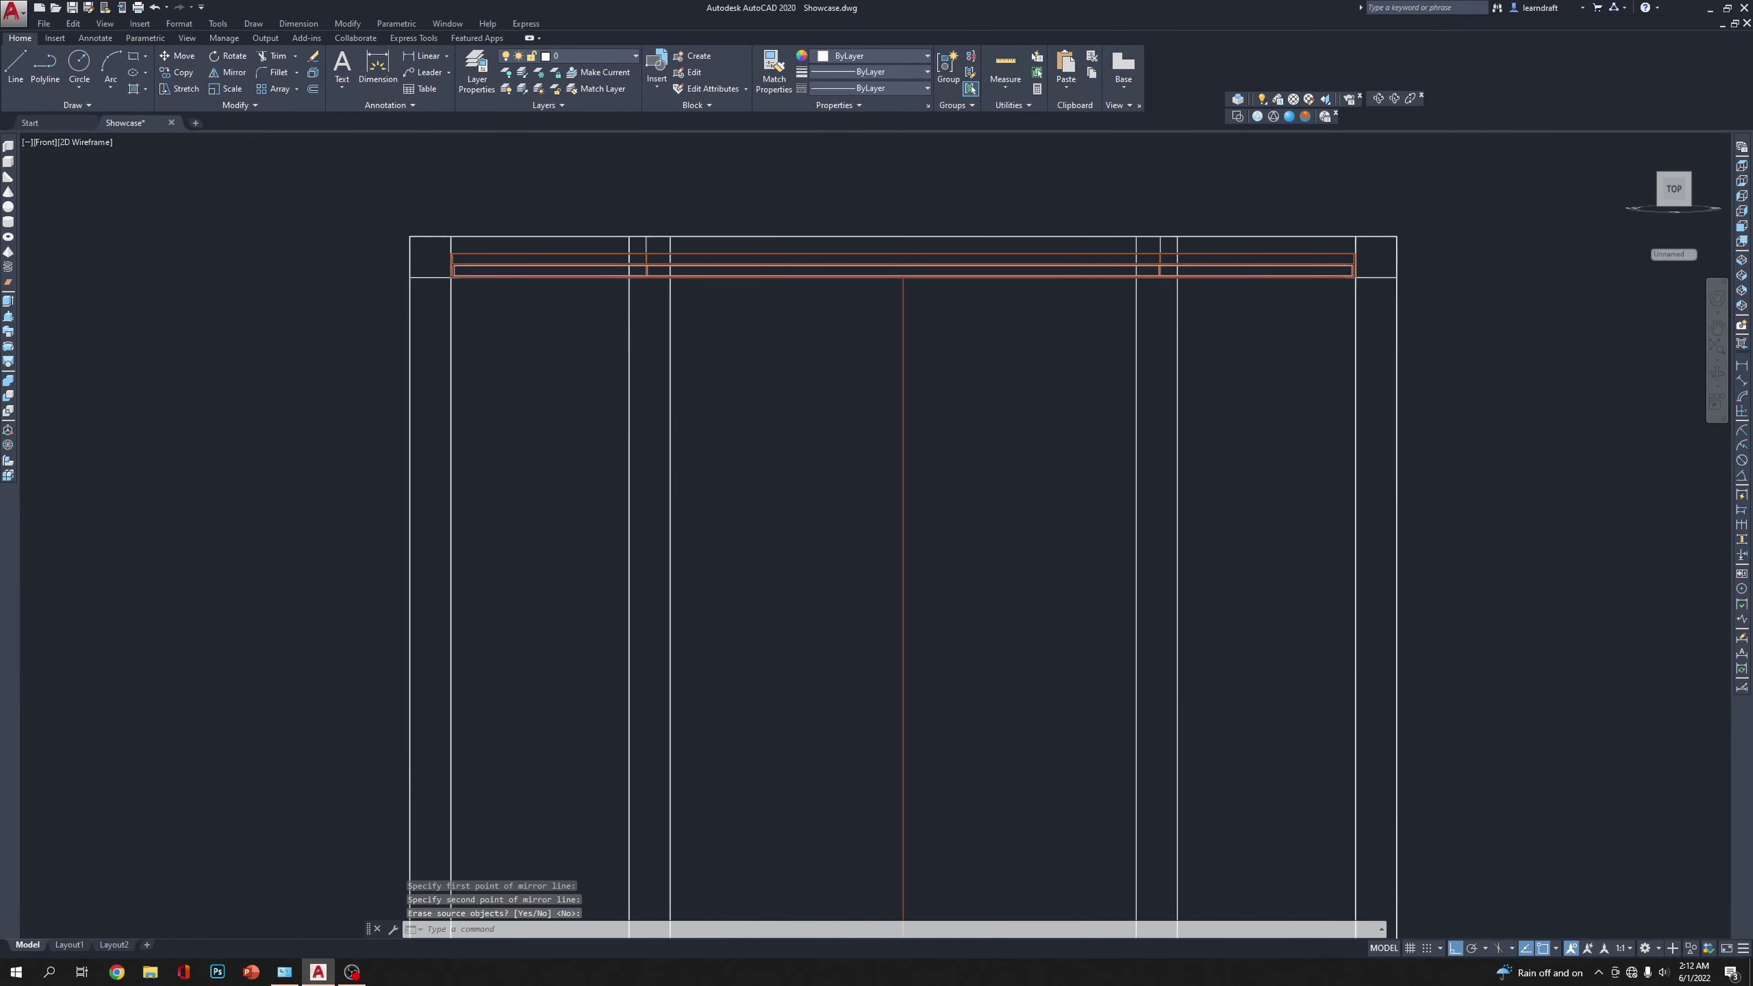
pyautogui.scroll(-3, 1028, 314)
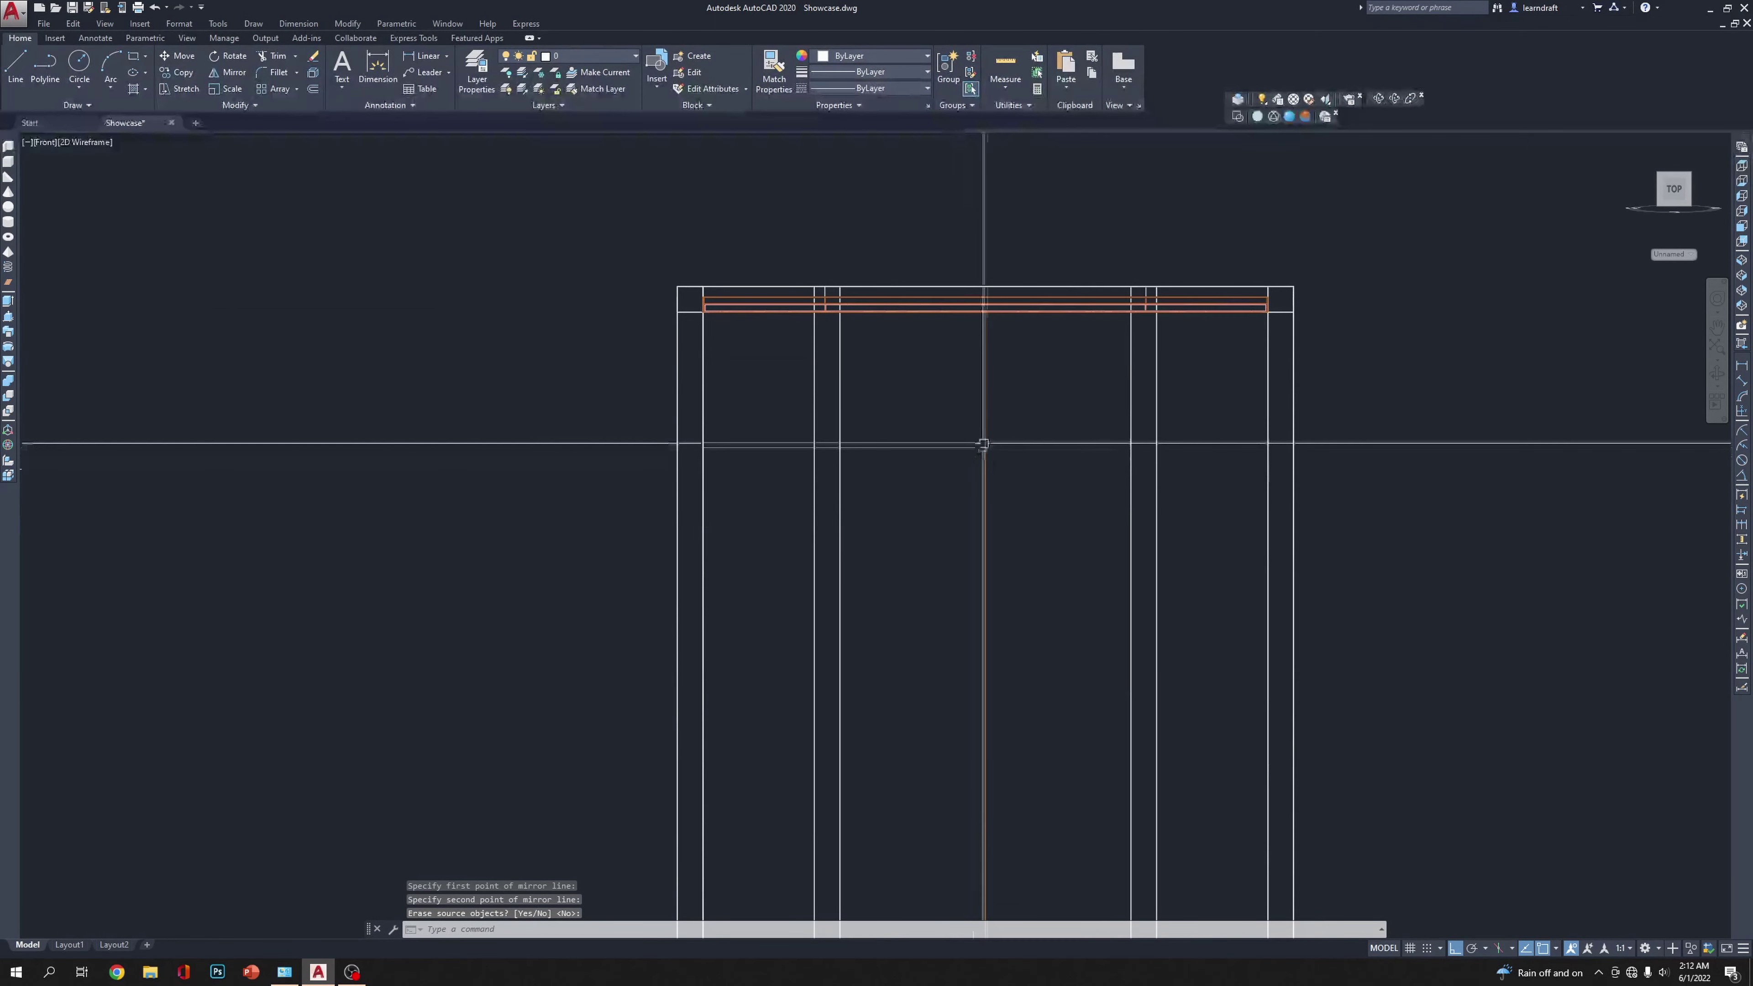
pyautogui.moveTo(982, 442); pyautogui.dragTo(928, 474)
pyautogui.press('Delete')
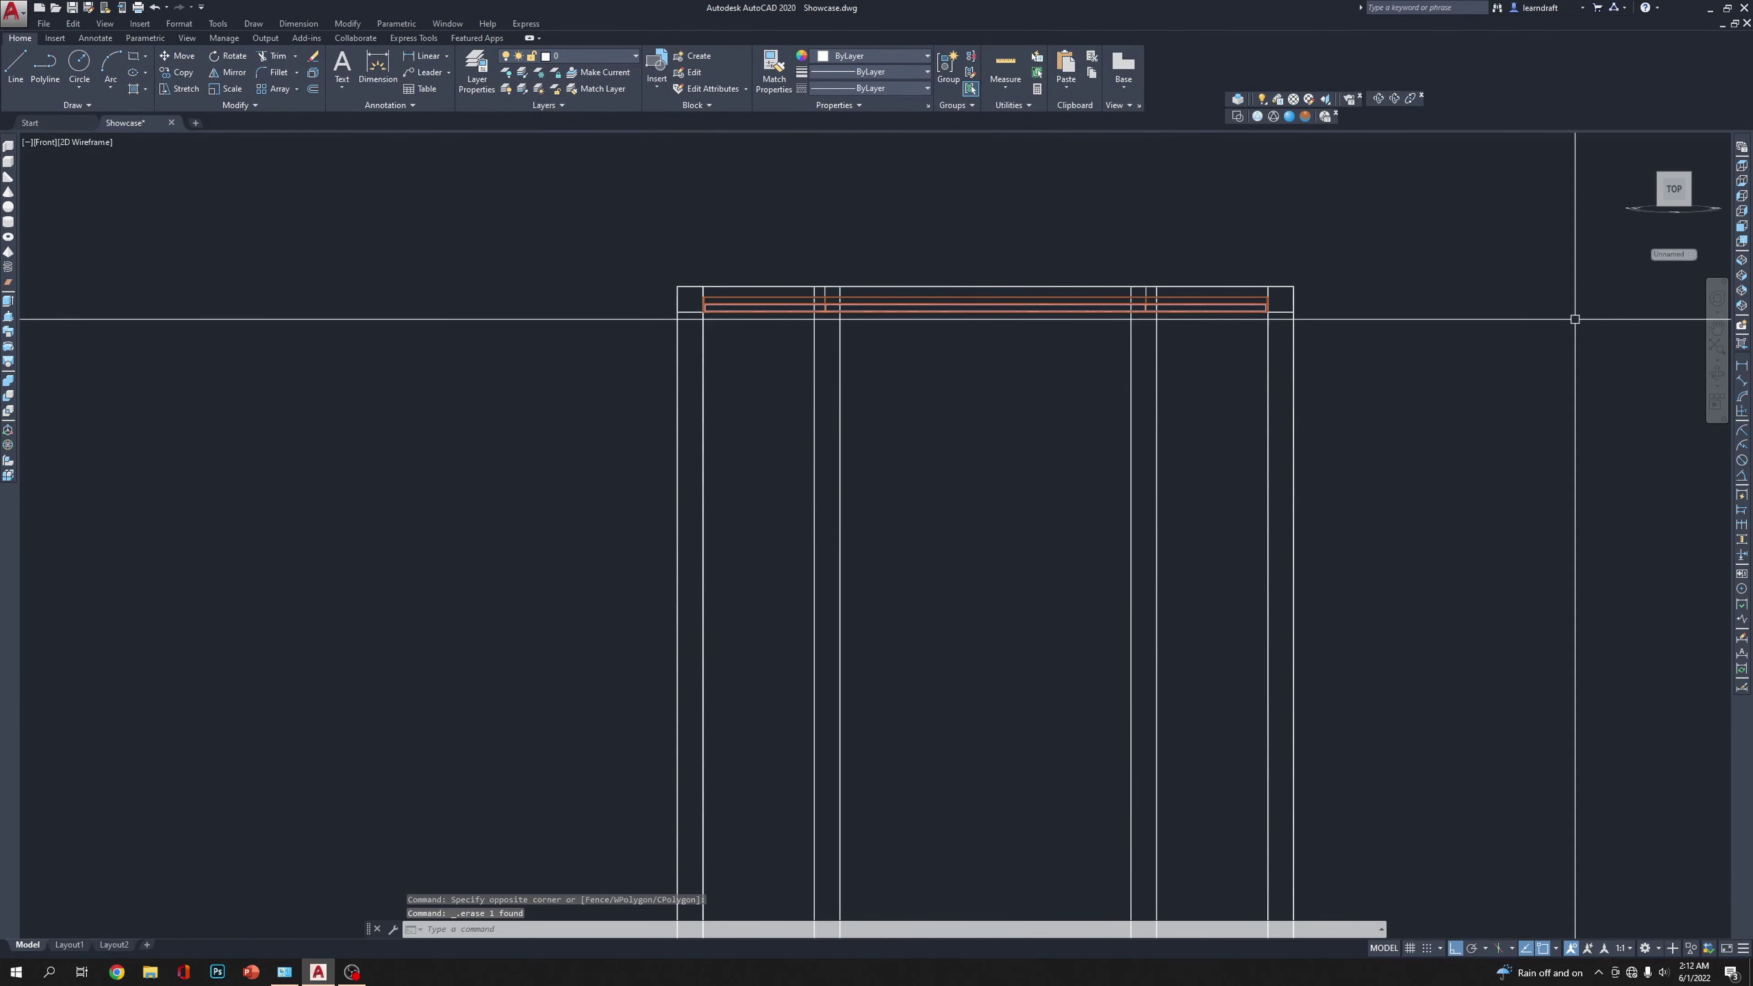
pyautogui.click(1740, 263)
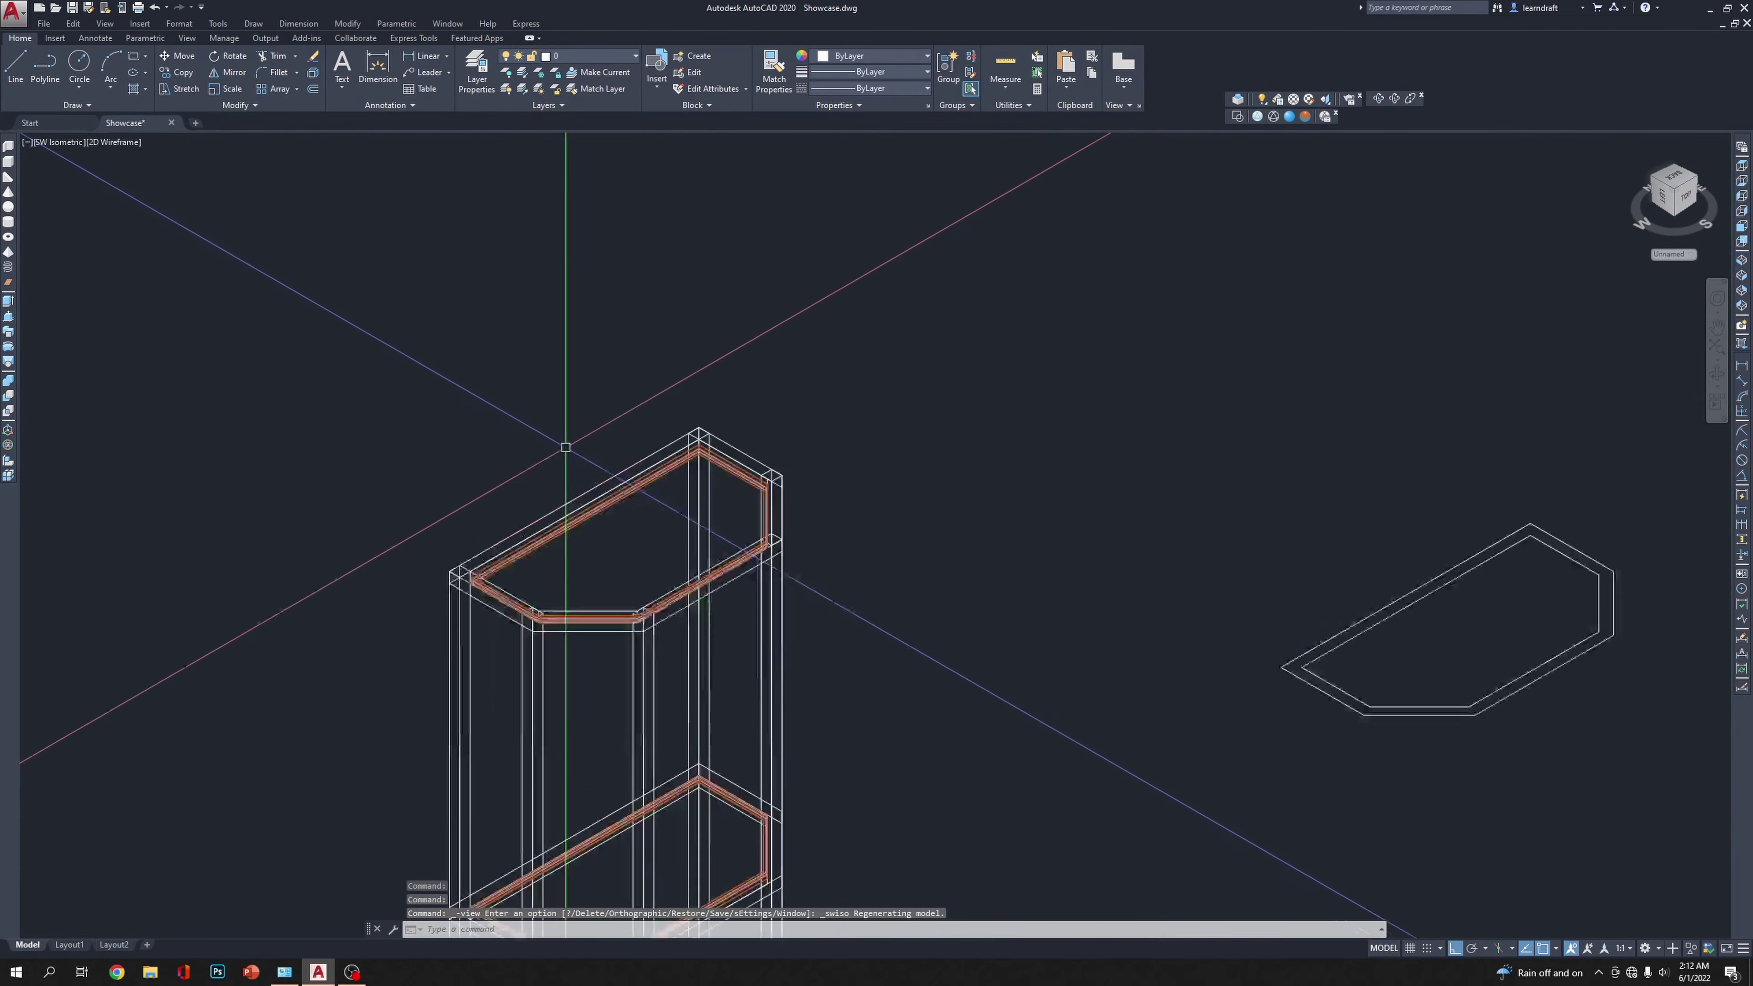
pyautogui.click(1289, 116)
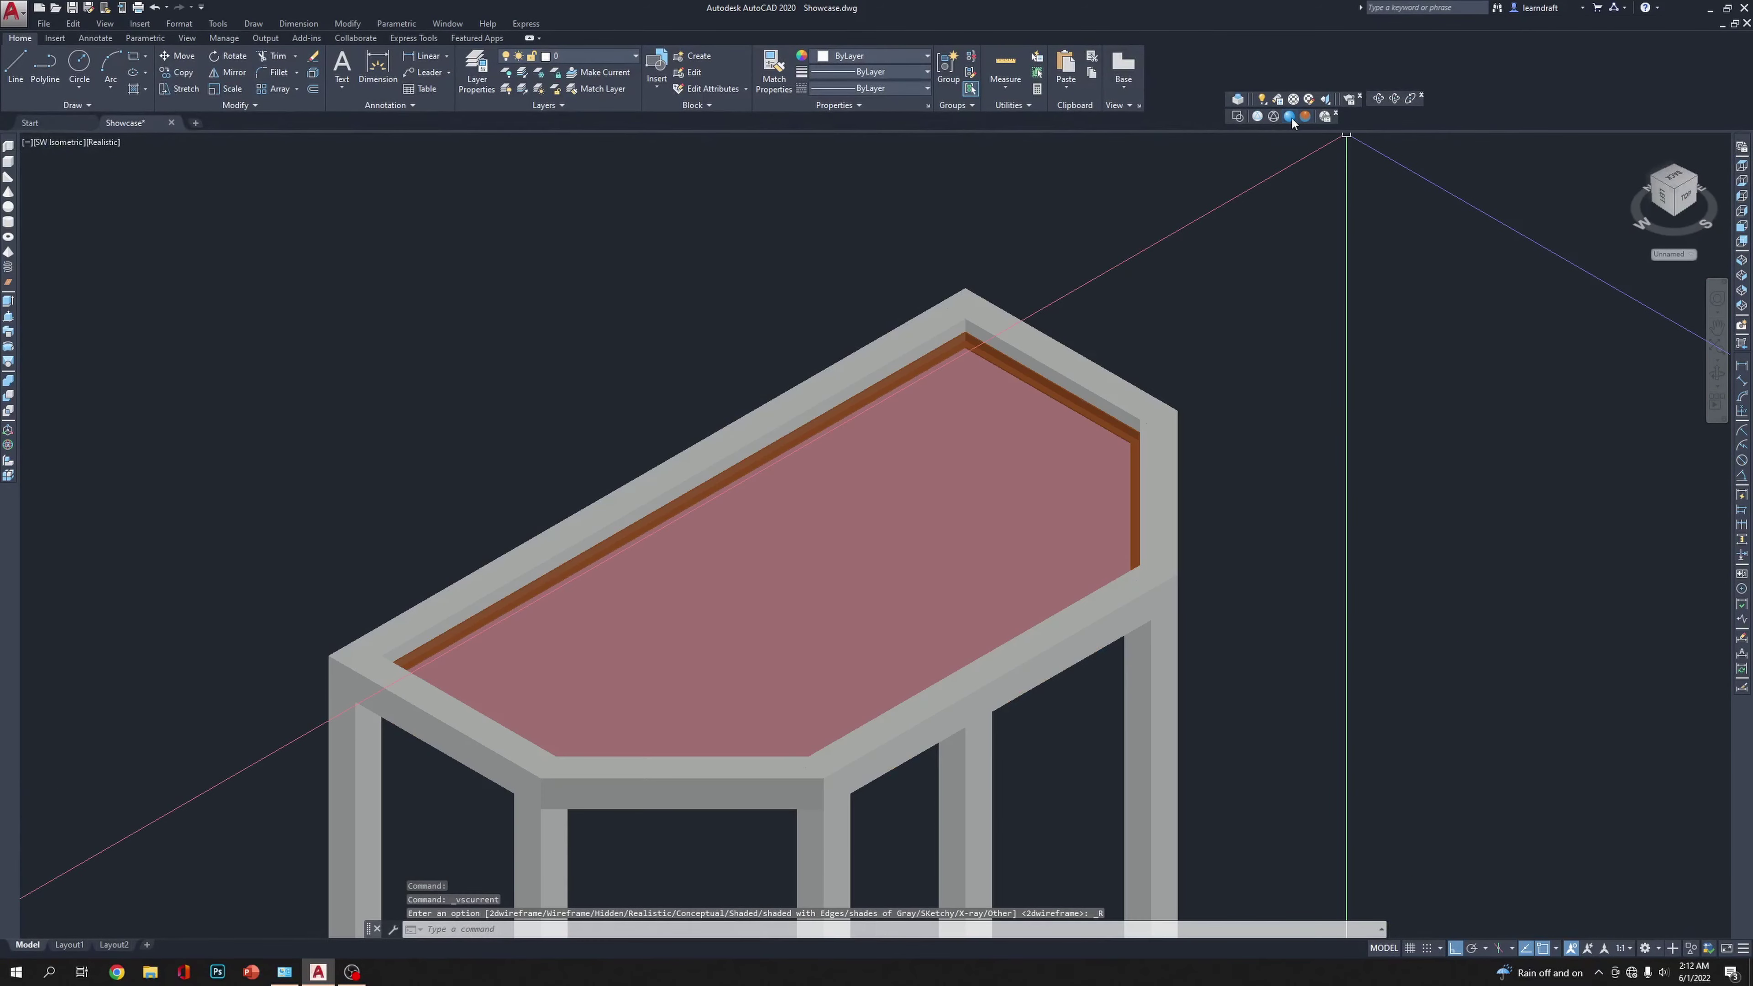
pyautogui.scroll(-3, 1181, 281)
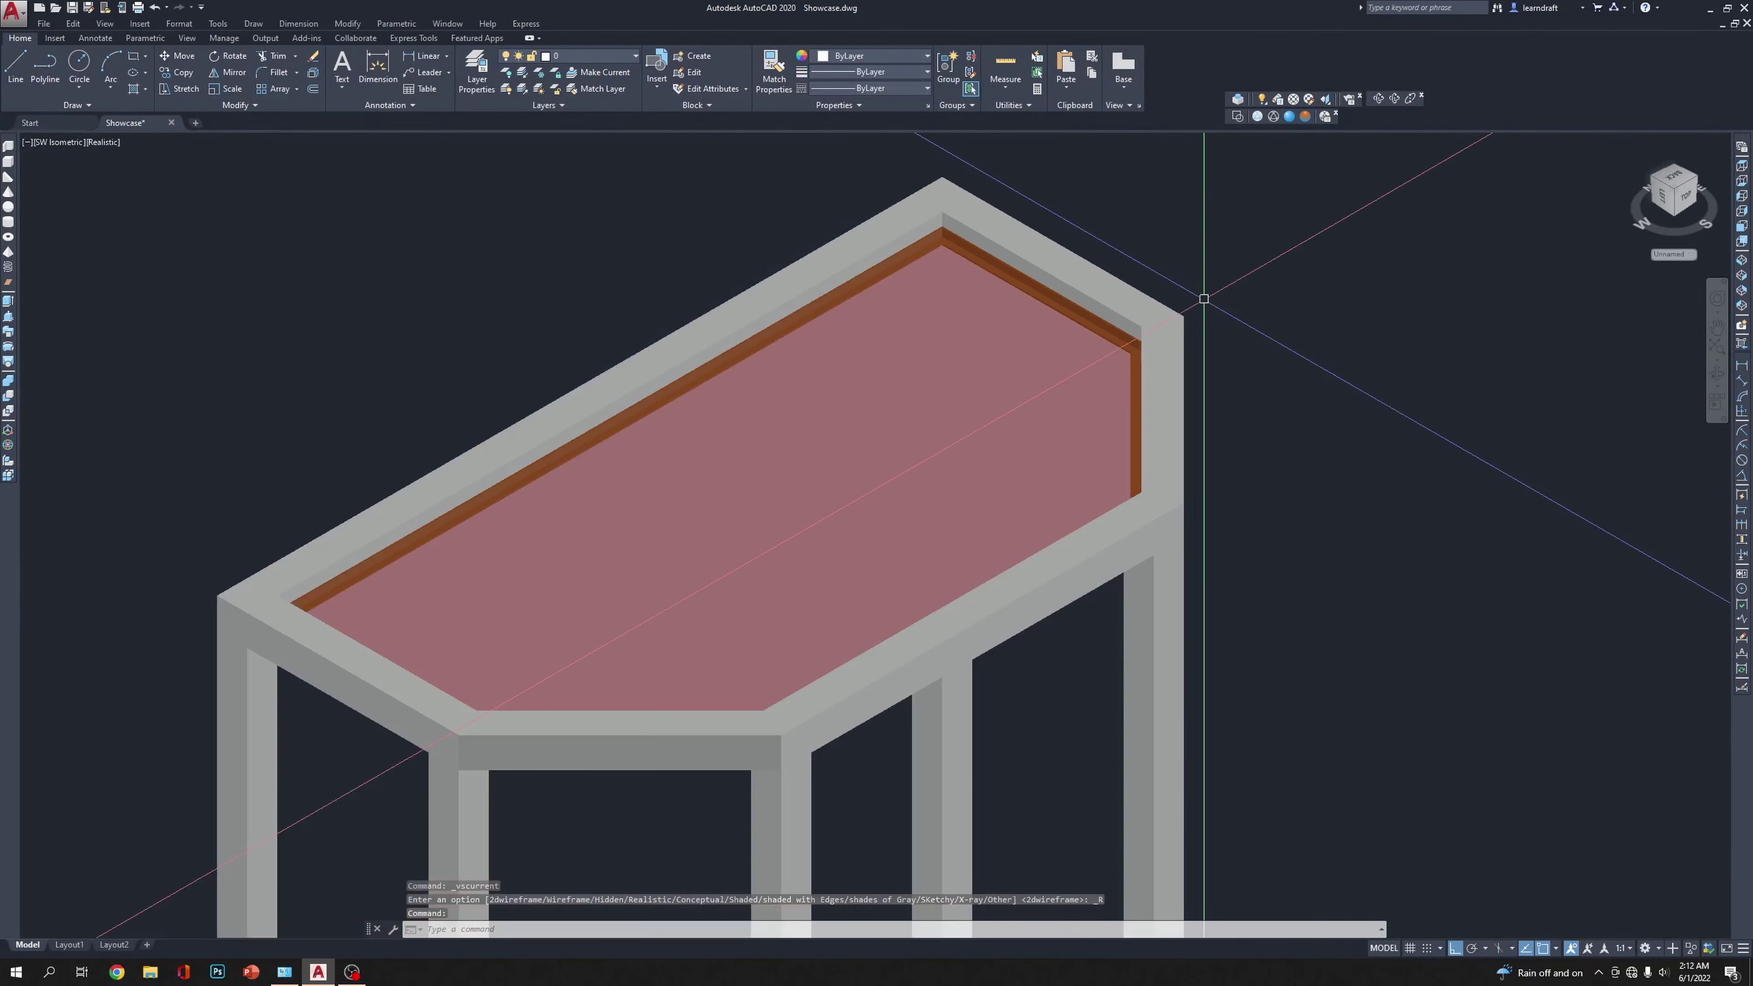
pyautogui.moveTo(1522, 461); pyautogui.dragTo(1400, 400, button='middle')
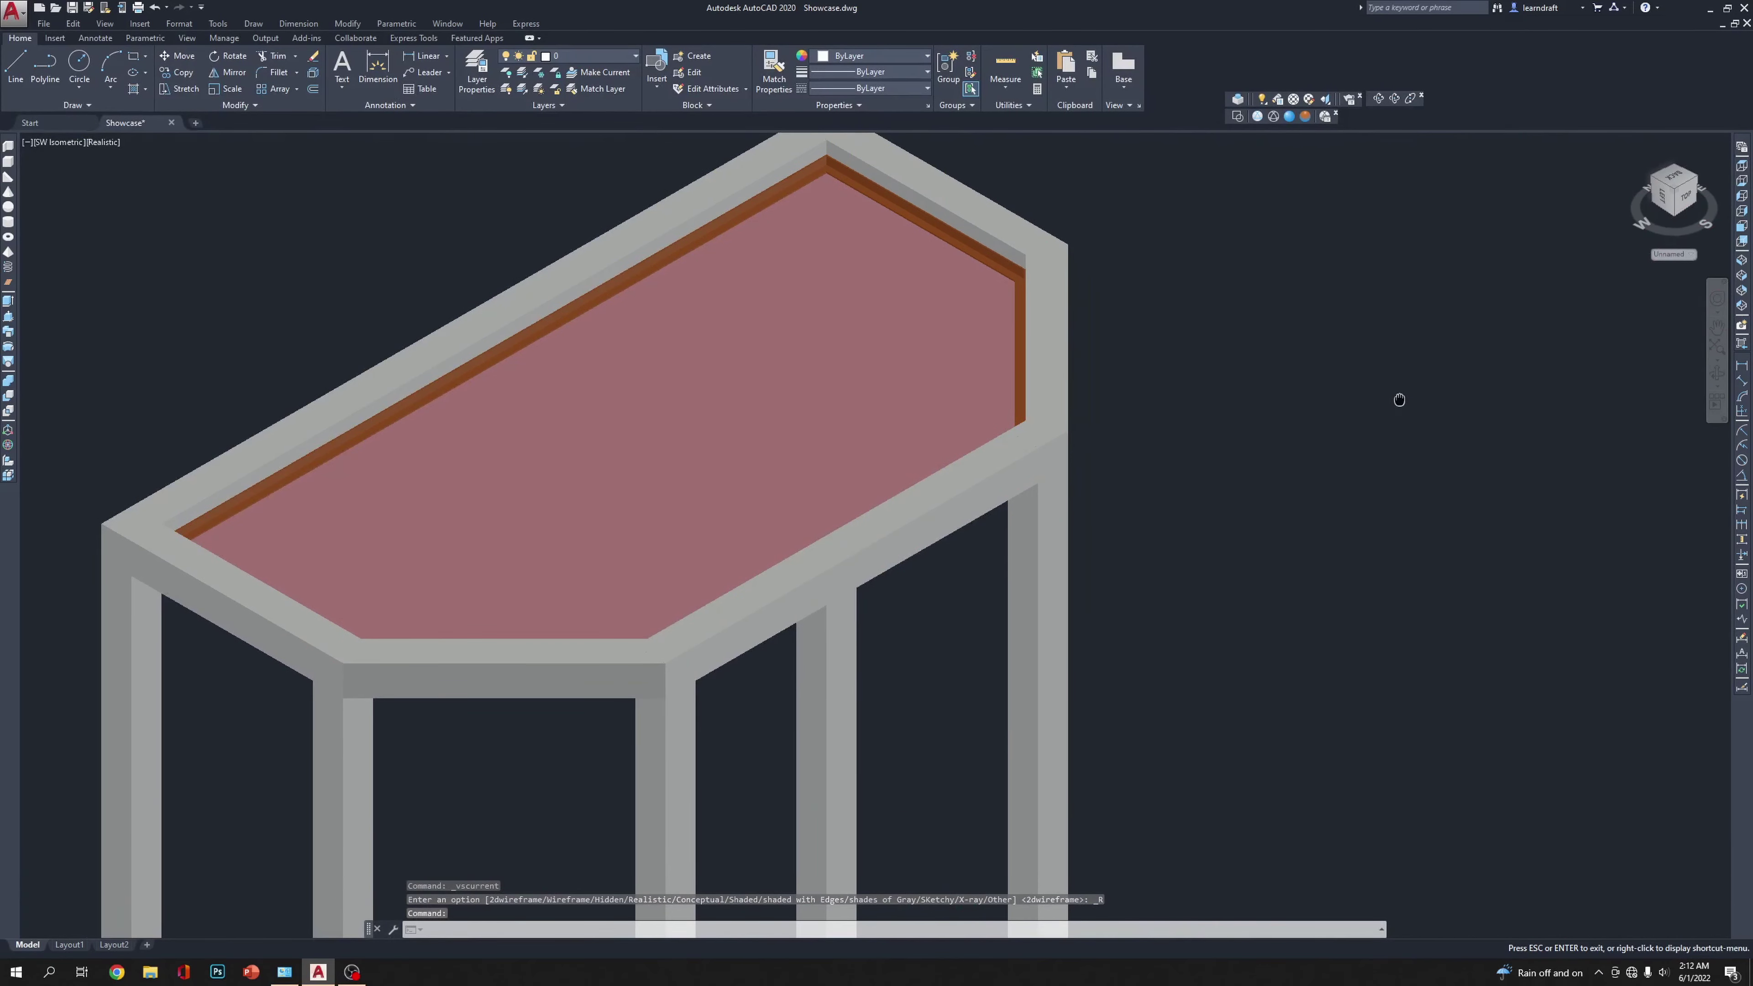
pyautogui.scroll(-4, 1259, 336)
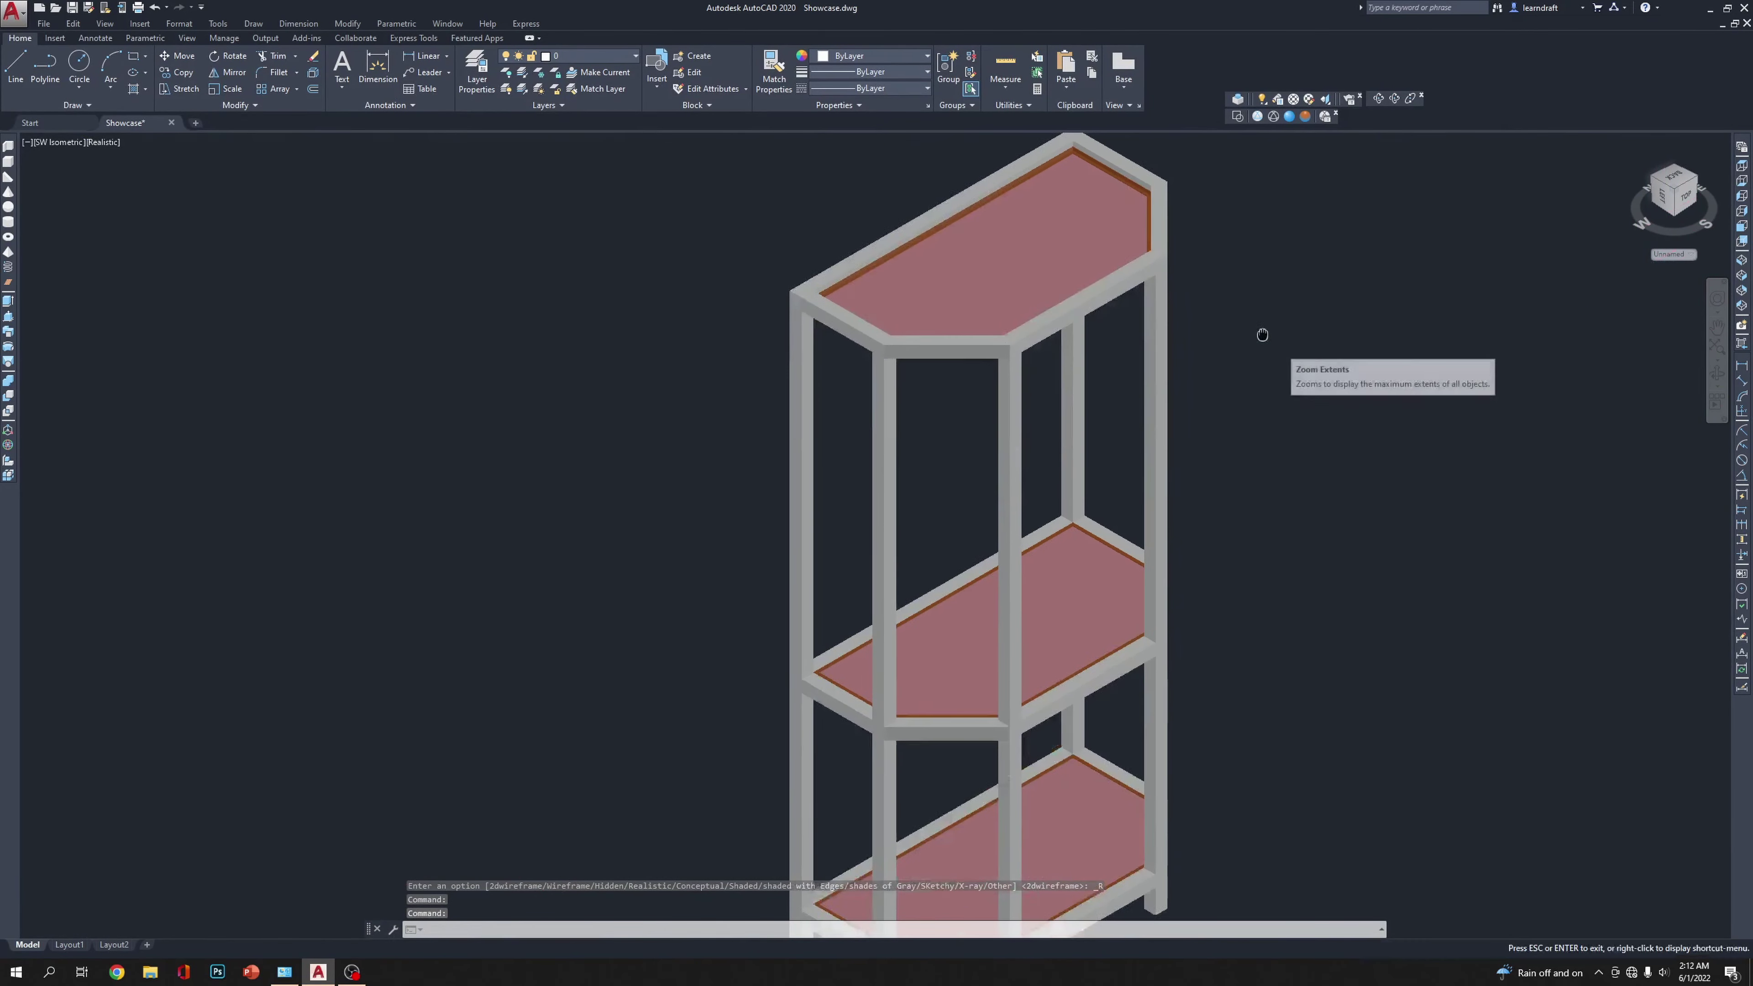
pyautogui.moveTo(1259, 336); pyautogui.dragTo(1243, 216, button='middle')
pyautogui.scroll(5, 1063, 870)
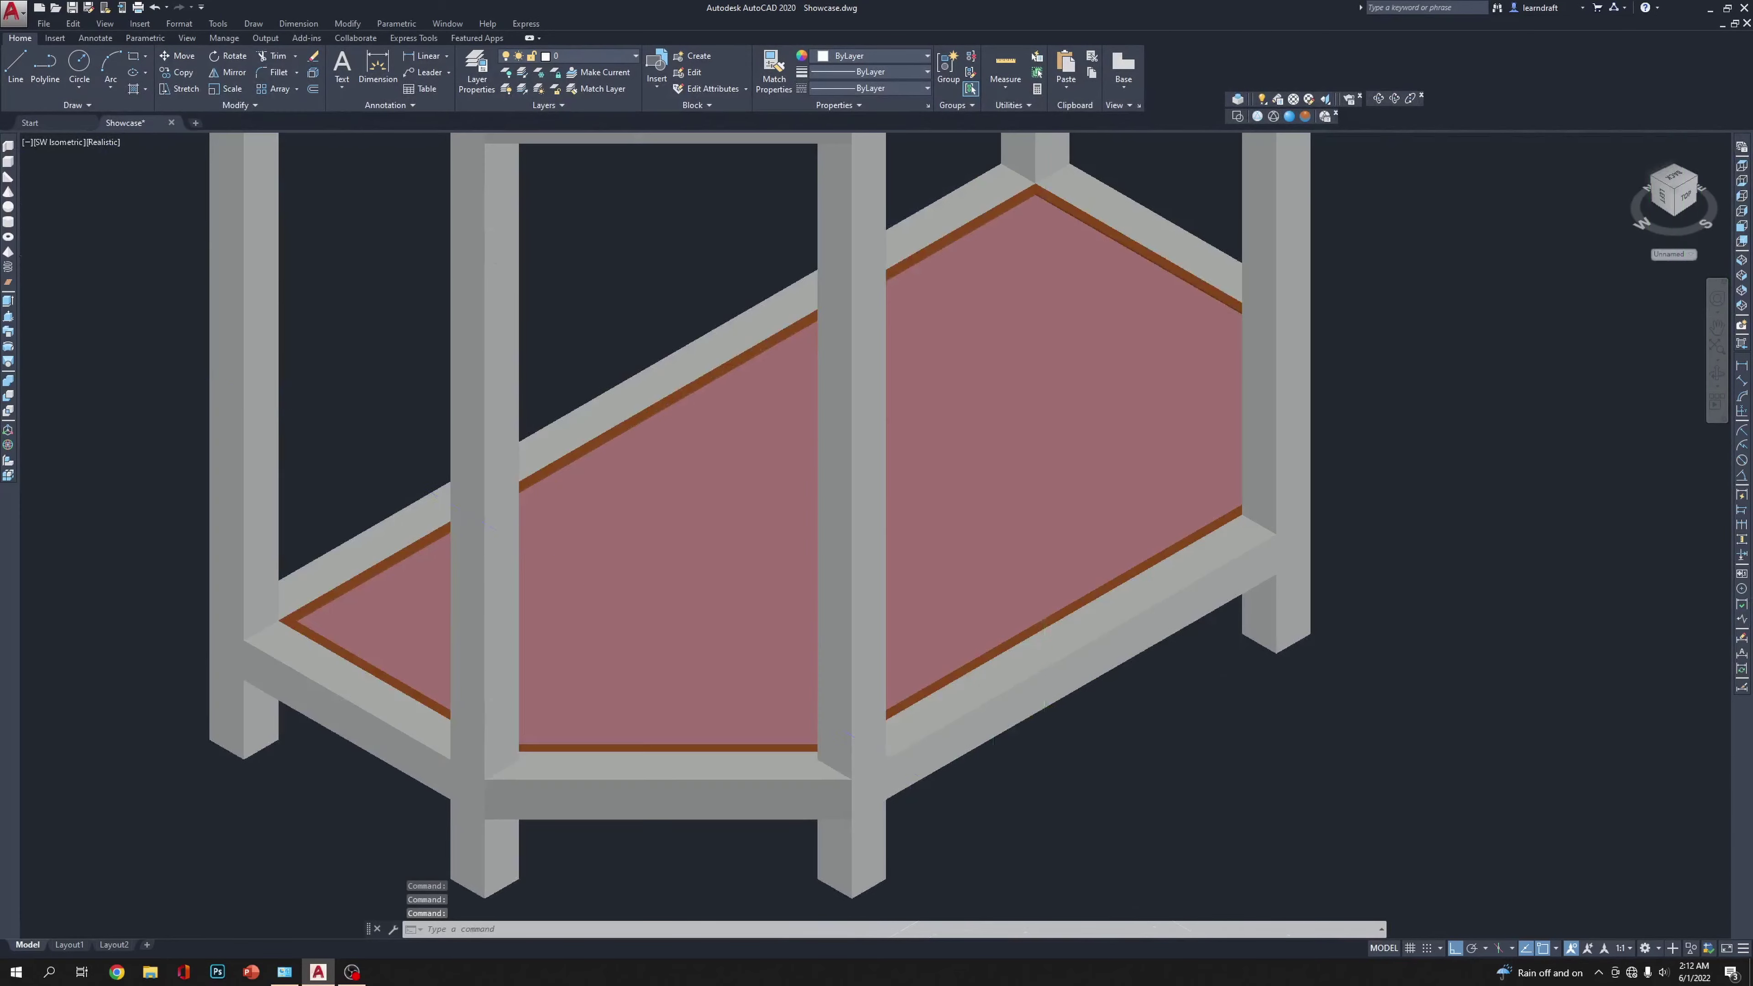
pyautogui.scroll(5, 311, 607)
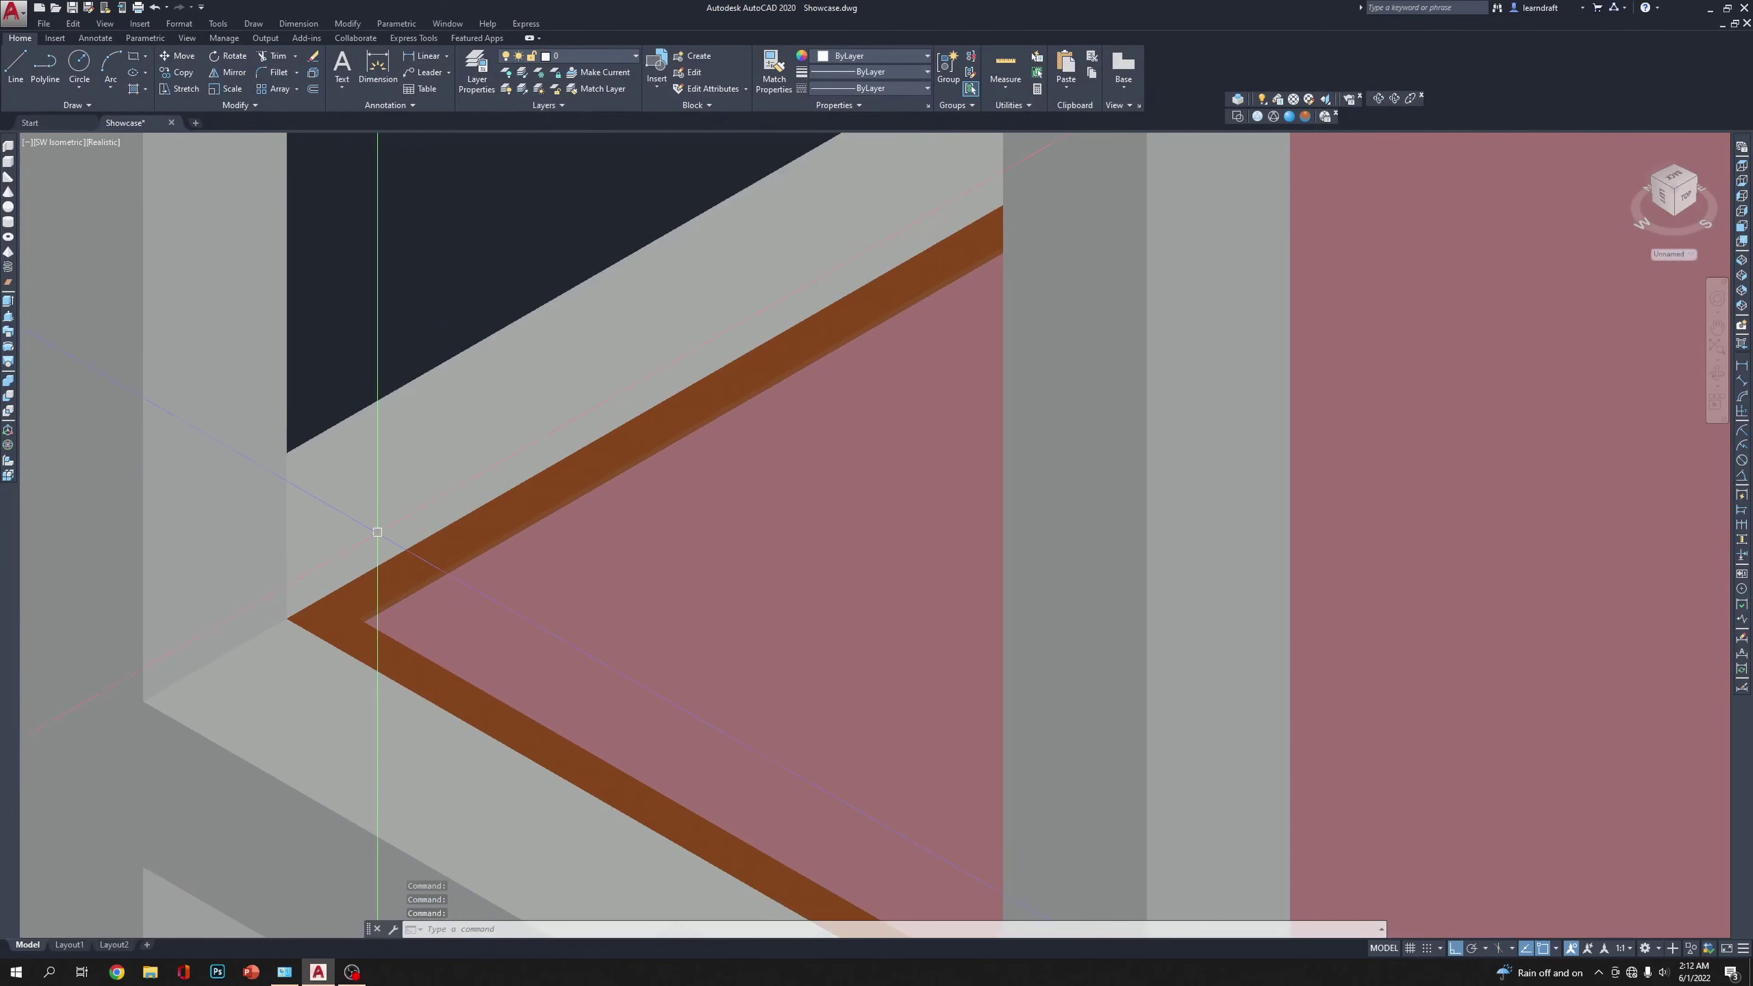
pyautogui.scroll(-8, 647, 642)
pyautogui.moveTo(626, 478); pyautogui.dragTo(666, 746, button='middle')
pyautogui.scroll(-4, 642, 794)
pyautogui.scroll(8, 615, 545)
pyautogui.scroll(-5, 618, 592)
pyautogui.moveTo(696, 182); pyautogui.dragTo(665, 642, button='middle')
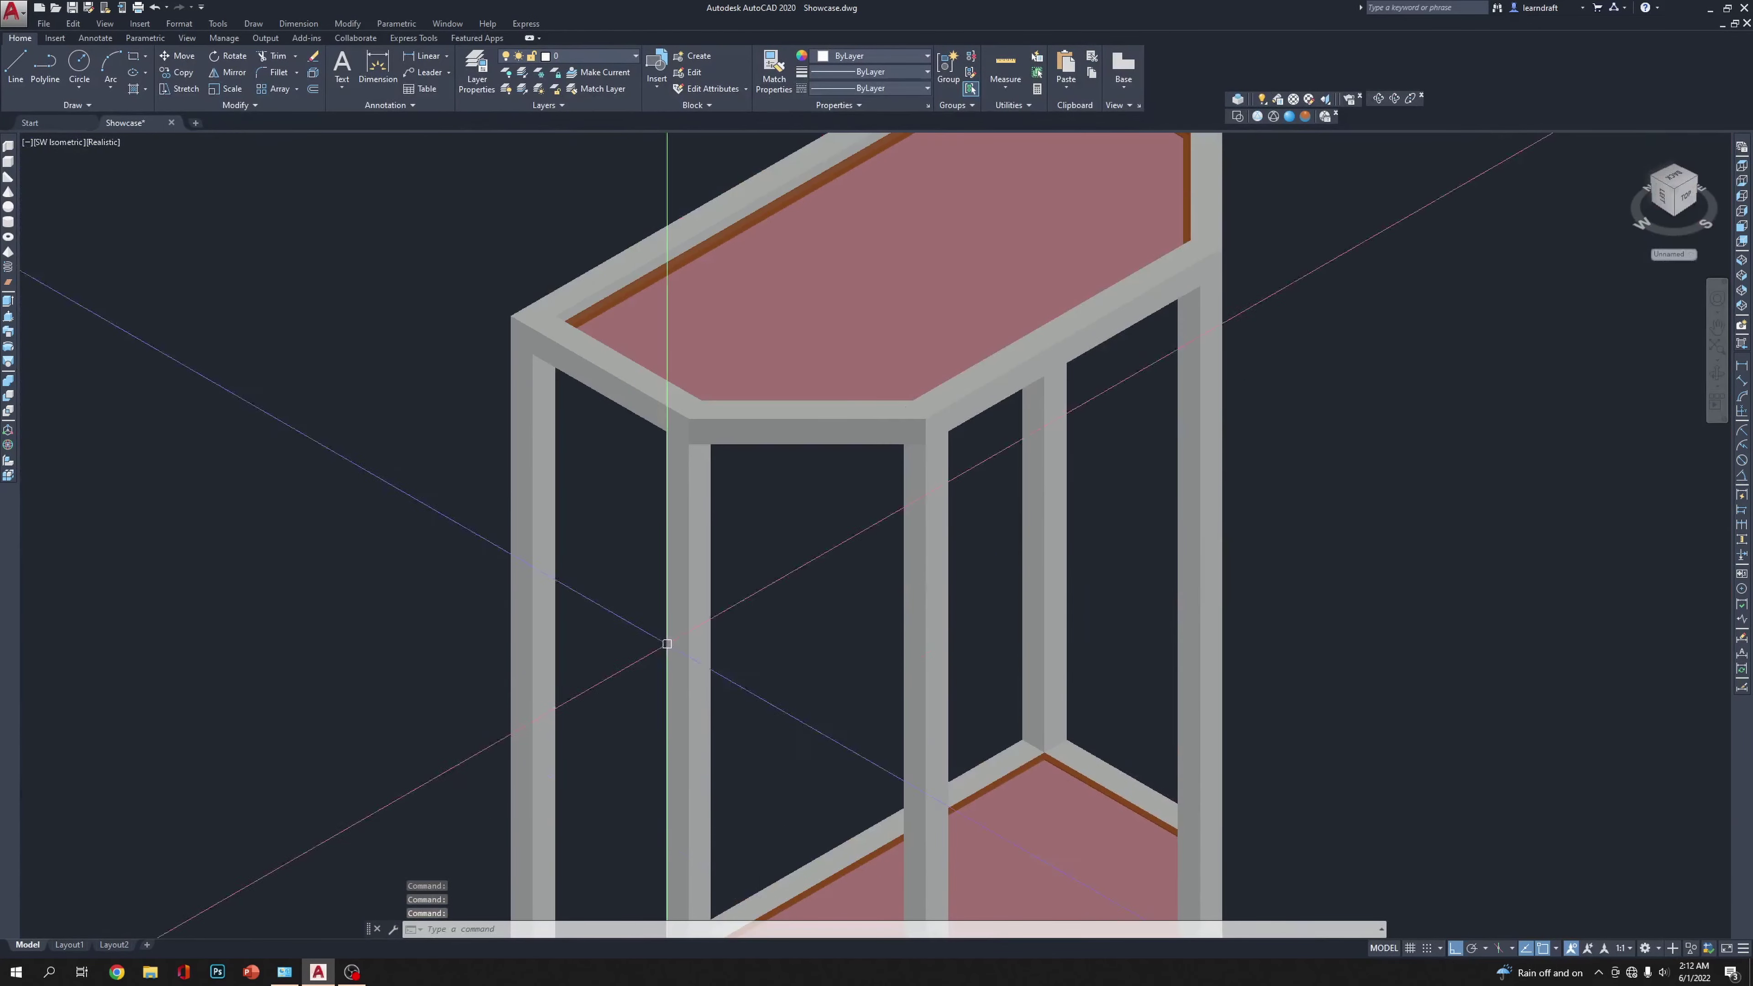
pyautogui.moveTo(873, 487); pyautogui.dragTo(876, 450, button='middle')
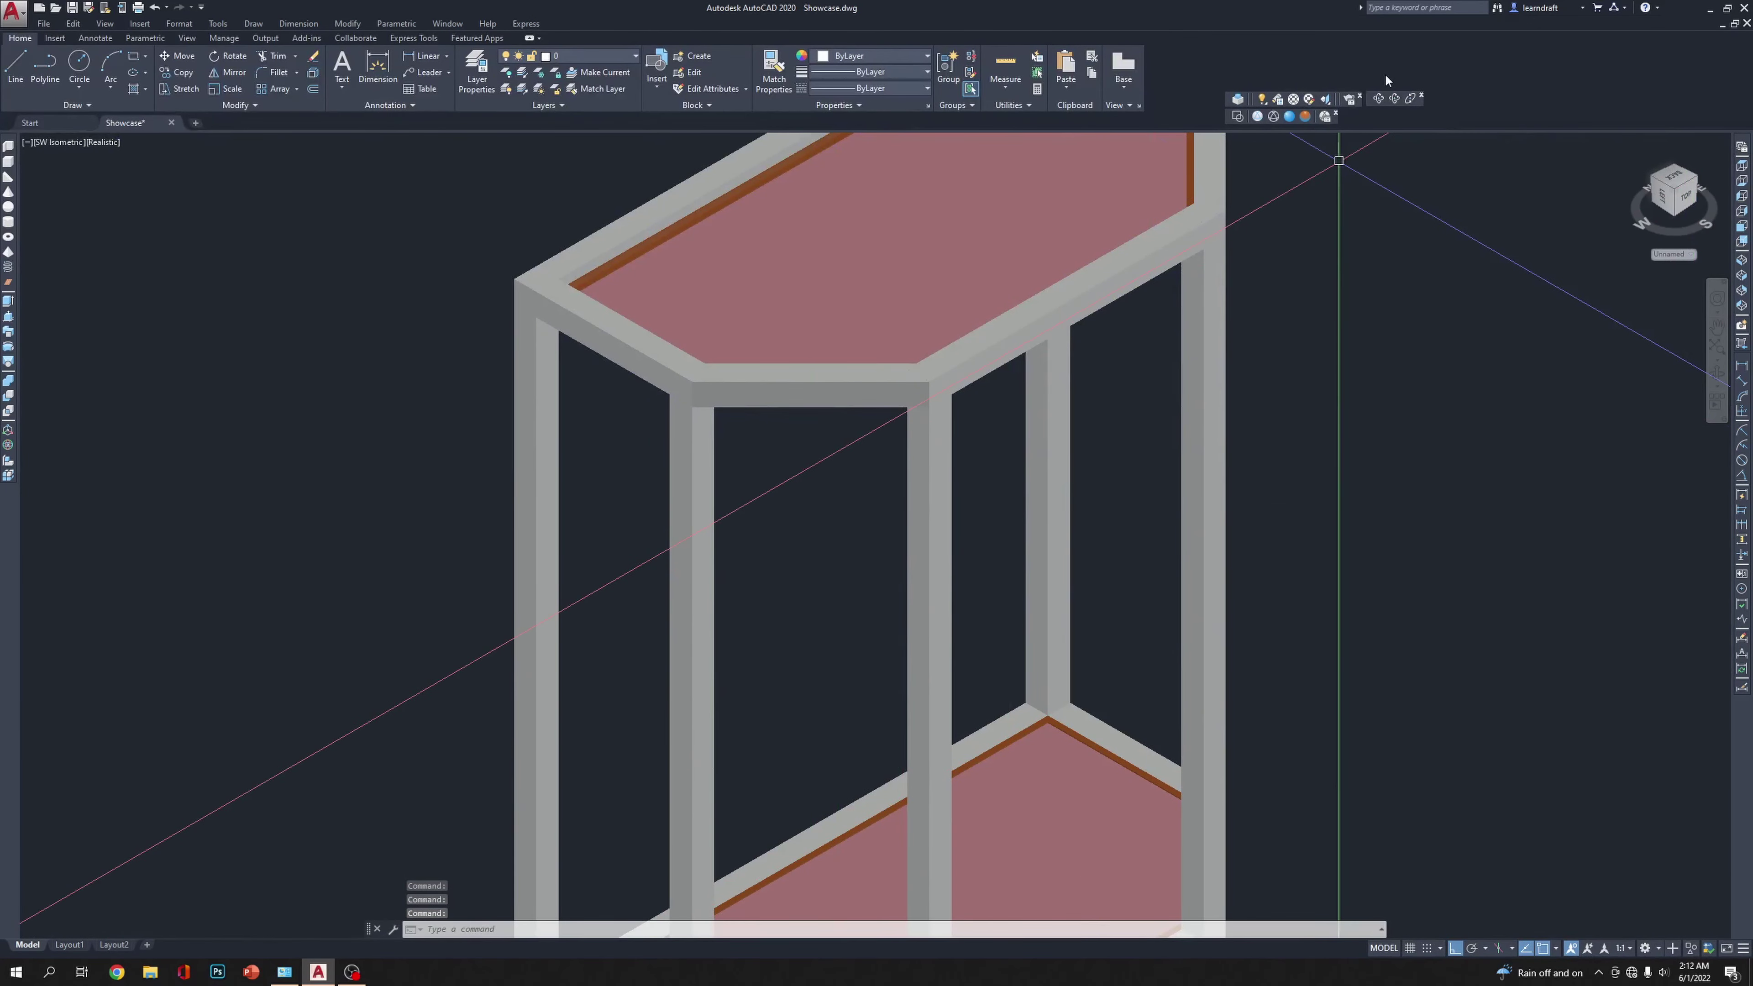
pyautogui.click(1378, 98)
pyautogui.moveTo(787, 438); pyautogui.dragTo(768, 205)
pyautogui.scroll(5, 578, 228)
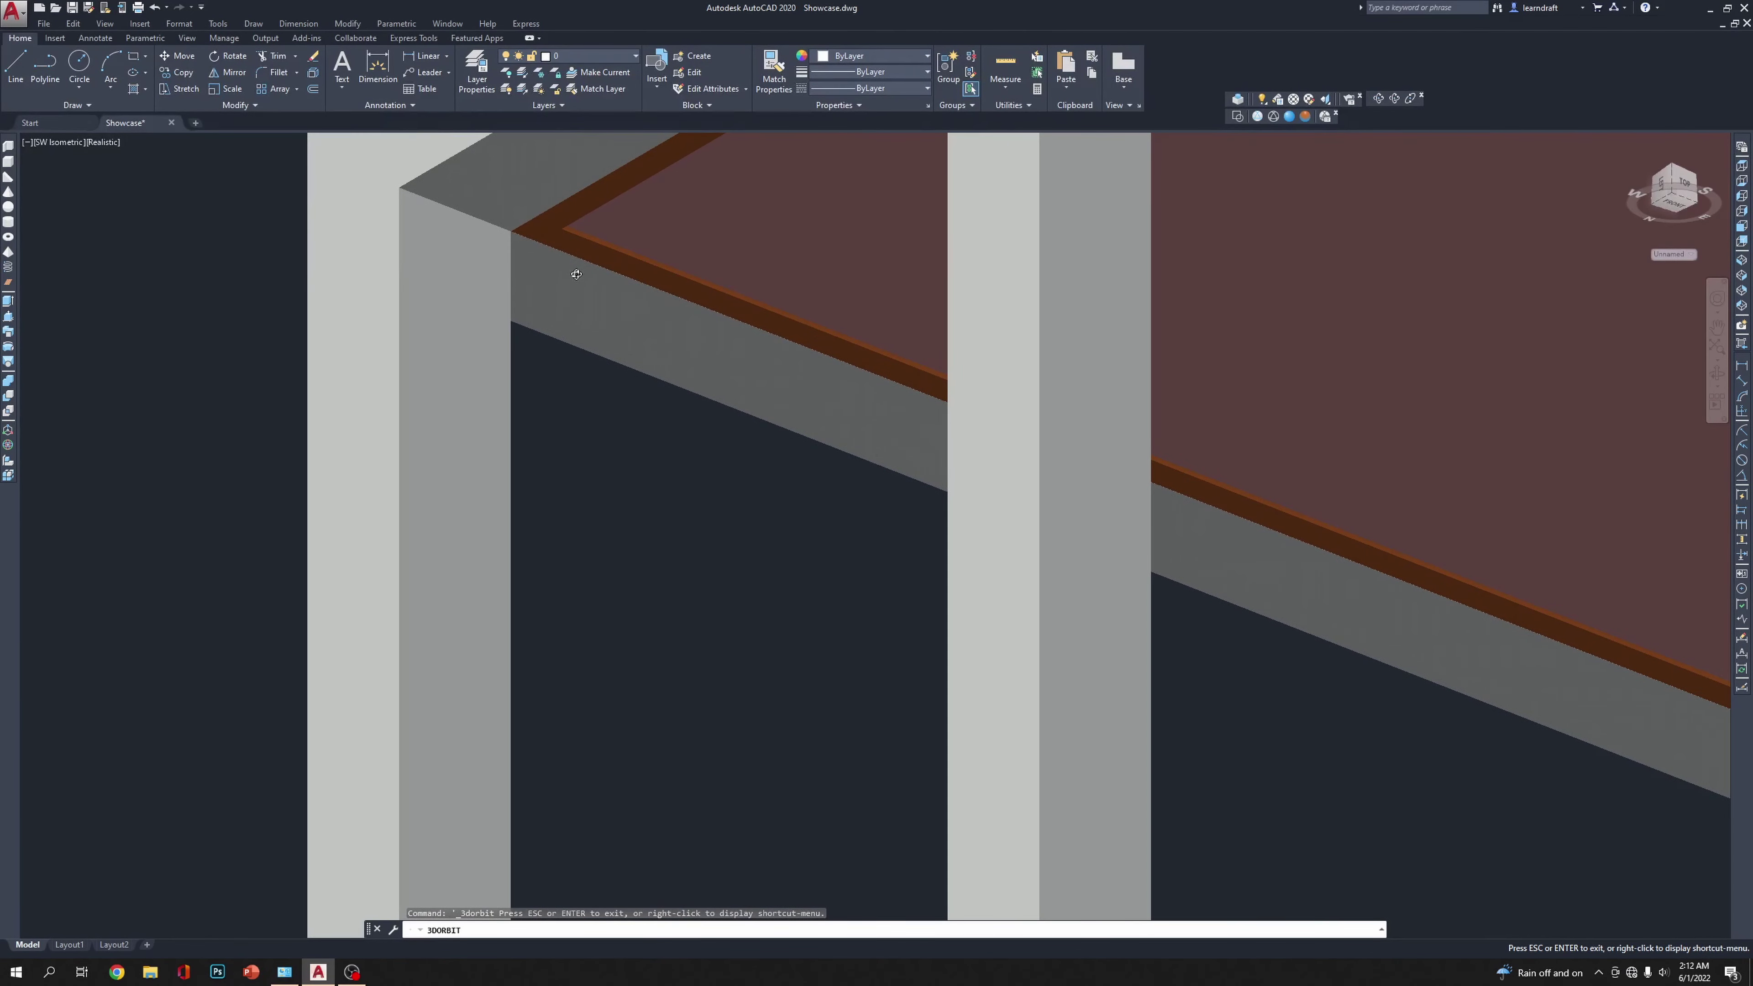
pyautogui.scroll(-2, 598, 311)
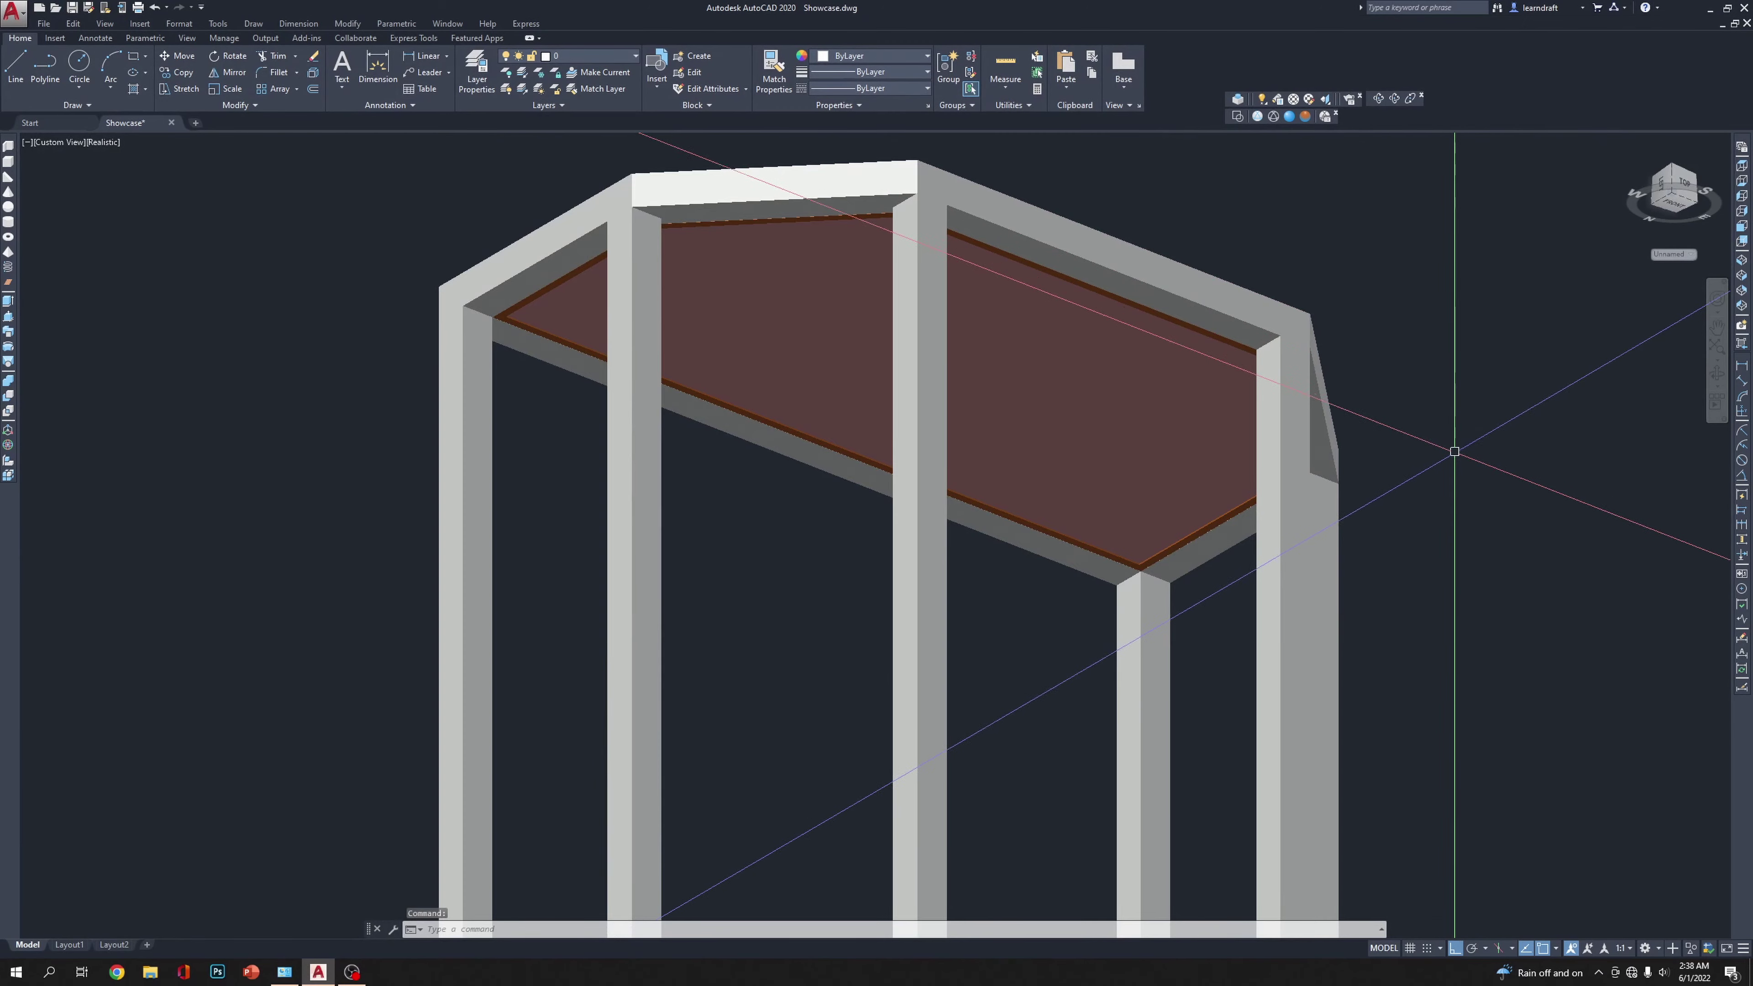
pyautogui.scroll(-5, 924, 391)
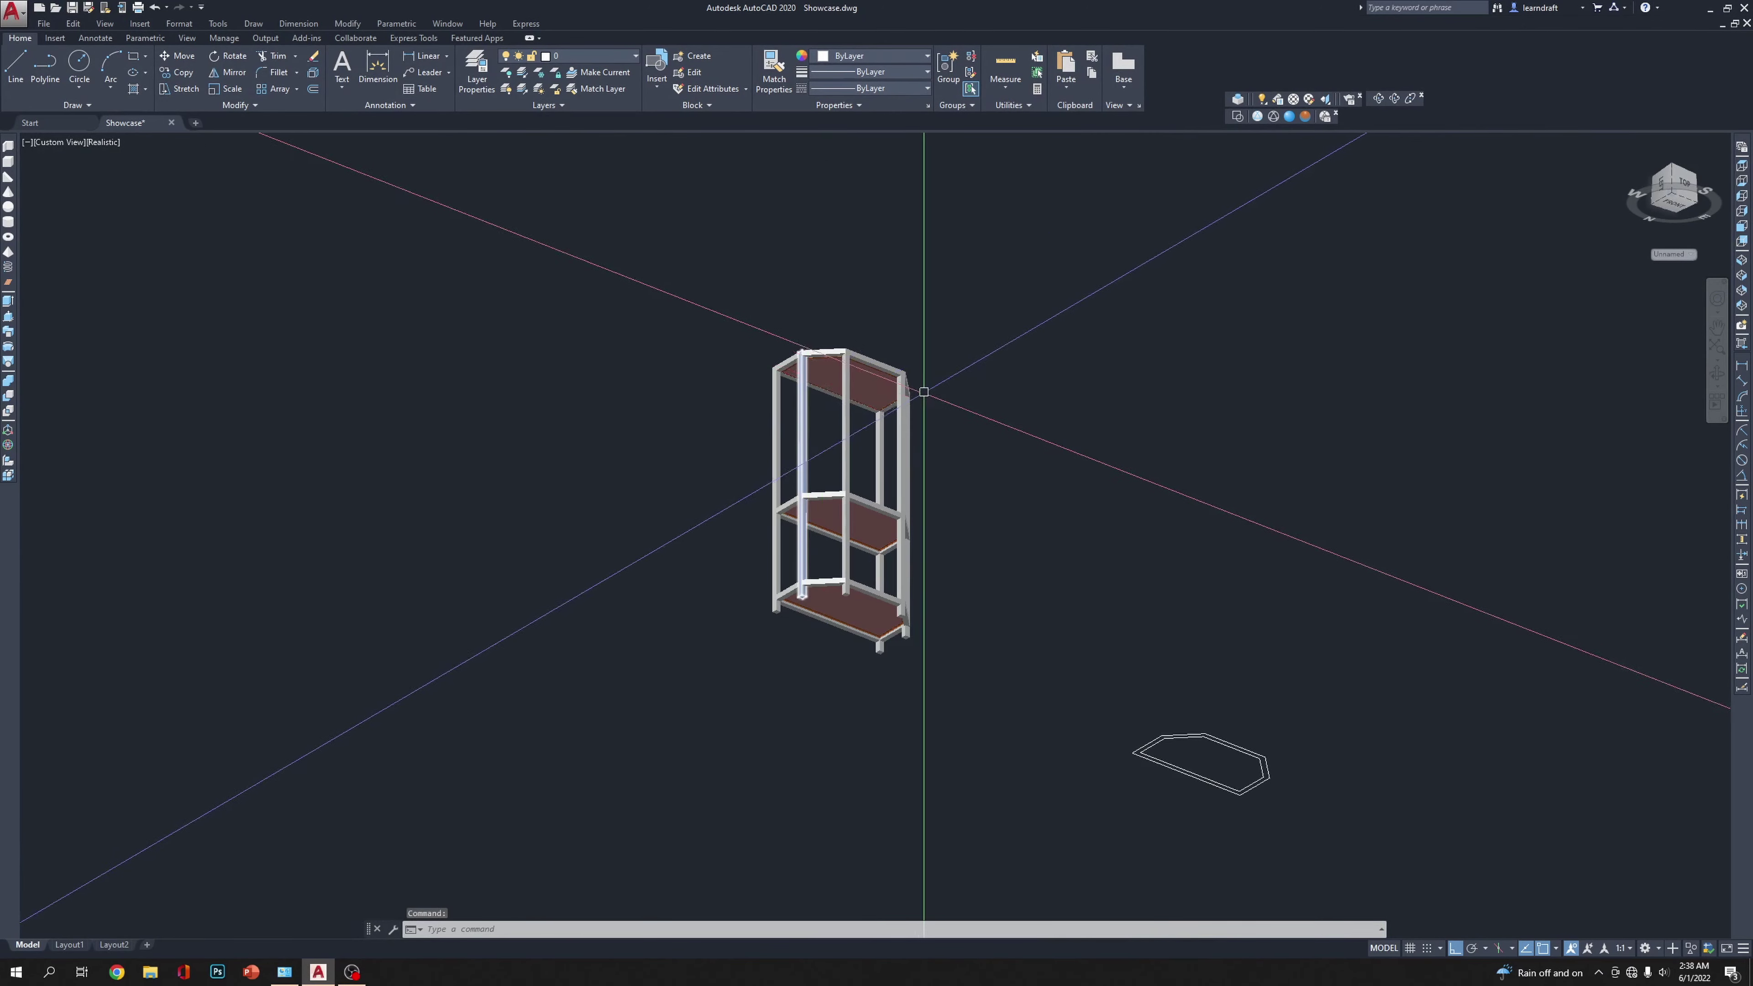
pyautogui.scroll(4, 924, 392)
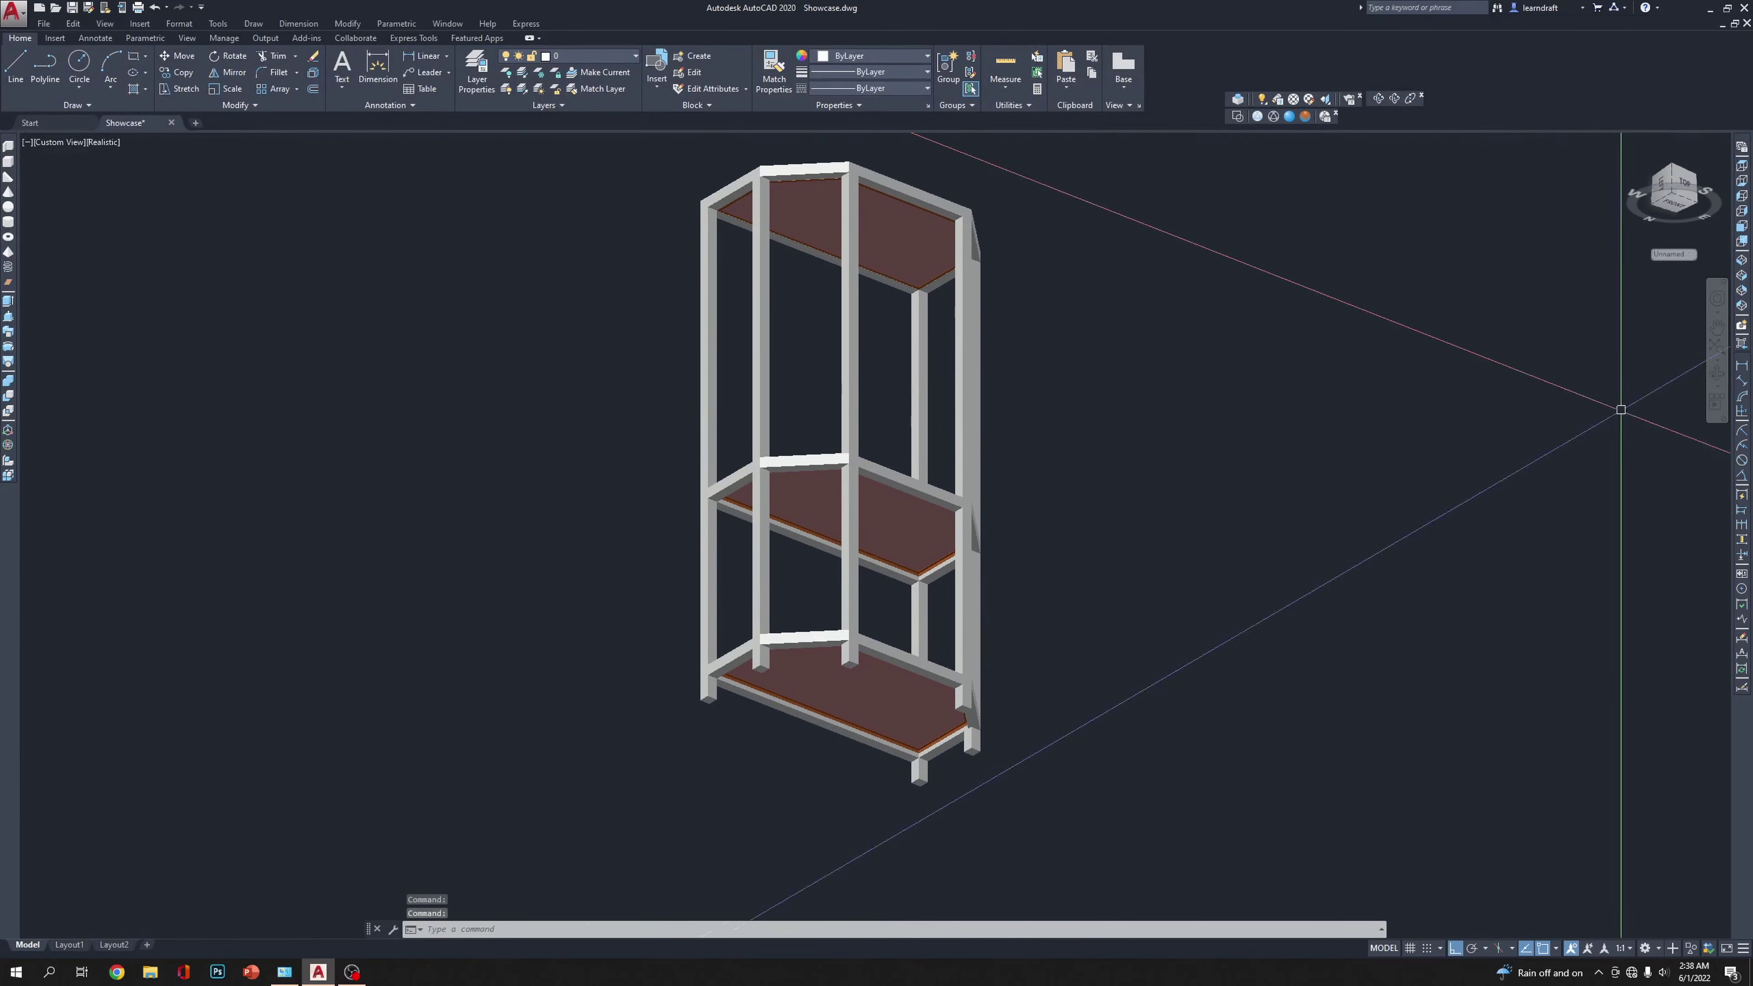
pyautogui.click(1742, 261)
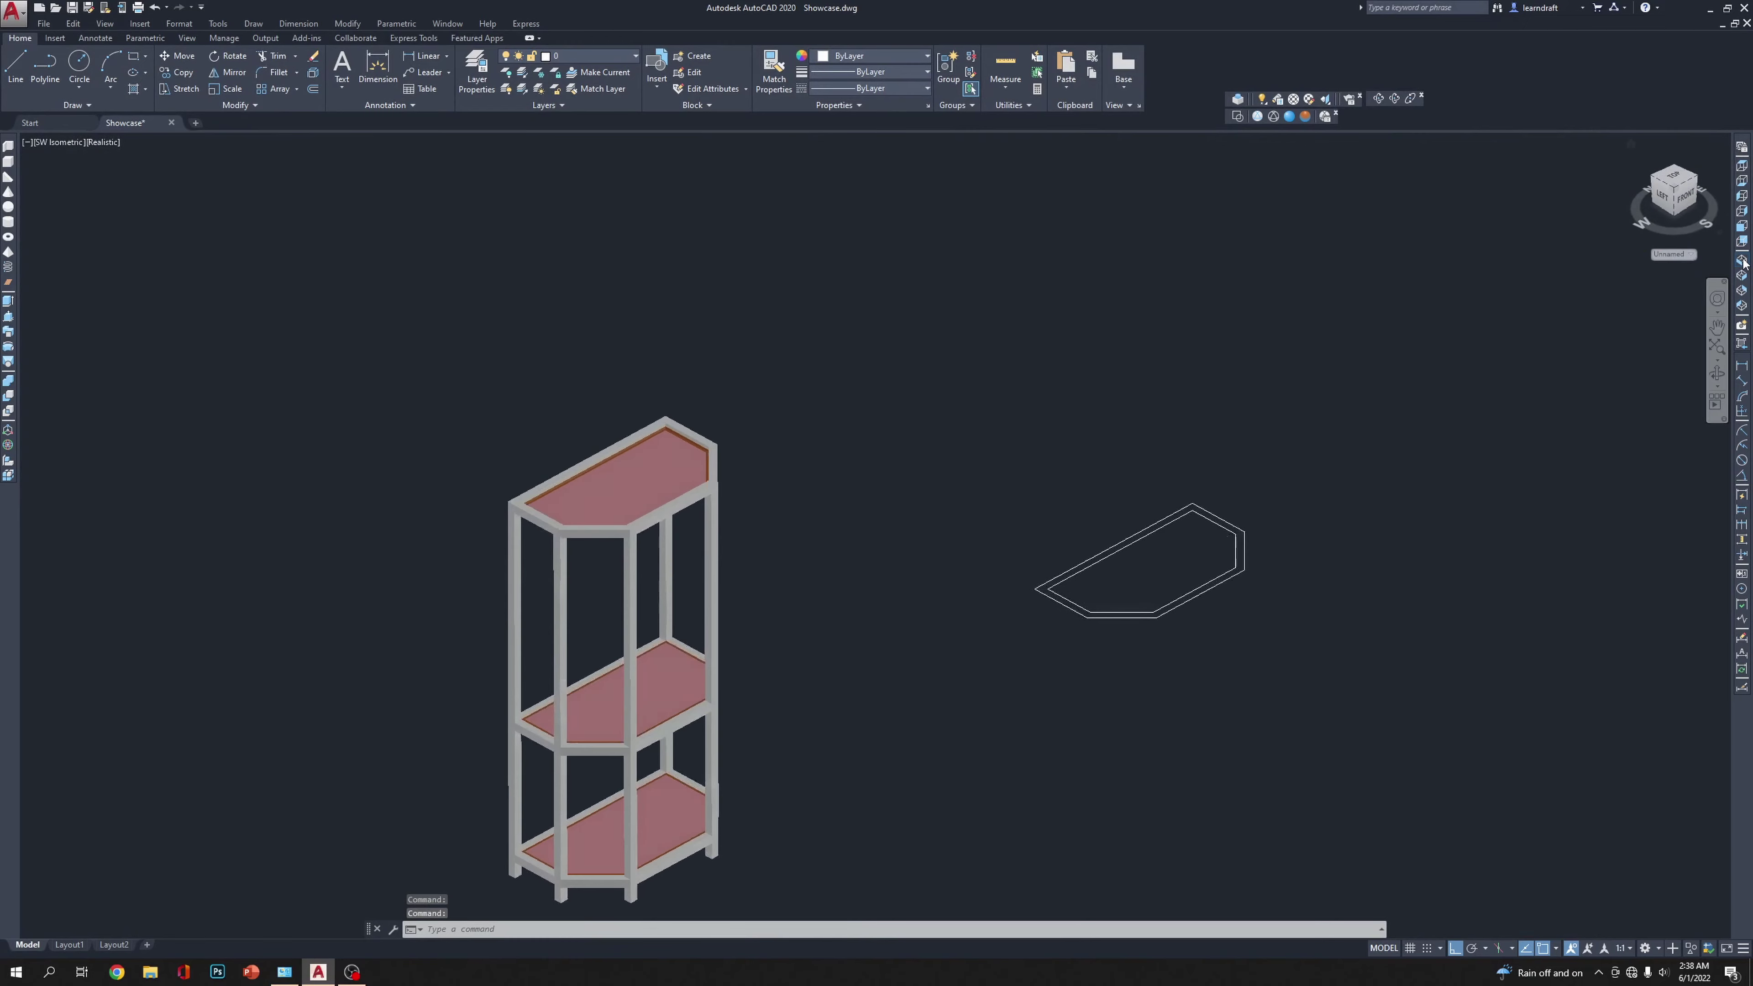
pyautogui.scroll(3, 895, 762)
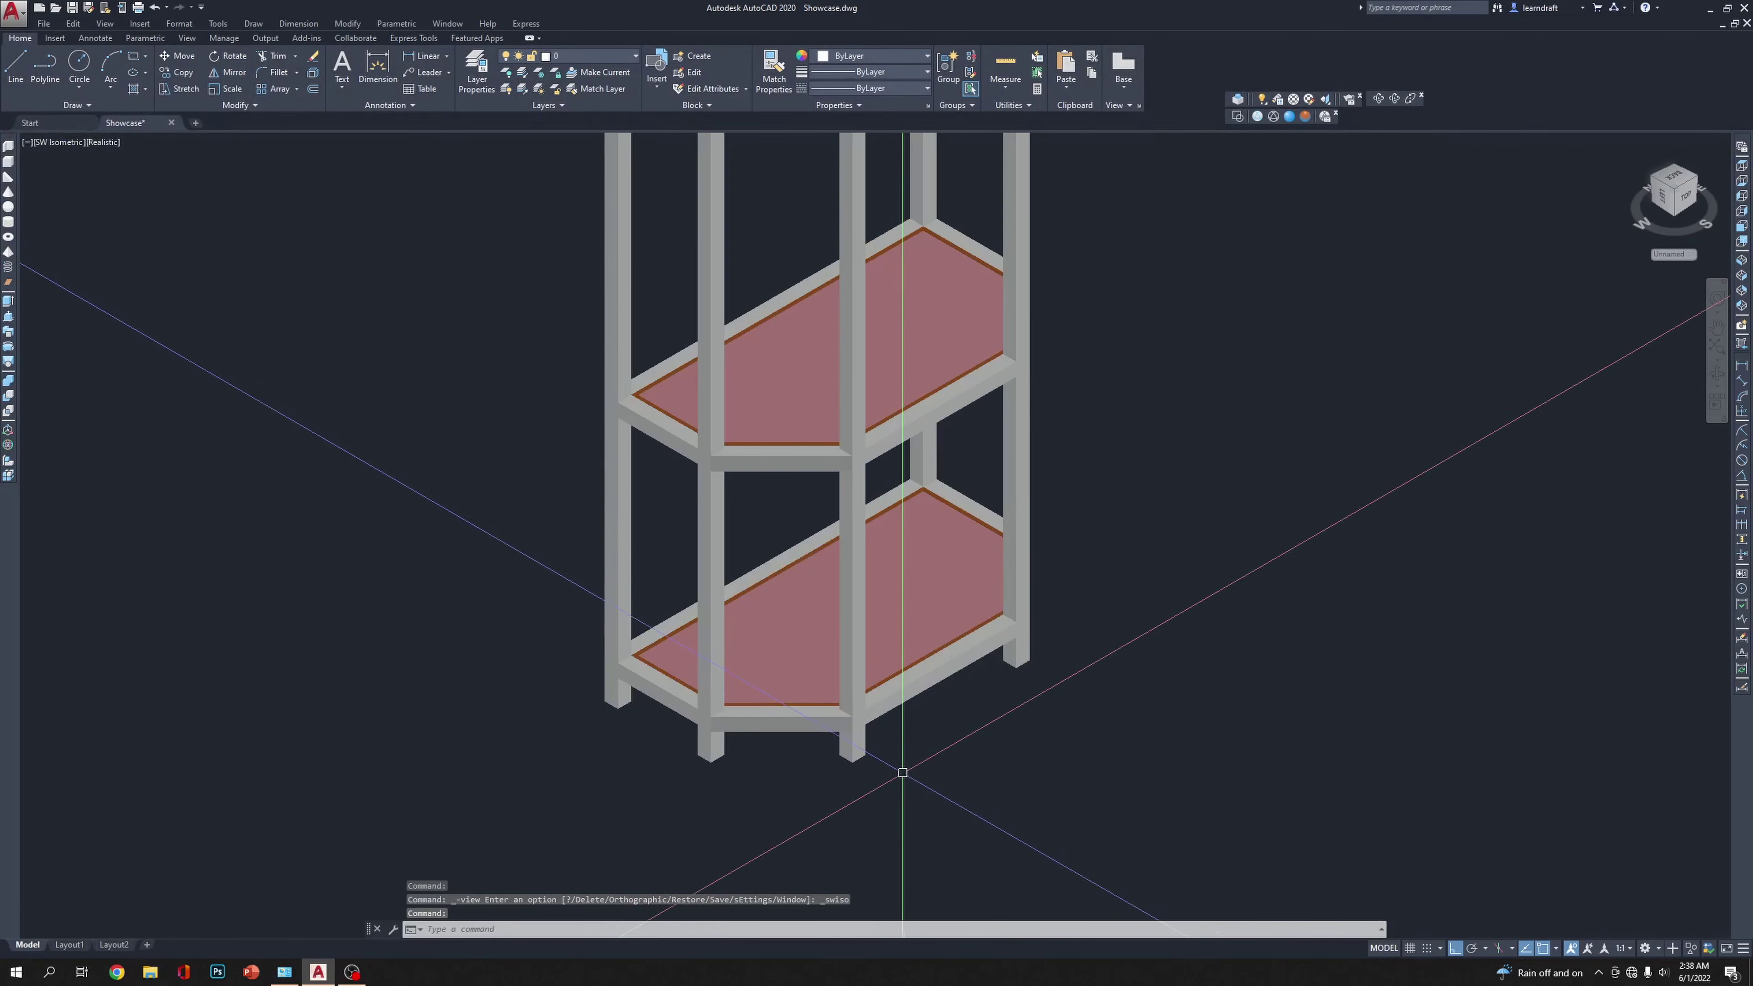
pyautogui.scroll(-2, 979, 744)
pyautogui.scroll(-2, 1059, 763)
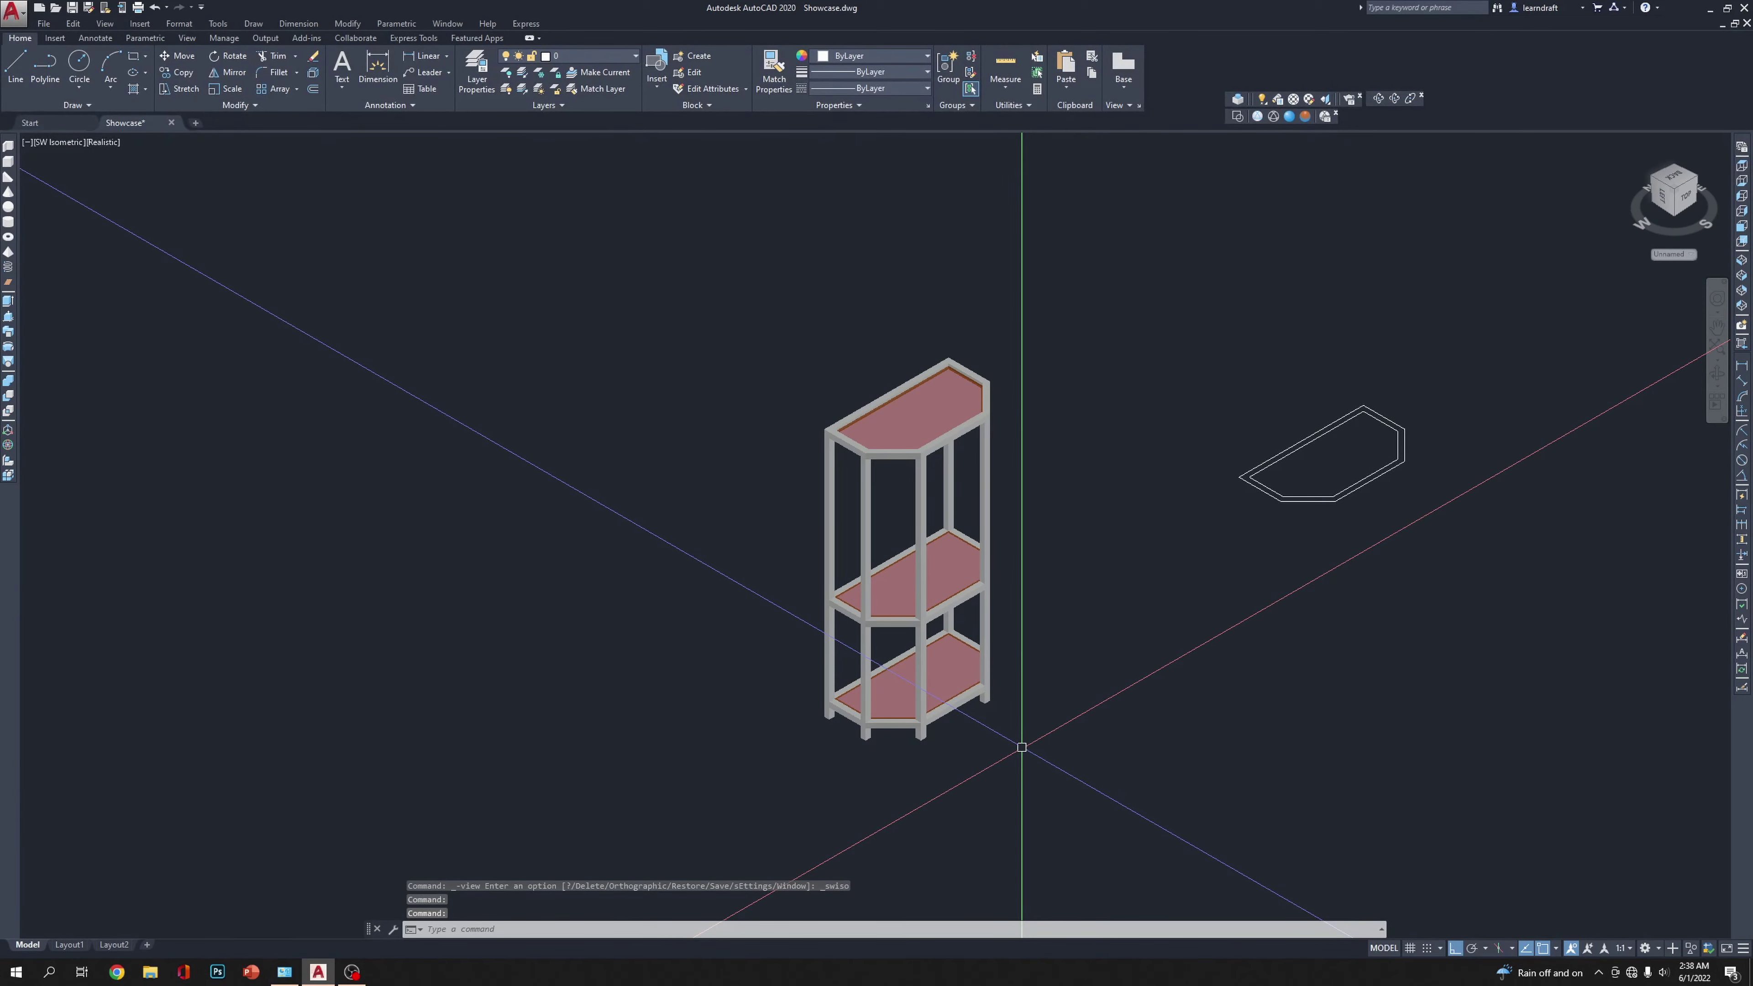
pyautogui.click(1741, 276)
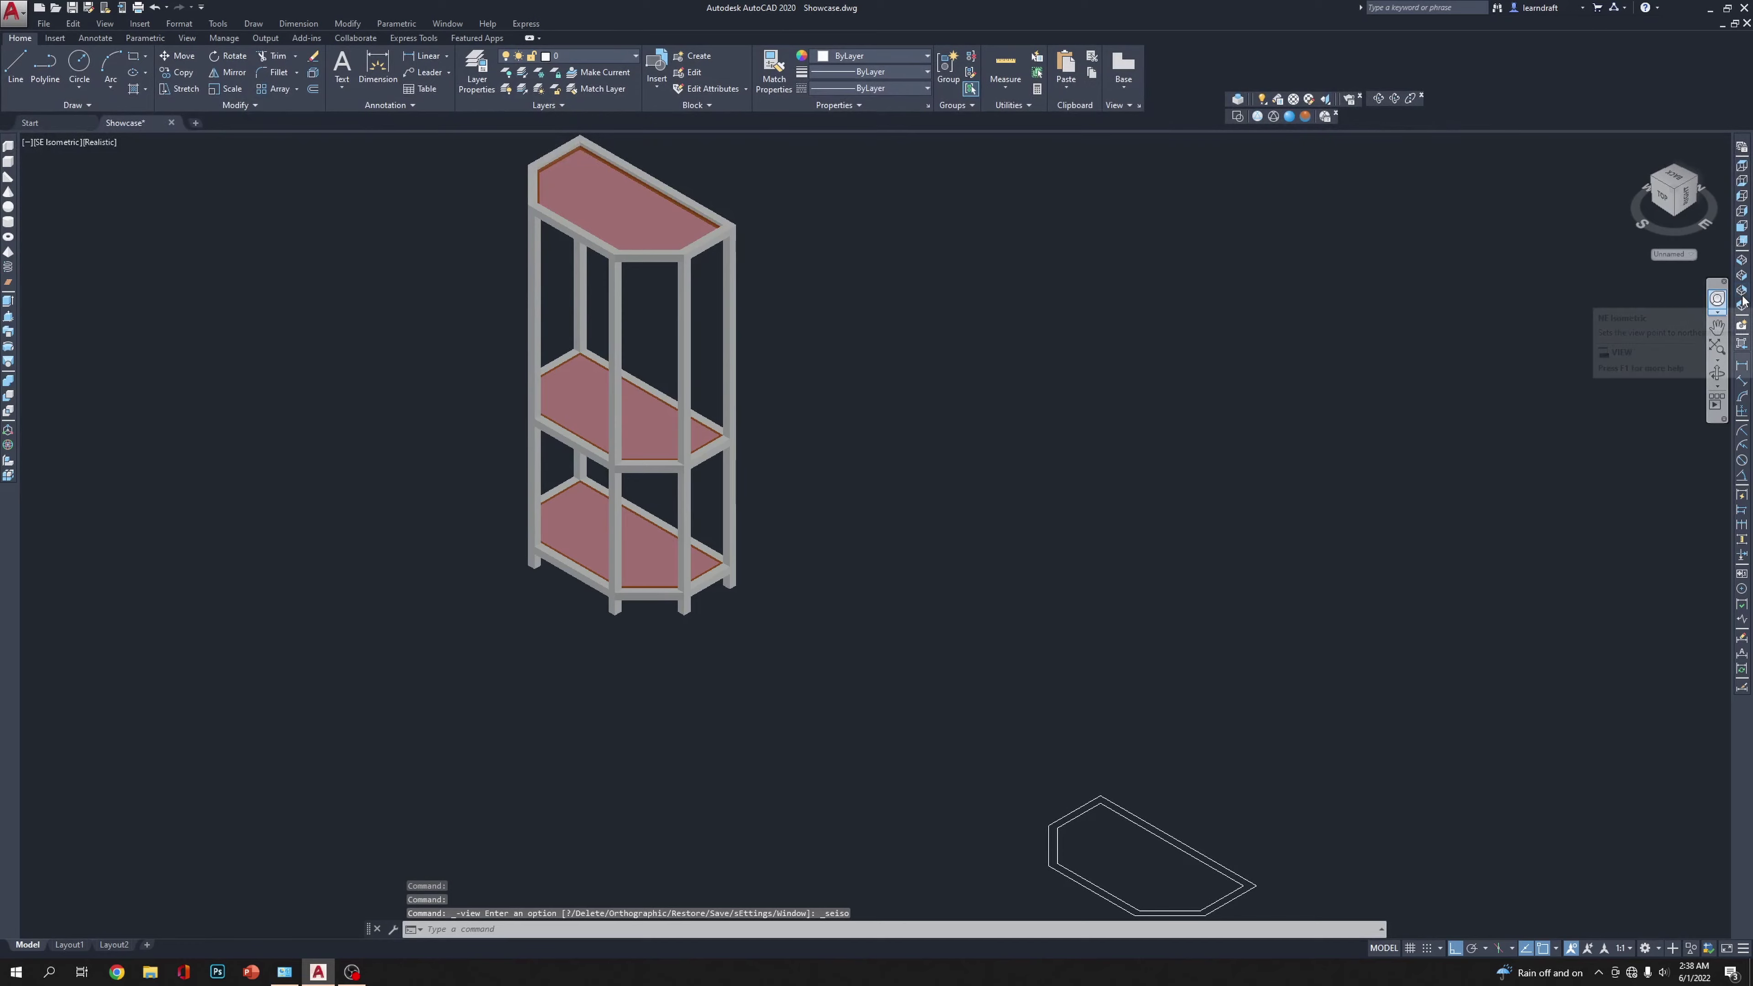
pyautogui.click(1742, 292)
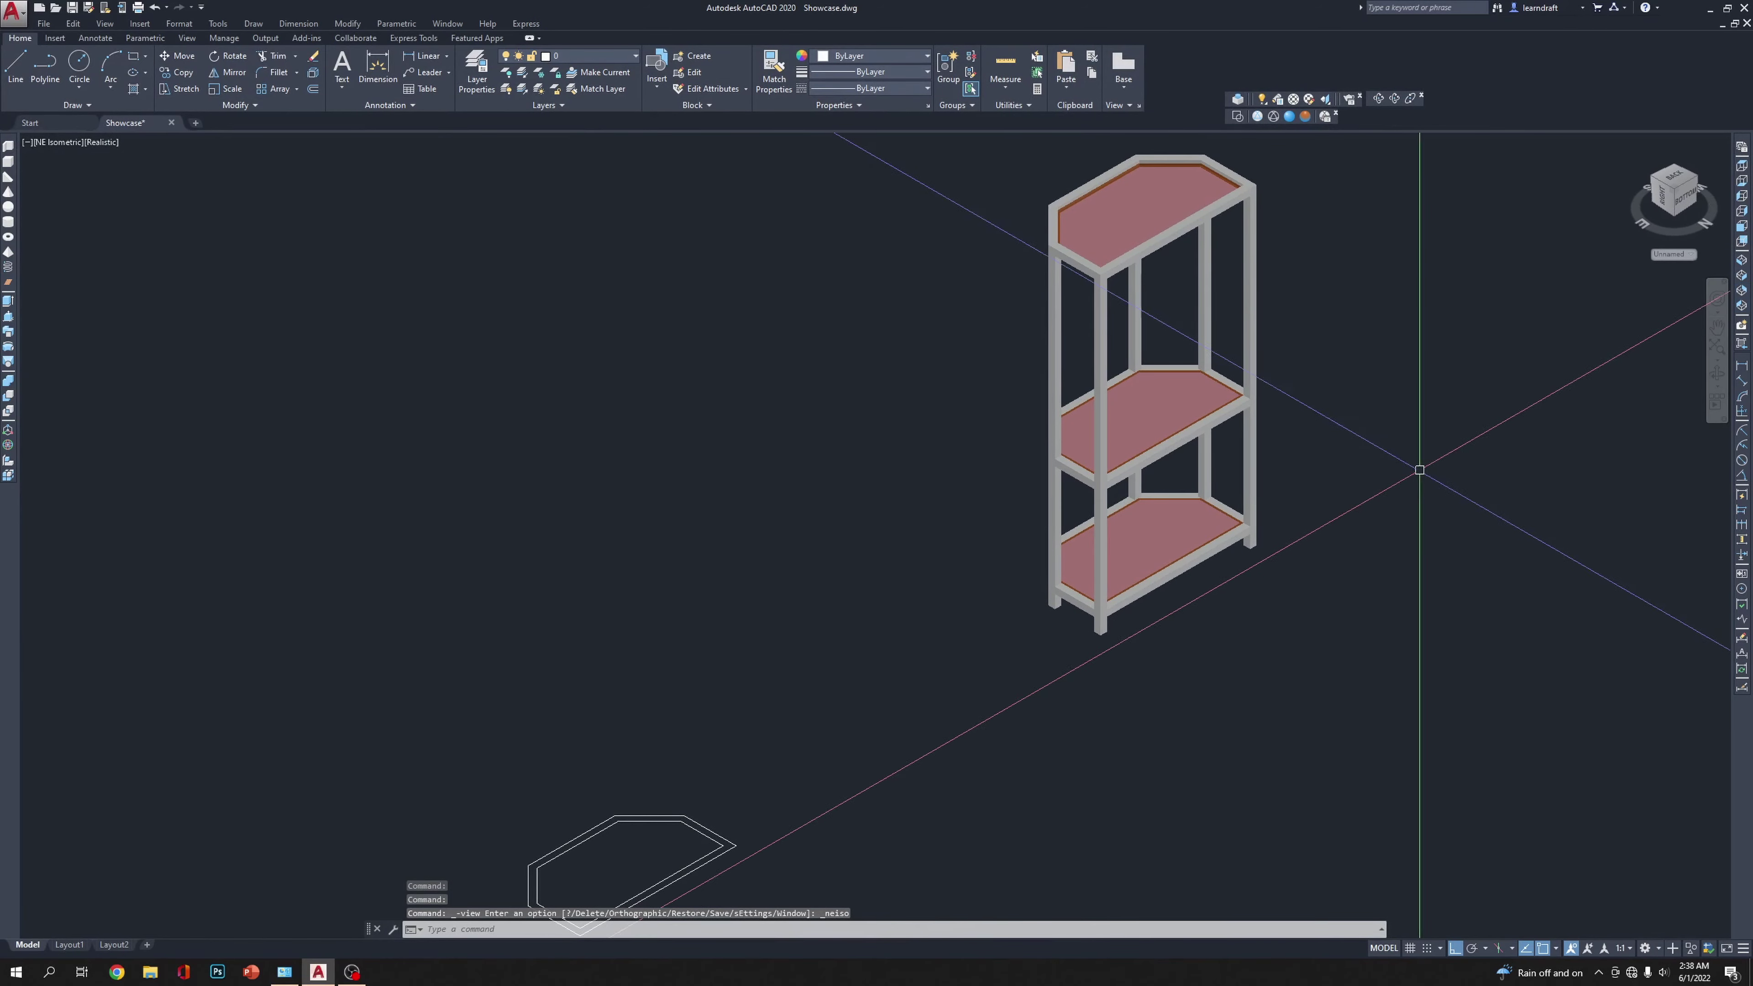
pyautogui.moveTo(1336, 492); pyautogui.dragTo(1042, 709, button='middle')
pyautogui.scroll(3, 1117, 626)
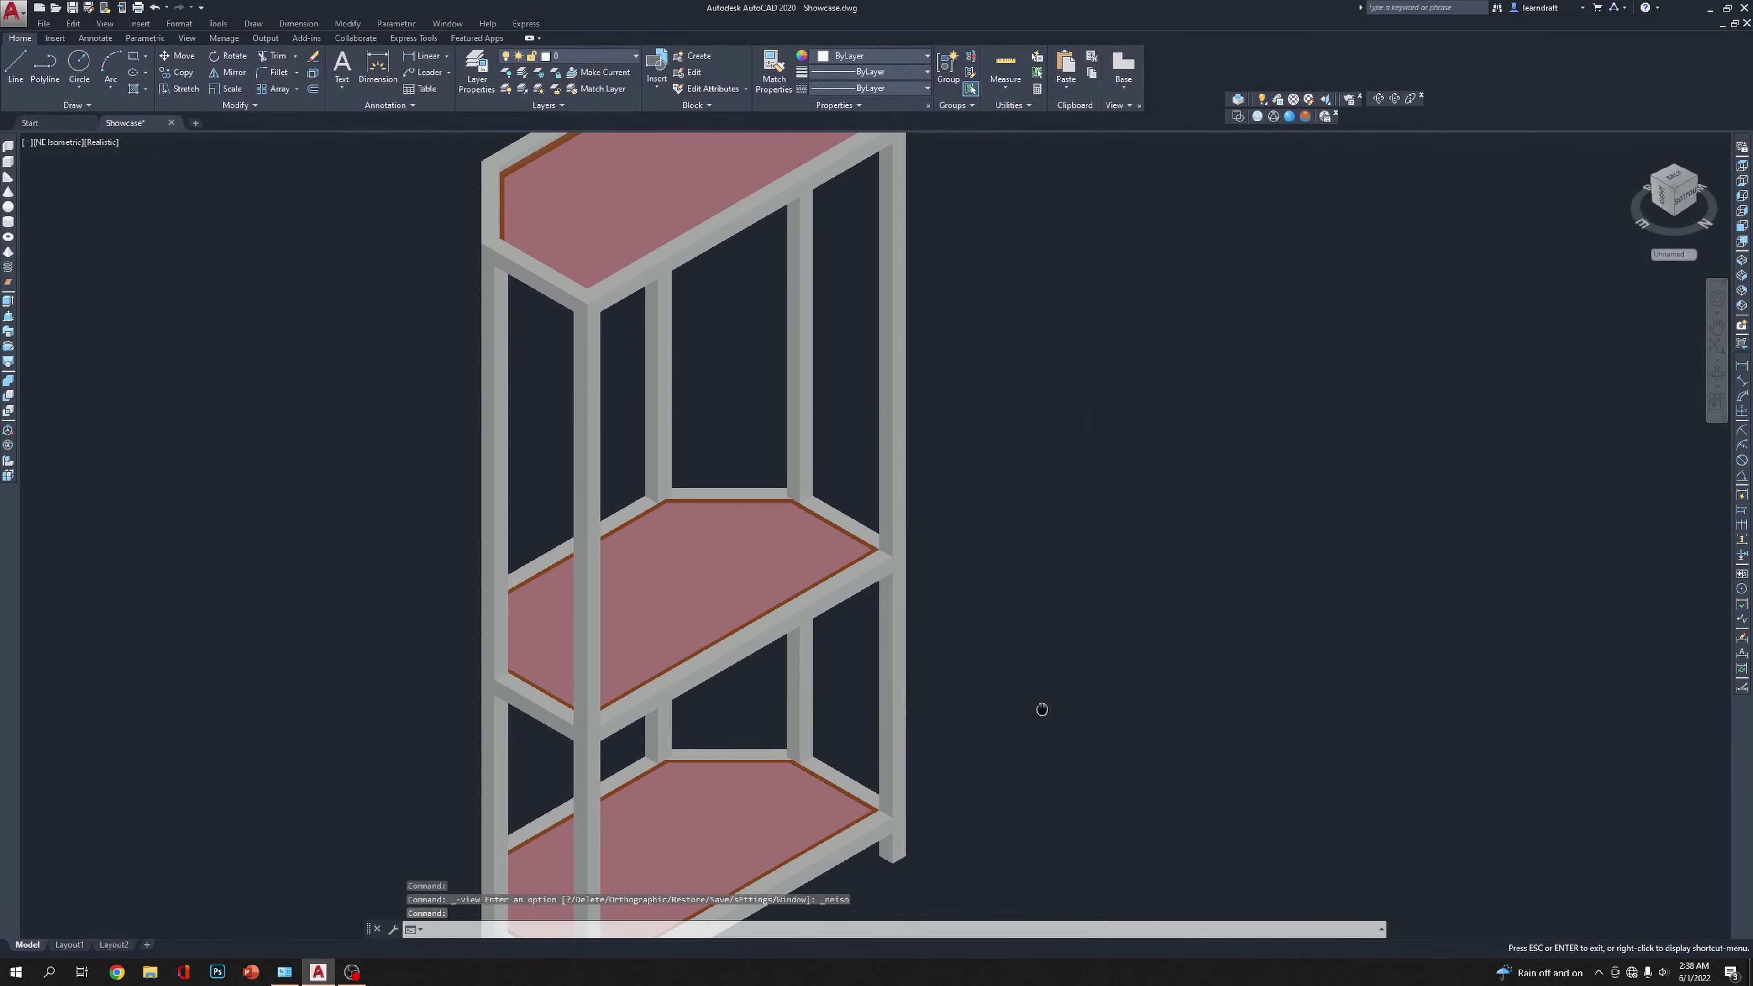
pyautogui.moveTo(1042, 709); pyautogui.dragTo(1038, 604)
pyautogui.press('Escape')
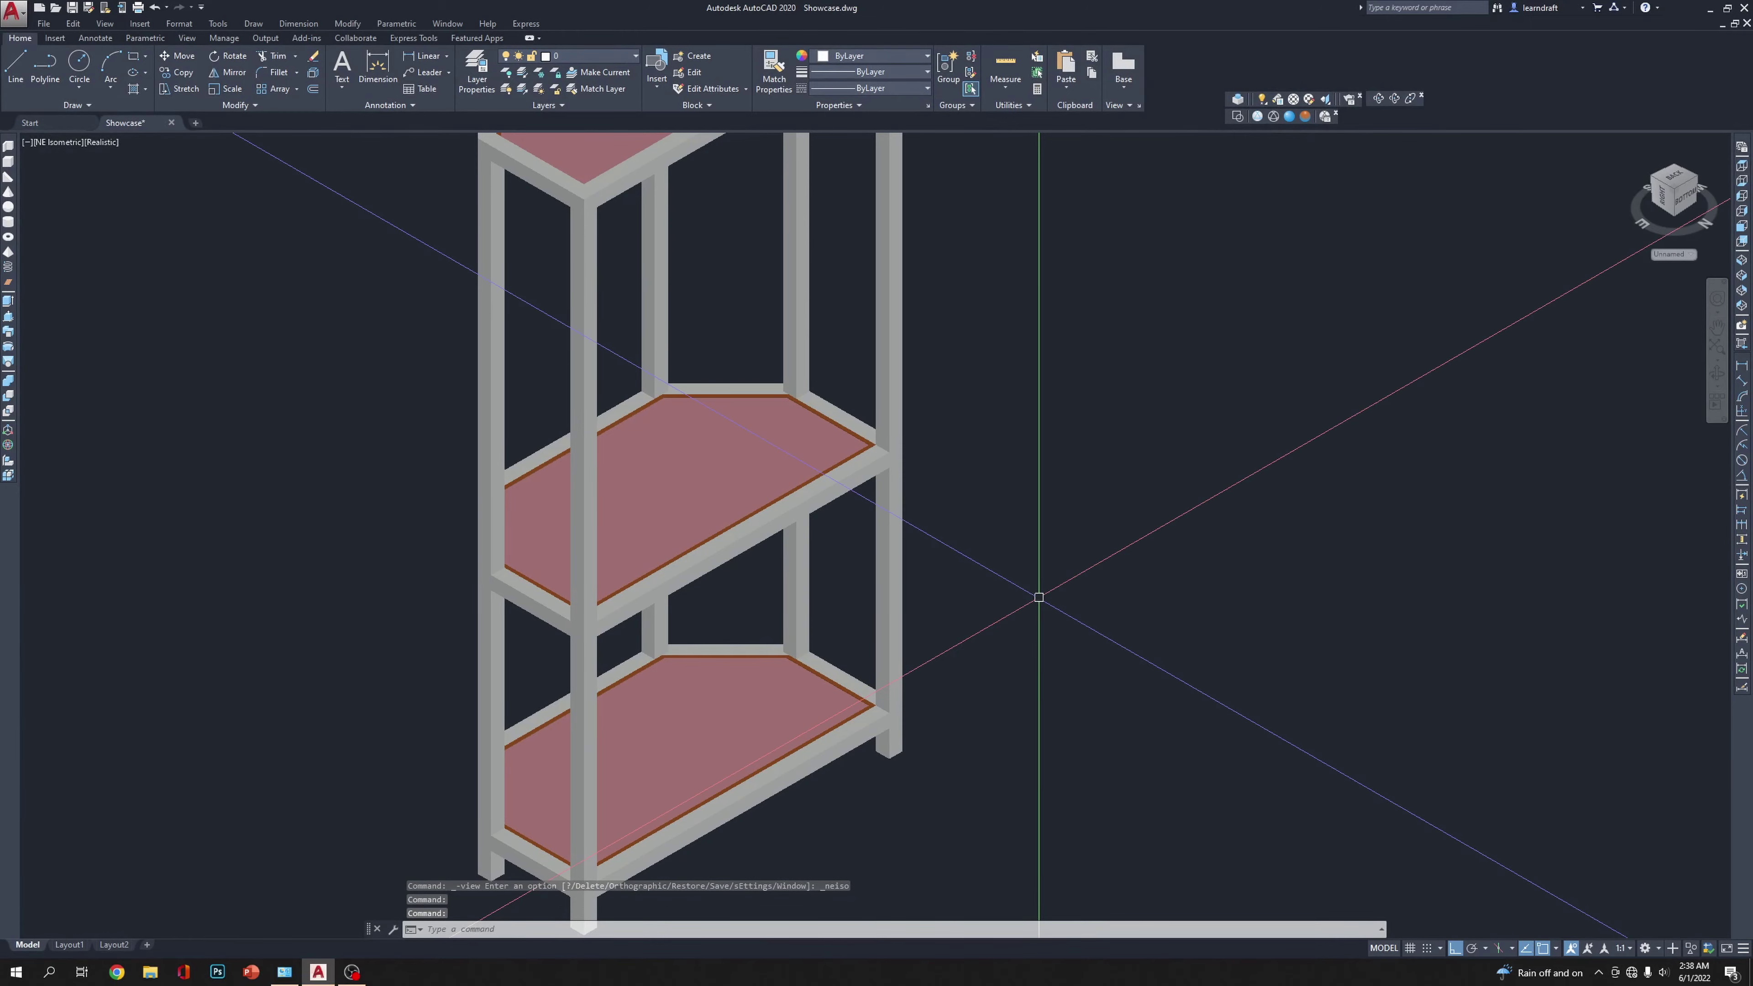
pyautogui.scroll(-3, 1021, 597)
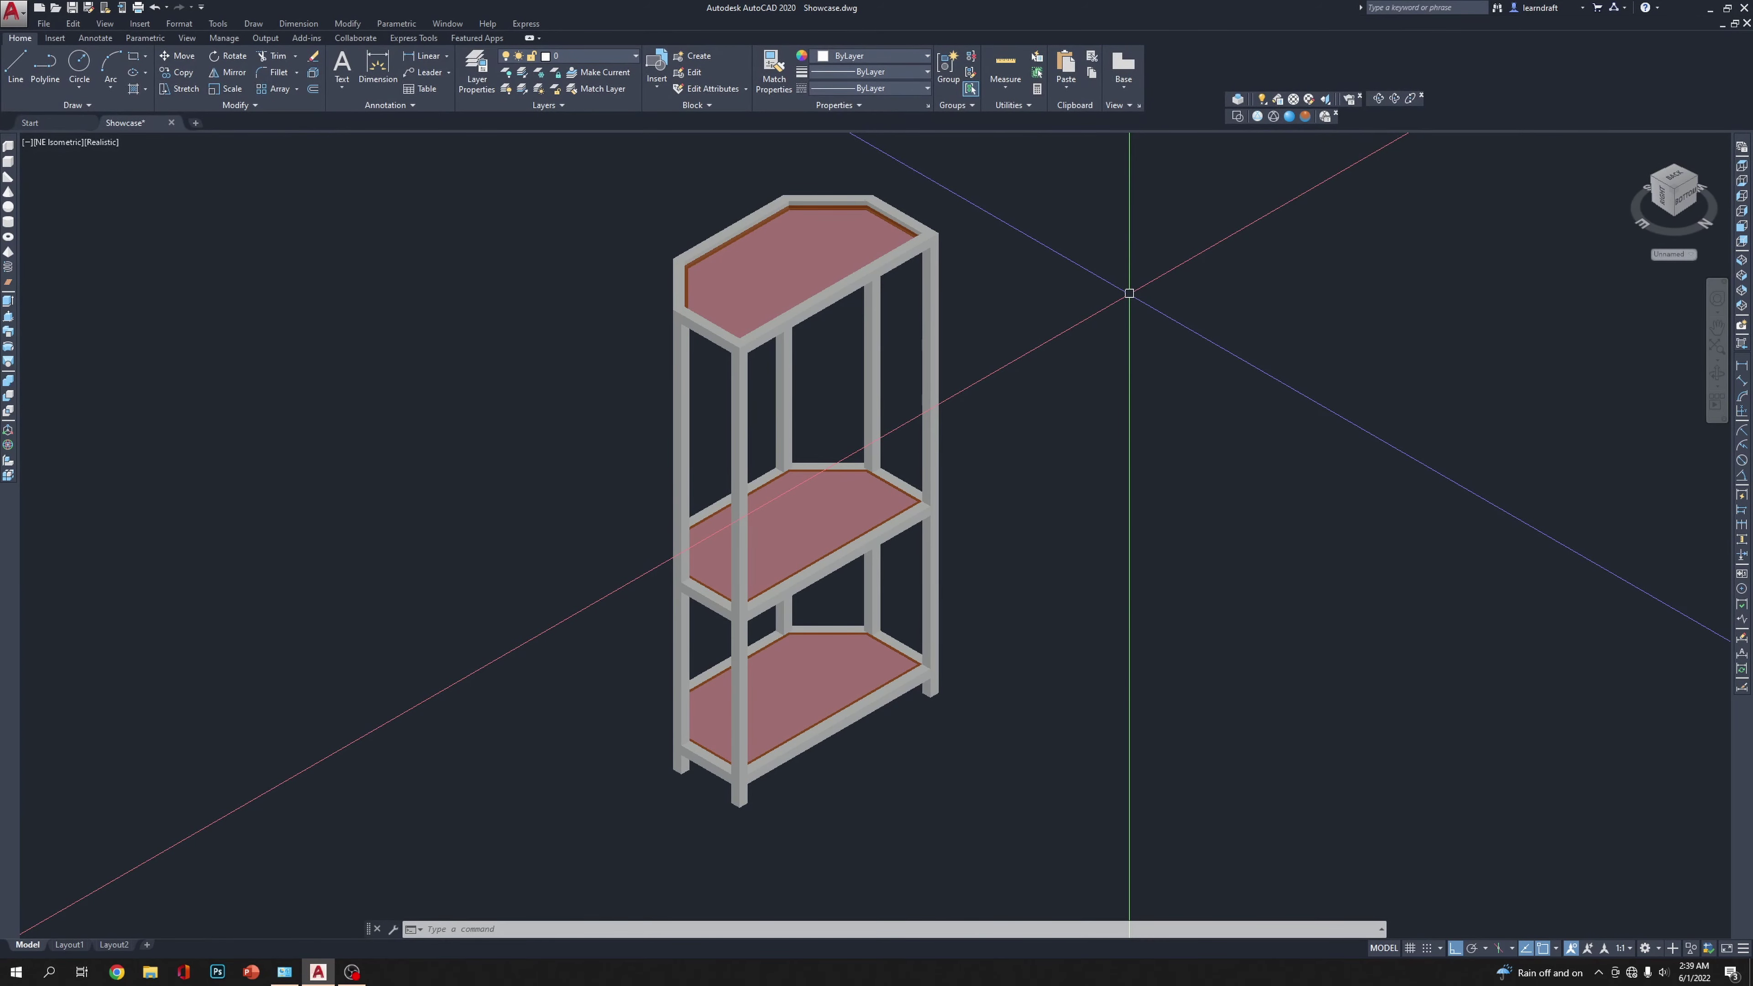
pyautogui.scroll(8, 908, 775)
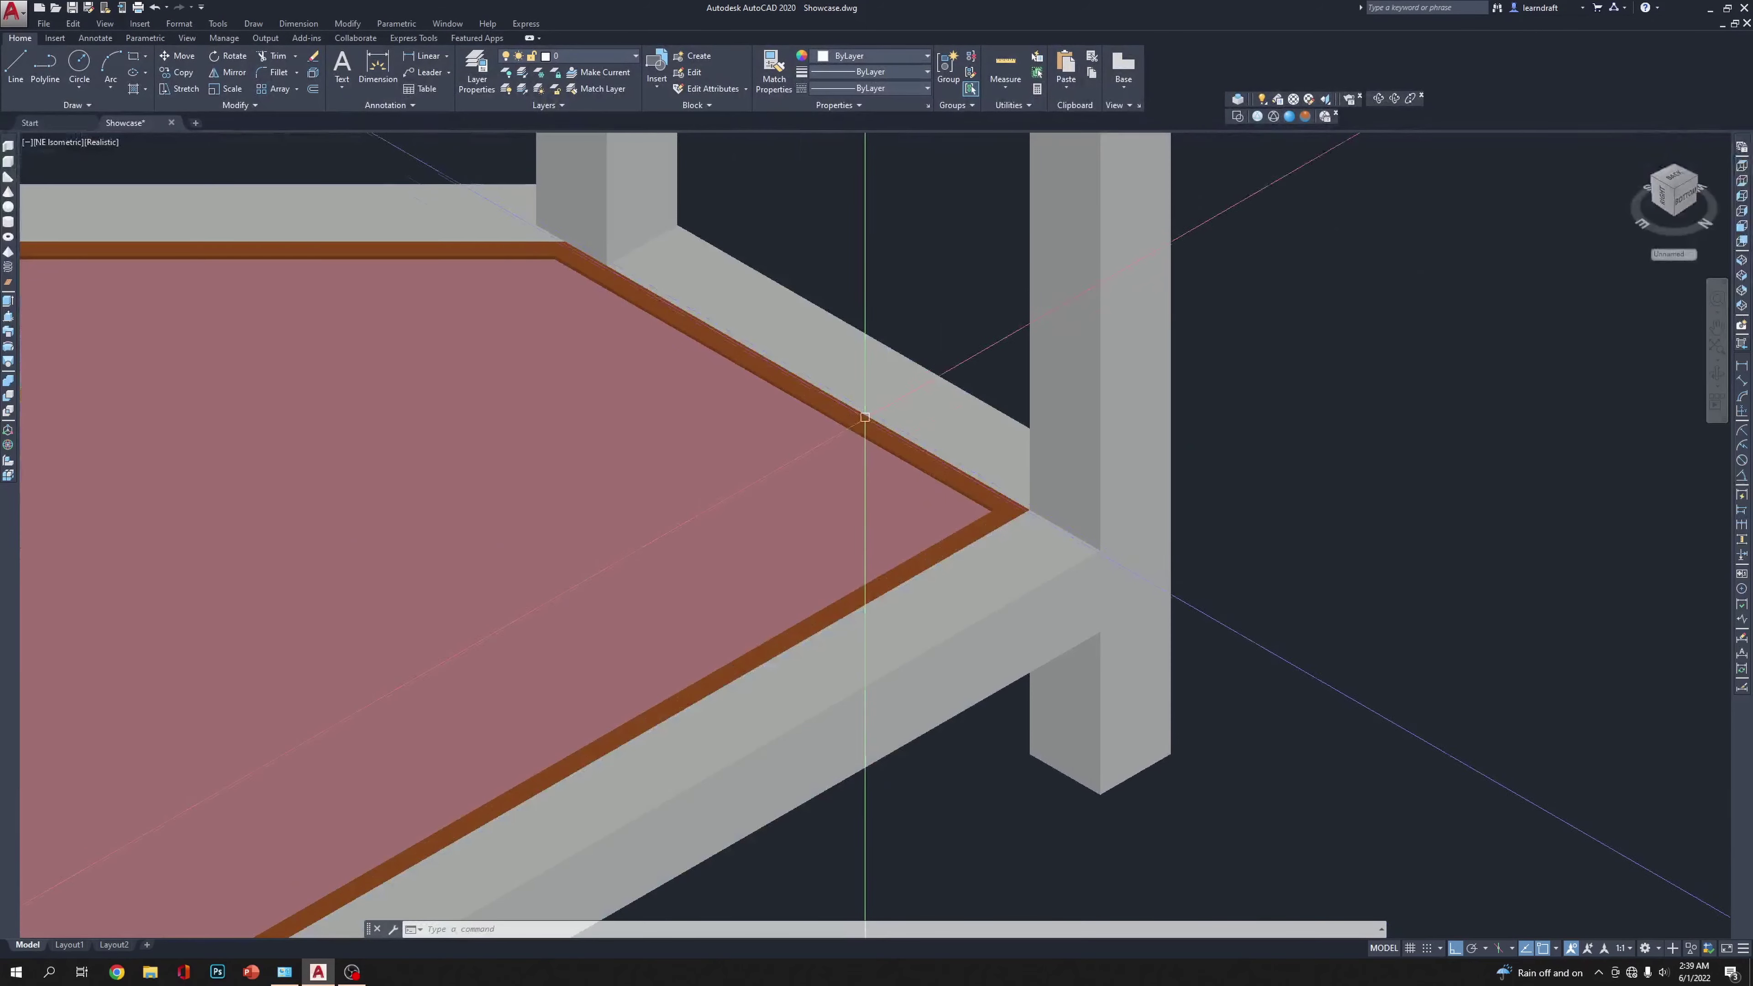
# Step: Copy the bottom shelf's orange trim frame off to the side of the unit
pyautogui.click(864, 417)
pyautogui.scroll(-10, 784, 544)
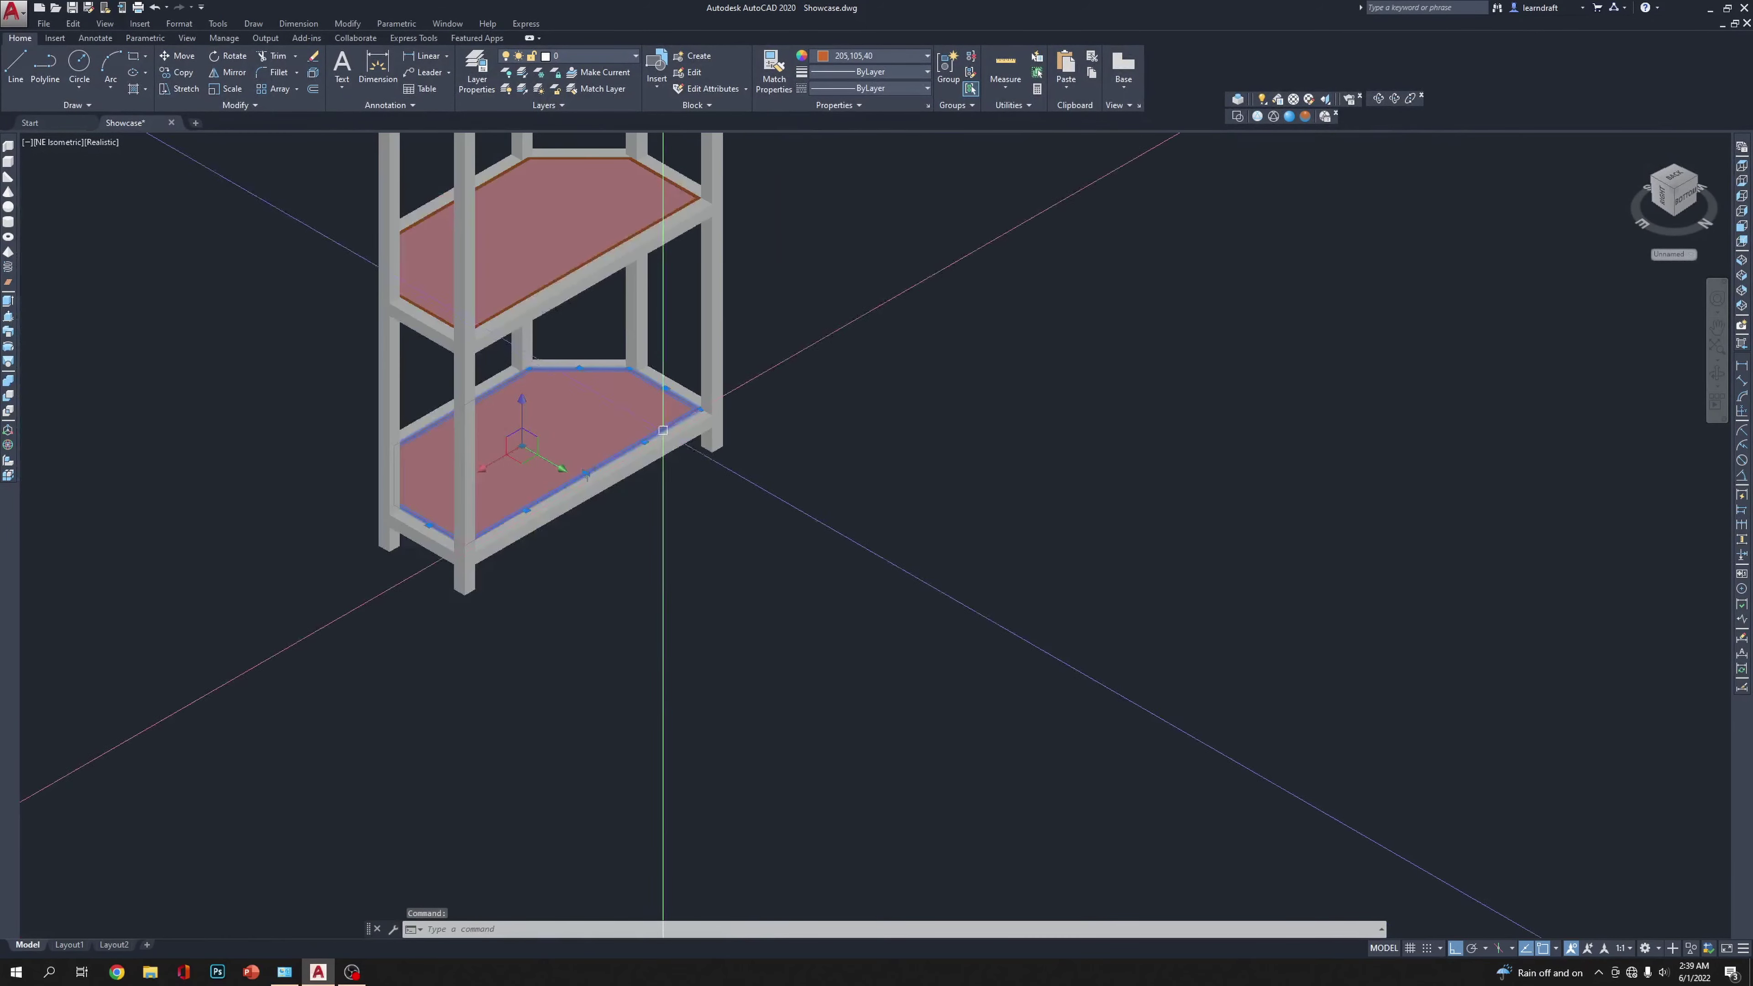
pyautogui.scroll(3, 750, 562)
pyautogui.moveTo(680, 553); pyautogui.dragTo(900, 730, button='middle')
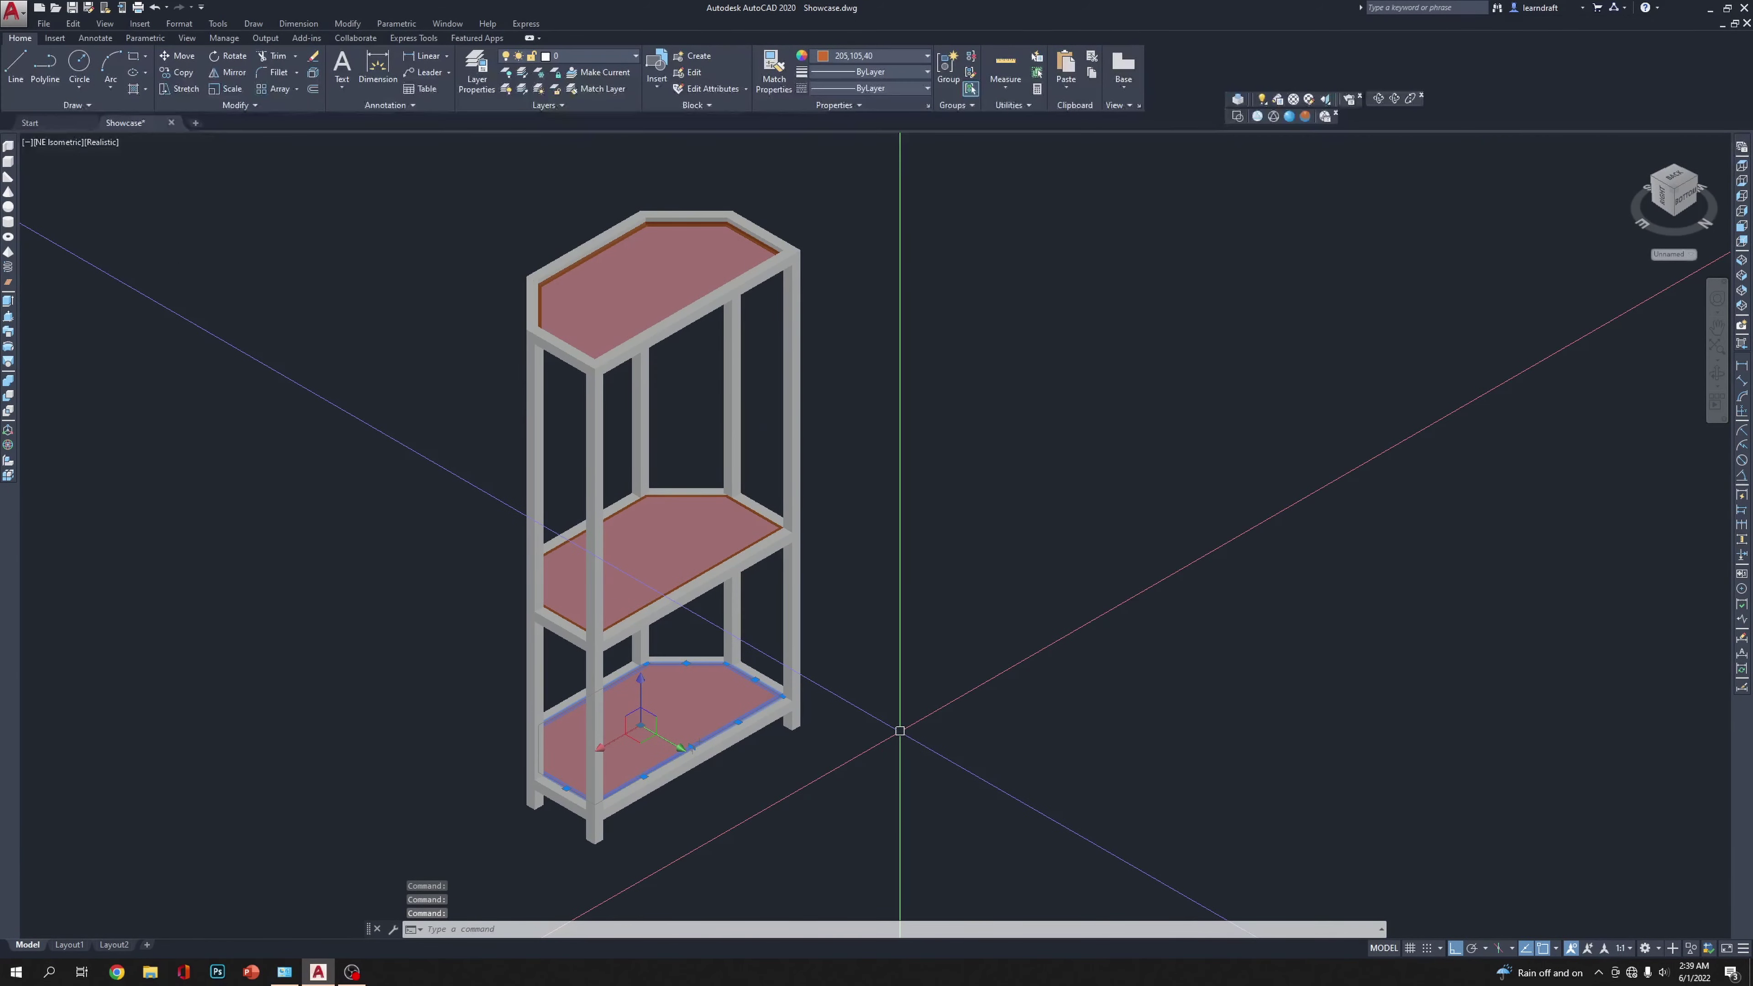
pyautogui.write('c')
pyautogui.click(855, 750)
pyautogui.click(1151, 782)
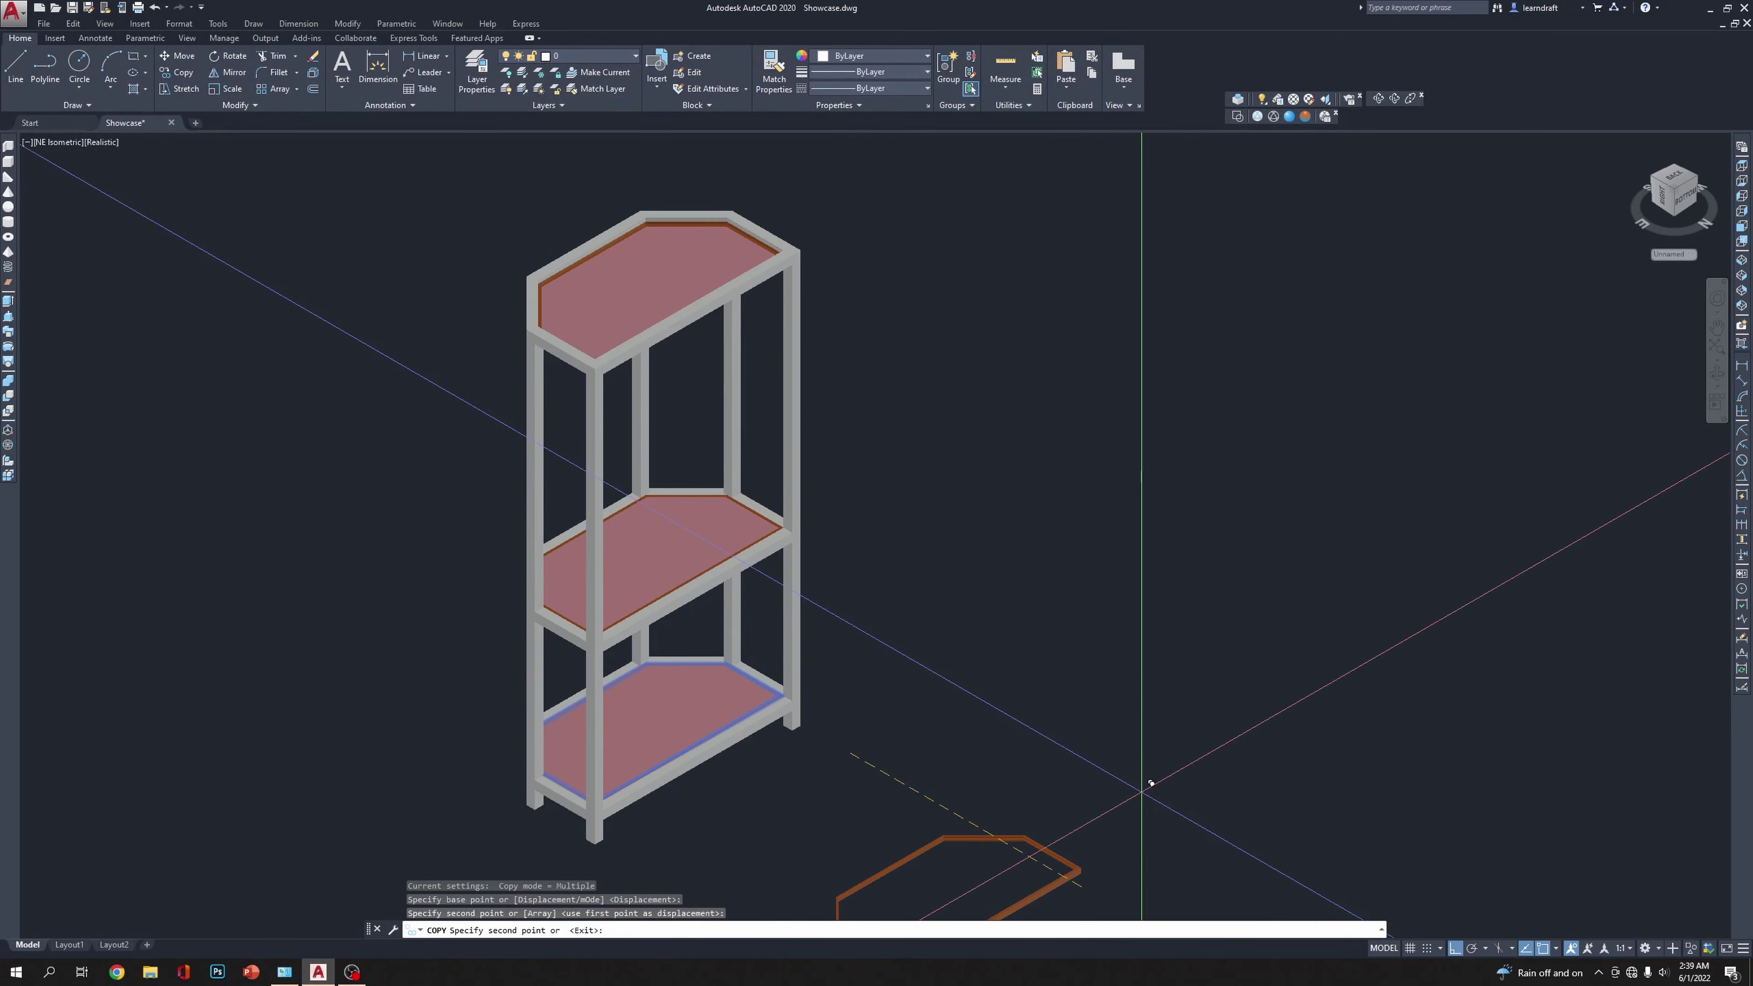
pyautogui.press('Escape')
pyautogui.scroll(5, 1077, 853)
pyautogui.moveTo(1018, 787); pyautogui.dragTo(965, 376, button='middle')
pyautogui.scroll(3, 873, 656)
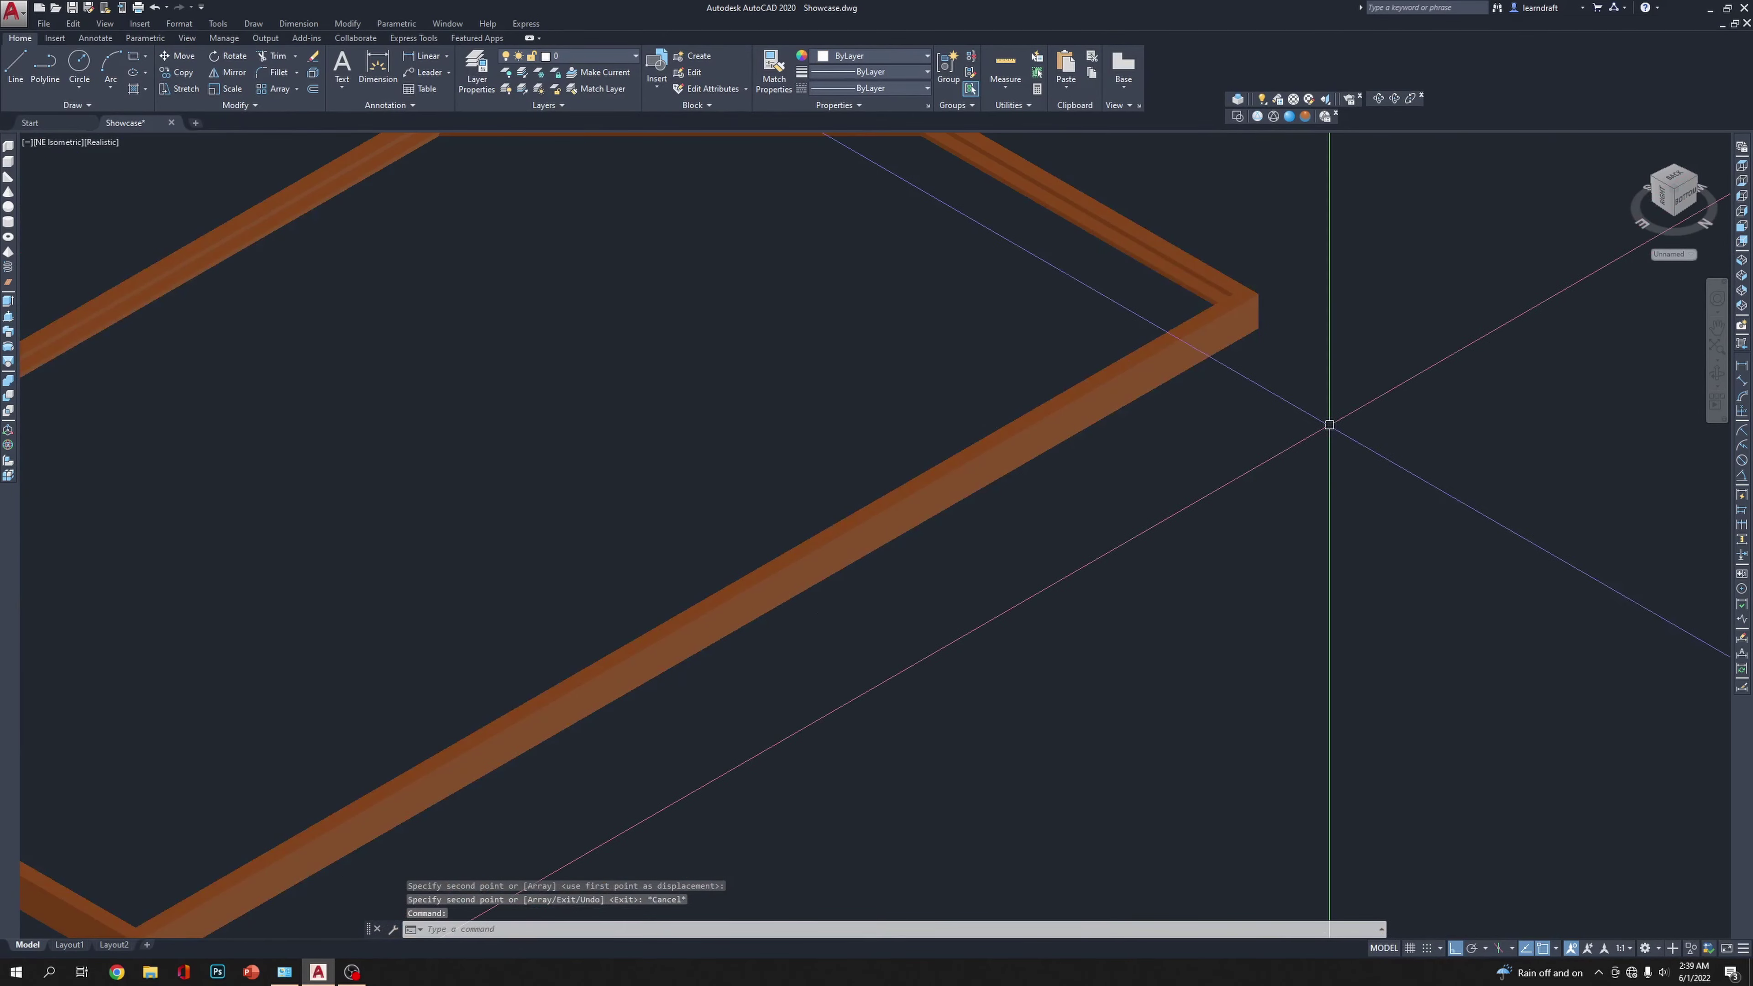
pyautogui.press('Escape')
# Step: In Top view, draw a rectangle straddling the copied frame's long edge
pyautogui.click(1740, 168)
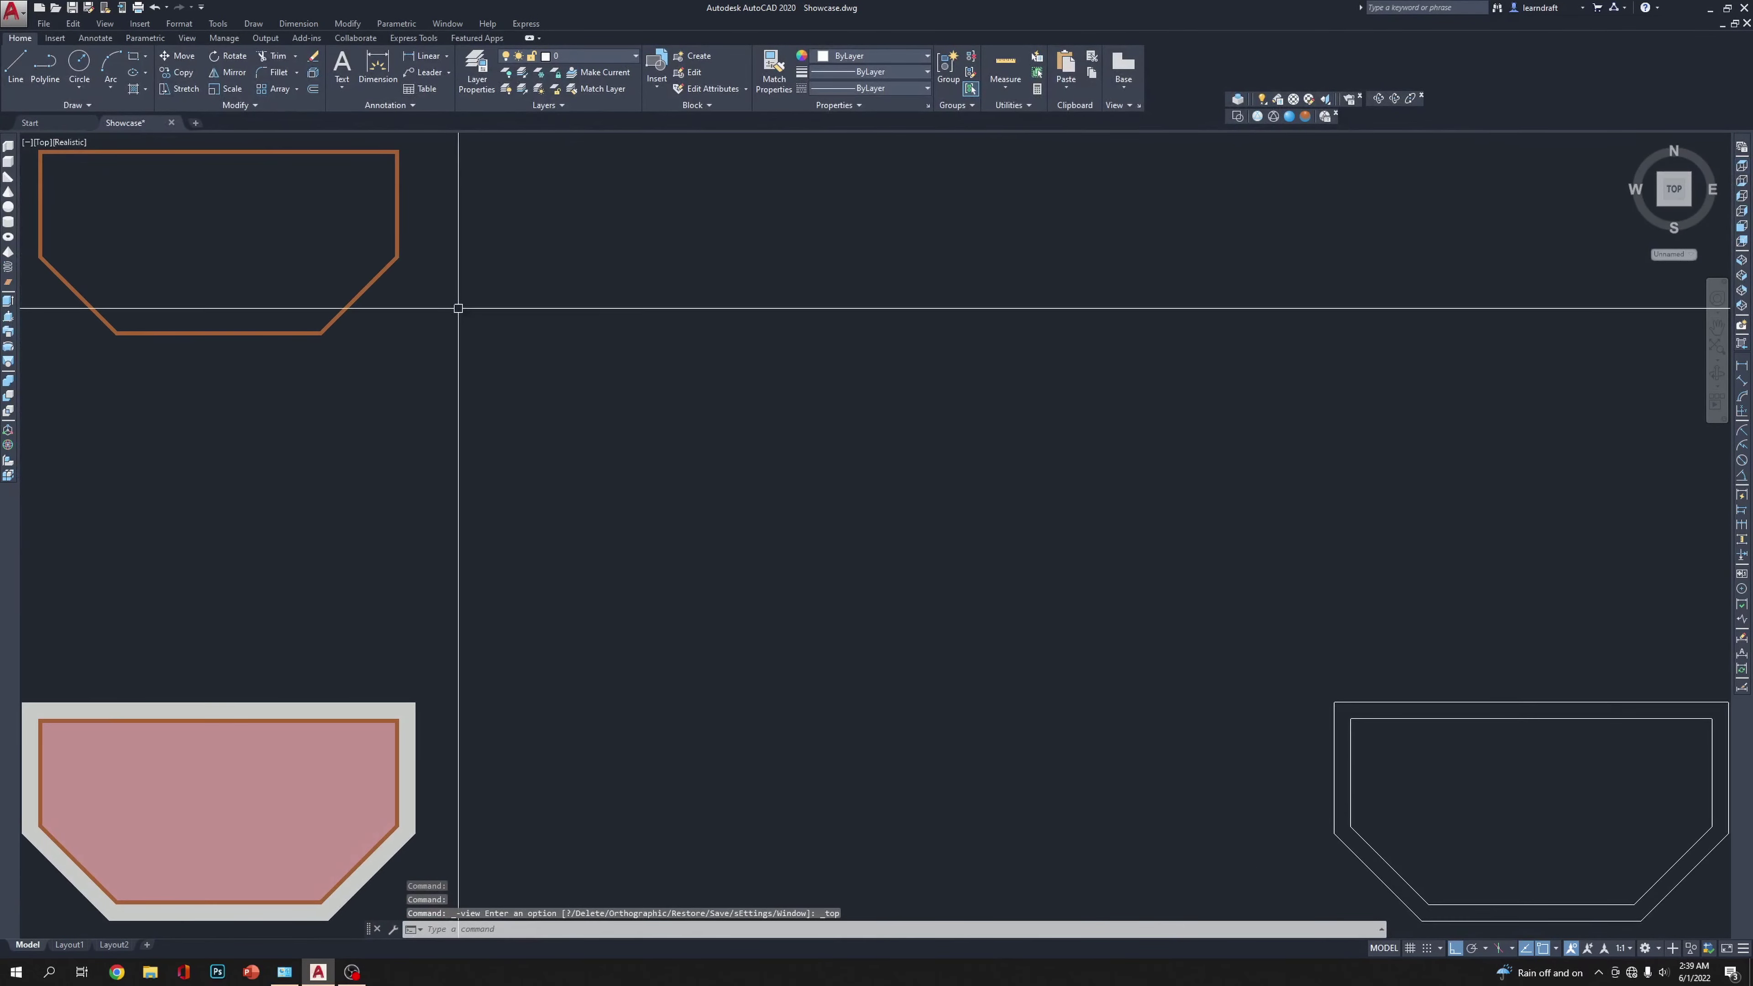
pyautogui.write('rec')
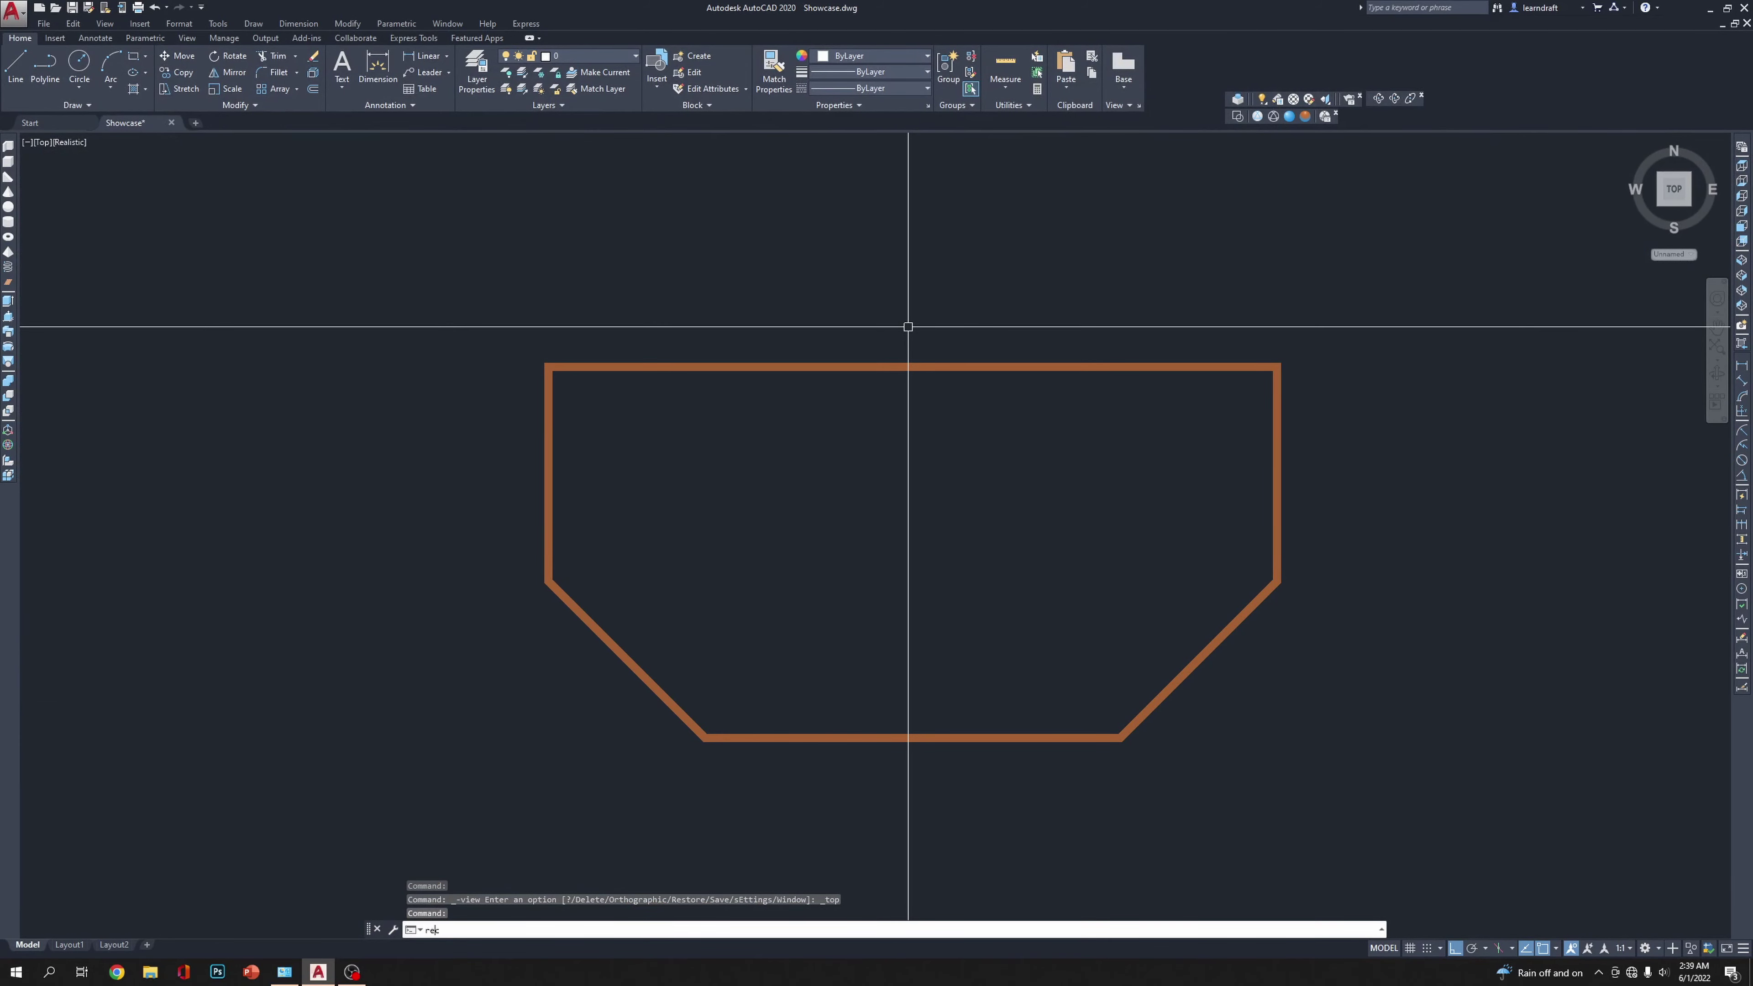
pyautogui.press('Return')
pyautogui.click(720, 298)
pyautogui.click(887, 437)
pyautogui.press('Escape')
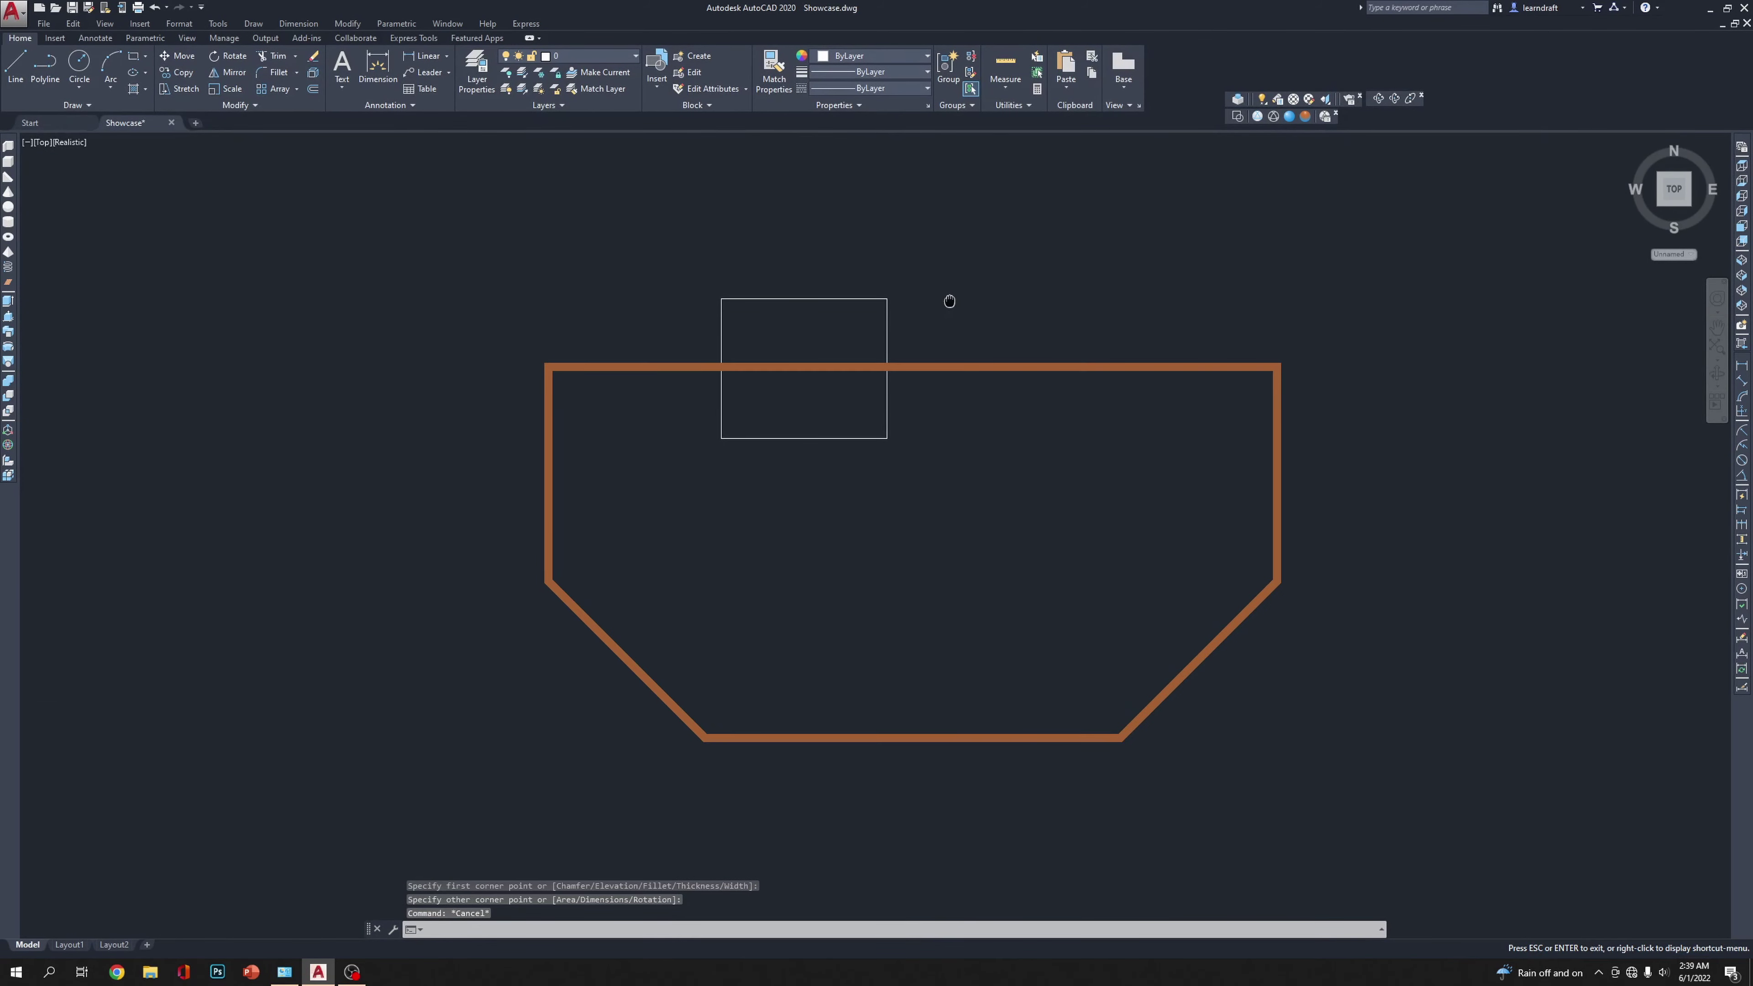
# Step: Extrude the rectangle 4 units and view it in SW Isometric
pyautogui.moveTo(947, 297); pyautogui.dragTo(950, 328, button='middle')
pyautogui.write('e')
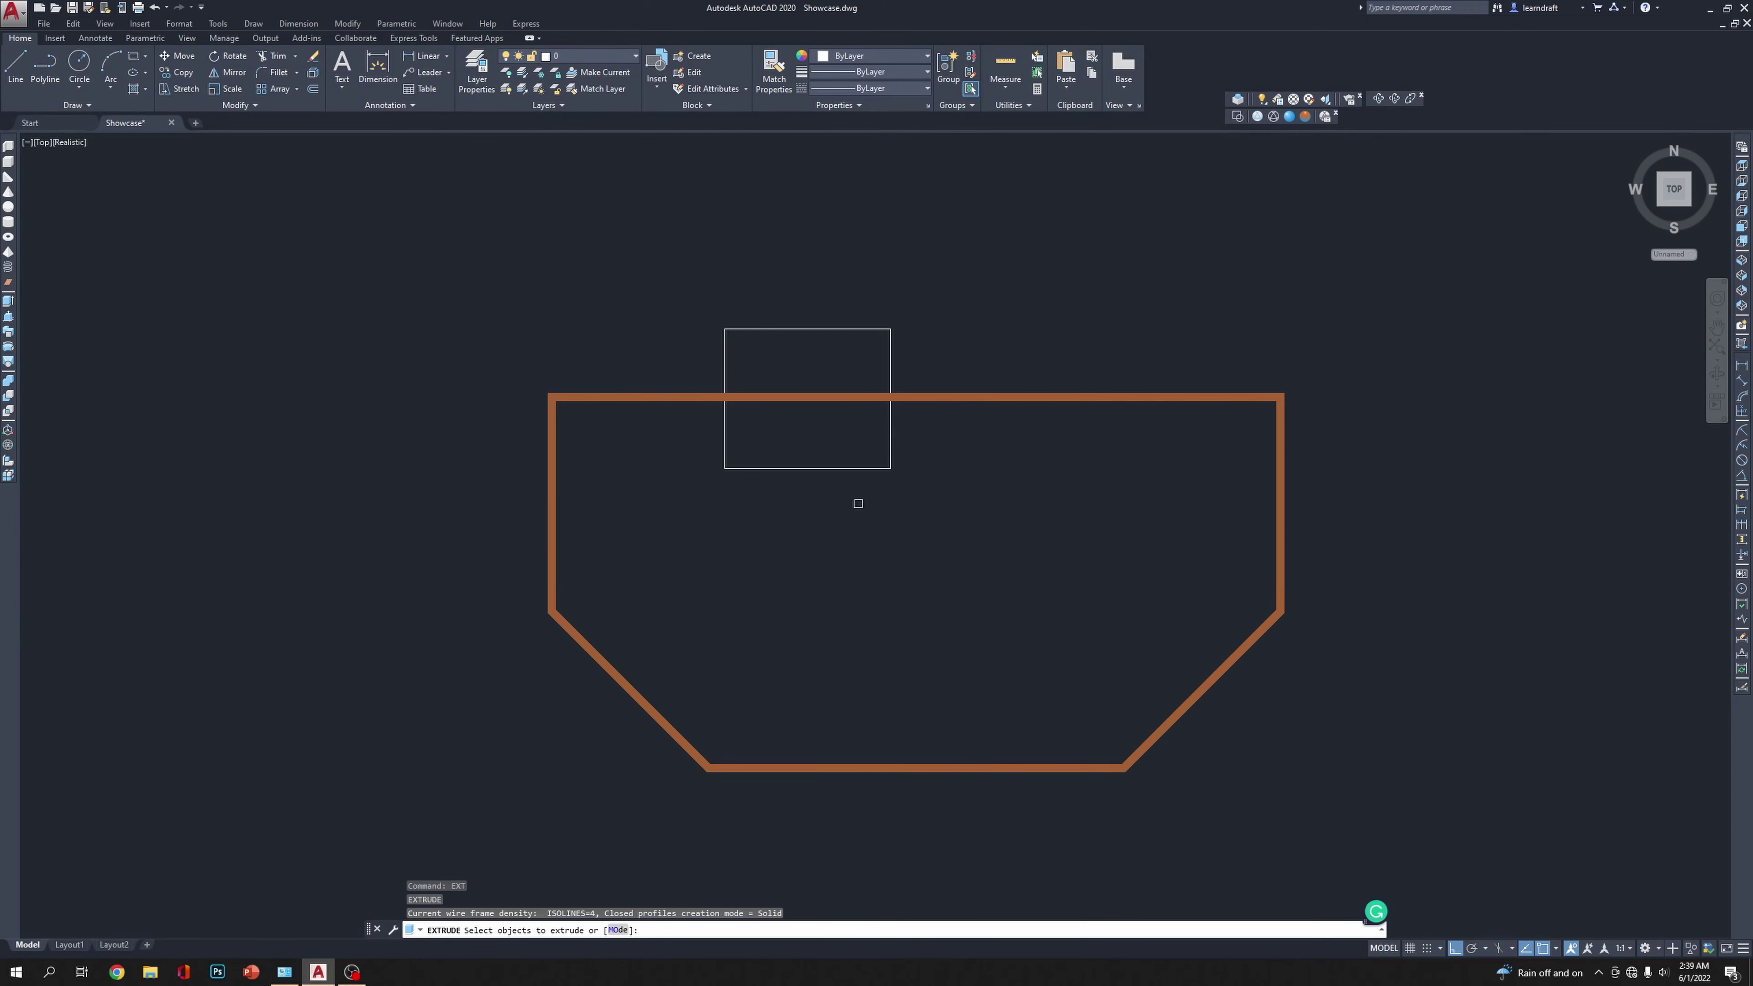
pyautogui.press('Return')
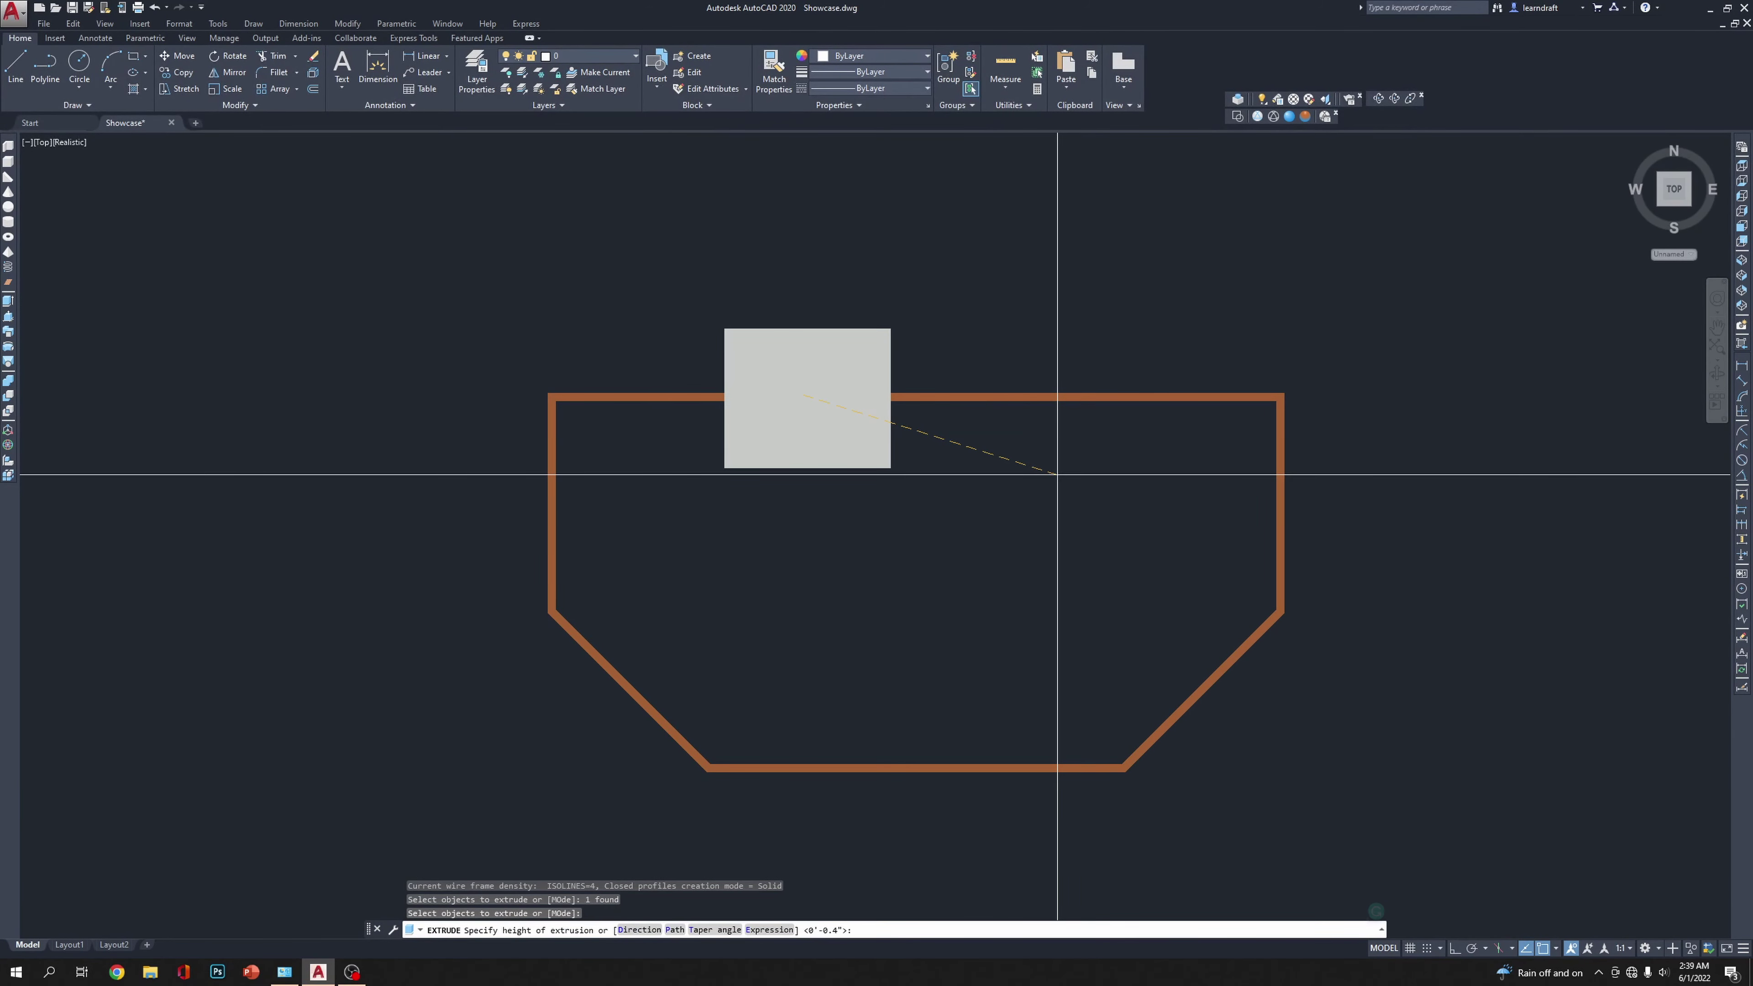
pyautogui.press('Return')
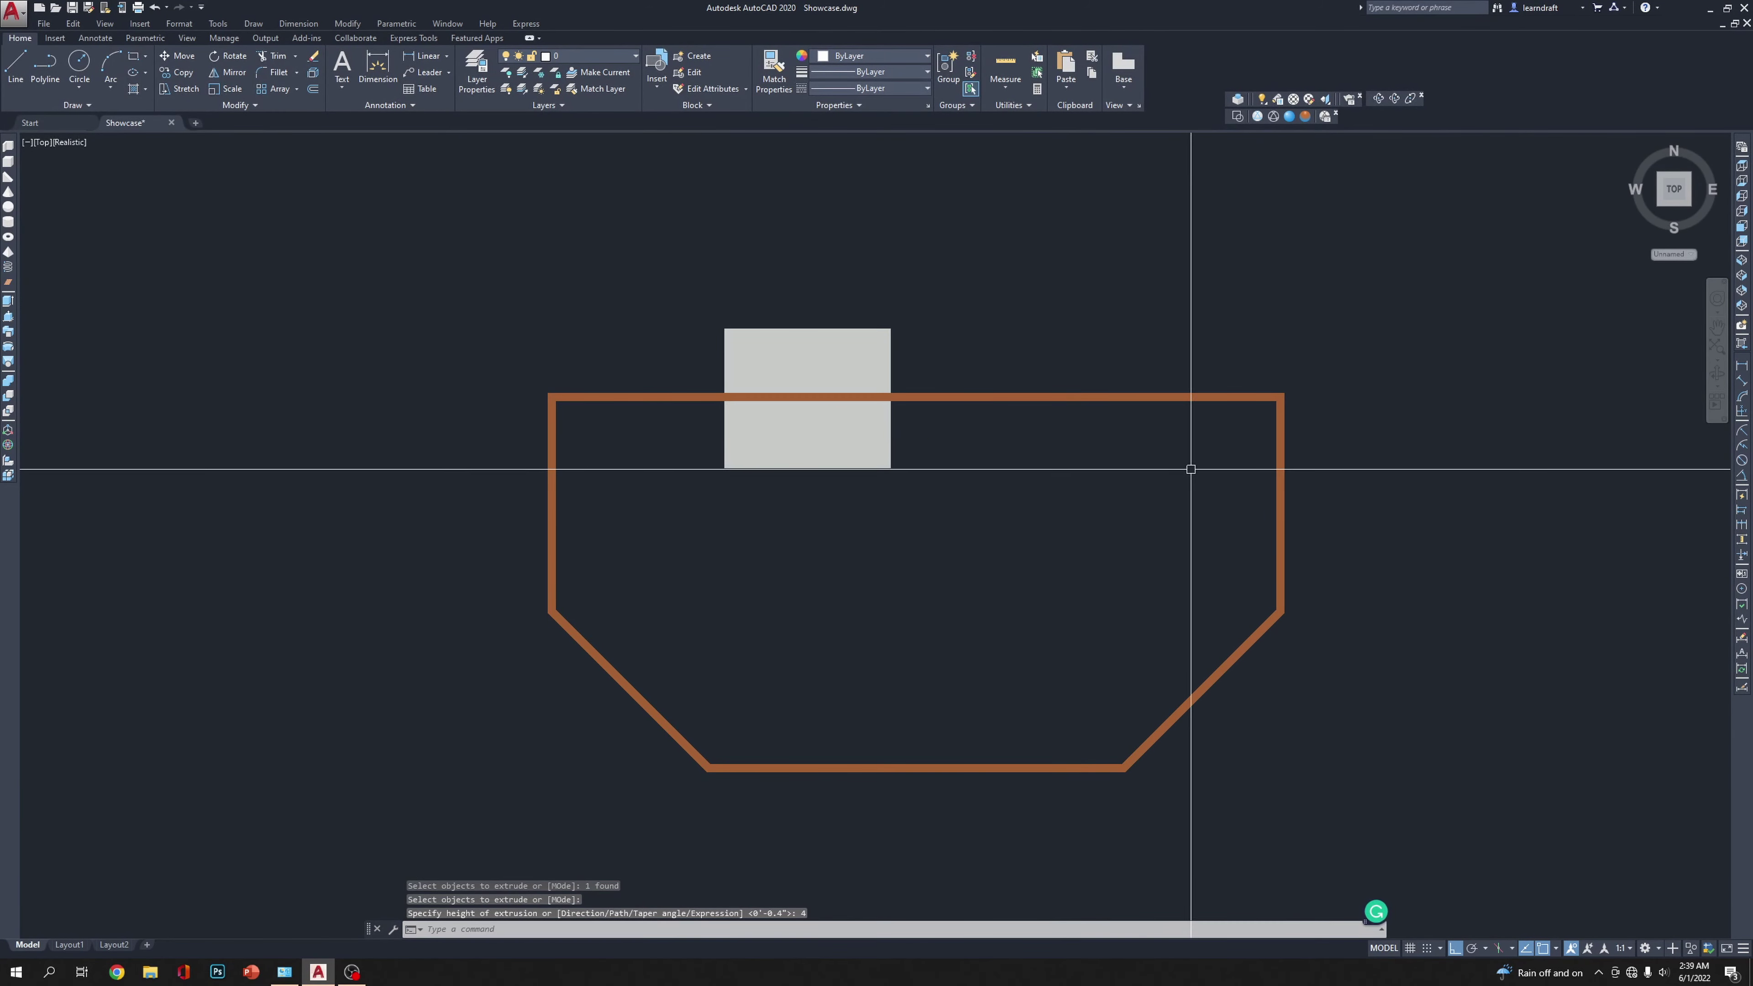
pyautogui.click(1742, 263)
pyautogui.scroll(6, 603, 638)
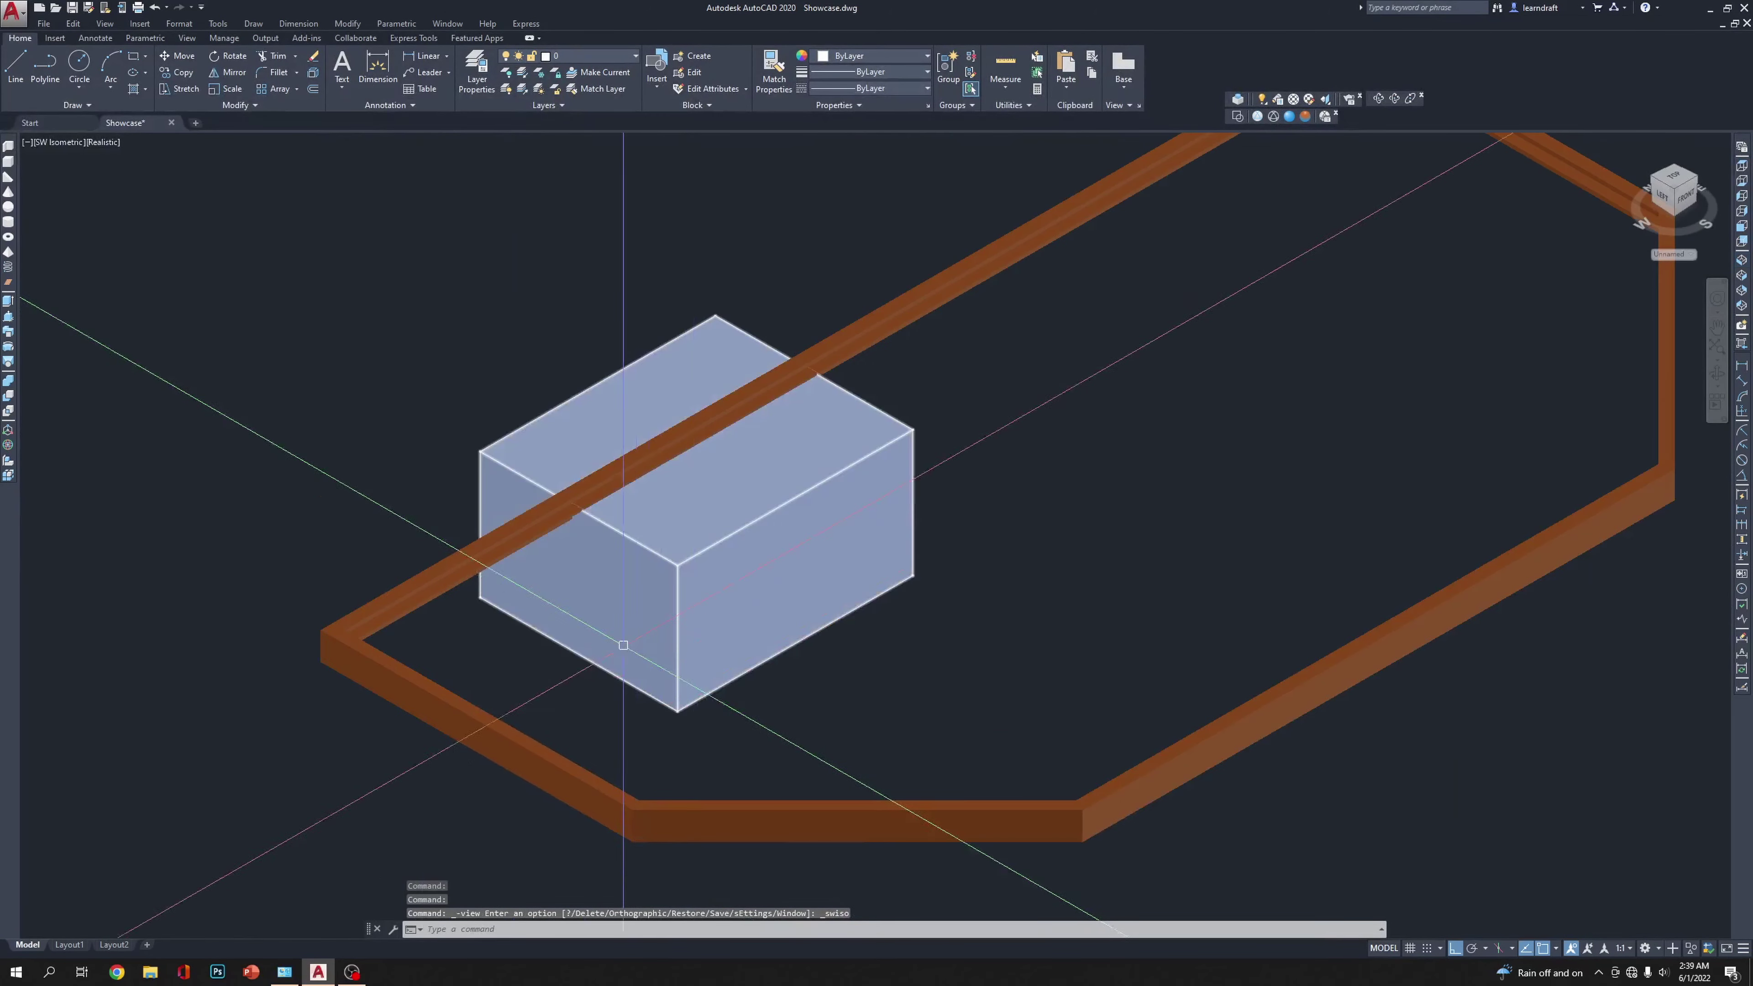
# Step: Window-select the box and start moving it, then cancel the move
pyautogui.scroll(-2, 622, 635)
pyautogui.click(903, 445)
pyautogui.click(812, 513)
pyautogui.scroll(3, 918, 530)
pyautogui.moveTo(920, 531); pyautogui.dragTo(940, 542, button='middle')
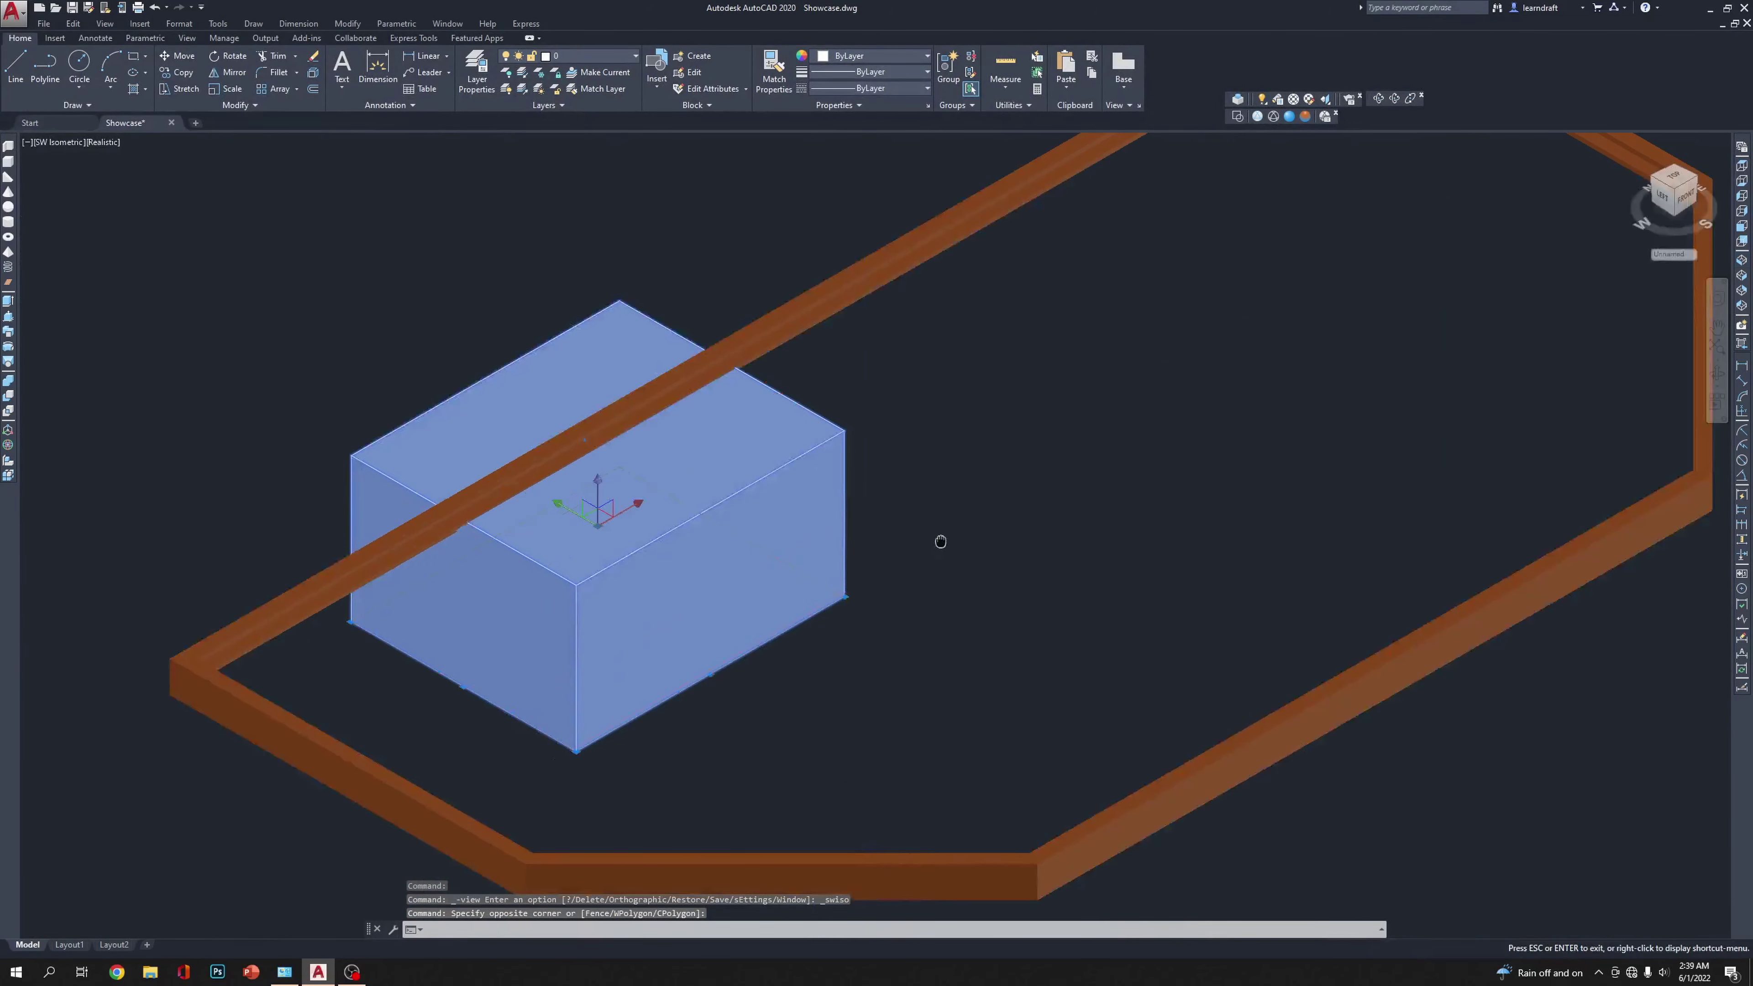
pyautogui.write('m')
pyautogui.press('Return')
pyautogui.click(927, 566)
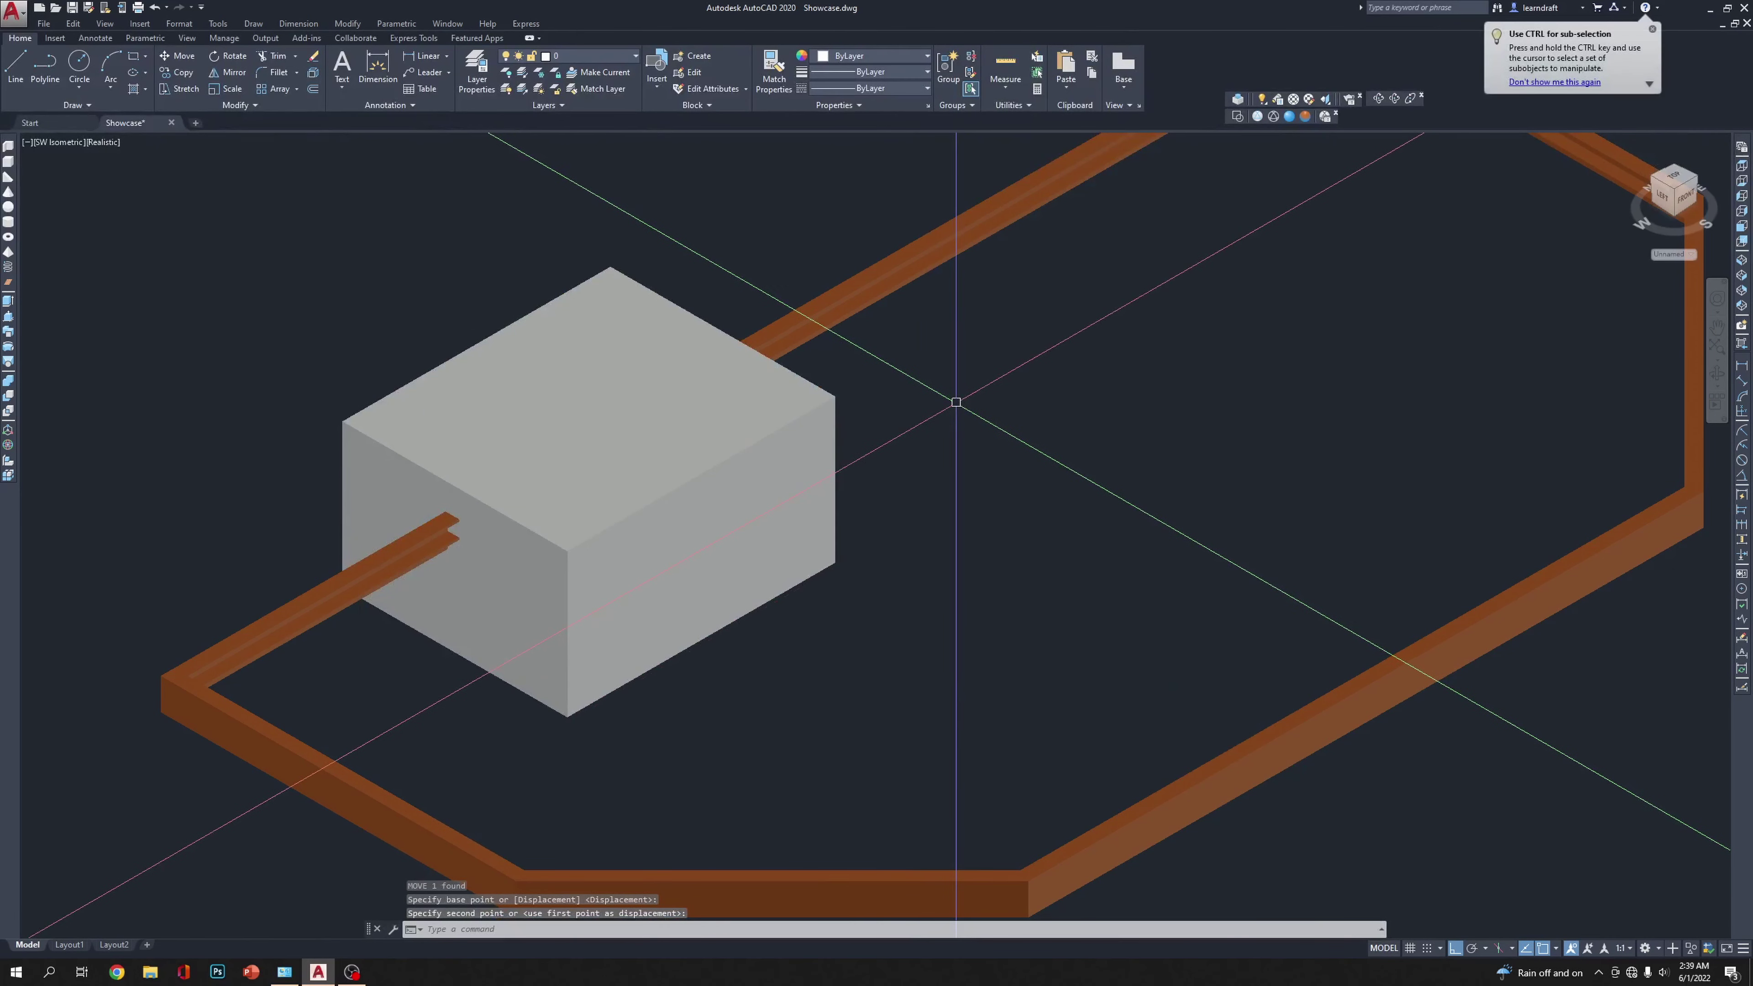
pyautogui.press('Escape')
# Step: Subtract the box from the pipe frame with SU, then select the cut frame
pyautogui.write('su')
pyautogui.press('Return')
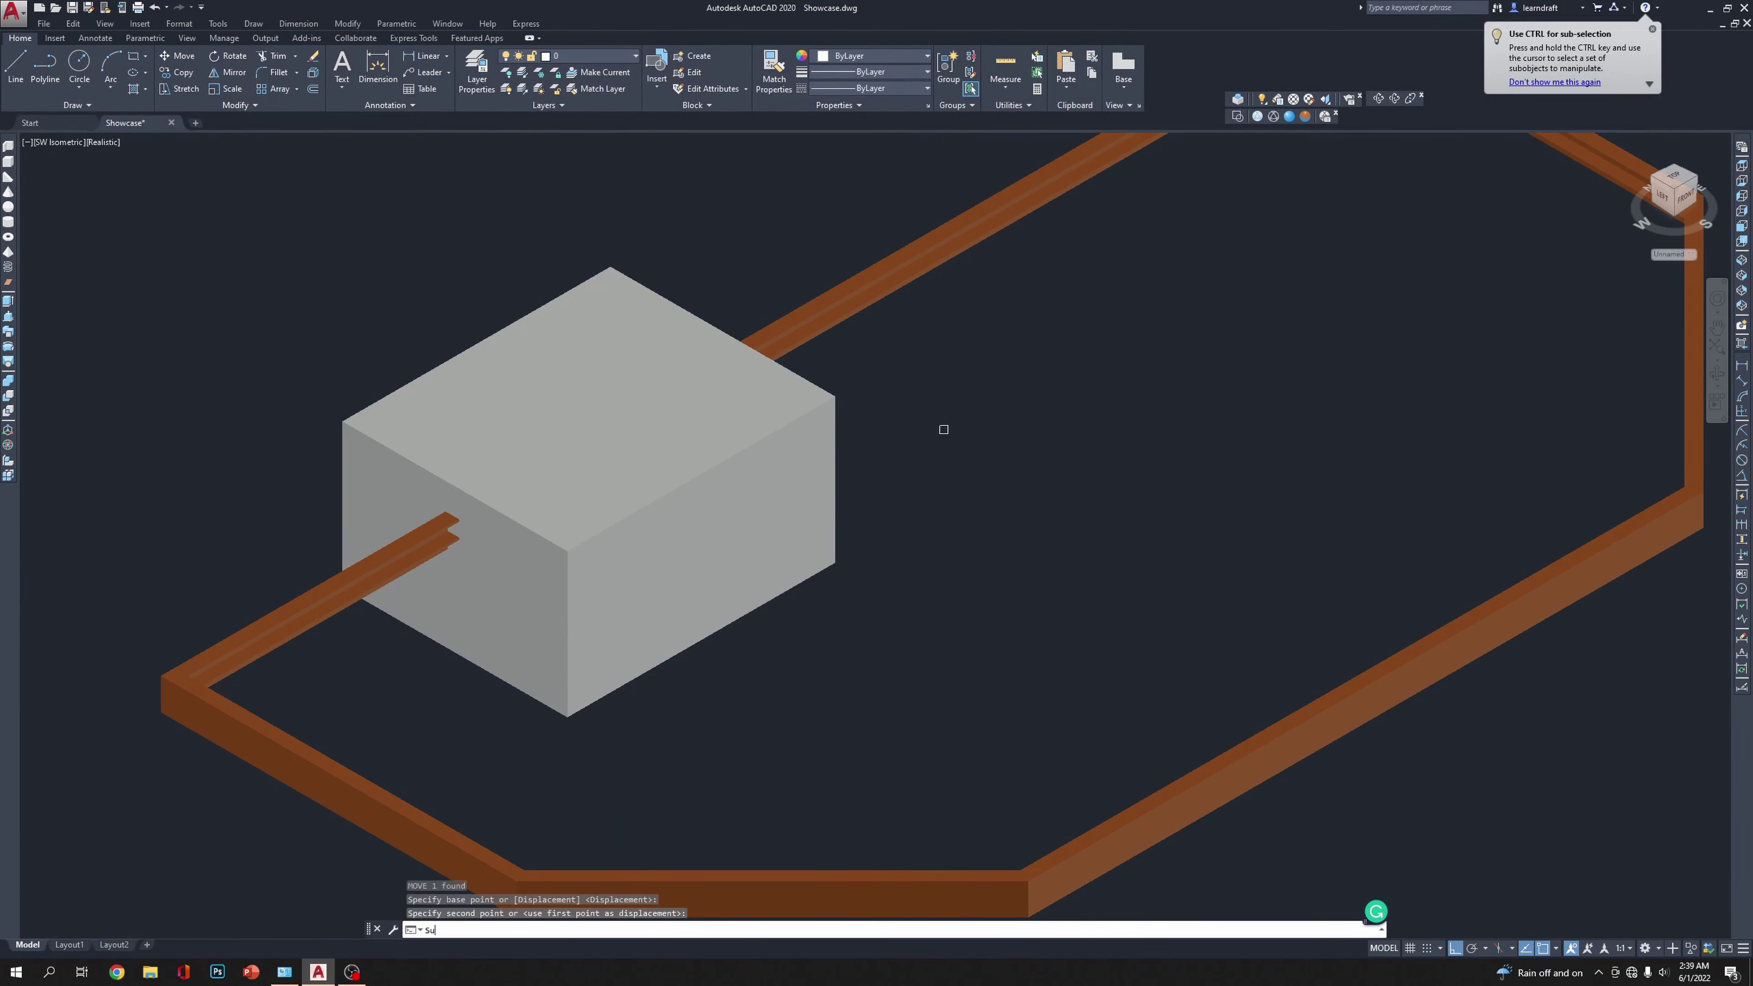
pyautogui.click(837, 293)
pyautogui.press('Return')
pyautogui.click(658, 292)
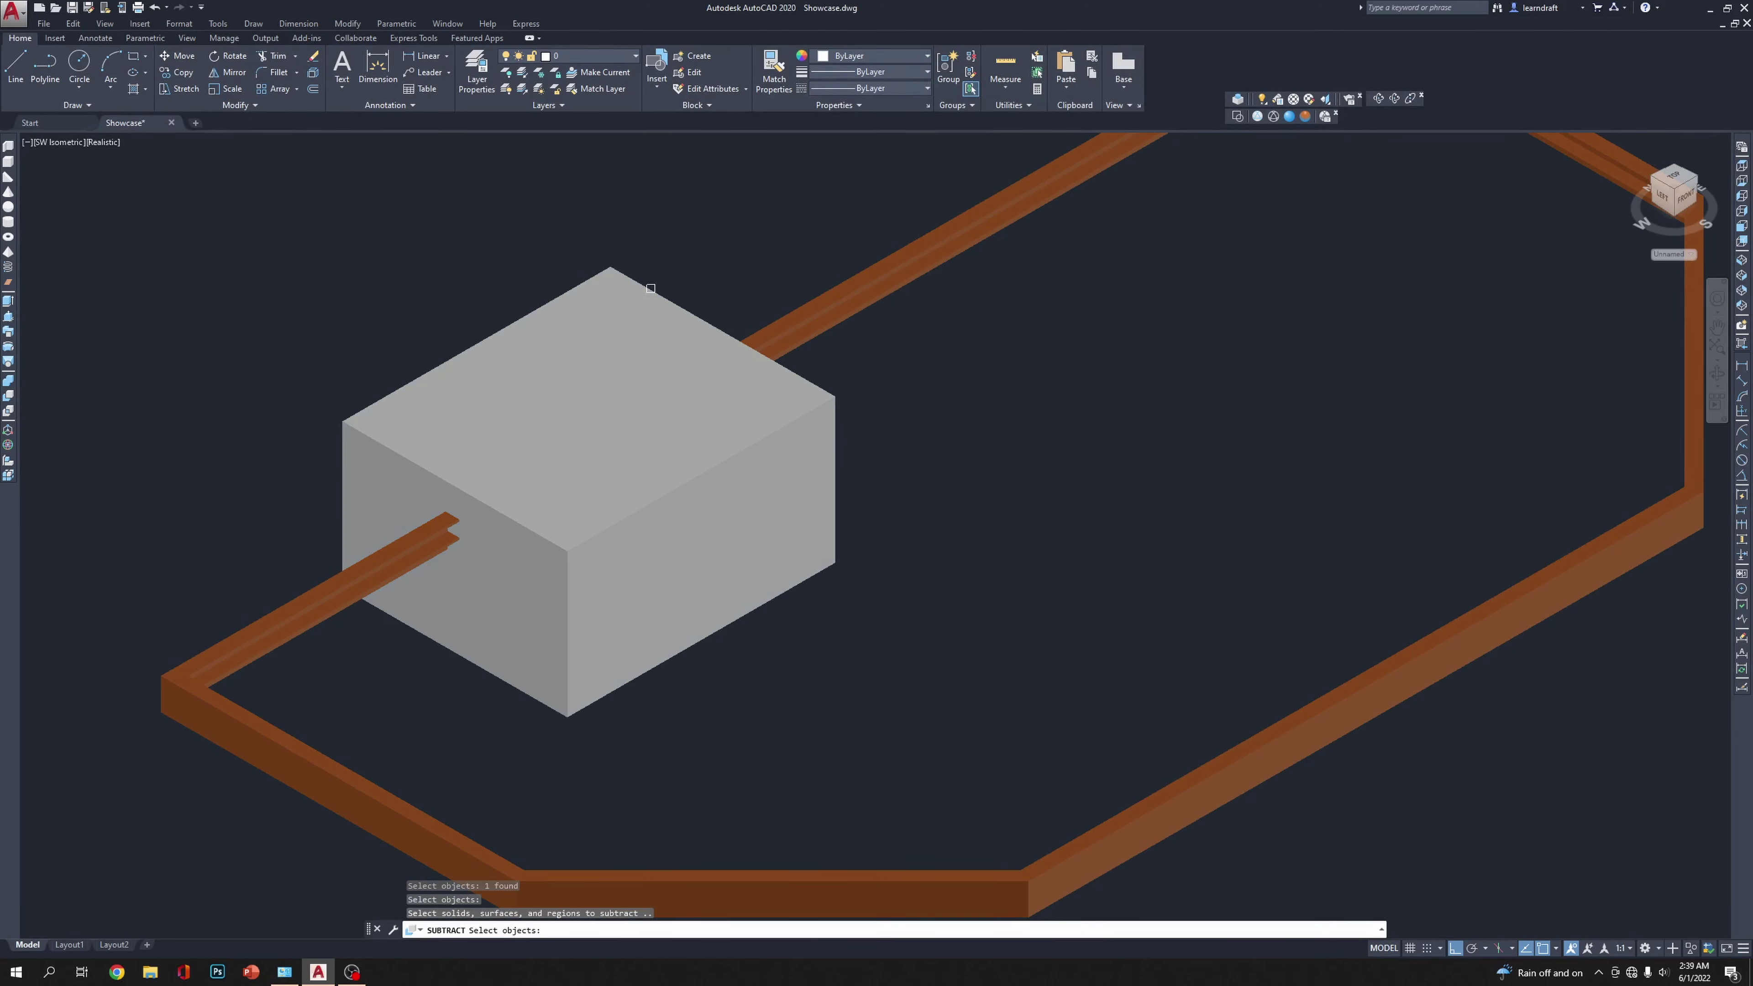
pyautogui.press('Return')
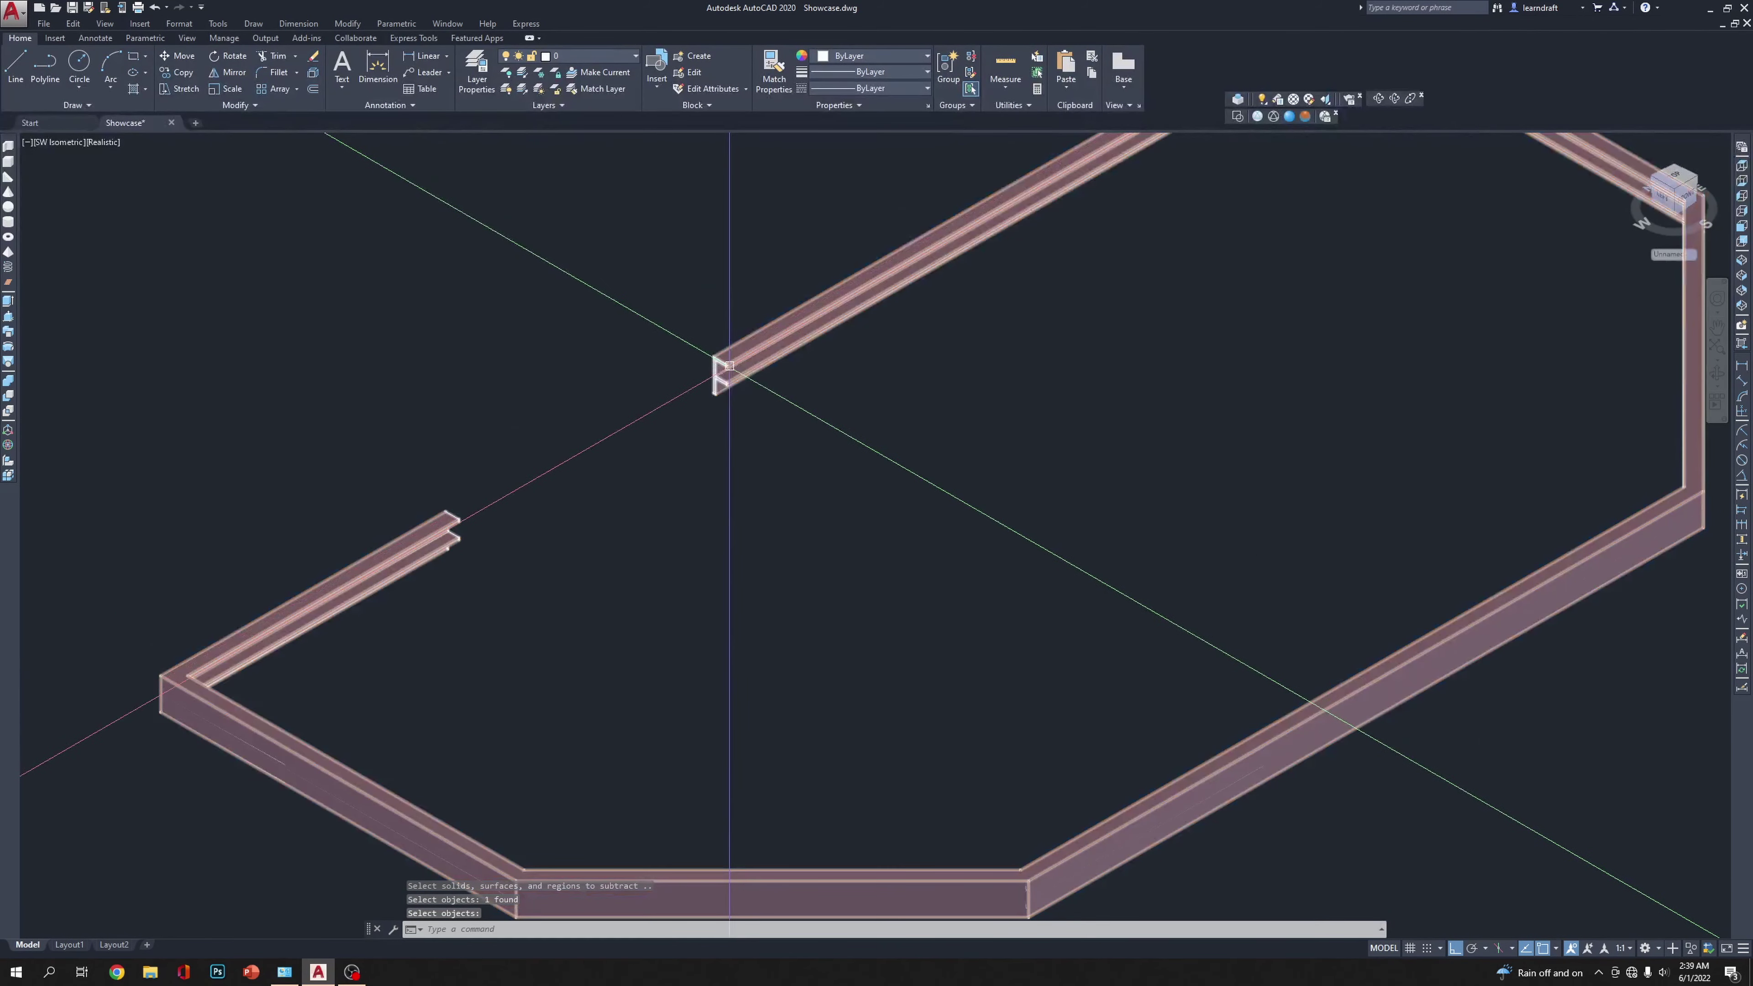
pyautogui.click(759, 294)
pyautogui.click(738, 396)
# Step: Explode the cut pipe frame and delete the separated frame pieces
pyautogui.write('x')
pyautogui.press('Return')
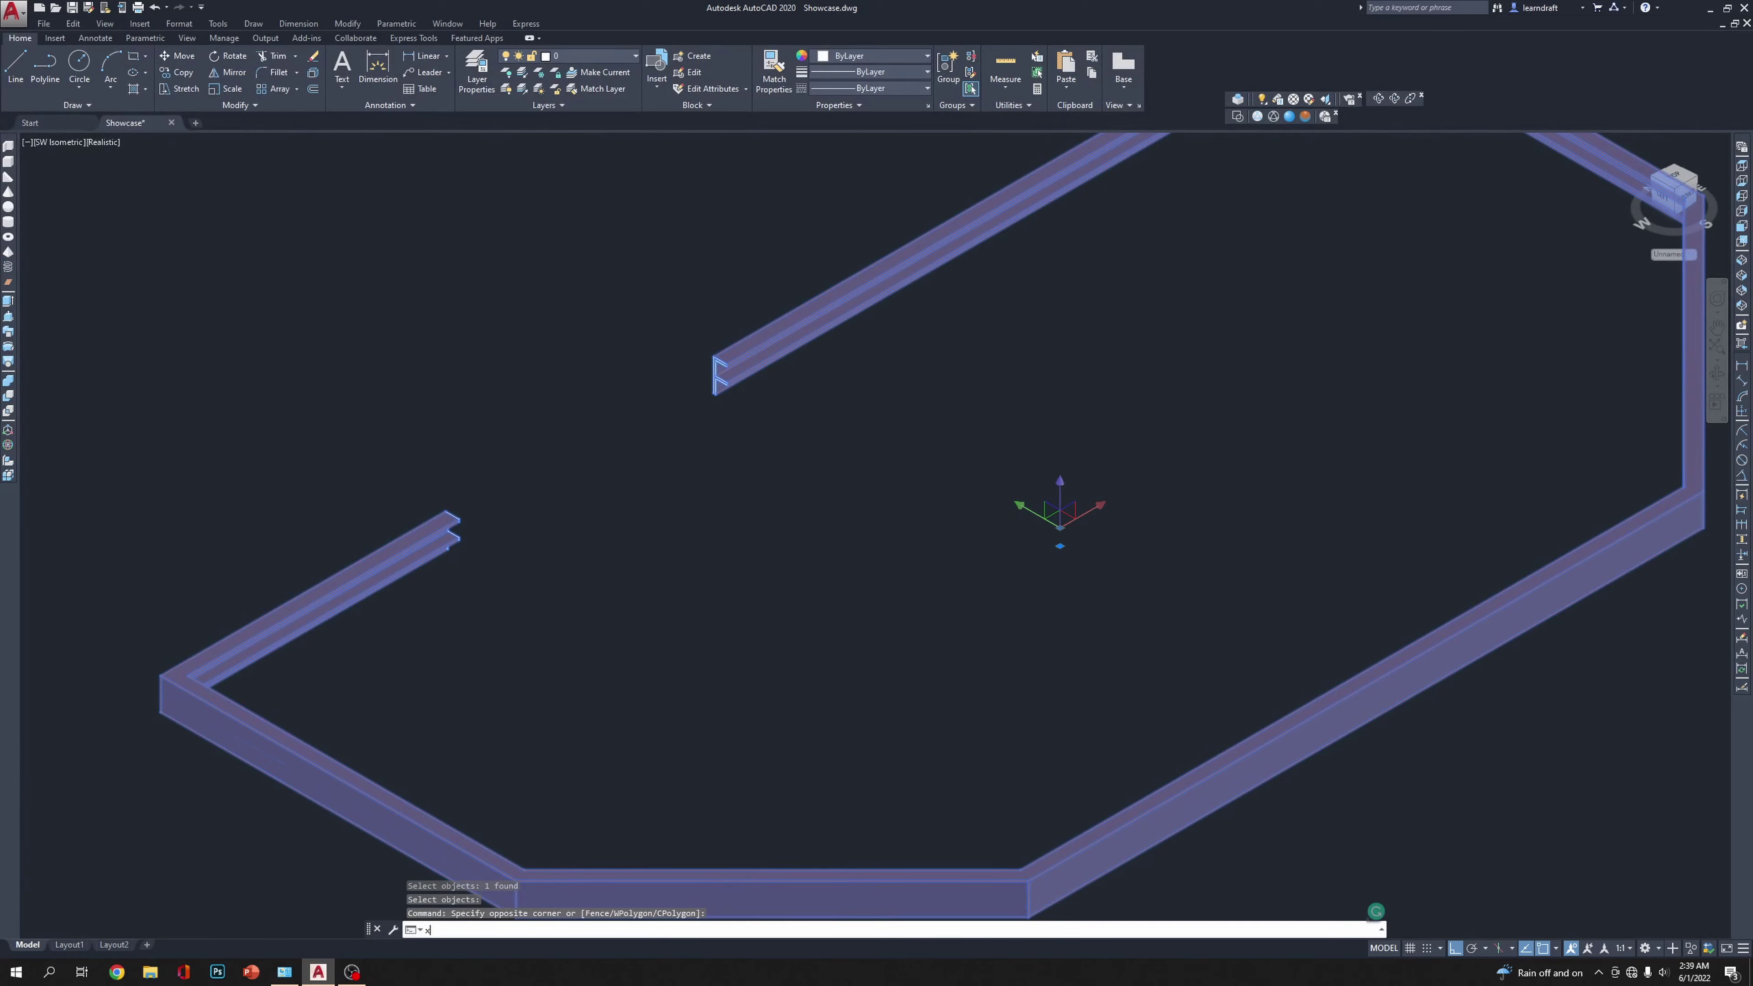
pyautogui.scroll(-4, 836, 429)
pyautogui.click(1192, 221)
pyautogui.click(669, 660)
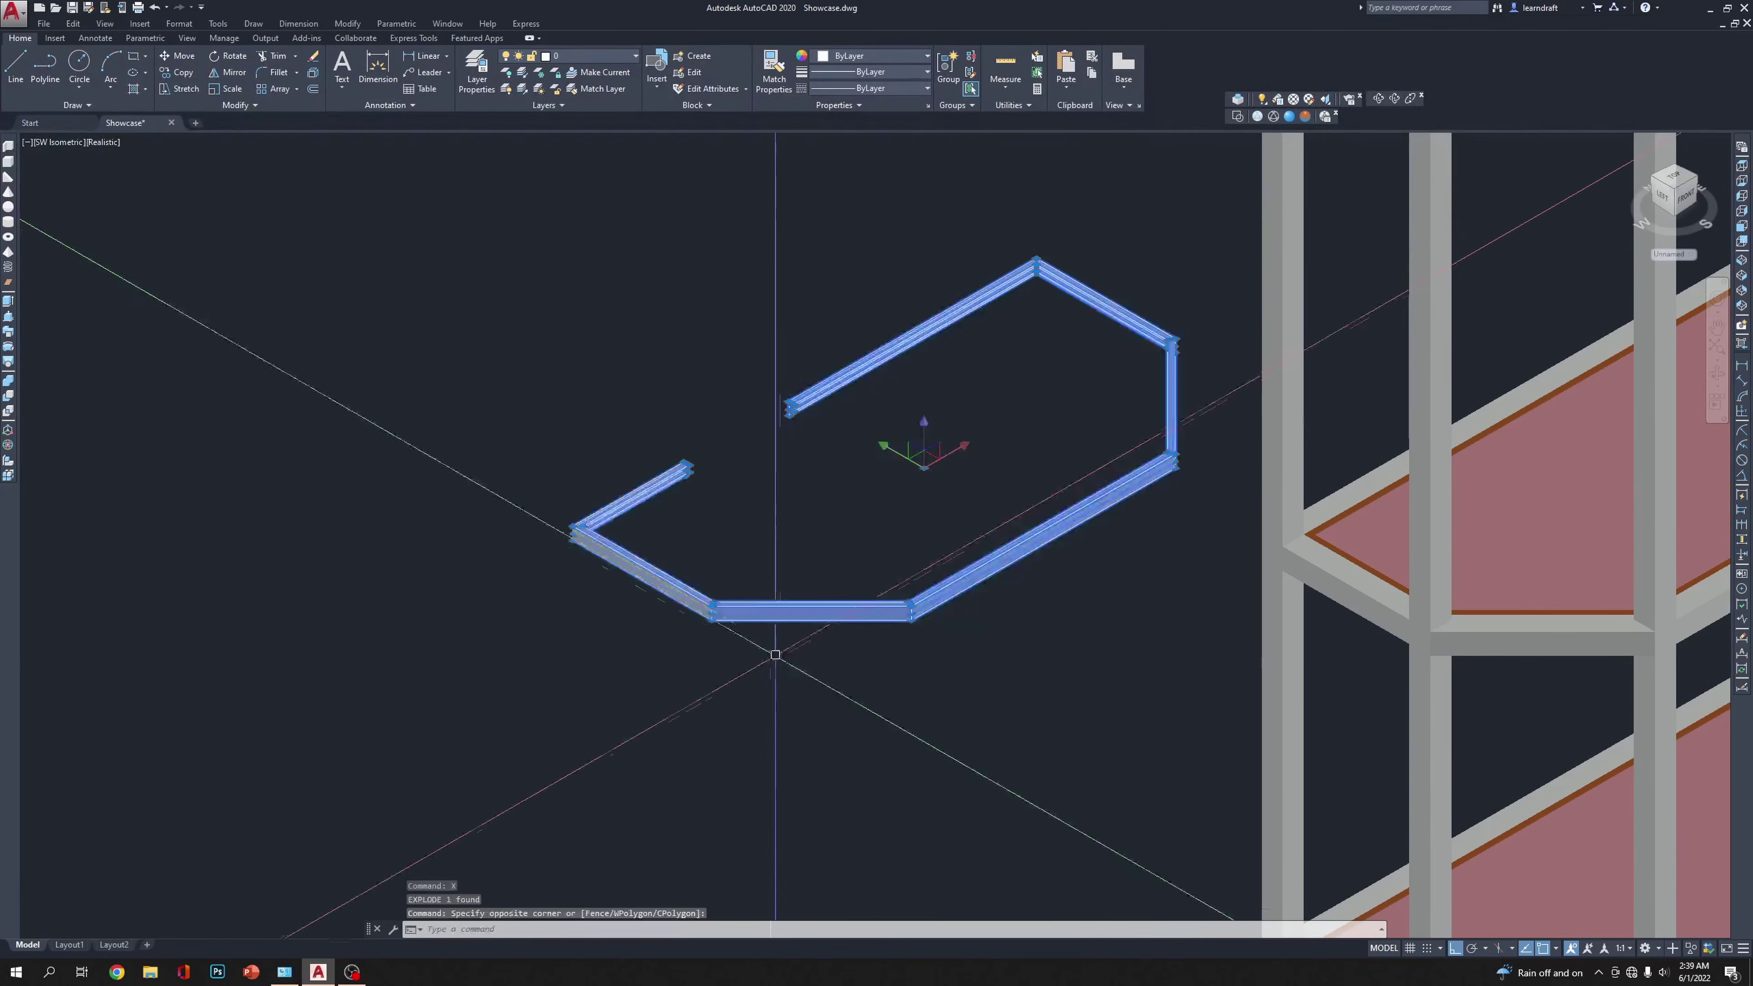
pyautogui.press('Delete')
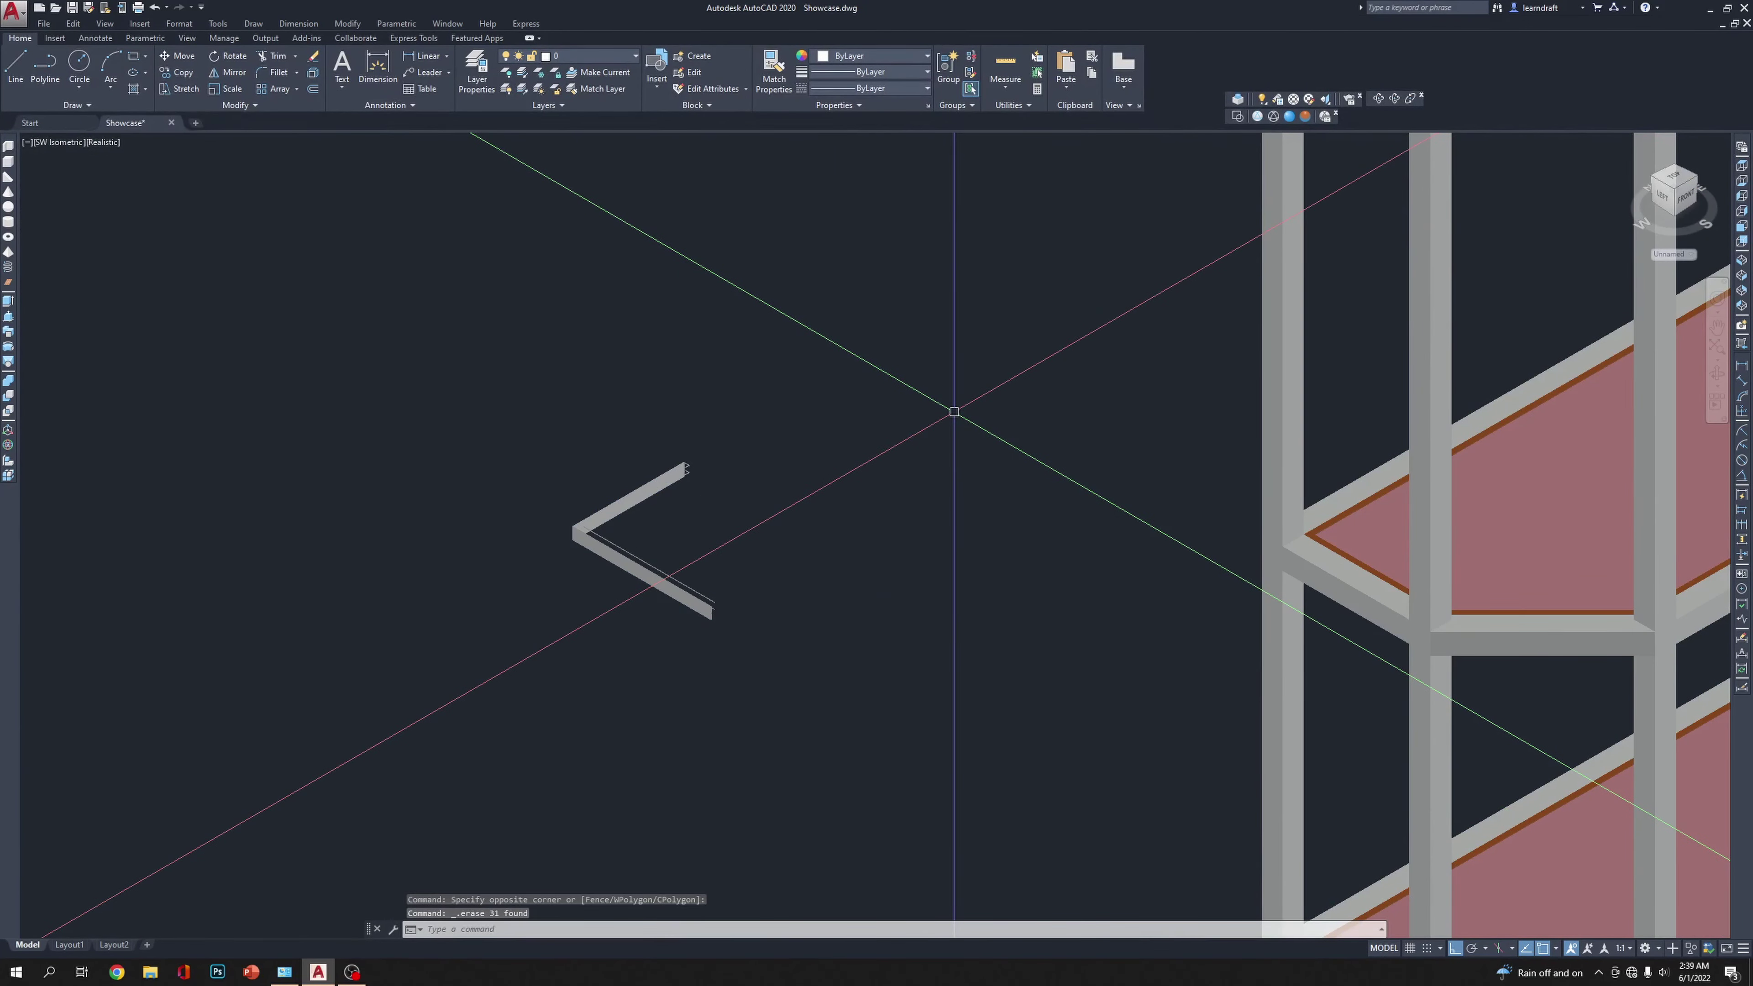
# Step: Explode the remaining V-shaped piece and delete its segments
pyautogui.click(773, 388)
pyautogui.click(545, 599)
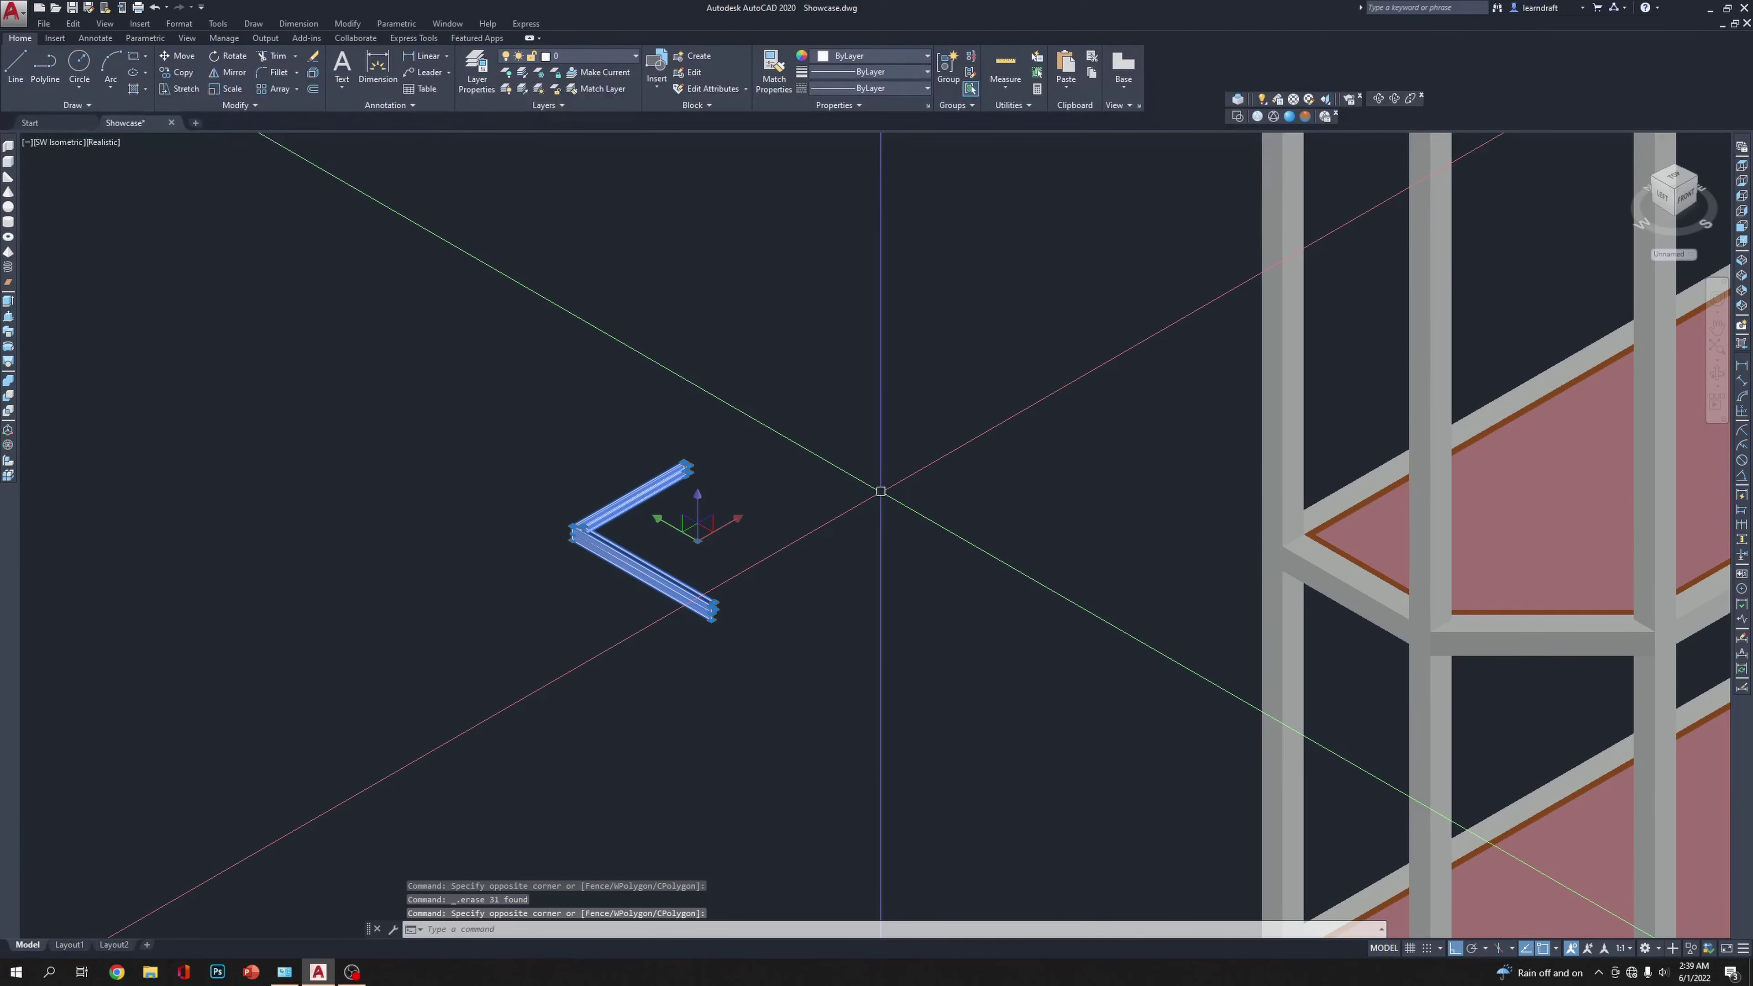
pyautogui.write('x')
pyautogui.press('Return')
pyautogui.click(782, 533)
pyautogui.click(614, 696)
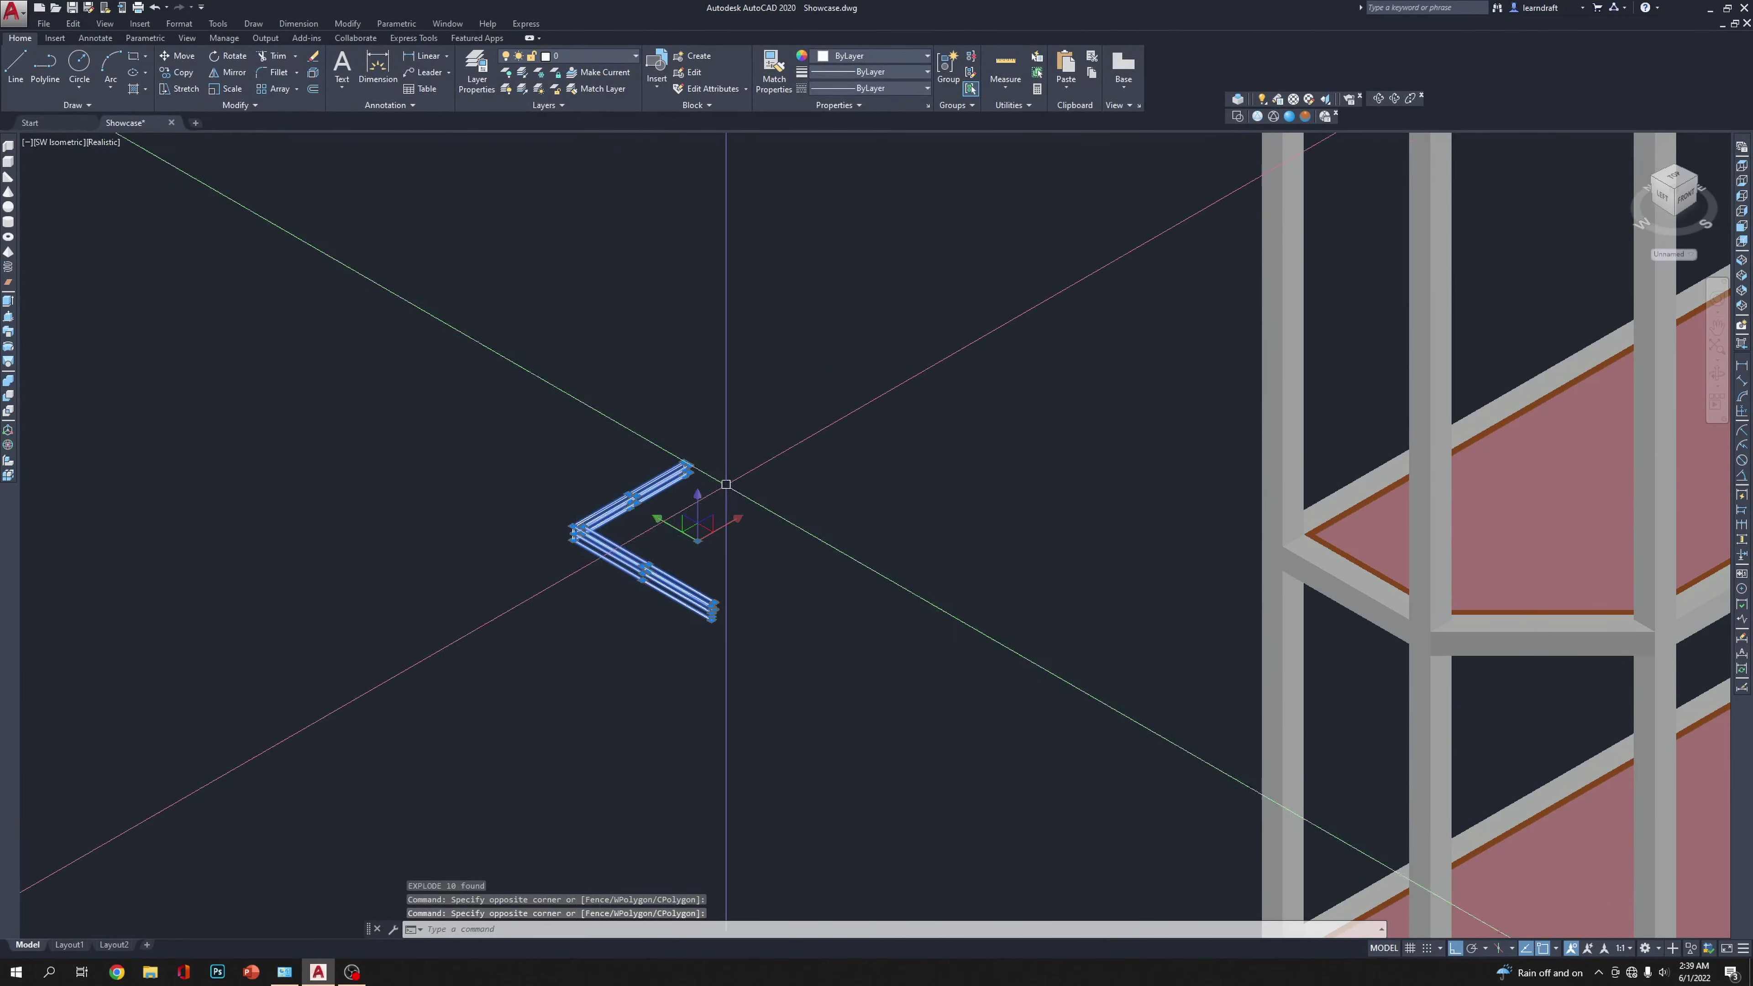
pyautogui.press('Delete')
# Step: Delete the small leftover pieces, leaving only the F-shaped profile
pyautogui.scroll(5, 665, 473)
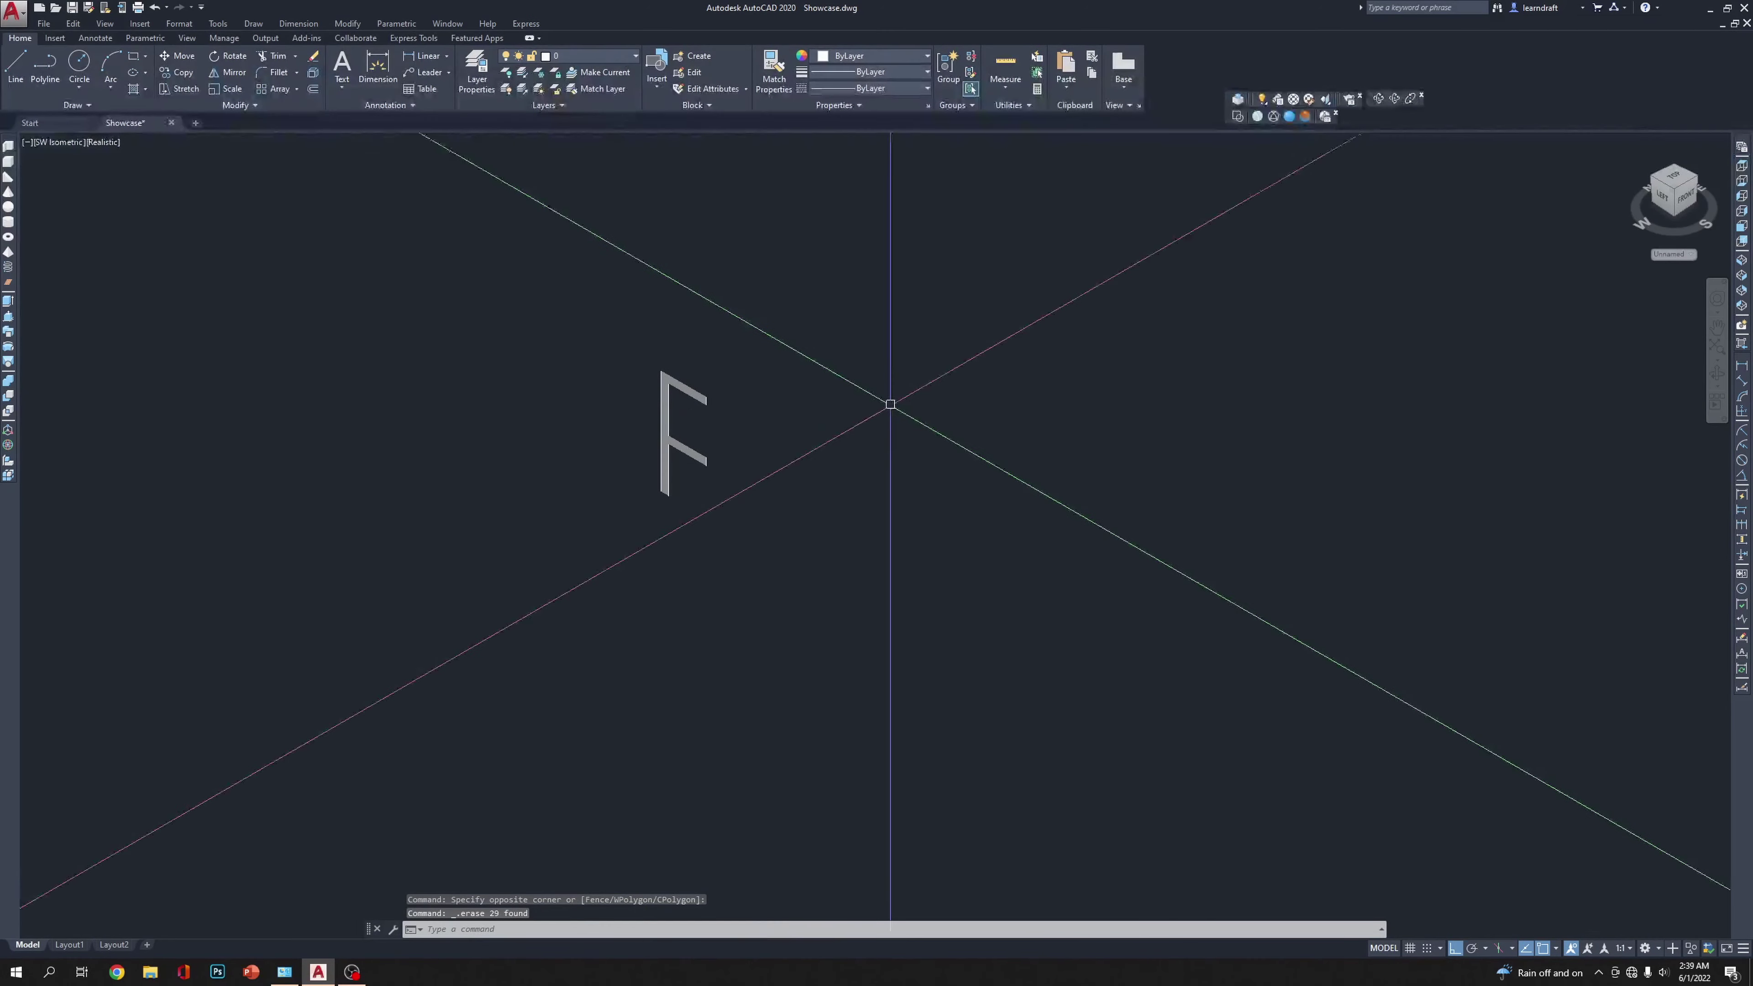
pyautogui.scroll(-5, 890, 403)
pyautogui.click(708, 466)
pyautogui.click(583, 583)
pyautogui.moveTo(966, 458); pyautogui.dragTo(849, 556, button='middle')
pyautogui.press('Delete')
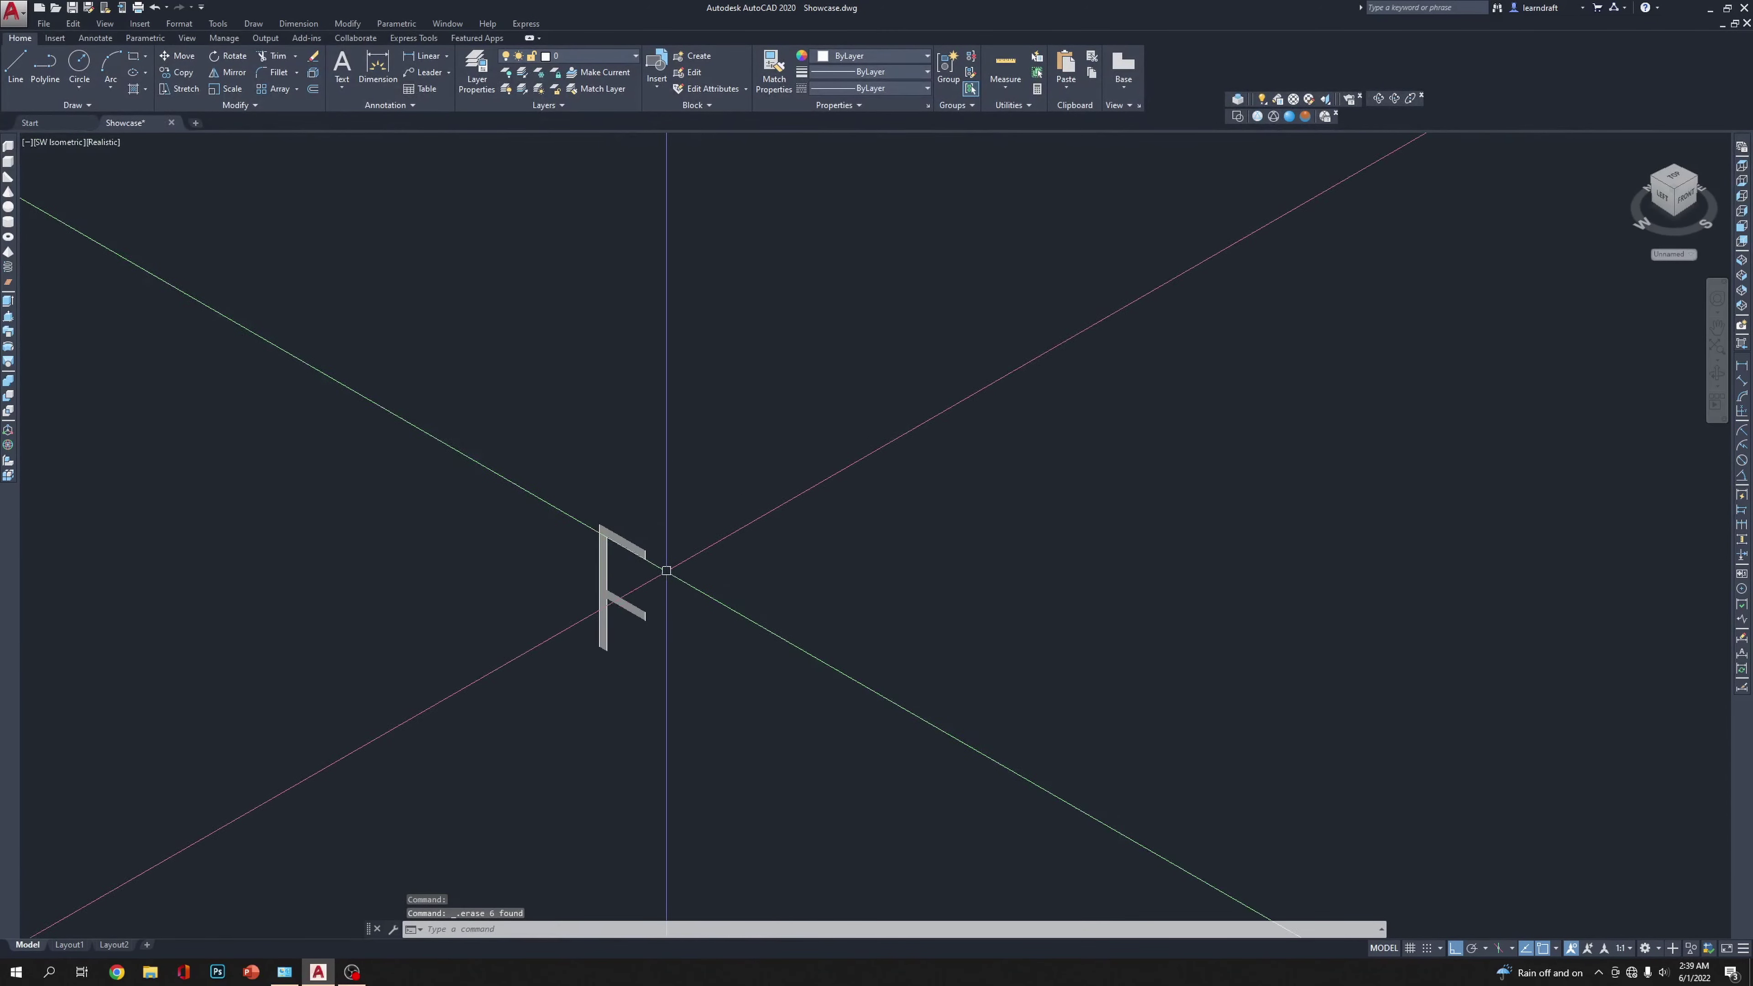
pyautogui.scroll(5, 593, 628)
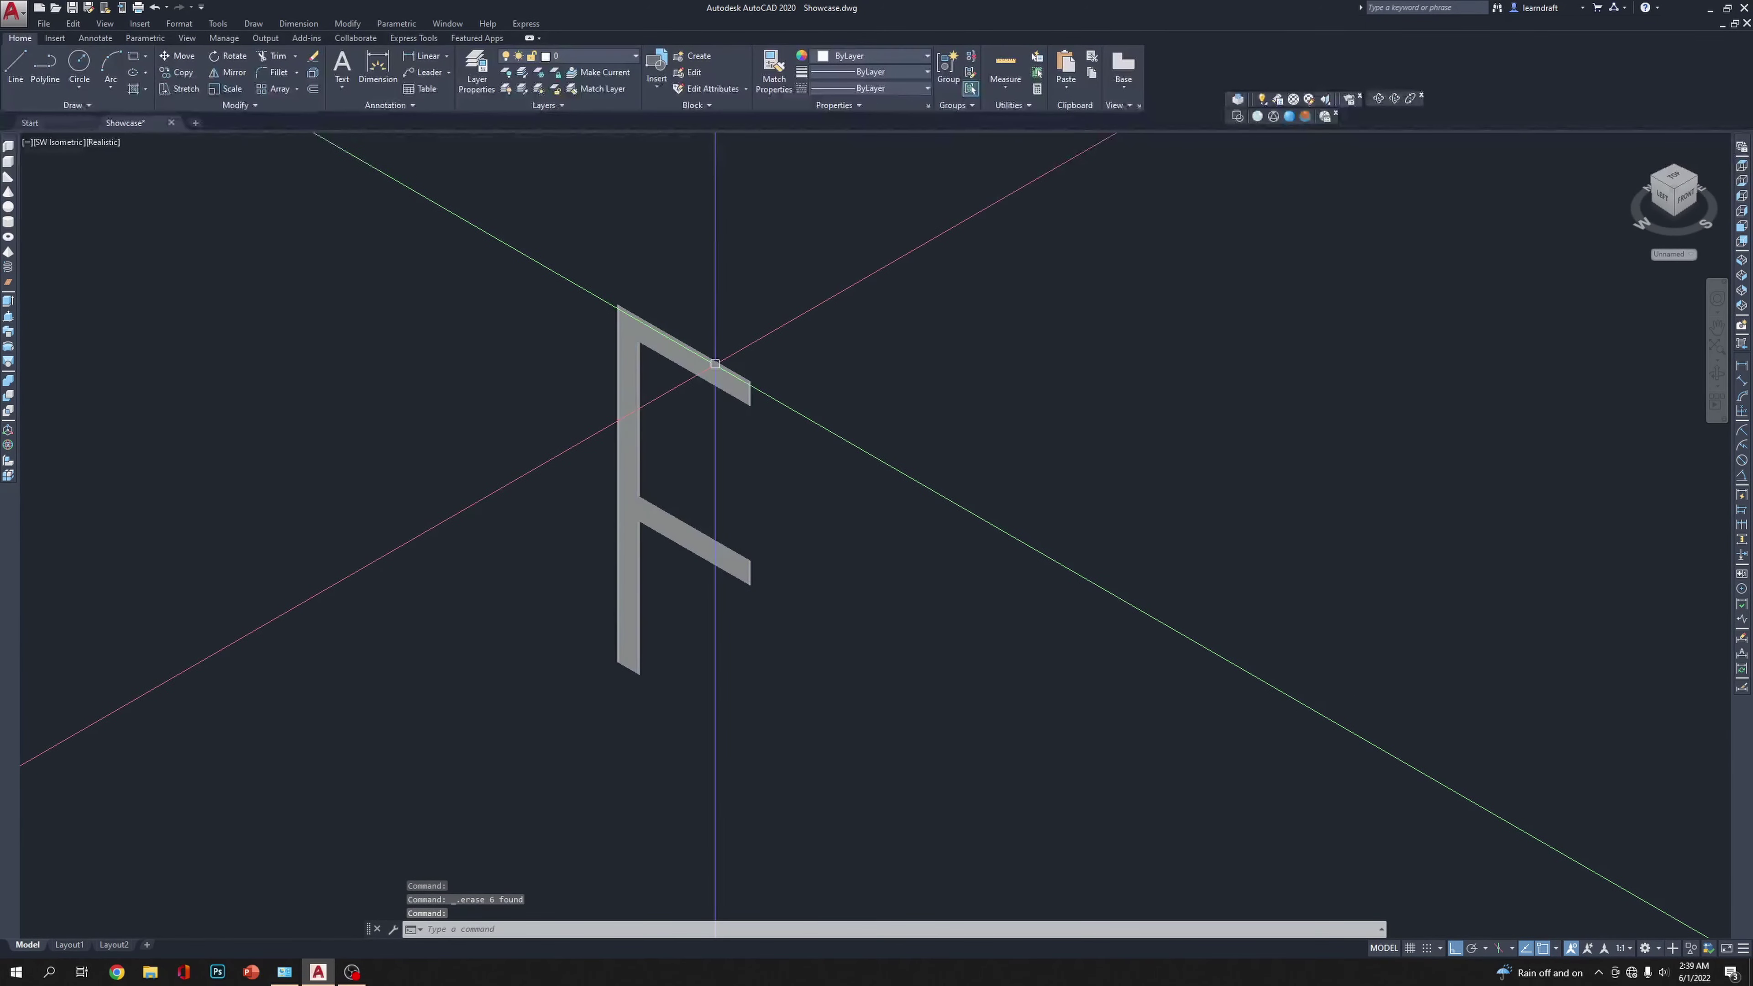
# Step: Extrude the F-shaped profile into a solid
pyautogui.click(715, 363)
pyautogui.write('e')
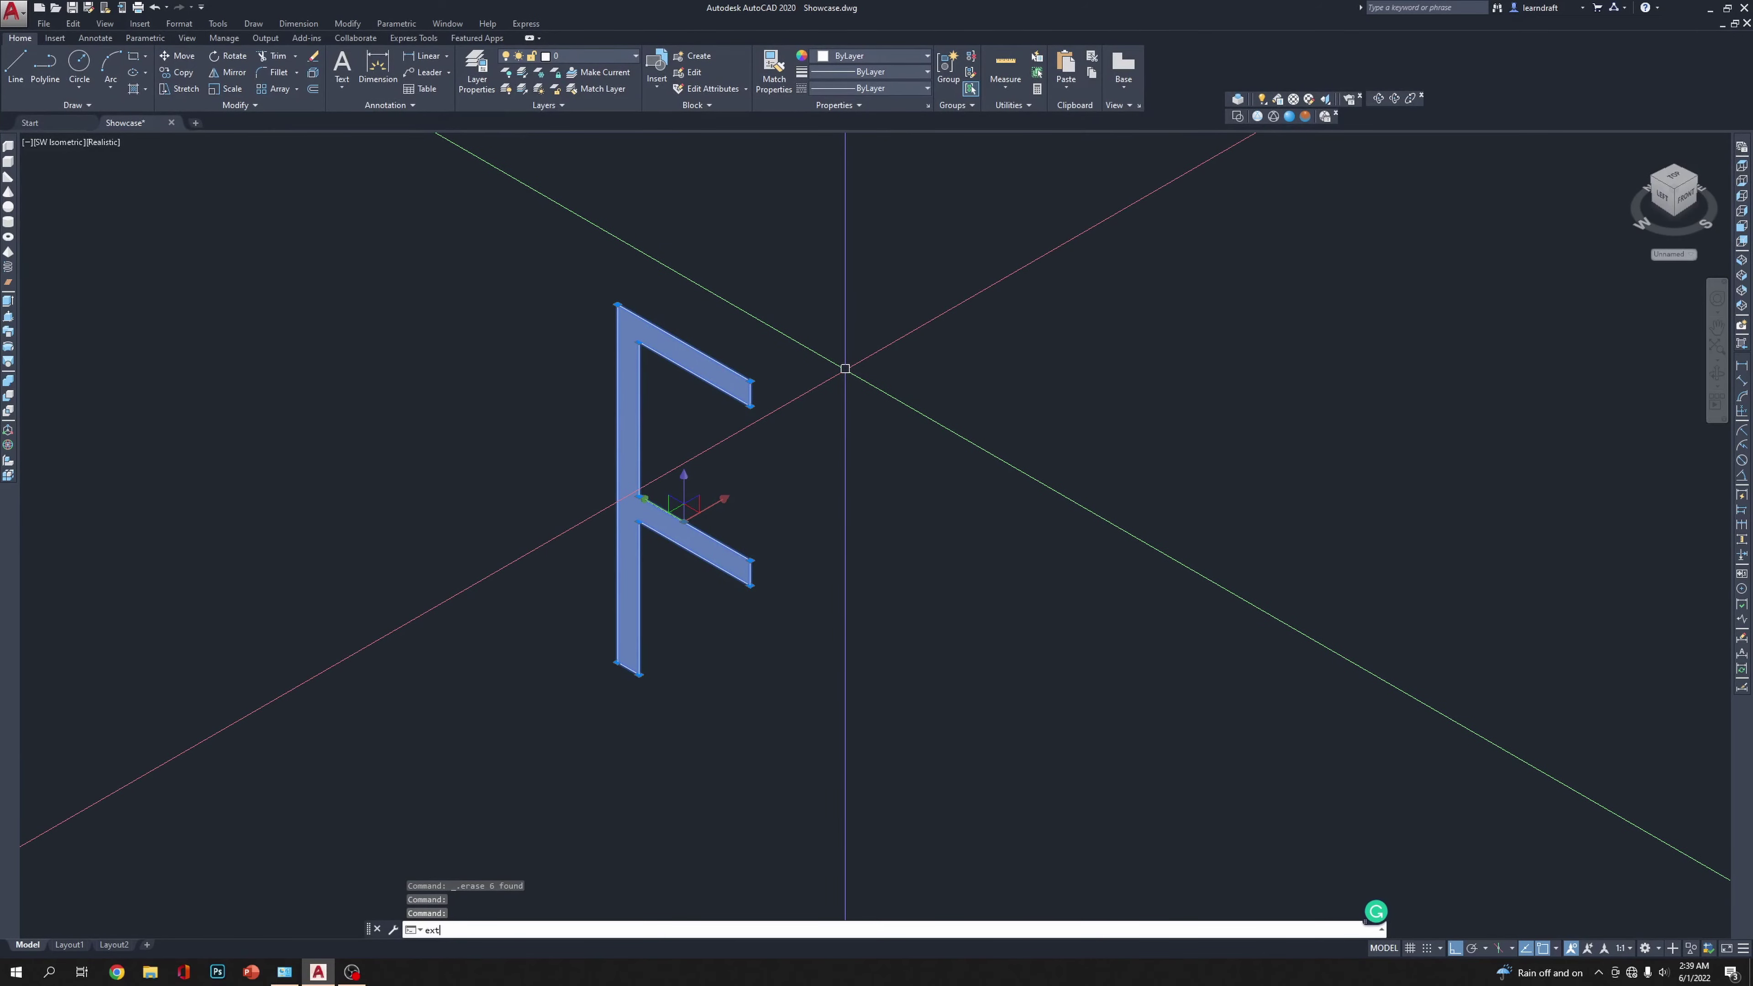
pyautogui.write('xt')
pyautogui.press('Return')
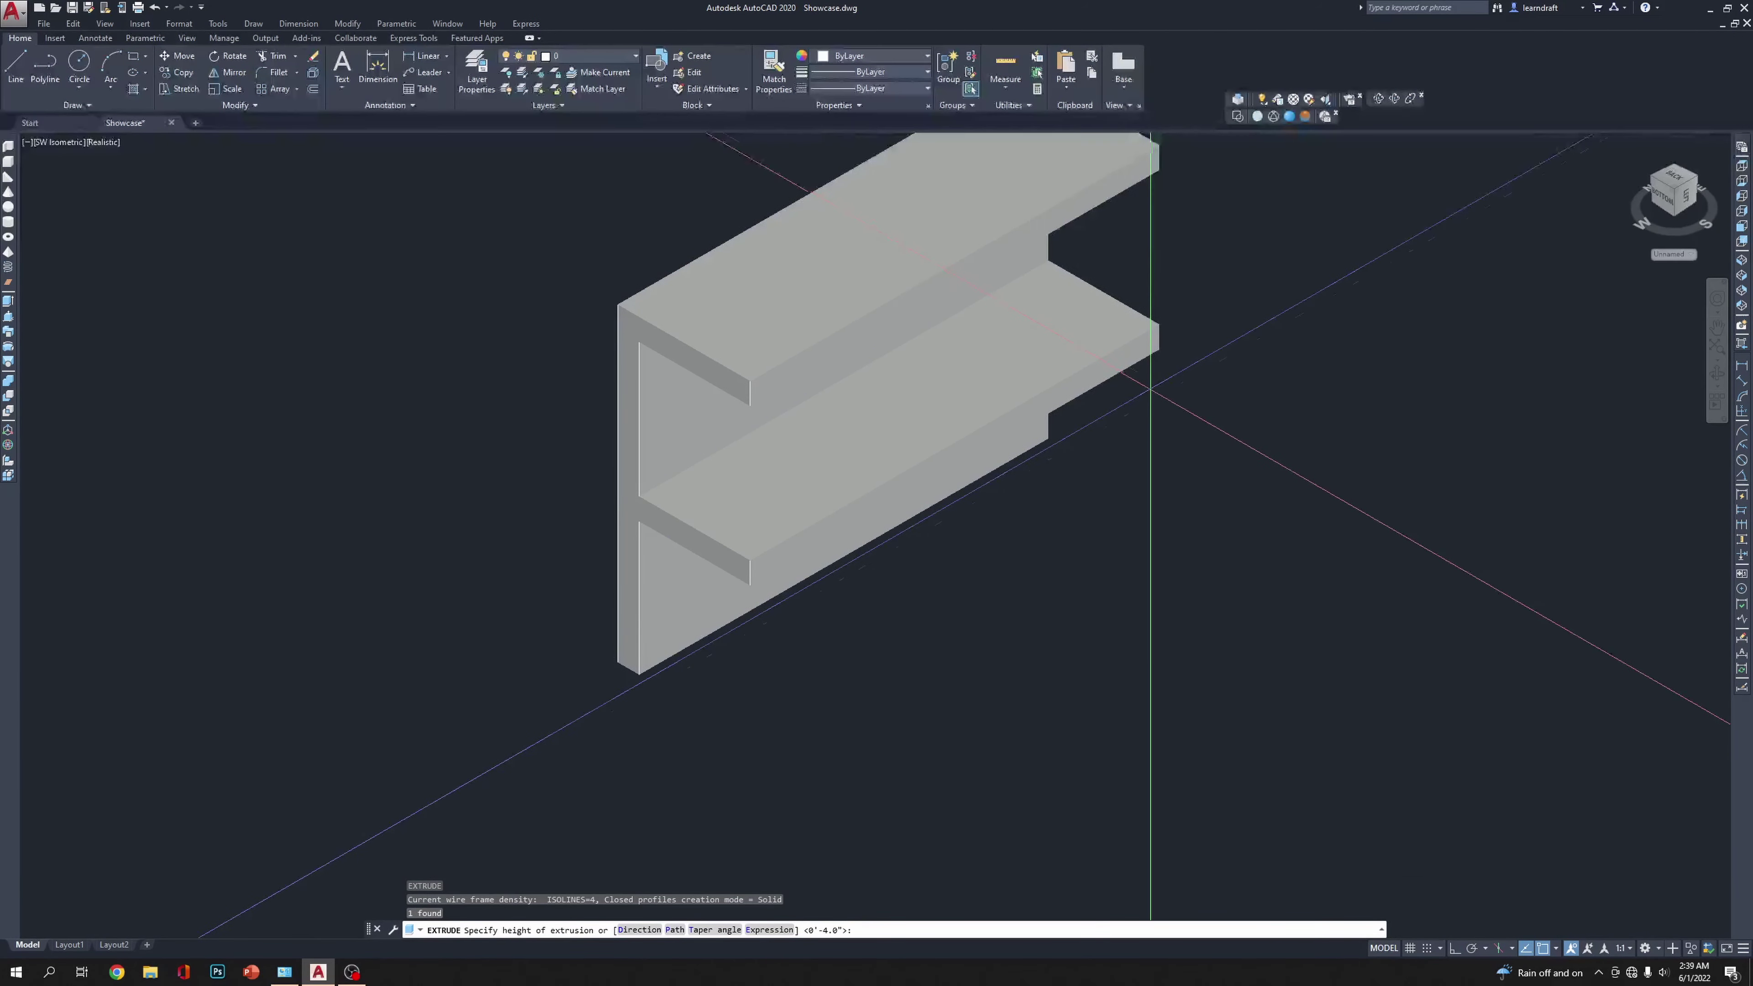
pyautogui.click(1291, 272)
pyautogui.press('Escape')
pyautogui.moveTo(1147, 353); pyautogui.dragTo(908, 497, button='middle')
# Step: Move the extruded solid up-right, then undo the move and the extrusion
pyautogui.click(1085, 381)
pyautogui.click(975, 597)
pyautogui.write('m')
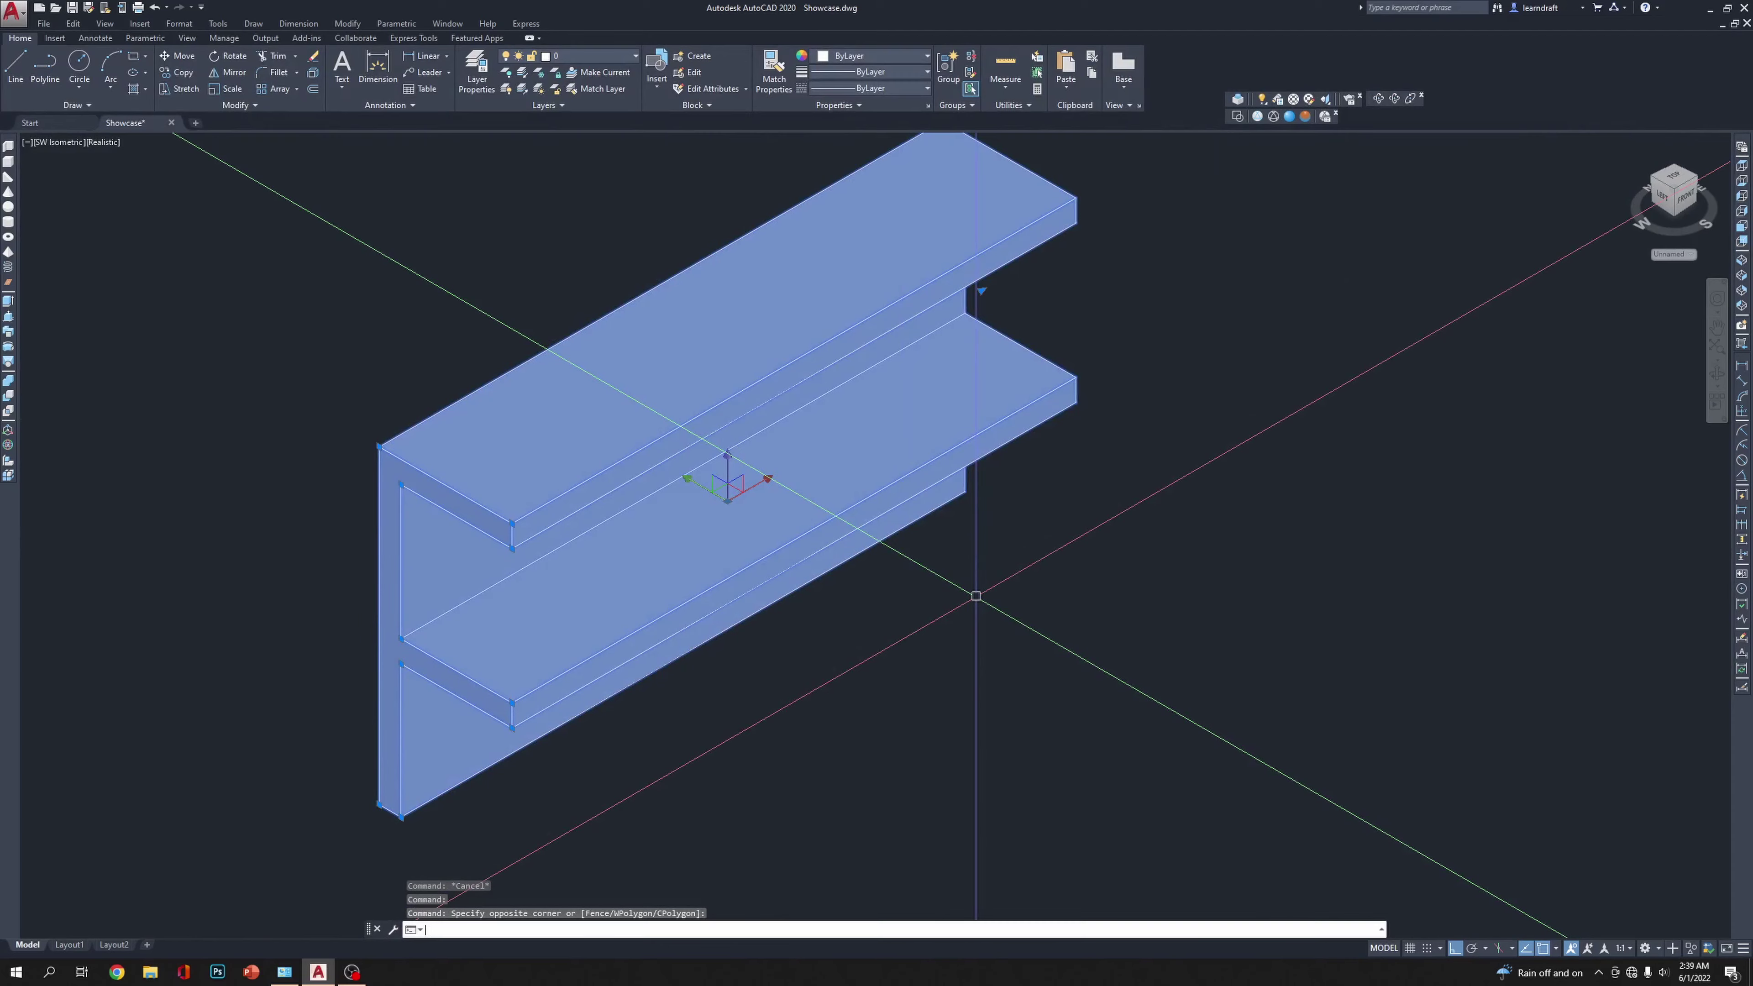
pyautogui.press('Return')
pyautogui.click(975, 596)
pyautogui.click(1242, 485)
pyautogui.press('Escape')
pyautogui.press('Escape')
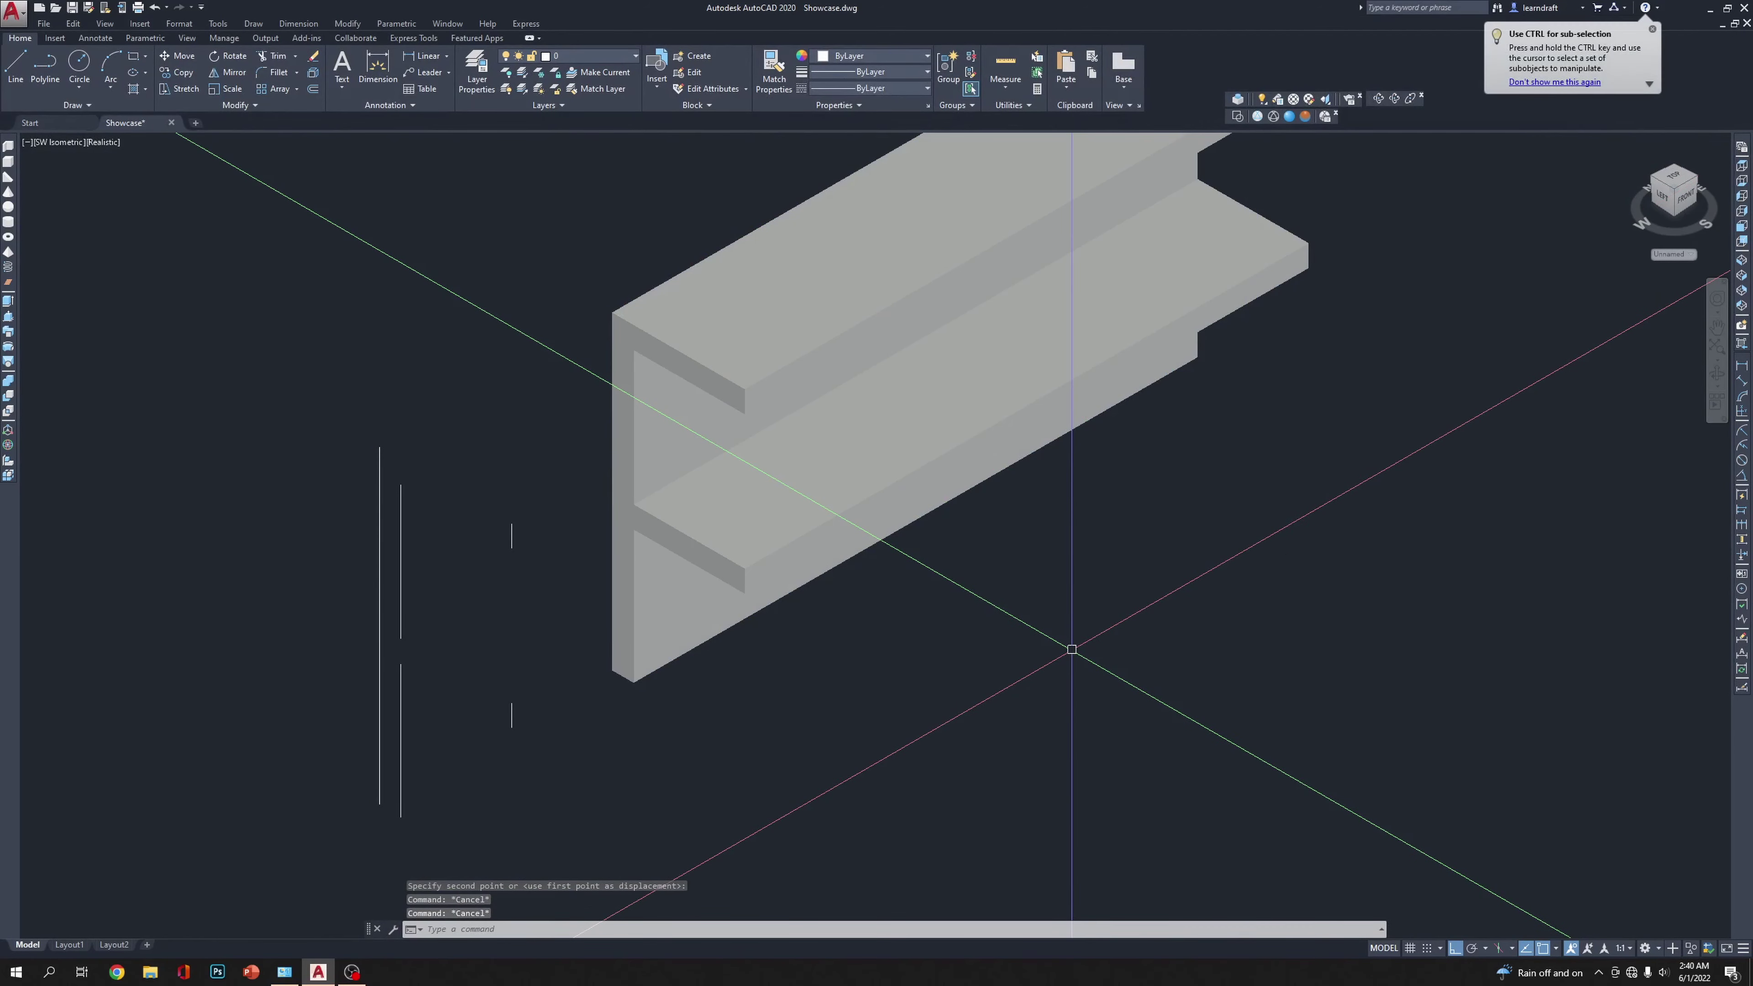
pyautogui.hotkey('ctrl', 'z')
pyautogui.hotkey('ctrl', 'z')
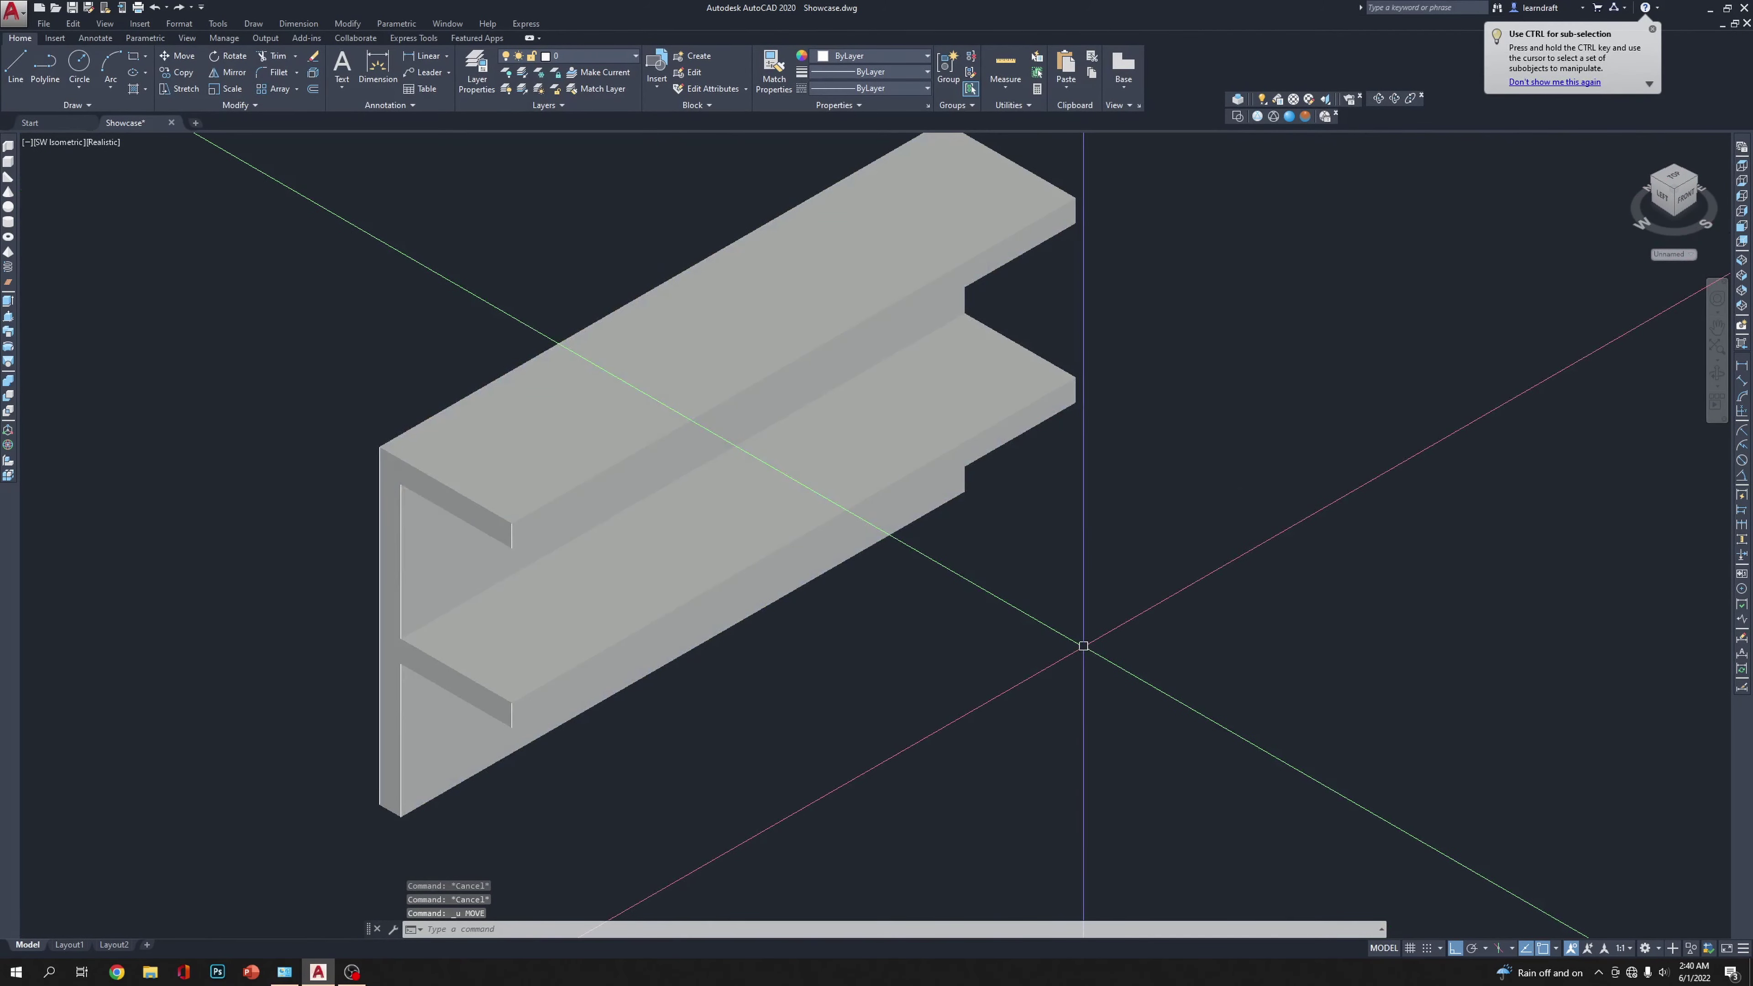
pyautogui.hotkey('ctrl', 'z')
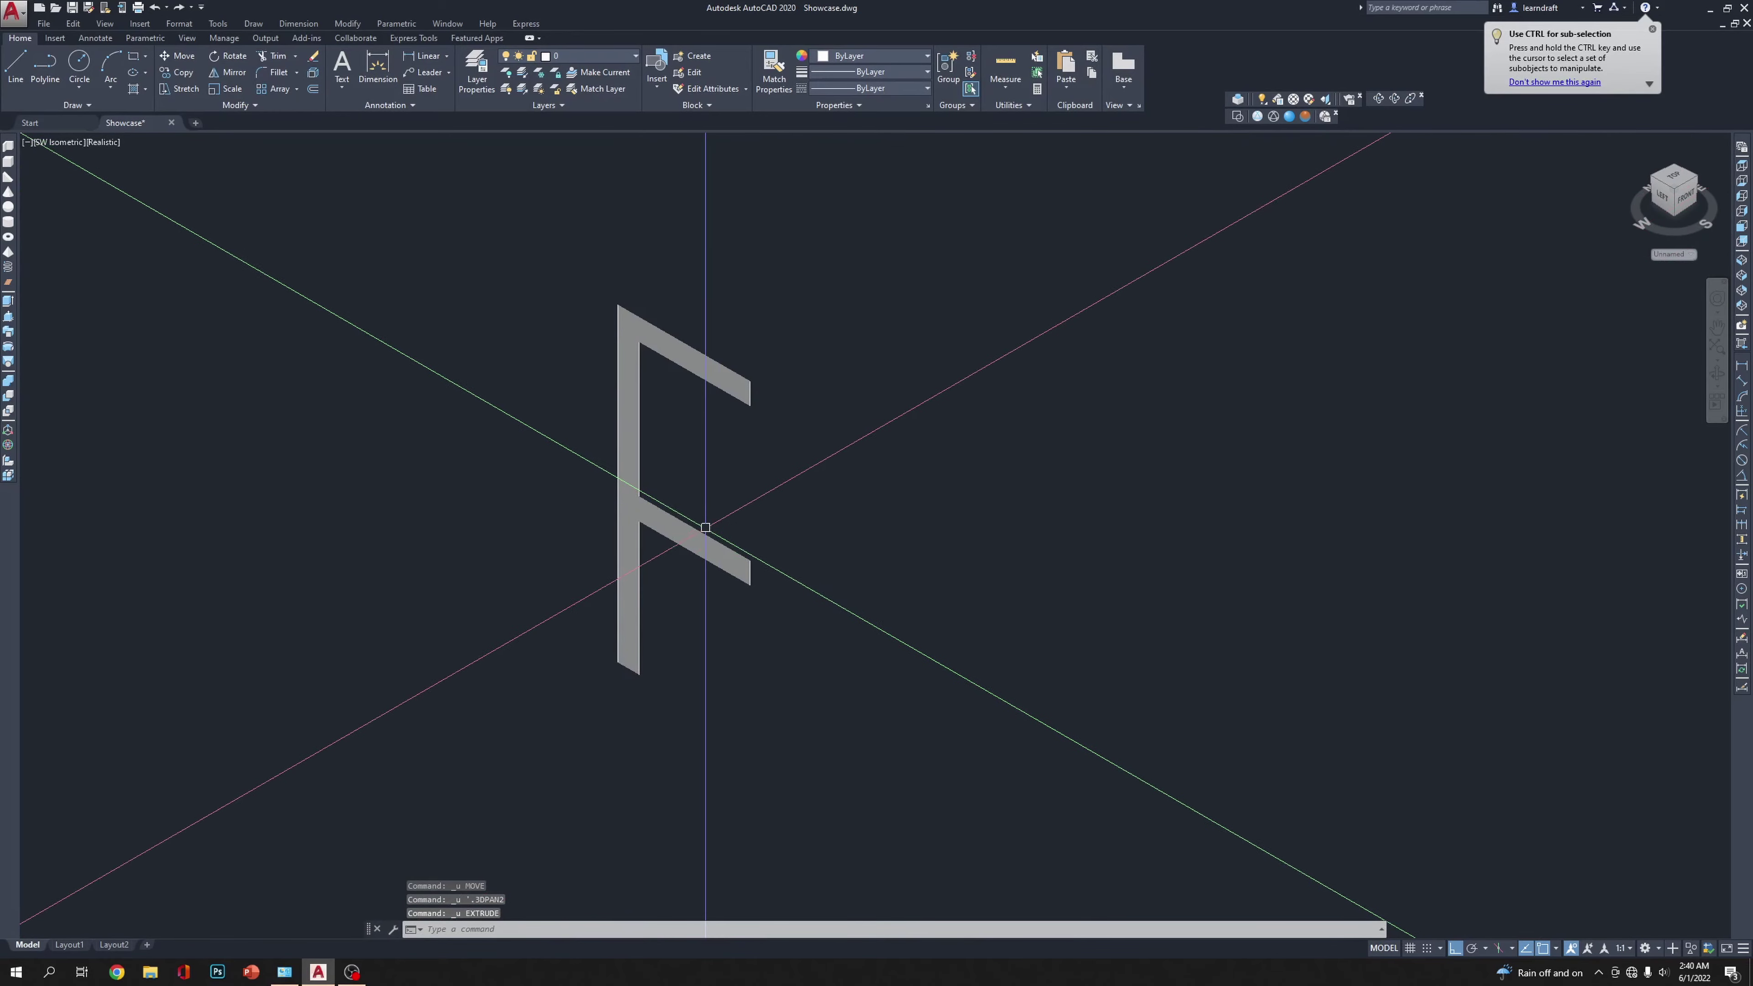
# Step: Move the flat F profile further right and delete the leftover stray lines
pyautogui.click(704, 547)
pyautogui.press('Escape')
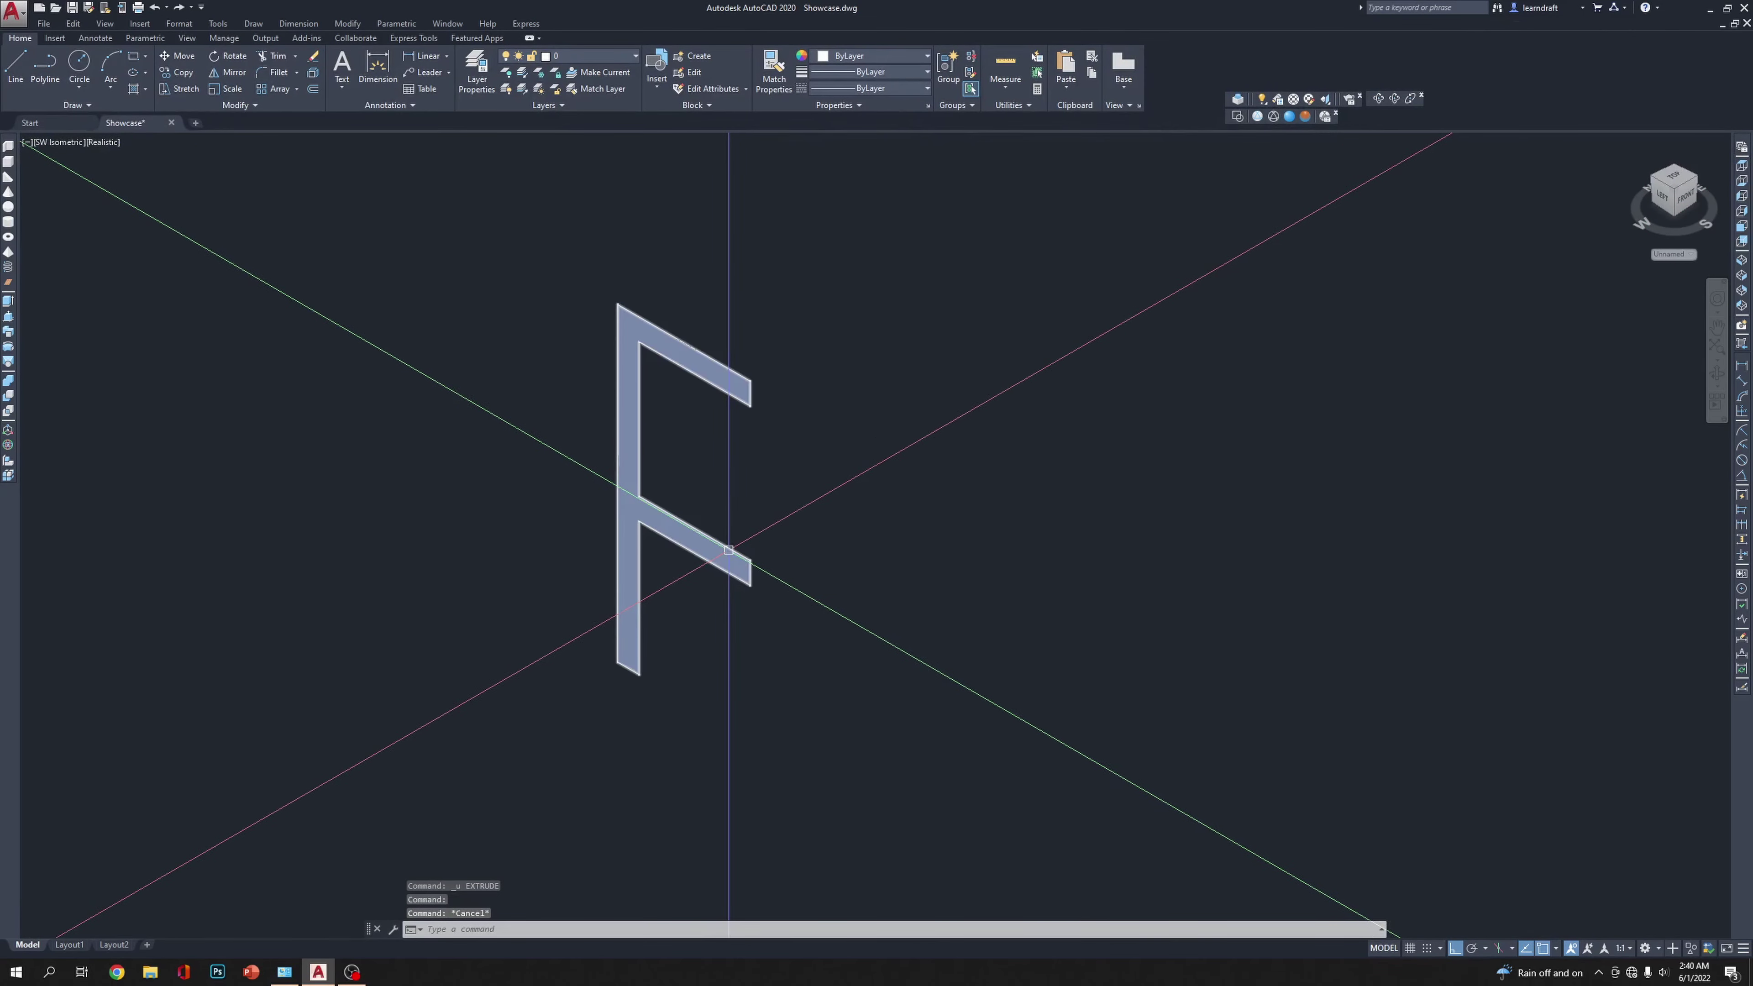
pyautogui.click(746, 568)
pyautogui.scroll(-4, 947, 573)
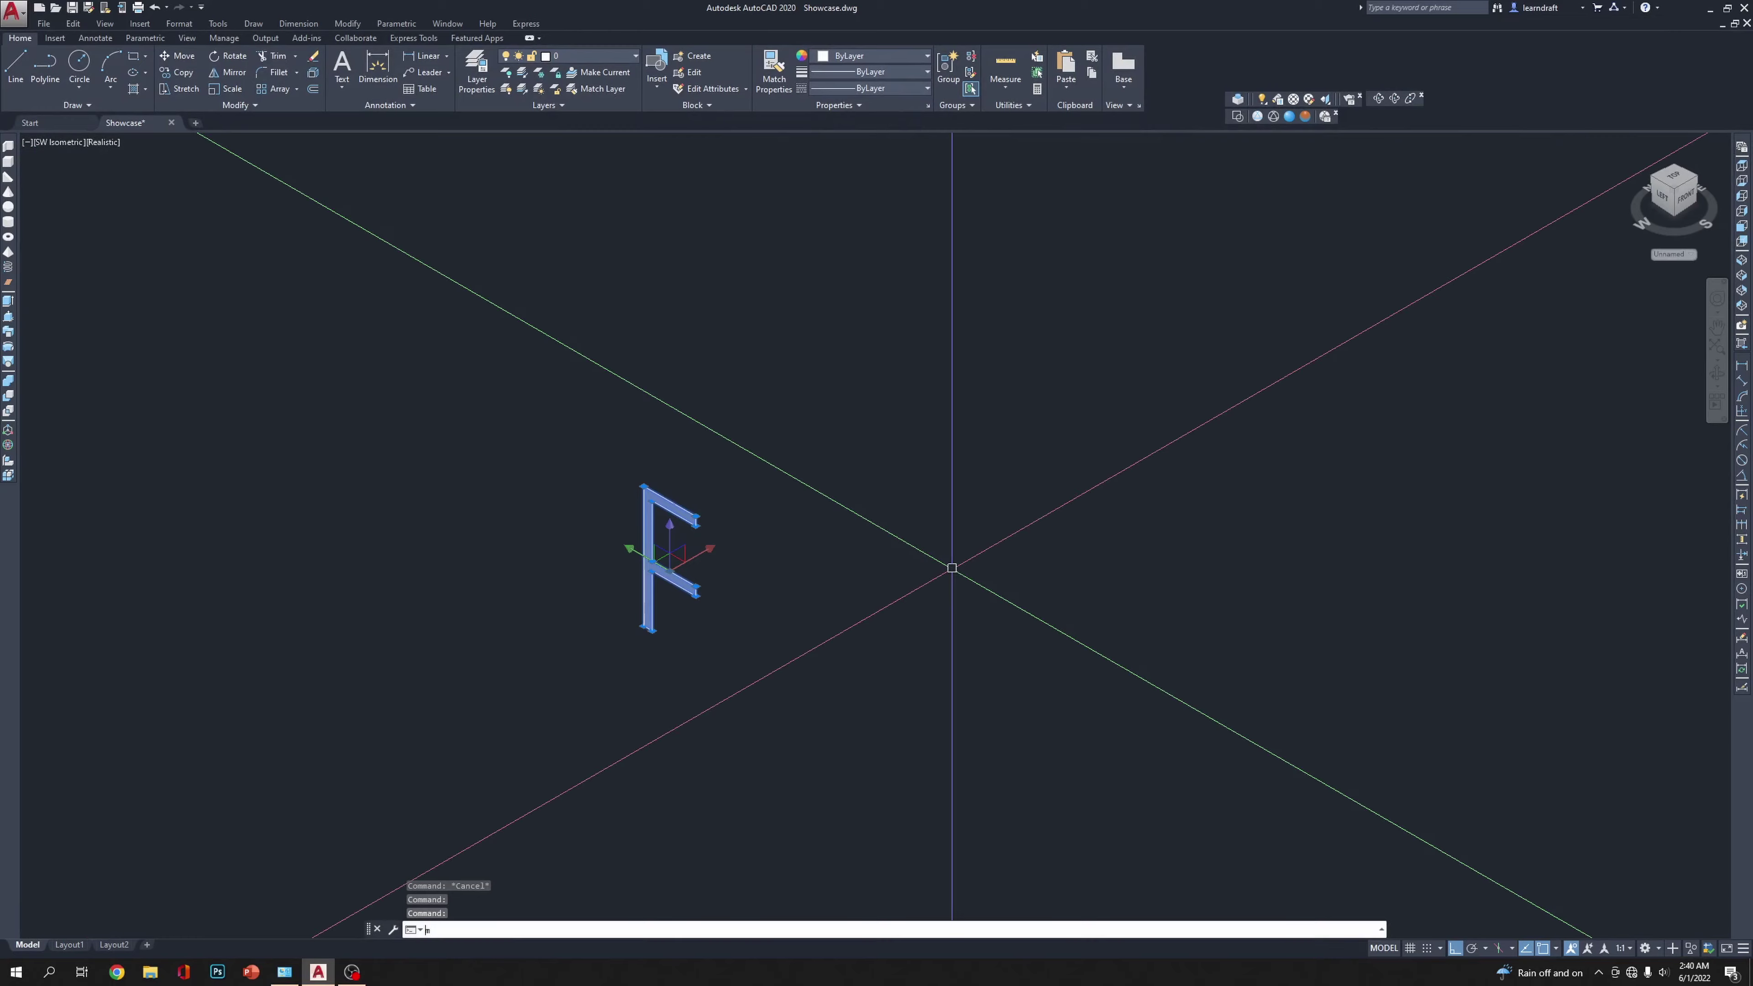
pyautogui.click(694, 694)
pyautogui.click(954, 568)
pyautogui.click(814, 430)
pyautogui.click(623, 725)
pyautogui.moveTo(1056, 588); pyautogui.dragTo(896, 614, button='middle')
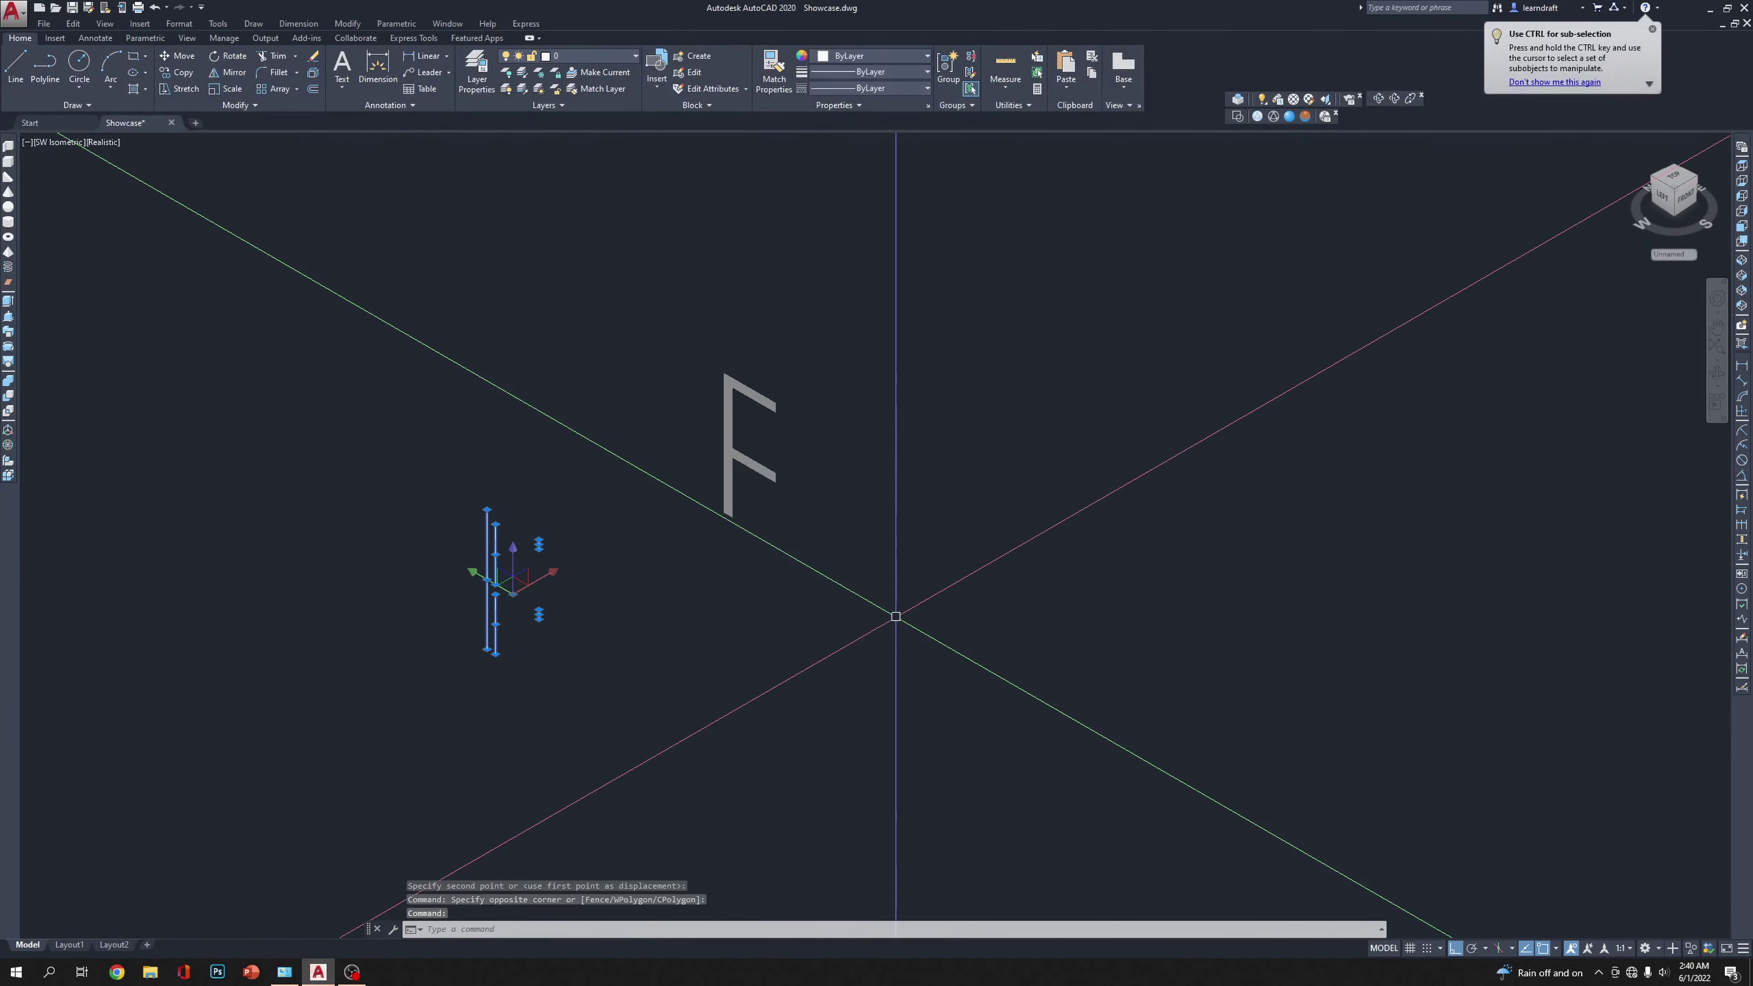
pyautogui.press('Delete')
pyautogui.scroll(5, 804, 395)
pyautogui.scroll(-16, 776, 442)
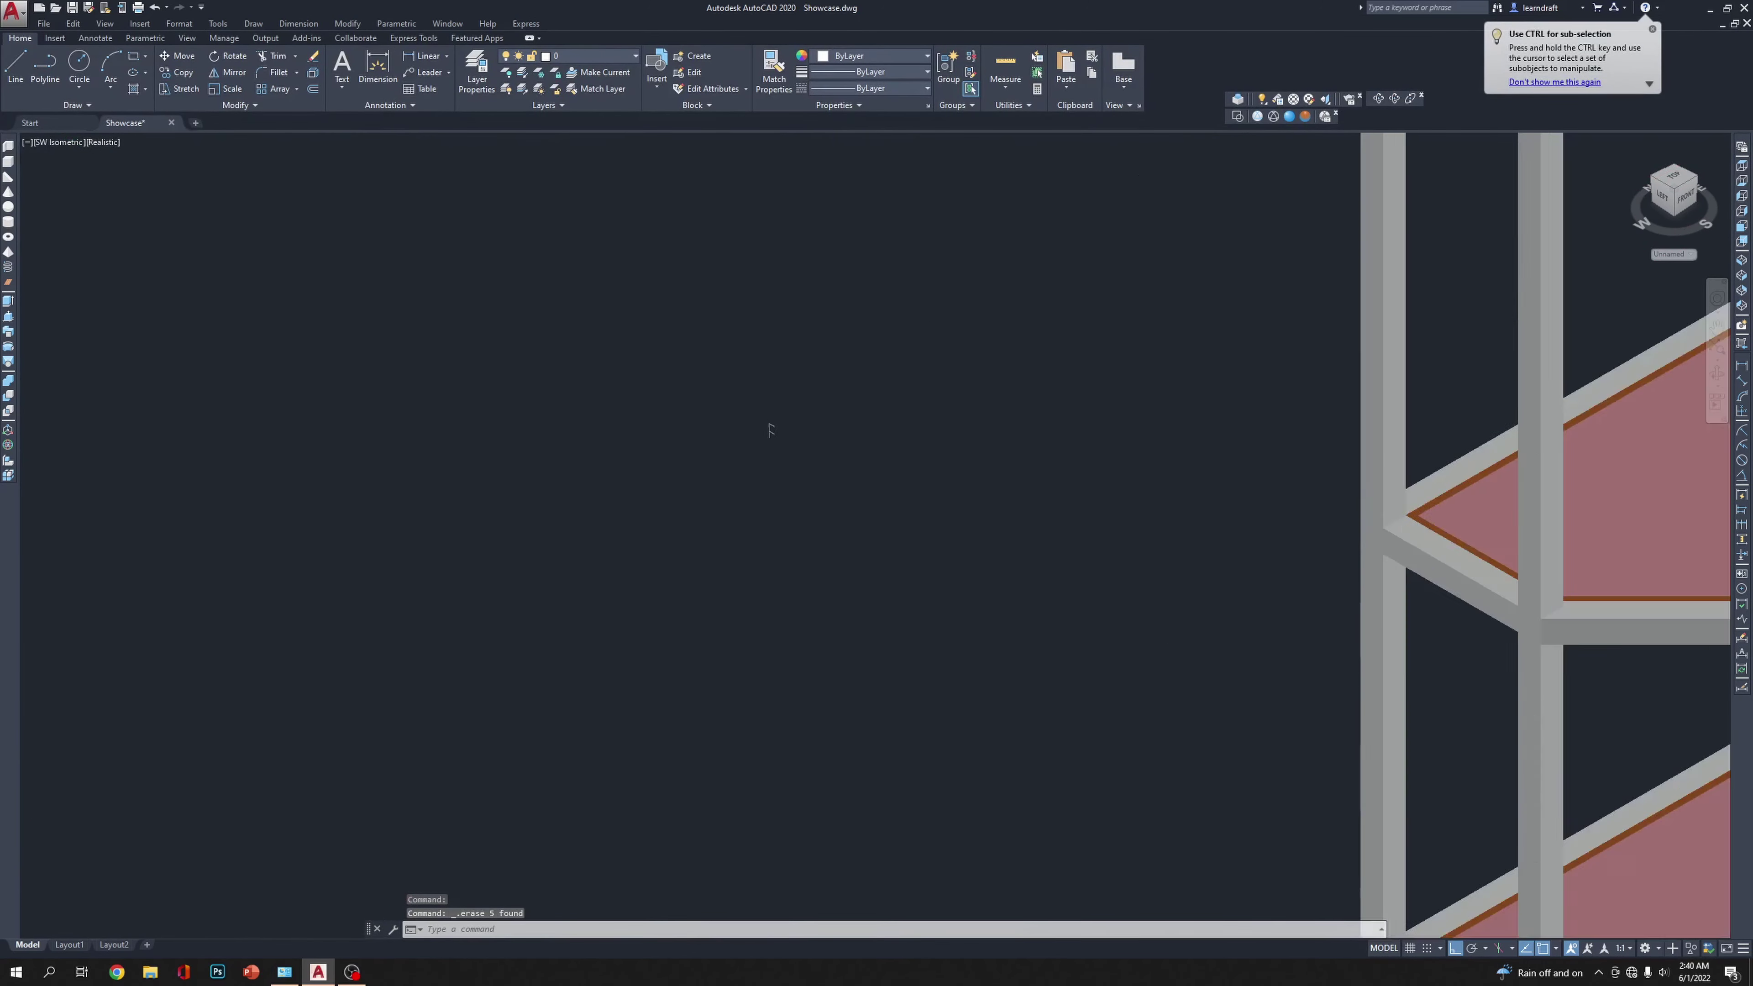
pyautogui.moveTo(916, 402); pyautogui.dragTo(786, 509, button='middle')
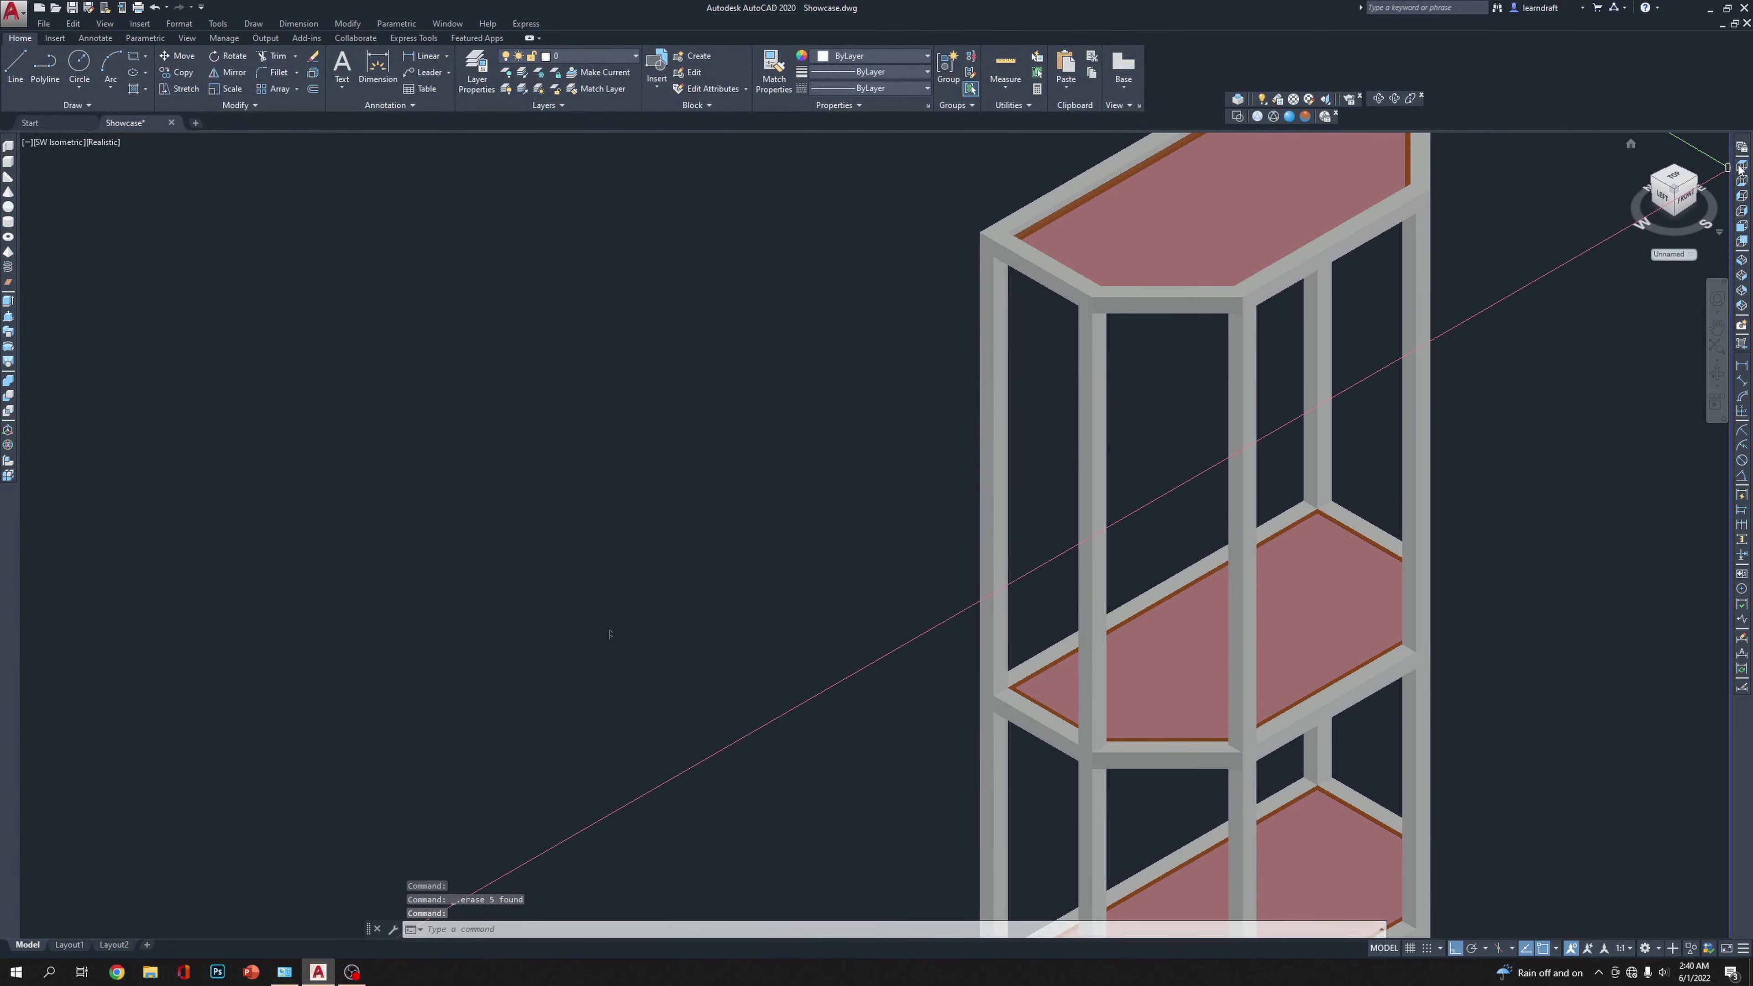
pyautogui.click(1742, 228)
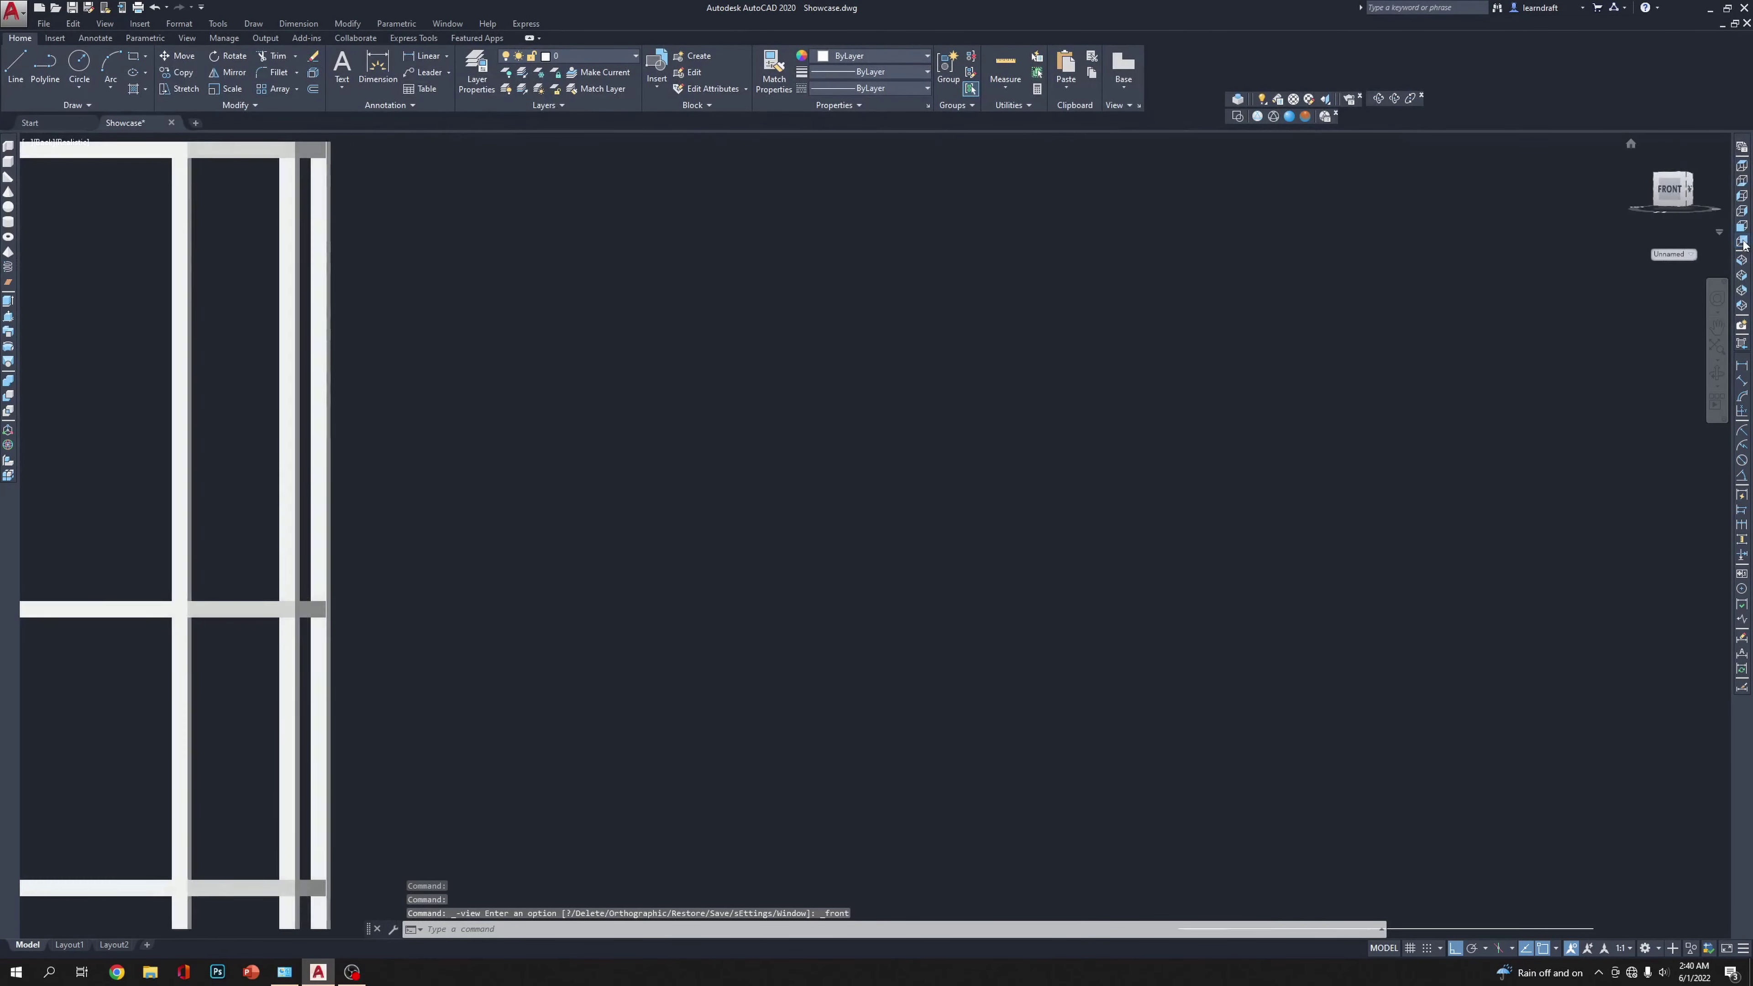
pyautogui.scroll(-4, 1084, 247)
pyautogui.moveTo(1315, 228); pyautogui.dragTo(797, 303, button='middle')
pyautogui.scroll(3, 1111, 270)
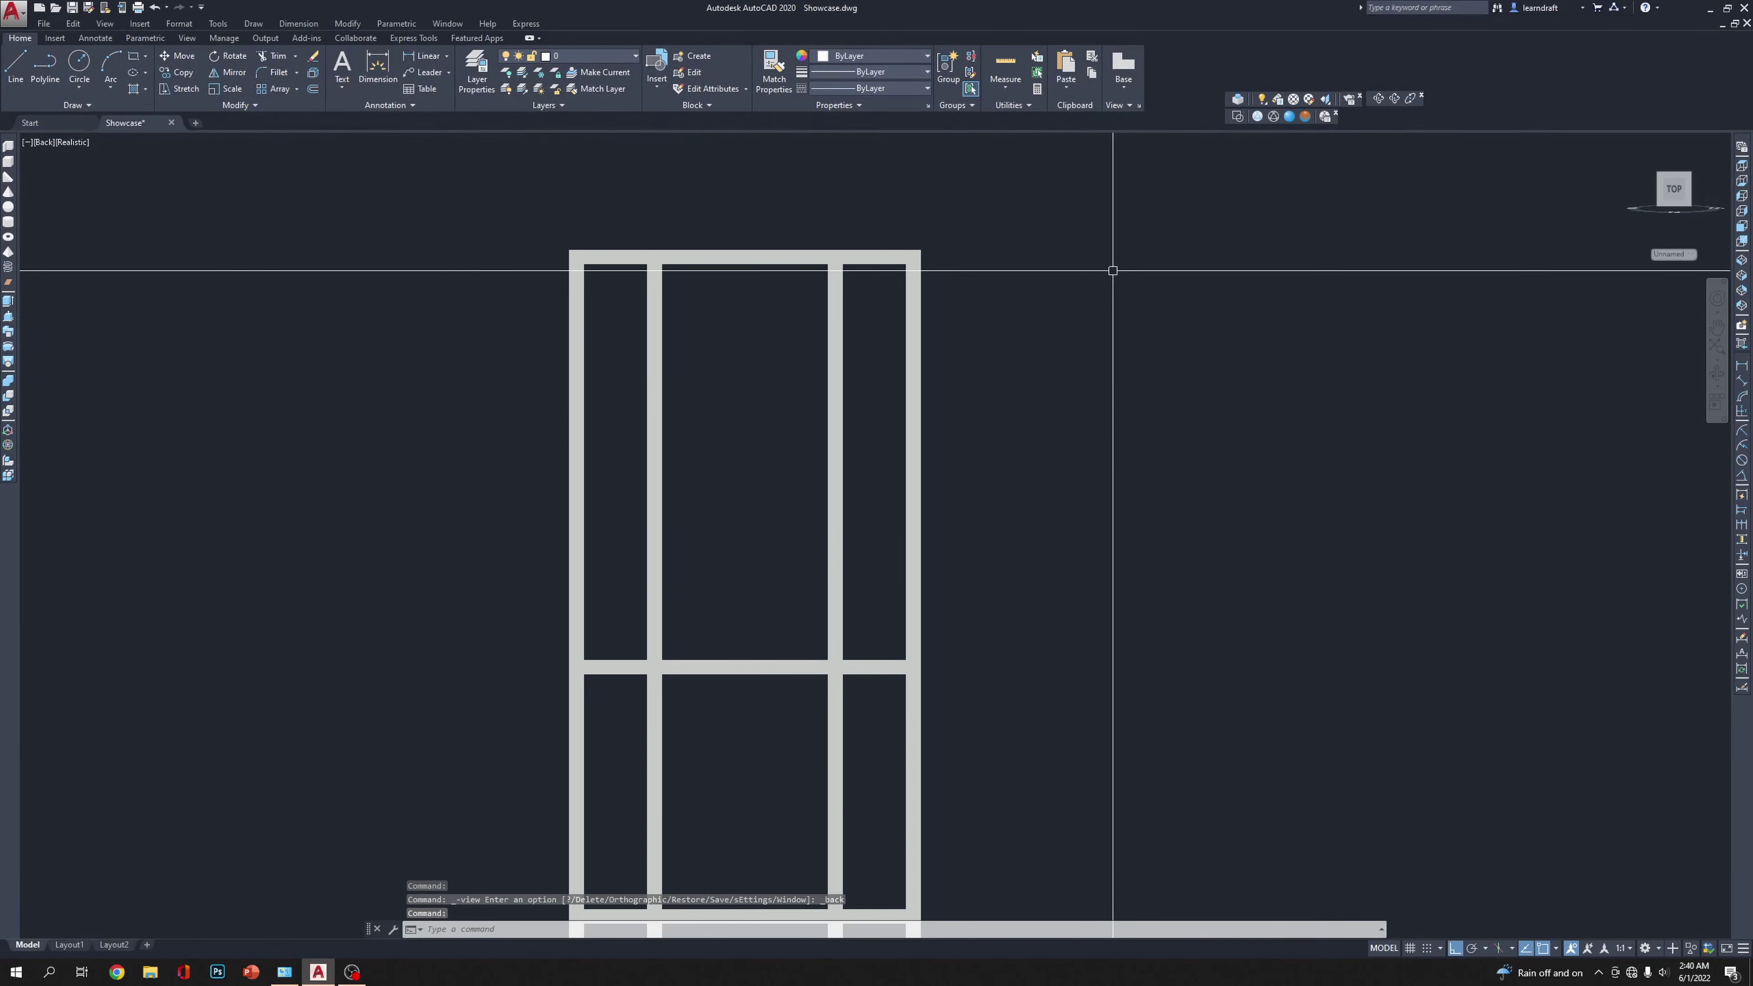
pyautogui.moveTo(1101, 274); pyautogui.dragTo(1212, 211, button='middle')
pyautogui.press('Escape')
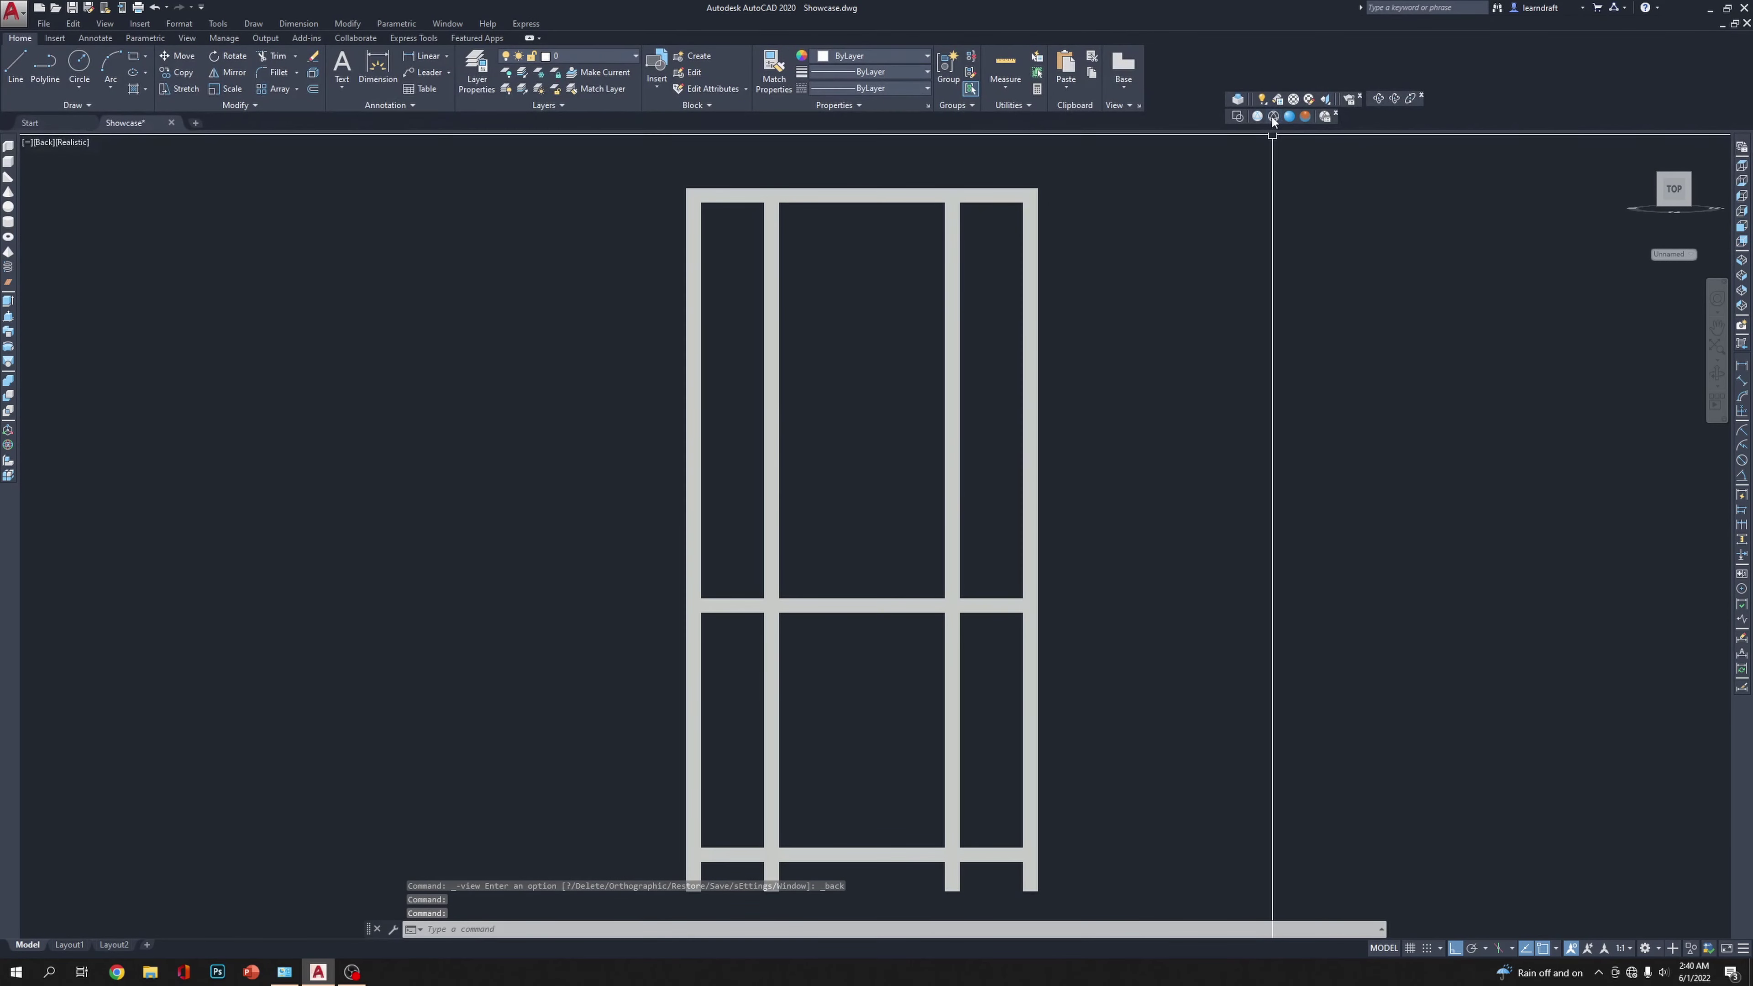
pyautogui.click(1273, 117)
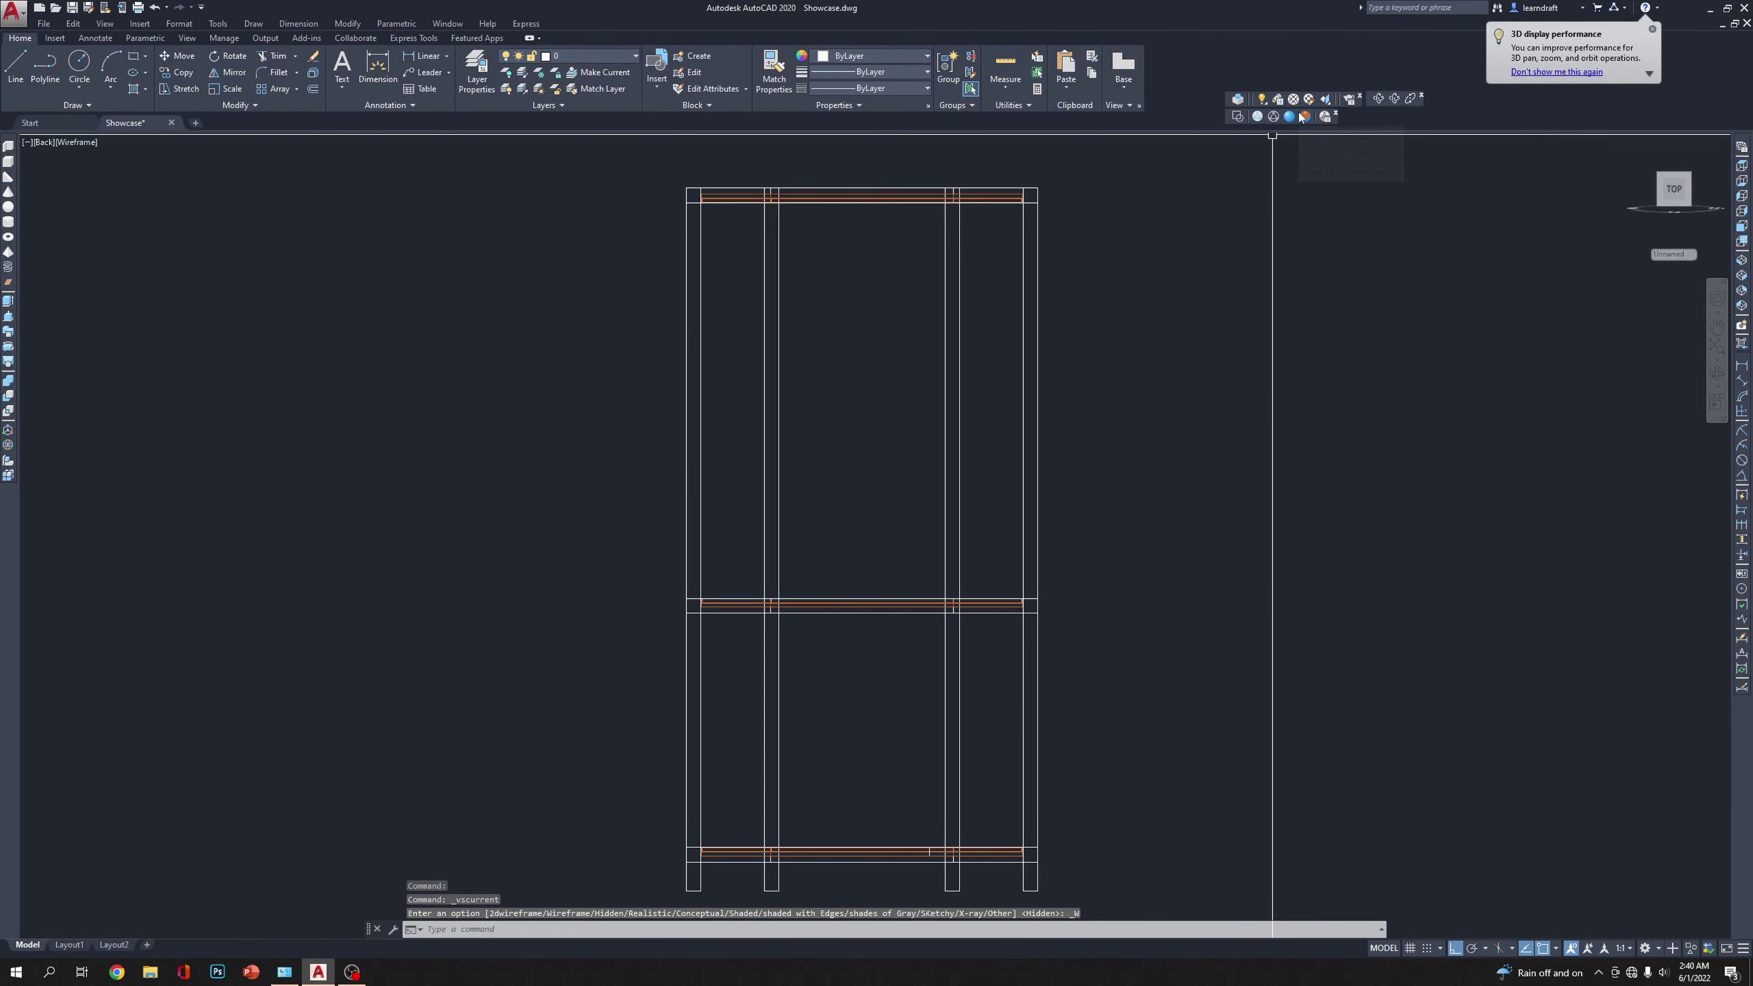
pyautogui.click(1290, 117)
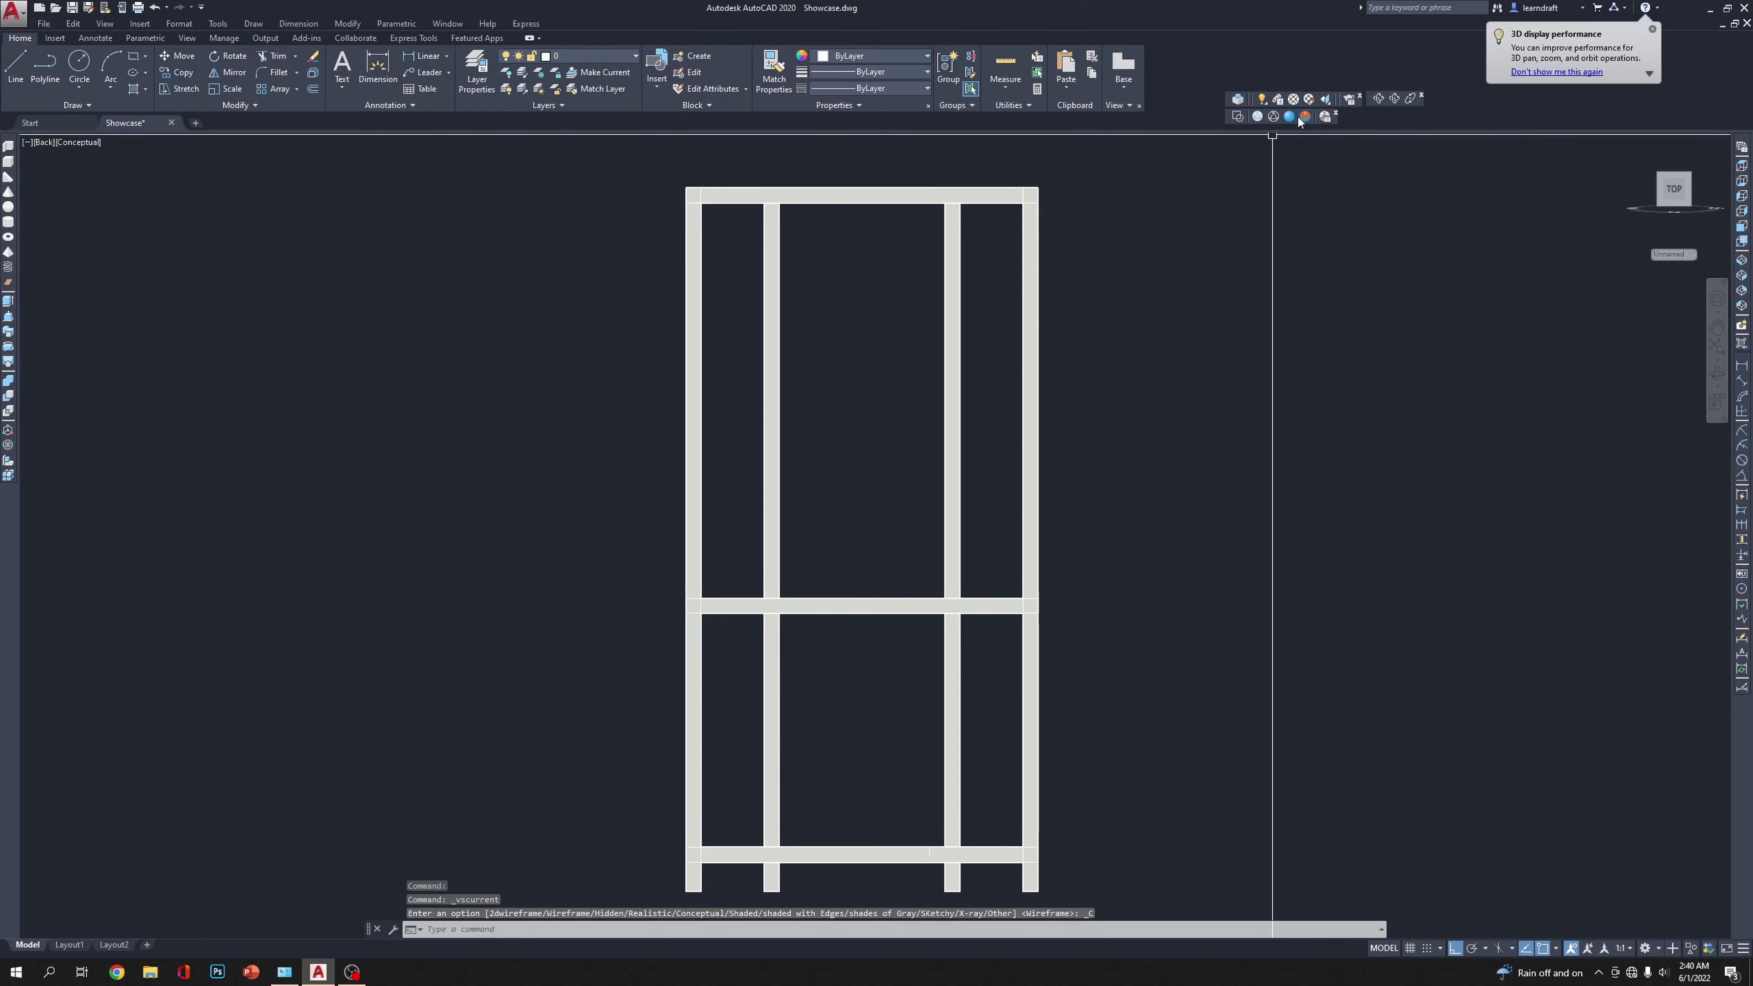
pyautogui.click(1254, 117)
pyautogui.click(1236, 117)
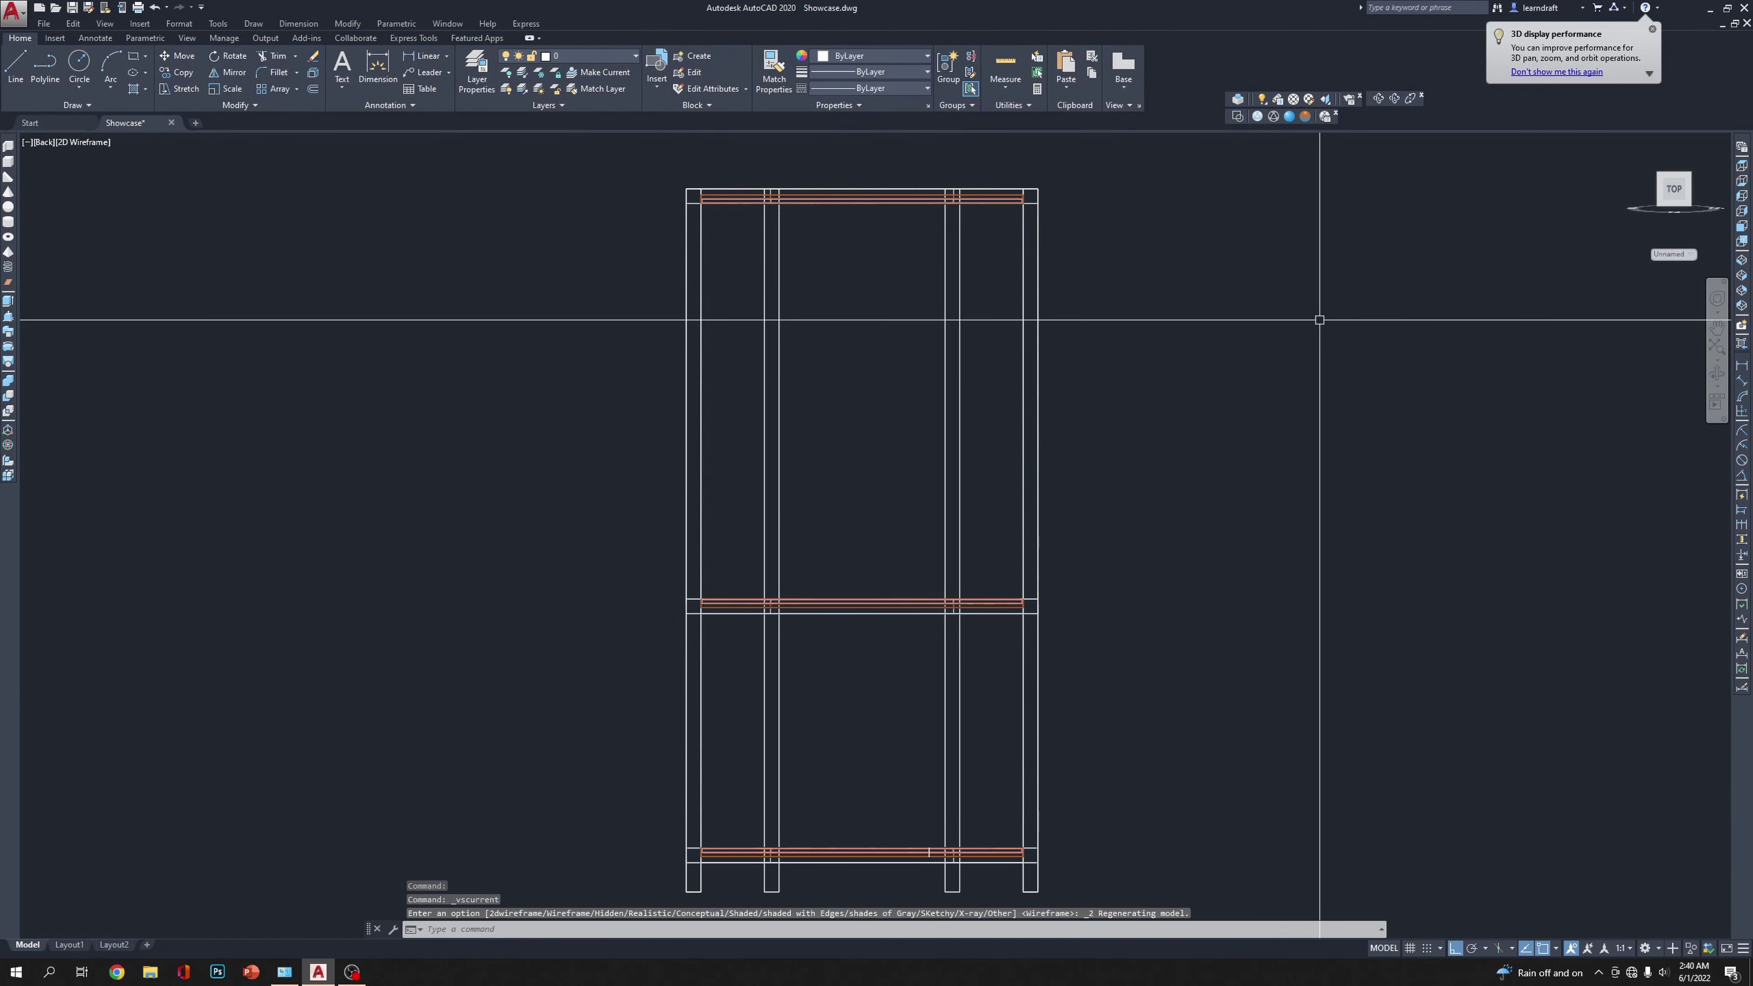
pyautogui.moveTo(1114, 570); pyautogui.dragTo(1108, 415, button='middle')
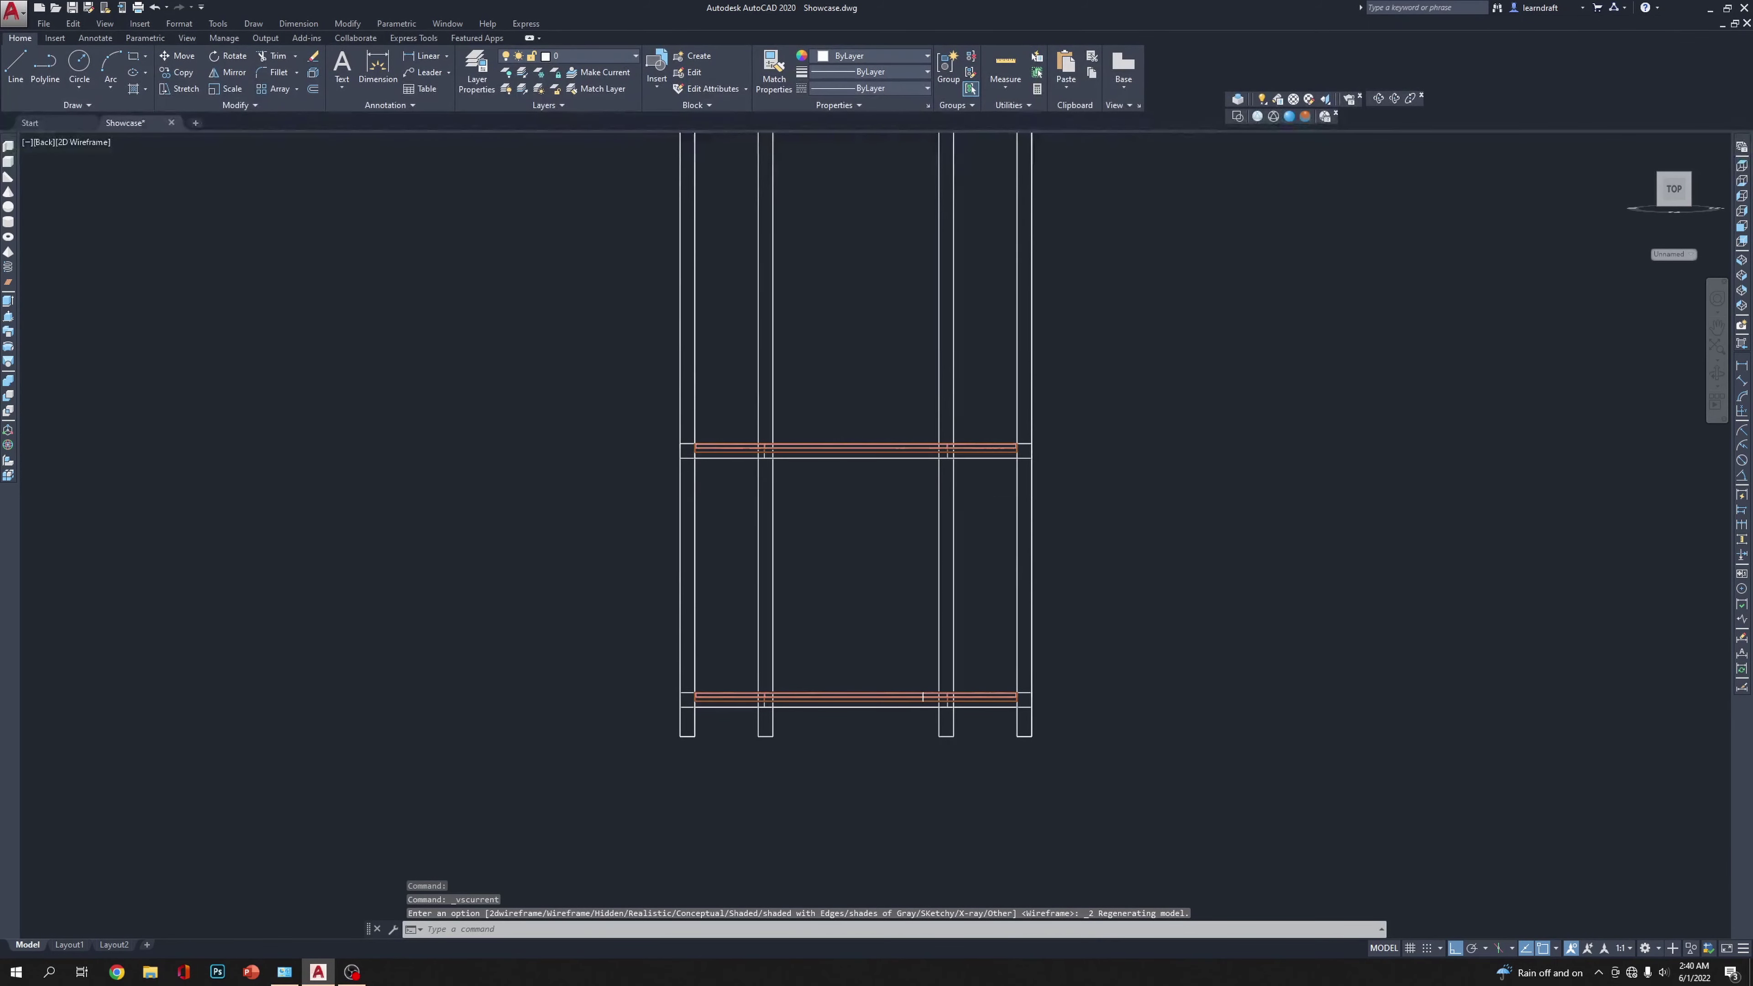
pyautogui.scroll(5, 973, 516)
pyautogui.scroll(-2, 1076, 383)
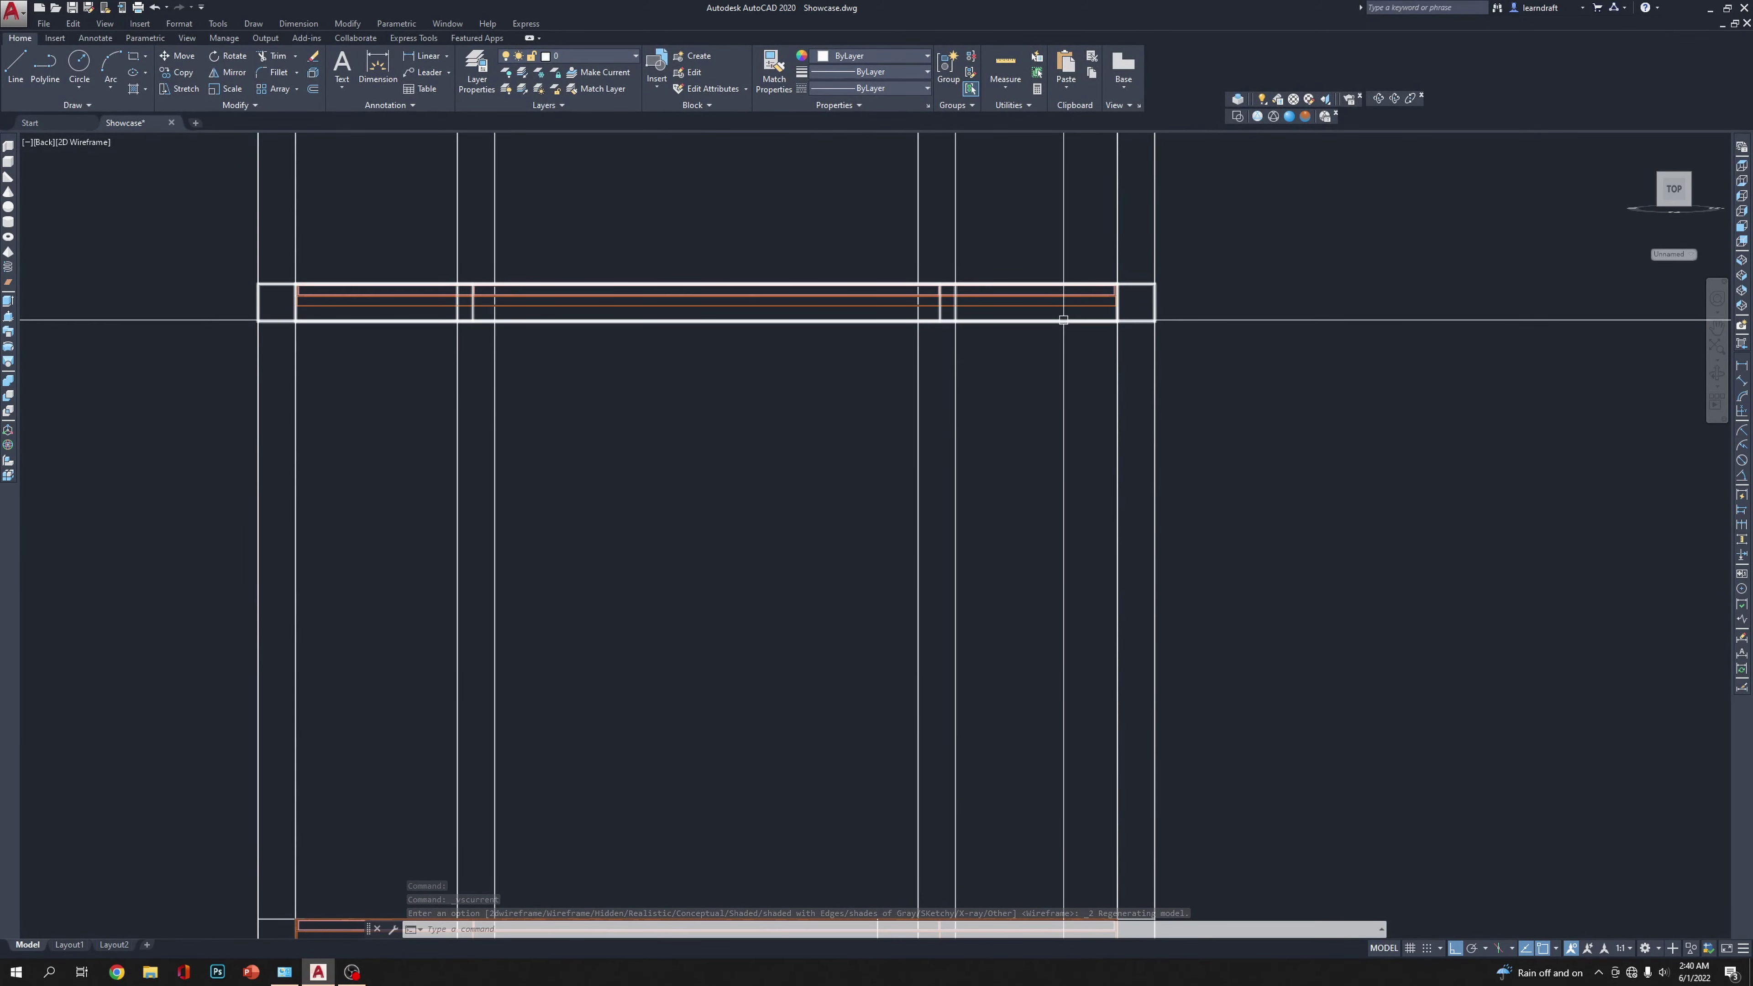
pyautogui.click(1062, 319)
pyautogui.scroll(-4, 1056, 342)
pyautogui.scroll(4, 895, 426)
pyautogui.scroll(-2, 882, 393)
pyautogui.press('Escape')
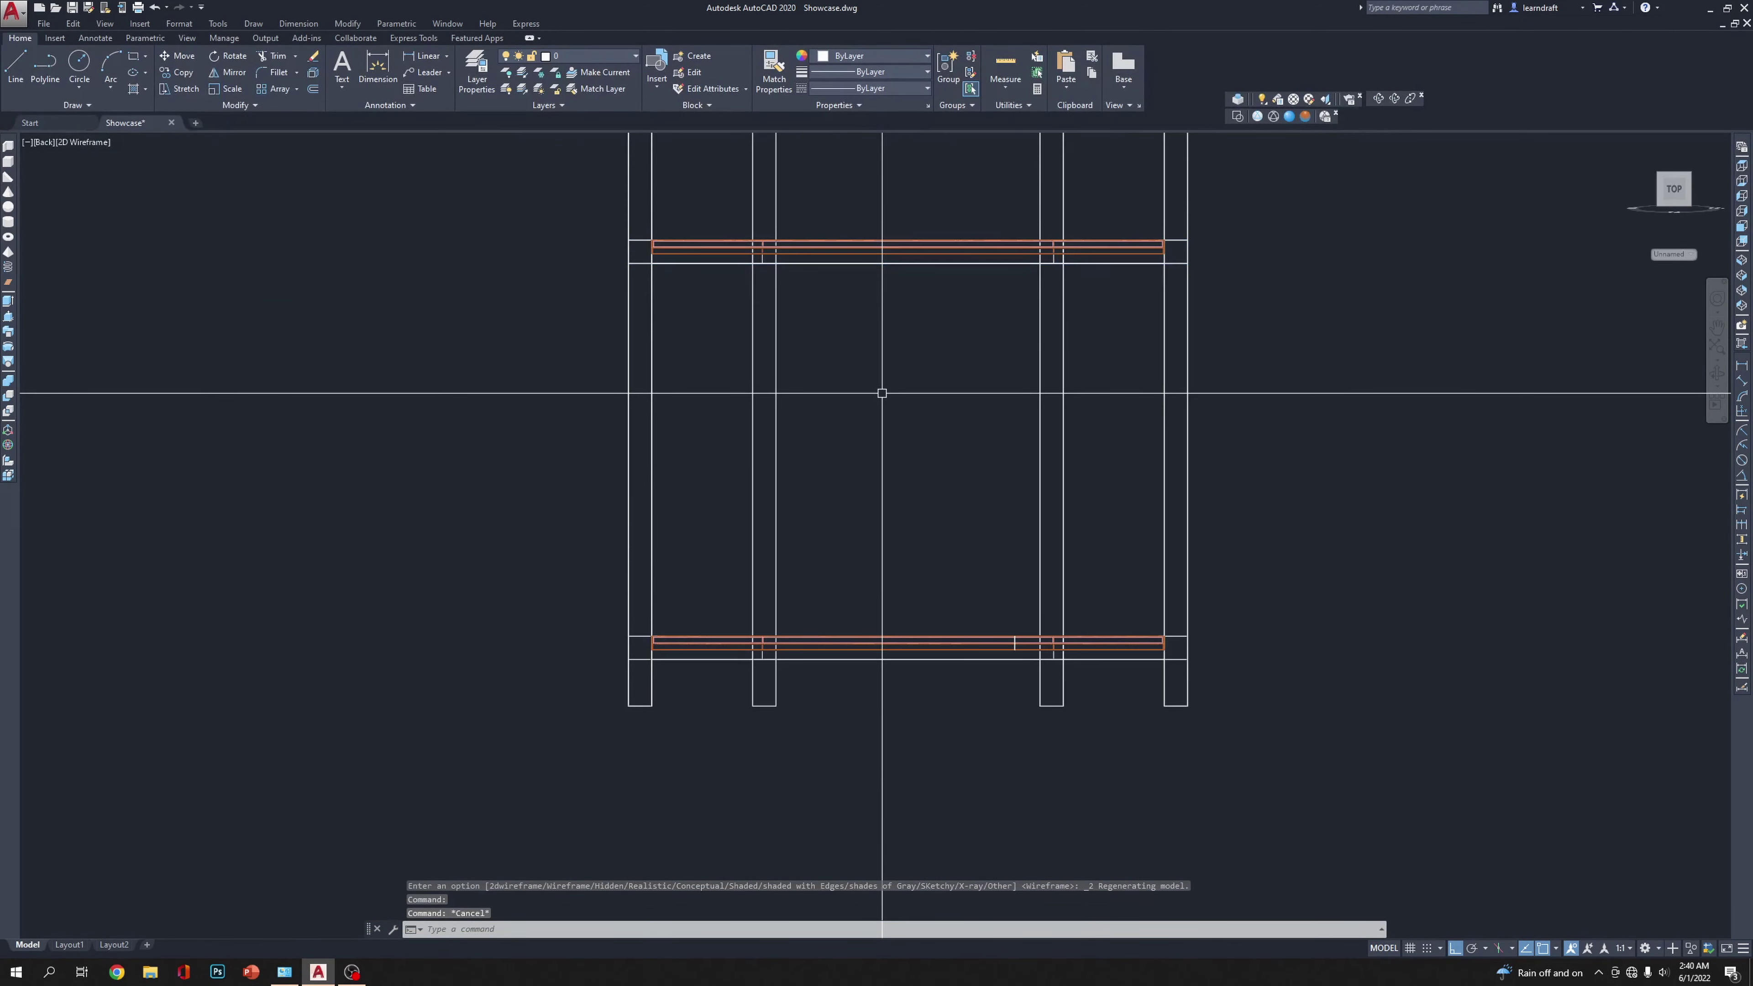
pyautogui.click(1379, 99)
pyautogui.moveTo(1189, 282); pyautogui.dragTo(1602, 785)
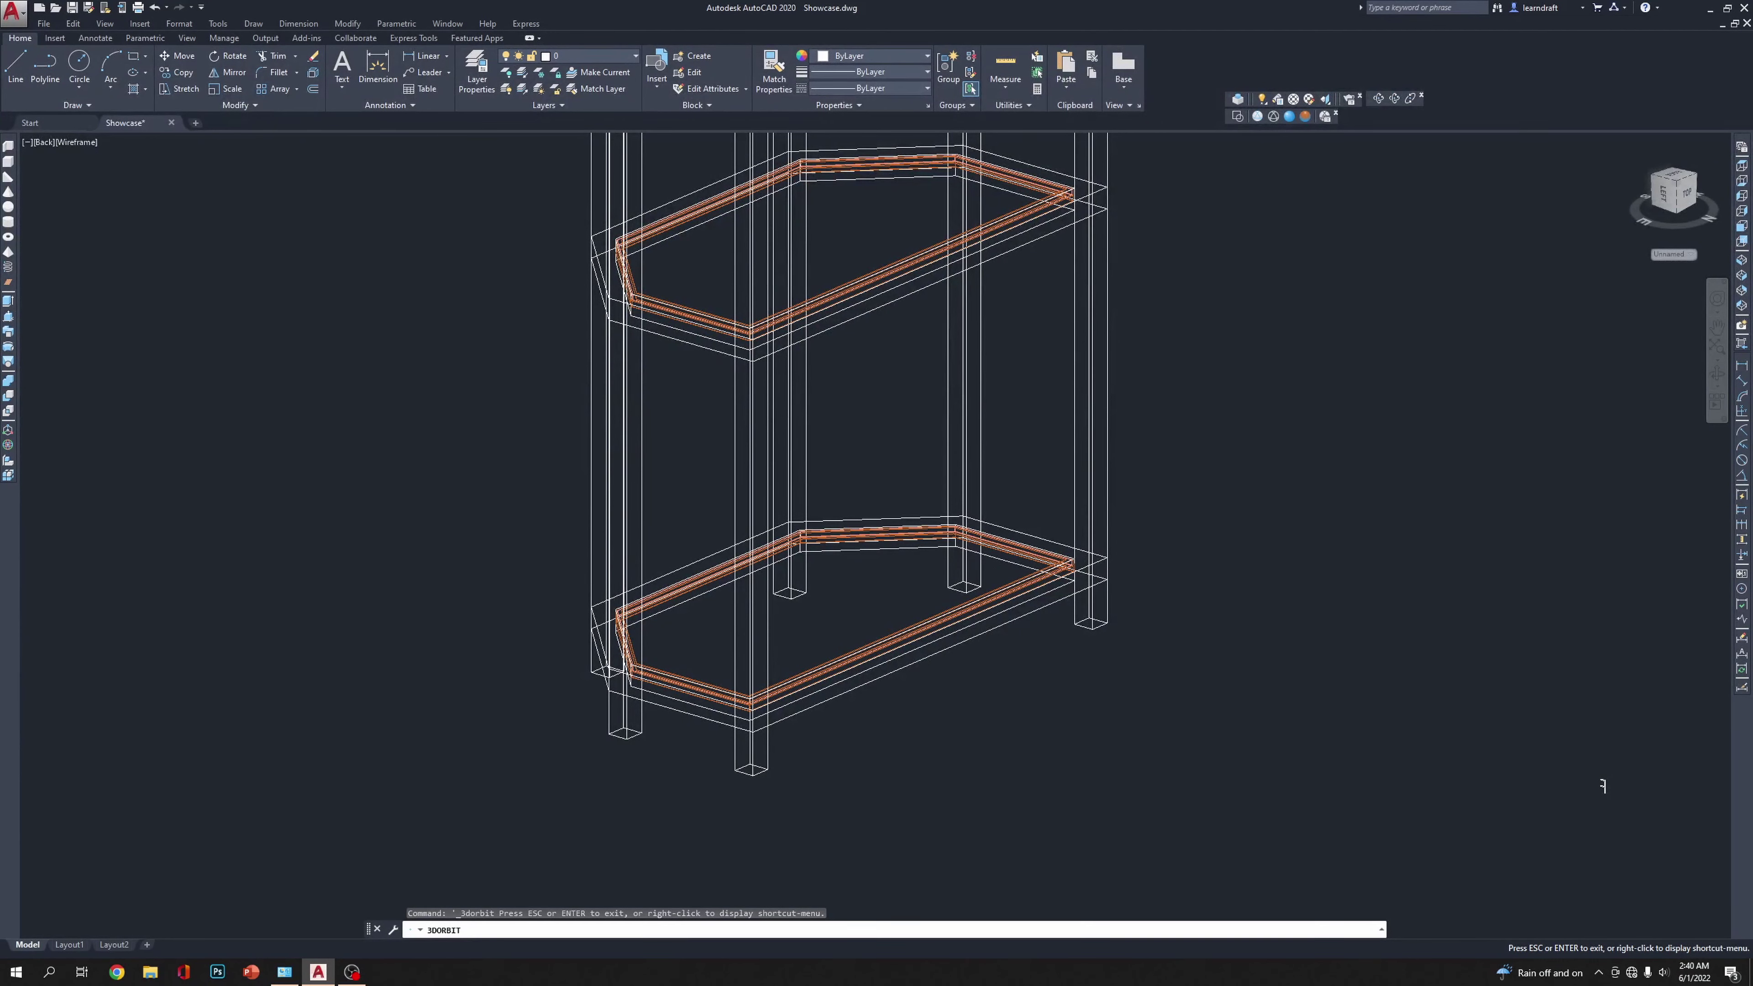
pyautogui.press('Escape')
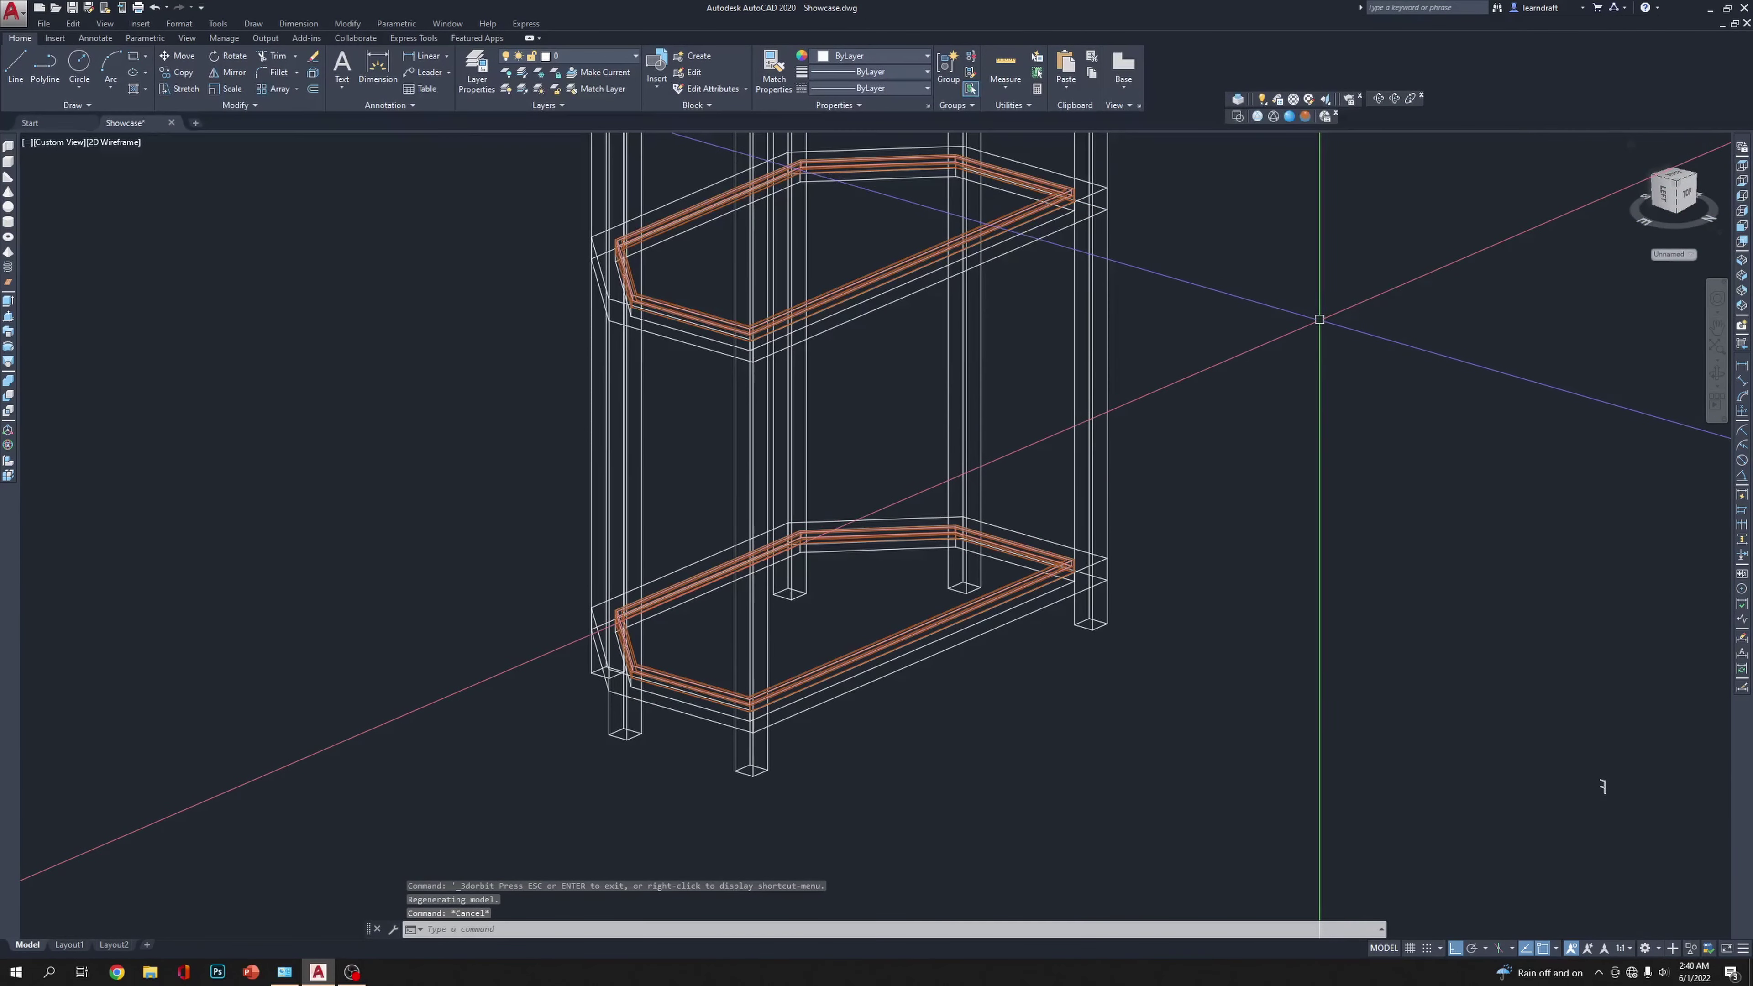
pyautogui.click(1740, 228)
pyautogui.click(1741, 241)
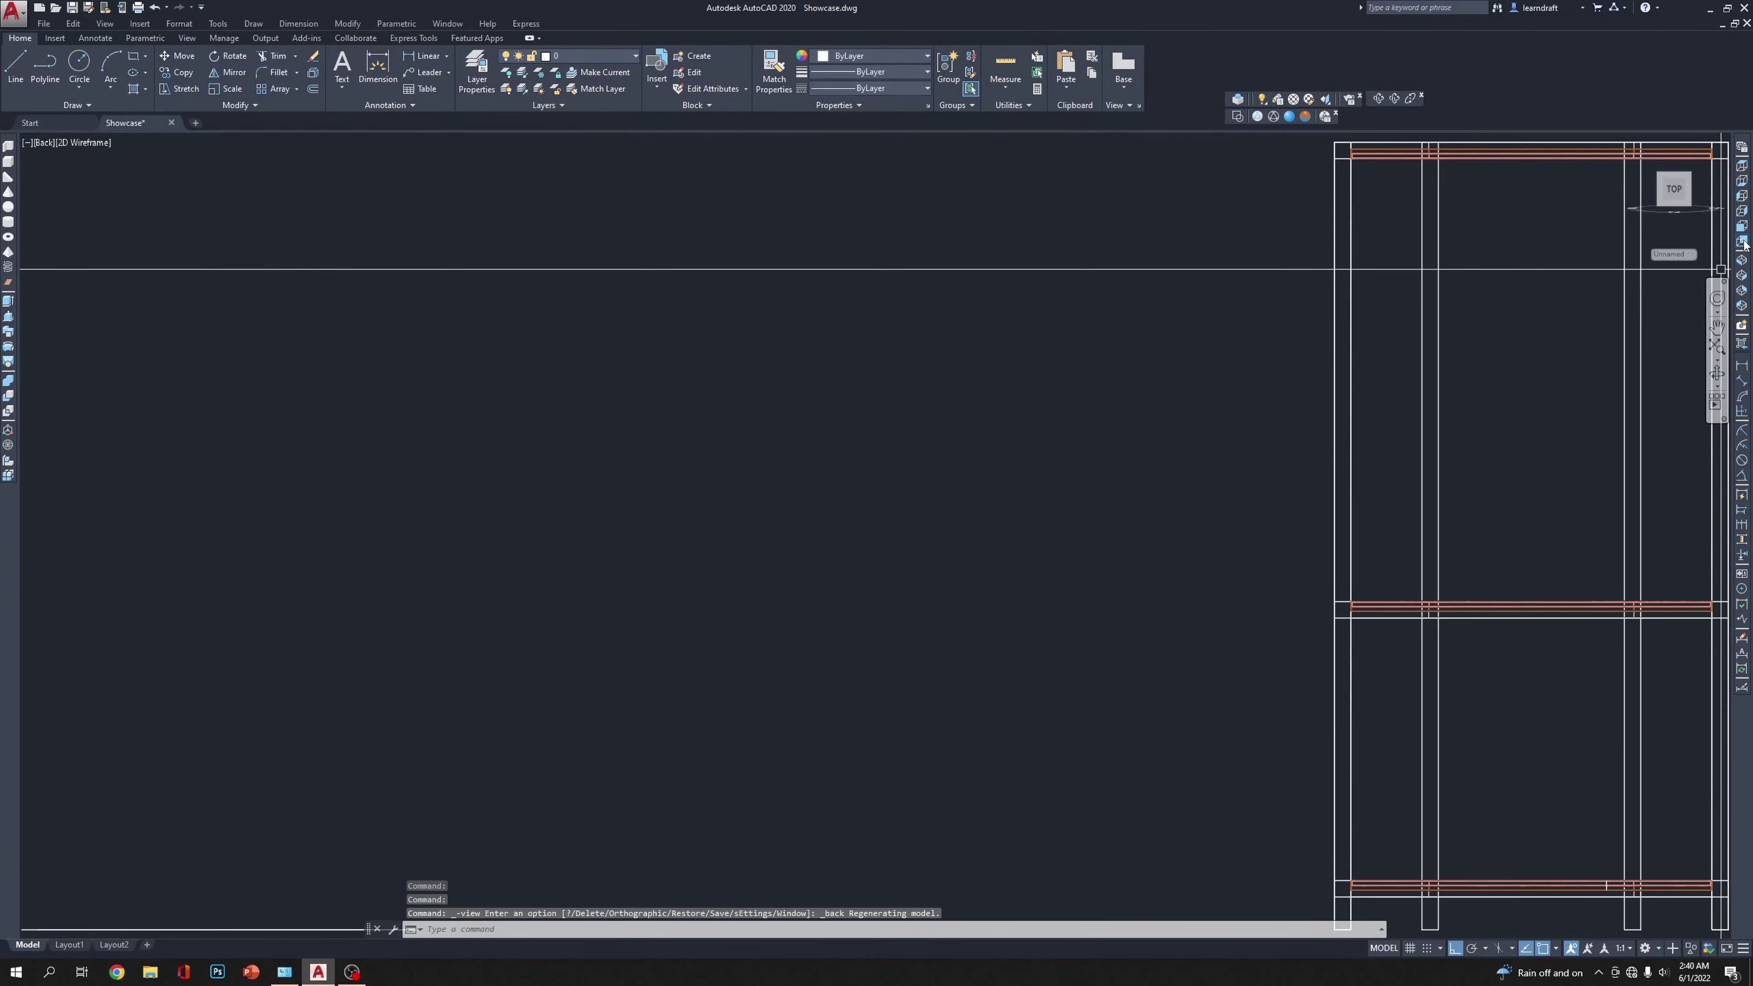
pyautogui.scroll(-6, 717, 344)
pyautogui.scroll(8, 951, 437)
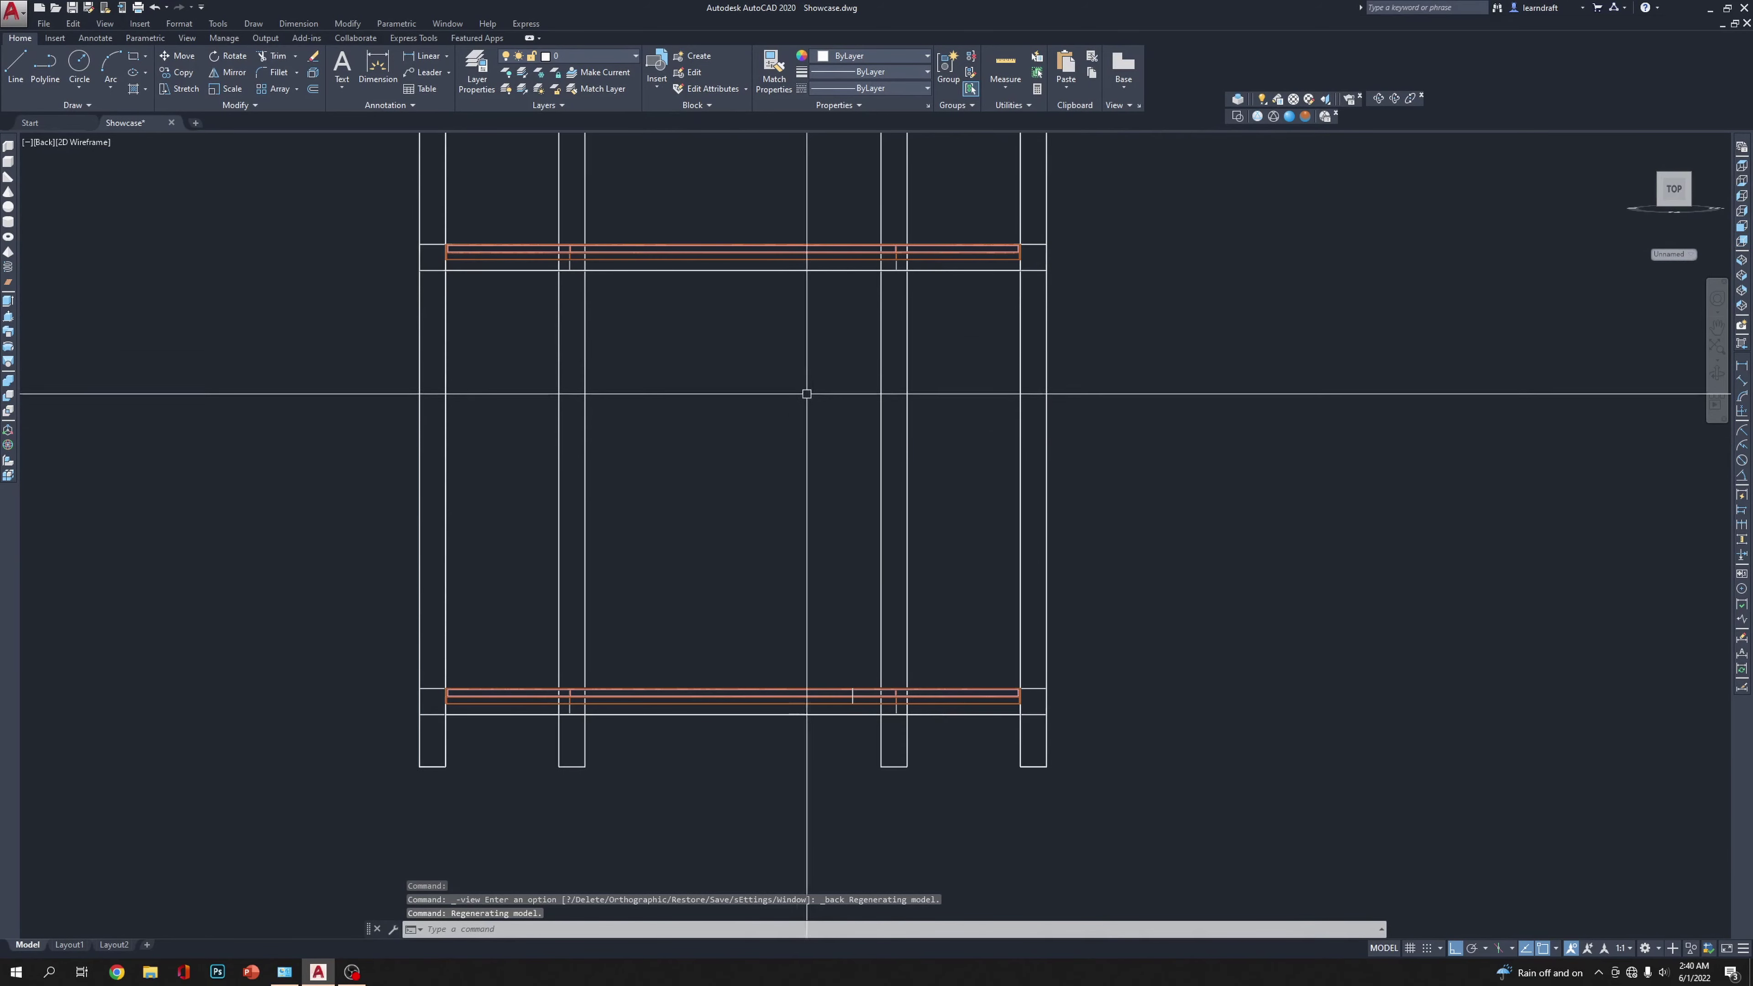
pyautogui.moveTo(741, 342); pyautogui.dragTo(849, 328, button='middle')
# Step: Draw a rectangle in the lower back opening between the middle and bottom rails
pyautogui.write('r')
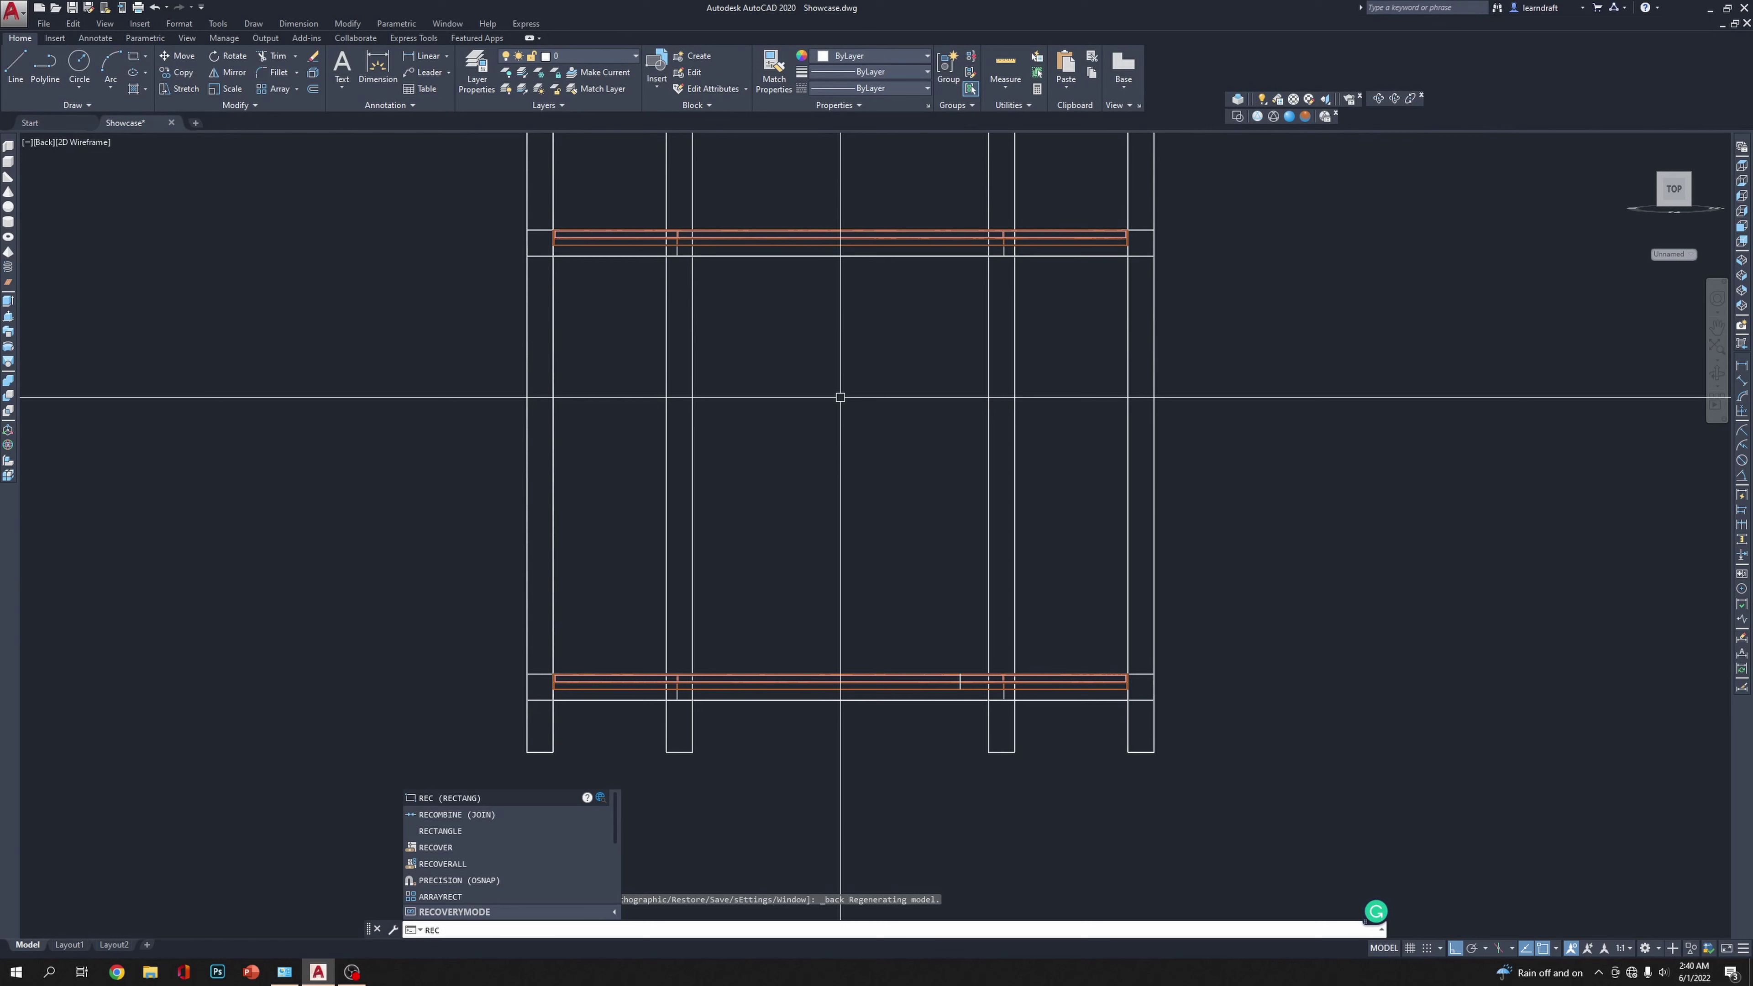
pyautogui.press('Return')
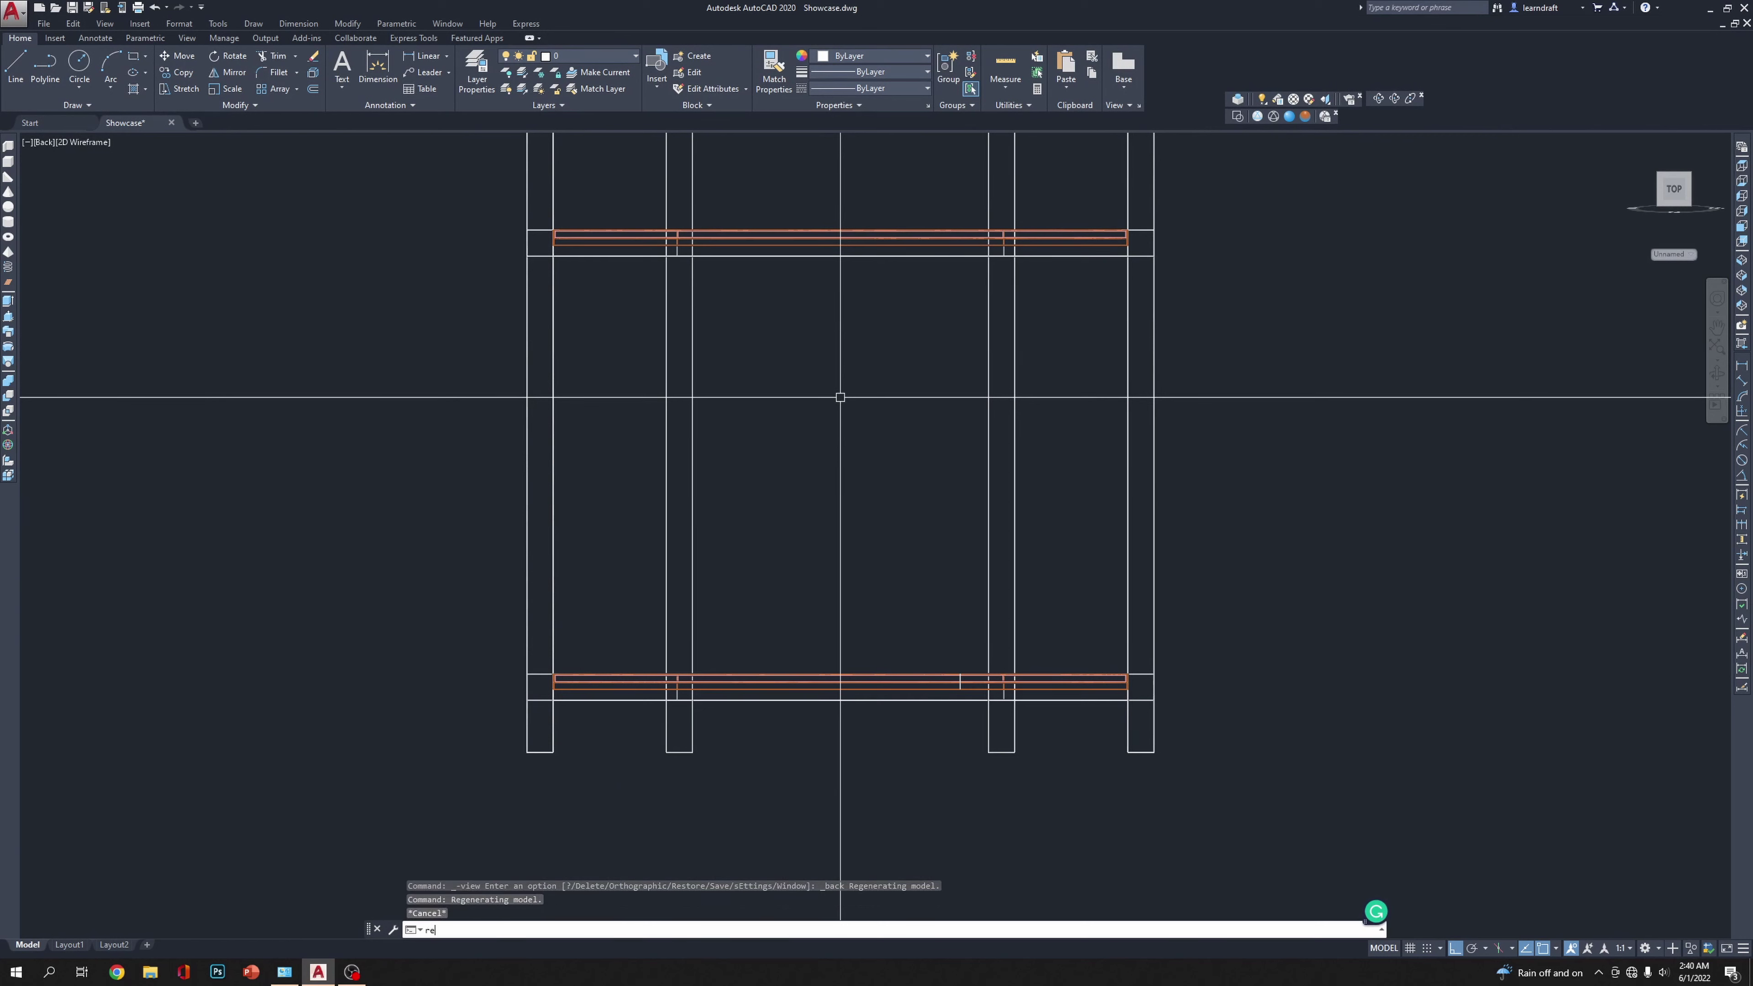
pyautogui.press('Return')
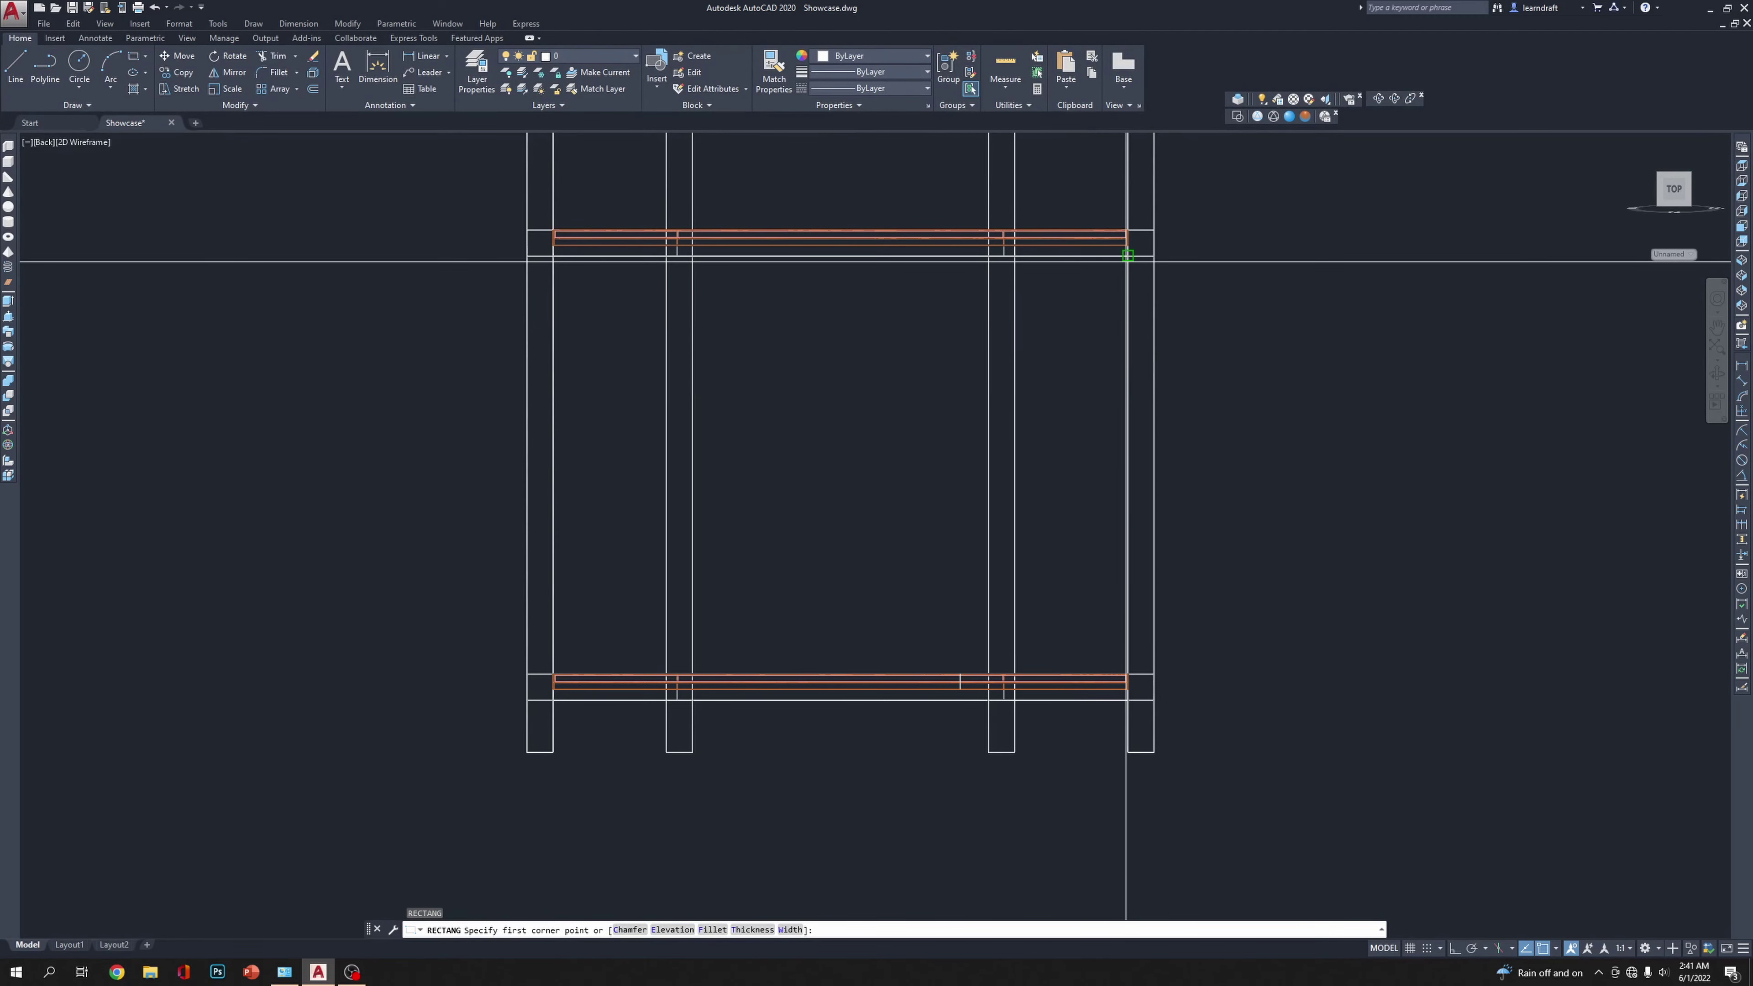
pyautogui.click(1127, 255)
pyautogui.scroll(6, 673, 675)
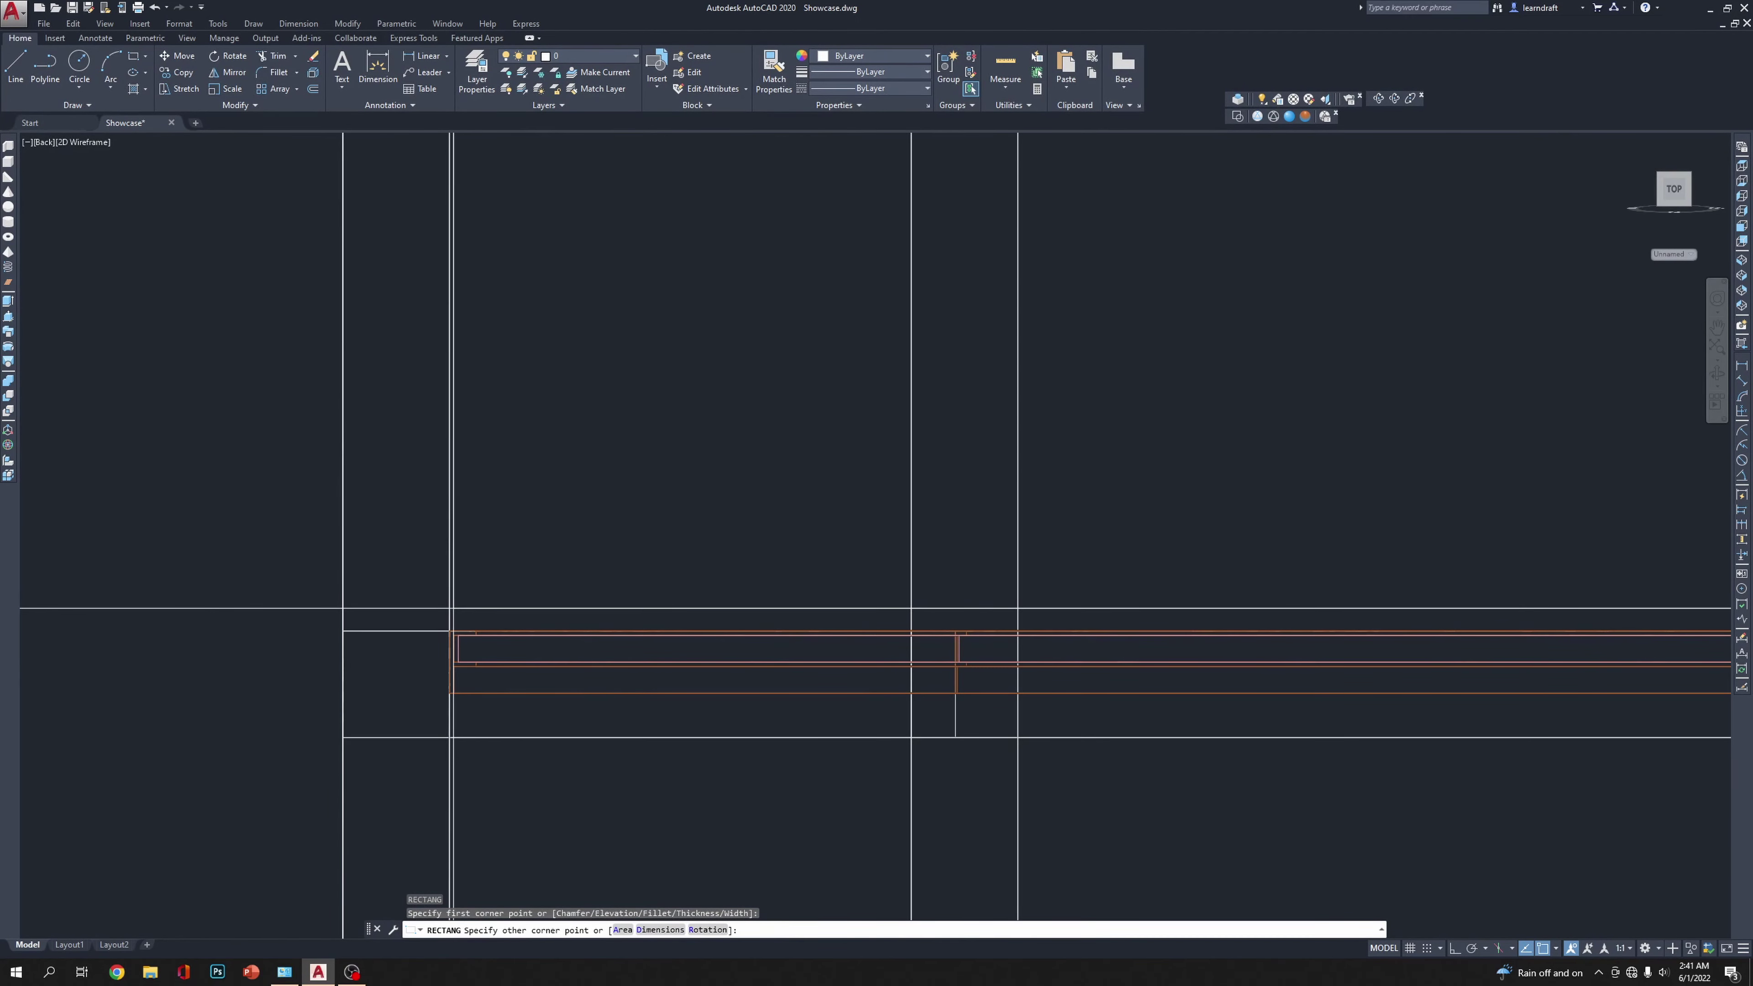
pyautogui.click(449, 630)
pyautogui.scroll(-8, 466, 614)
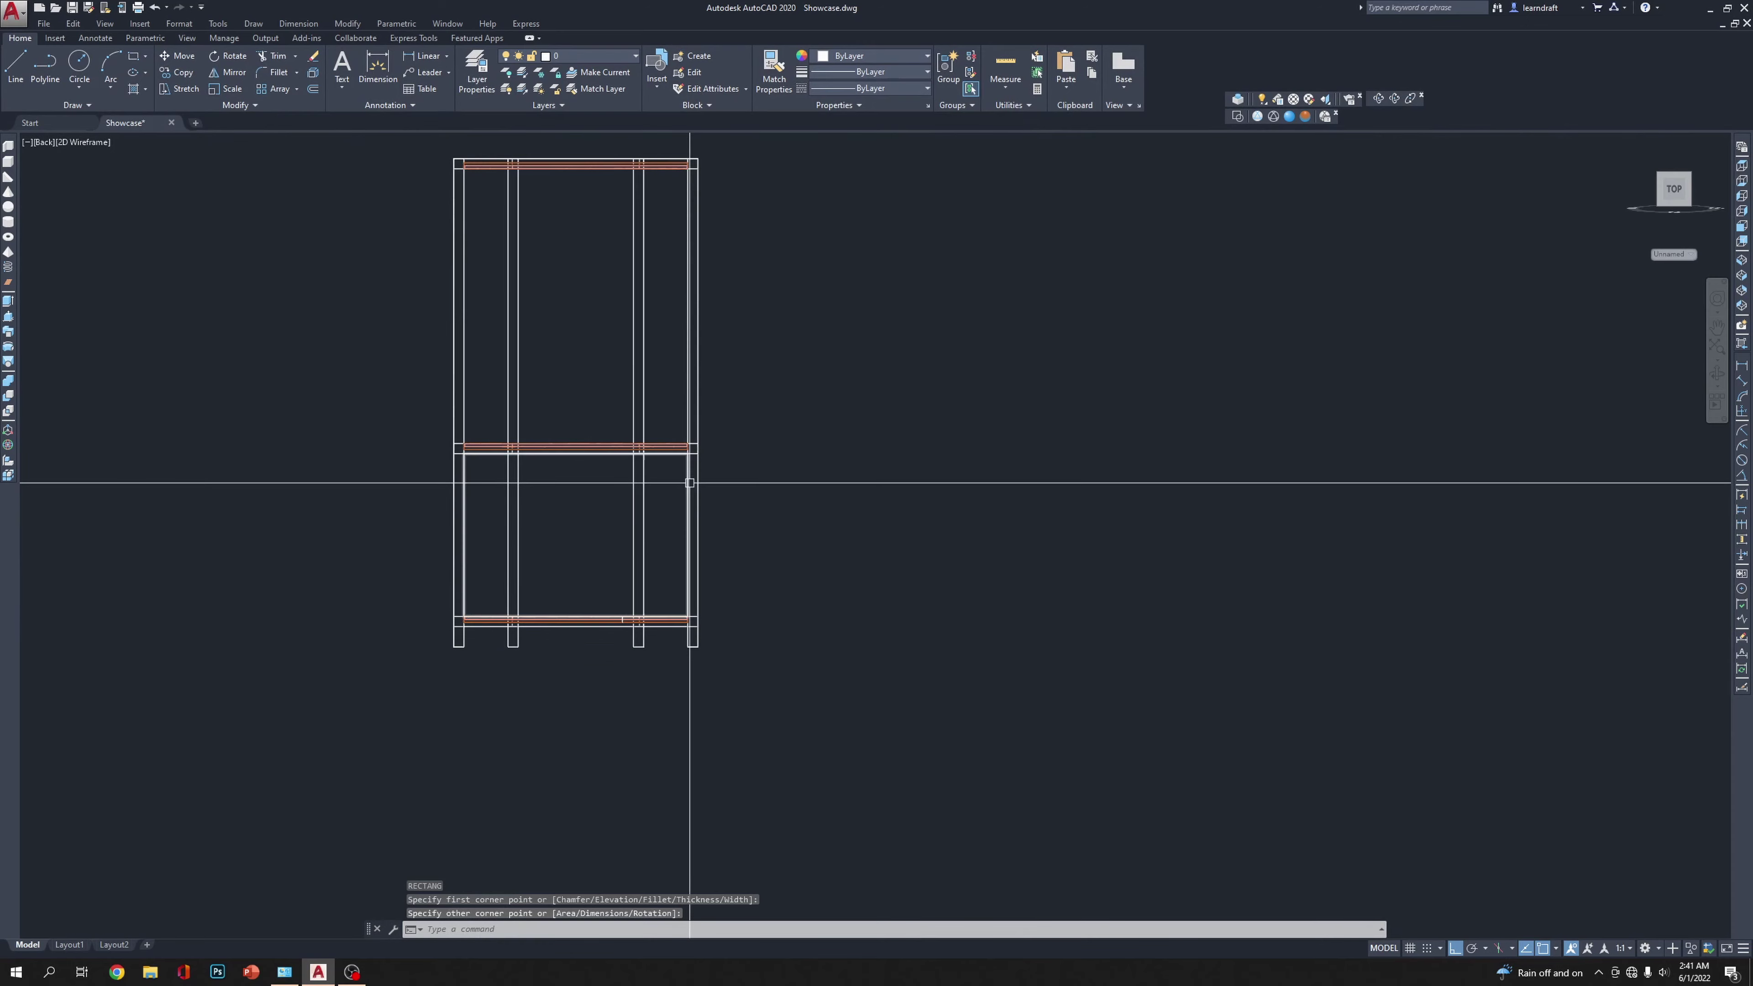
# Step: Make the new rectangle yellow, then view the showcase in SW Isometric
pyautogui.click(686, 473)
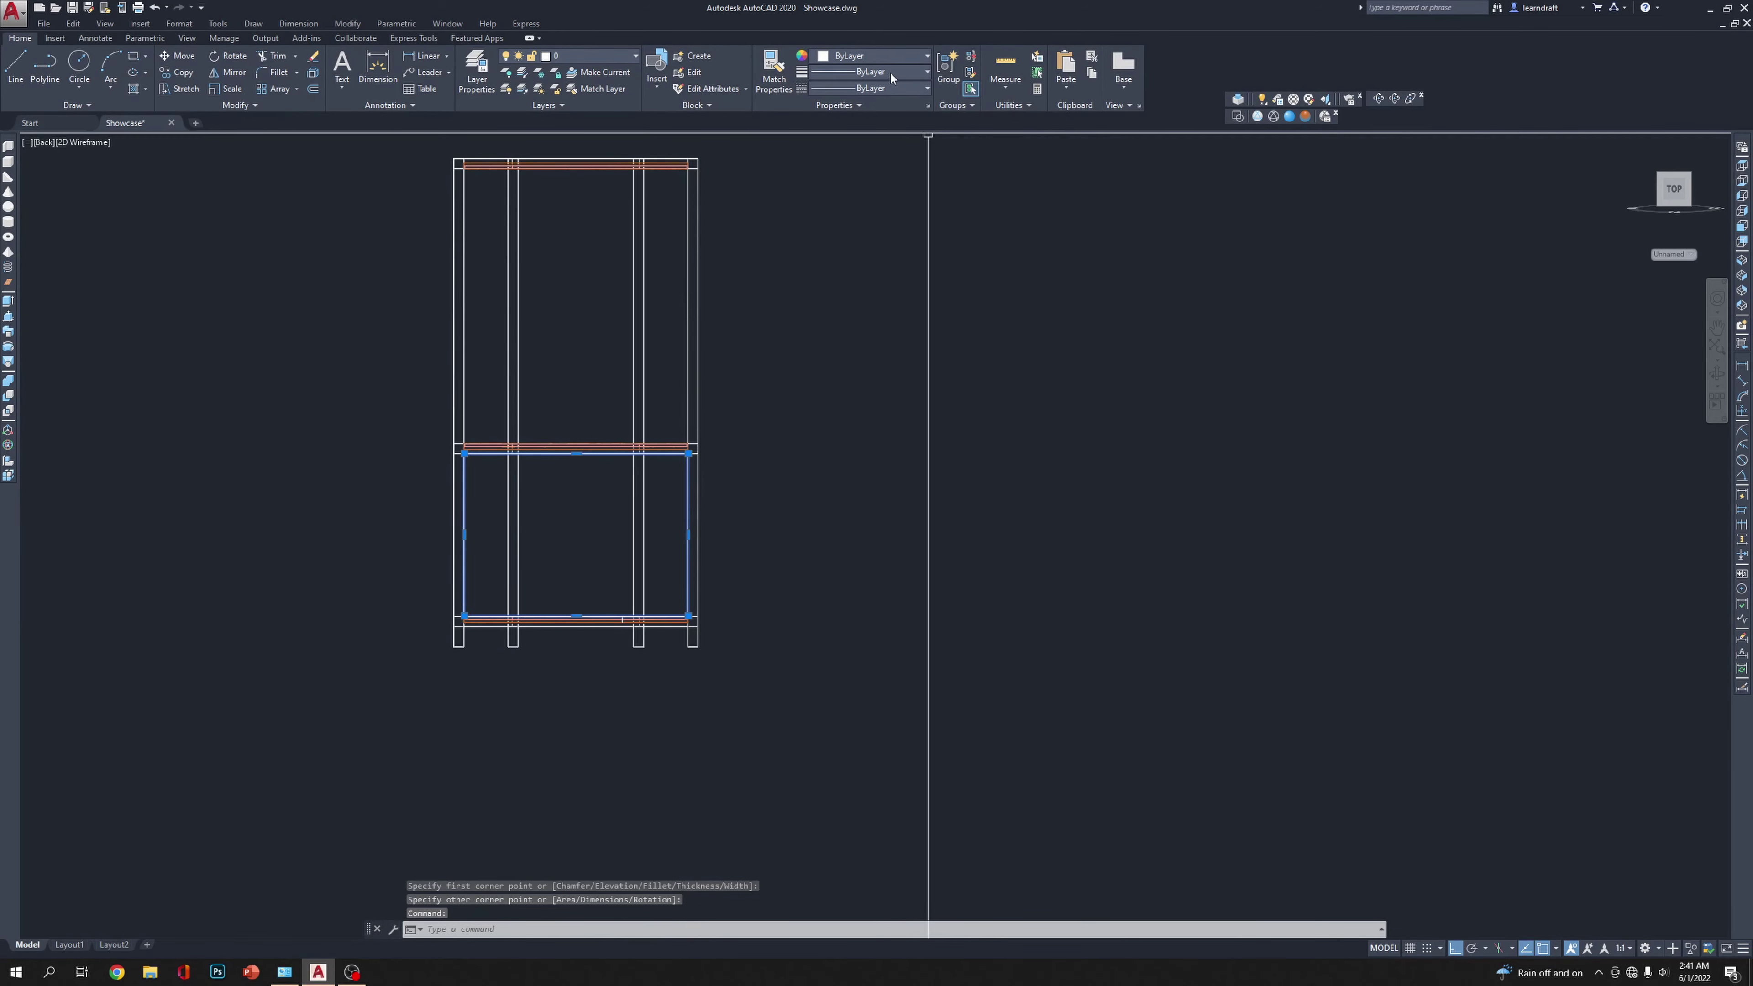
pyautogui.click(894, 57)
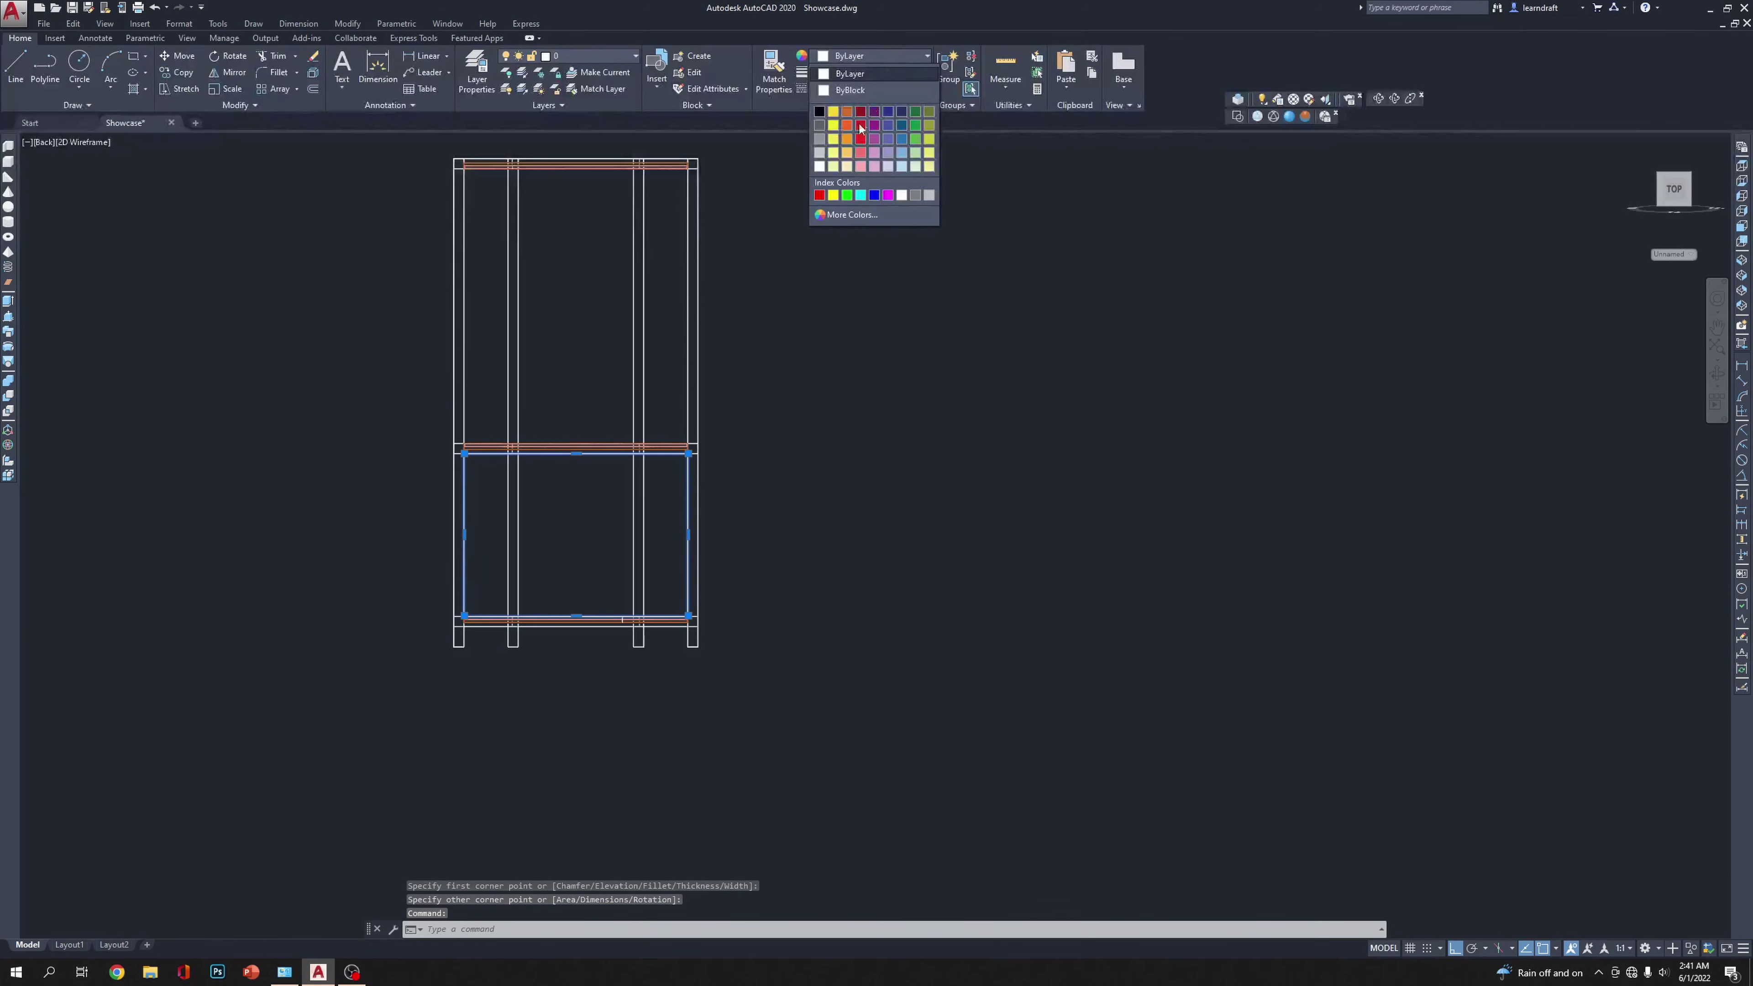
pyautogui.click(833, 114)
pyautogui.press('Escape')
pyautogui.press('Escape')
pyautogui.click(1743, 263)
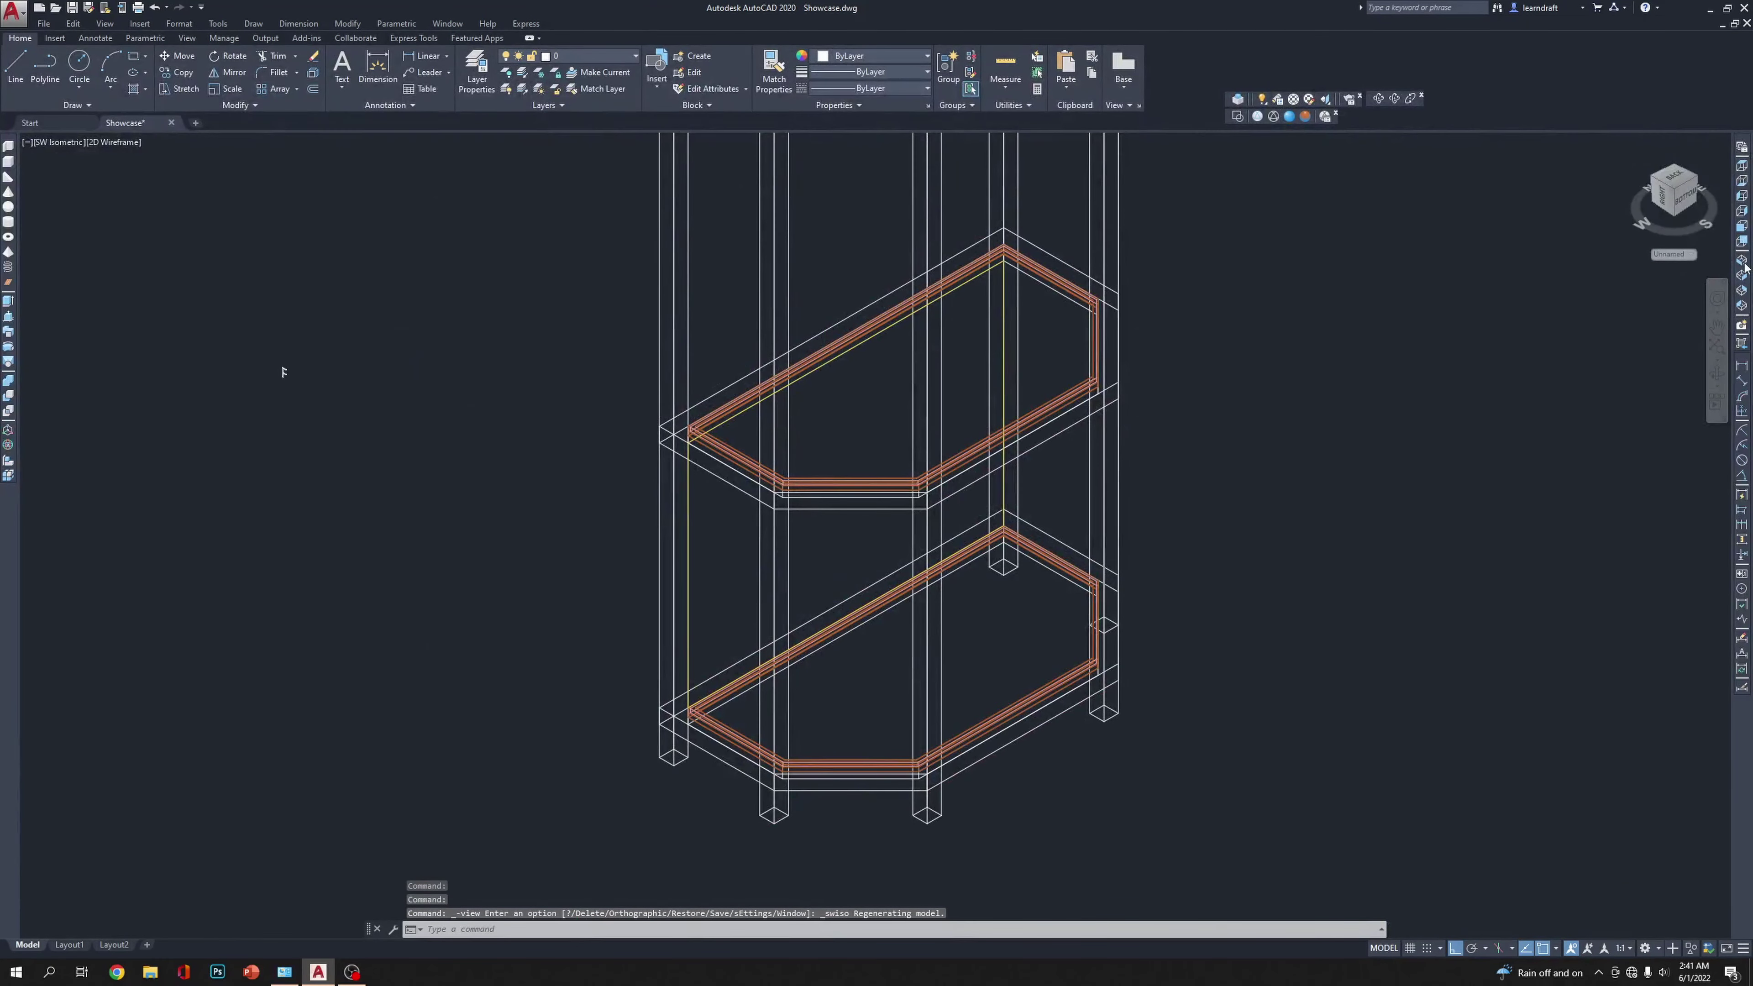
# Step: View the showcase from Right, then NE Isometric, with Realistic shading
pyautogui.click(1742, 212)
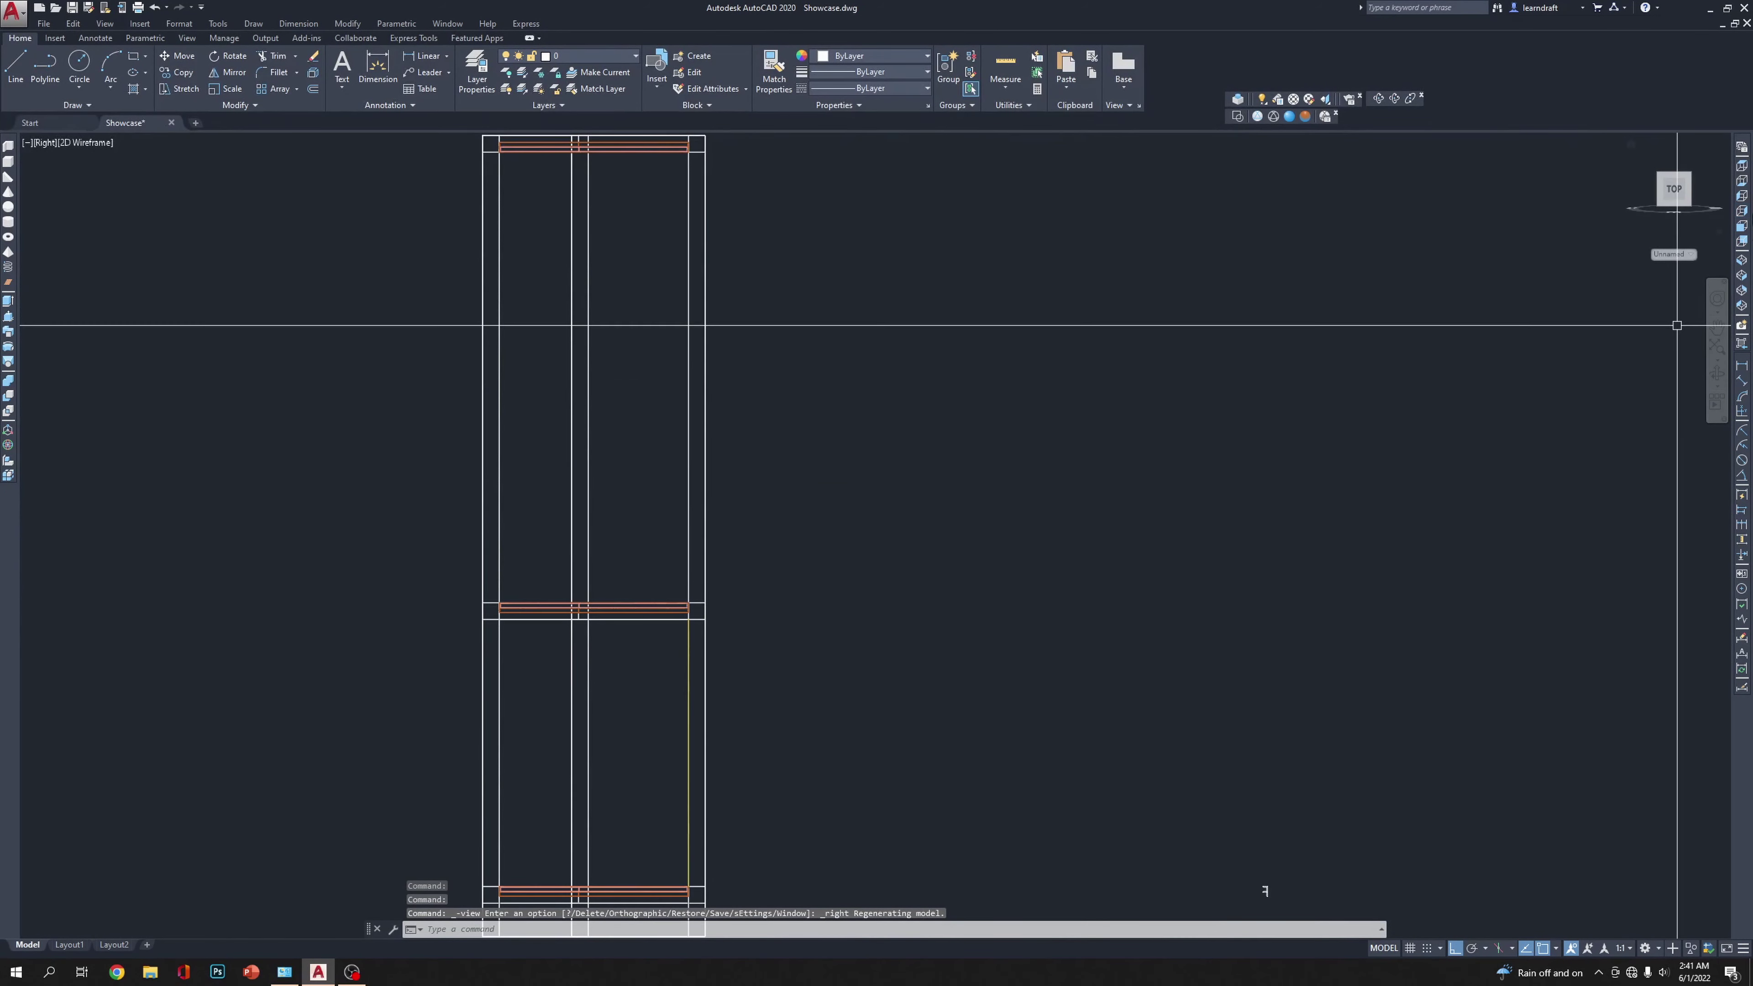
pyautogui.click(1743, 297)
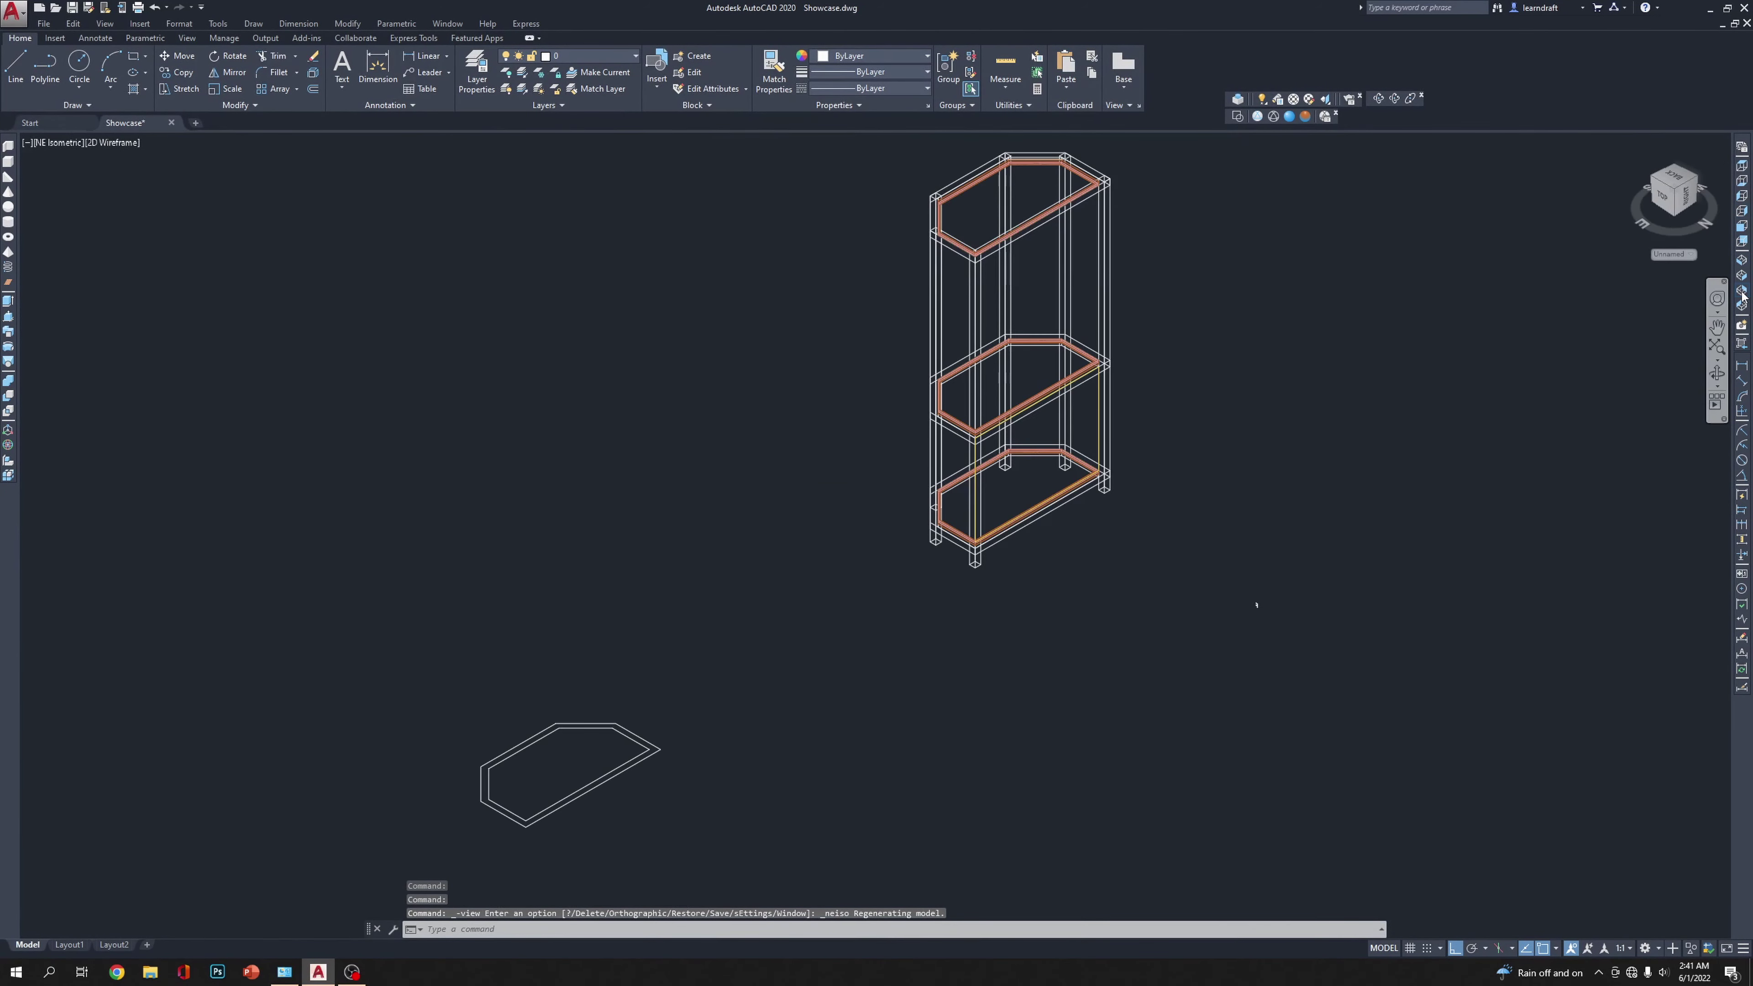
pyautogui.scroll(5, 1229, 279)
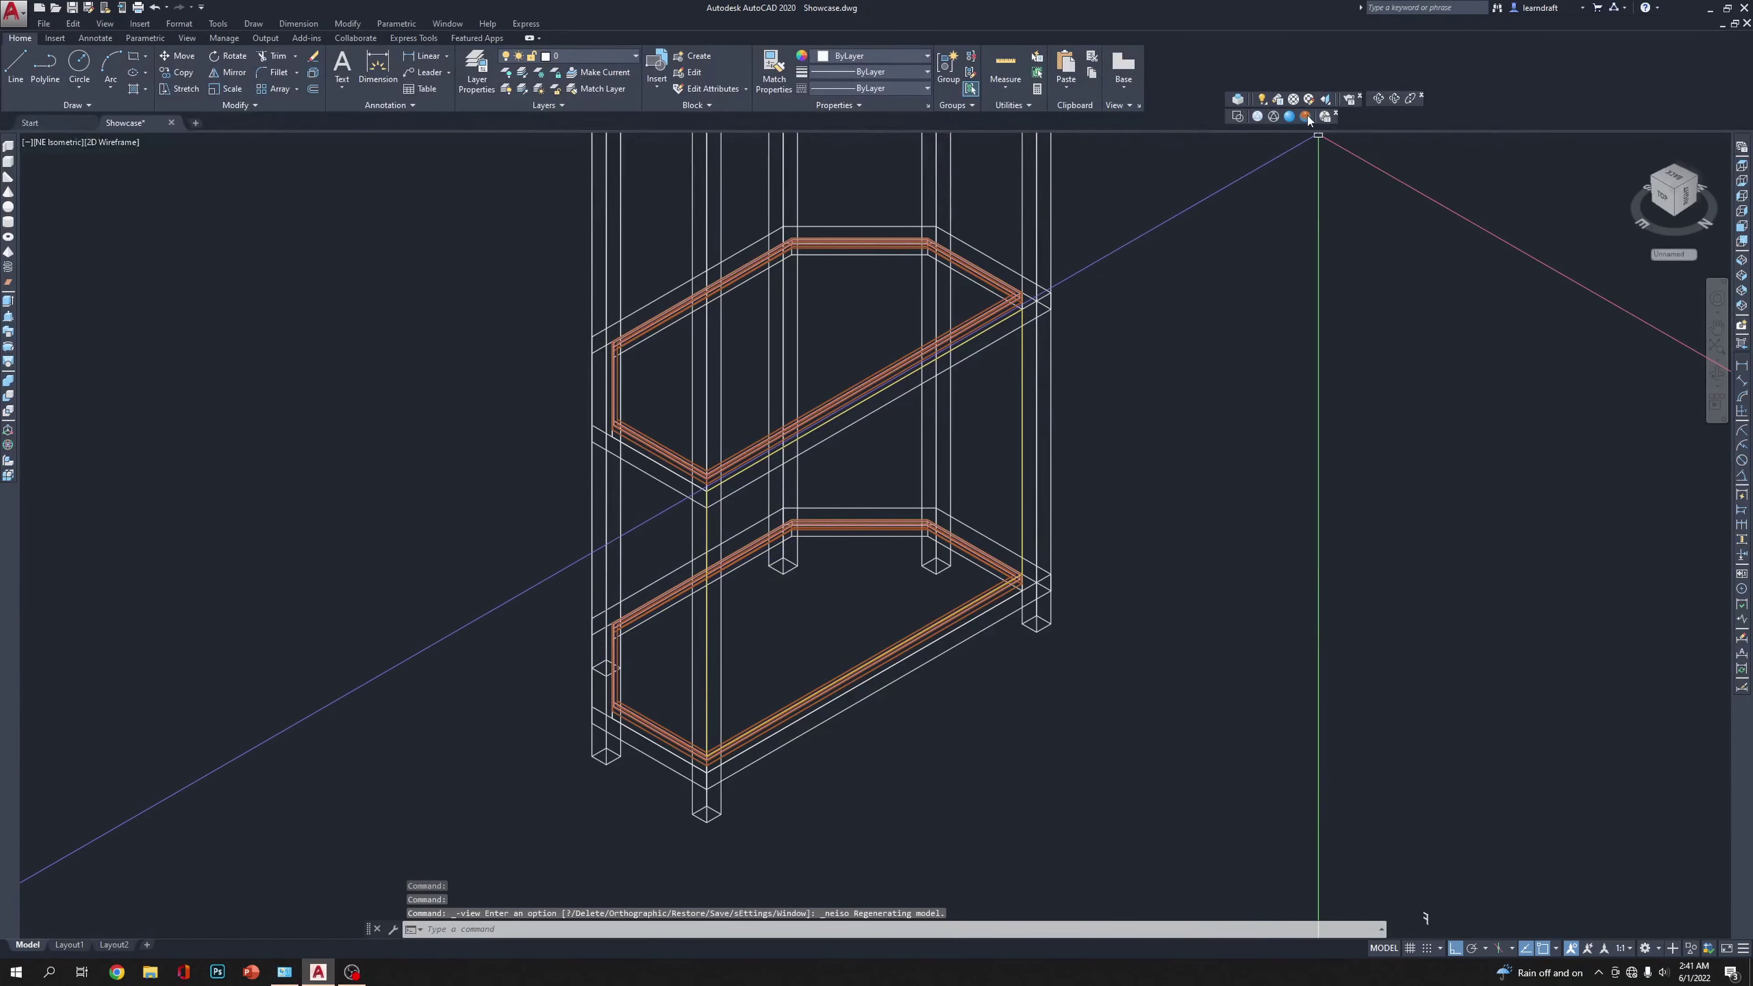
pyautogui.click(1293, 118)
pyautogui.scroll(4, 1046, 470)
pyautogui.moveTo(1141, 546); pyautogui.dragTo(1142, 438, button='middle')
# Step: Return to 2D Wireframe and zoom in on the lower shelf corner
pyautogui.scroll(6, 993, 387)
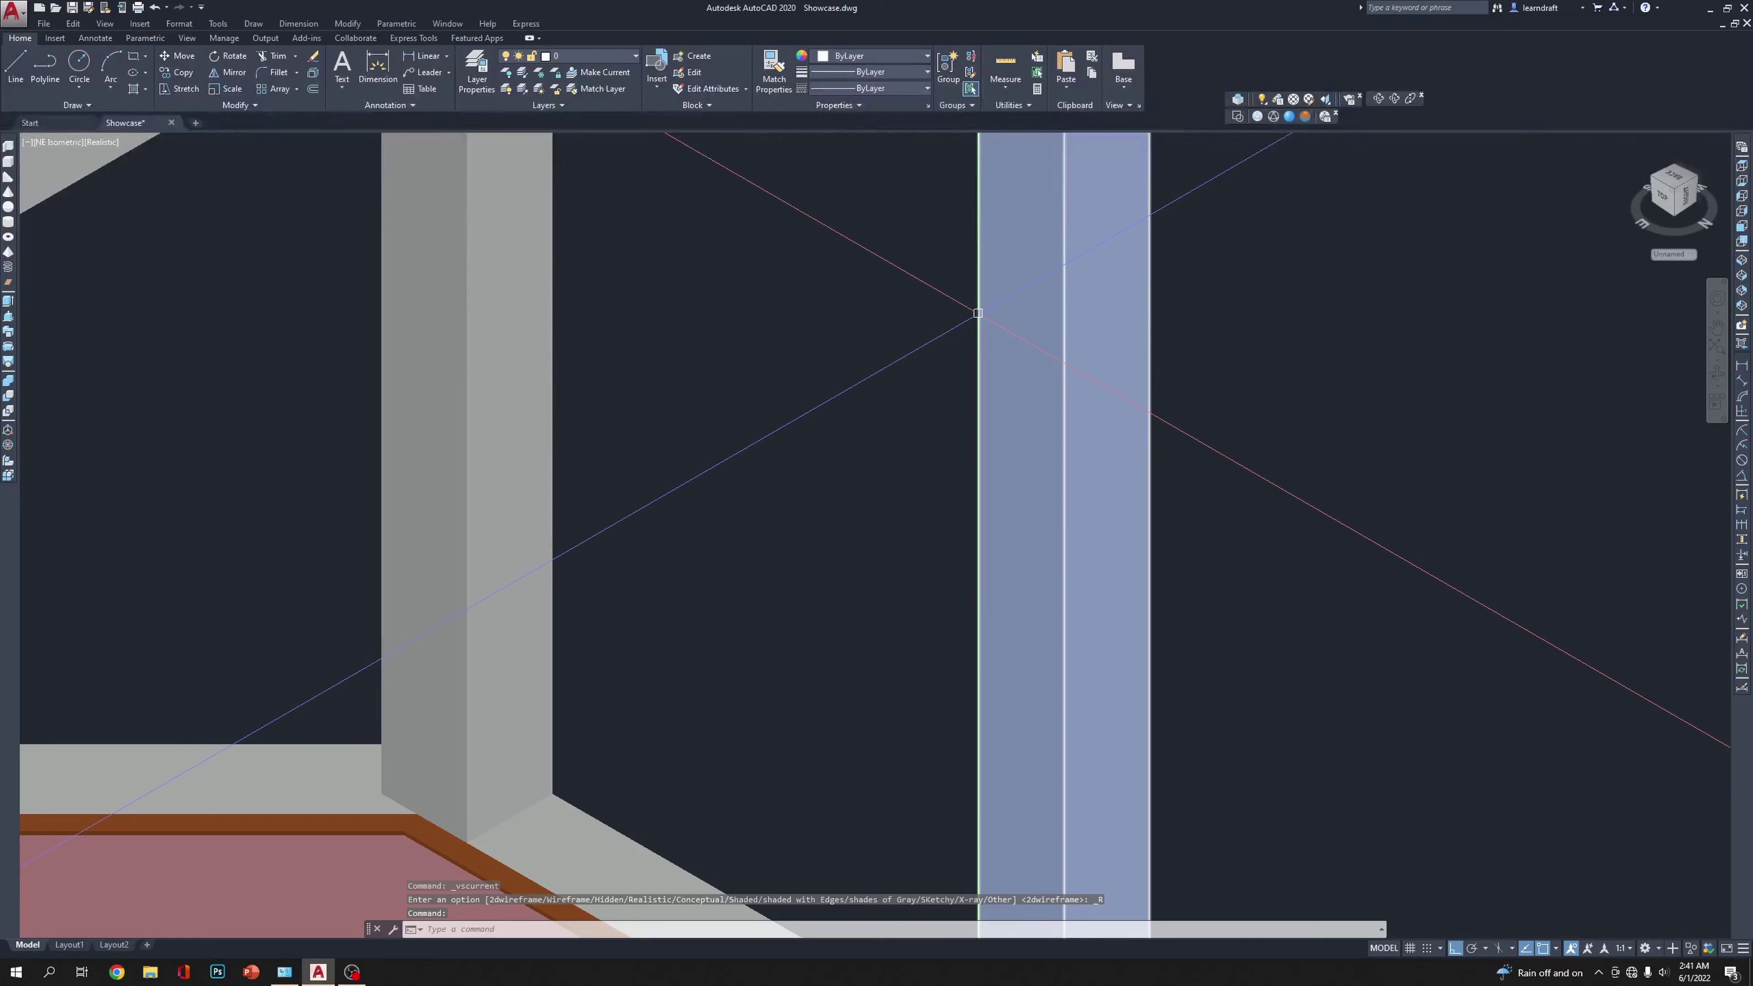
pyautogui.press('Escape')
pyautogui.scroll(4, 965, 333)
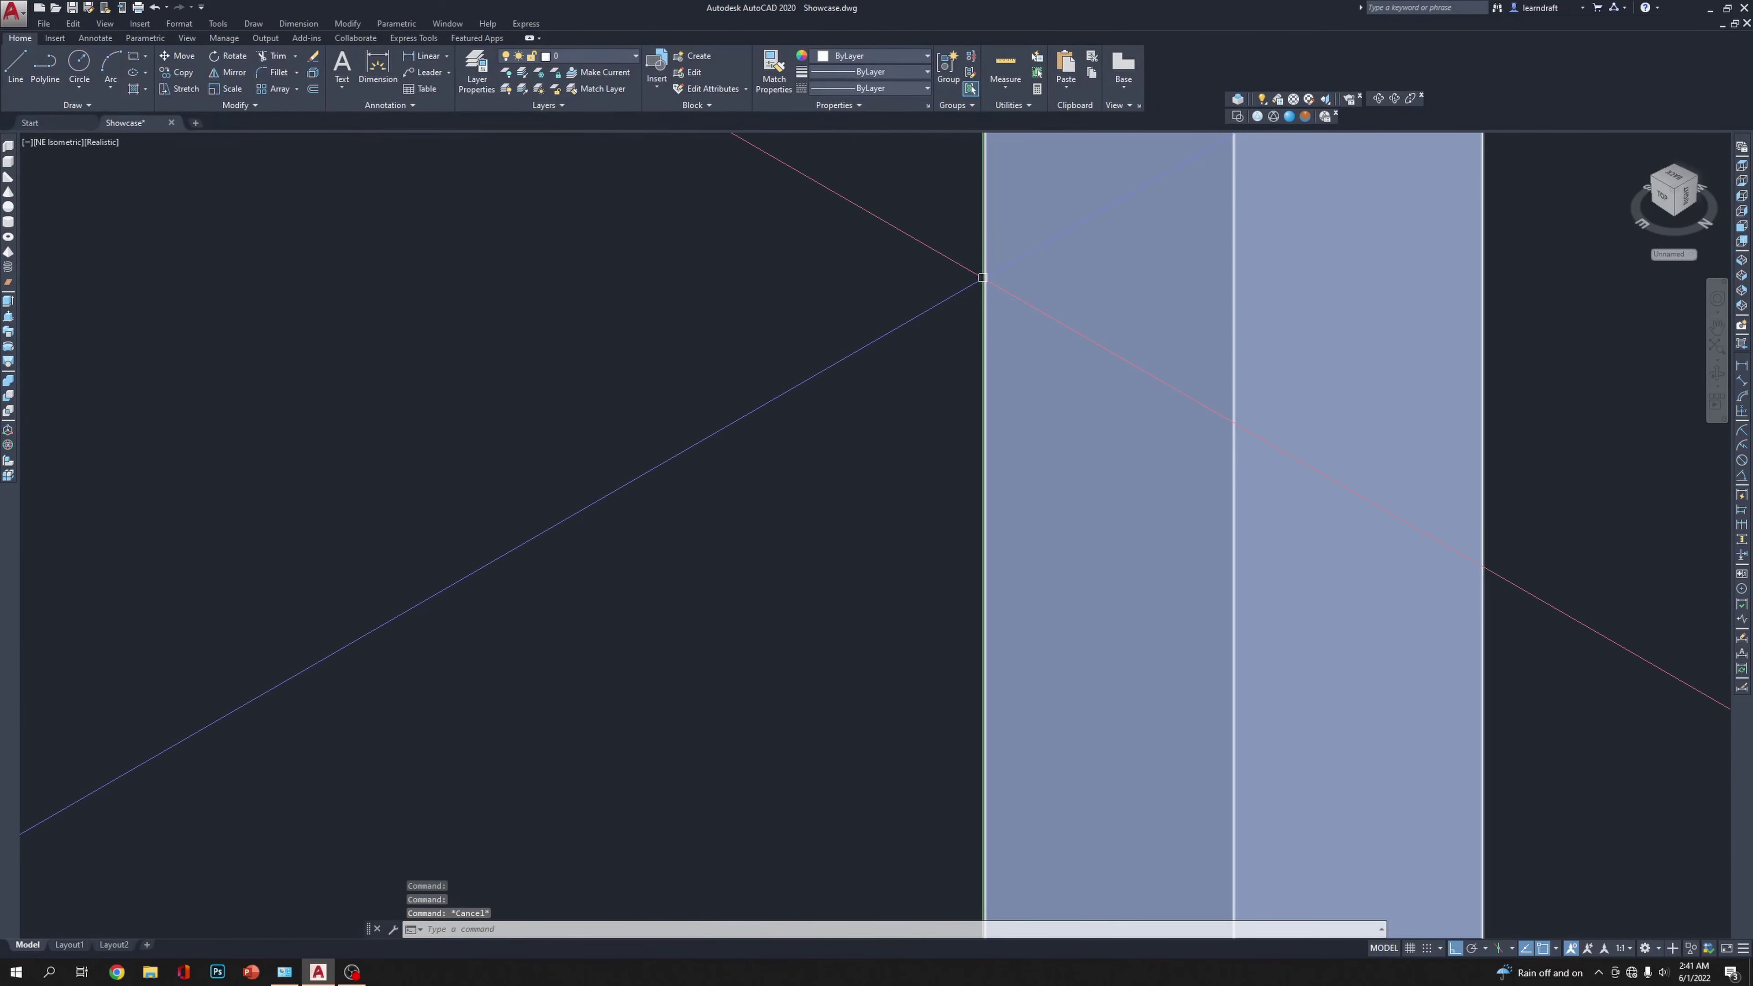
pyautogui.scroll(-4, 968, 353)
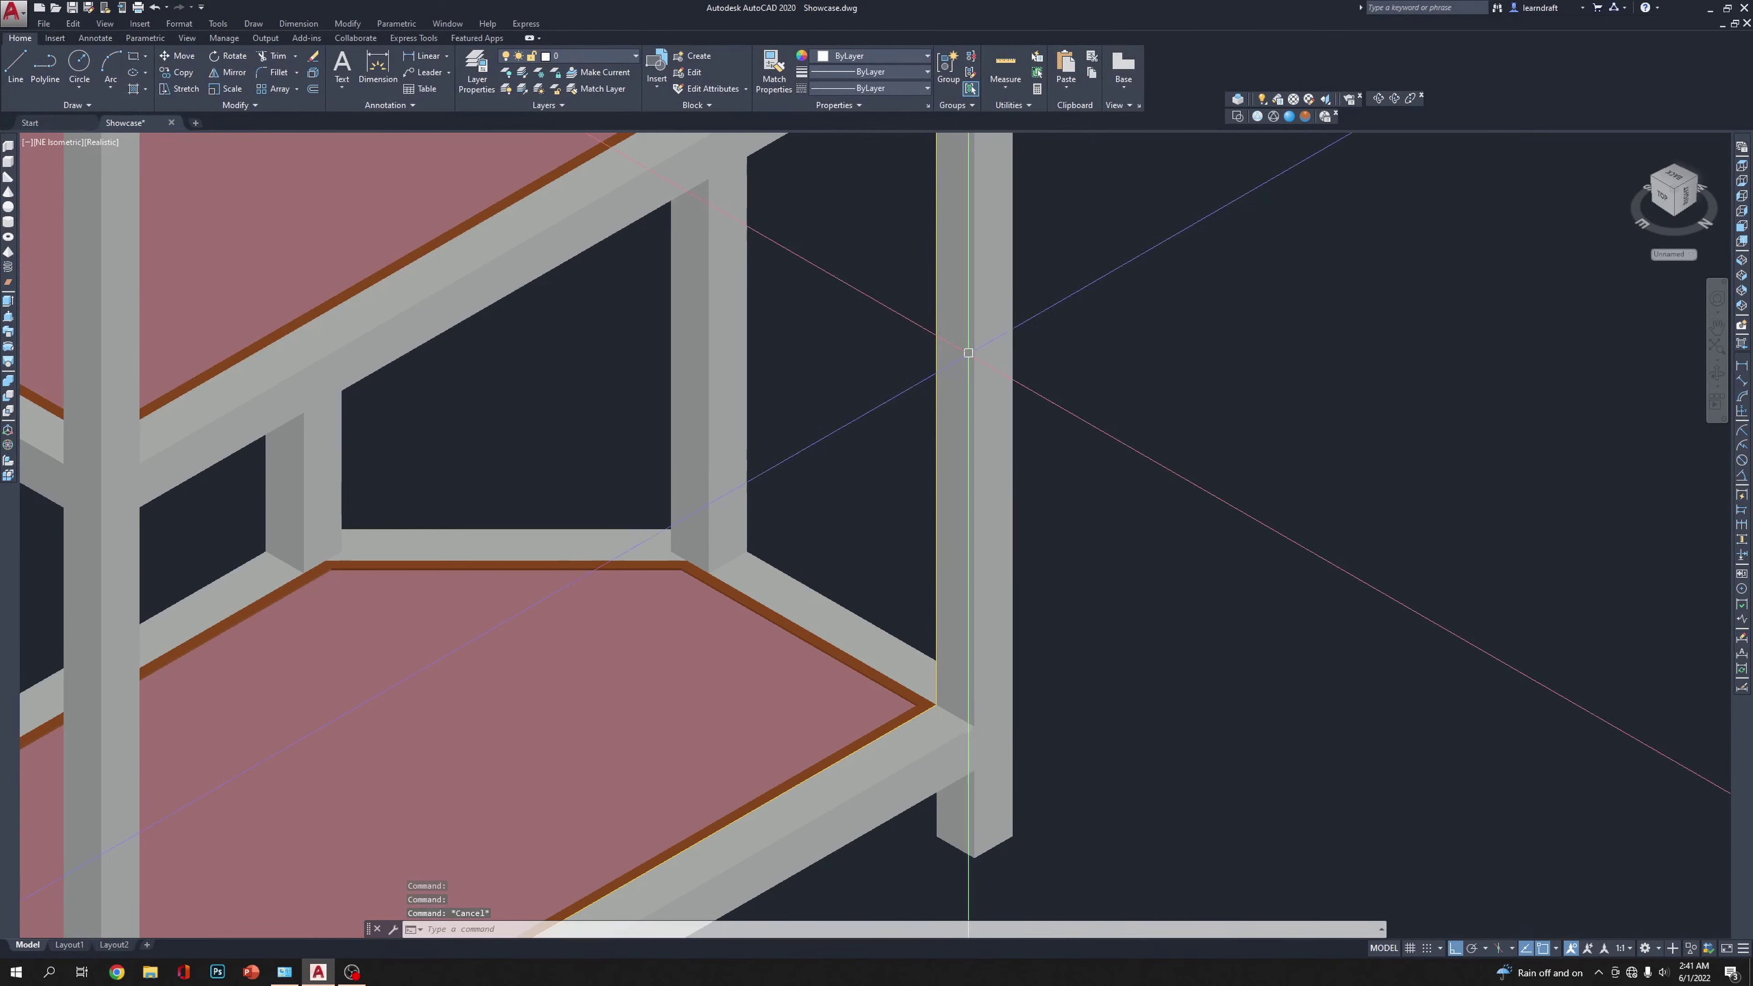
pyautogui.click(1237, 116)
pyautogui.scroll(-2, 1100, 384)
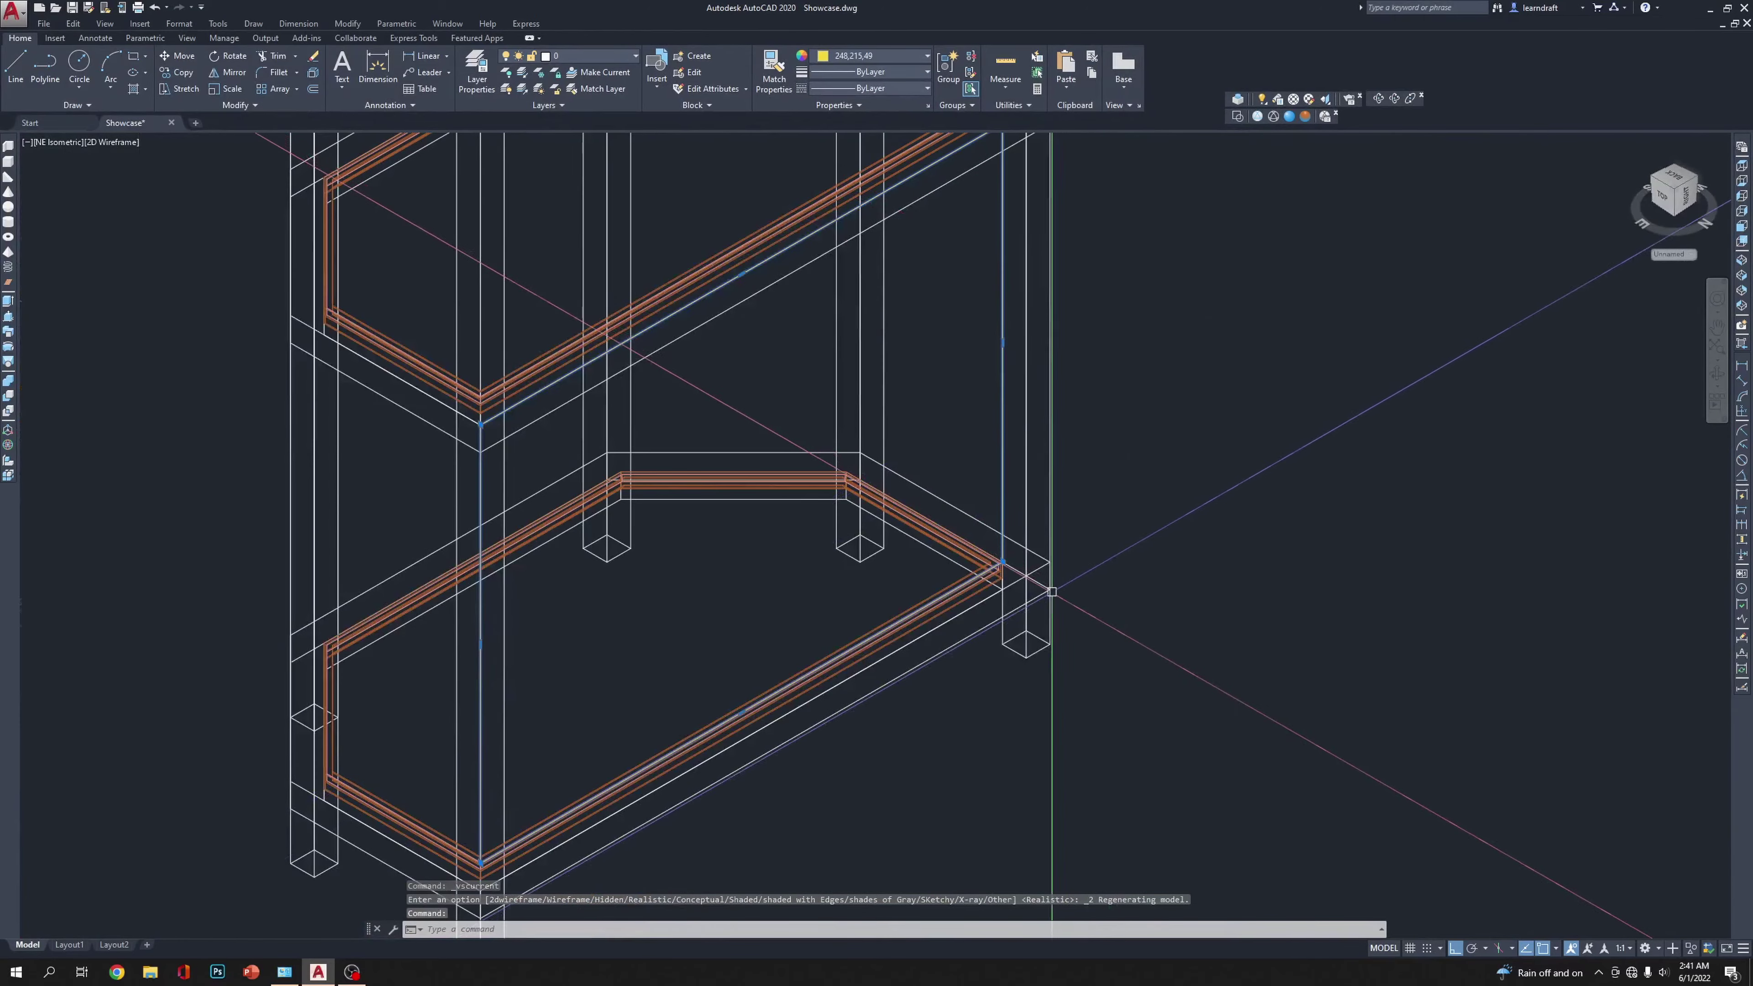
pyautogui.scroll(8, 1050, 587)
pyautogui.scroll(-6, 911, 369)
pyautogui.moveTo(736, 657); pyautogui.dragTo(1353, 367, button='middle')
pyautogui.scroll(4, 651, 628)
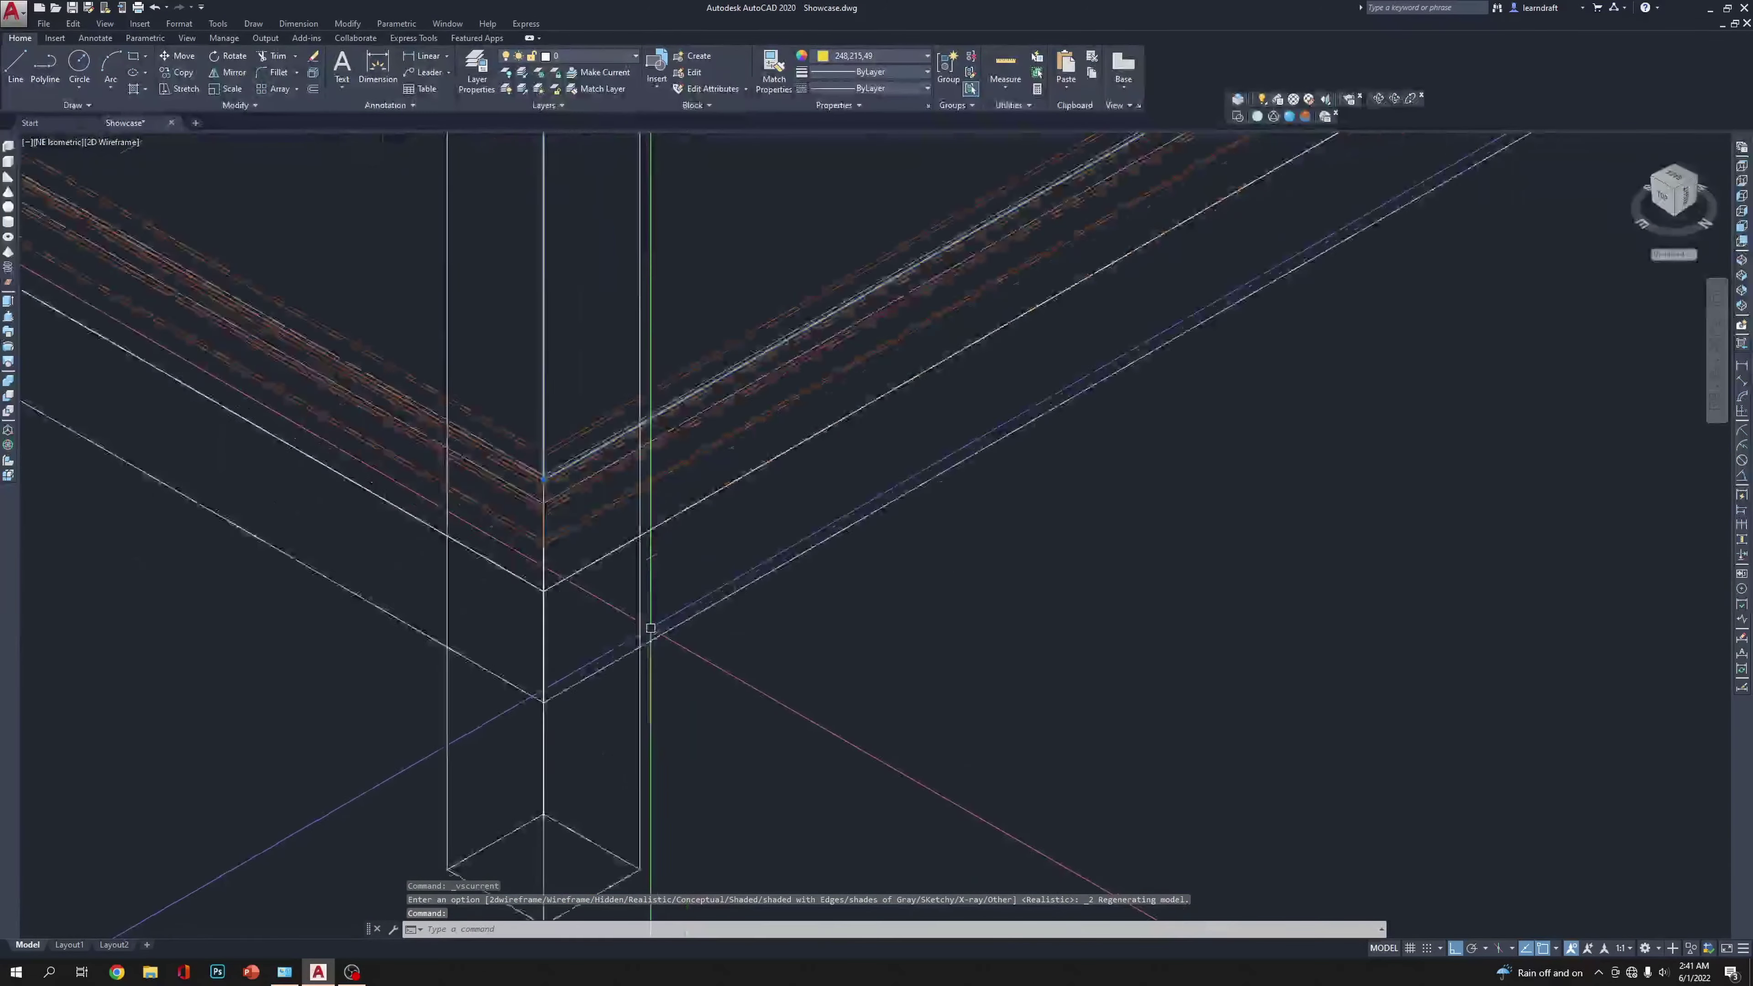
pyautogui.scroll(-4, 650, 628)
pyautogui.moveTo(606, 587); pyautogui.dragTo(764, 740, button='middle')
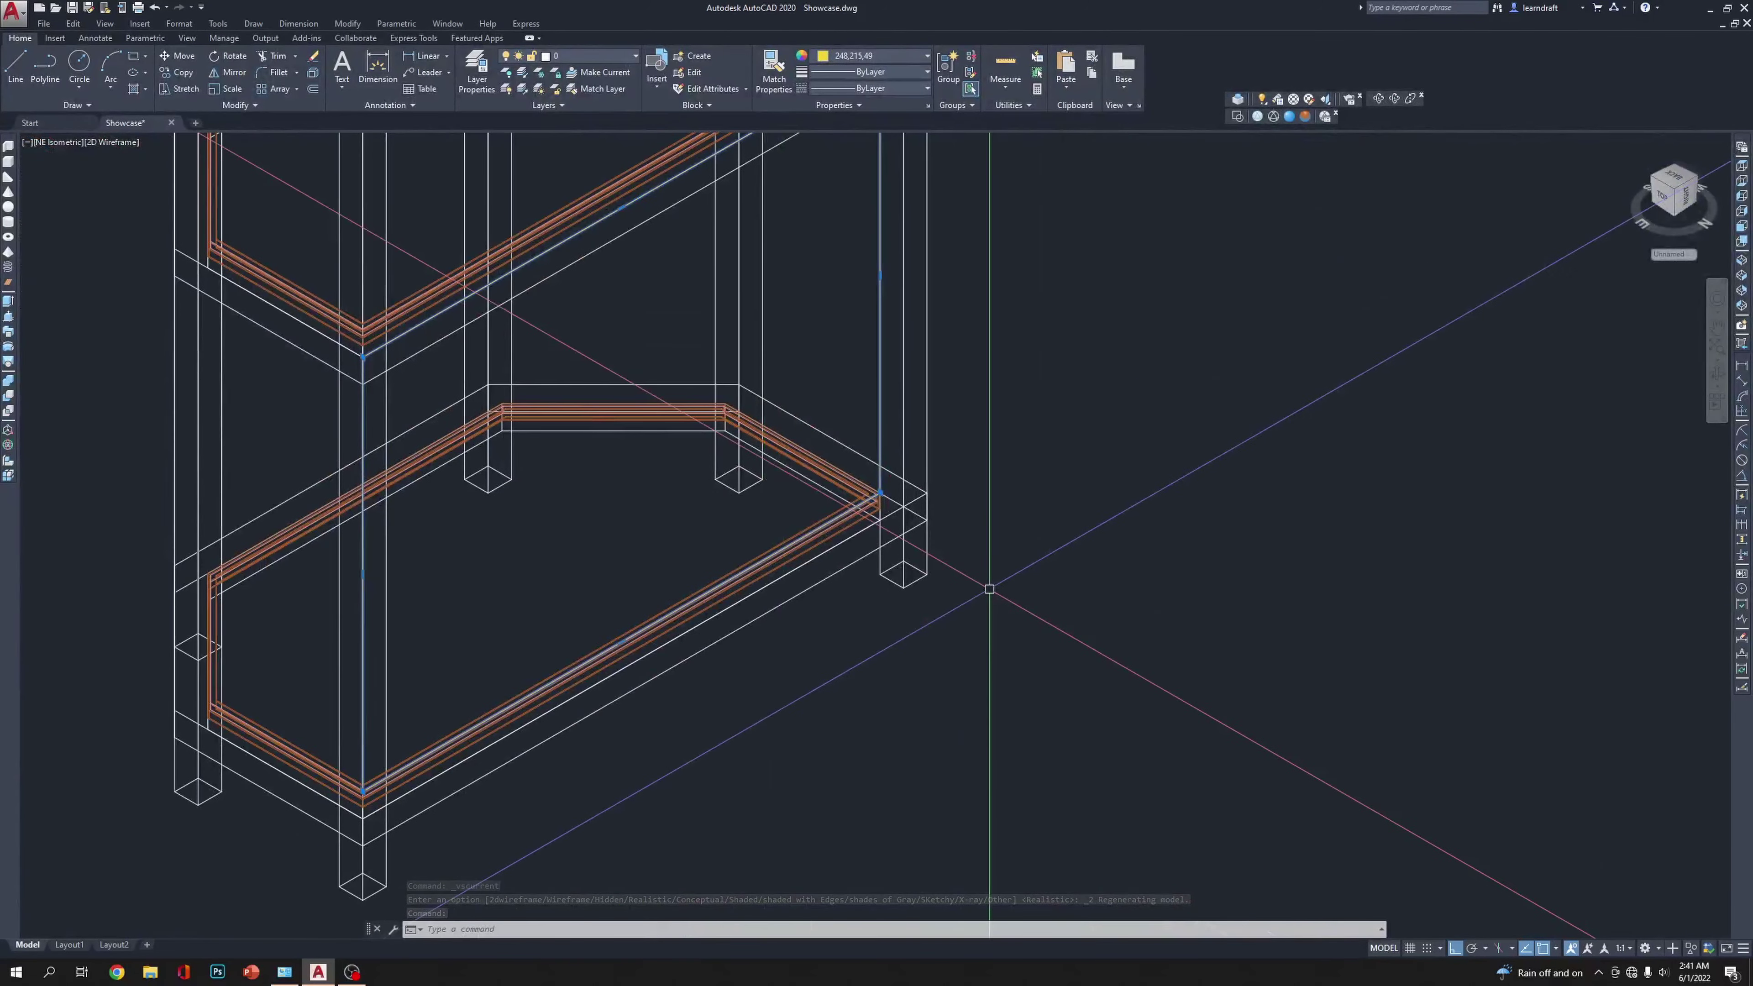
# Step: Move the yellow panel 1.5 units out from the frame
pyautogui.write('m')
pyautogui.press('Return')
pyautogui.click(1049, 584)
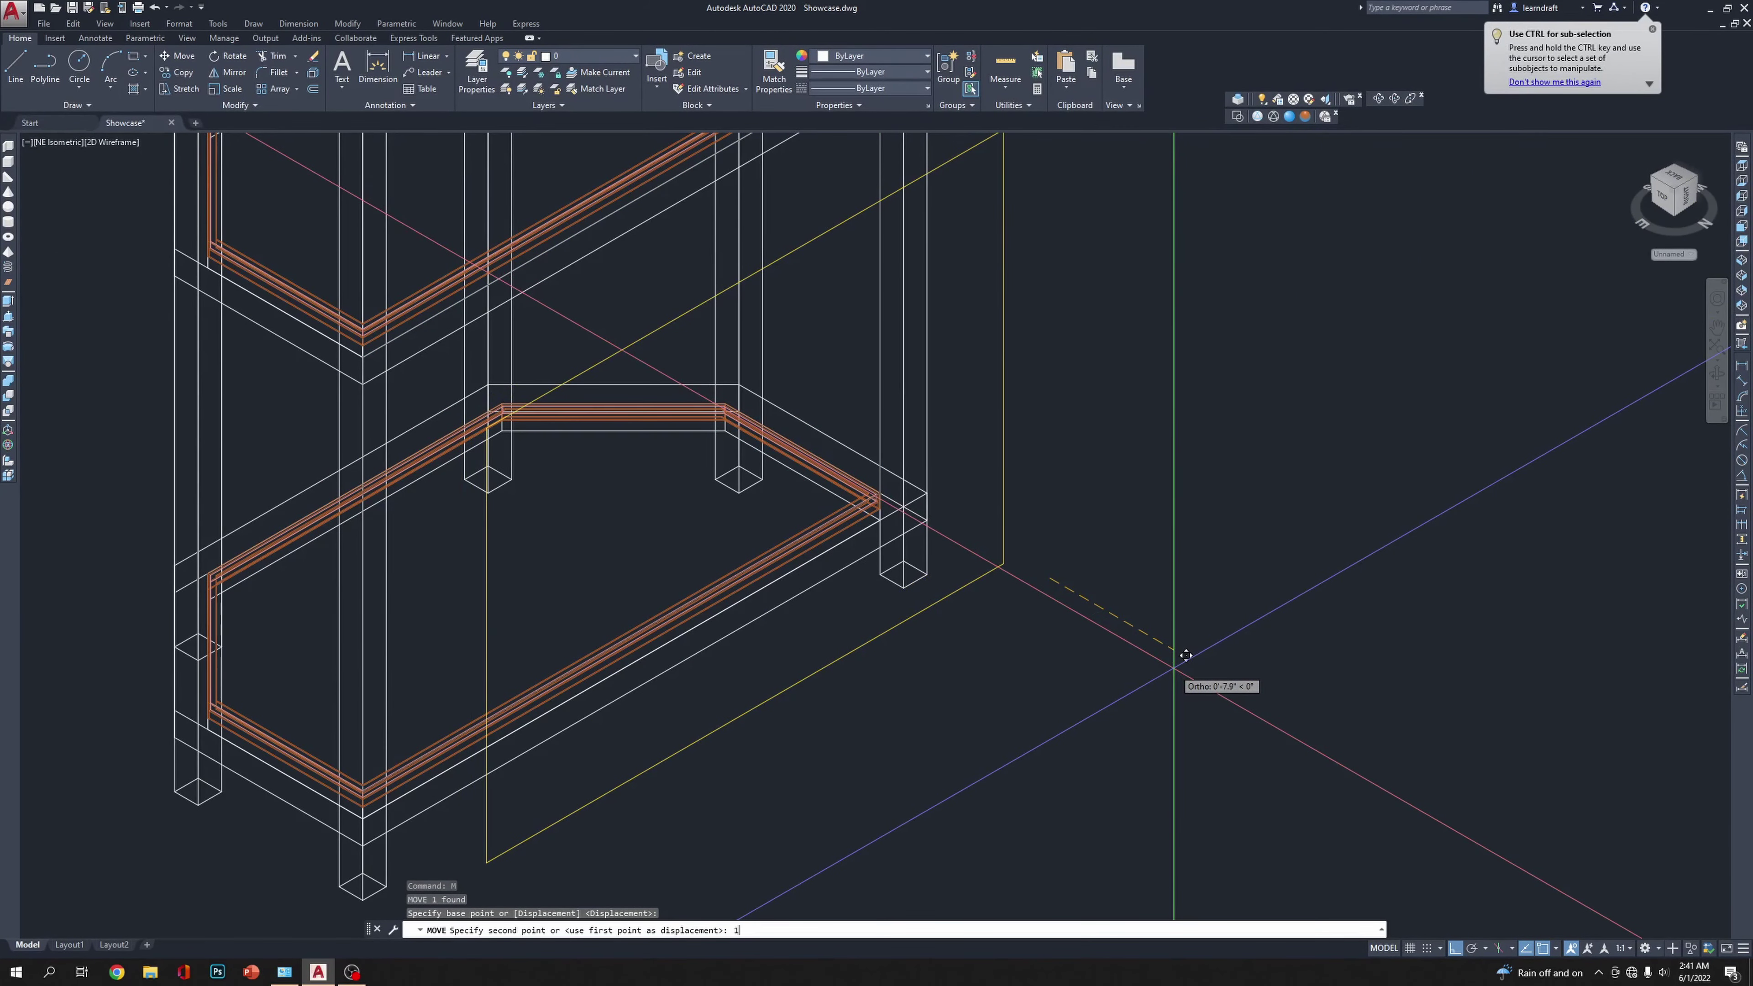
pyautogui.write('1.5')
pyautogui.press('Return')
# Step: Shade the showcase Realistic, recenter it, and view it from the Back
pyautogui.scroll(2, 987, 473)
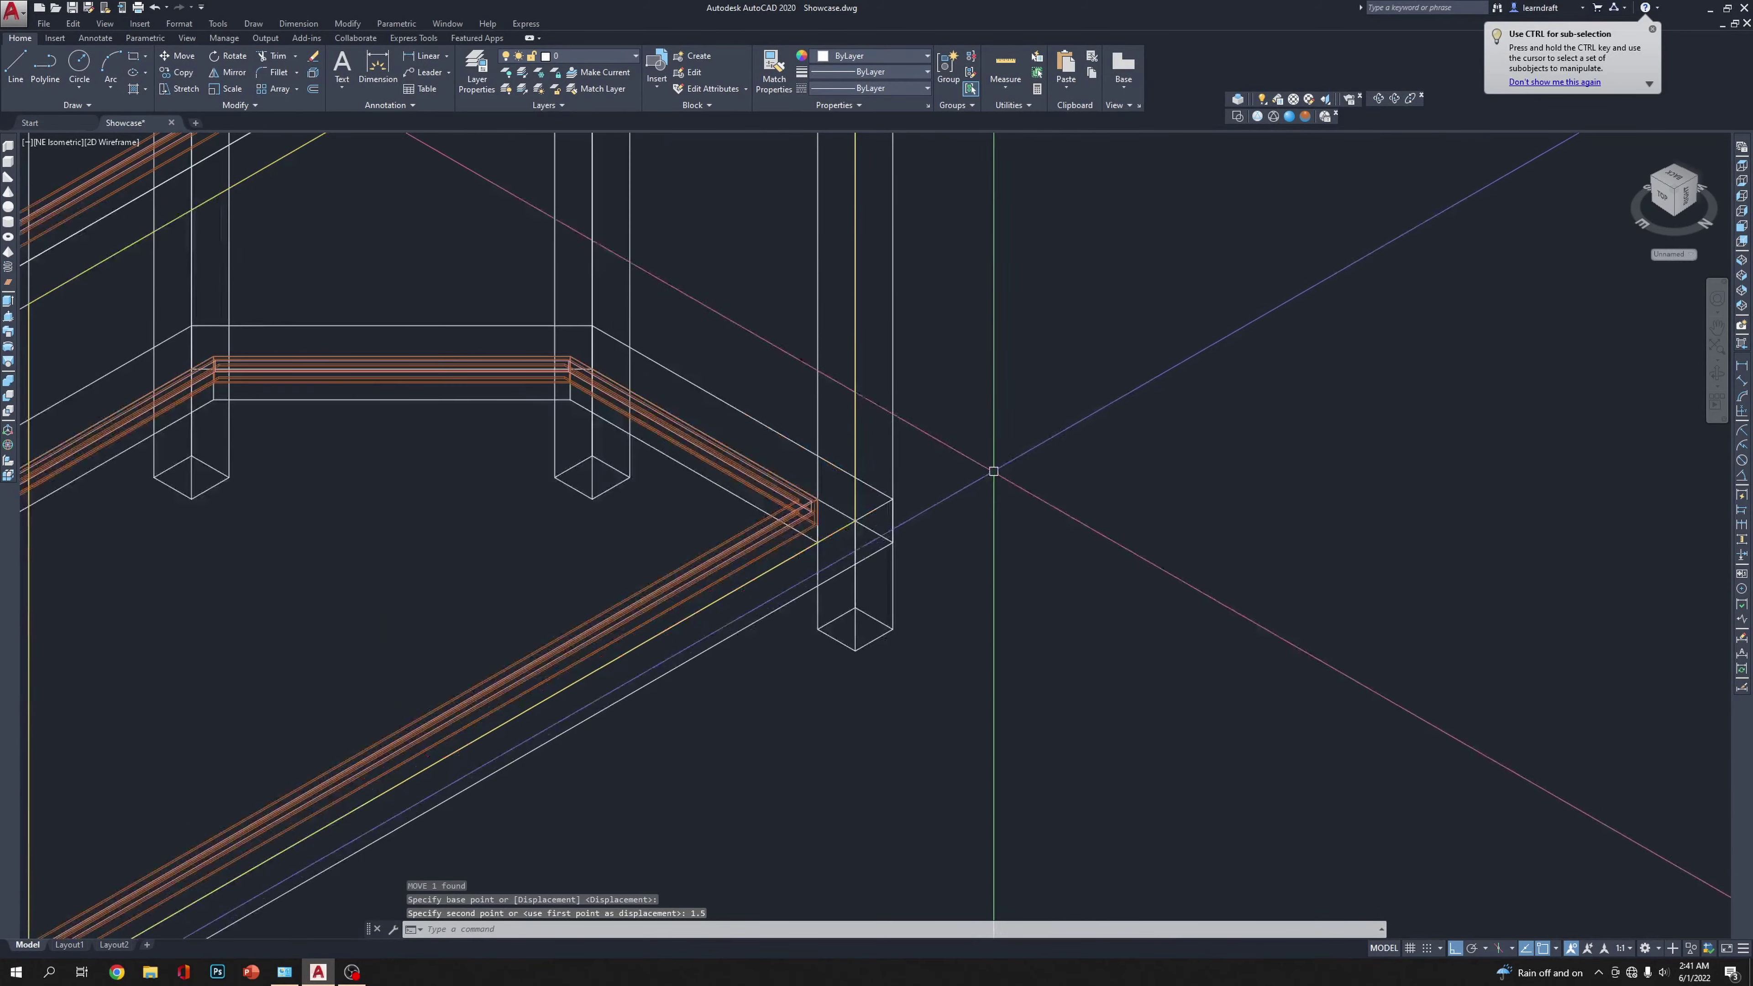
pyautogui.scroll(3, 760, 543)
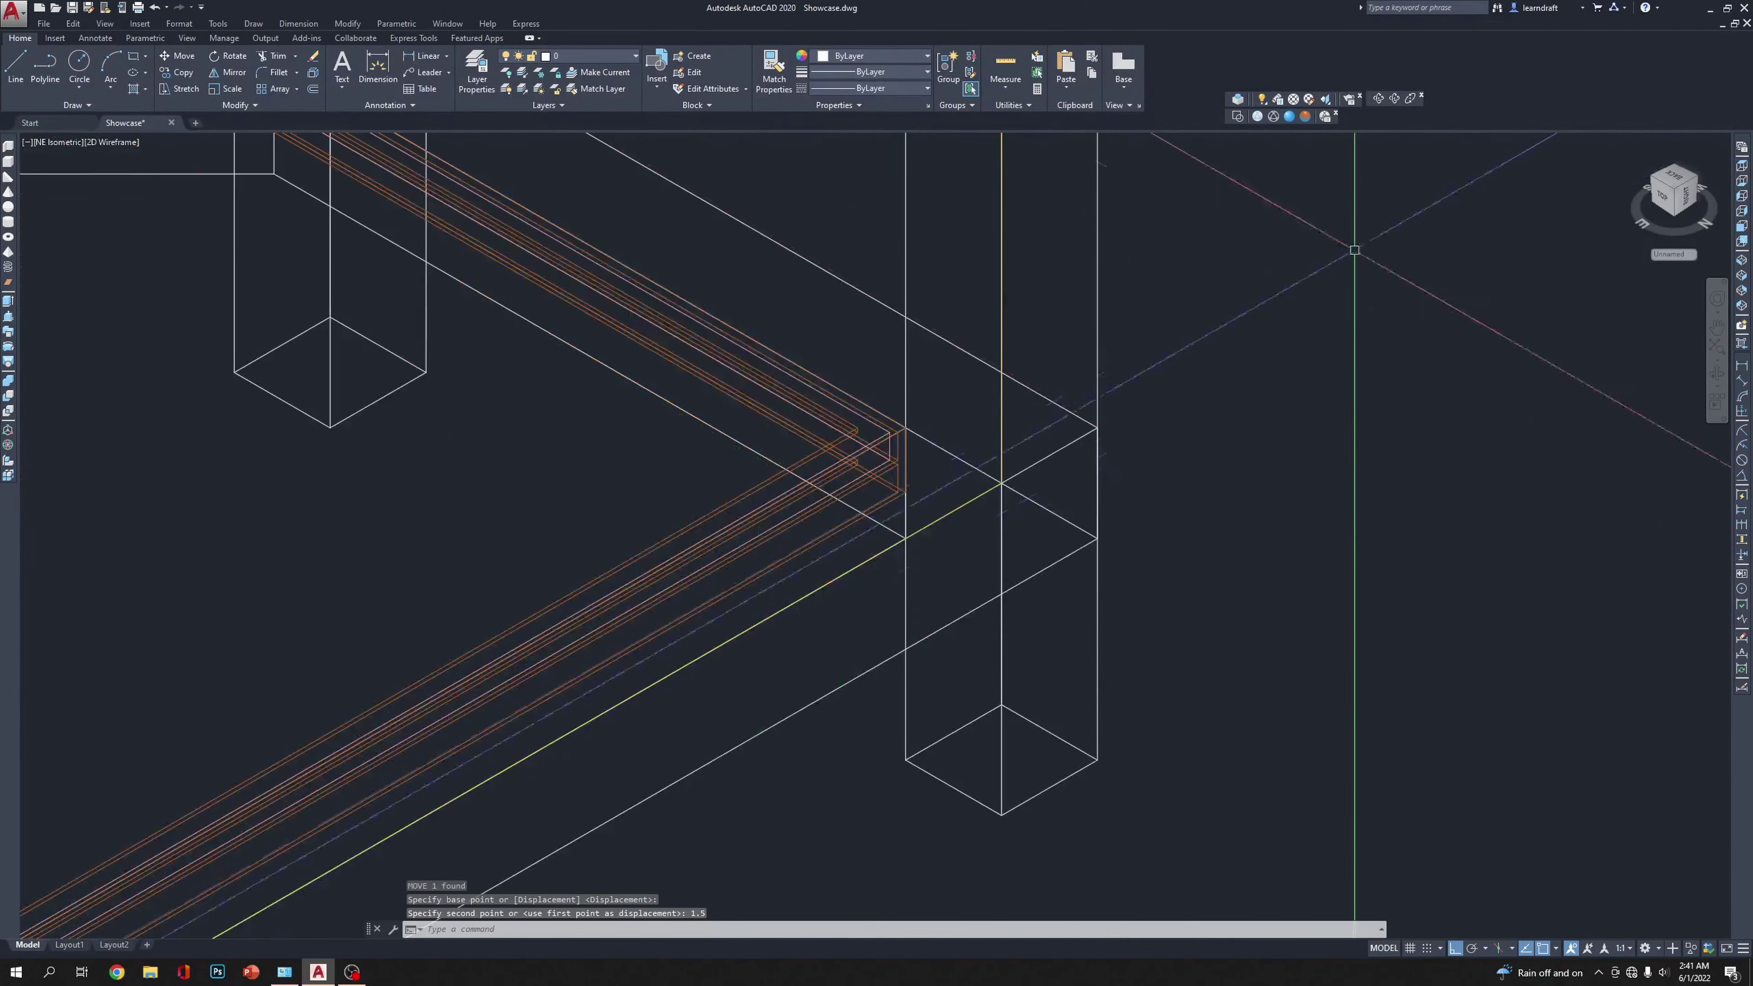
pyautogui.click(1289, 118)
pyautogui.scroll(-4, 1220, 419)
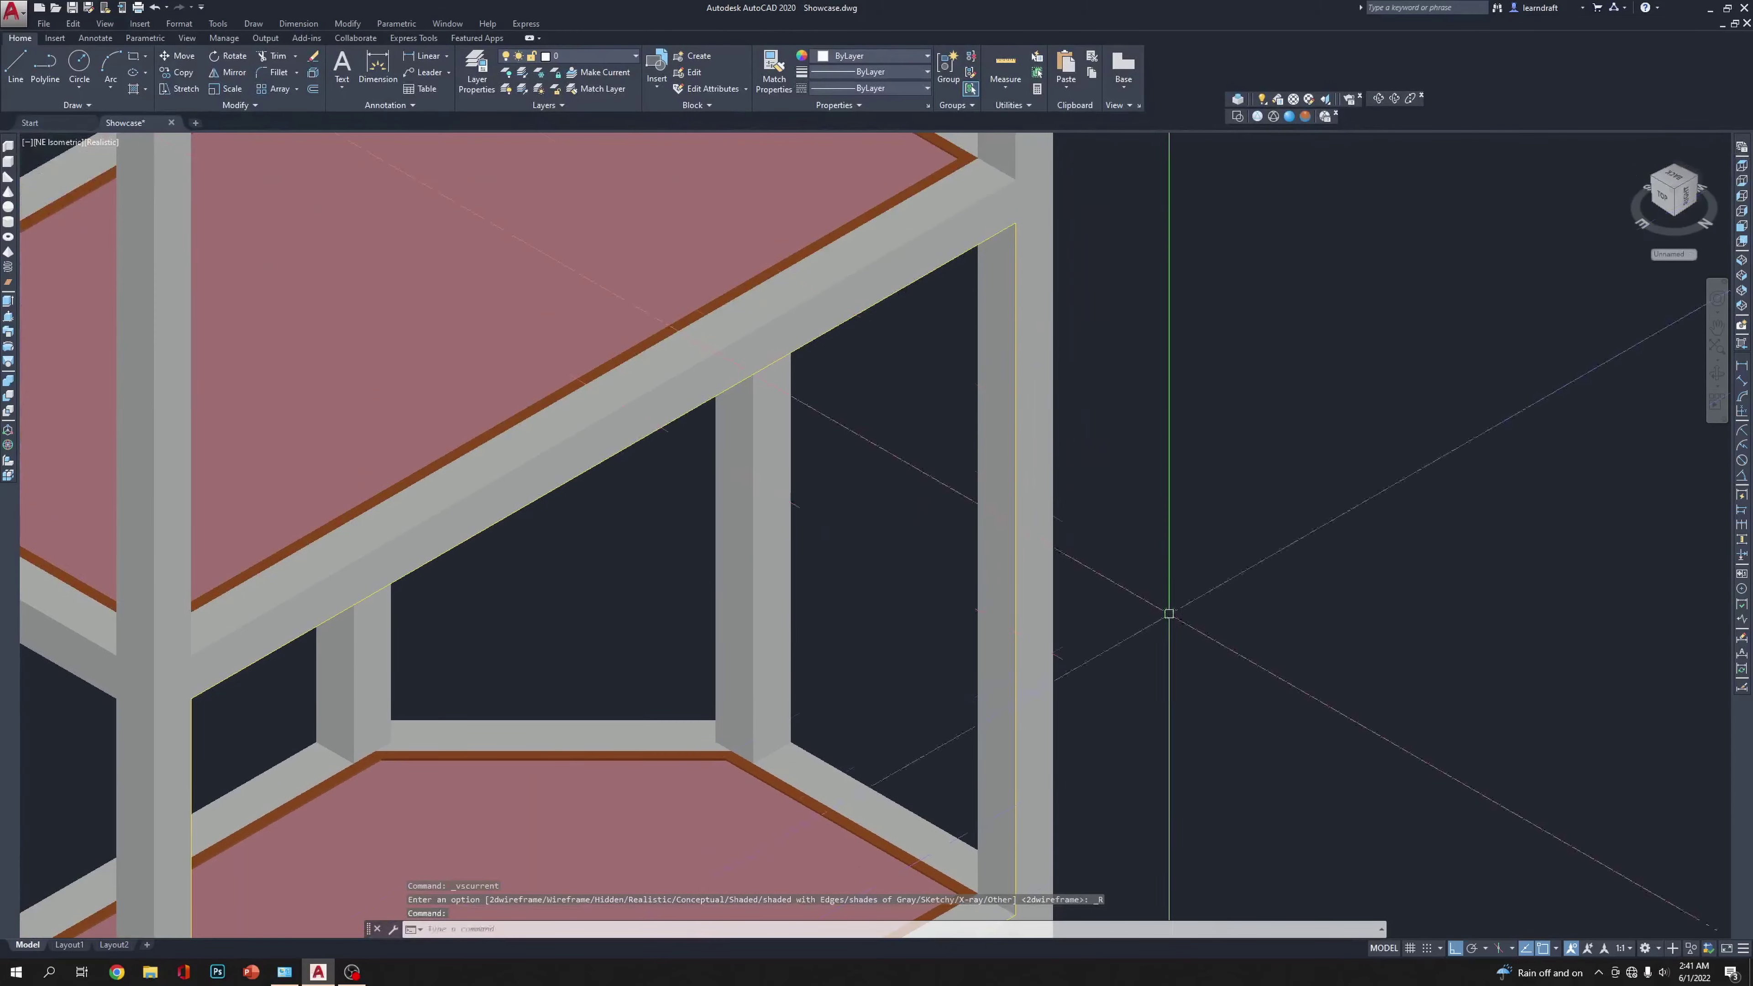
pyautogui.moveTo(1143, 528); pyautogui.dragTo(1404, 741, button='middle')
pyautogui.scroll(-4, 1119, 399)
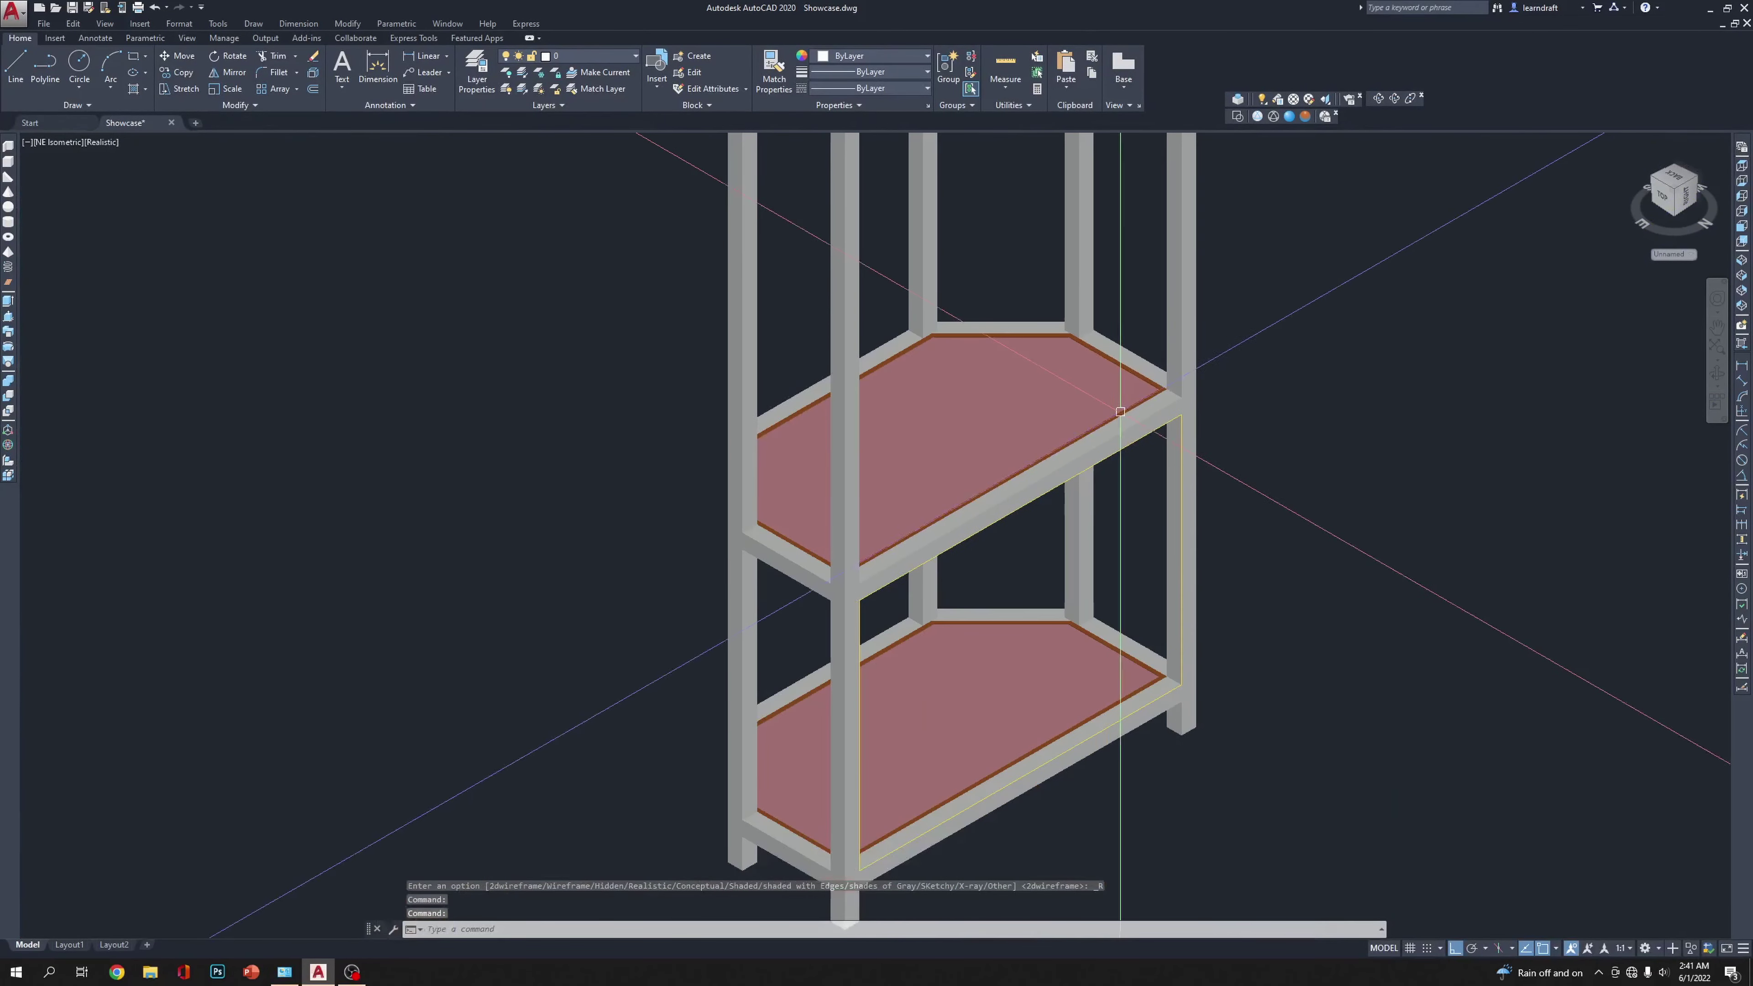
pyautogui.scroll(3, 1215, 451)
pyautogui.scroll(-6, 1008, 324)
pyautogui.moveTo(1015, 314); pyautogui.dragTo(937, 673, button='middle')
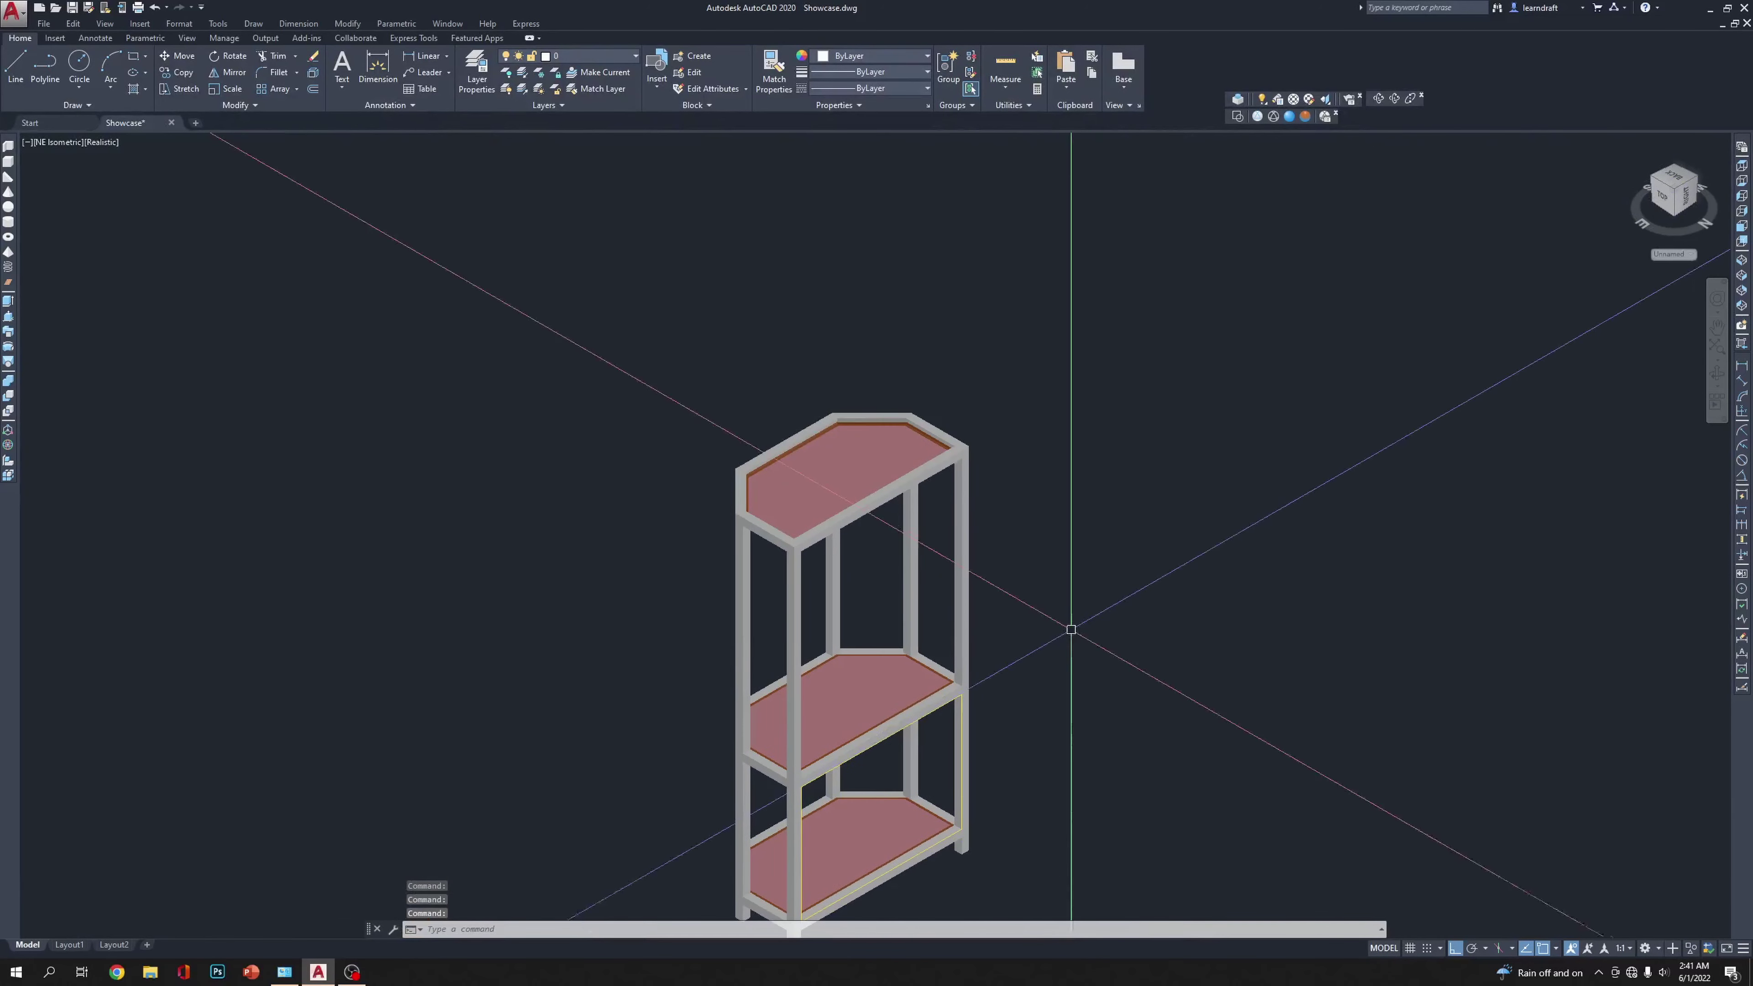
pyautogui.click(1673, 176)
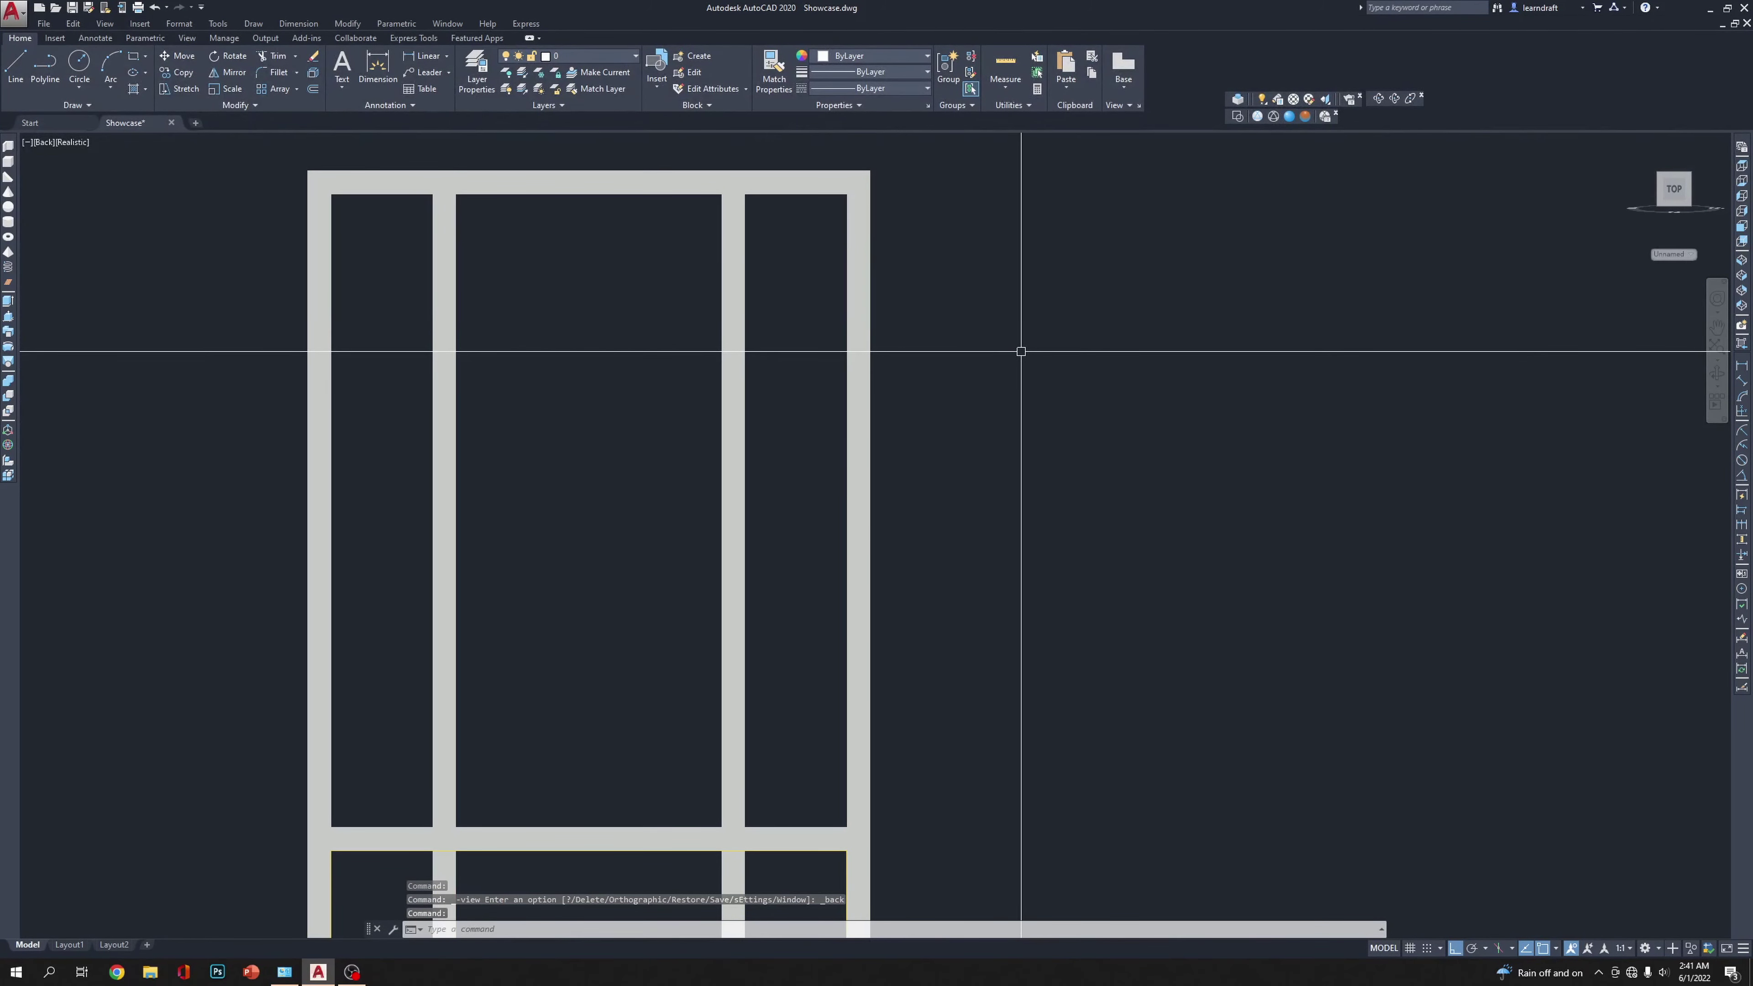
pyautogui.write('rec')
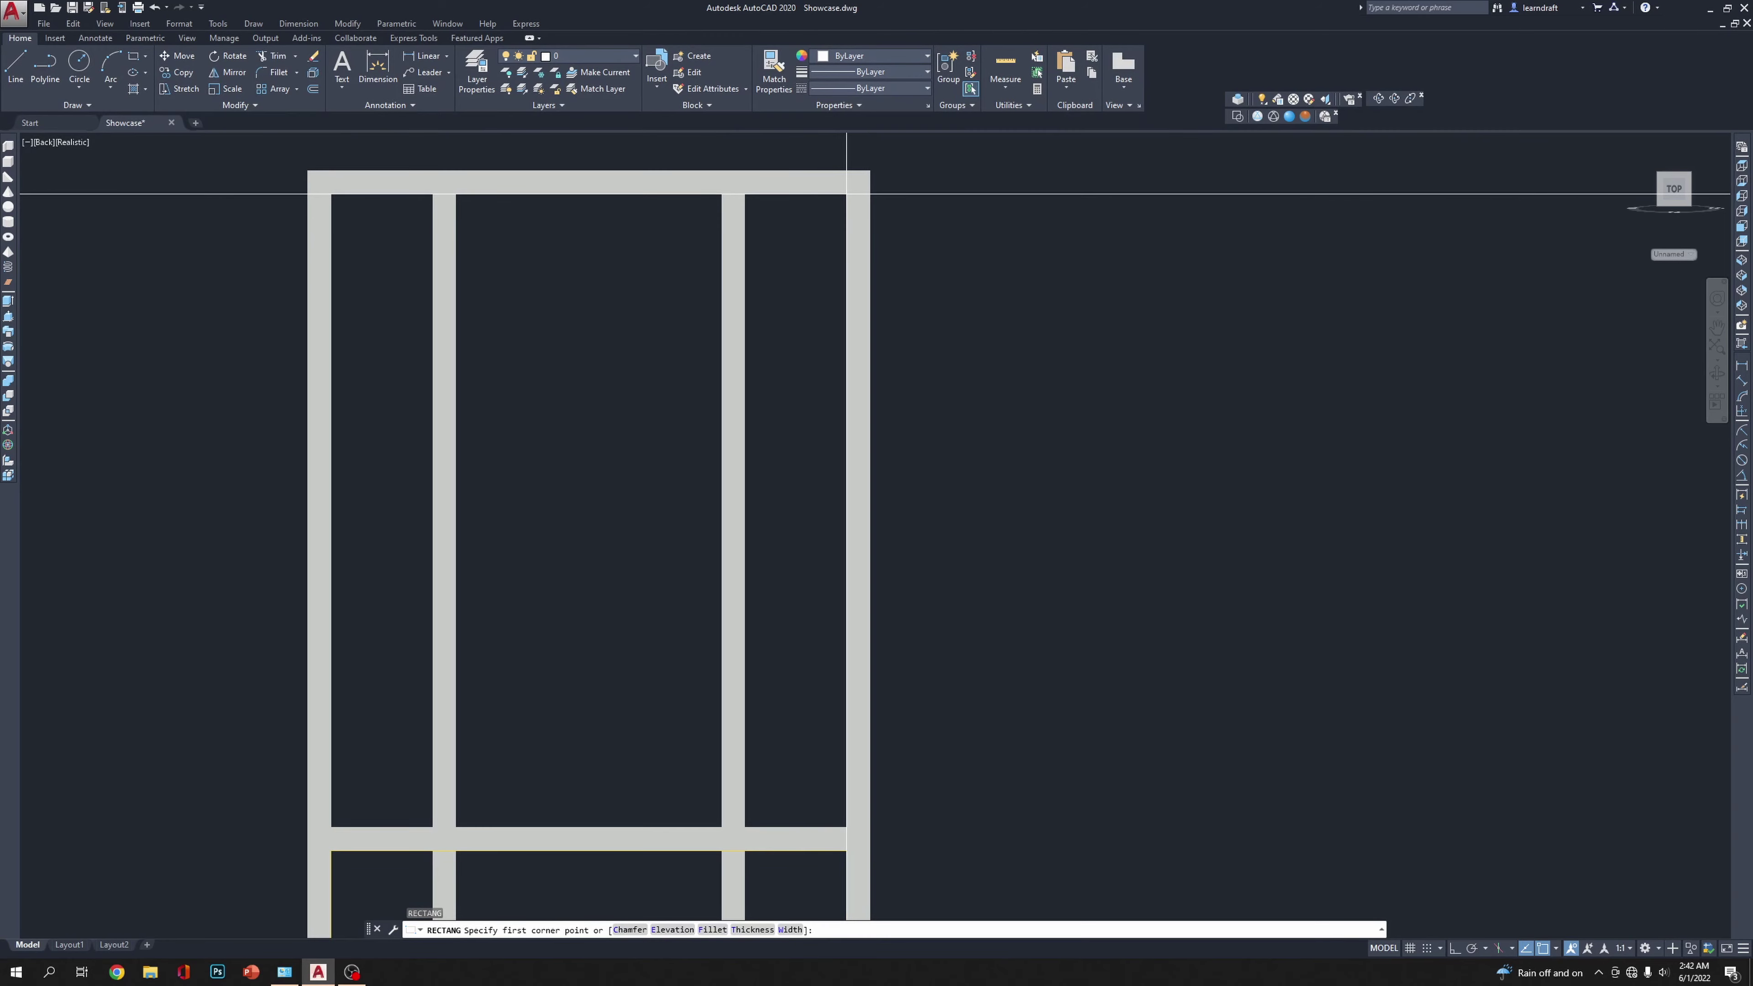
# Step: Cancel the pending rectangle and switch the display to 2D Wireframe
pyautogui.scroll(5, 846, 194)
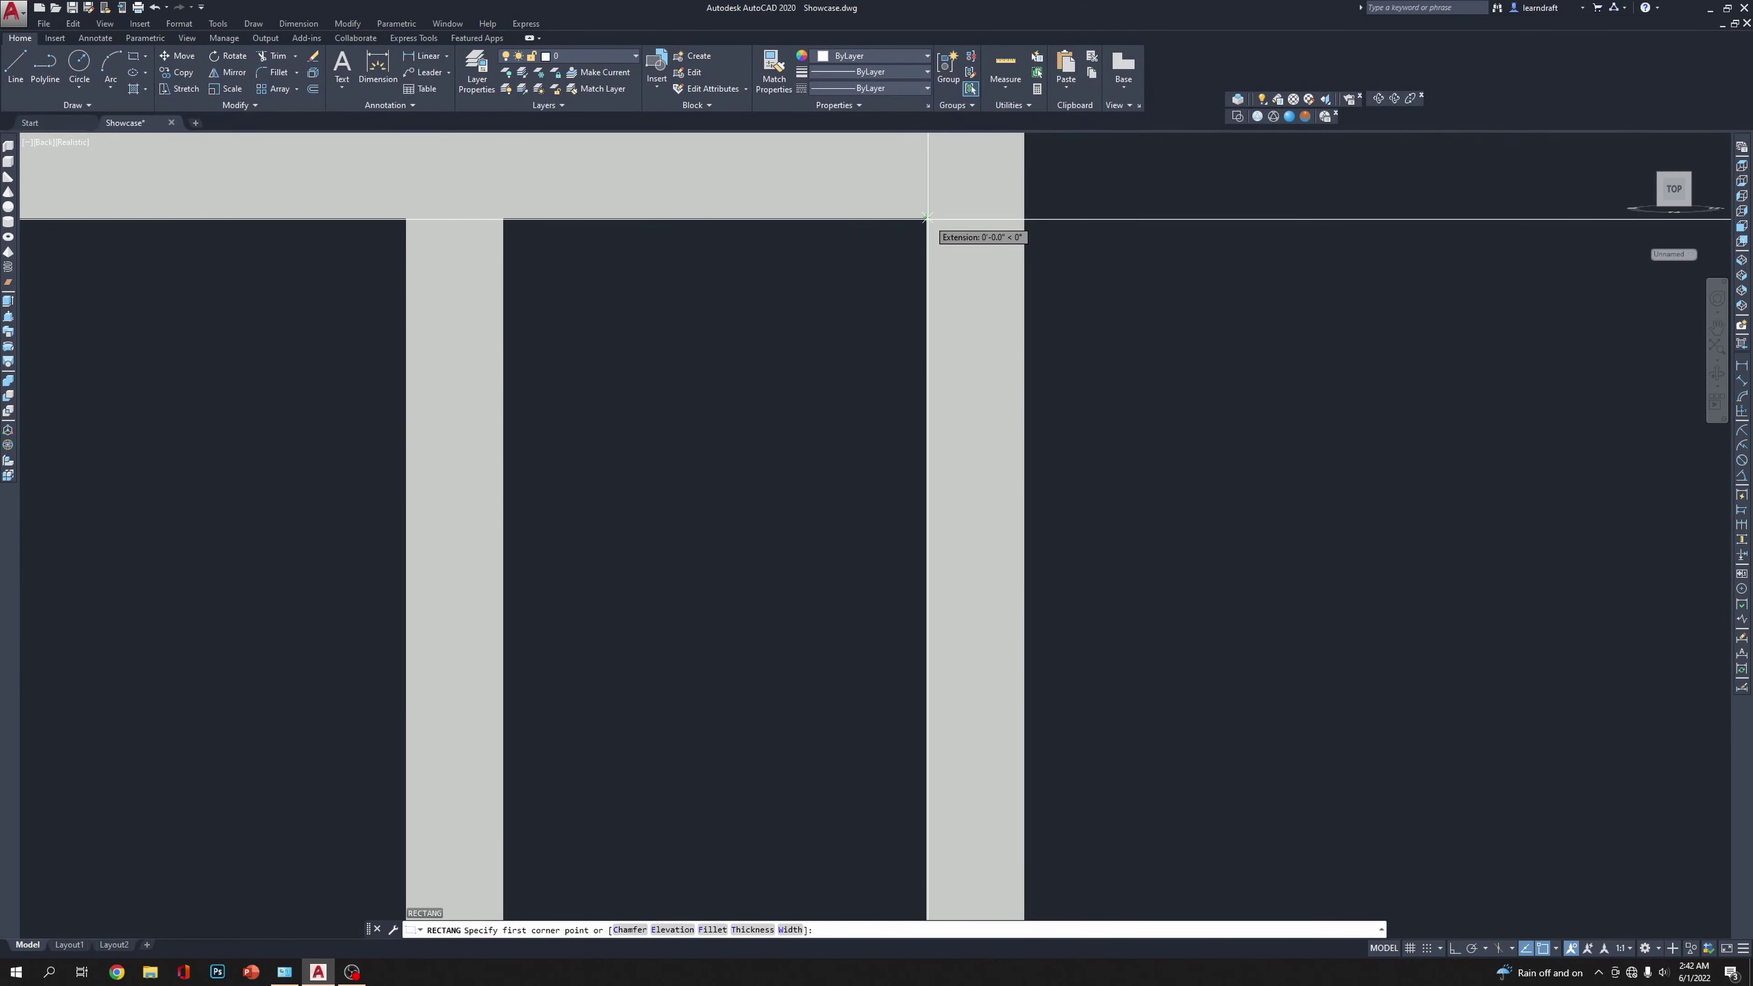
pyautogui.press('Escape')
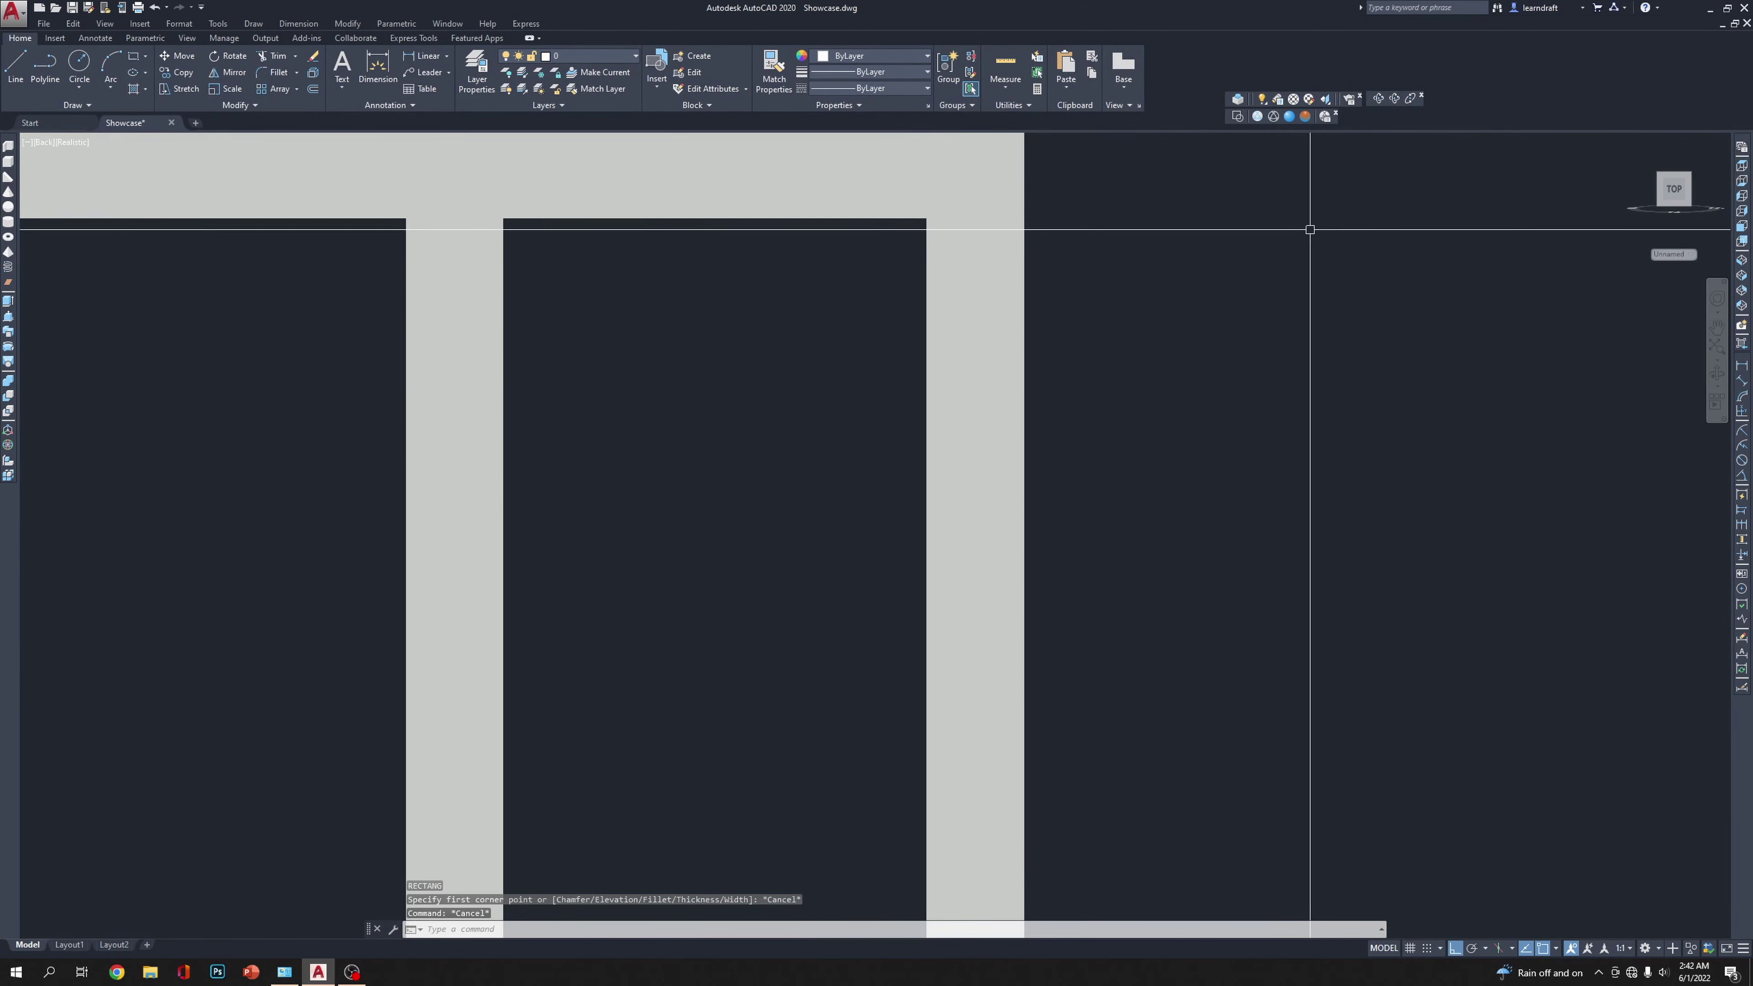
pyautogui.click(1236, 117)
# Step: Draw a rectangle from the shelf corner to the beam corner over the upper back opening
pyautogui.write('rec')
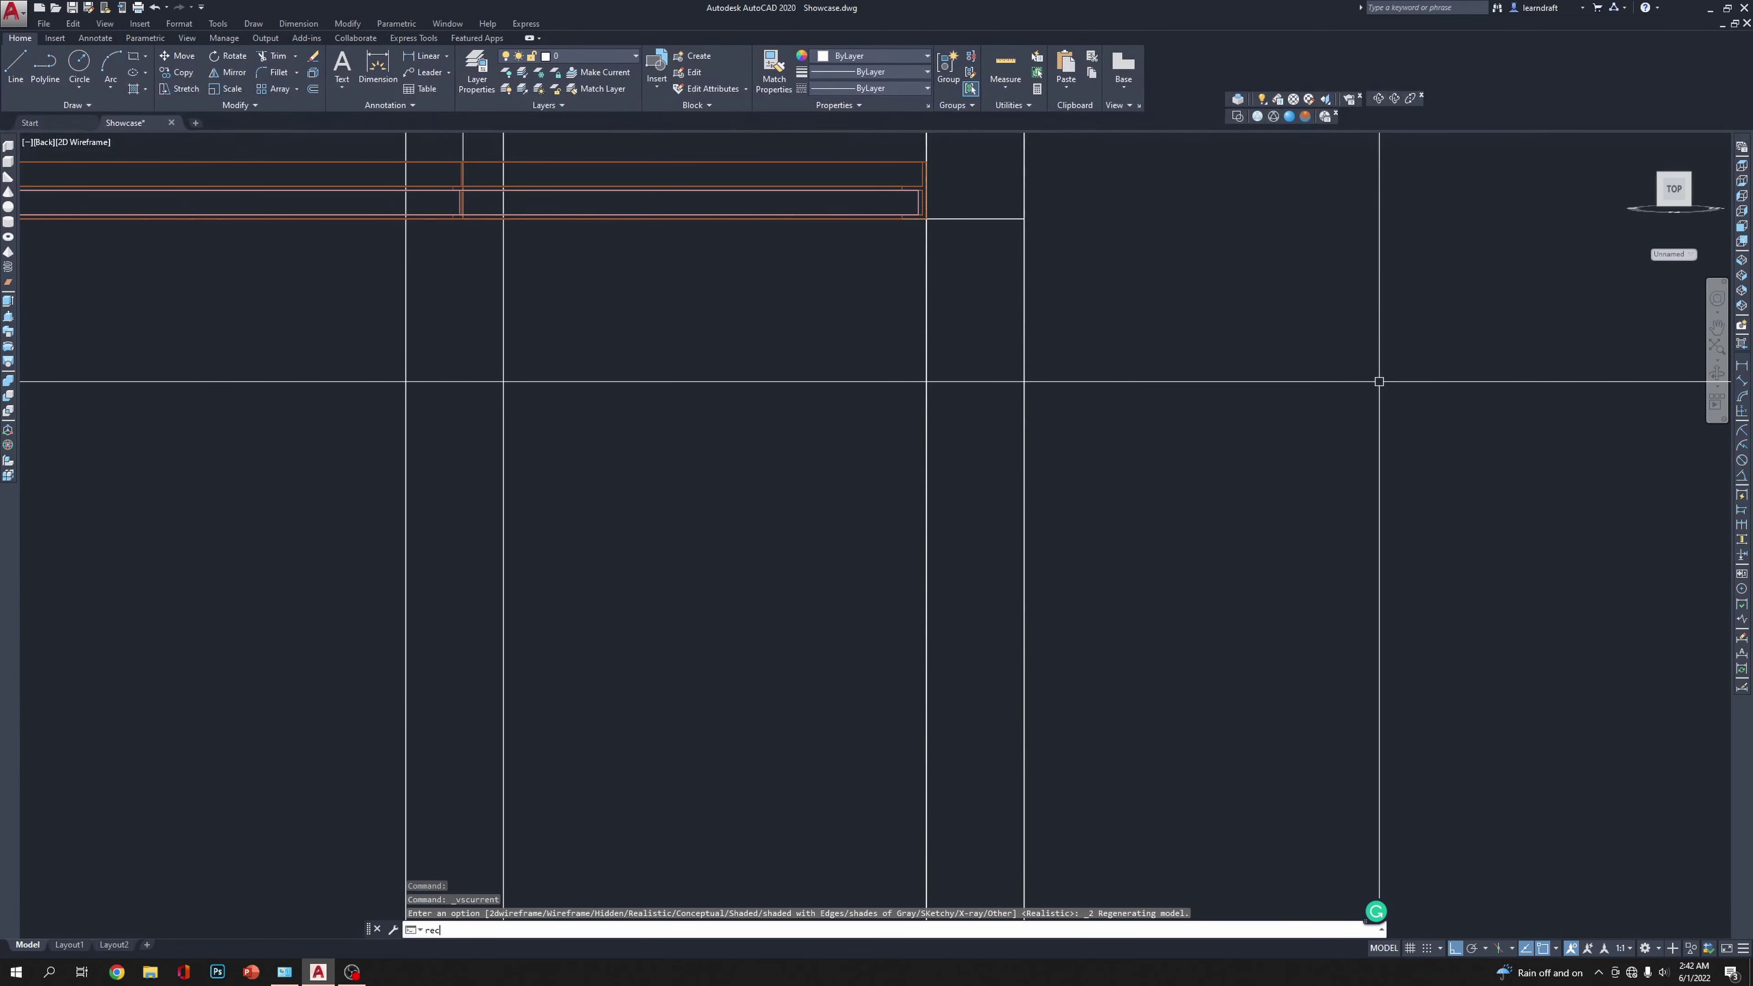
pyautogui.press('Return')
pyautogui.click(926, 219)
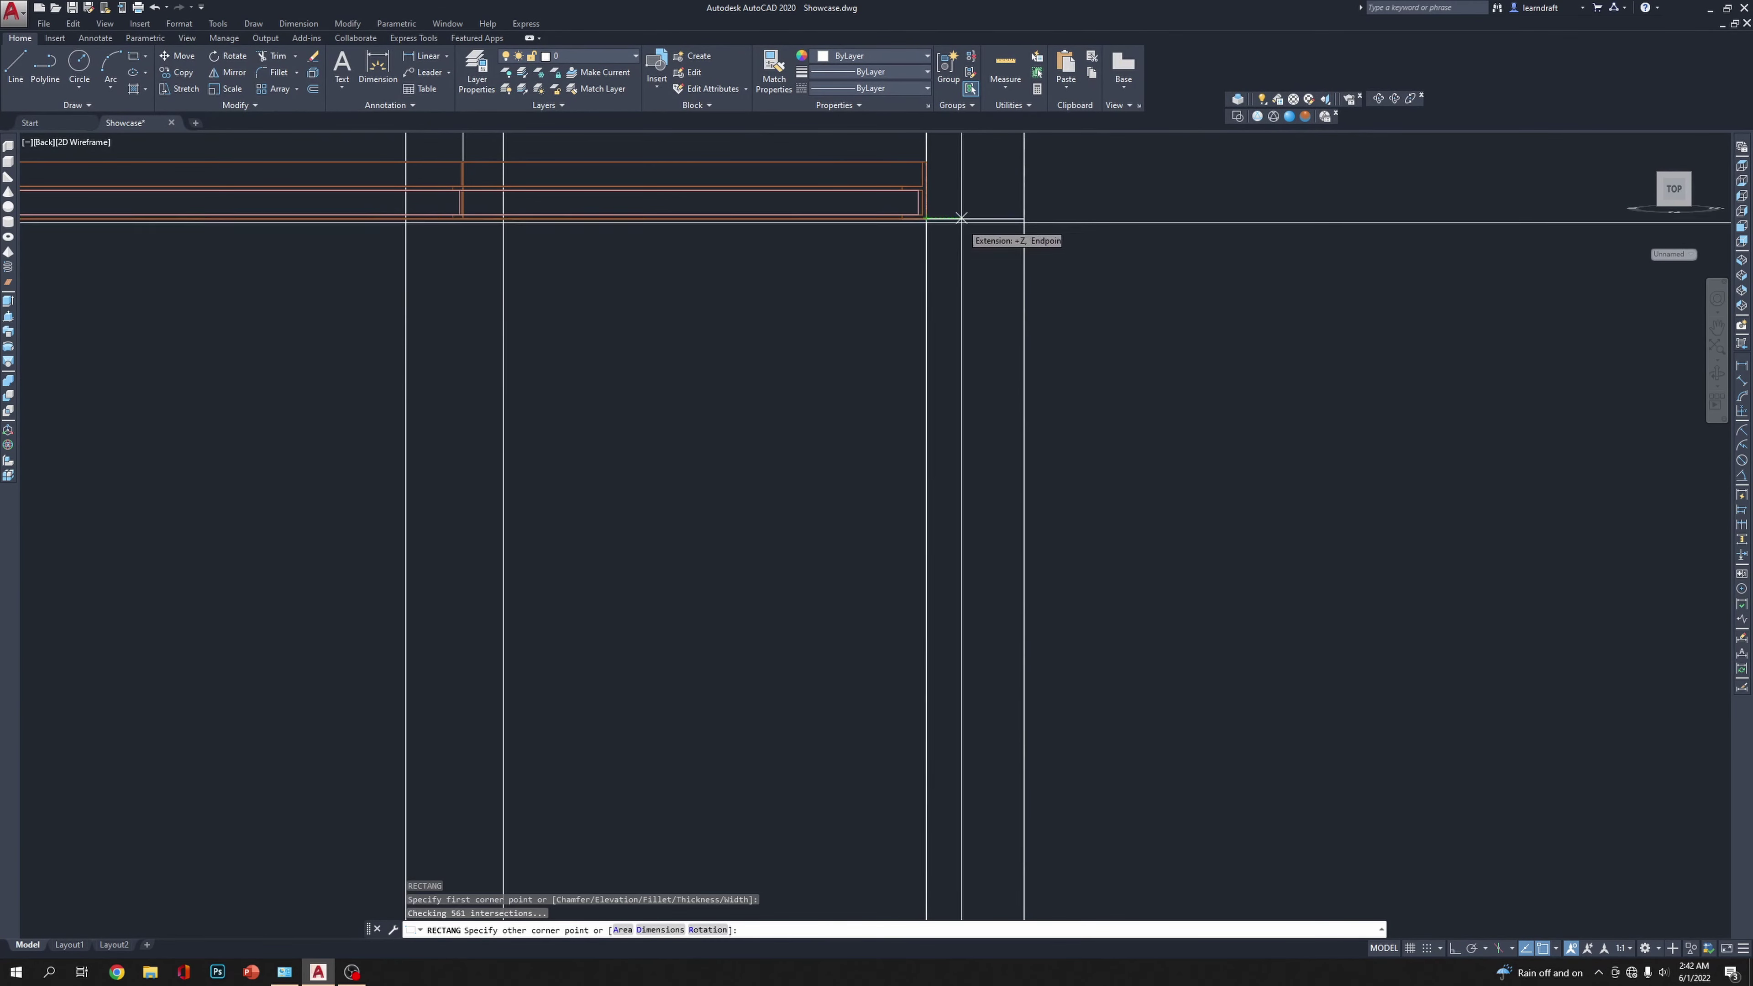
pyautogui.scroll(-3, 926, 221)
pyautogui.scroll(3, 718, 614)
pyautogui.scroll(4, 489, 565)
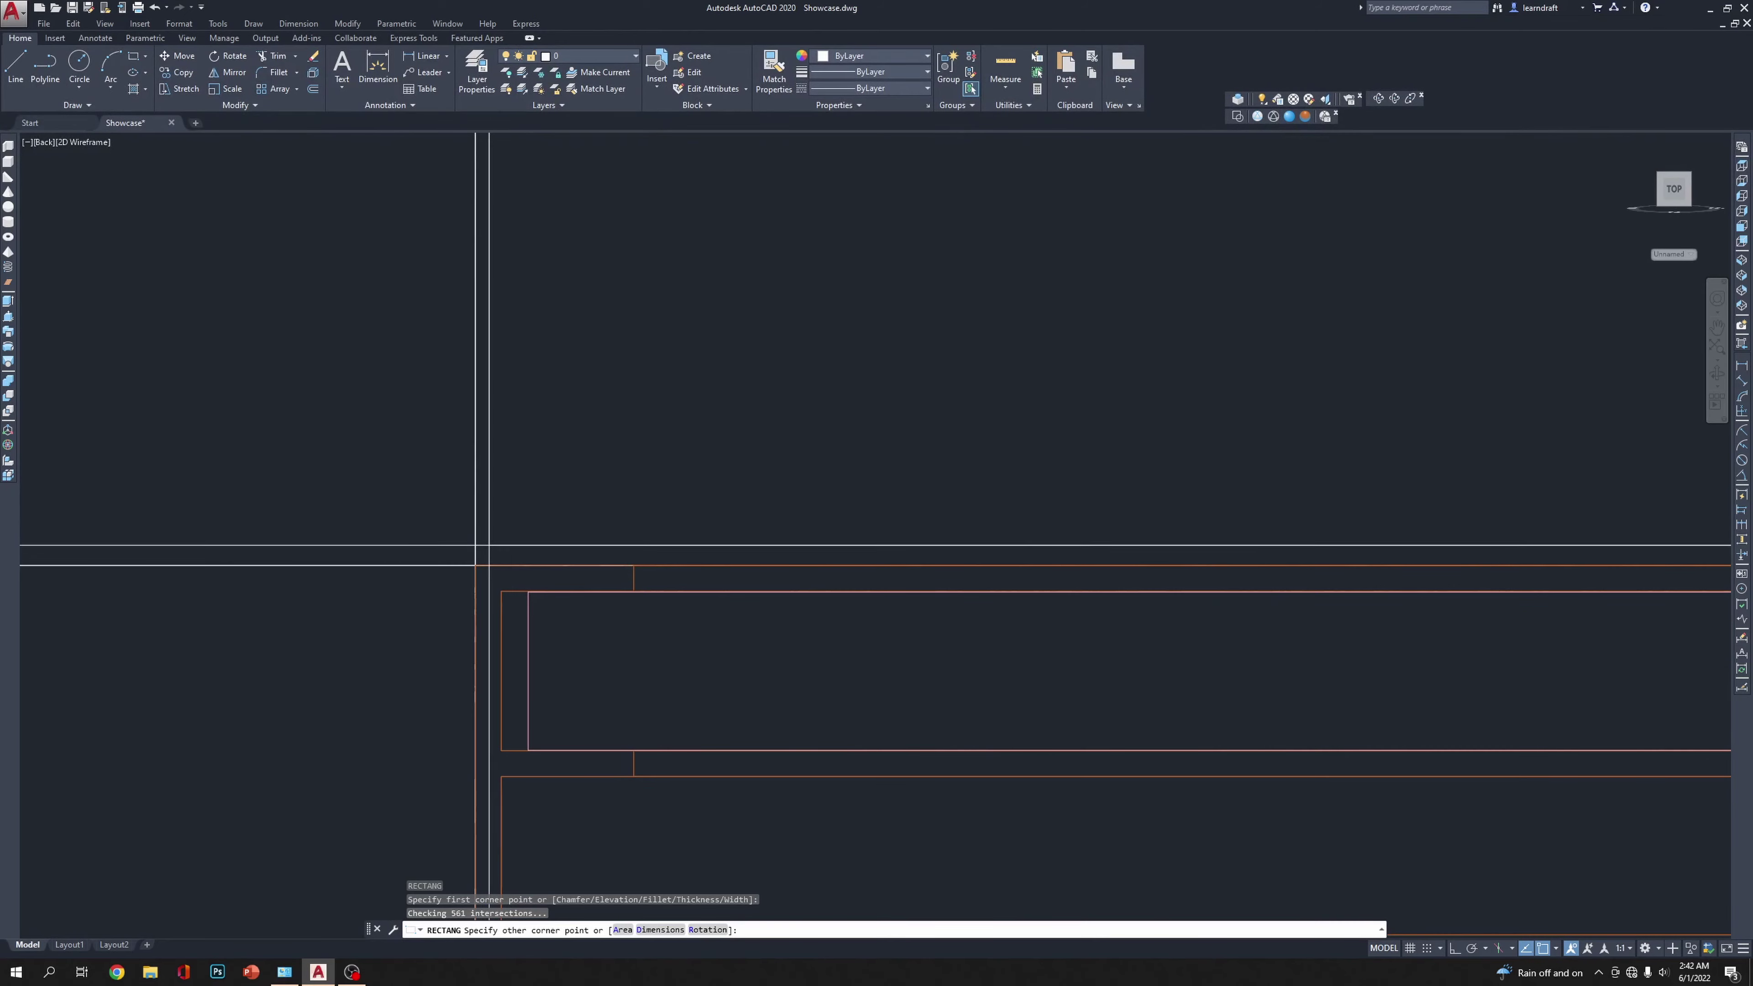
pyautogui.click(476, 564)
pyautogui.scroll(-8, 495, 581)
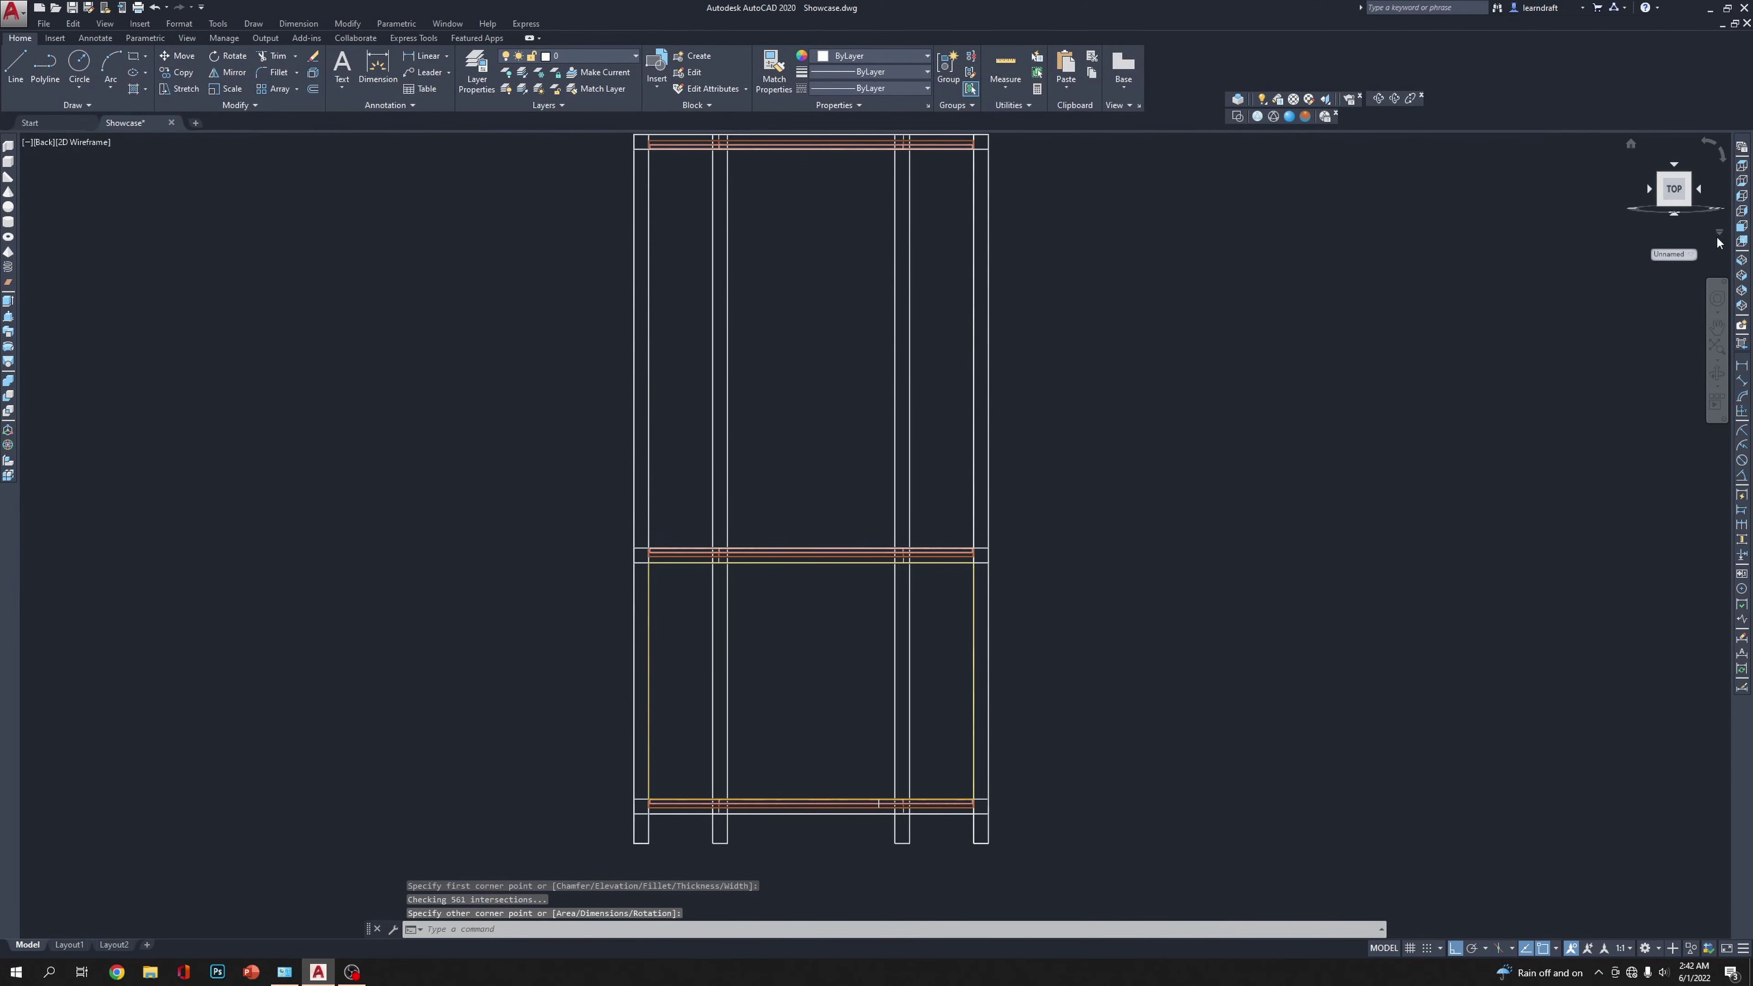
# Step: Settle on the NE Isometric view framing the top shelf corner
pyautogui.click(1741, 261)
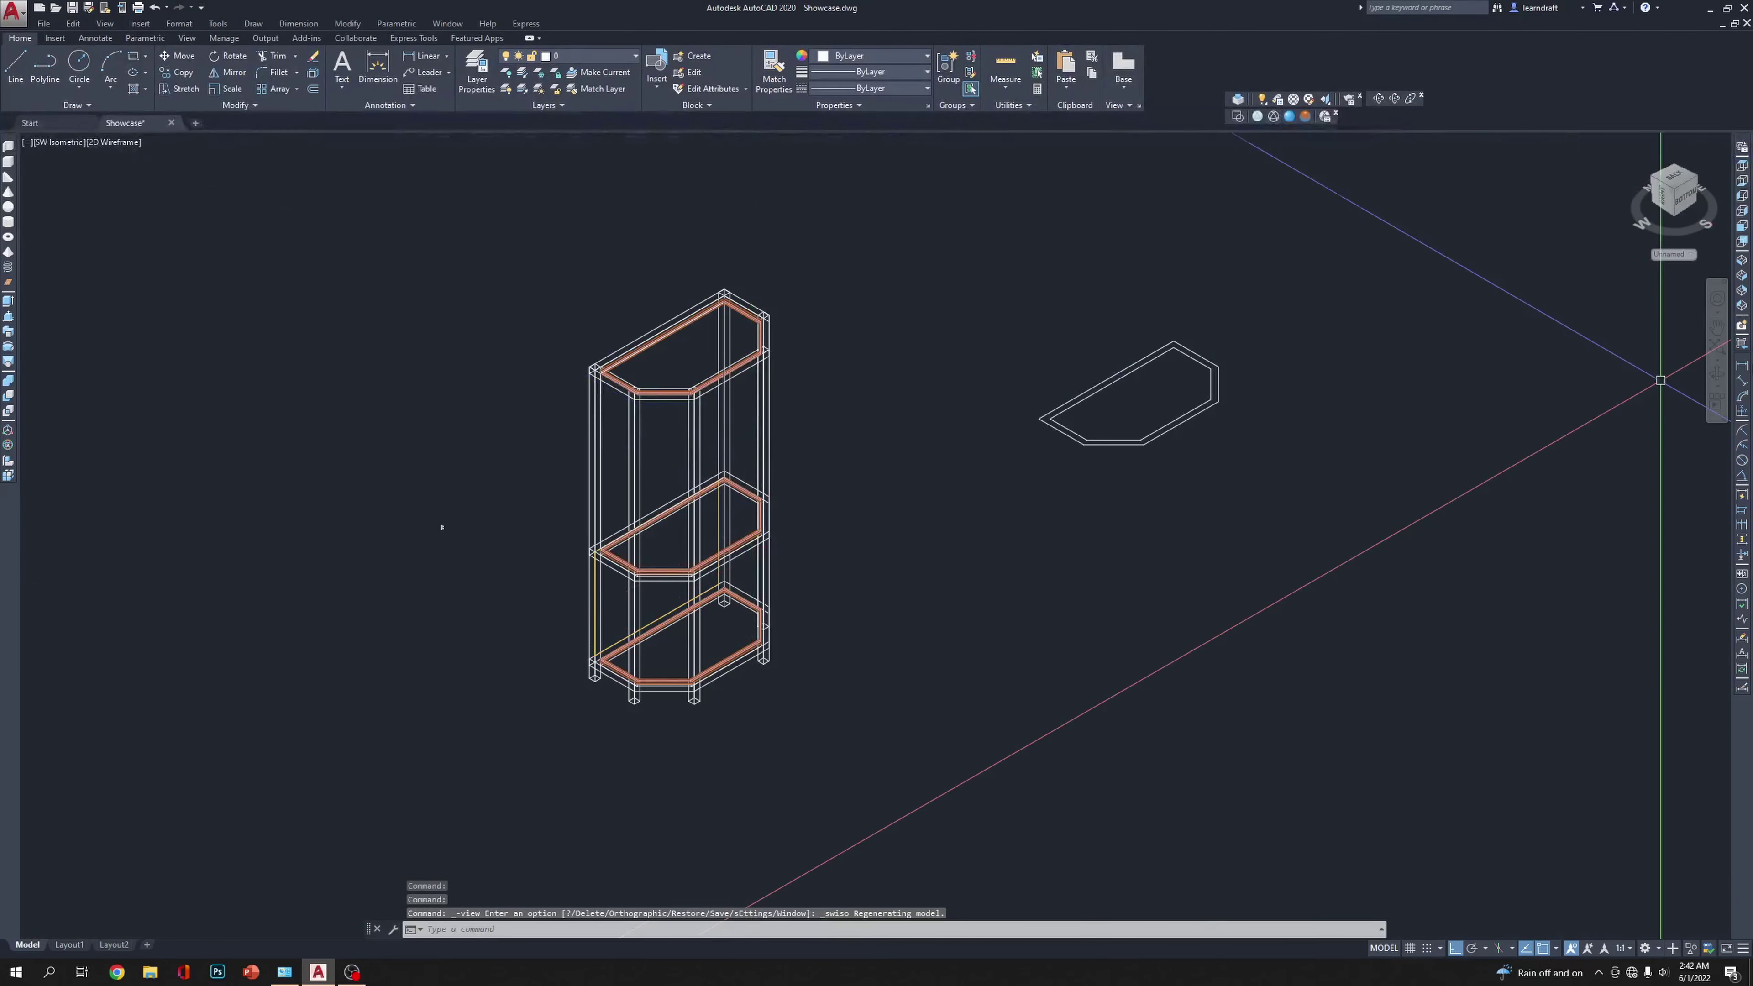
pyautogui.click(1742, 310)
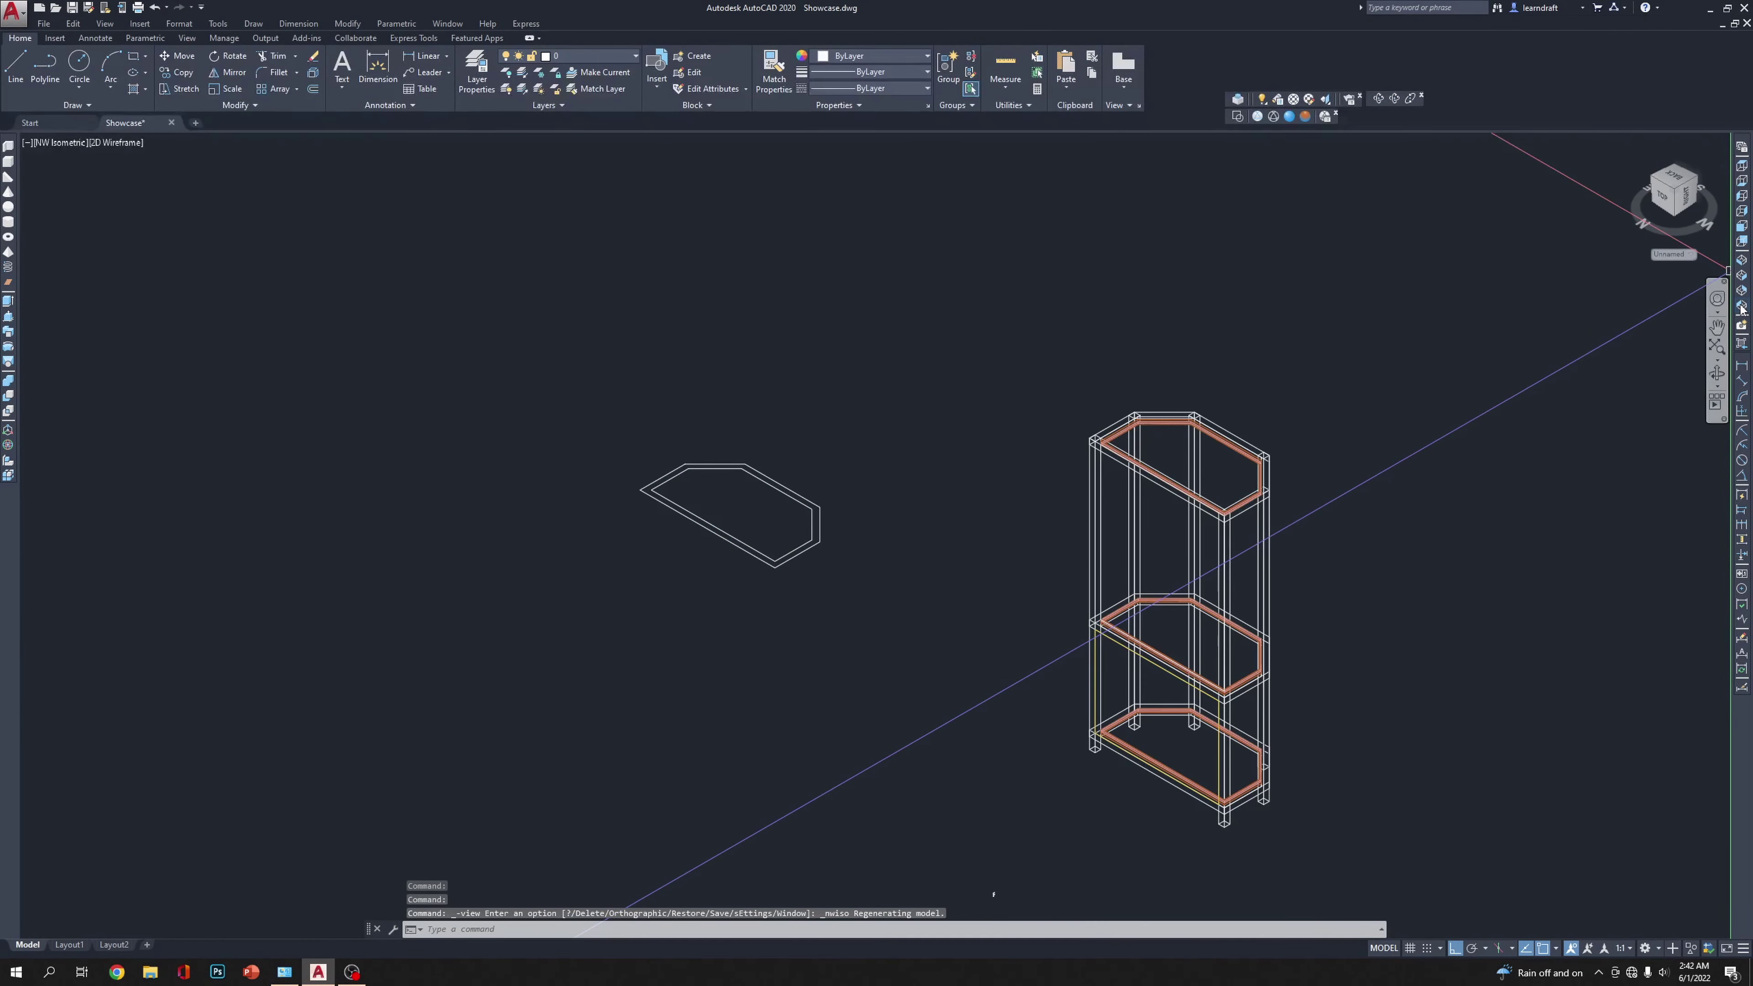
pyautogui.moveTo(1081, 663); pyautogui.dragTo(951, 483, button='middle')
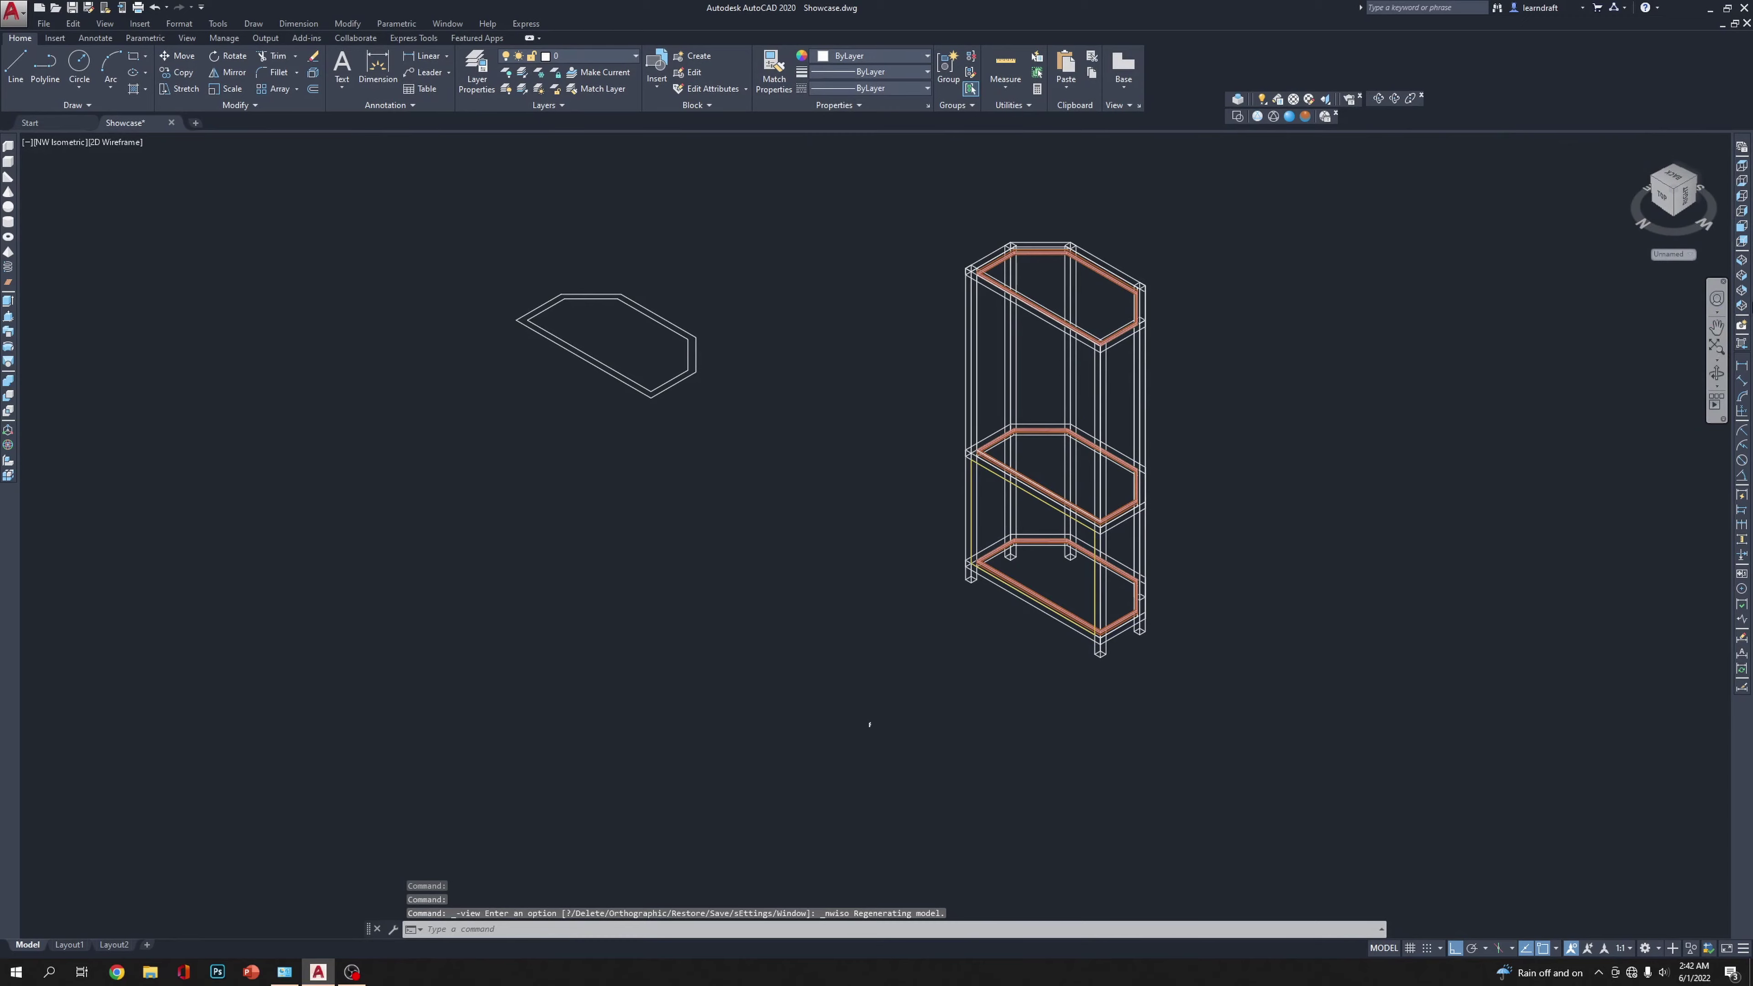
pyautogui.click(1742, 291)
pyautogui.moveTo(971, 556); pyautogui.dragTo(930, 549, button='middle')
pyautogui.scroll(6, 841, 614)
pyautogui.scroll(-4, 990, 568)
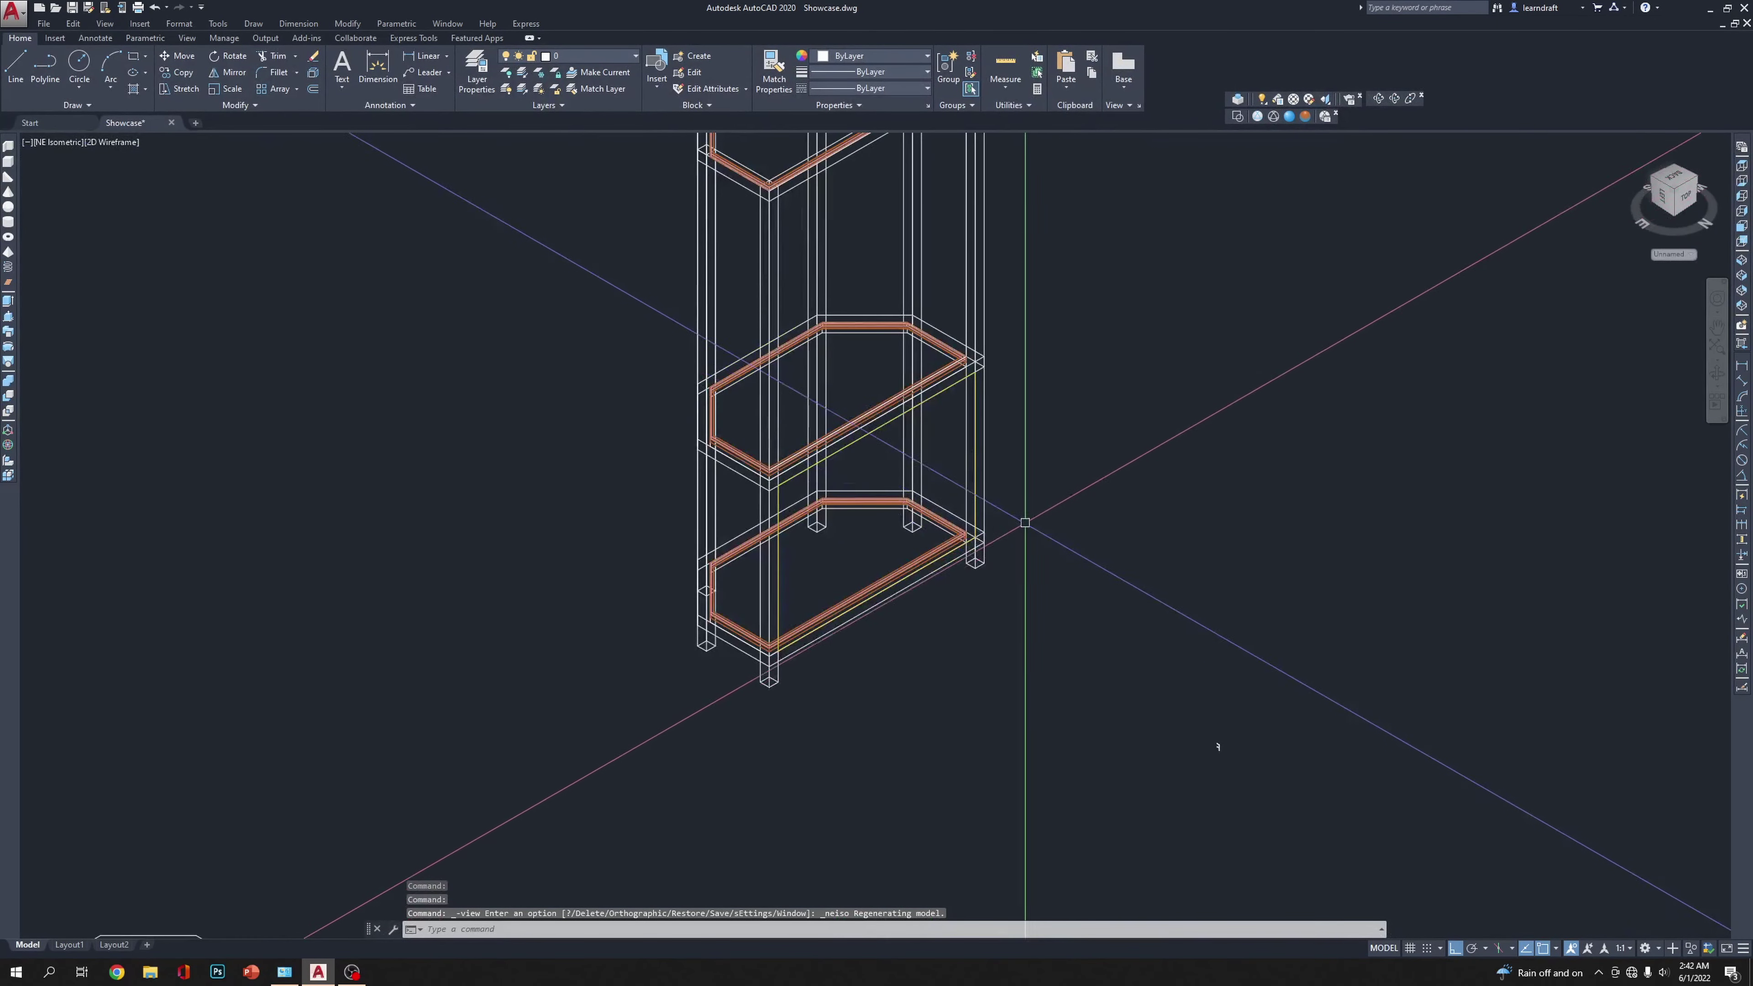
pyautogui.moveTo(1047, 495); pyautogui.dragTo(971, 537, button='middle')
pyautogui.moveTo(996, 310); pyautogui.dragTo(947, 388, button='middle')
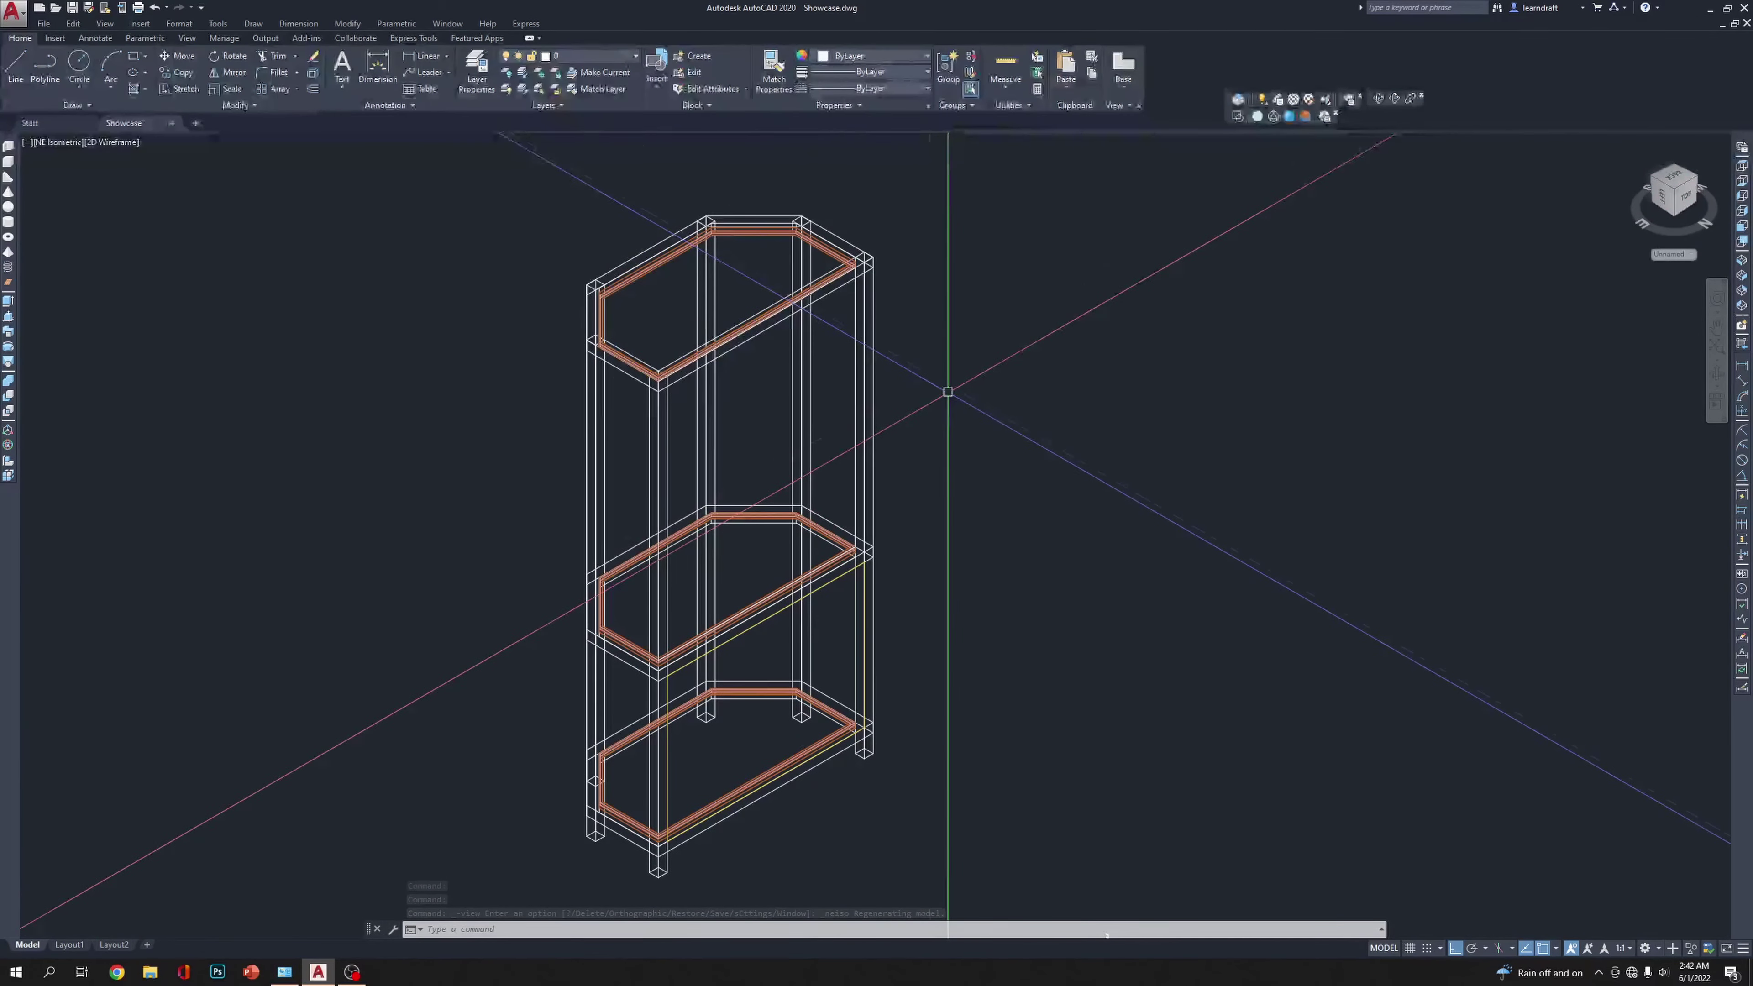
pyautogui.scroll(5, 918, 338)
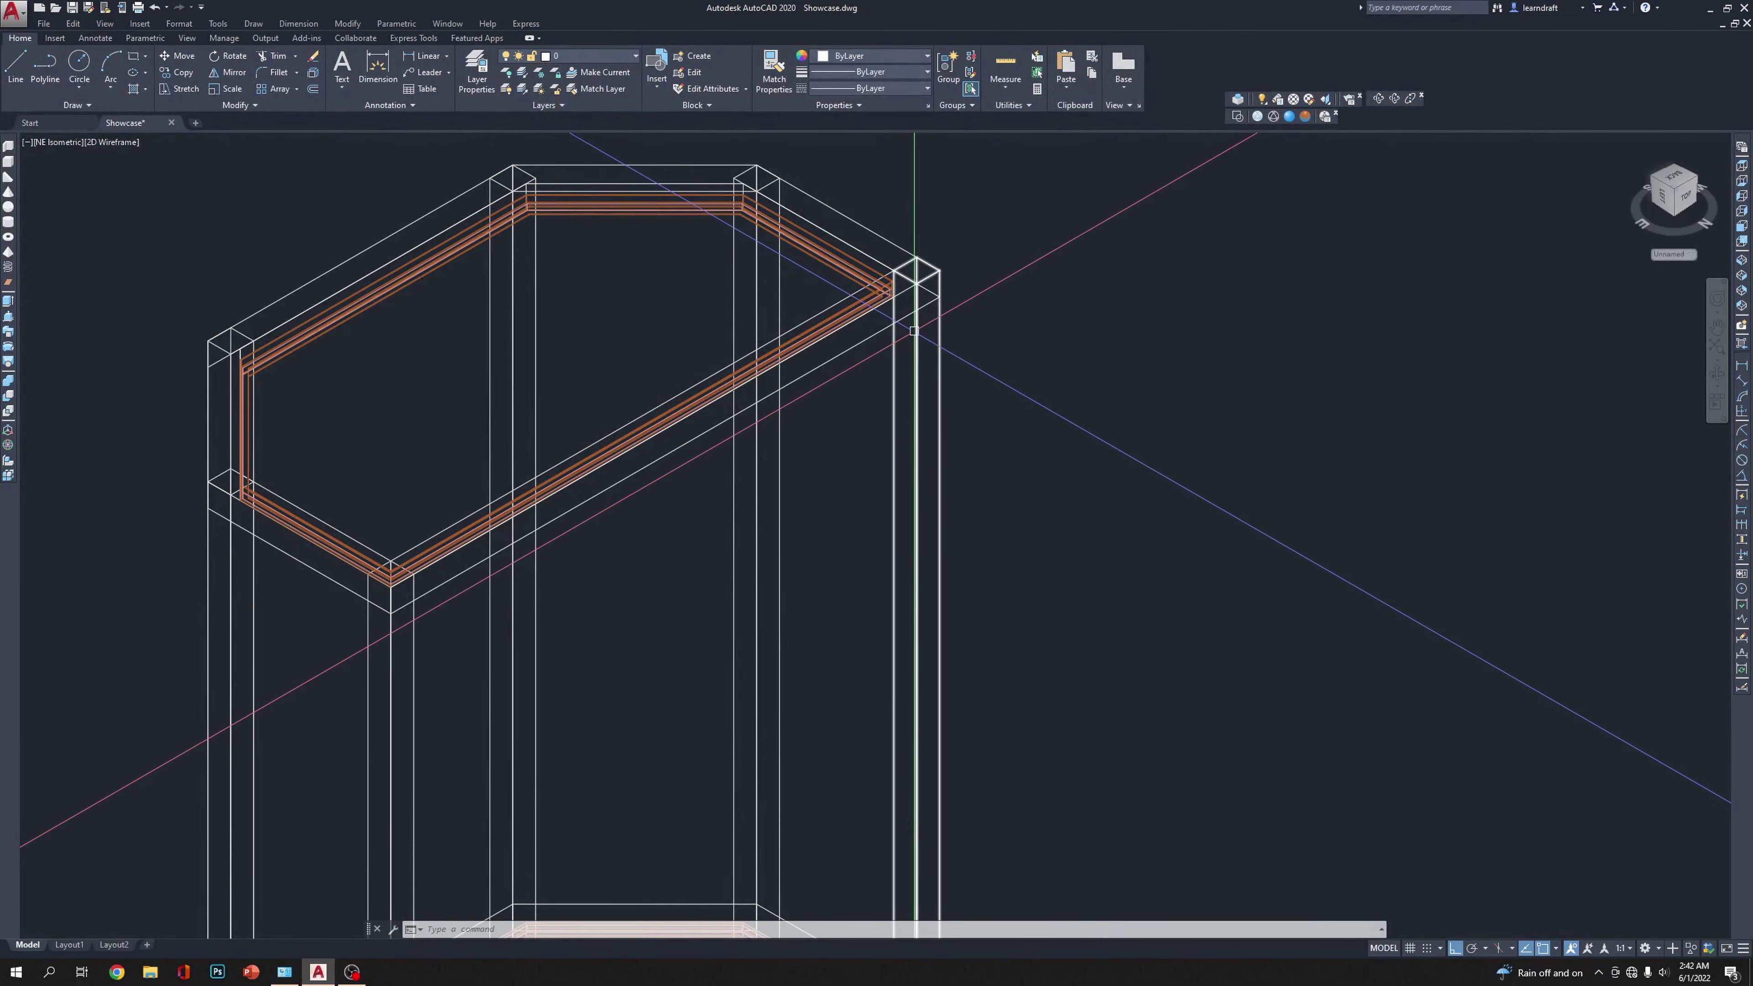
pyautogui.scroll(-5, 801, 502)
pyautogui.scroll(6, 802, 502)
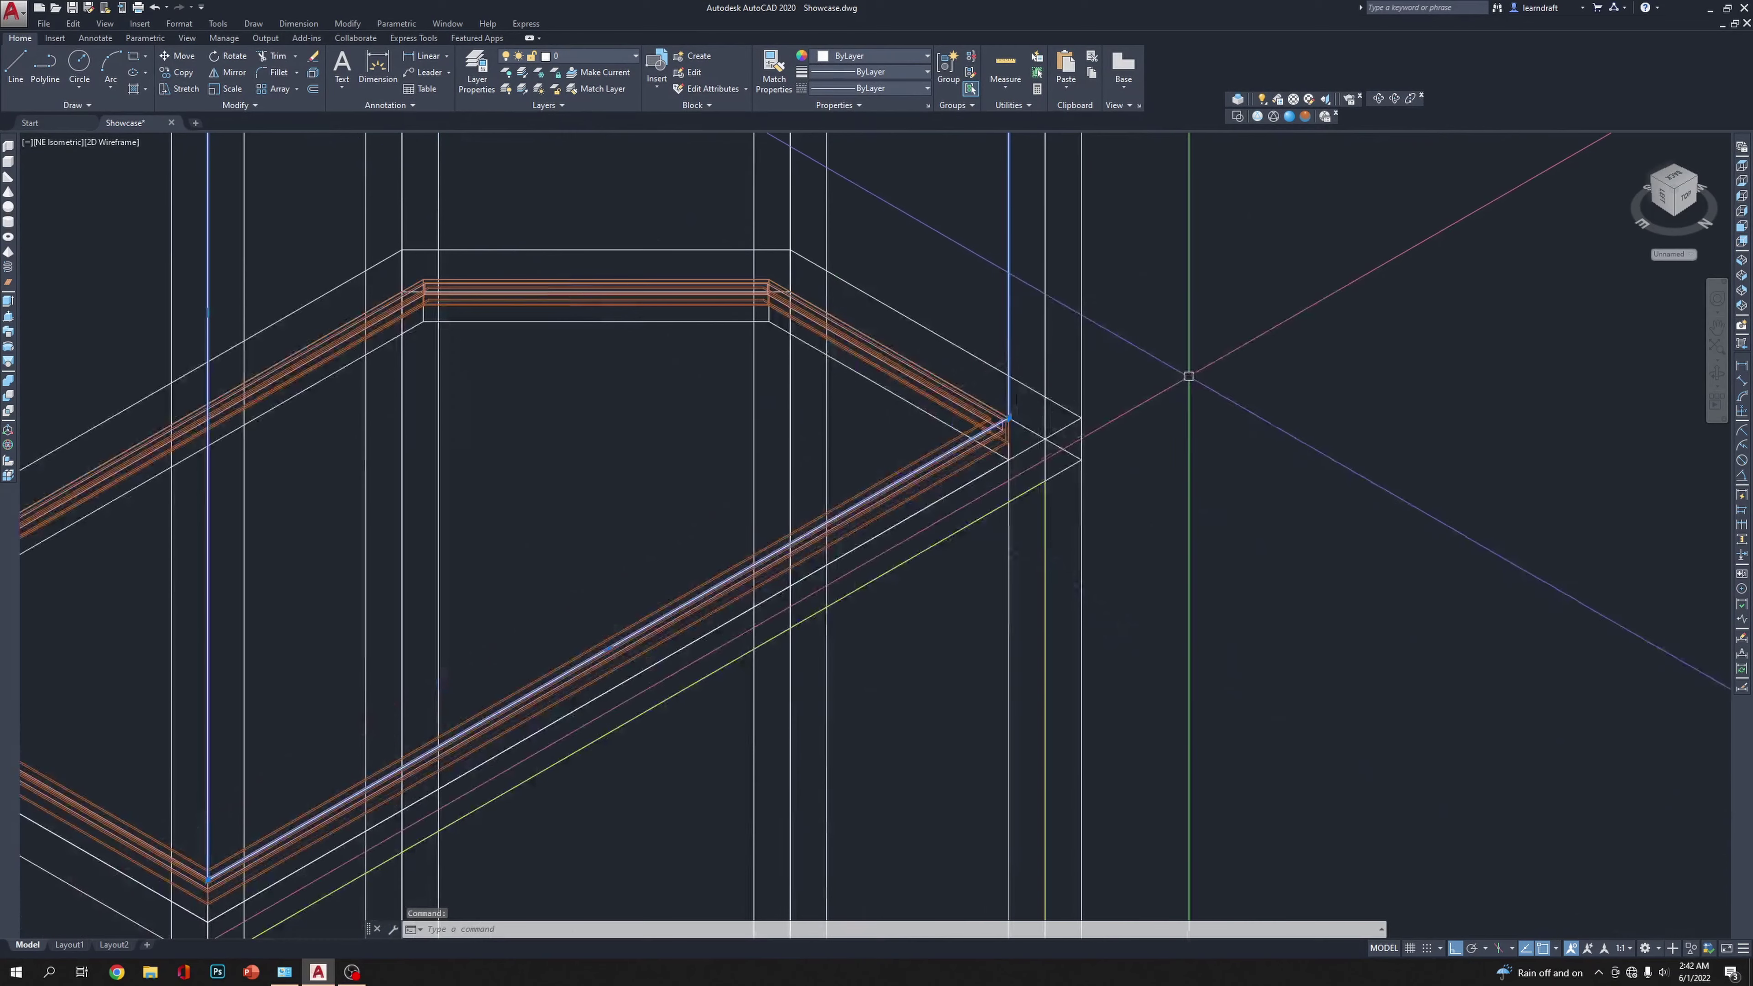
pyautogui.moveTo(1209, 415); pyautogui.dragTo(1053, 366, button='middle')
# Step: Move the upper back rectangle 1.5 units outward
pyautogui.write('m')
pyautogui.press('Return')
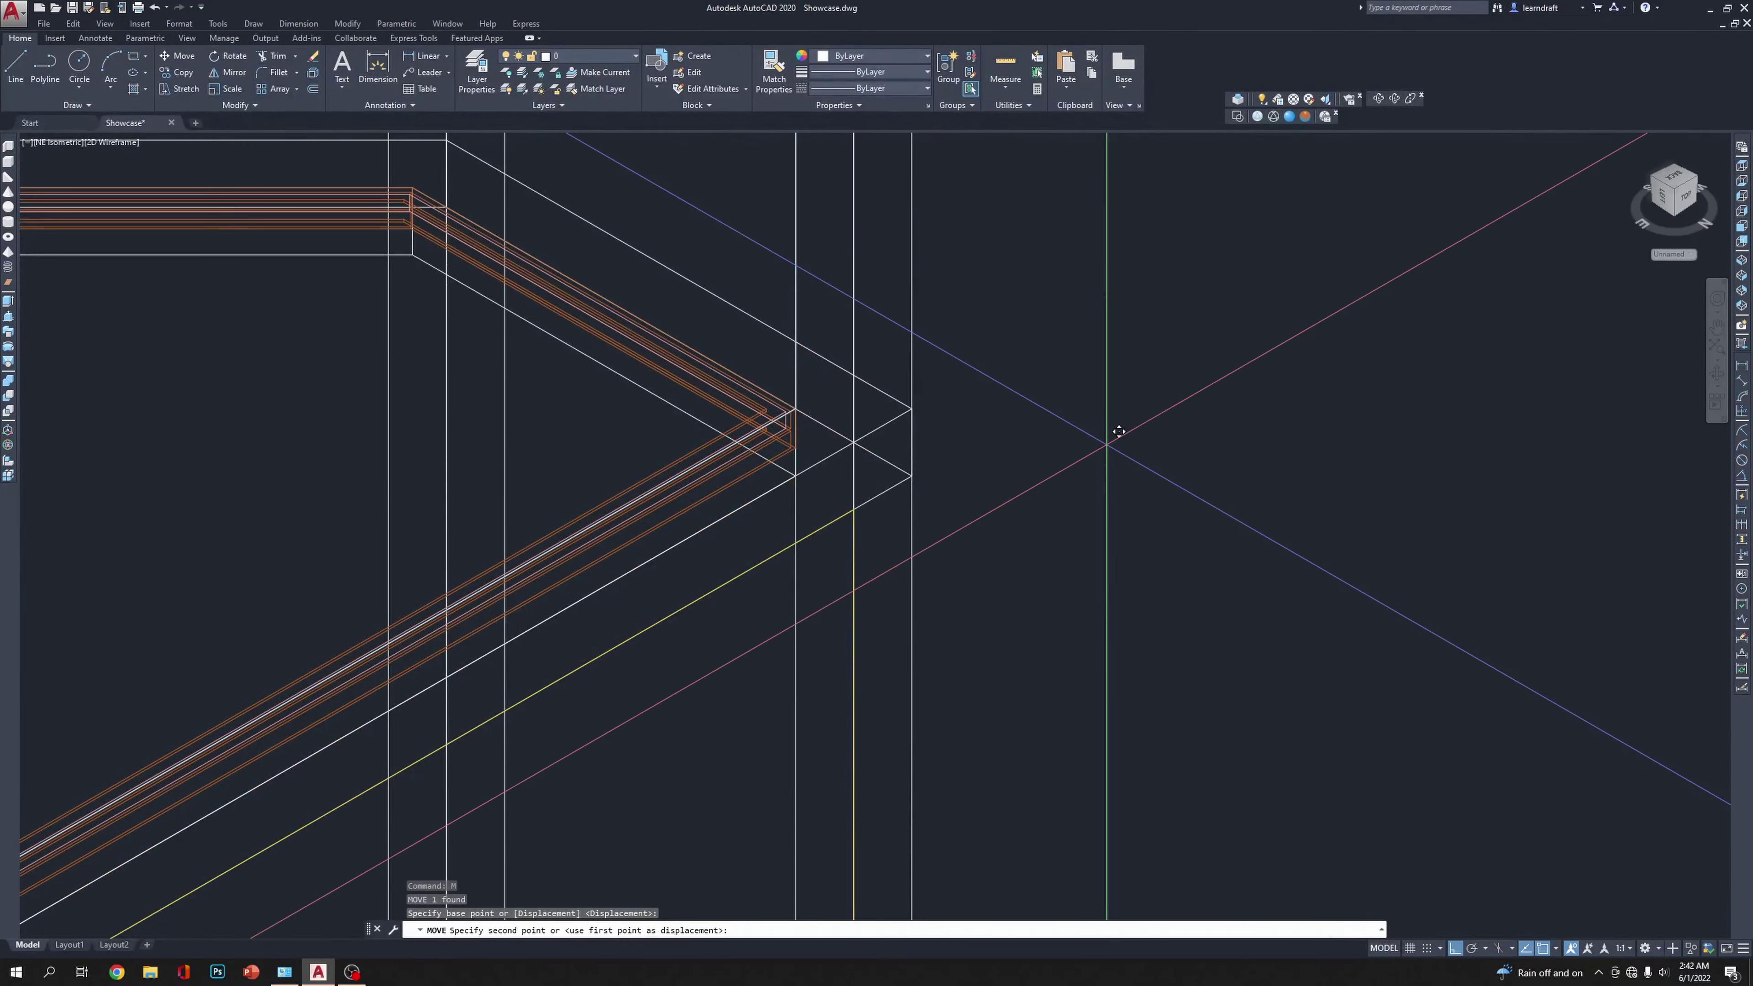
pyautogui.click(1107, 442)
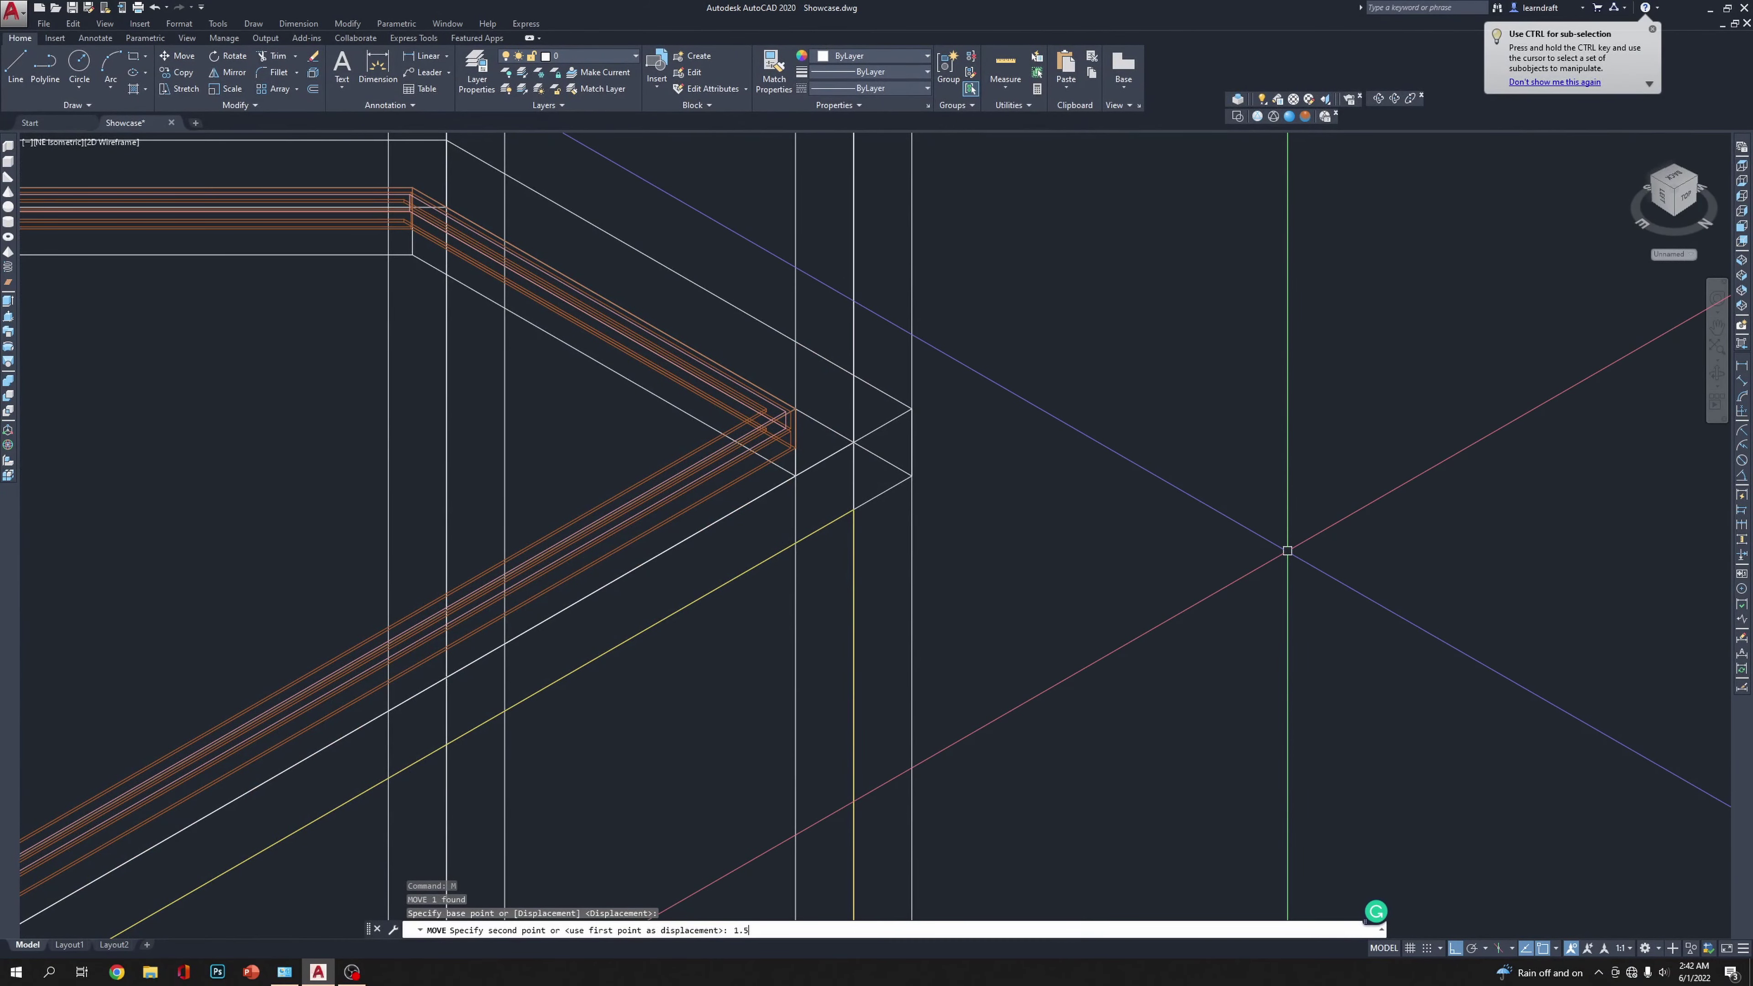
pyautogui.press('Return')
pyautogui.scroll(-4, 1287, 548)
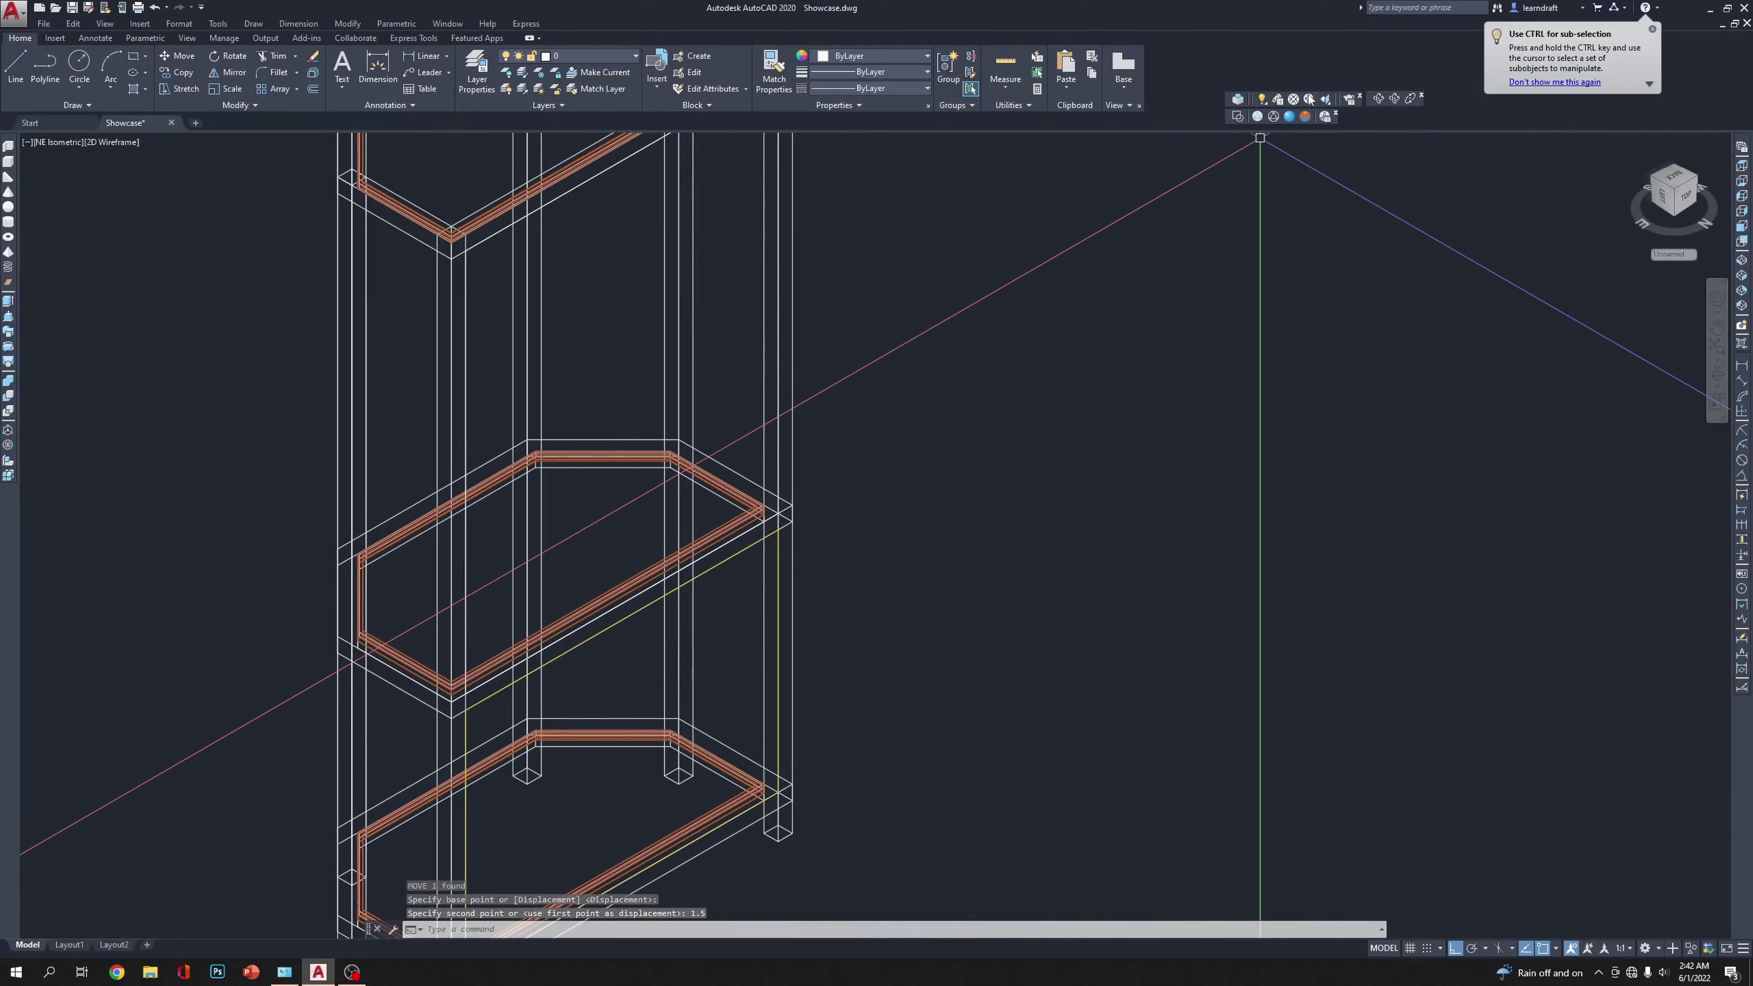
# Step: Pick the yellow line as Match Properties source, then cancel the command
pyautogui.write('m')
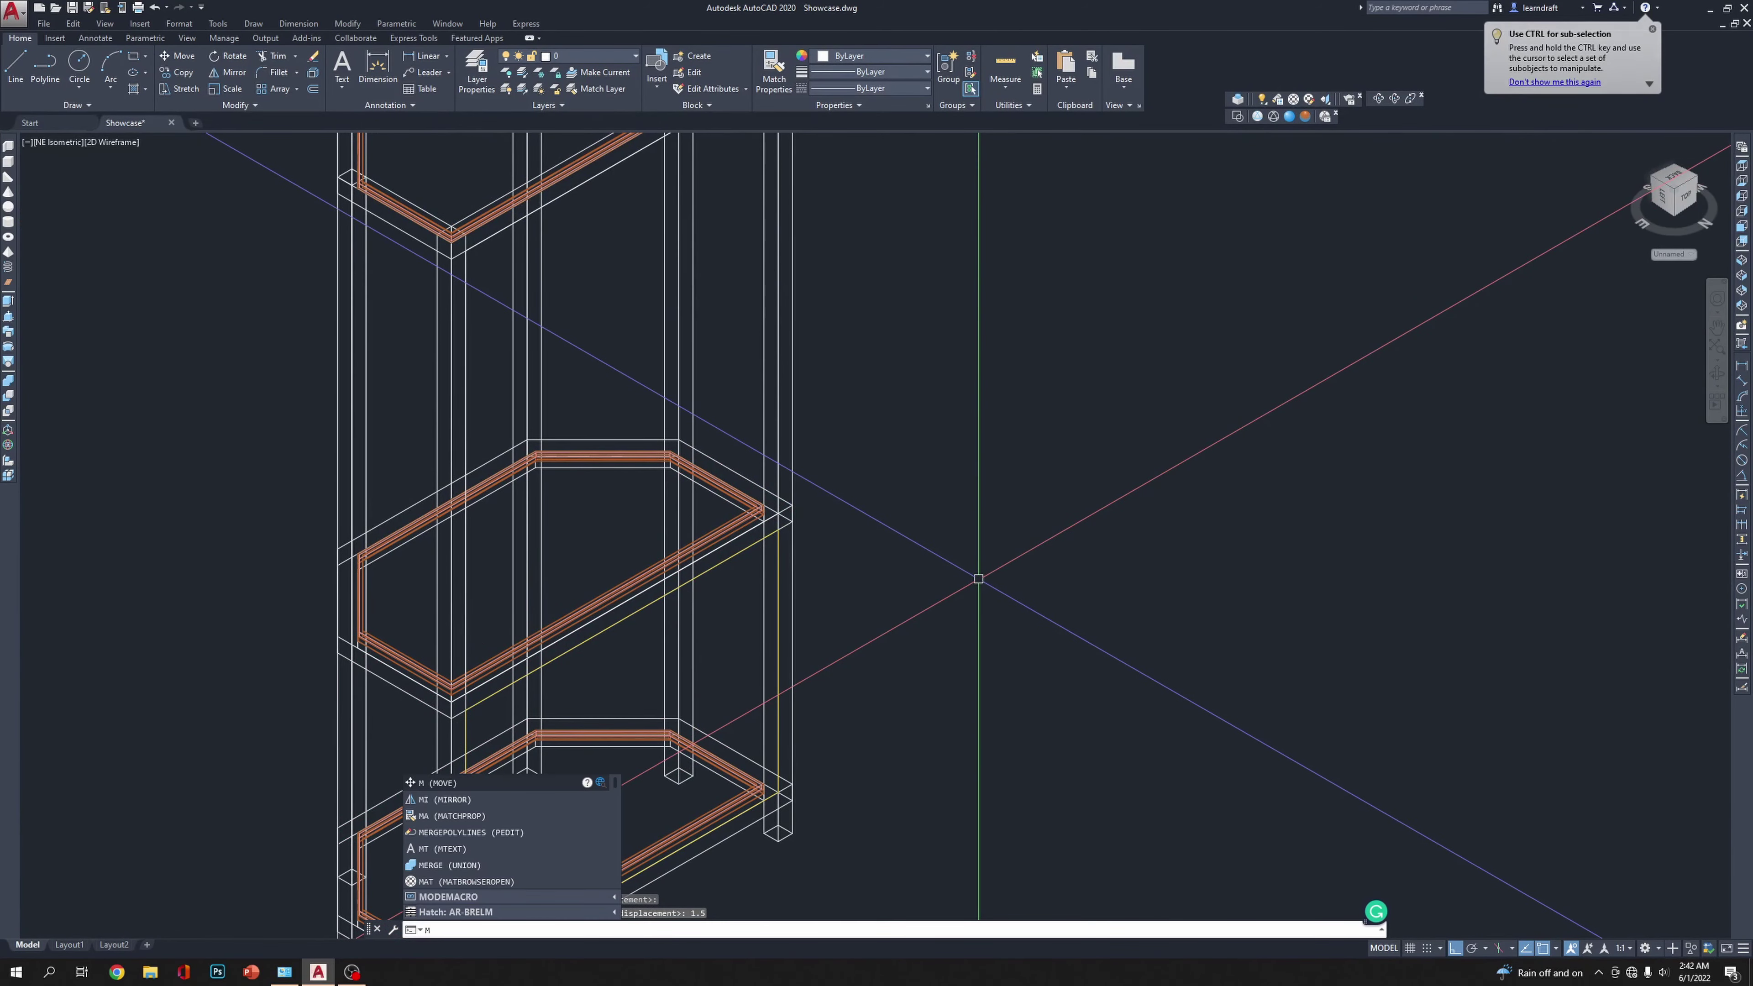
pyautogui.write('a')
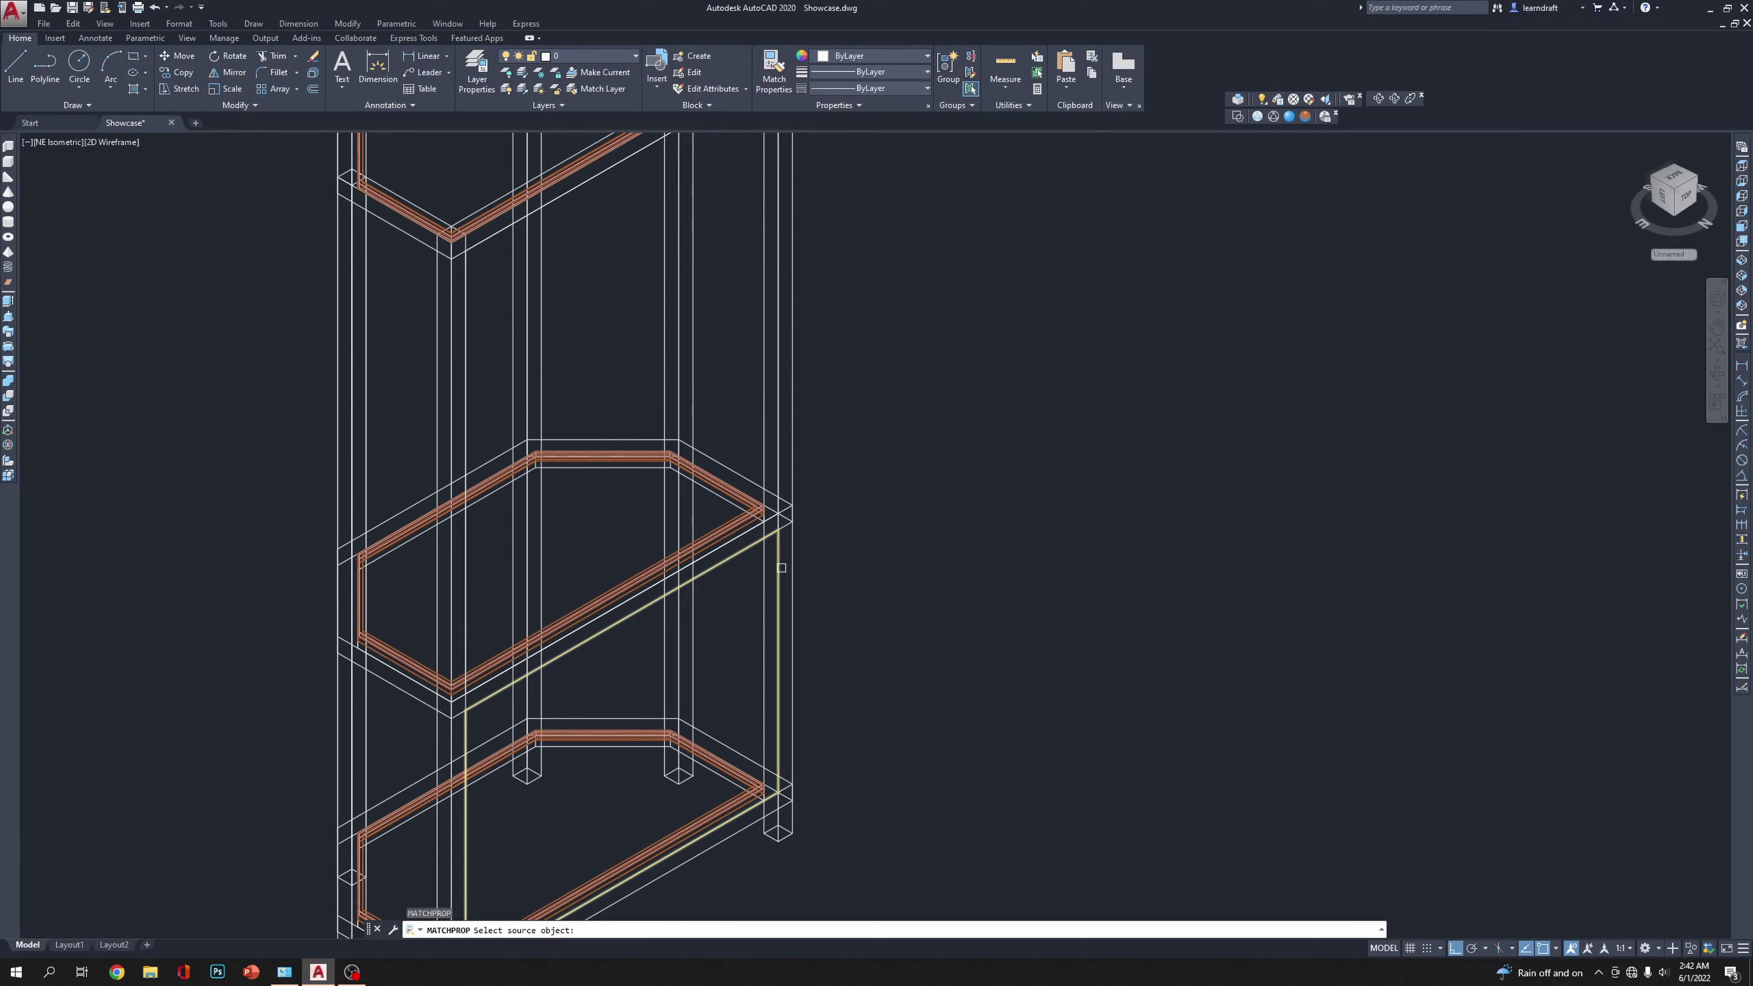
pyautogui.click(781, 567)
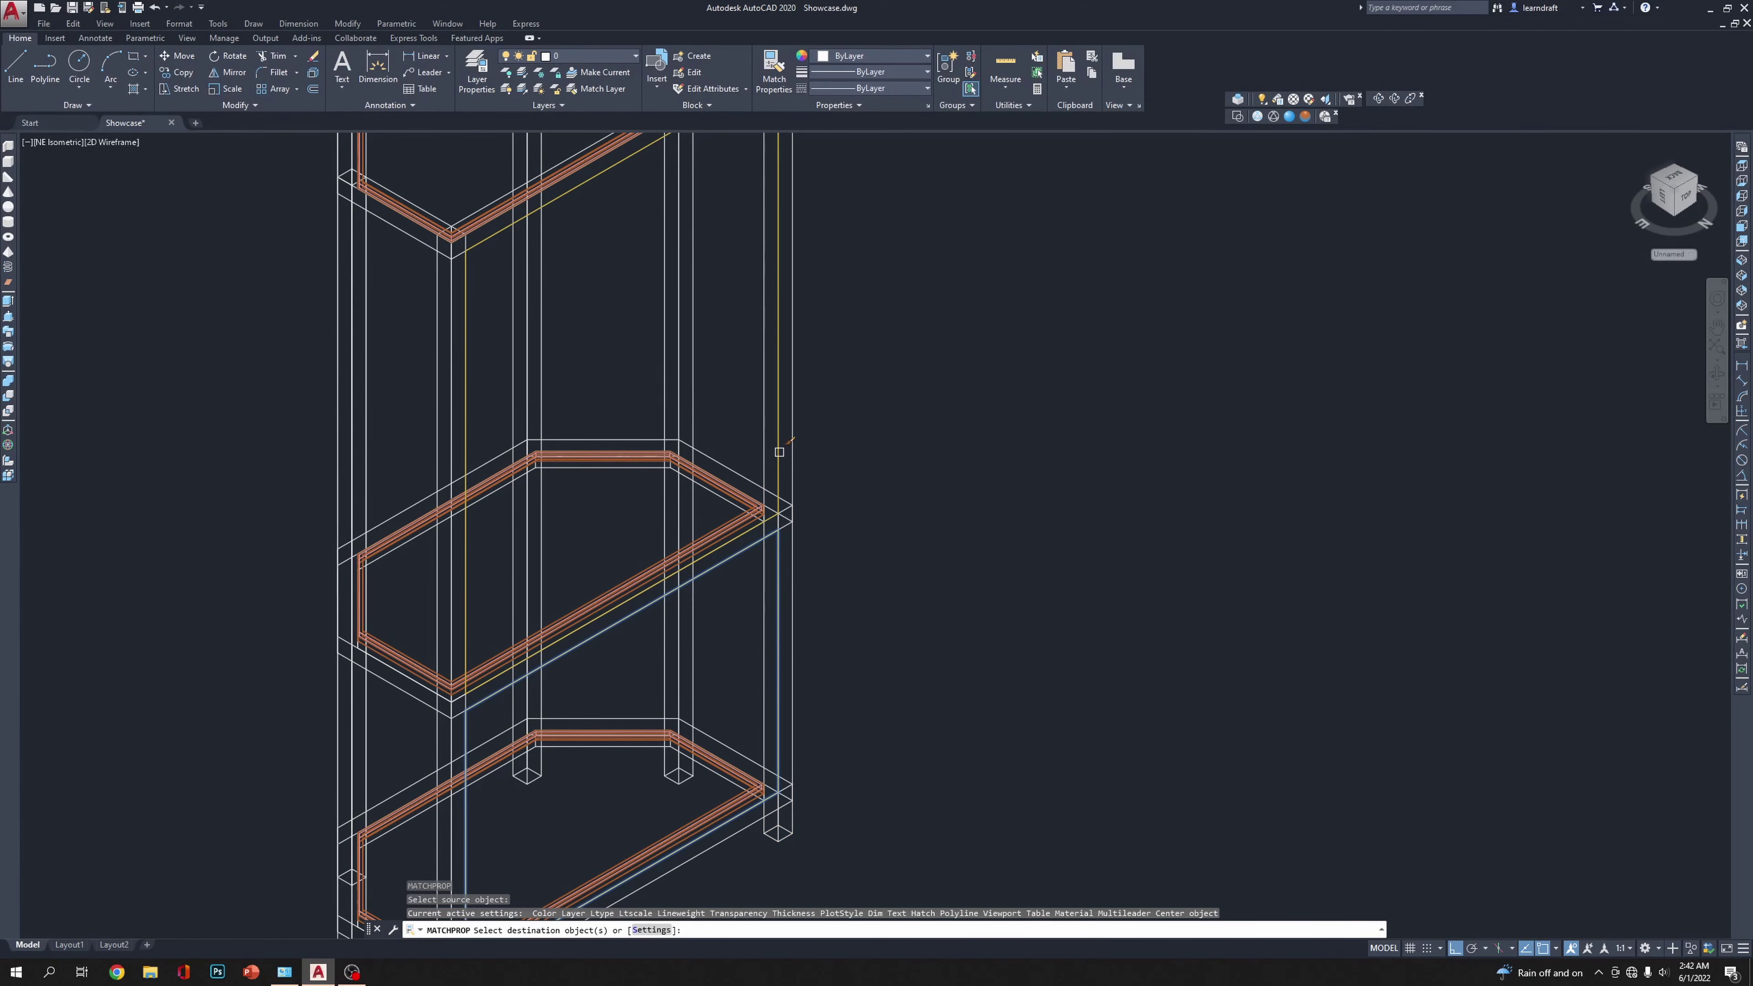
pyautogui.press('Escape')
pyautogui.press('Escape')
pyautogui.scroll(-5, 973, 391)
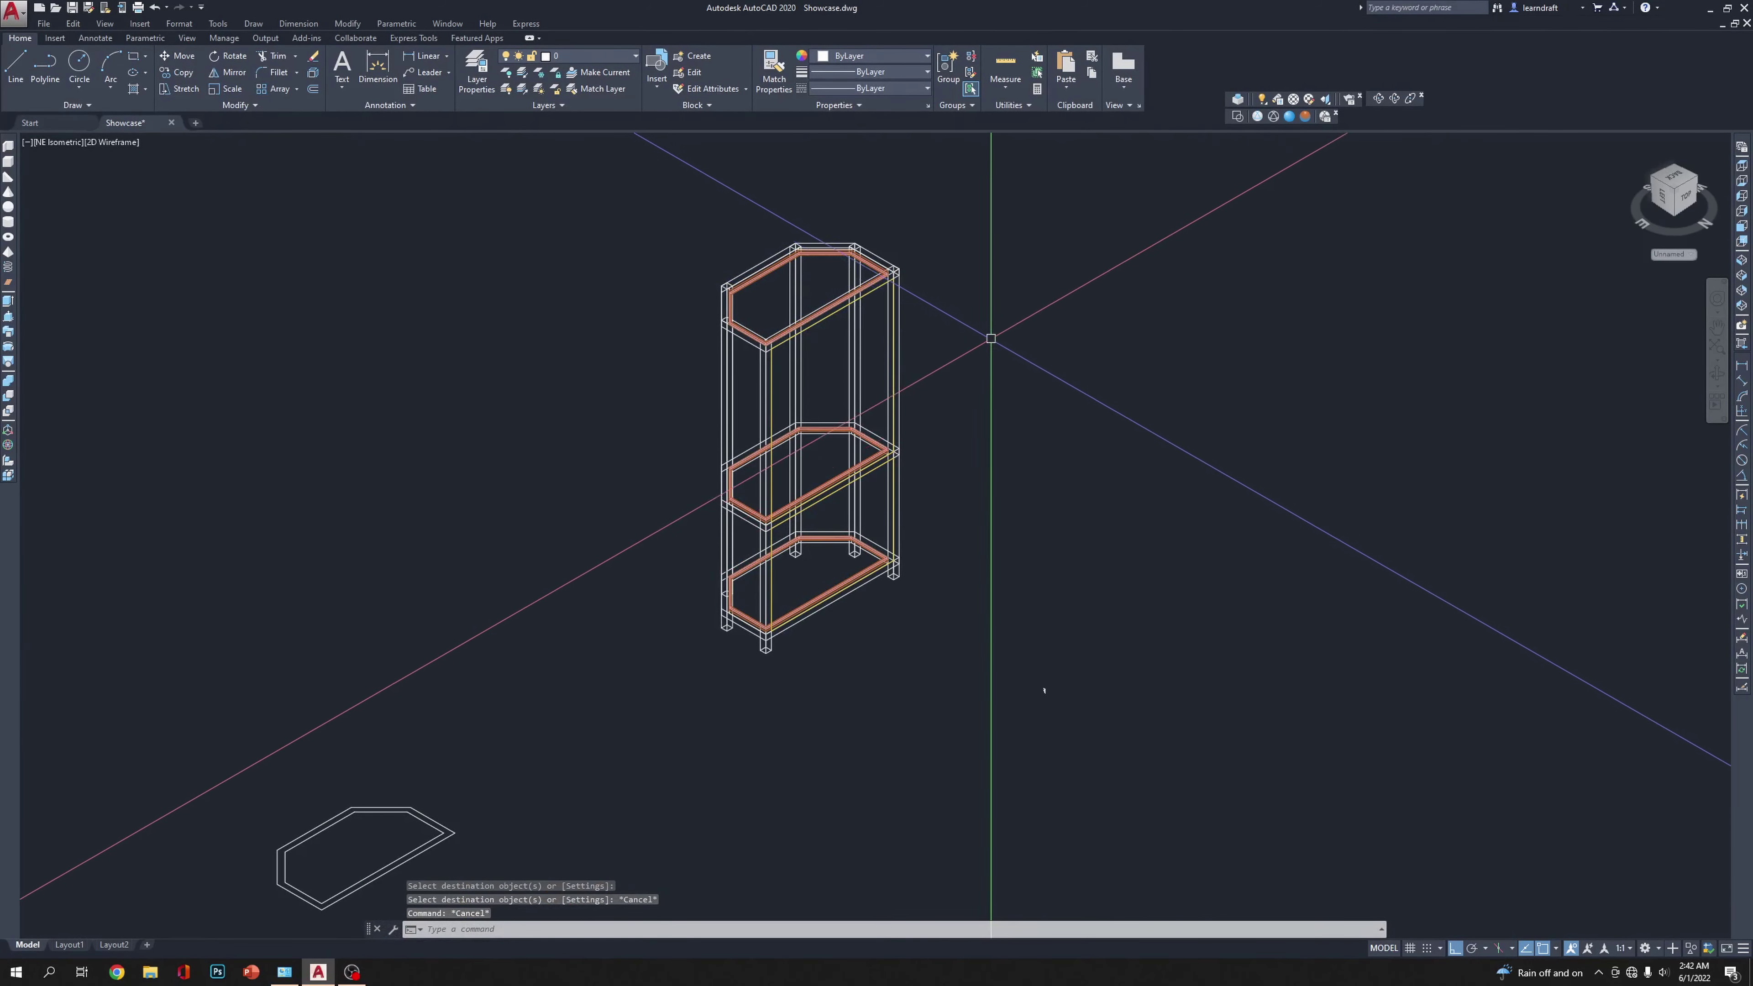
pyautogui.scroll(2, 990, 339)
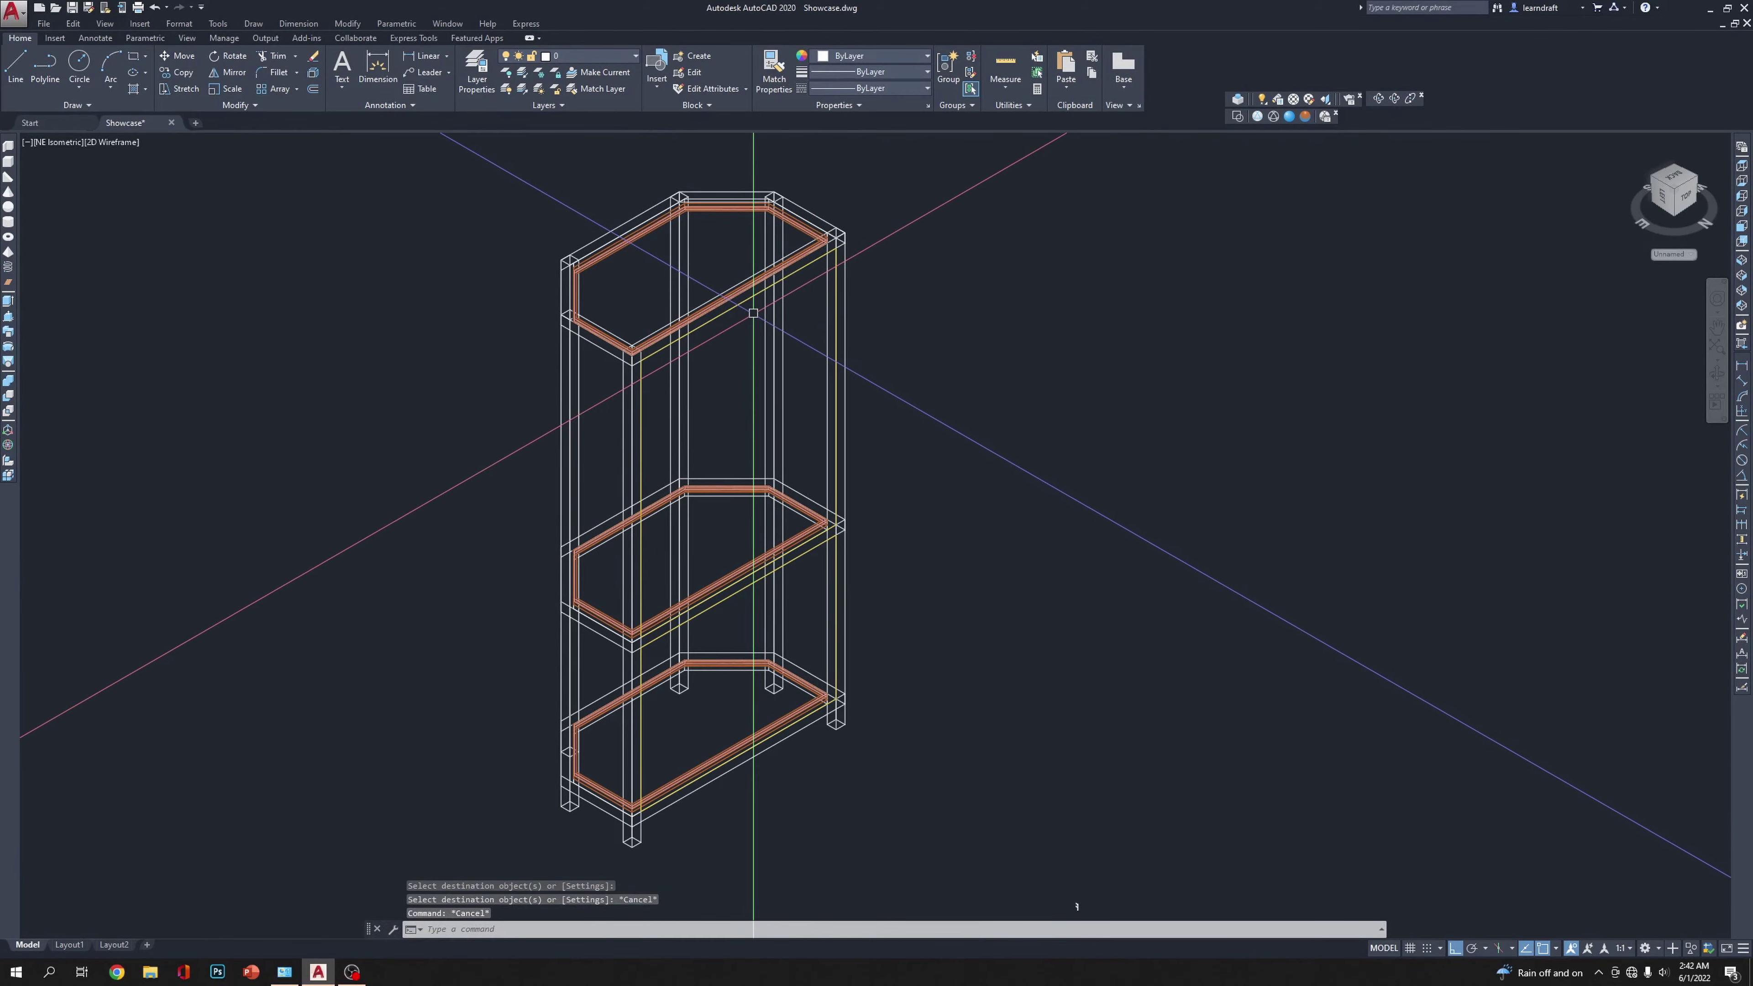
# Step: Select the yellow panel lines and move them 5'
pyautogui.click(732, 312)
pyautogui.click(750, 586)
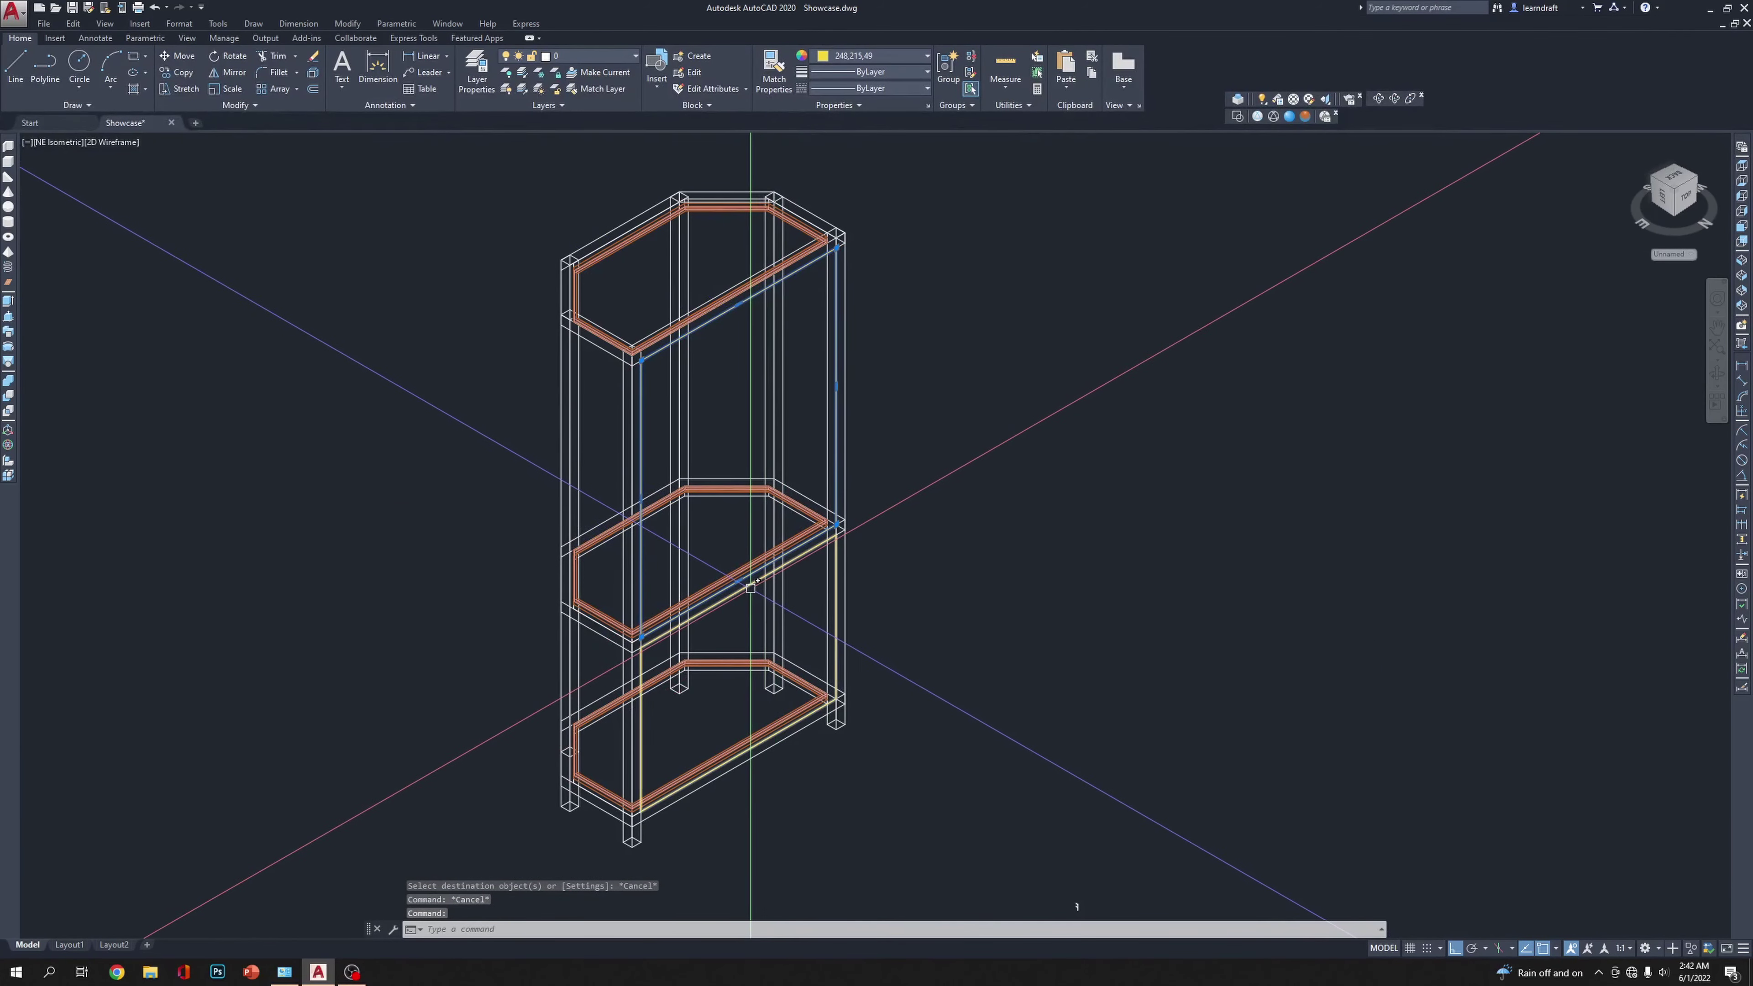
pyautogui.press('Escape')
pyautogui.scroll(5, 880, 511)
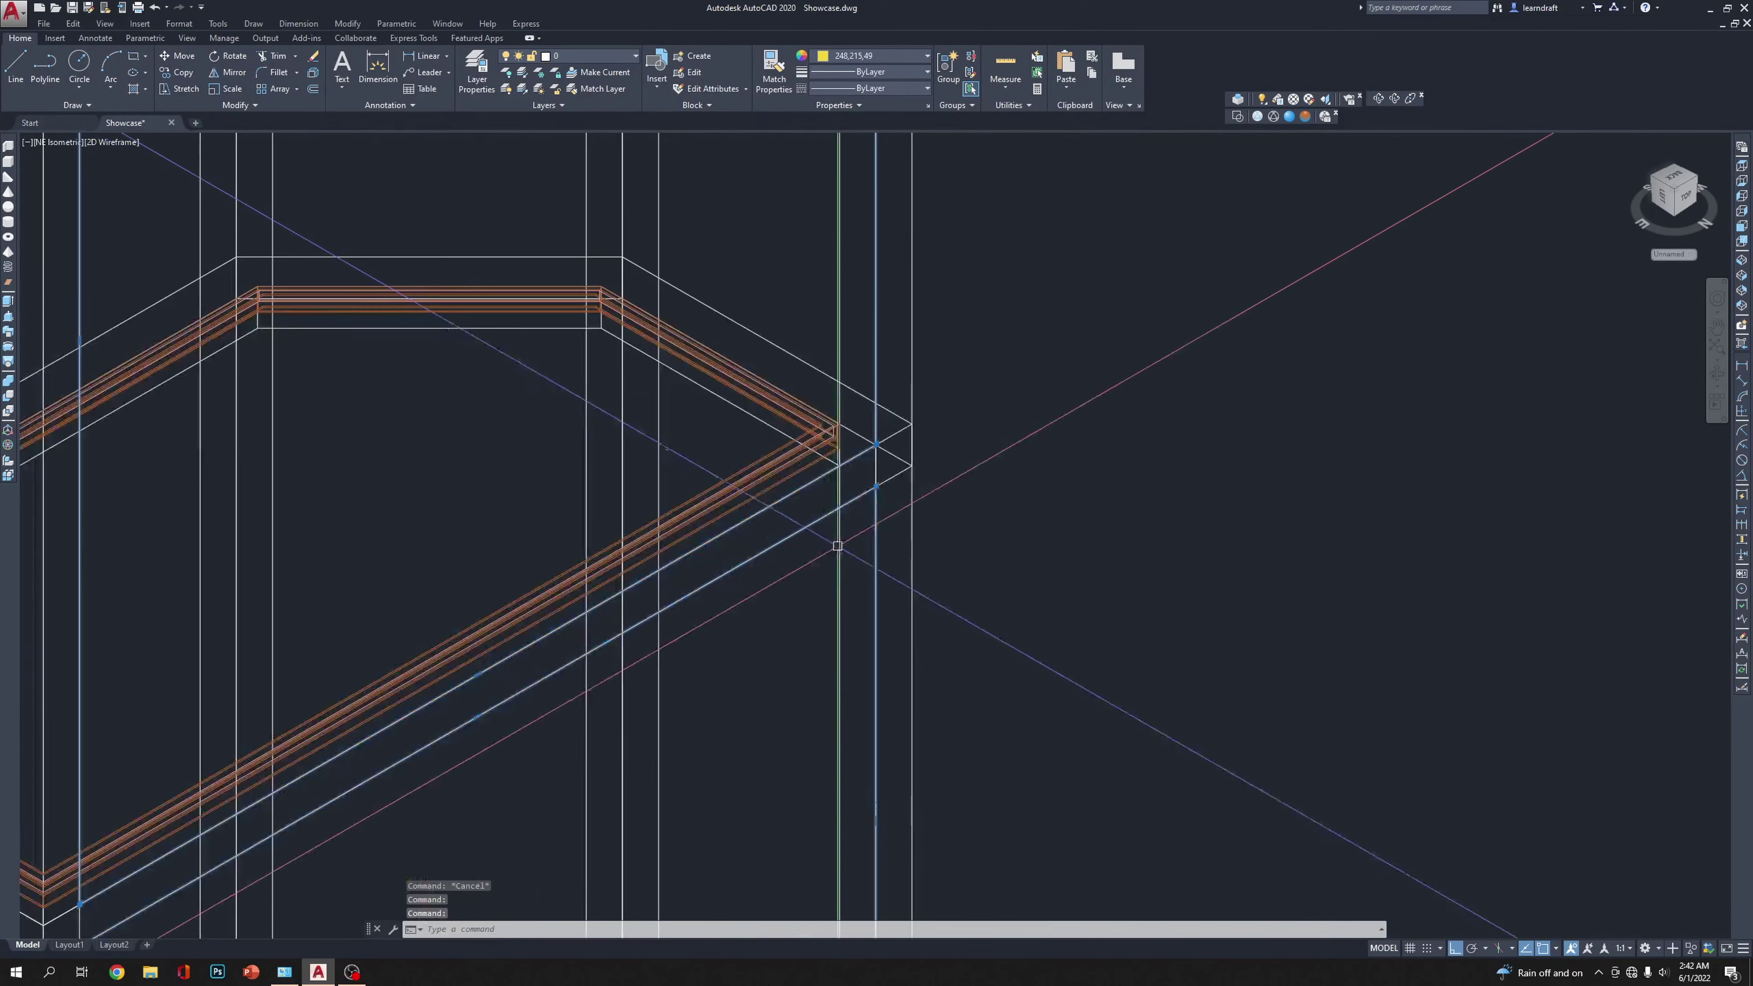
pyautogui.click(864, 455)
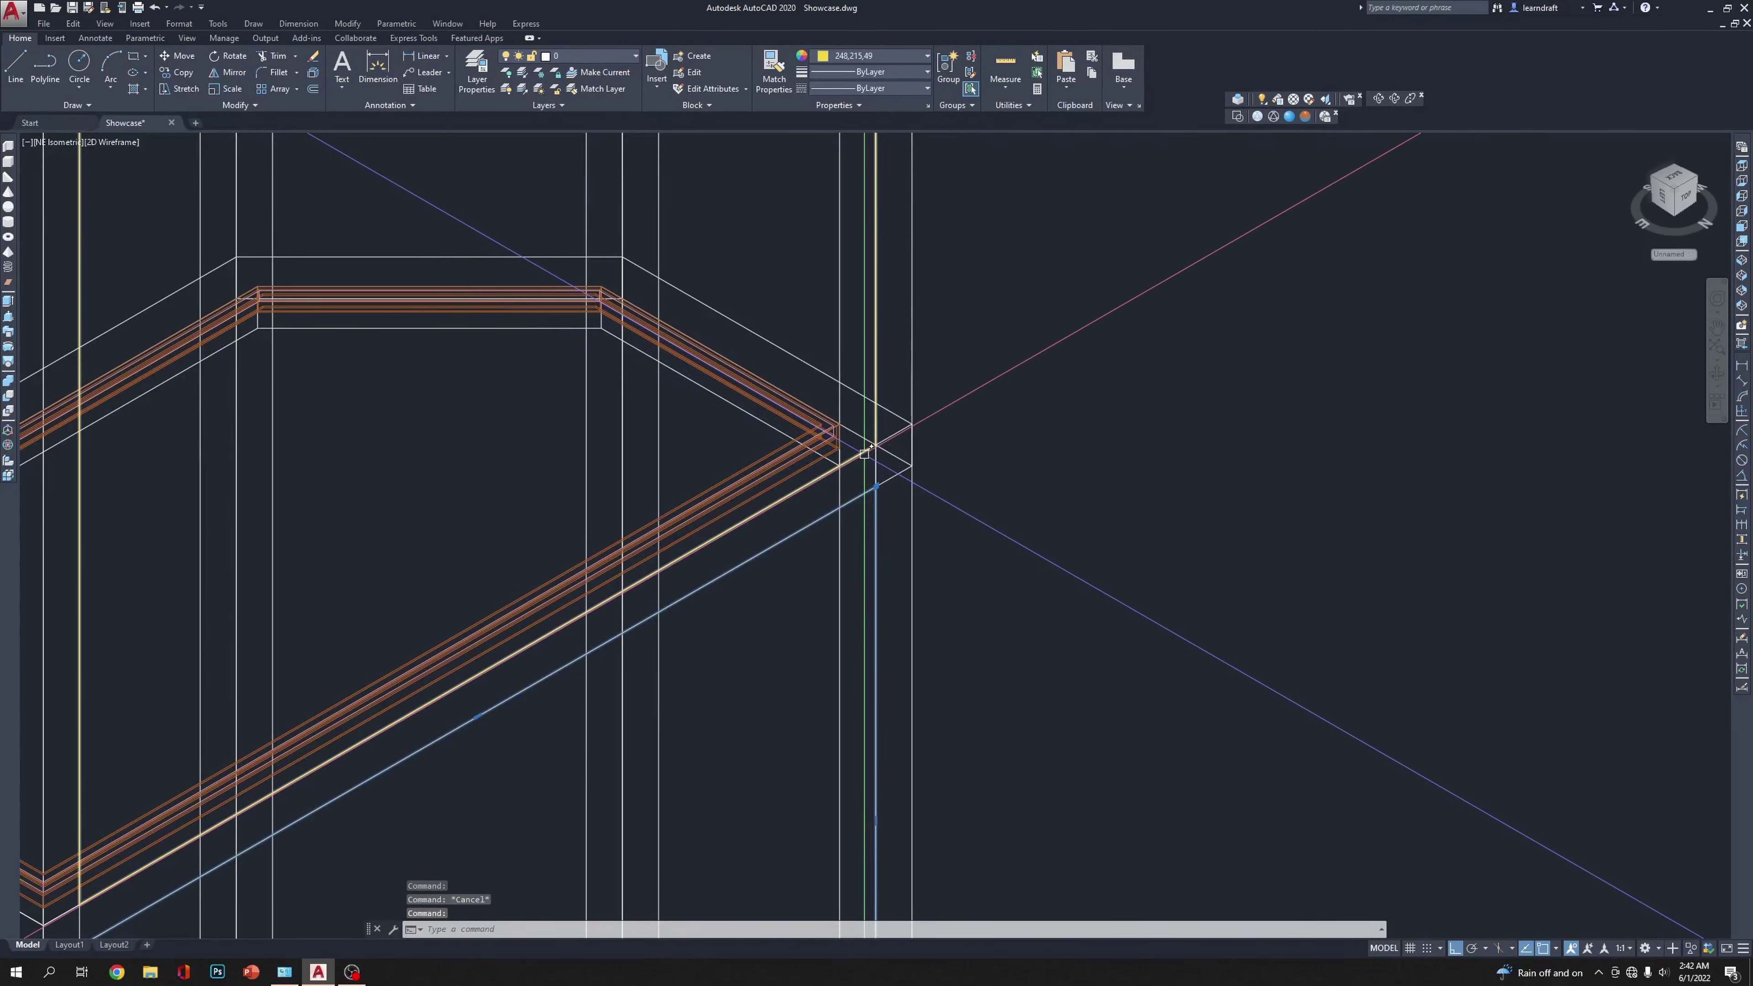
pyautogui.scroll(-5, 871, 447)
pyautogui.write('m')
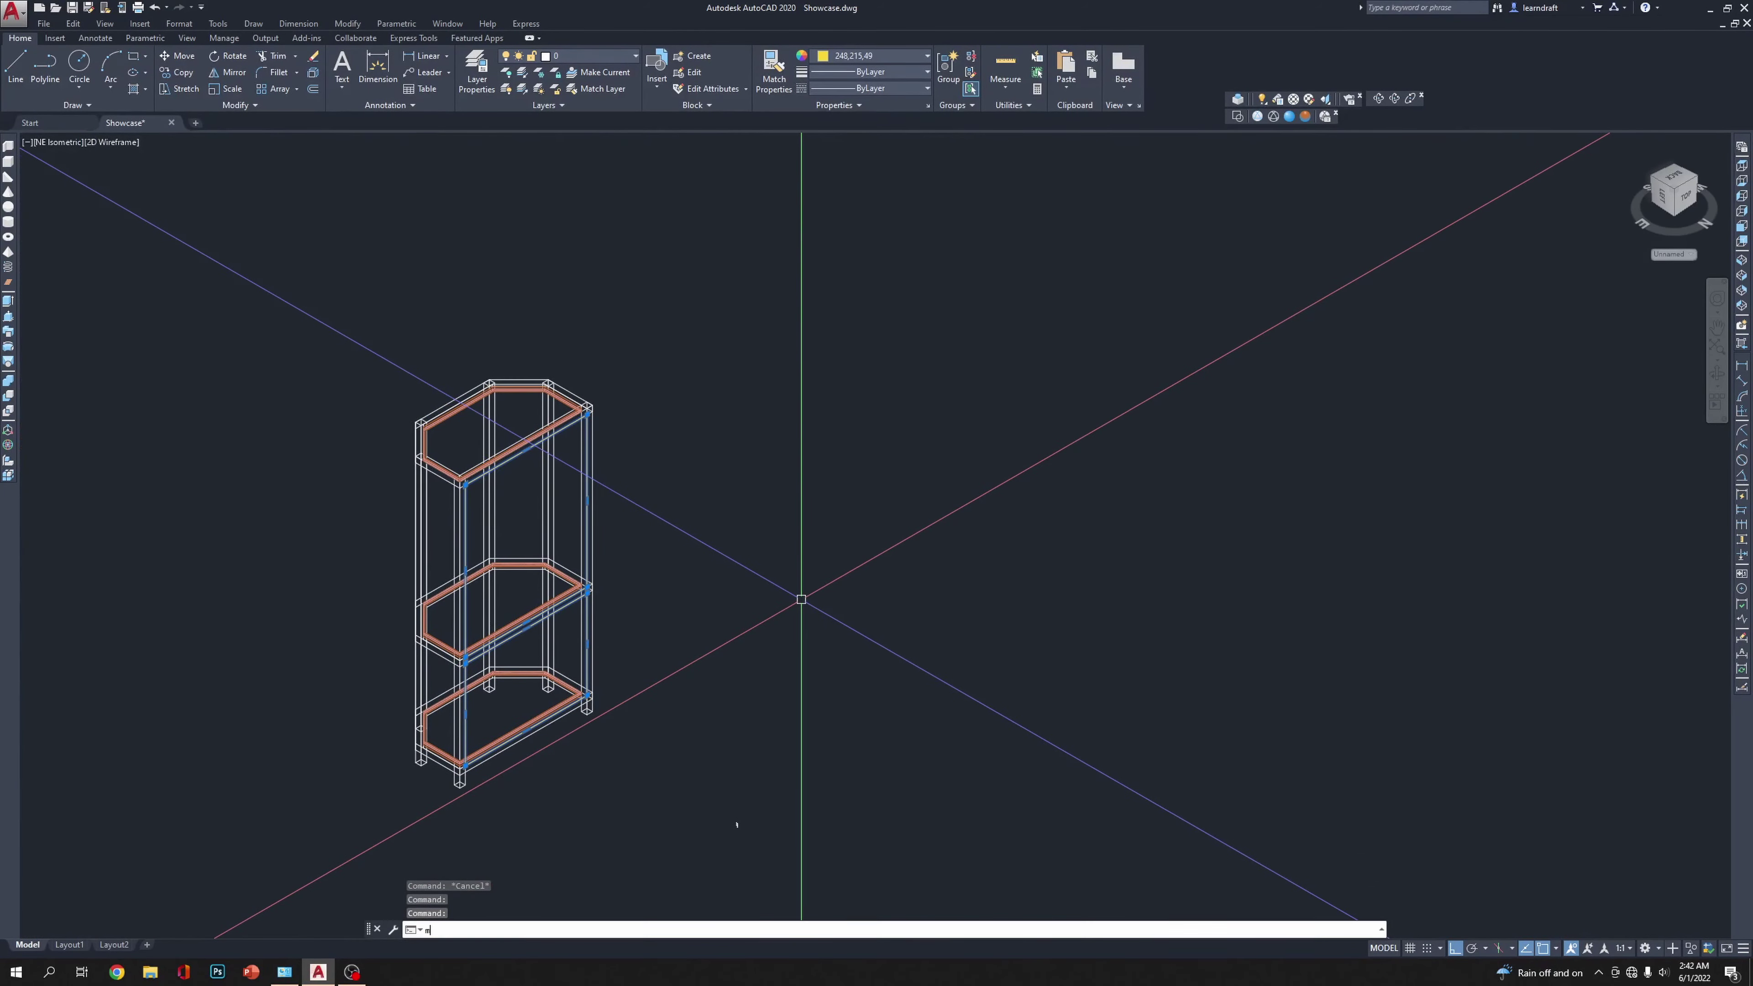
pyautogui.press('Return')
pyautogui.click(714, 650)
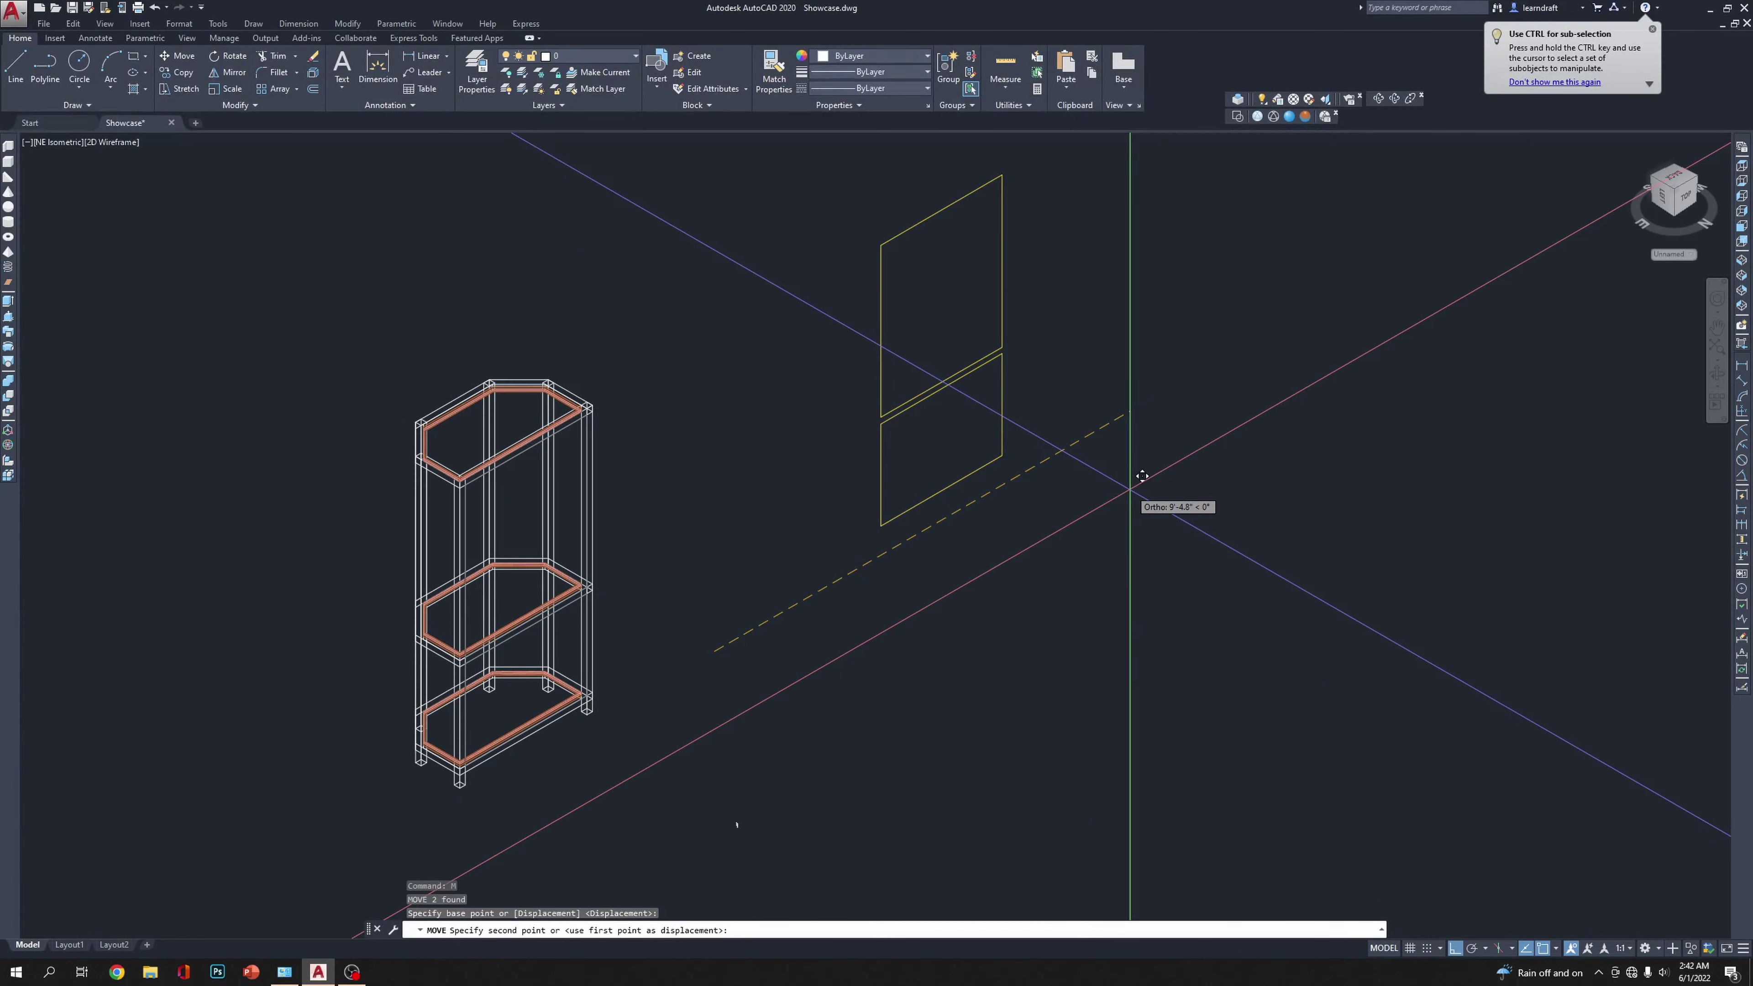
pyautogui.write("5'")
pyautogui.press('Return')
pyautogui.press('Escape')
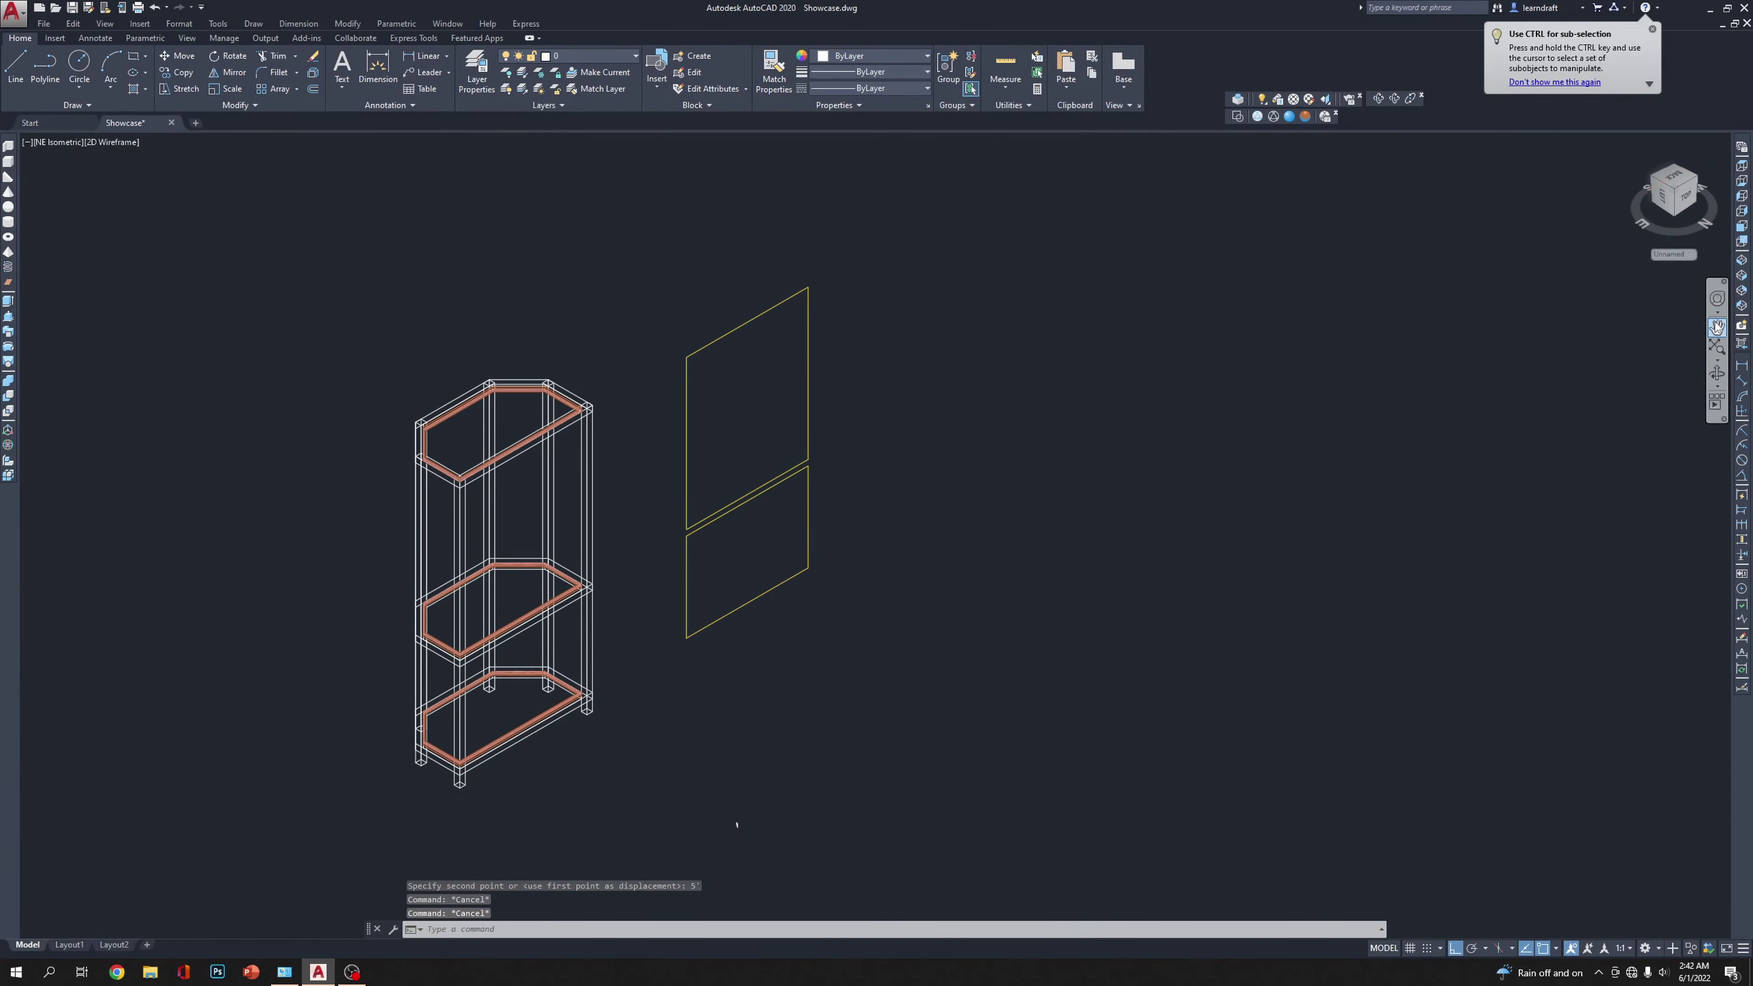
# Step: Check the yellow panels from the Back view, then return to SW Isometric
pyautogui.click(1742, 243)
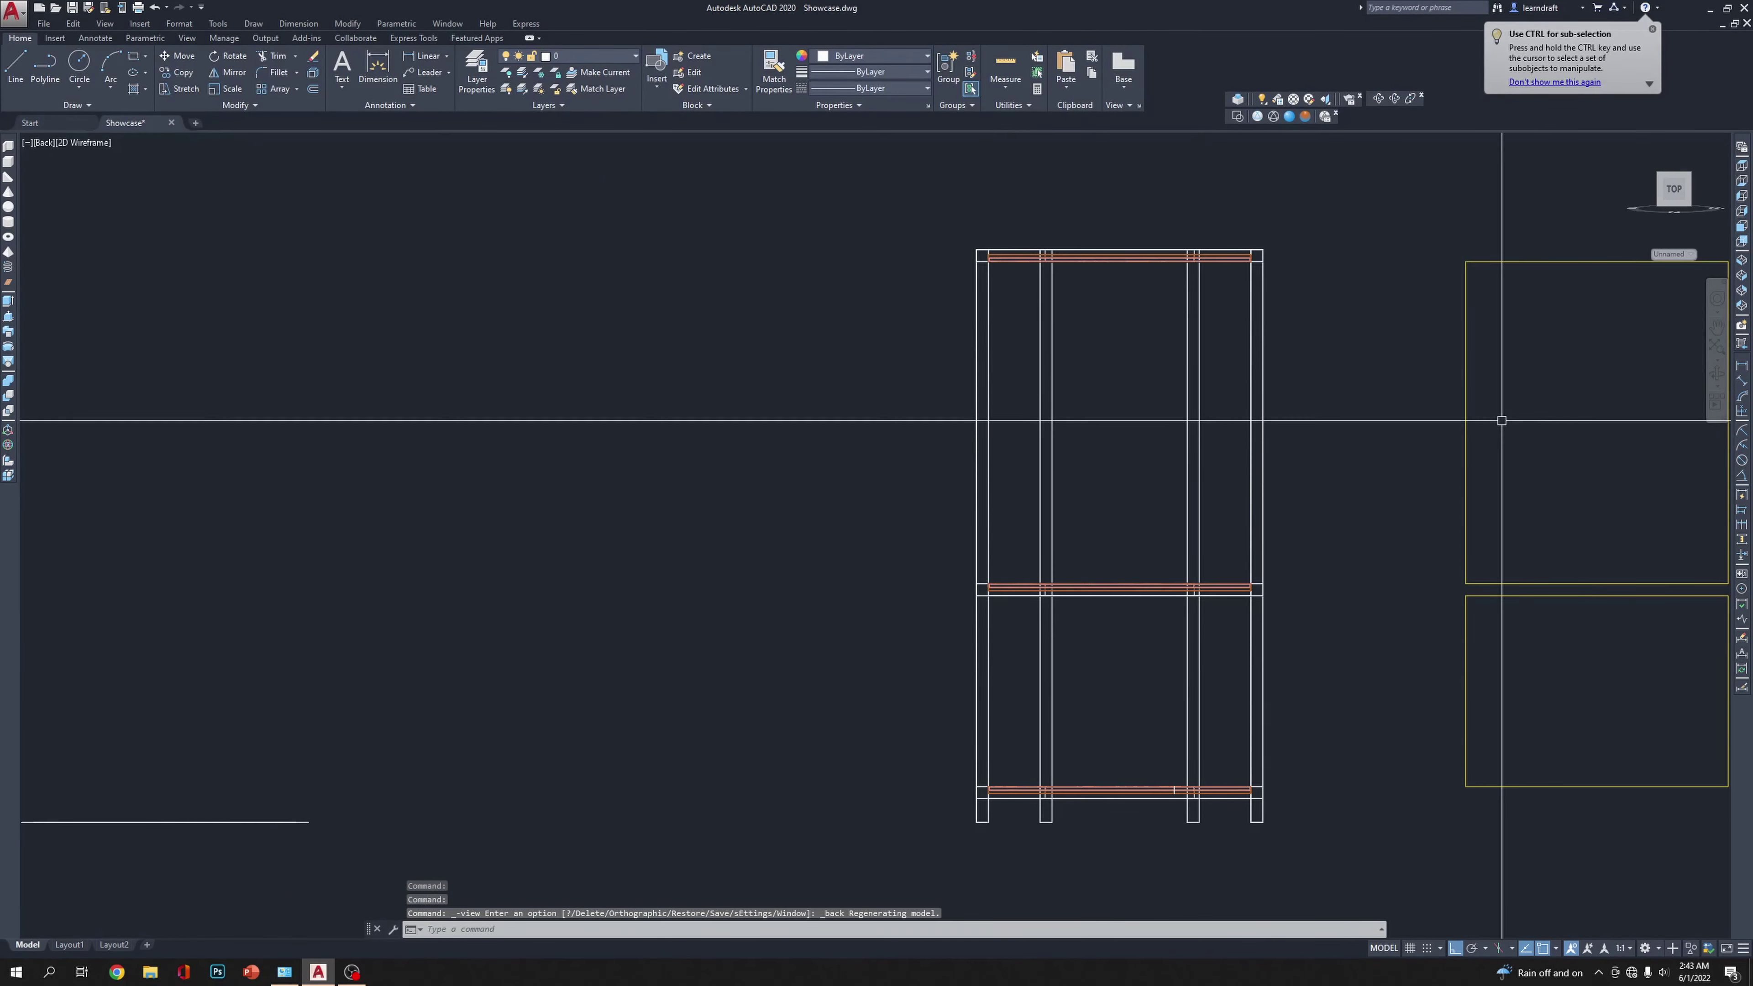
pyautogui.moveTo(1502, 422); pyautogui.dragTo(697, 461, button='middle')
pyautogui.scroll(2, 763, 363)
pyautogui.moveTo(762, 363)
pyautogui.mouseDown(button='middle')
pyautogui.moveTo(724, 392)
pyautogui.moveTo(739, 408)
pyautogui.mouseUp(button='middle')
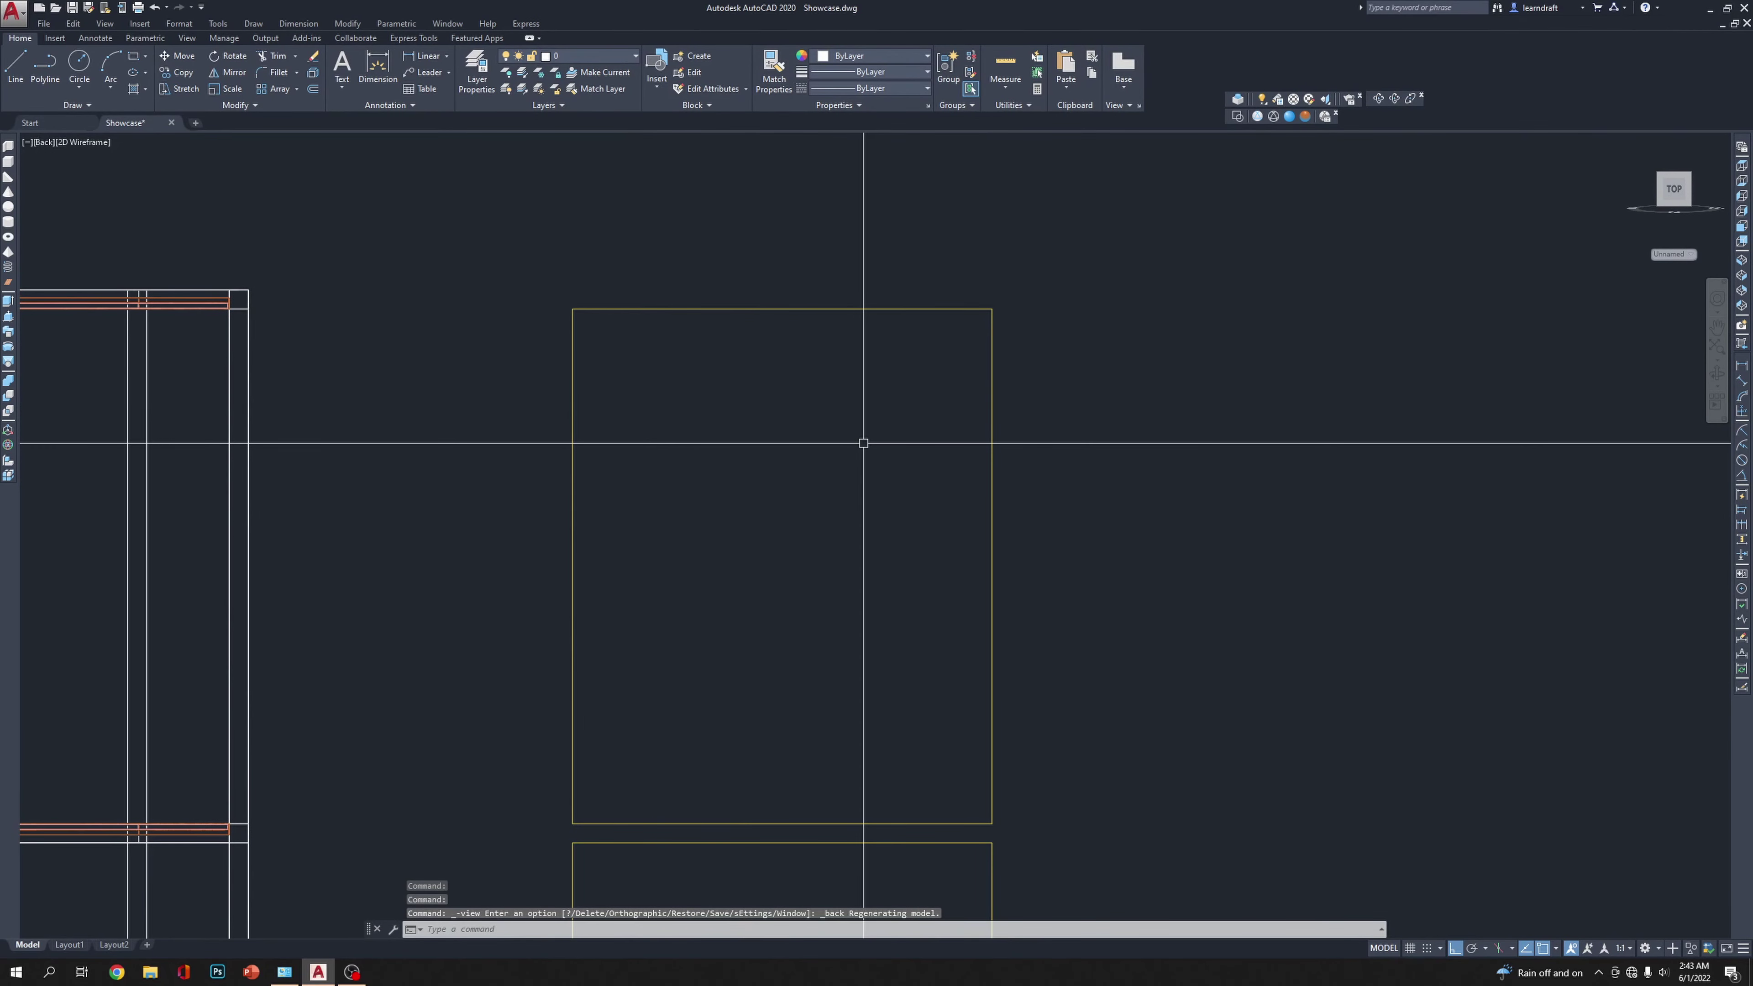
pyautogui.scroll(-8, 870, 429)
pyautogui.scroll(4, 779, 490)
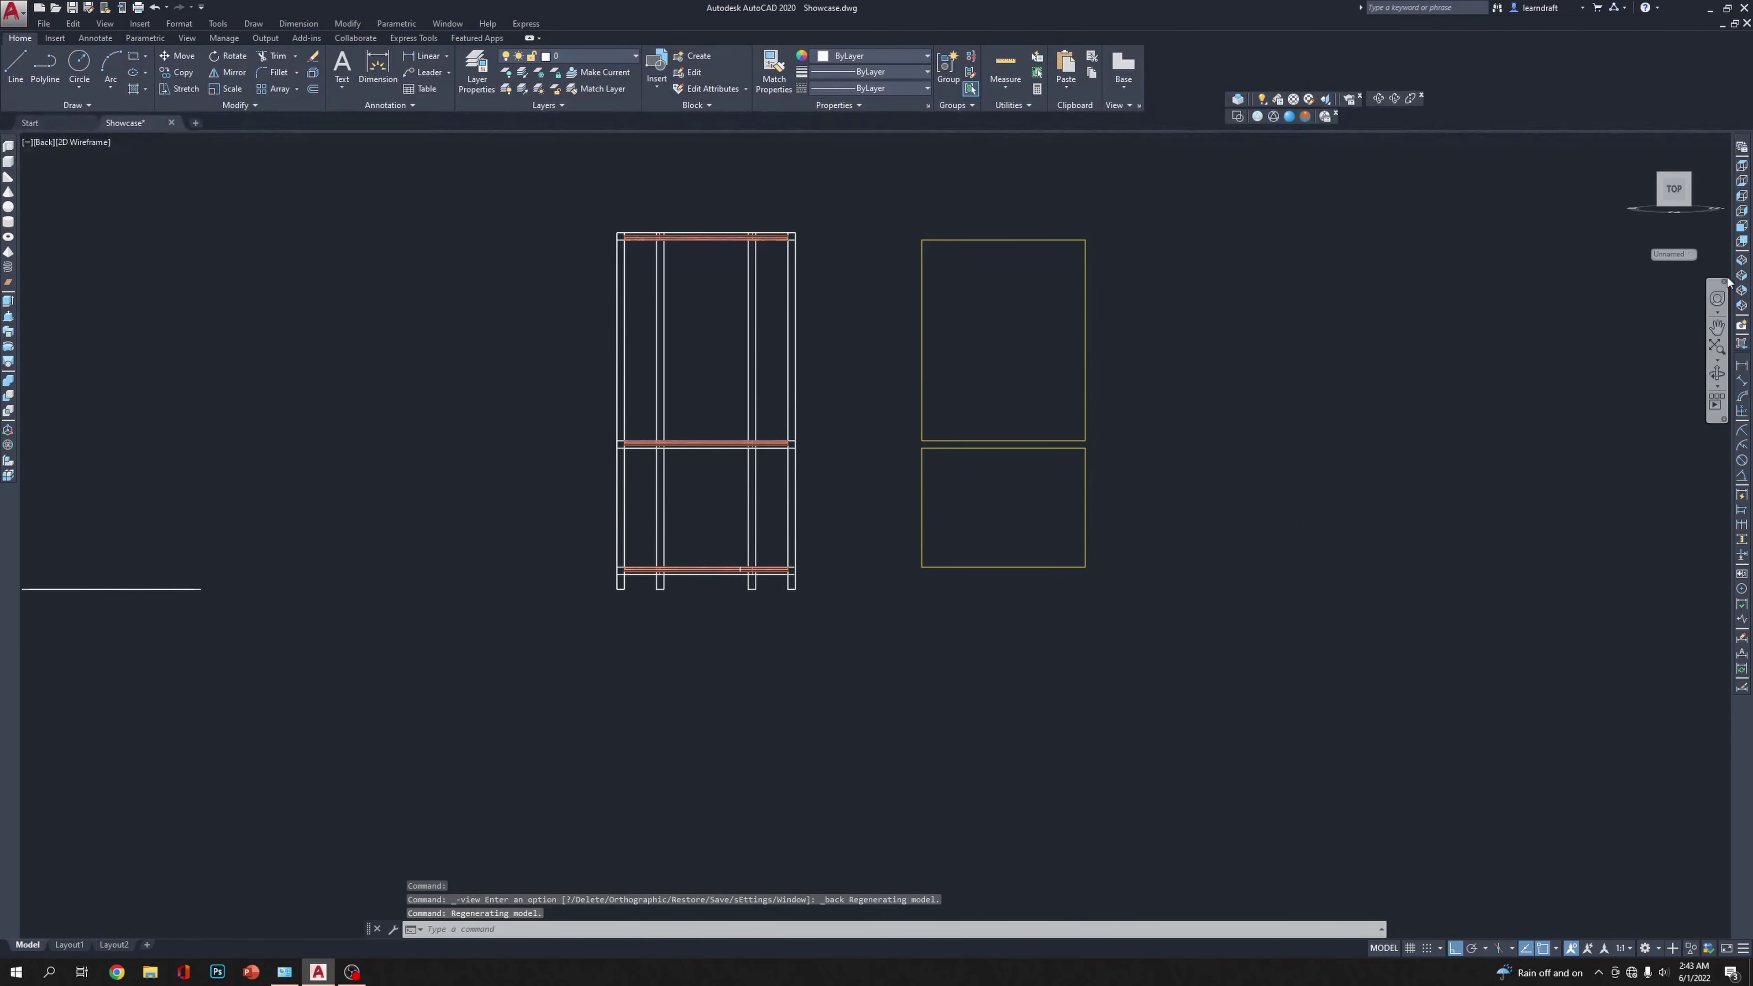
pyautogui.click(1740, 262)
pyautogui.scroll(6, 628, 736)
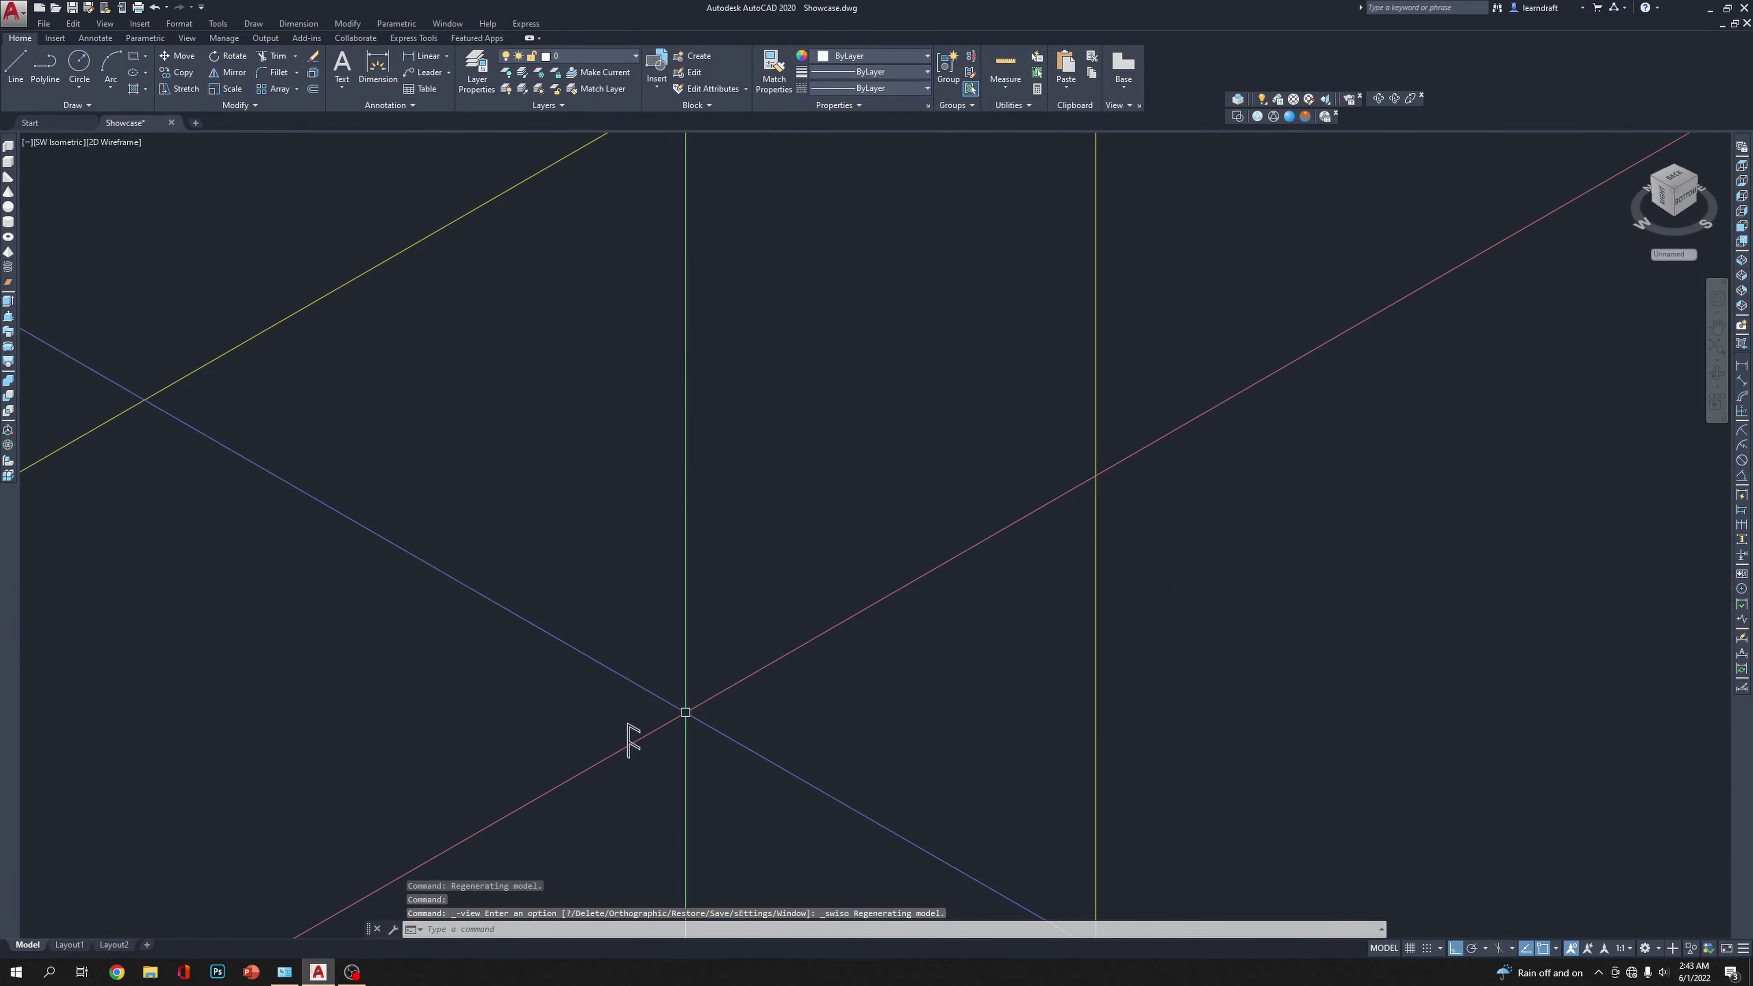
pyautogui.scroll(-6, 711, 556)
pyautogui.scroll(6, 704, 592)
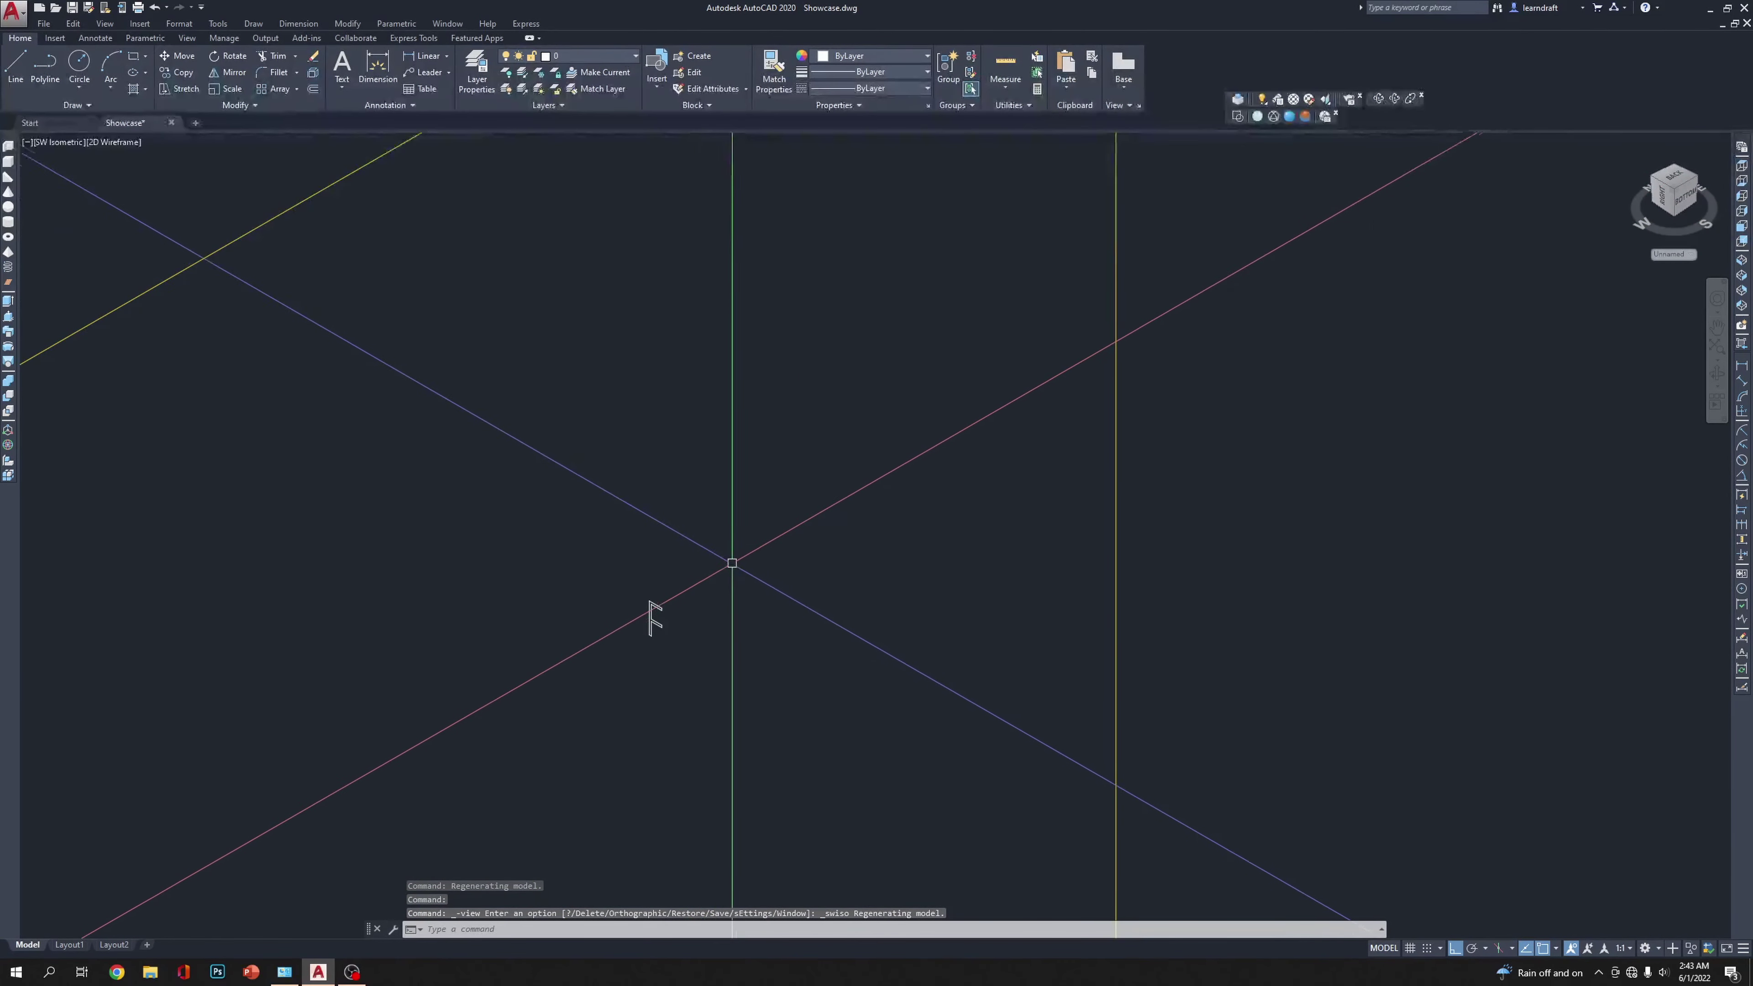
pyautogui.scroll(-6, 753, 536)
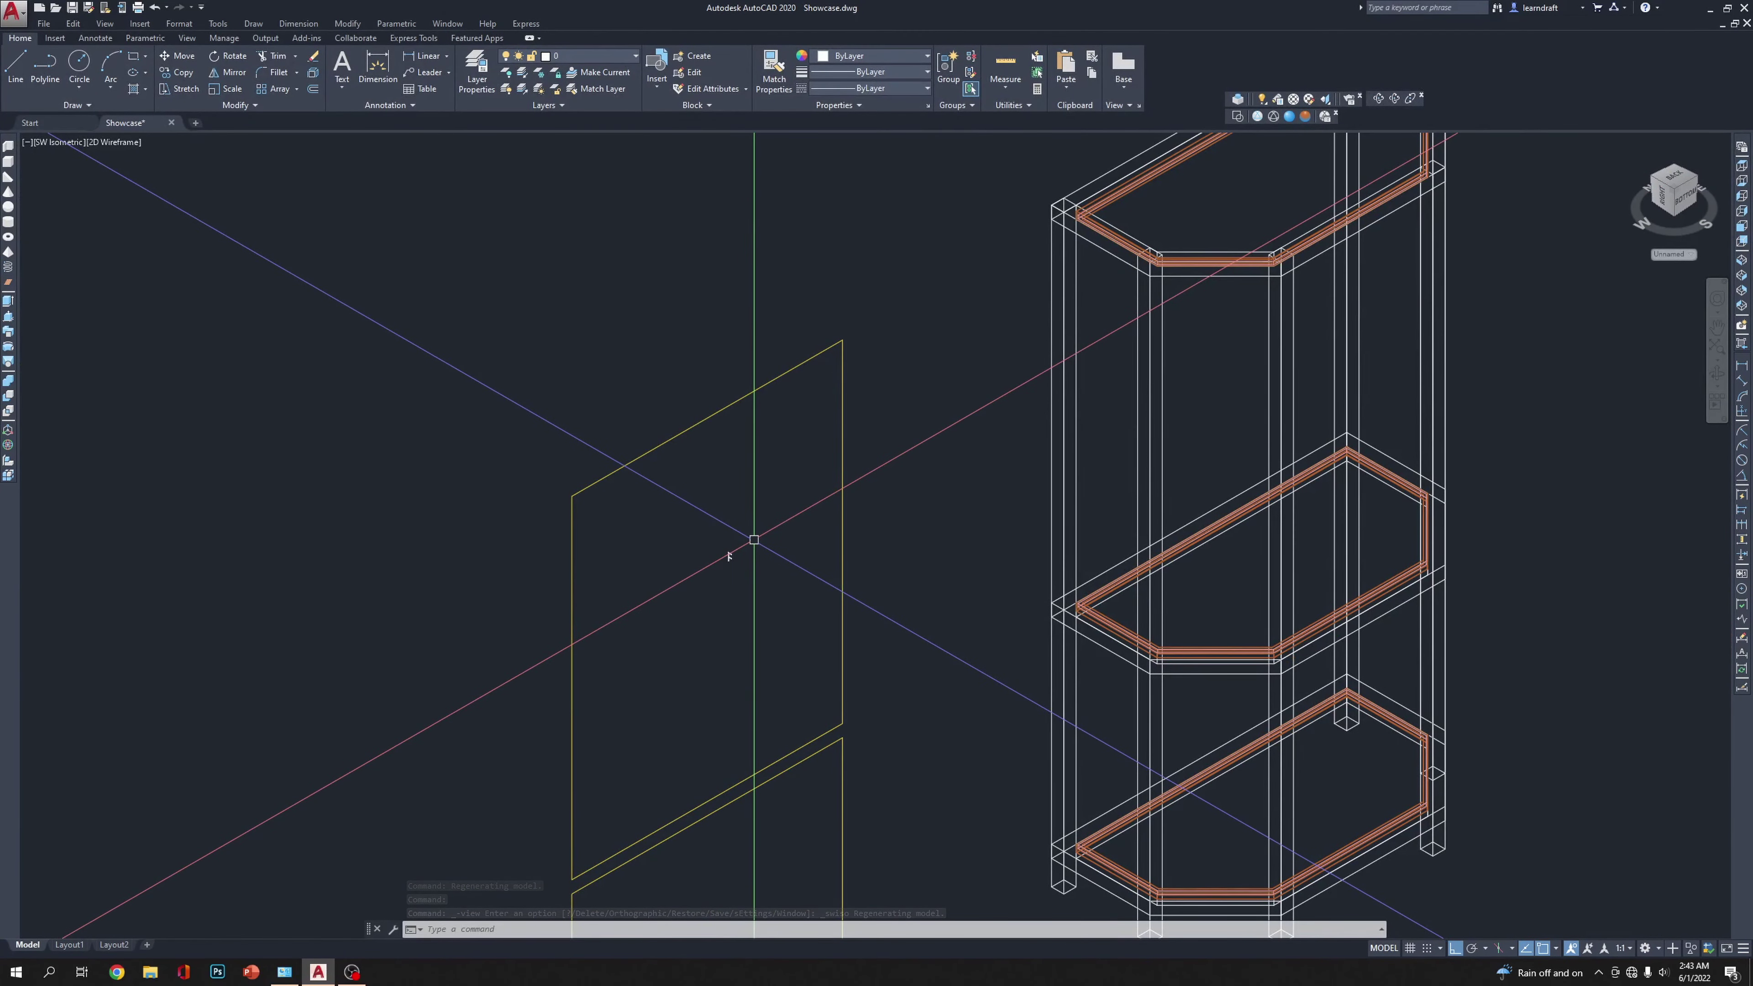
pyautogui.scroll(5, 718, 587)
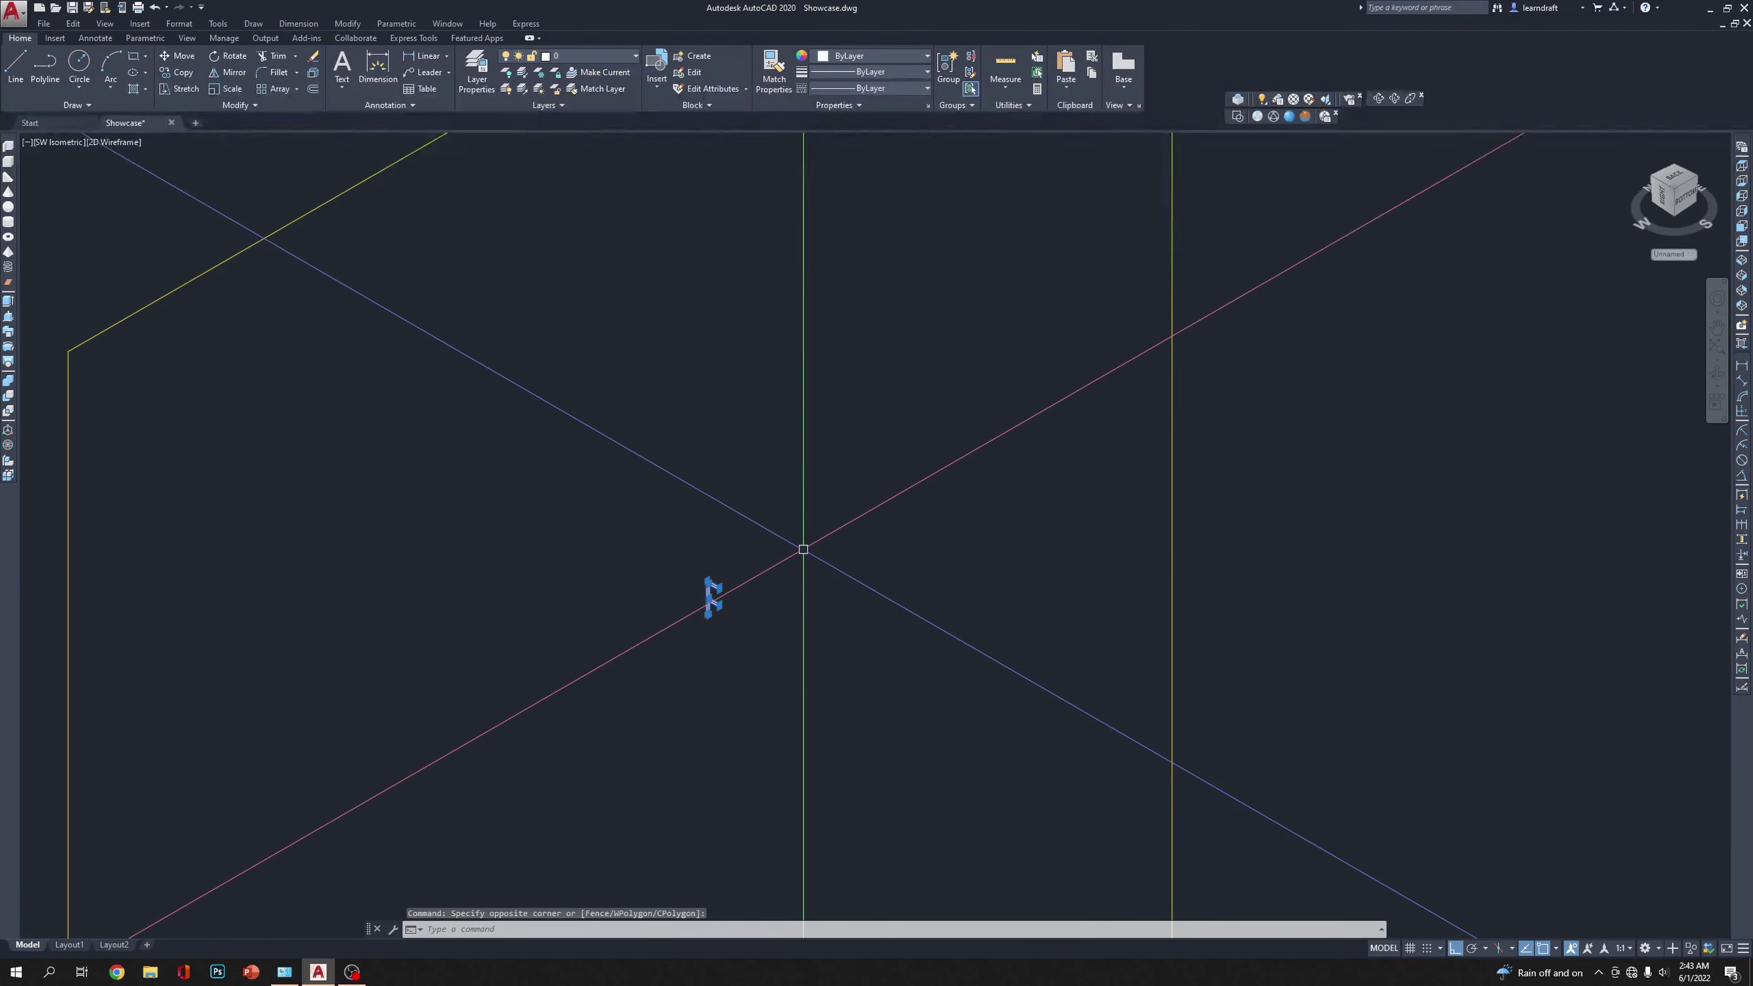
# Step: Move the F profile from its top corner to the snapped point beside the panels
pyautogui.click(713, 597)
pyautogui.press('Return')
pyautogui.scroll(10, 698, 595)
pyautogui.click(795, 440)
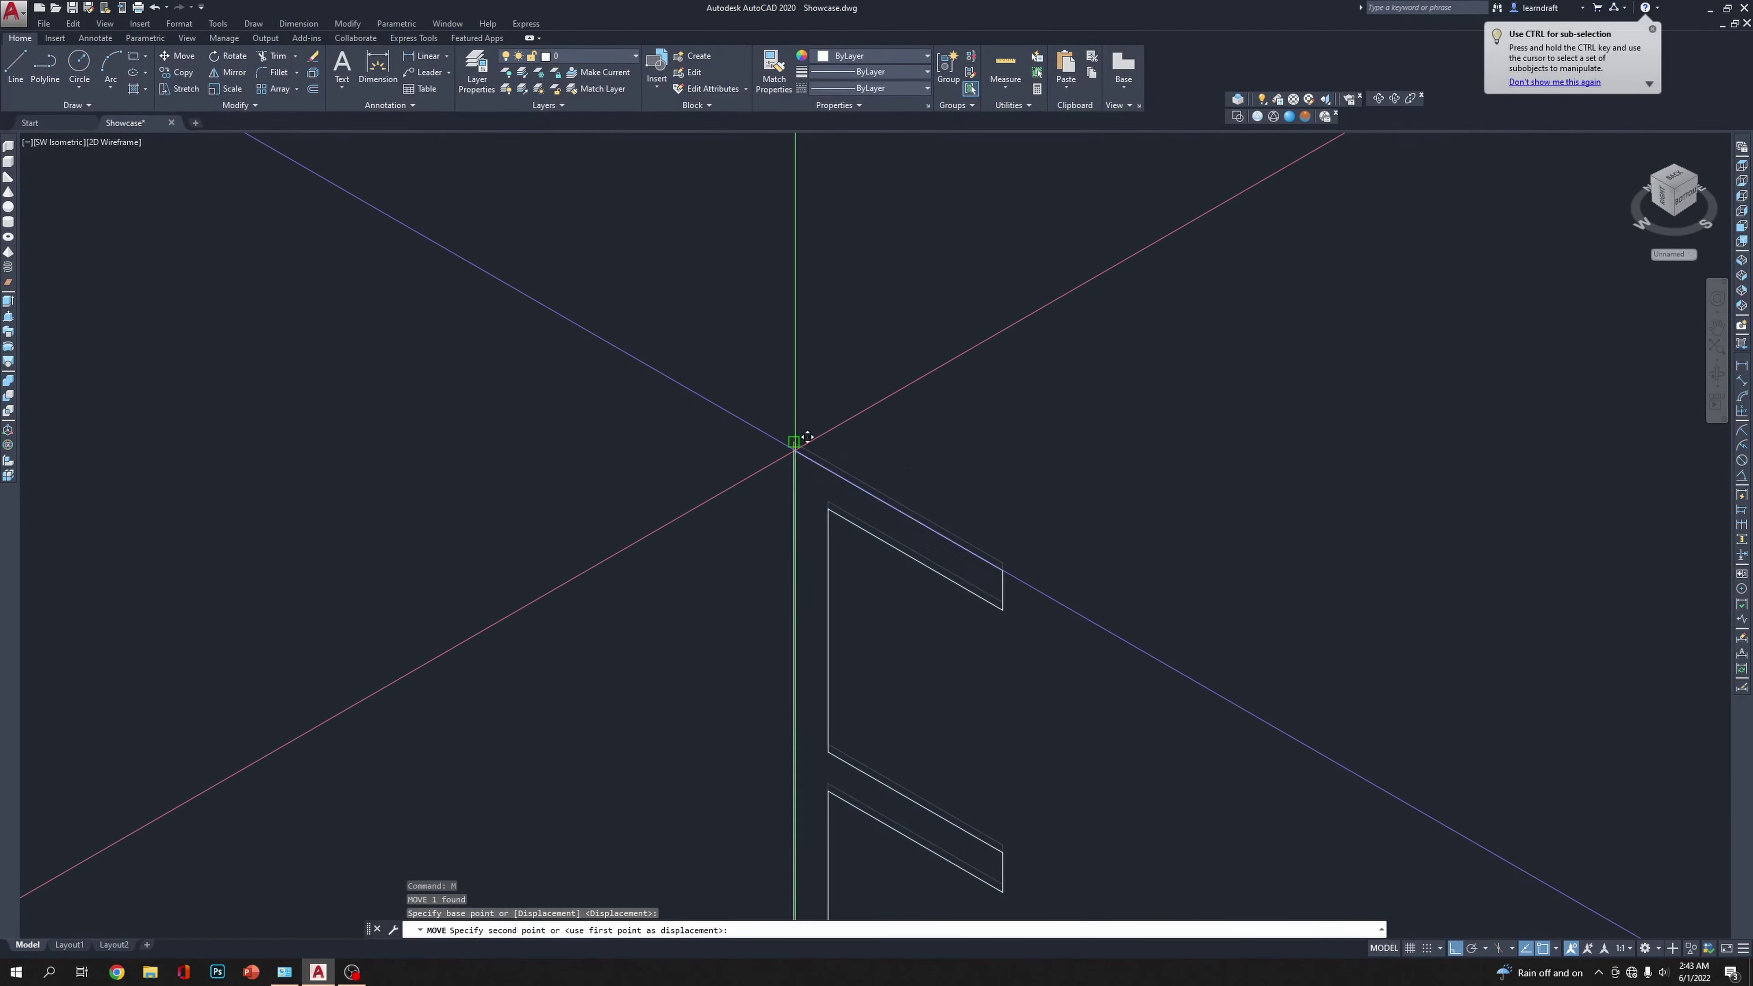
pyautogui.scroll(-10, 814, 599)
pyautogui.scroll(-5, 823, 579)
pyautogui.scroll(6, 794, 513)
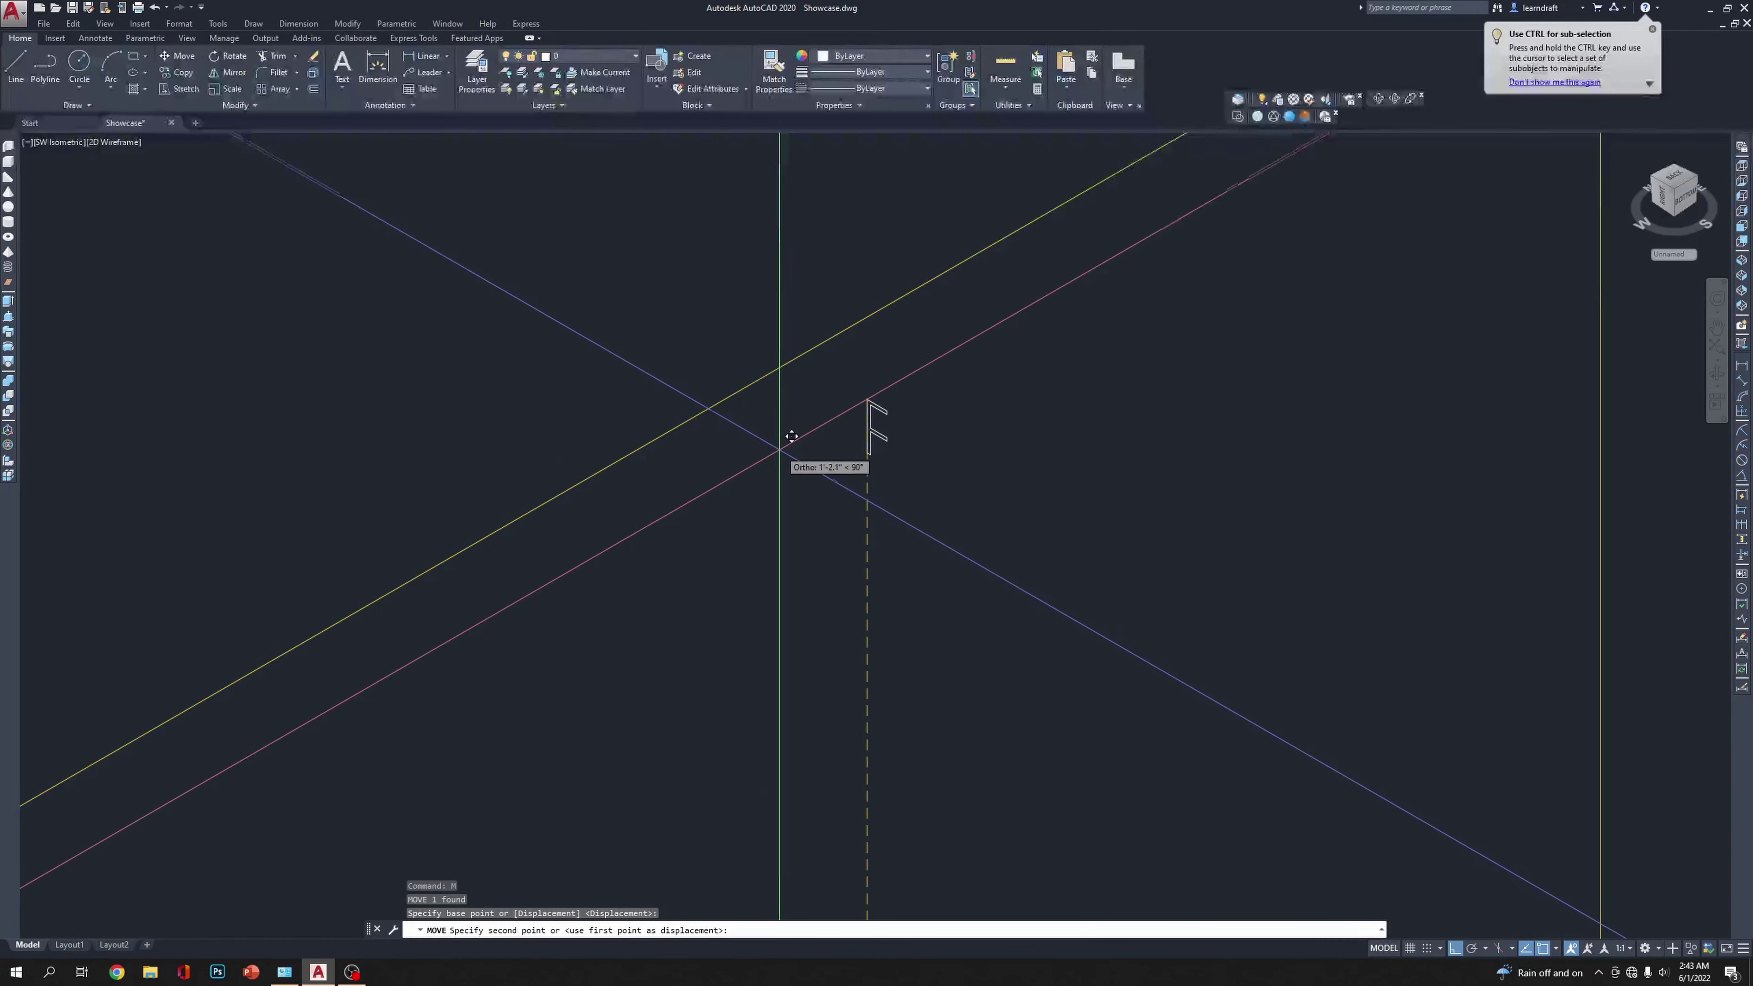
pyautogui.click(730, 396)
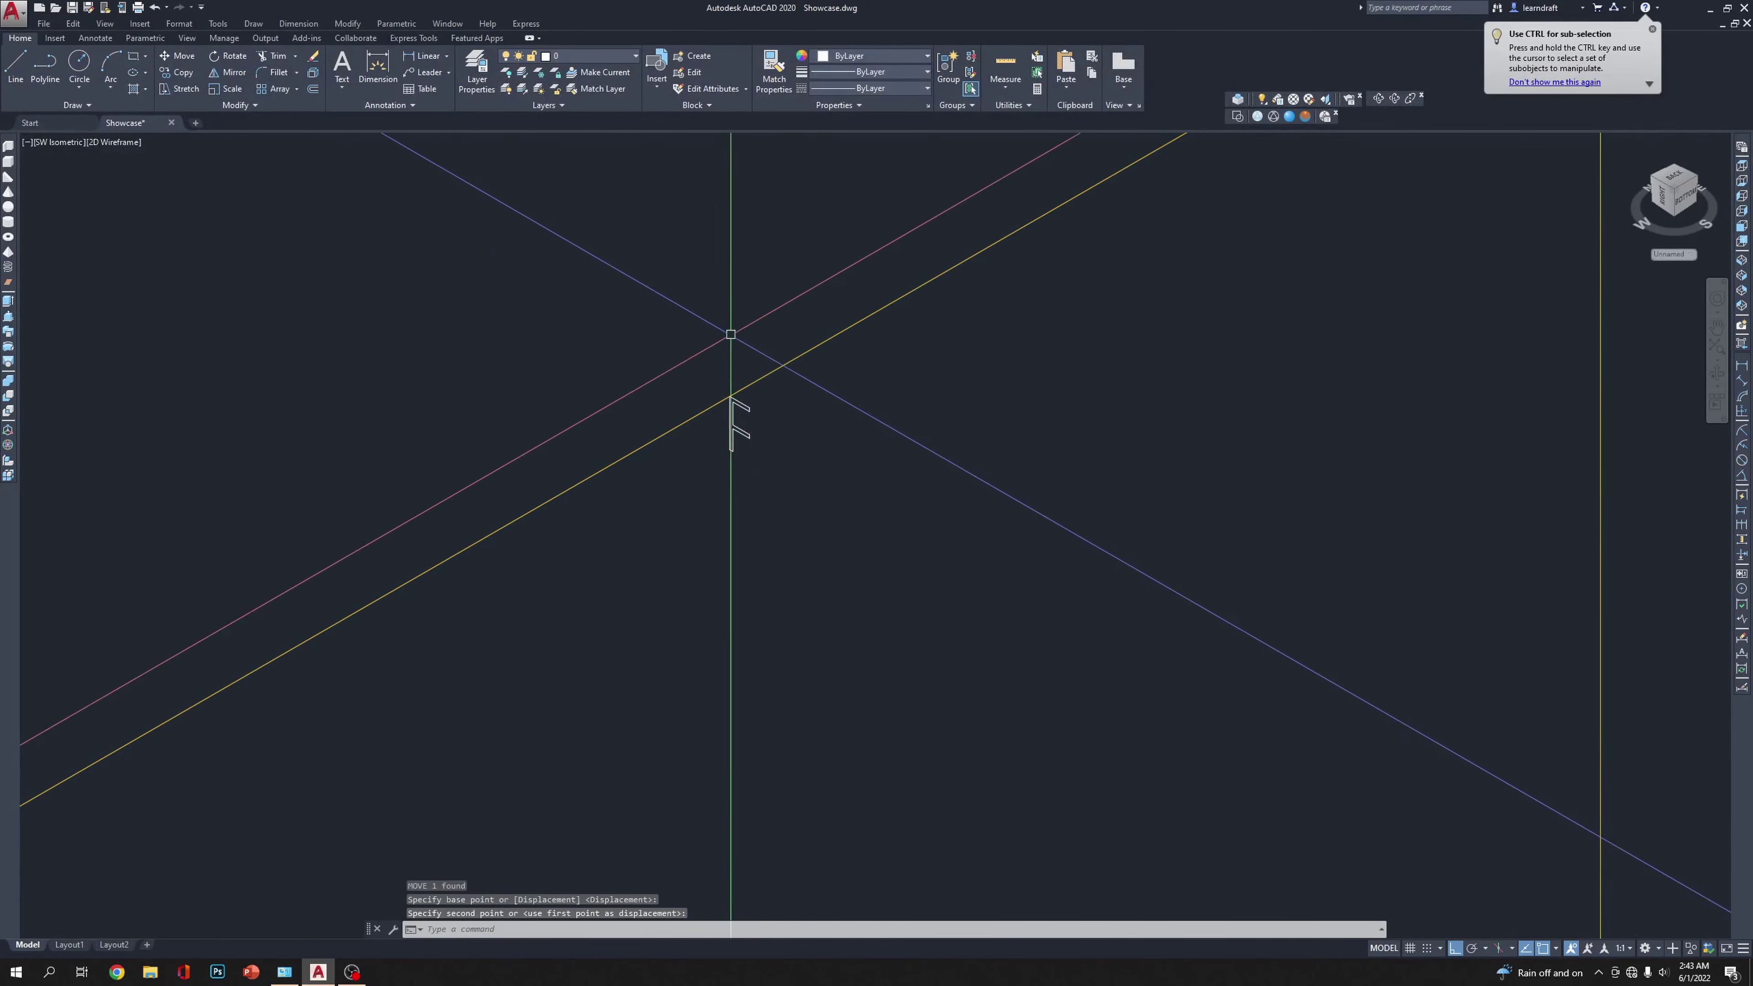
pyautogui.scroll(-5, 728, 304)
pyautogui.scroll(-2, 731, 349)
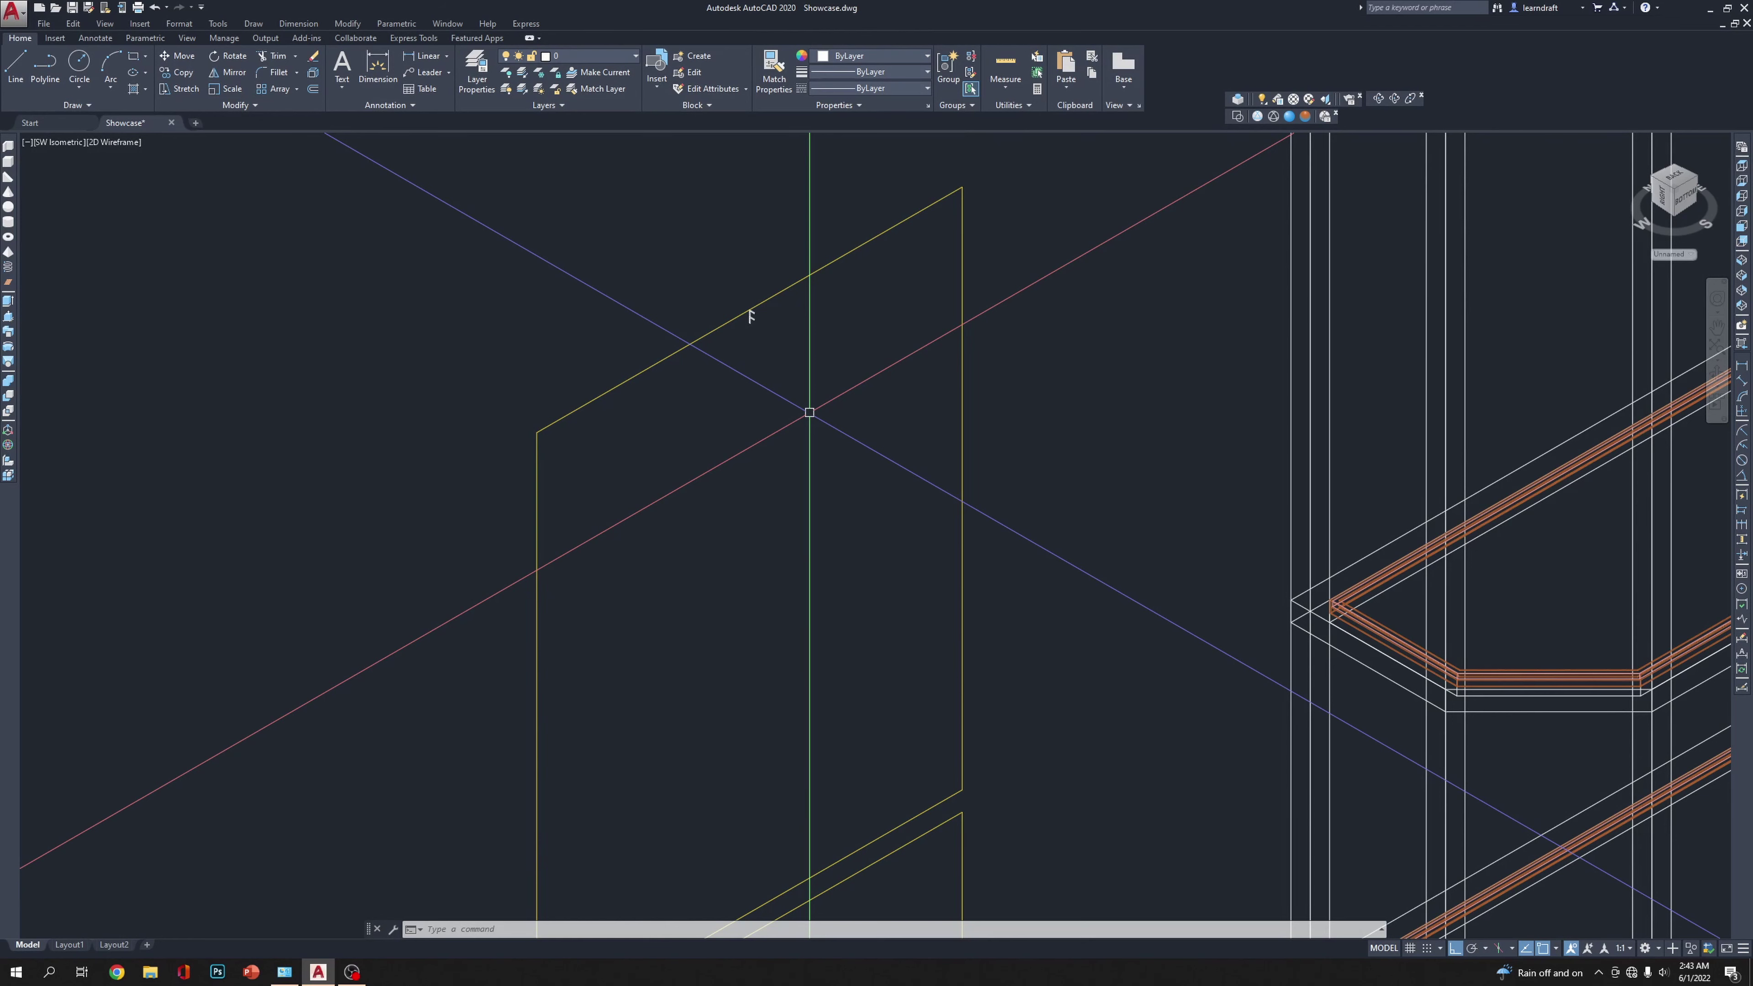
pyautogui.scroll(3, 766, 271)
pyautogui.scroll(-3, 766, 272)
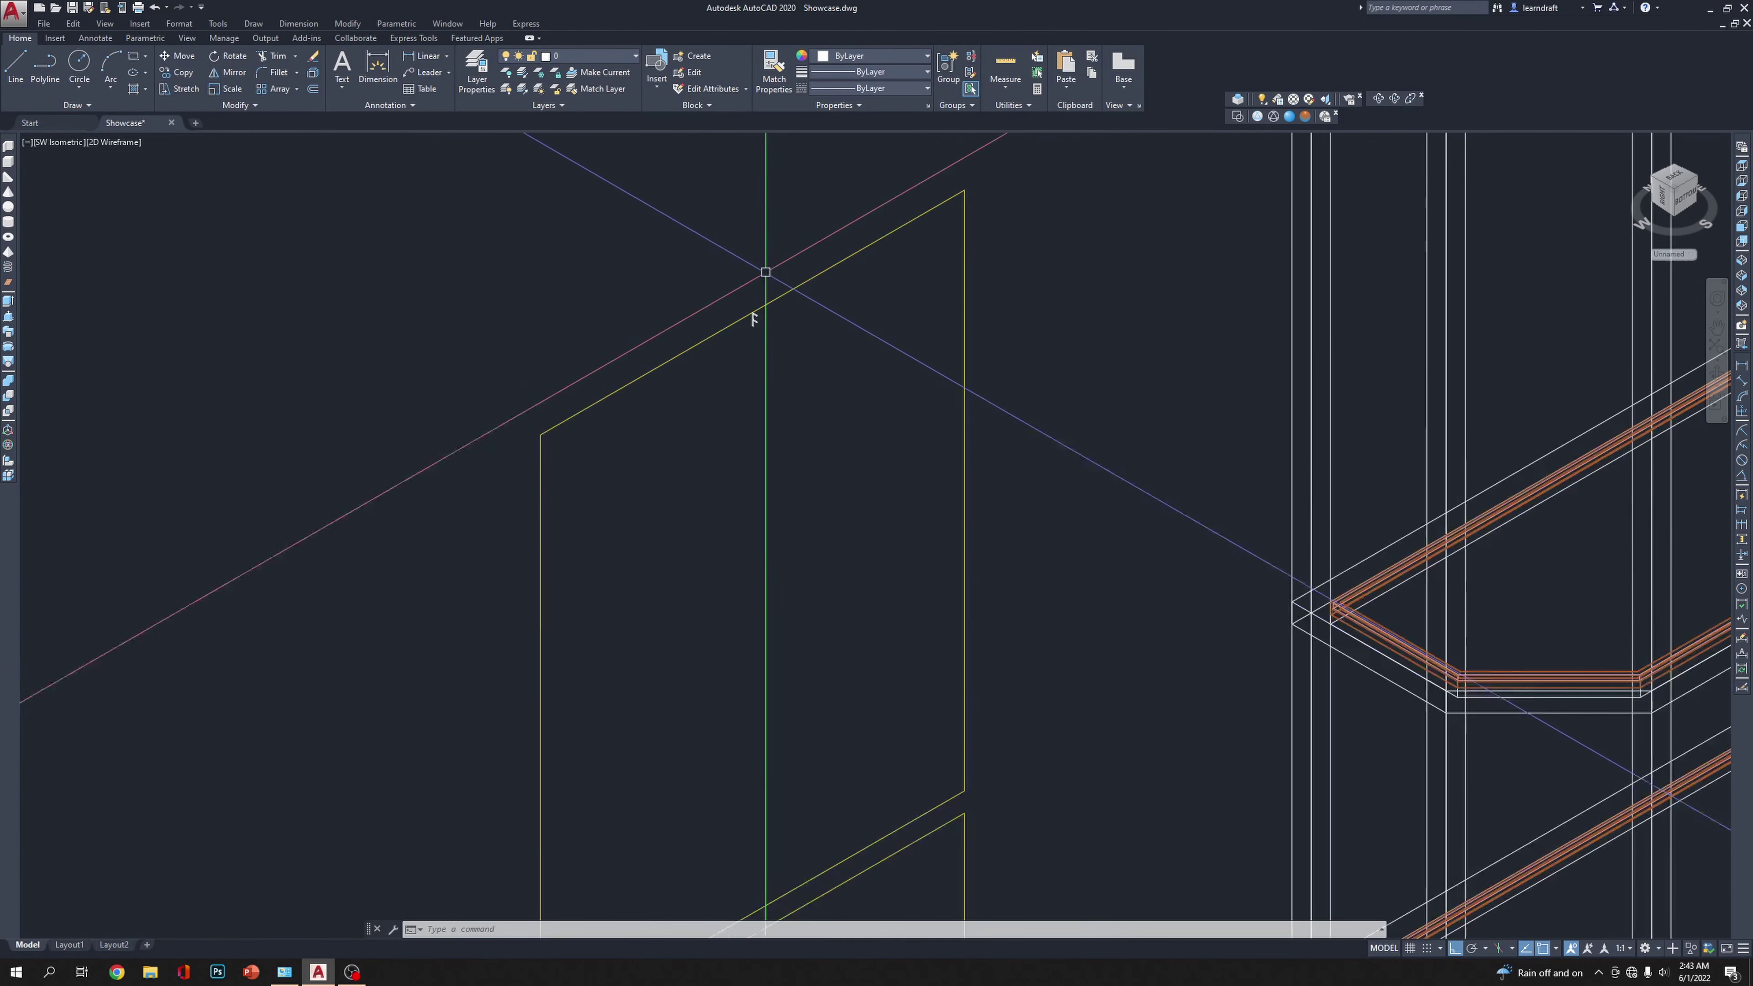
# Step: In Top view, move the yellow panel 5' upward
pyautogui.click(1741, 211)
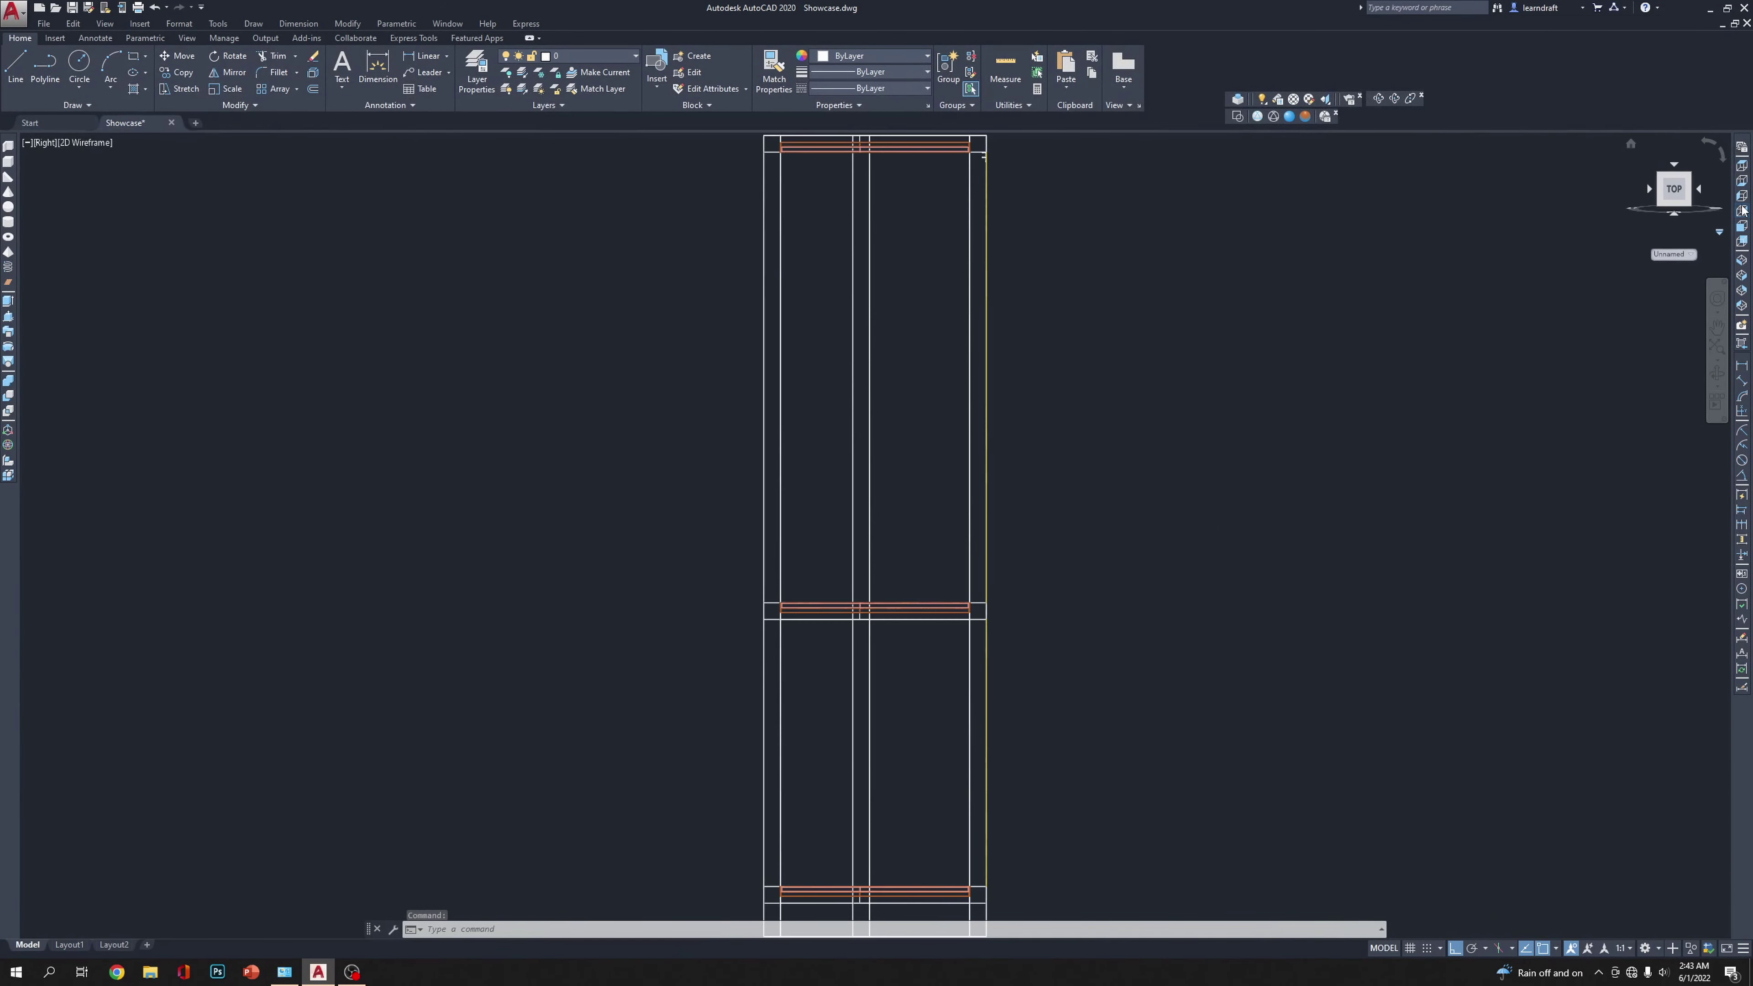
pyautogui.moveTo(716, 278); pyautogui.dragTo(837, 352, button='middle')
pyautogui.scroll(4, 963, 266)
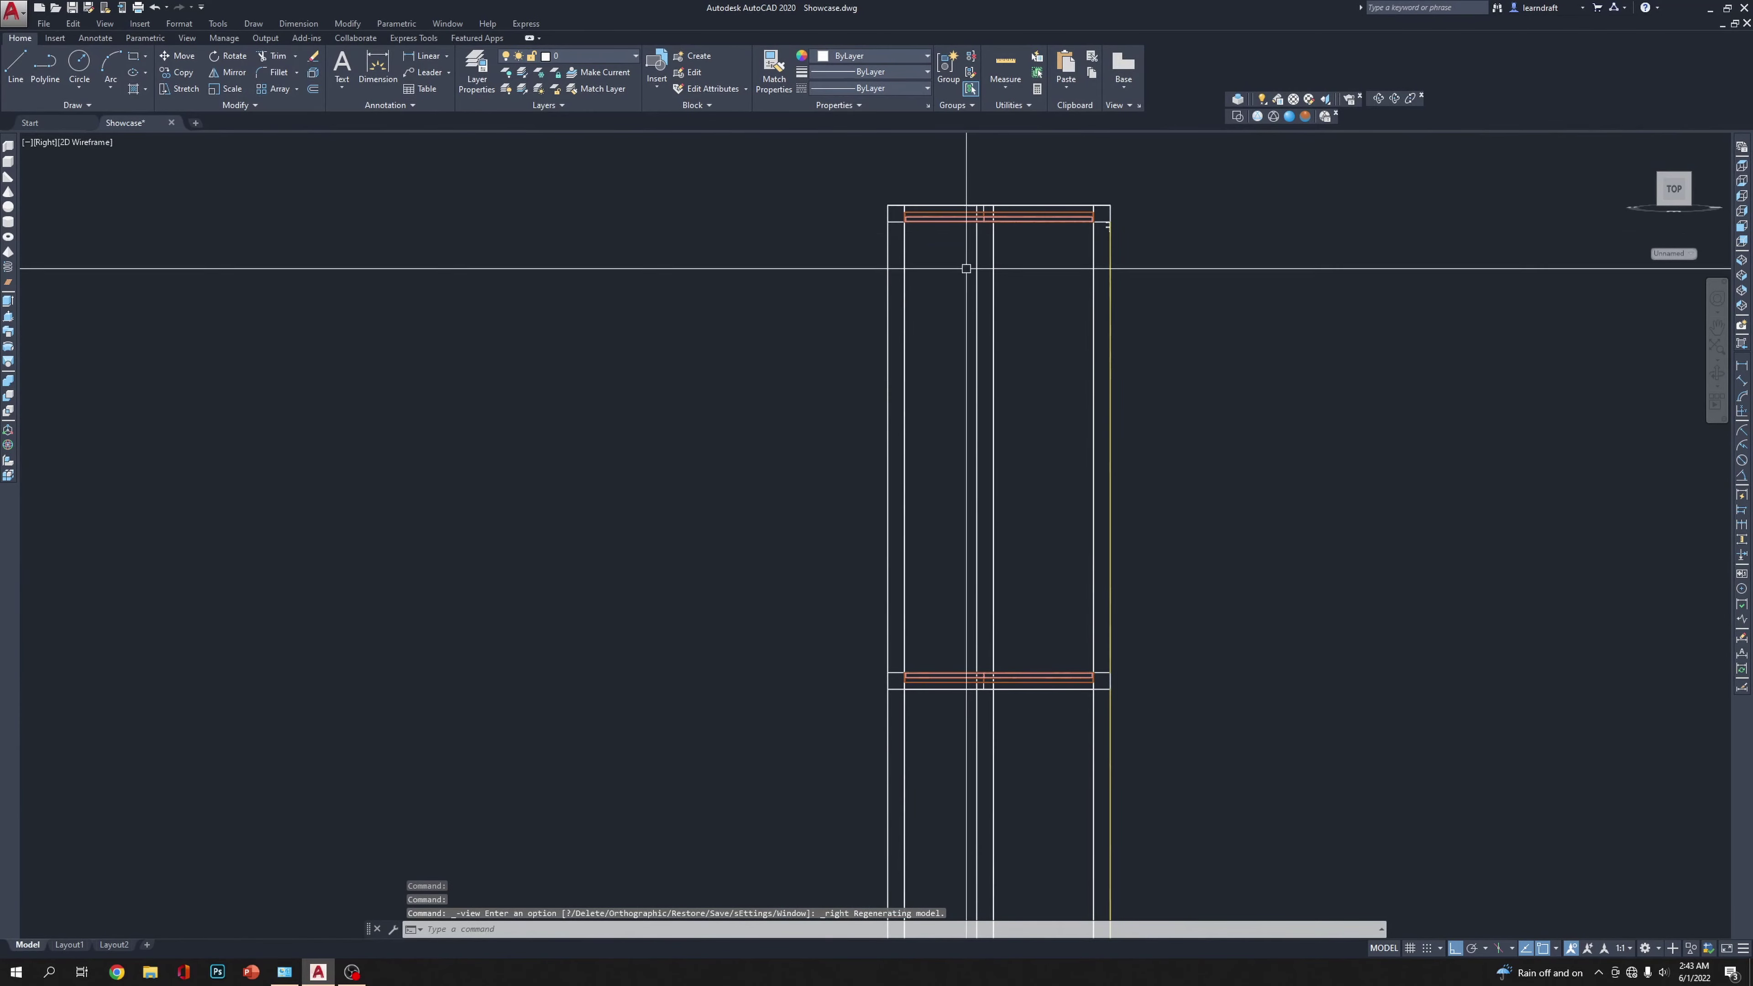
pyautogui.scroll(-6, 963, 261)
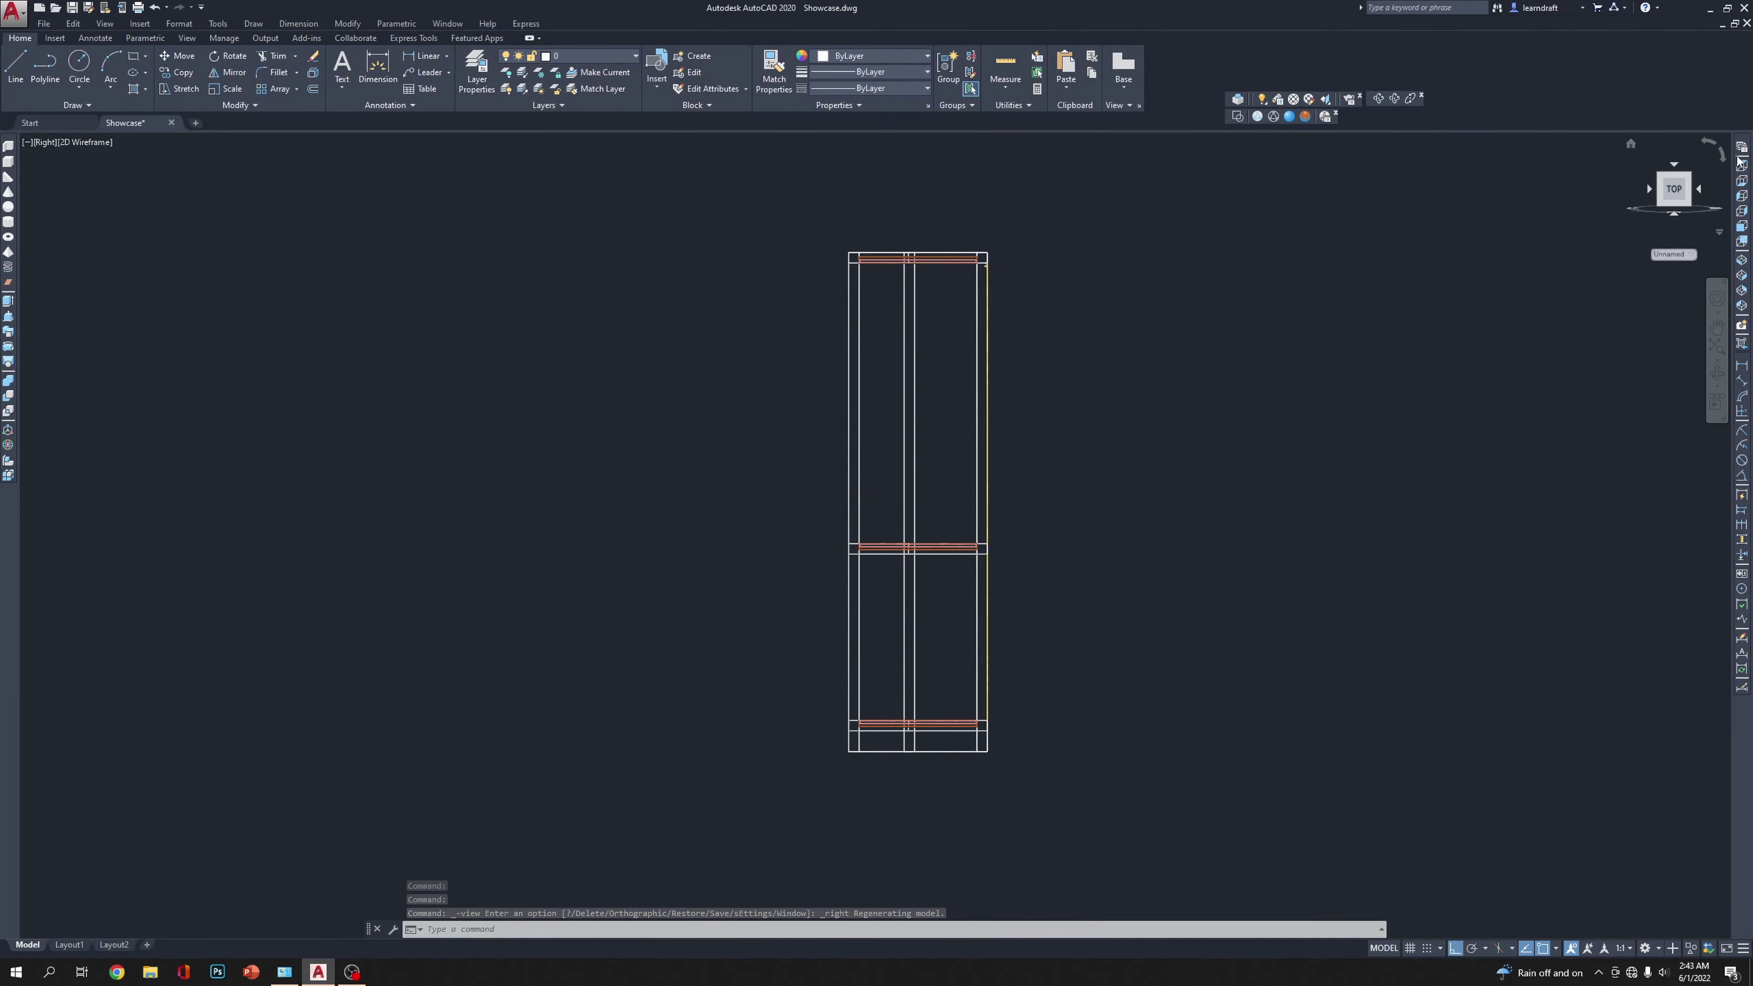
pyautogui.click(1742, 167)
pyautogui.scroll(-6, 749, 435)
pyautogui.scroll(4, 603, 407)
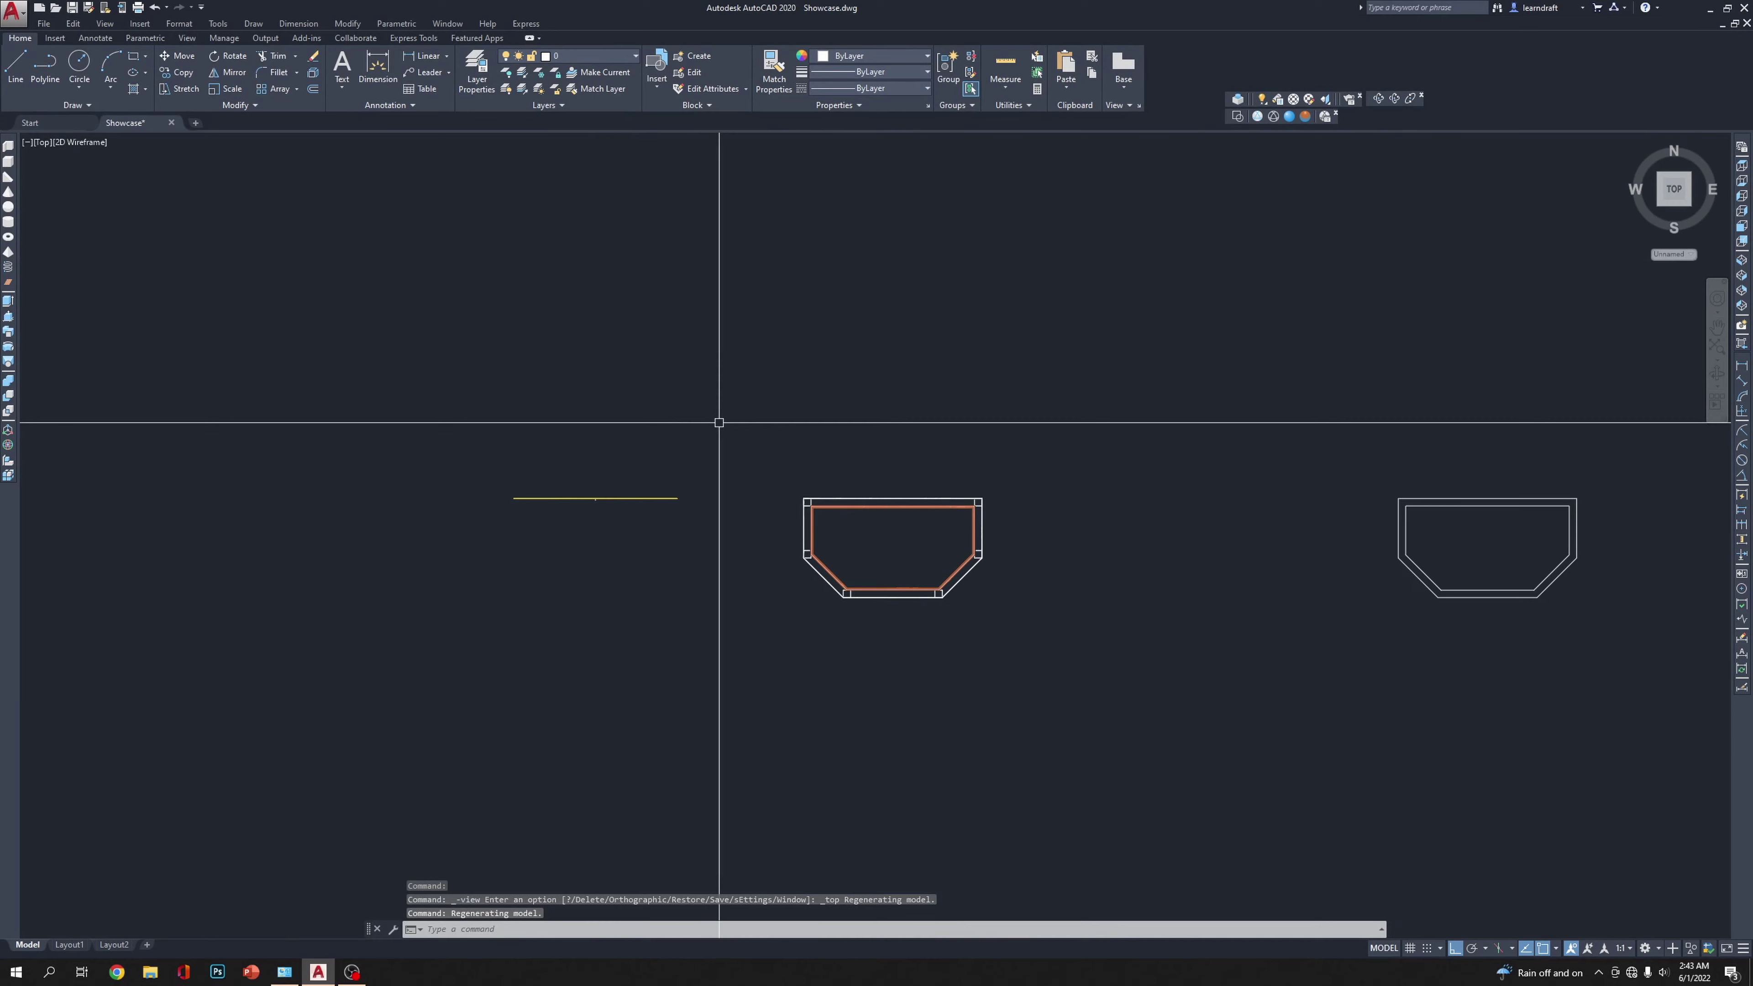
pyautogui.click(718, 420)
pyautogui.click(326, 610)
pyautogui.write('m')
pyautogui.press('Return')
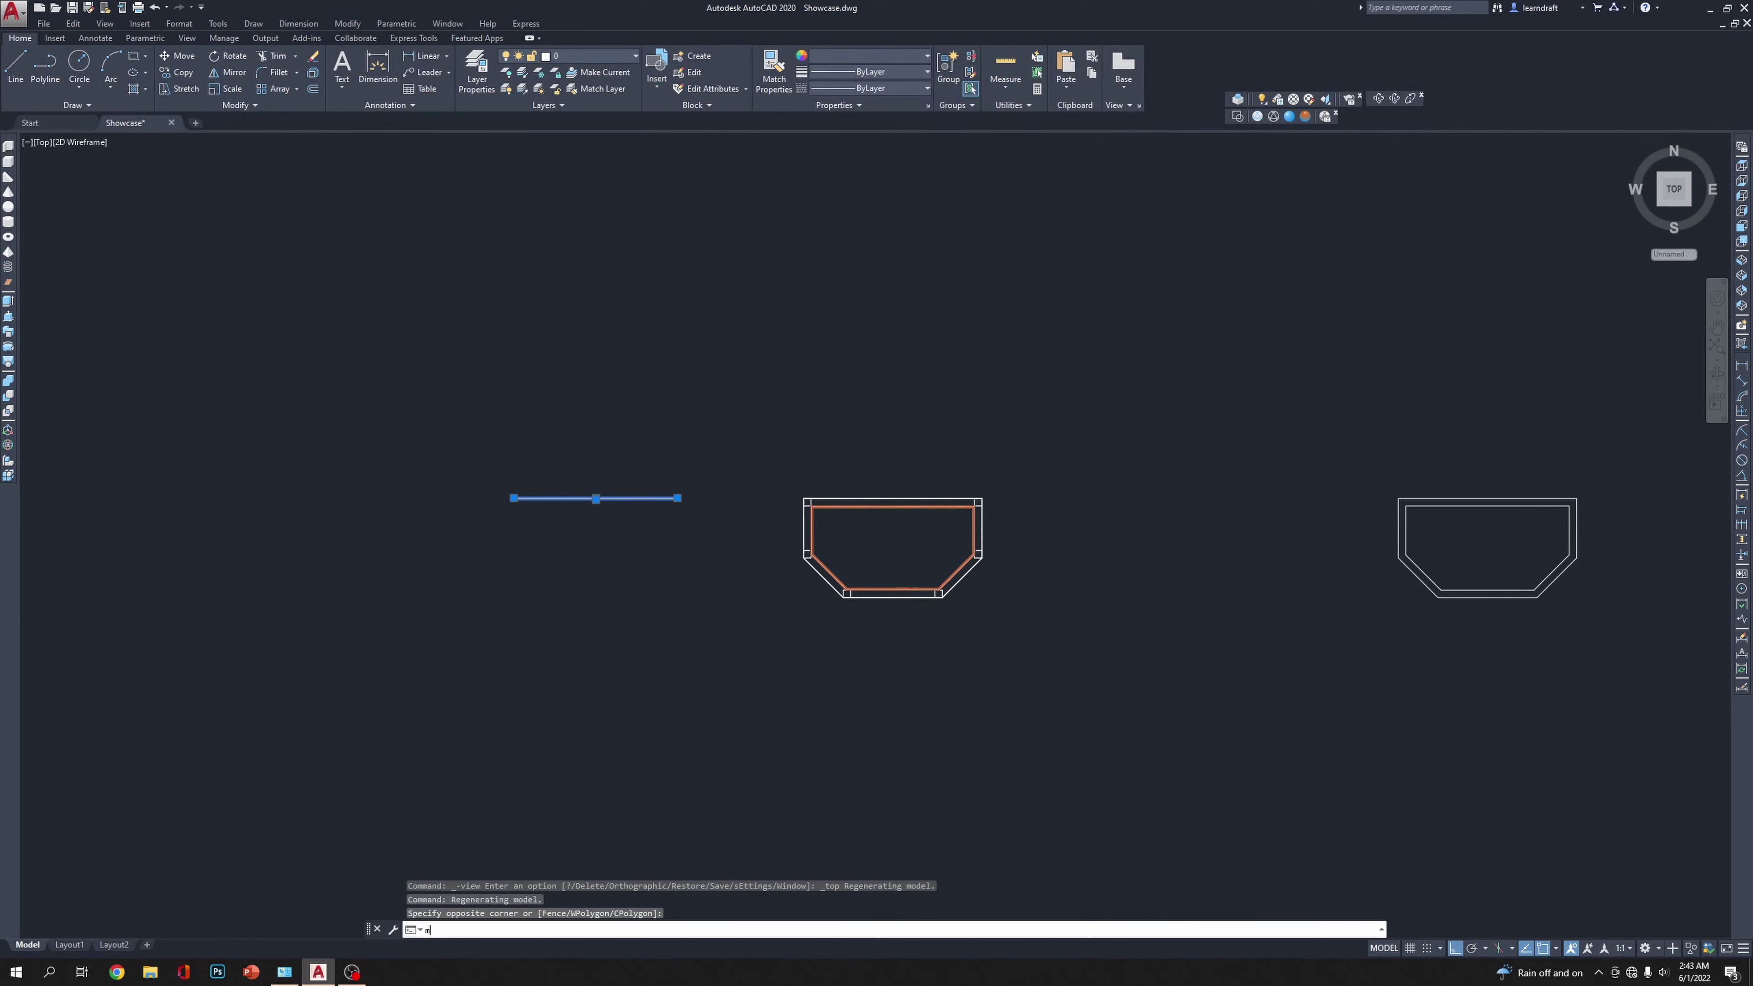
pyautogui.click(1107, 419)
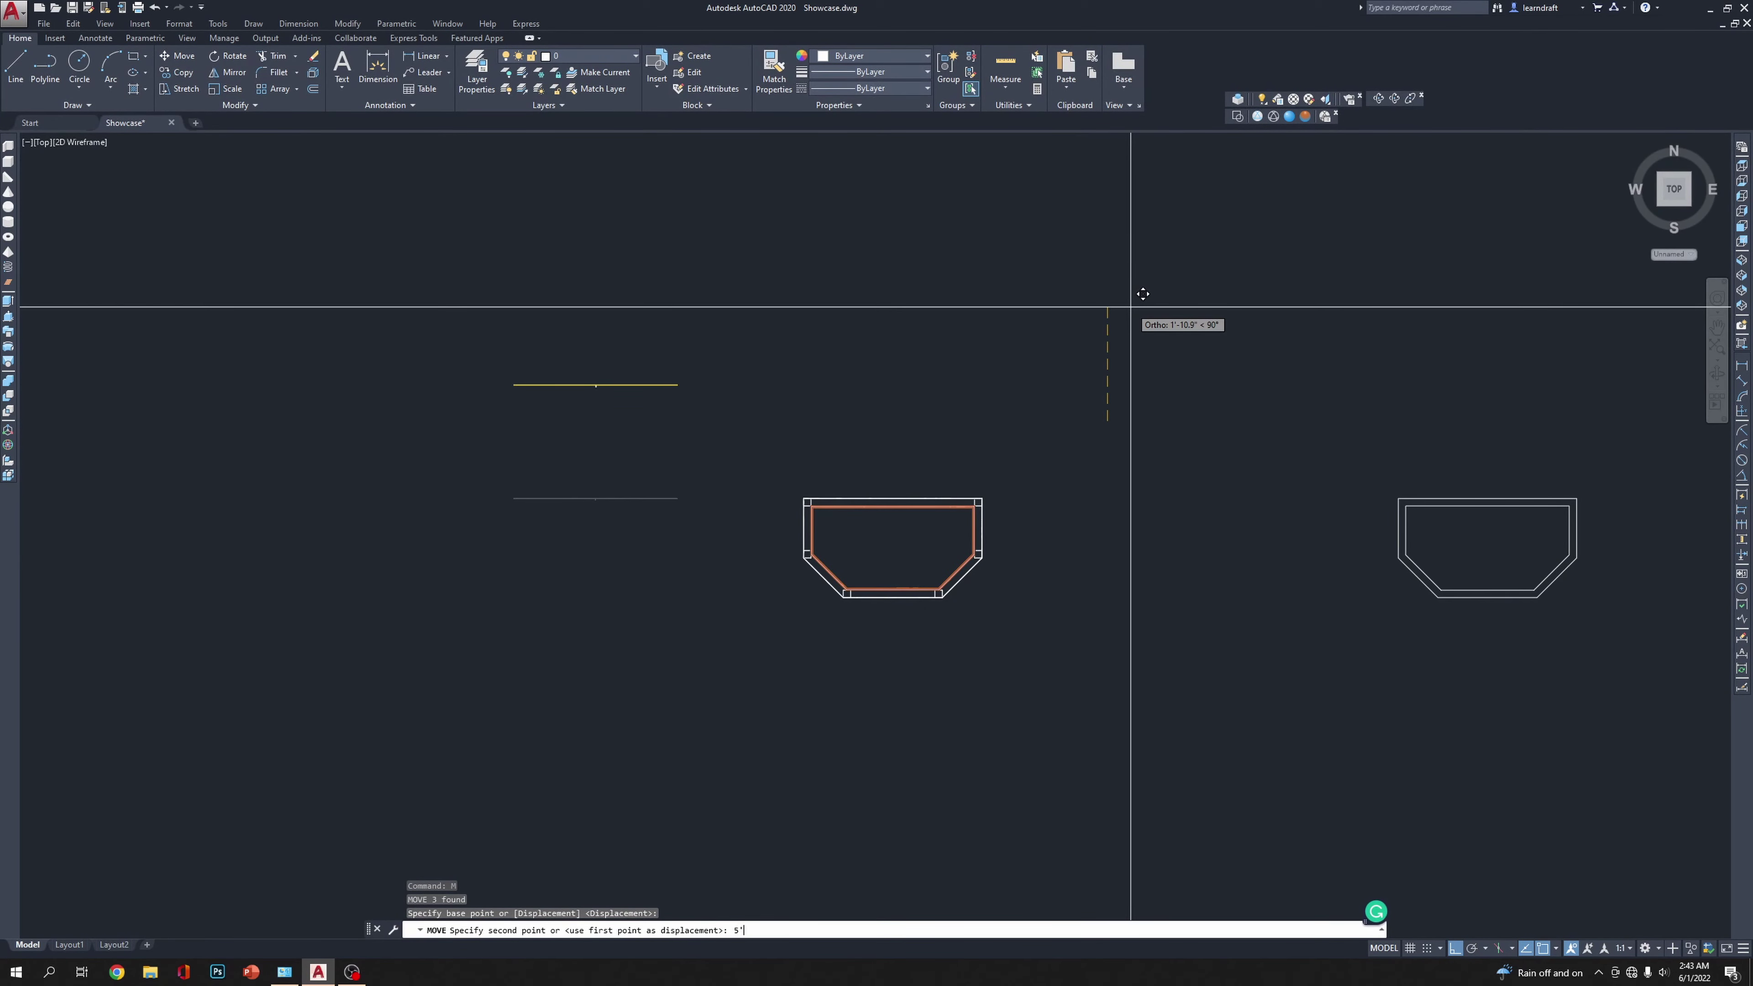
pyautogui.press('Return')
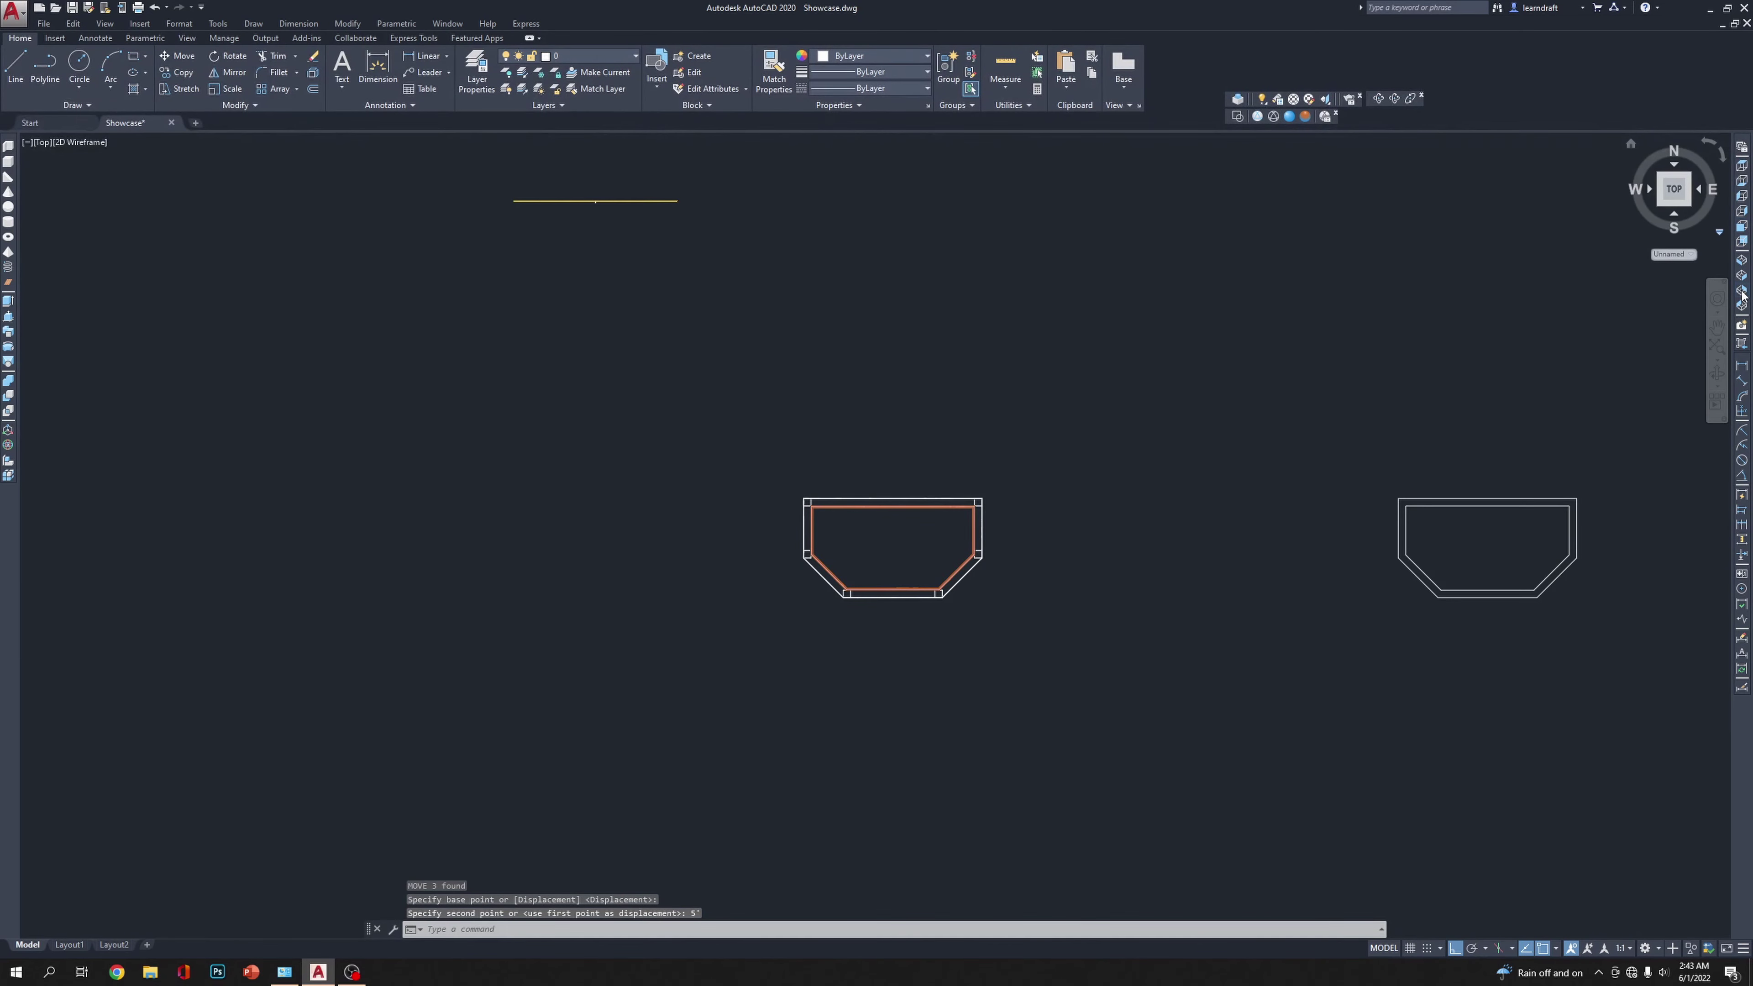
# Step: In Left view, rotate the F polyline with ROTATE into an inverted T-shaped clip
pyautogui.click(1742, 199)
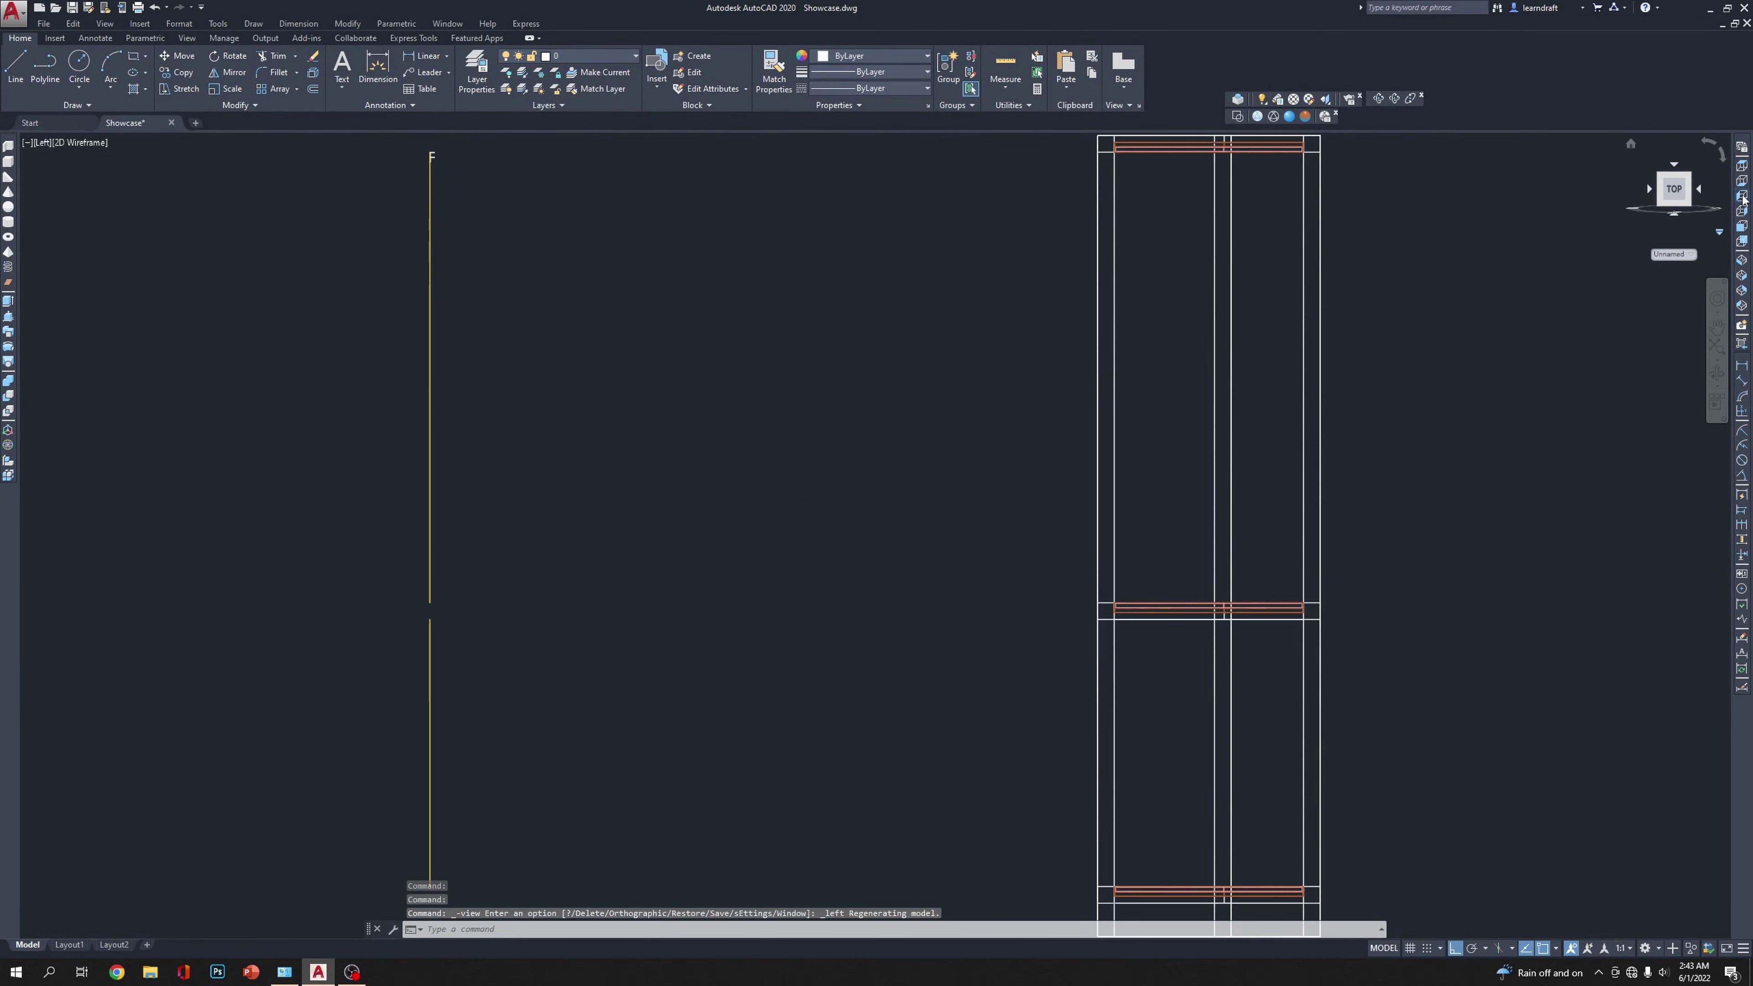
pyautogui.scroll(8, 690, 221)
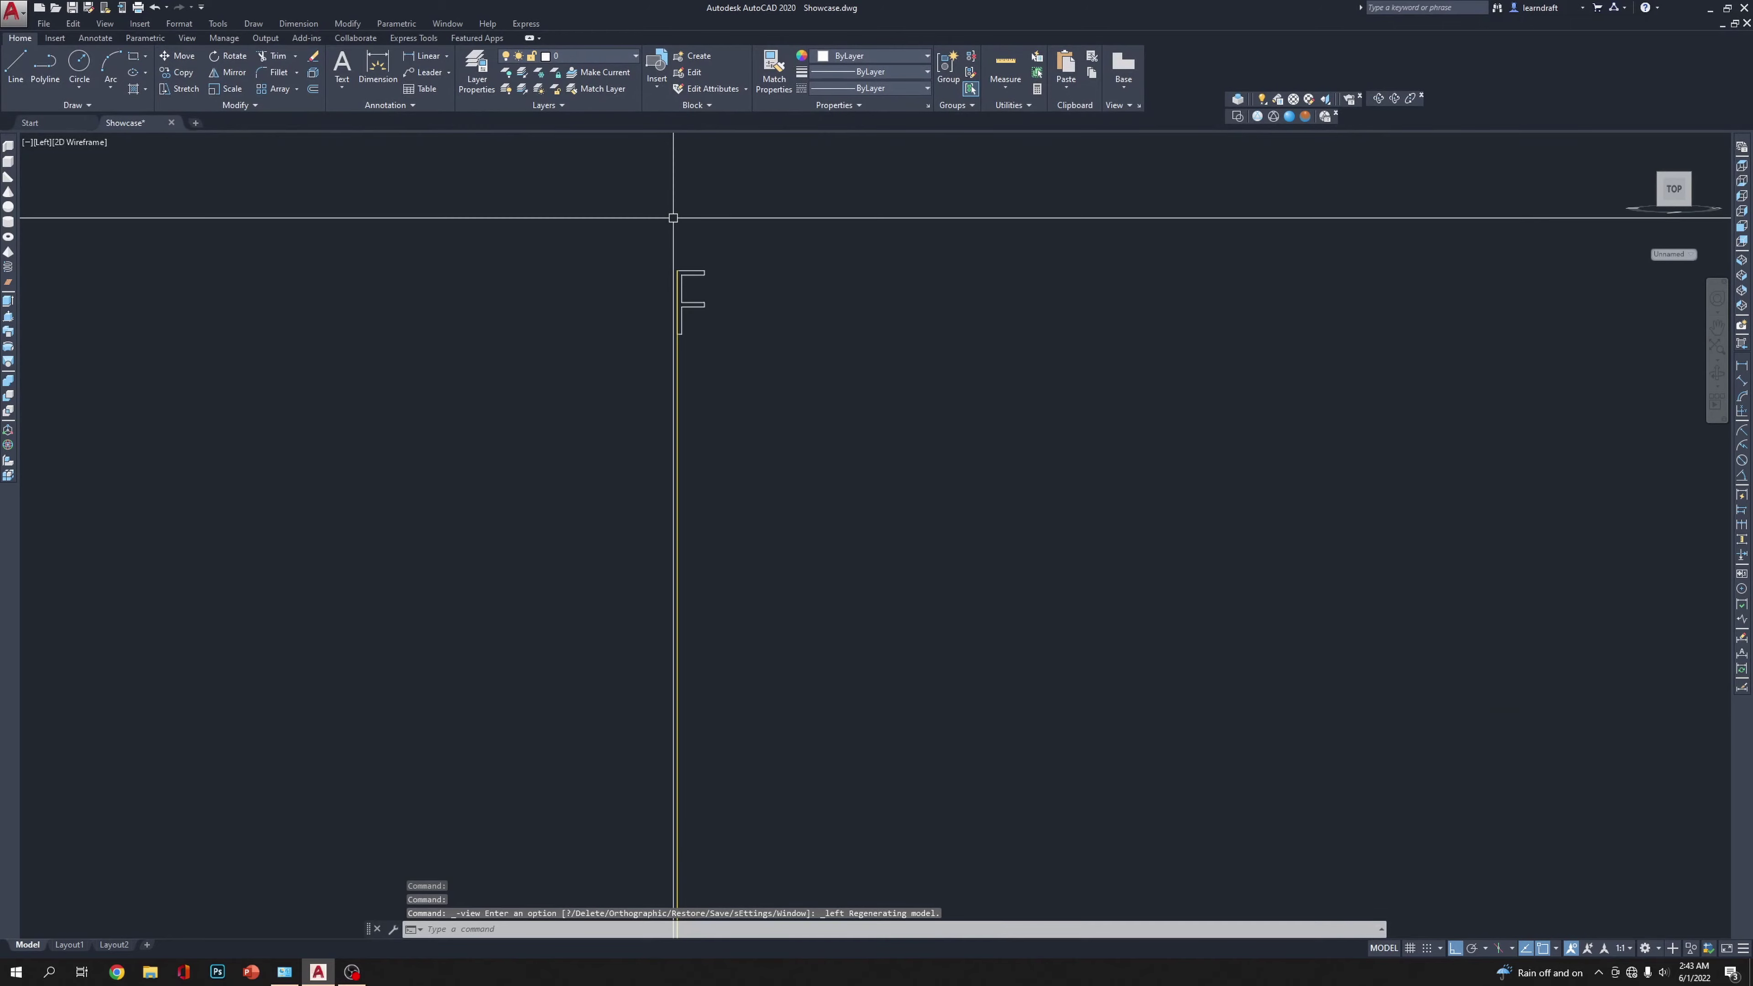
pyautogui.scroll(4, 705, 310)
pyautogui.click(785, 298)
pyautogui.click(741, 424)
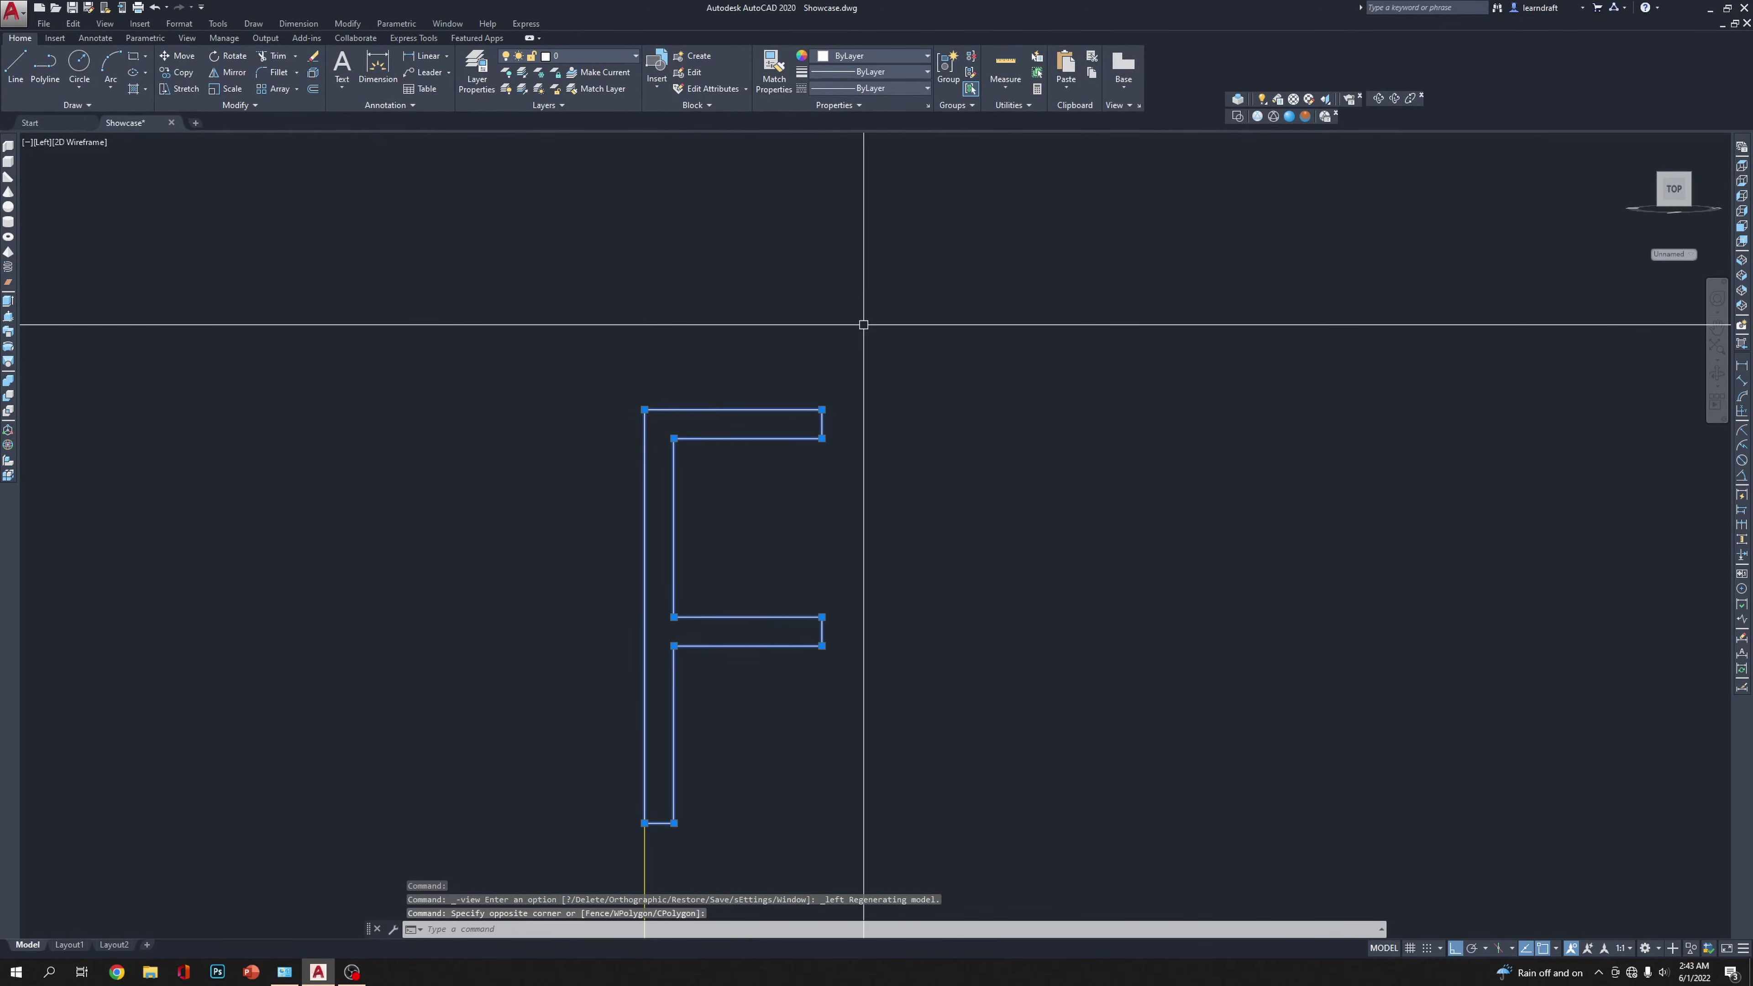
pyautogui.write('ro')
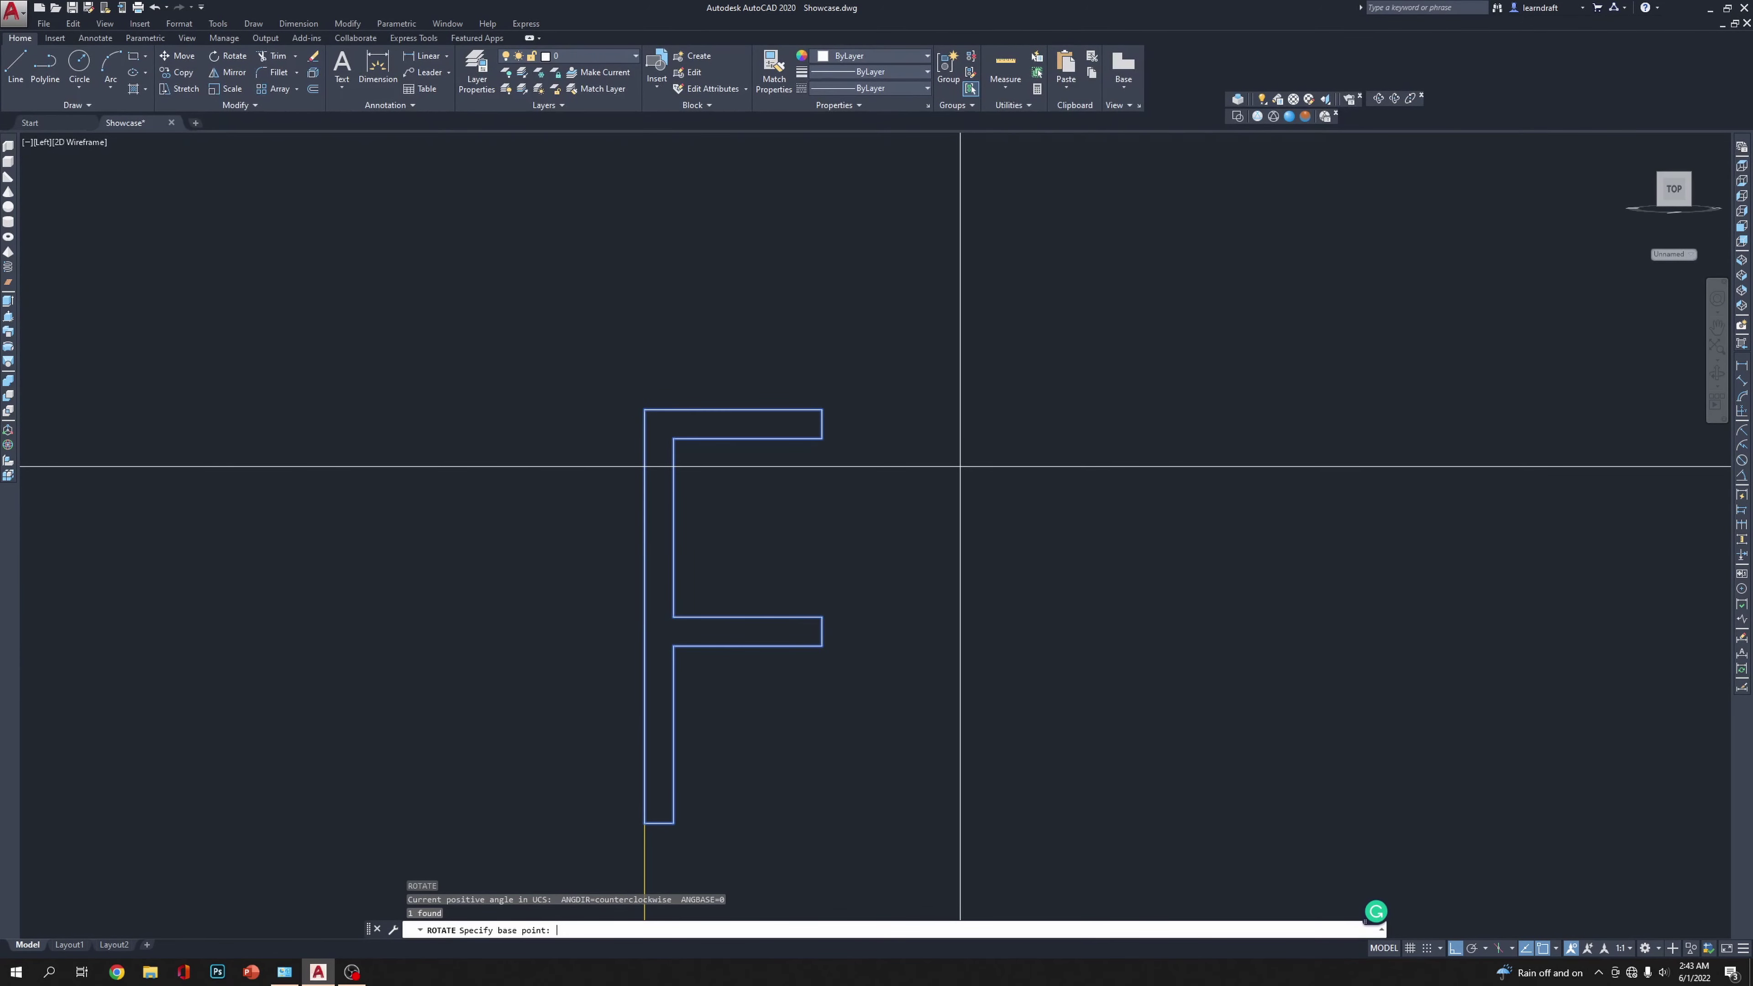
pyautogui.click(897, 432)
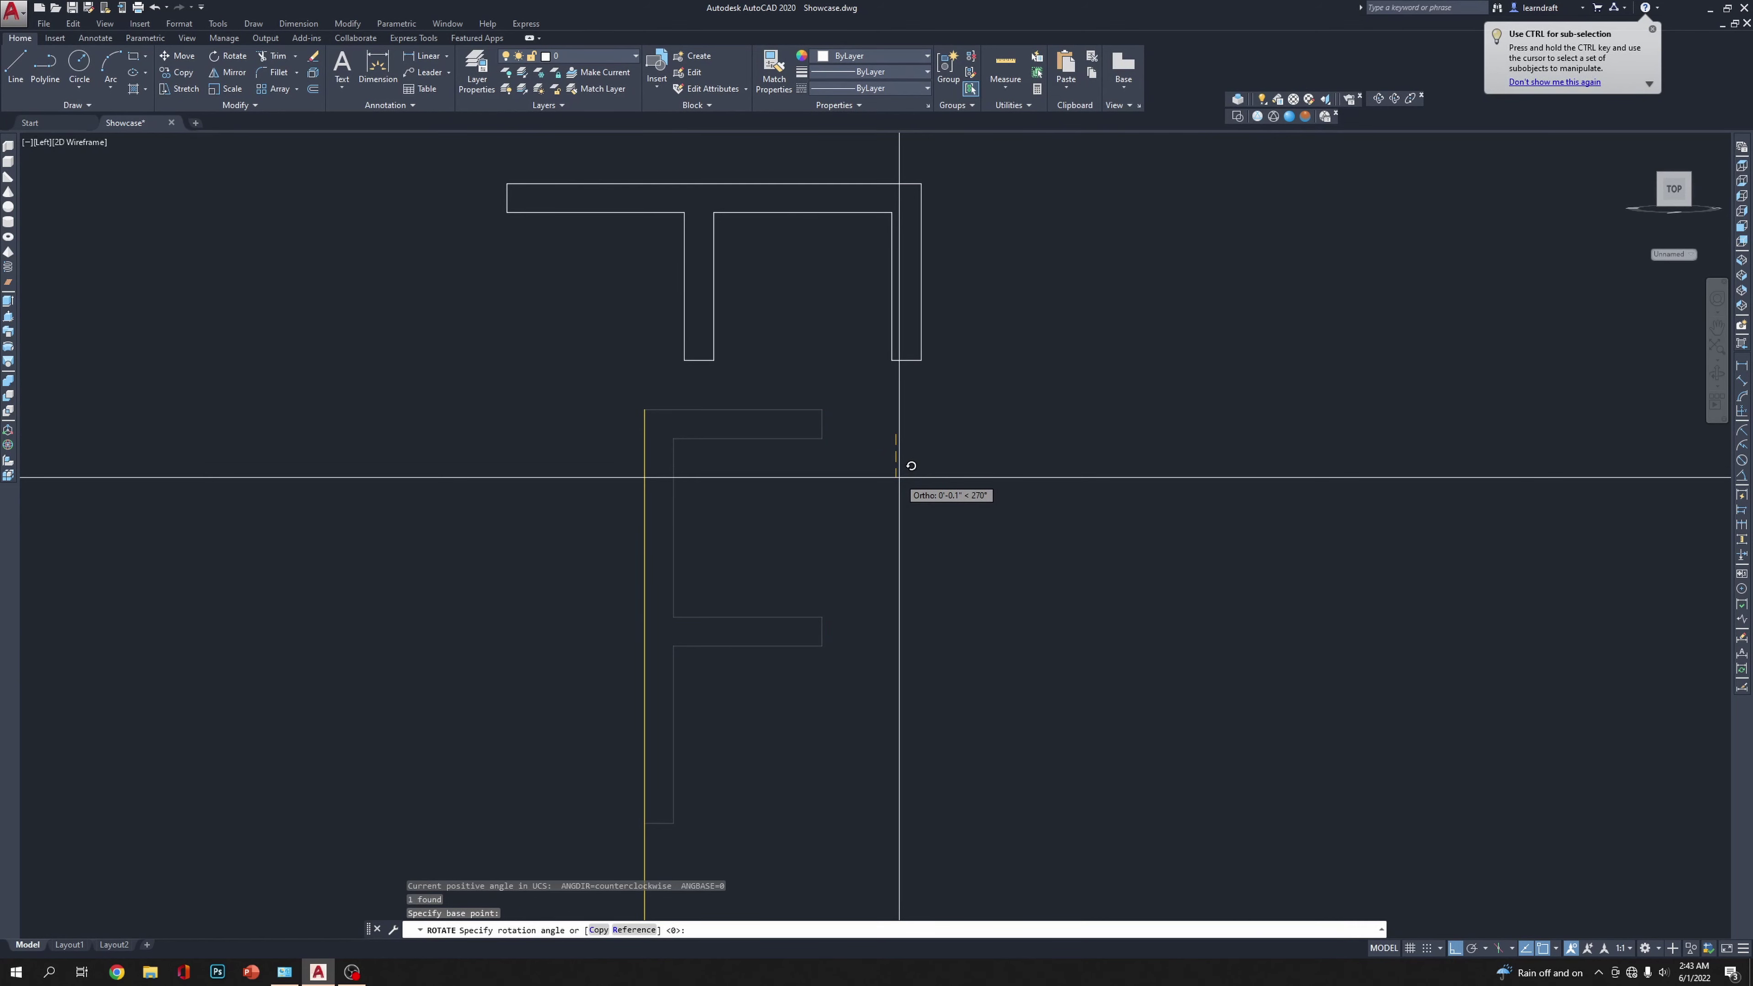
pyautogui.click(899, 477)
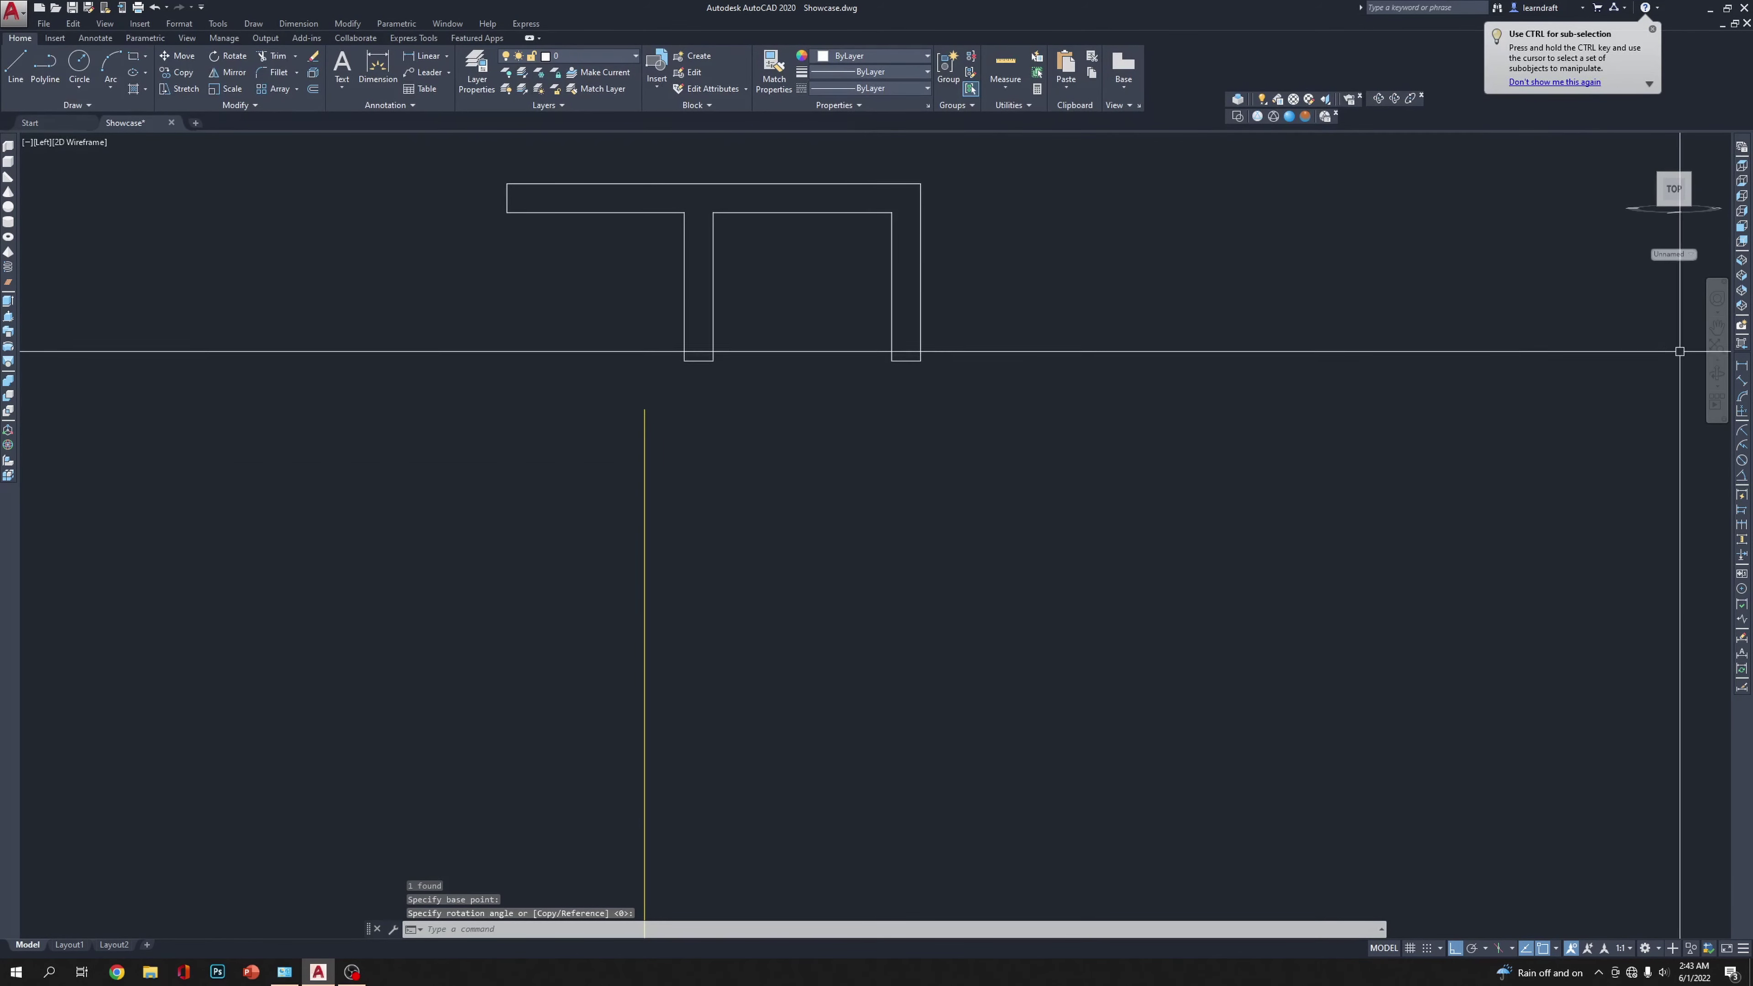
# Step: In SW Isometric, move the rotated clip so its top-right corner sits on the yellow panel line
pyautogui.click(1739, 264)
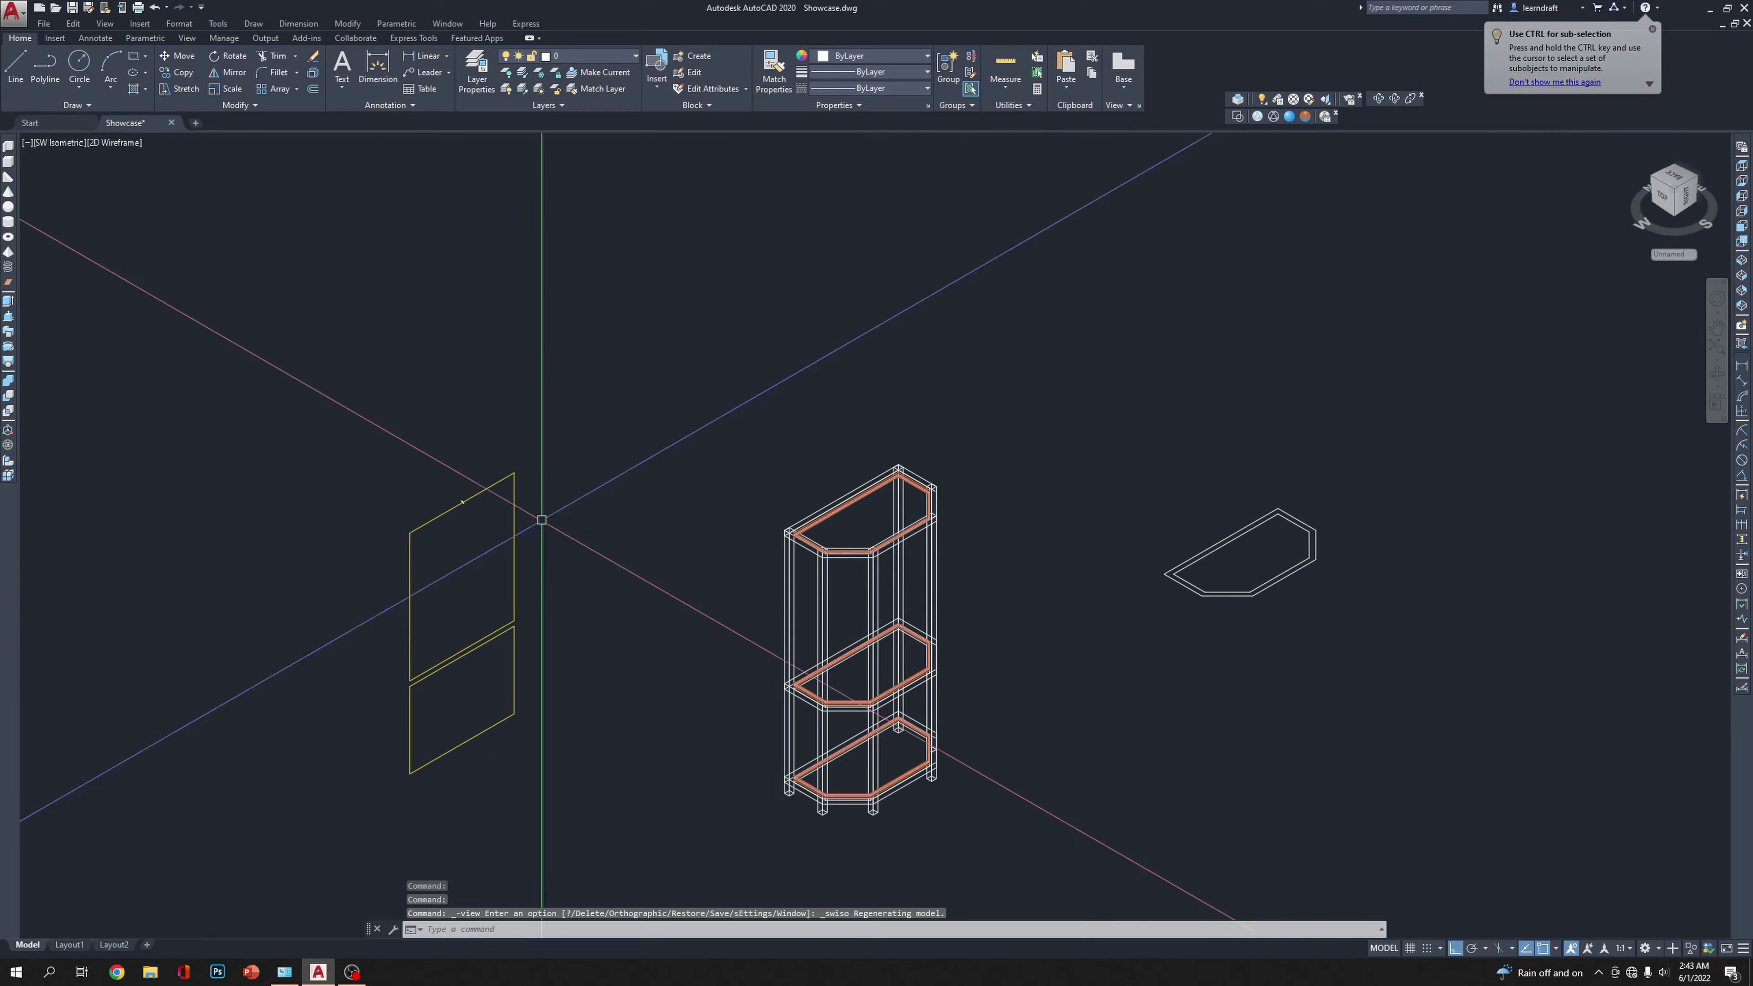
pyautogui.scroll(10, 395, 540)
pyautogui.scroll(5, 544, 708)
pyautogui.click(606, 660)
pyautogui.click(564, 612)
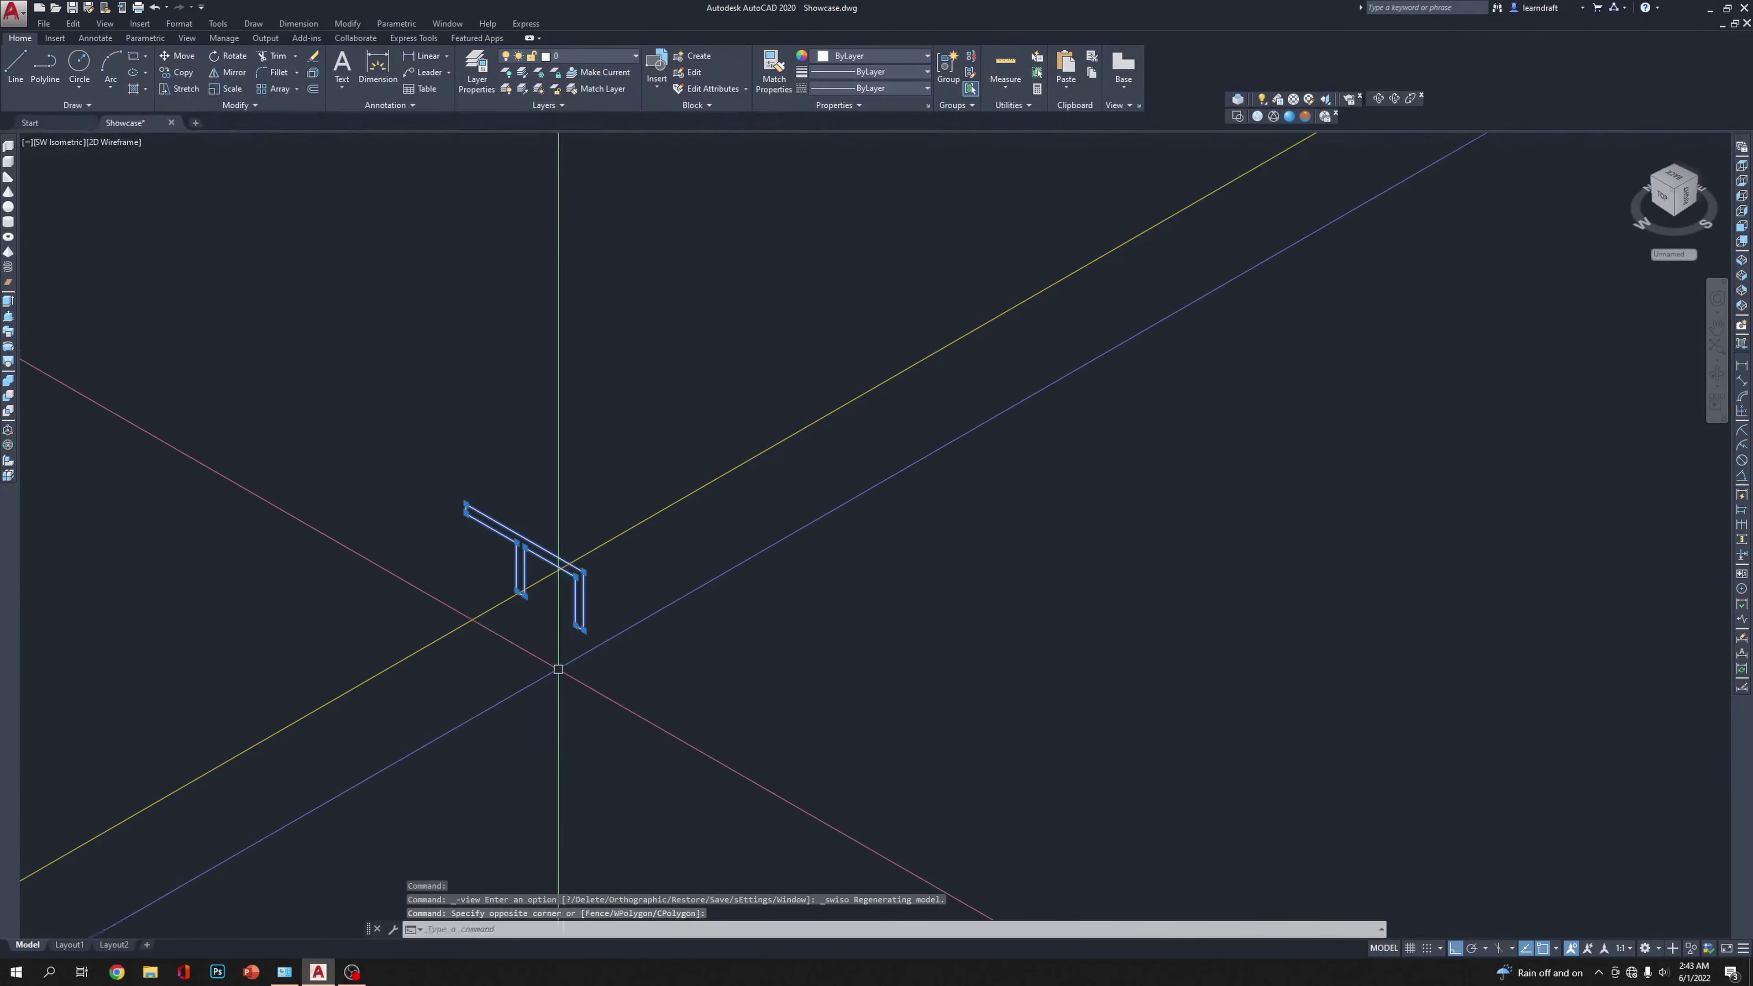
pyautogui.write('m')
pyautogui.press('Return')
pyautogui.scroll(6, 589, 620)
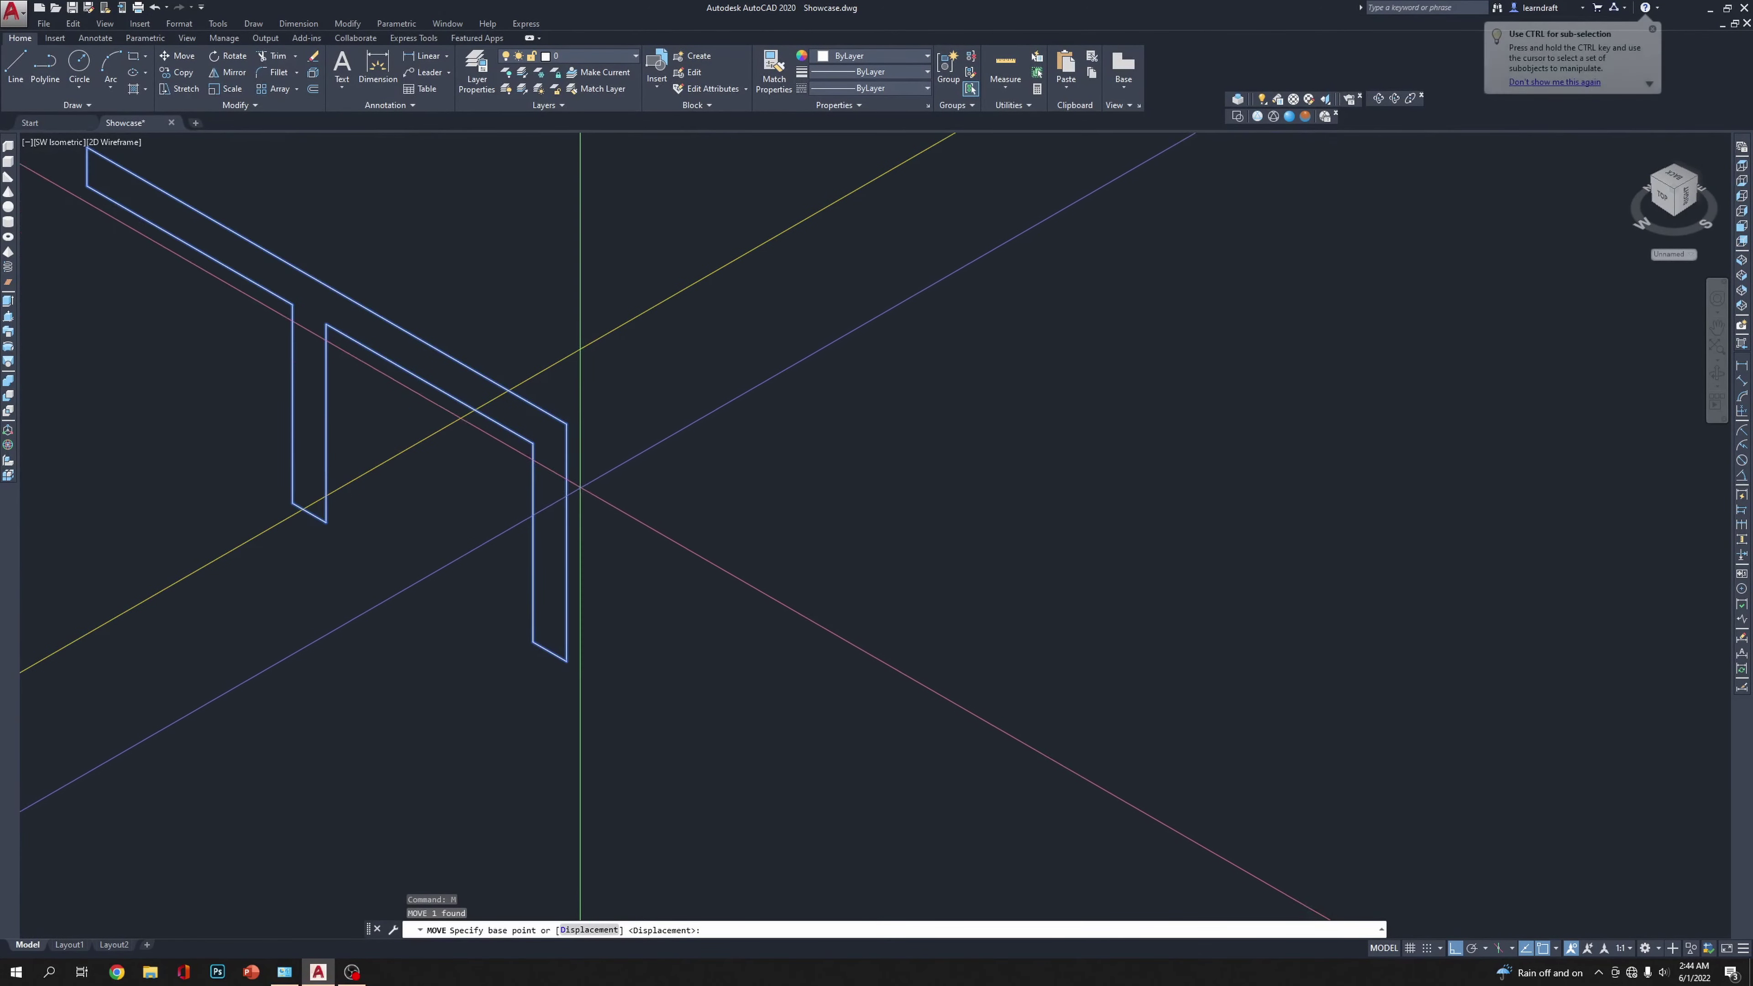
pyautogui.click(568, 423)
pyautogui.scroll(-6, 767, 479)
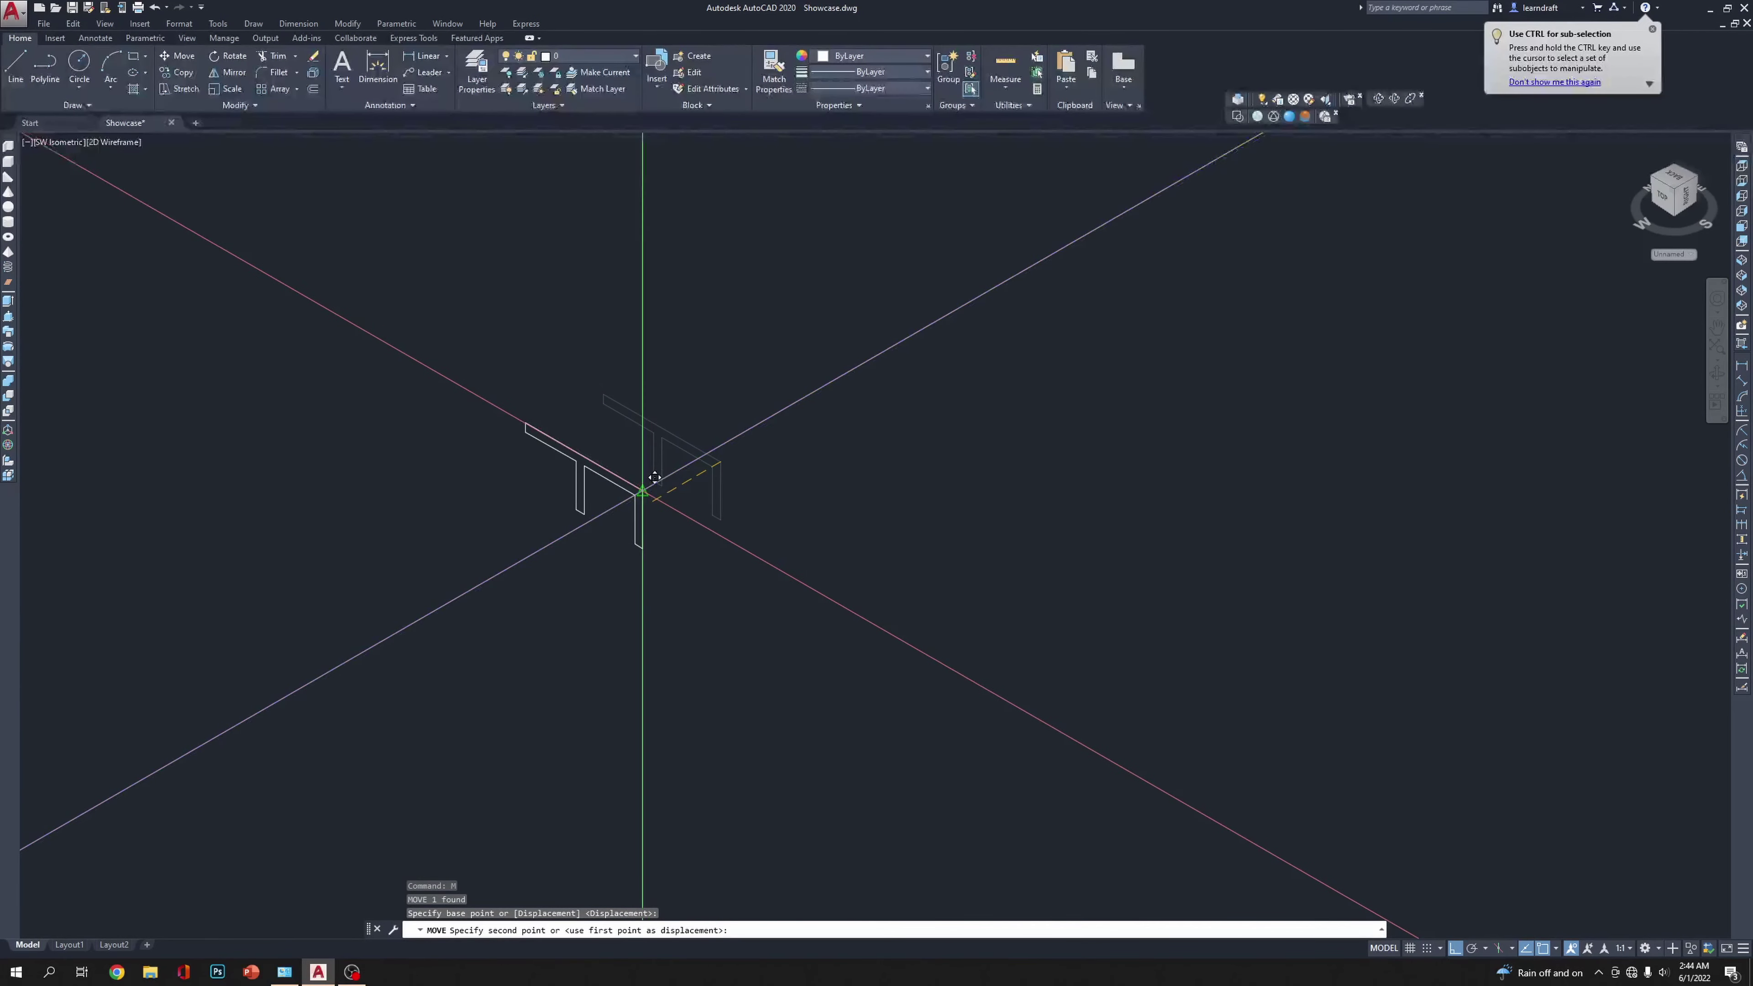
pyautogui.click(641, 490)
pyautogui.scroll(-6, 776, 448)
pyautogui.scroll(10, 728, 455)
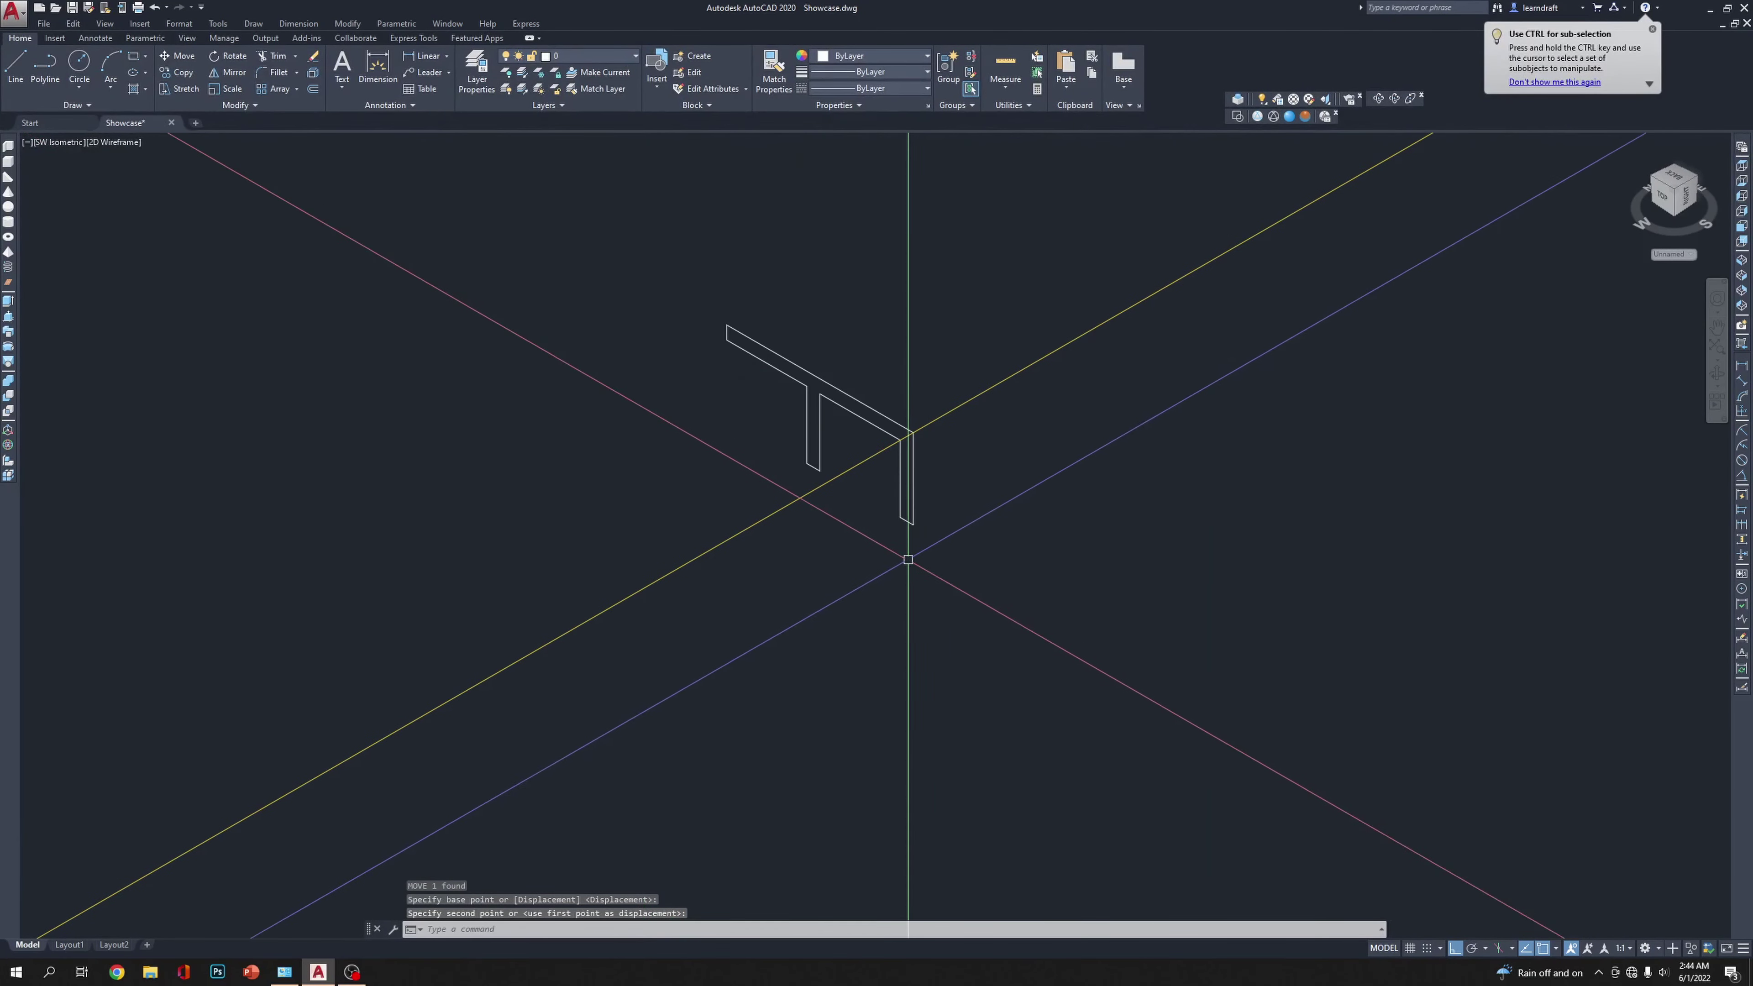
pyautogui.click(1663, 195)
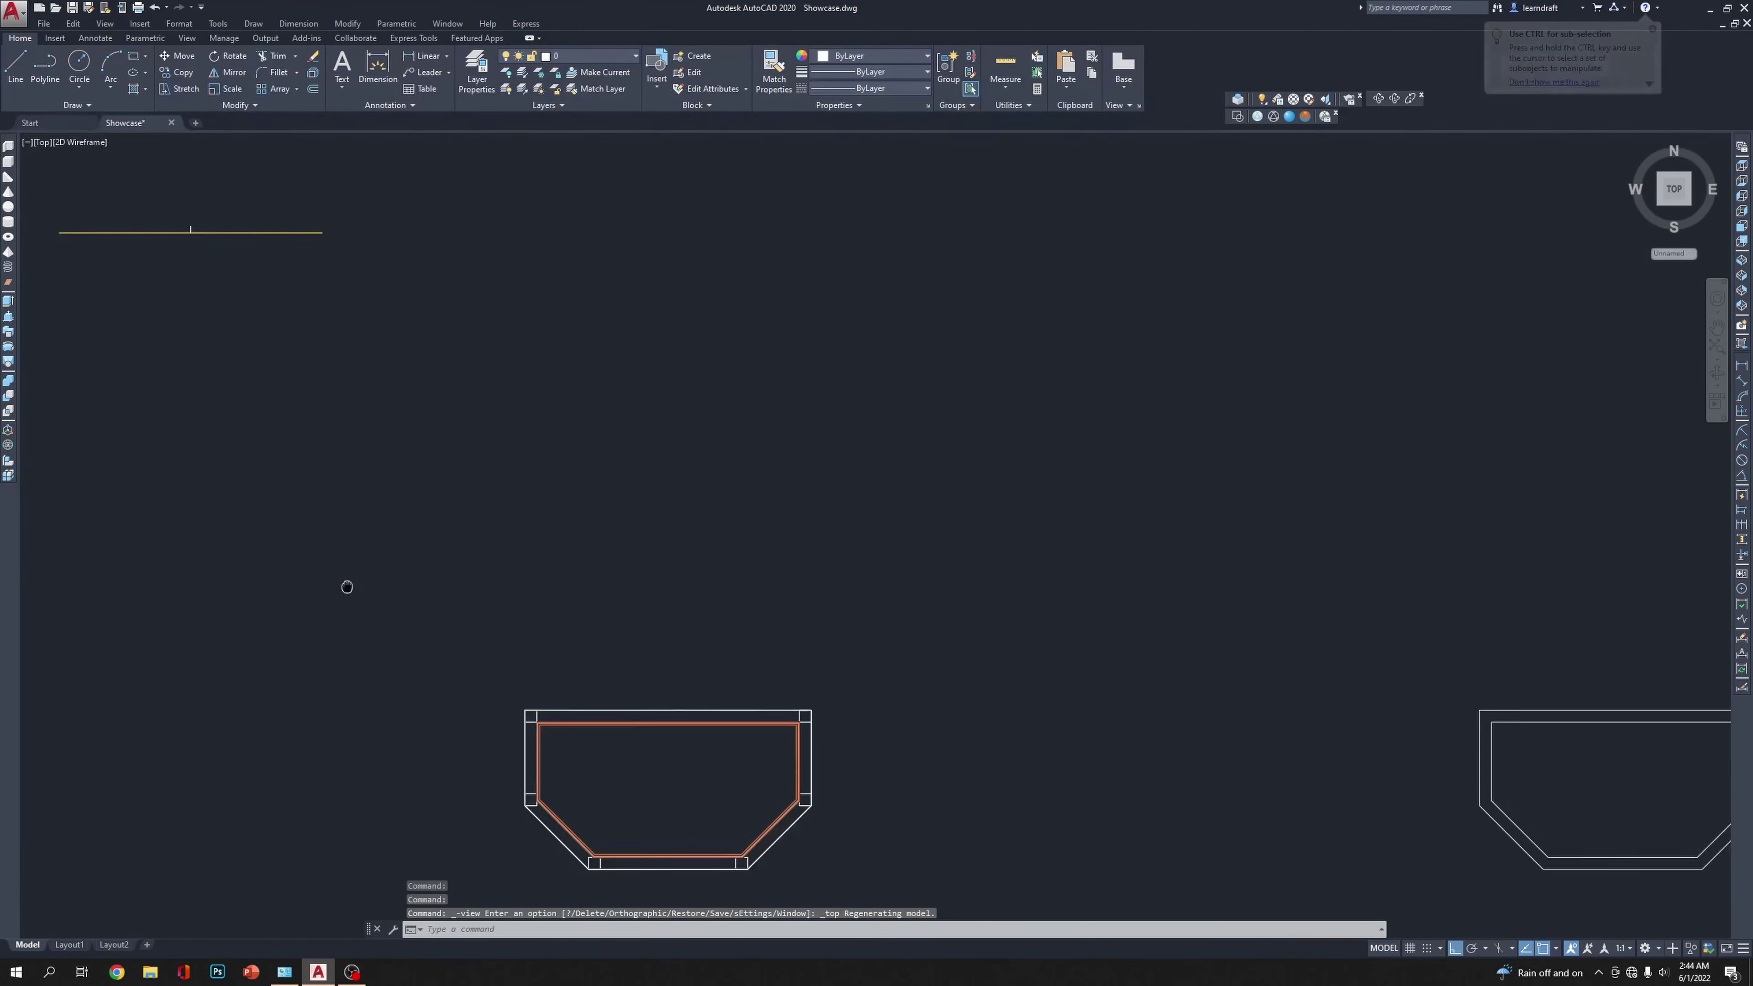
# Step: Draw a small rectangle beside the short line by picking two corners
pyautogui.scroll(10, 965, 456)
pyautogui.scroll(2, 965, 456)
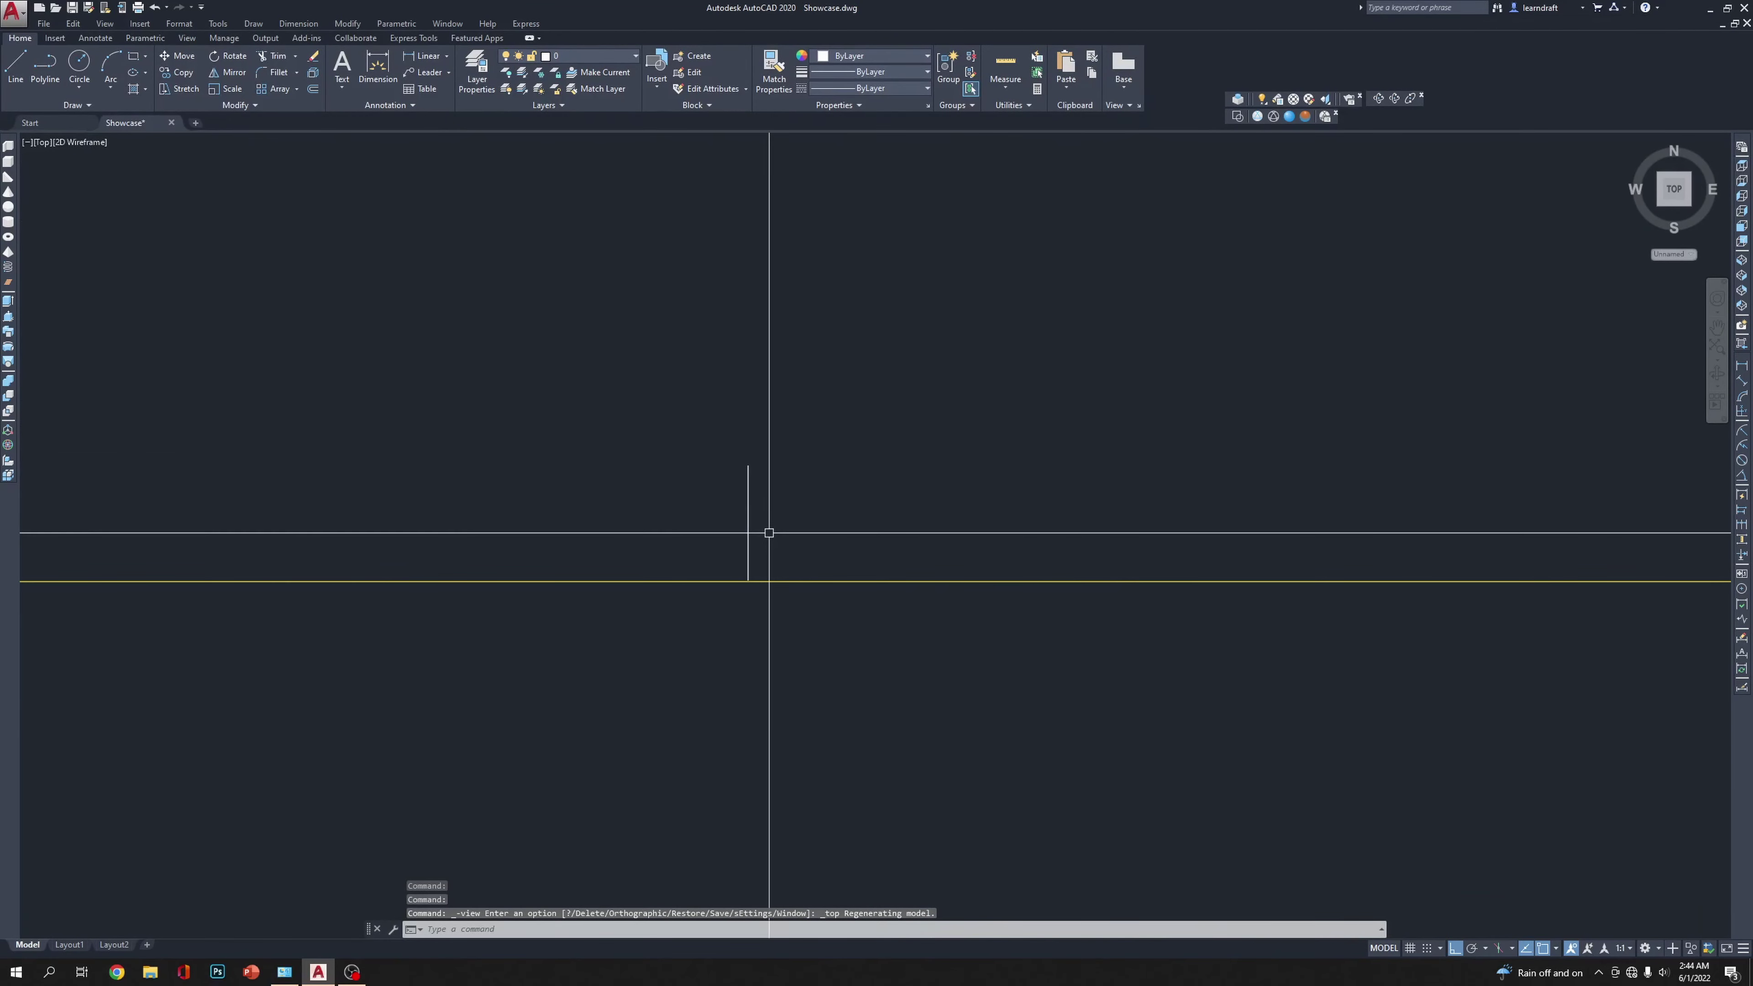
pyautogui.write('re')
pyautogui.scroll(4, 728, 576)
pyautogui.click(740, 556)
pyautogui.click(795, 634)
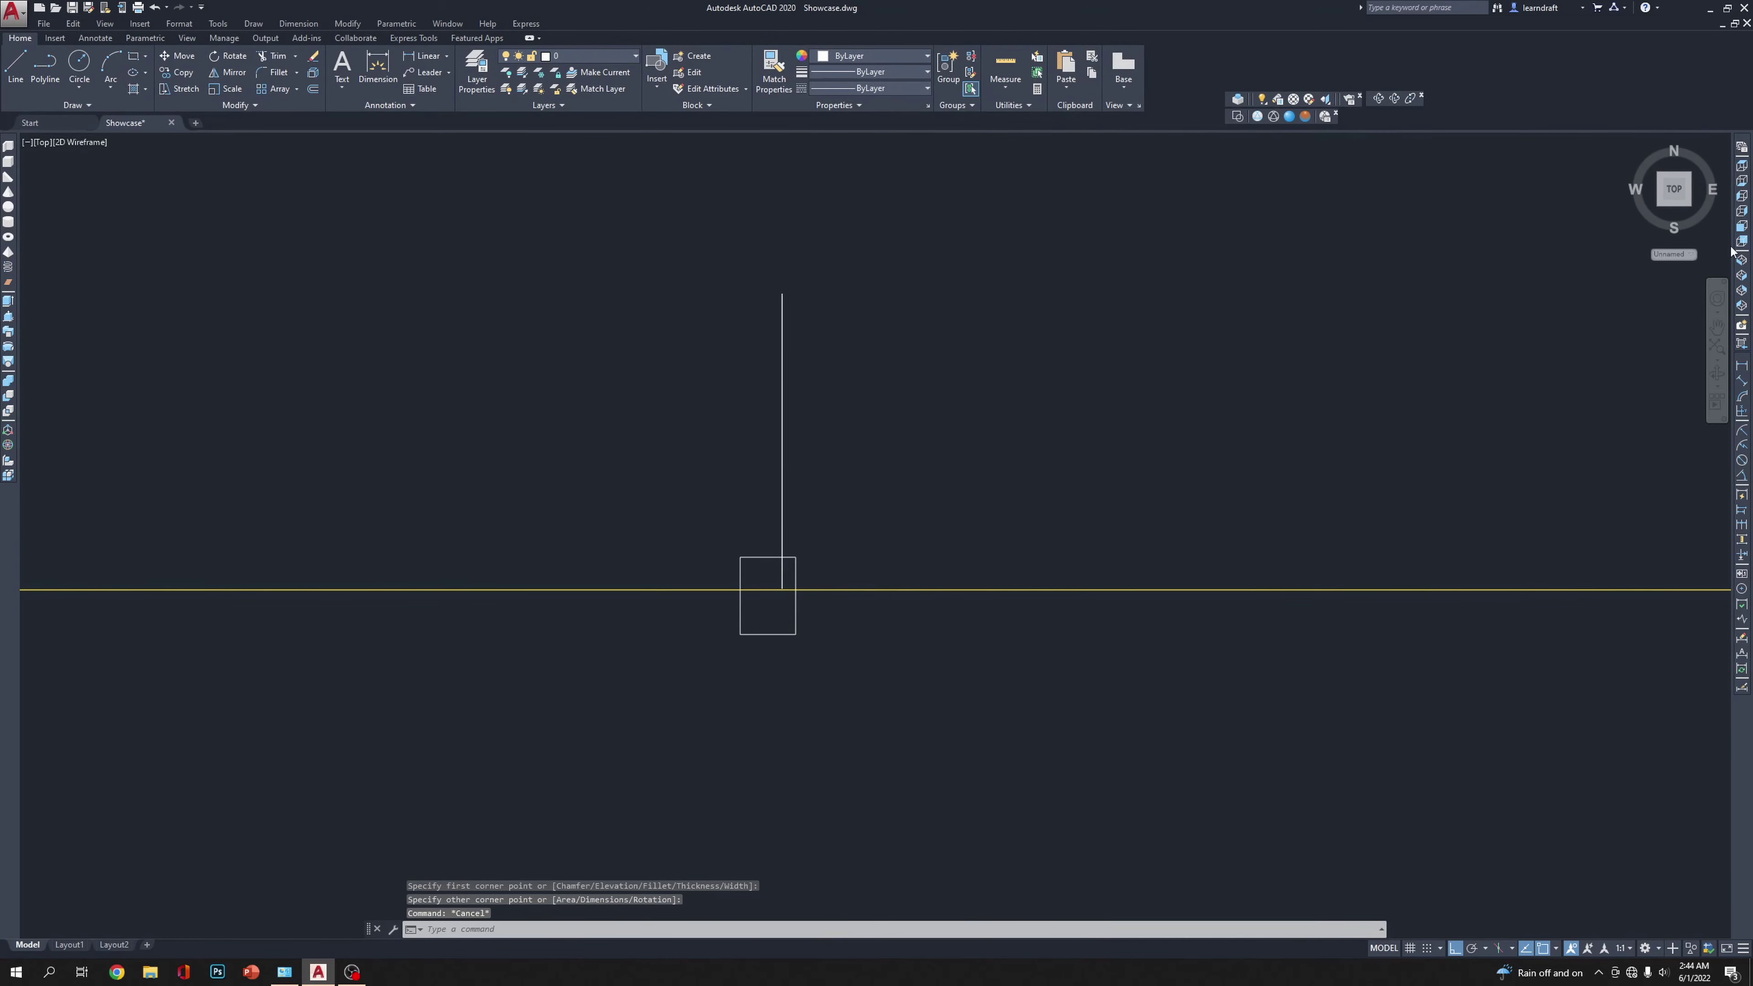
# Step: In SW Isometric, move the small solid to a new point nearer the yellow line
pyautogui.click(1744, 261)
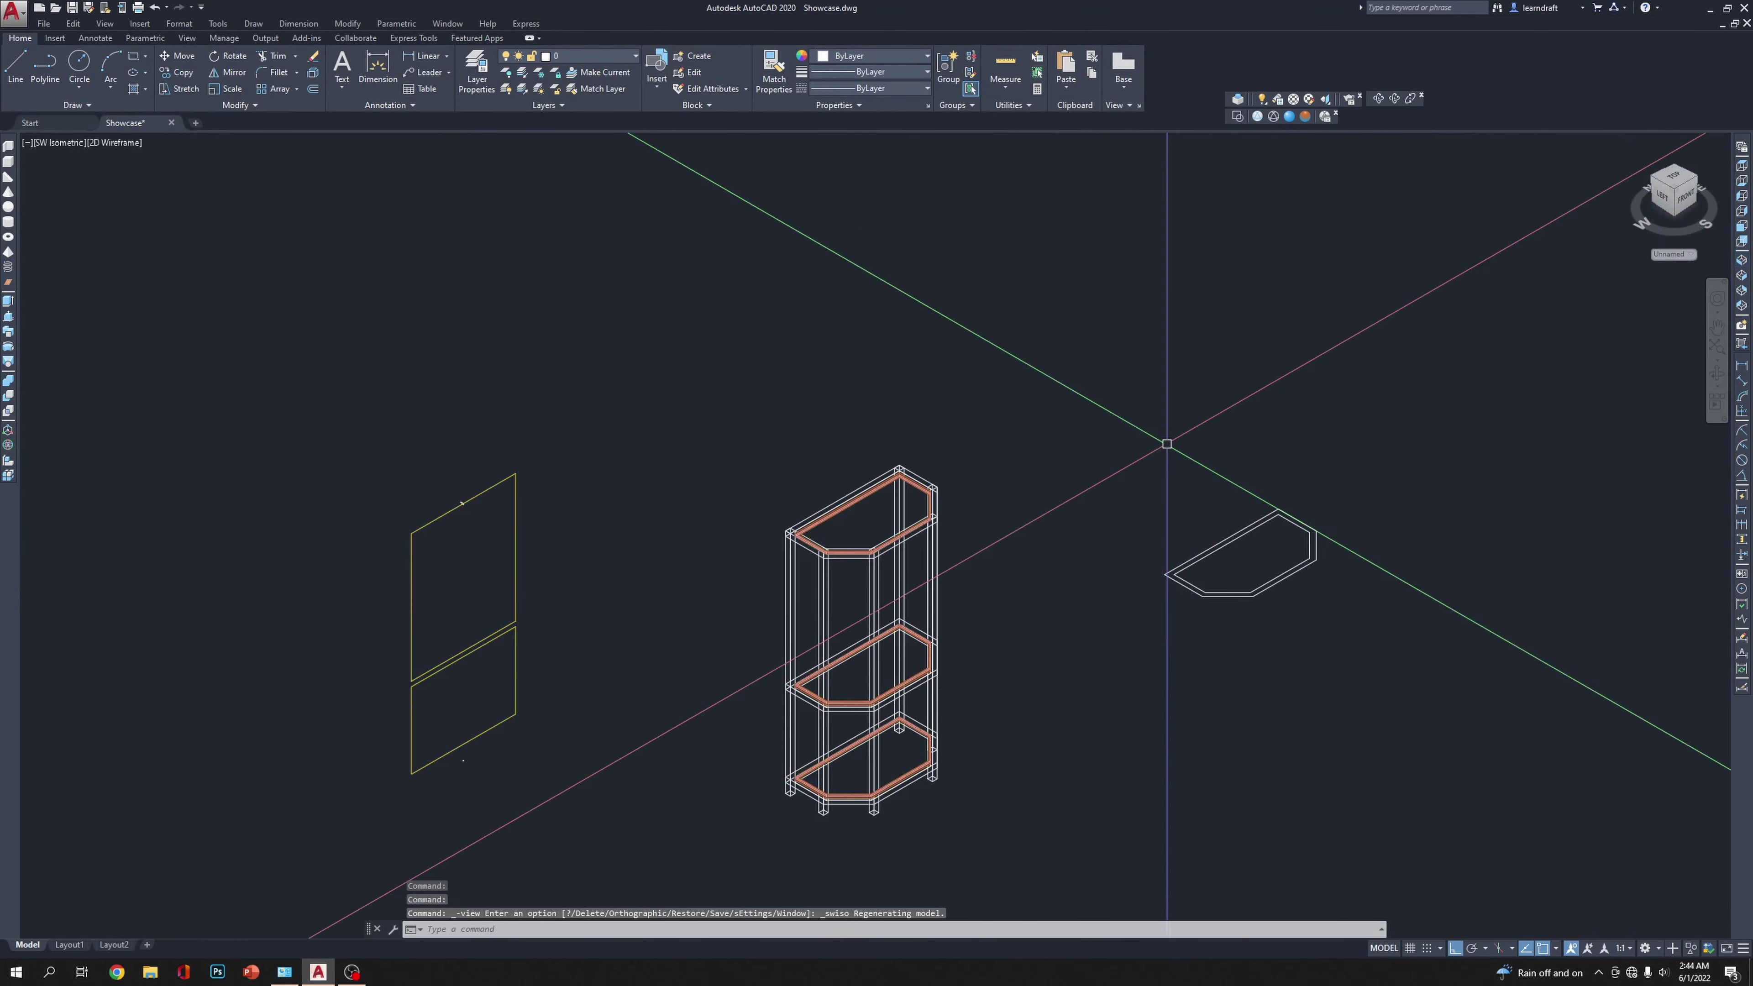
pyautogui.scroll(5, 551, 690)
pyautogui.scroll(6, 587, 750)
pyautogui.click(538, 714)
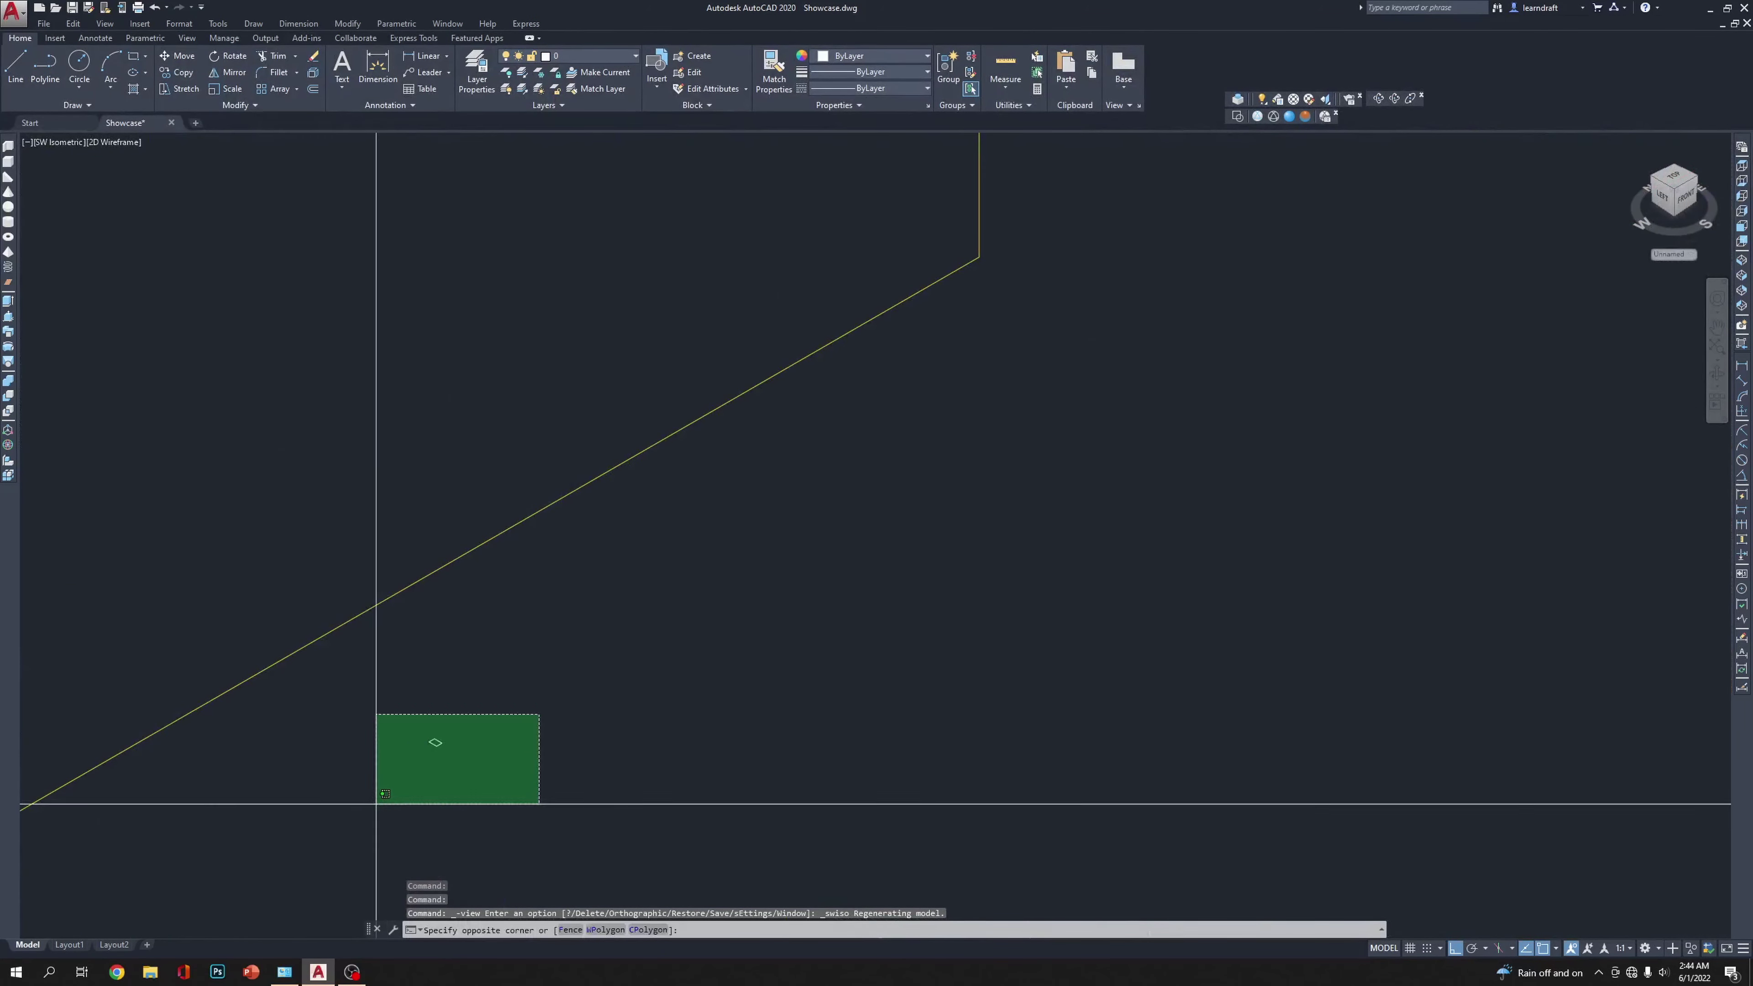
pyautogui.click(380, 805)
pyautogui.scroll(-6, 785, 735)
pyautogui.write('m')
pyautogui.press('Return')
pyautogui.click(927, 779)
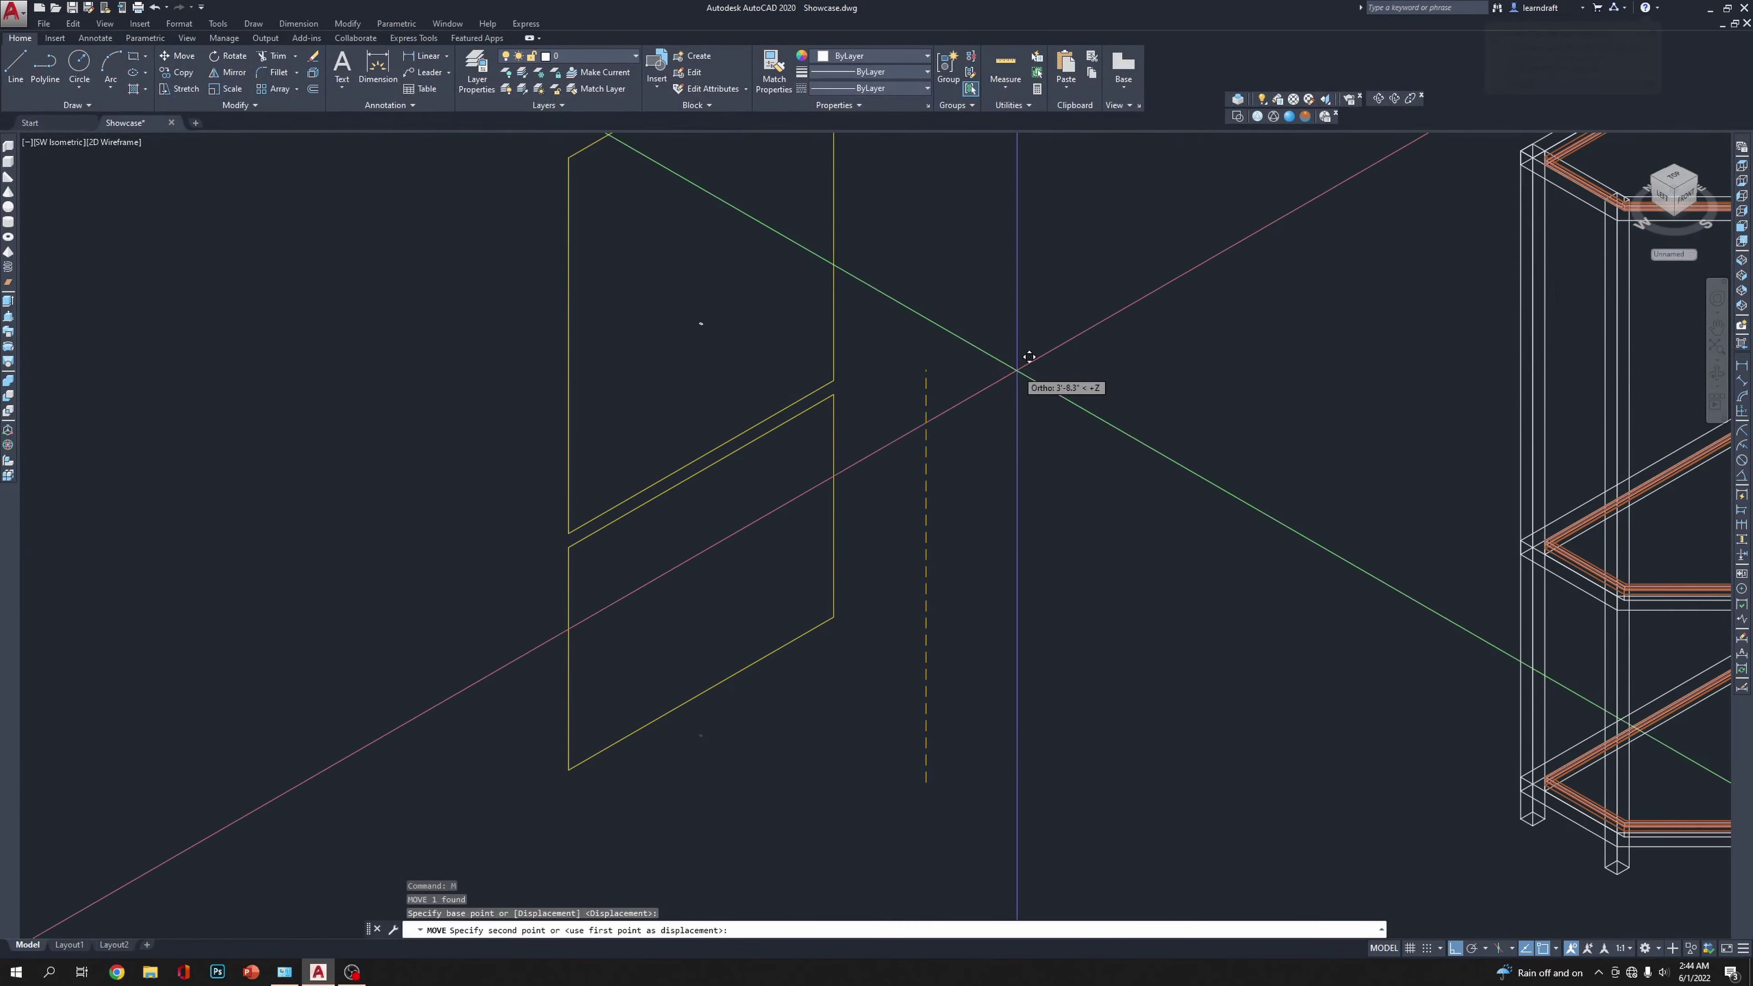
pyautogui.moveTo(996, 242); pyautogui.dragTo(962, 619, button='middle')
pyautogui.click(961, 488)
# Step: Stretch the small rectangle's edge down-right along the yellow line using its grip
pyautogui.scroll(-8, 728, 474)
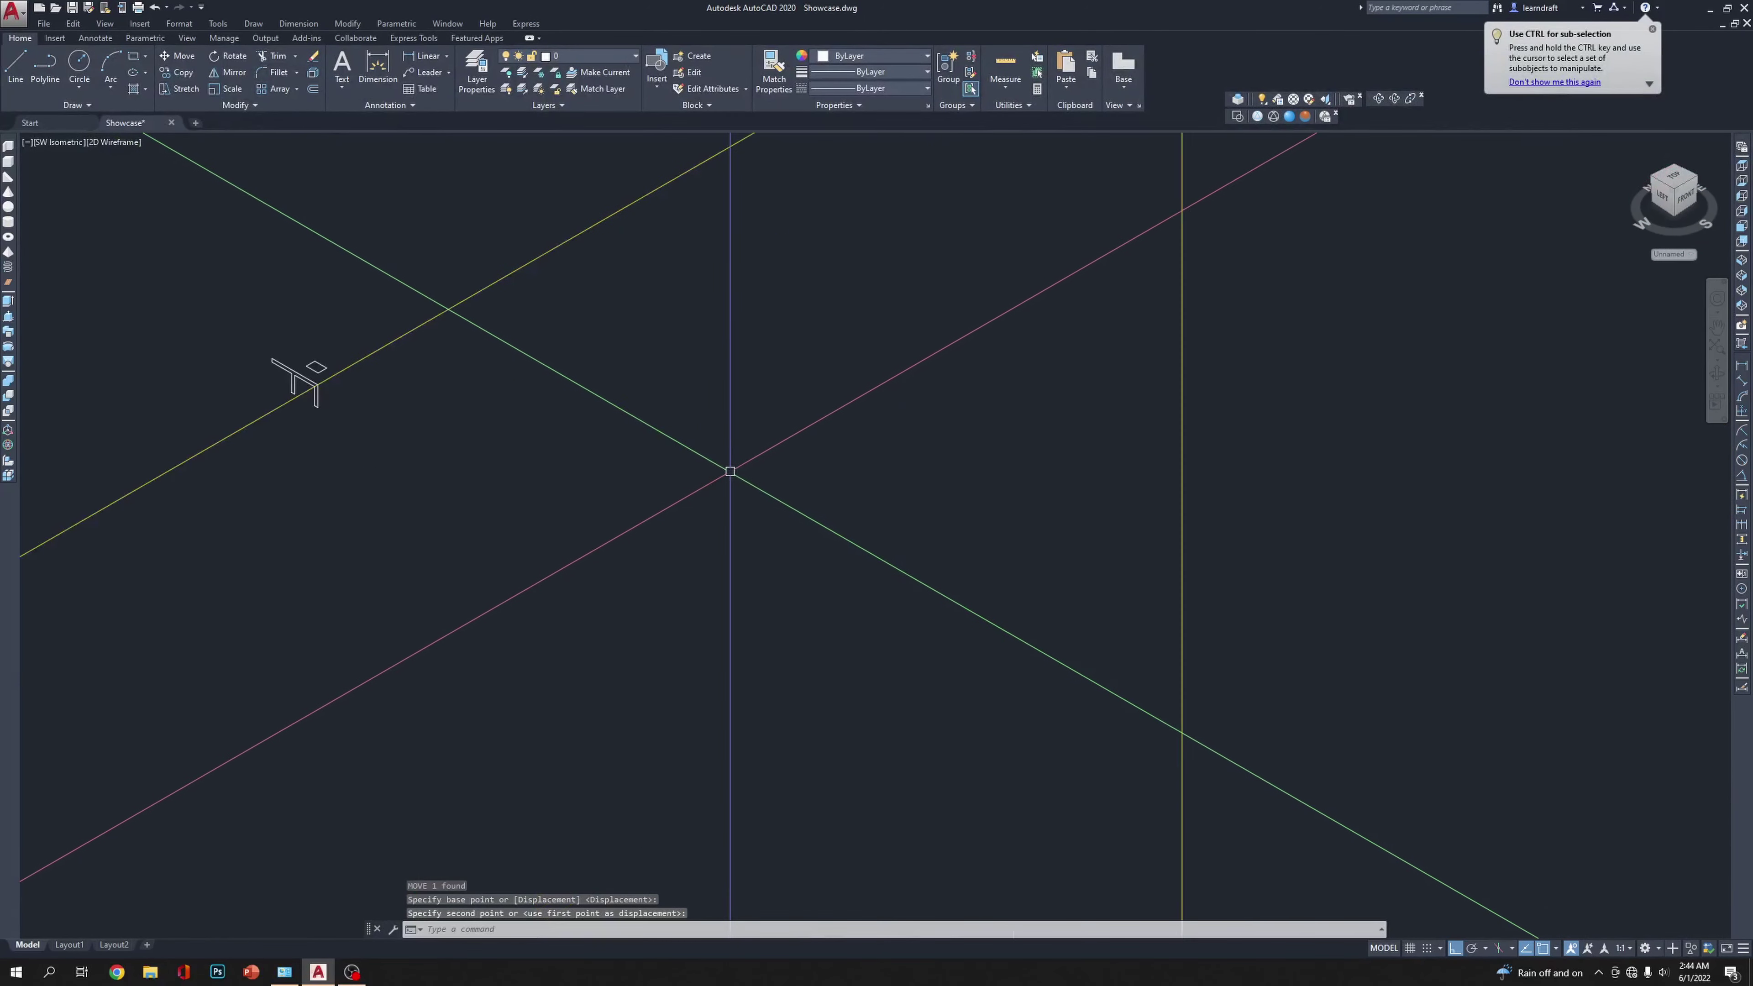
pyautogui.scroll(6, 368, 411)
pyautogui.moveTo(725, 427); pyautogui.dragTo(692, 502)
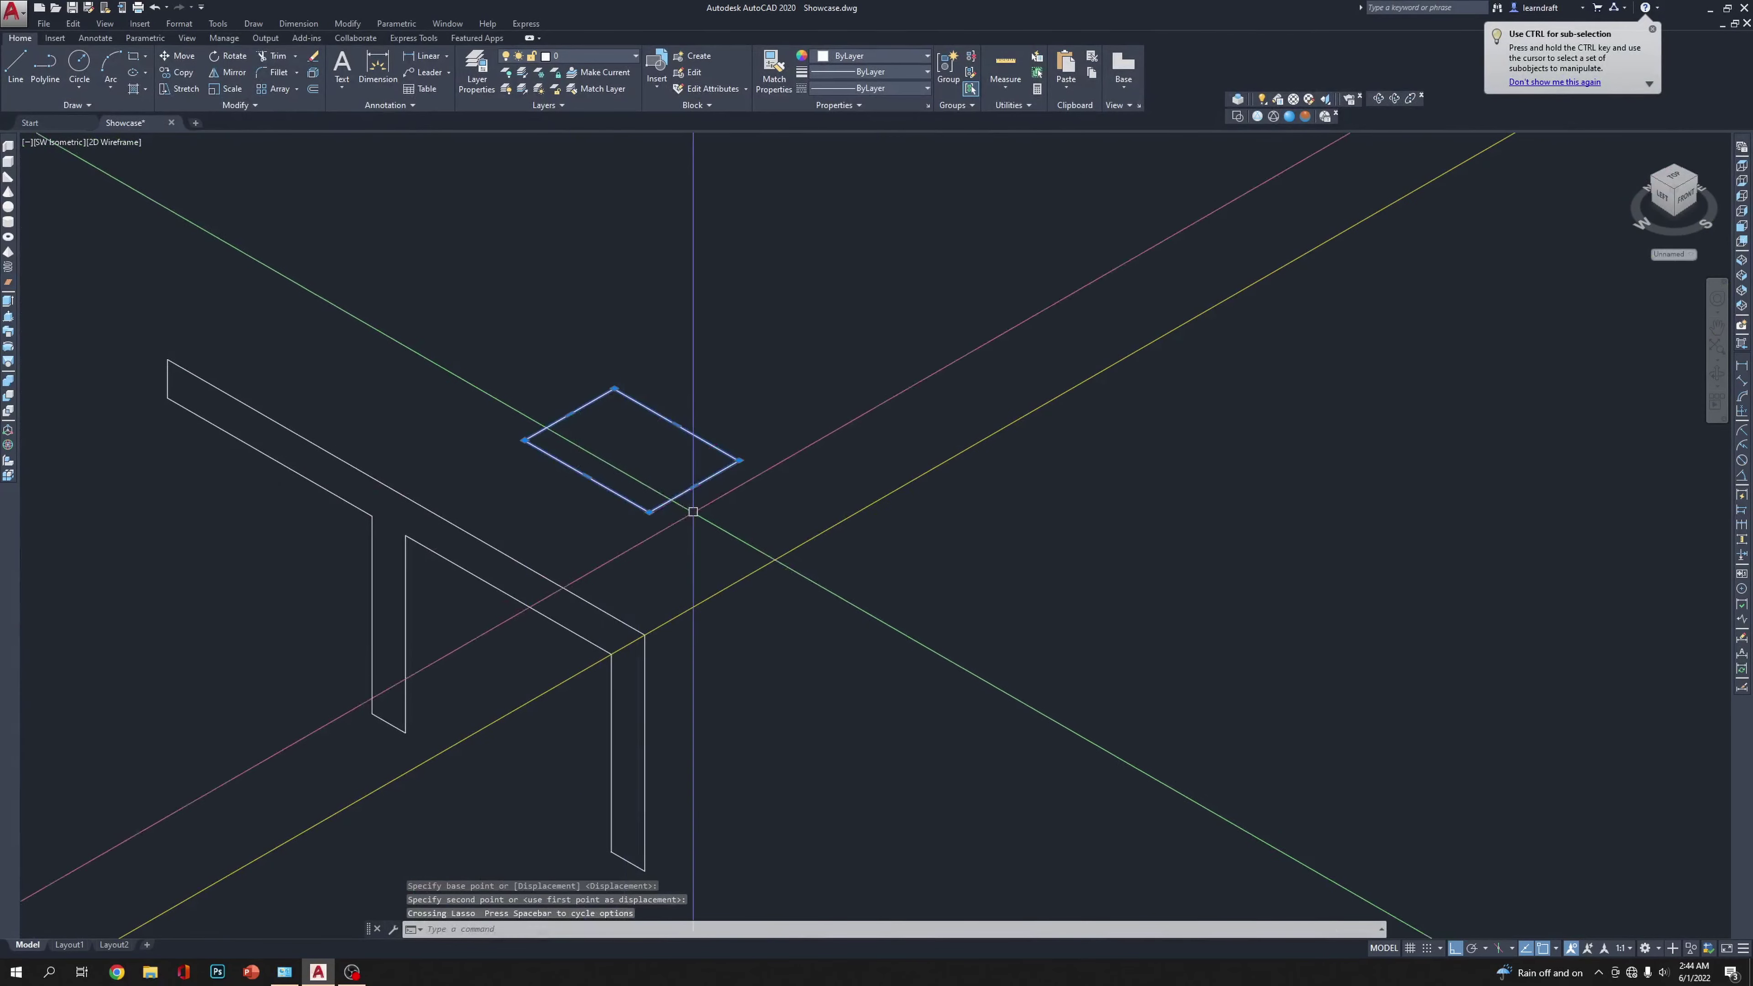
pyautogui.moveTo(775, 560); pyautogui.dragTo(733, 503, button='middle')
pyautogui.click(653, 429)
pyautogui.click(970, 613)
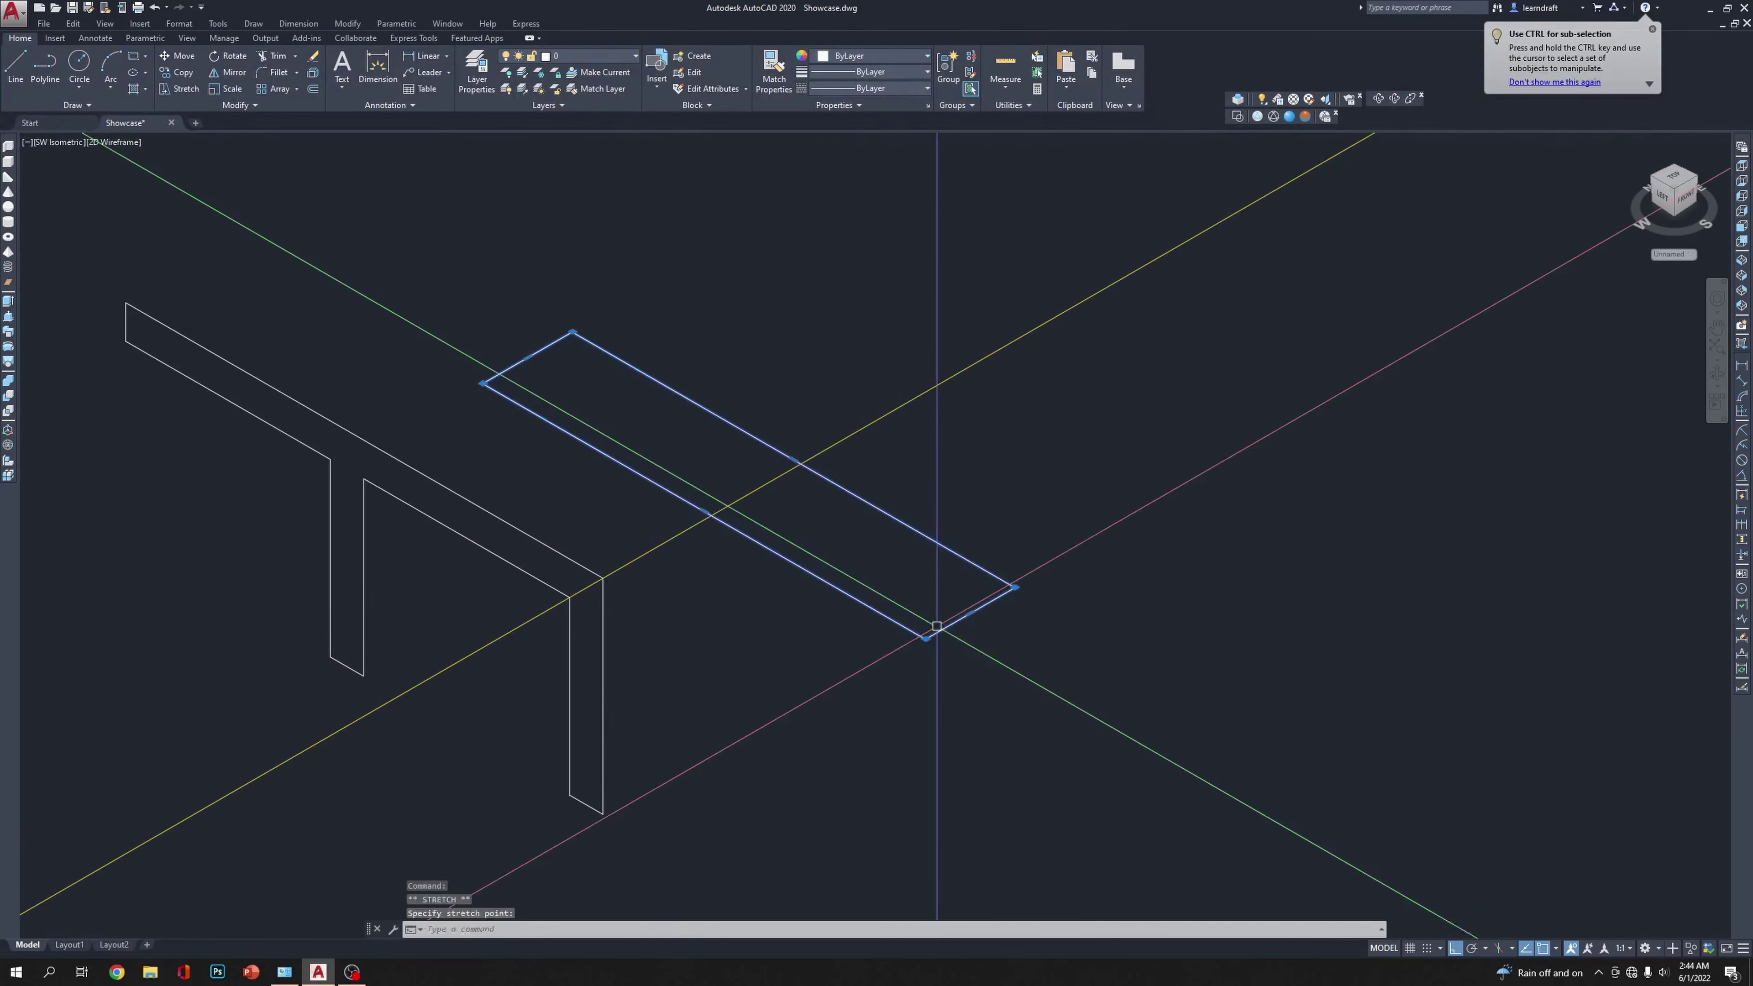
pyautogui.press('Escape')
pyautogui.press('Escape')
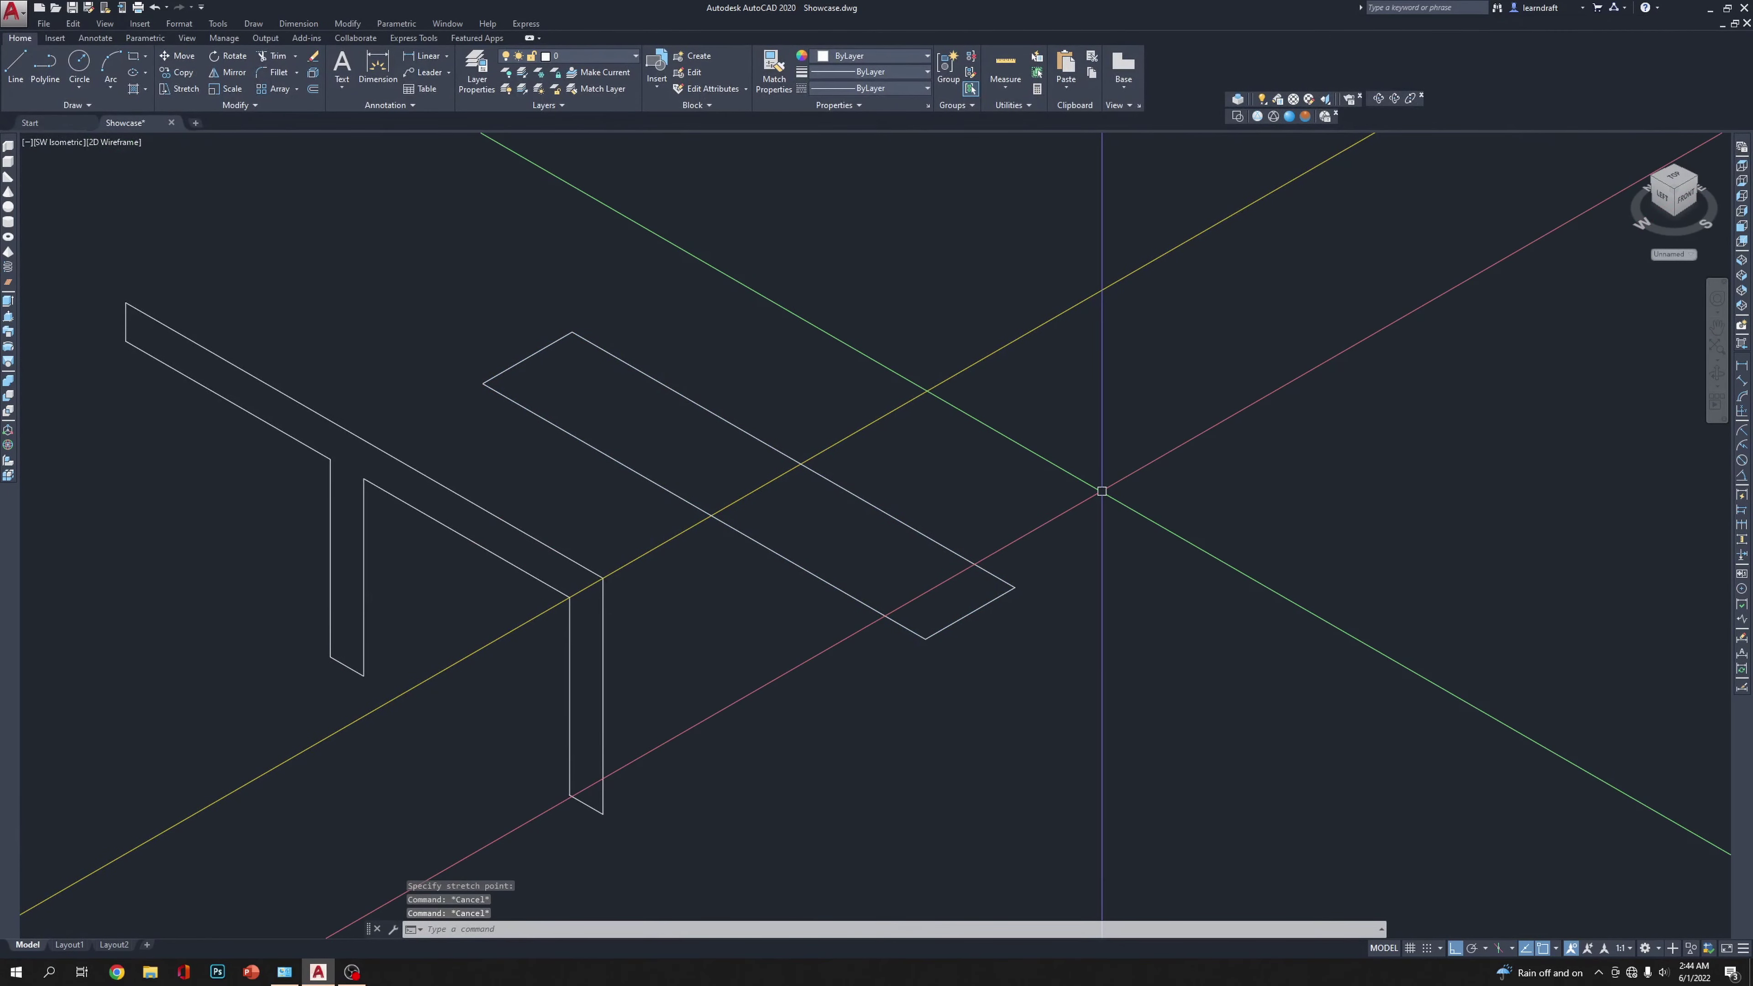
# Step: Try trimming the rectangle against itself and the yellow line, then cancel the trim
pyautogui.write('tr')
pyautogui.press('Return')
pyautogui.click(990, 423)
pyautogui.click(626, 668)
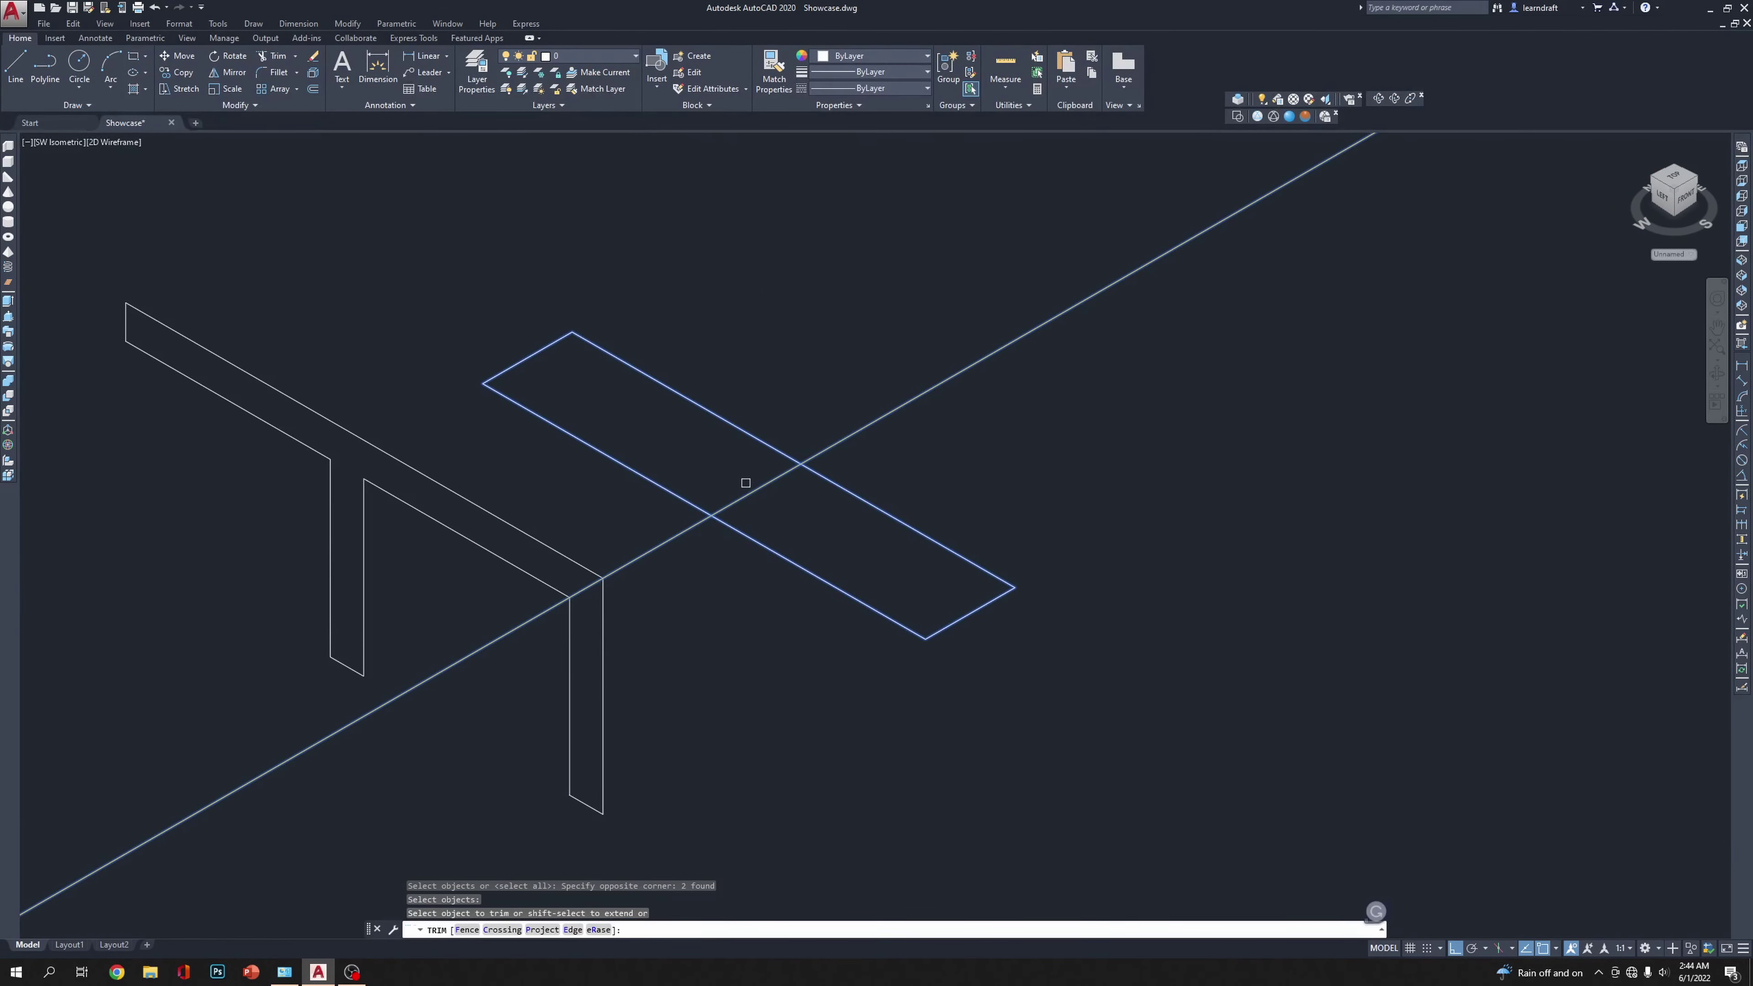
pyautogui.press('Return')
pyautogui.click(957, 500)
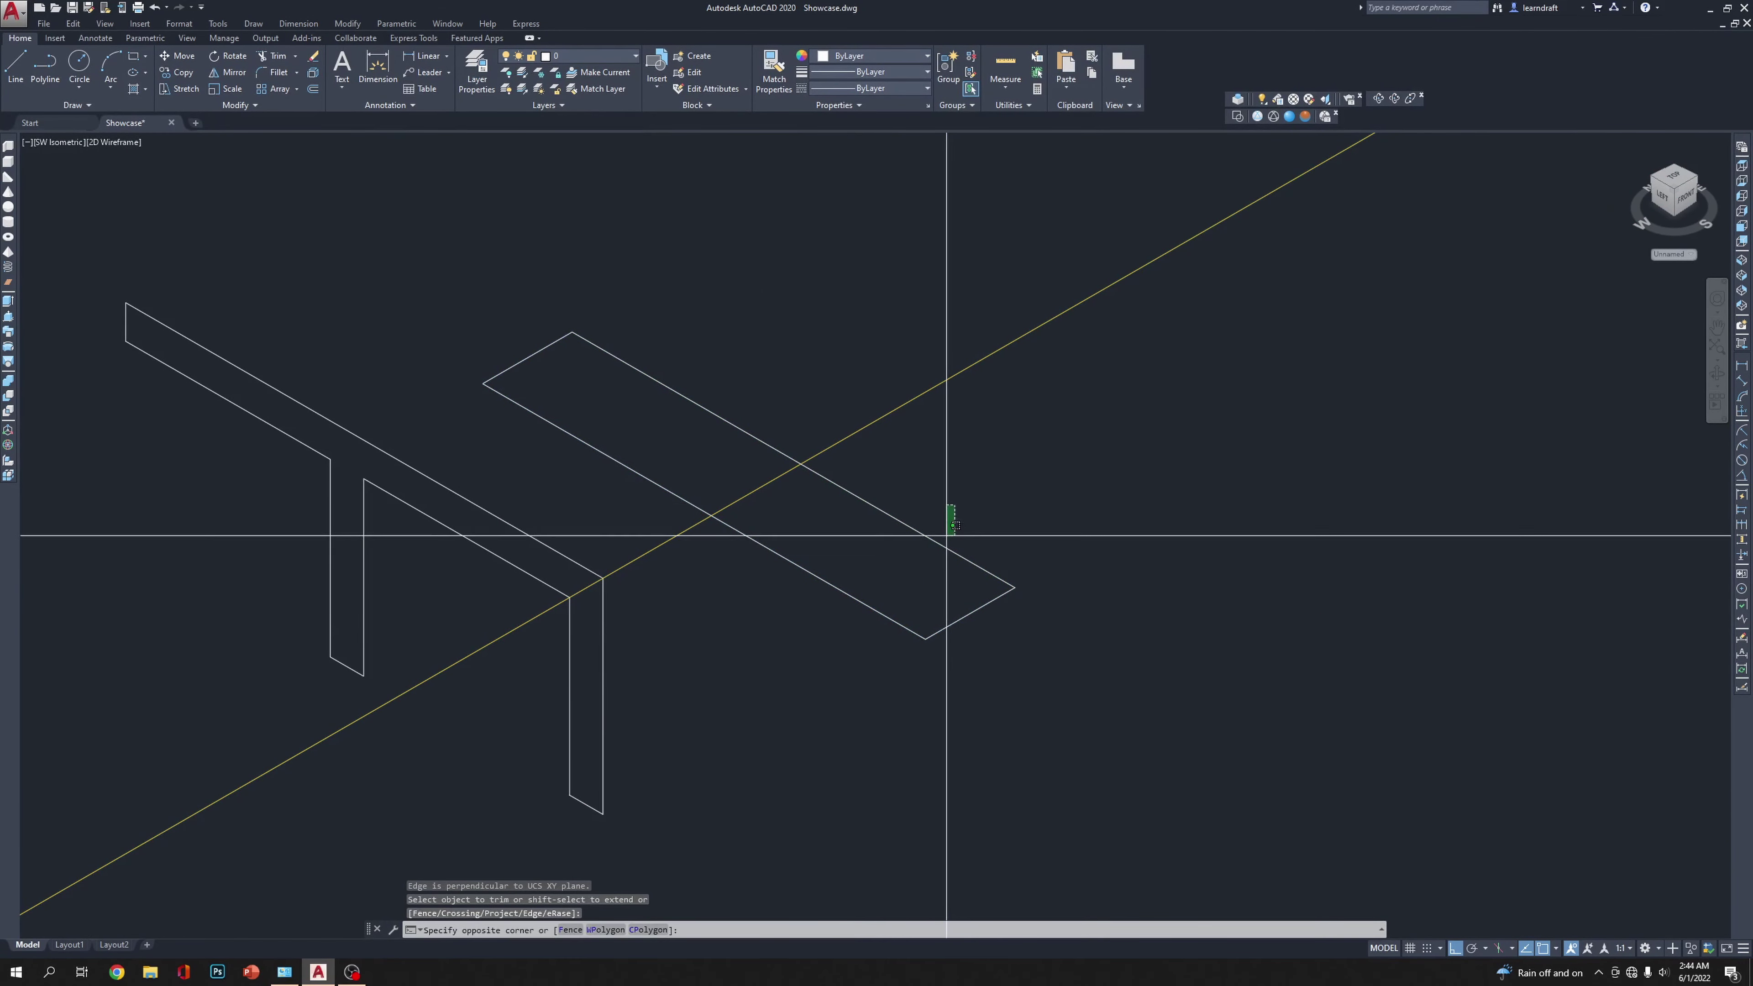
pyautogui.click(913, 600)
pyautogui.press('Escape')
pyautogui.press('Escape')
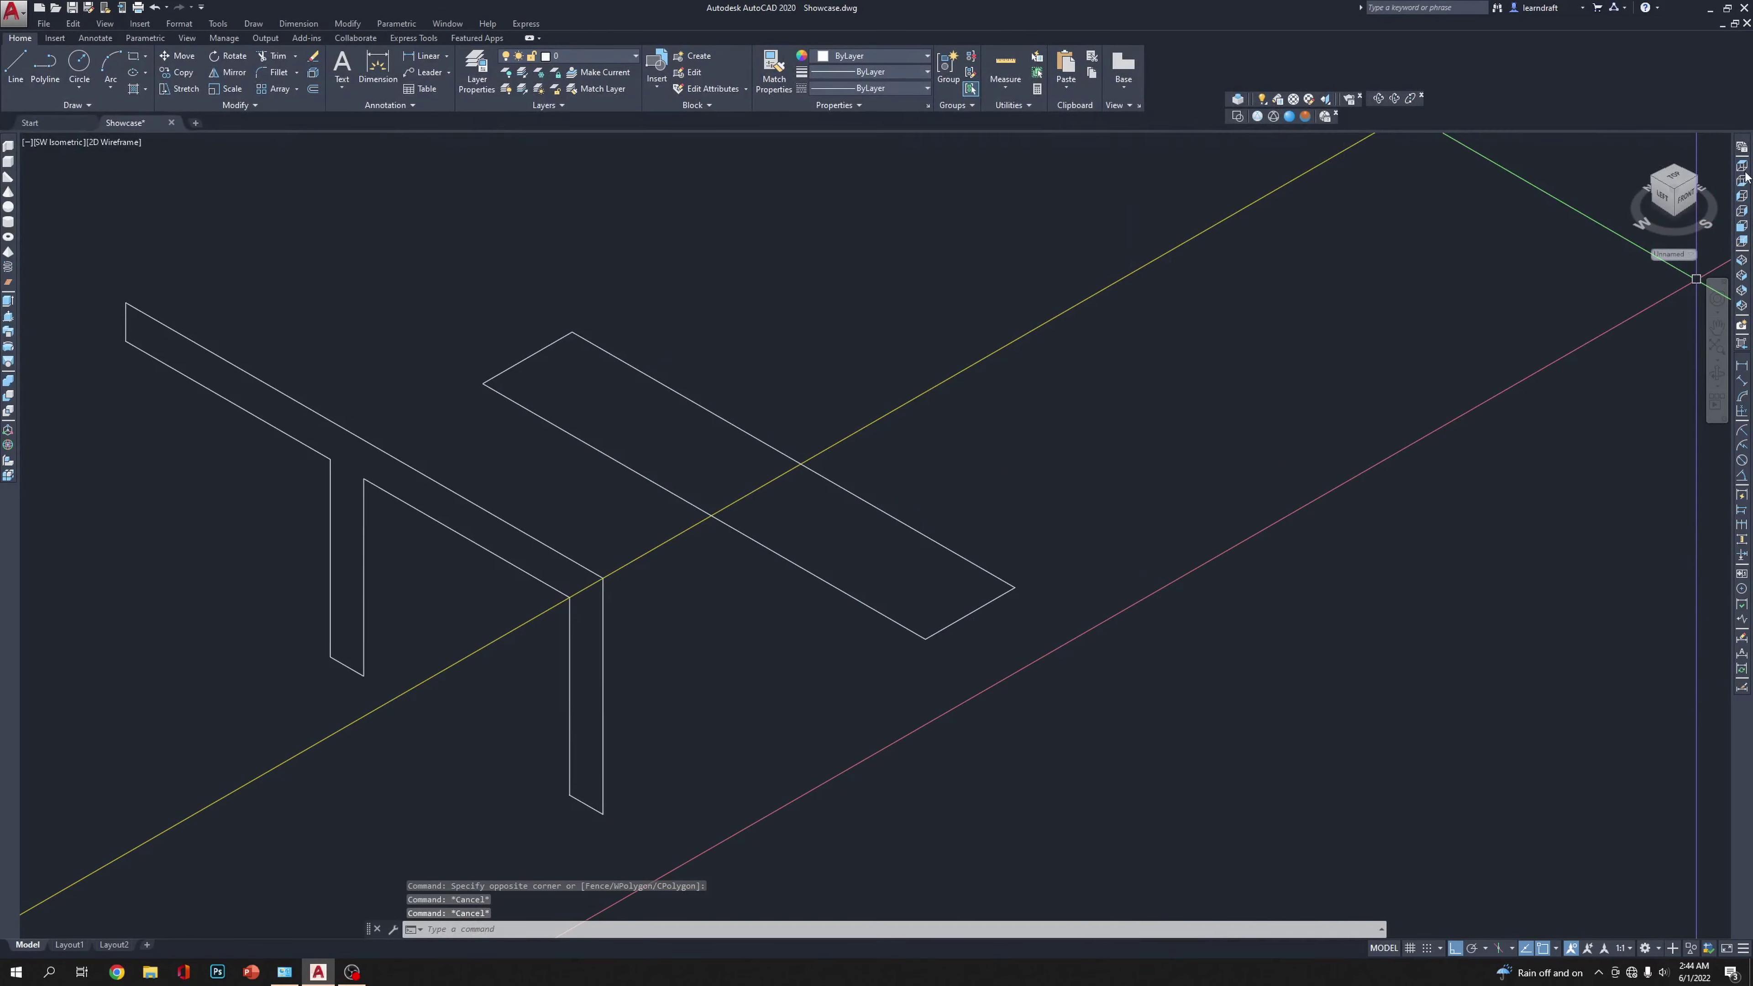
# Step: In Top view, abandon another trim and delete the narrow rectangle straddling the yellow line
pyautogui.click(1673, 181)
pyautogui.moveTo(281, 243); pyautogui.dragTo(802, 429, button='middle')
pyautogui.scroll(6, 665, 395)
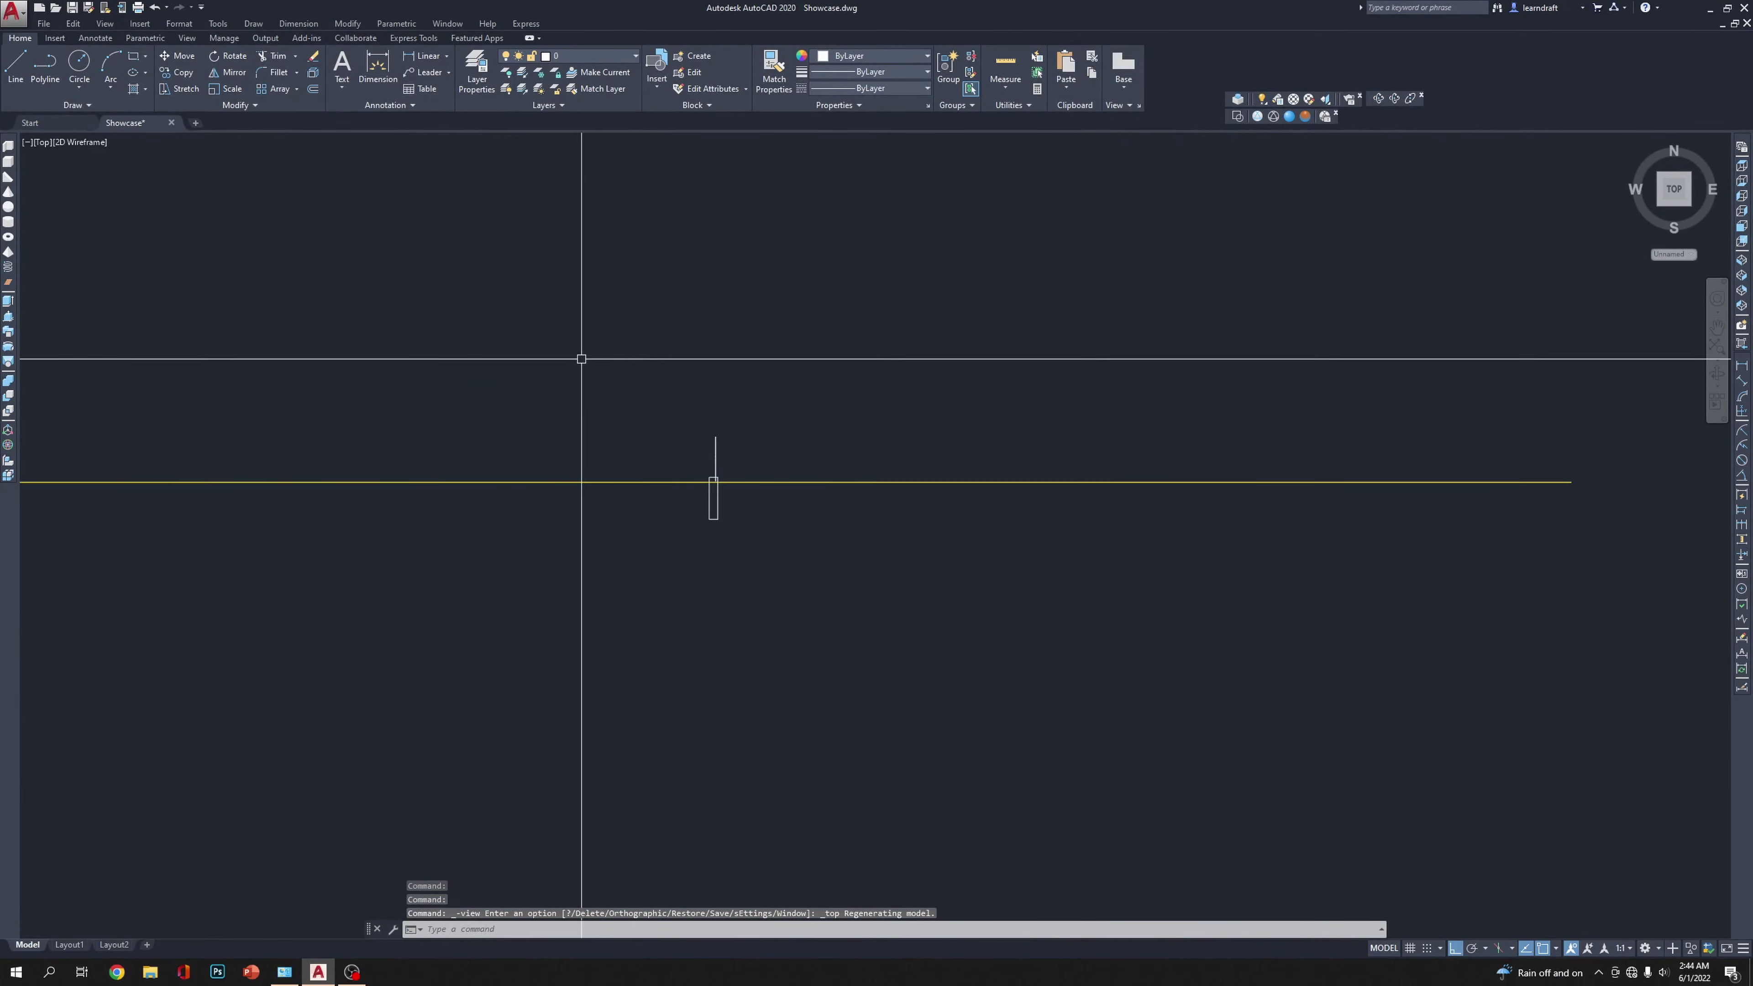
pyautogui.scroll(6, 696, 442)
pyautogui.moveTo(765, 564); pyautogui.dragTo(752, 419, button='middle')
pyautogui.write('tr')
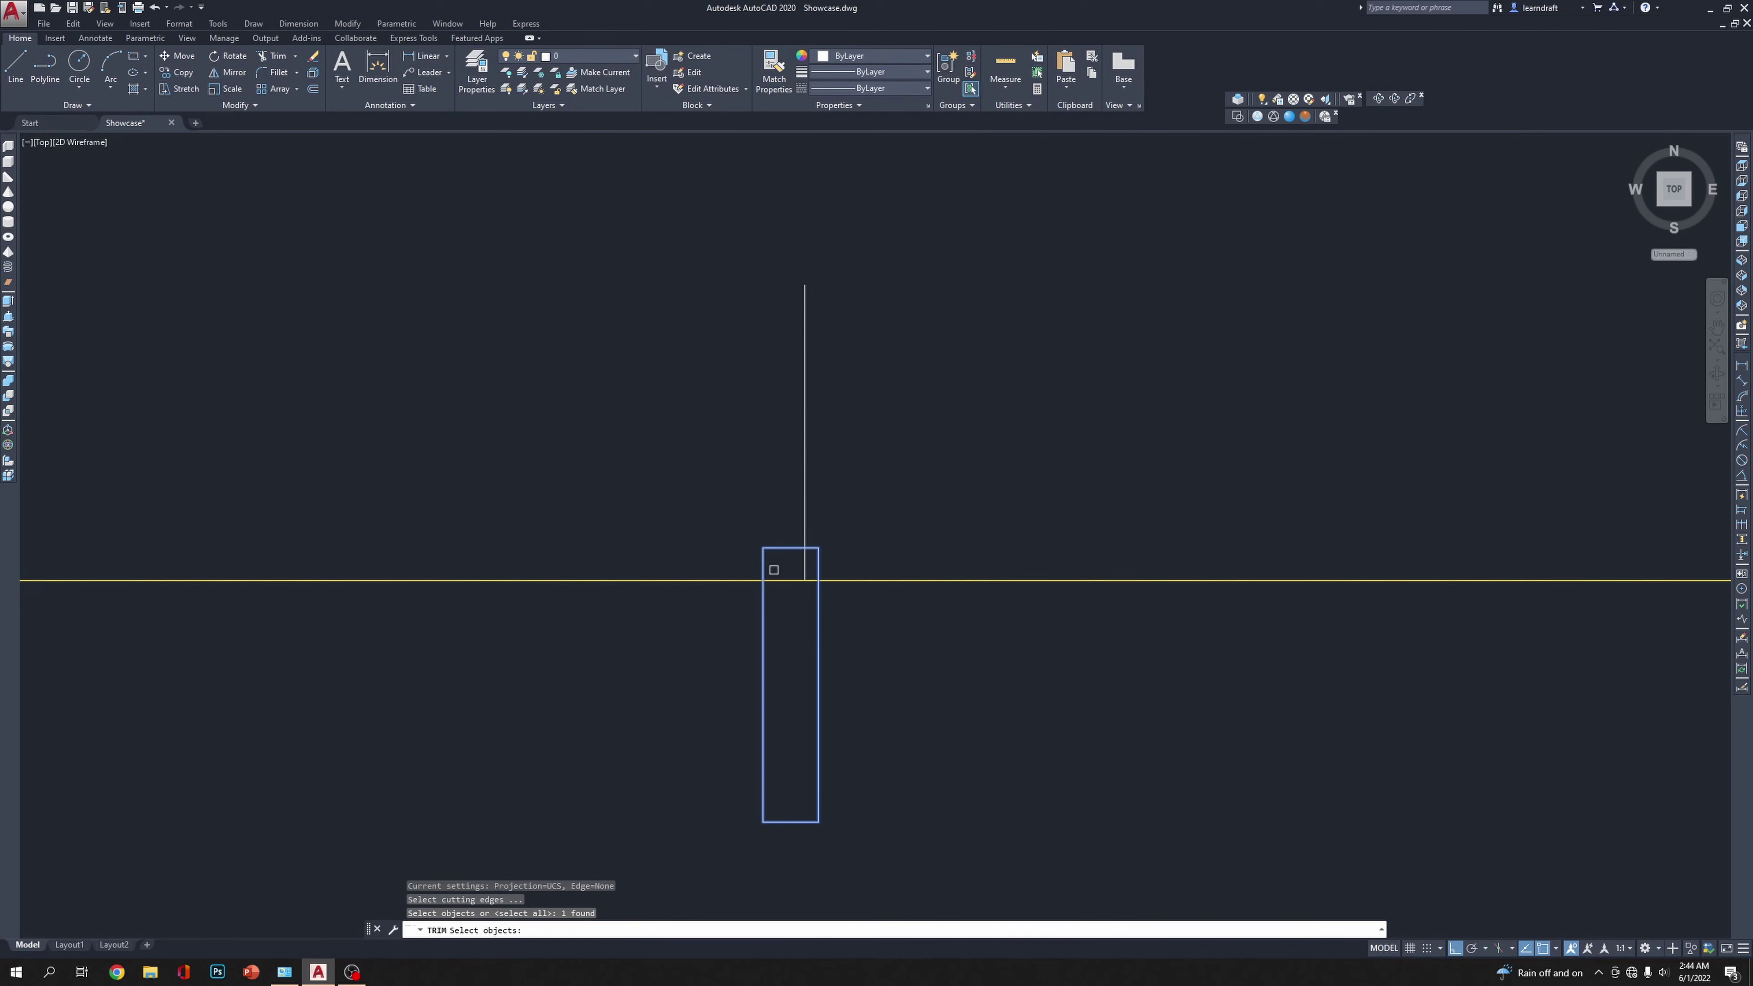
pyautogui.click(778, 587)
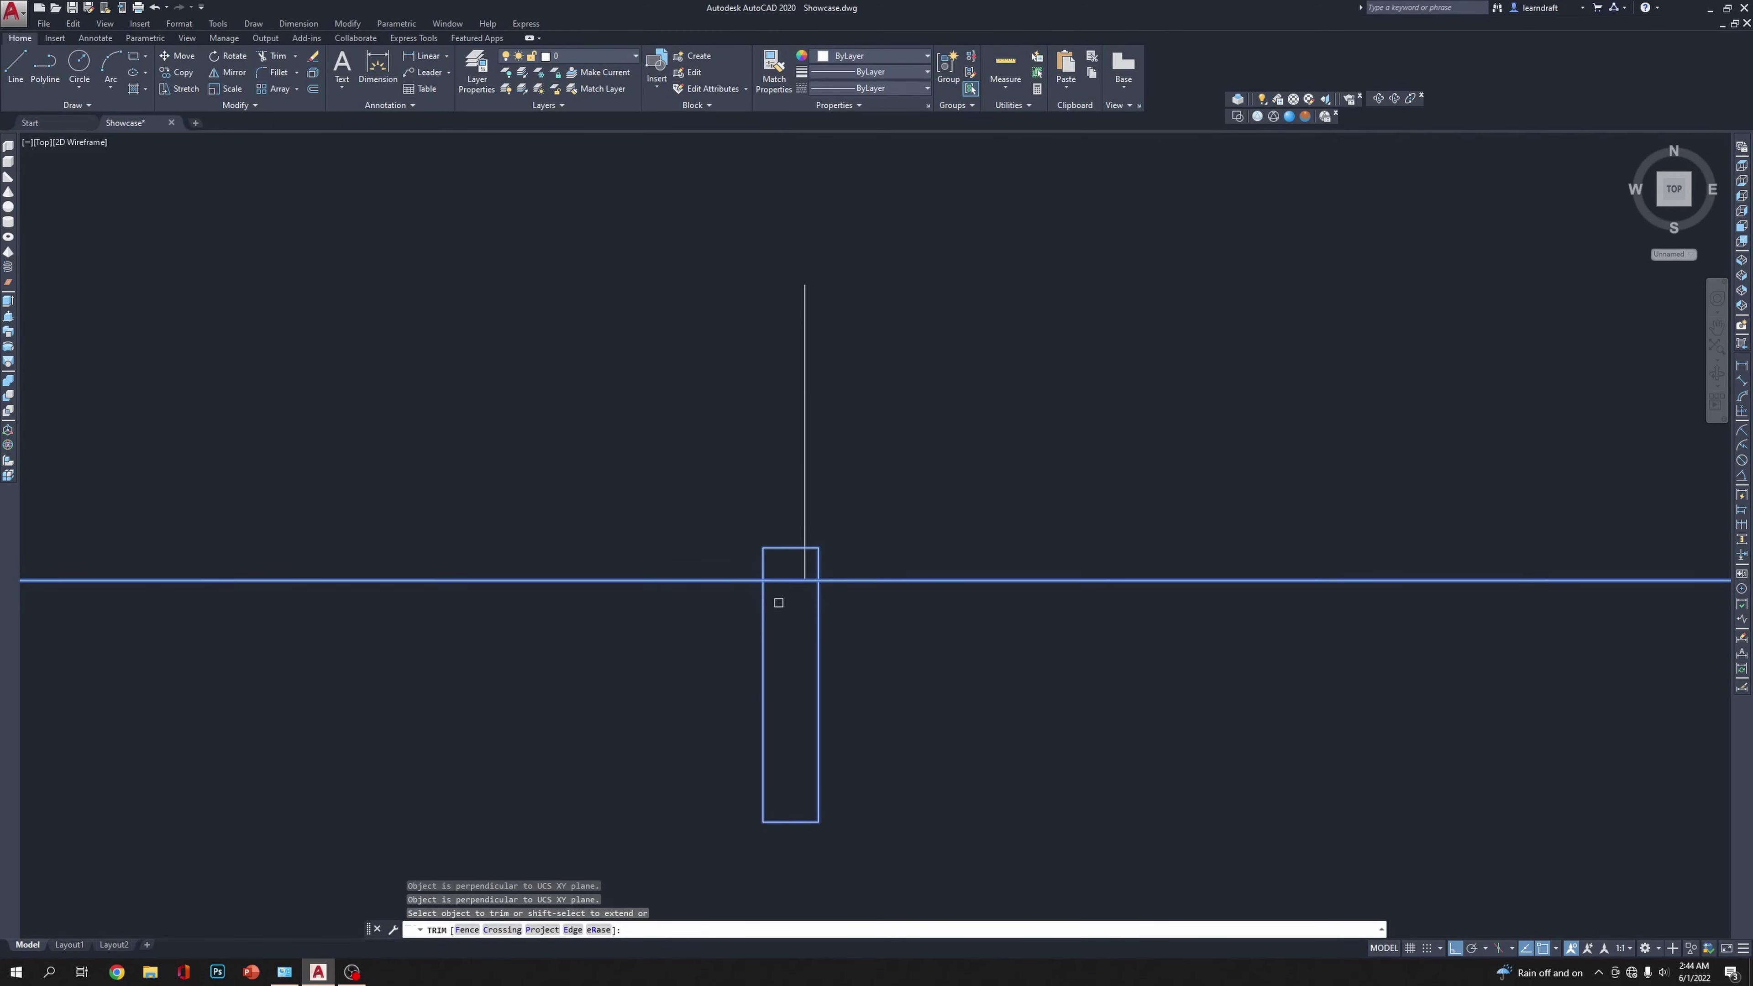
pyautogui.press('Escape')
pyautogui.click(908, 626)
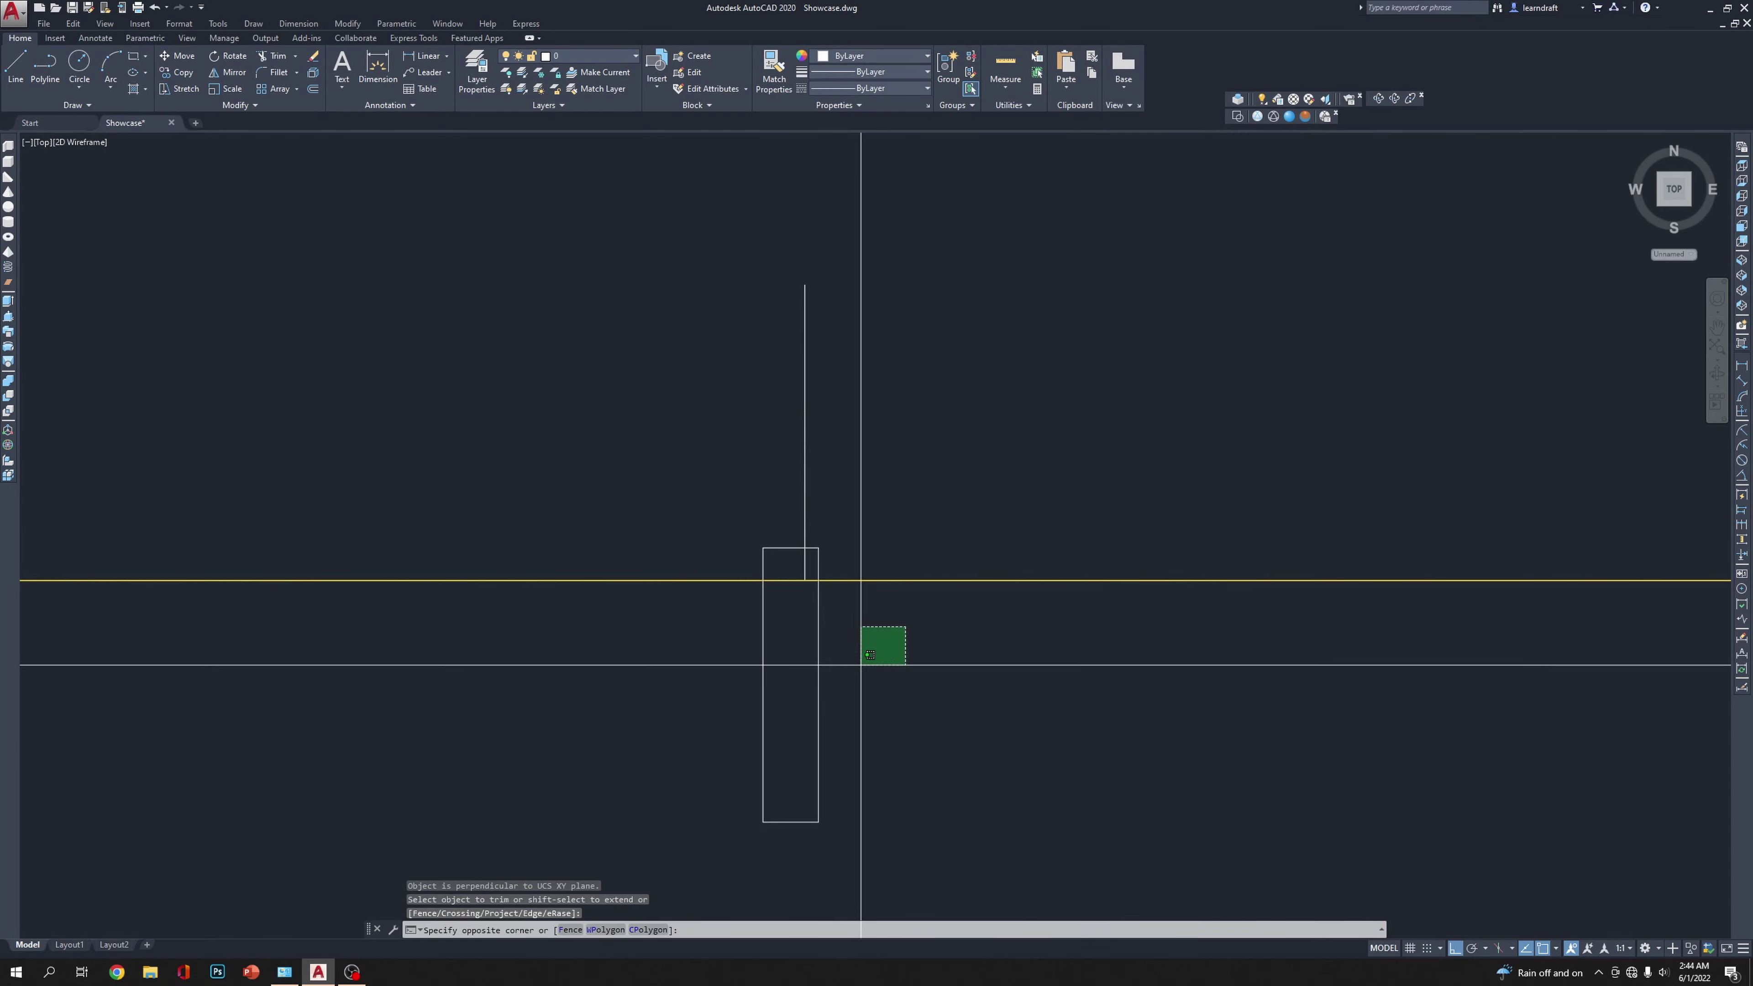
pyautogui.click(808, 664)
pyautogui.press('Delete')
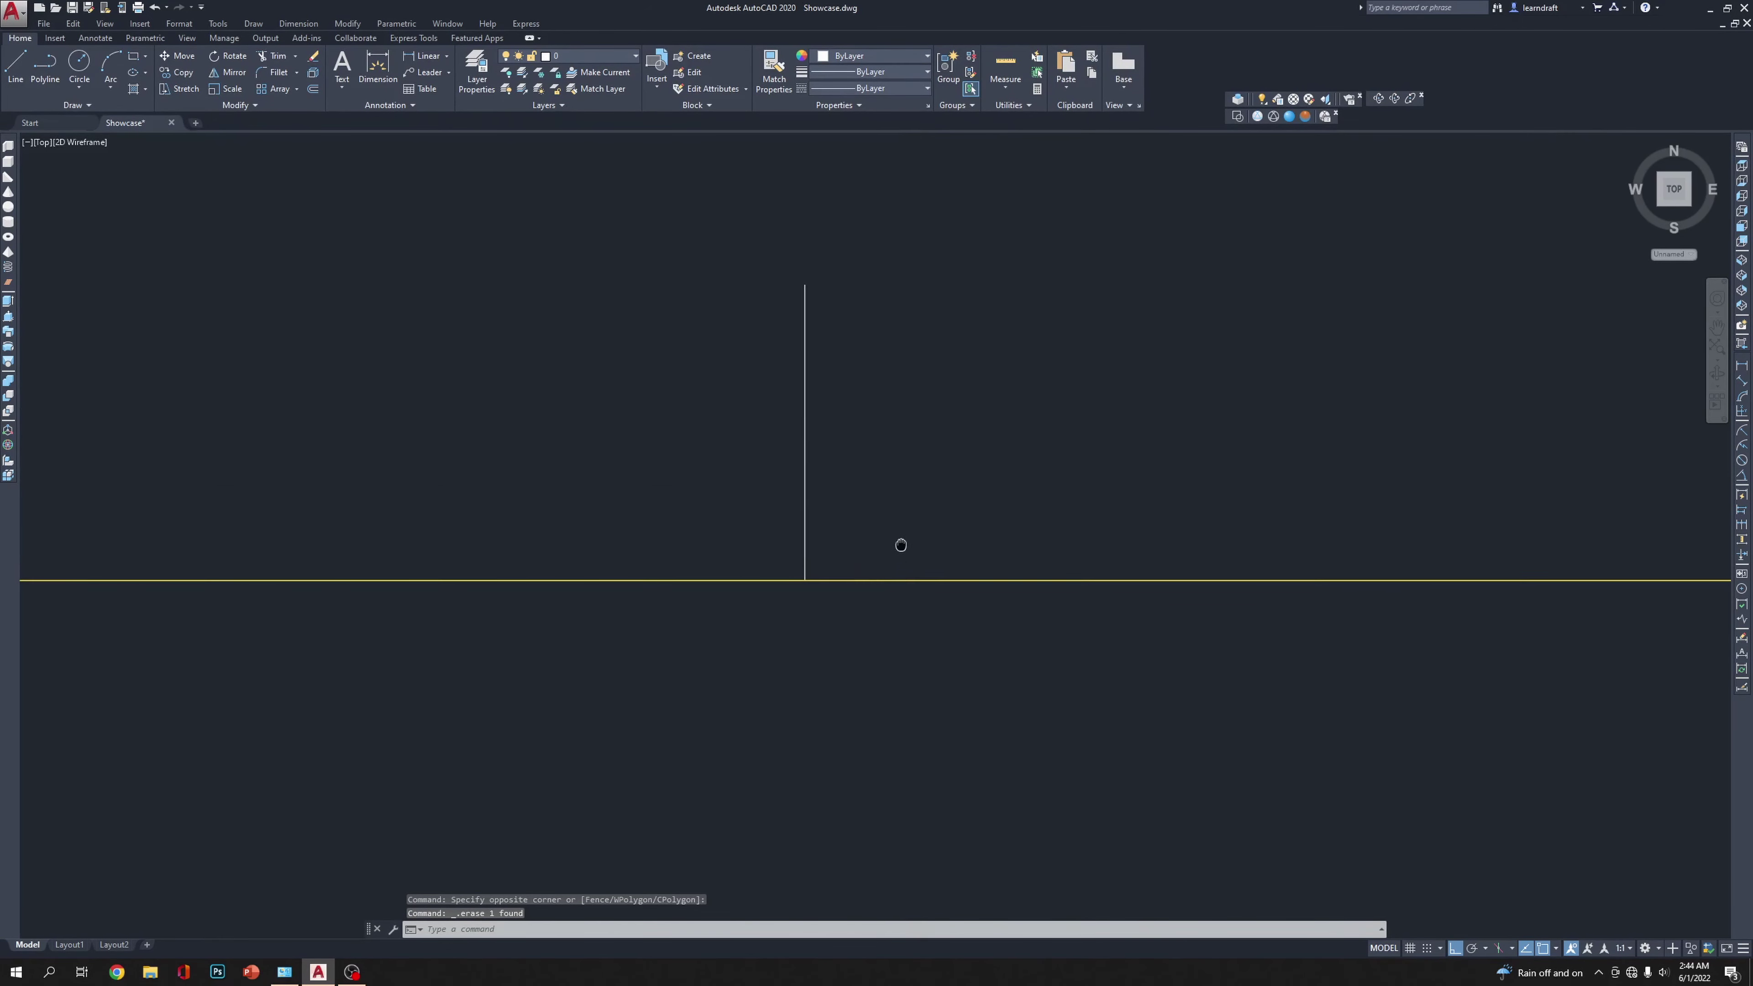
pyautogui.moveTo(901, 545); pyautogui.dragTo(901, 515, button='middle')
# Step: Draw two short vertical lines side by side in Top view
pyautogui.write('l')
pyautogui.click(690, 507)
pyautogui.click(690, 675)
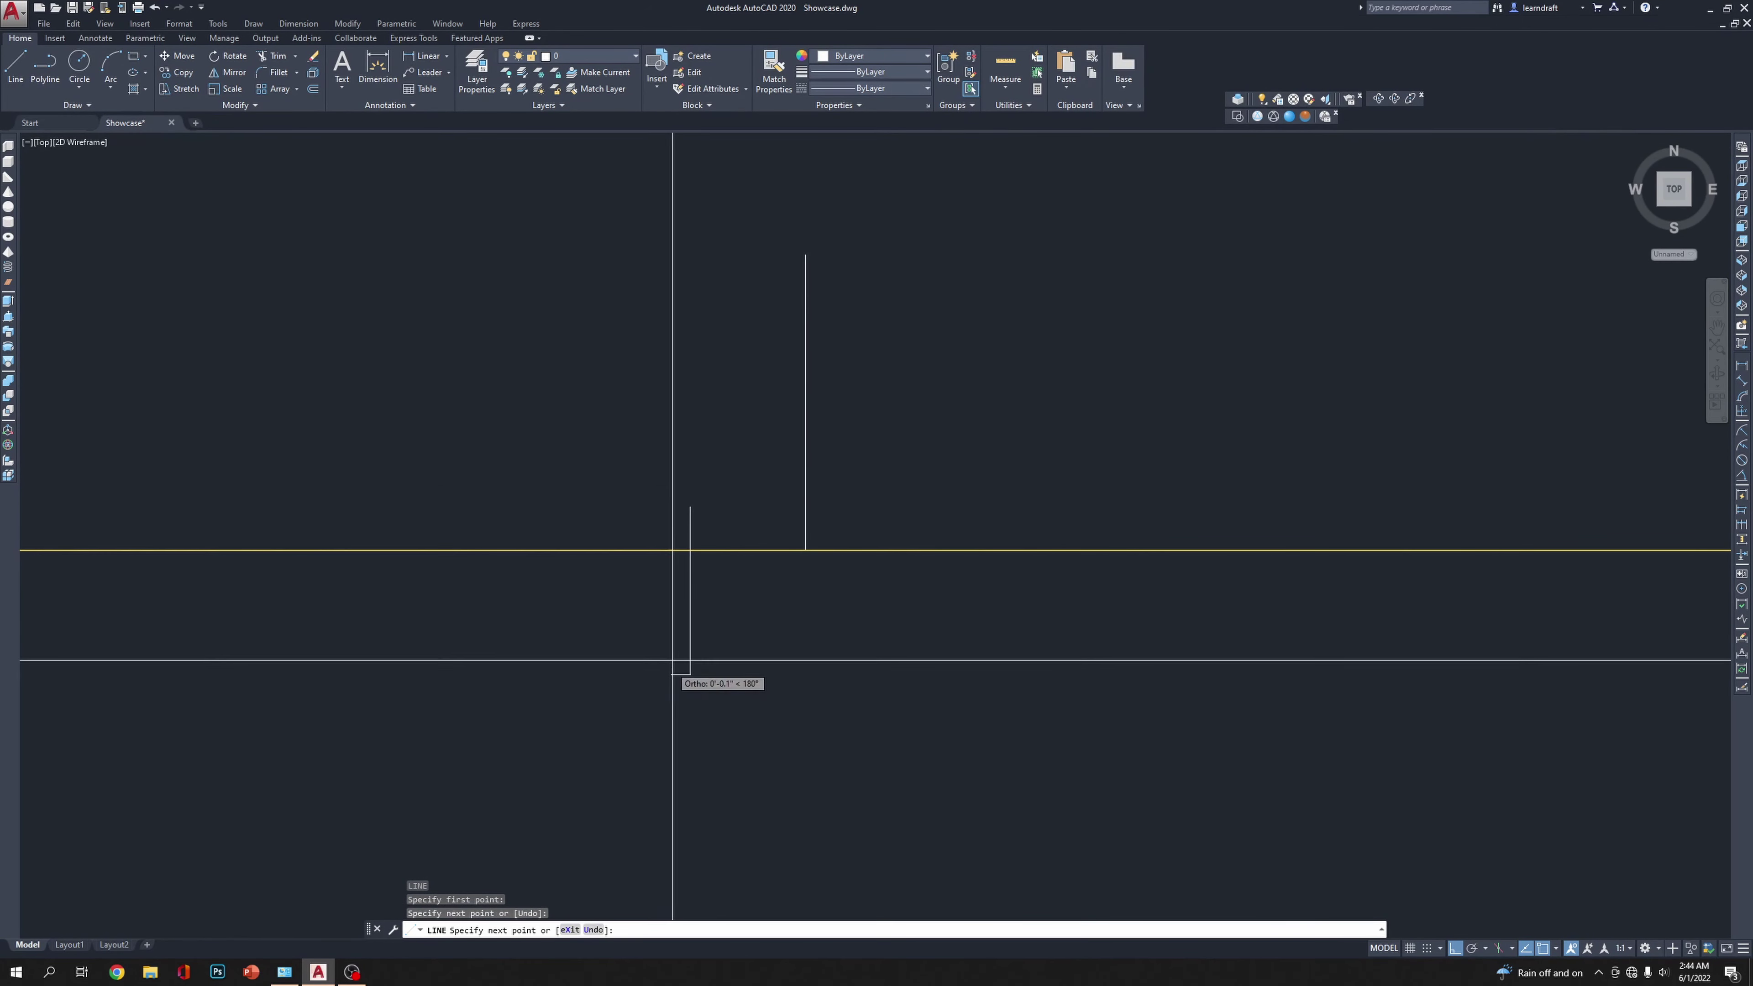
pyautogui.press('space')
pyautogui.write('l')
pyautogui.press('space')
pyautogui.click(729, 484)
pyautogui.click(729, 605)
pyautogui.press('Return')
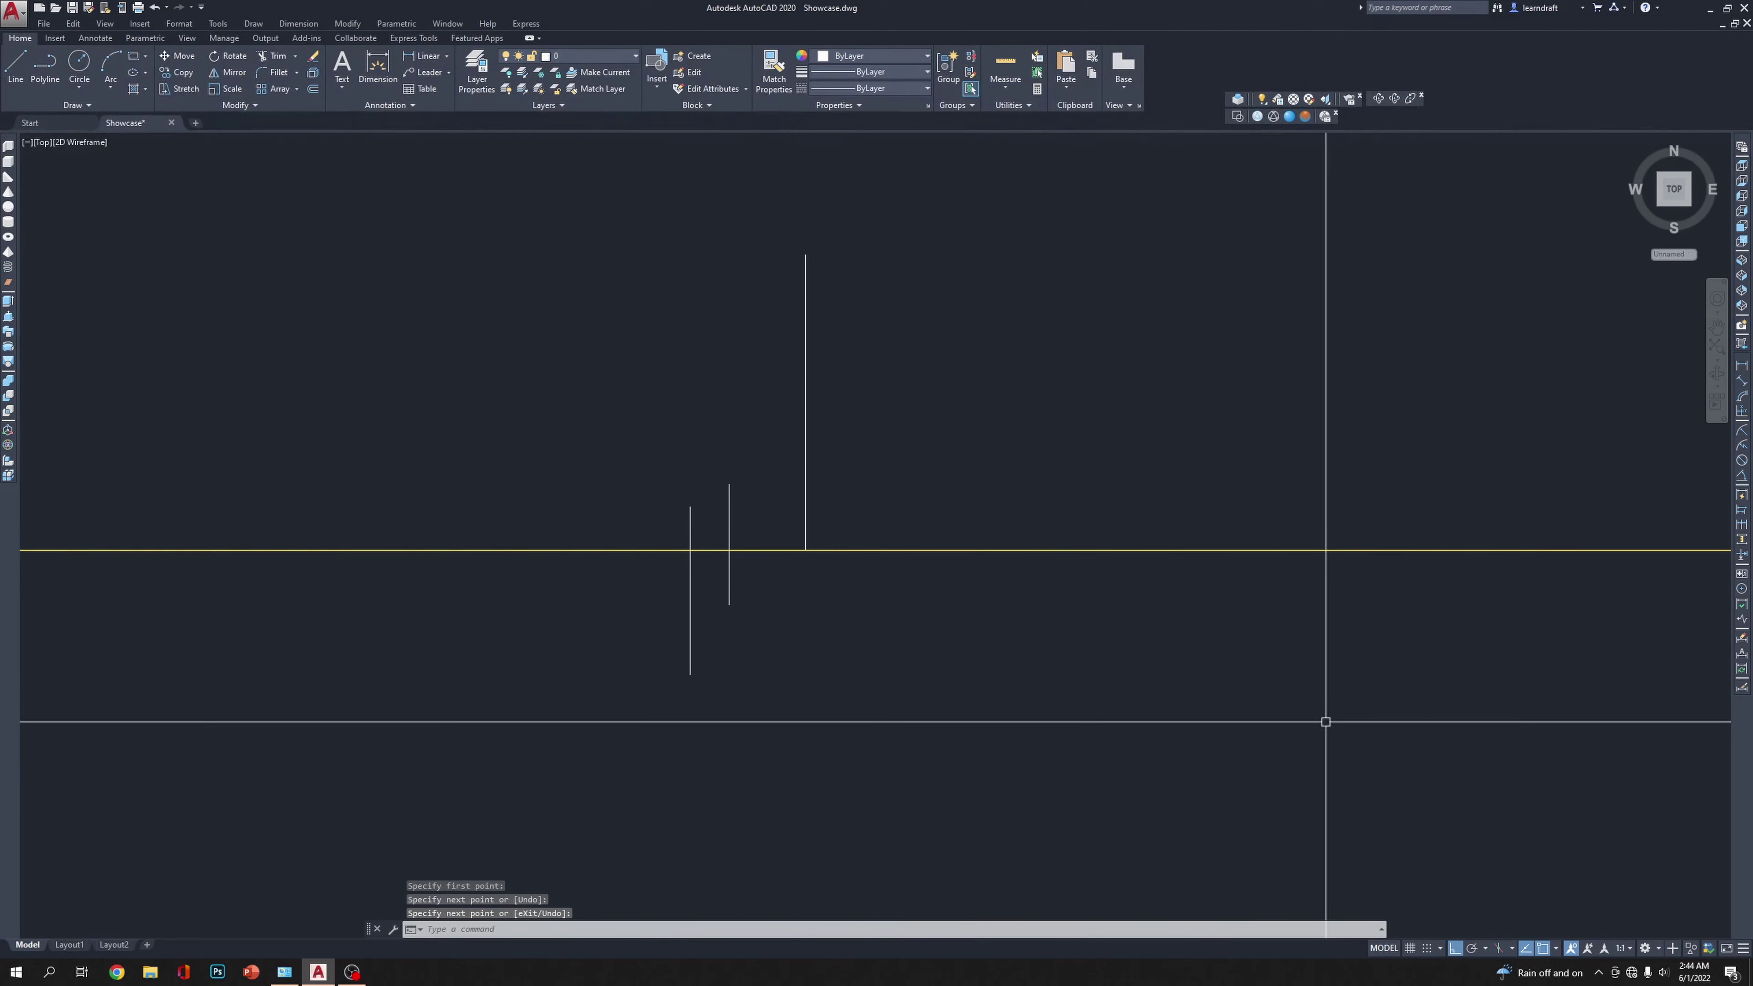
pyautogui.click(815, 458)
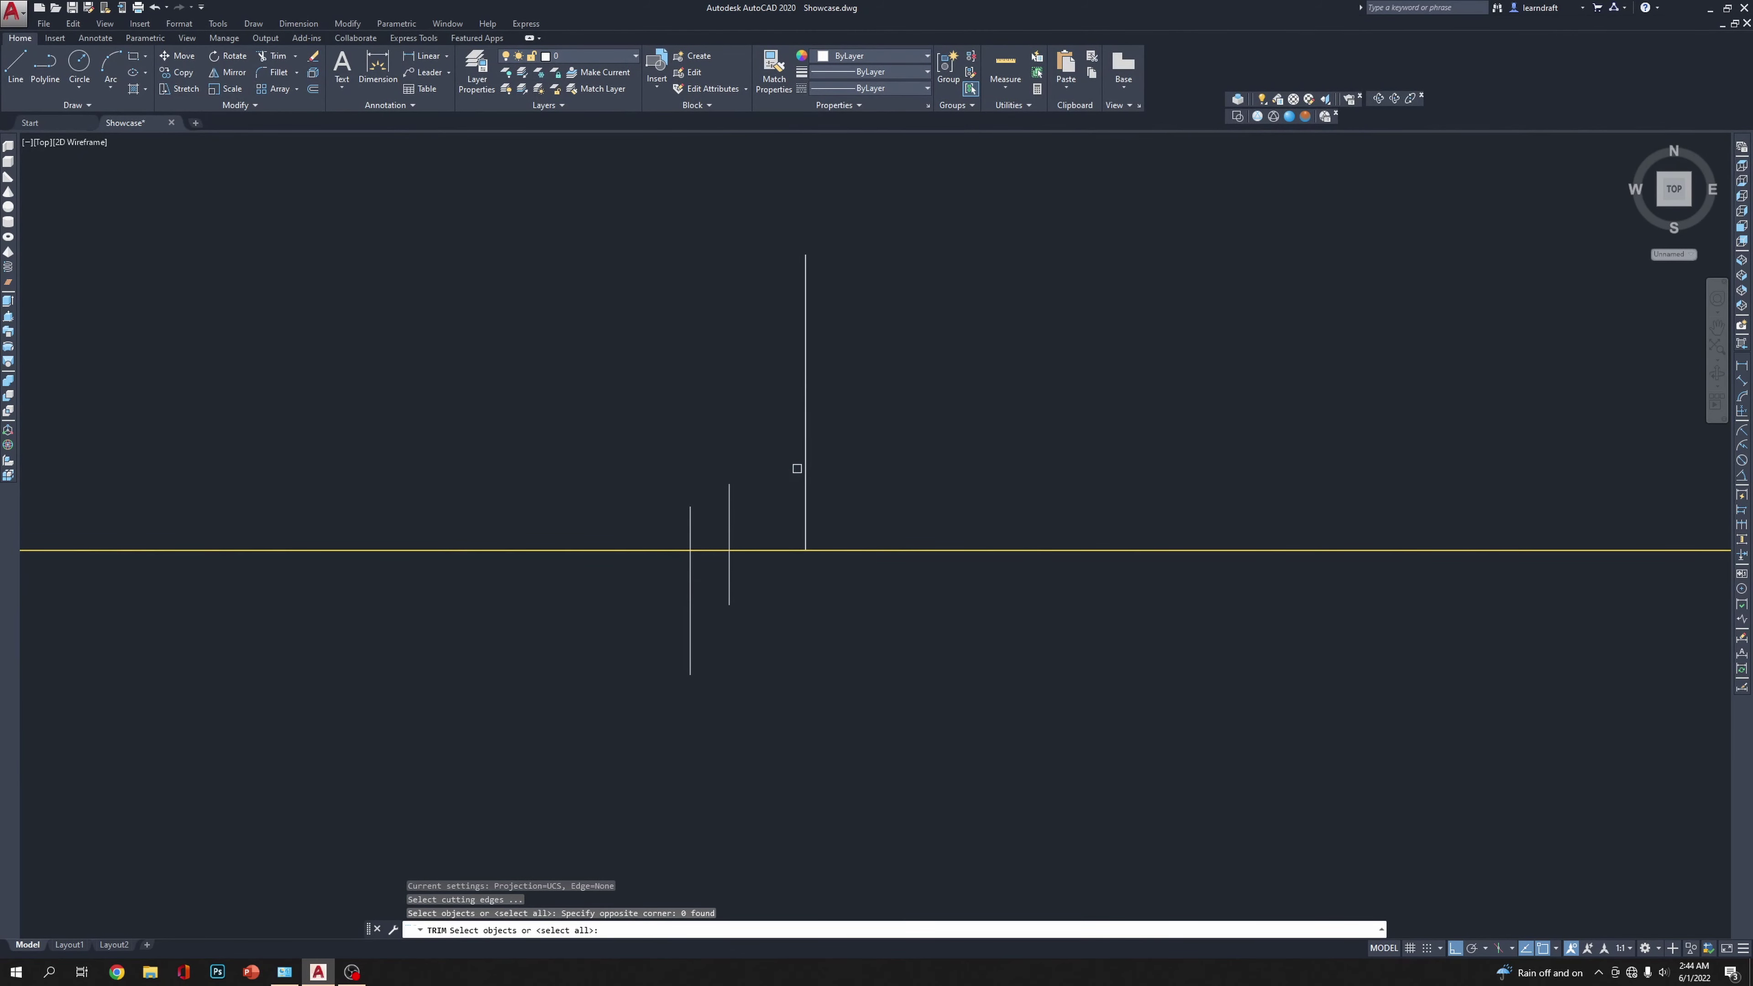
pyautogui.press('Escape')
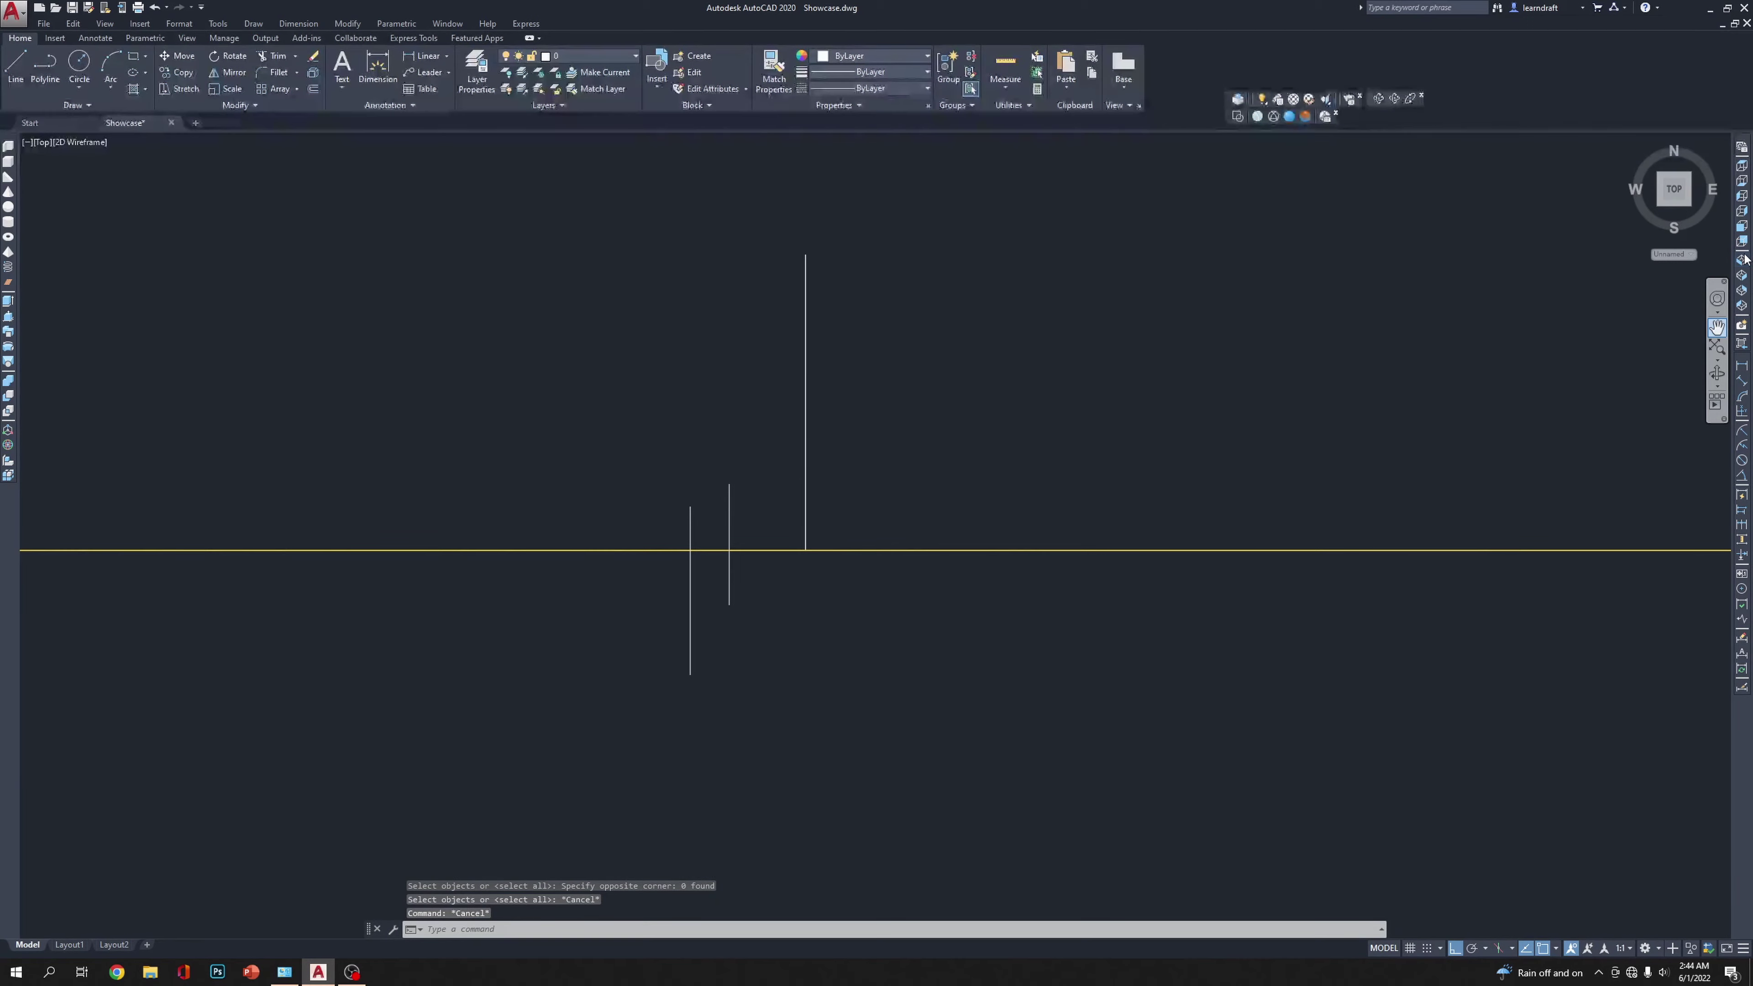
# Step: In SW Isometric, move both short lines to the yellow line's midpoint
pyautogui.click(1741, 260)
pyautogui.scroll(10, 430, 759)
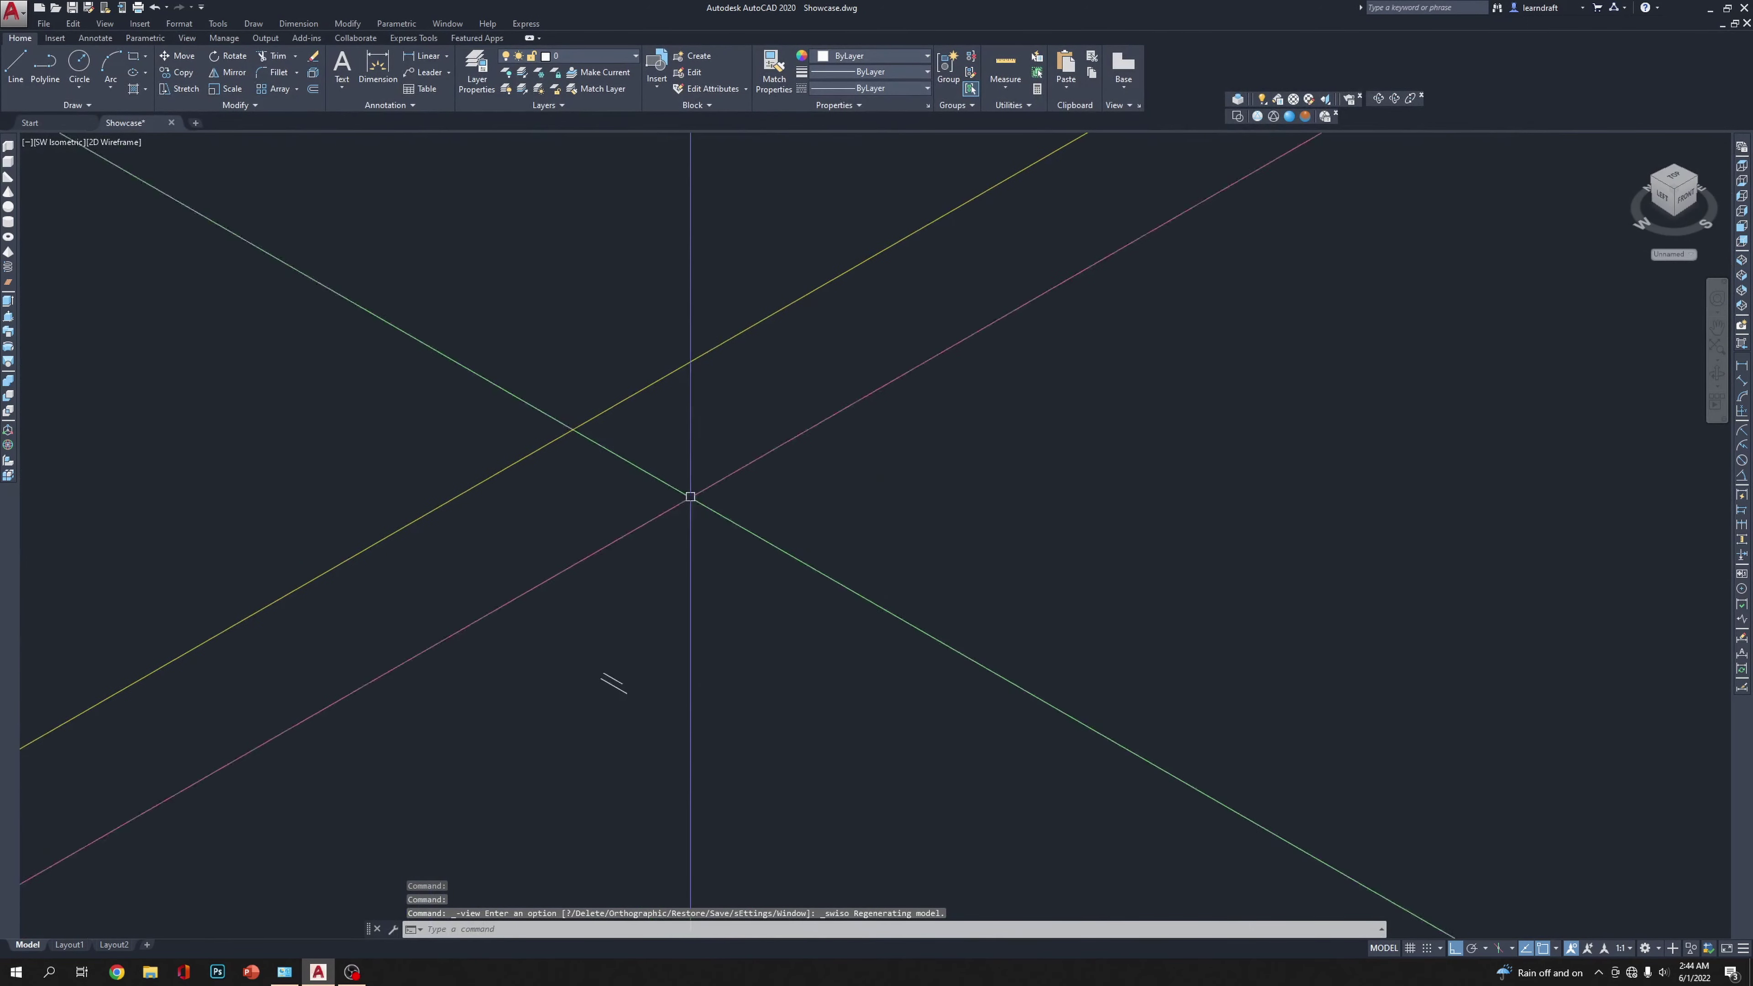
pyautogui.click(814, 425)
pyautogui.click(583, 711)
pyautogui.write('m')
pyautogui.press('Return')
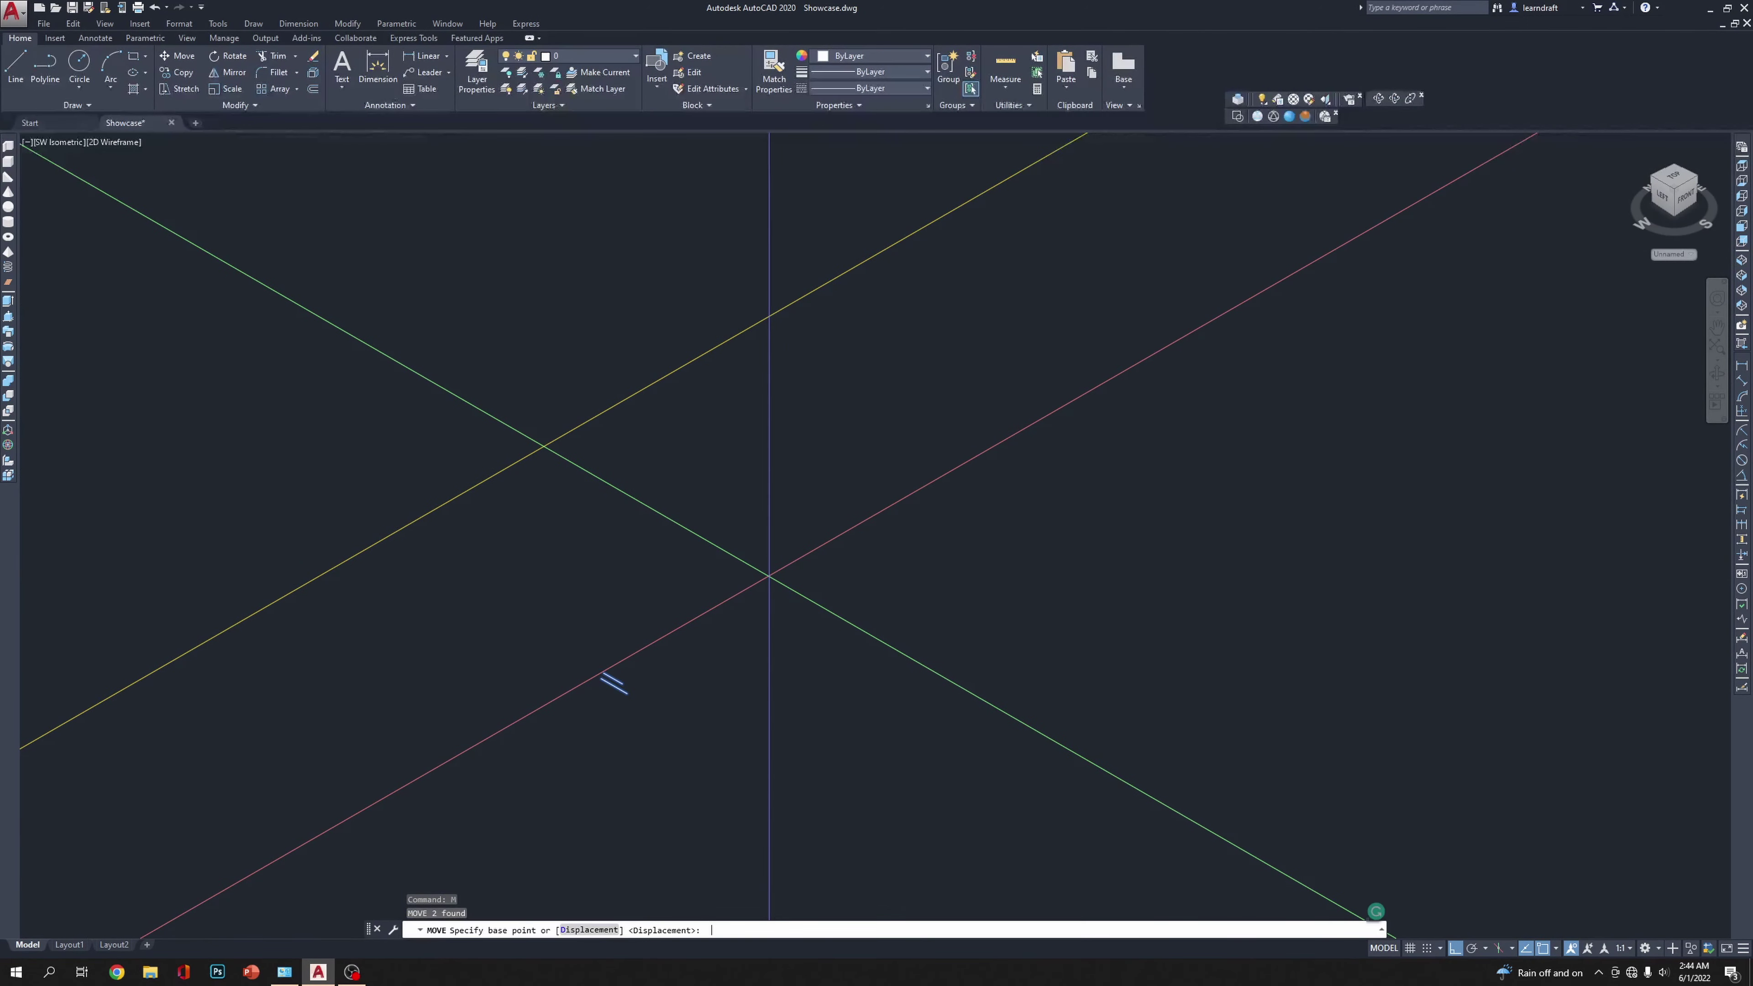
pyautogui.scroll(4, 652, 684)
pyautogui.click(551, 667)
pyautogui.scroll(-6, 713, 679)
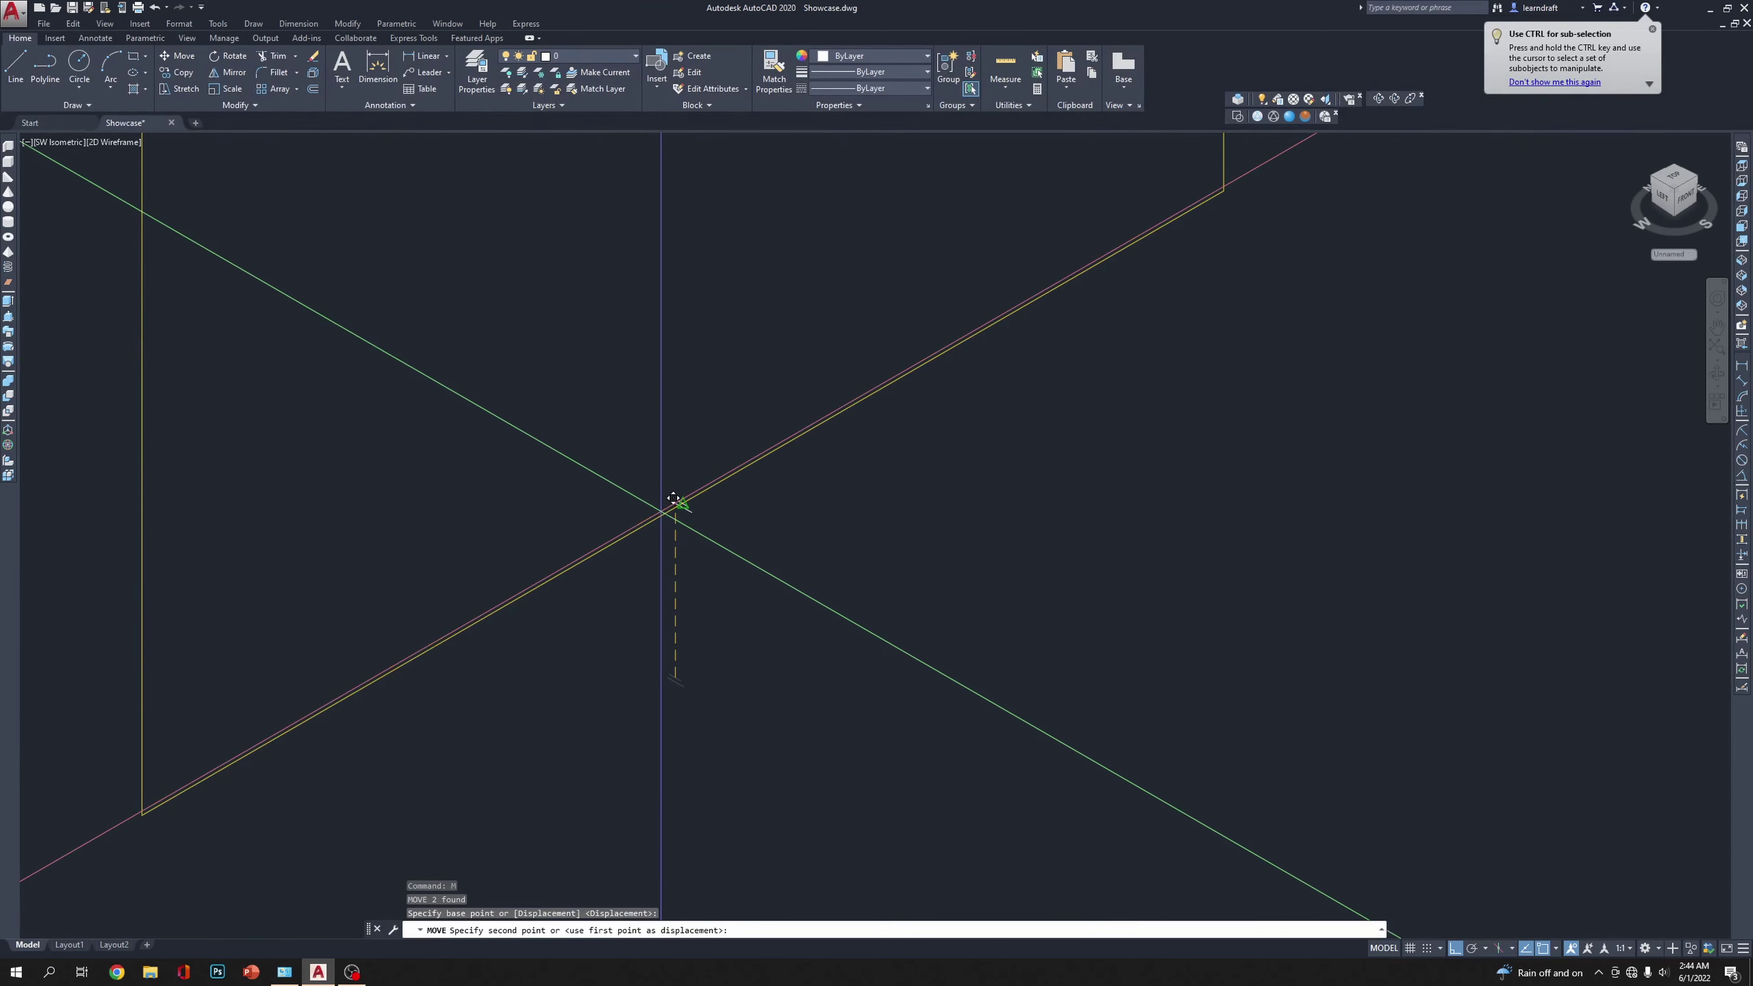
pyautogui.click(683, 502)
# Step: Delete the lower of the two white lines
pyautogui.scroll(5, 697, 490)
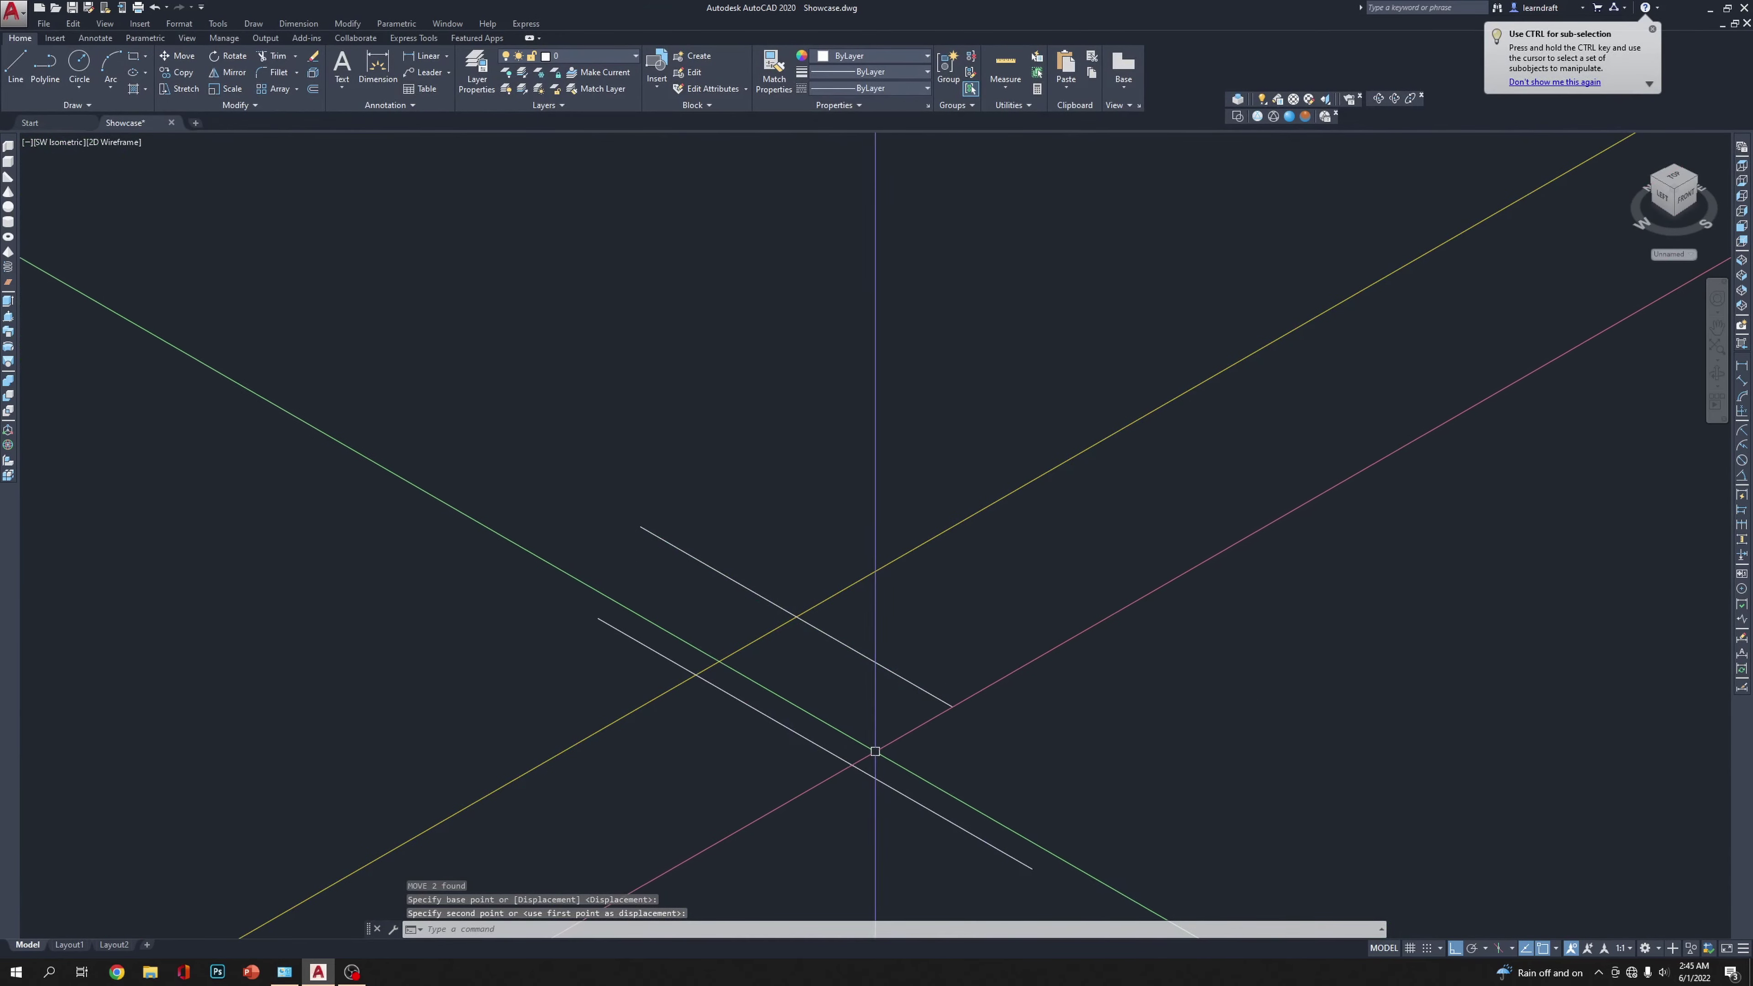
pyautogui.click(872, 751)
pyautogui.click(753, 764)
pyautogui.moveTo(1053, 673); pyautogui.dragTo(938, 574, button='middle')
pyautogui.press('Delete')
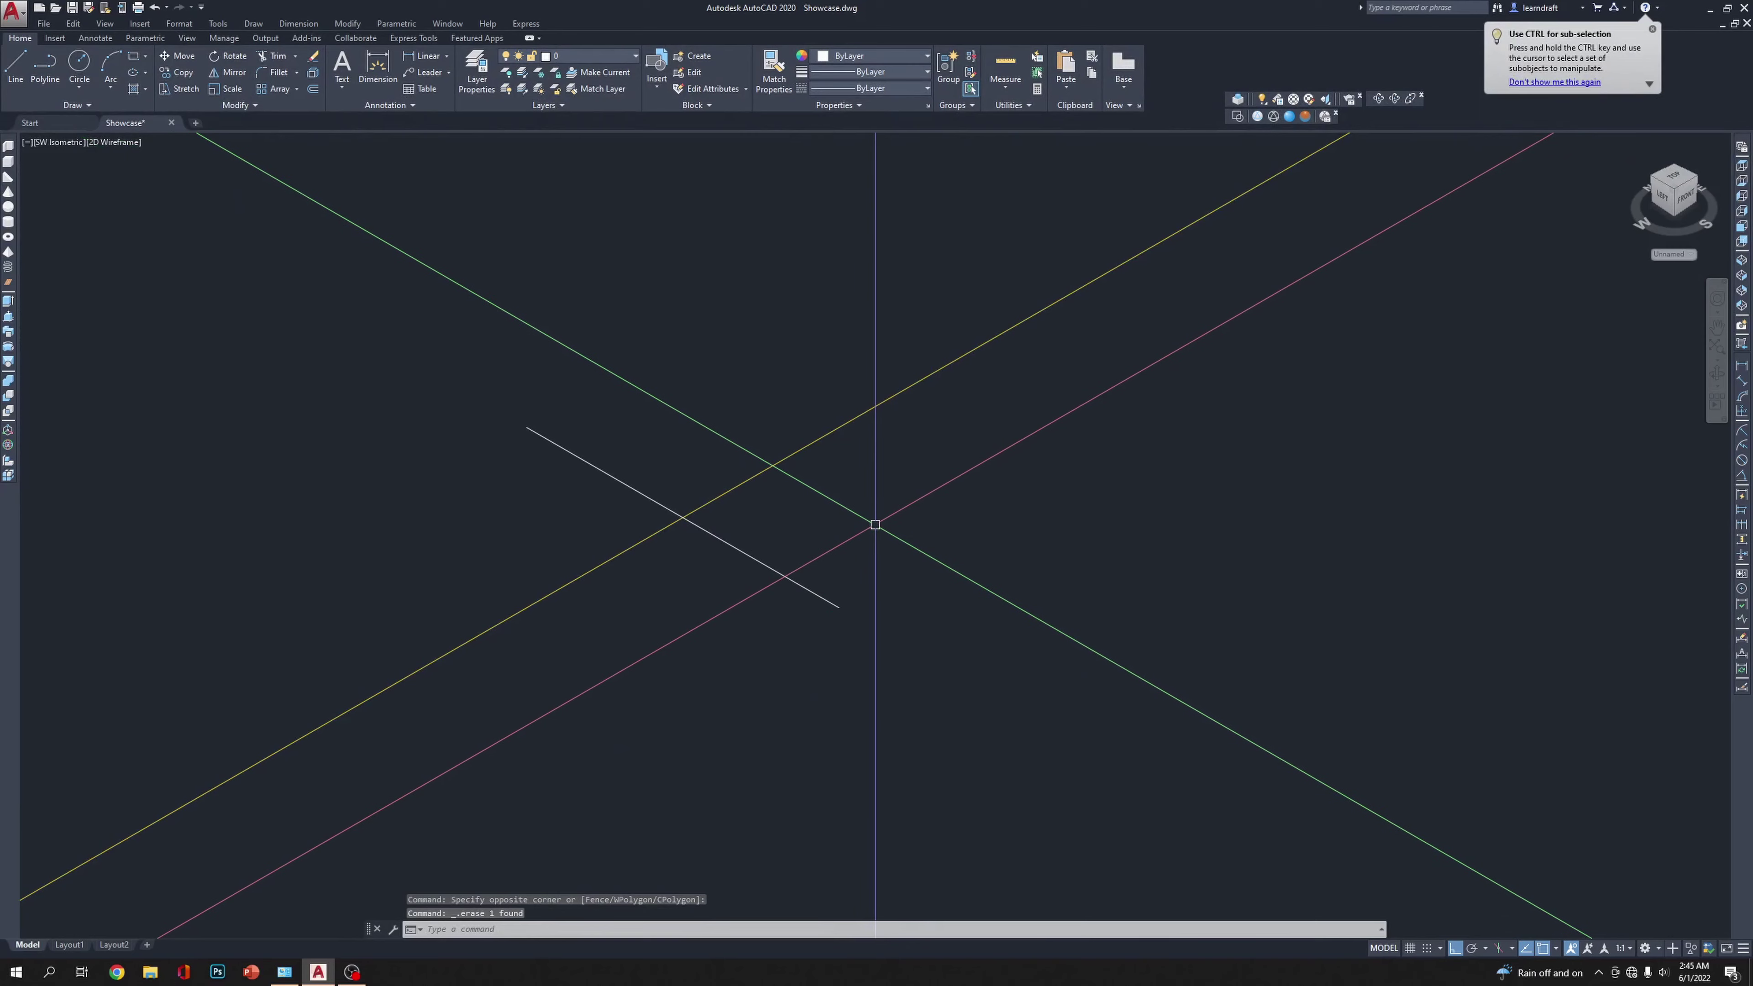
# Step: Offset the remaining white line by 1 to make a parallel copy
pyautogui.click(868, 528)
pyautogui.click(802, 627)
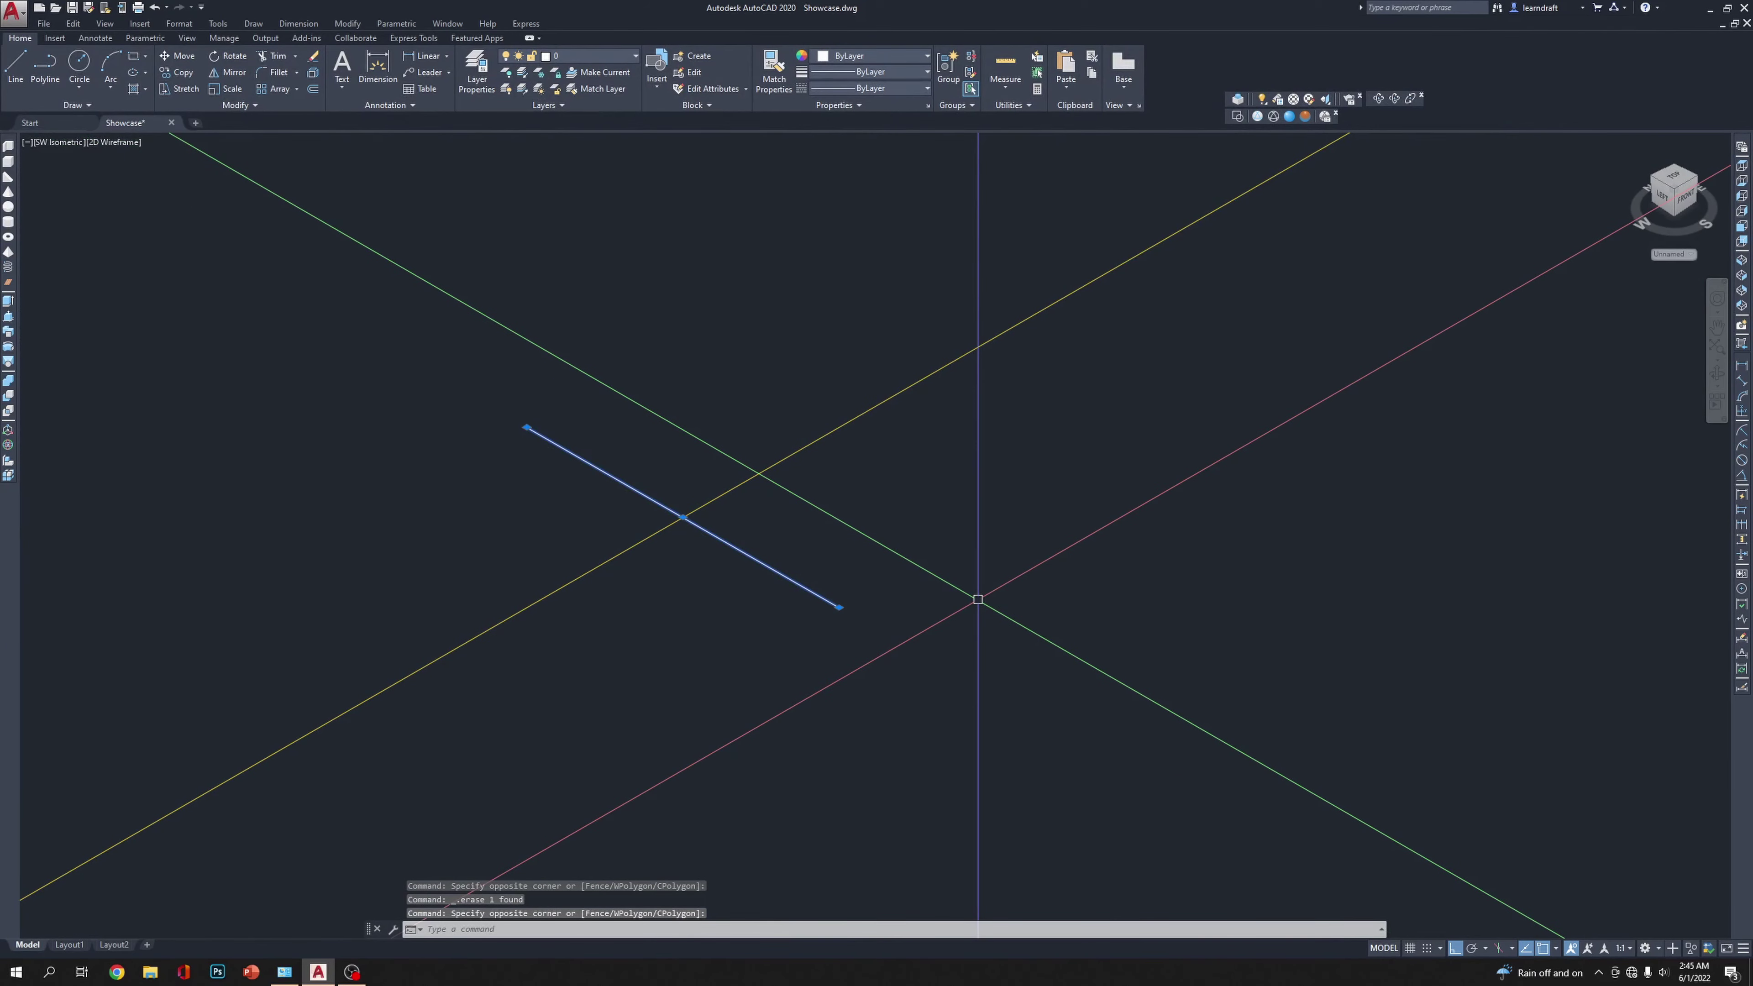
pyautogui.write('o')
pyautogui.press('Return')
pyautogui.write('1')
pyautogui.press('Return')
pyautogui.click(1018, 525)
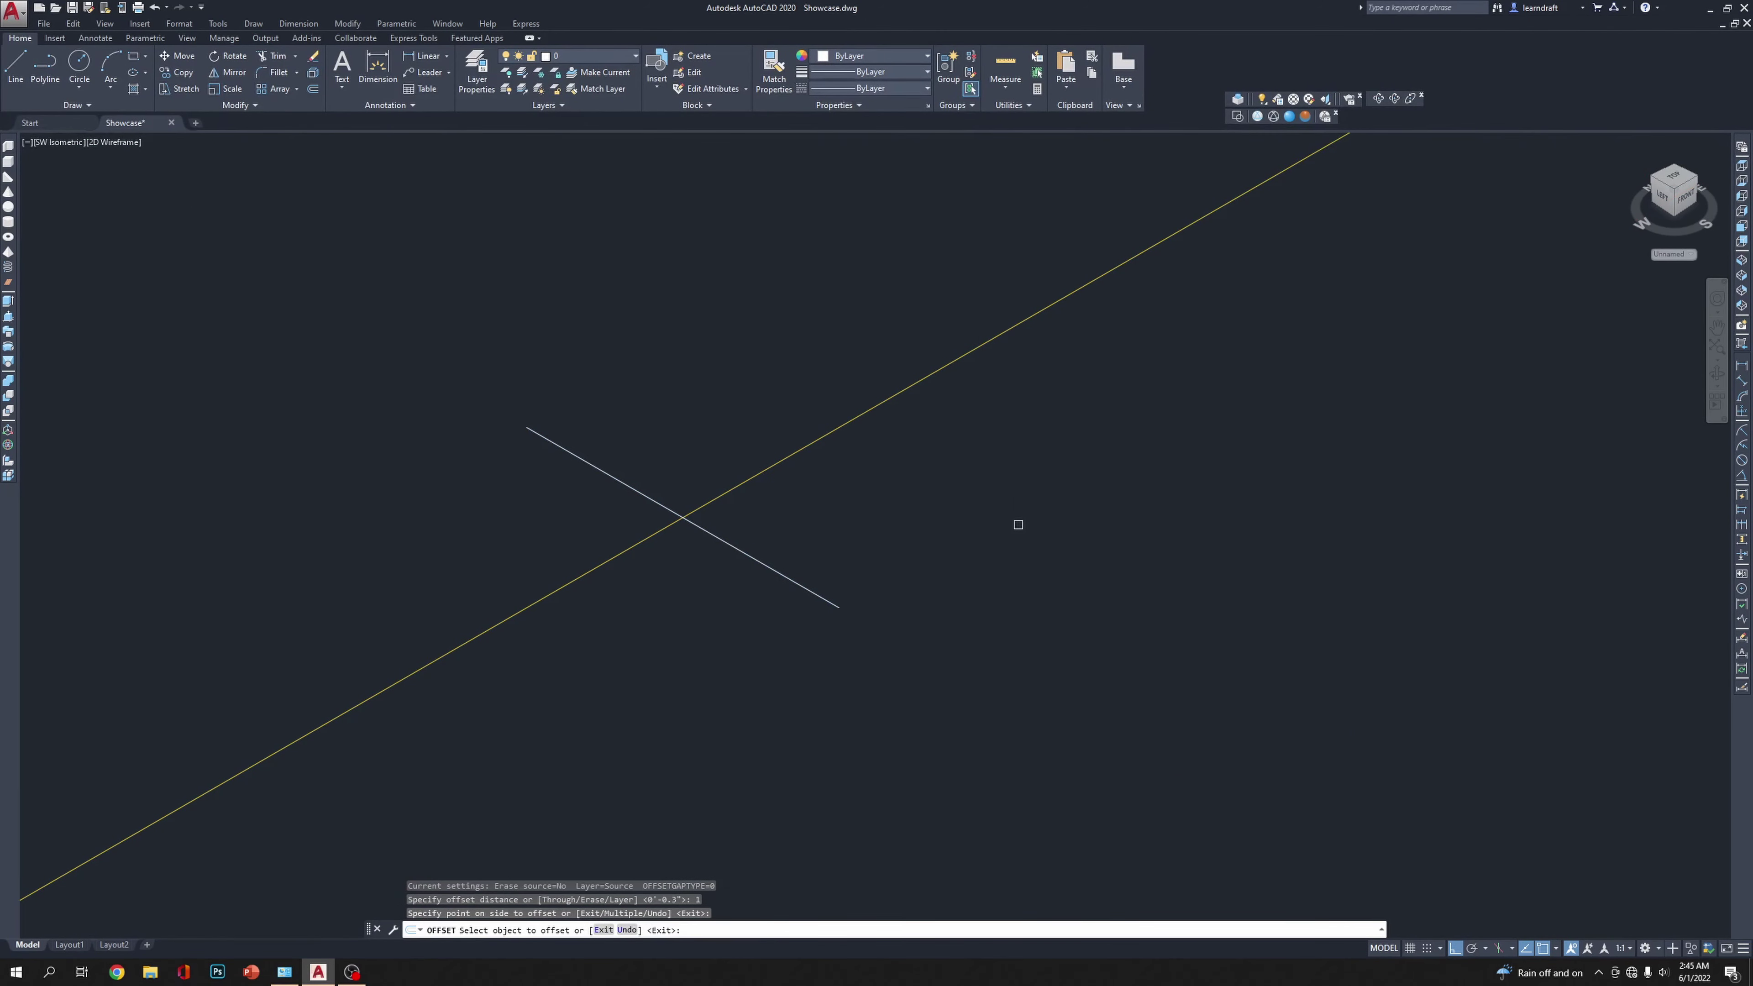
pyautogui.press('Escape')
# Step: Cancel a trim with four cutting edges, then select the lower yellow glass panel
pyautogui.scroll(4, 785, 549)
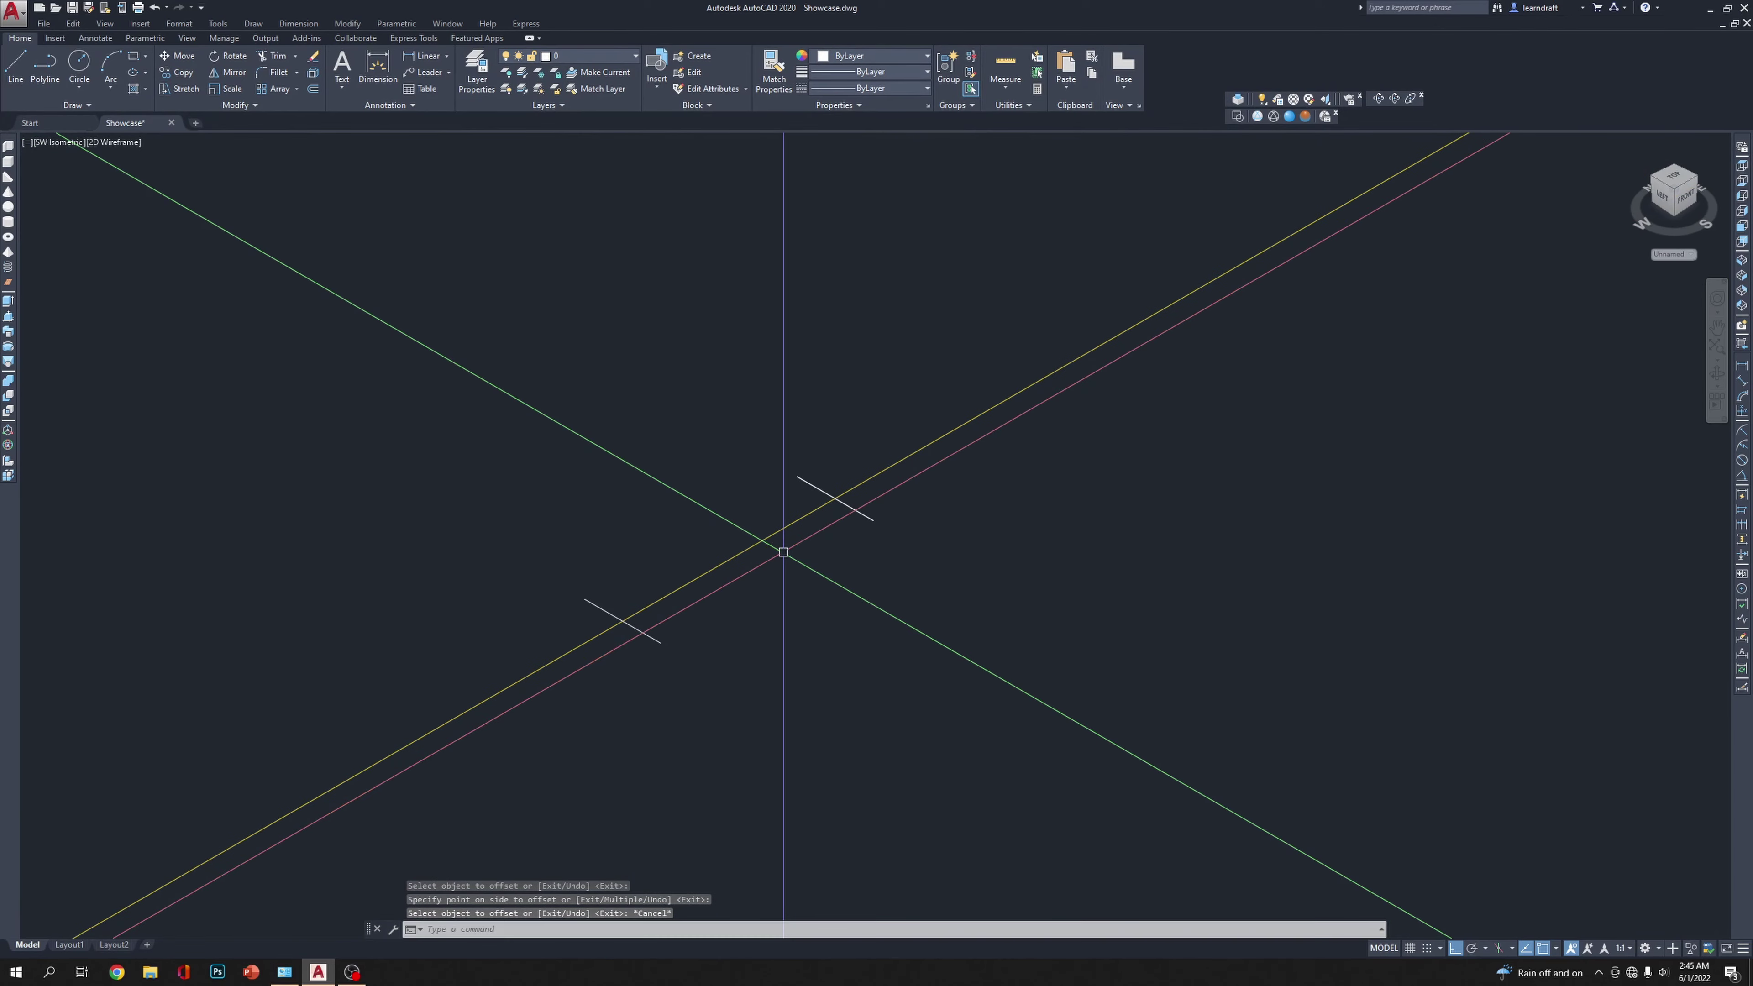
pyautogui.write('tr')
pyautogui.click(832, 415)
pyautogui.click(673, 627)
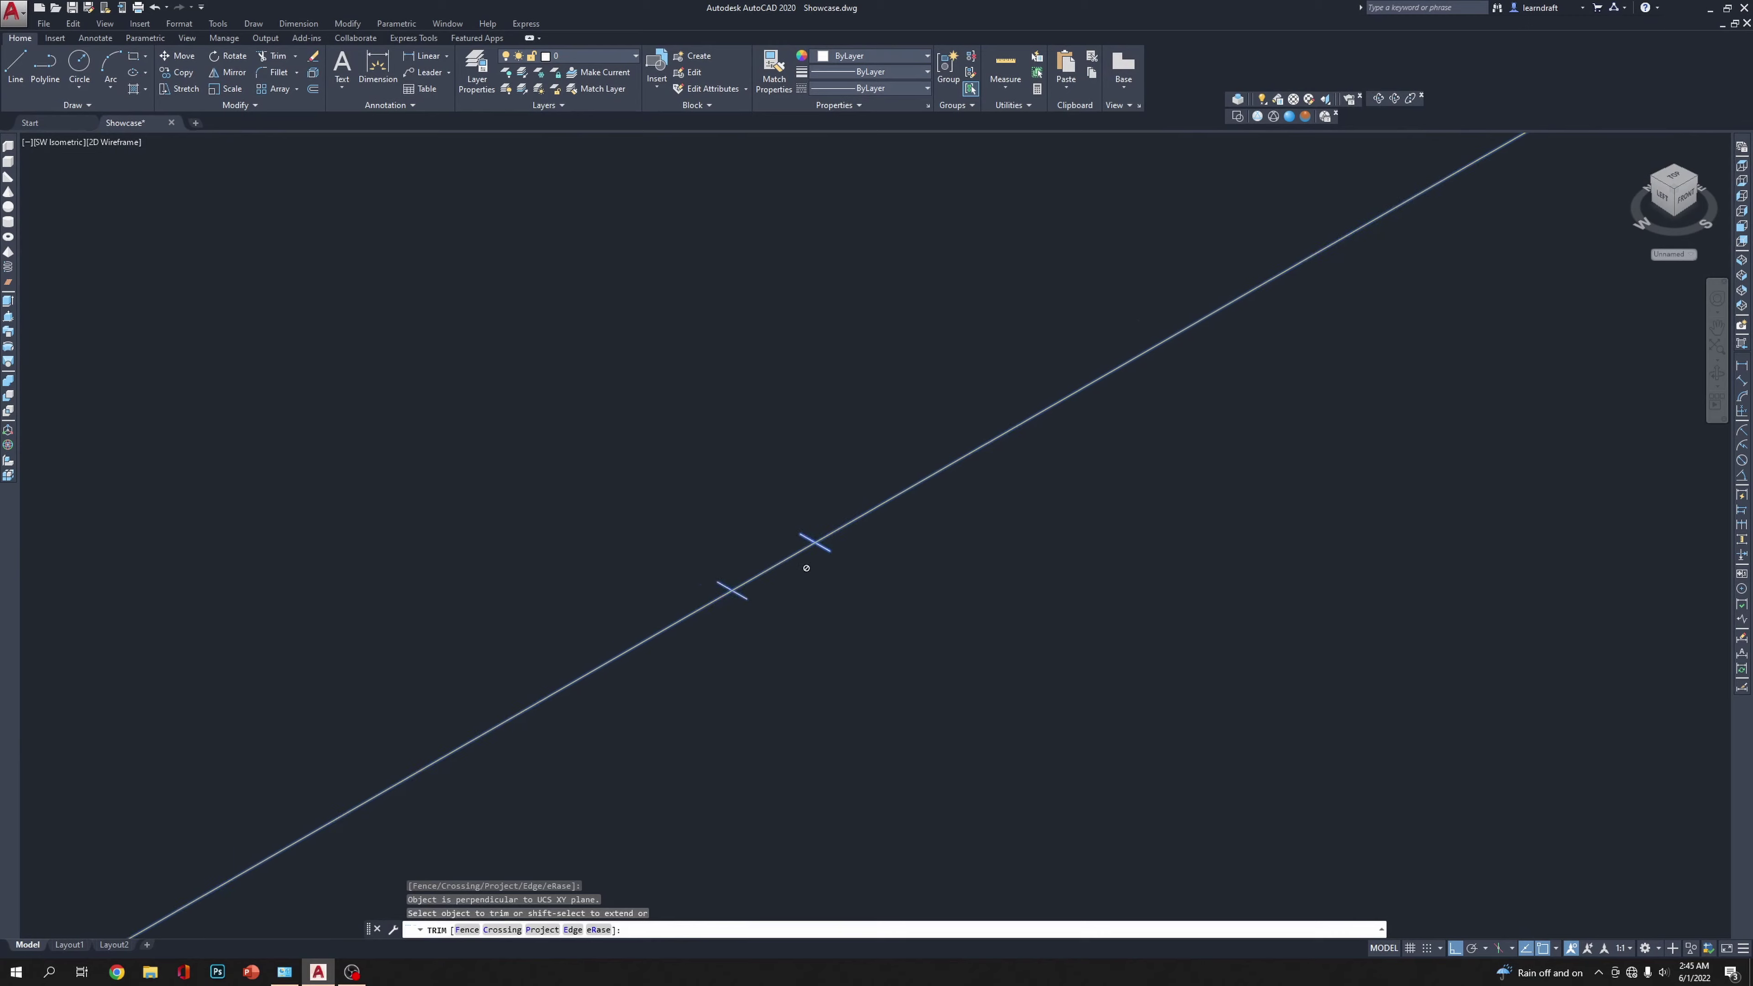
pyautogui.scroll(-6, 806, 568)
pyautogui.scroll(2, 863, 539)
pyautogui.press('Escape')
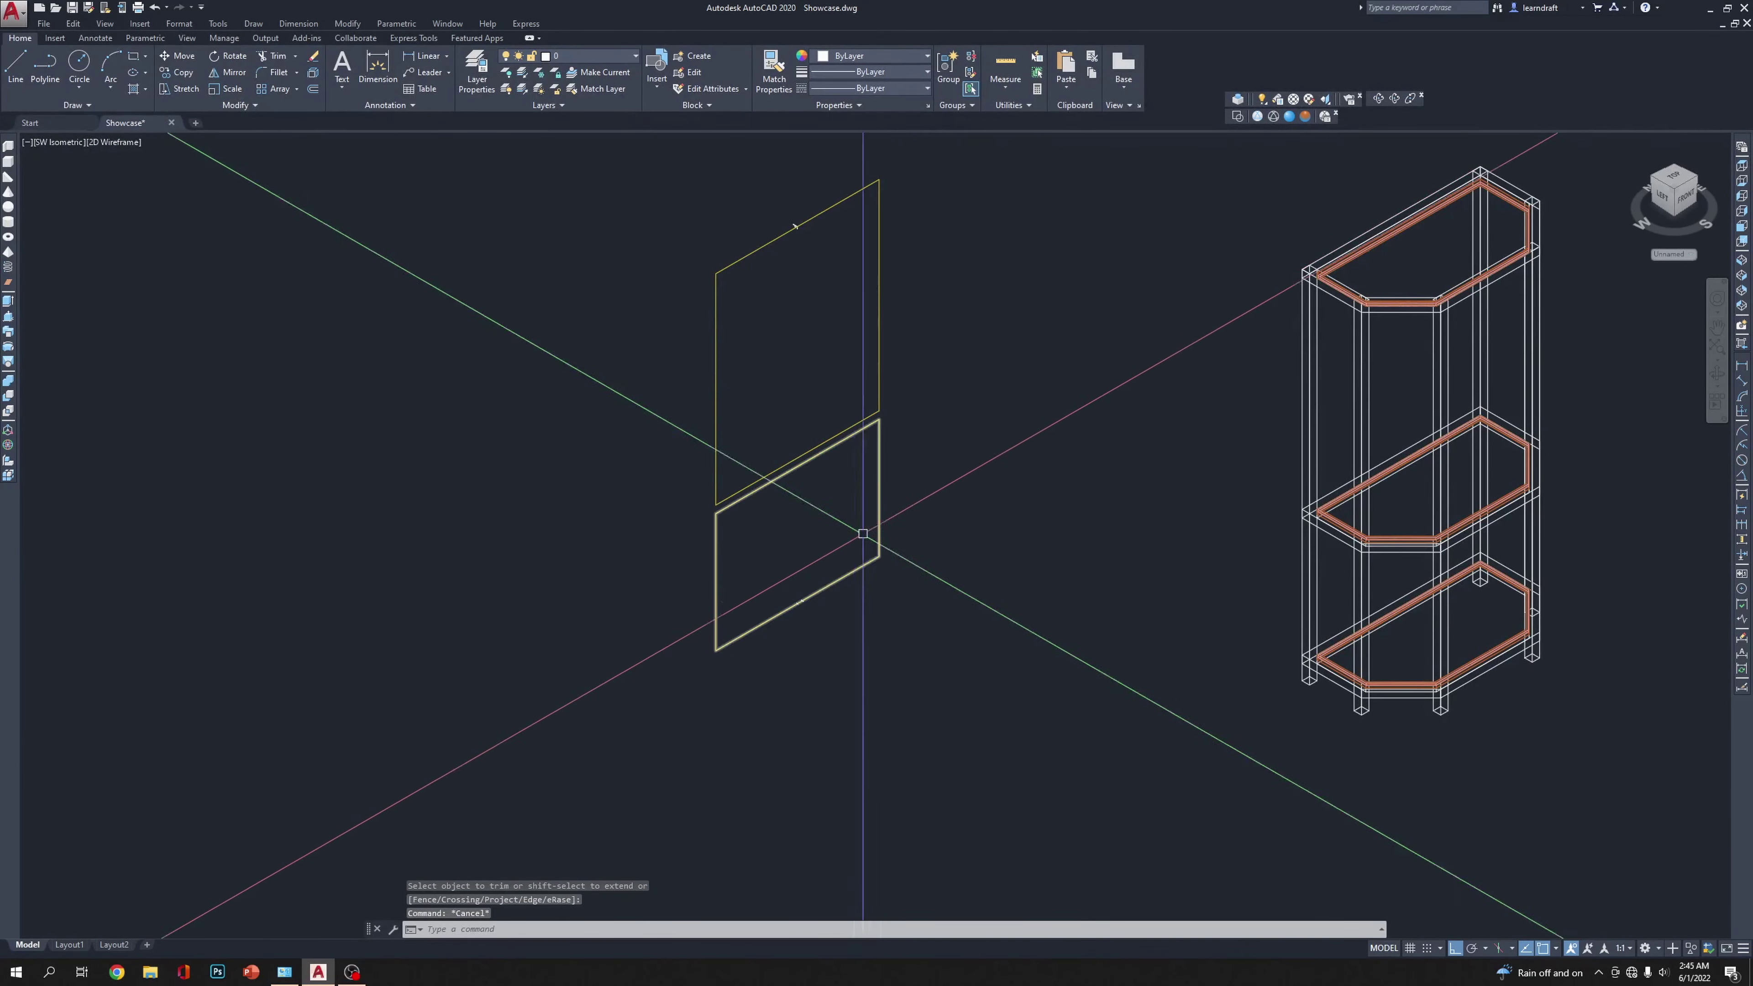
pyautogui.scroll(8, 863, 533)
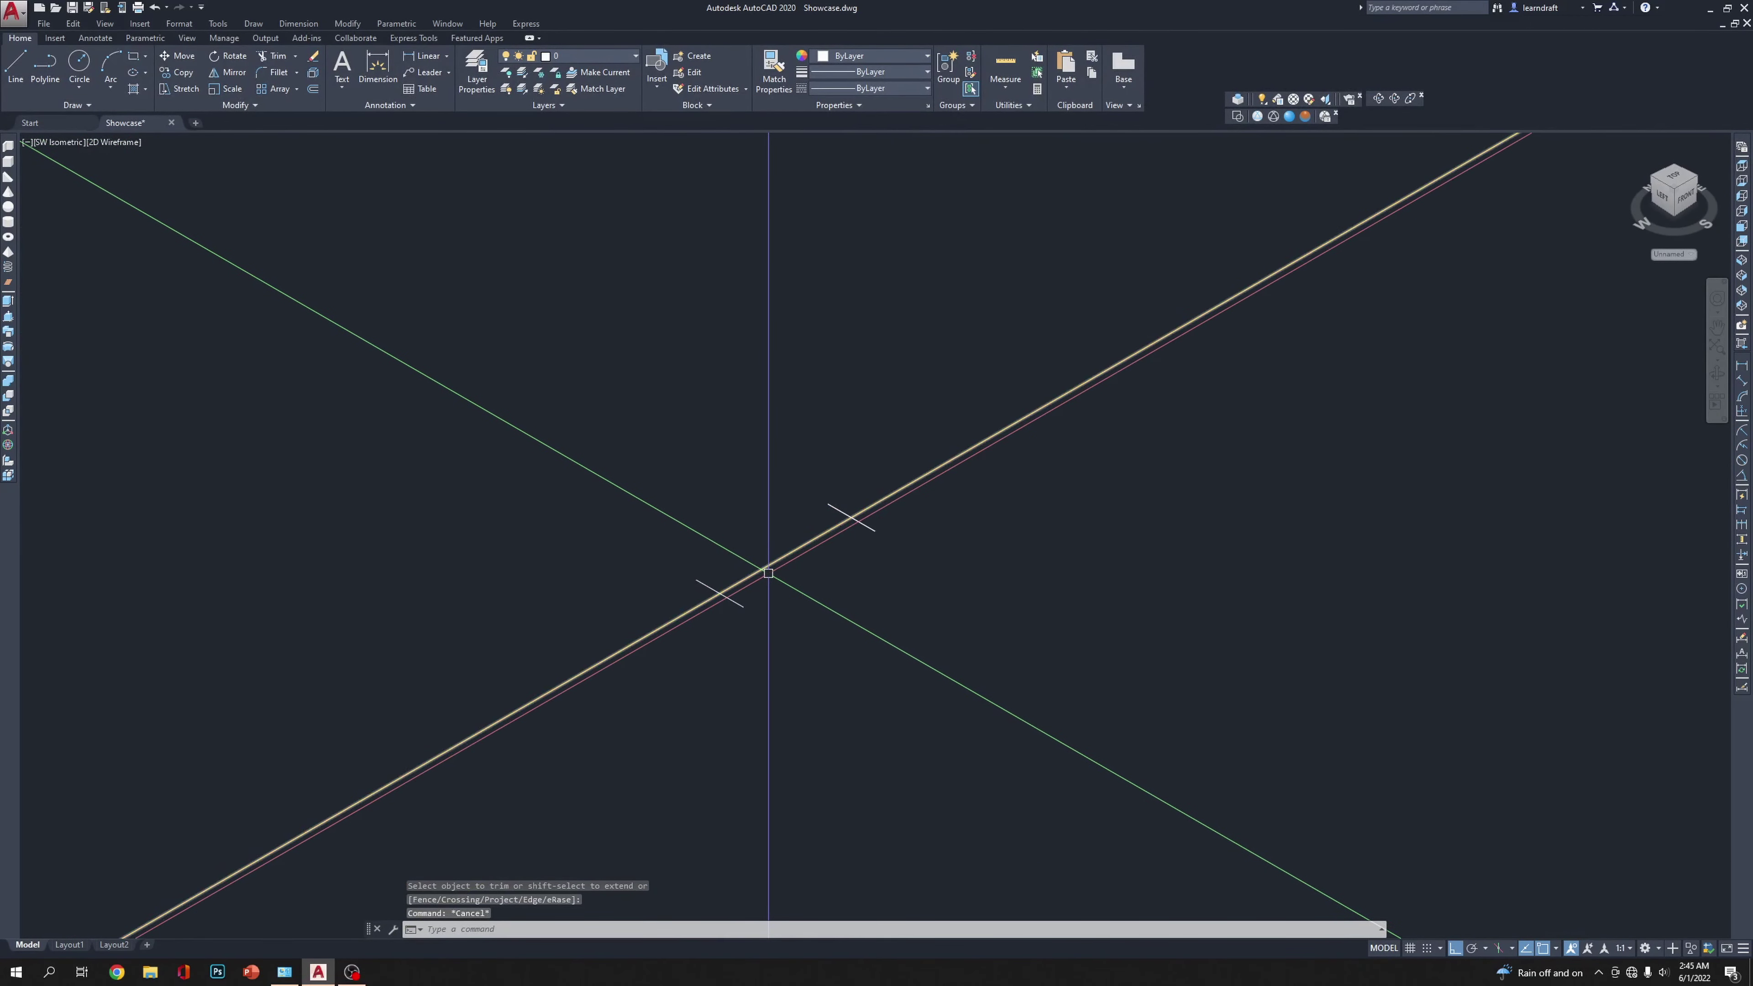
pyautogui.click(764, 571)
pyautogui.scroll(-10, 720, 613)
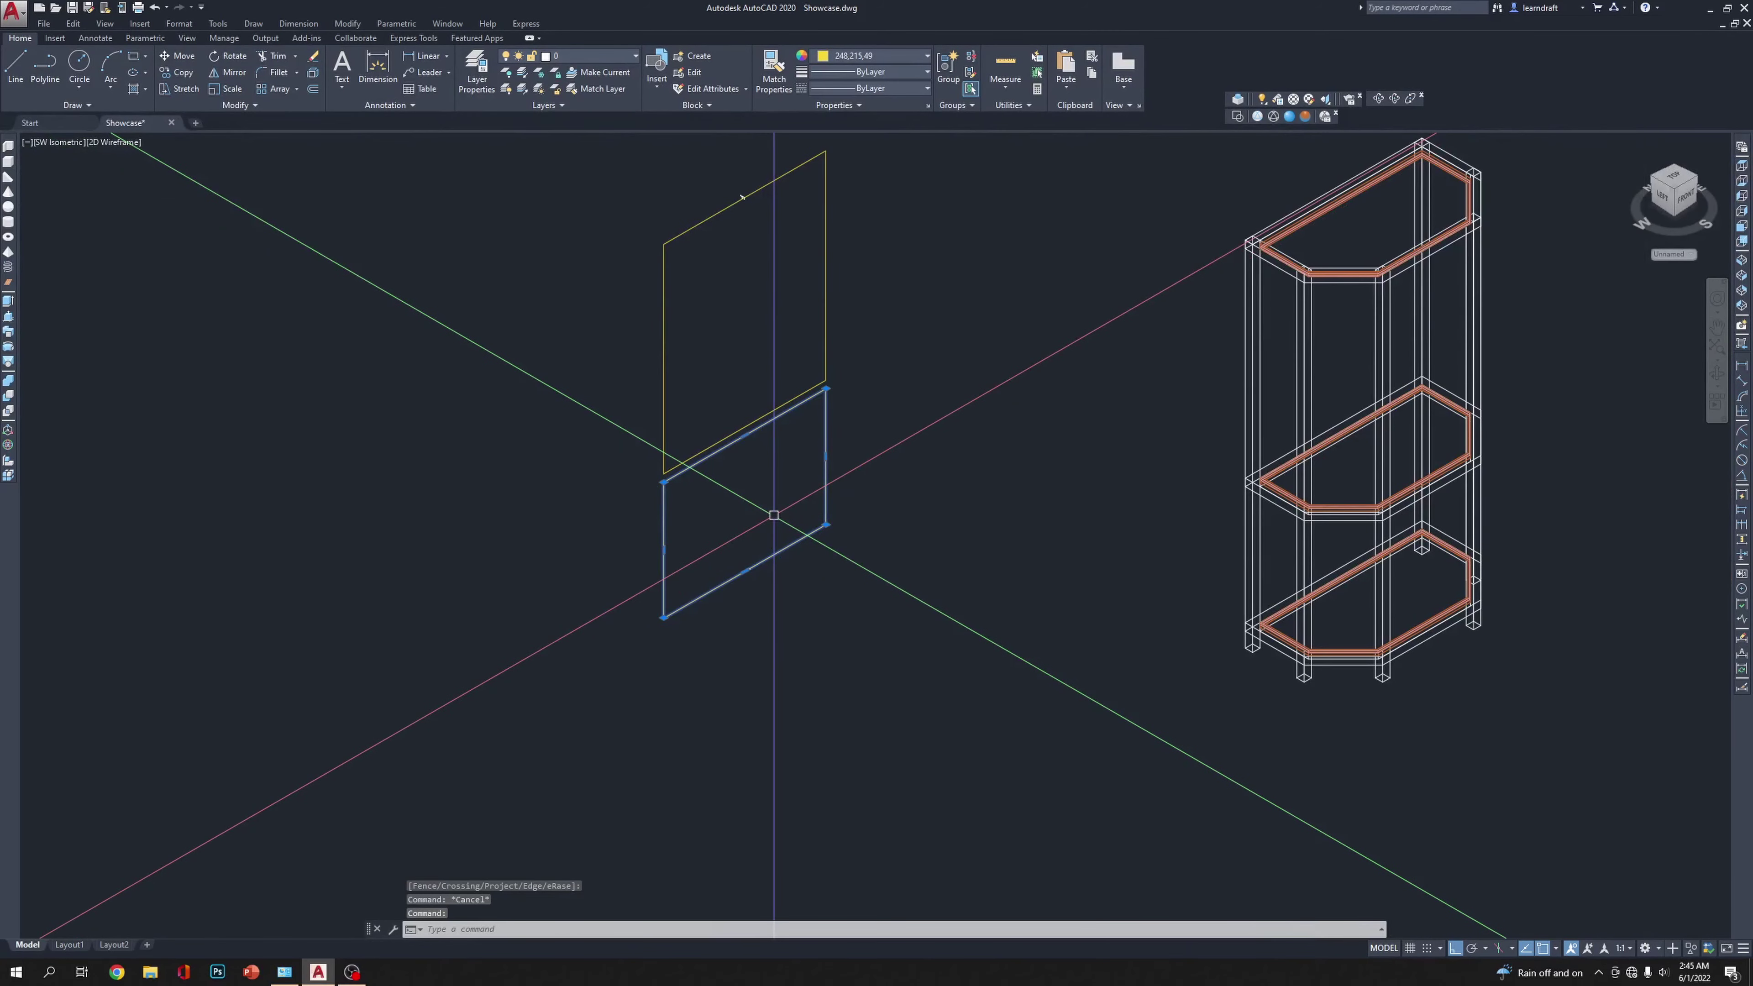
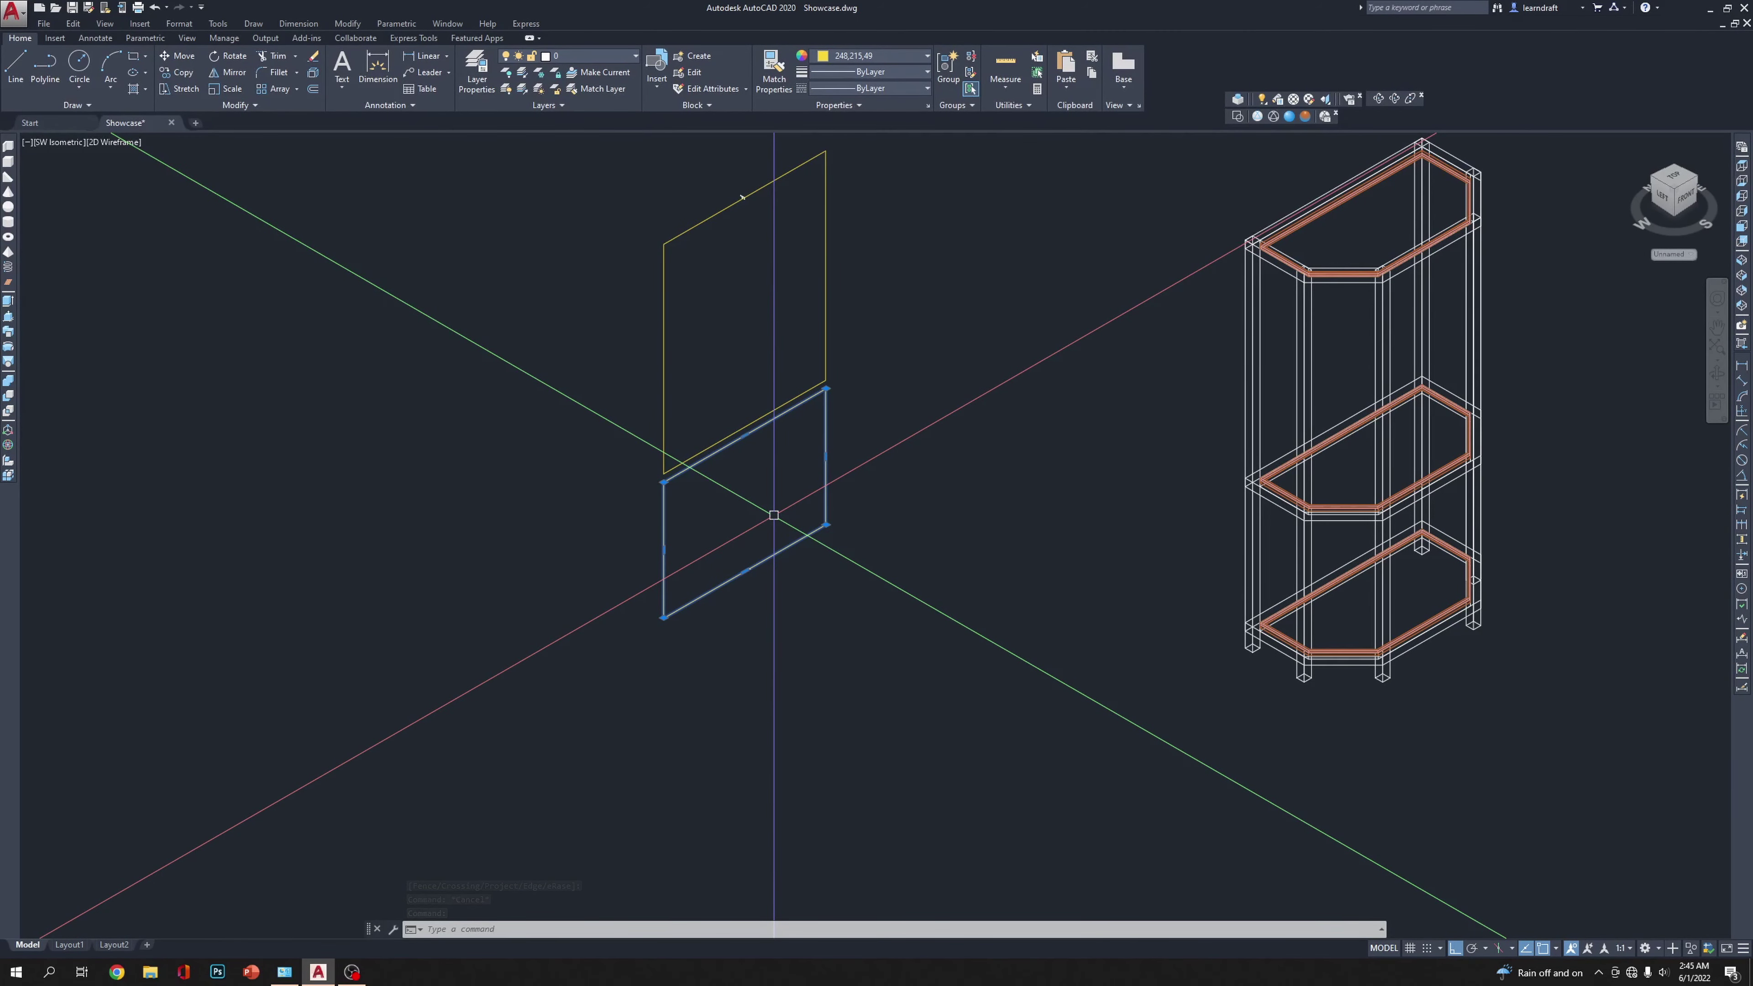
# Step: Move the left tick mark on the back panel's edge further down-left
pyautogui.press('Escape')
pyautogui.scroll(8, 774, 514)
pyautogui.scroll(-4, 778, 521)
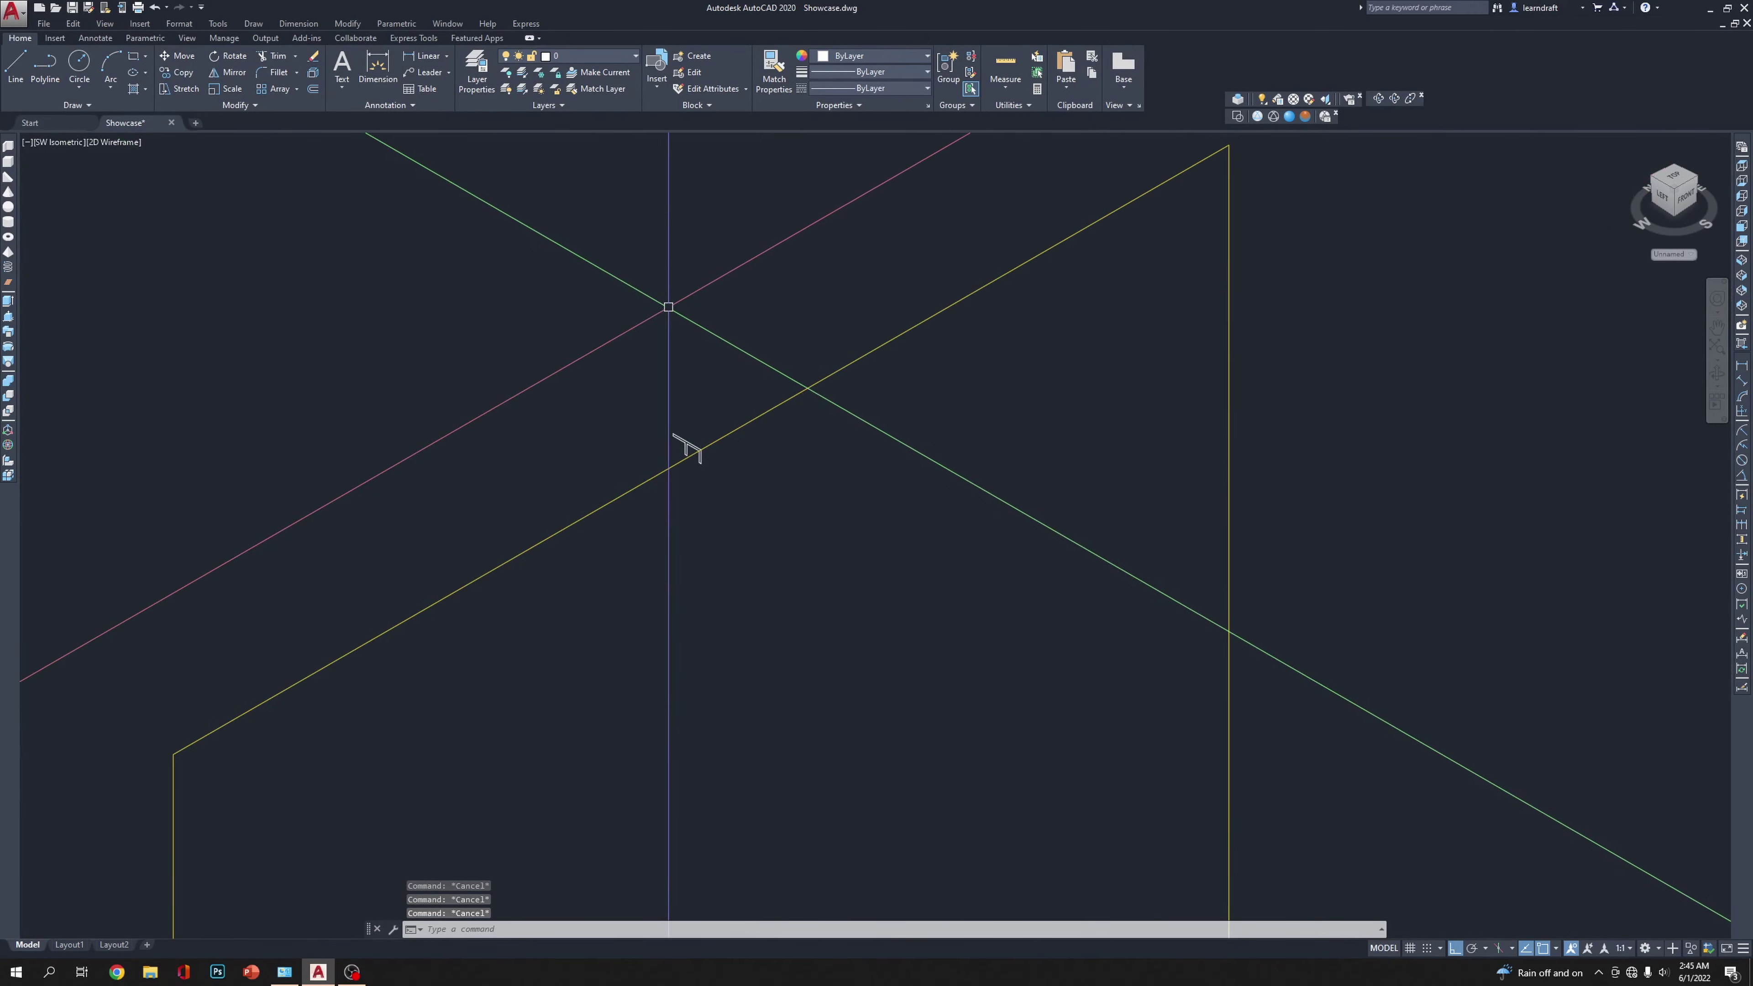
pyautogui.scroll(4, 904, 532)
pyautogui.scroll(-6, 766, 504)
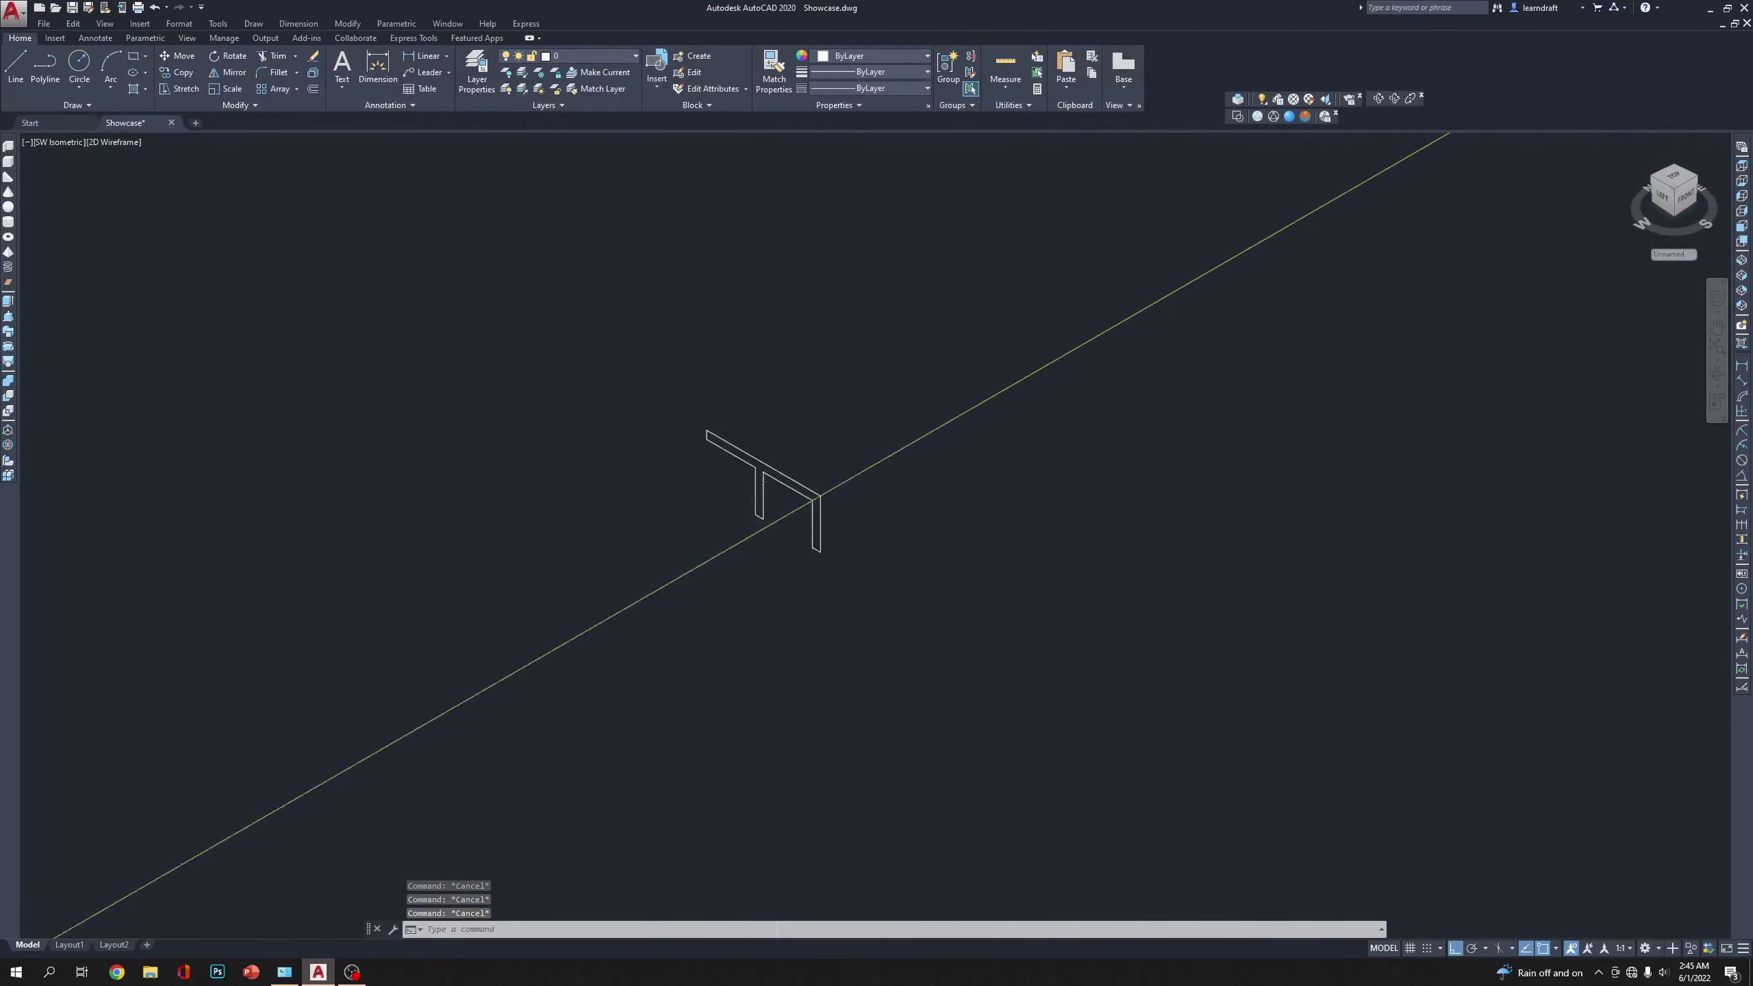
pyautogui.scroll(8, 852, 603)
pyautogui.moveTo(852, 603); pyautogui.dragTo(778, 264, button='middle')
pyautogui.scroll(8, 773, 690)
pyautogui.scroll(6, 641, 580)
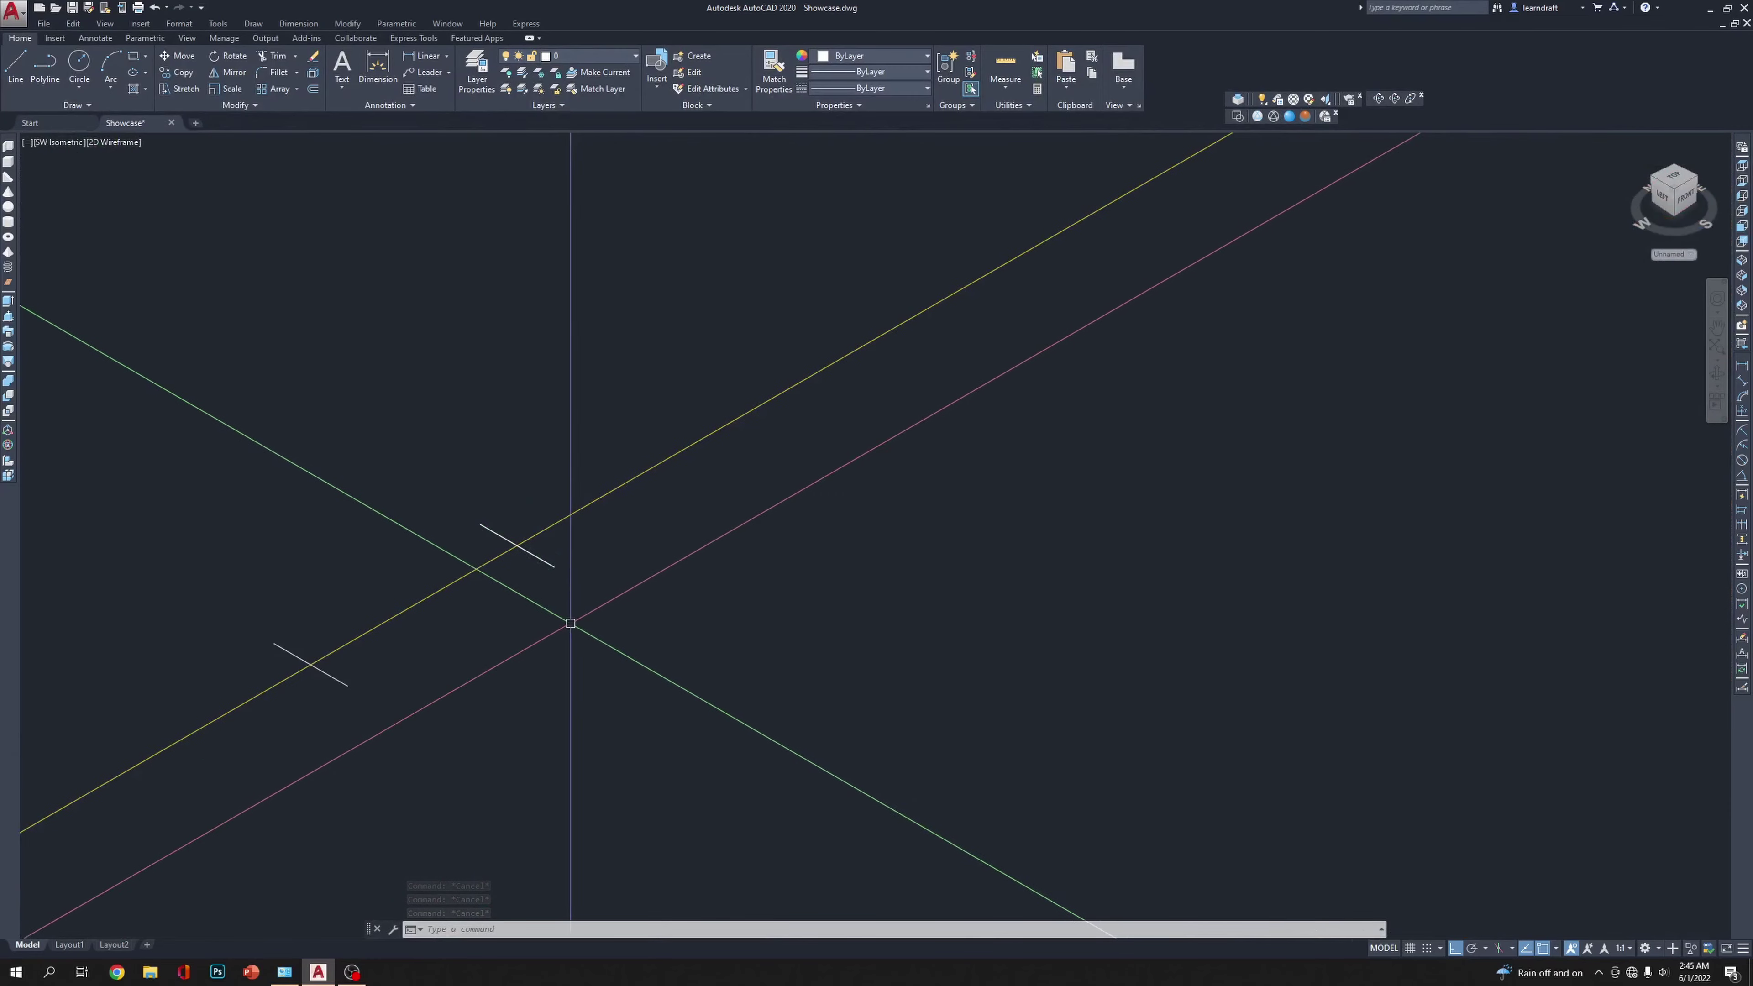
pyautogui.scroll(-2, 594, 613)
pyautogui.scroll(-7, 690, 634)
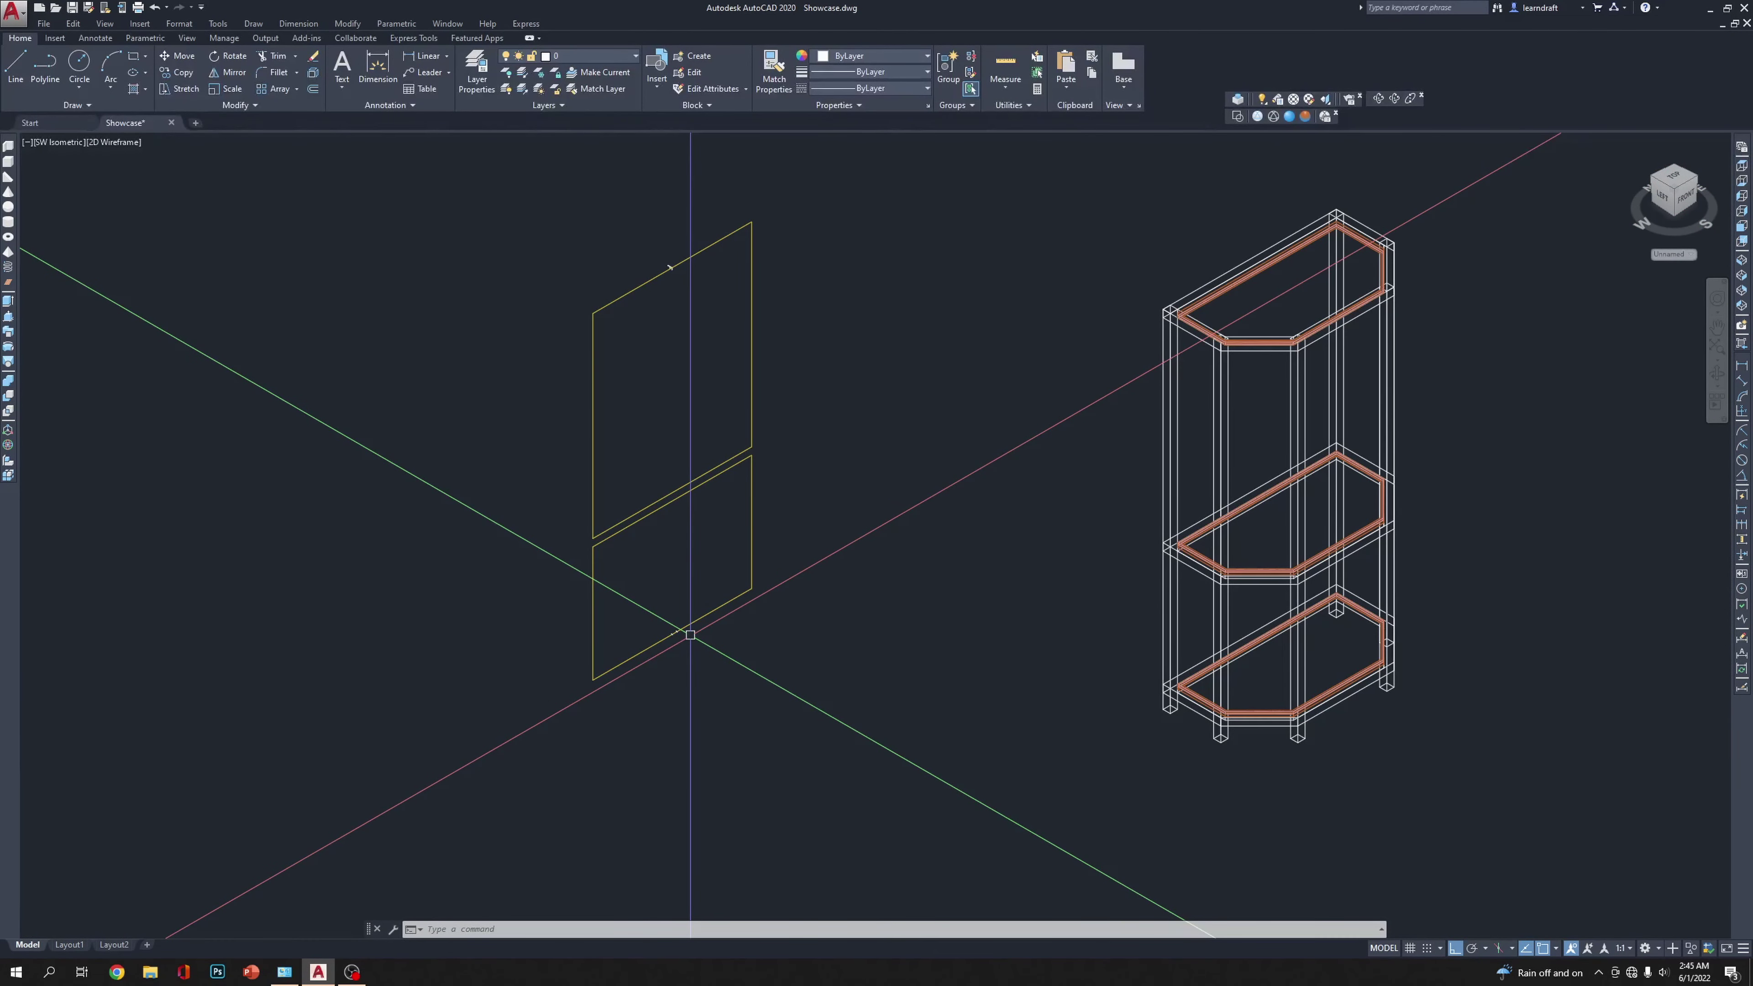
pyautogui.scroll(8, 690, 634)
pyautogui.scroll(6, 577, 631)
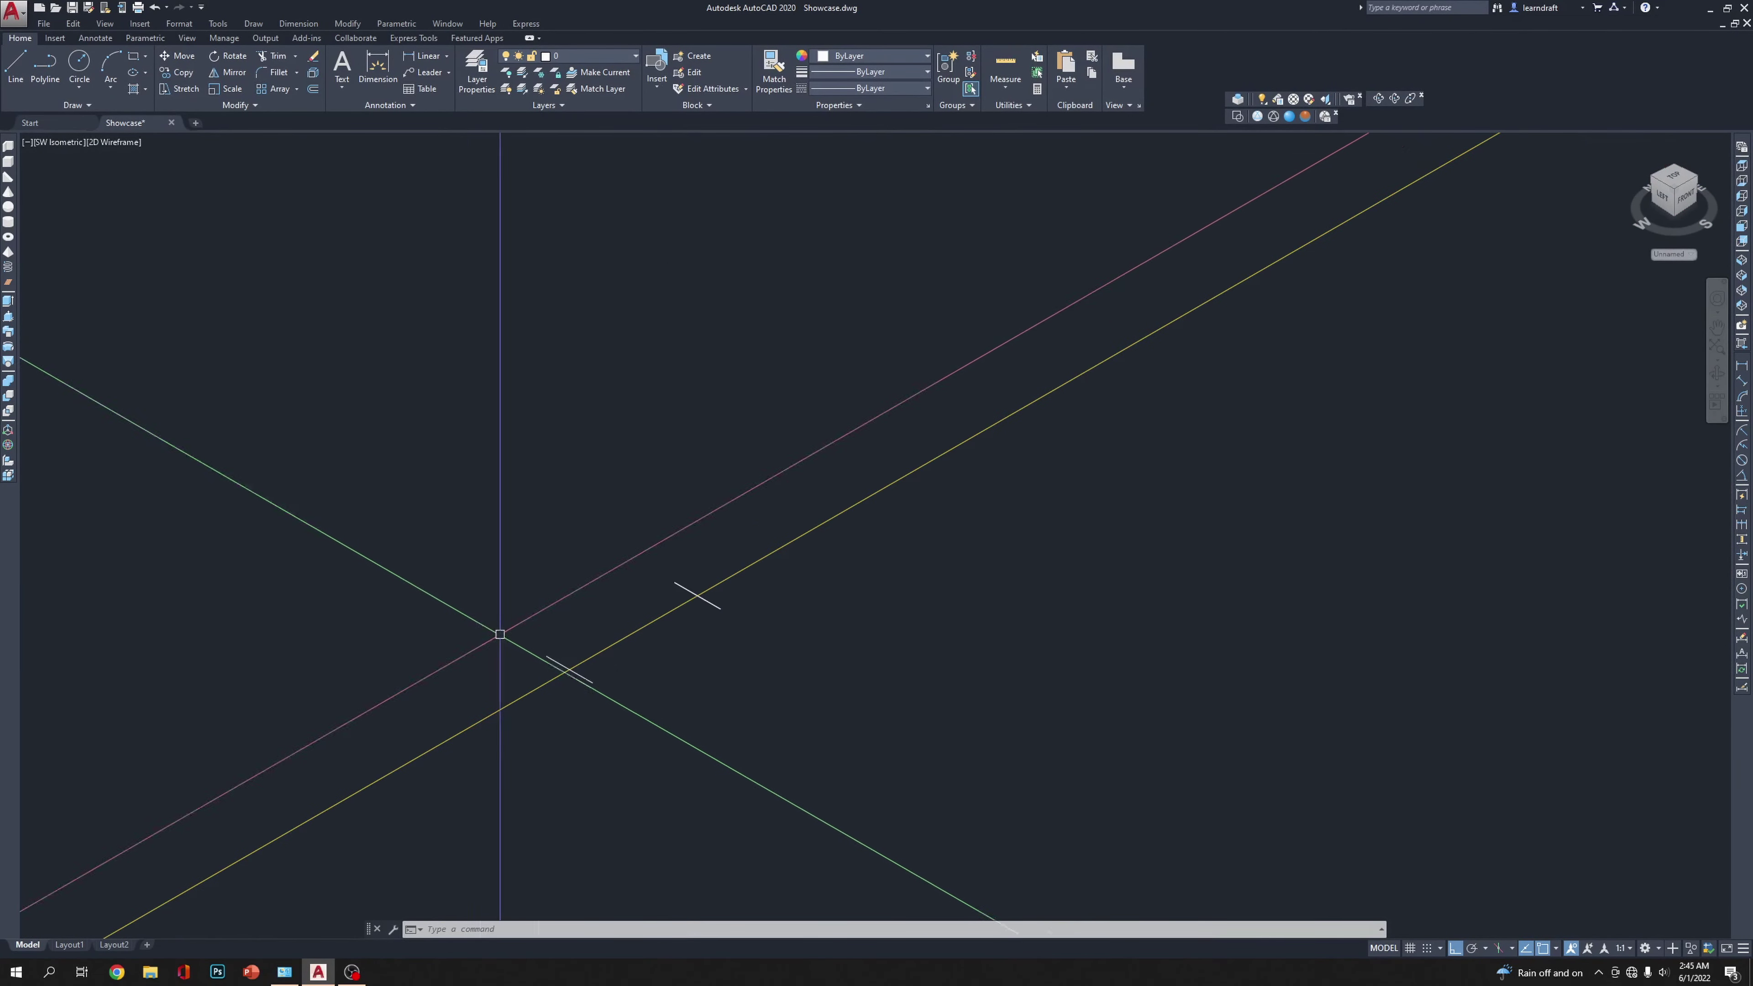
pyautogui.click(568, 639)
pyautogui.click(544, 665)
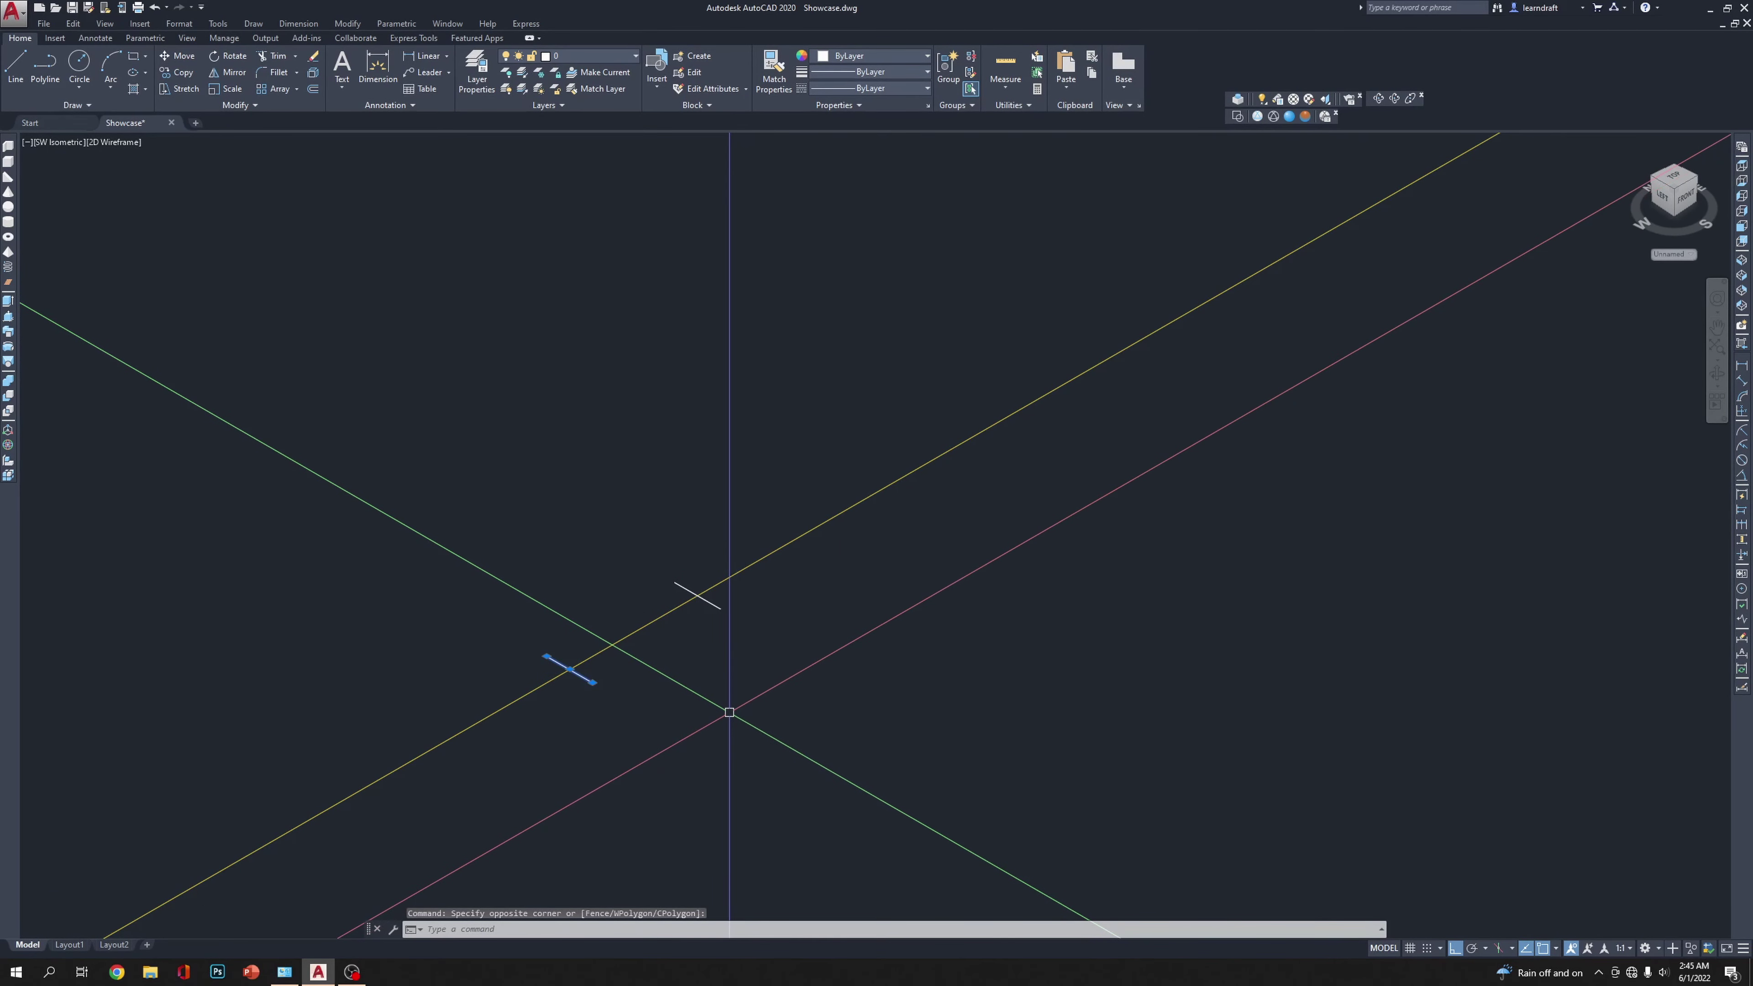
pyautogui.write('m')
pyautogui.press('Return')
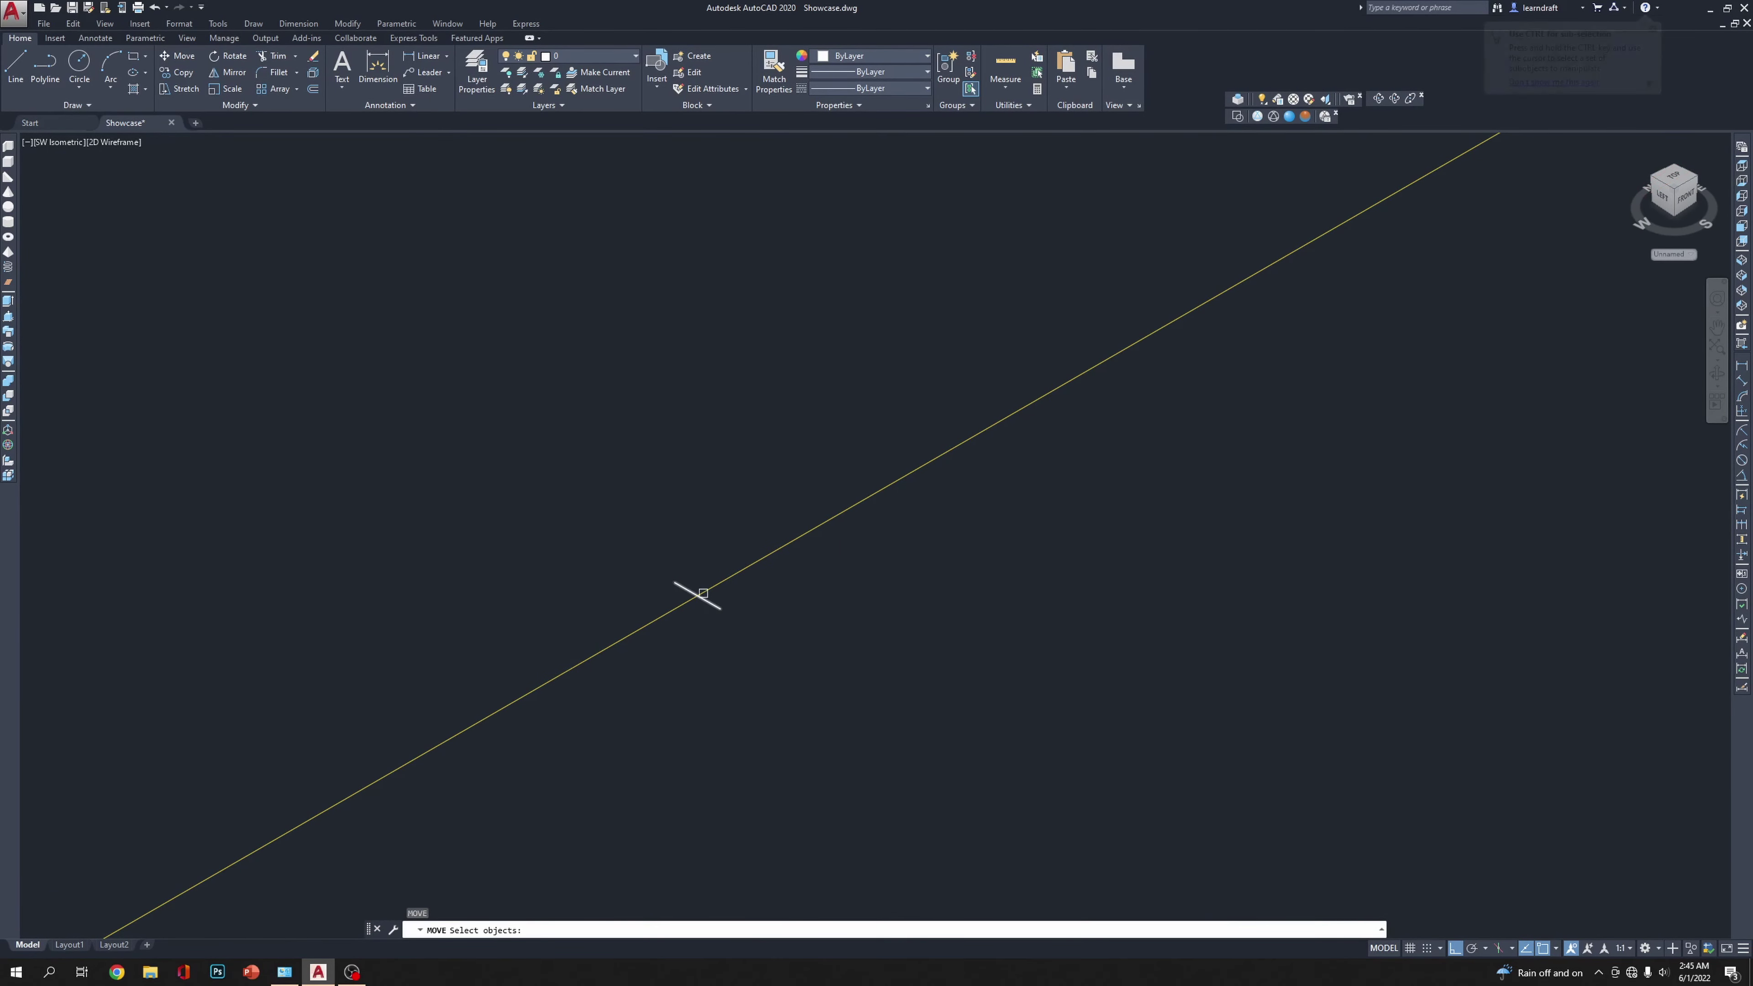
pyautogui.click(697, 596)
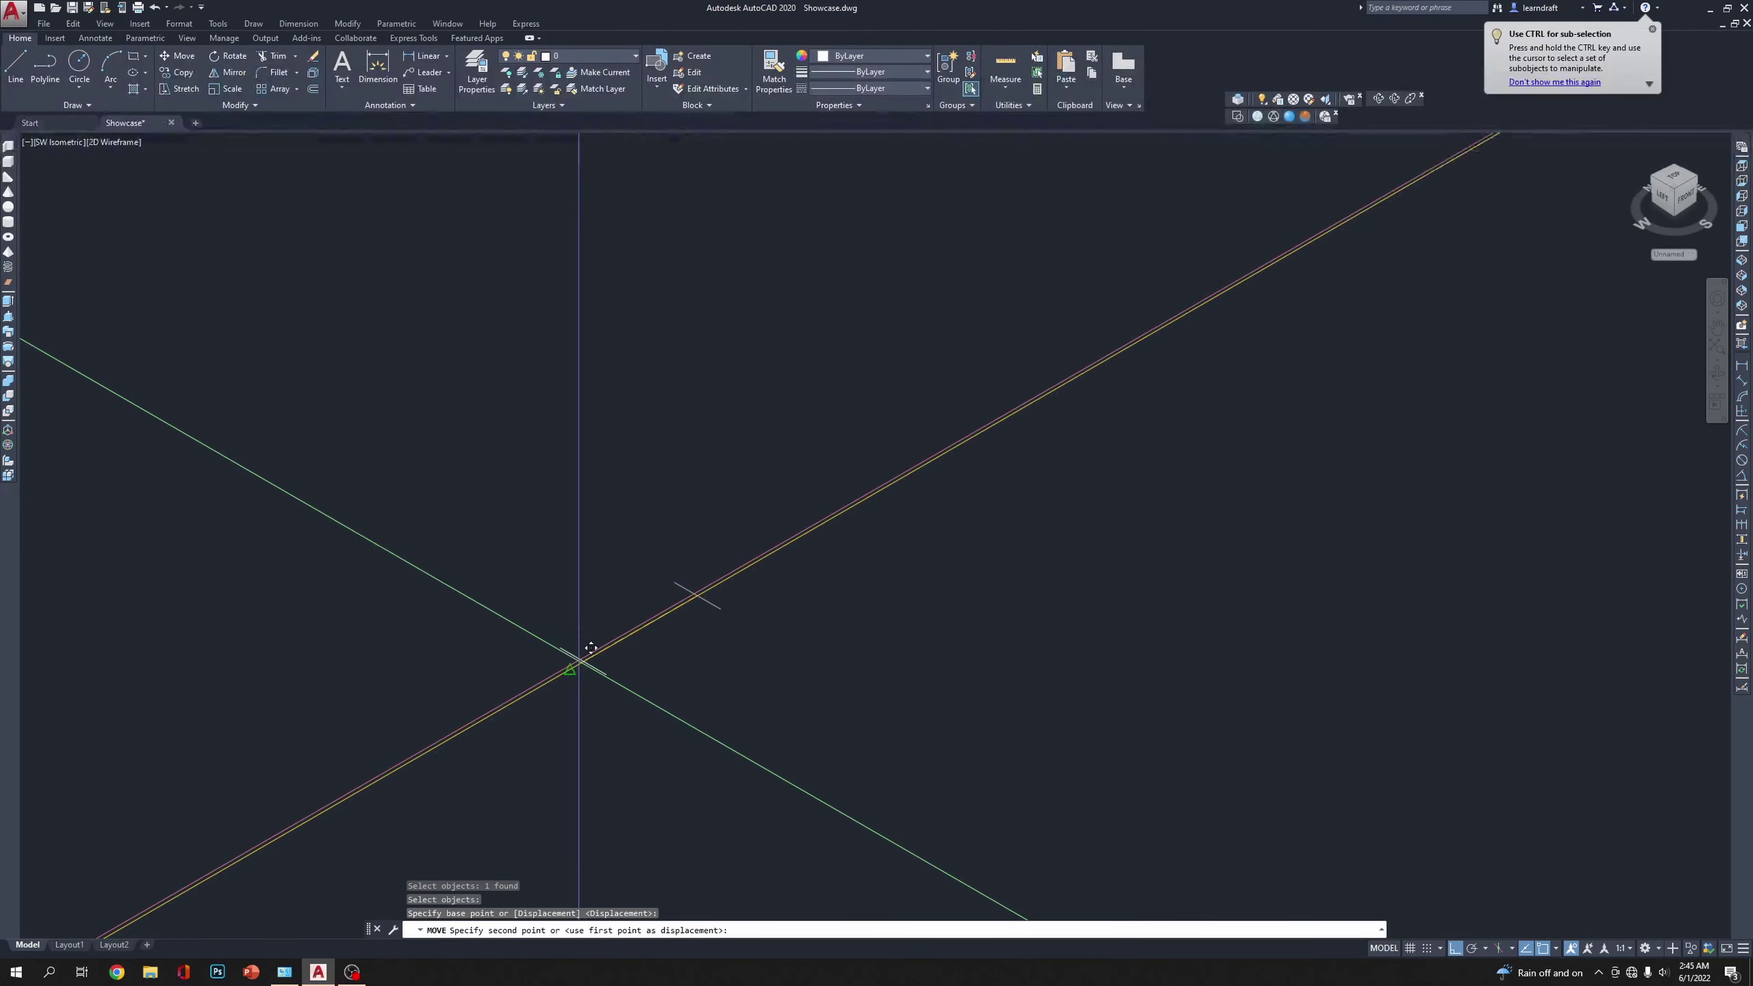
pyautogui.click(573, 666)
# Step: Draw a vertical guide line down from the short tick line's midpoint
pyautogui.click(607, 647)
pyautogui.scroll(-8, 700, 635)
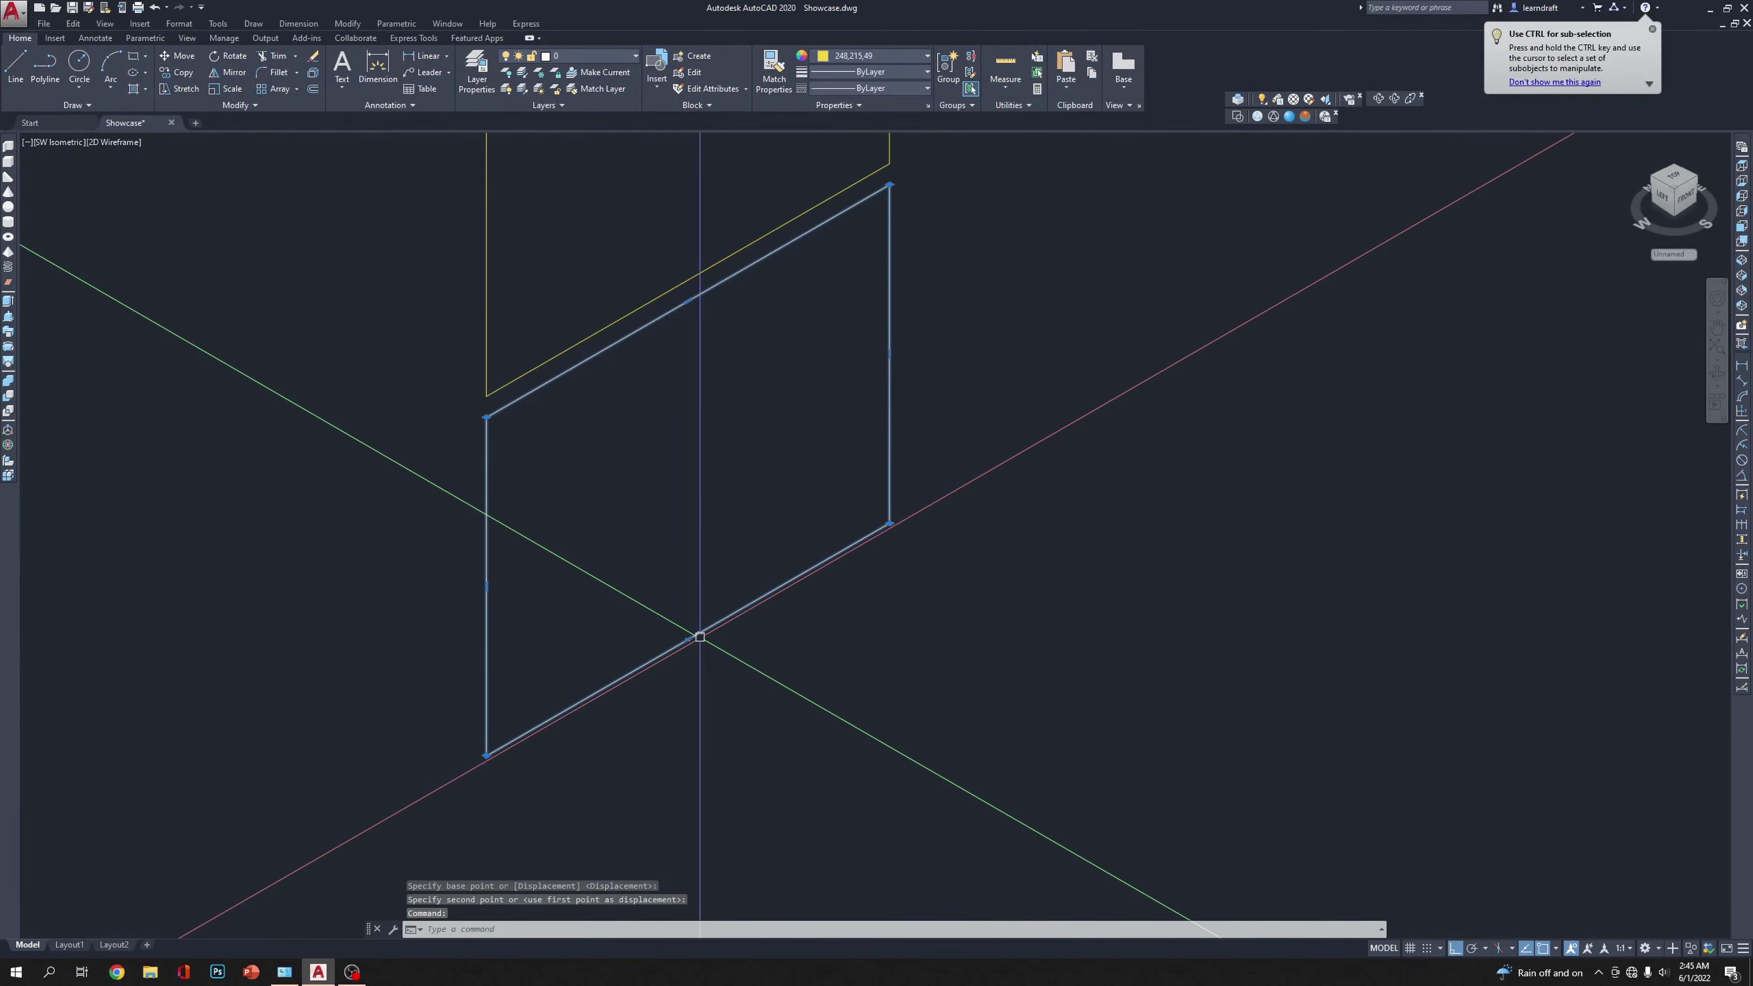
pyautogui.press('Escape')
pyautogui.scroll(5, 724, 567)
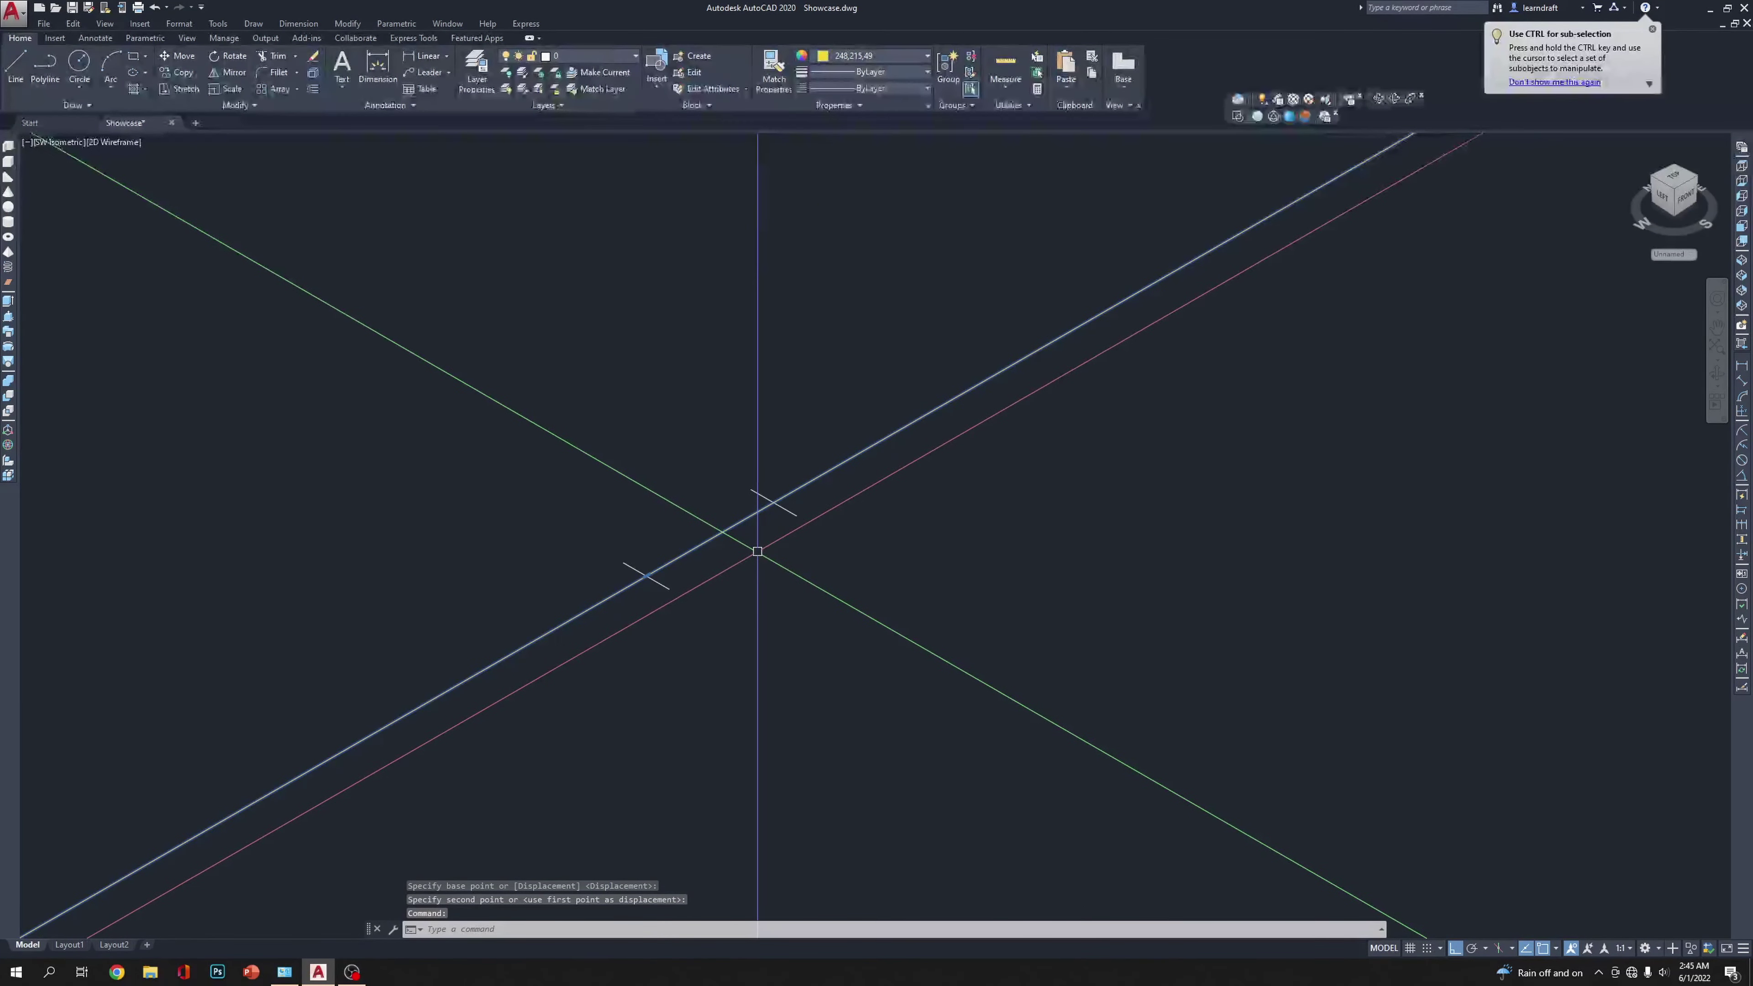
pyautogui.click(1037, 413)
pyautogui.click(1004, 450)
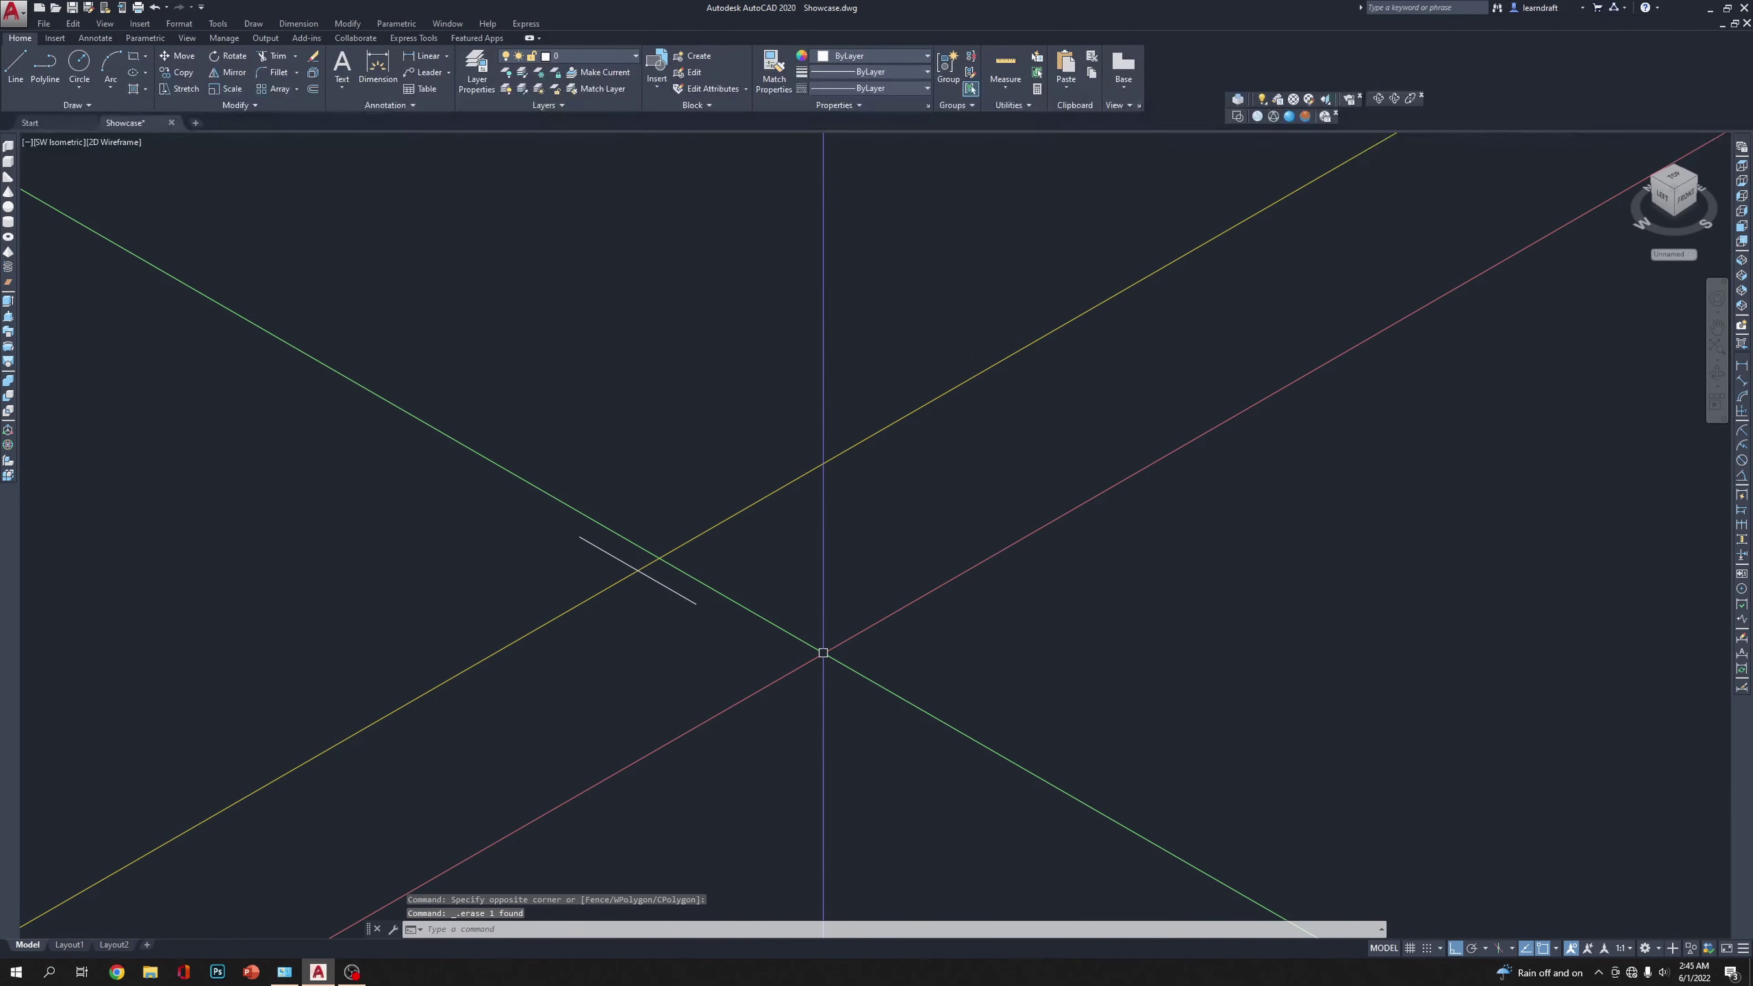
pyautogui.write('l')
pyautogui.press('Return')
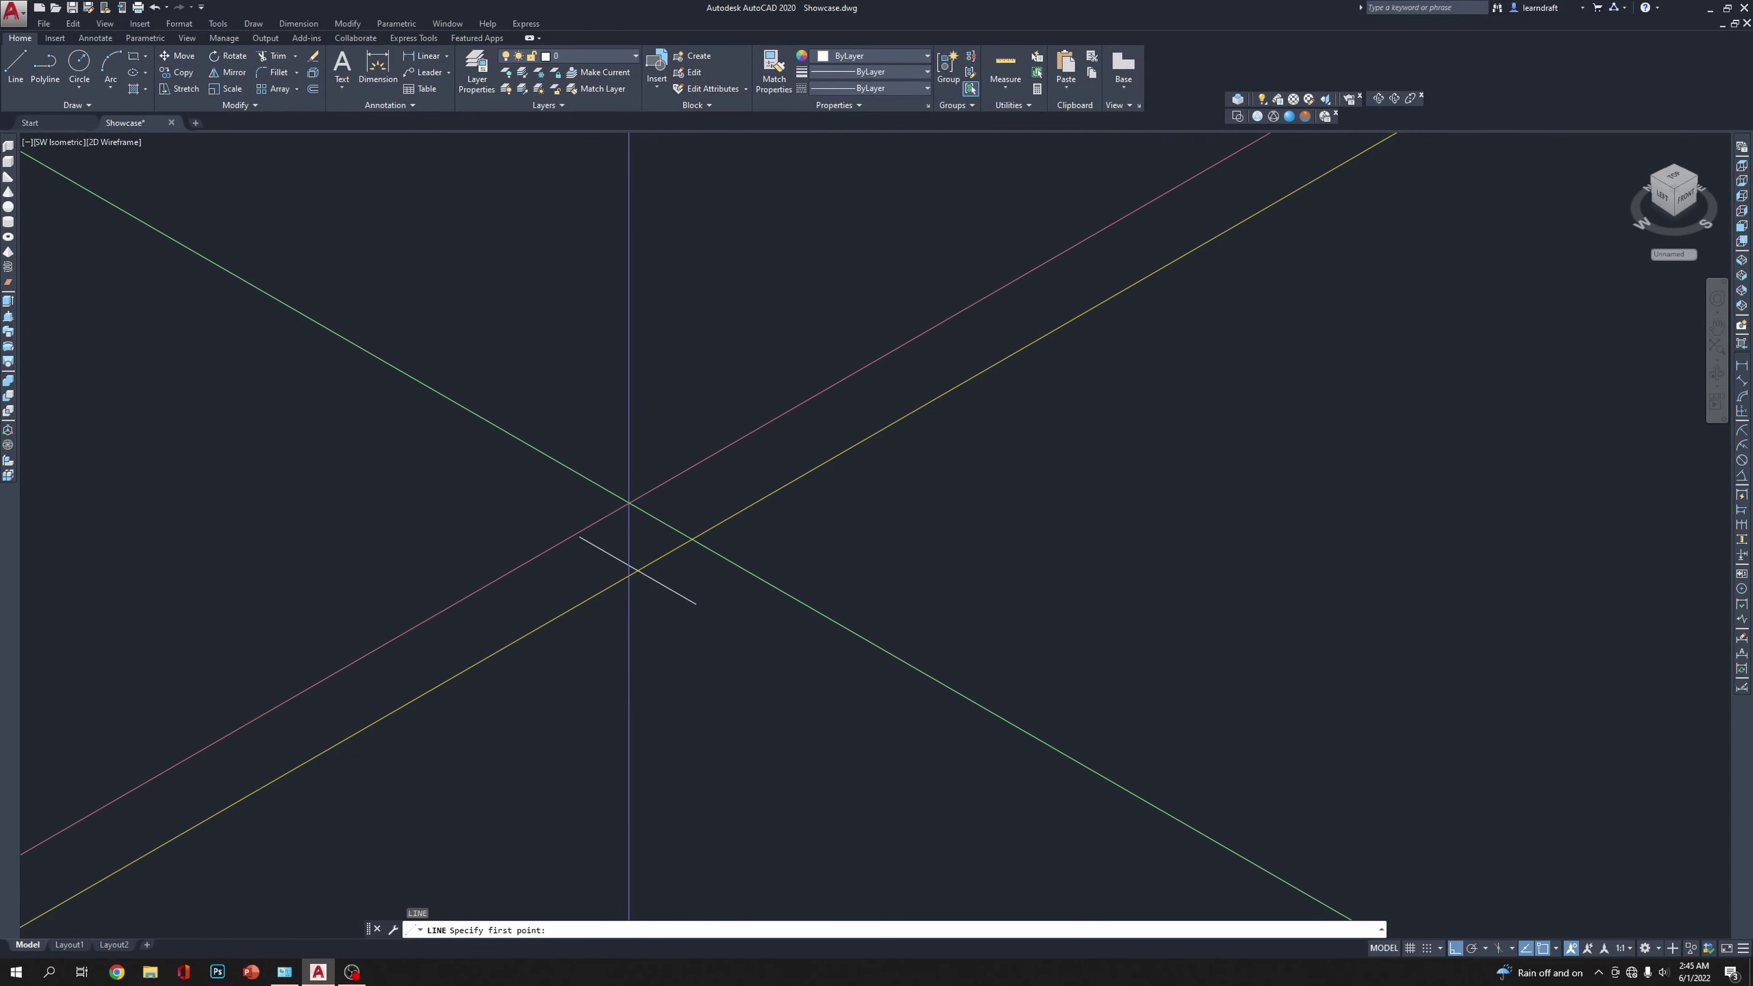
pyautogui.click(643, 563)
pyautogui.click(638, 722)
pyautogui.press('Return')
# Step: Move the vertical guide line up, then slide it up-right along the axis
pyautogui.click(661, 642)
pyautogui.click(619, 708)
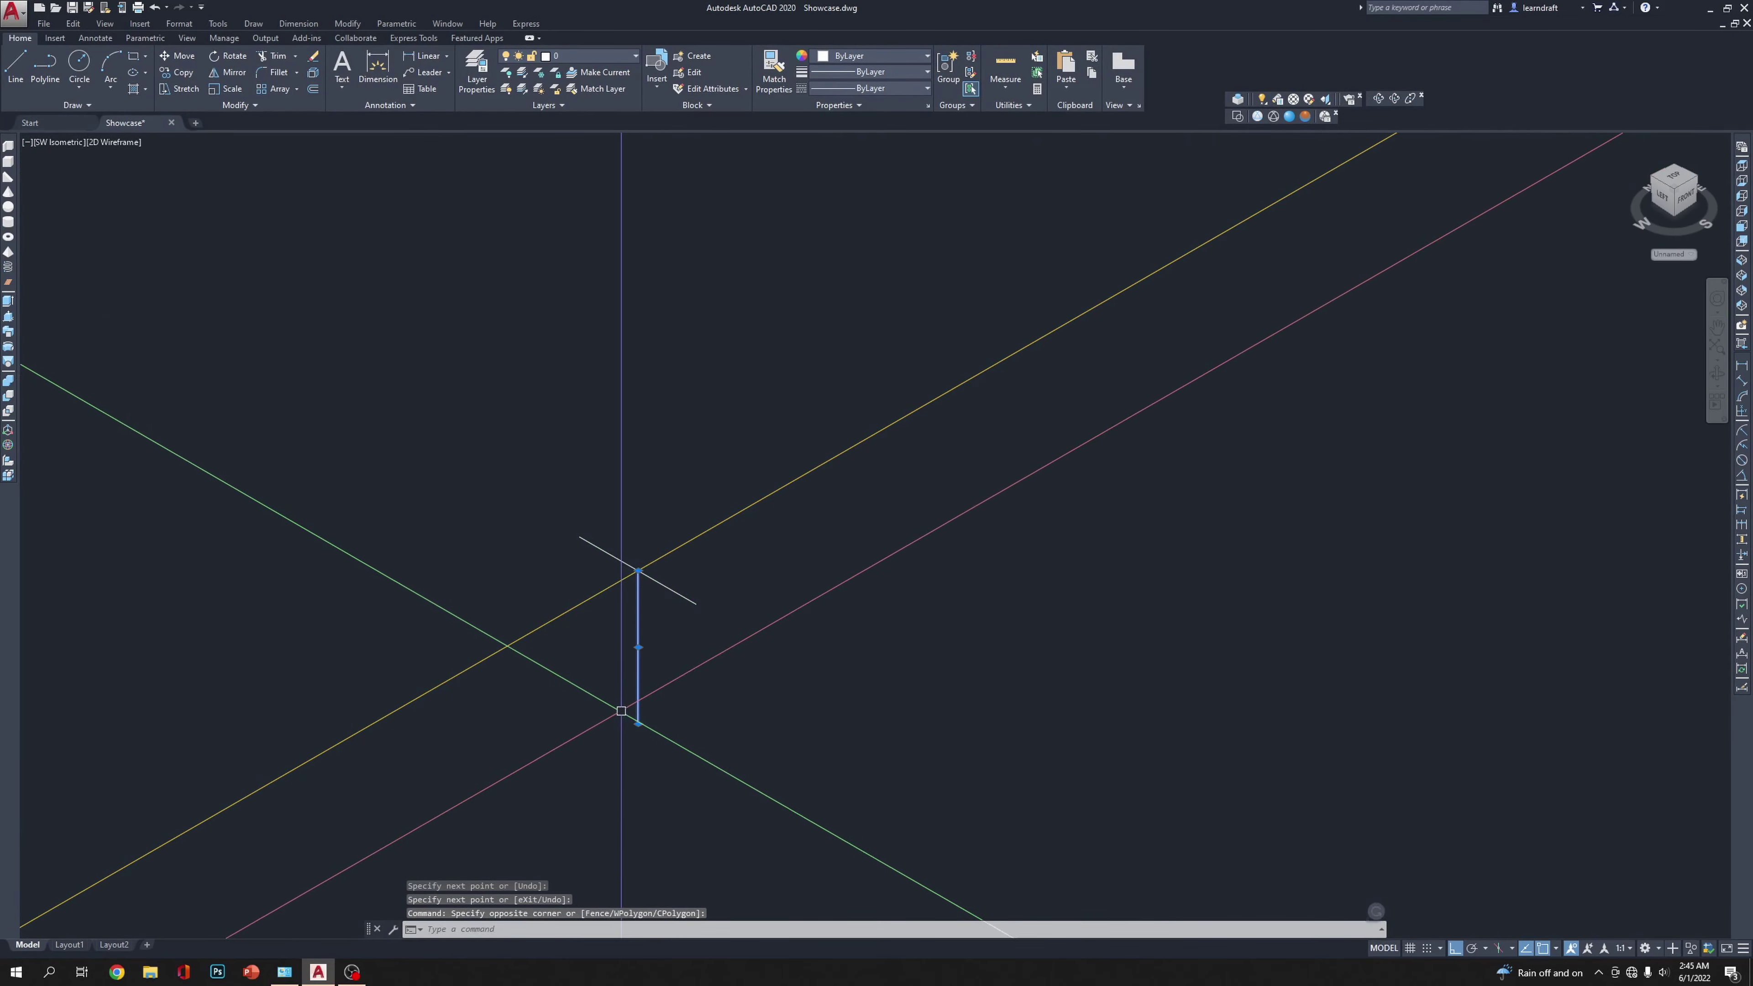
pyautogui.write('m')
pyautogui.press('Return')
pyautogui.click(795, 750)
pyautogui.click(806, 691)
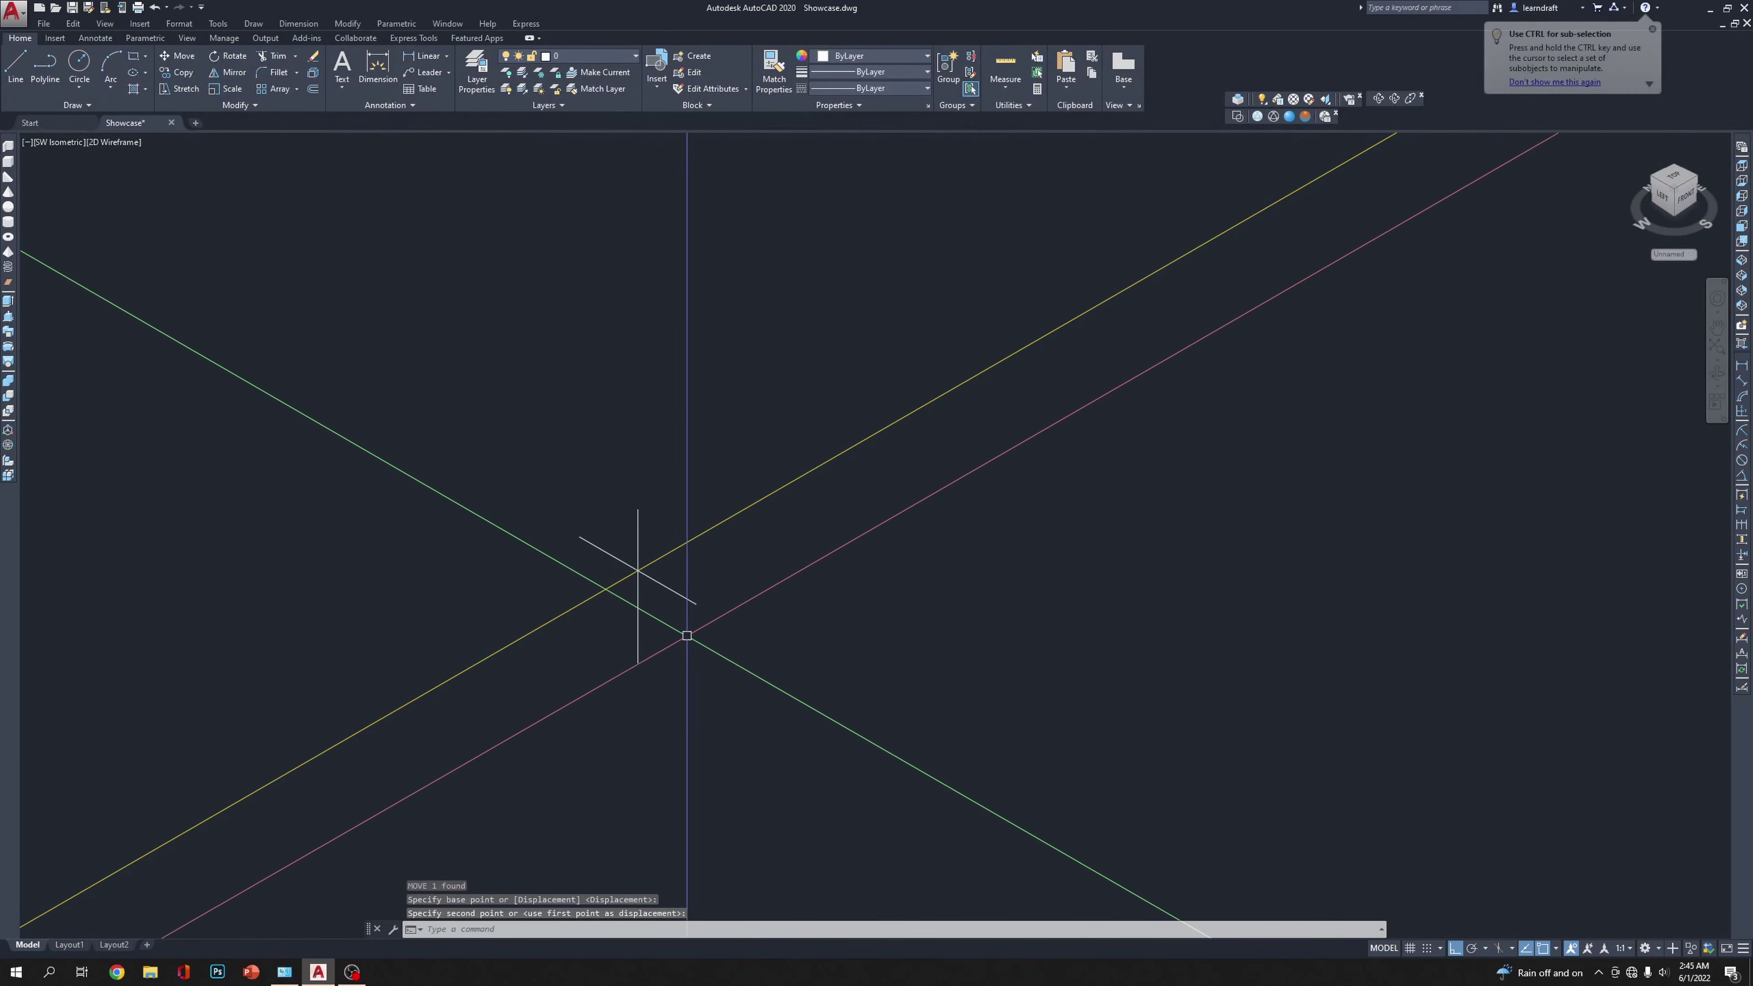
pyautogui.click(680, 631)
pyautogui.click(616, 653)
pyautogui.write('m')
pyautogui.press('Return')
pyautogui.click(854, 683)
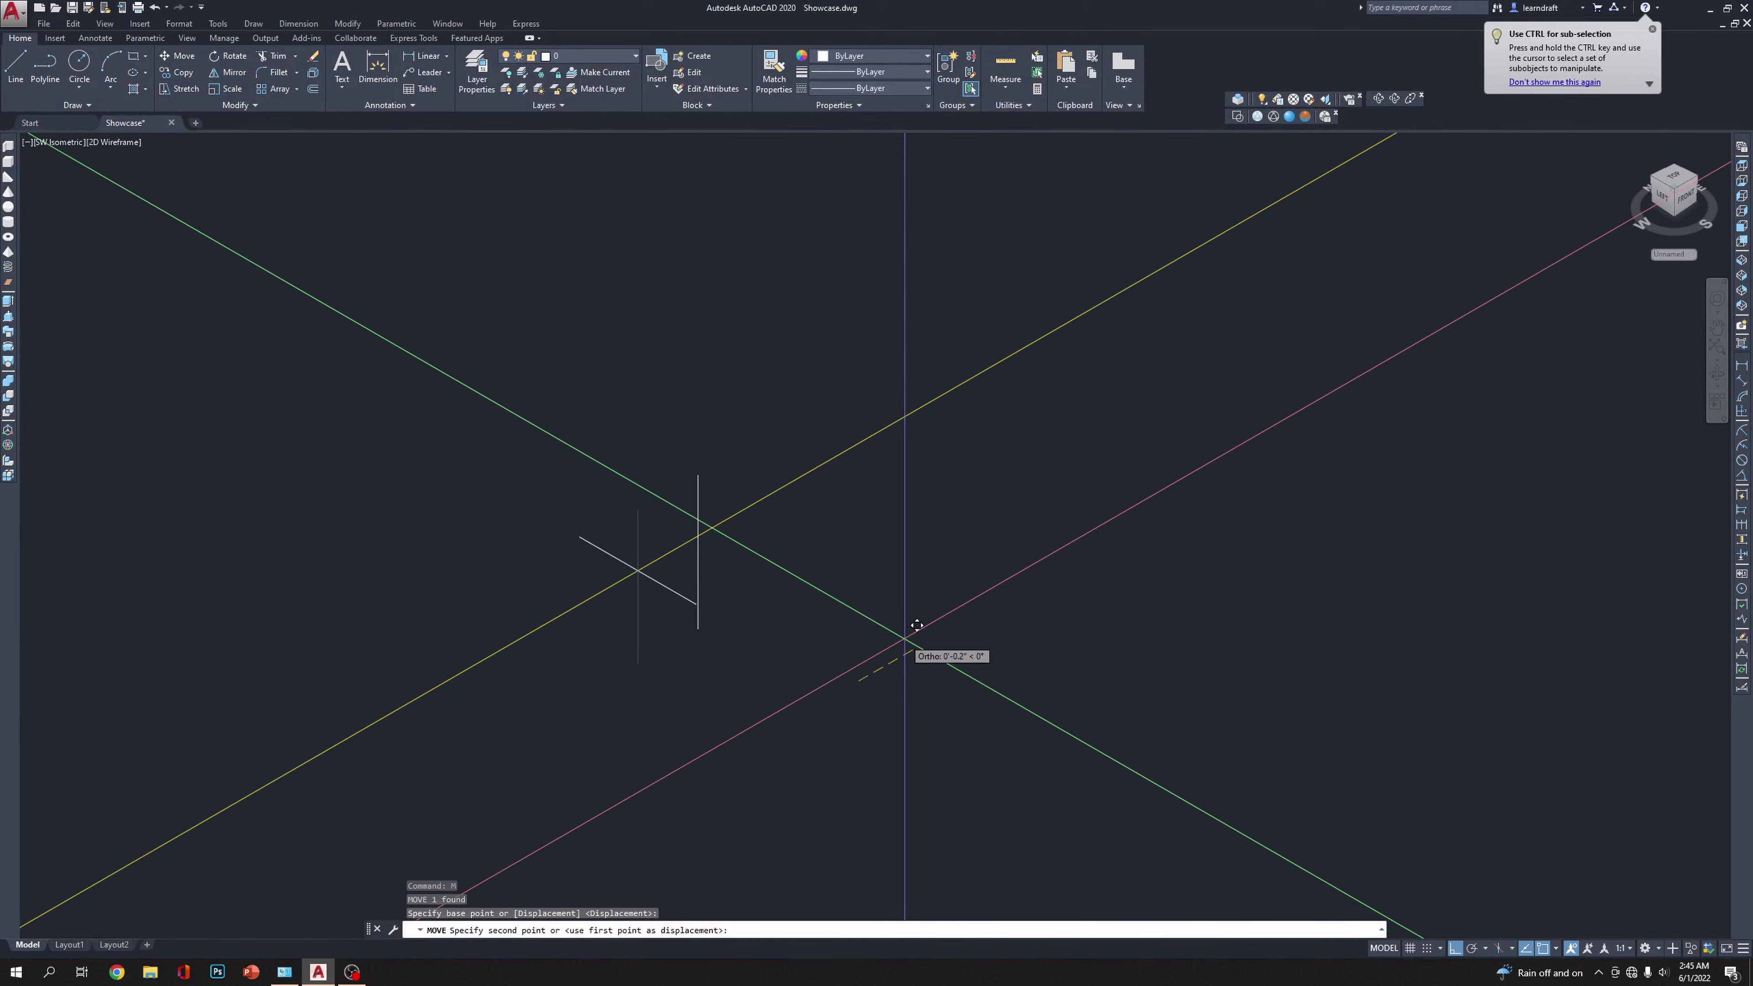
pyautogui.click(913, 648)
# Step: Start a trim with three lines as cutting edges, then cancel it
pyautogui.write('tr')
pyautogui.press('Return')
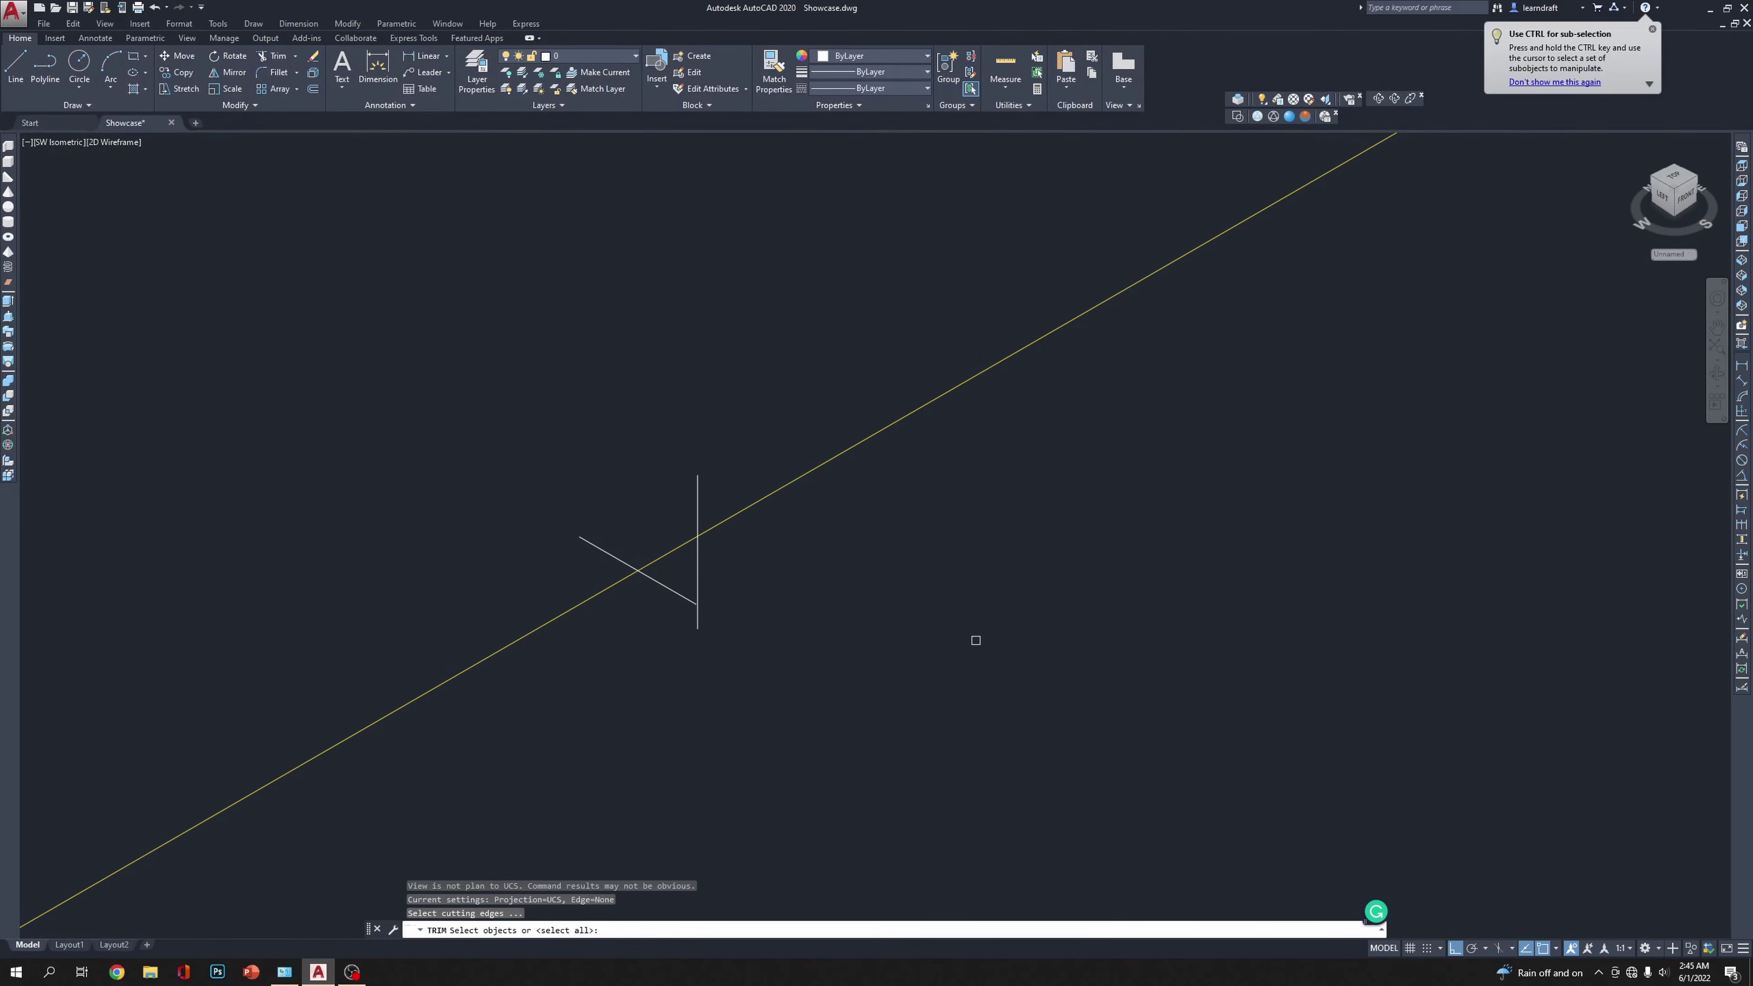
pyautogui.click(751, 525)
pyautogui.click(583, 720)
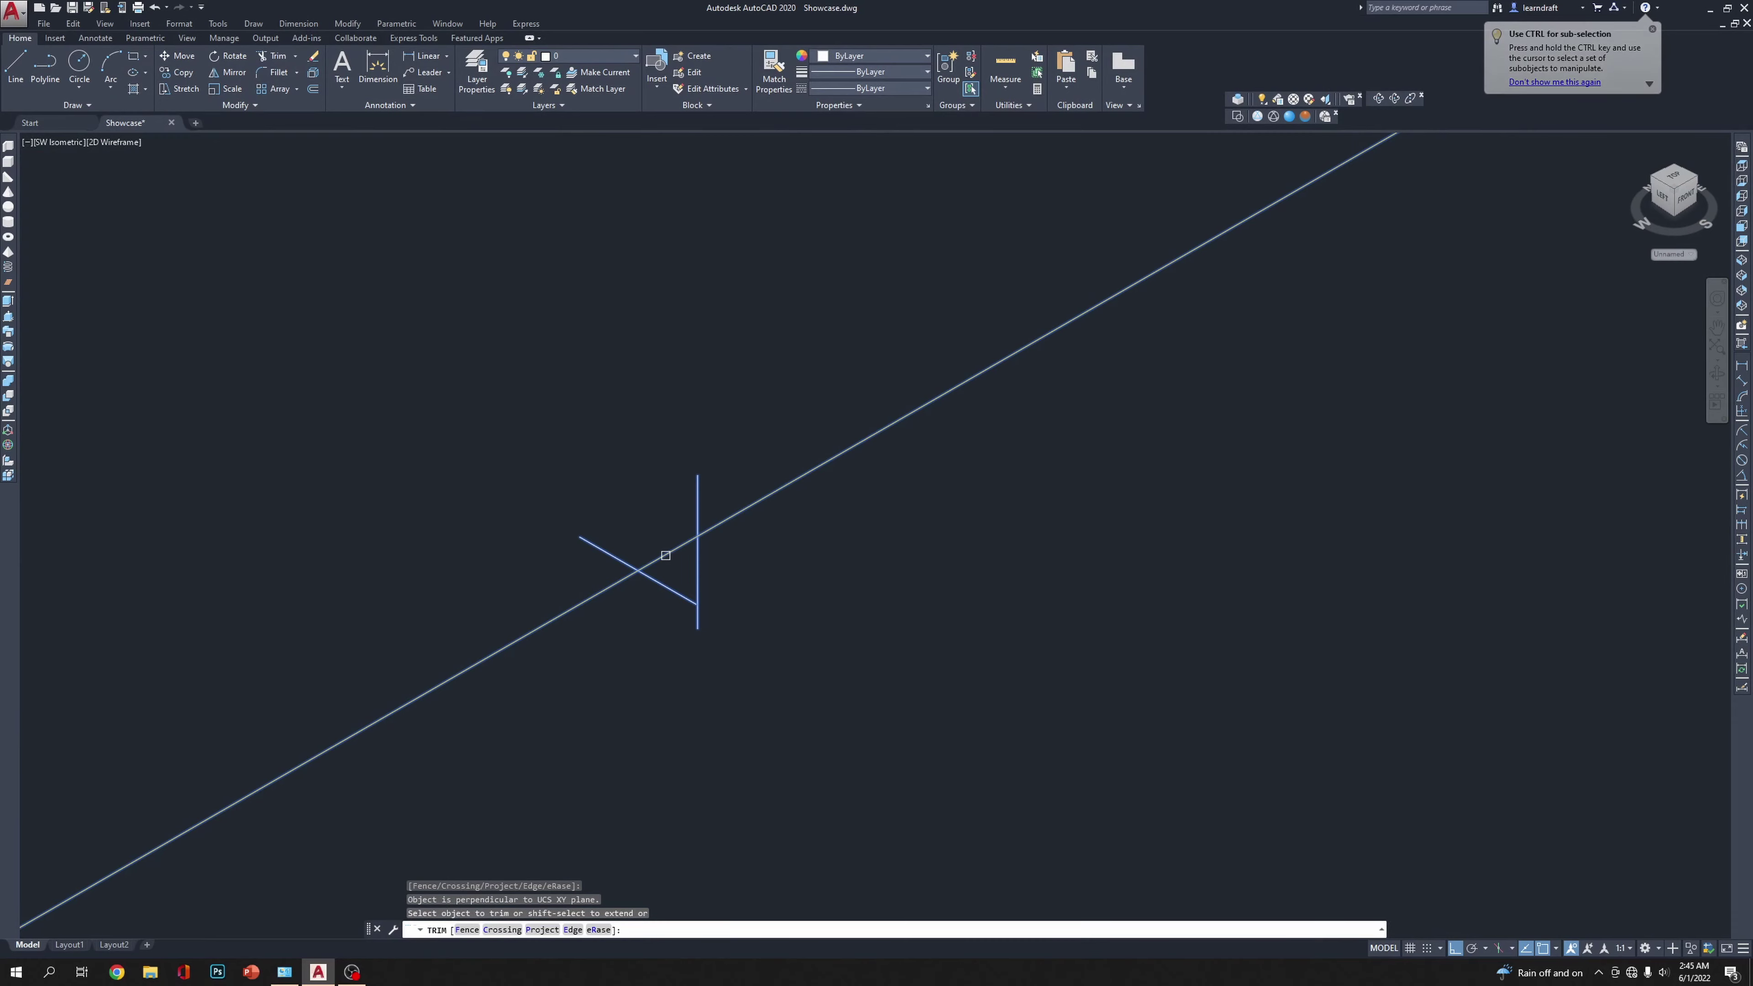
pyautogui.press('Escape')
# Step: Erase the temporary vertical line and short diagonal, then select both yellow back panels
pyautogui.click(728, 580)
pyautogui.click(696, 603)
pyautogui.press('Delete')
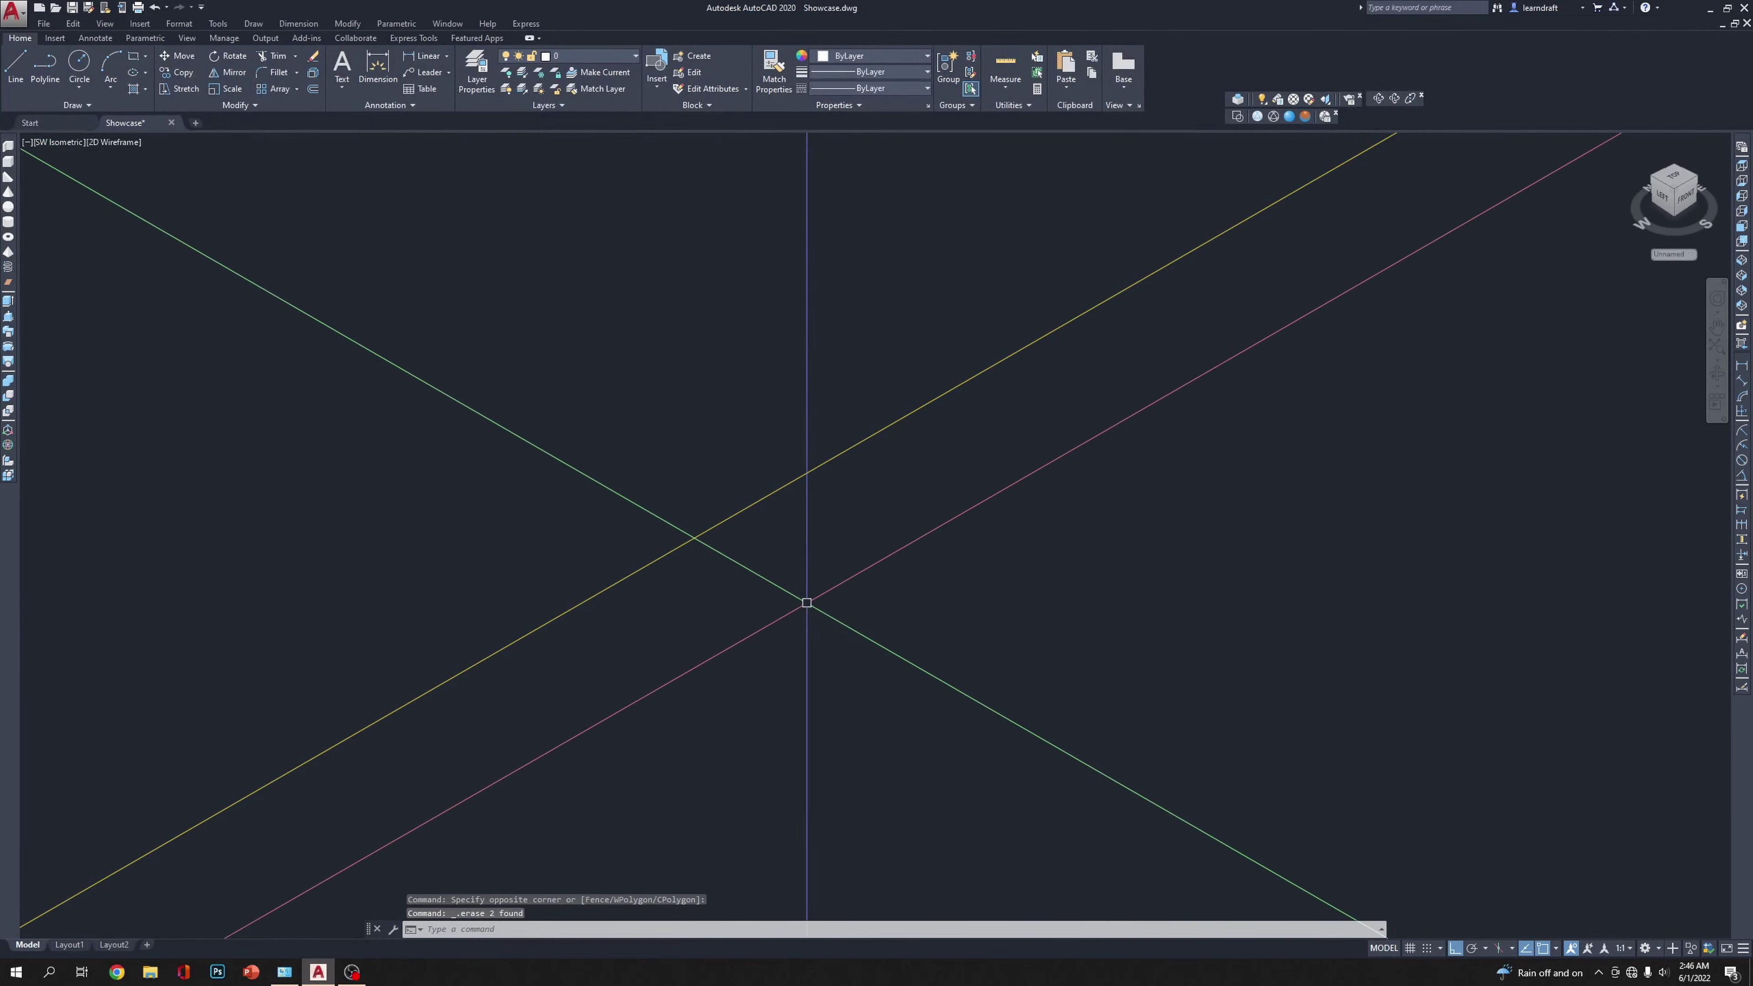
pyautogui.scroll(-10, 807, 603)
pyautogui.click(738, 517)
pyautogui.click(675, 708)
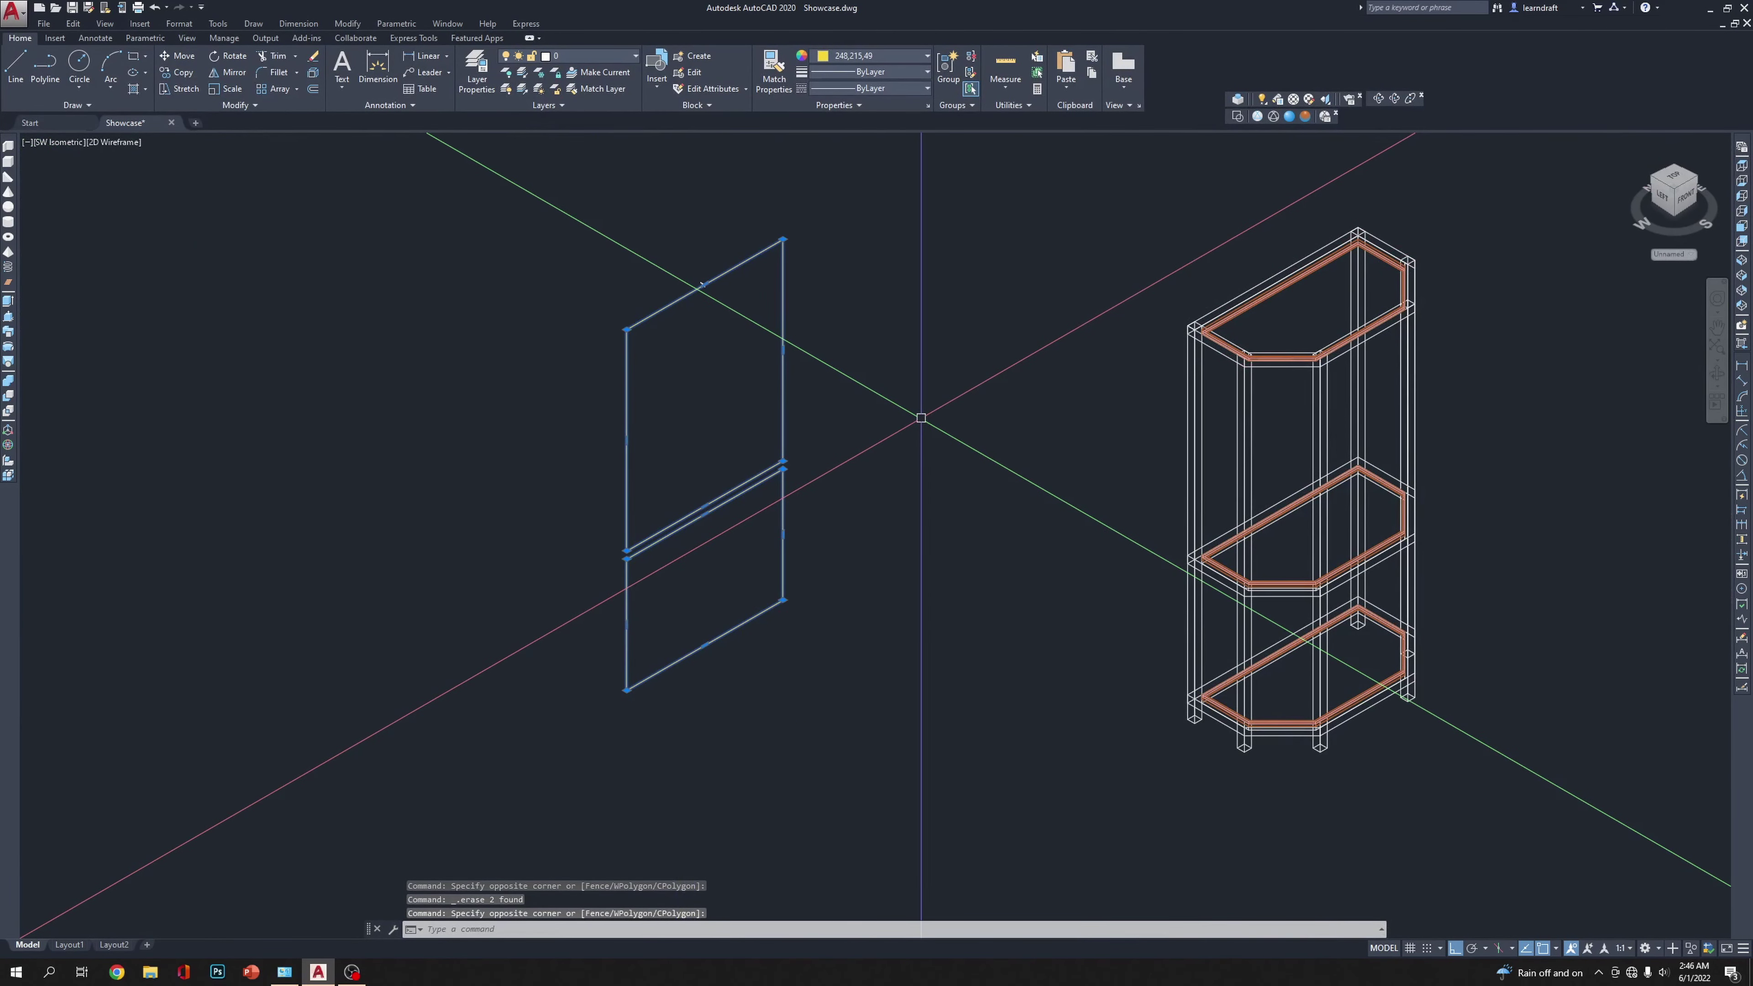
# Step: Explode both back panels into separate lines and view the model from the front
pyautogui.write('x')
pyautogui.press('Return')
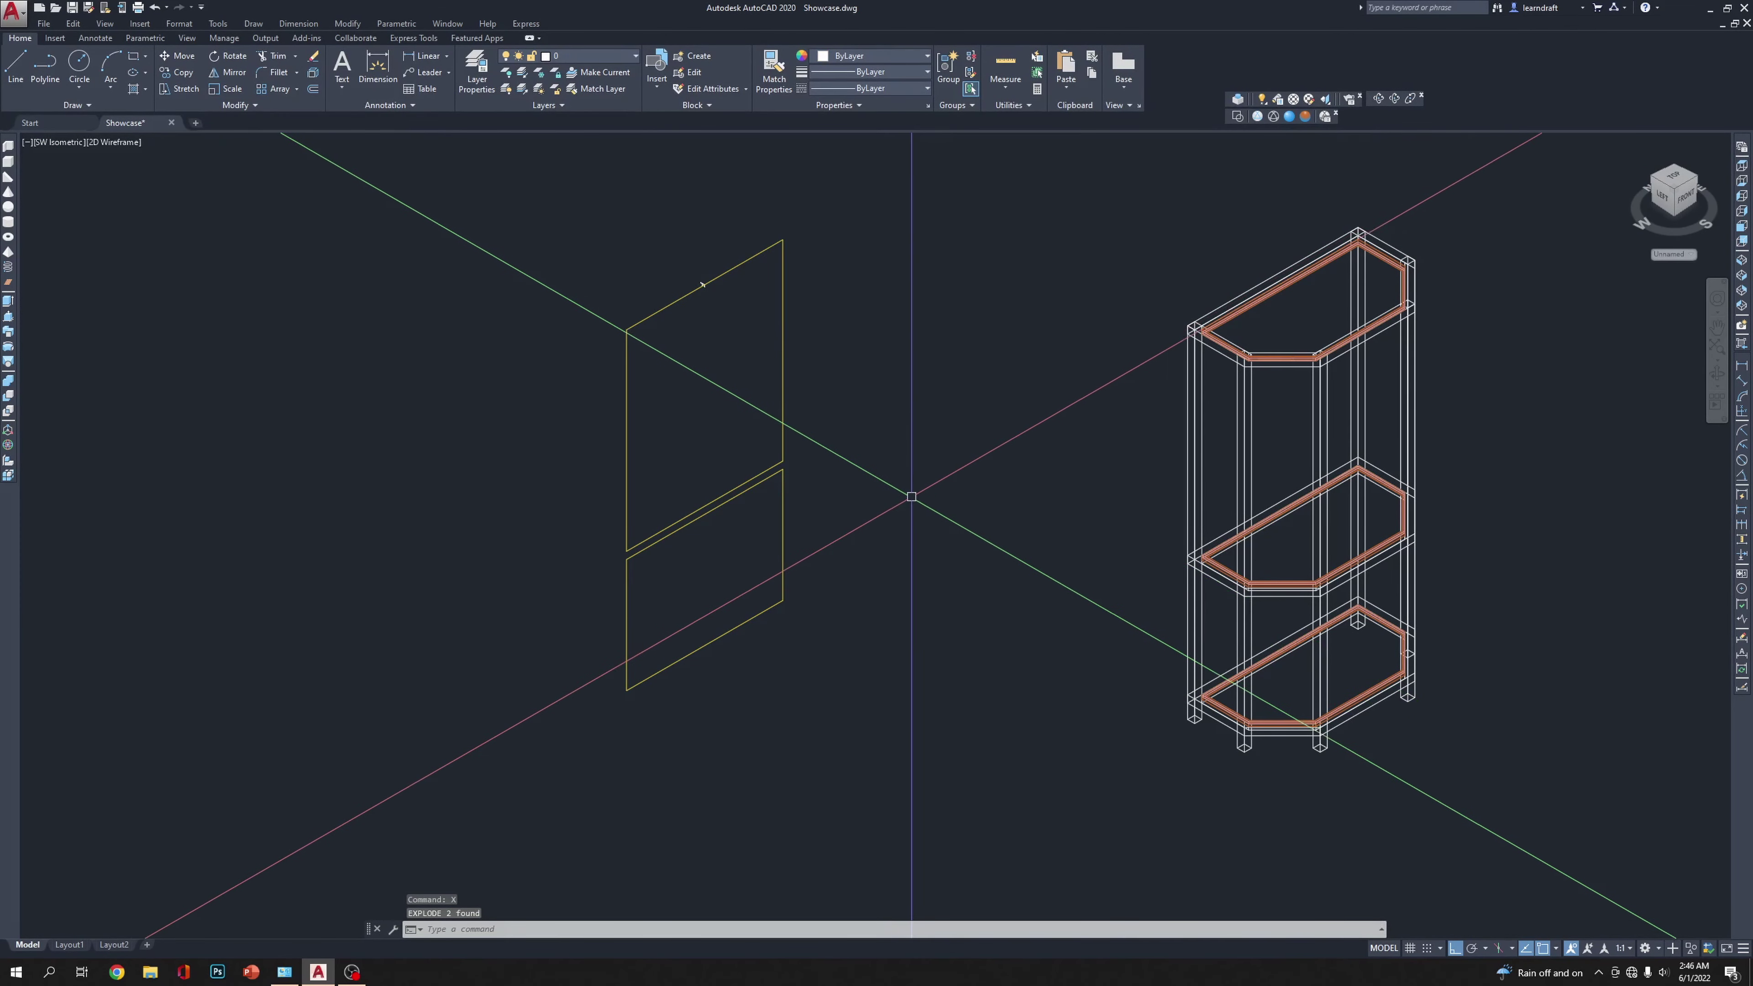
pyautogui.scroll(5, 801, 549)
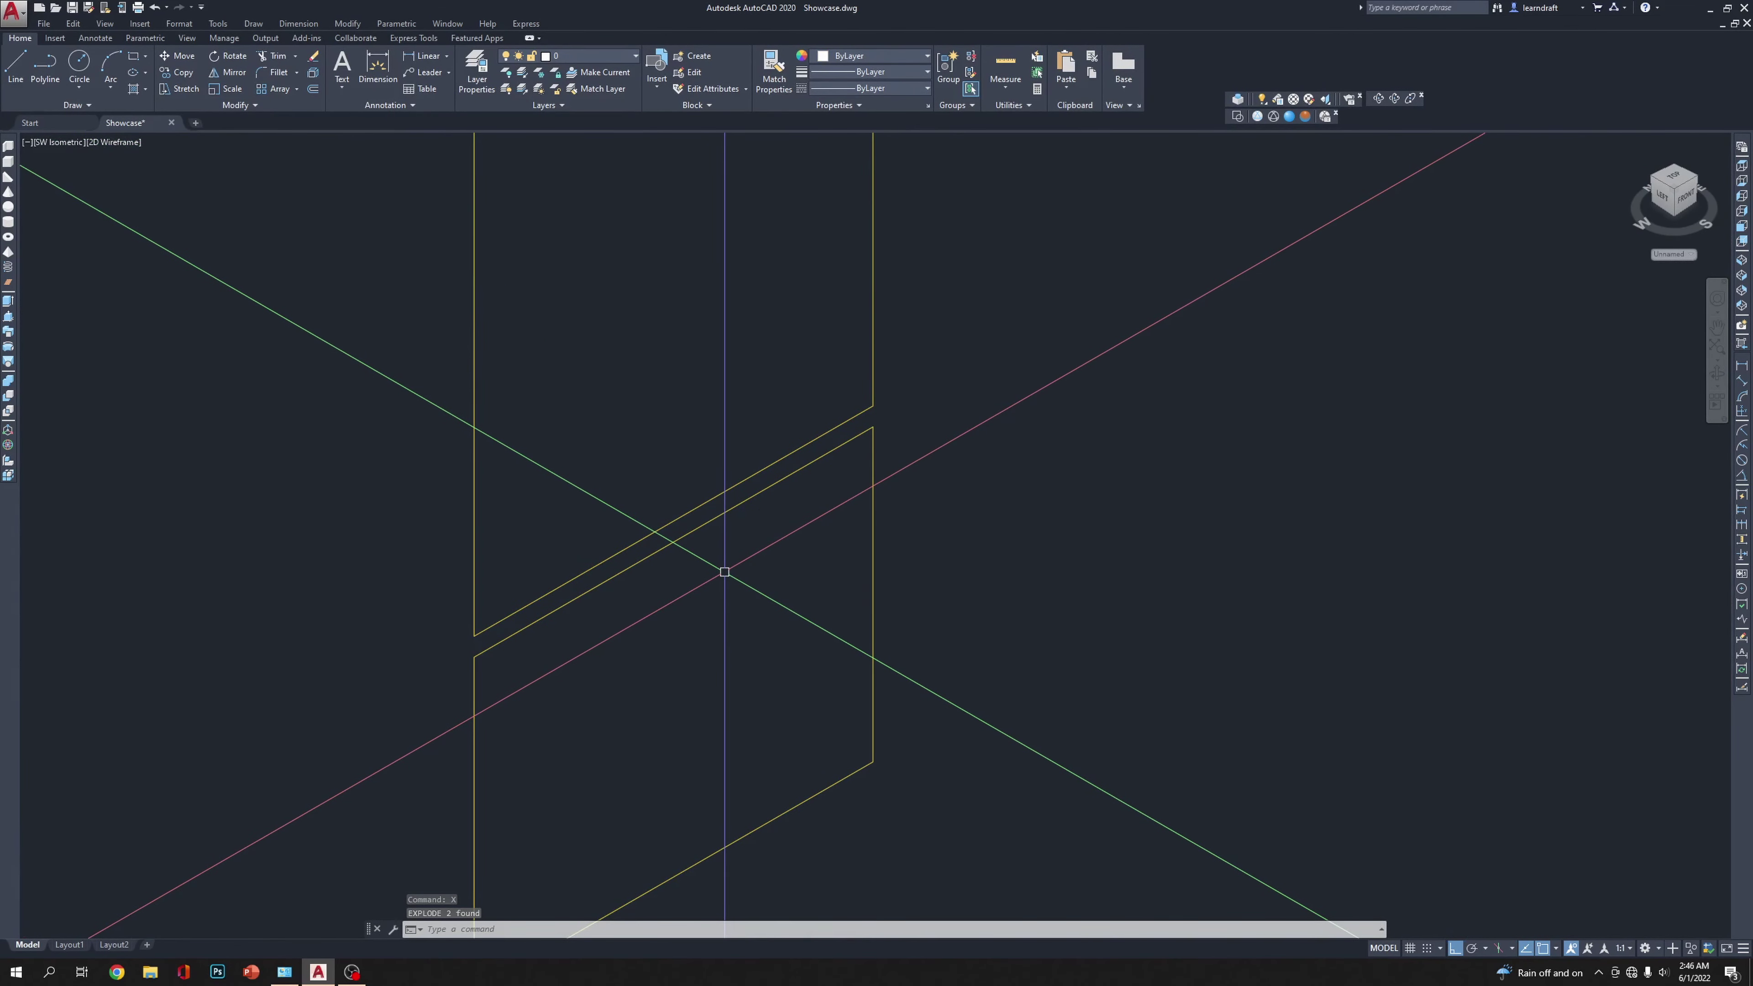
pyautogui.click(1742, 226)
pyautogui.click(1742, 241)
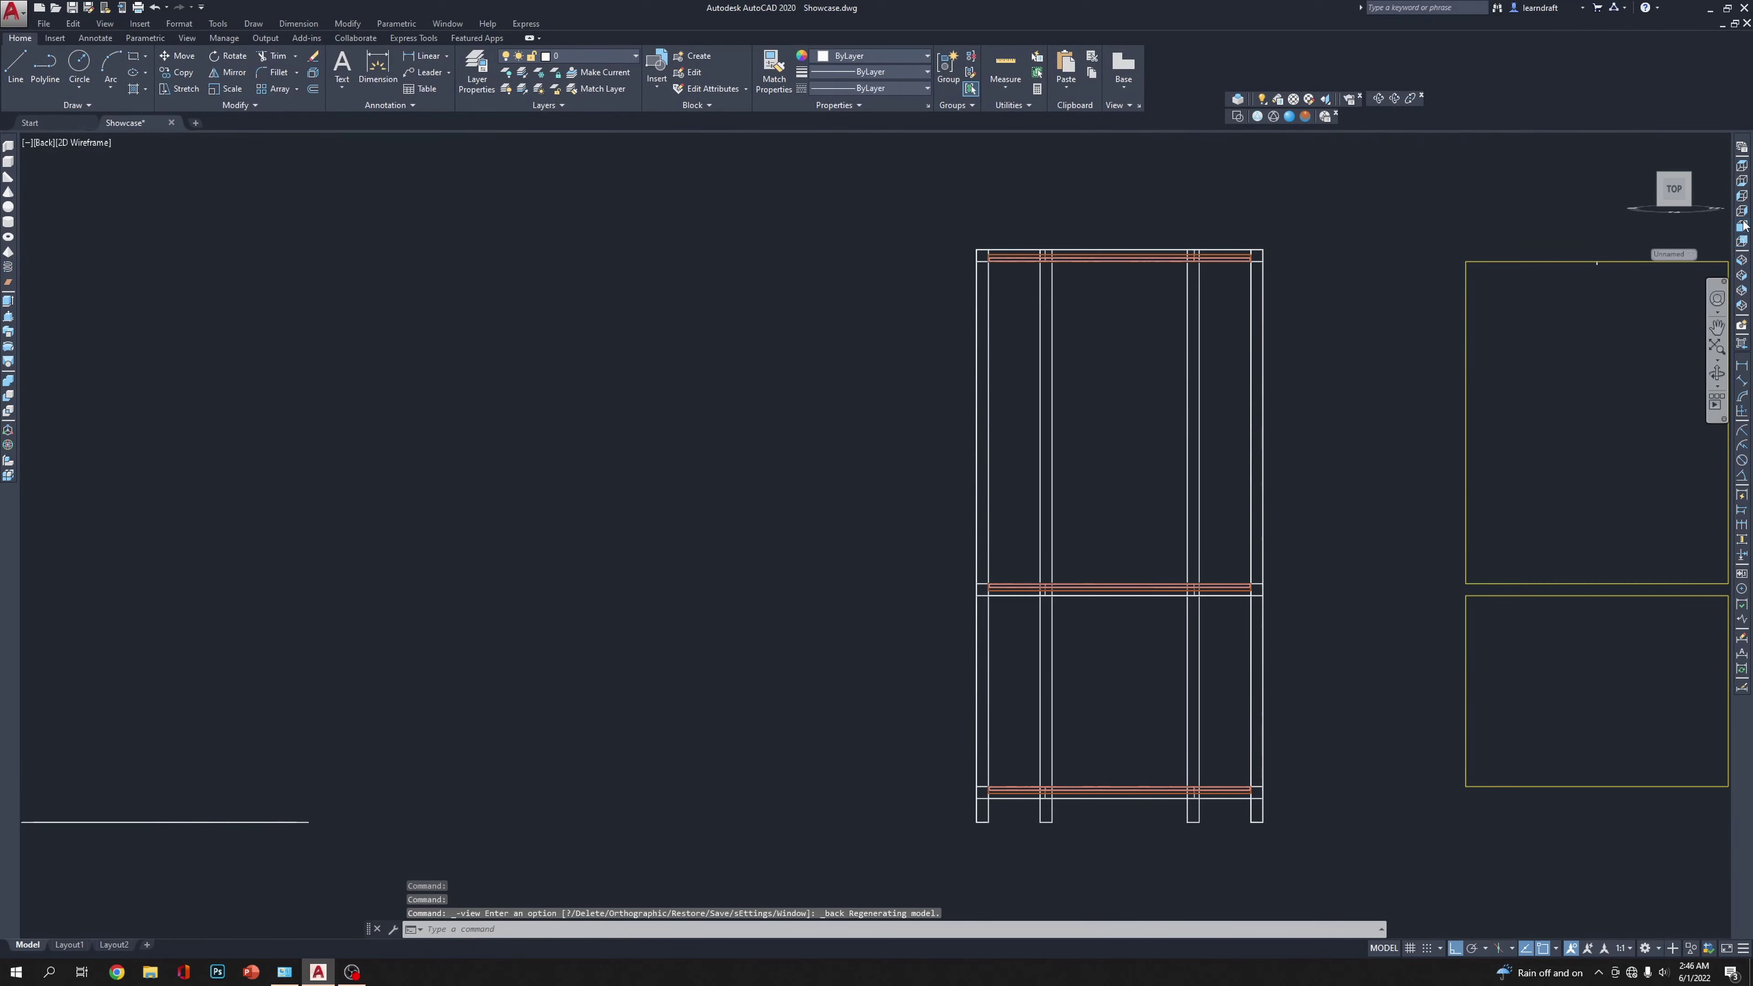
pyautogui.click(1742, 226)
pyautogui.scroll(5, 1013, 607)
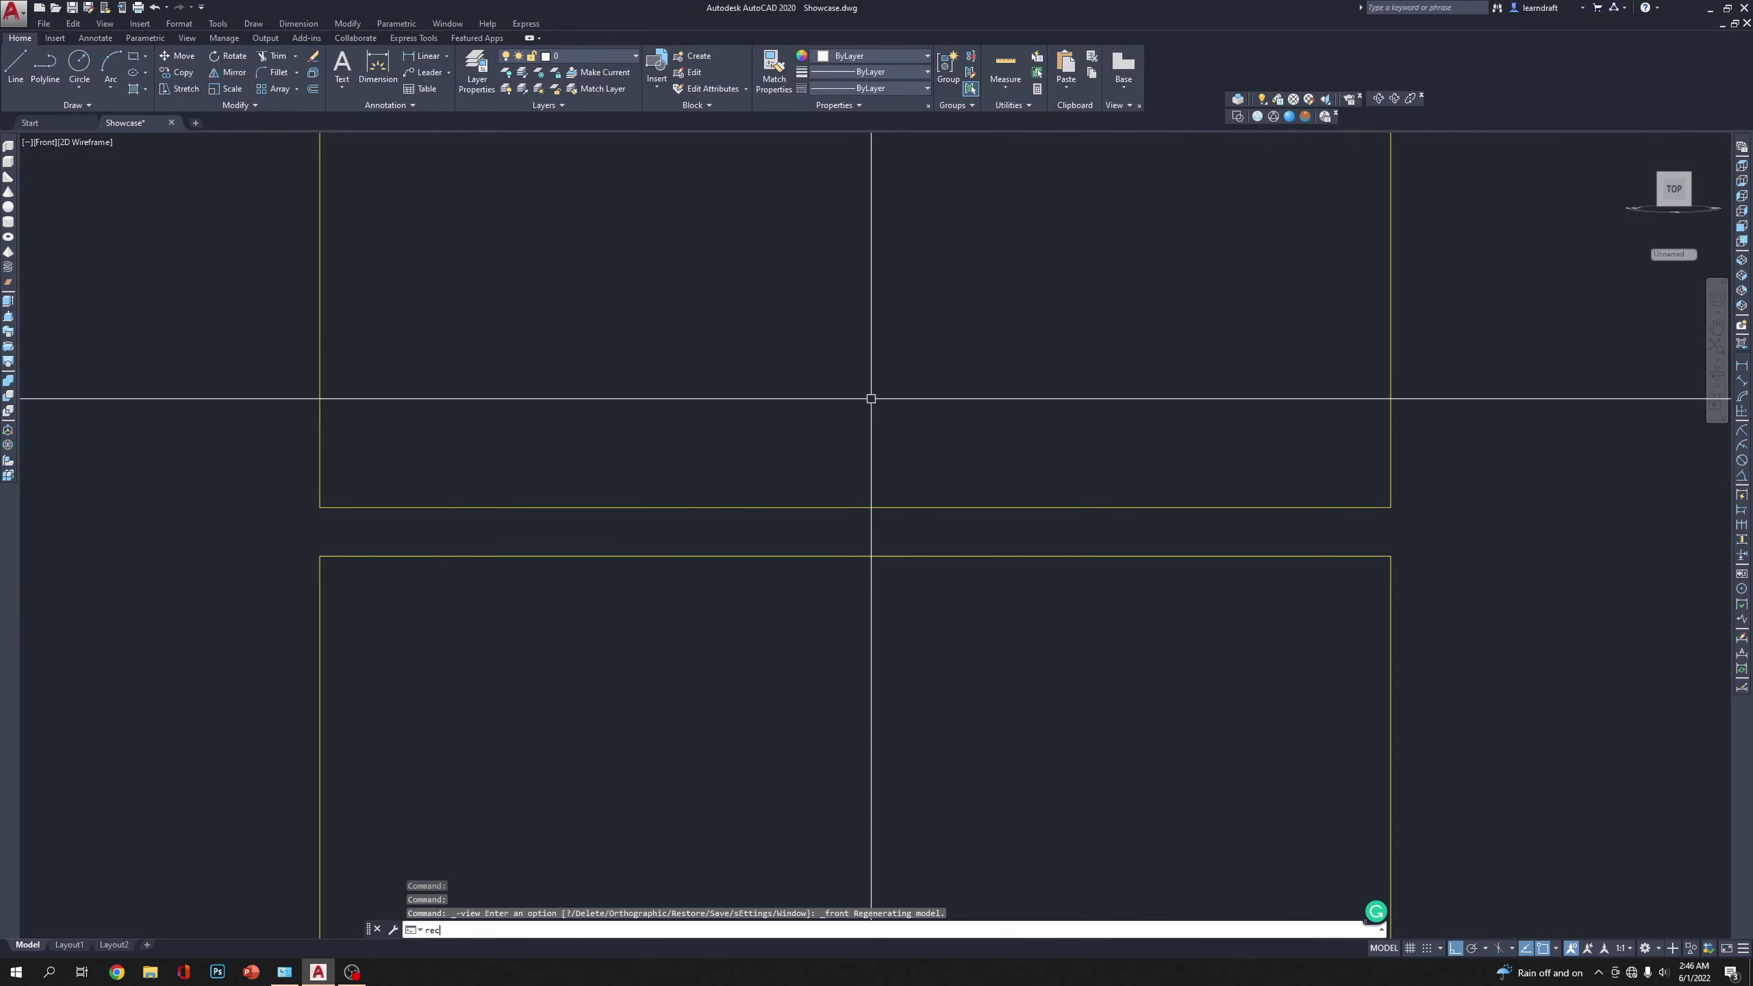
# Step: Draw a helper rectangle spanning both panels' facing edges at the gap
pyautogui.press('Return')
pyautogui.click(753, 431)
pyautogui.click(894, 691)
pyautogui.press('Return')
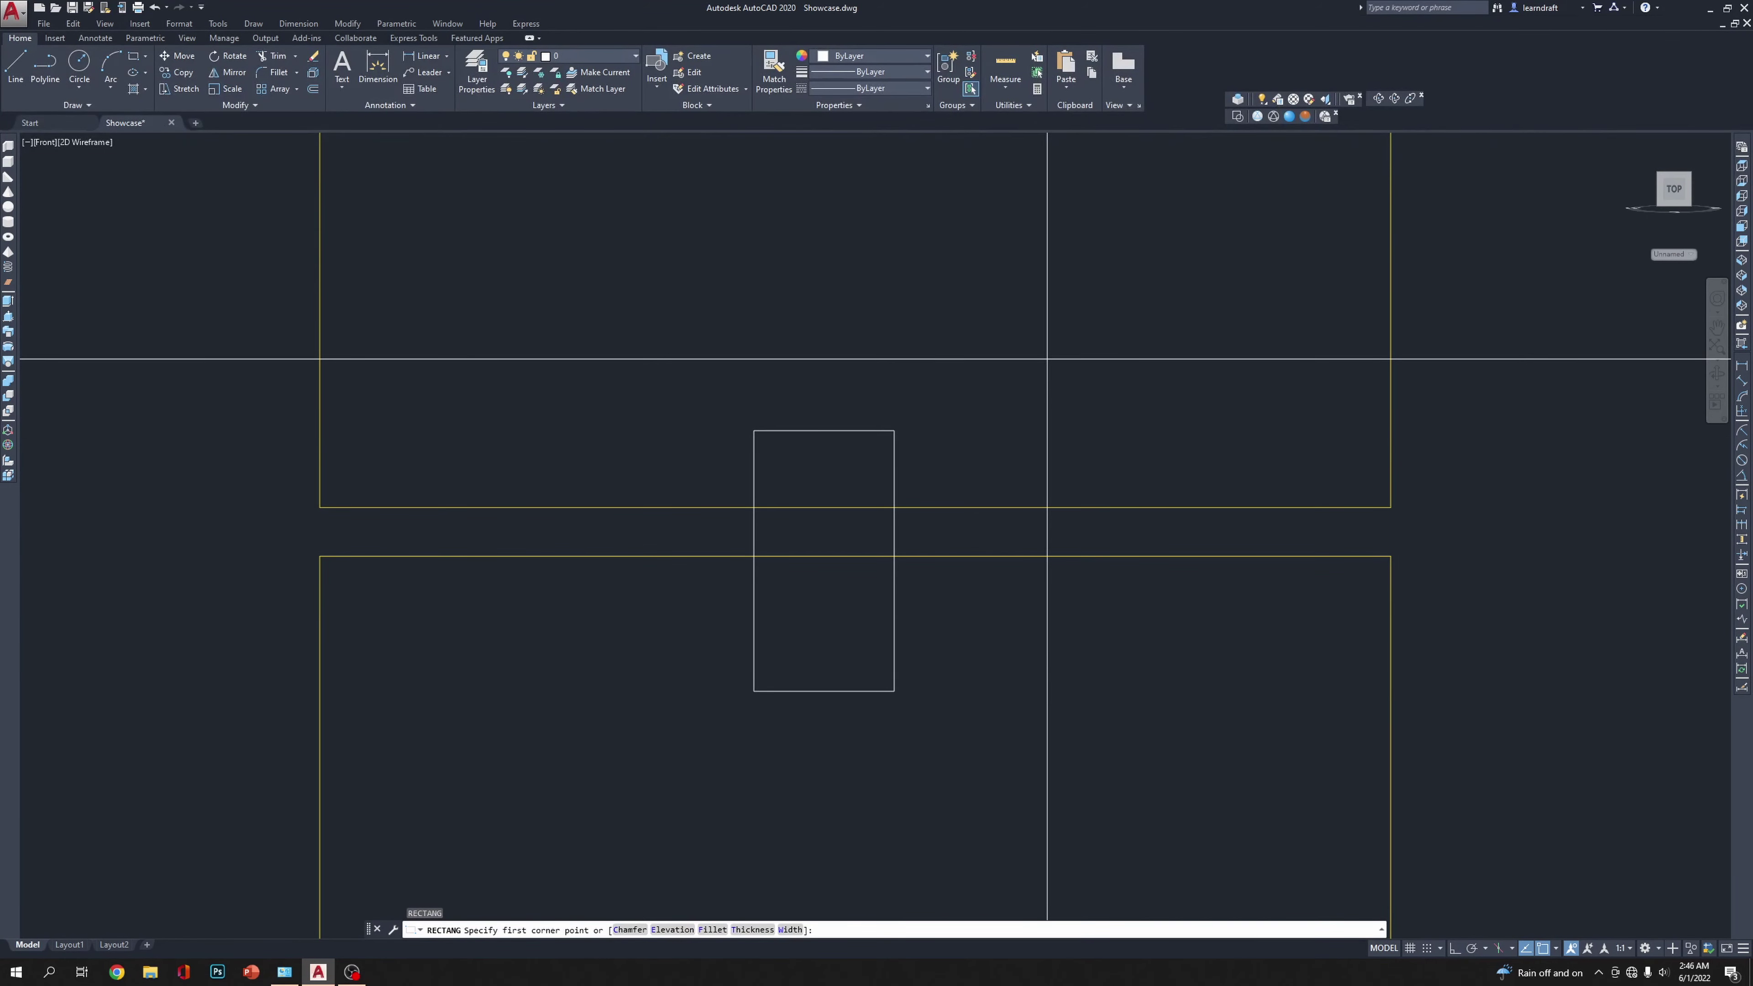
pyautogui.press('Return')
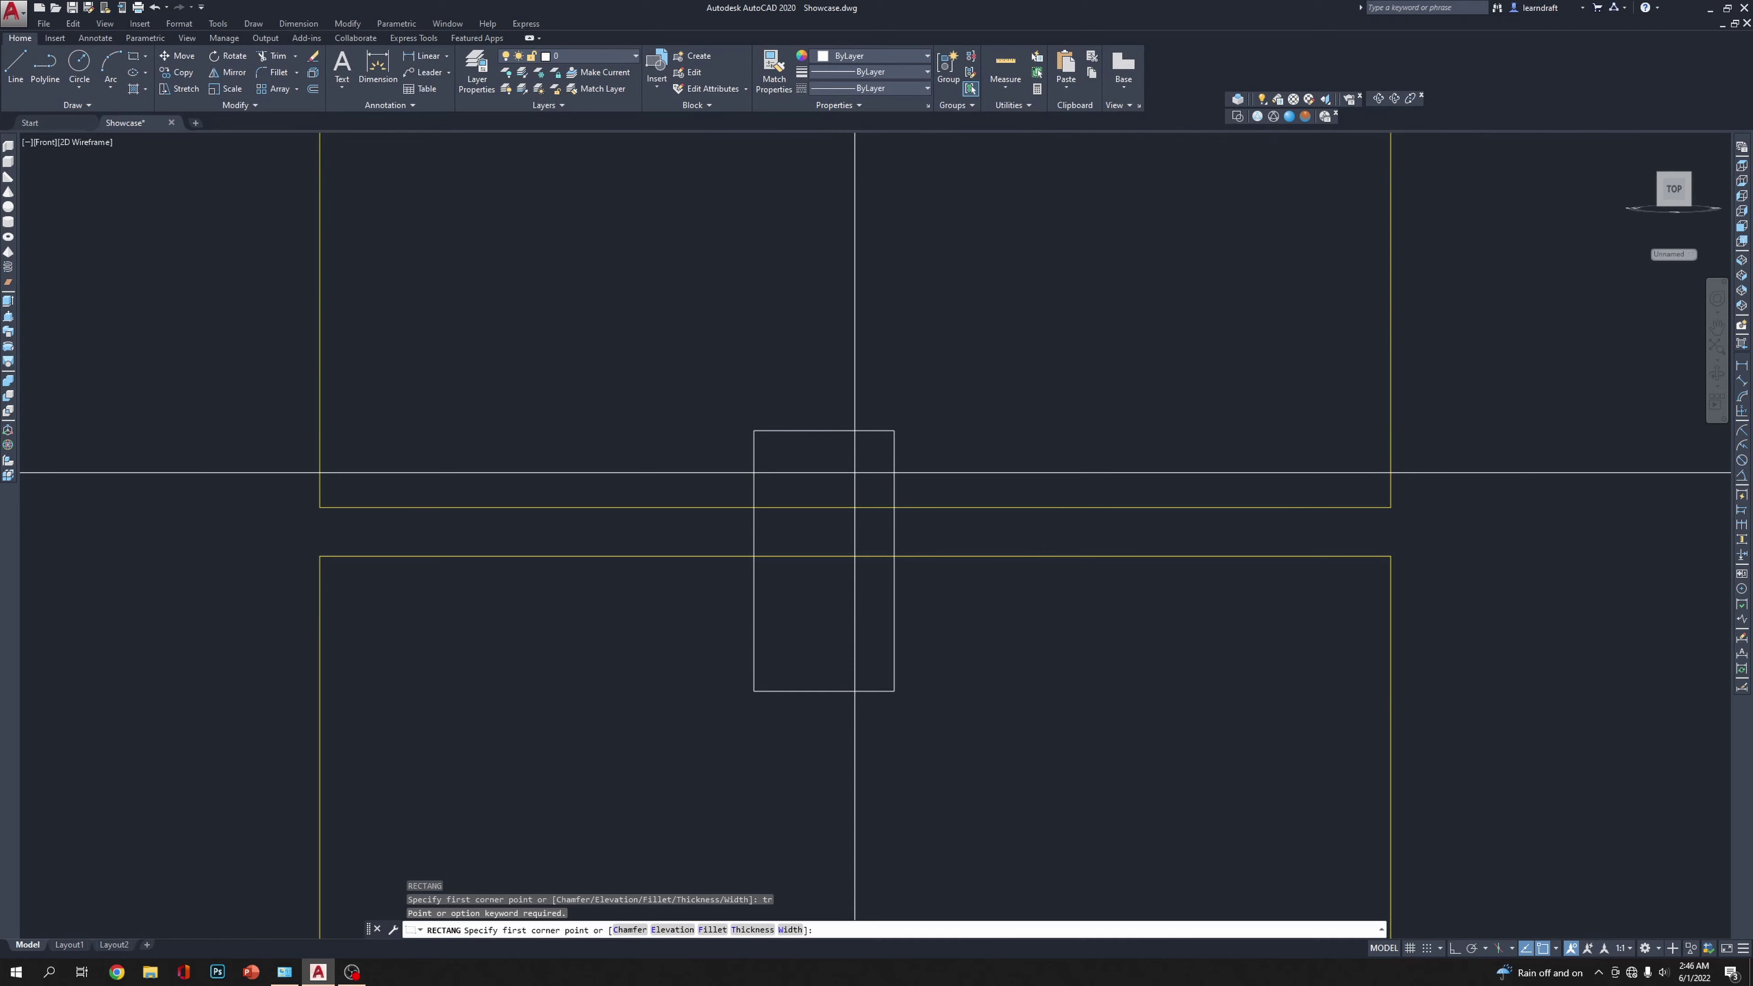
# Step: Trim the panel edges inside the rectangle, then select the helper rectangle
pyautogui.write('tr')
pyautogui.click(986, 364)
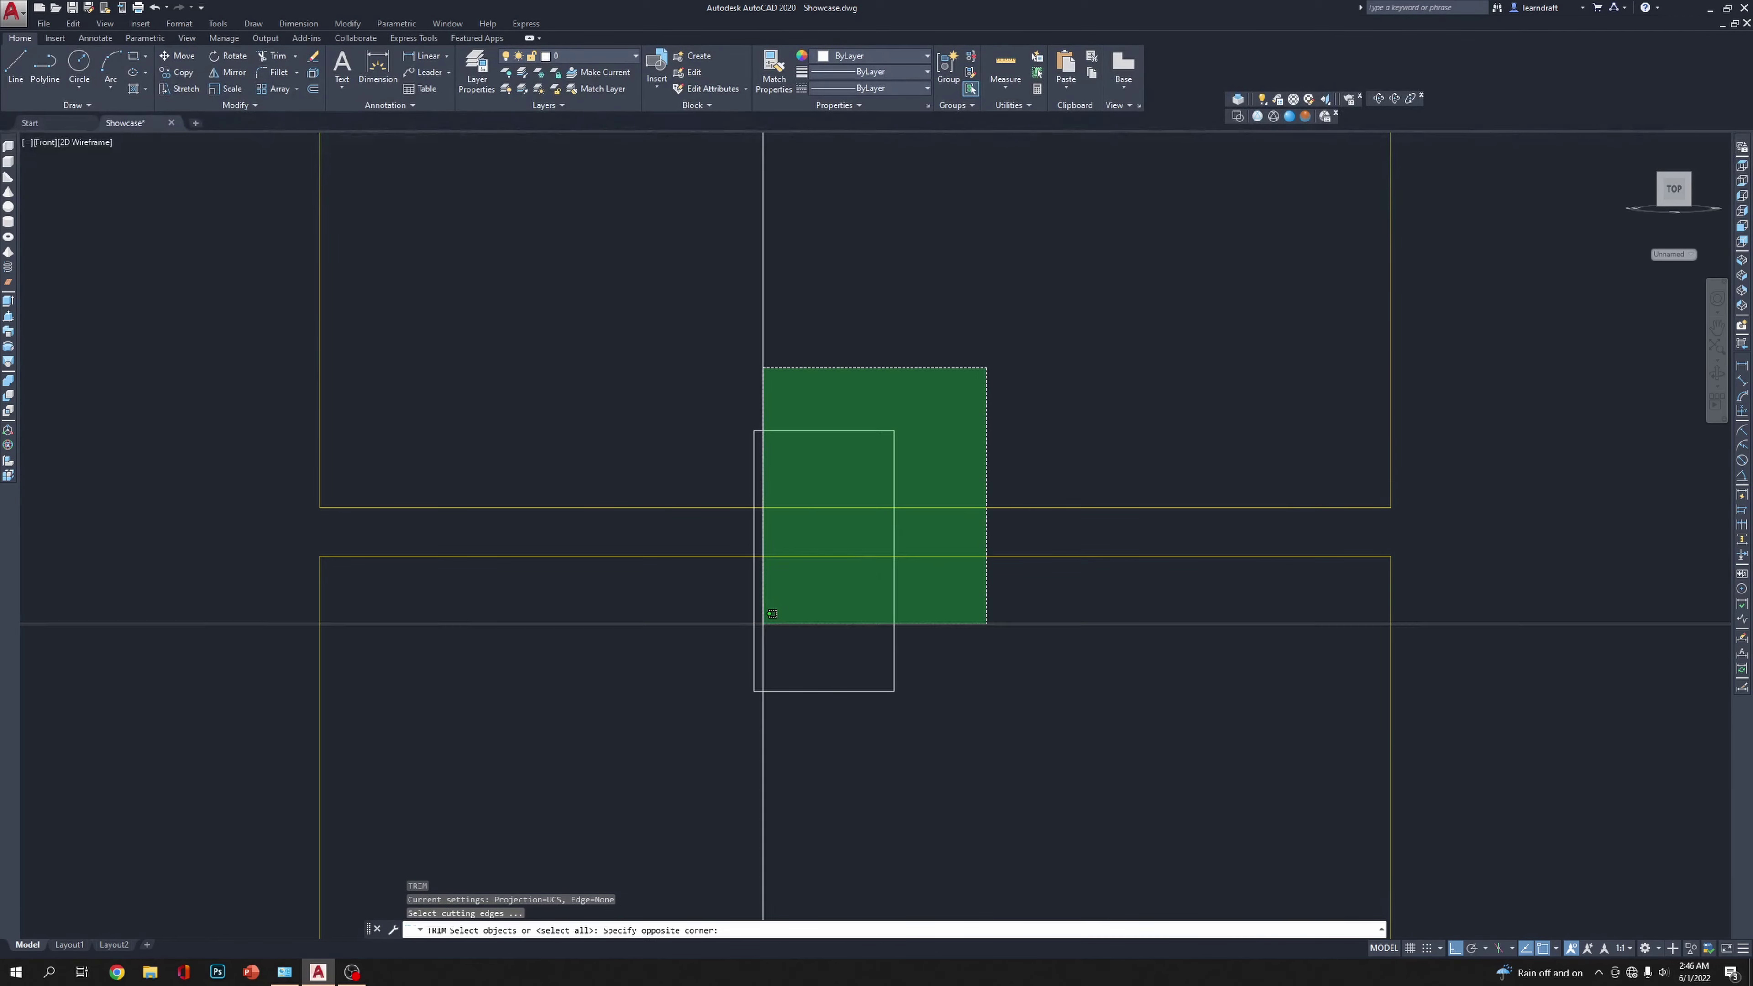
pyautogui.click(719, 678)
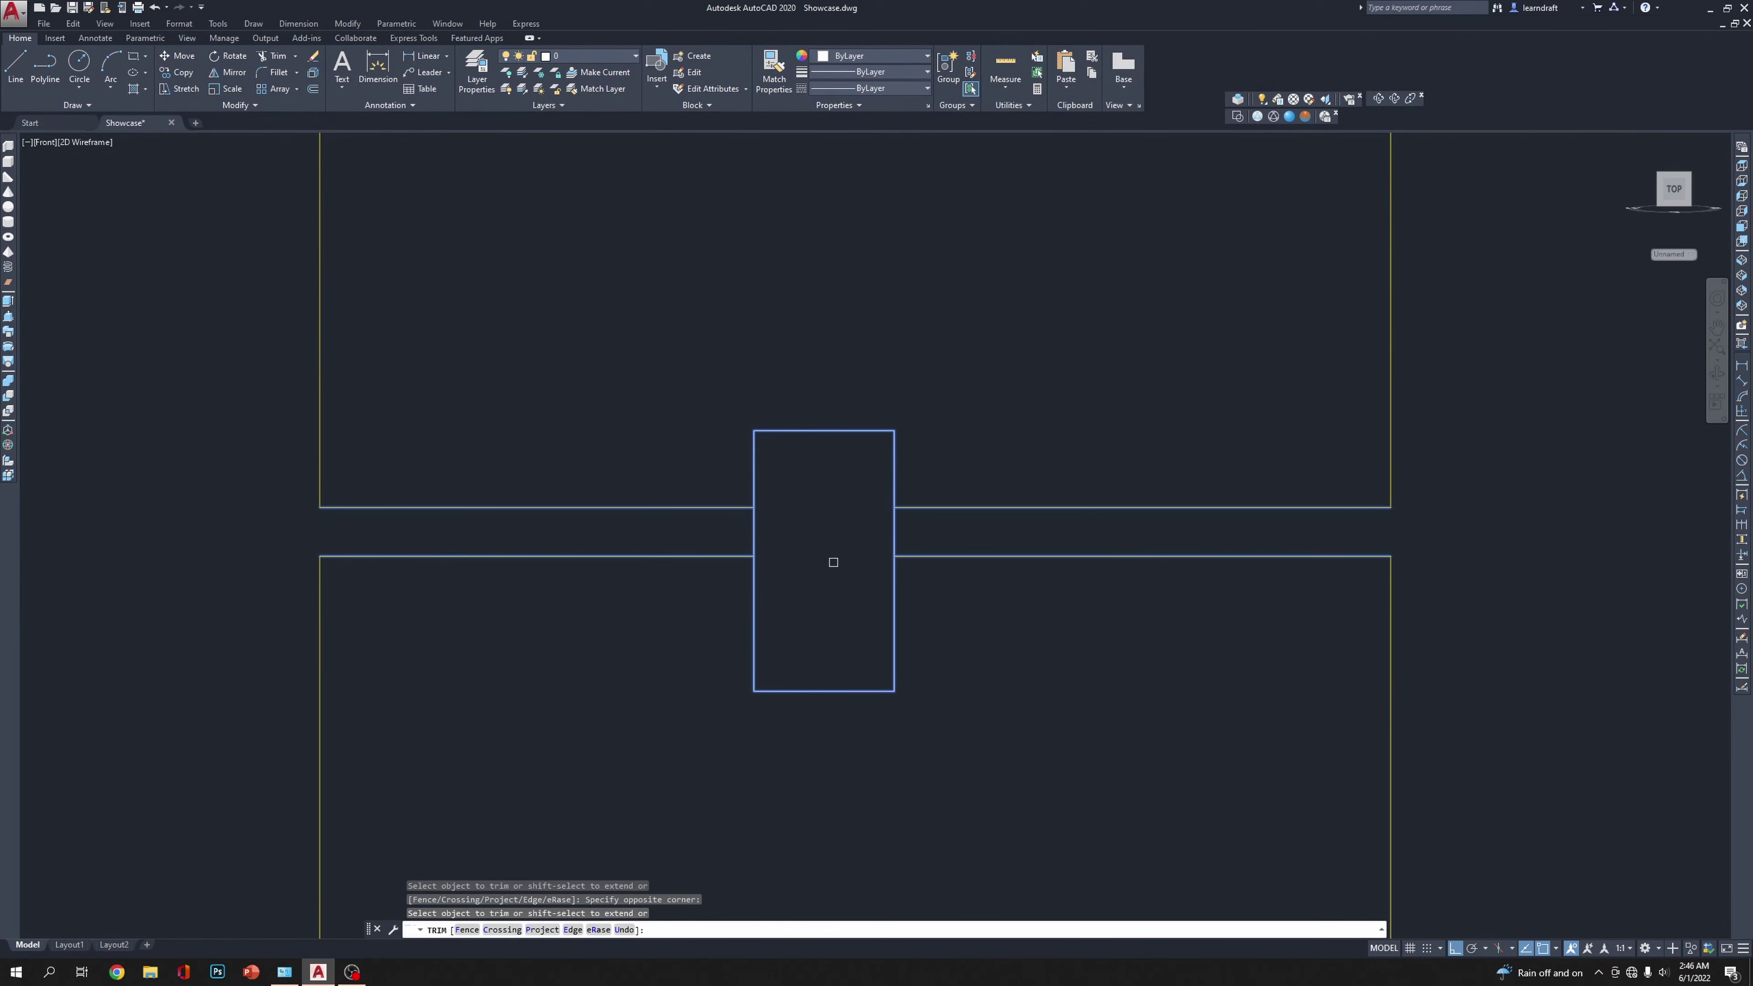
pyautogui.press('Return')
pyautogui.click(860, 392)
pyautogui.click(782, 461)
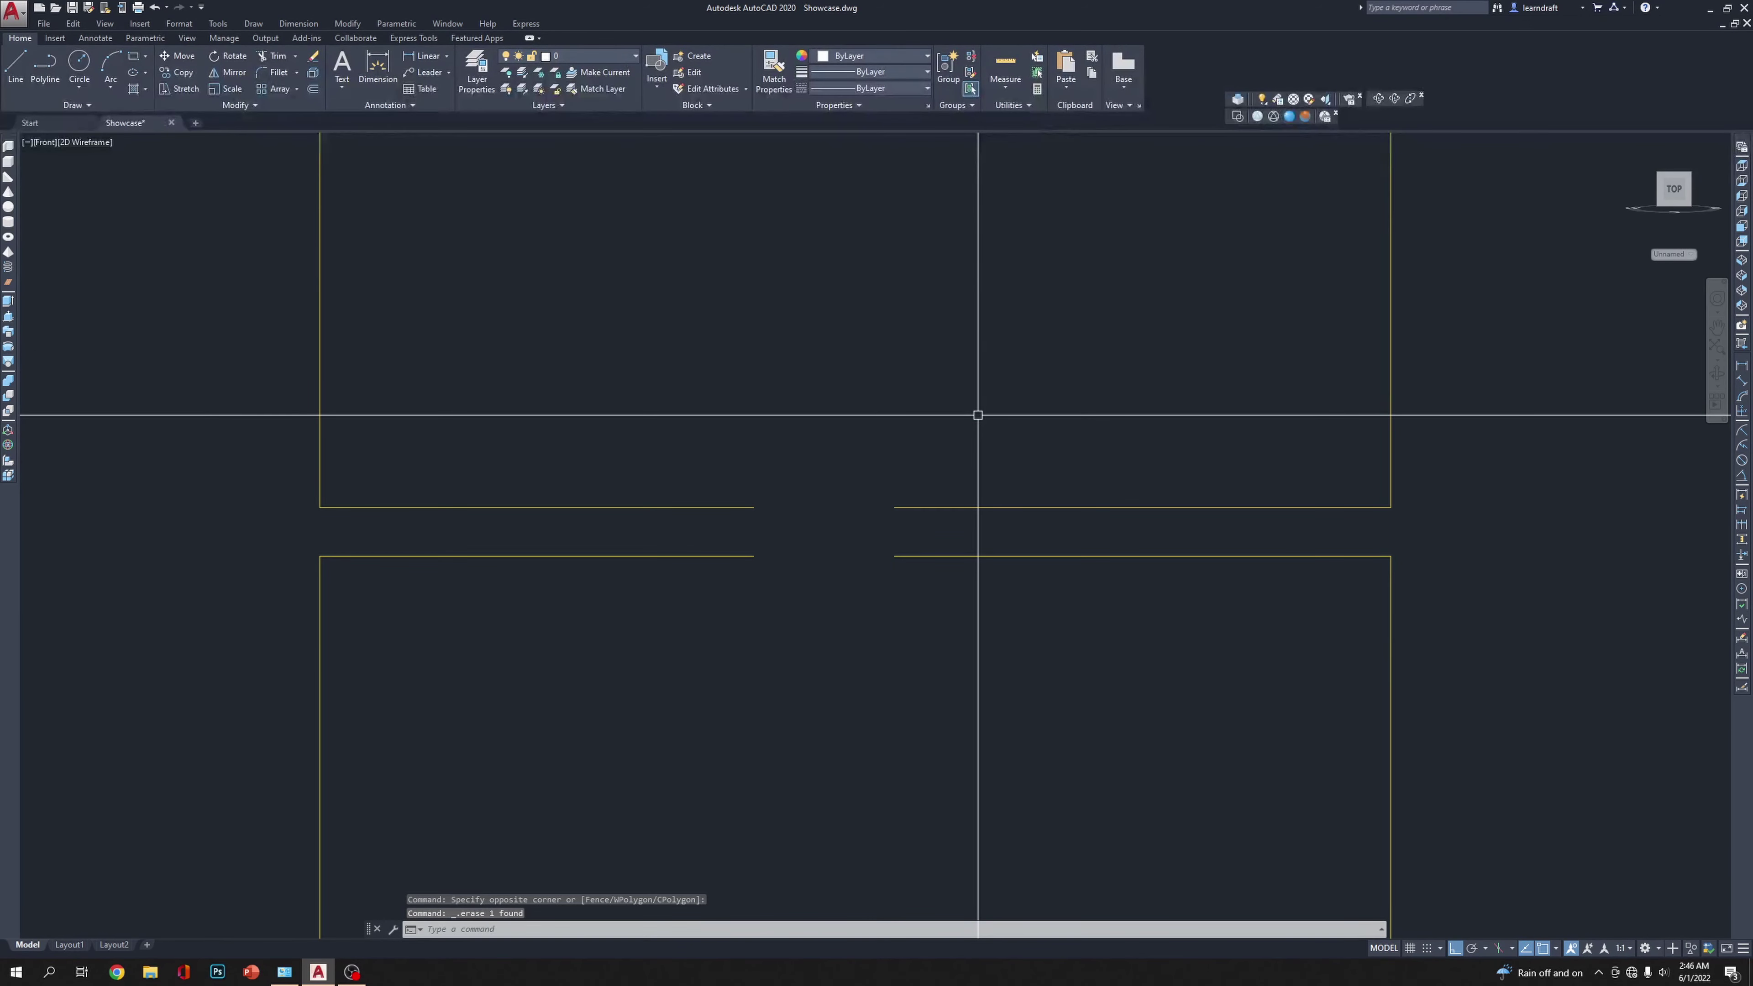
pyautogui.scroll(-10, 1321, 474)
# Step: Join the upper rectangle's loose segments into one polyline with PEDIT
pyautogui.scroll(4, 926, 371)
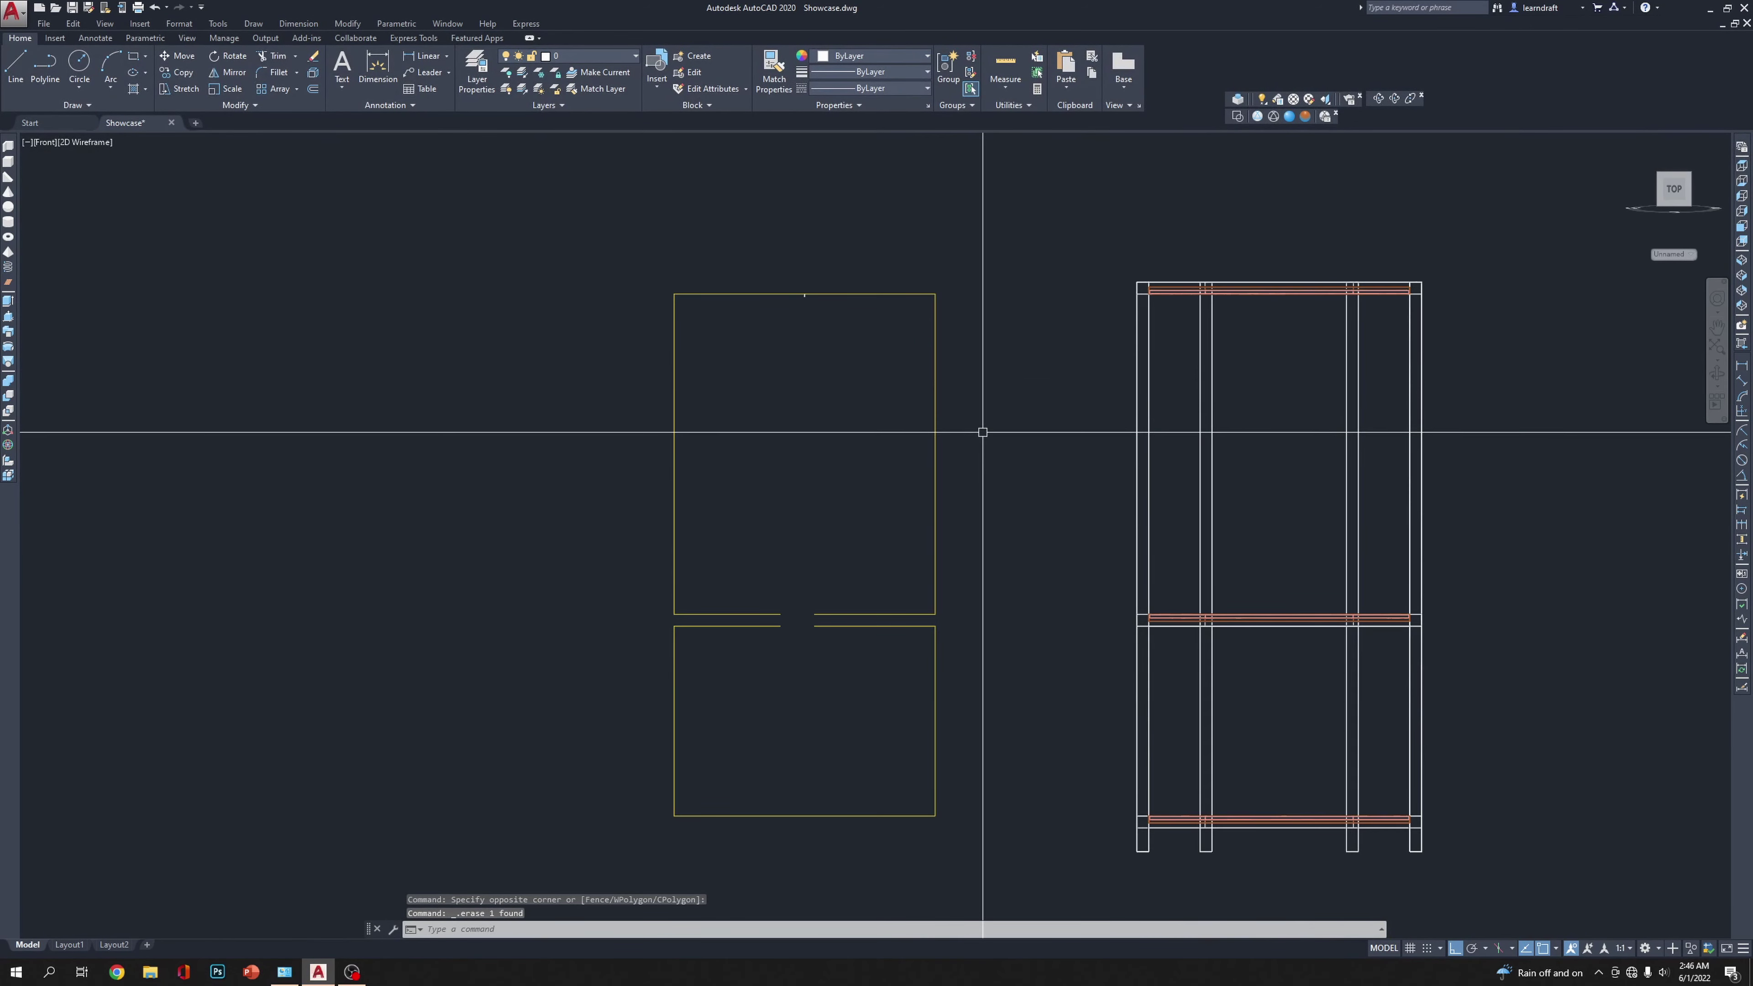
pyautogui.write('pecify opposite corner:')
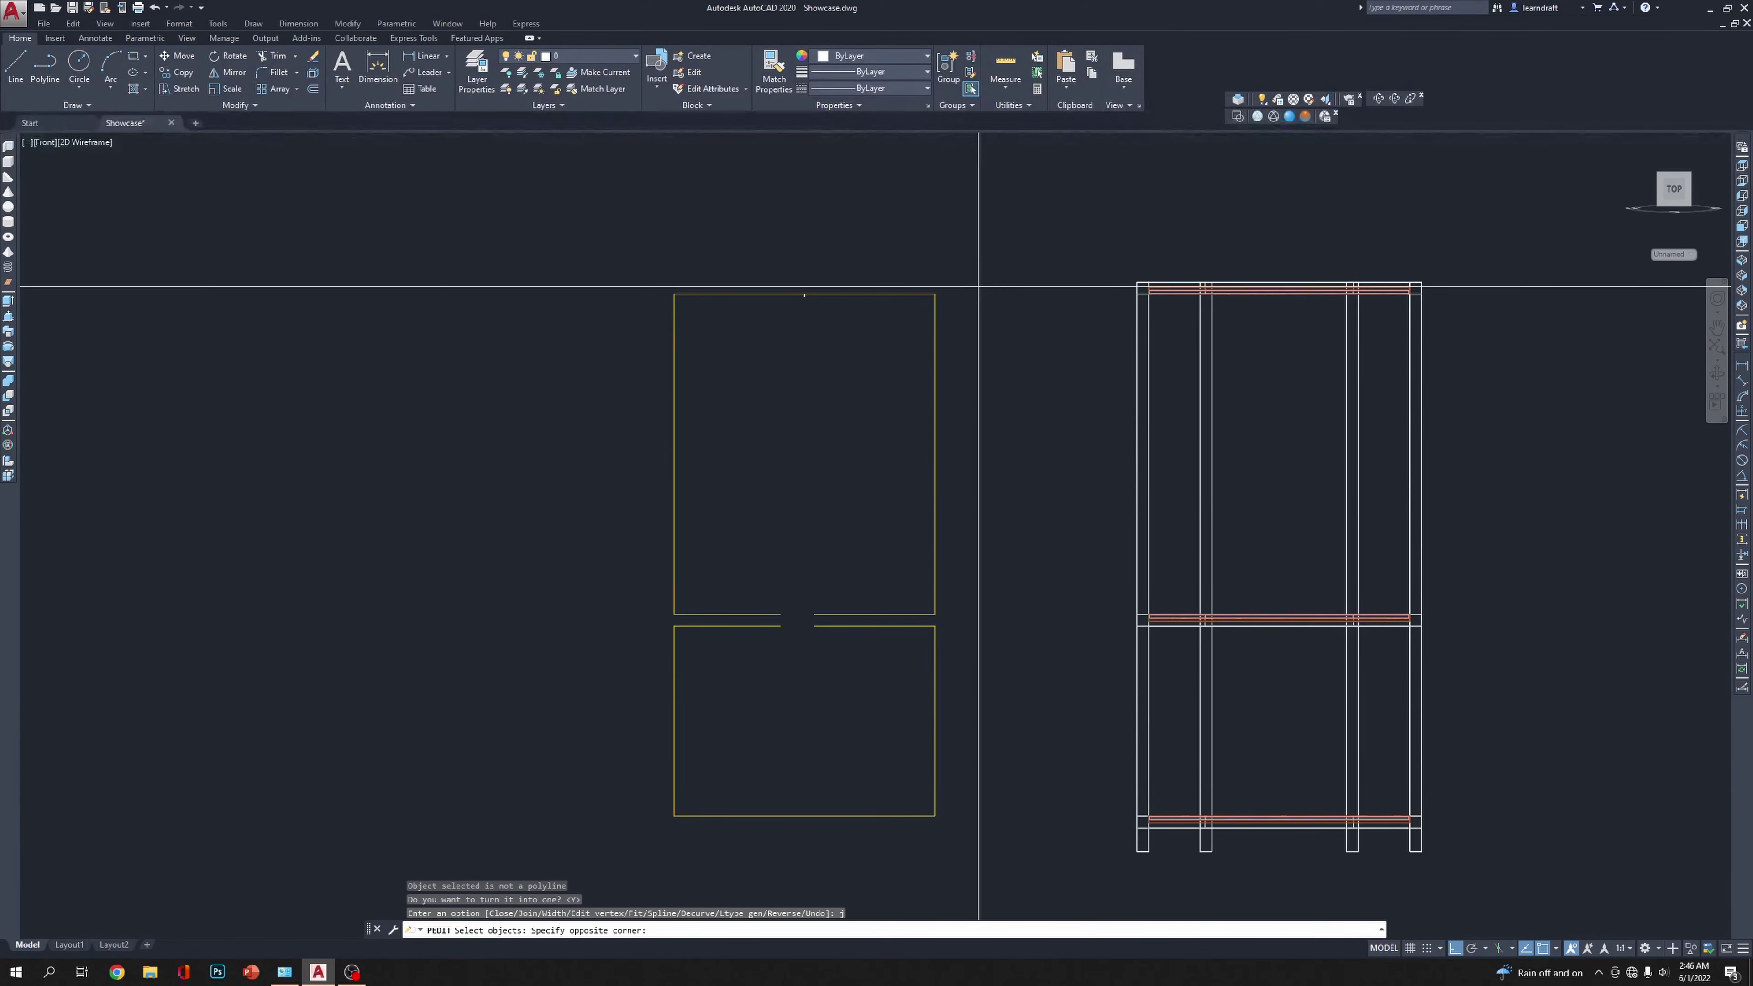
pyautogui.click(979, 285)
pyautogui.click(798, 457)
pyautogui.click(612, 579)
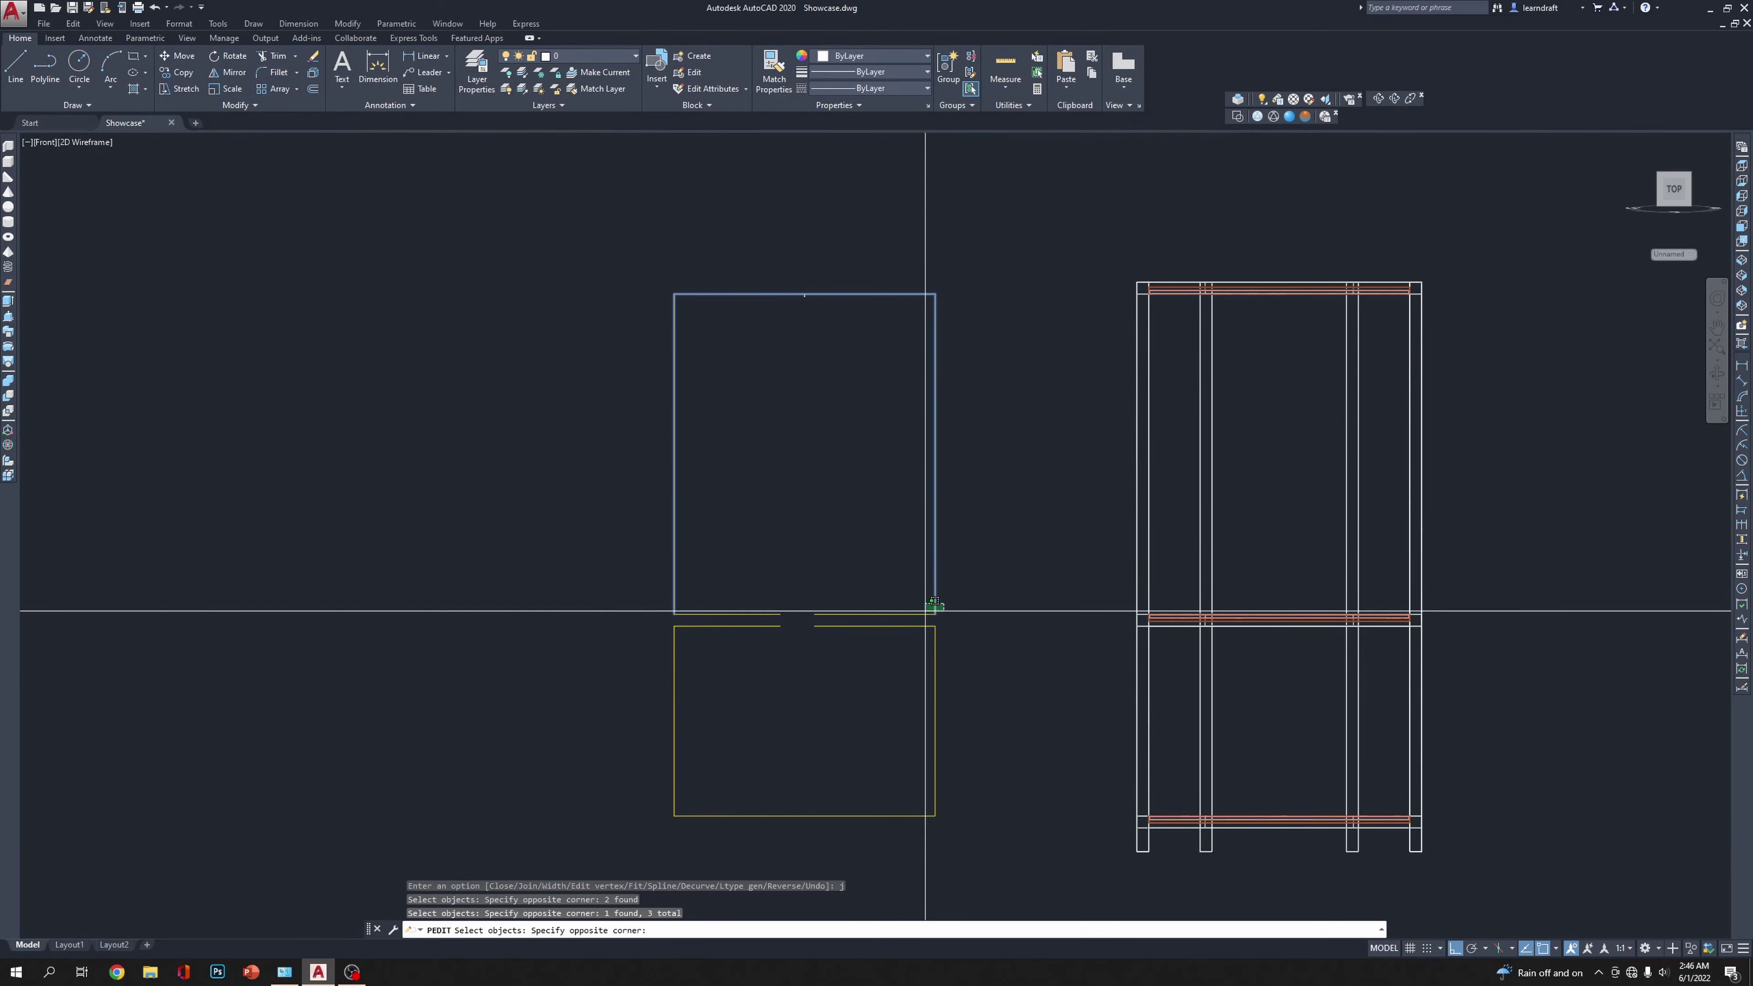
pyautogui.click(804, 617)
pyautogui.press('Return')
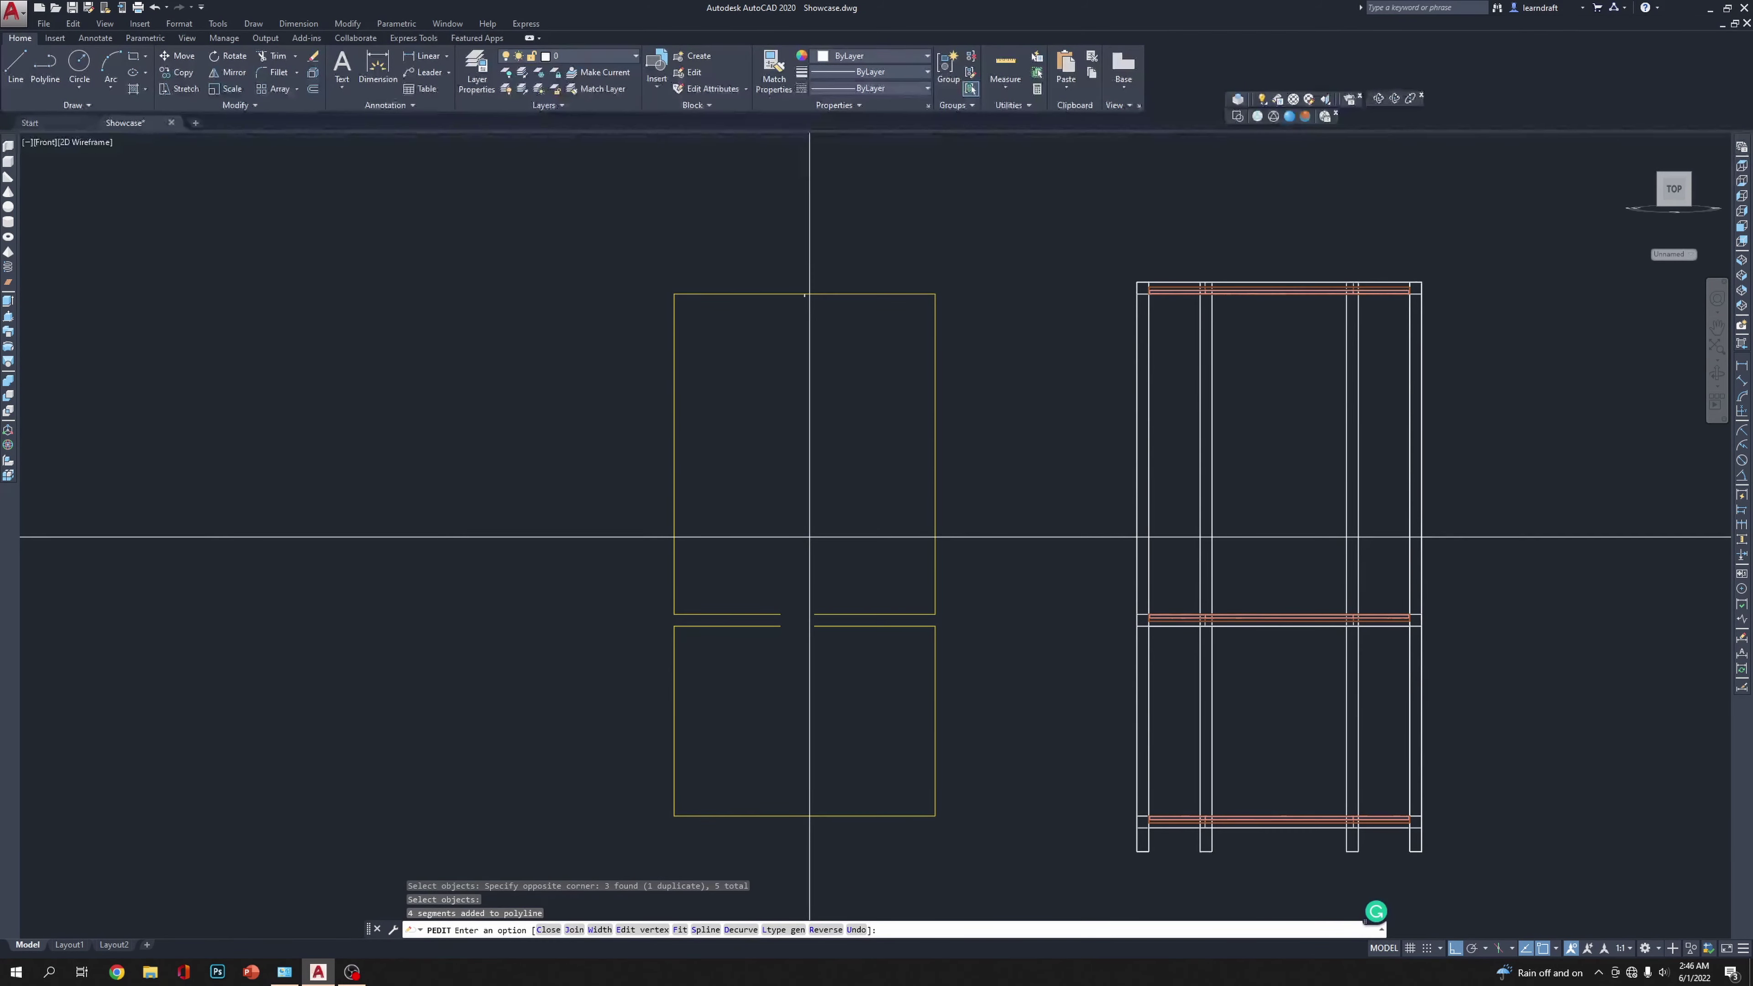
pyautogui.press('Return')
pyautogui.click(935, 530)
pyautogui.moveTo(962, 601); pyautogui.dragTo(960, 517, button='middle')
pyautogui.press('Escape')
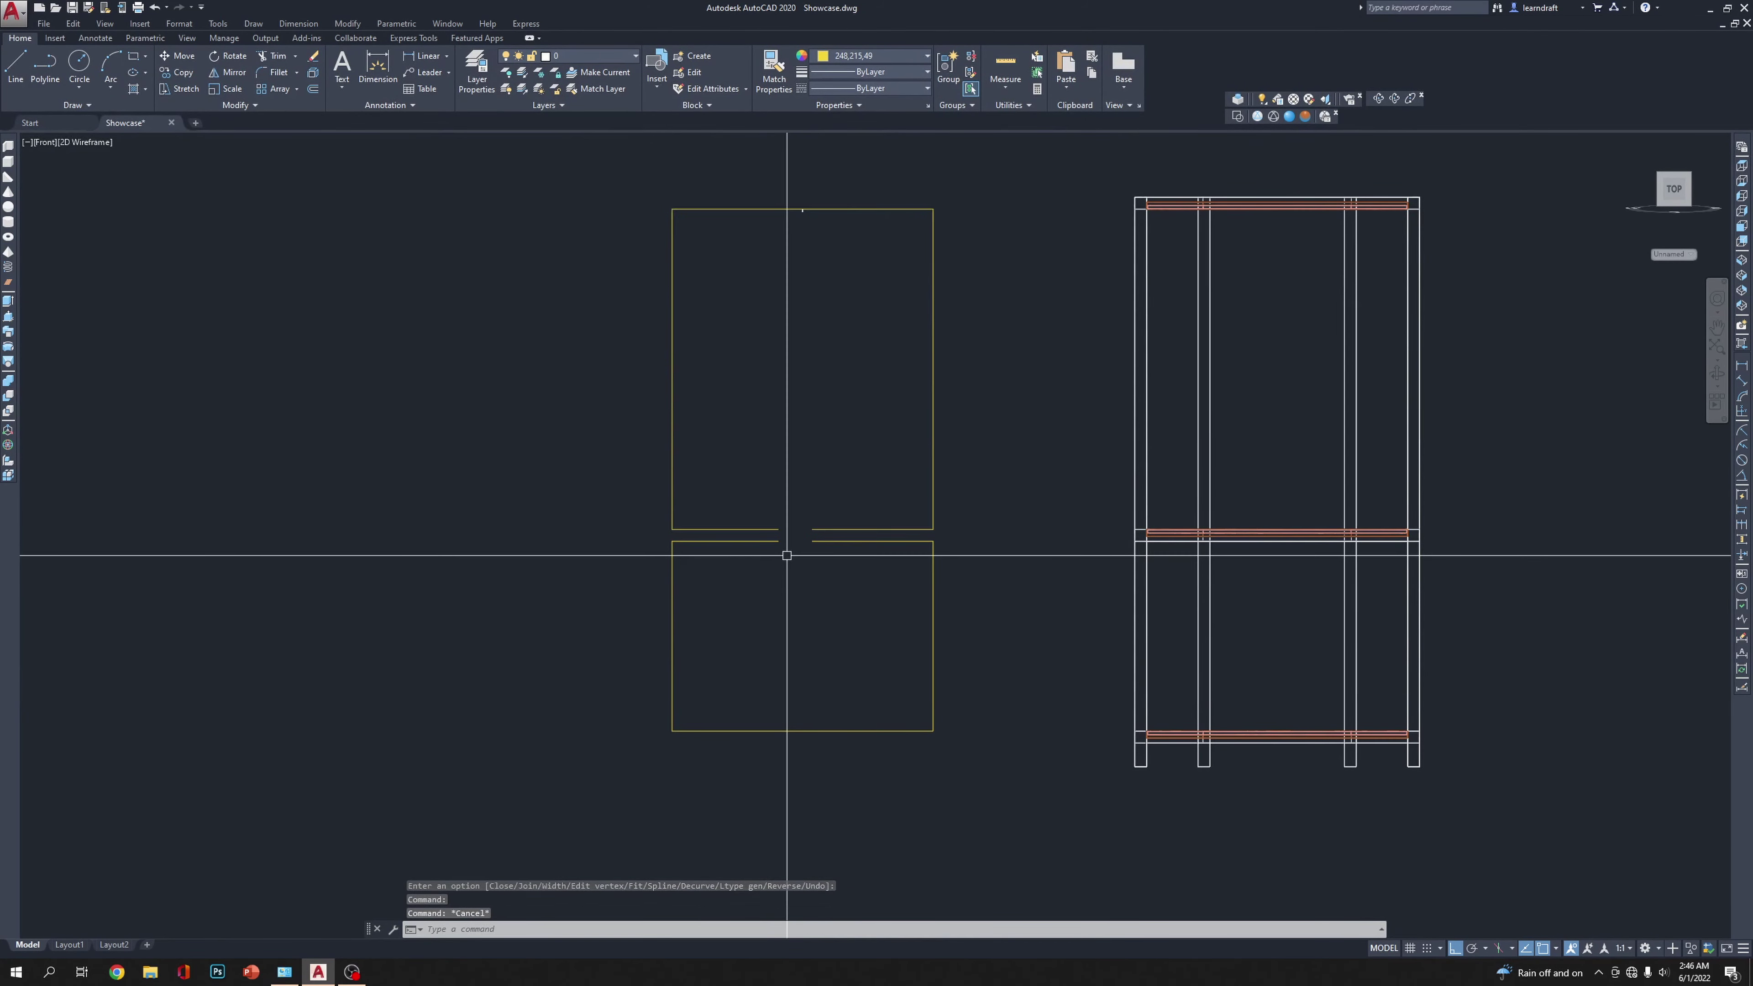
# Step: Join the lower rectangle's five lines into one polyline
pyautogui.write('p')
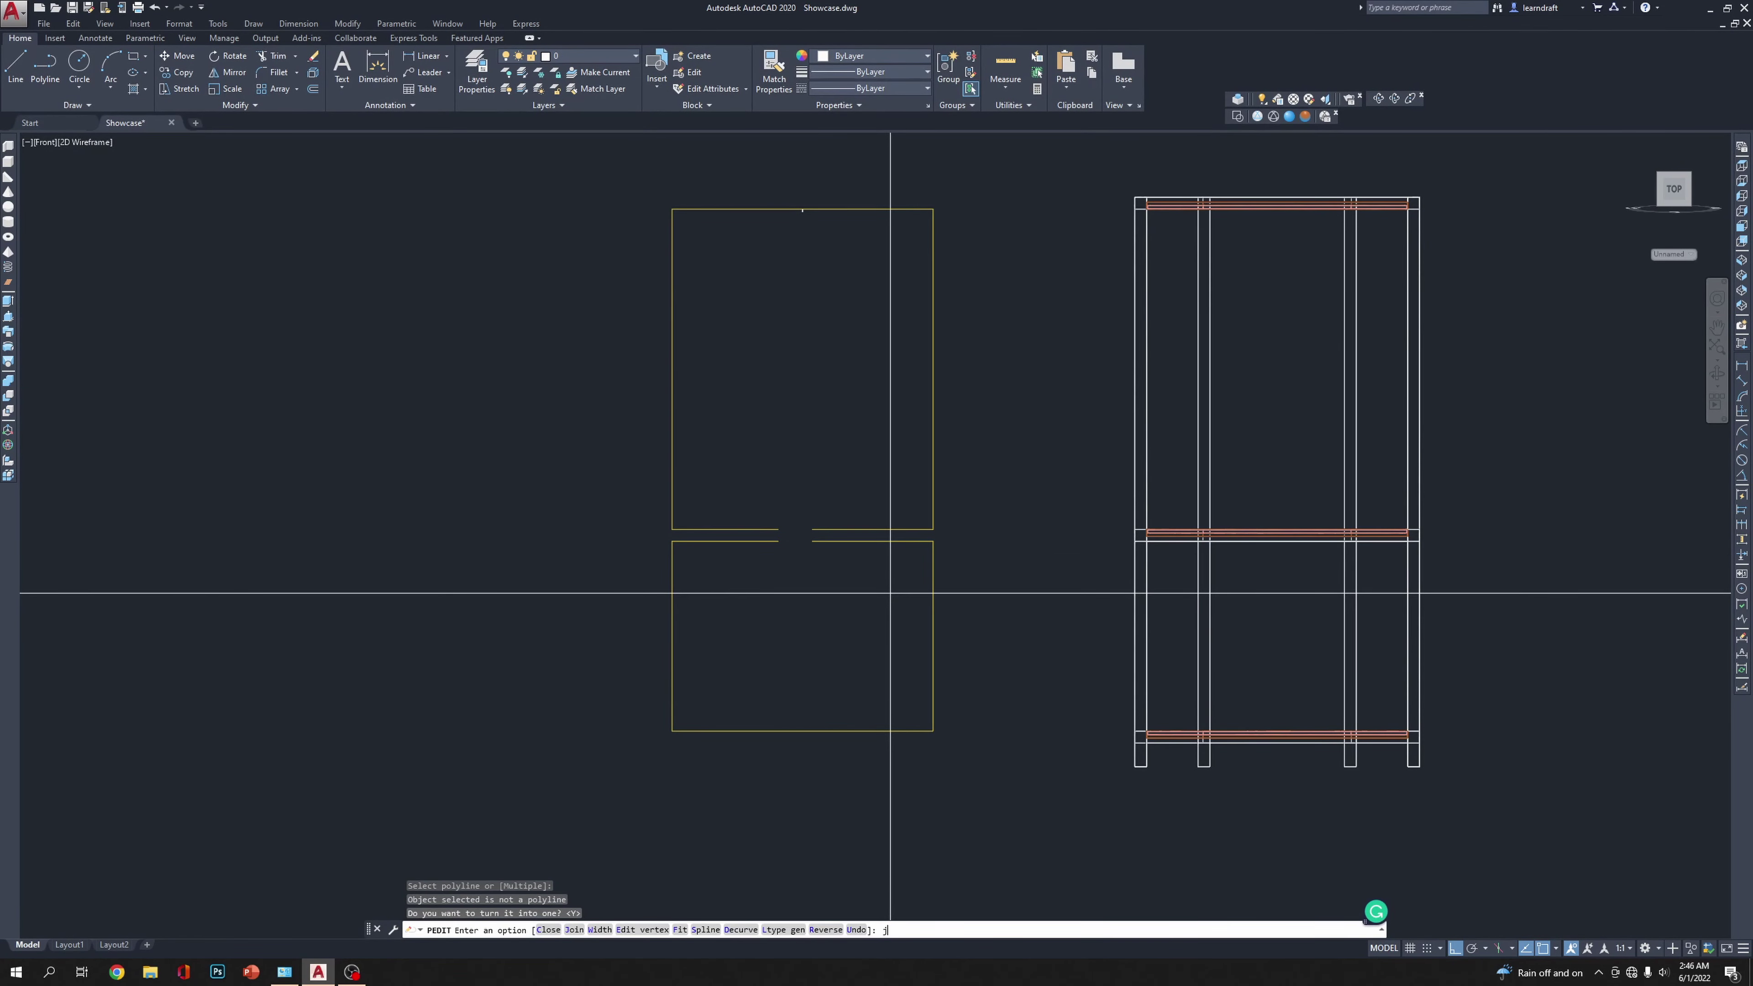
pyautogui.press('Return')
pyautogui.click(970, 540)
pyautogui.click(847, 706)
pyautogui.press('Return')
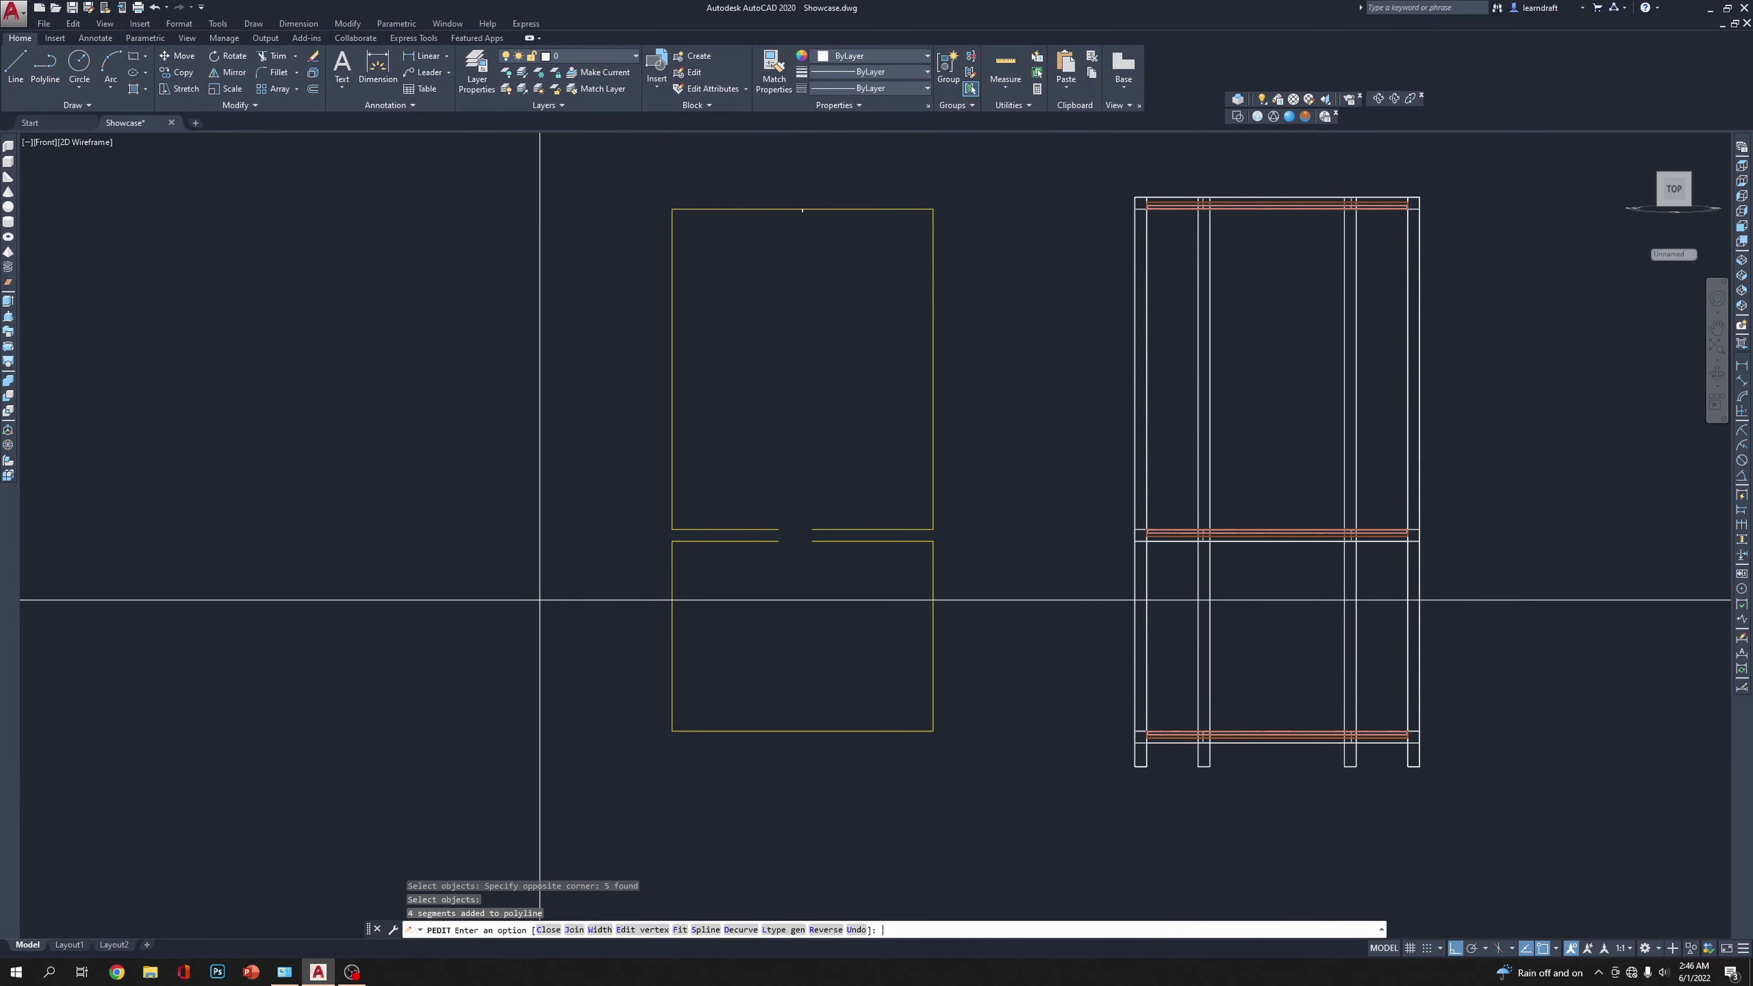
pyautogui.scroll(4, 856, 546)
pyautogui.press('Return')
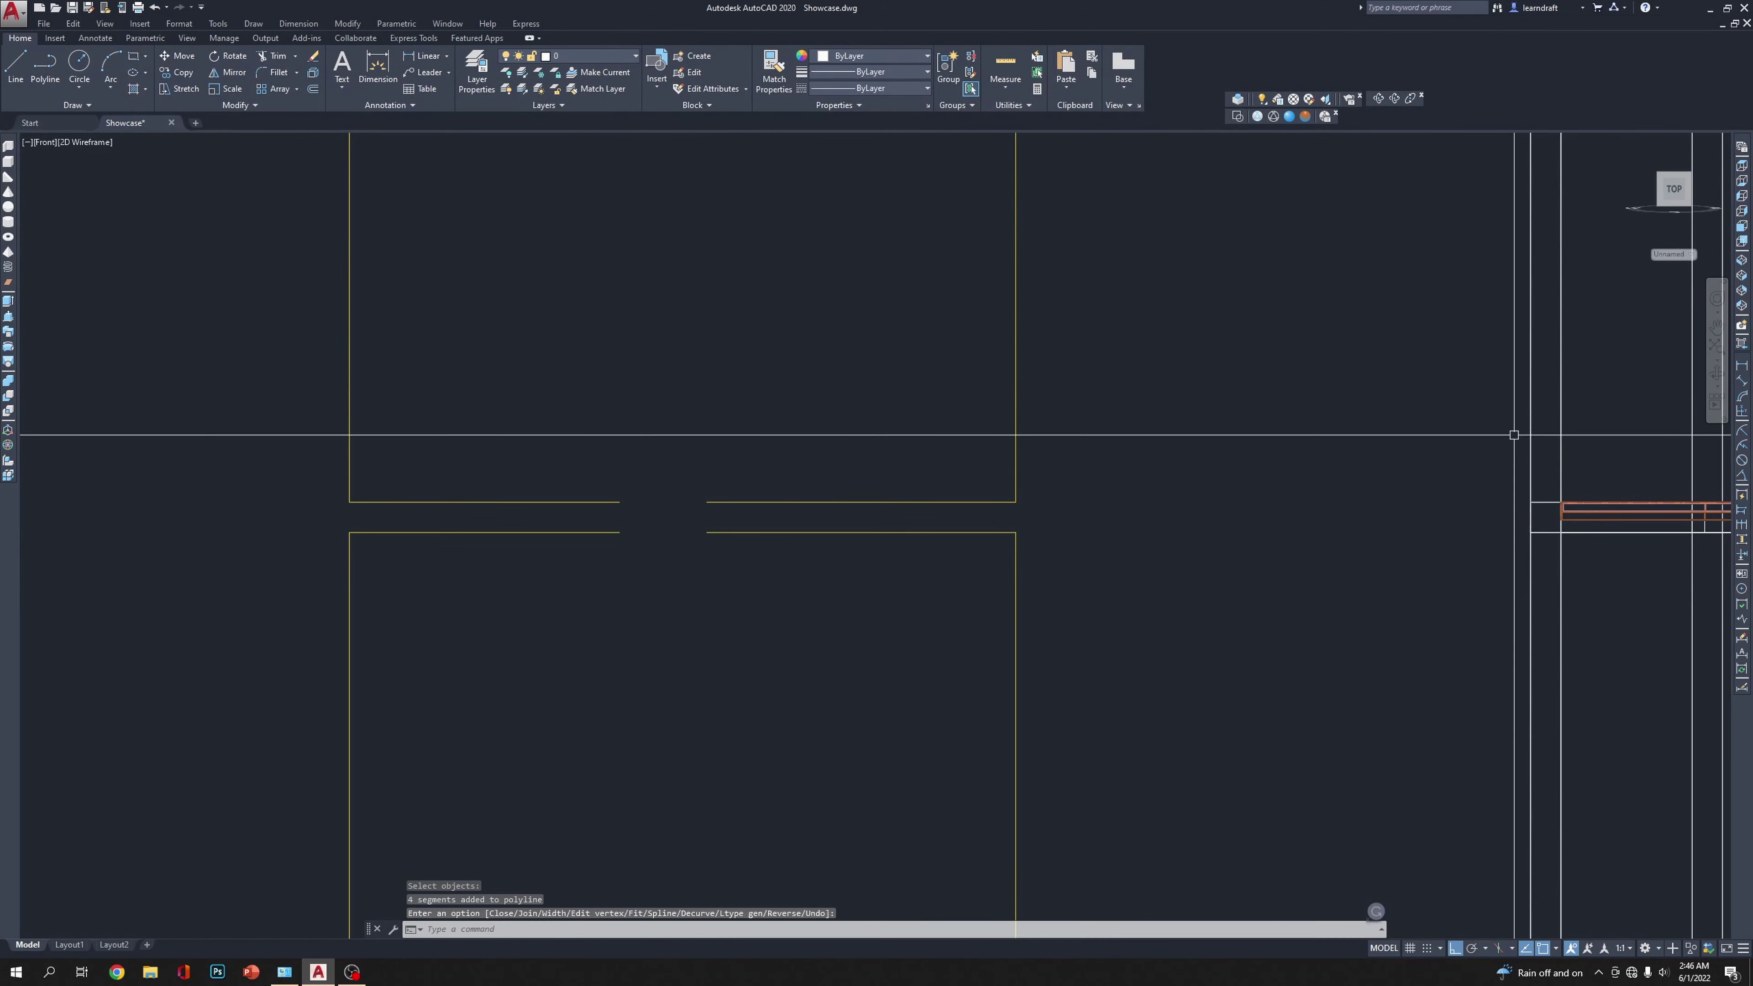
# Step: Select both rectangles at the gap and start a stretch from the gap endpoint, then cancel
pyautogui.scroll(2, 578, 488)
pyautogui.moveTo(673, 462); pyautogui.dragTo(580, 635)
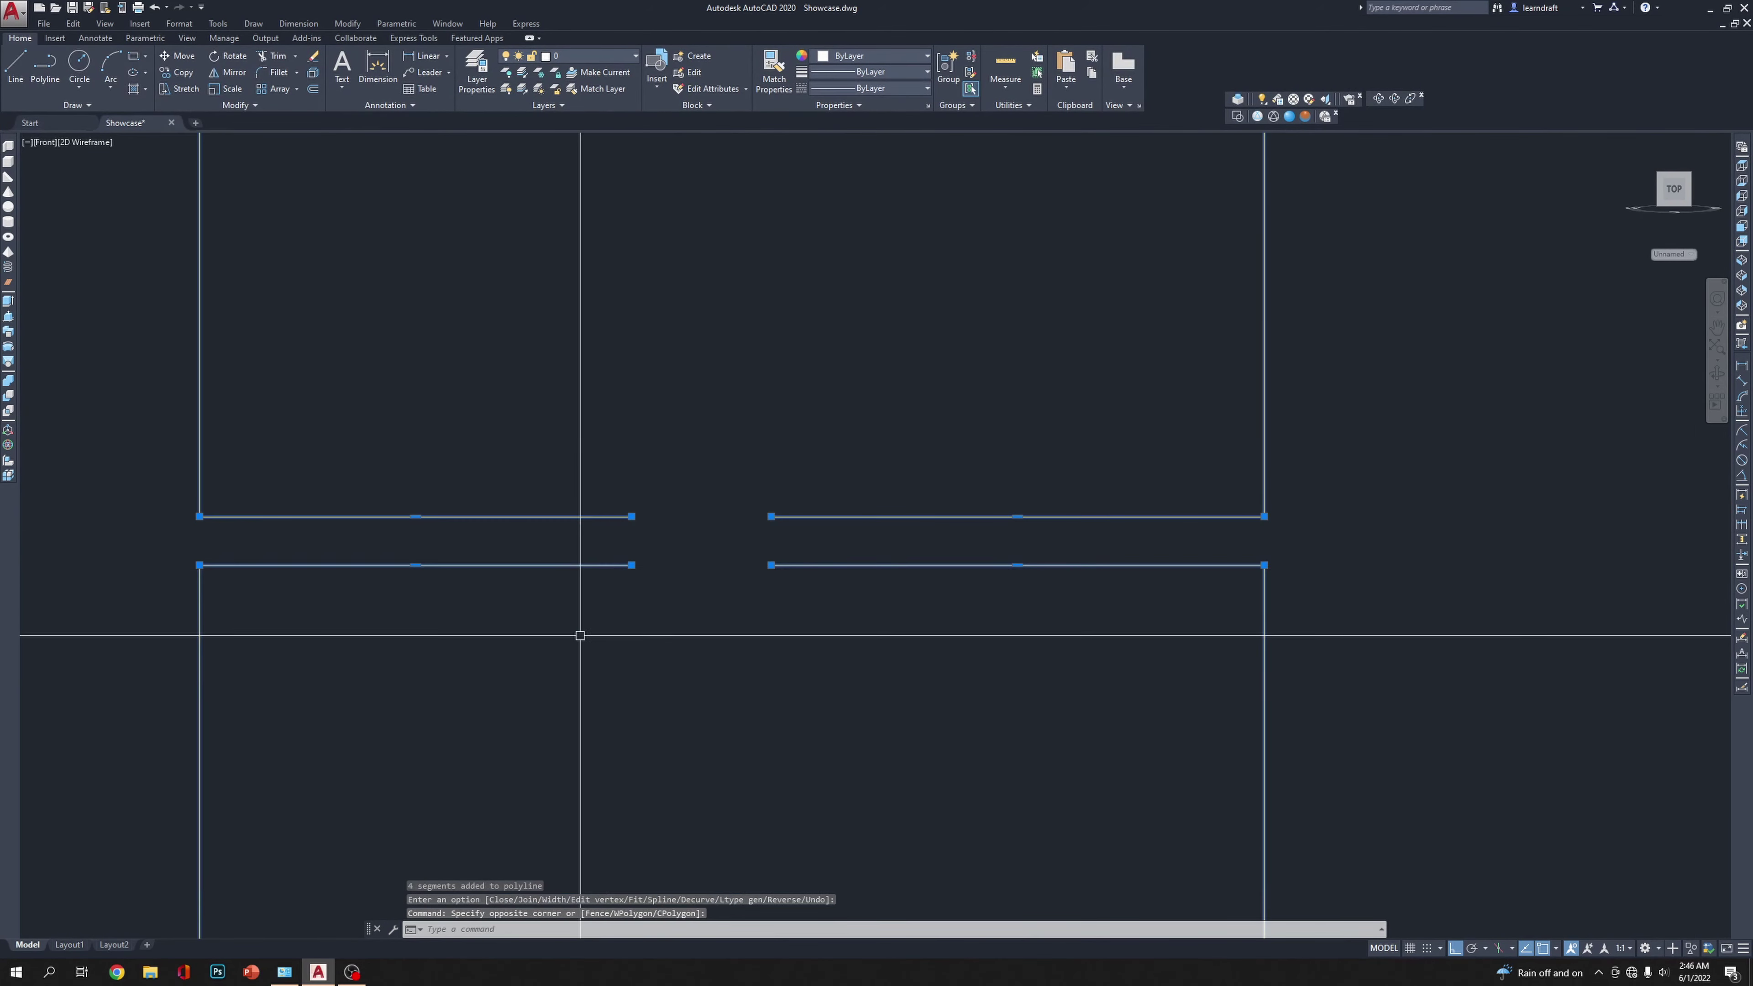
pyautogui.write('s')
pyautogui.press('Return')
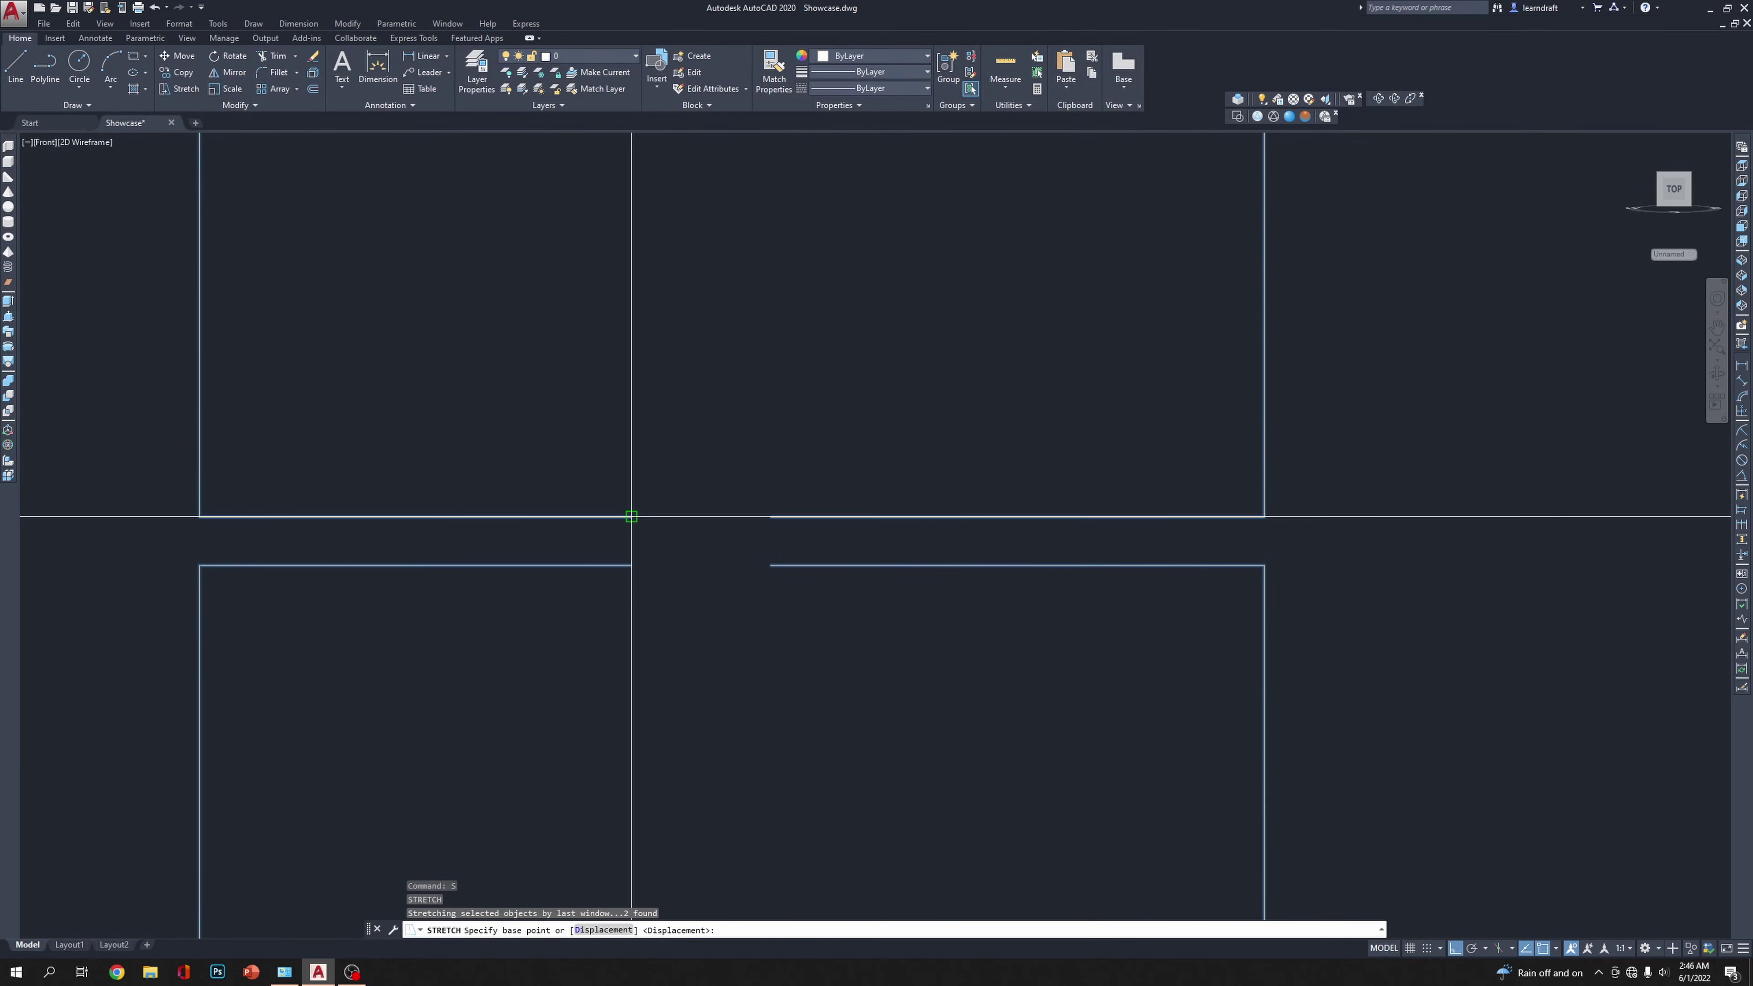
pyautogui.click(631, 516)
pyautogui.press('Escape')
pyautogui.press('Escape')
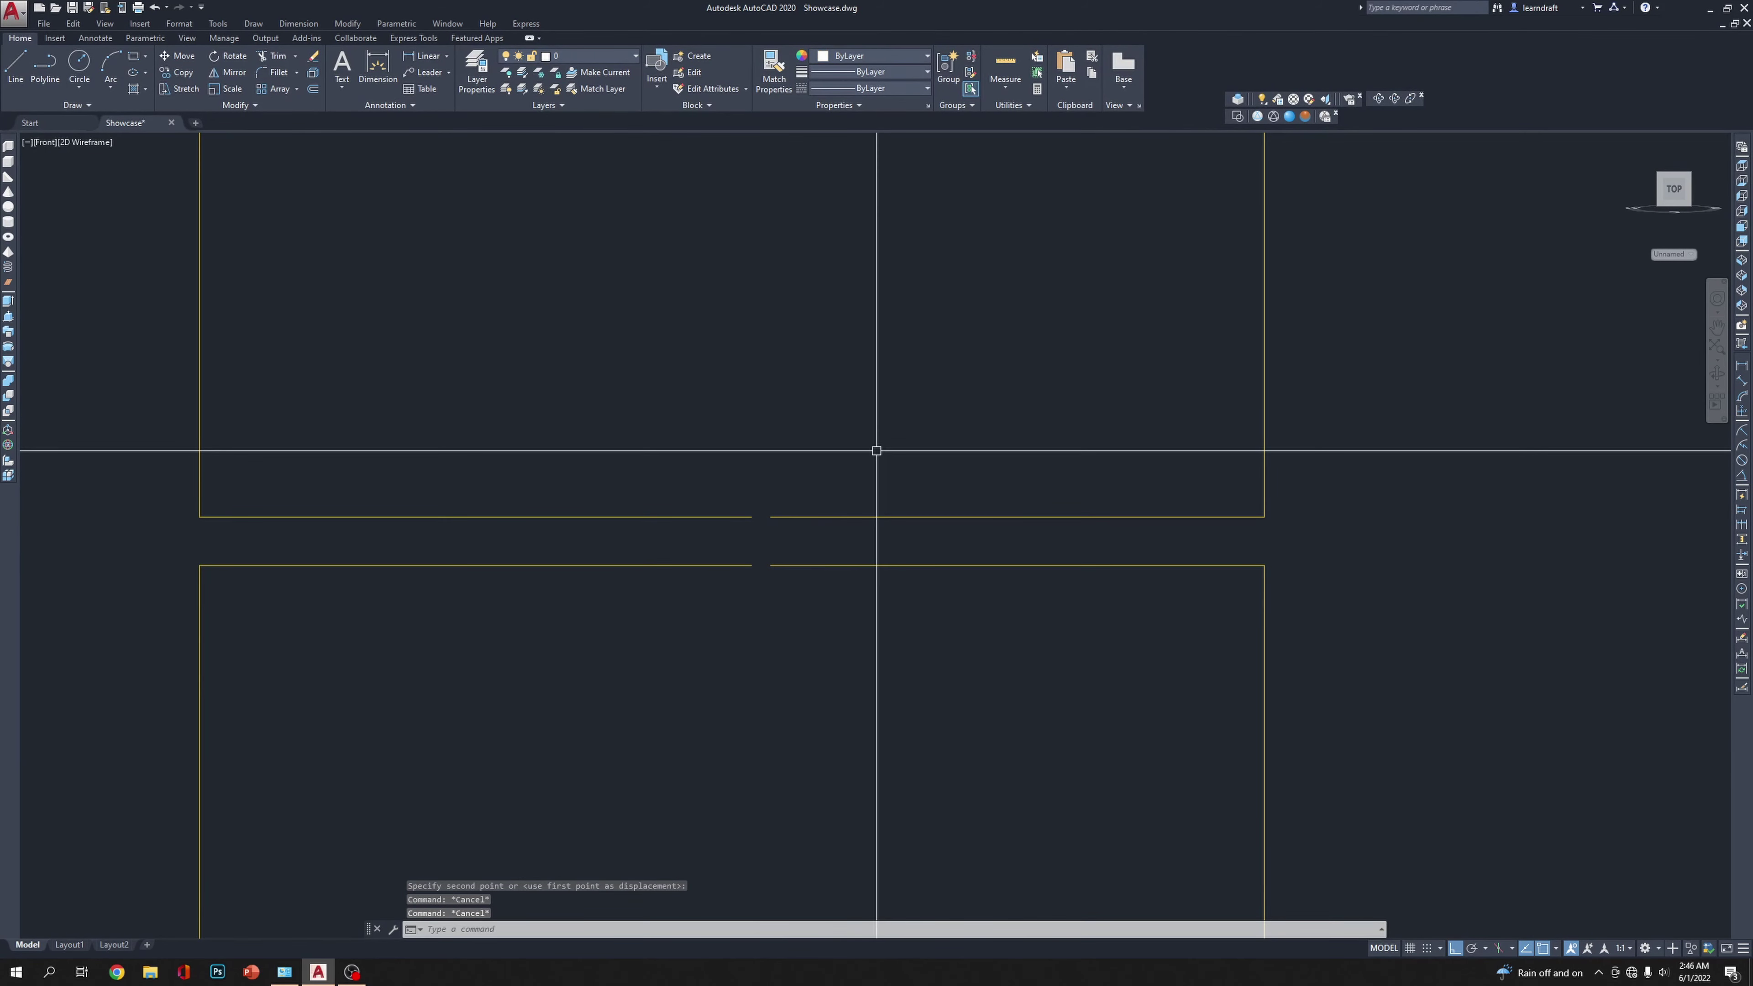
# Step: Switch to SW Isometric and window-select the small frame profile
pyautogui.click(1742, 261)
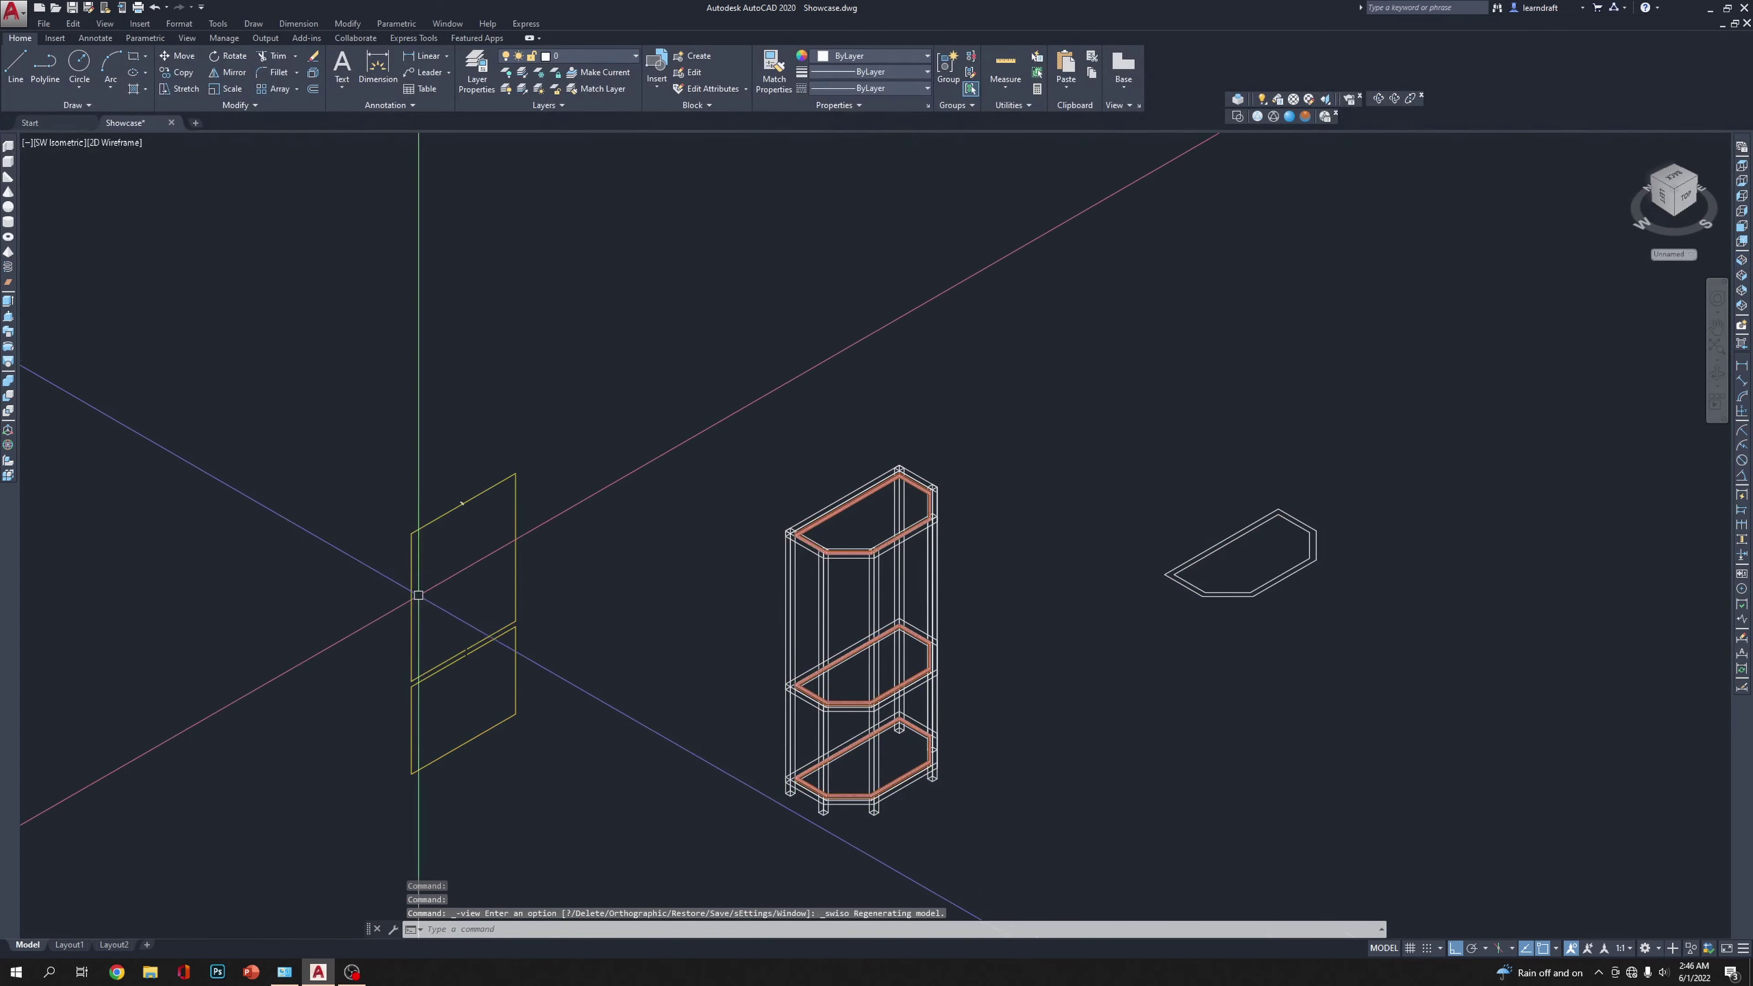
pyautogui.scroll(6, 448, 643)
pyautogui.moveTo(462, 669); pyautogui.dragTo(493, 566, button='middle')
pyautogui.click(442, 554)
pyautogui.click(673, 676)
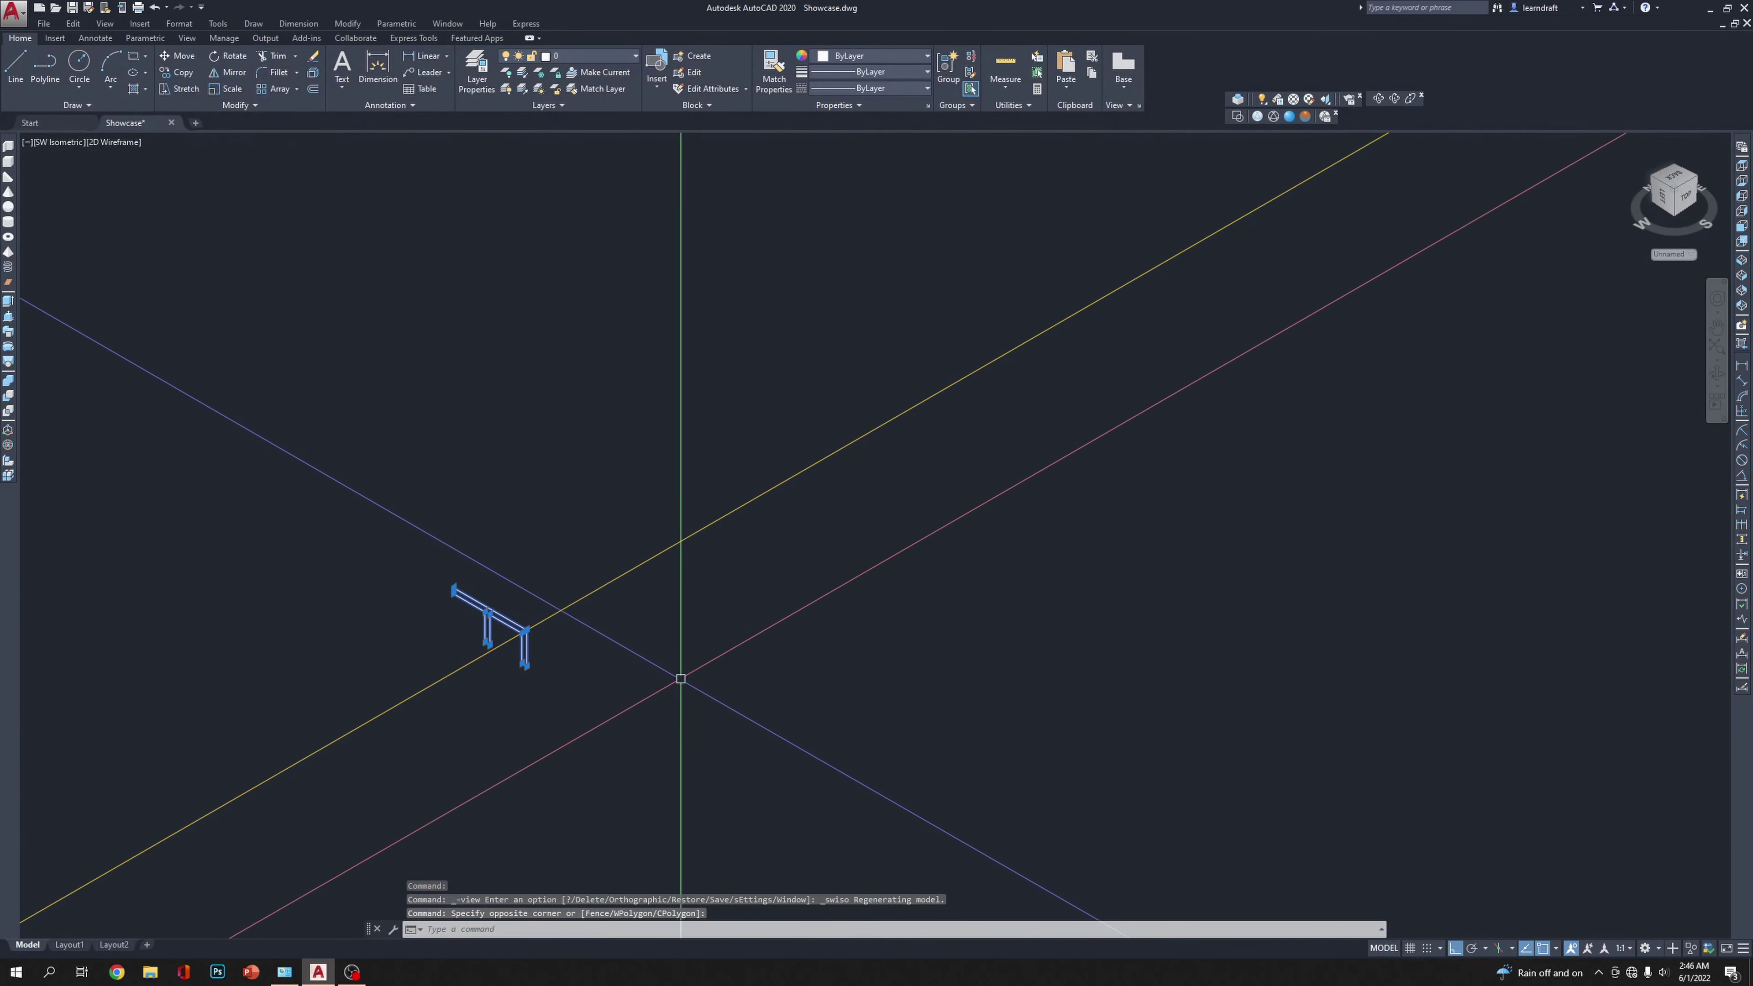
pyautogui.moveTo(680, 660); pyautogui.dragTo(680, 576, button='middle')
# Step: Move the profile from its corner to the rectangle's gap end, then view it from the right
pyautogui.write('m')
pyautogui.press('Return')
pyautogui.scroll(4, 517, 542)
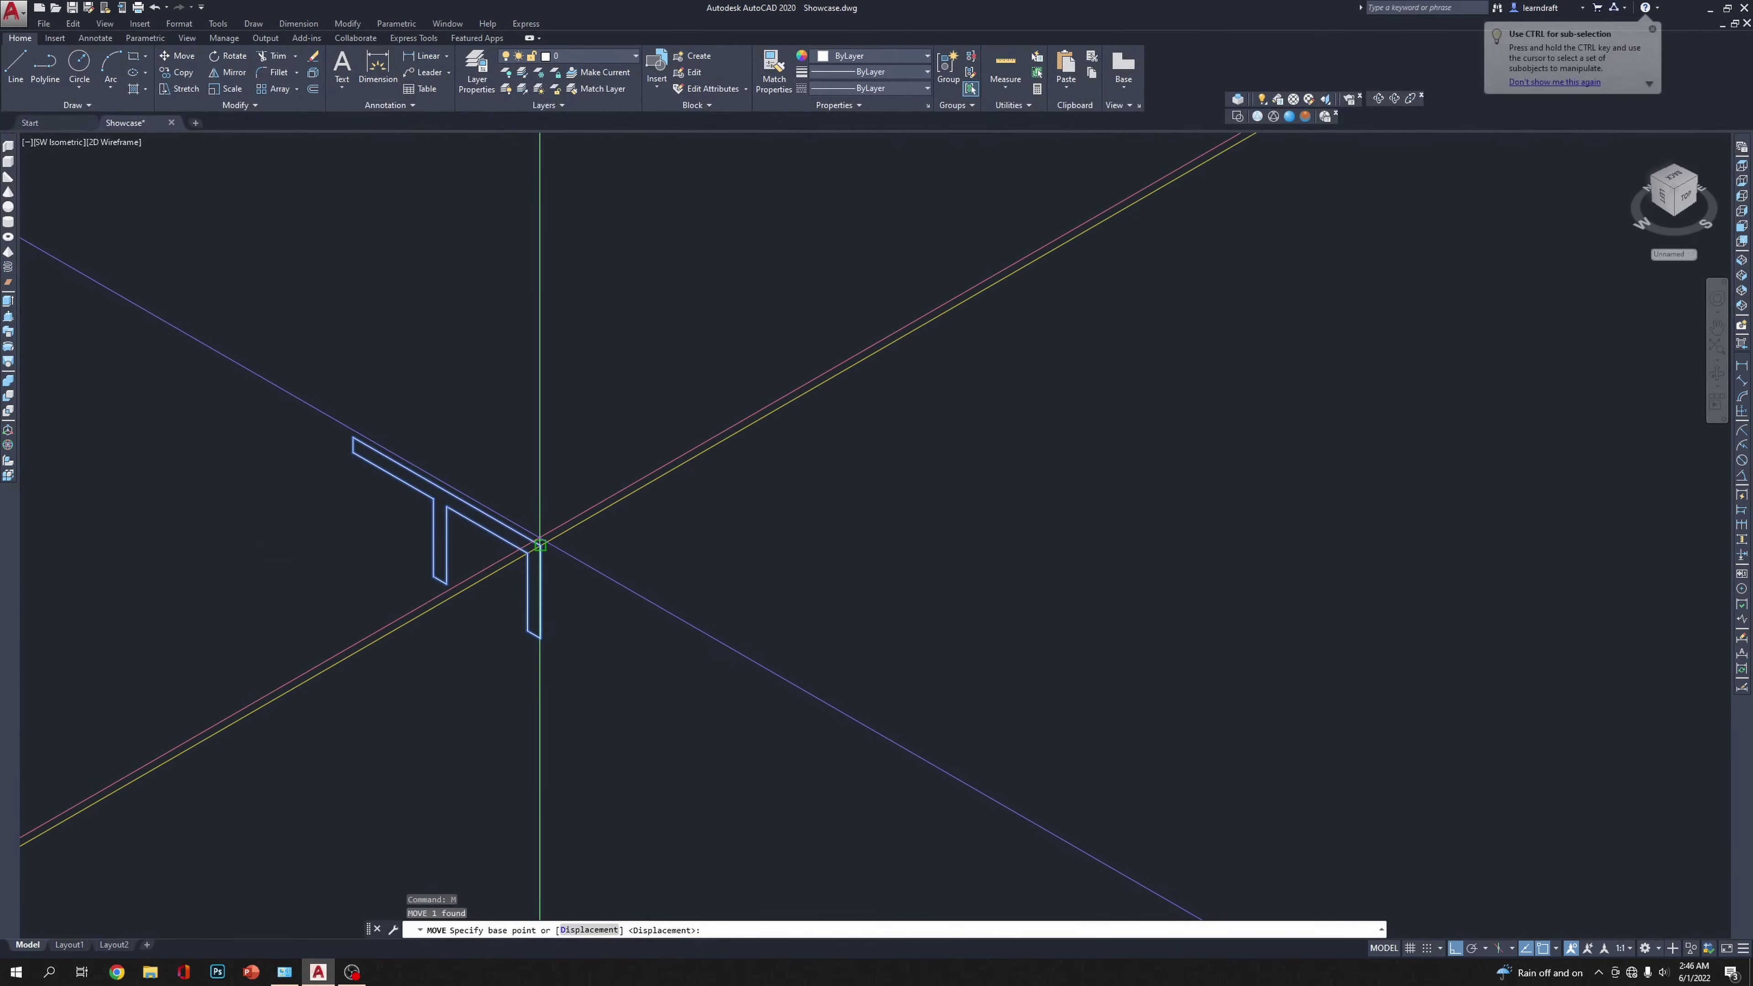
pyautogui.click(540, 544)
pyautogui.scroll(-12, 614, 449)
pyautogui.scroll(8, 607, 683)
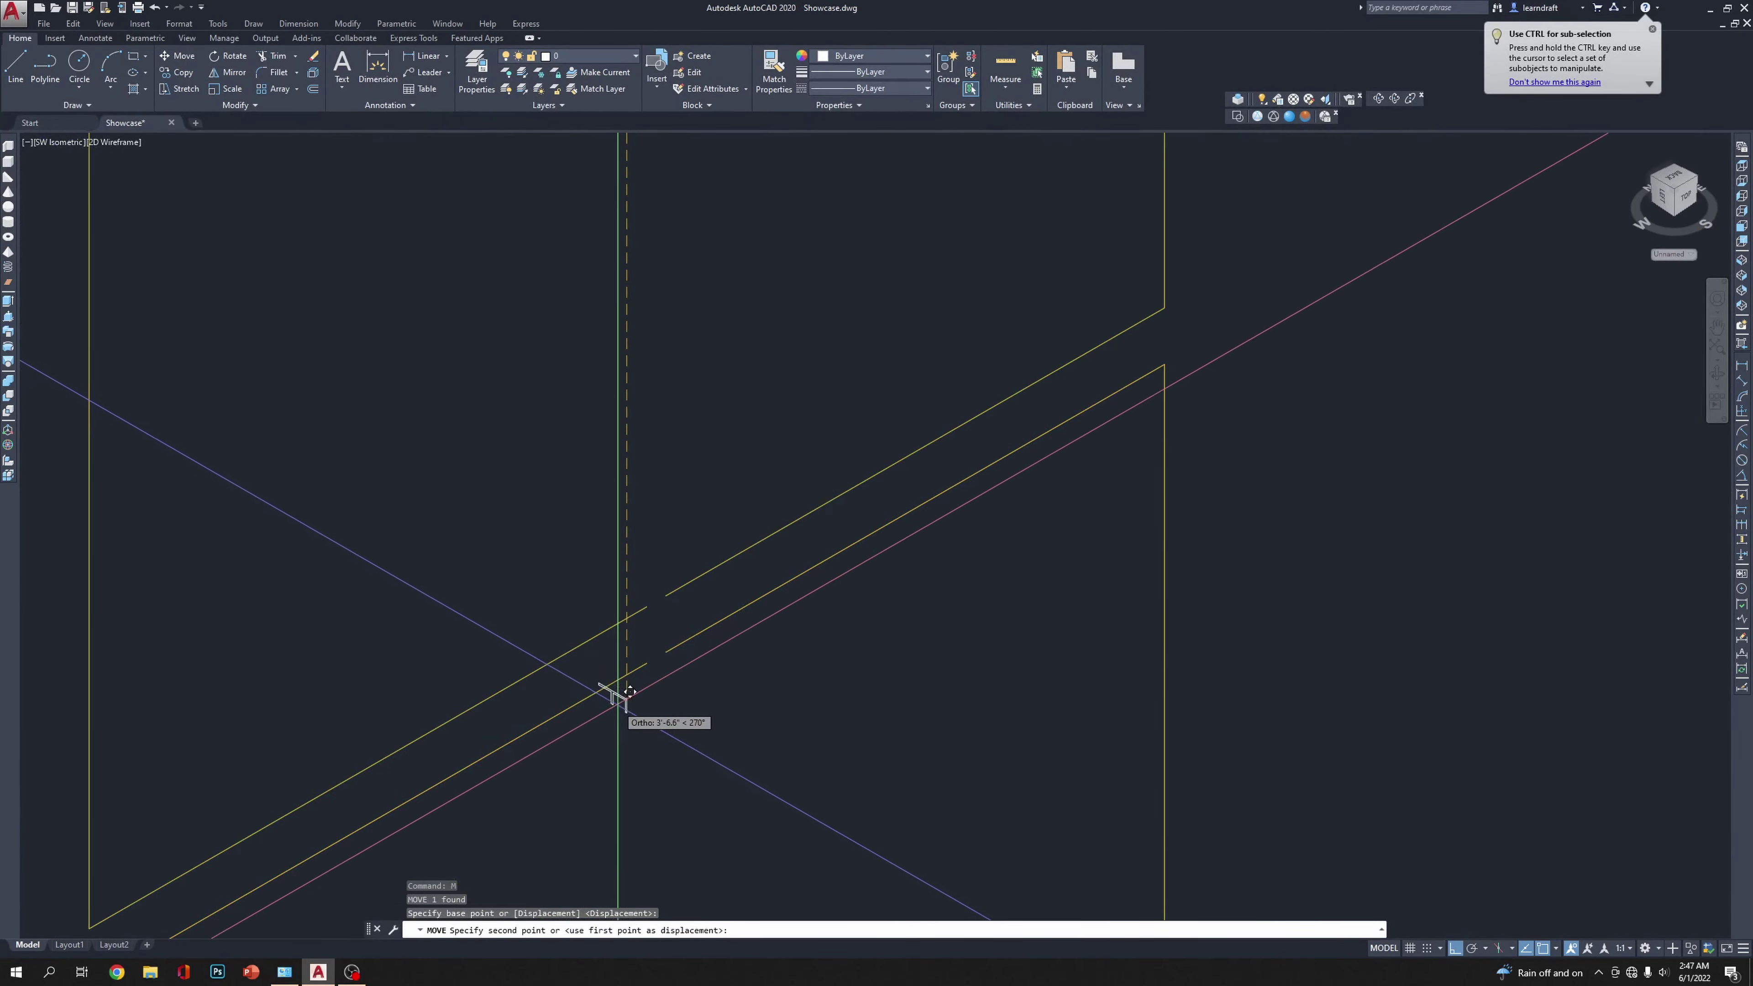
pyautogui.scroll(-5, 655, 582)
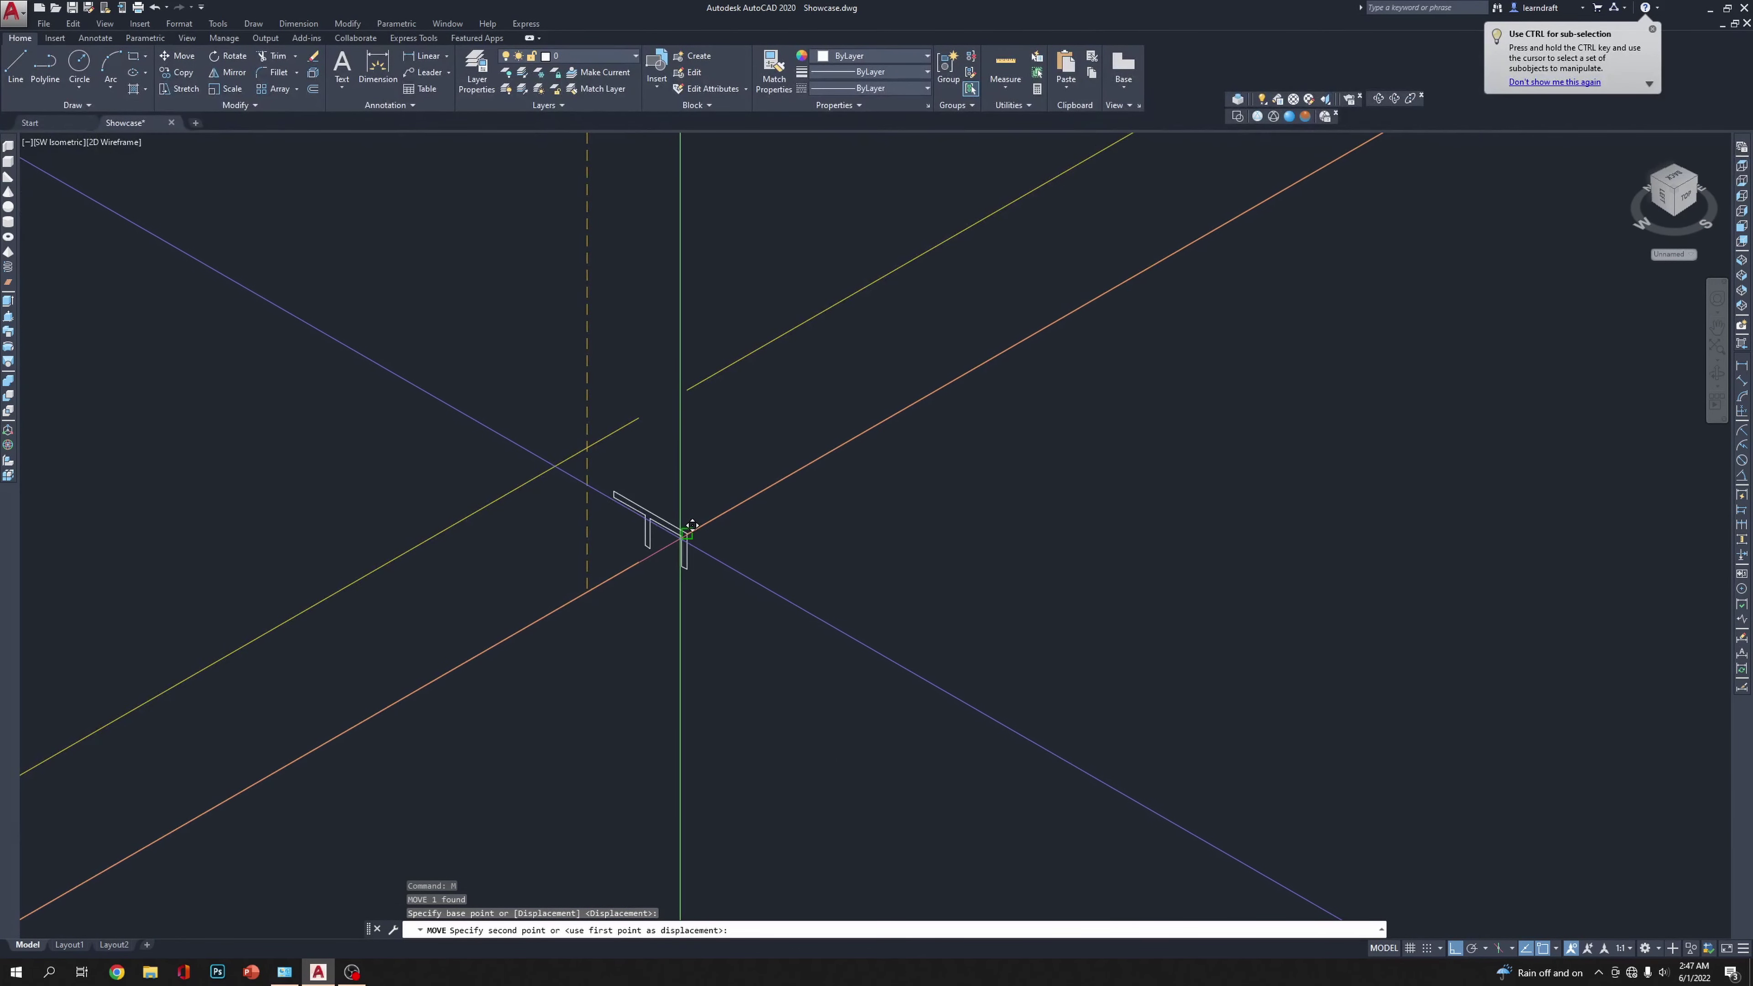
pyautogui.click(682, 530)
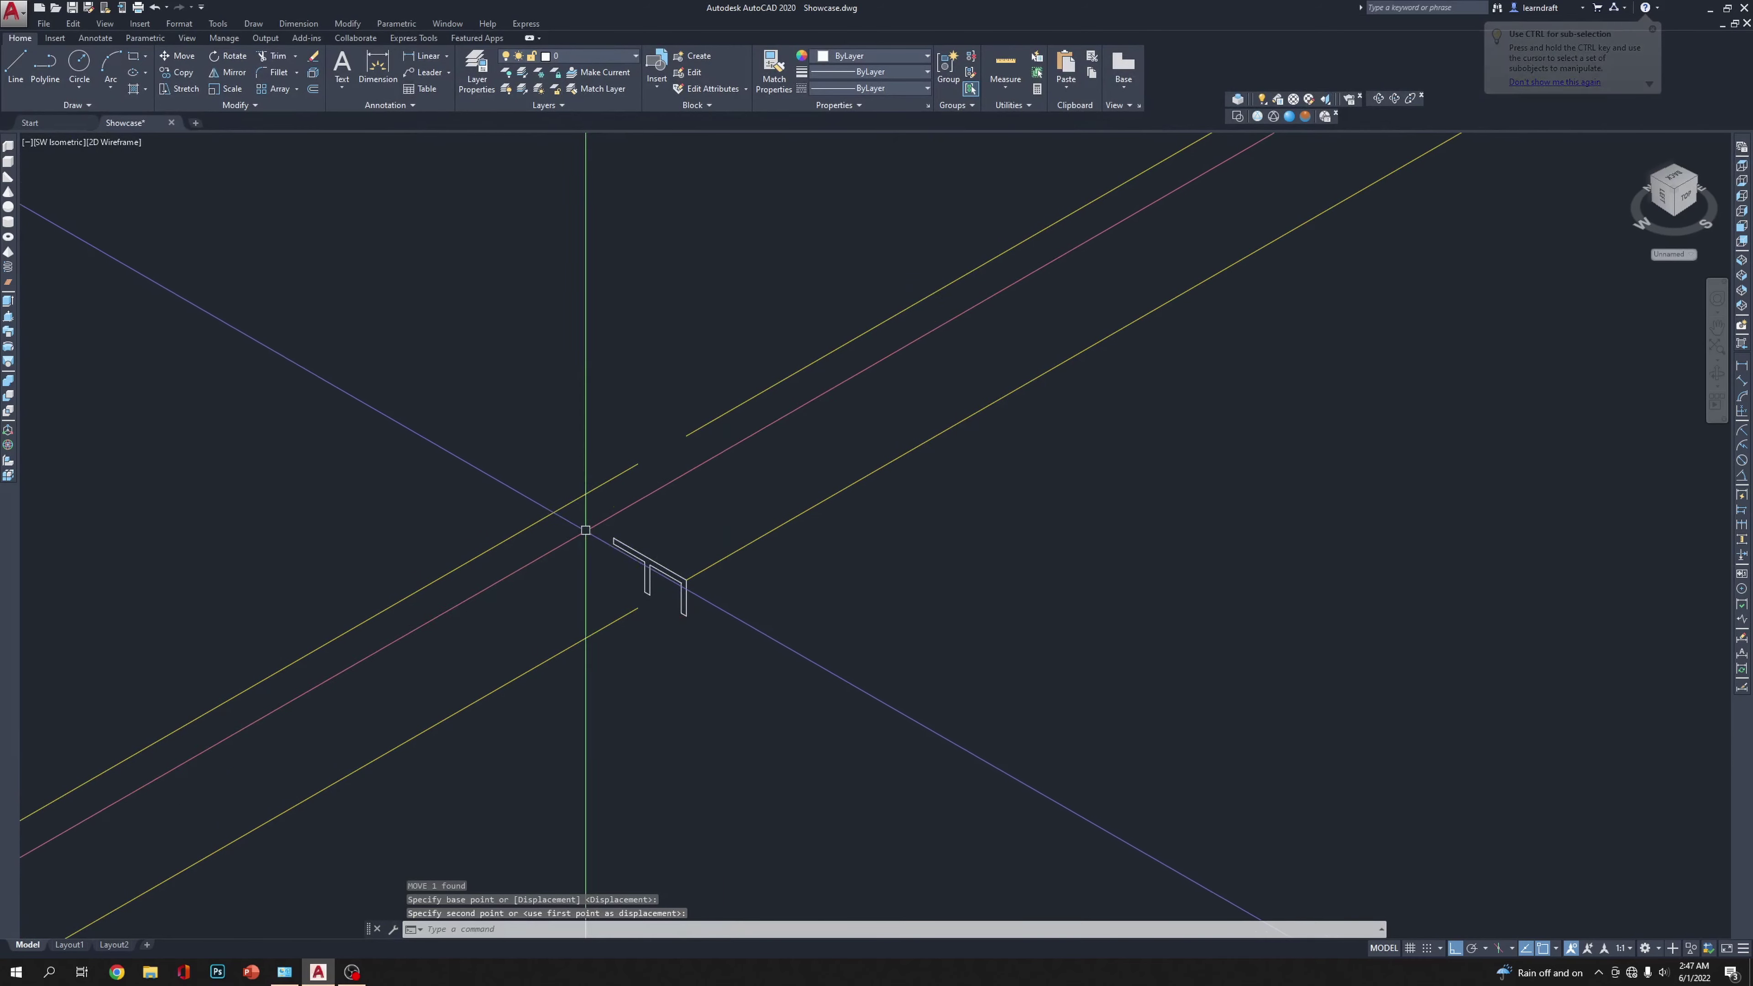
pyautogui.scroll(5, 600, 525)
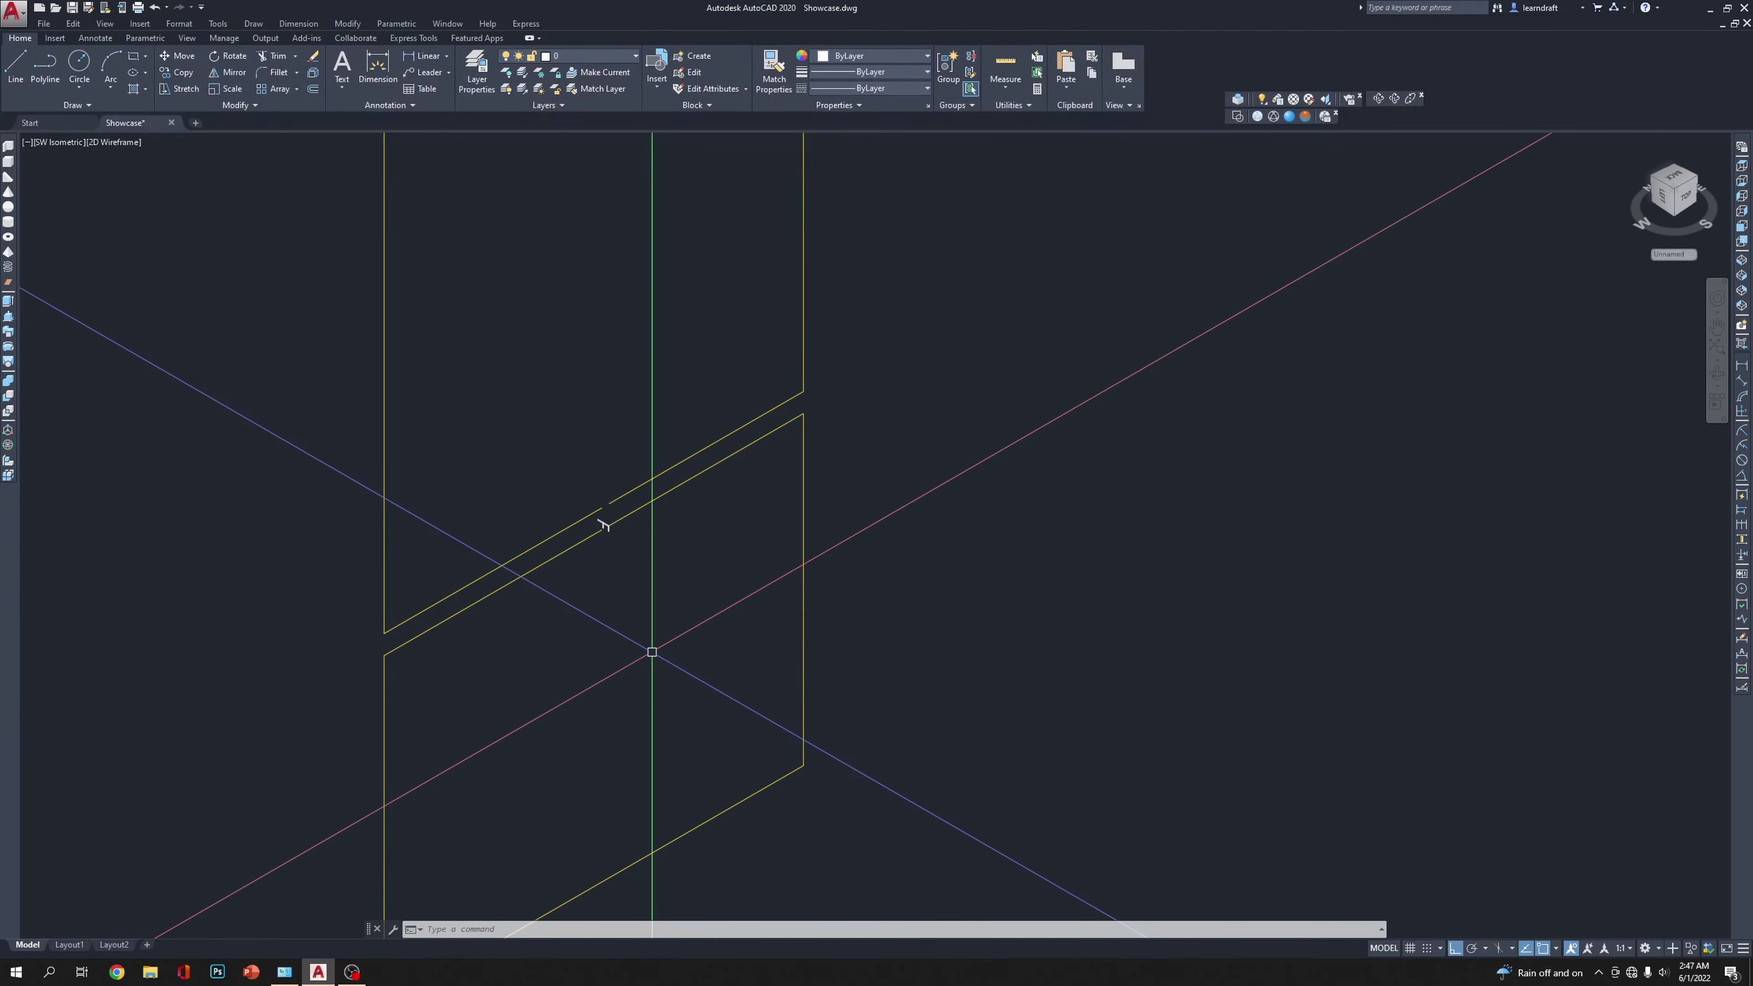
pyautogui.scroll(5, 604, 580)
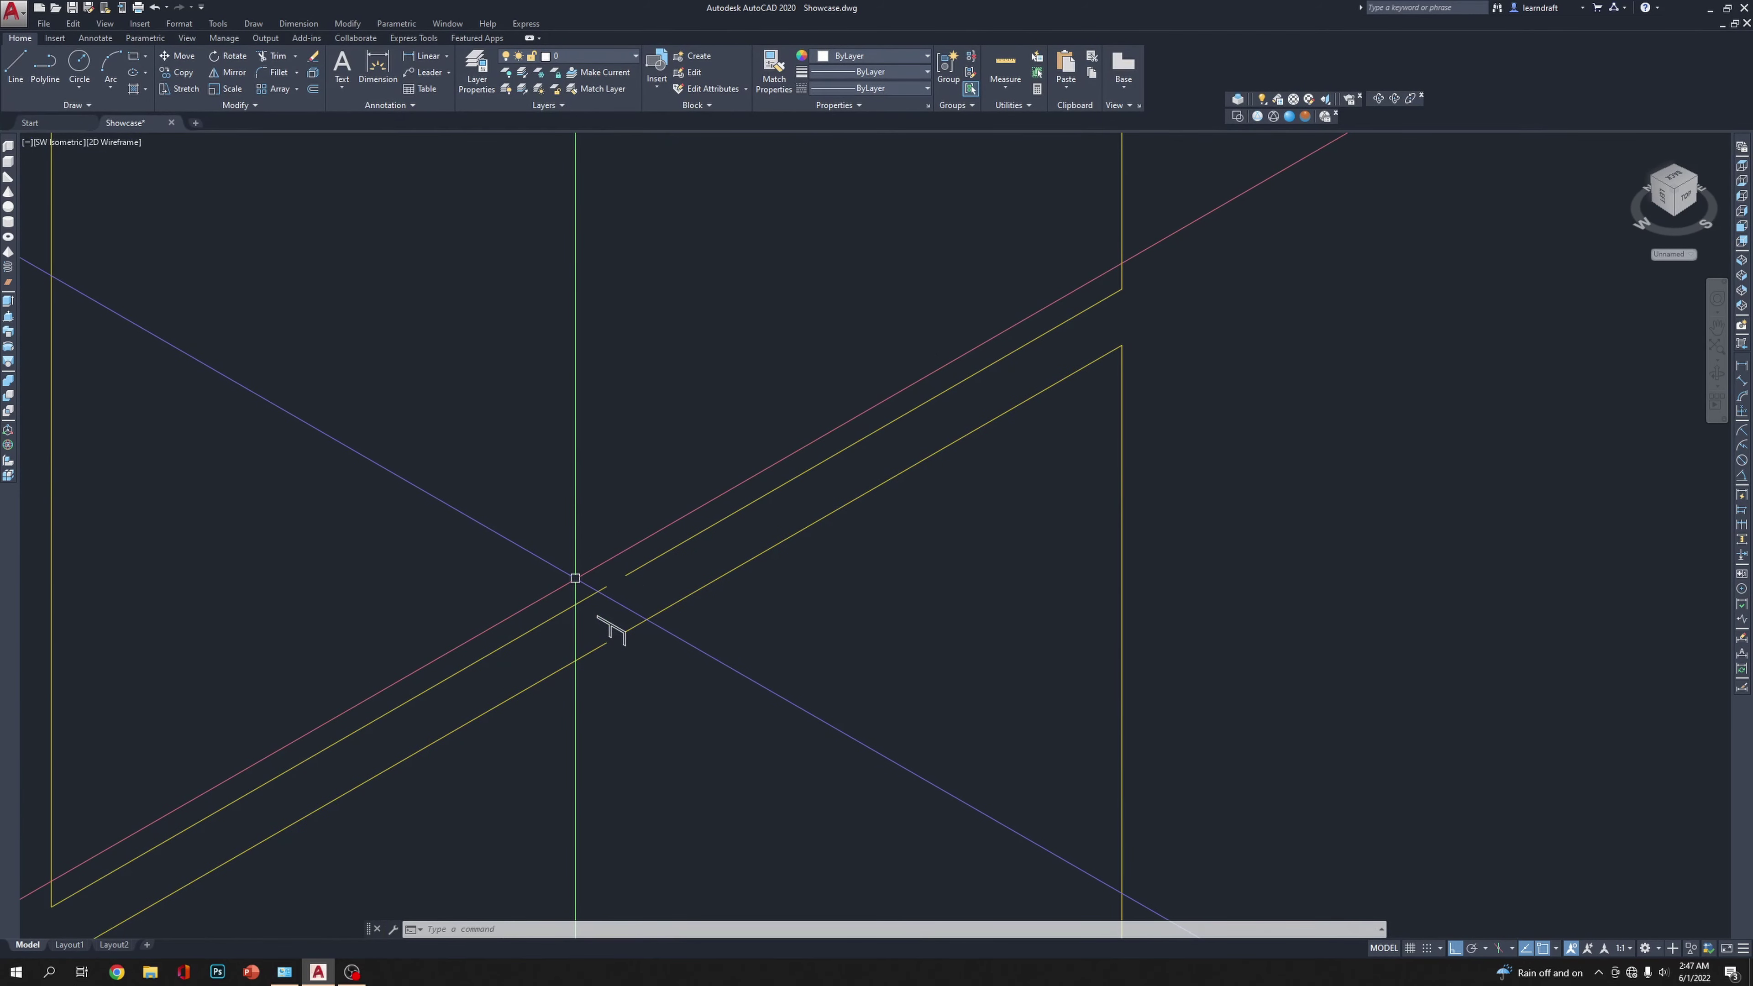
pyautogui.scroll(-2, 607, 618)
pyautogui.scroll(5, 606, 635)
pyautogui.scroll(-7, 549, 560)
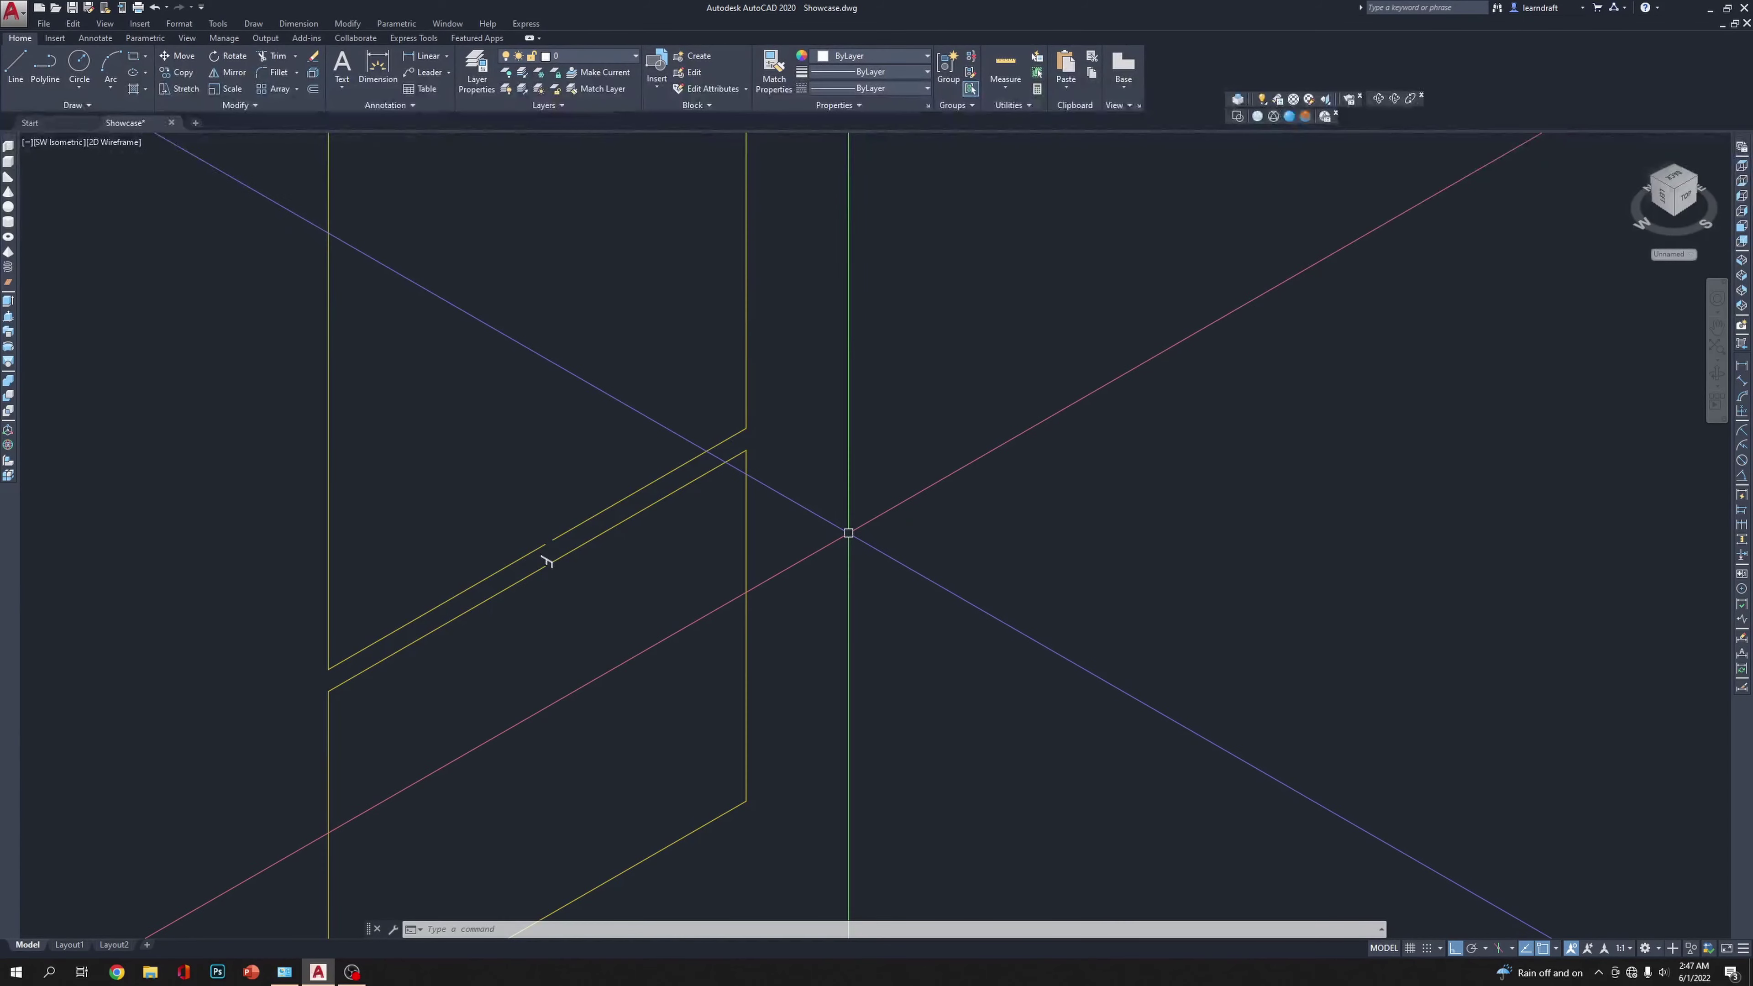
pyautogui.click(1742, 211)
pyautogui.scroll(3, 1021, 501)
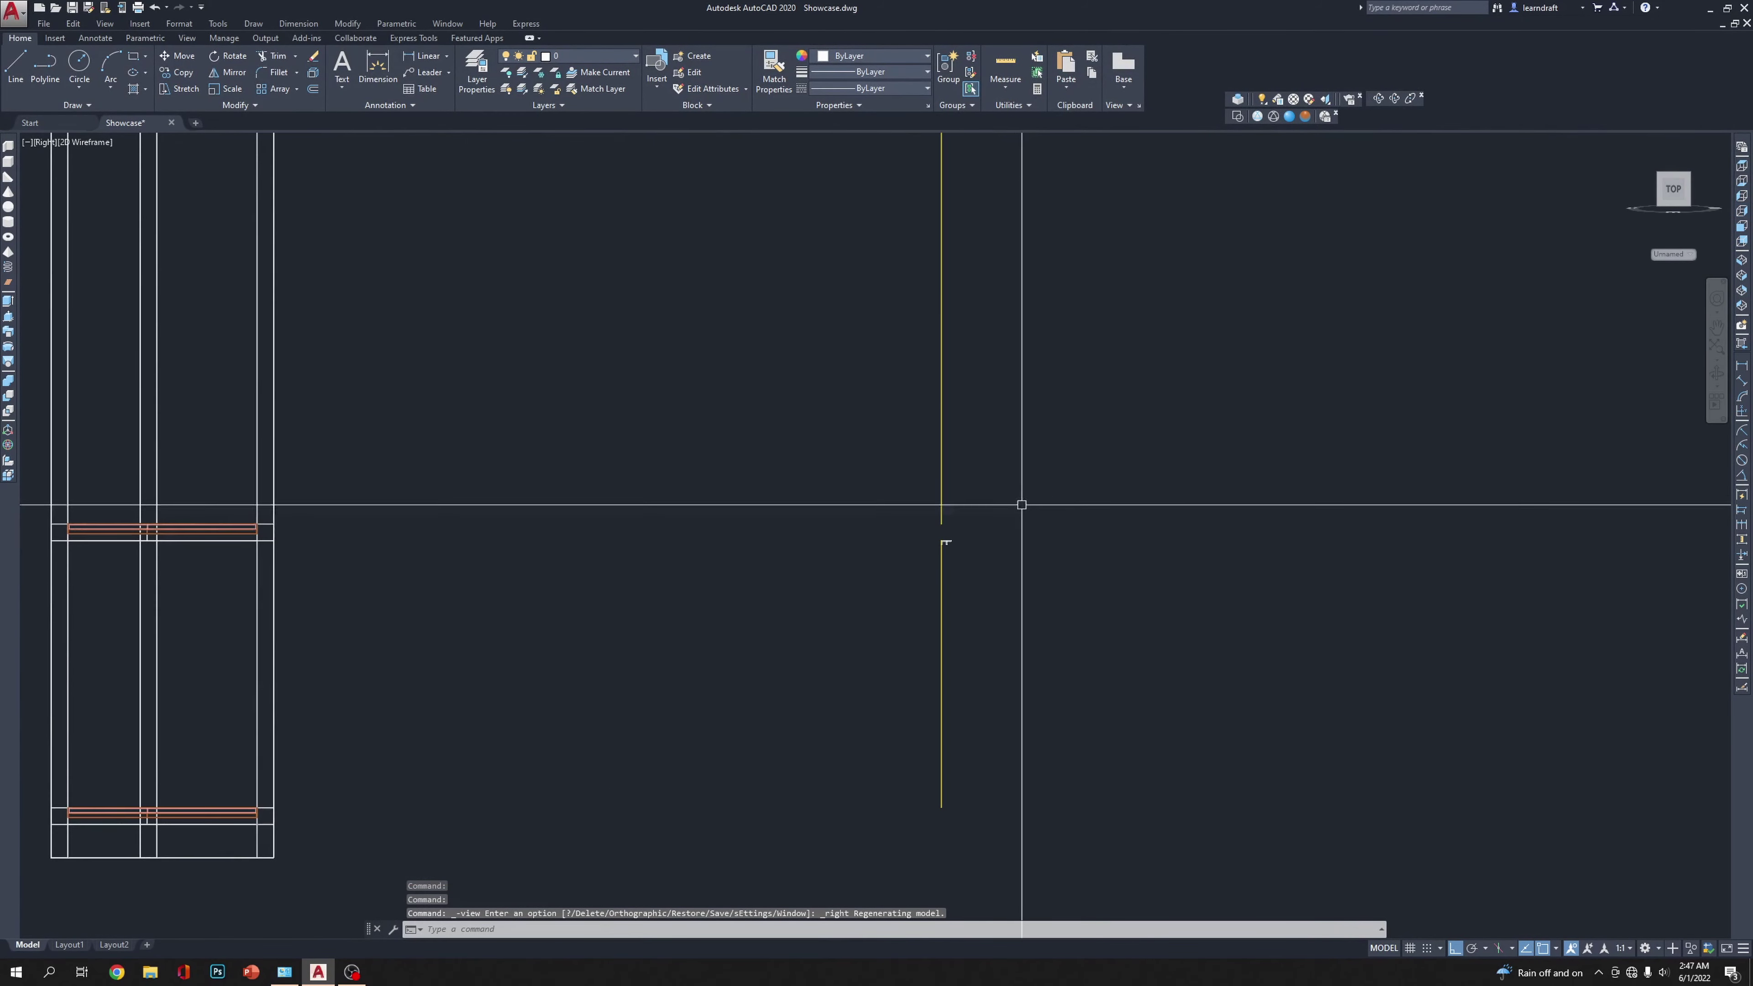
# Step: In Right view, mirror the frame profile across a horizontal line, keeping the original
pyautogui.click(875, 394)
pyautogui.click(806, 521)
pyautogui.scroll(6, 820, 484)
pyautogui.write('m')
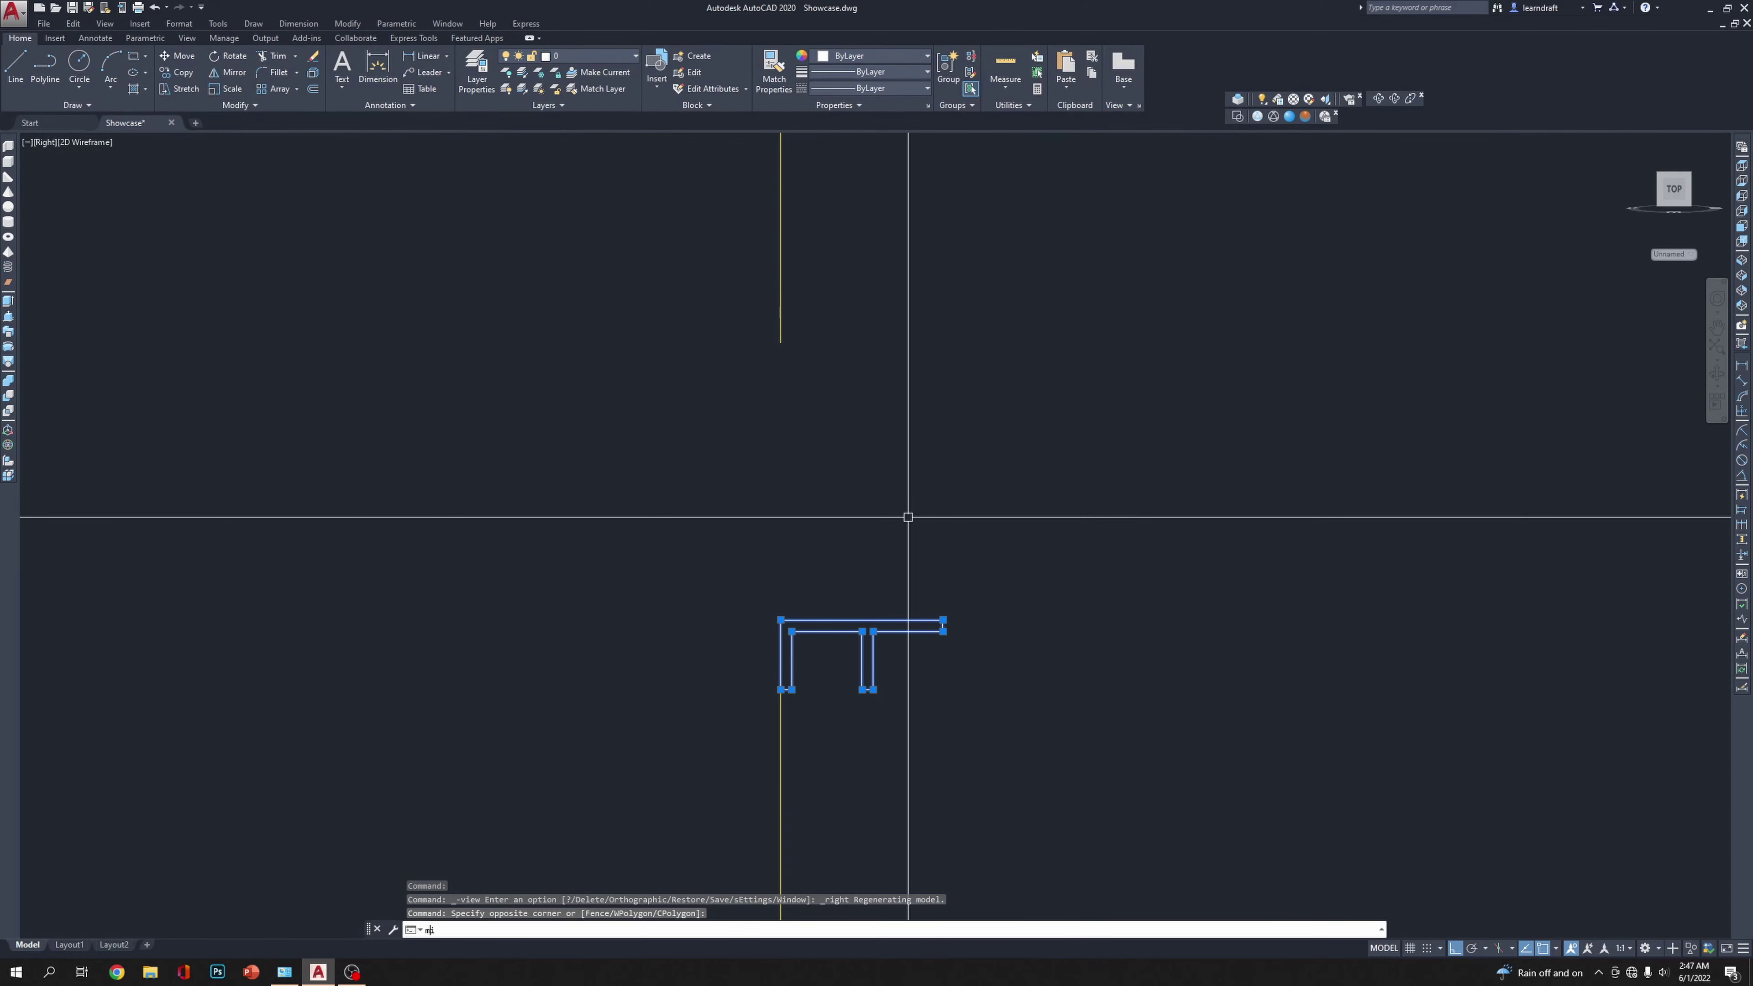
pyautogui.click(834, 498)
pyautogui.click(1107, 509)
pyautogui.press('Return')
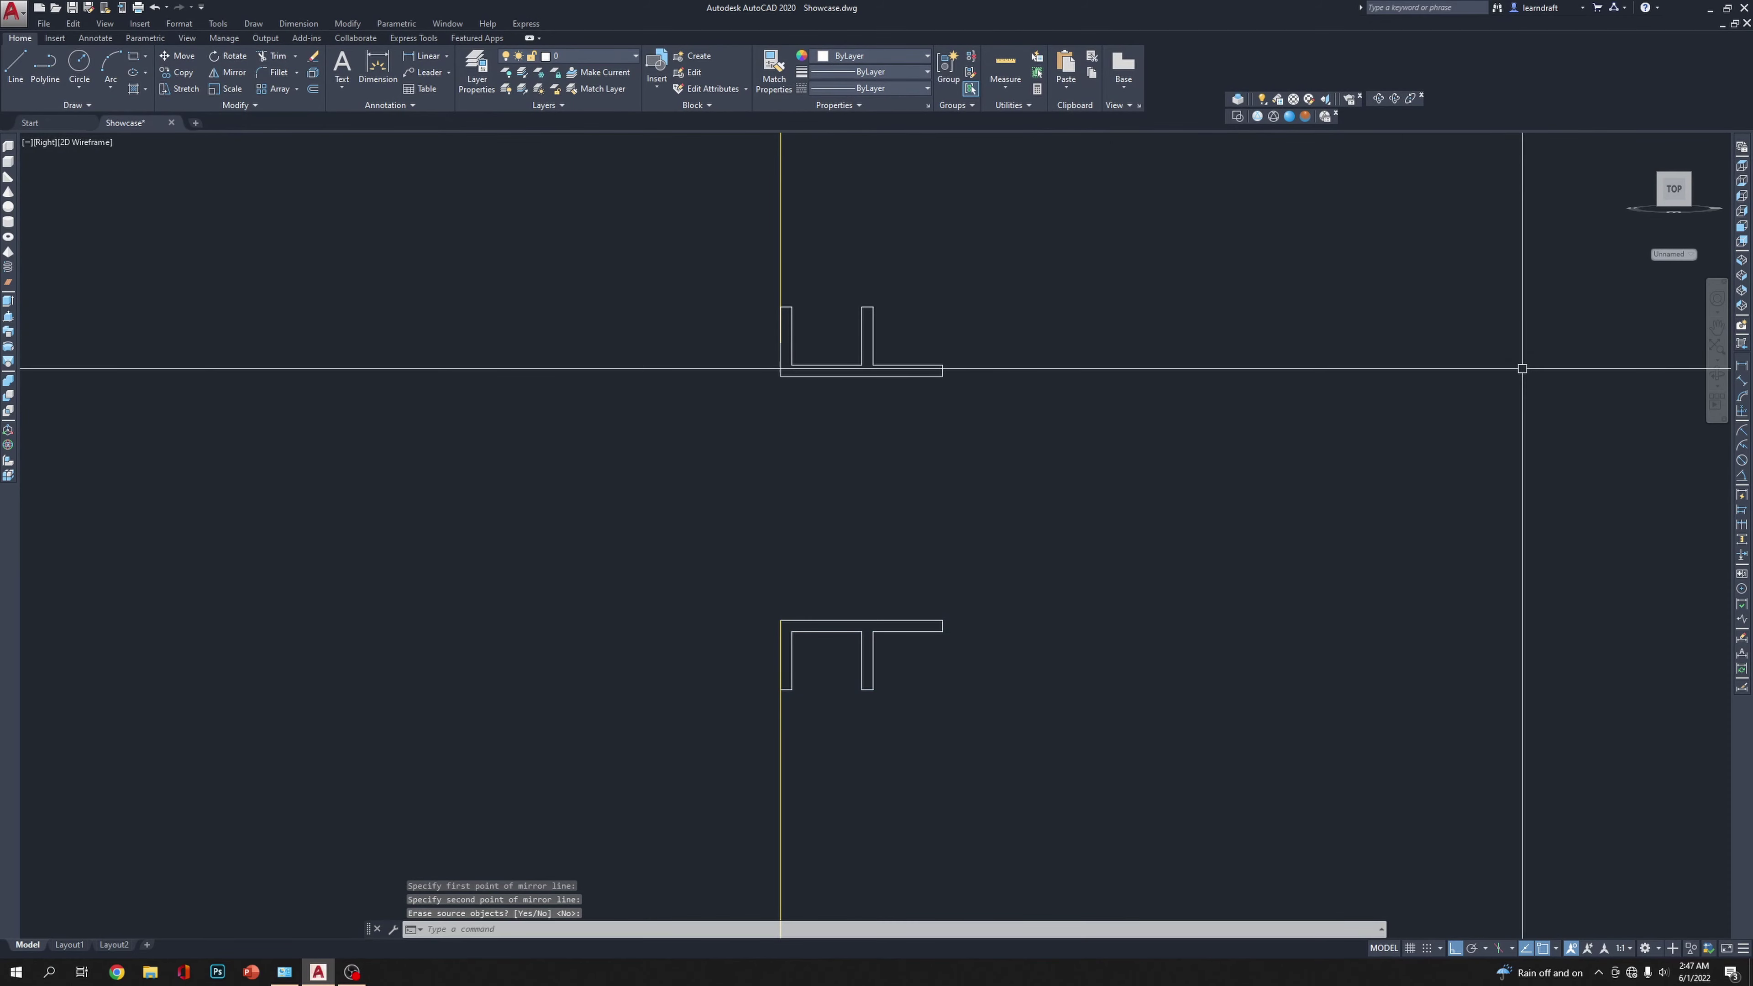
# Step: In SW Isometric, move the mirrored profile from its lower corner to the yellow line's end
pyautogui.click(1741, 264)
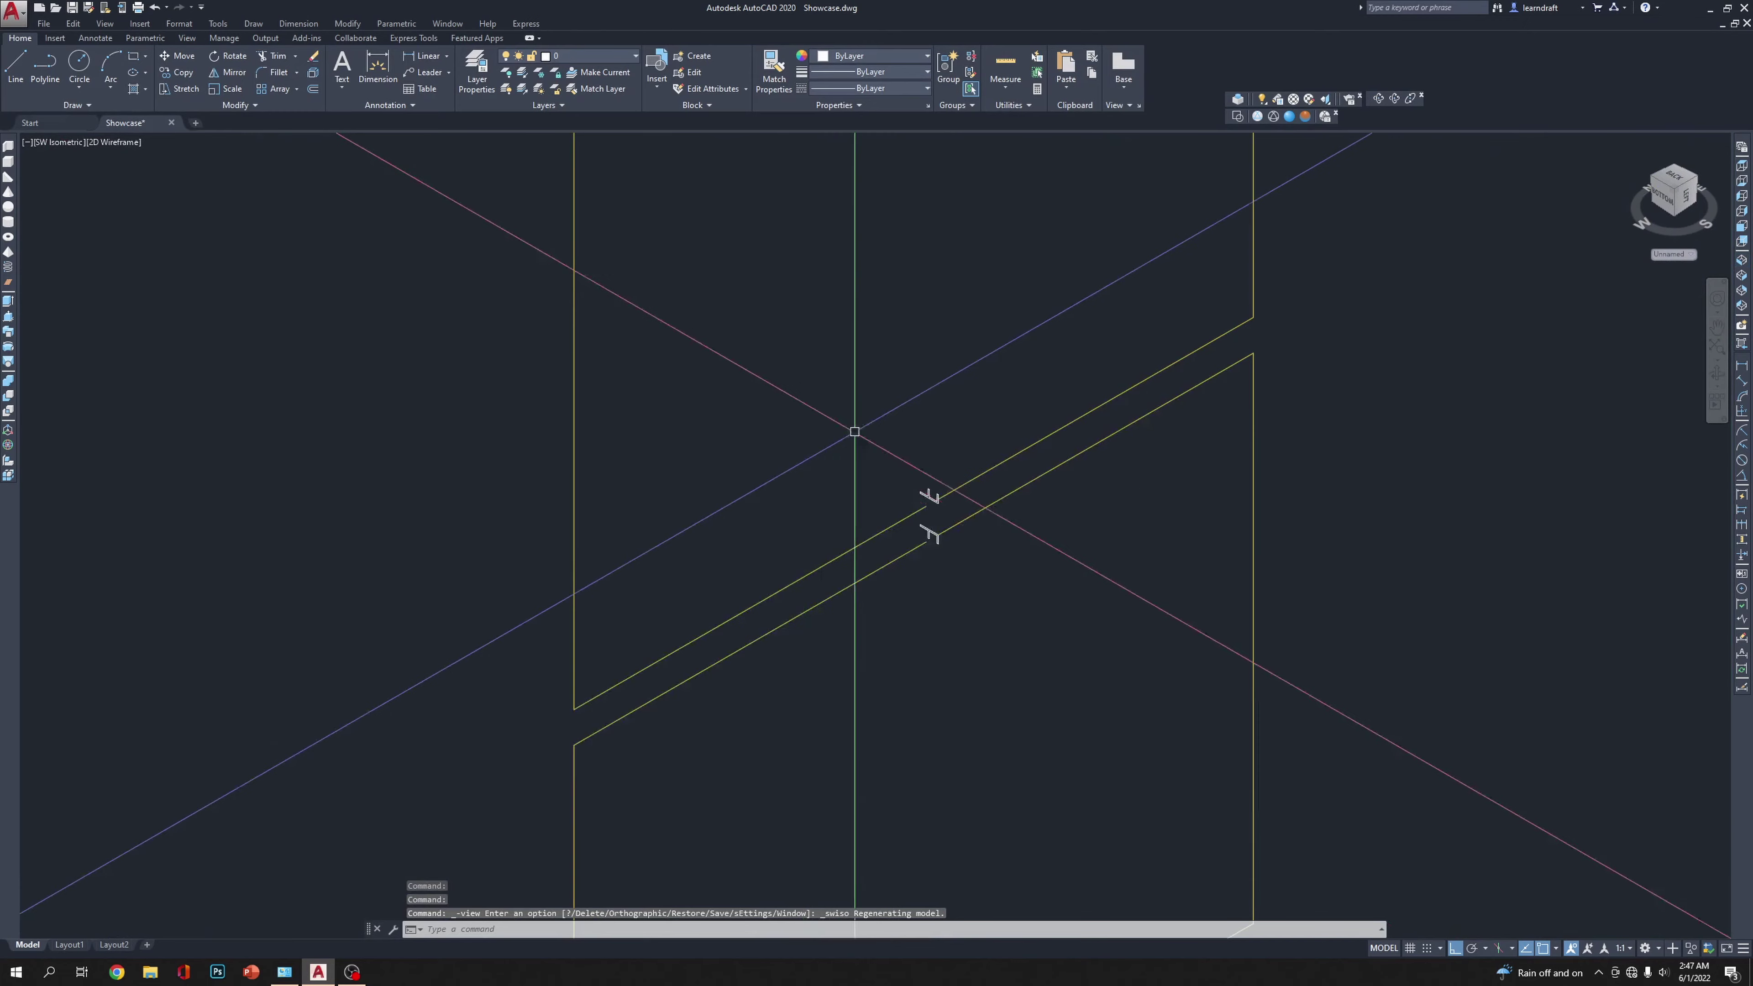
pyautogui.scroll(3, 1015, 560)
pyautogui.click(872, 443)
pyautogui.moveTo(1016, 560); pyautogui.dragTo(857, 427, button='middle')
pyautogui.click(780, 542)
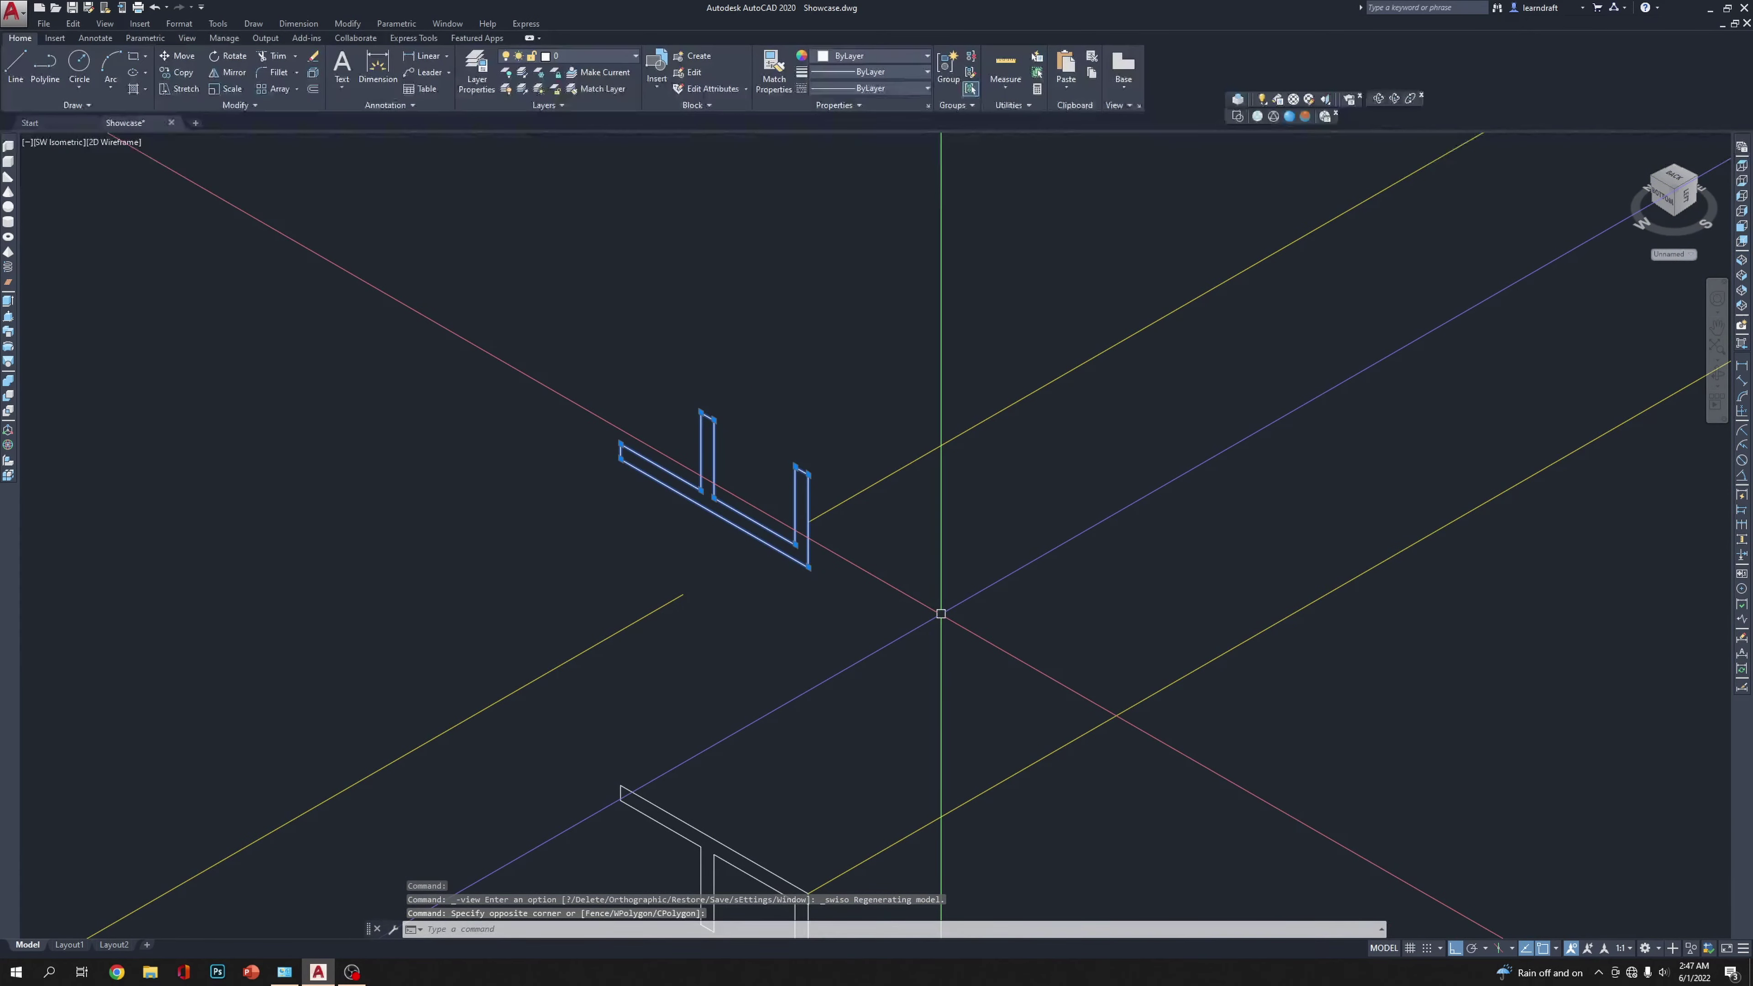
pyautogui.write('m')
pyautogui.press('Return')
pyautogui.click(808, 567)
pyautogui.click(808, 522)
# Step: Select the first yellow path and grab its end grip to extend it
pyautogui.scroll(-8, 739, 545)
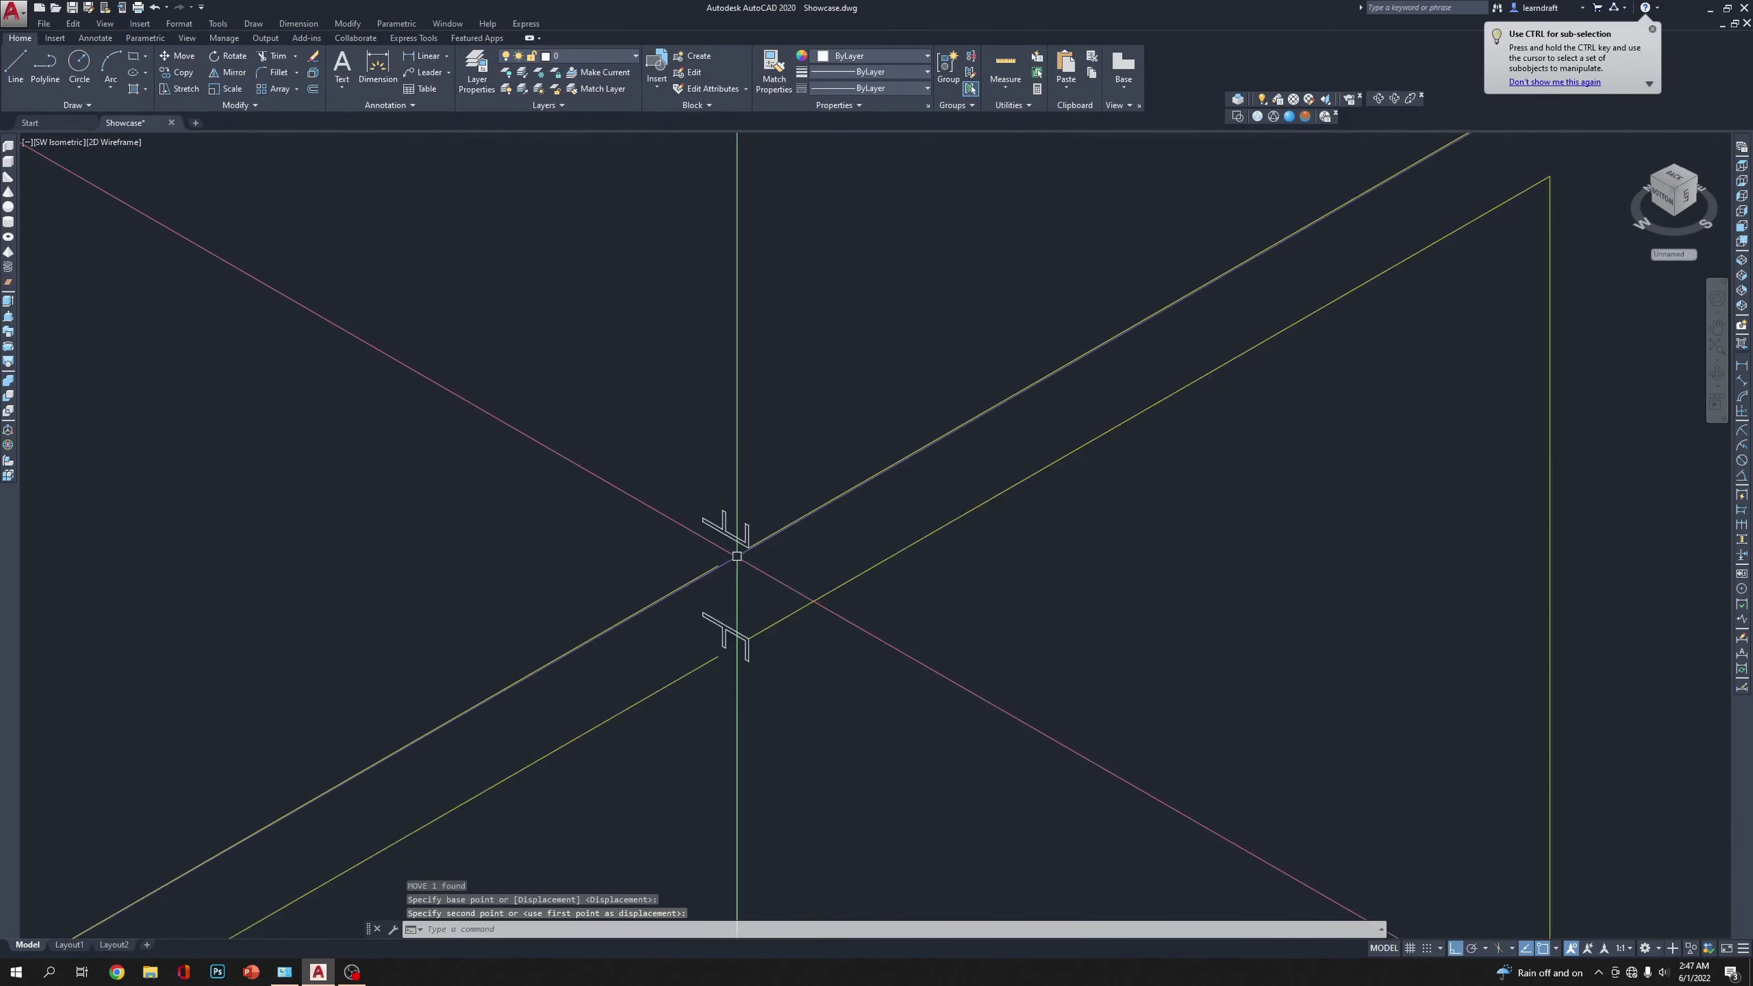
pyautogui.scroll(9, 746, 531)
pyautogui.click(665, 552)
pyautogui.click(580, 668)
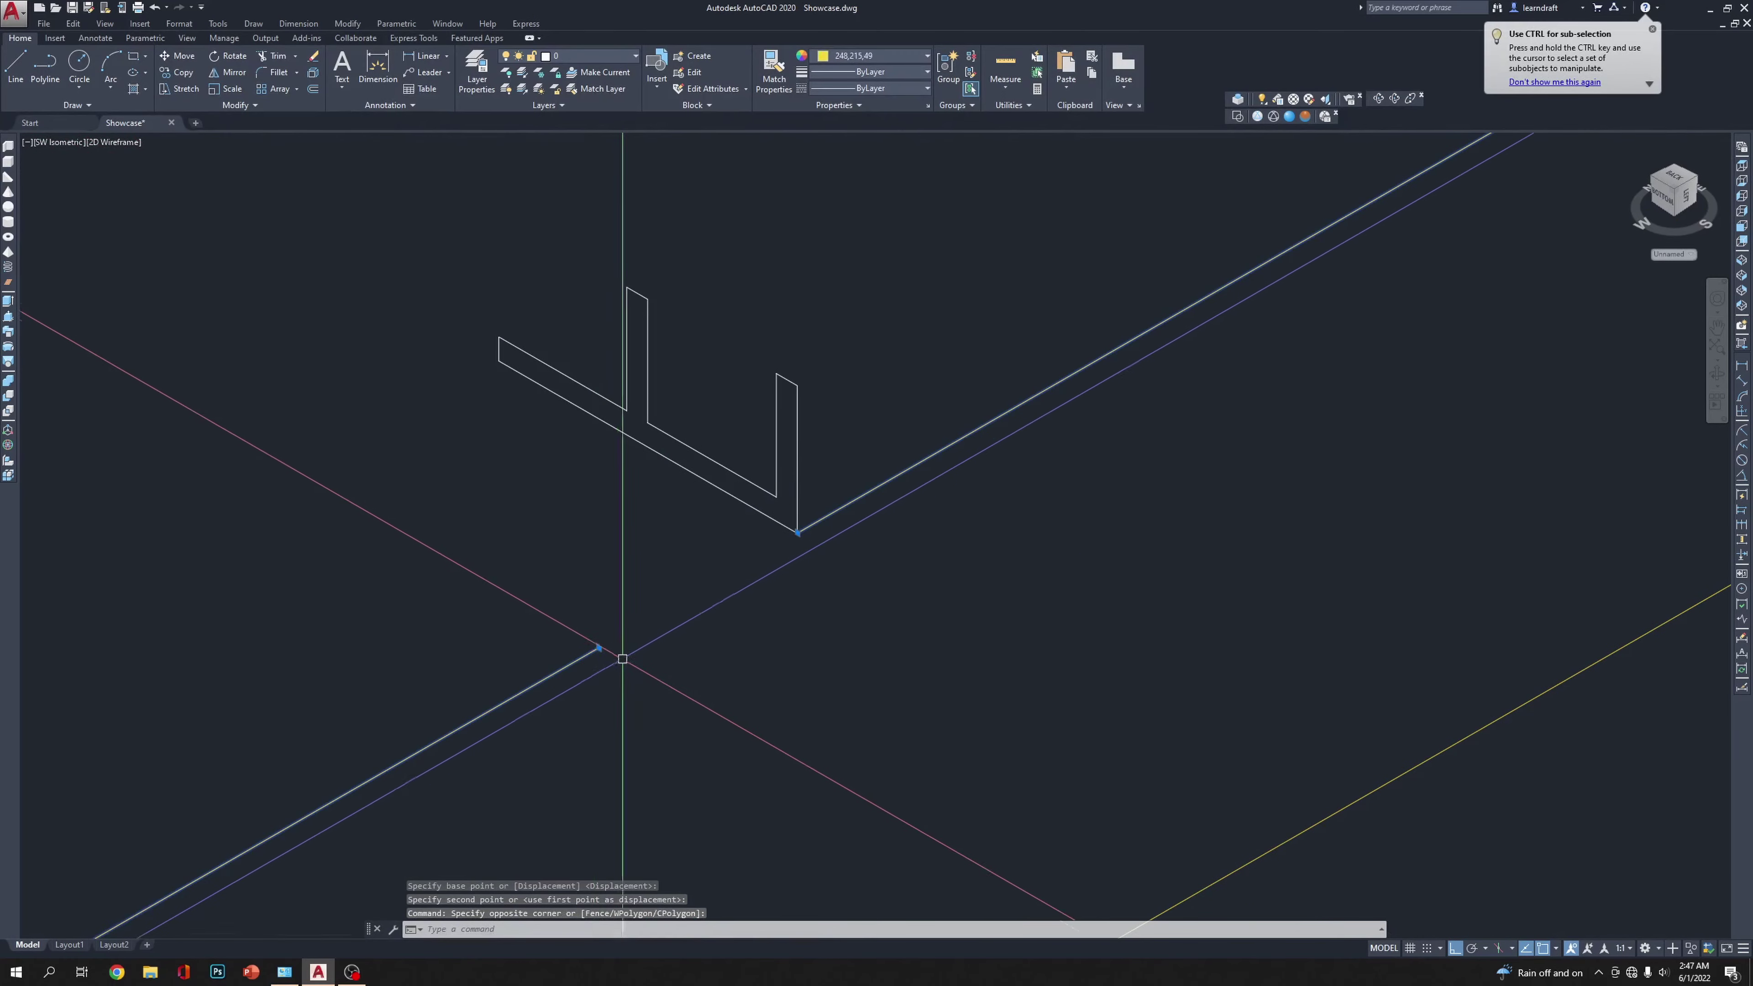
pyautogui.click(599, 648)
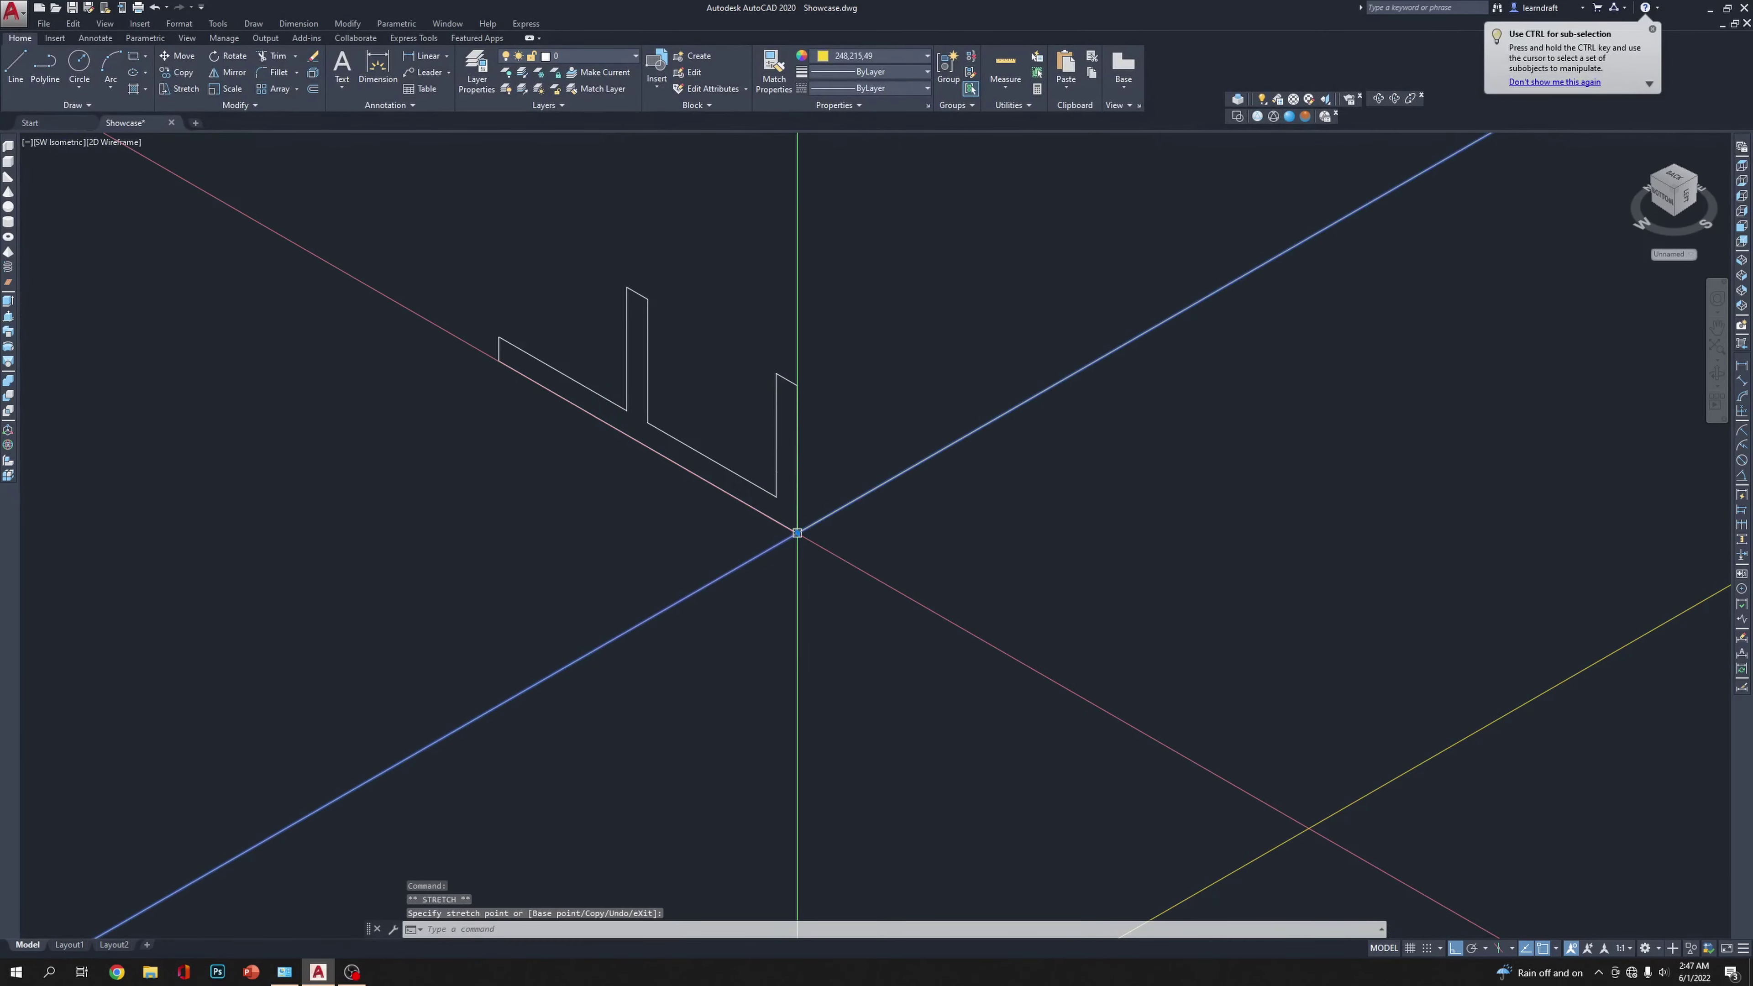
pyautogui.press('Escape')
# Step: Stretch the other yellow path's end to meet the profile corner
pyautogui.scroll(-8, 846, 393)
pyautogui.scroll(7, 845, 495)
pyautogui.click(689, 521)
pyautogui.click(662, 555)
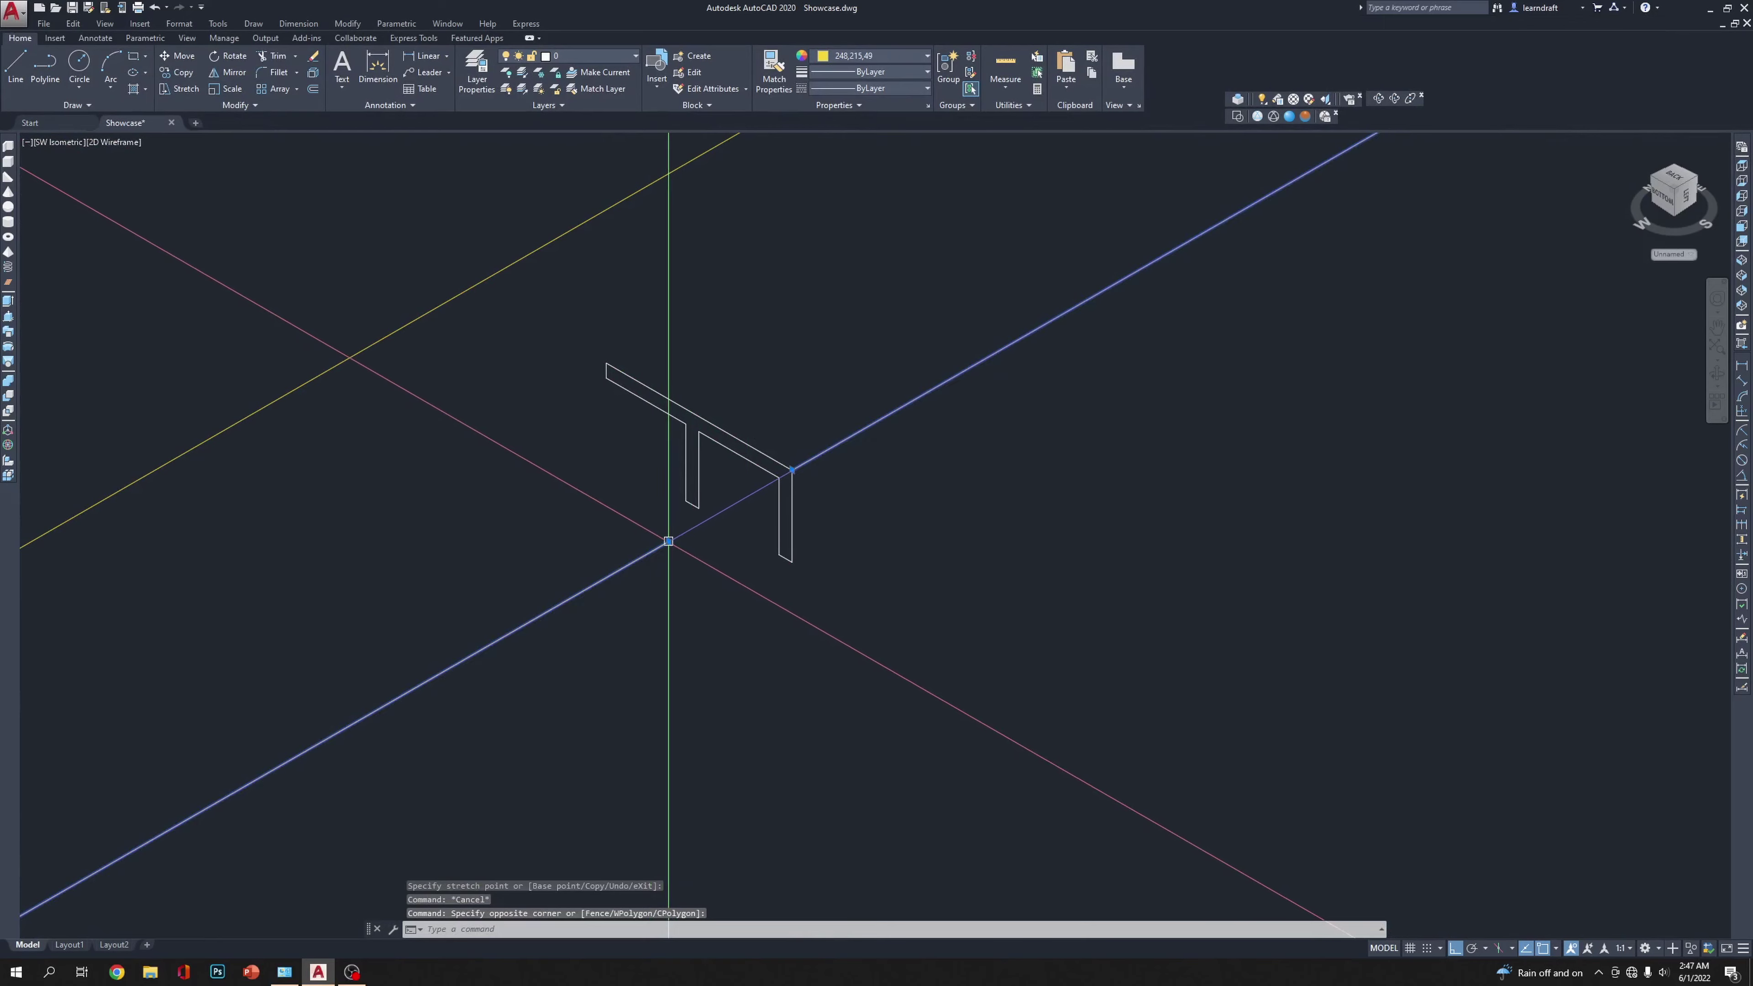
pyautogui.click(668, 542)
pyautogui.scroll(7, 783, 481)
pyautogui.click(820, 438)
pyautogui.press('Escape')
pyautogui.scroll(-7, 821, 611)
pyautogui.moveTo(924, 589); pyautogui.dragTo(860, 587, button='middle')
pyautogui.write('ext')
pyautogui.press('Return')
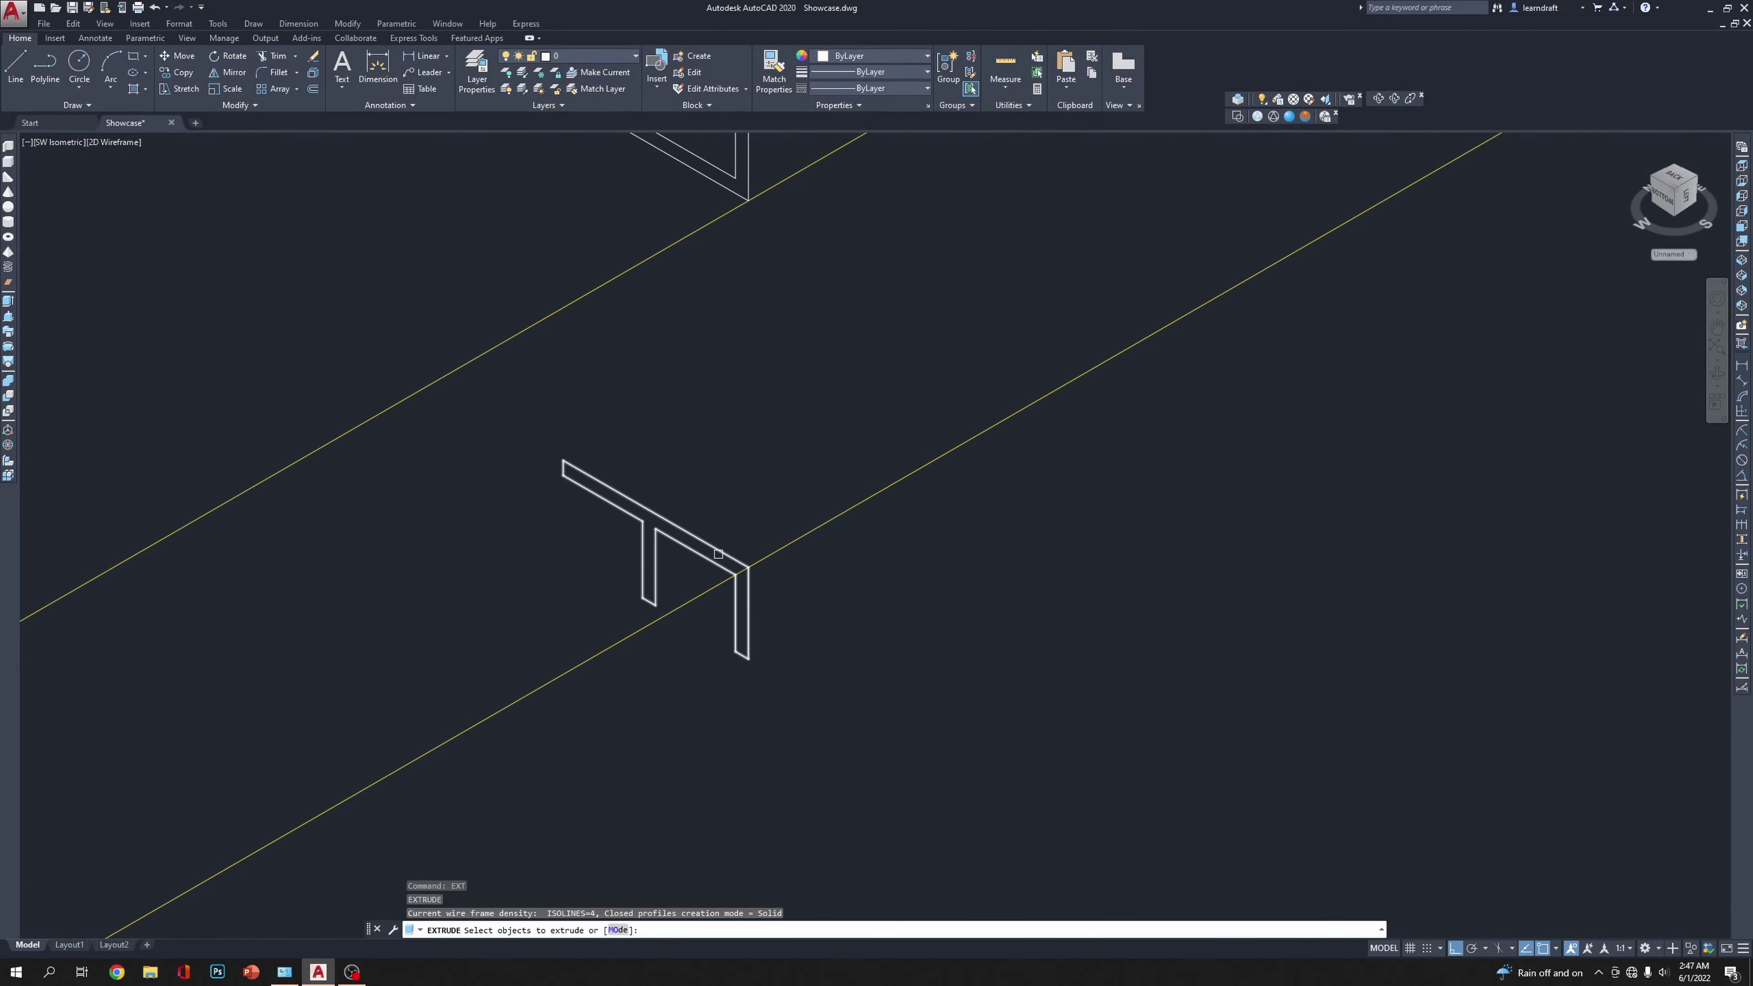
# Step: Extrude the T-profile along the lower yellow rectangle using the Path option
pyautogui.press('Return')
pyautogui.write('p')
pyautogui.press('Return')
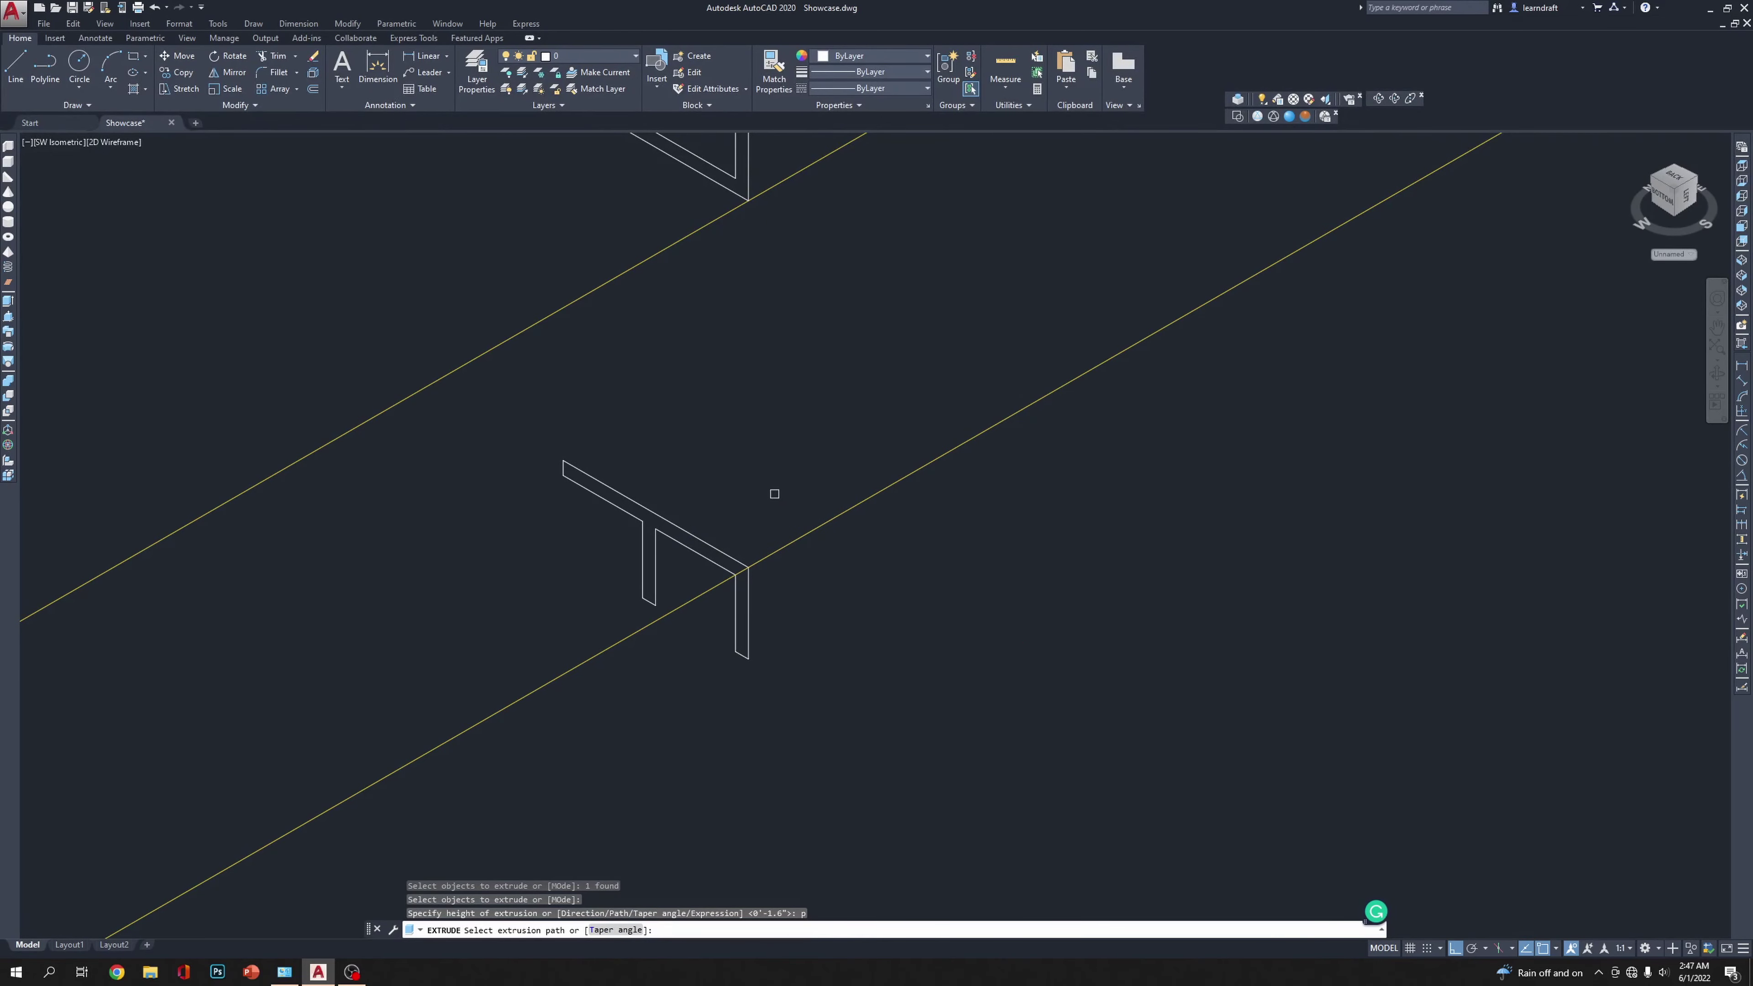
pyautogui.click(808, 530)
pyautogui.scroll(-5, 863, 517)
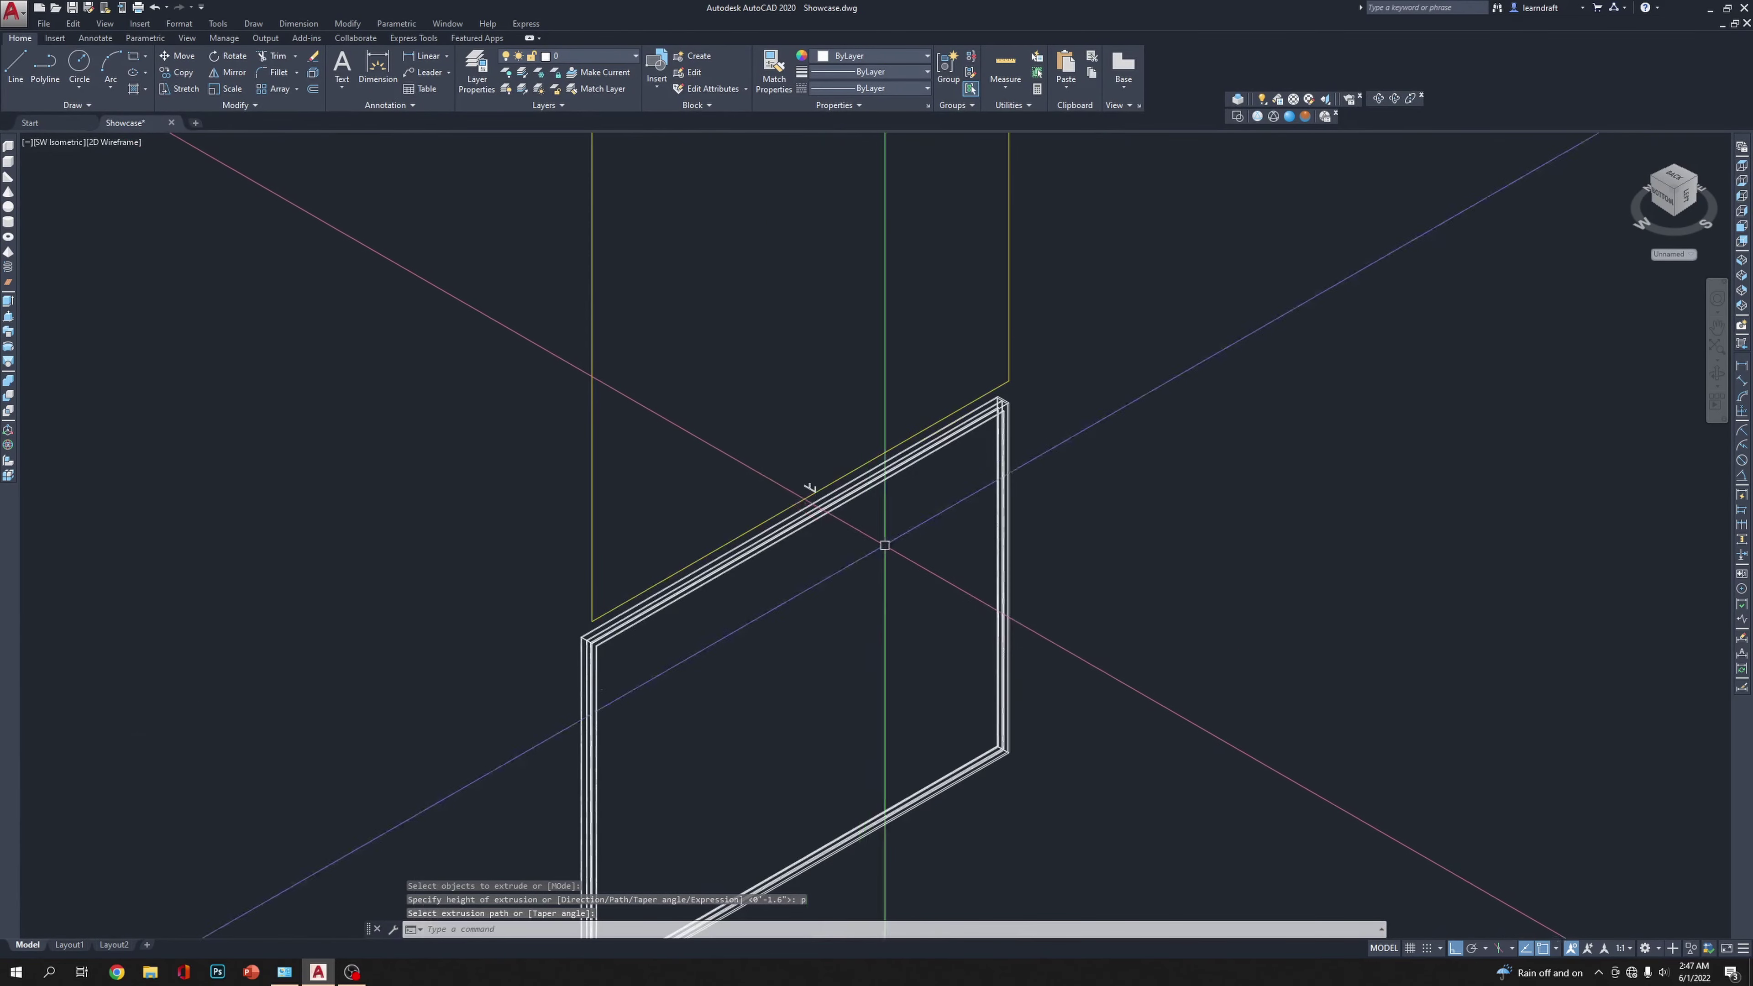
# Step: Switch the visual style to Realistic to view the solid frame
pyautogui.click(1290, 117)
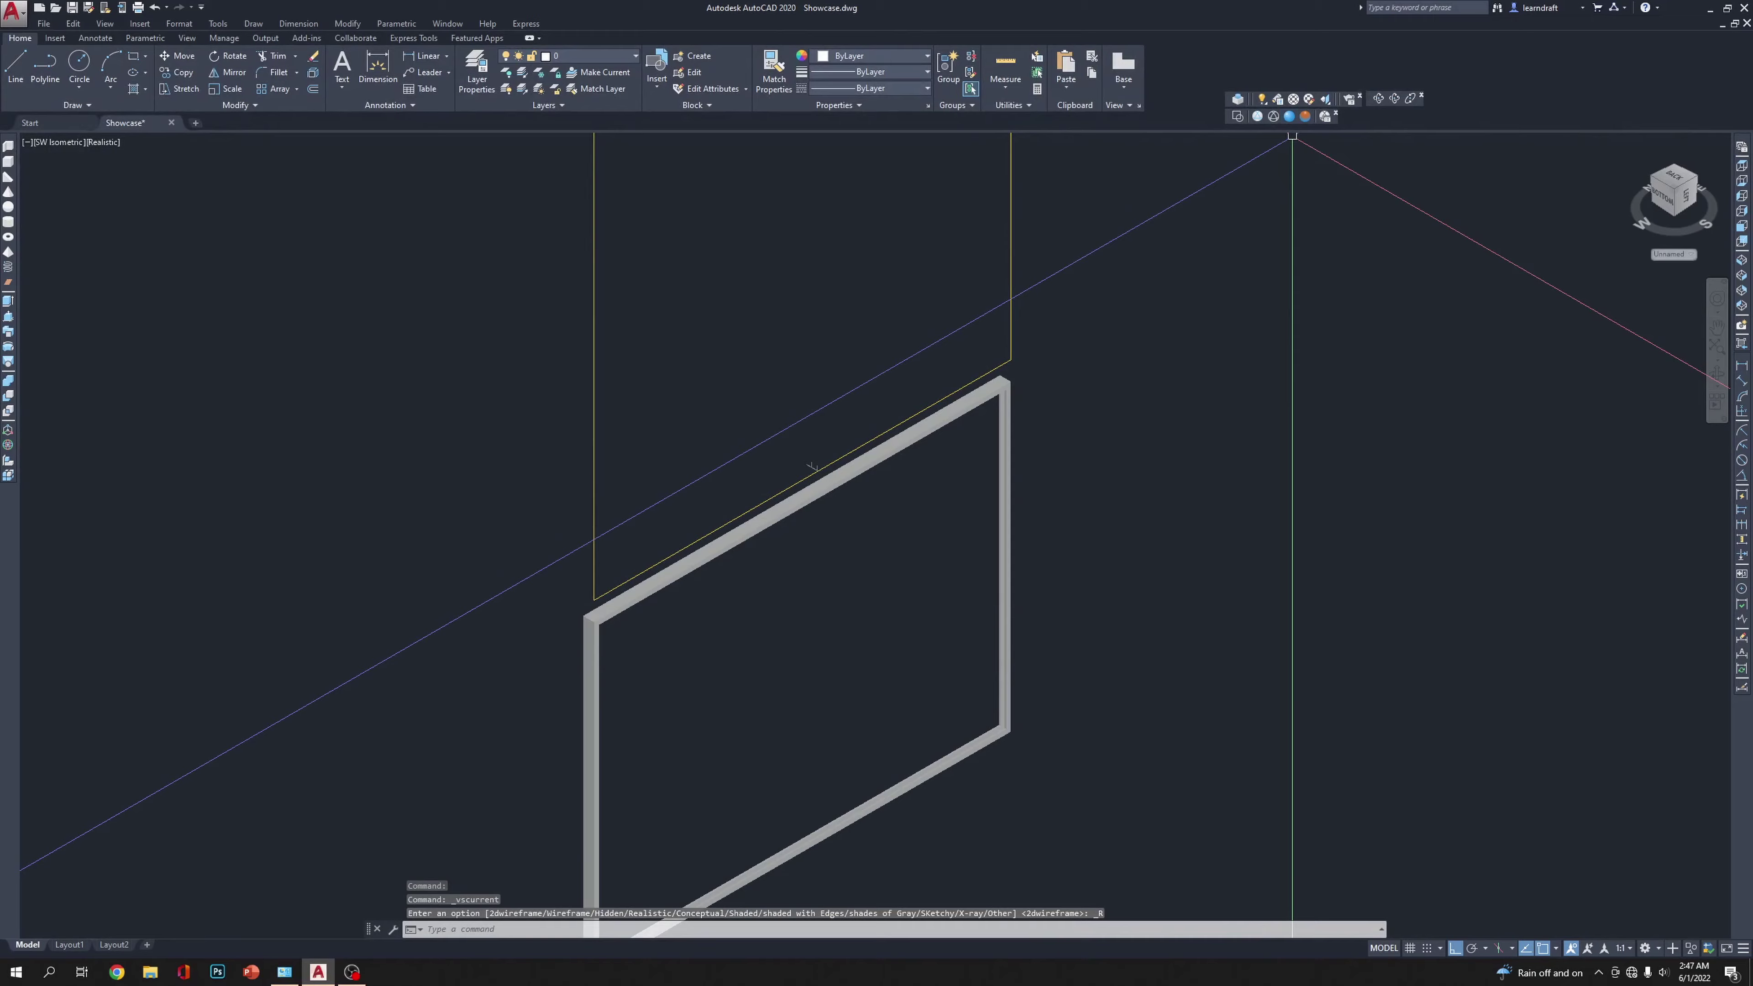
pyautogui.scroll(6, 1076, 364)
pyautogui.scroll(-5, 1172, 757)
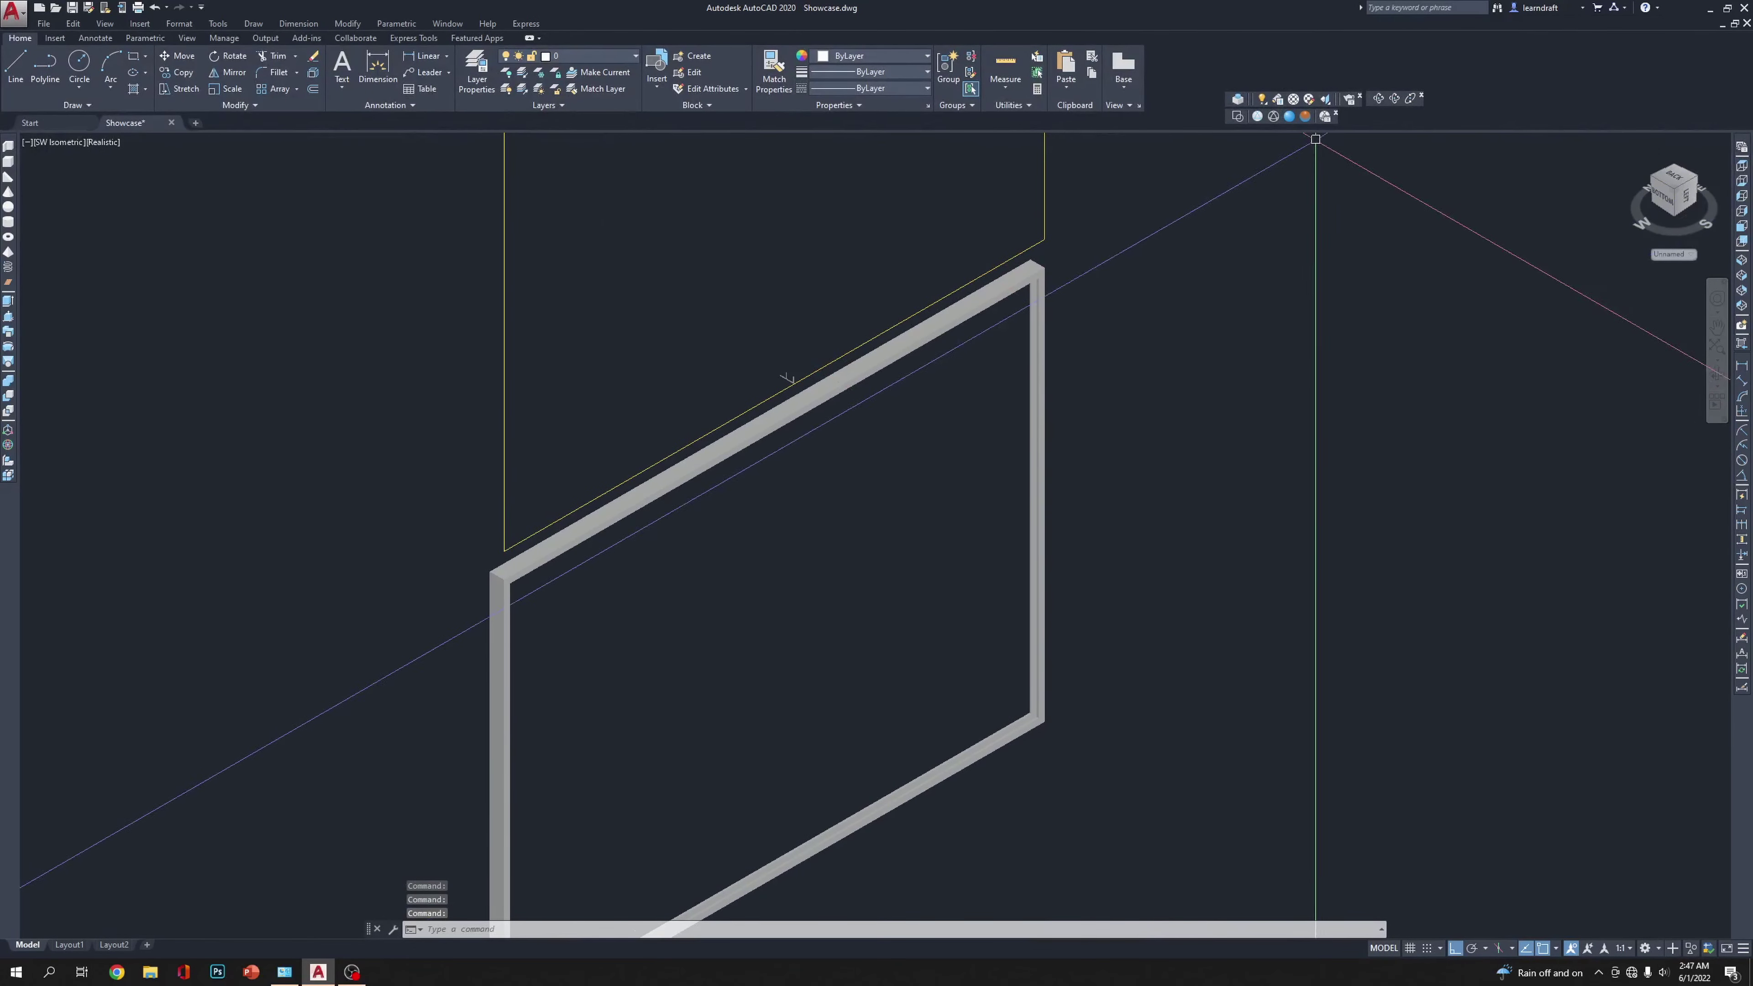
pyautogui.press('Escape')
# Step: Copy the shelf edge's wood material onto the grey frame with Match Properties
pyautogui.scroll(-5, 1104, 511)
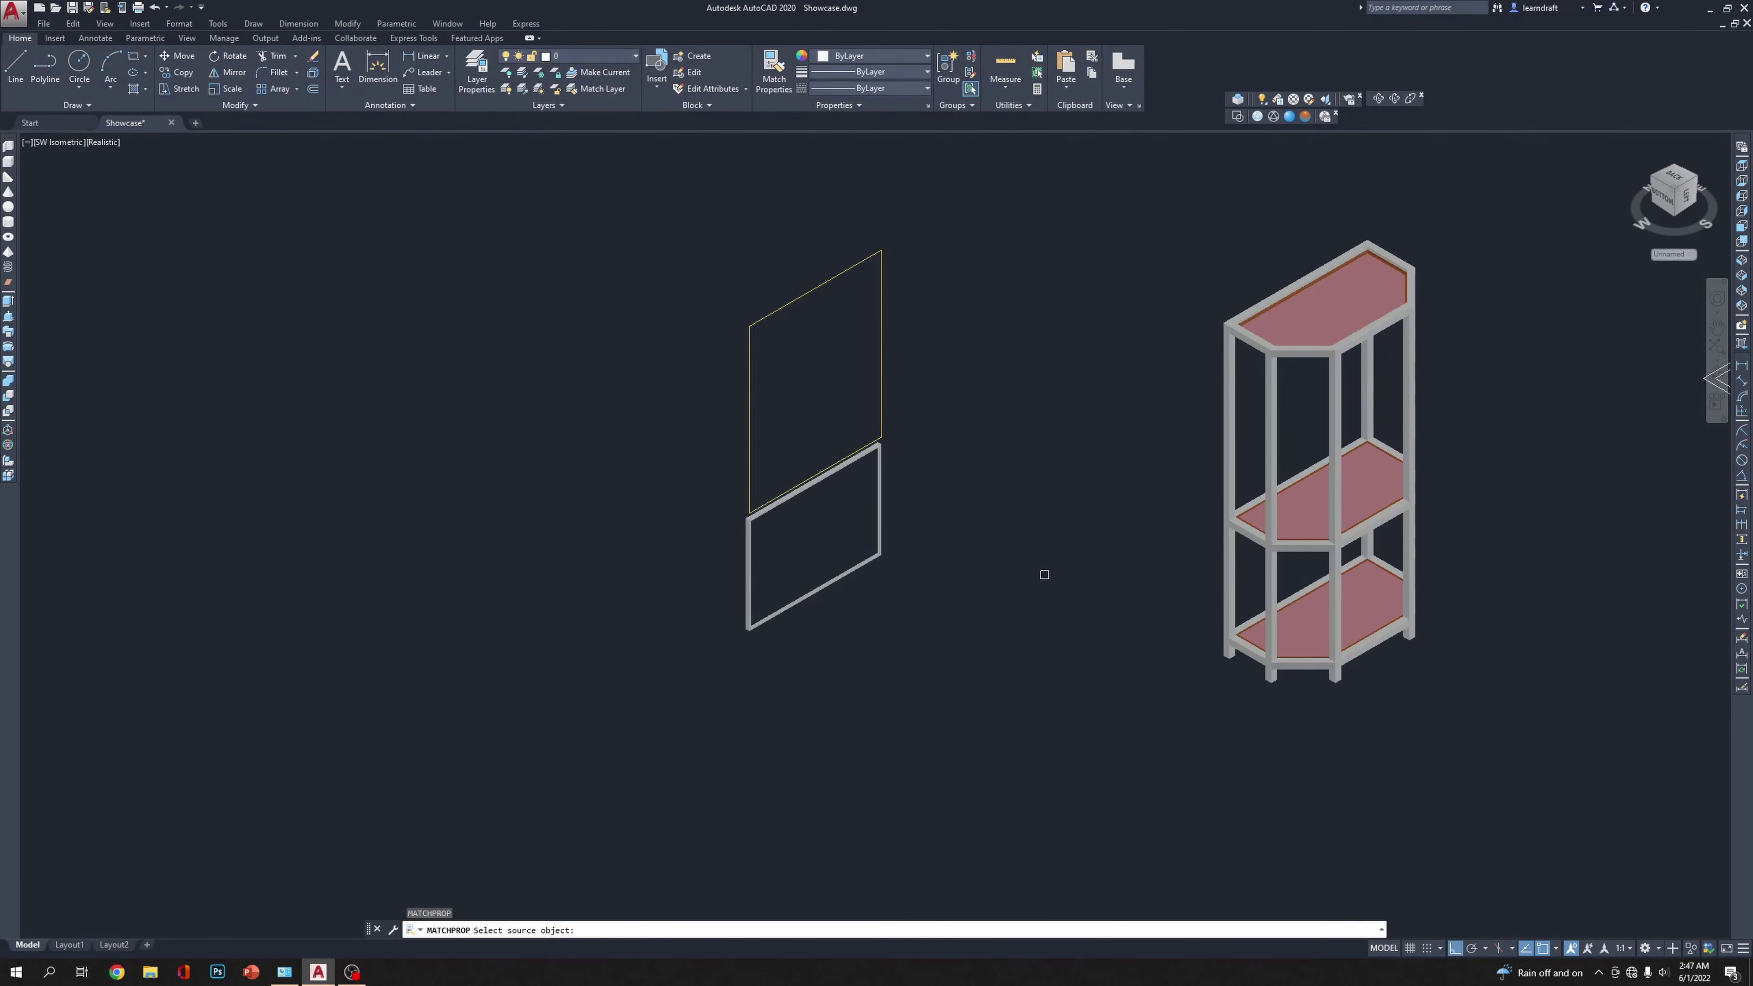
pyautogui.scroll(8, 1214, 489)
pyautogui.click(1290, 553)
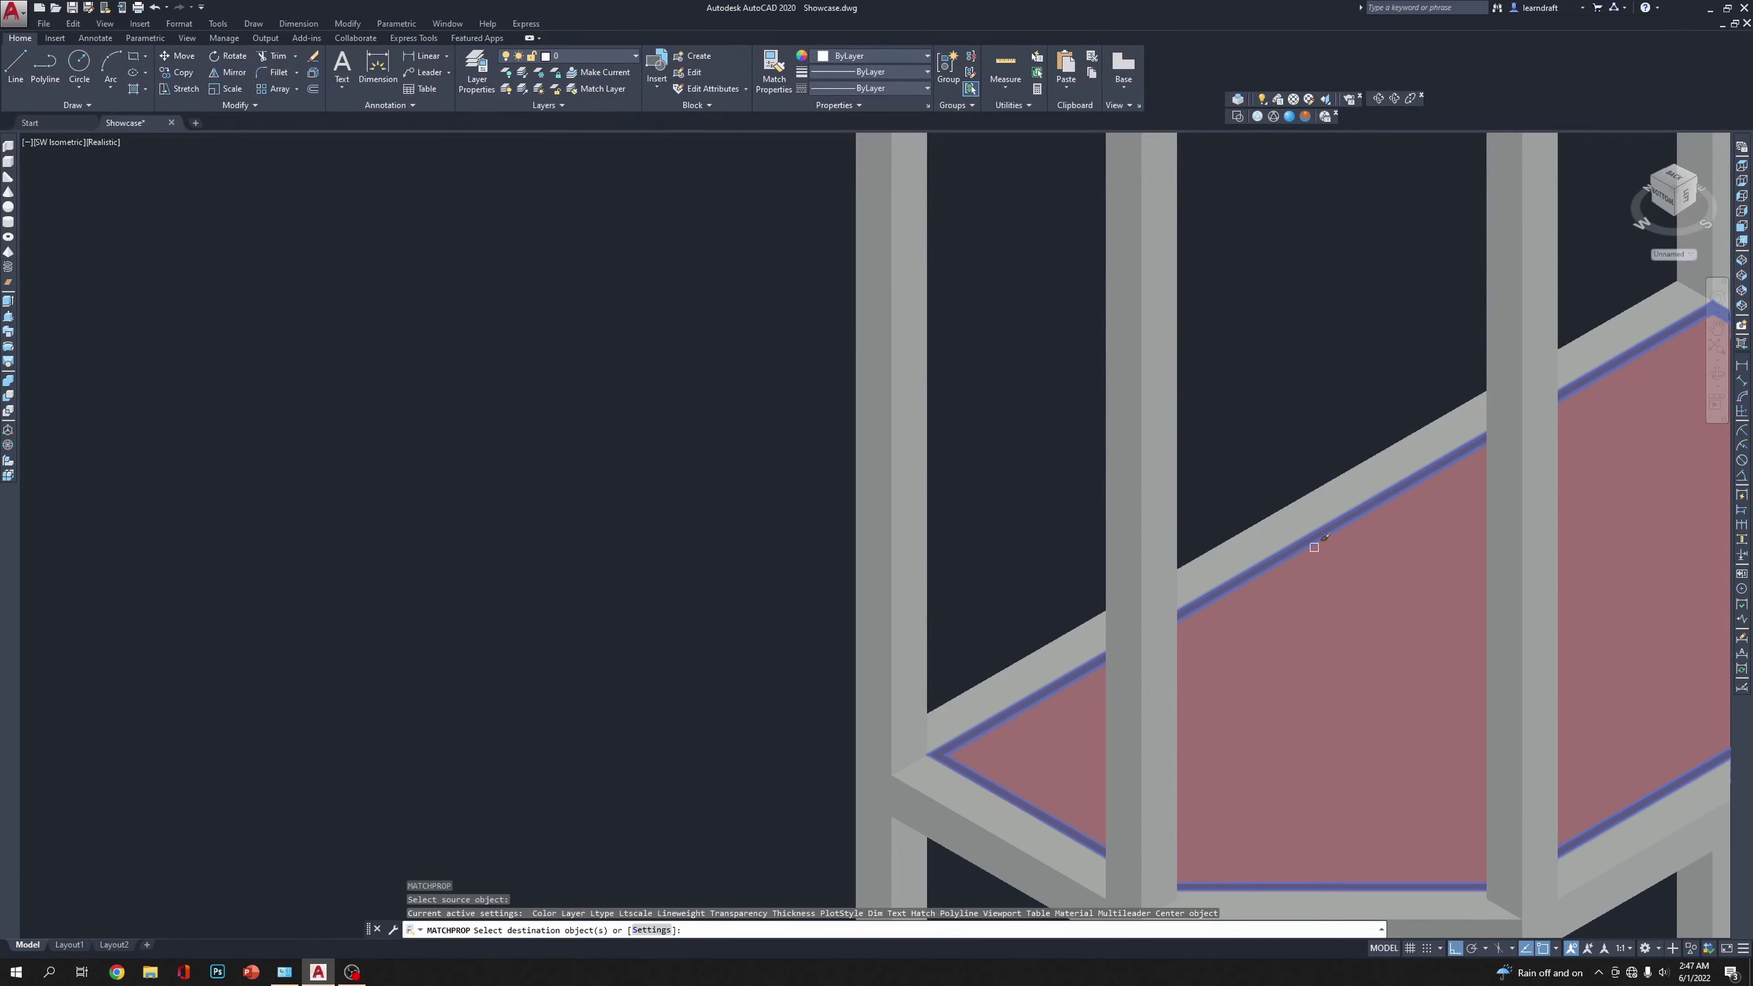
pyautogui.scroll(-5, 626, 587)
pyautogui.scroll(8, 400, 442)
pyautogui.click(399, 442)
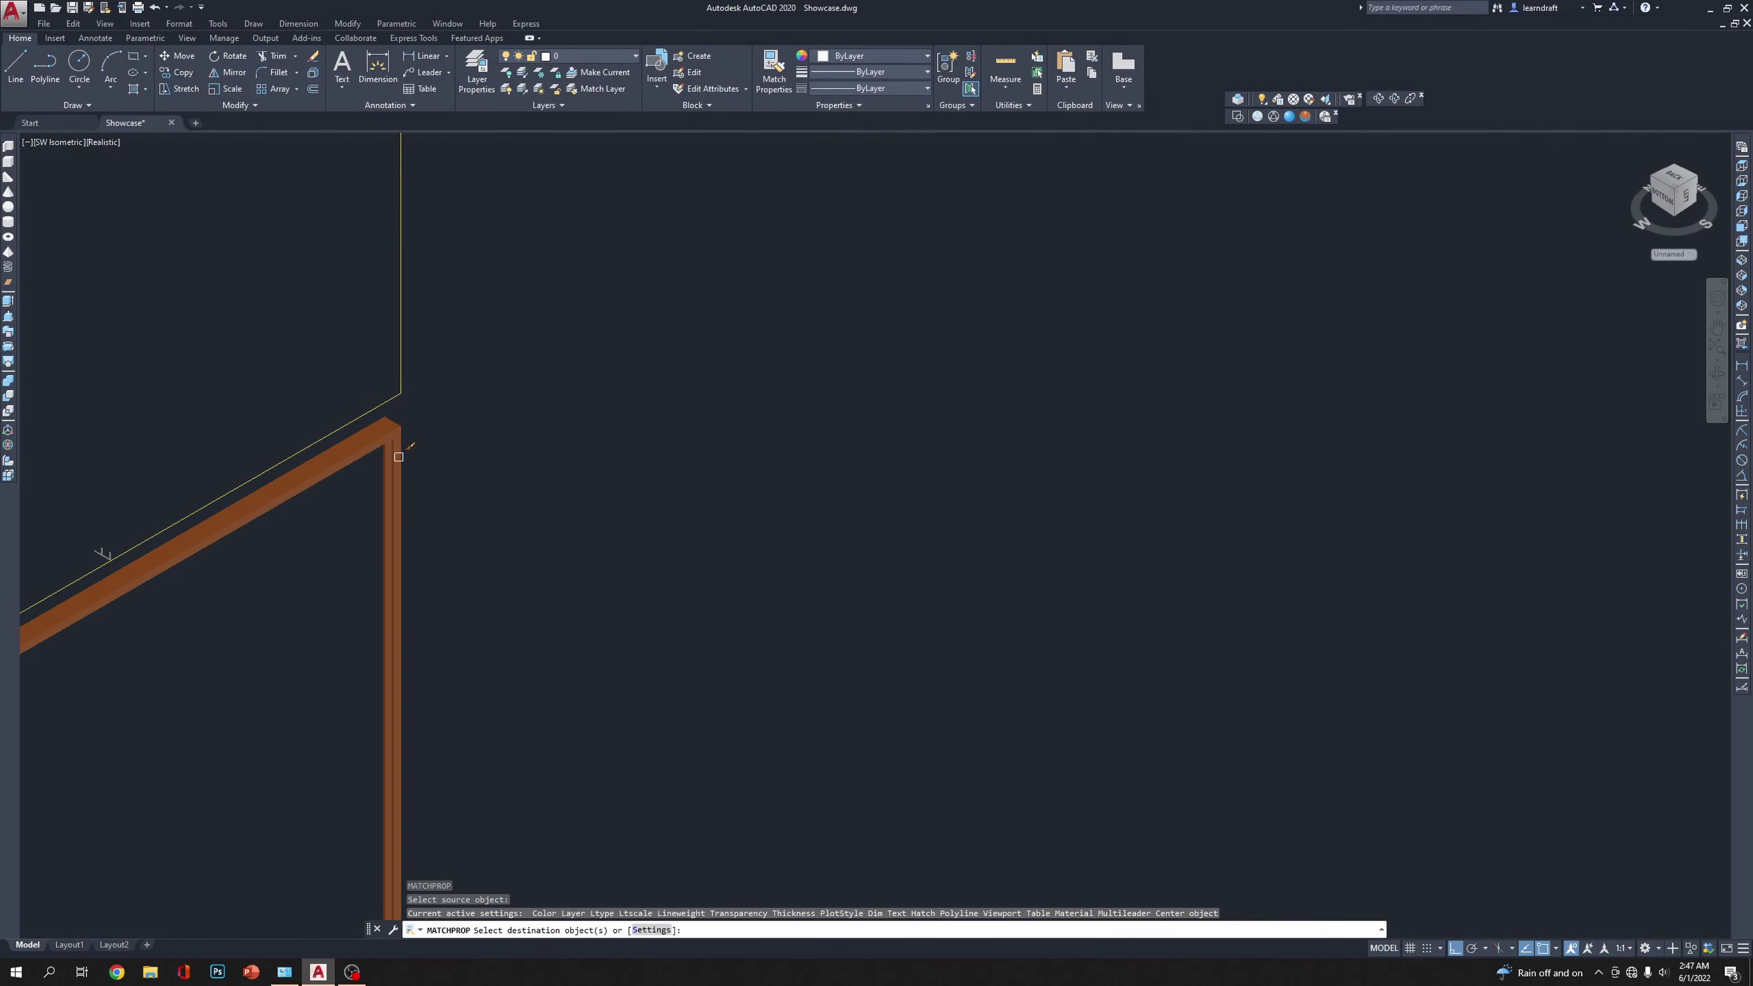
pyautogui.scroll(-5, 881, 451)
pyautogui.scroll(8, 521, 415)
pyautogui.press('Return')
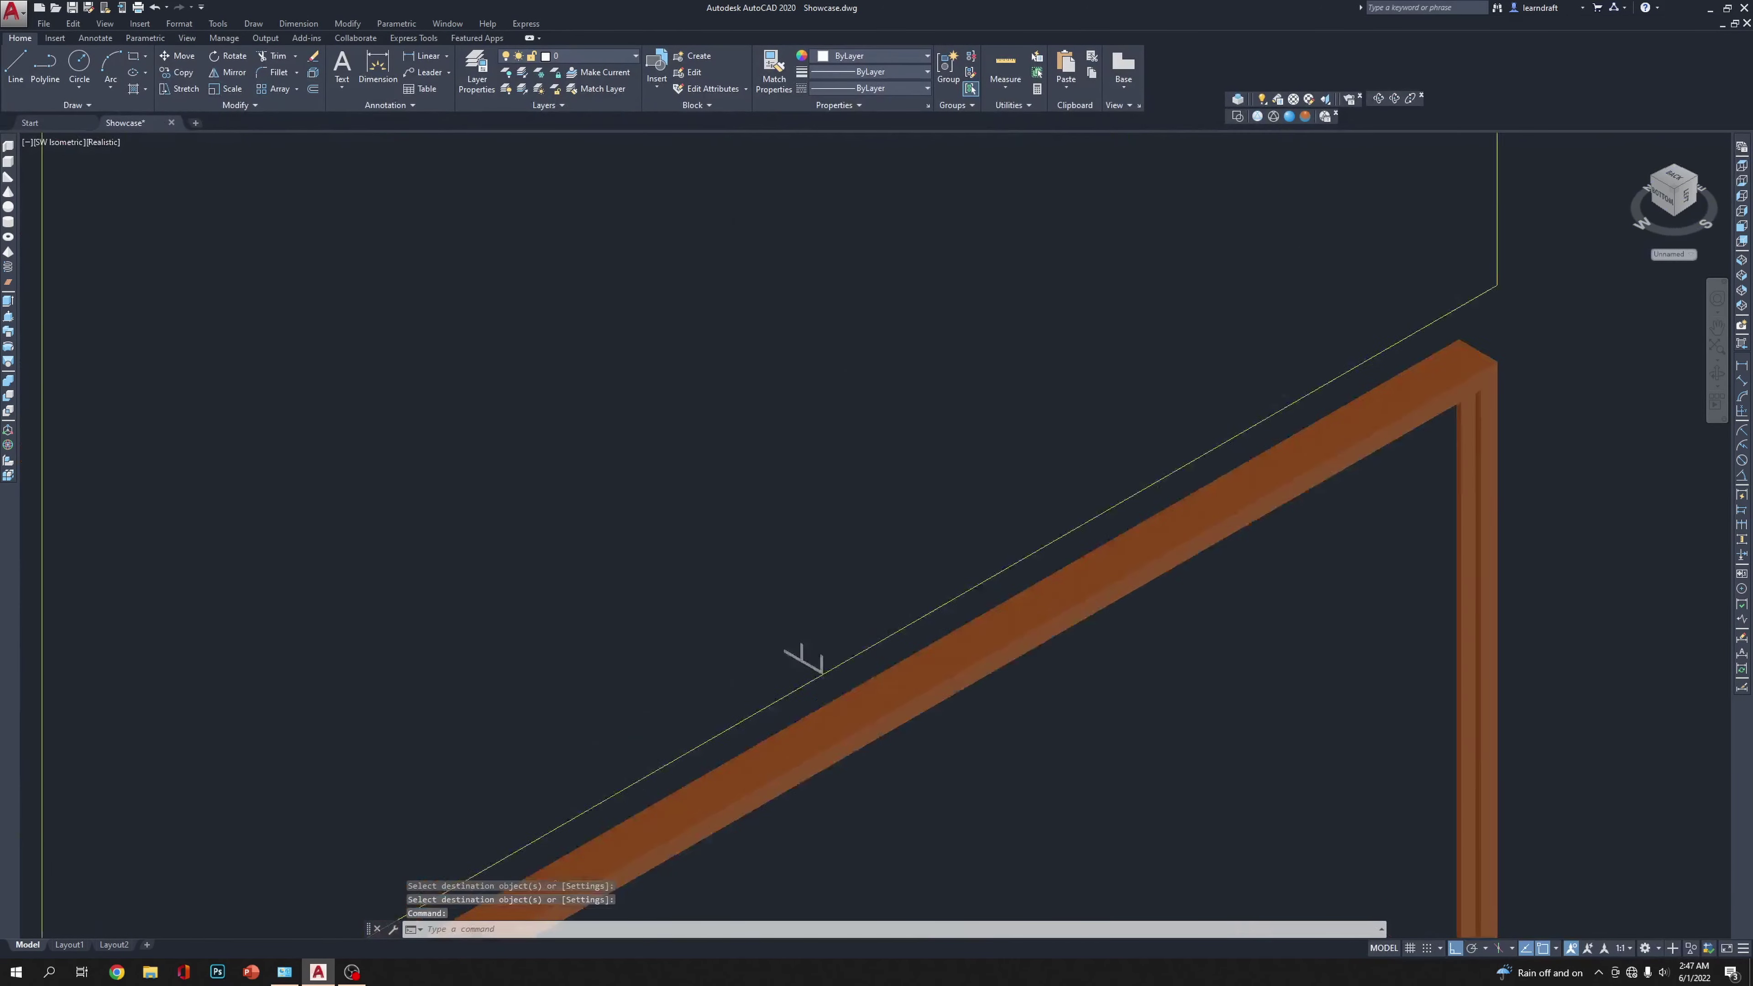
# Step: Extrude the second profile along the yellow line using the Path option
pyautogui.scroll(6, 862, 398)
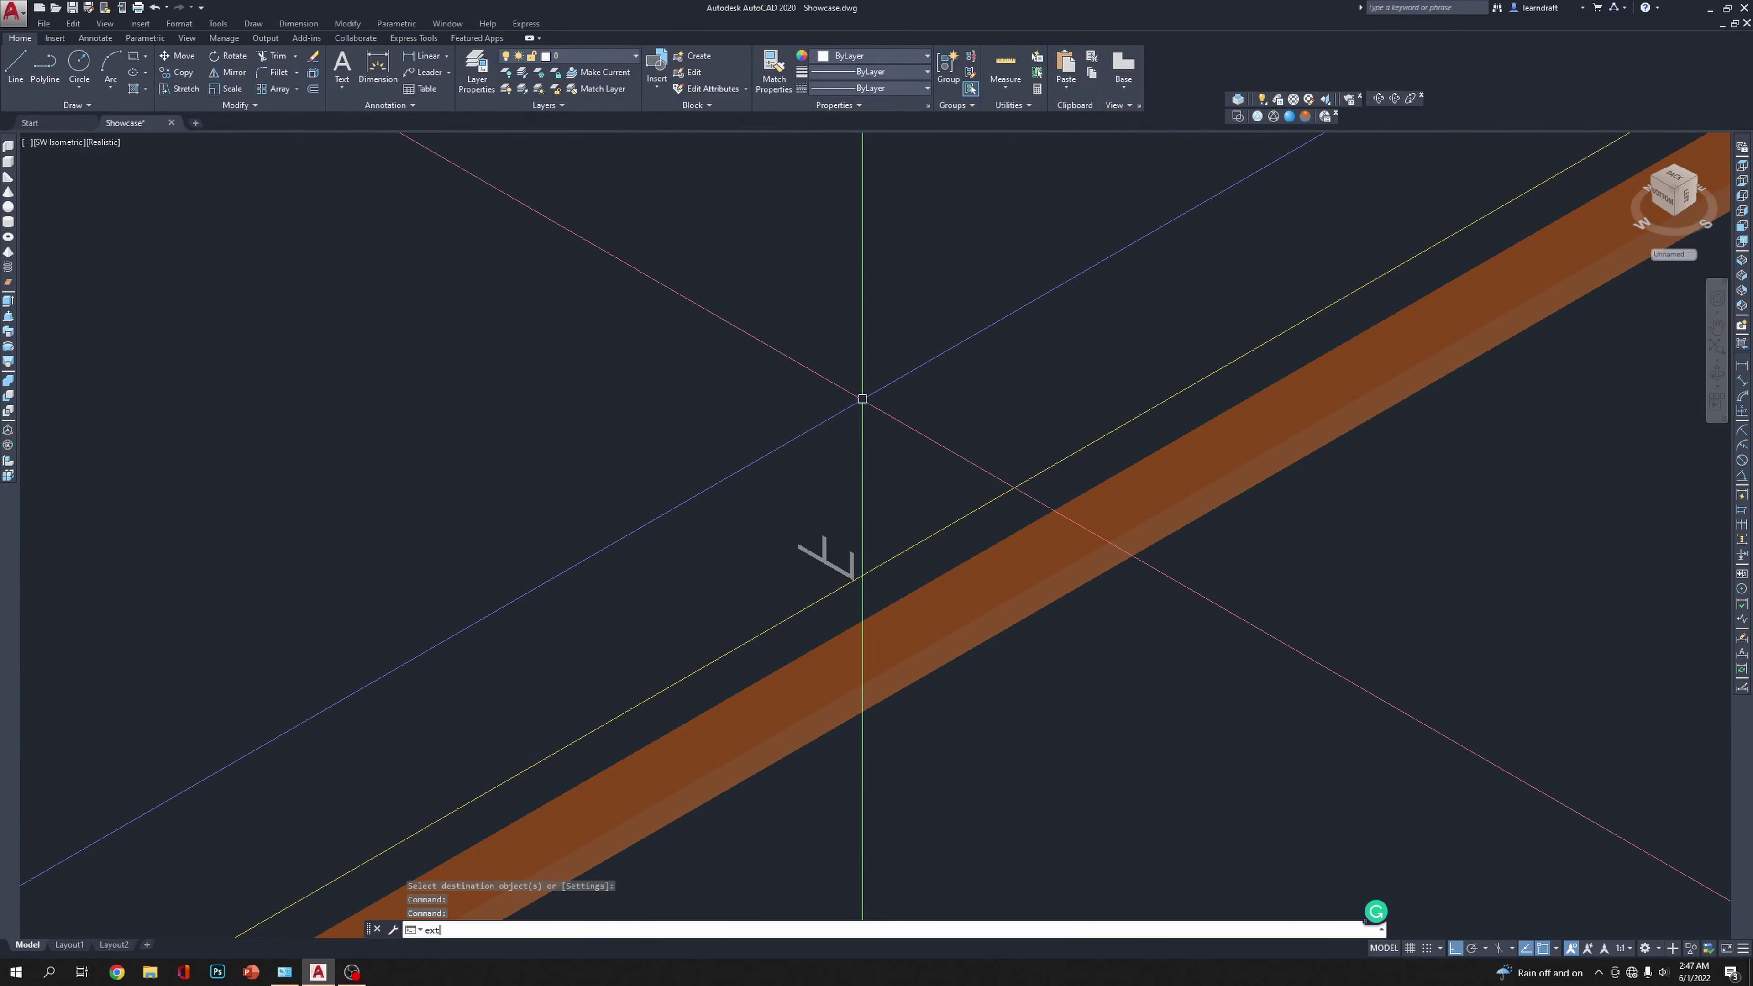
pyautogui.write('ext')
pyautogui.press('Return')
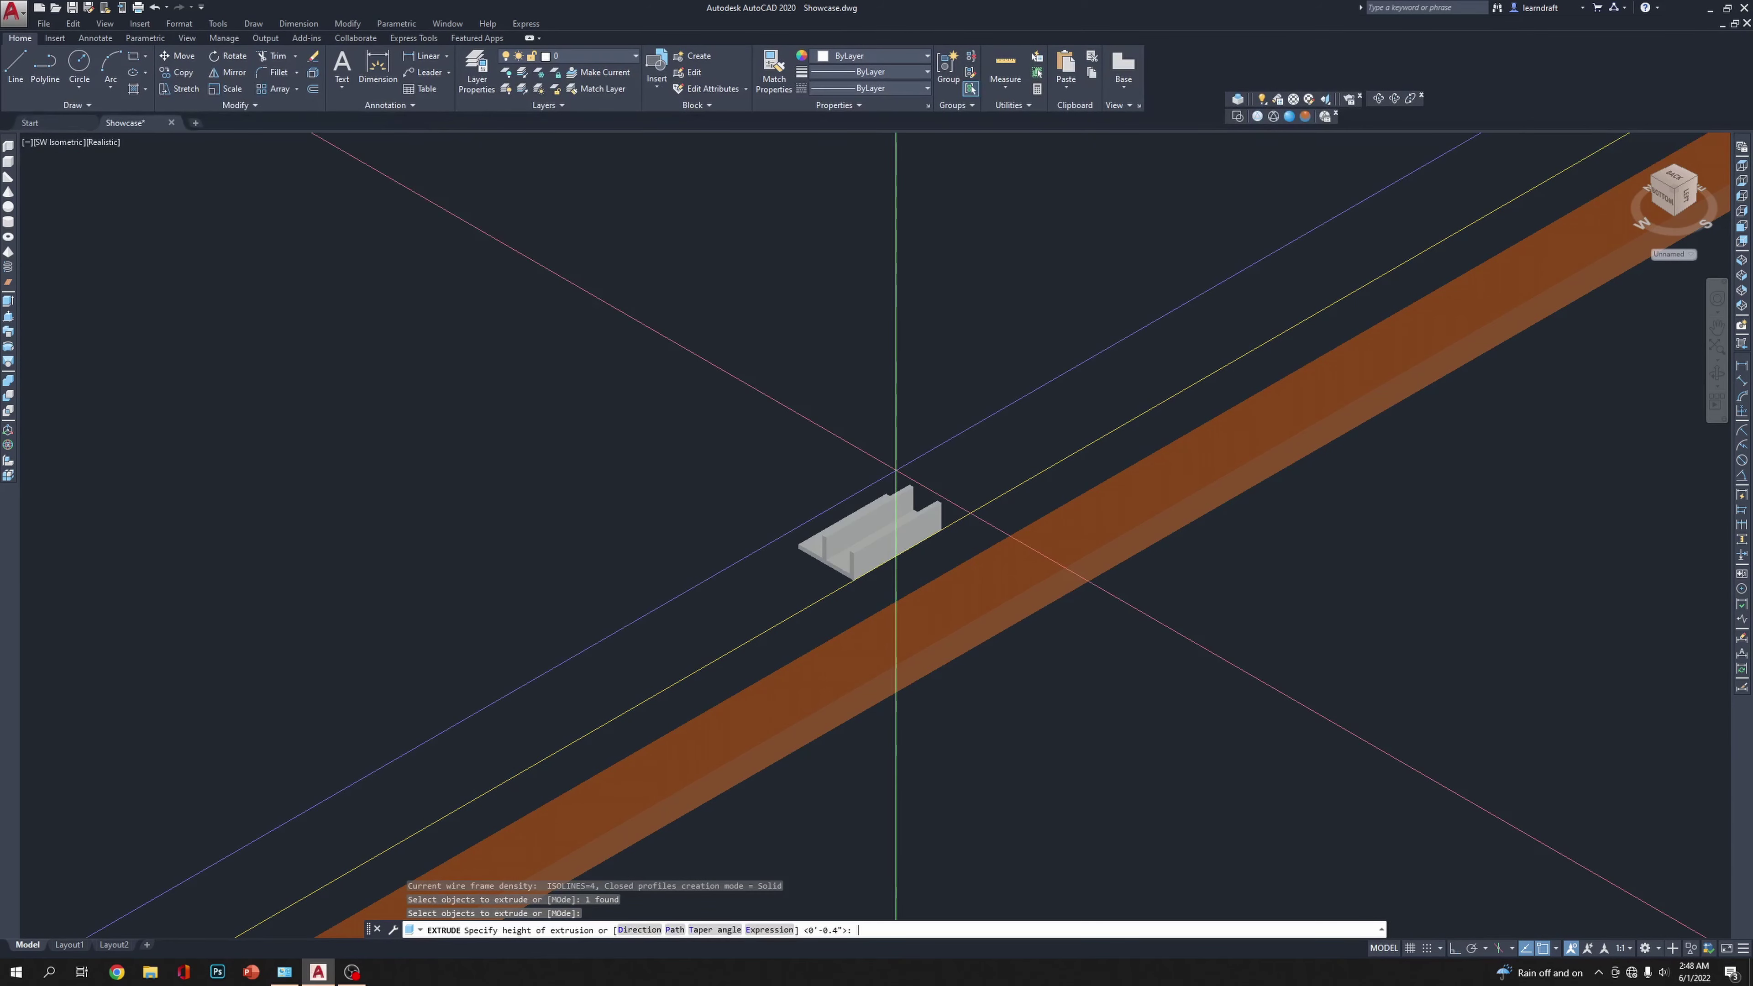
pyautogui.write('p')
pyautogui.press('Return')
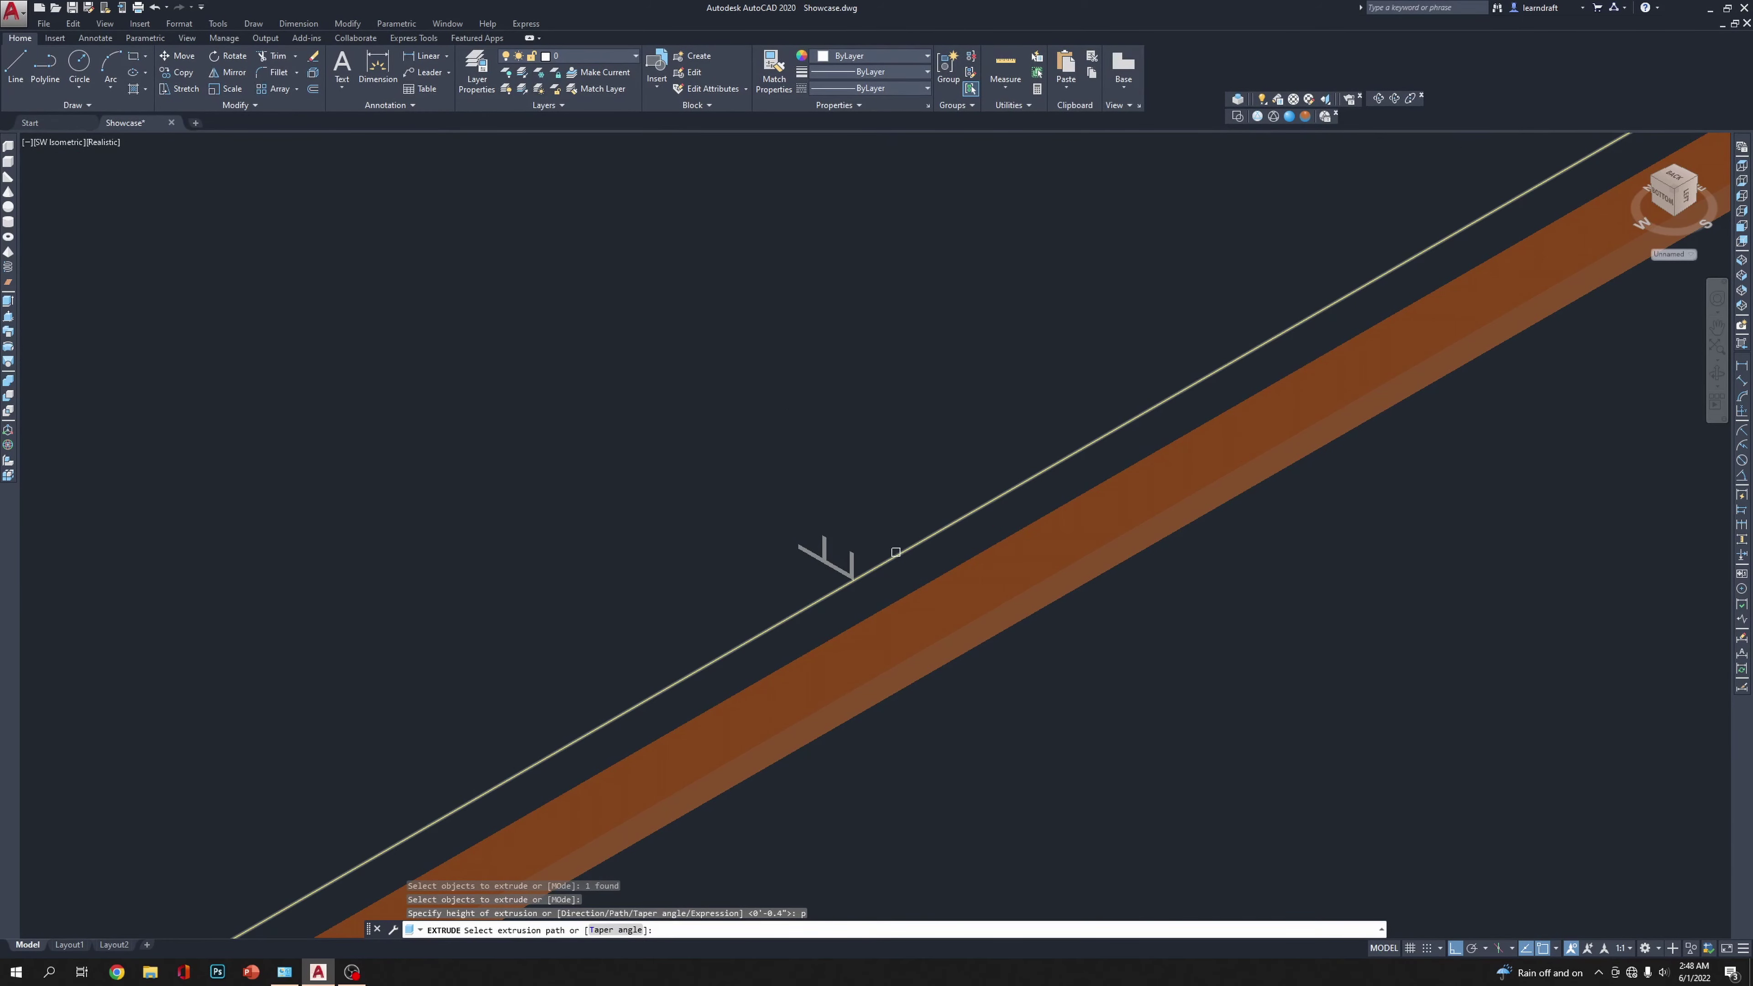
pyautogui.click(895, 552)
pyautogui.scroll(-5, 905, 445)
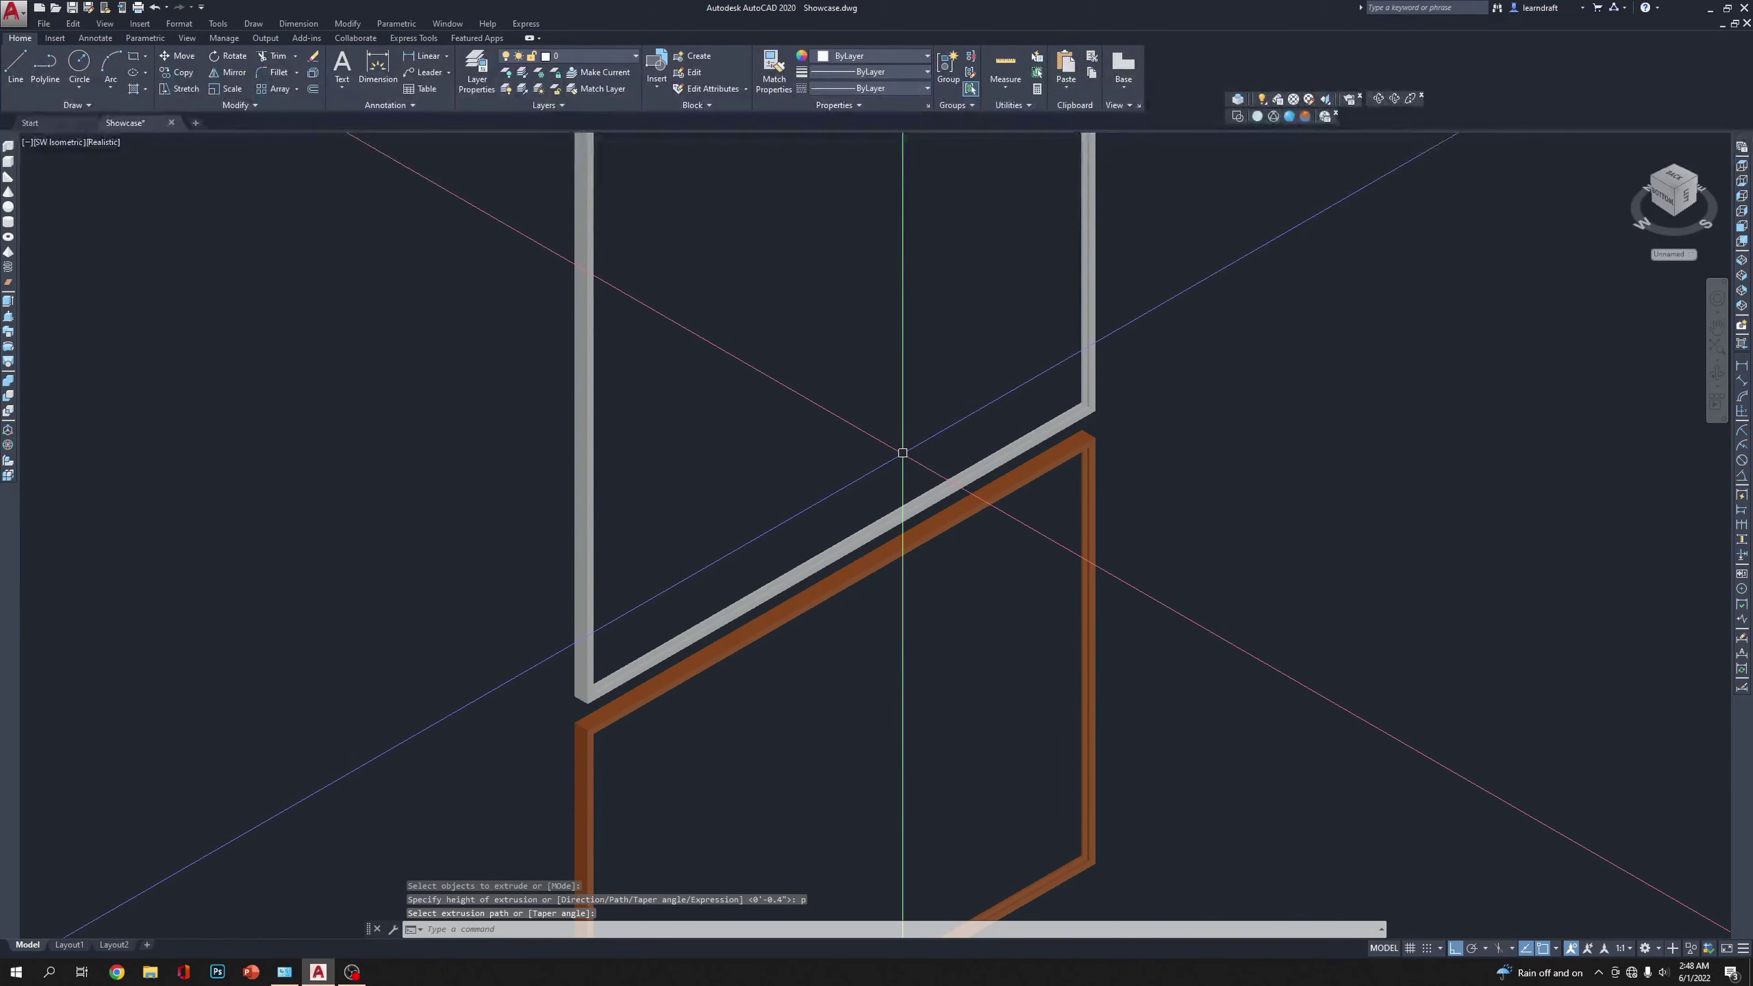
# Step: Match the orange frame's wooden finish onto the new grey frame with MA
pyautogui.write('ma')
pyautogui.press('Return')
pyautogui.click(1084, 450)
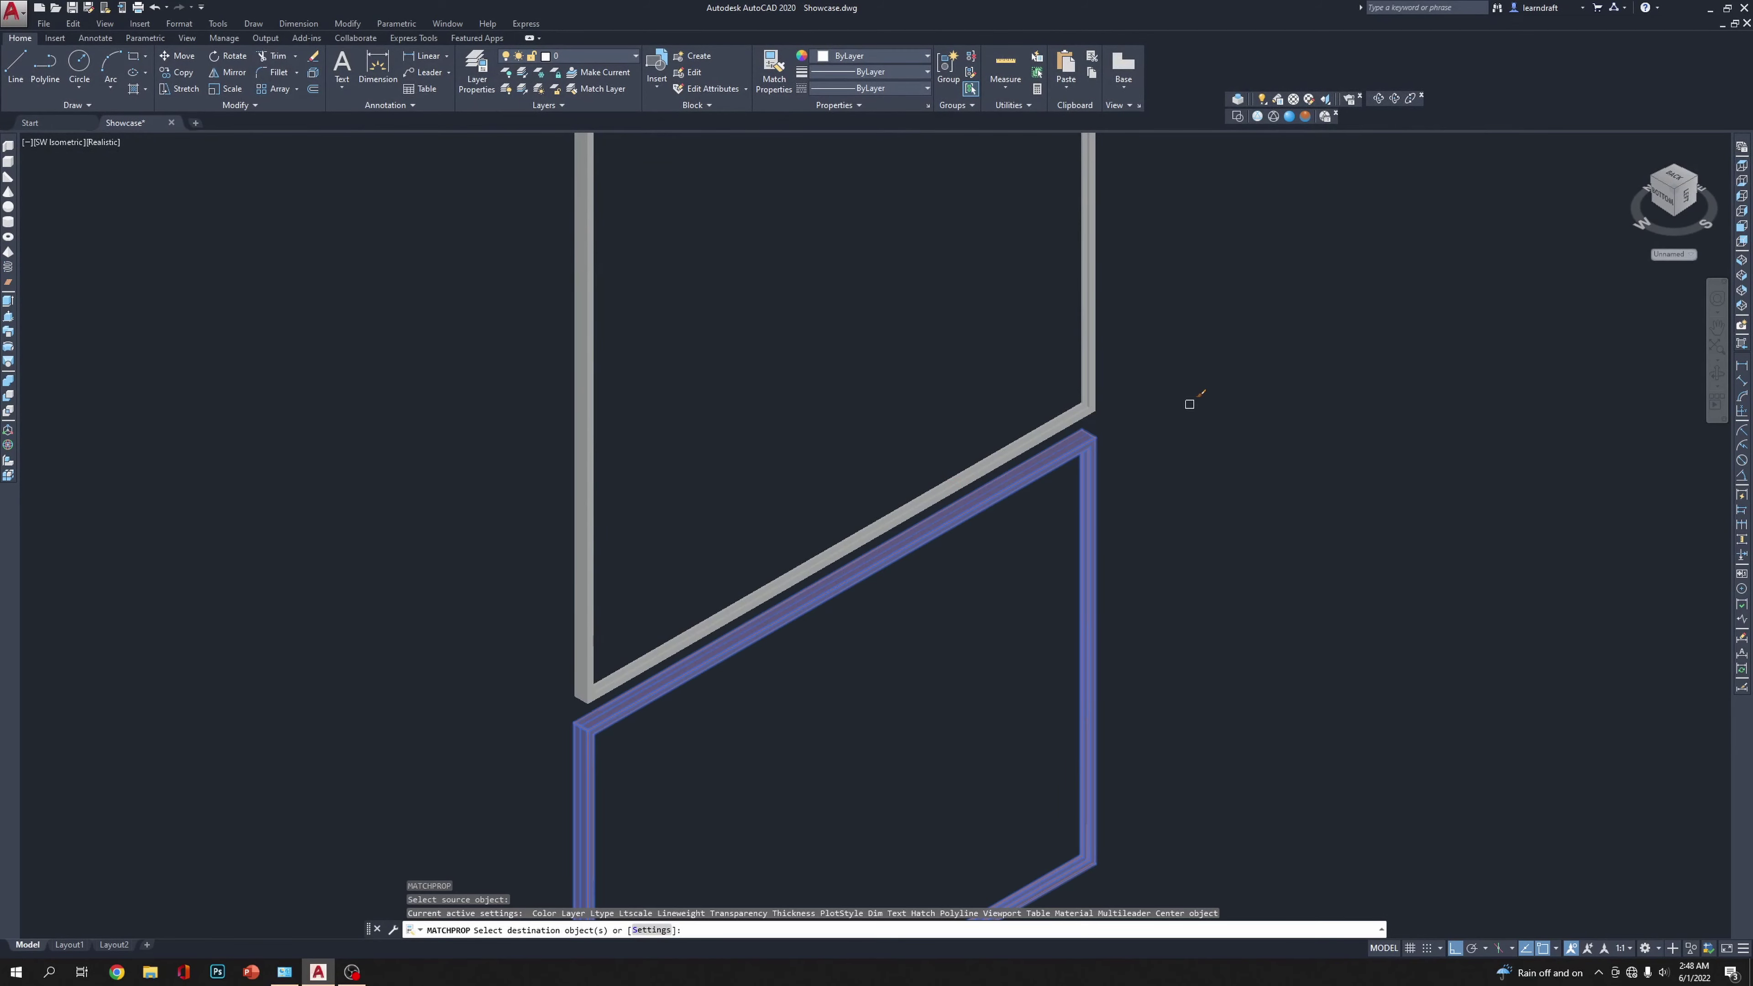
pyautogui.click(1087, 341)
pyautogui.press('Return')
# Step: Switch to the Front view of the shelf unit
pyautogui.moveTo(1272, 302); pyautogui.dragTo(1057, 493, button='middle')
pyautogui.scroll(-3, 1057, 493)
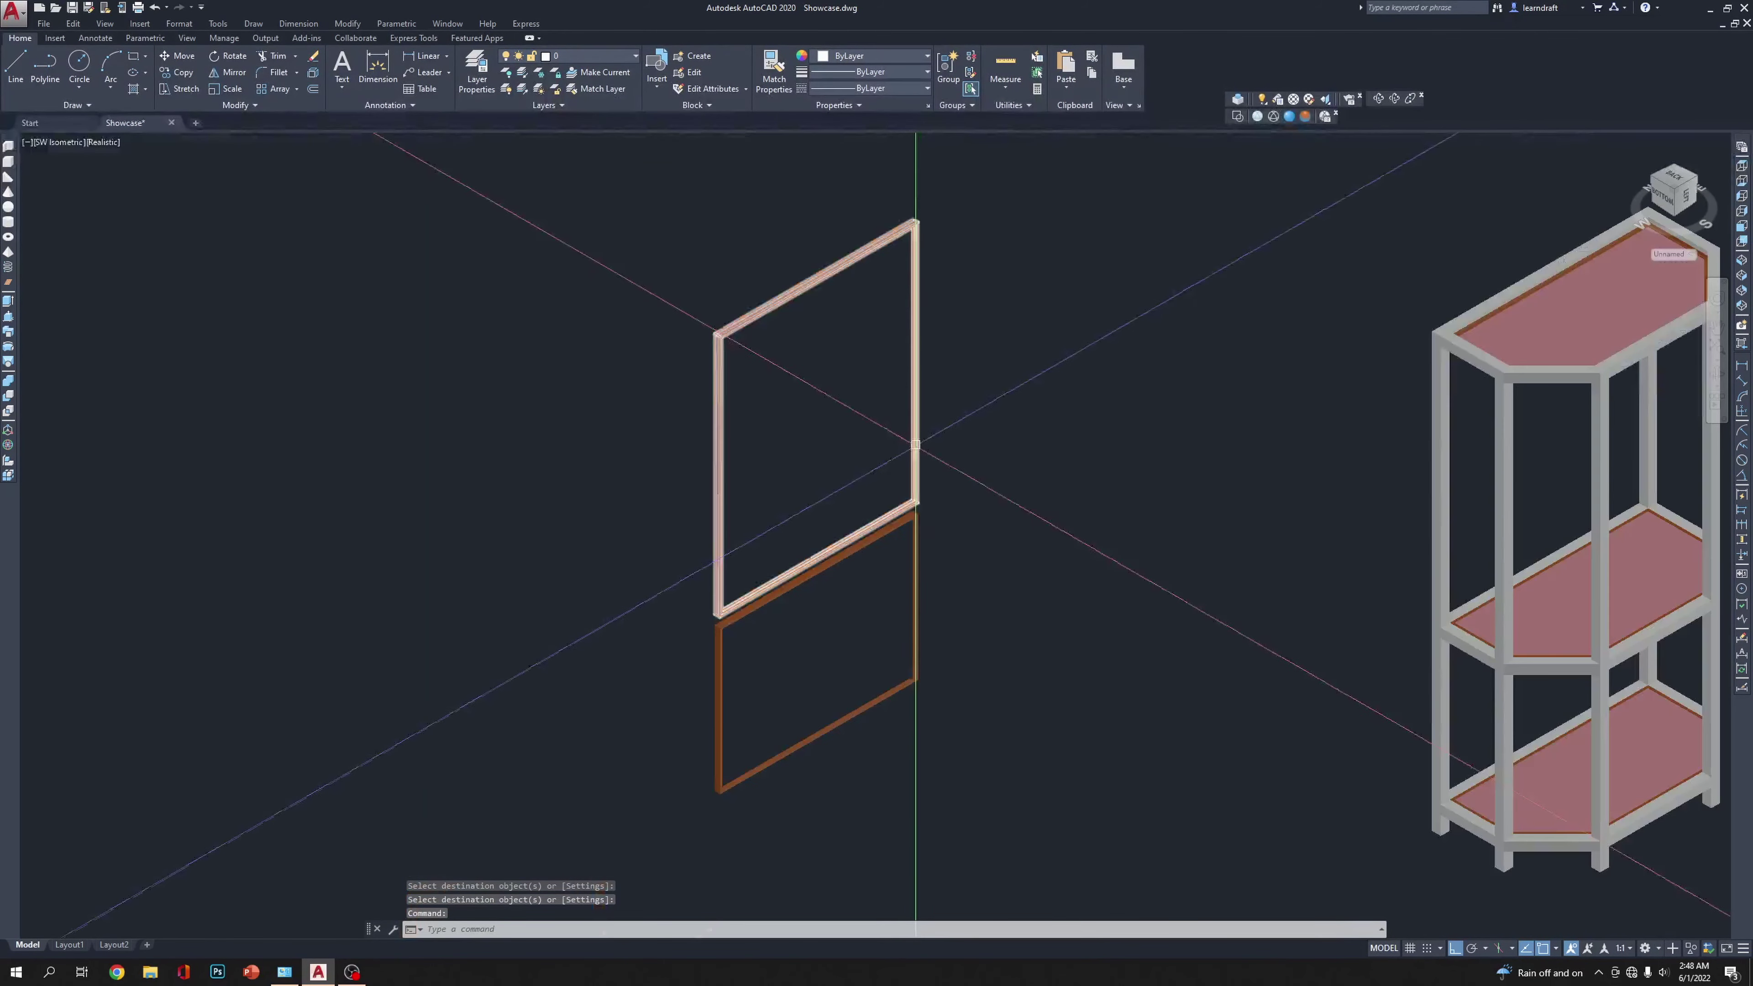
pyautogui.moveTo(1084, 425); pyautogui.dragTo(1029, 406, button='middle')
pyautogui.press('Escape')
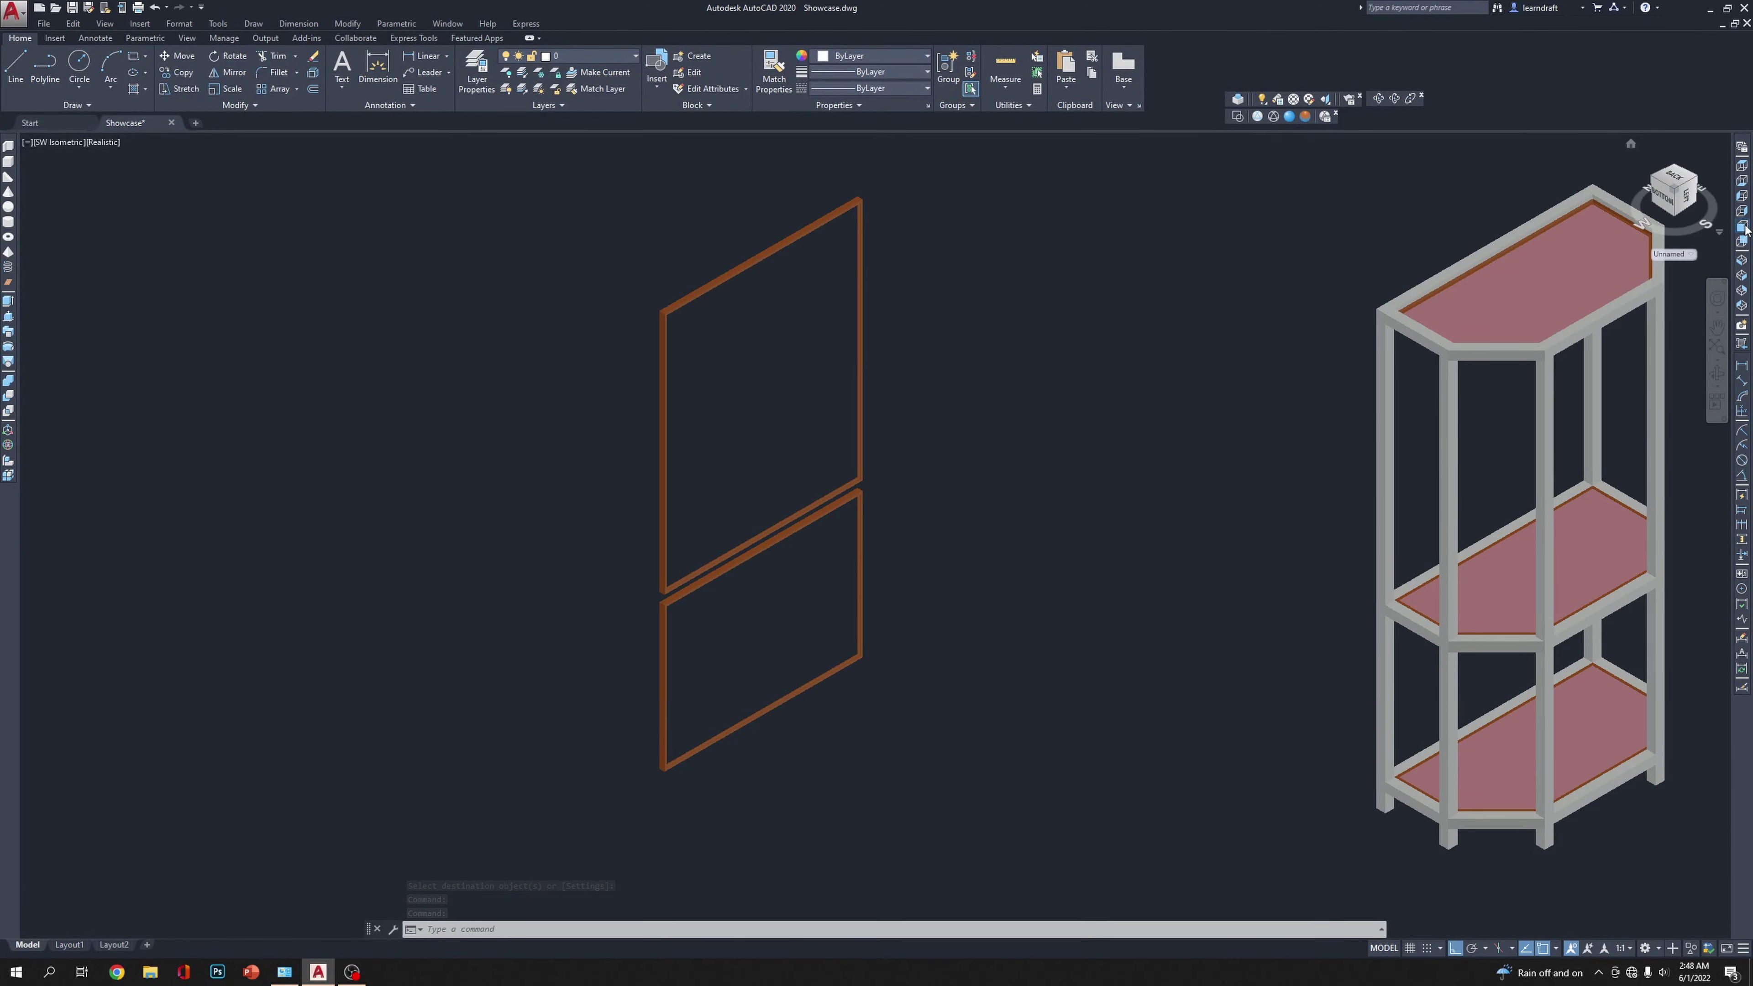
pyautogui.click(1742, 228)
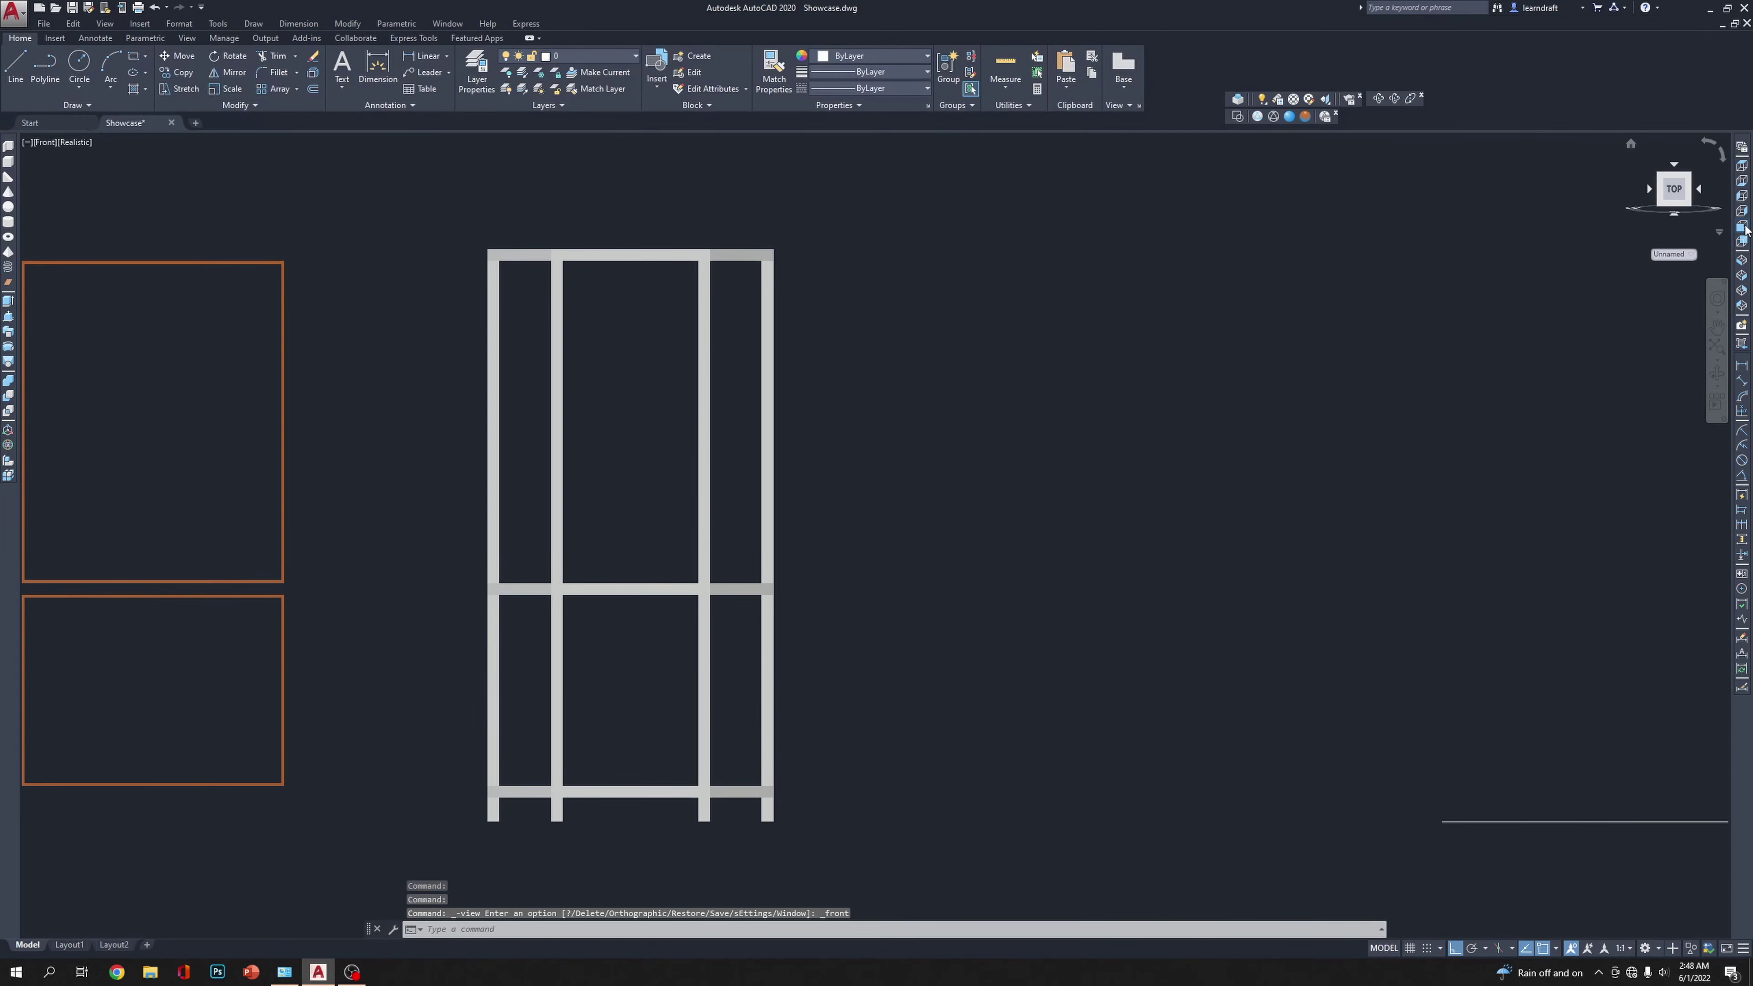
# Step: Switch to 2D Wireframe and zoom in on the upper frame
pyautogui.click(1237, 118)
pyautogui.moveTo(207, 224); pyautogui.dragTo(1188, 280, button='middle')
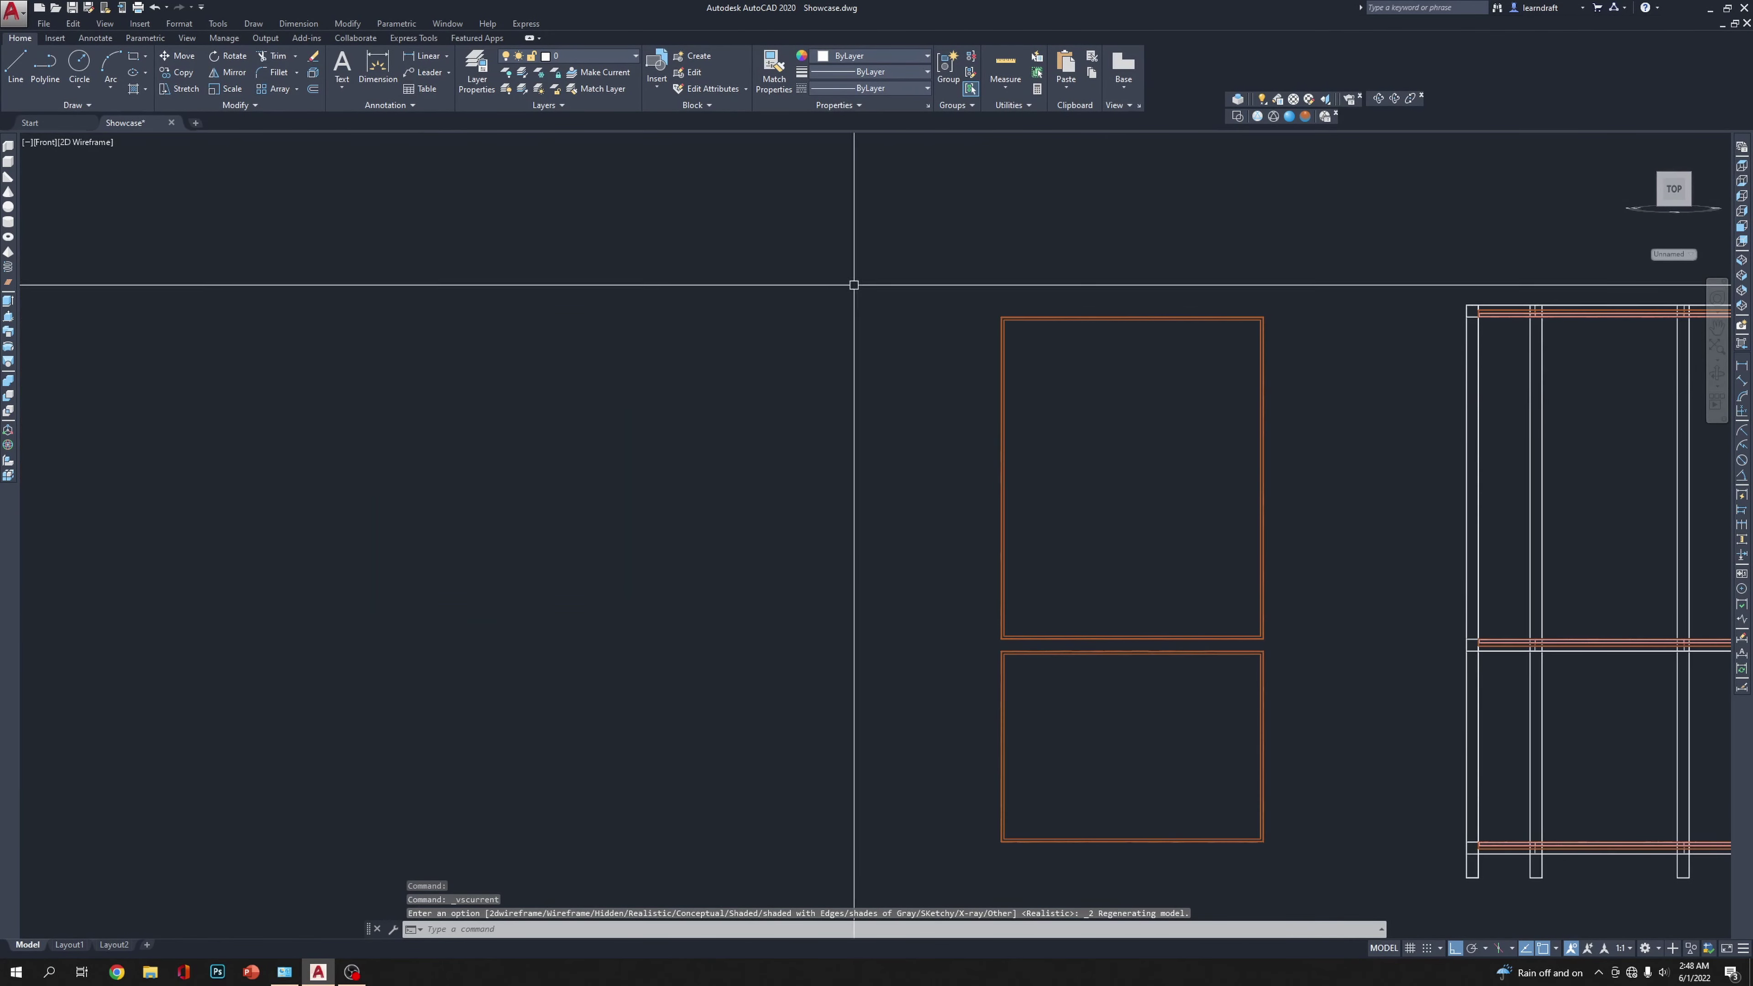
pyautogui.scroll(7, 1097, 338)
pyautogui.moveTo(876, 316); pyautogui.dragTo(1352, 552, button='middle')
pyautogui.scroll(8, 613, 435)
pyautogui.scroll(-4, 626, 438)
pyautogui.moveTo(626, 438); pyautogui.dragTo(616, 516, button='middle')
# Step: Draw a rectangle between the upper frame's opposite inner corners
pyautogui.write('r')
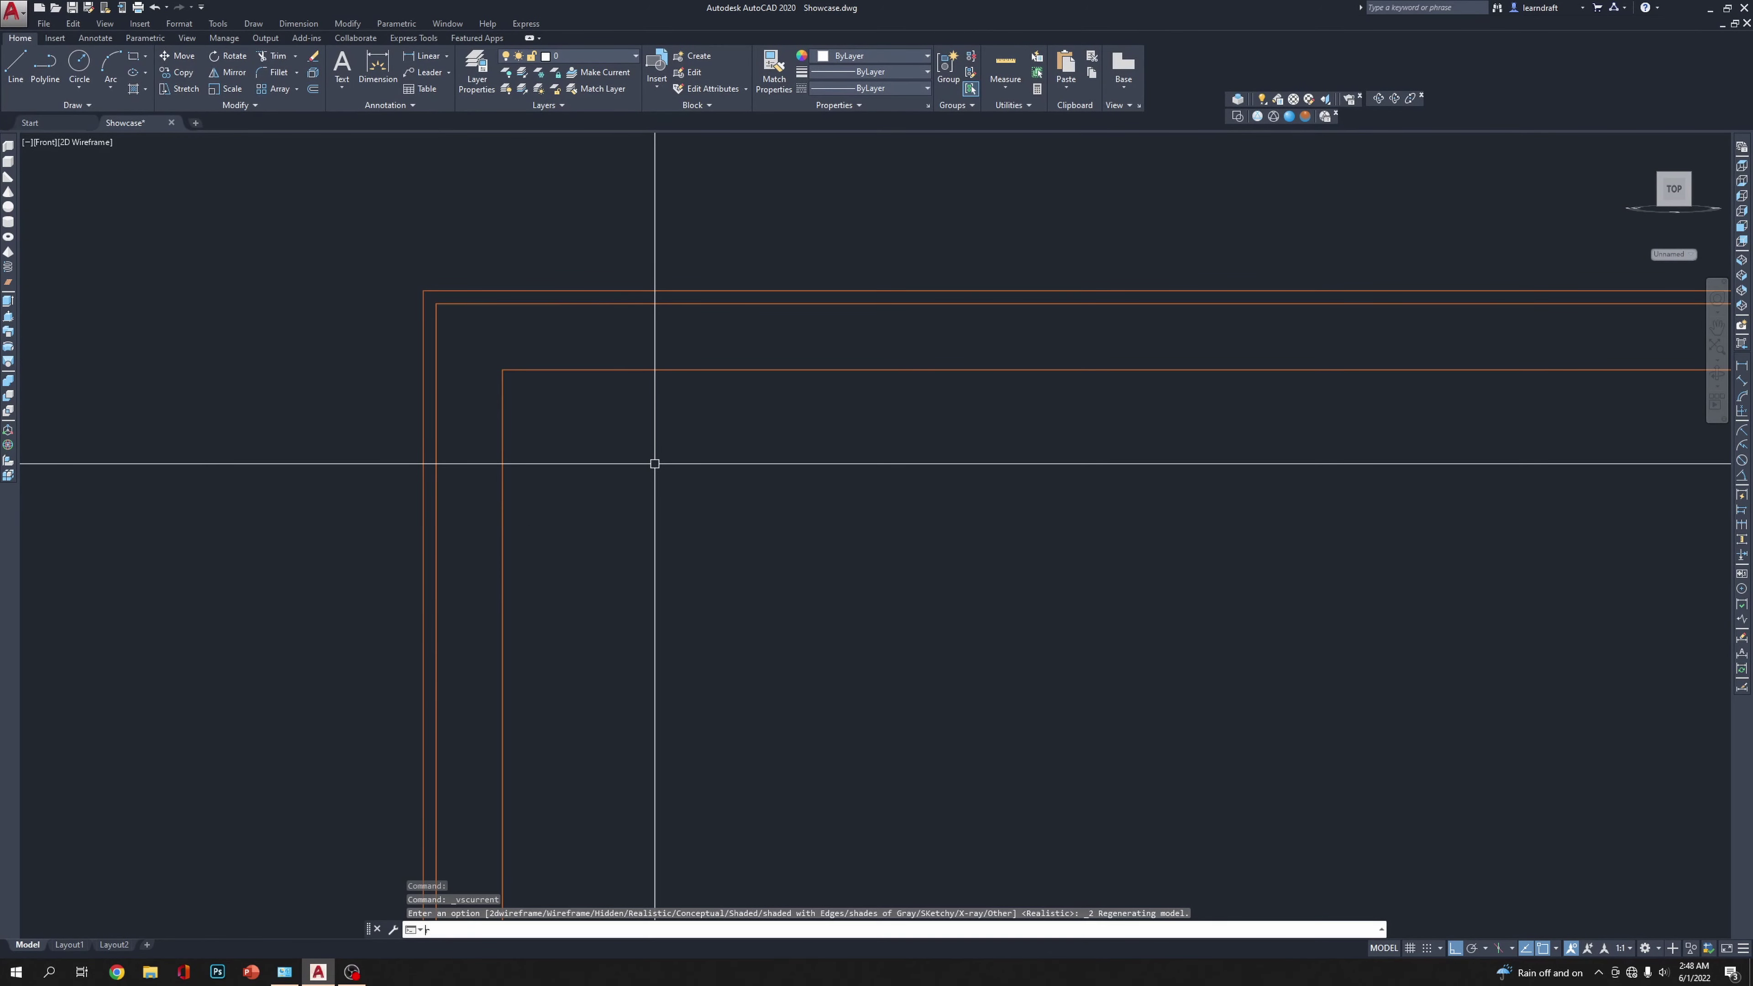
pyautogui.write('ec')
pyautogui.press('Return')
pyautogui.click(517, 366)
pyautogui.scroll(-9, 522, 339)
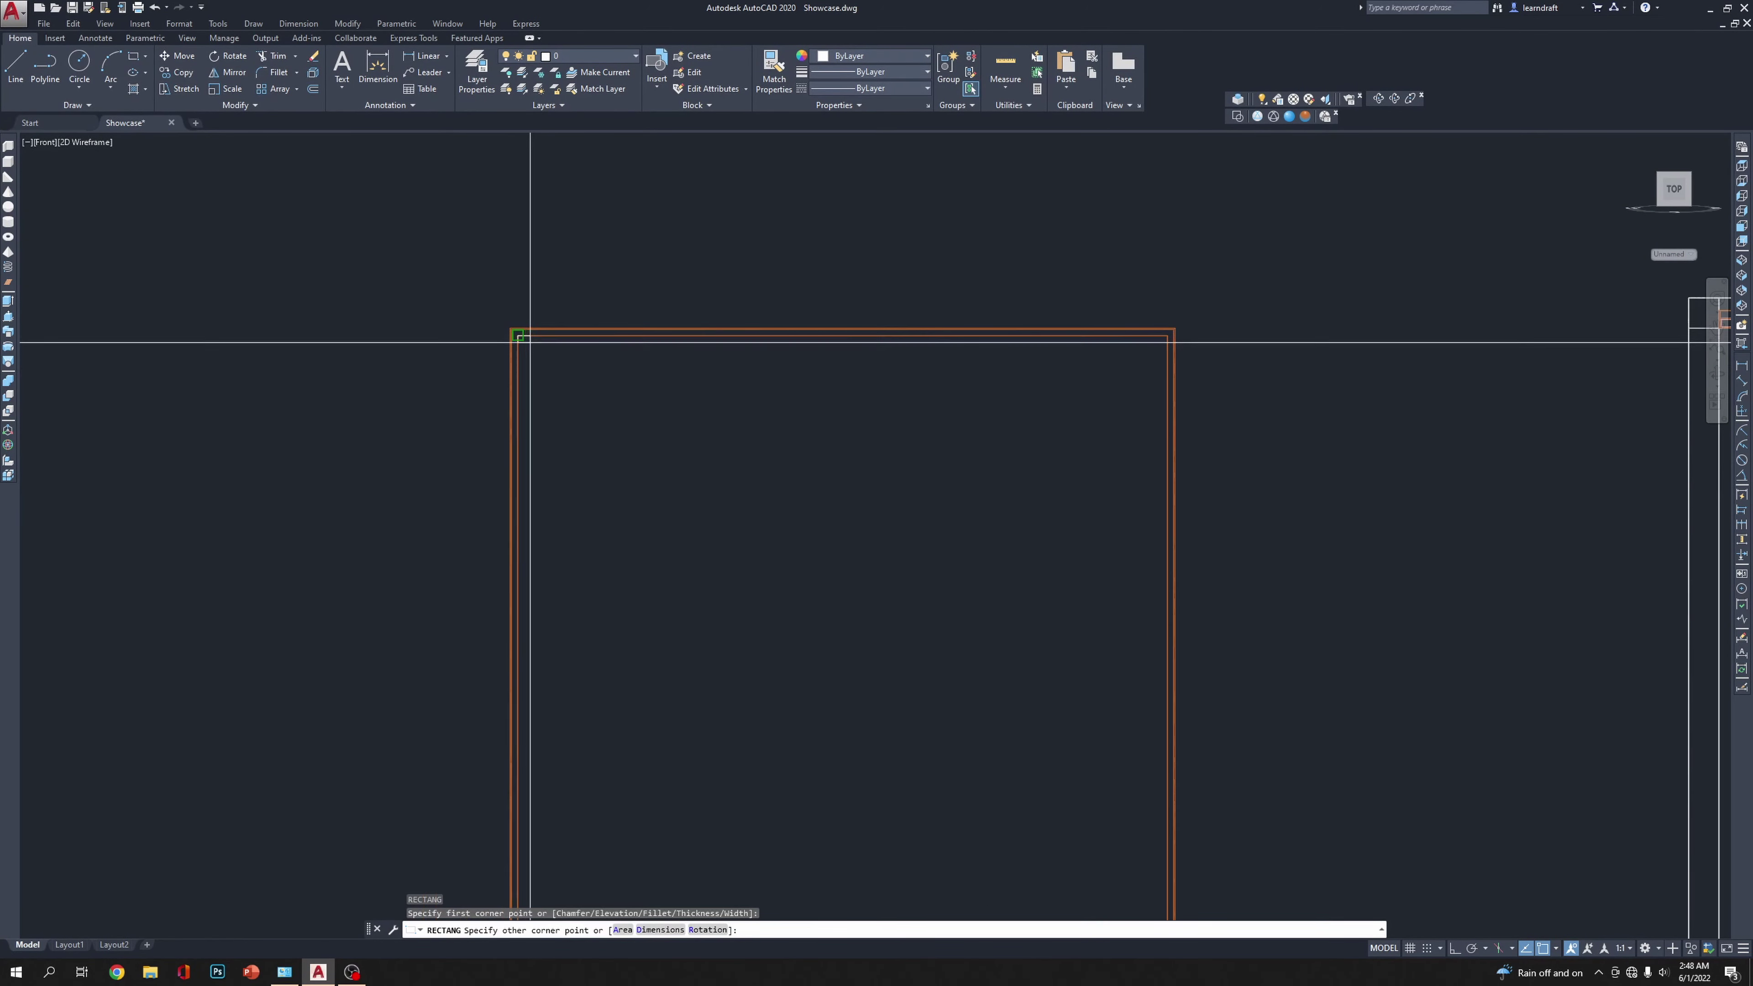
pyautogui.moveTo(1107, 718); pyautogui.dragTo(885, 215, button='middle')
pyautogui.scroll(8, 932, 549)
pyautogui.click(1033, 642)
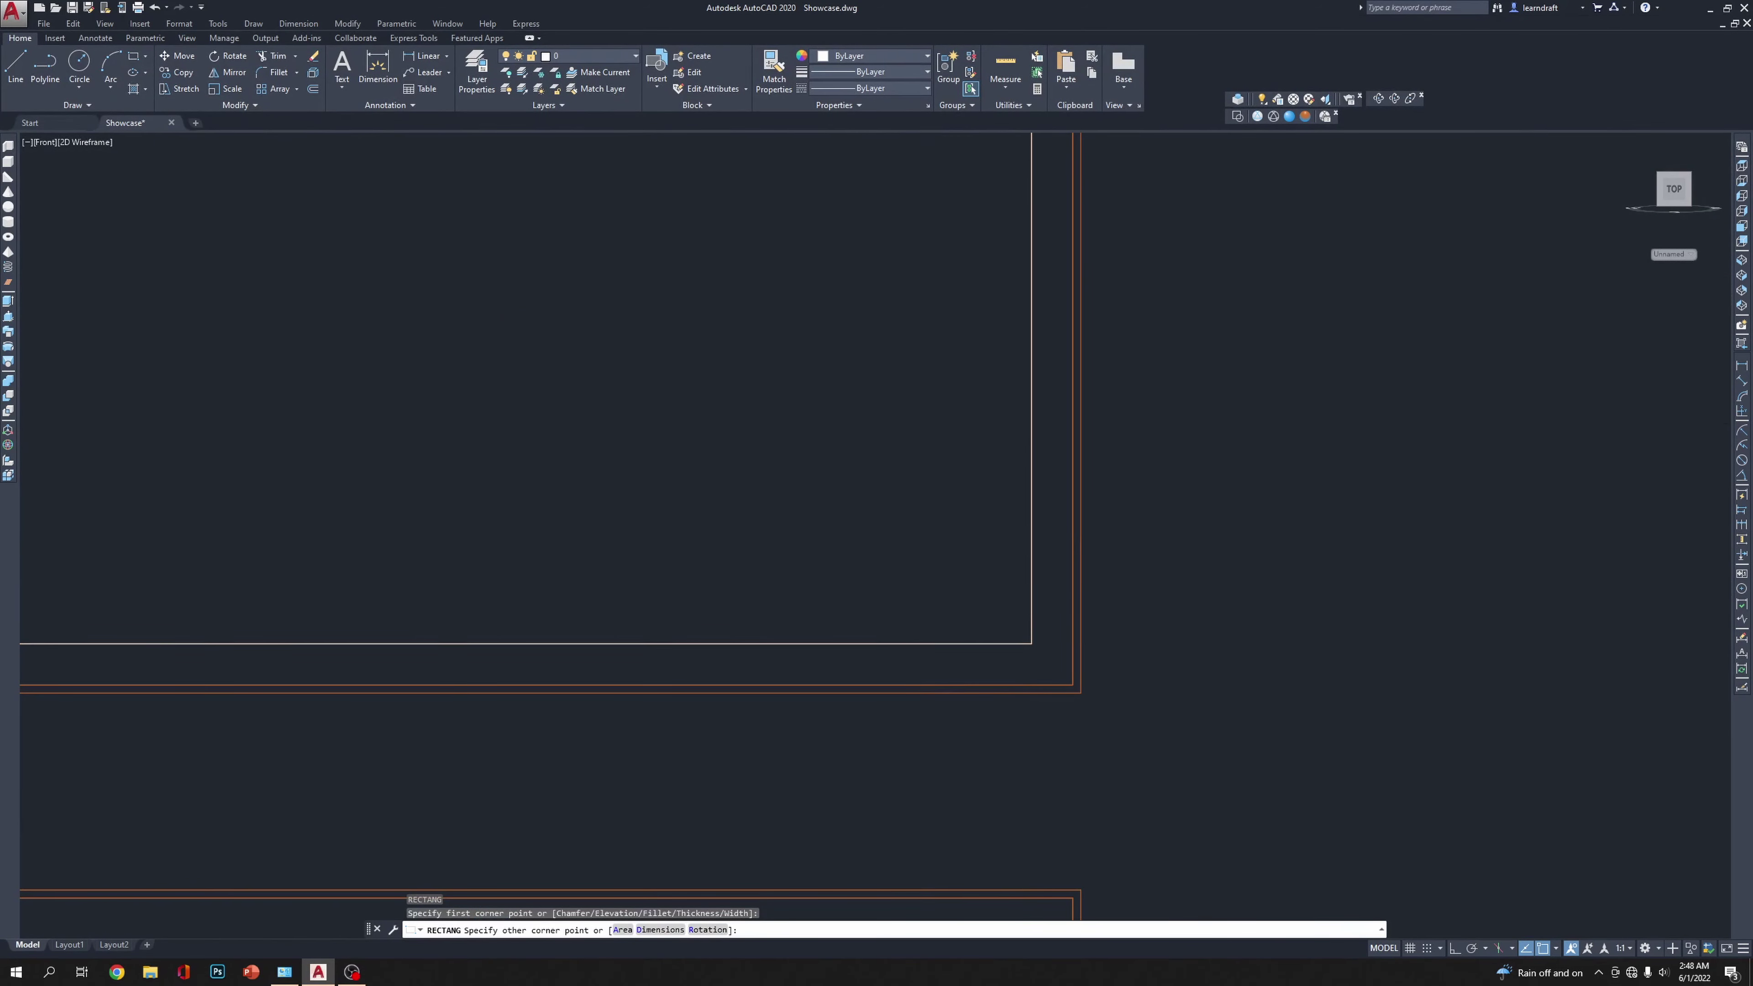
pyautogui.scroll(-6, 987, 618)
pyautogui.moveTo(949, 463); pyautogui.dragTo(972, 596, button='middle')
pyautogui.scroll(-6, 972, 596)
pyautogui.scroll(6, 845, 318)
pyautogui.moveTo(1132, 442); pyautogui.dragTo(584, 508, button='middle')
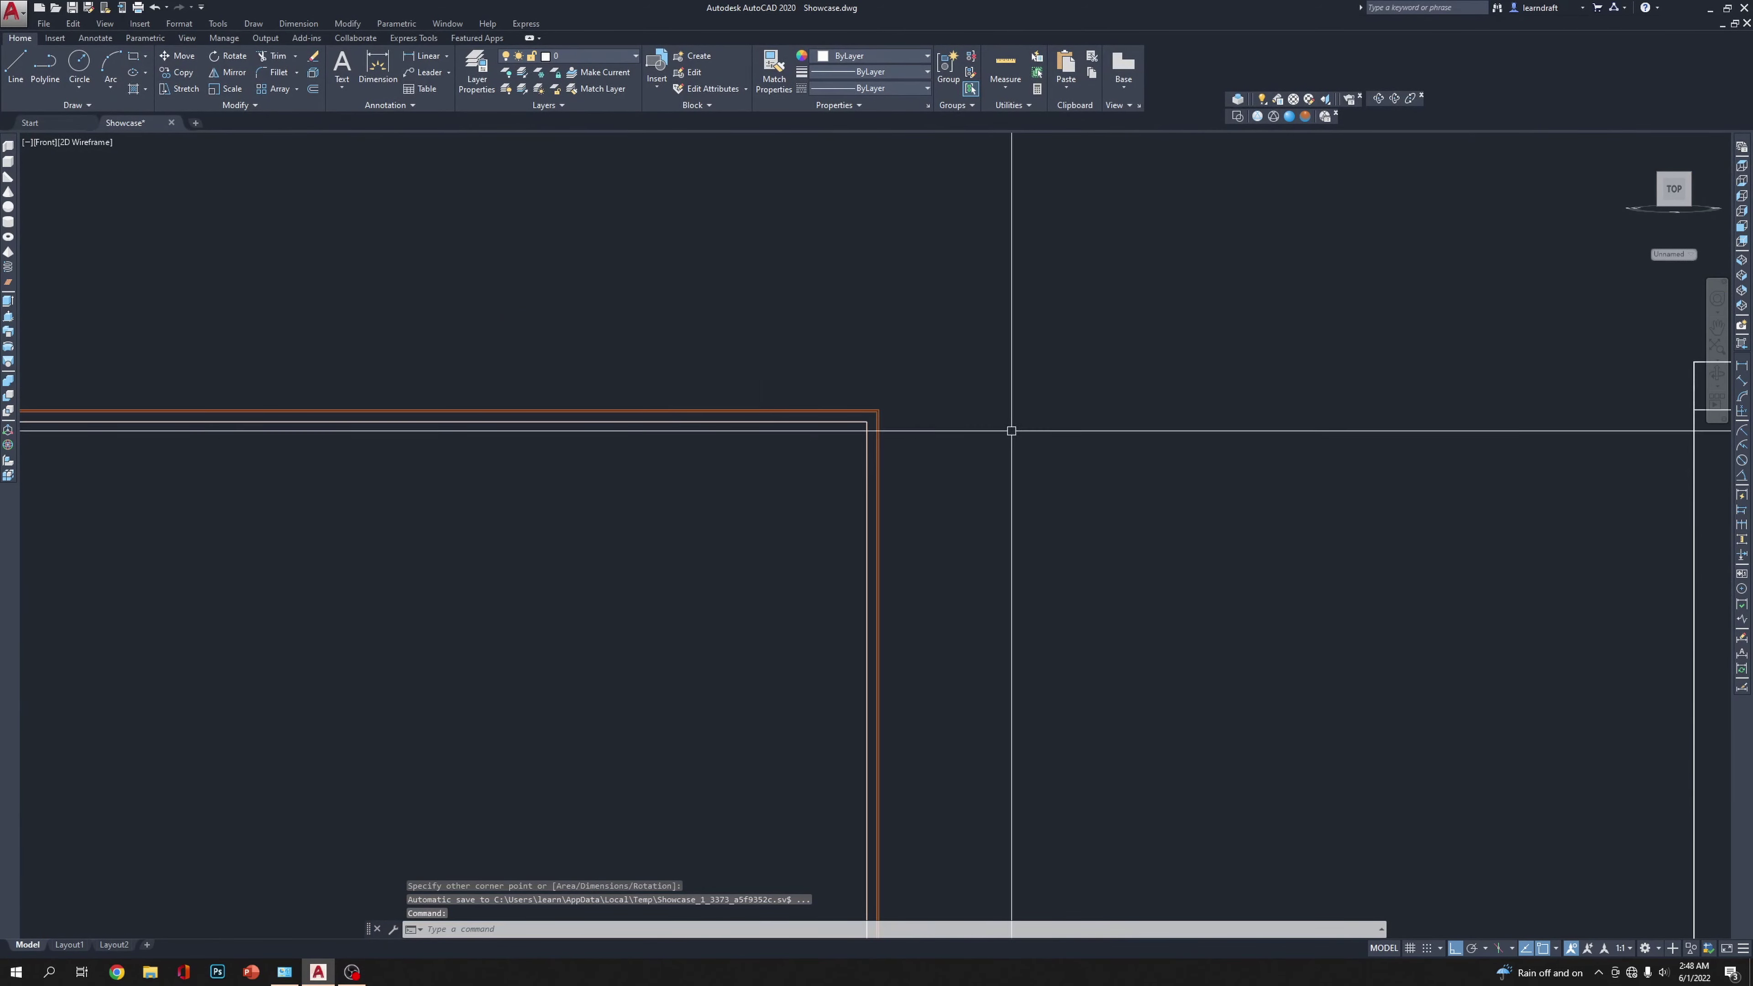
pyautogui.scroll(6, 804, 416)
# Step: Offset the upper rectangle 0.25 outward and delete the original rectangle
pyautogui.write('o')
pyautogui.press('Return')
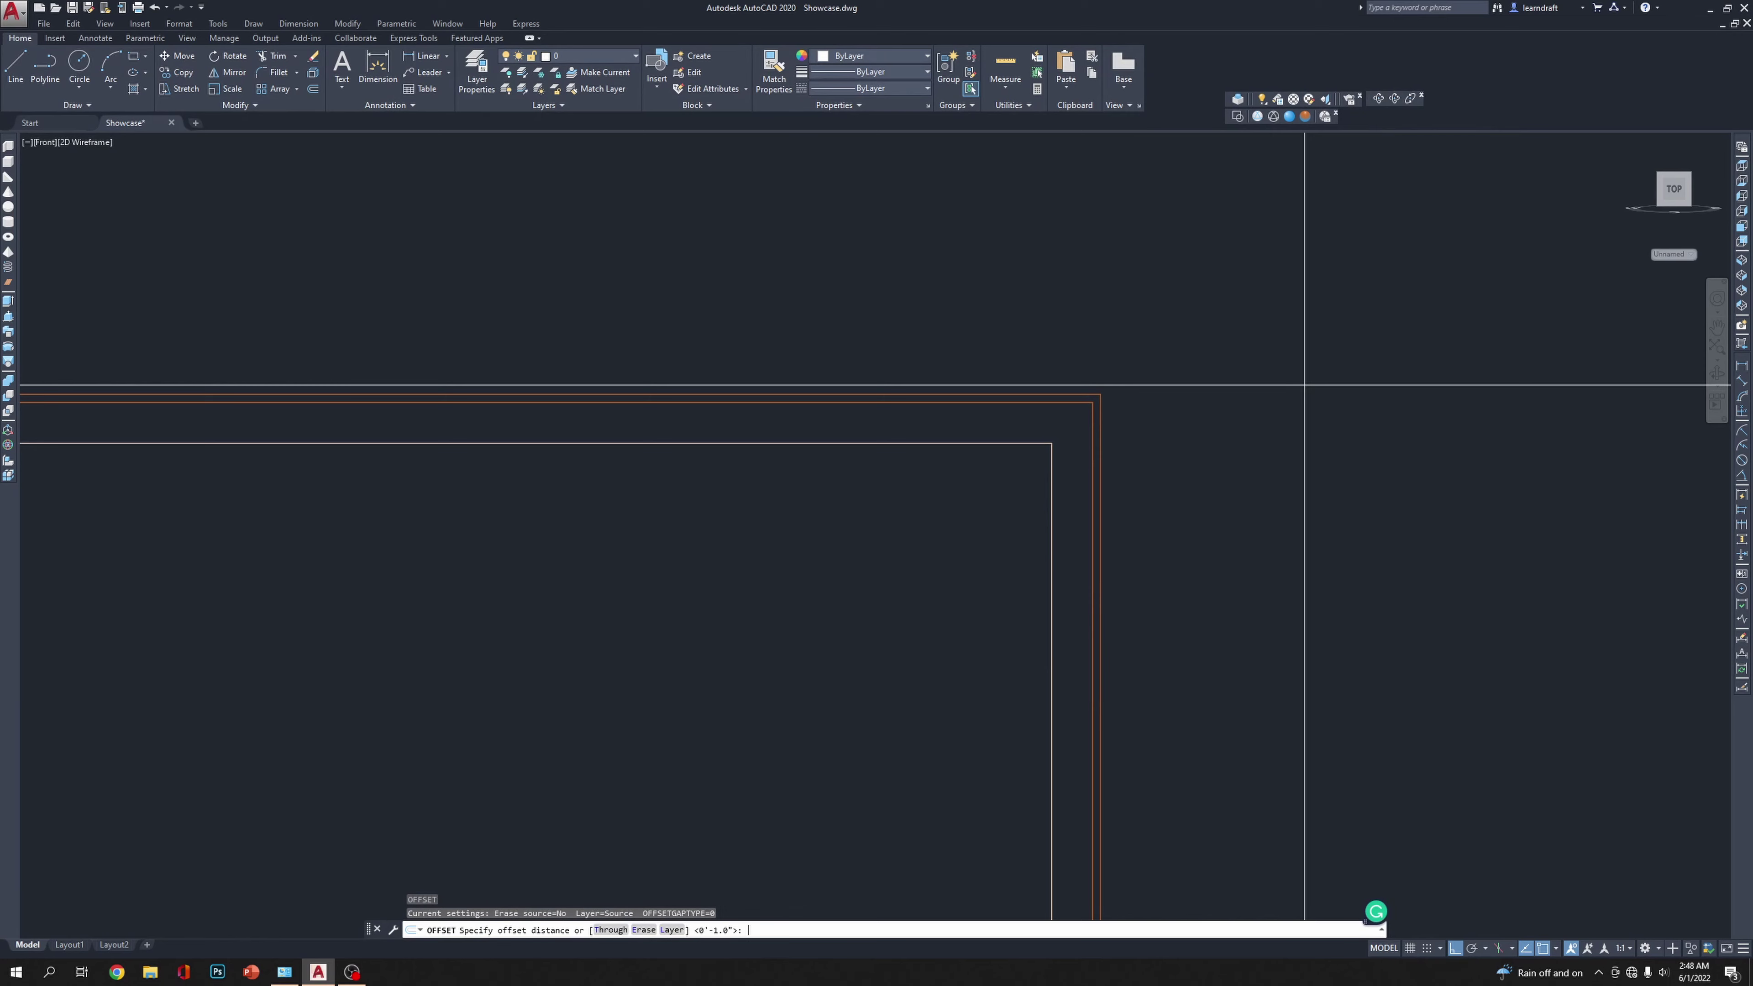
pyautogui.write('.25')
pyautogui.press('Return')
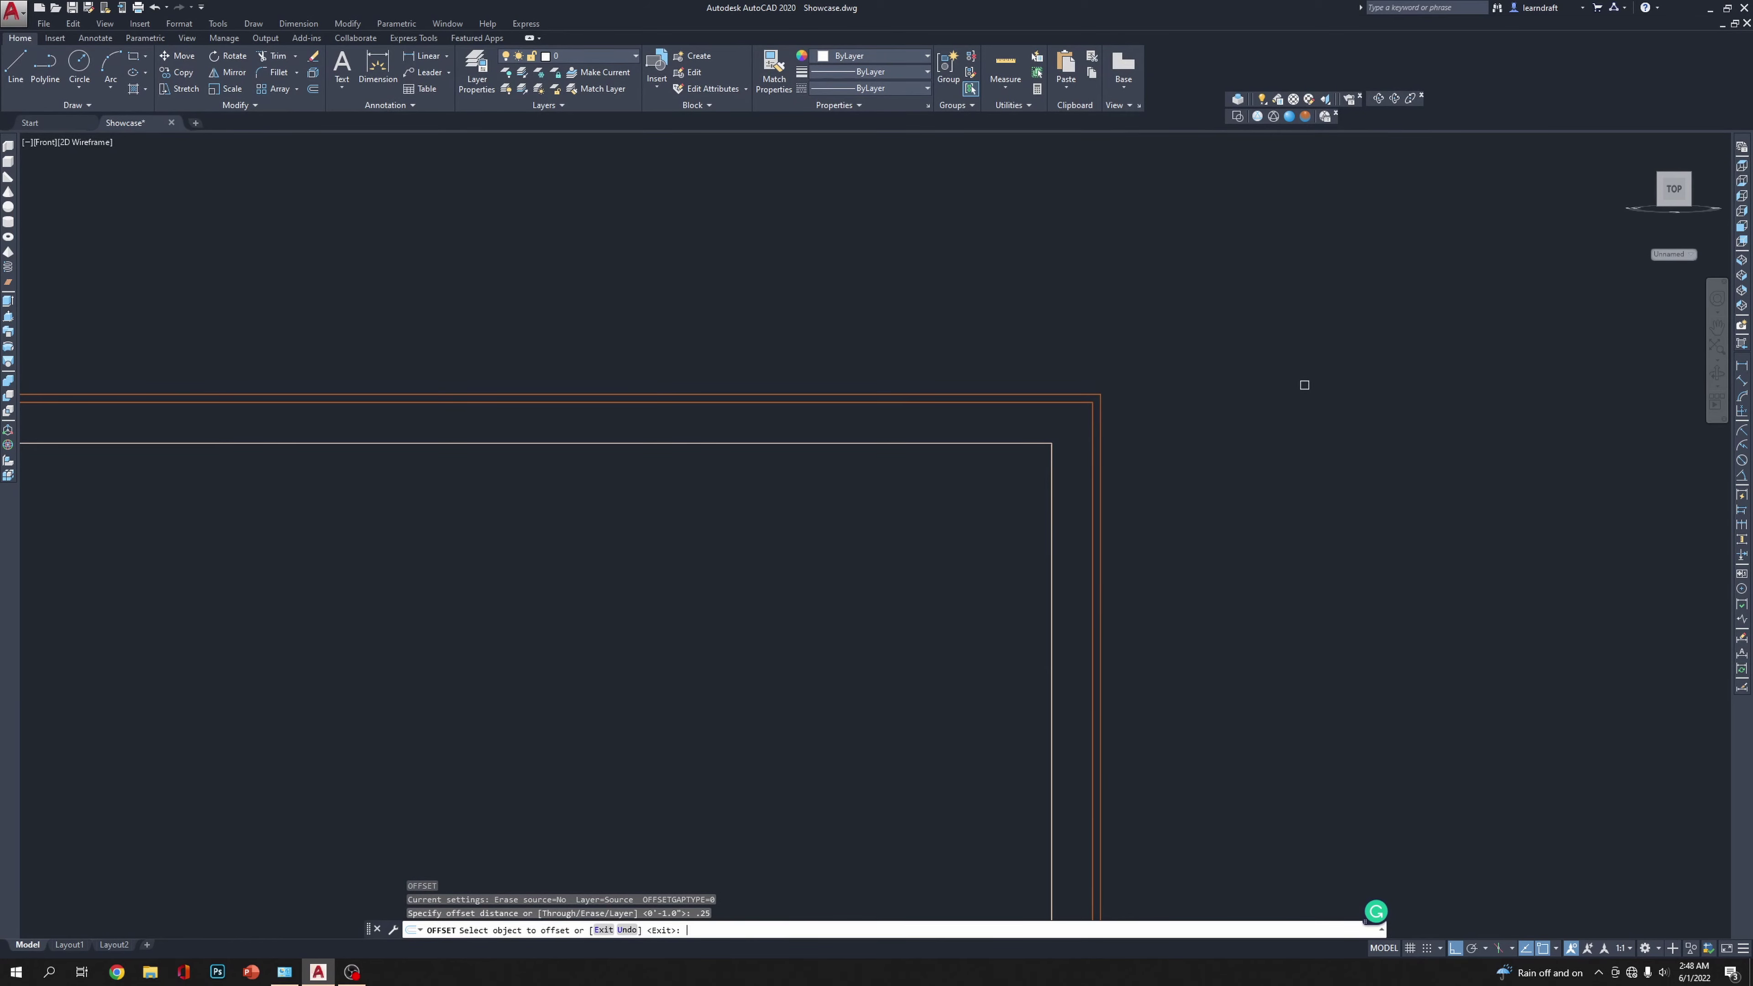
pyautogui.click(1048, 458)
pyautogui.click(1306, 392)
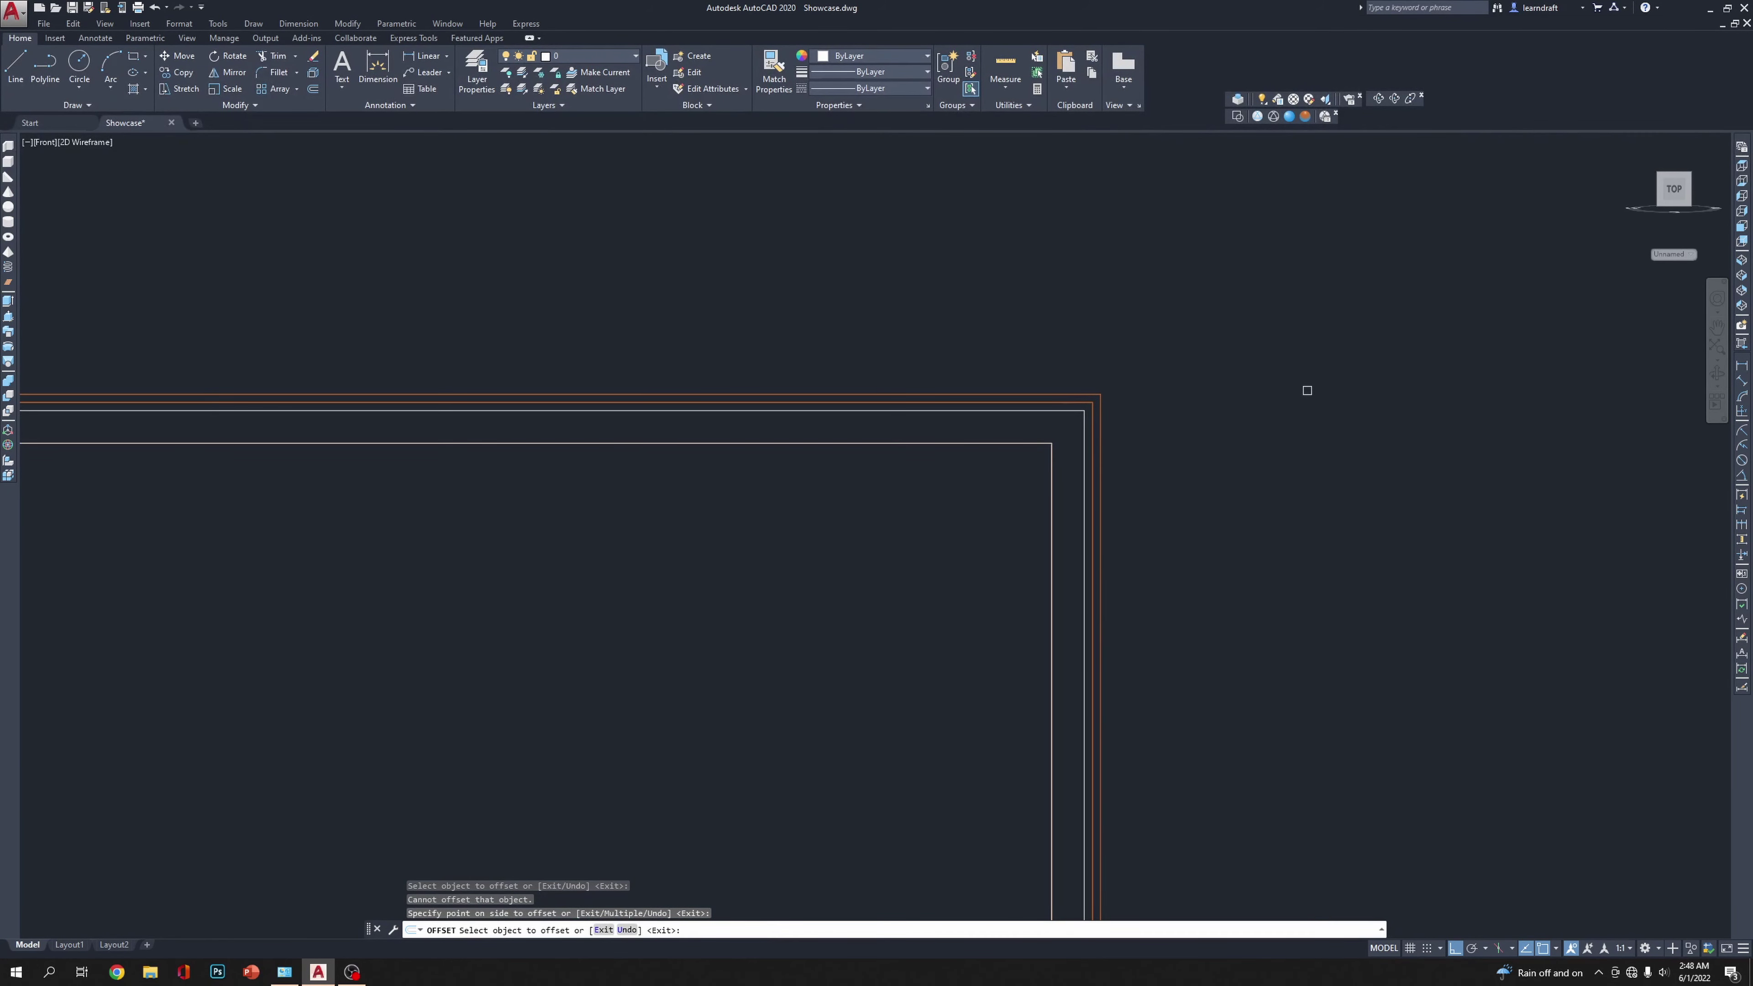
pyautogui.press('Escape')
pyautogui.click(1050, 446)
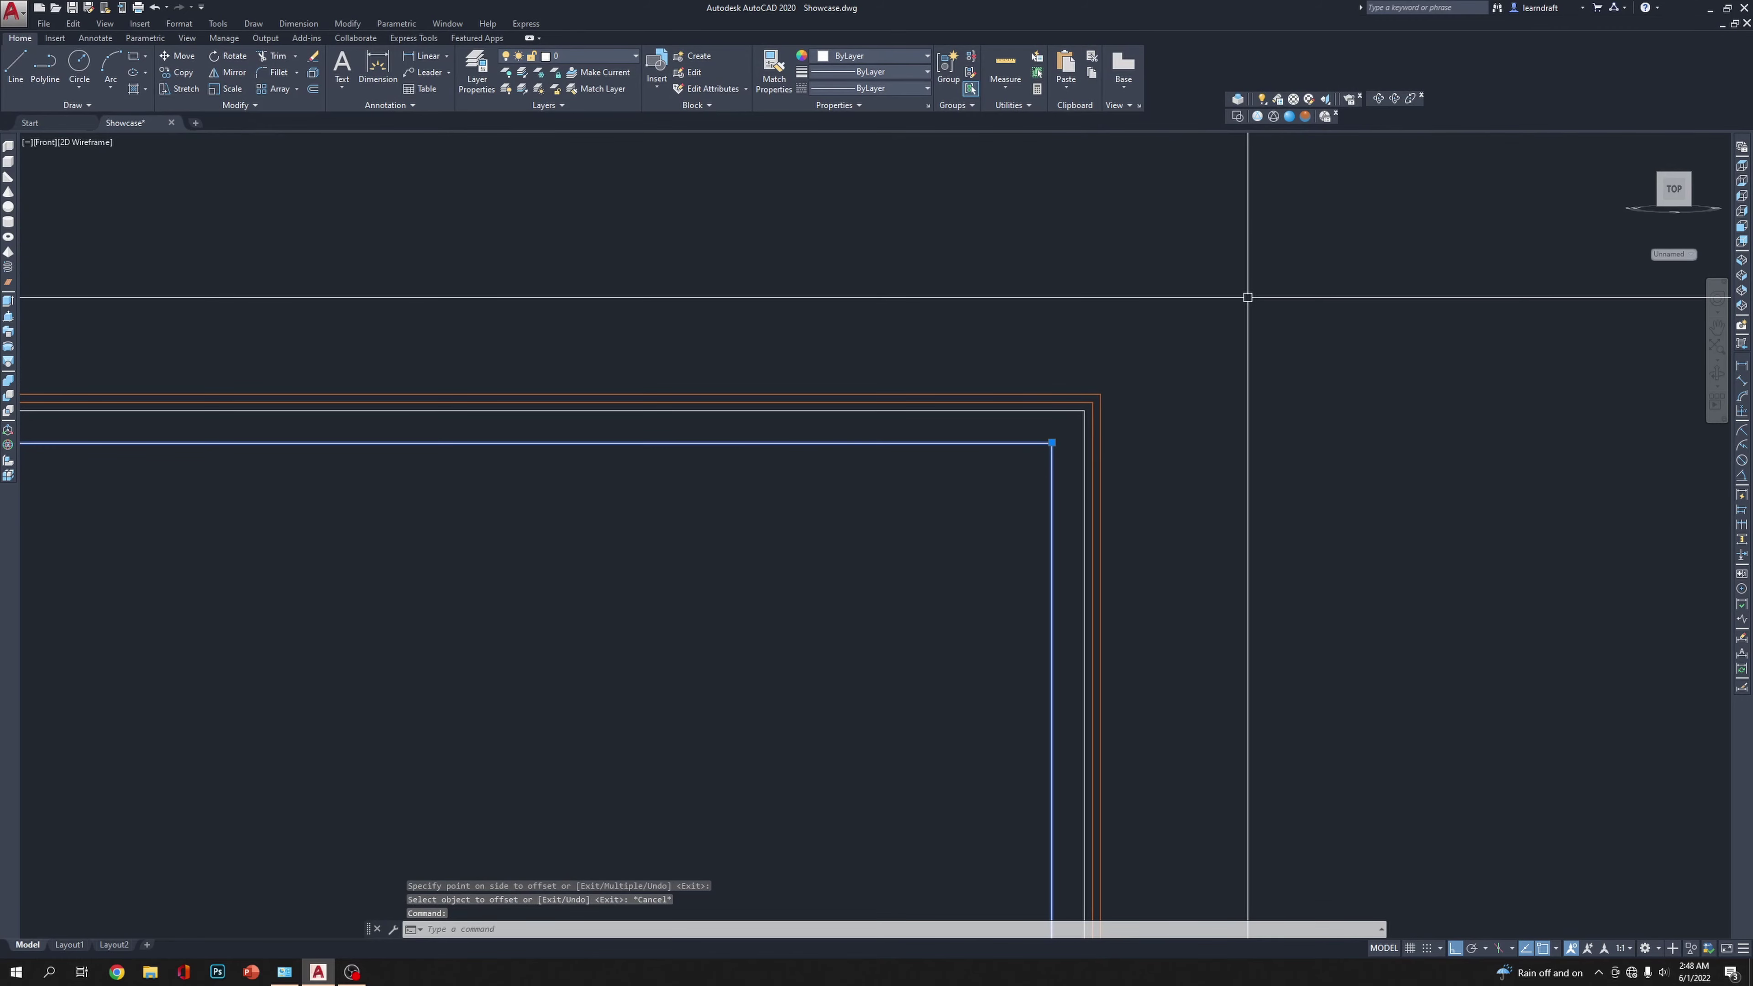
pyautogui.press('Delete')
pyautogui.scroll(-4, 977, 255)
pyautogui.scroll(4, 892, 477)
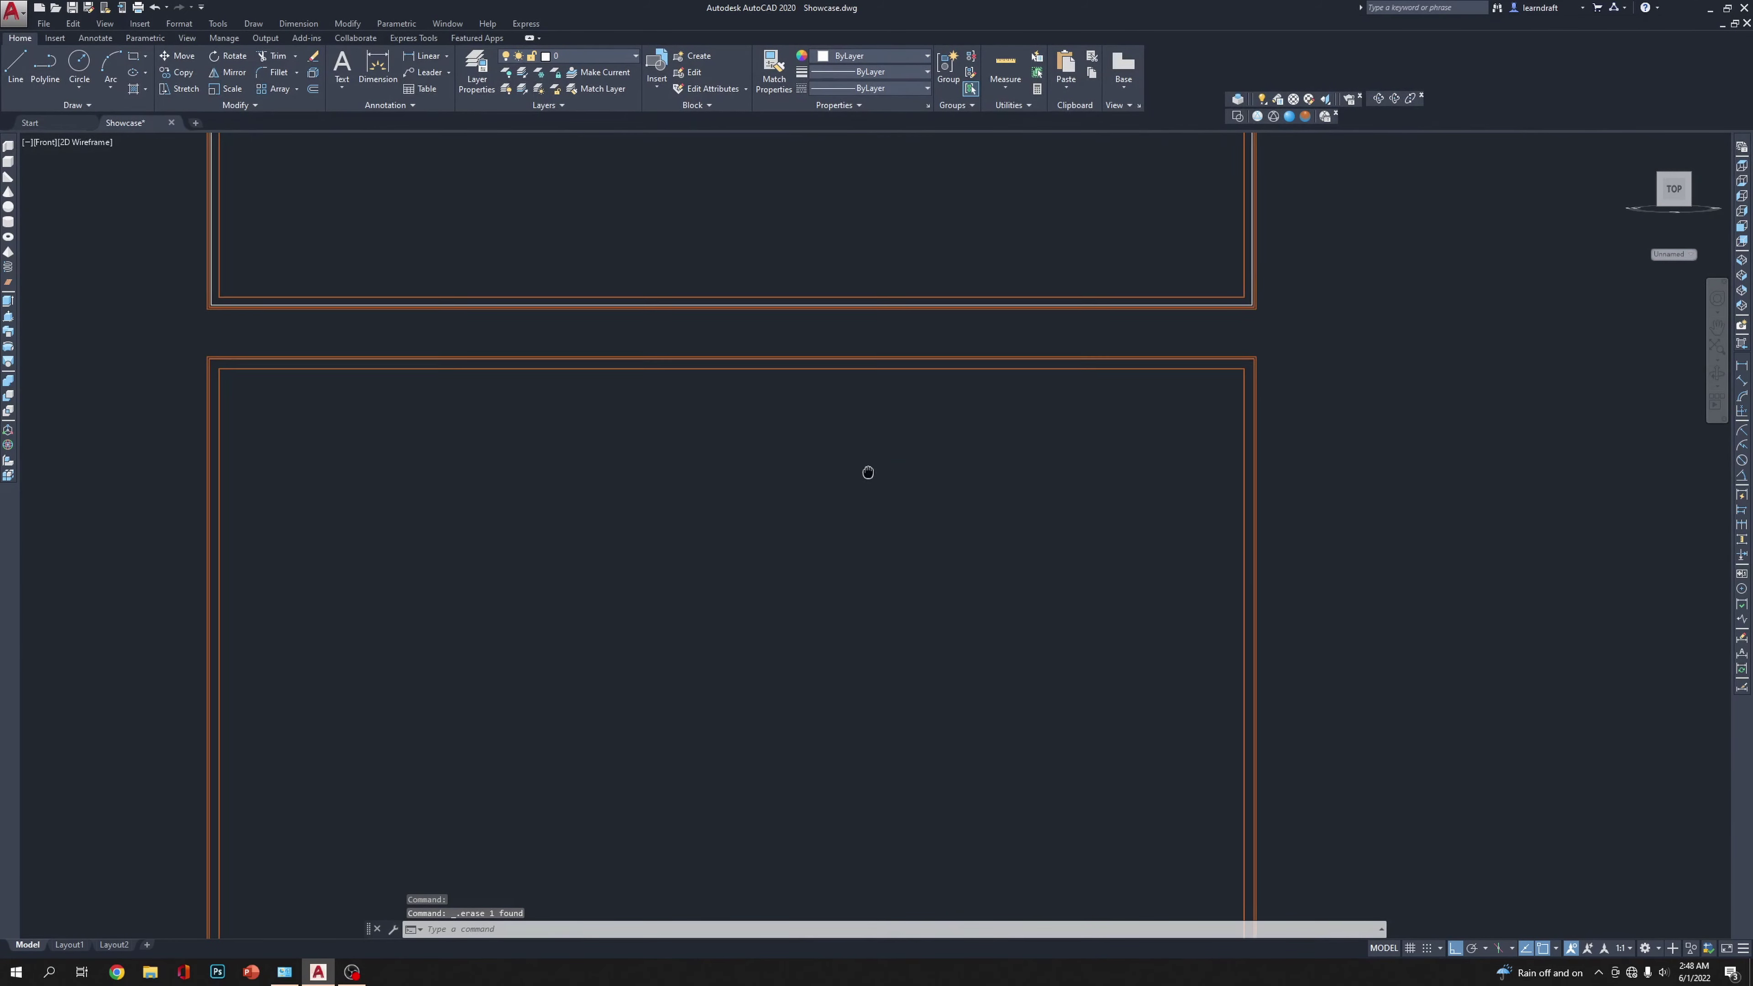
# Step: Draw a rectangle across the lower frame's inner opening
pyautogui.write('r')
pyautogui.press('BackSpace')
pyautogui.write('ex')
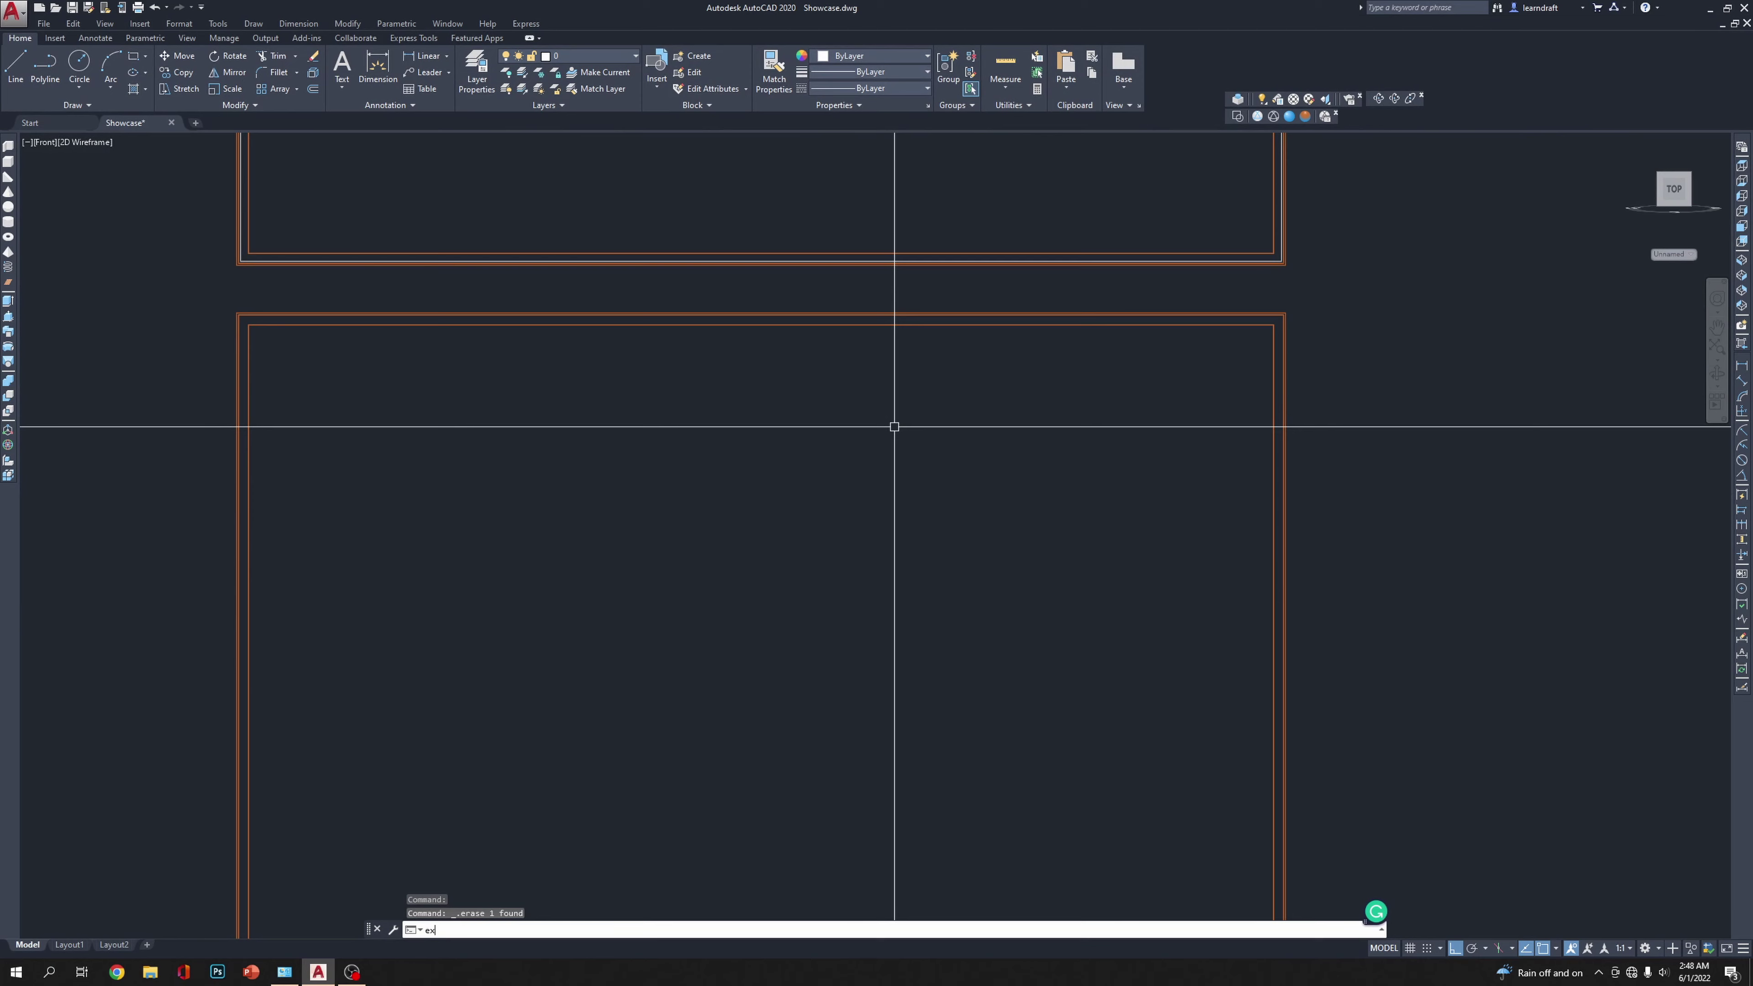
pyautogui.press('BackSpace')
pyautogui.press('BackSpace')
pyautogui.write('rec')
pyautogui.press('Return')
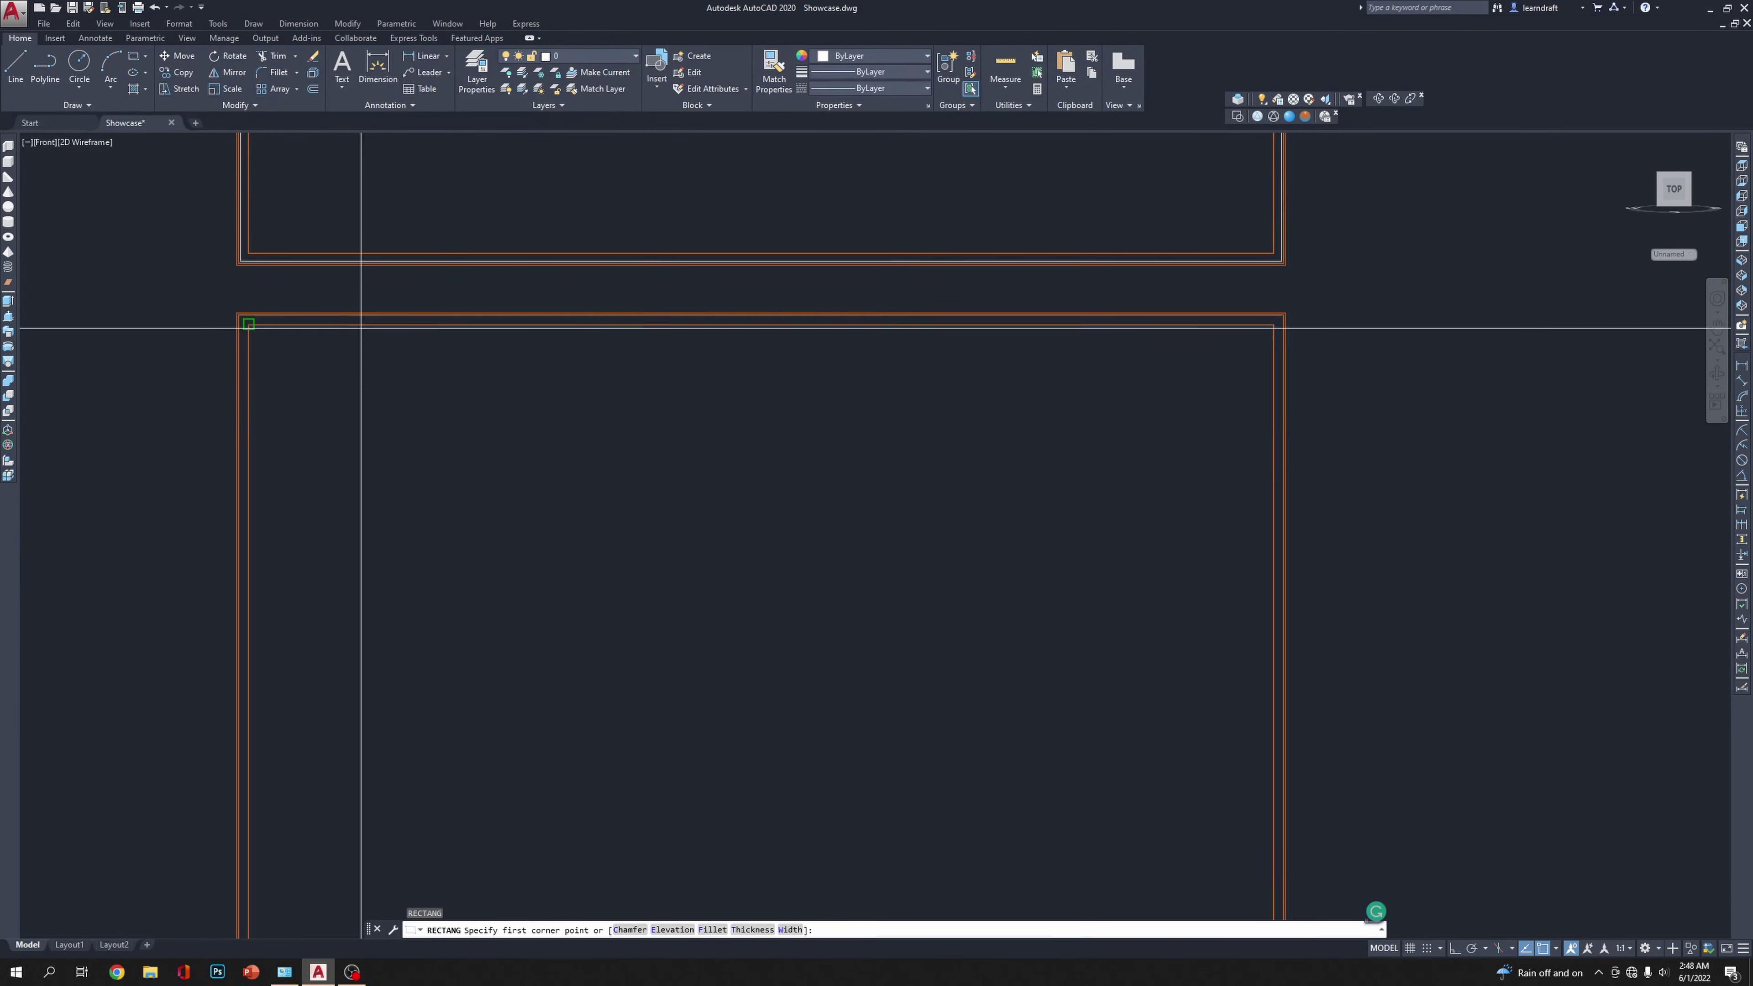
pyautogui.click(250, 327)
pyautogui.scroll(-6, 621, 401)
pyautogui.scroll(6, 747, 567)
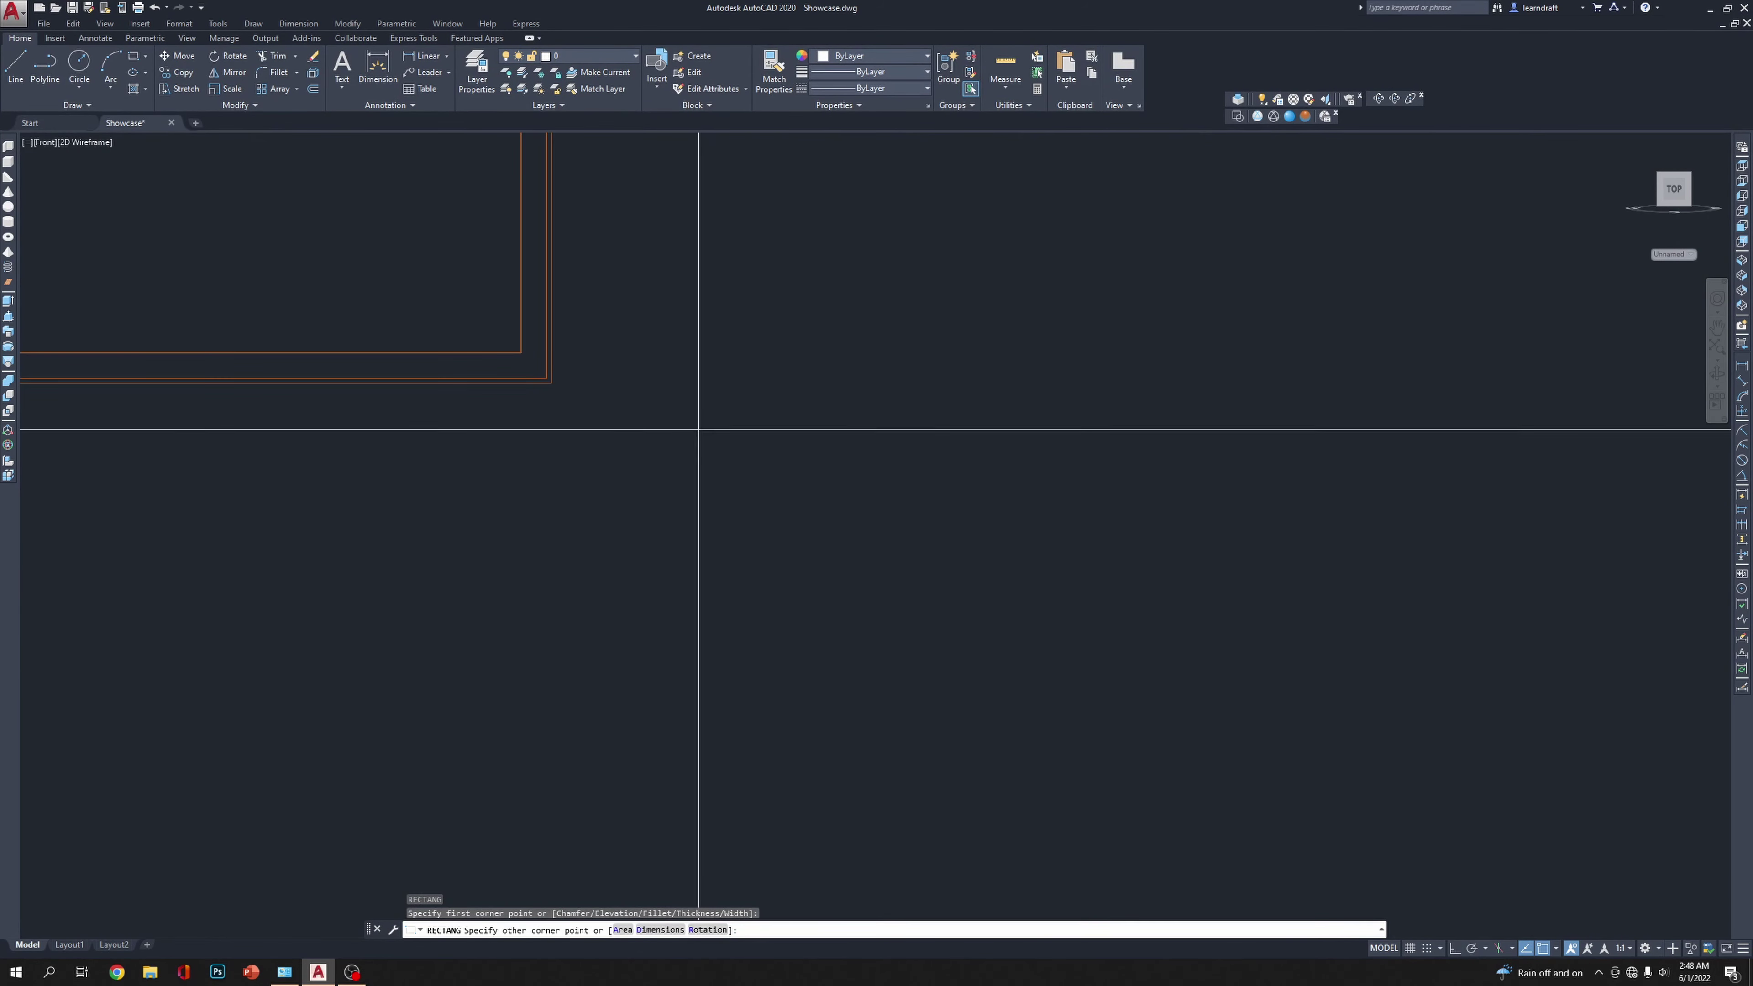
pyautogui.click(530, 354)
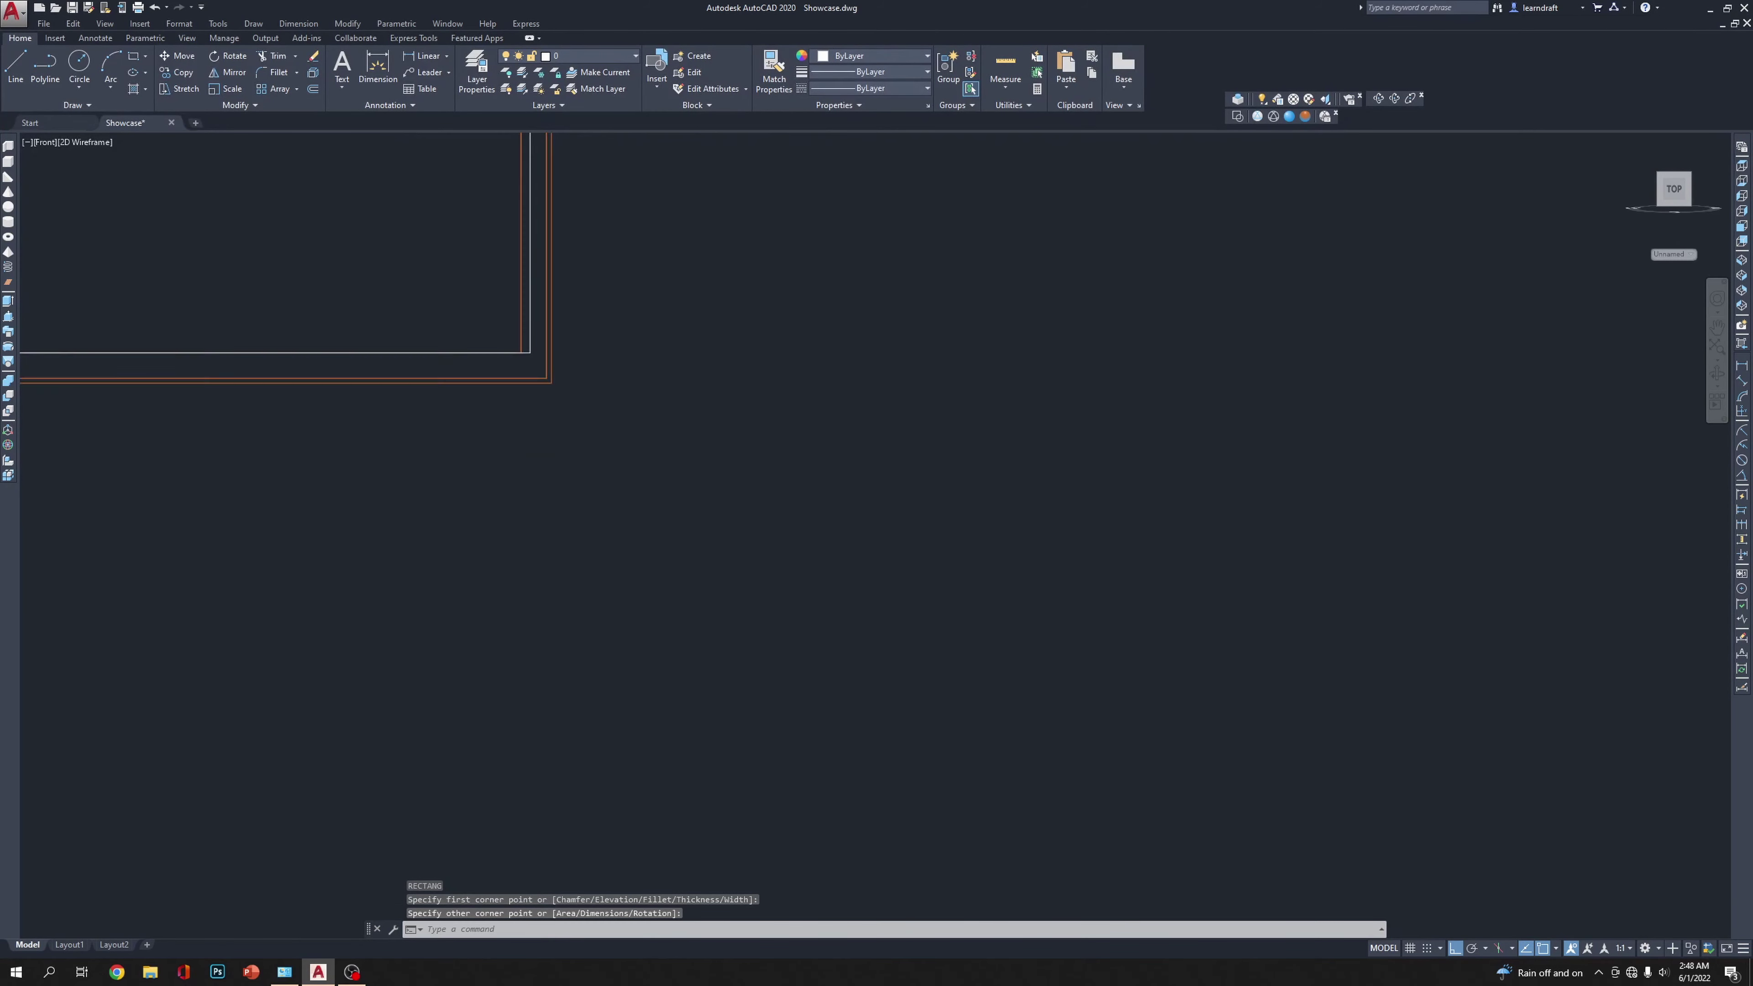
# Step: Select the lower rectangle and try dragging its corner grip, then cancel the edit
pyautogui.moveTo(503, 331); pyautogui.dragTo(904, 591, button='middle')
pyautogui.scroll(4, 905, 591)
pyautogui.click(983, 631)
pyautogui.click(963, 642)
pyautogui.click(967, 641)
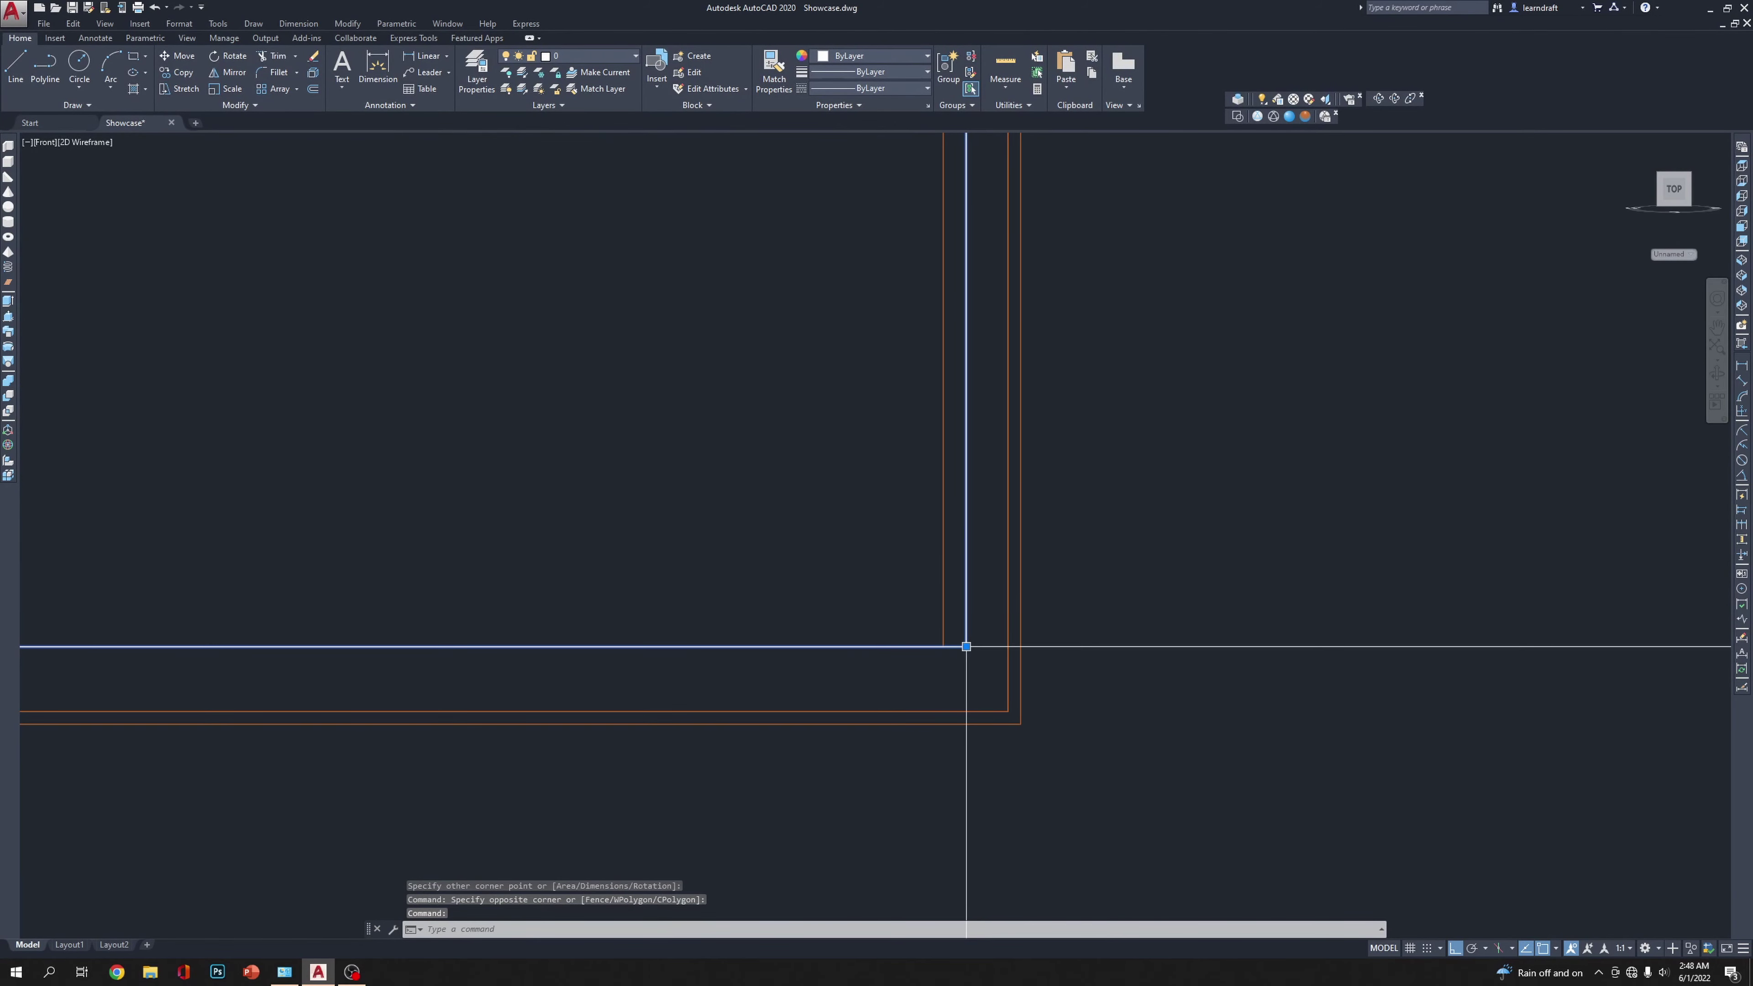
pyautogui.scroll(-4, 959, 656)
pyautogui.scroll(5, 959, 304)
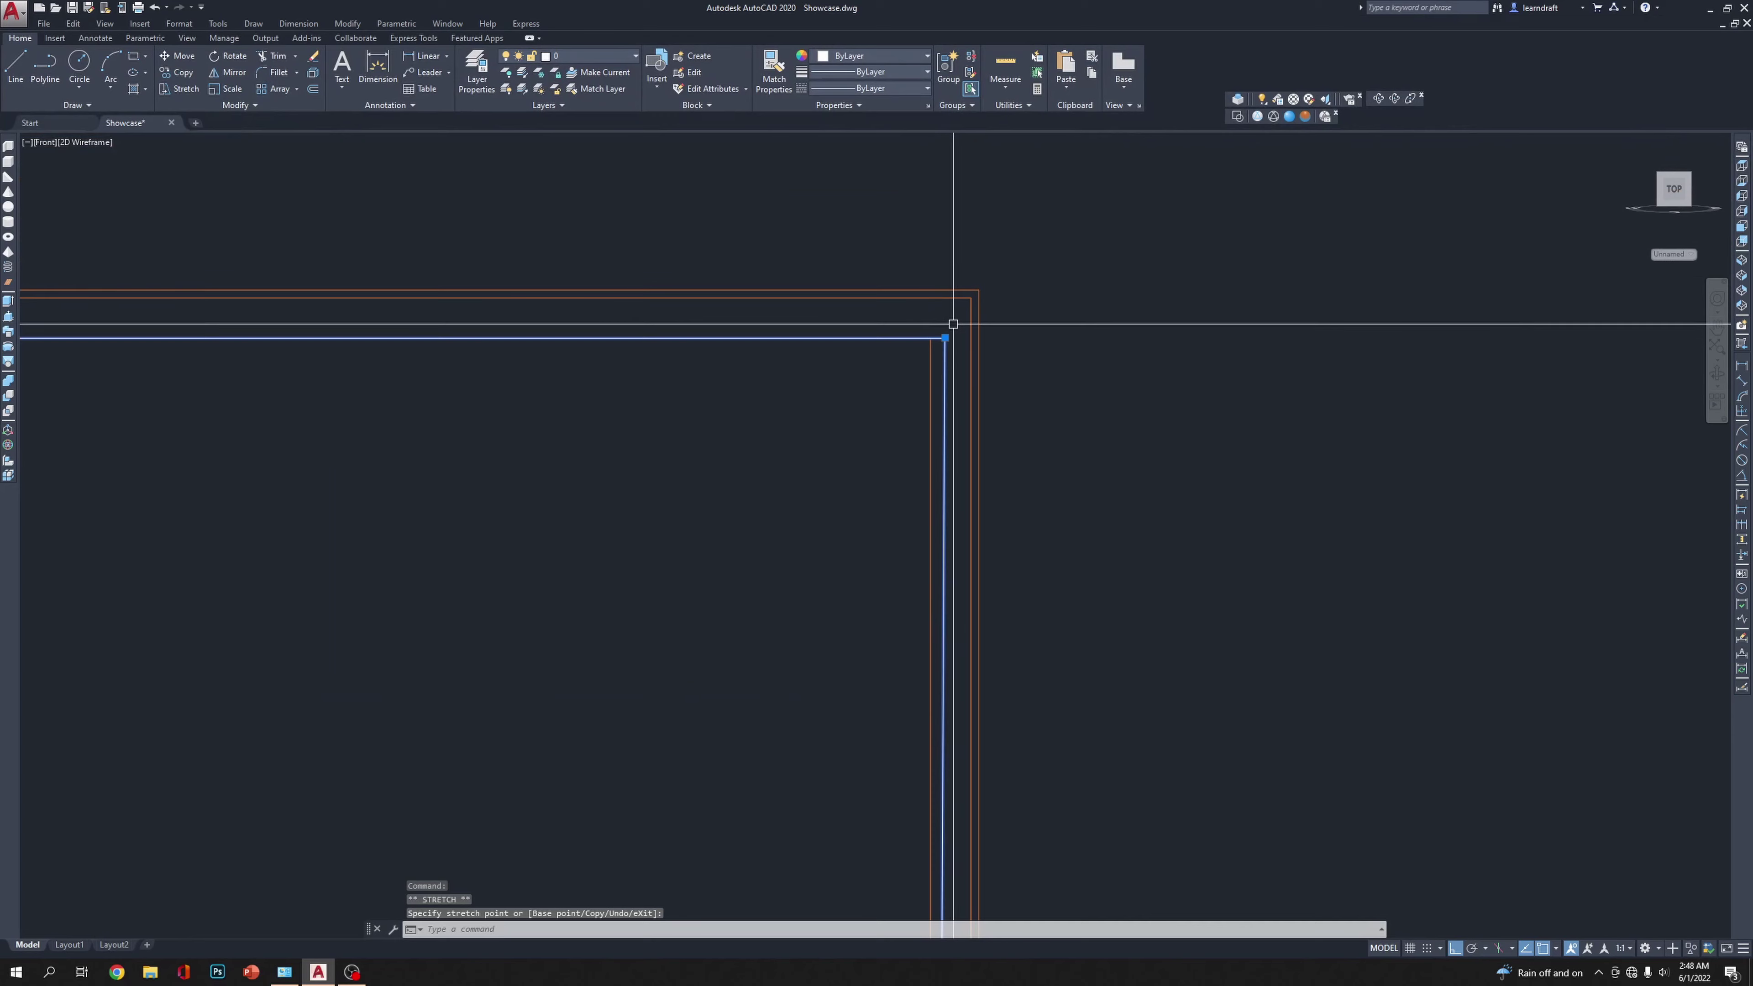
pyautogui.scroll(-6, 932, 324)
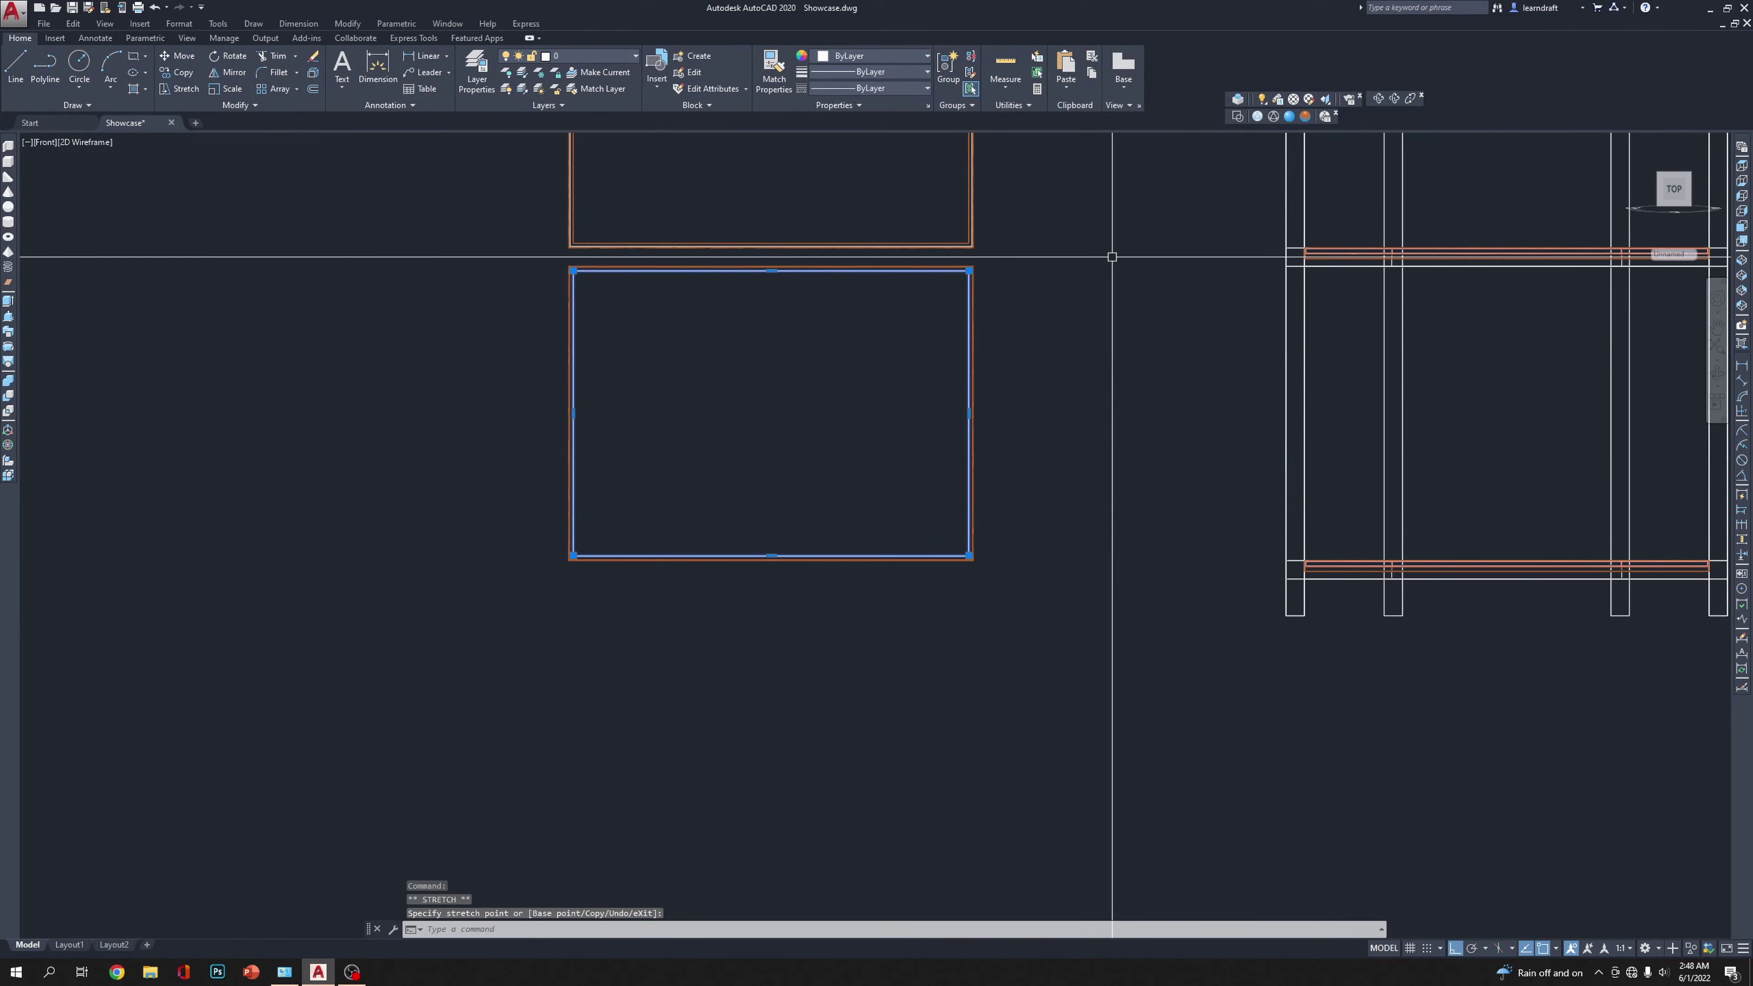
pyautogui.press('Escape')
# Step: Offset the lower rectangle 0.25 outward and delete the original rectangle
pyautogui.write('o')
pyautogui.press('Return')
pyautogui.press('Return')
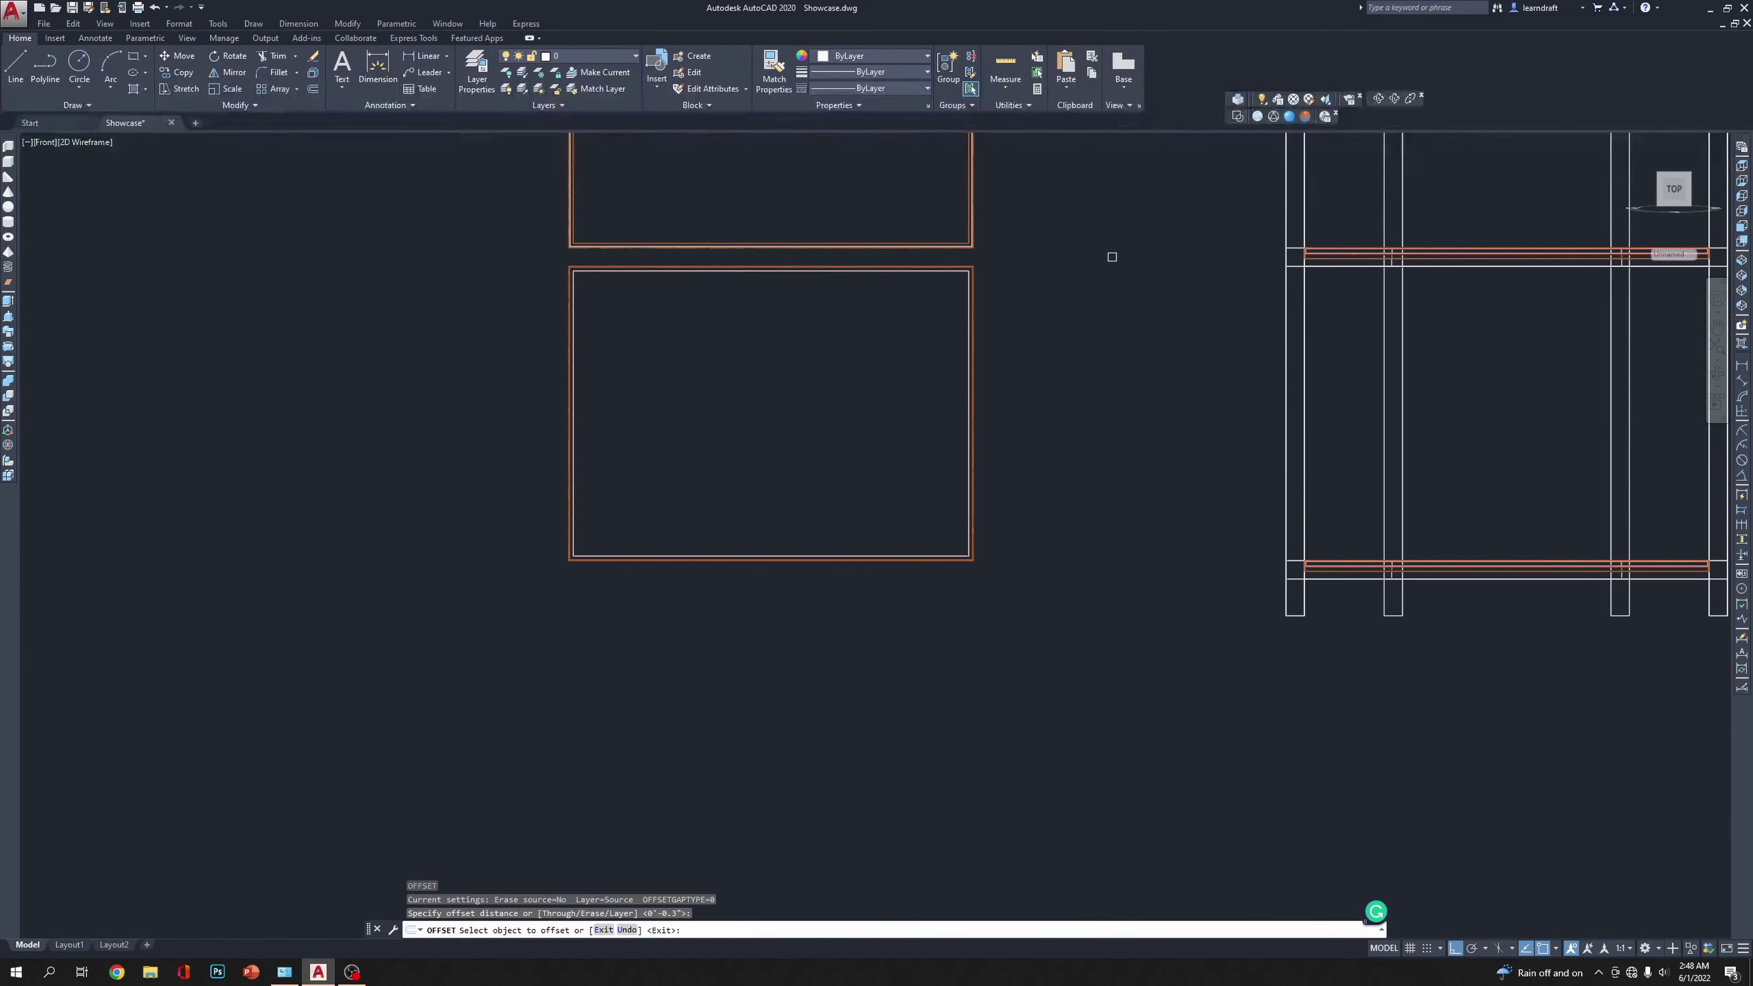
pyautogui.scroll(5, 980, 239)
pyautogui.click(906, 368)
pyautogui.click(897, 370)
pyautogui.click(898, 369)
pyautogui.scroll(2, 916, 375)
pyautogui.click(1162, 282)
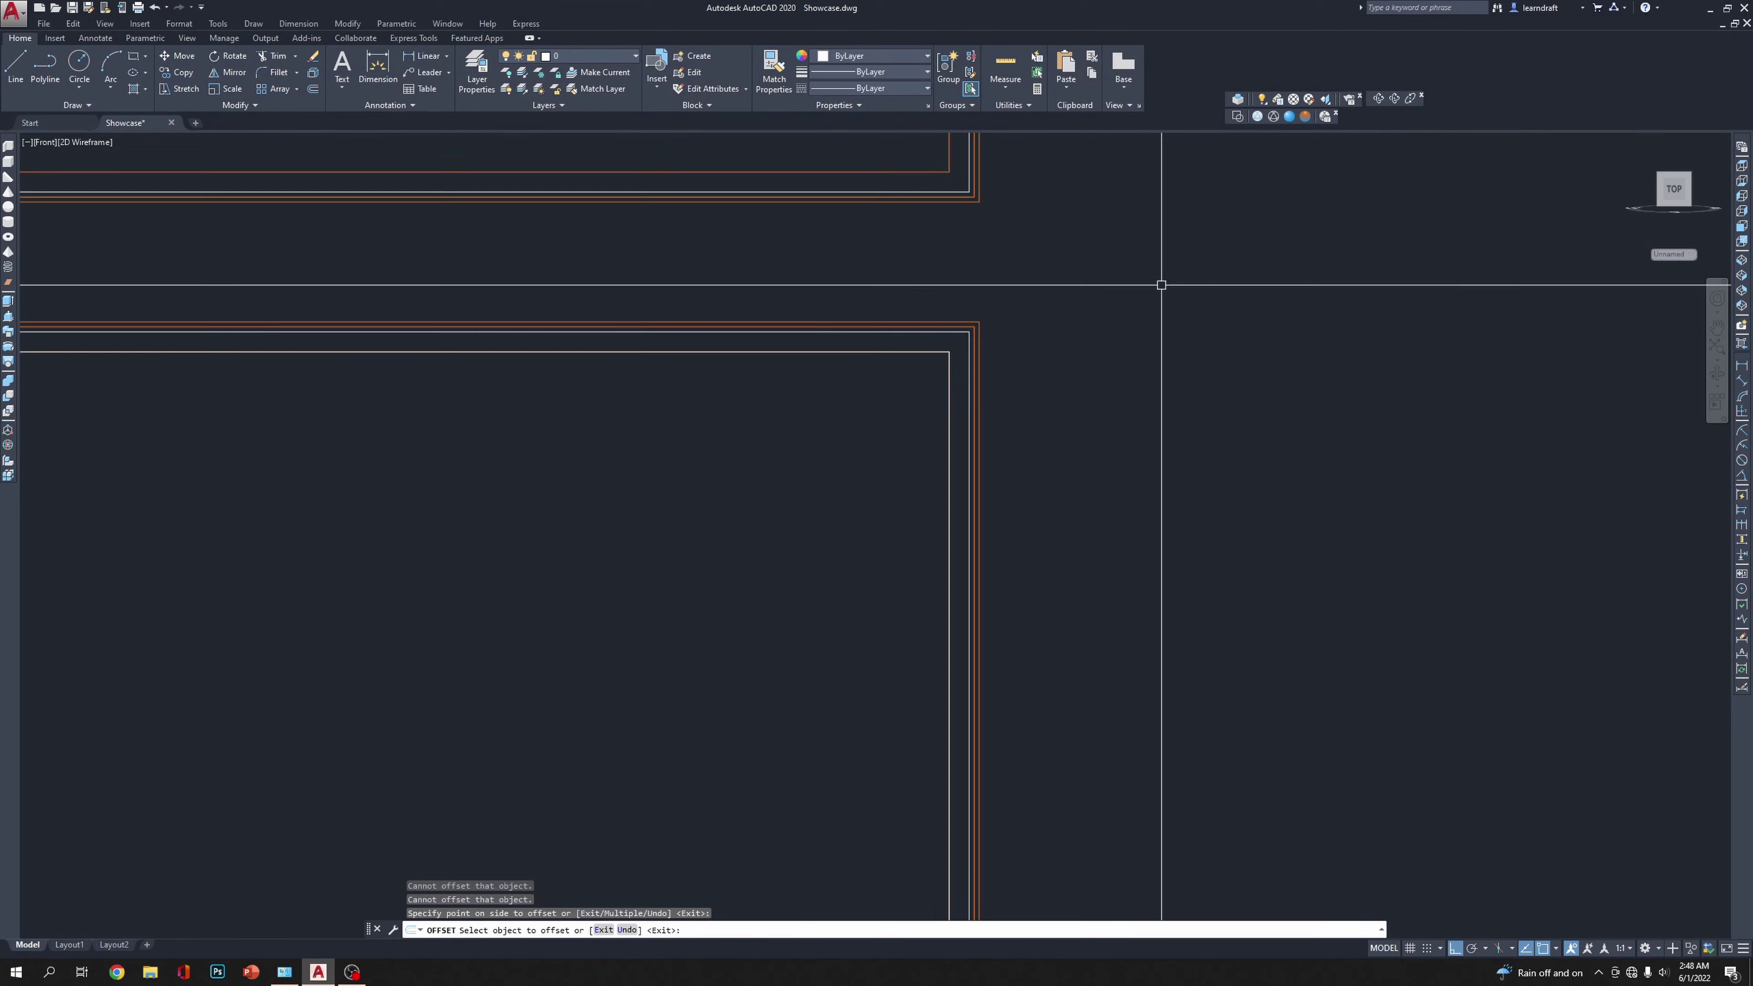
pyautogui.press('Return')
pyautogui.scroll(3, 890, 424)
pyautogui.press('Return')
pyautogui.click(1018, 388)
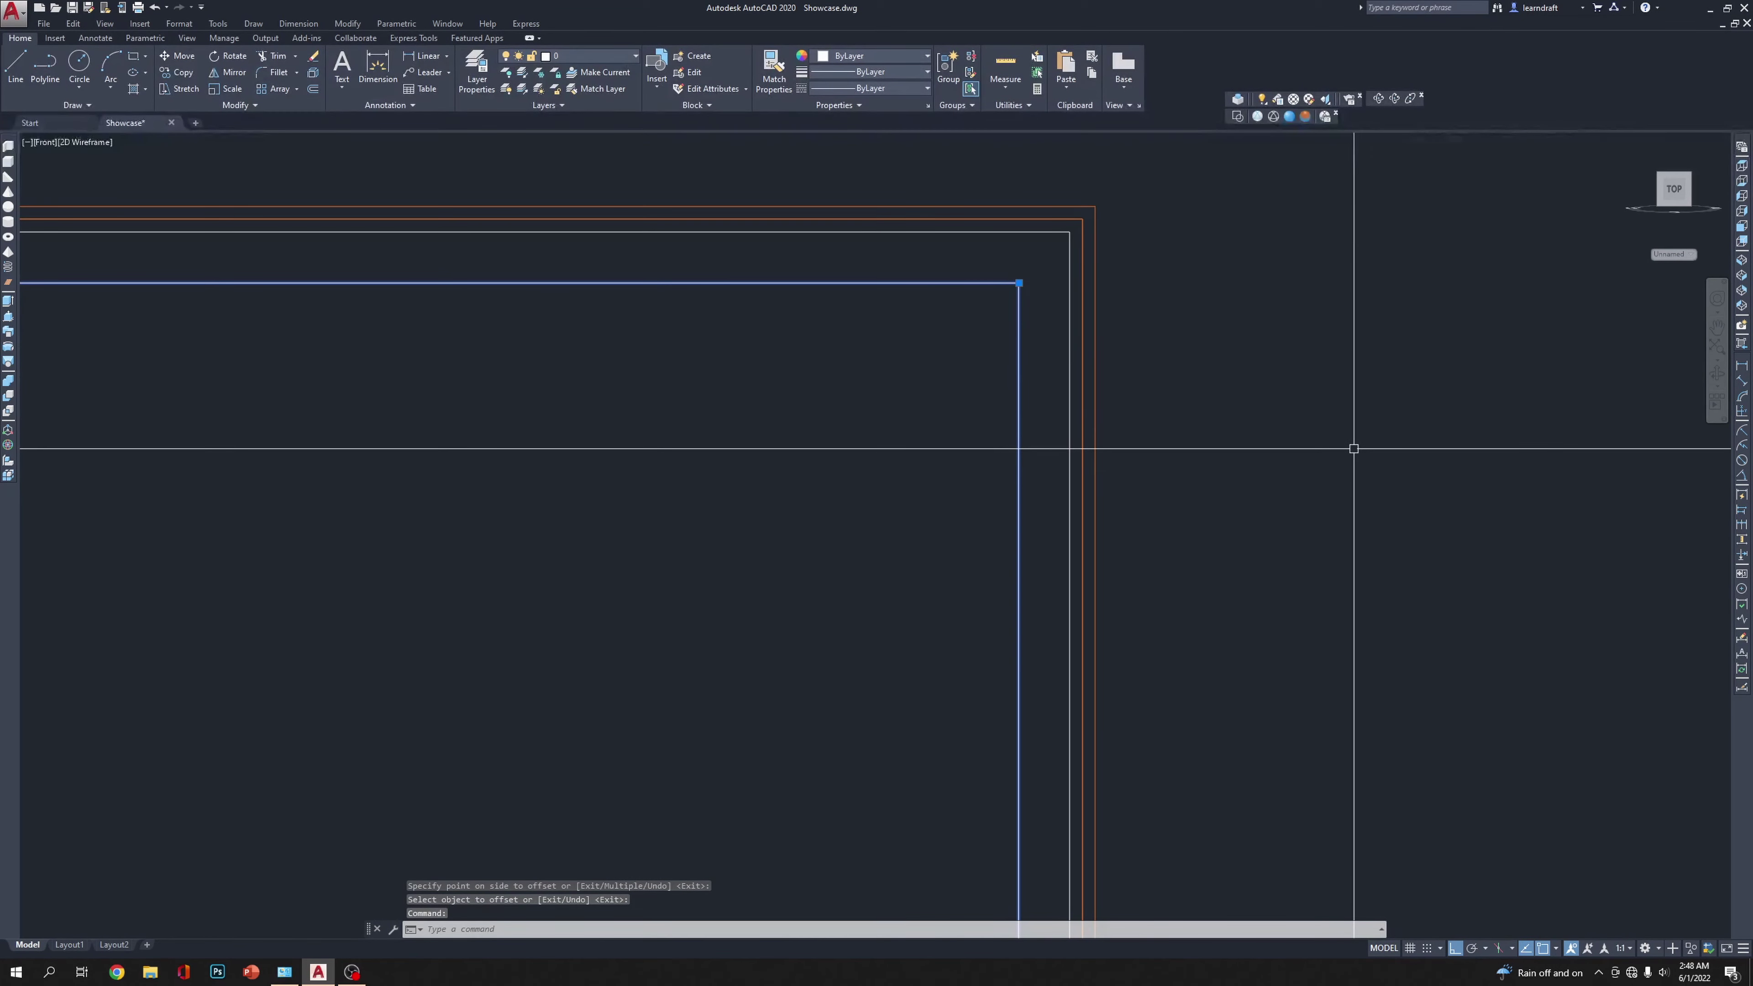
pyautogui.press('Delete')
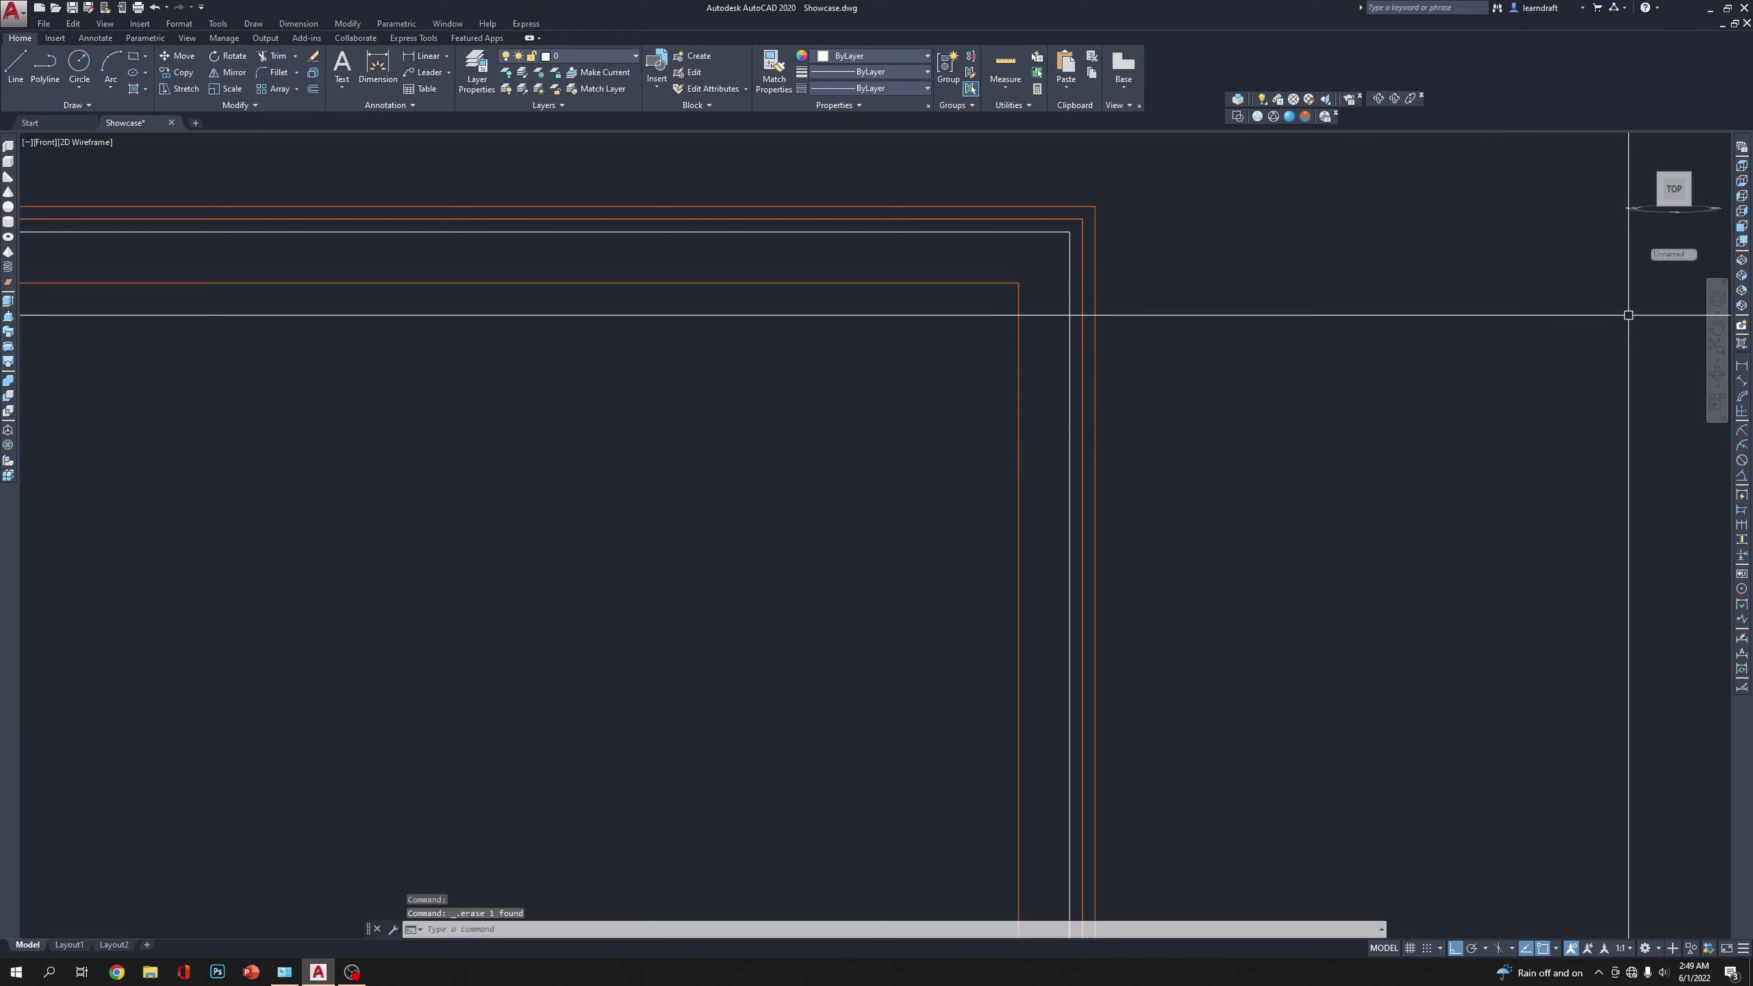
# Step: In SW Isometric view, extrude the two white panel outlines 0.375 thick
pyautogui.click(1741, 261)
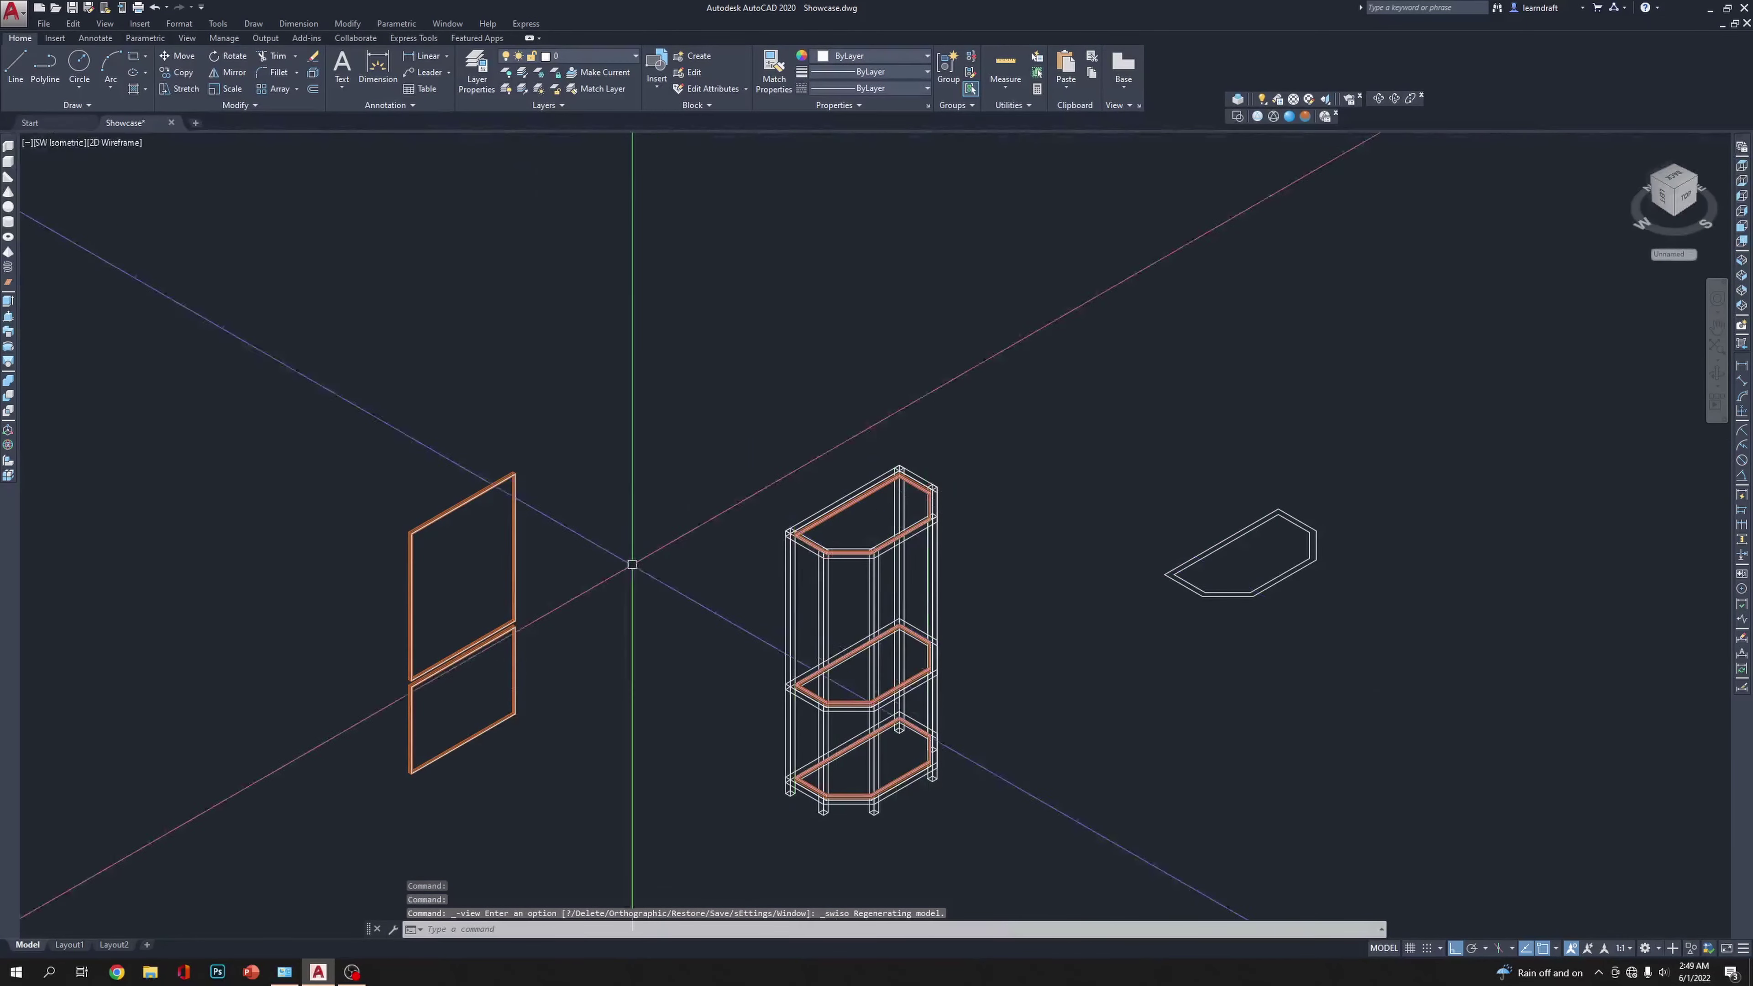
pyautogui.scroll(6, 924, 493)
pyautogui.scroll(5, 1060, 395)
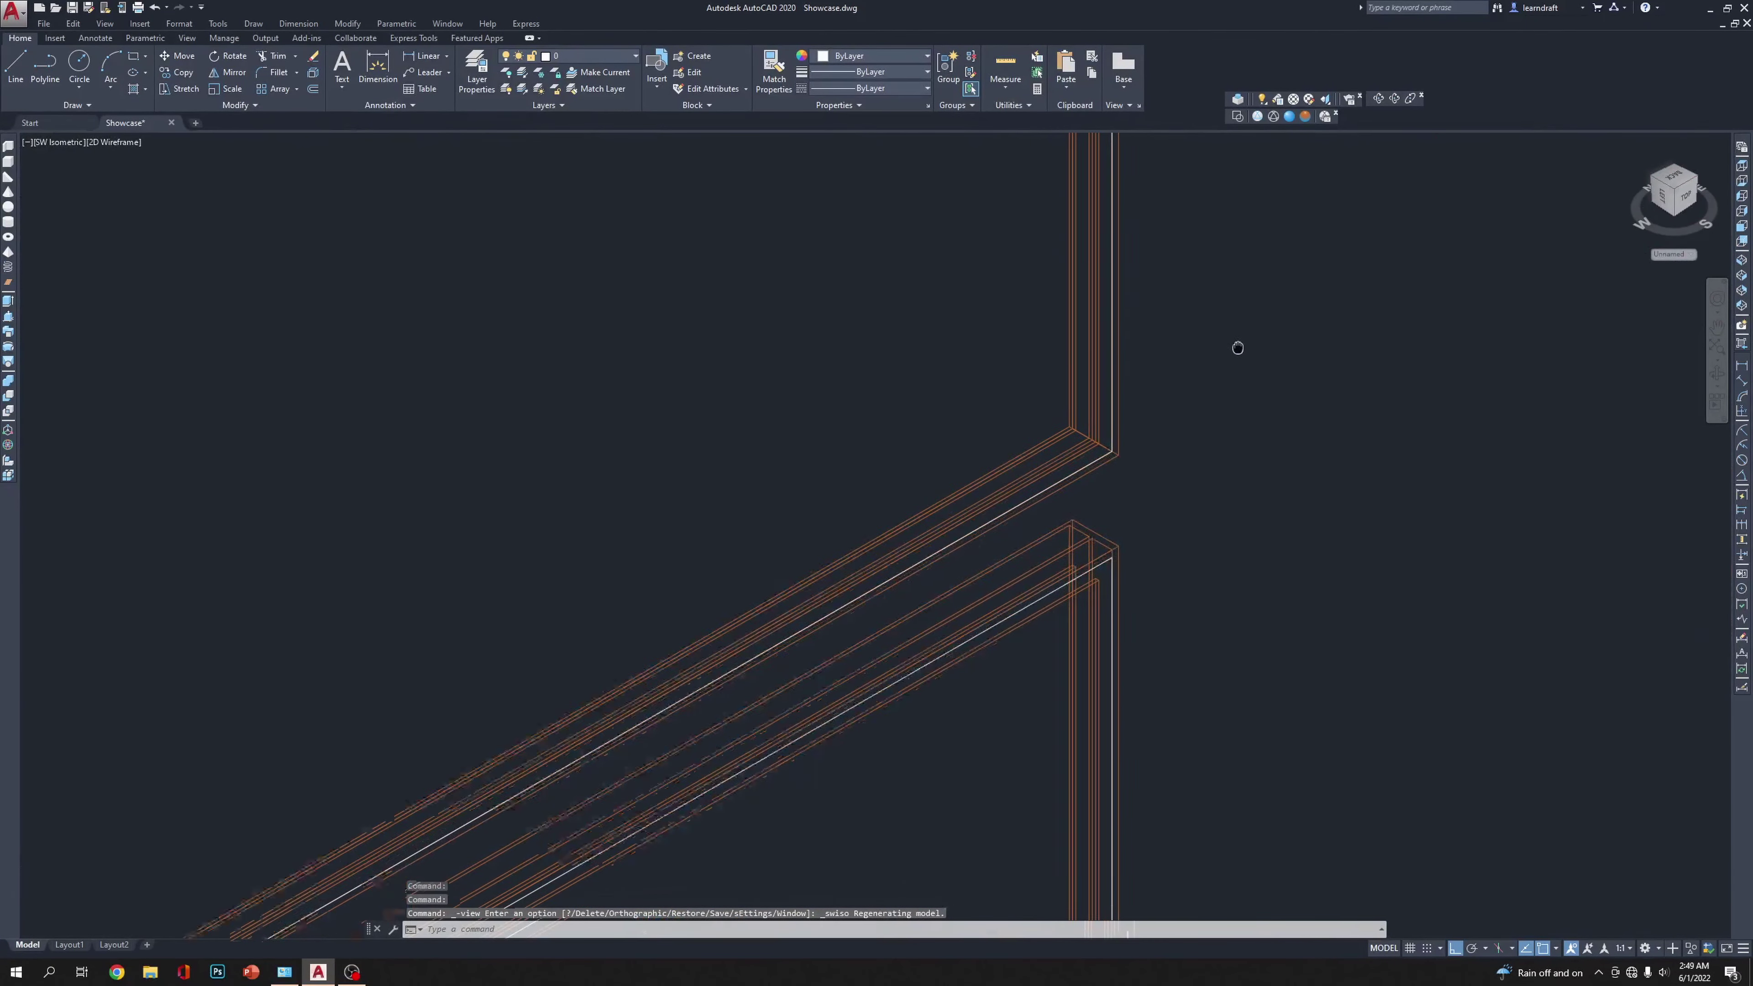
pyautogui.click(1082, 404)
pyautogui.scroll(-4, 1022, 345)
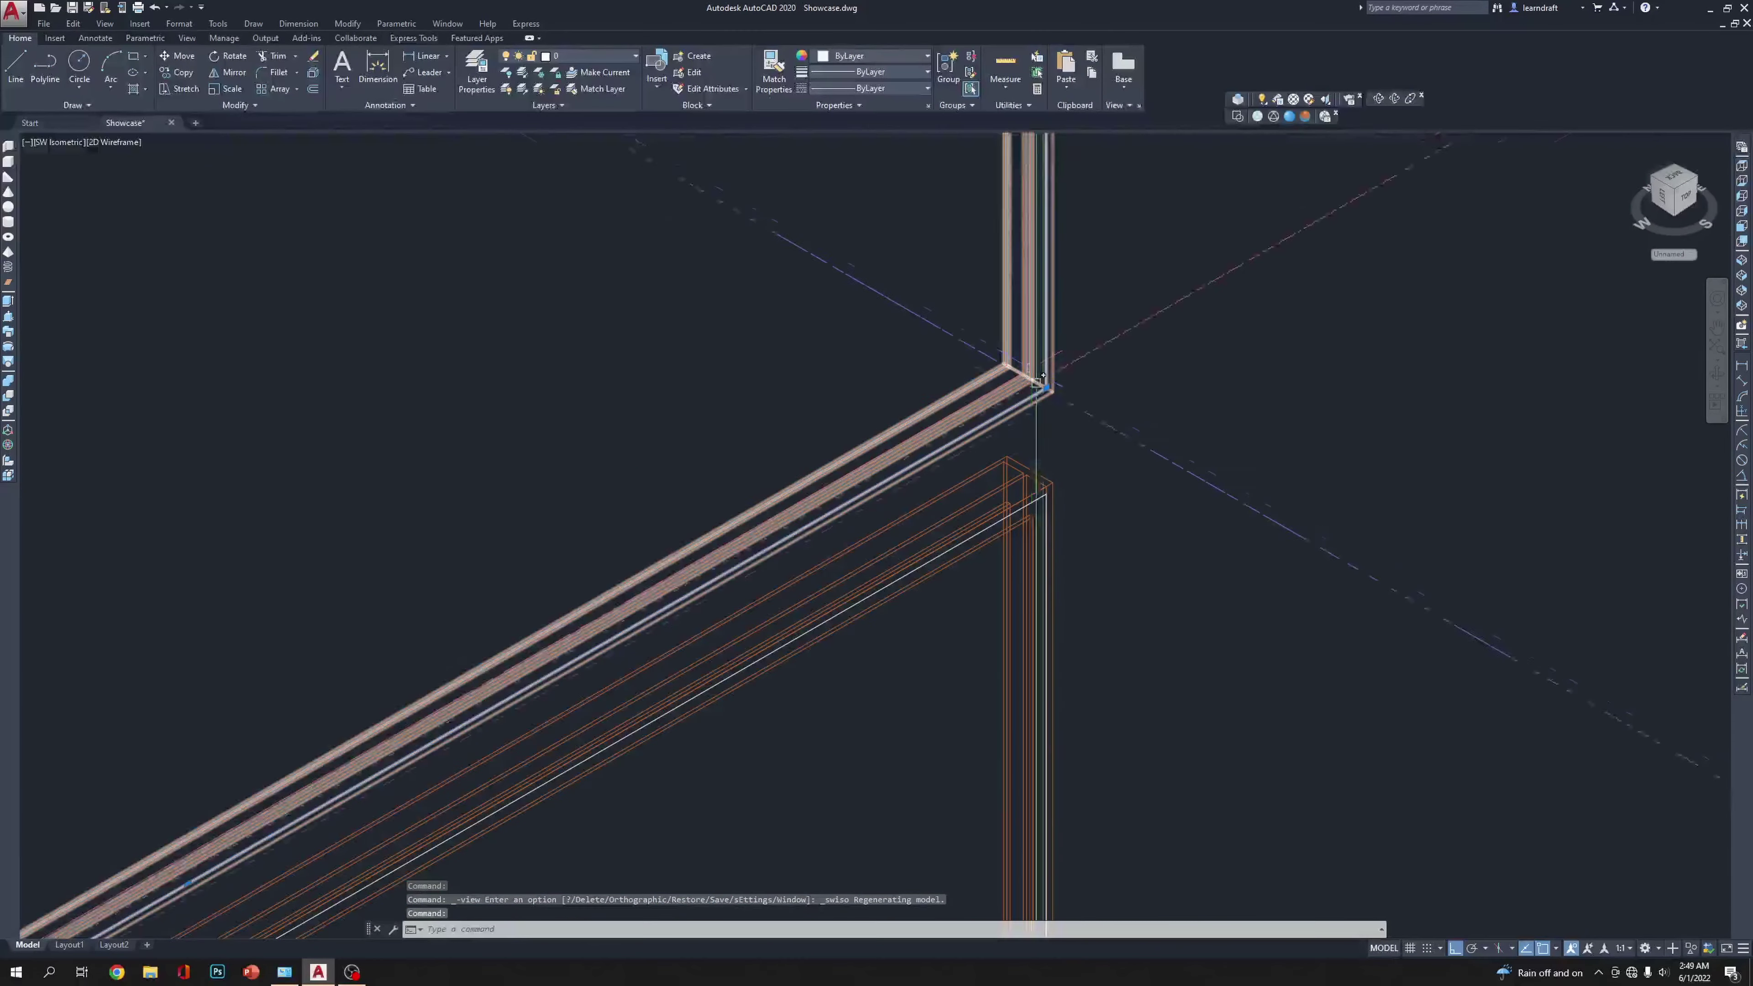
pyautogui.scroll(6, 1032, 504)
pyautogui.scroll(-5, 1068, 462)
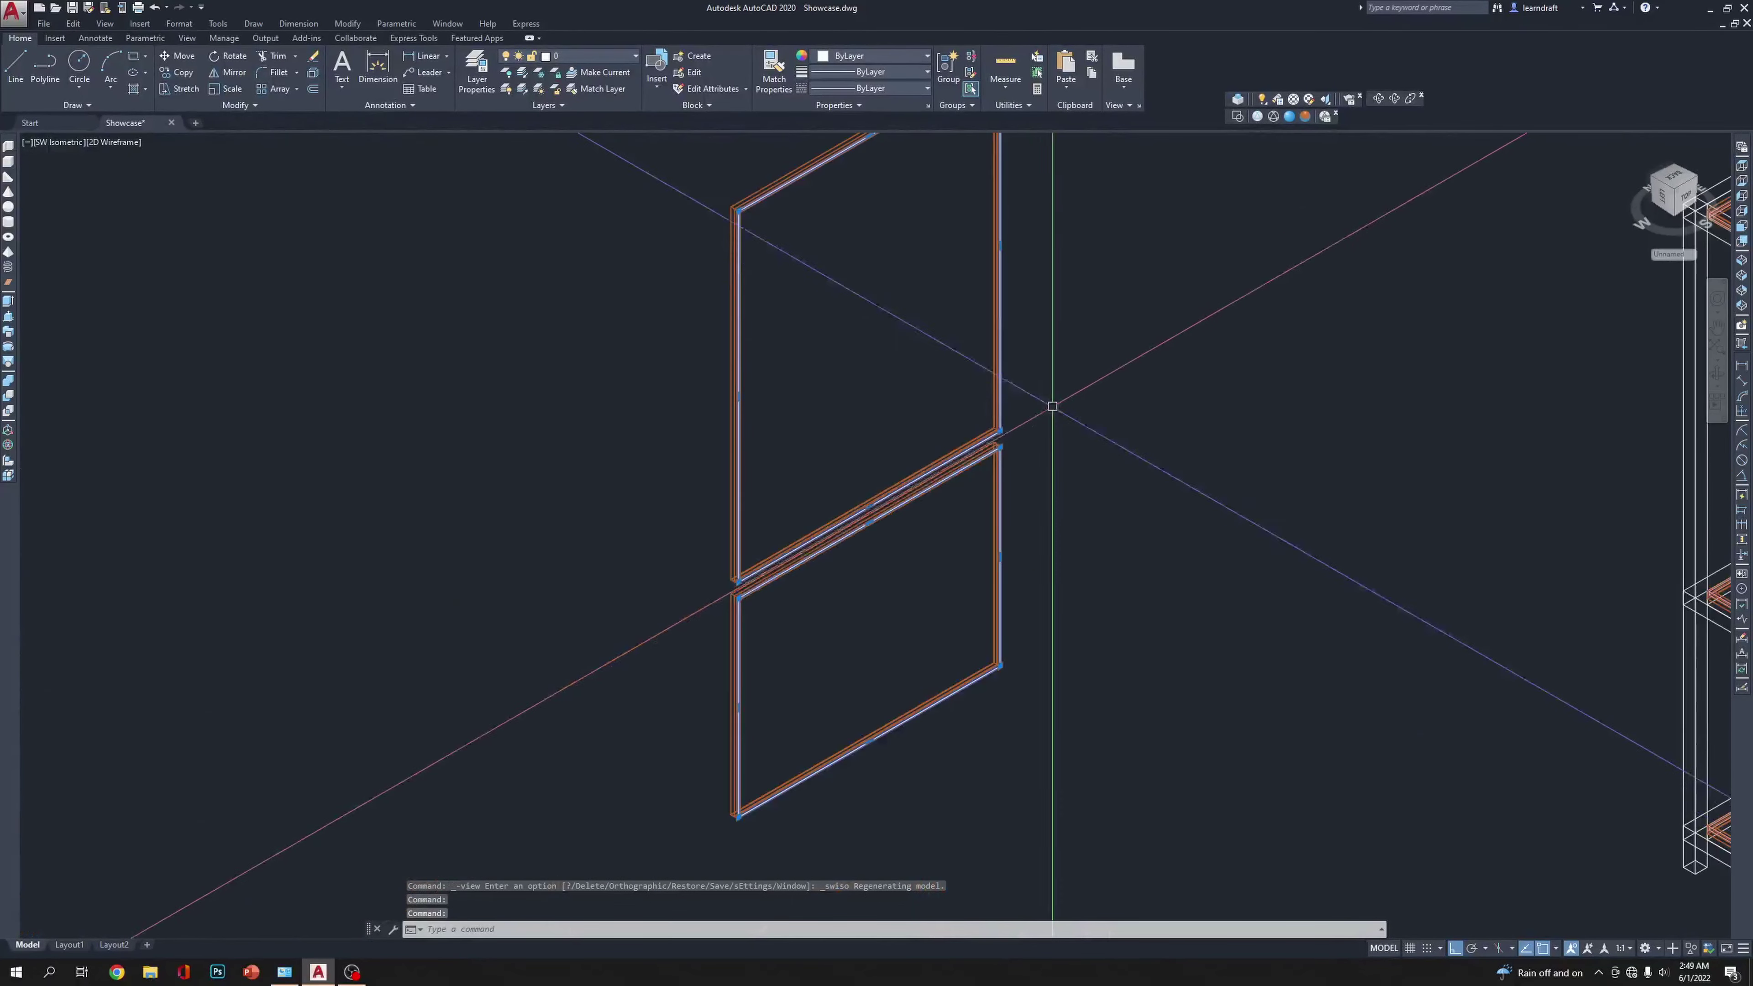
pyautogui.write('ext')
pyautogui.press('Return')
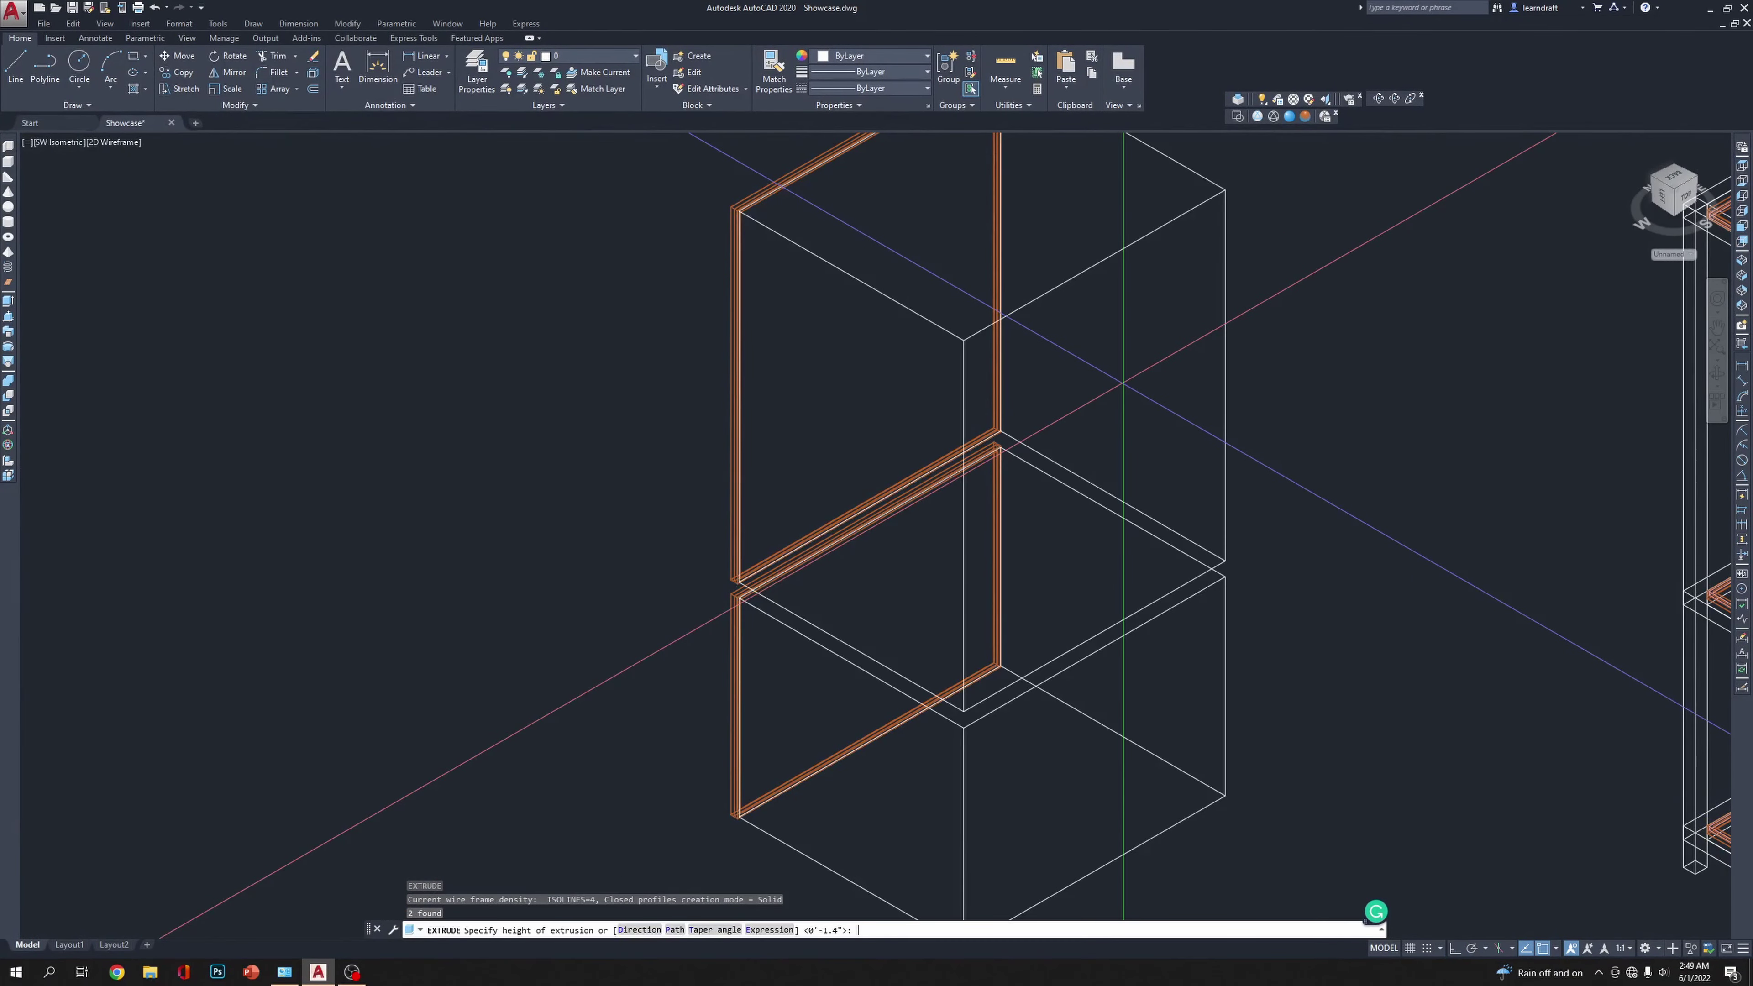
pyautogui.write('.375')
pyautogui.press('Return')
# Step: Preview the panels in Realistic shading, go back to 2D Wireframe, then switch to Left view
pyautogui.scroll(6, 1123, 383)
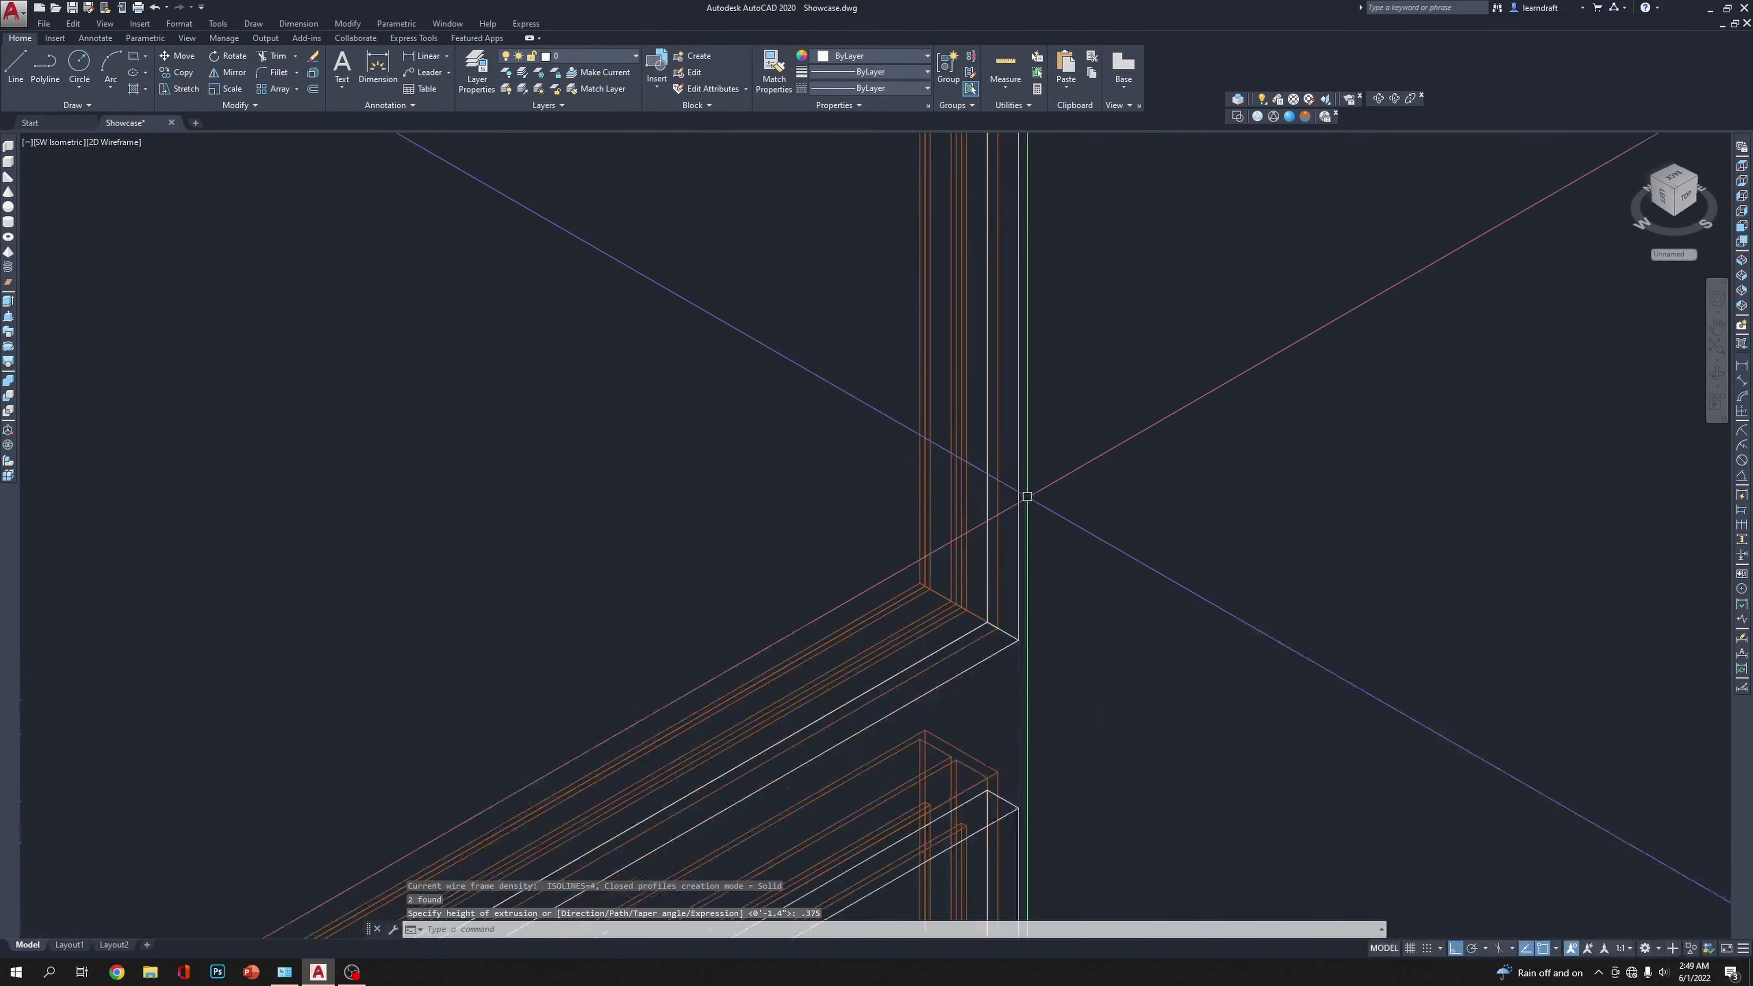
pyautogui.click(1289, 118)
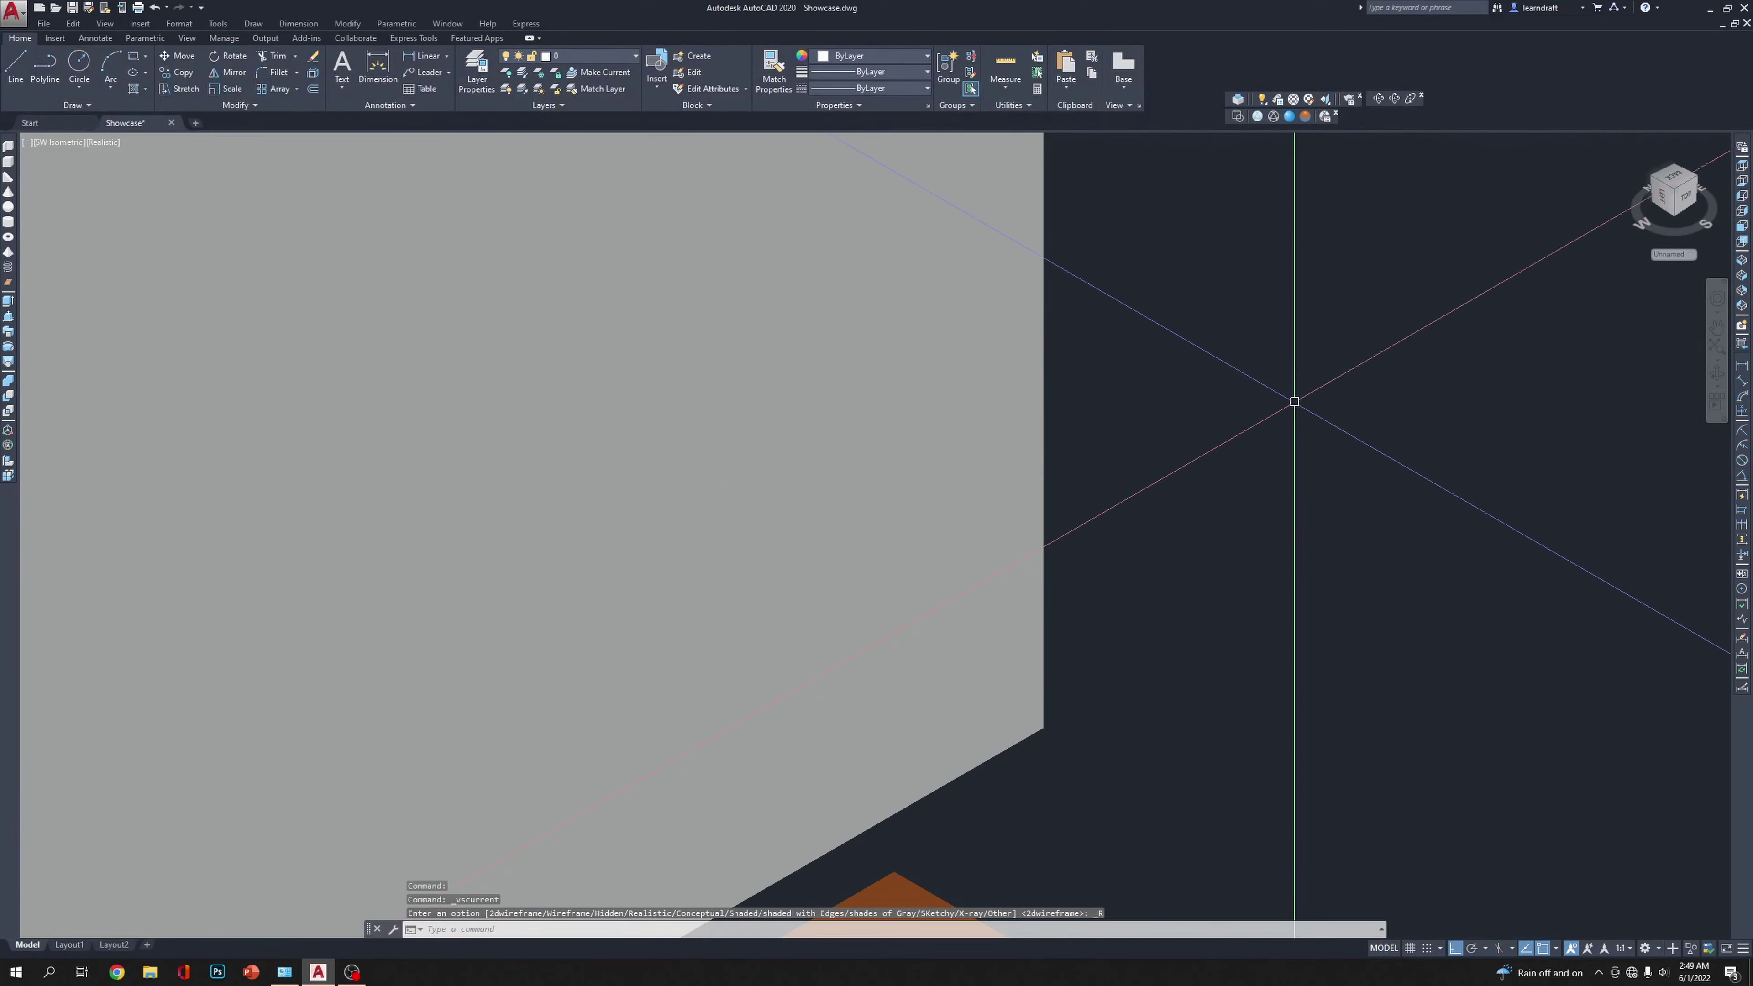
pyautogui.click(1238, 117)
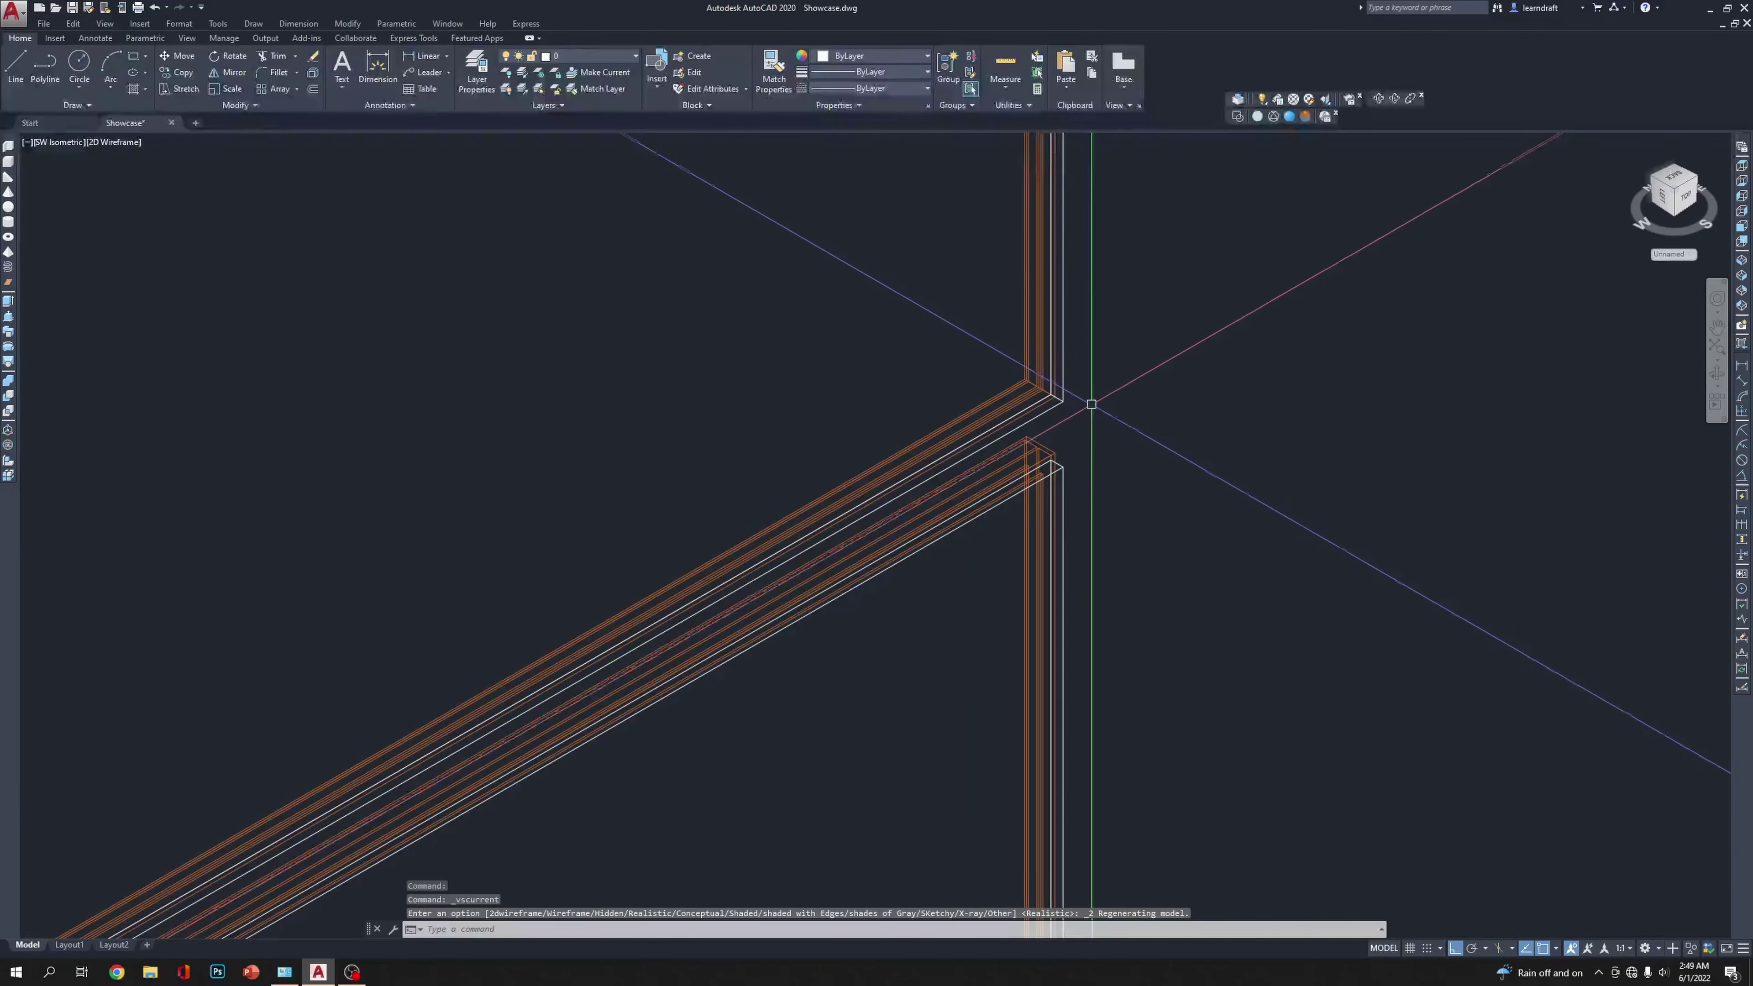
pyautogui.click(1741, 197)
# Step: In Left view, select the upper and lower panel solids
pyautogui.scroll(3, 908, 339)
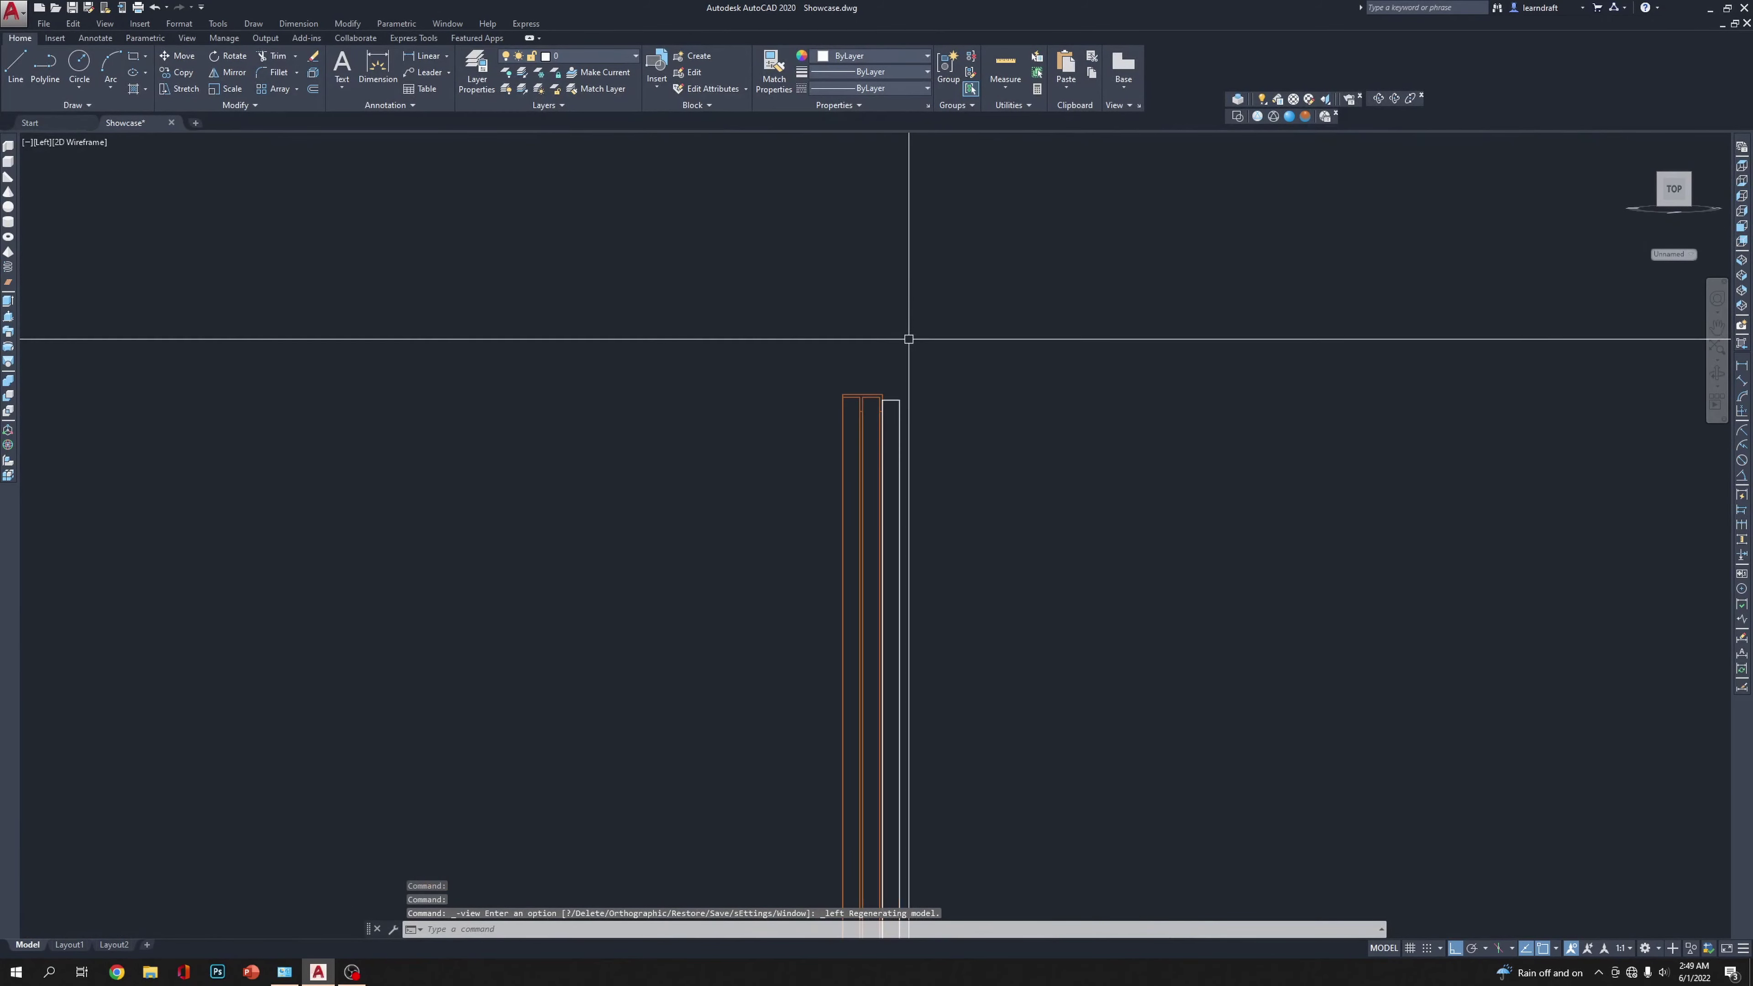
pyautogui.scroll(3, 911, 456)
pyautogui.click(955, 275)
pyautogui.click(857, 271)
pyautogui.scroll(-3, 866, 271)
pyautogui.moveTo(910, 497); pyautogui.dragTo(941, 243, button='middle')
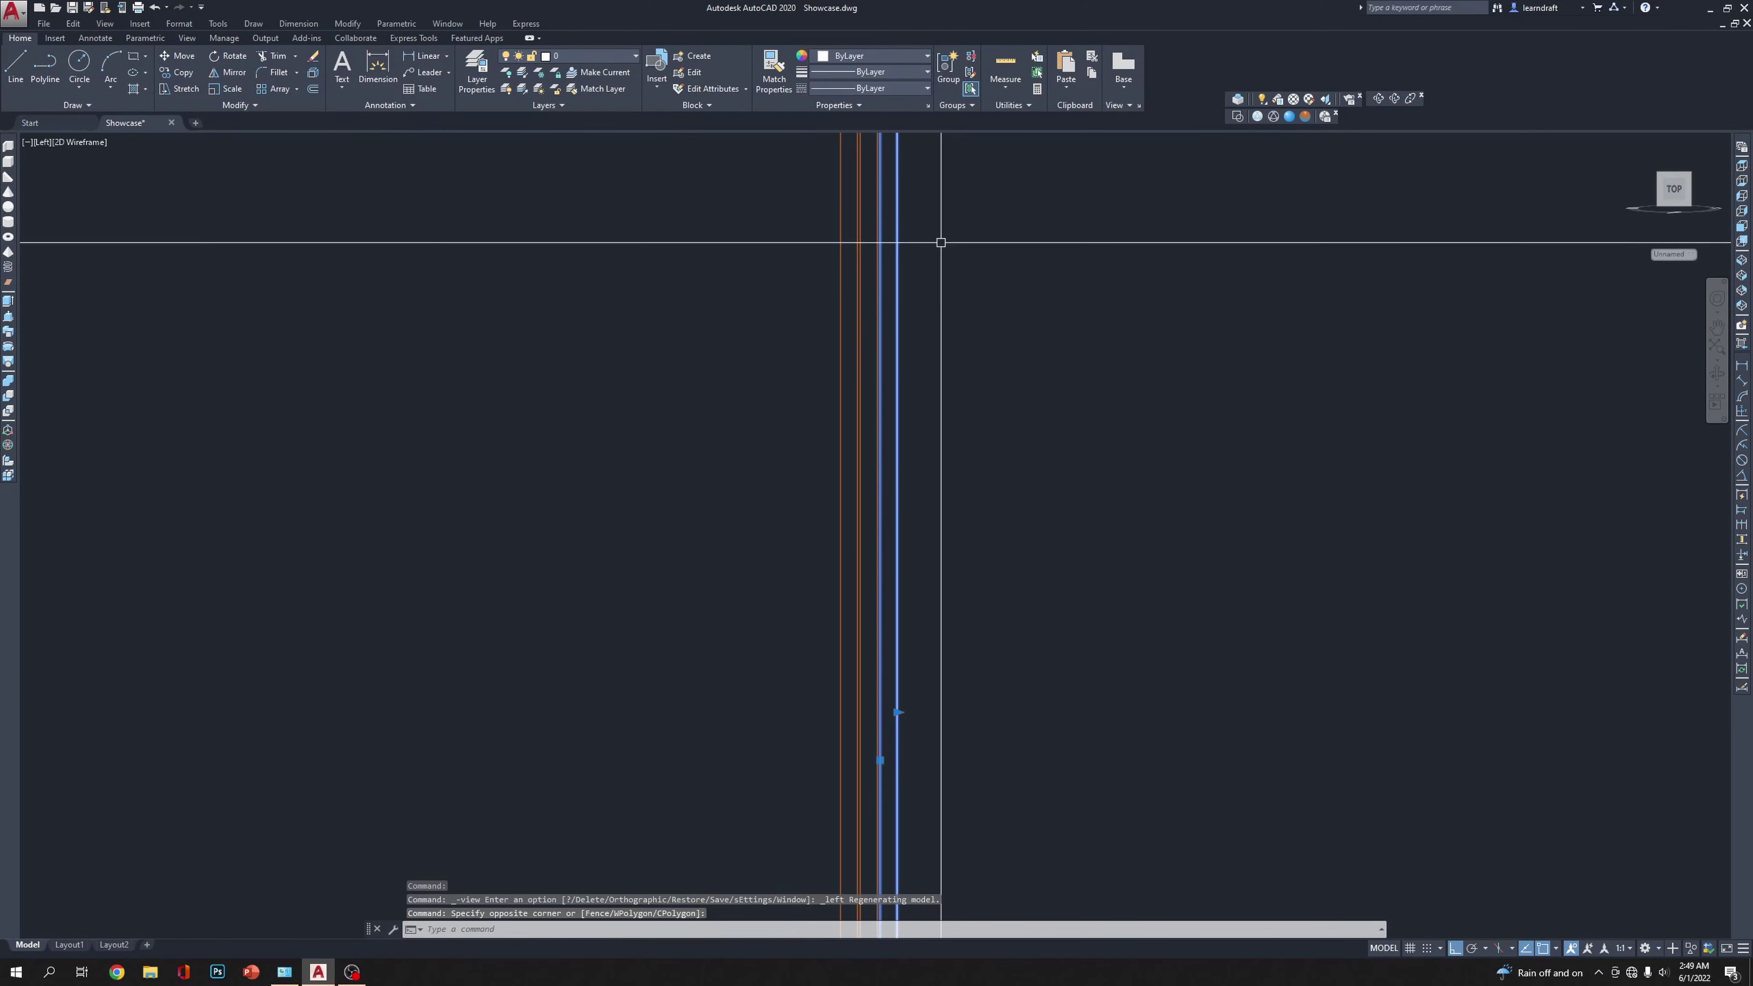
pyautogui.scroll(-3, 941, 243)
pyautogui.scroll(3, 935, 618)
pyautogui.scroll(-6, 933, 638)
pyautogui.scroll(9, 929, 632)
pyautogui.scroll(2, 971, 536)
pyautogui.click(1013, 624)
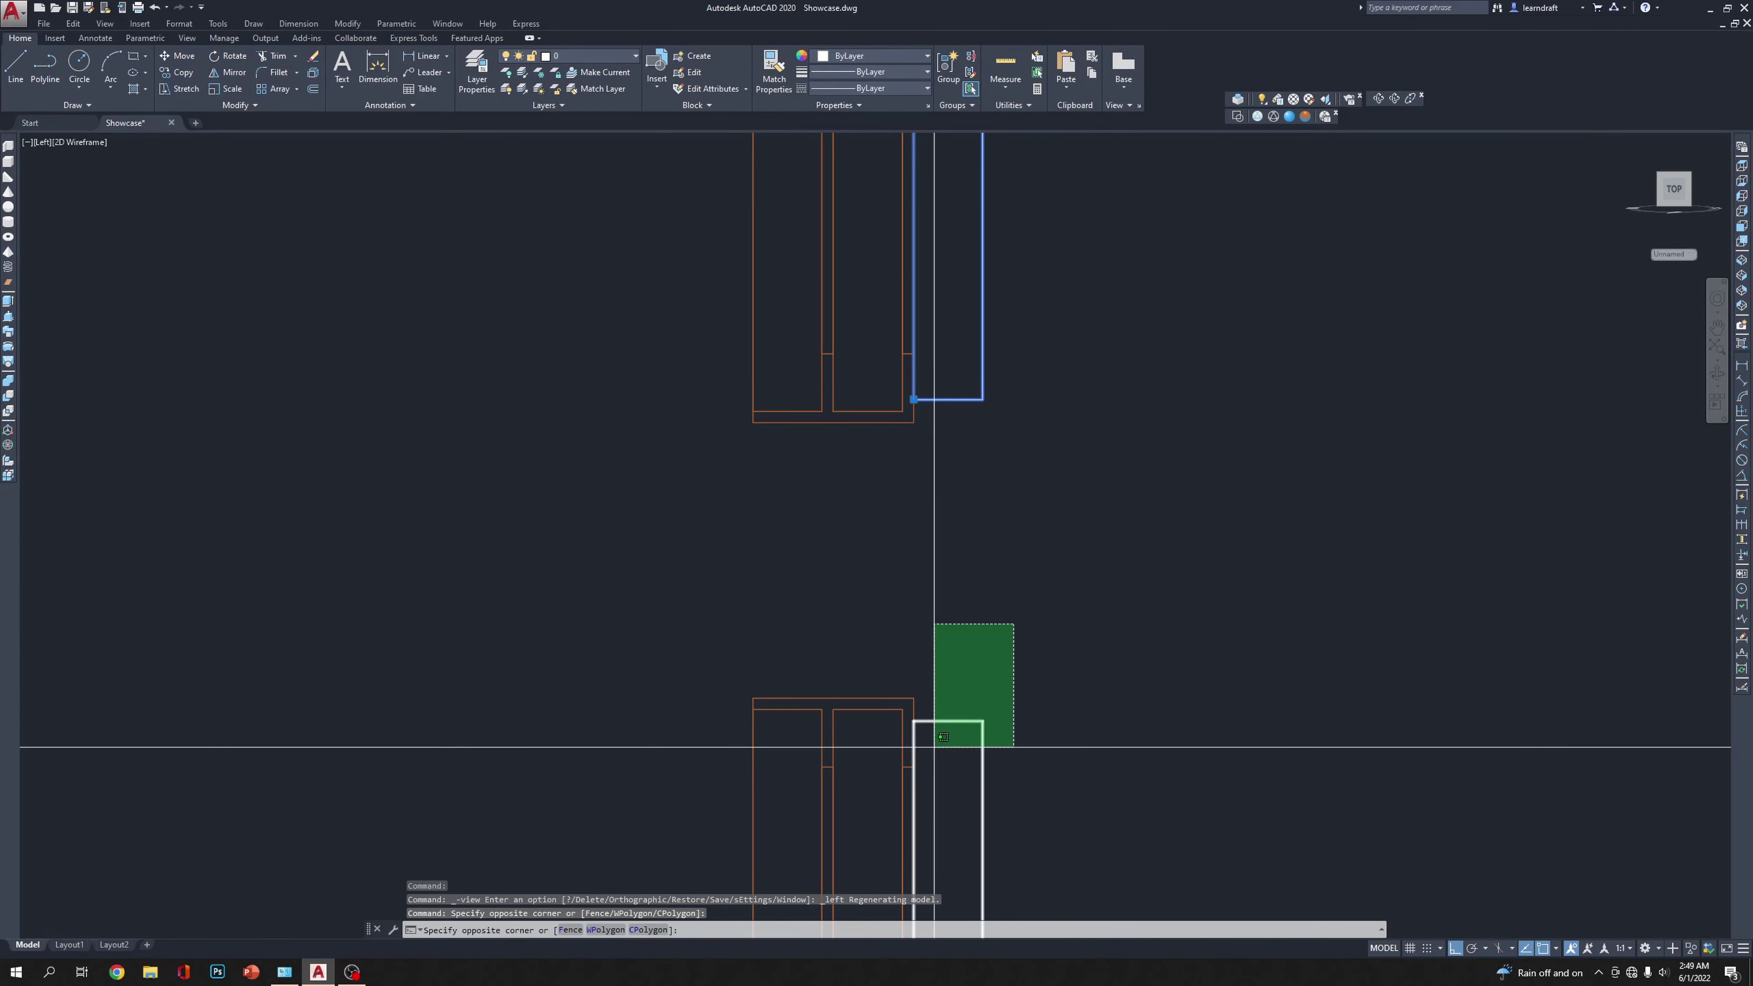
pyautogui.click(942, 737)
pyautogui.scroll(4, 959, 587)
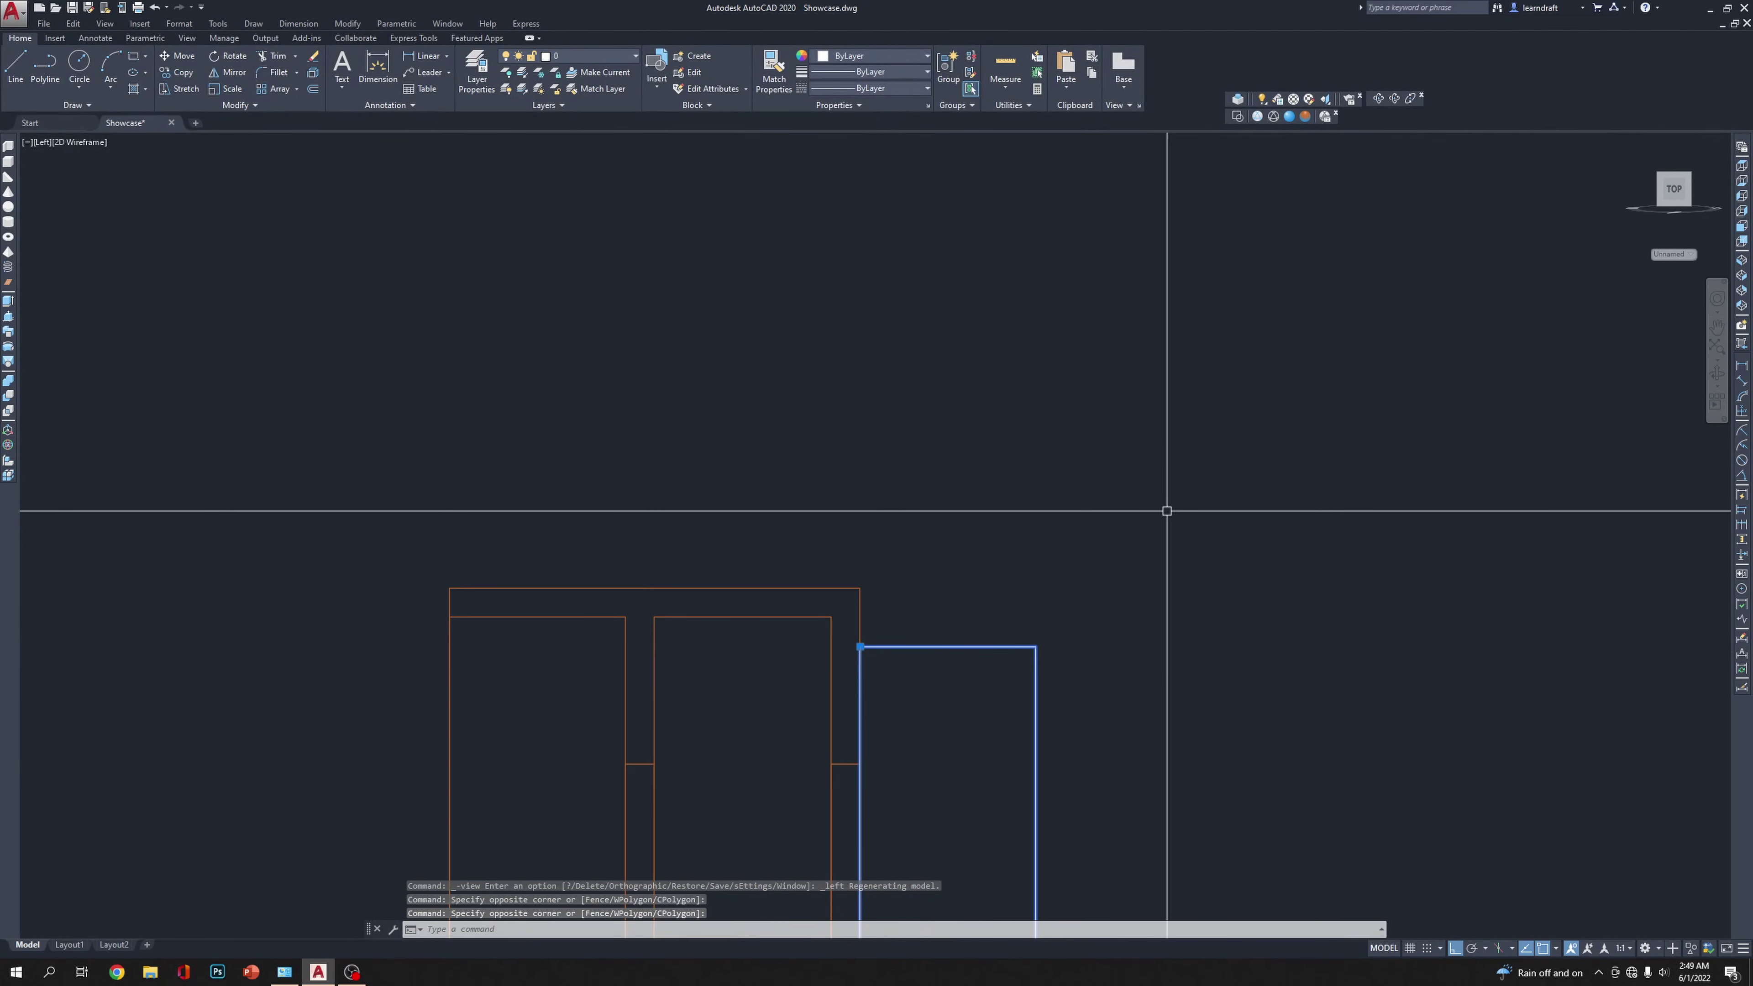
# Step: Move both panels sideways by .06125 and .375, reusing the Previous selection
pyautogui.write('m')
pyautogui.press('Return')
pyautogui.click(1345, 478)
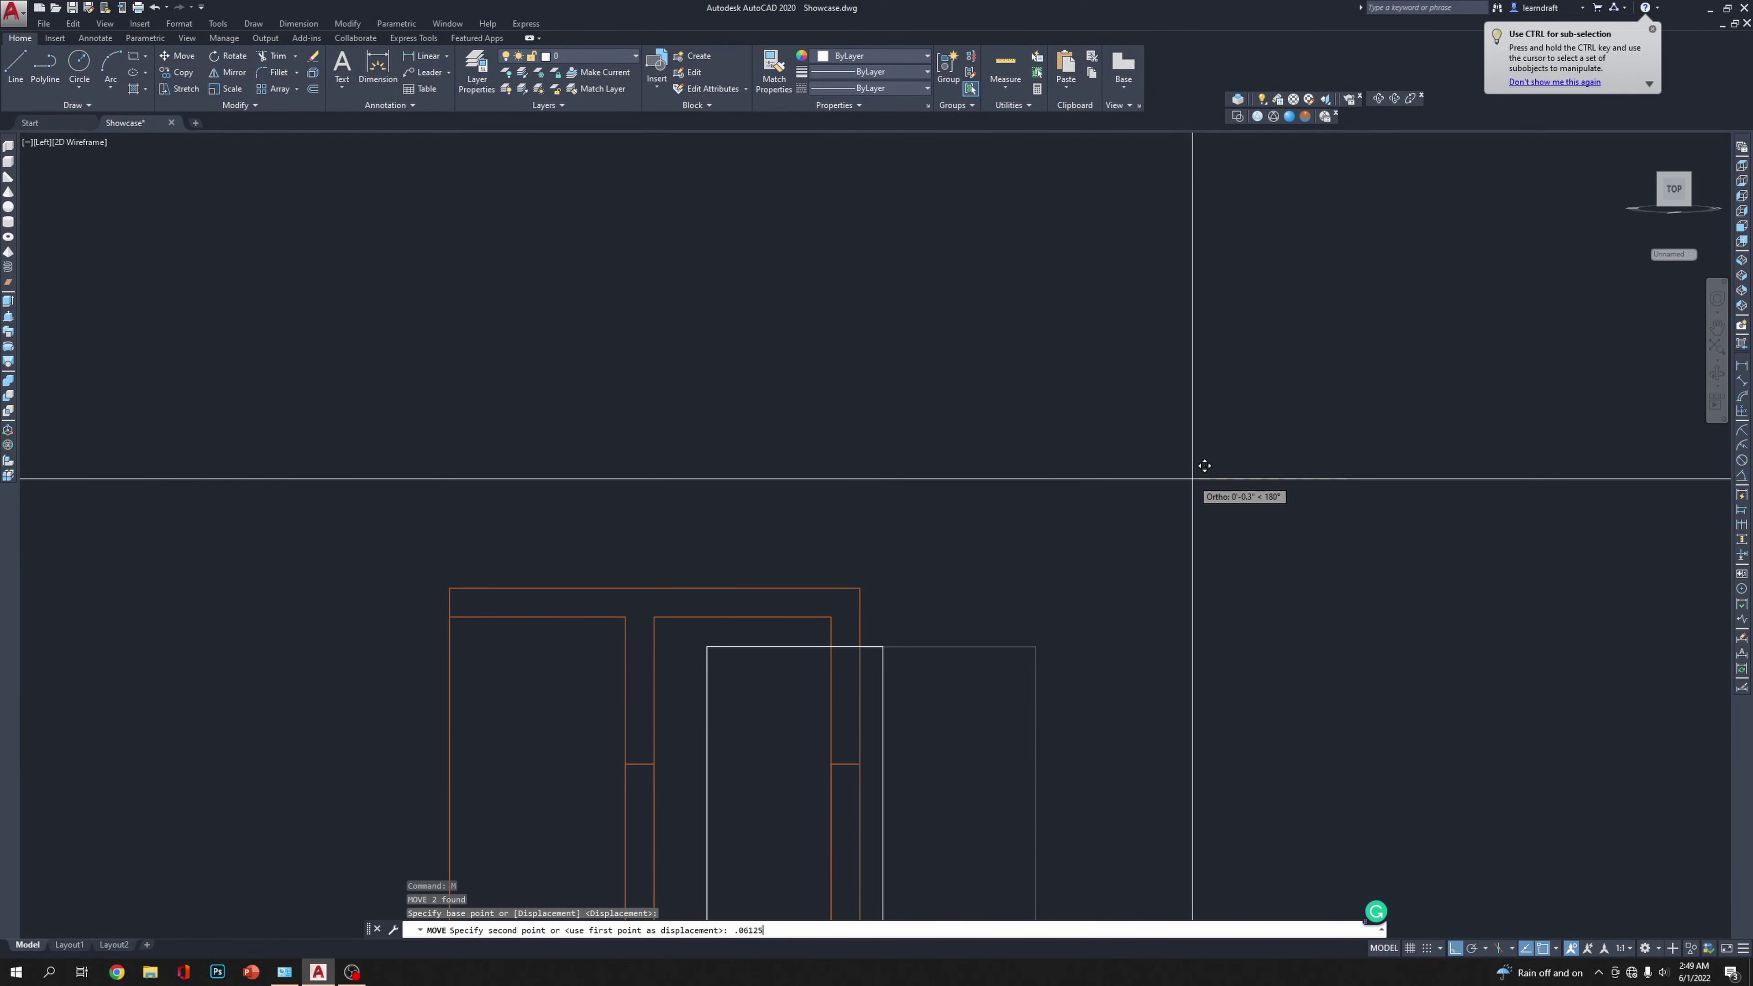
pyautogui.scroll(-4, 808, 345)
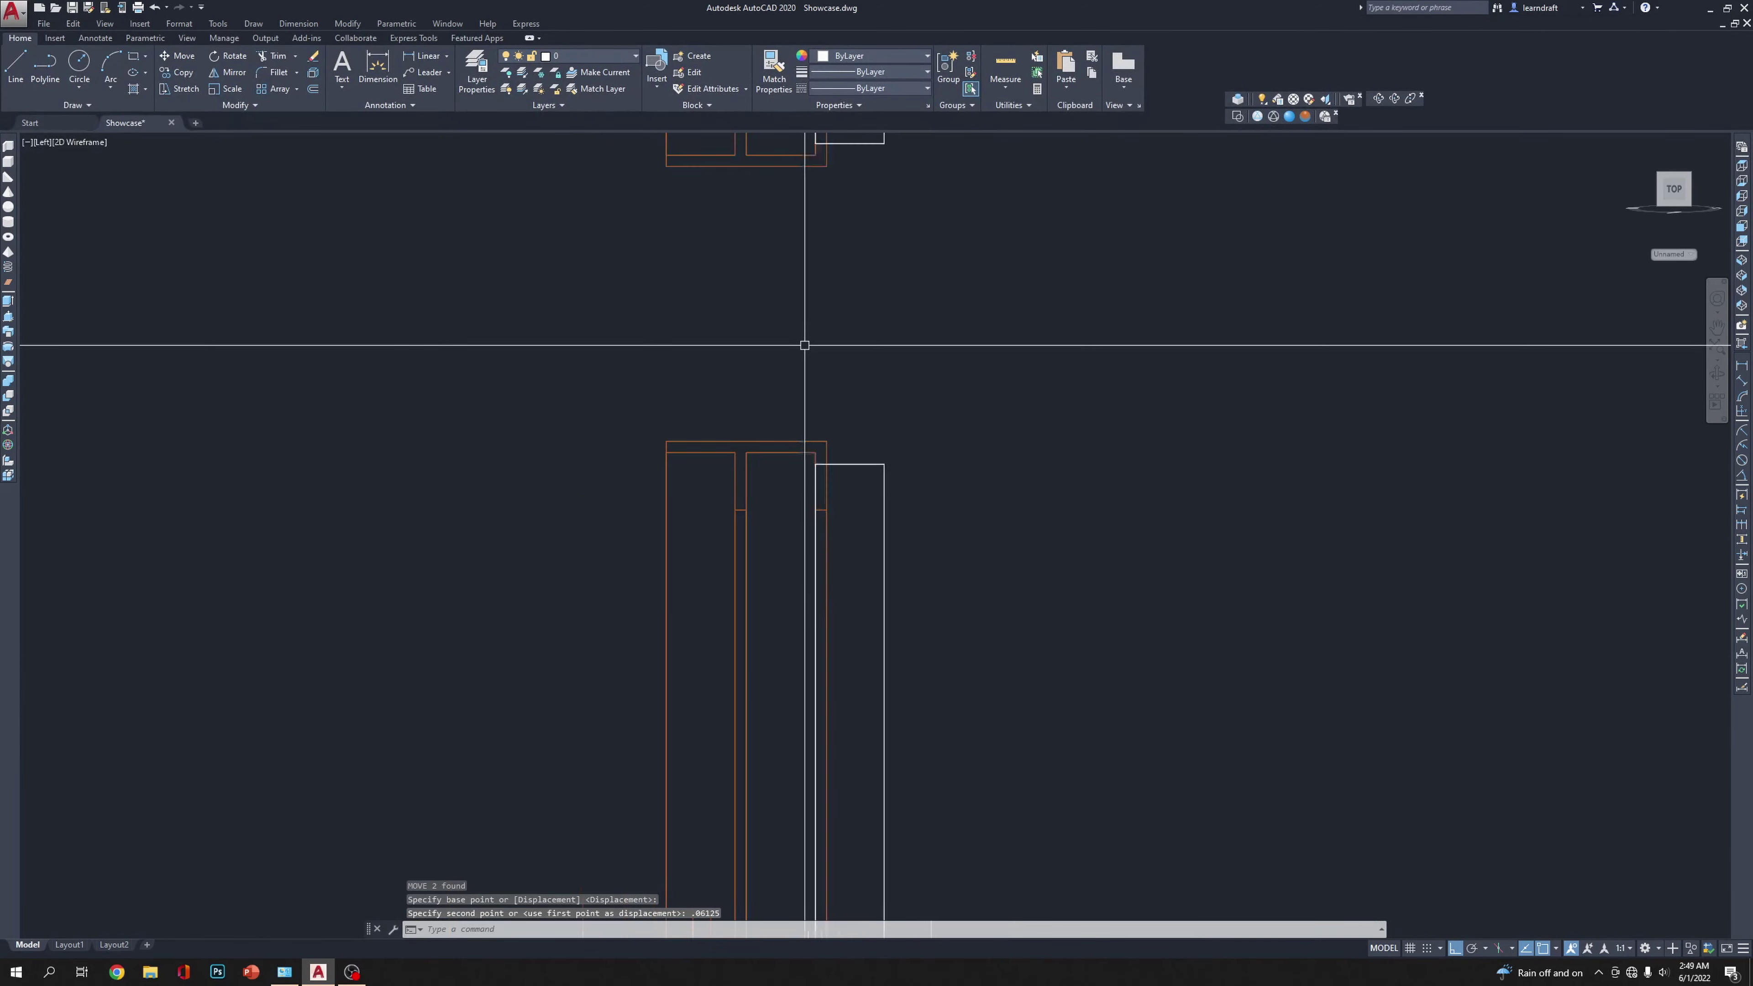
pyautogui.scroll(6, 827, 455)
pyautogui.write('m')
pyautogui.press('Return')
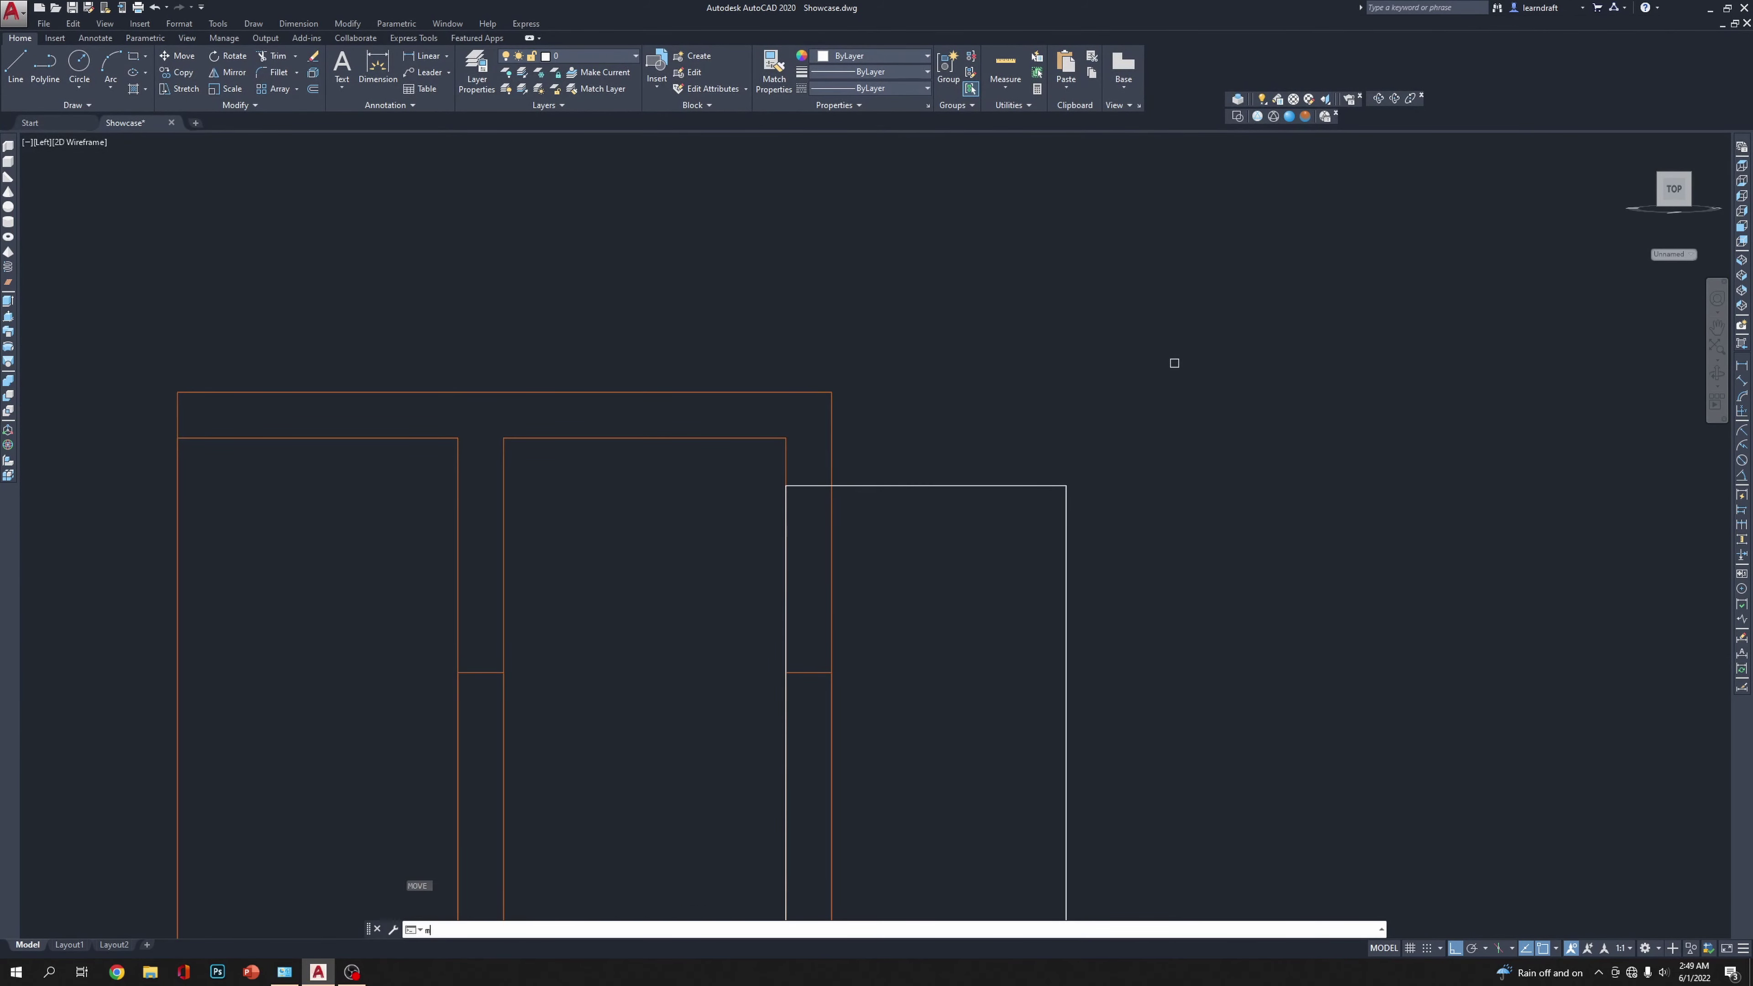
pyautogui.write('p')
pyautogui.press('Return')
pyautogui.press('Return')
pyautogui.click(1371, 323)
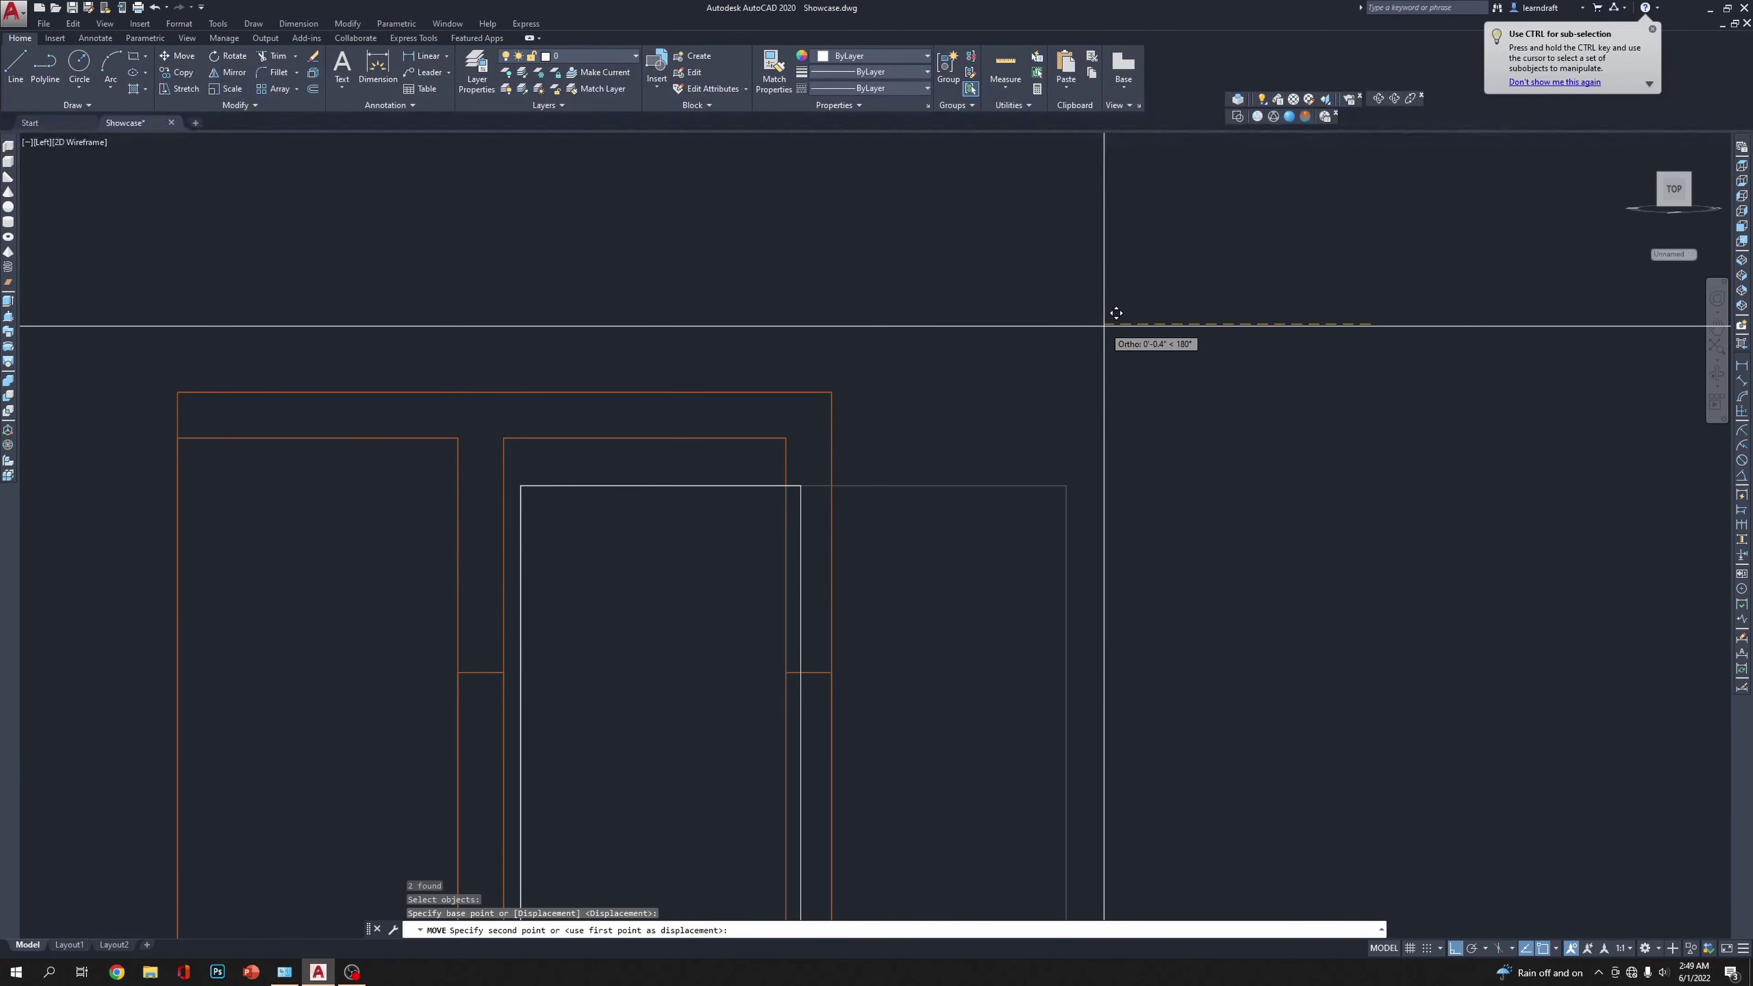
pyautogui.press('Return')
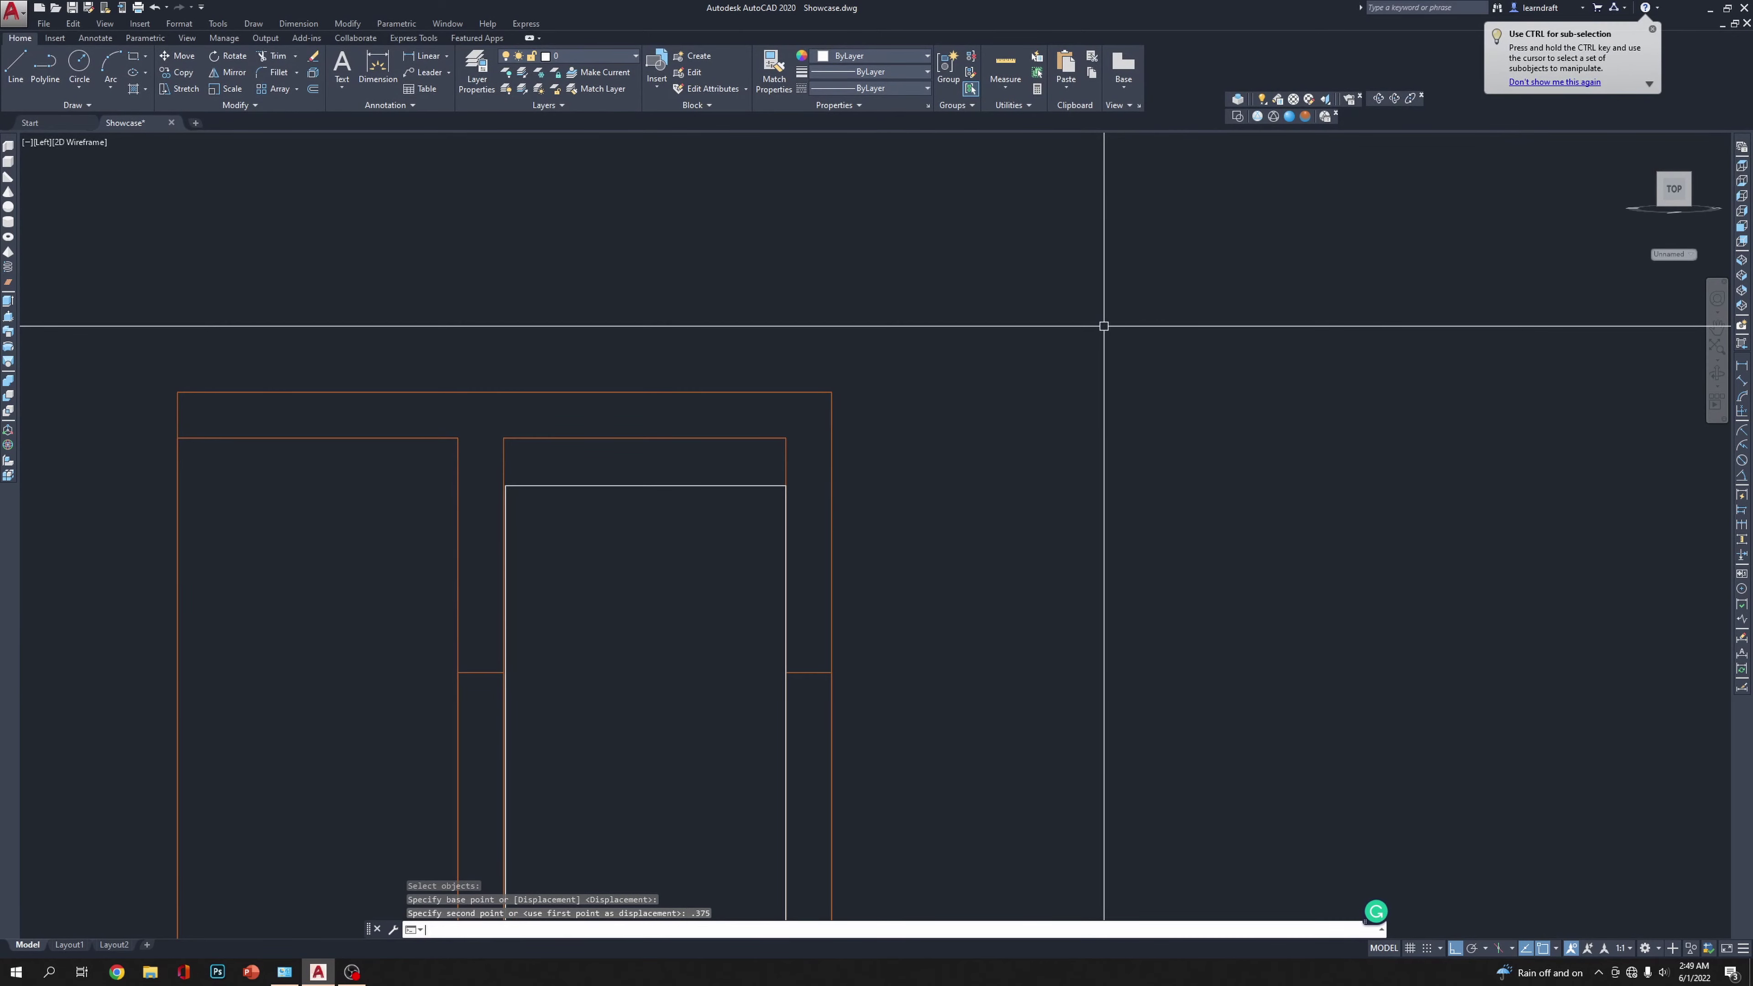
pyautogui.scroll(5, 861, 478)
pyautogui.moveTo(1429, 497); pyautogui.dragTo(904, 432, button='middle')
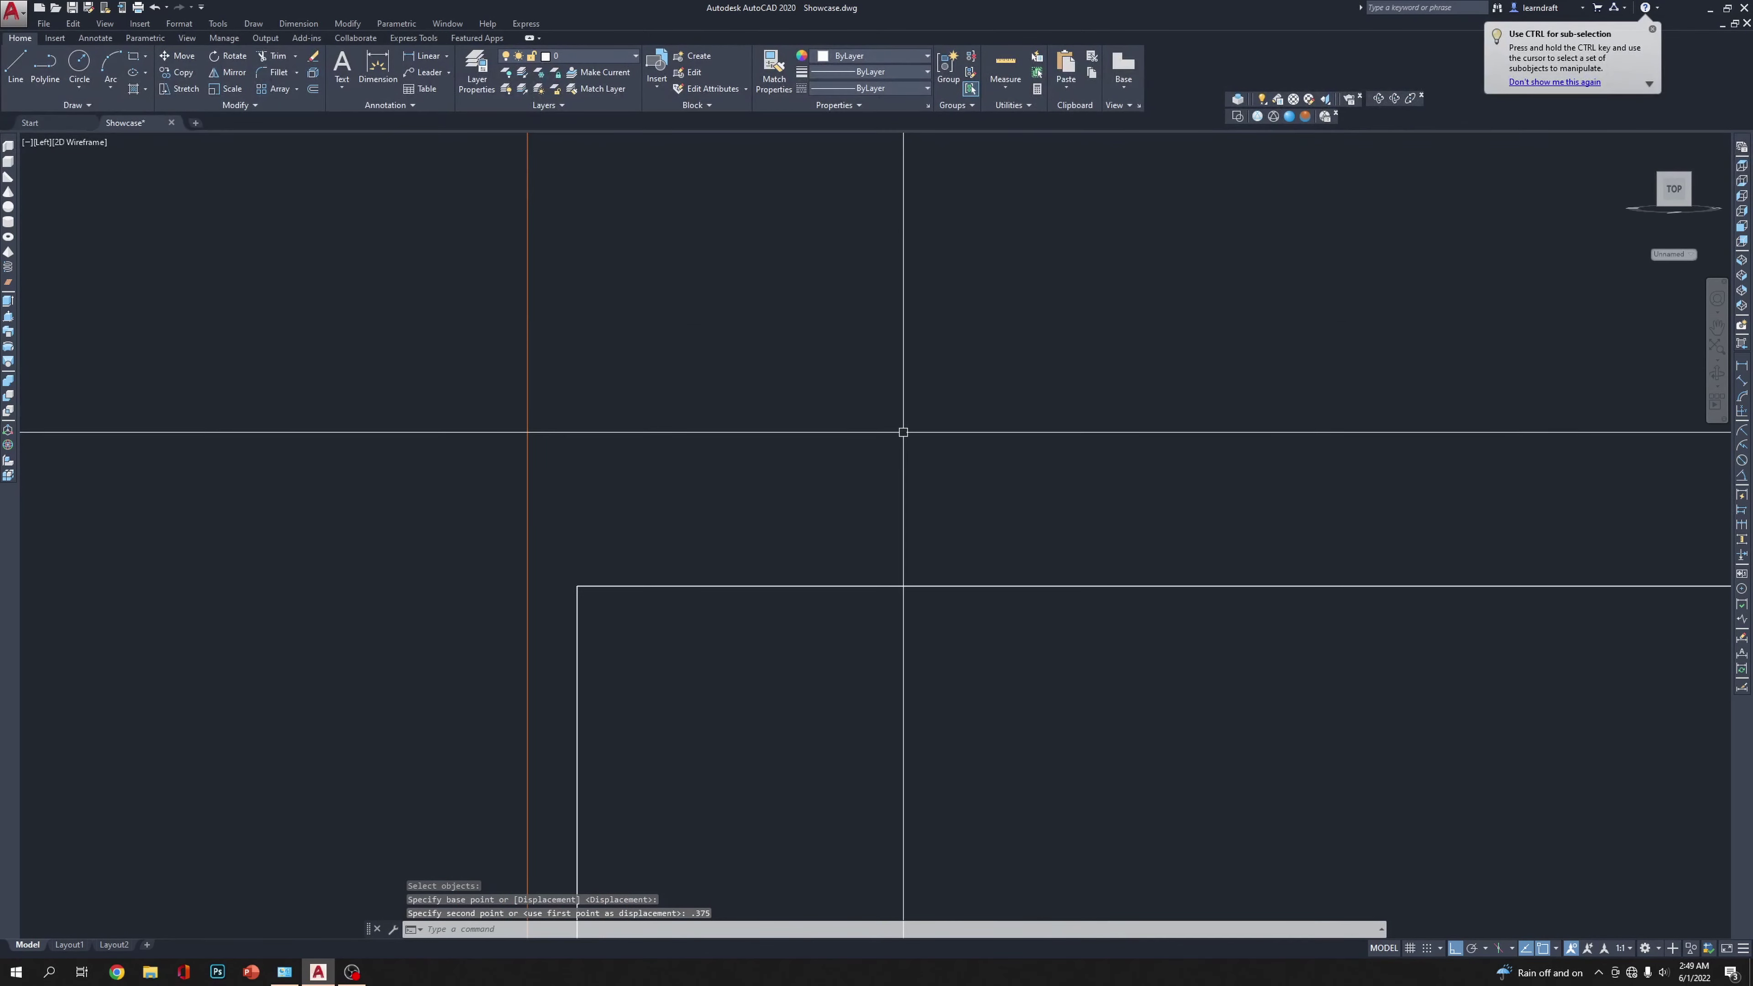
# Step: Snap both panels onto the door frame's corner and frame the two doors in view
pyautogui.write('m')
pyautogui.press('Return')
pyautogui.write('p')
pyautogui.press('Return')
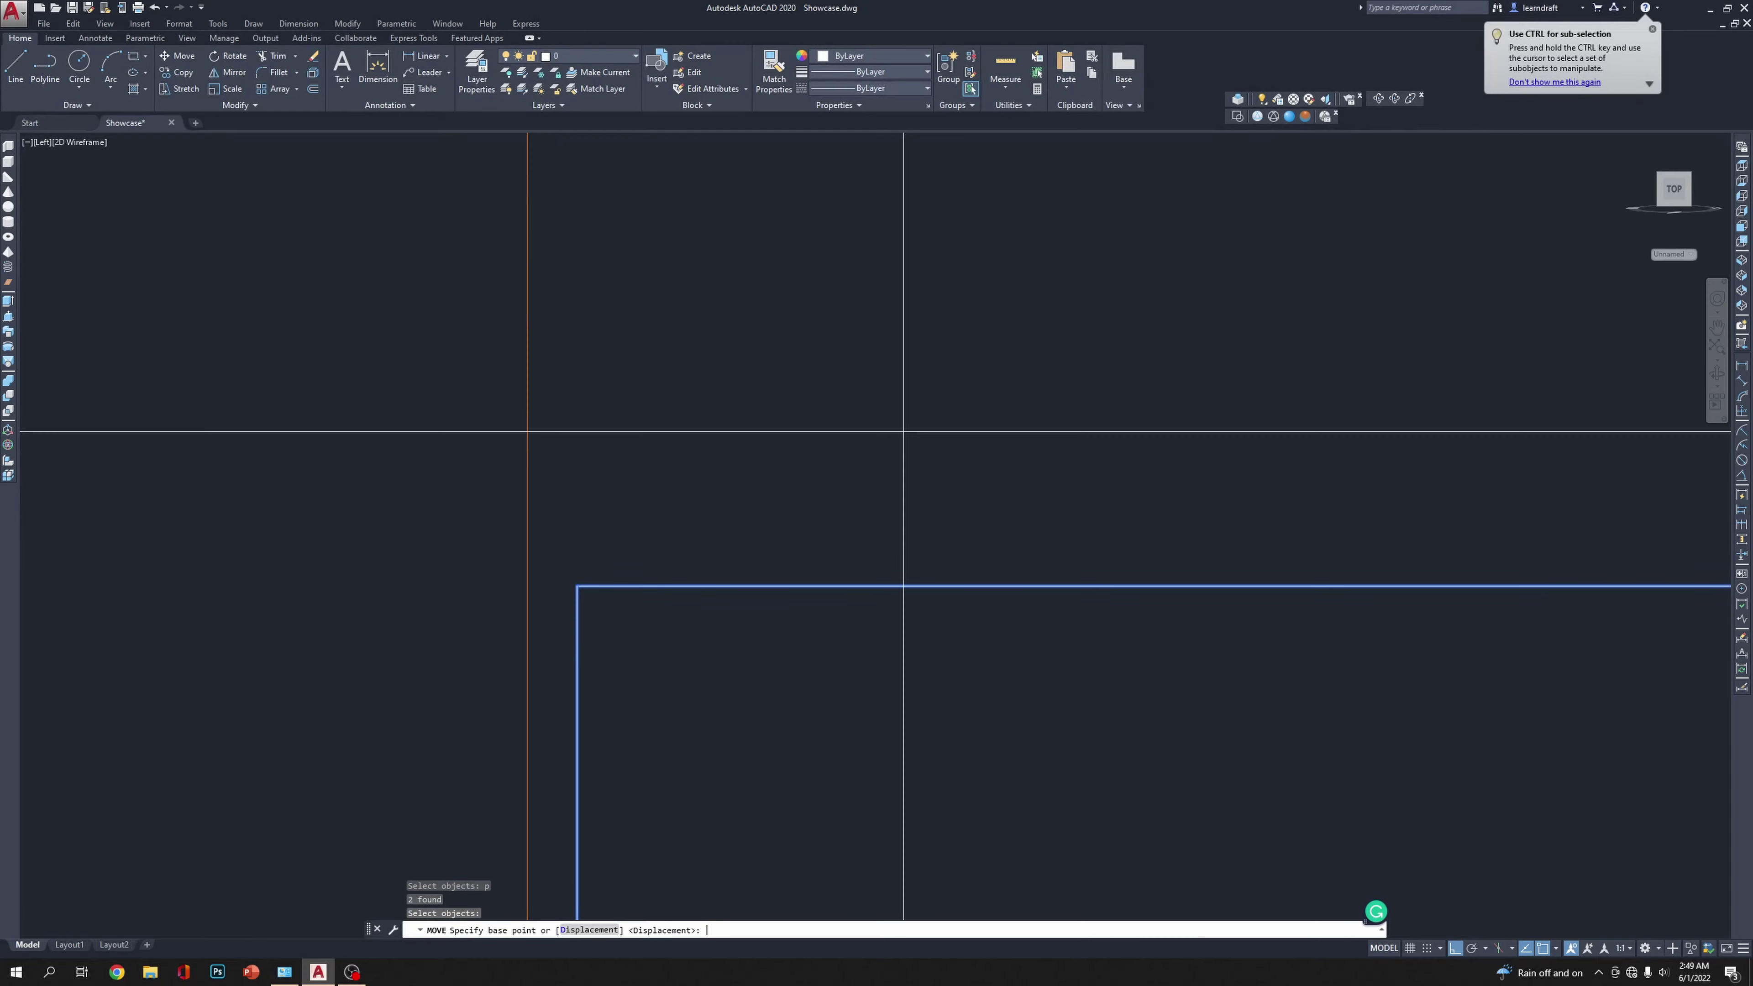
pyautogui.press('Return')
pyautogui.click(1064, 397)
pyautogui.click(1032, 416)
pyautogui.scroll(-5, 671, 428)
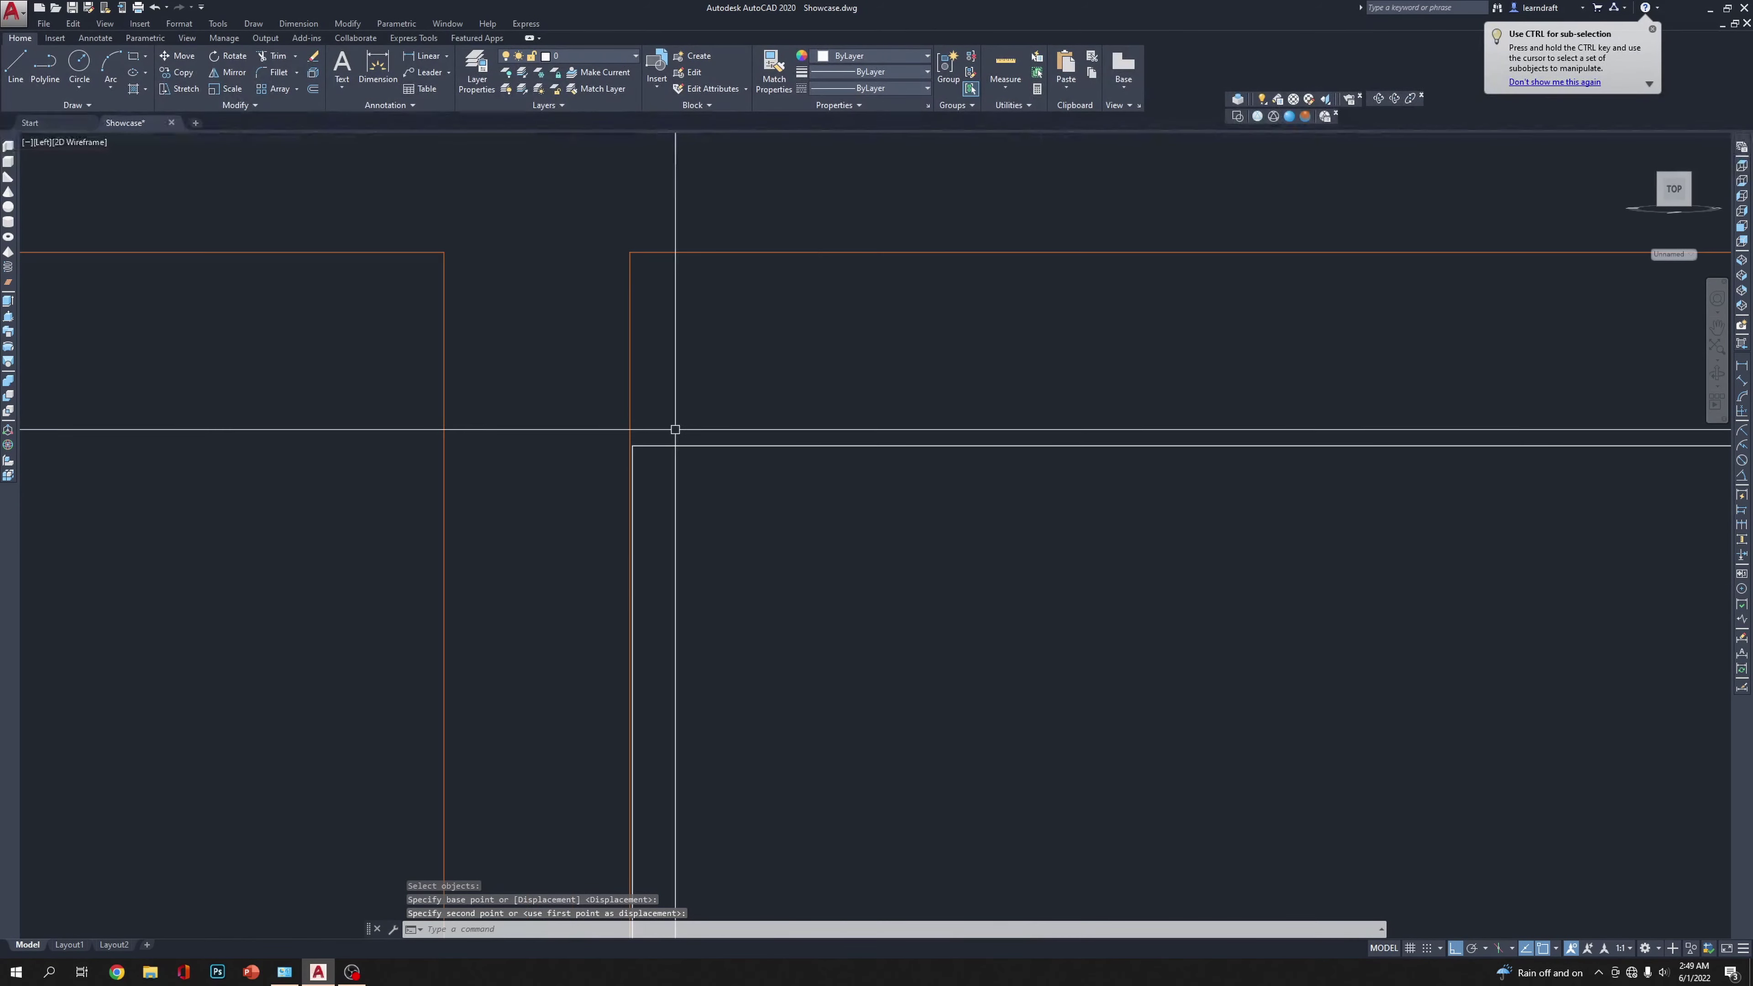
pyautogui.moveTo(1463, 393); pyautogui.dragTo(473, 374, button='middle')
pyautogui.scroll(2, 940, 423)
pyautogui.scroll(-5, 1281, 443)
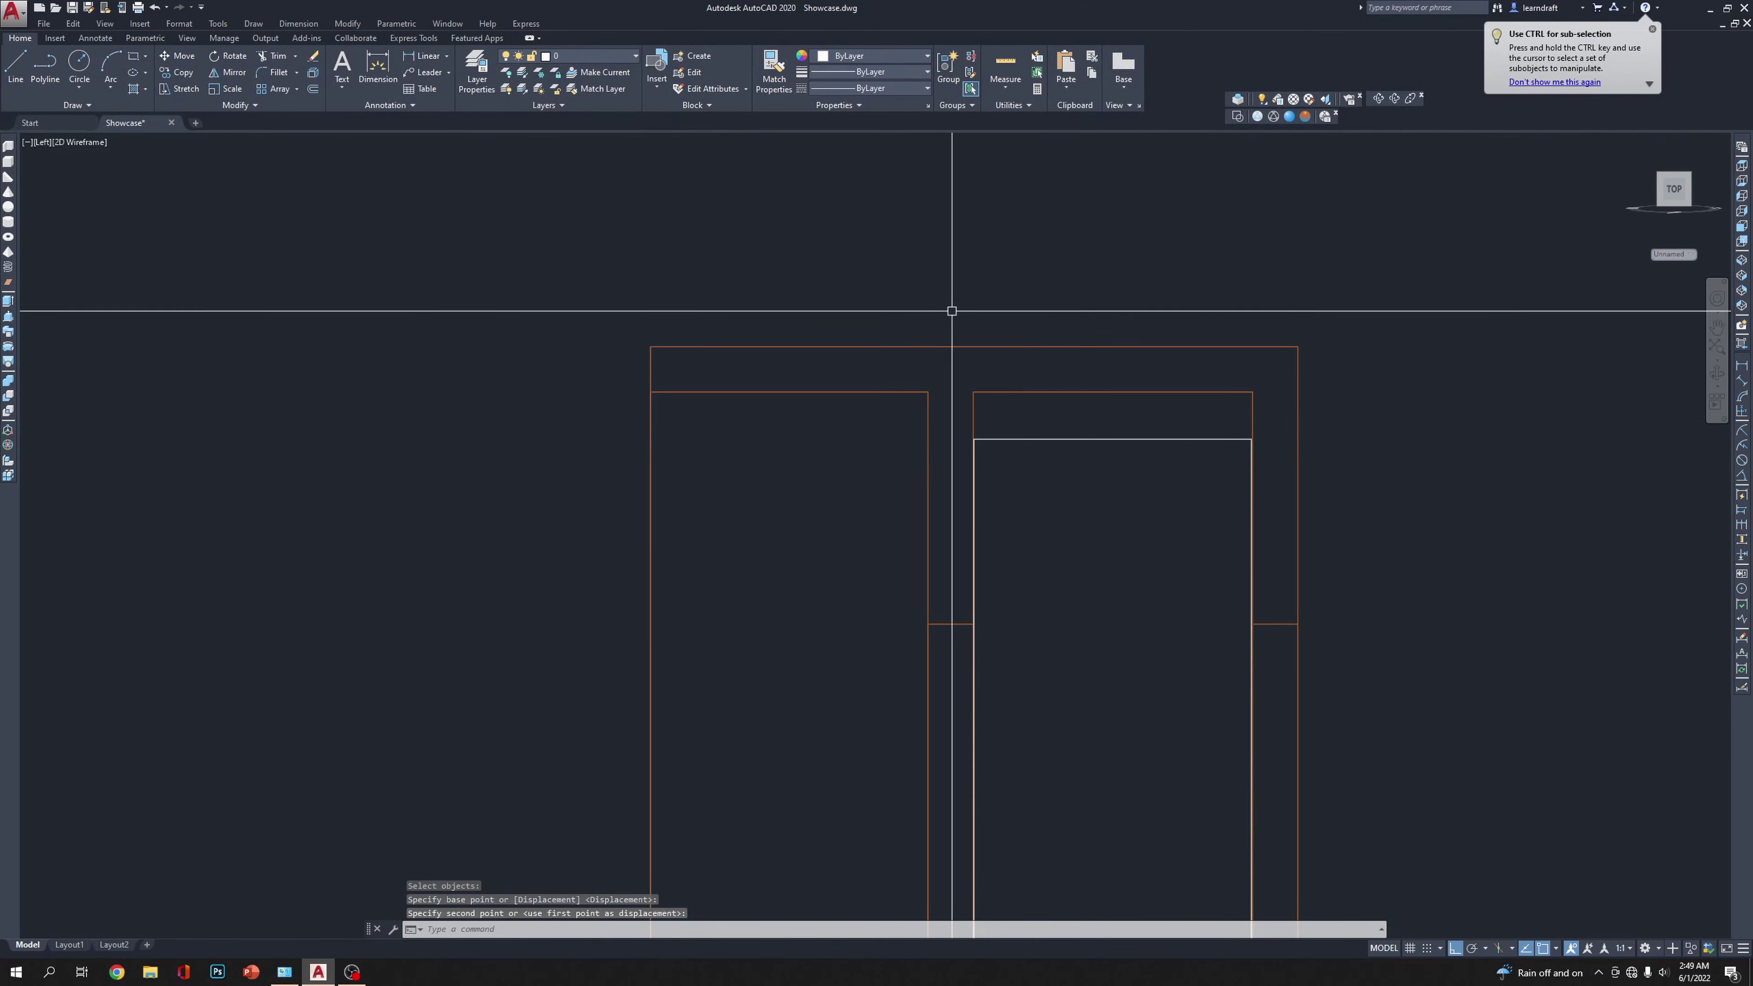
pyautogui.scroll(-8, 876, 436)
pyautogui.moveTo(1004, 331); pyautogui.dragTo(978, 453, button='middle')
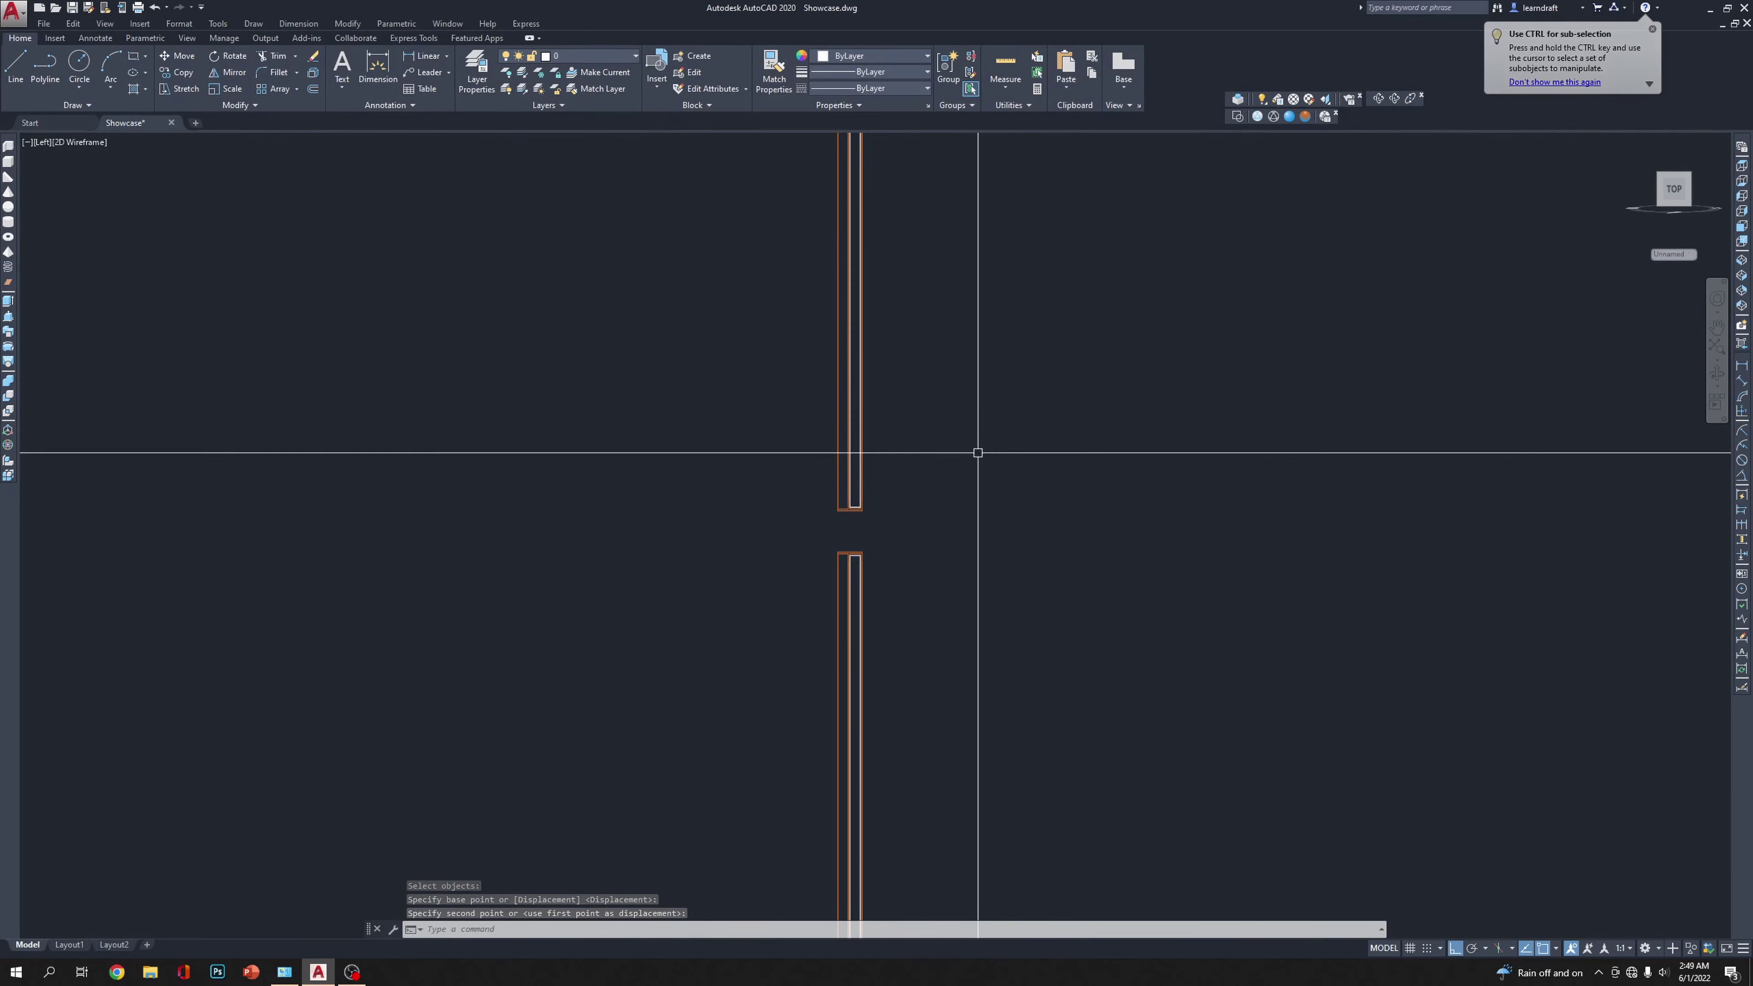
pyautogui.click(1652, 31)
pyautogui.scroll(-3, 774, 333)
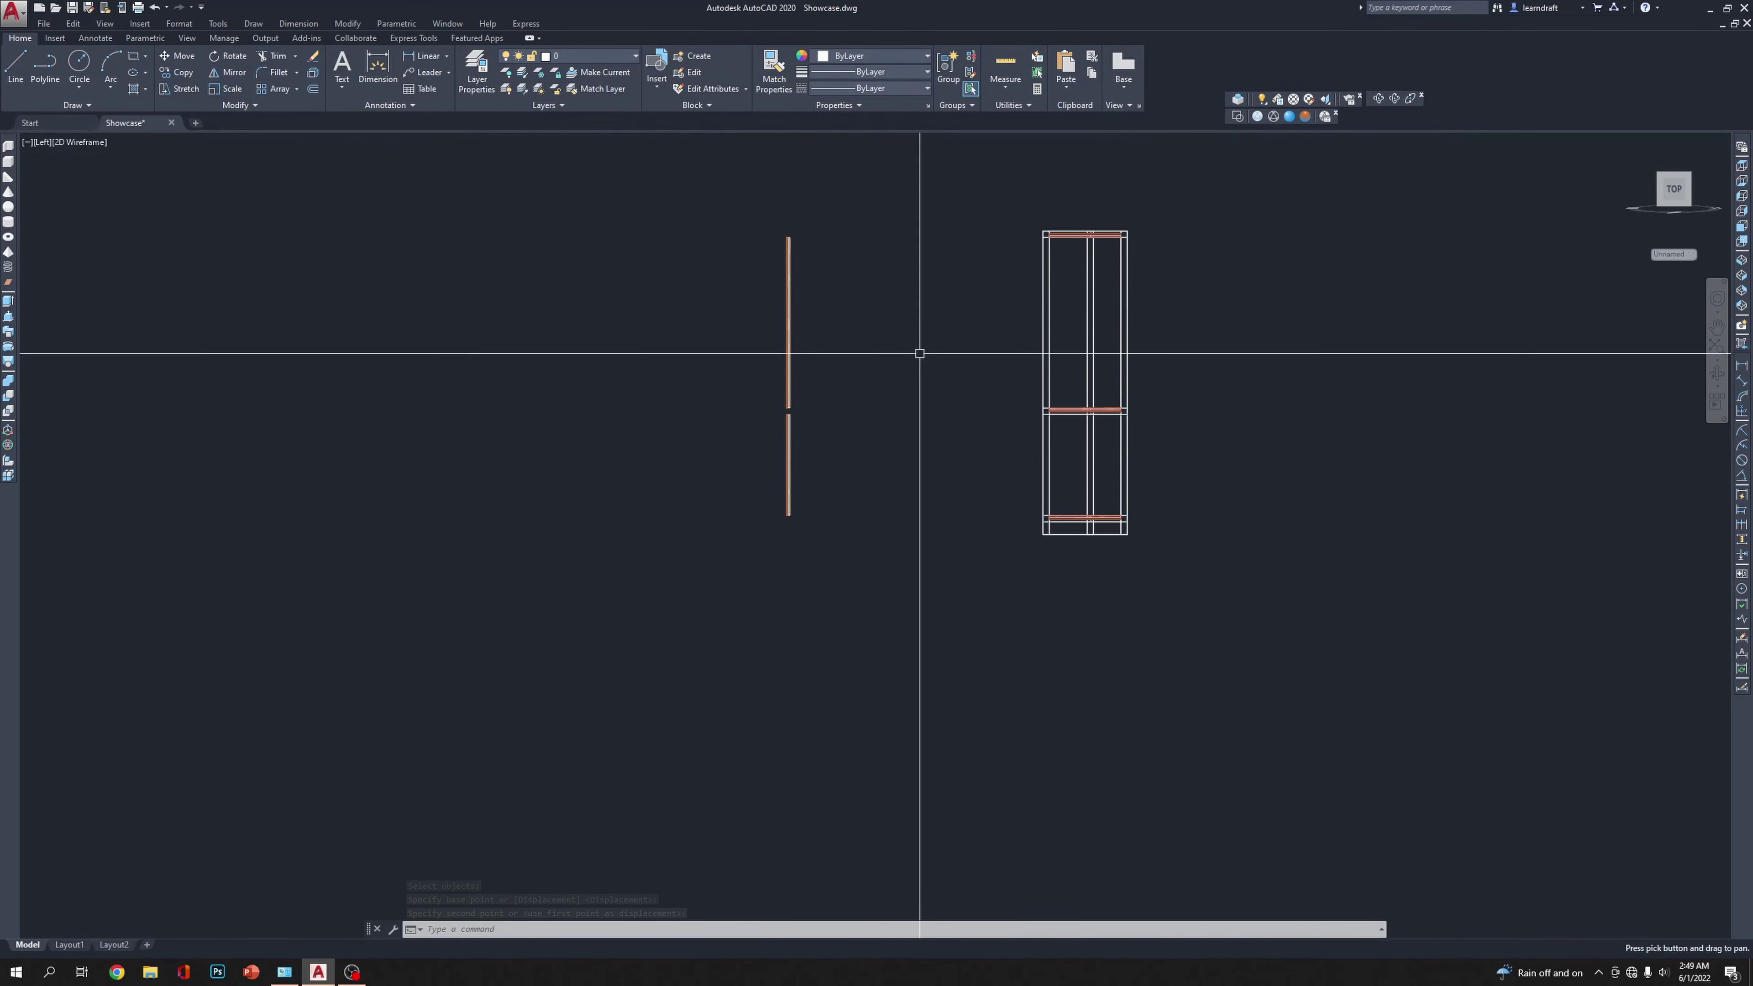
# Step: Inspect the doors from SE and NE isometric views in Realistic shading, orbiting edge-on
pyautogui.click(1743, 276)
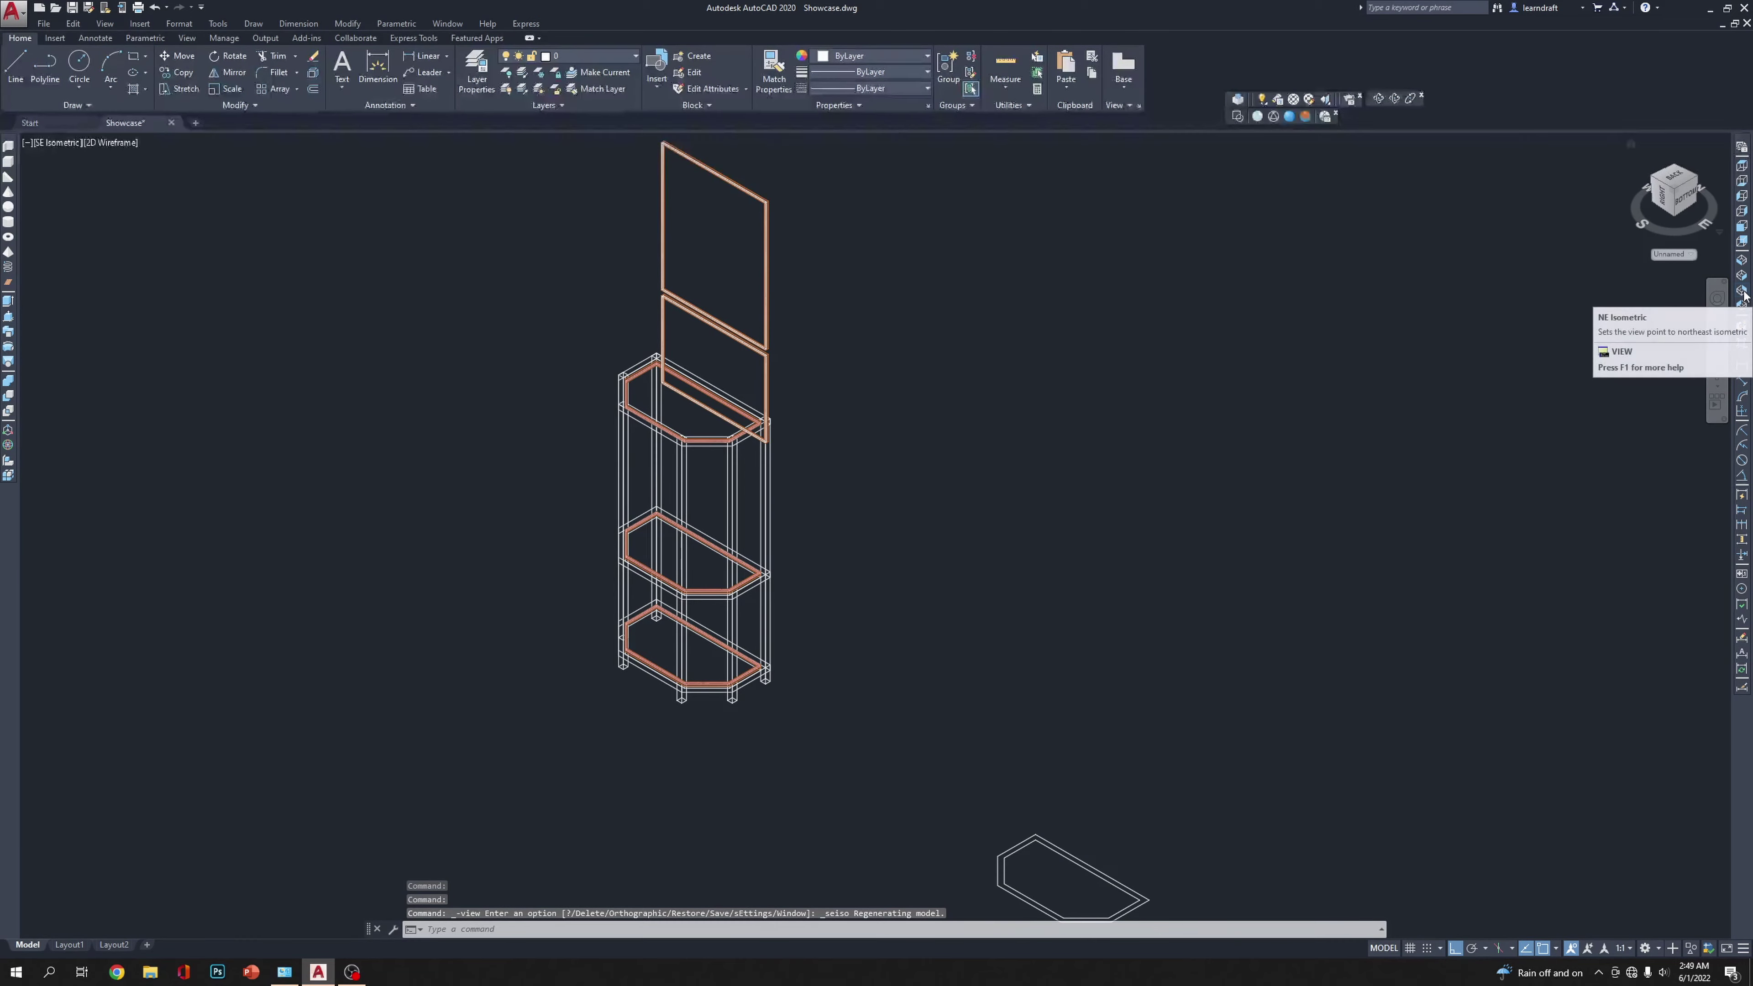
pyautogui.click(1743, 292)
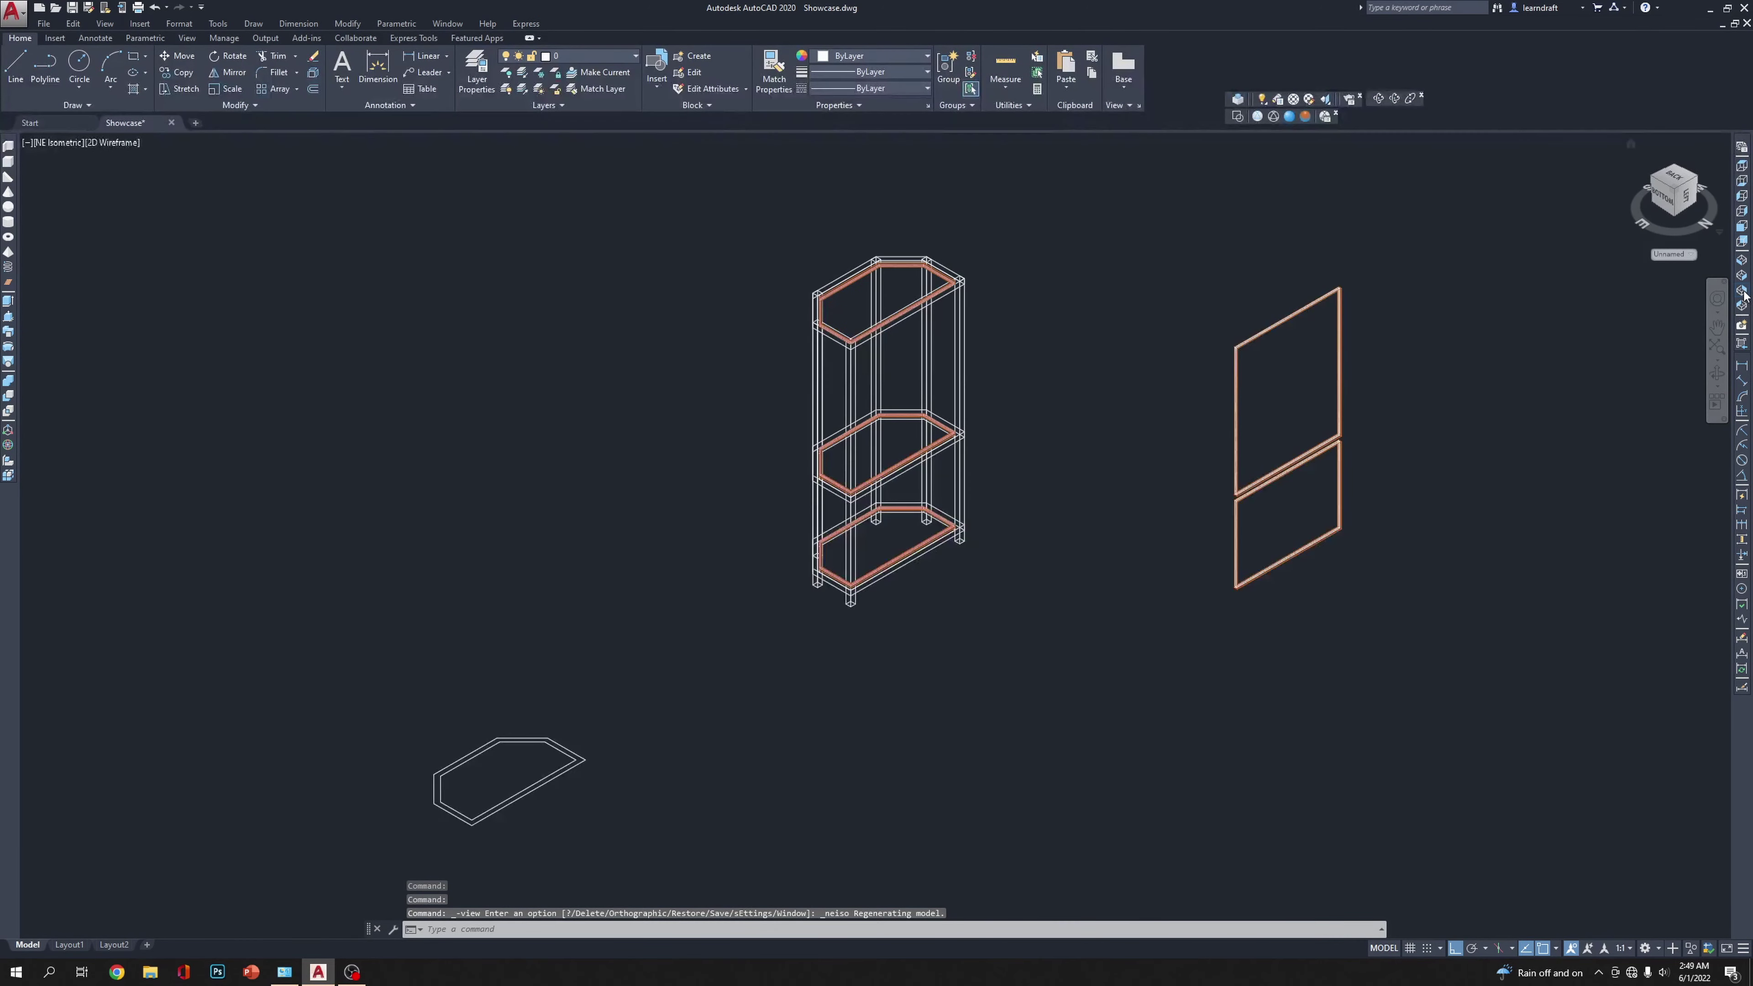
pyautogui.click(1289, 116)
pyautogui.scroll(6, 1199, 316)
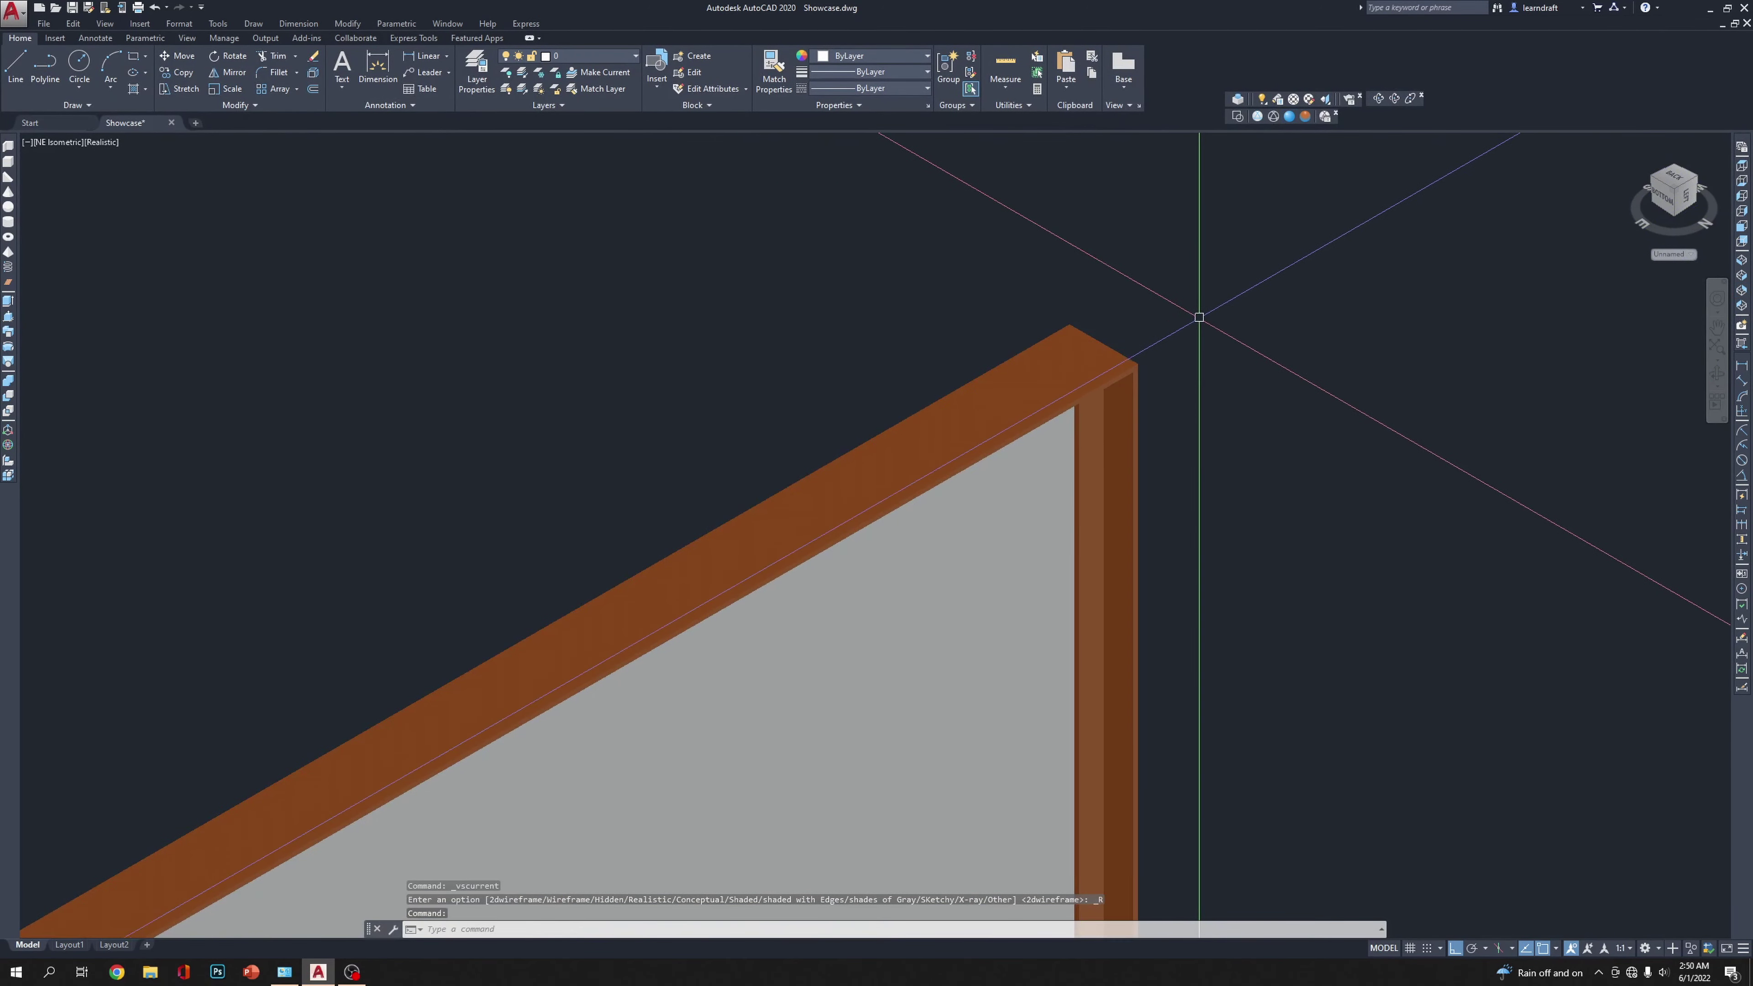
pyautogui.scroll(-5, 1199, 317)
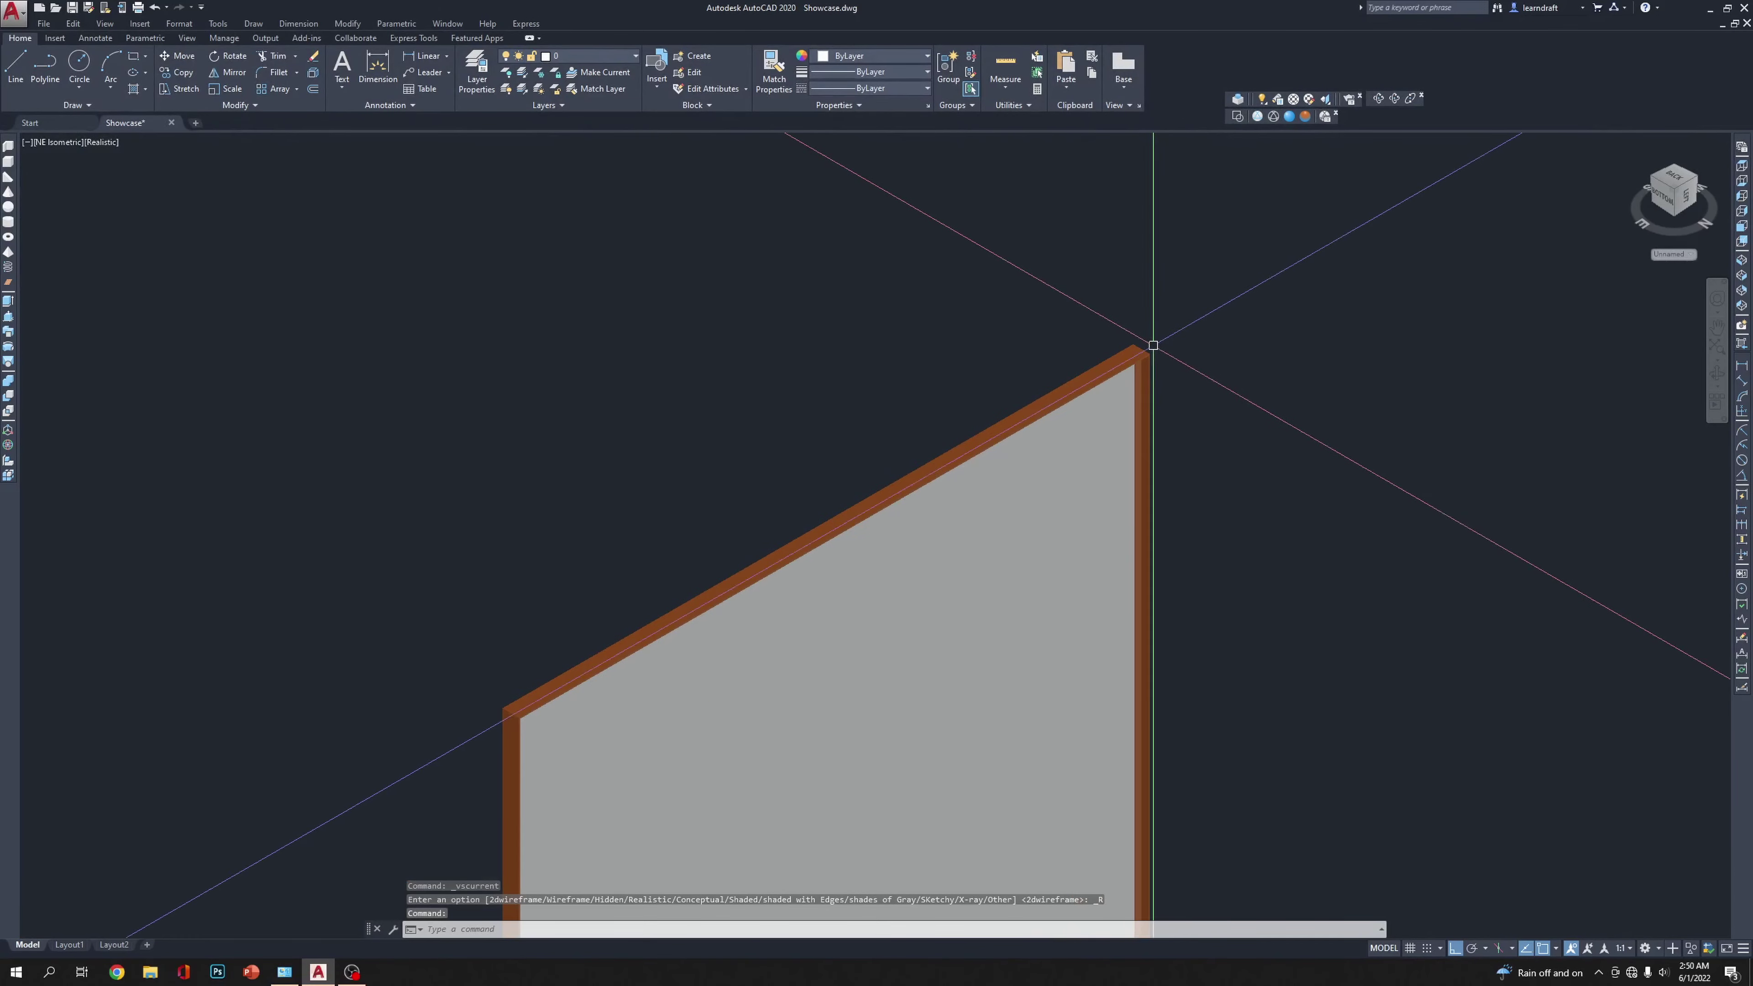
pyautogui.scroll(-5, 1152, 345)
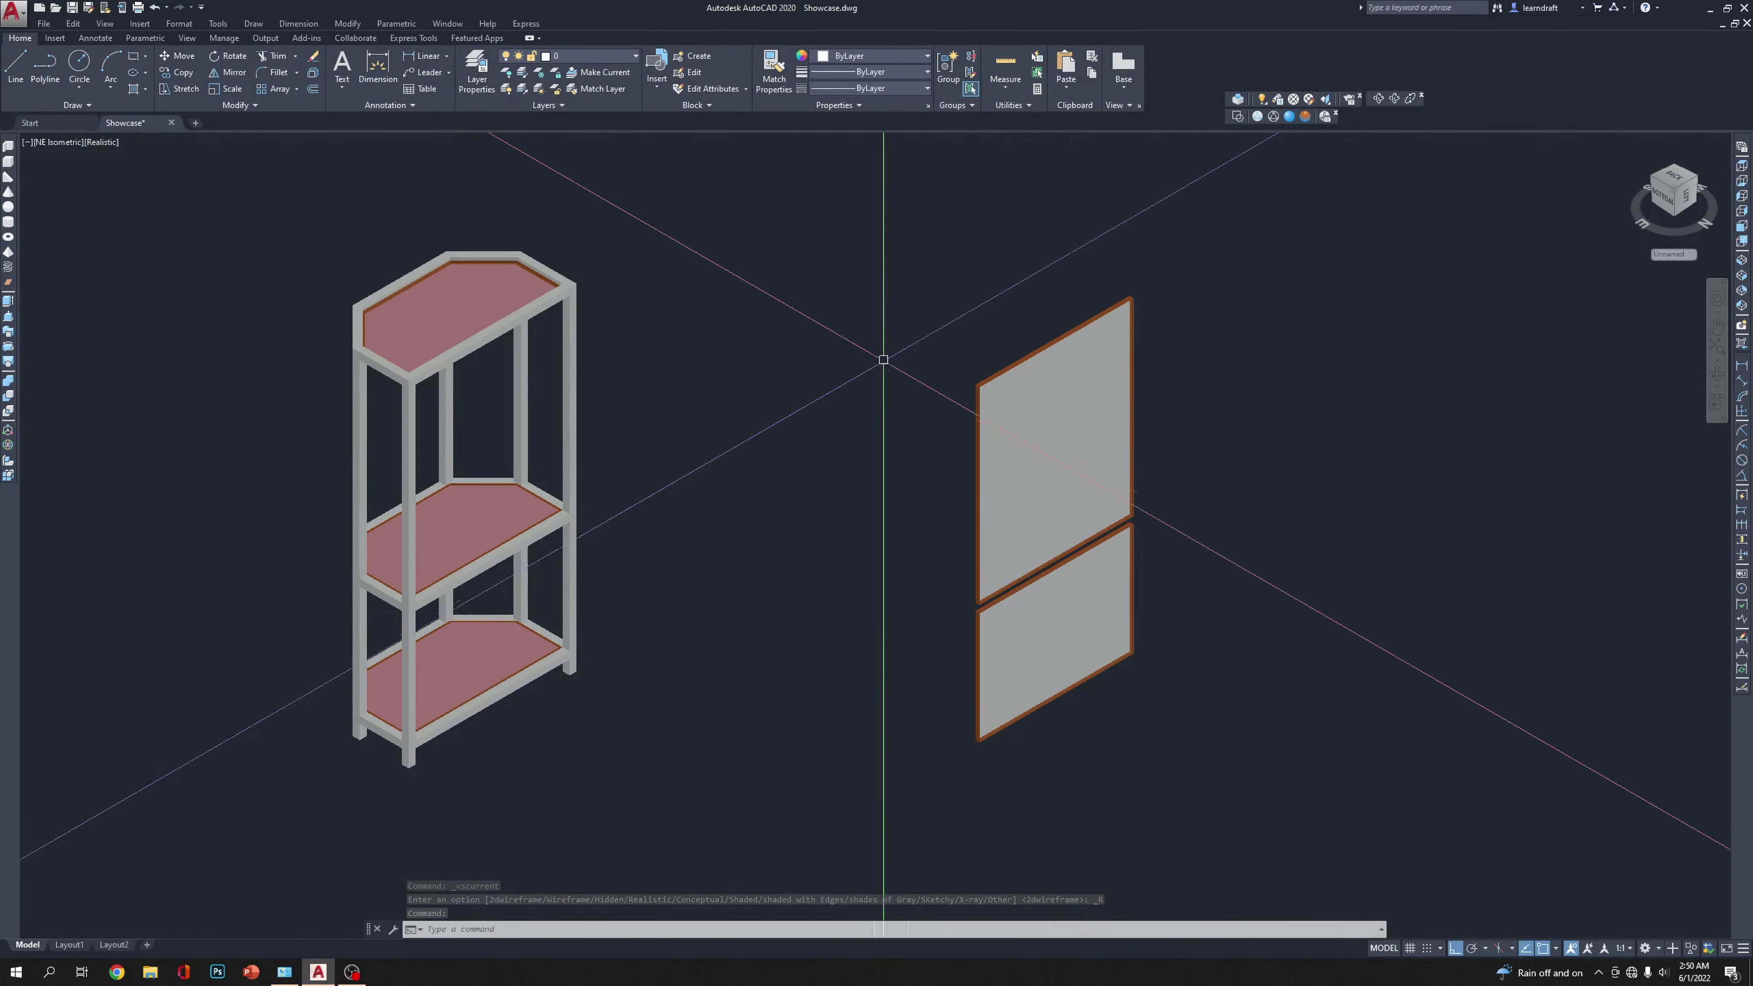
pyautogui.scroll(5, 907, 376)
pyautogui.scroll(-4, 1020, 384)
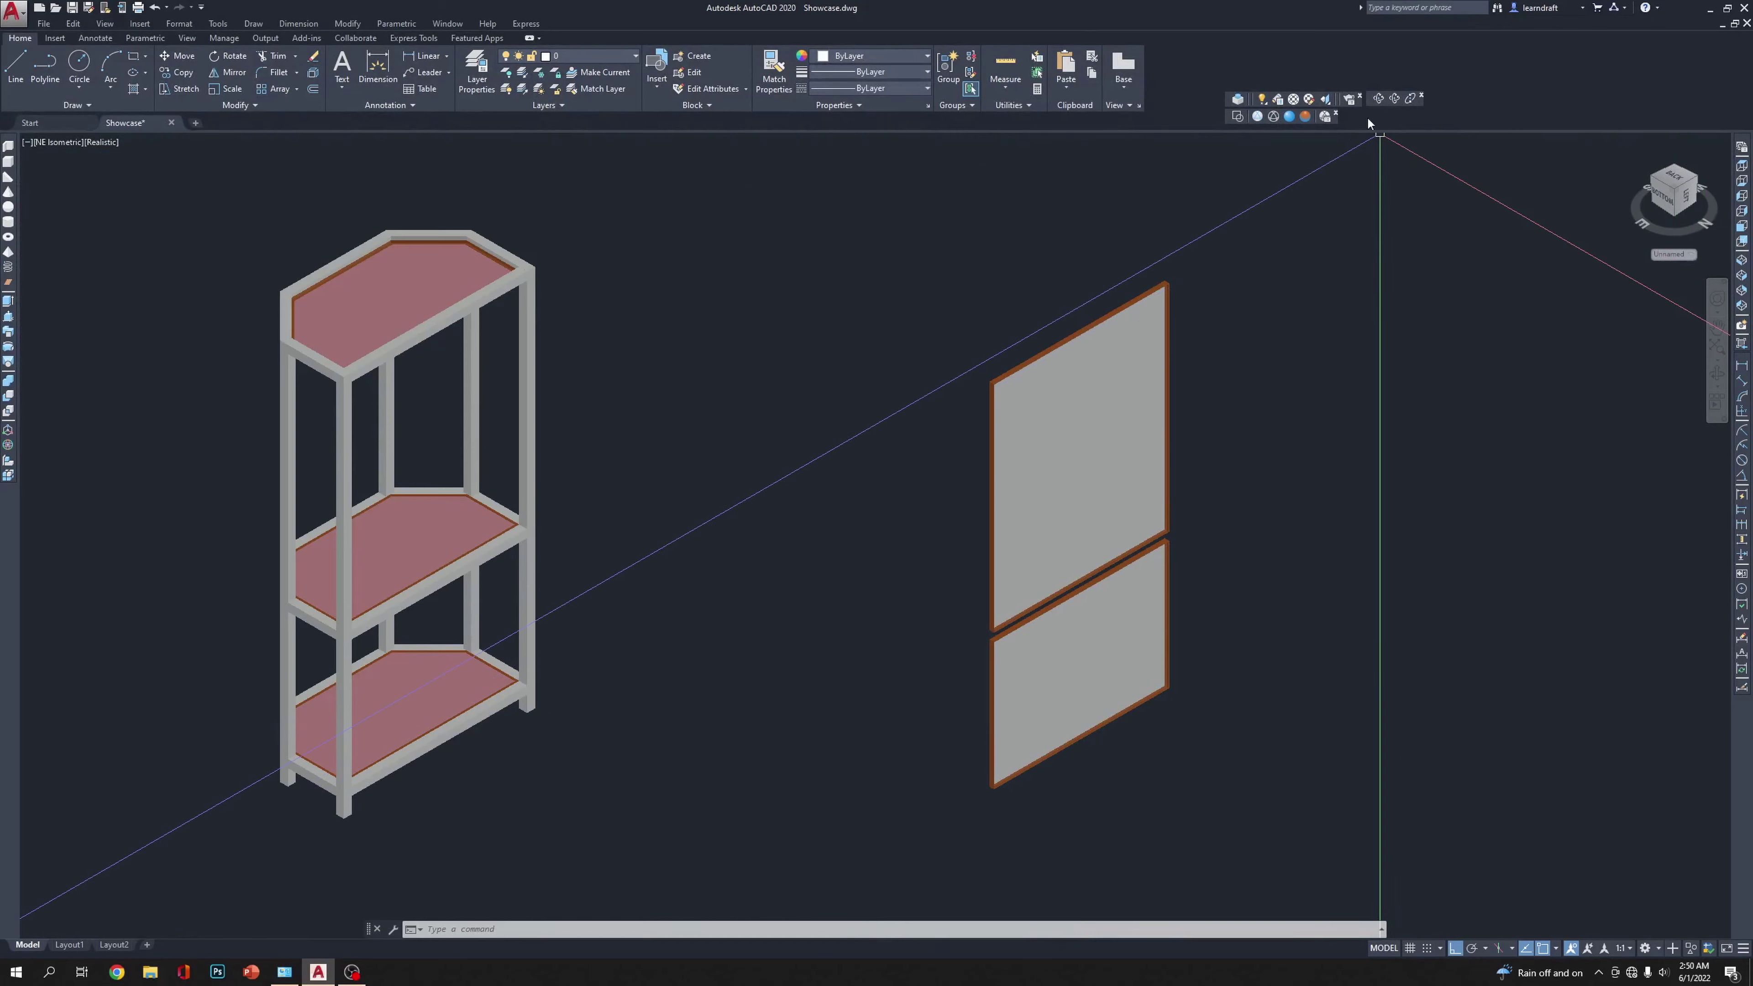
pyautogui.click(1378, 102)
pyautogui.moveTo(995, 453); pyautogui.dragTo(1209, 432)
pyautogui.scroll(10, 867, 364)
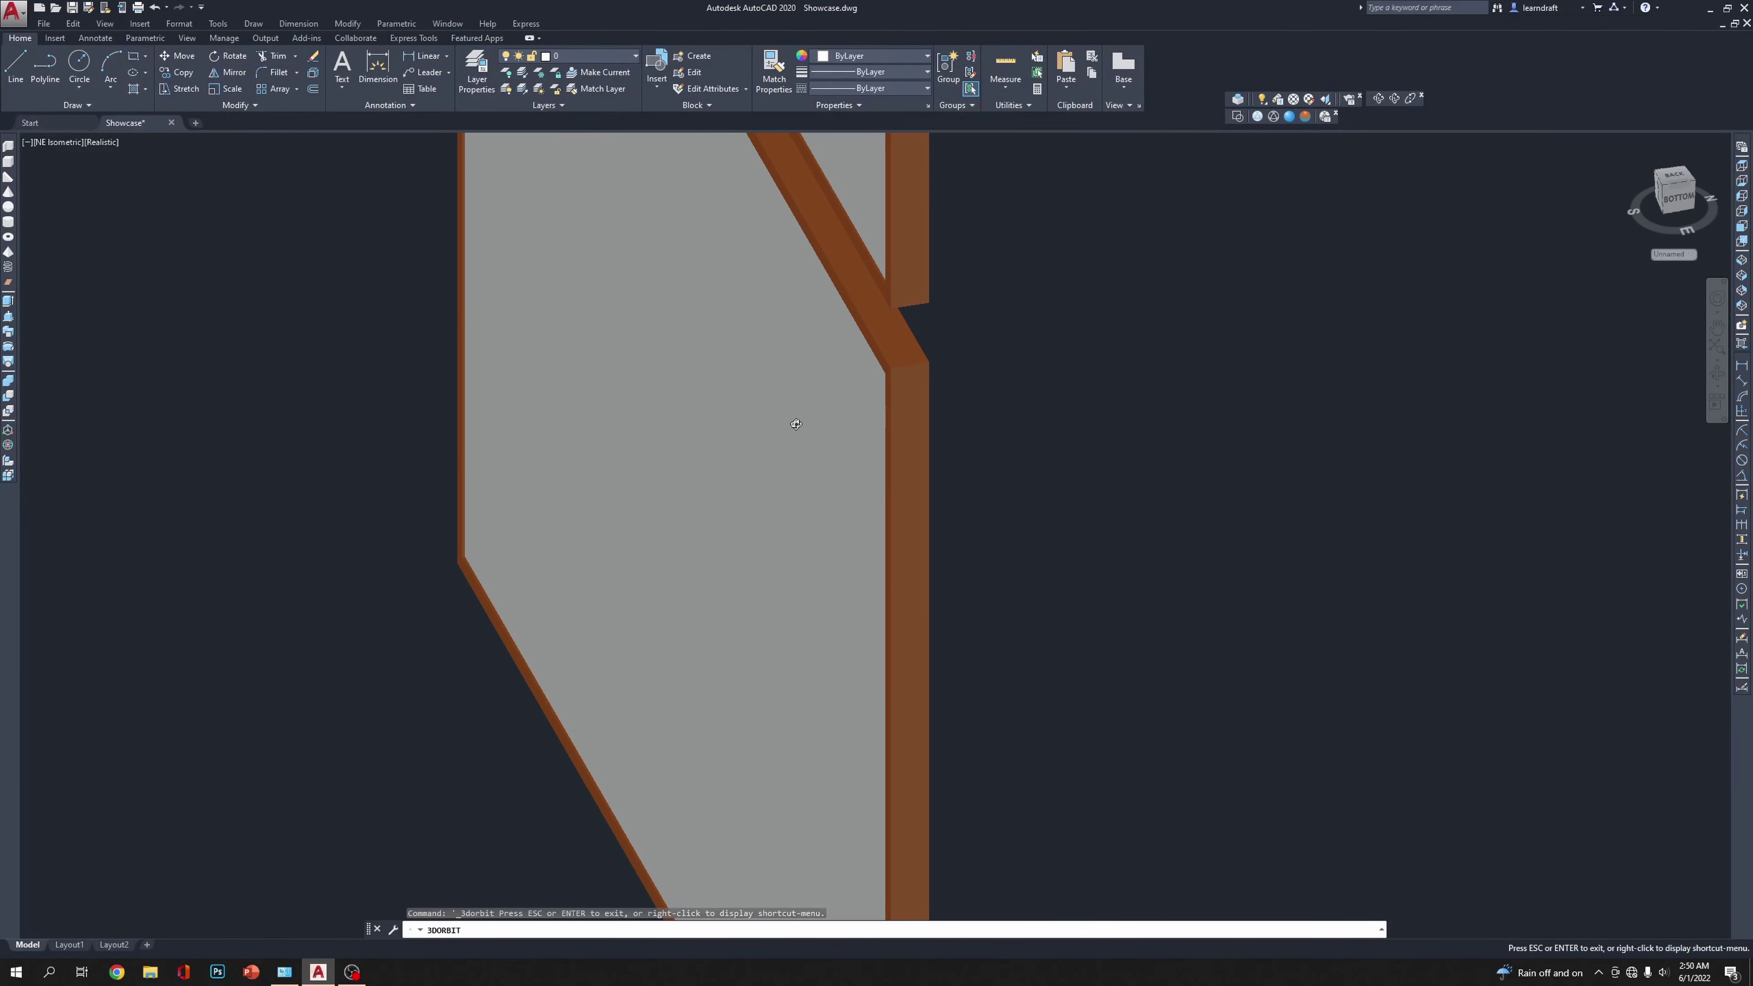
pyautogui.scroll(-8, 746, 518)
pyautogui.press('Escape')
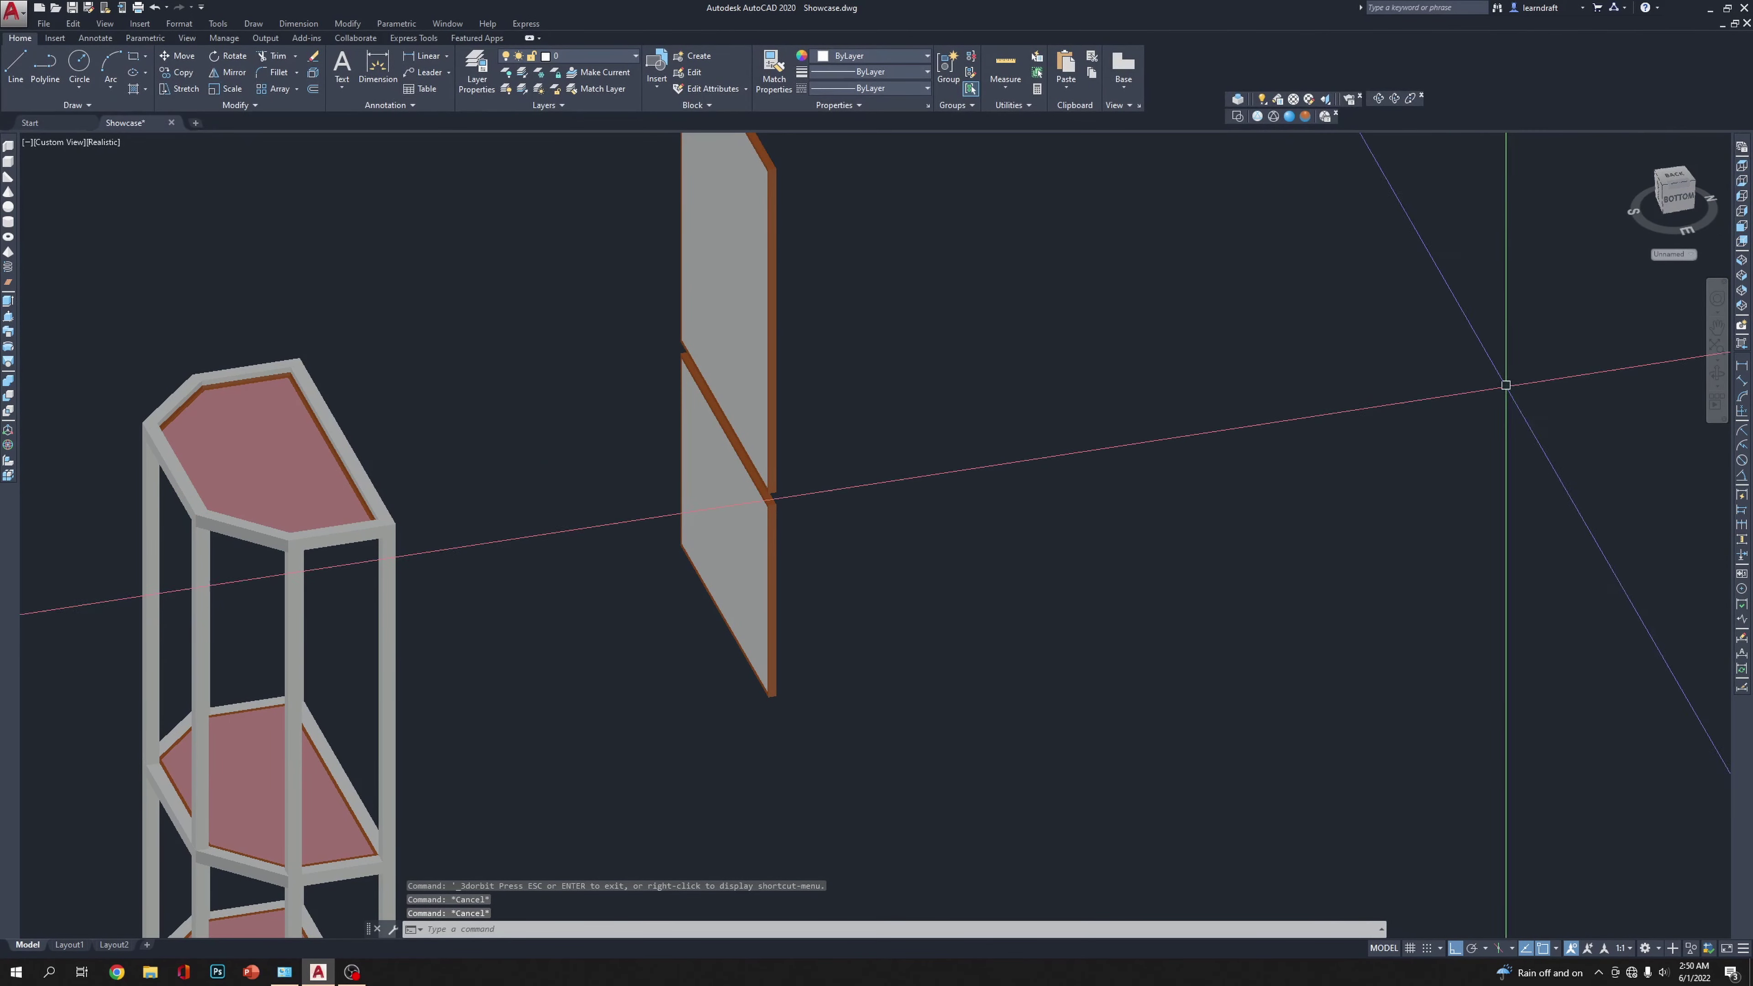
# Step: From Top view, window-select the lines above the red shelf and start moving them
pyautogui.click(1743, 167)
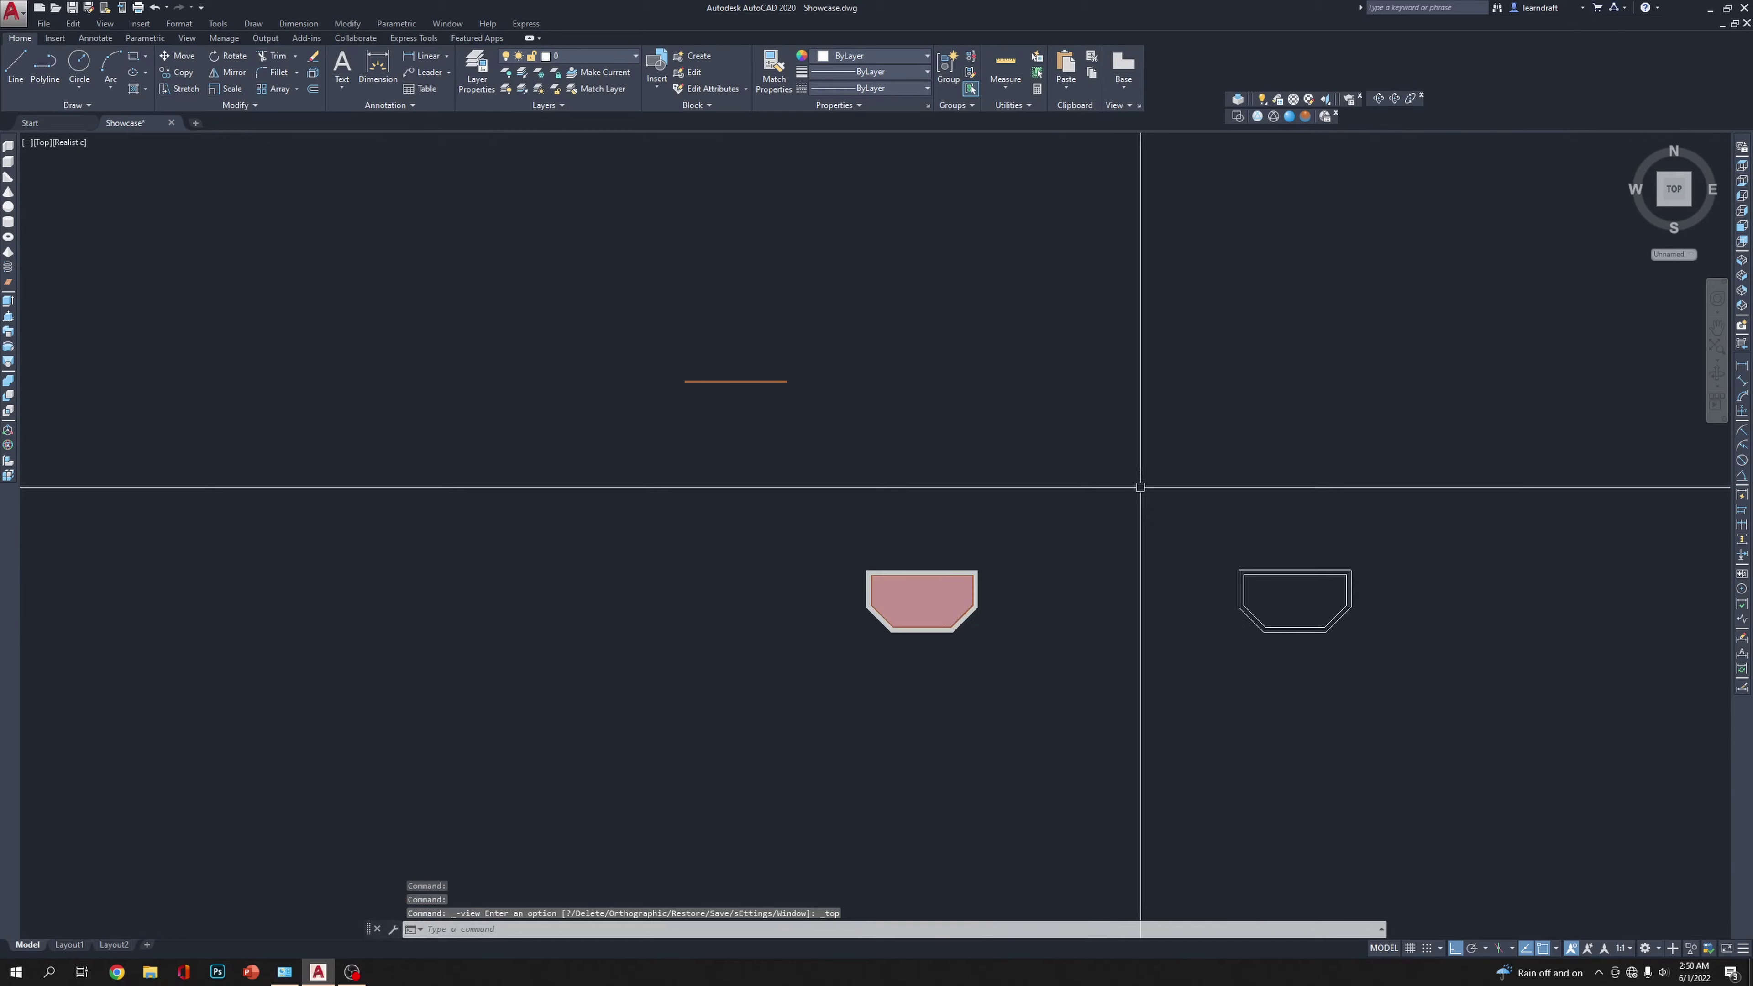
pyautogui.click(764, 342)
pyautogui.click(703, 482)
pyautogui.write('M')
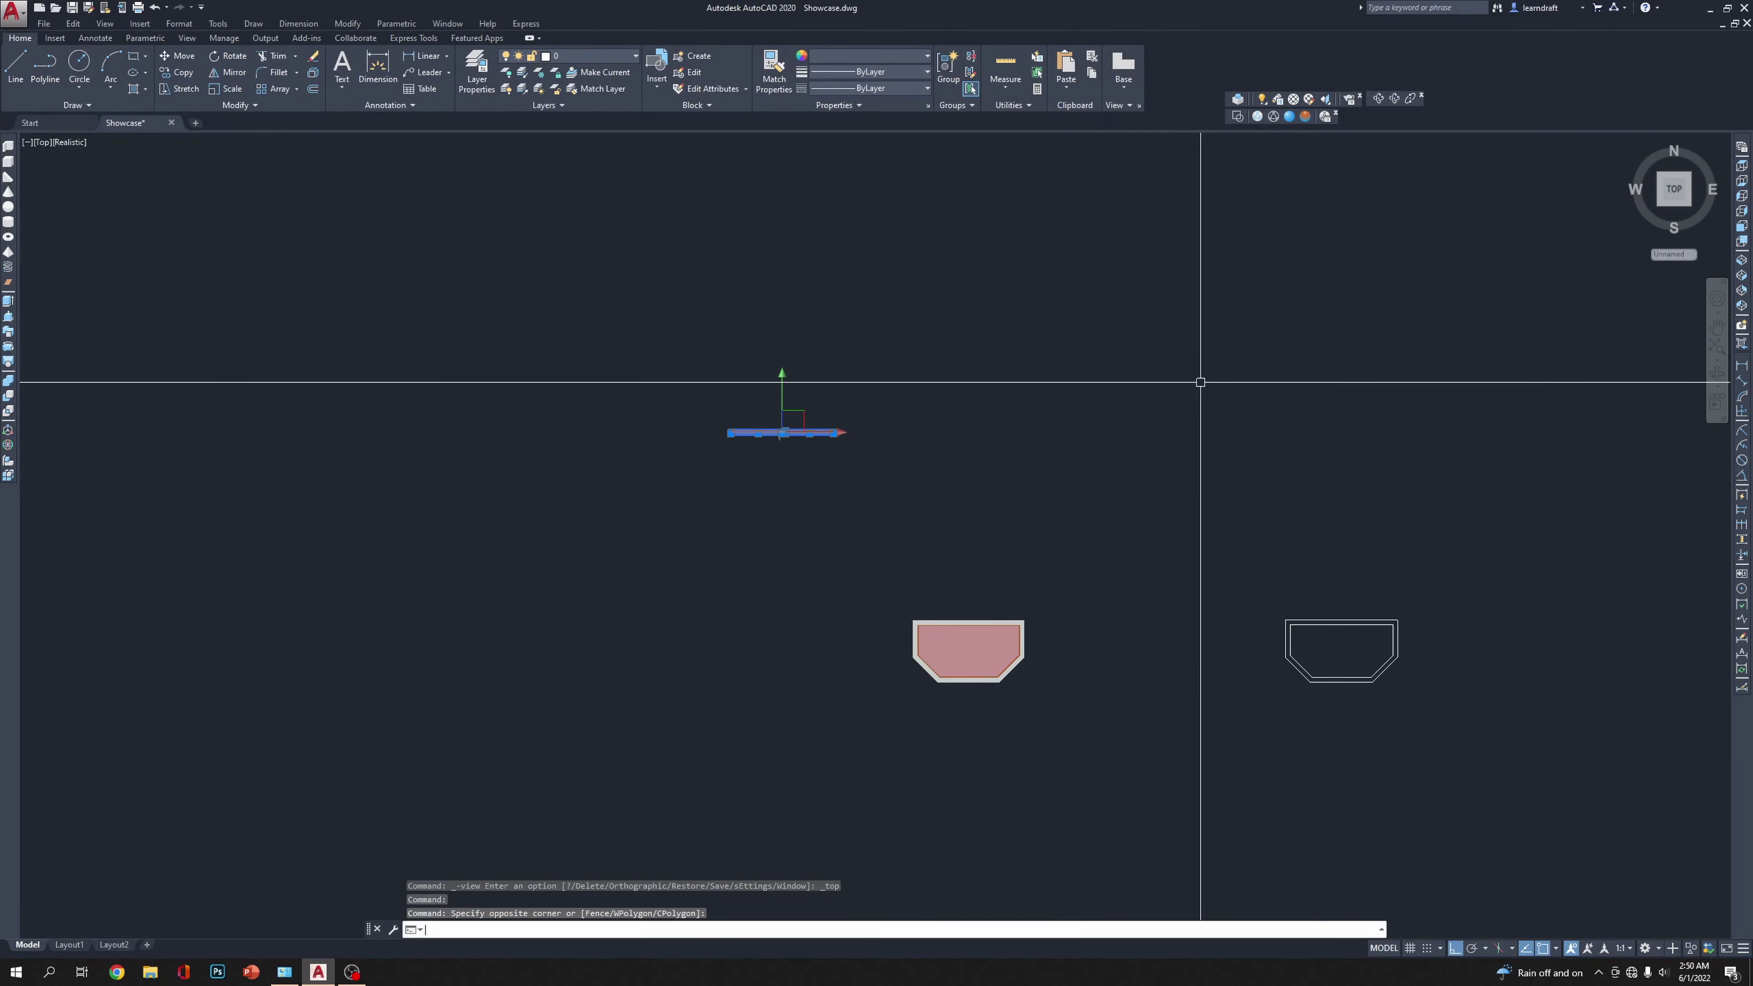
pyautogui.press('Return')
pyautogui.click(1054, 390)
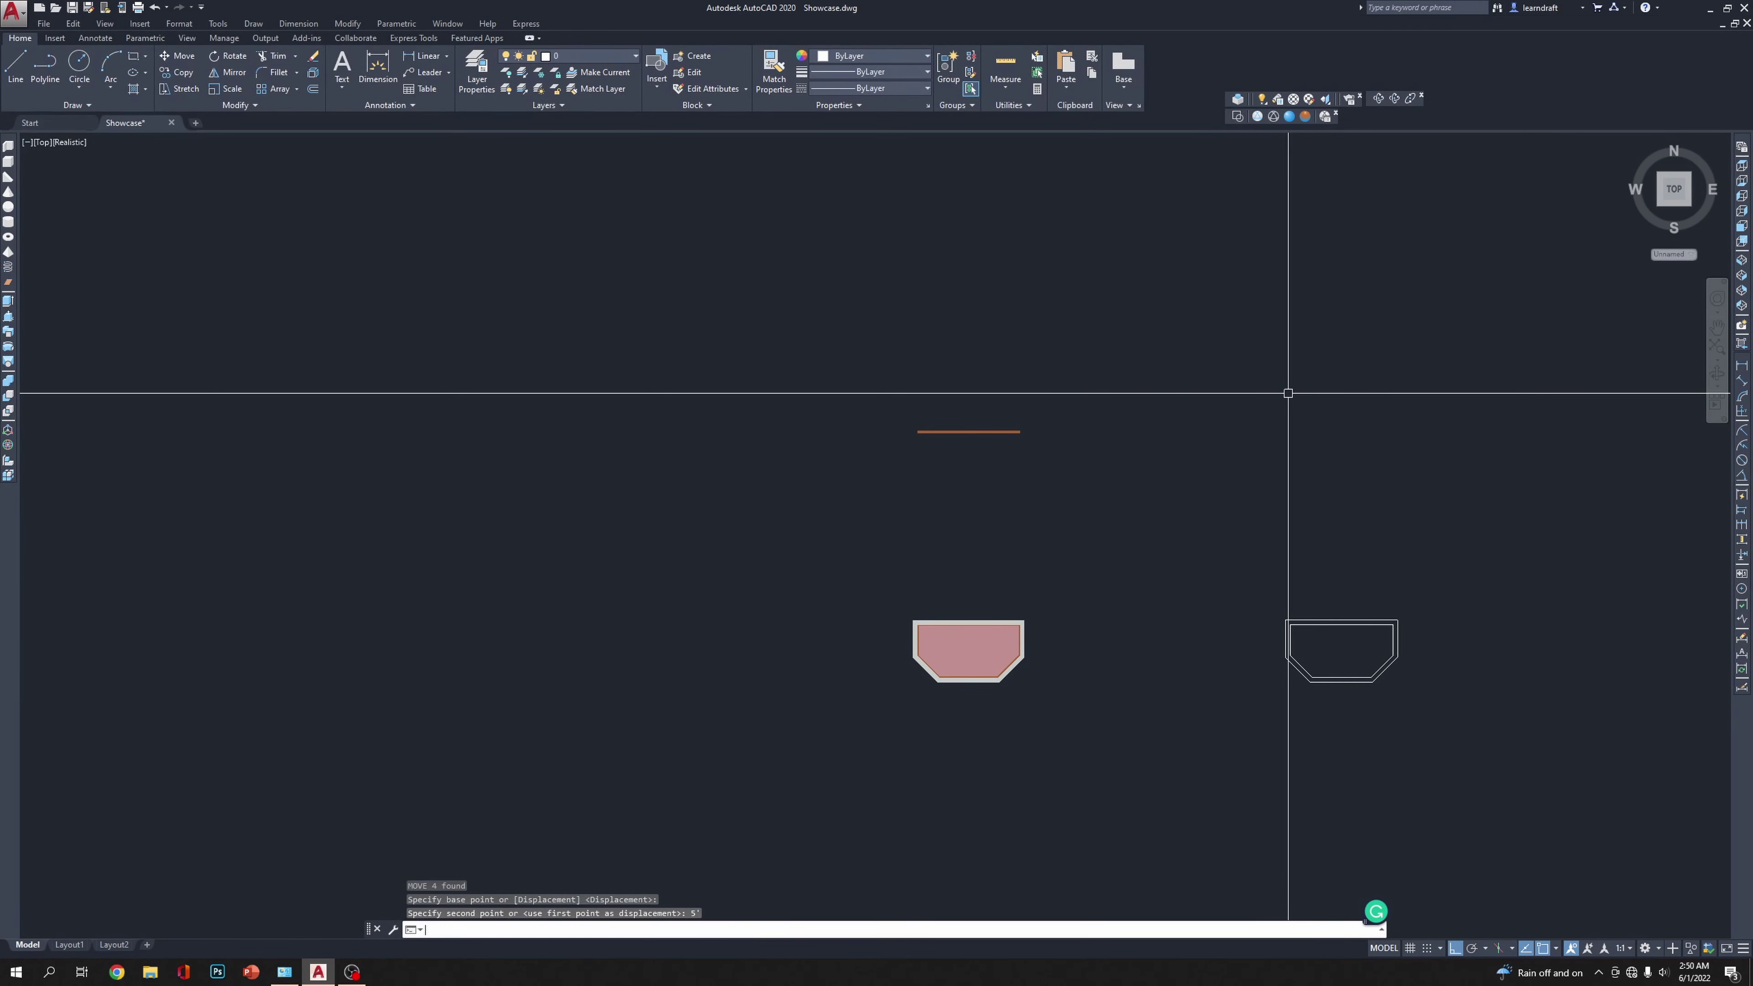
# Step: Move the four lines 5' down onto the red shelf's top edge, then view in SE Isometric
pyautogui.press('Return')
pyautogui.write('p')
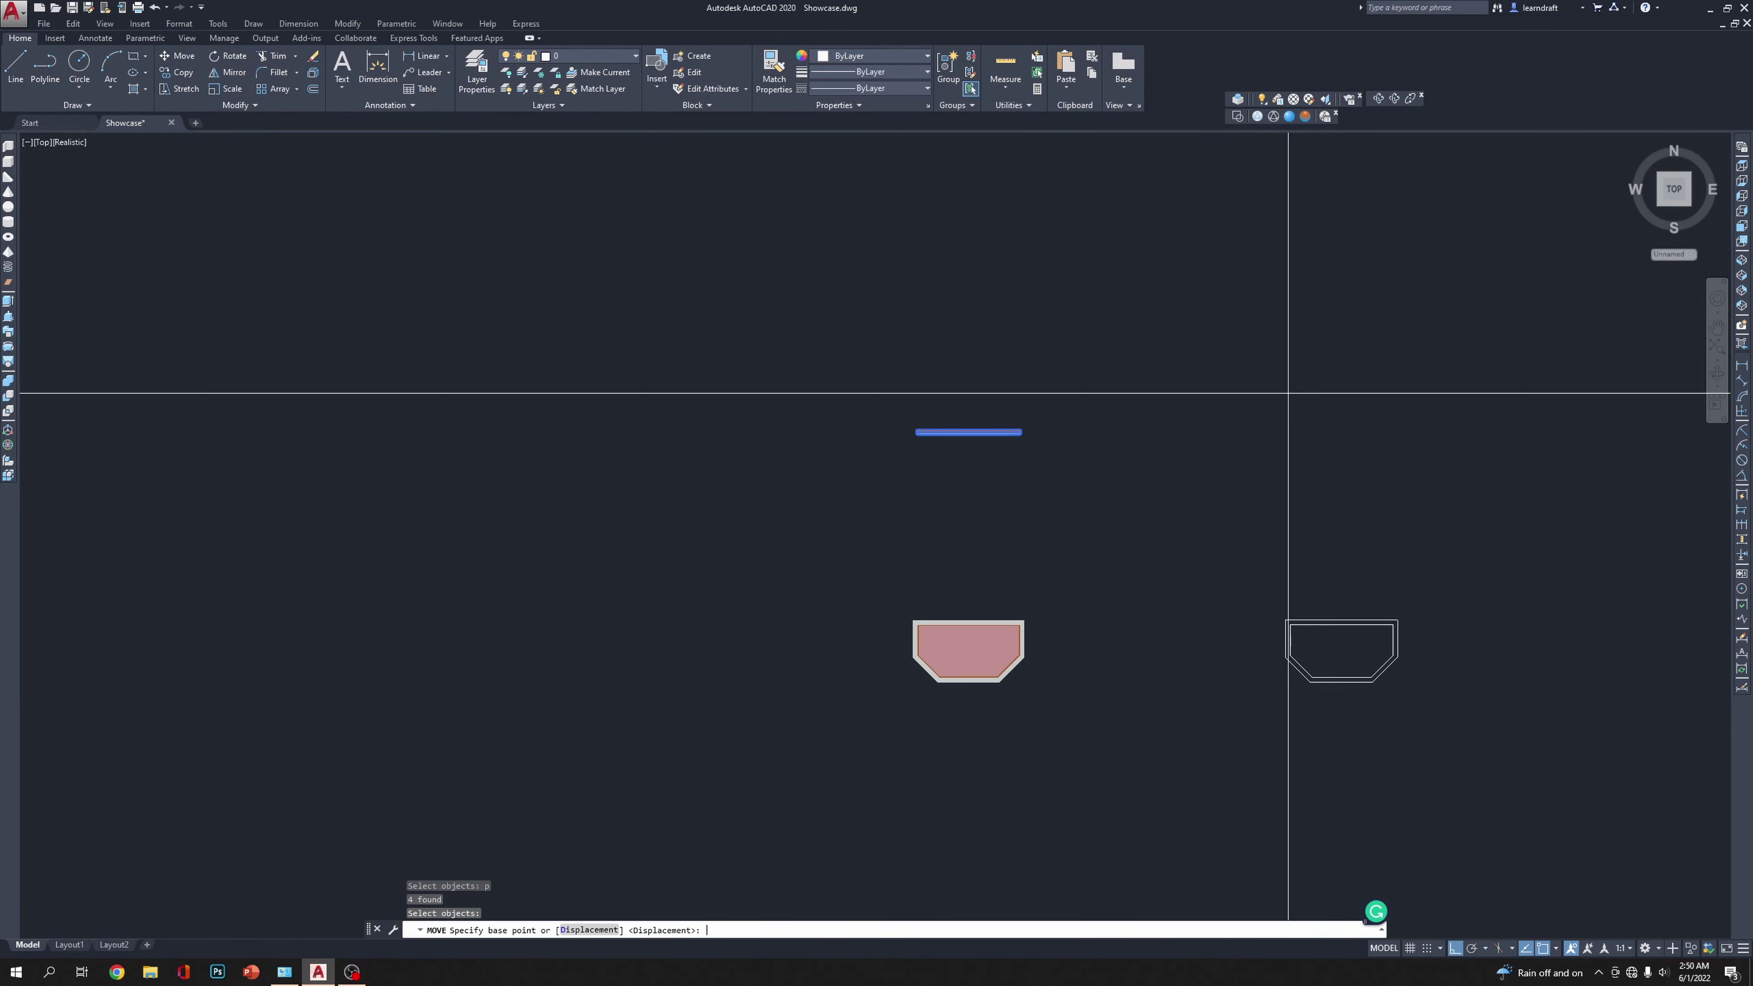
pyautogui.click(1104, 330)
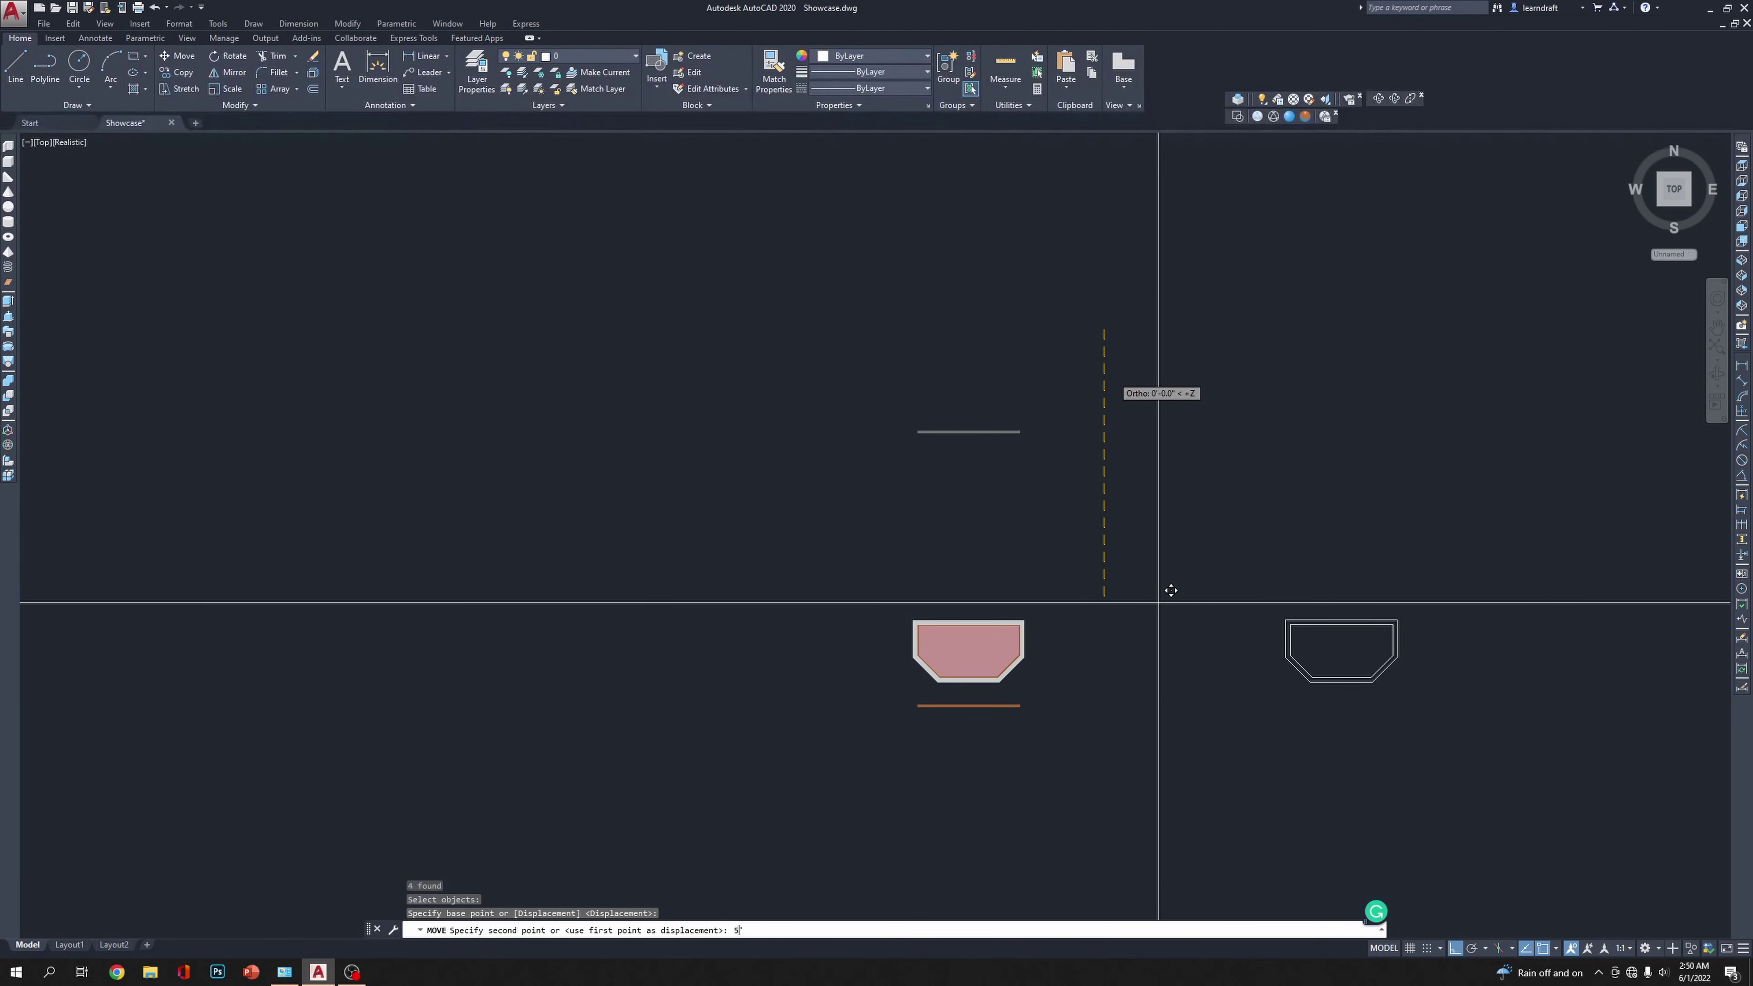
pyautogui.write("5'")
pyautogui.press('Return')
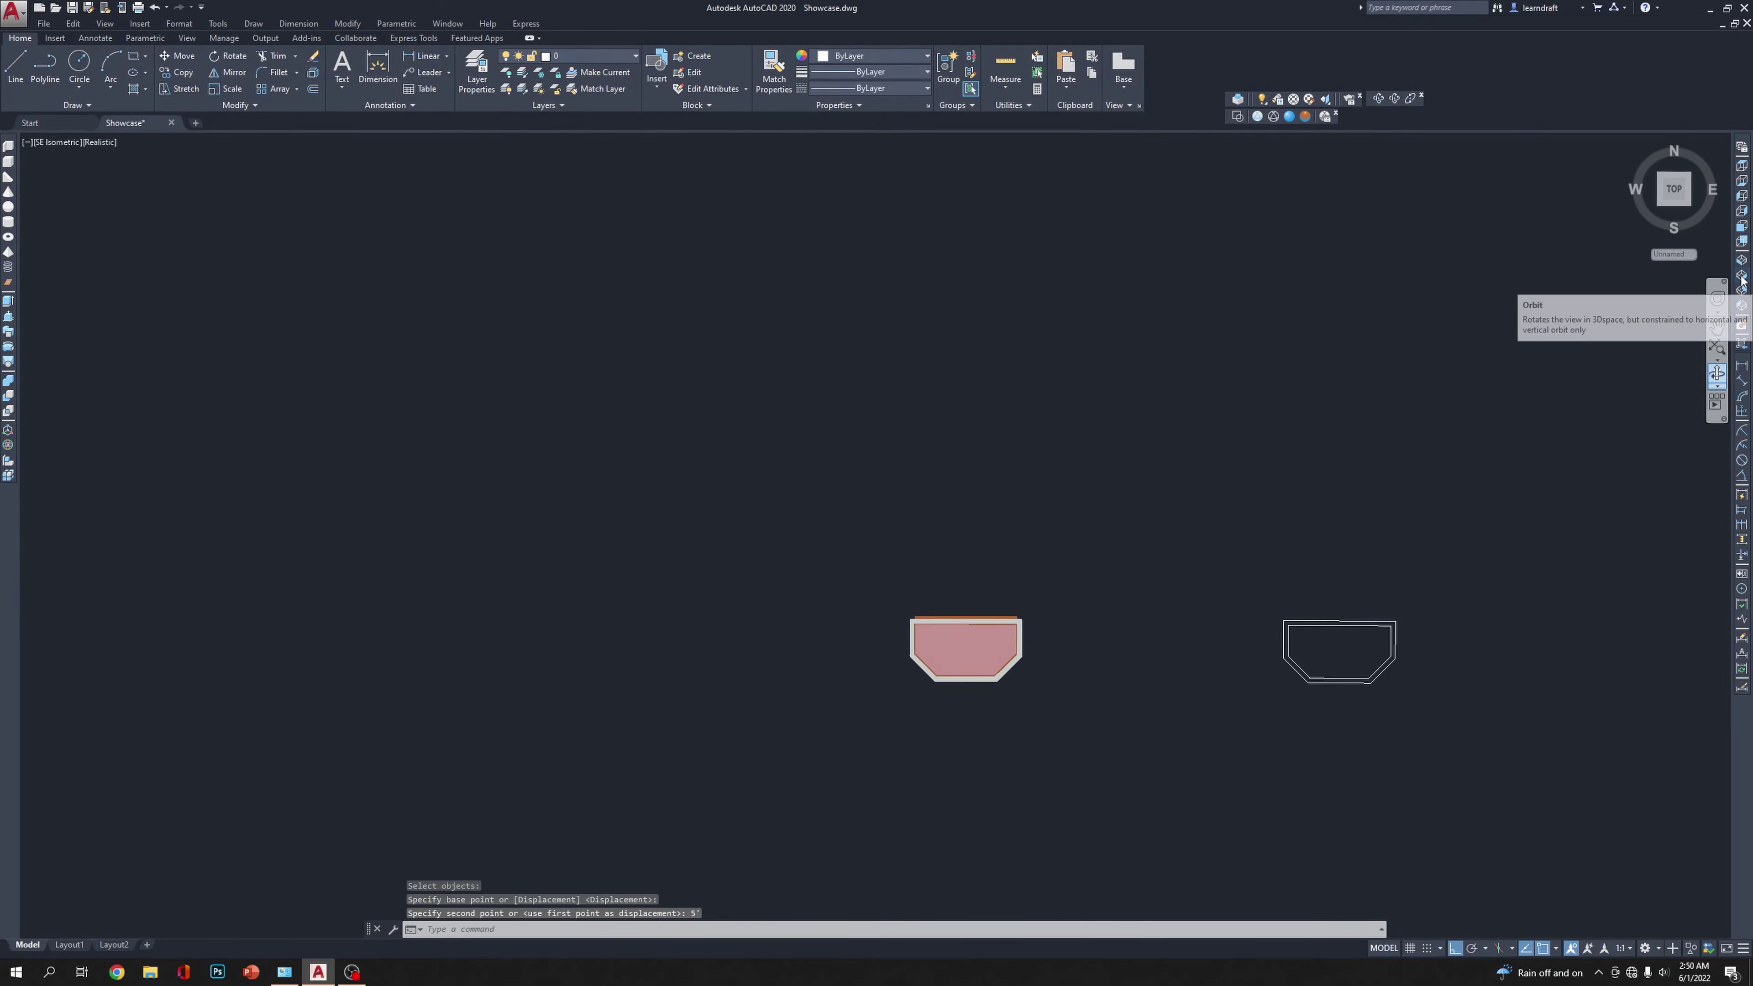
pyautogui.click(1742, 290)
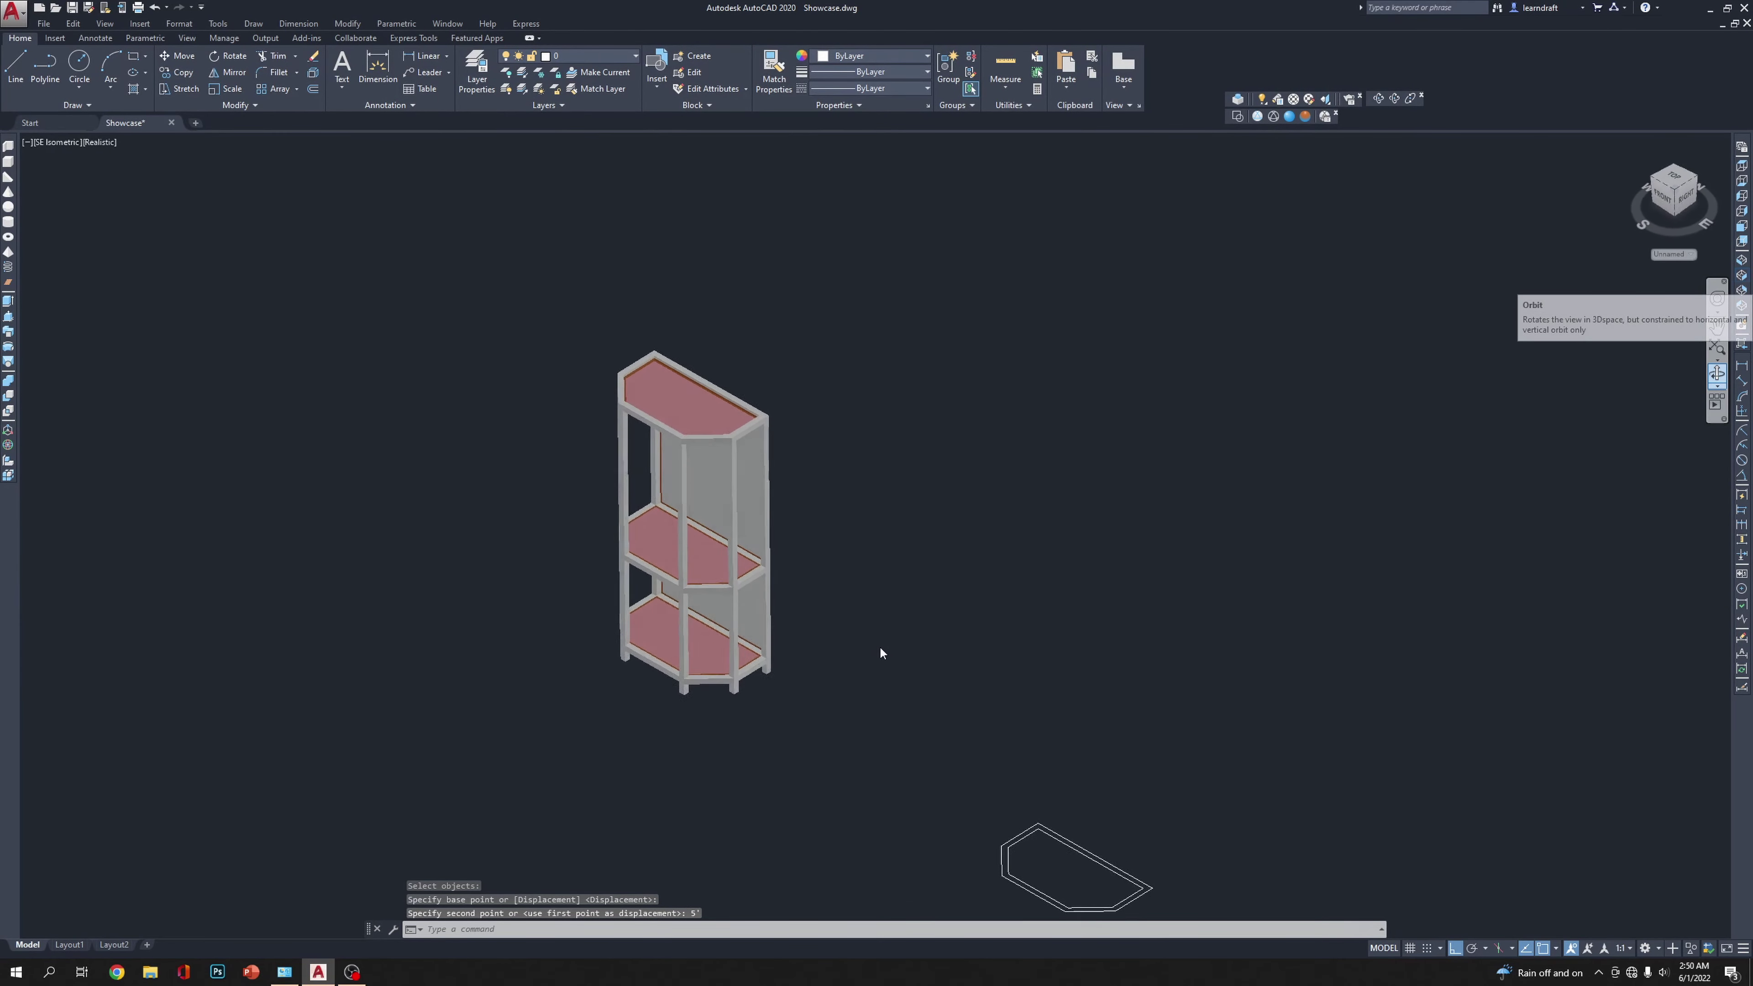
pyautogui.click(1745, 263)
pyautogui.scroll(3, 943, 689)
pyautogui.moveTo(943, 689); pyautogui.dragTo(1080, 434, button='middle')
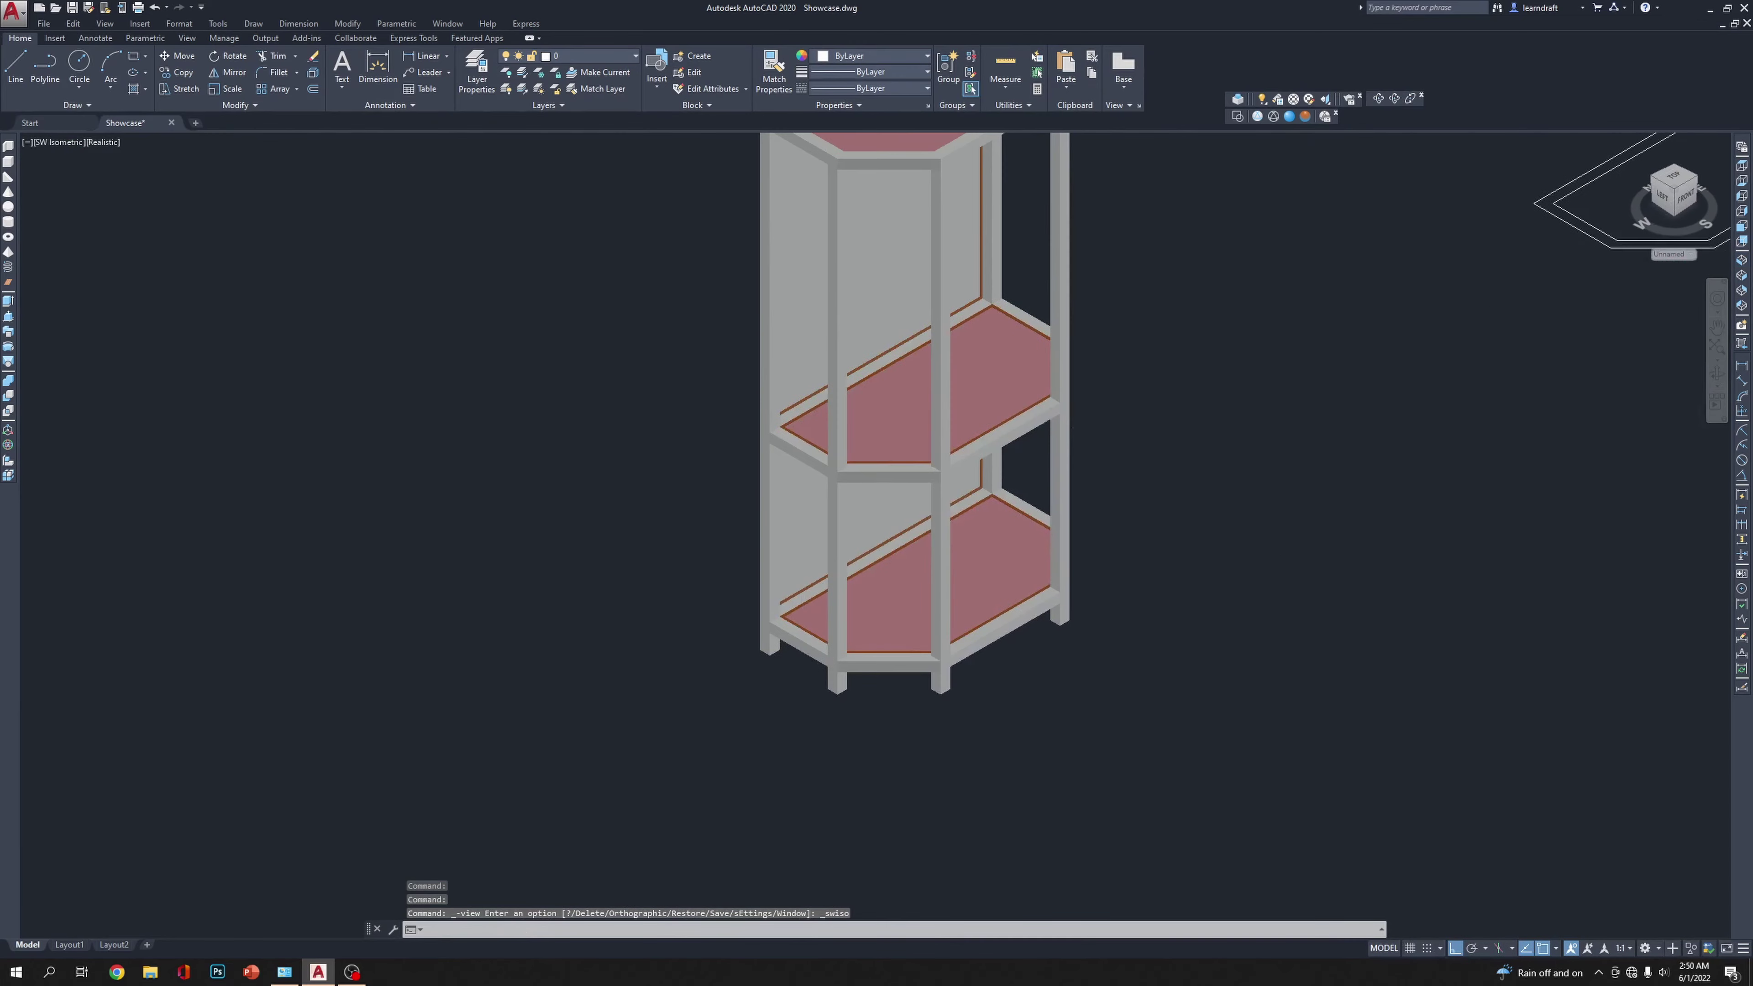
pyautogui.scroll(5, 864, 576)
pyautogui.scroll(6, 1302, 368)
pyautogui.scroll(-3, 993, 339)
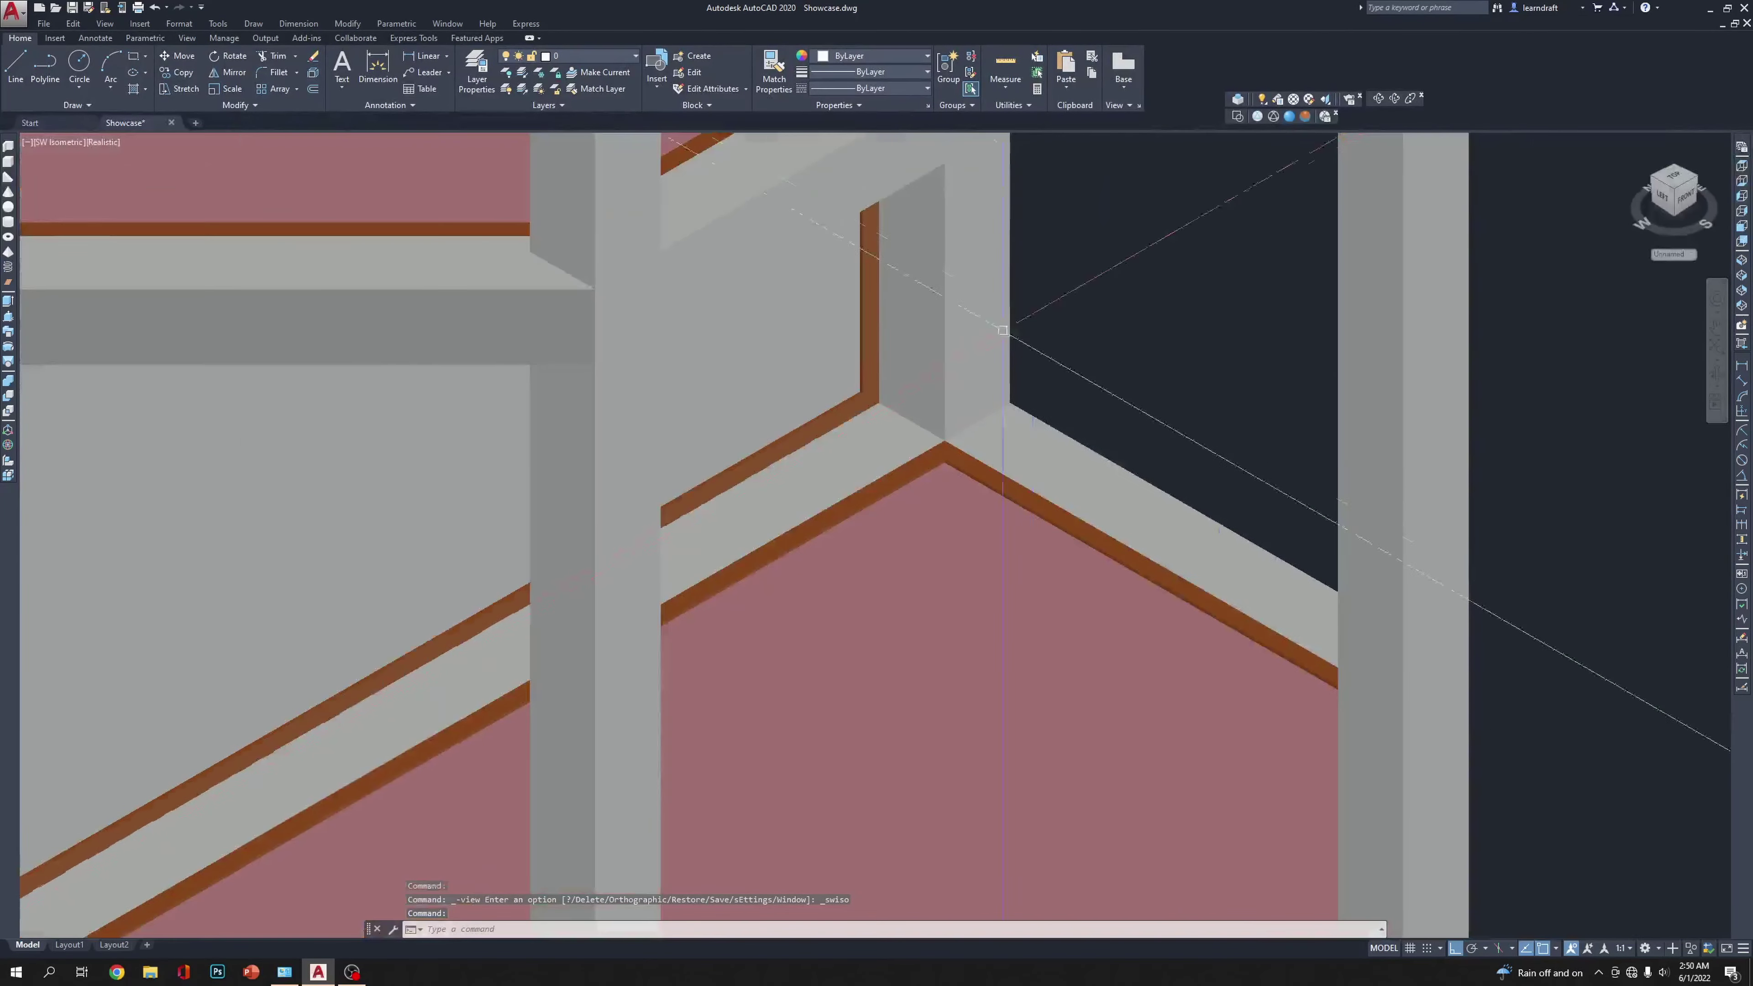
pyautogui.moveTo(1130, 274); pyautogui.dragTo(1097, 400, button='middle')
pyautogui.scroll(-4, 1426, 589)
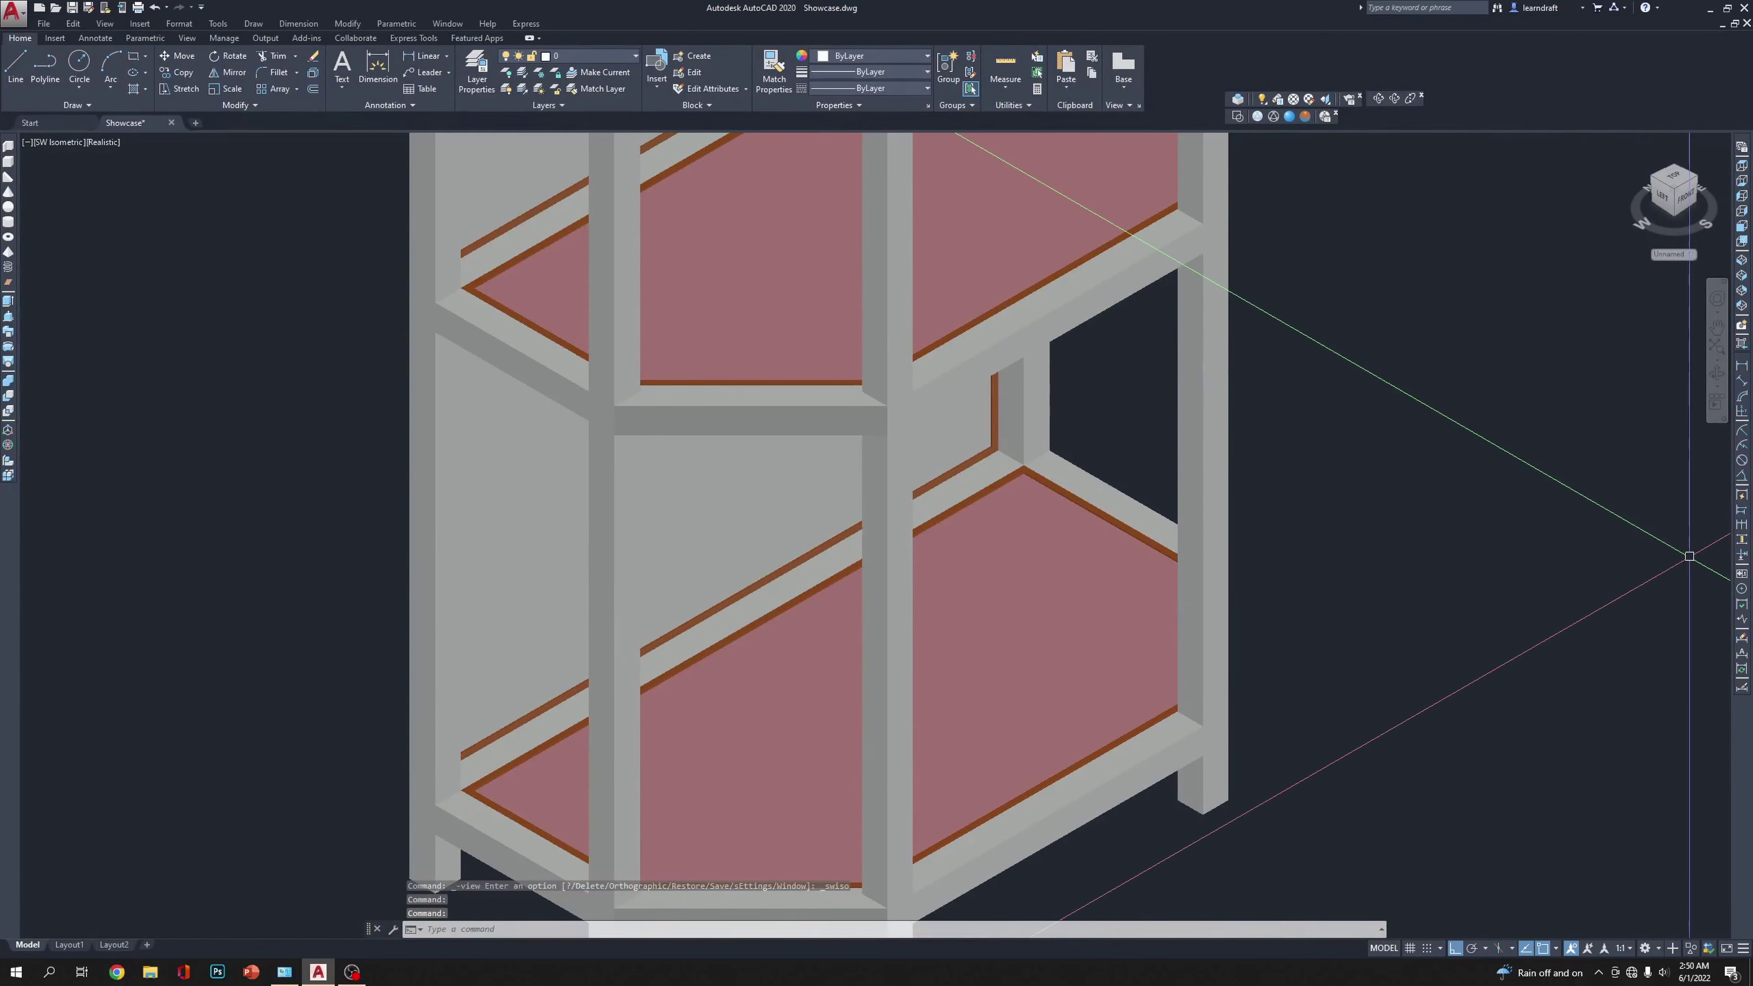
pyautogui.click(1289, 117)
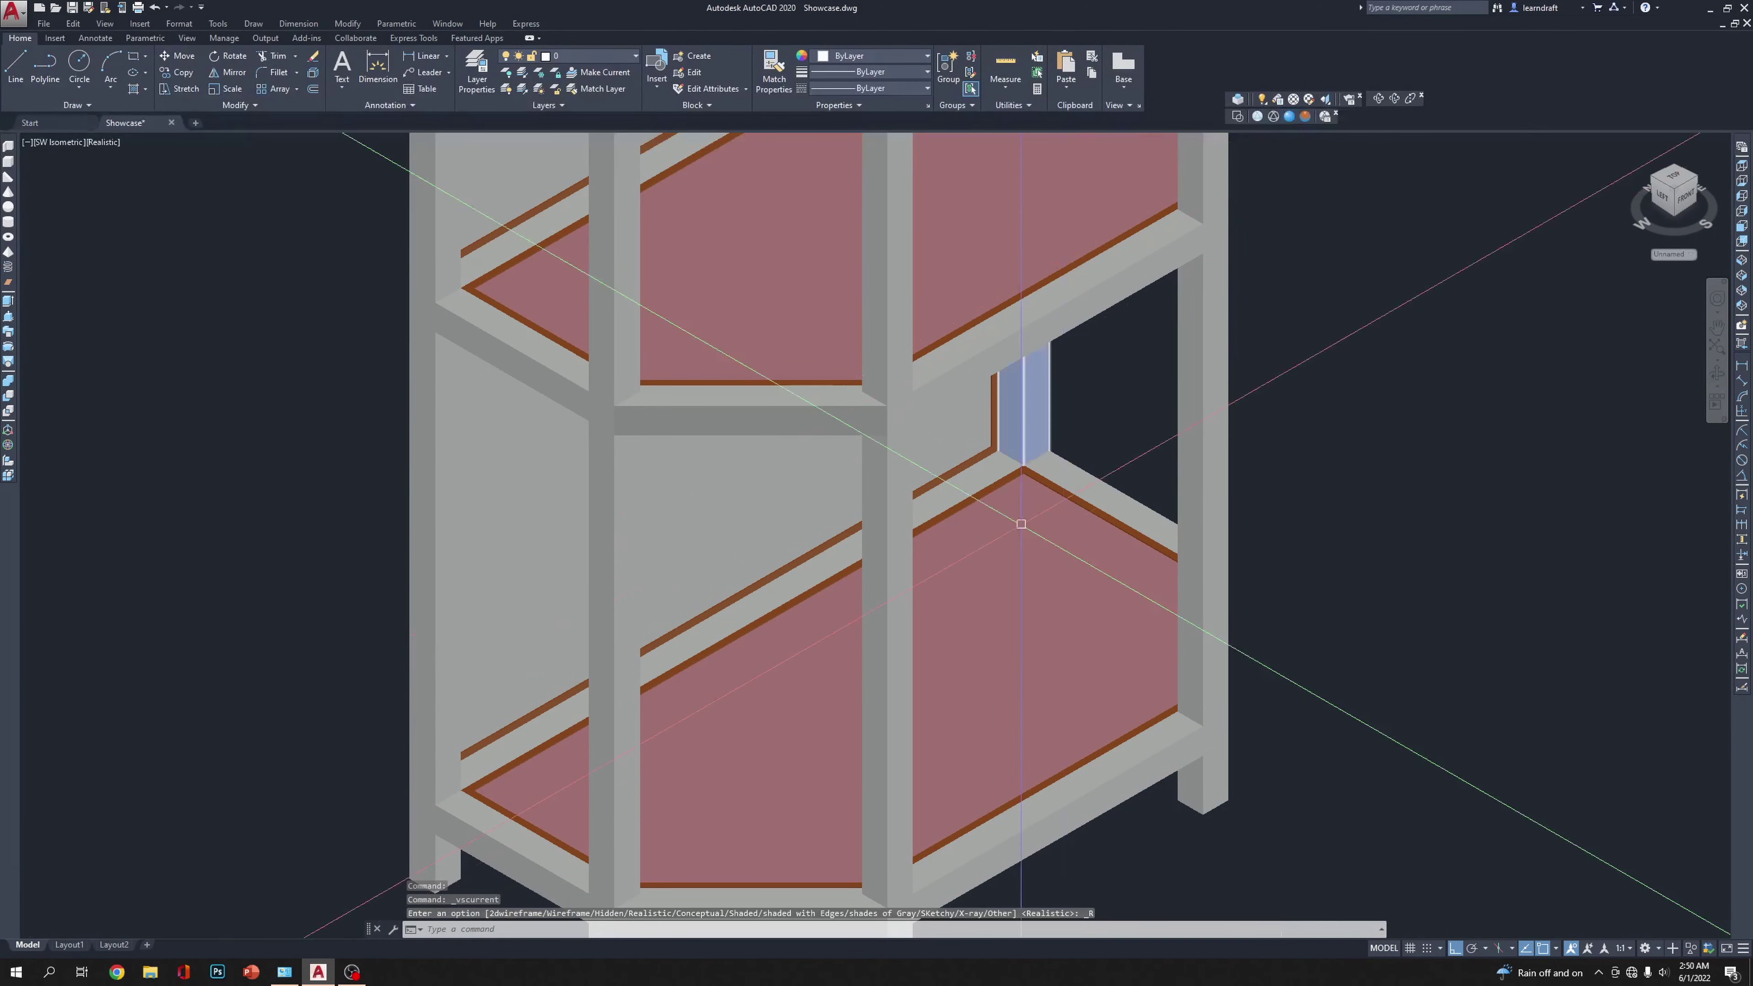
pyautogui.click(1379, 97)
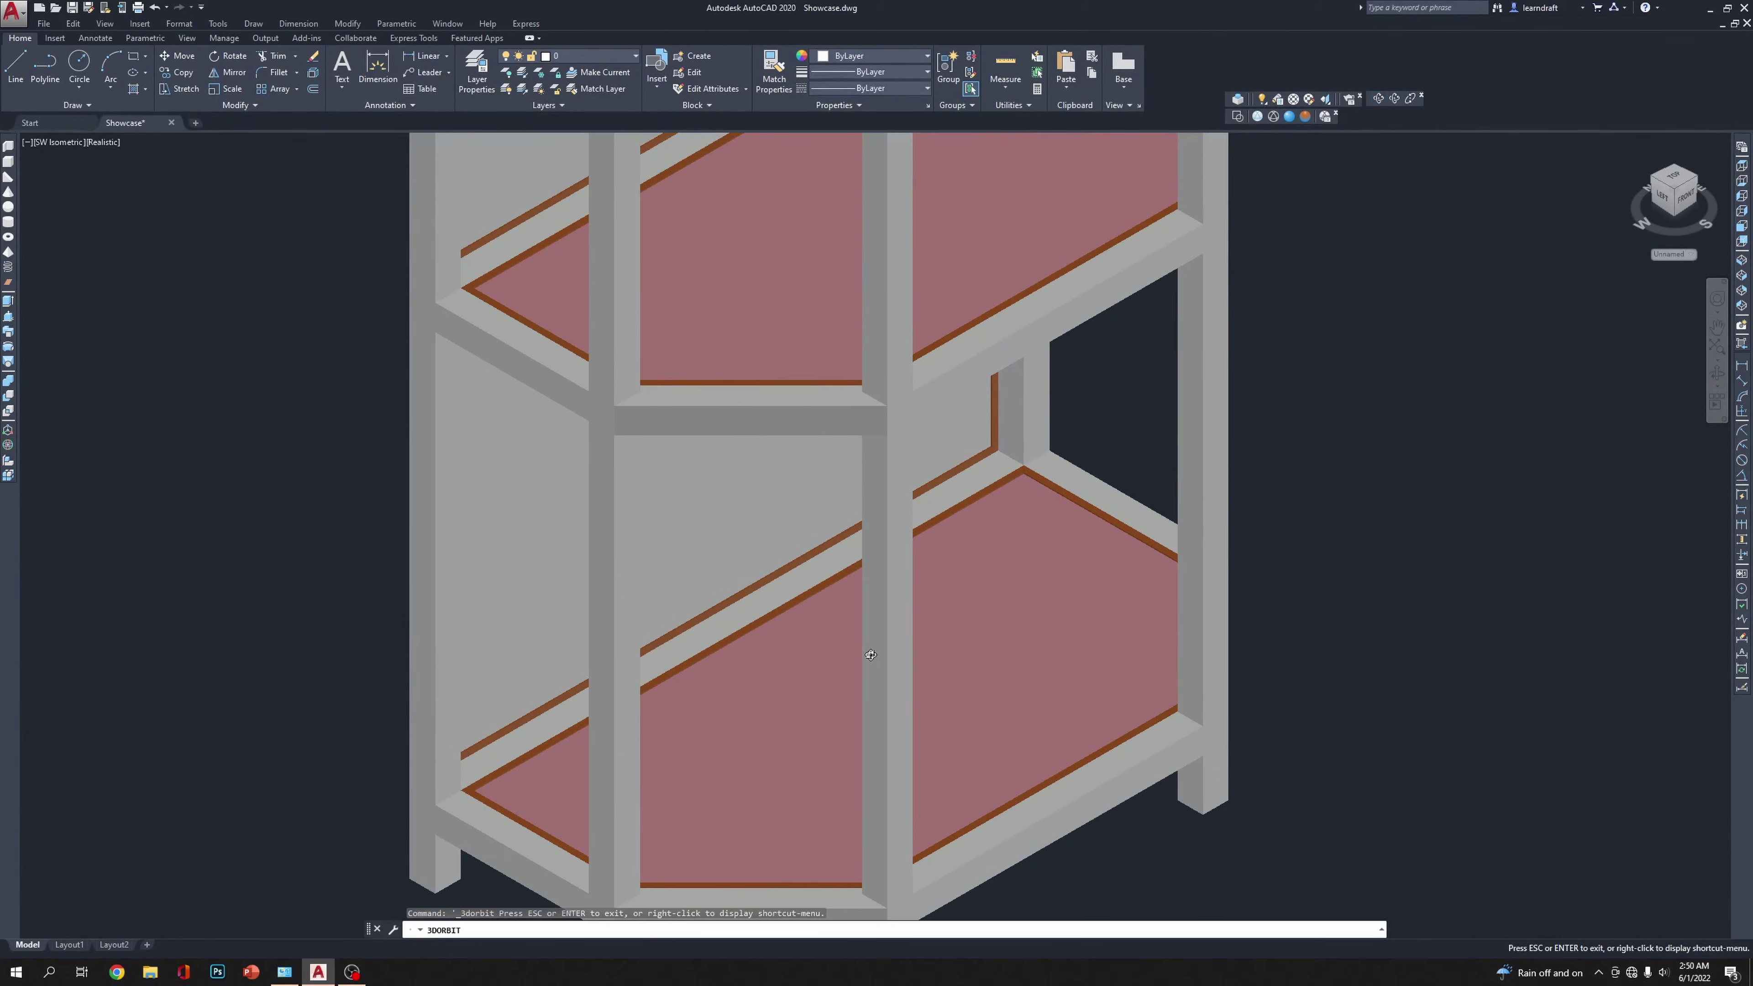
pyautogui.moveTo(871, 652); pyautogui.dragTo(847, 612)
pyautogui.scroll(-5, 867, 656)
pyautogui.moveTo(1009, 579); pyautogui.dragTo(823, 776, button='middle')
pyautogui.scroll(-1, 823, 776)
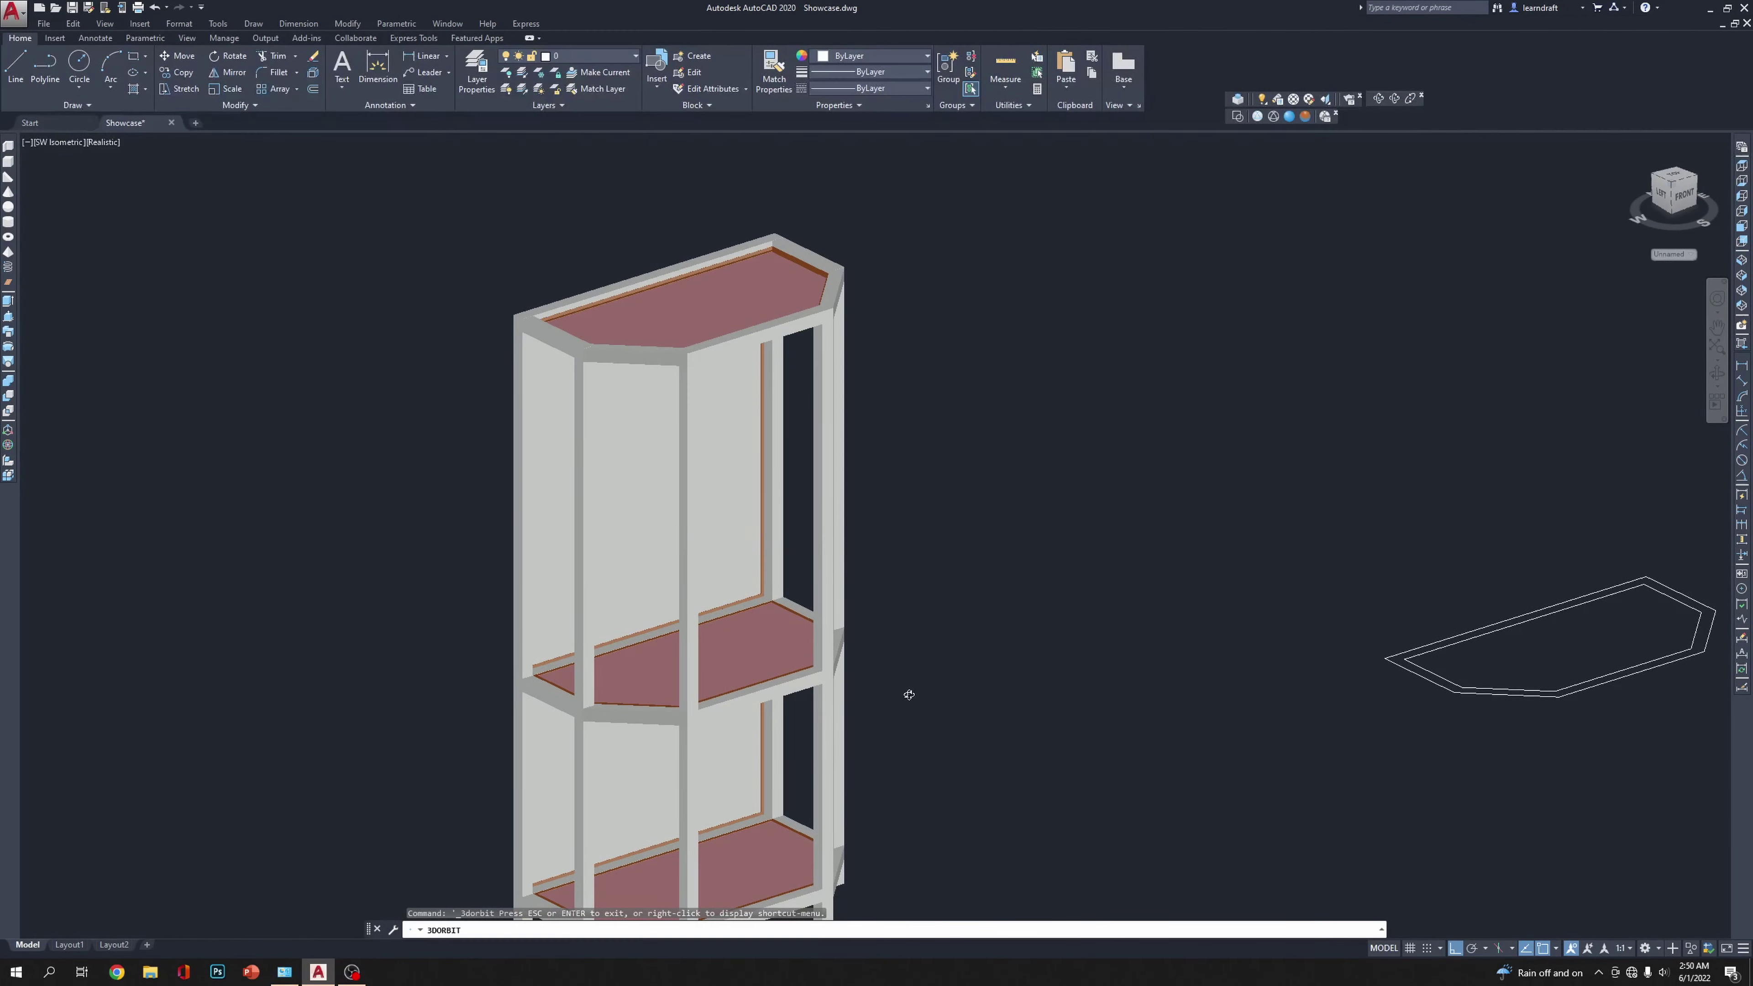
pyautogui.moveTo(911, 689); pyautogui.dragTo(1068, 493, button='middle')
pyautogui.press('Escape')
pyautogui.scroll(-4, 928, 706)
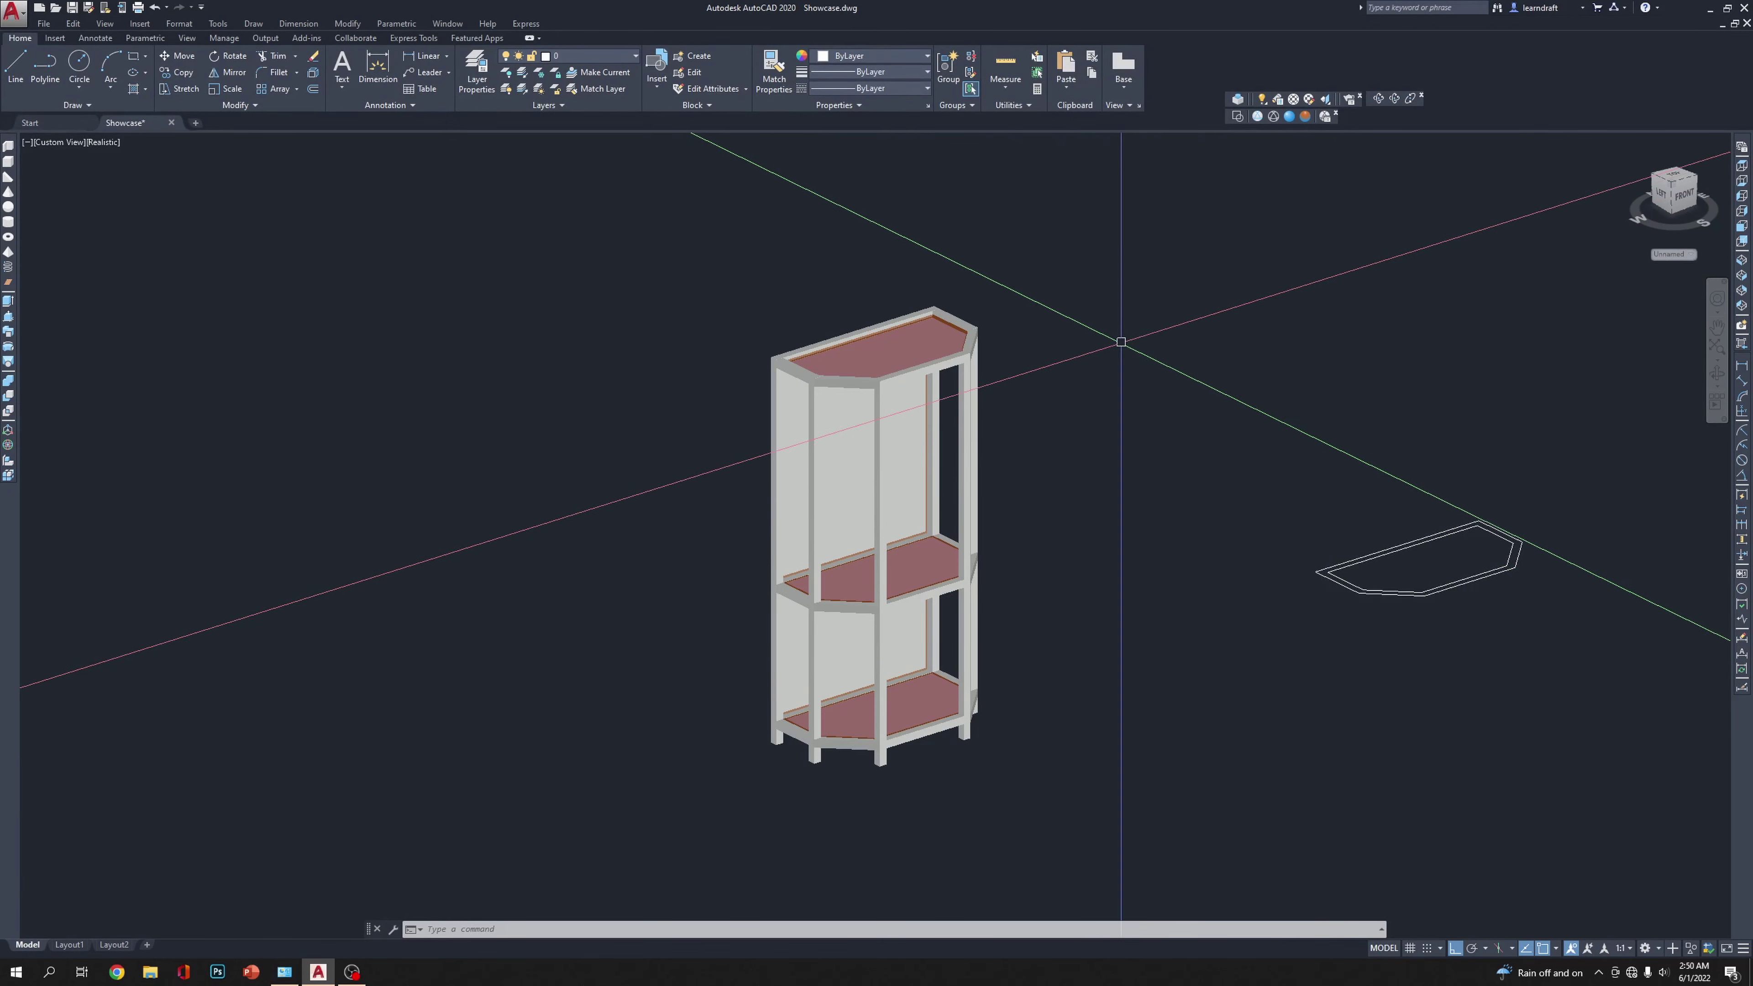
pyautogui.moveTo(1123, 341); pyautogui.dragTo(1152, 317, button='middle')
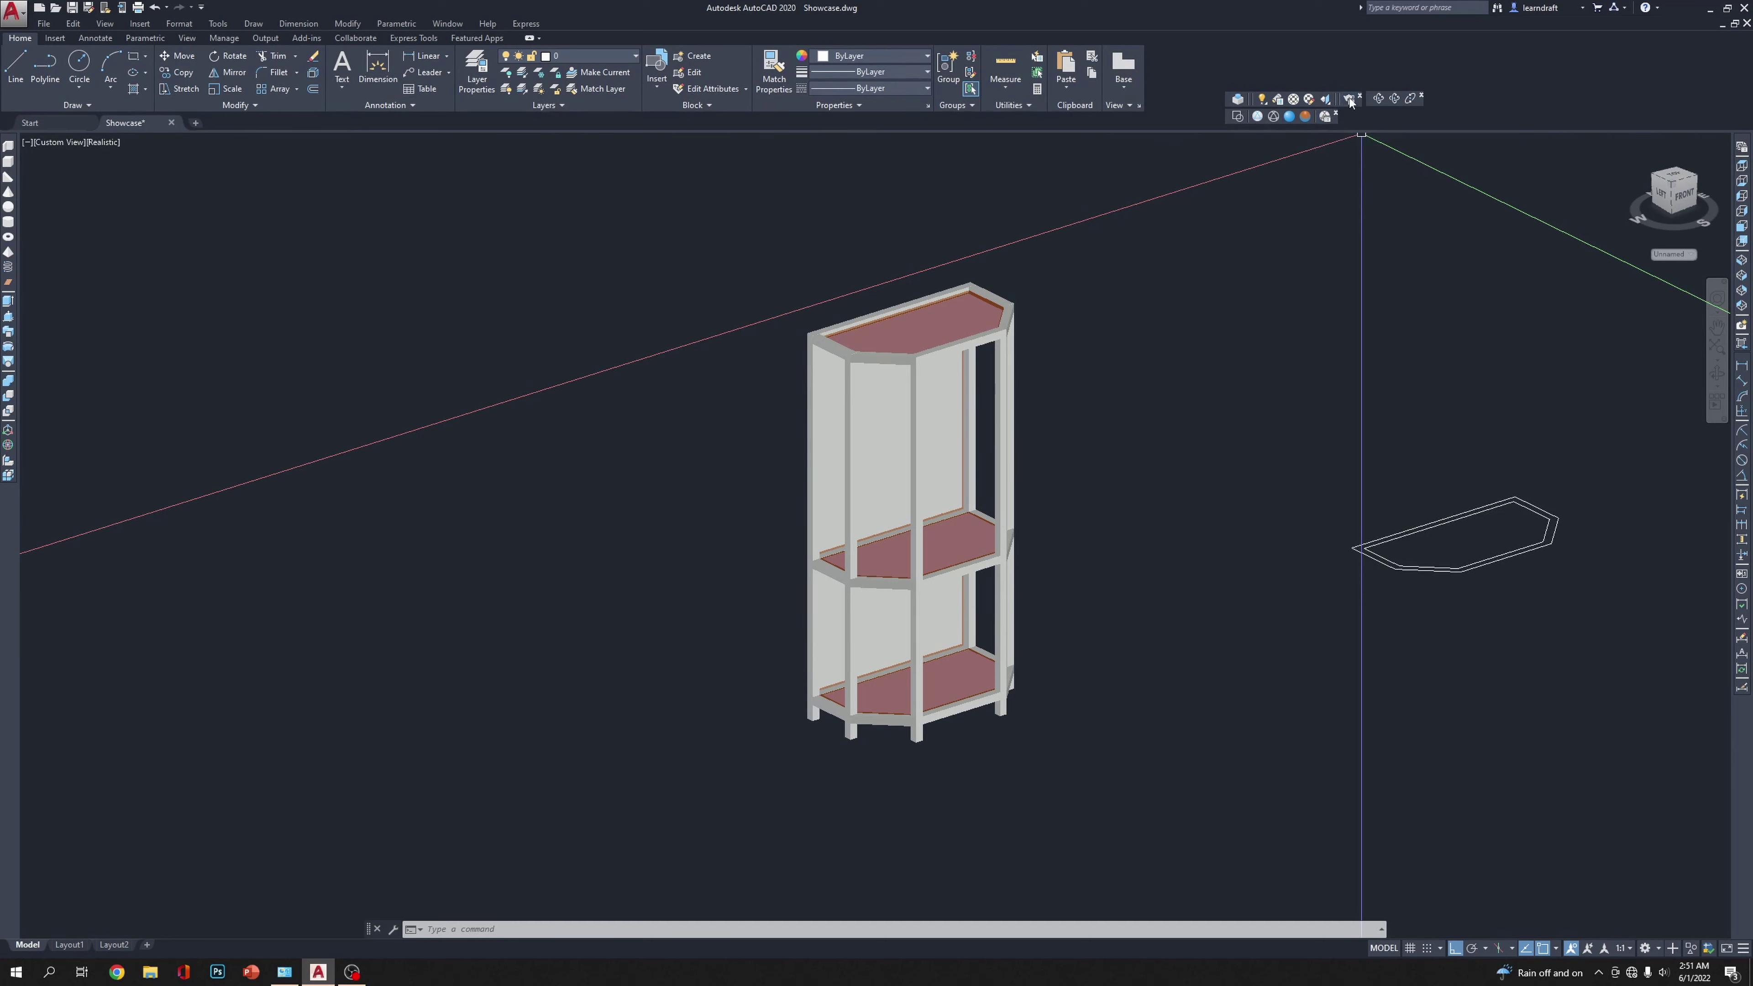
# Step: In the Materials Browser, find Red Oak in the Autodesk Wood library and add it to Document Materials
pyautogui.click(1296, 100)
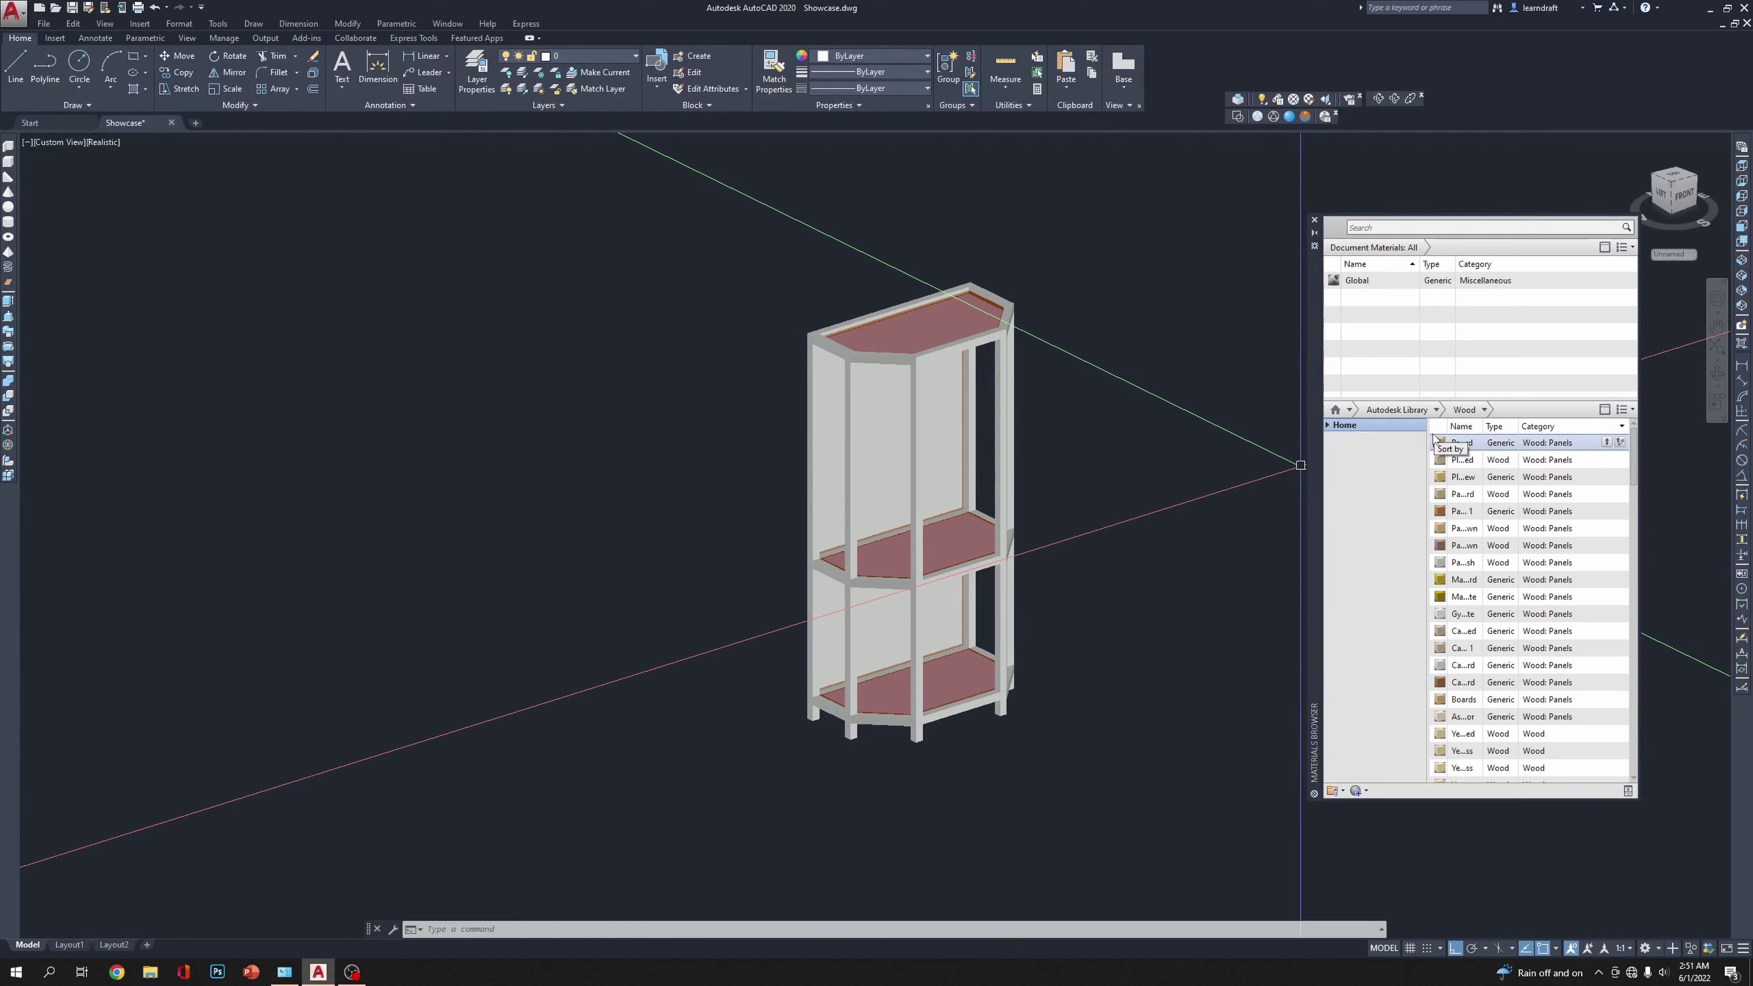
pyautogui.moveTo(1423, 436); pyautogui.dragTo(1397, 436)
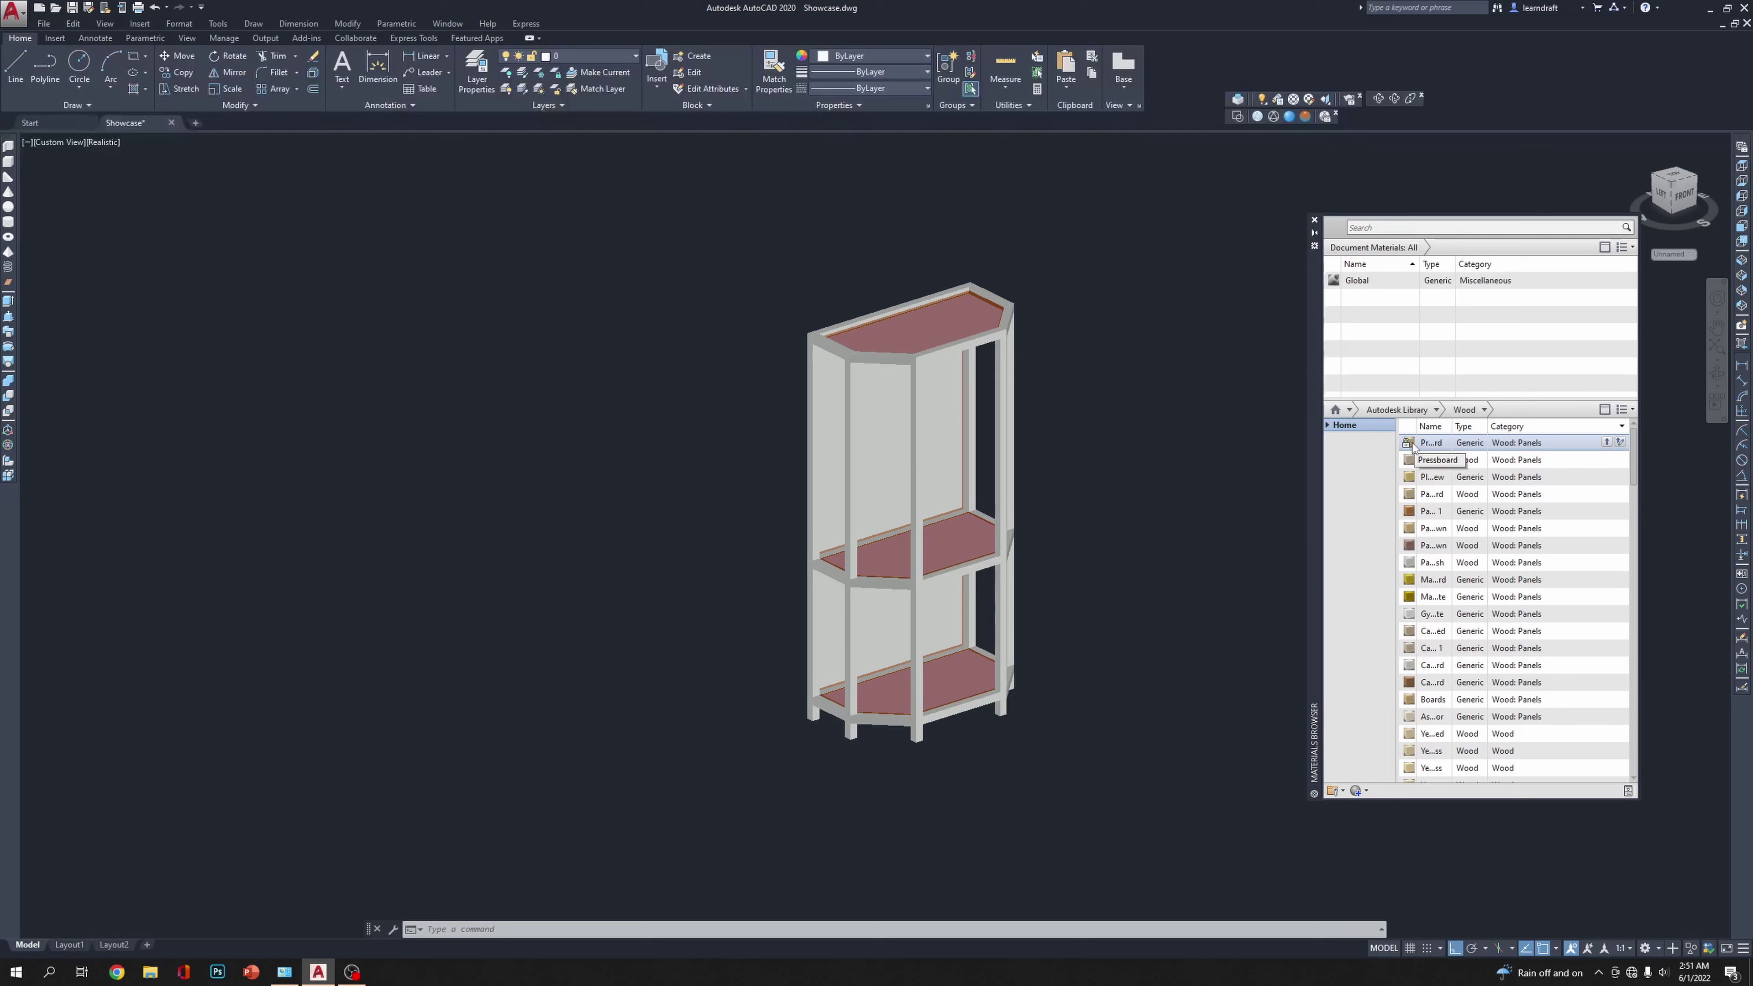
pyautogui.click(1349, 473)
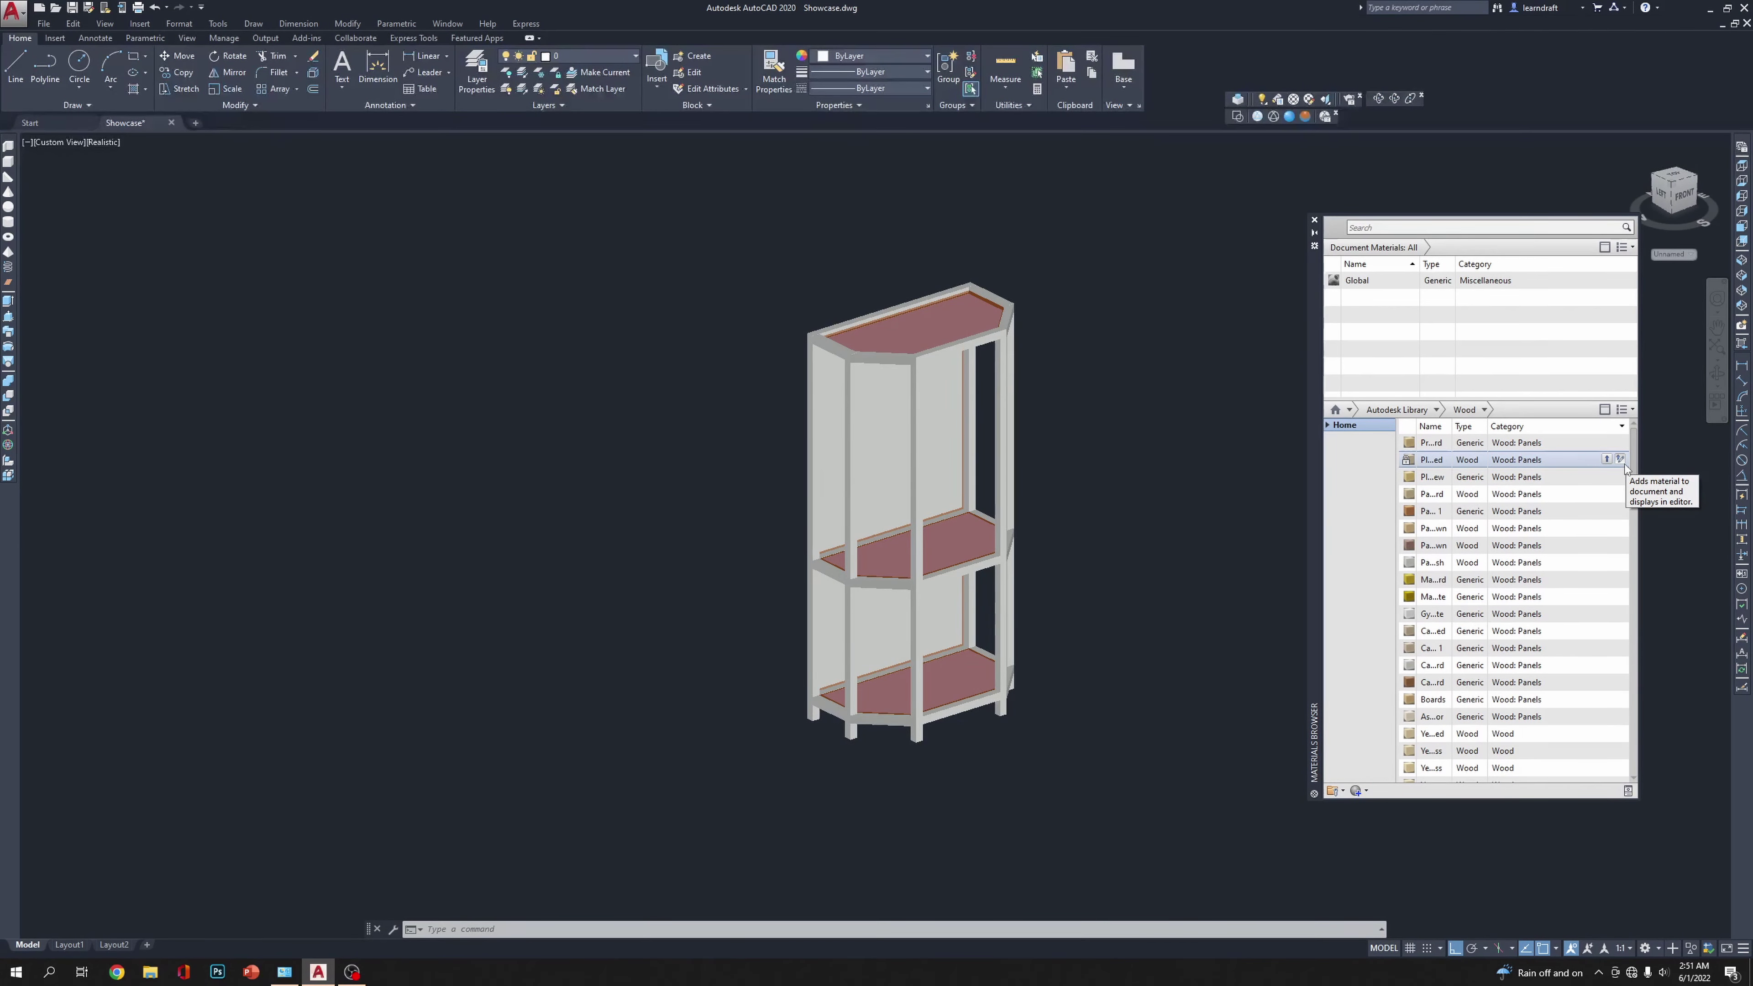
pyautogui.scroll(-2, 1422, 706)
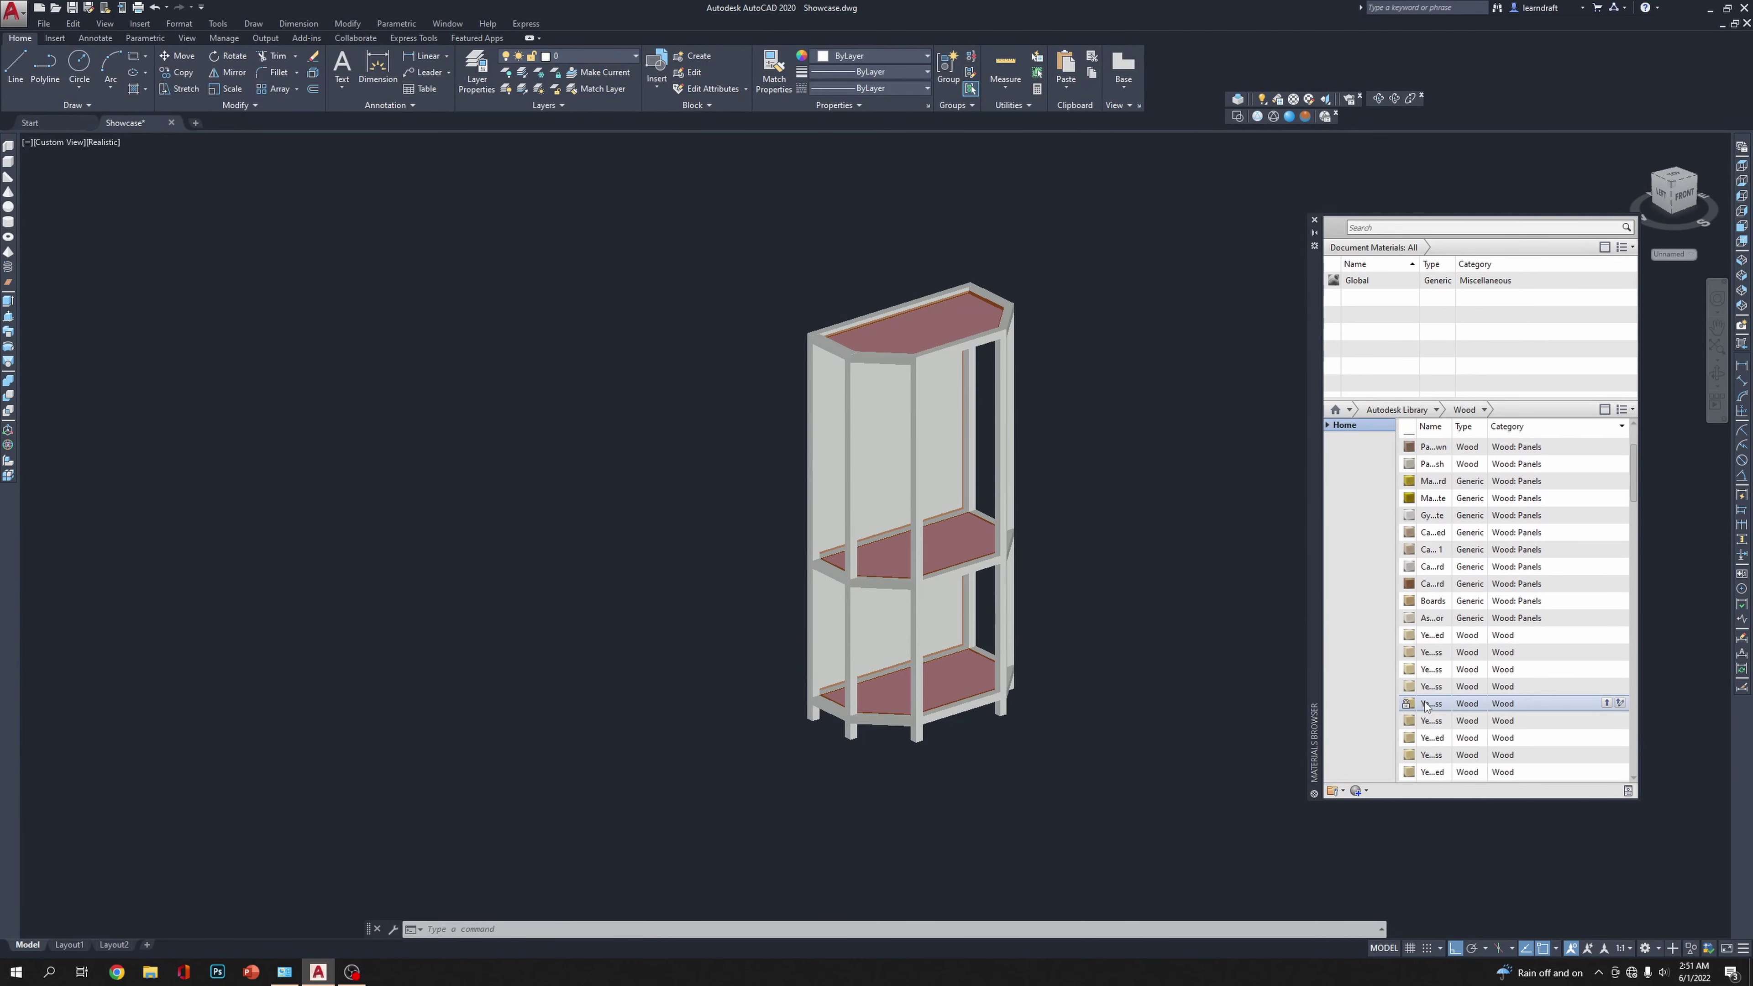
pyautogui.scroll(-8, 1427, 704)
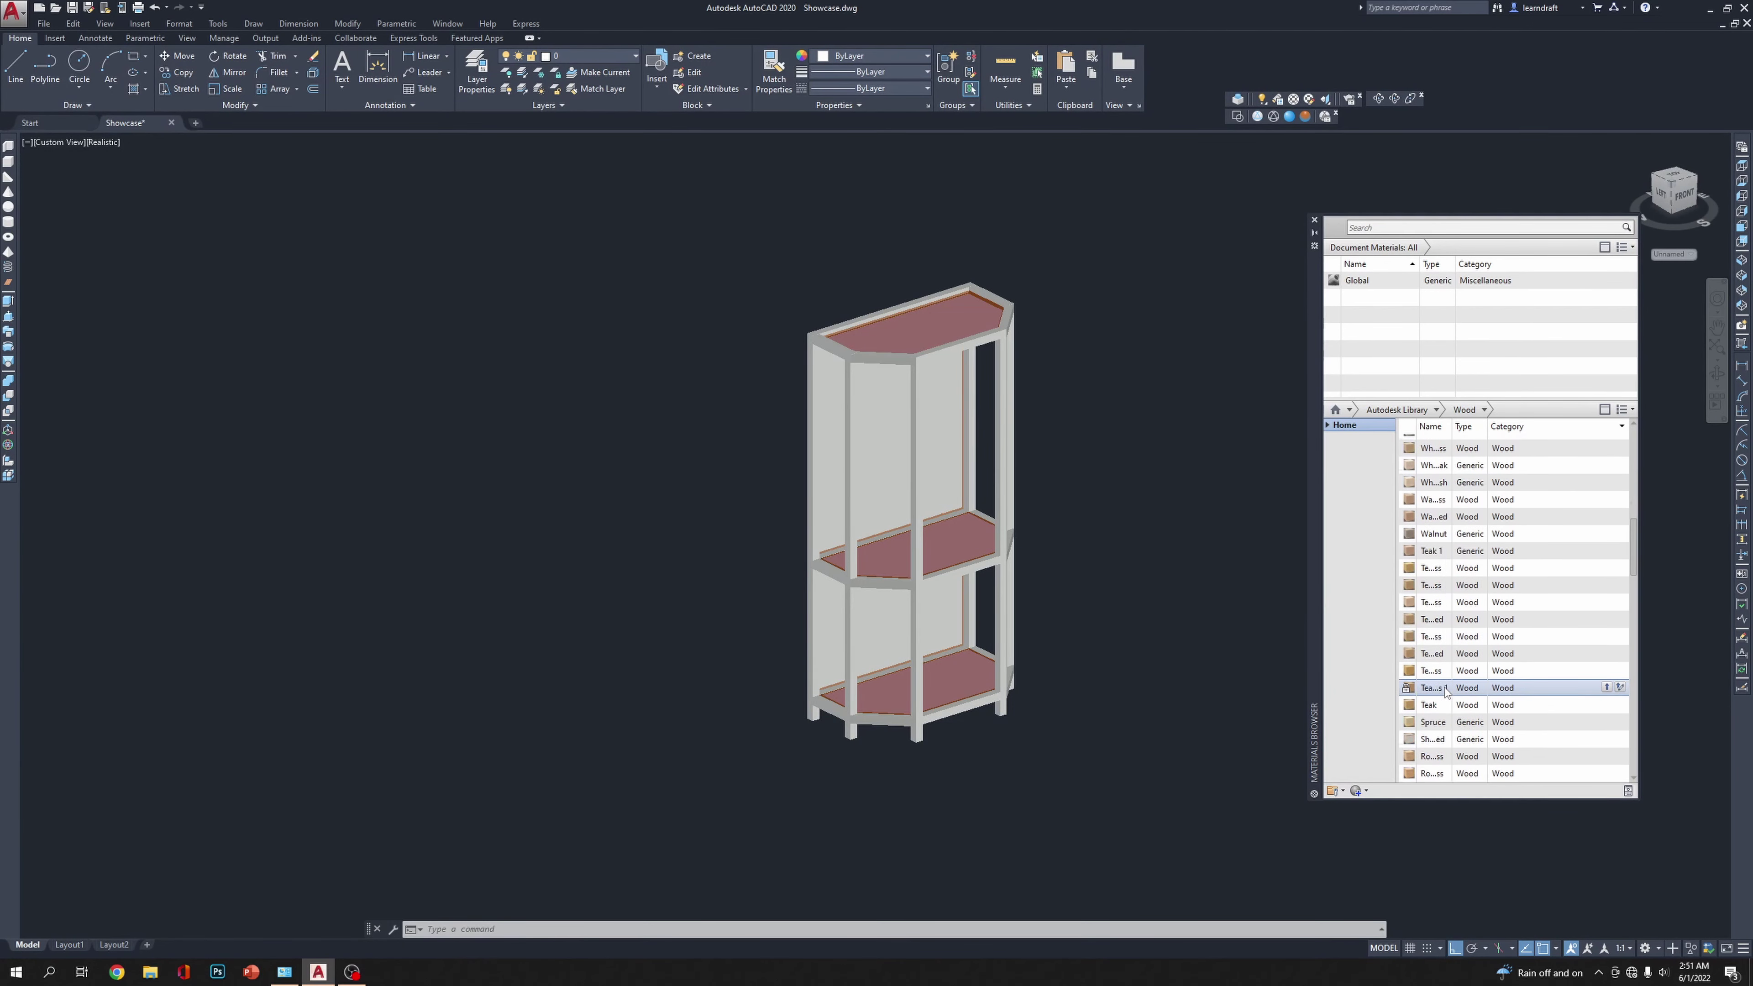
pyautogui.scroll(-6, 1449, 687)
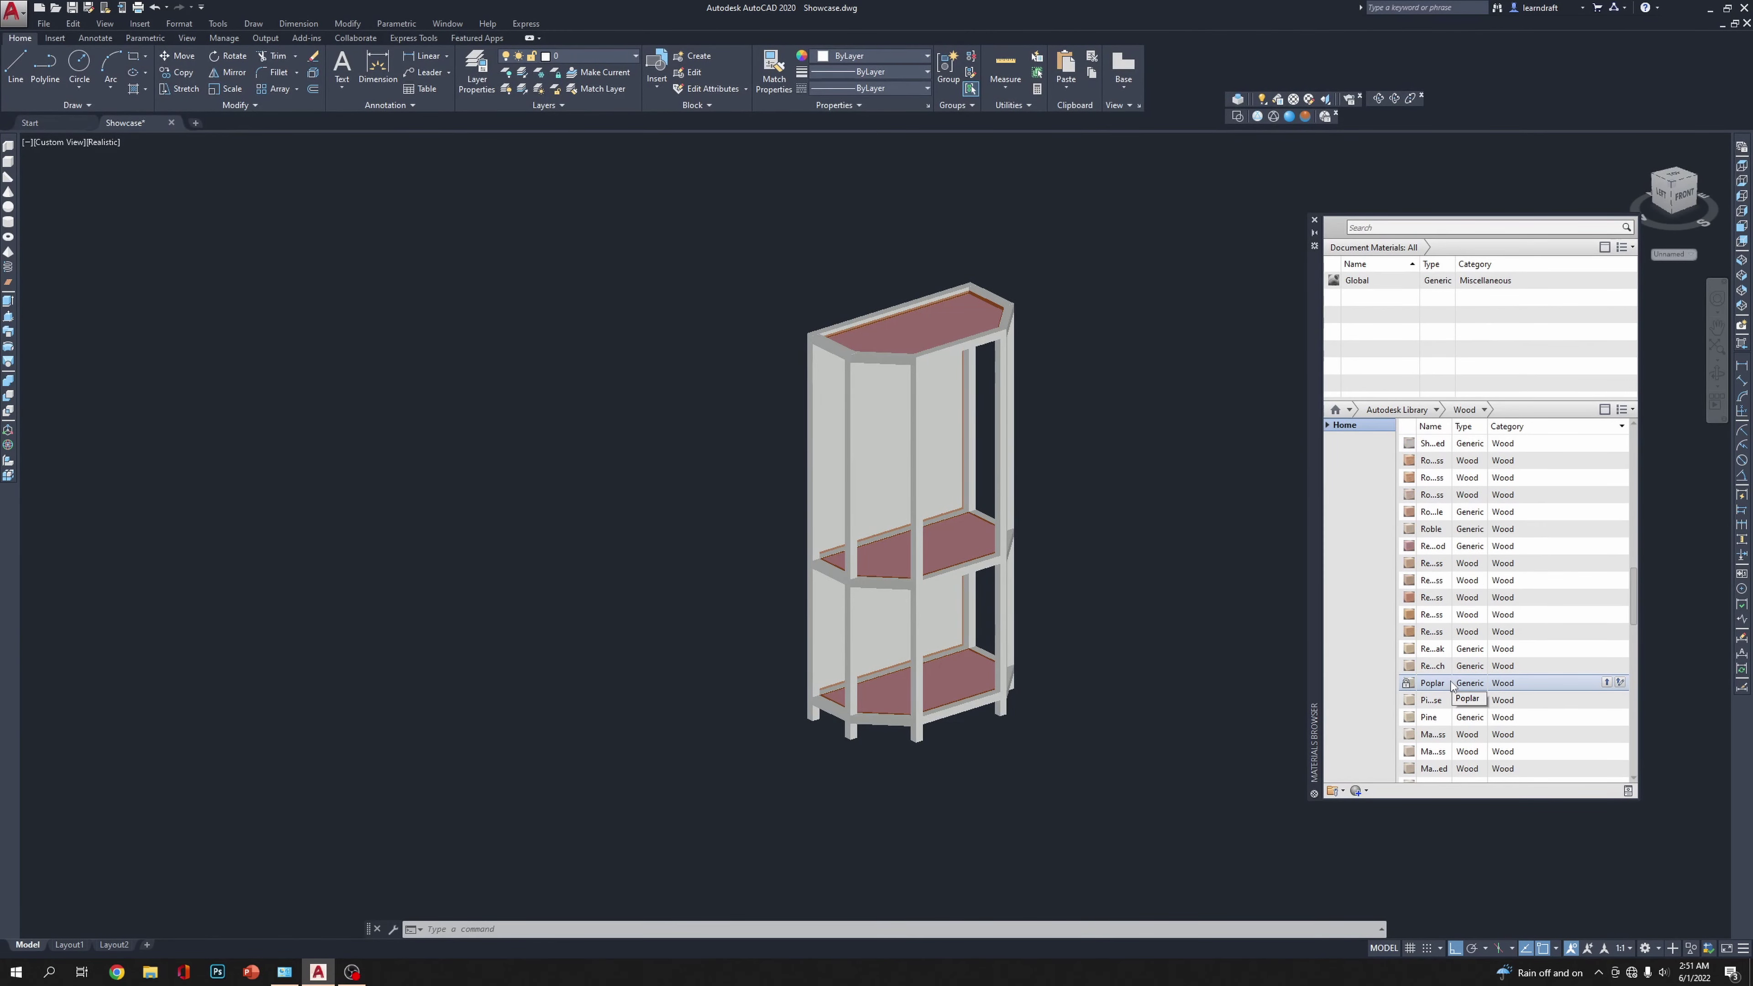
pyautogui.scroll(-1, 1451, 684)
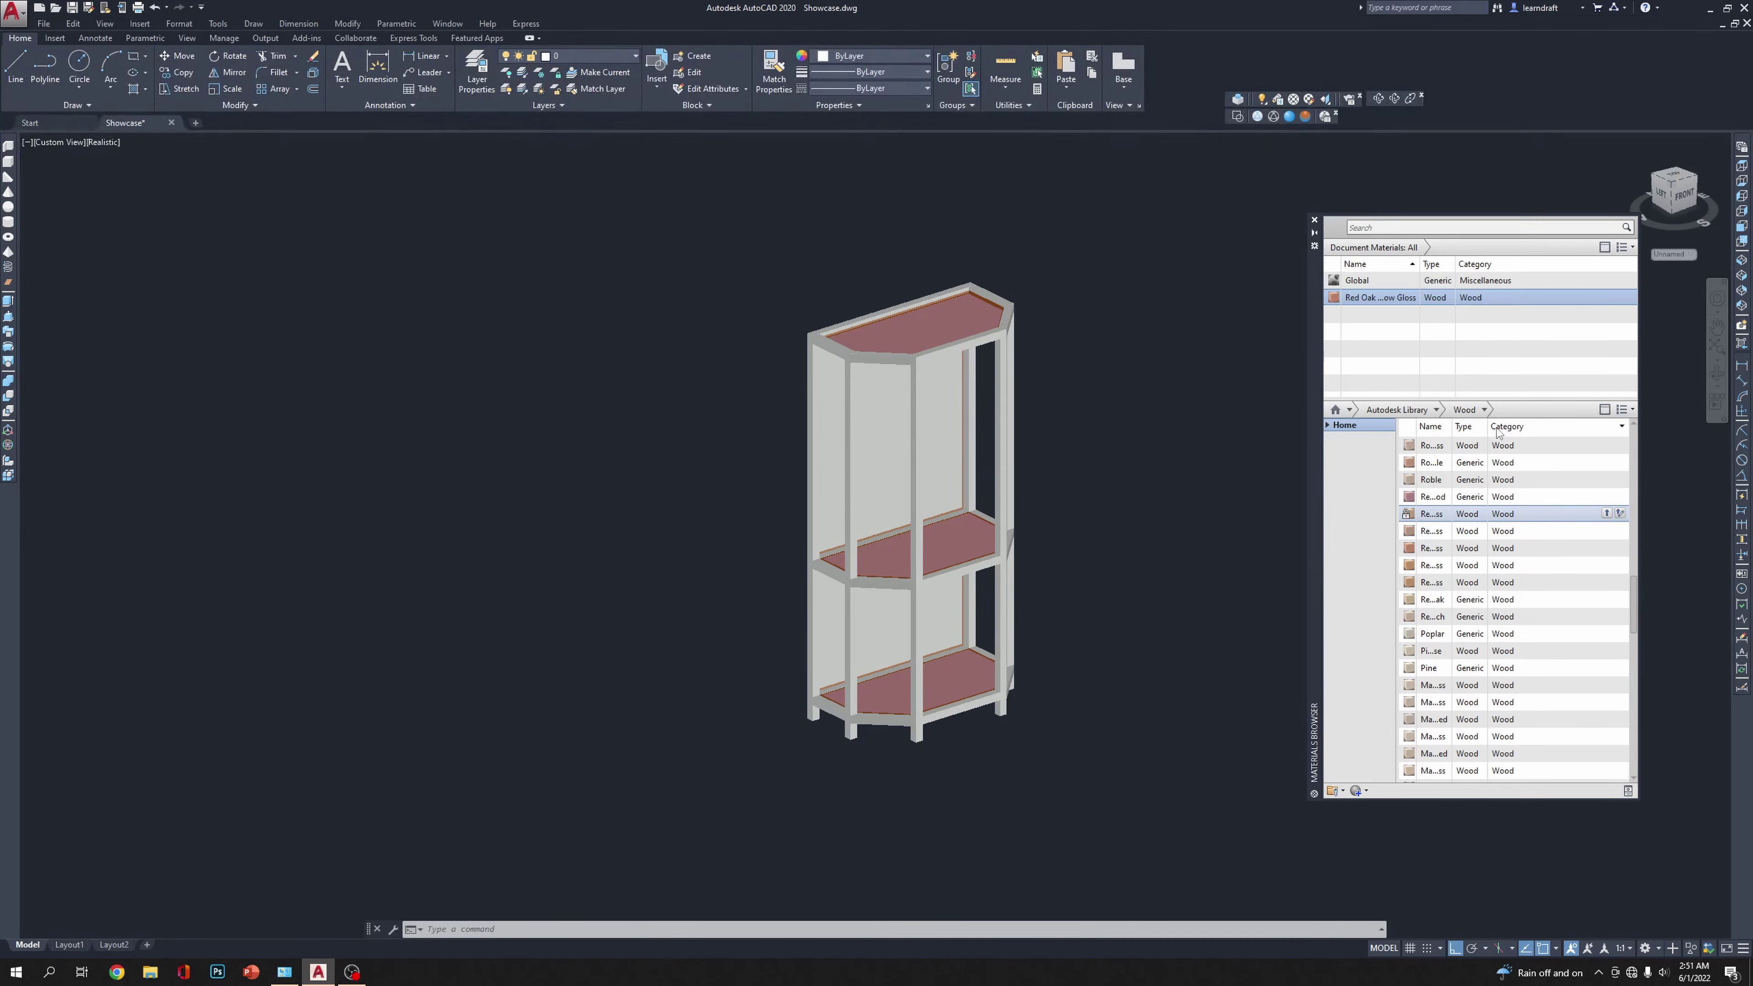
pyautogui.rightClick(1336, 304)
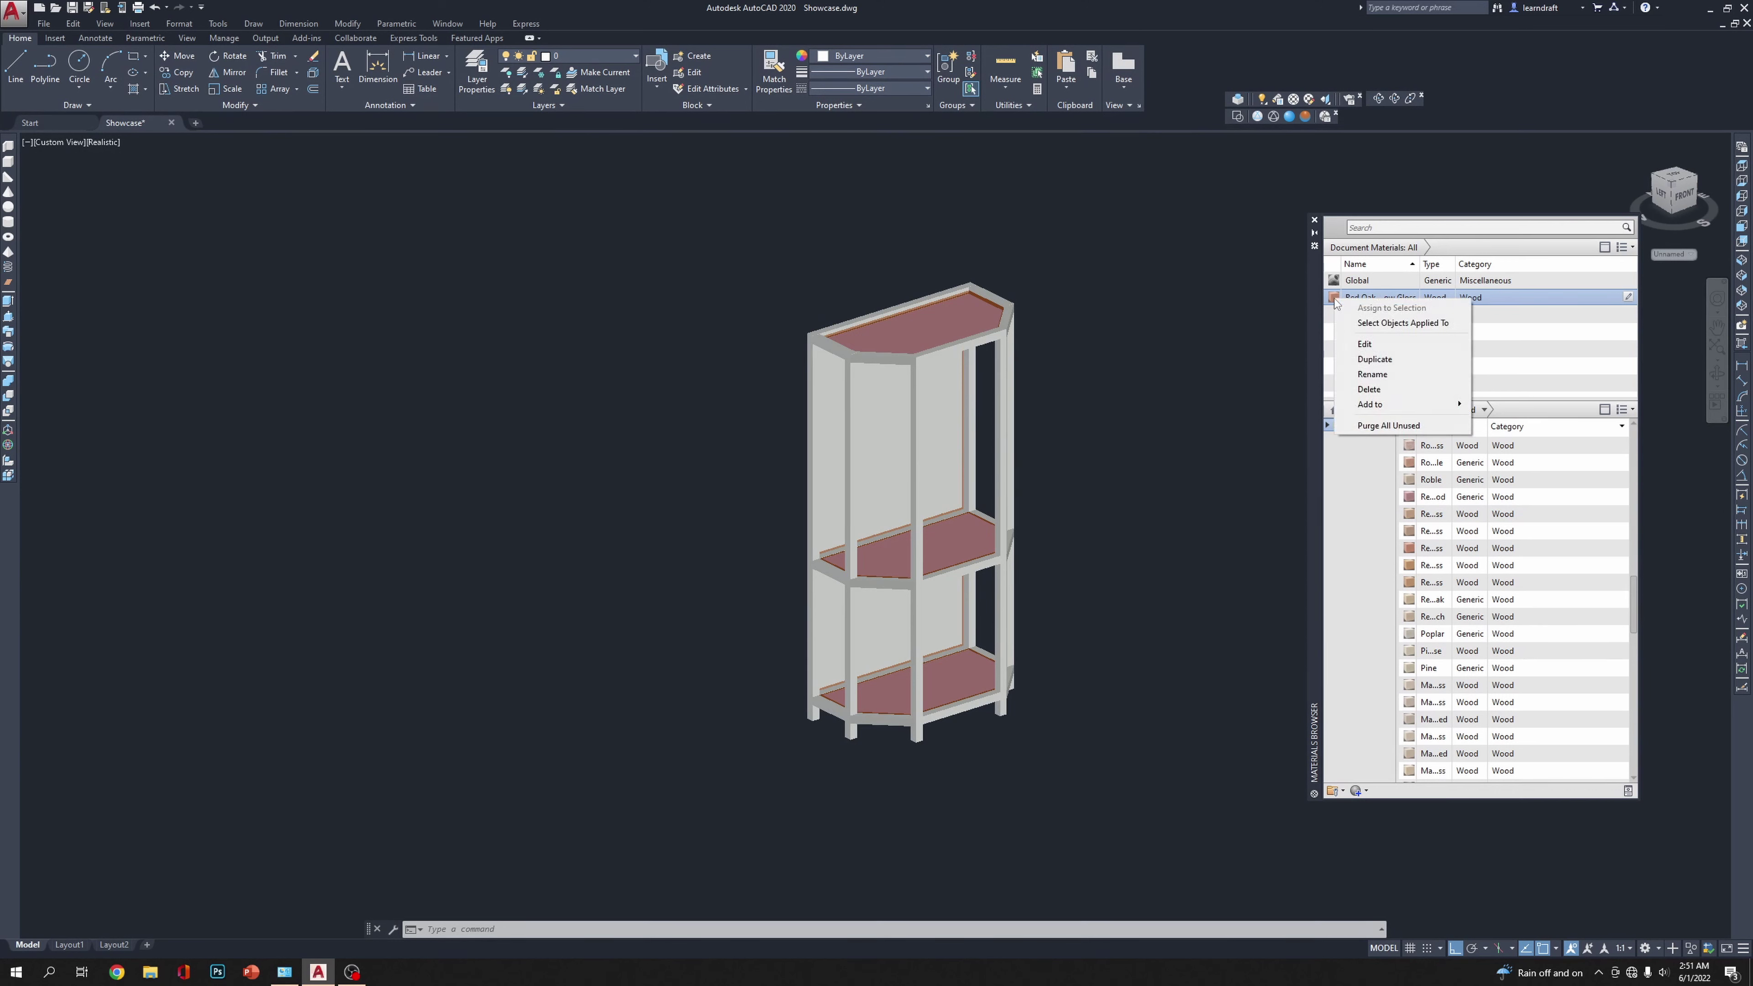
# Step: Select the upper and lower back panels and assign the Red Oak material to them
pyautogui.click(1210, 331)
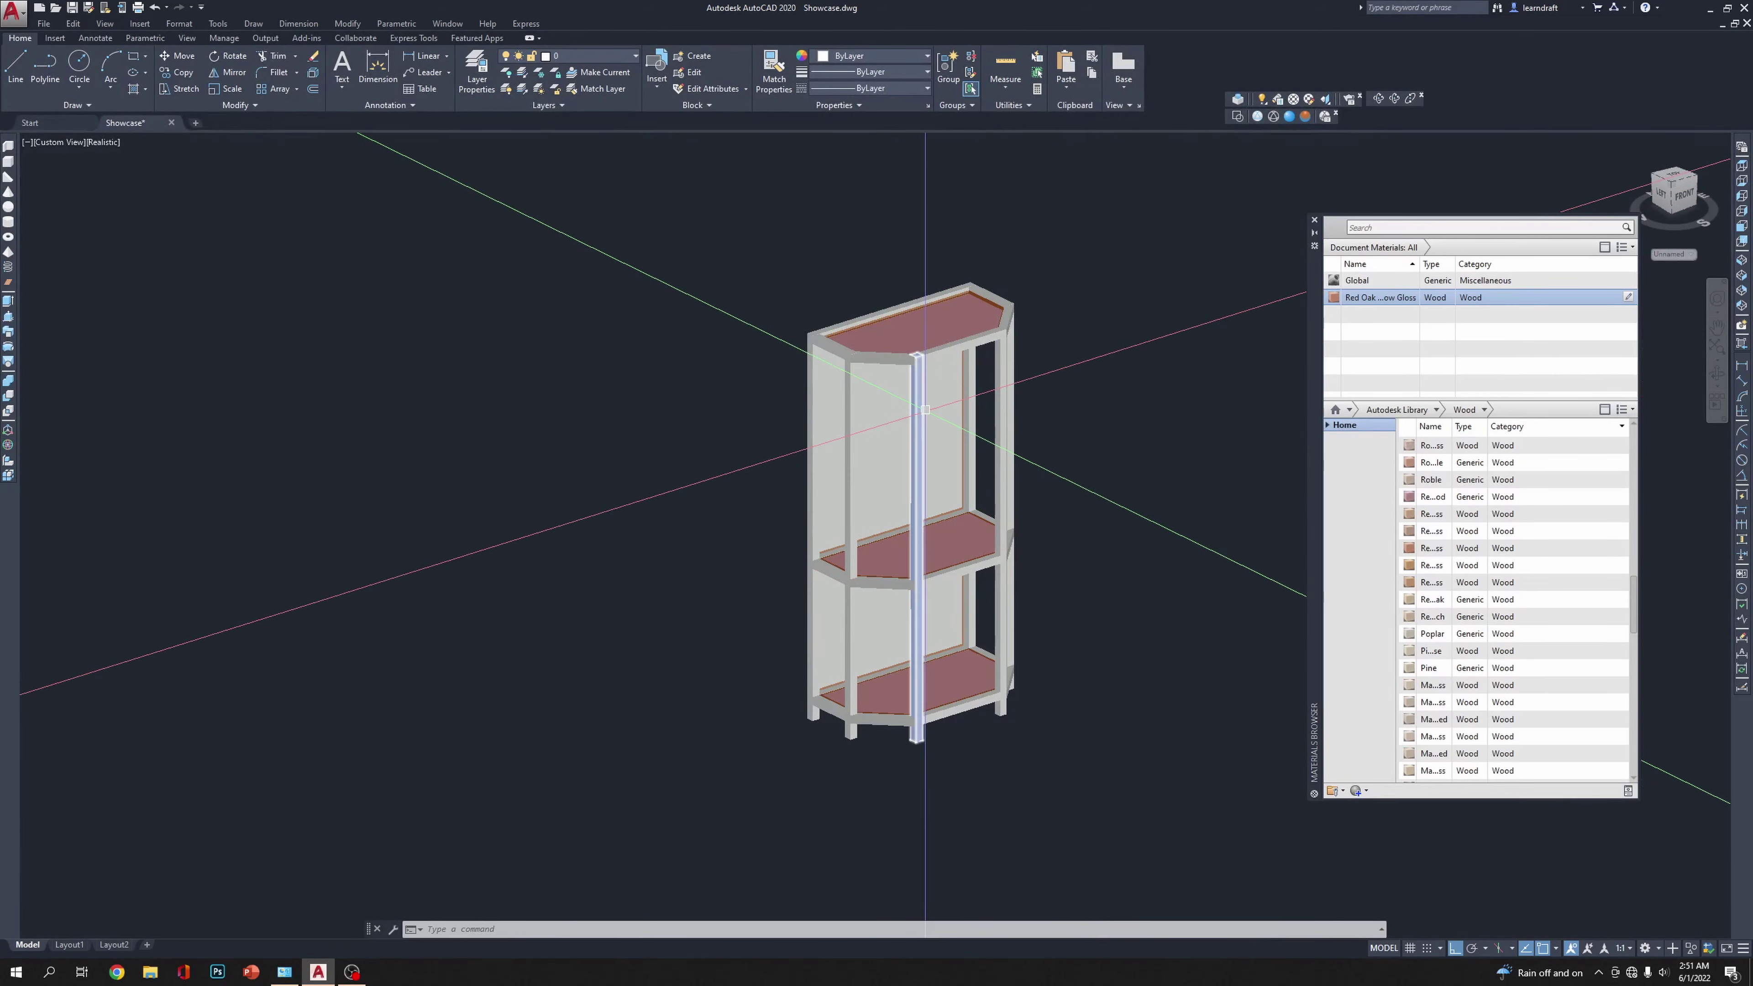
pyautogui.click(904, 394)
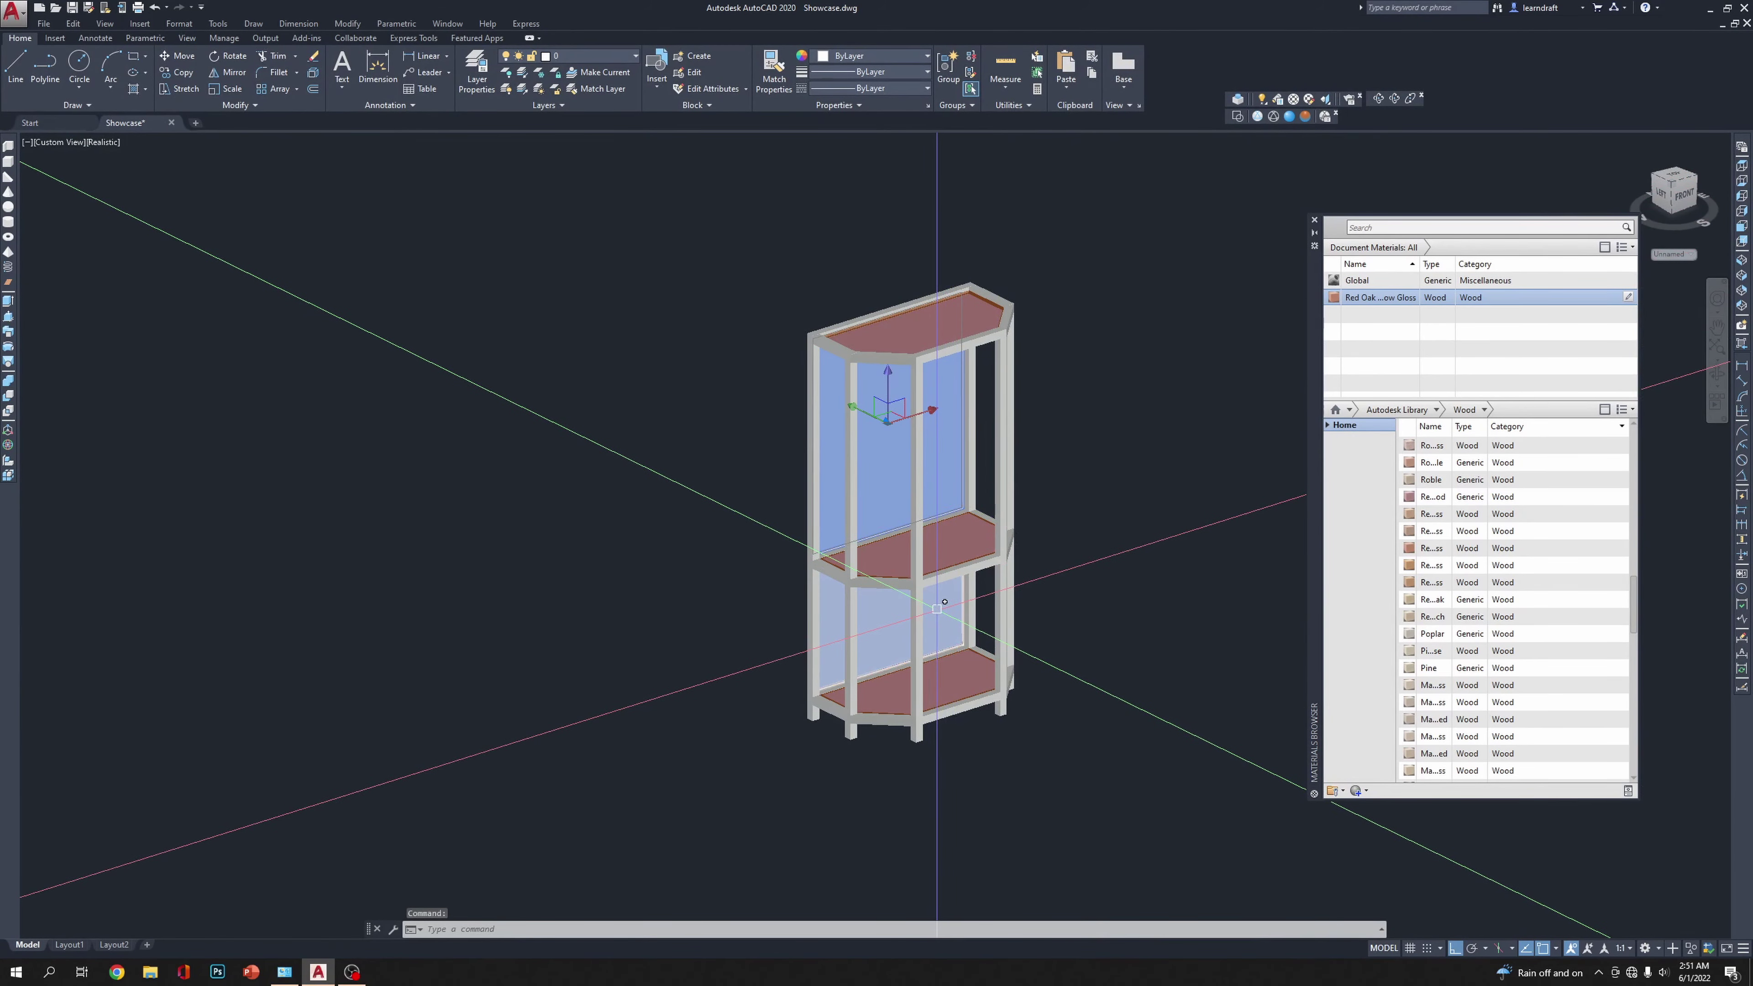
pyautogui.click(928, 626)
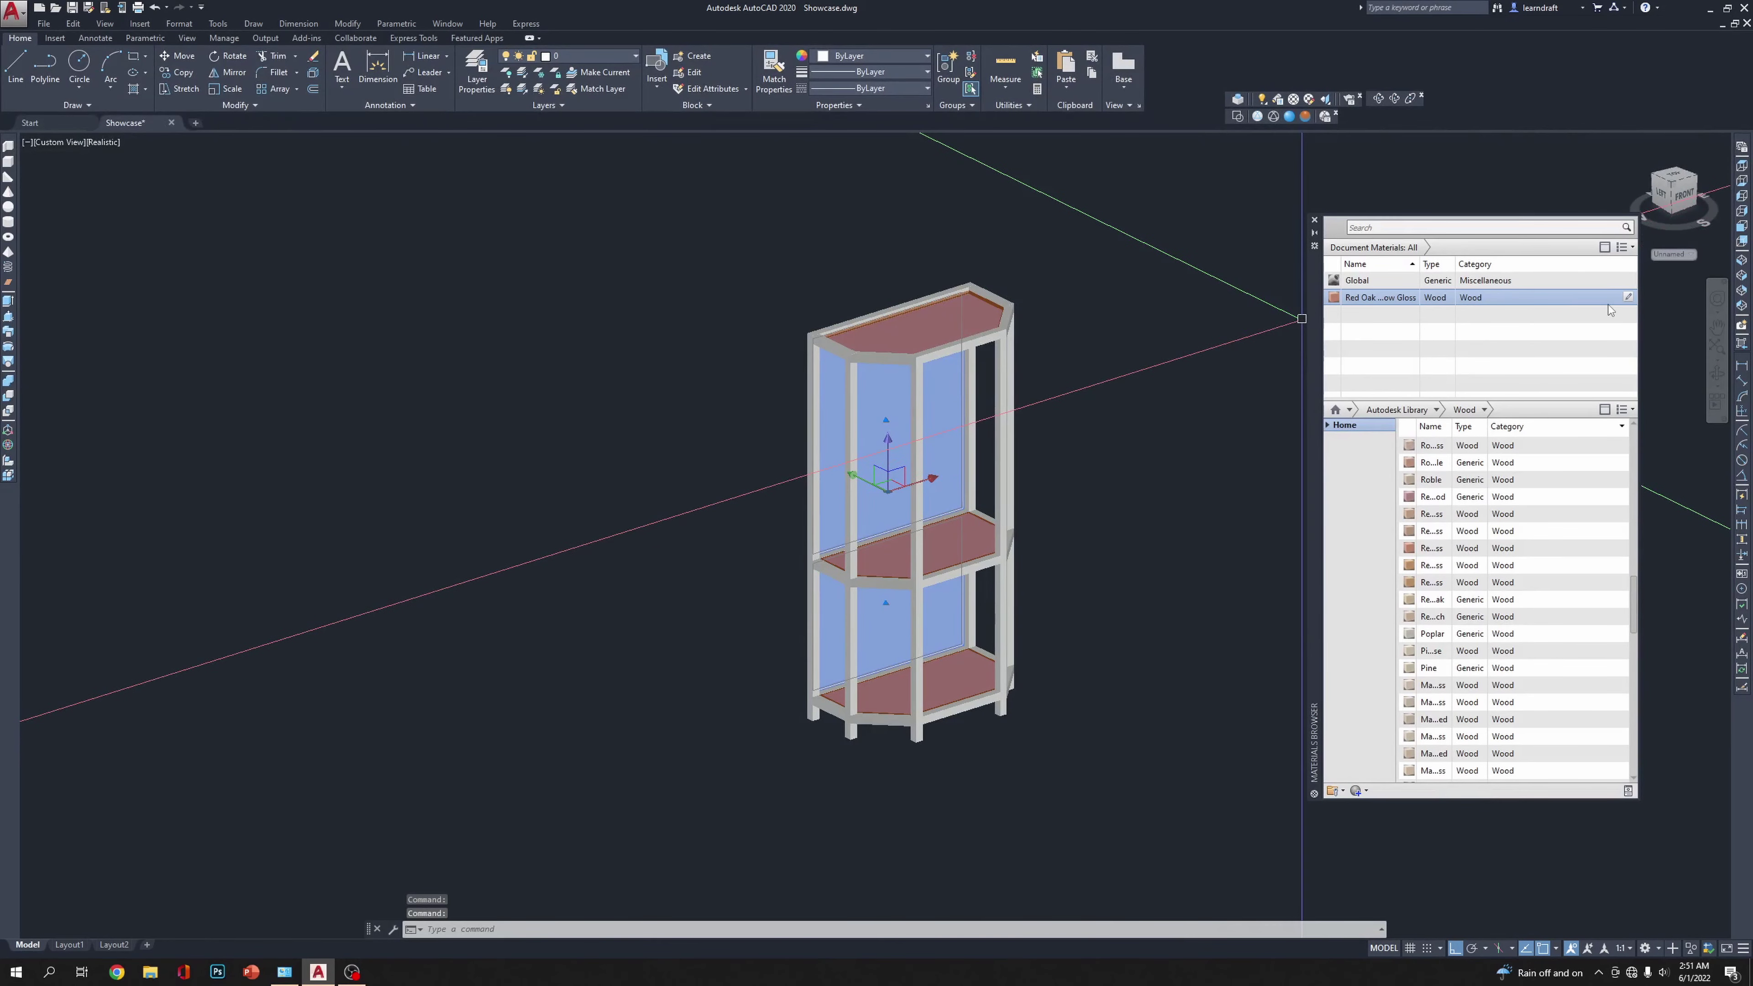
pyautogui.rightClick(1336, 302)
pyautogui.click(1402, 306)
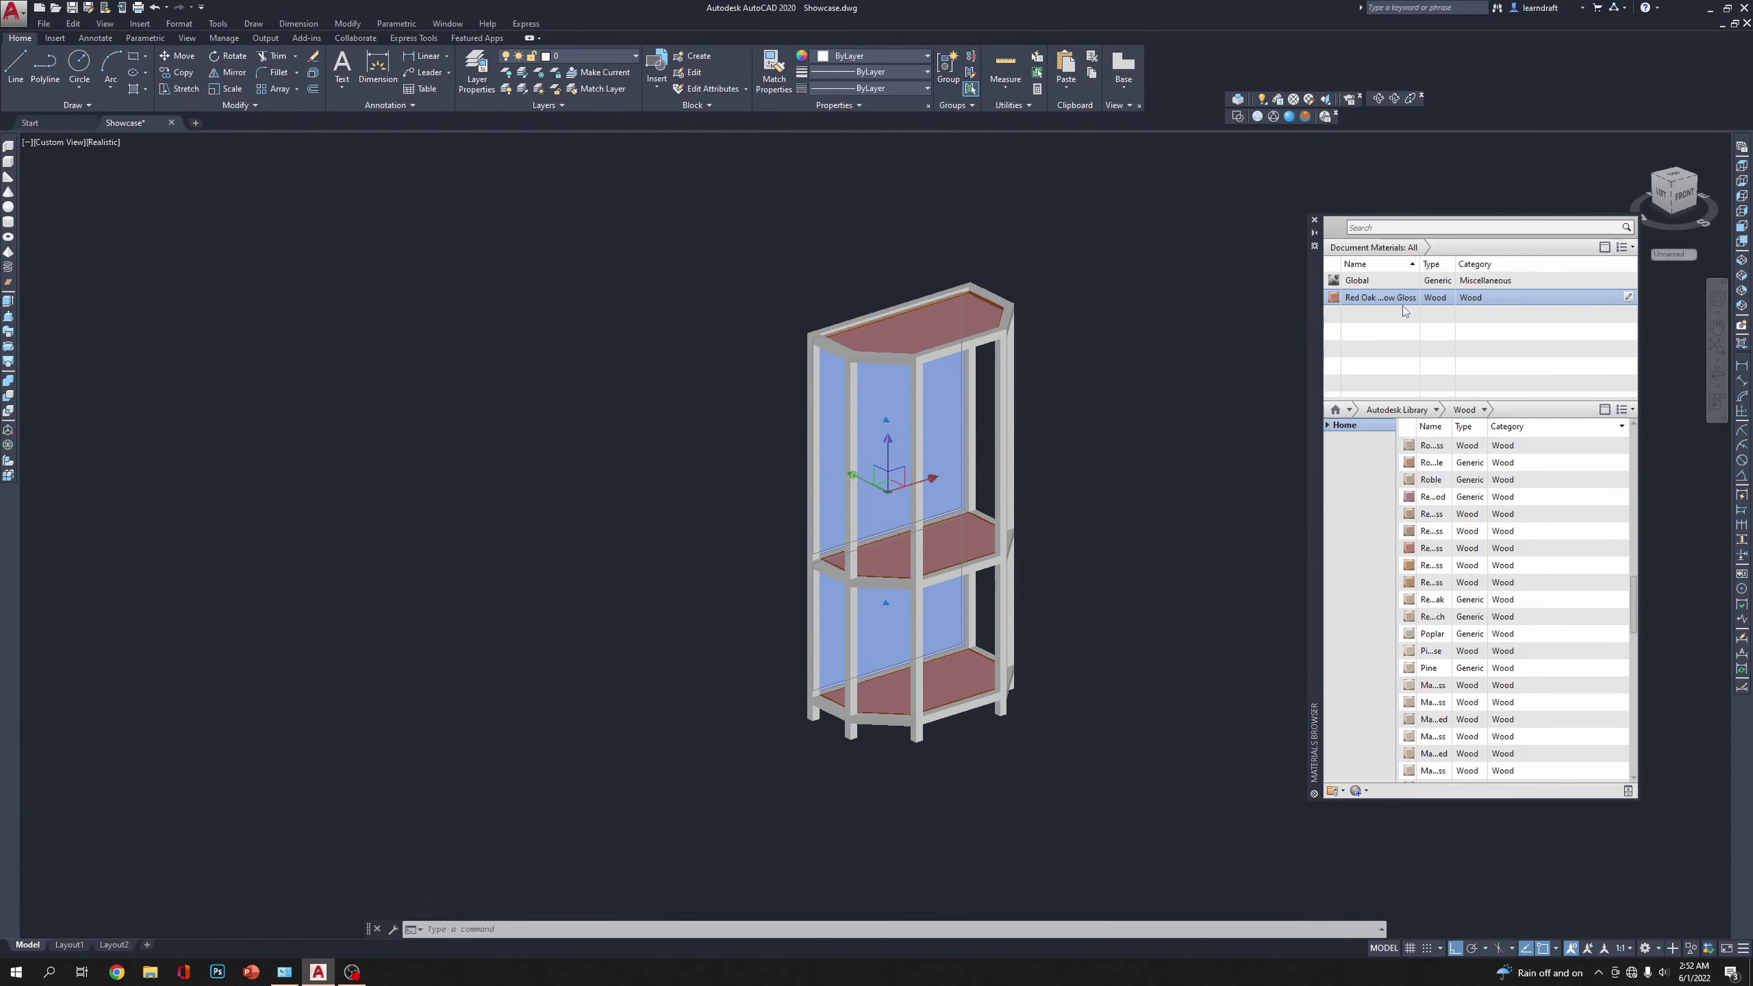
# Step: Check the Red Oak grain on the panels from the Back view
pyautogui.scroll(5, 1125, 677)
pyautogui.scroll(3, 1125, 677)
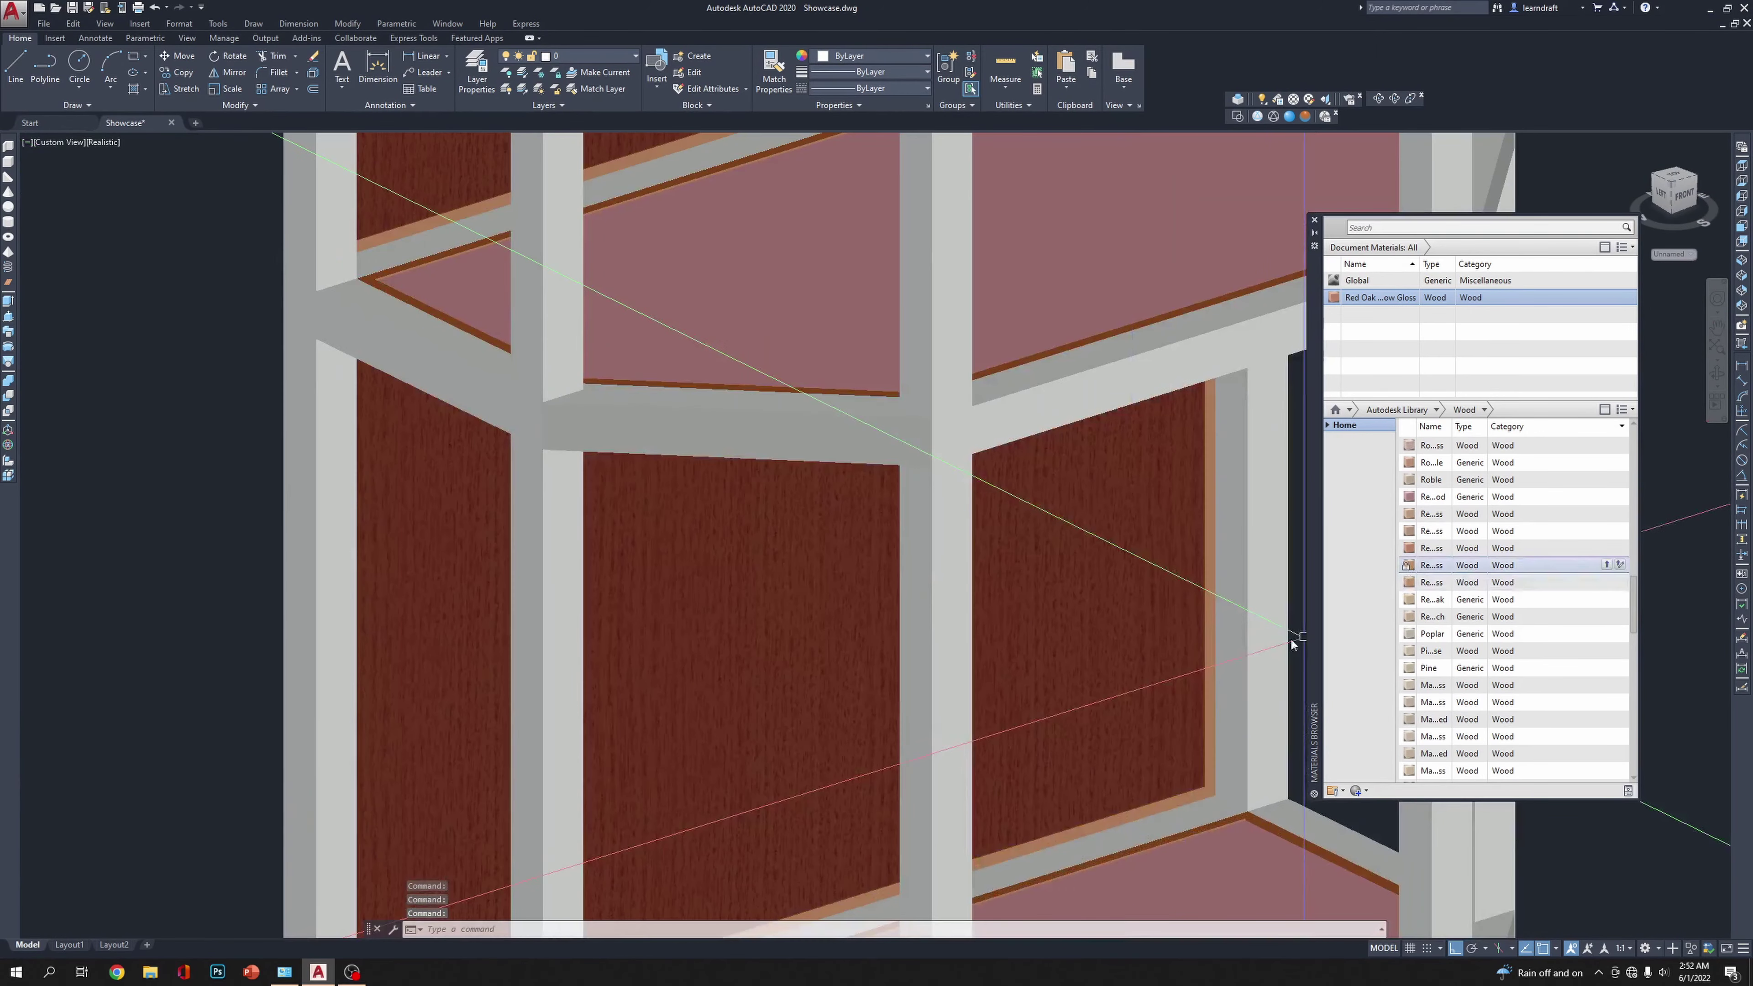
pyautogui.scroll(-6, 1024, 628)
pyautogui.scroll(3, 1203, 460)
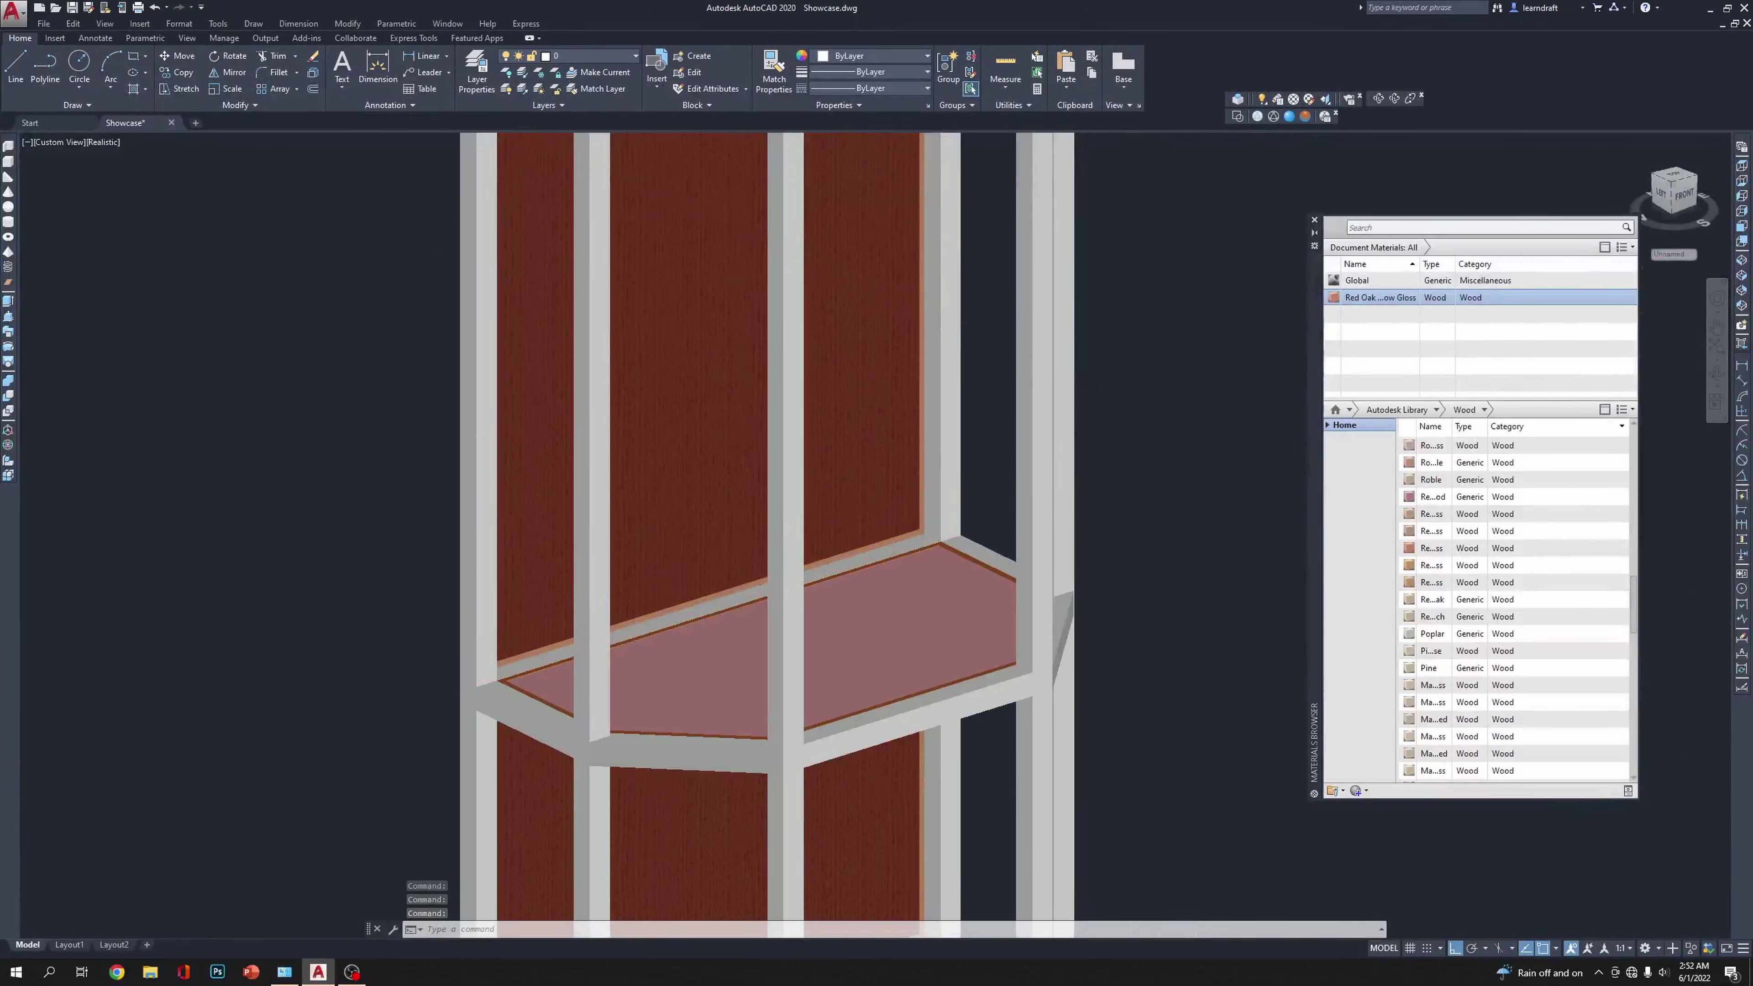
pyautogui.scroll(-2, 1176, 357)
pyautogui.moveTo(1176, 357); pyautogui.dragTo(1144, 506, button='middle')
pyautogui.scroll(10, 1107, 419)
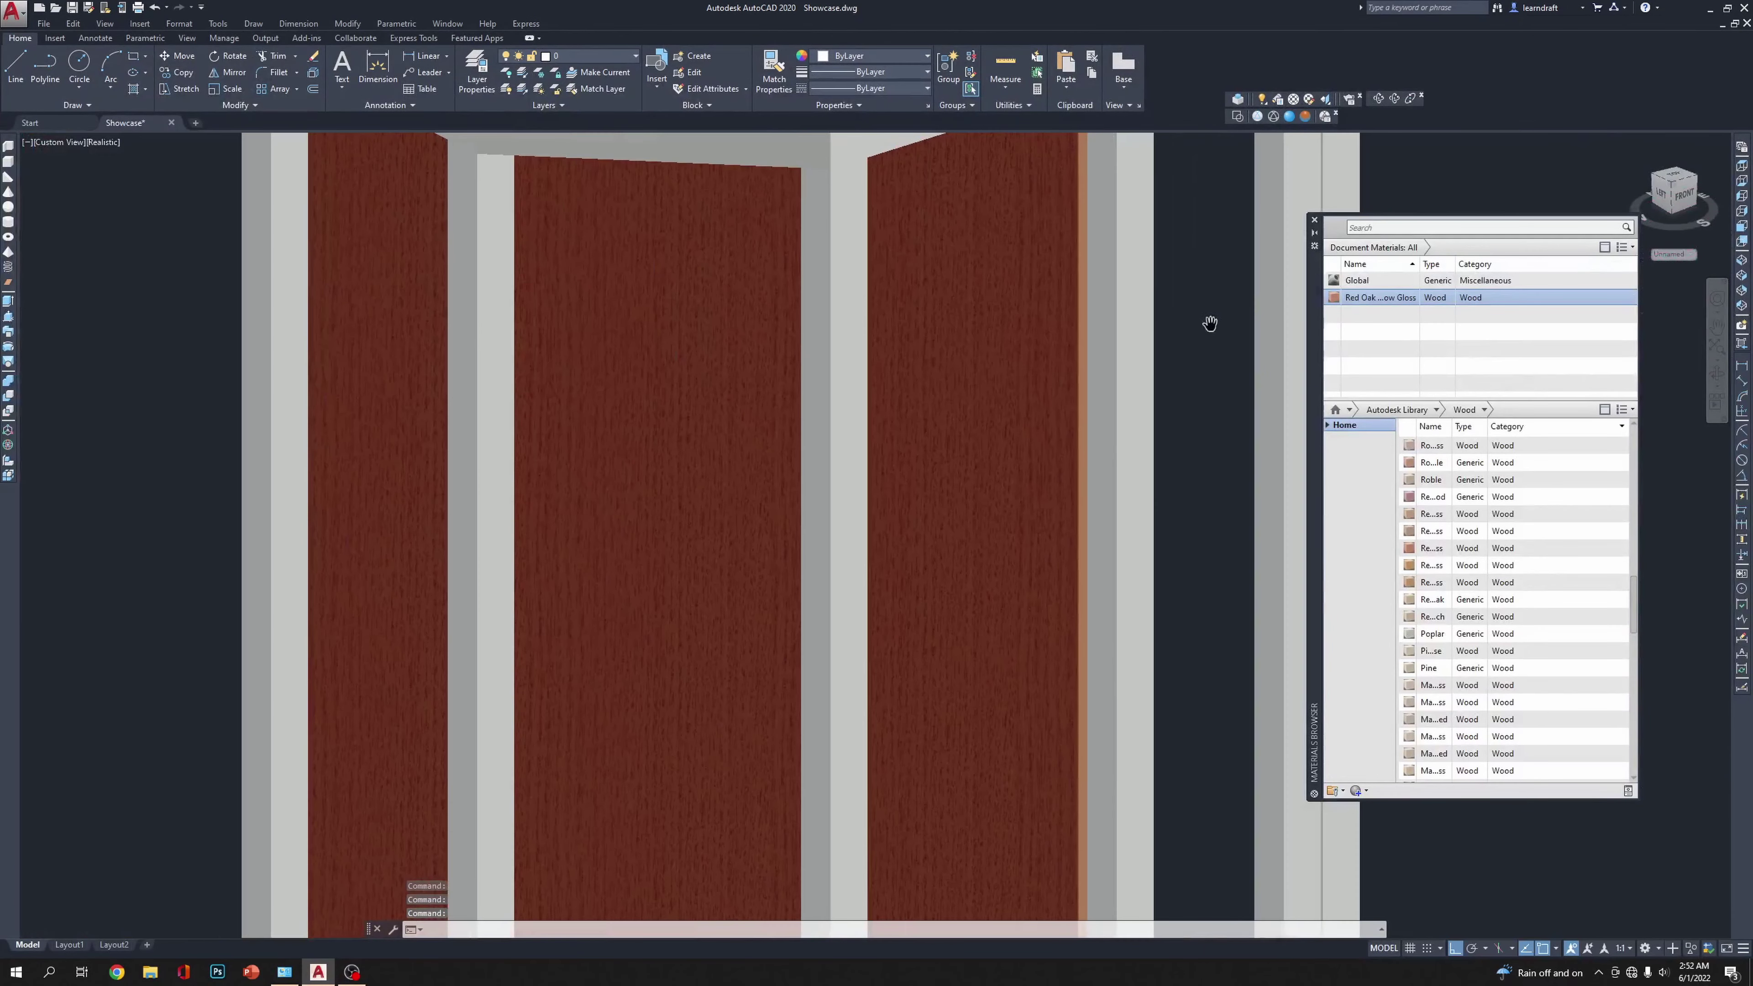
pyautogui.scroll(-5, 1210, 333)
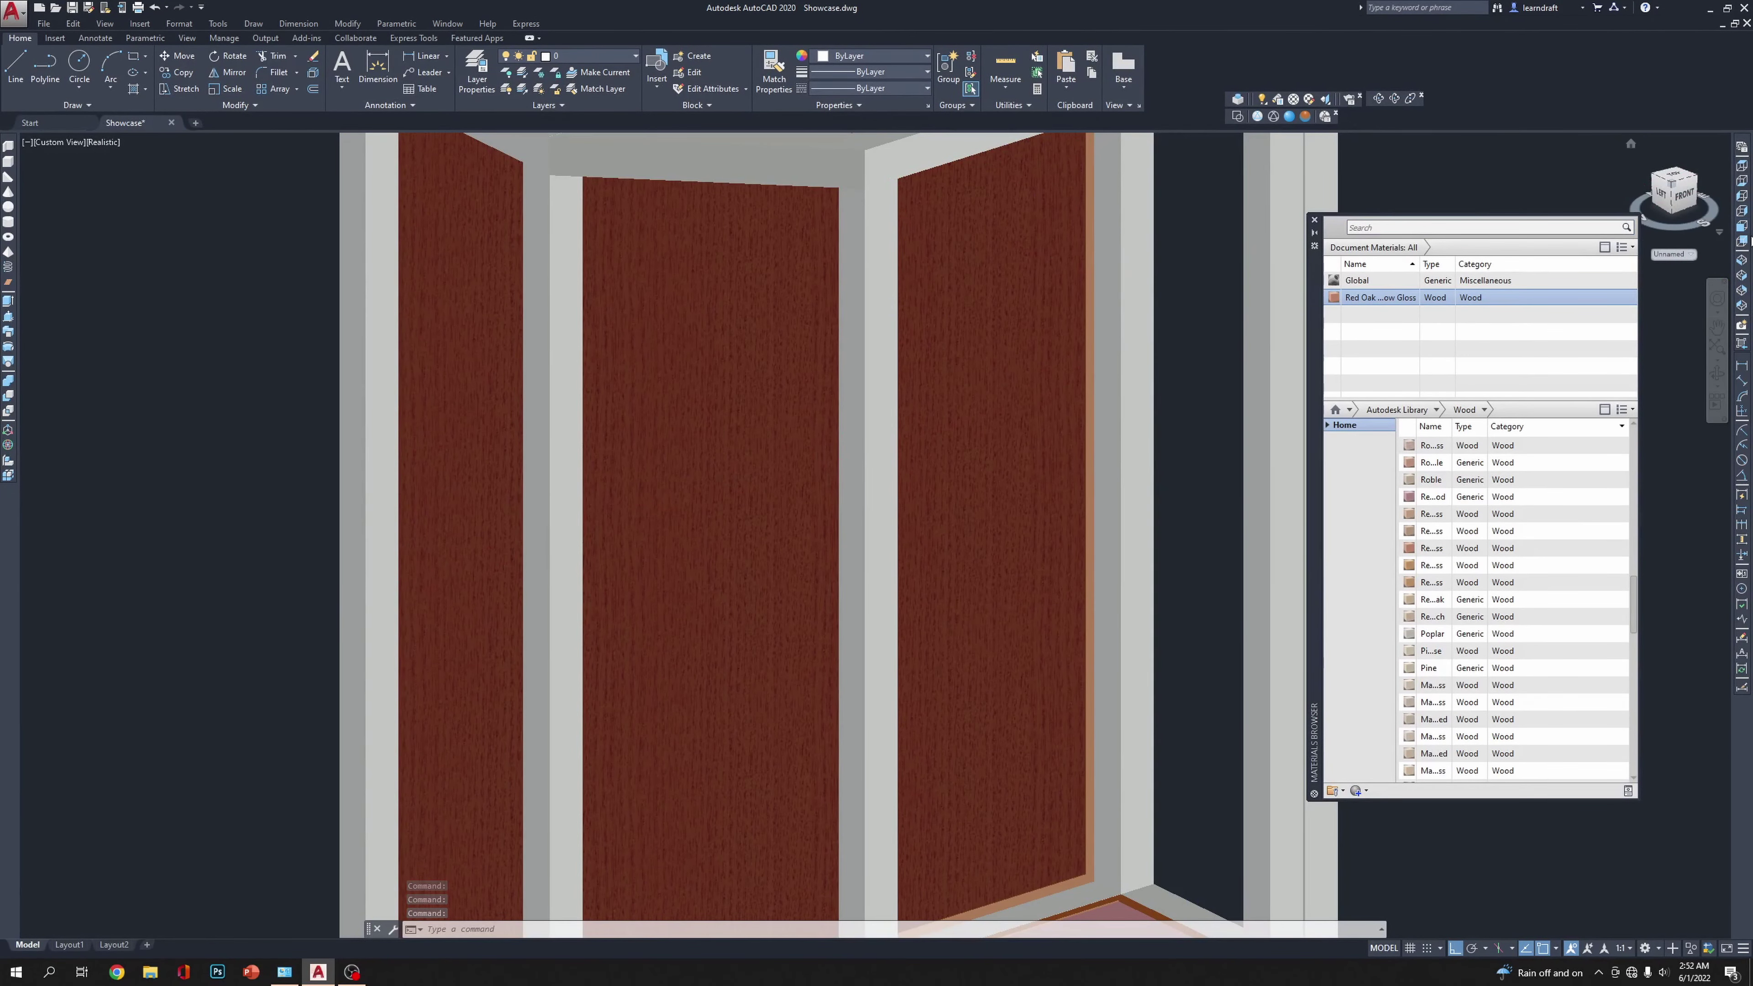
pyautogui.click(1741, 243)
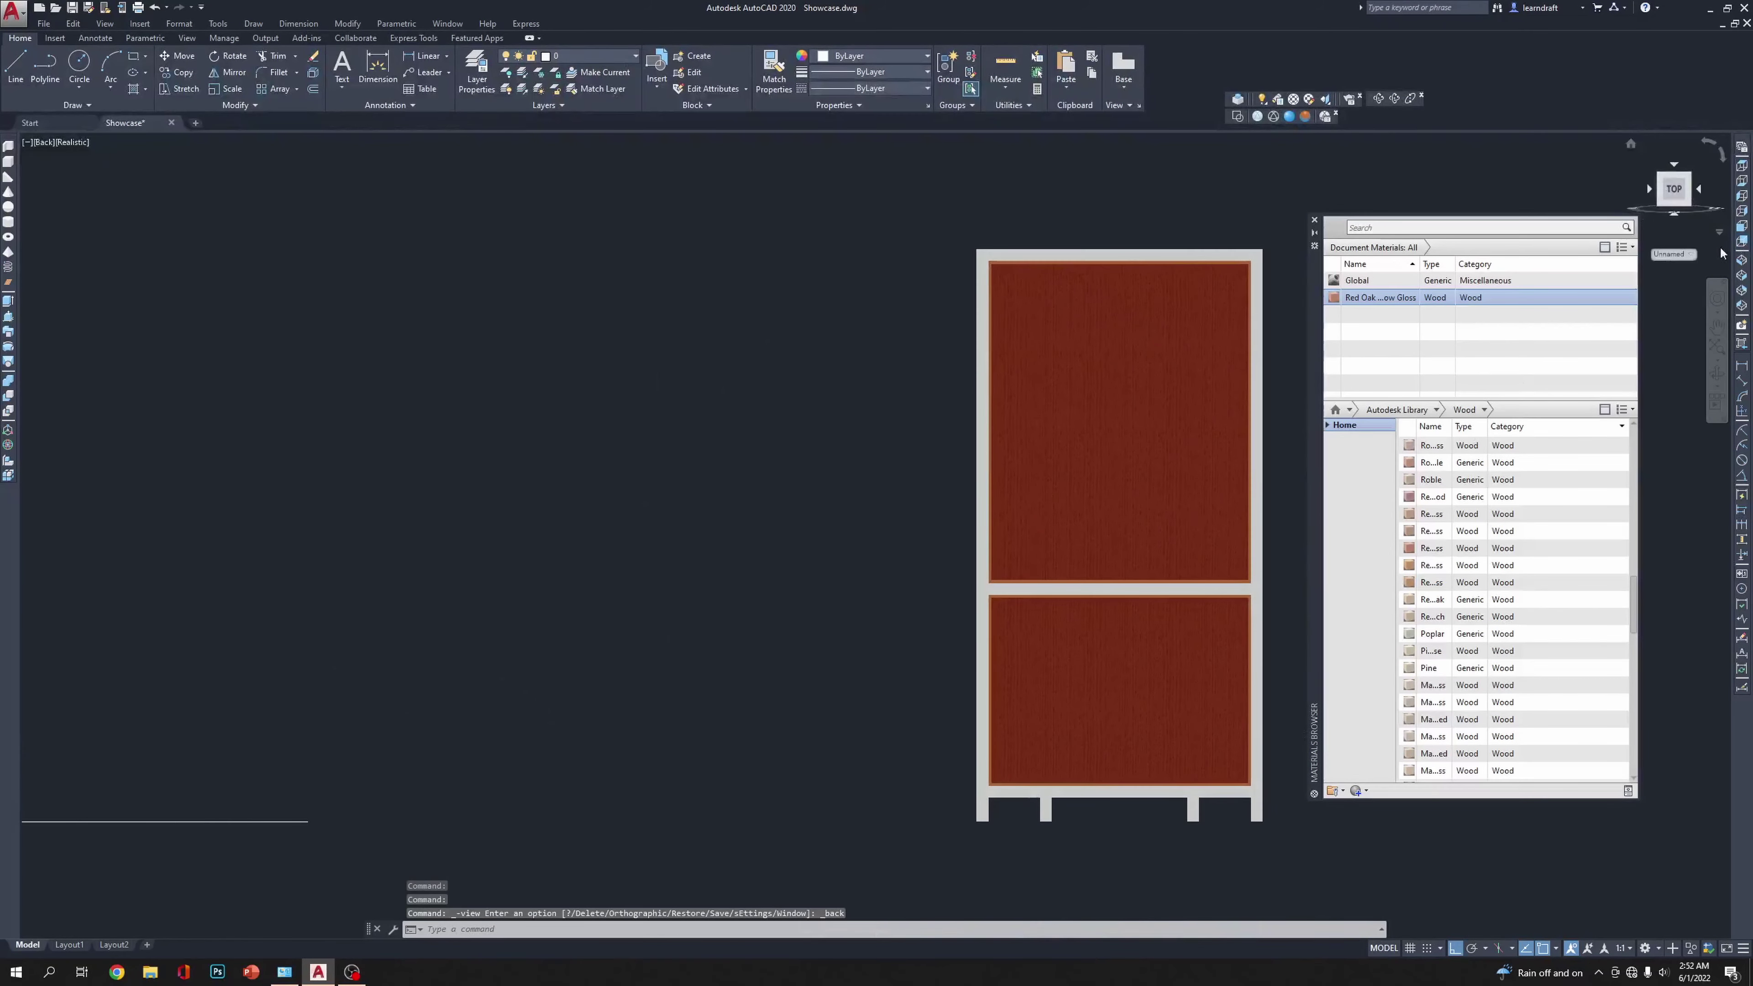
# Step: View the cabinet from NW and NE isometric angles, then close the Materials Browser
pyautogui.click(1741, 306)
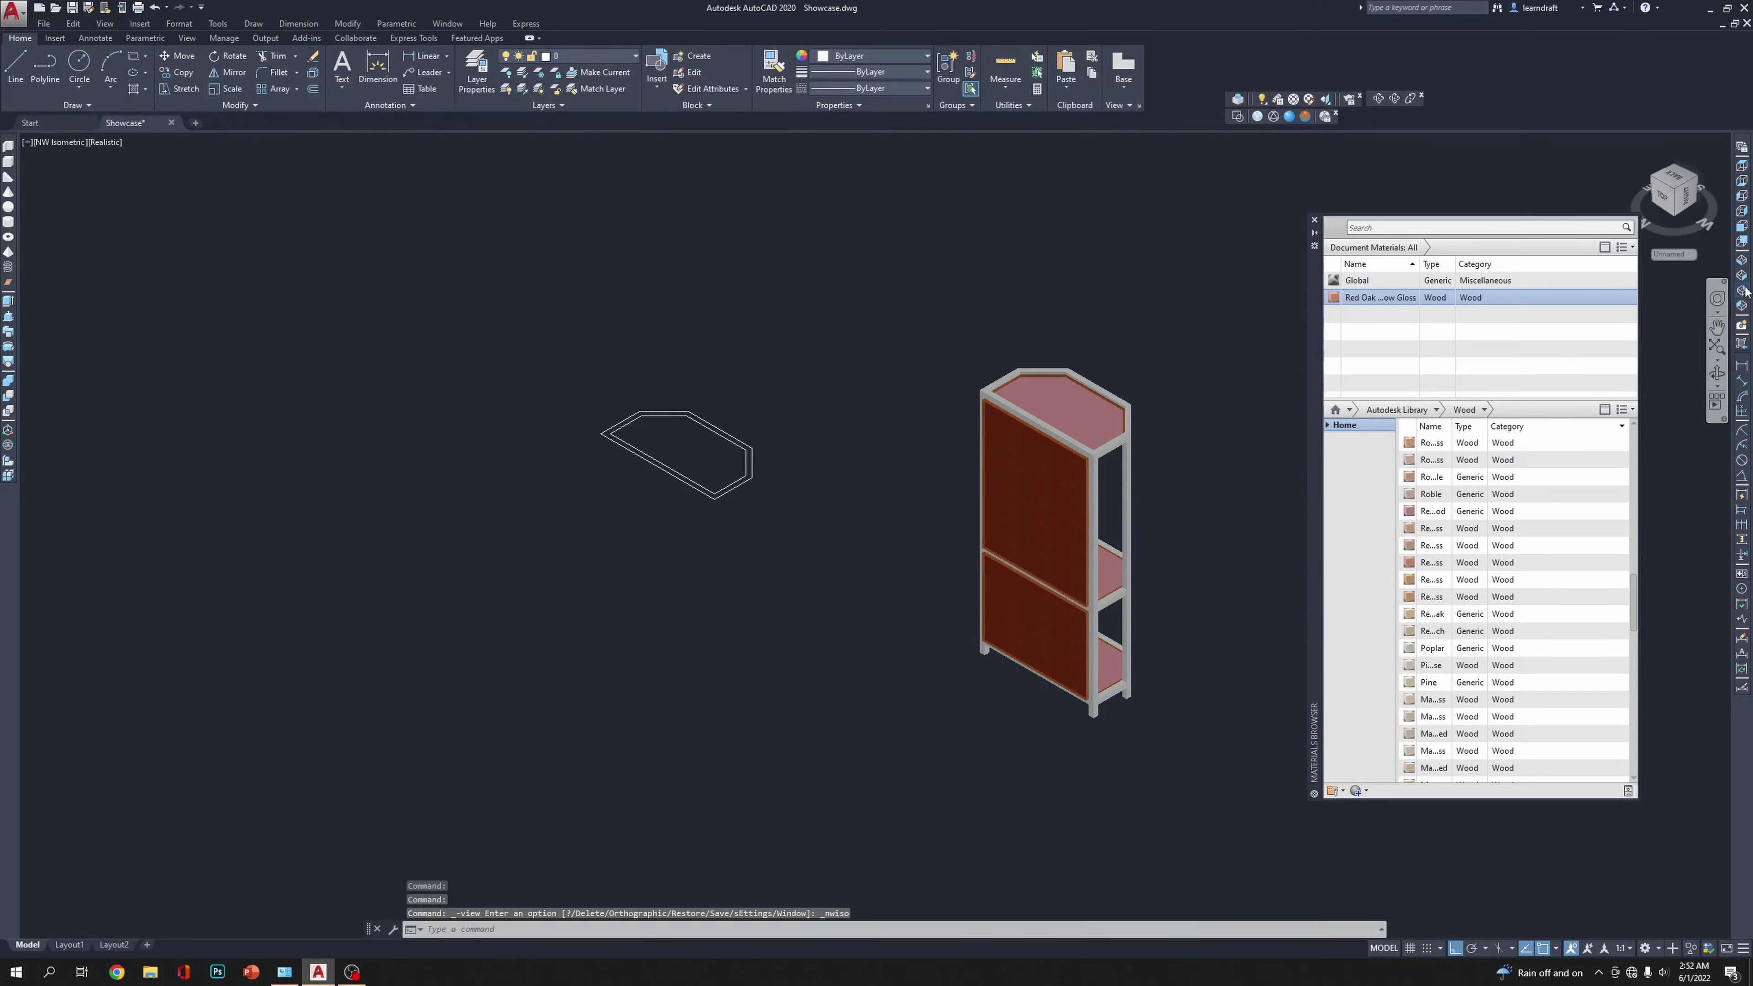
pyautogui.click(1744, 290)
pyautogui.scroll(8, 1064, 501)
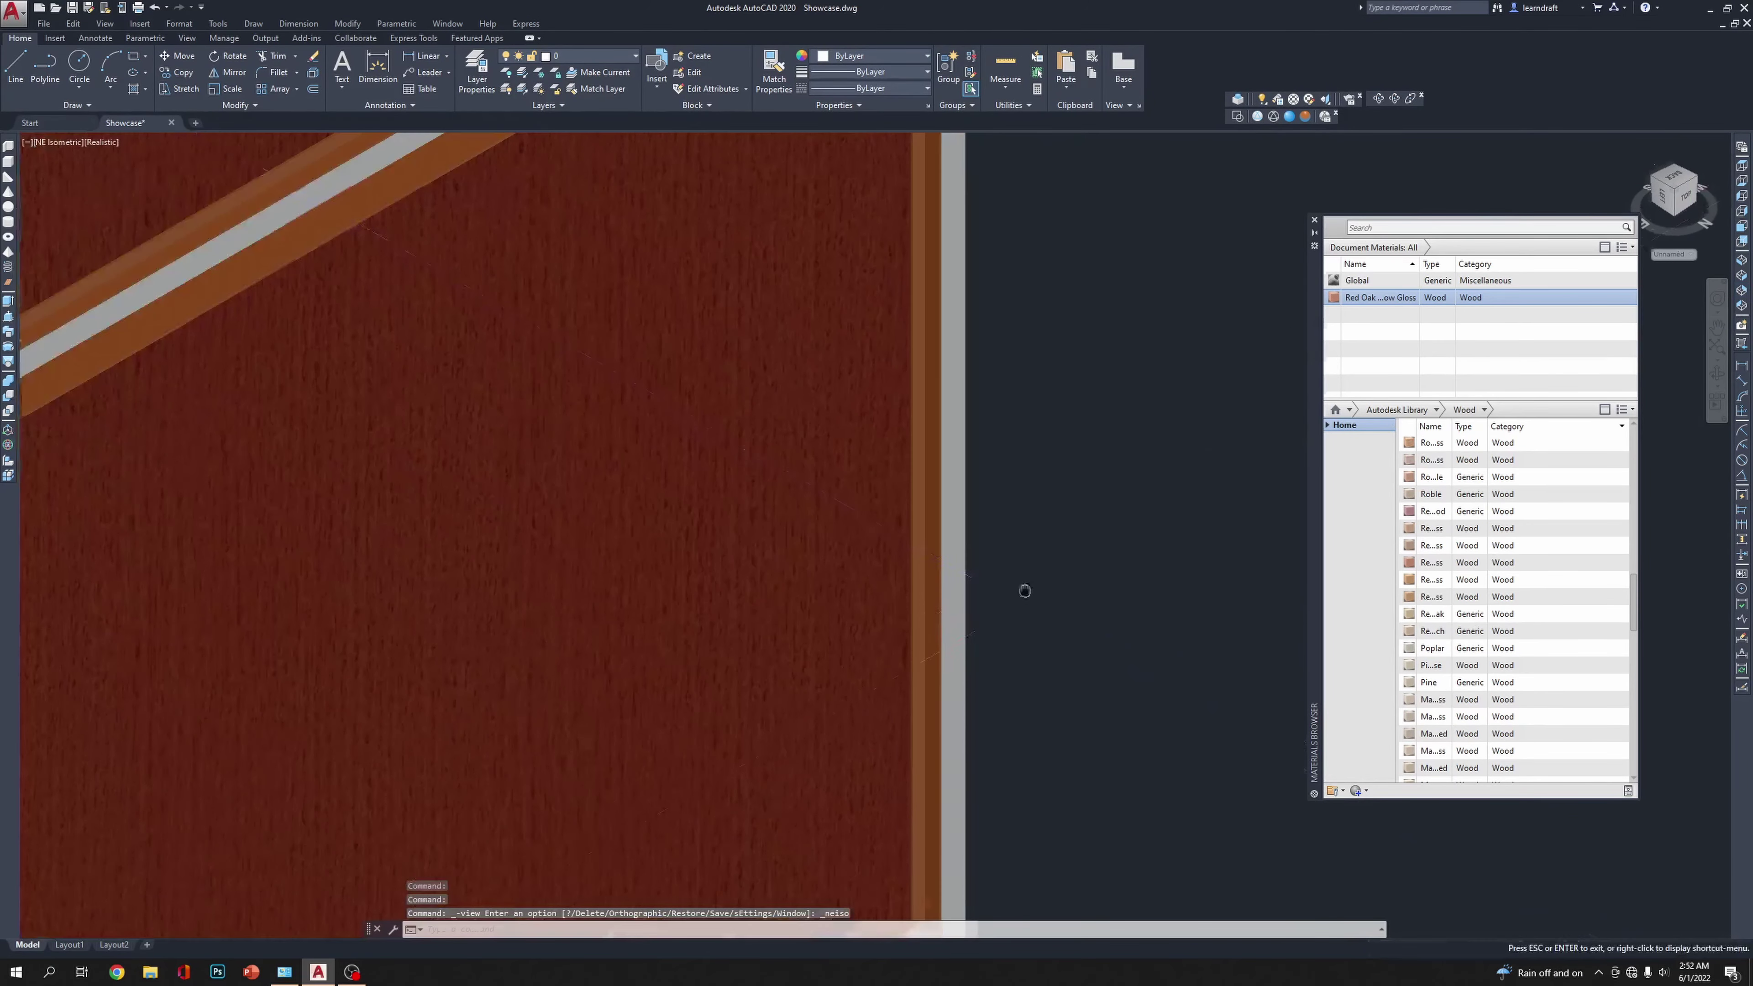
pyautogui.moveTo(1025, 590); pyautogui.dragTo(1053, 286, button='middle')
pyautogui.moveTo(1062, 621); pyautogui.dragTo(1091, 419, button='middle')
pyautogui.scroll(-7, 1134, 489)
pyautogui.scroll(2, 847, 668)
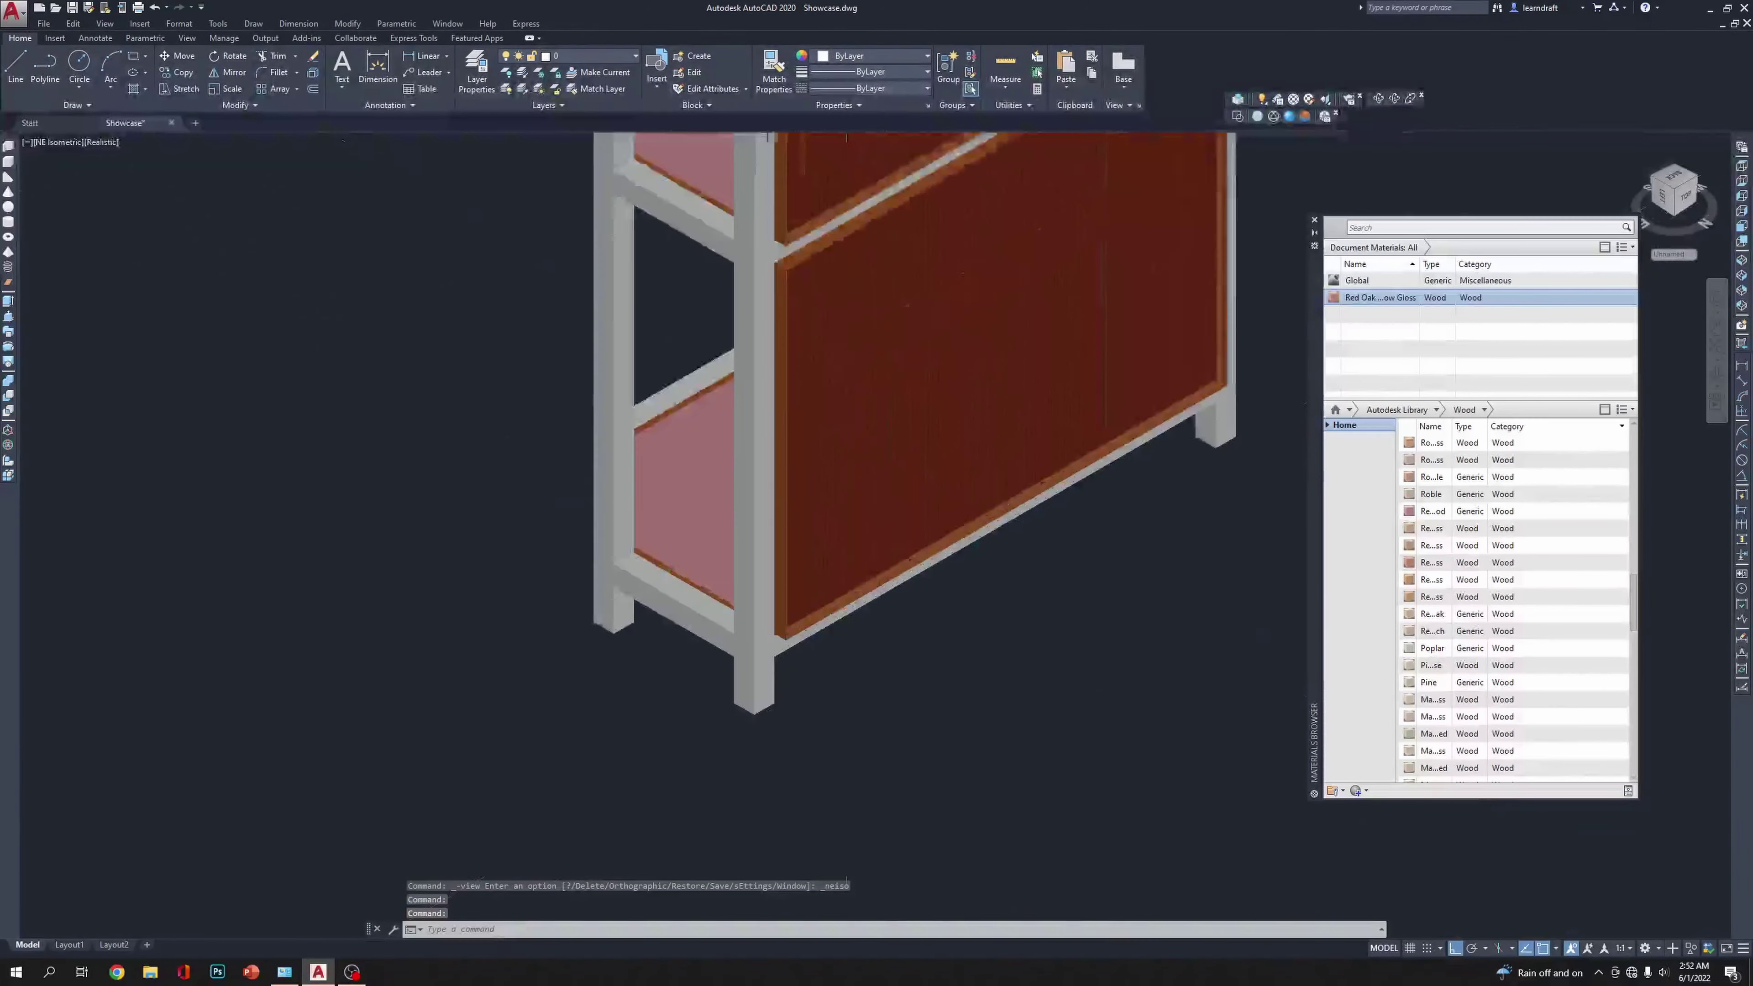
pyautogui.scroll(3, 825, 673)
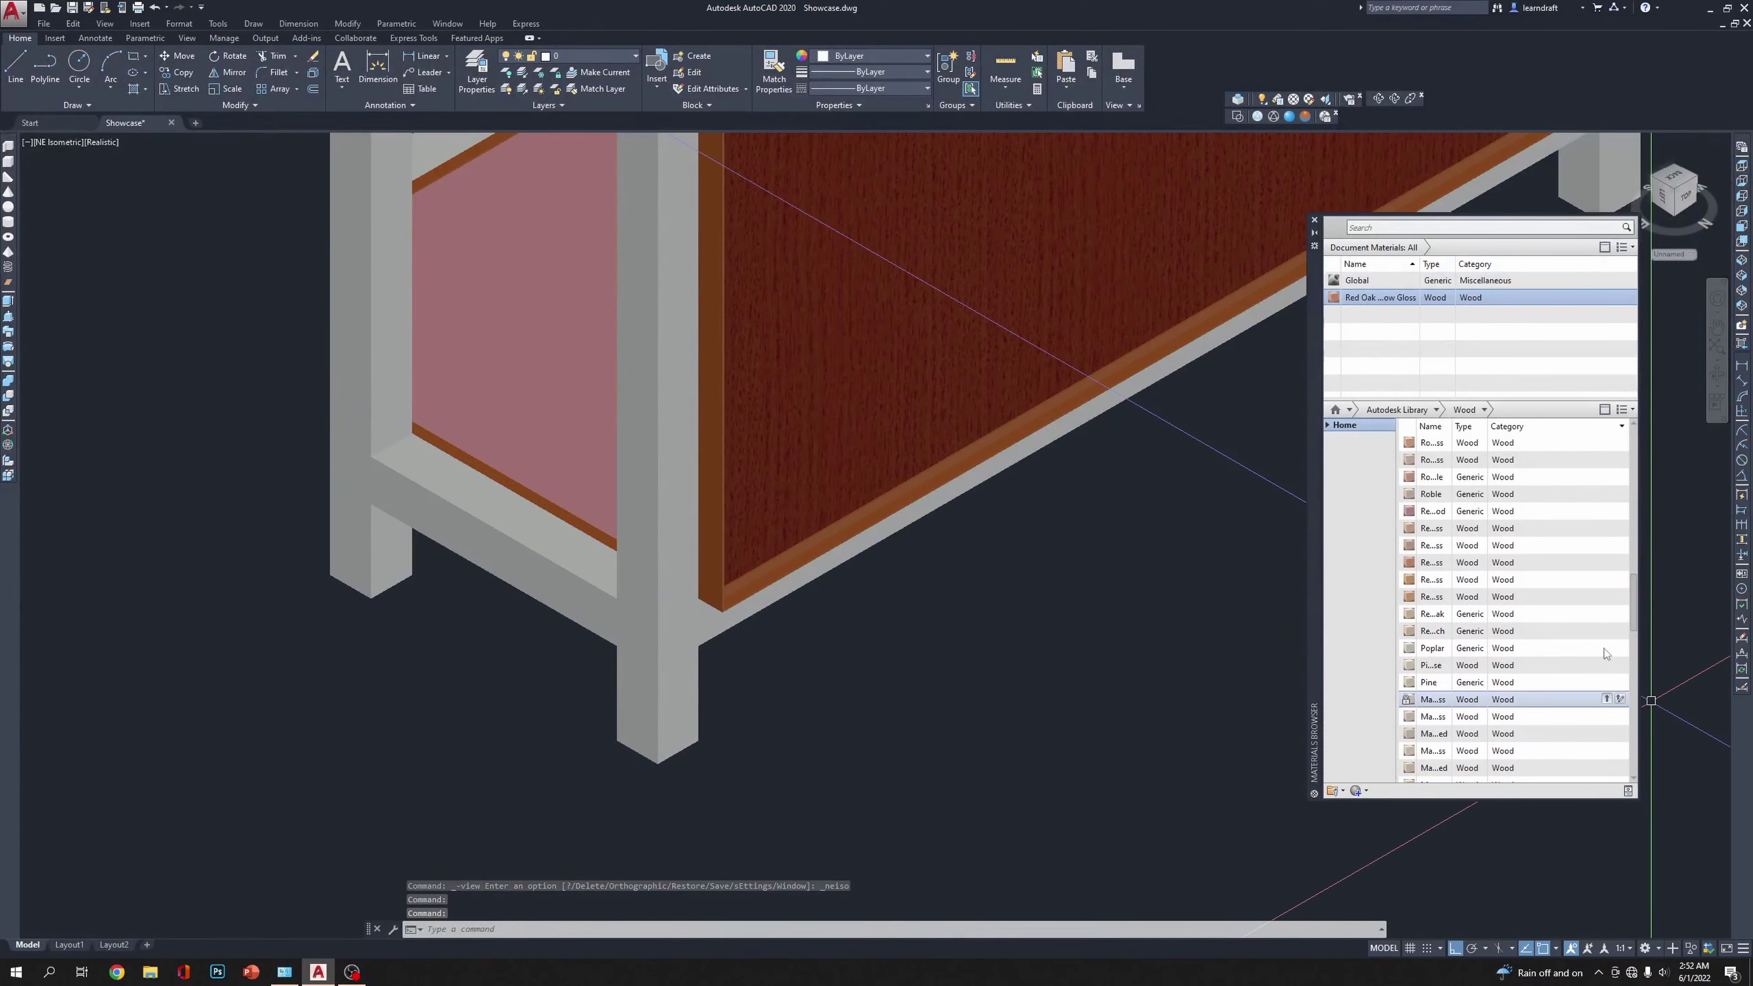
pyautogui.click(1315, 220)
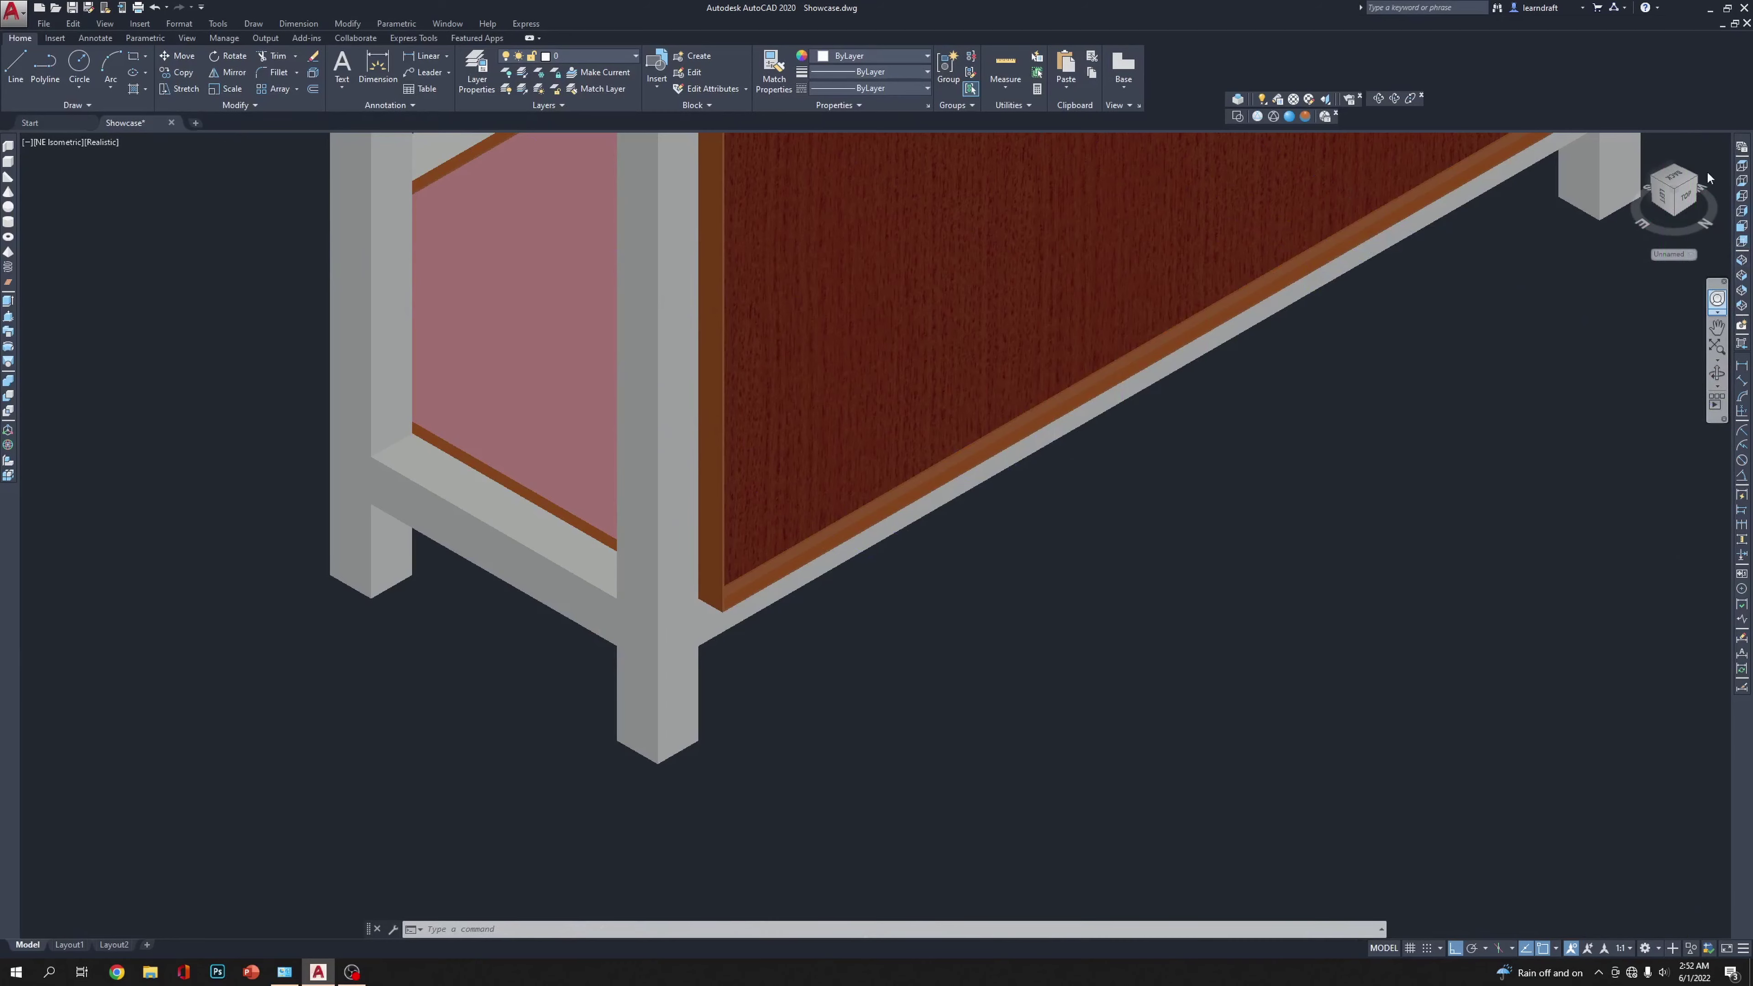
# Step: Orbit around the cabinet to inspect its shelves and Red Oak panels up close
pyautogui.click(1378, 99)
pyautogui.moveTo(806, 537); pyautogui.dragTo(919, 557)
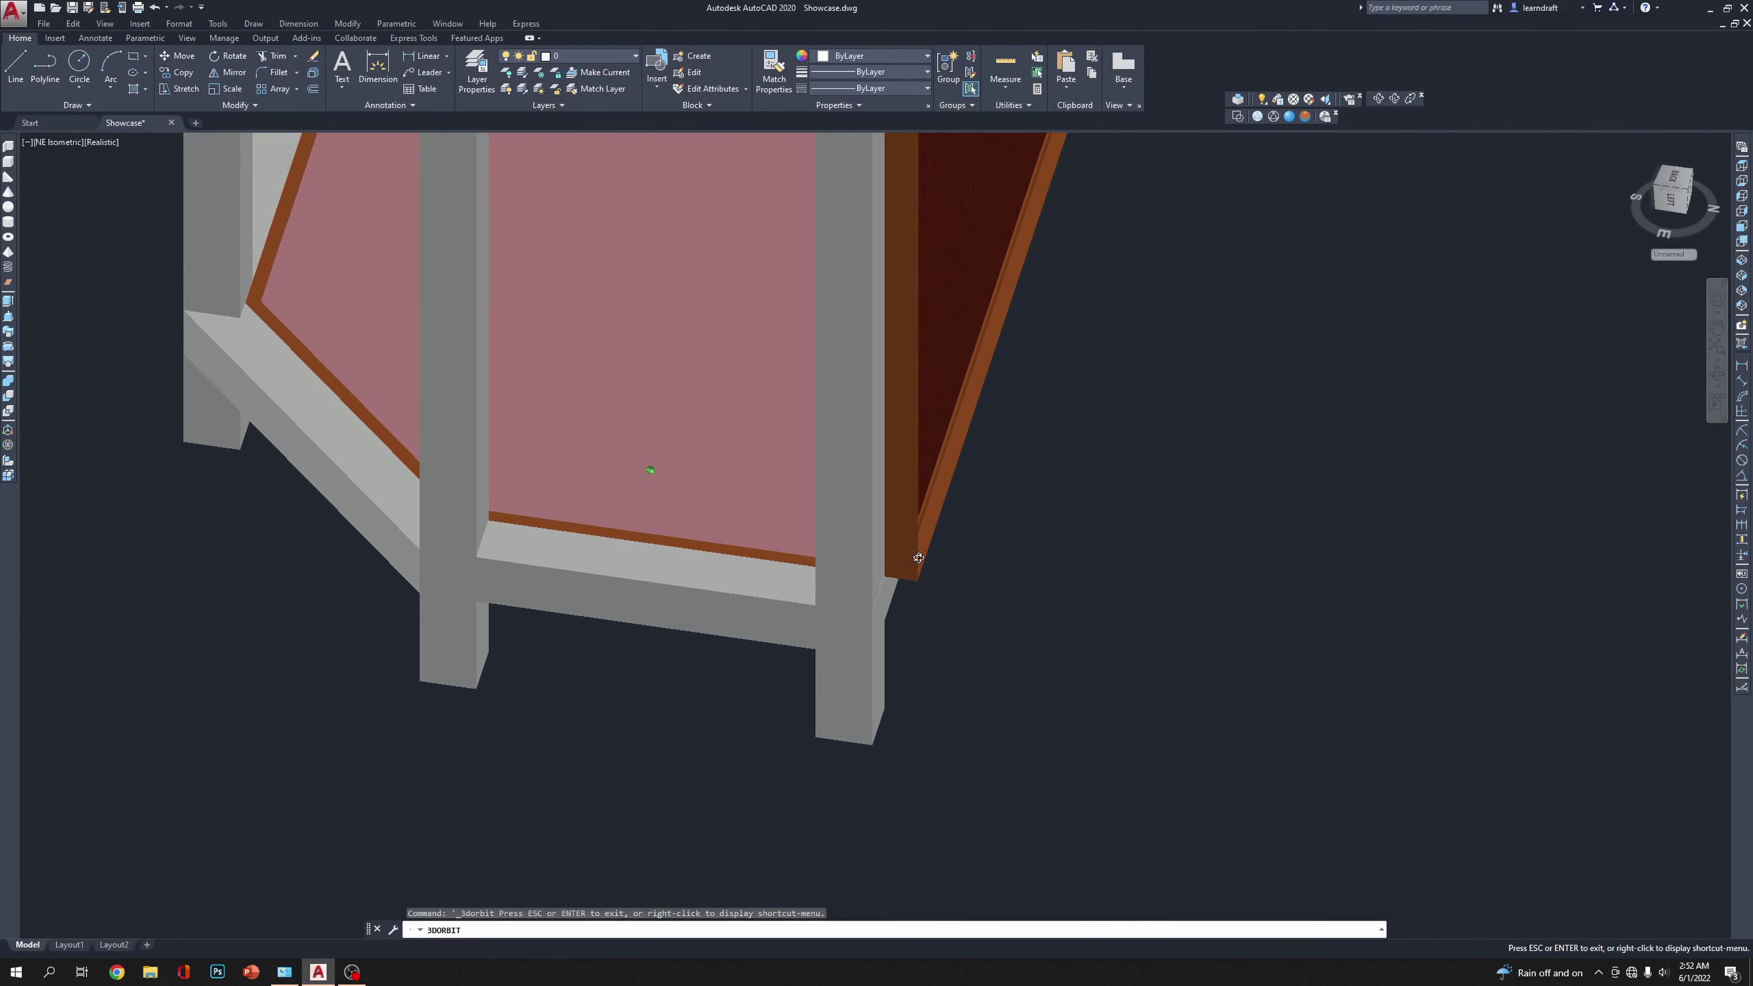
pyautogui.moveTo(997, 458); pyautogui.dragTo(1122, 488)
pyautogui.moveTo(1025, 328); pyautogui.dragTo(1035, 653, button='middle')
pyautogui.scroll(6, 956, 194)
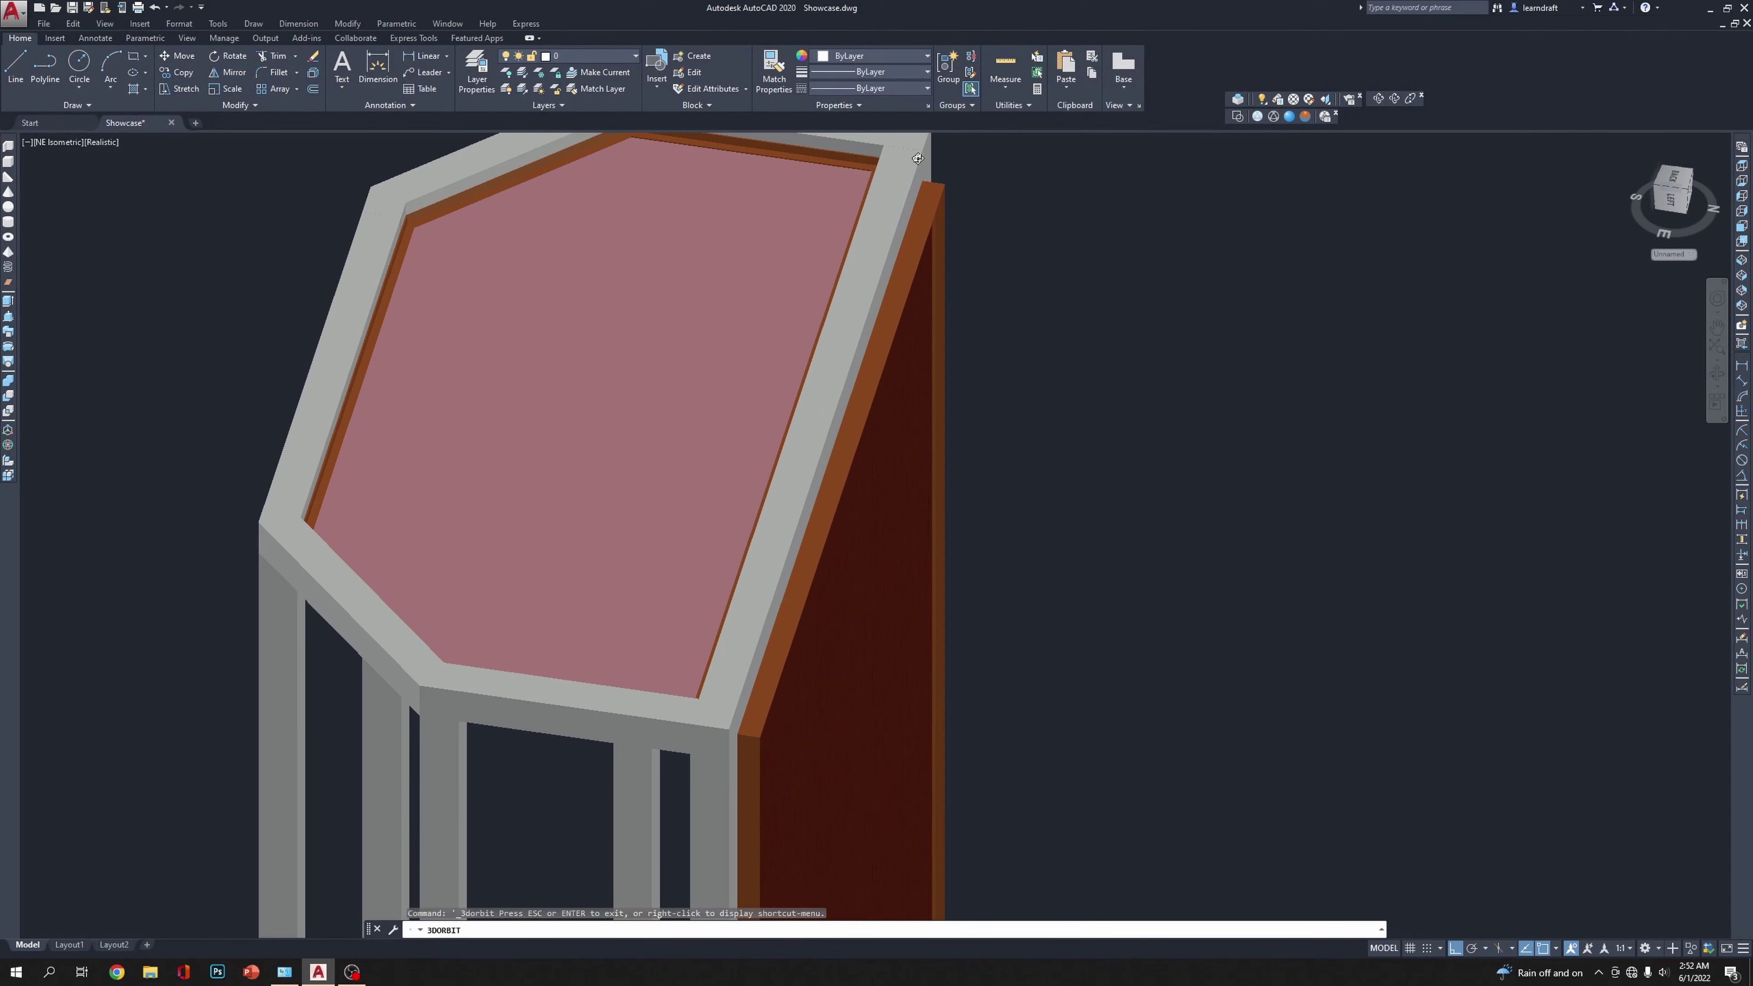
pyautogui.scroll(-6, 914, 168)
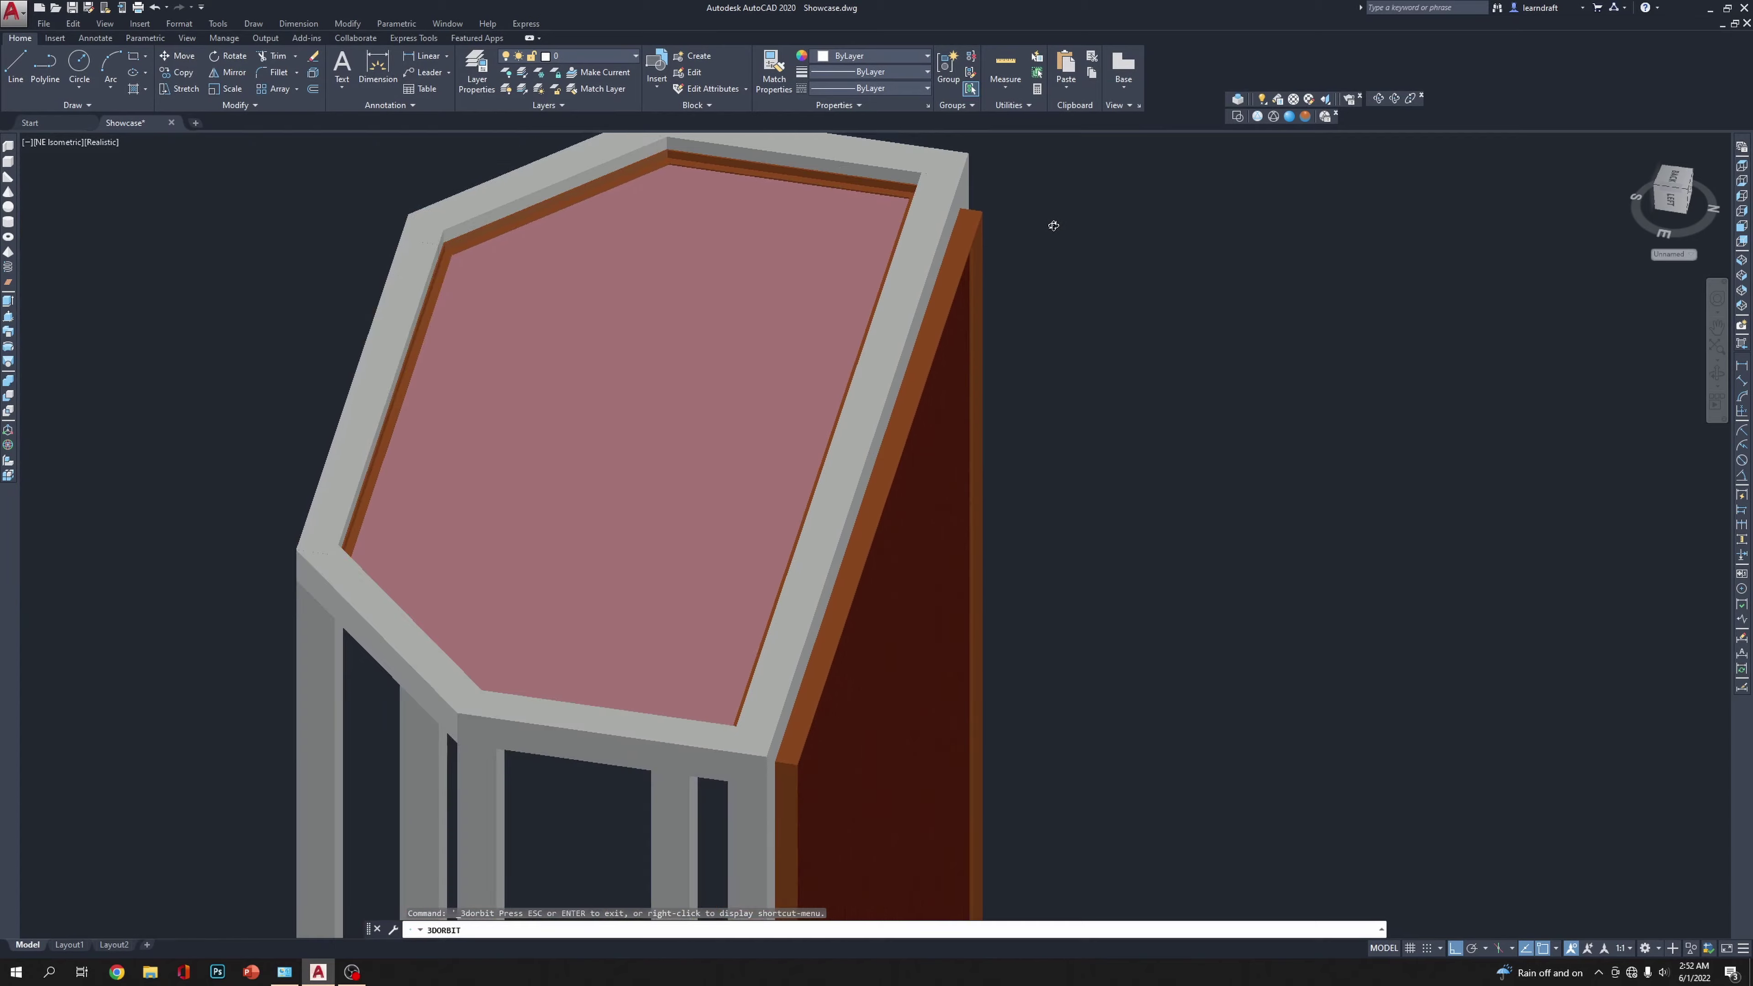
pyautogui.moveTo(1081, 388); pyautogui.dragTo(1076, 207, button='middle')
pyautogui.moveTo(1101, 530); pyautogui.dragTo(1111, 368, button='middle')
pyautogui.moveTo(845, 844); pyautogui.dragTo(996, 793)
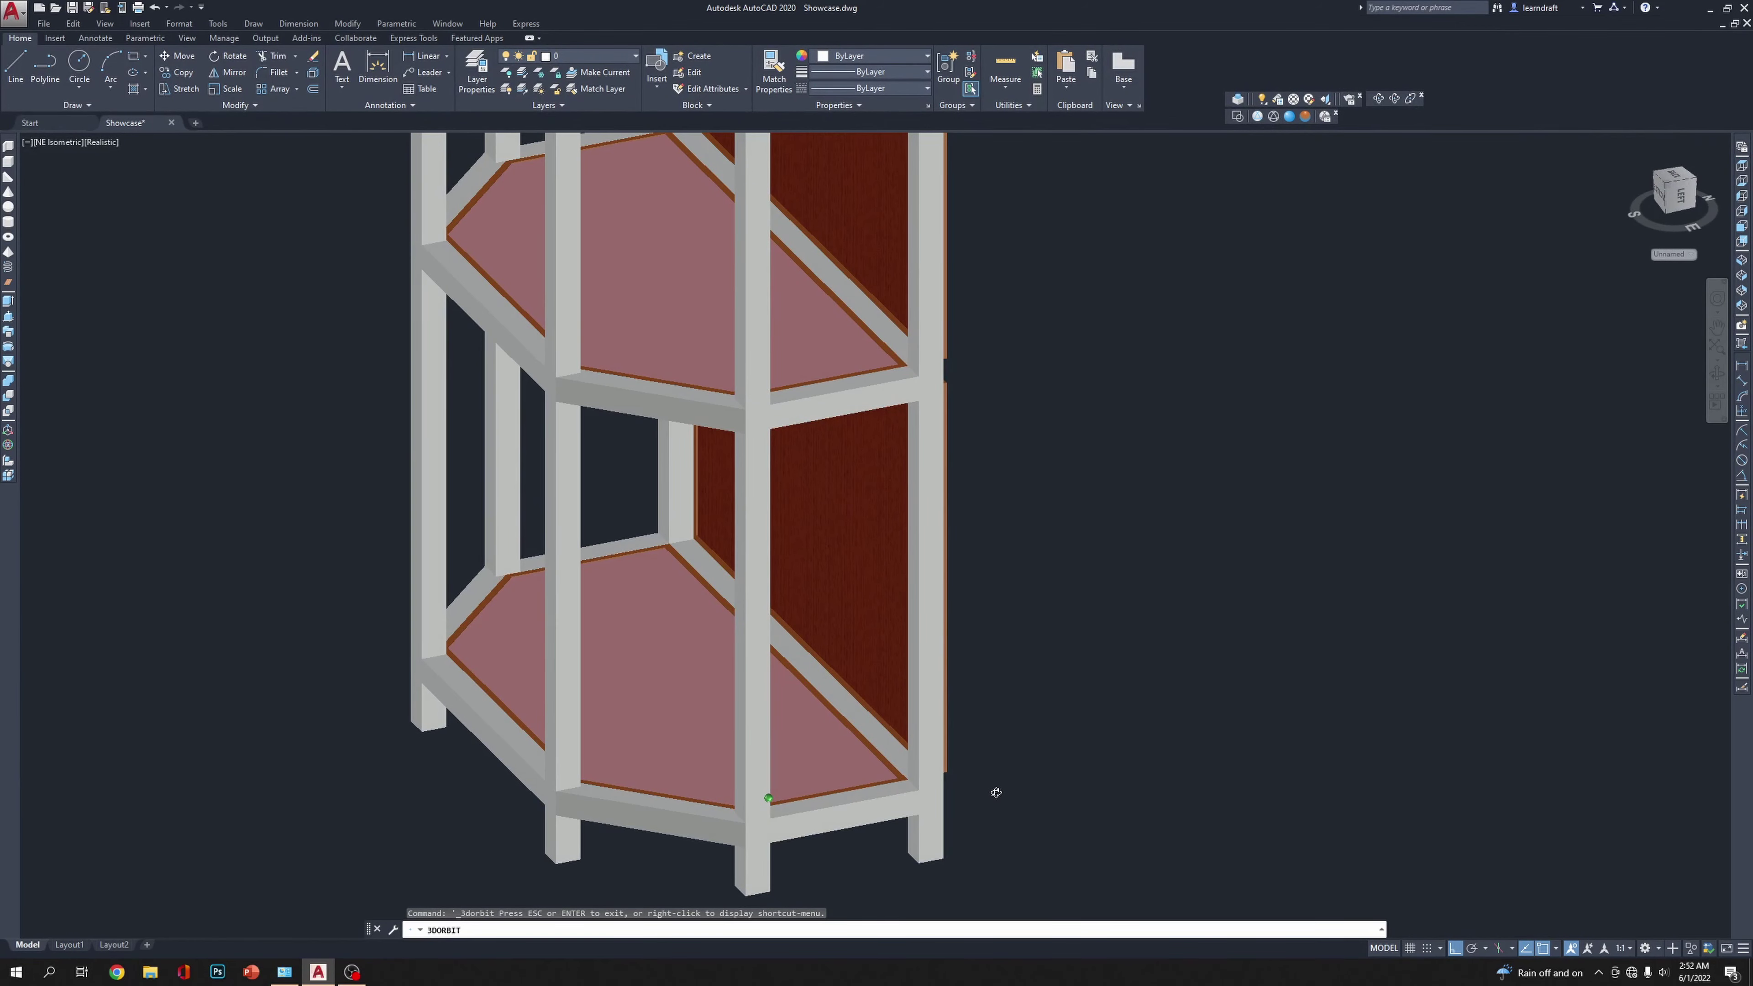
pyautogui.moveTo(996, 792); pyautogui.dragTo(874, 784)
pyautogui.scroll(3, 844, 787)
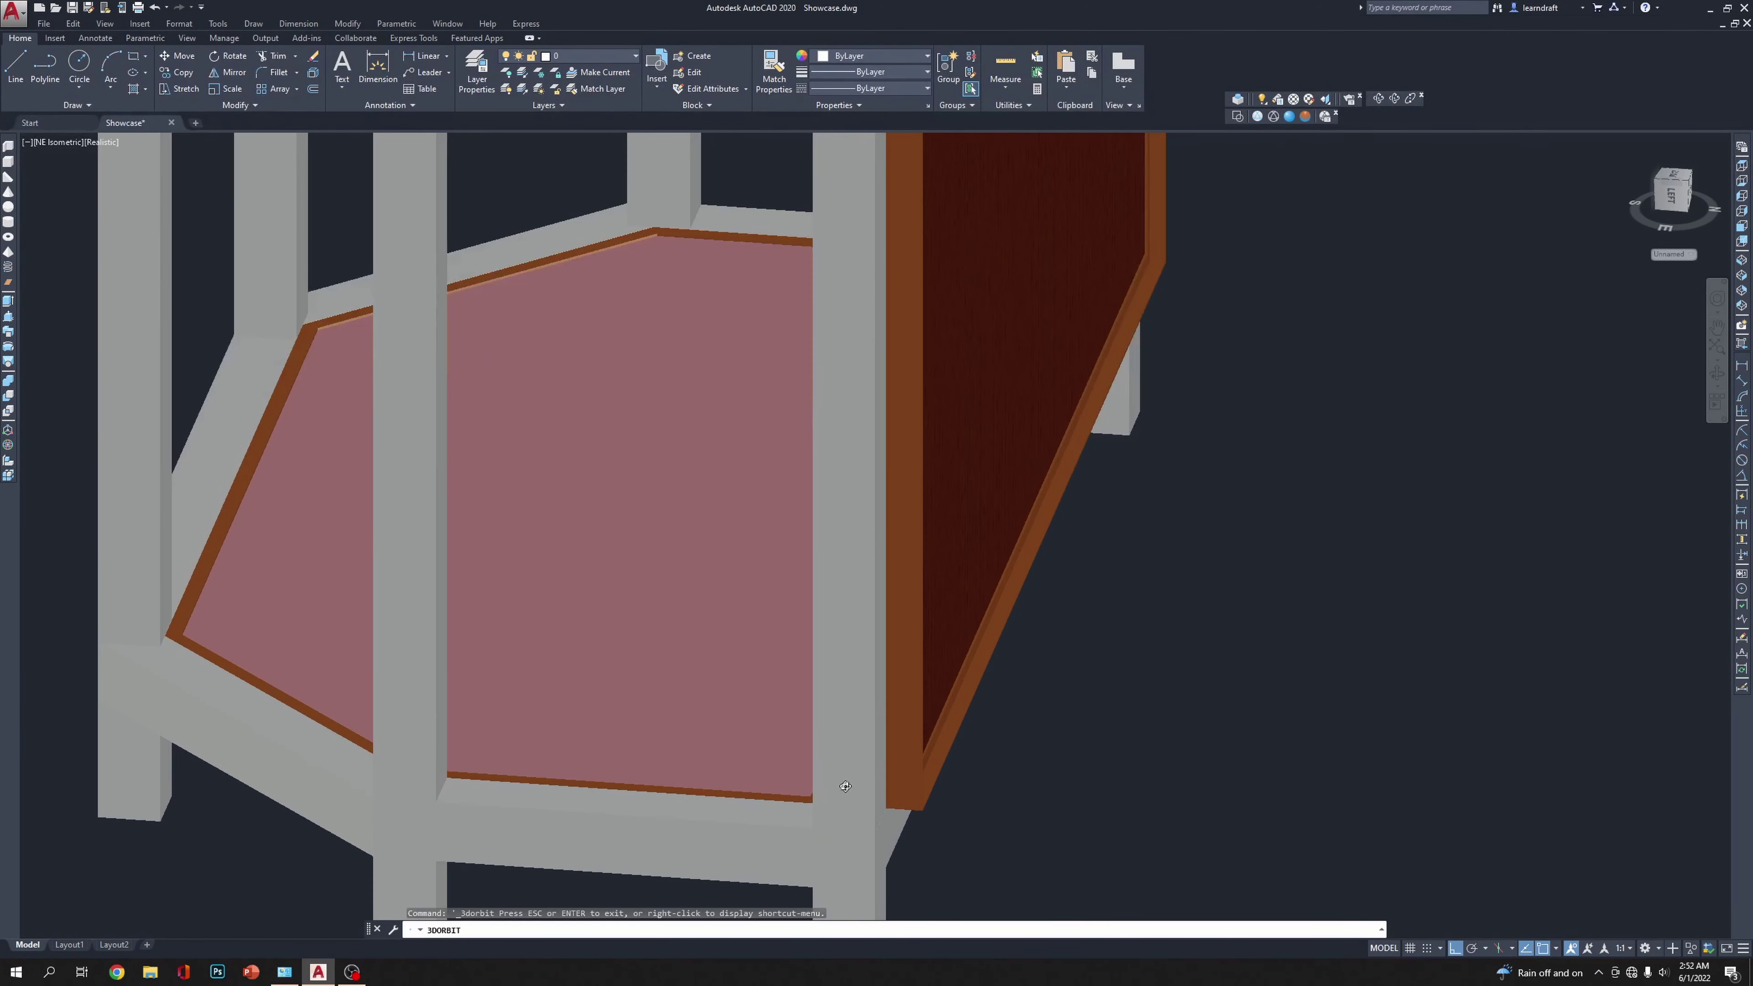
pyautogui.scroll(5, 925, 808)
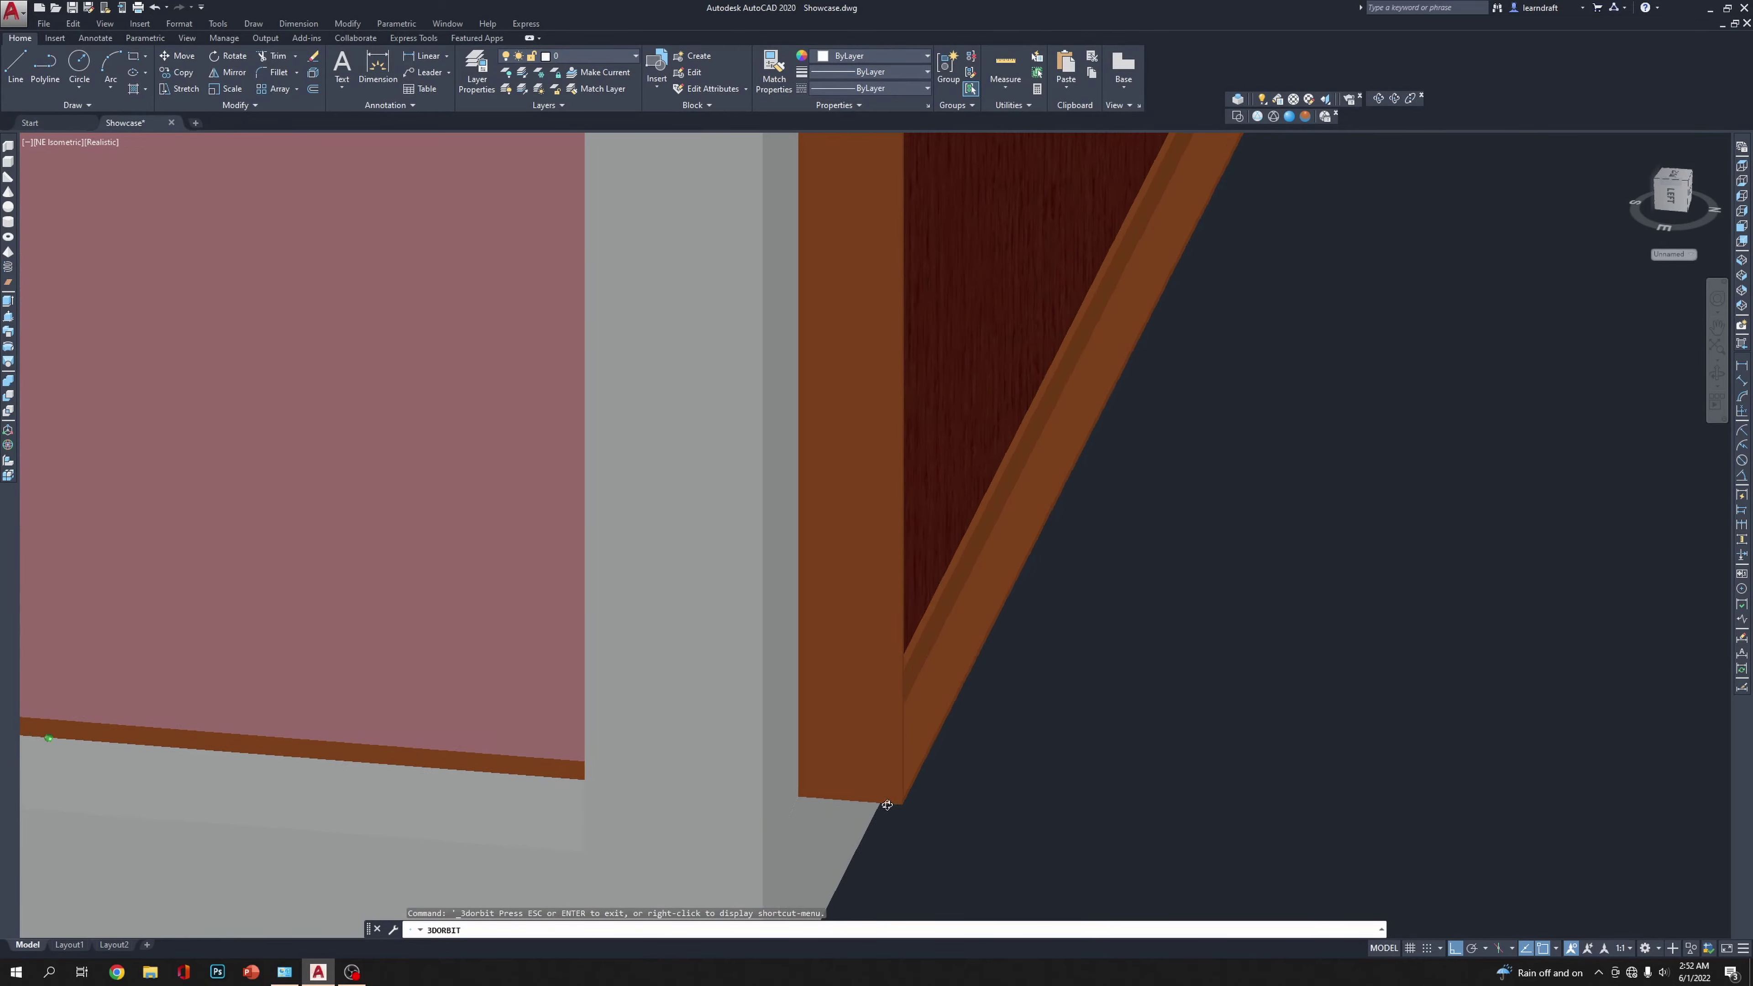
pyautogui.moveTo(911, 810); pyautogui.dragTo(815, 801)
pyautogui.moveTo(775, 825); pyautogui.dragTo(1175, 642, button='middle')
pyautogui.scroll(-2, 833, 743)
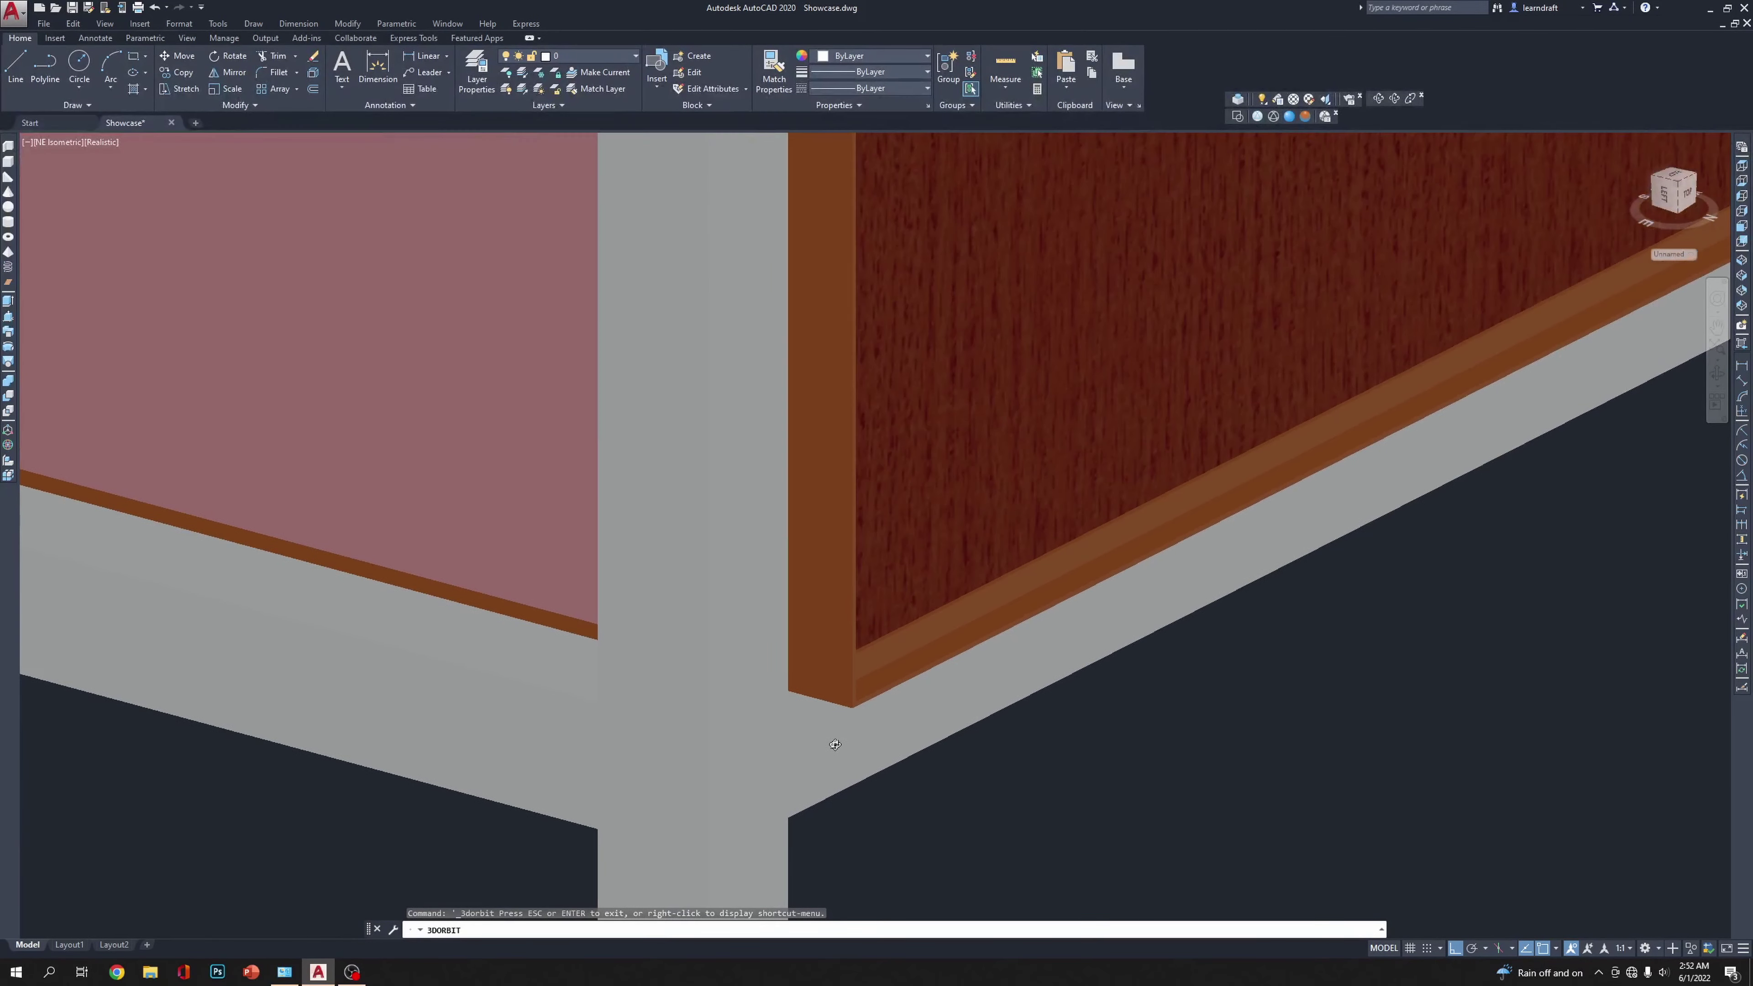
pyautogui.moveTo(871, 782)
pyautogui.mouseDown()
pyautogui.moveTo(554, 779)
pyautogui.moveTo(895, 799)
pyautogui.moveTo(991, 769)
pyautogui.moveTo(897, 733)
pyautogui.moveTo(1187, 795)
pyautogui.mouseUp()
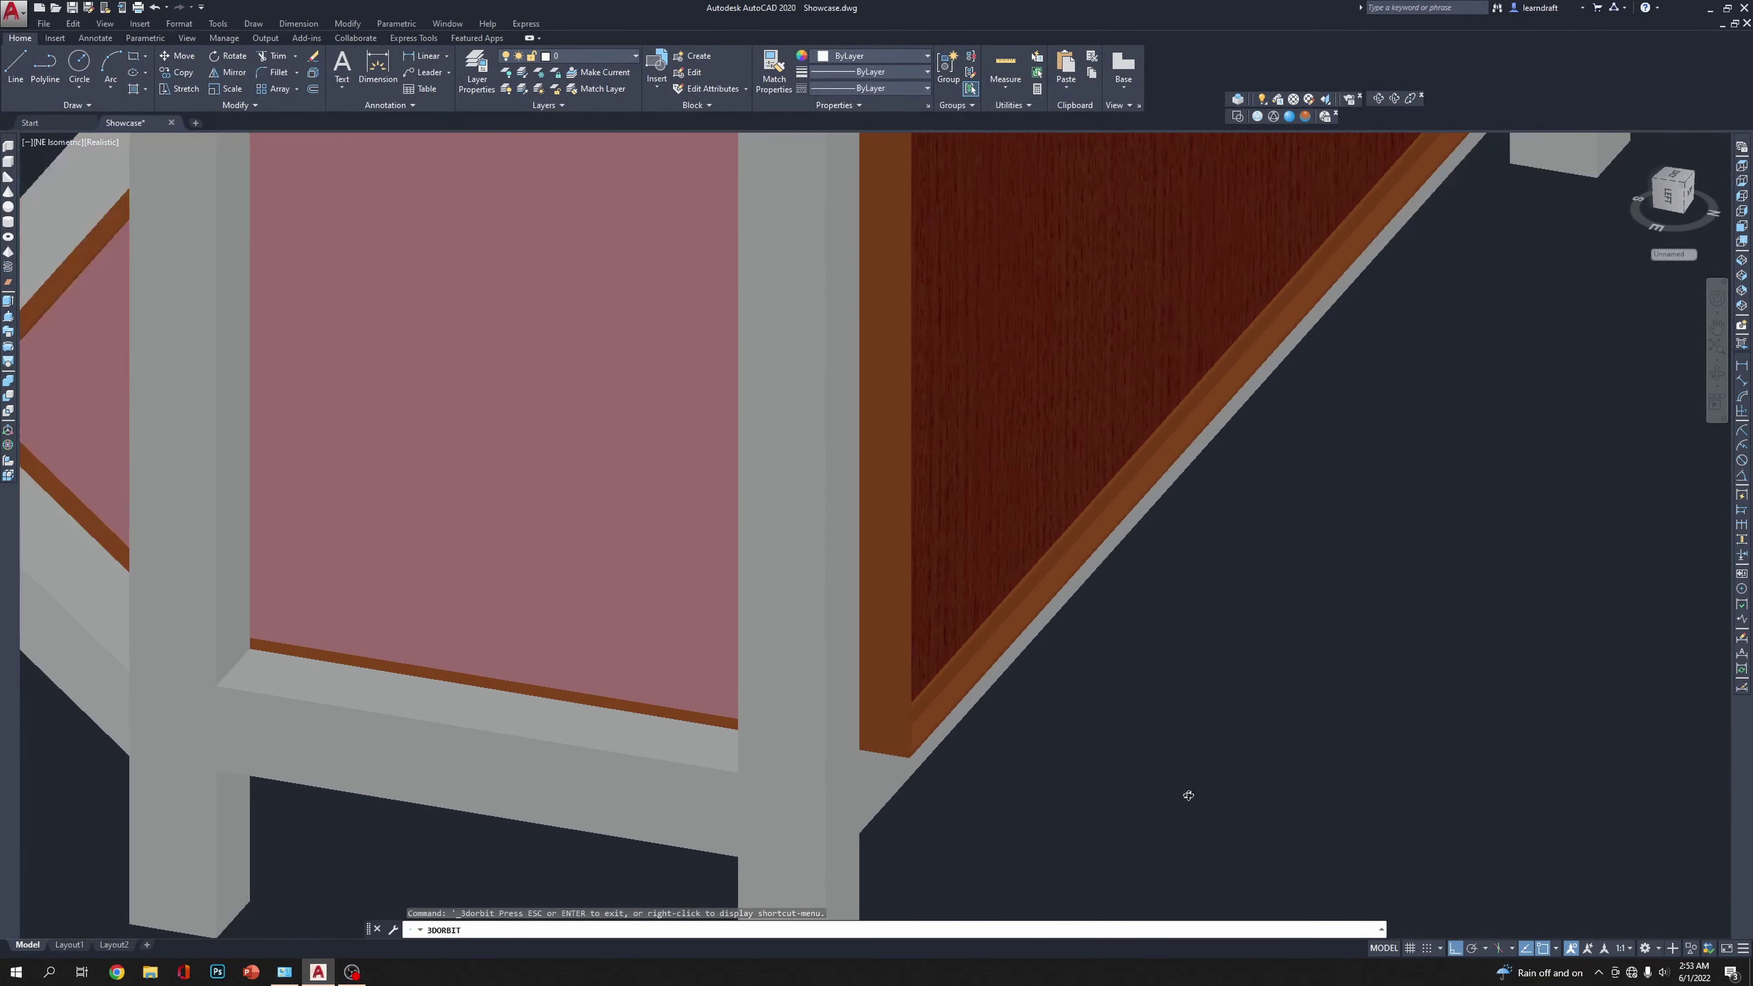
pyautogui.scroll(-5, 1207, 820)
pyautogui.press('Escape')
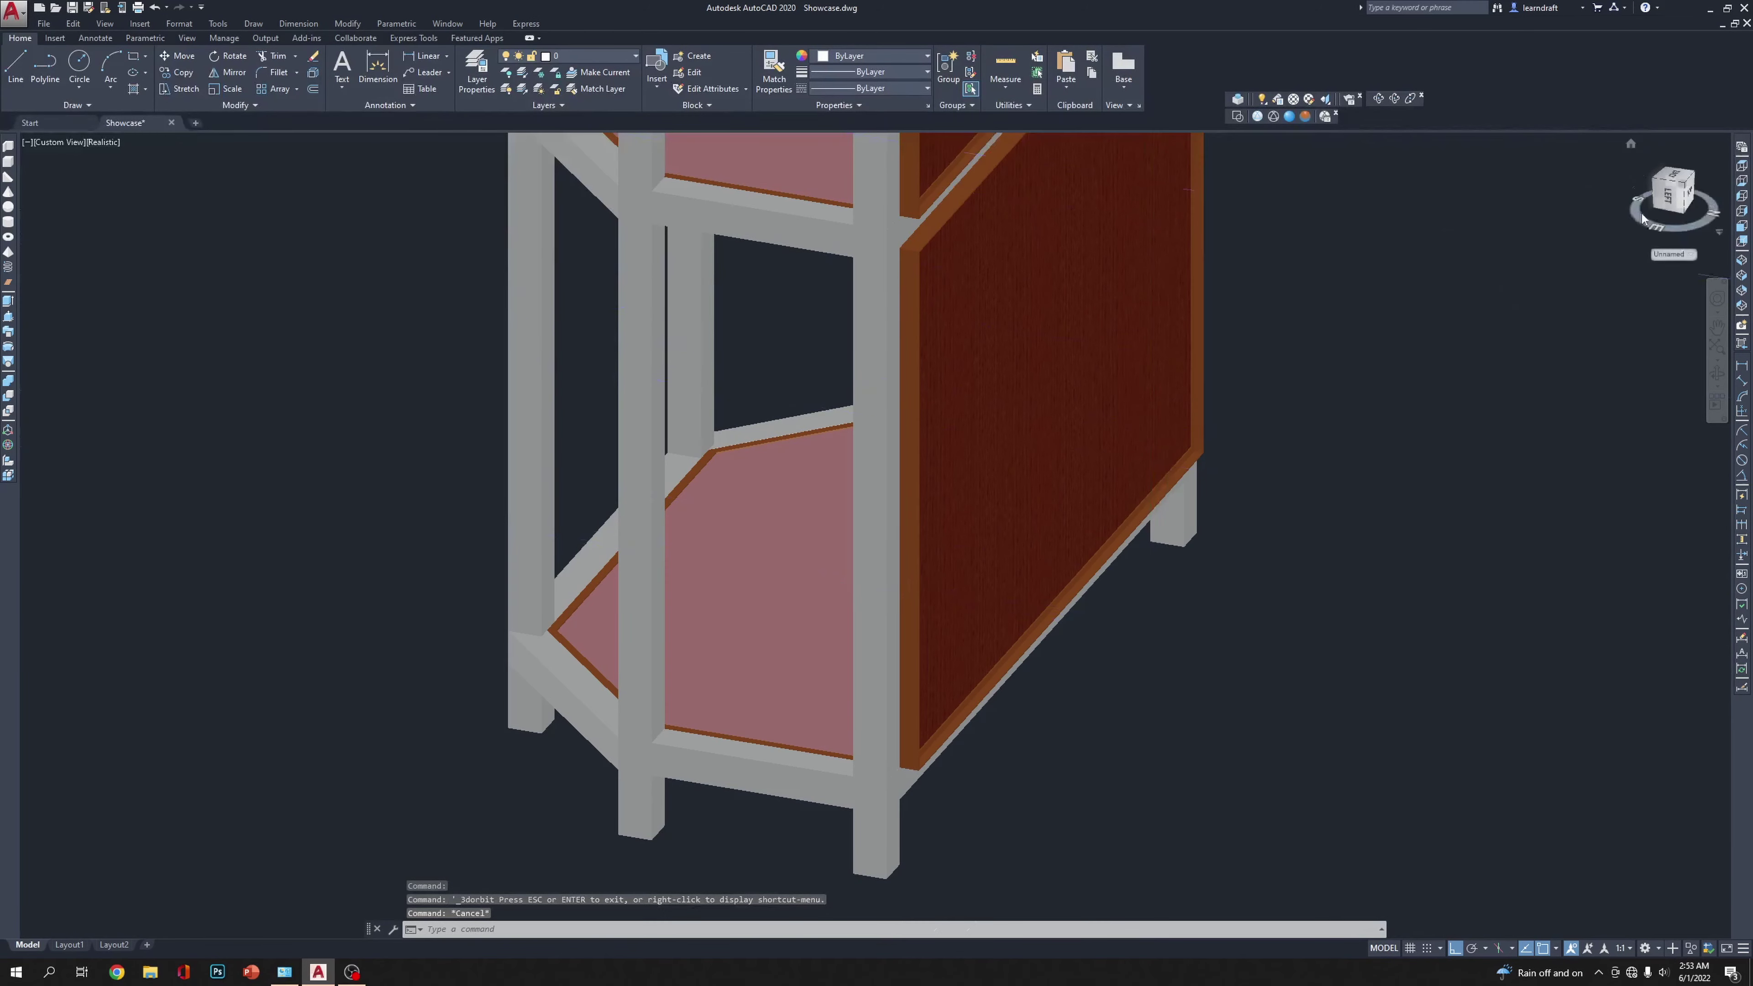
# Step: Show the showcase in 2D Wireframe from the NE Isometric view
pyautogui.click(1236, 117)
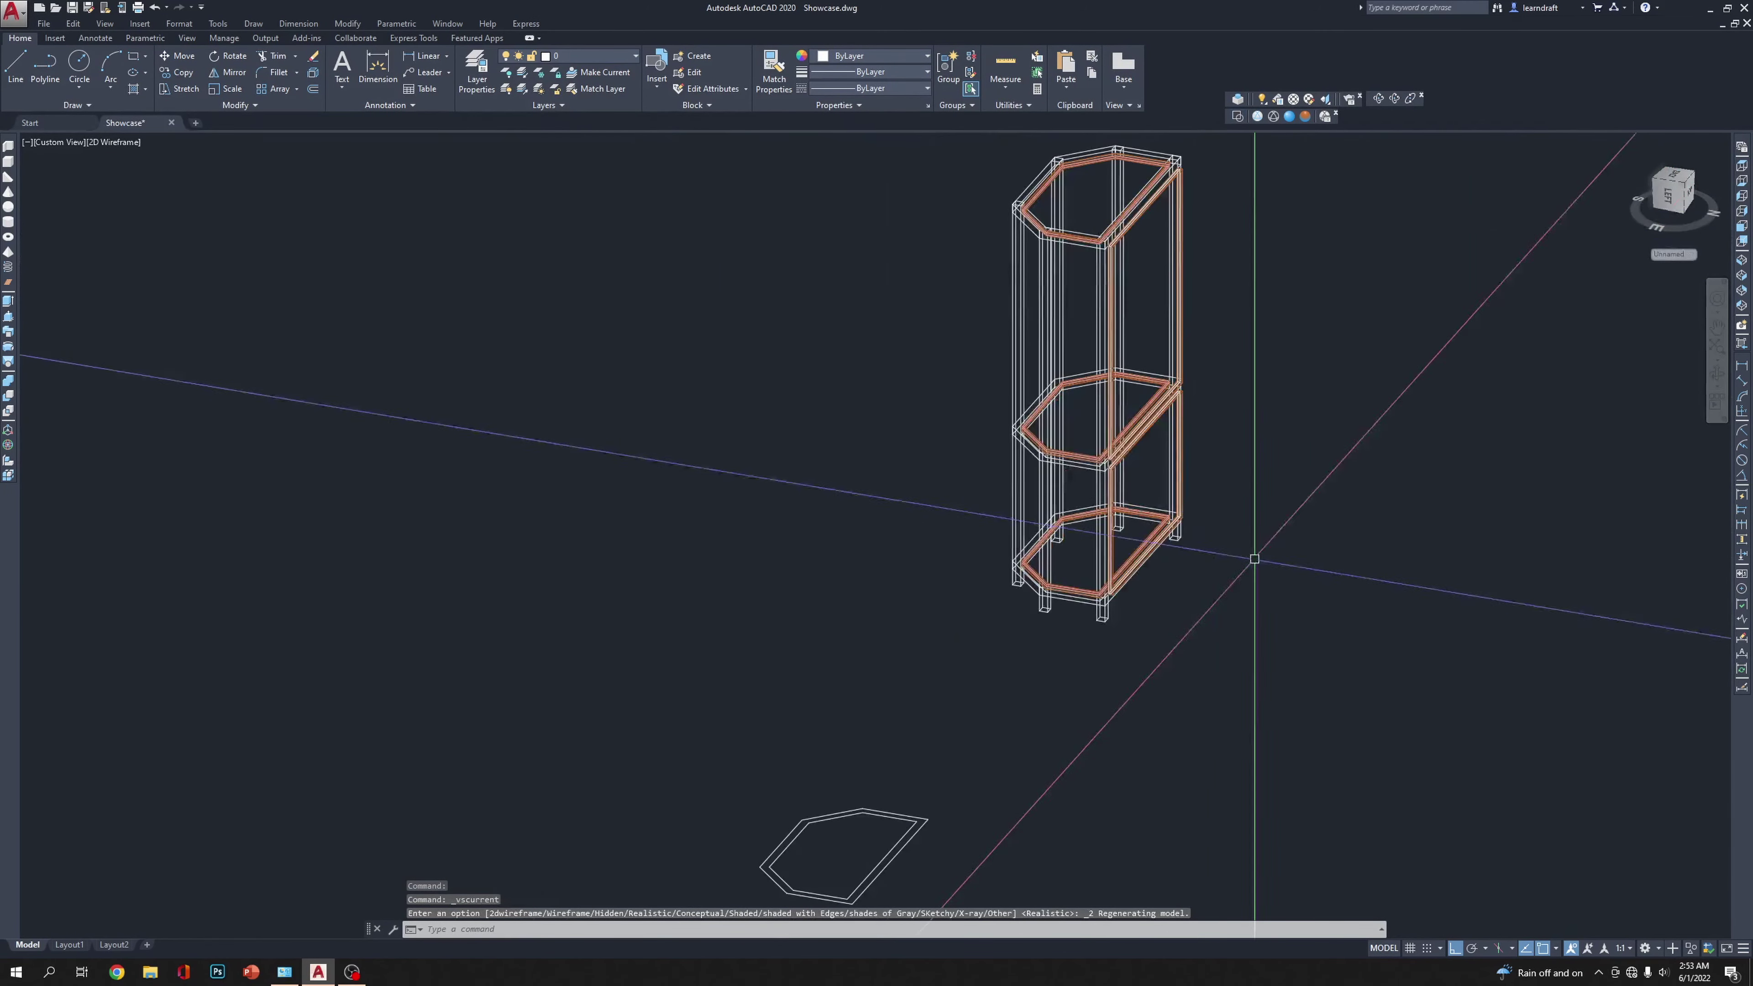
pyautogui.click(1746, 296)
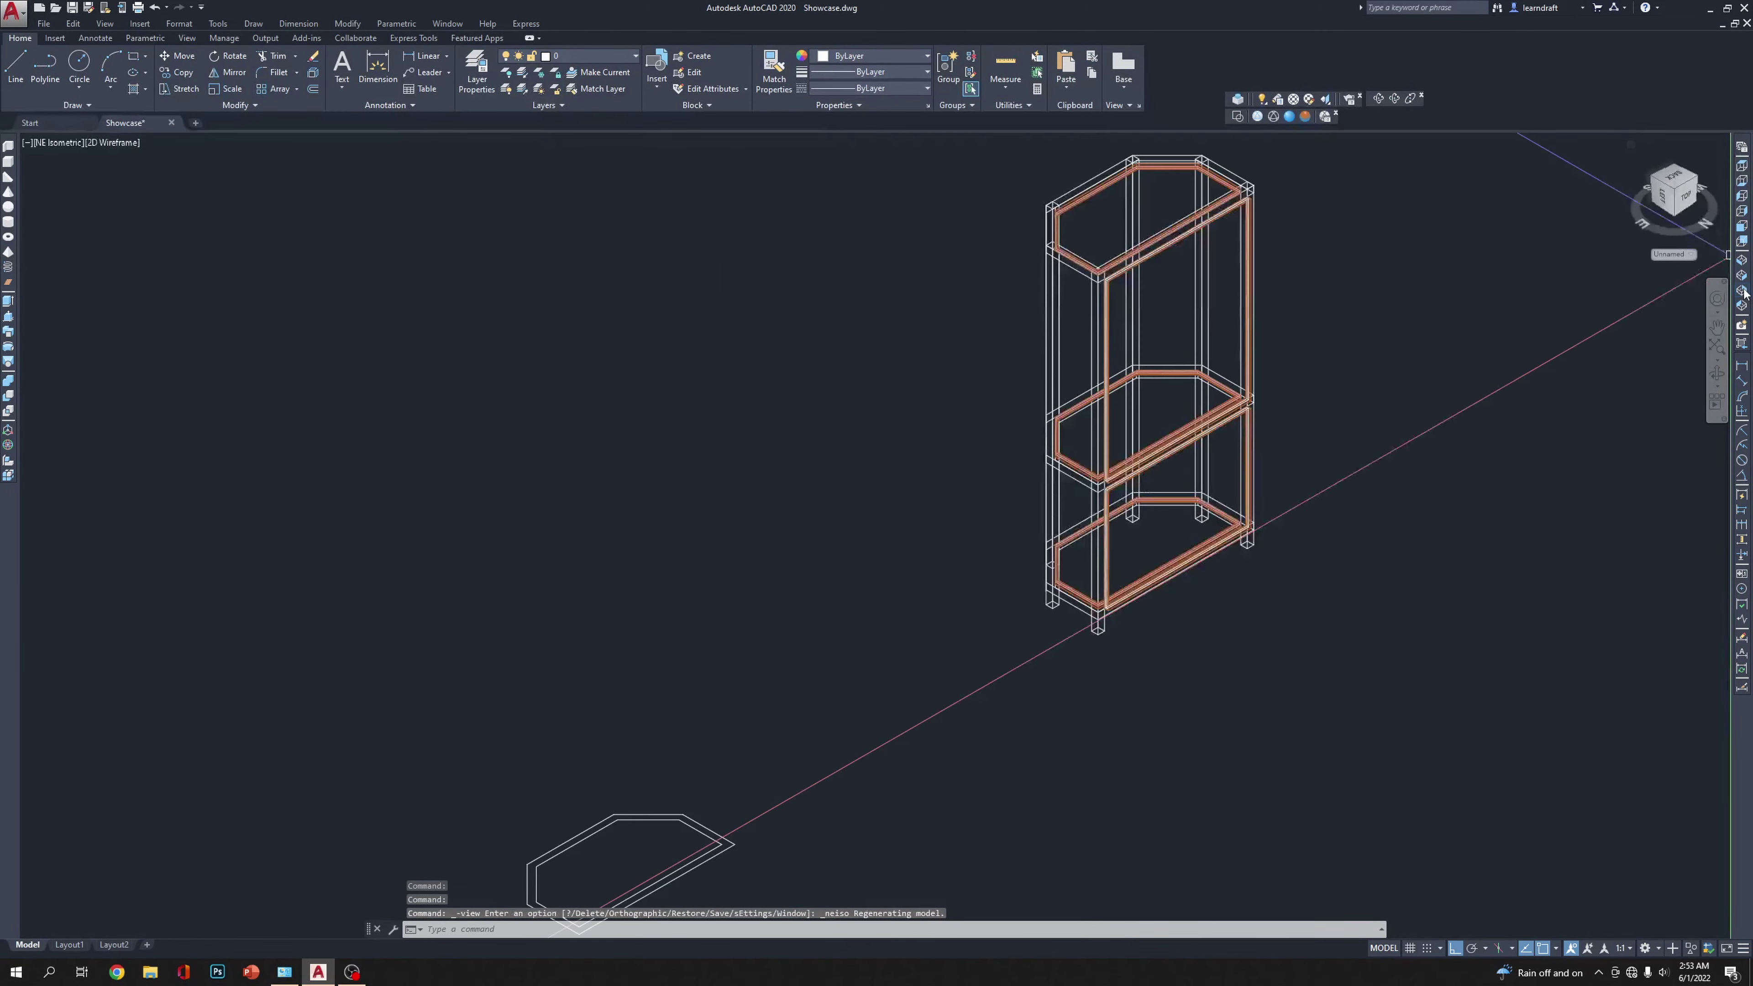
pyautogui.scroll(-3, 1189, 509)
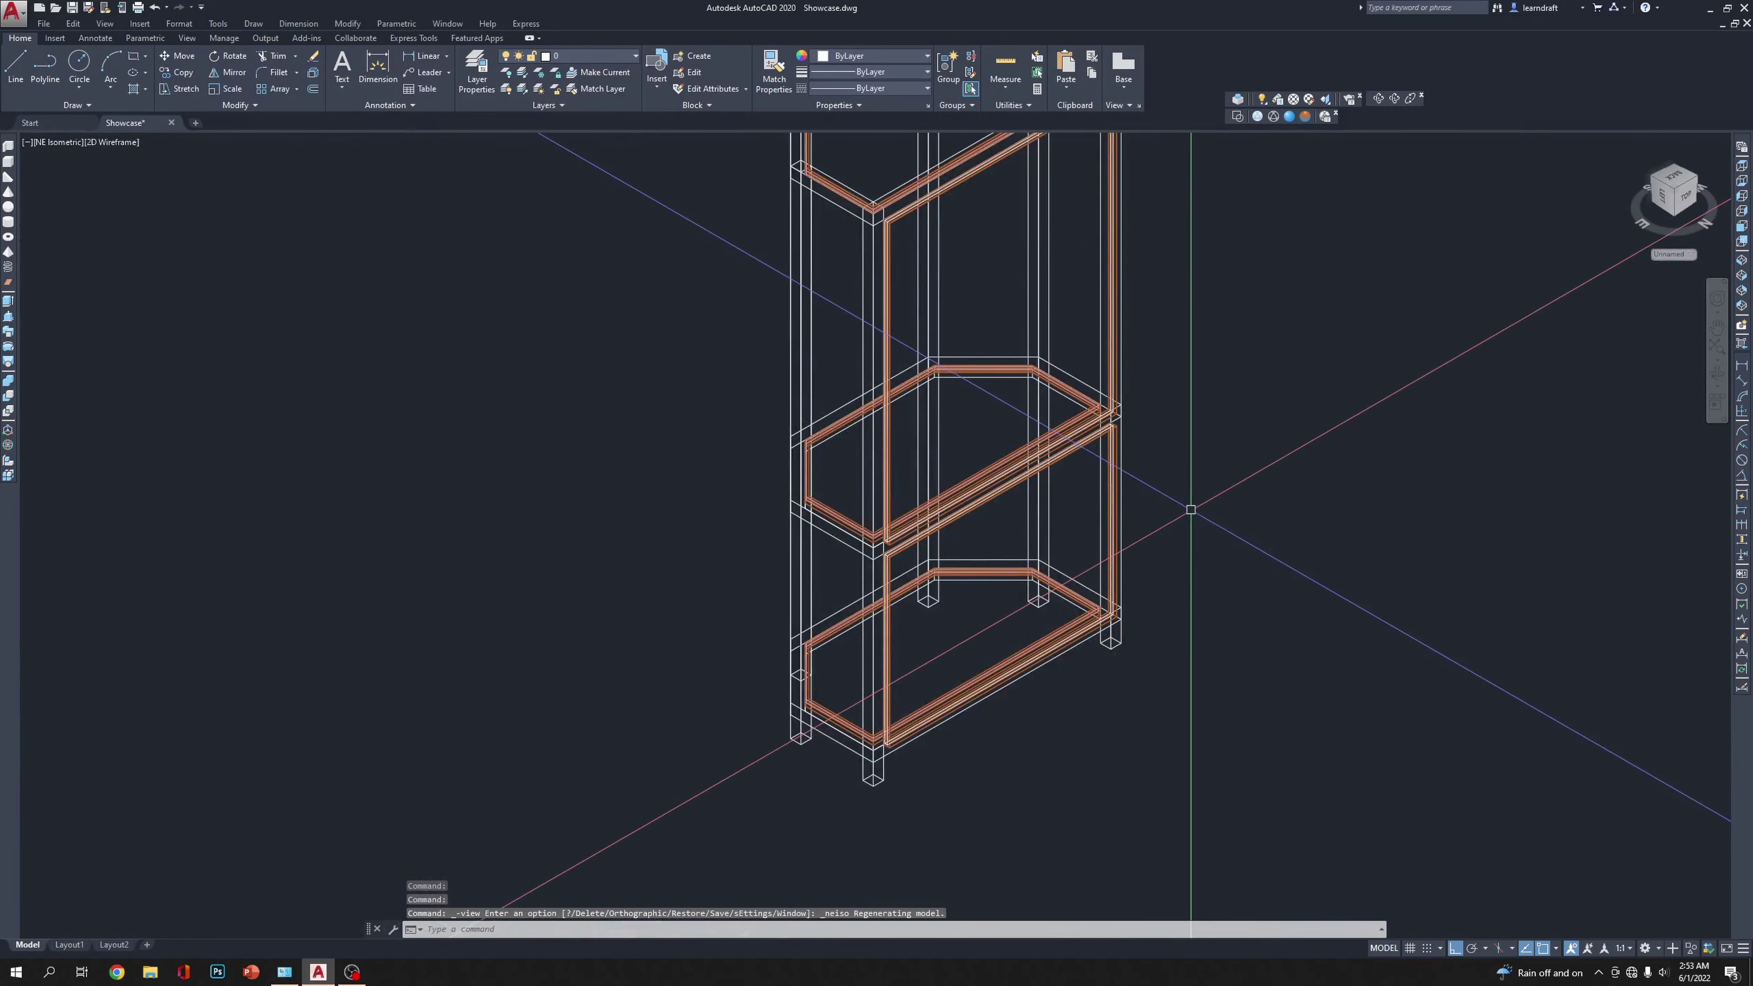
pyautogui.scroll(5, 1146, 419)
pyautogui.scroll(-5, 1097, 552)
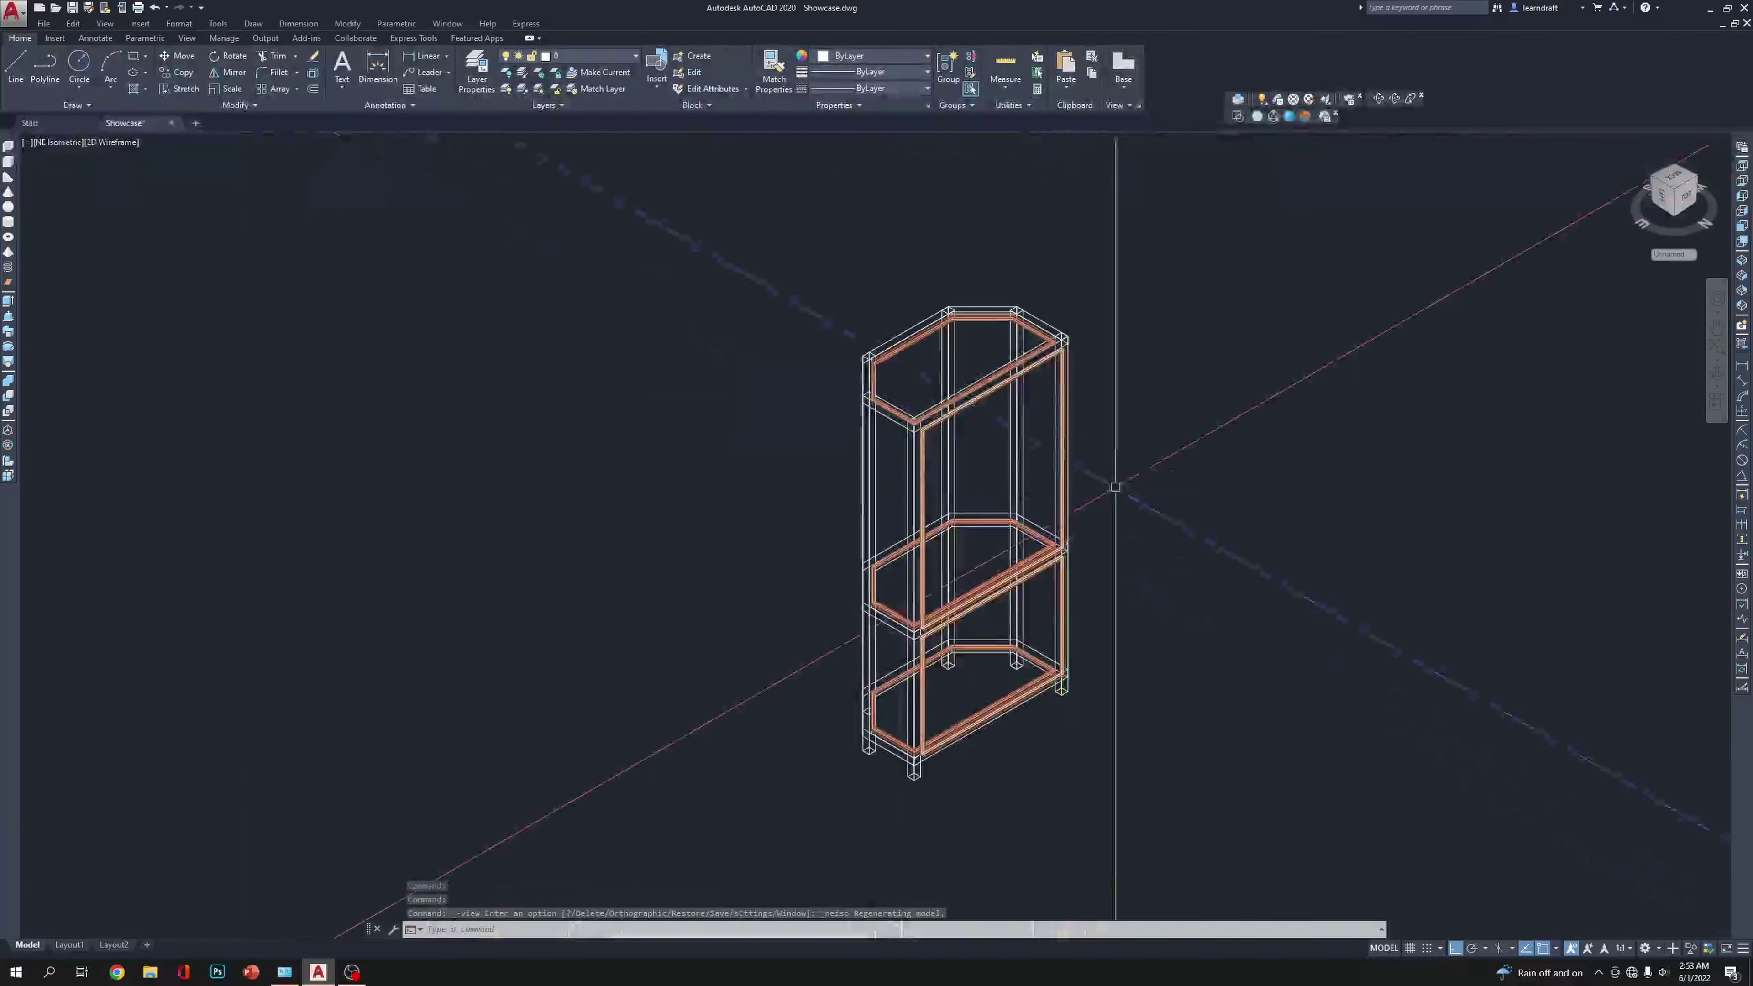
pyautogui.scroll(8, 1115, 485)
pyautogui.scroll(-2, 1240, 334)
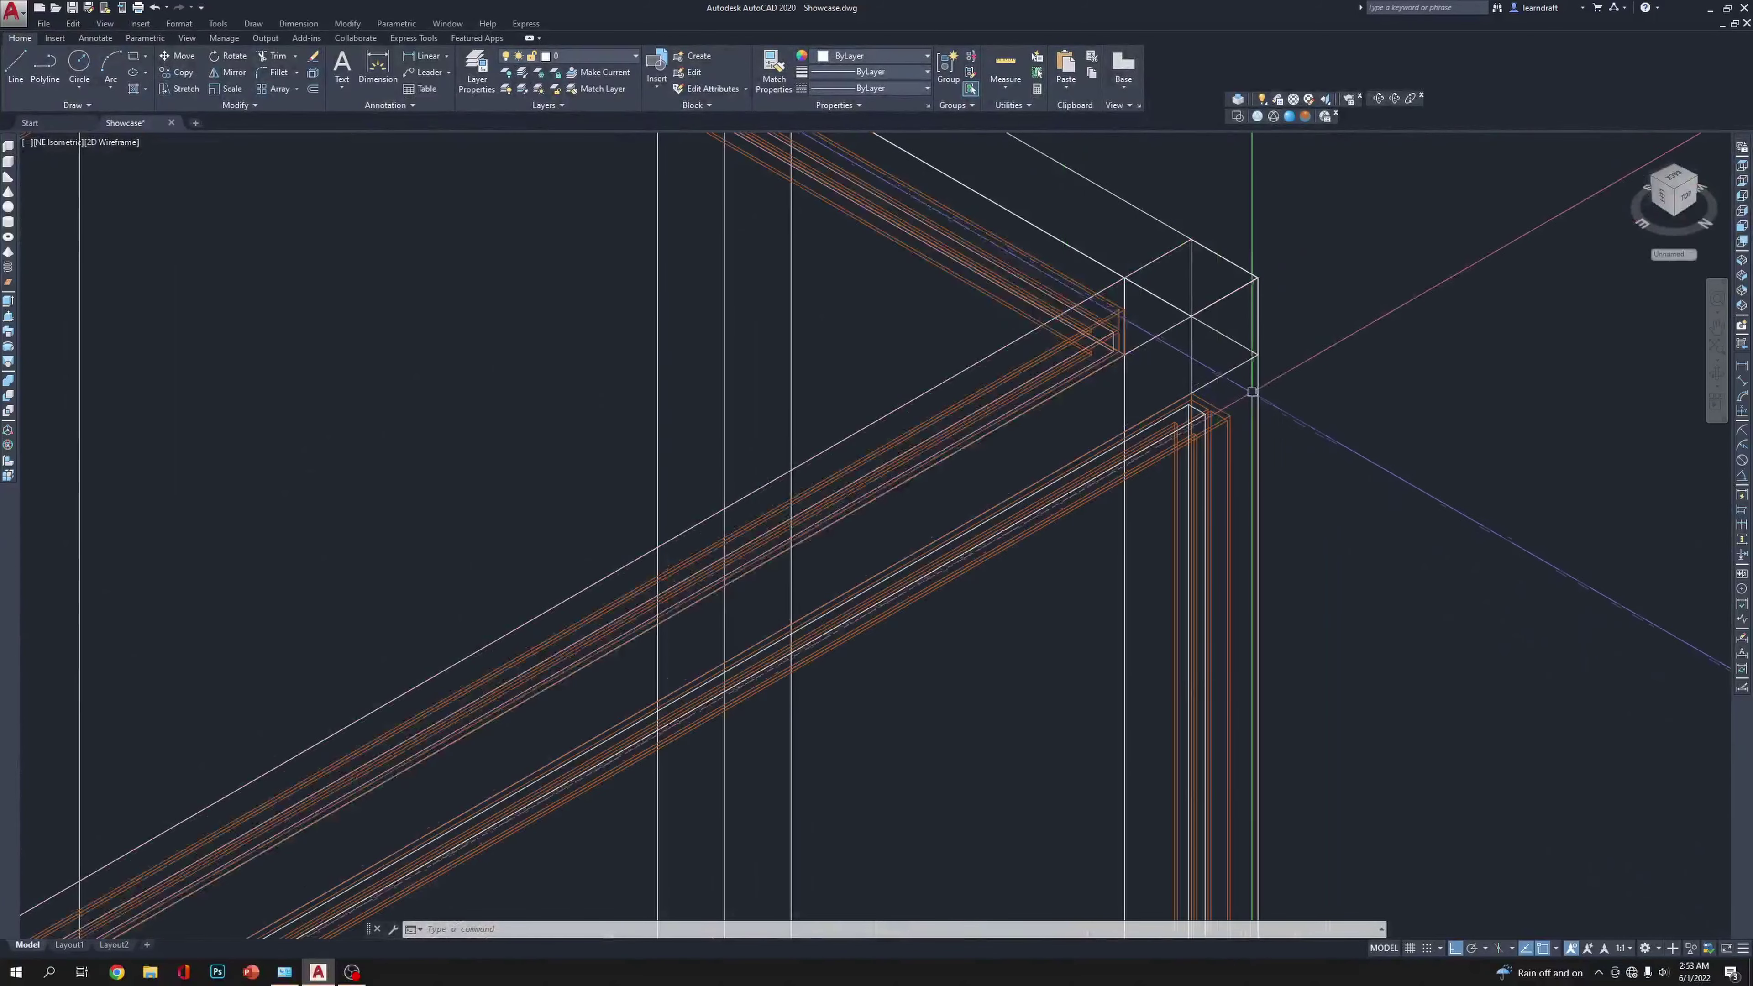
# Step: Select the L-shaped frame polyline, then clear the selection
pyautogui.click(1192, 407)
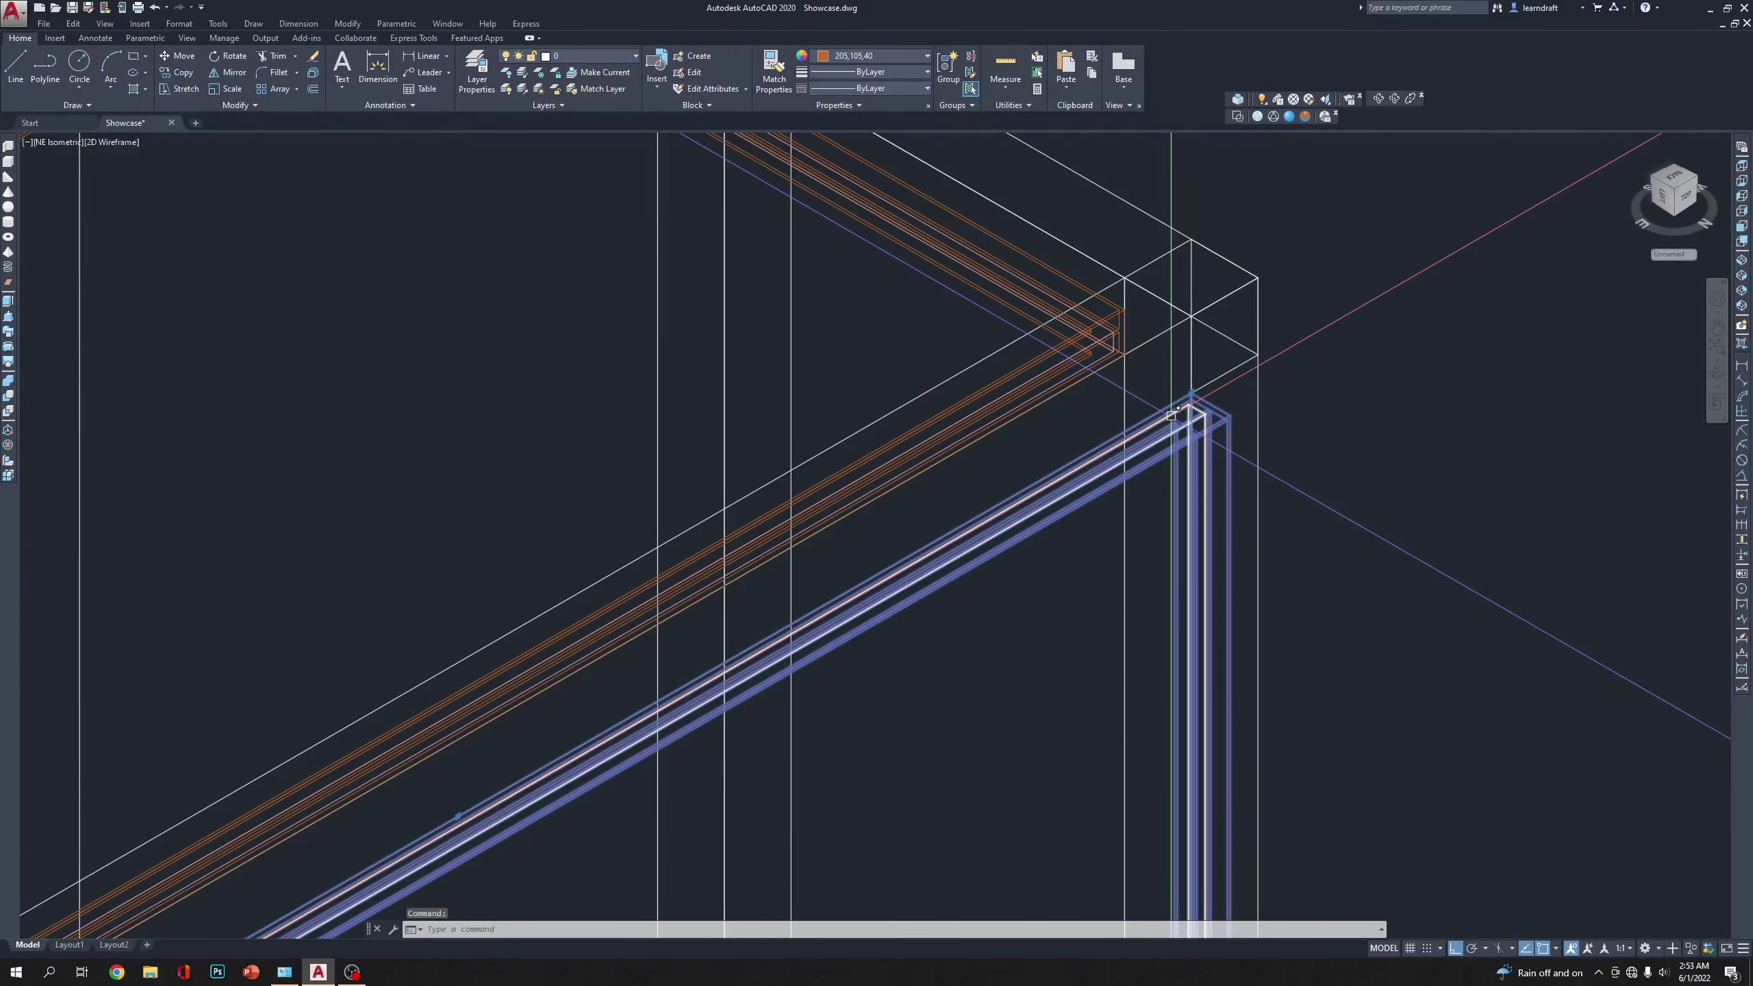
pyautogui.scroll(-4, 1172, 415)
pyautogui.scroll(8, 1171, 665)
pyautogui.press('Escape')
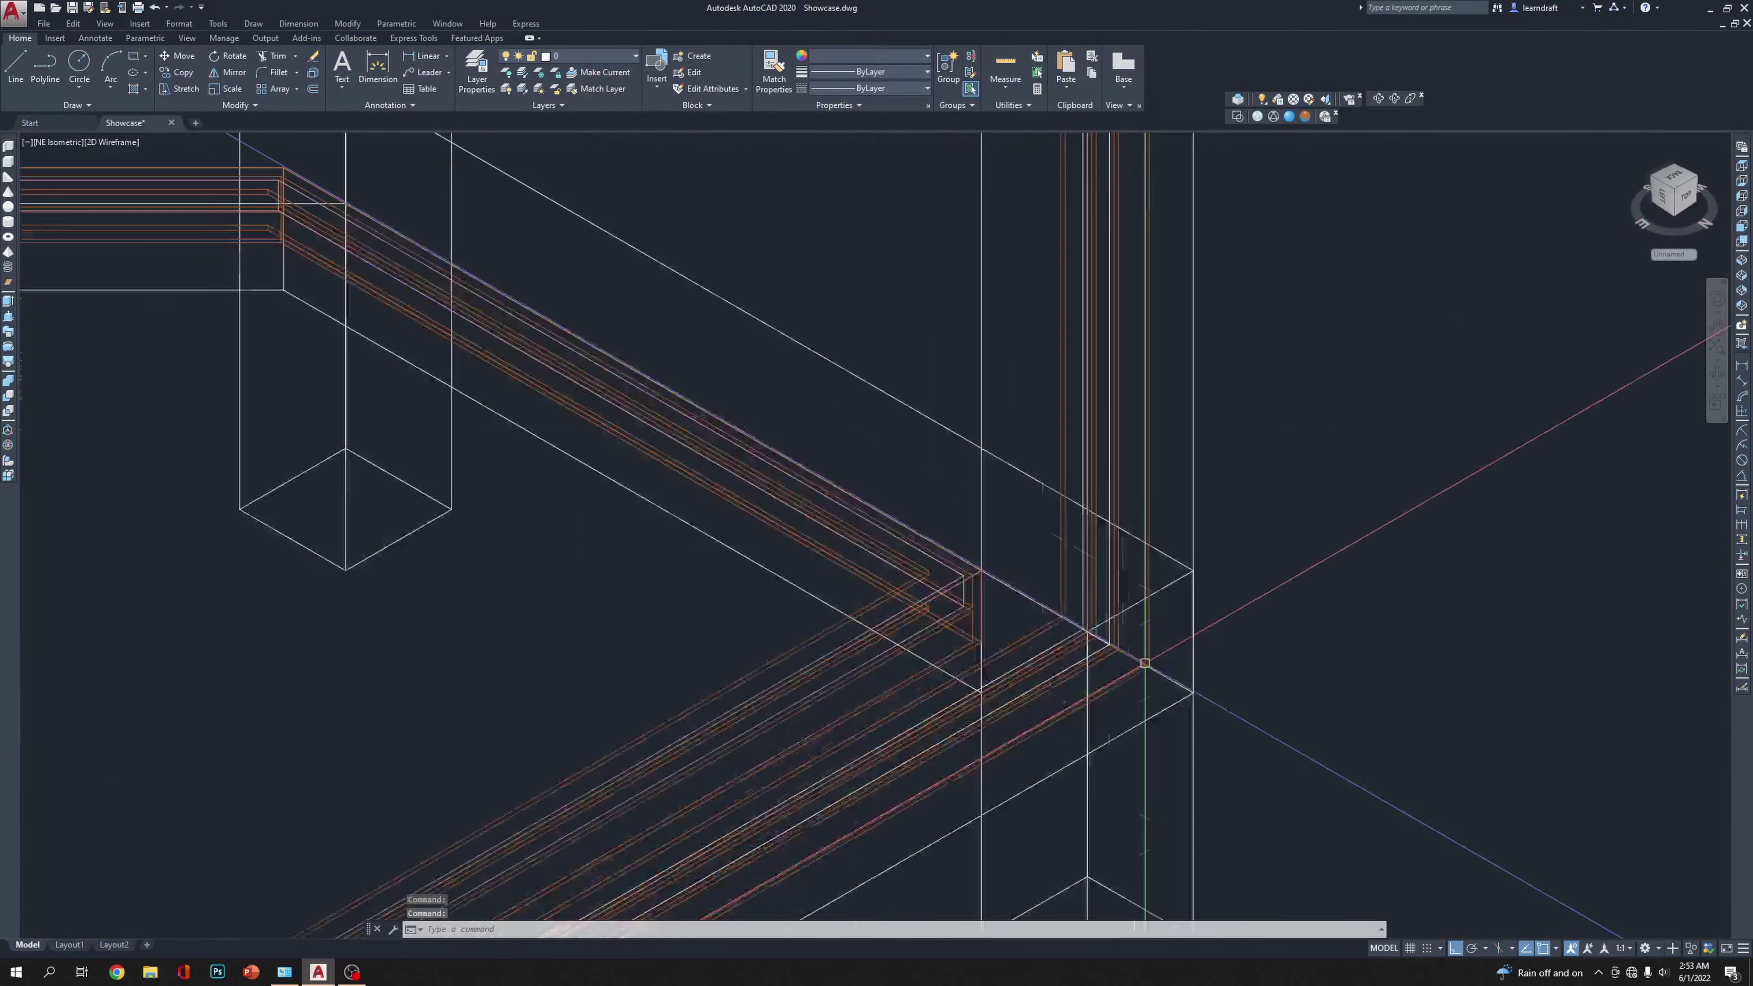
pyautogui.scroll(-4, 1171, 665)
pyautogui.scroll(4, 1173, 513)
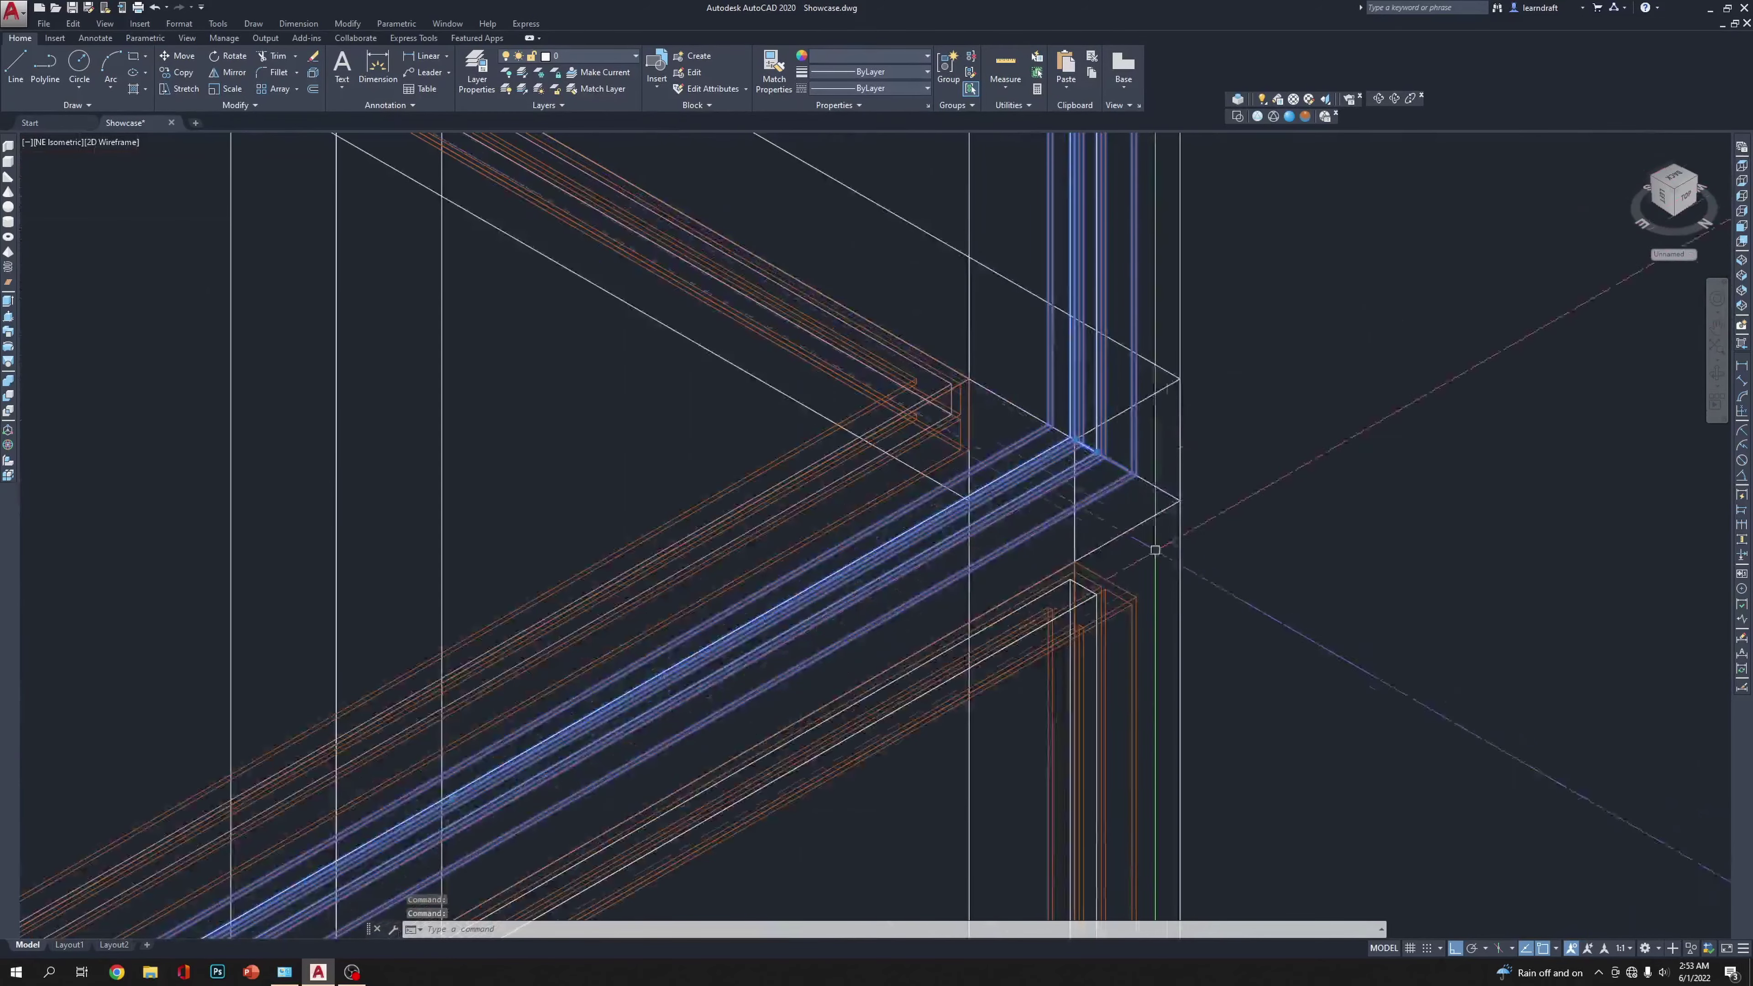
# Step: Select the lower frame piece and pan across the bottom corner
pyautogui.scroll(2, 1242, 587)
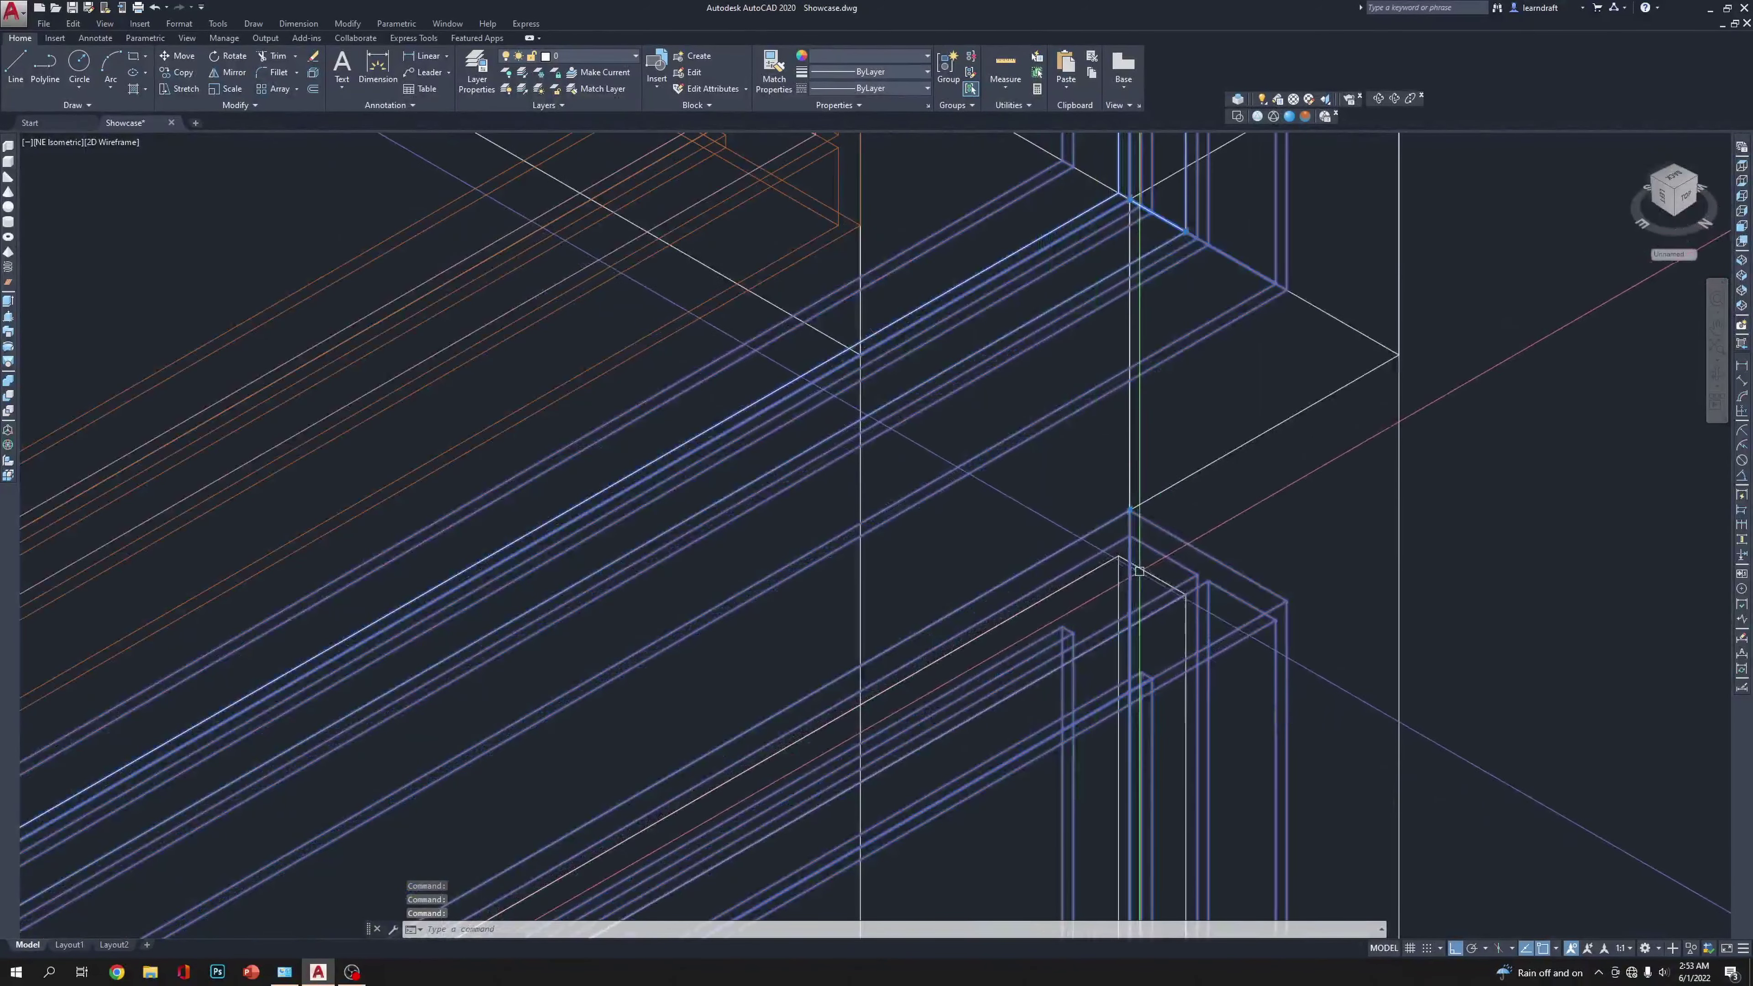
pyautogui.click(1146, 573)
pyautogui.scroll(-4, 1075, 334)
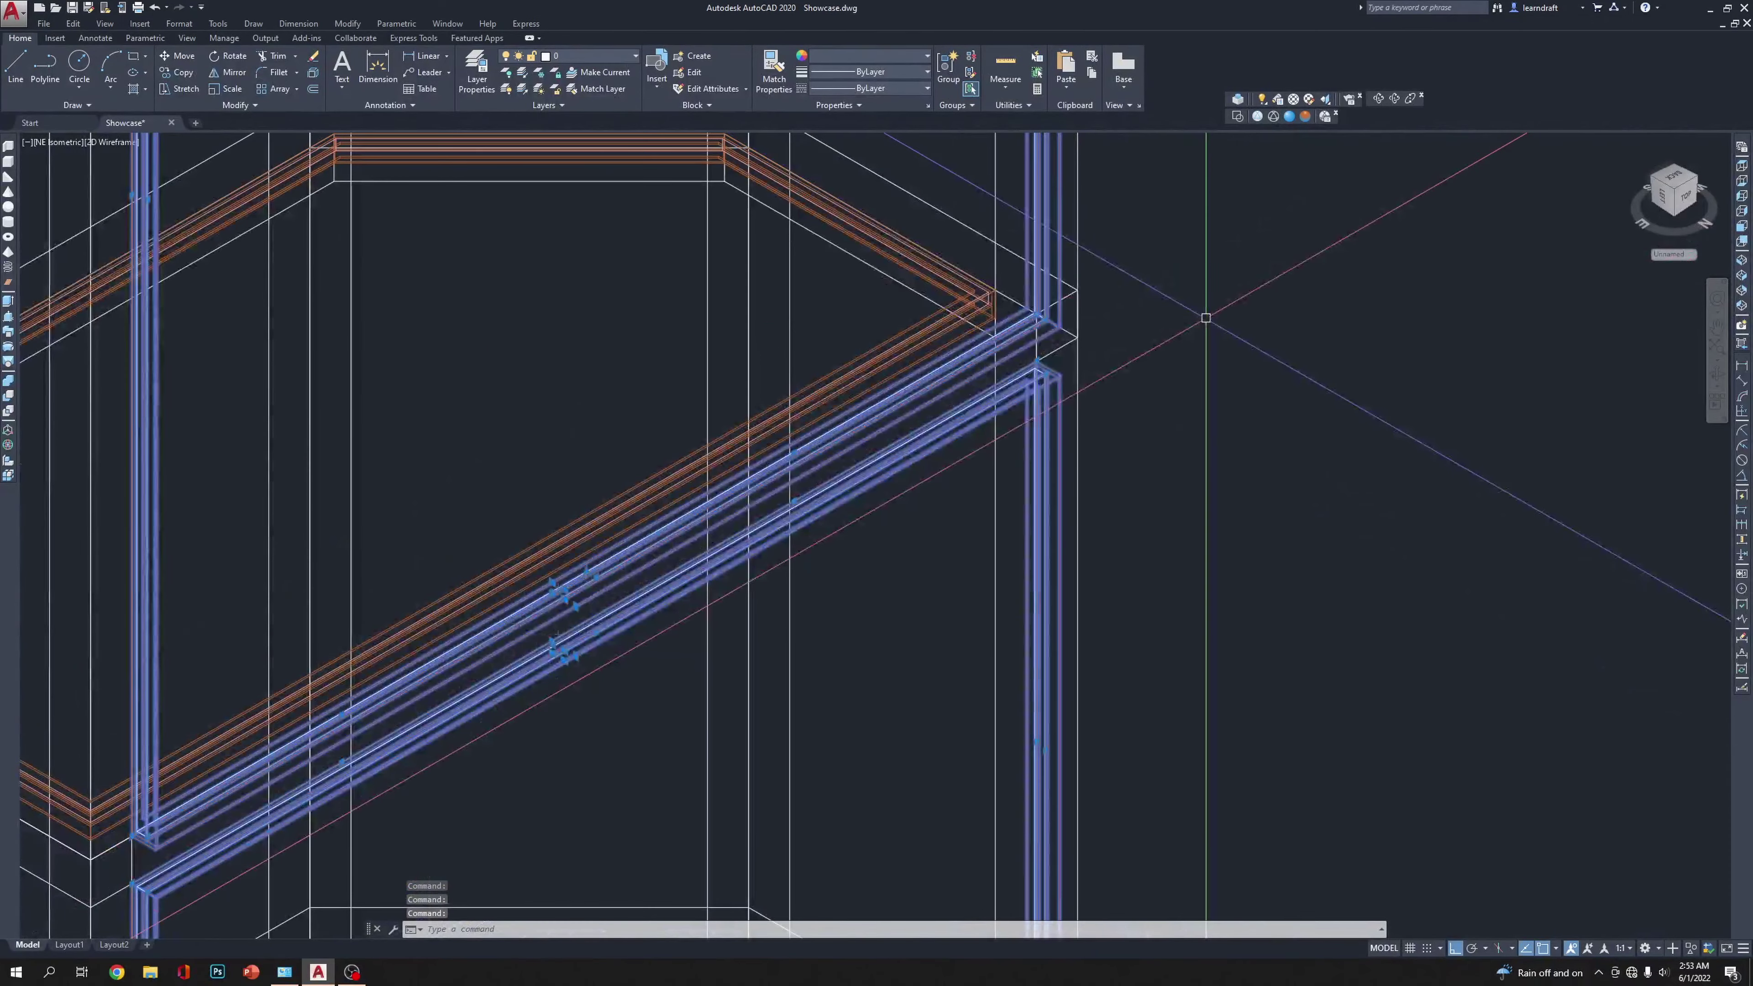
pyautogui.moveTo(1150, 300); pyautogui.dragTo(1169, 302, button='middle')
pyautogui.scroll(-3, 1173, 296)
pyautogui.scroll(6, 1174, 485)
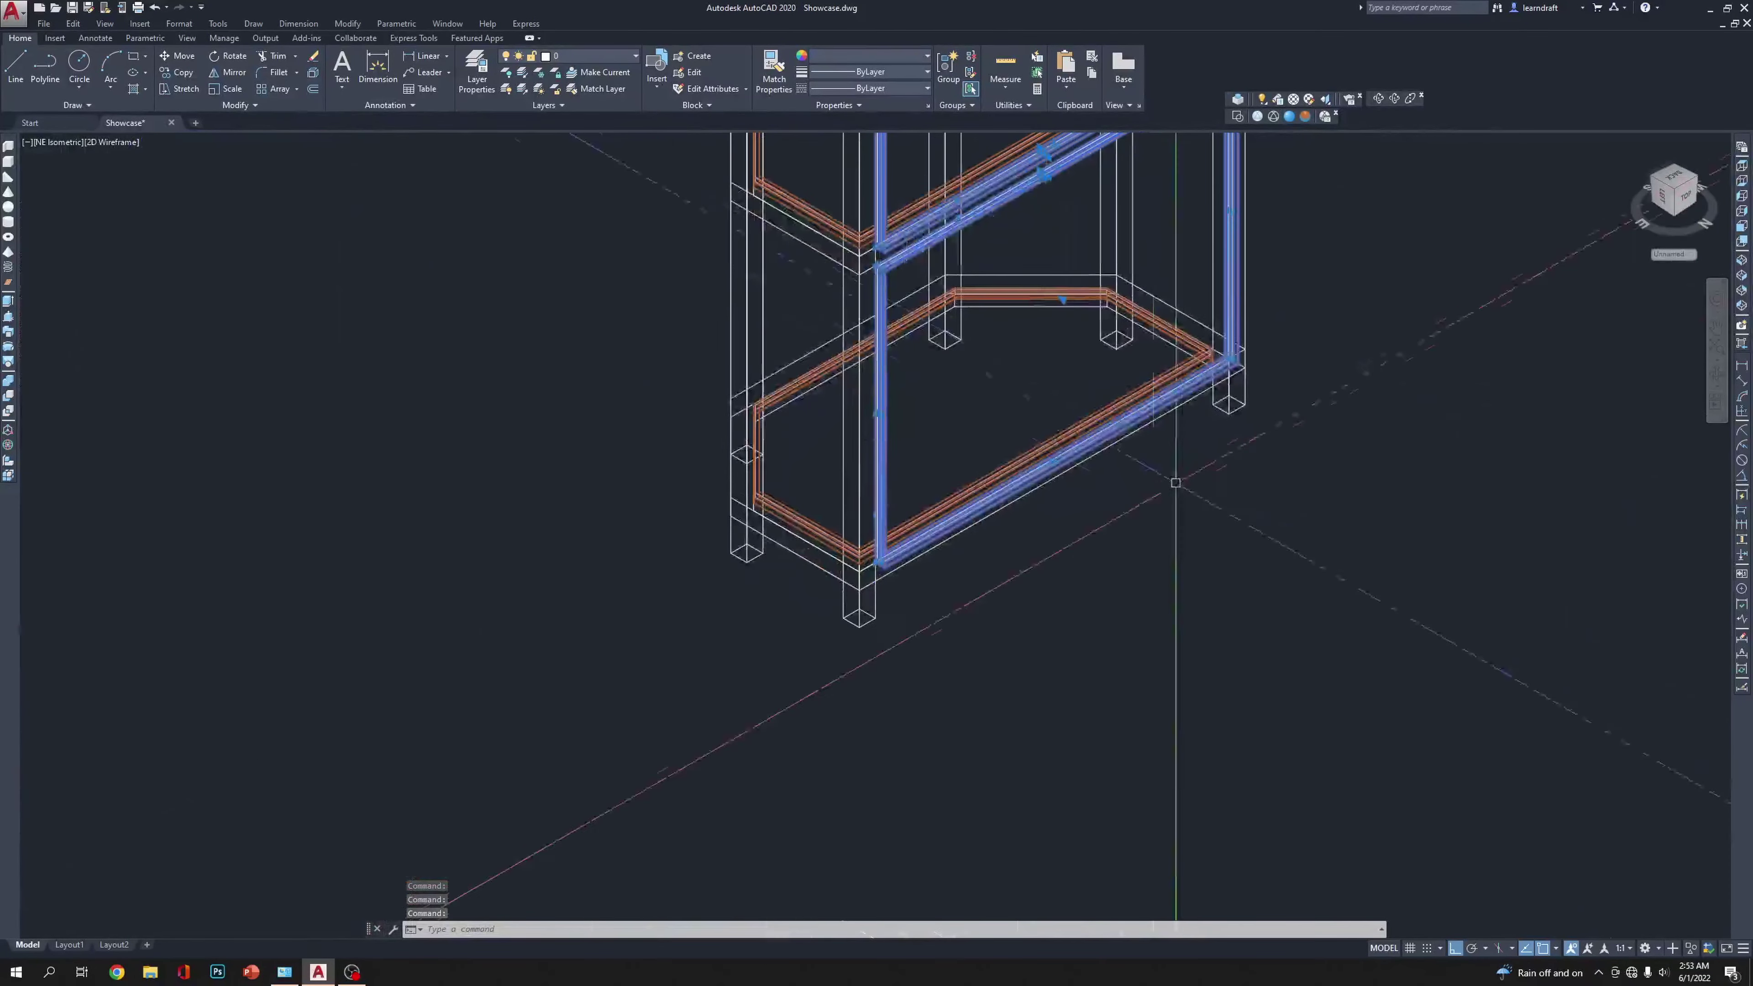
pyautogui.scroll(4, 1120, 652)
pyautogui.moveTo(1338, 476); pyautogui.dragTo(990, 554, button='middle')
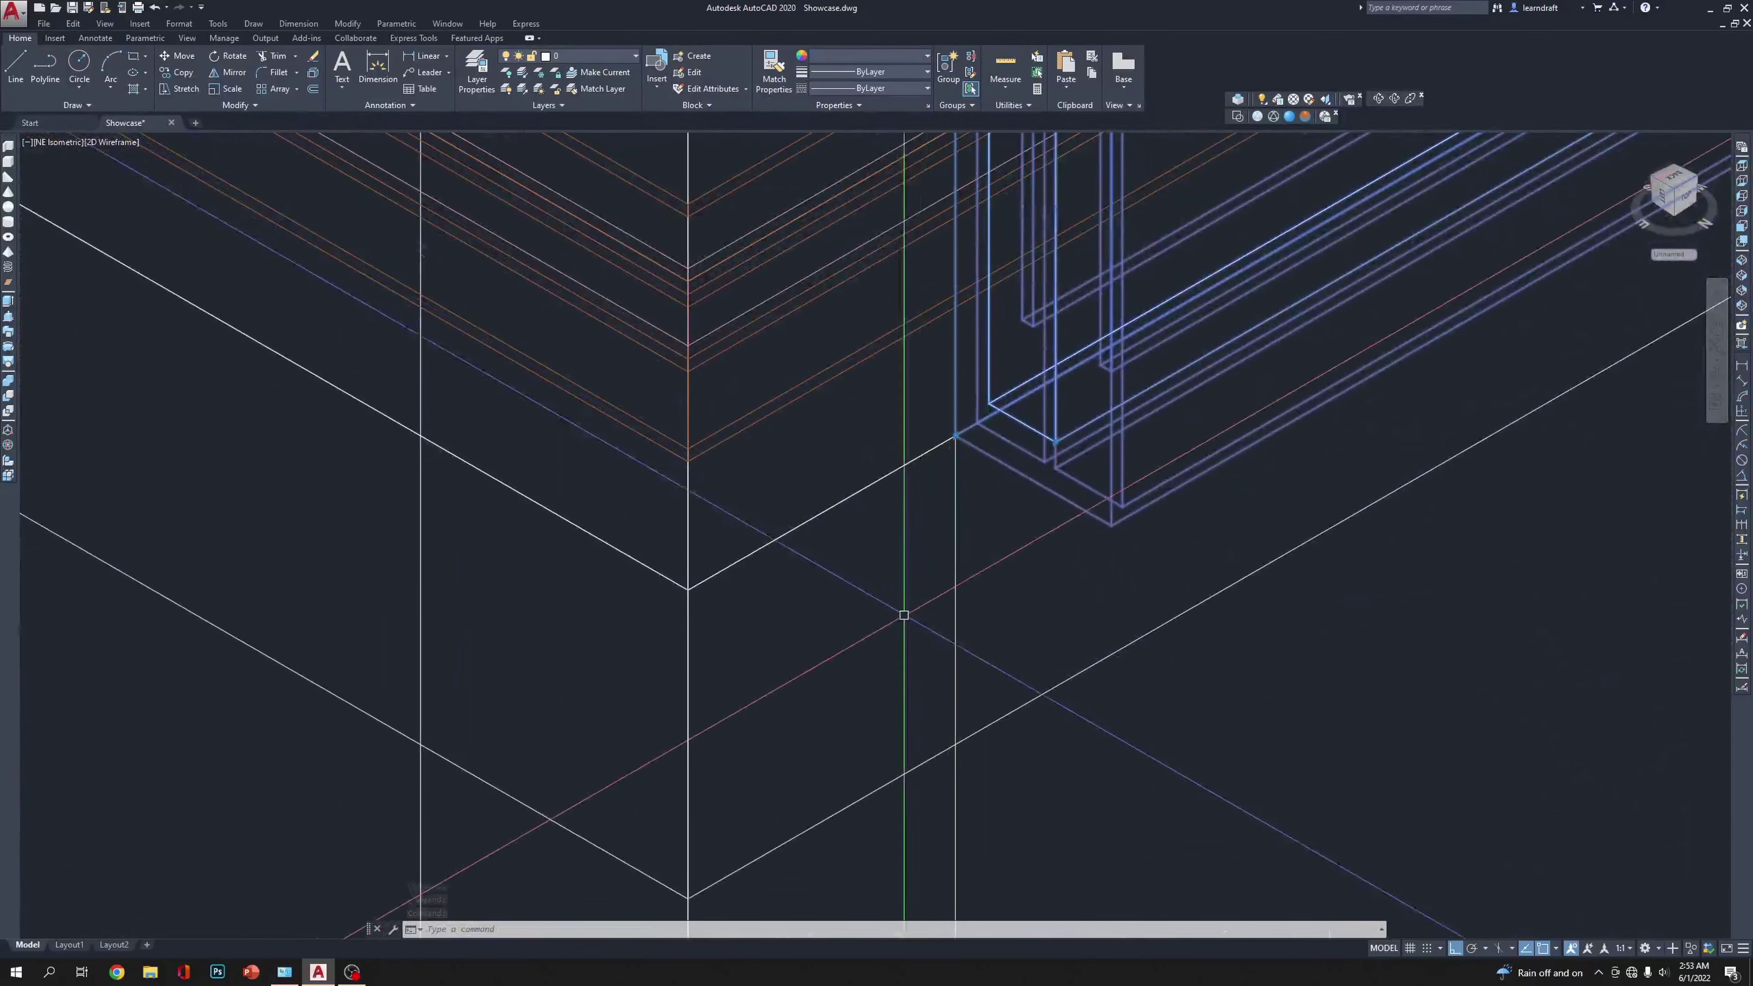
pyautogui.scroll(-6, 903, 615)
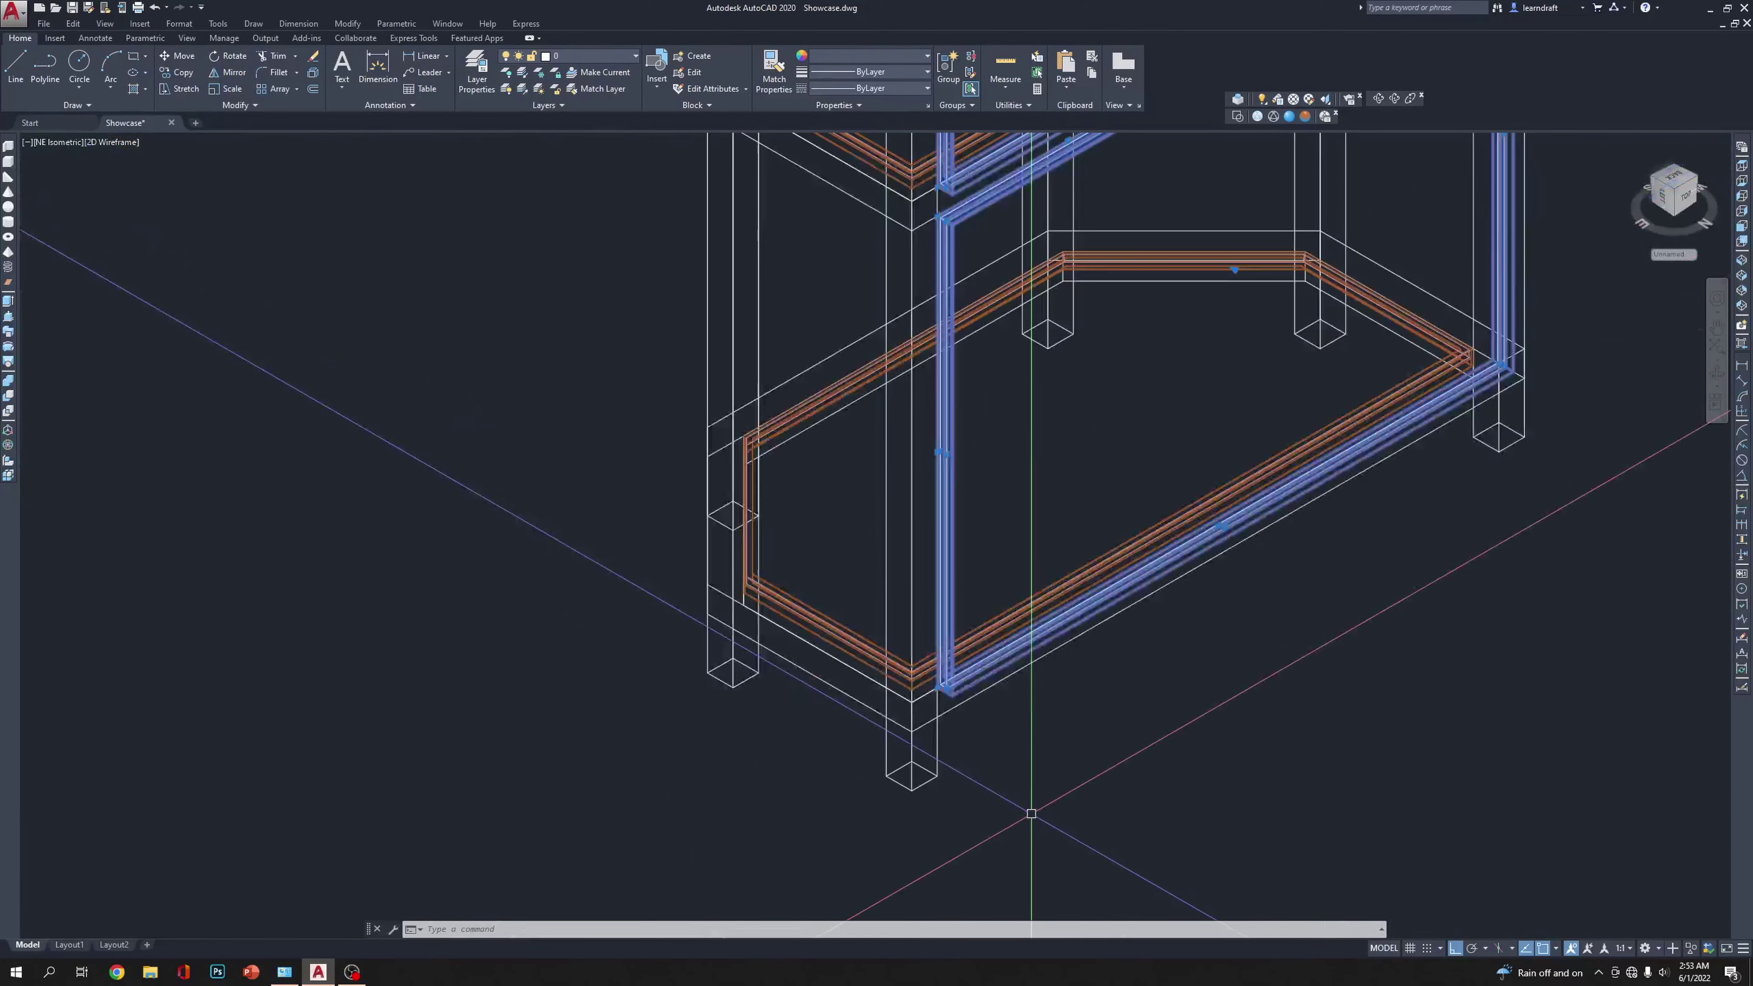
pyautogui.scroll(5, 1033, 814)
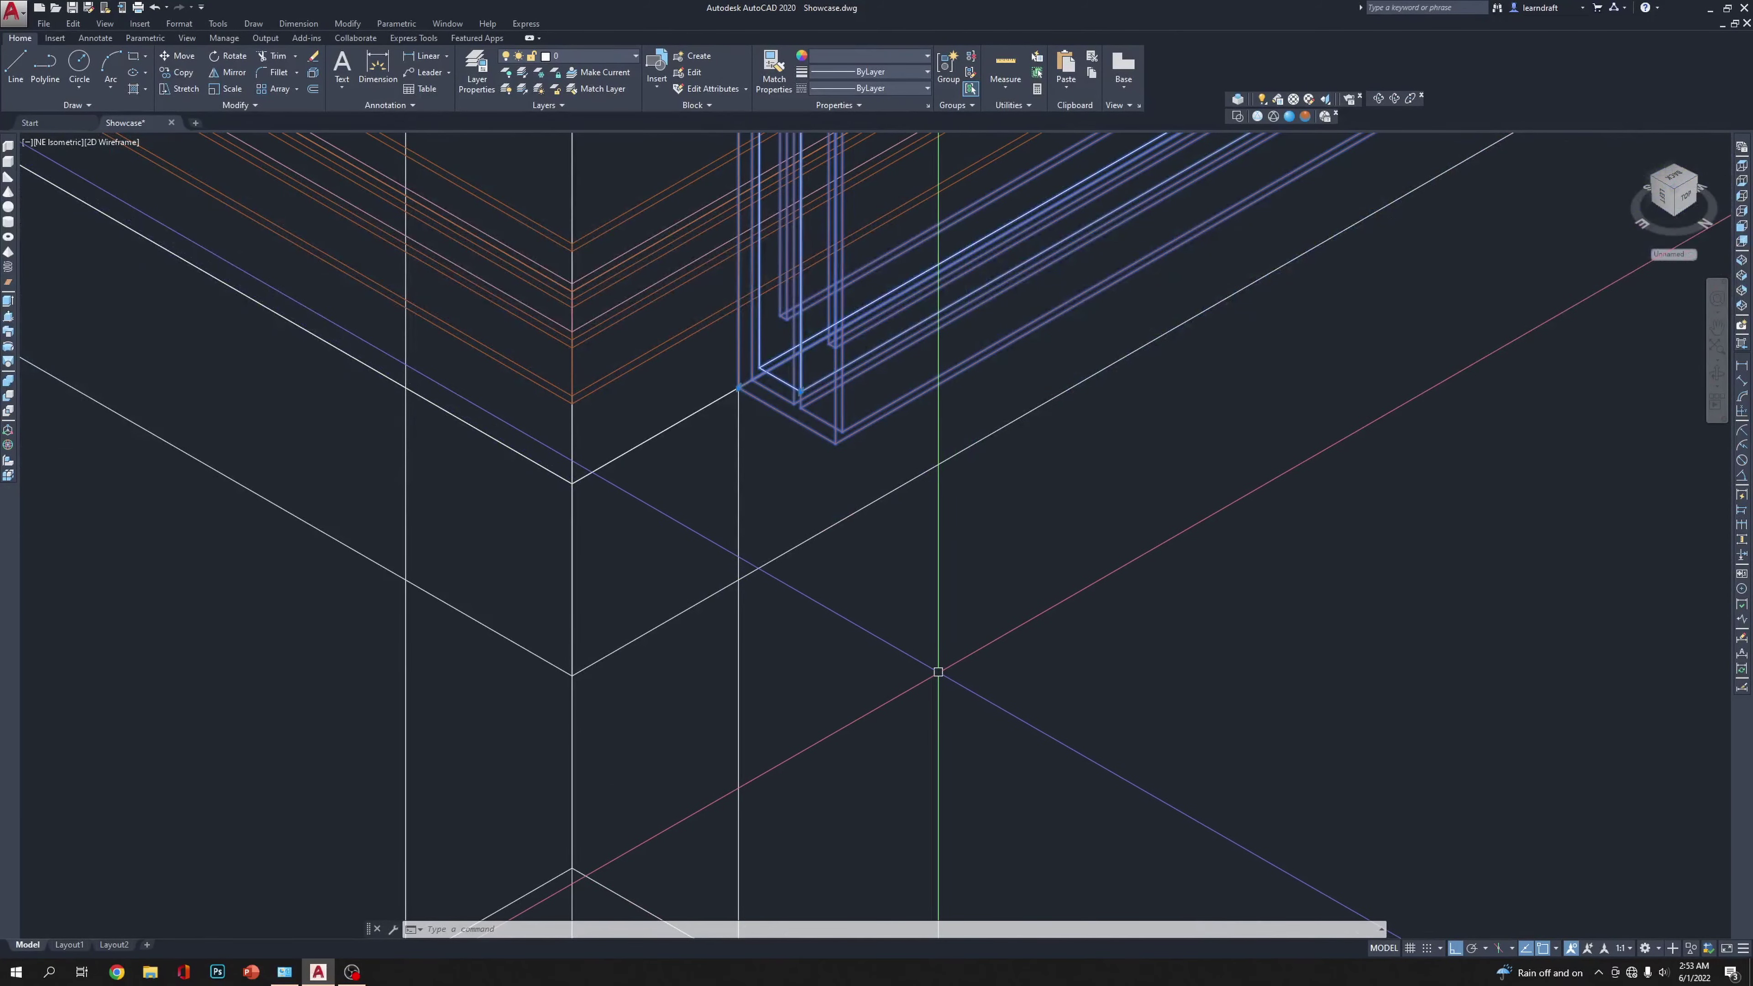
# Step: Move the four selected frame pieces from an endpoint base point to the lower post corner
pyautogui.write('M')
pyautogui.press('Return')
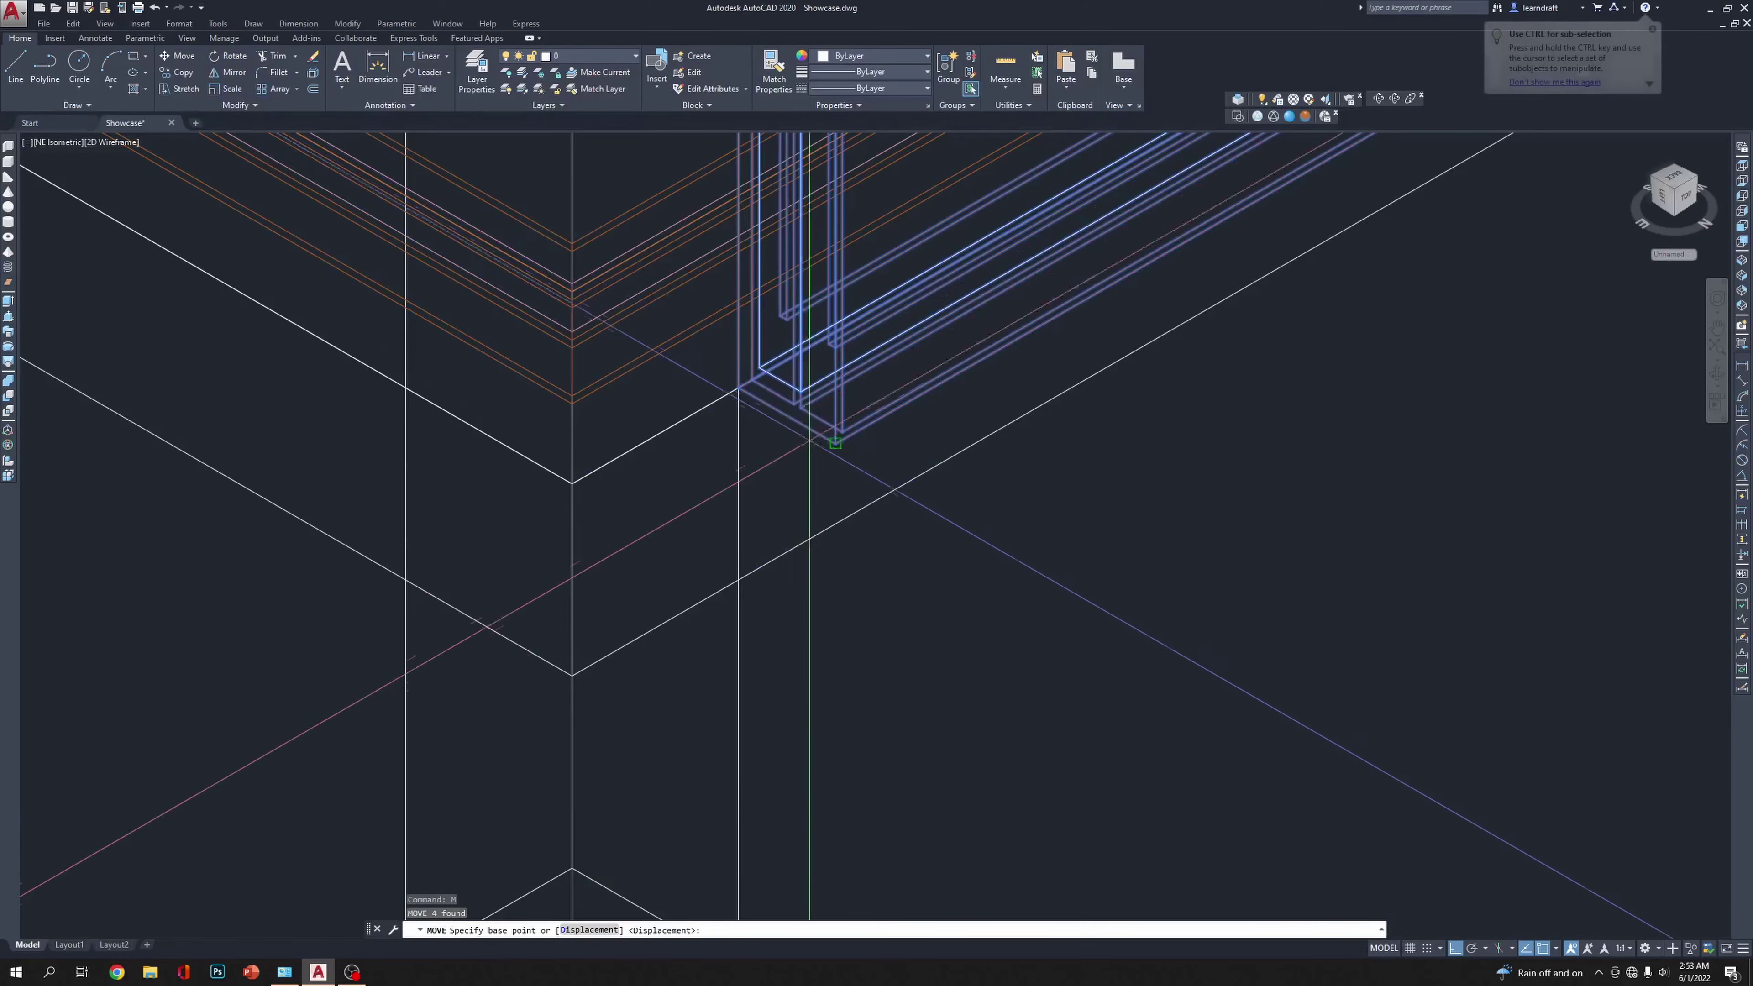
pyautogui.click(834, 443)
pyautogui.scroll(4, 717, 407)
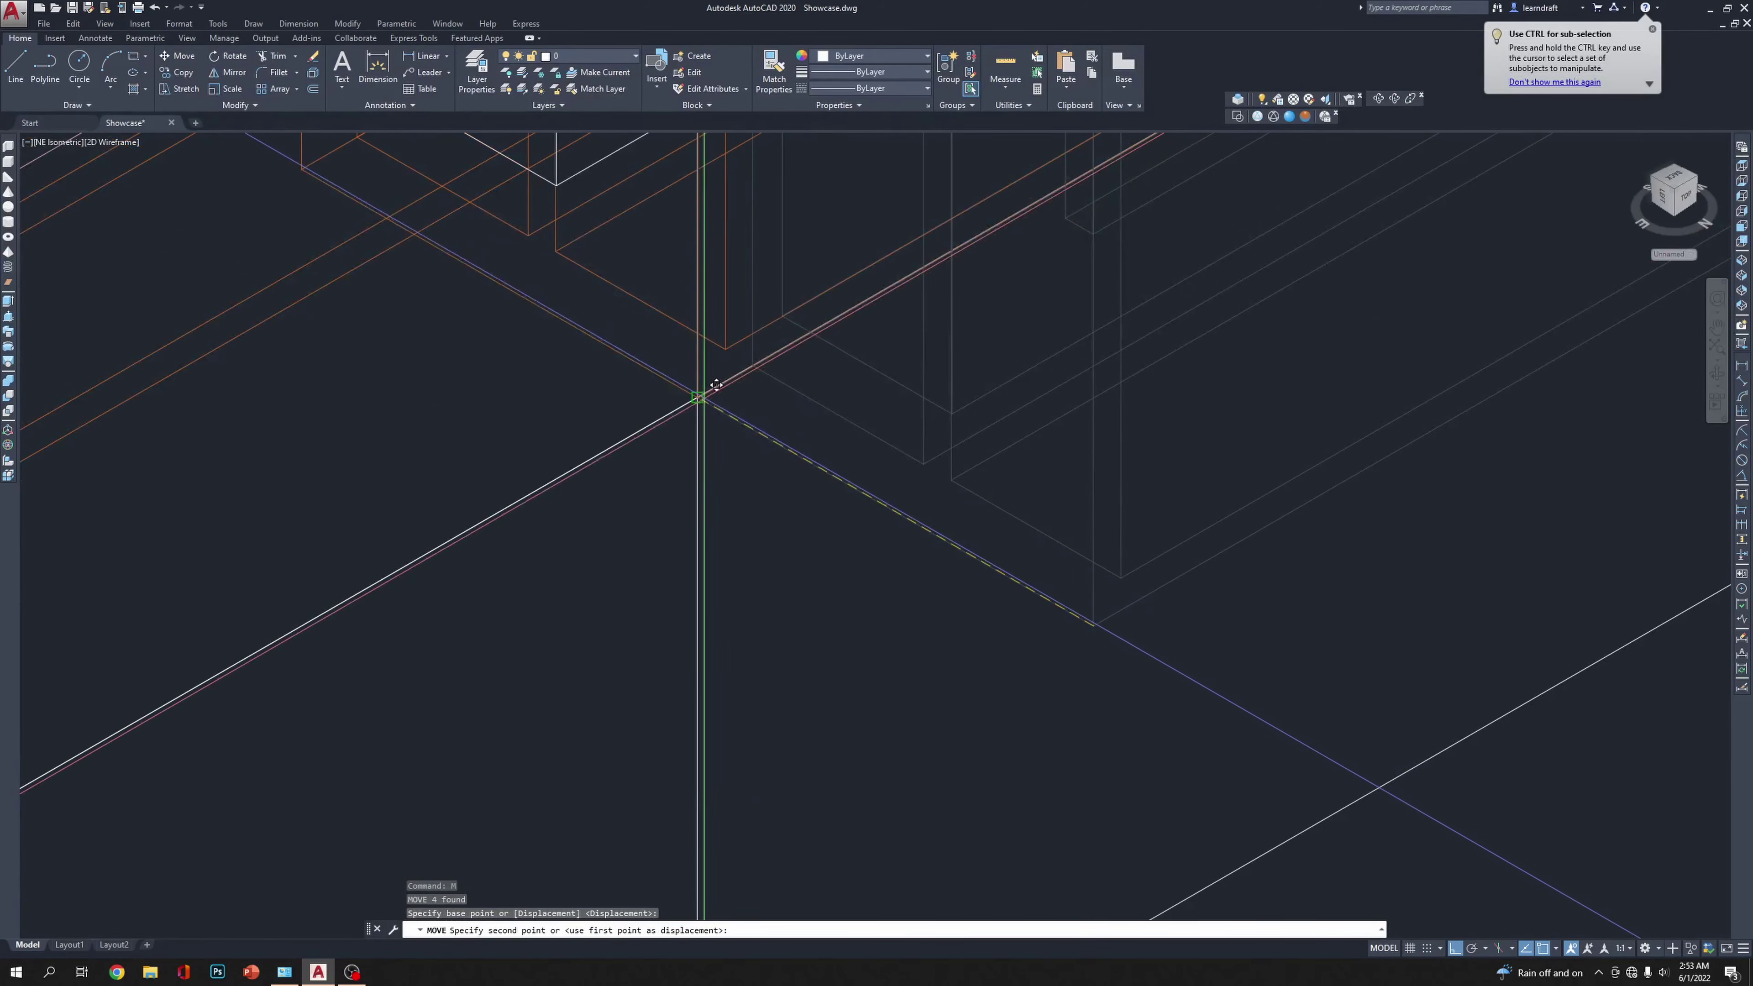
pyautogui.scroll(-4, 700, 397)
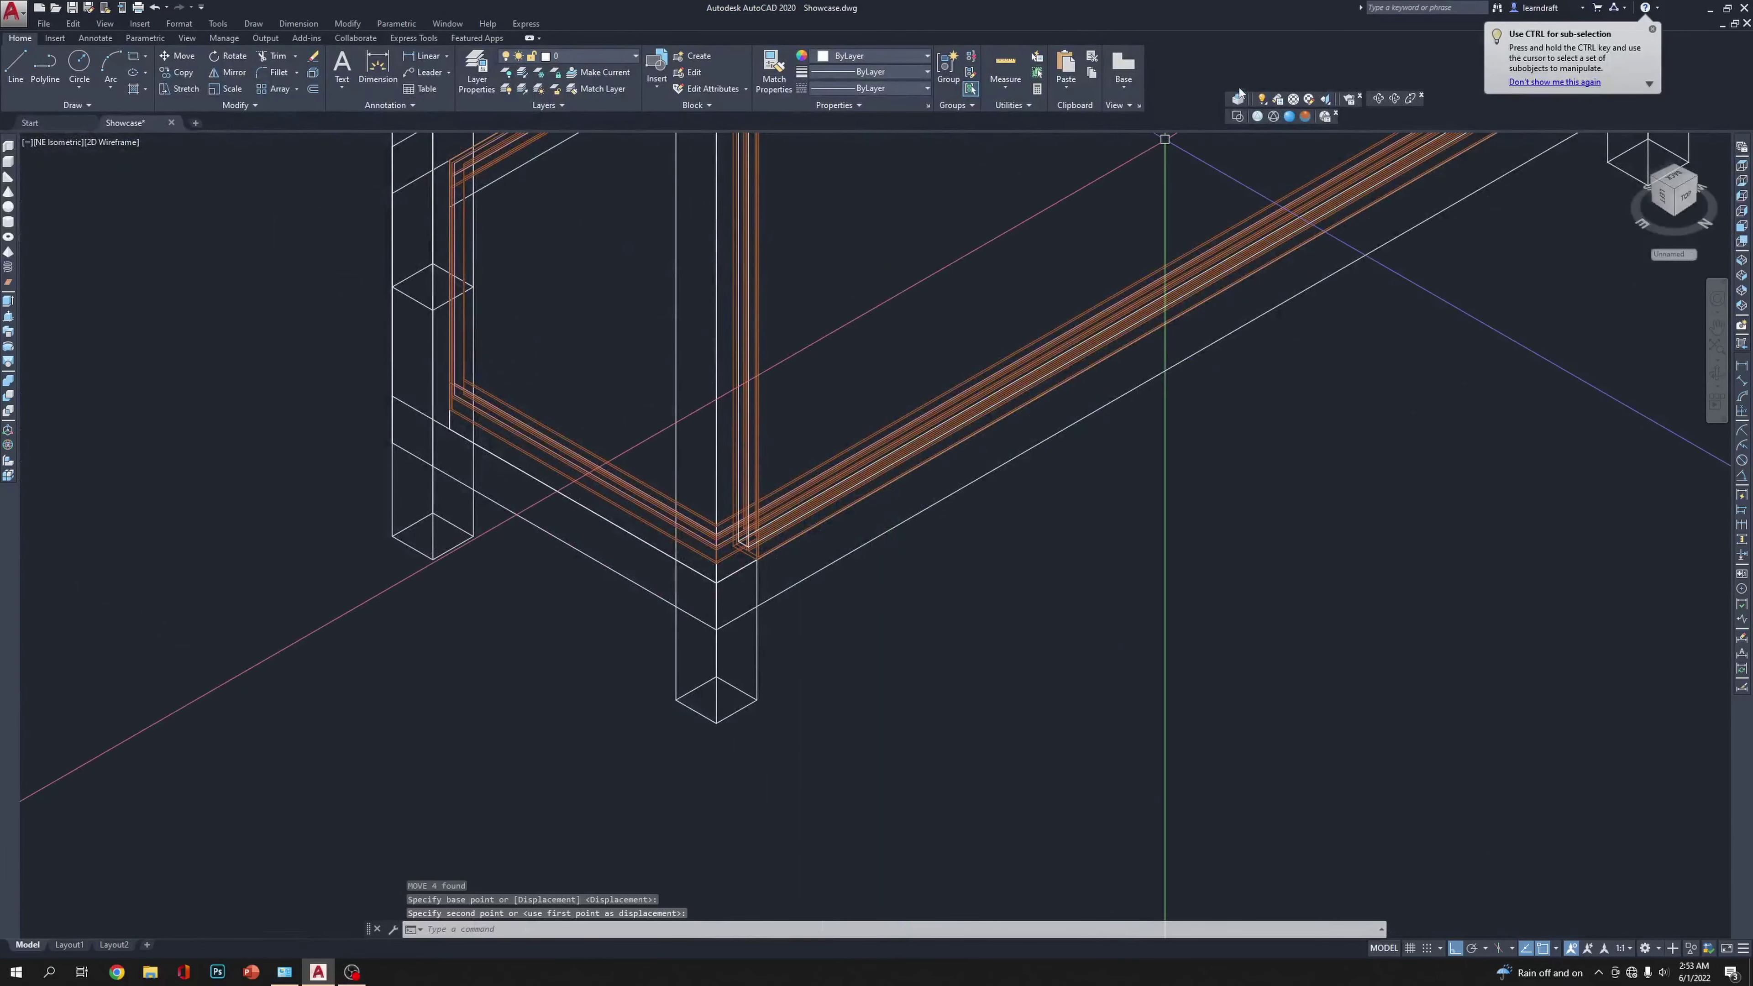
# Step: Switch back to the Realistic visual style and begin 3D Orbit
pyautogui.click(1289, 119)
pyautogui.moveTo(946, 547); pyautogui.dragTo(1041, 584, button='middle')
pyautogui.click(1380, 98)
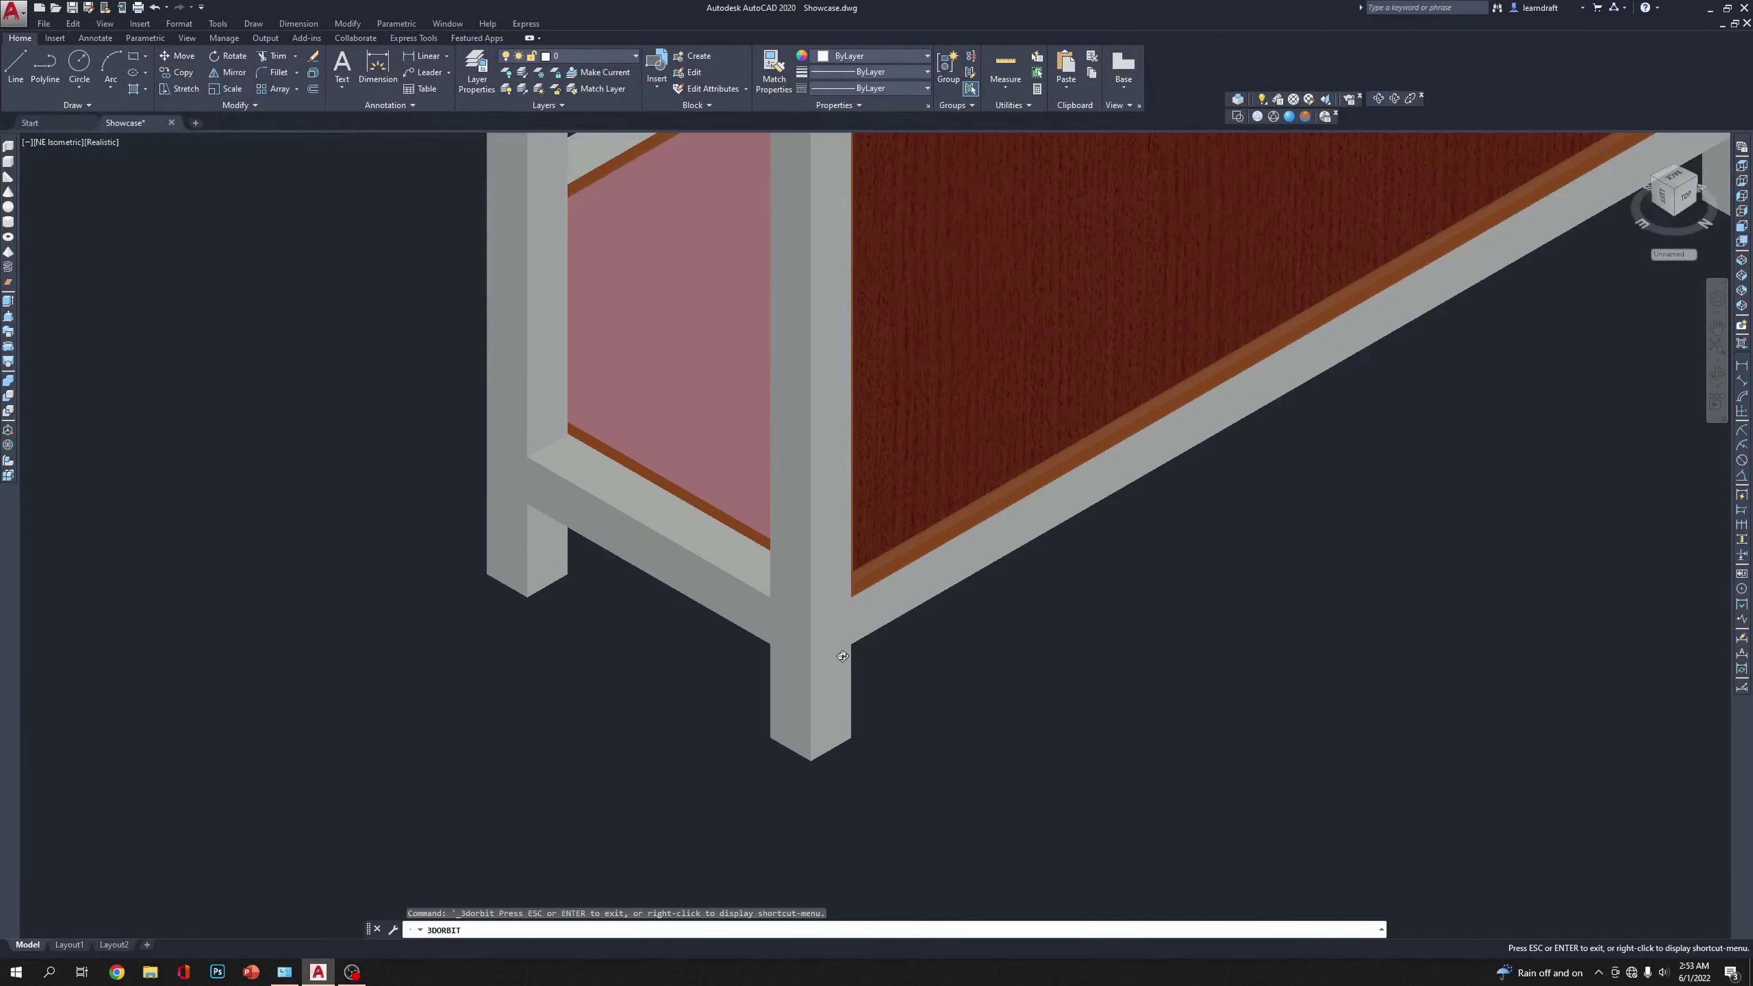
# Step: Orbit the cabinet to inspect the dark wood panel, shelves, post and side
pyautogui.keyDown('shift'); pyautogui.moveTo(842, 656); pyautogui.dragTo(1170, 689, button='middle'); pyautogui.keyUp('shift')
pyautogui.keyDown('shift'); pyautogui.moveTo(799, 450); pyautogui.dragTo(819, 607, button='middle'); pyautogui.keyUp('shift')
pyautogui.scroll(8, 819, 607)
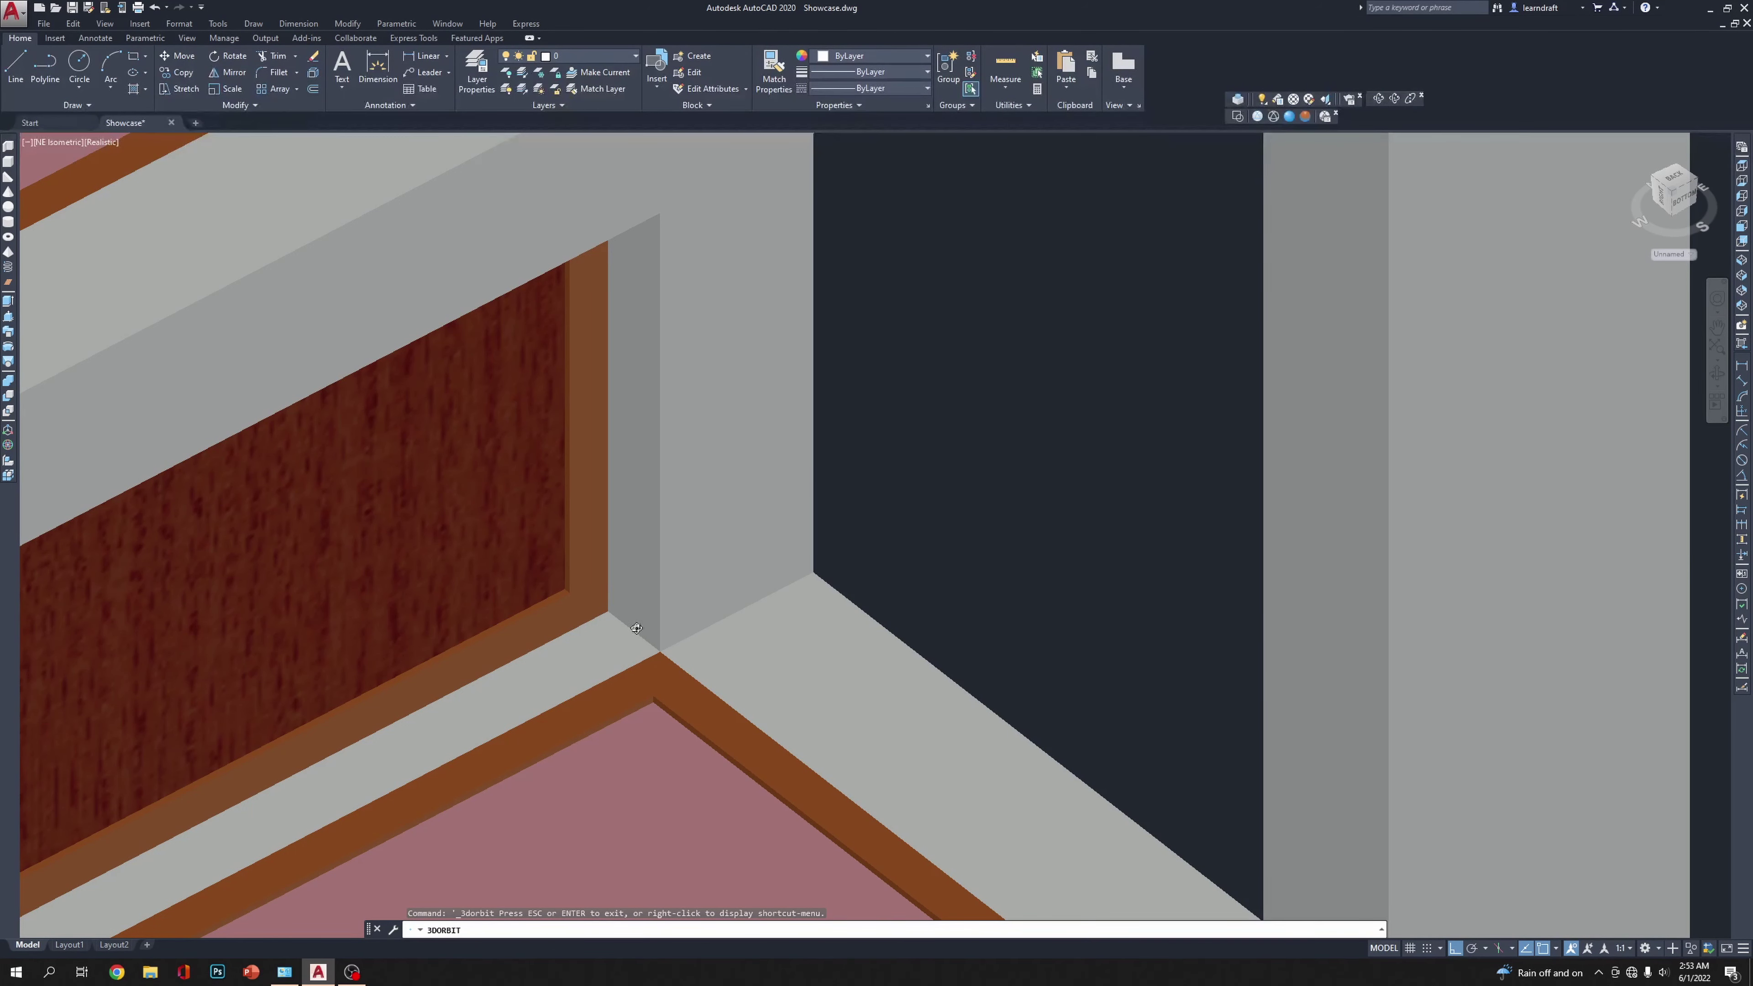
pyautogui.scroll(-2, 600, 594)
pyautogui.scroll(3, 594, 608)
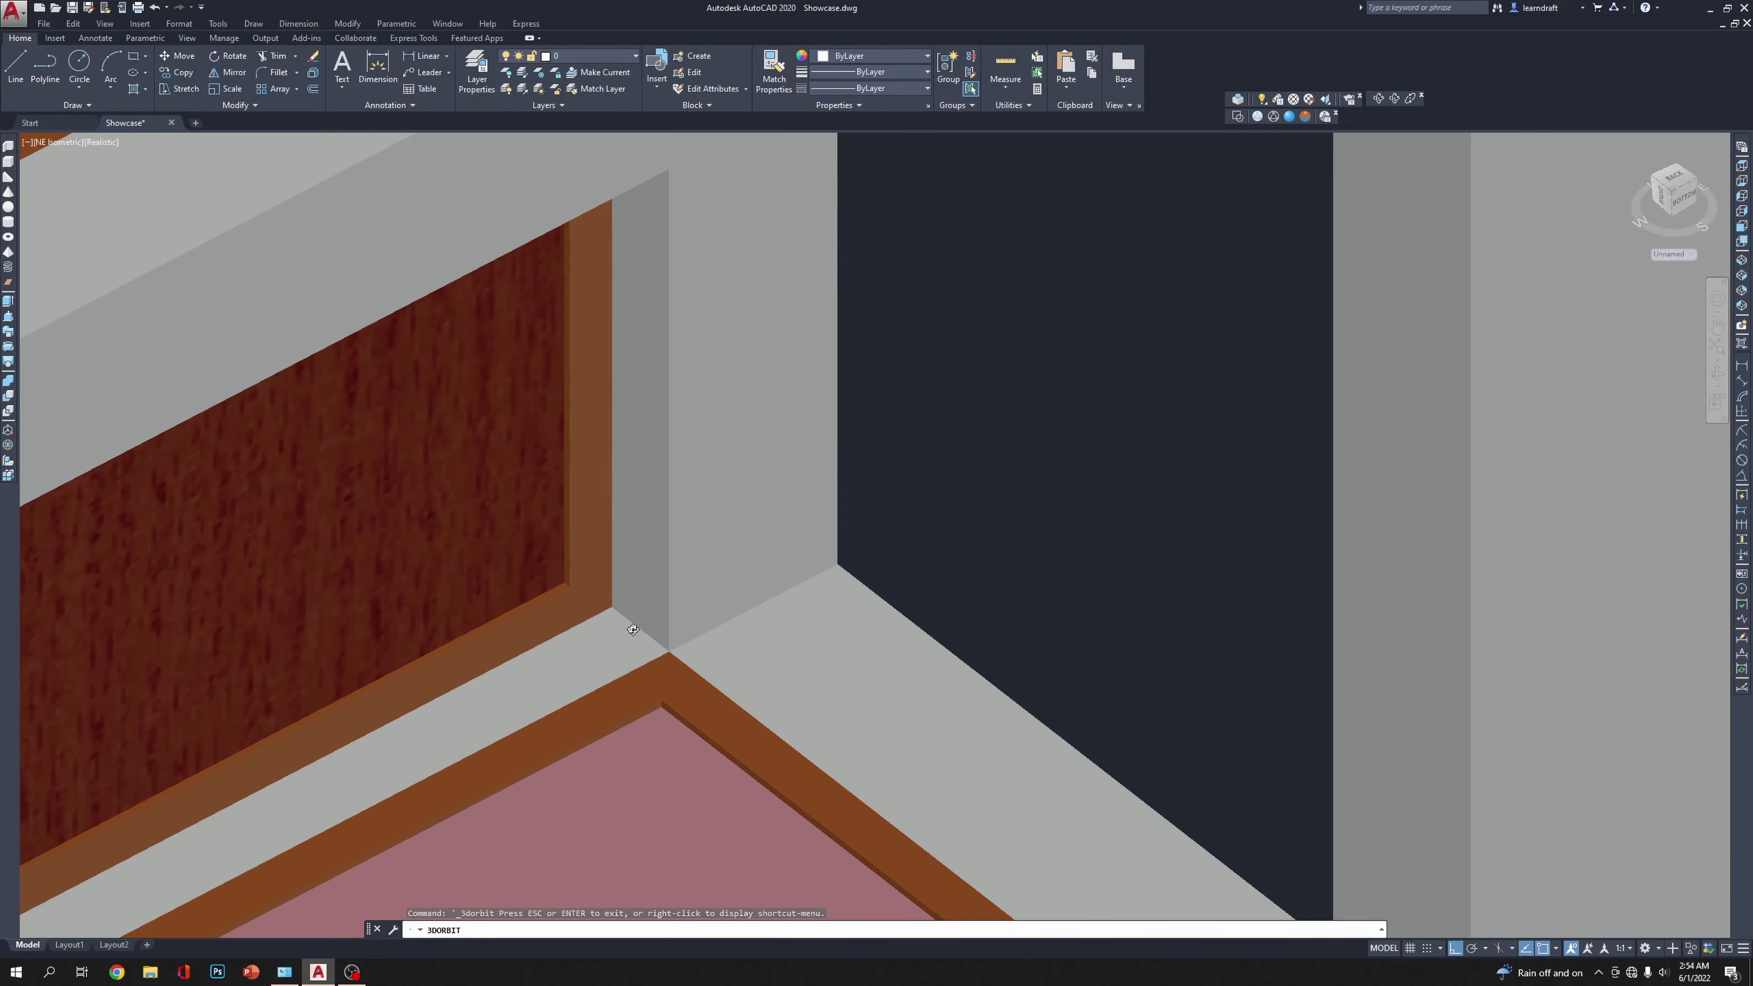
pyautogui.moveTo(632, 629); pyautogui.dragTo(556, 625)
pyautogui.scroll(-6, 725, 649)
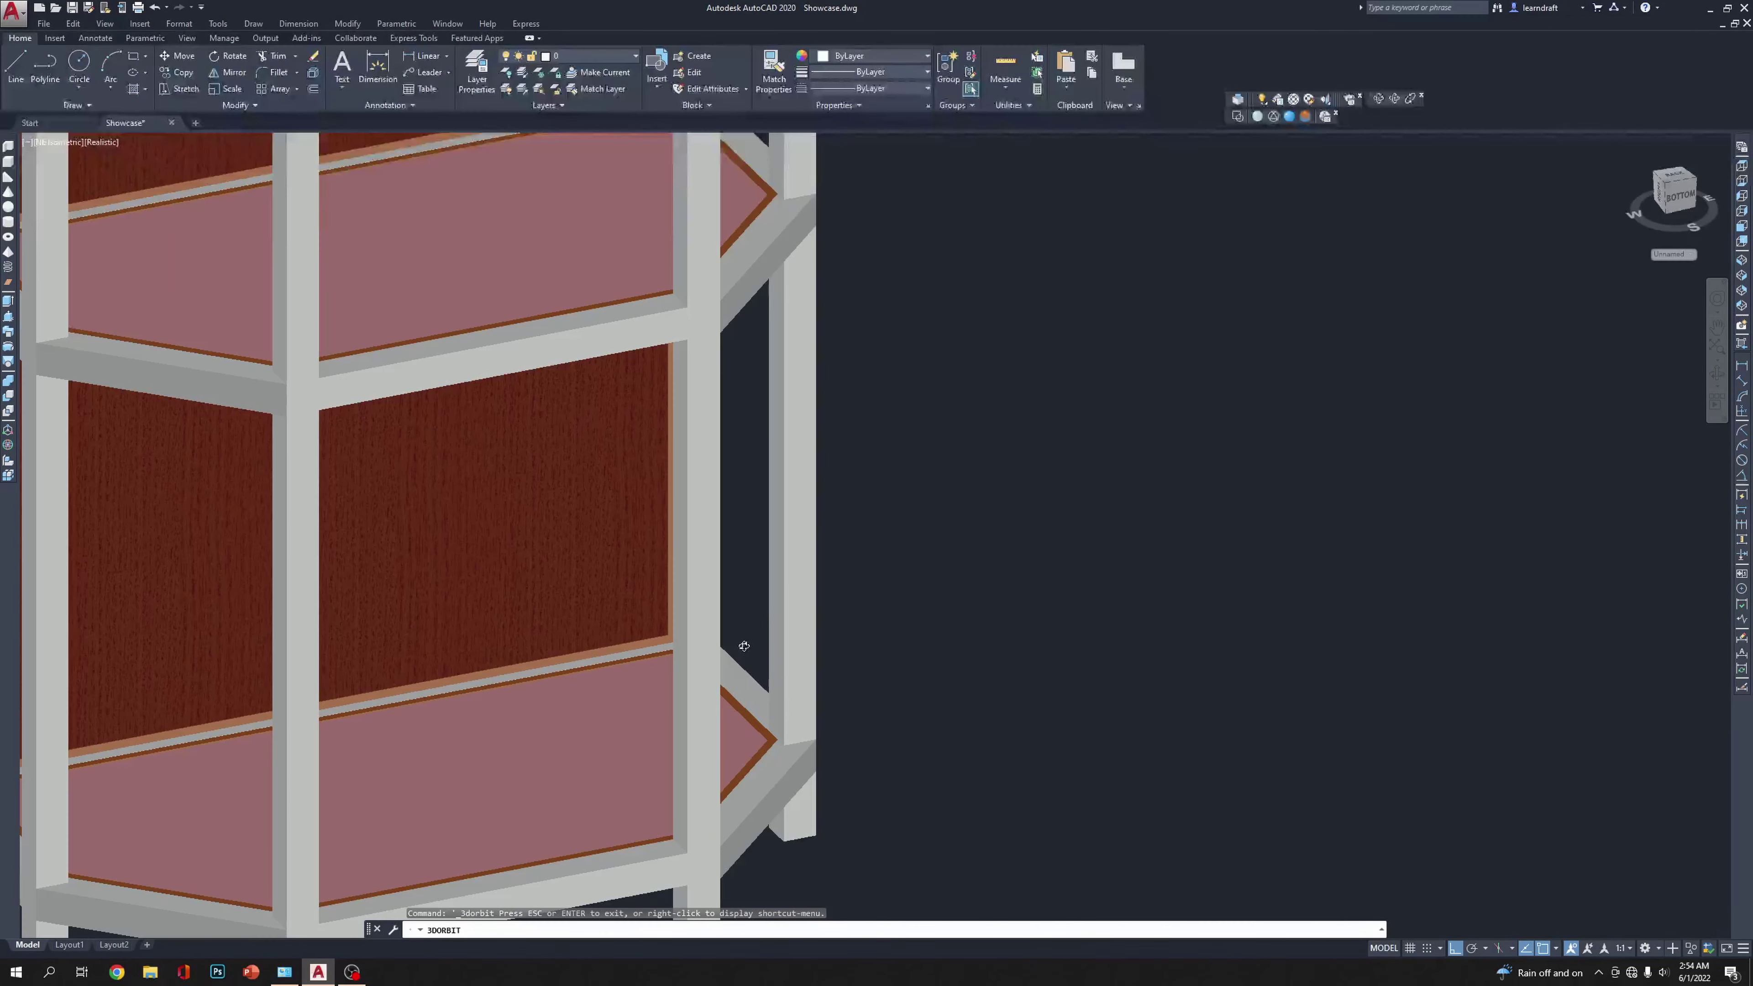
pyautogui.moveTo(679, 635); pyautogui.dragTo(919, 632)
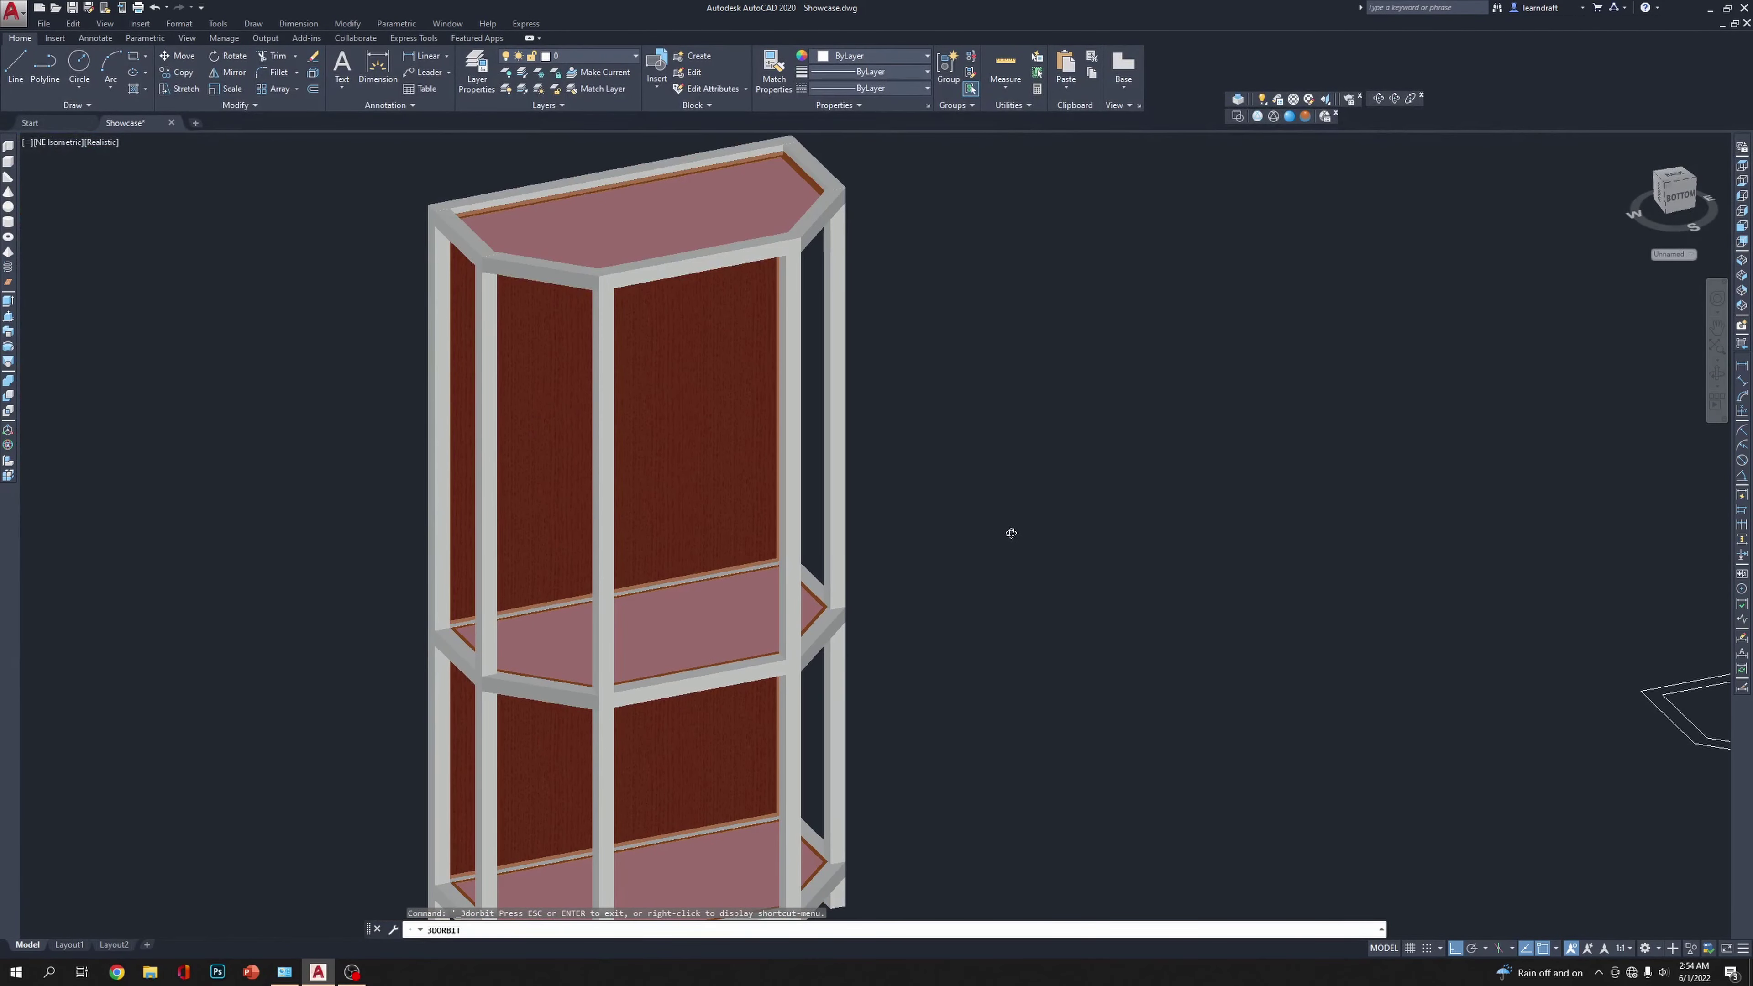
# Step: Pan and zoom across the frame from above, then end the orbit
pyautogui.moveTo(902, 612); pyautogui.dragTo(1103, 435, button='middle')
pyautogui.scroll(2, 935, 584)
pyautogui.scroll(7, 863, 589)
pyautogui.press('Escape')
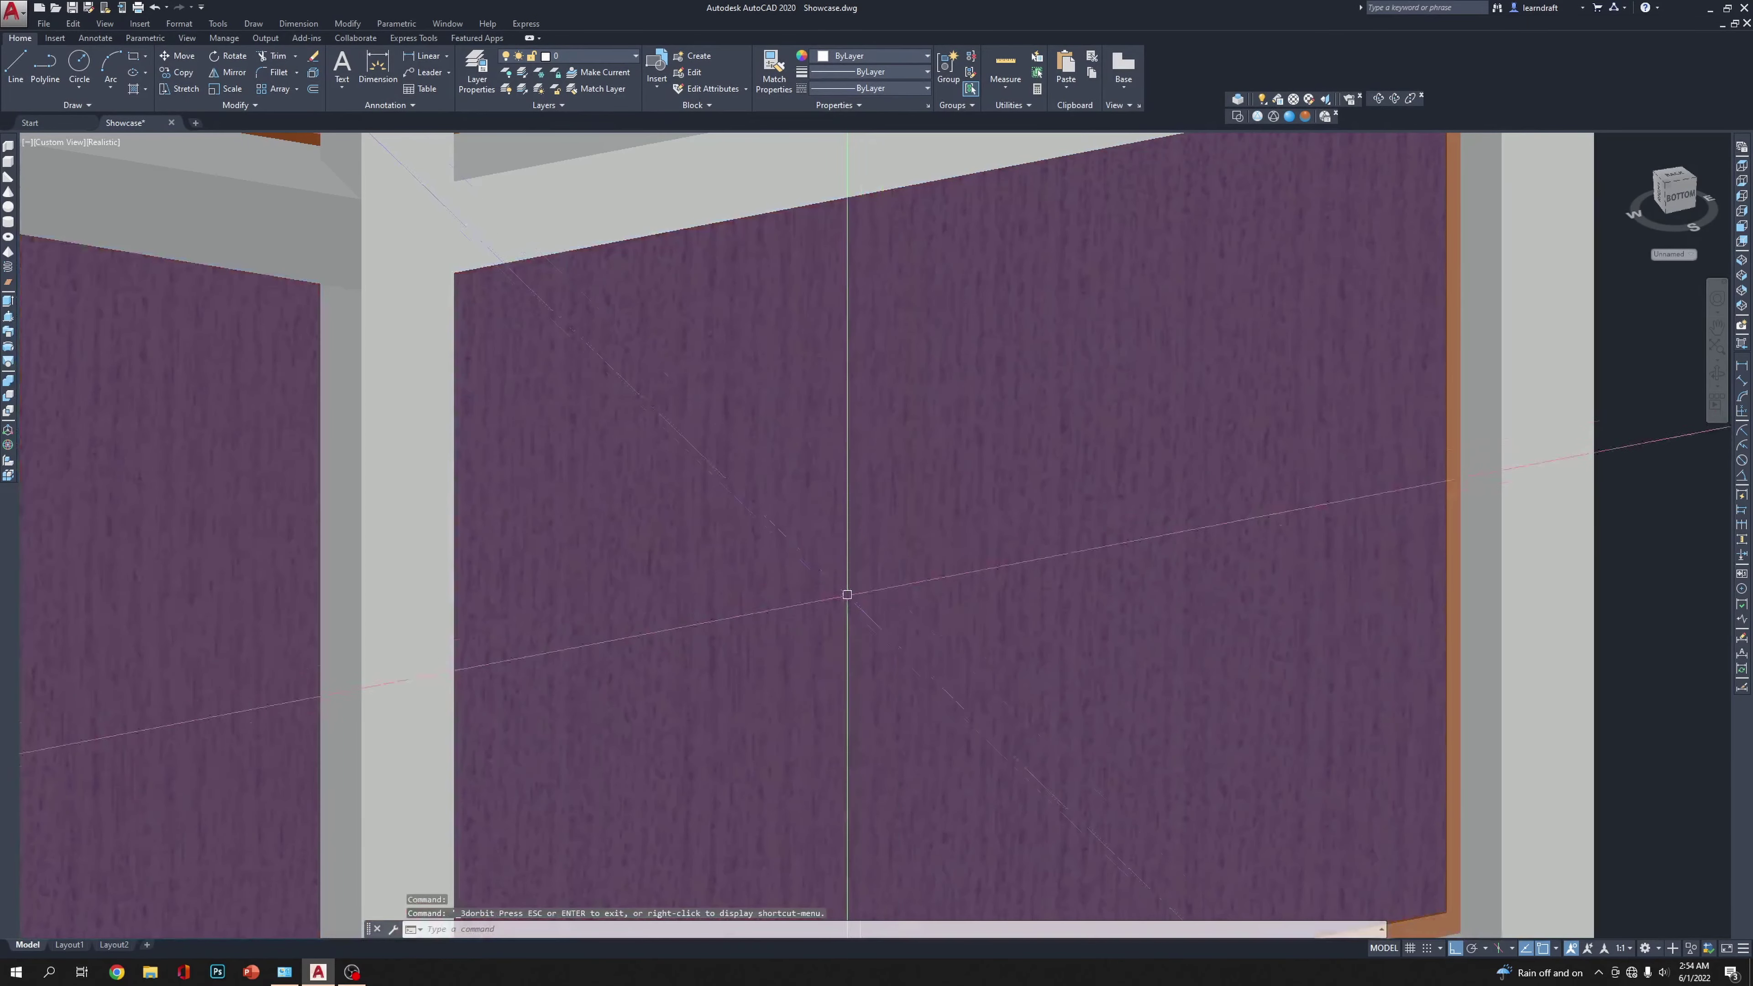
pyautogui.scroll(-4, 856, 577)
pyautogui.moveTo(1377, 417); pyautogui.dragTo(1293, 423, button='middle')
pyautogui.scroll(-4, 1292, 423)
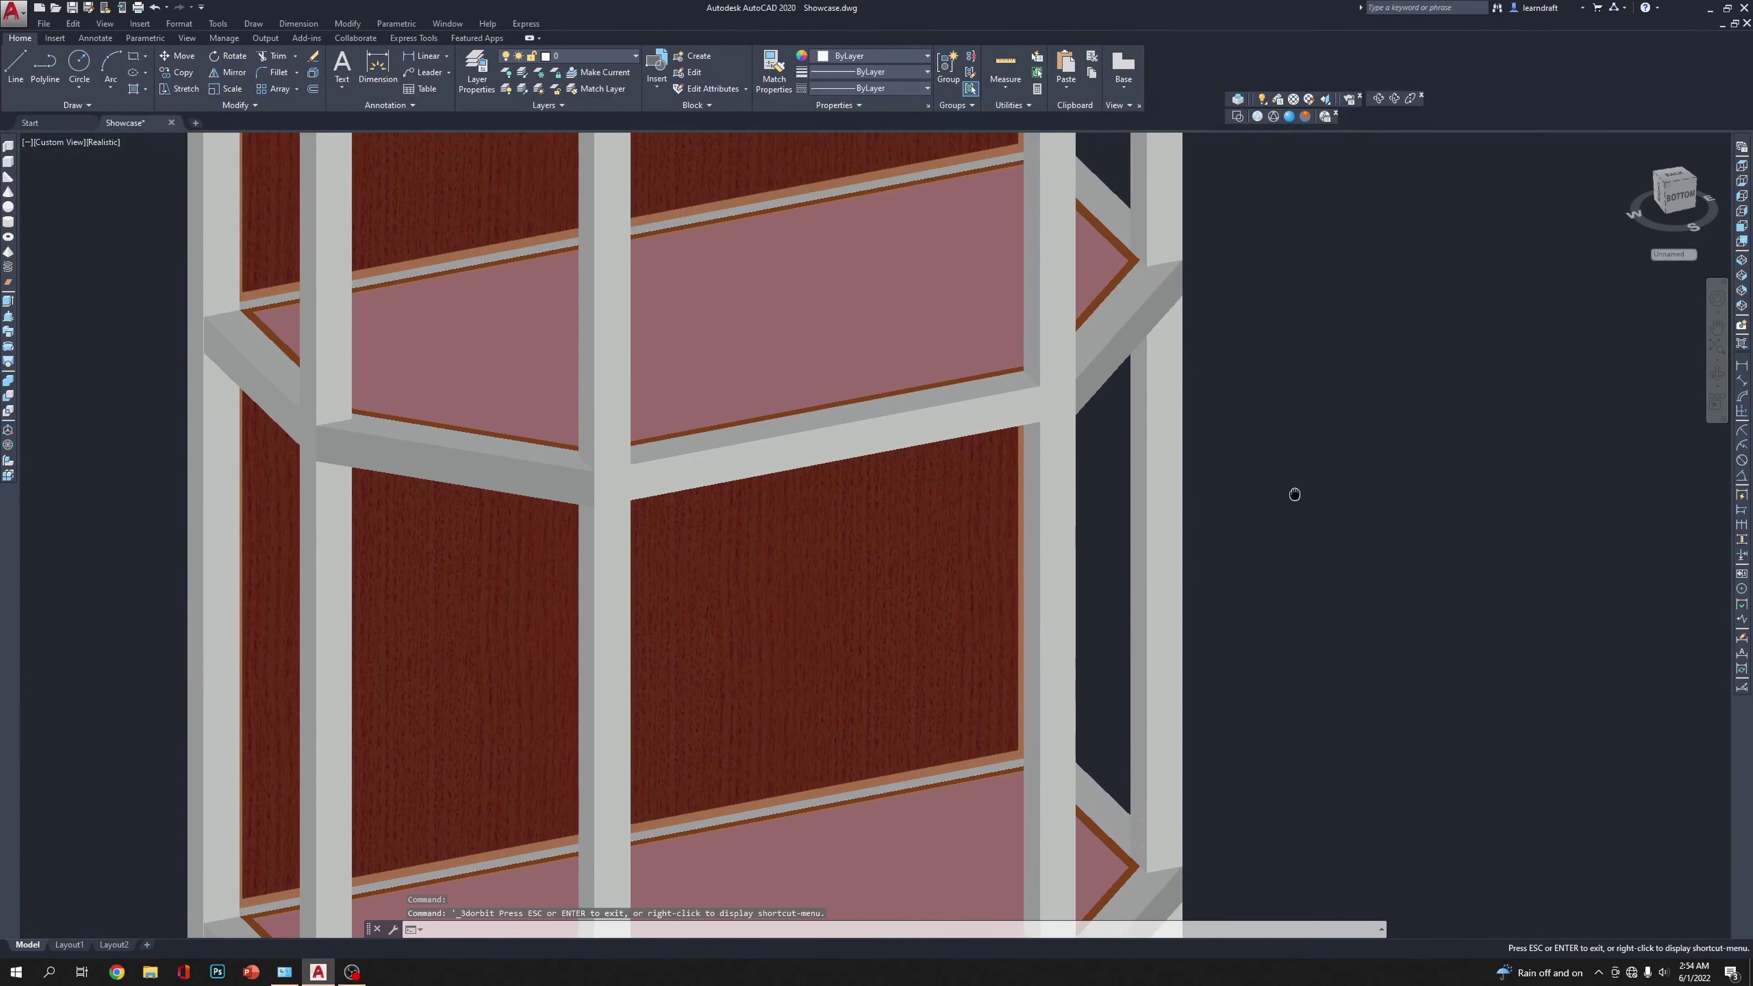
pyautogui.press('Escape')
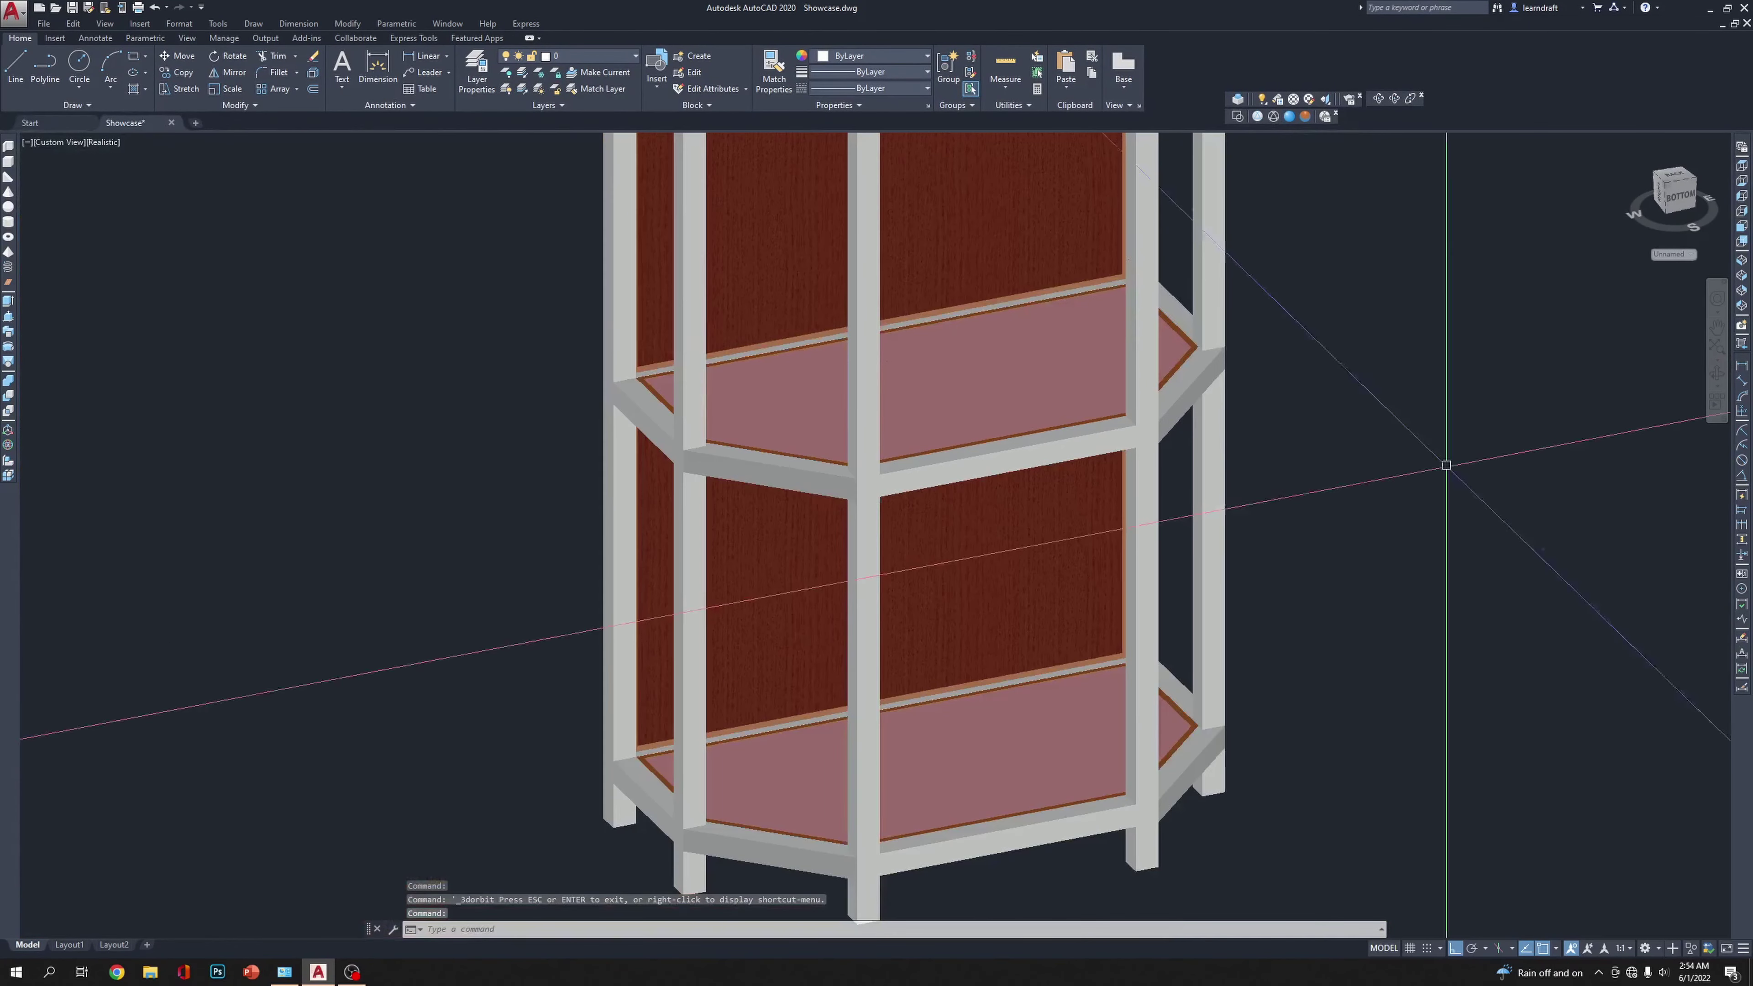
# Step: Switch to SW Isometric, then to the Front view of the cabinet
pyautogui.click(1742, 269)
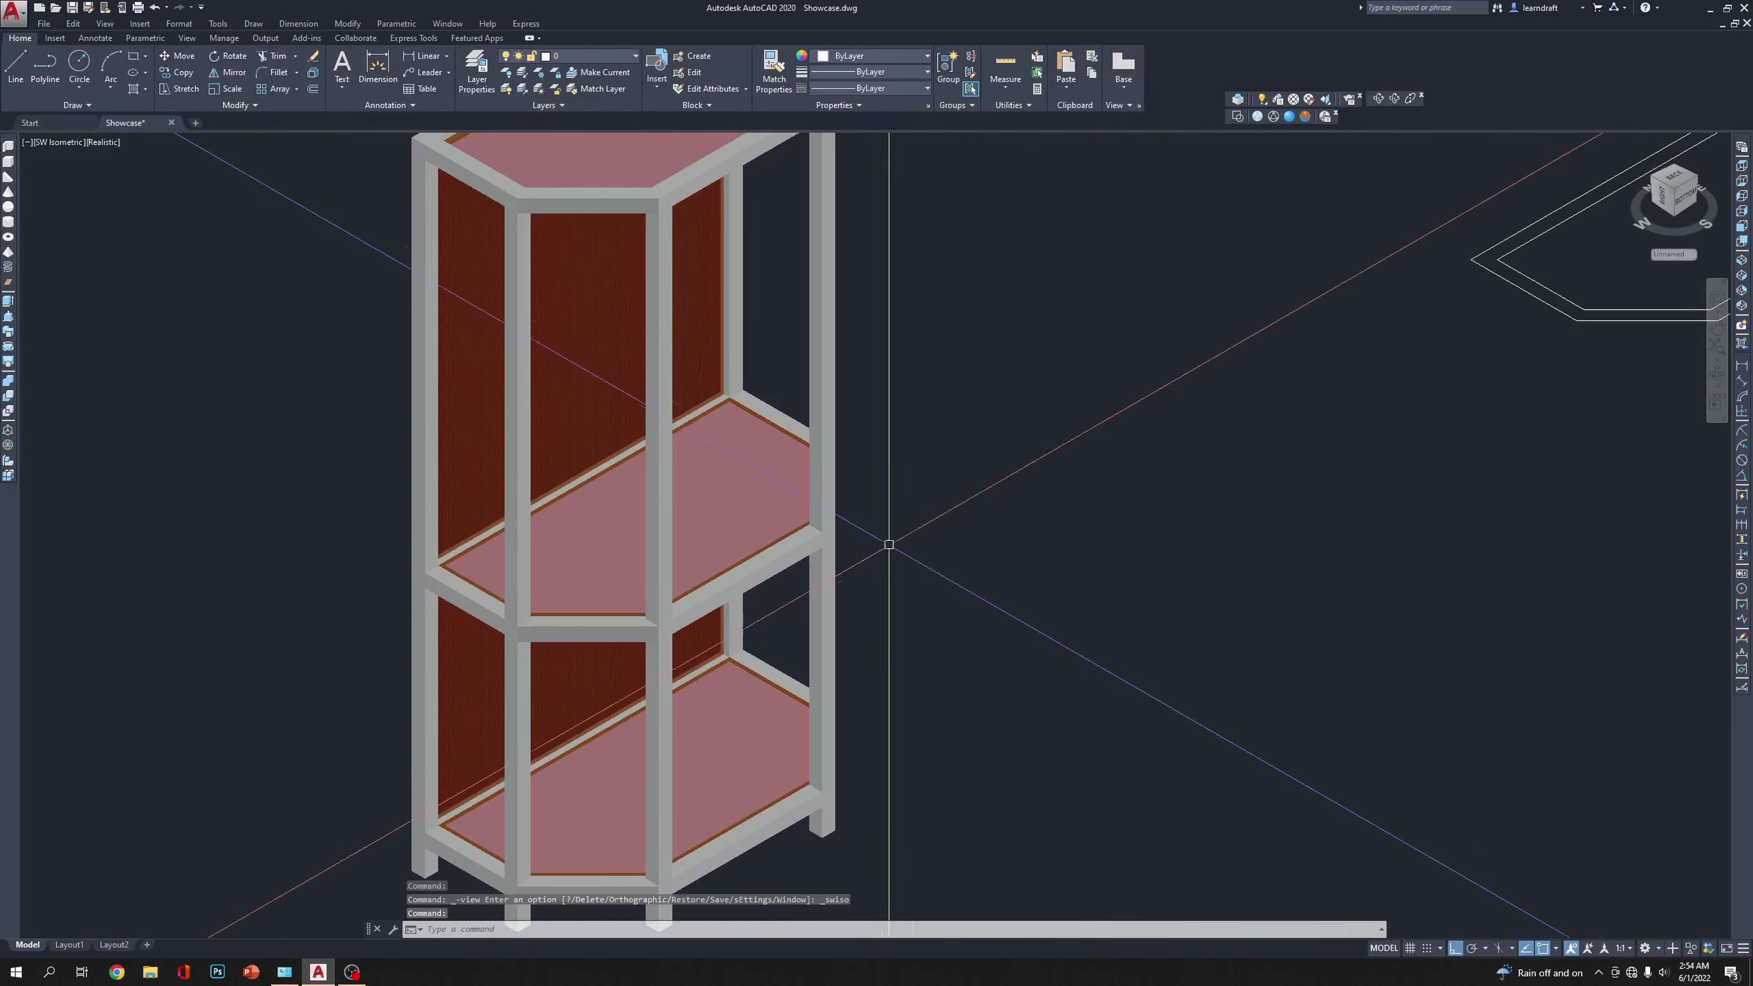
pyautogui.scroll(-2, 1014, 435)
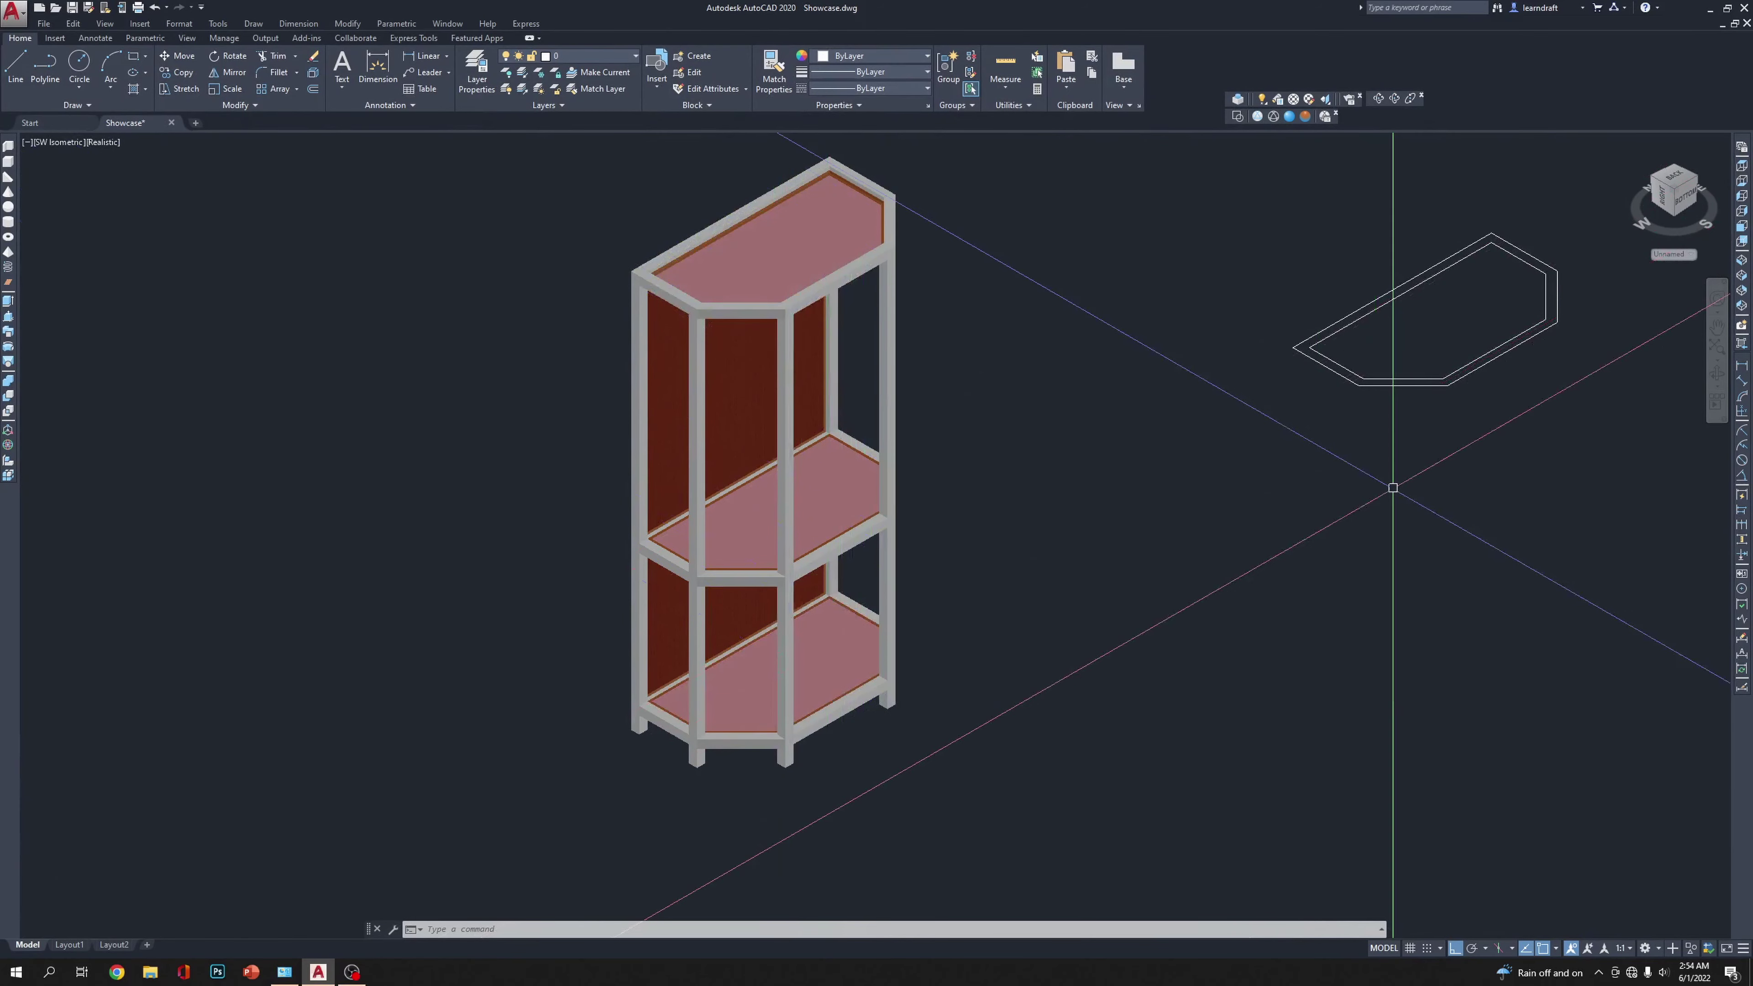
pyautogui.click(1743, 229)
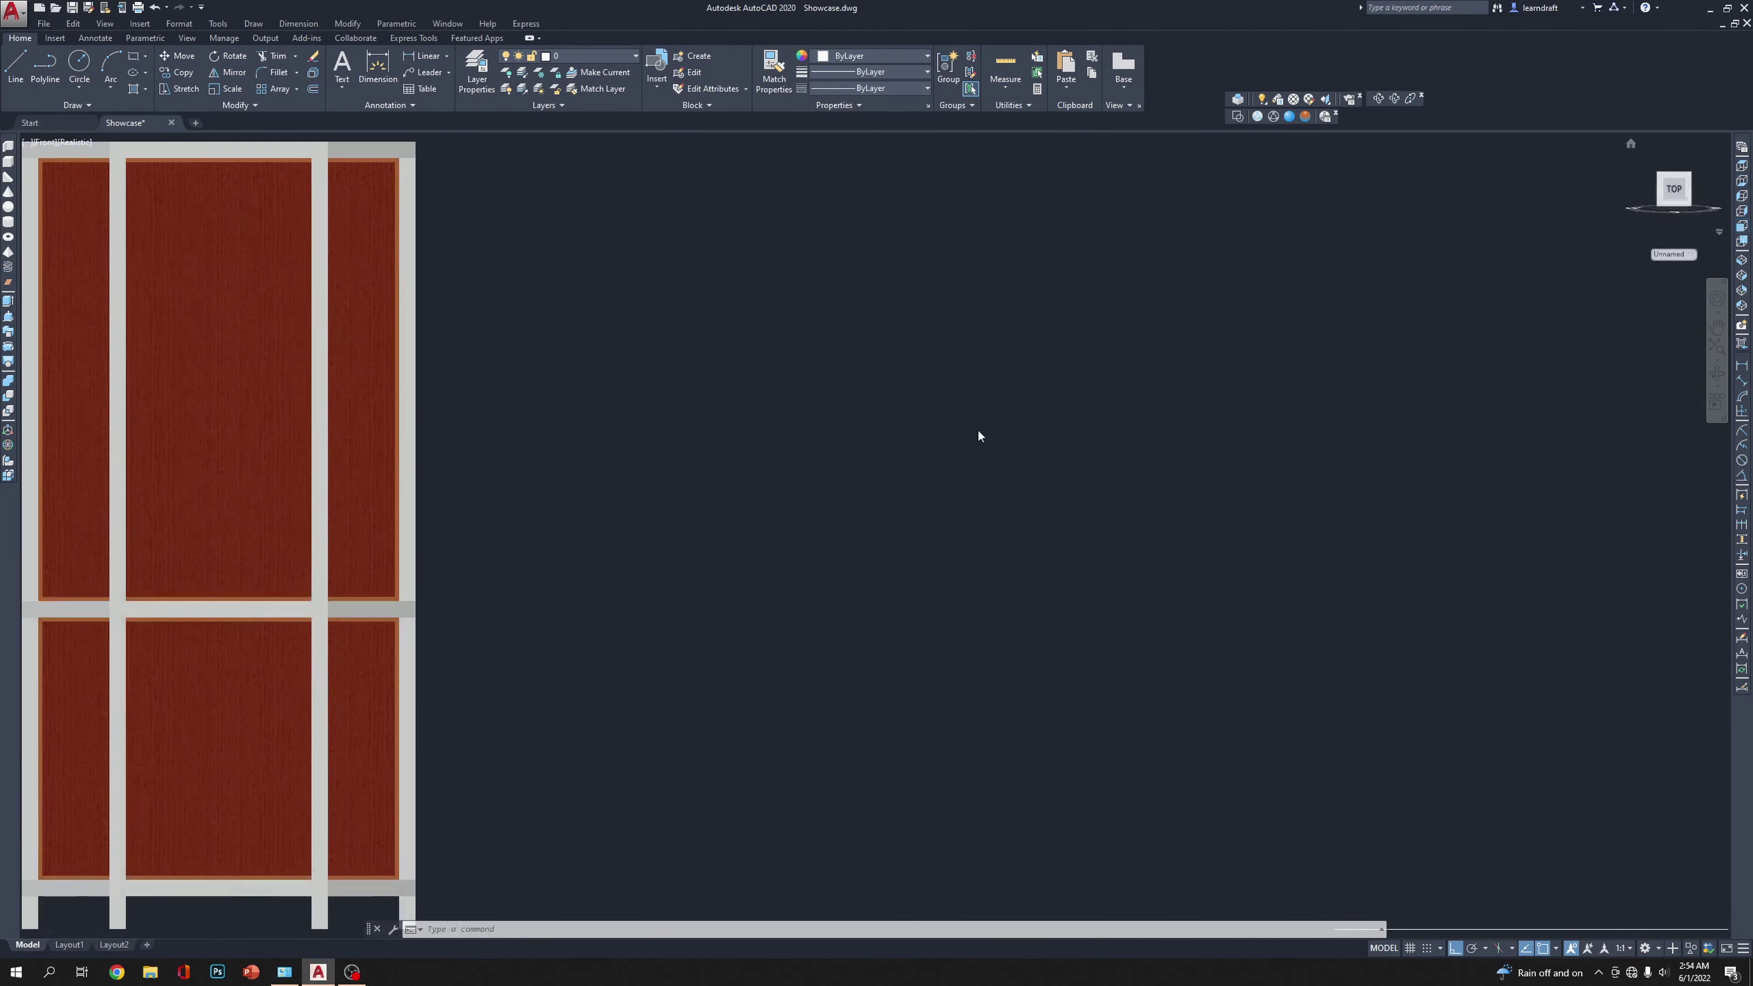
pyautogui.scroll(3, 1057, 225)
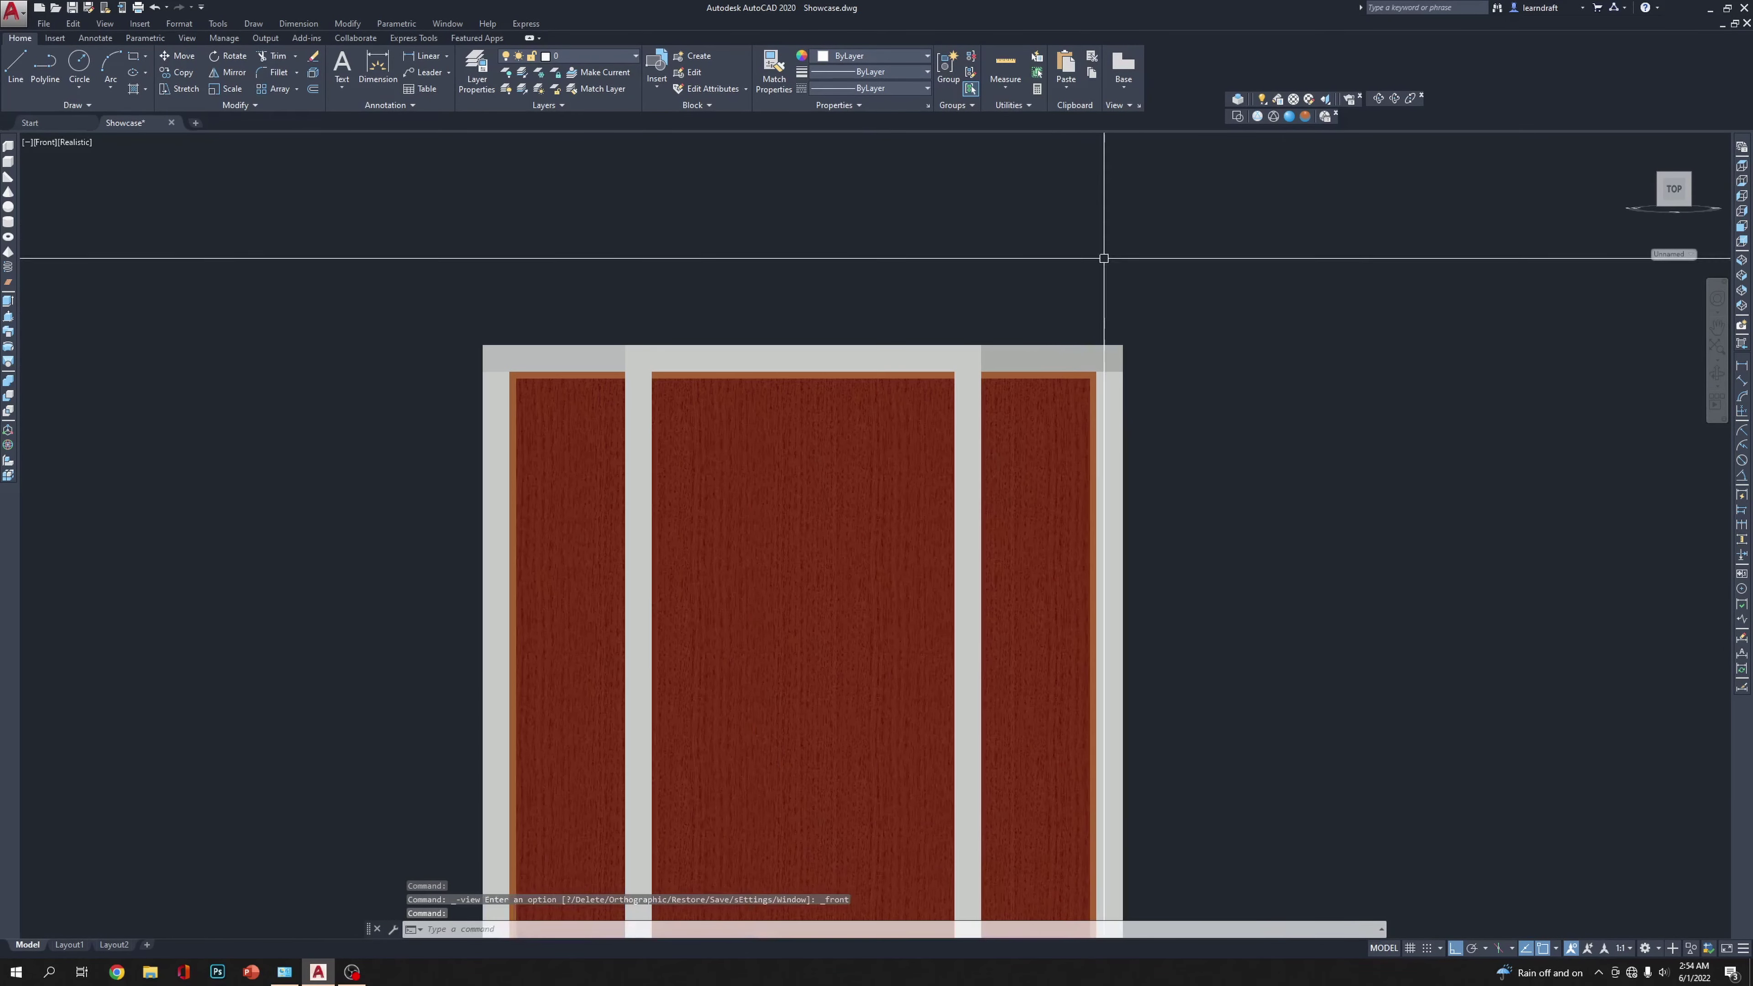
pyautogui.moveTo(1168, 290); pyautogui.dragTo(1151, 177, button='middle')
pyautogui.scroll(-2, 941, 277)
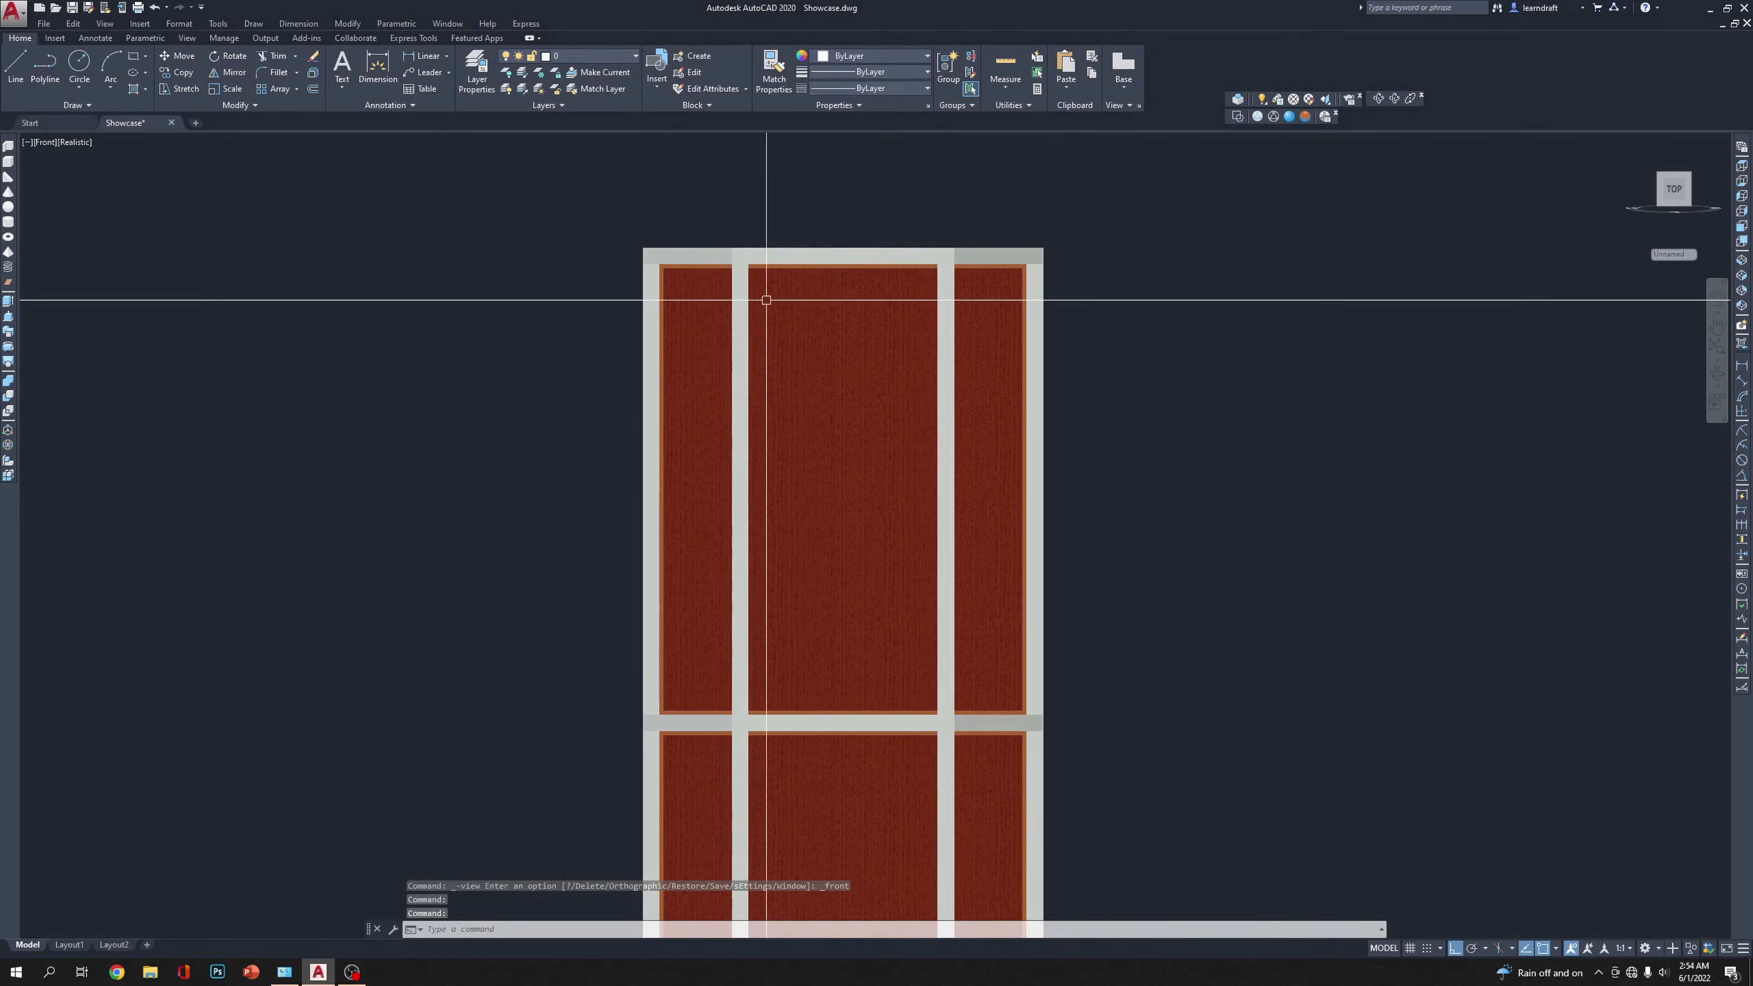
pyautogui.click(1237, 116)
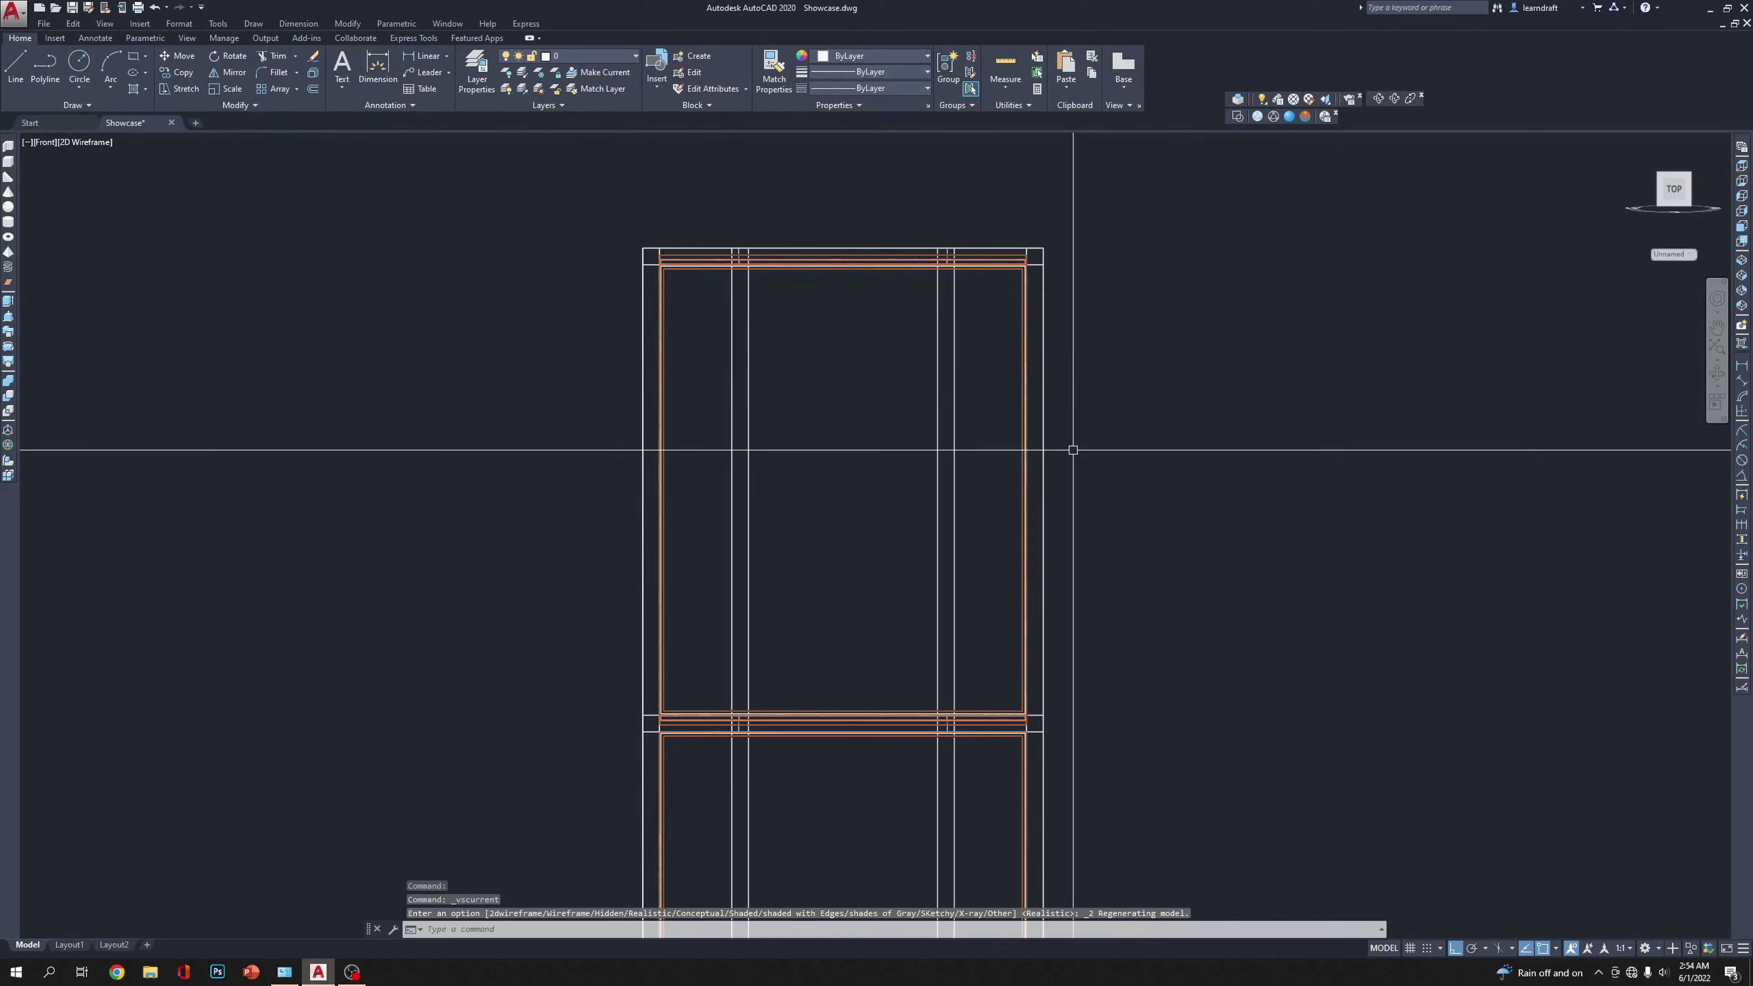
pyautogui.scroll(4, 861, 301)
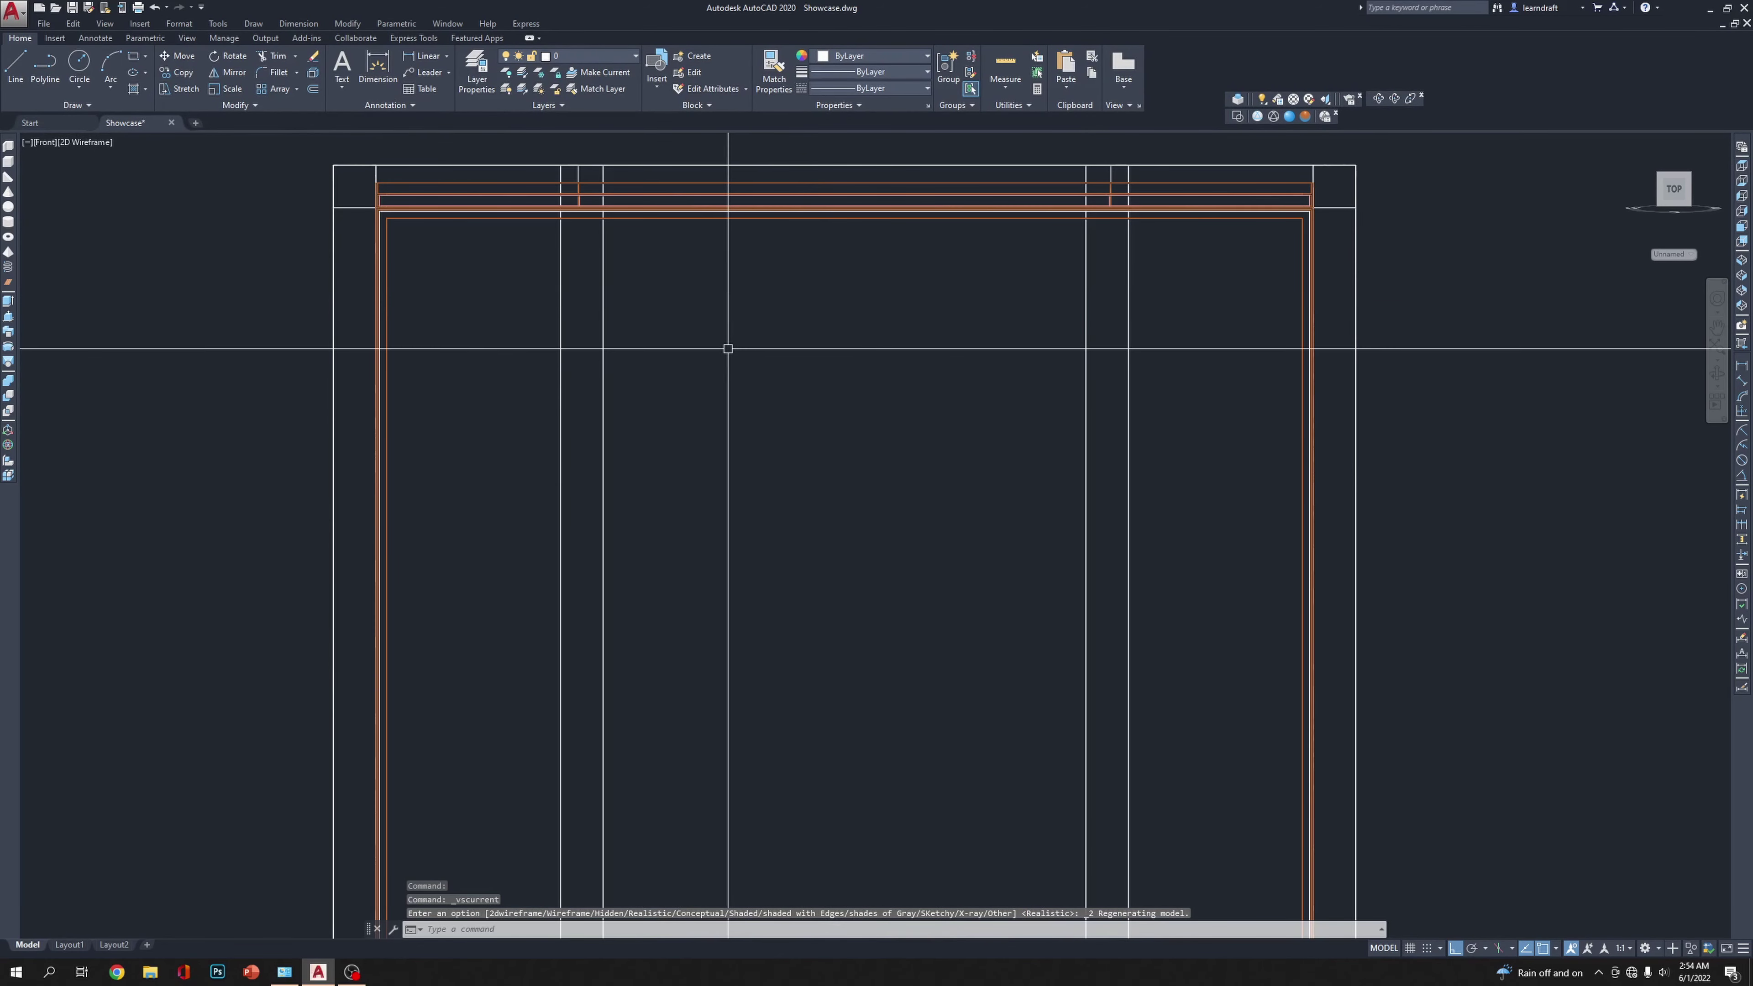
pyautogui.write('rec')
pyautogui.press('Return')
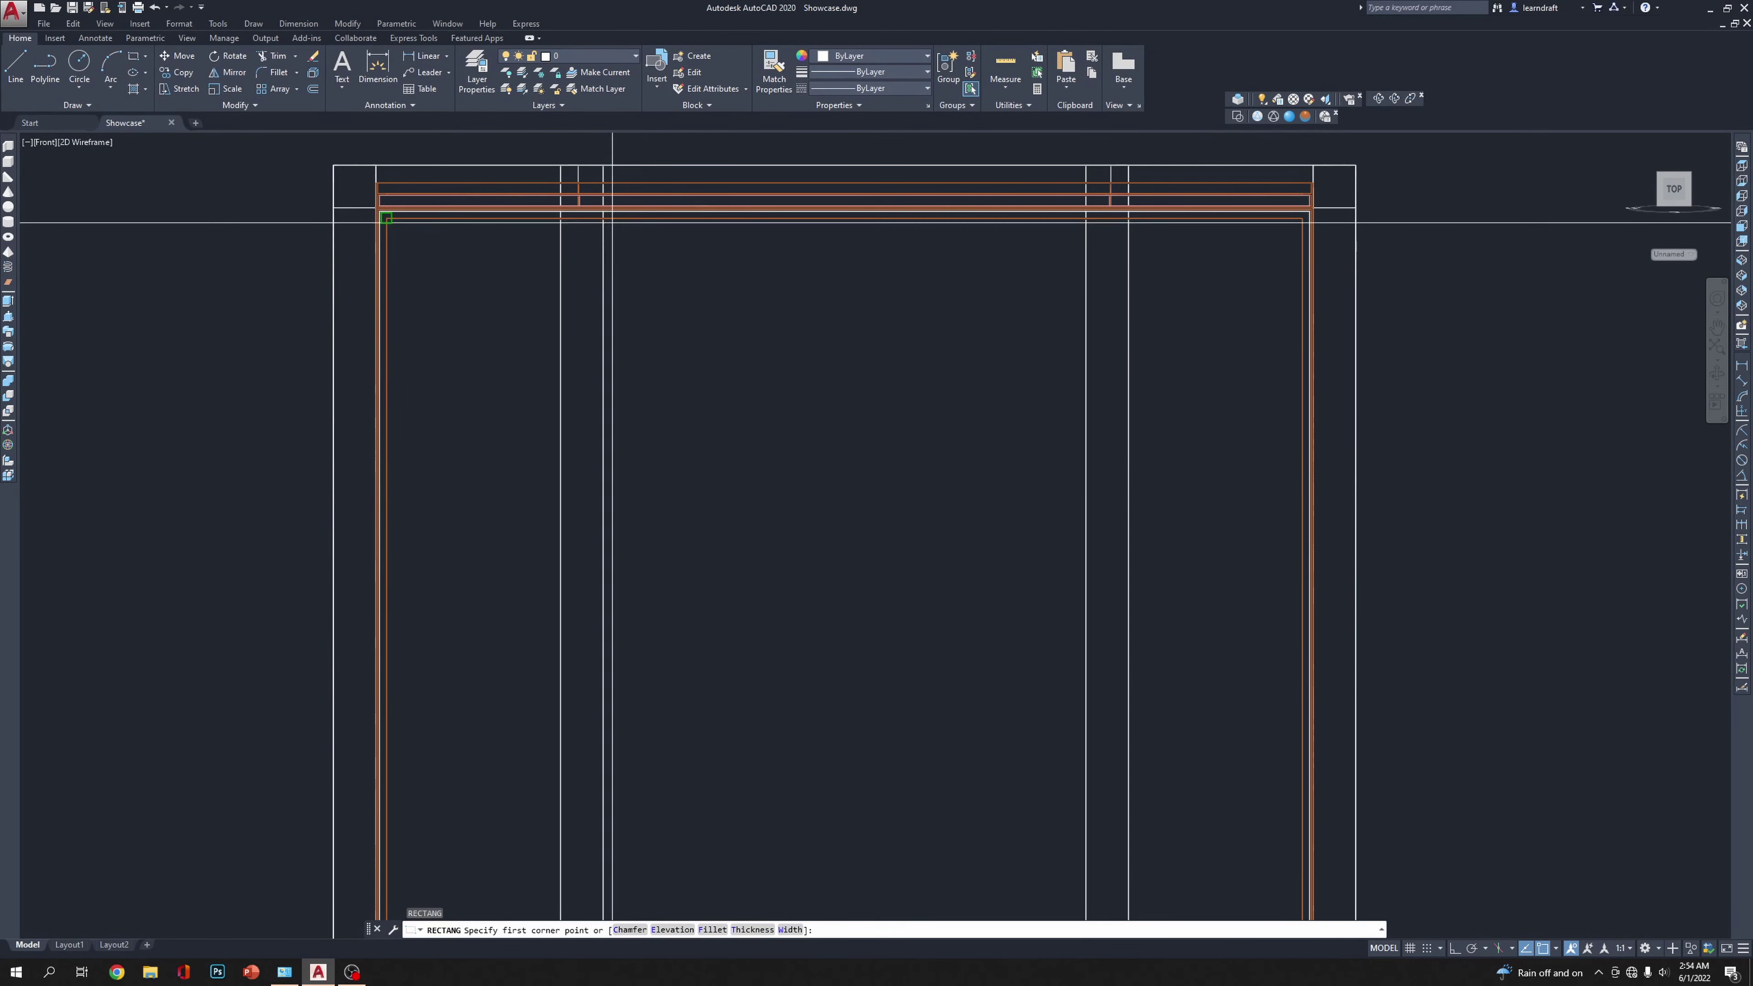
pyautogui.scroll(-3, 817, 251)
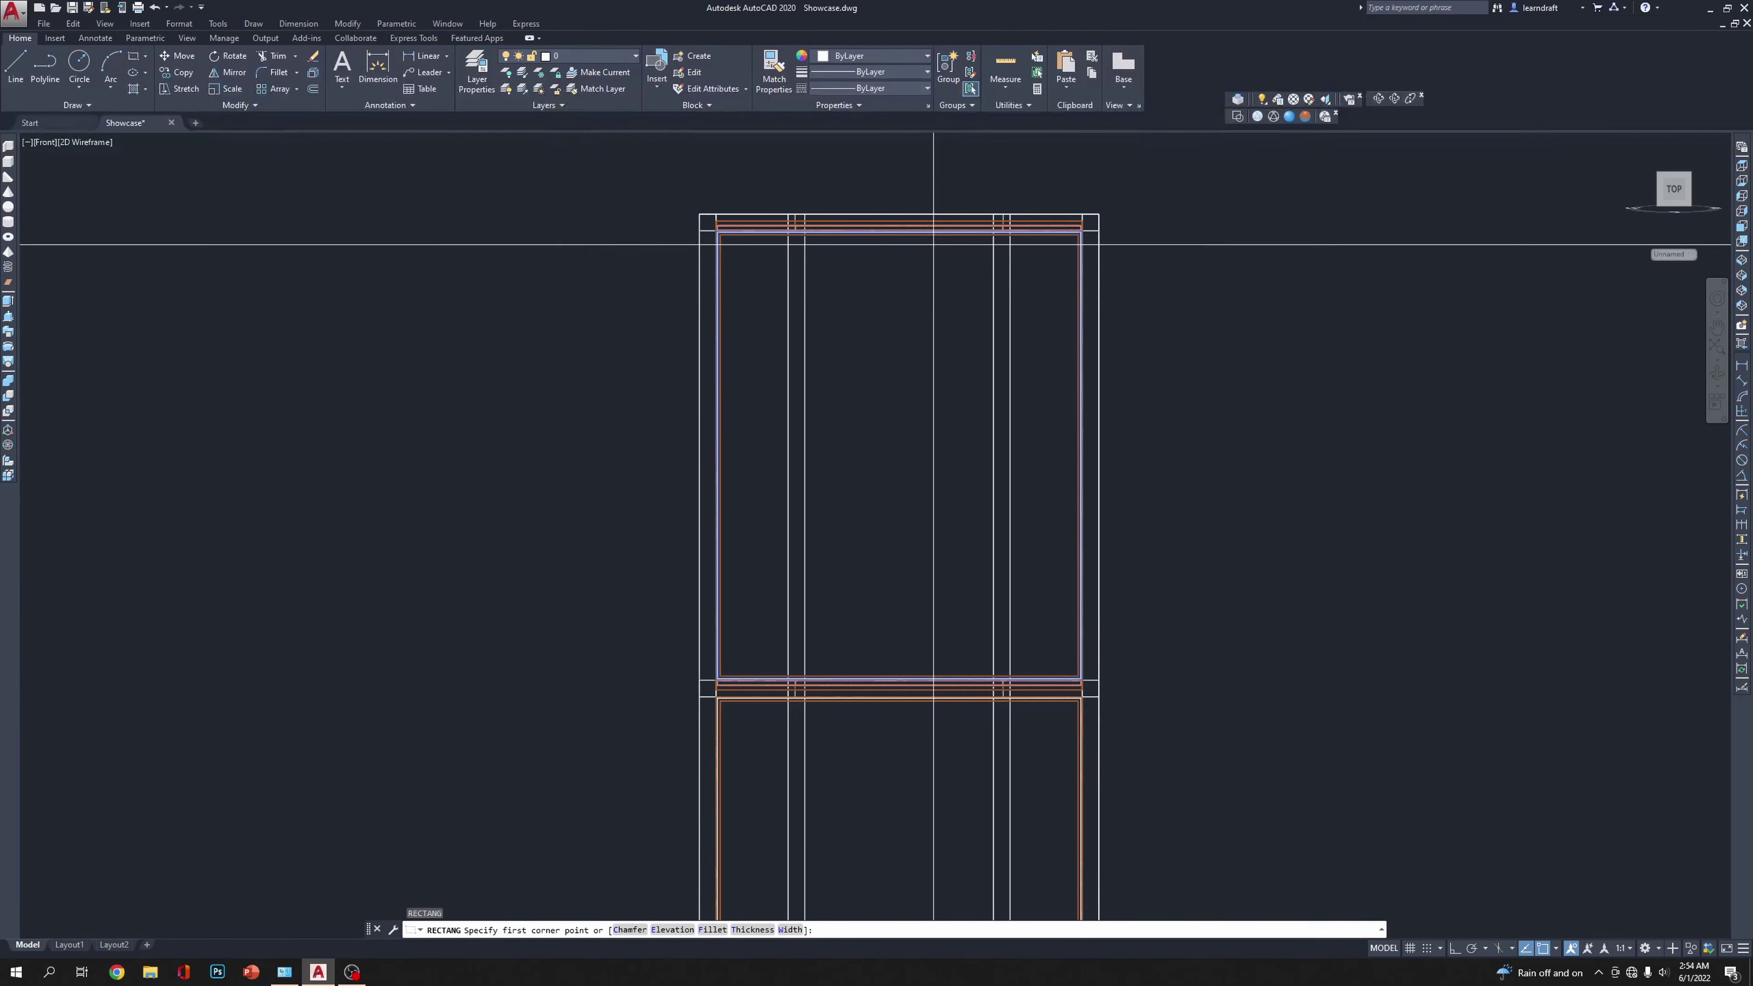
pyautogui.press('Escape')
pyautogui.press('Escape')
pyautogui.click(1290, 117)
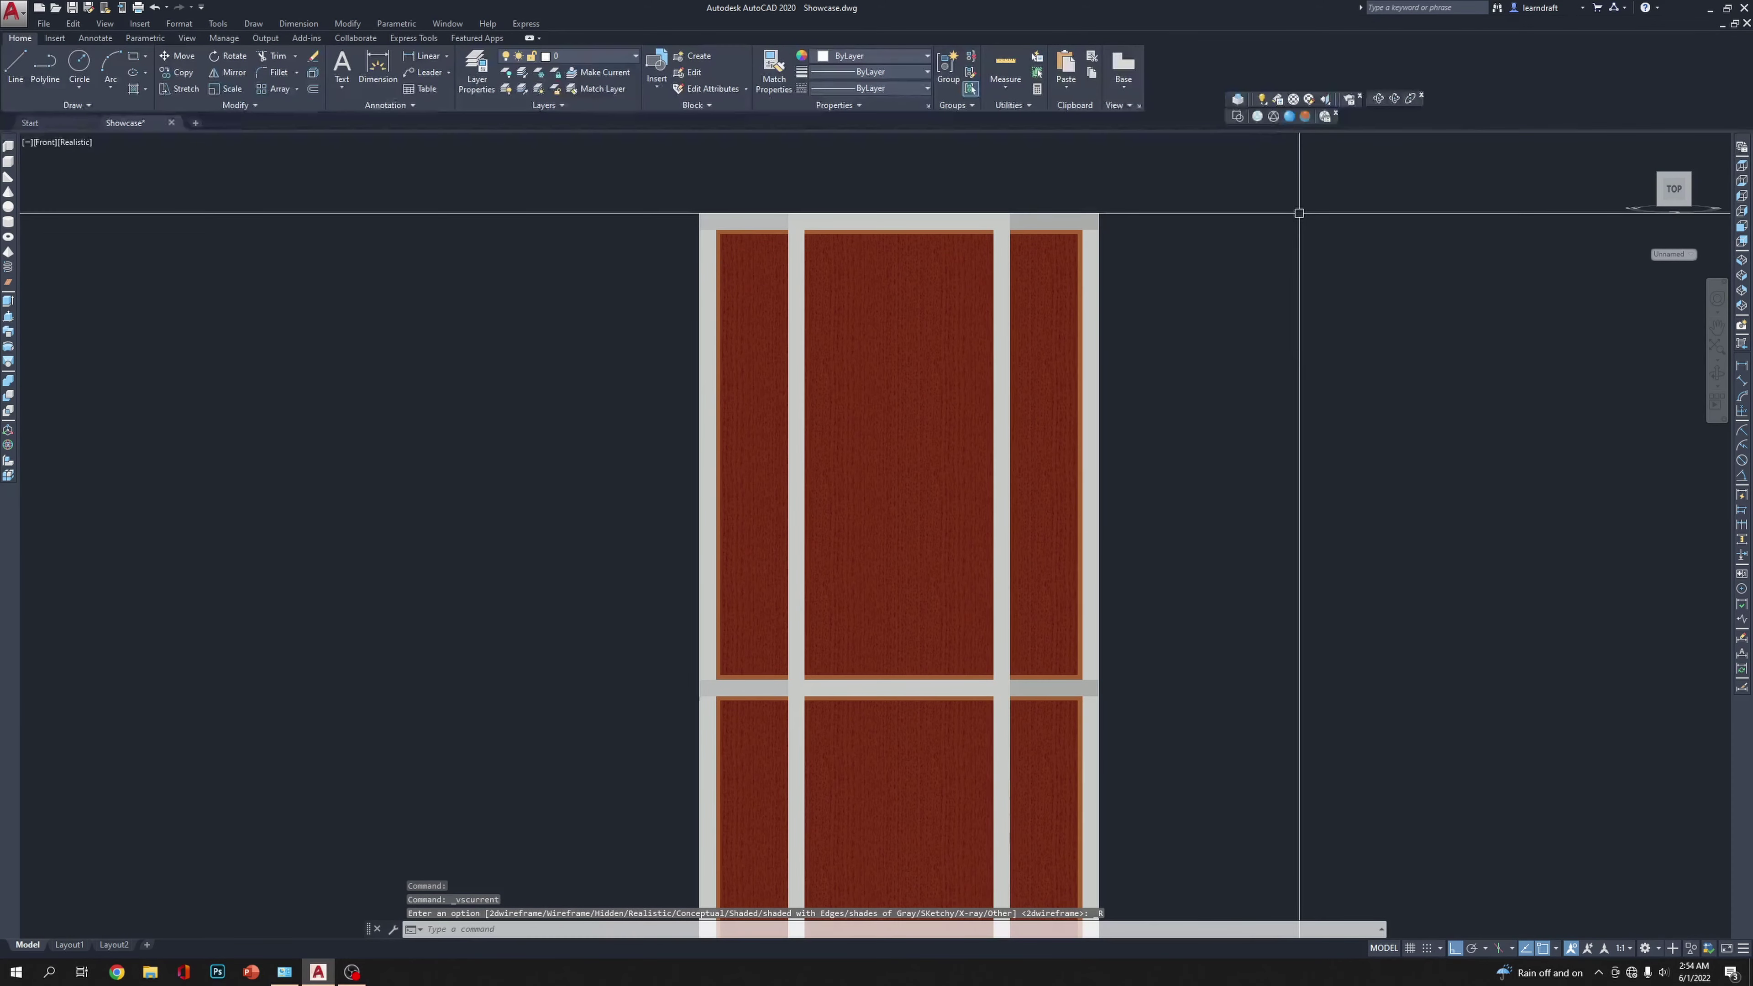
pyautogui.scroll(5, 1104, 228)
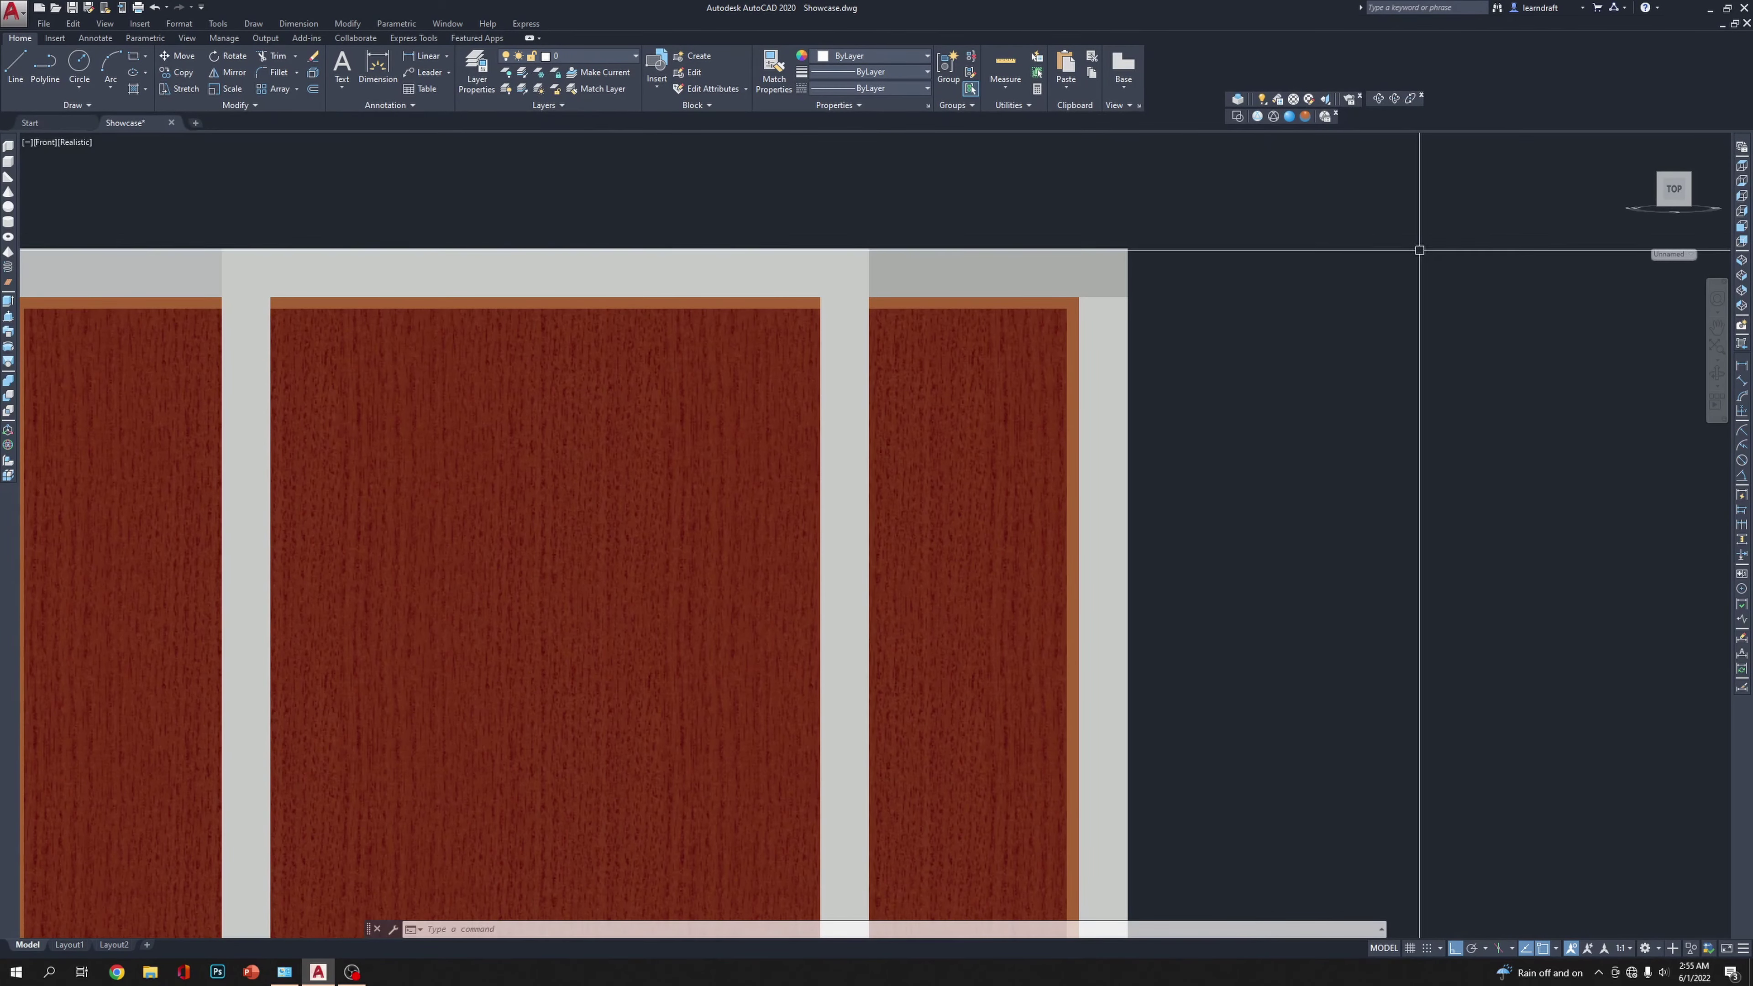
# Step: View the cabinet from the Top and centre its plan shape on screen
pyautogui.click(1741, 166)
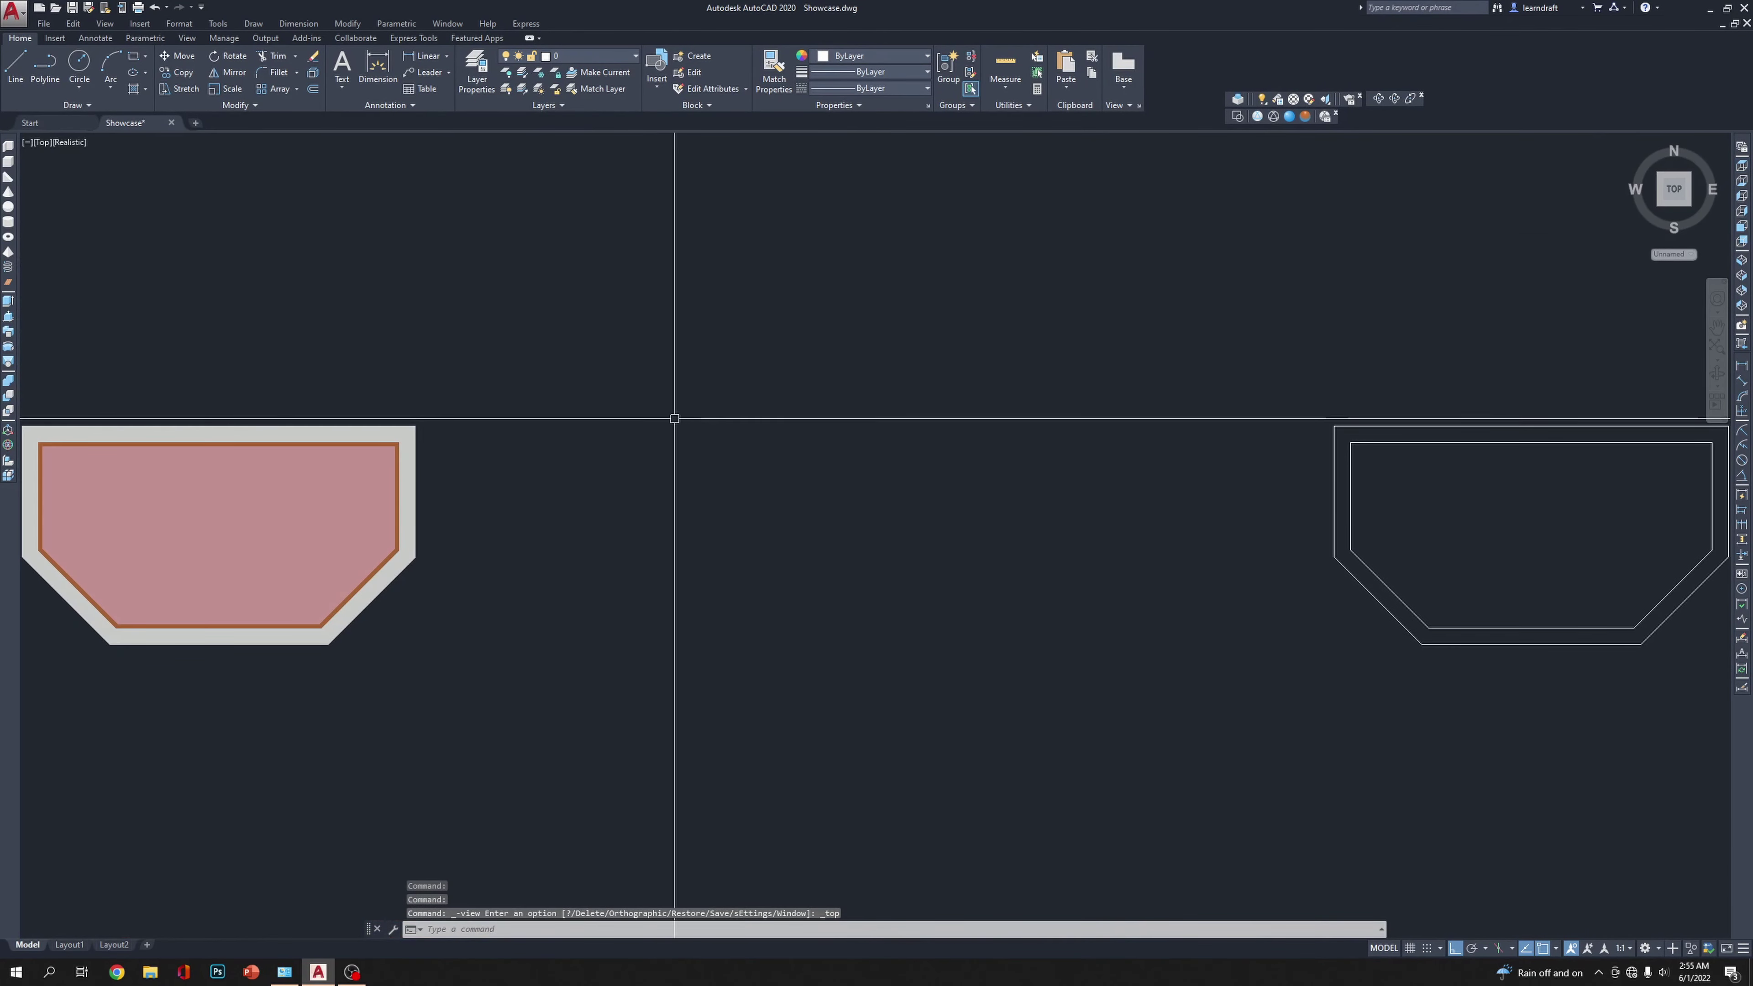
pyautogui.moveTo(511, 407); pyautogui.dragTo(1029, 357, button='middle')
pyautogui.press('Escape')
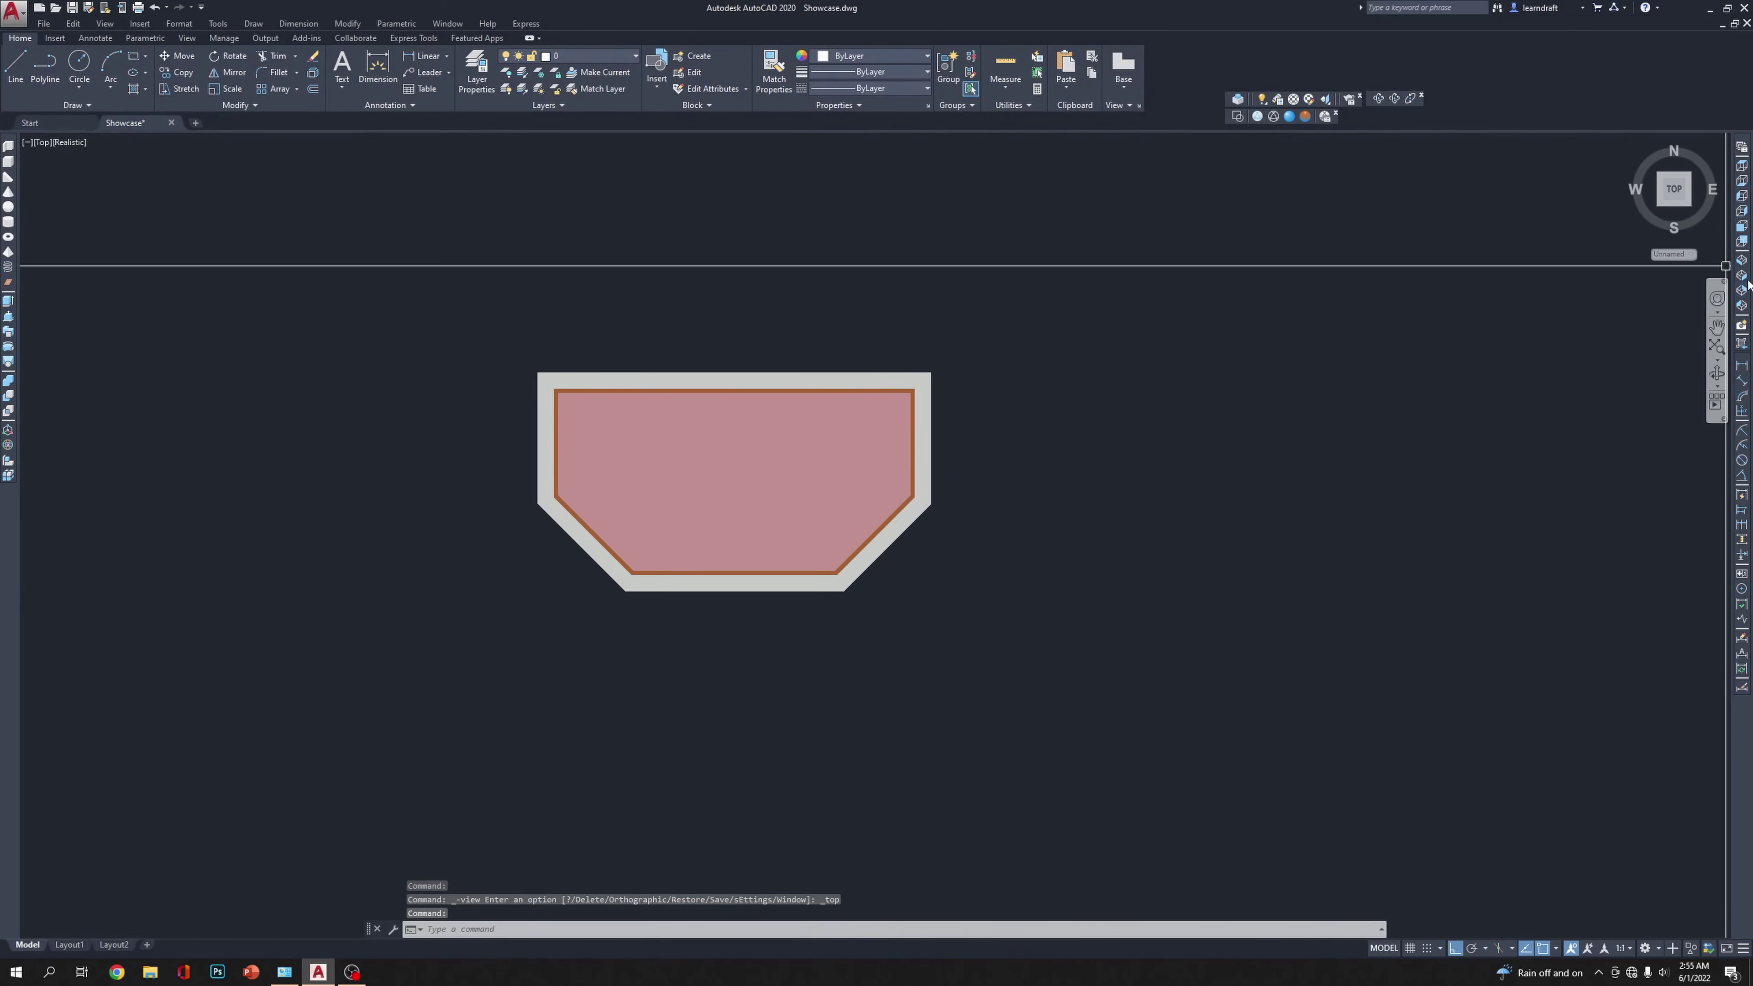
# Step: Switch to SW Isometric and zoom out to see the whole cabinet
pyautogui.click(1741, 260)
pyautogui.scroll(10, 726, 572)
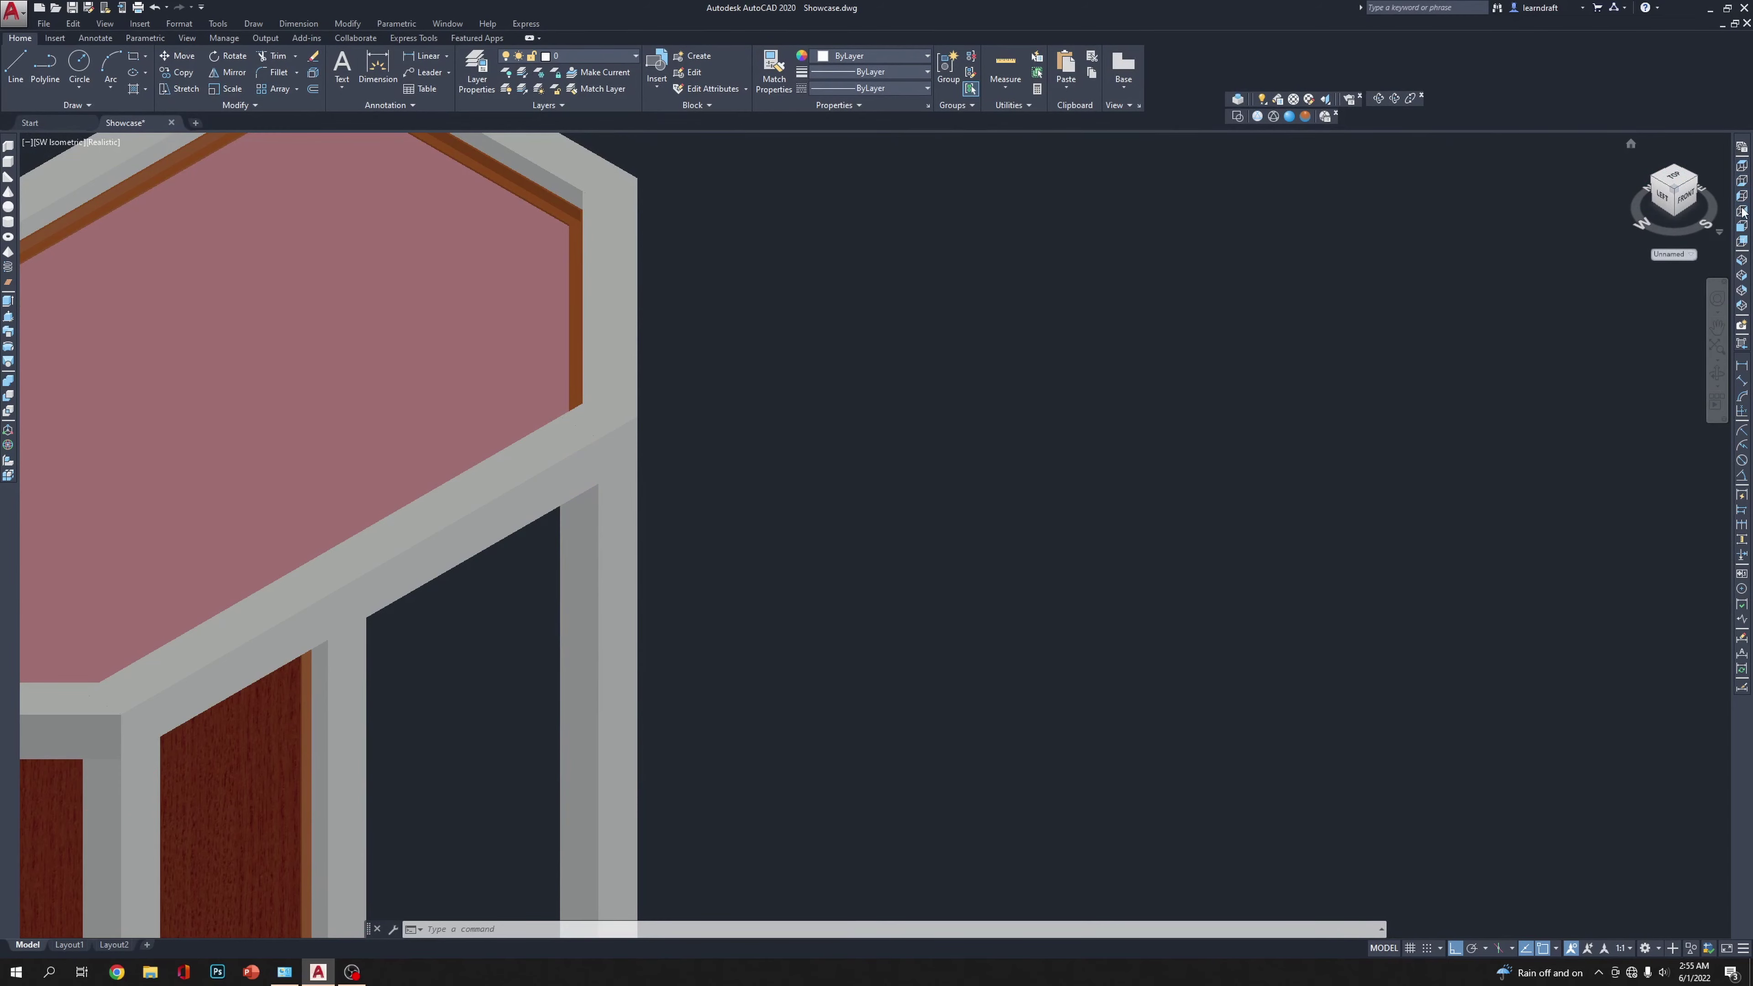
pyautogui.scroll(-5, 1184, 326)
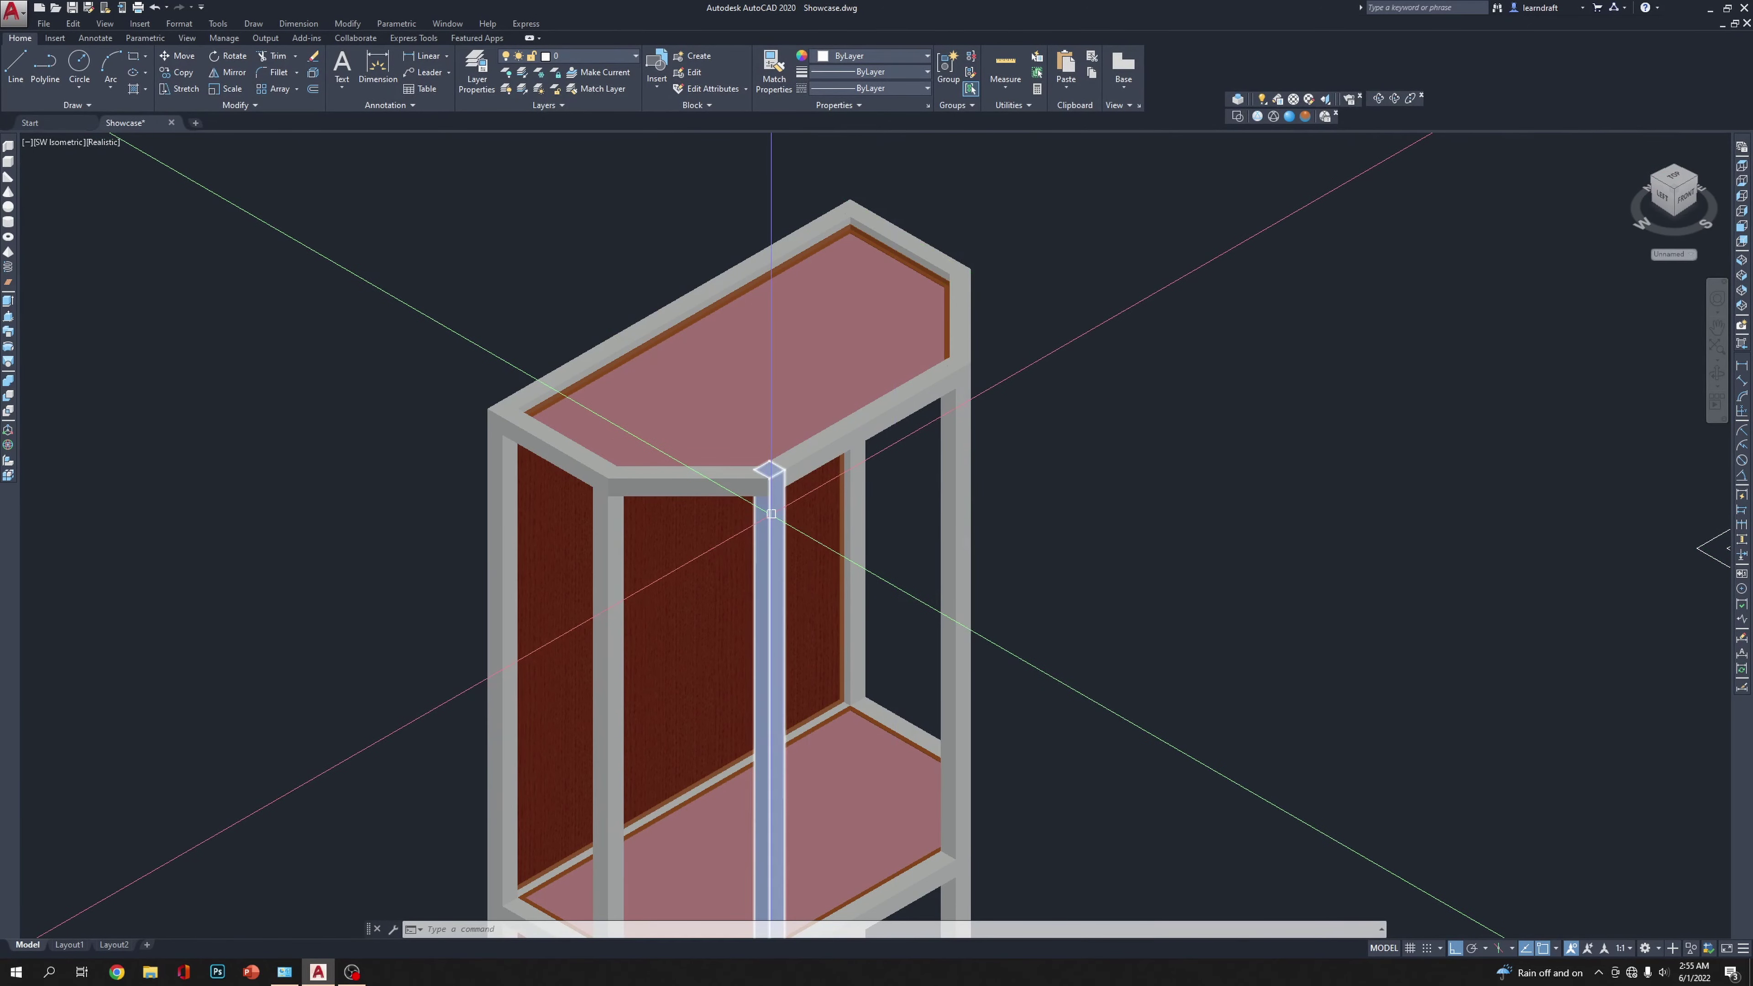
pyautogui.click(771, 497)
pyautogui.scroll(3, 773, 500)
pyautogui.scroll(3, 768, 431)
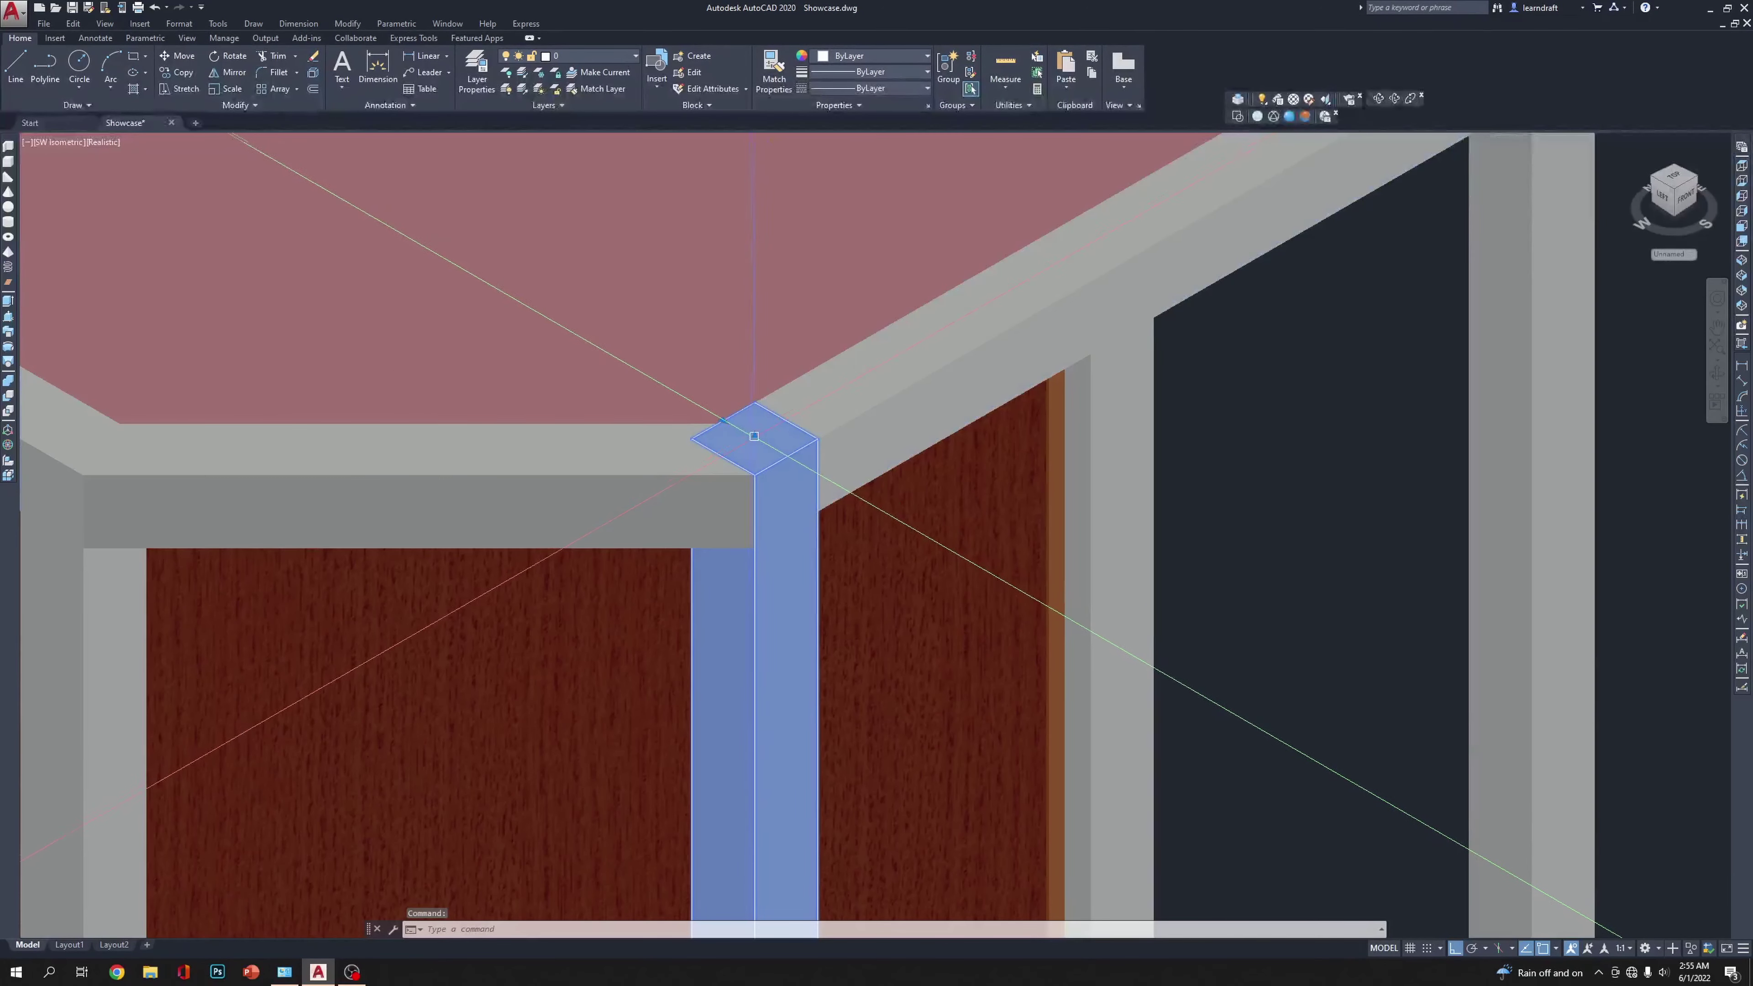
pyautogui.click(755, 436)
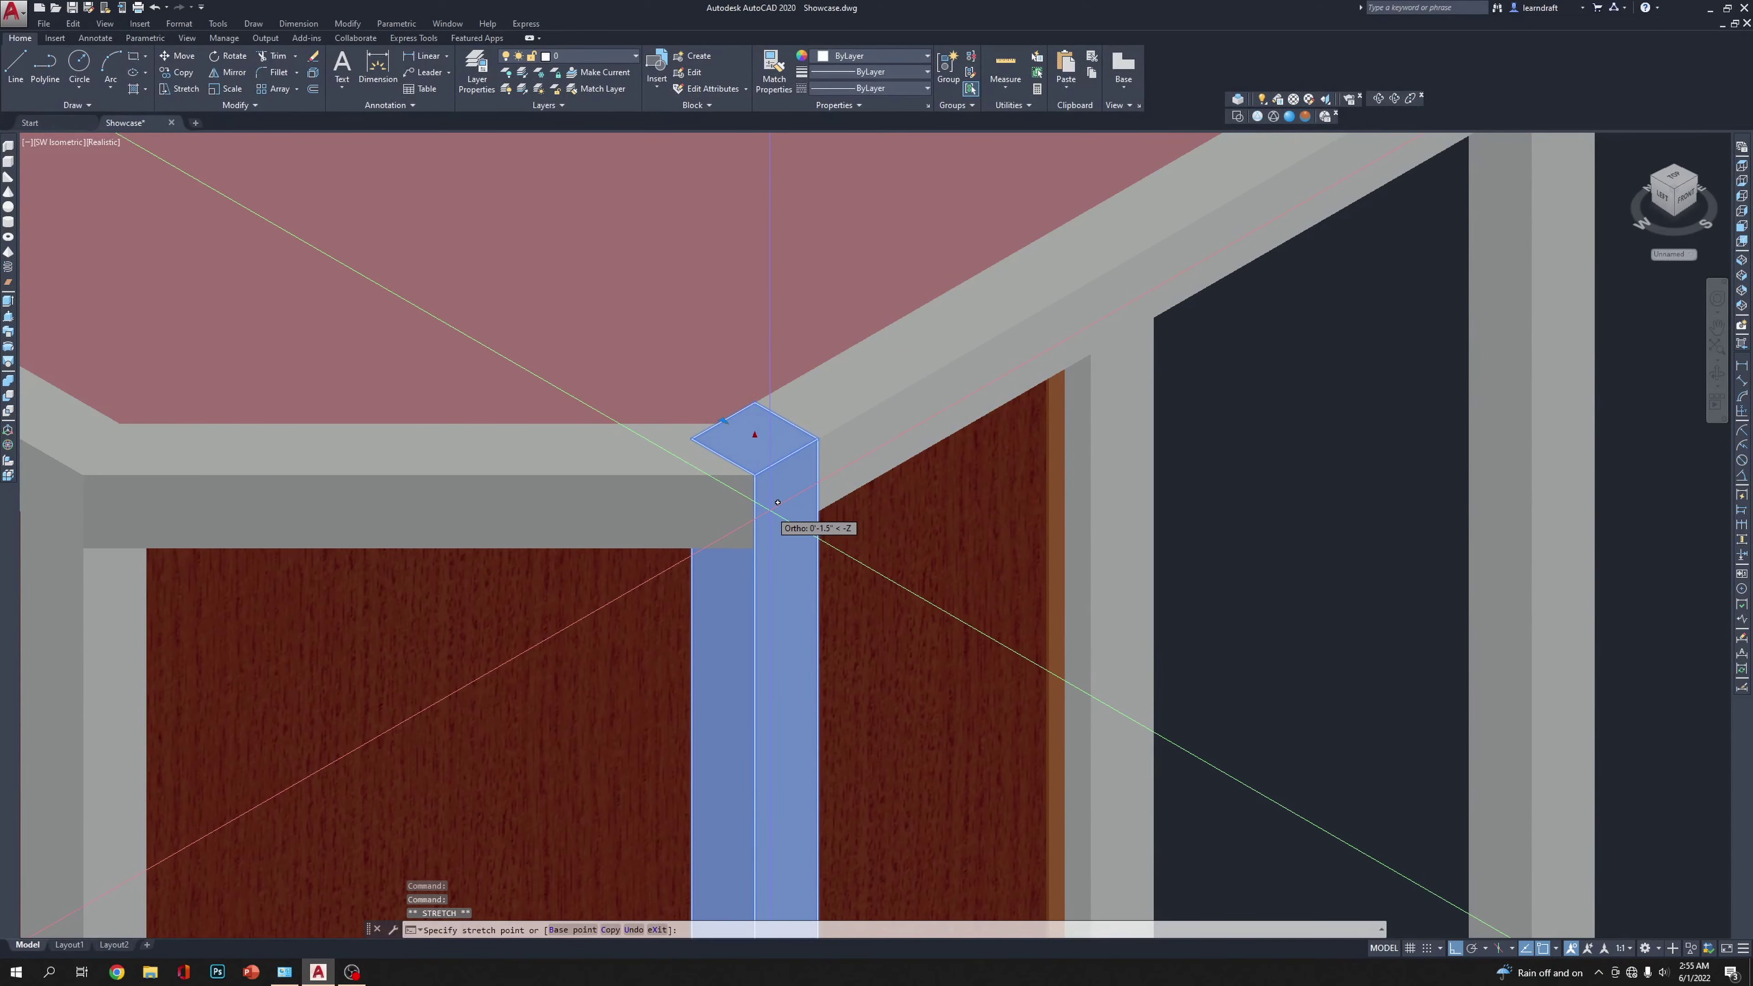
pyautogui.write('1.5')
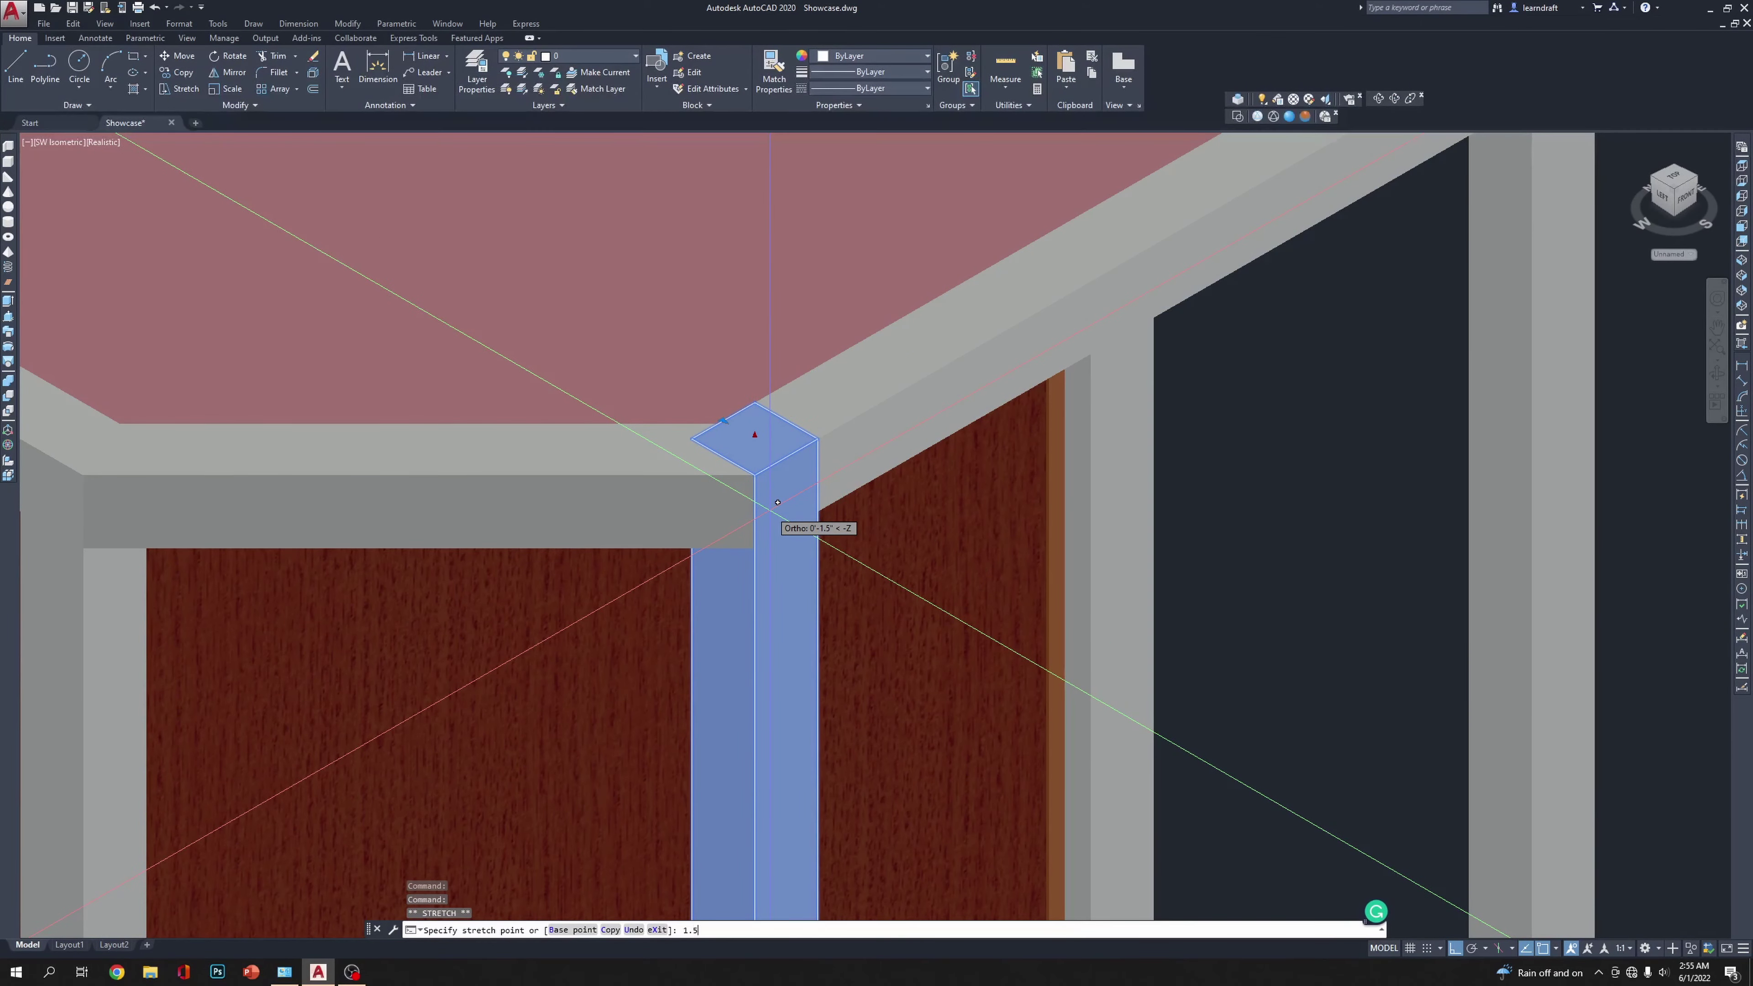
pyautogui.press('Return')
pyautogui.scroll(-5, 777, 502)
pyautogui.scroll(3, 863, 515)
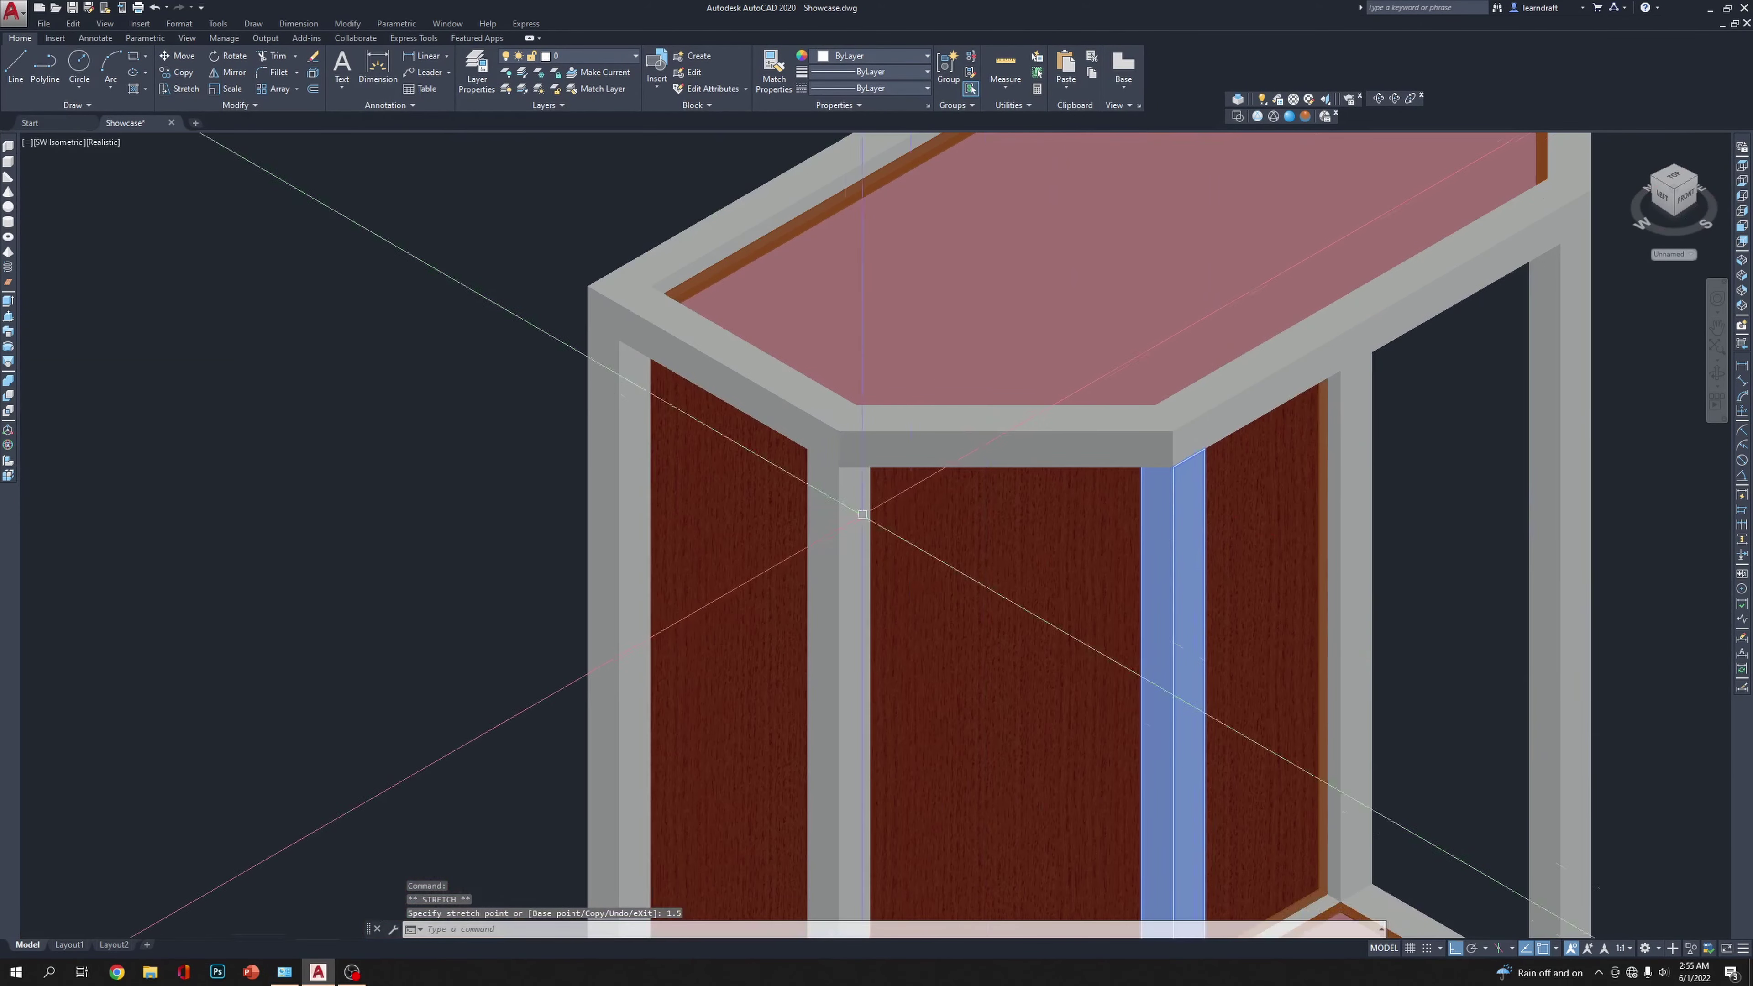
pyautogui.click(863, 515)
pyautogui.click(838, 410)
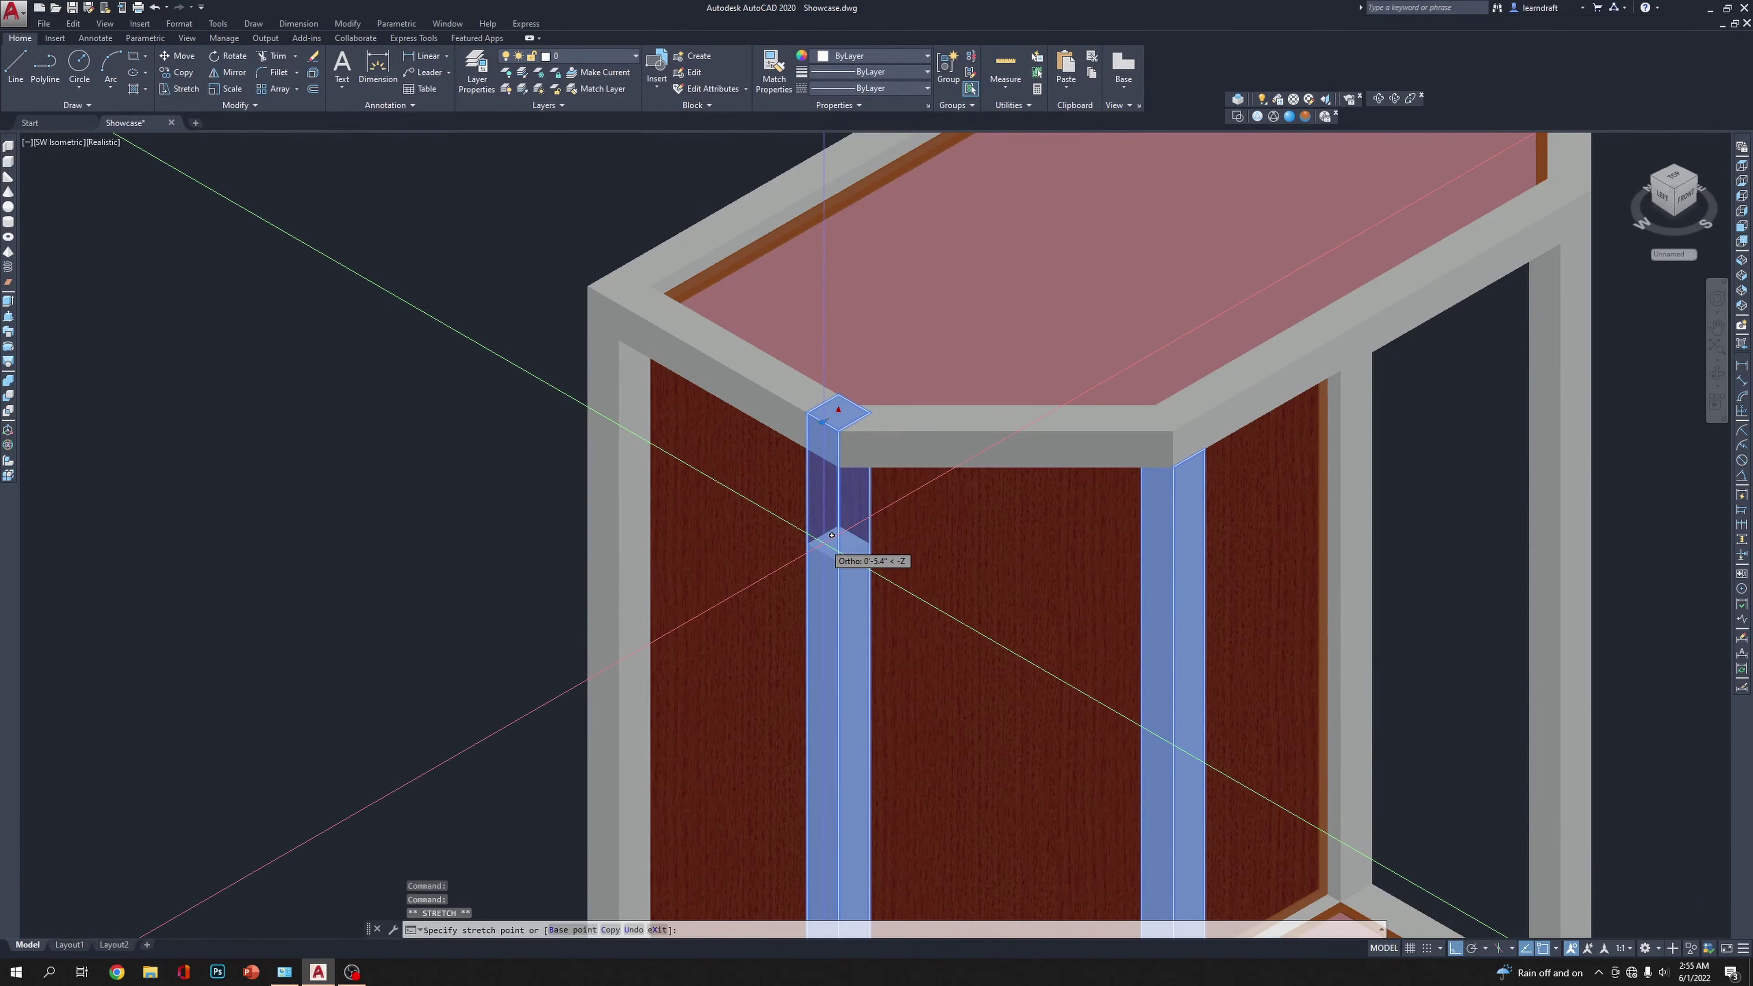
pyautogui.write('1.5')
pyautogui.press('Return')
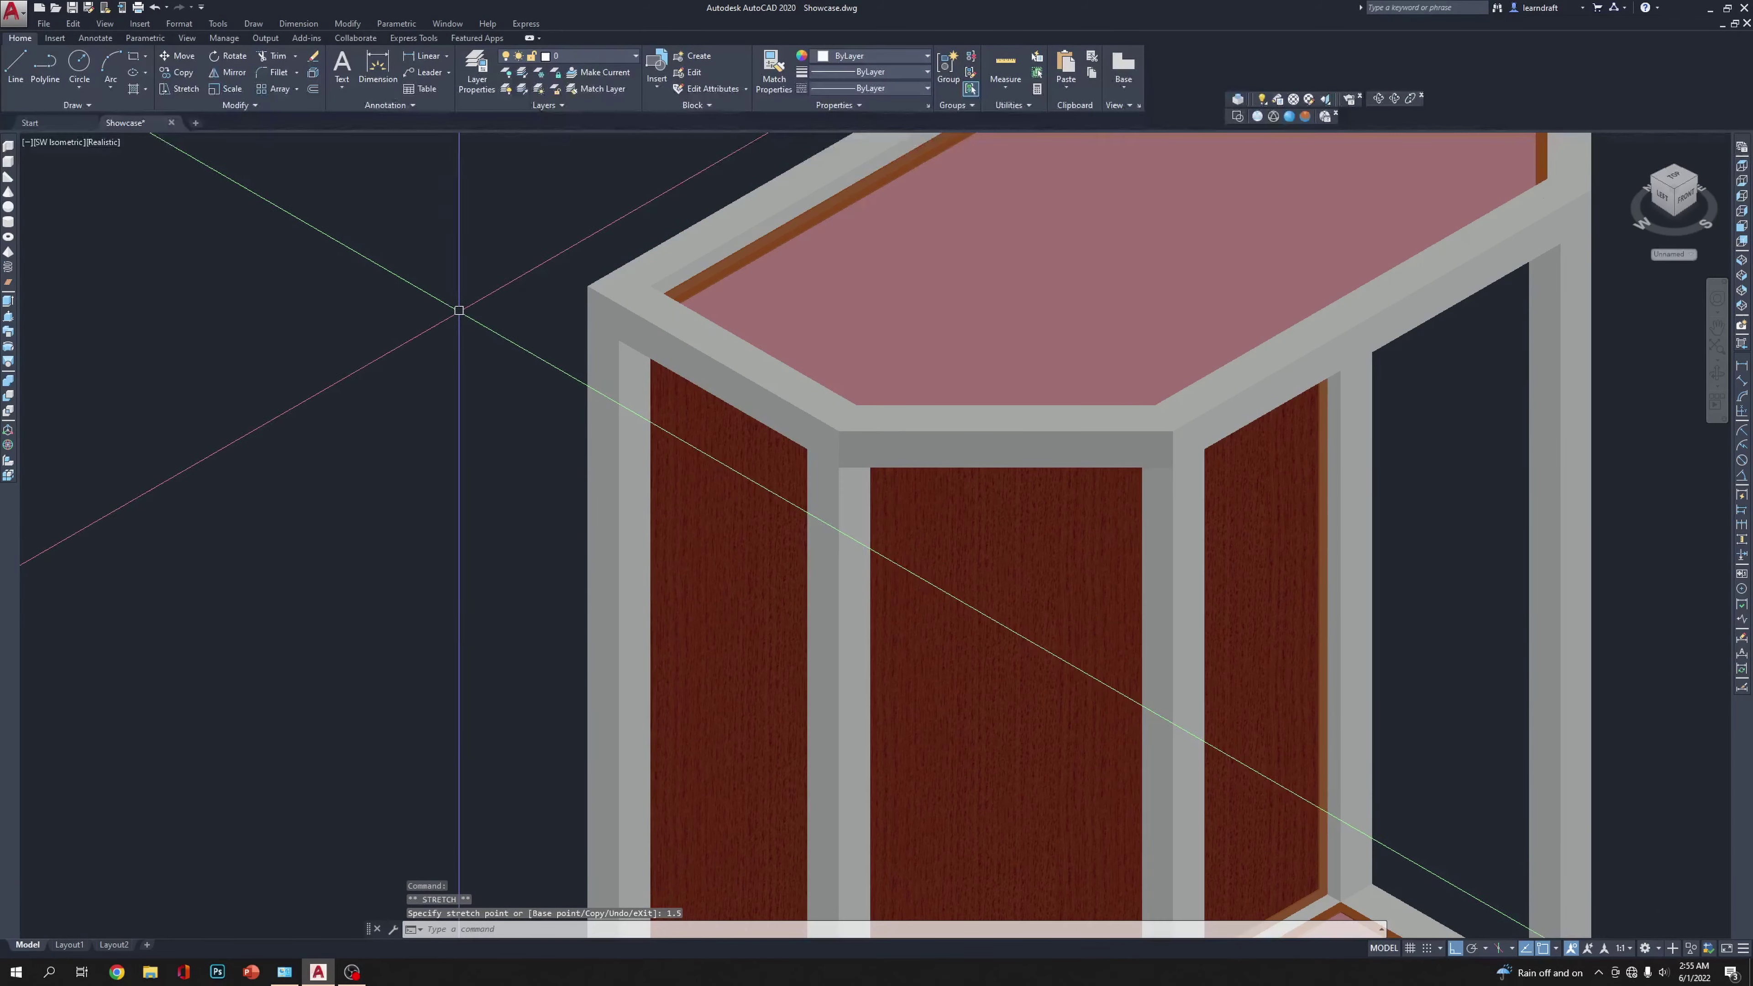
pyautogui.moveTo(459, 310); pyautogui.dragTo(645, 404, button='middle')
pyautogui.press('Escape')
pyautogui.click(786, 358)
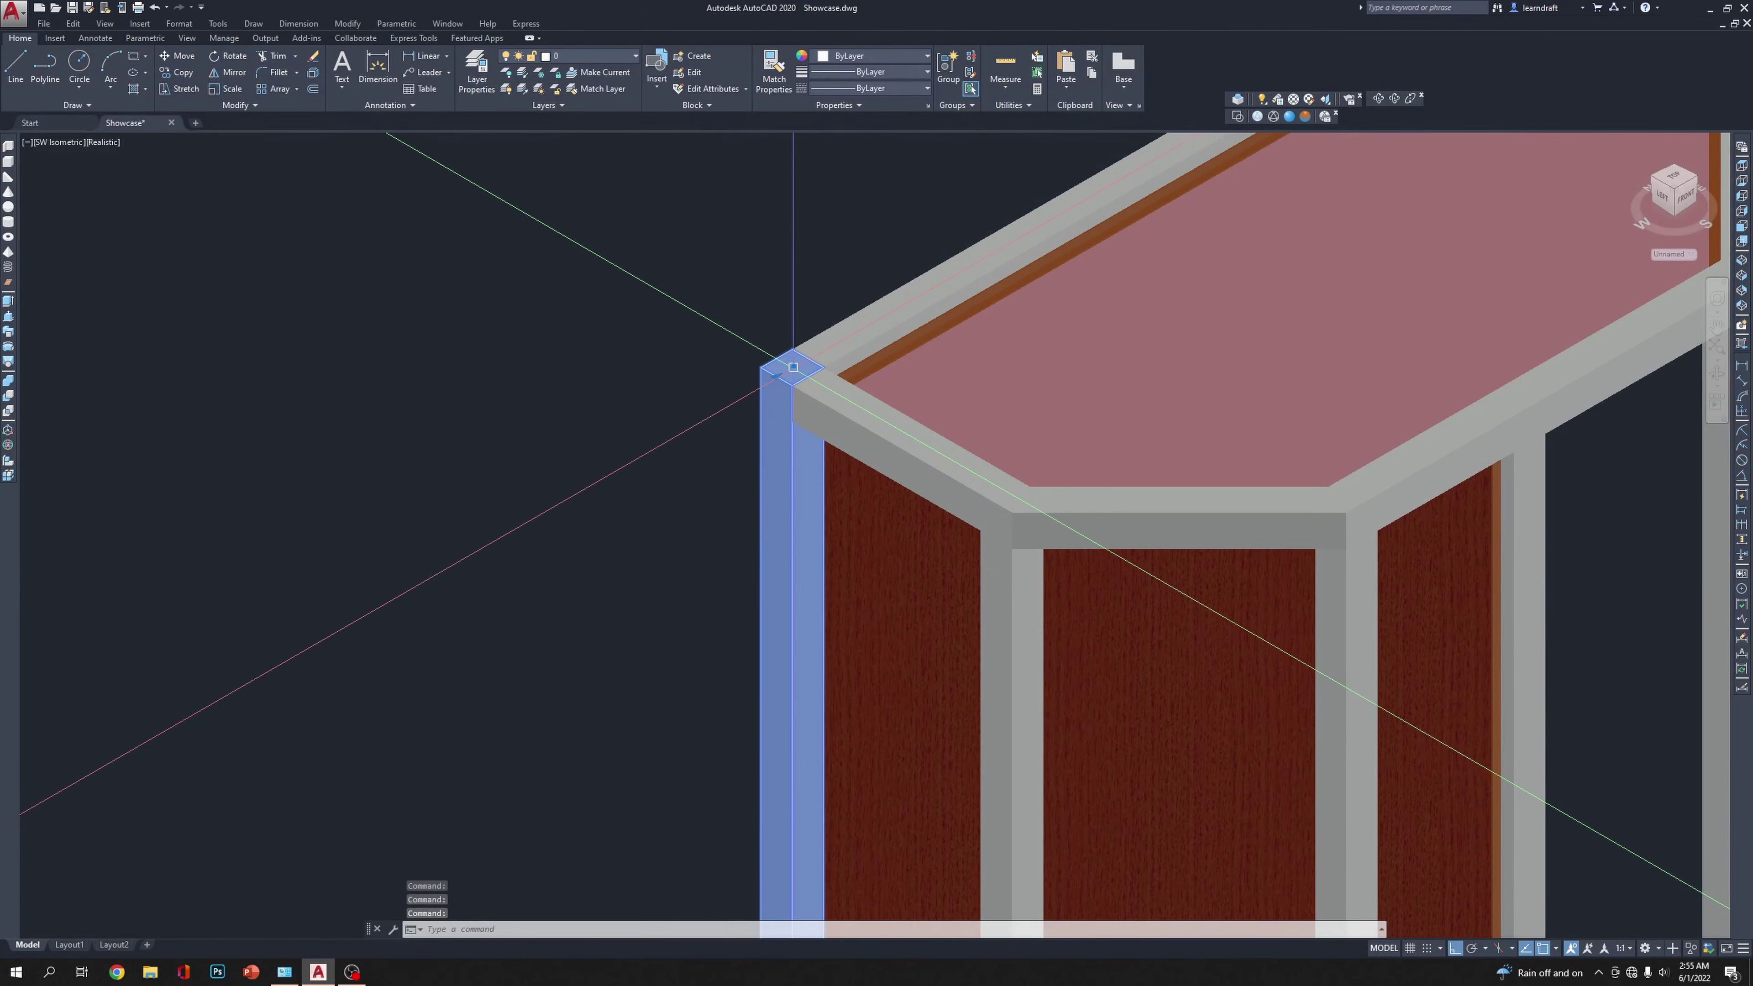
pyautogui.click(793, 362)
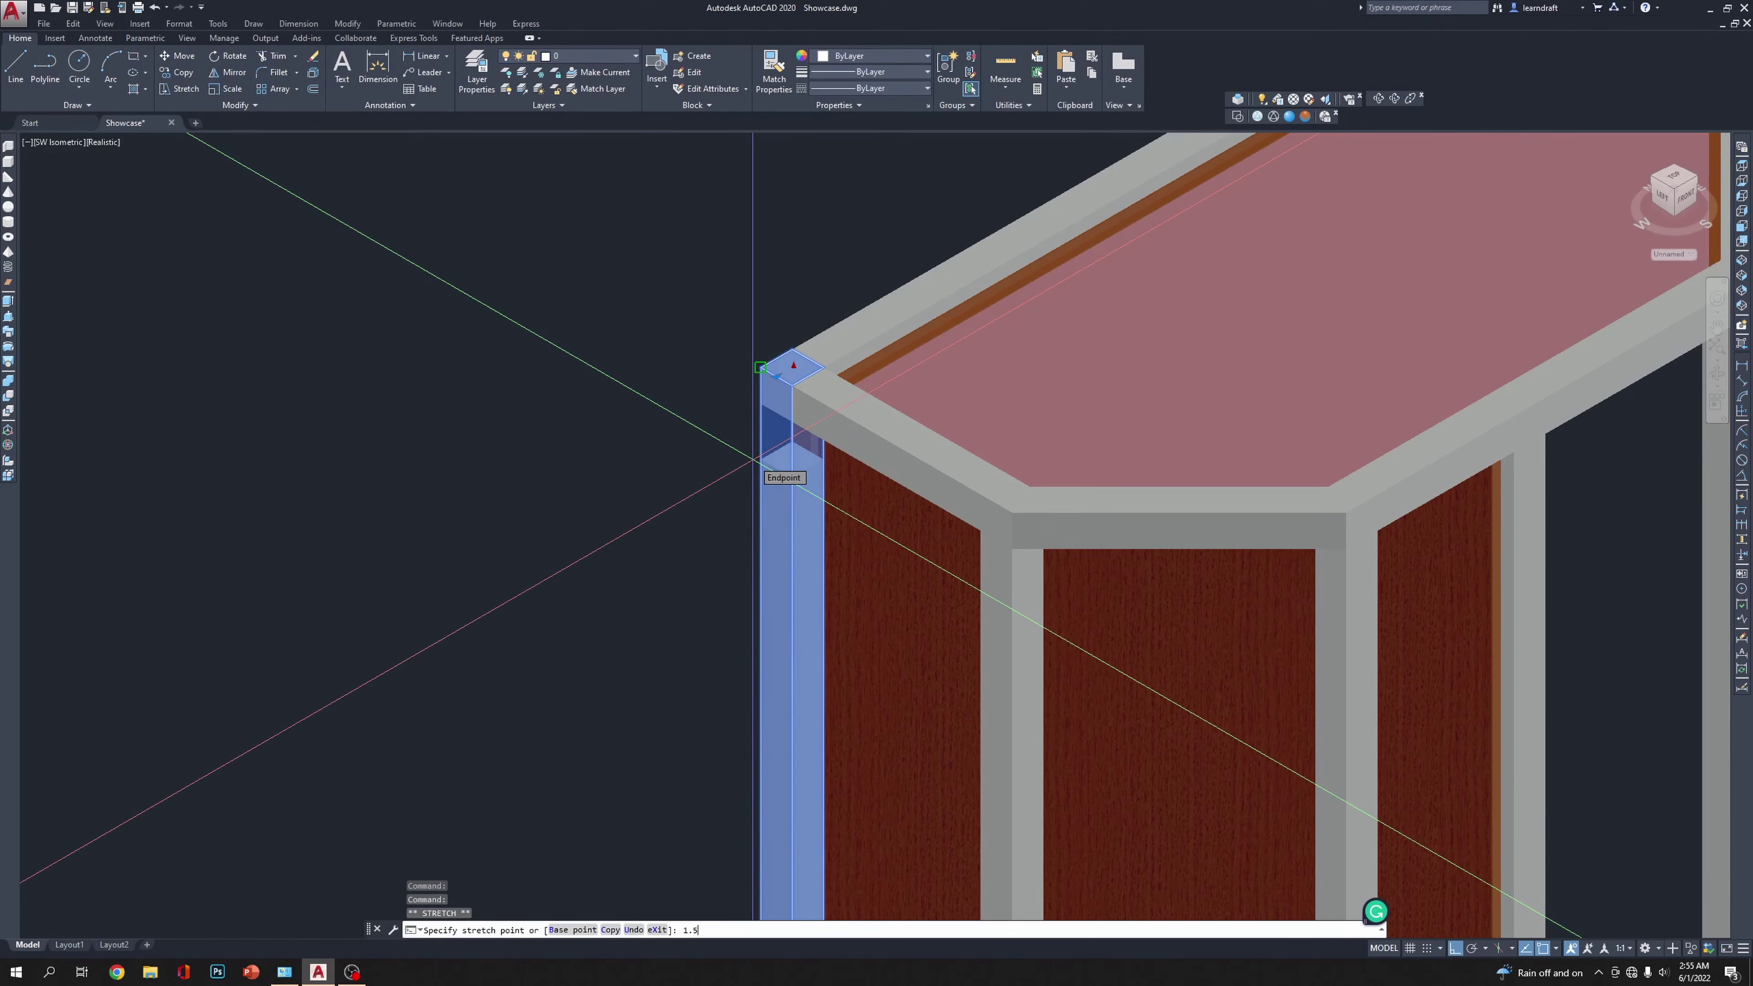
pyautogui.press('Escape')
pyautogui.scroll(-6, 755, 450)
pyautogui.scroll(5, 876, 451)
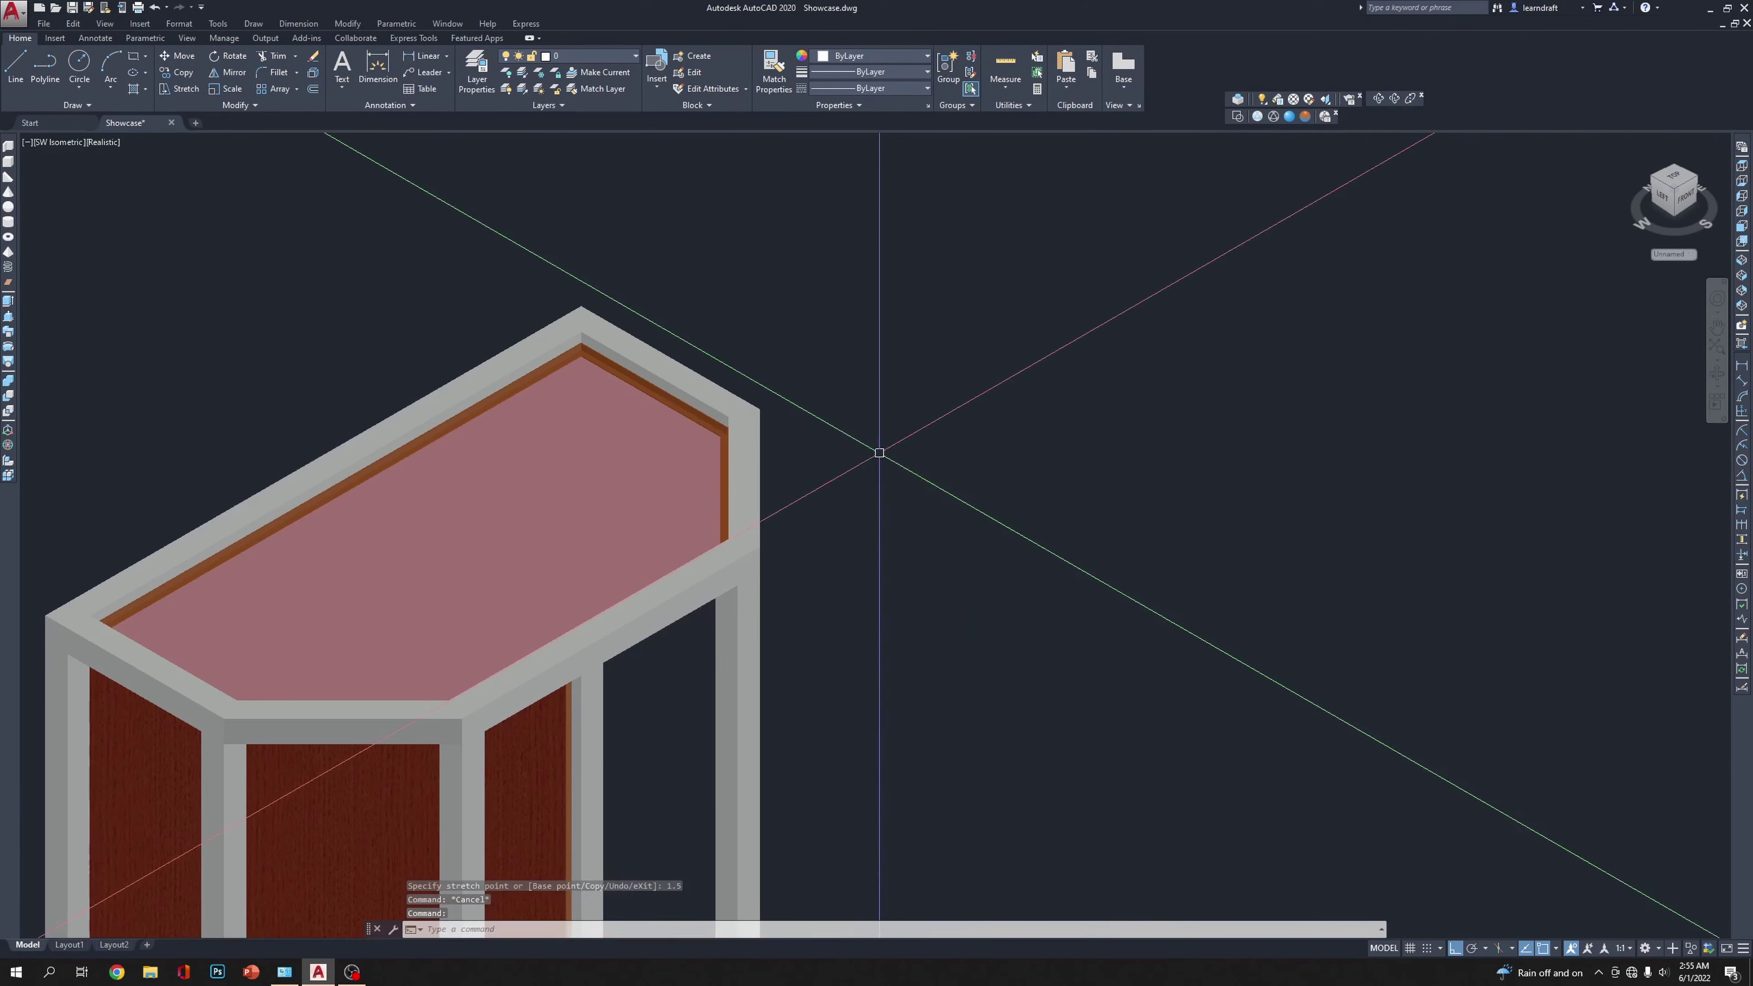
pyautogui.scroll(-2, 824, 561)
pyautogui.scroll(-2, 621, 671)
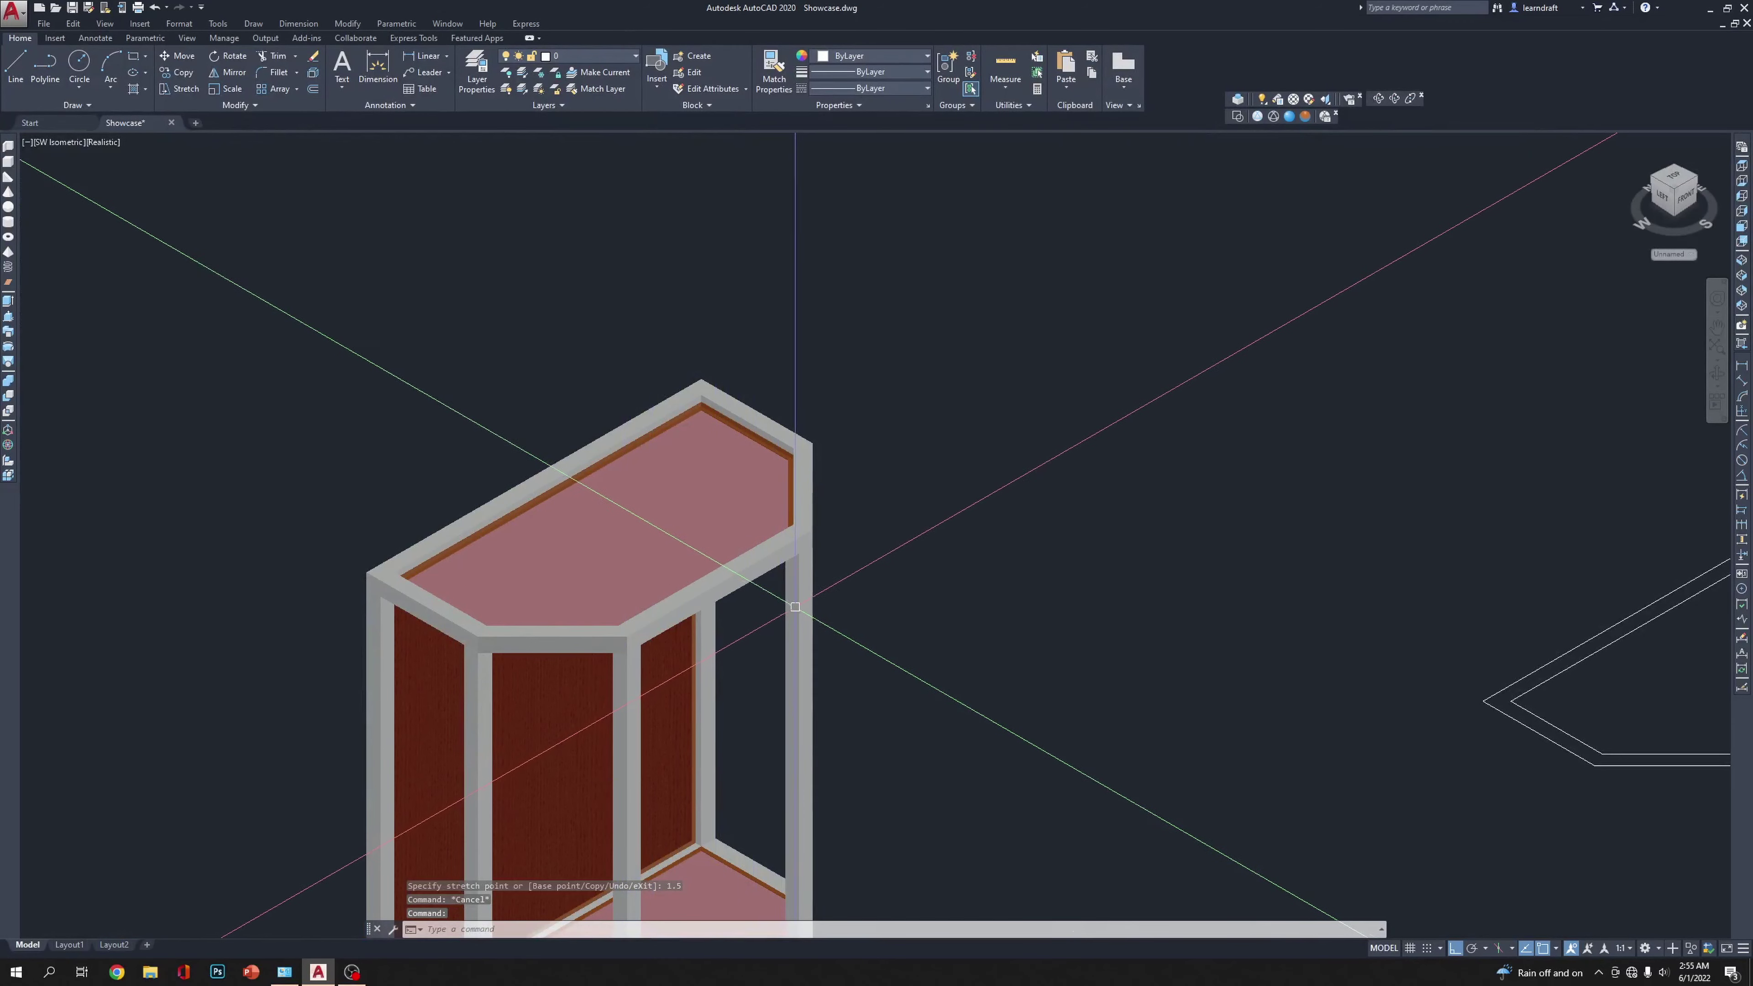
pyautogui.scroll(5, 821, 553)
pyautogui.click(766, 522)
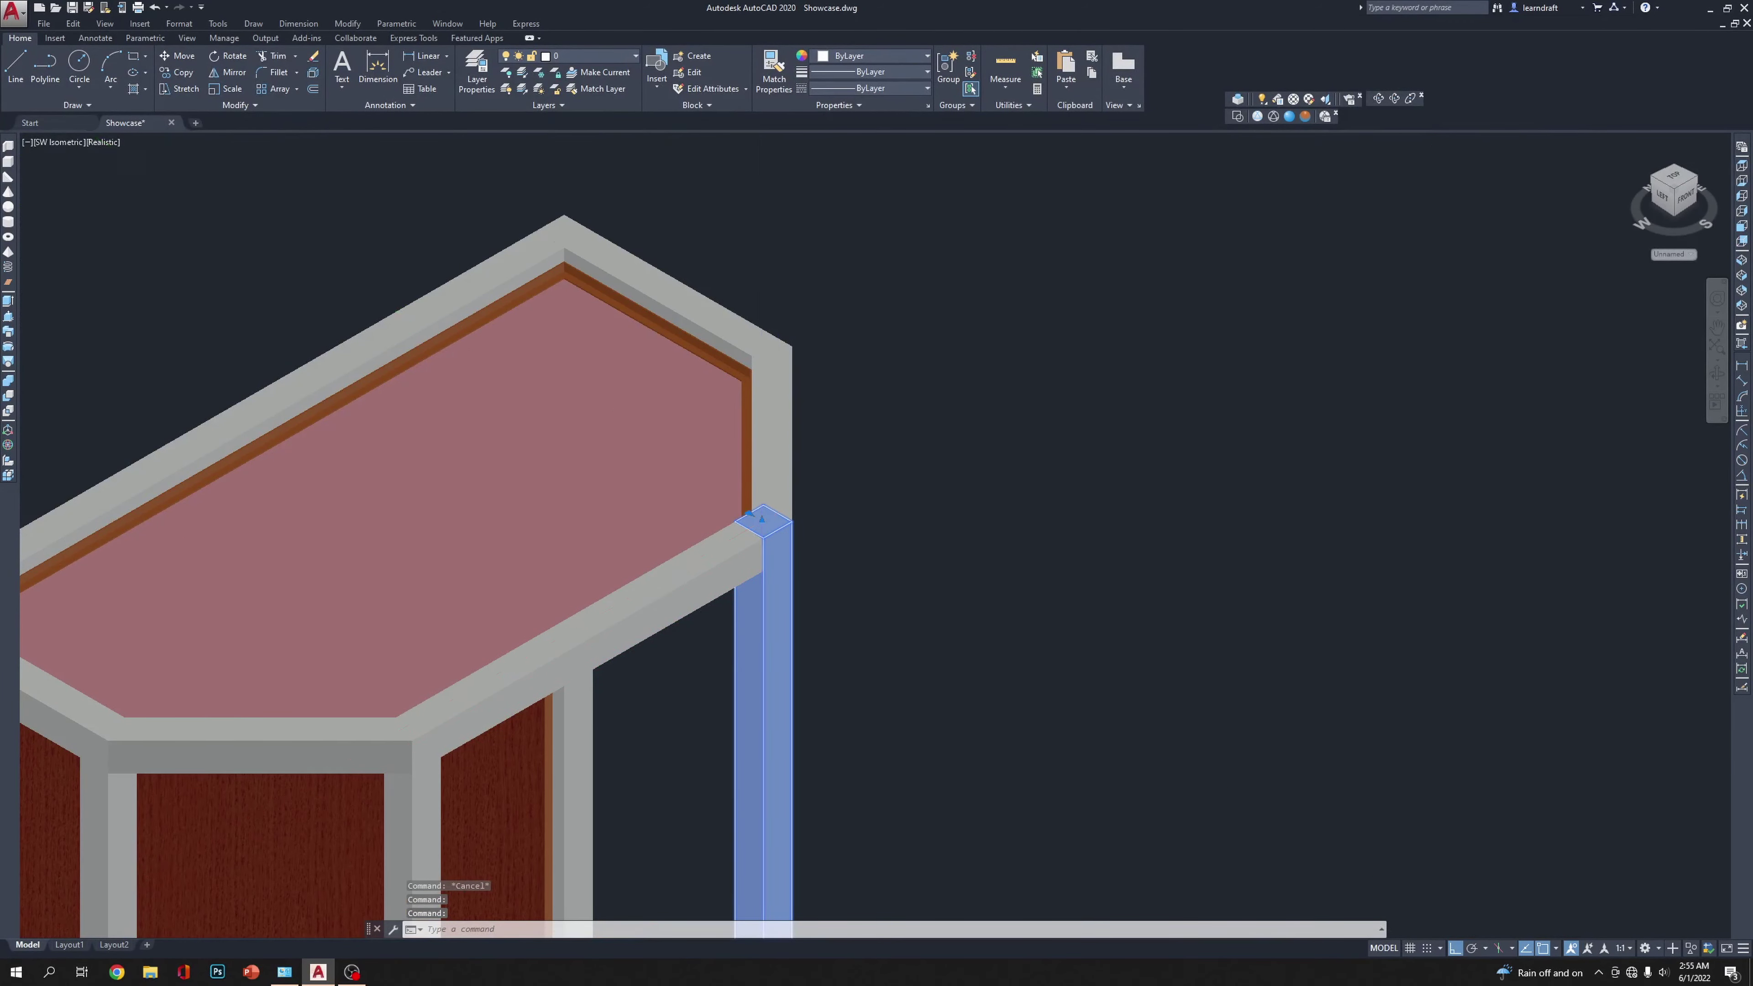
pyautogui.click(762, 518)
pyautogui.write('1.5')
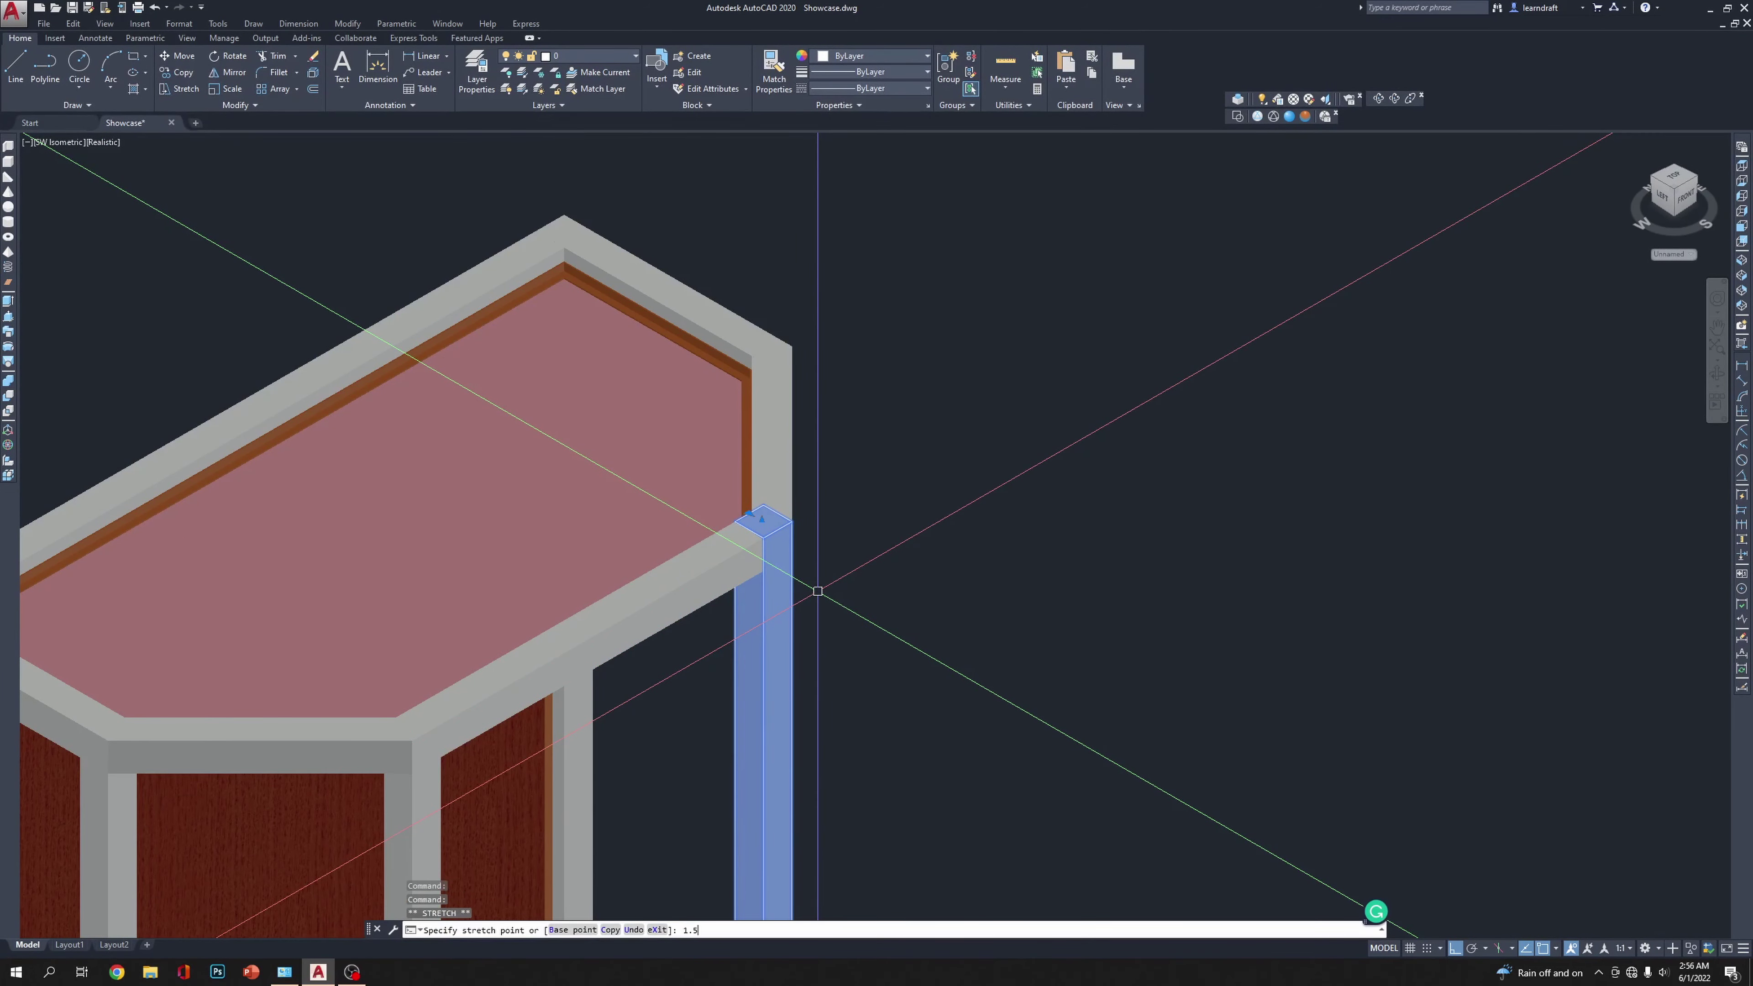
pyautogui.press('Escape')
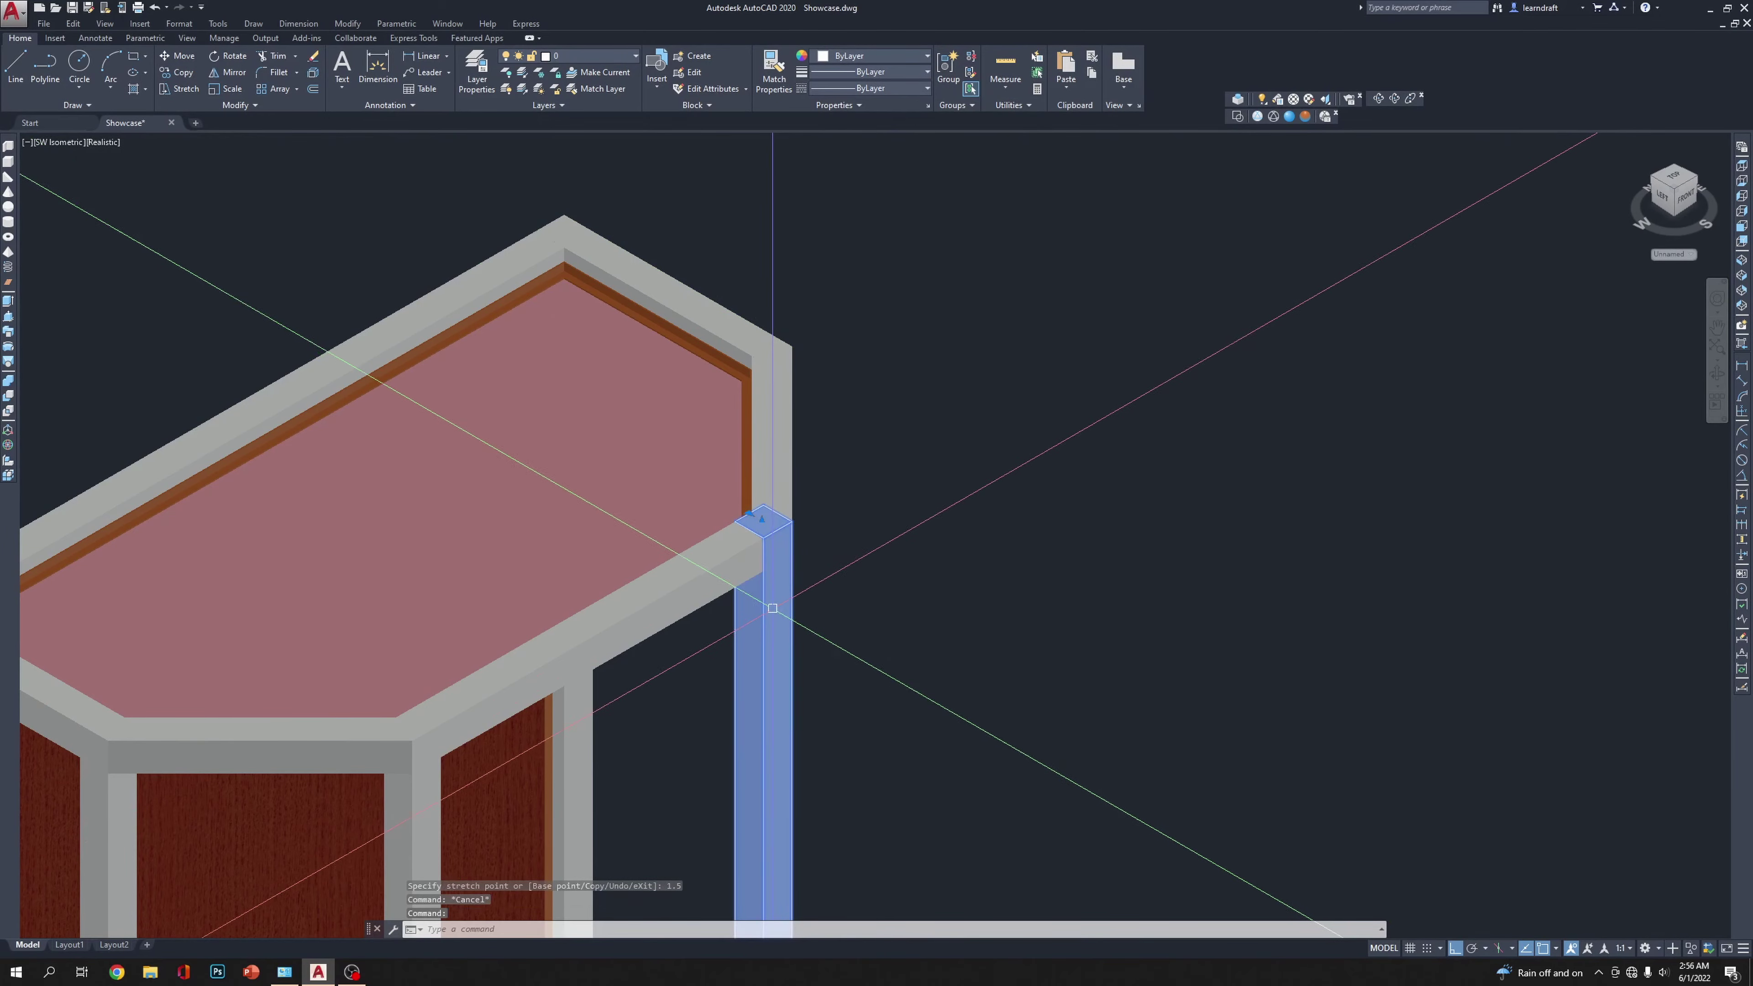
pyautogui.scroll(3, 785, 580)
pyautogui.click(743, 483)
pyautogui.press('Escape')
pyautogui.scroll(-6, 780, 423)
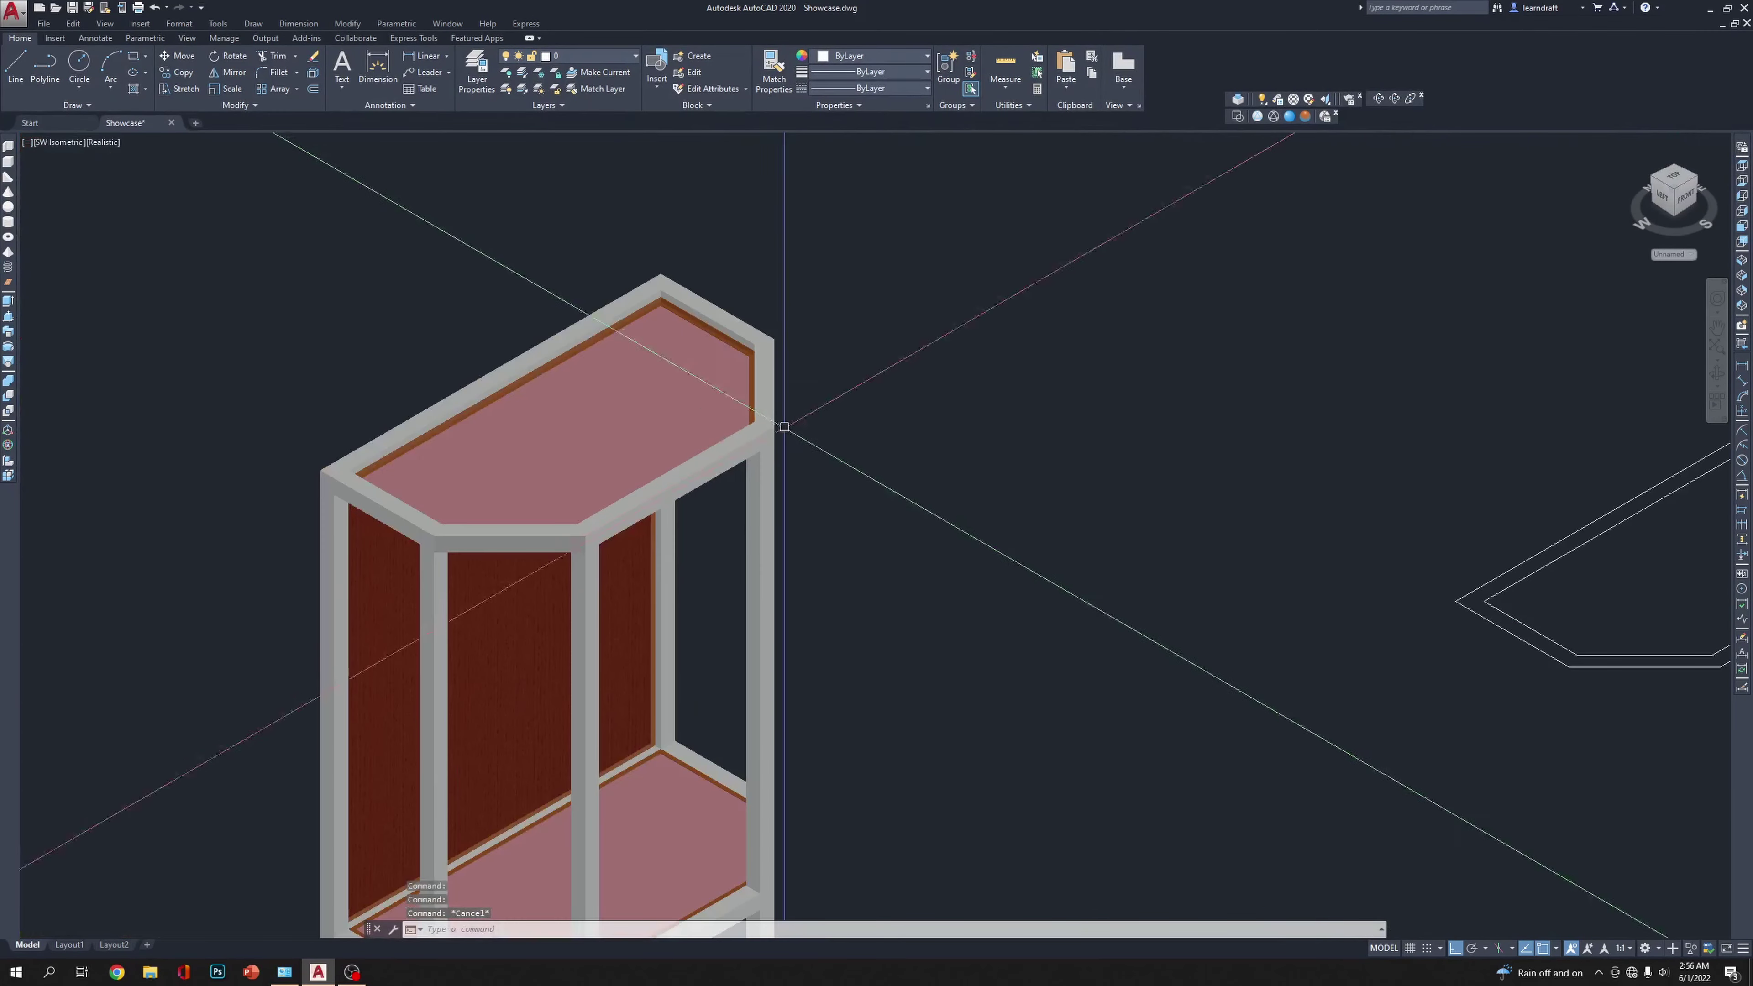
# Step: Start stretching the right front post's top grip by 1.5, then cancel
pyautogui.click(759, 428)
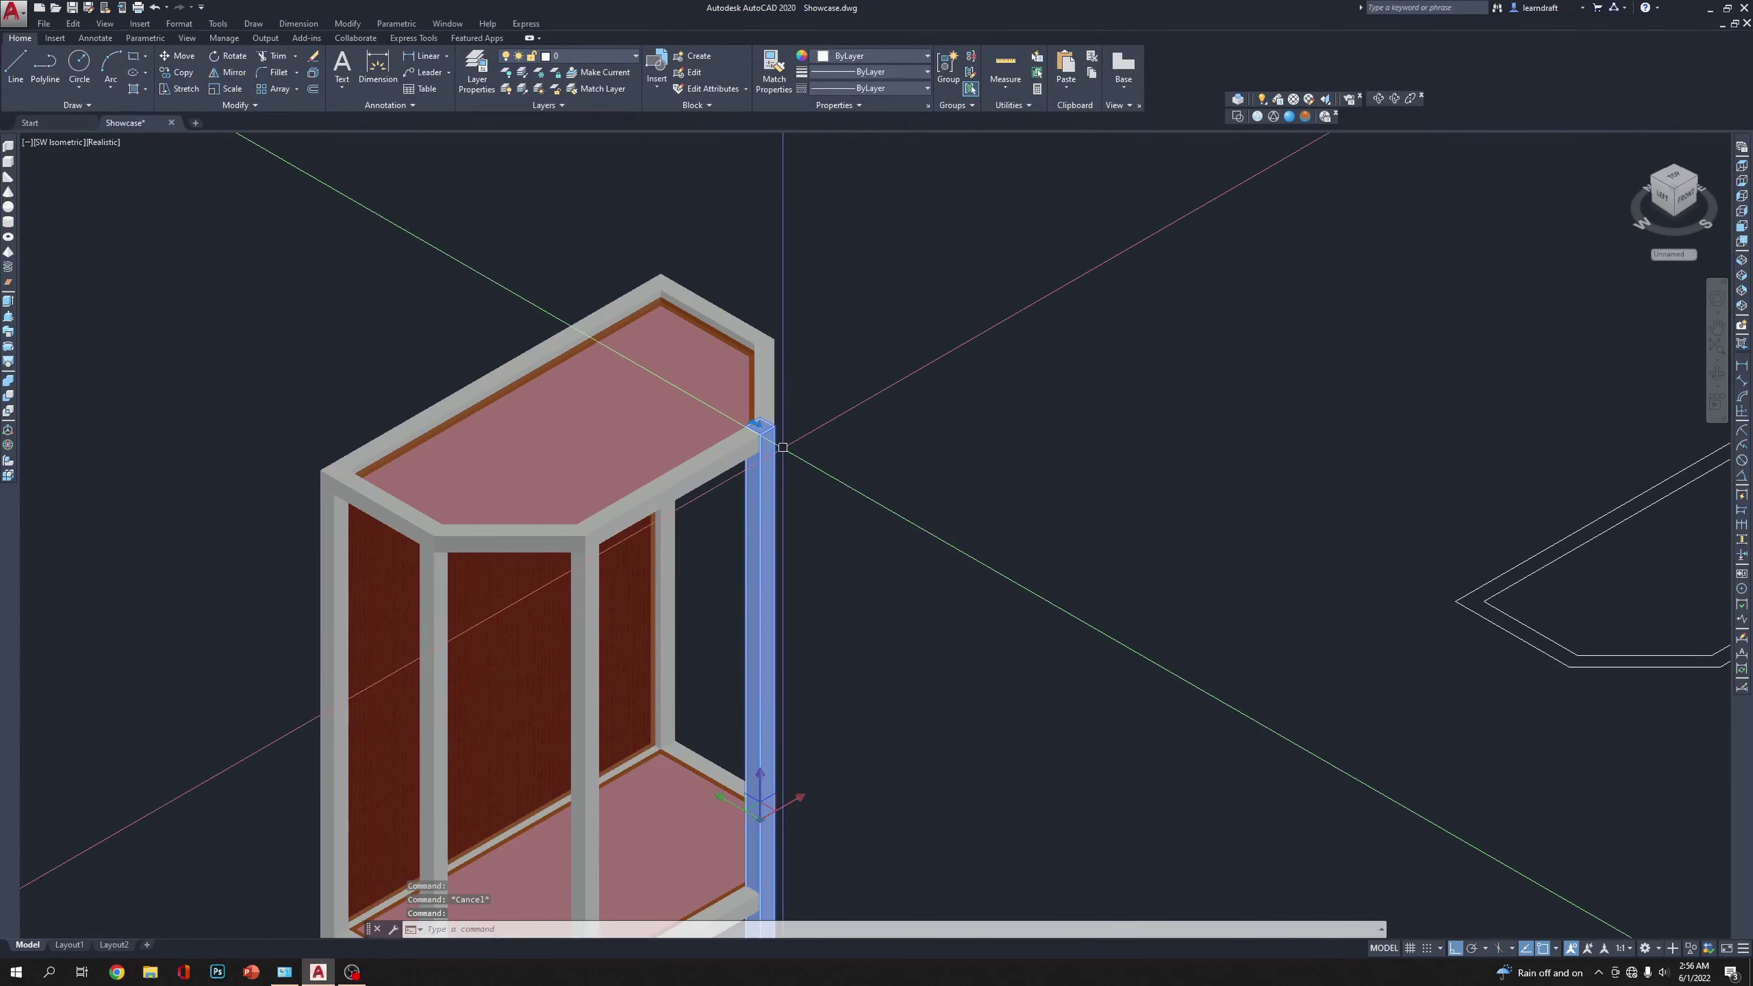
pyautogui.click(760, 424)
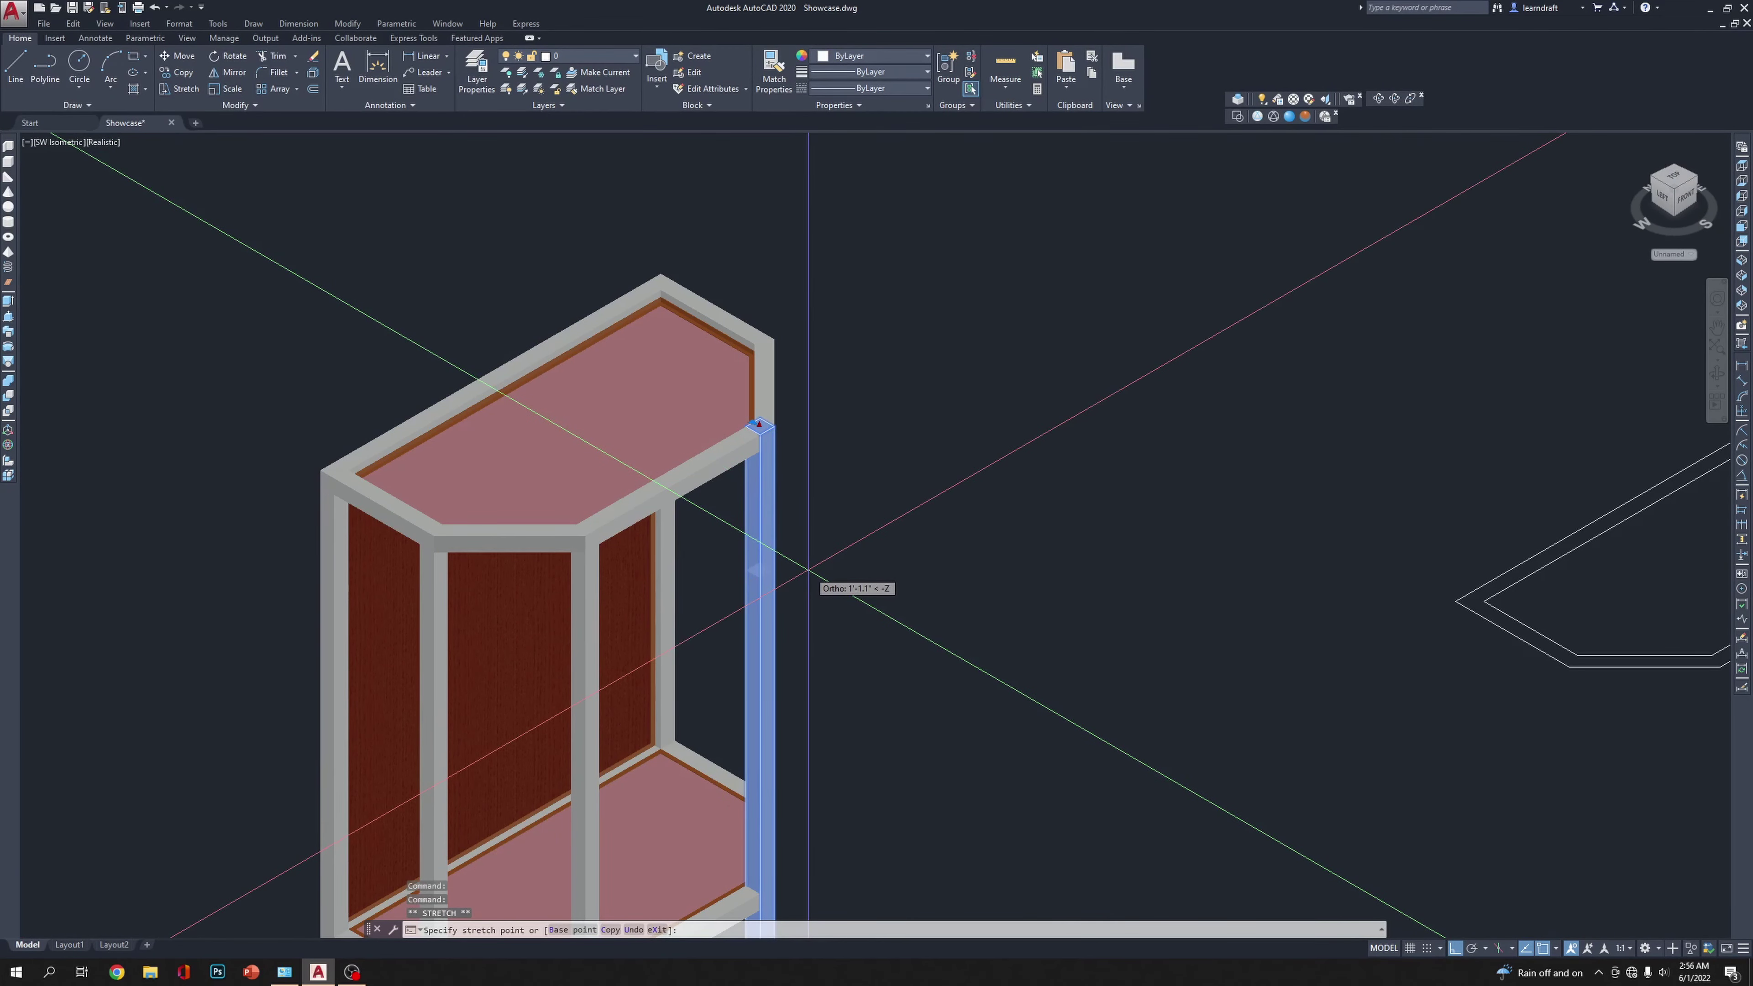
pyautogui.write('1.5')
pyautogui.press('Escape')
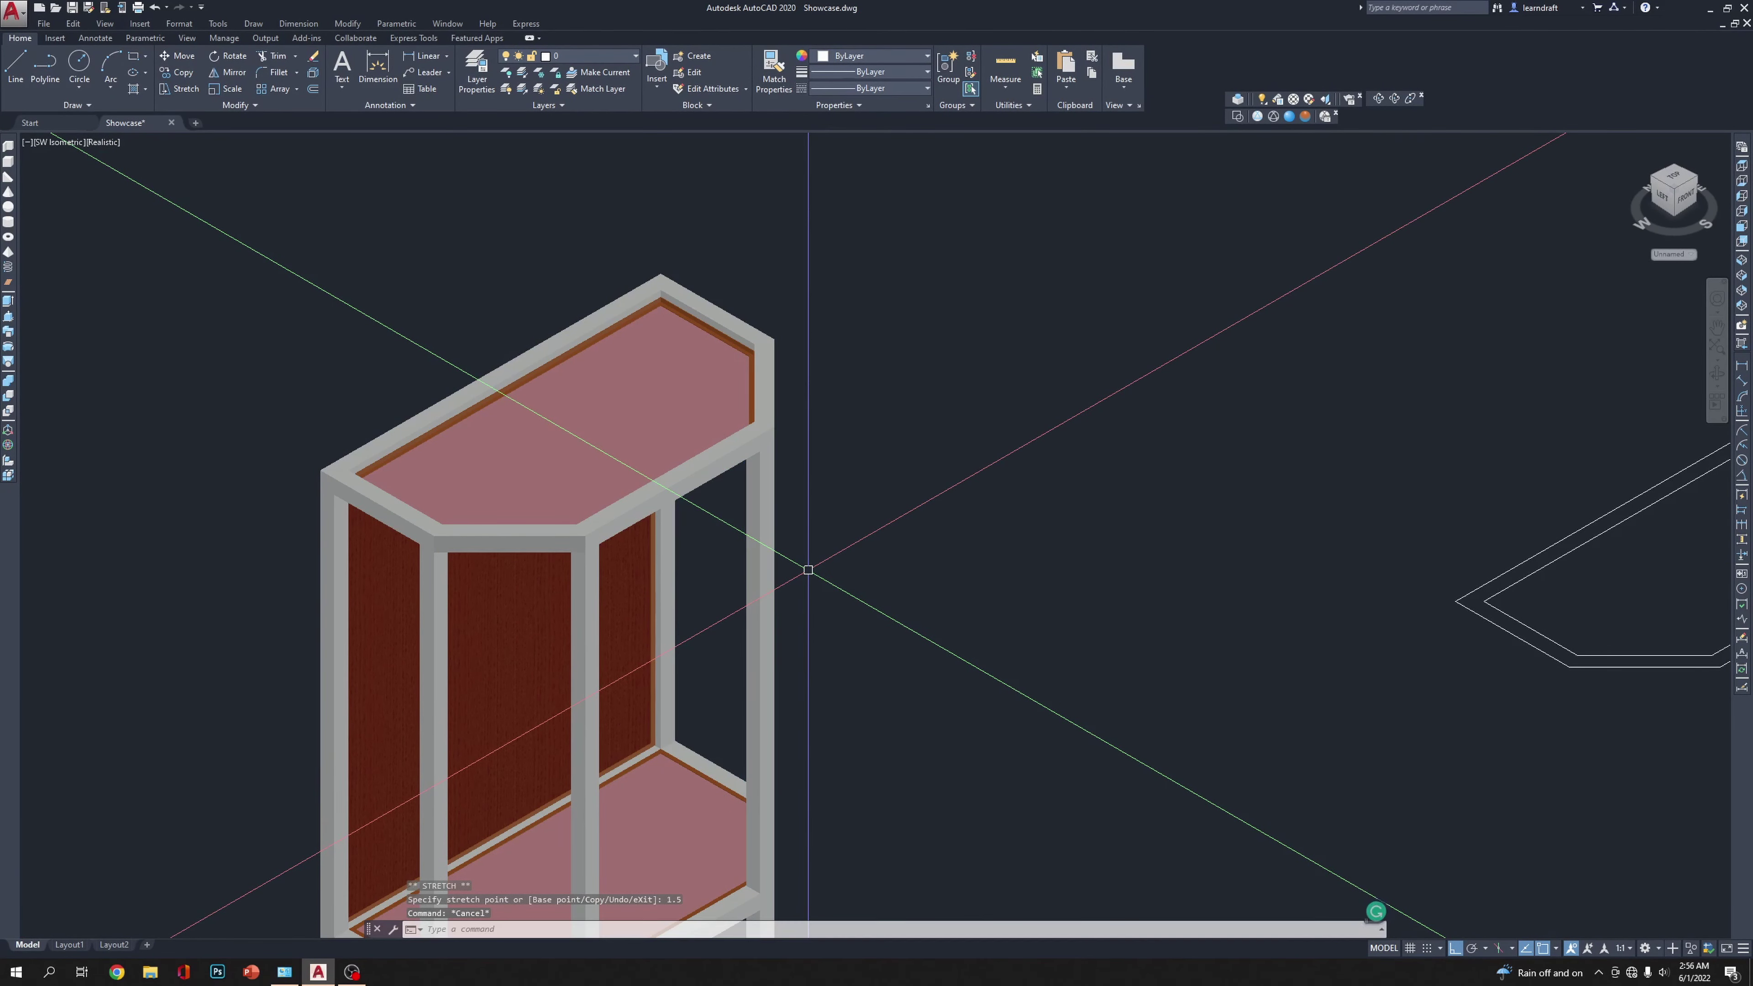
pyautogui.press('Escape')
pyautogui.scroll(4, 790, 340)
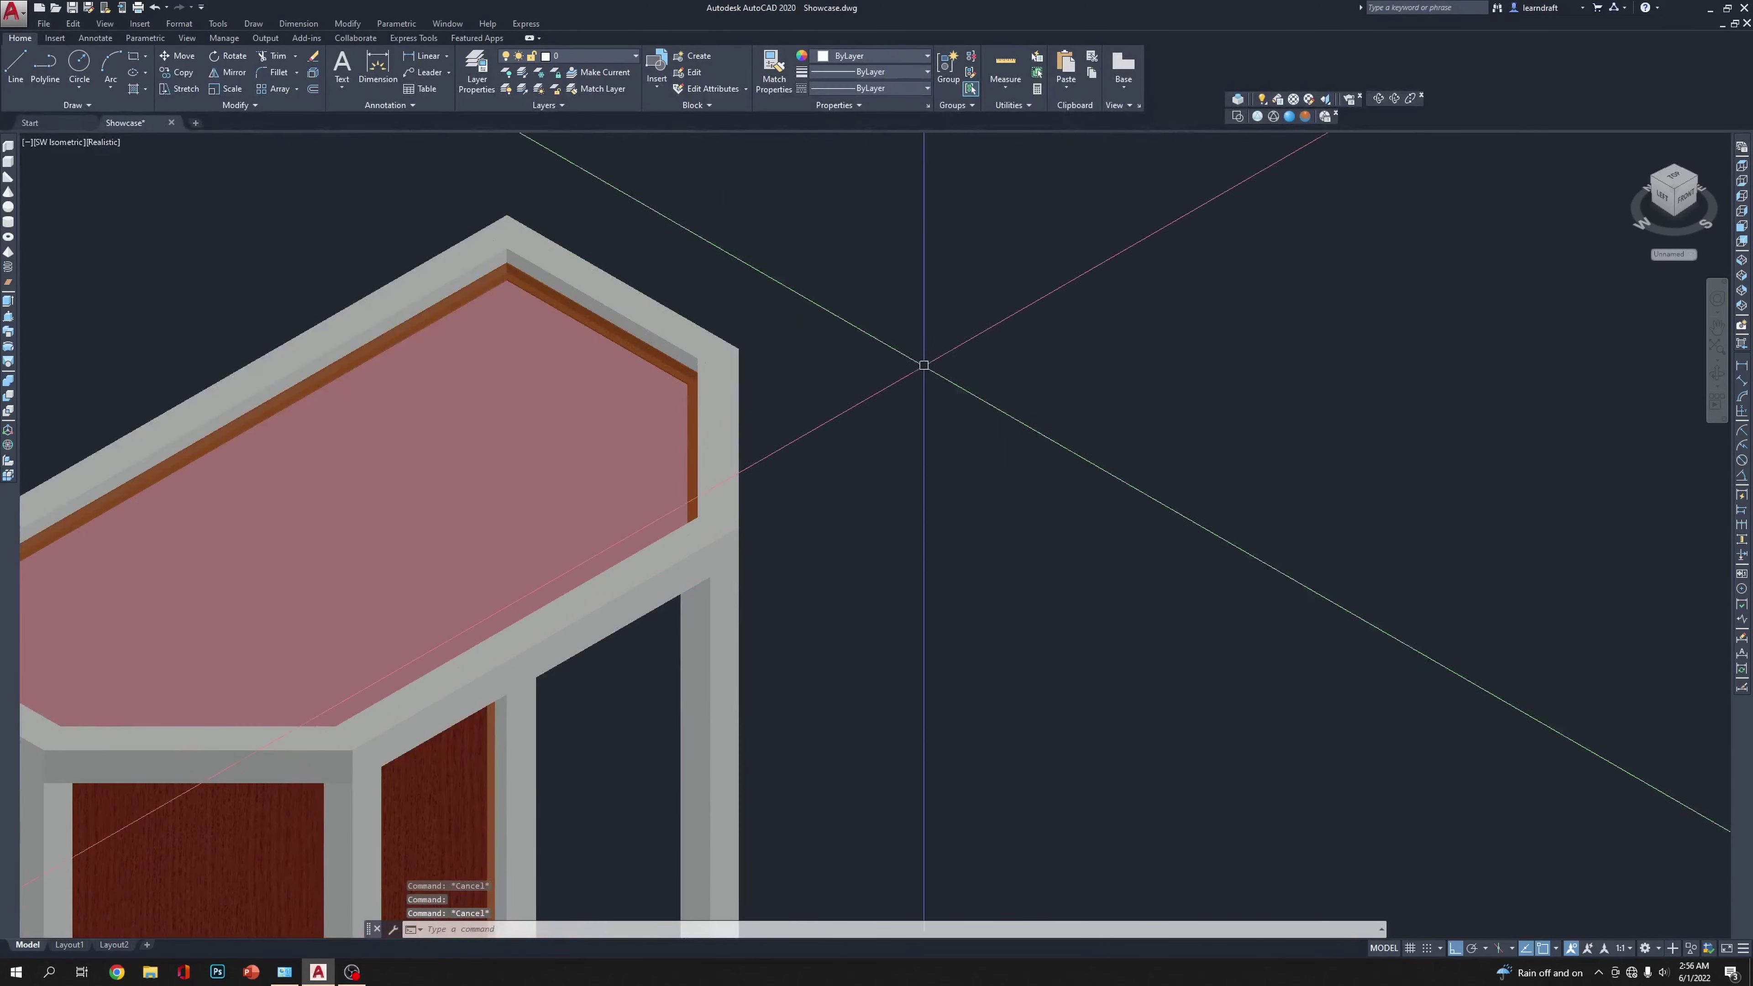
# Step: Try stretching the right post's top point again, then cancel and deselect it
pyautogui.click(728, 341)
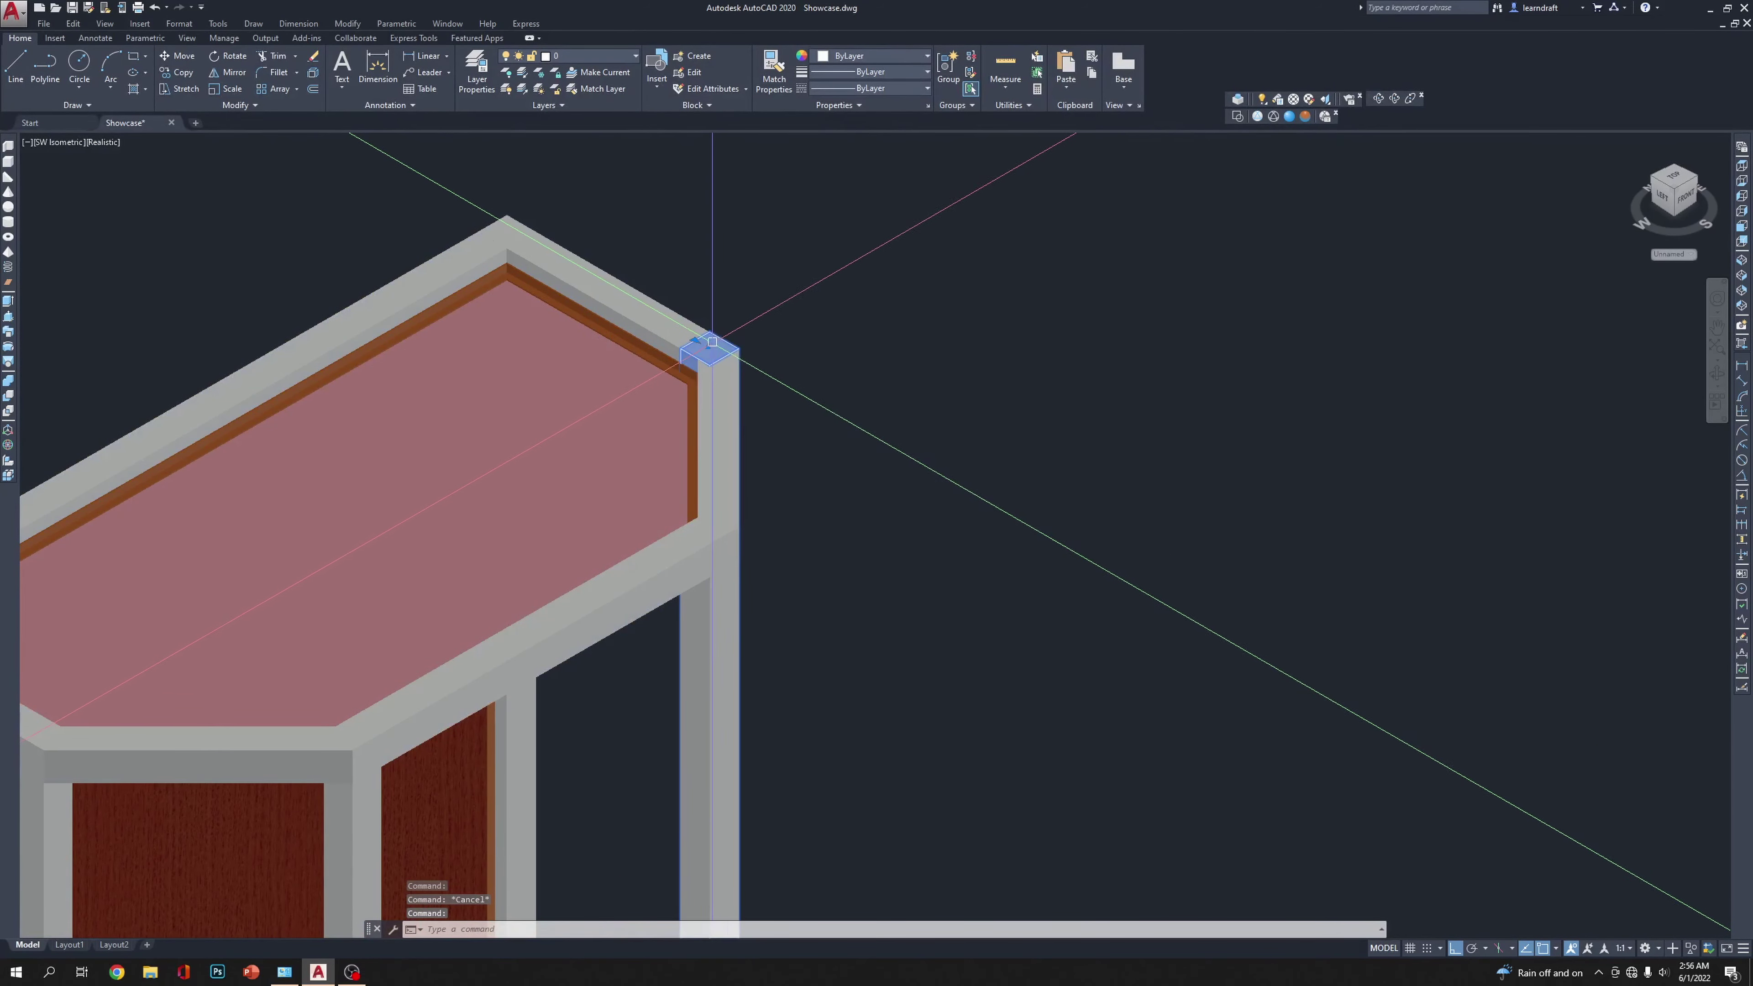
pyautogui.click(711, 342)
pyautogui.click(708, 343)
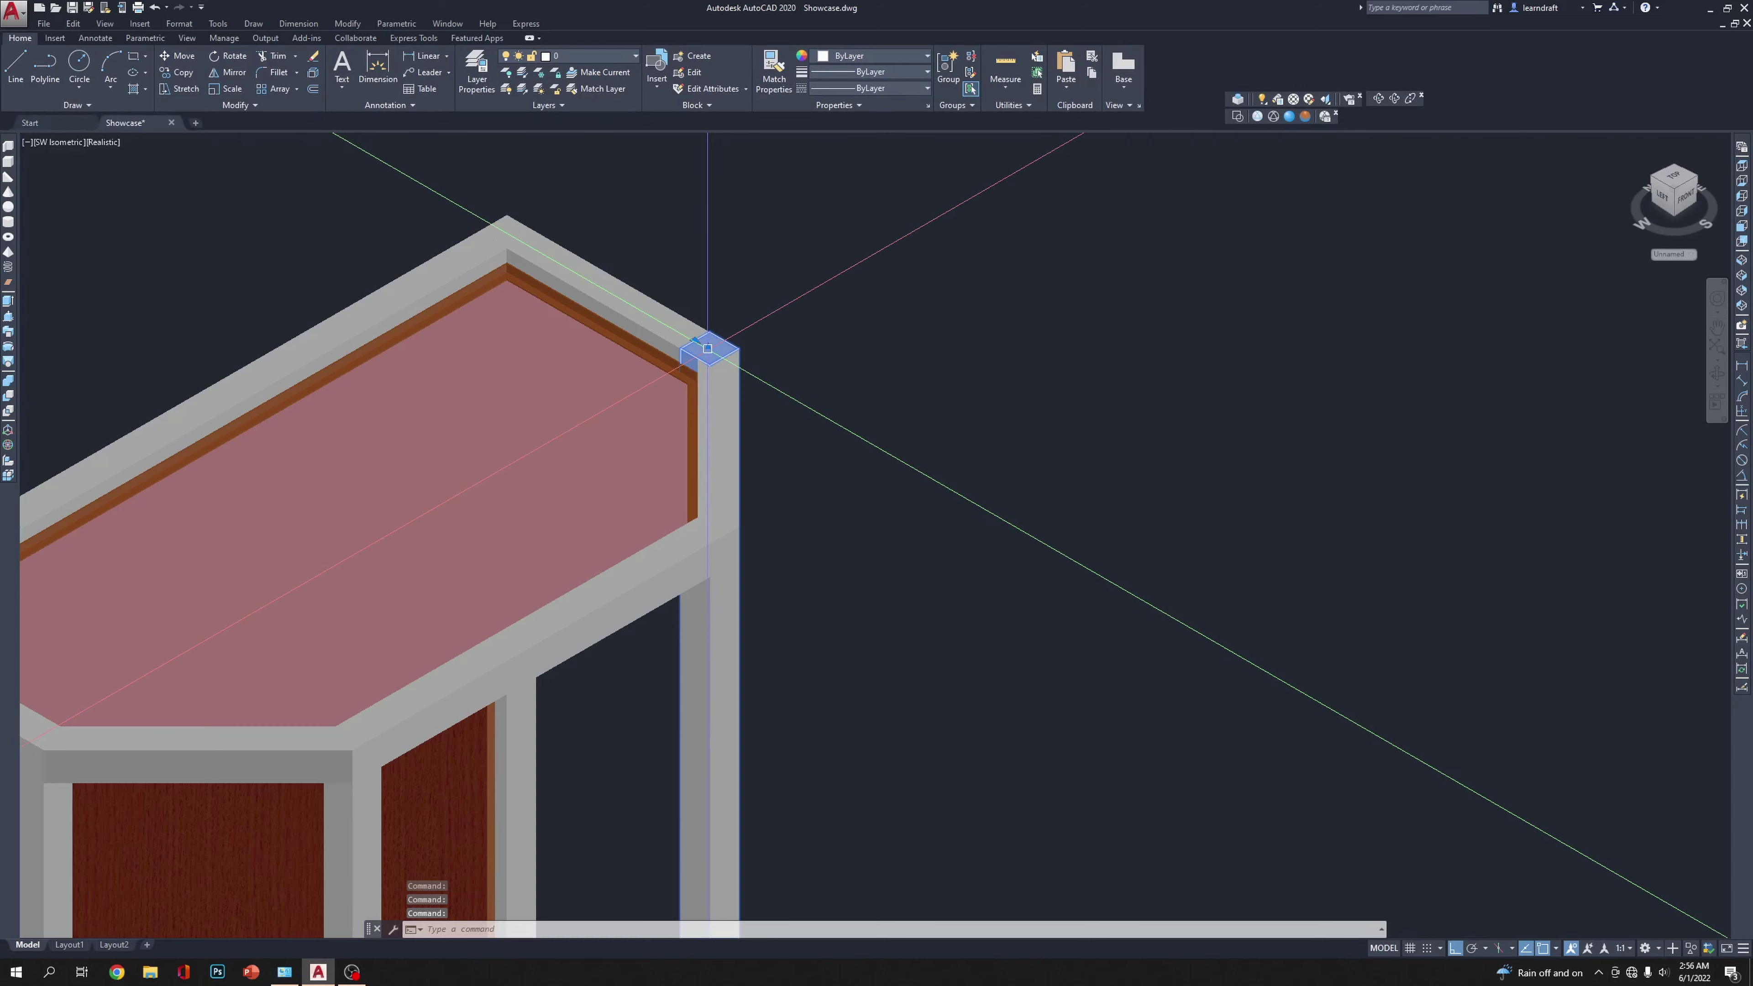
pyautogui.write('1.')
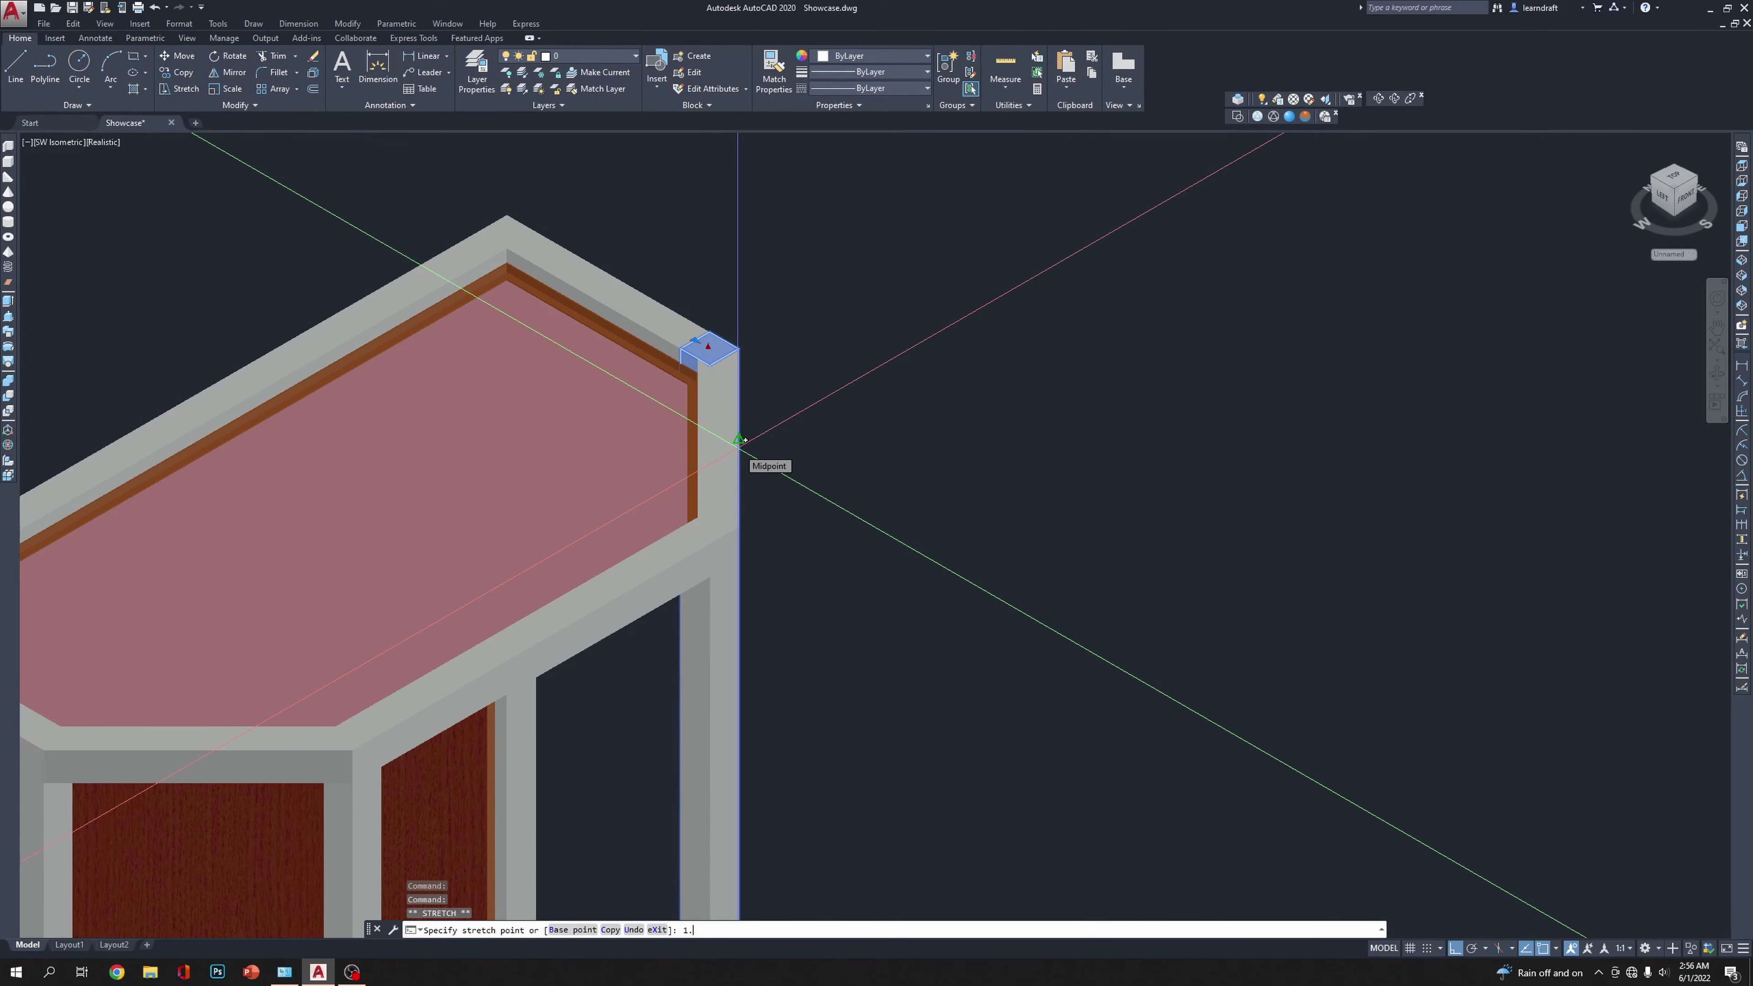
pyautogui.press('Escape')
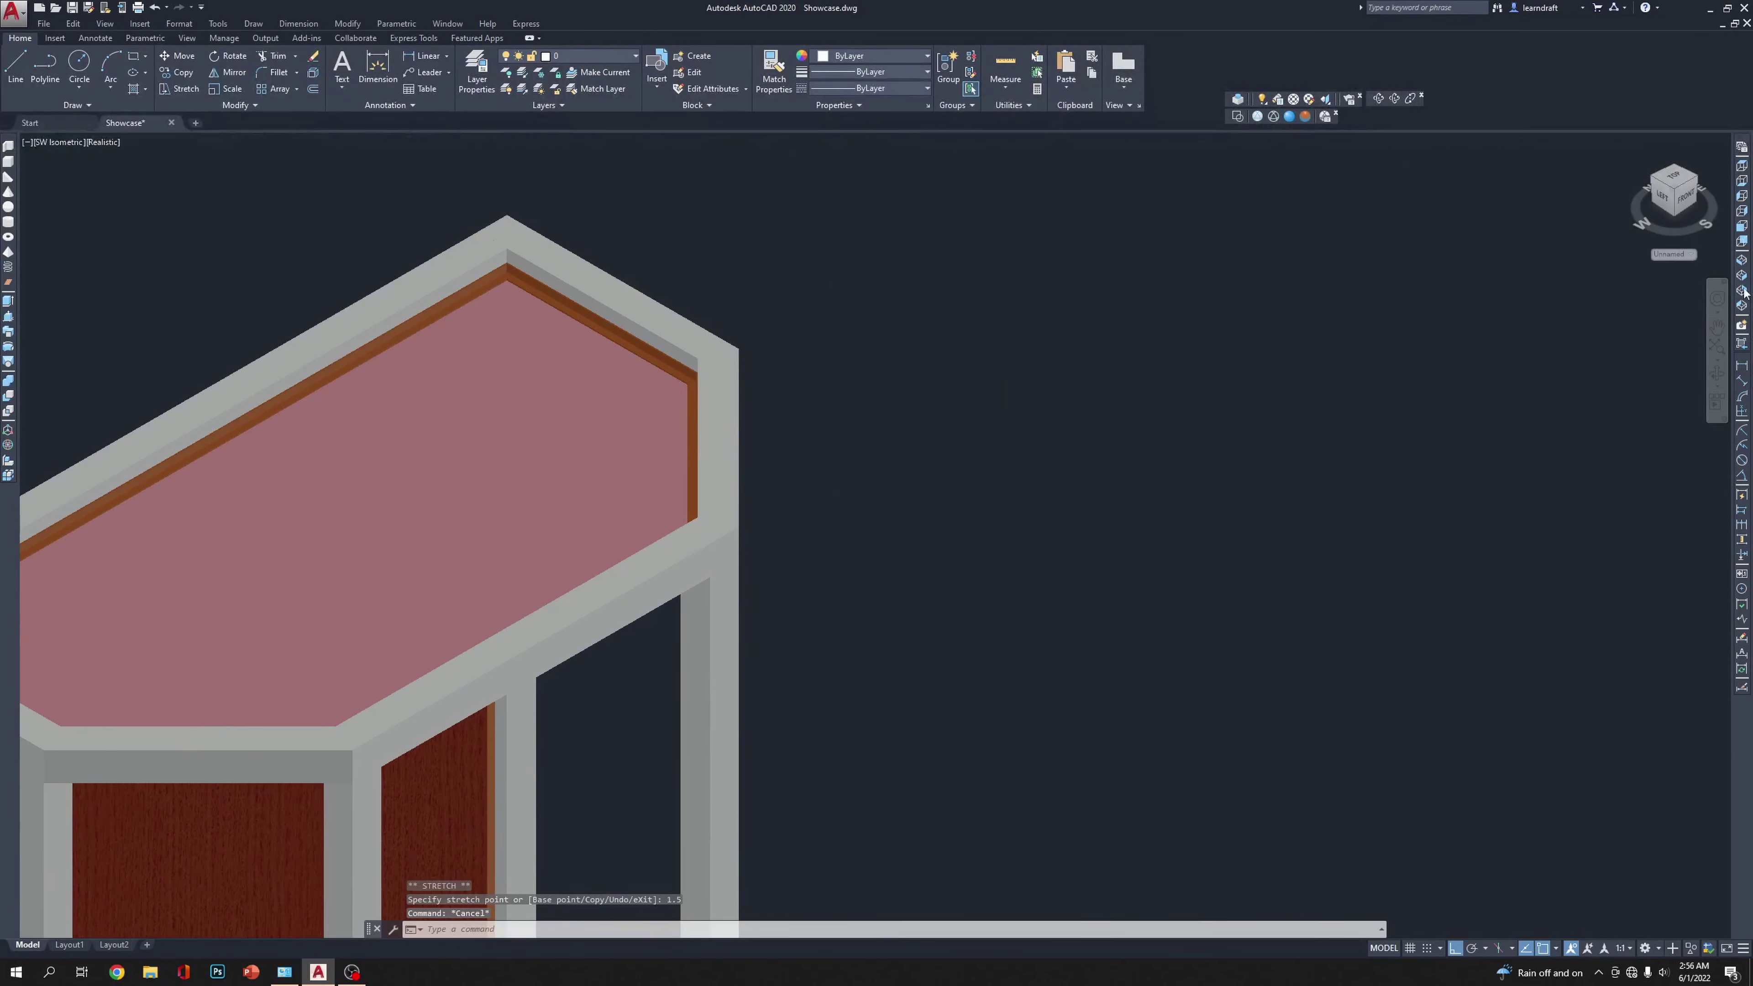
# Step: Switch to SE Isometric, grab the corner post's top grip, then cancel
pyautogui.click(1743, 276)
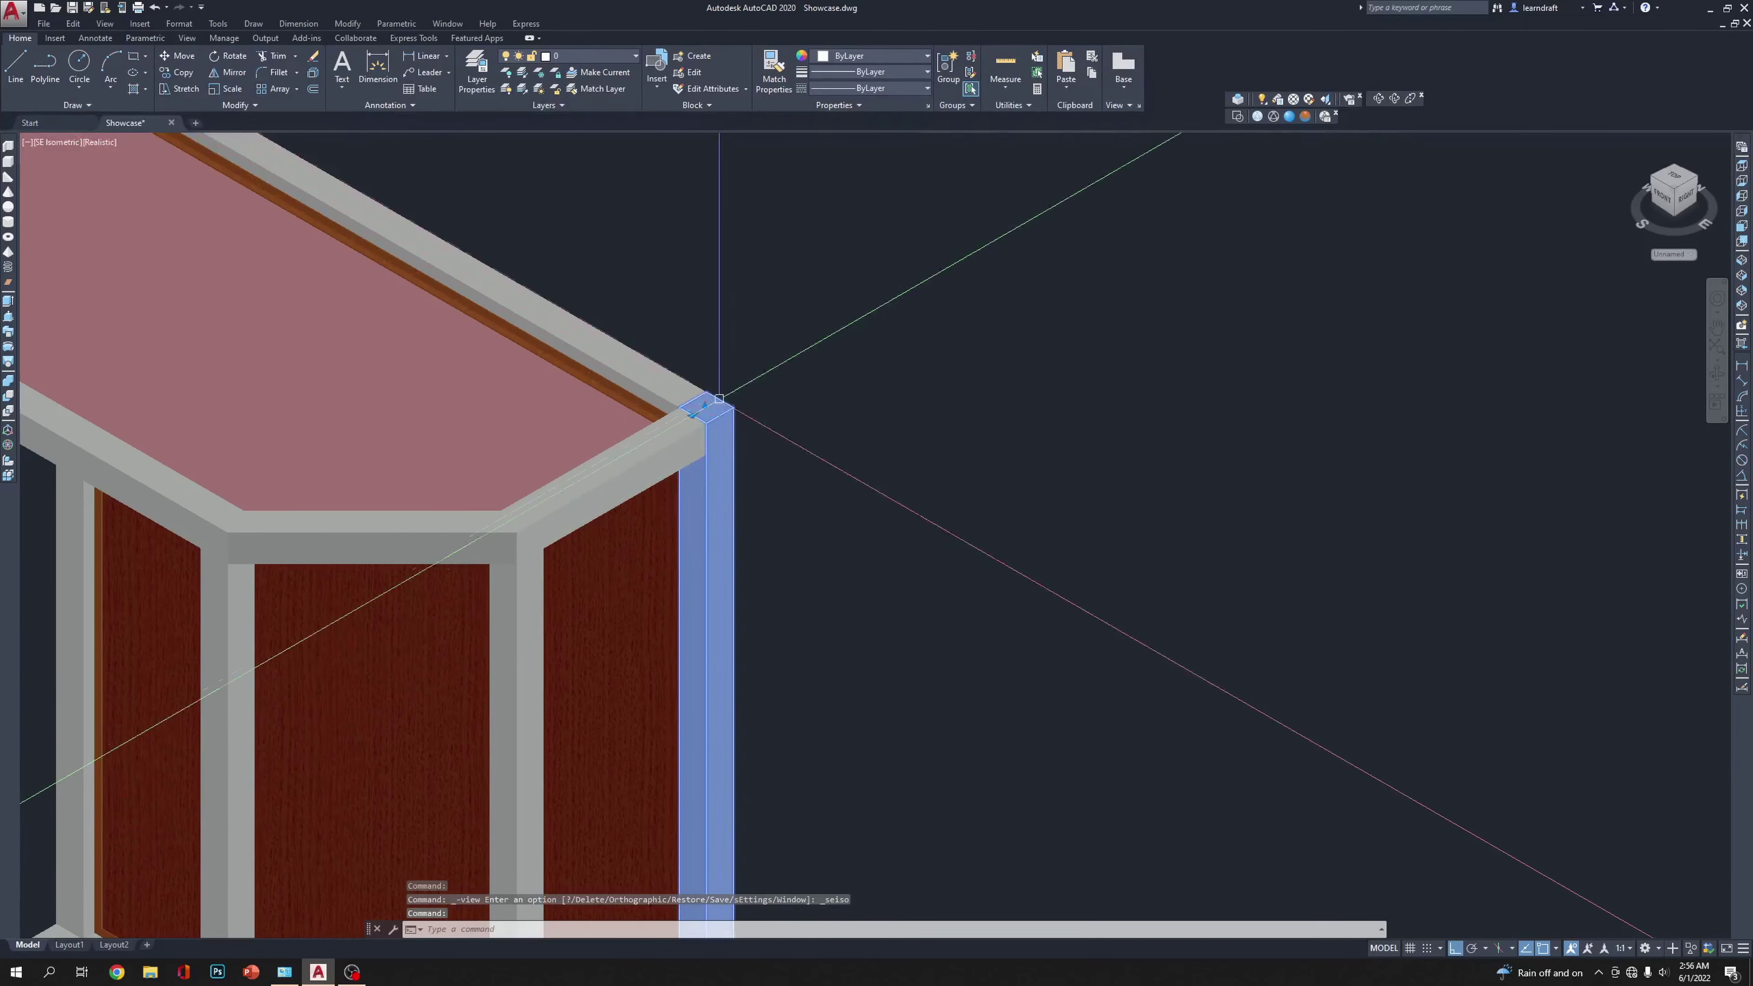
pyautogui.click(705, 407)
pyautogui.click(704, 406)
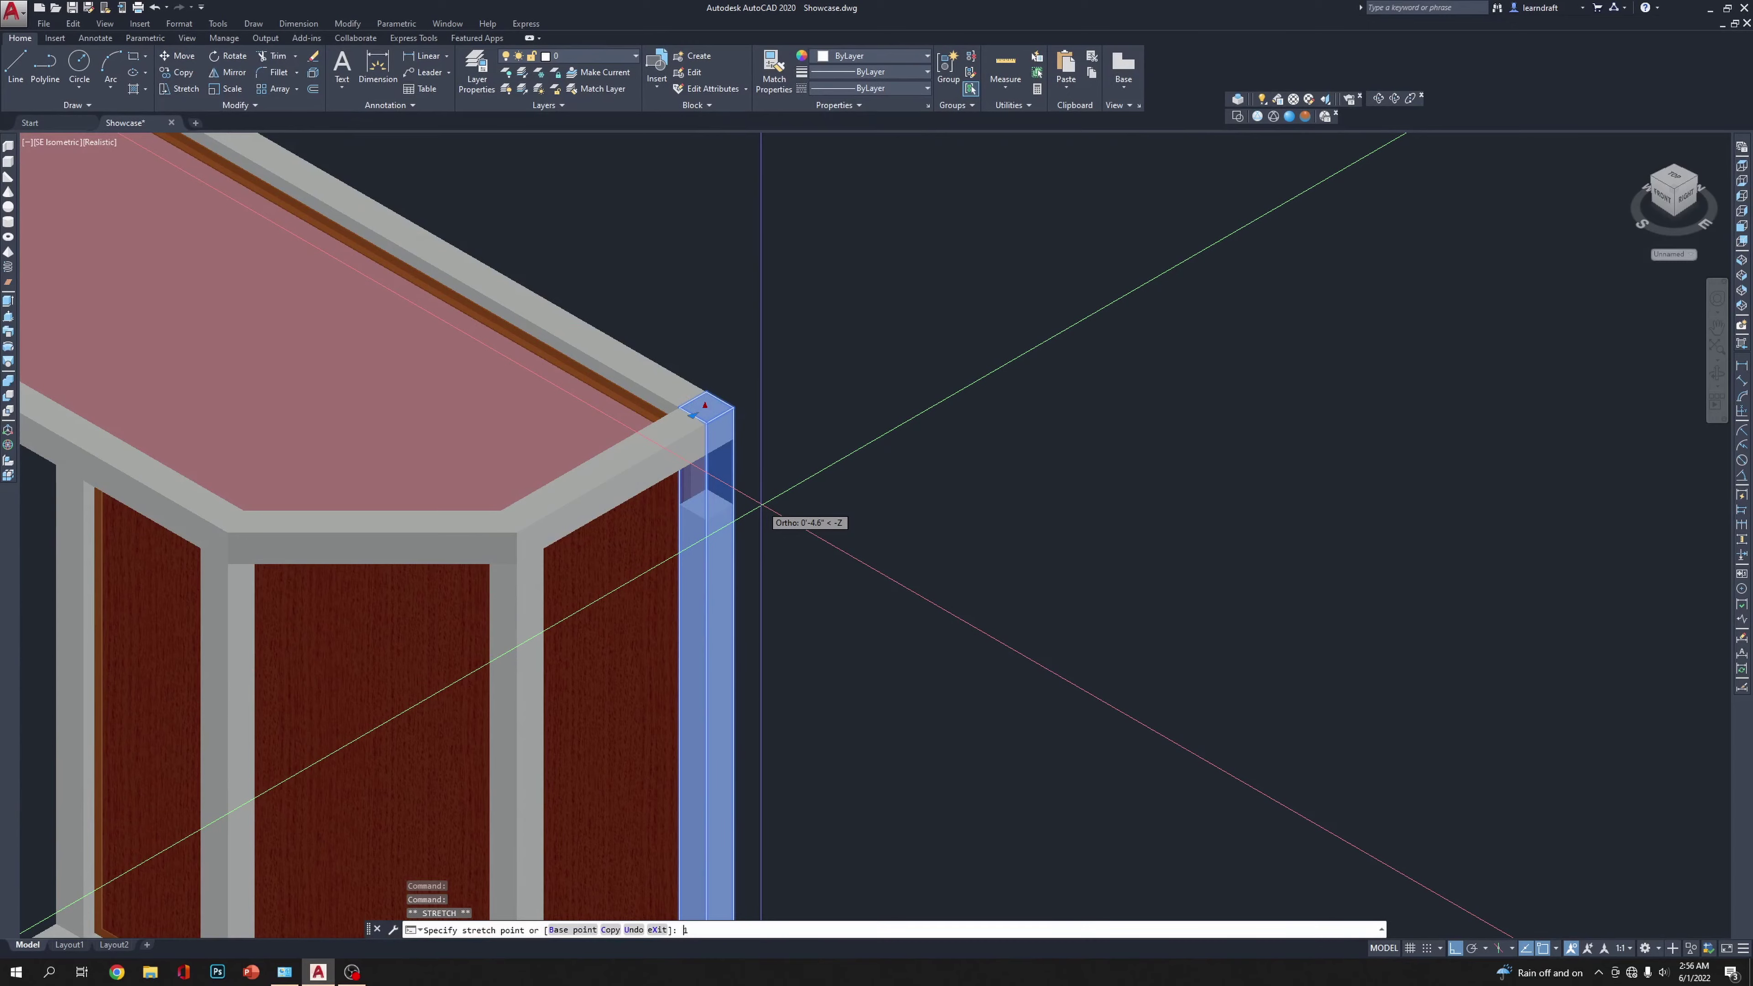
pyautogui.scroll(-4, 761, 503)
pyautogui.press('Escape')
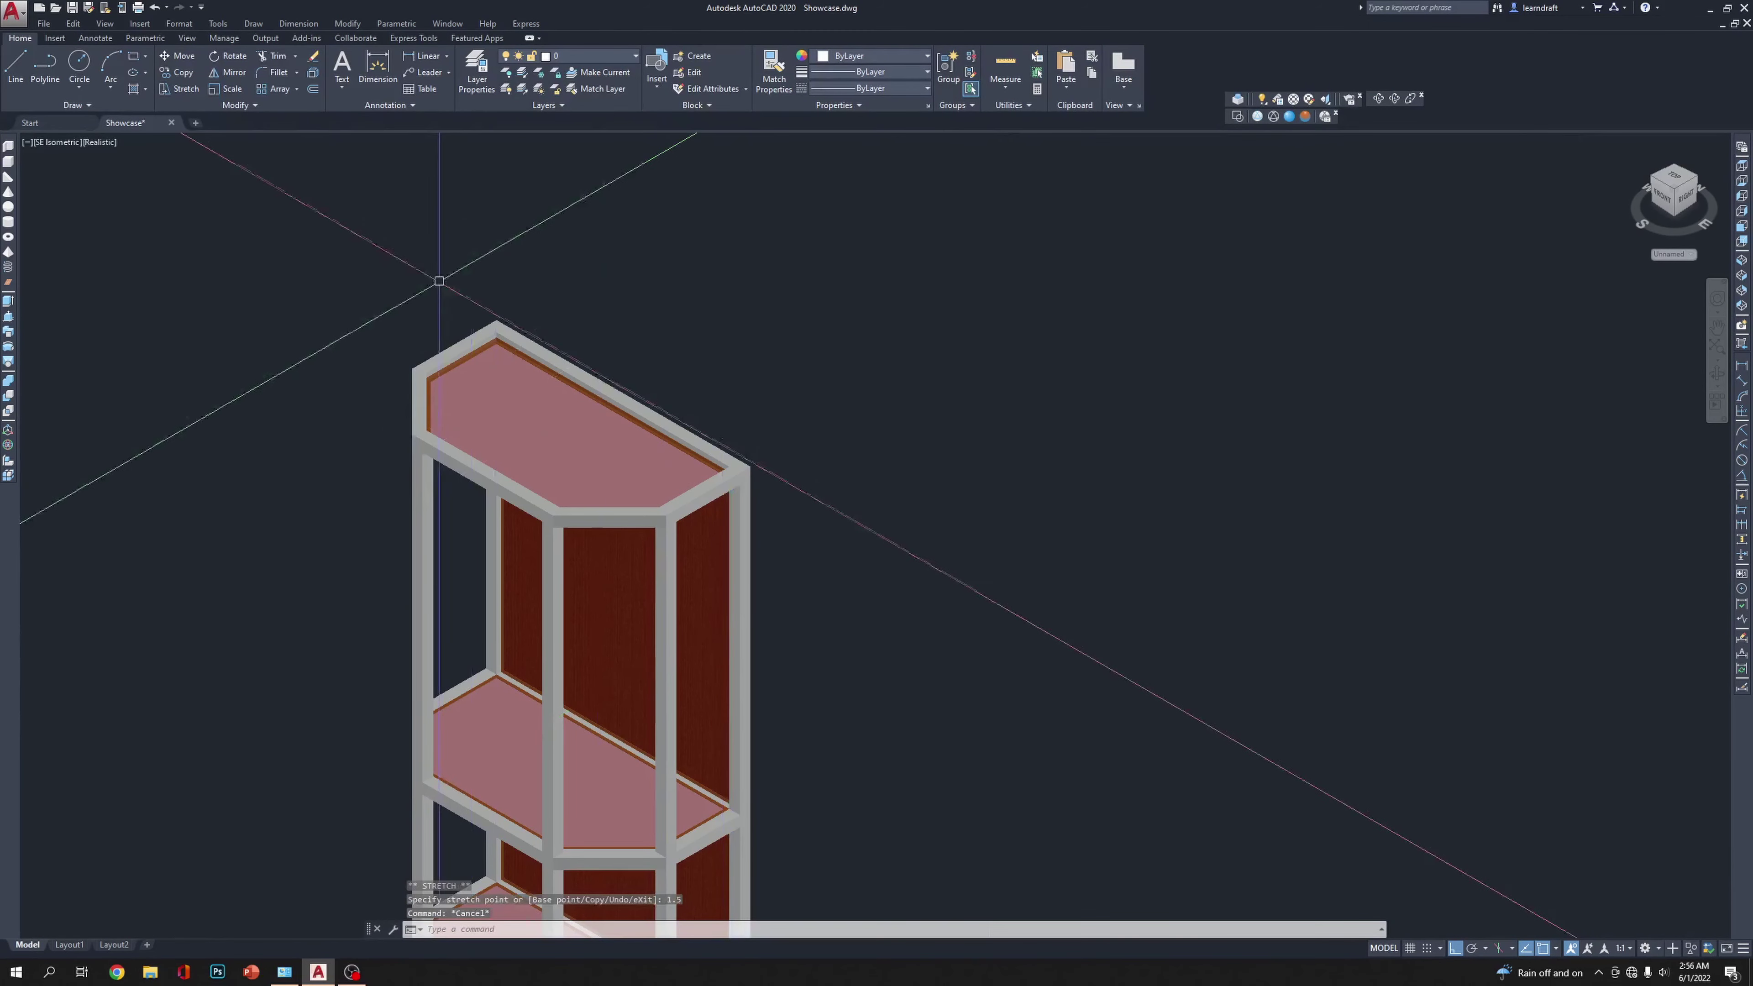
# Step: Go through NW Isometric to the Front view, framing the upper Red Oak back panels
pyautogui.click(1742, 306)
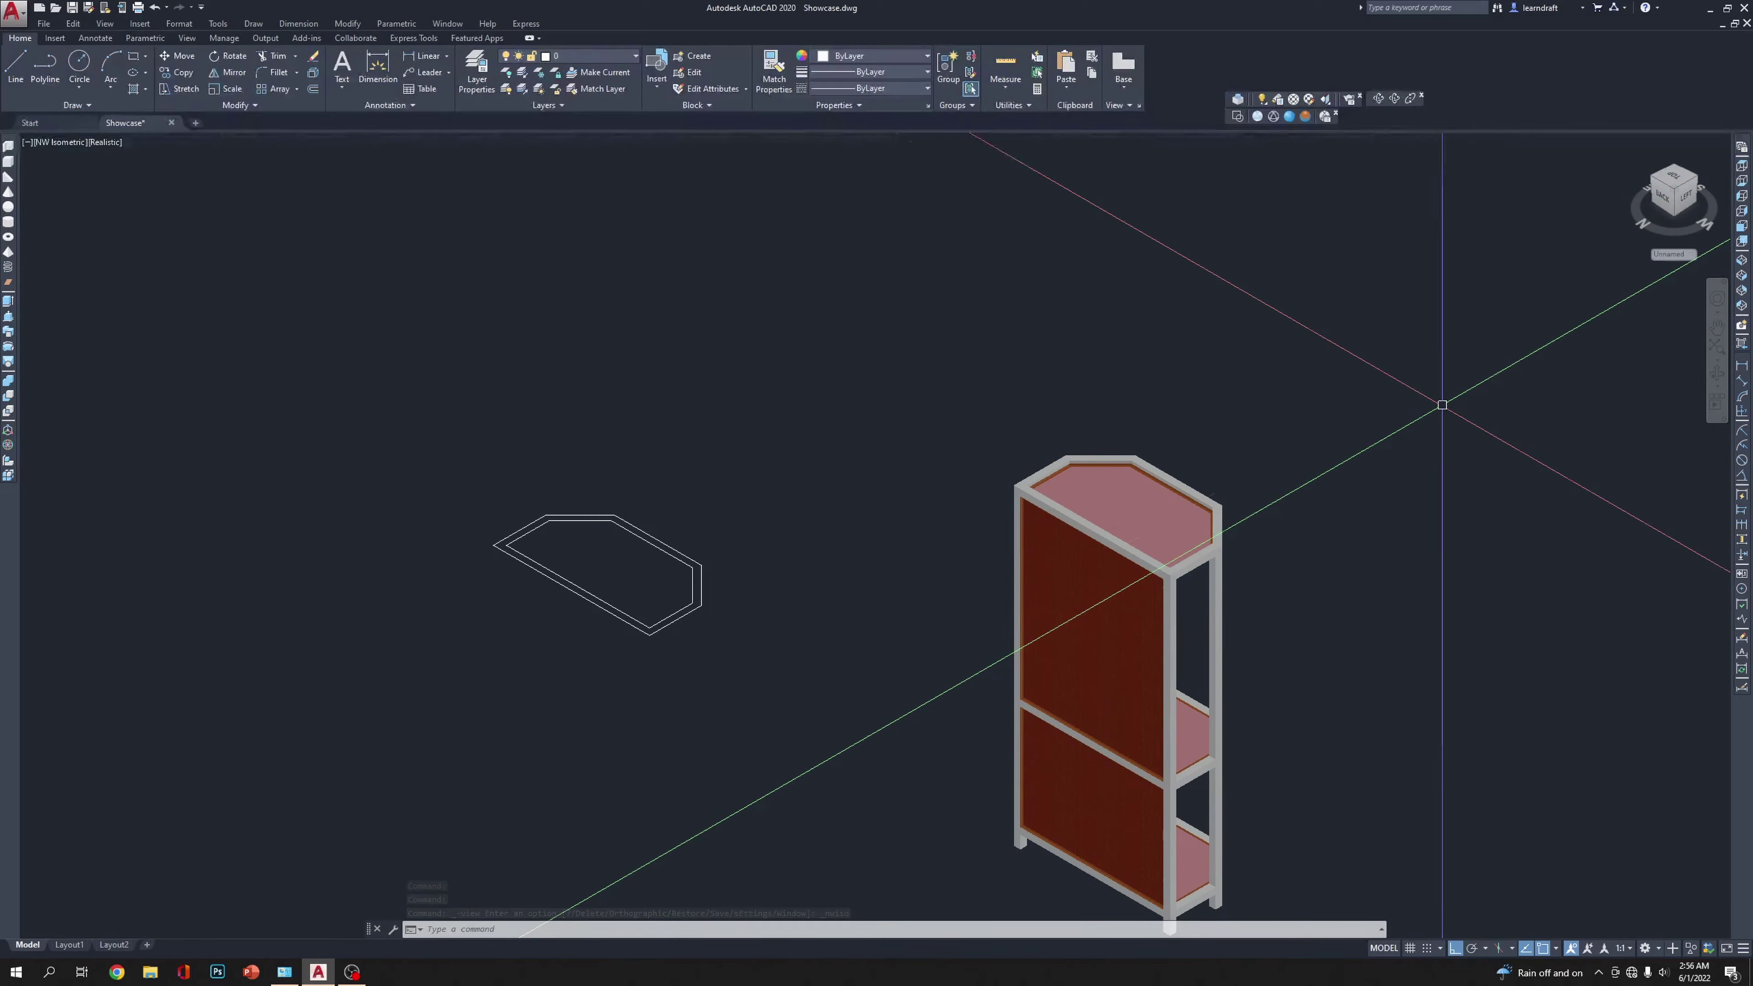
pyautogui.scroll(4, 1442, 404)
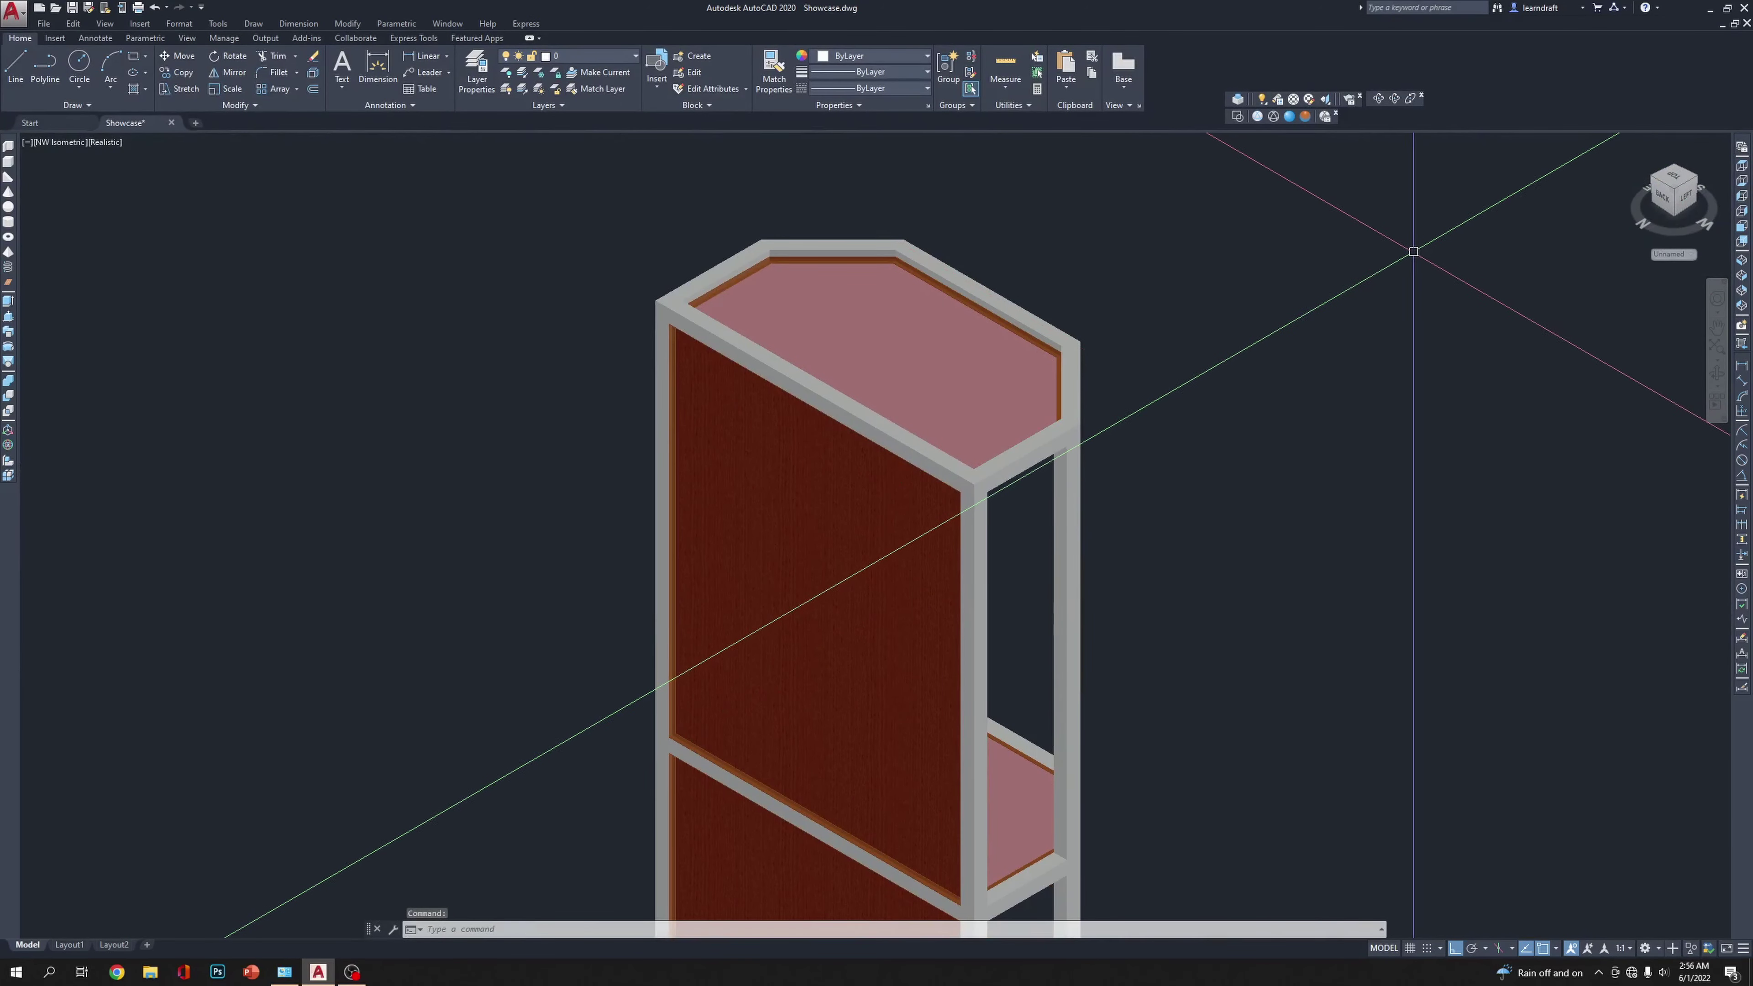
pyautogui.click(1742, 233)
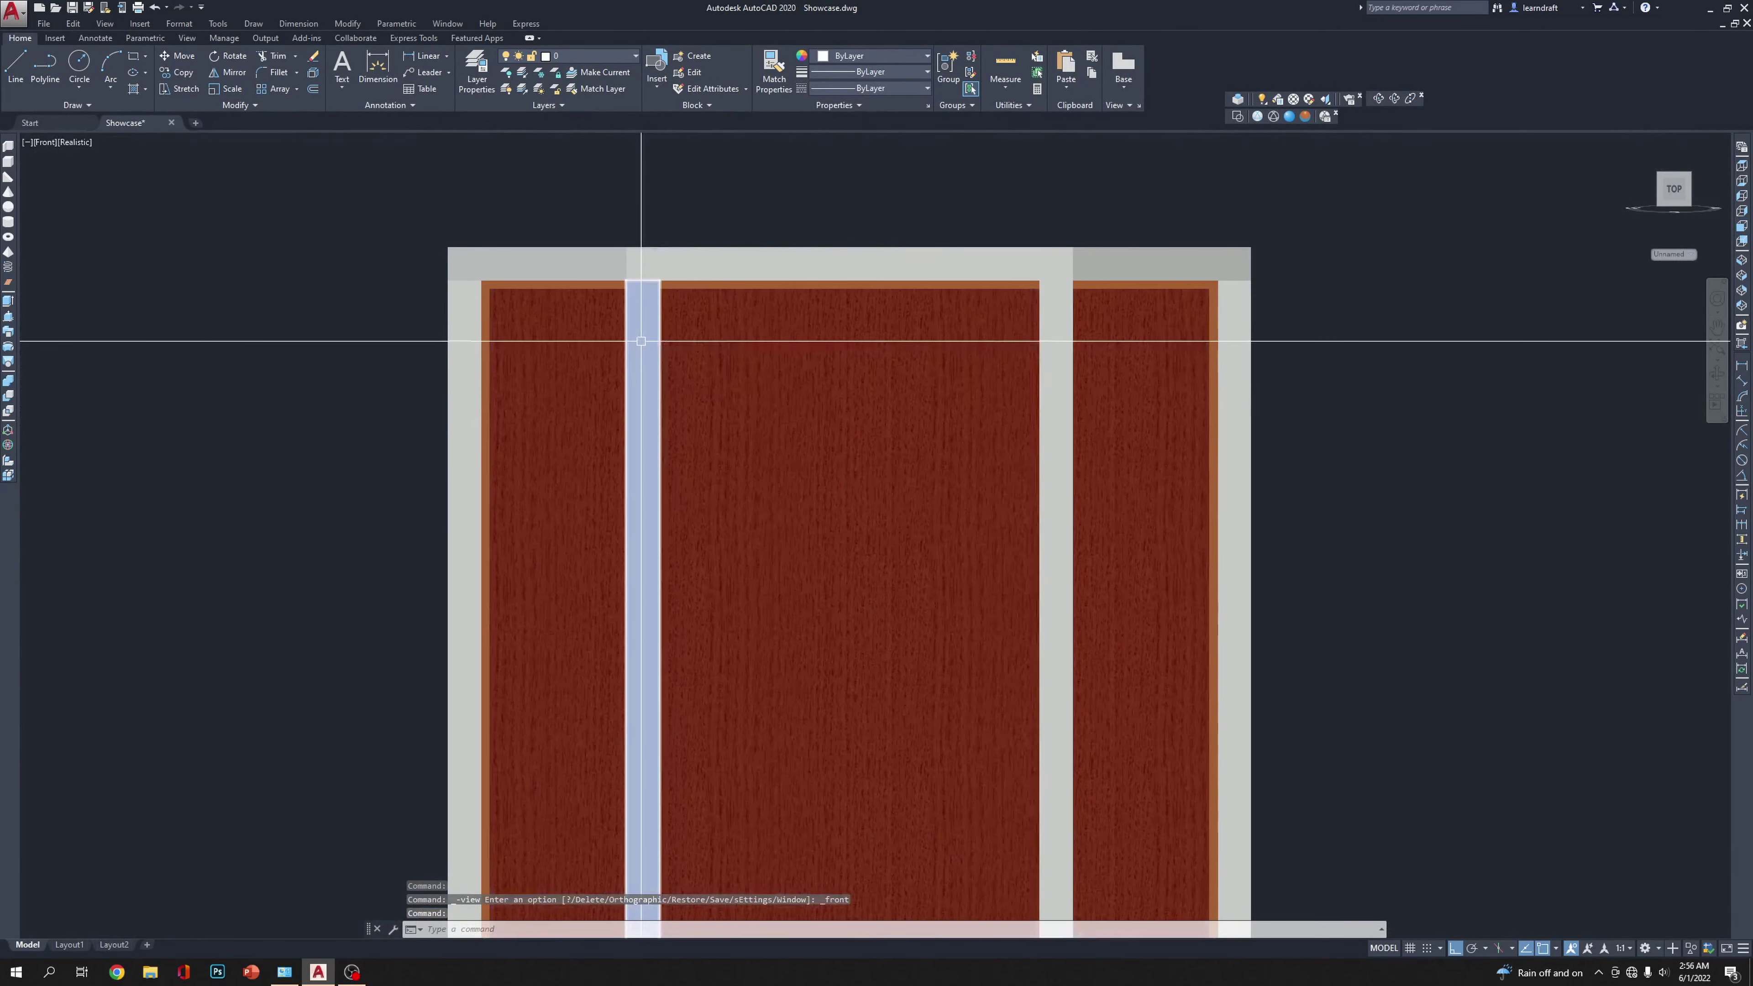
pyautogui.scroll(-4, 833, 403)
pyautogui.scroll(4, 828, 428)
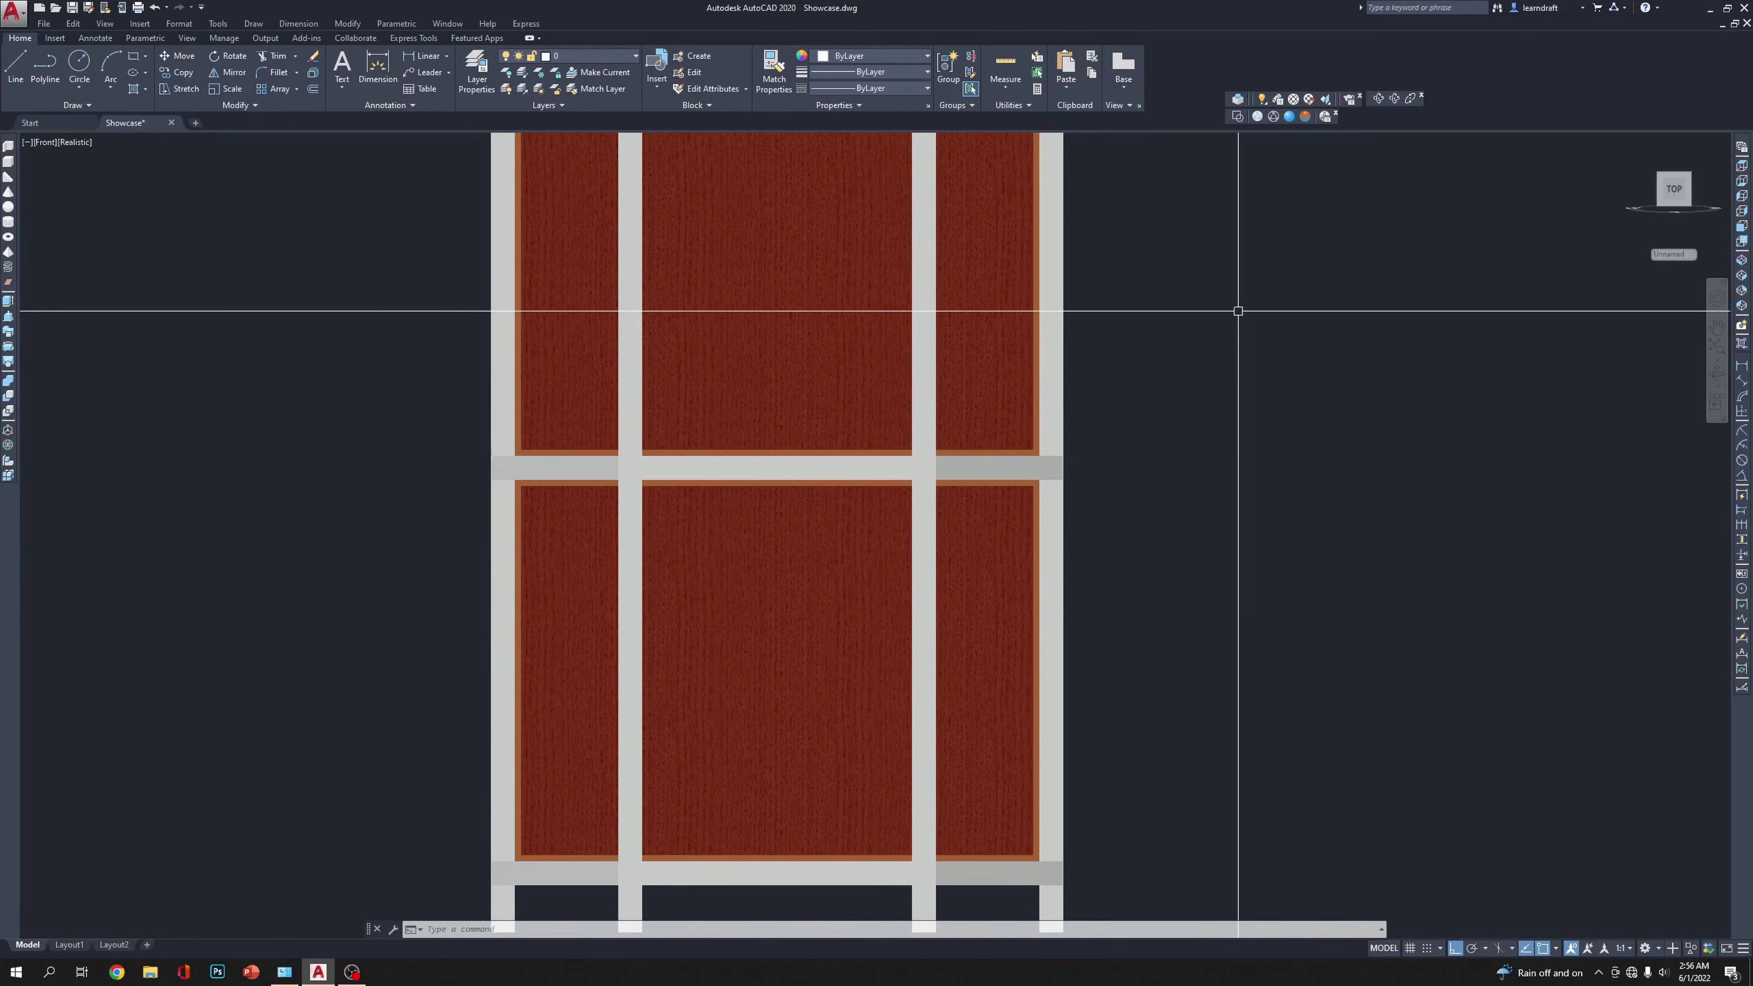
pyautogui.moveTo(1238, 280); pyautogui.dragTo(1205, 525, button='middle')
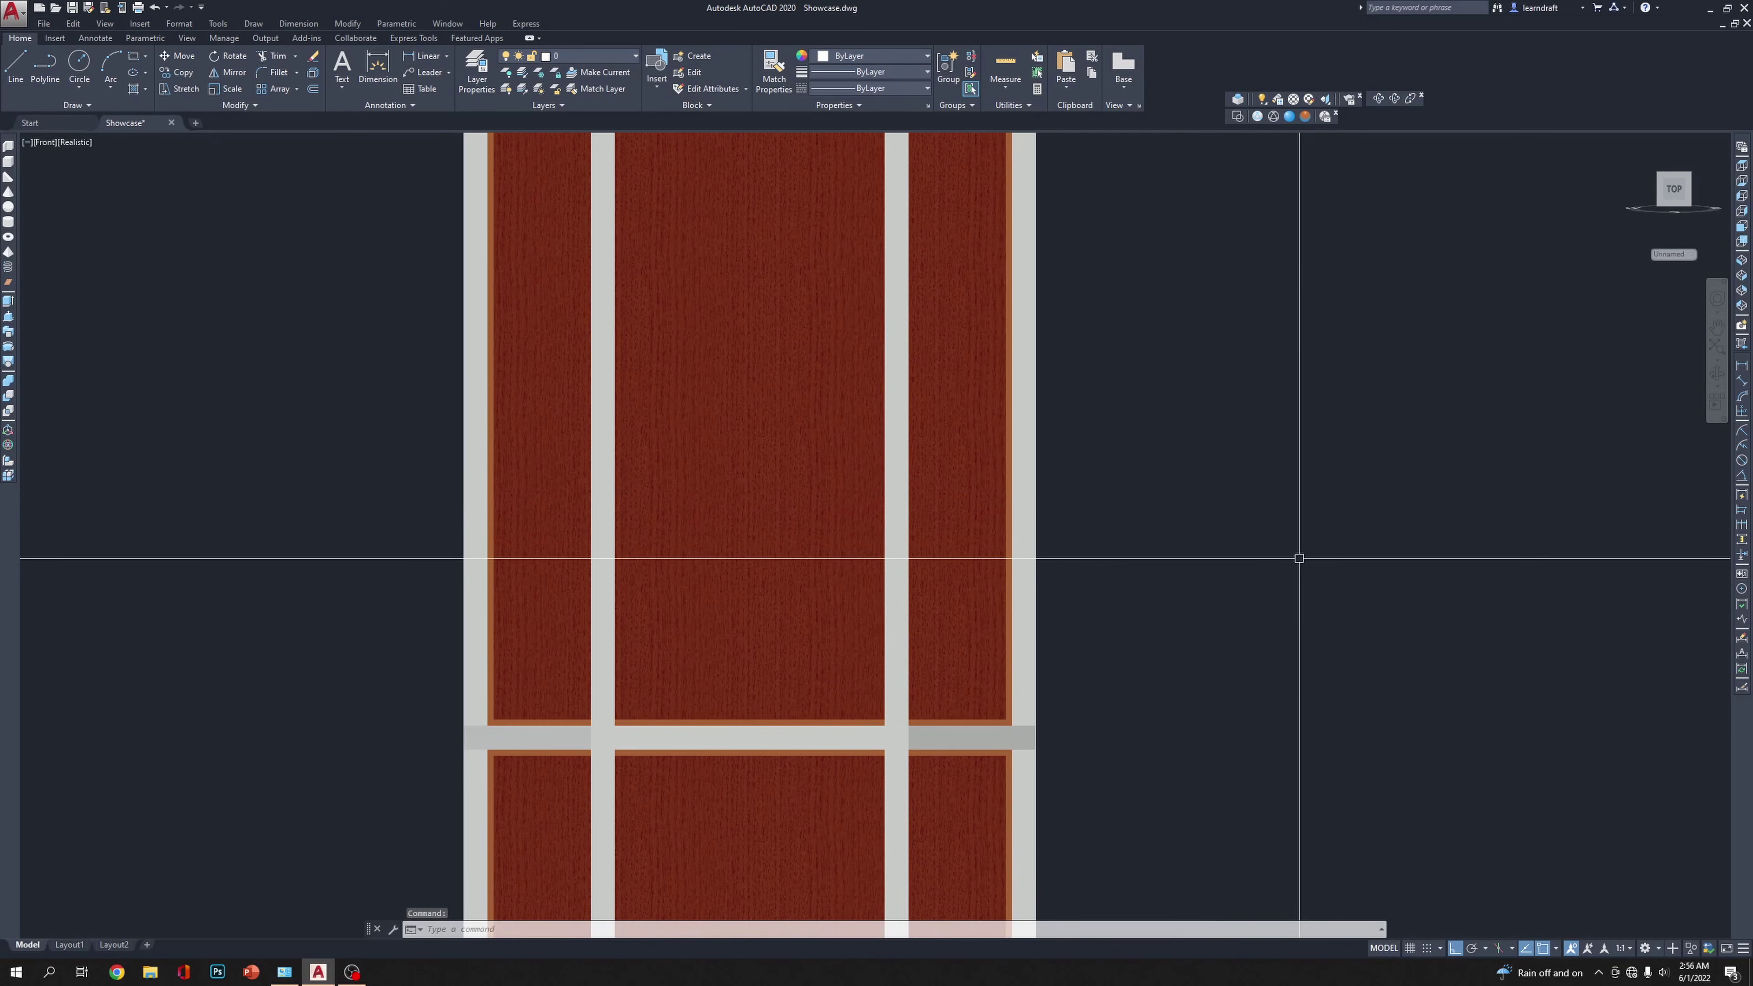
pyautogui.scroll(-4, 1087, 485)
pyautogui.scroll(2, 1081, 480)
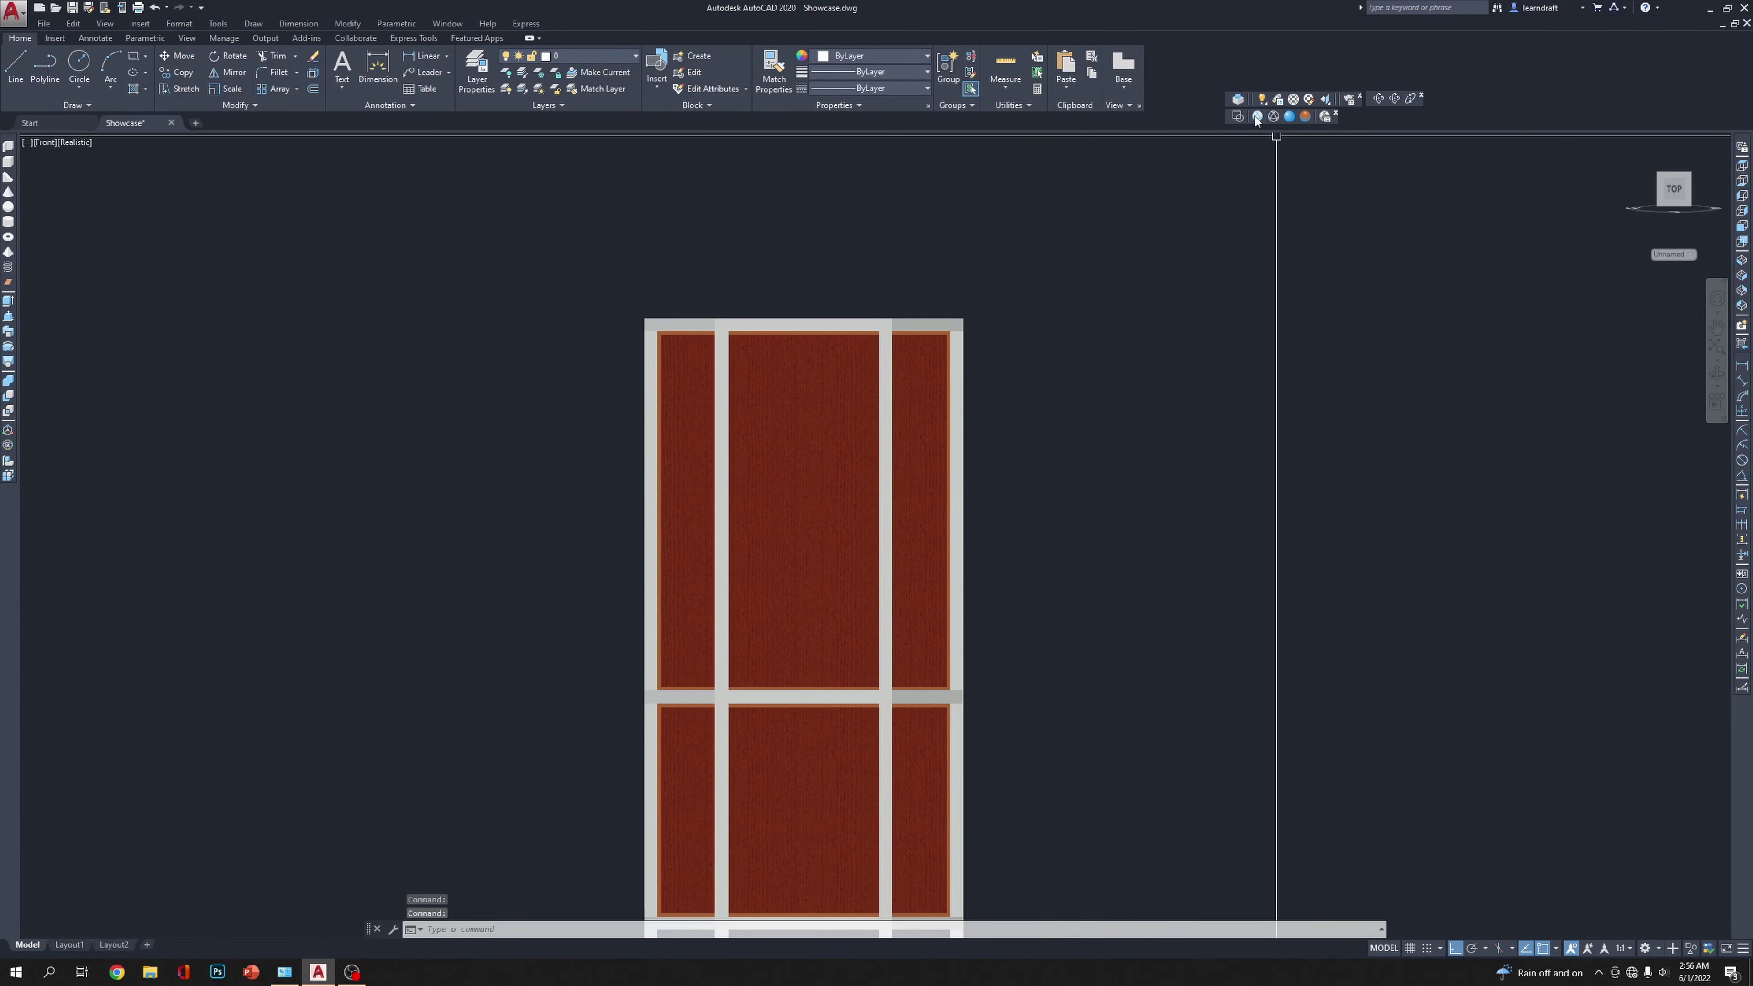
# Step: Switch to 2D Wireframe, then start and cancel a rectangle with REC
pyautogui.click(1237, 116)
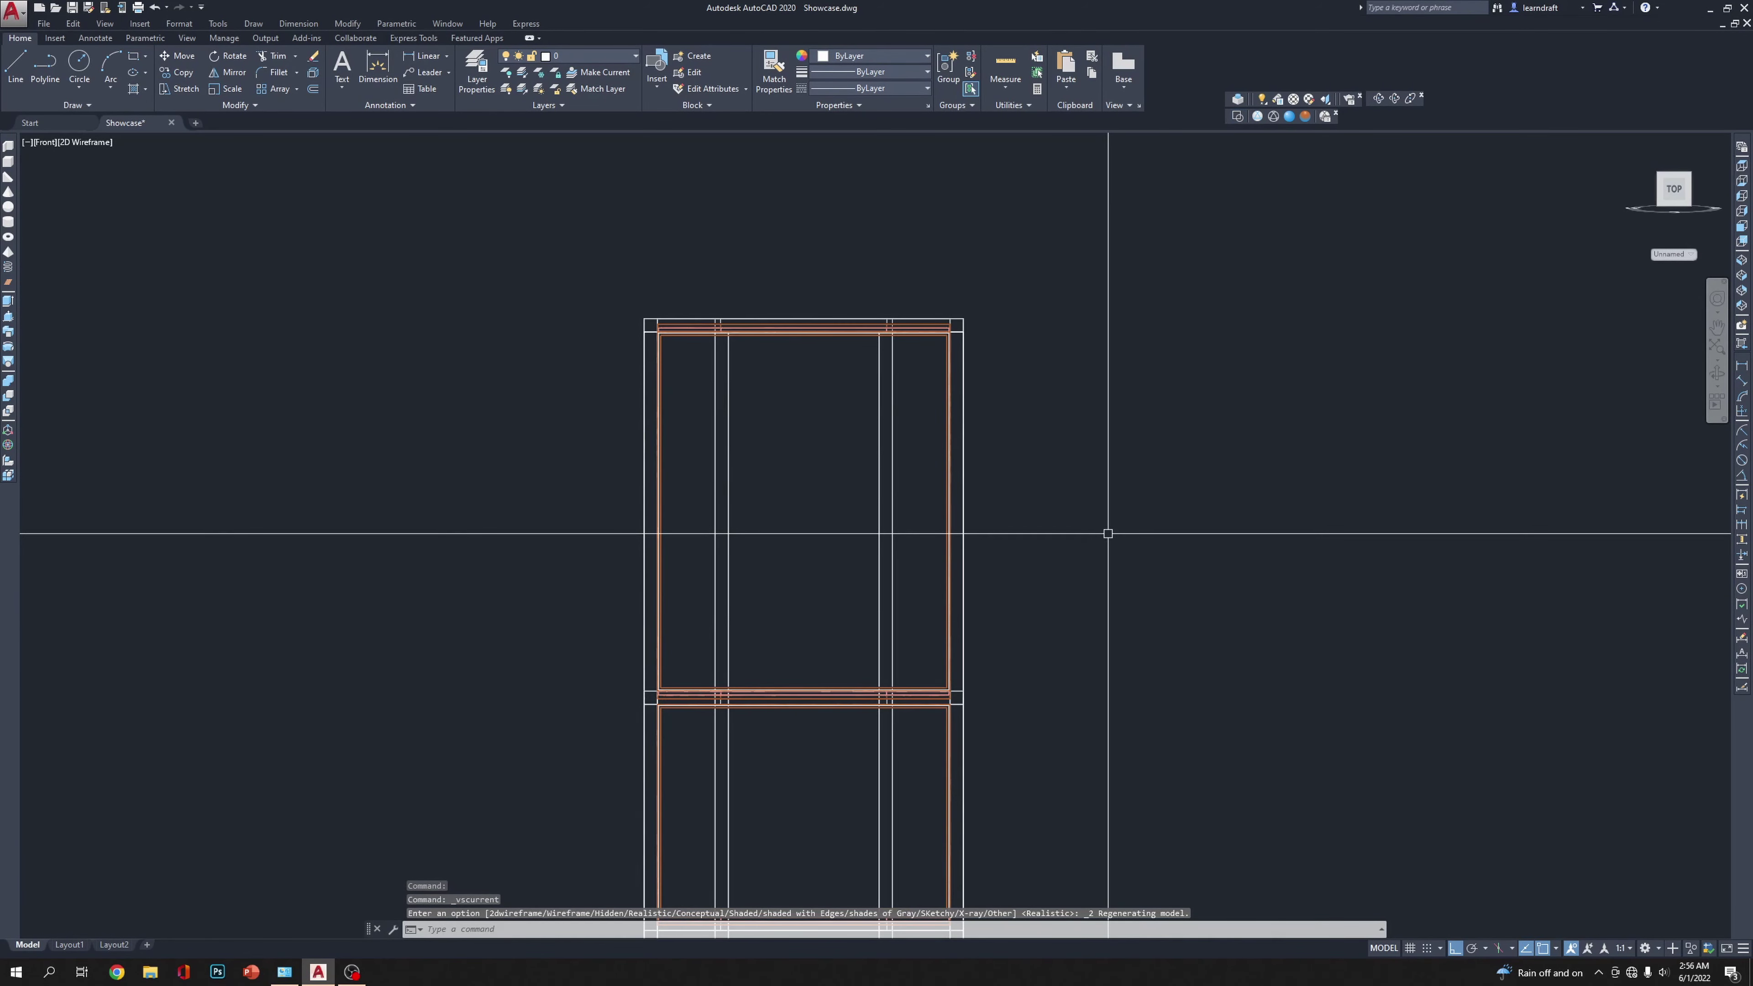
pyautogui.scroll(2, 814, 476)
pyautogui.moveTo(814, 477); pyautogui.dragTo(850, 435, button='middle')
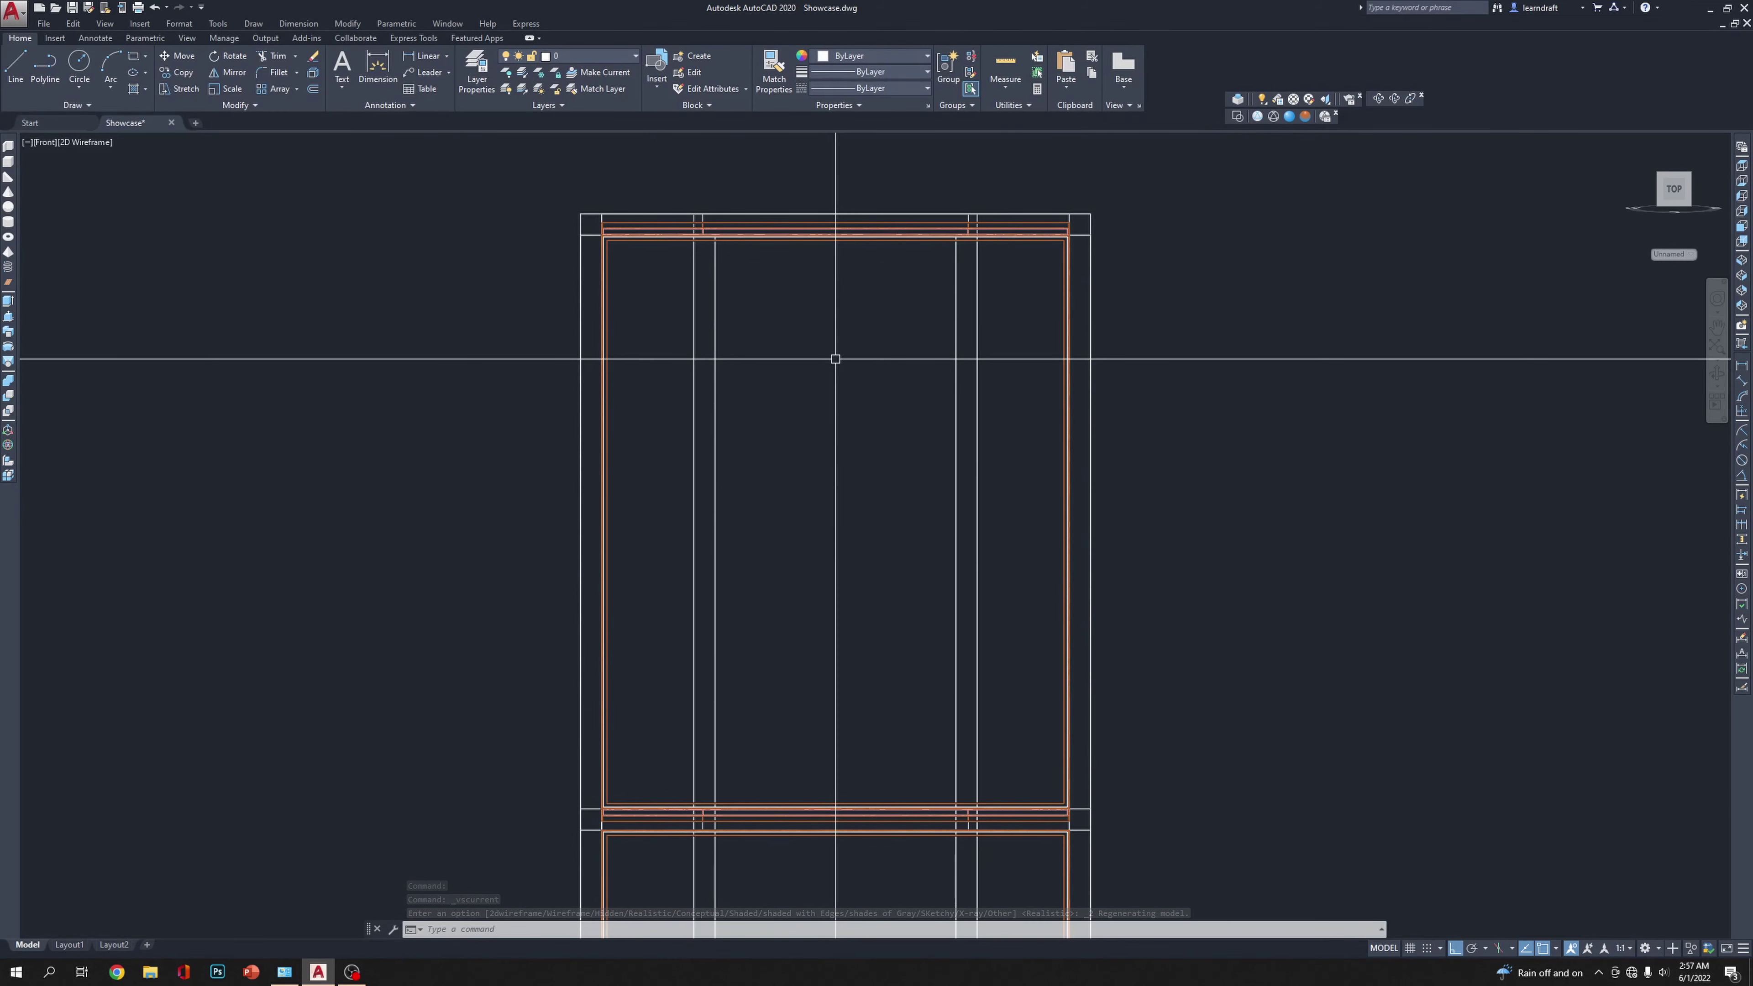
pyautogui.write('rec')
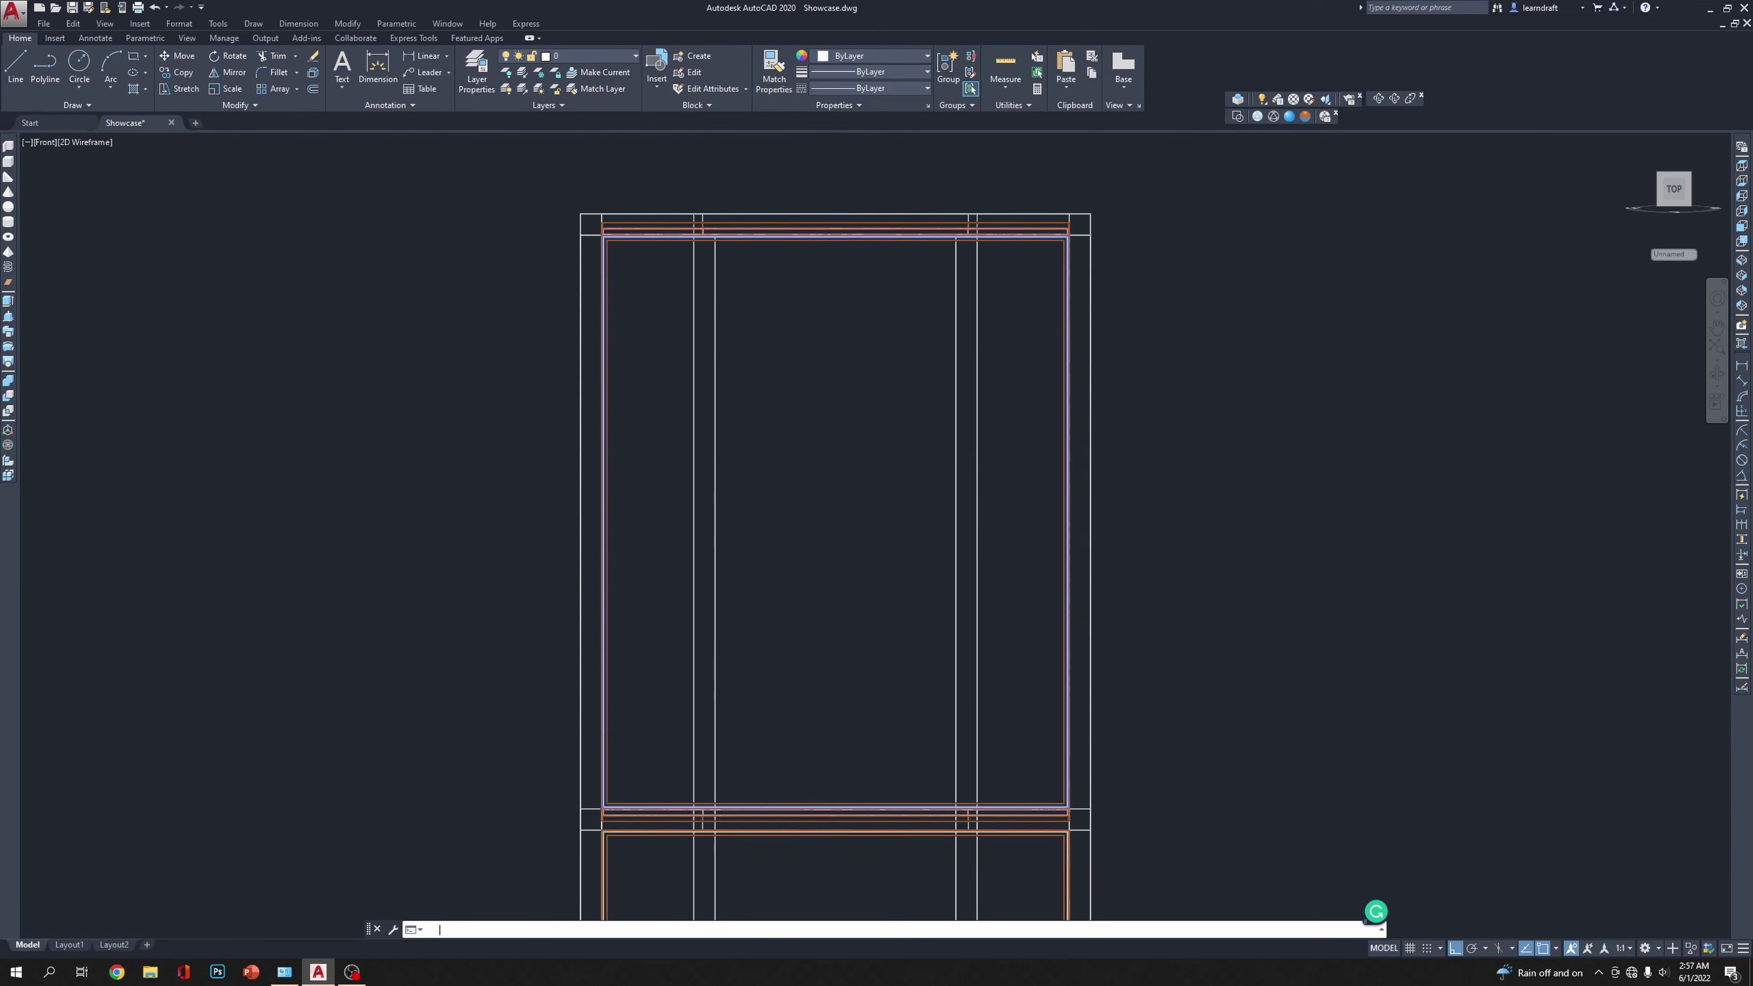
pyautogui.press('Return')
pyautogui.press('Escape')
pyautogui.scroll(-5, 842, 286)
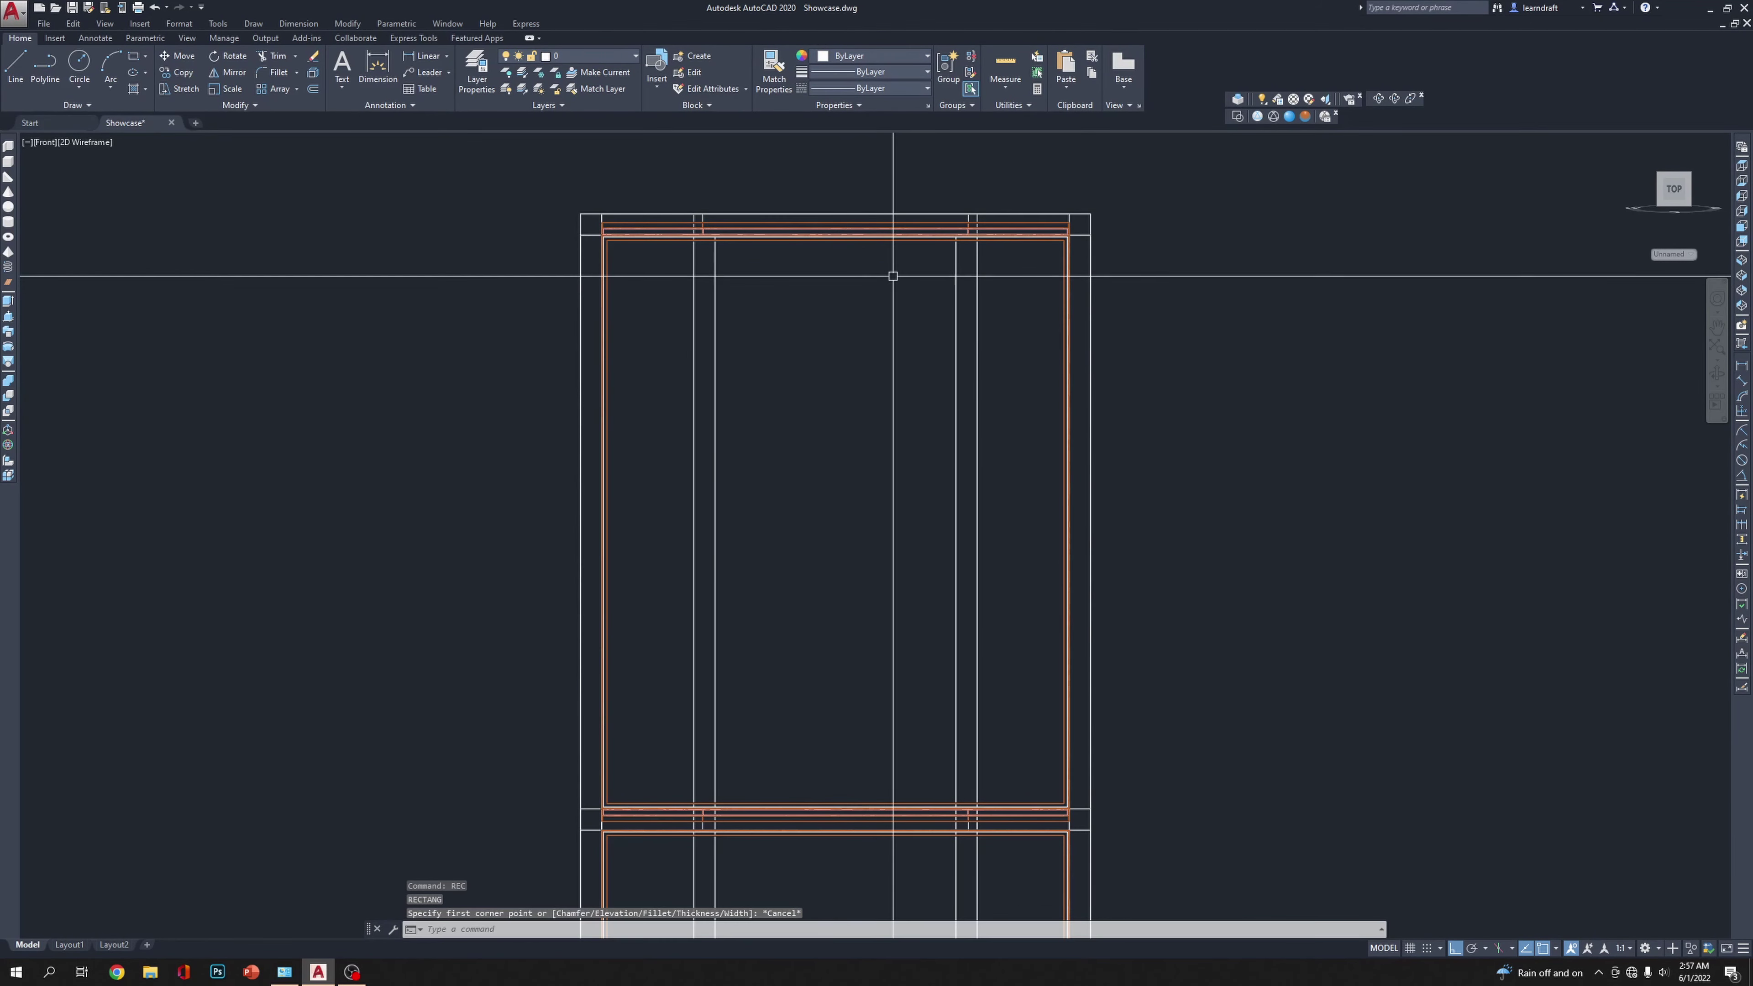
# Step: In SW Isometric, window-select the stray outline beside the showcase and delete it
pyautogui.click(1742, 263)
pyautogui.click(1226, 547)
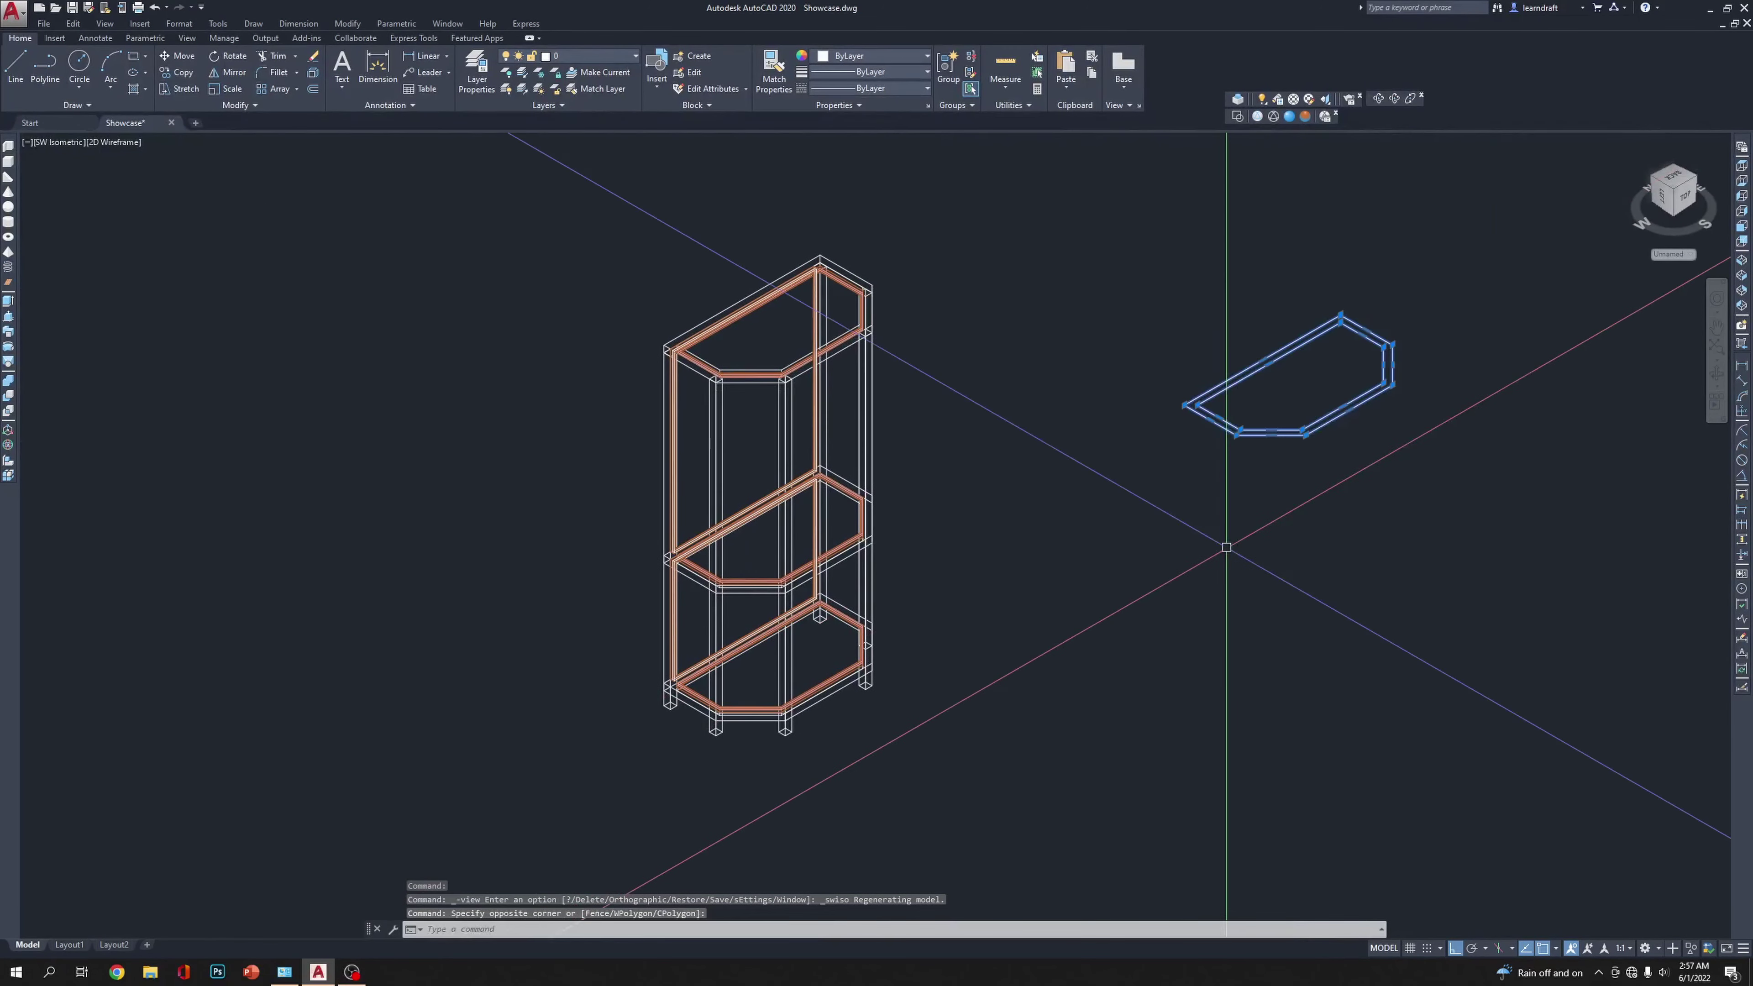
pyautogui.click(1235, 458)
pyautogui.press('Delete')
pyautogui.scroll(3, 982, 391)
pyautogui.scroll(-3, 1022, 355)
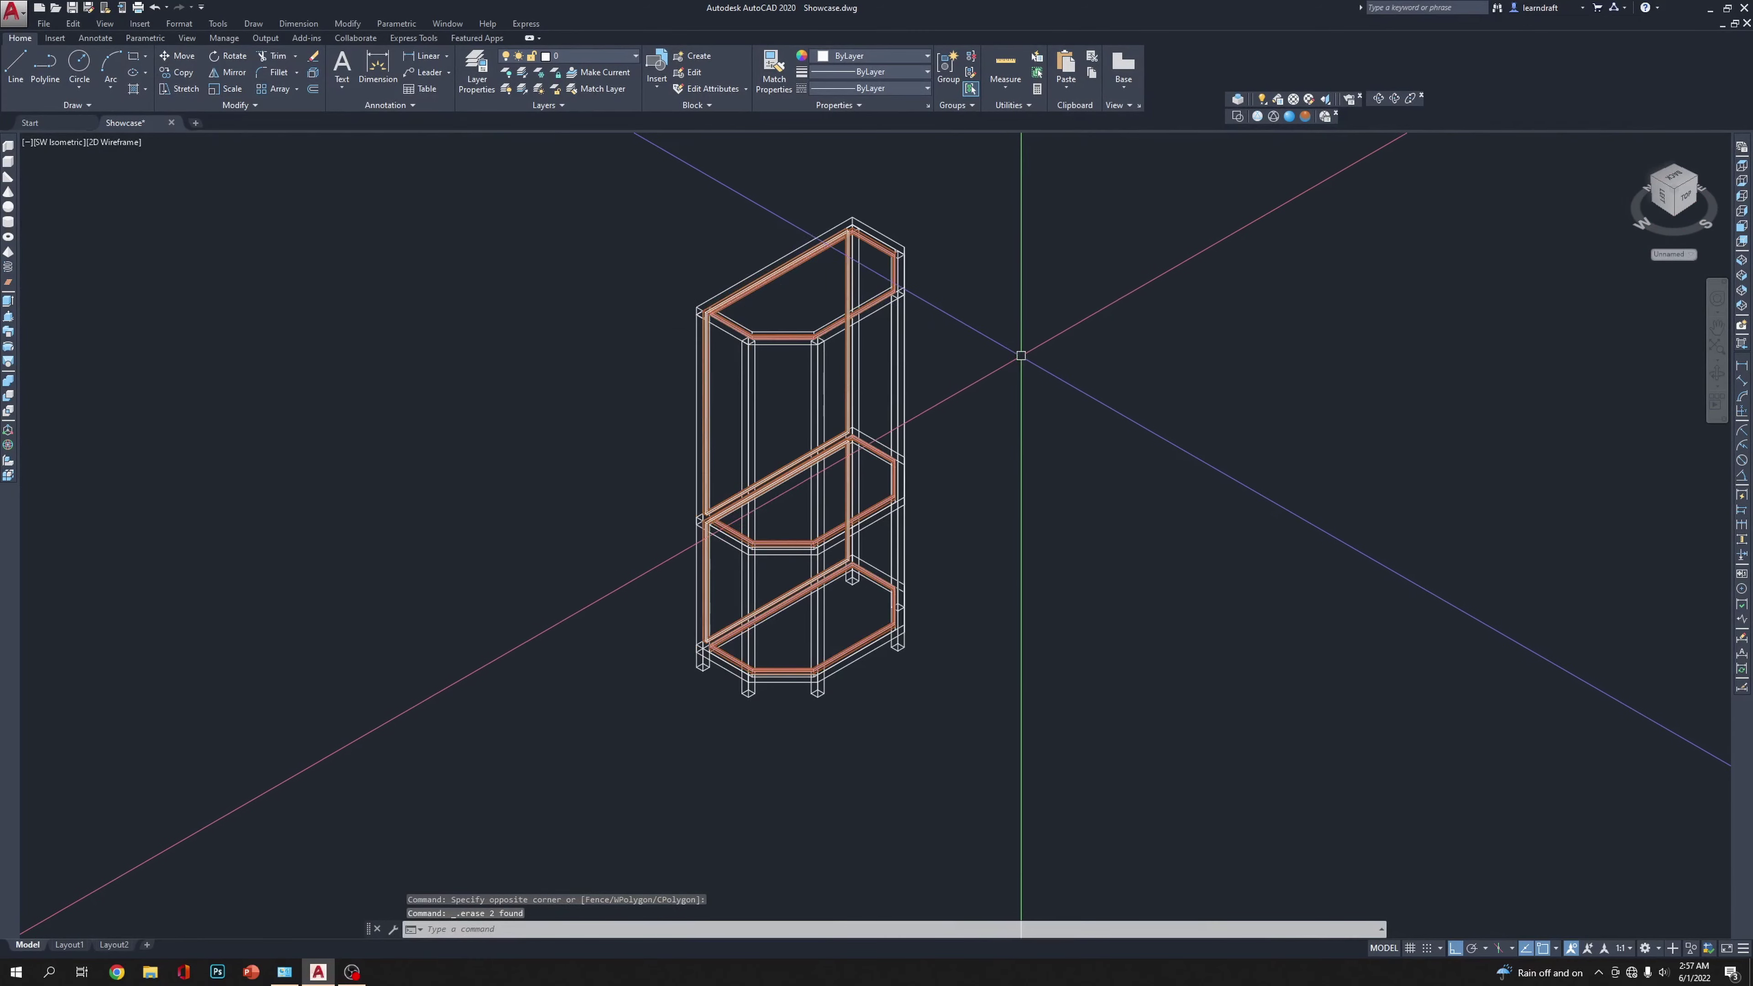
# Step: Restore Realistic shading and save Showcase.dwg
pyautogui.click(1291, 119)
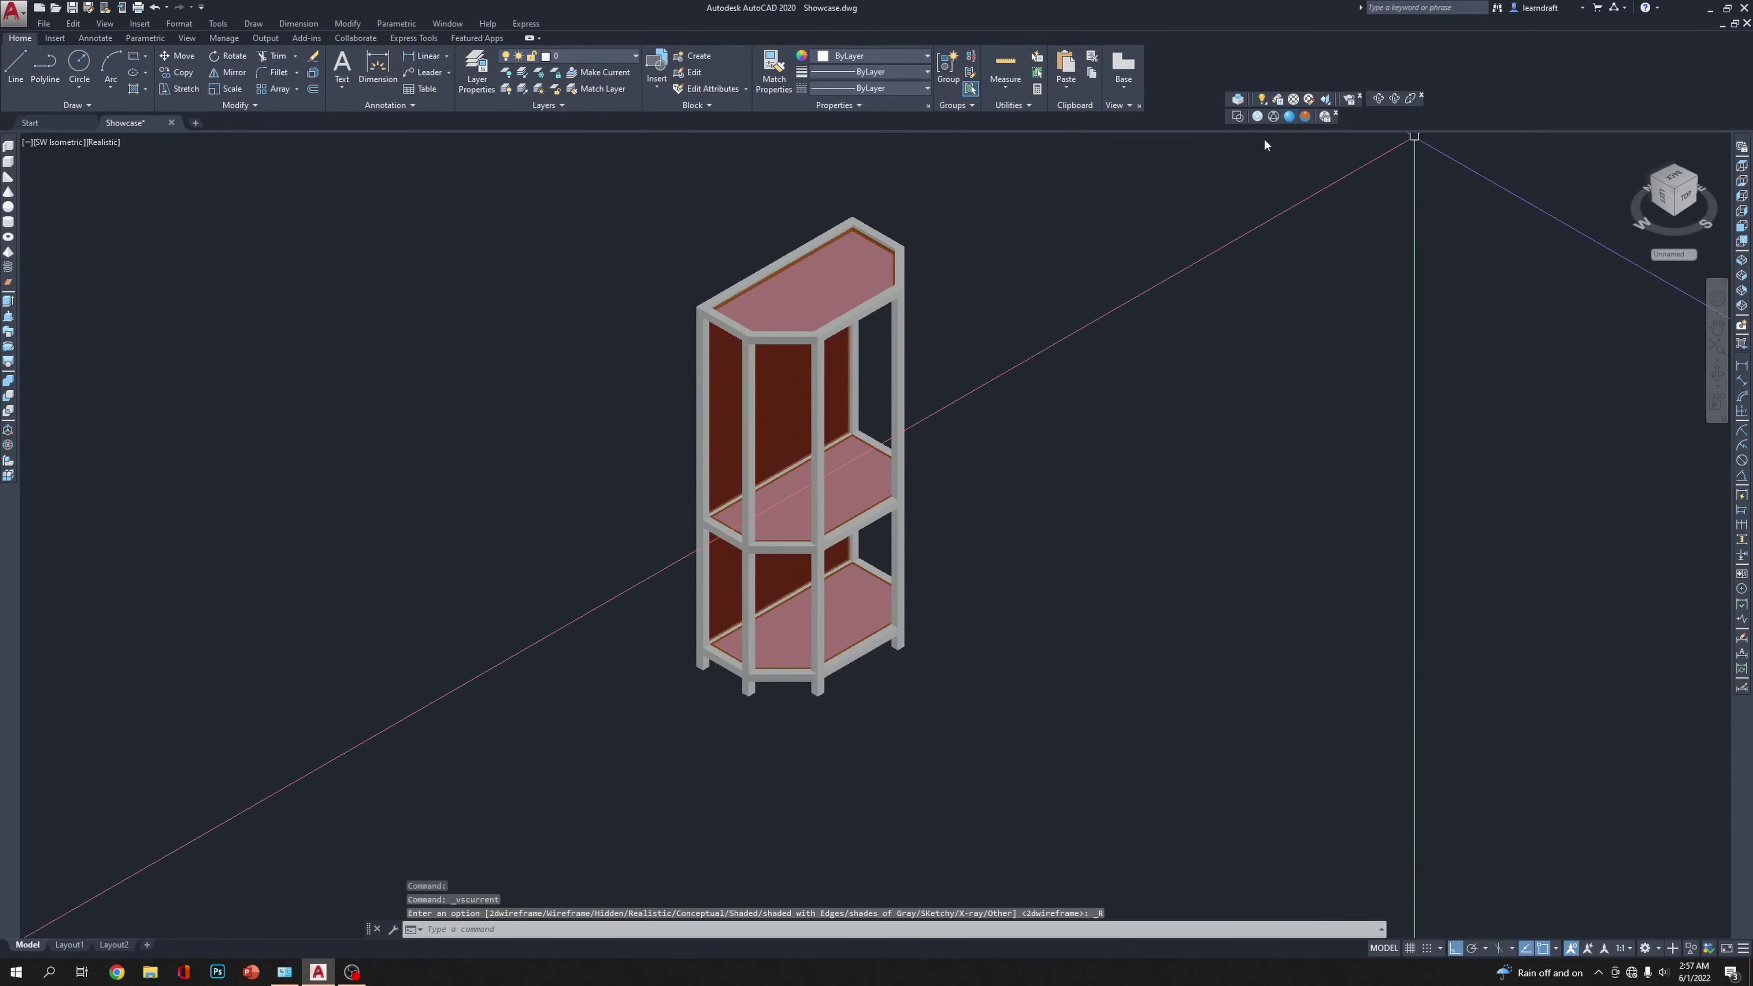
pyautogui.scroll(5, 974, 430)
pyautogui.press('Escape')
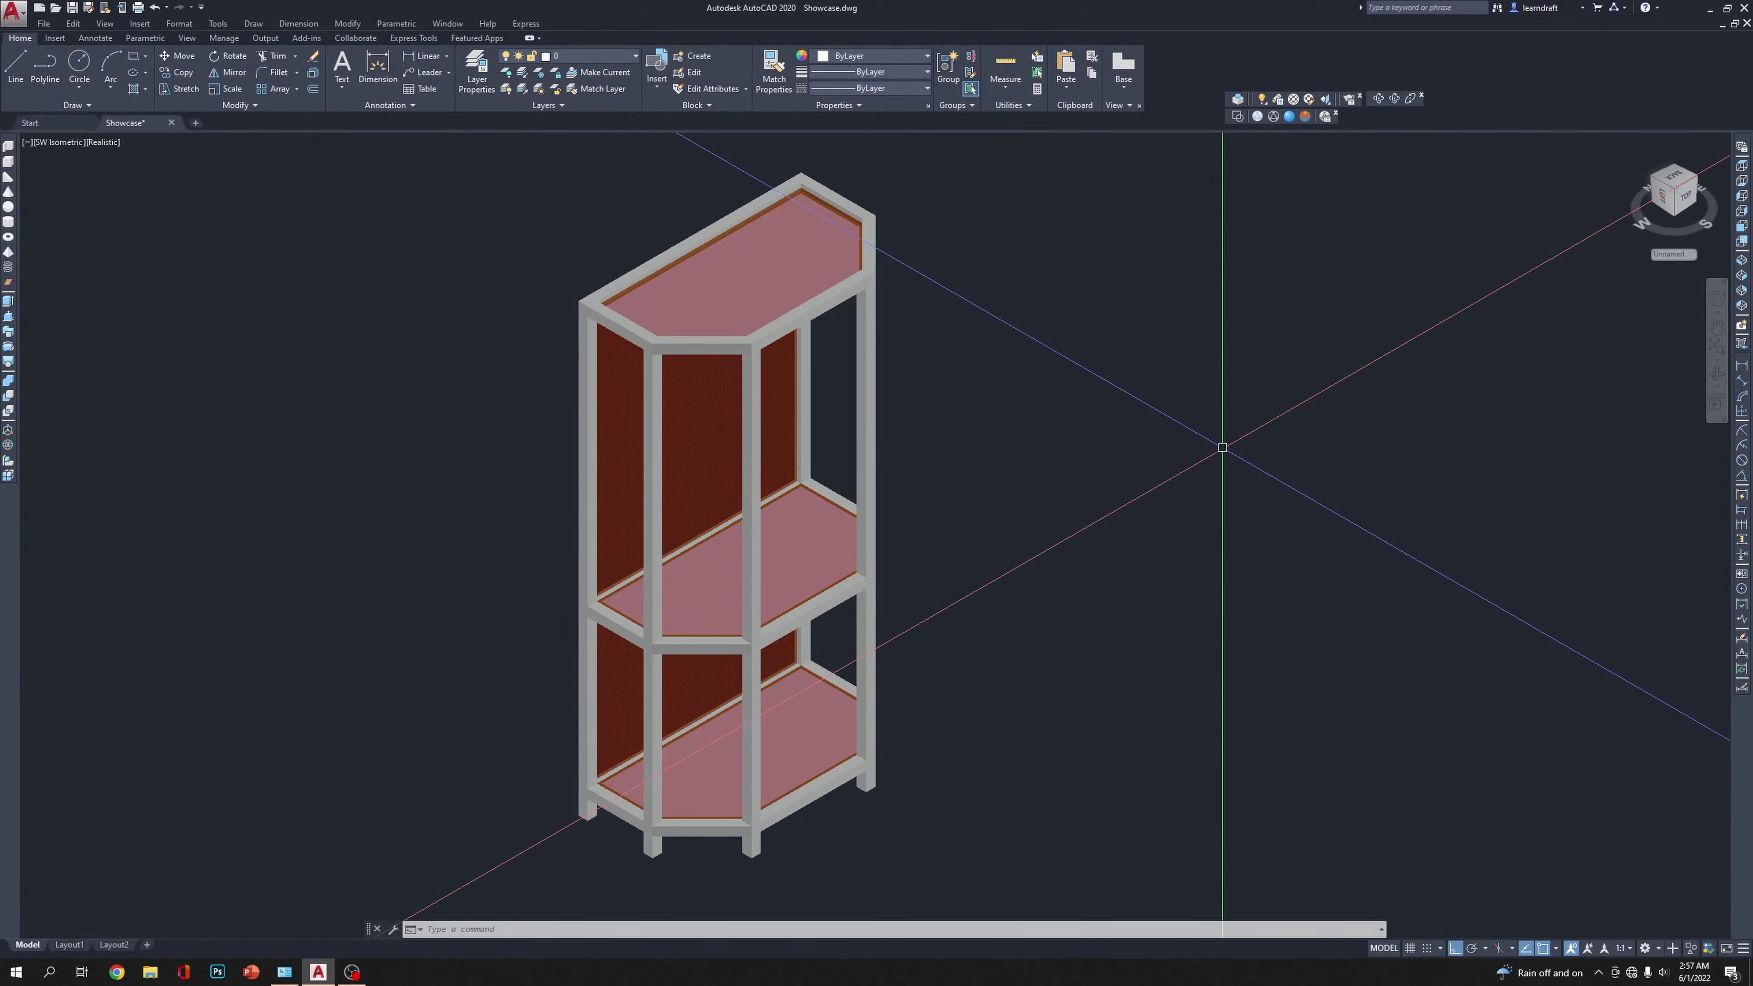
pyautogui.click(72, 10)
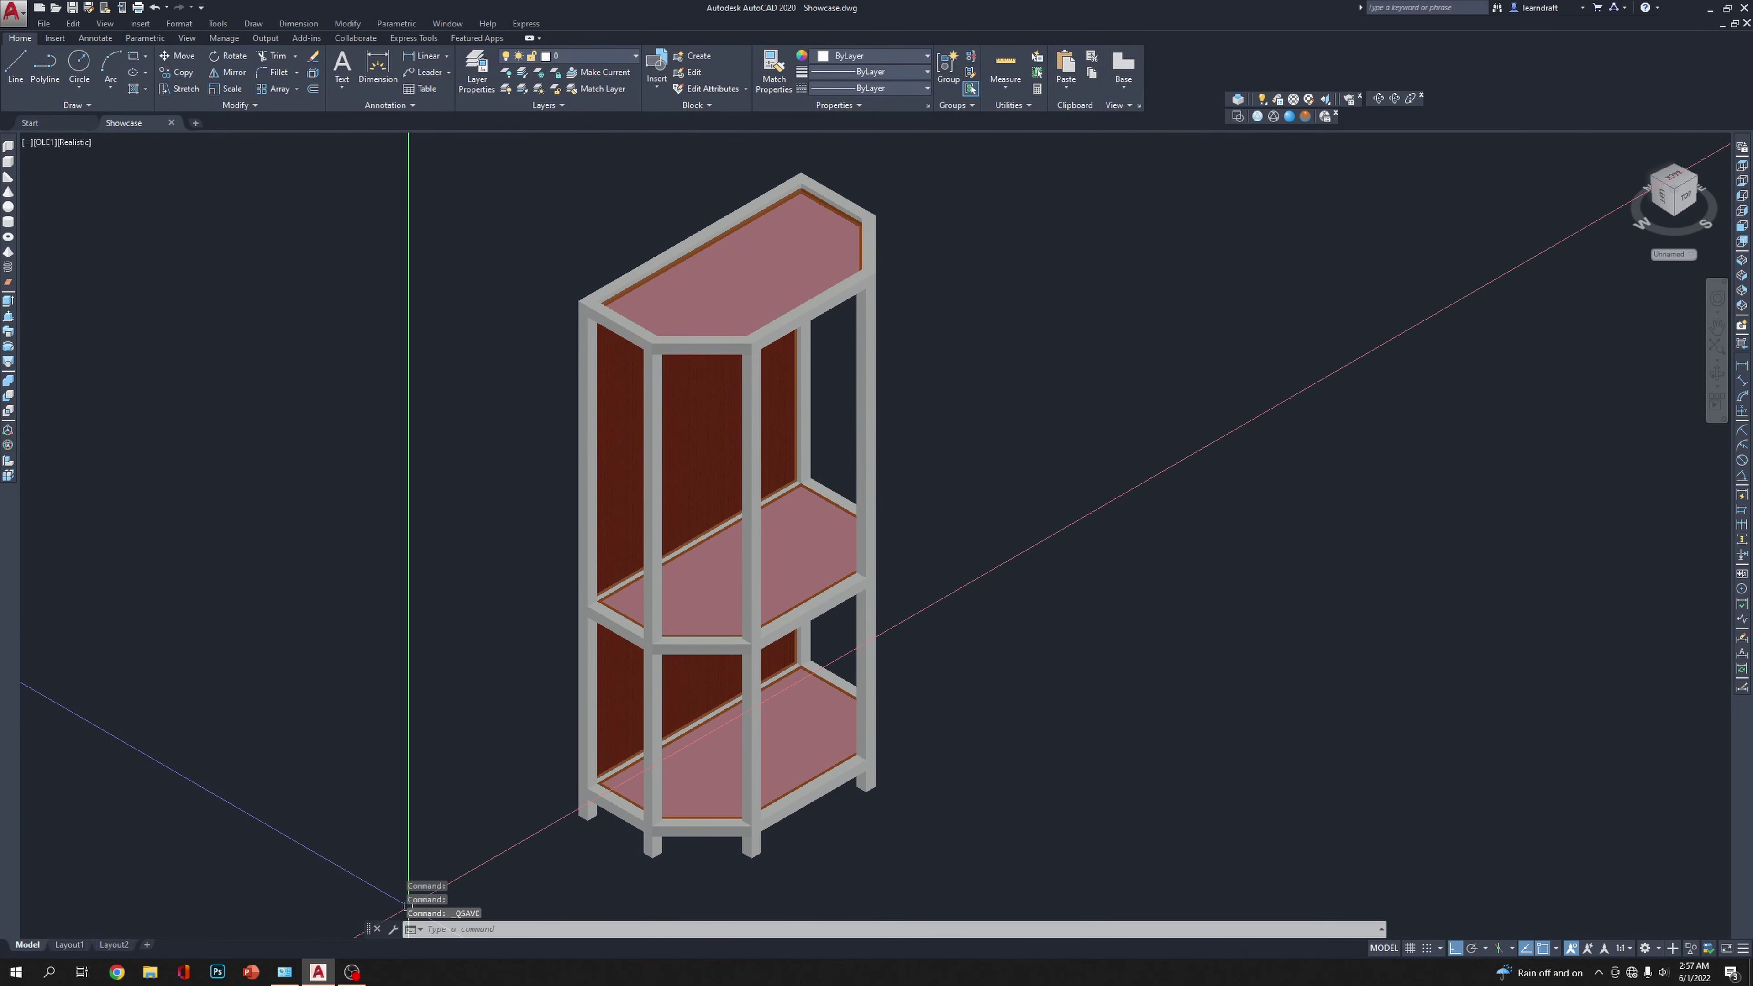